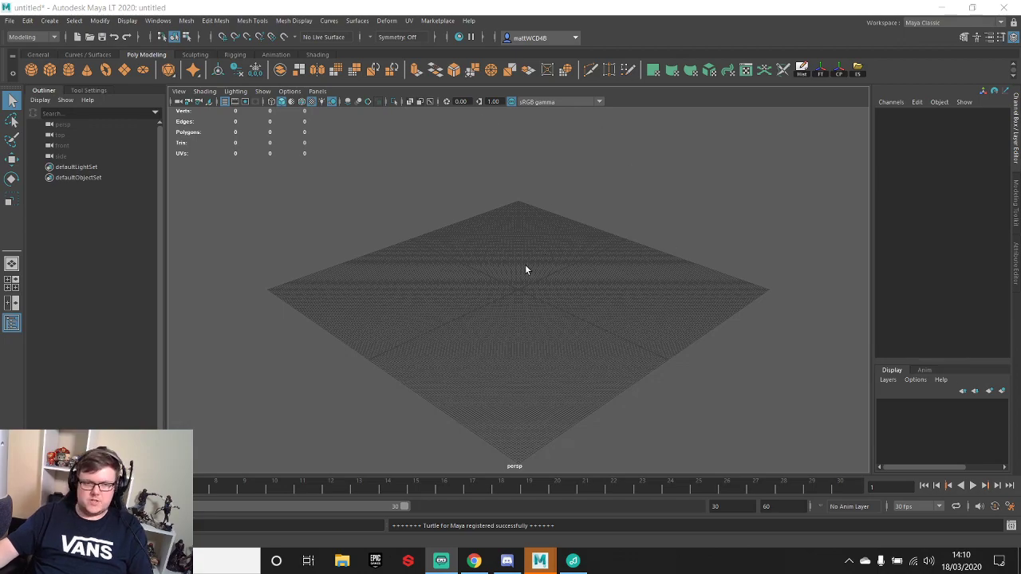
- Open the PoetsStudy.mlt scene from the project's scenes folder without keeping the untitled scene
{"action": "scroll", "coordinate": [534, 311], "scroll_direction": "up", "scroll_amount": 5}
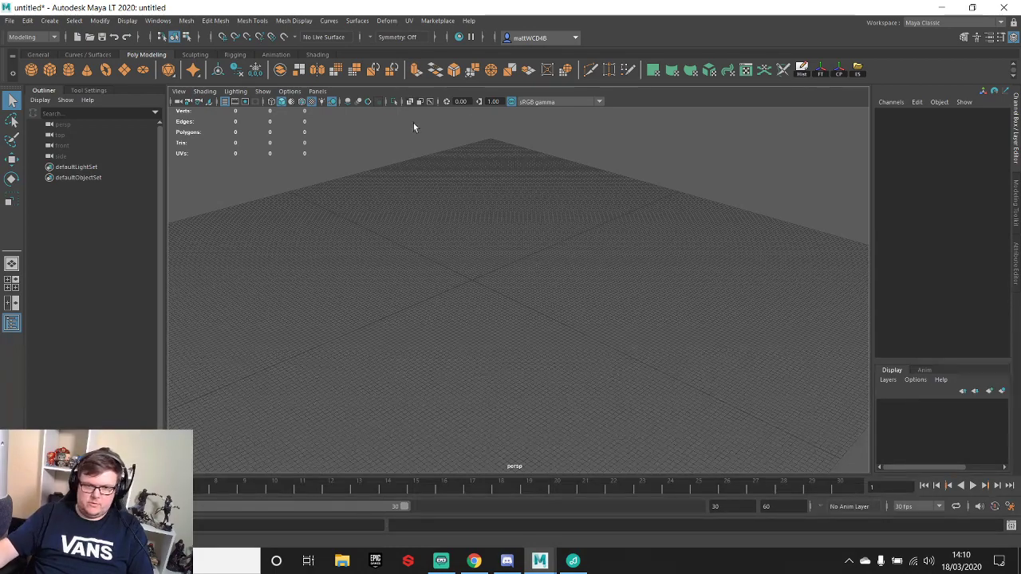
{"action": "middle_click_drag", "start_coordinate": [519, 187], "coordinate": [520, 204], "text": "alt"}
{"action": "scroll", "coordinate": [485, 232], "scroll_direction": "up", "scroll_amount": 2}
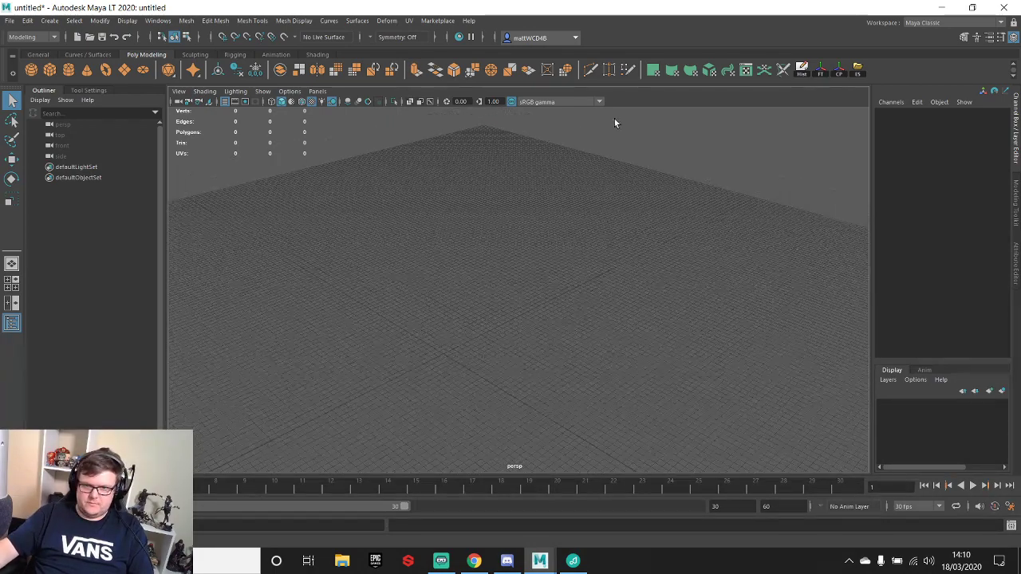
{"action": "left_click", "coordinate": [9, 20]}
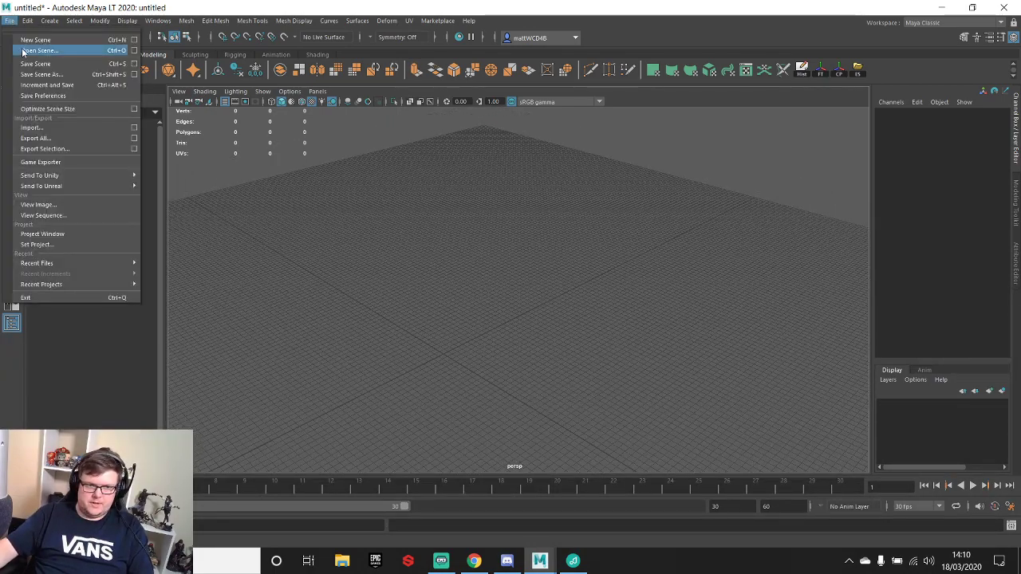
{"action": "left_click", "coordinate": [49, 51]}
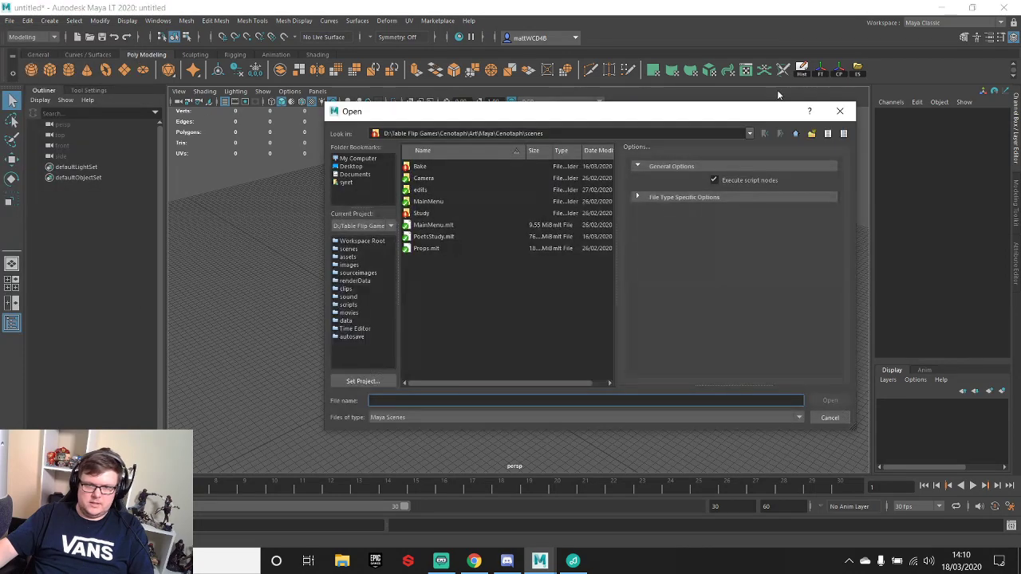
{"action": "double_click", "coordinate": [431, 236]}
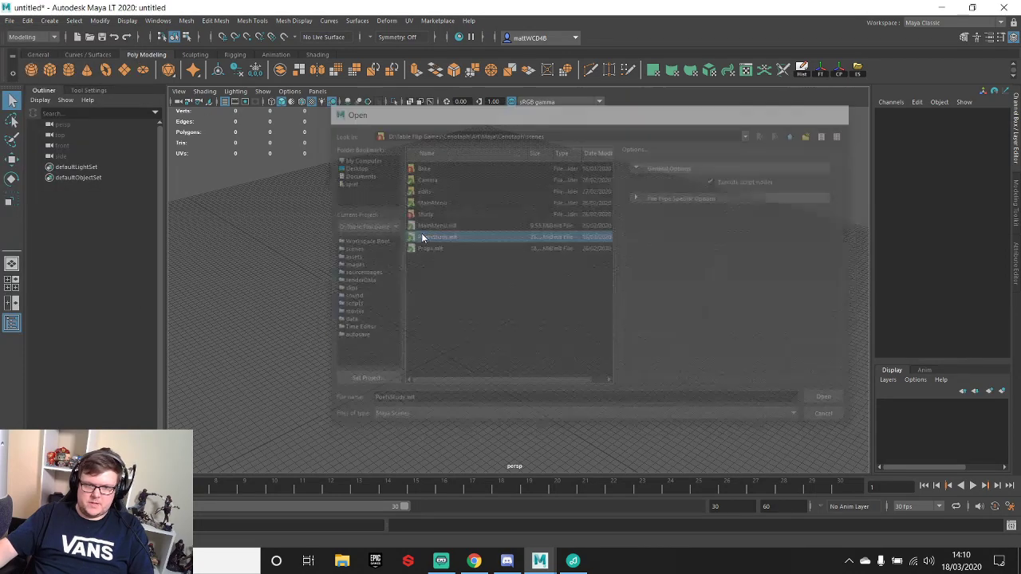
{"action": "left_click", "coordinate": [517, 280]}
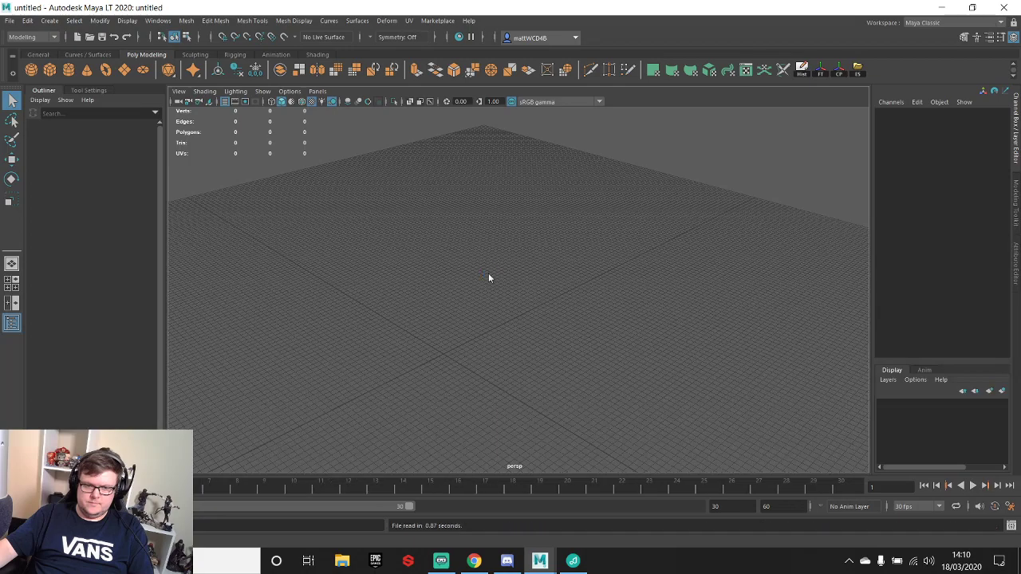
- Examine the cabinet's curved base, corner pillars and tall backing plane in the opened scene
{"action": "left_click_drag", "start_coordinate": [531, 176], "coordinate": [447, 250], "text": "alt"}
{"action": "scroll", "coordinate": [408, 205], "scroll_direction": "up", "scroll_amount": 4}
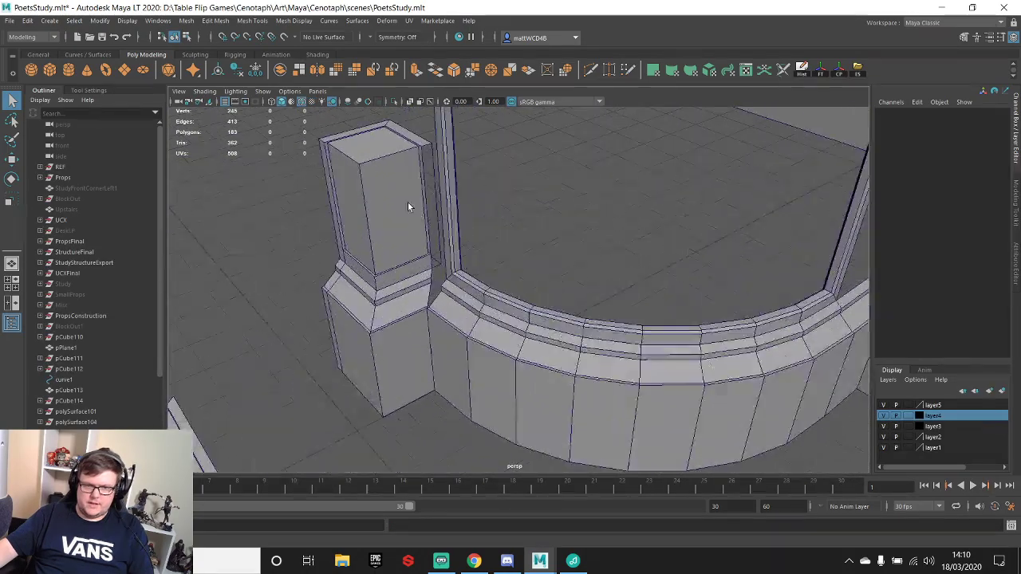
{"action": "scroll", "coordinate": [424, 210], "scroll_direction": "down", "scroll_amount": 7}
{"action": "scroll", "coordinate": [498, 207], "scroll_direction": "down", "scroll_amount": 3}
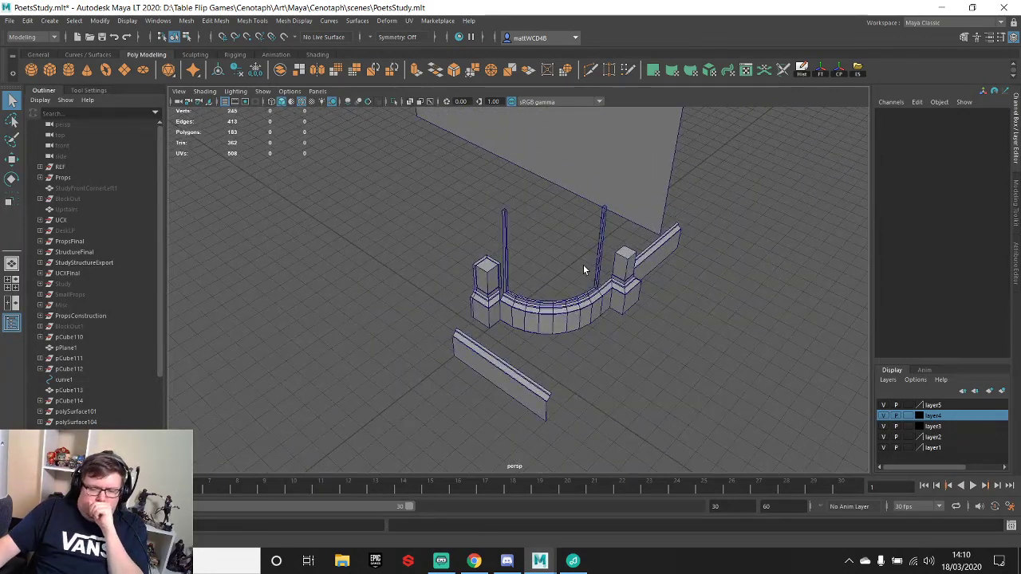
{"action": "left_click_drag", "start_coordinate": [597, 249], "coordinate": [533, 172], "text": "alt"}
{"action": "left_click", "coordinate": [534, 171]}
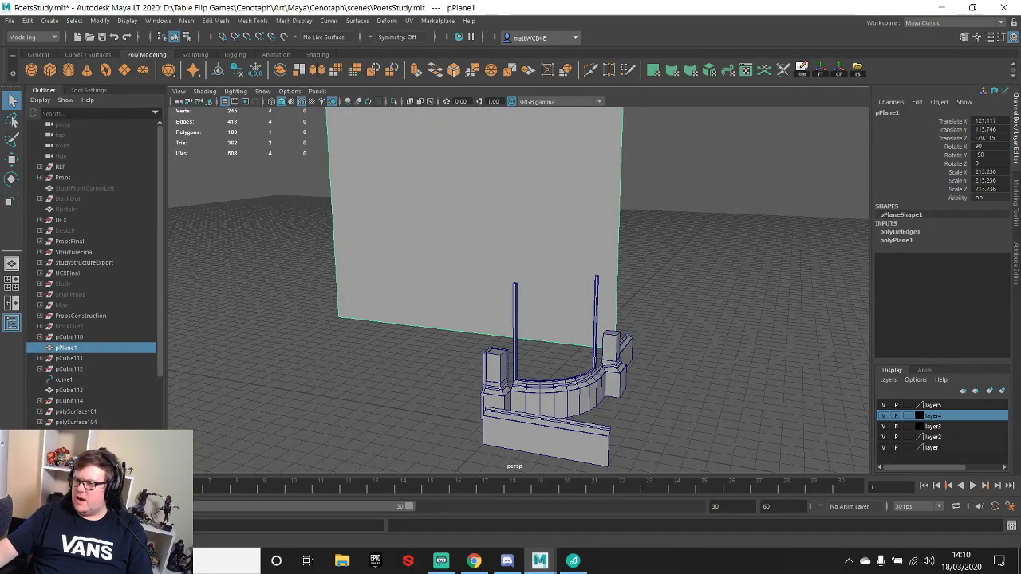
- Switch to Chrome and enlarge the main photo of the Antique Victorian Burr Walnut Inlaid Credenza on the Regent Antiques page
{"action": "key", "text": "alt+Tab"}
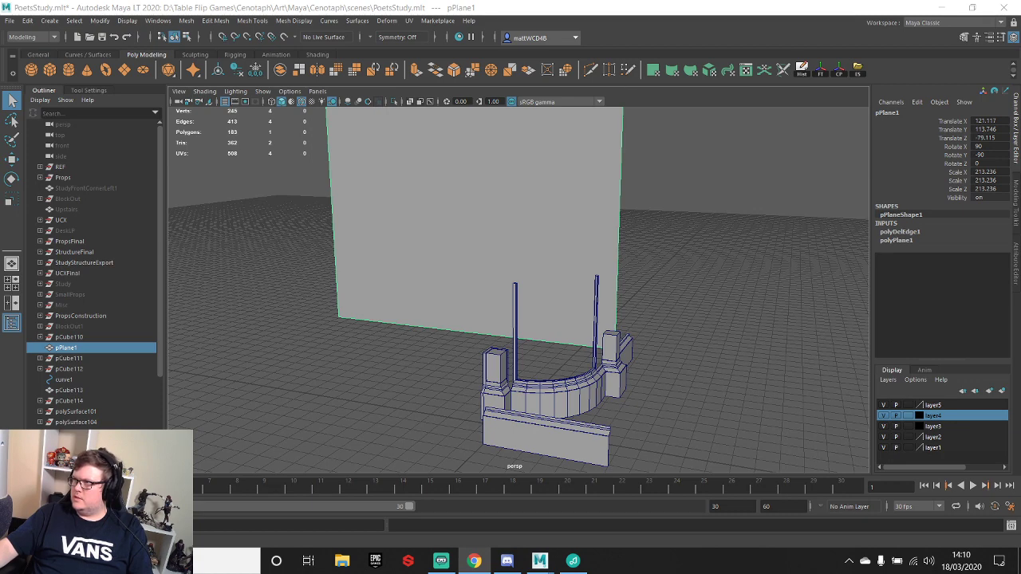
{"action": "left_click", "coordinate": [474, 561]}
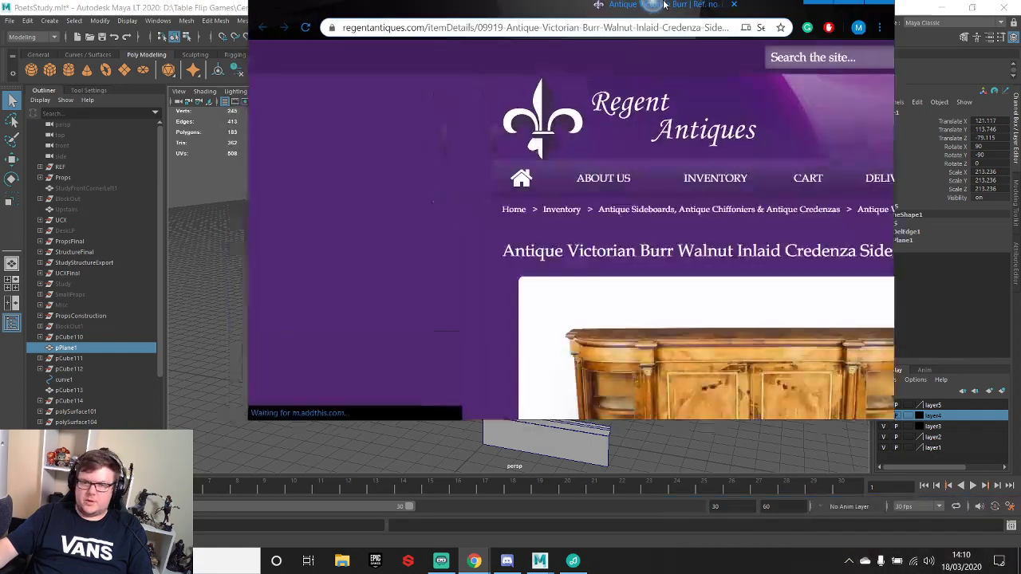
{"action": "scroll", "coordinate": [333, 442], "scroll_direction": "down", "scroll_amount": 2}
{"action": "scroll", "coordinate": [328, 431], "scroll_direction": "down", "scroll_amount": 2}
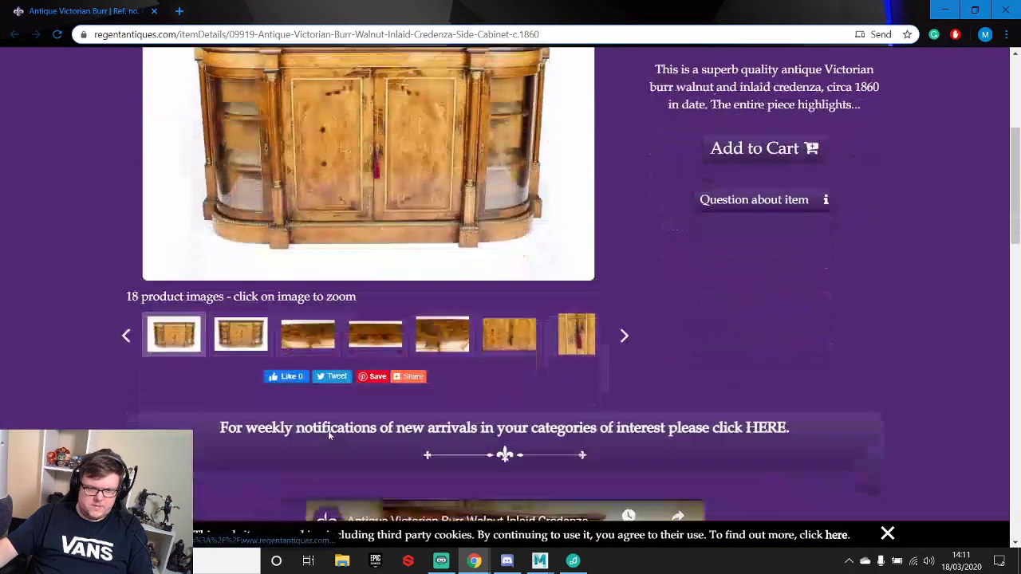
{"action": "scroll", "coordinate": [228, 328], "scroll_direction": "up", "scroll_amount": 2}
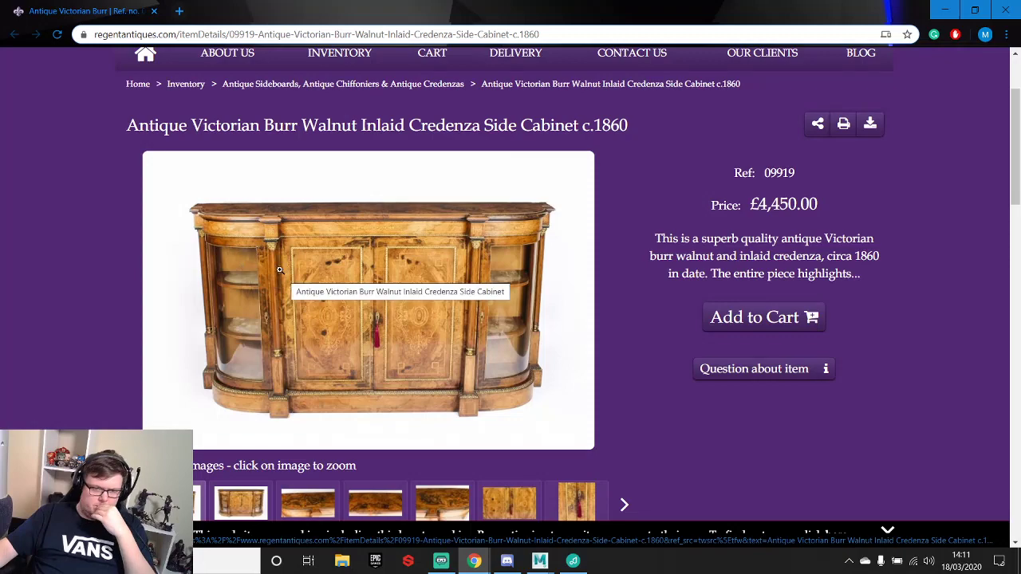
{"action": "left_click", "coordinate": [281, 271]}
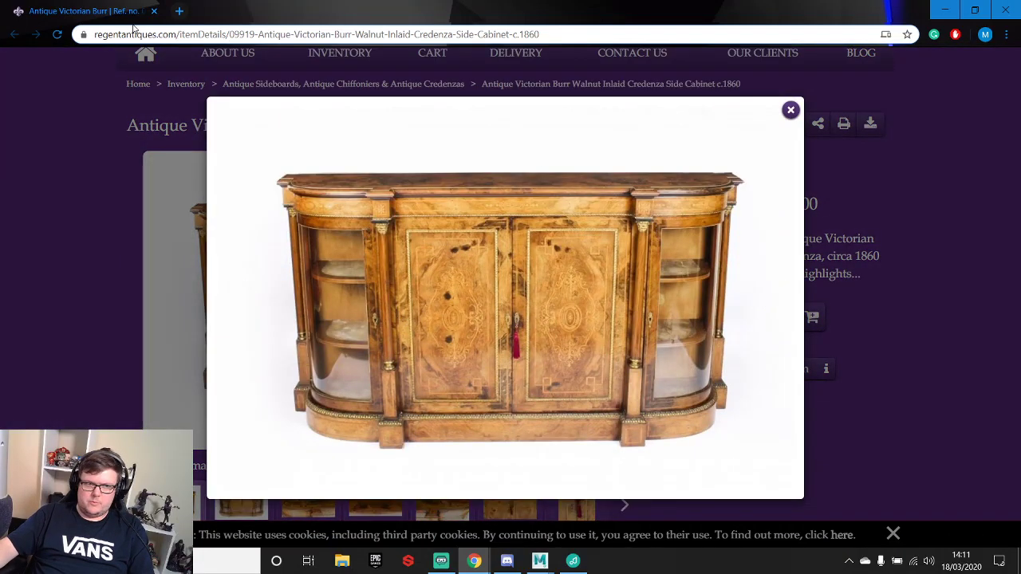
- Return to Maya LT and compare the modelled curved base and pillars with the credenza reference photo in Chrome
{"action": "left_click_drag", "start_coordinate": [79, 8], "coordinate": [1020, 80]}
{"action": "middle_click_drag", "start_coordinate": [559, 352], "coordinate": [515, 292], "text": "alt"}
{"action": "scroll", "coordinate": [514, 292], "scroll_direction": "up", "scroll_amount": 2}
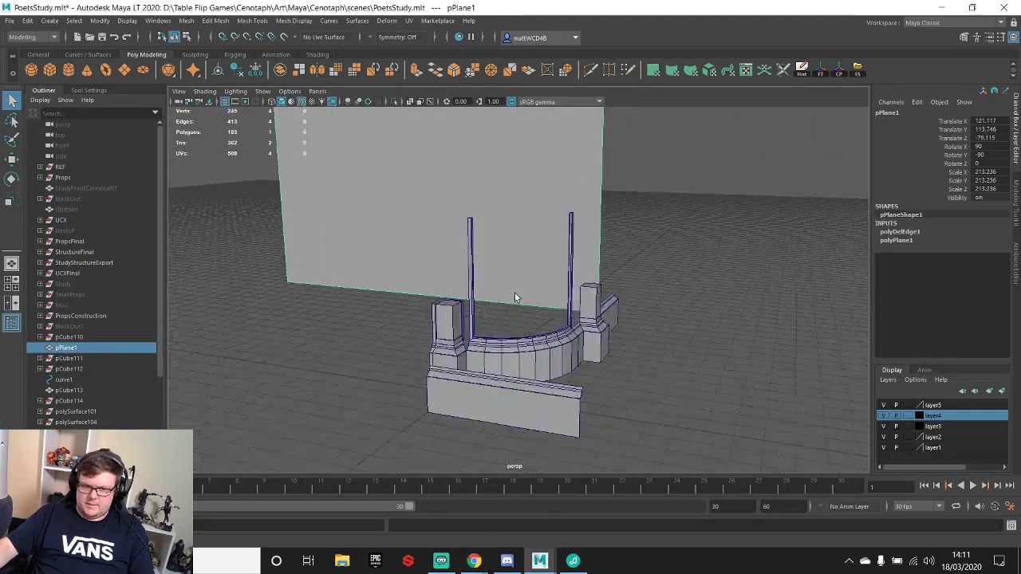
{"action": "left_click_drag", "start_coordinate": [514, 293], "coordinate": [482, 323], "text": "alt"}
{"action": "scroll", "coordinate": [482, 323], "scroll_direction": "up", "scroll_amount": 6}
{"action": "middle_click_drag", "start_coordinate": [425, 344], "coordinate": [477, 270], "text": "alt"}
{"action": "left_click_drag", "start_coordinate": [432, 286], "coordinate": [717, 195], "text": "alt"}
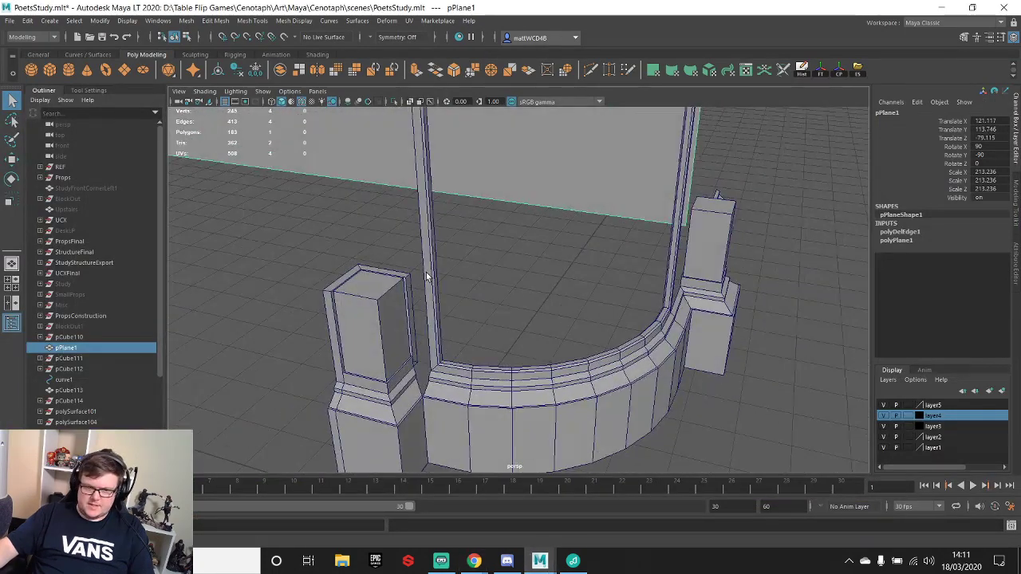
{"action": "left_click", "coordinate": [474, 561]}
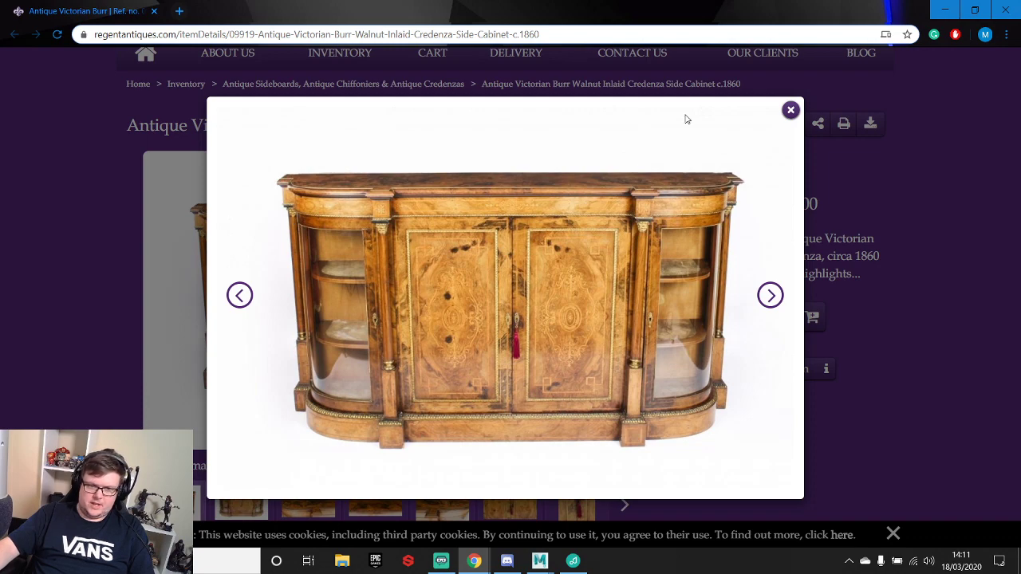
{"action": "left_click_drag", "start_coordinate": [611, 6], "coordinate": [609, 0]}
- Inspect the curved base's mouldings, segment edges and joints with the corner pillars from several angles in Maya LT
{"action": "middle_click_drag", "start_coordinate": [578, 308], "coordinate": [573, 207], "text": "alt"}
{"action": "left_click_drag", "start_coordinate": [702, 247], "coordinate": [669, 244], "text": "alt"}
{"action": "left_click_drag", "start_coordinate": [718, 345], "coordinate": [671, 314], "text": "alt"}
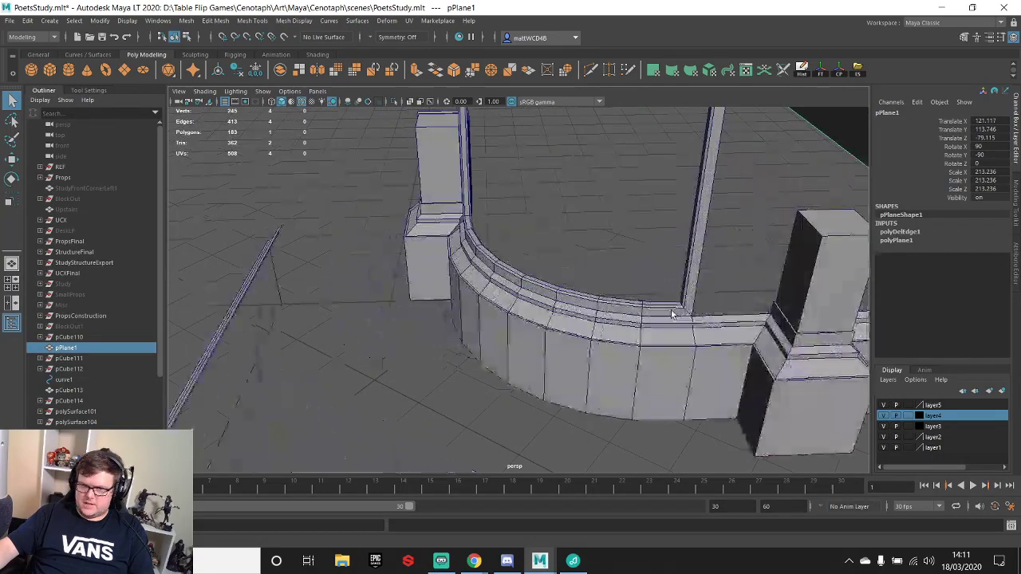
{"action": "scroll", "coordinate": [672, 314], "scroll_direction": "up", "scroll_amount": 3}
{"action": "middle_click_drag", "start_coordinate": [654, 325], "coordinate": [563, 316], "text": "alt"}
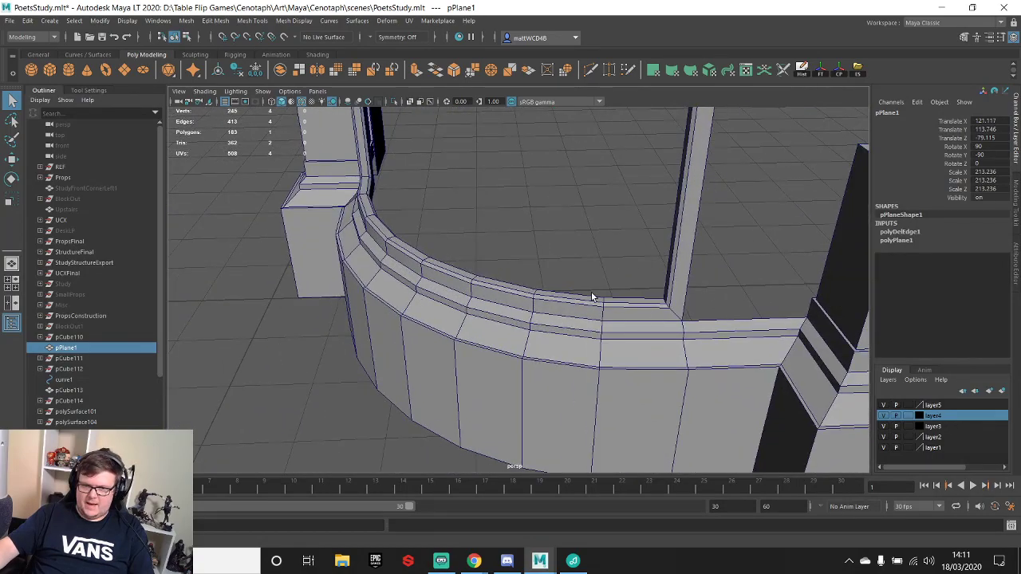
{"action": "scroll", "coordinate": [593, 297], "scroll_direction": "down", "scroll_amount": 6}
{"action": "left_click_drag", "start_coordinate": [592, 297], "coordinate": [640, 288], "text": "alt"}
{"action": "middle_click_drag", "start_coordinate": [640, 288], "coordinate": [574, 258], "text": "alt"}
{"action": "scroll", "coordinate": [574, 258], "scroll_direction": "up", "scroll_amount": 3}
{"action": "left_click_drag", "start_coordinate": [575, 257], "coordinate": [436, 257], "text": "alt"}
{"action": "scroll", "coordinate": [517, 264], "scroll_direction": "up", "scroll_amount": 3}
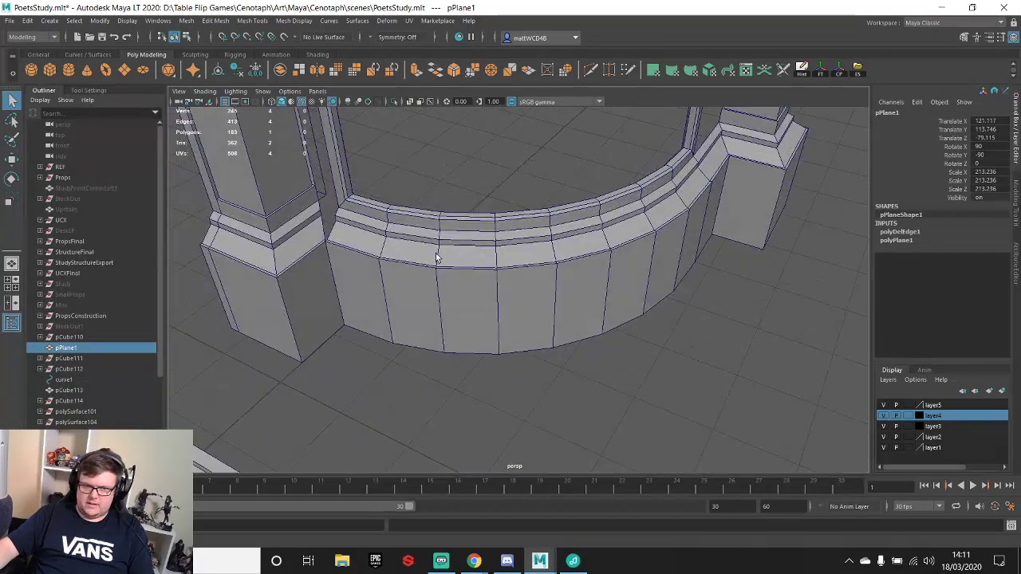
{"action": "middle_click_drag", "start_coordinate": [436, 257], "coordinate": [501, 257], "text": "alt"}
{"action": "scroll", "coordinate": [504, 260], "scroll_direction": "down", "scroll_amount": 4}
{"action": "left_click_drag", "start_coordinate": [504, 260], "coordinate": [512, 301], "text": "alt"}
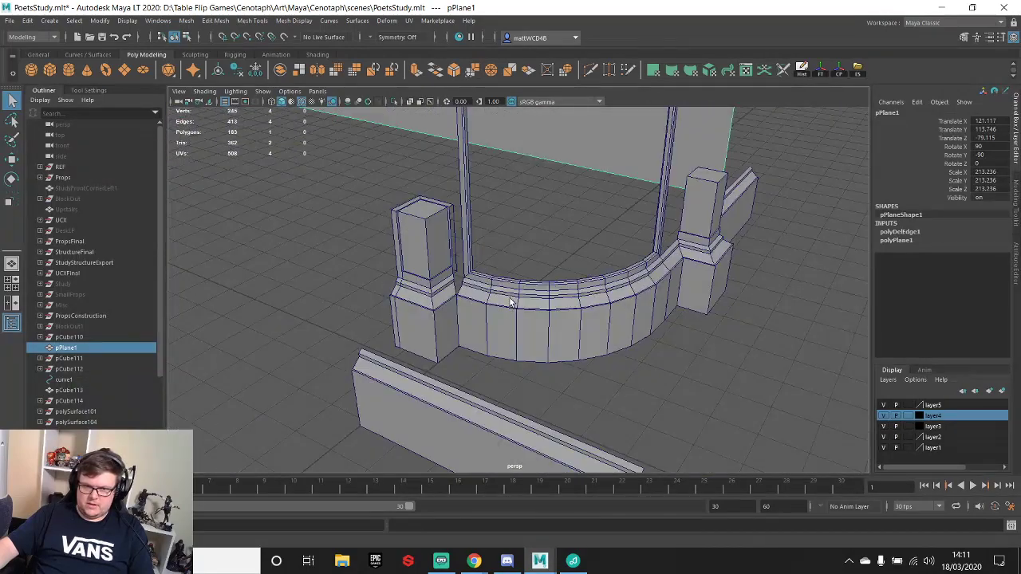
- Delete the curved base mesh between the two corner pillars, keeping the guide curve on the floor
{"action": "left_click", "coordinate": [510, 298]}
{"action": "middle_click_drag", "start_coordinate": [537, 305], "coordinate": [549, 351], "text": "alt"}
{"action": "scroll", "coordinate": [550, 351], "scroll_direction": "down", "scroll_amount": 2}
{"action": "key", "text": "Delete"}
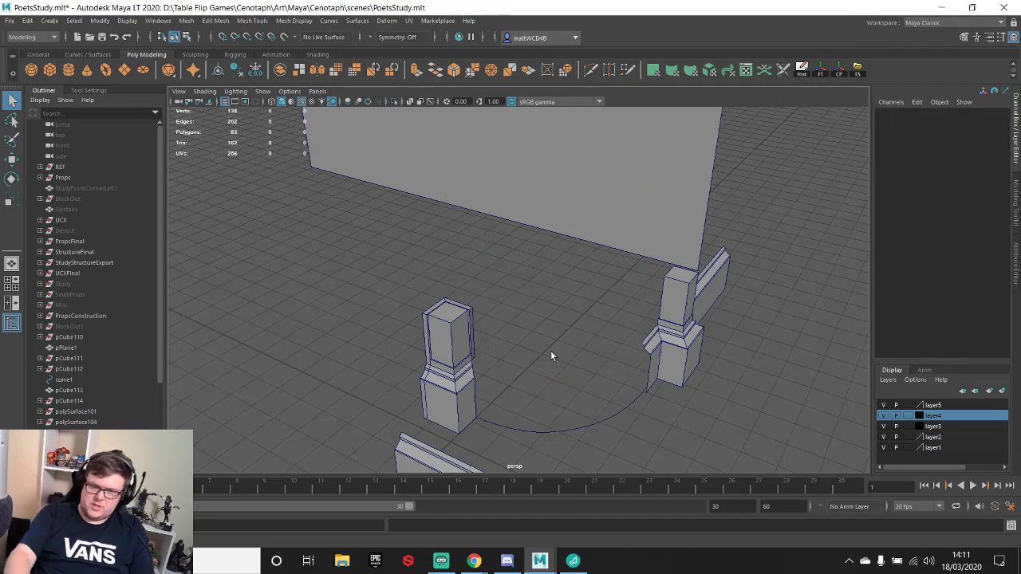
- Duplicate the moulded lower base of the near corner pillar and move the copy to Translate Z 18.472
{"action": "left_click_drag", "start_coordinate": [550, 356], "coordinate": [623, 217], "text": "alt"}
{"action": "scroll", "coordinate": [365, 221], "scroll_direction": "up", "scroll_amount": 4}
{"action": "left_click", "coordinate": [364, 222]}
{"action": "middle_click_drag", "start_coordinate": [399, 184], "coordinate": [482, 278], "text": "alt"}
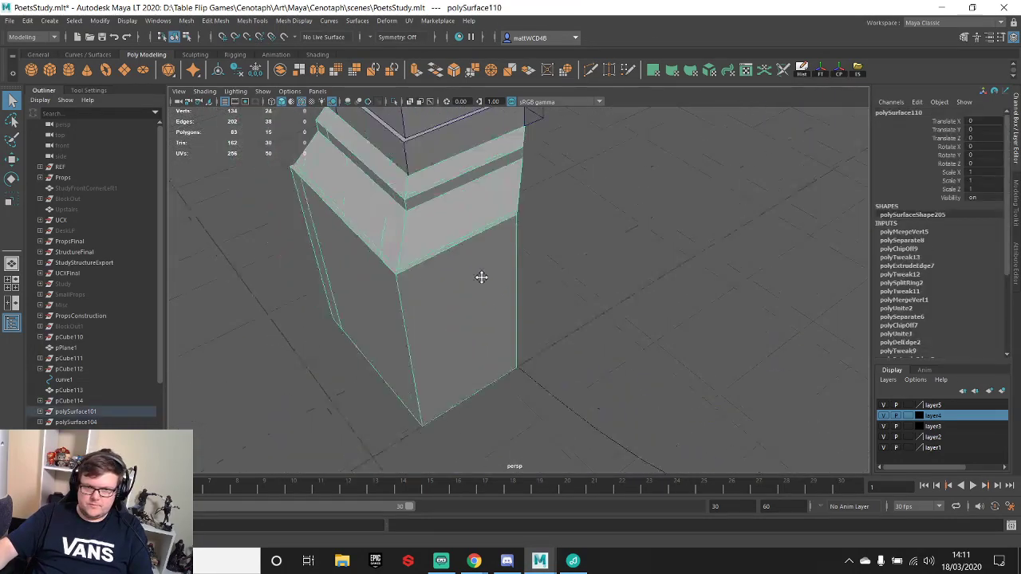
{"action": "left_click_drag", "start_coordinate": [481, 277], "coordinate": [500, 278], "text": "alt"}
{"action": "key", "text": "w"}
{"action": "scroll", "coordinate": [516, 287], "scroll_direction": "down", "scroll_amount": 4}
{"action": "key", "text": "ctrl+d"}
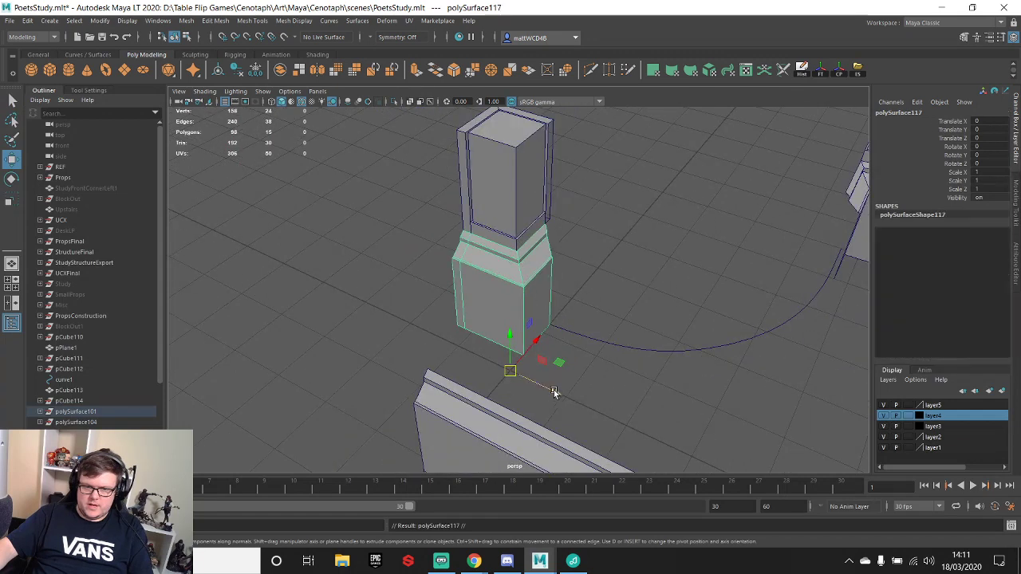
{"action": "left_click_drag", "start_coordinate": [554, 390], "coordinate": [658, 292]}
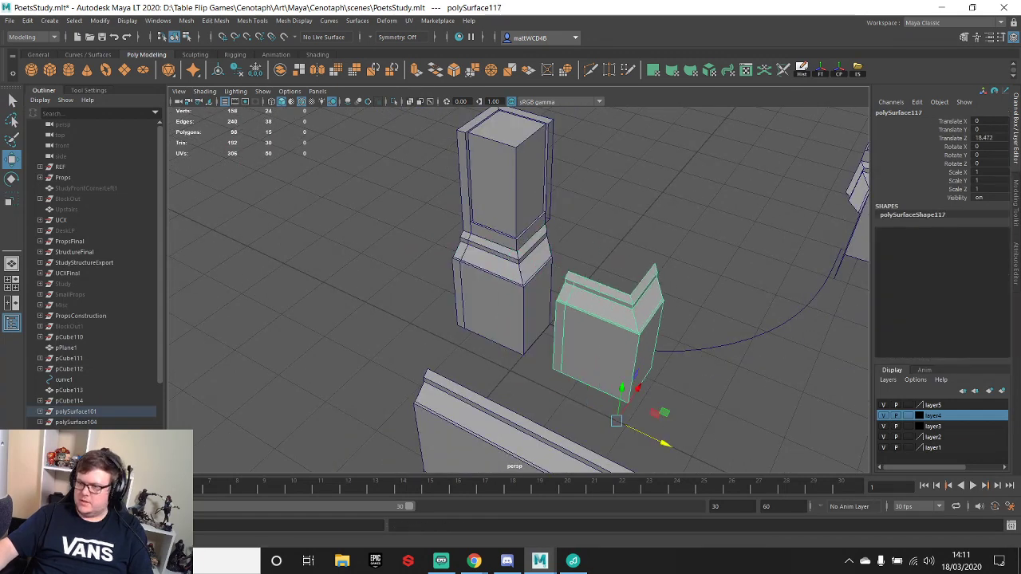
{"action": "key", "text": "alt+Tab"}
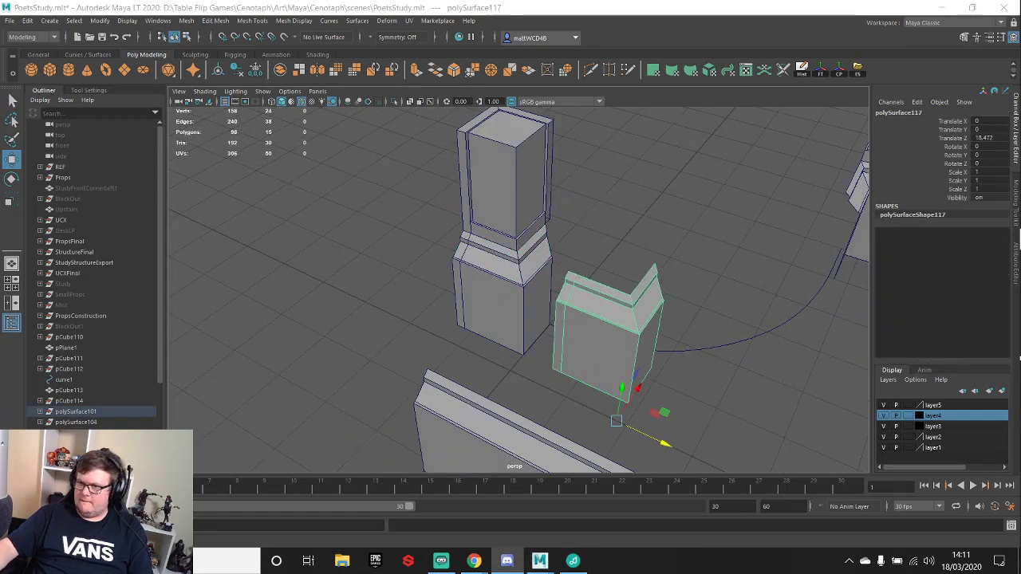
{"action": "key", "text": "alt+Tab"}
{"action": "key", "text": "ctrl+s"}
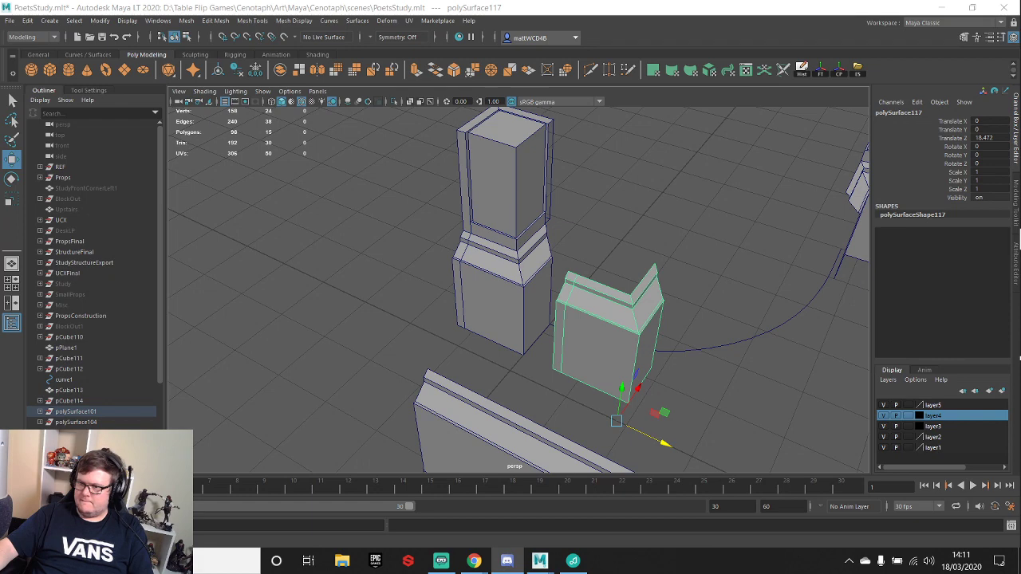
{"action": "key", "text": "alt+Tab"}
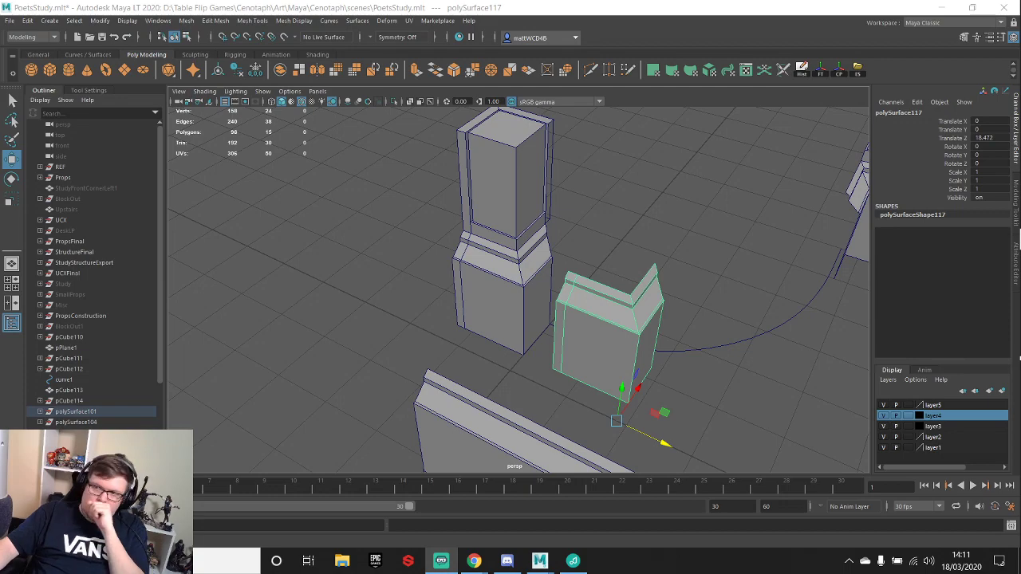
- Delete the faces on the return side of the duplicated pillar base, leaving only its front profile
{"action": "left_click_drag", "start_coordinate": [634, 326], "coordinate": [509, 272], "text": "alt"}
{"action": "right_click_drag", "start_coordinate": [510, 272], "coordinate": [511, 292]}
{"action": "left_click_drag", "start_coordinate": [524, 200], "coordinate": [656, 489]}
{"action": "key", "text": "Delete"}
- Scale the mitred end vertices of the duplicated base piece along Z so that end becomes straight
{"action": "left_click_drag", "start_coordinate": [419, 359], "coordinate": [602, 274], "text": "alt"}
{"action": "right_click_drag", "start_coordinate": [600, 282], "coordinate": [549, 282]}
{"action": "left_click_drag", "start_coordinate": [594, 193], "coordinate": [687, 435]}
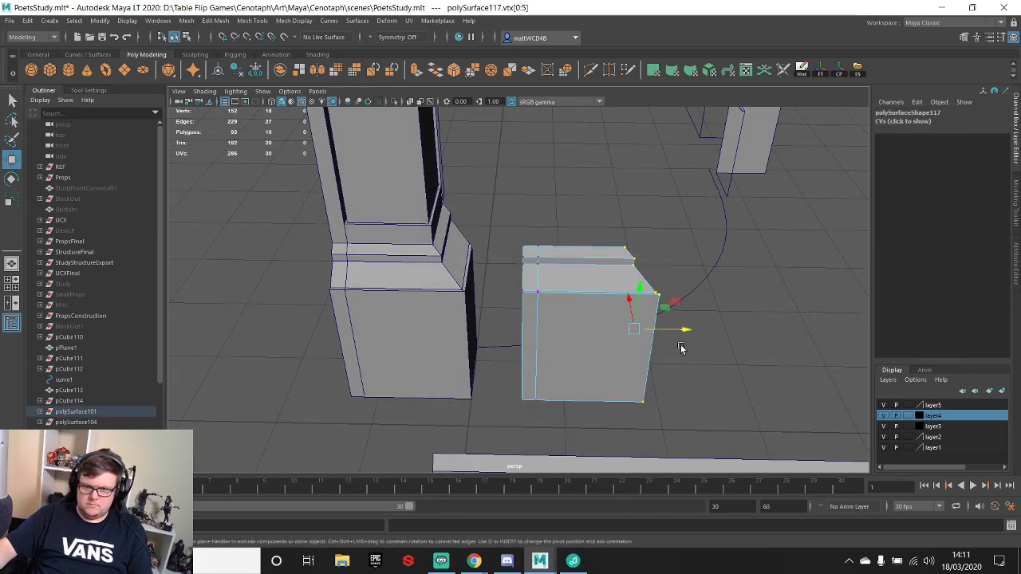
{"action": "key", "text": "e"}
{"action": "key", "text": "r"}
{"action": "left_click_drag", "start_coordinate": [682, 330], "coordinate": [621, 329]}
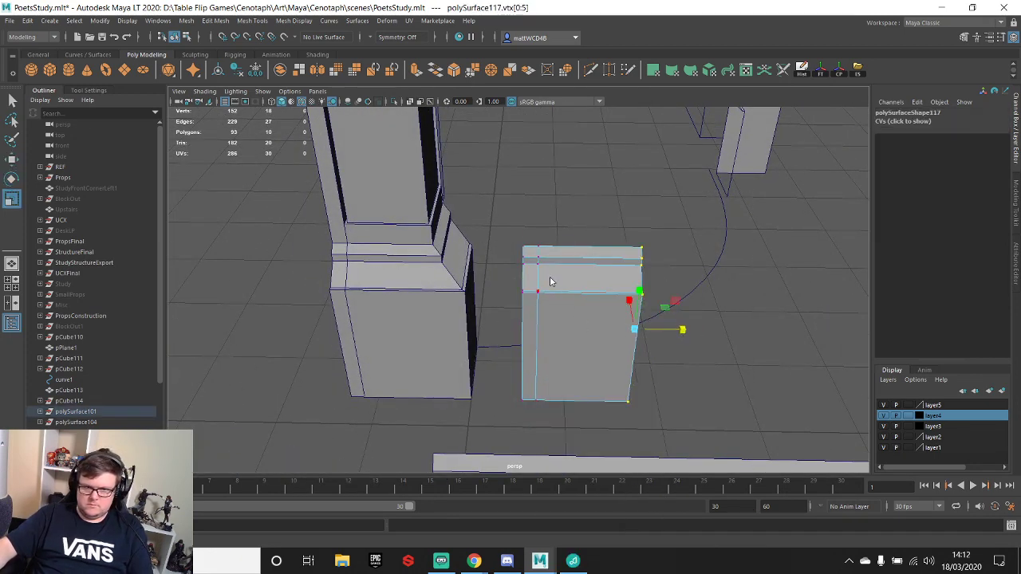
- Delete the extra vertical edge loop near the other end of the duplicated base piece
{"action": "right_click_drag", "start_coordinate": [551, 282], "coordinate": [549, 254]}
{"action": "double_click", "coordinate": [533, 277]}
{"action": "key", "text": "Delete"}
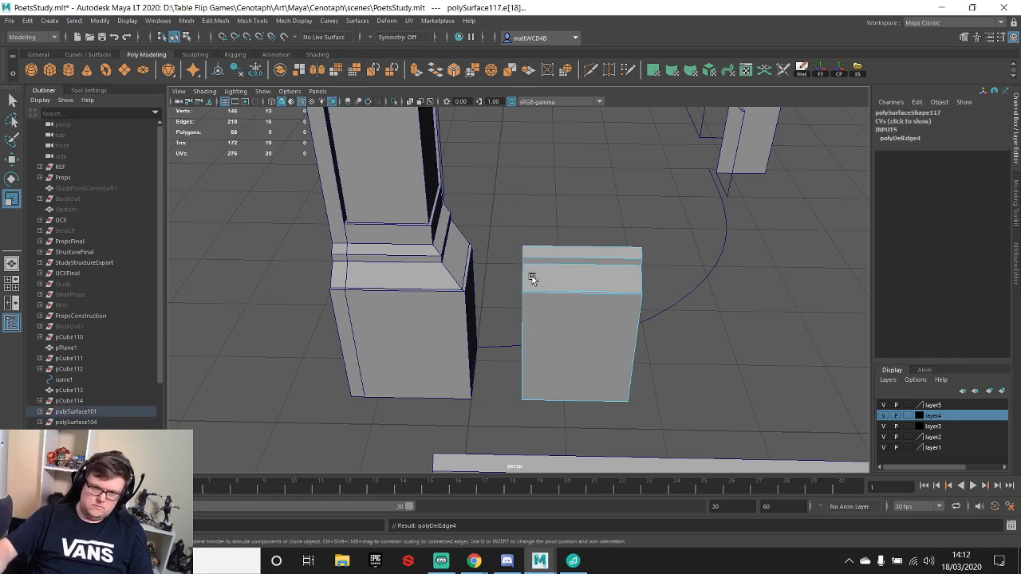
- Return the profile piece to object mode and snap its pivot to the bottom corner nearest the pillar
{"action": "left_click_drag", "start_coordinate": [569, 271], "coordinate": [501, 291], "text": "alt"}
{"action": "right_click_drag", "start_coordinate": [507, 292], "coordinate": [540, 244]}
{"action": "key", "text": "w"}
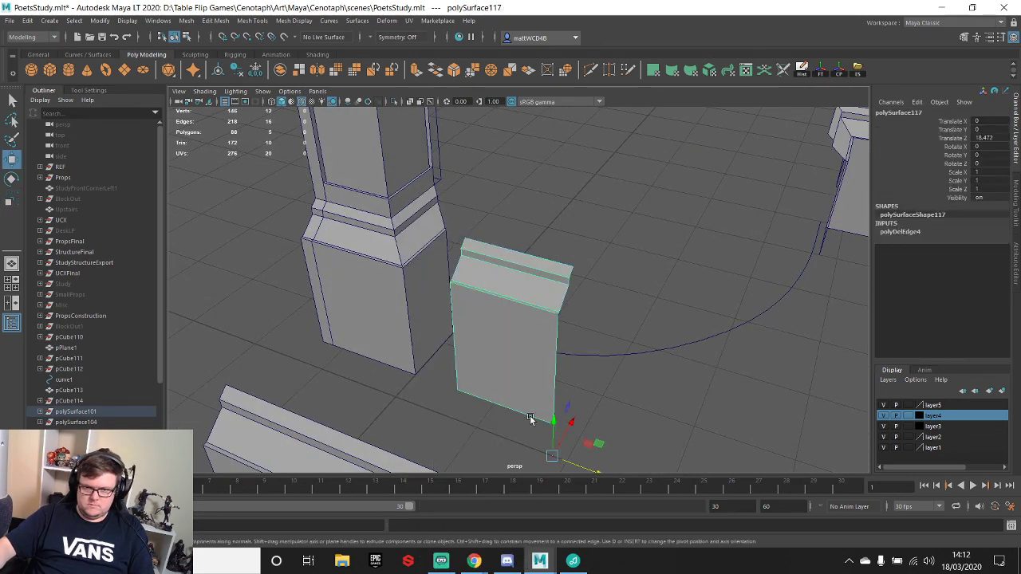
{"action": "middle_click_drag", "start_coordinate": [571, 470], "coordinate": [608, 409], "text": "alt"}
{"action": "key", "text": "d"}
{"action": "key", "text": "v"}
{"action": "left_click_drag", "start_coordinate": [592, 388], "coordinate": [492, 327]}
- Snap the profile piece against the side of the pillar base, where the floor guide curve starts
{"action": "left_click_drag", "start_coordinate": [515, 208], "coordinate": [510, 237], "text": "alt"}
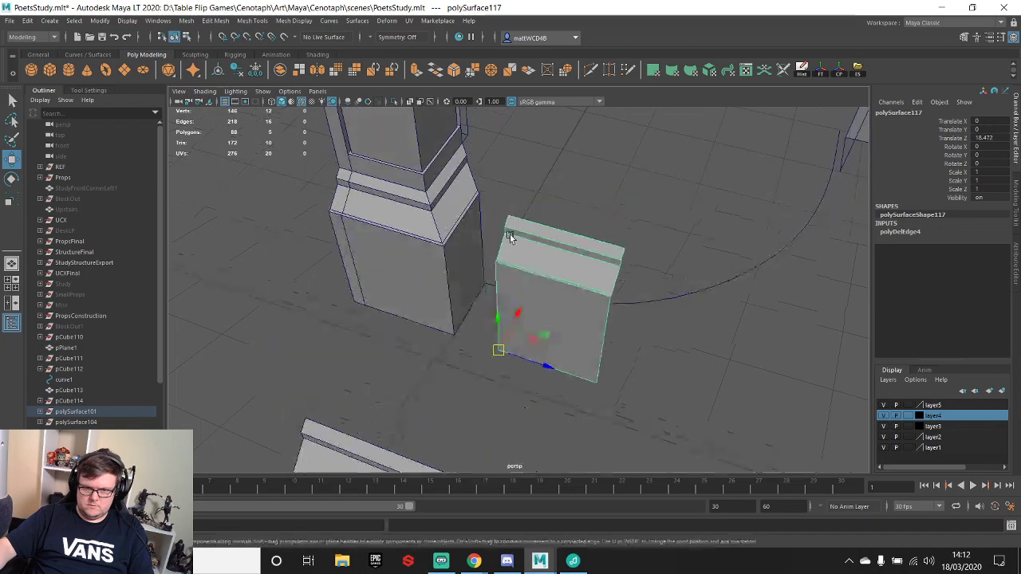
{"action": "scroll", "coordinate": [511, 272], "scroll_direction": "down", "scroll_amount": 3}
{"action": "left_click_drag", "start_coordinate": [507, 329], "coordinate": [498, 285]}
- Extrude the upper edge of the profile piece along X to give its top a flat ledge running inwards
{"action": "left_click_drag", "start_coordinate": [536, 241], "coordinate": [559, 219], "text": "alt"}
{"action": "scroll", "coordinate": [559, 218], "scroll_direction": "up", "scroll_amount": 4}
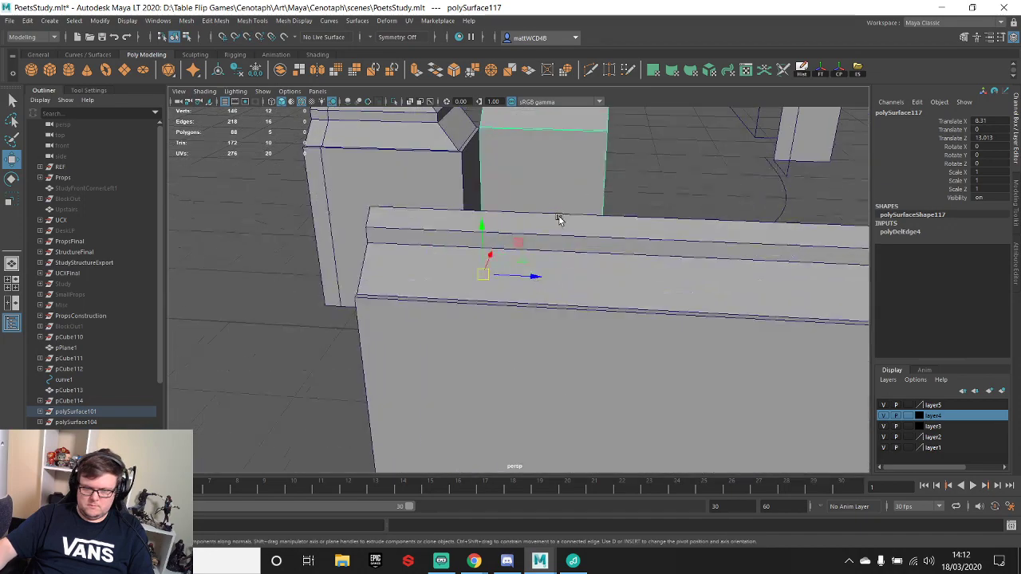
{"action": "middle_click_drag", "start_coordinate": [559, 219], "coordinate": [543, 292], "text": "alt"}
{"action": "scroll", "coordinate": [544, 277], "scroll_direction": "down", "scroll_amount": 3}
{"action": "right_click_drag", "start_coordinate": [547, 263], "coordinate": [519, 239]}
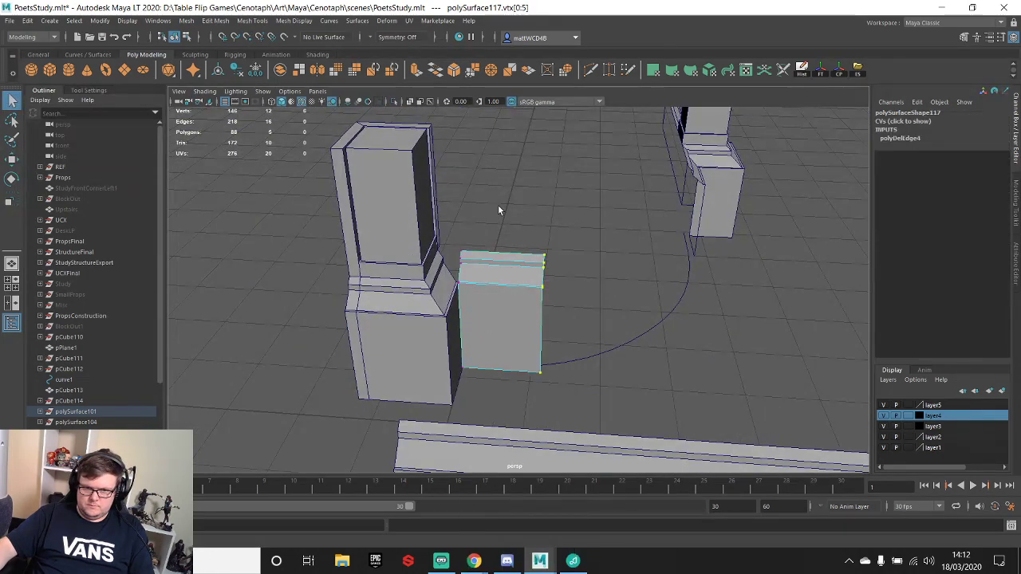
{"action": "left_click_drag", "start_coordinate": [567, 291], "coordinate": [528, 270], "text": "alt"}
{"action": "scroll", "coordinate": [529, 271], "scroll_direction": "up", "scroll_amount": 3}
{"action": "middle_click_drag", "start_coordinate": [442, 250], "coordinate": [479, 289], "text": "alt"}
{"action": "scroll", "coordinate": [478, 289], "scroll_direction": "up", "scroll_amount": 3}
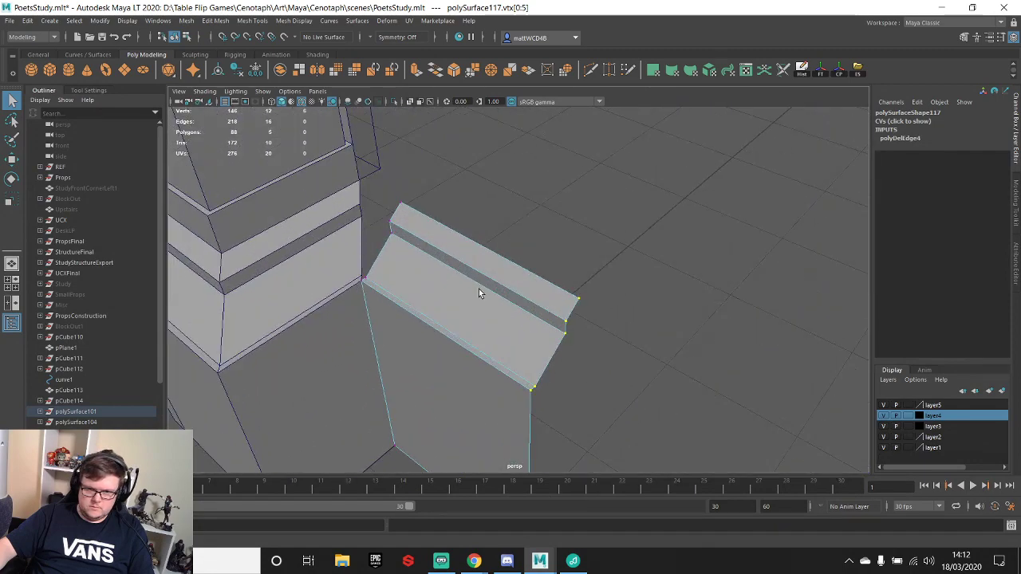
{"action": "right_click_drag", "start_coordinate": [478, 289], "coordinate": [481, 241]}
{"action": "left_click", "coordinate": [482, 244]}
{"action": "key", "text": "ctrl+e"}
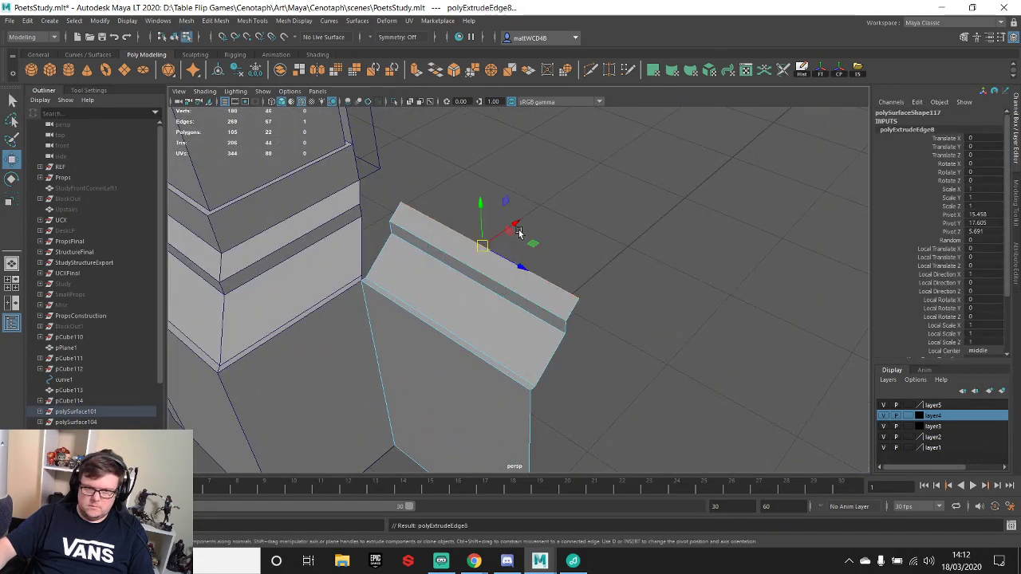
{"action": "left_click_drag", "start_coordinate": [516, 230], "coordinate": [569, 200]}
- Create a polygon cube and snap it by a bottom corner onto the free top corner of the profile piece
{"action": "scroll", "coordinate": [499, 251], "scroll_direction": "down", "scroll_amount": 3}
{"action": "left_click_drag", "start_coordinate": [500, 250], "coordinate": [540, 235], "text": "alt"}
{"action": "left_click_drag", "start_coordinate": [611, 241], "coordinate": [424, 228], "text": "alt"}
{"action": "left_click", "coordinate": [56, 70]}
{"action": "scroll", "coordinate": [581, 335], "scroll_direction": "down", "scroll_amount": 7}
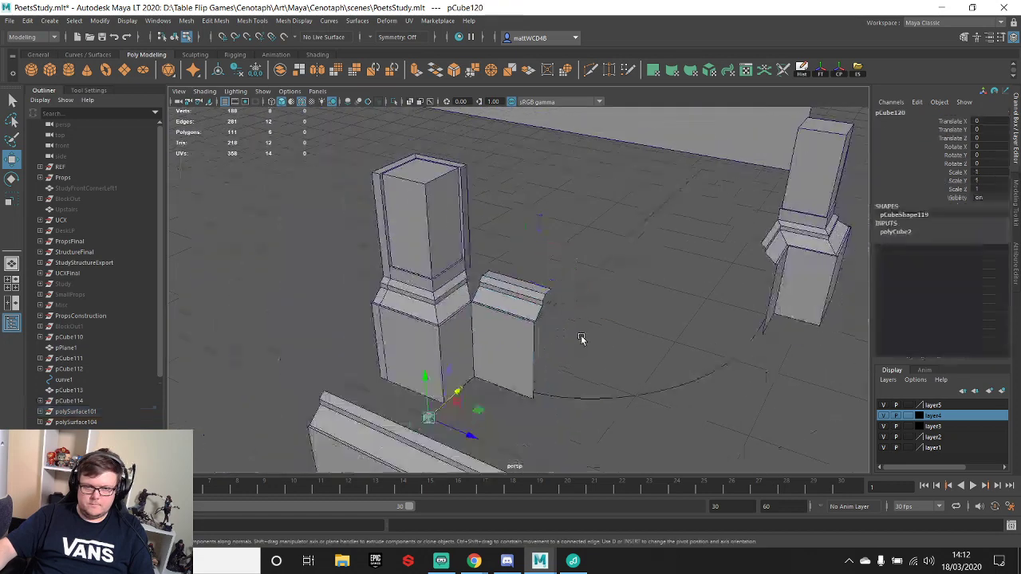
{"action": "left_click_drag", "start_coordinate": [457, 386], "coordinate": [554, 420]}
{"action": "key", "text": "f"}
{"action": "key", "text": "d"}
{"action": "key", "text": "v"}
{"action": "scroll", "coordinate": [527, 356], "scroll_direction": "down", "scroll_amount": 4}
{"action": "key", "text": "v"}
{"action": "left_click_drag", "start_coordinate": [527, 355], "coordinate": [506, 266]}
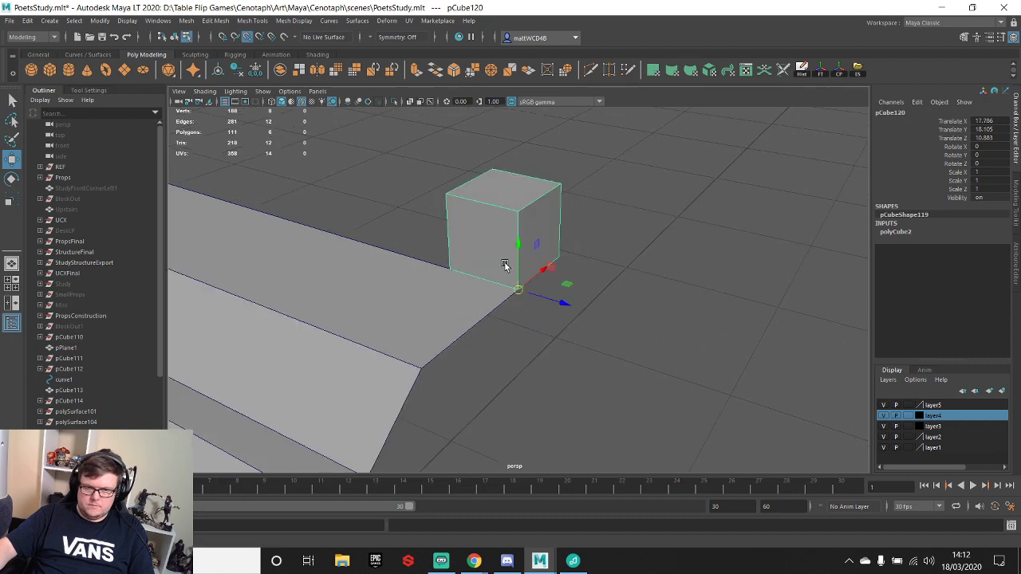
- Stretch the cube upwards from its bottom corner to a Y scale of about 4.7
{"action": "scroll", "coordinate": [485, 277], "scroll_direction": "down", "scroll_amount": 5}
{"action": "left_click_drag", "start_coordinate": [418, 233], "coordinate": [433, 249], "text": "alt"}
{"action": "middle_click_drag", "start_coordinate": [433, 248], "coordinate": [515, 271], "text": "alt"}
{"action": "left_click_drag", "start_coordinate": [549, 283], "coordinate": [565, 247], "text": "alt"}
{"action": "key", "text": "e"}
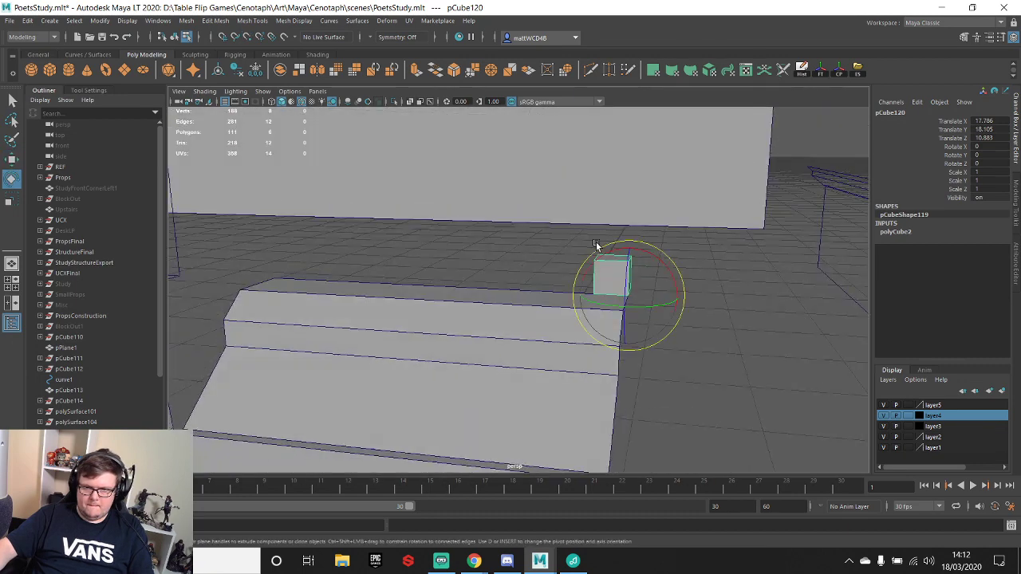
{"action": "key", "text": "r"}
{"action": "left_click_drag", "start_coordinate": [630, 247], "coordinate": [634, 131]}
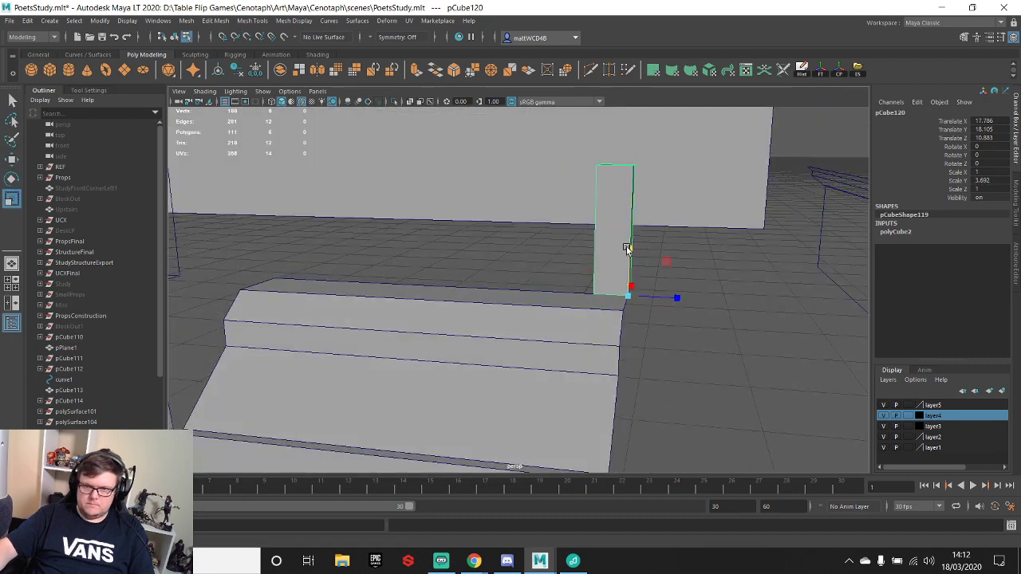
{"action": "left_click_drag", "start_coordinate": [627, 248], "coordinate": [628, 236]}
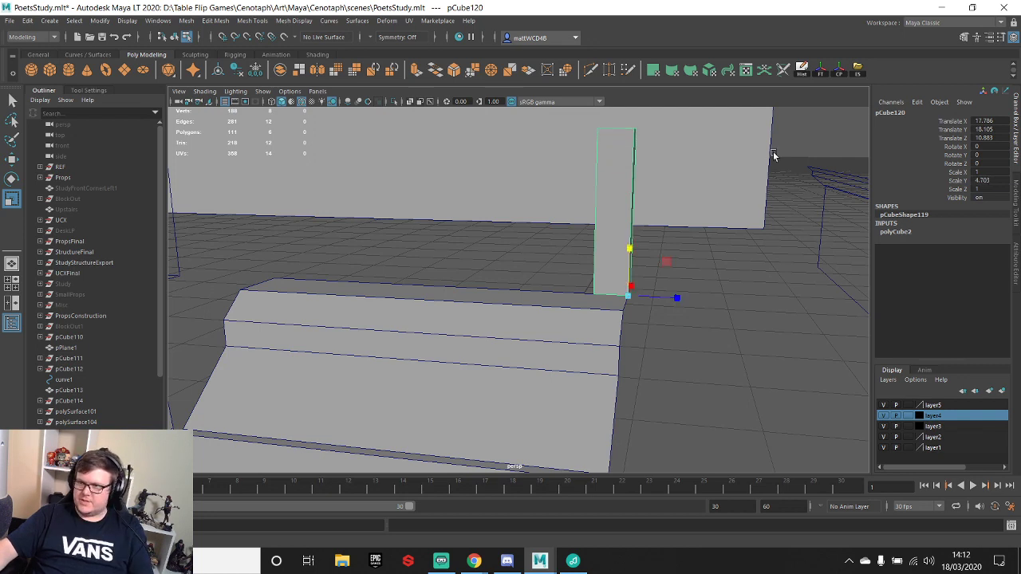
{"action": "middle_click_drag", "start_coordinate": [598, 155], "coordinate": [634, 196], "text": "alt"}
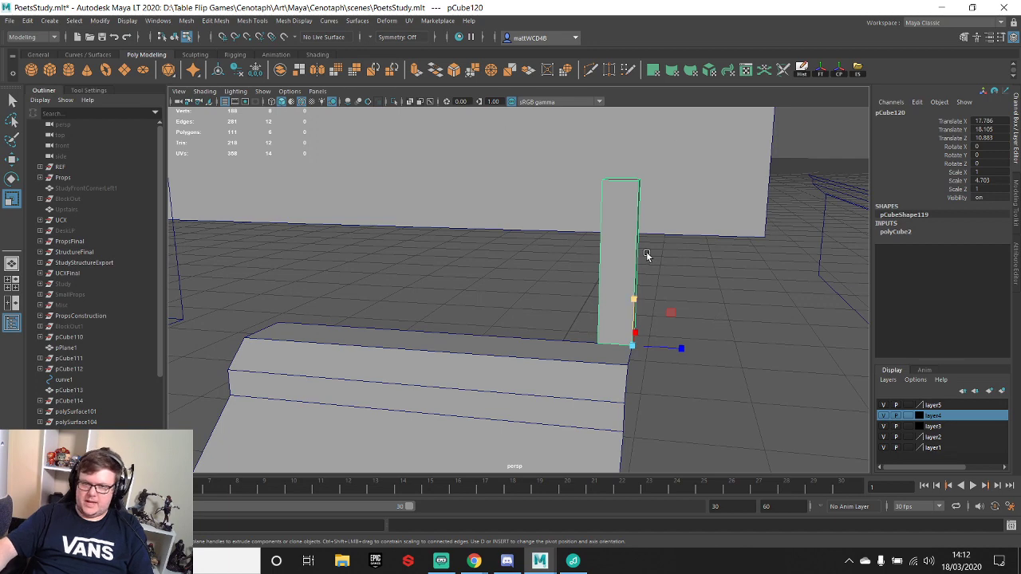
- Lower the four top vertices of the stretched cube to adjust the block's height
{"action": "key", "text": "q"}
{"action": "left_click_drag", "start_coordinate": [647, 258], "coordinate": [630, 205], "text": "alt"}
{"action": "right_click_drag", "start_coordinate": [630, 199], "coordinate": [505, 202]}
{"action": "left_click_drag", "start_coordinate": [786, 253], "coordinate": [542, 159]}
{"action": "key", "text": "w"}
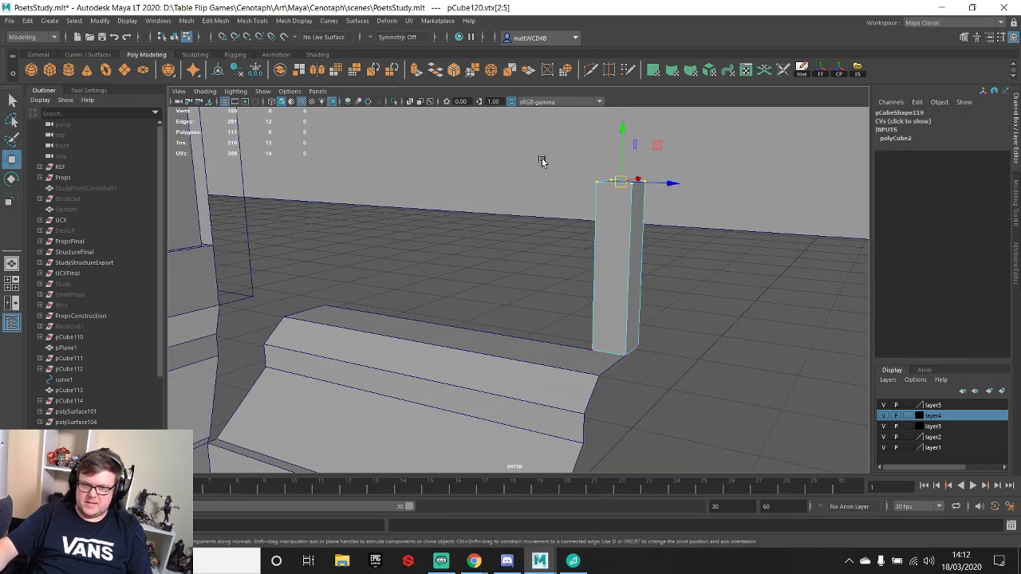
{"action": "middle_click_drag", "start_coordinate": [542, 160], "coordinate": [562, 217], "text": "alt"}
{"action": "left_click_drag", "start_coordinate": [641, 185], "coordinate": [659, 316]}
{"action": "right_click_drag", "start_coordinate": [659, 316], "coordinate": [601, 262], "text": "alt"}
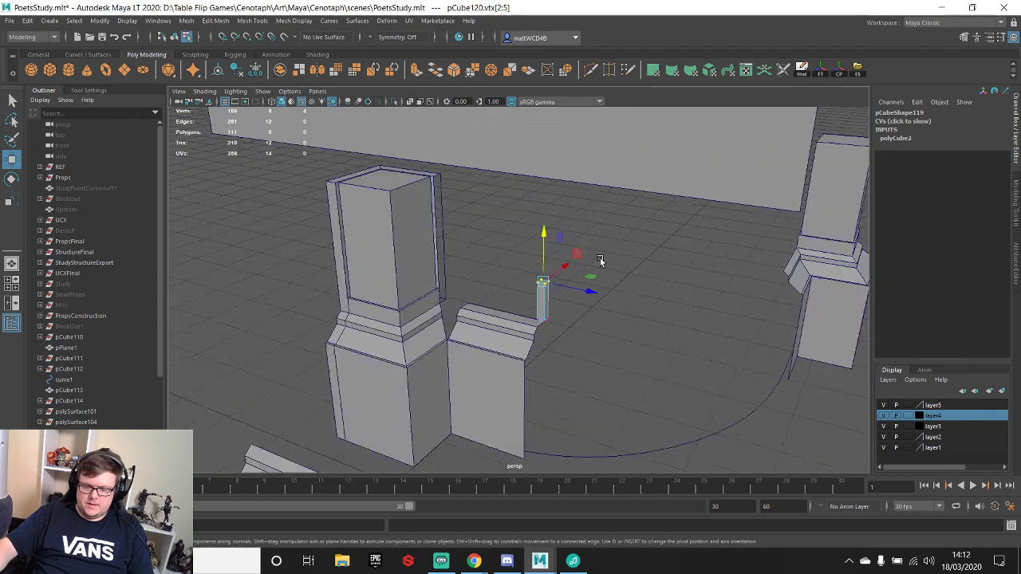
{"action": "middle_click_drag", "start_coordinate": [602, 262], "coordinate": [551, 208], "text": "alt"}
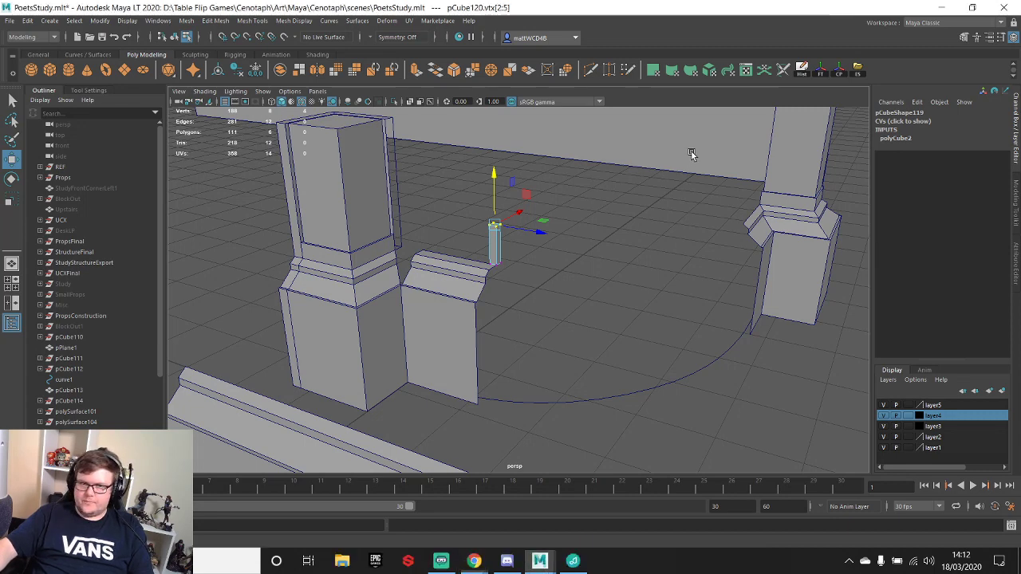
- Relink the reference plane's REF texture to the antique Victorian credenza cabinet JPG on the Desktop
{"action": "left_click", "coordinate": [717, 143]}
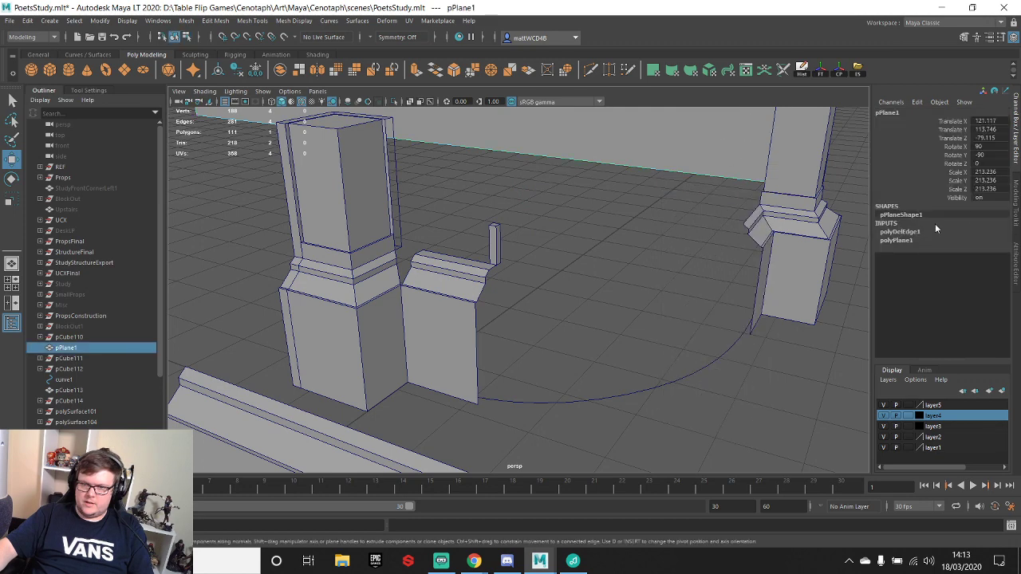
{"action": "key", "text": "ctrl+a"}
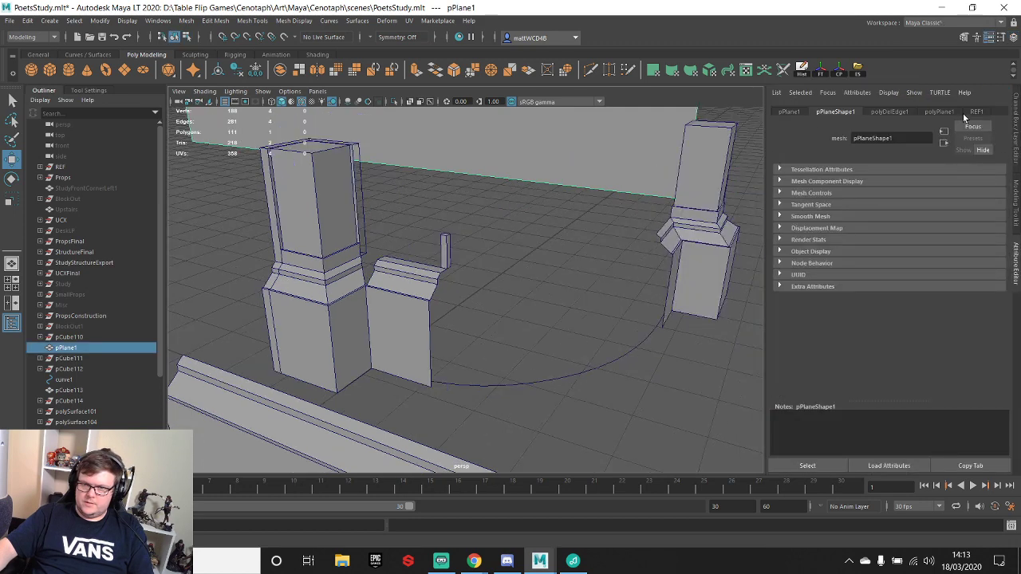
{"action": "left_click", "coordinate": [976, 113]}
{"action": "left_click", "coordinate": [988, 232]}
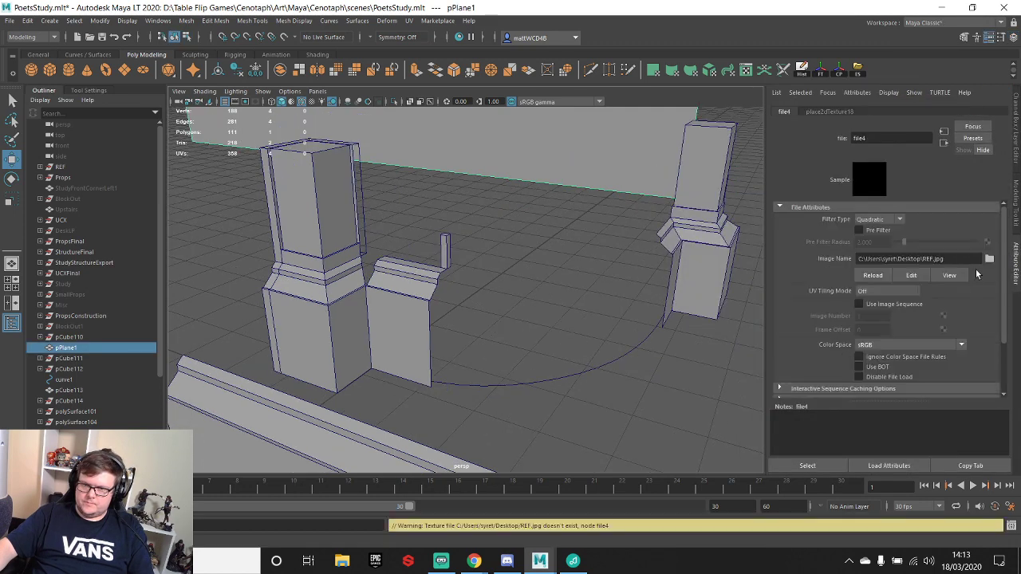
{"action": "left_click", "coordinate": [990, 259]}
{"action": "left_click", "coordinate": [351, 166]}
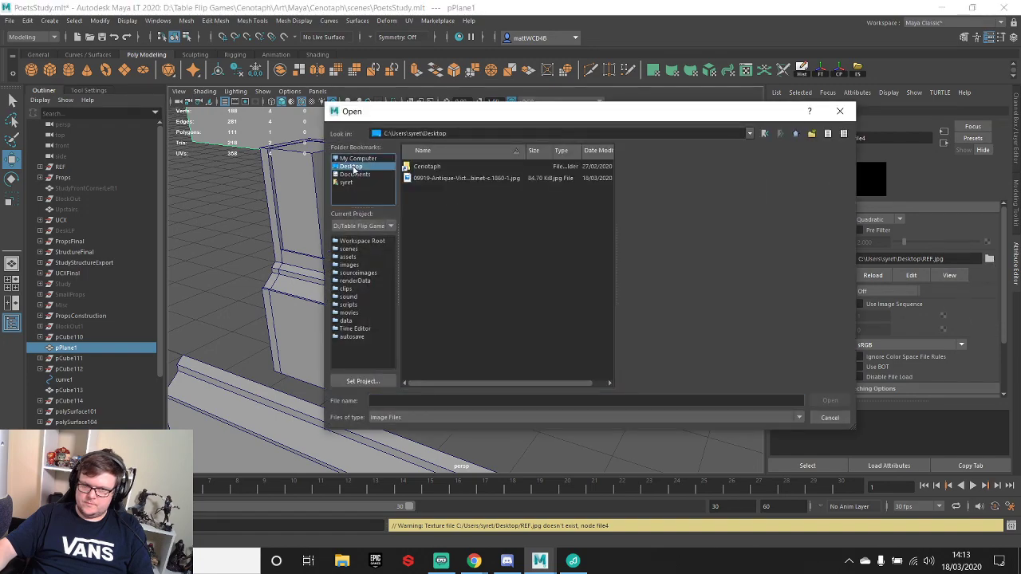
{"action": "left_click", "coordinate": [468, 179]}
{"action": "double_click", "coordinate": [467, 178]}
{"action": "scroll", "coordinate": [479, 192], "scroll_direction": "down", "scroll_amount": 5}
{"action": "scroll", "coordinate": [523, 241], "scroll_direction": "down", "scroll_amount": 3}
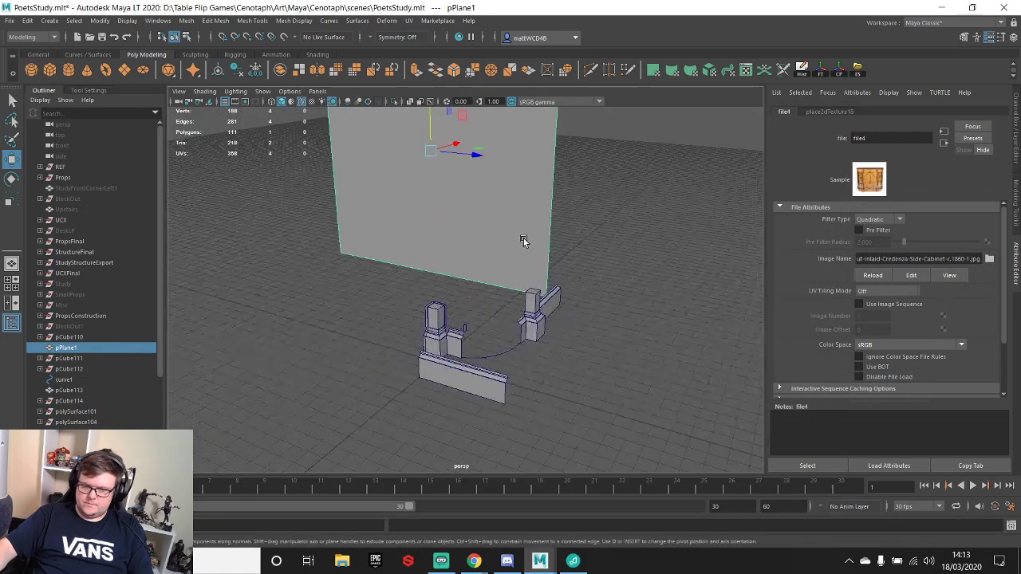
- Turn on textured display and widen the reference plane by moving one side's vertices outwards along Z, correcting the cabinet's proportions
{"action": "key", "text": "6"}
{"action": "scroll", "coordinate": [511, 244], "scroll_direction": "up", "scroll_amount": 2}
{"action": "scroll", "coordinate": [467, 211], "scroll_direction": "down", "scroll_amount": 3}
{"action": "middle_click_drag", "start_coordinate": [467, 211], "coordinate": [496, 281], "text": "alt"}
{"action": "key", "text": "q"}
{"action": "right_click_drag", "start_coordinate": [380, 237], "coordinate": [297, 225]}
{"action": "scroll", "coordinate": [297, 226], "scroll_direction": "down", "scroll_amount": 2}
{"action": "left_click_drag", "start_coordinate": [299, 174], "coordinate": [361, 391]}
{"action": "key", "text": "w"}
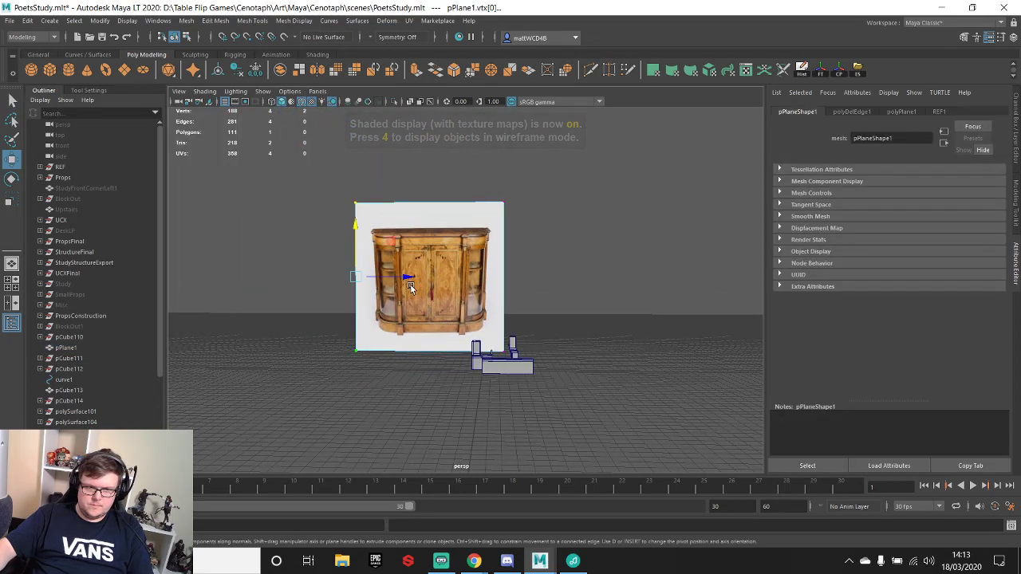
{"action": "left_click_drag", "start_coordinate": [355, 276], "coordinate": [245, 288]}
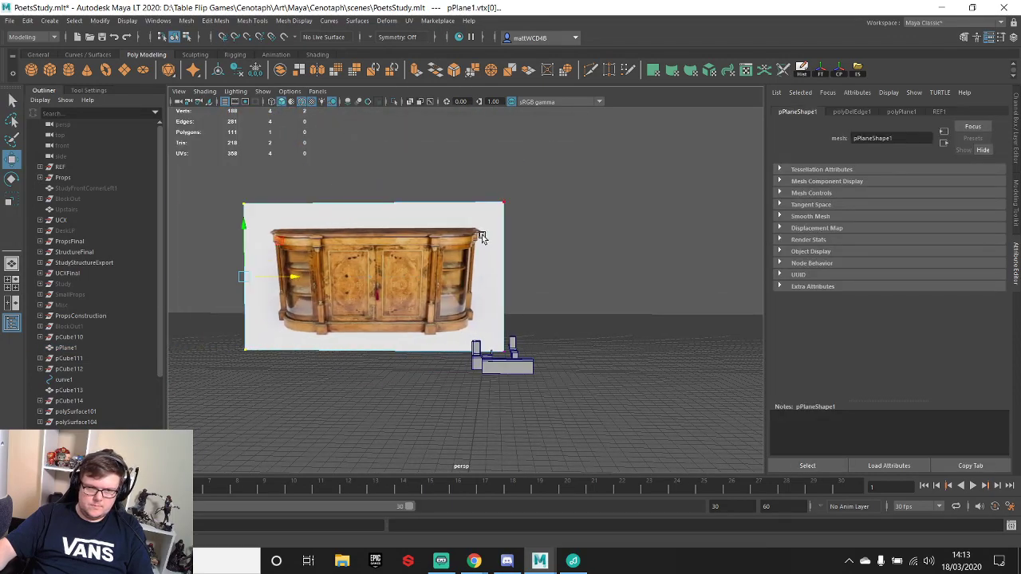
- Examine the curved base and corner pillar in the reference photo and compare them with the modelled base pieces
{"action": "scroll", "coordinate": [480, 277], "scroll_direction": "up", "scroll_amount": 3}
{"action": "left_click_drag", "start_coordinate": [482, 235], "coordinate": [463, 255], "text": "alt"}
{"action": "right_click_drag", "start_coordinate": [463, 255], "coordinate": [523, 272], "text": "alt"}
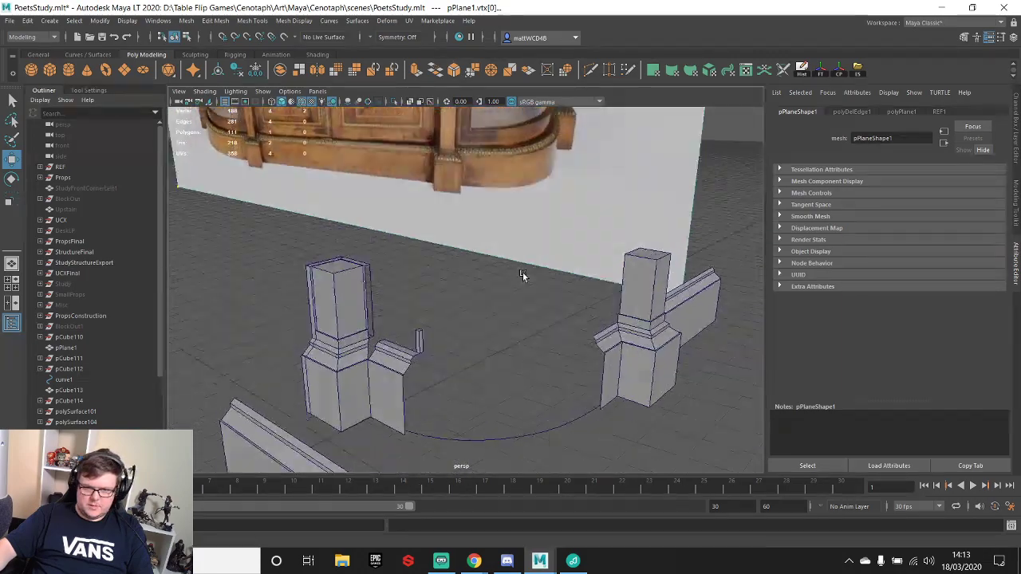
{"action": "left_click_drag", "start_coordinate": [523, 272], "coordinate": [482, 326], "text": "alt"}
{"action": "scroll", "coordinate": [504, 260], "scroll_direction": "down", "scroll_amount": 4}
{"action": "scroll", "coordinate": [448, 370], "scroll_direction": "up", "scroll_amount": 5}
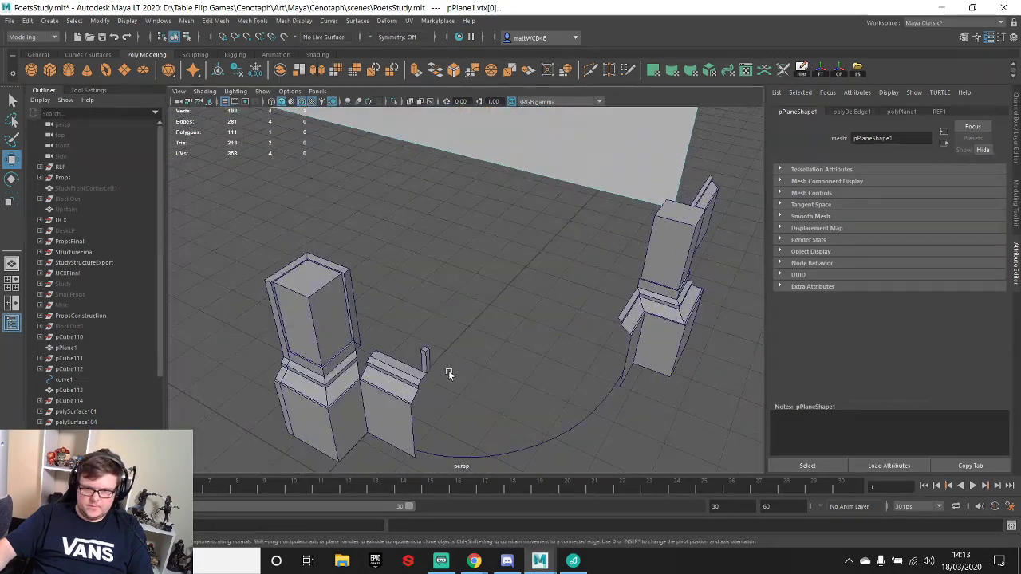
{"action": "middle_click_drag", "start_coordinate": [448, 371], "coordinate": [502, 279], "text": "alt"}
{"action": "scroll", "coordinate": [502, 279], "scroll_direction": "up", "scroll_amount": 5}
{"action": "middle_click_drag", "start_coordinate": [574, 191], "coordinate": [495, 273], "text": "alt"}
{"action": "scroll", "coordinate": [494, 273], "scroll_direction": "down", "scroll_amount": 5}
{"action": "left_click_drag", "start_coordinate": [494, 273], "coordinate": [493, 257], "text": "alt"}
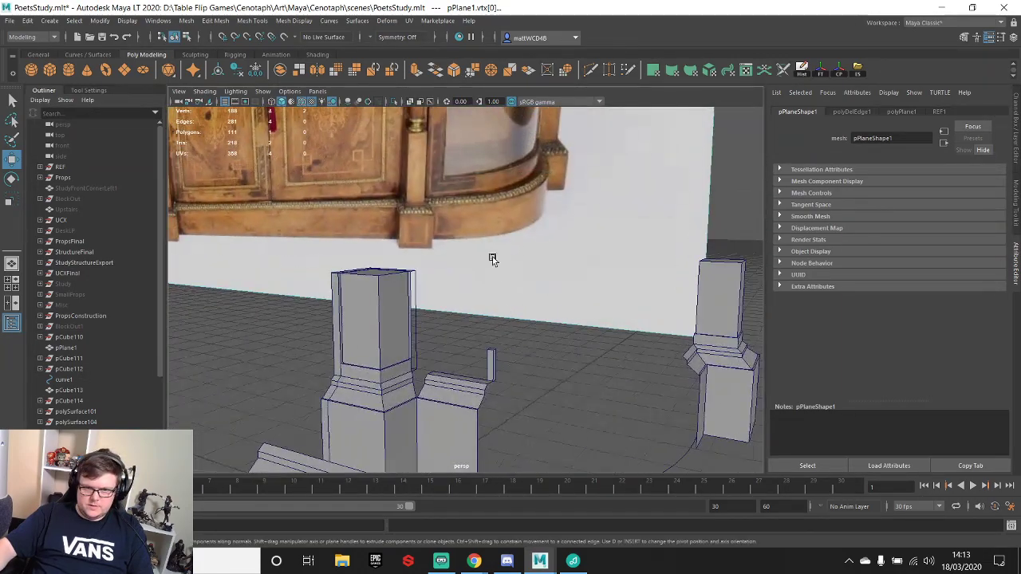
{"action": "middle_click_drag", "start_coordinate": [485, 304], "coordinate": [506, 260], "text": "alt"}
{"action": "scroll", "coordinate": [512, 303], "scroll_direction": "up", "scroll_amount": 5}
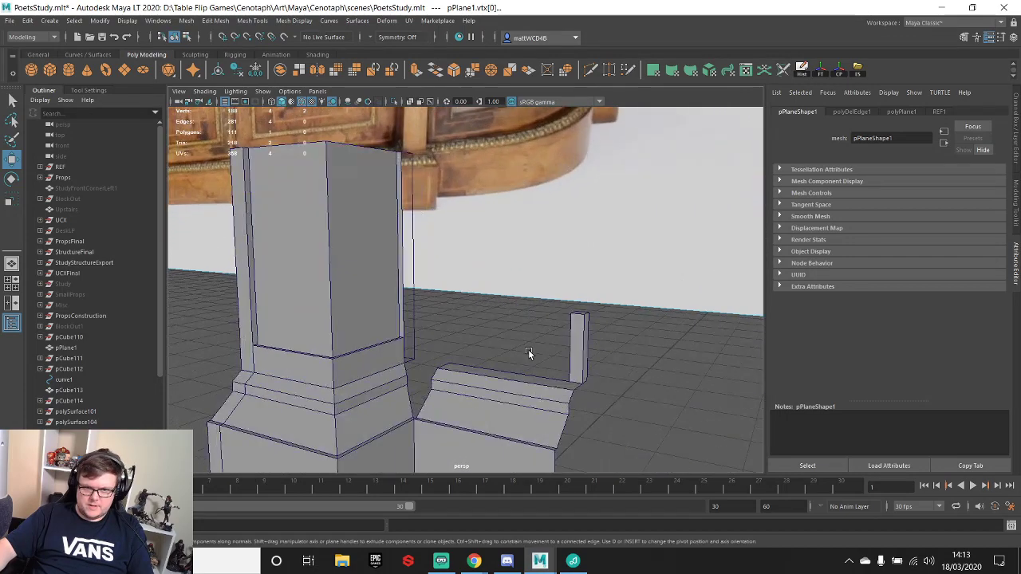
- Widen the block on the profile piece by moving its side vertices along Z towards the pillar
{"action": "middle_click_drag", "start_coordinate": [527, 354], "coordinate": [497, 324], "text": "alt"}
{"action": "scroll", "coordinate": [537, 314], "scroll_direction": "up", "scroll_amount": 2}
{"action": "right_click_drag", "start_coordinate": [569, 271], "coordinate": [620, 257]}
{"action": "left_click", "coordinate": [580, 319]}
{"action": "right_click_drag", "start_coordinate": [580, 319], "coordinate": [516, 272]}
{"action": "left_click_drag", "start_coordinate": [511, 276], "coordinate": [572, 403], "text": "alt"}
{"action": "left_click_drag", "start_coordinate": [619, 332], "coordinate": [476, 304]}
- Lower the top vertices of the widened block to form a low horizontal rail above the base moulding
{"action": "key", "text": "q"}
{"action": "middle_click_drag", "start_coordinate": [435, 203], "coordinate": [476, 238], "text": "alt"}
{"action": "left_click_drag", "start_coordinate": [354, 211], "coordinate": [573, 292]}
{"action": "key", "text": "w"}
{"action": "left_click_drag", "start_coordinate": [465, 211], "coordinate": [464, 236]}
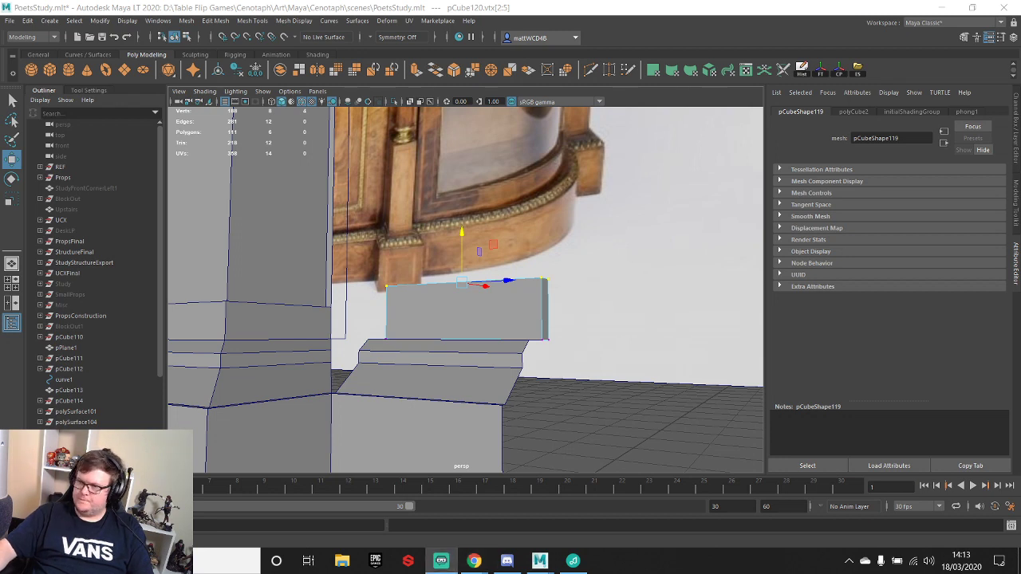
- Place an upright, rotated duplicate of the rail at the rail's lower corner nearest the pillar
{"action": "key", "text": "f"}
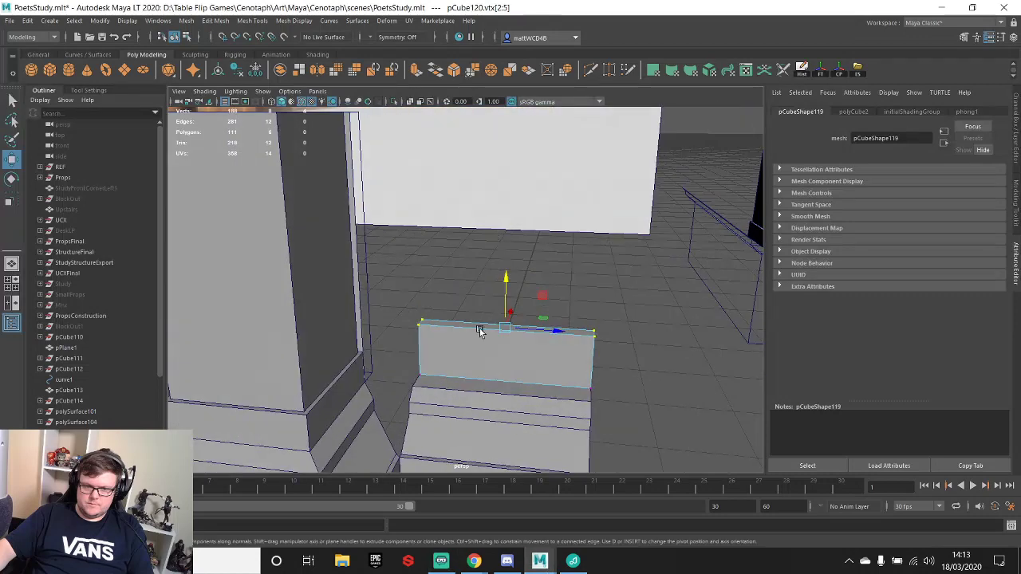
{"action": "right_click_drag", "start_coordinate": [449, 272], "coordinate": [513, 259]}
{"action": "key", "text": "w"}
{"action": "key", "text": "ctrl+d"}
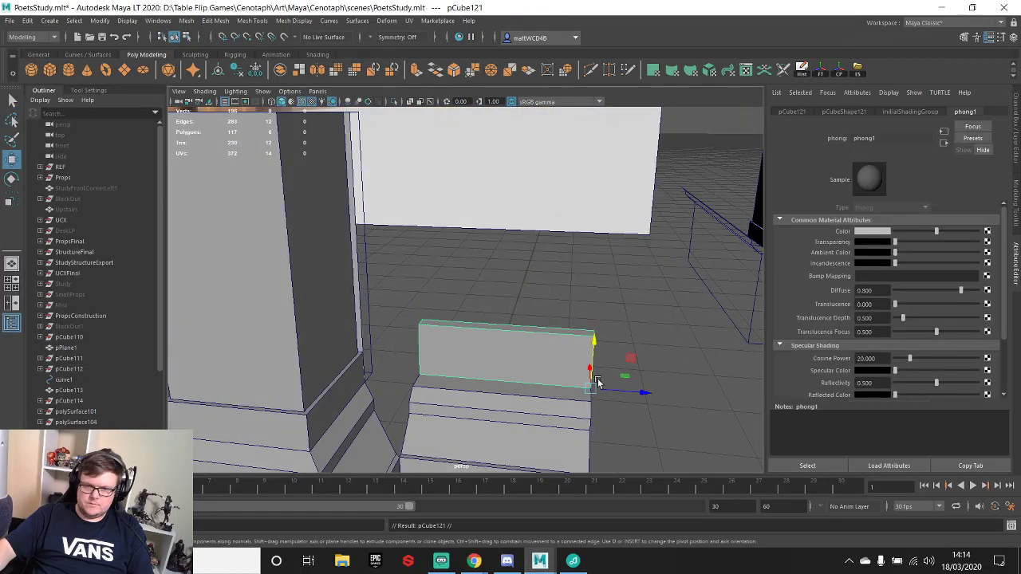
{"action": "key", "text": "e"}
{"action": "left_click_drag", "start_coordinate": [568, 351], "coordinate": [645, 361]}
{"action": "key", "text": "w"}
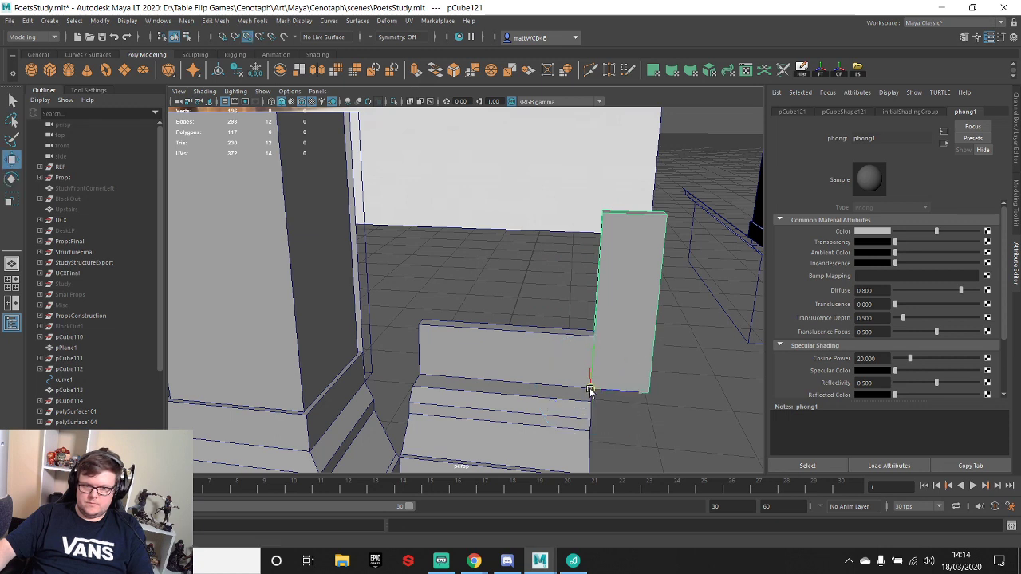
{"action": "left_click_drag", "start_coordinate": [590, 388], "coordinate": [422, 379]}
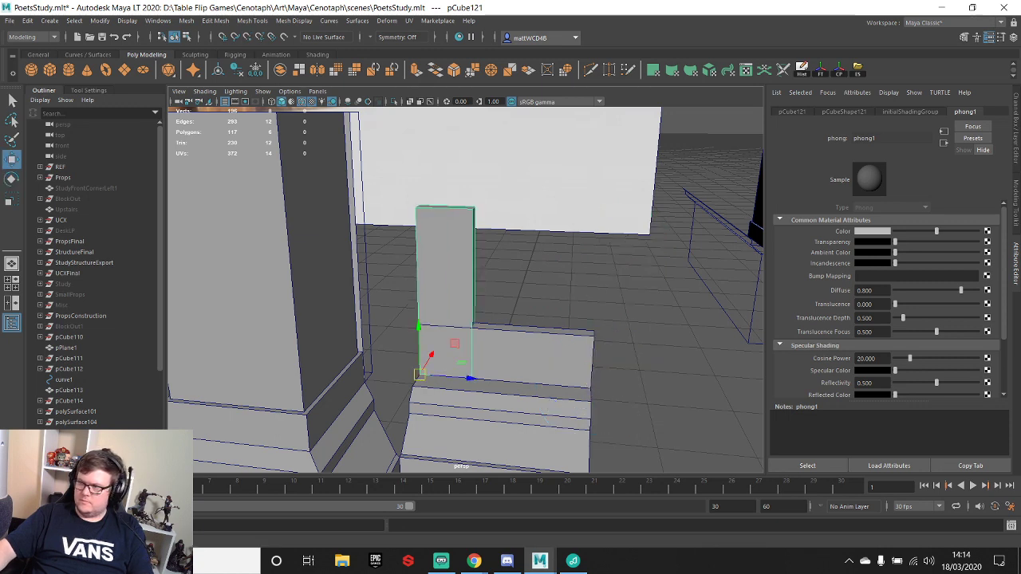
- Move the horizontal rail's top vertices nearest the pillar along Z to the upright's inner edge, cutting a mitre
{"action": "middle_click_drag", "start_coordinate": [531, 312], "coordinate": [536, 278], "text": "alt"}
{"action": "scroll", "coordinate": [471, 308], "scroll_direction": "up", "scroll_amount": 3}
{"action": "key", "text": "q"}
{"action": "left_click", "coordinate": [515, 304]}
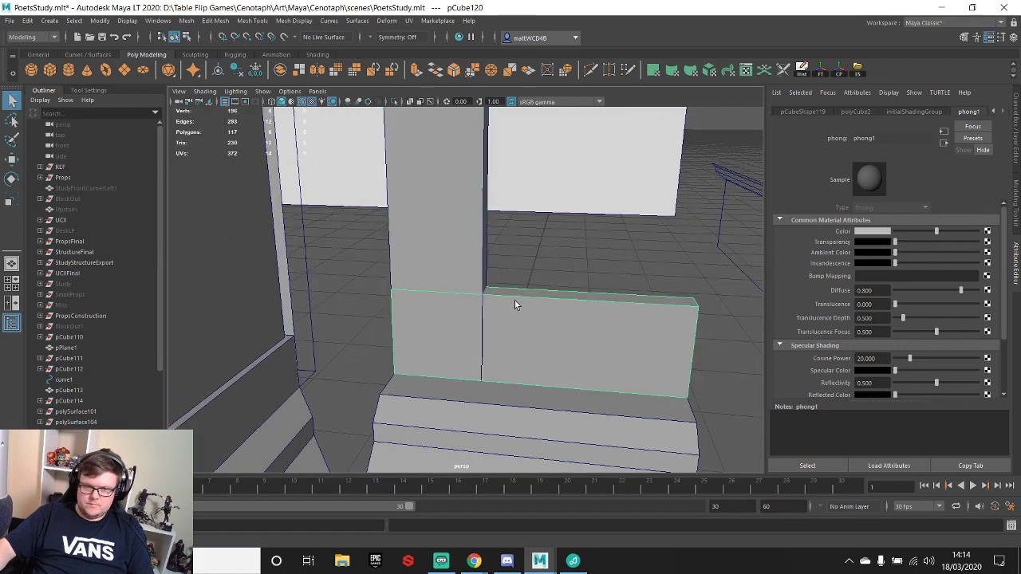
{"action": "right_click_drag", "start_coordinate": [515, 304], "coordinate": [366, 232]}
{"action": "key", "text": "w"}
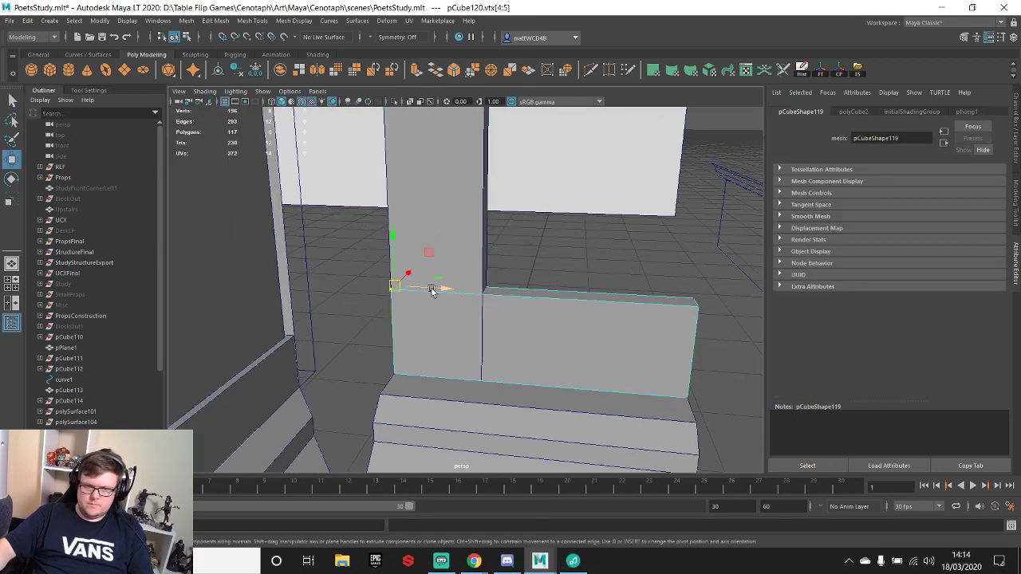
{"action": "left_click_drag", "start_coordinate": [434, 292], "coordinate": [503, 359]}
- Raise the upright's inner bottom vertices to the rail's top edge so both pieces meet in a mitred corner
{"action": "key", "text": "q"}
{"action": "left_click", "coordinate": [454, 256]}
{"action": "right_click_drag", "start_coordinate": [454, 251], "coordinate": [396, 254]}
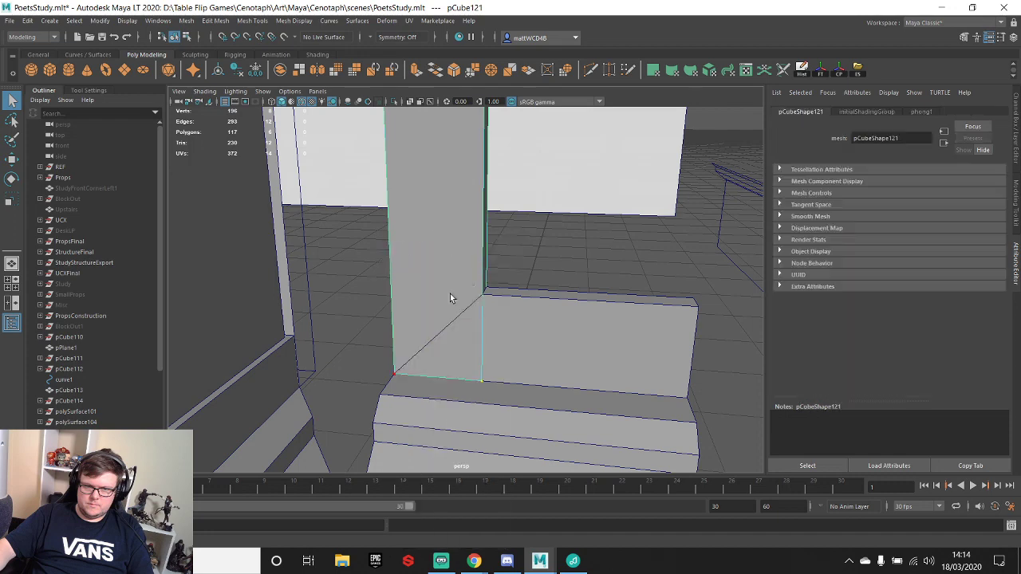
{"action": "left_click_drag", "start_coordinate": [550, 444], "coordinate": [551, 444]}
{"action": "key", "text": "w"}
{"action": "left_click_drag", "start_coordinate": [485, 355], "coordinate": [487, 265]}
{"action": "key", "text": "q"}
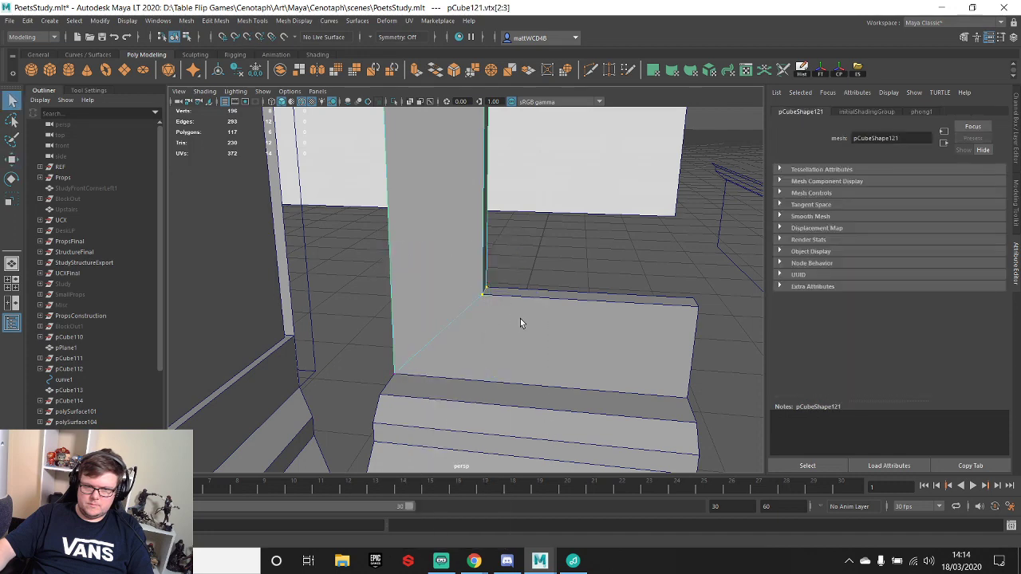
- Combine the horizontal rail and the upright into a single mesh
{"action": "right_click_drag", "start_coordinate": [512, 316], "coordinate": [550, 296]}
{"action": "left_click", "coordinate": [523, 316]}
{"action": "left_click", "coordinate": [440, 282], "text": "shift"}
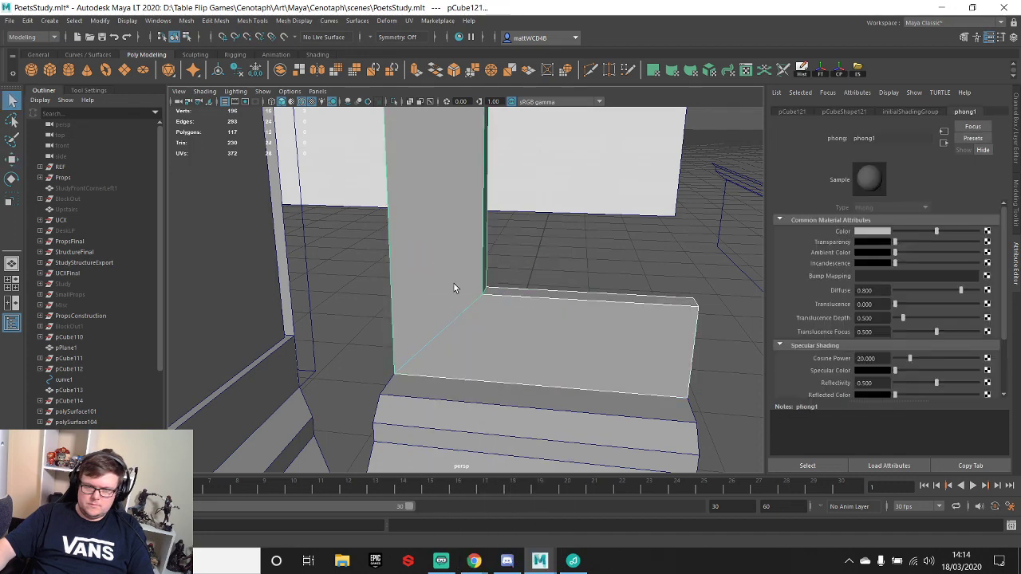
{"action": "right_click_drag", "start_coordinate": [460, 272], "coordinate": [481, 311], "text": "shift"}
{"action": "left_click", "coordinate": [424, 497]}
- Delete an internal mitre face where the rail and upright meet in the combined mesh
{"action": "left_click_drag", "start_coordinate": [523, 310], "coordinate": [441, 279], "text": "alt"}
{"action": "left_click", "coordinate": [444, 297]}
{"action": "key", "text": "Delete"}
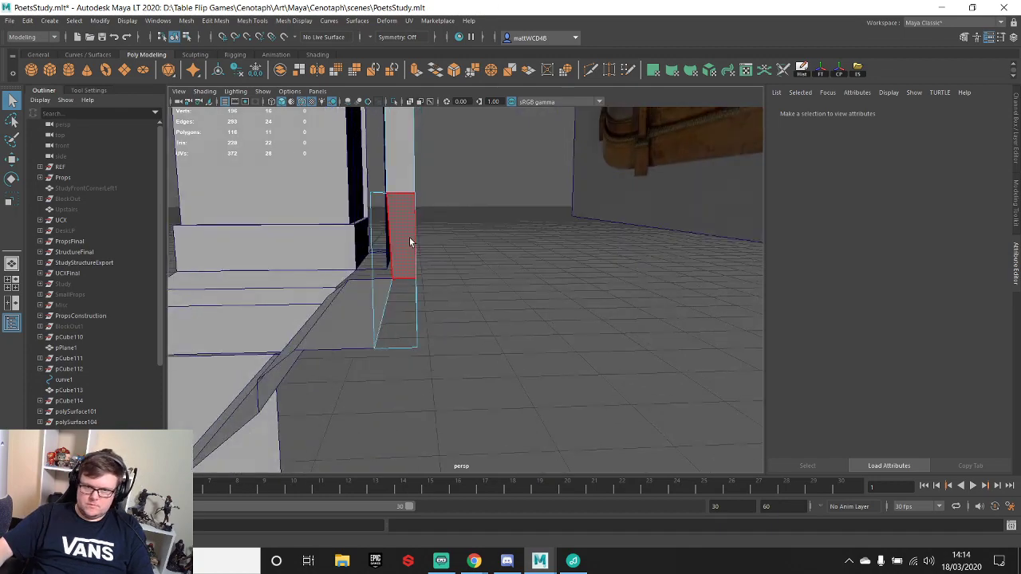
- Delete the remaining internal mitre face and the end caps of the horizontal rail and the upright
{"action": "left_click", "coordinate": [409, 237]}
{"action": "left_click", "coordinate": [404, 242], "text": "shift"}
{"action": "left_click_drag", "start_coordinate": [437, 230], "coordinate": [517, 345], "text": "alt"}
{"action": "left_click", "coordinate": [466, 304]}
{"action": "left_click", "coordinate": [465, 303], "text": "shift"}
- Move the back faces of the rail and upright outward along X to thicken the L-shaped frame
{"action": "scroll", "coordinate": [504, 349], "scroll_direction": "down", "scroll_amount": 4}
{"action": "scroll", "coordinate": [514, 296], "scroll_direction": "up", "scroll_amount": 3}
{"action": "scroll", "coordinate": [517, 280], "scroll_direction": "up", "scroll_amount": 5}
{"action": "middle_click_drag", "start_coordinate": [517, 346], "coordinate": [487, 311], "text": "alt"}
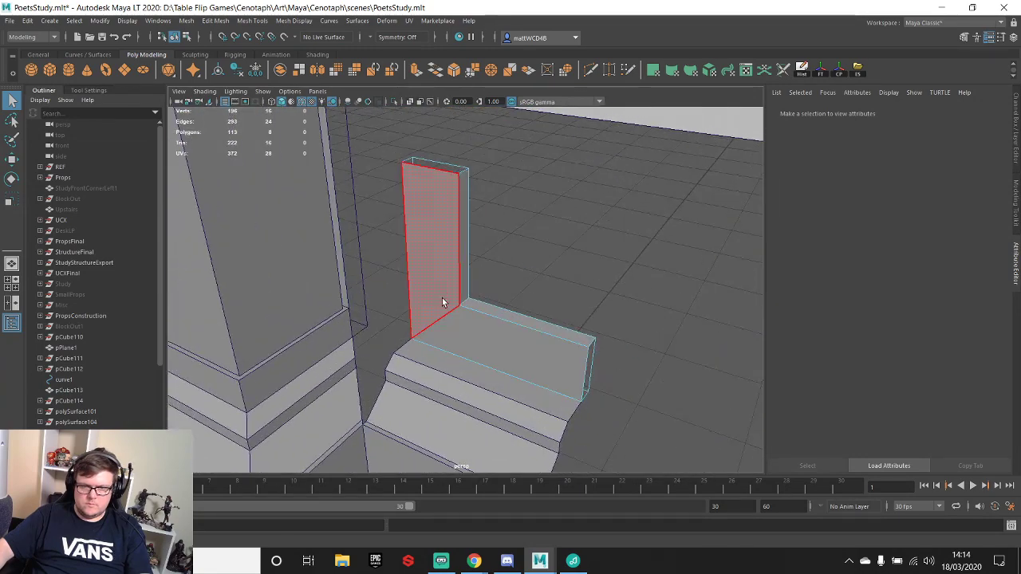
{"action": "left_click", "coordinate": [461, 242]}
{"action": "left_click", "coordinate": [466, 248], "text": "shift"}
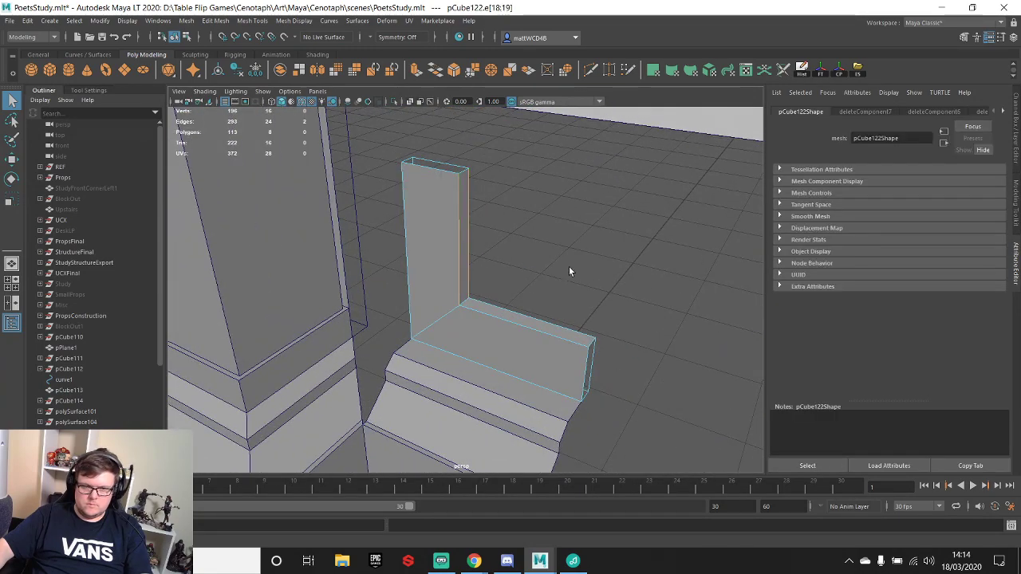
{"action": "left_click_drag", "start_coordinate": [568, 267], "coordinate": [451, 231], "text": "alt"}
{"action": "left_click", "coordinate": [450, 219]}
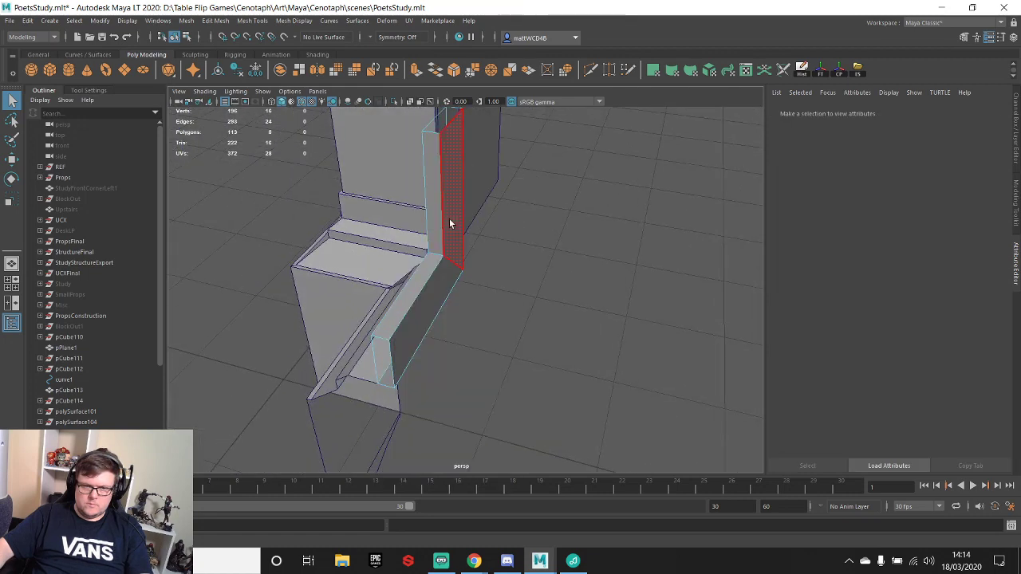
{"action": "left_click", "coordinate": [445, 302], "text": "shift"}
{"action": "key", "text": "w"}
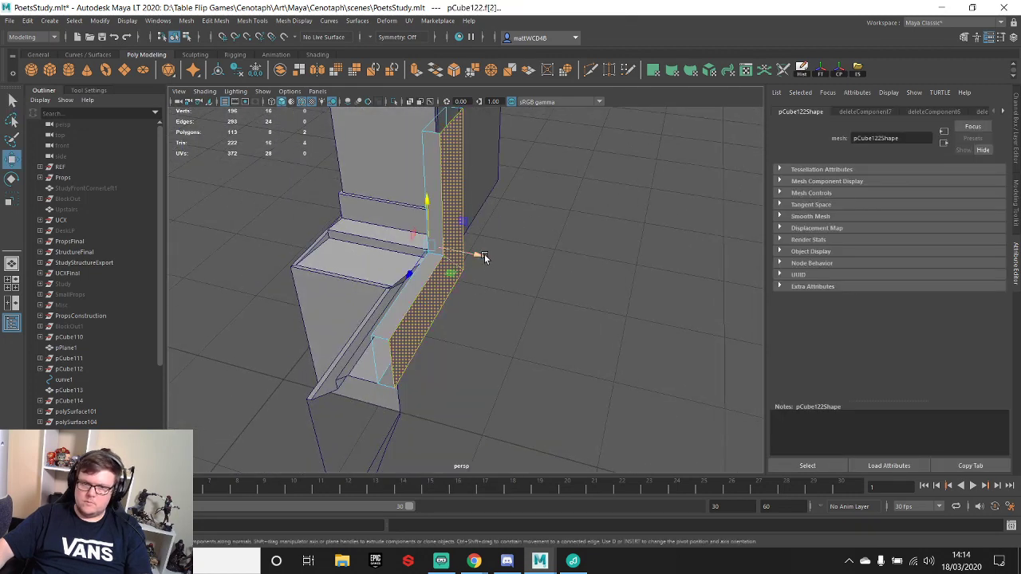
{"action": "left_click_drag", "start_coordinate": [484, 257], "coordinate": [431, 197]}
- Select the inner and outer long edges on the front face of the L-shaped frame
{"action": "key", "text": "F8"}
{"action": "key", "text": "q"}
{"action": "left_click", "coordinate": [434, 201]}
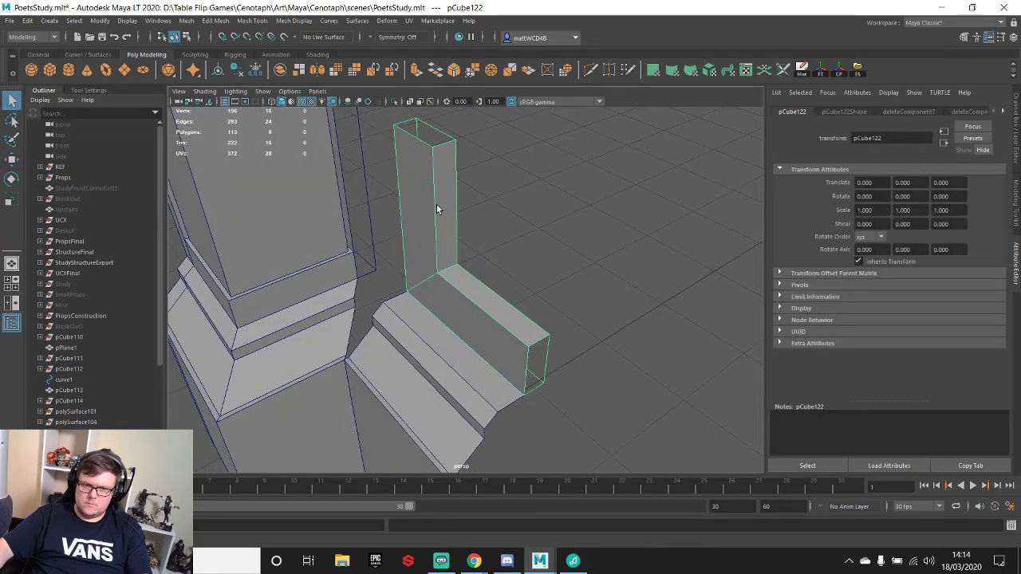
{"action": "right_click_drag", "start_coordinate": [442, 225], "coordinate": [442, 197]}
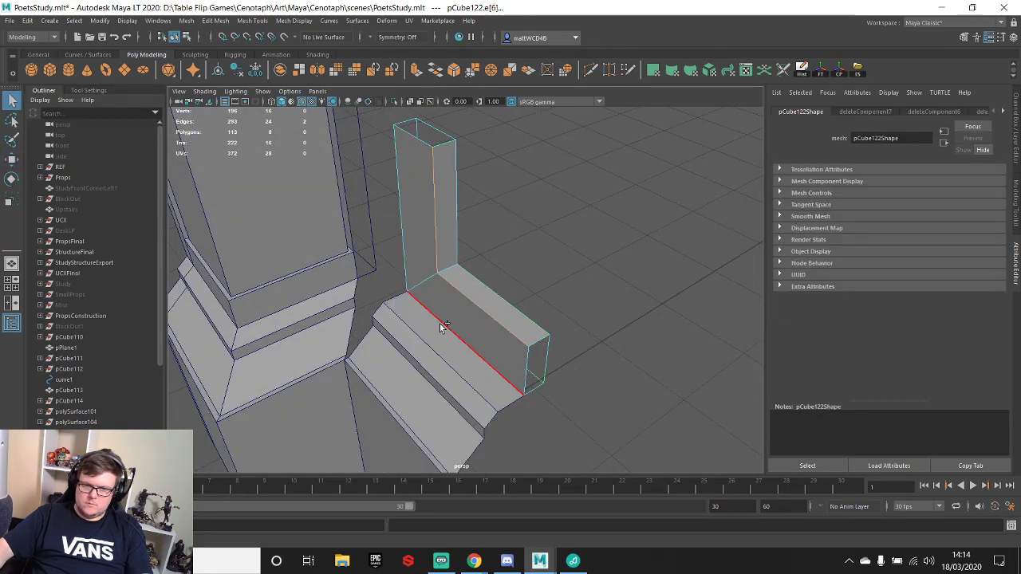
{"action": "left_click", "coordinate": [403, 253]}
- Try a bevel at the default 0.5 fraction on the frame's front edges and undo it
{"action": "right_click", "coordinate": [427, 252], "text": "shift"}
{"action": "left_click", "coordinate": [471, 251]}
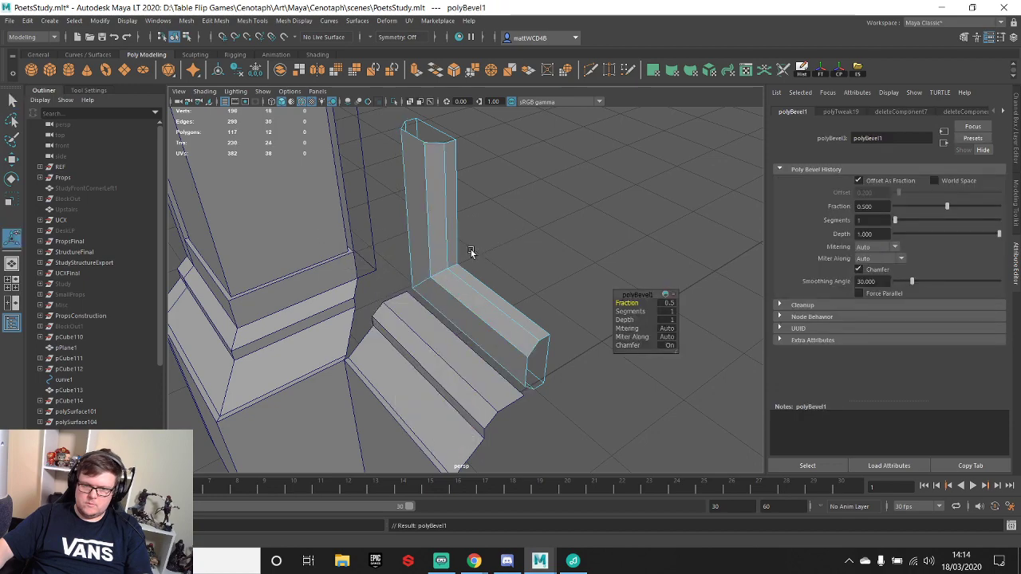
{"action": "left_click_drag", "start_coordinate": [471, 250], "coordinate": [494, 273], "text": "alt"}
{"action": "key", "text": "ctrl+z"}
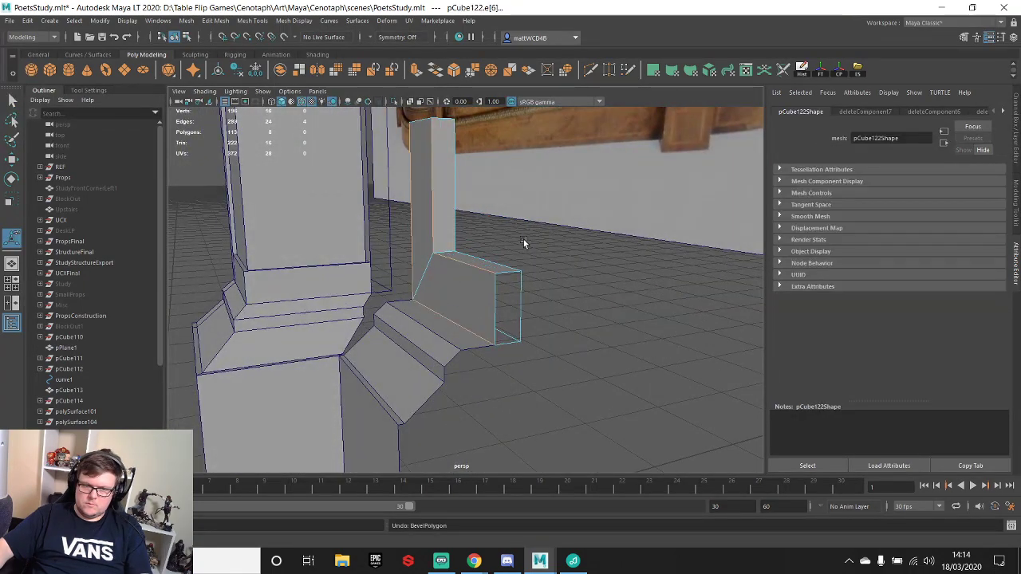
- Add the frame's rear long edges to the selection and bevel them all with a fraction of 0.2
{"action": "left_click_drag", "start_coordinate": [525, 239], "coordinate": [431, 261], "text": "alt"}
{"action": "left_click", "coordinate": [431, 261], "text": "shift"}
{"action": "left_click", "coordinate": [450, 210], "text": "shift"}
{"action": "left_click", "coordinate": [475, 260], "text": "shift"}
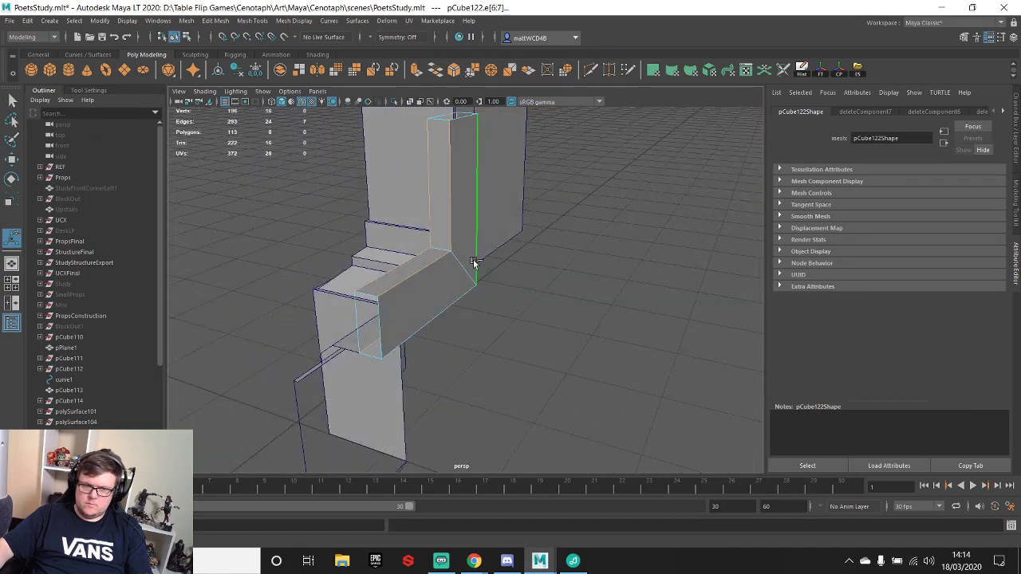
{"action": "right_click_drag", "start_coordinate": [450, 284], "coordinate": [507, 288], "text": "shift"}
{"action": "left_click_drag", "start_coordinate": [399, 287], "coordinate": [506, 246], "text": "alt"}
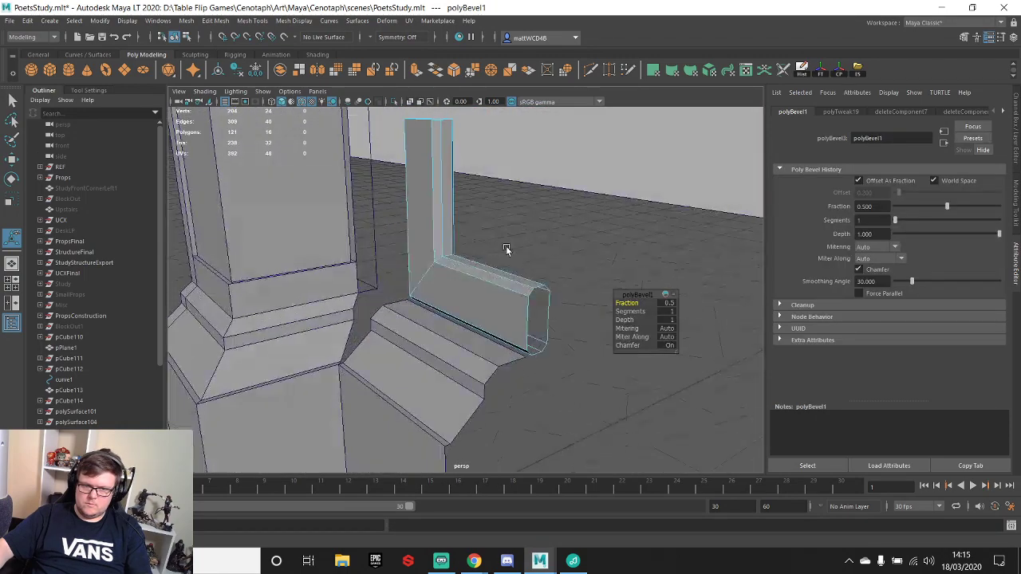
{"action": "scroll", "coordinate": [503, 279], "scroll_direction": "up", "scroll_amount": 4}
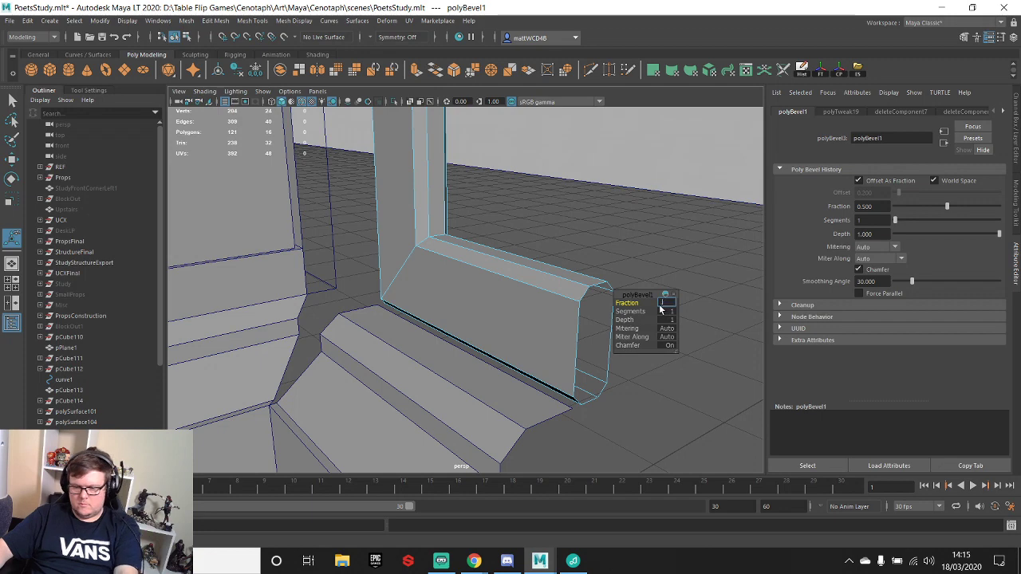
{"action": "type", "text": ".2"}
{"action": "key", "text": "Return"}
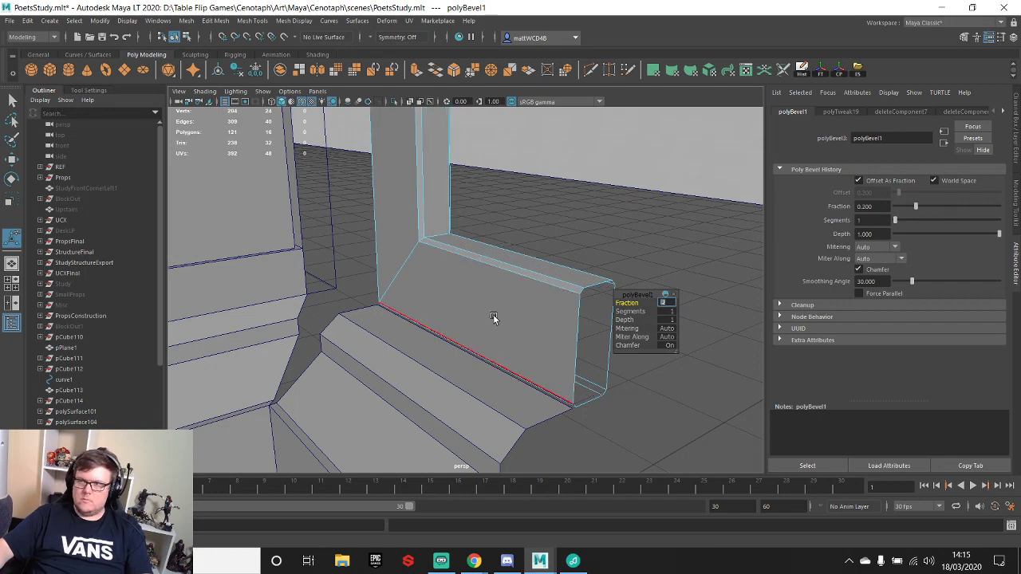
- Return the bevelled frame to object selection and delete its construction history
{"action": "left_click_drag", "start_coordinate": [495, 317], "coordinate": [509, 261], "text": "alt"}
{"action": "right_click_drag", "start_coordinate": [509, 256], "coordinate": [514, 252]}
{"action": "key", "text": "w"}
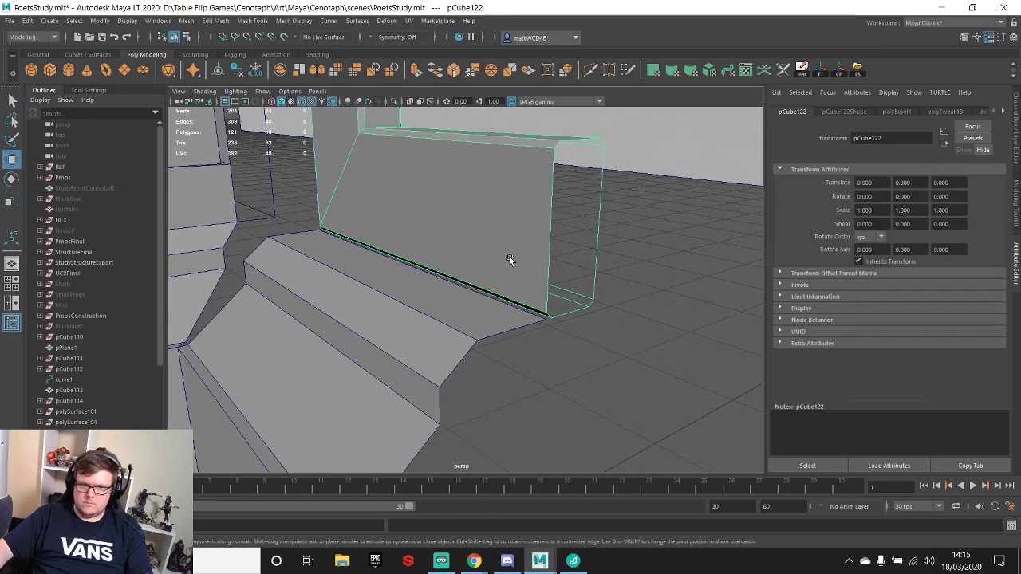
{"action": "scroll", "coordinate": [510, 257], "scroll_direction": "down", "scroll_amount": 5}
{"action": "left_click", "coordinate": [803, 69]}
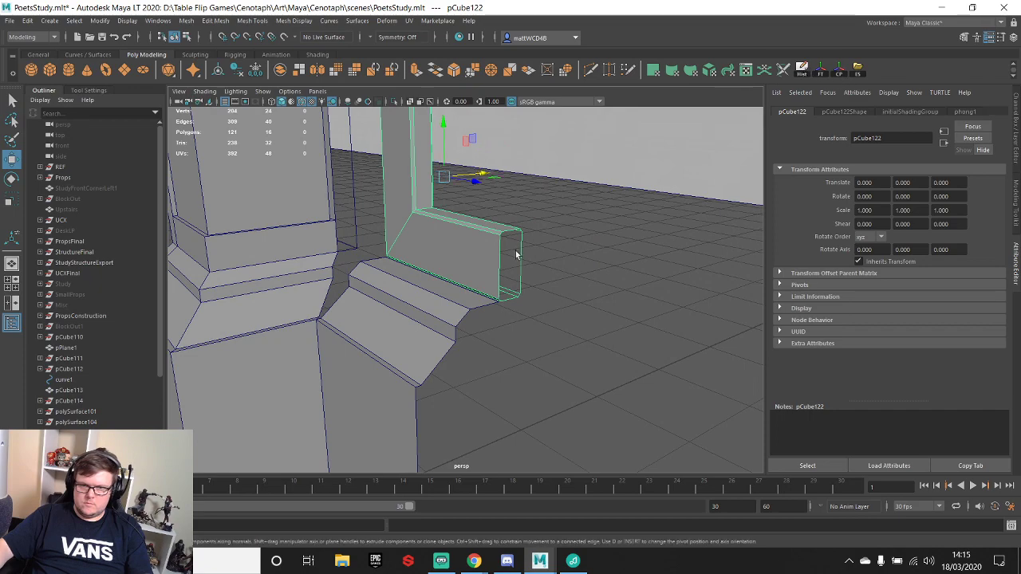
- Snap the frame's pivot to the bottom front corner vertex at the rail's outer end
{"action": "left_click_drag", "start_coordinate": [516, 255], "coordinate": [444, 211], "text": "alt"}
{"action": "middle_click_drag", "start_coordinate": [443, 210], "coordinate": [443, 217], "text": "alt"}
{"action": "key", "text": "d"}
{"action": "key", "text": "v"}
{"action": "left_click_drag", "start_coordinate": [438, 198], "coordinate": [491, 338]}
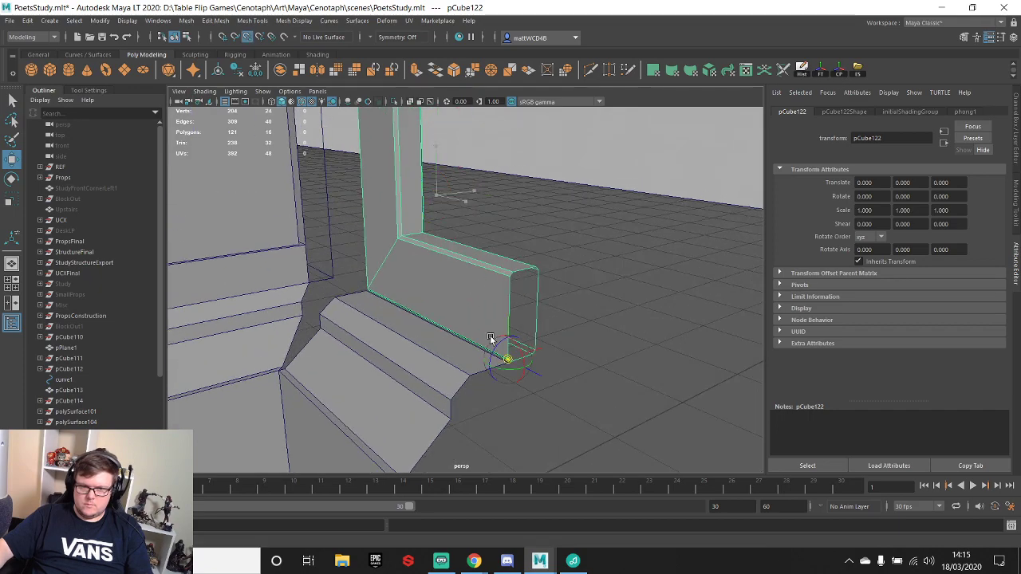
- Move the frame along X to -0.145 so its bottom front edge lines up with the moulding below
{"action": "scroll", "coordinate": [534, 369], "scroll_direction": "up", "scroll_amount": 5}
{"action": "left_click_drag", "start_coordinate": [534, 369], "coordinate": [489, 281], "text": "alt"}
{"action": "left_click_drag", "start_coordinate": [474, 330], "coordinate": [477, 180], "text": "alt"}
{"action": "key", "text": "v"}
{"action": "scroll", "coordinate": [386, 331], "scroll_direction": "up", "scroll_amount": 4}
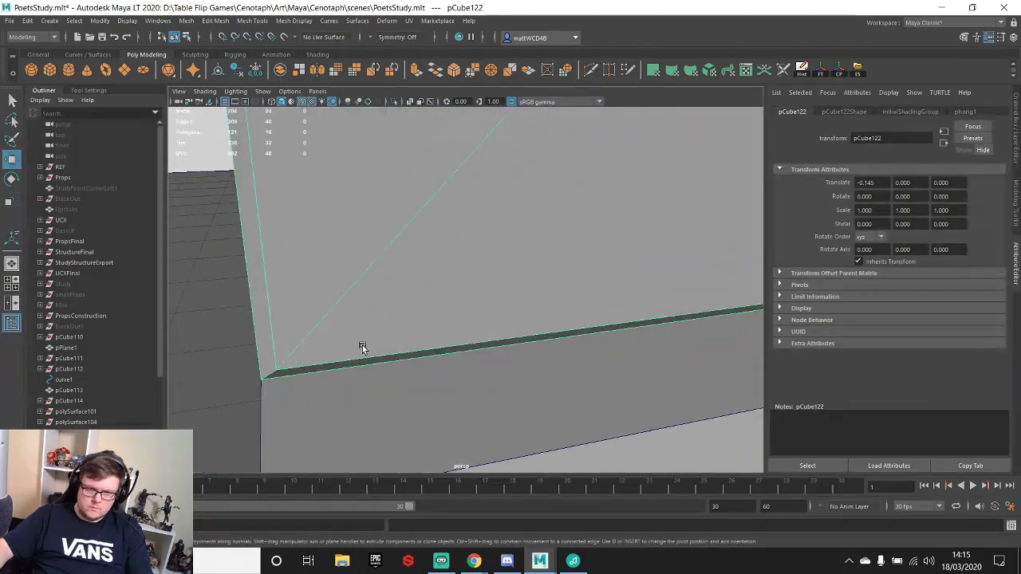
- Raise the upright's top vertices along Y to the height of the neighbouring pillar's top
{"action": "left_click_drag", "start_coordinate": [362, 346], "coordinate": [450, 268], "text": "alt"}
{"action": "right_click_drag", "start_coordinate": [450, 268], "coordinate": [394, 270]}
{"action": "left_click_drag", "start_coordinate": [419, 190], "coordinate": [478, 258]}
{"action": "key", "text": "w"}
{"action": "left_click_drag", "start_coordinate": [448, 209], "coordinate": [449, 158]}
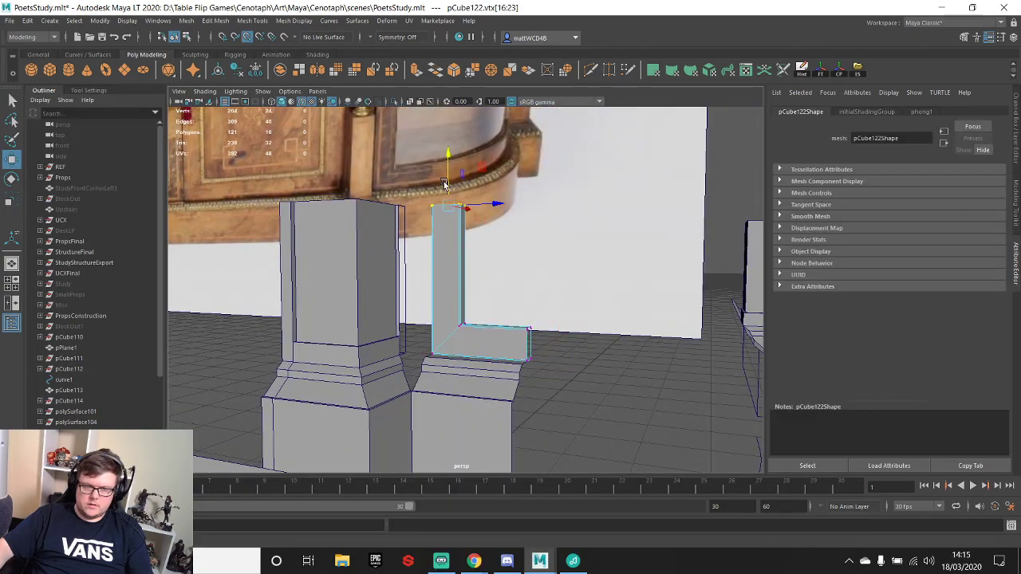
{"action": "left_click_drag", "start_coordinate": [503, 264], "coordinate": [513, 301], "text": "alt"}
{"action": "middle_click_drag", "start_coordinate": [513, 301], "coordinate": [447, 226], "text": "alt"}
{"action": "right_click_drag", "start_coordinate": [448, 226], "coordinate": [481, 296], "text": "alt"}
{"action": "left_click_drag", "start_coordinate": [481, 296], "coordinate": [490, 267], "text": "alt"}
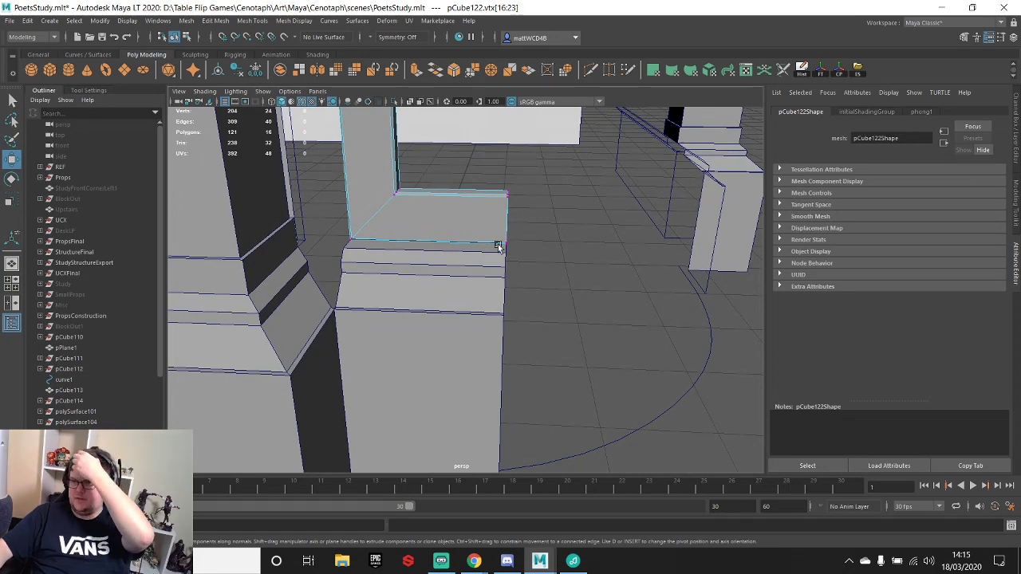
{"action": "scroll", "coordinate": [506, 268], "scroll_direction": "down", "scroll_amount": 3}
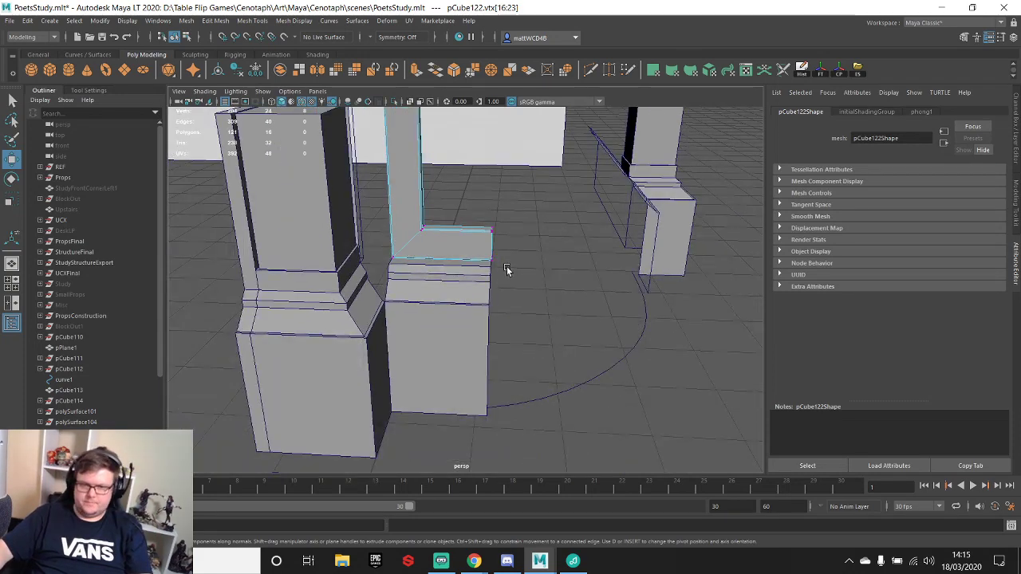
{"action": "scroll", "coordinate": [506, 268], "scroll_direction": "down", "scroll_amount": 3}
{"action": "scroll", "coordinate": [467, 264], "scroll_direction": "up", "scroll_amount": 3}
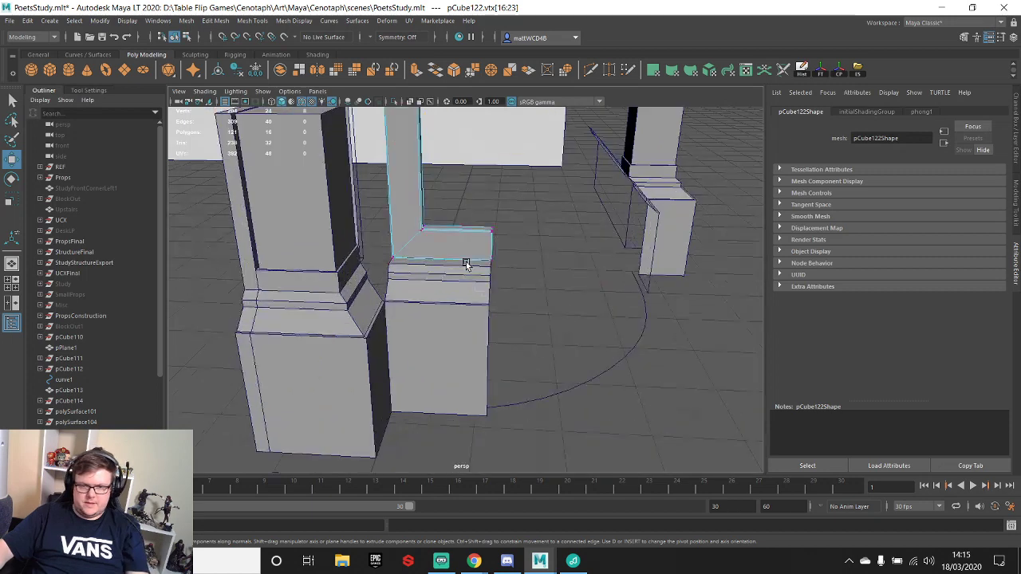
- Insert an edge loop across the middle of the horizontal rail and flatten it along Z into a straight vertical cut
{"action": "left_click_drag", "start_coordinate": [467, 264], "coordinate": [458, 237], "text": "alt"}
{"action": "key", "text": "q"}
{"action": "right_click_drag", "start_coordinate": [455, 227], "coordinate": [395, 247]}
{"action": "left_click", "coordinate": [451, 219]}
{"action": "left_click_drag", "start_coordinate": [451, 221], "coordinate": [469, 230], "text": "alt"}
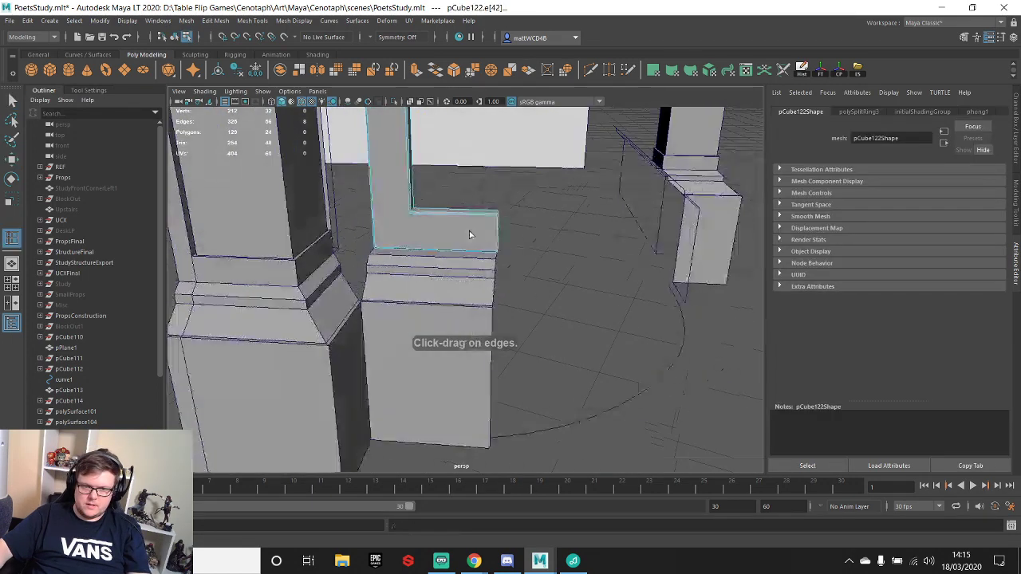
{"action": "scroll", "coordinate": [469, 231], "scroll_direction": "up", "scroll_amount": 3}
{"action": "key", "text": "e"}
{"action": "key", "text": "r"}
{"action": "double_click", "coordinate": [434, 190]}
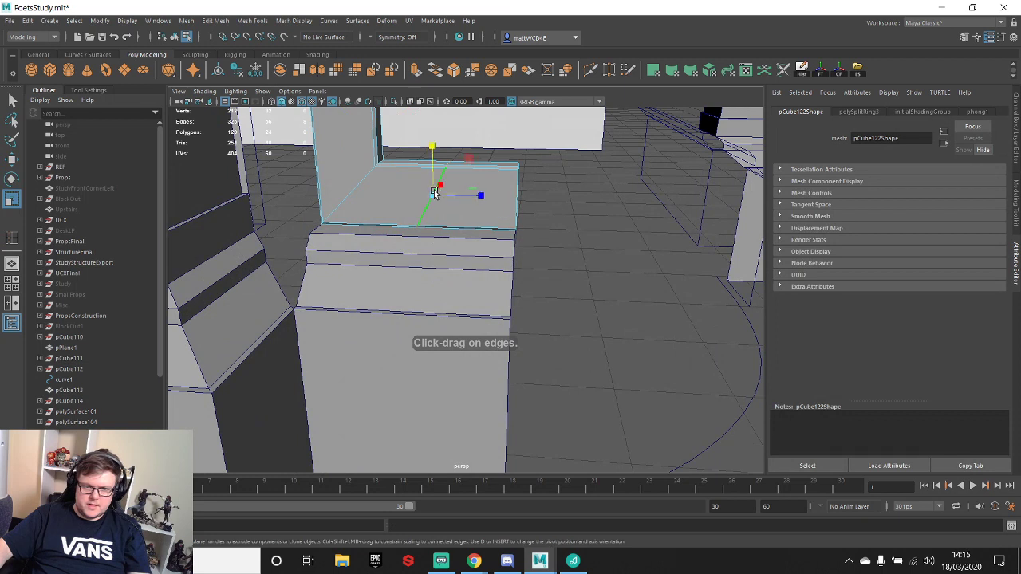
- Separate the rail's outer end beyond the new edge loop into its own object
{"action": "key", "text": "q"}
{"action": "right_click_drag", "start_coordinate": [463, 172], "coordinate": [515, 170]}
{"action": "left_click", "coordinate": [477, 194]}
{"action": "left_click", "coordinate": [500, 207]}
{"action": "key", "text": "w"}
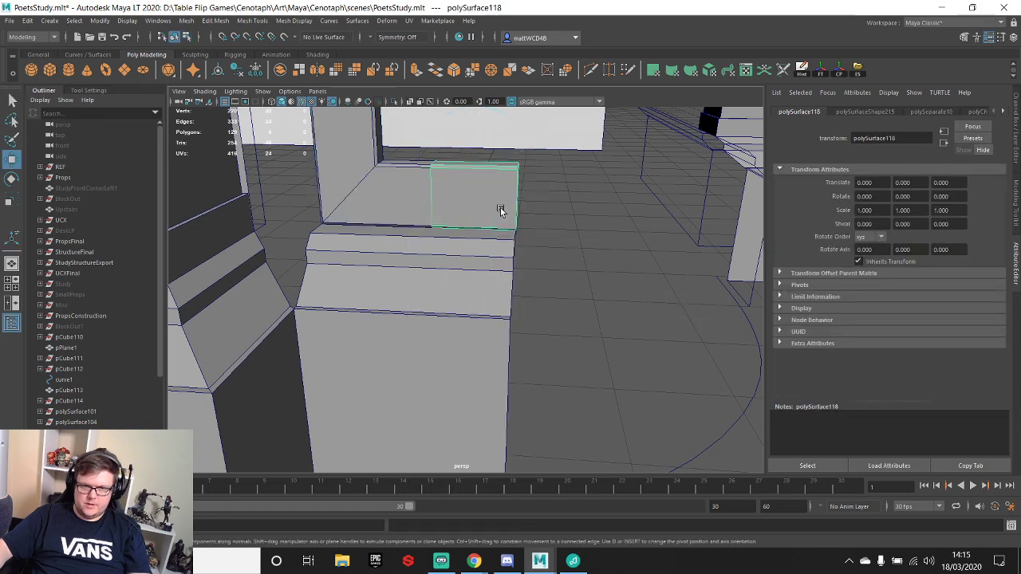
- Centre the end piece's pivot and duplicate it 4.790 along Z, flush against the rail's outer end
{"action": "left_click", "coordinate": [837, 71]}
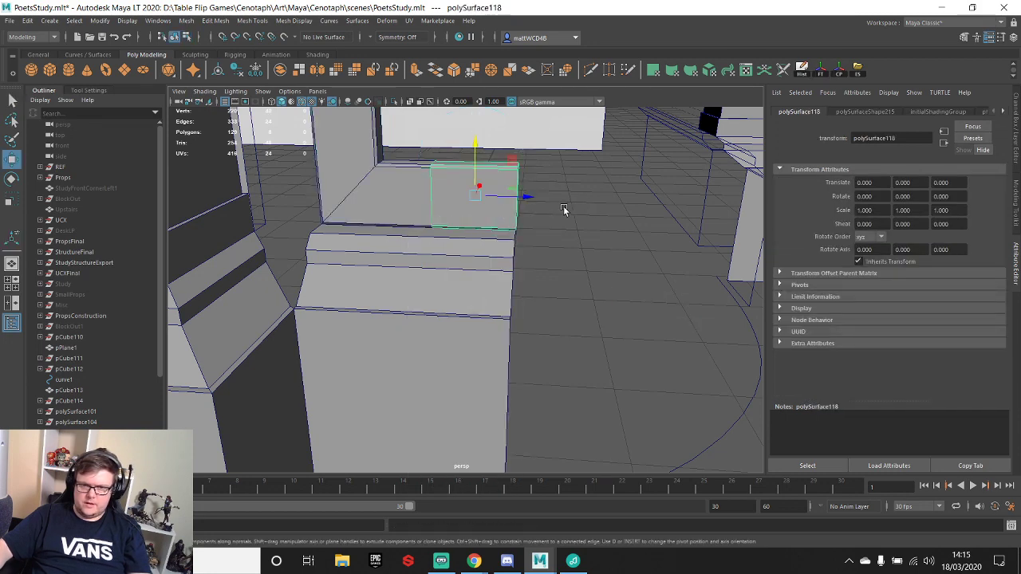
{"action": "left_click_drag", "start_coordinate": [528, 200], "coordinate": [629, 205]}
{"action": "left_click_drag", "start_coordinate": [563, 227], "coordinate": [492, 219], "text": "alt"}
{"action": "scroll", "coordinate": [580, 215], "scroll_direction": "up", "scroll_amount": 4}
{"action": "key", "text": "d"}
{"action": "key", "text": "ctrl+z"}
{"action": "scroll", "coordinate": [410, 276], "scroll_direction": "down", "scroll_amount": 5}
- Combine the mitred frame and its original separated rail end back into one mesh
{"action": "left_click", "coordinate": [406, 278]}
{"action": "left_click", "coordinate": [340, 284], "text": "shift"}
{"action": "right_click", "coordinate": [332, 275], "text": "shift"}
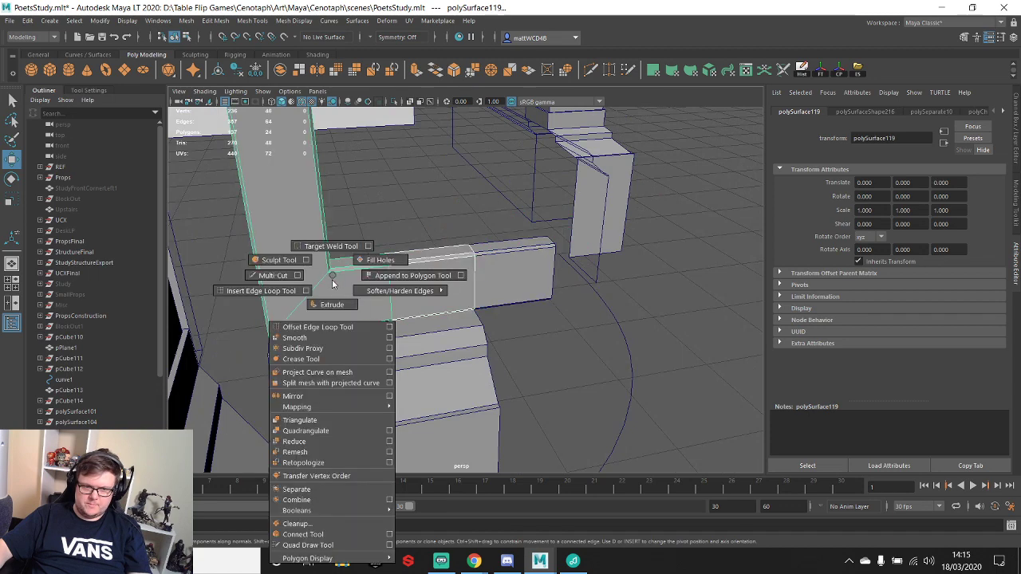
{"action": "right_click_drag", "start_coordinate": [333, 284], "coordinate": [306, 502], "text": "shift"}
{"action": "scroll", "coordinate": [466, 276], "scroll_direction": "down", "scroll_amount": 5}
- Merge all vertices of the recombined frame with a distance threshold of 0.01
{"action": "left_click_drag", "start_coordinate": [513, 279], "coordinate": [487, 264], "text": "alt"}
{"action": "right_click_drag", "start_coordinate": [433, 271], "coordinate": [434, 285]}
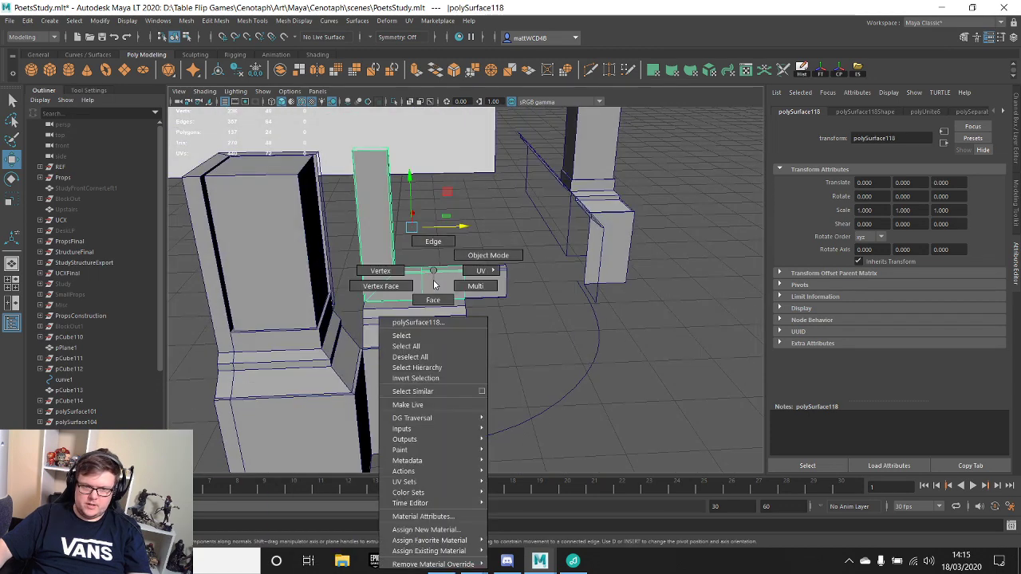
{"action": "left_click", "coordinate": [375, 271]}
{"action": "left_click_drag", "start_coordinate": [371, 261], "coordinate": [344, 129], "text": "alt"}
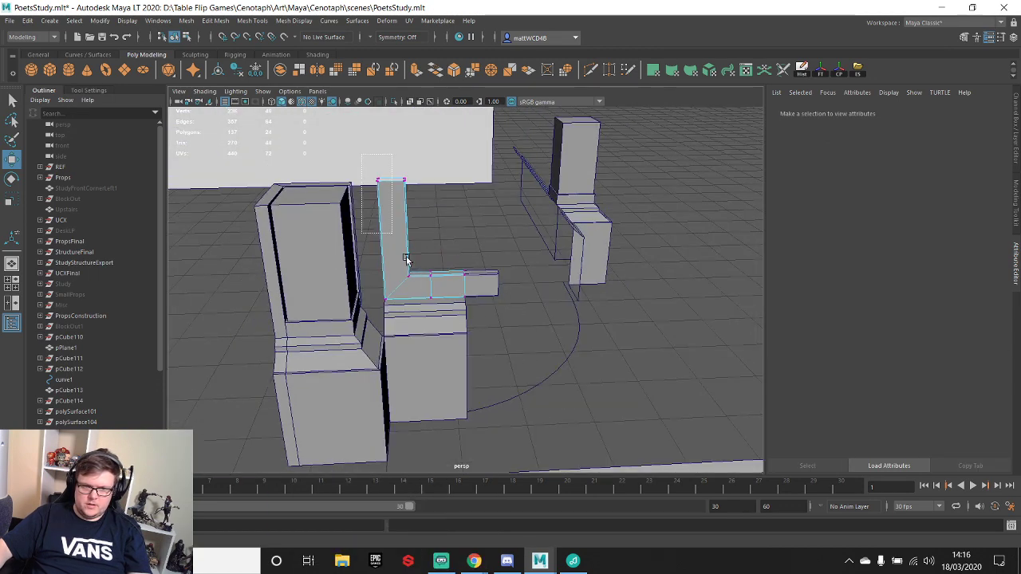
{"action": "left_click_drag", "start_coordinate": [407, 259], "coordinate": [498, 372]}
{"action": "right_click_drag", "start_coordinate": [529, 314], "coordinate": [568, 247], "text": "shift"}
{"action": "scroll", "coordinate": [494, 273], "scroll_direction": "up", "scroll_amount": 5}
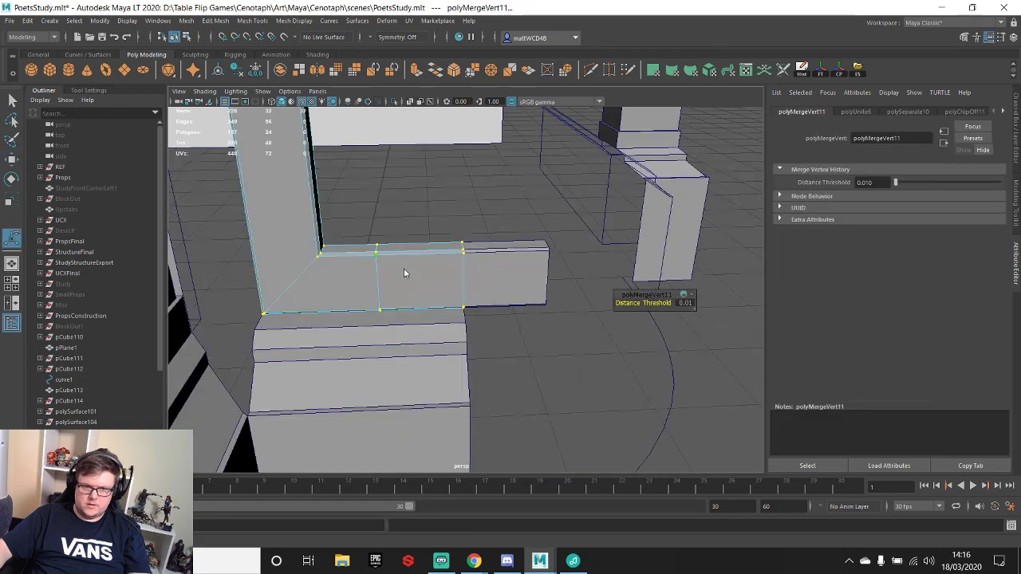
- Delete the edge loop across the middle of the frame's horizontal rail
{"action": "key", "text": "q"}
{"action": "key", "text": "F10"}
{"action": "double_click", "coordinate": [378, 295]}
{"action": "key", "text": "Delete"}
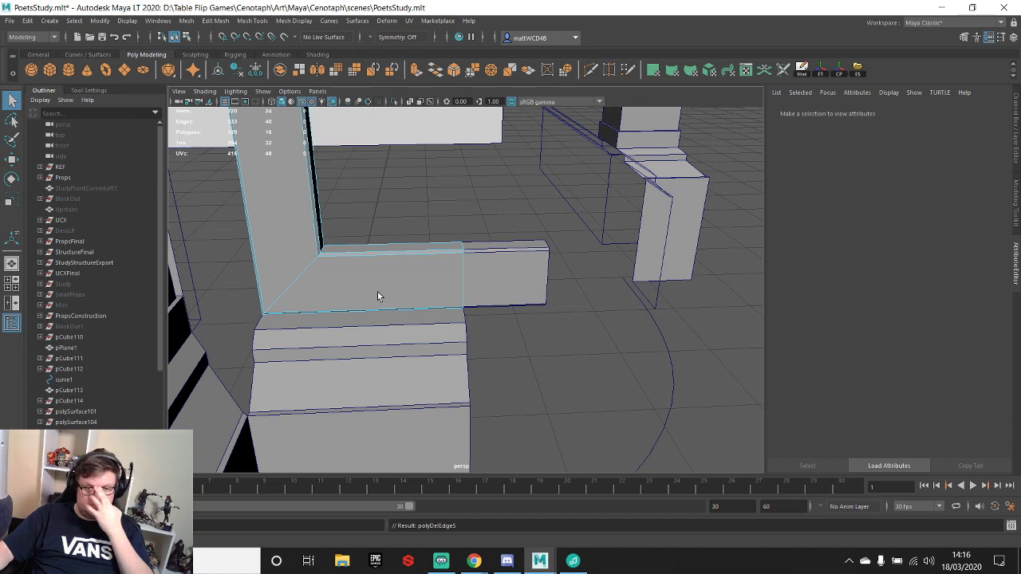
- Move the duplicated straight rail piece along Z to -4.538, back over the frame's horizontal rail
{"action": "right_click_drag", "start_coordinate": [506, 249], "coordinate": [563, 235]}
{"action": "left_click", "coordinate": [483, 267]}
{"action": "scroll", "coordinate": [488, 284], "scroll_direction": "down", "scroll_amount": 5}
{"action": "left_click_drag", "start_coordinate": [488, 289], "coordinate": [497, 296], "text": "alt"}
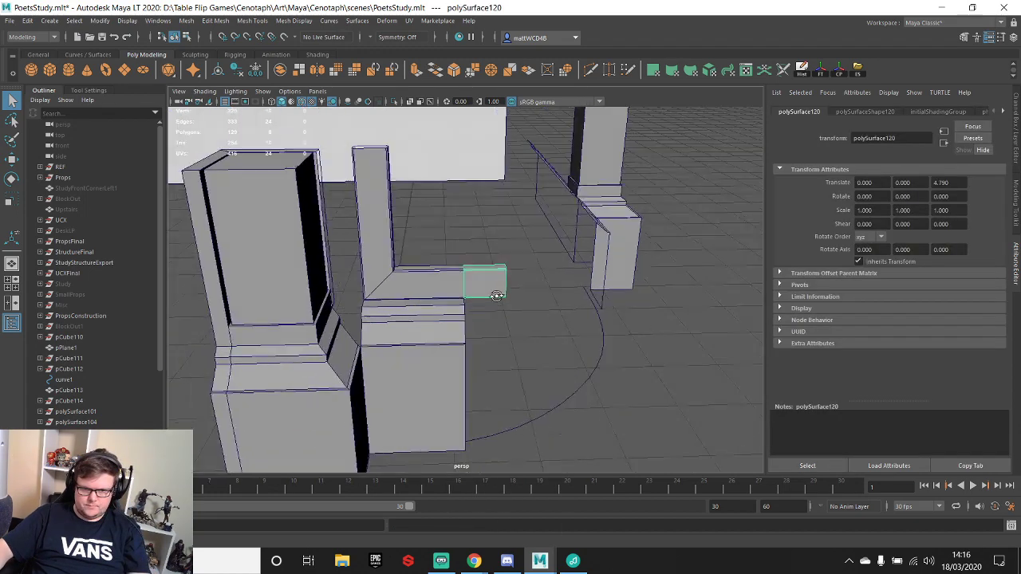
{"action": "scroll", "coordinate": [479, 301], "scroll_direction": "up", "scroll_amount": 5}
{"action": "middle_click_drag", "start_coordinate": [478, 301], "coordinate": [512, 317], "text": "alt"}
{"action": "key", "text": "w"}
{"action": "left_click_drag", "start_coordinate": [543, 272], "coordinate": [410, 281]}
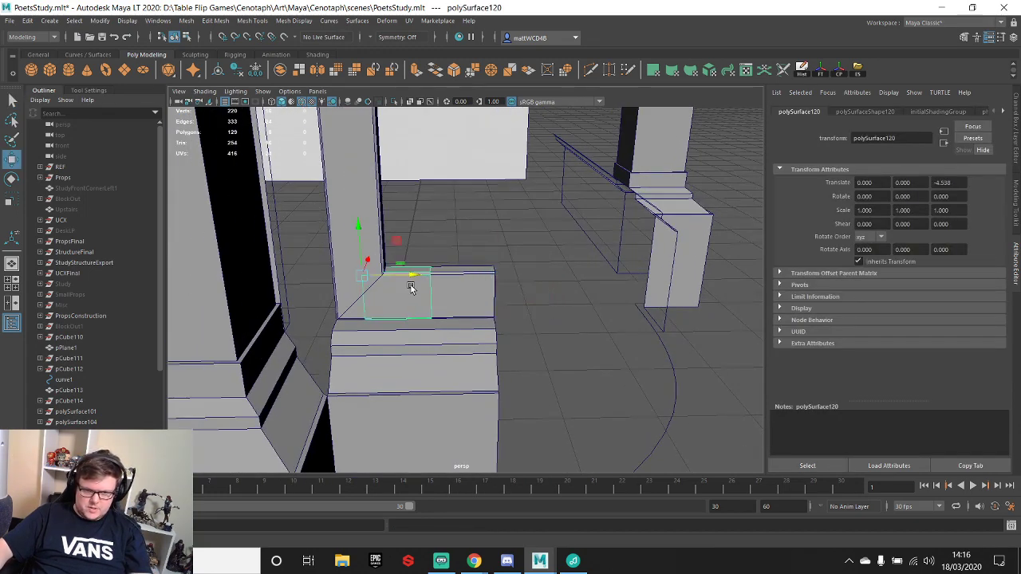
- Snap the straight piece's outer end vertices along Z to the outer end of the frame's rail
{"action": "key", "text": "q"}
{"action": "left_click_drag", "start_coordinate": [467, 365], "coordinate": [488, 302], "text": "alt"}
{"action": "right_click_drag", "start_coordinate": [458, 247], "coordinate": [406, 247]}
{"action": "left_click_drag", "start_coordinate": [461, 214], "coordinate": [503, 313]}
{"action": "key", "text": "w"}
{"action": "key", "text": "v"}
{"action": "left_click_drag", "start_coordinate": [517, 271], "coordinate": [536, 264]}
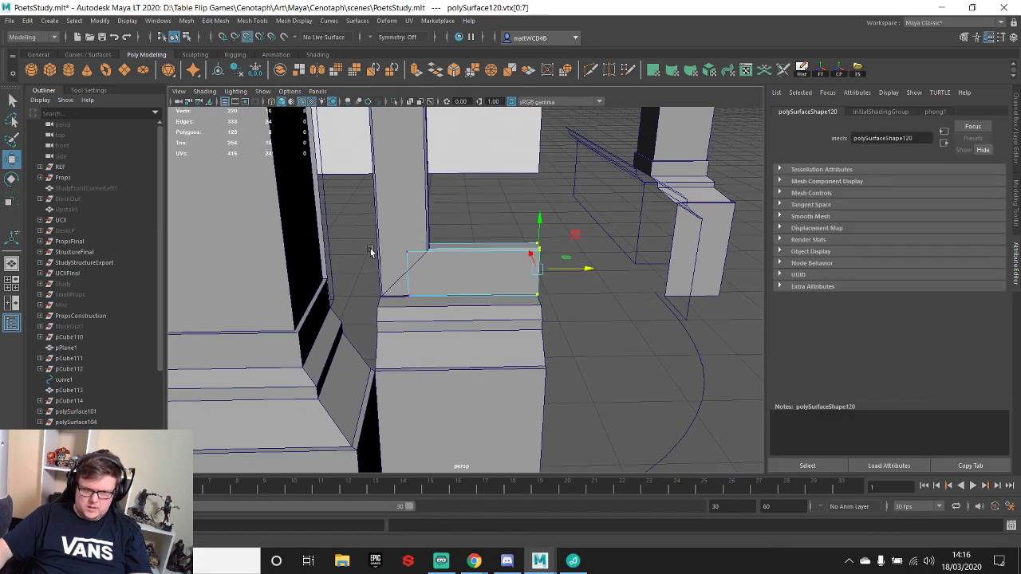
- Snap the straight piece's inner end vertices along Z to the outer corner of the frame's mitre
{"action": "left_click_drag", "start_coordinate": [369, 236], "coordinate": [453, 351]}
{"action": "key", "text": "v"}
{"action": "left_click_drag", "start_coordinate": [454, 271], "coordinate": [389, 279]}
{"action": "key", "text": "q"}
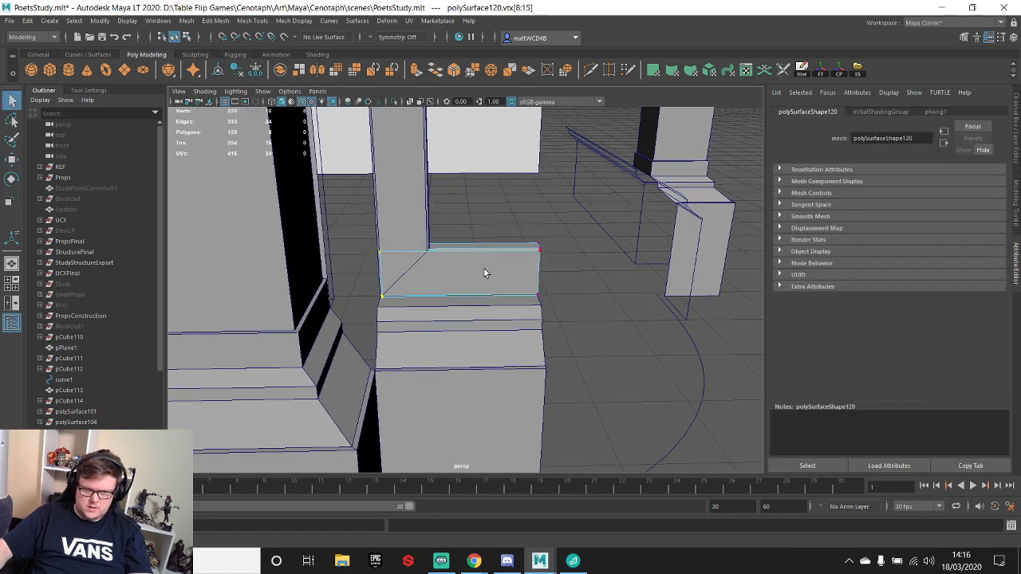
- Move the straight rail piece along Z to 6.699, snapping it against the outer end of the frame's rail
{"action": "key", "text": "F8"}
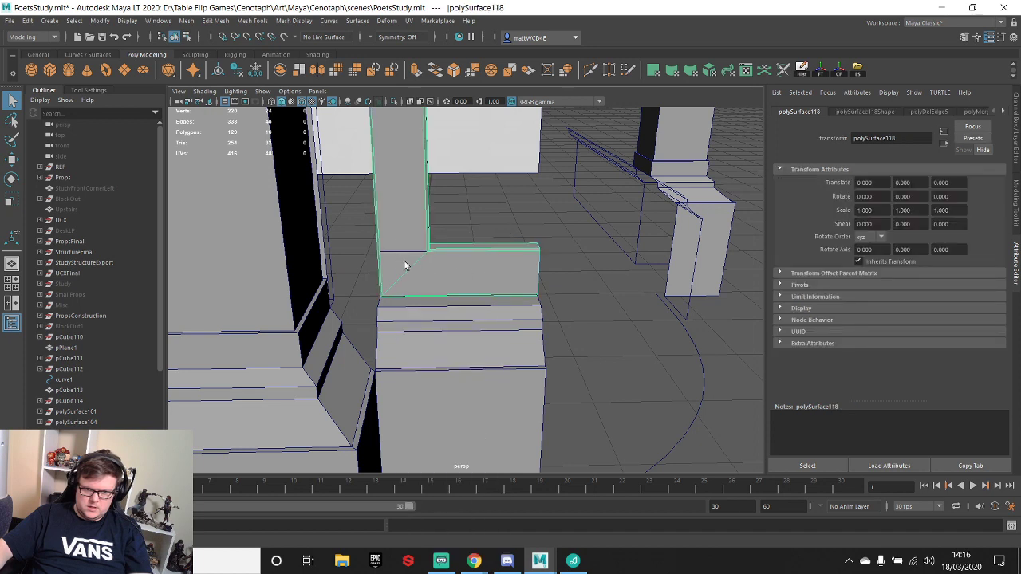
{"action": "left_click", "coordinate": [445, 281], "text": "shift"}
{"action": "left_click", "coordinate": [468, 256], "text": "ctrl"}
{"action": "left_click", "coordinate": [455, 257]}
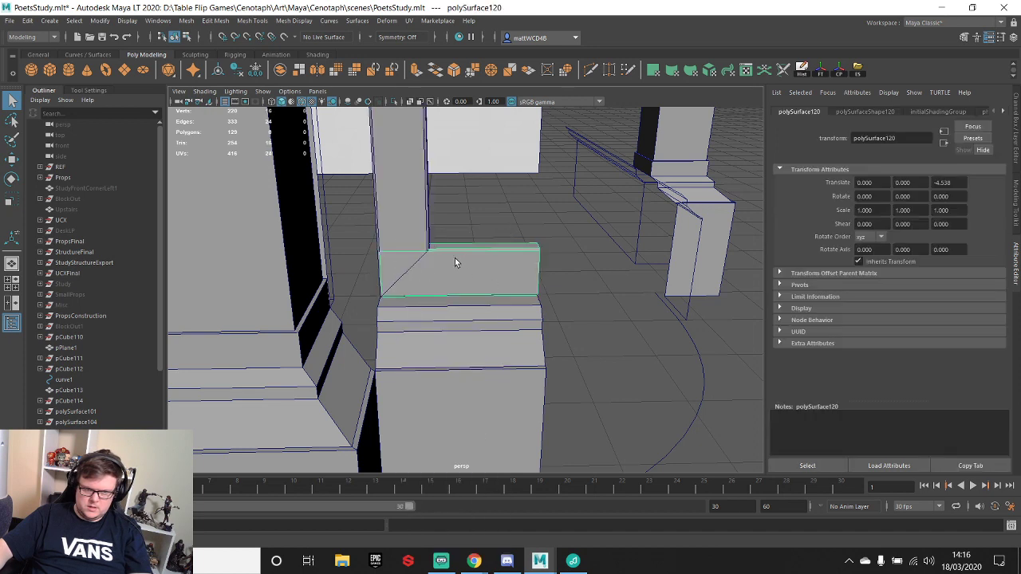
{"action": "key", "text": "w"}
{"action": "left_click_drag", "start_coordinate": [461, 252], "coordinate": [646, 271]}
{"action": "left_click_drag", "start_coordinate": [643, 274], "coordinate": [482, 276], "text": "alt"}
{"action": "key", "text": "d"}
{"action": "scroll", "coordinate": [581, 311], "scroll_direction": "down", "scroll_amount": 3}
{"action": "left_click_drag", "start_coordinate": [582, 310], "coordinate": [527, 319], "text": "alt"}
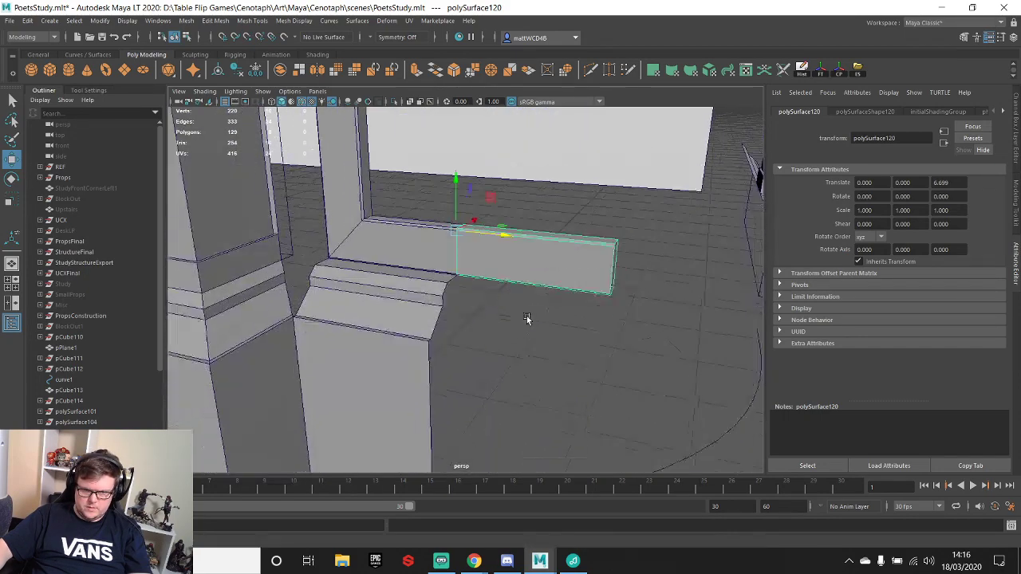
- Duplicate the moulded base section and snap the copy end to end along Z
{"action": "middle_click_drag", "start_coordinate": [527, 319], "coordinate": [531, 264], "text": "alt"}
{"action": "left_click", "coordinate": [403, 231]}
{"action": "left_click_drag", "start_coordinate": [399, 203], "coordinate": [410, 209], "text": "alt"}
{"action": "key", "text": "ctrl+d"}
{"action": "left_click_drag", "start_coordinate": [381, 431], "coordinate": [469, 402]}
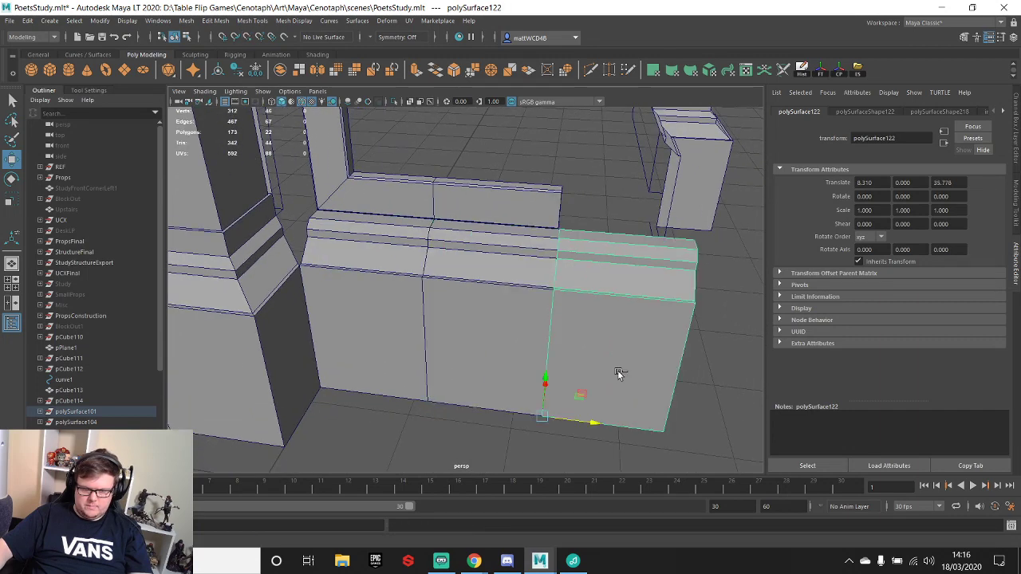
- Continue duplicating the moulded base section end to end, placing further copies at Z 47.161 and 58.543
{"action": "key", "text": "shift+d"}
{"action": "middle_click_drag", "start_coordinate": [634, 399], "coordinate": [546, 349], "text": "alt"}
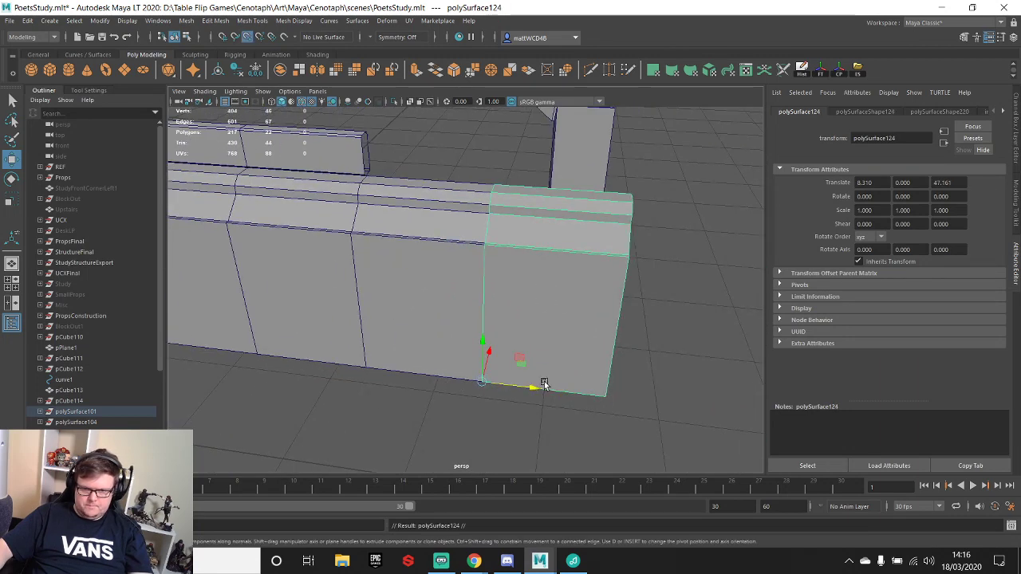
{"action": "left_click_drag", "start_coordinate": [541, 384], "coordinate": [641, 383]}
{"action": "right_click_drag", "start_coordinate": [640, 383], "coordinate": [504, 283], "text": "alt"}
{"action": "left_click_drag", "start_coordinate": [503, 283], "coordinate": [538, 317], "text": "alt"}
{"action": "right_click_drag", "start_coordinate": [538, 317], "coordinate": [588, 283], "text": "alt"}
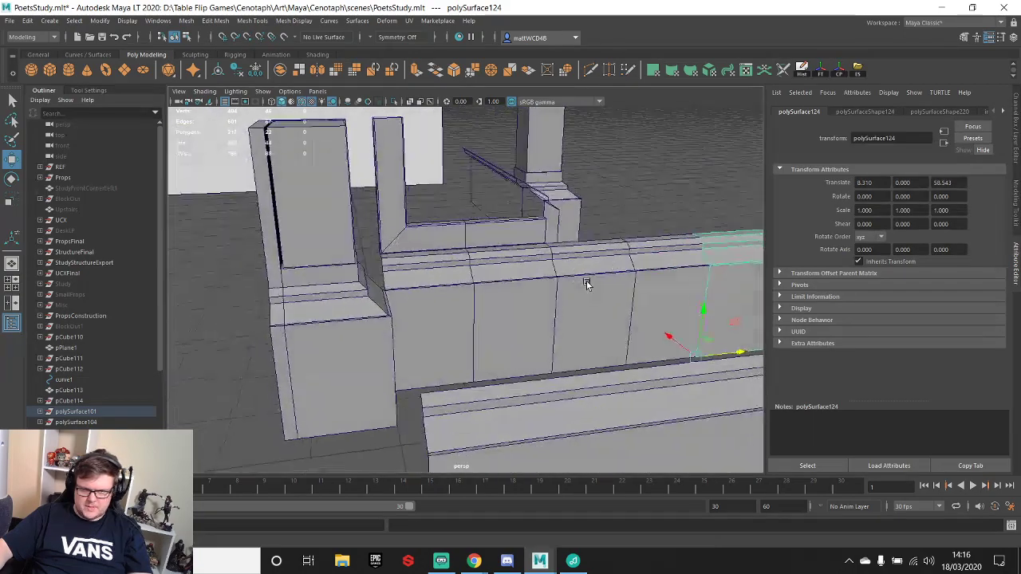
{"action": "left_click_drag", "start_coordinate": [586, 284], "coordinate": [562, 291], "text": "alt"}
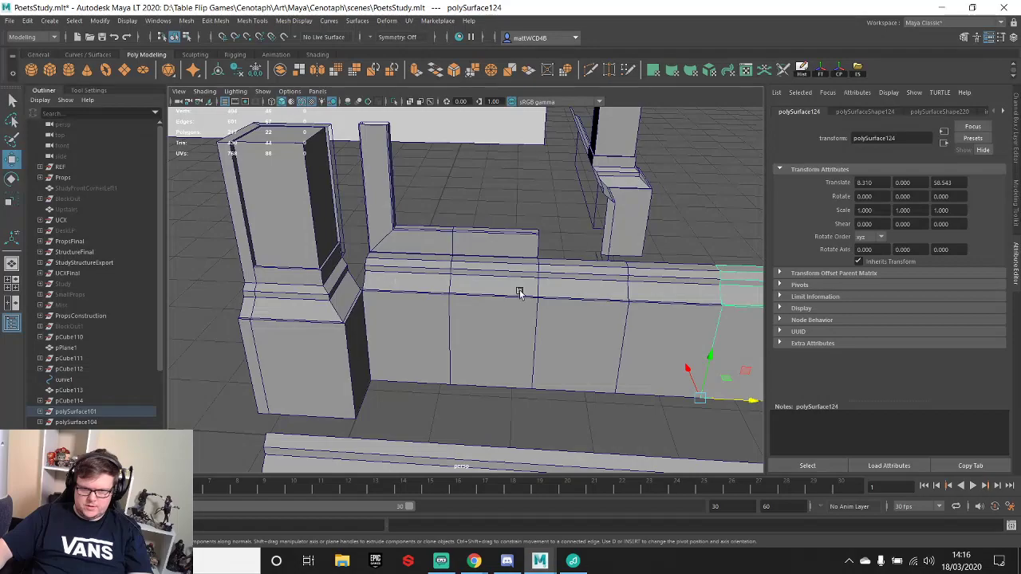
- Try extending the moulded base with another duplicated section at Z 69.926, and delete that section
{"action": "left_click_drag", "start_coordinate": [665, 296], "coordinate": [612, 383], "text": "alt"}
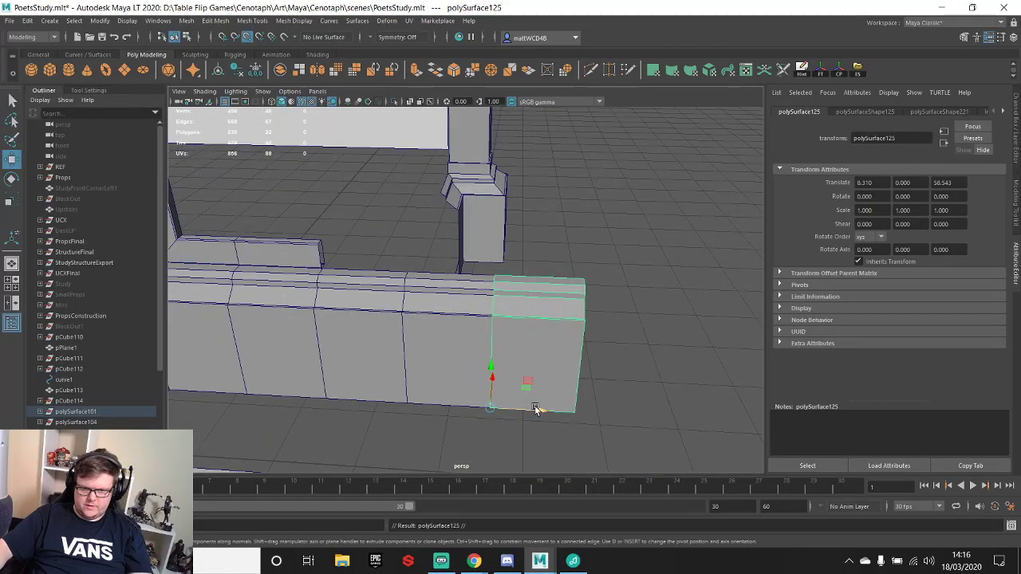
{"action": "left_click_drag", "start_coordinate": [536, 408], "coordinate": [576, 411]}
{"action": "scroll", "coordinate": [593, 367], "scroll_direction": "down", "scroll_amount": 5}
{"action": "mouse_move", "coordinate": [588, 304]}
{"action": "left_mouse_down", "text": "alt"}
{"action": "mouse_move", "coordinate": [458, 292]}
{"action": "mouse_move", "coordinate": [551, 255]}
{"action": "mouse_move", "coordinate": [546, 282]}
{"action": "mouse_move", "coordinate": [581, 286]}
{"action": "mouse_move", "coordinate": [509, 263]}
{"action": "mouse_move", "coordinate": [575, 307]}
{"action": "left_mouse_up", "text": "alt"}
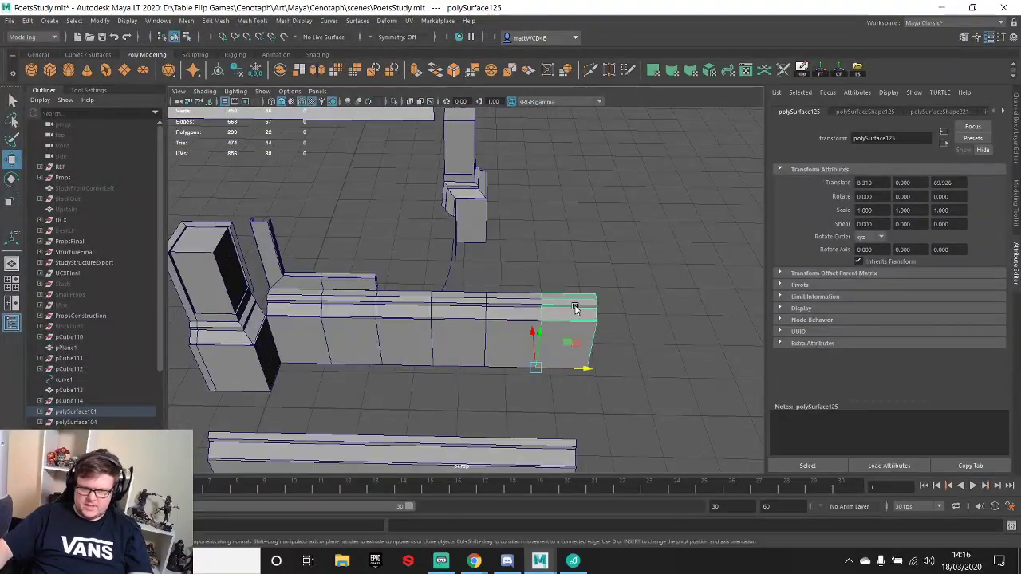
{"action": "key", "text": "Delete"}
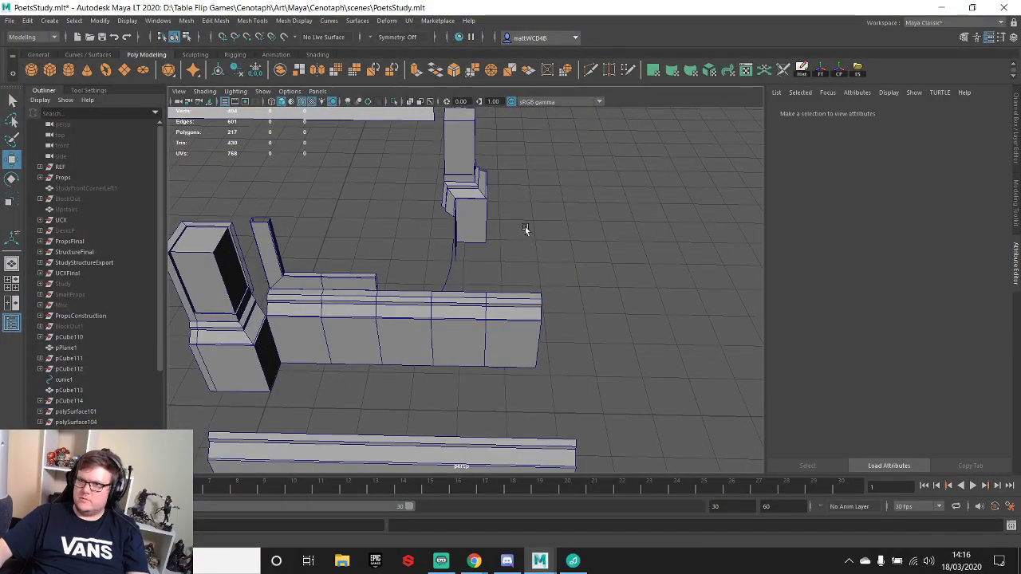
- Duplicate the straight rail piece and snap the copy along Z against the rail's outer end
{"action": "scroll", "coordinate": [499, 273], "scroll_direction": "up", "scroll_amount": 6}
{"action": "left_click", "coordinate": [433, 237]}
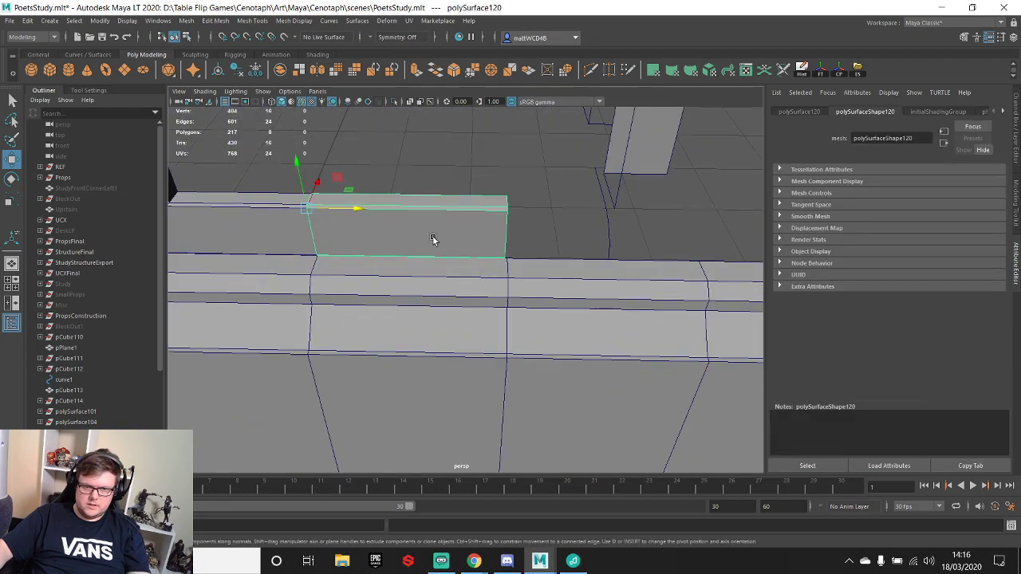
{"action": "left_click_drag", "start_coordinate": [433, 240], "coordinate": [513, 242], "text": "alt"}
{"action": "key", "text": "v"}
{"action": "scroll", "coordinate": [558, 246], "scroll_direction": "down", "scroll_amount": 6}
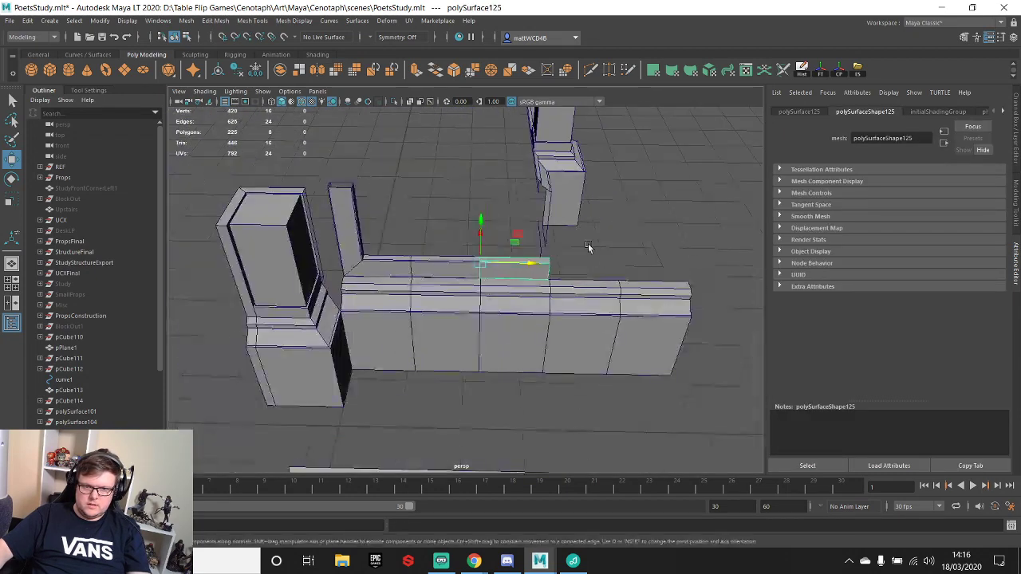
{"action": "middle_click_drag", "start_coordinate": [588, 248], "coordinate": [530, 273], "text": "alt"}
- Duplicate the rail copy once more and snap it end to end to extend the rail along Z
{"action": "key", "text": "ctrl+d"}
{"action": "key", "text": "v"}
{"action": "left_click_drag", "start_coordinate": [472, 280], "coordinate": [534, 287]}
{"action": "scroll", "coordinate": [561, 301], "scroll_direction": "up", "scroll_amount": 4}
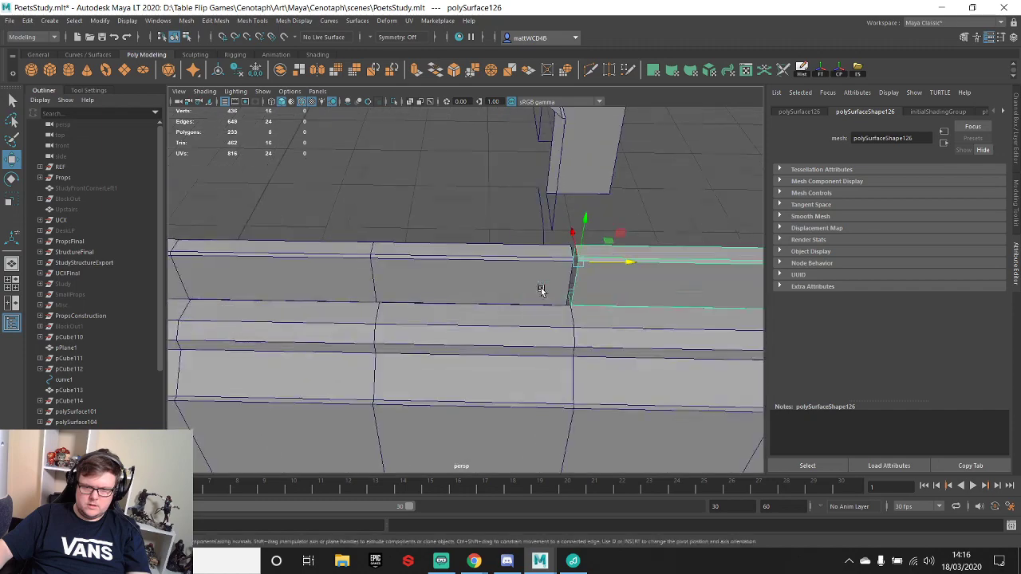
{"action": "left_click_drag", "start_coordinate": [604, 265], "coordinate": [575, 263]}
{"action": "scroll", "coordinate": [487, 289], "scroll_direction": "down", "scroll_amount": 6}
{"action": "left_click_drag", "start_coordinate": [487, 290], "coordinate": [497, 287], "text": "alt"}
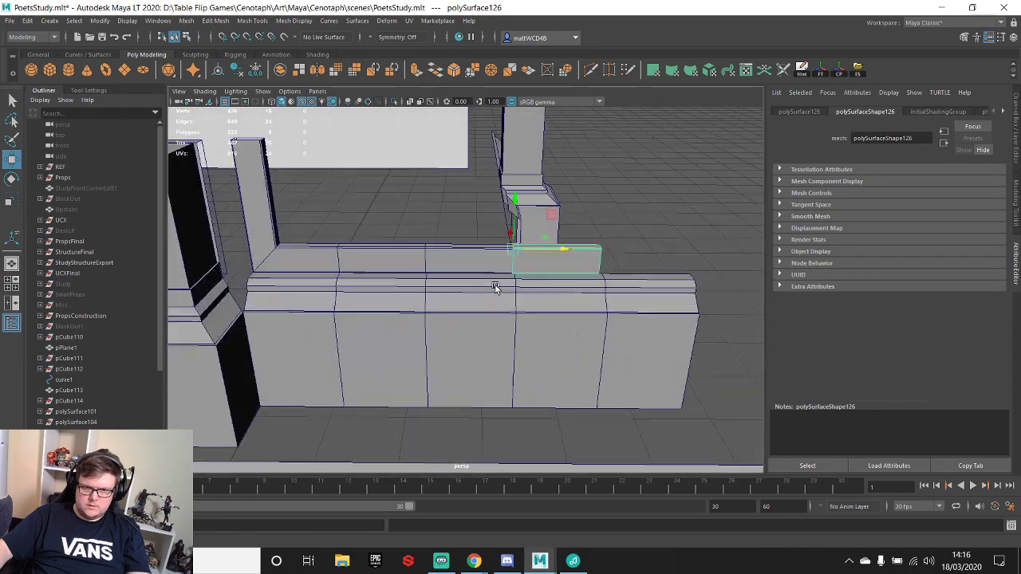
- Check the rail joints against the base section joints from close up, and delete the two rail copies
{"action": "middle_click_drag", "start_coordinate": [557, 269], "coordinate": [503, 308], "text": "alt"}
{"action": "scroll", "coordinate": [504, 307], "scroll_direction": "up", "scroll_amount": 6}
{"action": "scroll", "coordinate": [504, 307], "scroll_direction": "up", "scroll_amount": 3}
{"action": "scroll", "coordinate": [502, 319], "scroll_direction": "down", "scroll_amount": 6}
{"action": "left_click_drag", "start_coordinate": [502, 319], "coordinate": [492, 299], "text": "alt"}
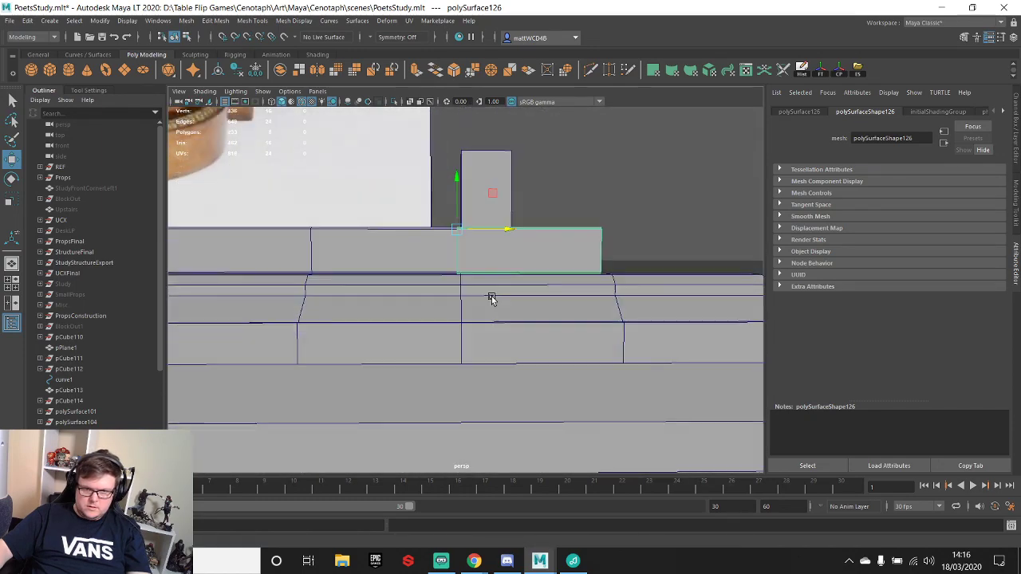
{"action": "middle_click_drag", "start_coordinate": [493, 299], "coordinate": [536, 333], "text": "alt"}
{"action": "left_click_drag", "start_coordinate": [536, 334], "coordinate": [412, 255], "text": "alt"}
{"action": "left_click", "coordinate": [448, 284]}
{"action": "left_click", "coordinate": [527, 251]}
{"action": "left_click", "coordinate": [457, 252]}
{"action": "key", "text": "Delete"}
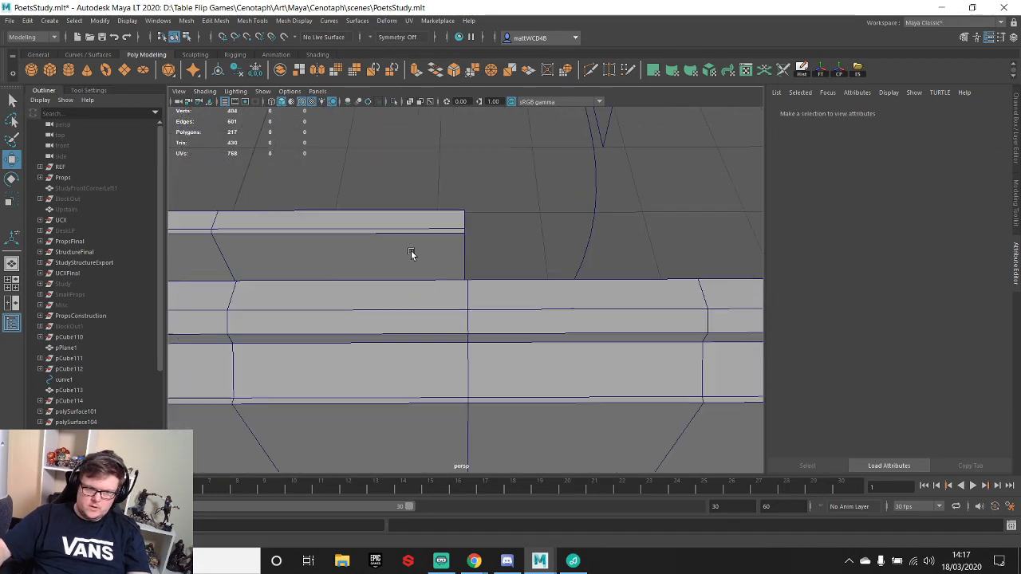
- Snap the straight rail piece's outer end vertices along Z to the joint between the base sections below
{"action": "left_click", "coordinate": [445, 224]}
{"action": "right_click_drag", "start_coordinate": [449, 225], "coordinate": [372, 217]}
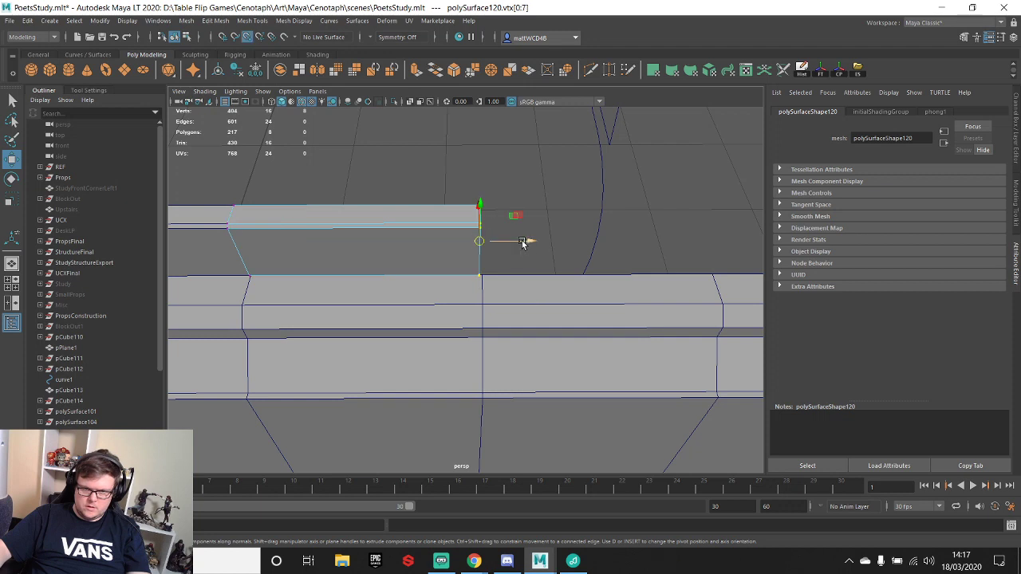
{"action": "left_click_drag", "start_coordinate": [523, 242], "coordinate": [532, 248]}
{"action": "left_click_drag", "start_coordinate": [302, 262], "coordinate": [346, 183], "text": "alt"}
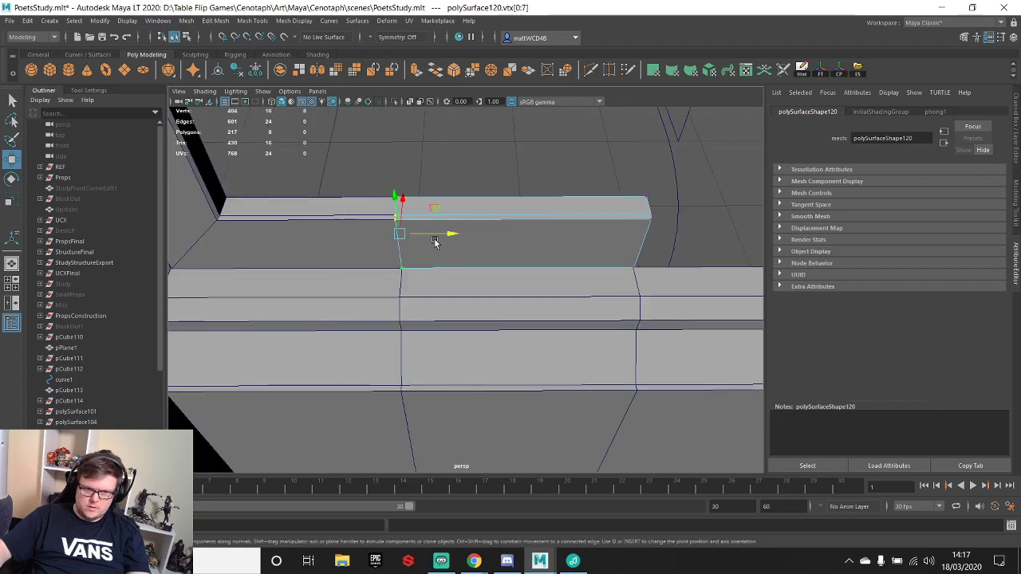
- Combine the five moulded base sections into one mesh
{"action": "left_click", "coordinate": [601, 359]}
{"action": "left_click_drag", "start_coordinate": [601, 359], "coordinate": [633, 258], "text": "alt"}
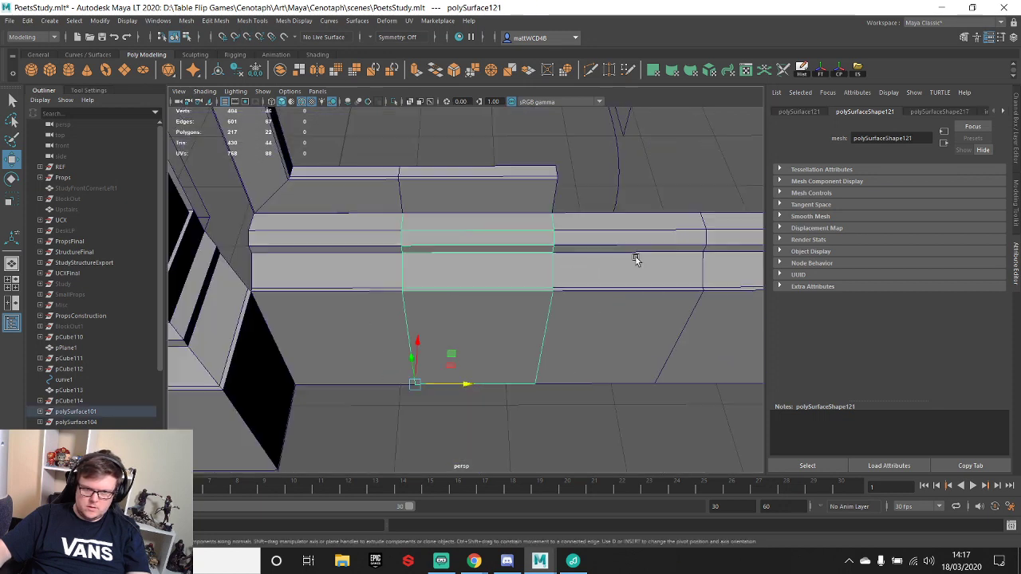
{"action": "left_click", "coordinate": [742, 249], "text": "shift"}
{"action": "middle_click_drag", "start_coordinate": [643, 280], "coordinate": [525, 268], "text": "alt"}
{"action": "left_click", "coordinate": [654, 235], "text": "shift"}
{"action": "scroll", "coordinate": [394, 274], "scroll_direction": "down", "scroll_amount": 2}
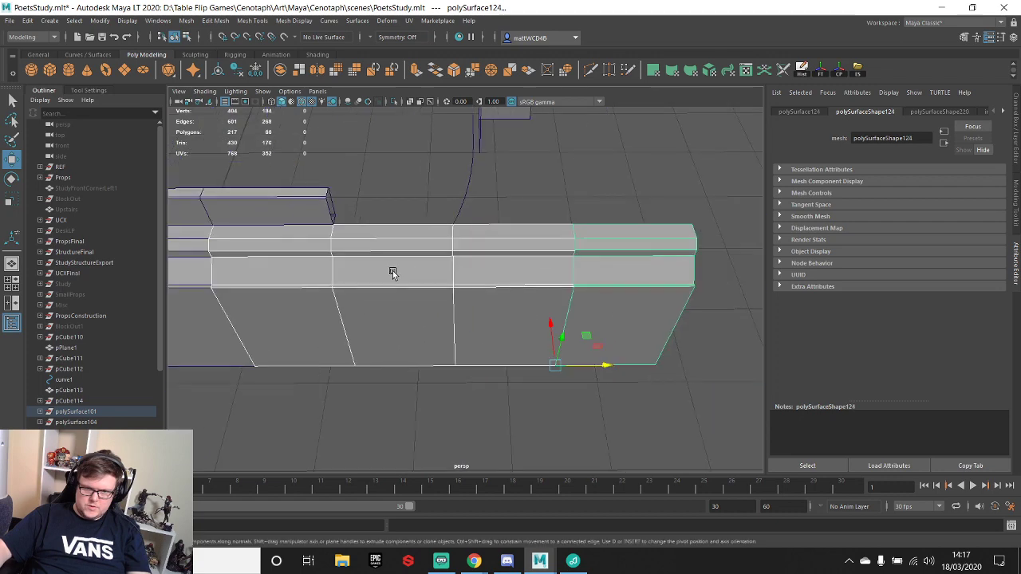
{"action": "middle_click_drag", "start_coordinate": [394, 274], "coordinate": [540, 259], "text": "alt"}
{"action": "left_click", "coordinate": [439, 250]}
{"action": "right_click", "coordinate": [455, 239], "text": "shift"}
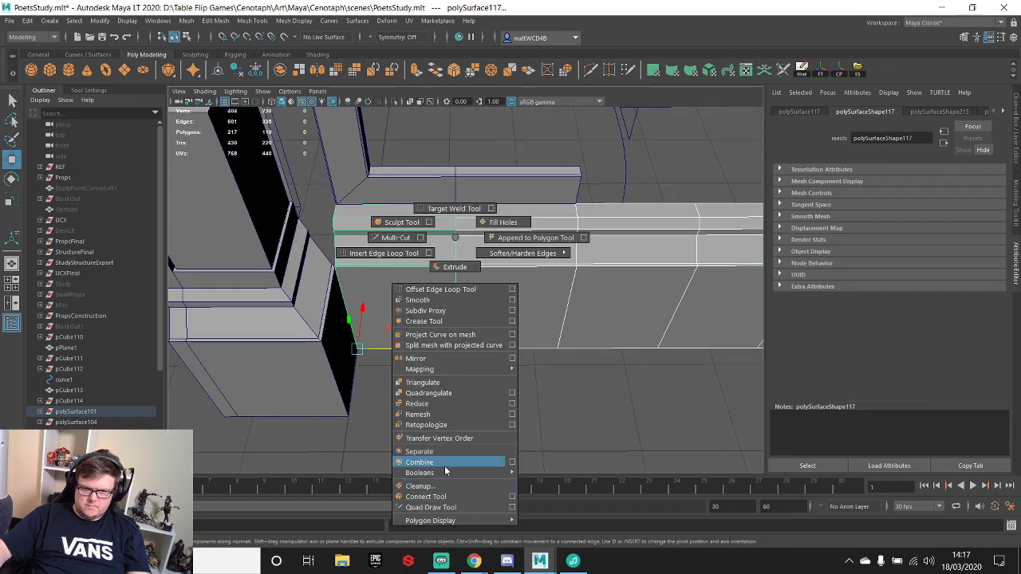
{"action": "right_click_drag", "start_coordinate": [445, 468], "coordinate": [445, 465], "text": "shift"}
- Merge all vertices of the combined base with a distance threshold of 0.01
{"action": "right_click_drag", "start_coordinate": [572, 261], "coordinate": [518, 261]}
{"action": "right_click_drag", "start_coordinate": [519, 261], "coordinate": [383, 239], "text": "alt"}
{"action": "left_click_drag", "start_coordinate": [374, 206], "coordinate": [706, 387]}
{"action": "right_click_drag", "start_coordinate": [682, 317], "coordinate": [678, 298], "text": "shift"}
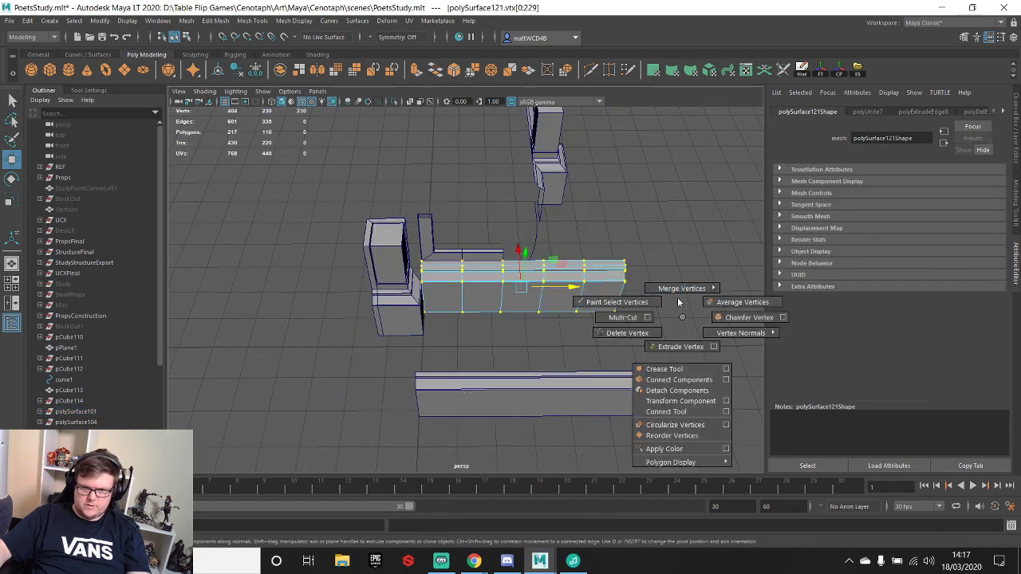
{"action": "mouse_move", "coordinate": [682, 288]}
{"action": "left_click", "coordinate": [721, 229]}
{"action": "scroll", "coordinate": [584, 208], "scroll_direction": "up", "scroll_amount": 5}
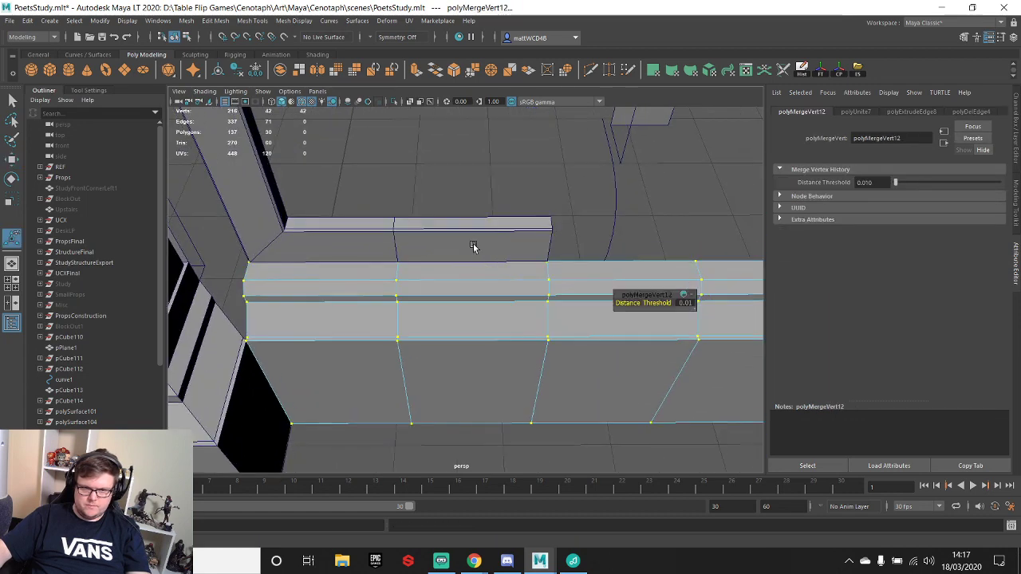
- Duplicate the straight rail piece twice along Z, placing the copies end to end at 18.081 and 29.464
{"action": "left_click", "coordinate": [489, 241]}
{"action": "right_click_drag", "start_coordinate": [489, 259], "coordinate": [342, 167]}
{"action": "right_click_drag", "start_coordinate": [578, 293], "coordinate": [618, 231], "text": "shift"}
{"action": "scroll", "coordinate": [446, 238], "scroll_direction": "up", "scroll_amount": 2}
{"action": "right_click_drag", "start_coordinate": [437, 238], "coordinate": [479, 226]}
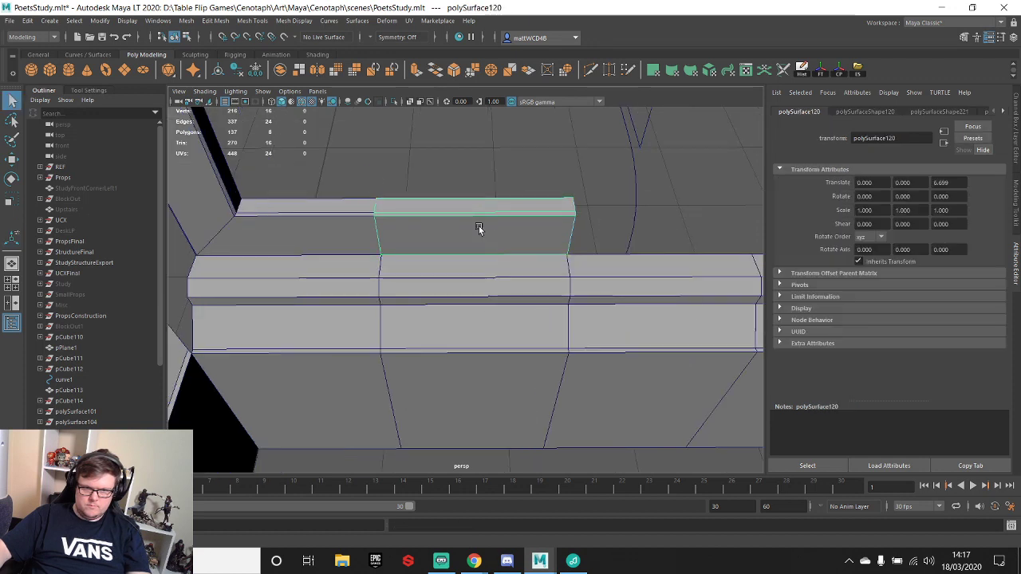
{"action": "key", "text": "w"}
{"action": "left_click_drag", "start_coordinate": [423, 214], "coordinate": [573, 216], "text": "shift"}
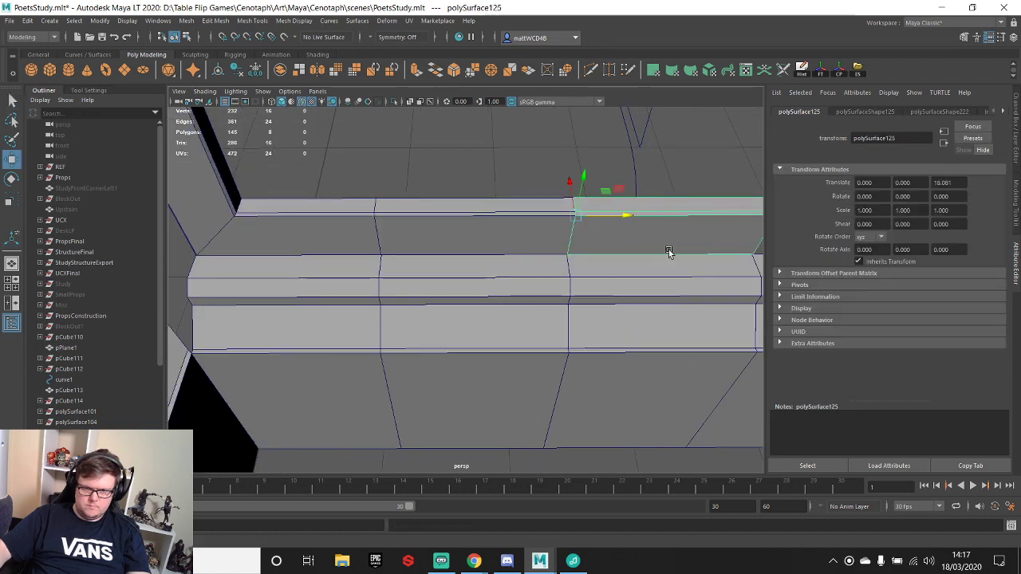
{"action": "middle_click_drag", "start_coordinate": [668, 252], "coordinate": [429, 291], "text": "alt"}
{"action": "left_click_drag", "start_coordinate": [360, 252], "coordinate": [520, 252], "text": "shift"}
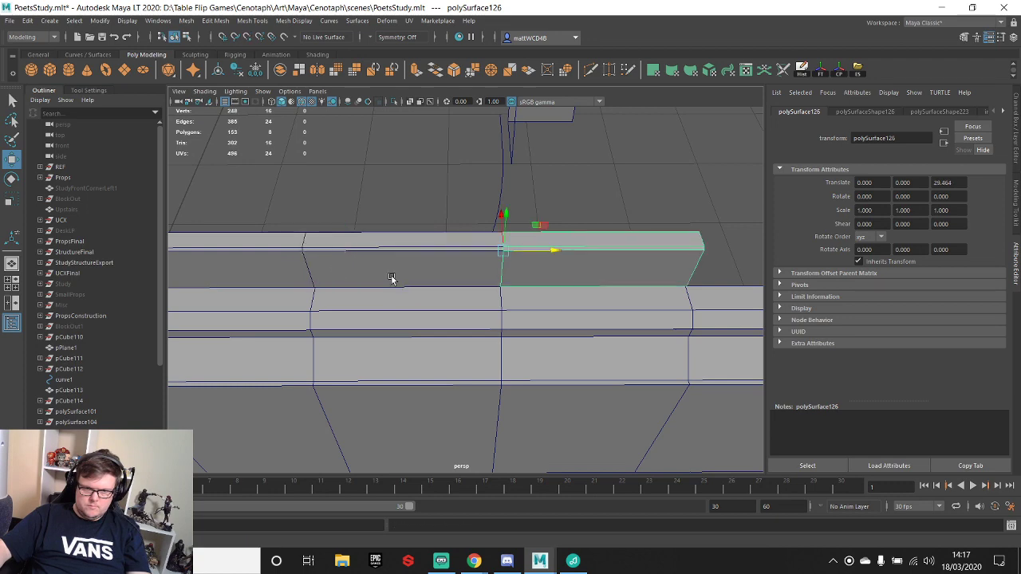
- Duplicate the mitred frame corner and move the copy along Z to 45.614, over the base's far end
{"action": "scroll", "coordinate": [392, 277], "scroll_direction": "down", "scroll_amount": 3}
{"action": "middle_click_drag", "start_coordinate": [361, 253], "coordinate": [523, 246], "text": "alt"}
{"action": "left_click", "coordinate": [368, 263]}
{"action": "left_click_drag", "start_coordinate": [380, 214], "coordinate": [750, 242]}
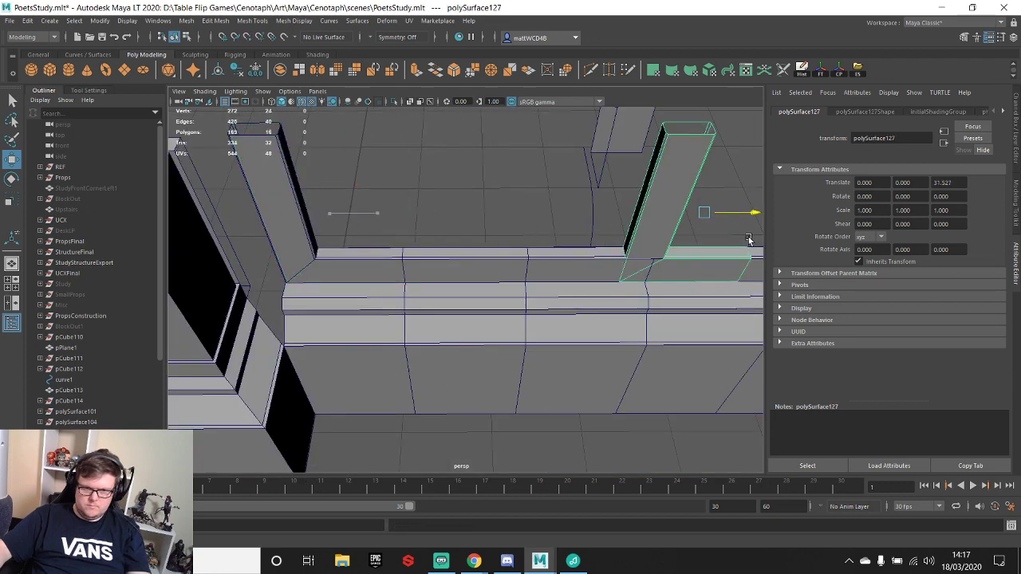
{"action": "middle_click_drag", "start_coordinate": [750, 241], "coordinate": [467, 267], "text": "alt"}
{"action": "mouse_move", "coordinate": [470, 229]}
{"action": "left_mouse_down"}
{"action": "mouse_move", "coordinate": [637, 236]}
{"action": "mouse_move", "coordinate": [622, 237]}
{"action": "left_mouse_up"}
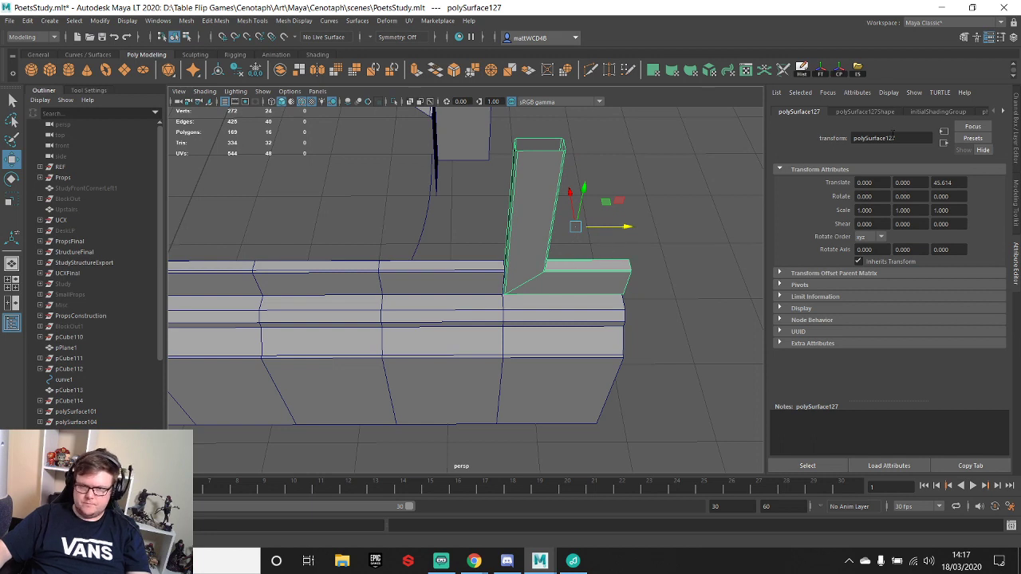
- Mirror the duplicated frame corner by setting its Scale Z to -1, keeping Scale X at 1
{"action": "key", "text": "ctrl+a"}
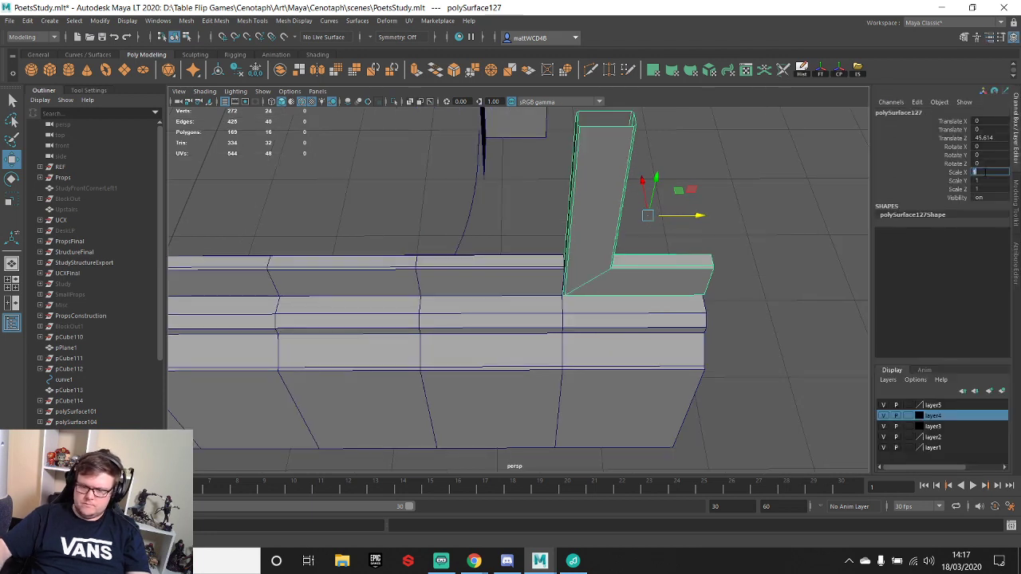
{"action": "key", "text": "Return"}
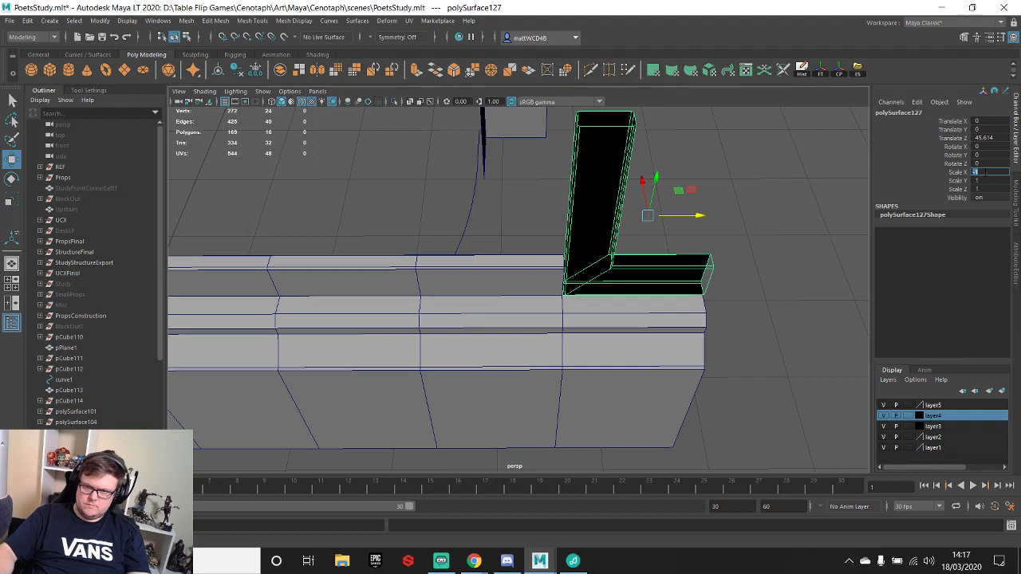
{"action": "key", "text": "Return"}
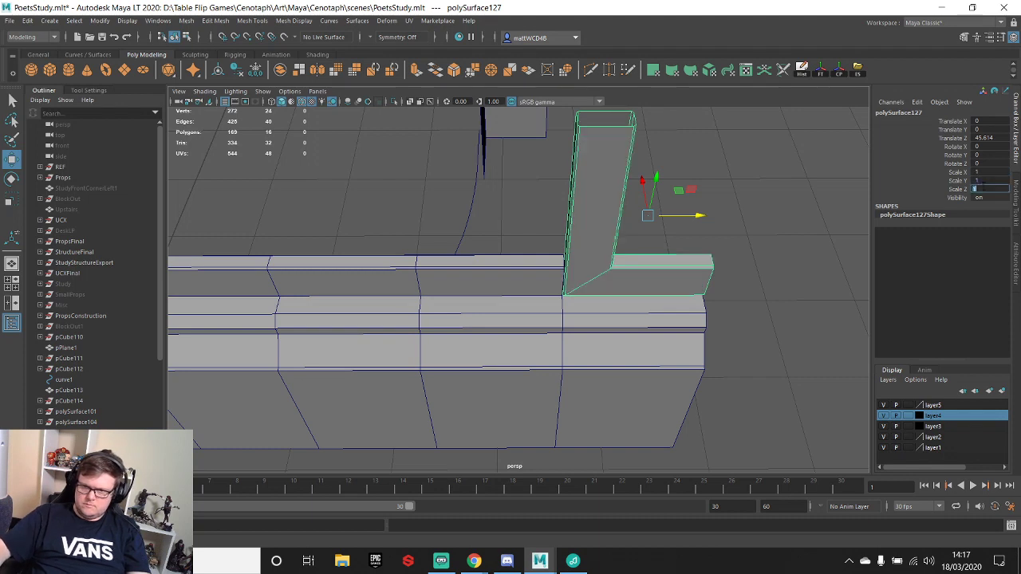
{"action": "type", "text": "-1"}
{"action": "key", "text": "Return"}
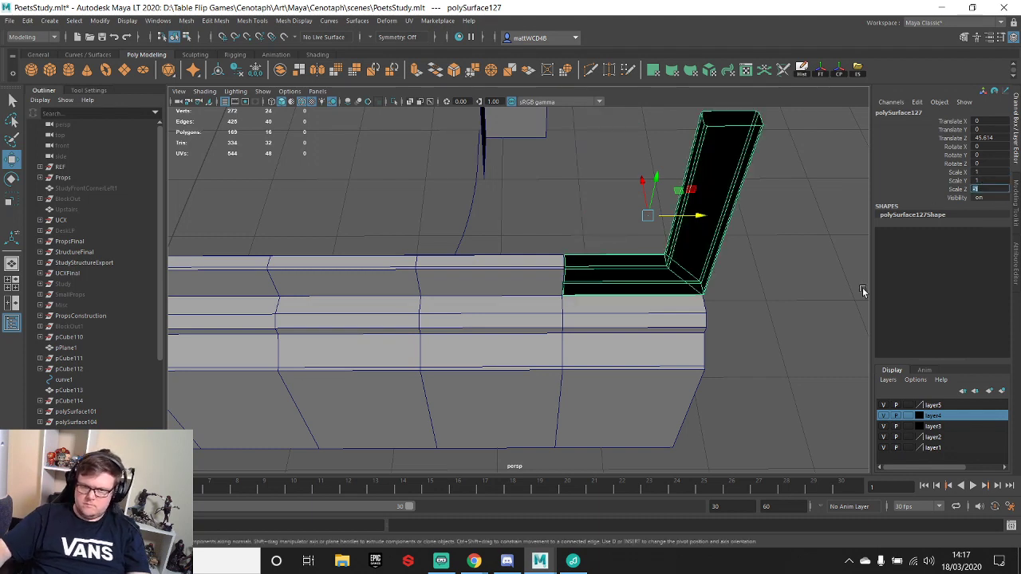
- Move the mirrored corner's pivot to its rail end and snap the corner along Z to 45.53, against the last rail piece
{"action": "left_click", "coordinate": [861, 289]}
{"action": "scroll", "coordinate": [772, 292], "scroll_direction": "up", "scroll_amount": 4}
{"action": "middle_click_drag", "start_coordinate": [642, 285], "coordinate": [551, 280], "text": "alt"}
{"action": "left_click", "coordinate": [551, 283]}
{"action": "scroll", "coordinate": [555, 296], "scroll_direction": "up", "scroll_amount": 4}
{"action": "mouse_move", "coordinate": [555, 297]}
{"action": "left_mouse_down", "text": "alt"}
{"action": "mouse_move", "coordinate": [631, 221]}
{"action": "mouse_move", "coordinate": [662, 152]}
{"action": "left_mouse_up", "text": "alt"}
{"action": "key", "text": "d"}
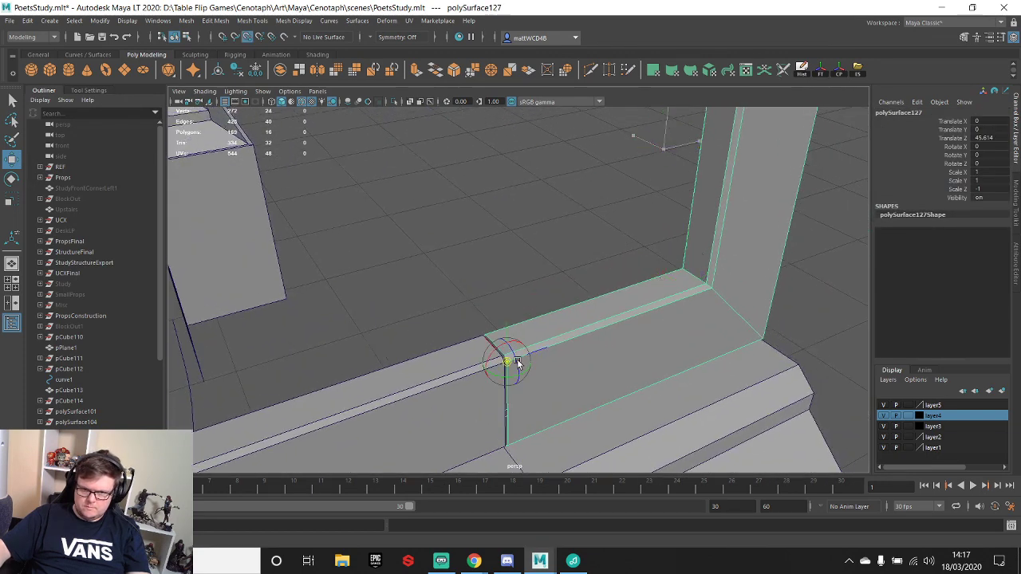
{"action": "left_click_drag", "start_coordinate": [518, 363], "coordinate": [626, 273], "text": "alt"}
{"action": "scroll", "coordinate": [638, 271], "scroll_direction": "up", "scroll_amount": 2}
{"action": "key", "text": "v"}
{"action": "scroll", "coordinate": [595, 297], "scroll_direction": "down", "scroll_amount": 3}
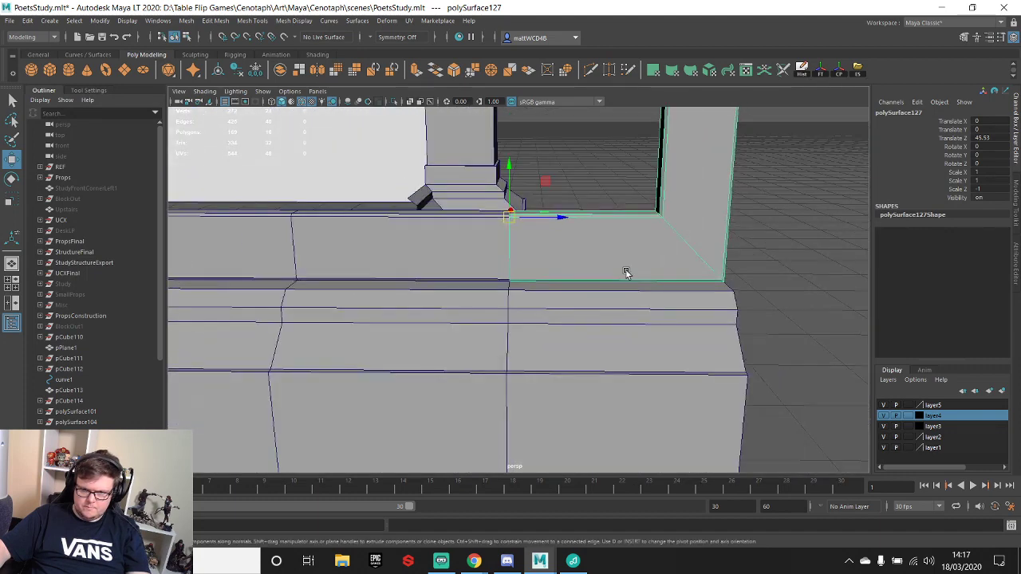
- Combine the rail pieces and both mitred corners of the frame into one mesh
{"action": "middle_click_drag", "start_coordinate": [471, 263], "coordinate": [505, 269], "text": "alt"}
{"action": "left_click", "coordinate": [506, 269], "text": "shift"}
{"action": "left_click", "coordinate": [294, 264], "text": "shift"}
{"action": "middle_click_drag", "start_coordinate": [295, 264], "coordinate": [463, 264], "text": "alt"}
{"action": "left_click", "coordinate": [463, 264], "text": "shift"}
{"action": "left_click", "coordinate": [338, 263], "text": "shift"}
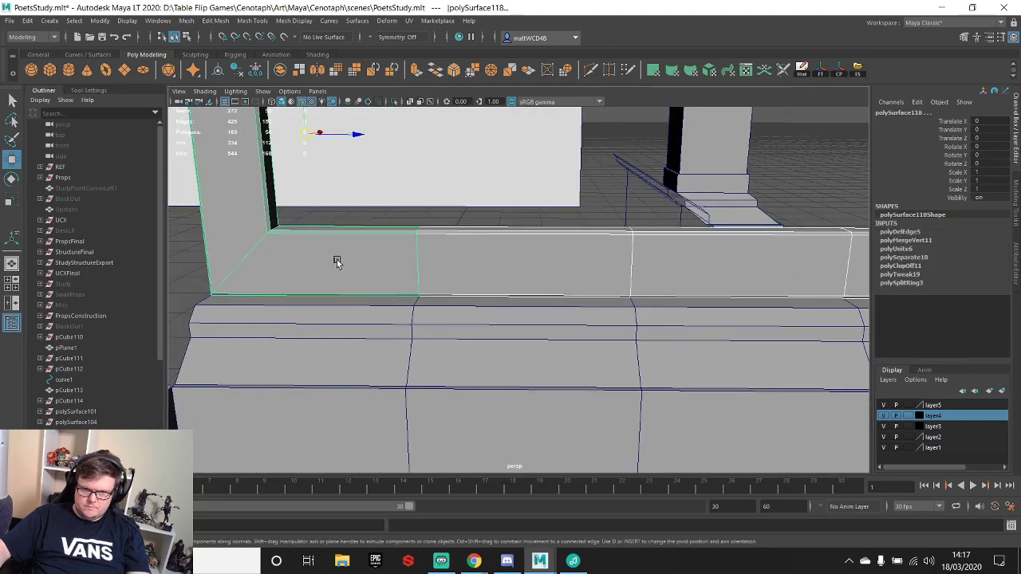
{"action": "right_click_drag", "start_coordinate": [354, 243], "coordinate": [355, 449], "text": "shift"}
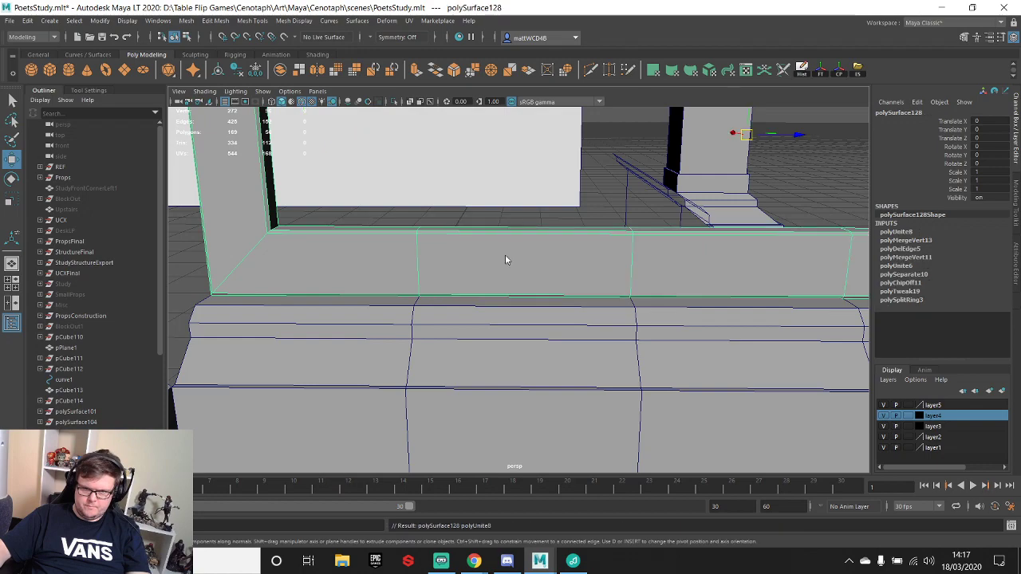
- Merge the combined frame's overlapping vertices with a distance threshold of 0.01
{"action": "right_click_drag", "start_coordinate": [505, 257], "coordinate": [422, 244]}
{"action": "key", "text": "f"}
{"action": "left_click_drag", "start_coordinate": [409, 170], "coordinate": [795, 381]}
{"action": "right_click_drag", "start_coordinate": [789, 348], "coordinate": [790, 259], "text": "shift"}
- Lengthen both frame uprights by raising the vertices at their upper ends
{"action": "left_click_drag", "start_coordinate": [796, 254], "coordinate": [479, 364], "text": "alt"}
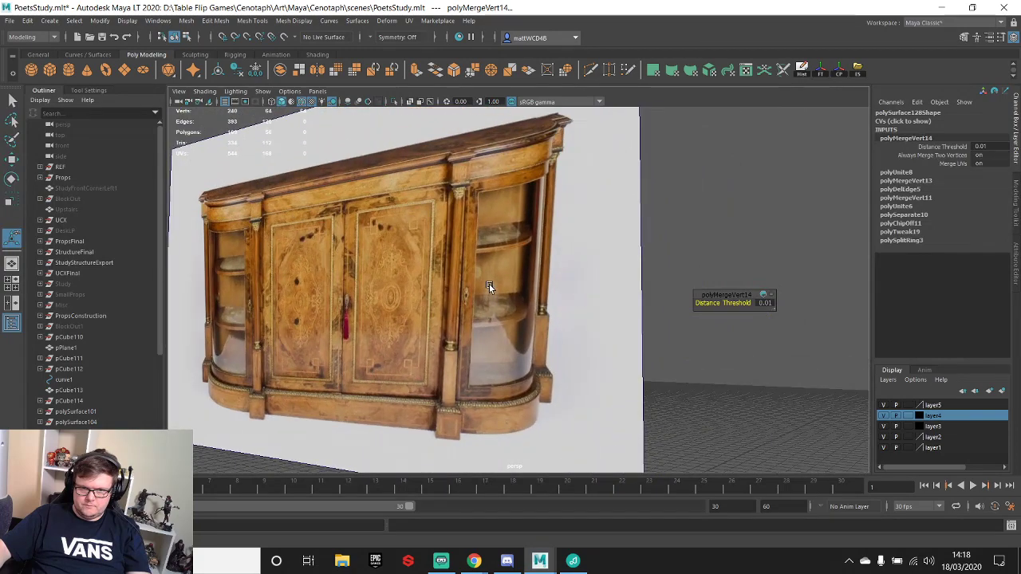
{"action": "middle_click_drag", "start_coordinate": [508, 431], "coordinate": [517, 289], "text": "alt"}
{"action": "left_click_drag", "start_coordinate": [495, 236], "coordinate": [506, 259], "text": "alt"}
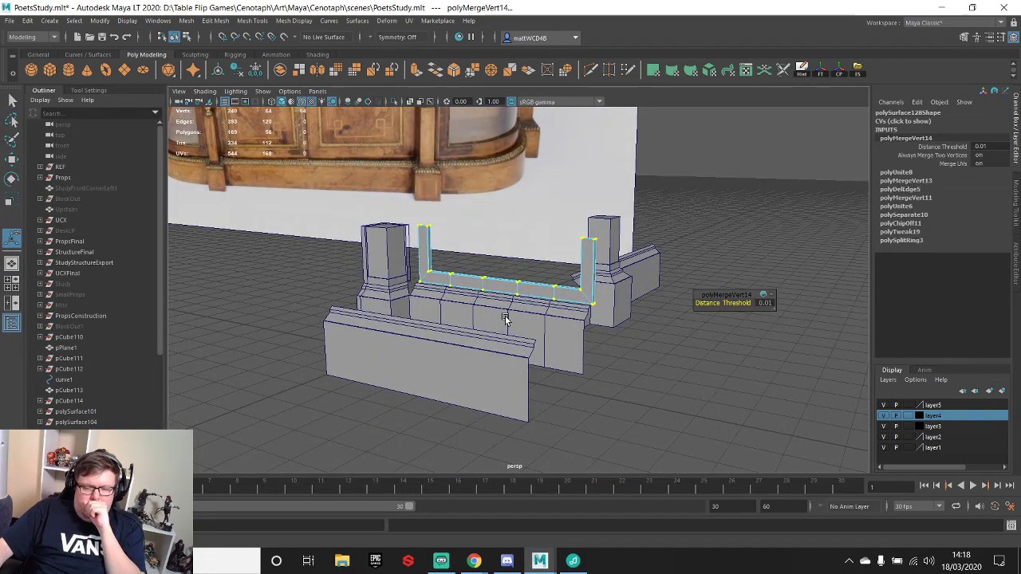
{"action": "left_click_drag", "start_coordinate": [526, 213], "coordinate": [397, 338], "text": "alt"}
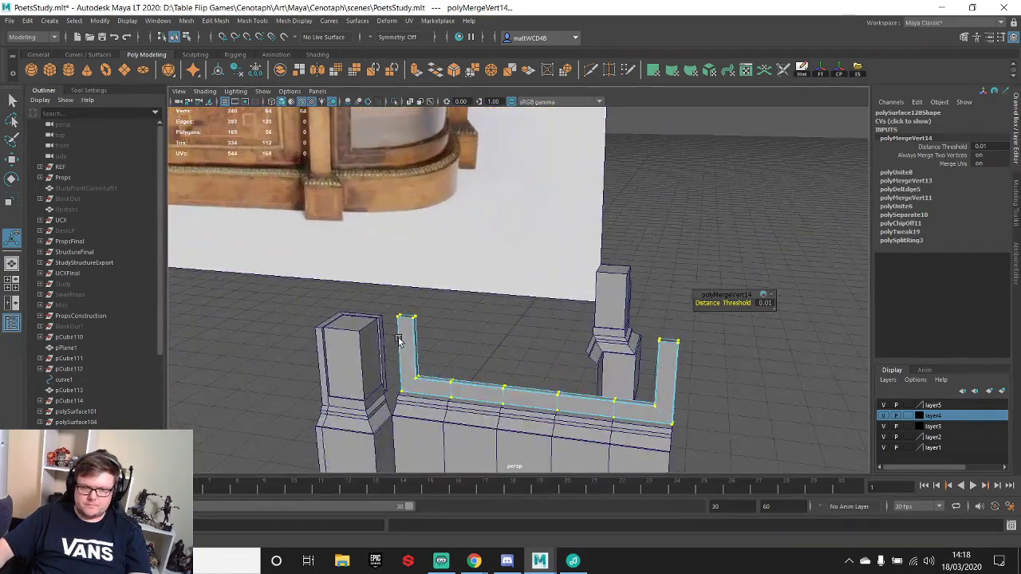
{"action": "right_click_drag", "start_coordinate": [404, 270], "coordinate": [351, 270]}
{"action": "left_click_drag", "start_coordinate": [413, 336], "coordinate": [413, 289], "text": "alt"}
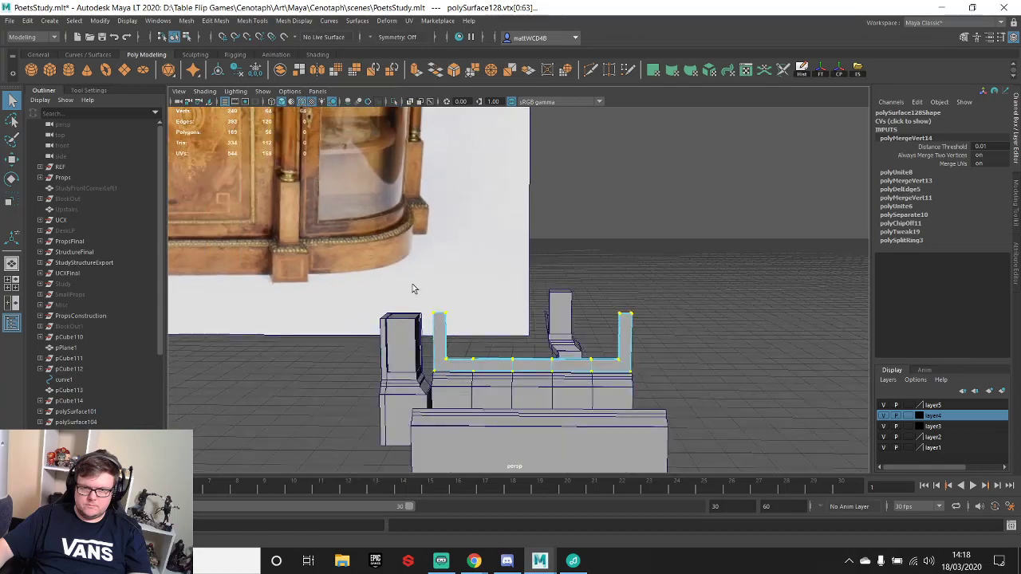
{"action": "left_click_drag", "start_coordinate": [609, 333], "coordinate": [610, 331]}
{"action": "key", "text": "w"}
{"action": "mouse_move", "coordinate": [533, 266]}
{"action": "left_mouse_down"}
{"action": "mouse_move", "coordinate": [516, 153]}
{"action": "mouse_move", "coordinate": [497, 205]}
{"action": "mouse_move", "coordinate": [522, 235]}
{"action": "mouse_move", "coordinate": [551, 187]}
{"action": "mouse_move", "coordinate": [611, 209]}
{"action": "mouse_move", "coordinate": [579, 239]}
{"action": "mouse_move", "coordinate": [539, 334]}
{"action": "mouse_move", "coordinate": [537, 263]}
{"action": "left_mouse_up"}
{"action": "scroll", "coordinate": [598, 251], "scroll_direction": "down", "scroll_amount": 3}
- Unhide the Mannequin in the REF group as a scale reference beside the credenza
{"action": "left_click_drag", "start_coordinate": [597, 251], "coordinate": [556, 262], "text": "alt"}
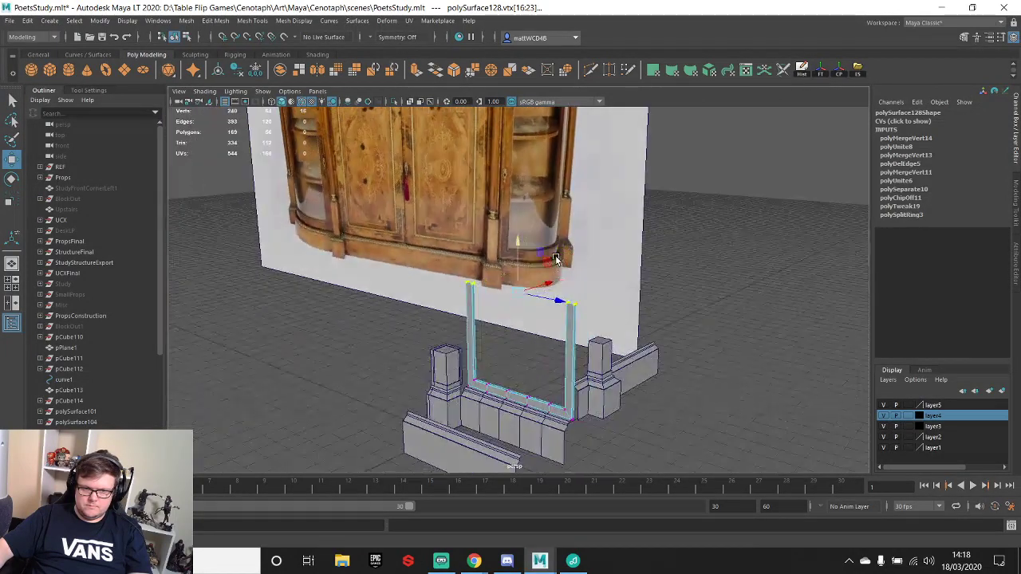
{"action": "scroll", "coordinate": [569, 285], "scroll_direction": "up", "scroll_amount": 2}
{"action": "middle_click_drag", "start_coordinate": [581, 366], "coordinate": [595, 276], "text": "alt"}
{"action": "scroll", "coordinate": [595, 275], "scroll_direction": "down", "scroll_amount": 4}
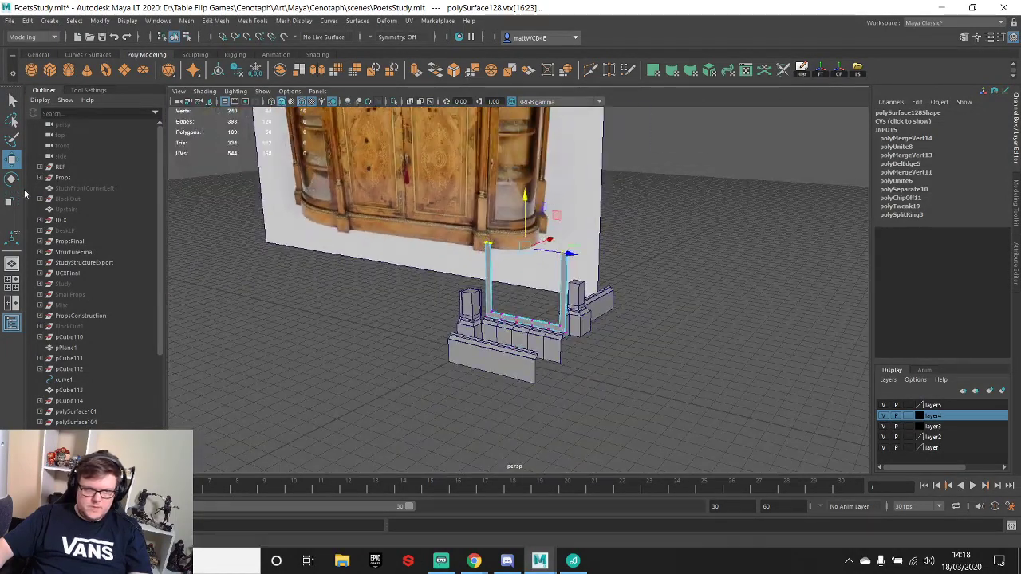
{"action": "left_click", "coordinate": [40, 167]}
{"action": "left_click", "coordinate": [76, 177]}
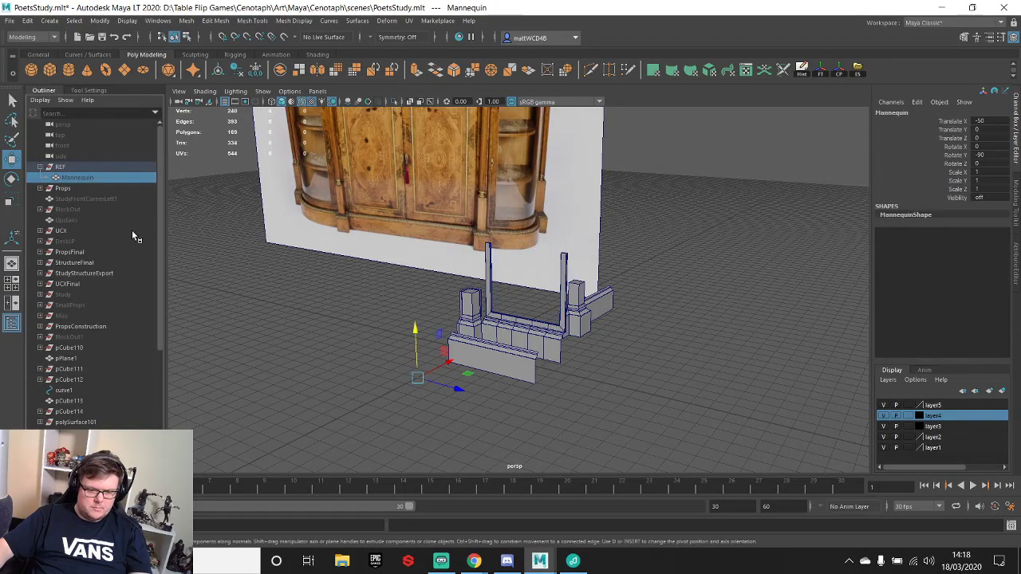
{"action": "key", "text": "h"}
- Raise the upper end vertices of the frame's uprights further, judging the height against the mannequin
{"action": "left_click_drag", "start_coordinate": [604, 263], "coordinate": [474, 195], "text": "alt"}
{"action": "left_click", "coordinate": [496, 257]}
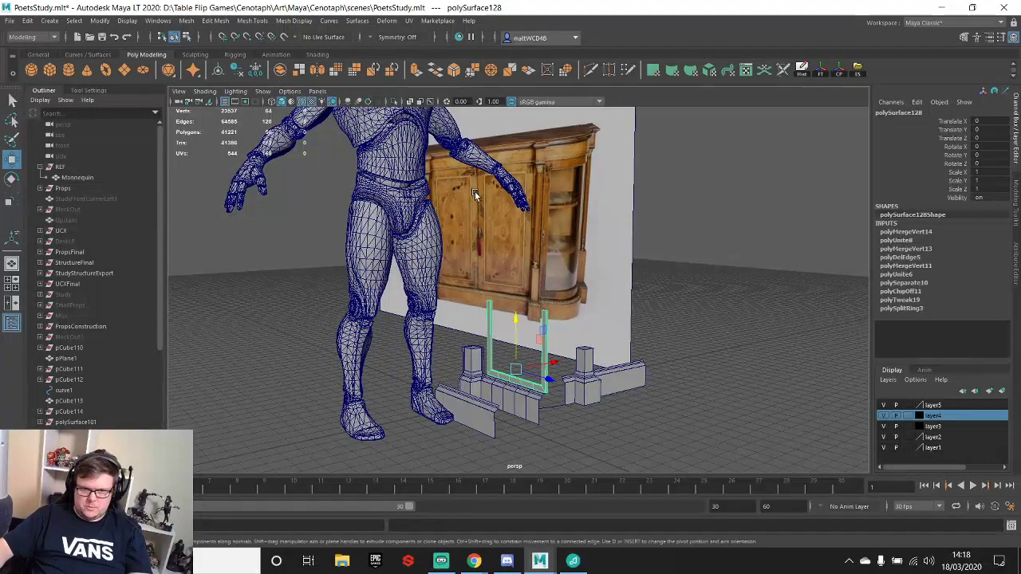
{"action": "right_click_drag", "start_coordinate": [492, 308], "coordinate": [465, 262]}
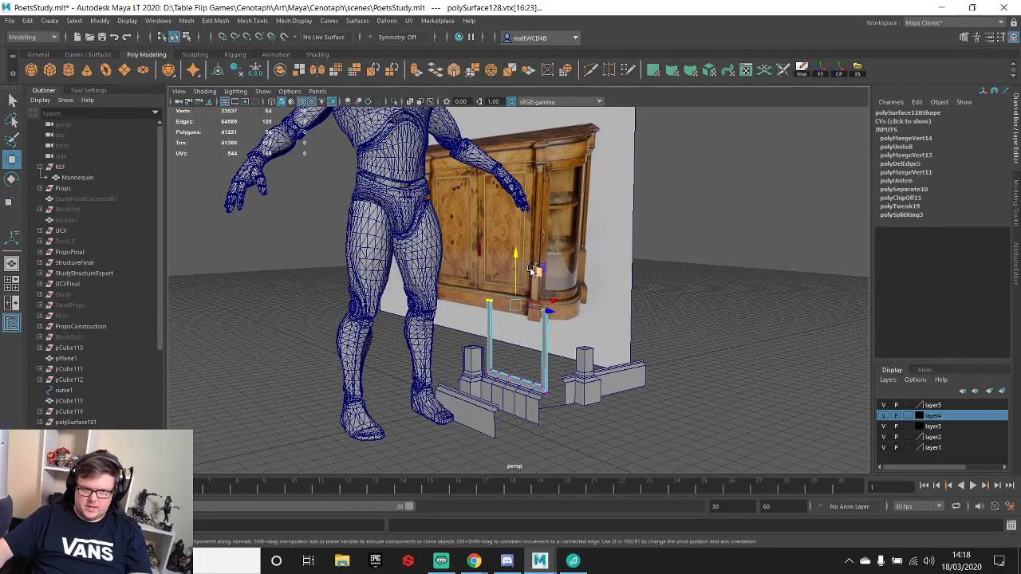
{"action": "left_click_drag", "start_coordinate": [515, 255], "coordinate": [515, 245]}
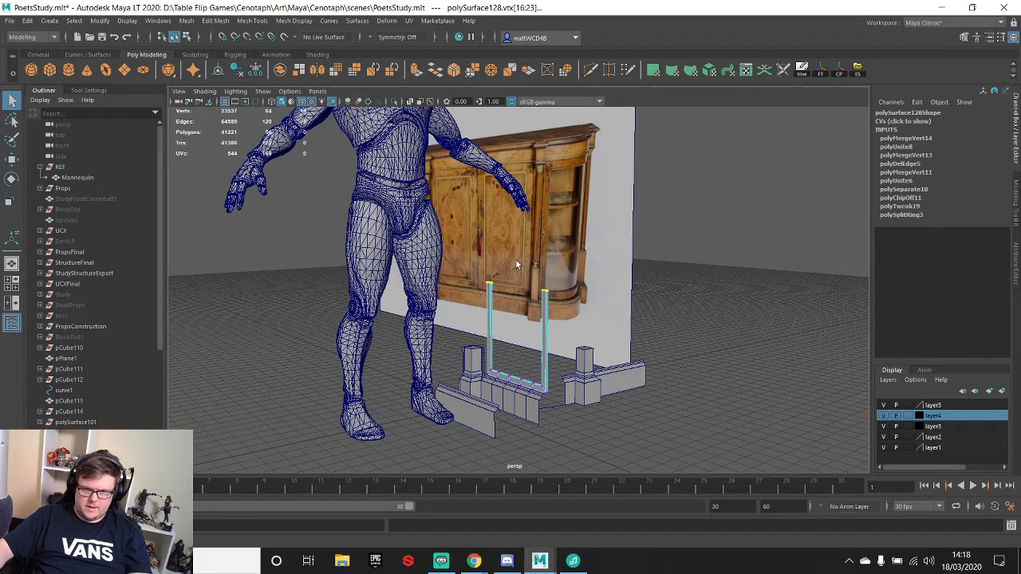
- Duplicate the frame, raise the copy to Translate Y 65.44, and flip it vertically with Scale Y -1
{"action": "right_click_drag", "start_coordinate": [492, 293], "coordinate": [533, 256]}
{"action": "key", "text": "w"}
{"action": "key", "text": "ctrl+d"}
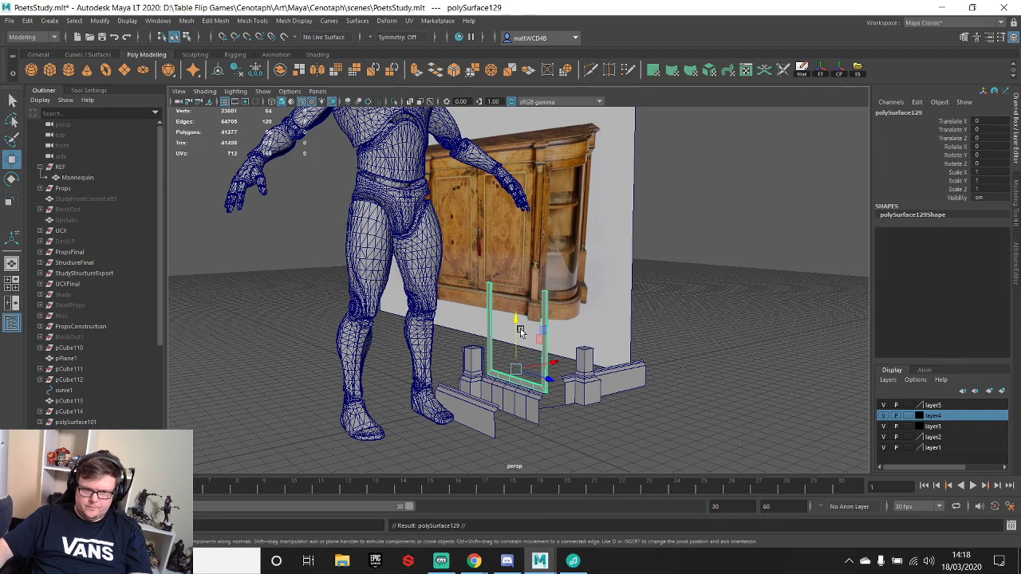
{"action": "left_click_drag", "start_coordinate": [517, 325], "coordinate": [521, 204]}
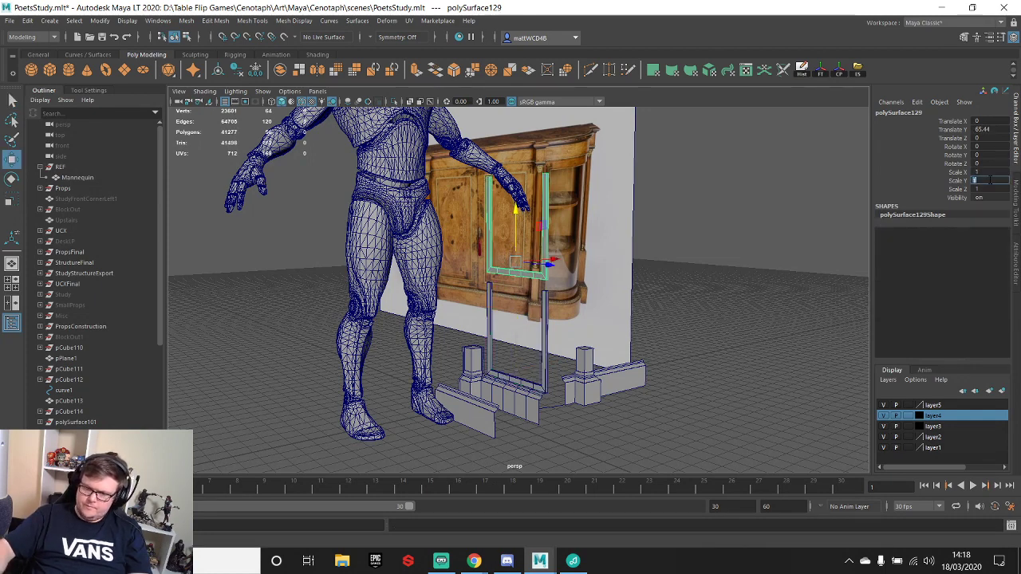
{"action": "type", "text": "-1"}
{"action": "key", "text": "Return"}
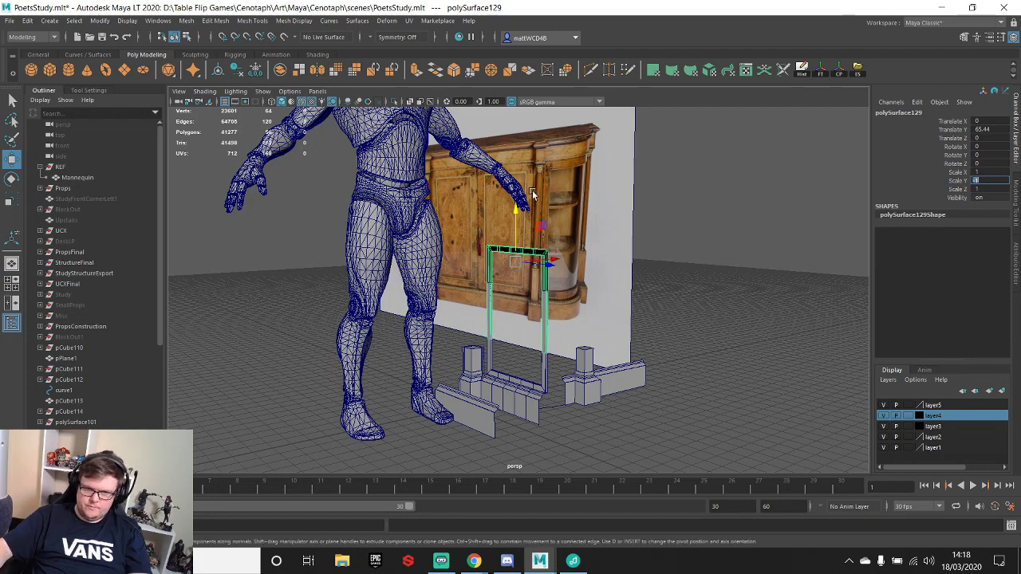
- Raise the flipped frame copy, move its pivot to an upright's lower end, and snap it onto the lower frame at Translate Y 101.358
{"action": "left_click_drag", "start_coordinate": [514, 214], "coordinate": [534, 114]}
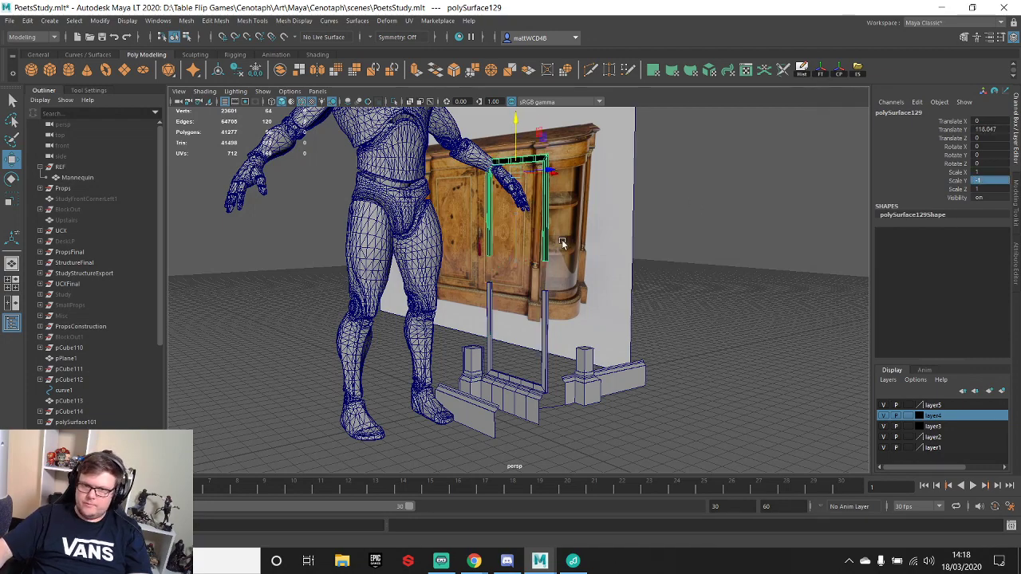
{"action": "scroll", "coordinate": [541, 254], "scroll_direction": "up", "scroll_amount": 3}
{"action": "left_click_drag", "start_coordinate": [522, 152], "coordinate": [511, 199]}
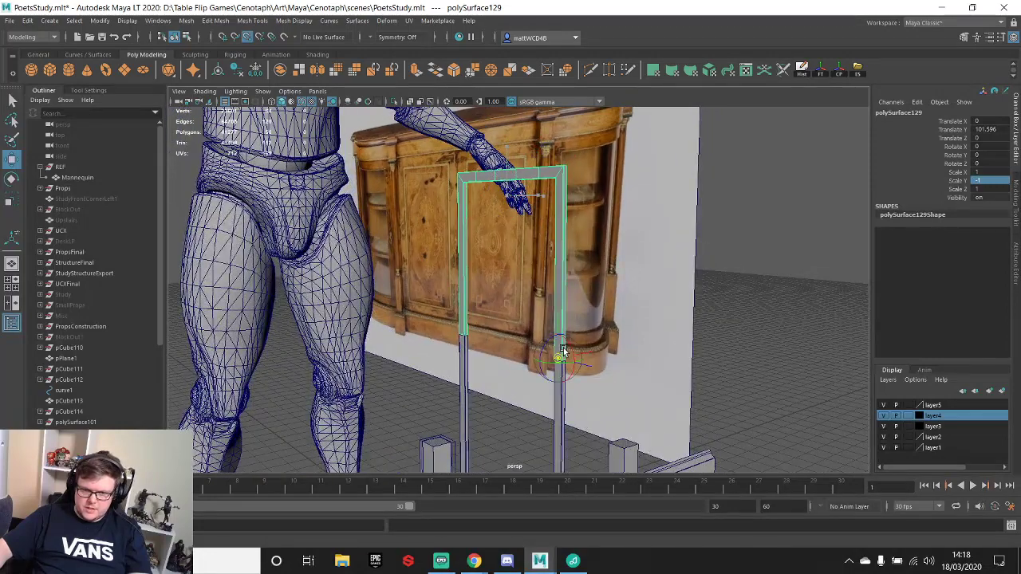
{"action": "scroll", "coordinate": [561, 358], "scroll_direction": "up", "scroll_amount": 10}
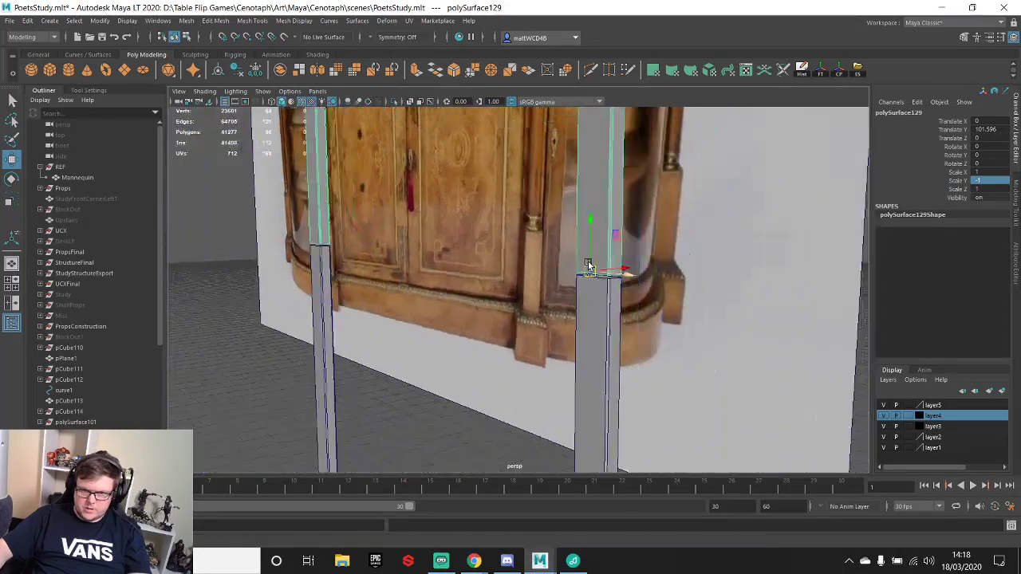
{"action": "scroll", "coordinate": [571, 308], "scroll_direction": "up", "scroll_amount": 3}
{"action": "middle_click_drag", "start_coordinate": [581, 391], "coordinate": [567, 315], "text": "alt"}
{"action": "key", "text": "d"}
{"action": "key", "text": "v"}
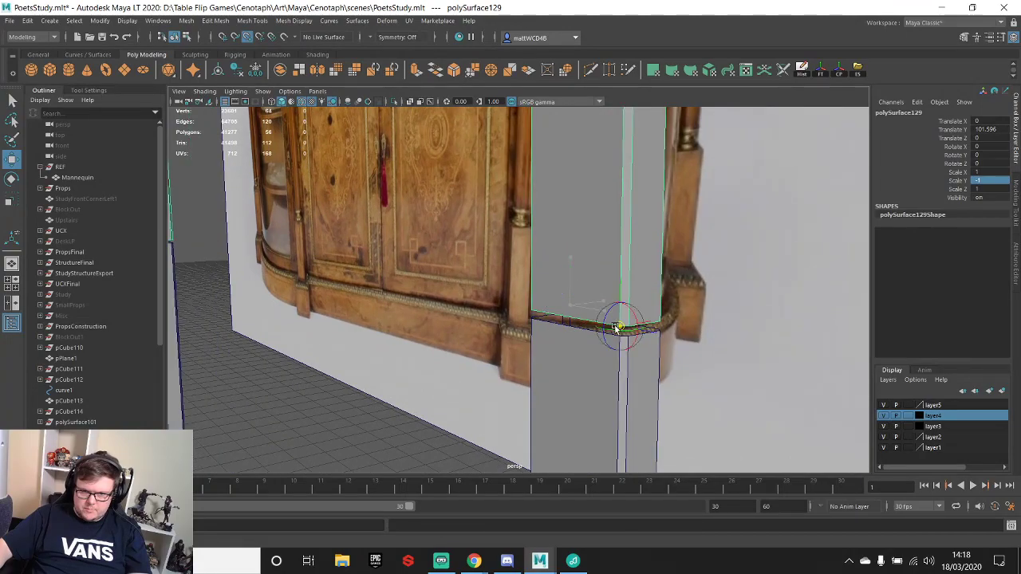
{"action": "scroll", "coordinate": [616, 307], "scroll_direction": "down", "scroll_amount": 5}
{"action": "left_click", "coordinate": [544, 251]}
- Combine the upper and lower frame halves into one mesh
{"action": "scroll", "coordinate": [568, 319], "scroll_direction": "down", "scroll_amount": 12}
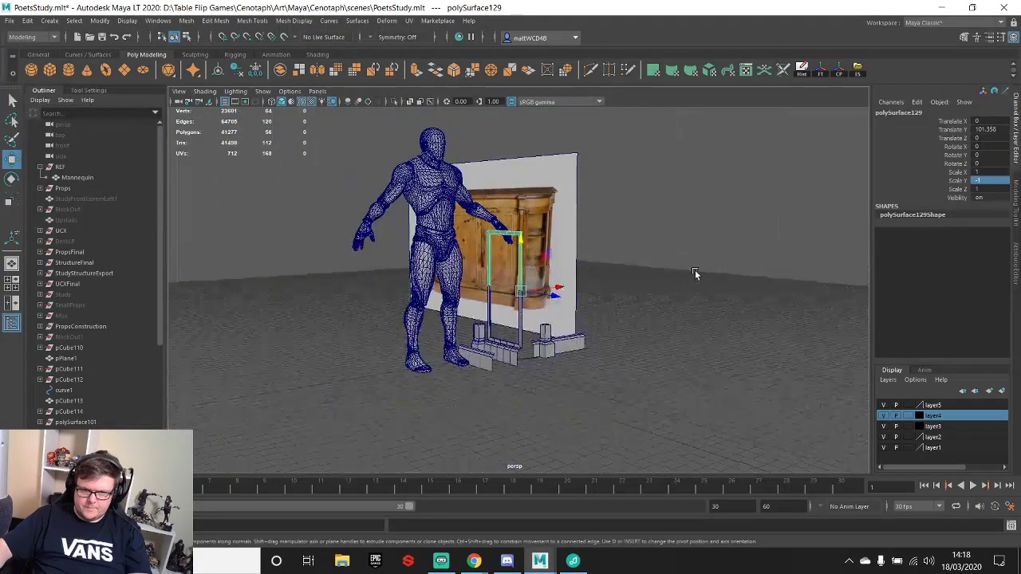
{"action": "left_click", "coordinate": [695, 274]}
{"action": "left_click_drag", "start_coordinate": [558, 289], "coordinate": [521, 305], "text": "alt"}
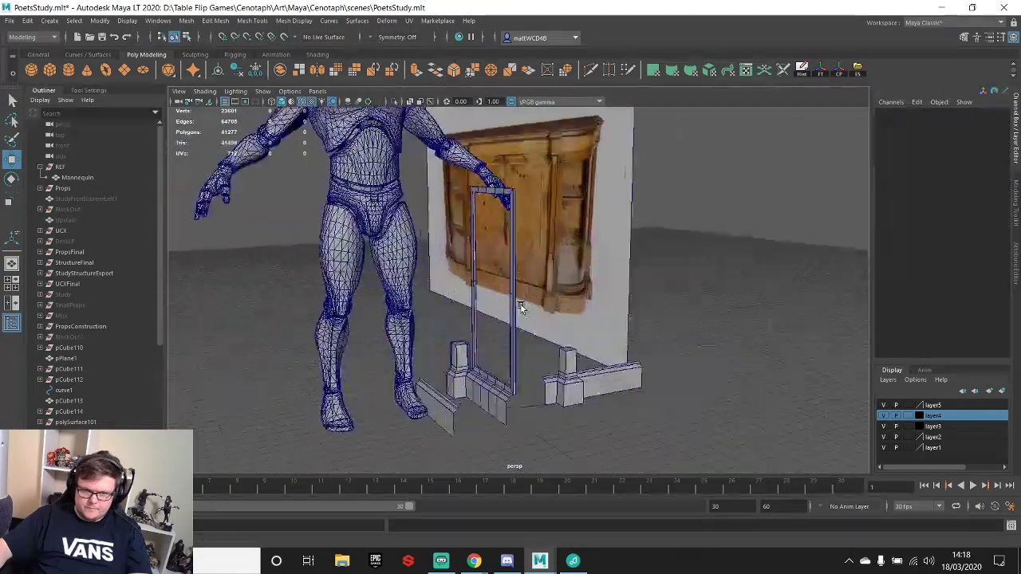
{"action": "scroll", "coordinate": [556, 290], "scroll_direction": "up", "scroll_amount": 8}
{"action": "scroll", "coordinate": [557, 291], "scroll_direction": "up", "scroll_amount": 1}
{"action": "left_click", "coordinate": [594, 394]}
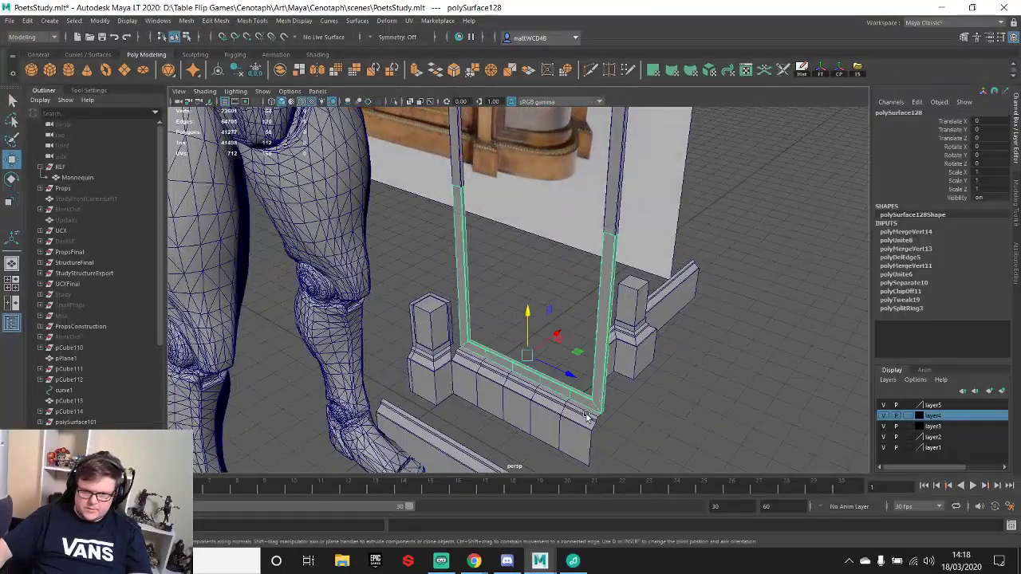
{"action": "left_click_drag", "start_coordinate": [592, 392], "coordinate": [603, 358], "text": "alt"}
{"action": "middle_click_drag", "start_coordinate": [636, 215], "coordinate": [627, 265], "text": "alt"}
{"action": "left_click", "coordinate": [630, 214]}
{"action": "right_click", "coordinate": [630, 200], "text": "shift"}
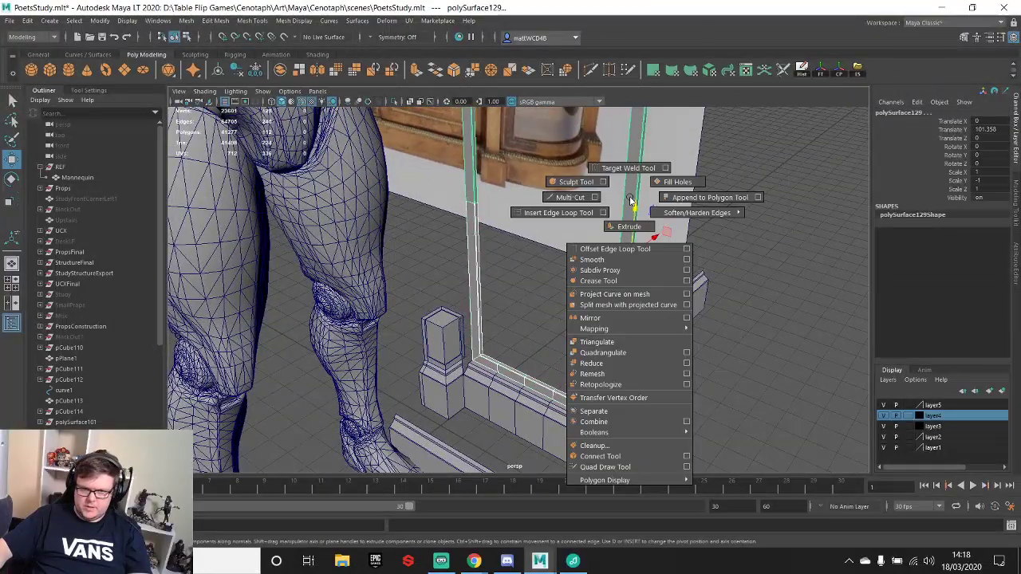
{"action": "left_click", "coordinate": [598, 421]}
- Merge the vertices where the frame halves meet and delete the leftover seam edges on both uprights
{"action": "right_click_drag", "start_coordinate": [634, 196], "coordinate": [578, 194]}
{"action": "scroll", "coordinate": [544, 202], "scroll_direction": "down", "scroll_amount": 3}
{"action": "right_click_drag", "start_coordinate": [687, 284], "coordinate": [719, 224], "text": "shift"}
{"action": "scroll", "coordinate": [718, 230], "scroll_direction": "up", "scroll_amount": 3}
{"action": "key", "text": "q"}
{"action": "right_click_drag", "start_coordinate": [636, 201], "coordinate": [635, 203]}
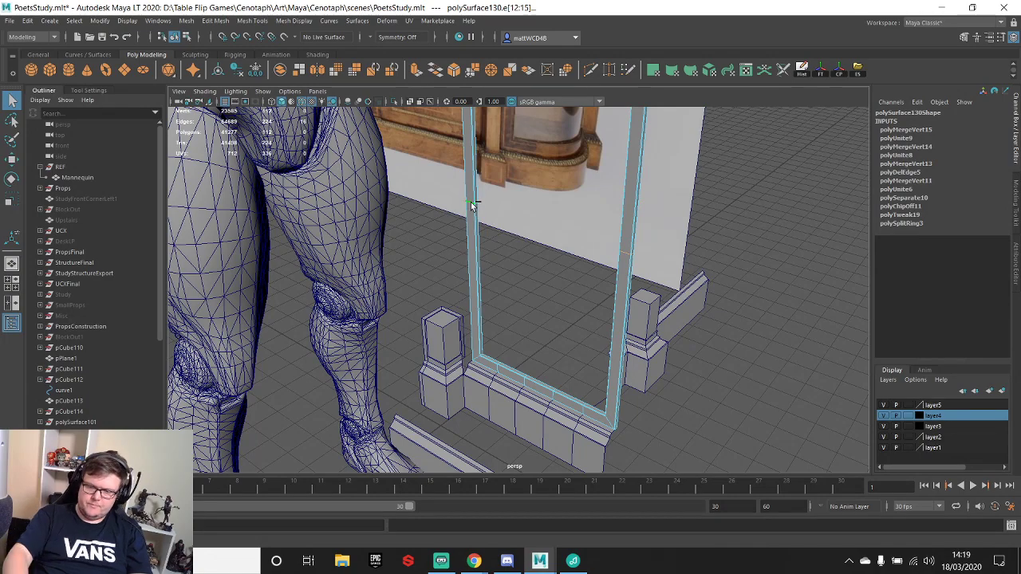
{"action": "key", "text": "Delete"}
- Examine how the completed frame sits on the moulded base and compares with the cabinet reference image
{"action": "middle_click_drag", "start_coordinate": [592, 300], "coordinate": [552, 227], "text": "alt"}
{"action": "scroll", "coordinate": [551, 227], "scroll_direction": "up", "scroll_amount": 3}
{"action": "left_click_drag", "start_coordinate": [551, 227], "coordinate": [558, 225], "text": "alt"}
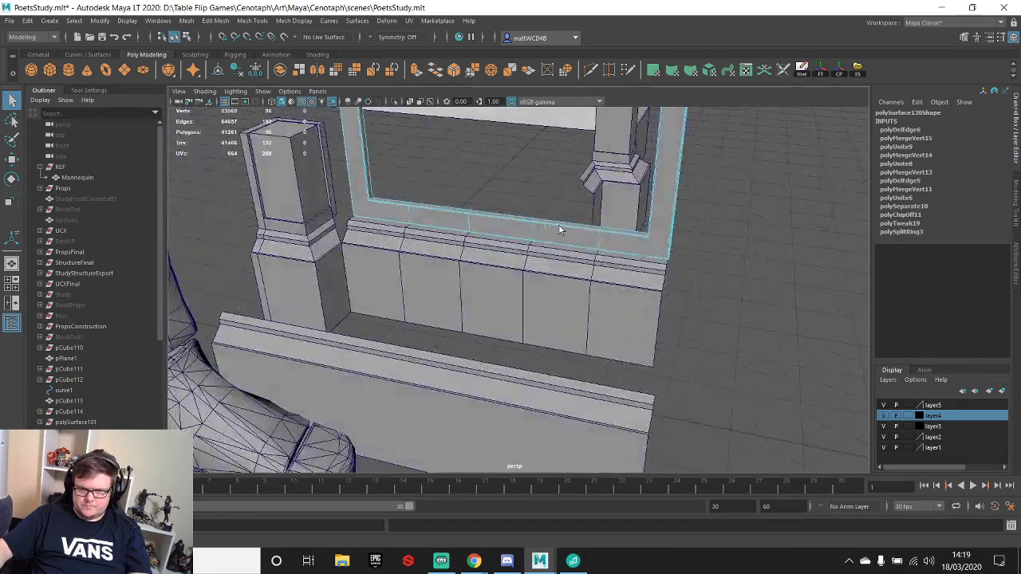
{"action": "scroll", "coordinate": [556, 224], "scroll_direction": "up", "scroll_amount": 3}
{"action": "middle_click_drag", "start_coordinate": [554, 223], "coordinate": [525, 309], "text": "alt"}
{"action": "left_click_drag", "start_coordinate": [525, 314], "coordinate": [648, 284], "text": "alt"}
{"action": "scroll", "coordinate": [710, 264], "scroll_direction": "down", "scroll_amount": 3}
{"action": "right_click_drag", "start_coordinate": [587, 264], "coordinate": [620, 236]}
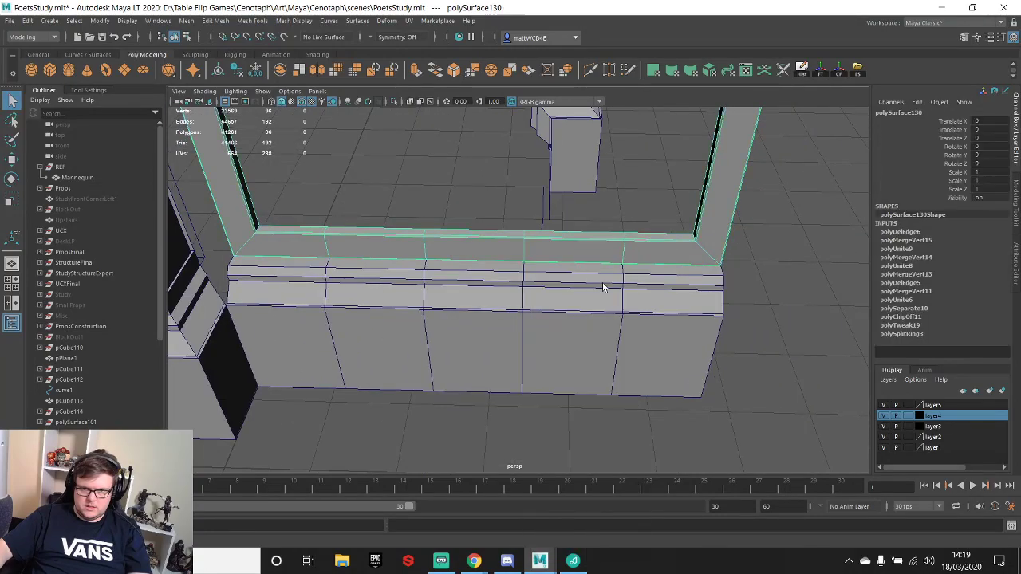
{"action": "left_click", "coordinate": [603, 284]}
{"action": "left_click", "coordinate": [643, 250], "text": "shift"}
{"action": "scroll", "coordinate": [643, 249], "scroll_direction": "down", "scroll_amount": 1}
{"action": "scroll", "coordinate": [642, 249], "scroll_direction": "down", "scroll_amount": 4}
{"action": "left_click_drag", "start_coordinate": [592, 287], "coordinate": [552, 250], "text": "alt"}
{"action": "middle_click_drag", "start_coordinate": [551, 250], "coordinate": [532, 360], "text": "alt"}
{"action": "scroll", "coordinate": [531, 360], "scroll_direction": "down", "scroll_amount": 2}
{"action": "left_click", "coordinate": [519, 378]}
{"action": "middle_click_drag", "start_coordinate": [530, 225], "coordinate": [519, 363], "text": "alt"}
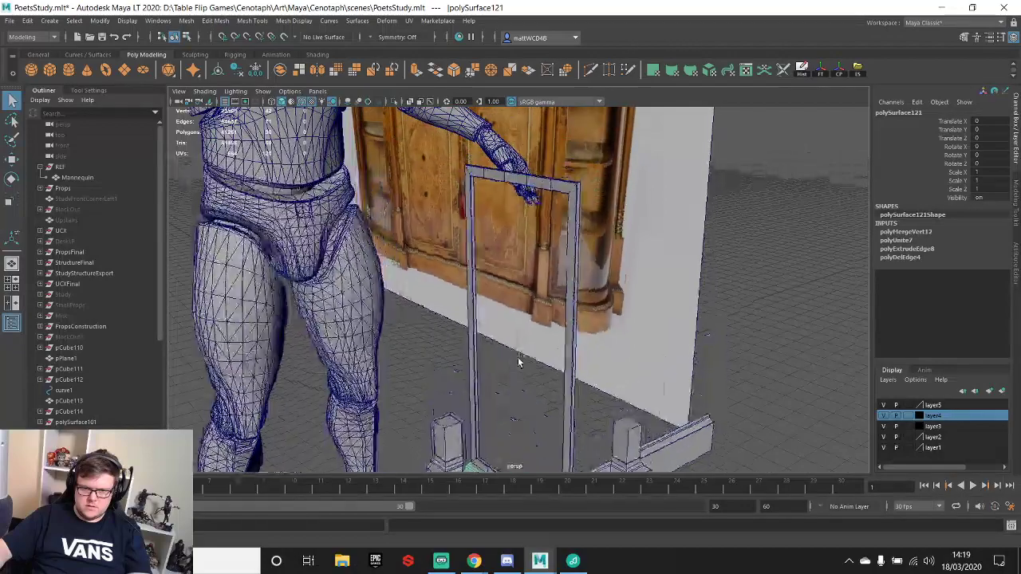
- Lower the vertices of the frame's top rail to shorten the frame in proportion to the mannequin
{"action": "key", "text": "w"}
{"action": "scroll", "coordinate": [518, 321], "scroll_direction": "down", "scroll_amount": 3}
{"action": "scroll", "coordinate": [524, 310], "scroll_direction": "down", "scroll_amount": 3}
{"action": "left_click_drag", "start_coordinate": [523, 309], "coordinate": [547, 302], "text": "alt"}
{"action": "key", "text": "q"}
{"action": "left_click", "coordinate": [539, 230]}
{"action": "right_click_drag", "start_coordinate": [539, 233], "coordinate": [494, 218]}
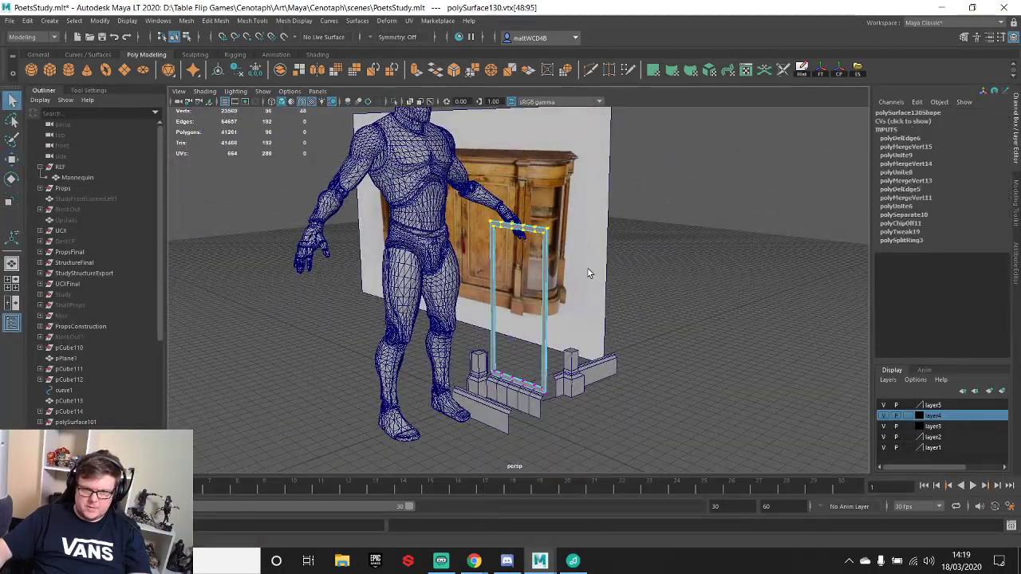
{"action": "key", "text": "w"}
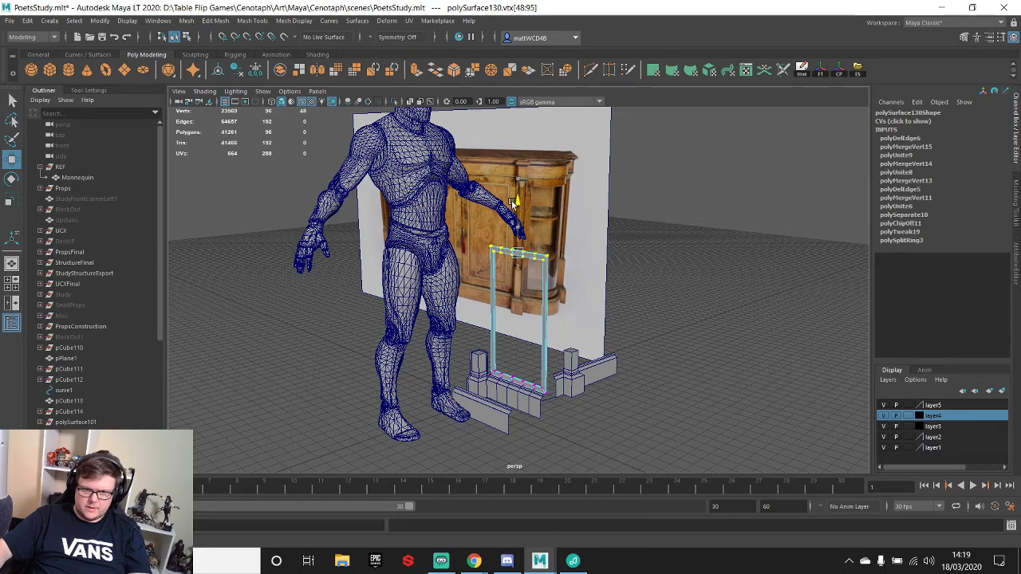
{"action": "left_click_drag", "start_coordinate": [561, 325], "coordinate": [511, 207], "text": "alt"}
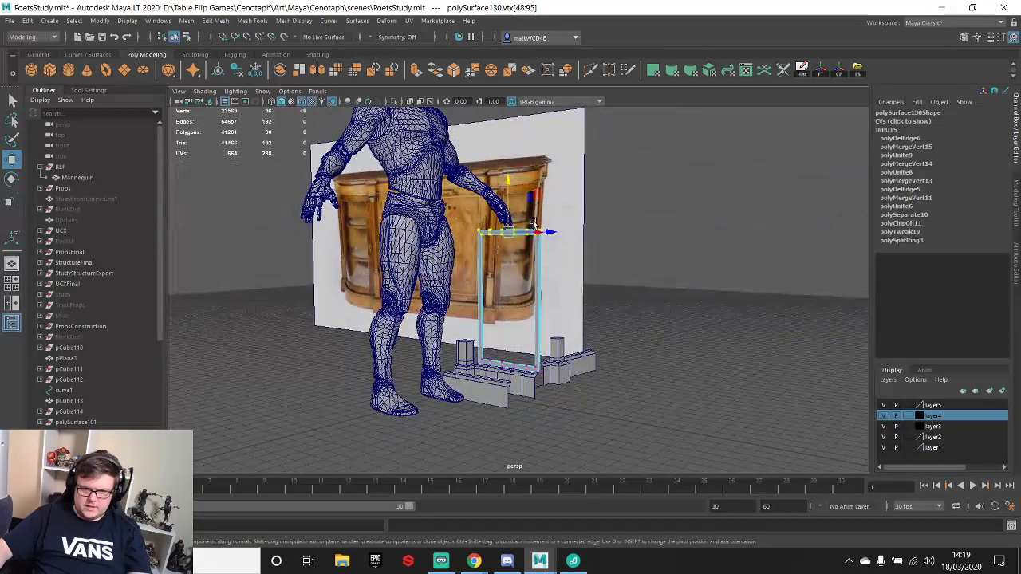
- Hide the mannequin and examine the moulded top edge of the cabinet in the reference image
{"action": "left_click", "coordinate": [403, 219]}
{"action": "key", "text": "ctrl+h"}
{"action": "left_click_drag", "start_coordinate": [548, 330], "coordinate": [517, 278], "text": "alt"}
{"action": "scroll", "coordinate": [517, 277], "scroll_direction": "up", "scroll_amount": 6}
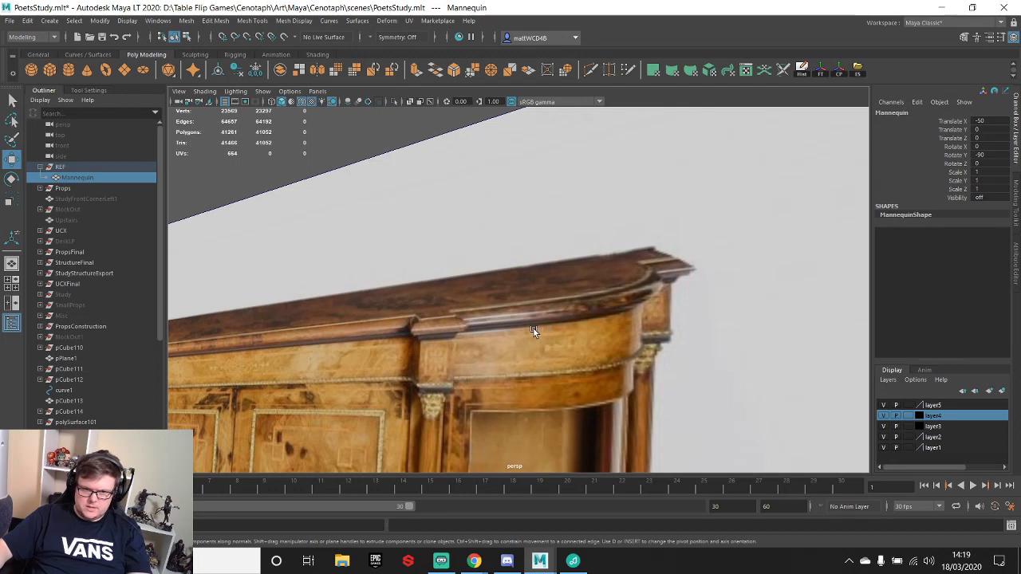
{"action": "left_click_drag", "start_coordinate": [533, 328], "coordinate": [508, 277], "text": "alt"}
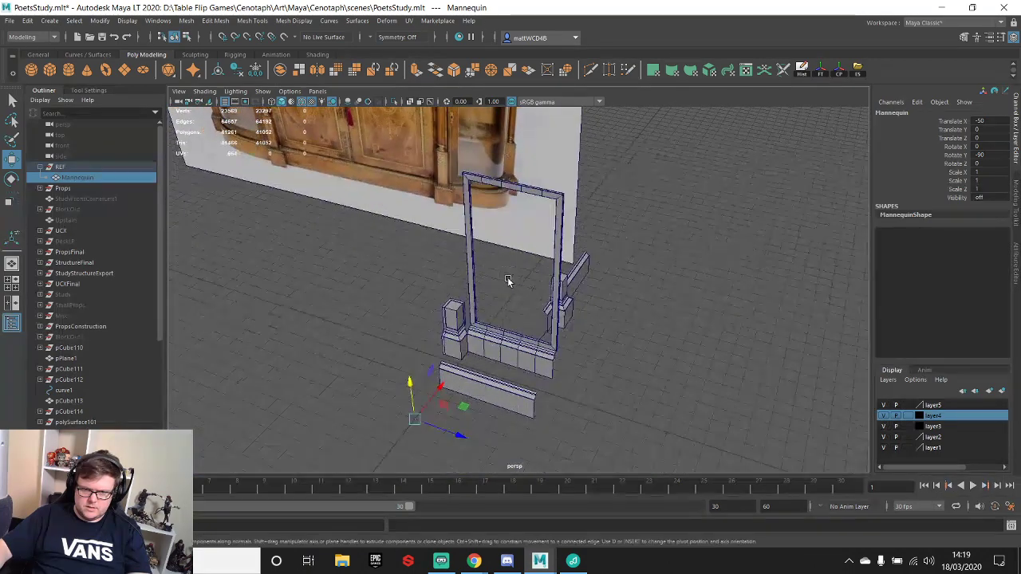
- Create a polygon cube and place it at the frame's upper far corner, at X 17.141, Y 120.976, Z 56.767
{"action": "left_click", "coordinate": [55, 70]}
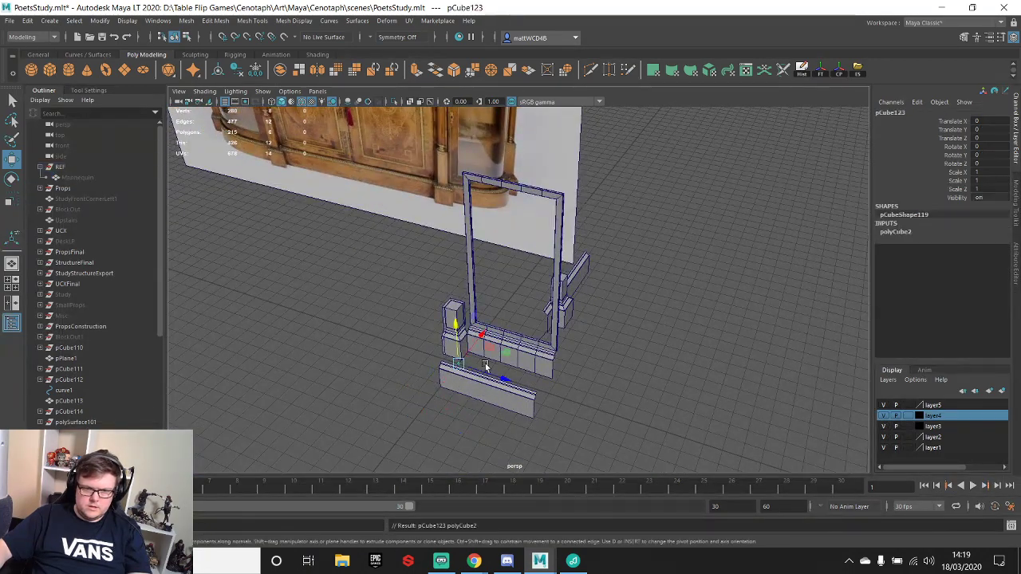
{"action": "left_click_drag", "start_coordinate": [485, 365], "coordinate": [530, 277]}
{"action": "key", "text": "f"}
{"action": "scroll", "coordinate": [572, 217], "scroll_direction": "down", "scroll_amount": 4}
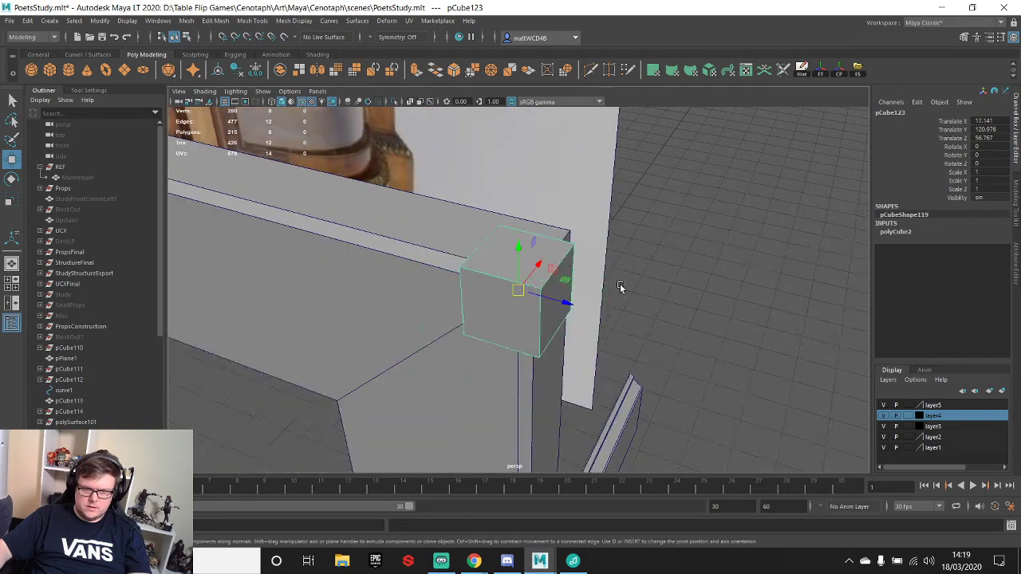
- Move the cube's pivot to its corner and snap it on top of the frame's upper corner, at X 16.786, Y 121.621, Z 56.413
{"action": "left_click_drag", "start_coordinate": [620, 289], "coordinate": [578, 285], "text": "alt"}
{"action": "middle_click_drag", "start_coordinate": [540, 244], "coordinate": [554, 298], "text": "alt"}
{"action": "left_click_drag", "start_coordinate": [554, 301], "coordinate": [581, 299], "text": "alt"}
{"action": "left_click_drag", "start_coordinate": [581, 295], "coordinate": [536, 319], "text": "alt"}
{"action": "left_click_drag", "start_coordinate": [517, 249], "coordinate": [514, 194]}
{"action": "key", "text": "d"}
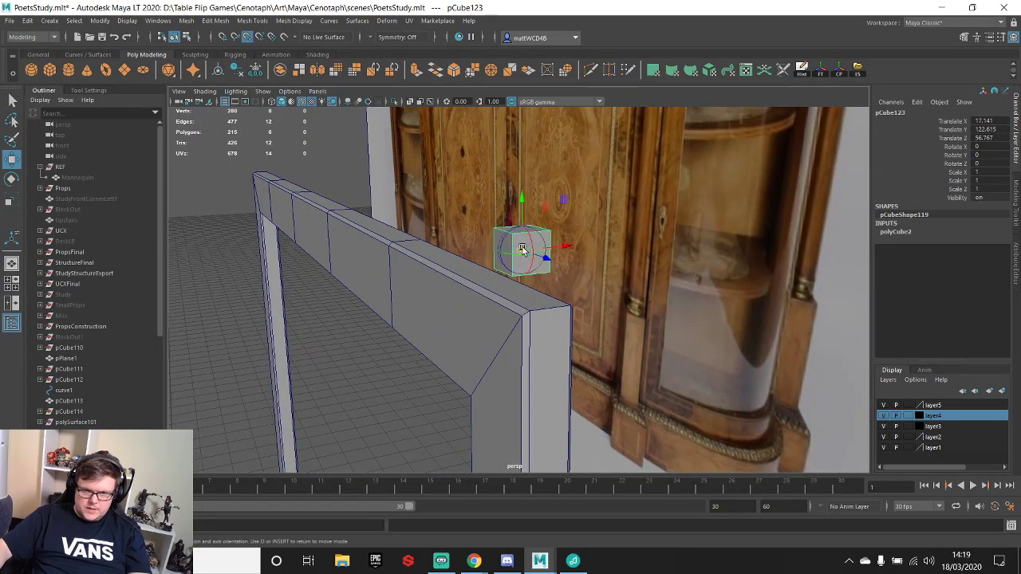
{"action": "key", "text": "v"}
{"action": "left_click_drag", "start_coordinate": [522, 251], "coordinate": [612, 237]}
{"action": "key", "text": "q"}
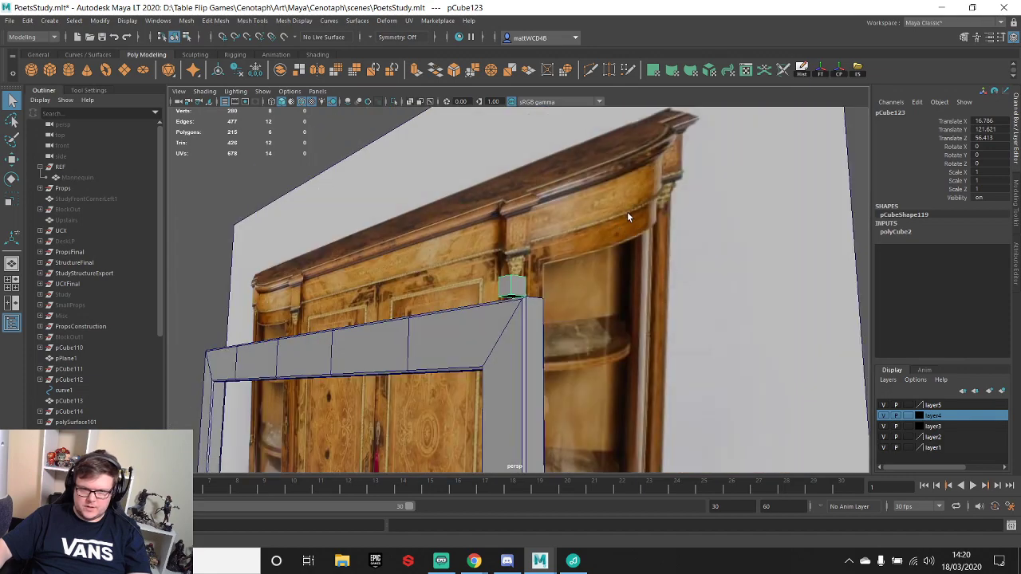
- Examine the columns, frieze and moulded top edge of the cabinet in the reference image against the frame and cube
{"action": "mouse_move", "coordinate": [546, 253]}
{"action": "left_mouse_down", "text": "alt"}
{"action": "mouse_move", "coordinate": [553, 268]}
{"action": "mouse_move", "coordinate": [567, 267]}
{"action": "mouse_move", "coordinate": [550, 255]}
{"action": "left_mouse_up", "text": "alt"}
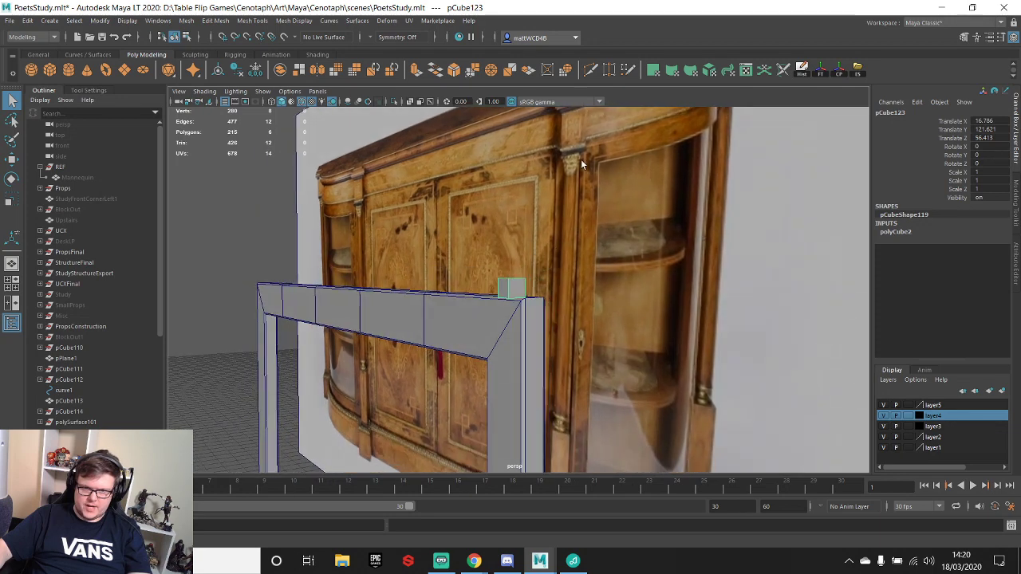
{"action": "left_click_drag", "start_coordinate": [581, 159], "coordinate": [552, 263], "text": "alt"}
{"action": "left_click_drag", "start_coordinate": [591, 125], "coordinate": [588, 231], "text": "alt"}
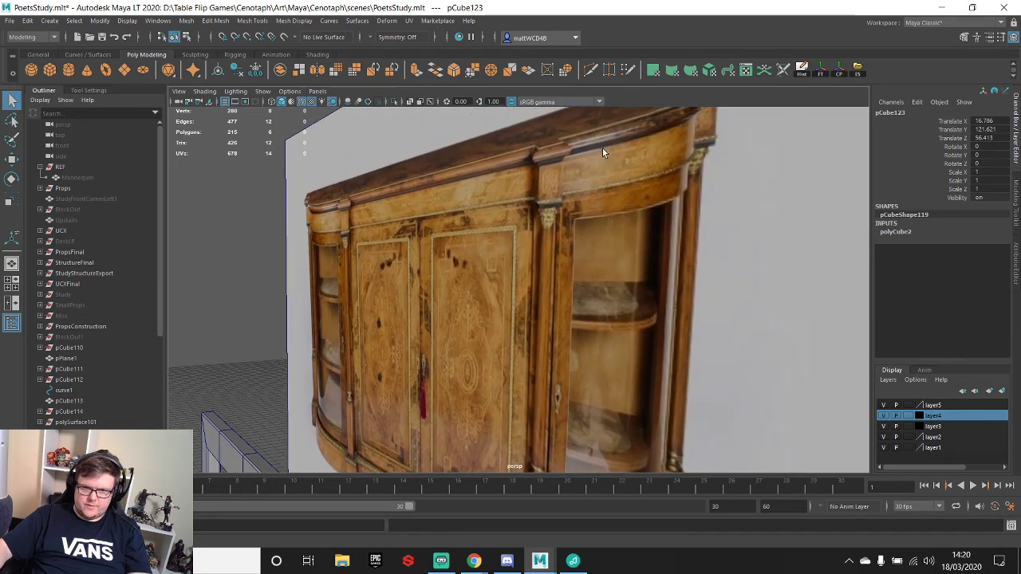
{"action": "left_click_drag", "start_coordinate": [603, 120], "coordinate": [629, 140], "text": "alt"}
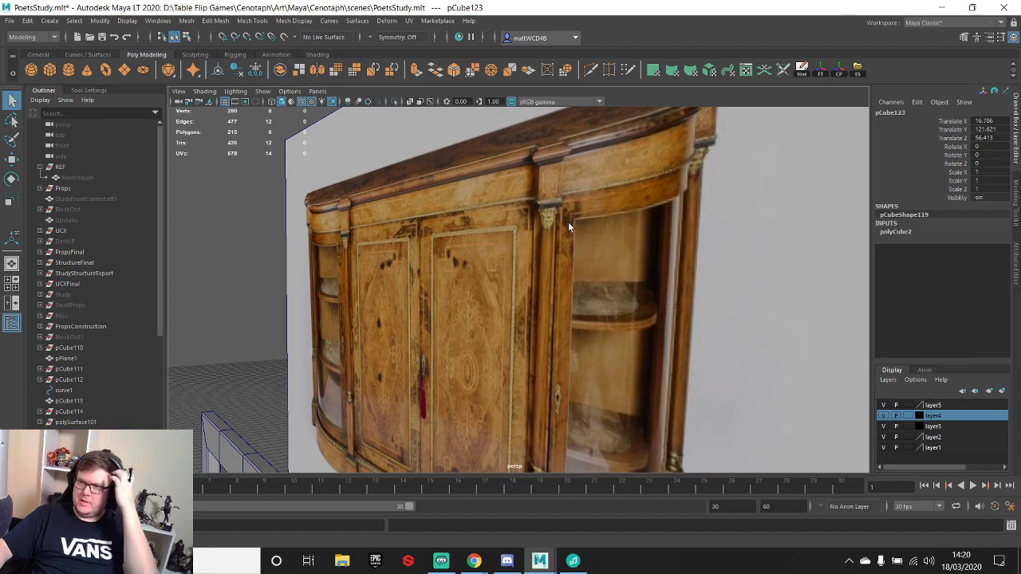
{"action": "left_click_drag", "start_coordinate": [431, 93], "coordinate": [479, 463], "text": "alt"}
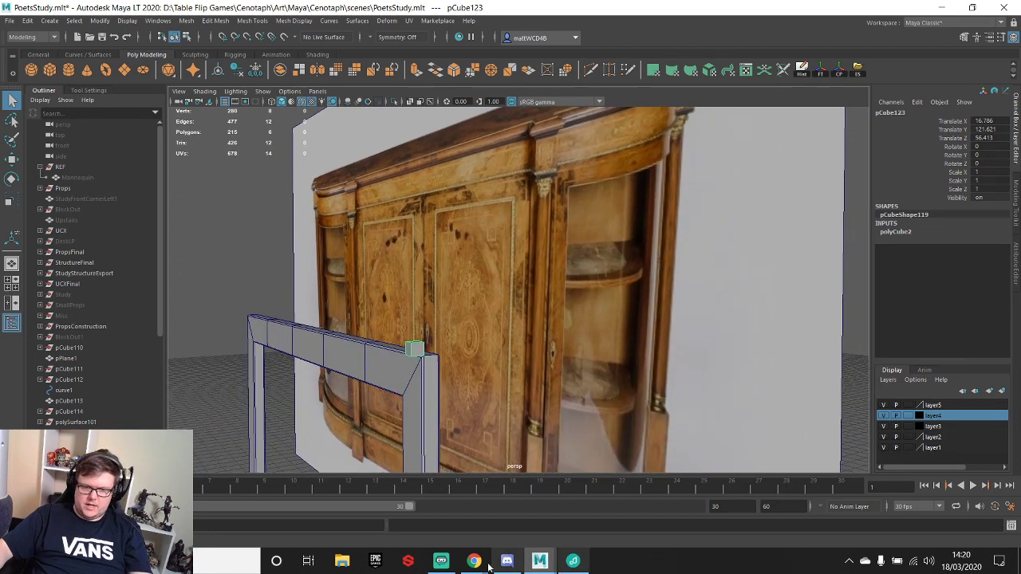
{"action": "left_click", "coordinate": [584, 563]}
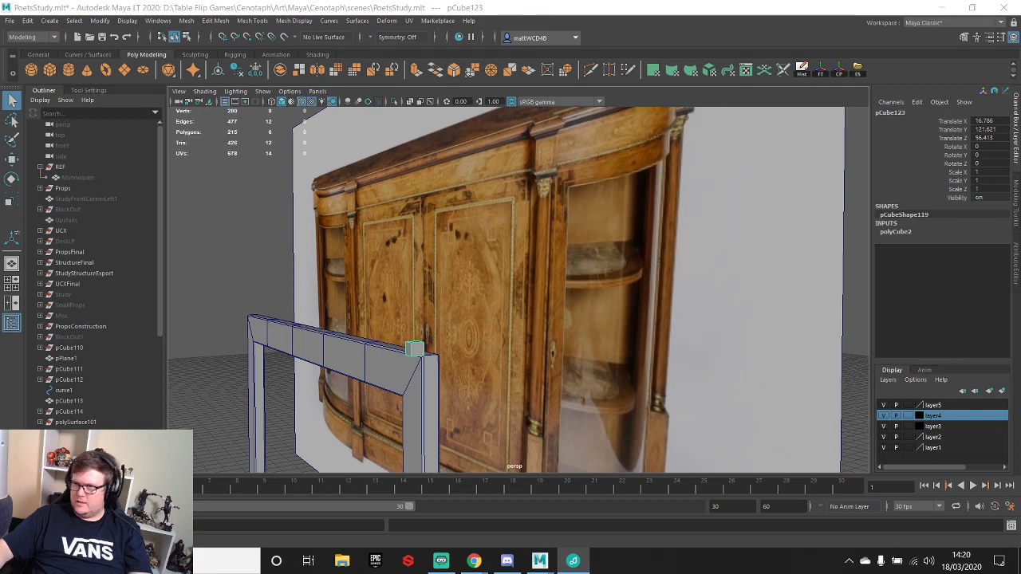
{"action": "key", "text": "alt+Tab"}
{"action": "left_click_drag", "start_coordinate": [445, 309], "coordinate": [407, 262], "text": "alt"}
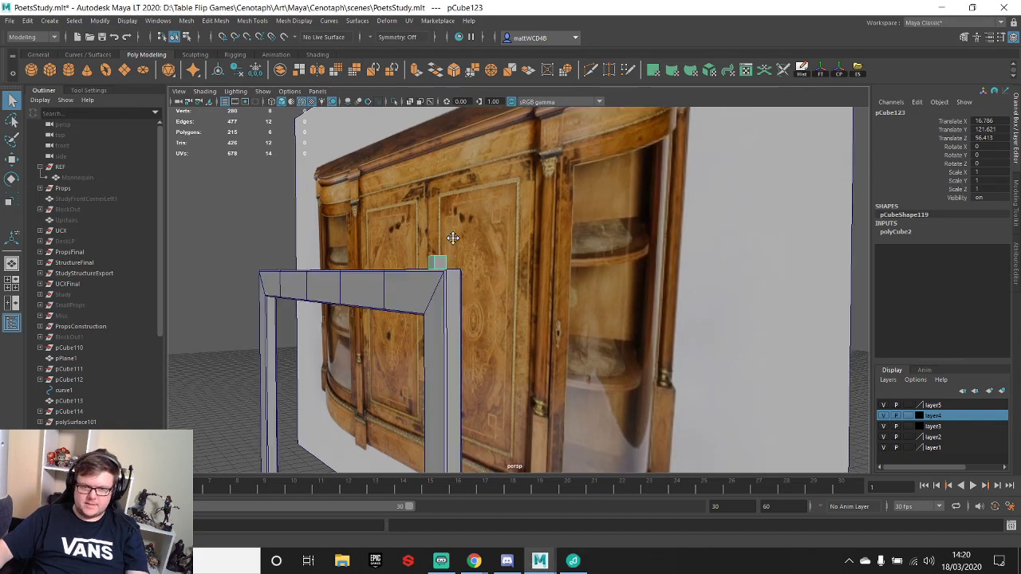
{"action": "left_click_drag", "start_coordinate": [454, 237], "coordinate": [487, 268], "text": "alt"}
{"action": "scroll", "coordinate": [551, 191], "scroll_direction": "up", "scroll_amount": 2}
{"action": "left_click_drag", "start_coordinate": [551, 192], "coordinate": [455, 315], "text": "alt"}
{"action": "middle_click_drag", "start_coordinate": [456, 314], "coordinate": [426, 335], "text": "alt"}
{"action": "left_click_drag", "start_coordinate": [426, 336], "coordinate": [408, 314], "text": "alt"}
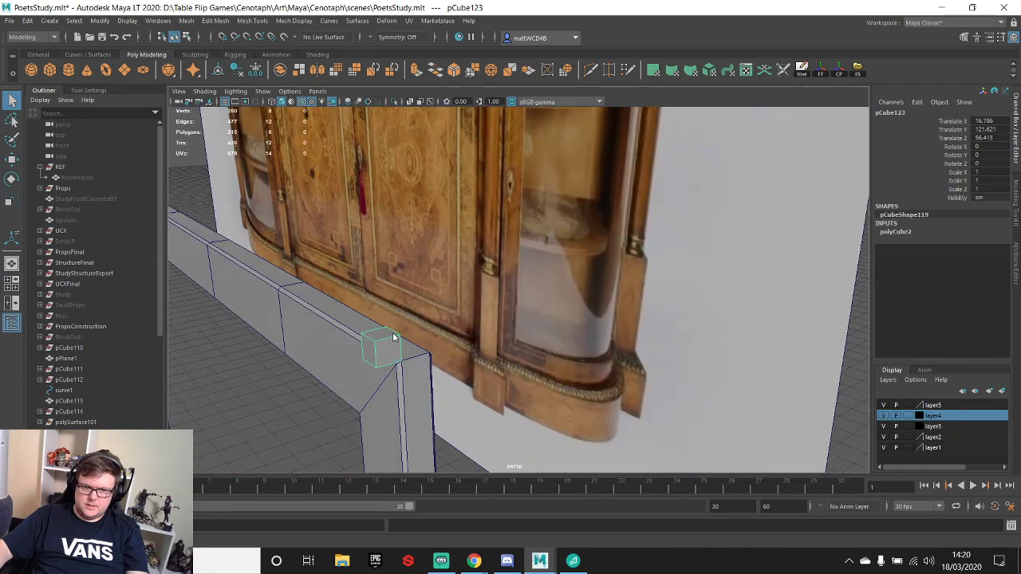
- Try to extrude one upper edge of the cube upward with 17 divisions
{"action": "right_click_drag", "start_coordinate": [393, 335], "coordinate": [388, 297]}
{"action": "left_click", "coordinate": [391, 328]}
{"action": "right_click_drag", "start_coordinate": [387, 333], "coordinate": [383, 360], "text": "shift"}
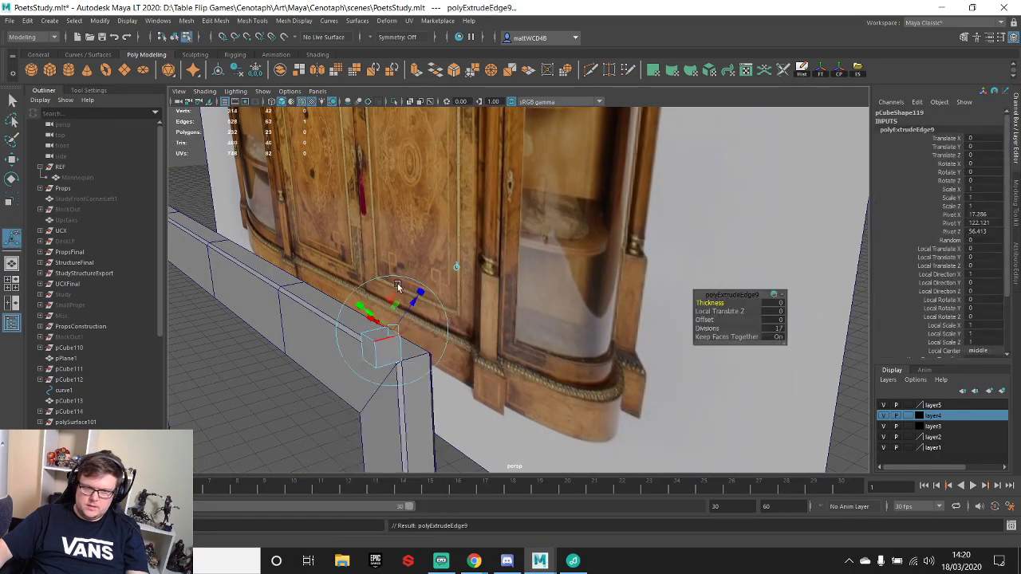
{"action": "key", "text": "w"}
{"action": "left_click_drag", "start_coordinate": [390, 300], "coordinate": [367, 193]}
{"action": "key", "text": "q"}
{"action": "right_click_drag", "start_coordinate": [387, 267], "coordinate": [312, 244]}
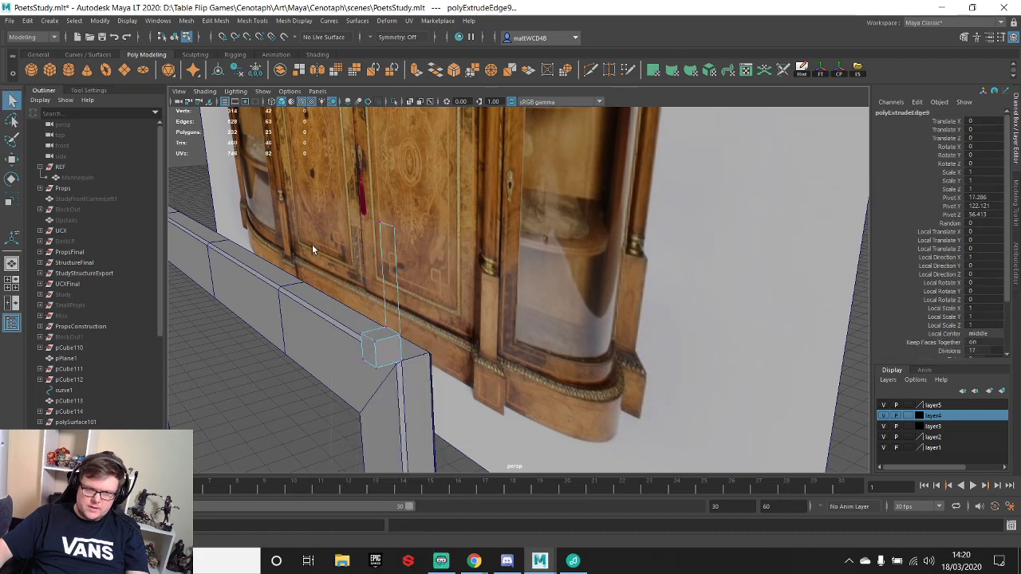
{"action": "left_click_drag", "start_coordinate": [313, 173], "coordinate": [480, 411]}
{"action": "key", "text": "ctrl+z"}
{"action": "key", "text": "ctrl+z"}
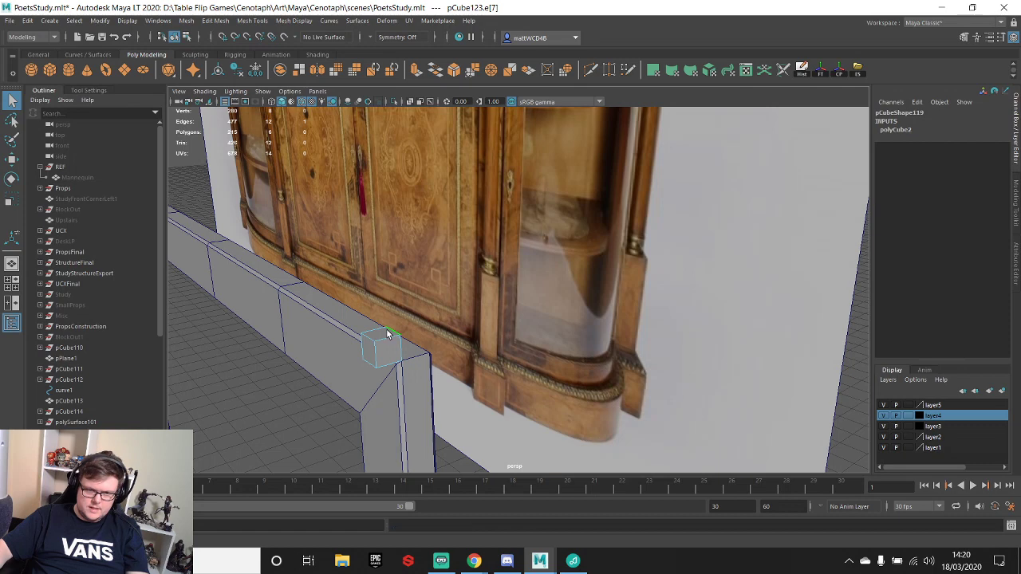
- Extrude the cube's upper edge with the divisions set to 1 and raise it into a tall upright strip
{"action": "right_click_drag", "start_coordinate": [391, 348], "coordinate": [411, 376], "text": "shift"}
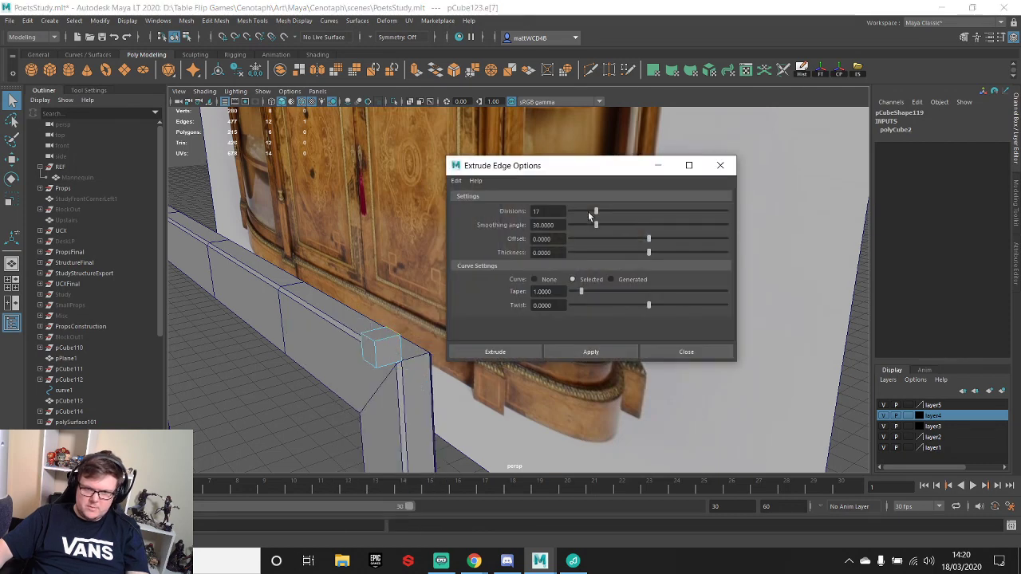
{"action": "left_click", "coordinate": [603, 353]}
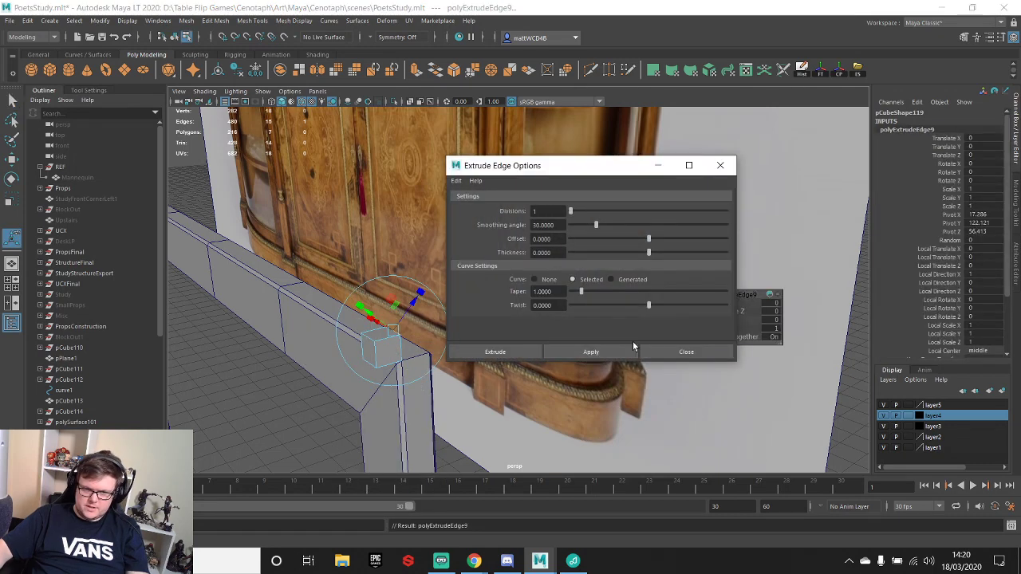
{"action": "left_click", "coordinate": [673, 352]}
{"action": "key", "text": "w"}
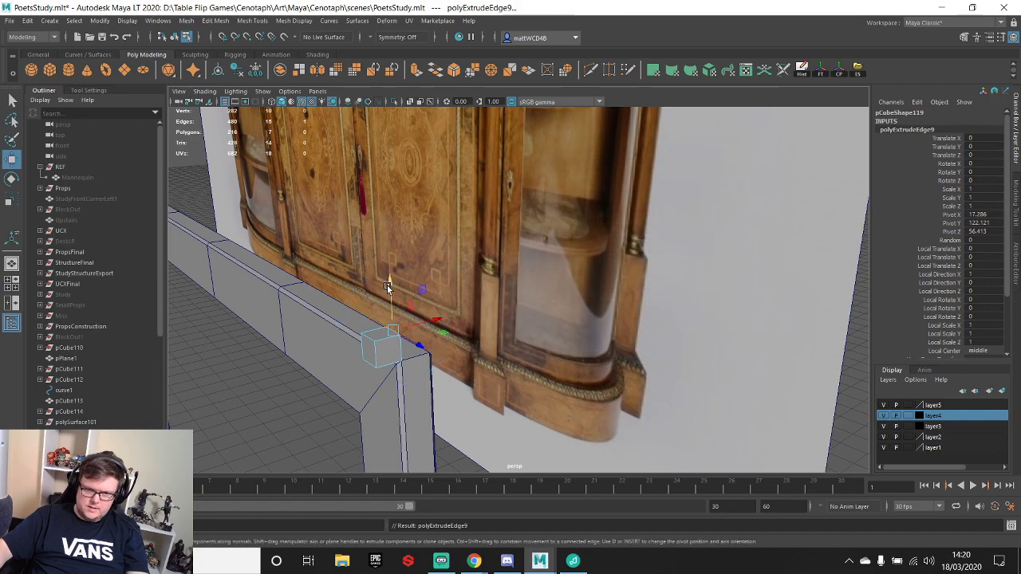
{"action": "left_click_drag", "start_coordinate": [388, 285], "coordinate": [381, 155]}
- Delete the unneeded face beneath the upright strip and reverse the strip face's normal
{"action": "key", "text": "f"}
{"action": "scroll", "coordinate": [500, 324], "scroll_direction": "down", "scroll_amount": 8}
{"action": "left_click_drag", "start_coordinate": [389, 276], "coordinate": [518, 360], "text": "alt"}
{"action": "middle_click_drag", "start_coordinate": [518, 360], "coordinate": [538, 306], "text": "alt"}
{"action": "scroll", "coordinate": [538, 306], "scroll_direction": "up", "scroll_amount": 3}
{"action": "right_click_drag", "start_coordinate": [526, 268], "coordinate": [643, 311]}
{"action": "left_click", "coordinate": [526, 438]}
{"action": "key", "text": "Delete"}
{"action": "left_click", "coordinate": [533, 358]}
{"action": "left_click_drag", "start_coordinate": [643, 312], "coordinate": [506, 264], "text": "alt"}
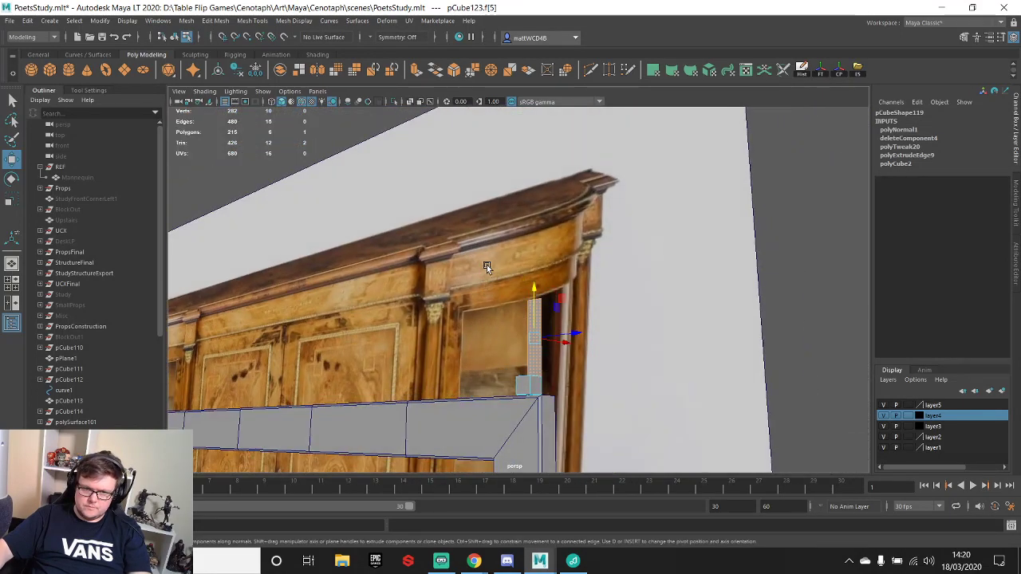
- Raise the top edge of the upright strip to about Y 127.33
{"action": "left_click_drag", "start_coordinate": [576, 305], "coordinate": [516, 296], "text": "alt"}
{"action": "key", "text": "q"}
{"action": "scroll", "coordinate": [511, 319], "scroll_direction": "down", "scroll_amount": 5}
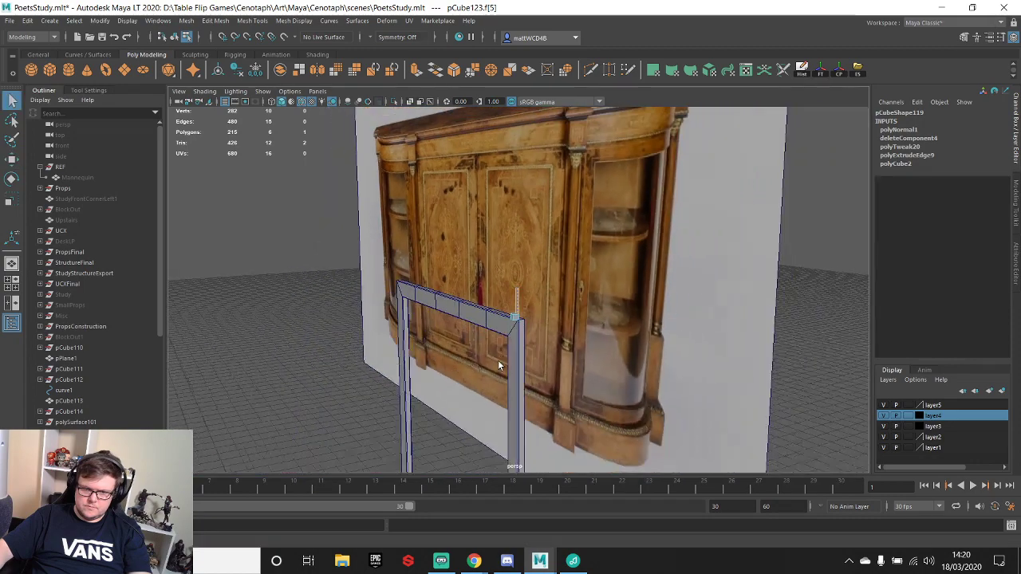
{"action": "left_click_drag", "start_coordinate": [502, 359], "coordinate": [511, 354], "text": "alt"}
{"action": "scroll", "coordinate": [502, 294], "scroll_direction": "up", "scroll_amount": 5}
{"action": "right_click_drag", "start_coordinate": [512, 273], "coordinate": [511, 244]}
{"action": "left_click_drag", "start_coordinate": [489, 248], "coordinate": [555, 297]}
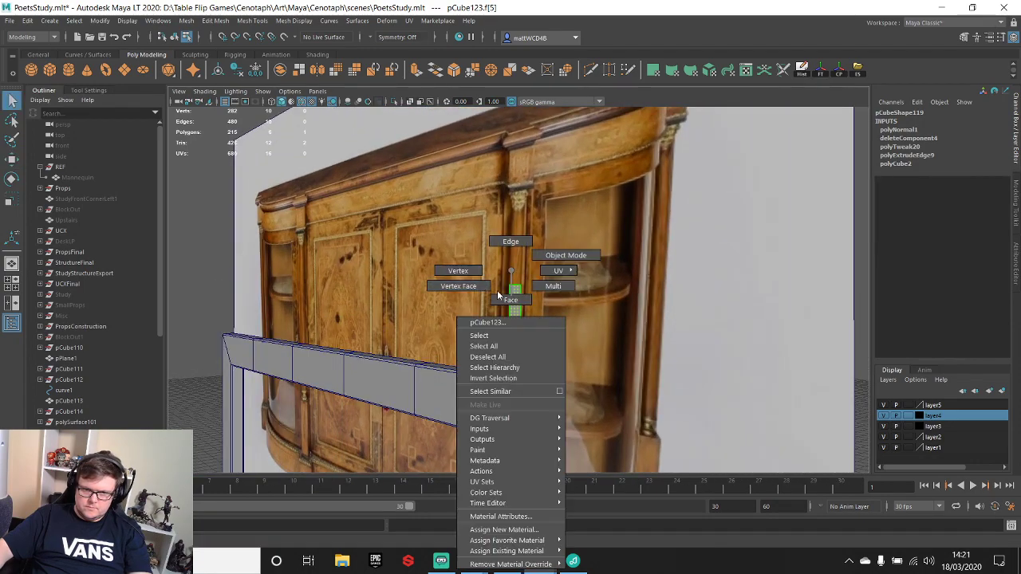
{"action": "key", "text": "w"}
{"action": "left_click_drag", "start_coordinate": [514, 256], "coordinate": [539, 254]}
{"action": "middle_click_drag", "start_coordinate": [540, 253], "coordinate": [537, 280], "text": "alt"}
{"action": "key", "text": "q"}
- Extrude the strip's top edge outward to X 16.738 and extrude it again upward to Y 127.933, forming a step
{"action": "right_click_drag", "start_coordinate": [514, 318], "coordinate": [513, 343]}
{"action": "left_click", "coordinate": [509, 300]}
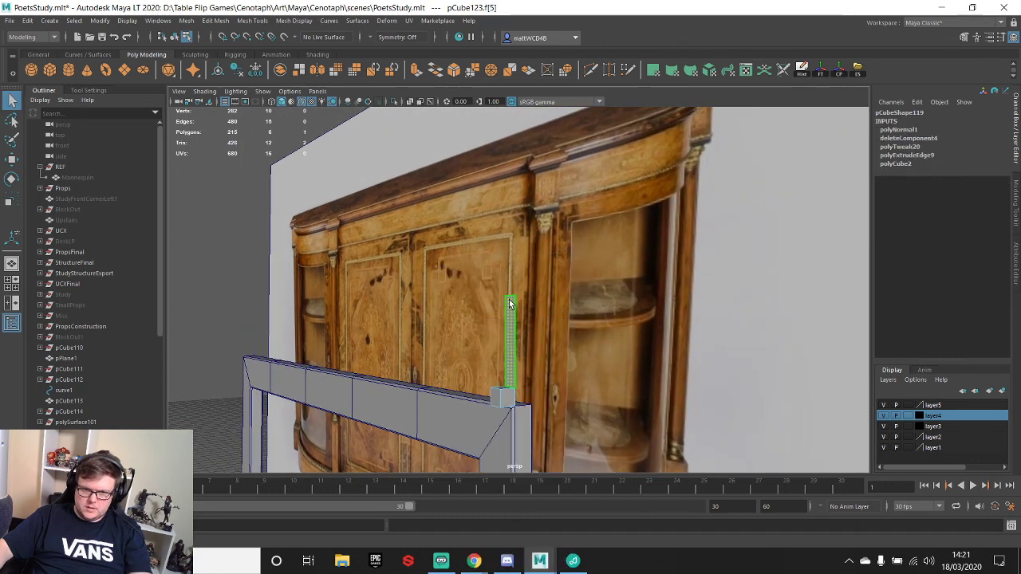
{"action": "right_click_drag", "start_coordinate": [511, 304], "coordinate": [507, 340]}
{"action": "left_click", "coordinate": [509, 296]}
{"action": "key", "text": "w"}
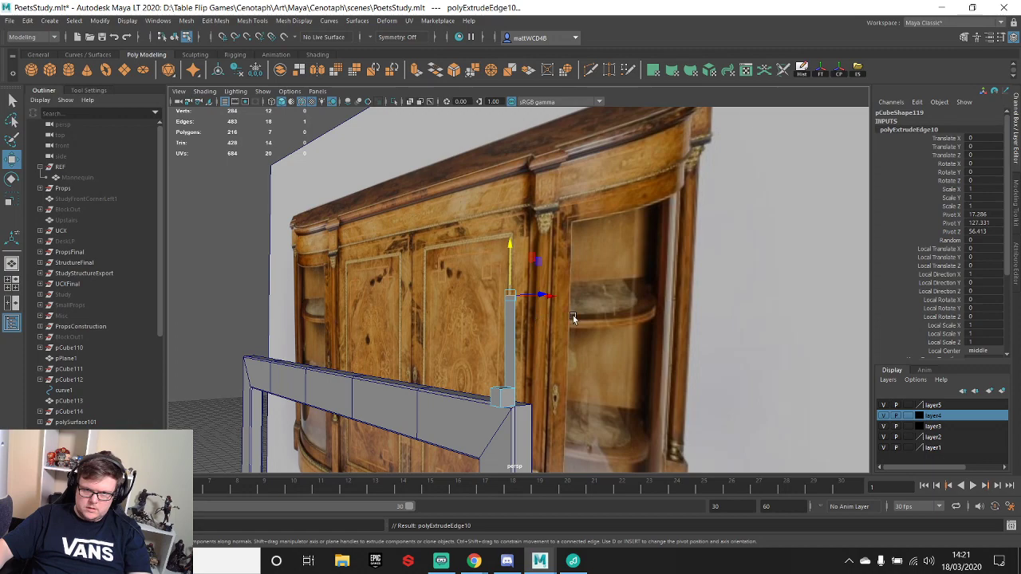
{"action": "left_click_drag", "start_coordinate": [609, 301], "coordinate": [551, 296], "text": "alt"}
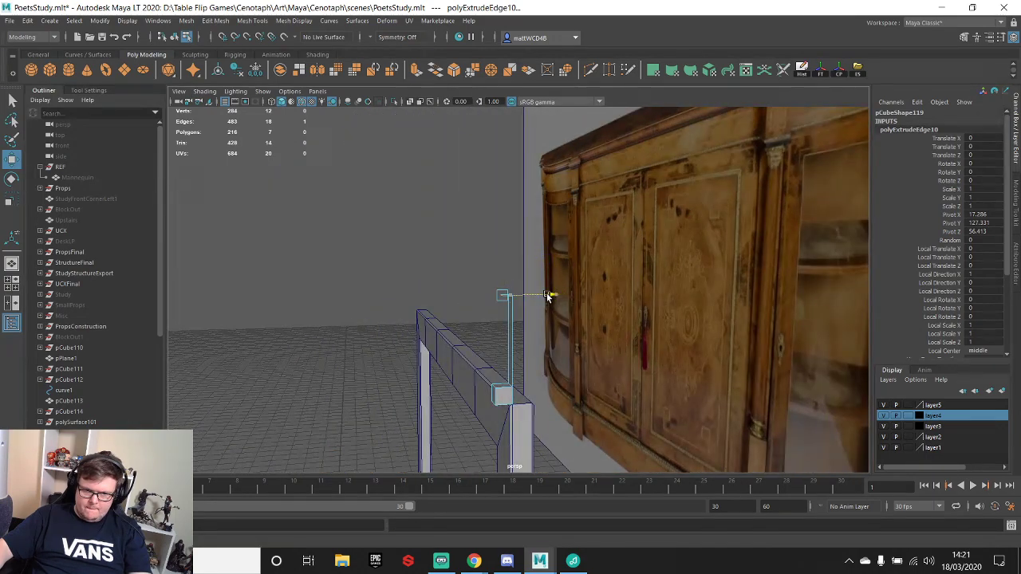
{"action": "key", "text": "ctrl+e"}
{"action": "key", "text": "w"}
{"action": "left_click_drag", "start_coordinate": [504, 249], "coordinate": [502, 238]}
{"action": "left_click_drag", "start_coordinate": [519, 330], "coordinate": [601, 310], "text": "alt"}
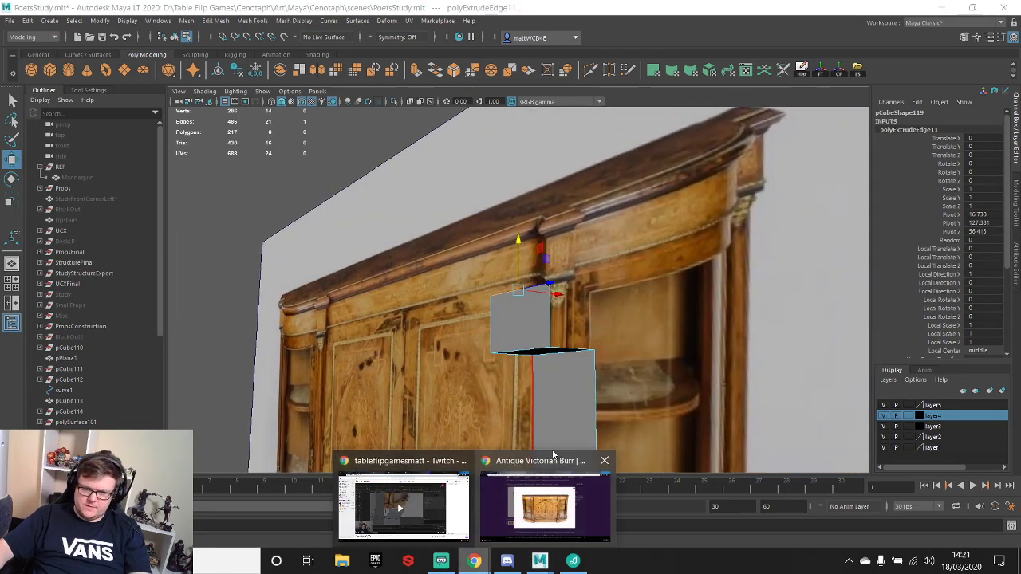
- Switch to the browser and examine the antique listing's close-up photos of the credenza's top edge and column-head moulding
{"action": "key", "text": "alt+Tab"}
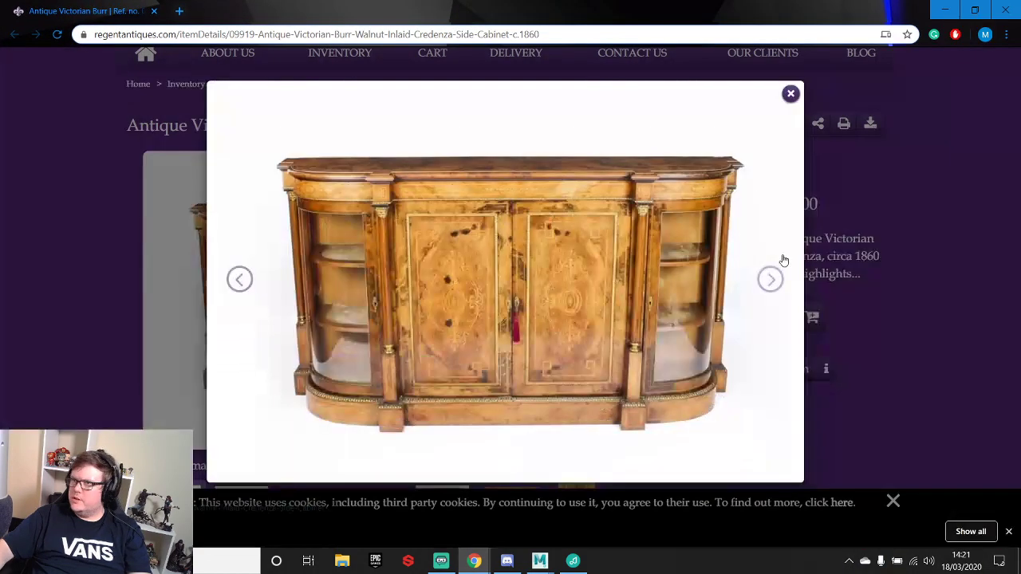
{"action": "left_click", "coordinate": [770, 279]}
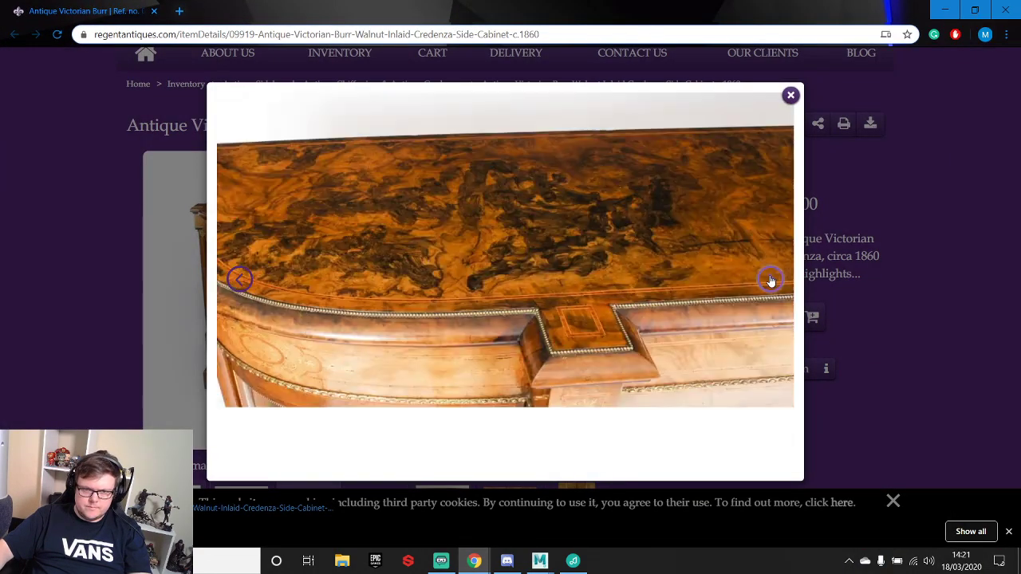
{"action": "left_click", "coordinate": [771, 279]}
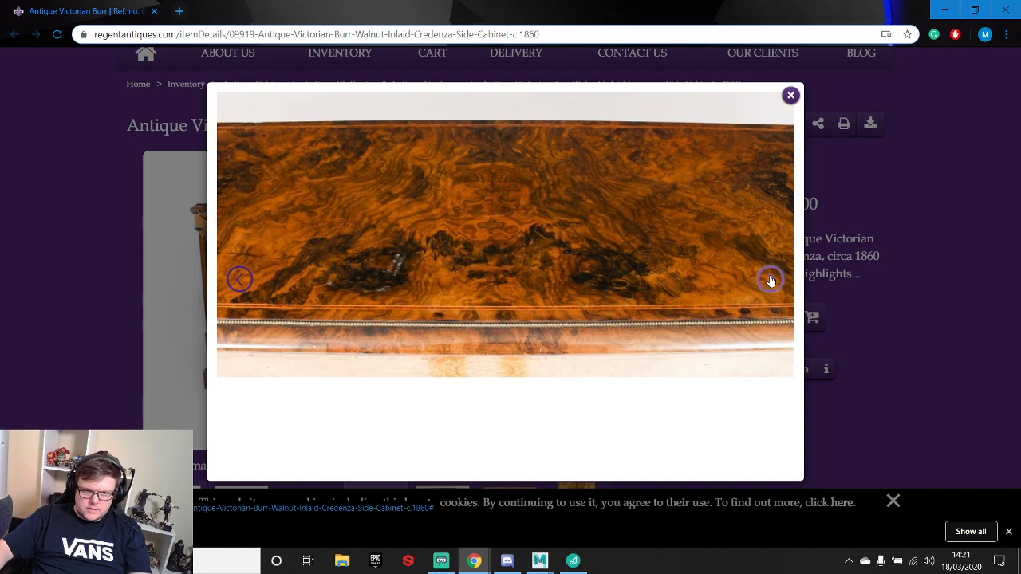
{"action": "left_click", "coordinate": [771, 279]}
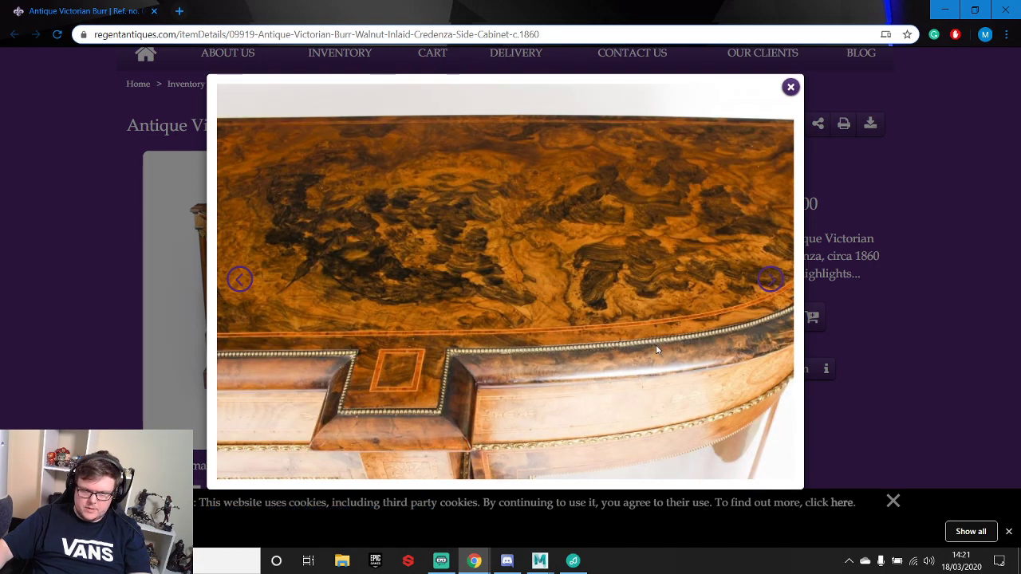
{"action": "left_click", "coordinate": [770, 280]}
{"action": "left_click", "coordinate": [770, 279]}
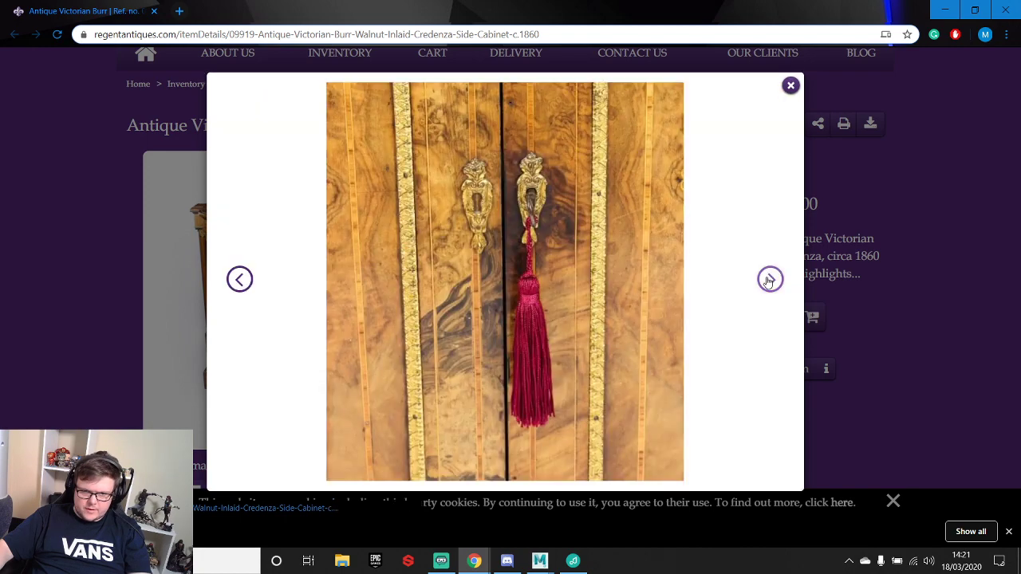
{"action": "left_click", "coordinate": [770, 280]}
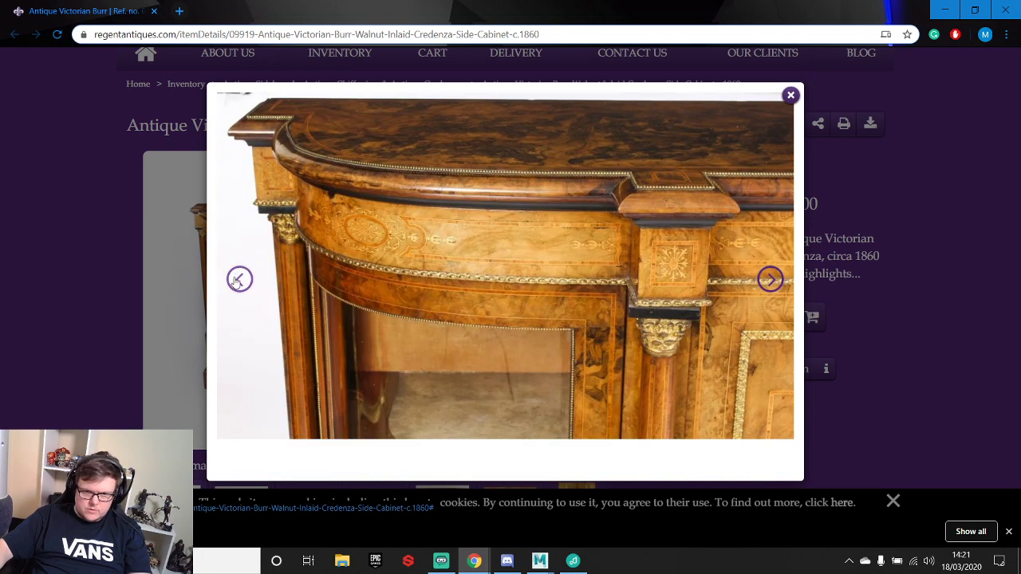
{"action": "left_click", "coordinate": [238, 279]}
{"action": "left_click", "coordinate": [770, 279]}
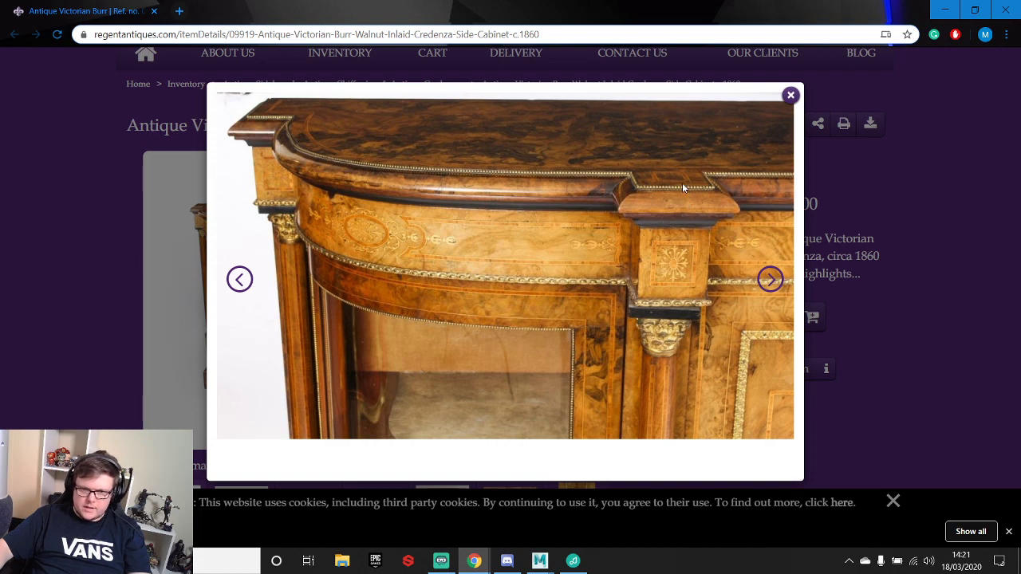
{"action": "left_click", "coordinate": [945, 9]}
- Back in Maya, extrude the profile's upper edge outward to X 15.924
{"action": "left_click_drag", "start_coordinate": [607, 247], "coordinate": [568, 296], "text": "alt"}
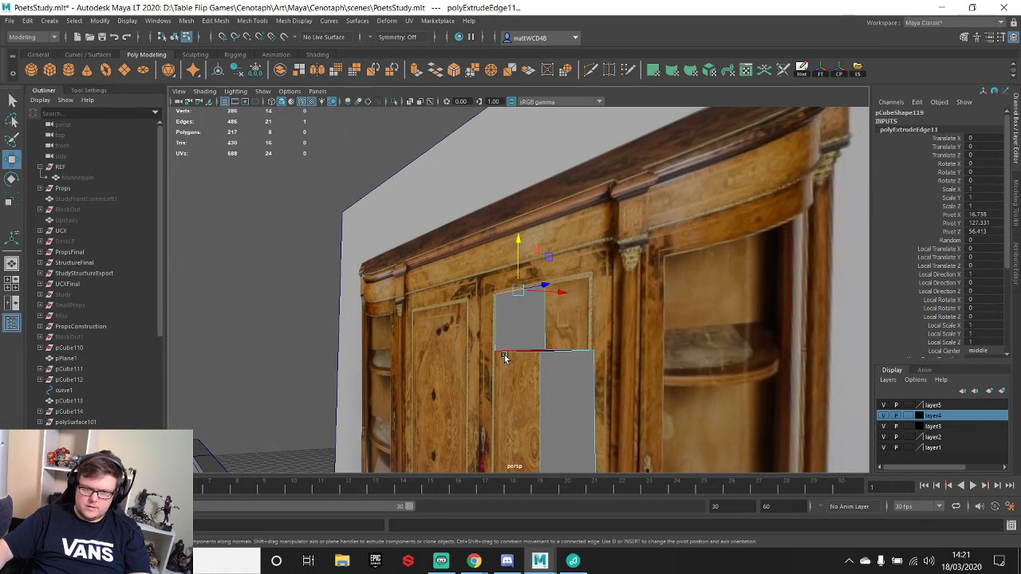
{"action": "left_click_drag", "start_coordinate": [504, 355], "coordinate": [532, 328], "text": "alt"}
{"action": "key", "text": "ctrl+e"}
{"action": "key", "text": "w"}
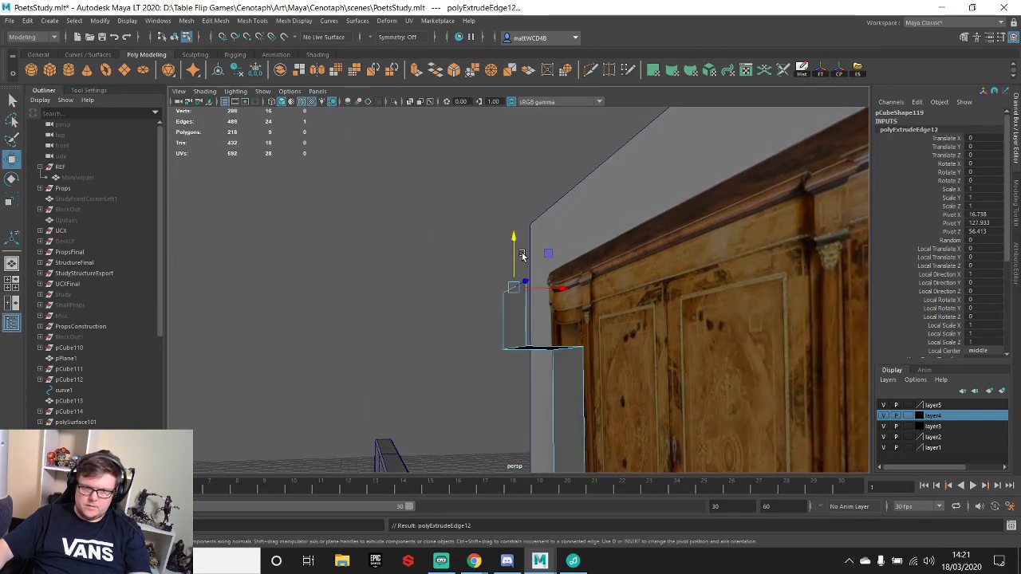
{"action": "left_click_drag", "start_coordinate": [564, 289], "coordinate": [471, 233]}
- Extrude the profile's outer edge again, up and back inward, to form a long sloped face for the moulding
{"action": "key", "text": "ctrl+e"}
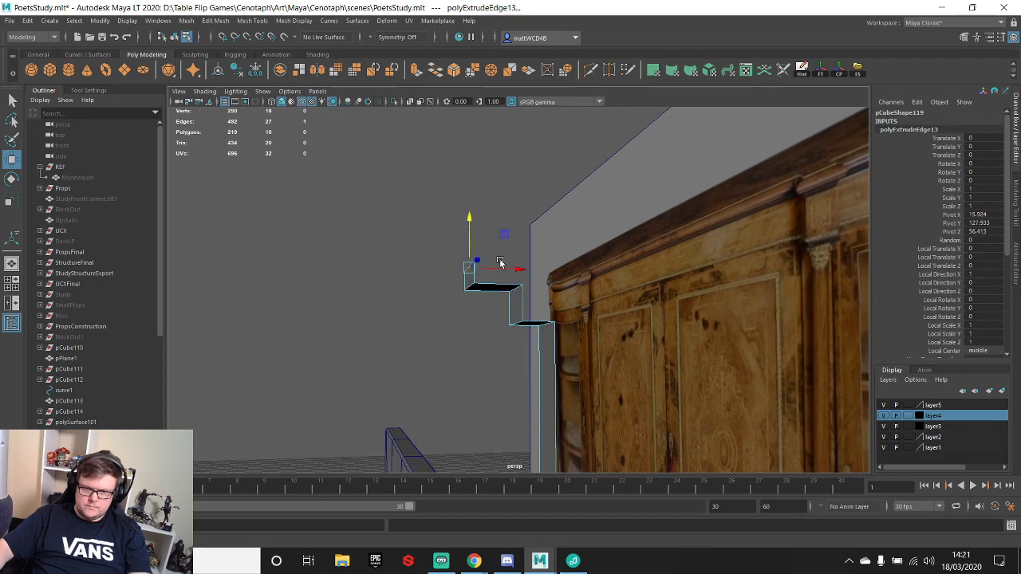
{"action": "left_click_drag", "start_coordinate": [500, 263], "coordinate": [543, 301], "text": "alt"}
{"action": "key", "text": "v"}
{"action": "left_click_drag", "start_coordinate": [549, 221], "coordinate": [548, 176]}
{"action": "key", "text": "q"}
- Insert three edge loops across the sloped face of the moulding profile
{"action": "left_click_drag", "start_coordinate": [472, 292], "coordinate": [493, 269], "text": "alt"}
{"action": "right_click_drag", "start_coordinate": [492, 269], "coordinate": [471, 270]}
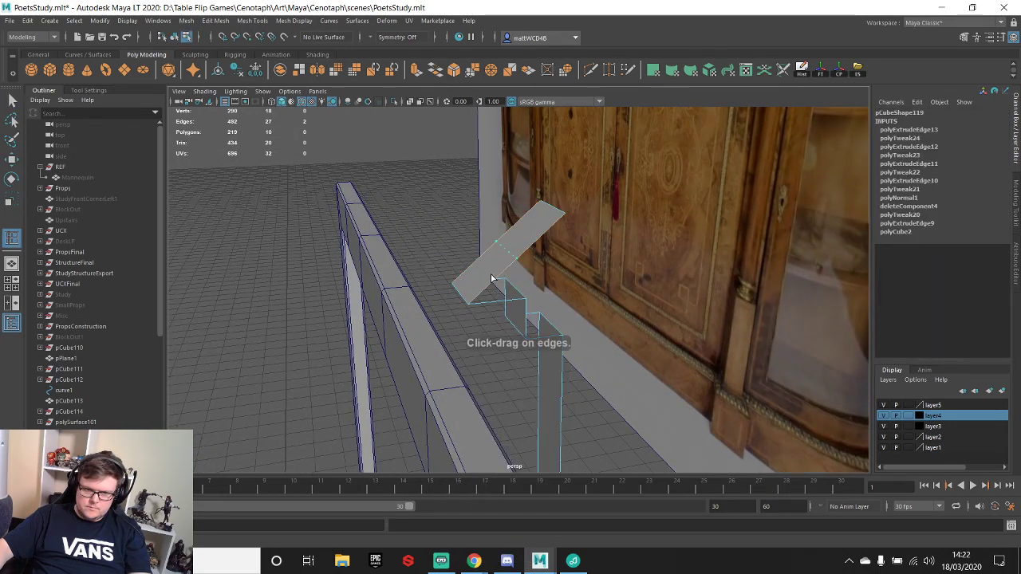
{"action": "left_click", "coordinate": [490, 278]}
{"action": "left_click", "coordinate": [487, 278]}
{"action": "left_click", "coordinate": [484, 276]}
{"action": "key", "text": "q"}
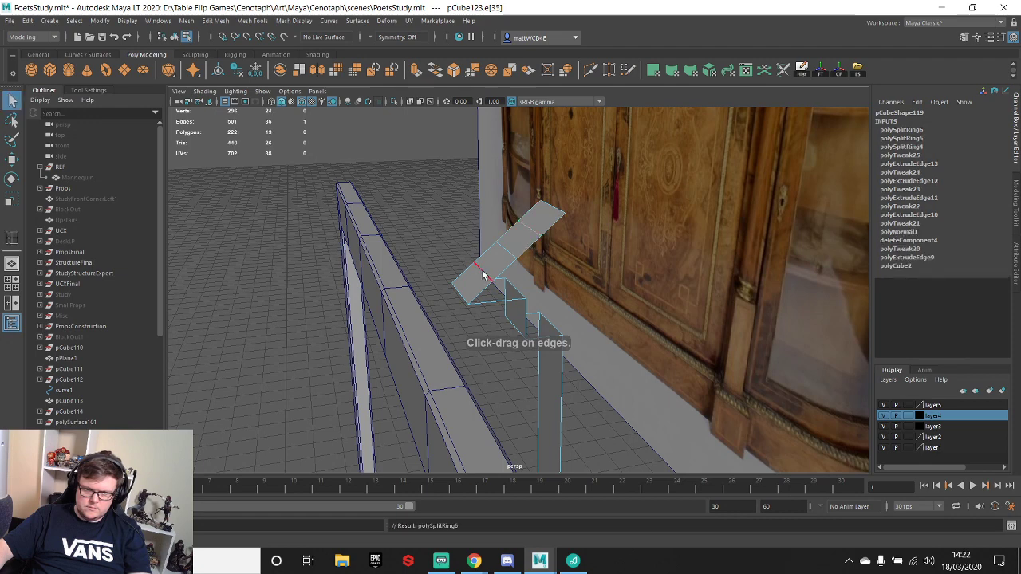
- In the front view, move the sloped face's three inserted edges up and outward to bend it into a convex curve
{"action": "key", "text": "w"}
{"action": "left_click", "coordinate": [491, 272]}
{"action": "left_click", "coordinate": [508, 253], "text": "shift"}
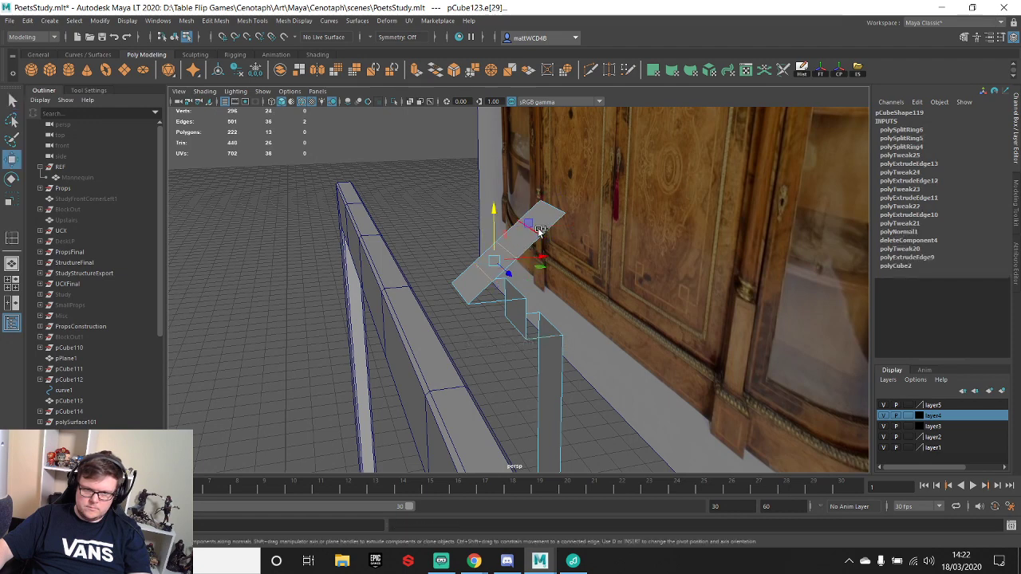
{"action": "left_click", "coordinate": [540, 230], "text": "shift"}
{"action": "key", "text": "space"}
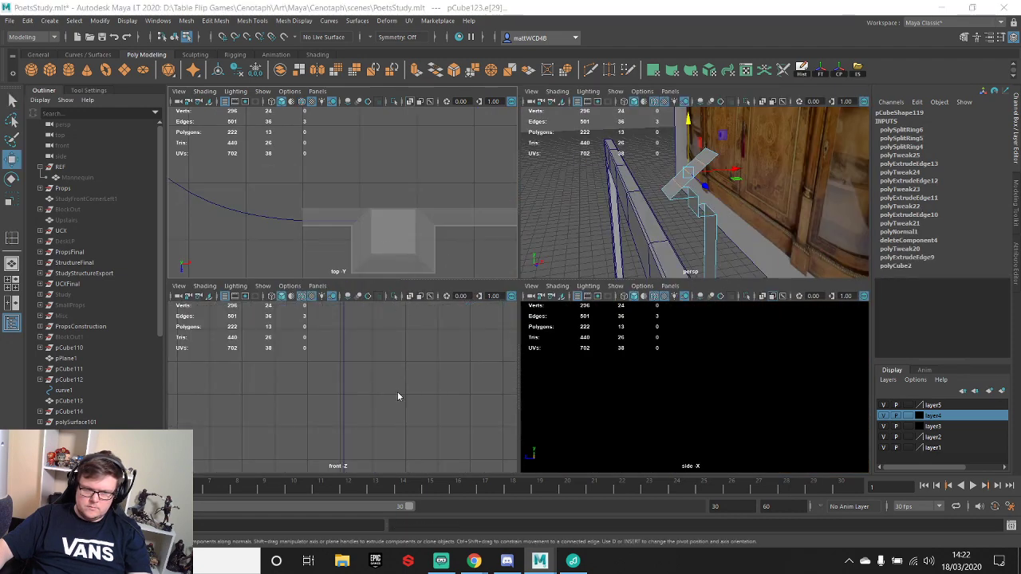
{"action": "key", "text": "space"}
{"action": "key", "text": "f"}
{"action": "scroll", "coordinate": [481, 292], "scroll_direction": "down", "scroll_amount": 3}
{"action": "scroll", "coordinate": [519, 291], "scroll_direction": "up", "scroll_amount": 3}
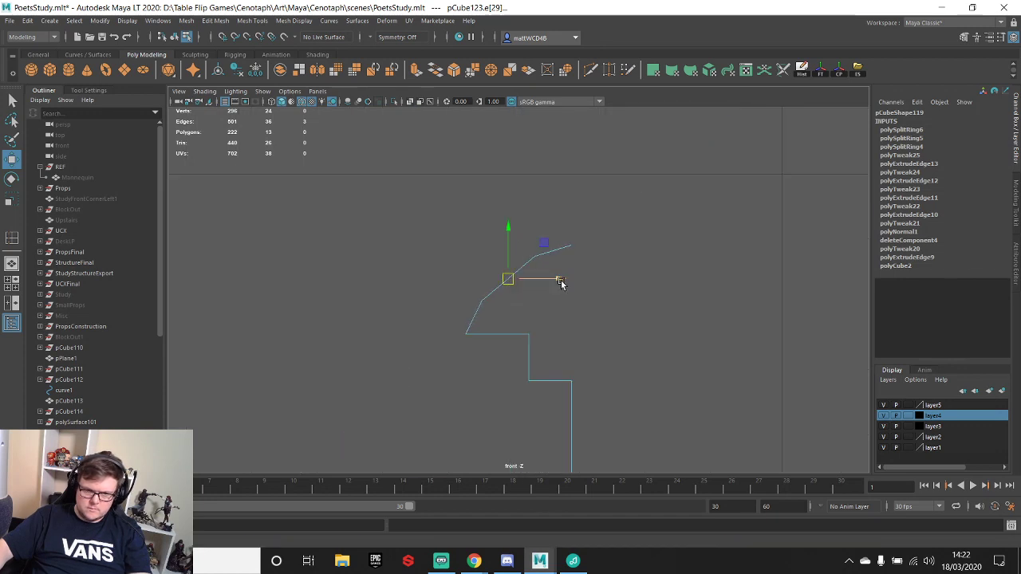
{"action": "left_click_drag", "start_coordinate": [464, 292], "coordinate": [488, 315], "text": "ctrl"}
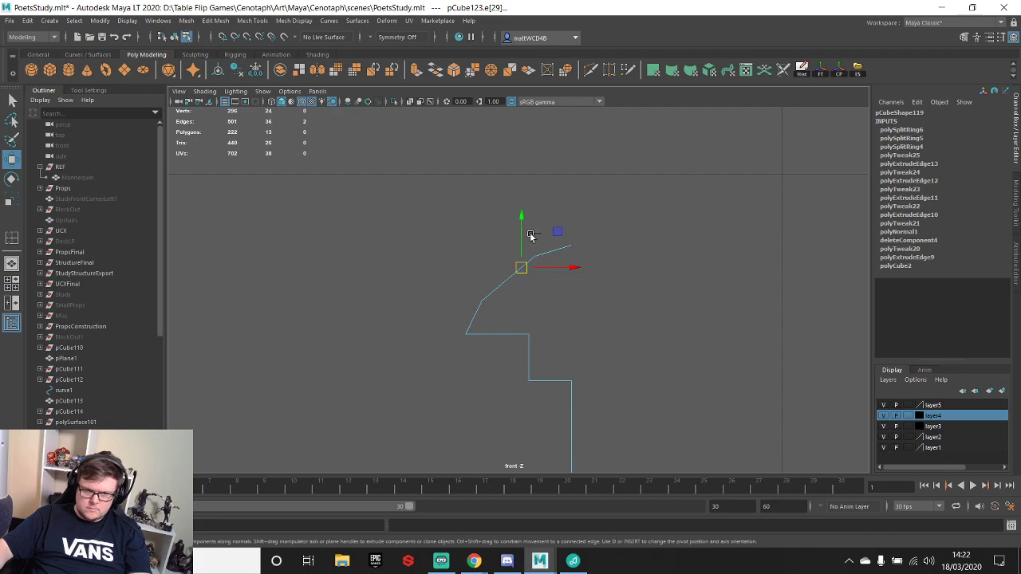
{"action": "left_click_drag", "start_coordinate": [530, 234], "coordinate": [508, 274], "text": "ctrl"}
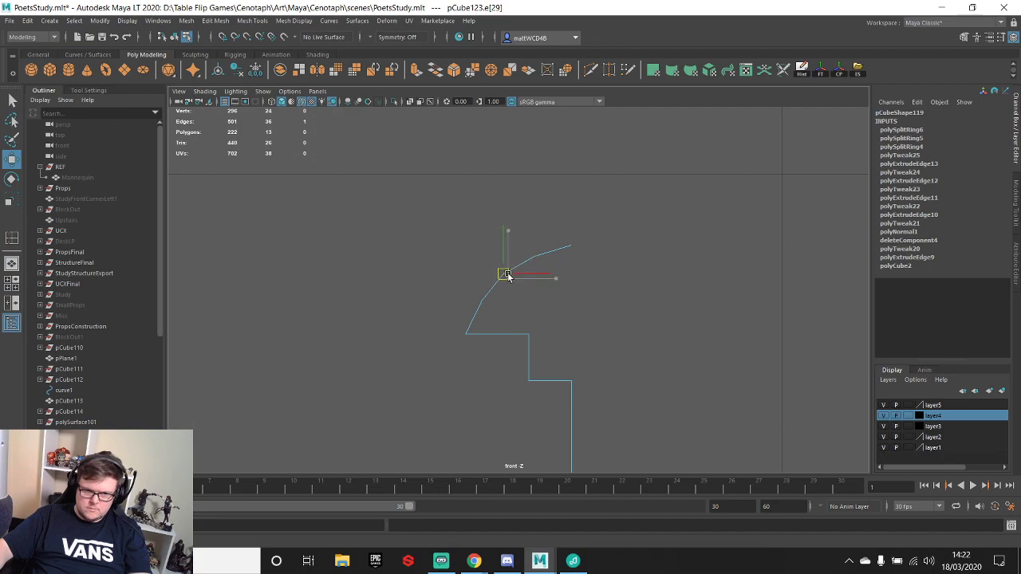
{"action": "key", "text": "space"}
{"action": "key", "text": "space"}
{"action": "scroll", "coordinate": [666, 279], "scroll_direction": "up", "scroll_amount": 2}
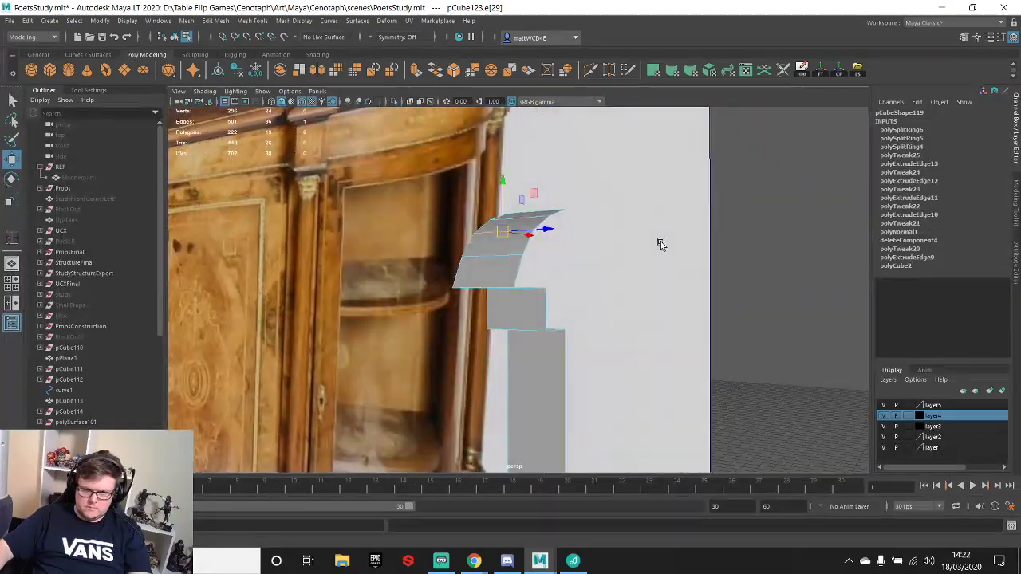
- Compare the curved moulding with the reference image and the antique listing's close-up in the browser, and return to Maya
{"action": "left_click_drag", "start_coordinate": [661, 242], "coordinate": [540, 285], "text": "alt"}
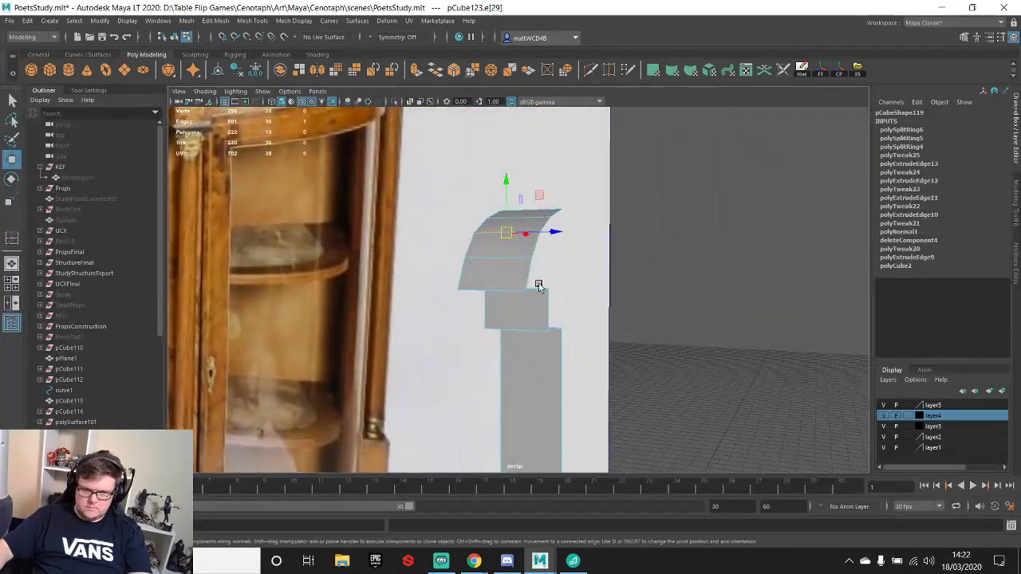
{"action": "right_click_drag", "start_coordinate": [541, 285], "coordinate": [451, 261], "text": "alt"}
{"action": "left_click_drag", "start_coordinate": [474, 292], "coordinate": [431, 291], "text": "alt"}
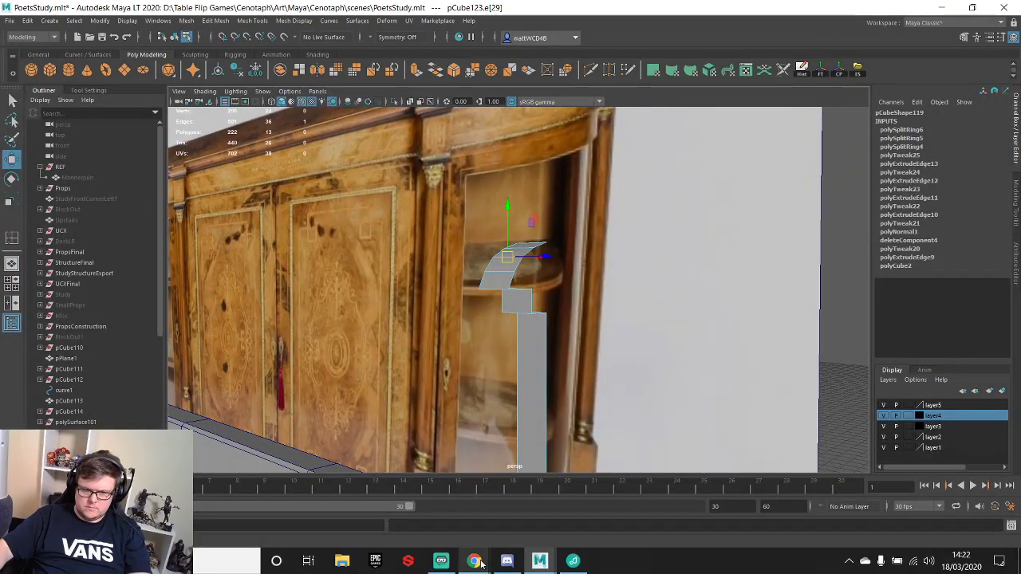
{"action": "mouse_move", "coordinate": [475, 563]}
{"action": "left_click", "coordinate": [538, 495]}
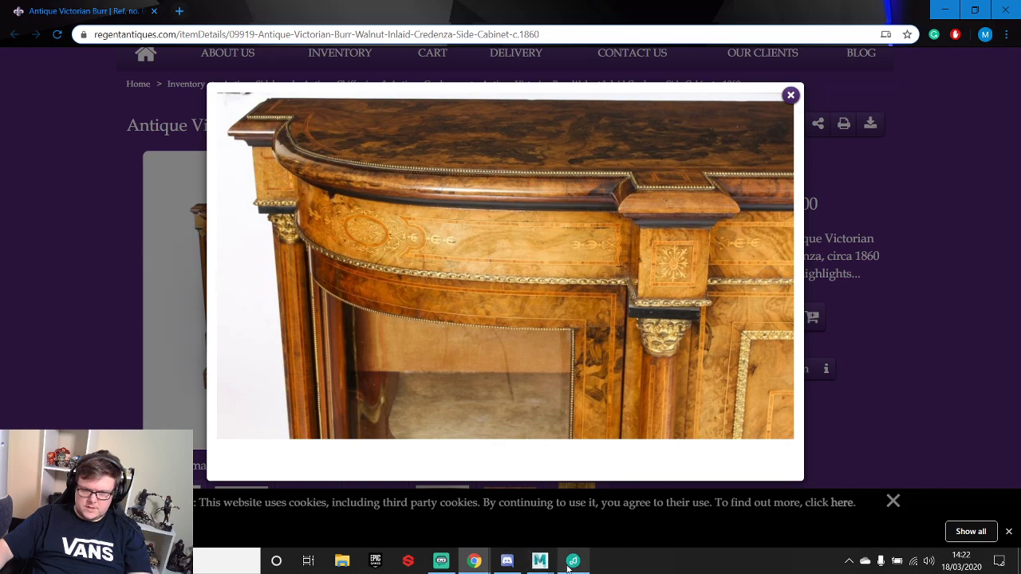
{"action": "mouse_move", "coordinate": [549, 565]}
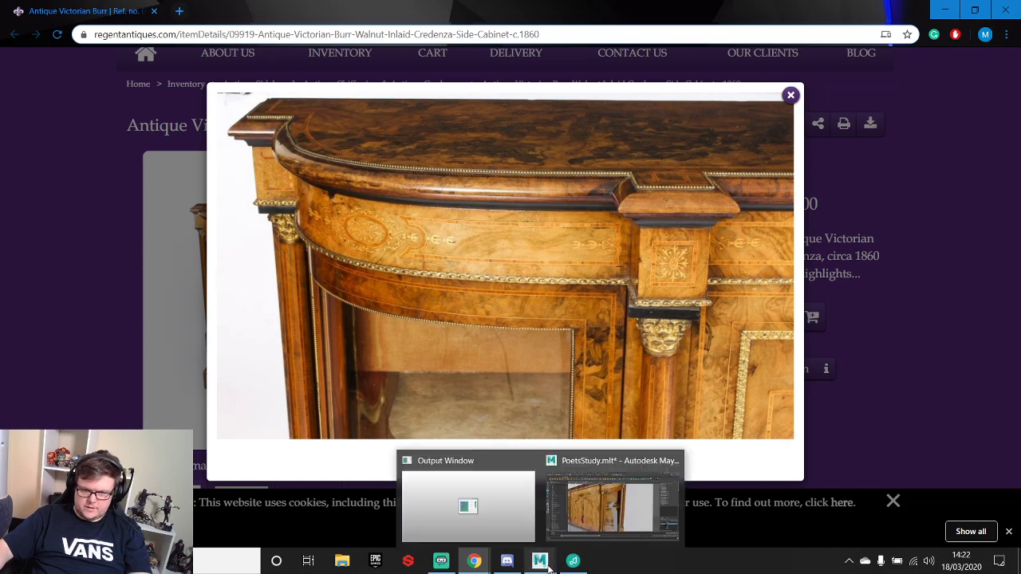
{"action": "left_click", "coordinate": [592, 517]}
- Extrude the curved moulding's upper edge horizontally inward to extend the top of the profile
{"action": "left_click_drag", "start_coordinate": [431, 247], "coordinate": [311, 351], "text": "alt"}
{"action": "key", "text": "q"}
{"action": "key", "text": "ctrl+e"}
{"action": "key", "text": "w"}
{"action": "left_click_drag", "start_coordinate": [593, 232], "coordinate": [518, 242]}
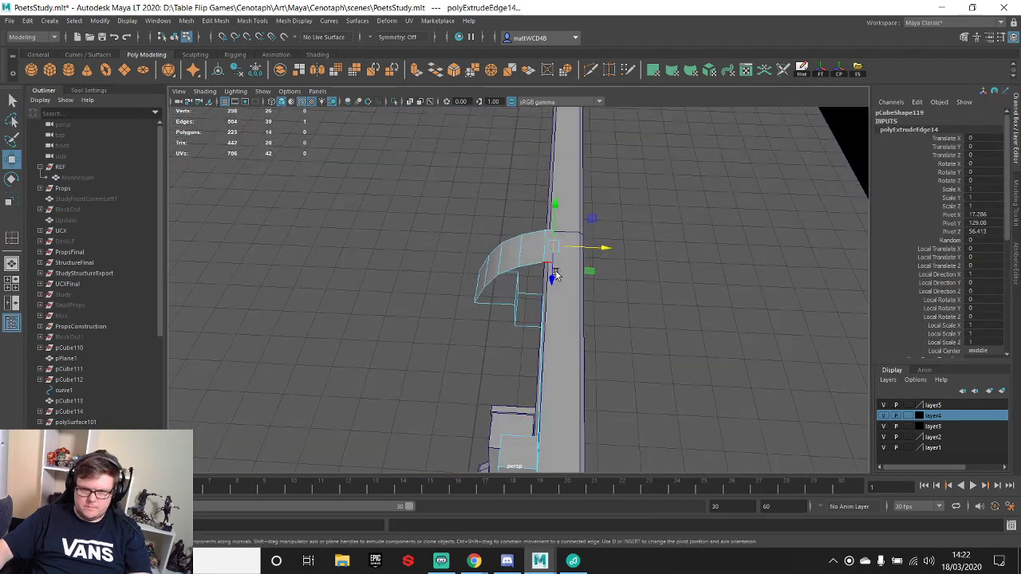
- Delete the two end faces of the small block at the foot of the profile
{"action": "left_click_drag", "start_coordinate": [556, 292], "coordinate": [471, 278], "text": "alt"}
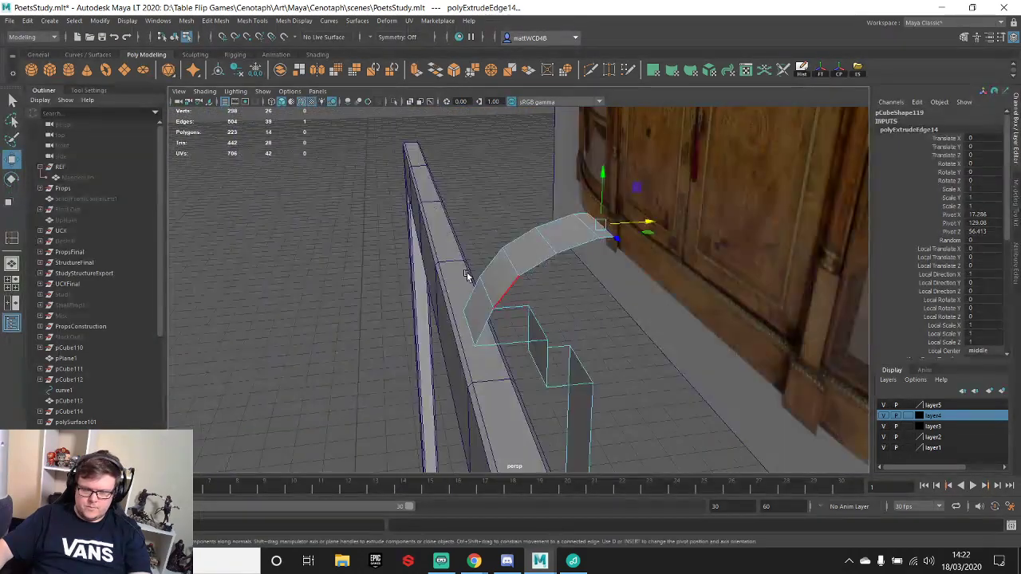
{"action": "key", "text": "space"}
{"action": "key", "text": "space"}
{"action": "left_click_drag", "start_coordinate": [670, 240], "coordinate": [627, 273], "text": "alt"}
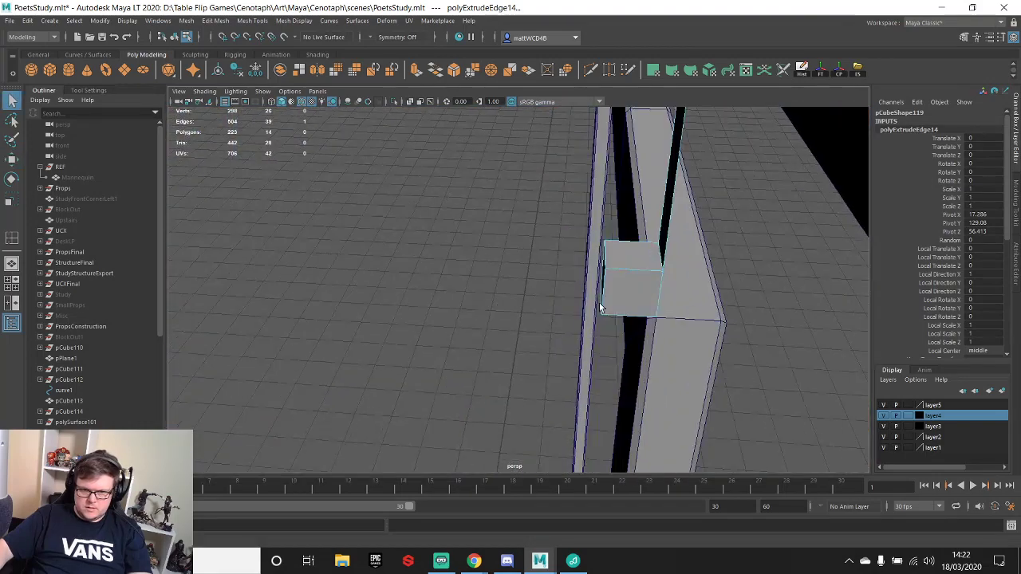
{"action": "right_click_drag", "start_coordinate": [627, 274], "coordinate": [637, 296]}
{"action": "left_click", "coordinate": [637, 294]}
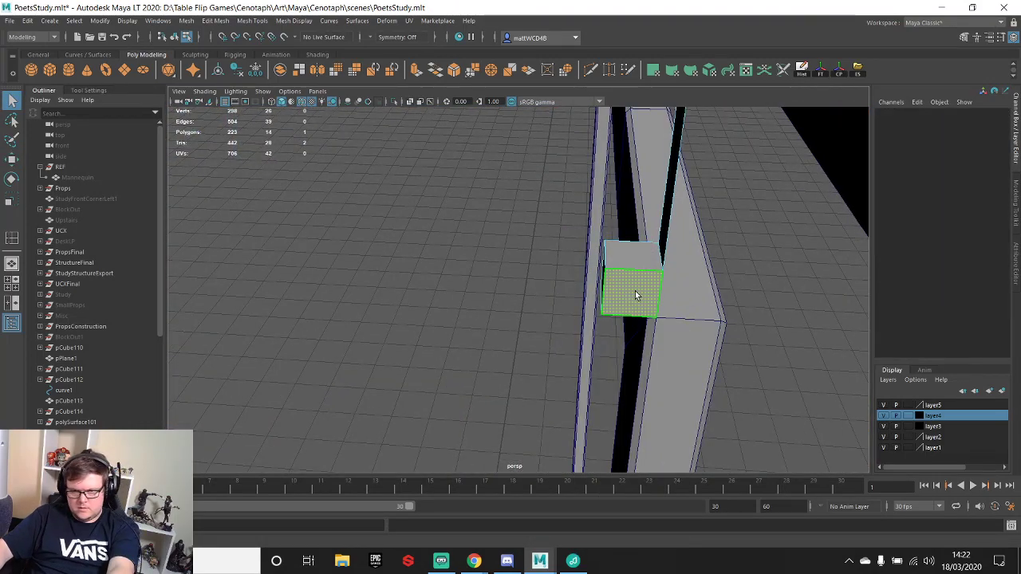
{"action": "key", "text": "Delete"}
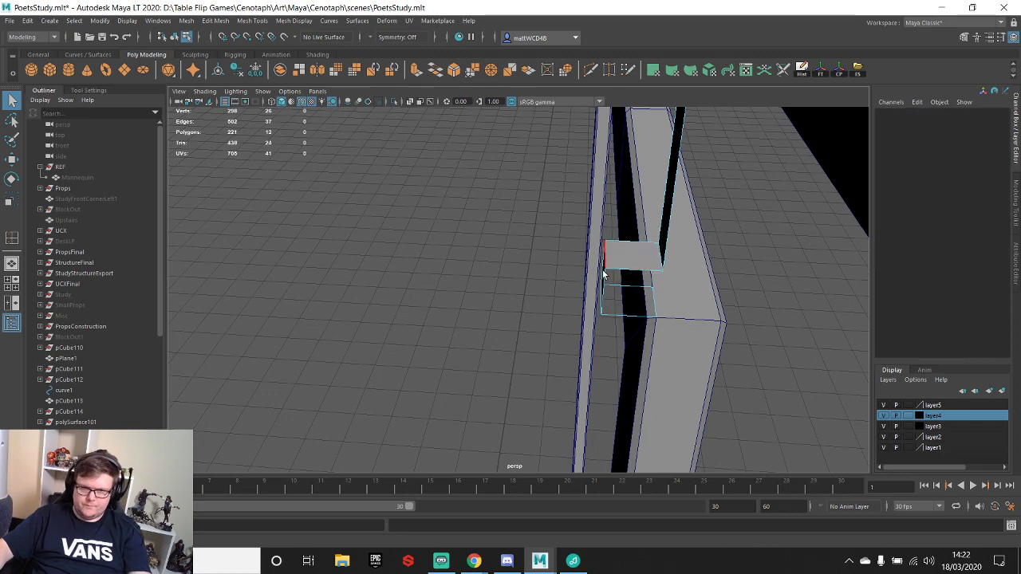
- Bevel the foot block's upper and lower outer edges with a fraction of 0.8 and 2 segments
{"action": "left_click", "coordinate": [606, 267]}
{"action": "left_click_drag", "start_coordinate": [559, 359], "coordinate": [604, 314], "text": "alt"}
{"action": "left_click", "coordinate": [581, 316], "text": "shift"}
{"action": "right_click_drag", "start_coordinate": [579, 284], "coordinate": [625, 285], "text": "shift"}
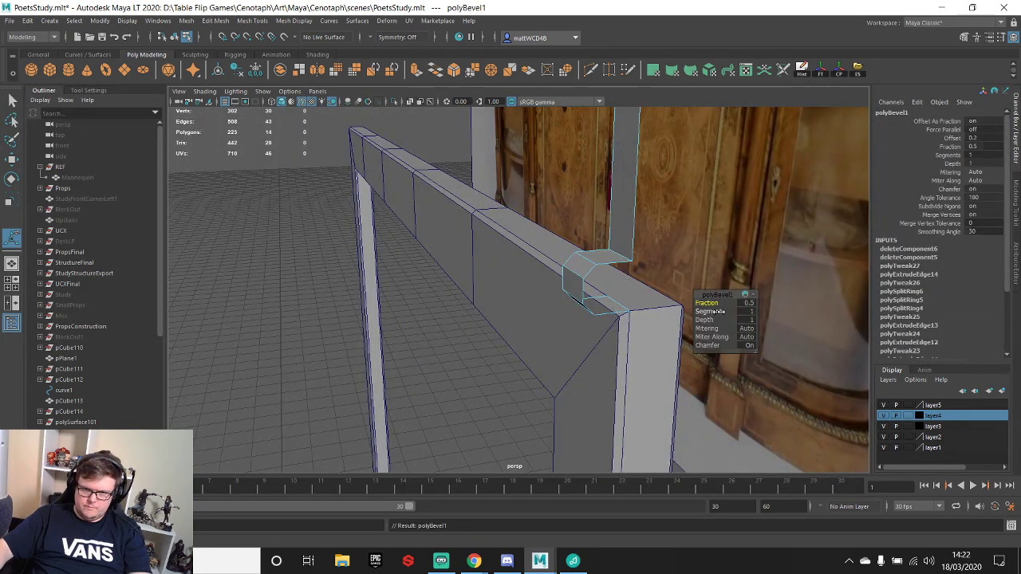
{"action": "left_click_drag", "start_coordinate": [714, 305], "coordinate": [721, 311]}
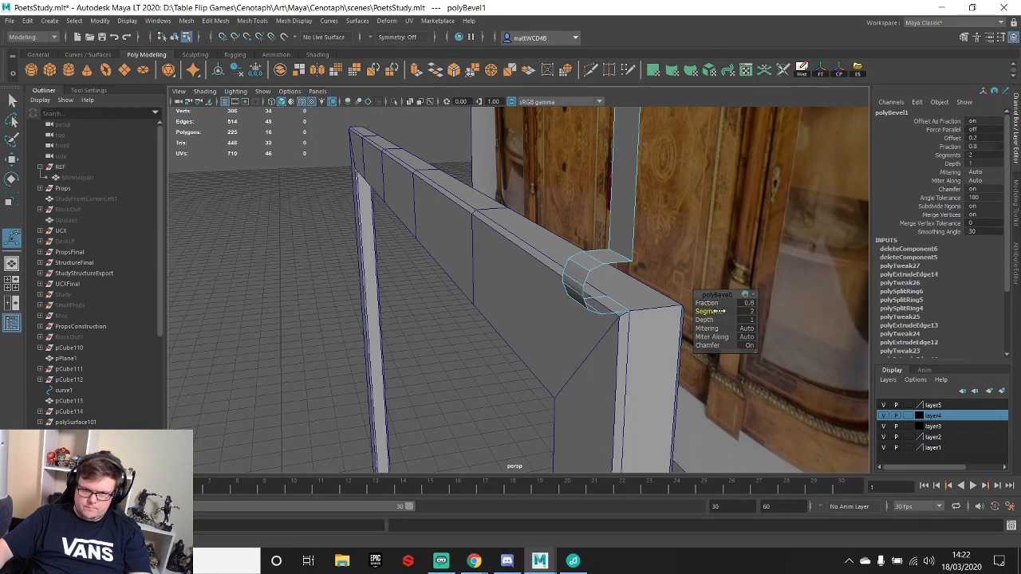
- Select the vertices of the rounded bead at the profile's foot and move them inward along X against the upright panel
{"action": "left_click_drag", "start_coordinate": [666, 275], "coordinate": [553, 276], "text": "alt"}
{"action": "key", "text": "q"}
{"action": "right_click_drag", "start_coordinate": [649, 269], "coordinate": [604, 266]}
{"action": "mouse_move", "coordinate": [604, 266]}
{"action": "left_mouse_down", "text": "alt"}
{"action": "mouse_move", "coordinate": [600, 281]}
{"action": "mouse_move", "coordinate": [608, 267]}
{"action": "left_mouse_up", "text": "alt"}
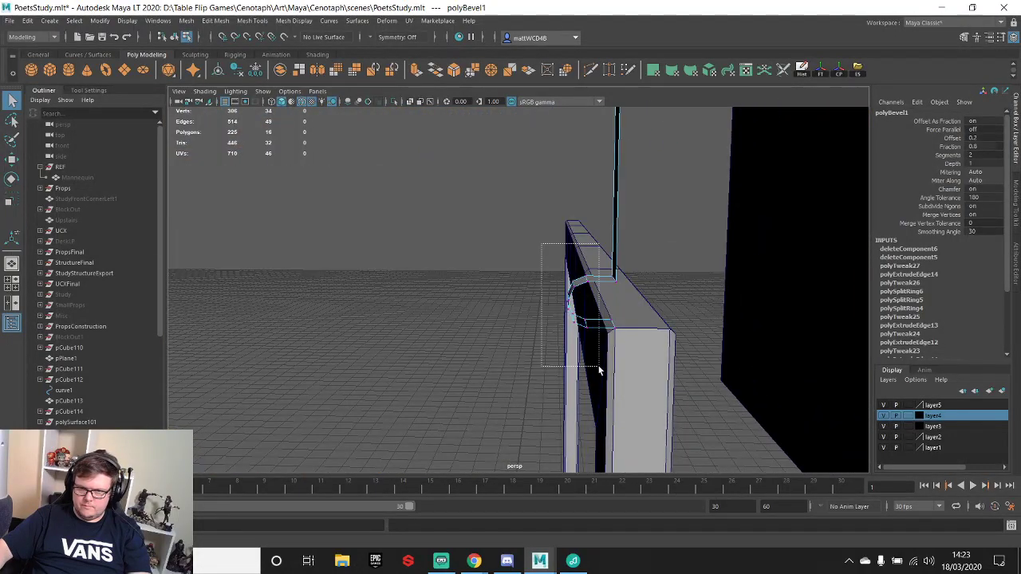
{"action": "left_click_drag", "start_coordinate": [599, 371], "coordinate": [600, 372]}
{"action": "key", "text": "w"}
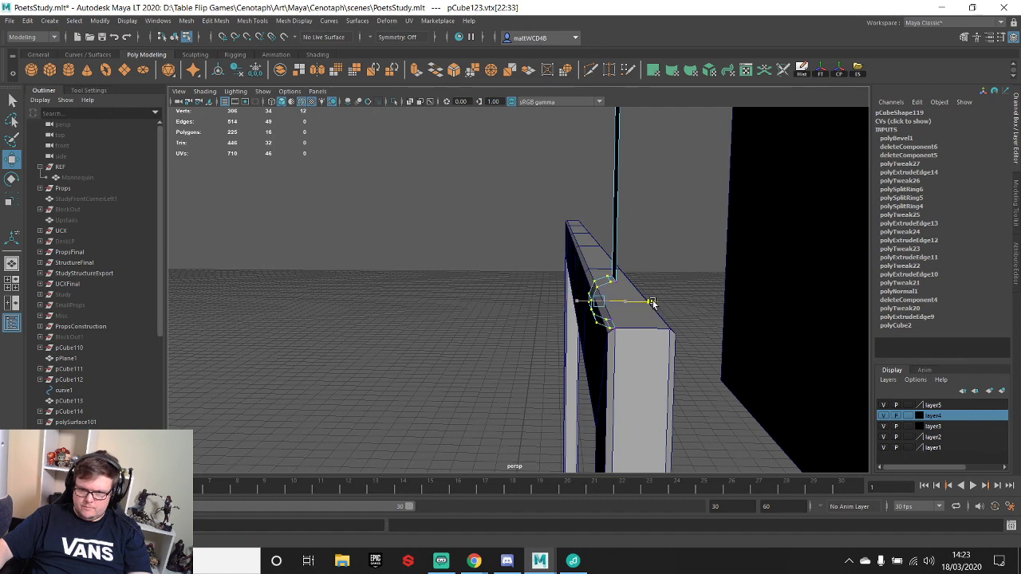
{"action": "left_click_drag", "start_coordinate": [653, 303], "coordinate": [656, 304]}
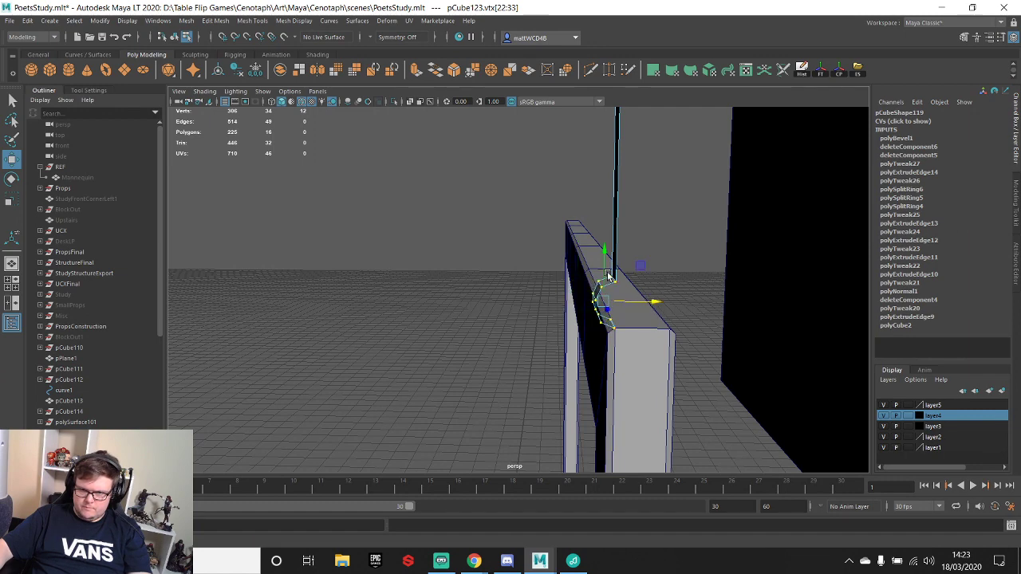
- Merge the bead's overlapping vertex pairs at its upper and lower ends
{"action": "right_click_drag", "start_coordinate": [649, 278], "coordinate": [650, 188], "text": "shift"}
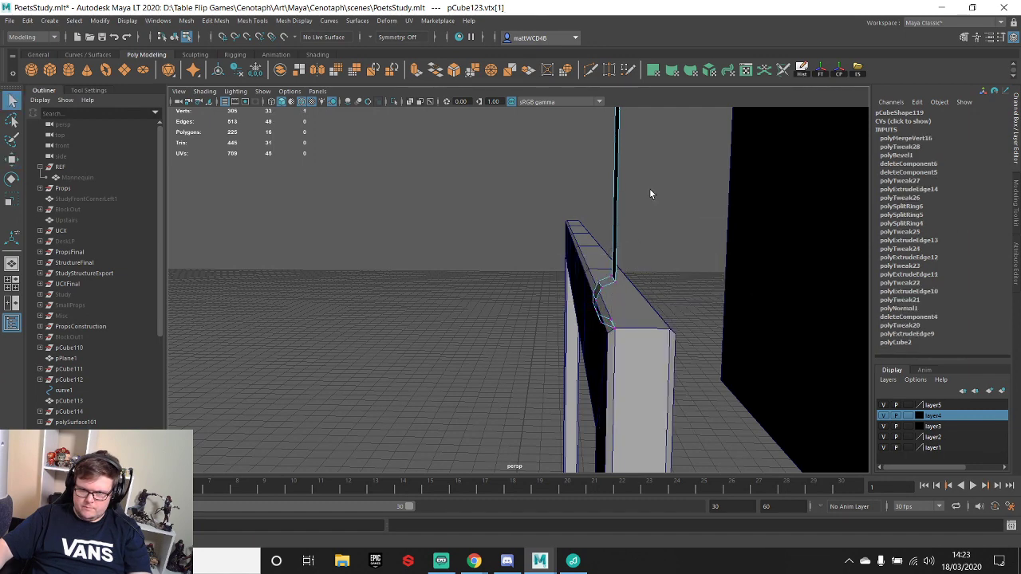
{"action": "key", "text": "g"}
{"action": "key", "text": "ctrl+z"}
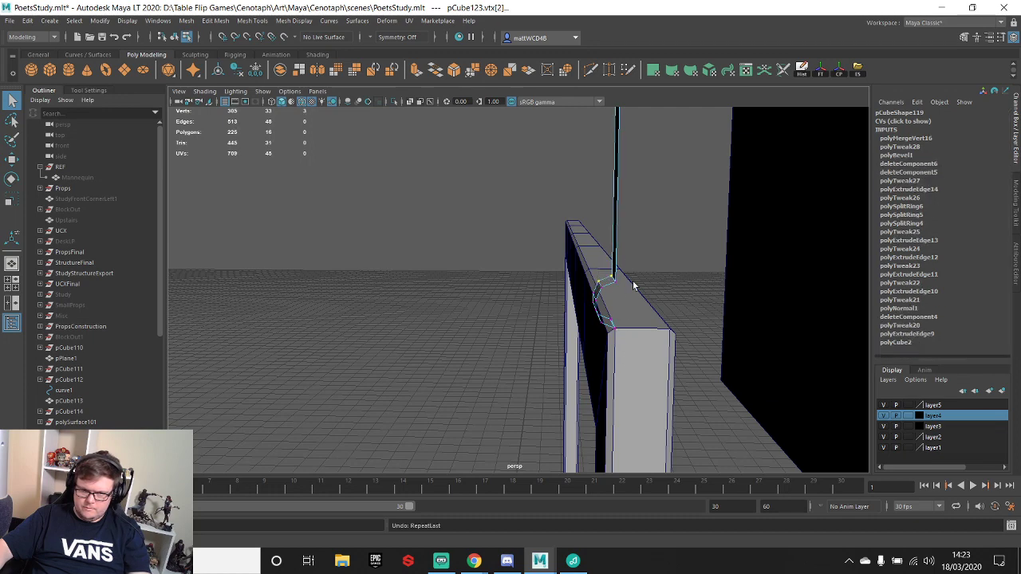
{"action": "key", "text": "g"}
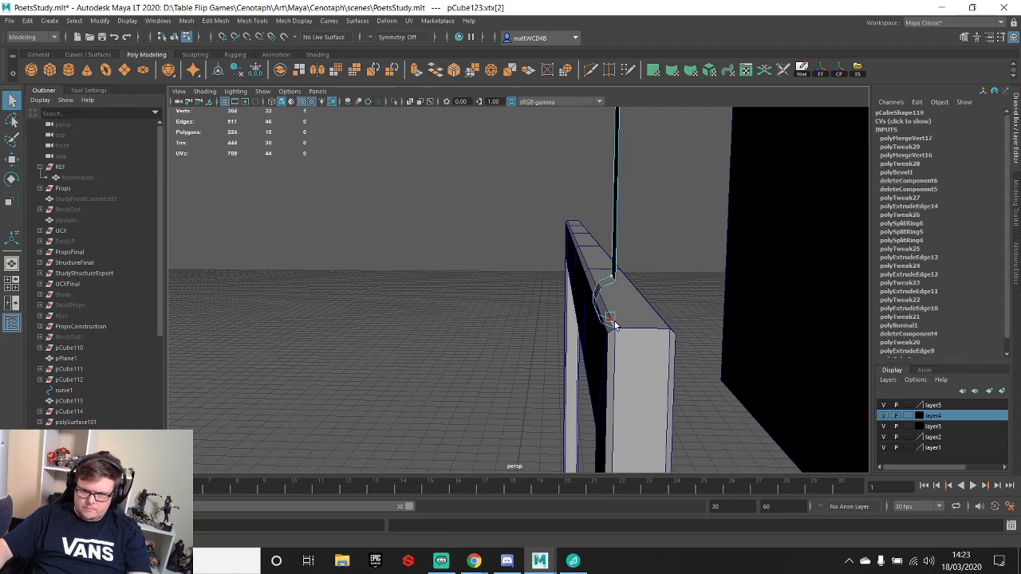
{"action": "key", "text": "g"}
{"action": "left_click_drag", "start_coordinate": [614, 322], "coordinate": [611, 322]}
{"action": "key", "text": "g"}
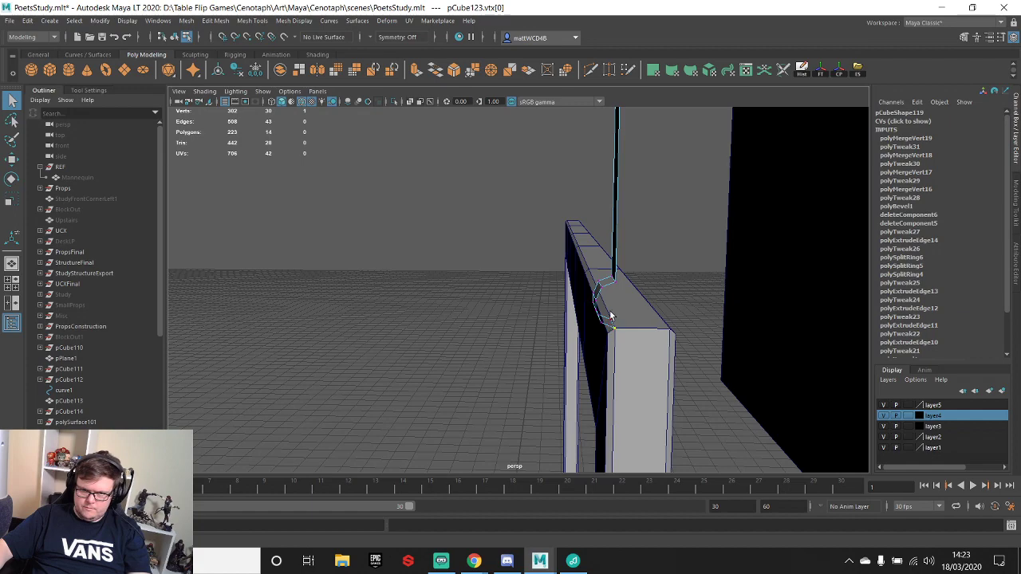
- Widen the whole profile by snapping the vertices of one side along the frame to the frame's next edge
{"action": "key", "text": "w"}
{"action": "key", "text": "v"}
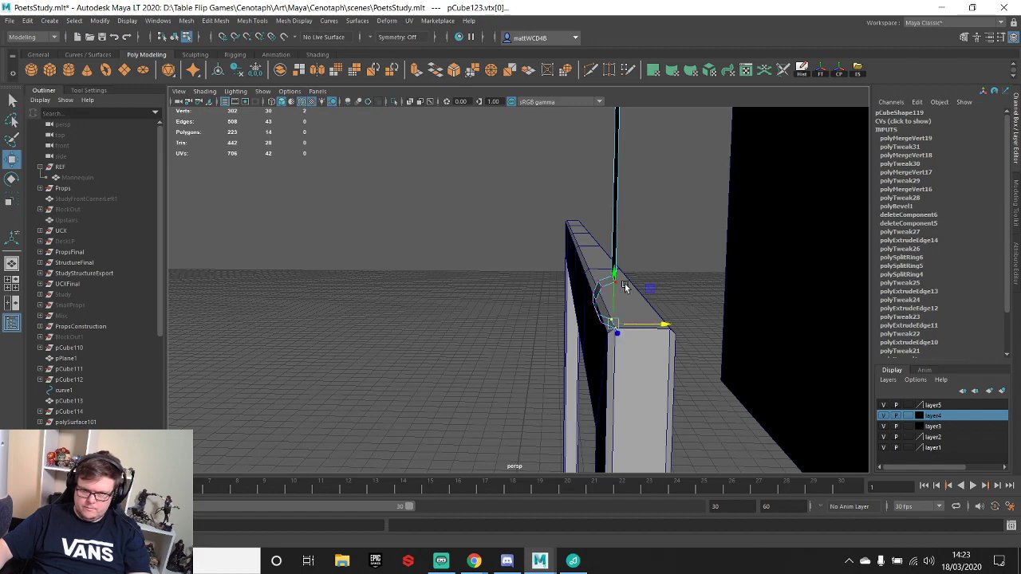
{"action": "left_click_drag", "start_coordinate": [625, 283], "coordinate": [542, 229], "text": "alt"}
{"action": "key", "text": "q"}
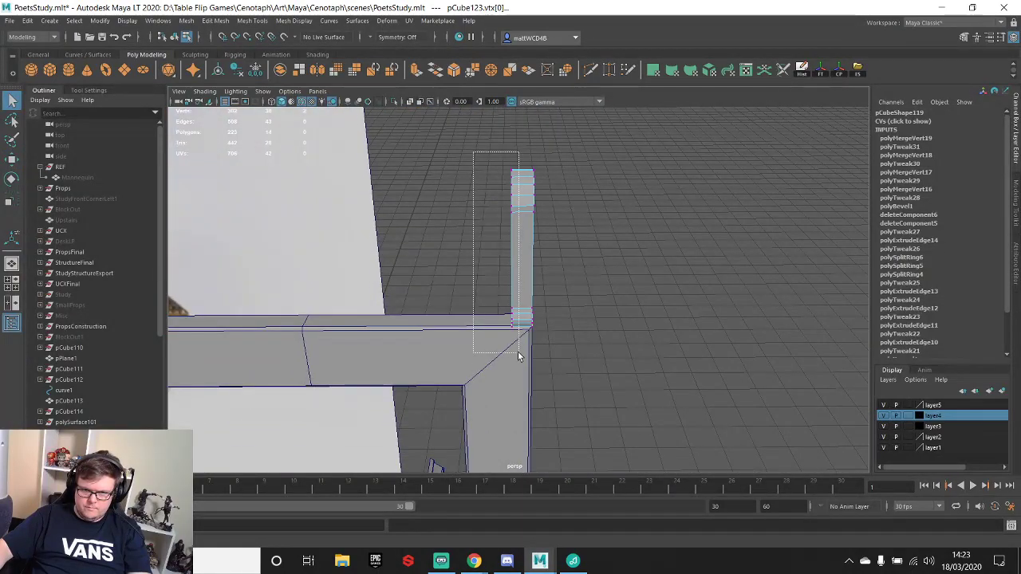
{"action": "left_click_drag", "start_coordinate": [518, 353], "coordinate": [519, 354]}
{"action": "middle_click_drag", "start_coordinate": [496, 292], "coordinate": [536, 313], "text": "alt"}
{"action": "key", "text": "w"}
{"action": "key", "text": "v"}
{"action": "left_click_drag", "start_coordinate": [607, 281], "coordinate": [389, 342]}
{"action": "right_click_drag", "start_coordinate": [678, 325], "coordinate": [606, 326], "text": "alt"}
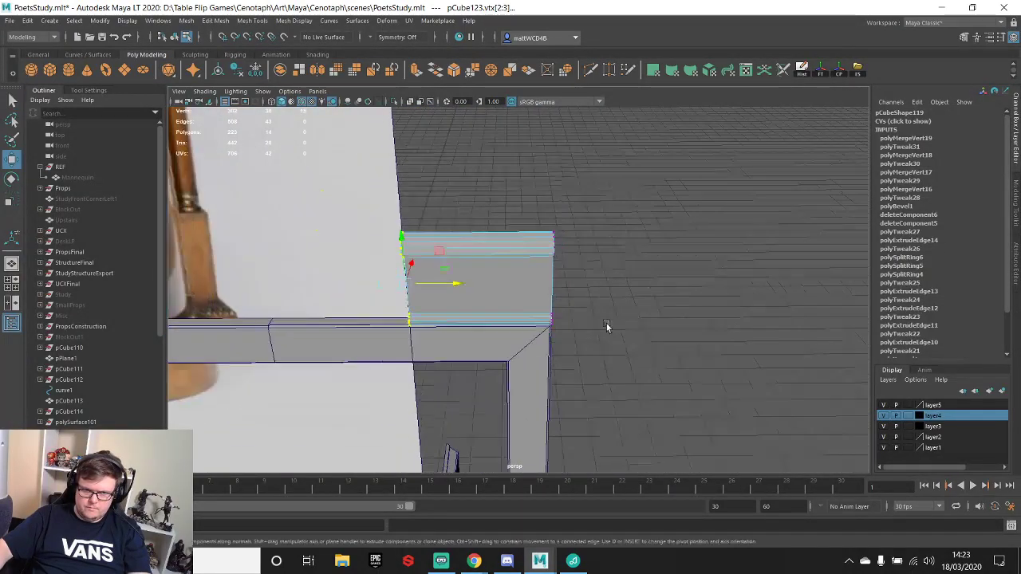
{"action": "left_click_drag", "start_coordinate": [607, 326], "coordinate": [537, 303], "text": "alt"}
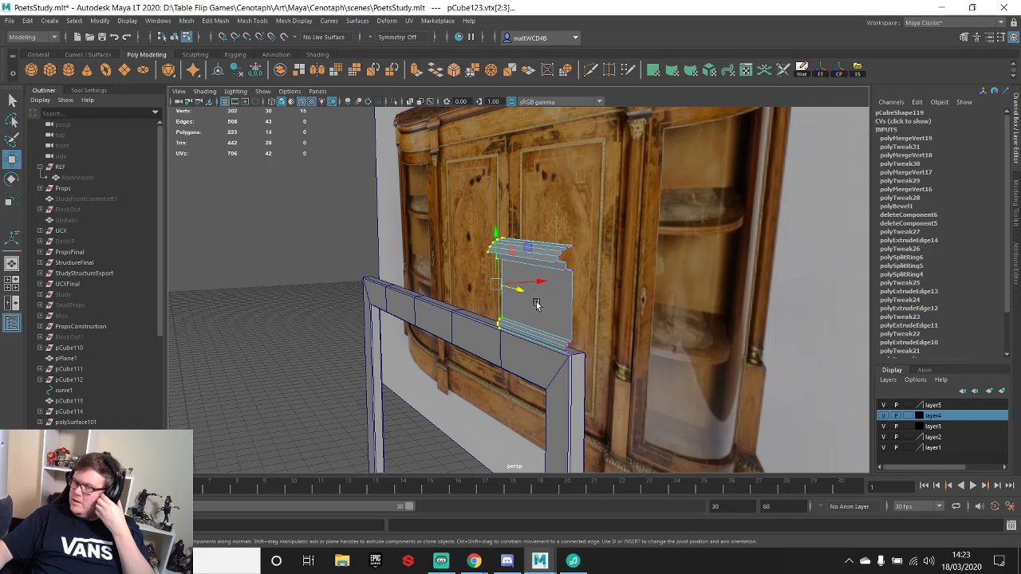
- Compare the widened profile with the credenza reference image and the listing's close-up photo of the top moulding
{"action": "left_click_drag", "start_coordinate": [565, 234], "coordinate": [535, 265], "text": "alt"}
{"action": "scroll", "coordinate": [515, 274], "scroll_direction": "up", "scroll_amount": 3}
{"action": "scroll", "coordinate": [527, 271], "scroll_direction": "up", "scroll_amount": 3}
{"action": "left_click_drag", "start_coordinate": [572, 225], "coordinate": [551, 312], "text": "alt"}
{"action": "left_click_drag", "start_coordinate": [580, 237], "coordinate": [490, 186], "text": "alt"}
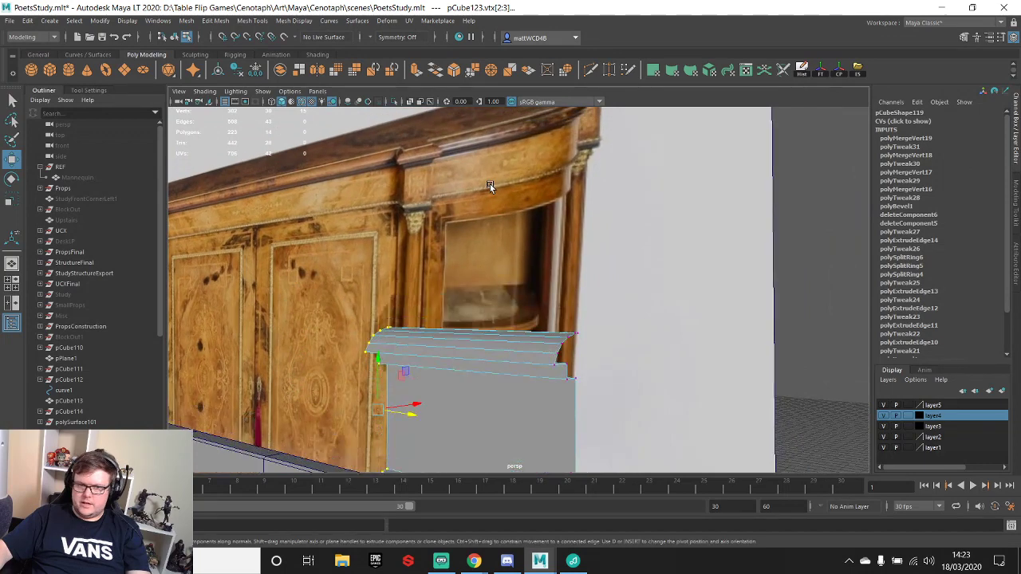
{"action": "mouse_move", "coordinate": [474, 560]}
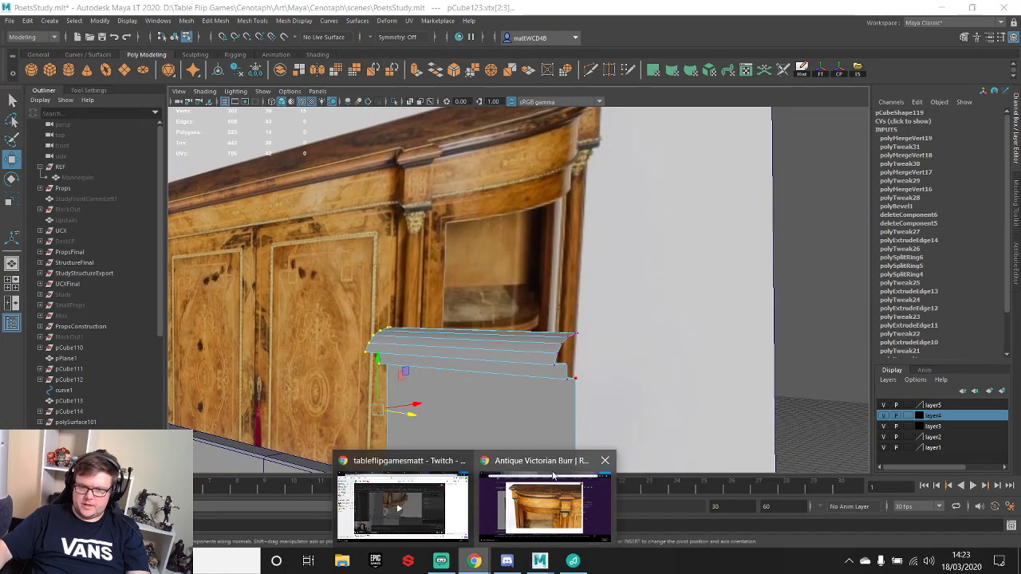
{"action": "left_click", "coordinate": [545, 474]}
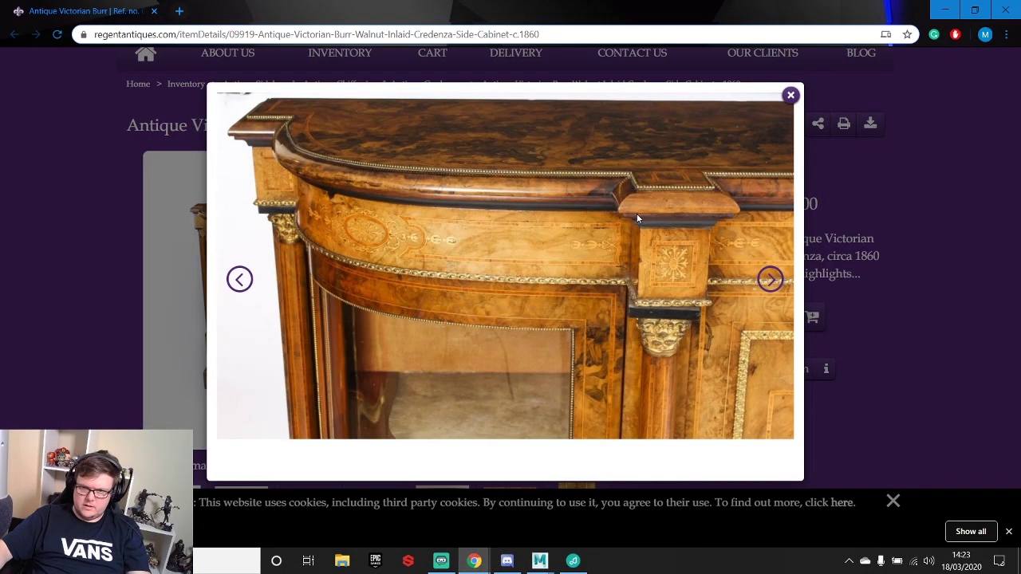
{"action": "left_click", "coordinate": [945, 10]}
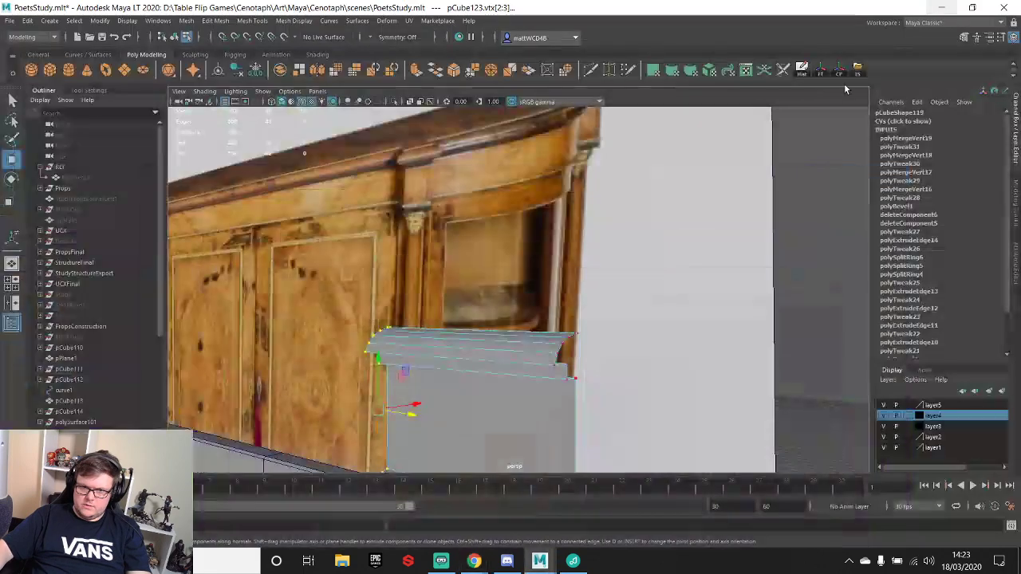
- Select the five curved faces at the top of the profile and extract them into a separate object
{"action": "left_click_drag", "start_coordinate": [520, 341], "coordinate": [506, 289], "text": "alt"}
{"action": "right_click_drag", "start_coordinate": [507, 289], "coordinate": [529, 243]}
{"action": "left_click_drag", "start_coordinate": [529, 243], "coordinate": [496, 237], "text": "alt"}
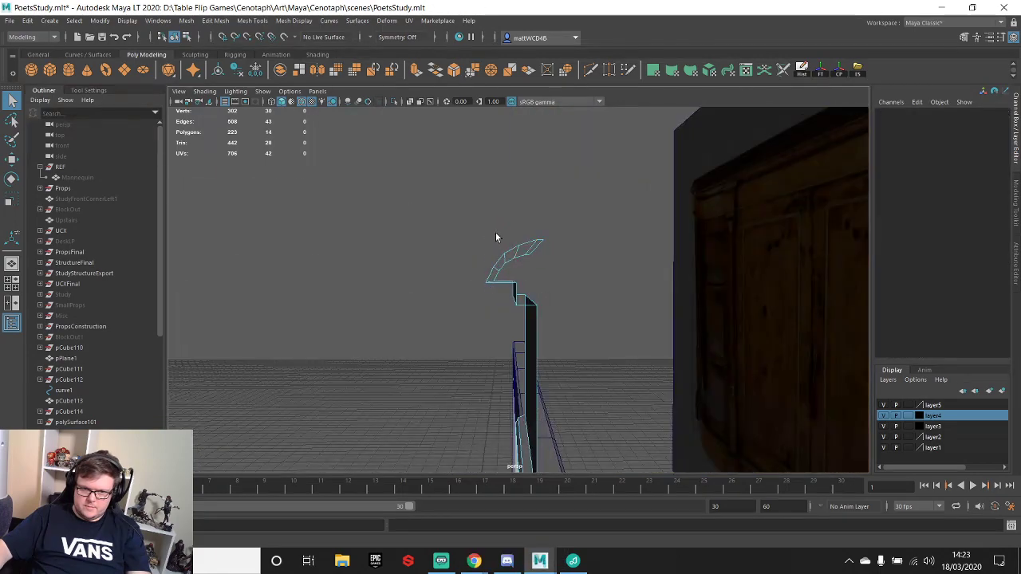
{"action": "left_click_drag", "start_coordinate": [484, 200], "coordinate": [564, 268]}
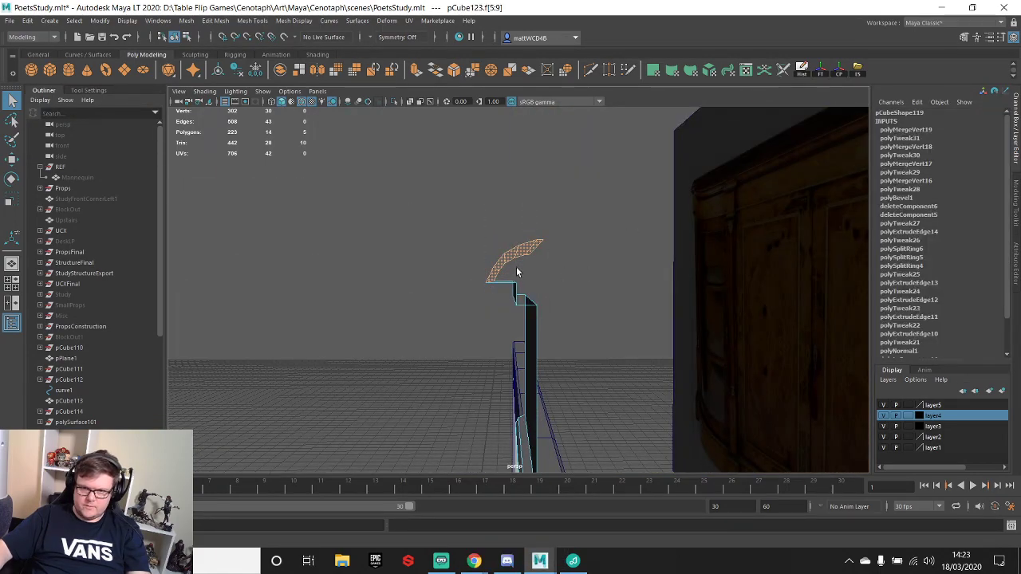
{"action": "right_click_drag", "start_coordinate": [516, 272], "coordinate": [557, 225], "text": "shift"}
{"action": "key", "text": "w"}
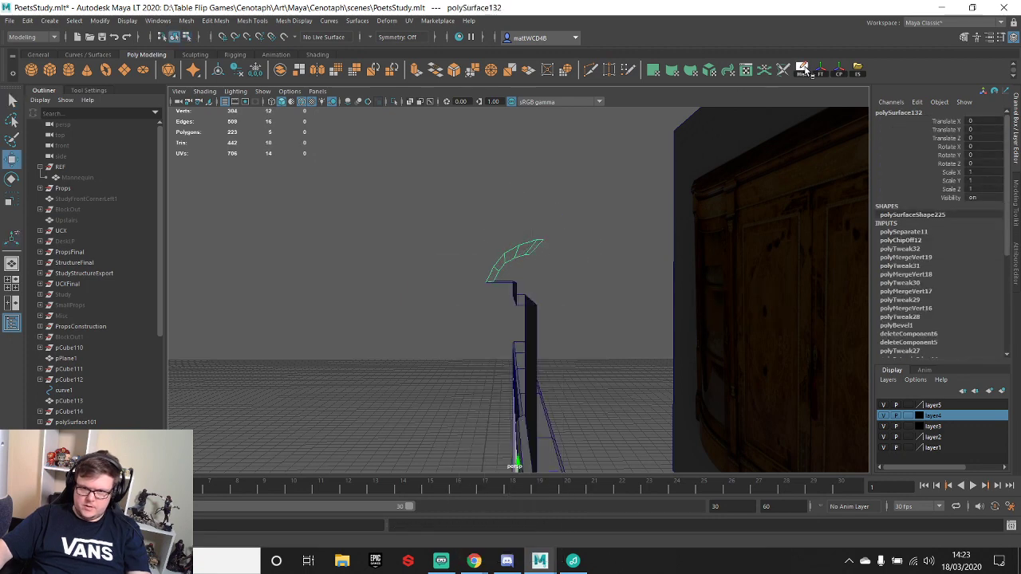
- Raise the curved moulding 1.573 units clear of the frame and extract the three stepped faces beneath it into a separate object
{"action": "left_click", "coordinate": [803, 69]}
{"action": "left_click_drag", "start_coordinate": [513, 217], "coordinate": [512, 210]}
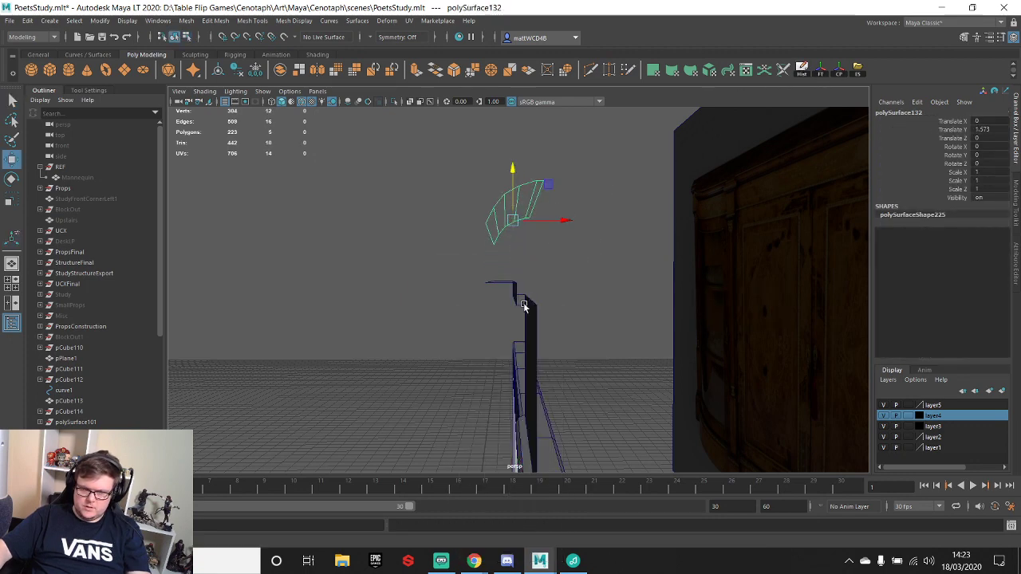
{"action": "left_click_drag", "start_coordinate": [524, 305], "coordinate": [531, 292], "text": "alt"}
{"action": "left_click", "coordinate": [513, 278]}
{"action": "right_click_drag", "start_coordinate": [513, 278], "coordinate": [519, 482]}
{"action": "left_click", "coordinate": [510, 283]}
{"action": "right_click", "coordinate": [503, 288]}
{"action": "right_click_drag", "start_coordinate": [503, 287], "coordinate": [543, 257]}
{"action": "left_click", "coordinate": [513, 285]}
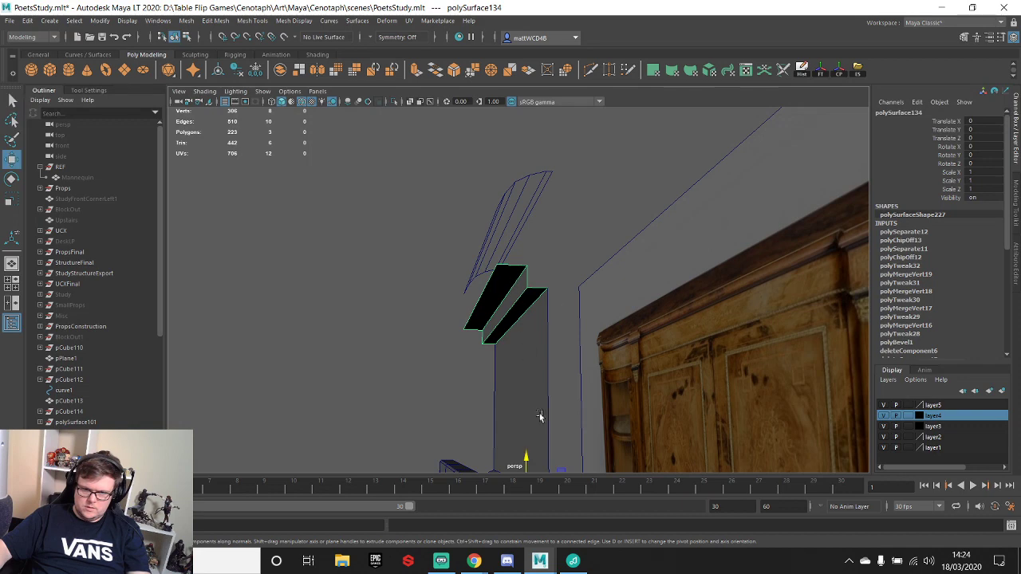
- Duplicate the stepped piece with its pivot on its corner and snap the copy one step outward, at -0.814 in X and 0.602 in Y
{"action": "left_click", "coordinate": [802, 69]}
{"action": "left_click", "coordinate": [838, 69]}
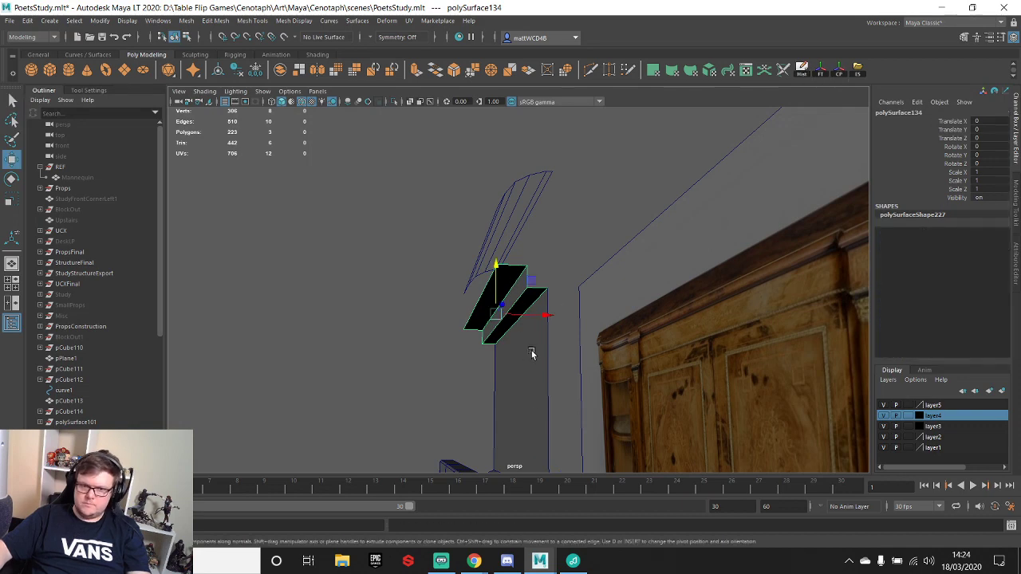
{"action": "middle_click_drag", "start_coordinate": [532, 354], "coordinate": [542, 339], "text": "alt"}
{"action": "key", "text": "d"}
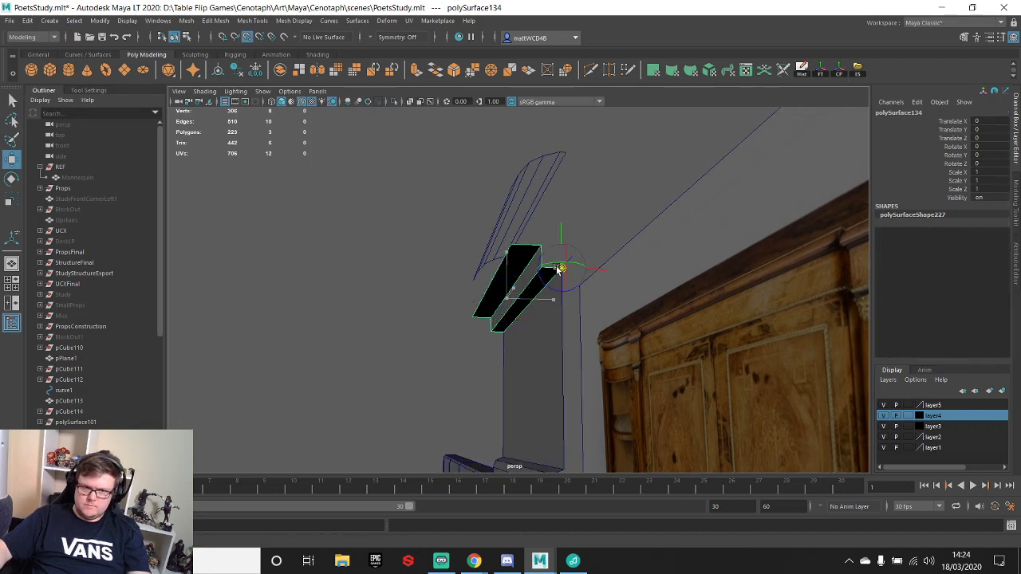
{"action": "left_click_drag", "start_coordinate": [552, 271], "coordinate": [508, 247]}
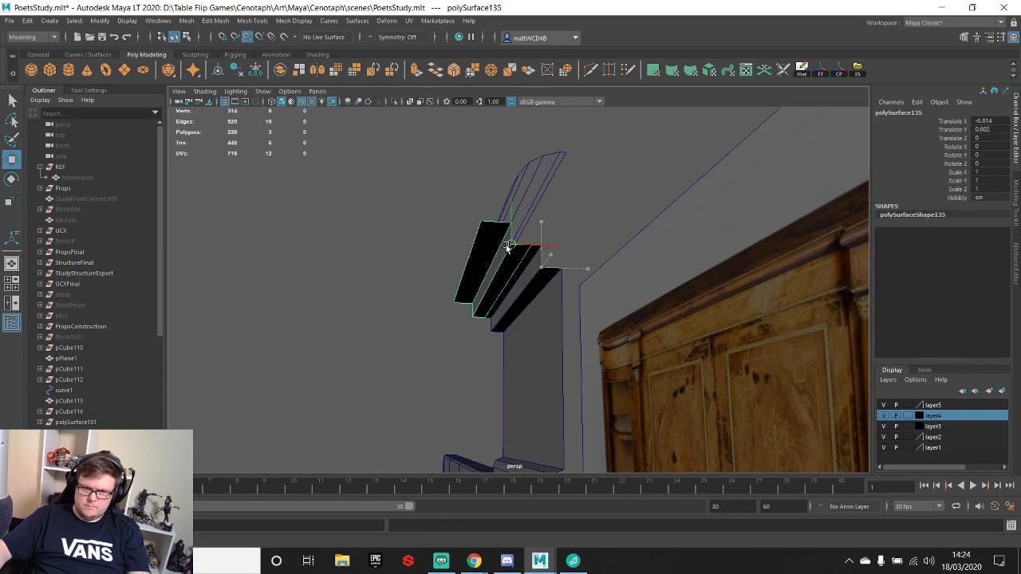
- Delete the redundant lower face of the duplicated stepped piece where it overlaps the original
{"action": "right_click_drag", "start_coordinate": [511, 252], "coordinate": [511, 277]}
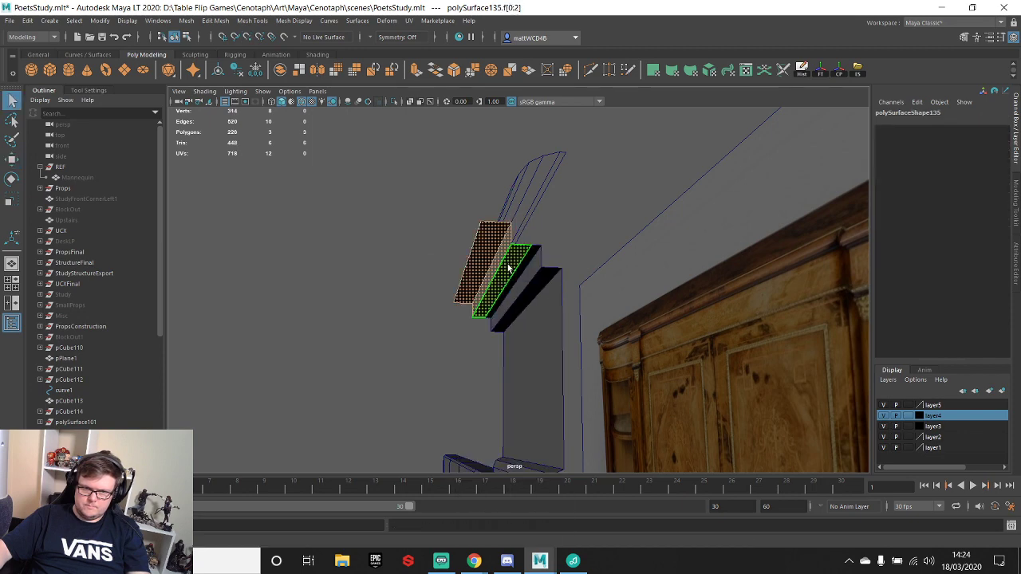
{"action": "left_click", "coordinate": [508, 267]}
{"action": "key", "text": "Delete"}
- Set the curved moulding's pivot on one of its corners and snap the moulding down onto the duplicated step
{"action": "left_click_drag", "start_coordinate": [555, 275], "coordinate": [506, 206], "text": "alt"}
{"action": "right_click_drag", "start_coordinate": [506, 205], "coordinate": [539, 183]}
{"action": "left_click", "coordinate": [516, 207]}
{"action": "key", "text": "w"}
{"action": "key", "text": "d"}
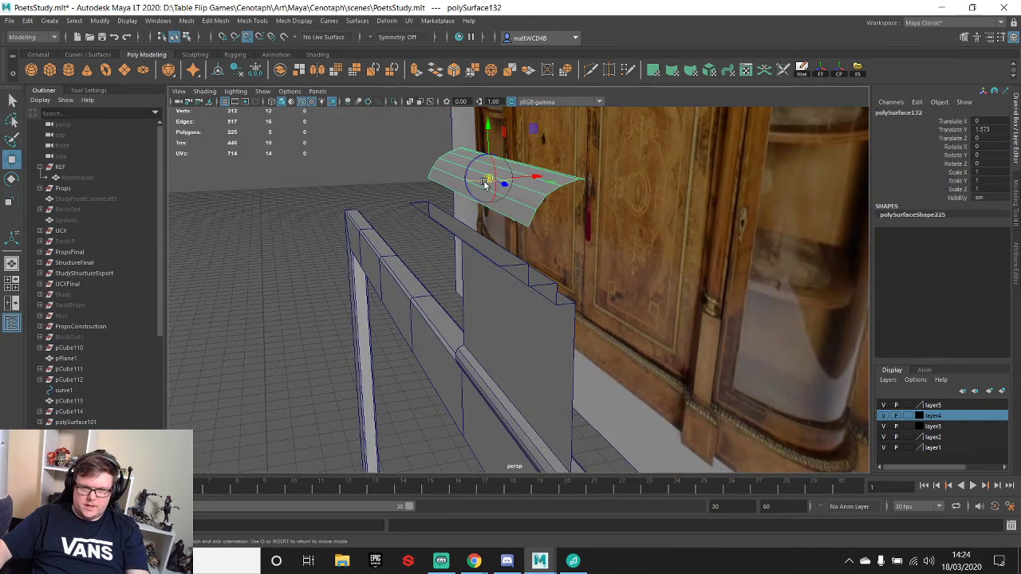
{"action": "key", "text": "ctrl+z"}
{"action": "key", "text": "d"}
{"action": "left_click_drag", "start_coordinate": [488, 180], "coordinate": [492, 188]}
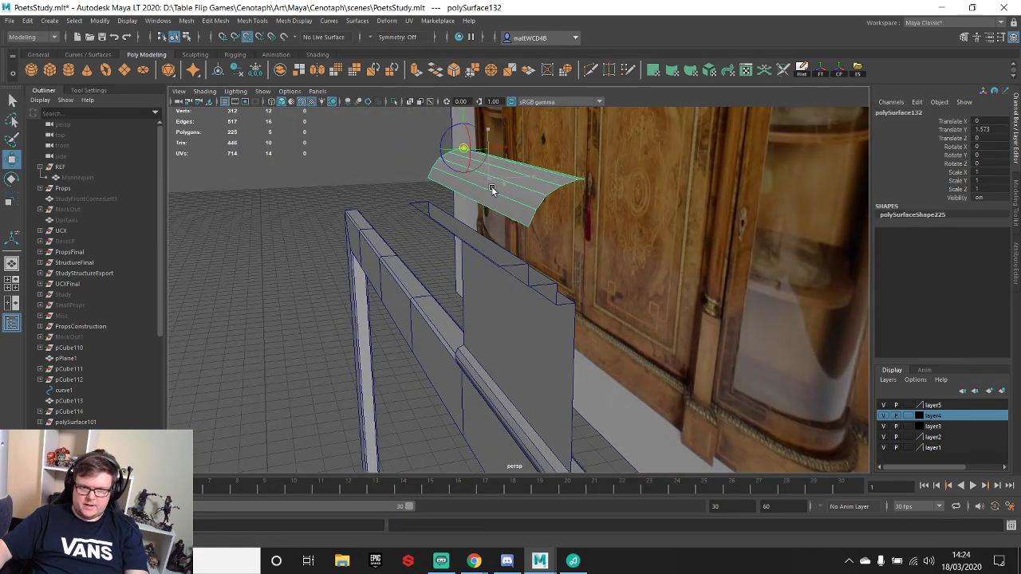
{"action": "left_click_drag", "start_coordinate": [527, 227], "coordinate": [523, 294]}
- Combine the panel, stepped pieces and curved moulding into one object and merge all its vertices
{"action": "left_click", "coordinate": [544, 361]}
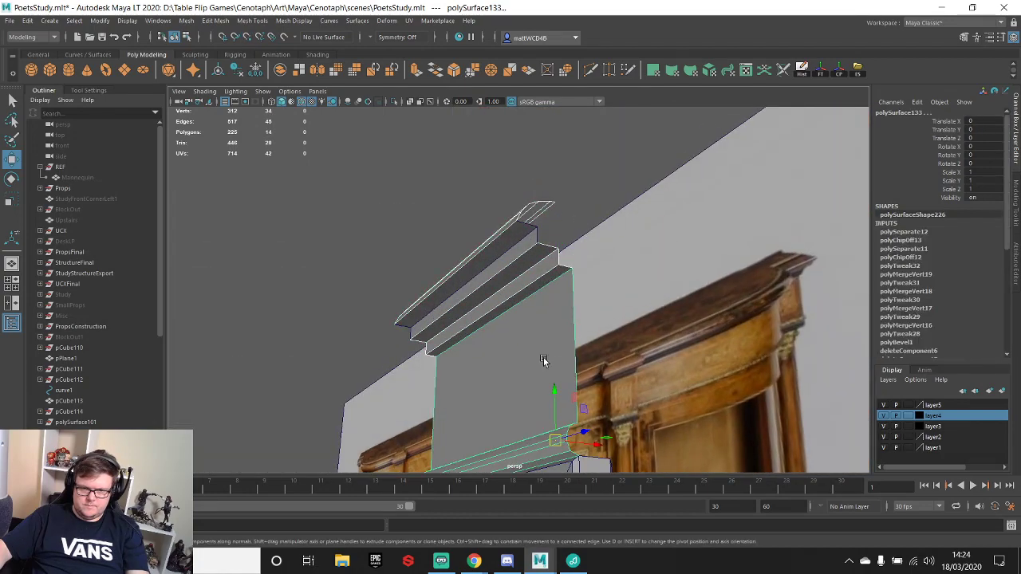
{"action": "left_click", "coordinate": [501, 260]}
{"action": "right_click_drag", "start_coordinate": [523, 243], "coordinate": [461, 249], "text": "shift"}
{"action": "scroll", "coordinate": [461, 249], "scroll_direction": "down", "scroll_amount": 3}
{"action": "left_click_drag", "start_coordinate": [409, 194], "coordinate": [613, 454]}
{"action": "right_click_drag", "start_coordinate": [606, 330], "coordinate": [605, 301], "text": "shift"}
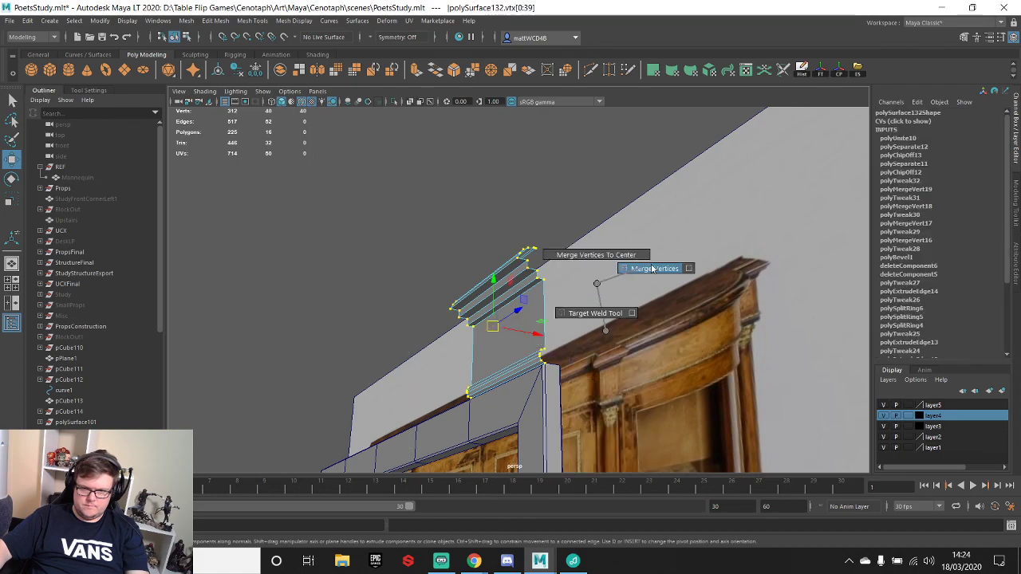
{"action": "left_click_drag", "start_coordinate": [605, 302], "coordinate": [582, 228], "text": "alt"}
{"action": "key", "text": "F8"}
{"action": "key", "text": "w"}
- Duplicate the moulding section along the frame and snap the copy against the original at -11.383 in Z
{"action": "left_click_drag", "start_coordinate": [625, 293], "coordinate": [593, 310], "text": "alt"}
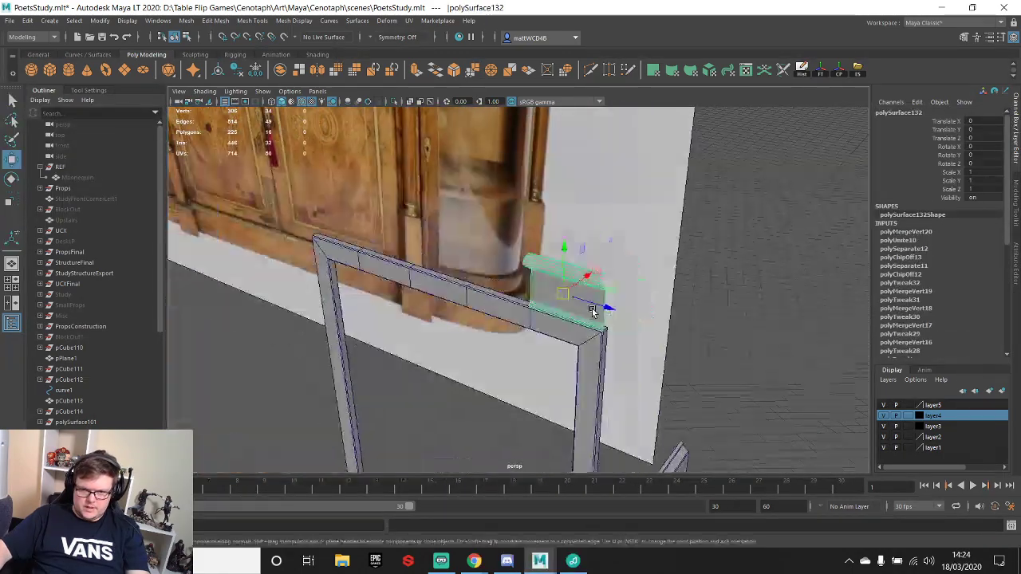
{"action": "right_click_drag", "start_coordinate": [593, 310], "coordinate": [630, 335], "text": "alt"}
{"action": "key", "text": "ctrl+d"}
{"action": "left_click_drag", "start_coordinate": [714, 318], "coordinate": [432, 253]}
{"action": "key", "text": "d"}
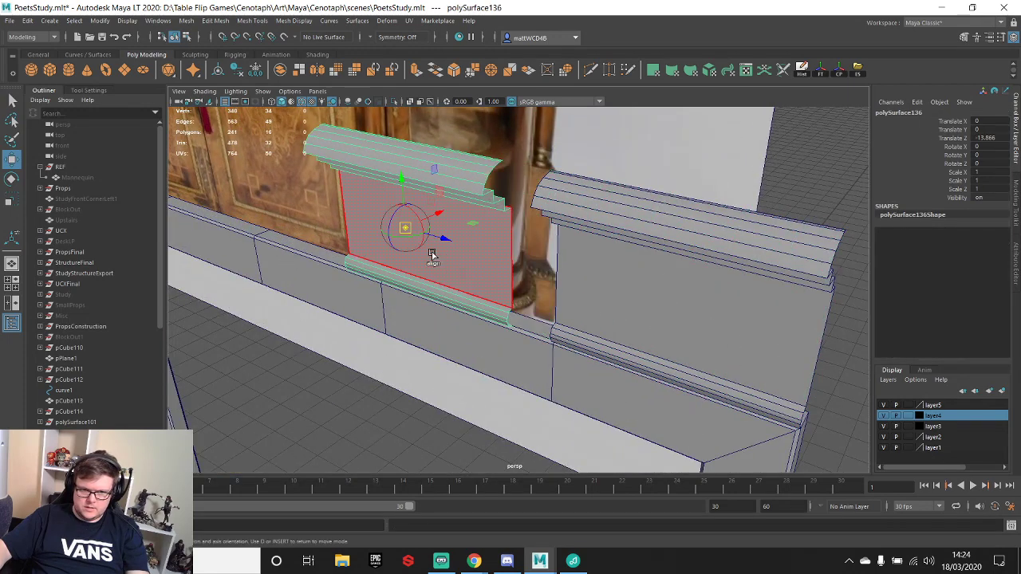
{"action": "left_click_drag", "start_coordinate": [524, 301], "coordinate": [541, 322]}
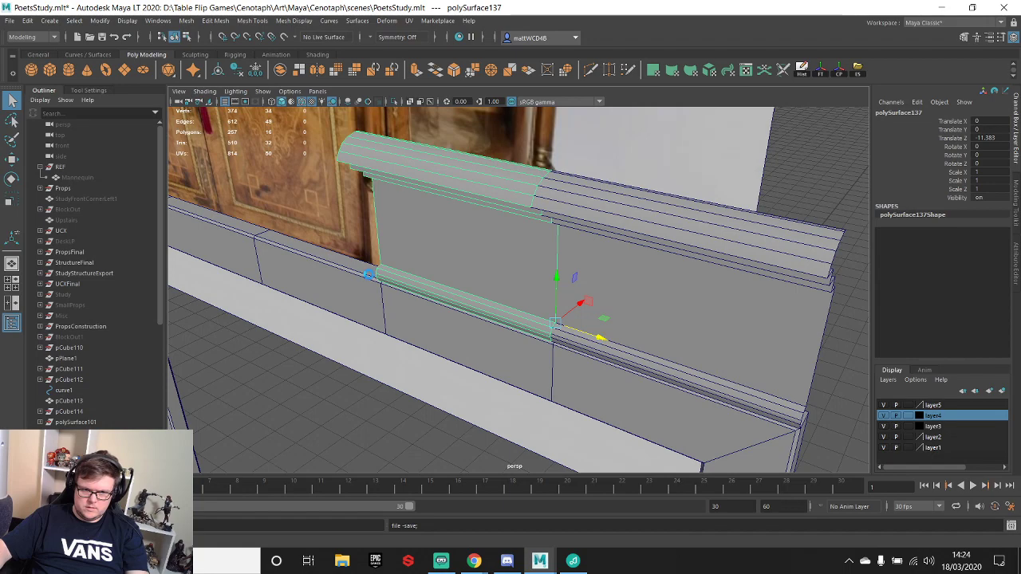
- Repeat the duplication for two more adjoining sections along the frame, at -22.765 and -34.148 in Z
{"action": "key", "text": "shift+d"}
{"action": "left_click_drag", "start_coordinate": [469, 270], "coordinate": [417, 274], "text": "alt"}
{"action": "key", "text": "ctrl+d"}
{"action": "key", "text": "v"}
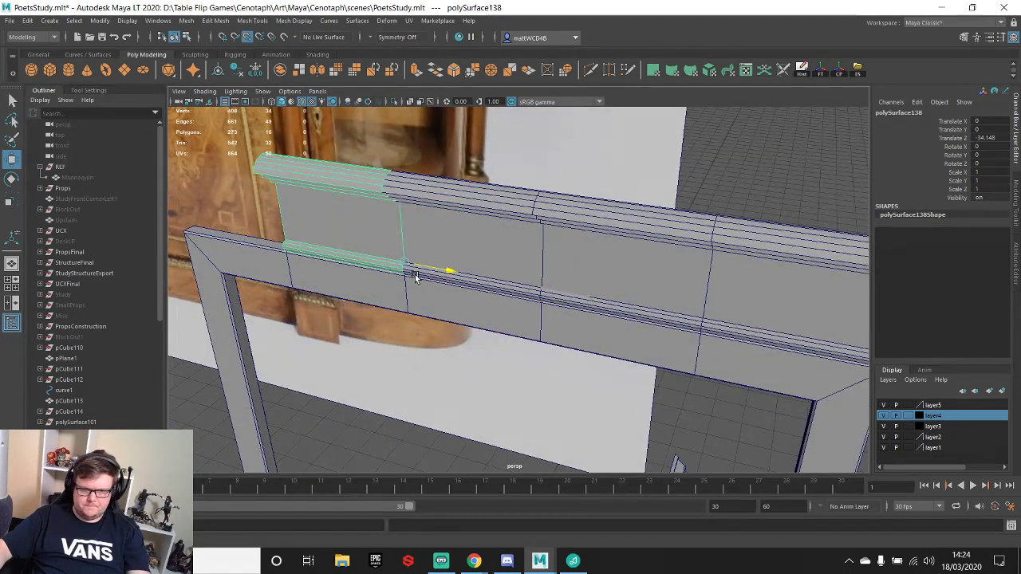
{"action": "left_click", "coordinate": [605, 247]}
{"action": "key", "text": "Delete"}
{"action": "left_click", "coordinate": [493, 232]}
{"action": "key", "text": "Delete"}
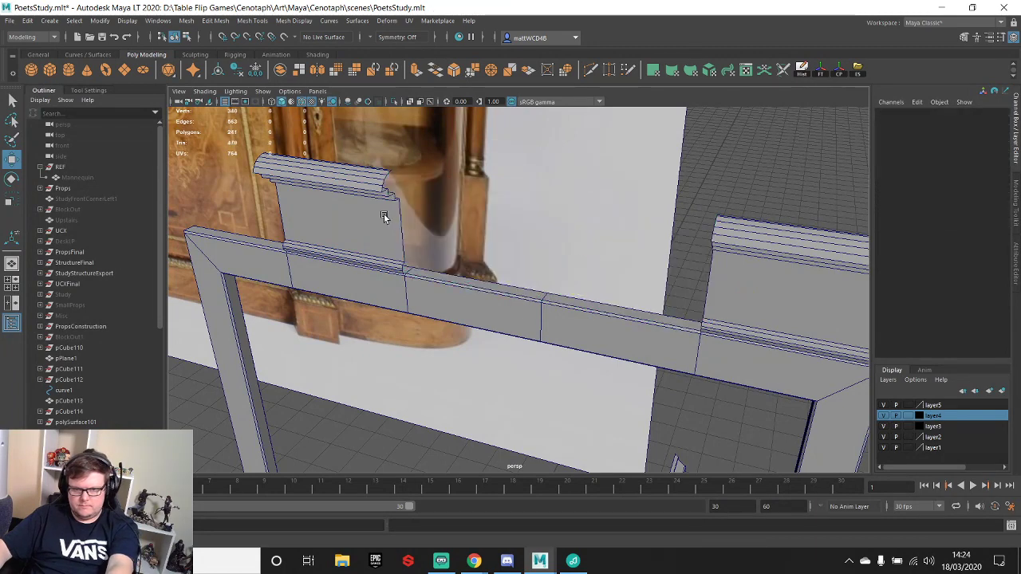
{"action": "left_click", "coordinate": [385, 215]}
{"action": "key", "text": "Delete"}
{"action": "key", "text": "ctrl+z"}
{"action": "key", "text": "ctrl+z"}
{"action": "key", "text": "ctrl+z"}
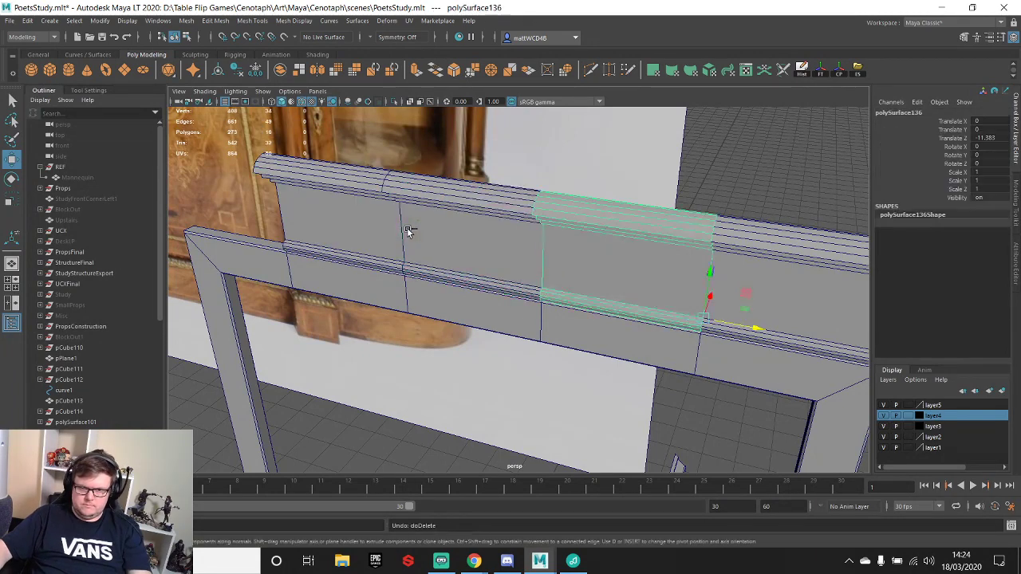
- Duplicate the end section onto the frame's last segment at -45.53 in Z and combine all five moulding sections
{"action": "left_click", "coordinate": [394, 243]}
{"action": "left_click_drag", "start_coordinate": [463, 275], "coordinate": [331, 249]}
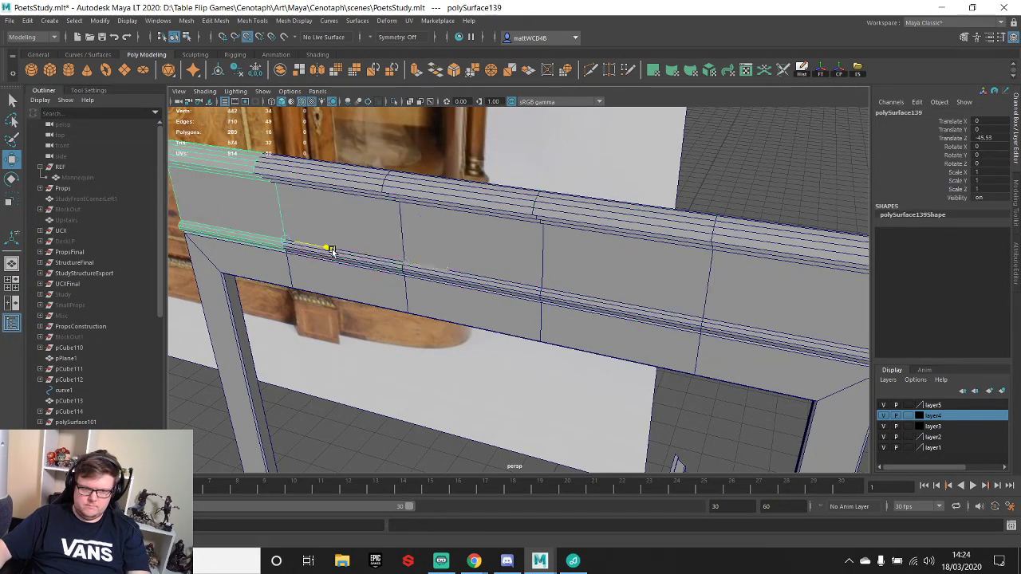
{"action": "scroll", "coordinate": [447, 271], "scroll_direction": "down", "scroll_amount": 3}
{"action": "left_click_drag", "start_coordinate": [478, 297], "coordinate": [466, 257], "text": "alt"}
{"action": "left_click", "coordinate": [391, 242], "text": "shift"}
{"action": "left_click", "coordinate": [483, 248], "text": "shift"}
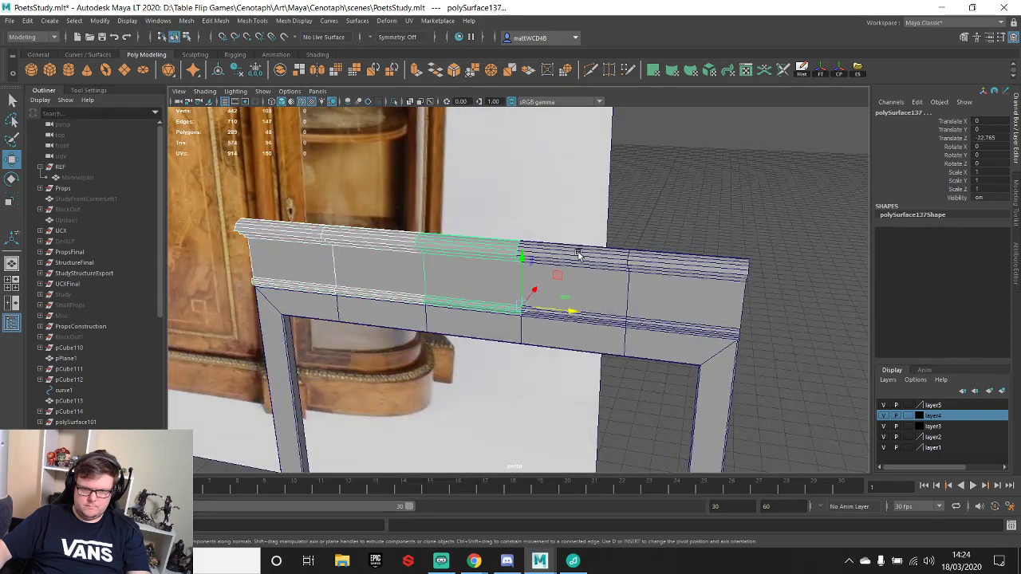
{"action": "left_click", "coordinate": [576, 253], "text": "shift"}
{"action": "left_click", "coordinate": [655, 259]}
{"action": "right_click", "coordinate": [699, 268], "text": "shift"}
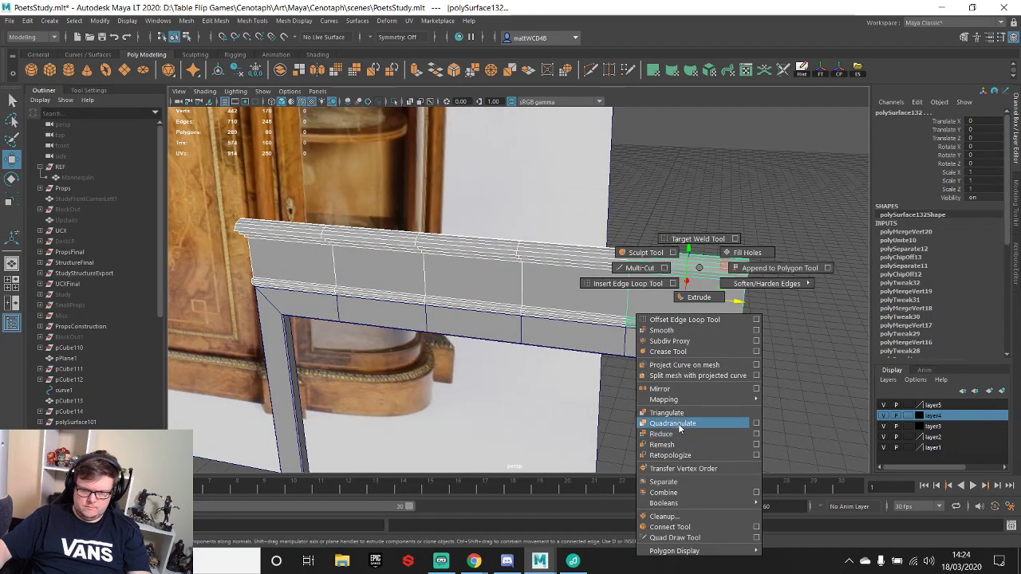
{"action": "right_click_drag", "start_coordinate": [676, 411], "coordinate": [675, 492], "text": "shift"}
- Select every vertex of the combined top moulding and merge the overlapping ones between its sections
{"action": "scroll", "coordinate": [705, 248], "scroll_direction": "down", "scroll_amount": 3}
{"action": "left_click", "coordinate": [704, 248]}
{"action": "left_click_drag", "start_coordinate": [704, 248], "coordinate": [596, 297], "text": "alt"}
{"action": "left_click", "coordinate": [596, 297]}
{"action": "right_click_drag", "start_coordinate": [596, 297], "coordinate": [543, 270]}
{"action": "scroll", "coordinate": [387, 252], "scroll_direction": "down", "scroll_amount": 3}
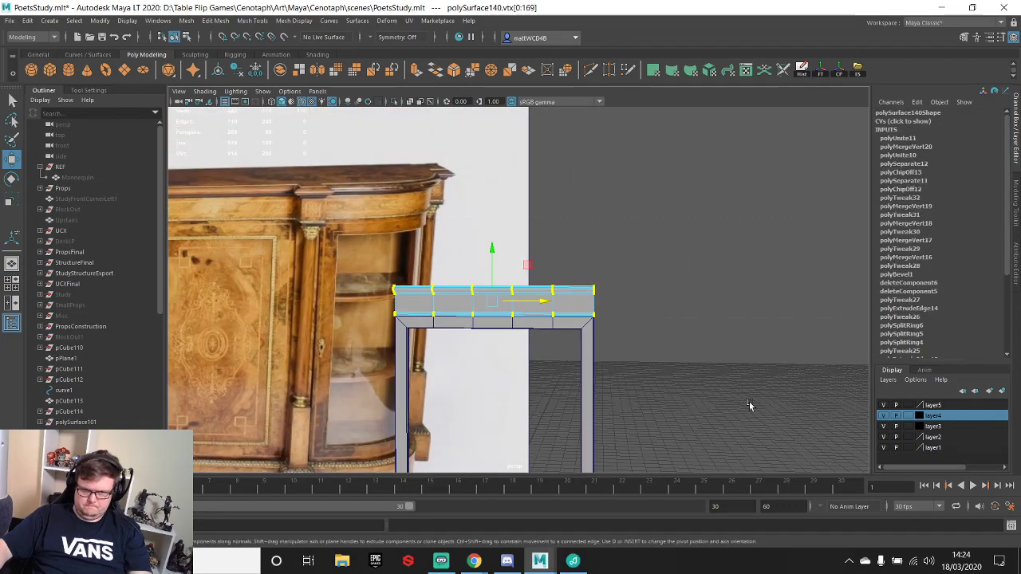
{"action": "right_click_drag", "start_coordinate": [740, 254], "coordinate": [745, 251], "text": "shift"}
{"action": "scroll", "coordinate": [662, 276], "scroll_direction": "up", "scroll_amount": 3}
- Select all vertices of the rectangular side frame below the moulding and merge the overlapping ones
{"action": "left_click_drag", "start_coordinate": [662, 276], "coordinate": [581, 239], "text": "alt"}
{"action": "scroll", "coordinate": [575, 255], "scroll_direction": "down", "scroll_amount": 3}
{"action": "left_click", "coordinate": [585, 278]}
{"action": "right_click_drag", "start_coordinate": [588, 265], "coordinate": [510, 254]}
{"action": "key", "text": "q"}
{"action": "scroll", "coordinate": [380, 160], "scroll_direction": "down", "scroll_amount": 4}
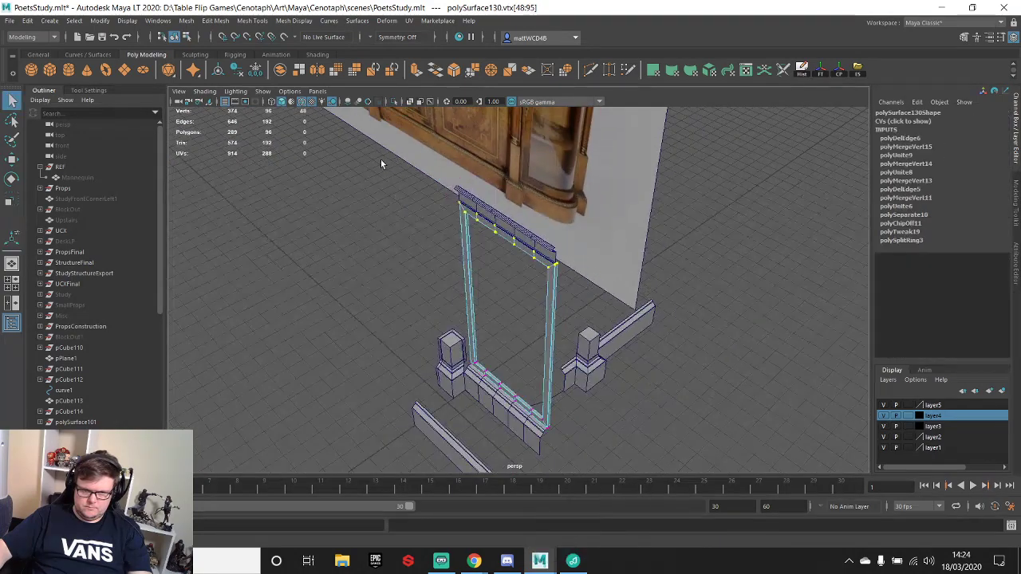
{"action": "right_click_drag", "start_coordinate": [659, 329], "coordinate": [710, 318], "text": "shift"}
{"action": "scroll", "coordinate": [464, 303], "scroll_direction": "up", "scroll_amount": 3}
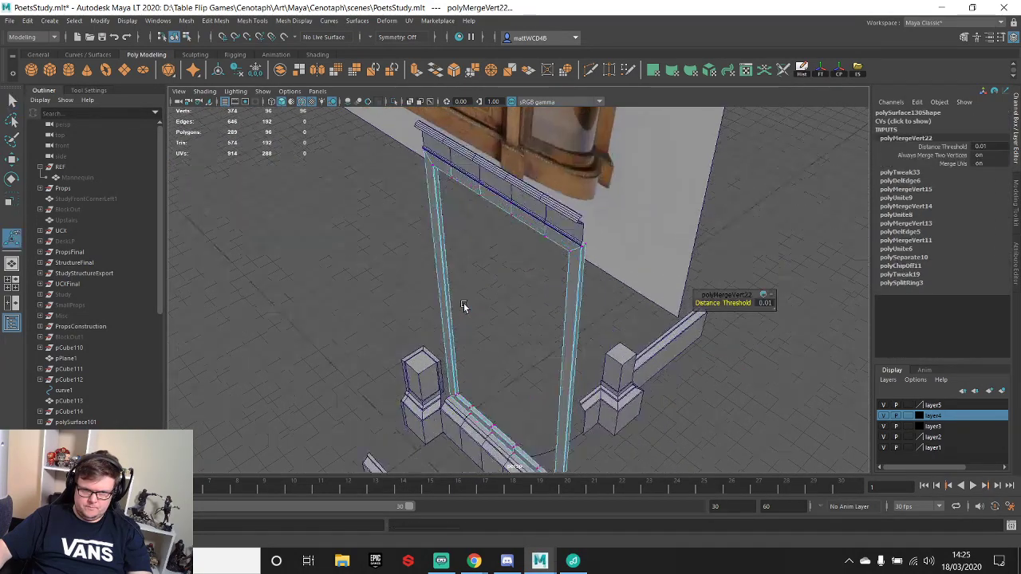
- Duplicate the top moulding, side frame and base panel together and move the copies aside to 240.781 in Z
{"action": "left_click_drag", "start_coordinate": [464, 303], "coordinate": [520, 225], "text": "alt"}
{"action": "right_click_drag", "start_coordinate": [522, 221], "coordinate": [548, 205]}
{"action": "left_click", "coordinate": [545, 207]}
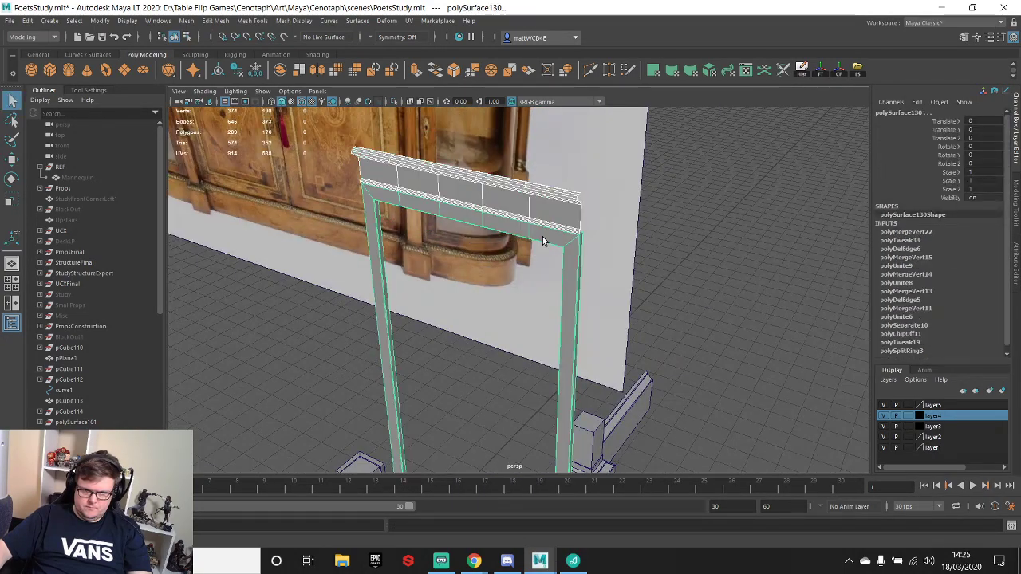
{"action": "left_click_drag", "start_coordinate": [543, 237], "coordinate": [880, 372], "text": "alt"}
{"action": "left_click", "coordinate": [519, 364], "text": "shift"}
{"action": "scroll", "coordinate": [531, 358], "scroll_direction": "down", "scroll_amount": 6}
{"action": "key", "text": "w"}
{"action": "key", "text": "ctrl+d"}
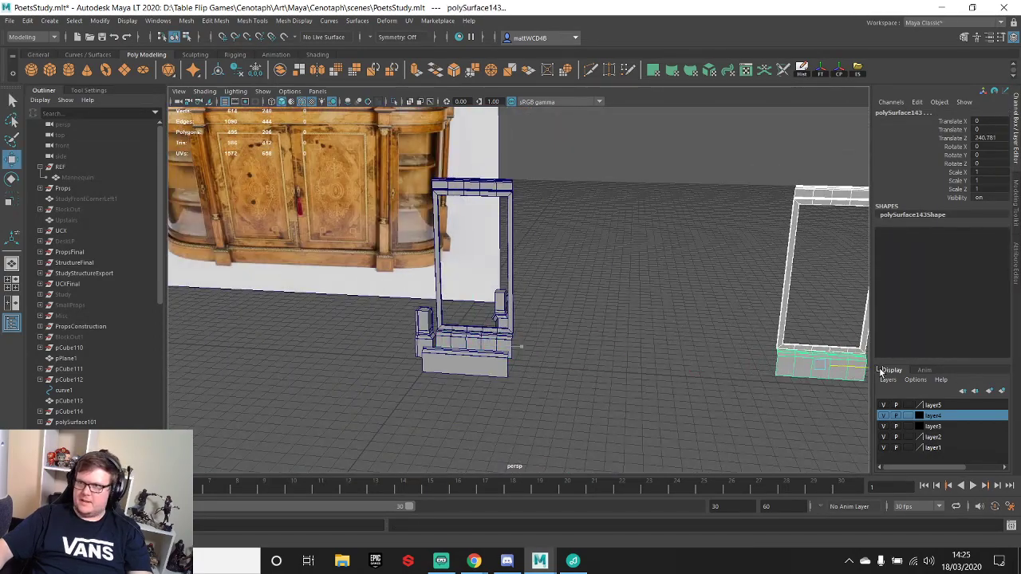
- Select the original top moulding, side frame and base panel and combine them into one object
{"action": "middle_click_drag", "start_coordinate": [580, 259], "coordinate": [638, 292], "text": "alt"}
{"action": "scroll", "coordinate": [638, 292], "scroll_direction": "up", "scroll_amount": 5}
{"action": "left_click_drag", "start_coordinate": [644, 285], "coordinate": [596, 309], "text": "alt"}
{"action": "left_click", "coordinate": [605, 185]}
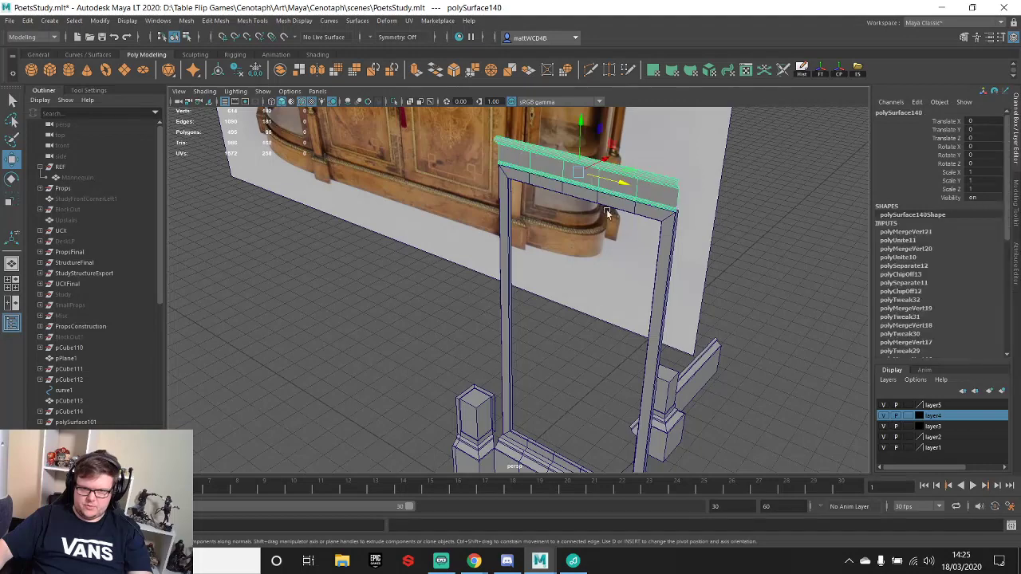
{"action": "left_click", "coordinate": [634, 212], "text": "shift"}
{"action": "middle_click_drag", "start_coordinate": [616, 385], "coordinate": [598, 216], "text": "alt"}
{"action": "left_click", "coordinate": [572, 313], "text": "shift"}
{"action": "right_click_drag", "start_coordinate": [571, 313], "coordinate": [586, 504], "text": "shift"}
{"action": "key", "text": "q"}
- Merge all the overlapping vertices of the combined side panel and return to object selection
{"action": "right_click_drag", "start_coordinate": [607, 310], "coordinate": [557, 254], "text": "ctrl"}
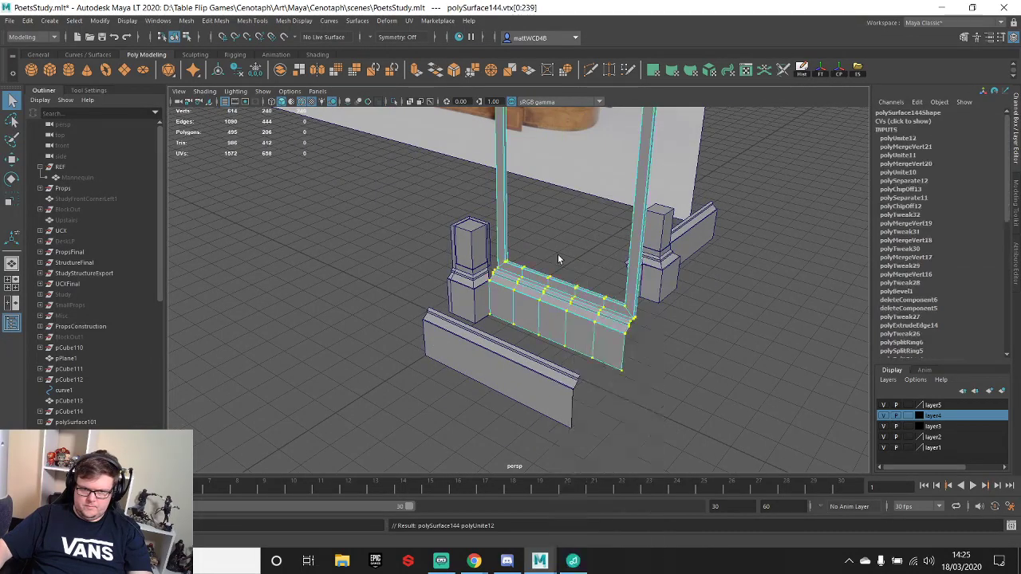
{"action": "scroll", "coordinate": [547, 239], "scroll_direction": "down", "scroll_amount": 5}
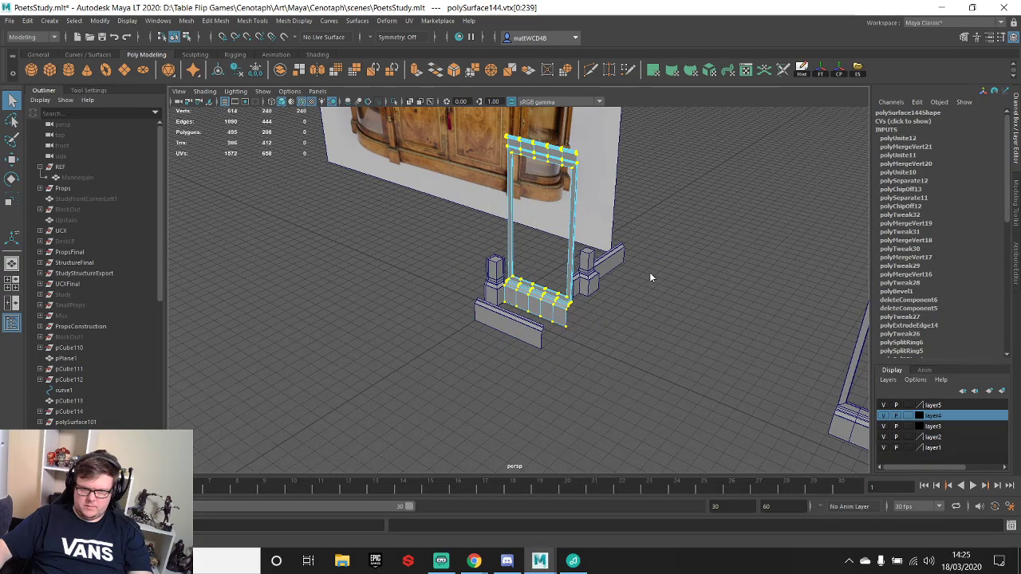
{"action": "right_click_drag", "start_coordinate": [651, 277], "coordinate": [740, 176], "text": "shift"}
{"action": "scroll", "coordinate": [552, 276], "scroll_direction": "up", "scroll_amount": 3}
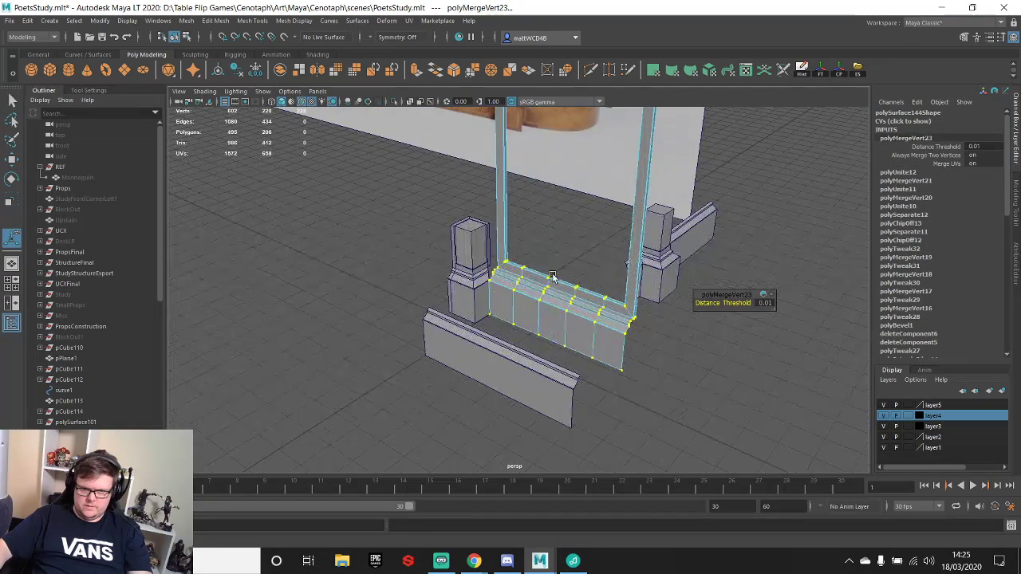
{"action": "right_click_drag", "start_coordinate": [543, 272], "coordinate": [609, 229]}
{"action": "key", "text": "q"}
- Delete the combined side panel's construction history and freeze its transformations
{"action": "left_click_drag", "start_coordinate": [555, 298], "coordinate": [566, 290], "text": "alt"}
{"action": "key", "text": "w"}
{"action": "middle_click_drag", "start_coordinate": [622, 279], "coordinate": [616, 333], "text": "alt"}
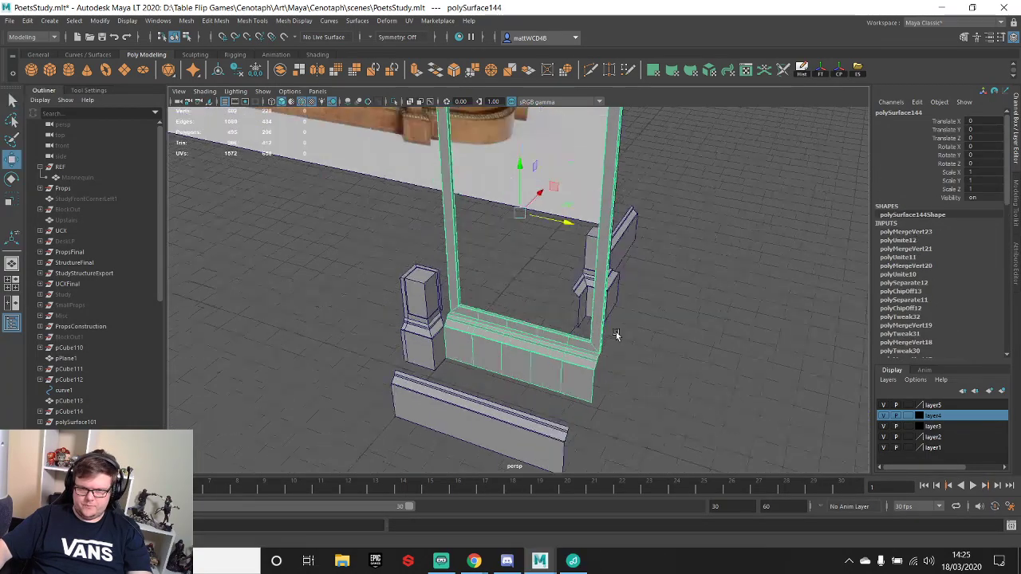
{"action": "left_click_drag", "start_coordinate": [616, 332], "coordinate": [638, 311], "text": "alt"}
{"action": "left_click", "coordinate": [824, 72]}
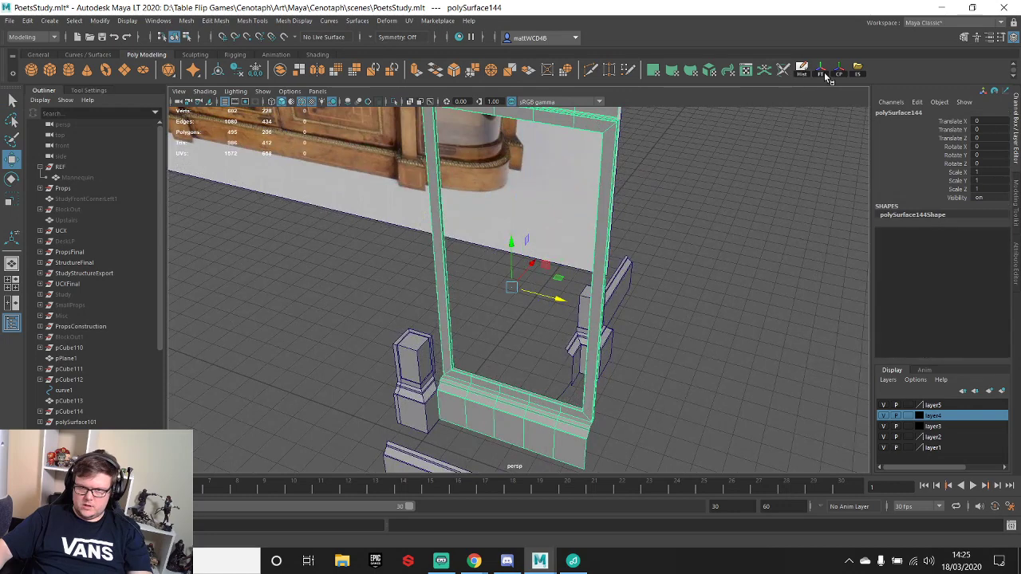
- Add a nonlinear Bend deformer to the side panel and rotate its handle to -90 degrees in X
{"action": "left_click", "coordinate": [51, 38]}
{"action": "left_click", "coordinate": [22, 60]}
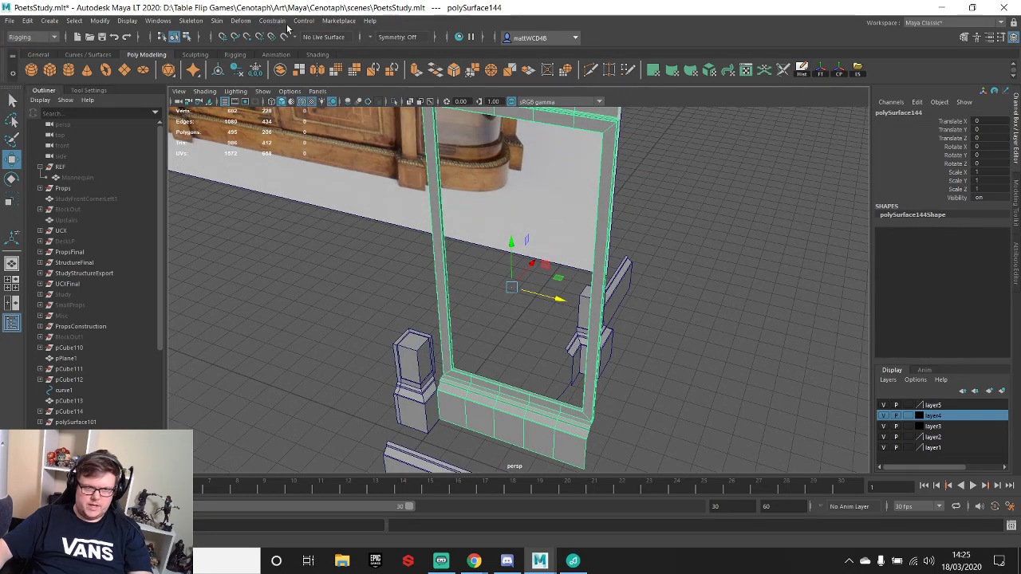
{"action": "left_click", "coordinate": [241, 21]}
{"action": "mouse_move", "coordinate": [316, 93]}
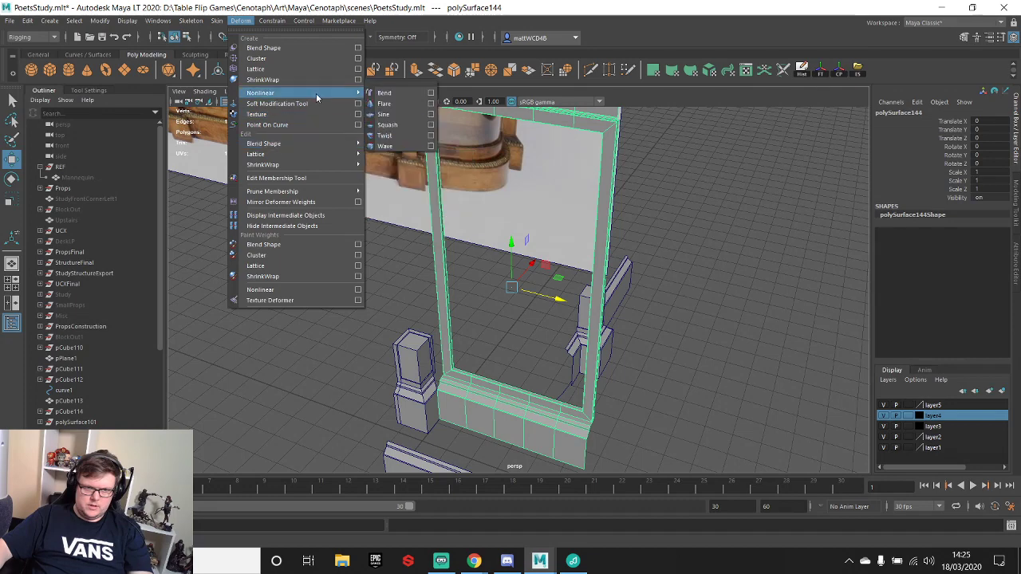
{"action": "left_click", "coordinate": [414, 94]}
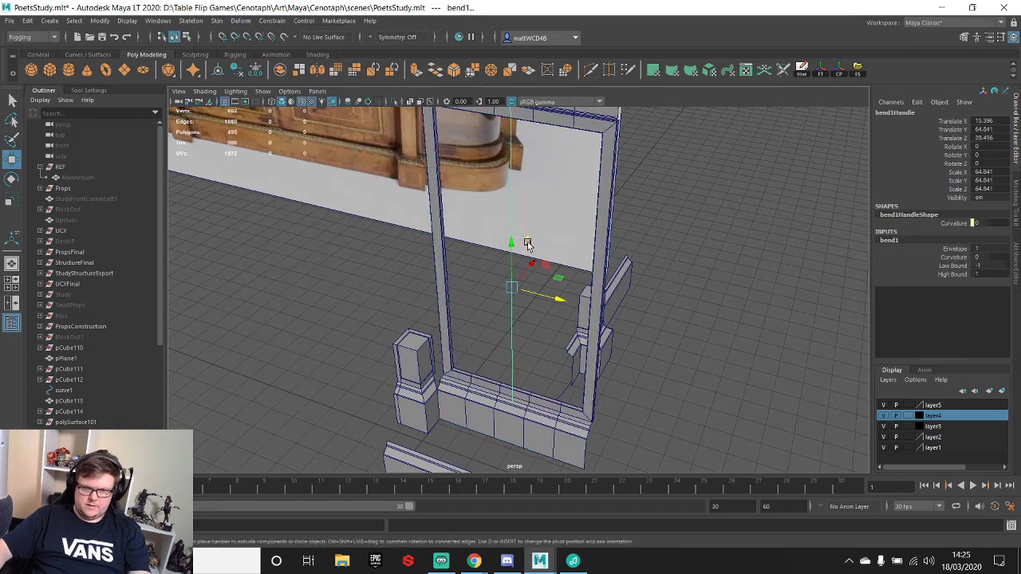
{"action": "key", "text": "e"}
{"action": "left_click_drag", "start_coordinate": [549, 279], "coordinate": [497, 273]}
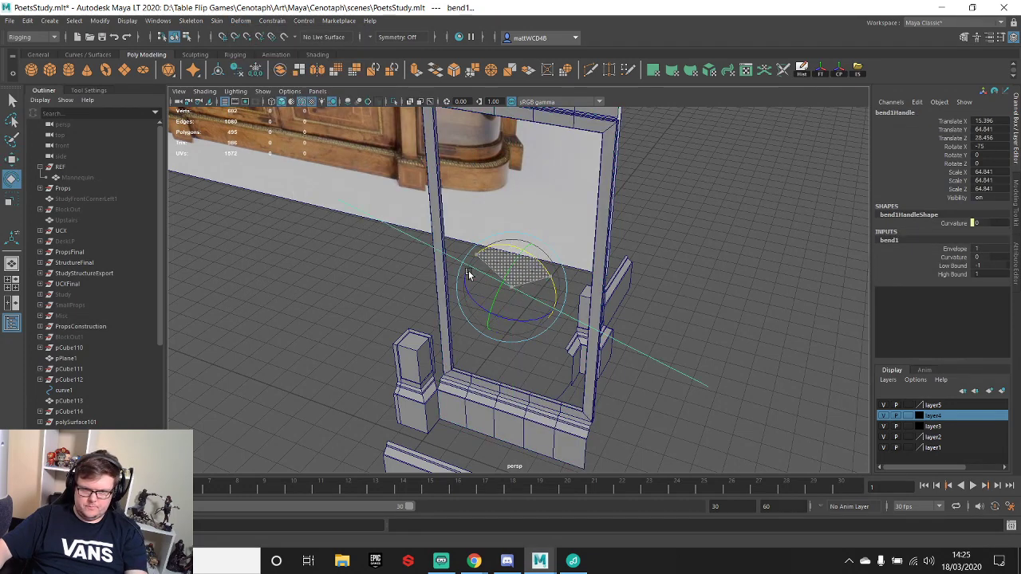
- Try a slight curvature on the side panel's bend deformer, and undo the whole deformer
{"action": "left_click", "coordinate": [954, 257]}
{"action": "middle_click_drag", "start_coordinate": [662, 281], "coordinate": [718, 274]}
{"action": "left_click_drag", "start_coordinate": [718, 274], "coordinate": [619, 285], "text": "alt"}
{"action": "middle_click_drag", "start_coordinate": [585, 278], "coordinate": [552, 282]}
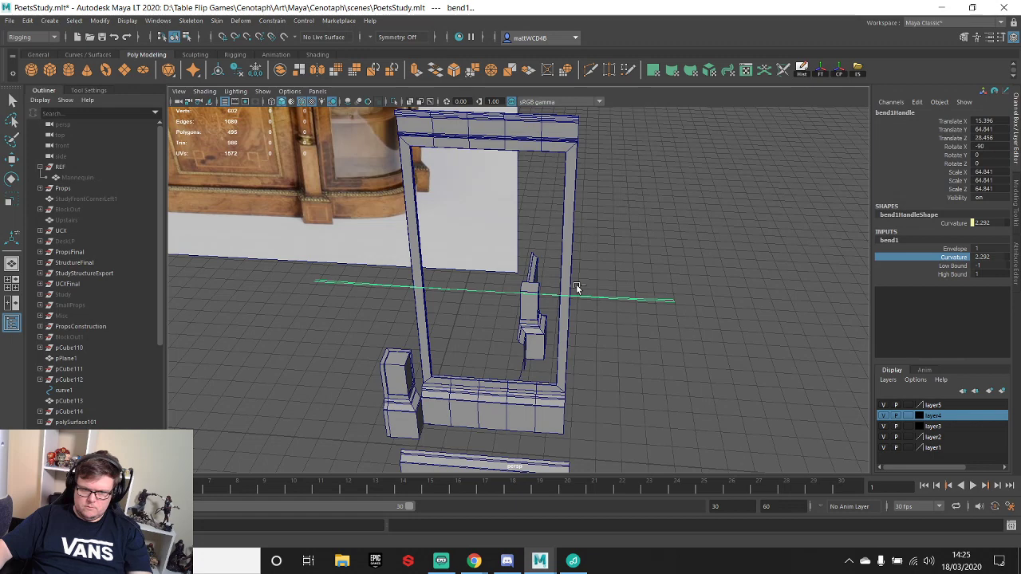
{"action": "key", "text": "ctrl+z"}
{"action": "key", "text": "ctrl+z"}
{"action": "key", "text": "ctrl+z"}
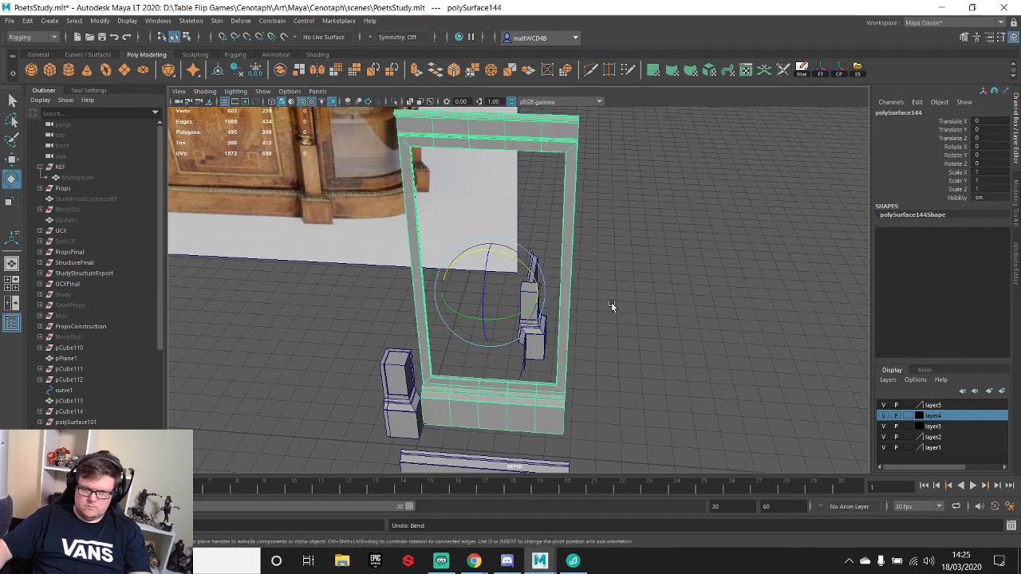
- Insert five vertical edge loops across the top moulding and upper rail of the side panel
{"action": "left_click", "coordinate": [612, 302]}
{"action": "left_click", "coordinate": [575, 125]}
{"action": "right_click", "coordinate": [468, 126], "text": "shift"}
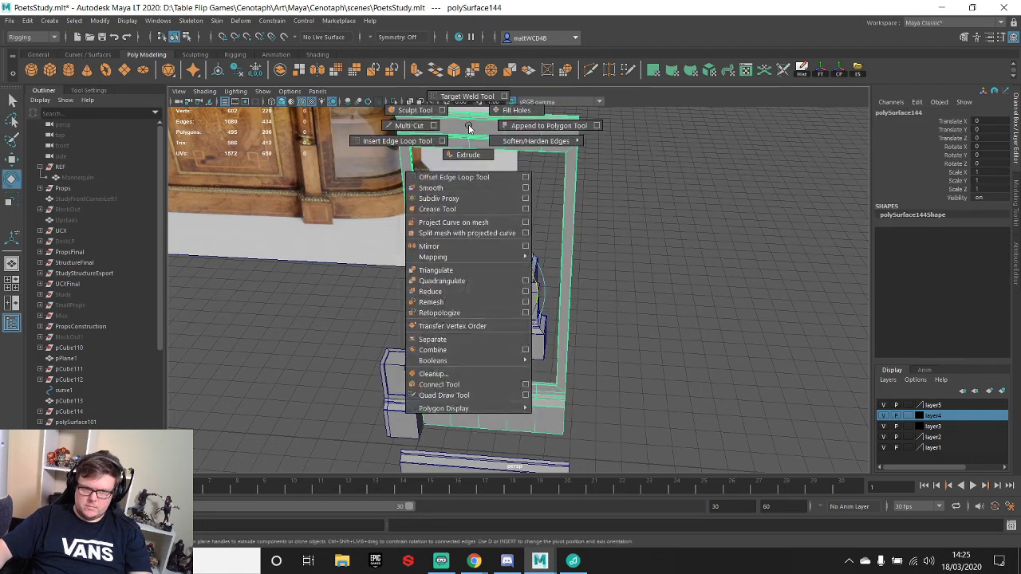
{"action": "left_click", "coordinate": [416, 137]}
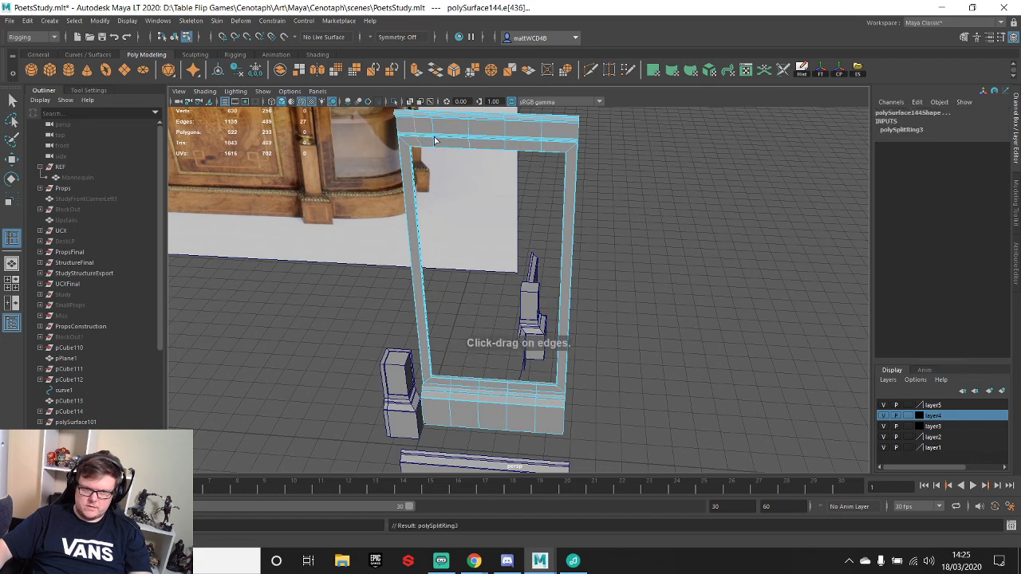
{"action": "left_click", "coordinate": [494, 137]}
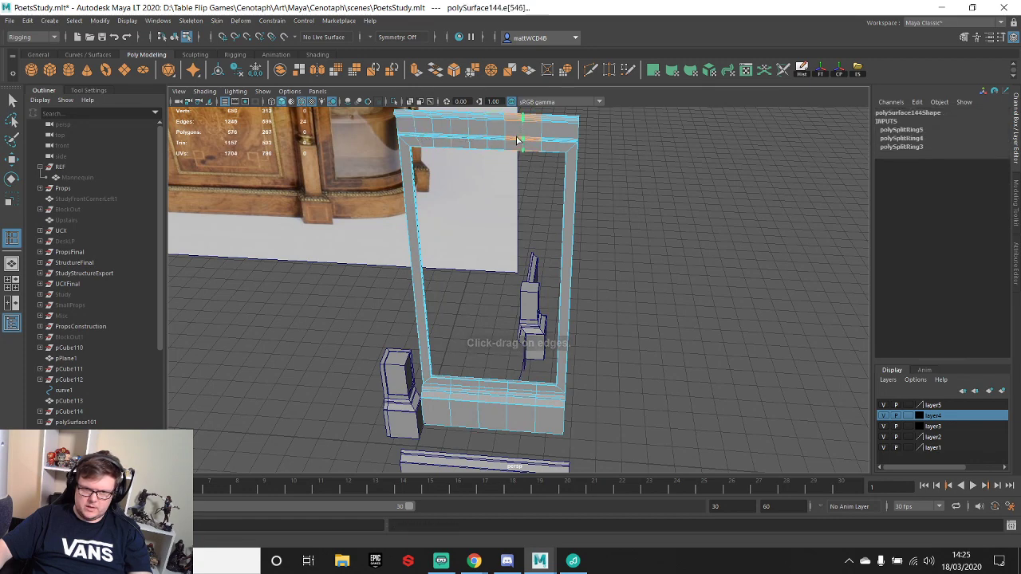
{"action": "left_click", "coordinate": [556, 142]}
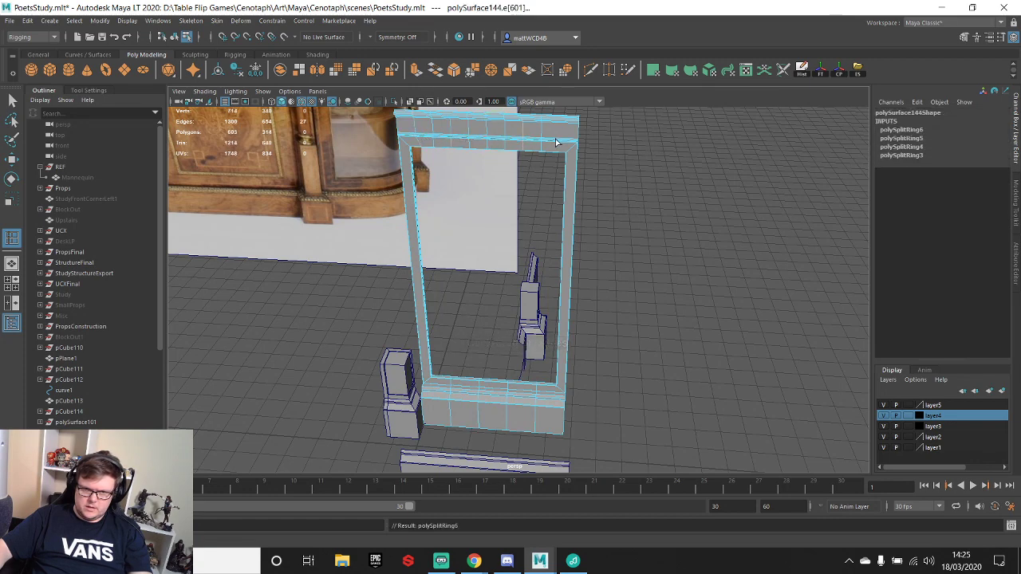
- Insert five vertical edge loops across the side panel's base and delete the panel's construction history
{"action": "left_click", "coordinate": [527, 408]}
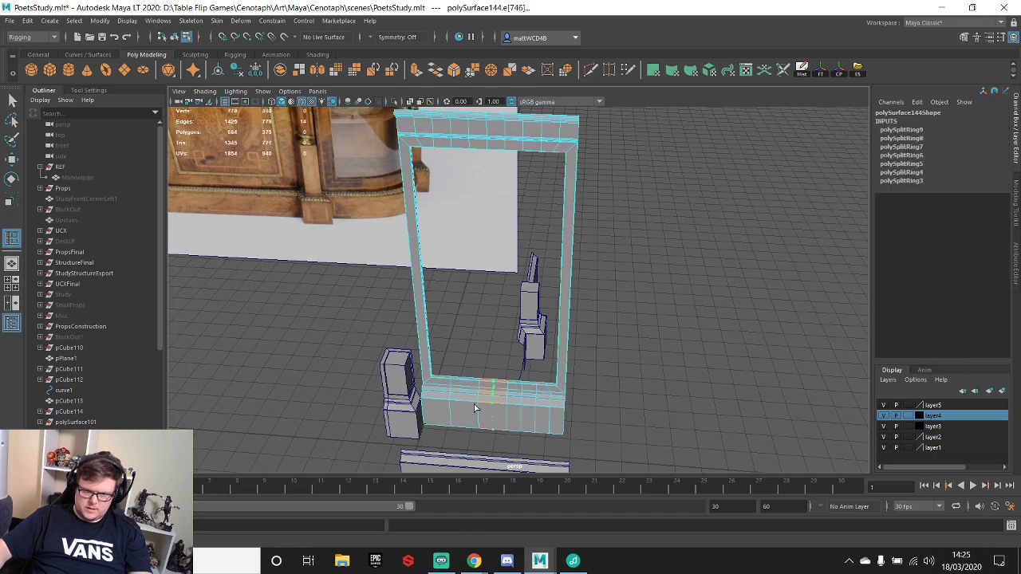
{"action": "left_click", "coordinate": [433, 396]}
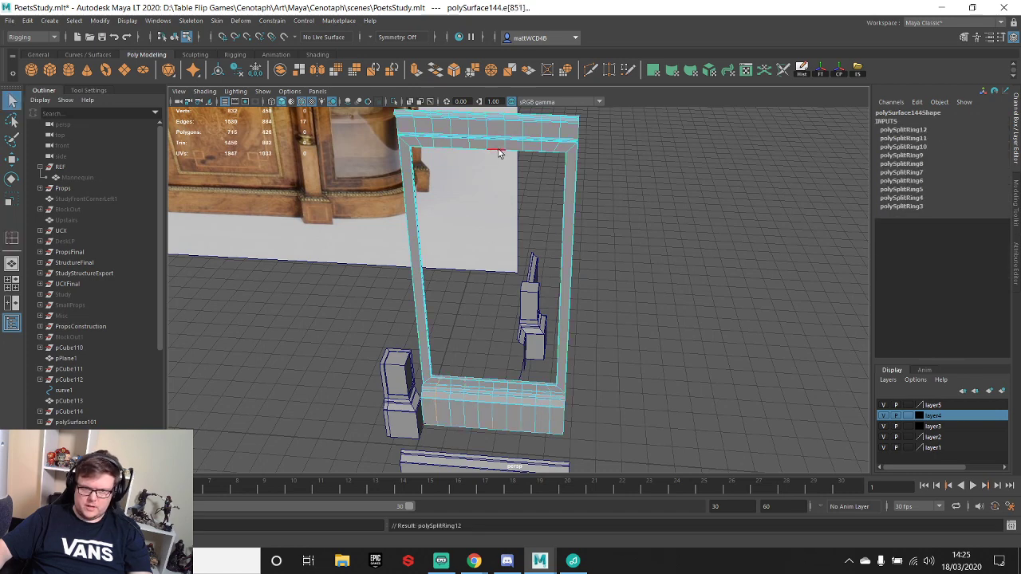
{"action": "left_click", "coordinate": [541, 127]}
{"action": "left_click", "coordinate": [507, 118]}
{"action": "right_click_drag", "start_coordinate": [460, 118], "coordinate": [500, 121]}
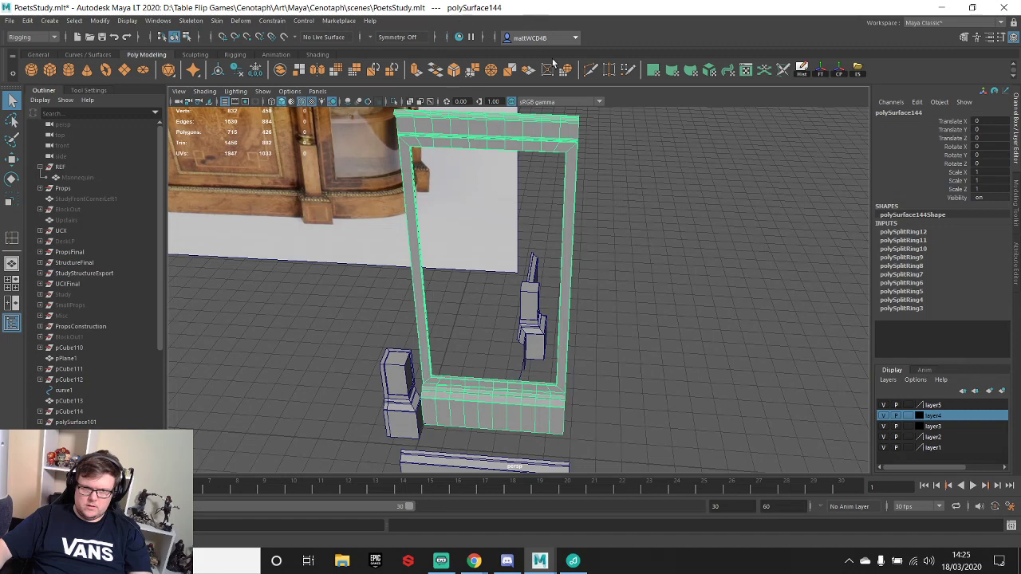
{"action": "left_click", "coordinate": [801, 72]}
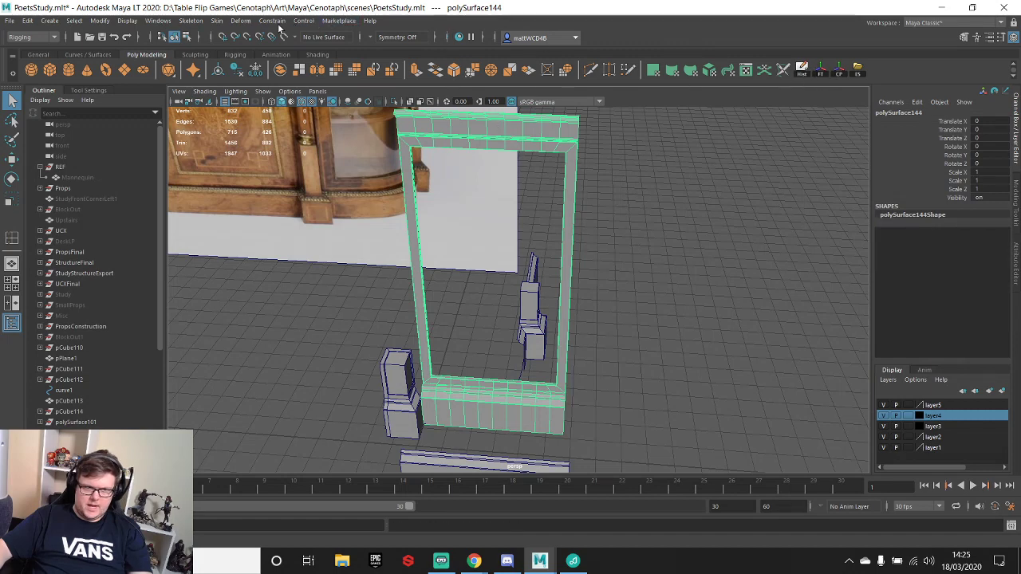
- Add a nonlinear Bend deformer to the subdivided side panel and rotate its handle to -90 degrees in X
{"action": "left_click", "coordinate": [241, 21]}
{"action": "mouse_move", "coordinate": [293, 94]}
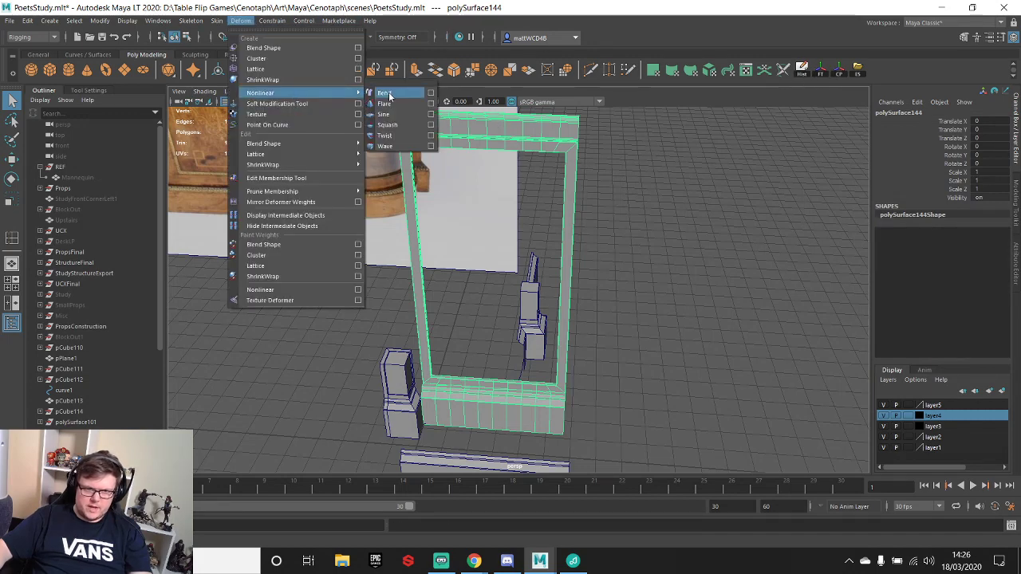
{"action": "left_click", "coordinate": [386, 94]}
{"action": "key", "text": "e"}
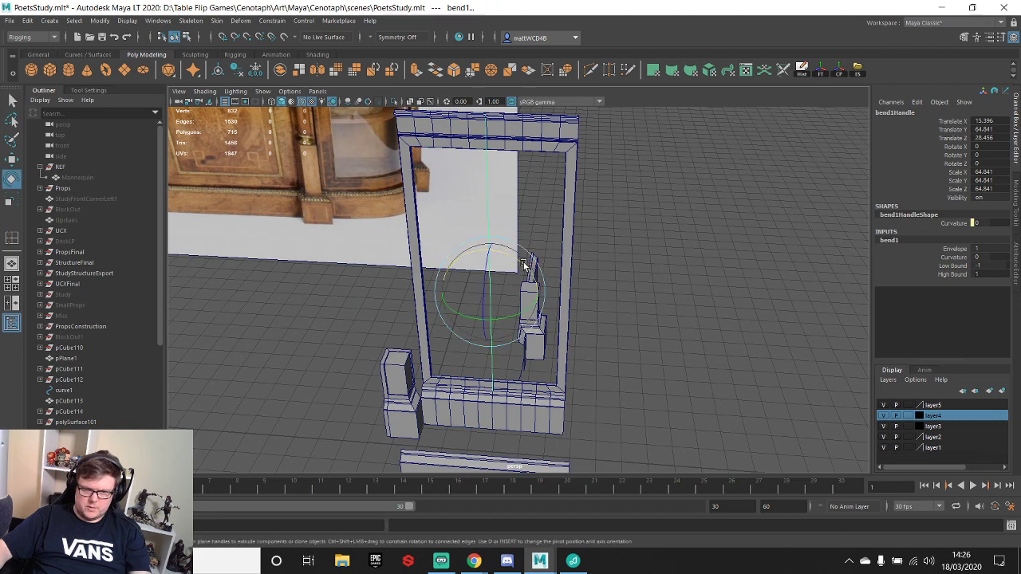
{"action": "left_click_drag", "start_coordinate": [524, 265], "coordinate": [452, 263]}
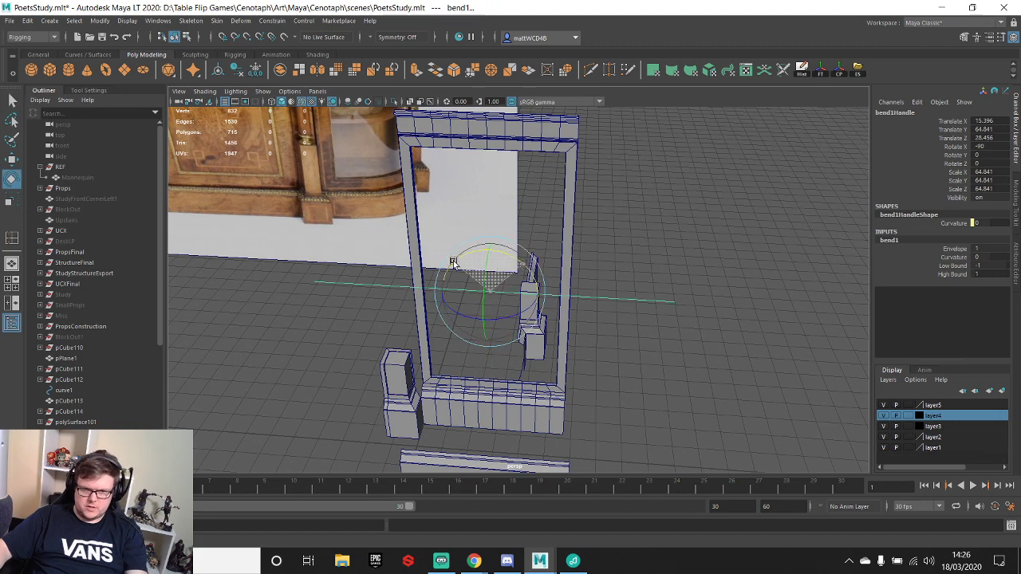
- Raise the bend curvature to about 108 and inspect the curved base moulding up close
{"action": "left_click", "coordinate": [957, 258]}
{"action": "middle_click_drag", "start_coordinate": [736, 269], "coordinate": [786, 242]}
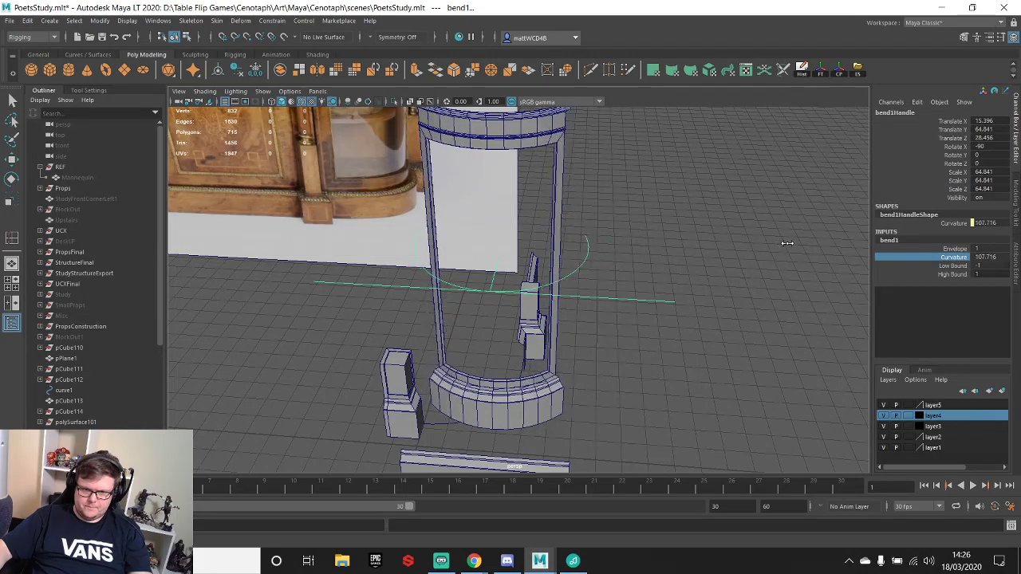
{"action": "scroll", "coordinate": [583, 410], "scroll_direction": "up", "scroll_amount": 4}
{"action": "middle_click_drag", "start_coordinate": [583, 410], "coordinate": [556, 302], "text": "alt"}
{"action": "scroll", "coordinate": [574, 375], "scroll_direction": "up", "scroll_amount": 5}
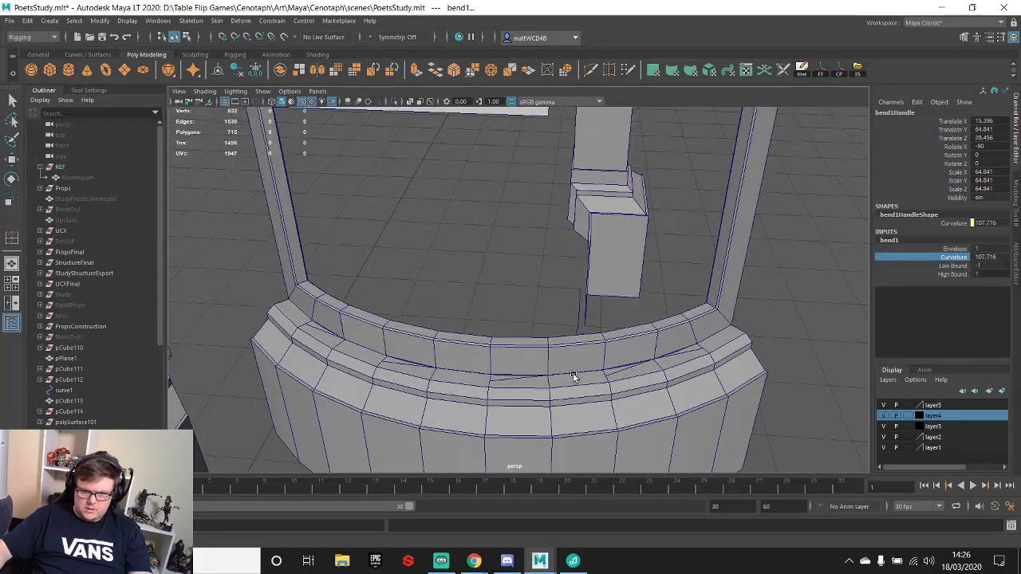
- Undo the bend deformer, the history deletion and the edge loops inserted across the side panel's base
{"action": "key", "text": "ctrl+z"}
{"action": "key", "text": "ctrl+z"}
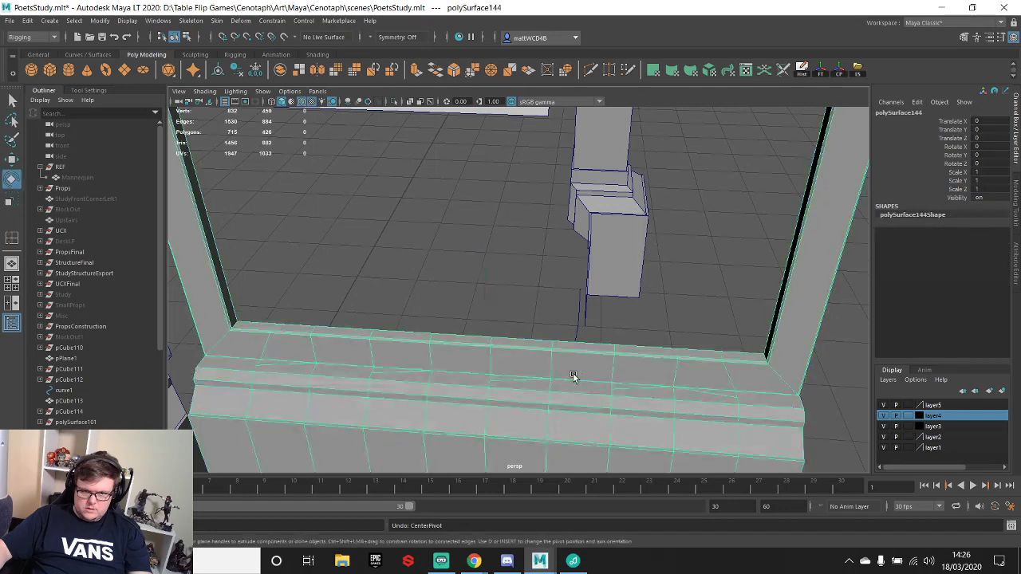
{"action": "key", "text": "ctrl+z"}
{"action": "key", "text": "ctrl+z"}
{"action": "key", "text": "ctrl+z"}
{"action": "key", "text": "ctrl+z"}
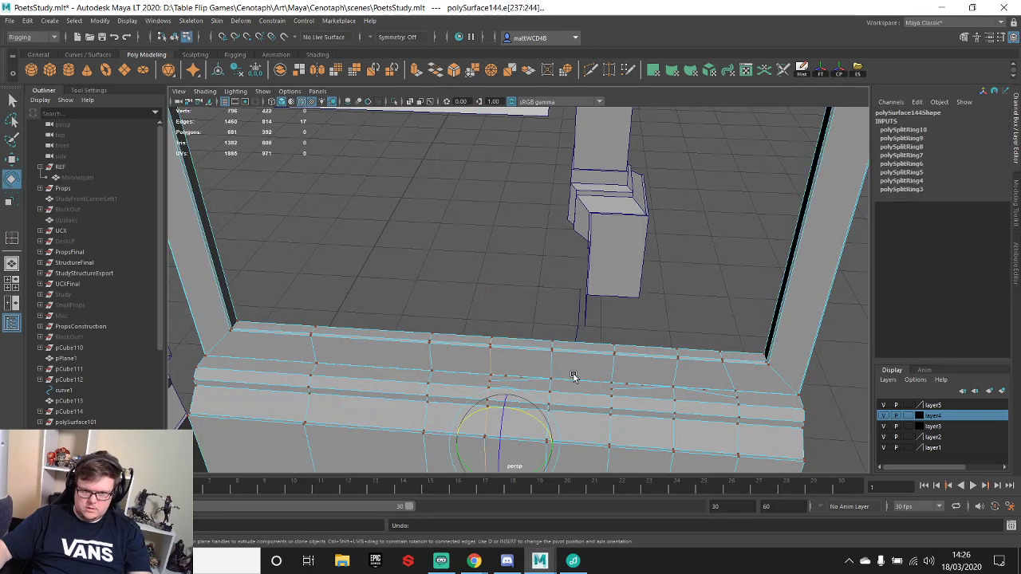
{"action": "key", "text": "ctrl+z"}
{"action": "key", "text": "ctrl+z"}
{"action": "key", "text": "ctrl+z"}
{"action": "key", "text": "ctrl+z"}
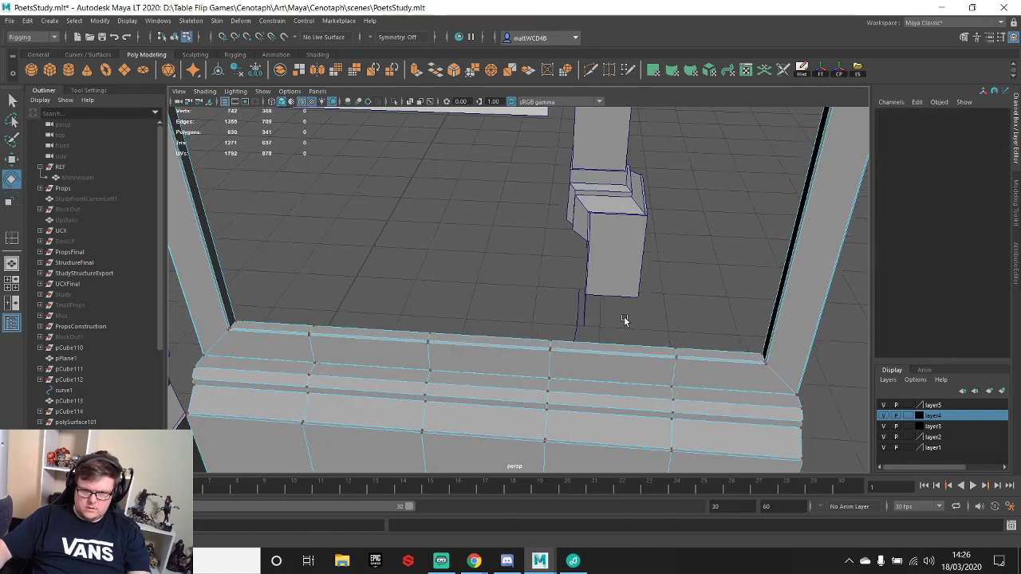
- Reselect the side panel as an object and add a nonlinear Bend deformer with its handle at -90 degrees in X
{"action": "right_click", "coordinate": [653, 363]}
{"action": "right_click_drag", "start_coordinate": [601, 272], "coordinate": [602, 274]}
{"action": "left_click_drag", "start_coordinate": [602, 283], "coordinate": [698, 474]}
{"action": "key", "text": "f"}
{"action": "left_click_drag", "start_coordinate": [592, 226], "coordinate": [579, 267], "text": "alt"}
{"action": "right_click_drag", "start_coordinate": [547, 297], "coordinate": [471, 303], "text": "alt"}
{"action": "left_click", "coordinate": [241, 22]}
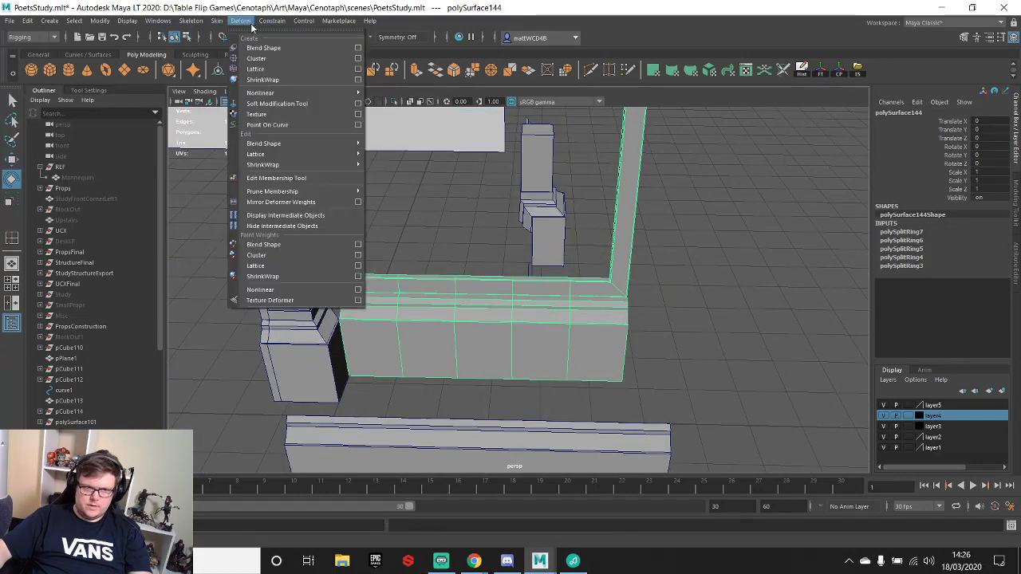
{"action": "mouse_move", "coordinate": [328, 92]}
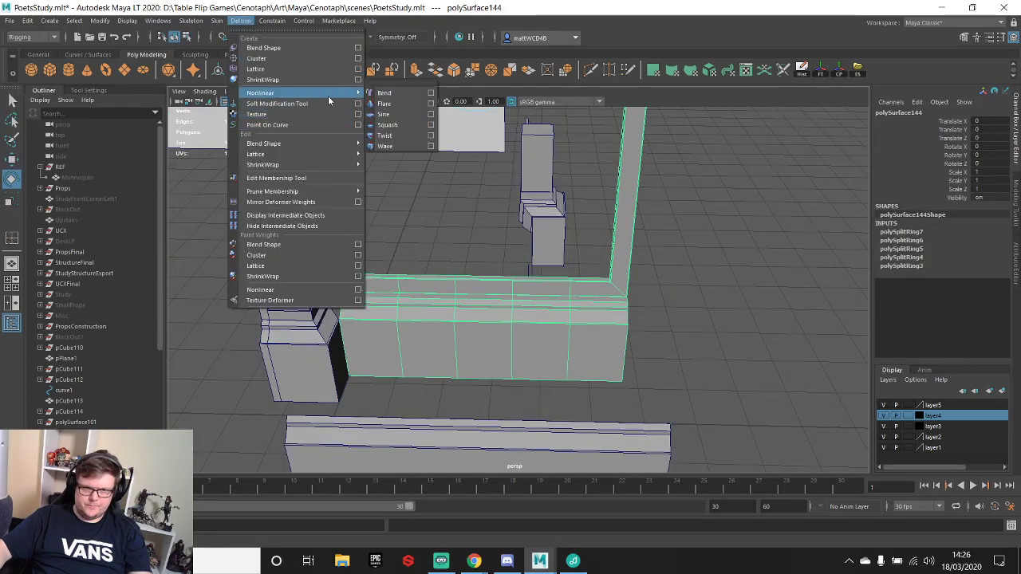
{"action": "left_click", "coordinate": [386, 91]}
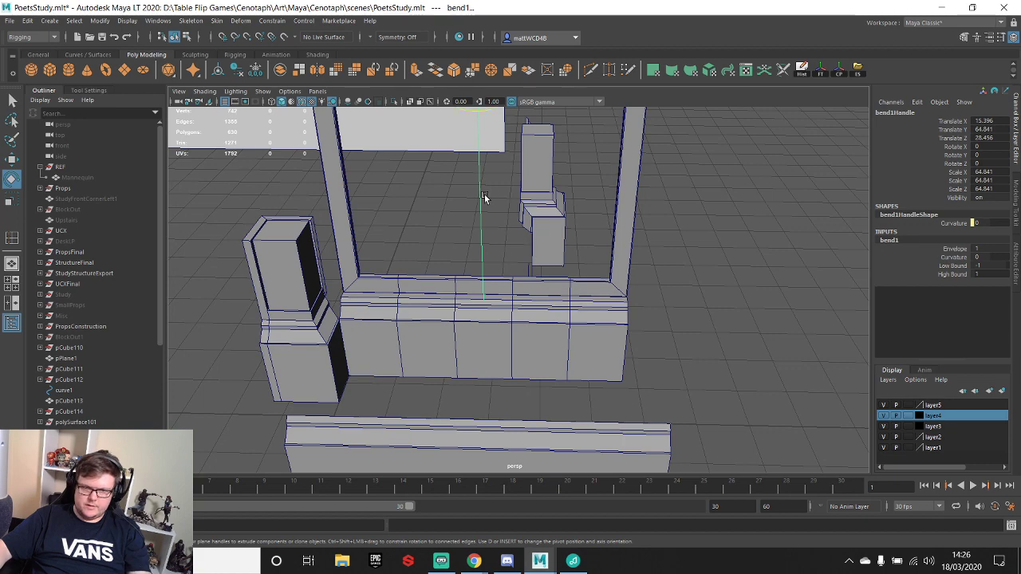
{"action": "key", "text": "e"}
{"action": "left_click_drag", "start_coordinate": [485, 197], "coordinate": [543, 218], "text": "alt"}
{"action": "left_click", "coordinate": [892, 241]}
{"action": "key", "text": "ctrl+z"}
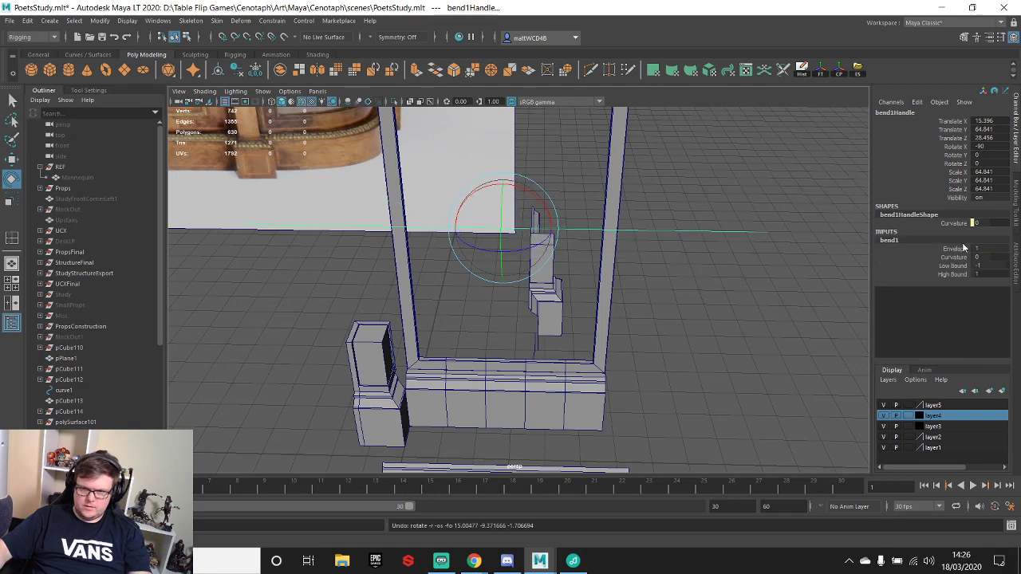
- Raise the side panel's bend curvature to 180 and check how the base moulding curves
{"action": "left_click", "coordinate": [960, 258]}
{"action": "middle_click_drag", "start_coordinate": [519, 220], "coordinate": [609, 194]}
{"action": "scroll", "coordinate": [587, 261], "scroll_direction": "up", "scroll_amount": 5}
{"action": "middle_click_drag", "start_coordinate": [534, 405], "coordinate": [534, 317], "text": "alt"}
{"action": "scroll", "coordinate": [530, 315], "scroll_direction": "up", "scroll_amount": 6}
{"action": "scroll", "coordinate": [530, 314], "scroll_direction": "down", "scroll_amount": 8}
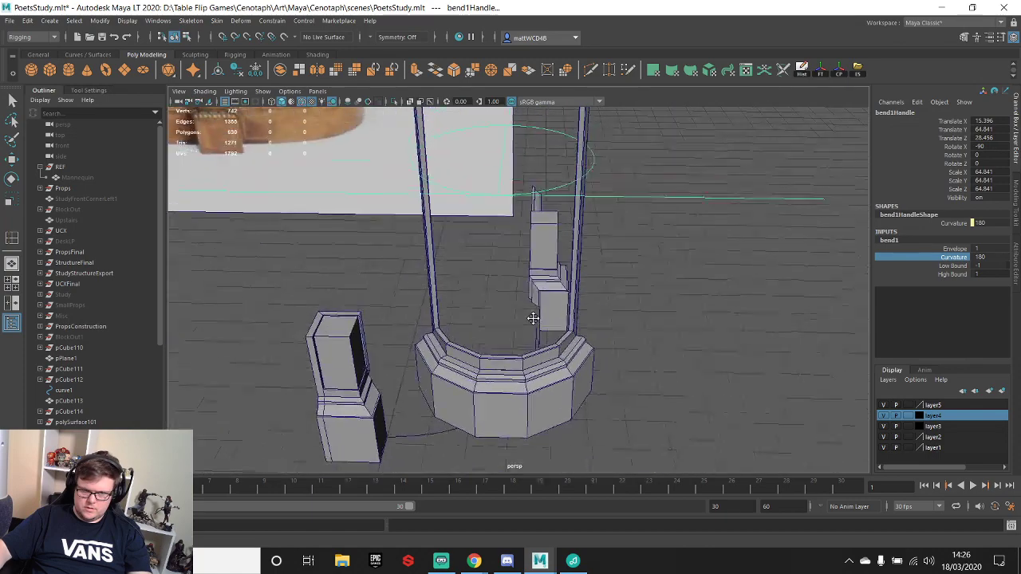
- Lower the bend curvature to about 128 and inspect the selected side panel against the neighbouring posts
{"action": "scroll", "coordinate": [534, 317], "scroll_direction": "down", "scroll_amount": 3}
{"action": "left_click_drag", "start_coordinate": [568, 248], "coordinate": [541, 254], "text": "alt"}
{"action": "middle_click_drag", "start_coordinate": [686, 261], "coordinate": [666, 261]}
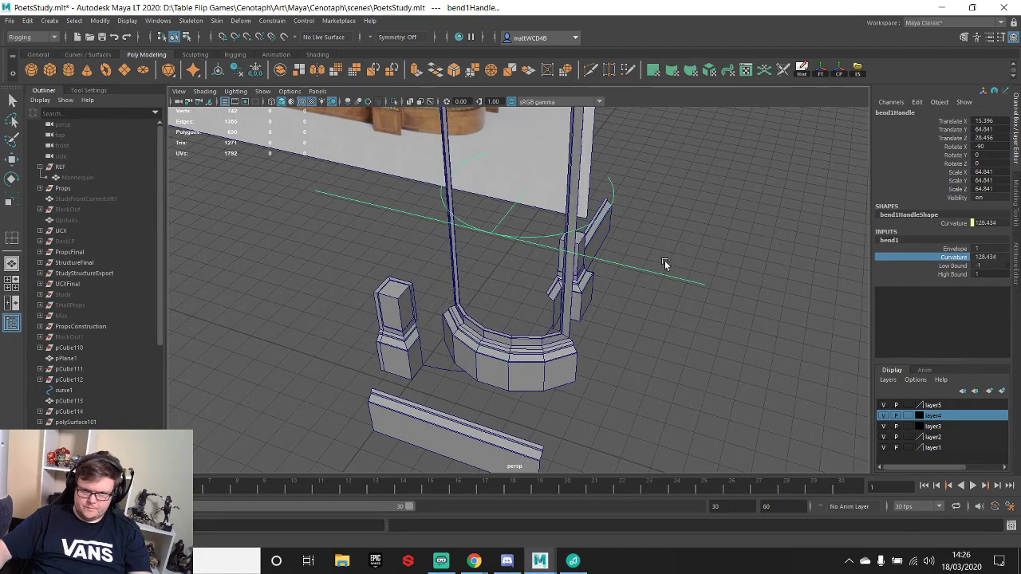
{"action": "left_click", "coordinate": [541, 358]}
{"action": "key", "text": "e"}
{"action": "key", "text": "w"}
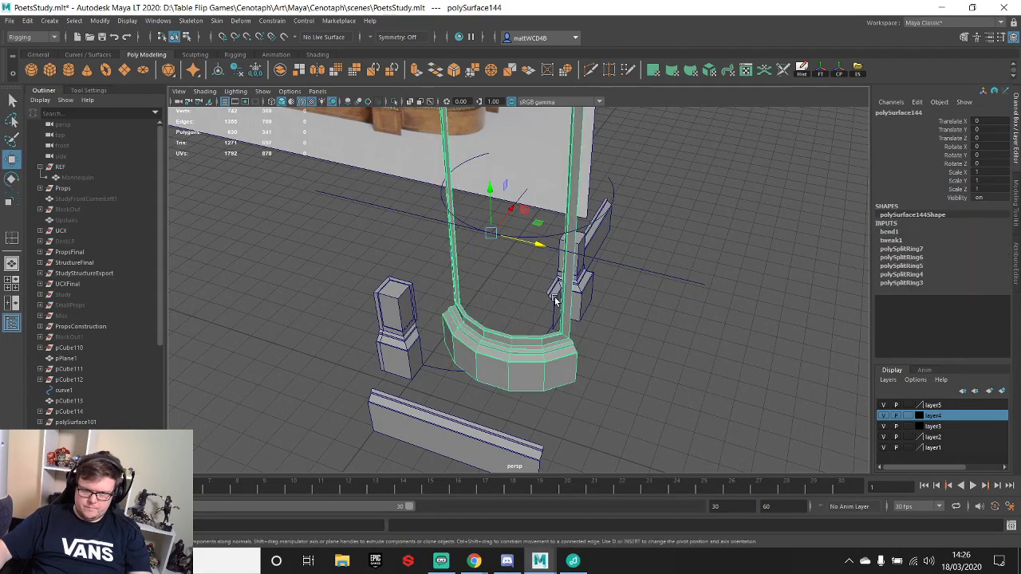
{"action": "scroll", "coordinate": [556, 301], "scroll_direction": "down", "scroll_amount": 4}
{"action": "scroll", "coordinate": [528, 301], "scroll_direction": "up", "scroll_amount": 4}
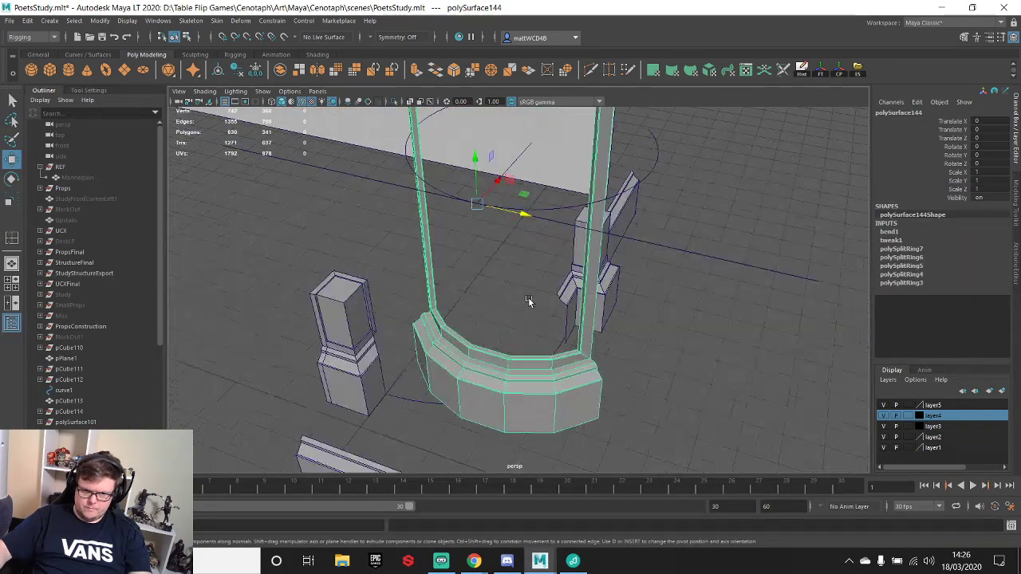
{"action": "middle_click_drag", "start_coordinate": [533, 260], "coordinate": [532, 286], "text": "alt"}
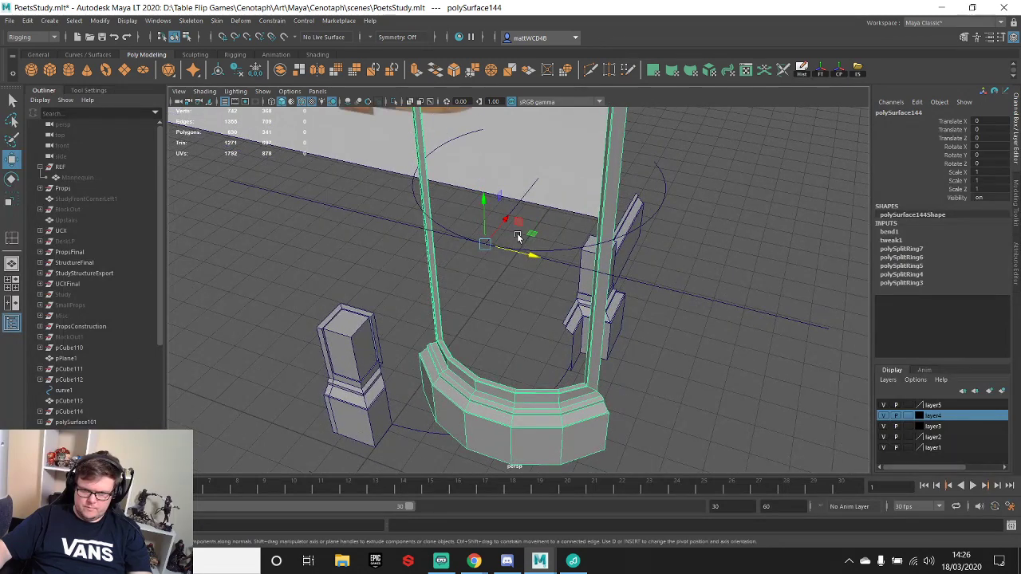
- Try bend curvature values of 65, 90 and 100 on the side panel
{"action": "left_click", "coordinate": [568, 251]}
{"action": "left_click", "coordinate": [890, 240]}
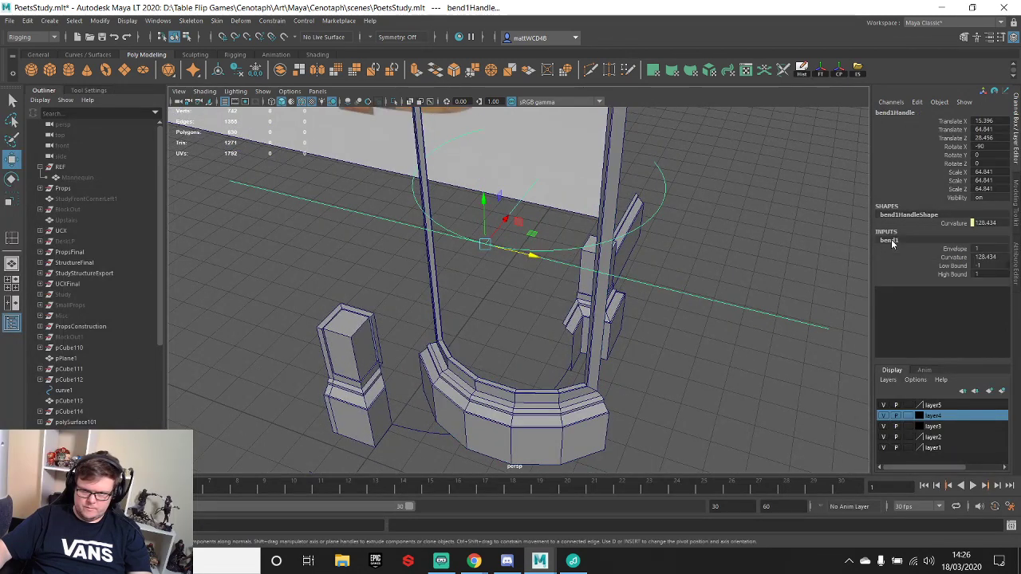
{"action": "left_click", "coordinate": [993, 258]}
{"action": "type", "text": "6"}
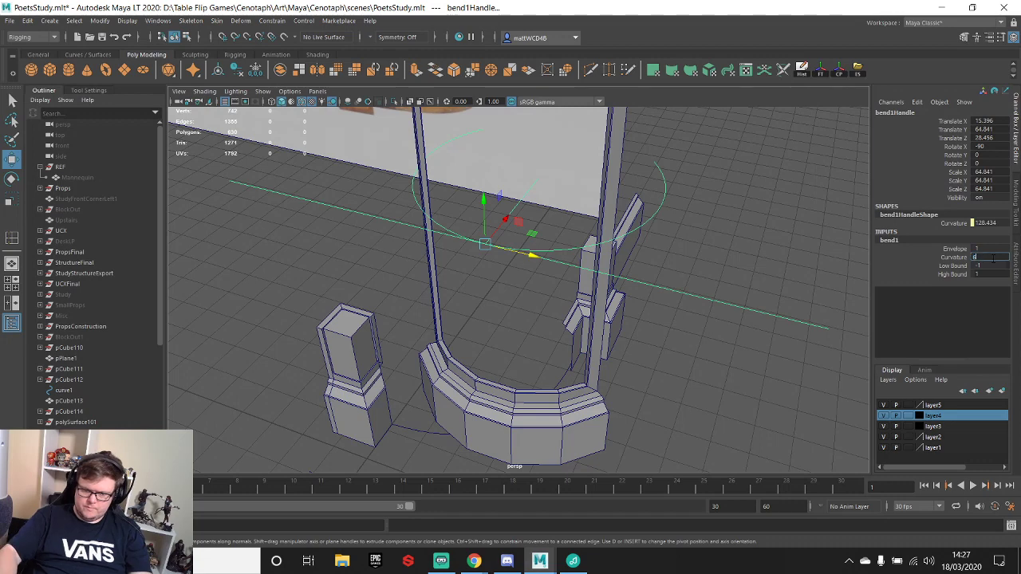
{"action": "type", "text": "5"}
{"action": "key", "text": "Return"}
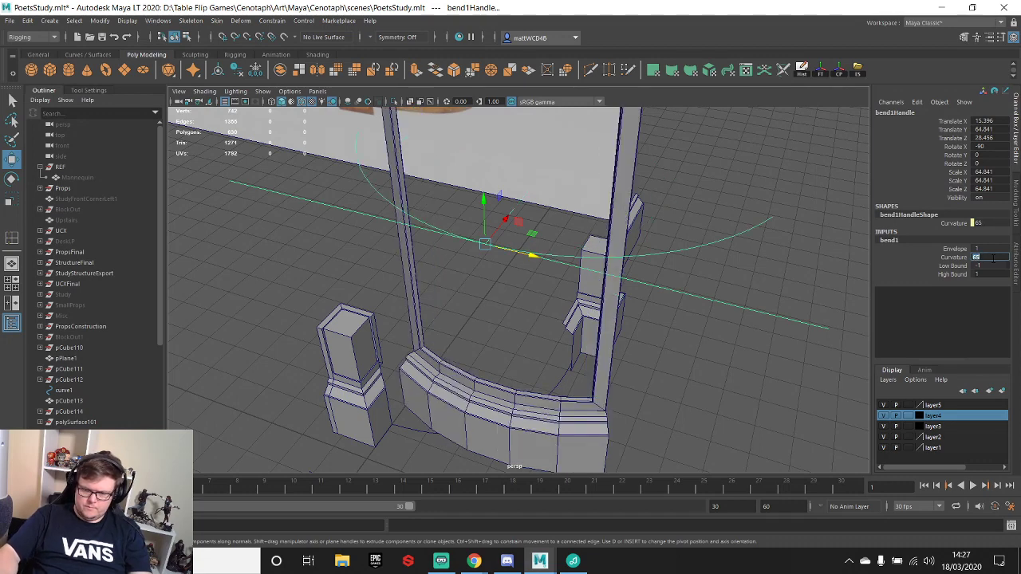
{"action": "type", "text": "9"}
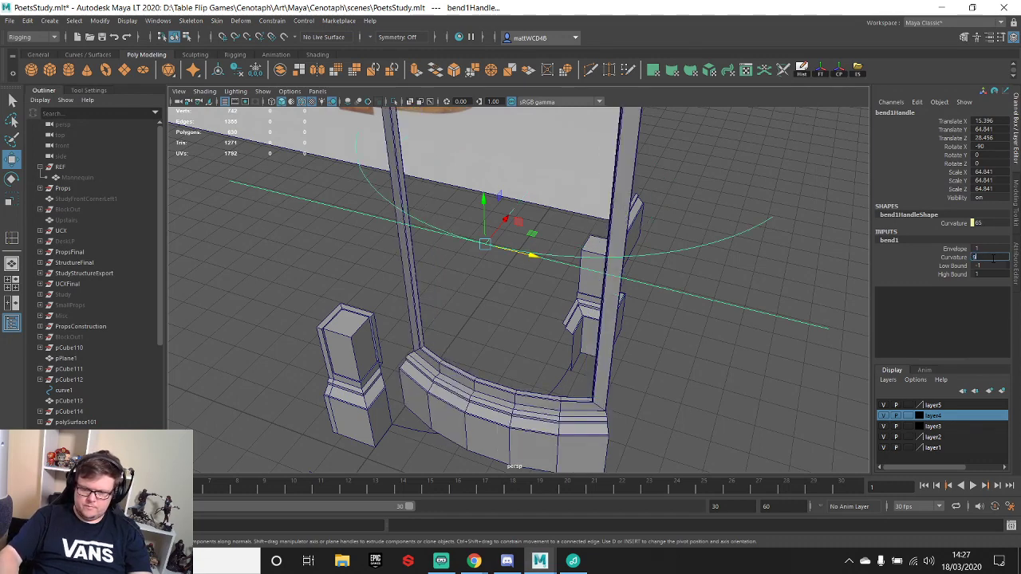
{"action": "type", "text": "0"}
{"action": "key", "text": "Return"}
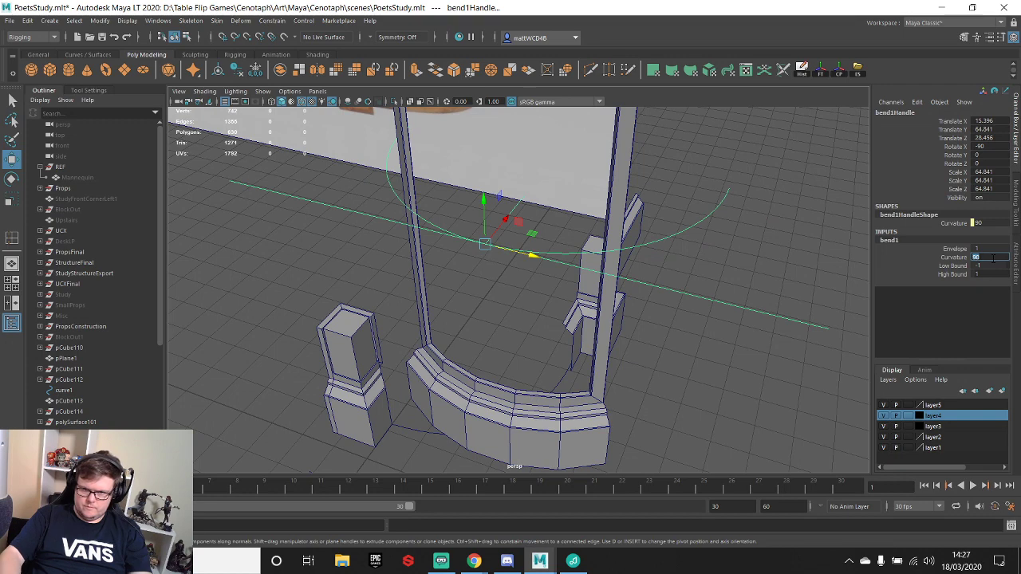
{"action": "type", "text": "100"}
{"action": "key", "text": "Return"}
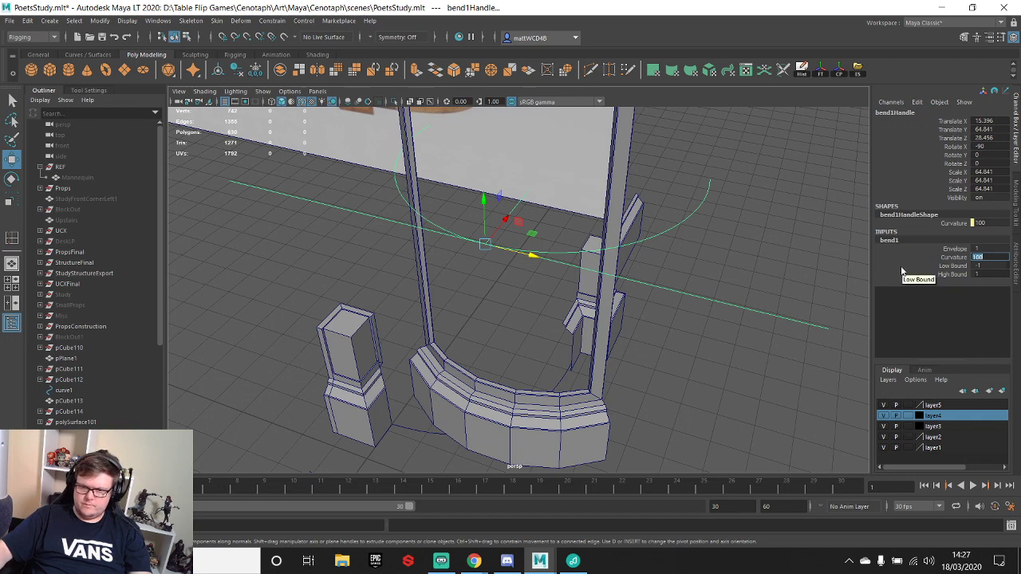
- Set the side panel's bend curvature to about 122 and reselect the panel itself
{"action": "left_click", "coordinate": [951, 266]}
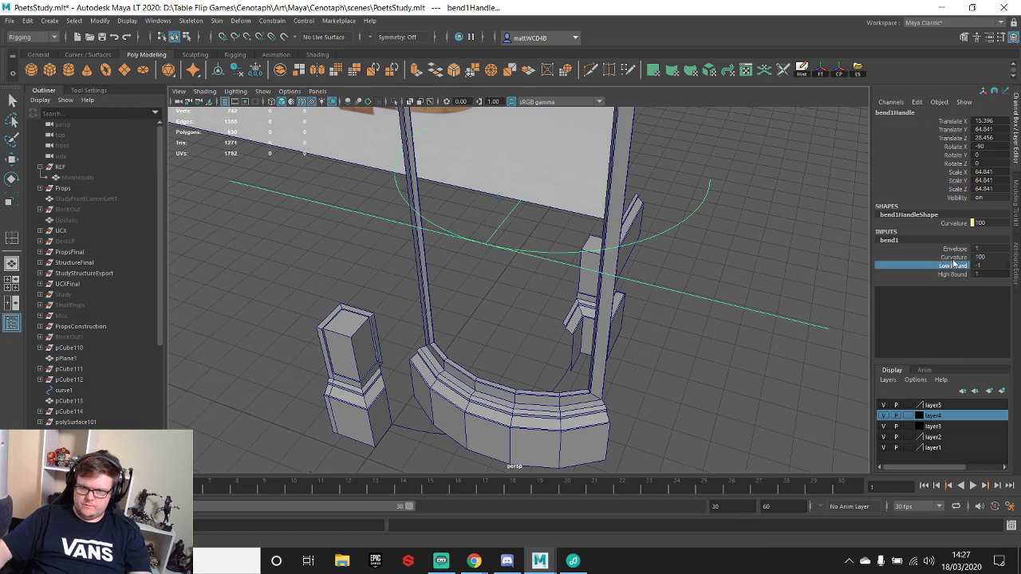
{"action": "mouse_move", "coordinate": [725, 308]}
{"action": "middle_mouse_down"}
{"action": "mouse_move", "coordinate": [745, 298]}
{"action": "mouse_move", "coordinate": [735, 302]}
{"action": "middle_mouse_up"}
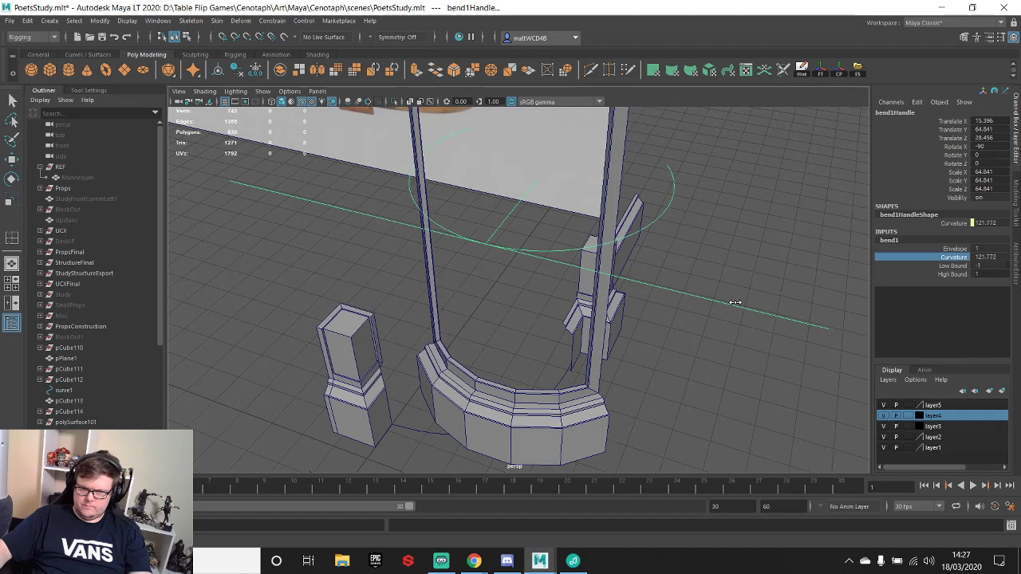
{"action": "left_click", "coordinate": [599, 396]}
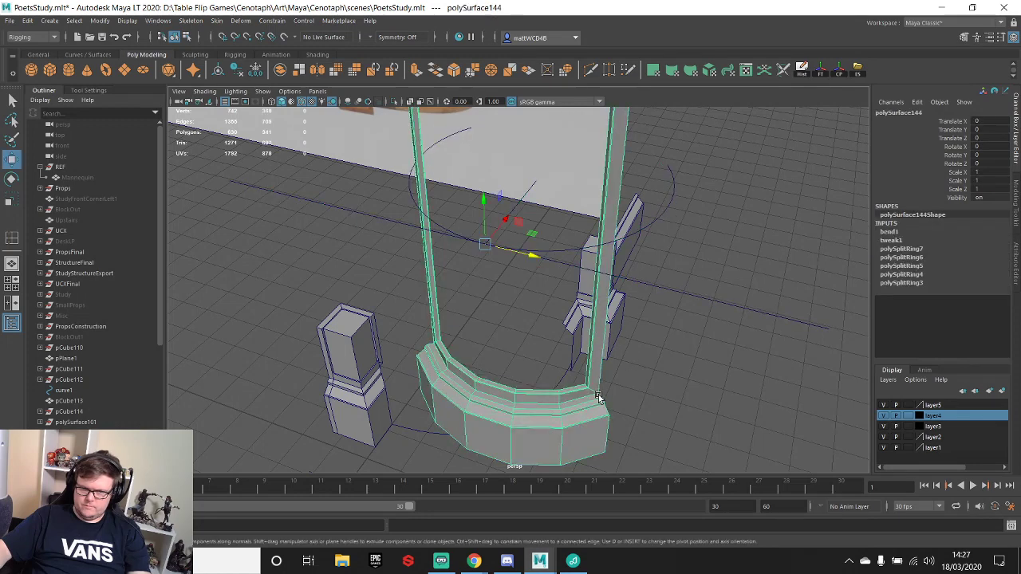
- Delete the curved side panel's construction history and try rotating it towards the posts
{"action": "left_click", "coordinate": [803, 70]}
{"action": "key", "text": "e"}
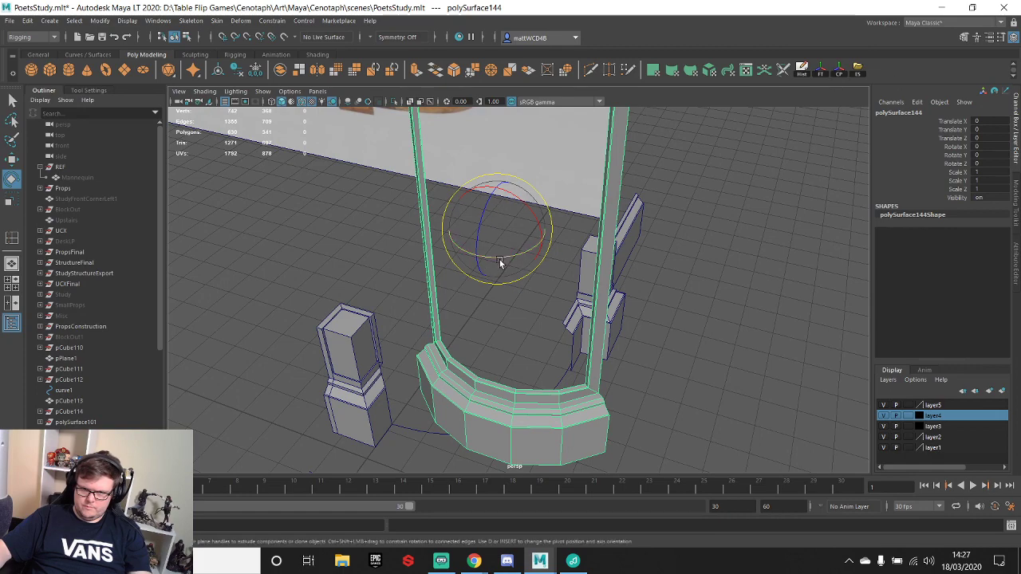
{"action": "mouse_move", "coordinate": [502, 255]}
{"action": "left_mouse_down"}
{"action": "mouse_move", "coordinate": [538, 251]}
{"action": "mouse_move", "coordinate": [611, 358]}
{"action": "mouse_move", "coordinate": [532, 388]}
{"action": "mouse_move", "coordinate": [540, 340]}
{"action": "mouse_move", "coordinate": [605, 311]}
{"action": "mouse_move", "coordinate": [597, 375]}
{"action": "mouse_move", "coordinate": [597, 360]}
{"action": "mouse_move", "coordinate": [638, 383]}
{"action": "mouse_move", "coordinate": [583, 312]}
{"action": "left_mouse_up"}
- Turn off the wireframe overlay on shaded objects and compare the curved side panel with the reference image
{"action": "left_click", "coordinate": [664, 399]}
{"action": "left_click", "coordinate": [301, 101]}
{"action": "mouse_move", "coordinate": [508, 291]}
{"action": "left_mouse_down", "text": "alt"}
{"action": "mouse_move", "coordinate": [506, 269]}
{"action": "mouse_move", "coordinate": [542, 255]}
{"action": "mouse_move", "coordinate": [633, 269]}
{"action": "mouse_move", "coordinate": [625, 314]}
{"action": "mouse_move", "coordinate": [592, 342]}
{"action": "mouse_move", "coordinate": [566, 319]}
{"action": "mouse_move", "coordinate": [547, 221]}
{"action": "mouse_move", "coordinate": [565, 340]}
{"action": "mouse_move", "coordinate": [546, 292]}
{"action": "mouse_move", "coordinate": [611, 310]}
{"action": "mouse_move", "coordinate": [545, 362]}
{"action": "mouse_move", "coordinate": [428, 343]}
{"action": "mouse_move", "coordinate": [527, 355]}
{"action": "mouse_move", "coordinate": [532, 338]}
{"action": "left_mouse_up", "text": "alt"}
- Undo the rotation, the history deletion and the bend curvature changes back to a straight side panel
{"action": "key", "text": "ctrl+z"}
{"action": "key", "text": "ctrl+z"}
{"action": "key", "text": "ctrl+z"}
{"action": "key", "text": "ctrl+z"}
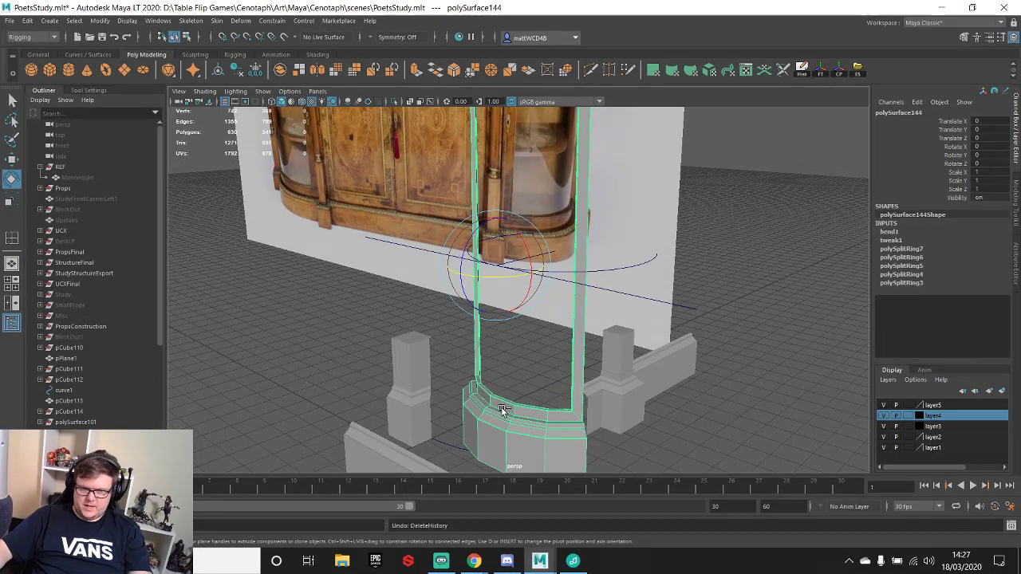
{"action": "key", "text": "ctrl+z"}
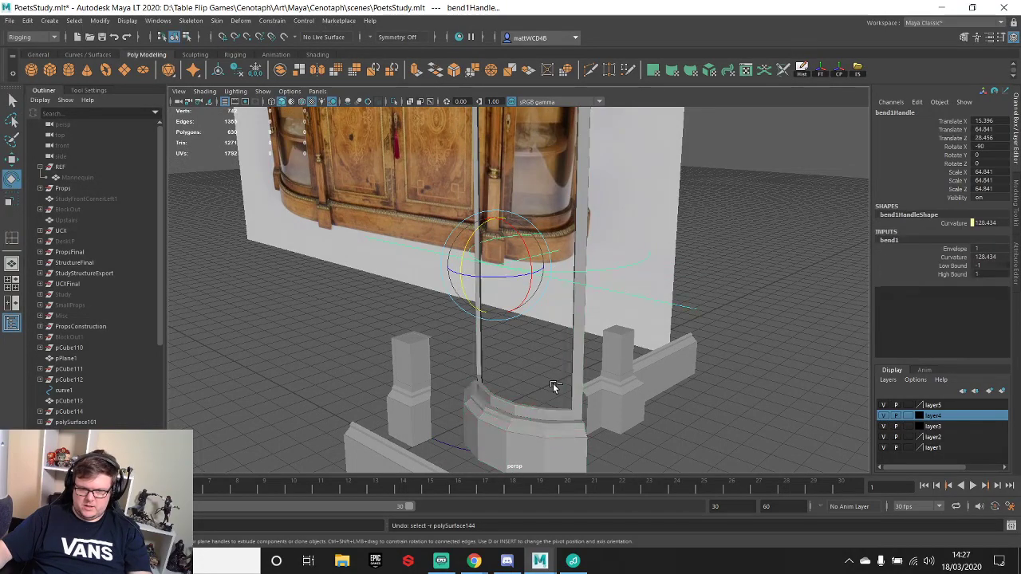
{"action": "key", "text": "ctrl+z"}
- Delete the construction history of the straight side panel to remove its bend deformer
{"action": "left_click_drag", "start_coordinate": [552, 386], "coordinate": [610, 319], "text": "alt"}
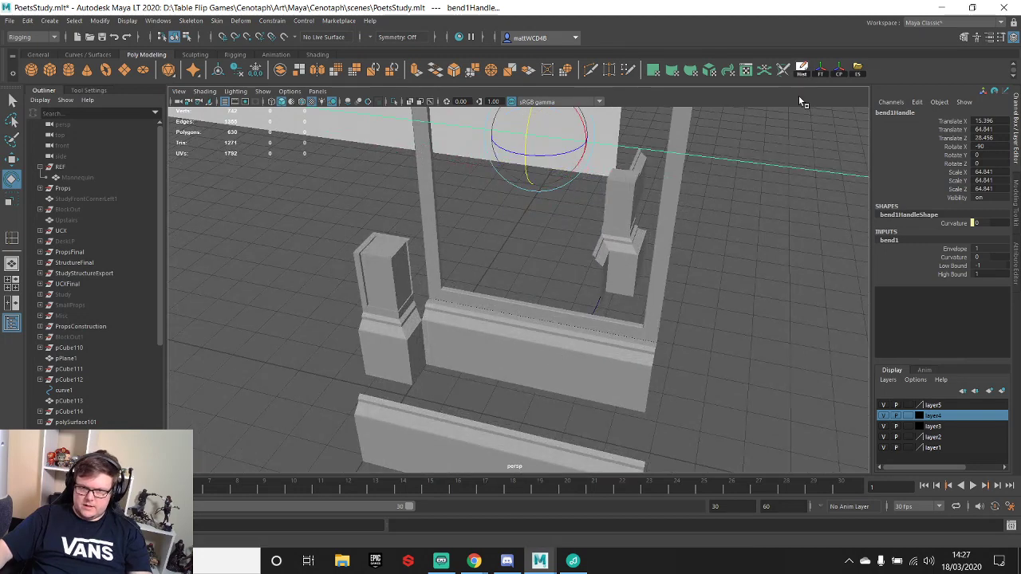
{"action": "left_click", "coordinate": [651, 310]}
{"action": "left_click", "coordinate": [800, 70]}
{"action": "scroll", "coordinate": [620, 342], "scroll_direction": "up", "scroll_amount": 3}
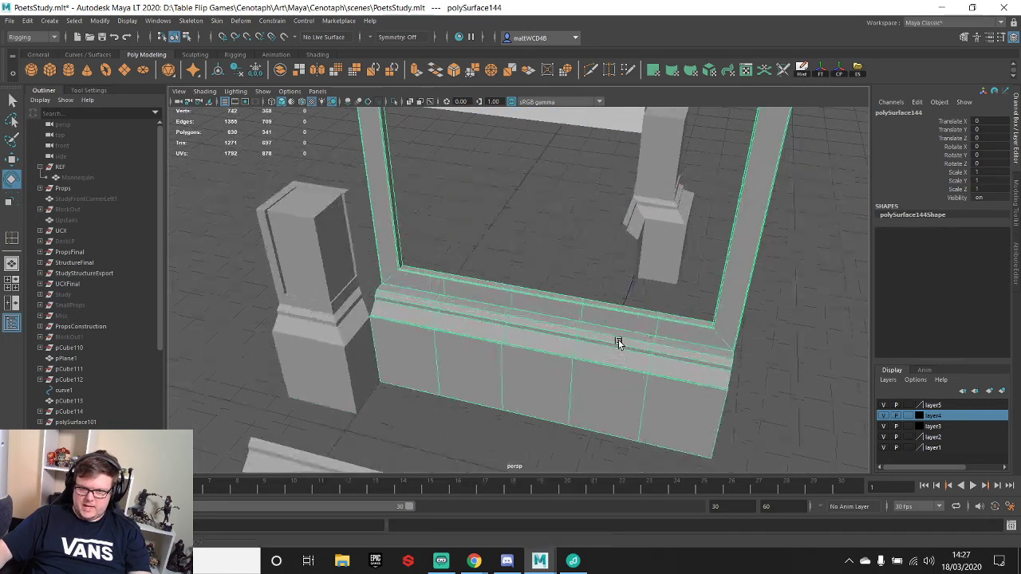
- Try to insert an edge loop across the side panel's base moulding and inspect the underside of the lower rail
{"action": "left_click_drag", "start_coordinate": [620, 342], "coordinate": [618, 271], "text": "alt"}
{"action": "middle_click_drag", "start_coordinate": [651, 367], "coordinate": [582, 317], "text": "alt"}
{"action": "scroll", "coordinate": [584, 317], "scroll_direction": "up", "scroll_amount": 4}
{"action": "right_click_drag", "start_coordinate": [600, 255], "coordinate": [535, 272], "text": "shift"}
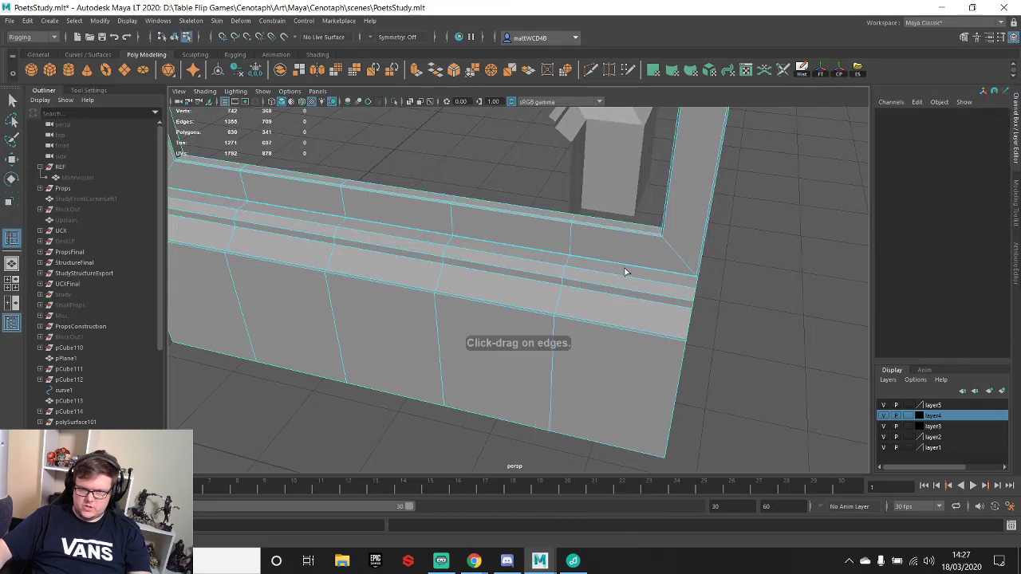
{"action": "left_click", "coordinate": [470, 269]}
{"action": "left_click_drag", "start_coordinate": [470, 269], "coordinate": [551, 317], "text": "alt"}
{"action": "key", "text": "ctrl+z"}
{"action": "left_click_drag", "start_coordinate": [636, 306], "coordinate": [541, 245], "text": "alt"}
{"action": "middle_click_drag", "start_coordinate": [542, 245], "coordinate": [563, 324], "text": "alt"}
{"action": "scroll", "coordinate": [564, 324], "scroll_direction": "up", "scroll_amount": 3}
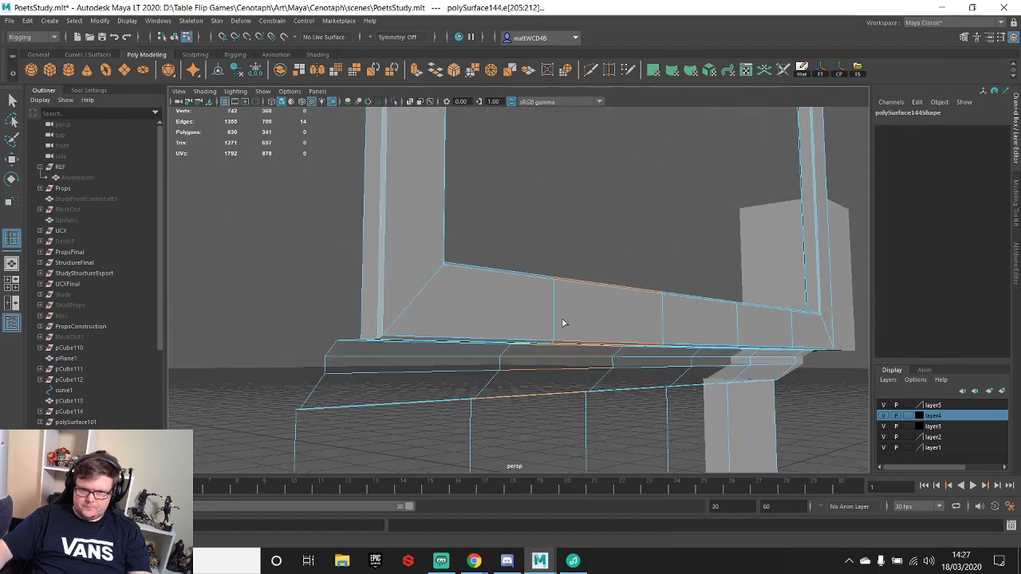
{"action": "left_click_drag", "start_coordinate": [563, 324], "coordinate": [499, 216], "text": "alt"}
{"action": "scroll", "coordinate": [479, 214], "scroll_direction": "up", "scroll_amount": 3}
- Try deleting three faces along the hidden underside of the side panel's lower rail
{"action": "right_click_drag", "start_coordinate": [478, 202], "coordinate": [478, 236]}
{"action": "left_click_drag", "start_coordinate": [479, 236], "coordinate": [645, 224], "text": "alt"}
{"action": "right_click_drag", "start_coordinate": [732, 179], "coordinate": [738, 232]}
{"action": "left_click", "coordinate": [739, 192]}
{"action": "left_click", "coordinate": [740, 194]}
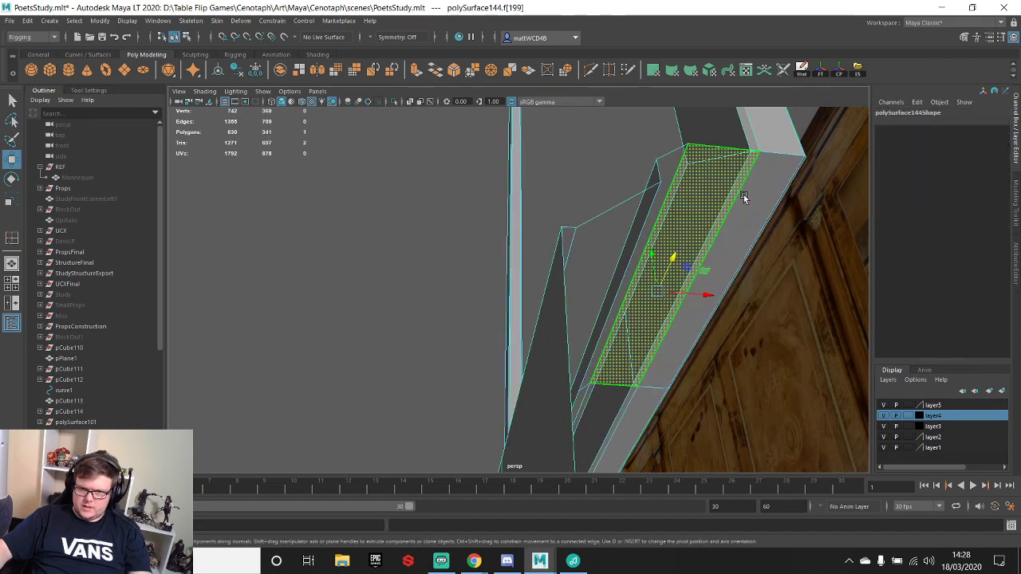
{"action": "left_click_drag", "start_coordinate": [743, 216], "coordinate": [768, 218], "text": "alt"}
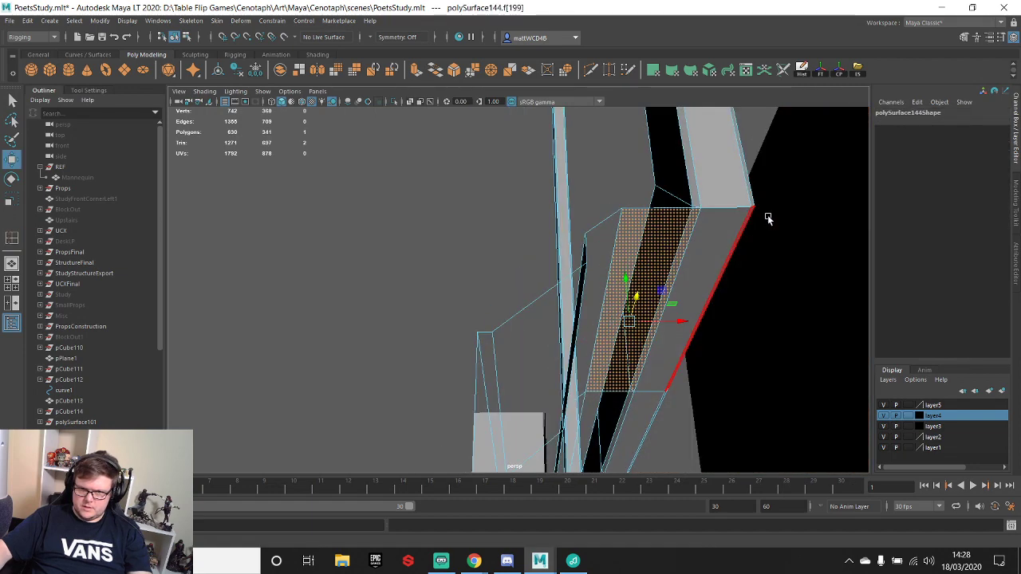
{"action": "left_click", "coordinate": [727, 237]}
{"action": "left_click_drag", "start_coordinate": [750, 266], "coordinate": [663, 215], "text": "alt"}
{"action": "left_click", "coordinate": [659, 247], "text": "shift"}
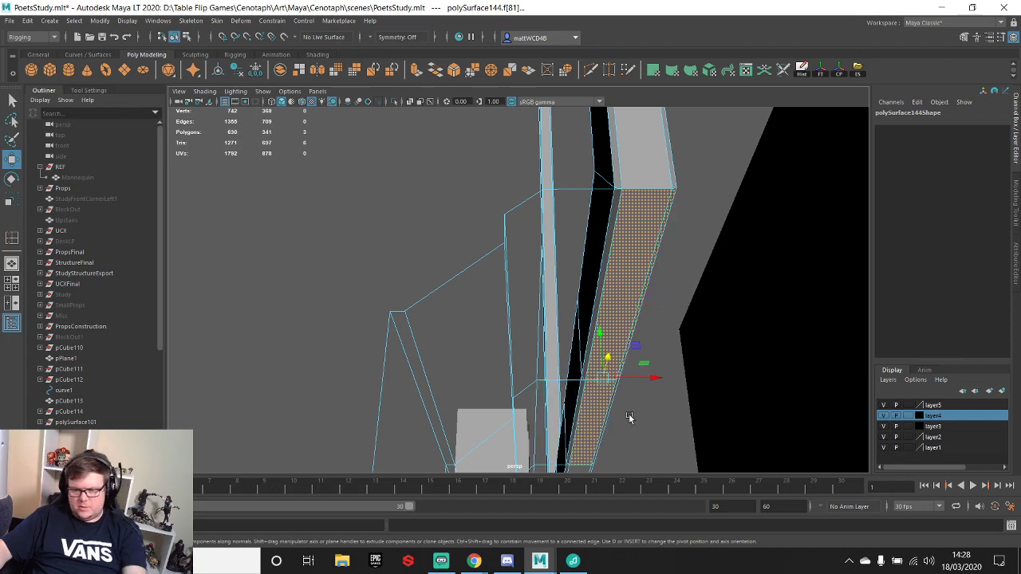
{"action": "key", "text": "Delete"}
- Select the remaining narrow strip faces between the lower rail and the base moulding
{"action": "left_click_drag", "start_coordinate": [626, 183], "coordinate": [570, 292], "text": "alt"}
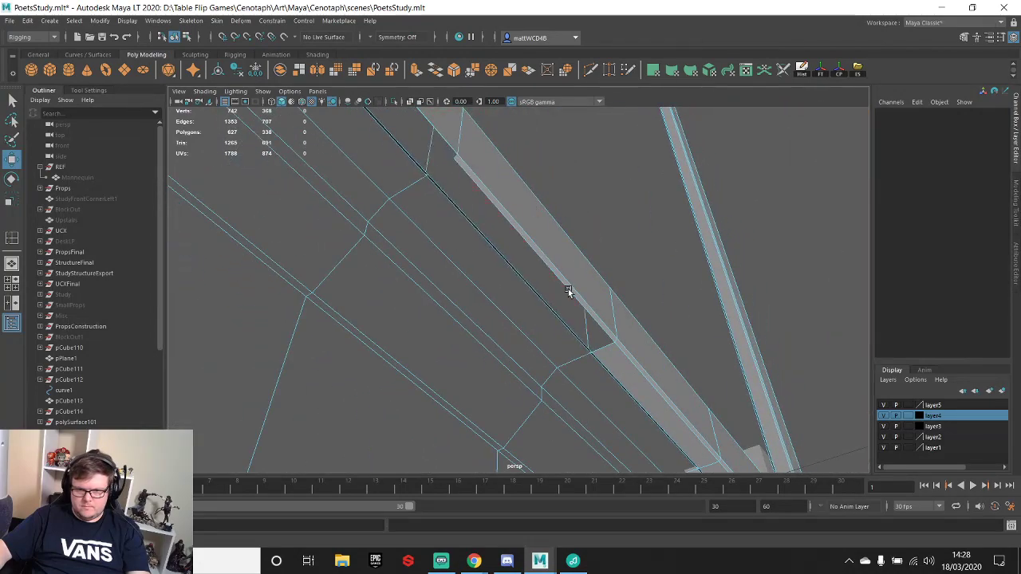
{"action": "left_click", "coordinate": [573, 295]}
{"action": "left_click", "coordinate": [612, 363], "text": "shift"}
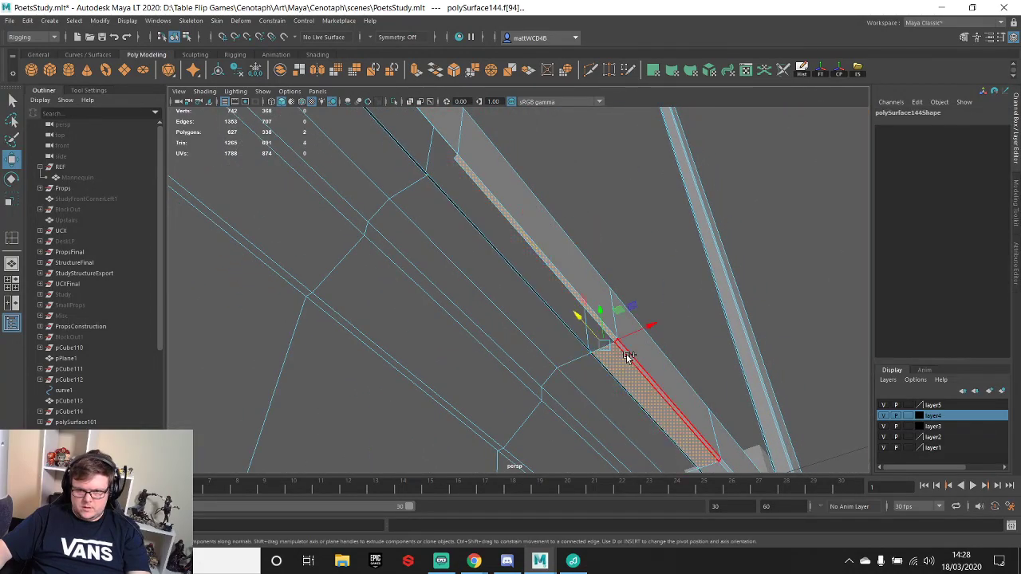
{"action": "left_click_drag", "start_coordinate": [682, 244], "coordinate": [387, 205], "text": "alt"}
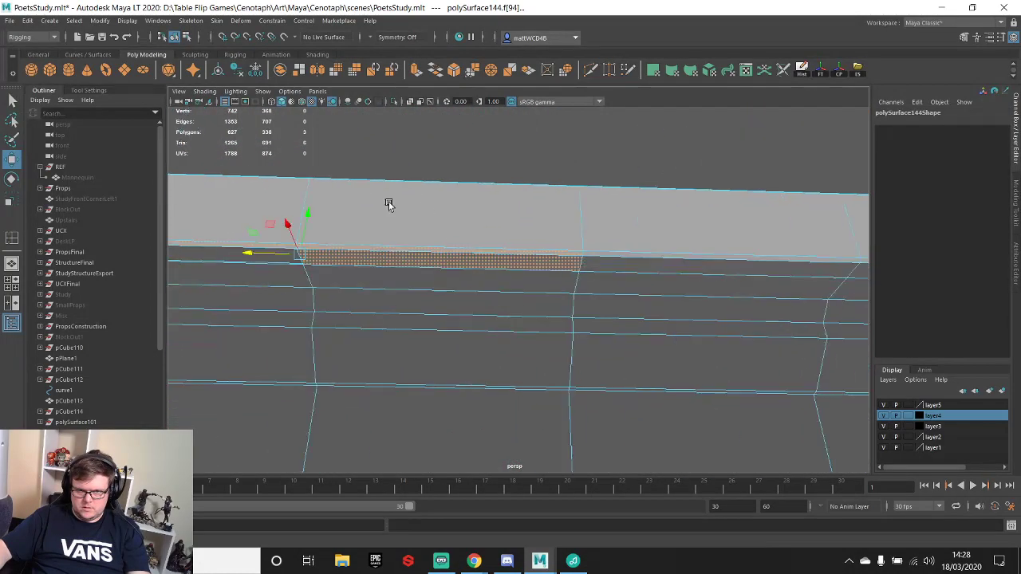
{"action": "middle_click_drag", "start_coordinate": [321, 234], "coordinate": [732, 272], "text": "alt"}
- Undo the strip face selections and the face deletion under the lower rail, and clear the selection
{"action": "key", "text": "ctrl+z"}
{"action": "key", "text": "ctrl+z"}
{"action": "key", "text": "ctrl+z"}
{"action": "key", "text": "ctrl+z"}
{"action": "key", "text": "ctrl+z"}
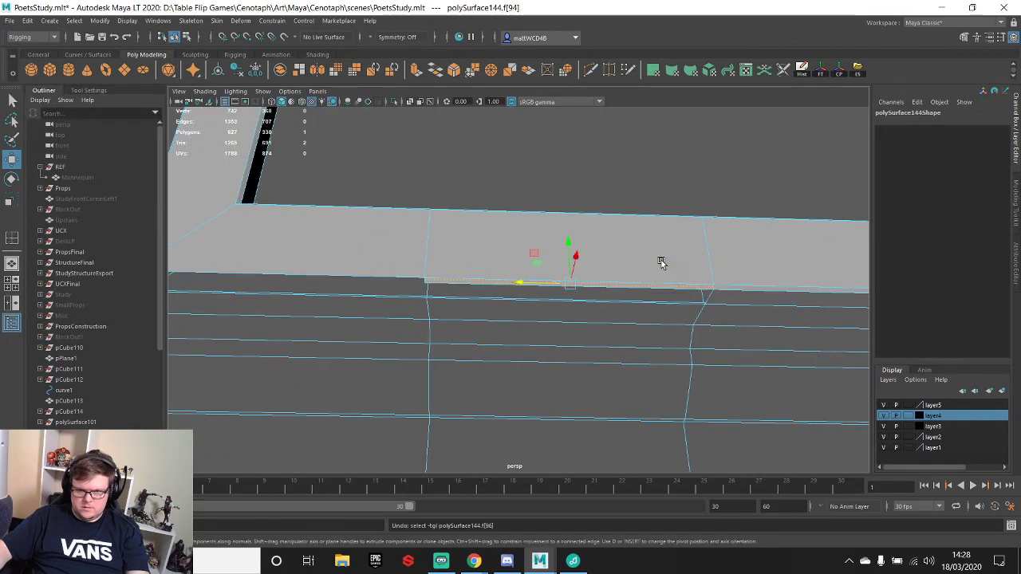
{"action": "scroll", "coordinate": [655, 270], "scroll_direction": "down", "scroll_amount": 5}
{"action": "key", "text": "ctrl+z"}
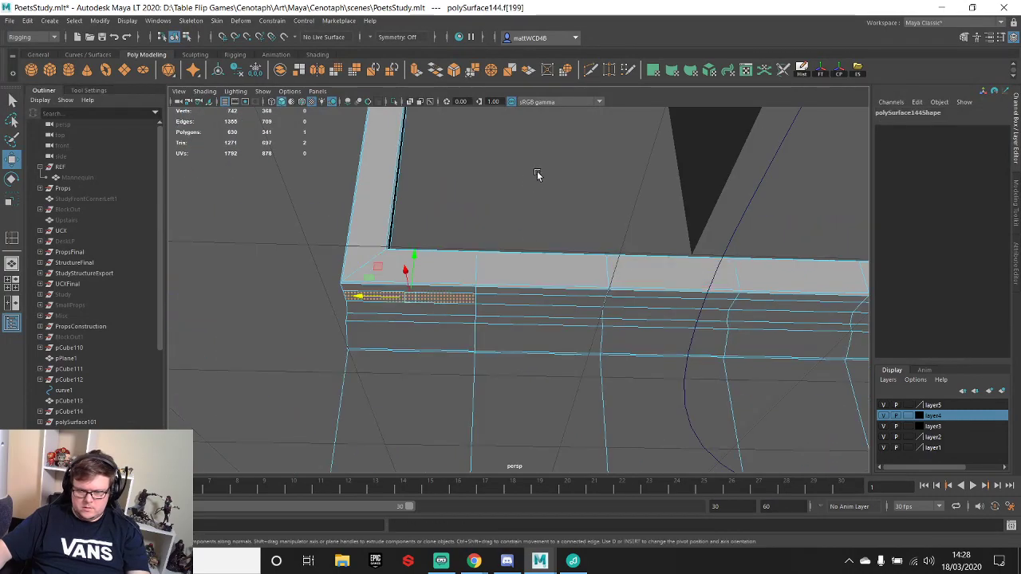
{"action": "left_click", "coordinate": [538, 175]}
- Insert an edge loop midway through one lower rail segment and a matching loop through the base moulding
{"action": "scroll", "coordinate": [538, 271], "scroll_direction": "down", "scroll_amount": 2}
{"action": "left_click_drag", "start_coordinate": [537, 258], "coordinate": [581, 205], "text": "alt"}
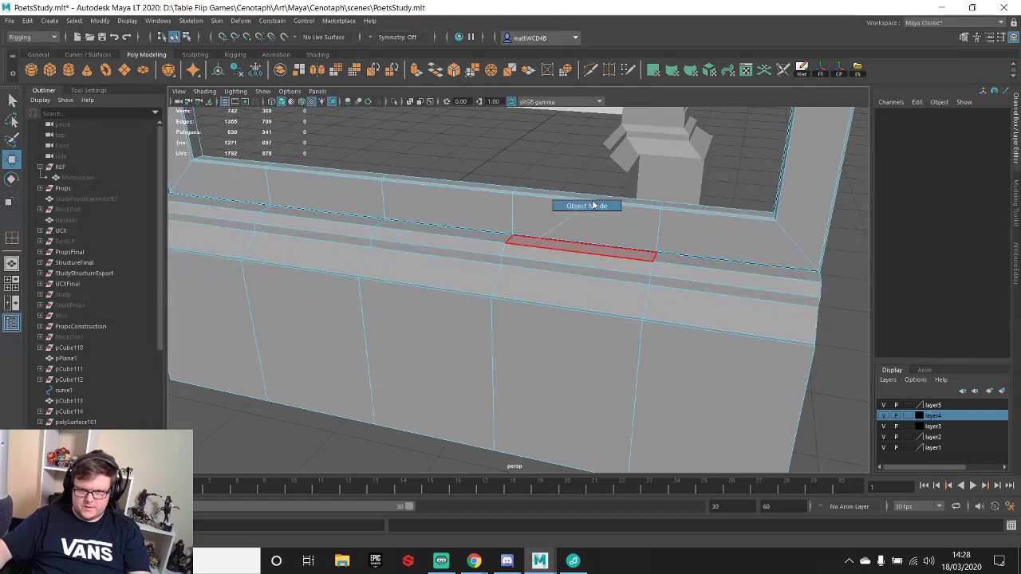
{"action": "left_click", "coordinate": [588, 209]}
{"action": "right_click_drag", "start_coordinate": [588, 207], "coordinate": [498, 237], "text": "shift"}
{"action": "left_click", "coordinate": [580, 206]}
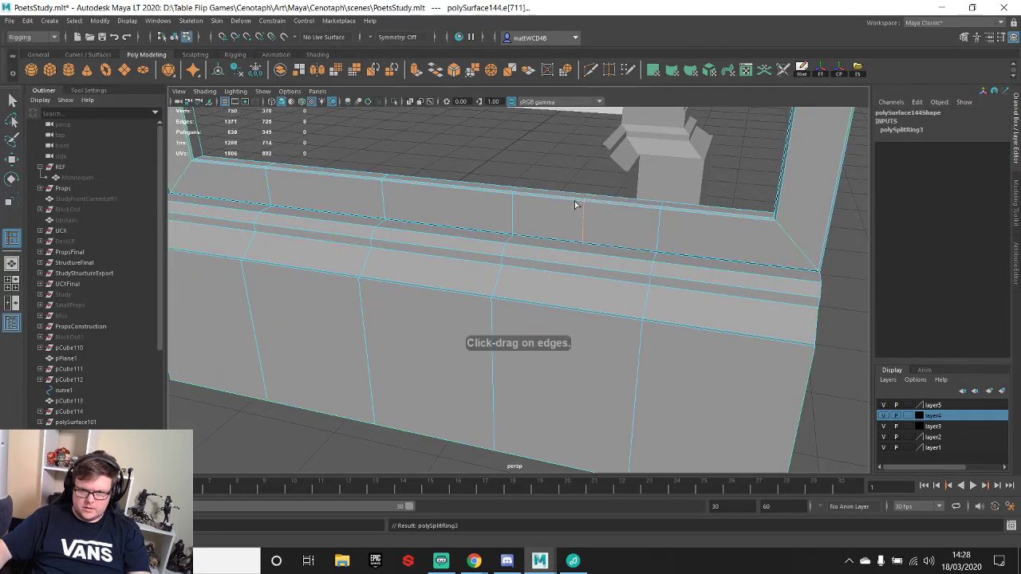
{"action": "left_click_drag", "start_coordinate": [574, 207], "coordinate": [537, 269], "text": "alt"}
{"action": "left_click", "coordinate": [567, 260]}
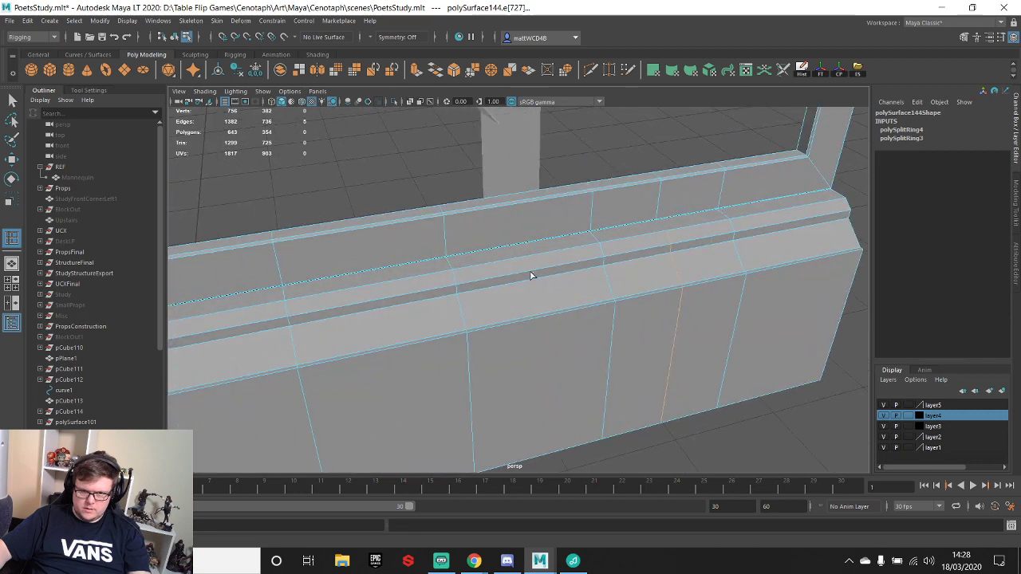
- Insert matching edge loops through the adjacent middle segment of the lower rail and base moulding, undoing misplaced ones
{"action": "left_click", "coordinate": [511, 279]}
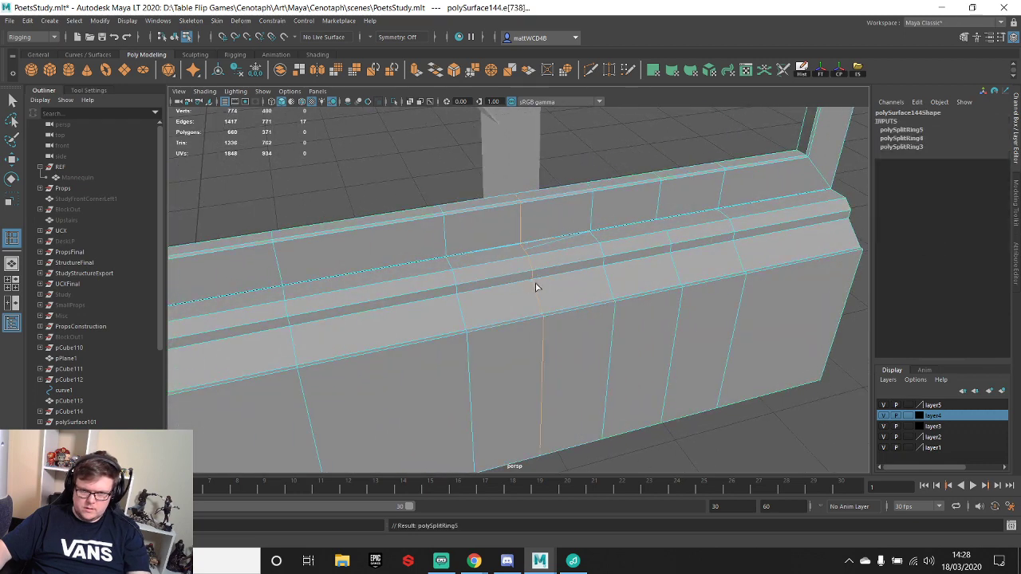
{"action": "key", "text": "ctrl+z"}
{"action": "left_click_drag", "start_coordinate": [523, 203], "coordinate": [496, 204]}
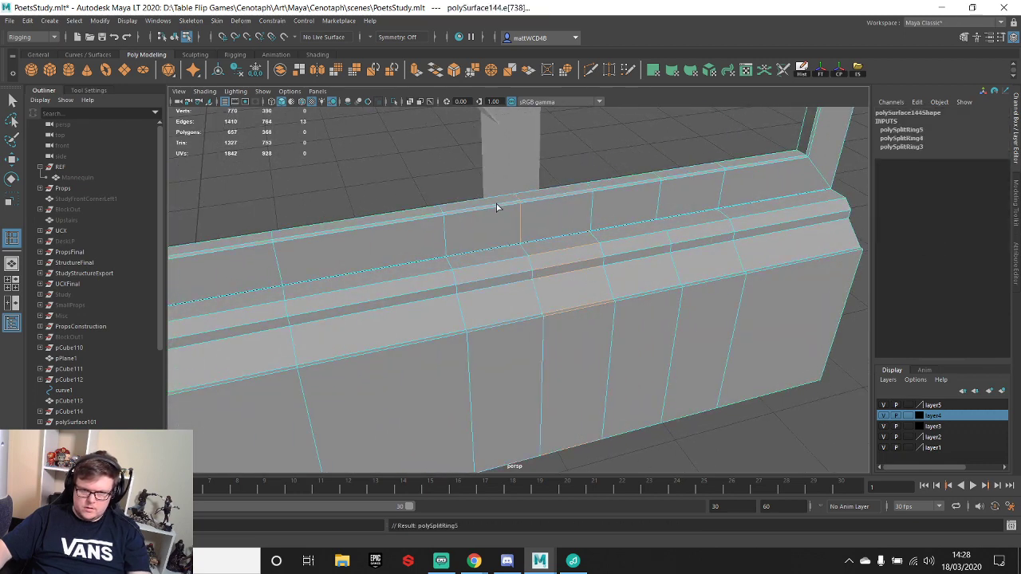
{"action": "key", "text": "ctrl+z"}
{"action": "left_click", "coordinate": [522, 202]}
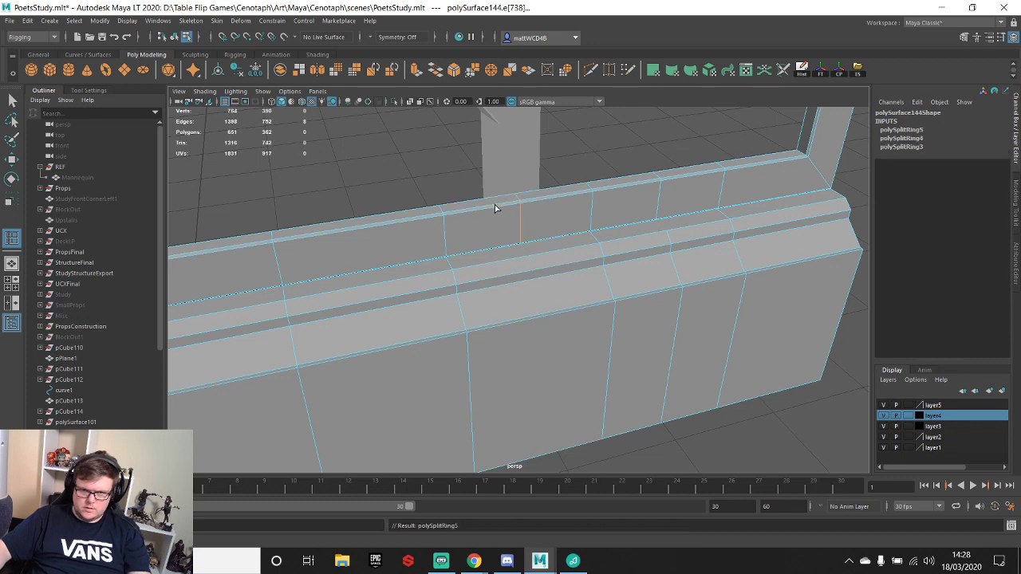
{"action": "left_click", "coordinate": [516, 262]}
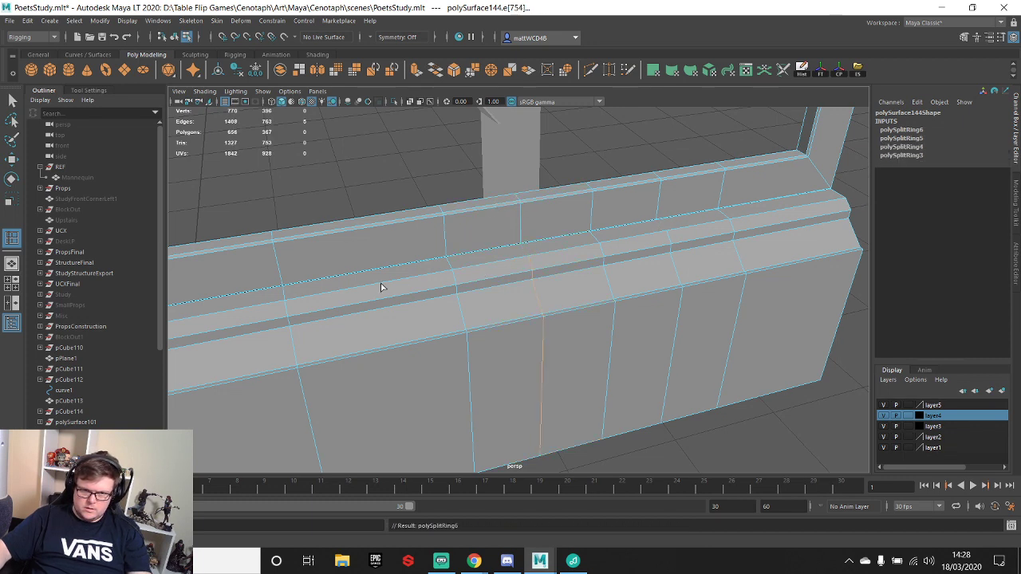
- Insert edge loops in the next two lower rail segments and scale the one beside the mitred corner straight
{"action": "key", "text": "ctrl+z"}
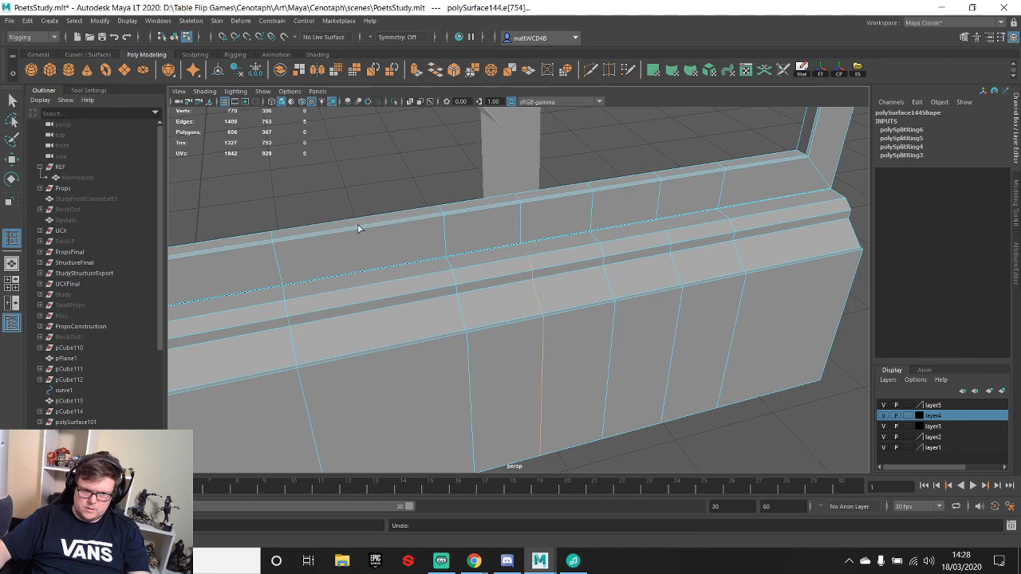
{"action": "left_click", "coordinate": [380, 244]}
{"action": "left_click_drag", "start_coordinate": [381, 244], "coordinate": [468, 206], "text": "alt"}
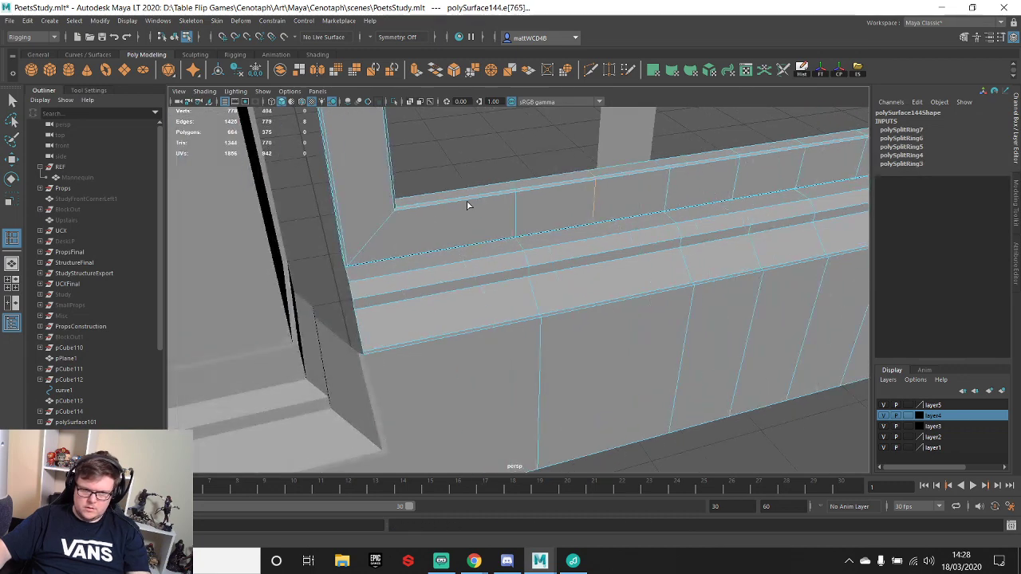
{"action": "left_click", "coordinate": [445, 208]}
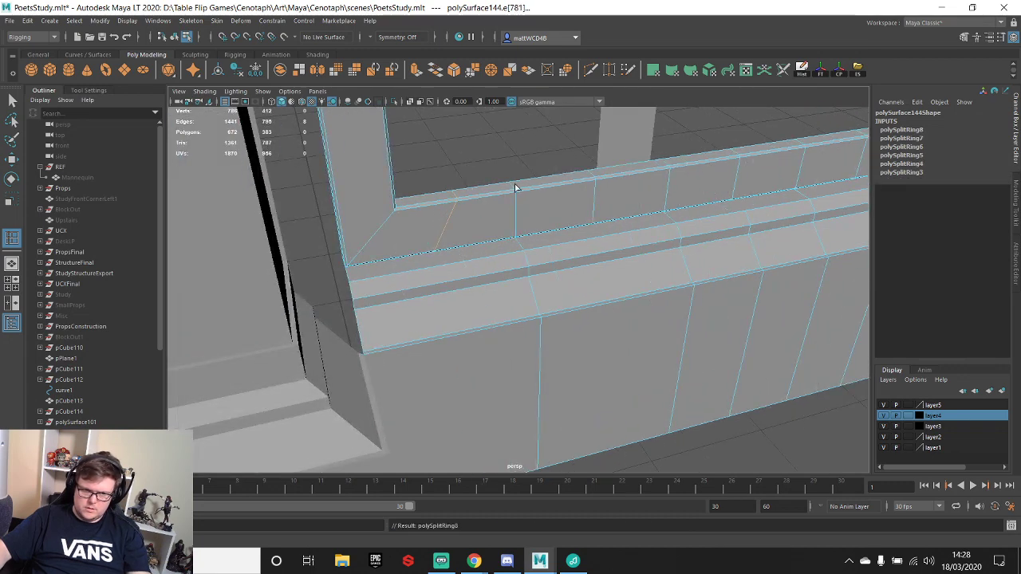
{"action": "key", "text": "e"}
{"action": "key", "text": "r"}
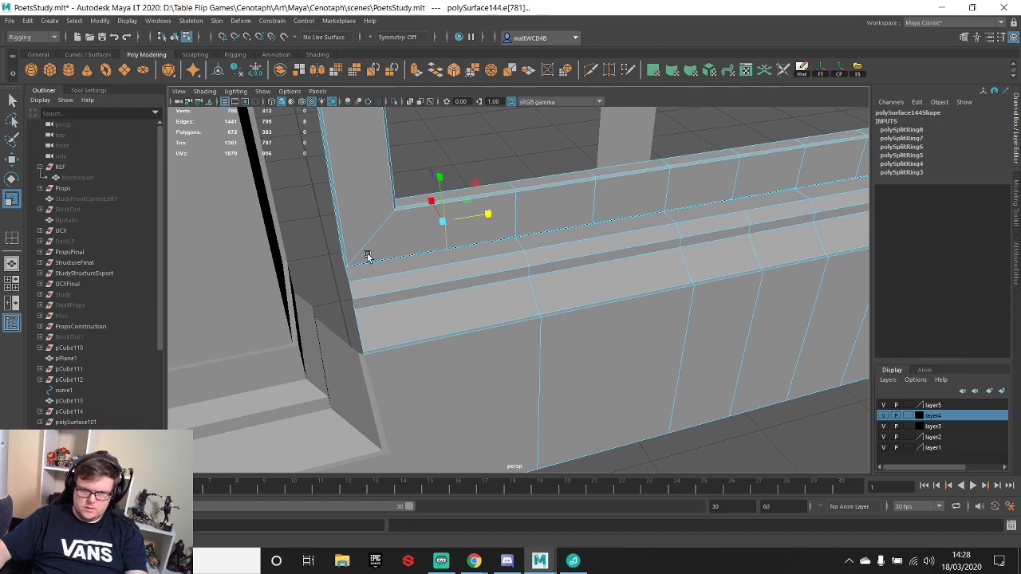
- Insert matching edge loops through two base moulding segments, shifting the outermost loop into line with the rail
{"action": "key", "text": "y"}
{"action": "left_click", "coordinate": [456, 285]}
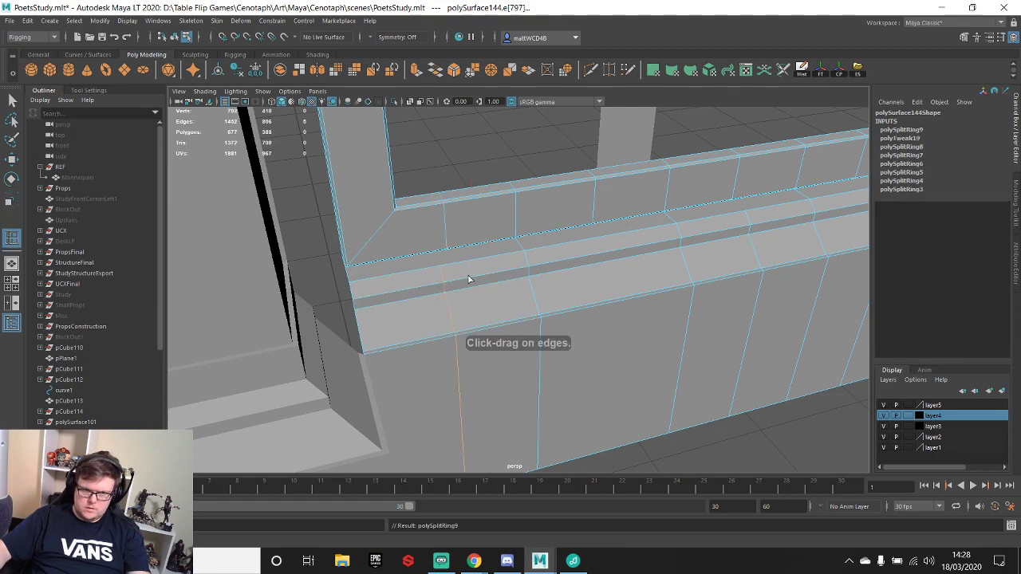
{"action": "key", "text": "w"}
{"action": "left_click_drag", "start_coordinate": [505, 378], "coordinate": [518, 375]}
{"action": "left_click_drag", "start_coordinate": [687, 292], "coordinate": [623, 228], "text": "alt"}
{"action": "middle_click_drag", "start_coordinate": [624, 228], "coordinate": [558, 249], "text": "alt"}
{"action": "key", "text": "y"}
{"action": "left_click", "coordinate": [537, 325]}
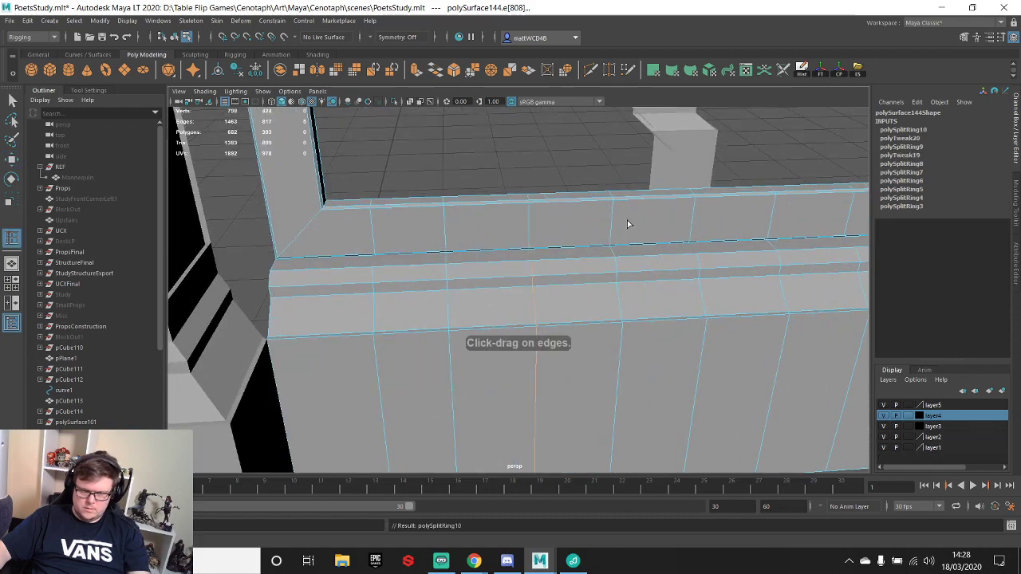
- Insert edge loops through the opposite end segments of the lower rail and base moulding, straightening the rail's loop
{"action": "left_click_drag", "start_coordinate": [627, 221], "coordinate": [715, 236], "text": "alt"}
{"action": "left_click", "coordinate": [761, 245]}
{"action": "key", "text": "r"}
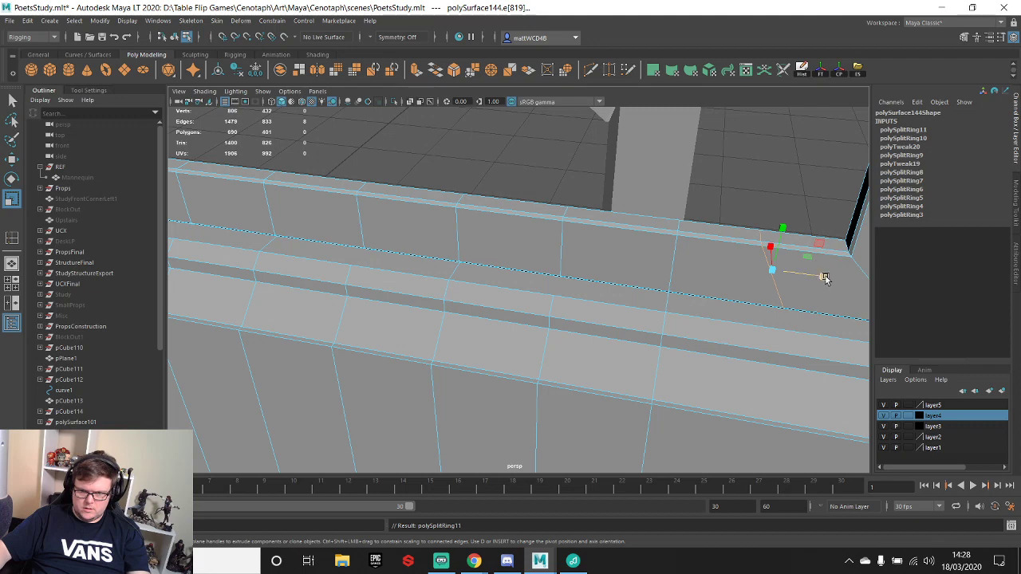
{"action": "left_click_drag", "start_coordinate": [826, 277], "coordinate": [713, 228]}
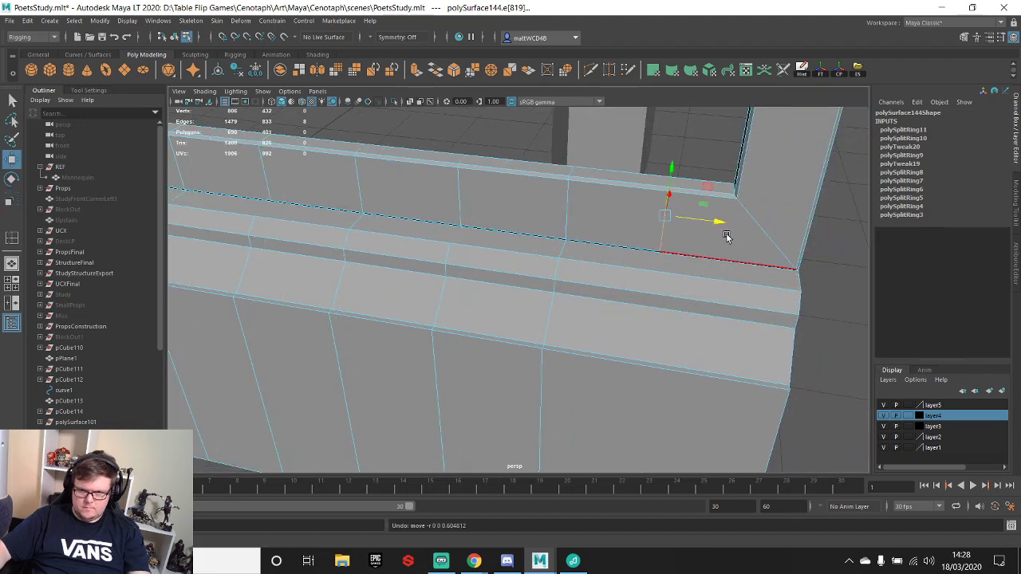
{"action": "key", "text": "g"}
{"action": "left_click", "coordinate": [652, 296]}
{"action": "key", "text": "w"}
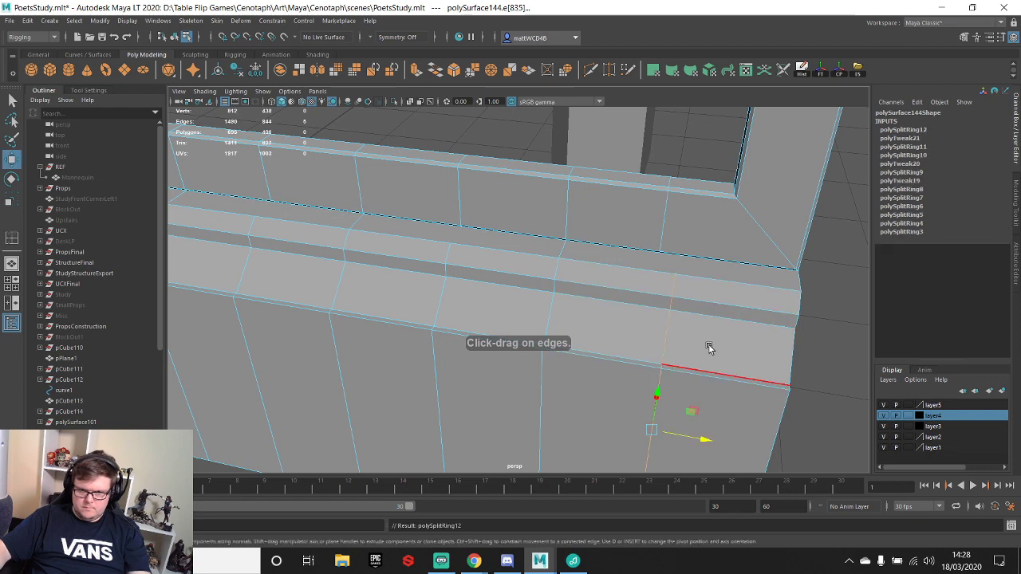
{"action": "left_click_drag", "start_coordinate": [659, 292], "coordinate": [628, 261], "text": "alt"}
{"action": "right_click_drag", "start_coordinate": [487, 240], "coordinate": [489, 269]}
{"action": "double_click", "coordinate": [529, 256]}
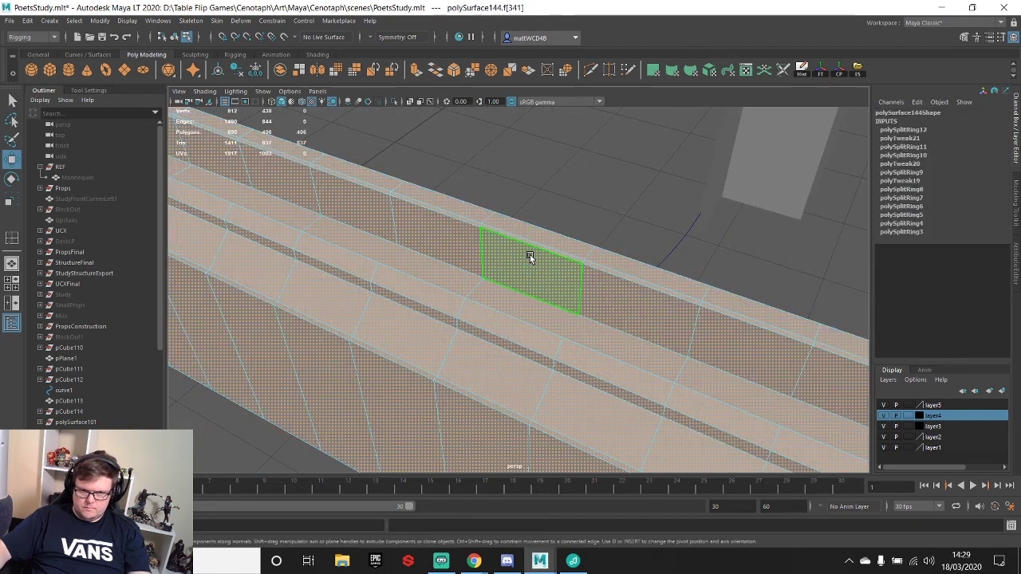
{"action": "scroll", "coordinate": [550, 278], "scroll_direction": "down", "scroll_amount": 5}
{"action": "left_click_drag", "start_coordinate": [550, 278], "coordinate": [407, 180], "text": "alt"}
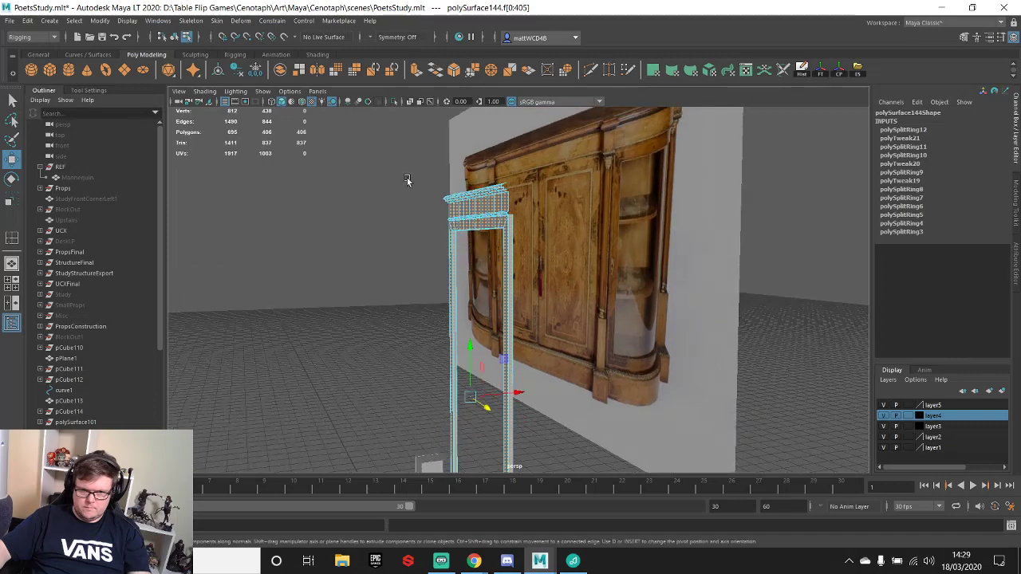
{"action": "left_click_drag", "start_coordinate": [606, 208], "coordinate": [608, 209]}
{"action": "left_click_drag", "start_coordinate": [520, 215], "coordinate": [563, 263], "text": "alt"}
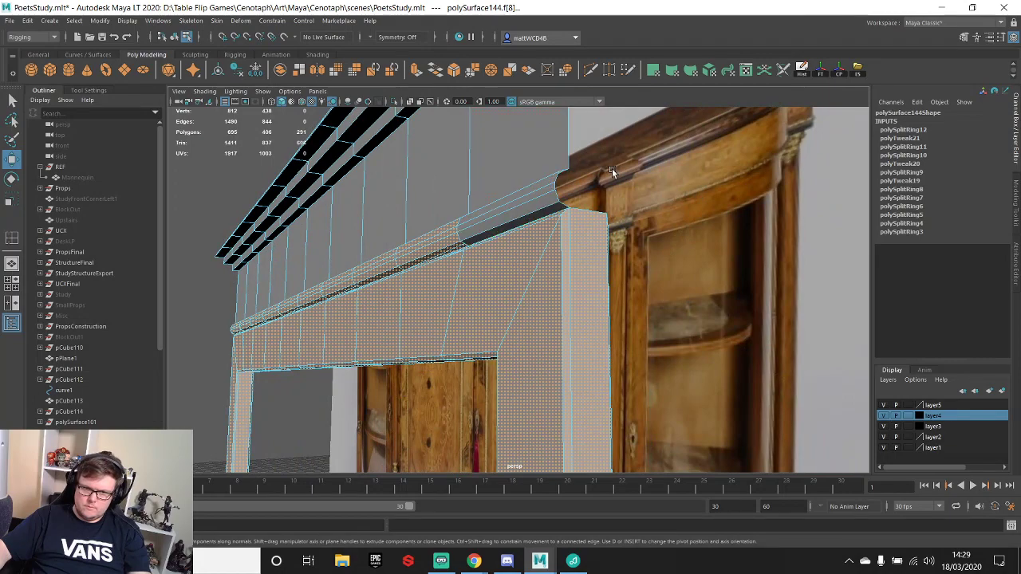
{"action": "left_click_drag", "start_coordinate": [611, 168], "coordinate": [559, 336], "text": "alt"}
{"action": "left_click_drag", "start_coordinate": [585, 296], "coordinate": [567, 311], "text": "alt"}
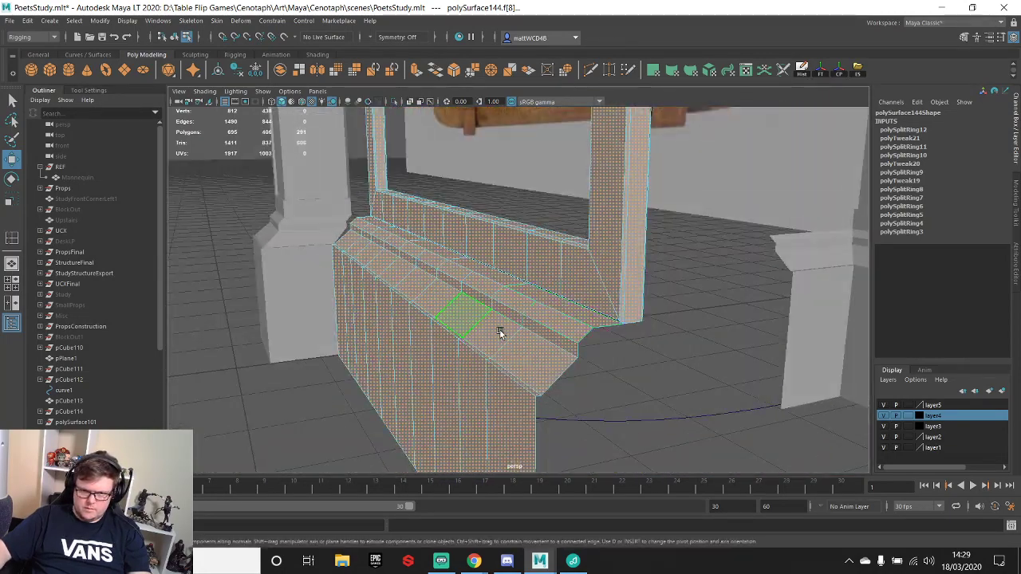
{"action": "left_click_drag", "start_coordinate": [500, 332], "coordinate": [444, 282], "text": "alt"}
{"action": "key", "text": "F8"}
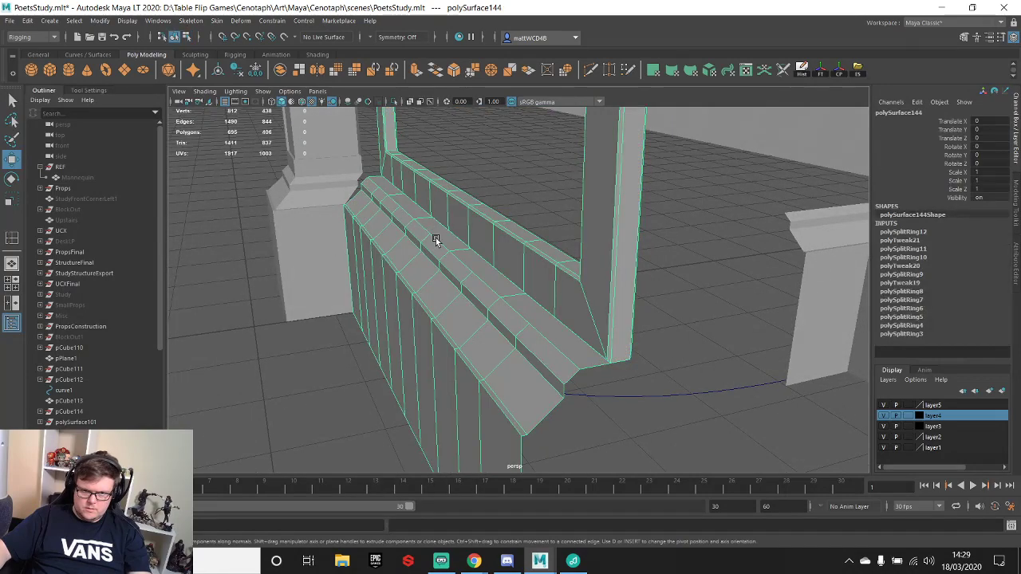
- Select the side panel's window-frame faces, including the lower rail, and extract them from the base moulding as a separate mesh
{"action": "right_click_drag", "start_coordinate": [435, 240], "coordinate": [436, 263]}
{"action": "left_click_drag", "start_coordinate": [473, 322], "coordinate": [670, 335], "text": "alt"}
{"action": "left_click_drag", "start_coordinate": [254, 250], "coordinate": [833, 325]}
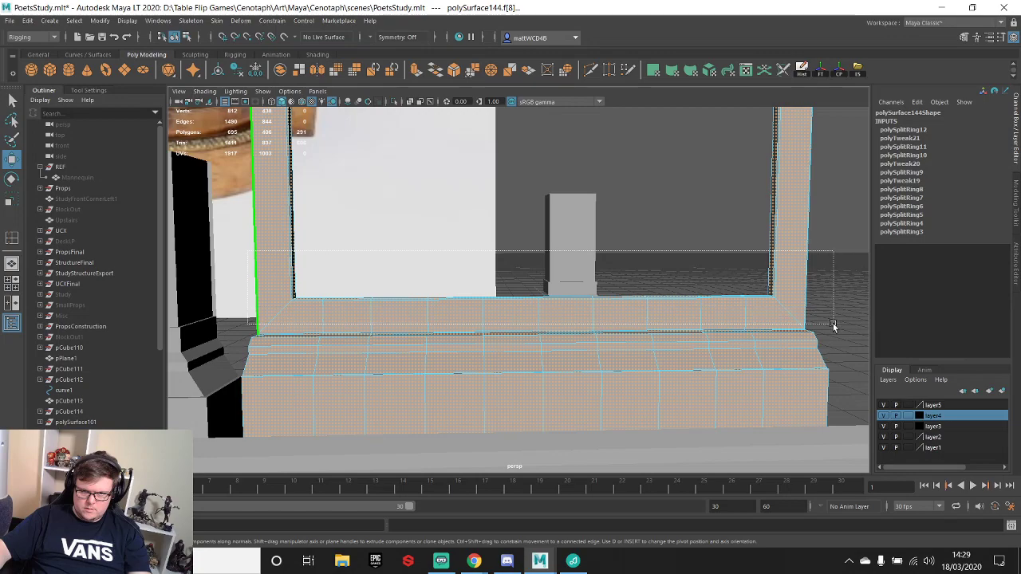
{"action": "right_click_drag", "start_coordinate": [800, 303], "coordinate": [778, 481], "text": "shift"}
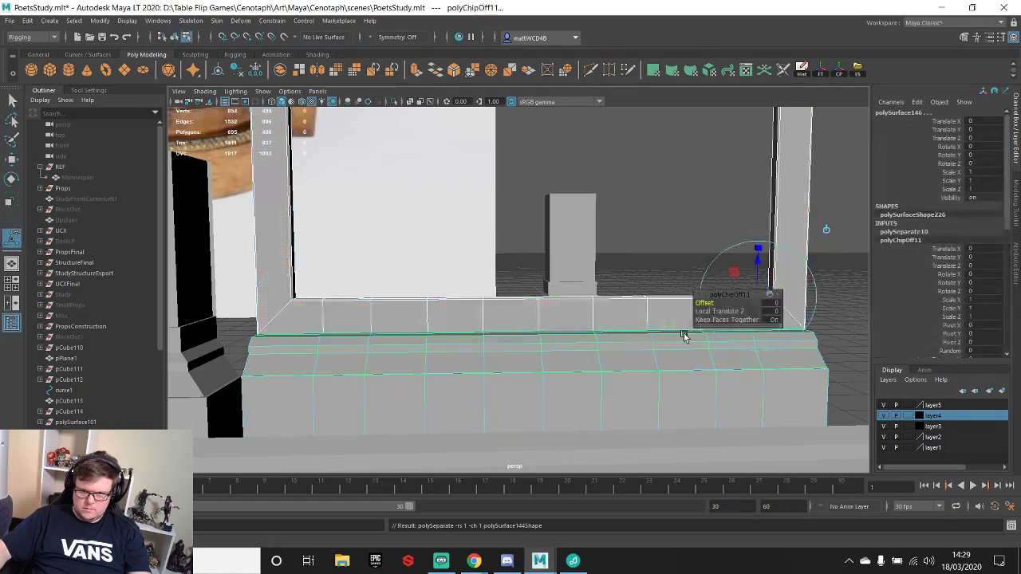
- Select the thin strip of faces beneath the frame's bottom rail and extract it from the base moulding mesh
{"action": "key", "text": "f"}
{"action": "left_click_drag", "start_coordinate": [628, 279], "coordinate": [581, 269], "text": "alt"}
{"action": "right_click_drag", "start_coordinate": [582, 270], "coordinate": [660, 202]}
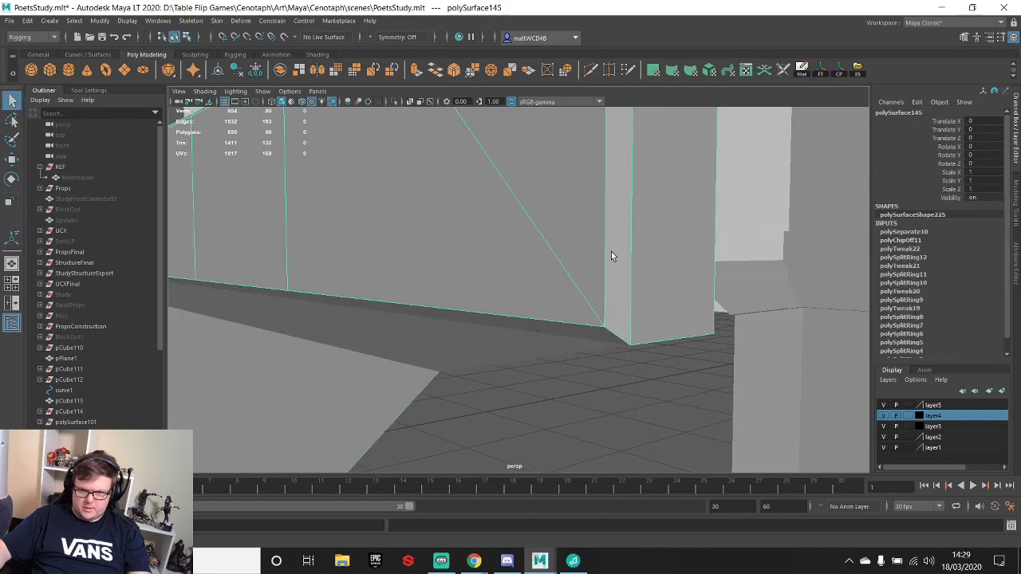
{"action": "right_click_drag", "start_coordinate": [611, 285], "coordinate": [620, 314]}
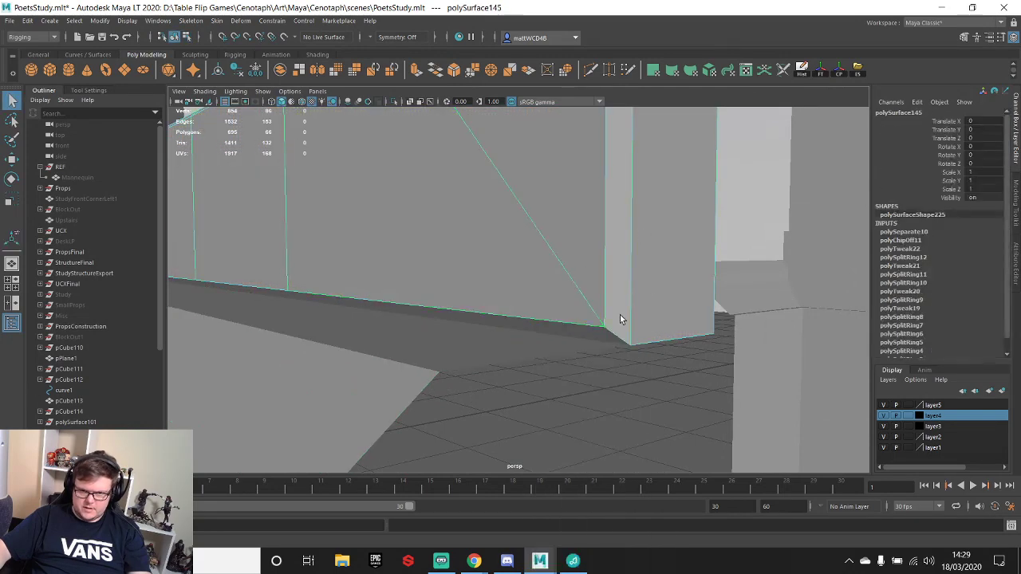
{"action": "left_click", "coordinate": [606, 338]}
{"action": "right_click_drag", "start_coordinate": [549, 270], "coordinate": [549, 324]}
{"action": "left_click", "coordinate": [302, 301]}
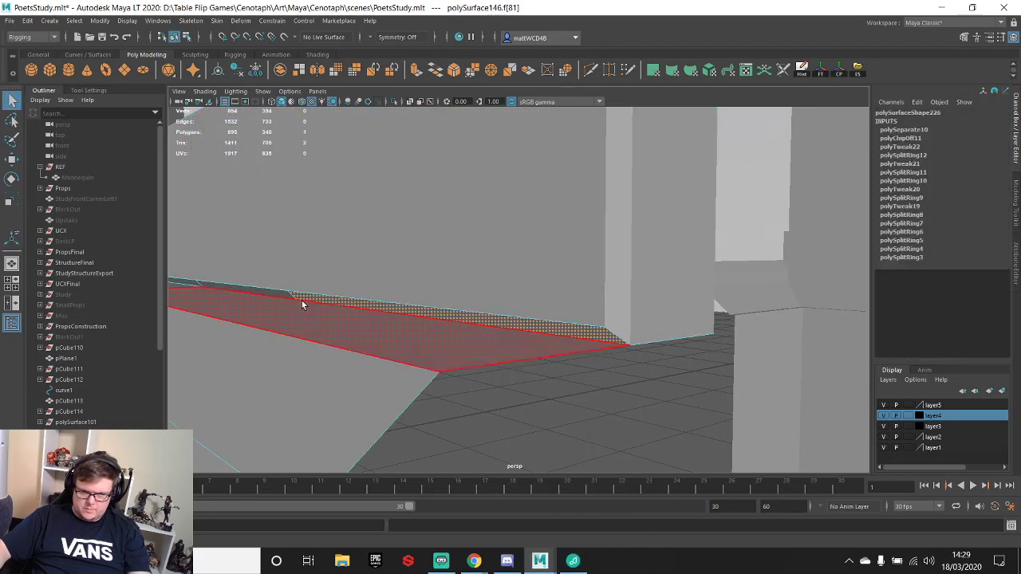
{"action": "left_click_drag", "start_coordinate": [285, 297], "coordinate": [441, 265], "text": "alt"}
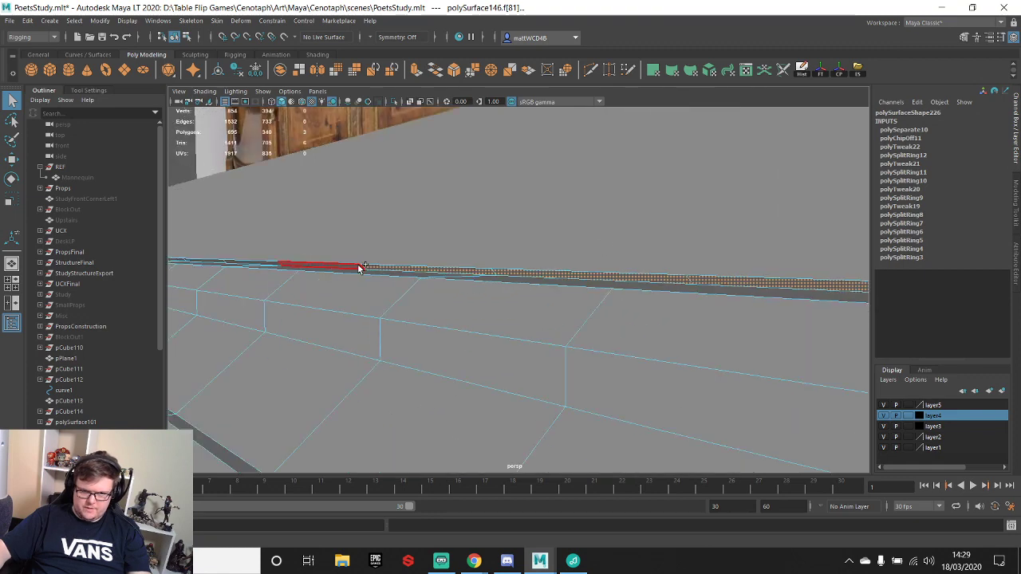
{"action": "left_click_drag", "start_coordinate": [281, 231], "coordinate": [499, 280], "text": "alt"}
{"action": "left_click_drag", "start_coordinate": [432, 292], "coordinate": [654, 300], "text": "alt"}
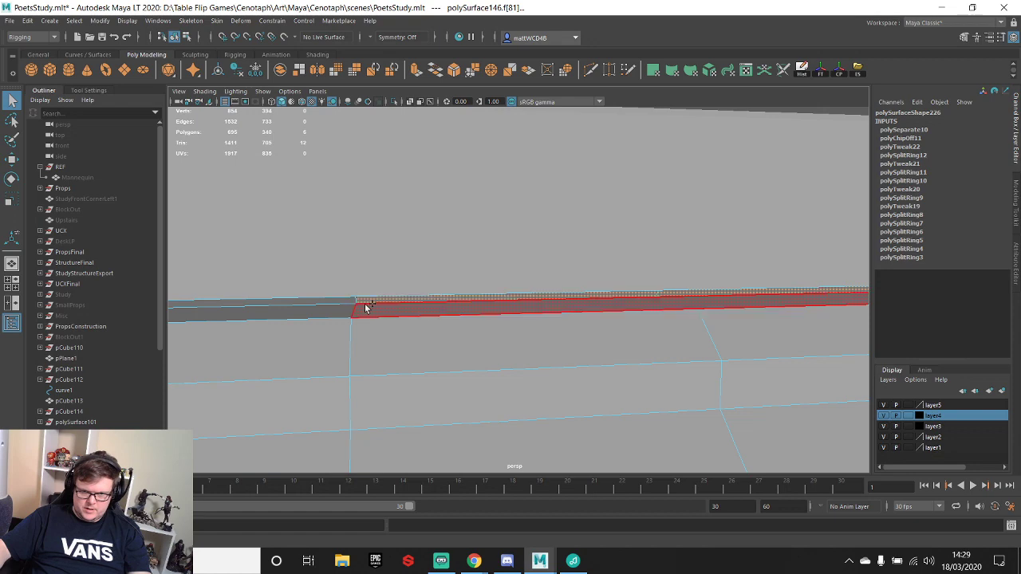
{"action": "left_click_drag", "start_coordinate": [348, 301], "coordinate": [659, 263], "text": "alt"}
{"action": "right_click_drag", "start_coordinate": [671, 241], "coordinate": [652, 420], "text": "shift"}
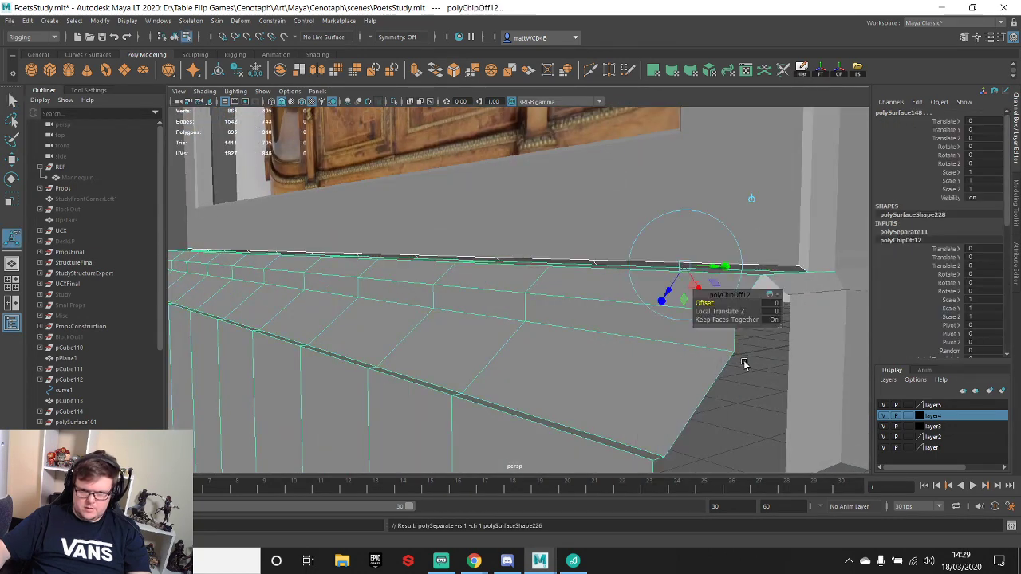
- Combine the extracted strip with the upright frame and merge all their vertices with a 0.01 distance threshold
{"action": "left_click", "coordinate": [641, 247]}
{"action": "left_click", "coordinate": [706, 267]}
{"action": "right_click_drag", "start_coordinate": [707, 265], "coordinate": [681, 493], "text": "shift"}
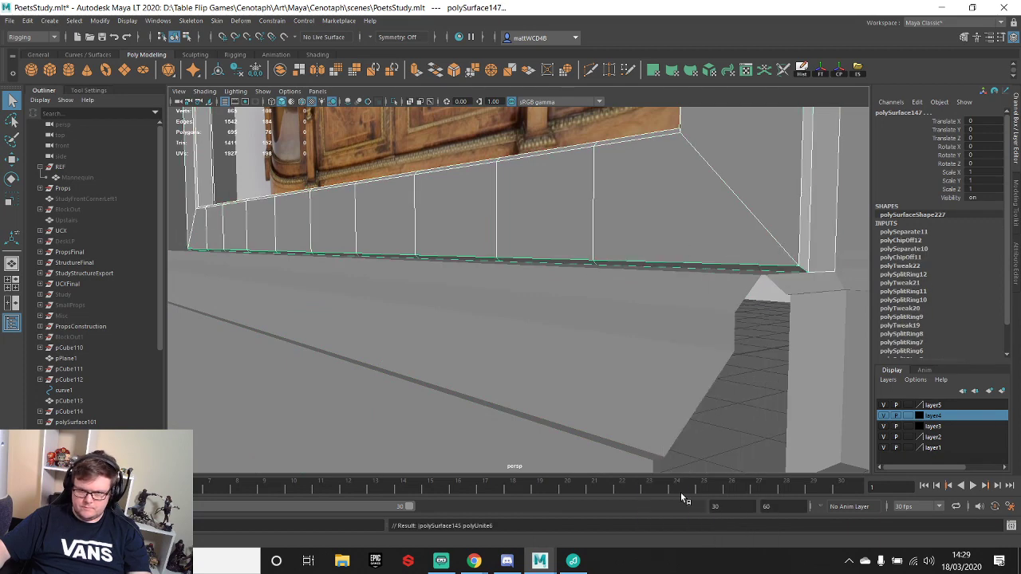
{"action": "right_click_drag", "start_coordinate": [731, 198], "coordinate": [656, 197]}
{"action": "scroll", "coordinate": [655, 198], "scroll_direction": "down", "scroll_amount": 4}
{"action": "left_click_drag", "start_coordinate": [656, 194], "coordinate": [507, 310], "text": "alt"}
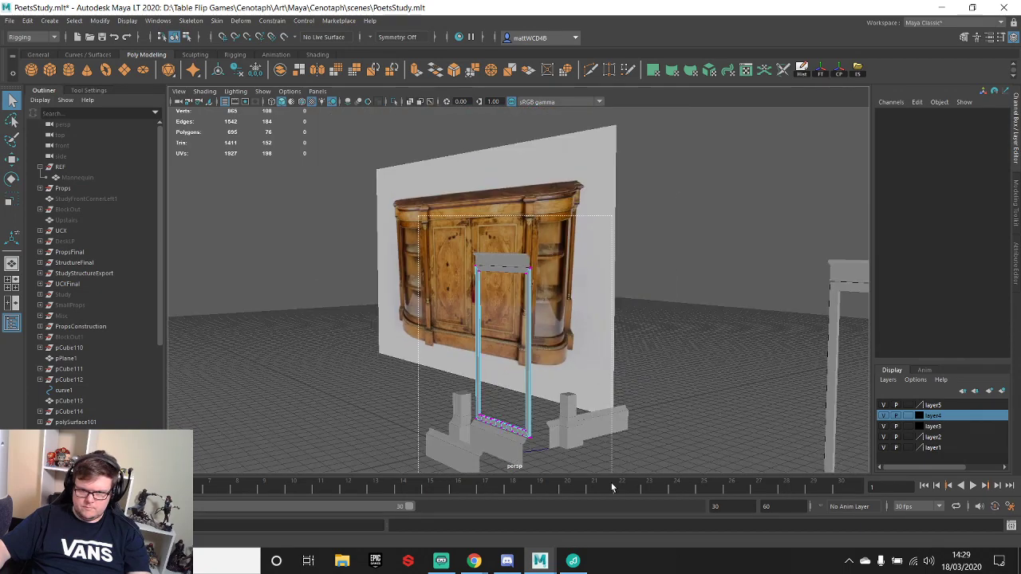
{"action": "left_click_drag", "start_coordinate": [612, 487], "coordinate": [613, 487]}
{"action": "right_click_drag", "start_coordinate": [615, 378], "coordinate": [679, 311], "text": "shift"}
- Select the band of faces forming the frame's top rail below the cornice and extract it from the moulding mesh
{"action": "scroll", "coordinate": [518, 250], "scroll_direction": "up", "scroll_amount": 5}
{"action": "left_click_drag", "start_coordinate": [518, 251], "coordinate": [505, 222], "text": "alt"}
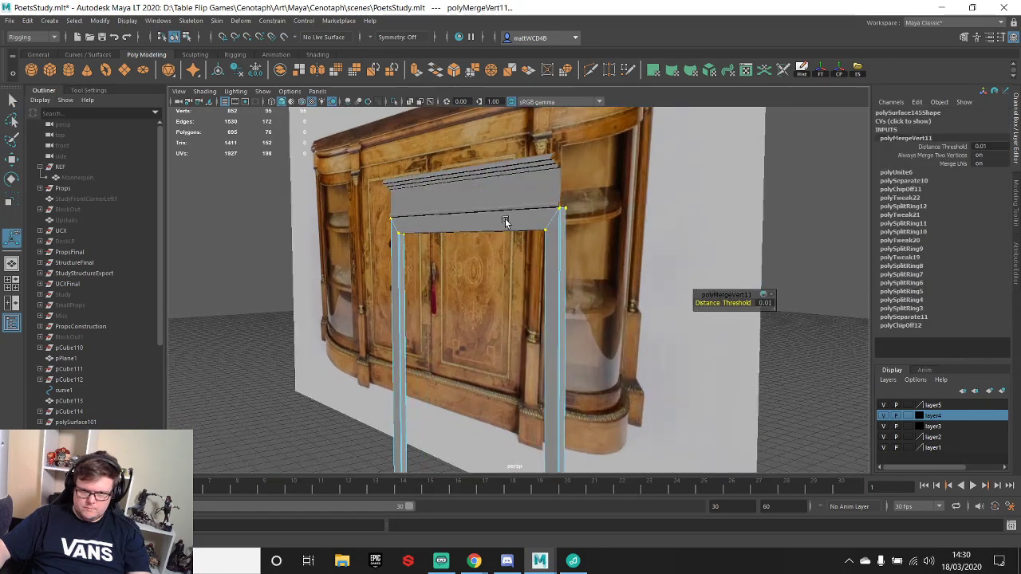
{"action": "key", "text": "q"}
{"action": "left_click", "coordinate": [505, 219]}
{"action": "right_click_drag", "start_coordinate": [500, 213], "coordinate": [480, 228]}
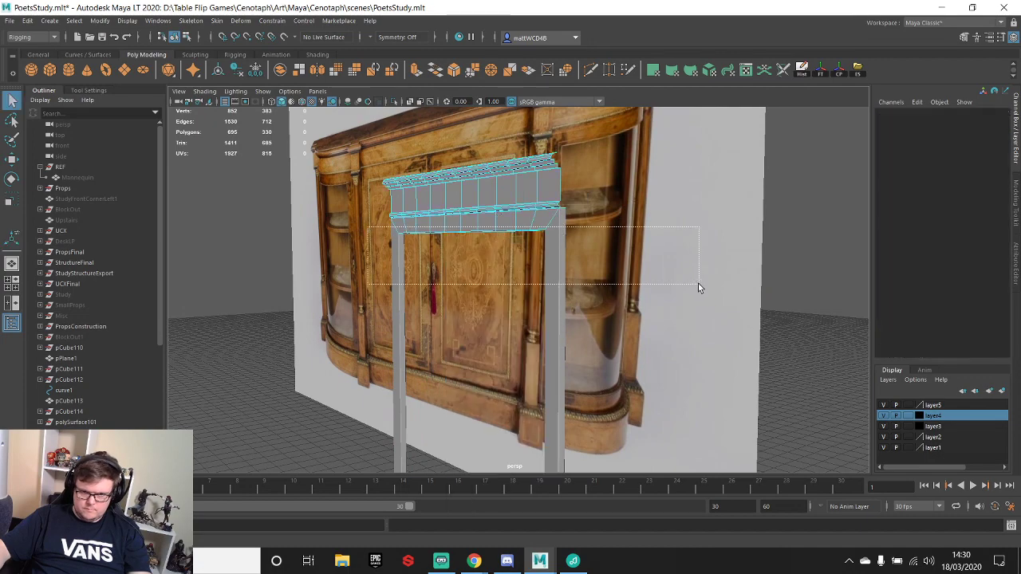
{"action": "left_click_drag", "start_coordinate": [698, 284], "coordinate": [699, 284]}
{"action": "scroll", "coordinate": [595, 178], "scroll_direction": "up", "scroll_amount": 5}
{"action": "middle_click_drag", "start_coordinate": [594, 178], "coordinate": [559, 420], "text": "alt"}
{"action": "middle_click_drag", "start_coordinate": [551, 354], "coordinate": [538, 268], "text": "alt"}
{"action": "left_click_drag", "start_coordinate": [539, 268], "coordinate": [554, 218], "text": "alt"}
{"action": "scroll", "coordinate": [551, 209], "scroll_direction": "up", "scroll_amount": 5}
{"action": "middle_click_drag", "start_coordinate": [551, 206], "coordinate": [549, 426], "text": "alt"}
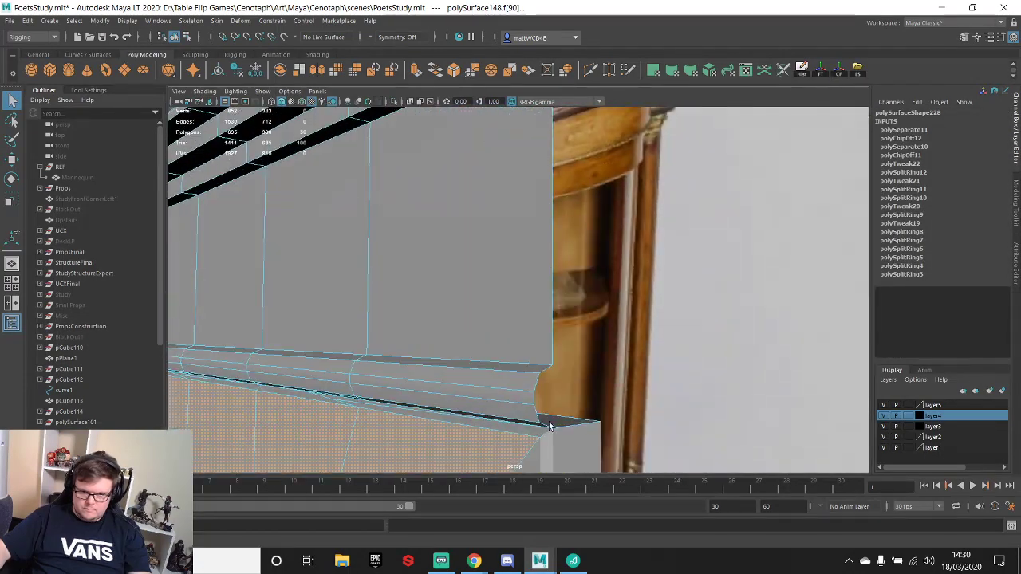
{"action": "left_click_drag", "start_coordinate": [540, 428], "coordinate": [522, 307], "text": "alt"}
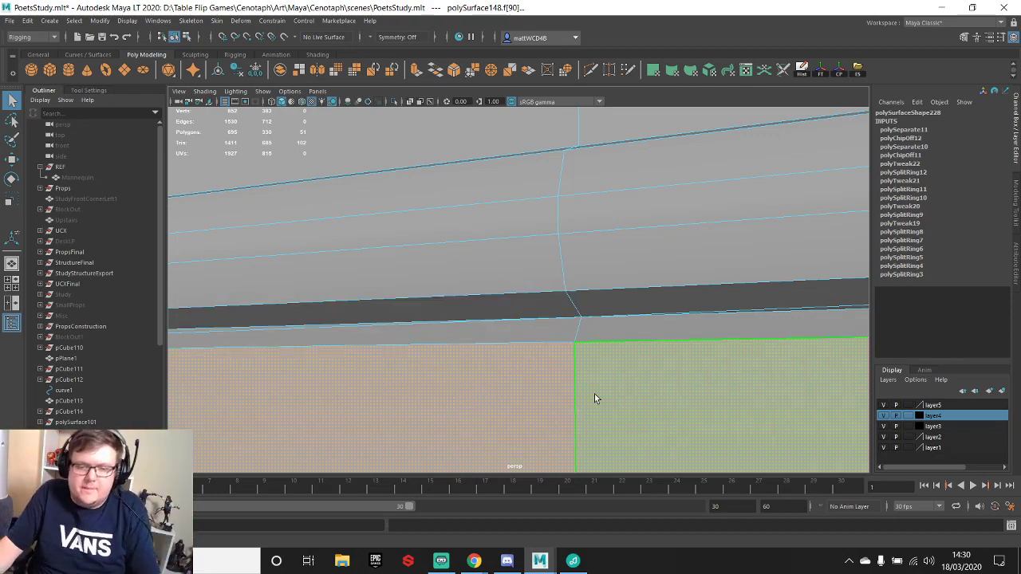
{"action": "scroll", "coordinate": [594, 394], "scroll_direction": "down", "scroll_amount": 8}
{"action": "left_click_drag", "start_coordinate": [636, 292], "coordinate": [529, 327], "text": "alt"}
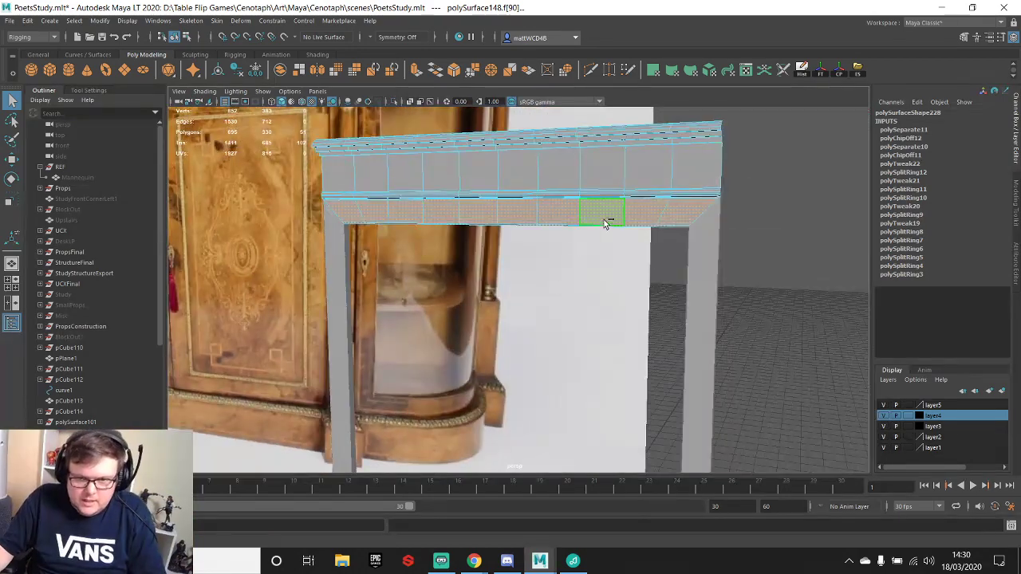
{"action": "right_click_drag", "start_coordinate": [604, 221], "coordinate": [590, 414], "text": "shift"}
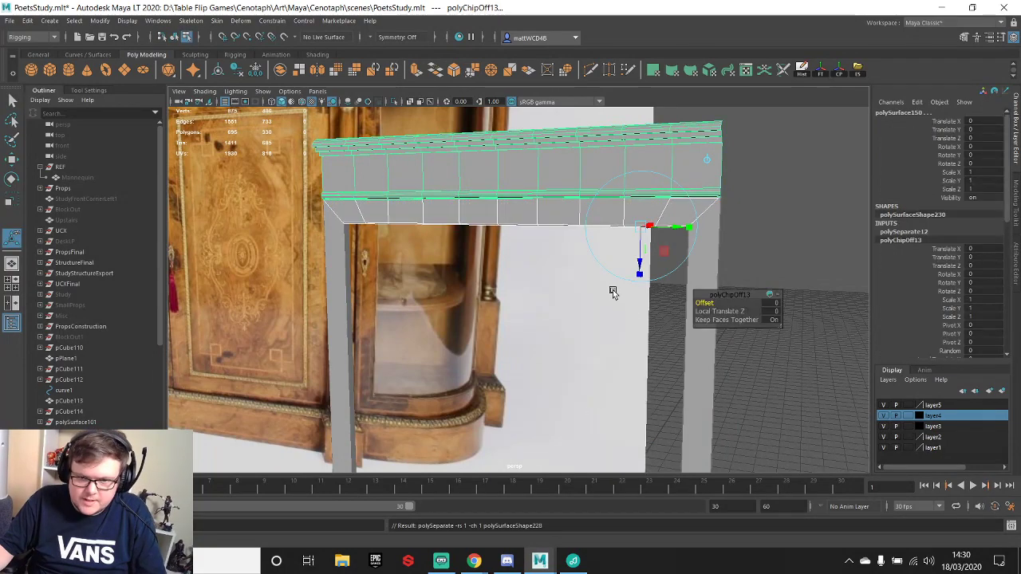
- Isolate the cornice moulding mesh and inspect the edges along its underside
{"action": "right_click_drag", "start_coordinate": [481, 214], "coordinate": [530, 190]}
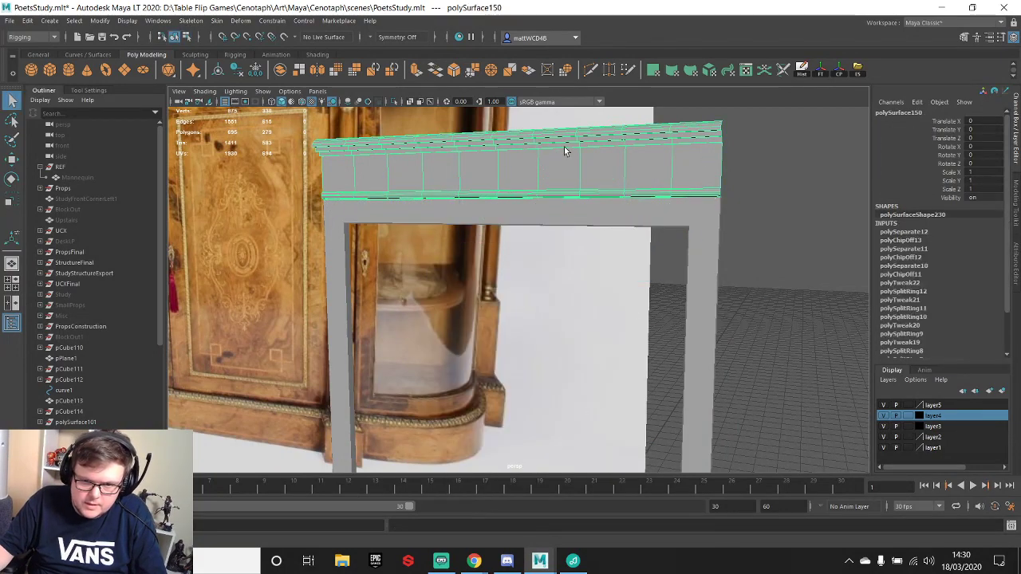
{"action": "left_click", "coordinate": [395, 101]}
{"action": "left_click_drag", "start_coordinate": [670, 254], "coordinate": [680, 197], "text": "alt"}
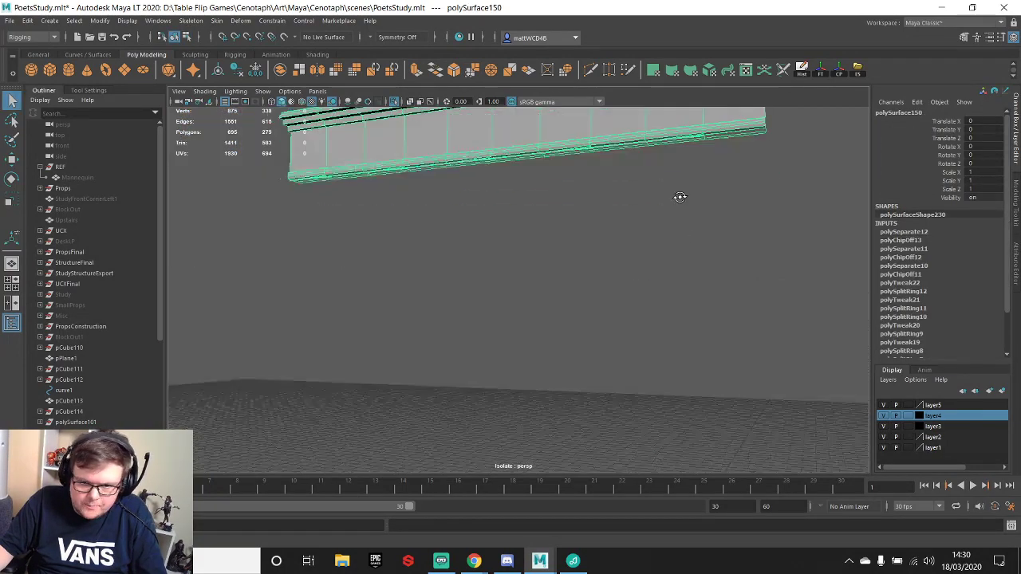
{"action": "scroll", "coordinate": [680, 198], "scroll_direction": "up", "scroll_amount": 3}
{"action": "middle_click_drag", "start_coordinate": [680, 197], "coordinate": [636, 287], "text": "alt"}
{"action": "scroll", "coordinate": [631, 253], "scroll_direction": "up", "scroll_amount": 5}
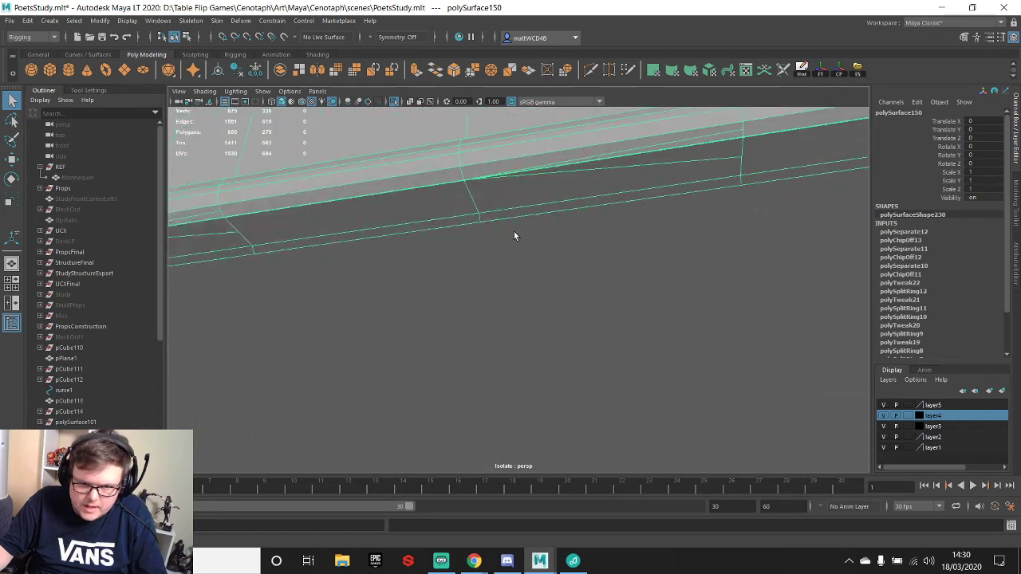
{"action": "middle_click_drag", "start_coordinate": [515, 235], "coordinate": [572, 202], "text": "alt"}
- Delete the repeated segments of the isolated cornice moulding, keeping only one end segment
{"action": "right_click_drag", "start_coordinate": [639, 183], "coordinate": [595, 184]}
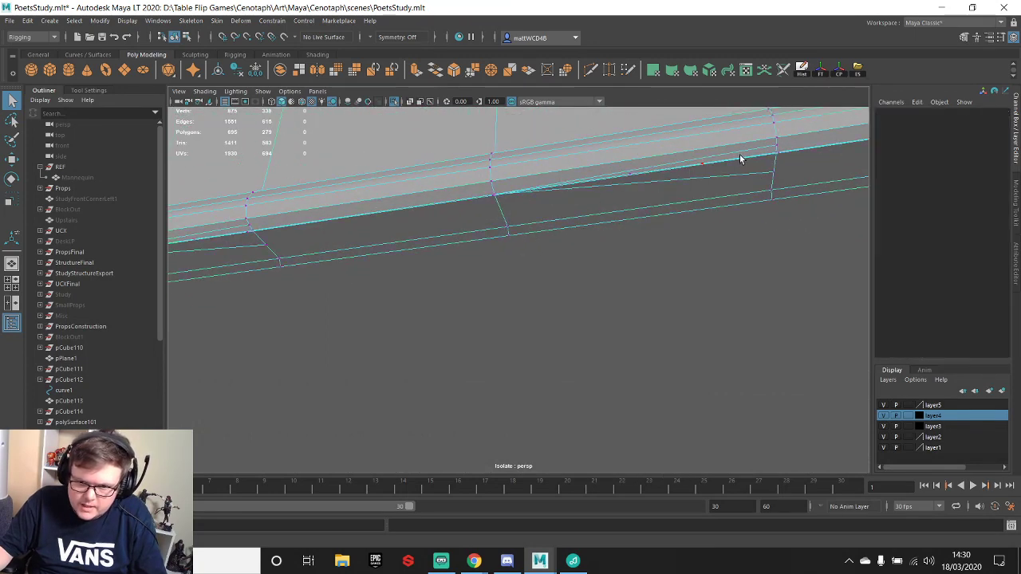
{"action": "middle_click_drag", "start_coordinate": [740, 158], "coordinate": [671, 183], "text": "alt"}
{"action": "scroll", "coordinate": [671, 182], "scroll_direction": "up", "scroll_amount": 3}
{"action": "left_click_drag", "start_coordinate": [670, 184], "coordinate": [718, 173], "text": "alt"}
{"action": "right_click_drag", "start_coordinate": [498, 210], "coordinate": [451, 214]}
{"action": "left_click_drag", "start_coordinate": [467, 228], "coordinate": [513, 228], "text": "alt"}
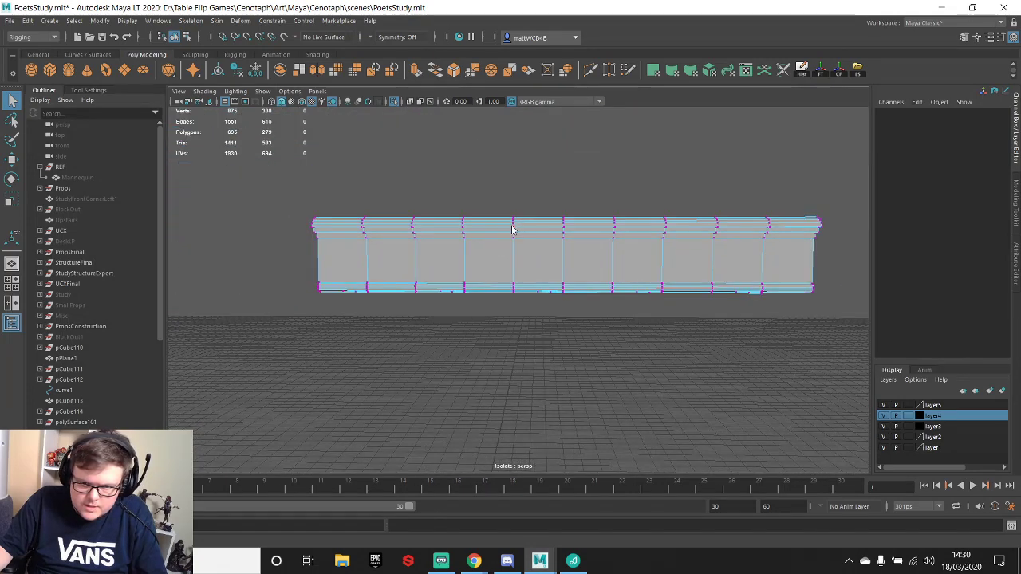
{"action": "left_click_drag", "start_coordinate": [274, 183], "coordinate": [664, 203]}
{"action": "key", "text": "Delete"}
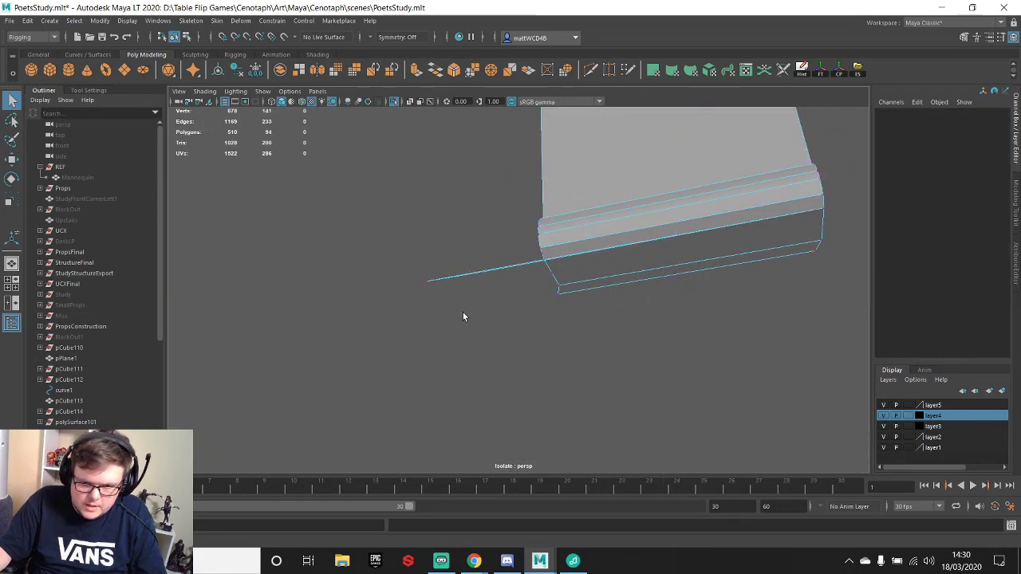
- Snap the stray vertices beside the remaining cornice segment onto its lower corners
{"action": "left_click_drag", "start_coordinate": [402, 257], "coordinate": [592, 231]}
{"action": "key", "text": "w"}
{"action": "key", "text": "q"}
{"action": "key", "text": "w"}
{"action": "scroll", "coordinate": [504, 286], "scroll_direction": "up", "scroll_amount": 3}
{"action": "key", "text": "v"}
{"action": "scroll", "coordinate": [711, 230], "scroll_direction": "down", "scroll_amount": 5}
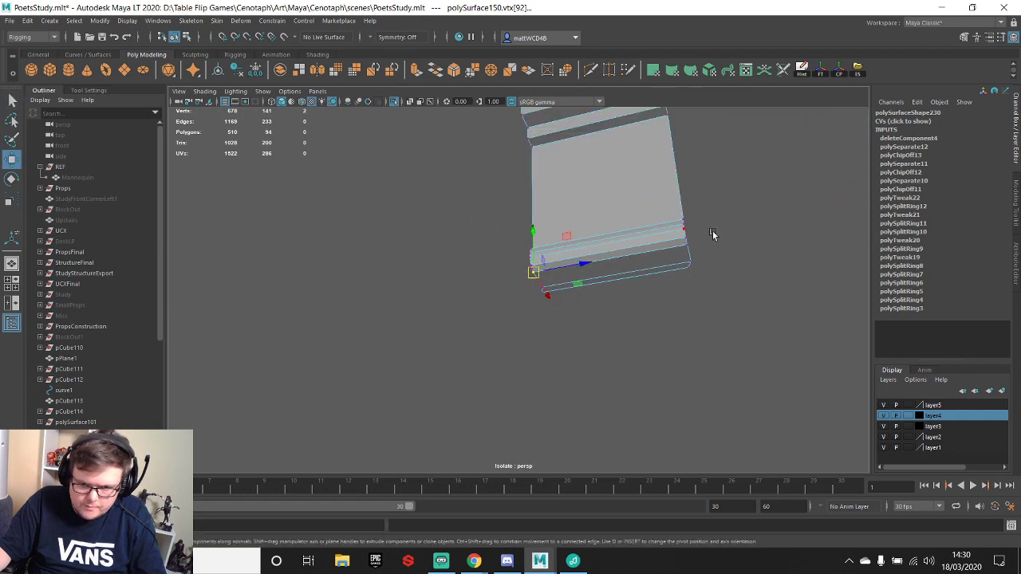
{"action": "left_click_drag", "start_coordinate": [712, 231], "coordinate": [670, 230], "text": "alt"}
{"action": "left_click_drag", "start_coordinate": [727, 300], "coordinate": [788, 313], "text": "alt"}
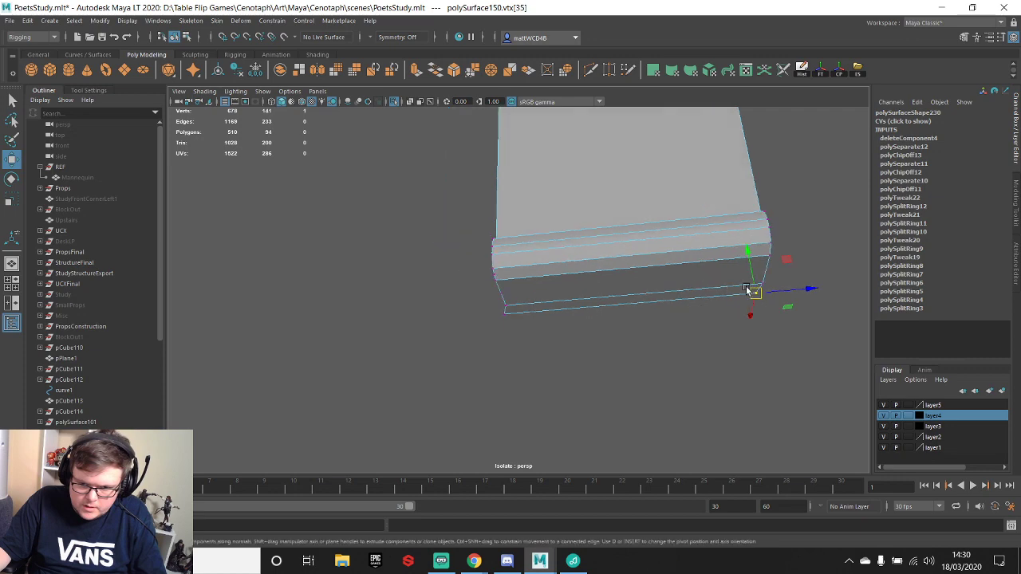
{"action": "middle_click_drag", "start_coordinate": [788, 313], "coordinate": [713, 311], "text": "alt"}
{"action": "key", "text": "q"}
- Delete the narrow face under the cornice segment and merge all its vertices with a 0.01 distance threshold
{"action": "right_click_drag", "start_coordinate": [559, 271], "coordinate": [558, 296]}
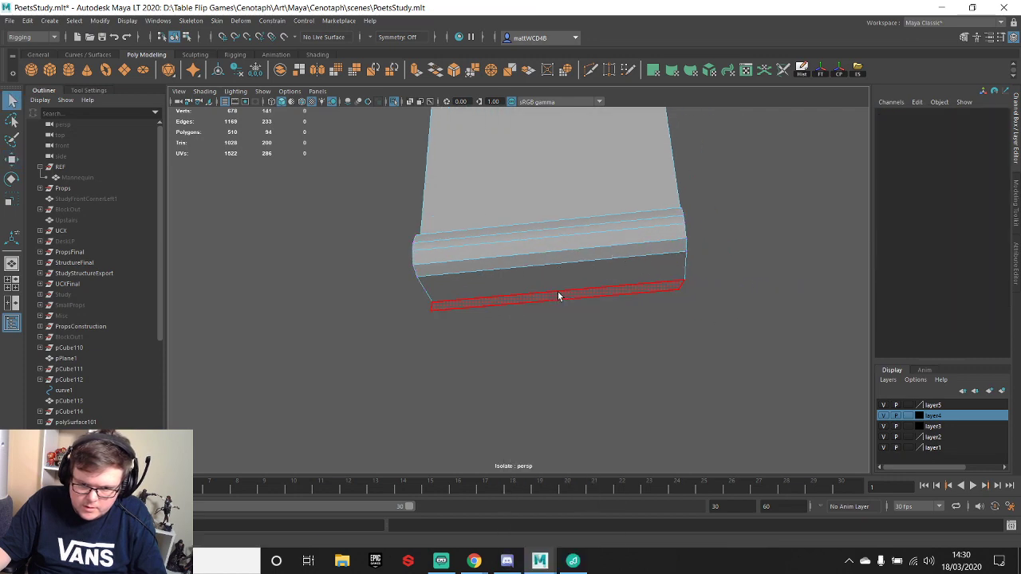
{"action": "left_click", "coordinate": [558, 296]}
{"action": "key", "text": "Delete"}
{"action": "scroll", "coordinate": [705, 268], "scroll_direction": "down", "scroll_amount": 5}
{"action": "left_click_drag", "start_coordinate": [655, 247], "coordinate": [550, 246], "text": "alt"}
{"action": "right_click_drag", "start_coordinate": [531, 272], "coordinate": [463, 263]}
{"action": "scroll", "coordinate": [447, 256], "scroll_direction": "down", "scroll_amount": 4}
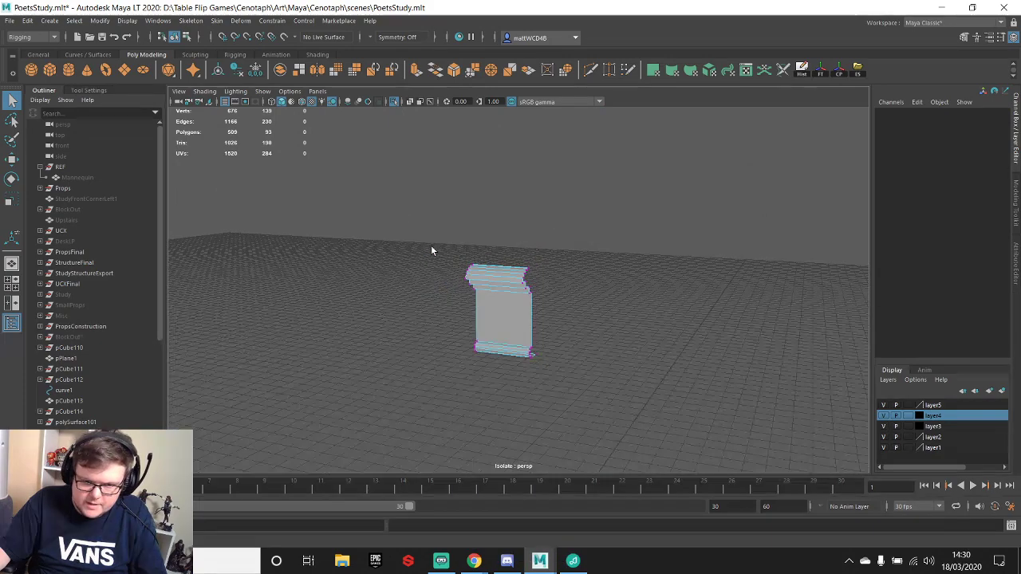
{"action": "left_click_drag", "start_coordinate": [431, 250], "coordinate": [604, 349]}
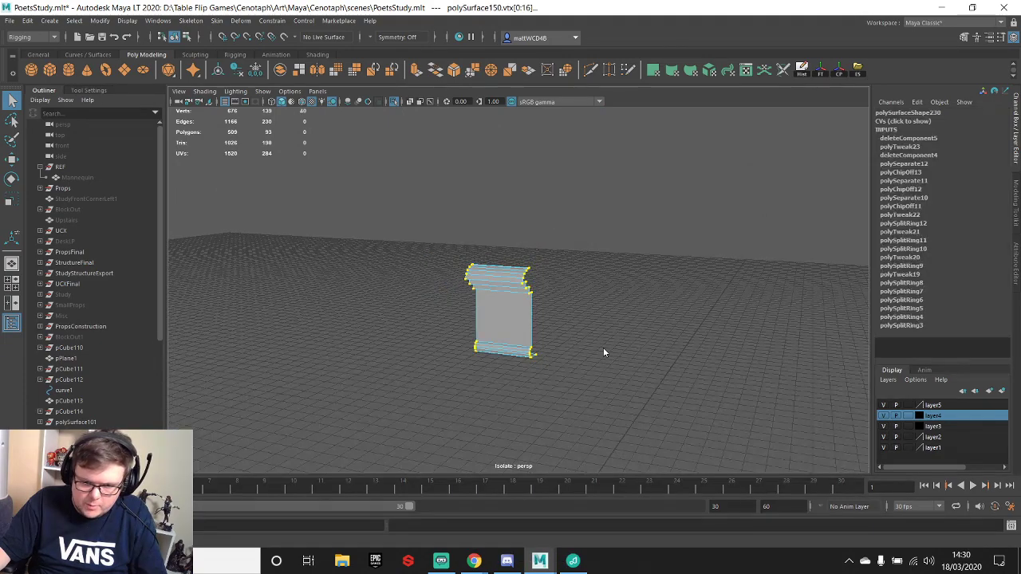
{"action": "right_click_drag", "start_coordinate": [604, 349], "coordinate": [662, 255], "text": "shift"}
- Show the whole scene again, select the extracted top rail and the upright frame, and isolate both
{"action": "left_click", "coordinate": [394, 102]}
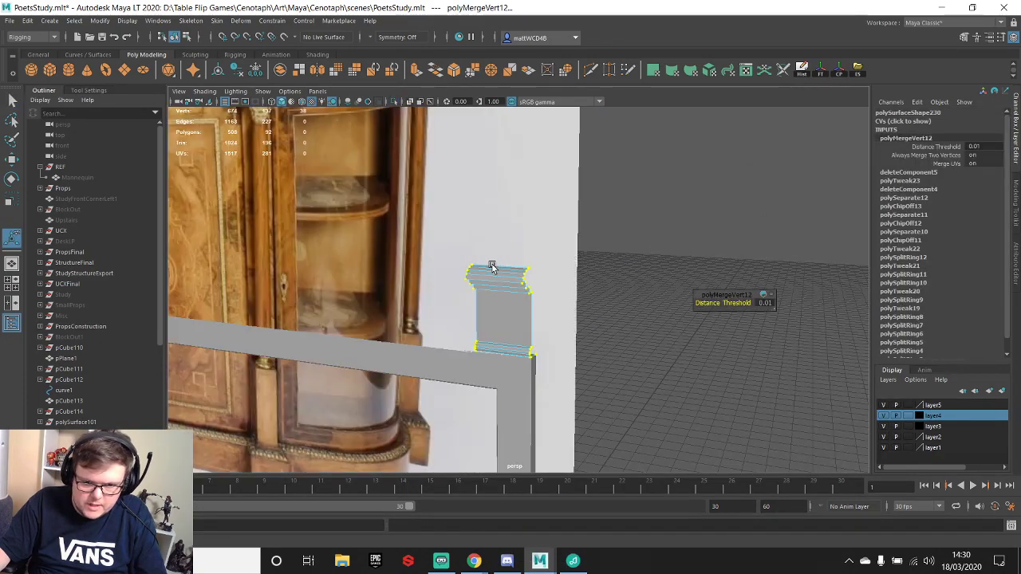
{"action": "middle_click_drag", "start_coordinate": [492, 266], "coordinate": [505, 144], "text": "alt"}
{"action": "left_click", "coordinate": [515, 278]}
{"action": "left_click", "coordinate": [511, 247], "text": "shift"}
{"action": "left_click_drag", "start_coordinate": [576, 215], "coordinate": [619, 246], "text": "alt"}
{"action": "scroll", "coordinate": [582, 279], "scroll_direction": "up", "scroll_amount": 4}
{"action": "left_click_drag", "start_coordinate": [546, 313], "coordinate": [564, 307], "text": "alt"}
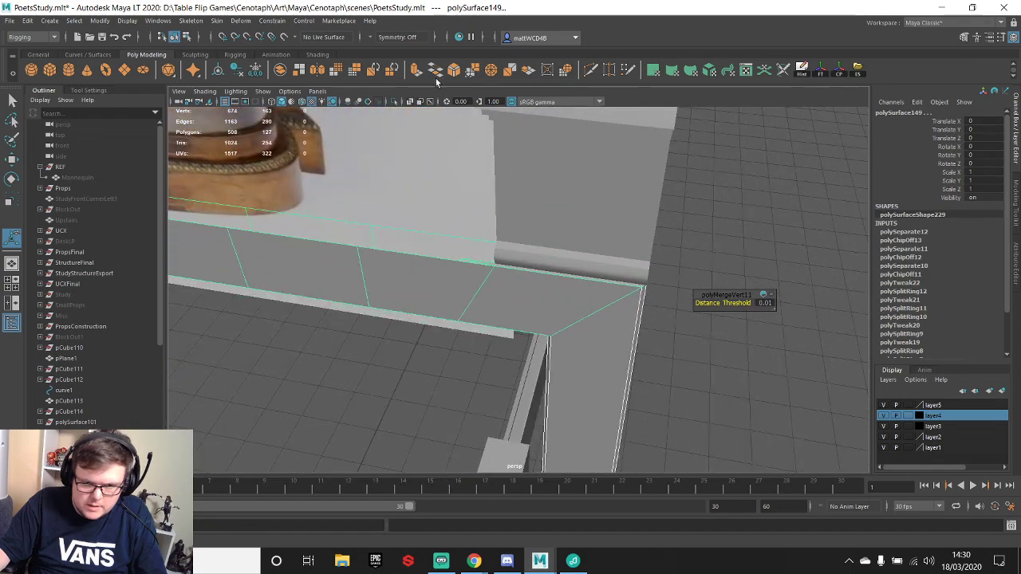
{"action": "left_click", "coordinate": [394, 102]}
- Delete all faces of the extracted top rail, keeping the two uprights and the bottom rail
{"action": "left_click_drag", "start_coordinate": [485, 282], "coordinate": [570, 250], "text": "alt"}
{"action": "right_click_drag", "start_coordinate": [588, 249], "coordinate": [581, 282]}
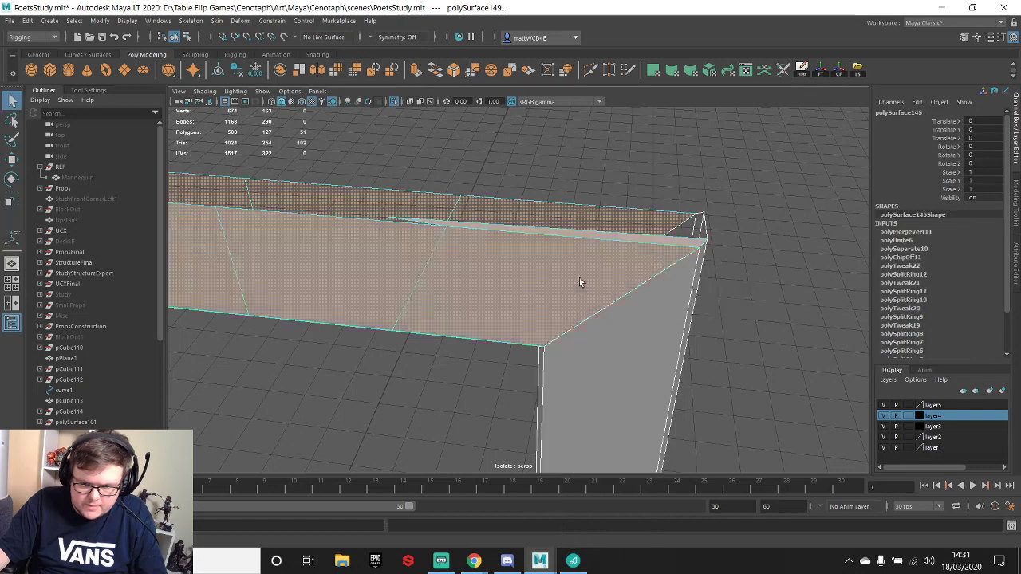
{"action": "left_click_drag", "start_coordinate": [581, 283], "coordinate": [812, 224], "text": "alt"}
{"action": "right_click_drag", "start_coordinate": [812, 224], "coordinate": [599, 227], "text": "alt"}
{"action": "key", "text": "Delete"}
{"action": "key", "text": "ctrl+z"}
{"action": "left_click", "coordinate": [564, 231]}
{"action": "double_click", "coordinate": [564, 230]}
{"action": "key", "text": "Delete"}
{"action": "left_click_drag", "start_coordinate": [597, 229], "coordinate": [604, 266], "text": "alt"}
- Insert an edge loop across each of the frame's two uprights, roughly midway up
{"action": "left_click", "coordinate": [604, 266]}
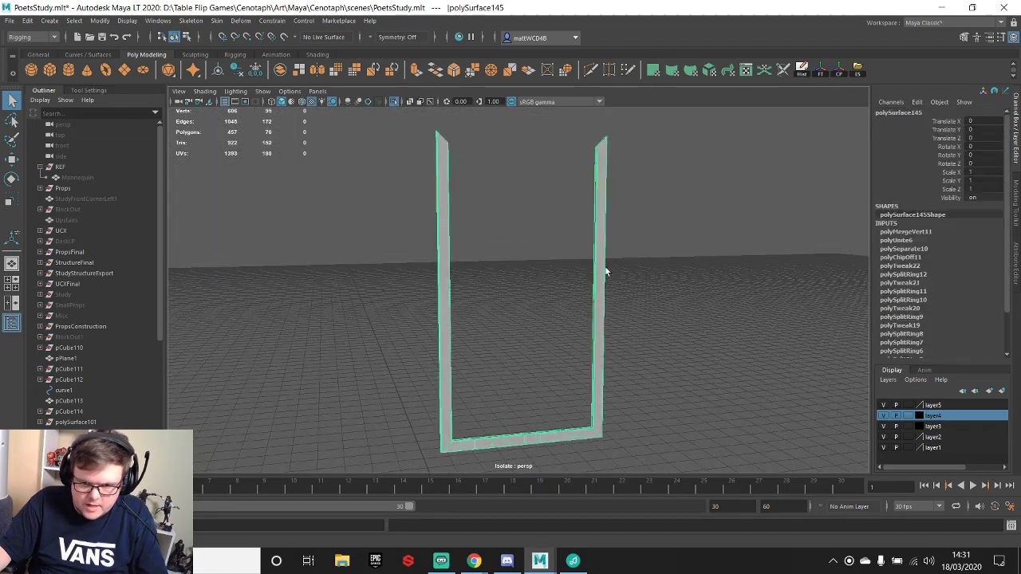
{"action": "right_click_drag", "start_coordinate": [600, 254], "coordinate": [559, 233], "text": "shift"}
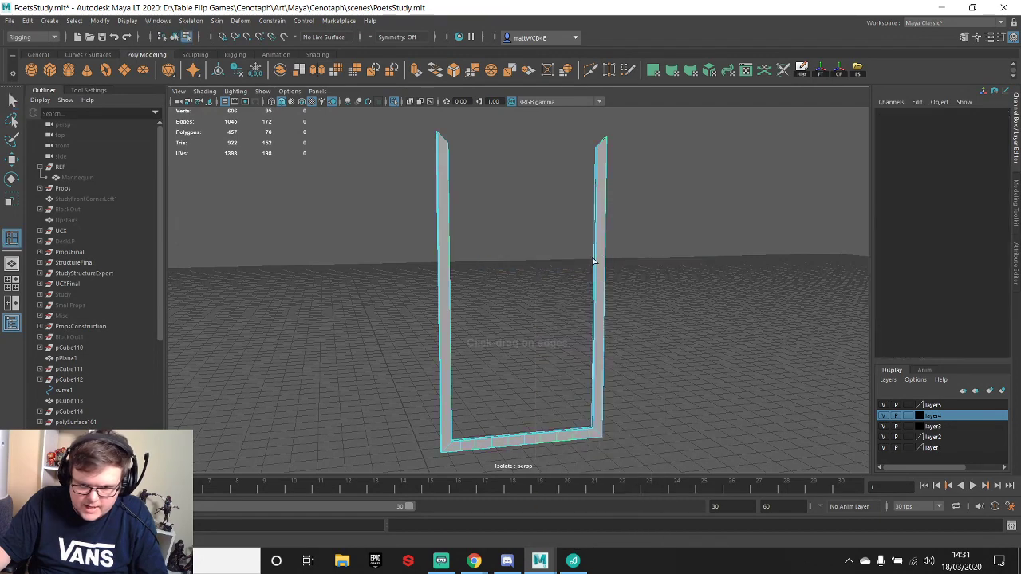
{"action": "left_click", "coordinate": [597, 273]}
{"action": "left_click", "coordinate": [450, 295]}
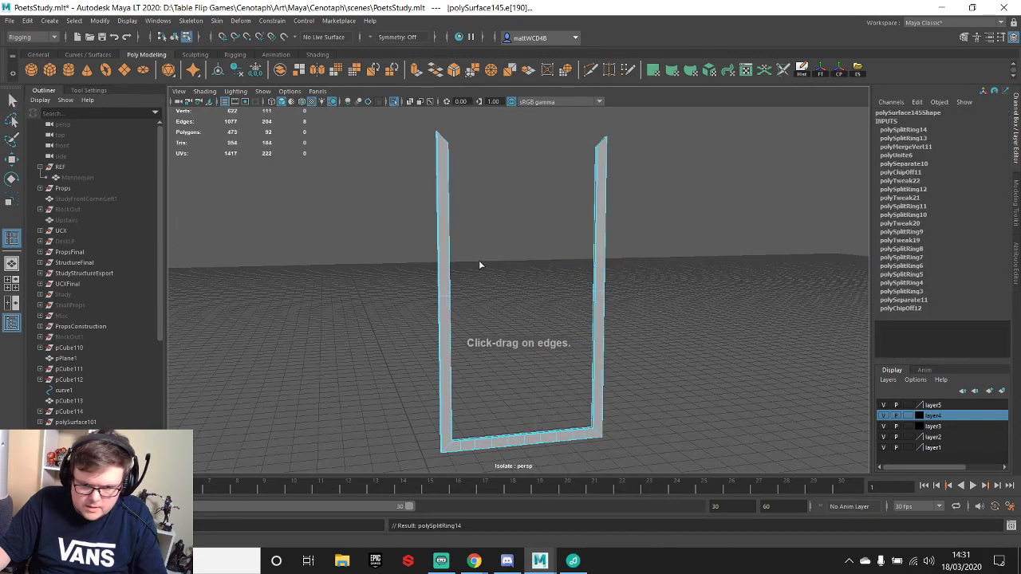
- Delete the upper halves of both uprights above the new edge loops
{"action": "right_click_drag", "start_coordinate": [429, 189], "coordinate": [425, 215]}
{"action": "left_click_drag", "start_coordinate": [406, 134], "coordinate": [711, 261]}
{"action": "key", "text": "Delete"}
{"action": "middle_click_drag", "start_coordinate": [627, 304], "coordinate": [599, 252], "text": "alt"}
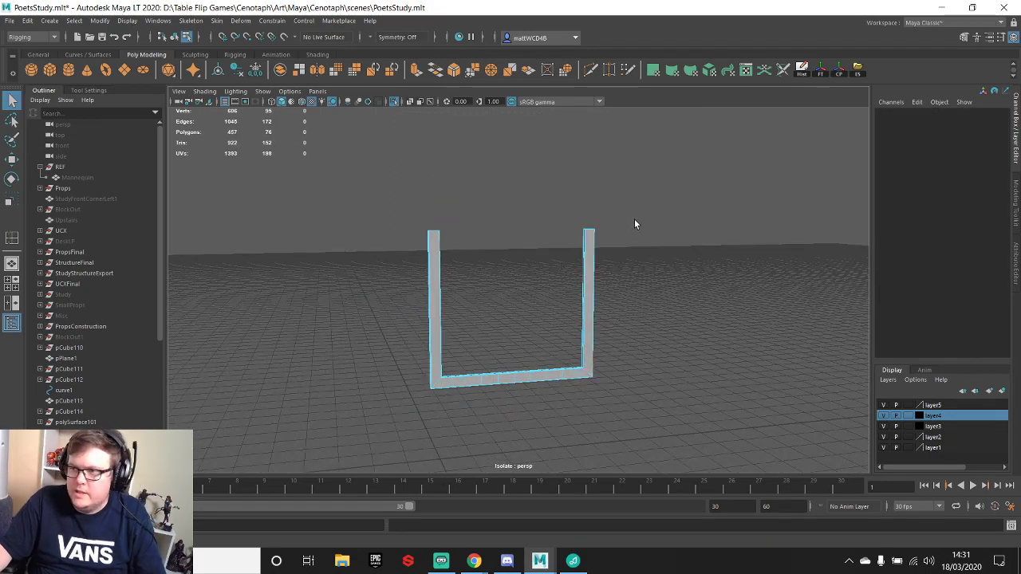
{"action": "mouse_move", "coordinate": [575, 273]}
{"action": "left_mouse_down", "text": "alt"}
{"action": "mouse_move", "coordinate": [506, 278]}
{"action": "mouse_move", "coordinate": [562, 279]}
{"action": "left_mouse_up", "text": "alt"}
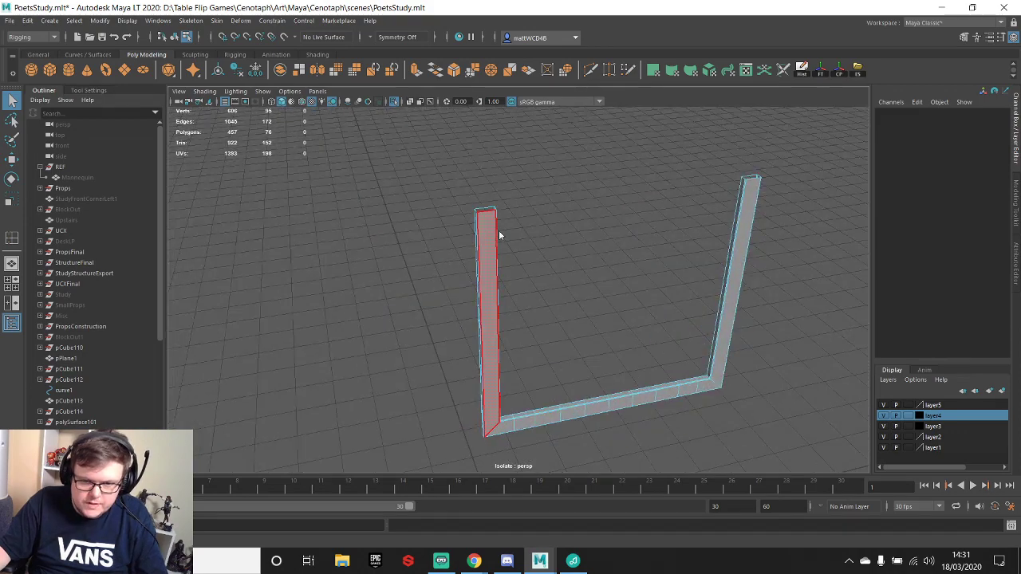
- Insert an edge loop on the side face of the frame's upright
{"action": "right_click_drag", "start_coordinate": [499, 235], "coordinate": [529, 221]}
{"action": "key", "text": "w"}
{"action": "left_click_drag", "start_coordinate": [613, 205], "coordinate": [550, 205], "text": "alt"}
{"action": "key", "text": "q"}
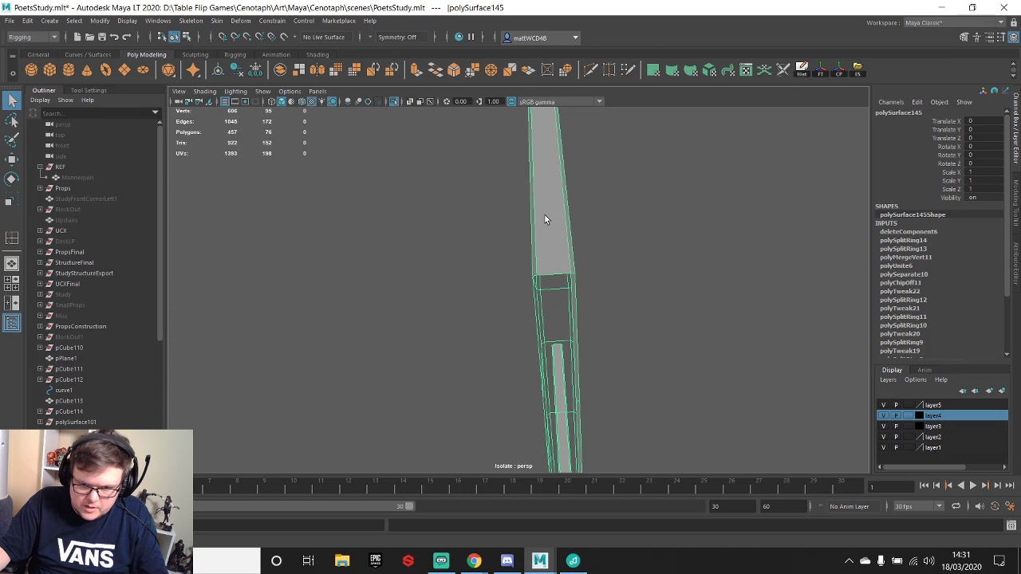
{"action": "right_click_drag", "start_coordinate": [556, 200], "coordinate": [504, 224], "text": "shift"}
{"action": "left_click", "coordinate": [558, 259]}
- Delete the redundant edge loops running across the frame's bottom rail, from corner to corner
{"action": "left_click_drag", "start_coordinate": [557, 259], "coordinate": [551, 212], "text": "alt"}
{"action": "left_click_drag", "start_coordinate": [518, 263], "coordinate": [479, 356], "text": "alt"}
{"action": "left_click_drag", "start_coordinate": [479, 218], "coordinate": [437, 334], "text": "alt"}
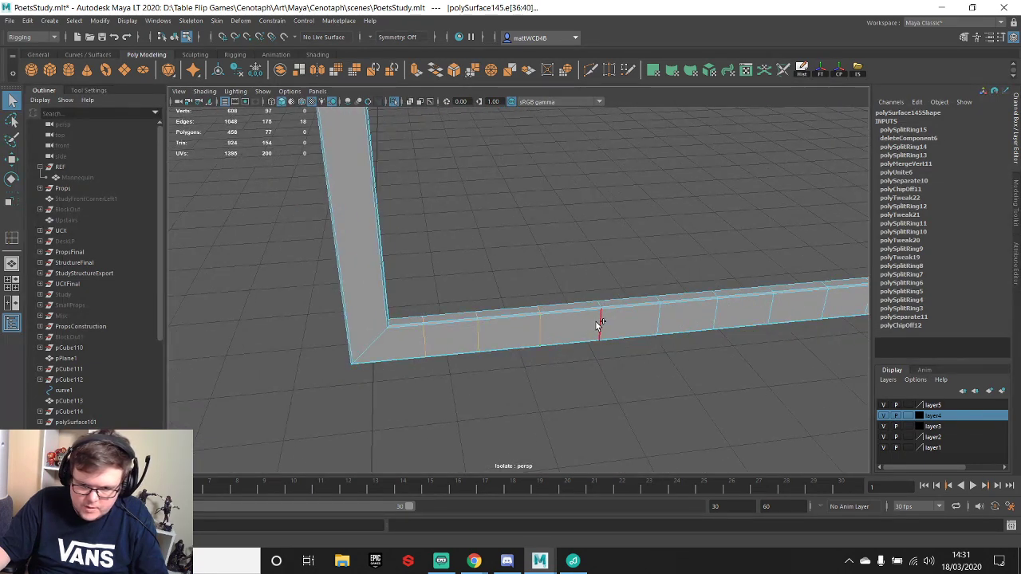
{"action": "double_click", "coordinate": [661, 323], "text": "shift"}
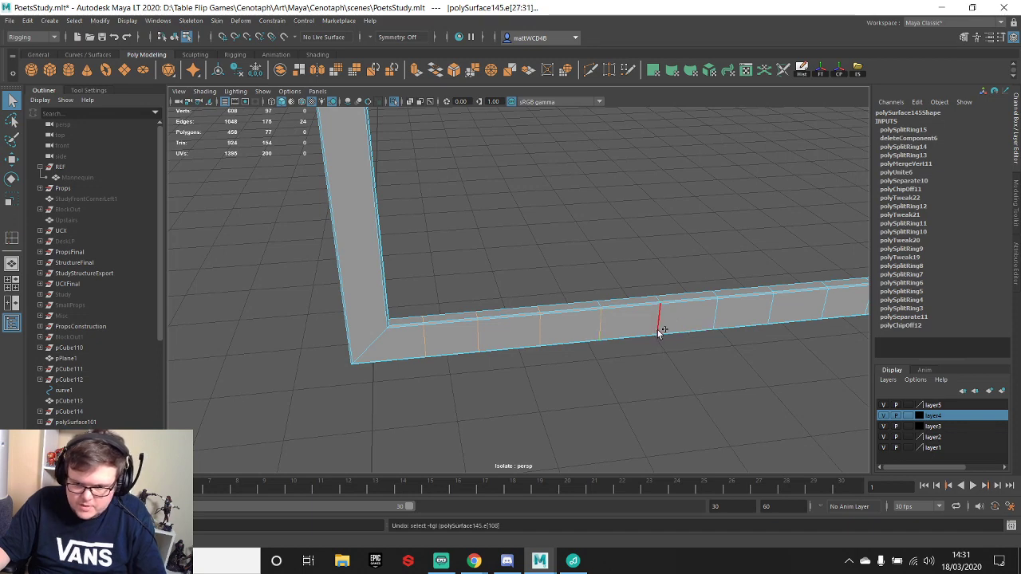
{"action": "double_click", "coordinate": [714, 318], "text": "shift"}
{"action": "middle_click_drag", "start_coordinate": [726, 326], "coordinate": [527, 362], "text": "alt"}
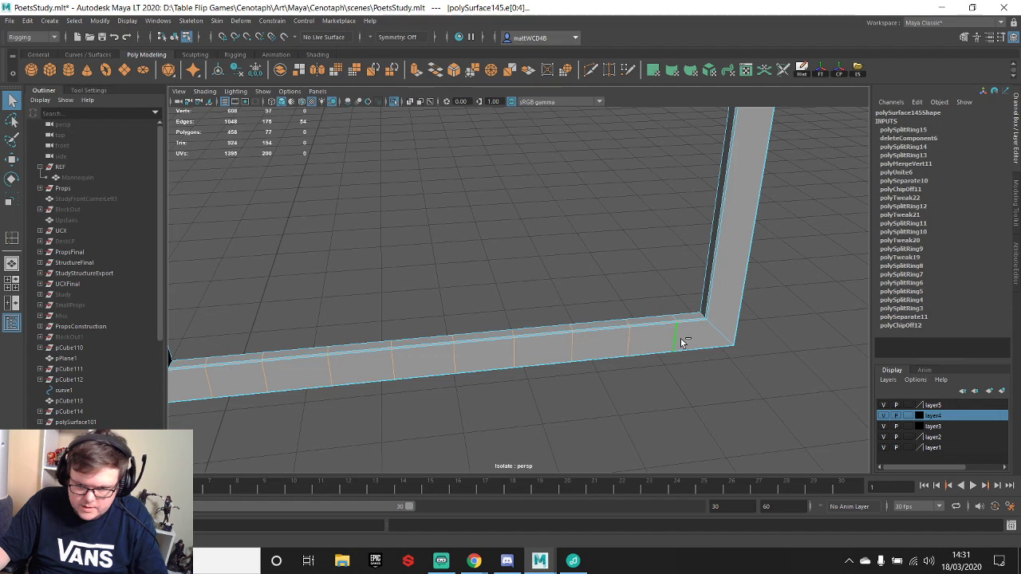
{"action": "key", "text": "ctrl+Delete"}
- Extrude the open border edge along the bottom rail and snap it onto the opposite corner vertex to close the gap
{"action": "left_click_drag", "start_coordinate": [681, 339], "coordinate": [576, 252], "text": "alt"}
{"action": "right_click_drag", "start_coordinate": [504, 234], "coordinate": [523, 247], "text": "shift"}
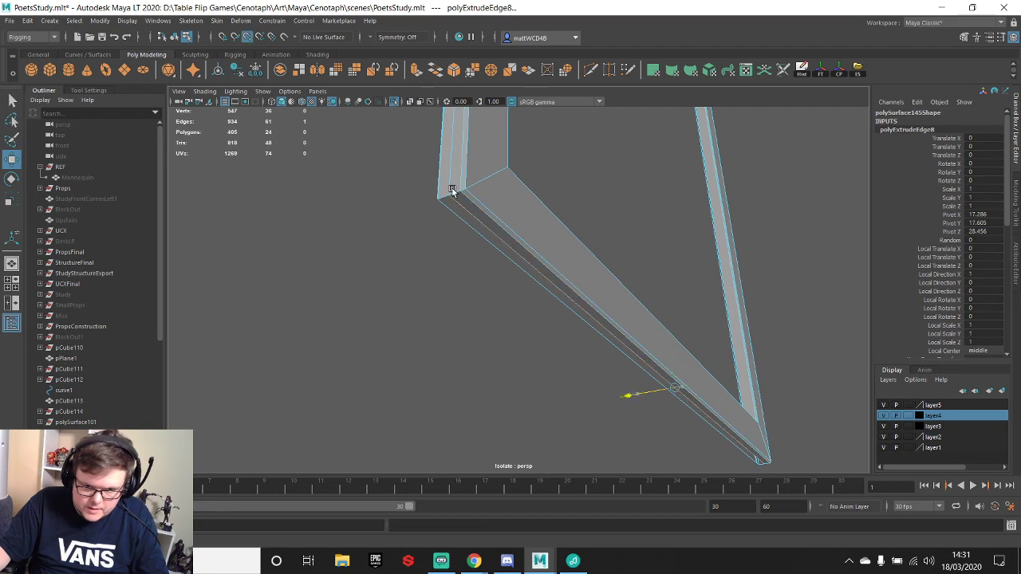
{"action": "left_click_drag", "start_coordinate": [453, 189], "coordinate": [466, 190]}
- Merge all of the frame's vertices with a distance threshold of 0.01
{"action": "key", "text": "q"}
{"action": "right_click_drag", "start_coordinate": [505, 210], "coordinate": [453, 217]}
{"action": "scroll", "coordinate": [453, 217], "scroll_direction": "down", "scroll_amount": 8}
{"action": "left_click_drag", "start_coordinate": [494, 240], "coordinate": [498, 189], "text": "alt"}
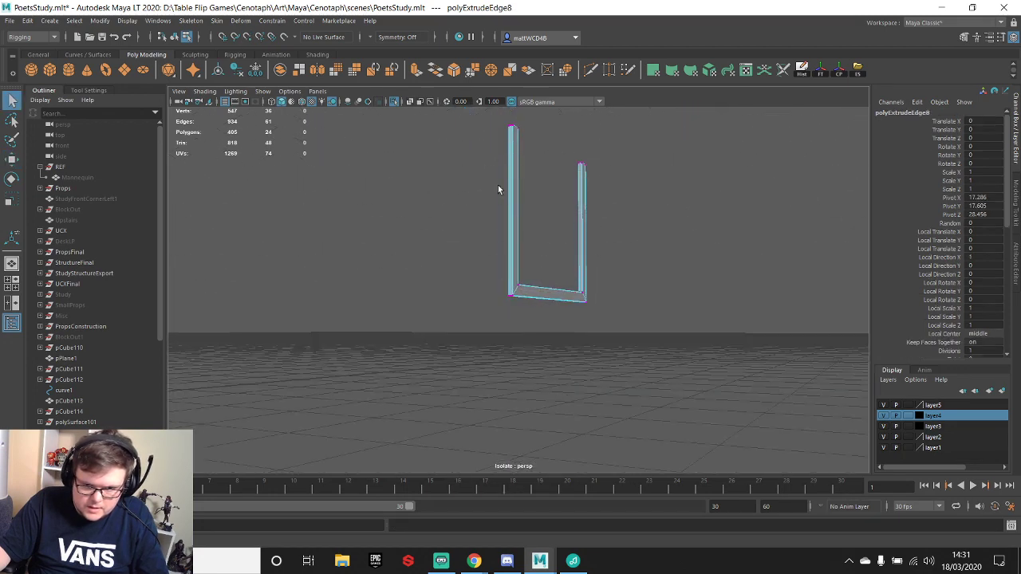
{"action": "middle_click_drag", "start_coordinate": [498, 190], "coordinate": [502, 258], "text": "alt"}
{"action": "left_click_drag", "start_coordinate": [475, 156], "coordinate": [730, 461]}
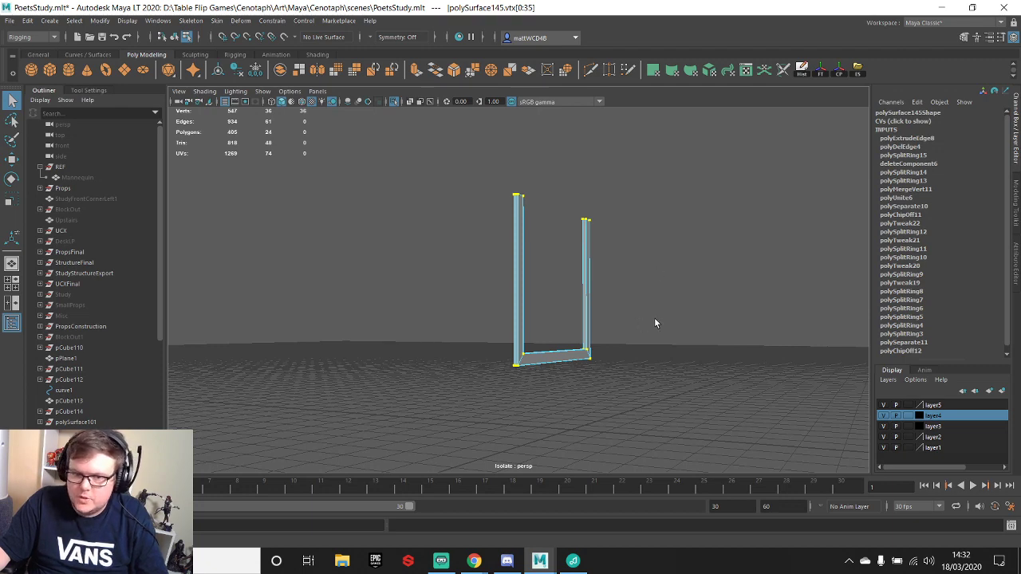
{"action": "right_click_drag", "start_coordinate": [655, 323], "coordinate": [673, 292], "text": "shift"}
{"action": "scroll", "coordinate": [567, 253], "scroll_direction": "up", "scroll_amount": 2}
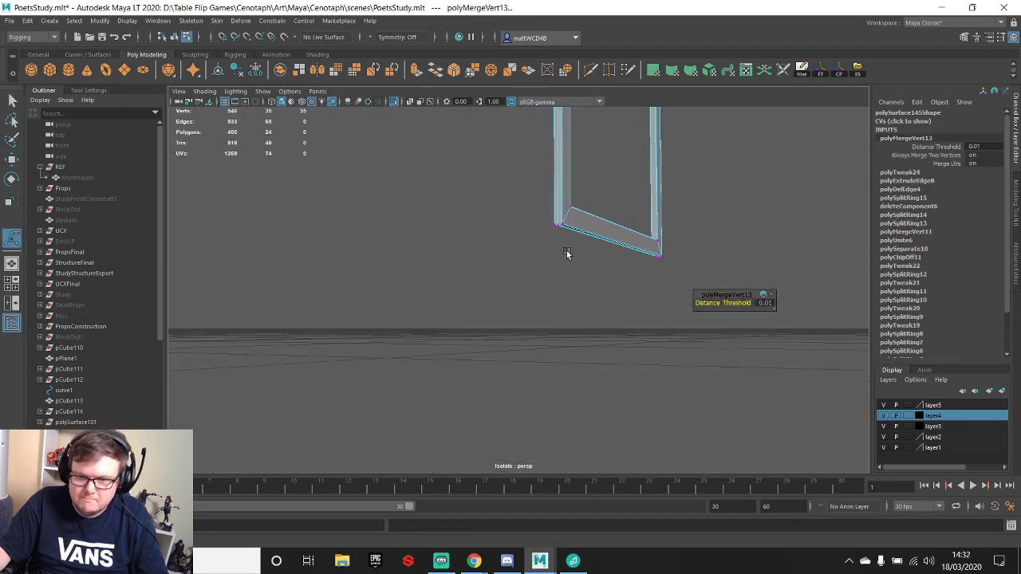
- Delete one lengthwise strip of faces running along the frame's two uprights and bottom rail
{"action": "left_click_drag", "start_coordinate": [567, 253], "coordinate": [598, 200], "text": "alt"}
{"action": "right_click_drag", "start_coordinate": [598, 200], "coordinate": [605, 228]}
{"action": "left_click", "coordinate": [604, 182]}
{"action": "key", "text": "Delete"}
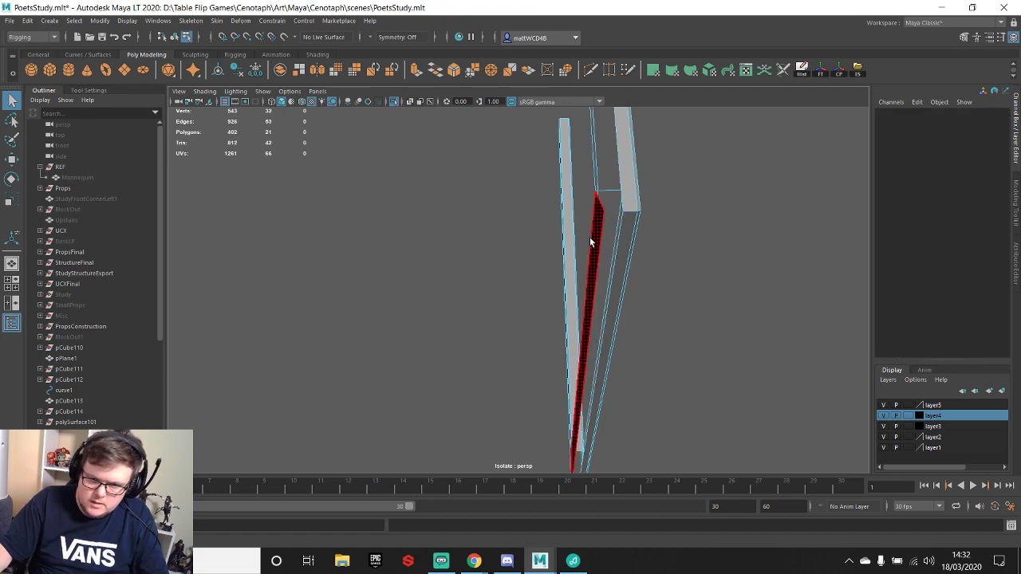
- Insert a lengthwise edge loop along the middle of the frame's narrow side and delete the faces on one side of it
{"action": "double_click", "coordinate": [590, 241]}
{"action": "scroll", "coordinate": [589, 237], "scroll_direction": "down", "scroll_amount": 3}
{"action": "left_click_drag", "start_coordinate": [581, 210], "coordinate": [563, 269], "text": "alt"}
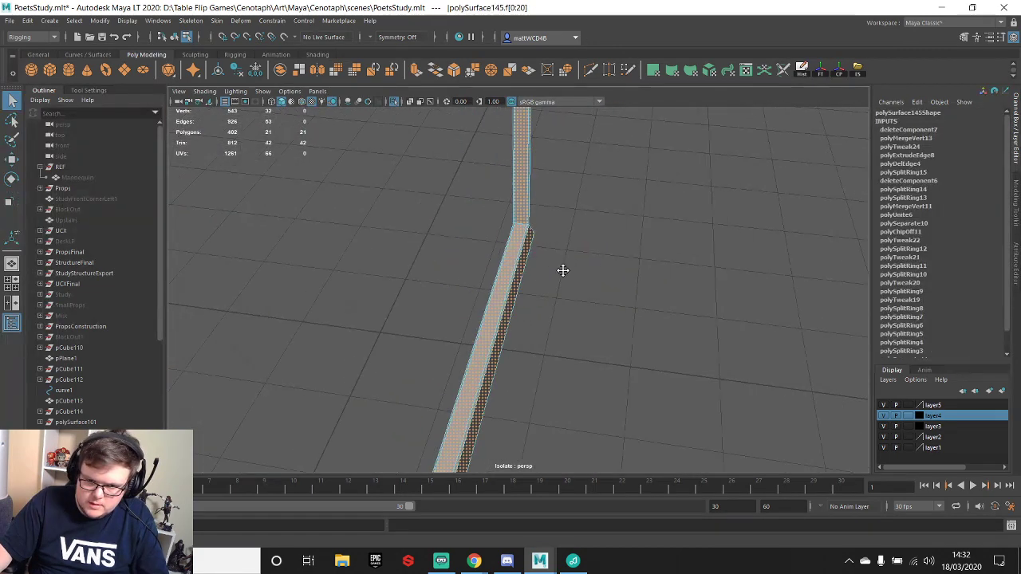
{"action": "key", "text": "F8"}
{"action": "right_click_drag", "start_coordinate": [579, 203], "coordinate": [588, 158], "text": "shift"}
{"action": "left_click", "coordinate": [594, 206]}
{"action": "key", "text": "q"}
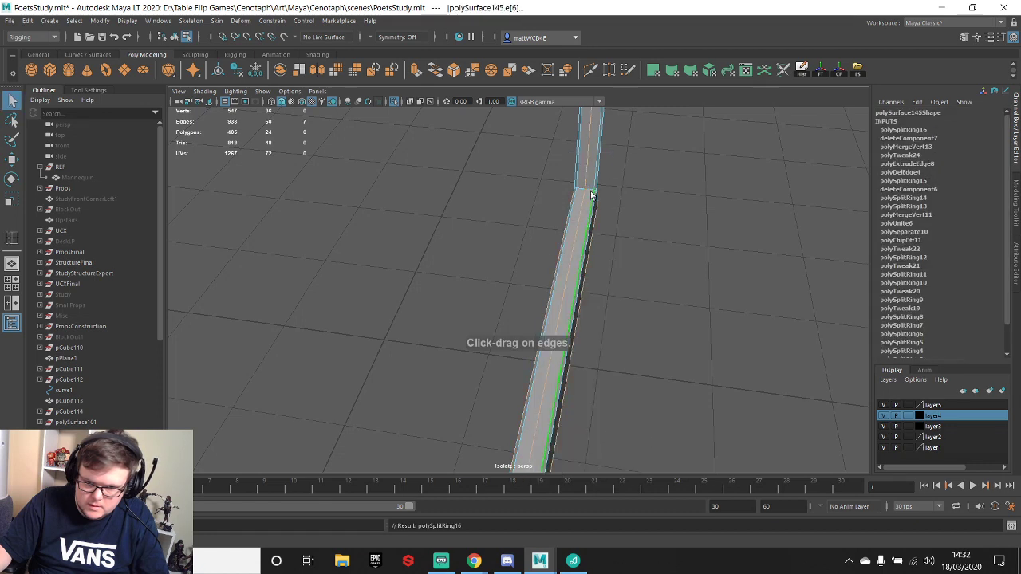
{"action": "right_click_drag", "start_coordinate": [591, 196], "coordinate": [587, 250], "text": "ctrl"}
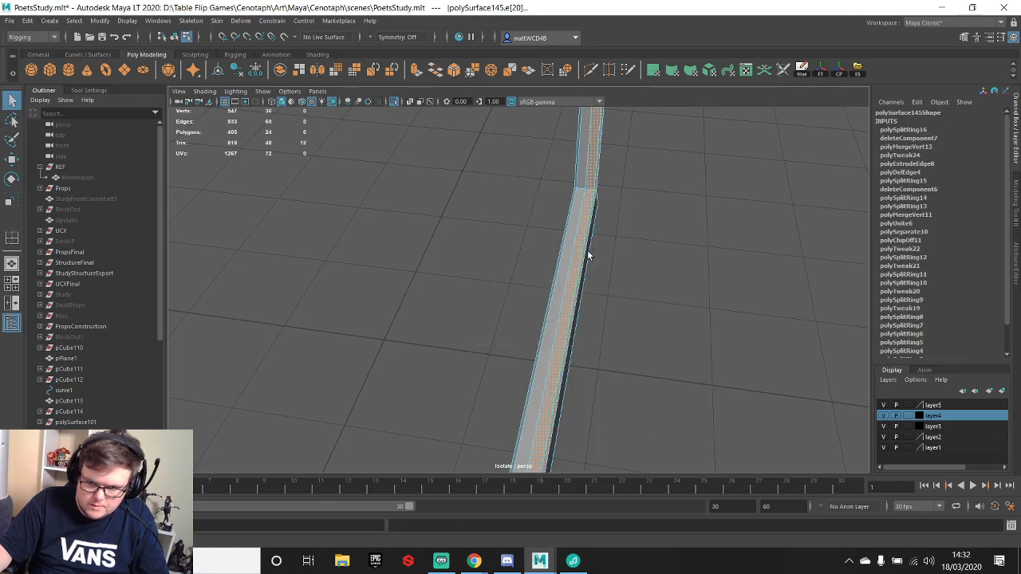
{"action": "double_click", "coordinate": [589, 252]}
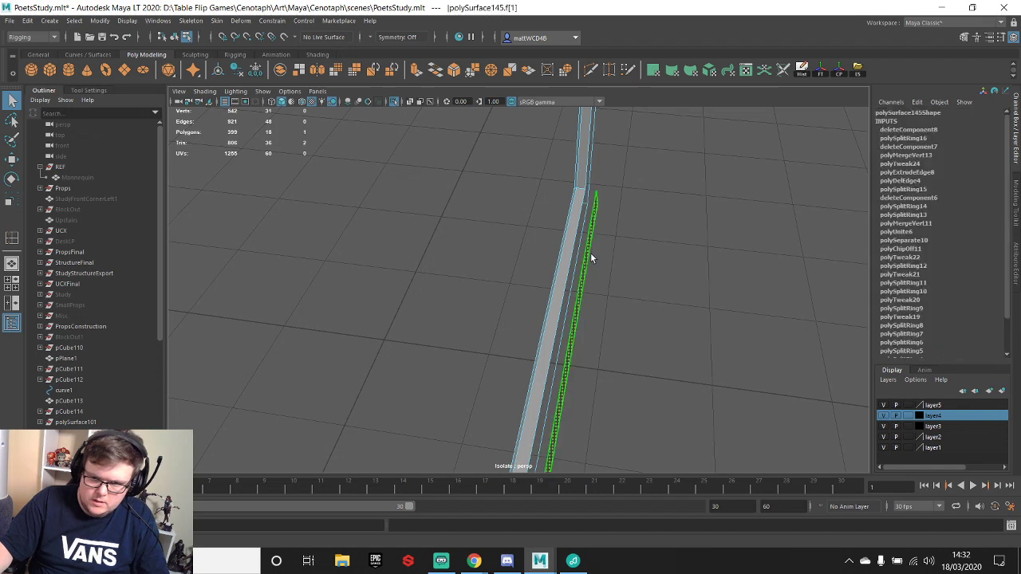
- Split the frame's remaining full-depth side with a lengthwise edge loop and delete the leftover outer faces, keeping half the frame's depth
{"action": "left_click_drag", "start_coordinate": [613, 254], "coordinate": [569, 192], "text": "alt"}
{"action": "right_click_drag", "start_coordinate": [570, 192], "coordinate": [520, 209], "text": "shift"}
{"action": "left_click", "coordinate": [571, 173]}
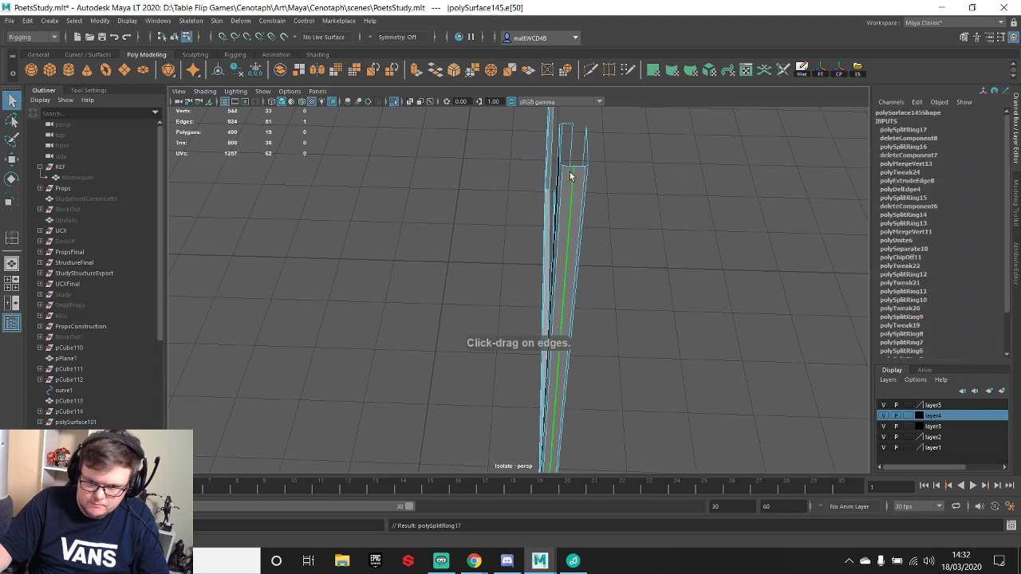
{"action": "right_click_drag", "start_coordinate": [572, 194], "coordinate": [571, 279], "text": "shift"}
{"action": "key", "text": "Delete"}
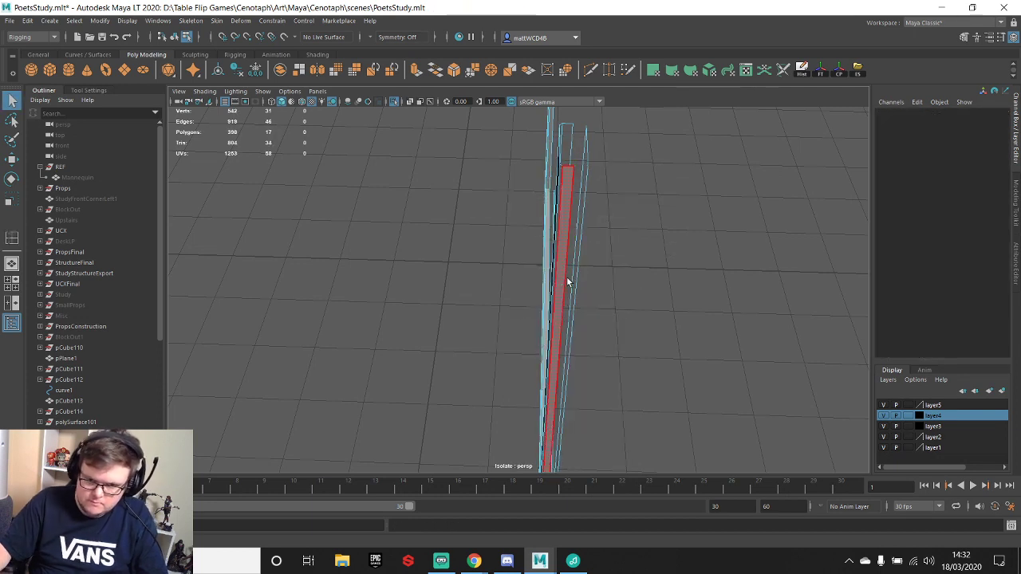
{"action": "left_click", "coordinate": [576, 279]}
{"action": "key", "text": "Delete"}
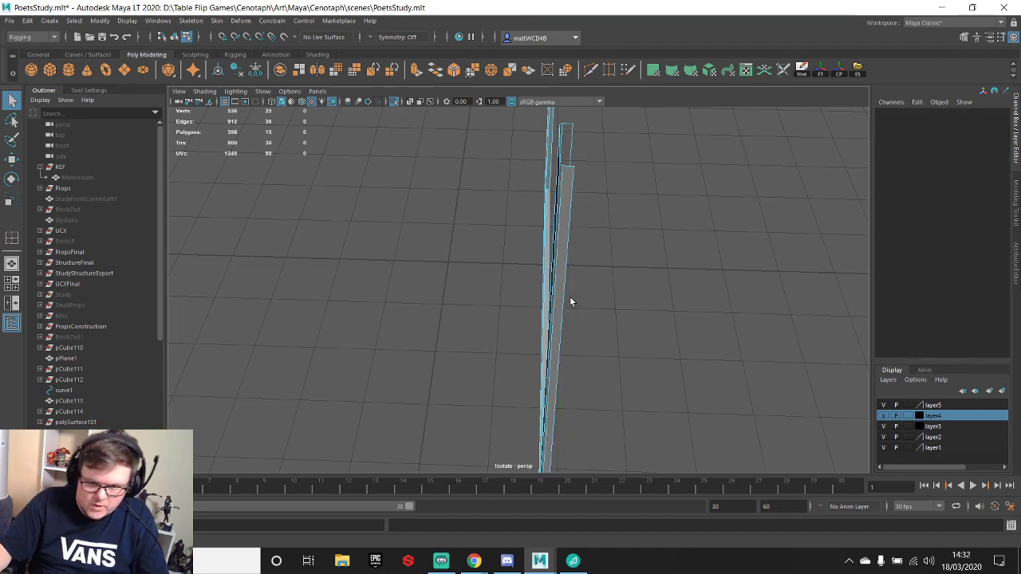
- Select the half frame as an object and delete its construction history
{"action": "left_click_drag", "start_coordinate": [570, 301], "coordinate": [501, 296], "text": "alt"}
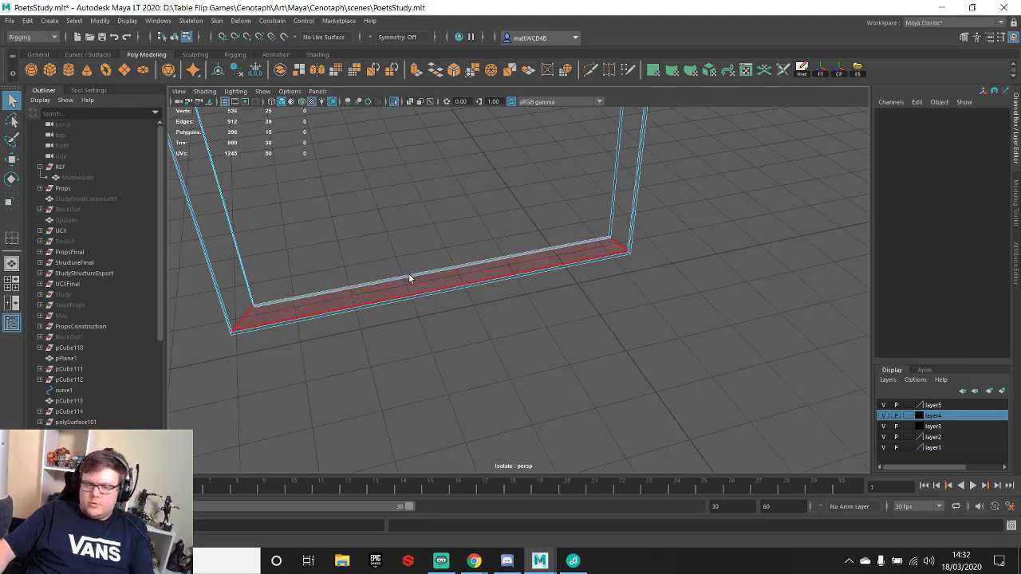
{"action": "left_click_drag", "start_coordinate": [409, 279], "coordinate": [541, 230], "text": "alt"}
{"action": "left_click", "coordinate": [539, 245]}
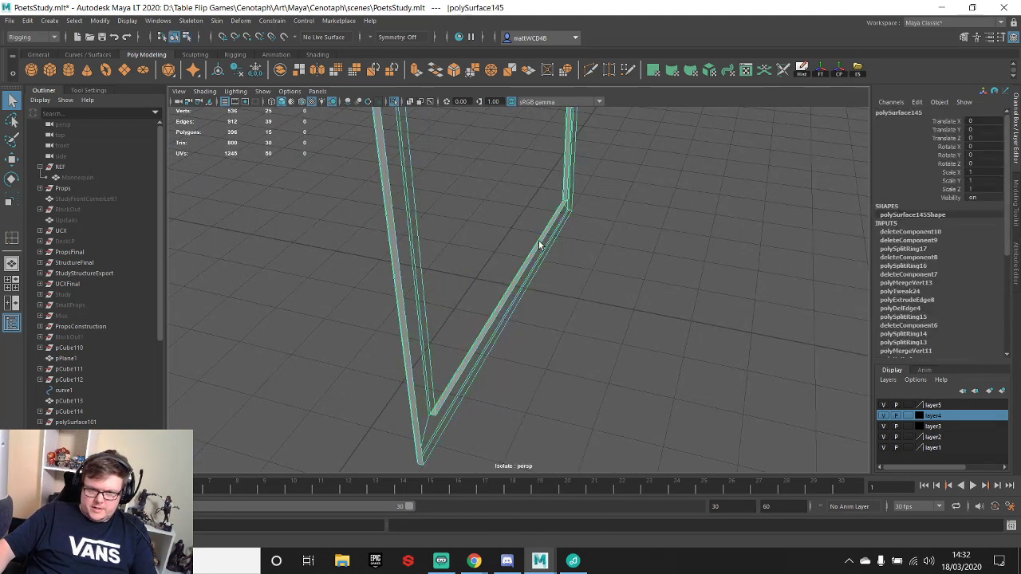
{"action": "key", "text": "w"}
{"action": "left_click", "coordinate": [803, 71]}
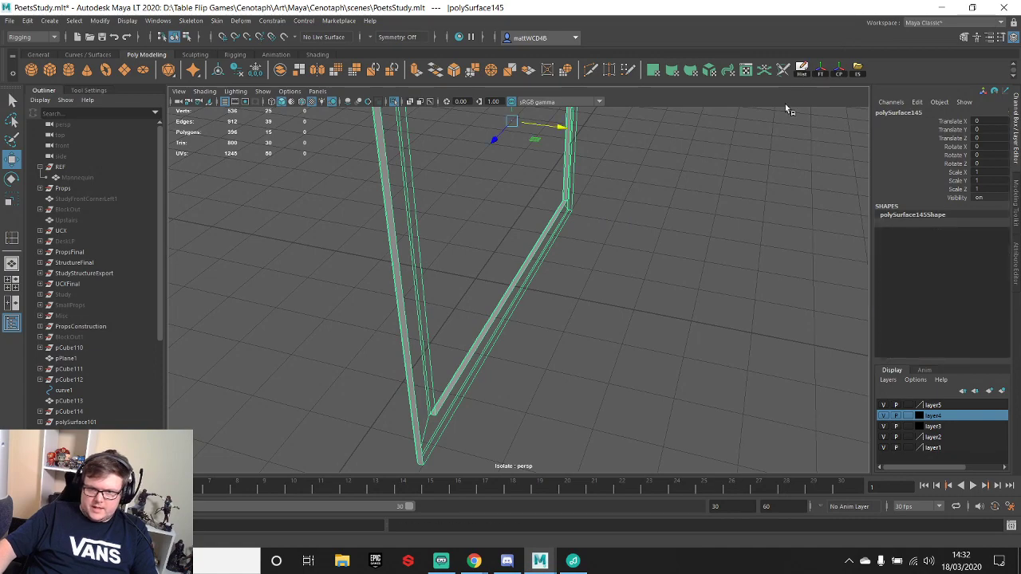
- Duplicate the half frame, offset the copy along X and mirror it with a Scale X of -1
{"action": "left_click_drag", "start_coordinate": [527, 289], "coordinate": [561, 282], "text": "alt"}
{"action": "key", "text": "ctrl+d"}
{"action": "left_click_drag", "start_coordinate": [570, 149], "coordinate": [612, 167]}
{"action": "left_click", "coordinate": [989, 173]}
{"action": "type", "text": "-"}
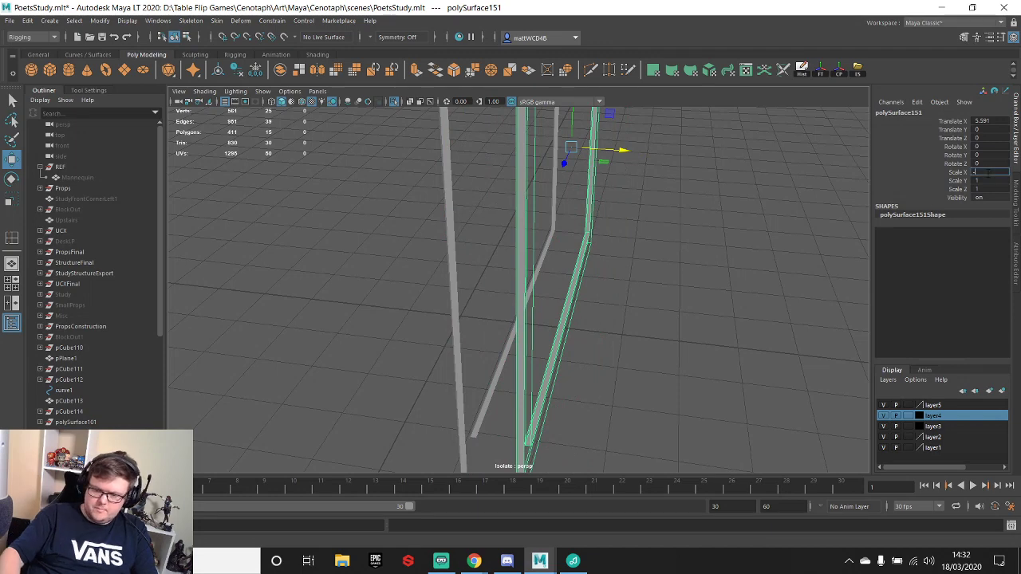
{"action": "type", "text": "1"}
{"action": "key", "text": "Return"}
- Snap the mirrored copy's pivot to its bottom corner vertex and snap the copy against the original half along X
{"action": "left_click_drag", "start_coordinate": [718, 263], "coordinate": [564, 305], "text": "alt"}
{"action": "key", "text": "d"}
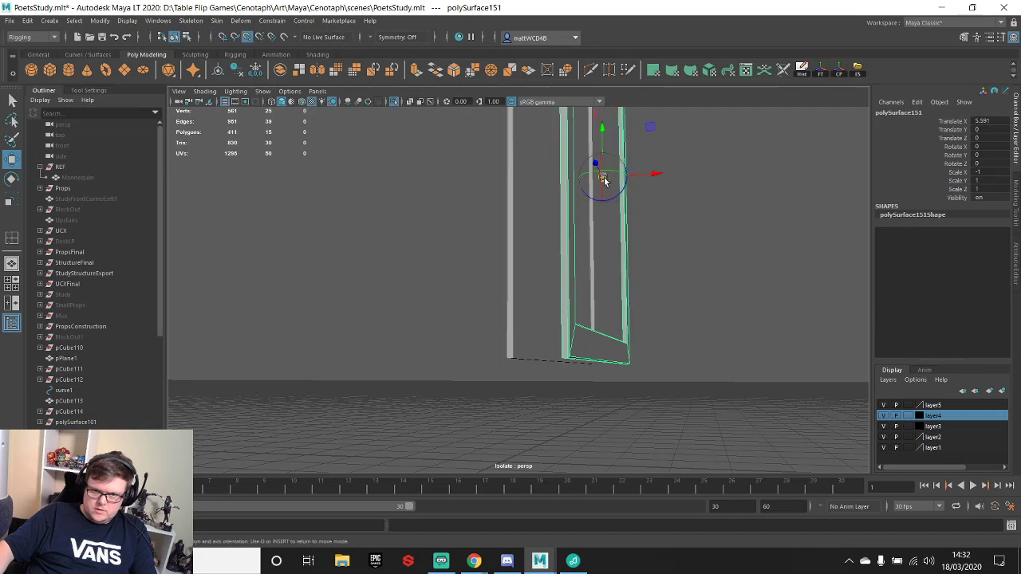
{"action": "key", "text": "v"}
{"action": "left_click_drag", "start_coordinate": [604, 178], "coordinate": [537, 318]}
{"action": "left_click_drag", "start_coordinate": [556, 355], "coordinate": [526, 366]}
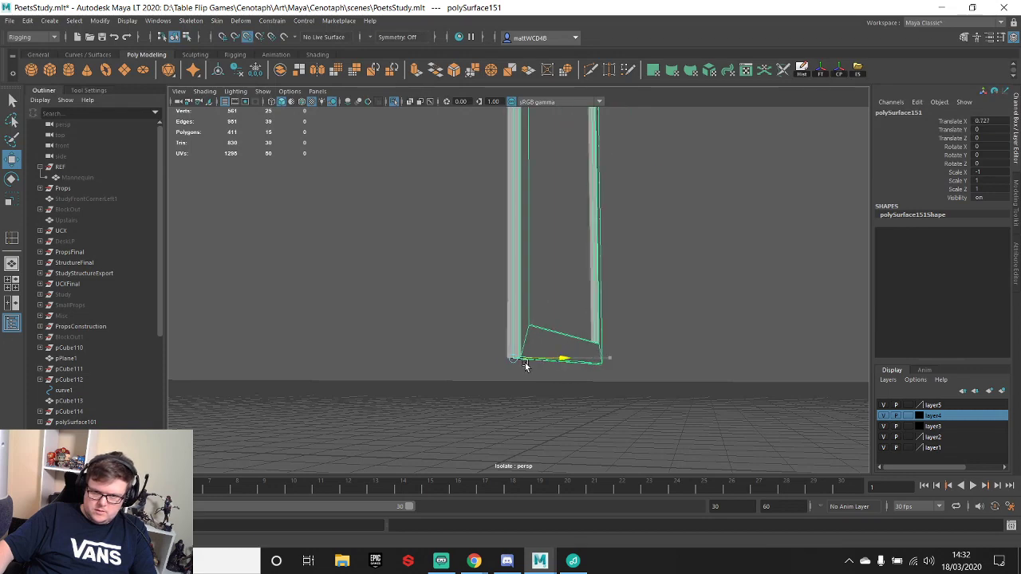
- Combine the two frame halves into one mesh and merge the vertices along their seam
{"action": "left_click_drag", "start_coordinate": [587, 273], "coordinate": [577, 323], "text": "alt"}
{"action": "scroll", "coordinate": [611, 321], "scroll_direction": "down", "scroll_amount": 5}
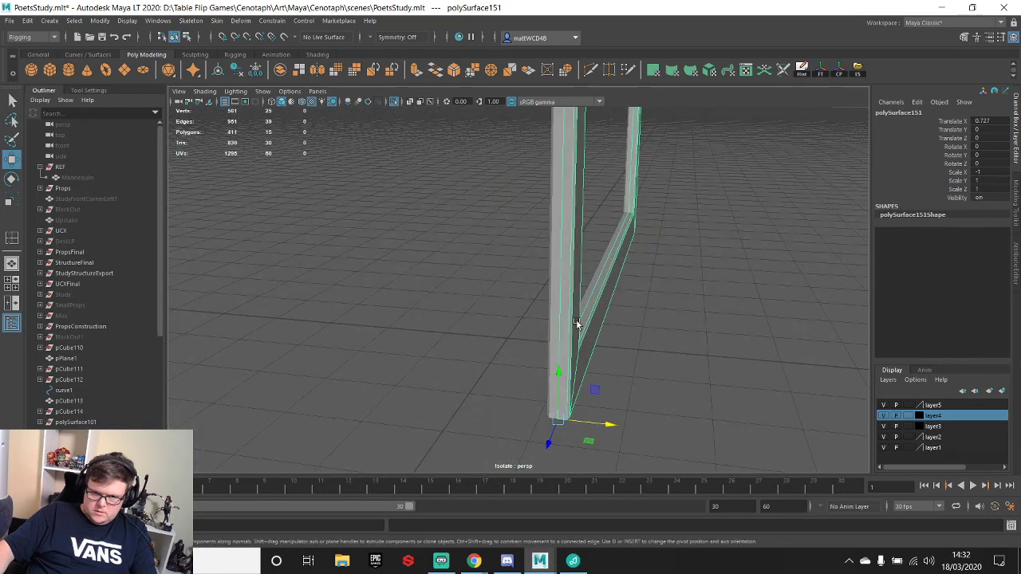
{"action": "left_click", "coordinate": [555, 271], "text": "shift"}
{"action": "right_click_drag", "start_coordinate": [556, 281], "coordinate": [511, 271], "text": "shift"}
{"action": "scroll", "coordinate": [517, 258], "scroll_direction": "down", "scroll_amount": 5}
{"action": "left_click_drag", "start_coordinate": [479, 160], "coordinate": [681, 396]}
{"action": "right_click_drag", "start_coordinate": [653, 331], "coordinate": [695, 238], "text": "shift"}
- Delete the two redundant centre-seam edge loops along the frame's outer and inner sides
{"action": "scroll", "coordinate": [529, 291], "scroll_direction": "up", "scroll_amount": 3}
{"action": "scroll", "coordinate": [529, 292], "scroll_direction": "up", "scroll_amount": 2}
{"action": "right_click_drag", "start_coordinate": [545, 269], "coordinate": [548, 217]}
{"action": "double_click", "coordinate": [547, 218]}
{"action": "left_click_drag", "start_coordinate": [568, 307], "coordinate": [573, 232], "text": "alt"}
{"action": "left_click_drag", "start_coordinate": [580, 193], "coordinate": [610, 359], "text": "alt"}
{"action": "key", "text": "ctrl+Delete"}
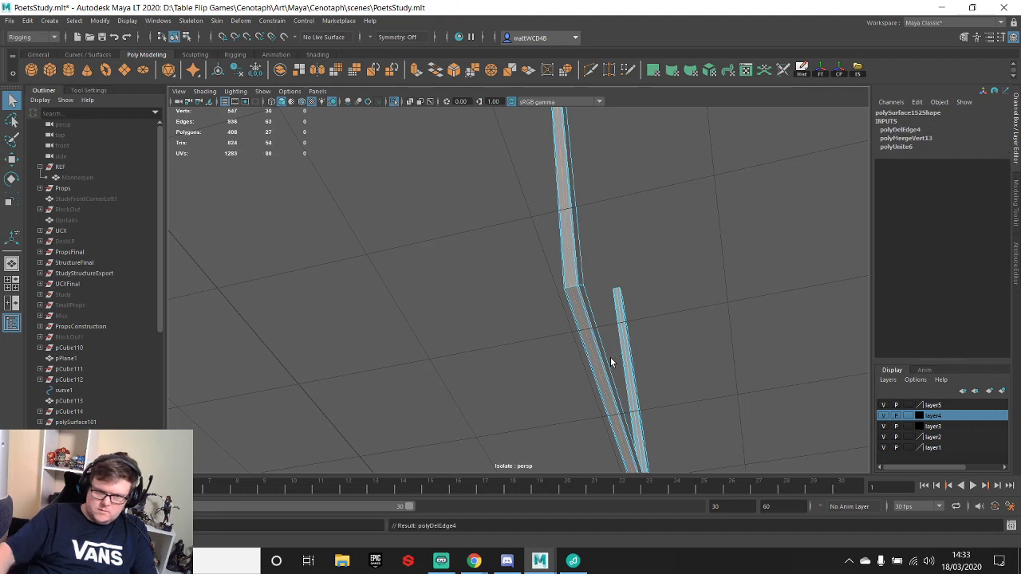
{"action": "left_click_drag", "start_coordinate": [699, 296], "coordinate": [482, 311], "text": "alt"}
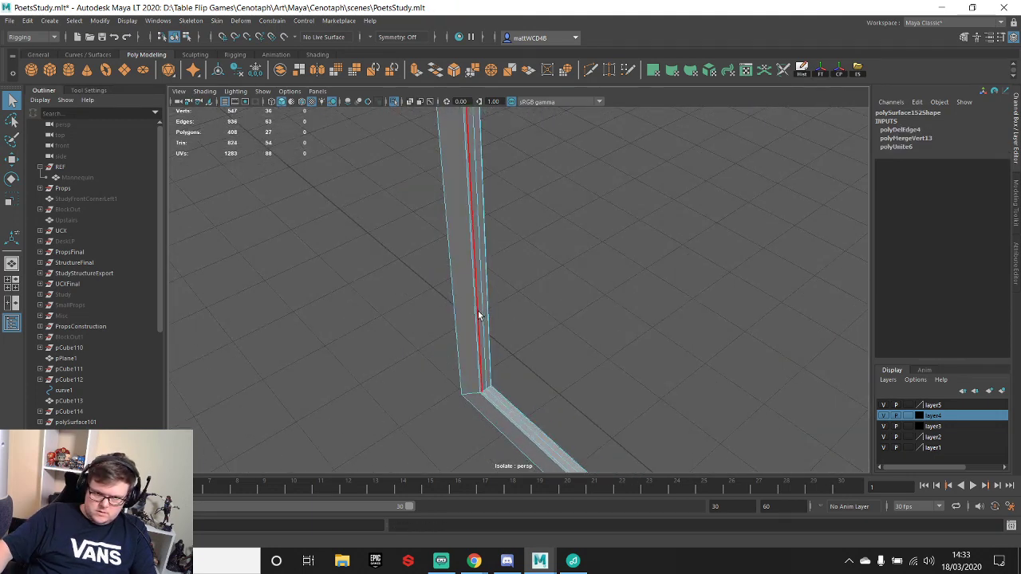
{"action": "left_click", "coordinate": [482, 310]}
{"action": "key", "text": "Delete"}
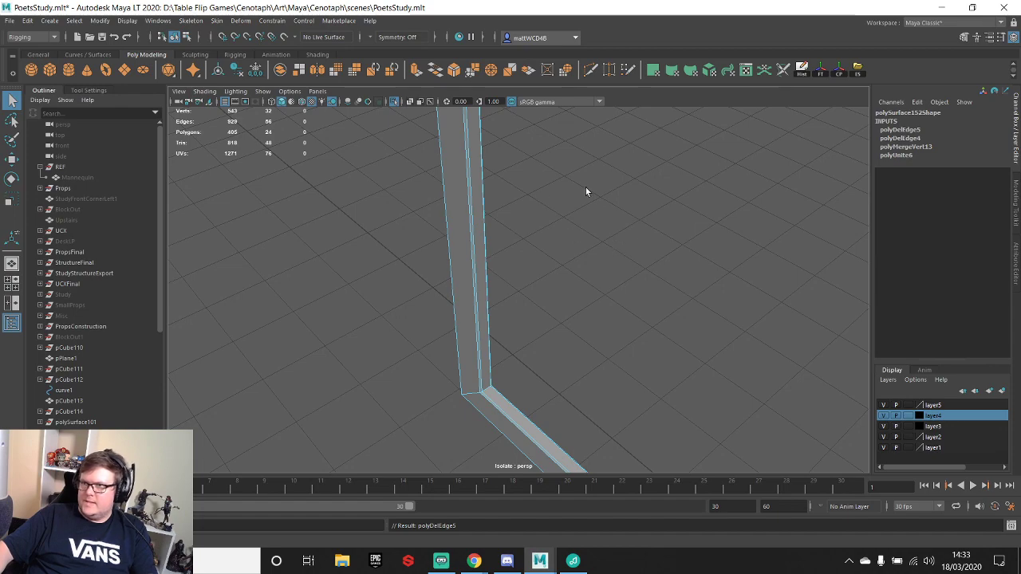
- Return the combined frame to object mode and delete its construction history
{"action": "left_click_drag", "start_coordinate": [456, 228], "coordinate": [400, 228], "text": "alt"}
{"action": "key", "text": "F8"}
{"action": "left_click", "coordinate": [418, 225]}
{"action": "left_click", "coordinate": [390, 246]}
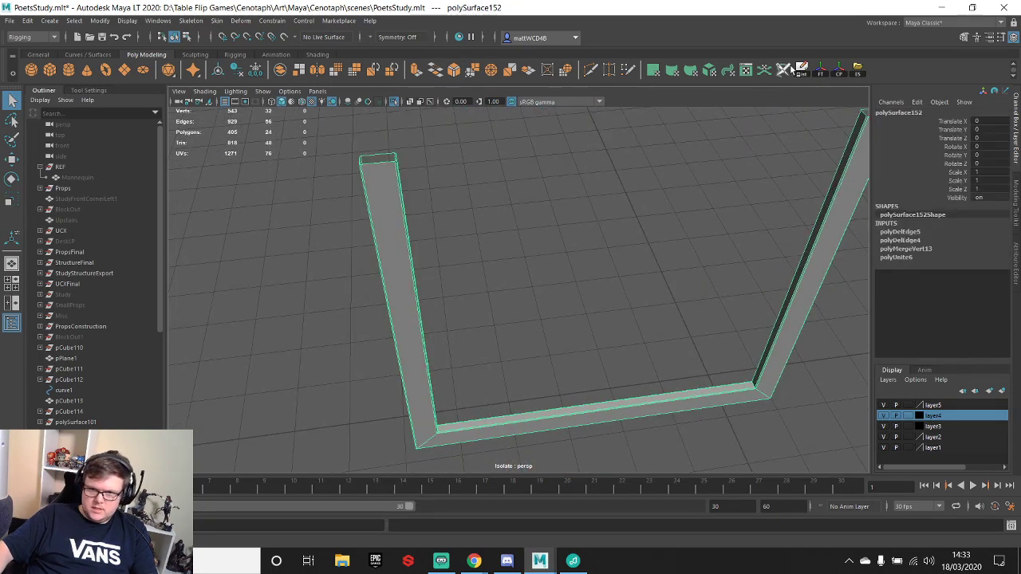
- Select the vertices along one long side of the frame in the top view with the Move tool active
{"action": "scroll", "coordinate": [586, 339], "scroll_direction": "down", "scroll_amount": 1}
{"action": "left_click_drag", "start_coordinate": [586, 338], "coordinate": [491, 257], "text": "alt"}
{"action": "scroll", "coordinate": [580, 246], "scroll_direction": "up", "scroll_amount": 4}
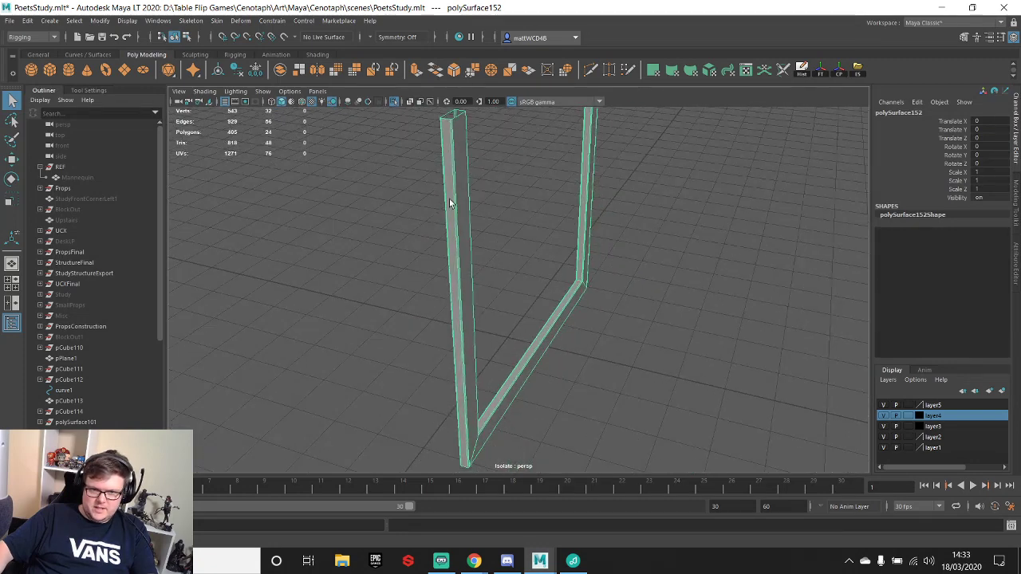
{"action": "key", "text": "space"}
{"action": "key", "text": "space"}
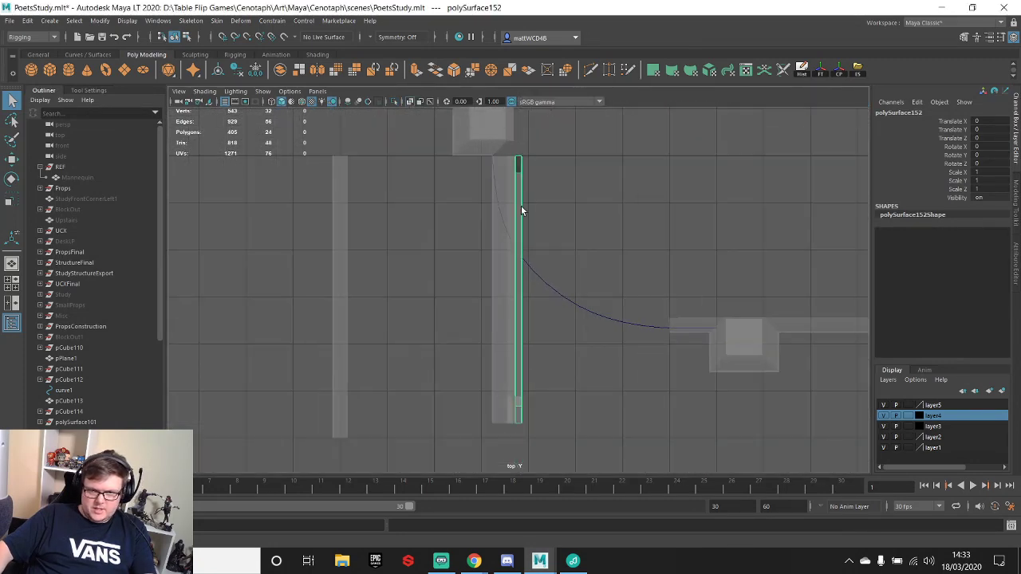
{"action": "right_click_drag", "start_coordinate": [517, 173], "coordinate": [519, 144]}
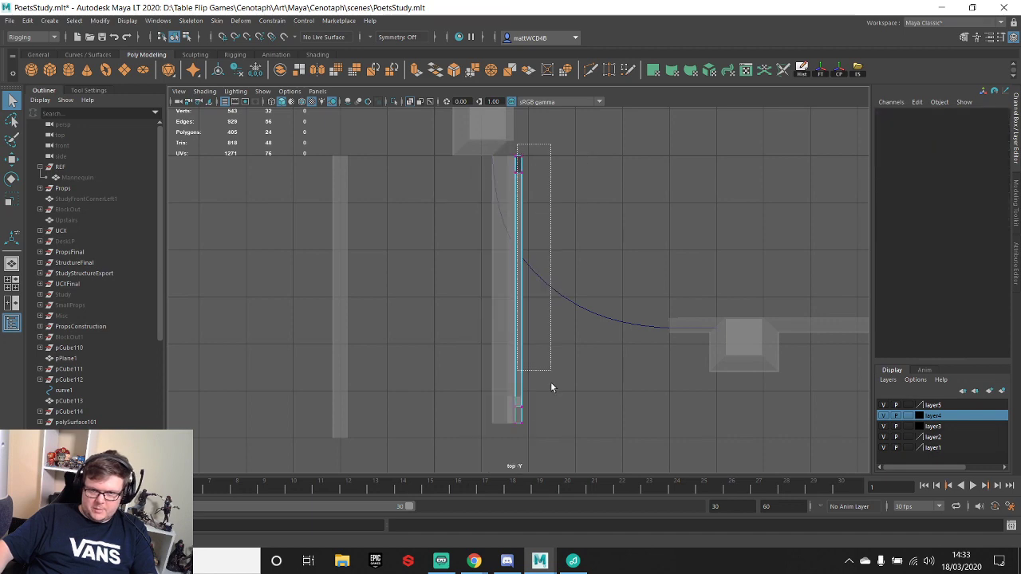
{"action": "left_click_drag", "start_coordinate": [550, 387], "coordinate": [551, 386]}
{"action": "scroll", "coordinate": [547, 243], "scroll_direction": "up", "scroll_amount": 1}
{"action": "key", "text": "w"}
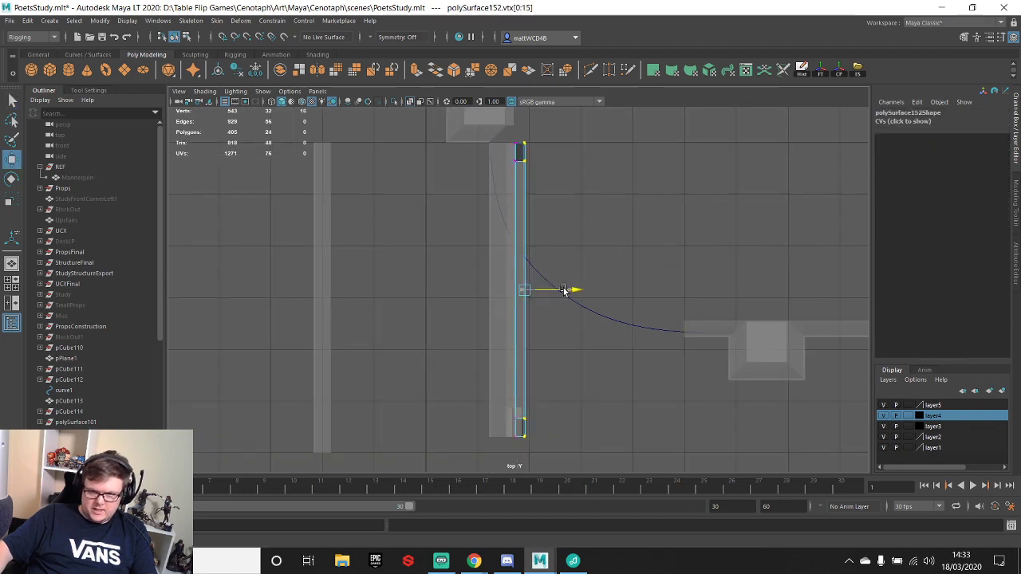
{"action": "key", "text": "space"}
{"action": "key", "text": "space"}
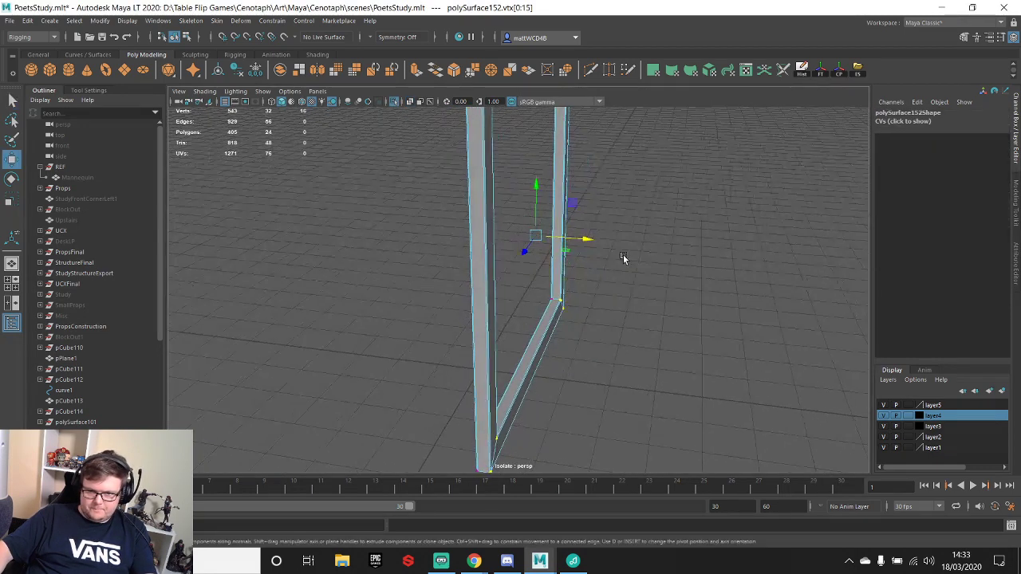
- Turn off isolation to show the rest of the scene and return the frame to object mode
{"action": "left_click_drag", "start_coordinate": [623, 257], "coordinate": [610, 295], "text": "alt"}
{"action": "left_click", "coordinate": [434, 105]}
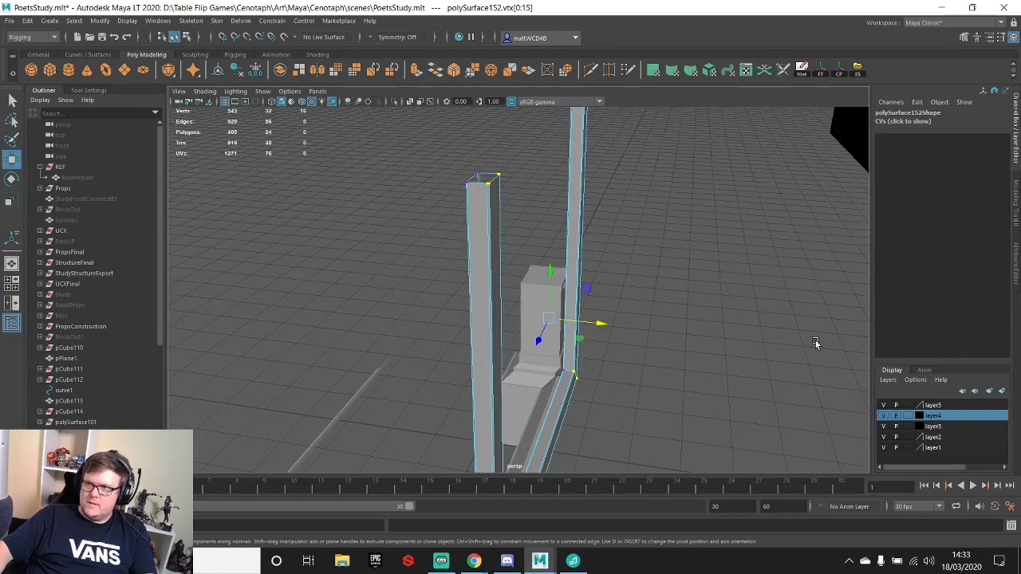
{"action": "left_click_drag", "start_coordinate": [816, 341], "coordinate": [540, 285], "text": "alt"}
{"action": "right_click", "coordinate": [546, 270]}
{"action": "right_click_drag", "start_coordinate": [564, 263], "coordinate": [598, 255]}
{"action": "scroll", "coordinate": [554, 314], "scroll_direction": "up", "scroll_amount": 3}
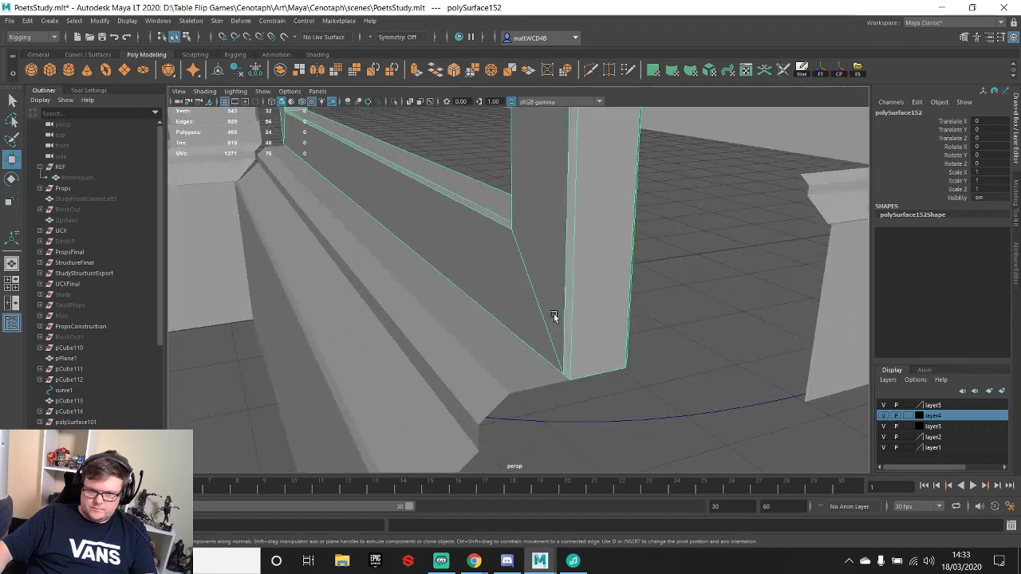
- Delete every other vertical edge loop across the long base moulding below the frame
{"action": "scroll", "coordinate": [554, 314], "scroll_direction": "down", "scroll_amount": 3}
{"action": "left_click_drag", "start_coordinate": [546, 314], "coordinate": [489, 330], "text": "alt"}
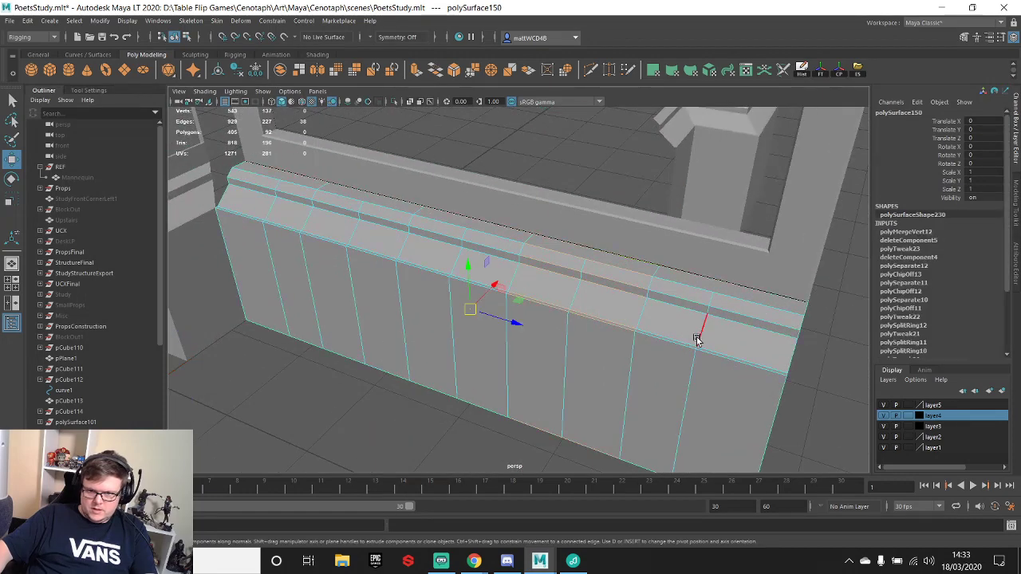
{"action": "double_click", "coordinate": [701, 332]}
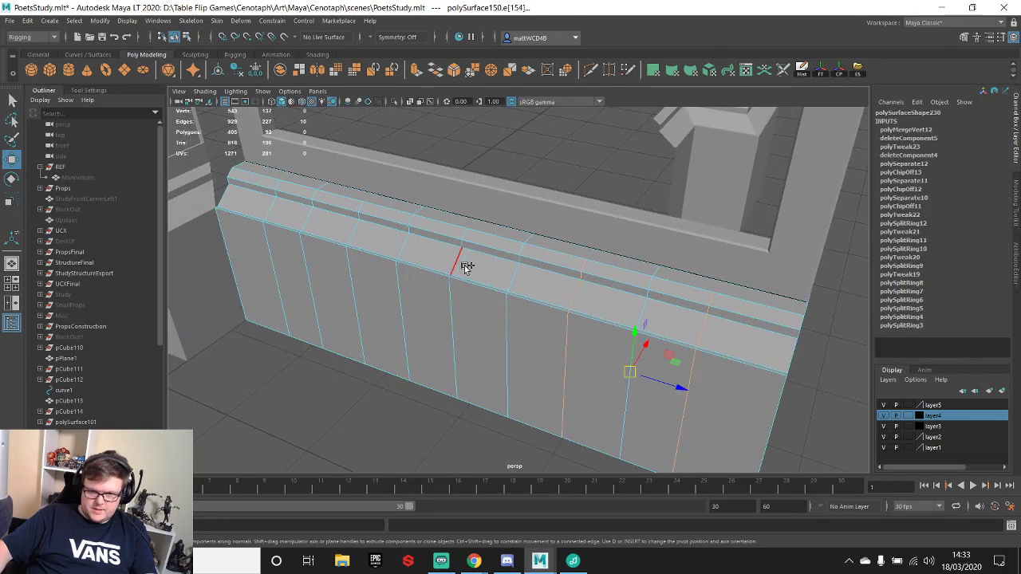
{"action": "double_click", "coordinate": [362, 234], "text": "shift"}
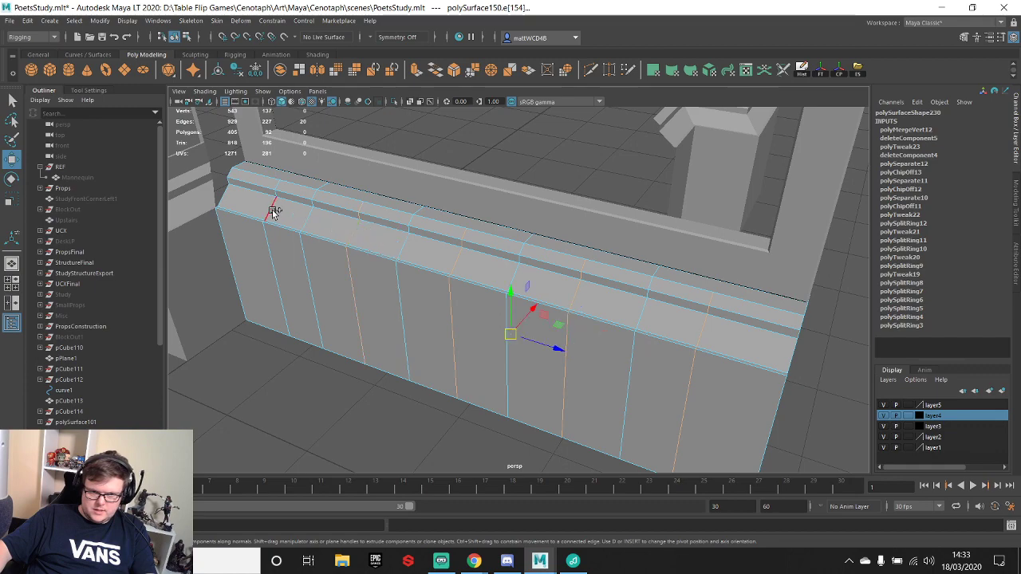
{"action": "key", "text": "ctrl+Delete"}
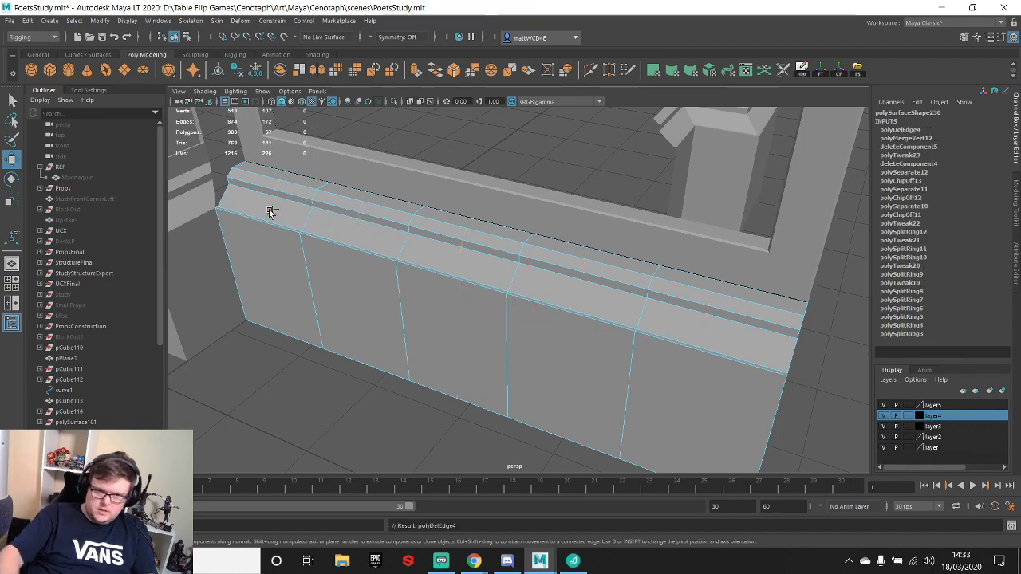
- Return the base moulding to object mode and select the frame standing above it
{"action": "left_click_drag", "start_coordinate": [269, 209], "coordinate": [553, 237], "text": "alt"}
{"action": "middle_click_drag", "start_coordinate": [495, 278], "coordinate": [532, 314], "text": "alt"}
{"action": "scroll", "coordinate": [532, 315], "scroll_direction": "up", "scroll_amount": 4}
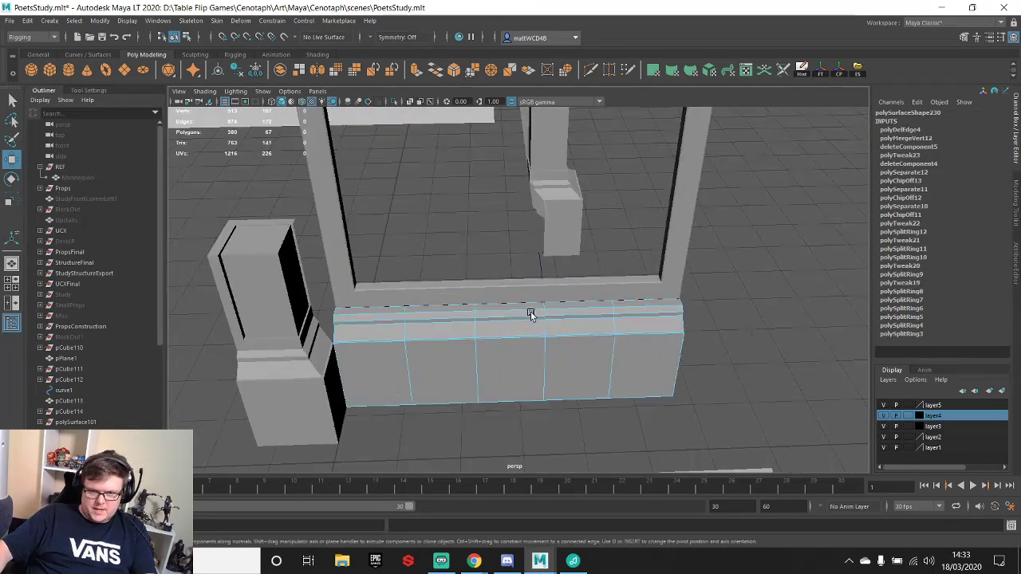
{"action": "right_click_drag", "start_coordinate": [503, 271], "coordinate": [555, 184]}
{"action": "left_click", "coordinate": [495, 297]}
{"action": "middle_click_drag", "start_coordinate": [590, 292], "coordinate": [606, 298], "text": "alt"}
{"action": "right_click_drag", "start_coordinate": [647, 271], "coordinate": [736, 202]}
{"action": "left_click", "coordinate": [709, 259]}
{"action": "left_click", "coordinate": [735, 258]}
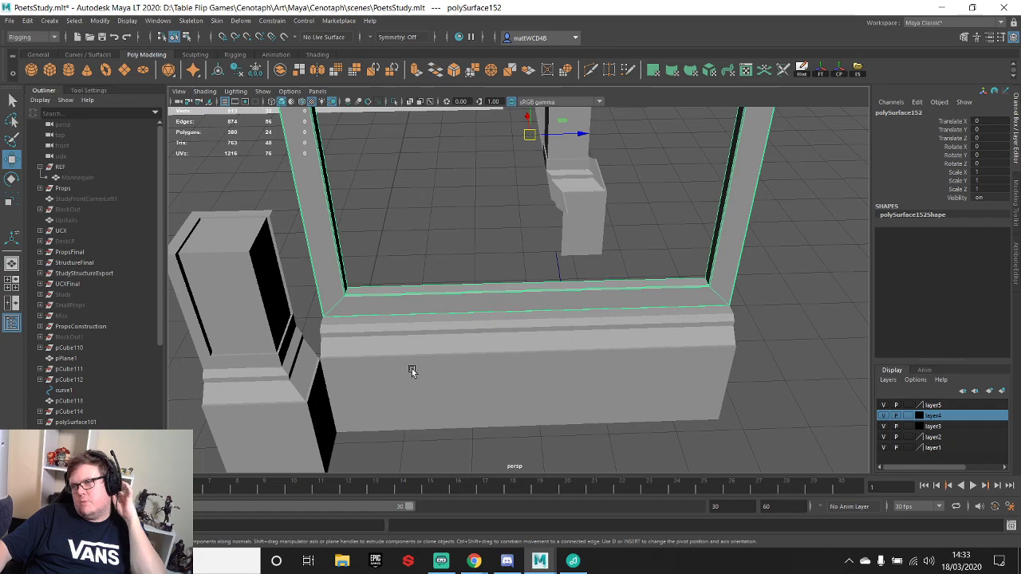
- Snap the frame's pivot to the open upper end of one of its side posts
{"action": "scroll", "coordinate": [501, 259], "scroll_direction": "down", "scroll_amount": 5}
{"action": "left_click_drag", "start_coordinate": [503, 246], "coordinate": [522, 222], "text": "alt"}
{"action": "scroll", "coordinate": [519, 218], "scroll_direction": "down", "scroll_amount": 6}
{"action": "left_click_drag", "start_coordinate": [553, 141], "coordinate": [594, 171], "text": "alt"}
{"action": "left_click", "coordinate": [569, 156]}
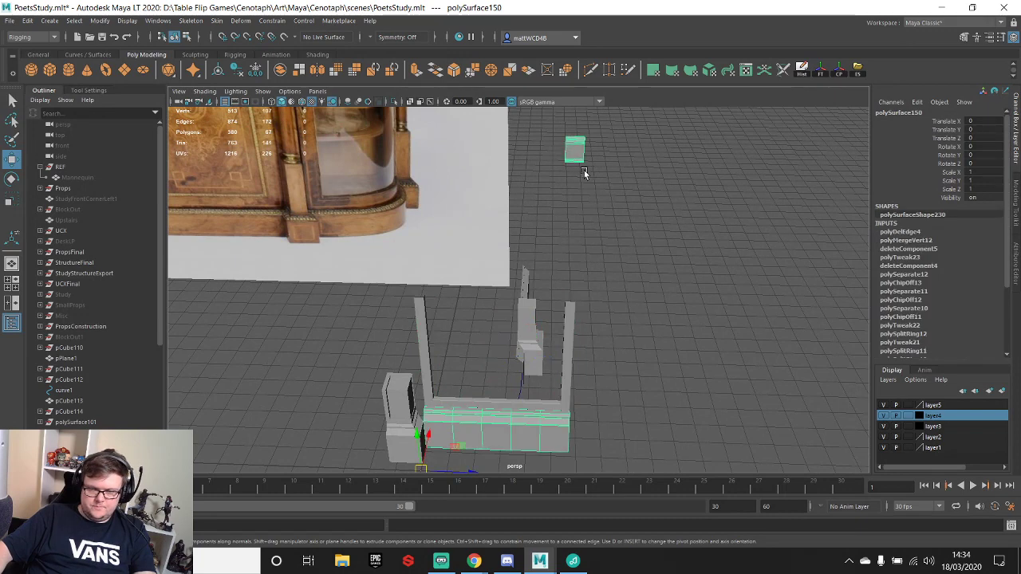
{"action": "left_click", "coordinate": [570, 338]}
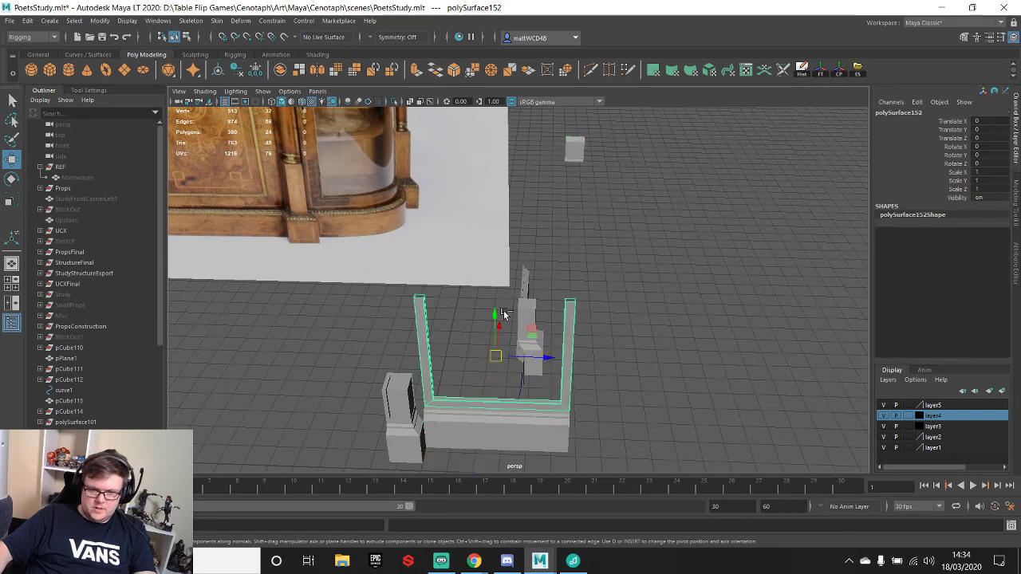
{"action": "scroll", "coordinate": [513, 340], "scroll_direction": "up", "scroll_amount": 2}
{"action": "key", "text": "d"}
{"action": "left_click_drag", "start_coordinate": [489, 391], "coordinate": [603, 319]}
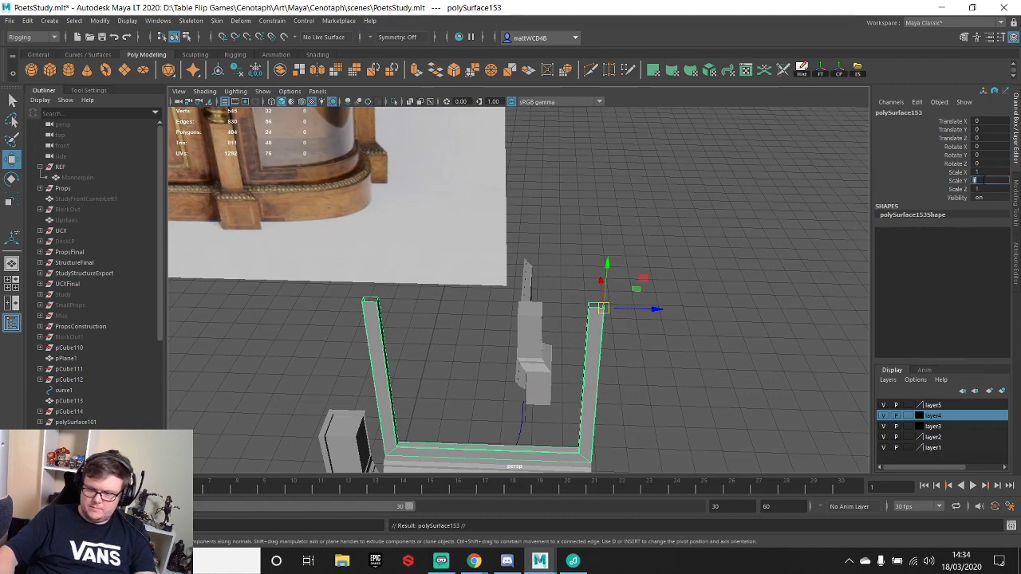
- Mirror a duplicate of the frame vertically by setting its Scale Y to -1
{"action": "type", "text": "4"}
{"action": "key", "text": "Return"}
{"action": "left_click", "coordinate": [794, 203]}
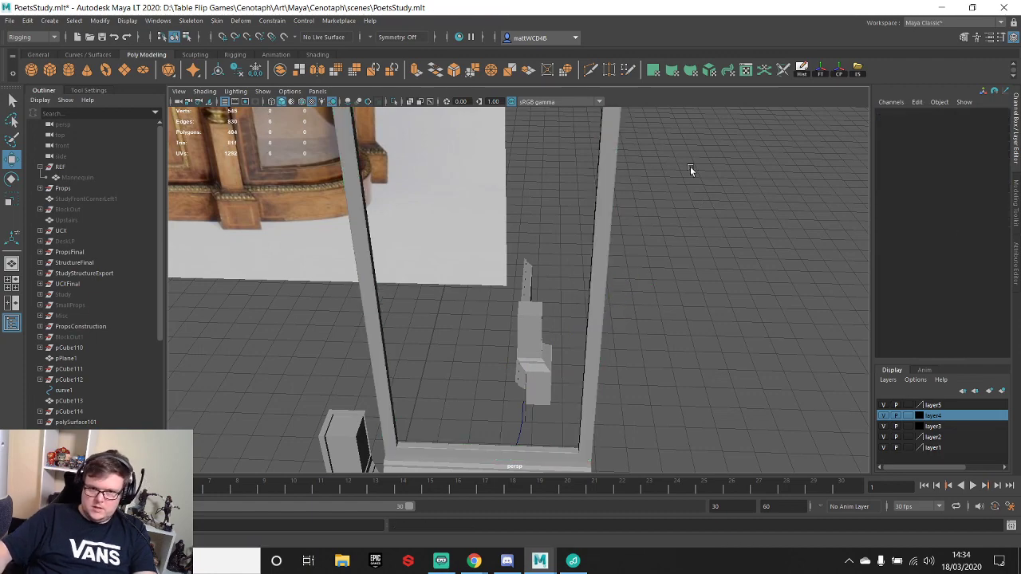
- Combine the original and mirrored frame halves into a single mesh
{"action": "left_click_drag", "start_coordinate": [690, 165], "coordinate": [577, 207], "text": "alt"}
{"action": "left_click", "coordinate": [577, 208]}
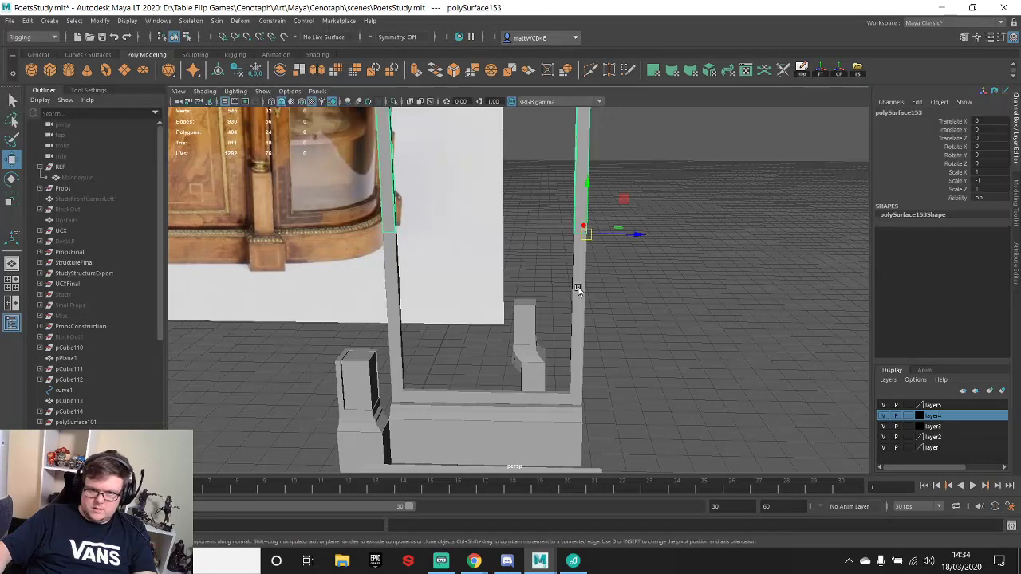
{"action": "right_click_drag", "start_coordinate": [578, 286], "coordinate": [561, 487], "text": "shift"}
- Merge the overlapping vertices along the mid-height seam of the combined frame
{"action": "right_click_drag", "start_coordinate": [581, 164], "coordinate": [572, 119], "text": "alt"}
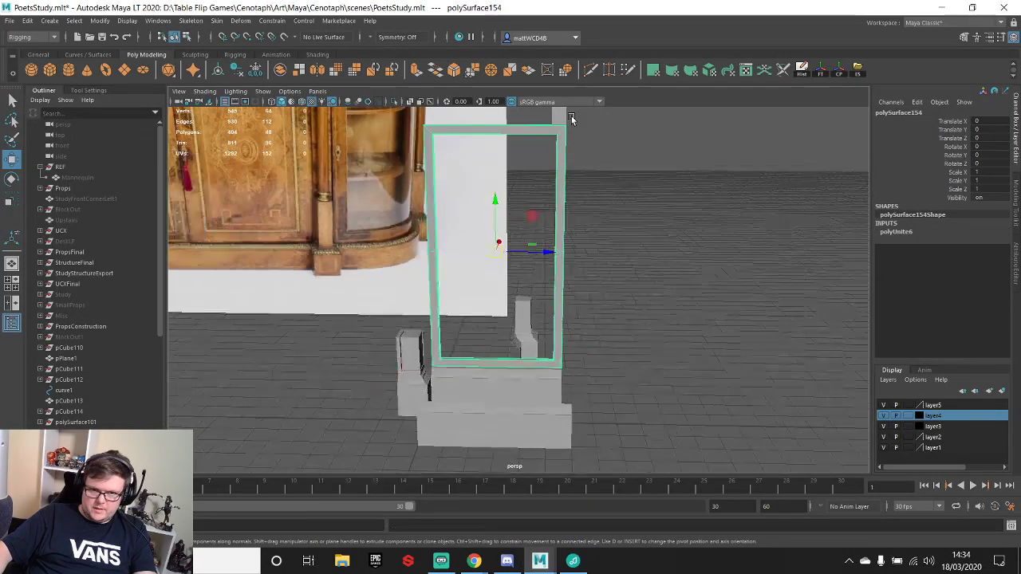
{"action": "middle_click_drag", "start_coordinate": [572, 119], "coordinate": [571, 163], "text": "alt"}
{"action": "right_click_drag", "start_coordinate": [571, 163], "coordinate": [554, 212], "text": "alt"}
{"action": "key", "text": "q"}
{"action": "right_click_drag", "start_coordinate": [532, 152], "coordinate": [467, 160]}
{"action": "right_click_drag", "start_coordinate": [459, 161], "coordinate": [409, 165], "text": "alt"}
{"action": "left_click_drag", "start_coordinate": [390, 149], "coordinate": [636, 460]}
{"action": "right_click_drag", "start_coordinate": [636, 359], "coordinate": [662, 239], "text": "shift"}
- Delete the mid-height seam edge loops on both side posts of the frame
{"action": "right_click_drag", "start_coordinate": [411, 344], "coordinate": [637, 279], "text": "alt"}
{"action": "left_click", "coordinate": [654, 310]}
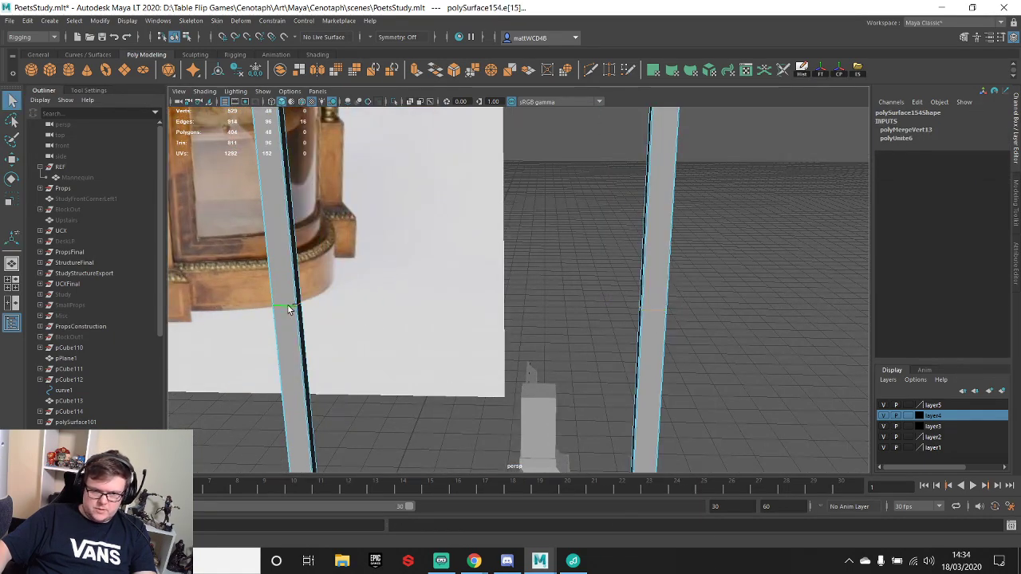
{"action": "key", "text": "Delete"}
- Extract the moulded block above the frame's upper corner from the base moulding mesh as a separate object
{"action": "left_click_drag", "start_coordinate": [289, 310], "coordinate": [581, 302], "text": "alt"}
{"action": "right_click_drag", "start_coordinate": [580, 301], "coordinate": [634, 283], "text": "alt"}
{"action": "left_click_drag", "start_coordinate": [634, 283], "coordinate": [547, 263], "text": "alt"}
{"action": "scroll", "coordinate": [465, 282], "scroll_direction": "up", "scroll_amount": 3}
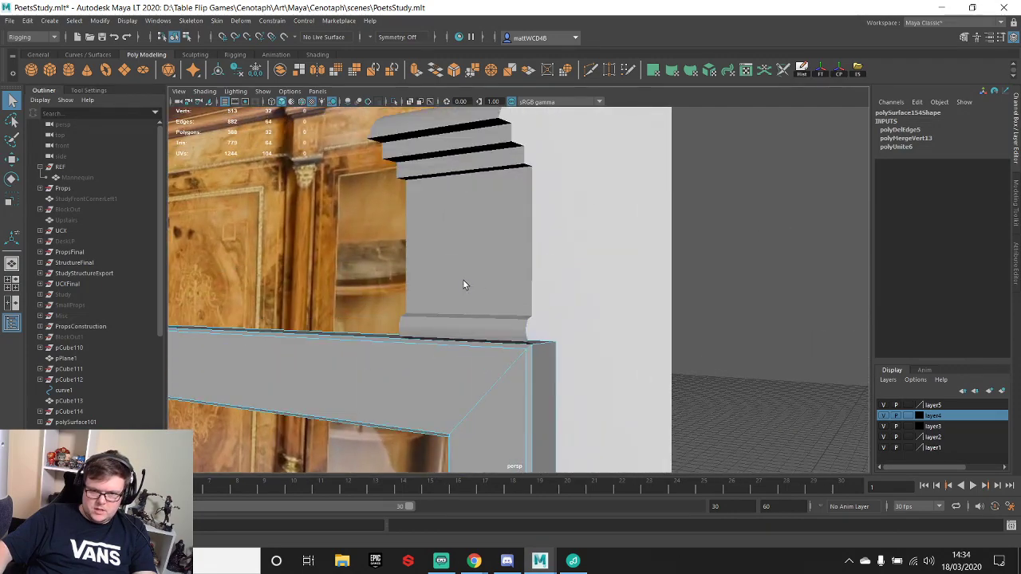
{"action": "right_click_drag", "start_coordinate": [464, 283], "coordinate": [483, 266]}
{"action": "left_click", "coordinate": [483, 267]}
{"action": "left_click_drag", "start_coordinate": [482, 267], "coordinate": [532, 228], "text": "alt"}
{"action": "right_click_drag", "start_coordinate": [520, 189], "coordinate": [523, 222]}
{"action": "right_click_drag", "start_coordinate": [620, 215], "coordinate": [602, 399], "text": "shift"}
- Select the extracted upper block in object mode and delete its hidden underside face resting on the frame
{"action": "scroll", "coordinate": [535, 160], "scroll_direction": "up", "scroll_amount": 3}
{"action": "key", "text": "q"}
{"action": "middle_click_drag", "start_coordinate": [536, 161], "coordinate": [552, 323], "text": "alt"}
{"action": "right_click_drag", "start_coordinate": [518, 267], "coordinate": [573, 252]}
{"action": "left_click", "coordinate": [523, 295]}
{"action": "left_click", "coordinate": [536, 298]}
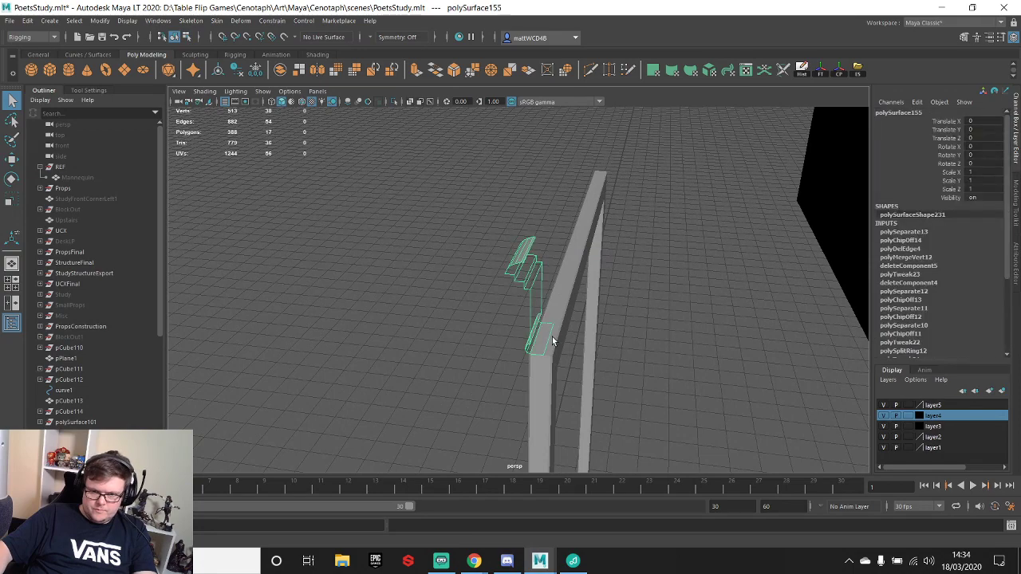
{"action": "middle_click_drag", "start_coordinate": [552, 338], "coordinate": [565, 250], "text": "alt"}
{"action": "right_click_drag", "start_coordinate": [565, 250], "coordinate": [654, 427], "text": "alt"}
{"action": "middle_click_drag", "start_coordinate": [703, 176], "coordinate": [623, 259], "text": "alt"}
{"action": "right_click_drag", "start_coordinate": [554, 172], "coordinate": [554, 209]}
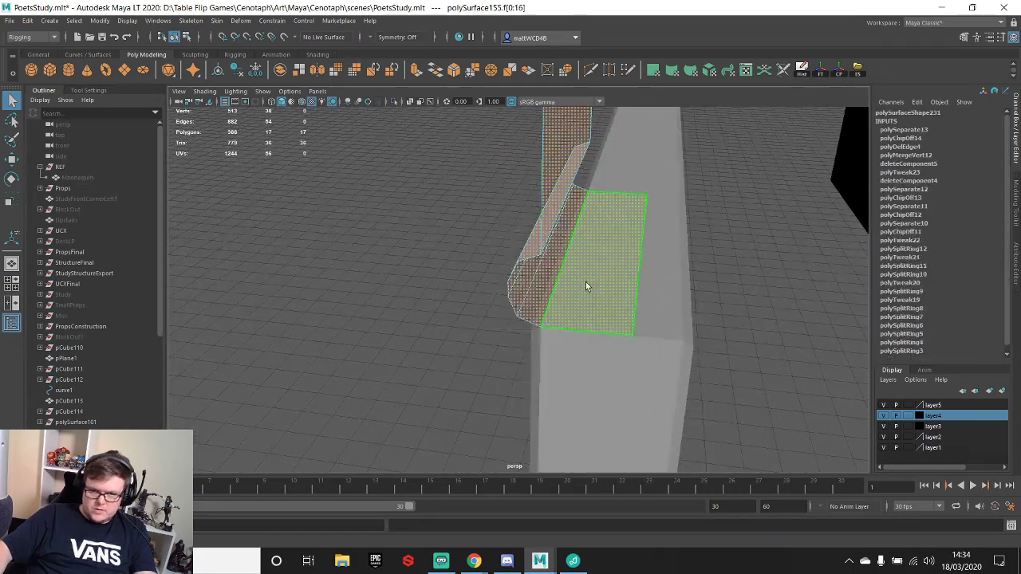
{"action": "left_click", "coordinate": [585, 282]}
{"action": "key", "text": "Delete"}
- Delete every other cross edge along the narrow strip where the base moulding meets the frame
{"action": "scroll", "coordinate": [556, 265], "scroll_direction": "down", "scroll_amount": 5}
{"action": "left_click_drag", "start_coordinate": [496, 279], "coordinate": [615, 264], "text": "alt"}
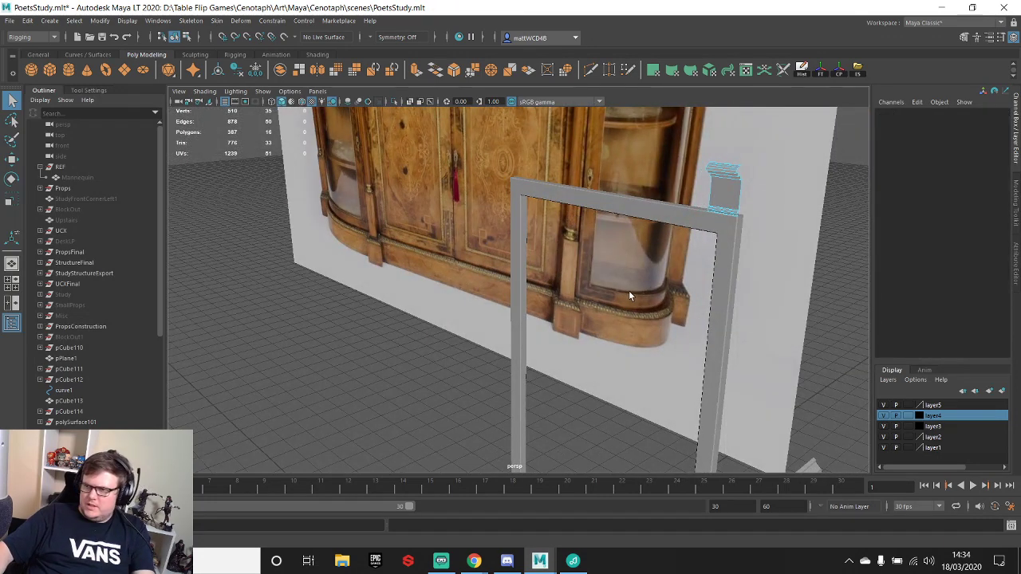
{"action": "middle_click_drag", "start_coordinate": [630, 391], "coordinate": [579, 270], "text": "alt"}
{"action": "middle_click_drag", "start_coordinate": [583, 399], "coordinate": [578, 271], "text": "alt"}
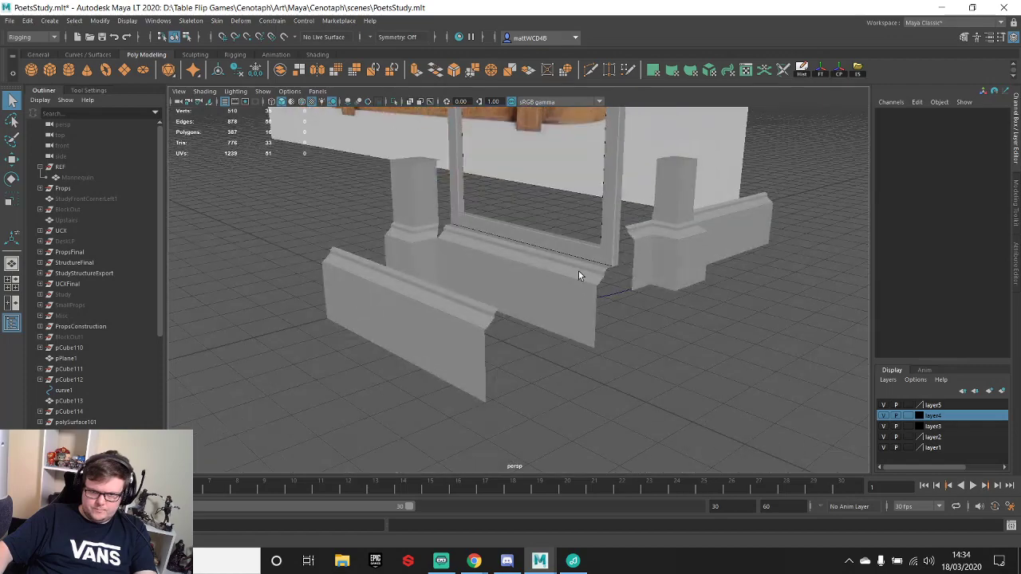
{"action": "left_click", "coordinate": [578, 270]}
{"action": "key", "text": "f"}
{"action": "middle_click_drag", "start_coordinate": [674, 262], "coordinate": [667, 267], "text": "alt"}
{"action": "left_click_drag", "start_coordinate": [667, 266], "coordinate": [504, 250], "text": "alt"}
{"action": "right_click_drag", "start_coordinate": [495, 246], "coordinate": [498, 201]}
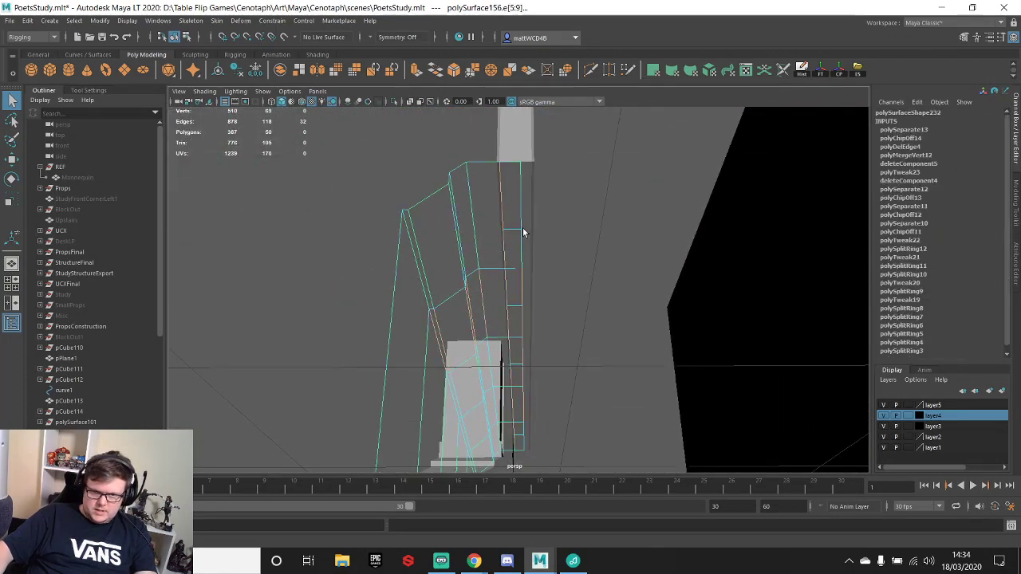
{"action": "left_click", "coordinate": [517, 308], "text": "shift"}
{"action": "left_click", "coordinate": [518, 358], "text": "shift"}
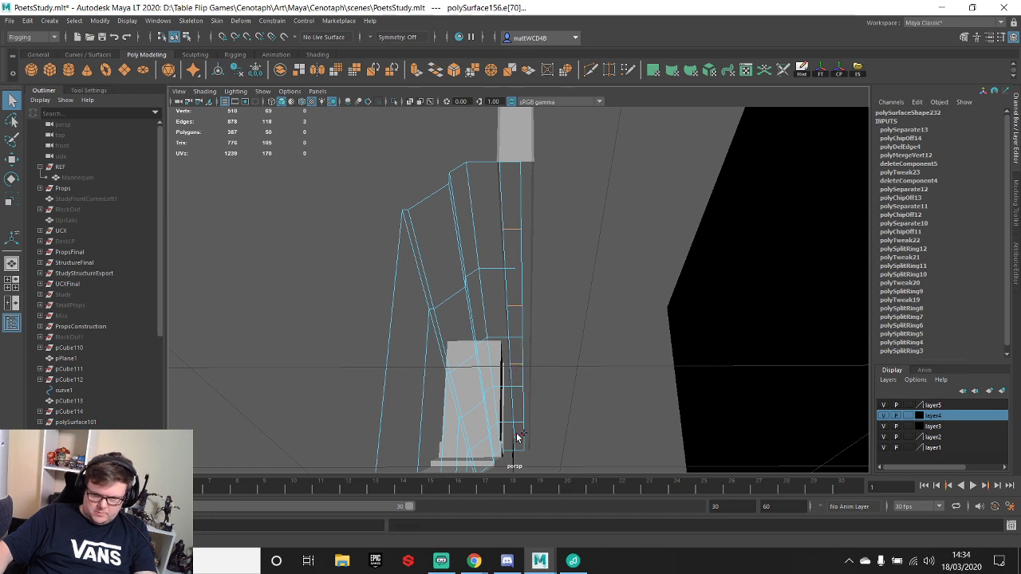
{"action": "key", "text": "ctrl+Delete"}
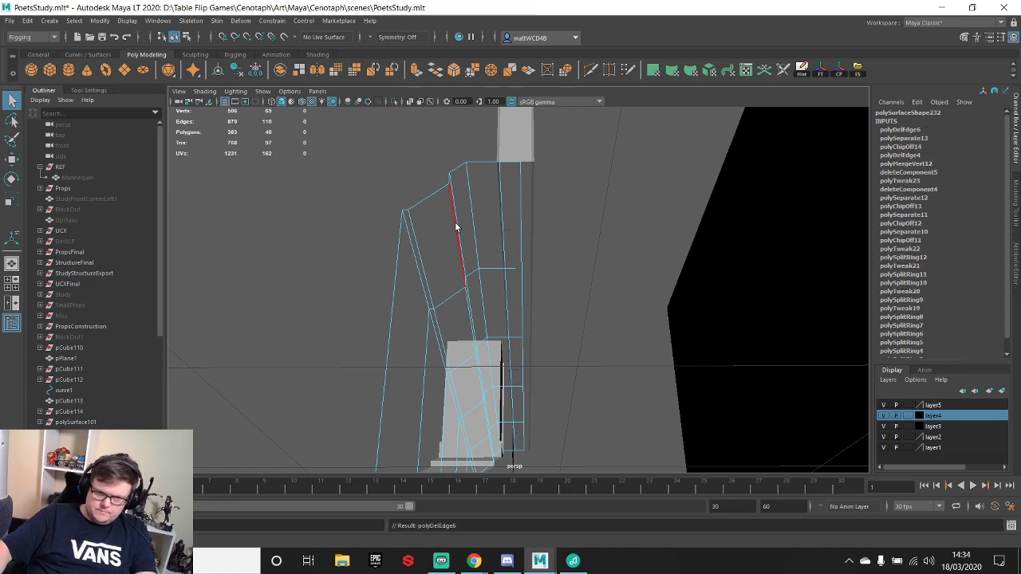
- Delete the hidden faces of the narrow strip behind the base moulding together with the remaining faces beside it
{"action": "right_click_drag", "start_coordinate": [456, 228], "coordinate": [505, 228]}
{"action": "left_click", "coordinate": [506, 228]}
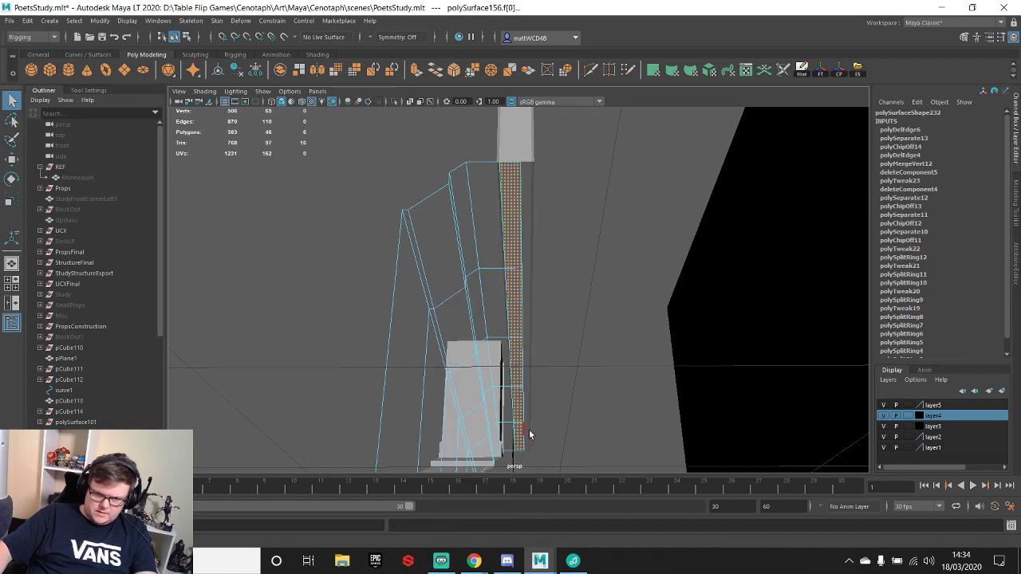
{"action": "key", "text": "Delete"}
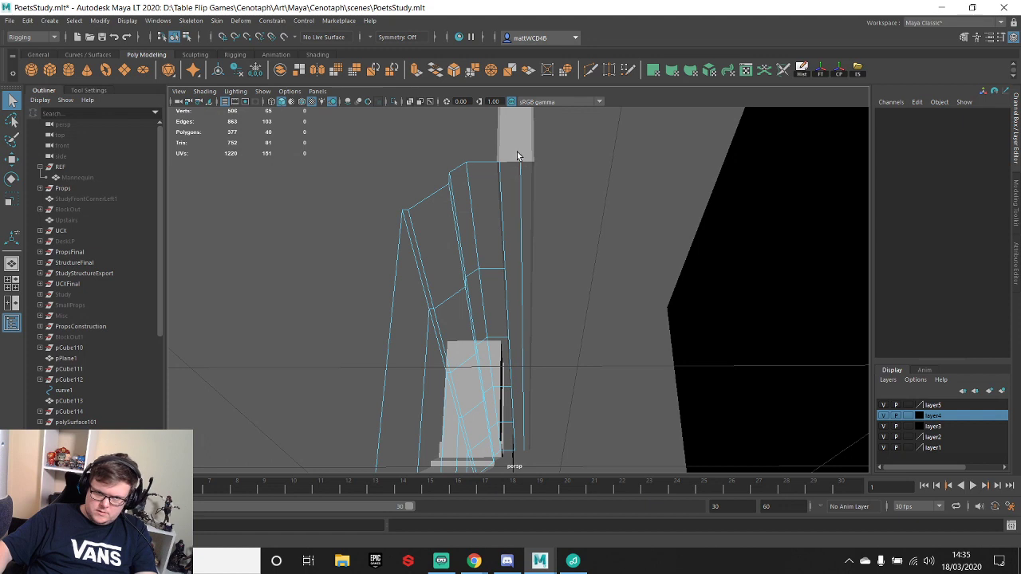
{"action": "left_click_drag", "start_coordinate": [517, 155], "coordinate": [559, 496]}
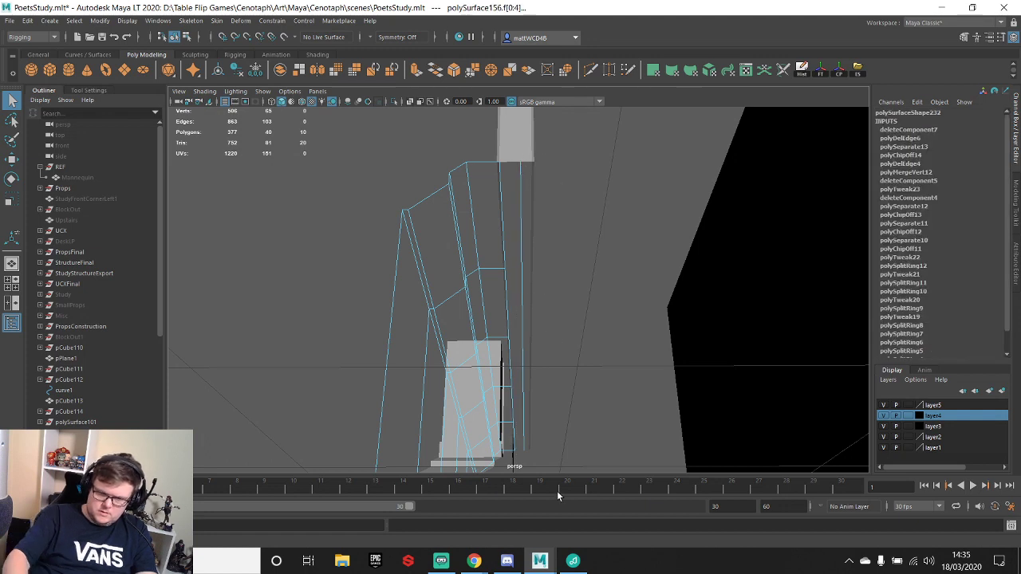
{"action": "key", "text": "Delete"}
- Snap the stray vertex on the base moulding's rear edge onto its neighbouring vertex
{"action": "right_click_drag", "start_coordinate": [477, 215], "coordinate": [498, 165]}
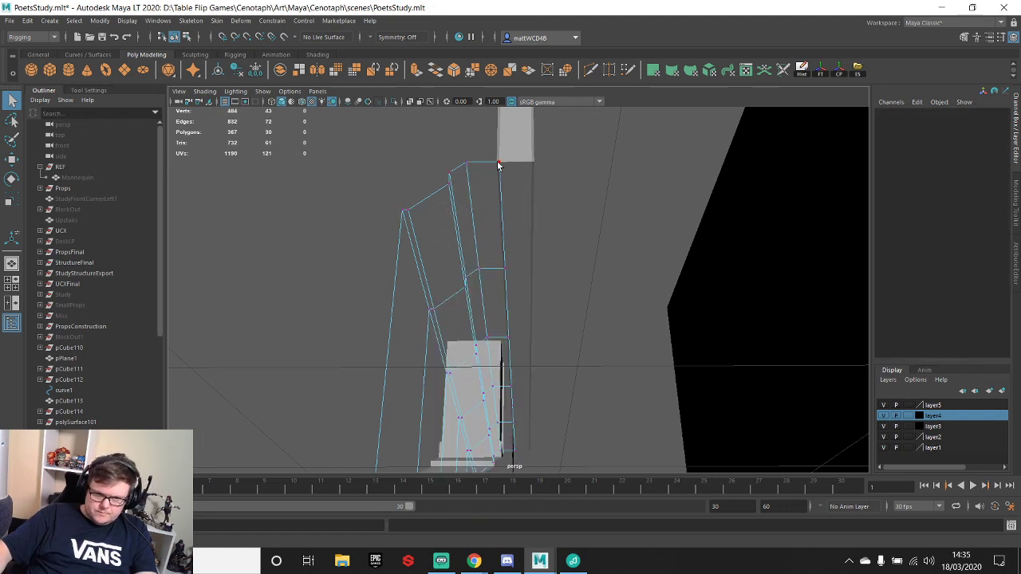
{"action": "left_click_drag", "start_coordinate": [560, 283], "coordinate": [534, 167], "text": "alt"}
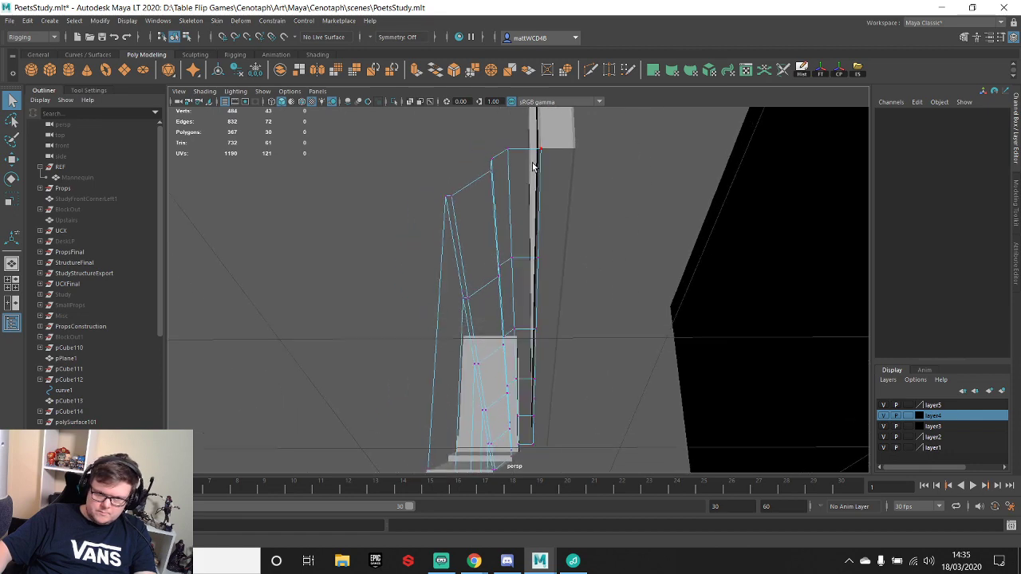
{"action": "left_click_drag", "start_coordinate": [533, 133], "coordinate": [587, 489]}
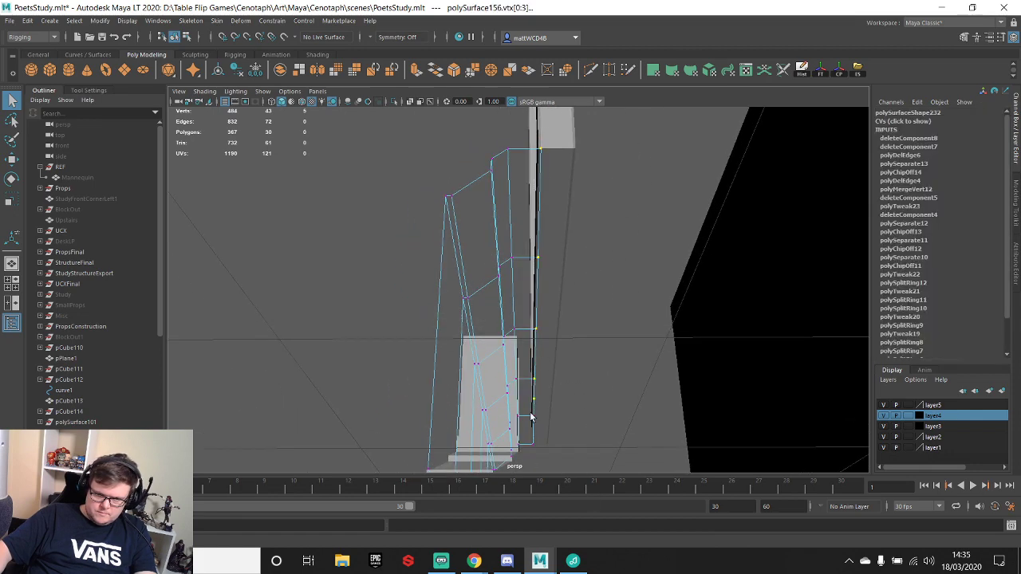
{"action": "left_click_drag", "start_coordinate": [528, 410], "coordinate": [554, 514], "text": "shift"}
{"action": "left_click_drag", "start_coordinate": [568, 431], "coordinate": [592, 370], "text": "alt"}
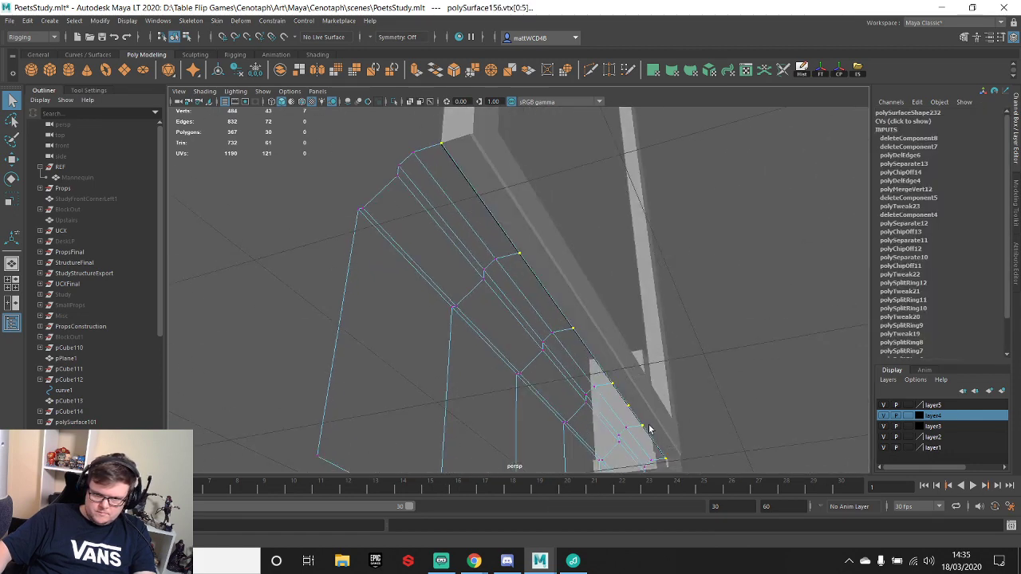
{"action": "key", "text": "w"}
{"action": "key", "text": "v"}
{"action": "left_click_drag", "start_coordinate": [629, 406], "coordinate": [612, 384]}
{"action": "key", "text": "q"}
- Merge all vertices of the base moulding with a distance threshold of 0.01
{"action": "right_click_drag", "start_coordinate": [650, 406], "coordinate": [478, 260], "text": "alt"}
{"action": "left_click_drag", "start_coordinate": [417, 205], "coordinate": [695, 518]}
{"action": "right_click_drag", "start_coordinate": [647, 383], "coordinate": [681, 300], "text": "shift"}
{"action": "right_click_drag", "start_coordinate": [470, 291], "coordinate": [553, 337], "text": "alt"}
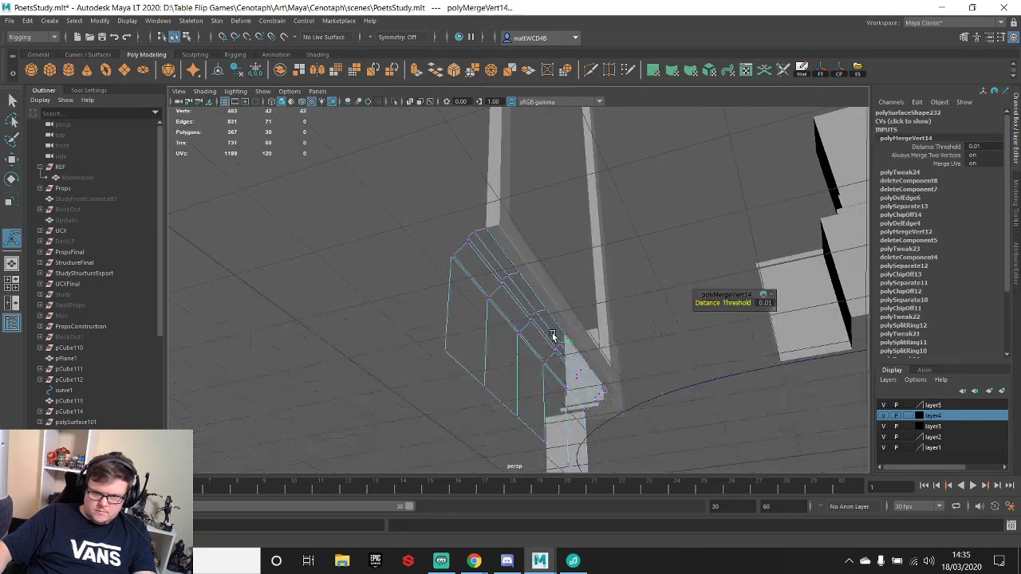
- Select the six vertices along the base moulding's rear edge and align them with the end corner vertex using axis-constrained snapping
{"action": "left_click_drag", "start_coordinate": [554, 338], "coordinate": [584, 321], "text": "alt"}
{"action": "key", "text": "q"}
{"action": "middle_click_drag", "start_coordinate": [534, 279], "coordinate": [508, 199], "text": "alt"}
{"action": "left_click_drag", "start_coordinate": [501, 206], "coordinate": [520, 431]}
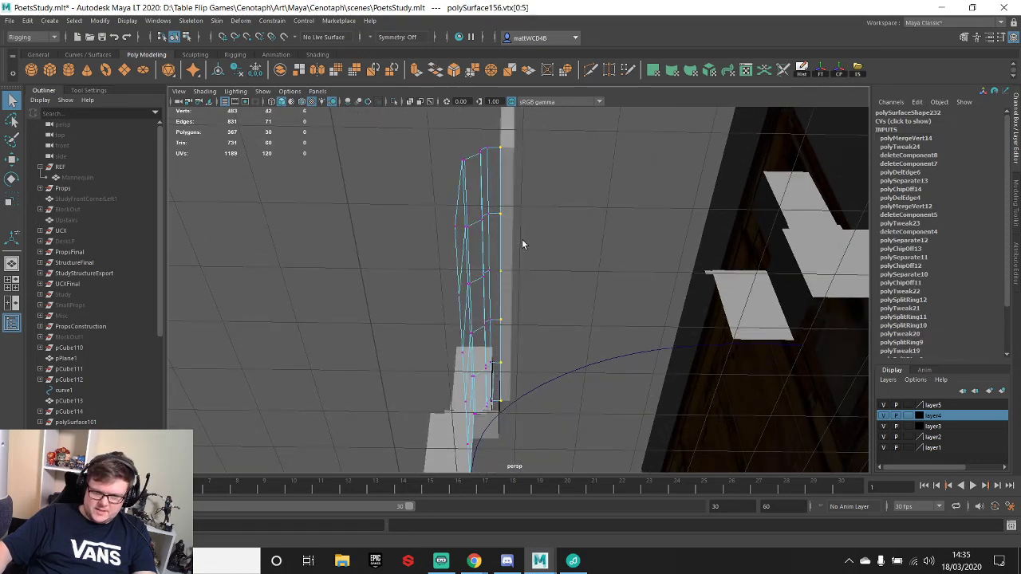
{"action": "middle_click_drag", "start_coordinate": [522, 244], "coordinate": [570, 349], "text": "alt"}
{"action": "scroll", "coordinate": [570, 349], "scroll_direction": "up", "scroll_amount": 5}
{"action": "middle_click_drag", "start_coordinate": [612, 306], "coordinate": [568, 284], "text": "alt"}
{"action": "left_click_drag", "start_coordinate": [568, 283], "coordinate": [525, 254], "text": "alt"}
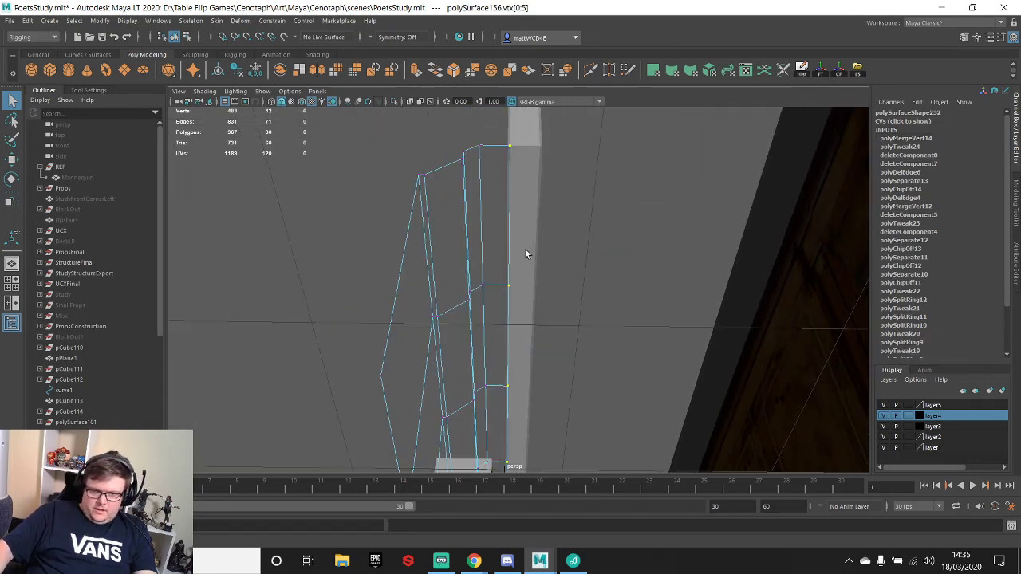
{"action": "key", "text": "e"}
{"action": "key", "text": "w"}
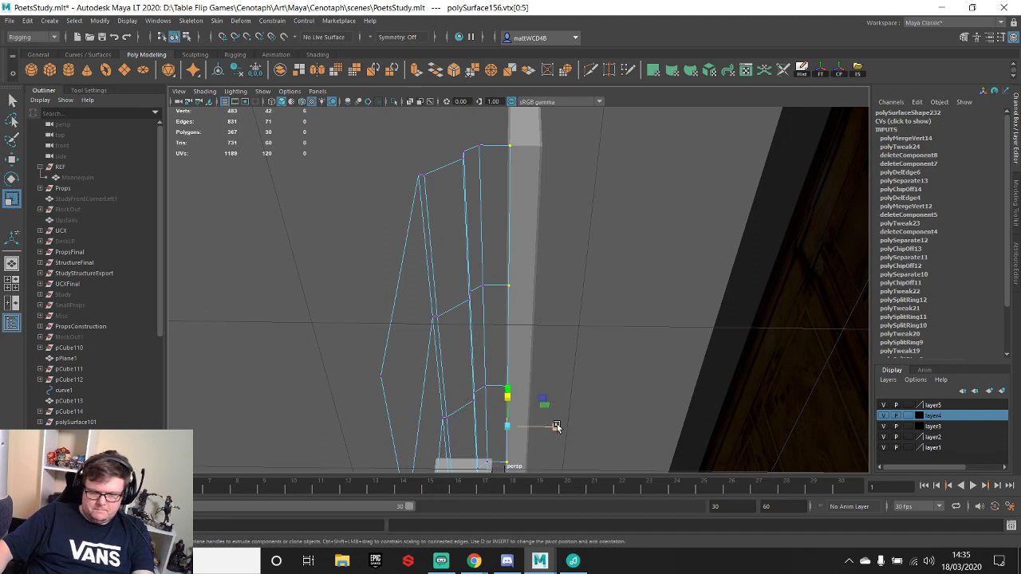
{"action": "key", "text": "w"}
{"action": "left_click_drag", "start_coordinate": [555, 427], "coordinate": [508, 147]}
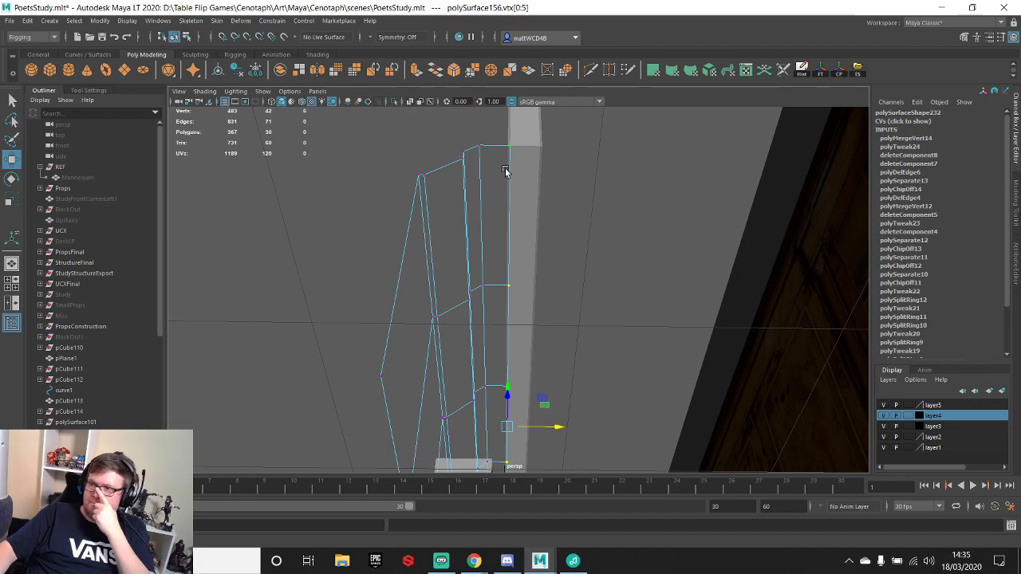
- Check the moulding's rear edge against the frame and return the moulding to object mode
{"action": "left_click_drag", "start_coordinate": [534, 238], "coordinate": [613, 308], "text": "alt"}
{"action": "scroll", "coordinate": [550, 323], "scroll_direction": "up", "scroll_amount": 5}
{"action": "scroll", "coordinate": [634, 283], "scroll_direction": "up", "scroll_amount": 4}
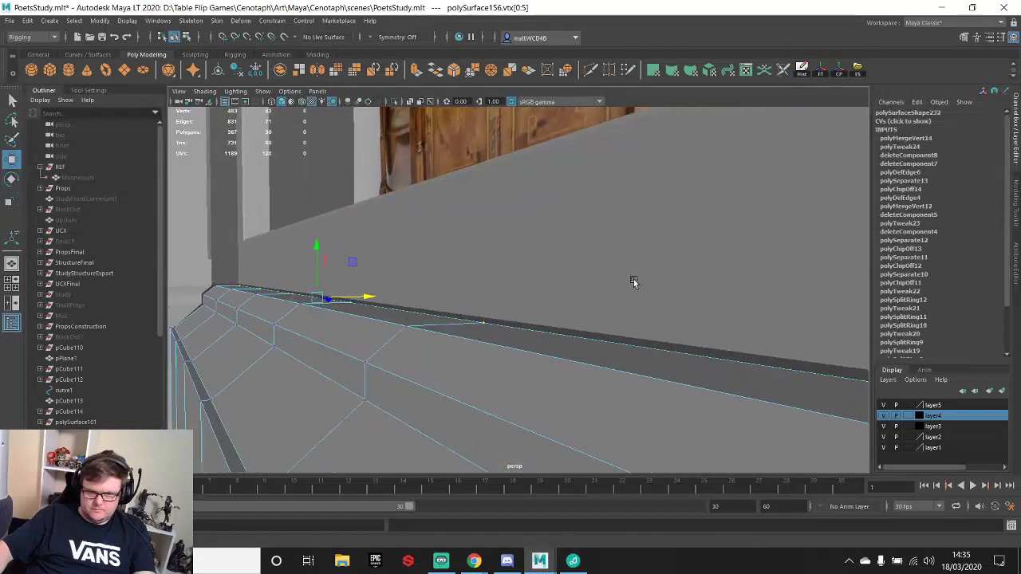
{"action": "scroll", "coordinate": [633, 282], "scroll_direction": "down", "scroll_amount": 4}
{"action": "left_click_drag", "start_coordinate": [455, 308], "coordinate": [539, 271], "text": "alt"}
{"action": "right_click_drag", "start_coordinate": [539, 271], "coordinate": [577, 257]}
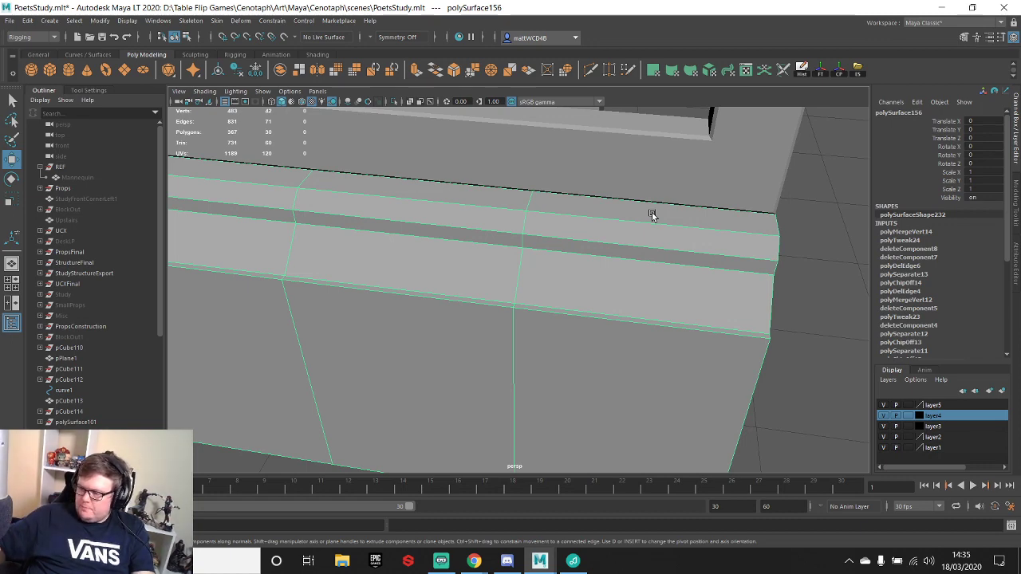
- Delete the construction history of the top moulding segment above the frame and center its pivot
{"action": "right_click_drag", "start_coordinate": [650, 141], "coordinate": [570, 199], "text": "alt"}
{"action": "middle_click_drag", "start_coordinate": [586, 200], "coordinate": [603, 292], "text": "alt"}
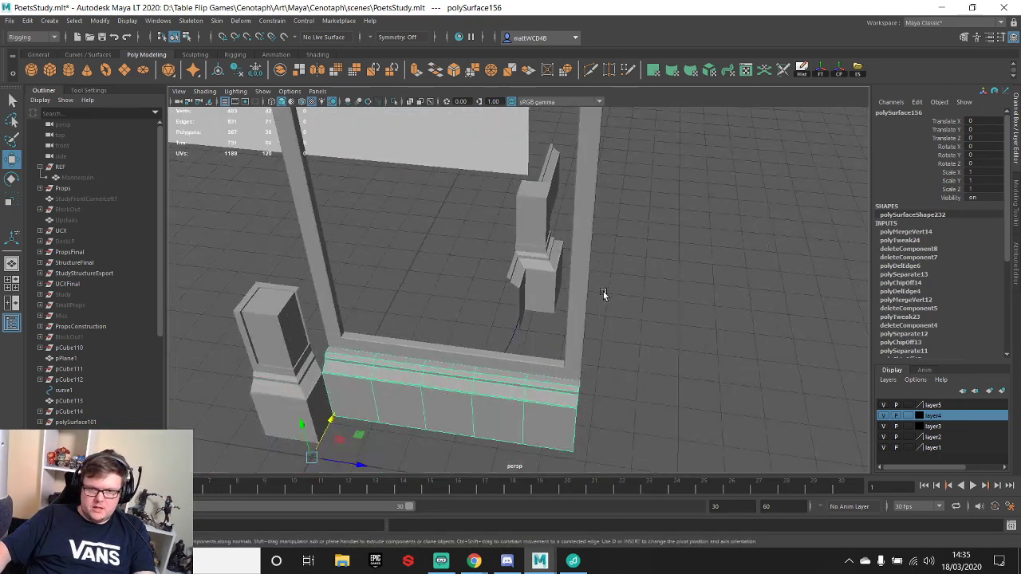
{"action": "left_click_drag", "start_coordinate": [603, 292], "coordinate": [525, 262], "text": "alt"}
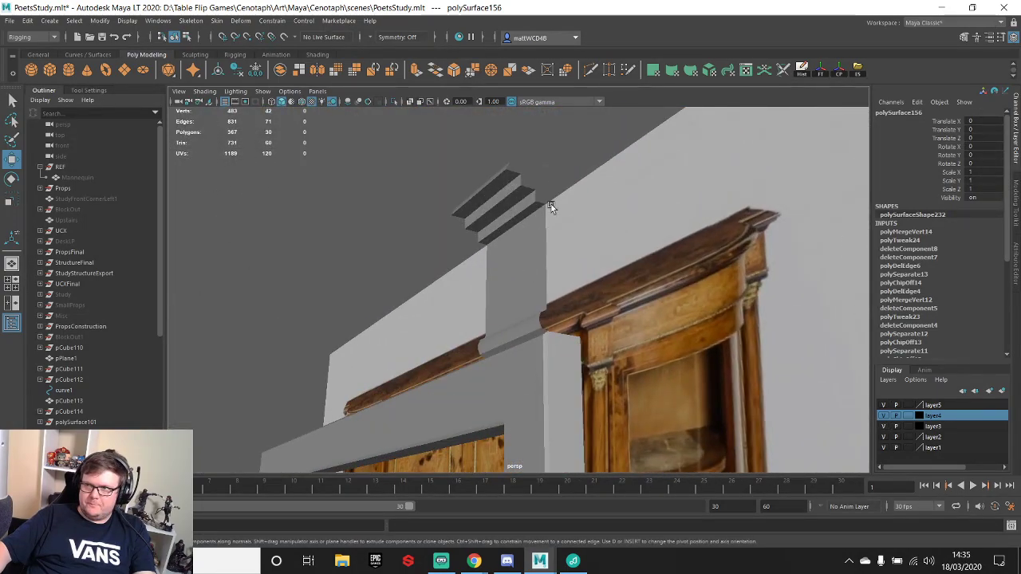
{"action": "right_click_drag", "start_coordinate": [539, 249], "coordinate": [565, 220]}
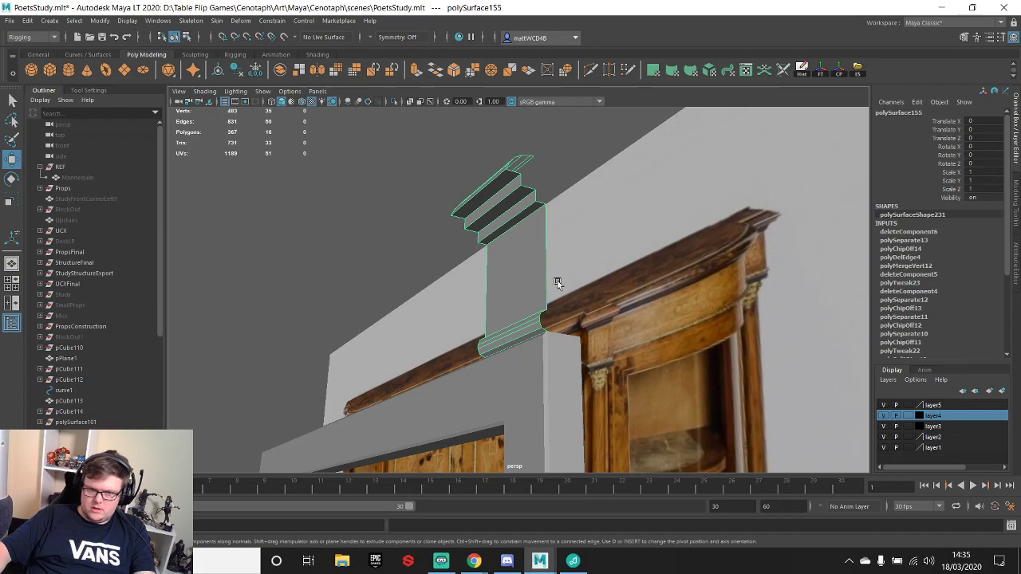
{"action": "left_click", "coordinate": [802, 69]}
{"action": "left_click", "coordinate": [838, 69]}
{"action": "key", "text": "f"}
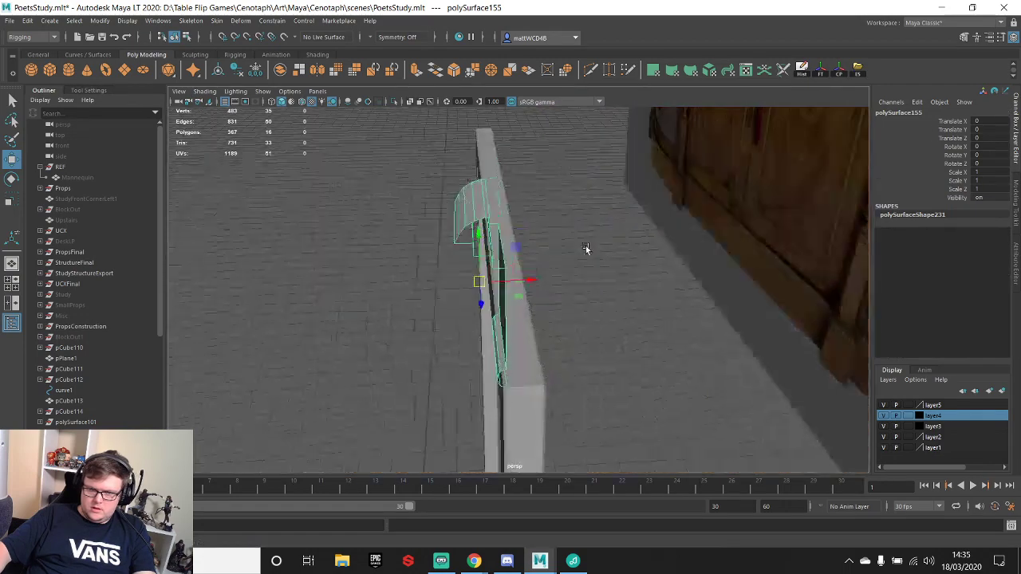
- Try to extend the top moulding by duplicating its segment and vertex-snapping the copies end to end along the frame
{"action": "left_click_drag", "start_coordinate": [586, 248], "coordinate": [619, 240], "text": "alt"}
{"action": "scroll", "coordinate": [548, 308], "scroll_direction": "down", "scroll_amount": 2}
{"action": "scroll", "coordinate": [580, 284], "scroll_direction": "up", "scroll_amount": 3}
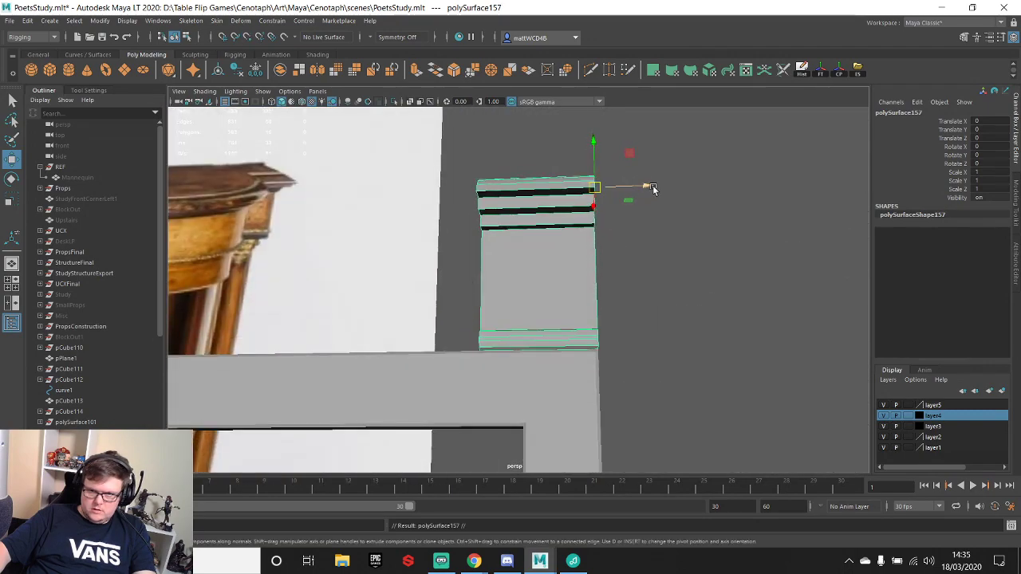
{"action": "key", "text": "v"}
{"action": "left_click_drag", "start_coordinate": [654, 188], "coordinate": [391, 198]}
{"action": "key", "text": "ctrl+d"}
{"action": "key", "text": "v"}
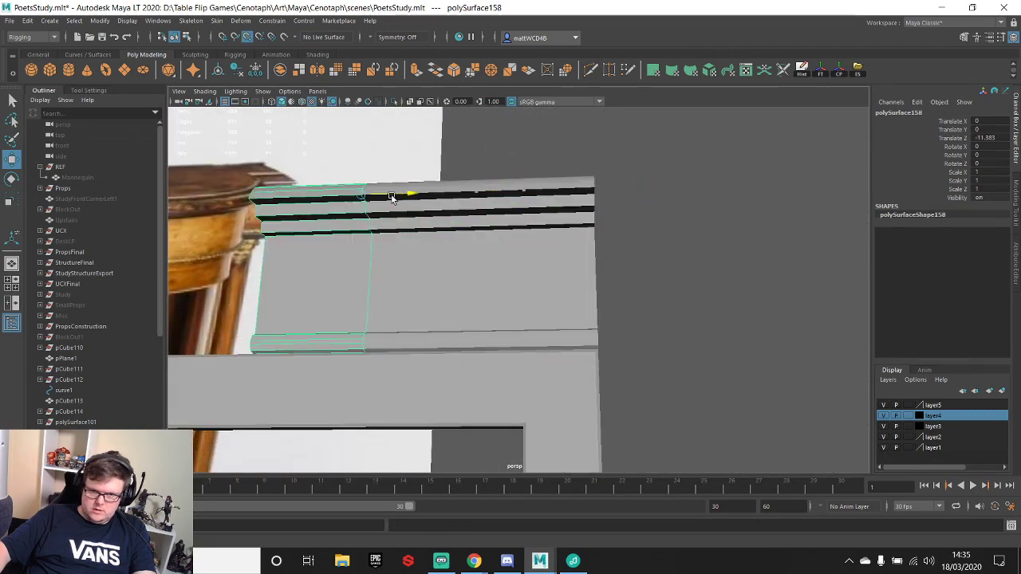
{"action": "scroll", "coordinate": [442, 242], "scroll_direction": "down", "scroll_amount": 4}
{"action": "middle_click_drag", "start_coordinate": [442, 264], "coordinate": [551, 266], "text": "alt"}
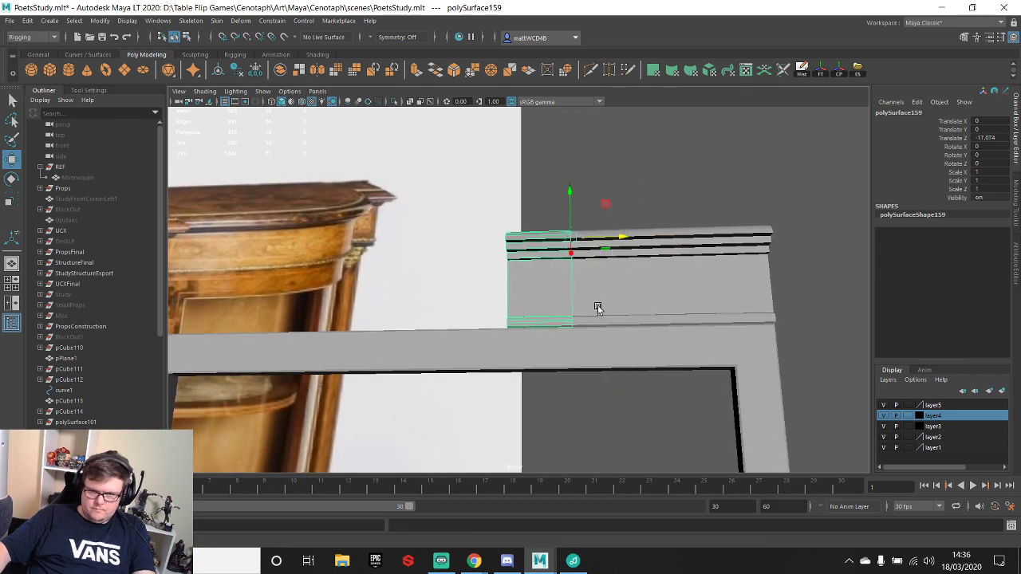
- Delete the duplicated top moulding segments, keeping only the original at the frame's corner
{"action": "left_click", "coordinate": [684, 285]}
{"action": "left_click", "coordinate": [706, 282]}
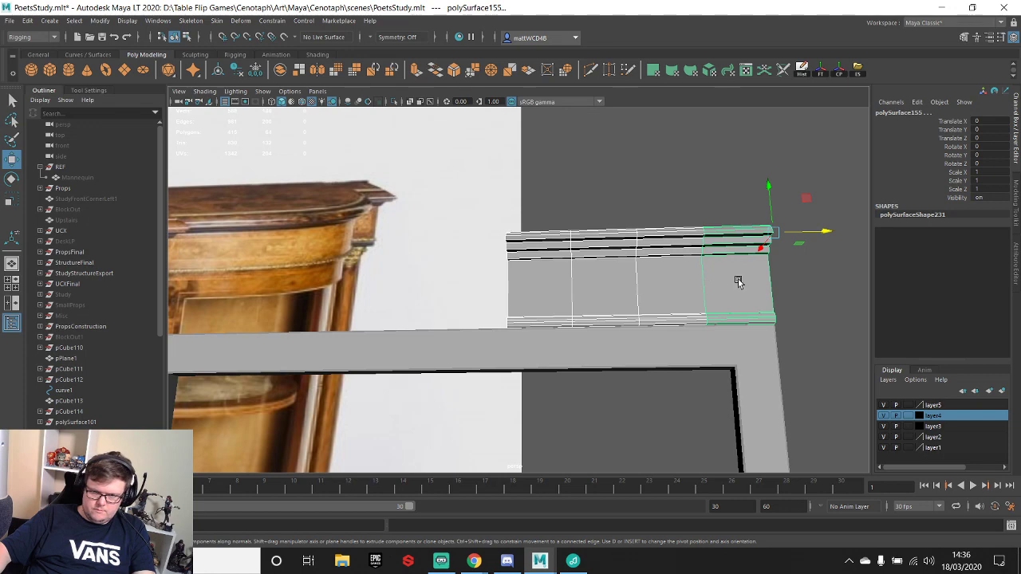
{"action": "left_click", "coordinate": [702, 283]}
{"action": "key", "text": "Delete"}
- Select the top moulding's inner-end vertices and move them across to the frame's opposite outer edge
{"action": "left_click", "coordinate": [720, 267]}
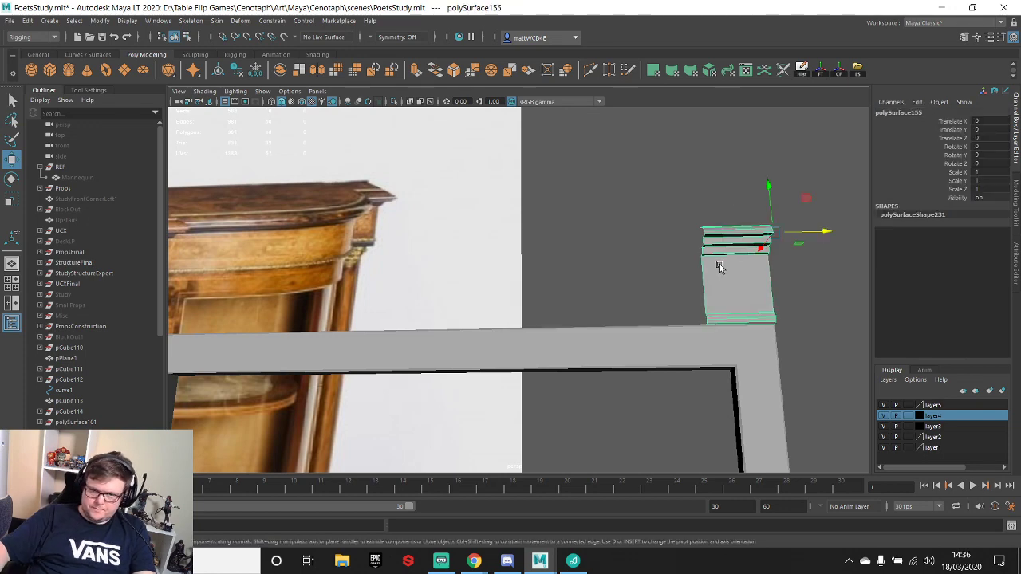
{"action": "right_click_drag", "start_coordinate": [720, 267], "coordinate": [674, 259]}
{"action": "scroll", "coordinate": [625, 210], "scroll_direction": "down", "scroll_amount": 3}
{"action": "left_click_drag", "start_coordinate": [638, 366], "coordinate": [639, 363]}
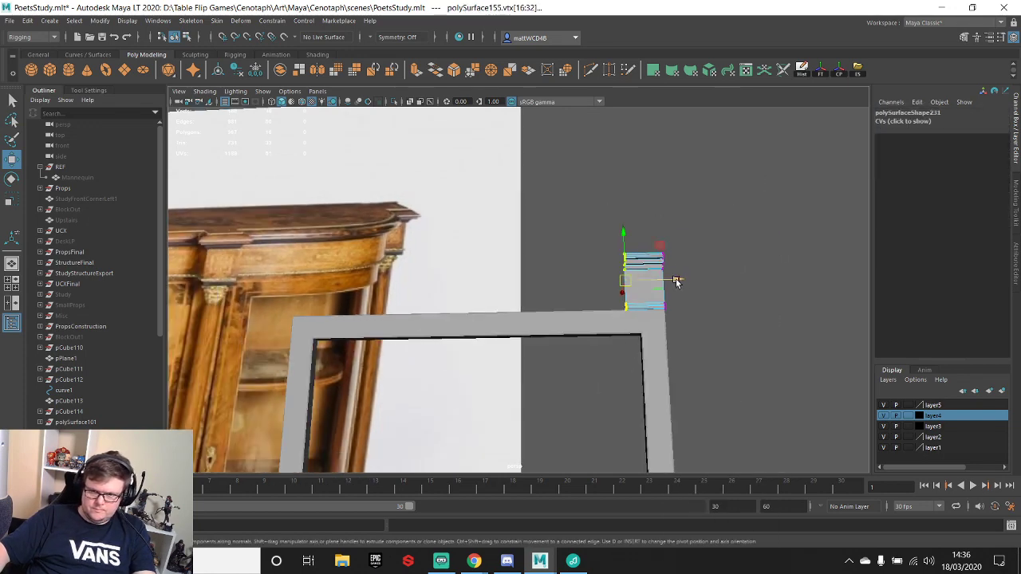
{"action": "left_click_drag", "start_coordinate": [677, 284], "coordinate": [317, 321]}
{"action": "middle_click_drag", "start_coordinate": [403, 340], "coordinate": [588, 320], "text": "alt"}
{"action": "scroll", "coordinate": [588, 290], "scroll_direction": "up", "scroll_amount": 6}
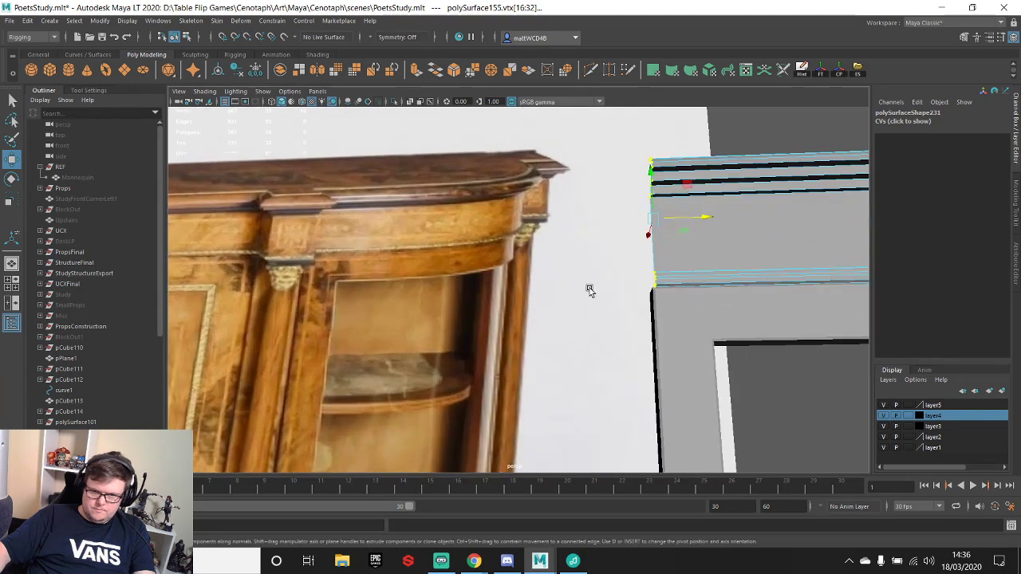
- Flatten the moved end vertices along the moulding's length and line them up with the frame's outer edge
{"action": "middle_click_drag", "start_coordinate": [795, 290], "coordinate": [599, 305], "text": "alt"}
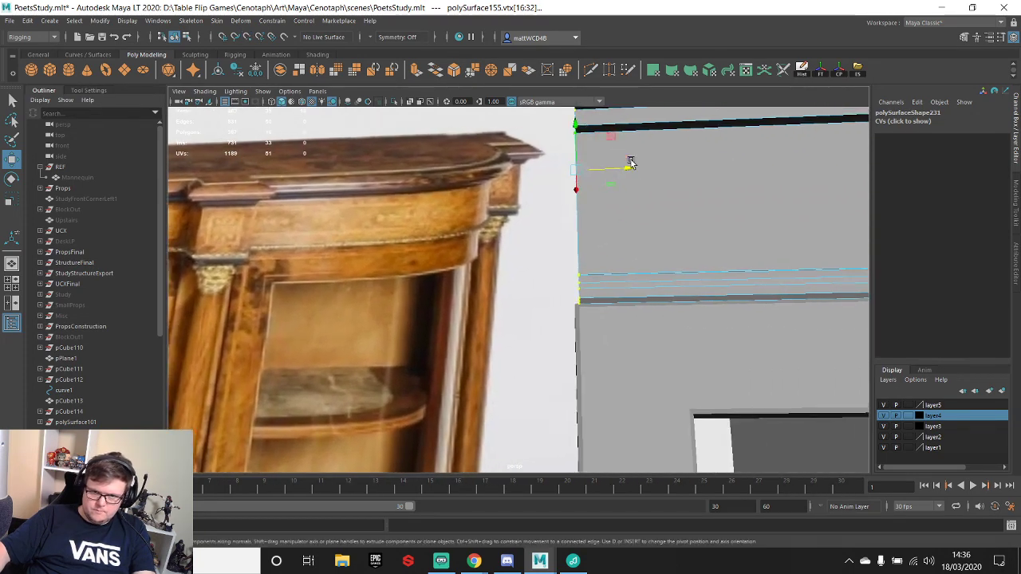
{"action": "key", "text": "e"}
{"action": "key", "text": "r"}
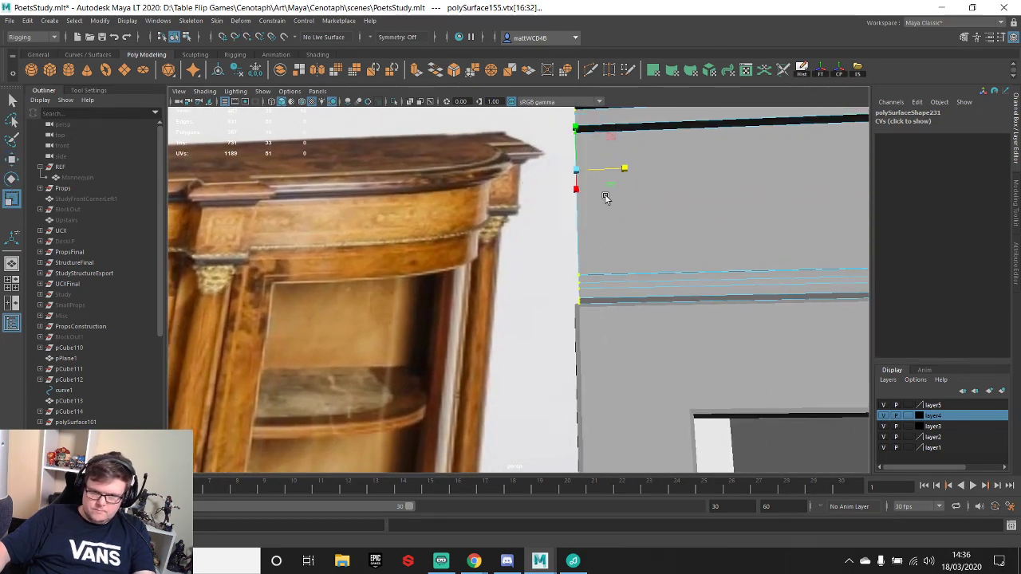
{"action": "left_click_drag", "start_coordinate": [626, 168], "coordinate": [557, 313]}
{"action": "scroll", "coordinate": [717, 312], "scroll_direction": "down", "scroll_amount": 1}
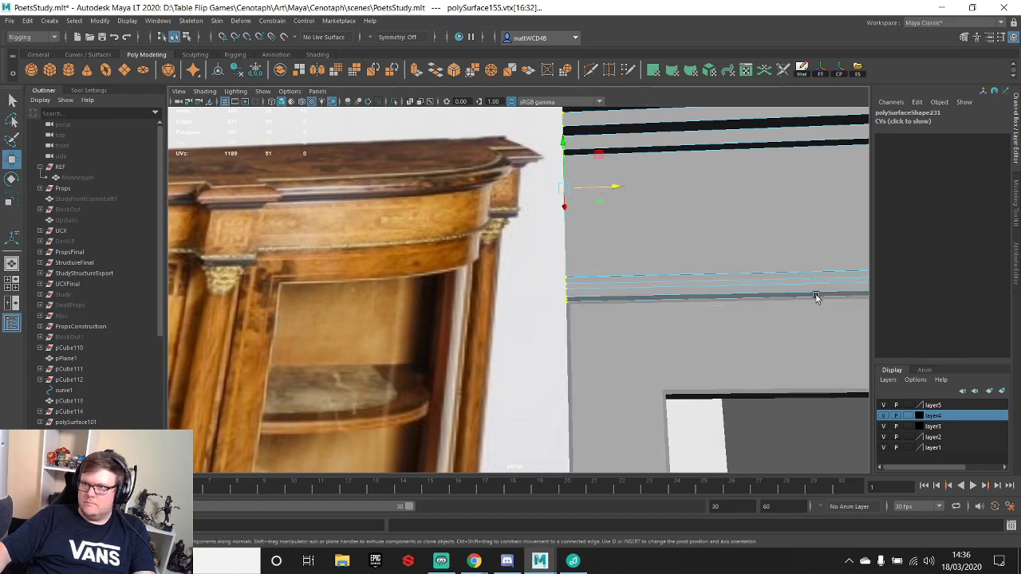
- Select the vertices at the top moulding's other end and check their alignment with the frame's corner
{"action": "scroll", "coordinate": [830, 312], "scroll_direction": "down", "scroll_amount": 2}
{"action": "middle_click_drag", "start_coordinate": [821, 324], "coordinate": [543, 301], "text": "alt"}
{"action": "left_click_drag", "start_coordinate": [730, 274], "coordinate": [571, 190], "text": "alt"}
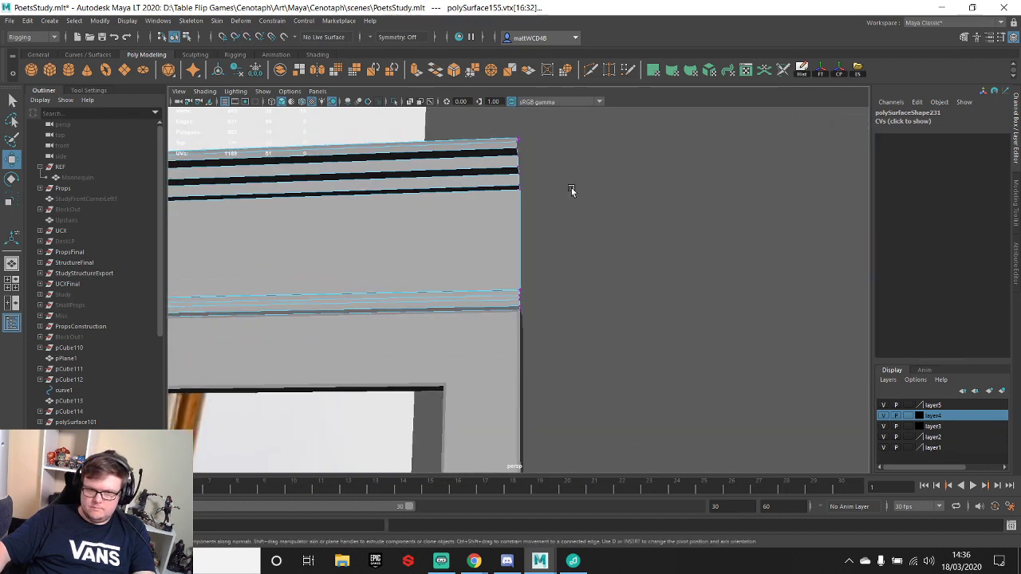
{"action": "left_click_drag", "start_coordinate": [503, 137], "coordinate": [616, 396]}
{"action": "scroll", "coordinate": [578, 284], "scroll_direction": "up", "scroll_amount": 3}
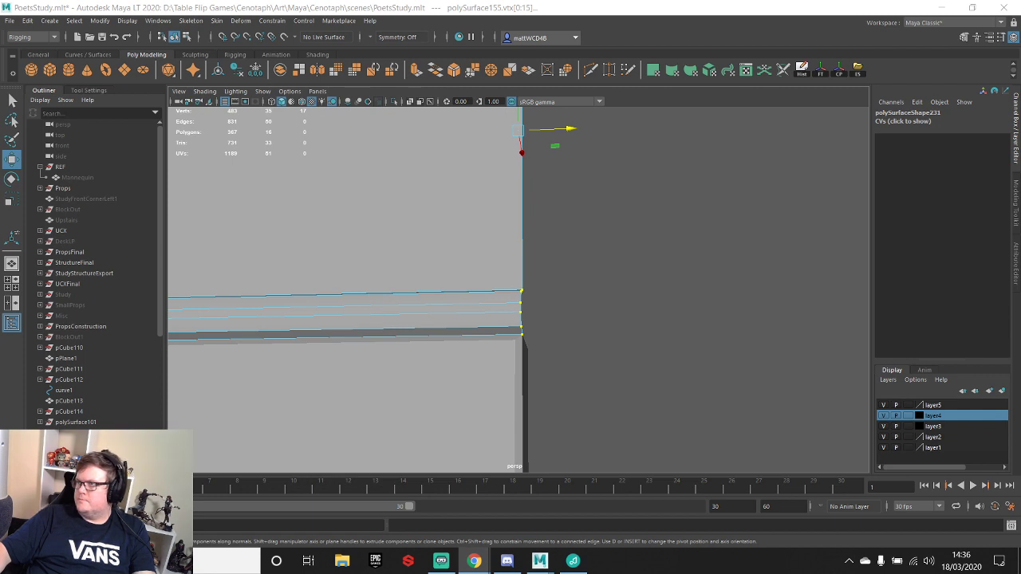
{"action": "key", "text": "alt+Tab"}
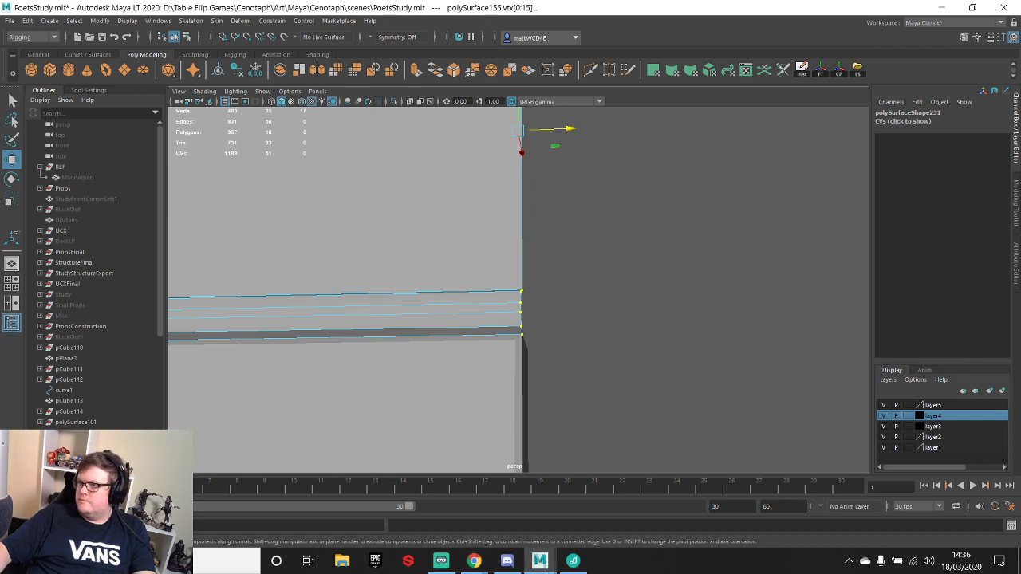
{"action": "scroll", "coordinate": [511, 249], "scroll_direction": "down", "scroll_amount": 8}
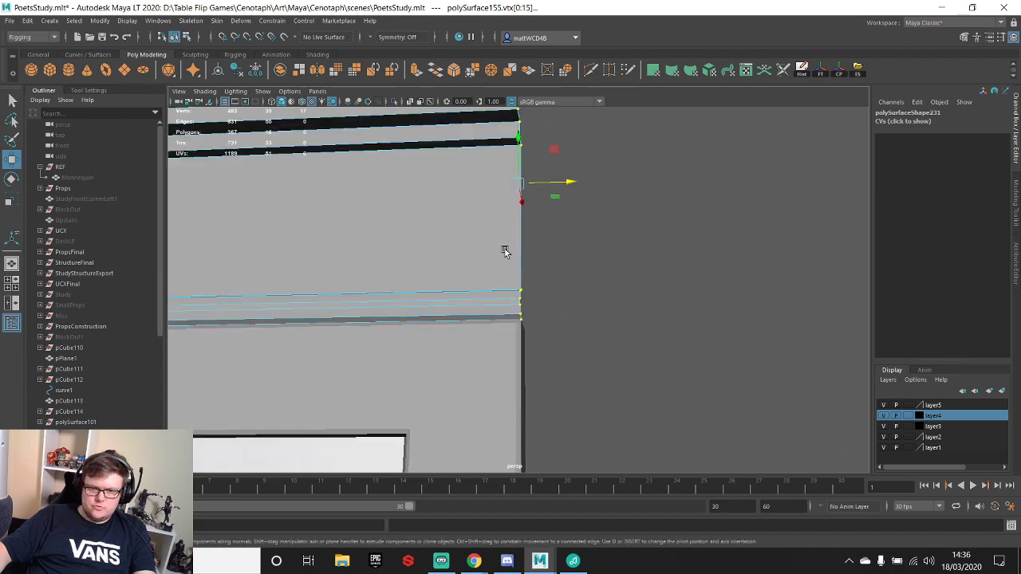
{"action": "scroll", "coordinate": [532, 257], "scroll_direction": "down", "scroll_amount": 5}
{"action": "left_click_drag", "start_coordinate": [532, 257], "coordinate": [499, 353], "text": "alt"}
{"action": "middle_click_drag", "start_coordinate": [499, 353], "coordinate": [514, 329], "text": "alt"}
- Delete the four vertical edge loops from the base moulding beneath the frame
{"action": "left_click", "coordinate": [524, 356]}
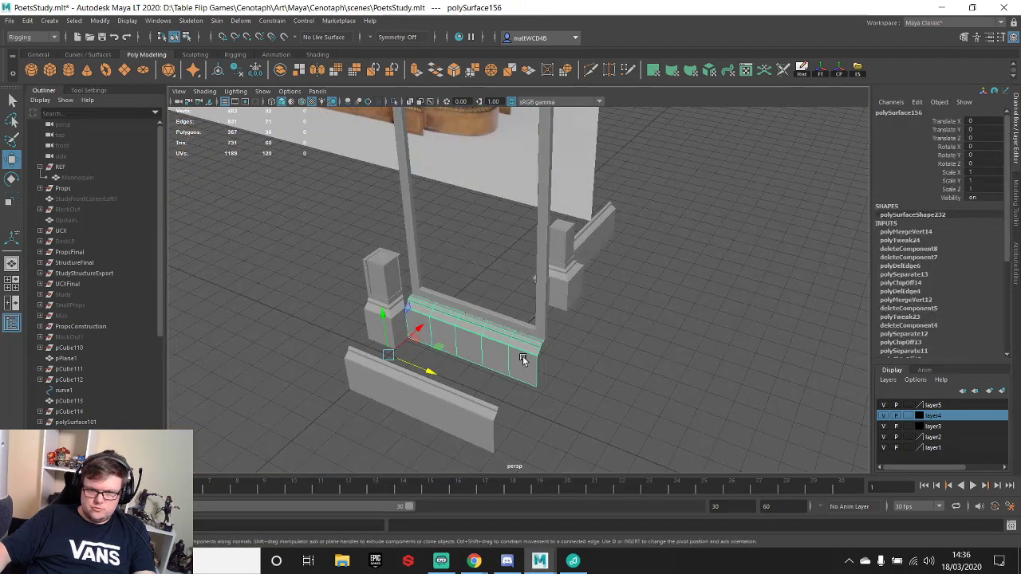
{"action": "key", "text": "f"}
{"action": "middle_click_drag", "start_coordinate": [651, 336], "coordinate": [480, 318], "text": "alt"}
{"action": "scroll", "coordinate": [480, 318], "scroll_direction": "up", "scroll_amount": 3}
{"action": "left_click_drag", "start_coordinate": [481, 318], "coordinate": [542, 278], "text": "alt"}
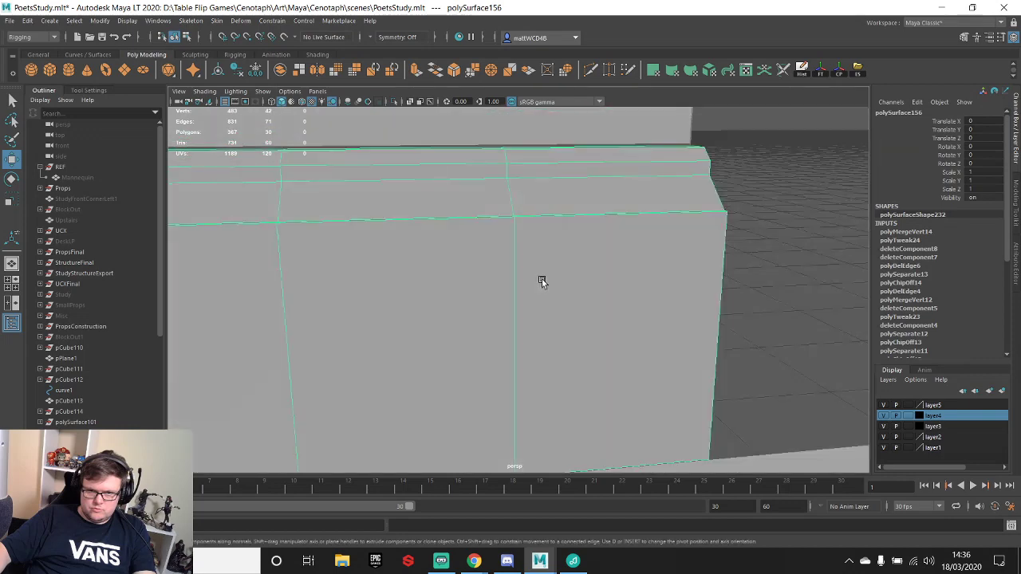
{"action": "scroll", "coordinate": [542, 278], "scroll_direction": "down", "scroll_amount": 5}
{"action": "middle_click_drag", "start_coordinate": [541, 278], "coordinate": [707, 283], "text": "alt"}
{"action": "left_click_drag", "start_coordinate": [707, 283], "coordinate": [629, 255], "text": "alt"}
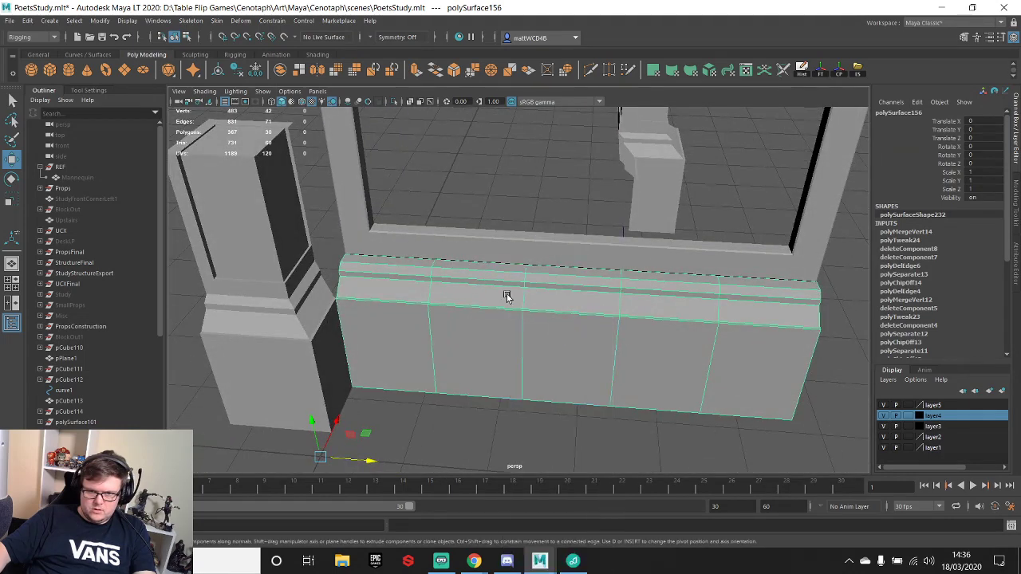
{"action": "left_click", "coordinate": [428, 335]}
{"action": "left_click", "coordinate": [517, 359], "text": "shift"}
{"action": "left_click", "coordinate": [634, 376], "text": "shift"}
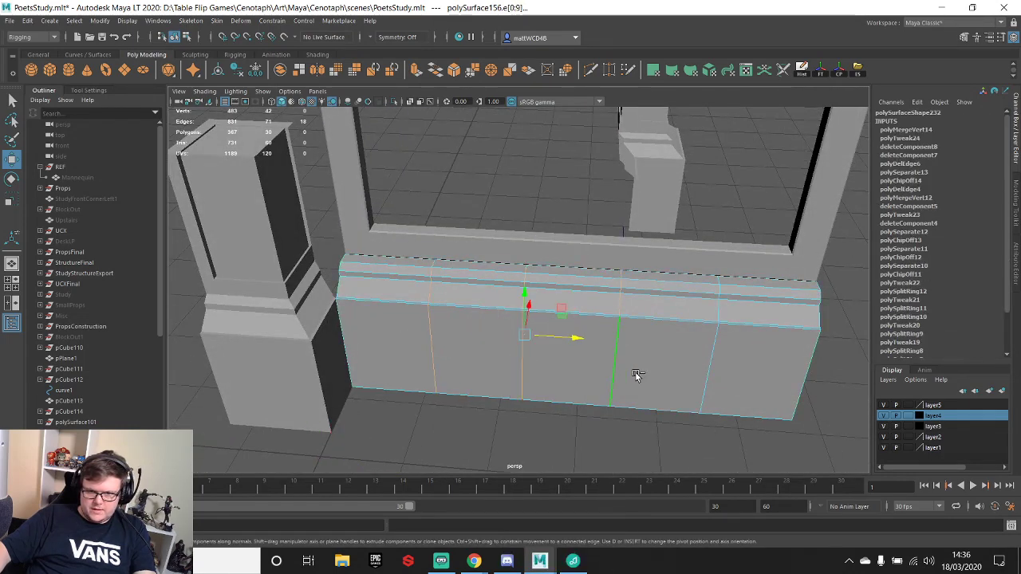
{"action": "key", "text": "ctrl+Delete"}
- Inspect the frame's underside and its joint with the base moulding from below
{"action": "right_click_drag", "start_coordinate": [739, 375], "coordinate": [660, 354], "text": "alt"}
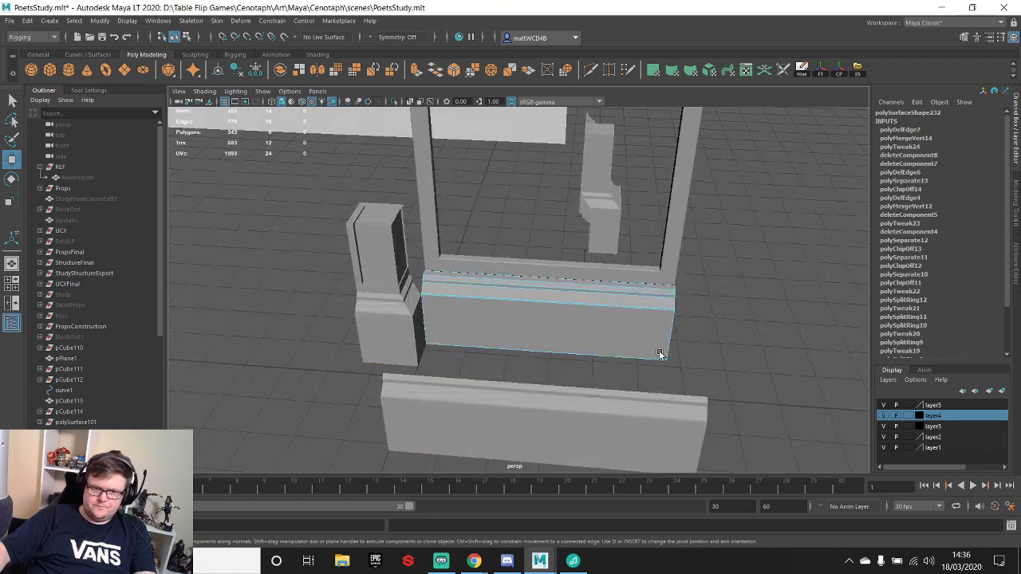
{"action": "left_click_drag", "start_coordinate": [660, 354], "coordinate": [442, 171], "text": "alt"}
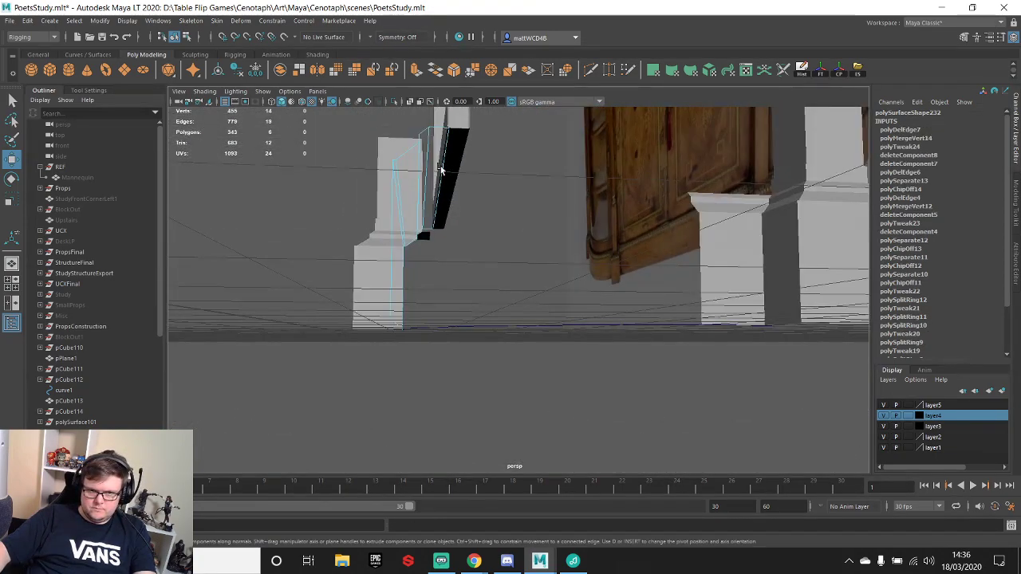
{"action": "right_click_drag", "start_coordinate": [442, 171], "coordinate": [474, 221], "text": "alt"}
{"action": "middle_click_drag", "start_coordinate": [433, 164], "coordinate": [445, 188], "text": "alt"}
{"action": "left_click_drag", "start_coordinate": [445, 189], "coordinate": [488, 164], "text": "alt"}
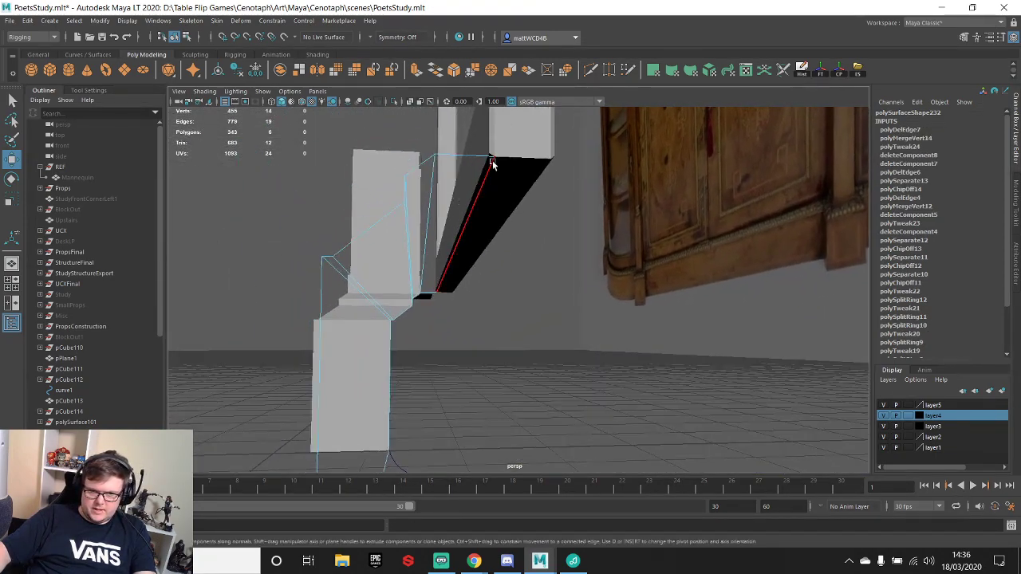
{"action": "left_click", "coordinate": [500, 140]}
{"action": "left_click_drag", "start_coordinate": [474, 249], "coordinate": [597, 284], "text": "alt"}
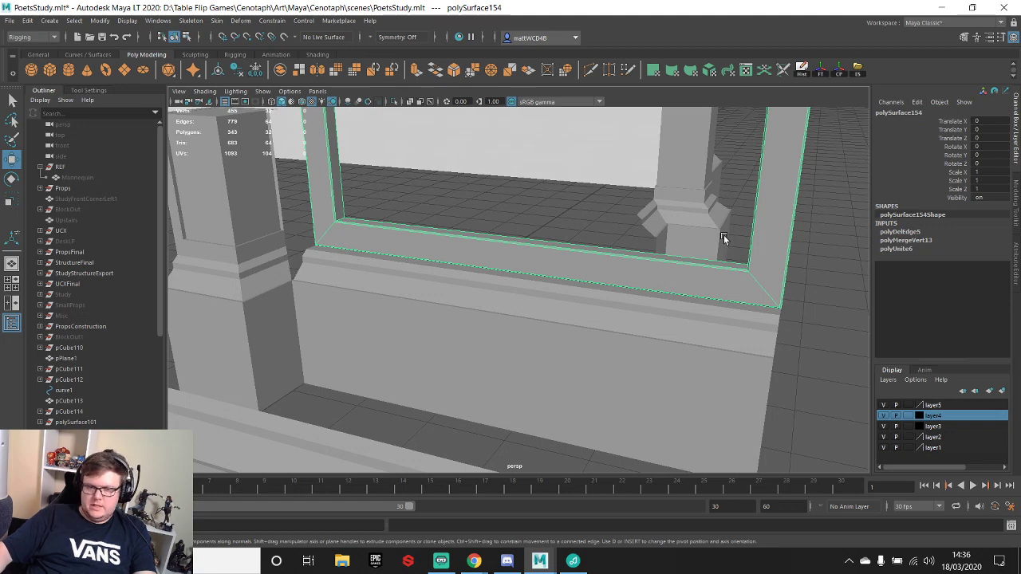
- Insert seven roughly evenly spaced vertical edge loops along the base moulding with the Insert Edge Loop tool
{"action": "left_click", "coordinate": [625, 339]}
{"action": "right_click_drag", "start_coordinate": [660, 320], "coordinate": [536, 309], "text": "shift"}
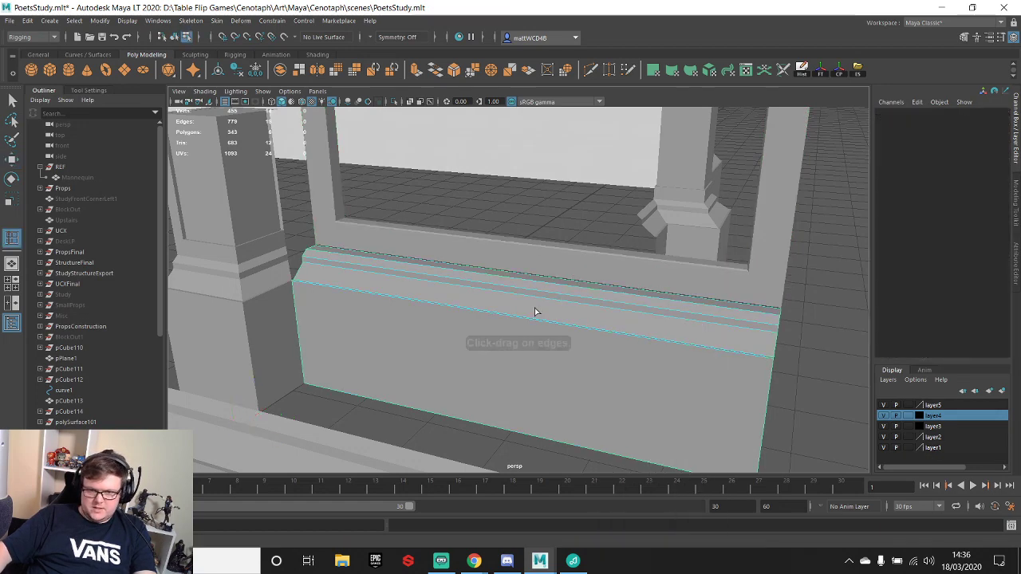
{"action": "left_click", "coordinate": [494, 318]}
{"action": "left_click_drag", "start_coordinate": [495, 318], "coordinate": [542, 328], "text": "alt"}
{"action": "left_click", "coordinate": [643, 344]}
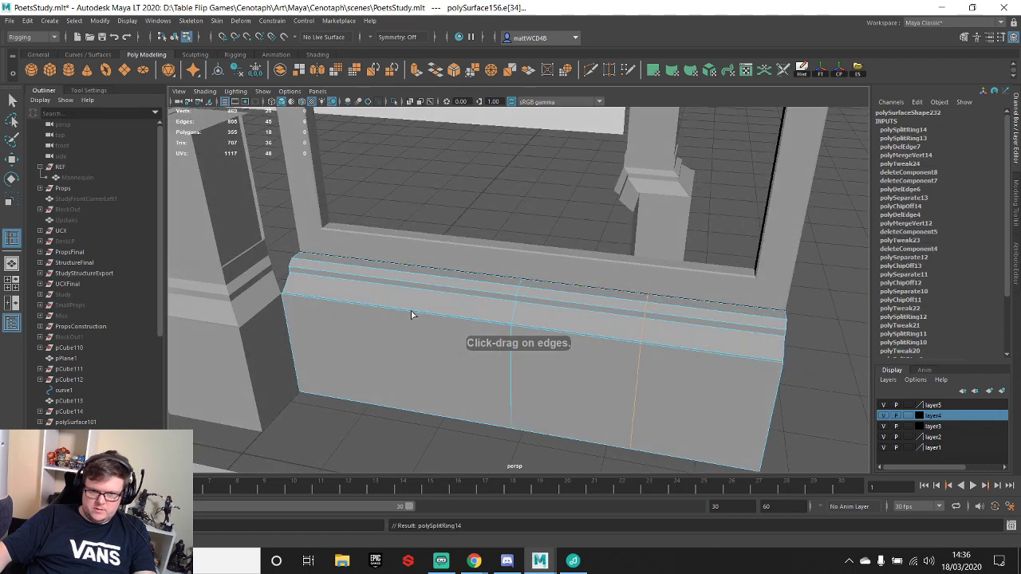
{"action": "left_click", "coordinate": [393, 311]}
{"action": "key", "text": "q"}
{"action": "left_click", "coordinate": [346, 306]}
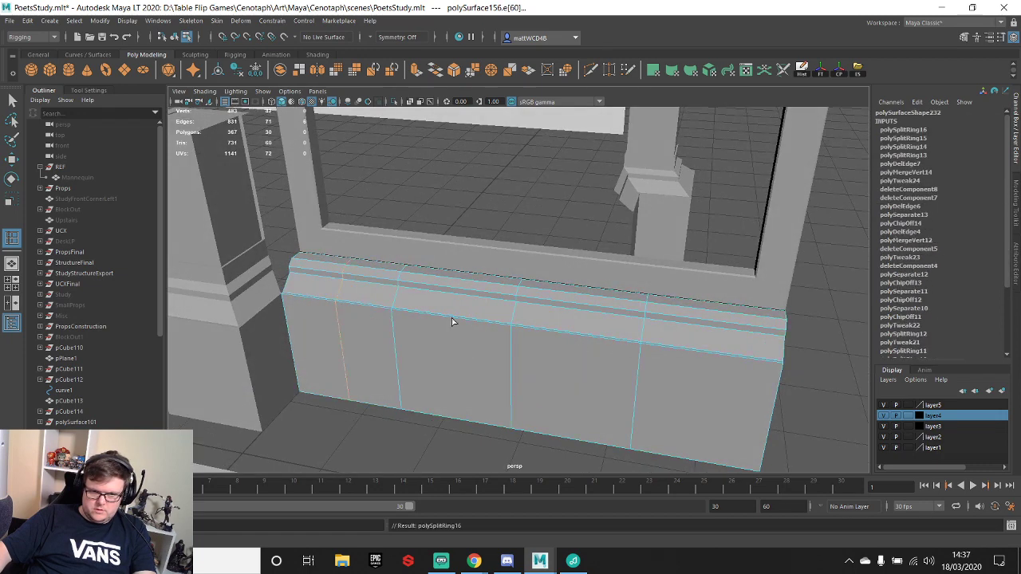
{"action": "left_click", "coordinate": [454, 320]}
{"action": "left_click", "coordinate": [585, 335]}
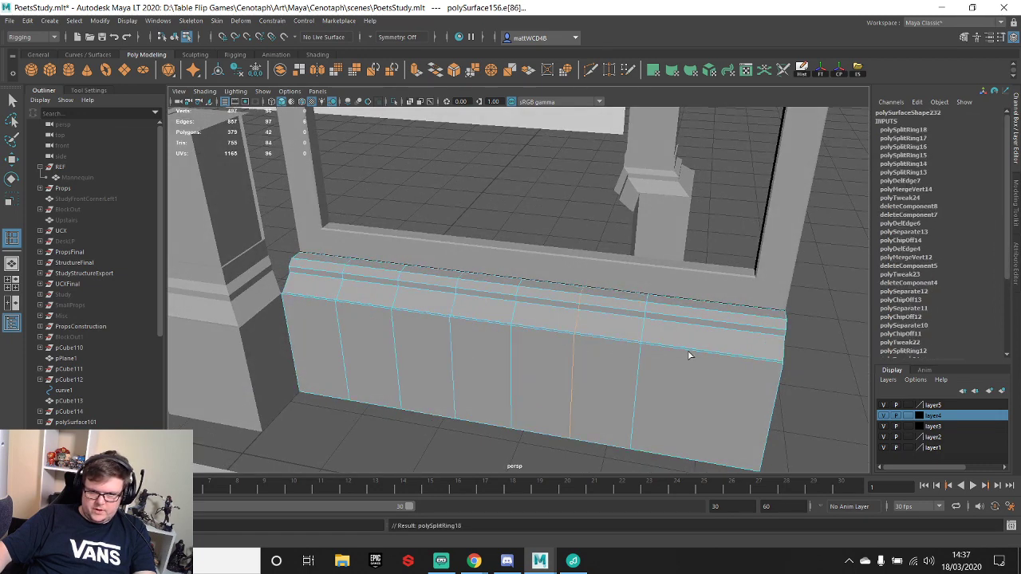
{"action": "left_click", "coordinate": [688, 353]}
- Turn on wireframe-on-shaded display with the whole frame and both mouldings in view
{"action": "middle_click_drag", "start_coordinate": [607, 287], "coordinate": [616, 415], "text": "alt"}
{"action": "right_click_drag", "start_coordinate": [615, 415], "coordinate": [601, 334], "text": "alt"}
{"action": "left_click_drag", "start_coordinate": [601, 334], "coordinate": [620, 260], "text": "alt"}
{"action": "scroll", "coordinate": [619, 260], "scroll_direction": "down", "scroll_amount": 4}
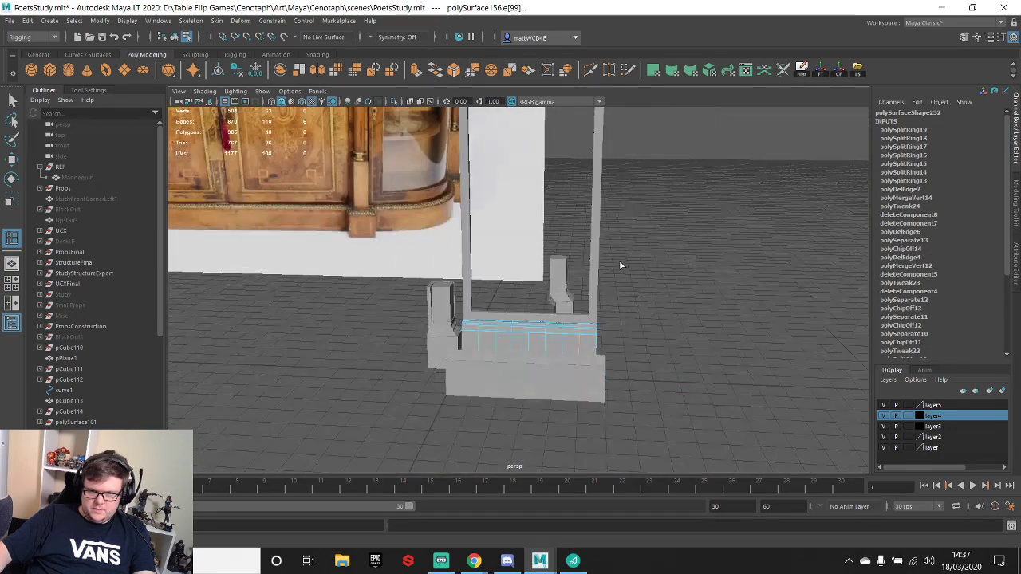
{"action": "middle_click_drag", "start_coordinate": [619, 260], "coordinate": [595, 327], "text": "alt"}
{"action": "left_click_drag", "start_coordinate": [595, 327], "coordinate": [607, 327], "text": "alt"}
{"action": "middle_click_drag", "start_coordinate": [613, 339], "coordinate": [569, 289], "text": "alt"}
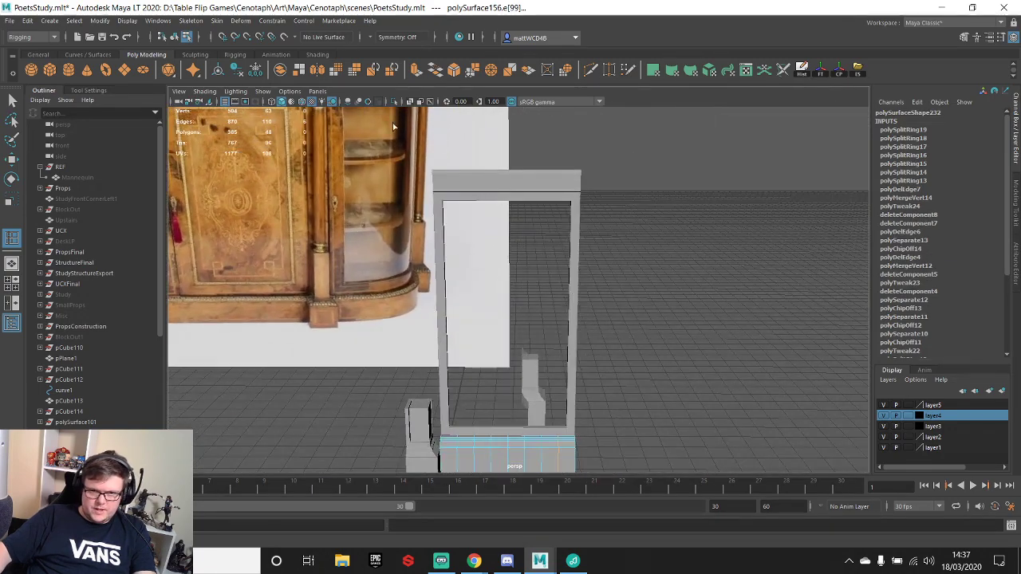
{"action": "left_click", "coordinate": [301, 101]}
- Insert seven vertical edge loops along the top moulding above the frame, dividing its length into similar sections
{"action": "left_click", "coordinate": [555, 175]}
{"action": "left_click", "coordinate": [490, 177]}
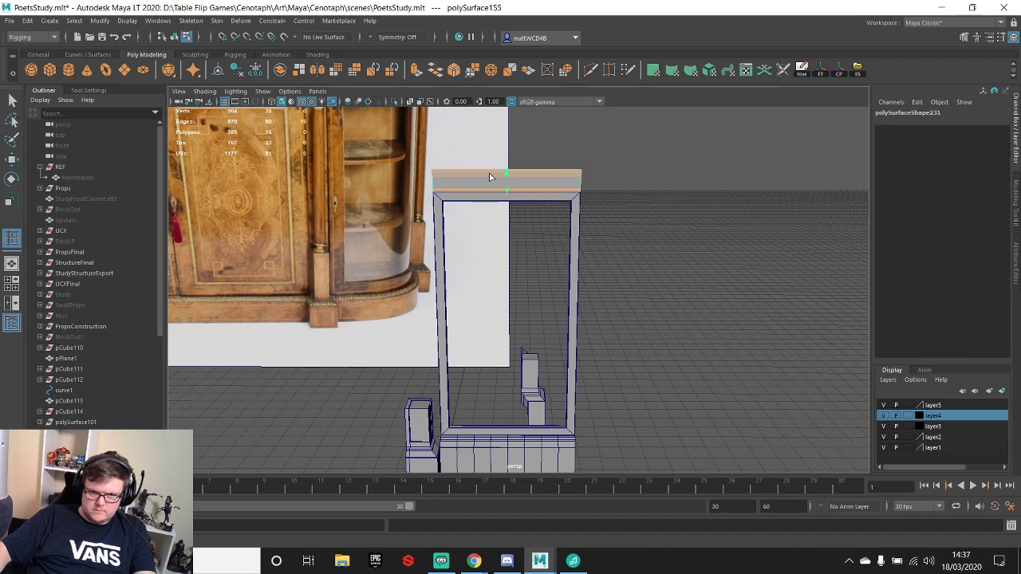
{"action": "left_click", "coordinate": [549, 174]}
{"action": "left_click", "coordinate": [537, 174]}
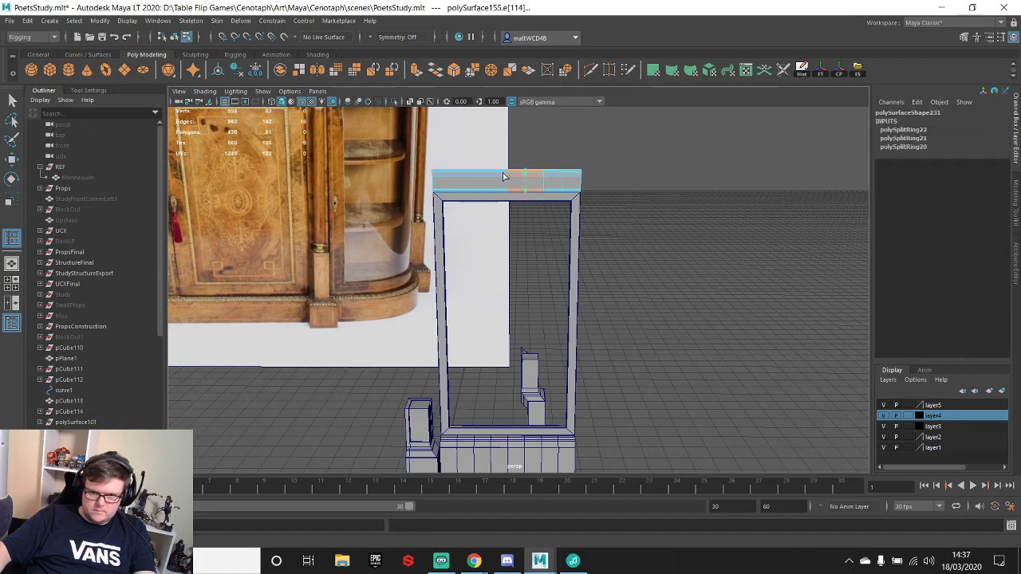
{"action": "left_click", "coordinate": [504, 177]}
{"action": "left_click", "coordinate": [485, 173]}
{"action": "left_click", "coordinate": [466, 172]}
{"action": "left_click", "coordinate": [463, 173]}
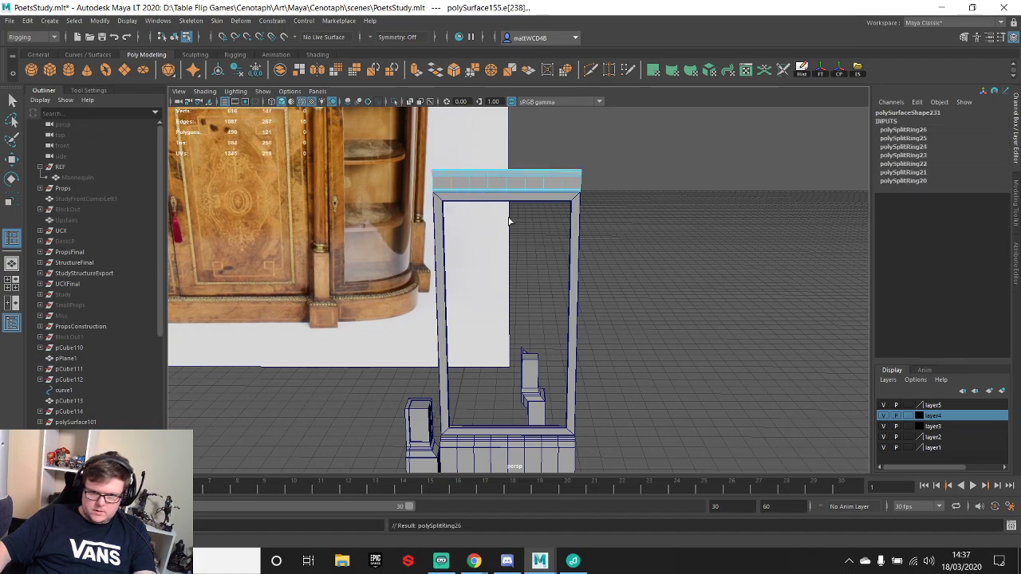
- Insert a vertical edge loop at the middle of the frame's bottom rail, in line with the base moulding's centre loop
{"action": "middle_click_drag", "start_coordinate": [549, 311], "coordinate": [556, 234], "text": "alt"}
{"action": "left_click_drag", "start_coordinate": [556, 234], "coordinate": [583, 225], "text": "alt"}
{"action": "right_click_drag", "start_coordinate": [583, 226], "coordinate": [565, 367], "text": "alt"}
{"action": "middle_click_drag", "start_coordinate": [565, 367], "coordinate": [544, 175], "text": "alt"}
{"action": "right_click_drag", "start_coordinate": [544, 176], "coordinate": [604, 196], "text": "alt"}
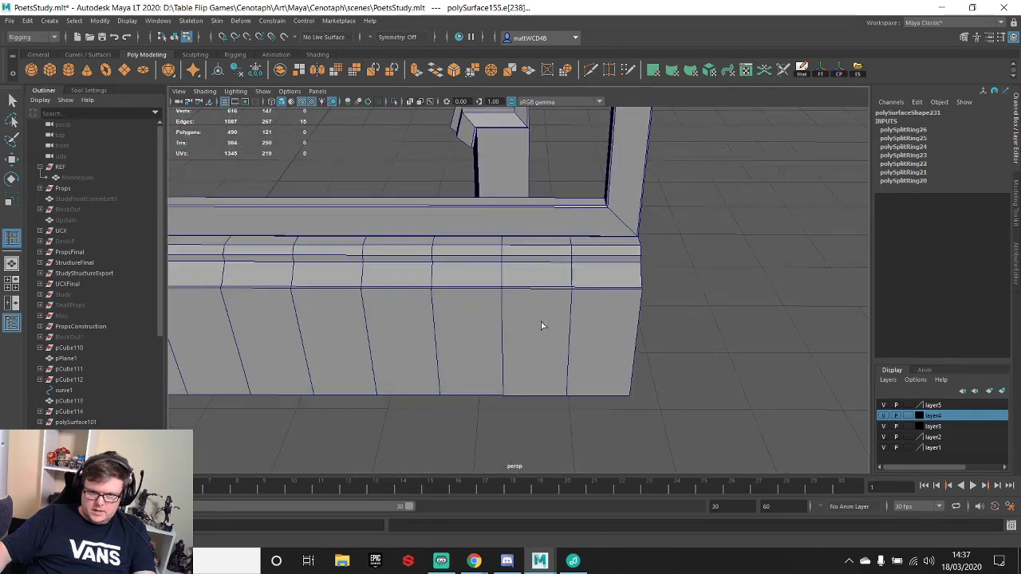
{"action": "middle_click_drag", "start_coordinate": [604, 197], "coordinate": [559, 273], "text": "alt"}
{"action": "left_click", "coordinate": [547, 191]}
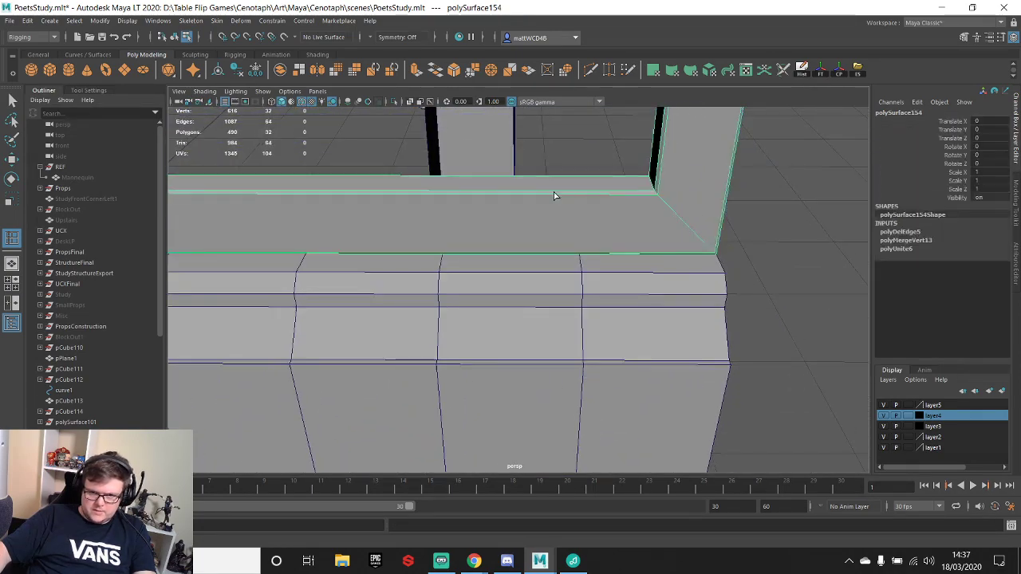
{"action": "left_click_drag", "start_coordinate": [536, 196], "coordinate": [505, 252], "text": "alt"}
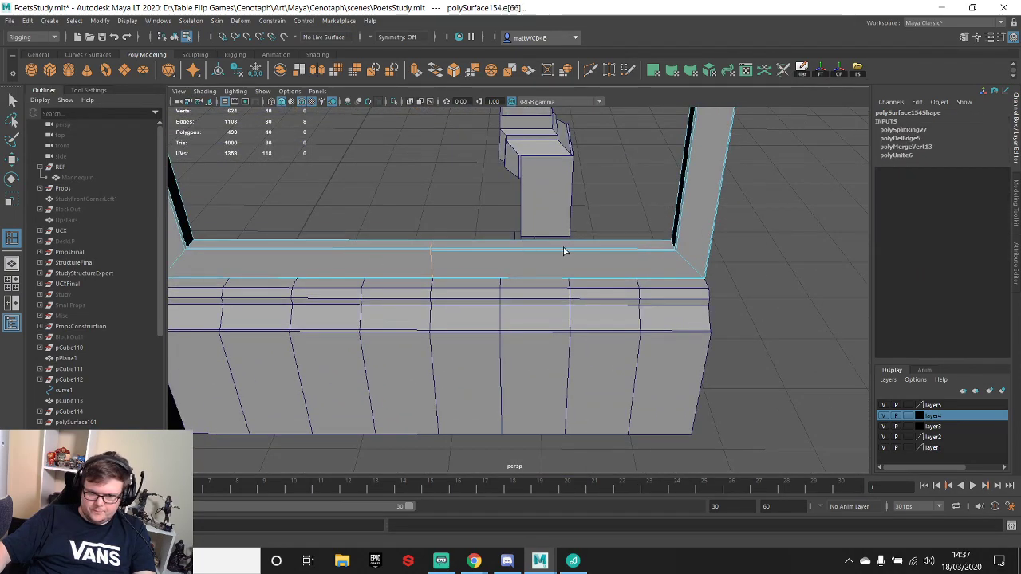
- Insert an edge loop in the right half of the bottom rail, straighten it and snap it to the base moulding's outermost loop
{"action": "left_click", "coordinate": [595, 251]}
{"action": "key", "text": "w"}
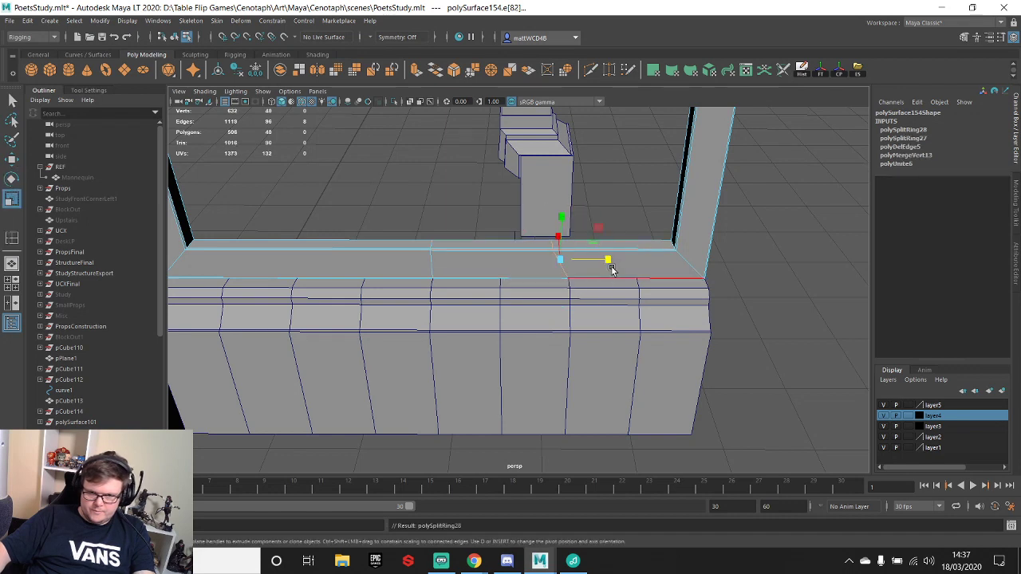
{"action": "mouse_move", "coordinate": [609, 261]}
{"action": "left_mouse_down"}
{"action": "mouse_move", "coordinate": [386, 259]}
{"action": "mouse_move", "coordinate": [620, 261]}
{"action": "left_mouse_up"}
{"action": "key", "text": "w"}
{"action": "key", "text": "v"}
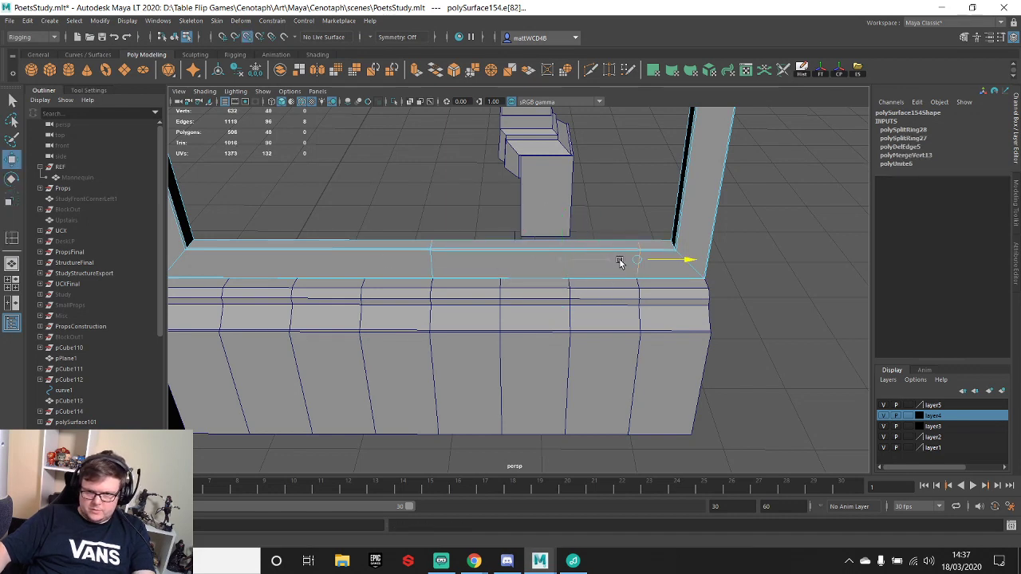
- Insert two more edge loops in the right half of the bottom rail and snap them to the matching base moulding loops
{"action": "key", "text": "g"}
{"action": "left_click", "coordinate": [572, 251]}
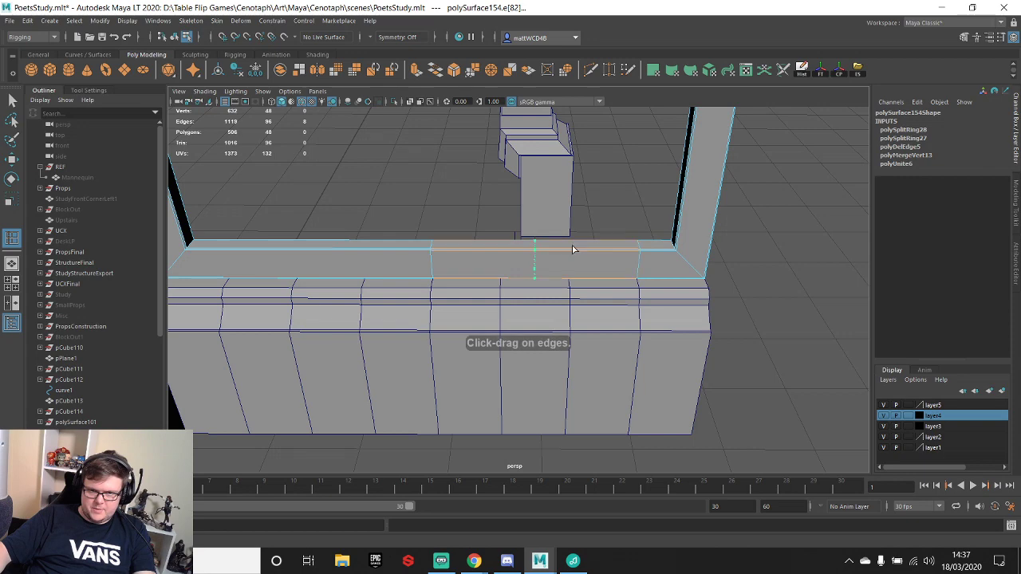
{"action": "left_click", "coordinate": [577, 251]}
{"action": "key", "text": "w"}
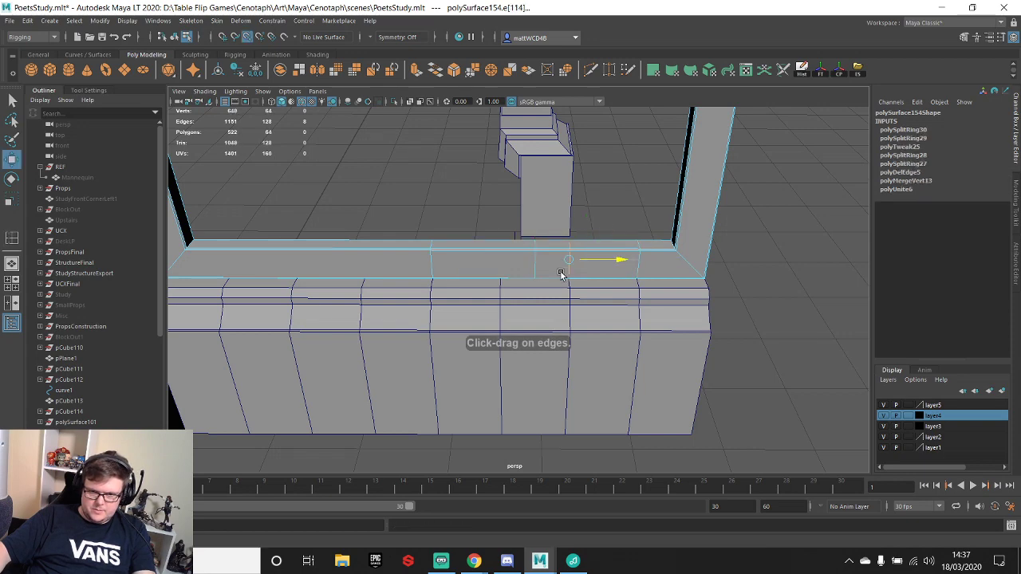
{"action": "left_click", "coordinate": [535, 258]}
- Insert an edge loop in the left half of the bottom rail, straighten it and snap it to the moulding's outermost left loop
{"action": "mouse_move", "coordinate": [489, 273]}
{"action": "left_mouse_down", "text": "alt"}
{"action": "mouse_move", "coordinate": [442, 261]}
{"action": "mouse_move", "coordinate": [500, 259]}
{"action": "left_mouse_up", "text": "alt"}
{"action": "key", "text": "y"}
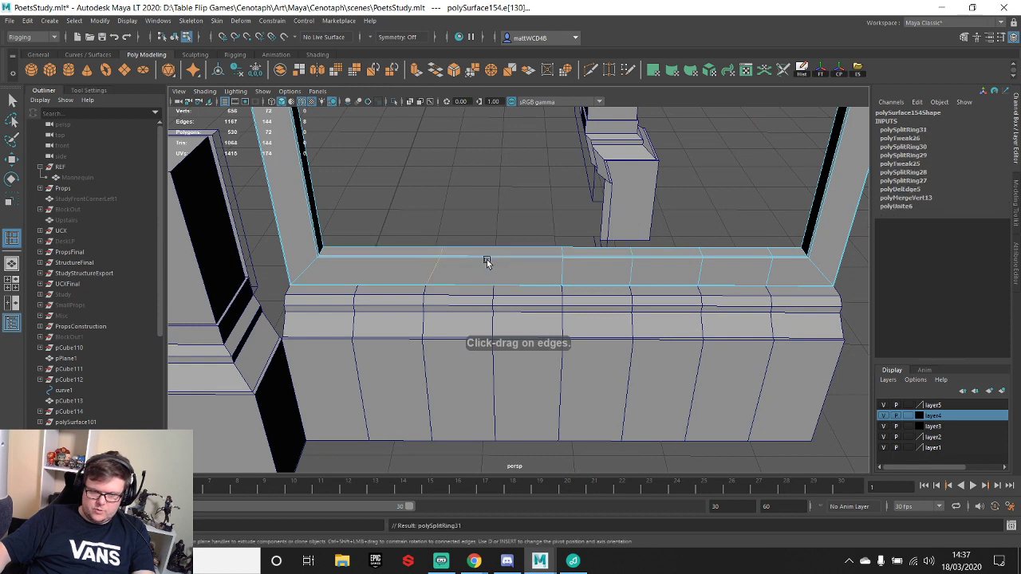
{"action": "left_click", "coordinate": [487, 262]}
{"action": "key", "text": "w"}
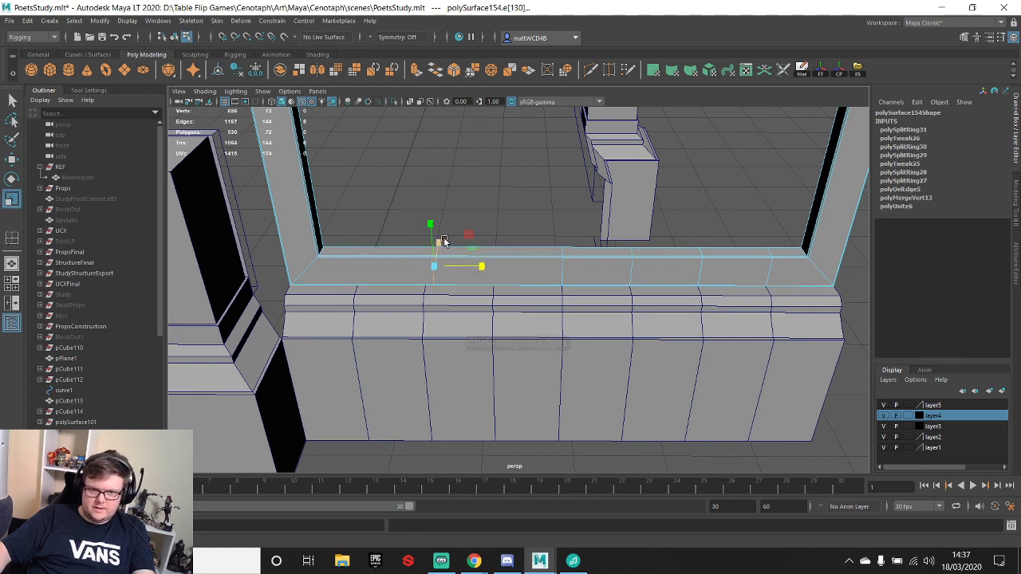
{"action": "key", "text": "w"}
{"action": "left_click_drag", "start_coordinate": [490, 267], "coordinate": [333, 289]}
- Insert two further edge loops in the left half of the bottom rail and snap them to the base moulding's loops
{"action": "key", "text": "y"}
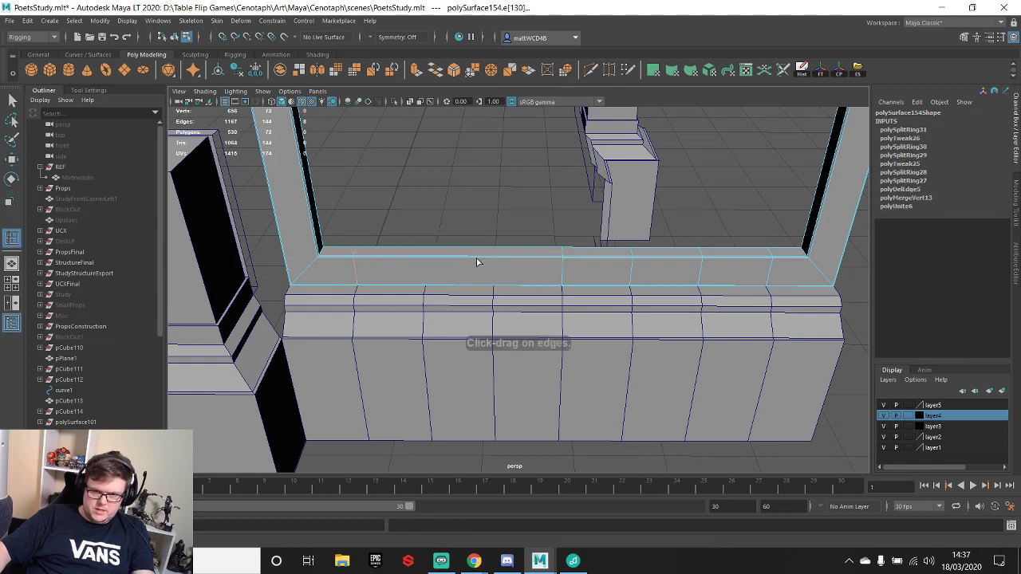
{"action": "left_click", "coordinate": [460, 259]}
{"action": "left_click", "coordinate": [511, 258]}
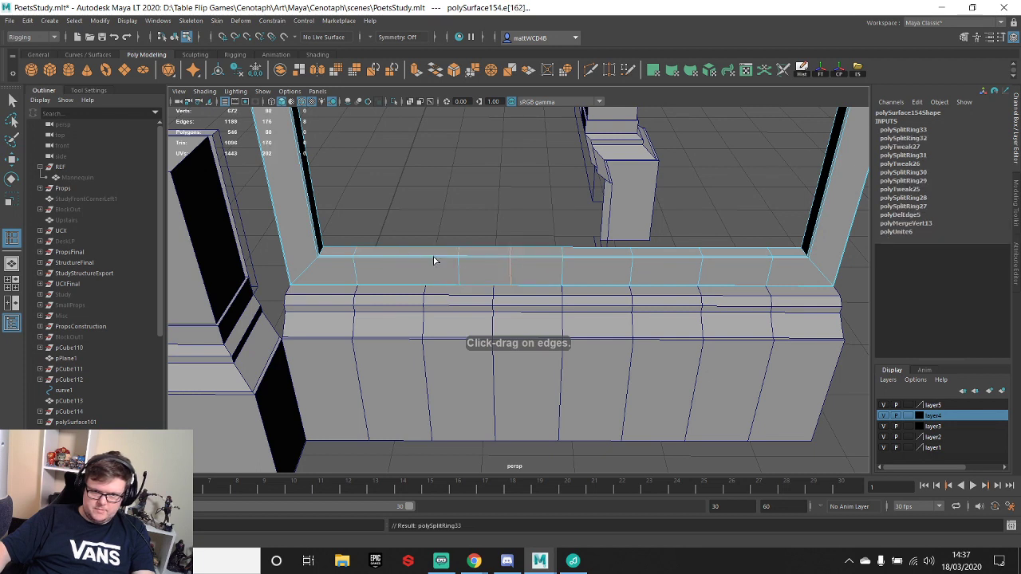
{"action": "key", "text": "w"}
{"action": "left_click", "coordinate": [460, 267]}
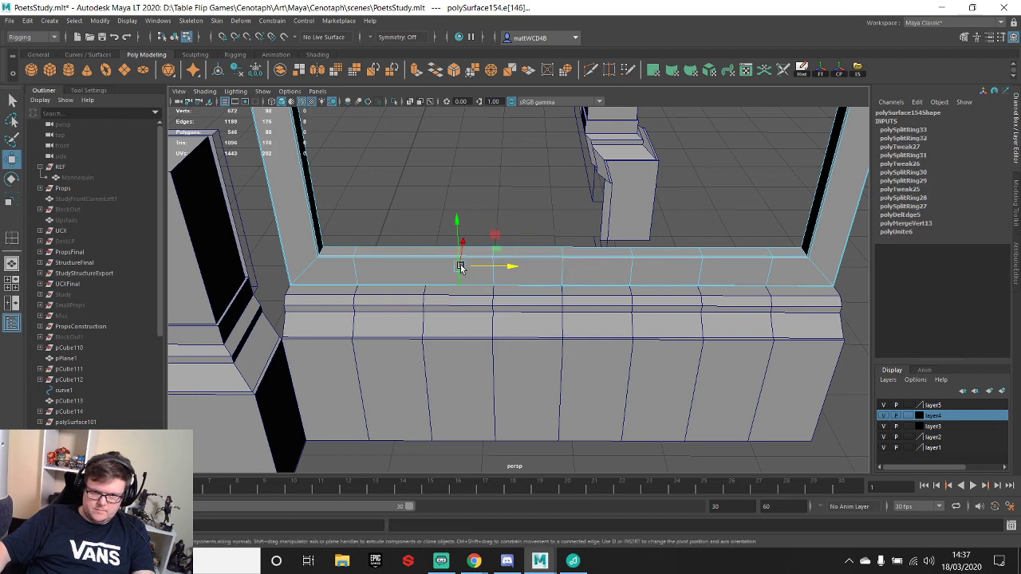
{"action": "left_click_drag", "start_coordinate": [460, 266], "coordinate": [643, 282]}
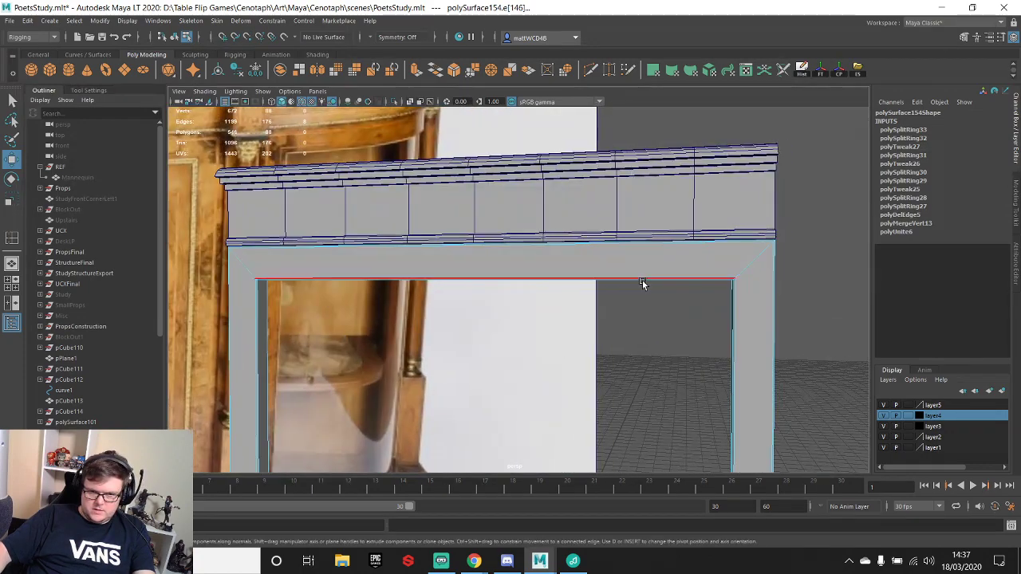
- Insert a centre loop and a right-hand loop on the frame's top rail, straightening the latter and snapping it to the top moulding's outermost loop
{"action": "key", "text": "y"}
{"action": "left_click", "coordinate": [626, 277]}
{"action": "left_click", "coordinate": [621, 277]}
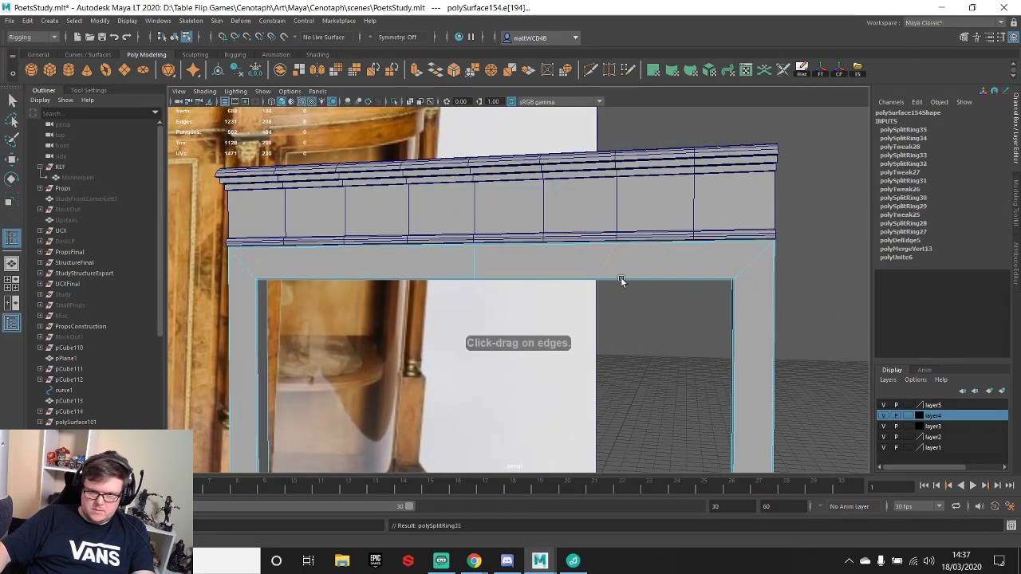
{"action": "key", "text": "r"}
{"action": "left_click_drag", "start_coordinate": [656, 263], "coordinate": [460, 269]}
{"action": "key", "text": "w"}
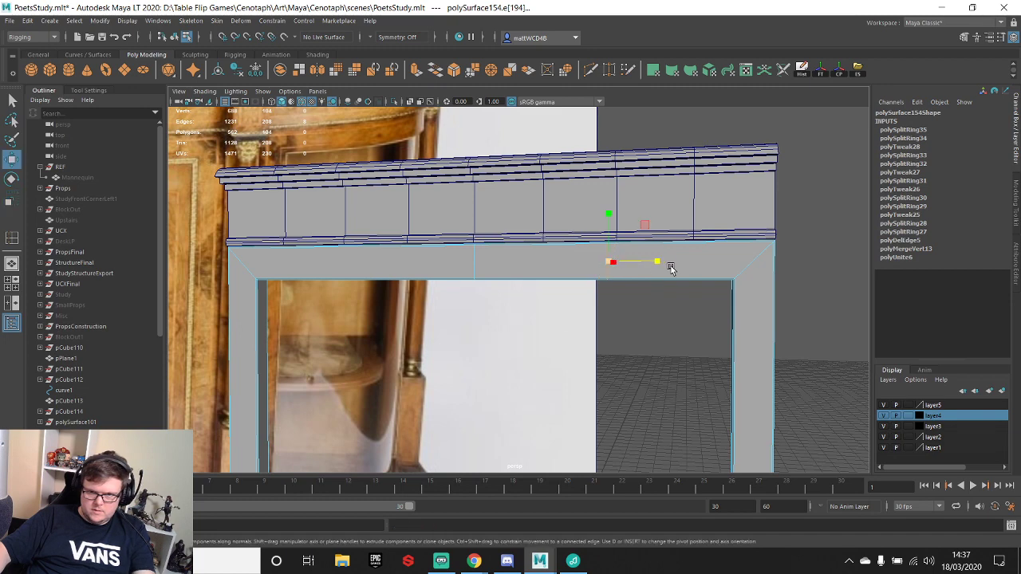
{"action": "key", "text": "v"}
{"action": "left_click_drag", "start_coordinate": [668, 264], "coordinate": [684, 263]}
- Insert two more edge loops in the right half of the top rail and snap them to the matching top moulding loops
{"action": "key", "text": "y"}
{"action": "left_click", "coordinate": [597, 279]}
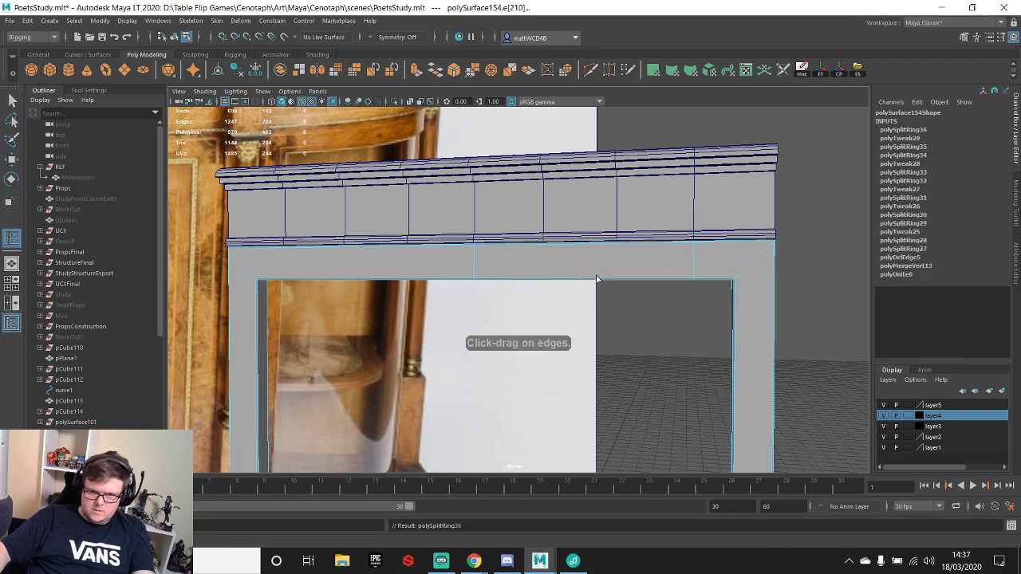
{"action": "left_click", "coordinate": [551, 278]}
{"action": "key", "text": "w"}
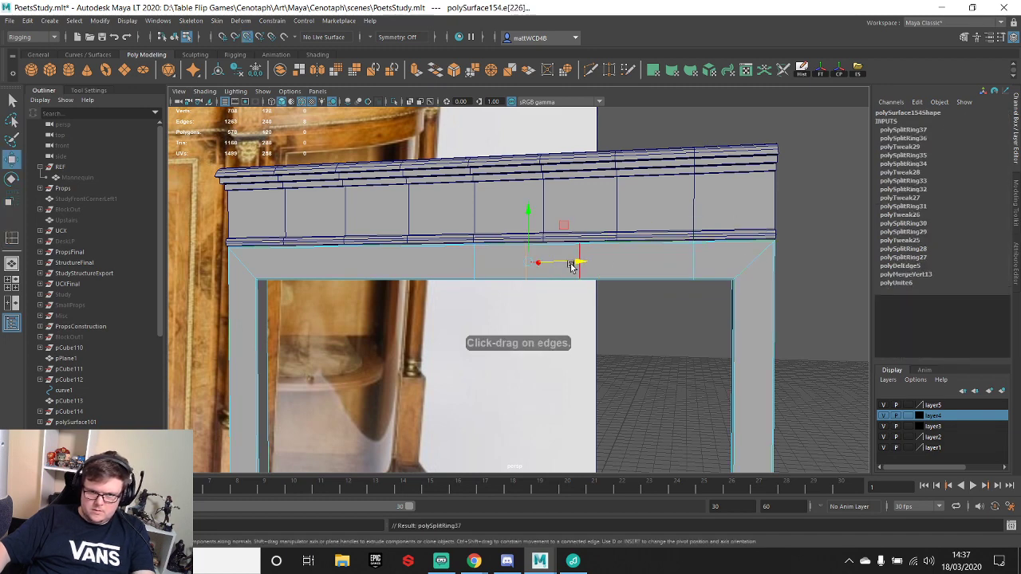
{"action": "key", "text": "q"}
{"action": "left_click", "coordinate": [585, 265]}
{"action": "key", "text": "w"}
{"action": "key", "text": "v"}
{"action": "left_click_drag", "start_coordinate": [638, 262], "coordinate": [620, 259]}
- Insert an edge loop in the left half of the top rail, straighten it and snap it to the top moulding's outermost left loop
{"action": "middle_click_drag", "start_coordinate": [437, 232], "coordinate": [551, 290], "text": "alt"}
{"action": "key", "text": "y"}
{"action": "left_click", "coordinate": [579, 292]}
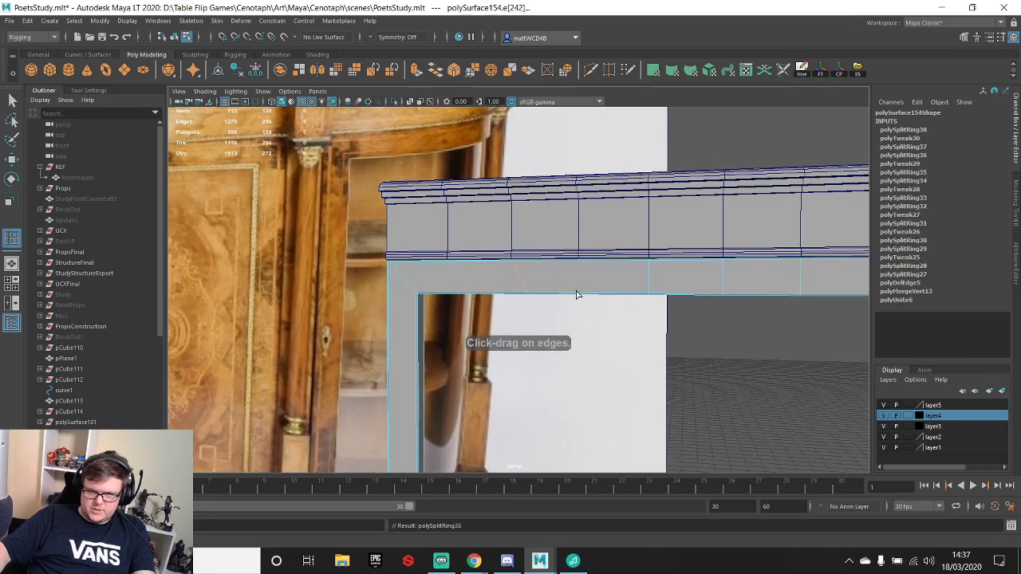
{"action": "key", "text": "e"}
{"action": "key", "text": "r"}
{"action": "key", "text": "w"}
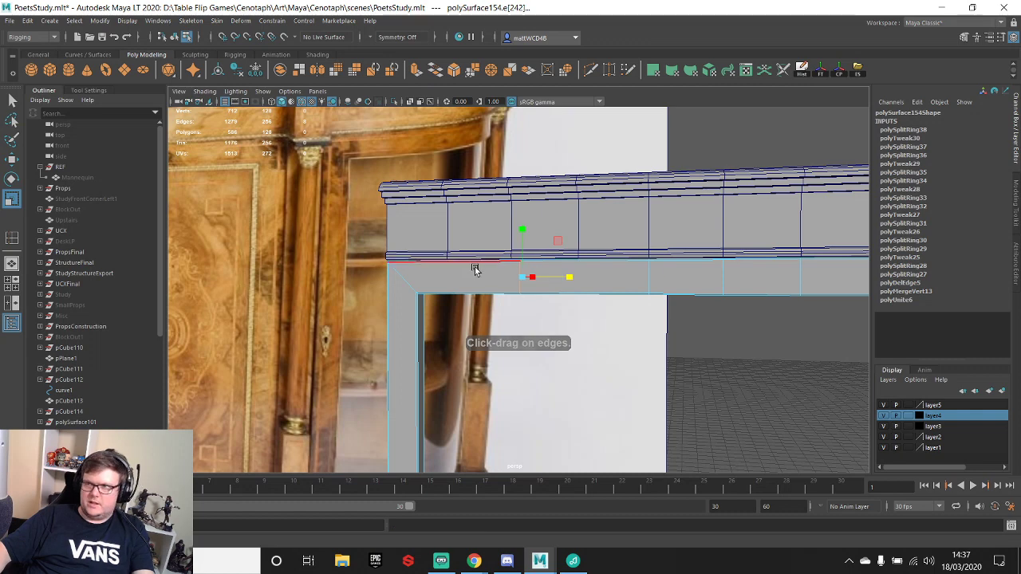
{"action": "key", "text": "v"}
{"action": "left_click_drag", "start_coordinate": [575, 280], "coordinate": [458, 281]}
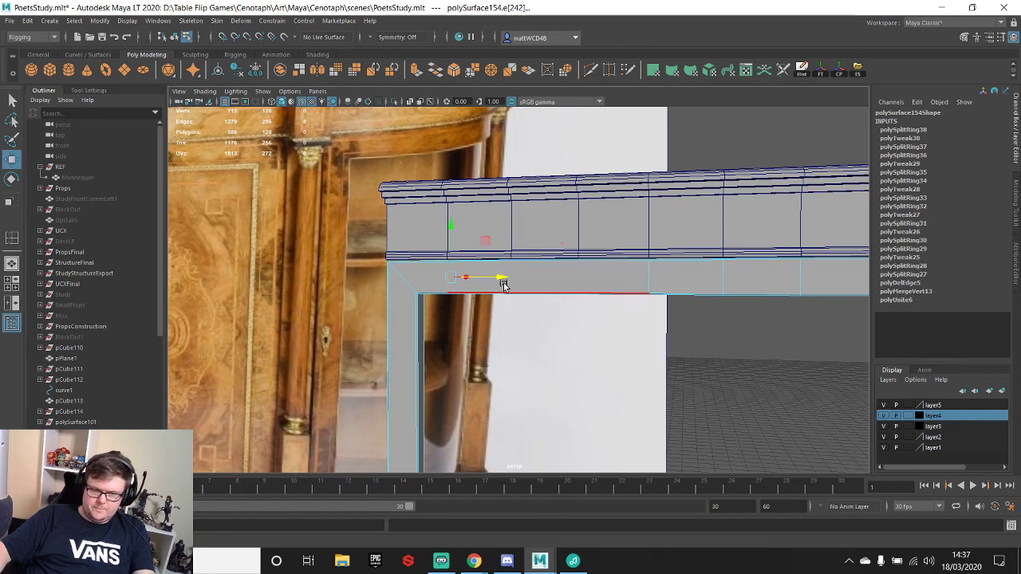
- Insert two further edge loops in the left half of the top rail and snap them to the top moulding's loops
{"action": "key", "text": "y"}
{"action": "left_click", "coordinate": [538, 294]}
{"action": "key", "text": "w"}
{"action": "left_click_drag", "start_coordinate": [579, 277], "coordinate": [584, 279]}
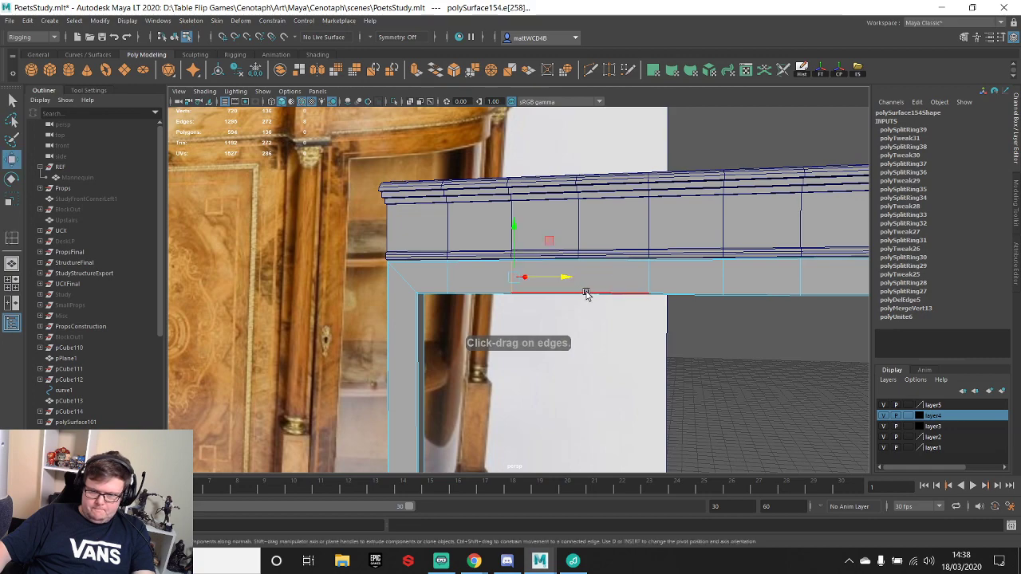
{"action": "key", "text": "y"}
{"action": "left_click", "coordinate": [583, 294]}
{"action": "key", "text": "w"}
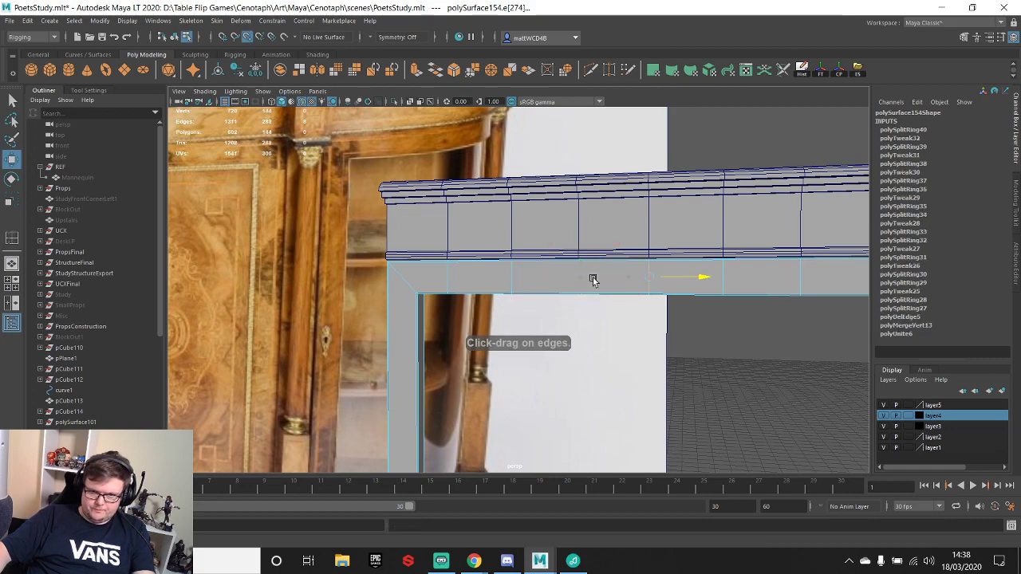
{"action": "key", "text": "q"}
- Select the frame with its top and base mouldings in object mode and combine them into one mesh
{"action": "right_click_drag", "start_coordinate": [609, 283], "coordinate": [593, 268], "text": "alt"}
{"action": "left_click_drag", "start_coordinate": [593, 268], "coordinate": [604, 246], "text": "alt"}
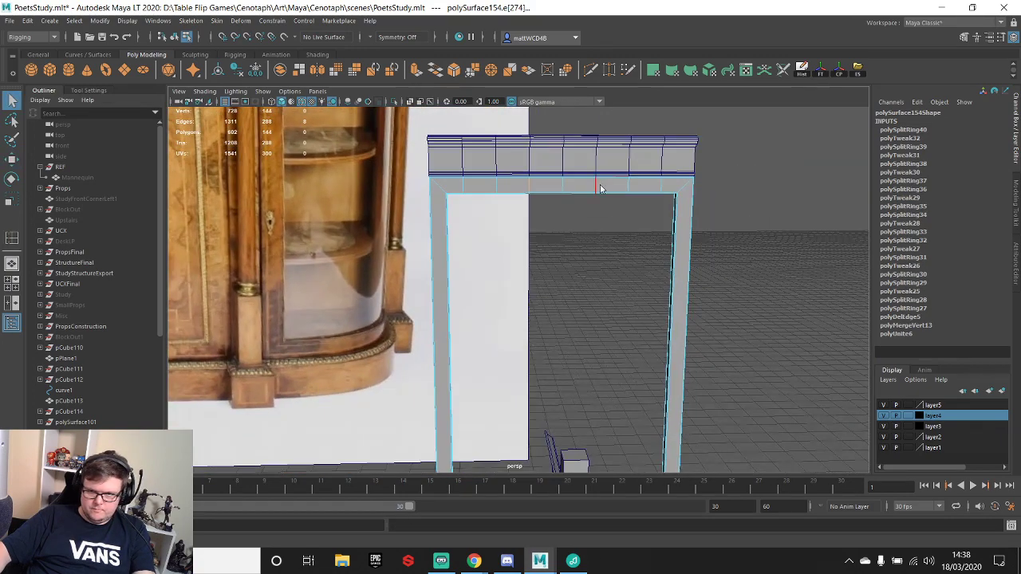
{"action": "key", "text": "F8"}
{"action": "right_click_drag", "start_coordinate": [638, 183], "coordinate": [627, 283], "text": "alt"}
{"action": "left_click_drag", "start_coordinate": [627, 283], "coordinate": [564, 240], "text": "alt"}
{"action": "left_click", "coordinate": [571, 151], "text": "shift"}
{"action": "left_click", "coordinate": [569, 392], "text": "shift"}
{"action": "right_click_drag", "start_coordinate": [569, 281], "coordinate": [543, 507], "text": "shift"}
{"action": "left_click_drag", "start_coordinate": [569, 269], "coordinate": [552, 308], "text": "alt"}
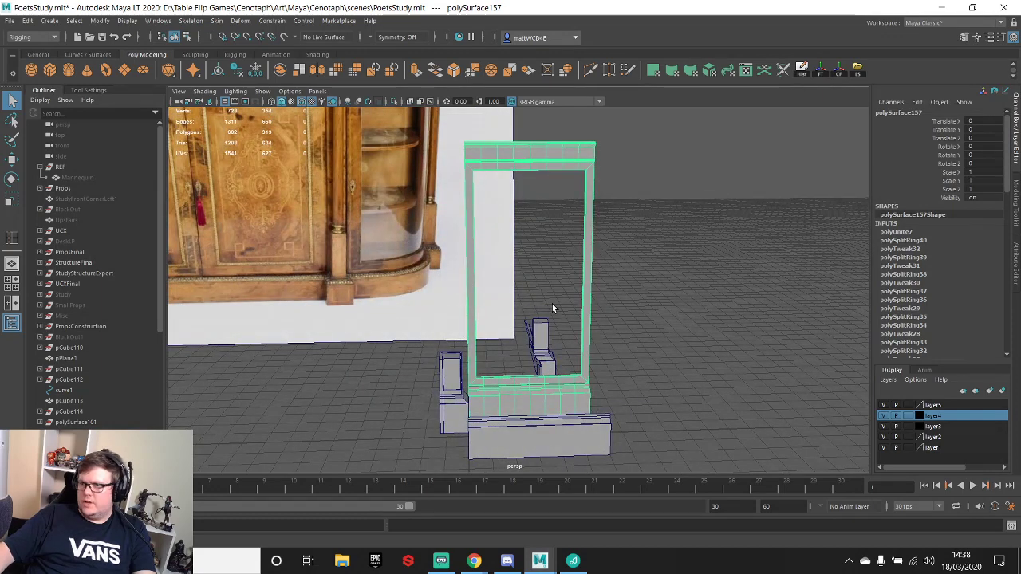
{"action": "right_click_drag", "start_coordinate": [497, 153], "coordinate": [548, 155]}
{"action": "double_click", "coordinate": [517, 165]}
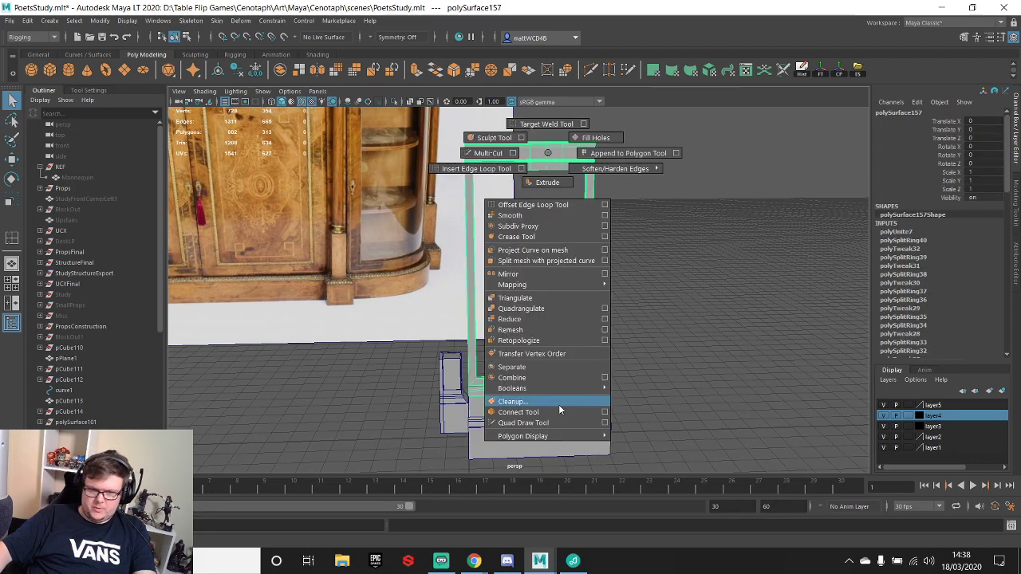
{"action": "right_click_drag", "start_coordinate": [558, 404], "coordinate": [553, 366], "text": "shift"}
{"action": "left_click", "coordinate": [678, 312]}
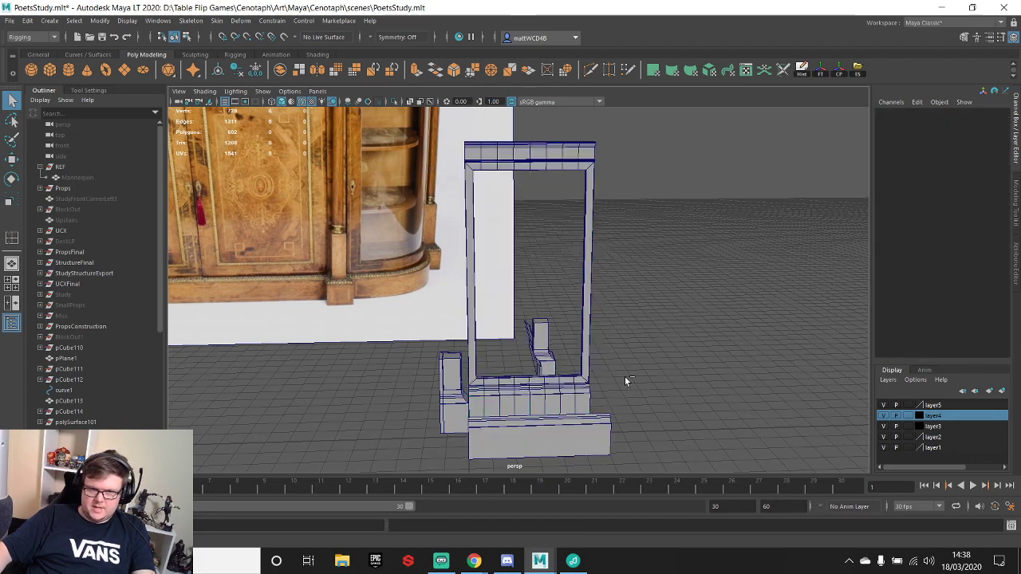
- Delete the combined frame's construction history and freeze its transformations
{"action": "left_click_drag", "start_coordinate": [605, 189], "coordinate": [696, 282], "text": "alt"}
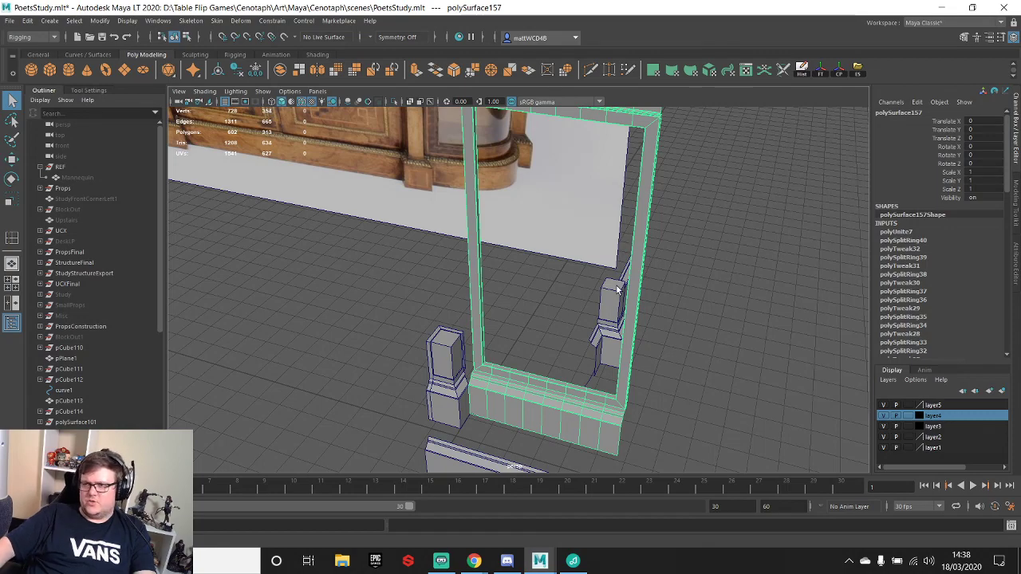
{"action": "scroll", "coordinate": [617, 285], "scroll_direction": "down", "scroll_amount": 5}
{"action": "left_click_drag", "start_coordinate": [596, 308], "coordinate": [727, 298], "text": "alt"}
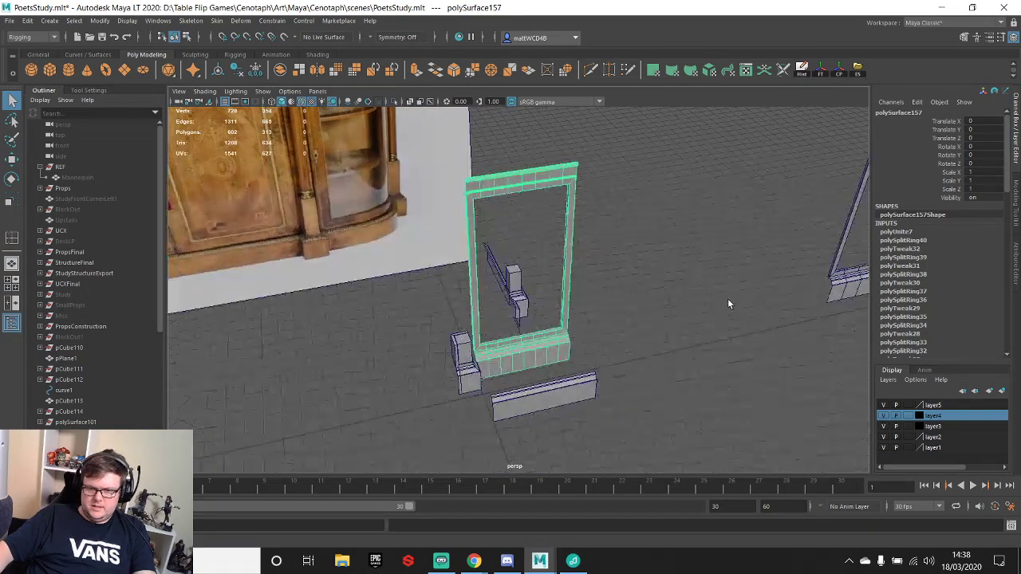
{"action": "middle_click_drag", "start_coordinate": [728, 298], "coordinate": [490, 372], "text": "alt"}
{"action": "left_click_drag", "start_coordinate": [613, 154], "coordinate": [822, 470]}
{"action": "middle_click_drag", "start_coordinate": [247, 434], "coordinate": [460, 411], "text": "alt"}
{"action": "left_click", "coordinate": [492, 404]}
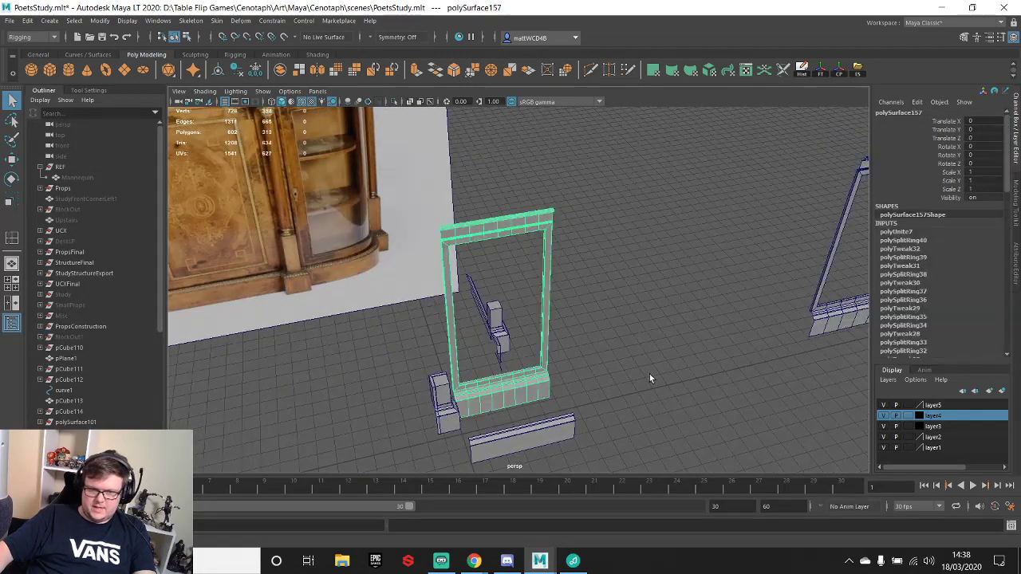
{"action": "left_click", "coordinate": [803, 69]}
{"action": "left_click", "coordinate": [826, 73]}
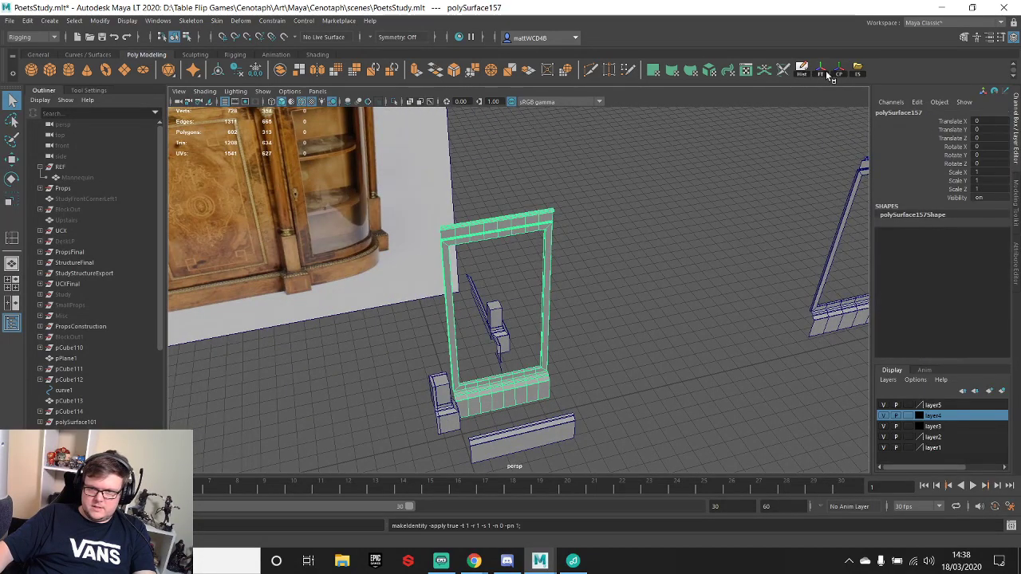
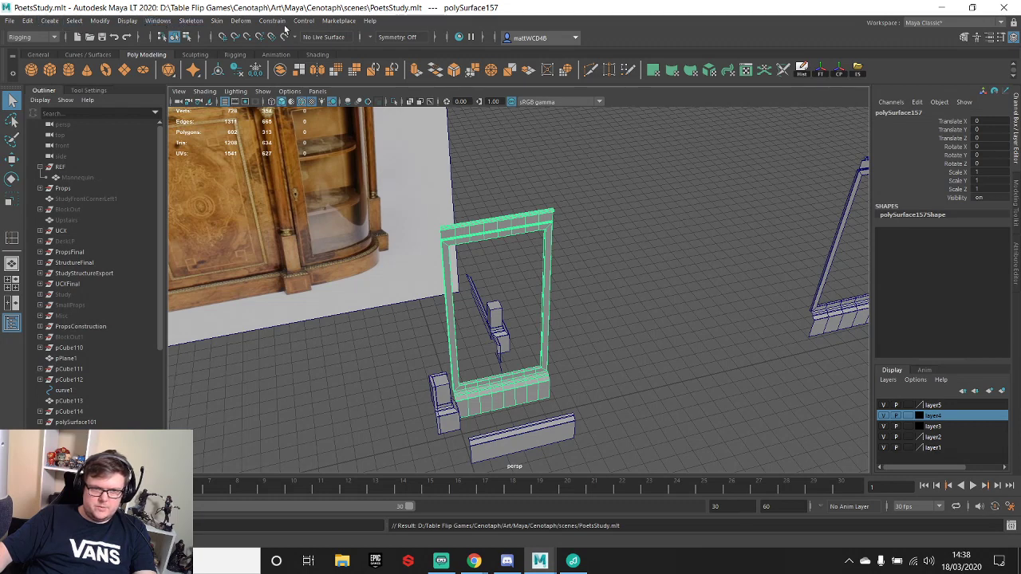
- Add a nonlinear Bend deformer to the combined frame and rotate its handle to -90 in X so it runs along the width
{"action": "left_click", "coordinate": [241, 21]}
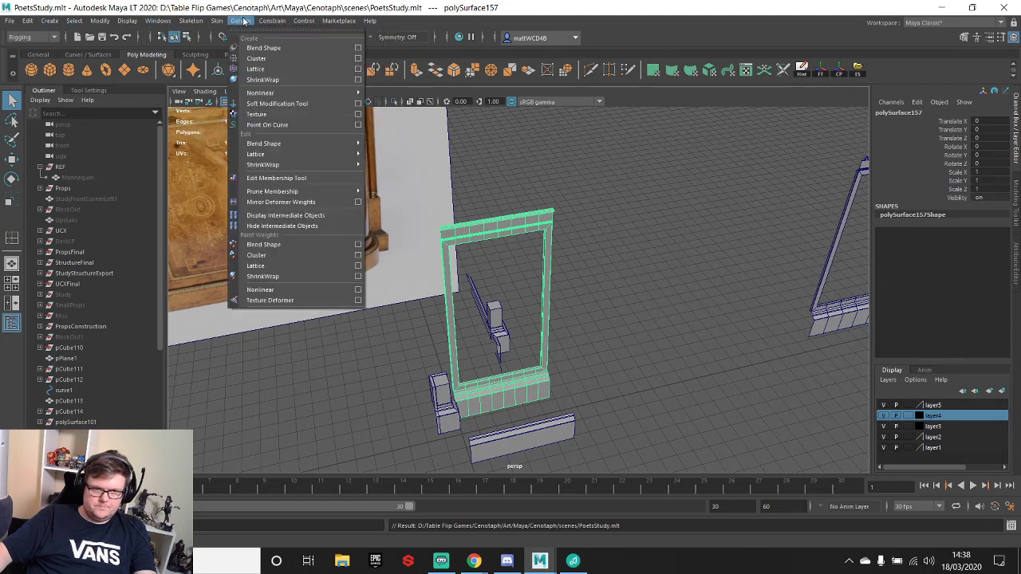
{"action": "mouse_move", "coordinate": [271, 92]}
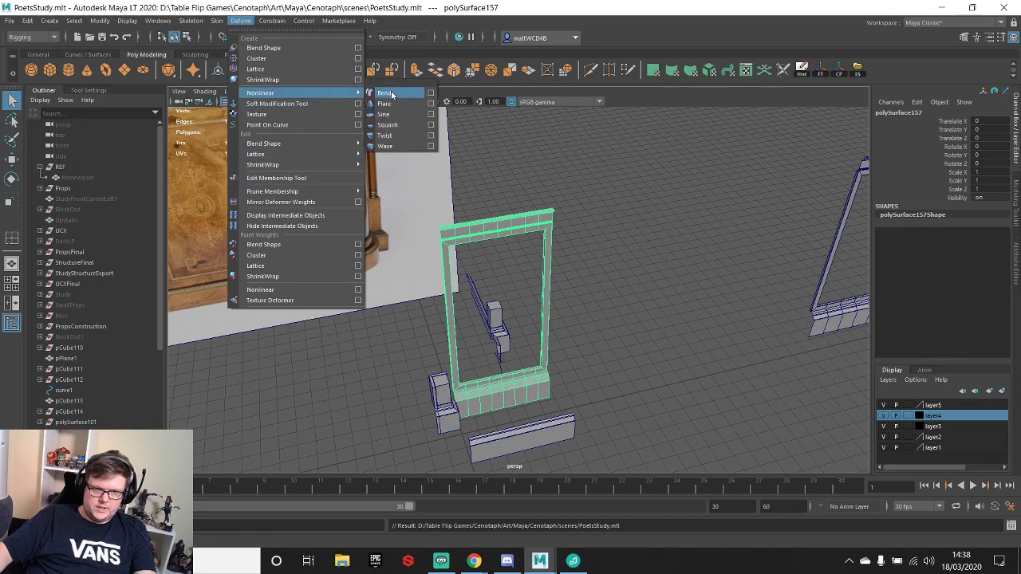
{"action": "left_click", "coordinate": [387, 90]}
{"action": "left_click_drag", "start_coordinate": [541, 294], "coordinate": [502, 243], "text": "alt"}
{"action": "key", "text": "e"}
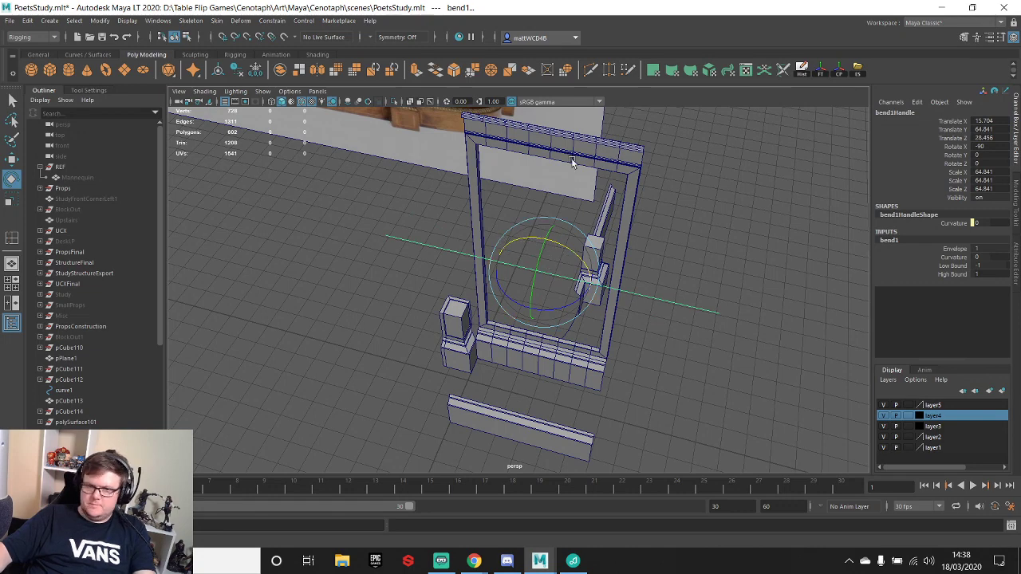
- Increase the bend's curvature to about 79 so the frame curves, and open the deformer's full attributes
{"action": "left_click", "coordinate": [953, 258]}
{"action": "middle_click_drag", "start_coordinate": [630, 243], "coordinate": [669, 241]}
{"action": "key", "text": "ctrl+a"}
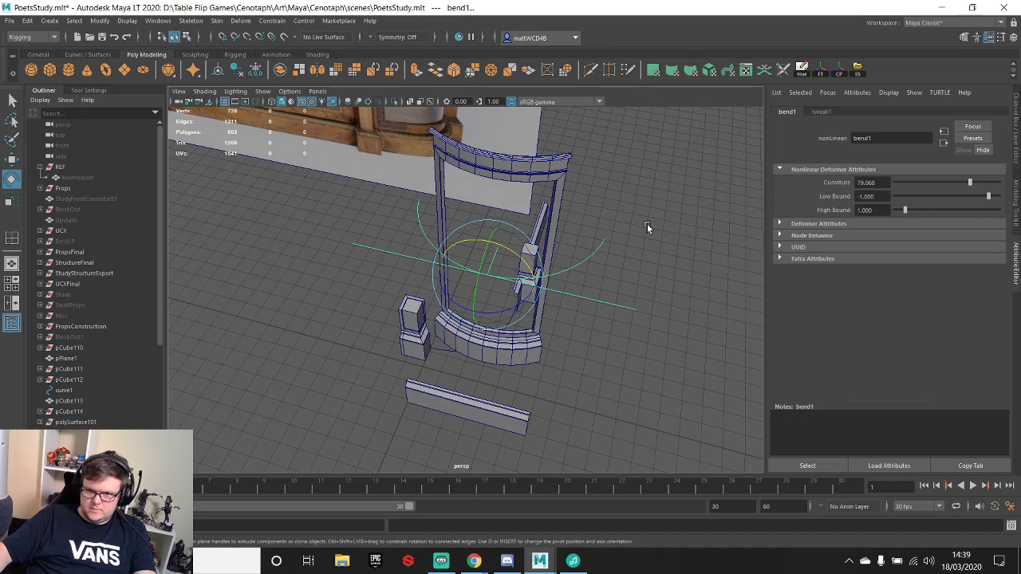
- Set the Bend deformer's curvature to 100
{"action": "left_click", "coordinate": [585, 300]}
{"action": "key", "text": "ctrl+a"}
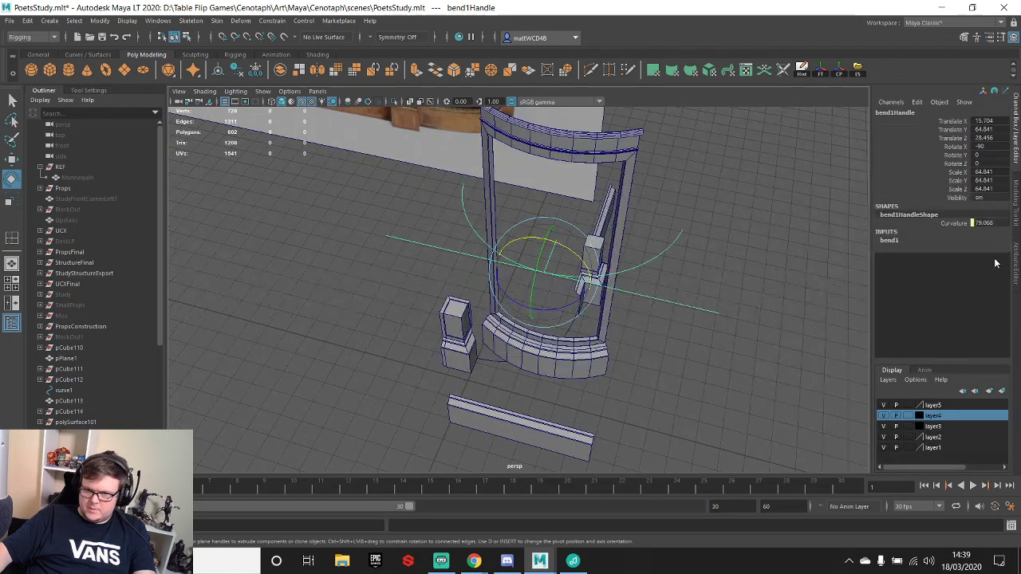
{"action": "left_click", "coordinate": [898, 241]}
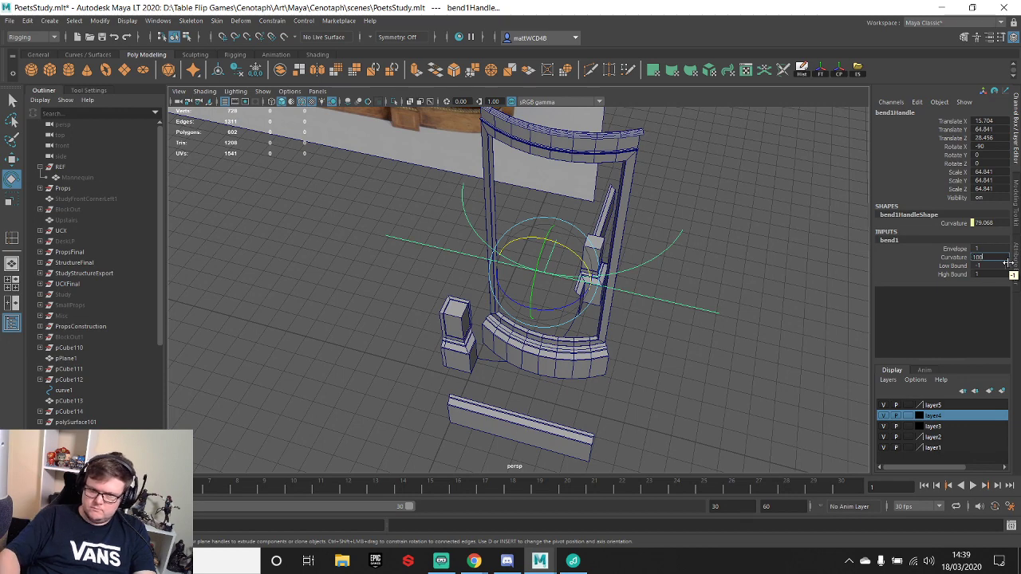
{"action": "key", "text": "Return"}
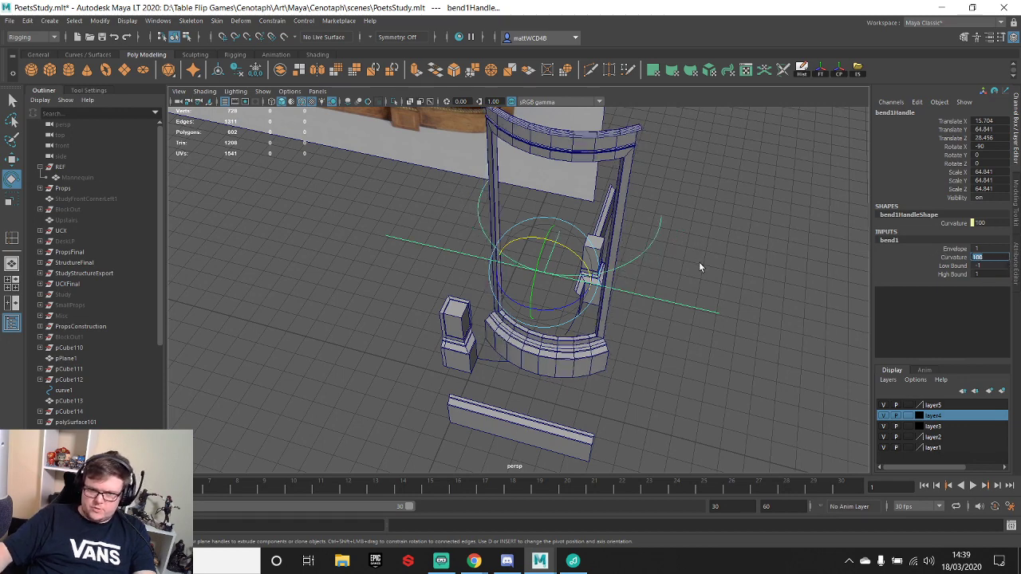
- Select the bent frame and bake the bend by deleting its construction history
{"action": "left_click", "coordinate": [594, 140]}
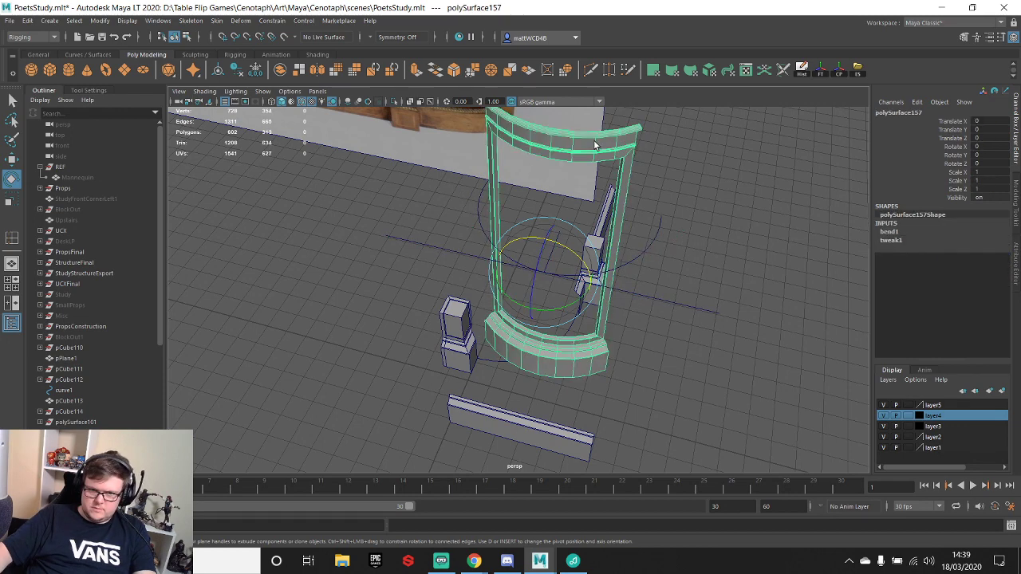
{"action": "left_click", "coordinate": [819, 71]}
{"action": "scroll", "coordinate": [595, 326], "scroll_direction": "up", "scroll_amount": 3}
{"action": "key", "text": "w"}
{"action": "key", "text": "e"}
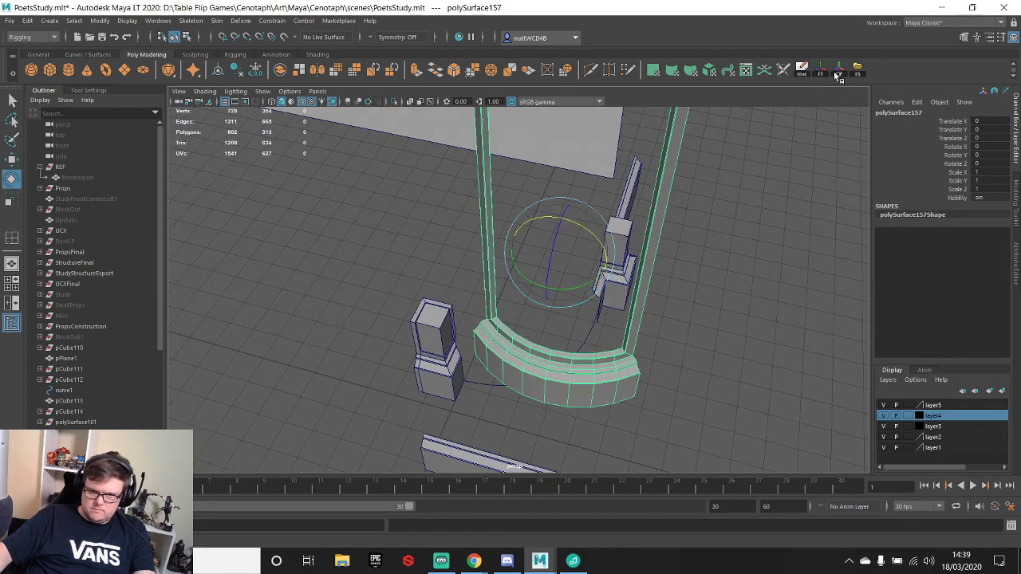
- Rotate the bent frame 45 degrees in Y and snap its lower end corner to the adjoining pillar base
{"action": "scroll", "coordinate": [598, 416], "scroll_direction": "up", "scroll_amount": 5}
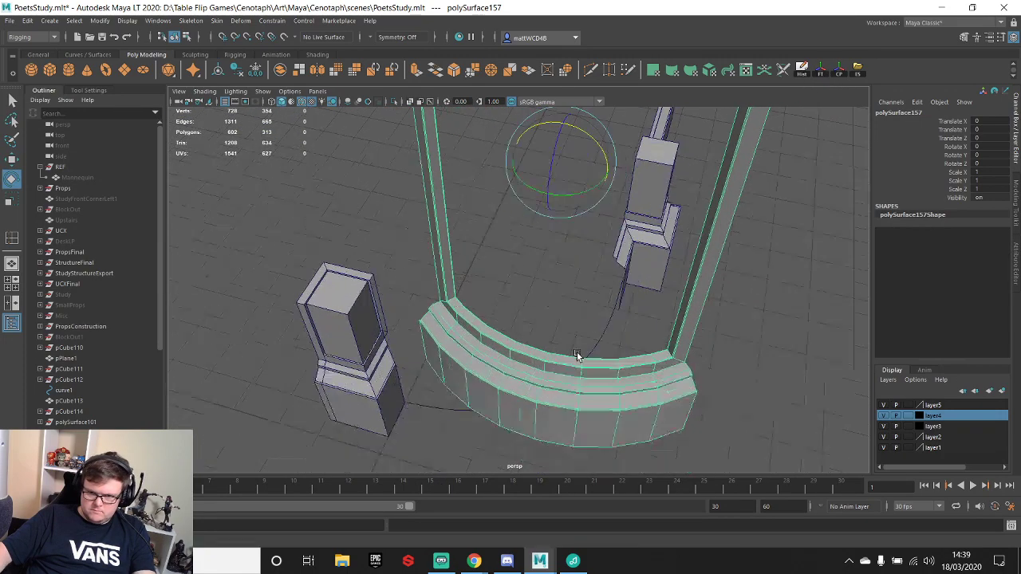
{"action": "scroll", "coordinate": [577, 355], "scroll_direction": "up", "scroll_amount": 2}
{"action": "scroll", "coordinate": [555, 326], "scroll_direction": "down", "scroll_amount": 5}
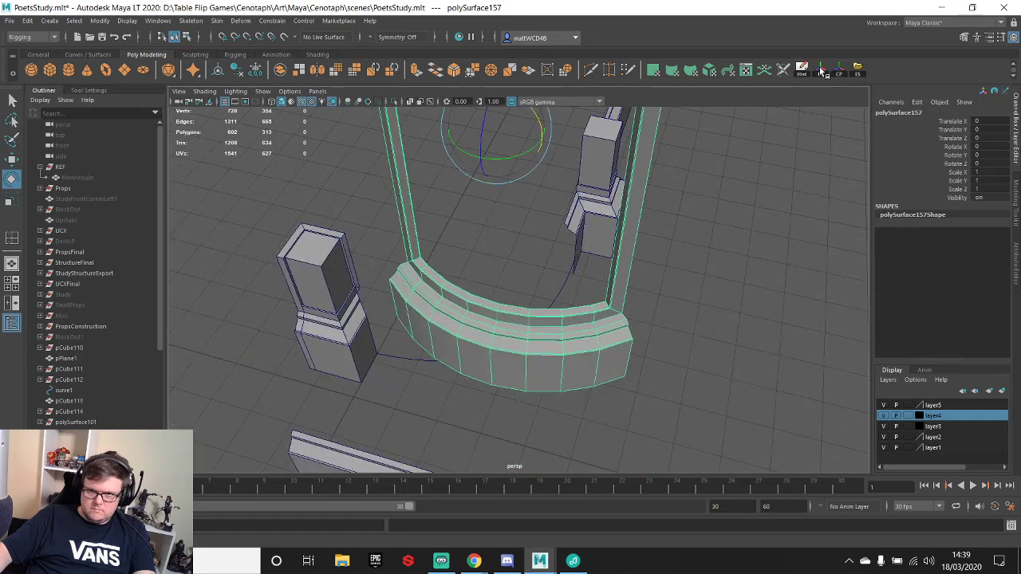
{"action": "middle_click_drag", "start_coordinate": [558, 298], "coordinate": [566, 331], "text": "alt"}
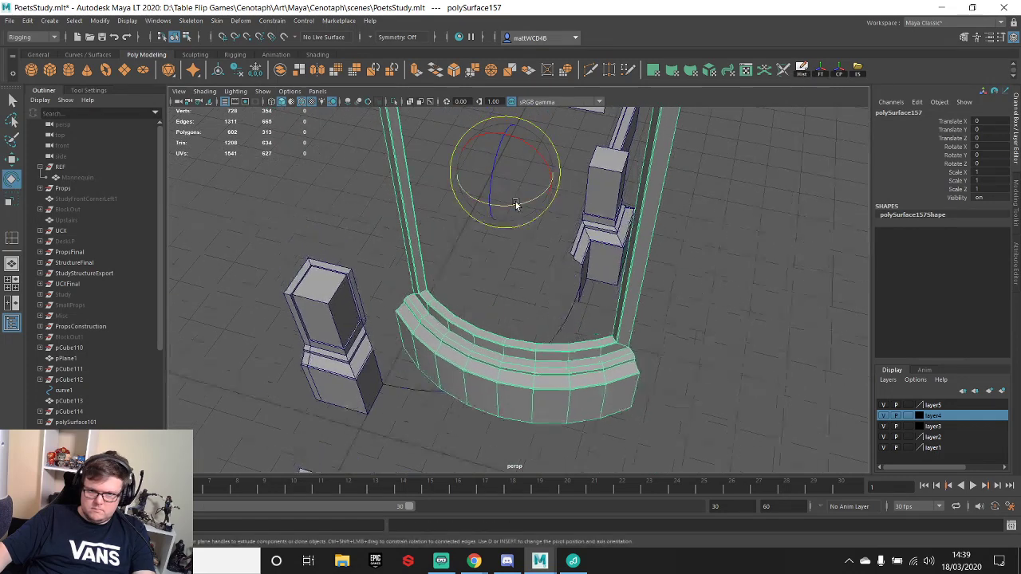
{"action": "left_click_drag", "start_coordinate": [515, 205], "coordinate": [545, 196]}
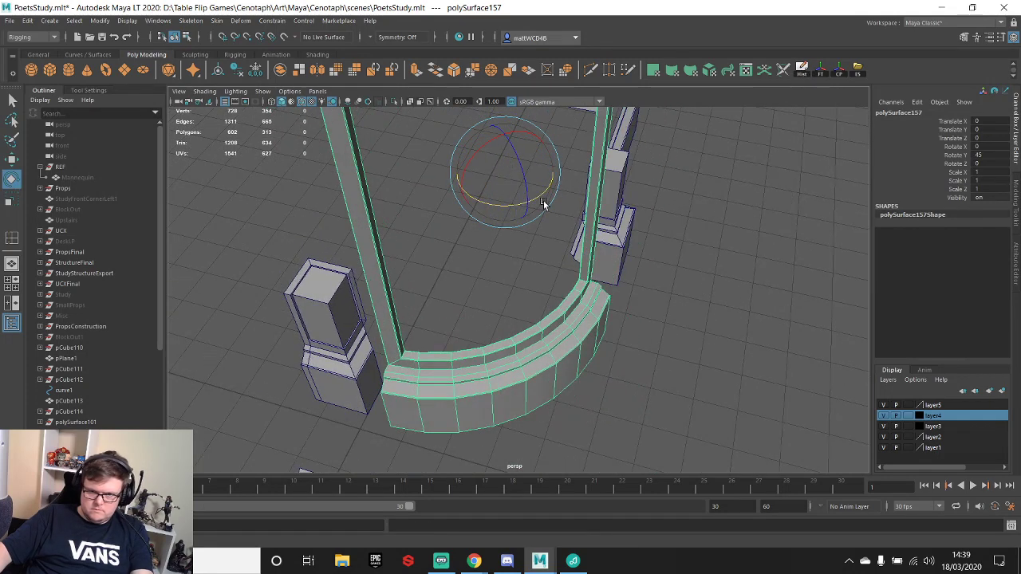
{"action": "key", "text": "w"}
{"action": "middle_click_drag", "start_coordinate": [467, 322], "coordinate": [515, 290], "text": "alt"}
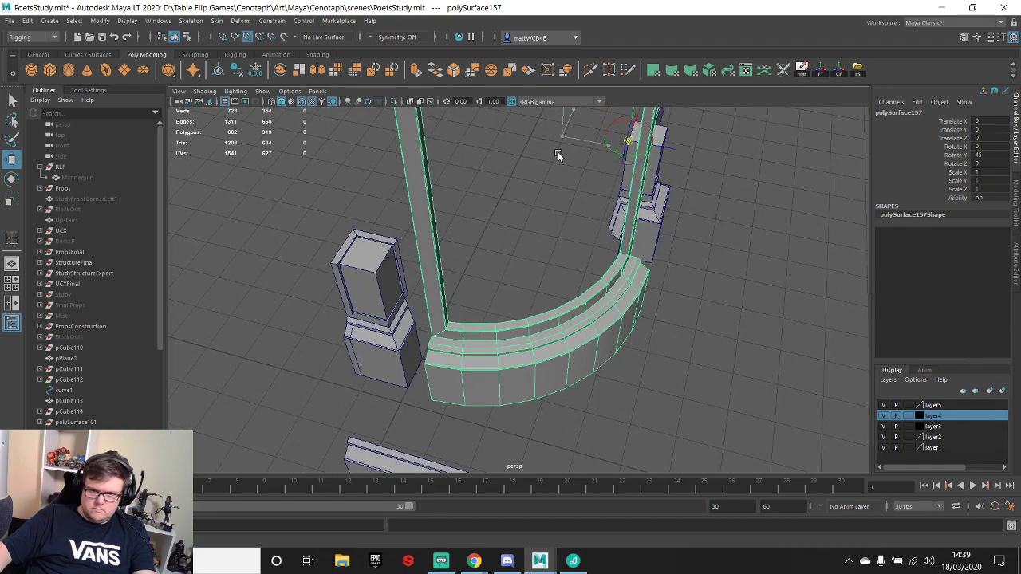
{"action": "left_click_drag", "start_coordinate": [432, 400], "coordinate": [425, 363]}
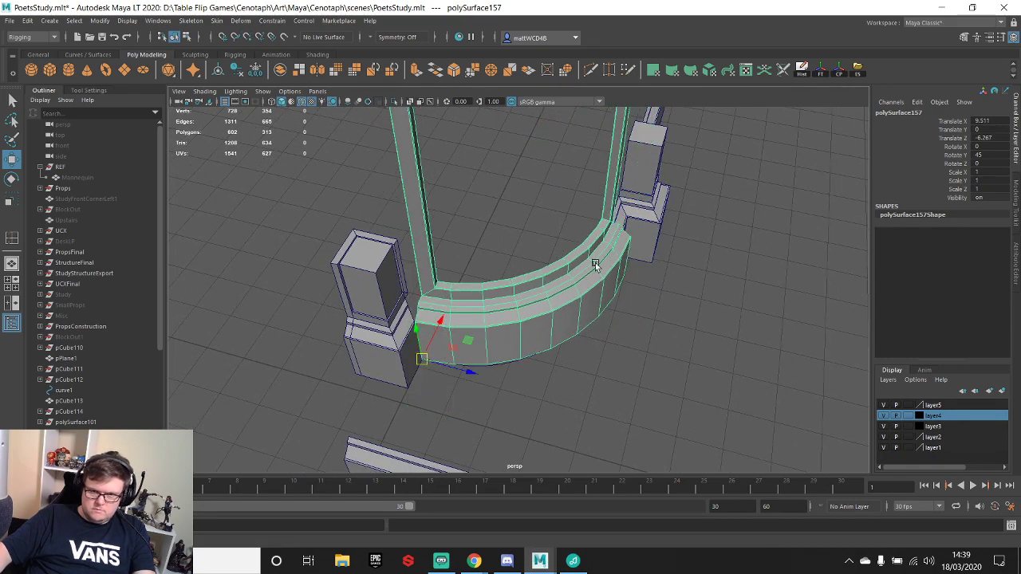
- Turn off wireframe on shaded and reposition the short base moulding between the pillar and the curved base
{"action": "left_click_drag", "start_coordinate": [595, 262], "coordinate": [518, 303], "text": "alt"}
{"action": "left_click", "coordinate": [485, 297]}
{"action": "scroll", "coordinate": [485, 297], "scroll_direction": "down", "scroll_amount": 5}
{"action": "left_click", "coordinate": [301, 102]}
{"action": "left_click_drag", "start_coordinate": [481, 273], "coordinate": [541, 466], "text": "alt"}
{"action": "left_click", "coordinate": [539, 280]}
{"action": "left_click_drag", "start_coordinate": [541, 280], "coordinate": [517, 277], "text": "alt"}
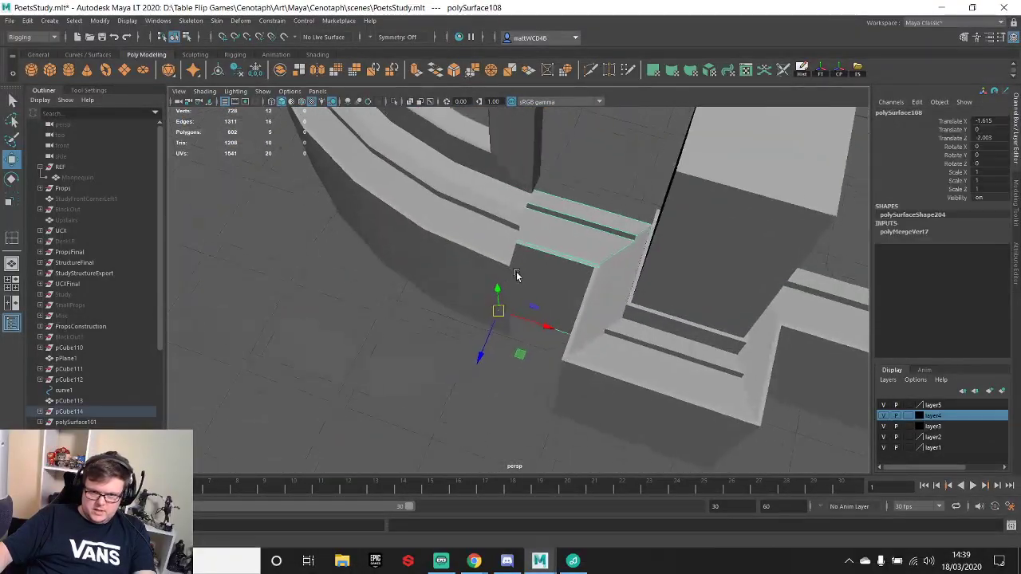
{"action": "left_click_drag", "start_coordinate": [502, 313], "coordinate": [511, 335]}
{"action": "left_click_drag", "start_coordinate": [517, 297], "coordinate": [623, 228], "text": "alt"}
{"action": "middle_click_drag", "start_coordinate": [622, 228], "coordinate": [543, 240], "text": "alt"}
- Adjust the moulded pillar base so it lines up with the end of the curved base
{"action": "left_click", "coordinate": [547, 303]}
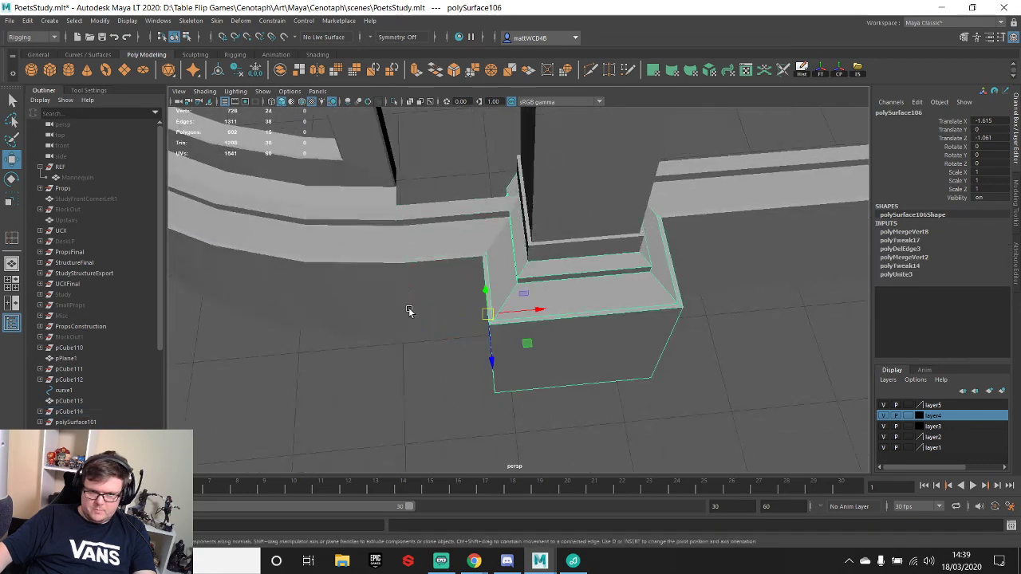
{"action": "left_click_drag", "start_coordinate": [410, 312], "coordinate": [518, 319], "text": "alt"}
{"action": "left_click_drag", "start_coordinate": [473, 395], "coordinate": [497, 413]}
{"action": "left_click_drag", "start_coordinate": [461, 381], "coordinate": [501, 351]}
{"action": "key", "text": "ctrl+z"}
{"action": "left_click_drag", "start_coordinate": [467, 391], "coordinate": [586, 266]}
- Vertex-snap the long straight base moulding to the corner of the pillar base
{"action": "left_click", "coordinate": [531, 234]}
{"action": "left_click_drag", "start_coordinate": [531, 234], "coordinate": [429, 270], "text": "alt"}
{"action": "scroll", "coordinate": [518, 335], "scroll_direction": "up", "scroll_amount": 3}
{"action": "key", "text": "v"}
{"action": "left_click", "coordinate": [426, 271]}
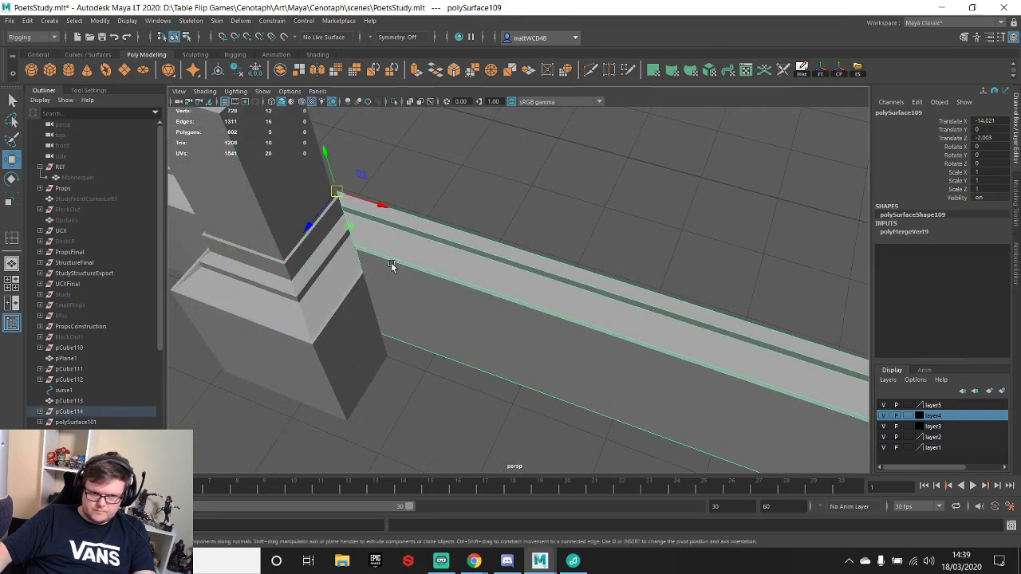
{"action": "left_click_drag", "start_coordinate": [342, 202], "coordinate": [349, 207]}
{"action": "left_click", "coordinate": [340, 198]}
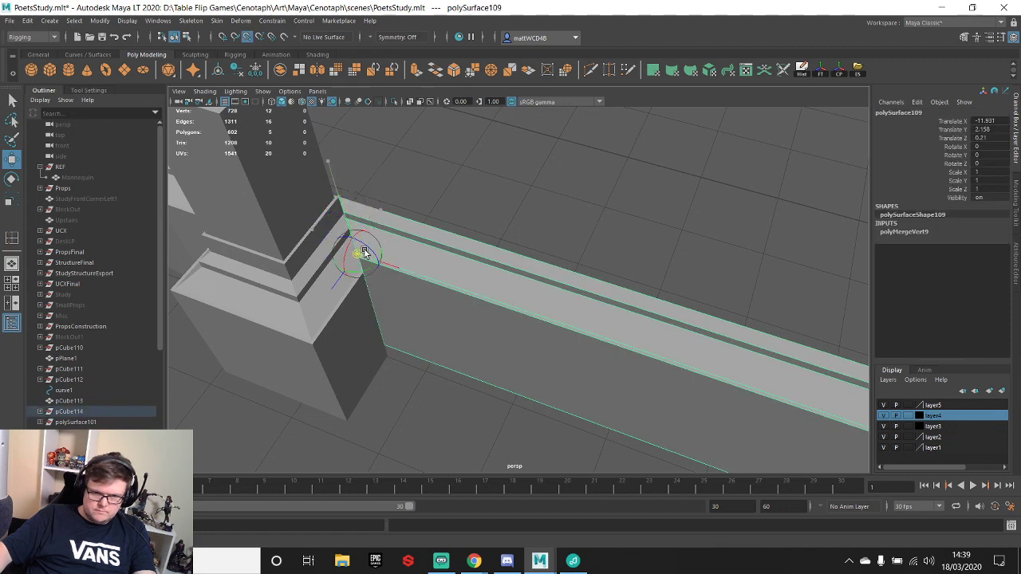
{"action": "left_click_drag", "start_coordinate": [364, 250], "coordinate": [369, 269]}
- Separate the bent combined mesh into its individual frame and moulding pieces
{"action": "key", "text": "alt+d"}
{"action": "scroll", "coordinate": [422, 294], "scroll_direction": "up", "scroll_amount": 3}
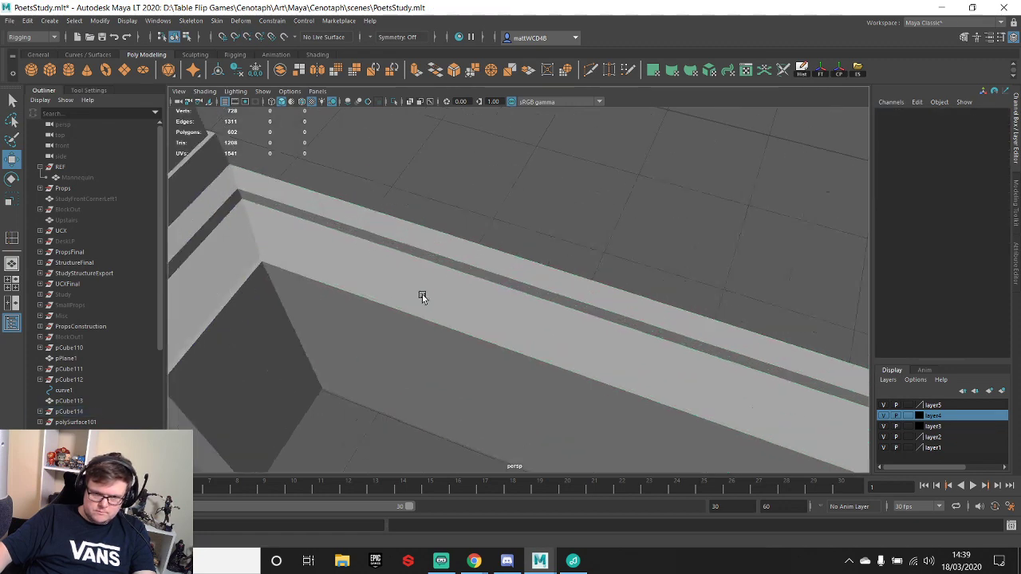
{"action": "left_click_drag", "start_coordinate": [422, 294], "coordinate": [544, 306], "text": "alt"}
{"action": "scroll", "coordinate": [535, 313], "scroll_direction": "up", "scroll_amount": 3}
{"action": "left_click", "coordinate": [544, 306]}
{"action": "scroll", "coordinate": [497, 298], "scroll_direction": "up", "scroll_amount": 4}
{"action": "left_click_drag", "start_coordinate": [470, 247], "coordinate": [486, 256], "text": "alt"}
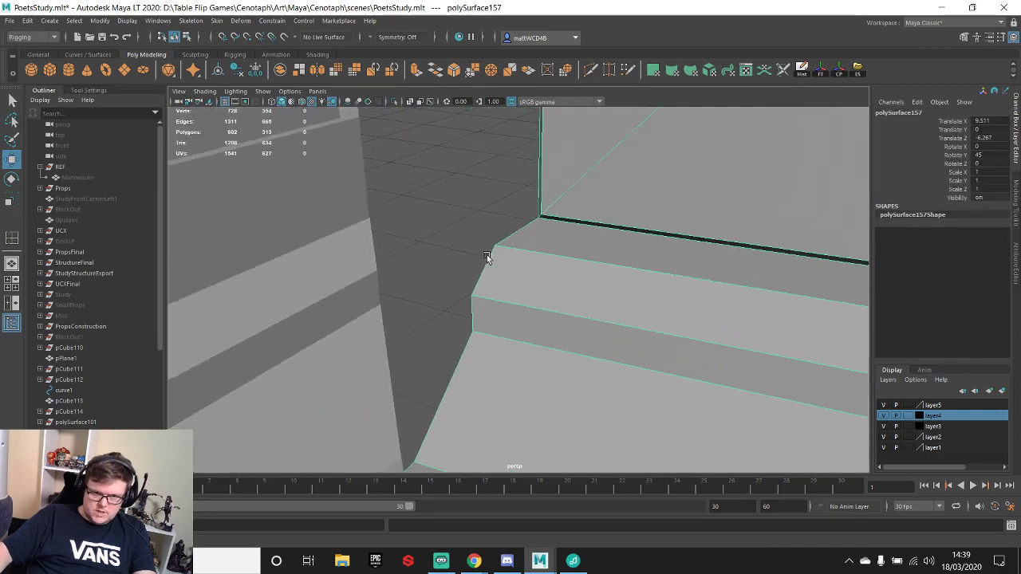
{"action": "scroll", "coordinate": [487, 258], "scroll_direction": "down", "scroll_amount": 8}
{"action": "right_click_drag", "start_coordinate": [596, 283], "coordinate": [596, 311], "text": "shift"}
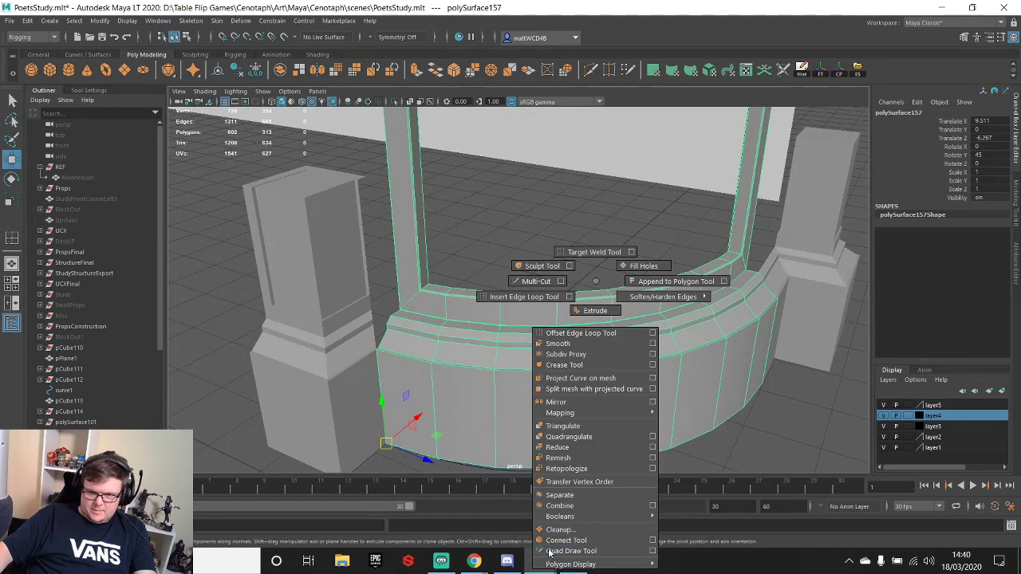
{"action": "left_click", "coordinate": [559, 495]}
{"action": "left_click", "coordinate": [592, 188]}
{"action": "left_click", "coordinate": [626, 315]}
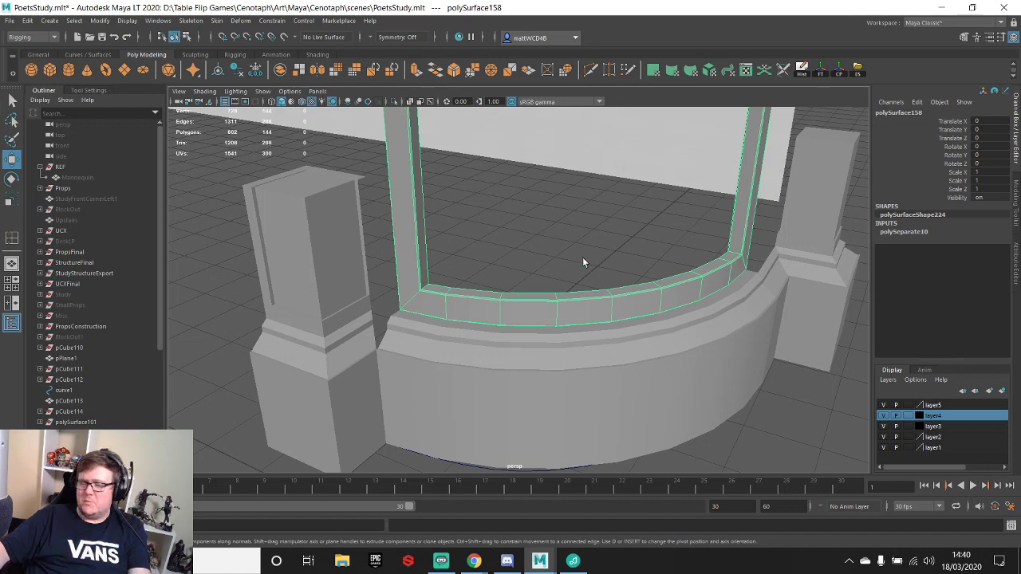
- Move the end vertices of the curved base moulding along its length to meet the pillar base's edge profile
{"action": "middle_click_drag", "start_coordinate": [415, 304], "coordinate": [552, 284], "text": "alt"}
{"action": "scroll", "coordinate": [552, 284], "scroll_direction": "up", "scroll_amount": 5}
{"action": "left_click", "coordinate": [610, 279]}
{"action": "scroll", "coordinate": [682, 268], "scroll_direction": "up", "scroll_amount": 5}
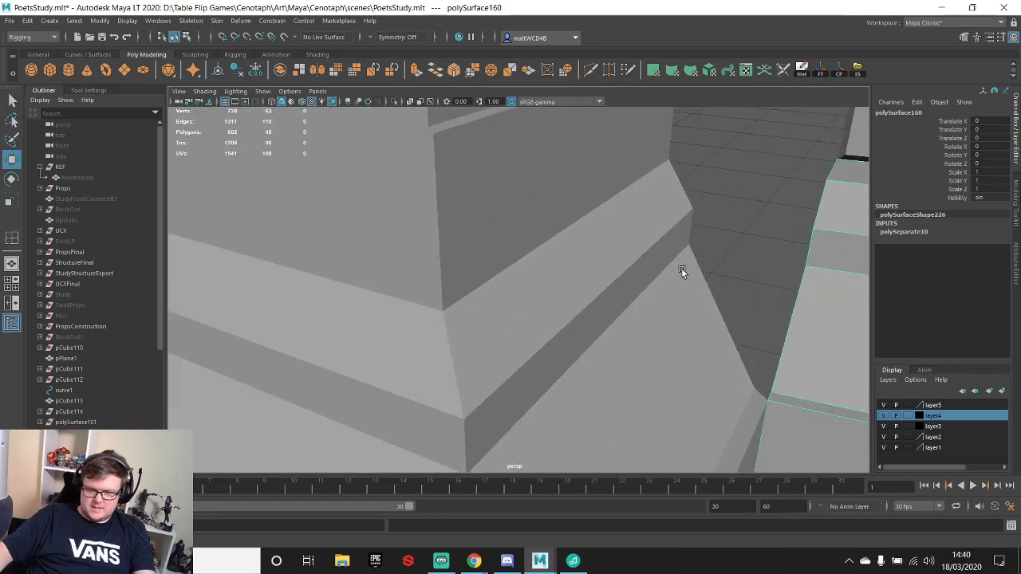
{"action": "middle_click_drag", "start_coordinate": [682, 268], "coordinate": [529, 233], "text": "alt"}
{"action": "middle_click_drag", "start_coordinate": [485, 265], "coordinate": [531, 248], "text": "alt"}
{"action": "right_click_drag", "start_coordinate": [534, 251], "coordinate": [458, 217]}
{"action": "left_click", "coordinate": [481, 233]}
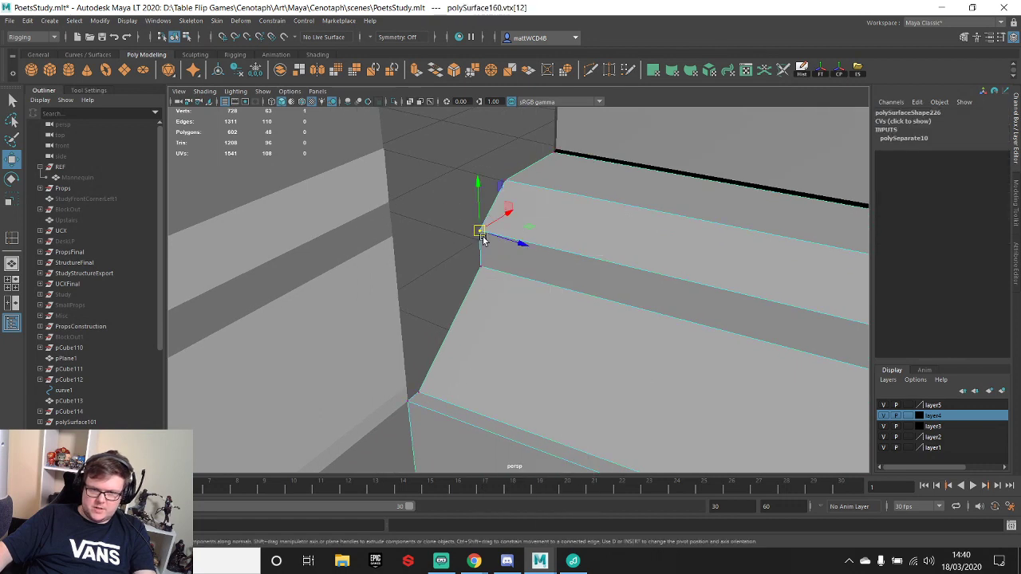
{"action": "key", "text": "v"}
{"action": "left_click_drag", "start_coordinate": [515, 242], "coordinate": [390, 212]}
{"action": "left_click_drag", "start_coordinate": [519, 278], "coordinate": [368, 350]}
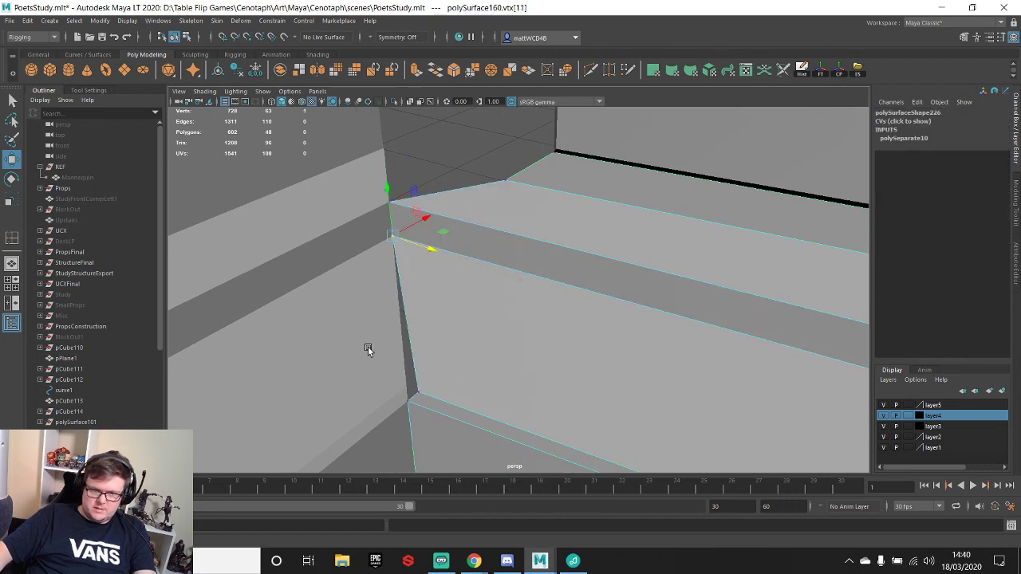
{"action": "left_click_drag", "start_coordinate": [428, 397], "coordinate": [407, 387]}
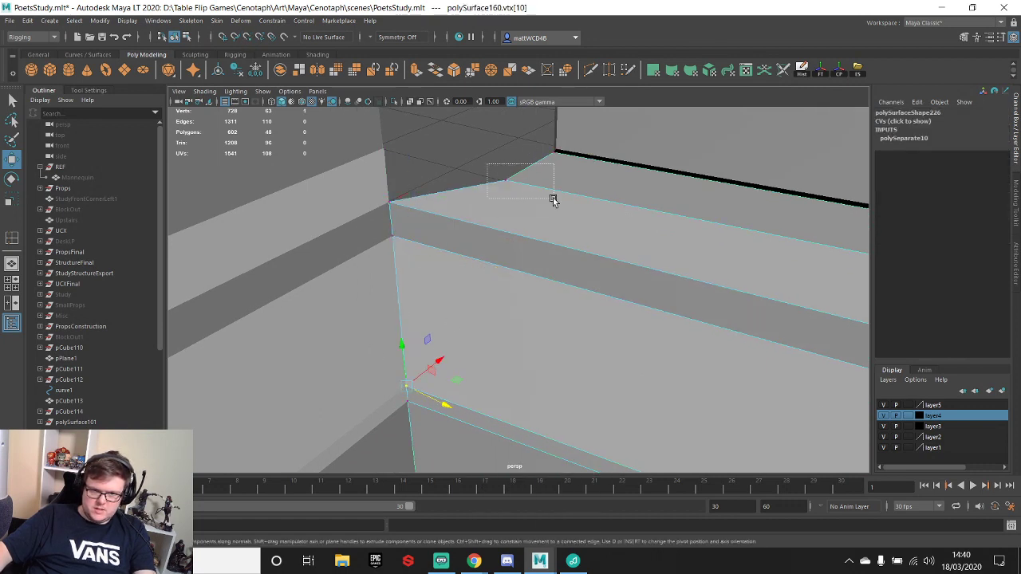
- Select the large outer face of the pillar's trim piece and move it slightly outward
{"action": "left_click_drag", "start_coordinate": [385, 155], "coordinate": [506, 243], "text": "alt"}
{"action": "left_click", "coordinate": [546, 275]}
{"action": "right_click_drag", "start_coordinate": [506, 243], "coordinate": [516, 252]}
{"action": "left_click", "coordinate": [506, 233]}
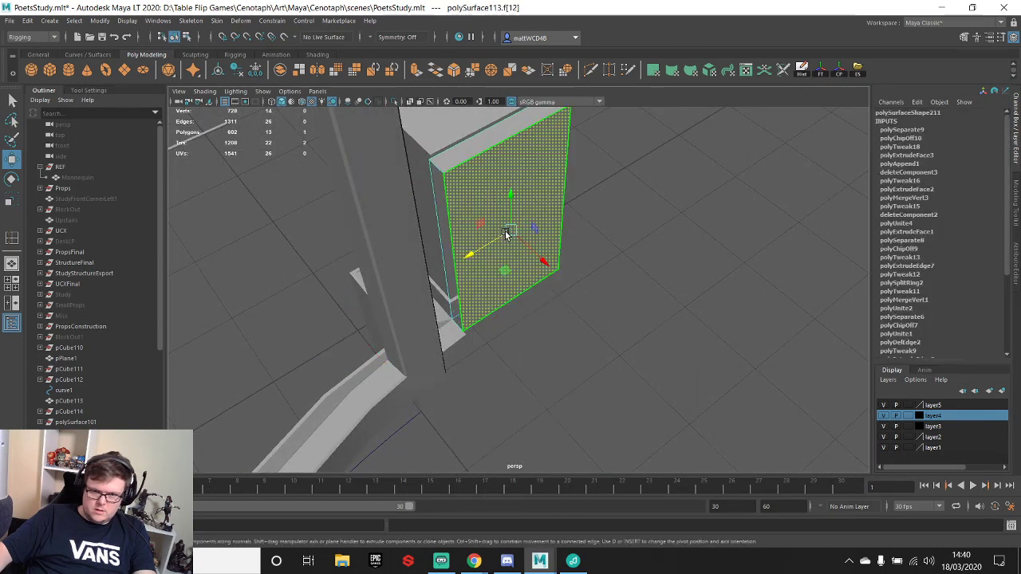
{"action": "left_click_drag", "start_coordinate": [542, 259], "coordinate": [494, 329]}
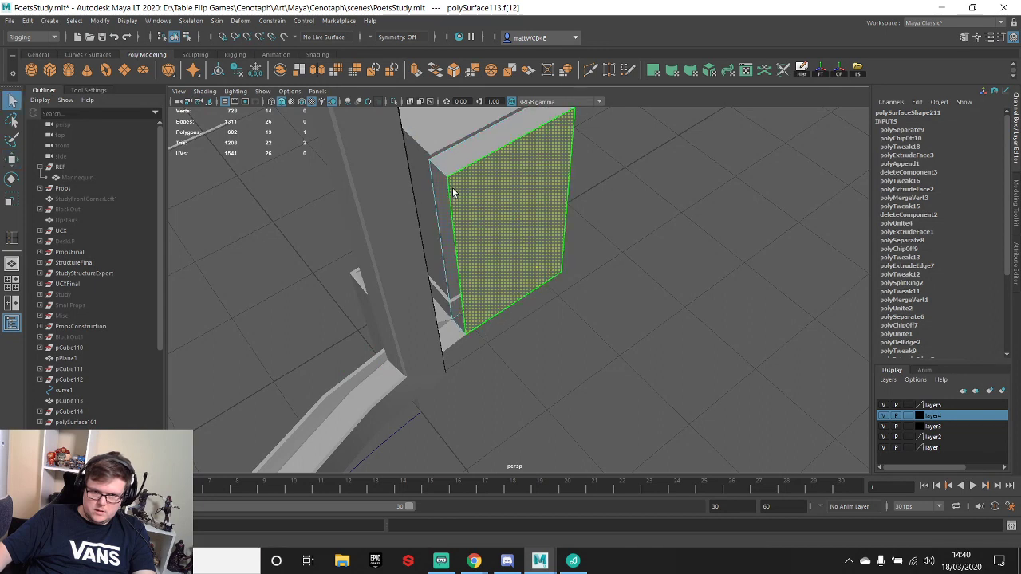
- Try to close the open side of the pillar's trim with Append to Polygon, and undo it
{"action": "right_click_drag", "start_coordinate": [471, 203], "coordinate": [515, 203], "text": "shift"}
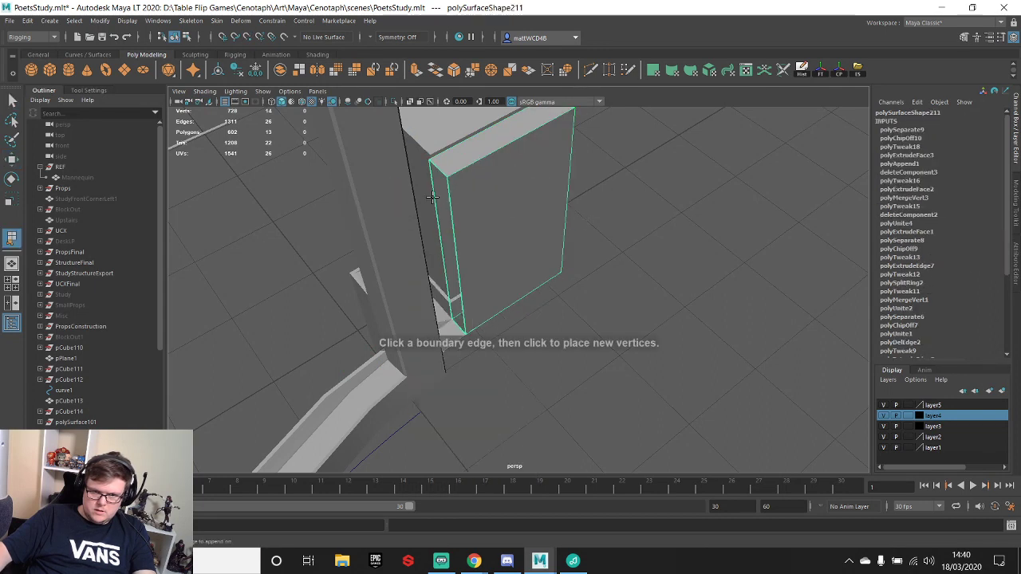
{"action": "left_click", "coordinate": [452, 199]}
{"action": "key", "text": "Return"}
{"action": "left_click_drag", "start_coordinate": [545, 217], "coordinate": [558, 215], "text": "alt"}
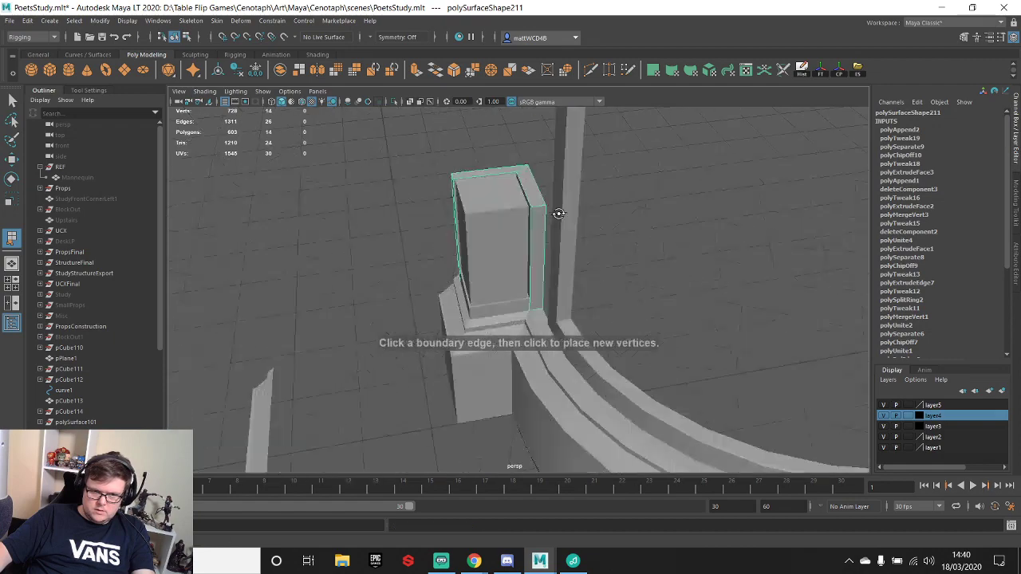
{"action": "right_click_drag", "start_coordinate": [558, 215], "coordinate": [614, 253], "text": "alt"}
{"action": "scroll", "coordinate": [618, 257], "scroll_direction": "up", "scroll_amount": 3}
{"action": "middle_click_drag", "start_coordinate": [617, 257], "coordinate": [525, 267], "text": "alt"}
{"action": "scroll", "coordinate": [528, 246], "scroll_direction": "down", "scroll_amount": 4}
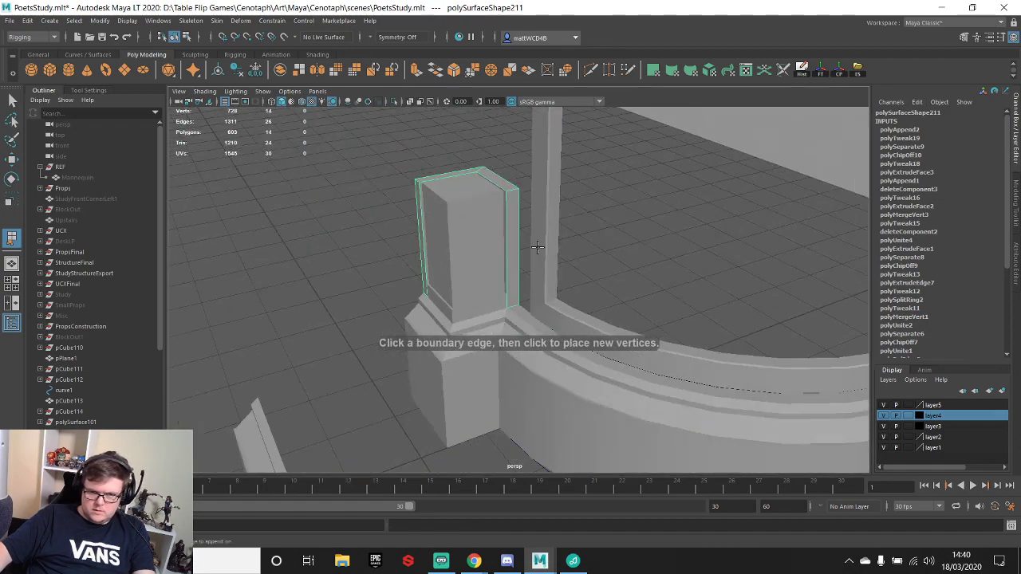
{"action": "left_click_drag", "start_coordinate": [537, 246], "coordinate": [599, 307], "text": "alt"}
{"action": "right_click_drag", "start_coordinate": [599, 308], "coordinate": [663, 307], "text": "alt"}
{"action": "middle_click_drag", "start_coordinate": [664, 307], "coordinate": [569, 321], "text": "alt"}
{"action": "left_click_drag", "start_coordinate": [569, 322], "coordinate": [478, 322], "text": "alt"}
{"action": "key", "text": "ctrl+z"}
{"action": "key", "text": "ctrl+z"}
{"action": "key", "text": "ctrl+z"}
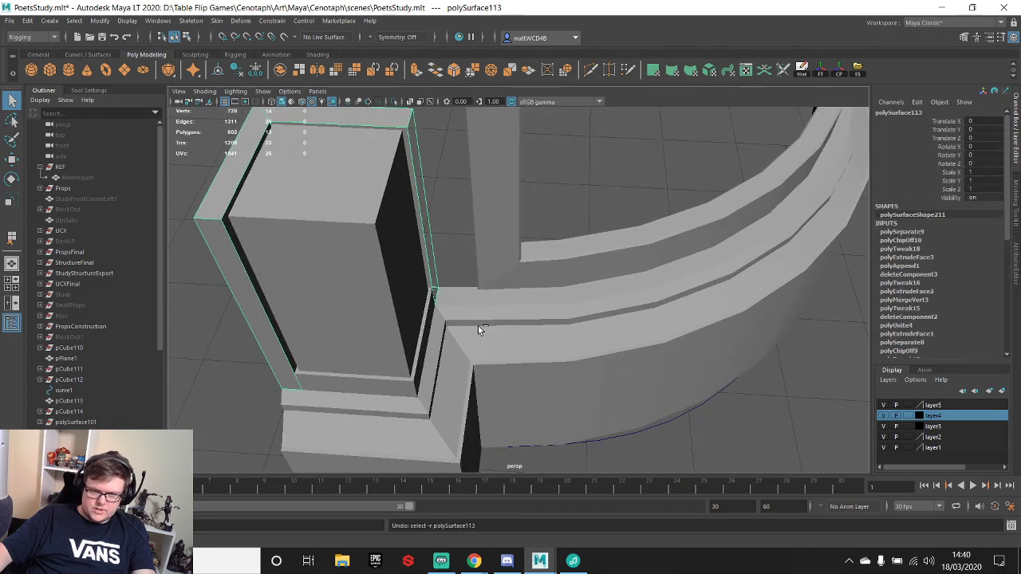
- Try sliding the four upper end vertices of the curved base moulding away from the pillar
{"action": "left_click_drag", "start_coordinate": [468, 294], "coordinate": [459, 289], "text": "alt"}
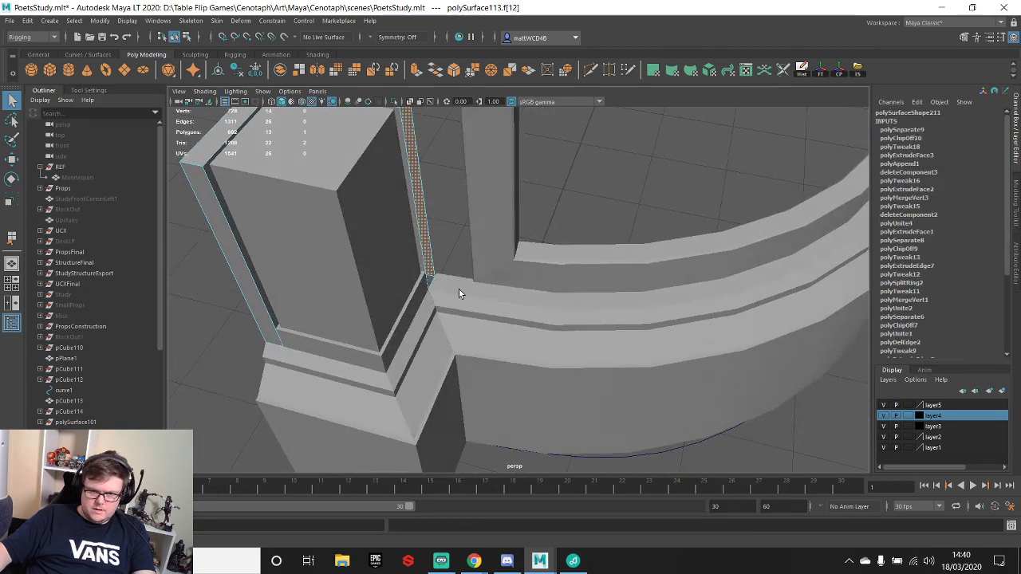
{"action": "left_click", "coordinate": [447, 302]}
{"action": "right_click_drag", "start_coordinate": [454, 271], "coordinate": [395, 263]}
{"action": "left_click_drag", "start_coordinate": [416, 242], "coordinate": [457, 339]}
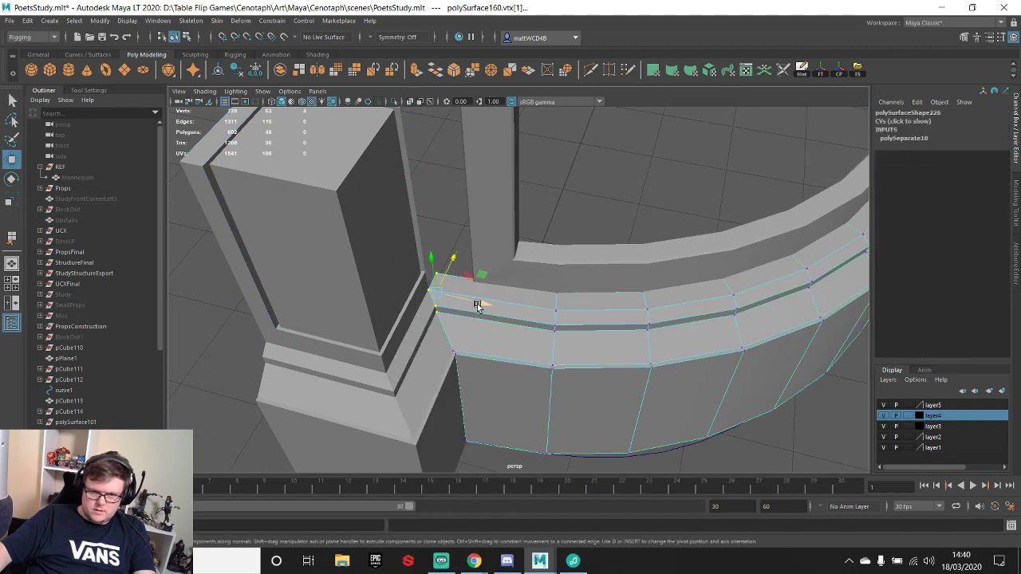
{"action": "left_click_drag", "start_coordinate": [499, 308], "coordinate": [512, 309]}
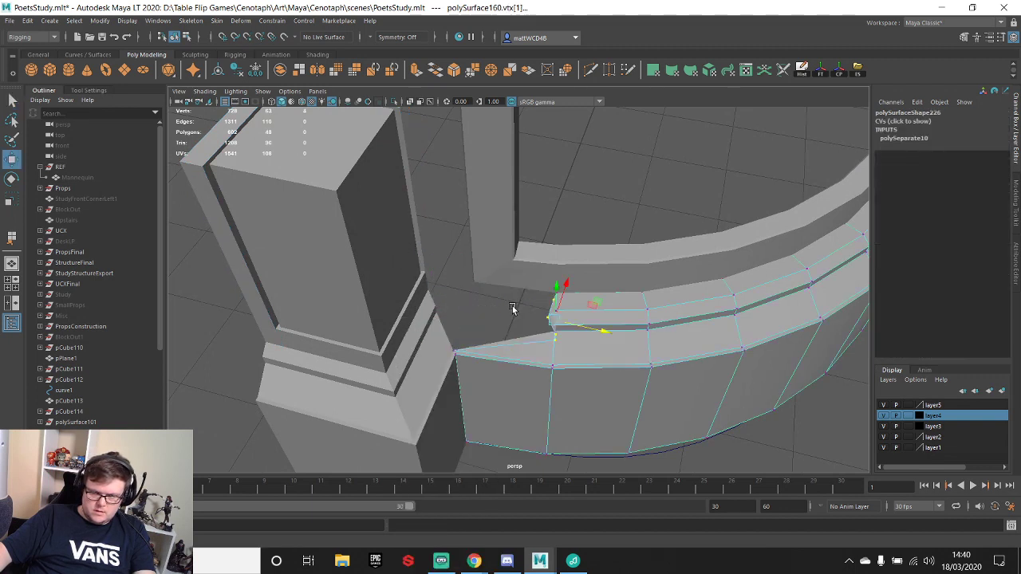
{"action": "key", "text": "ctrl+z"}
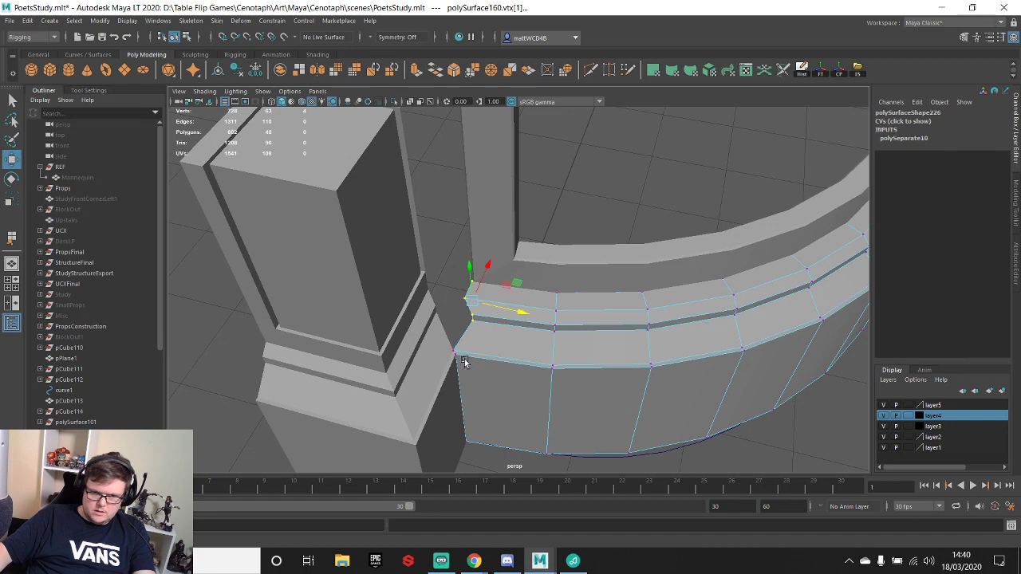
- Check the gap at the pillar and undo the move of the curved moulding's upper end vertices
{"action": "left_click_drag", "start_coordinate": [464, 362], "coordinate": [440, 342], "text": "alt"}
{"action": "middle_click_drag", "start_coordinate": [447, 292], "coordinate": [503, 298], "text": "alt"}
{"action": "left_click_drag", "start_coordinate": [503, 298], "coordinate": [552, 292], "text": "alt"}
{"action": "scroll", "coordinate": [549, 292], "scroll_direction": "up", "scroll_amount": 6}
{"action": "left_click_drag", "start_coordinate": [505, 242], "coordinate": [516, 260], "text": "alt"}
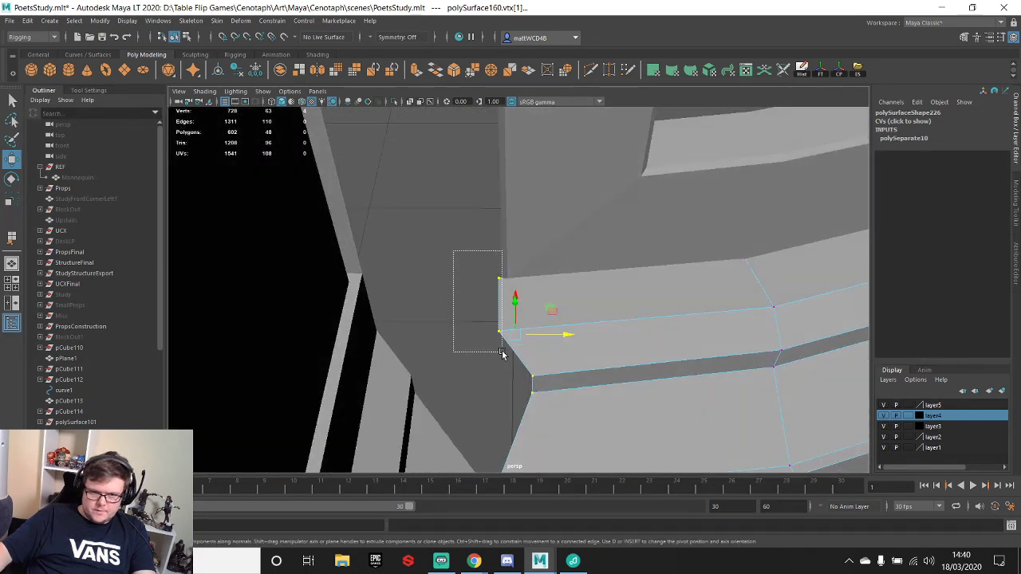
{"action": "key", "text": "ctrl+z"}
{"action": "key", "text": "ctrl+z"}
{"action": "key", "text": "ctrl+z"}
{"action": "key", "text": "ctrl+z"}
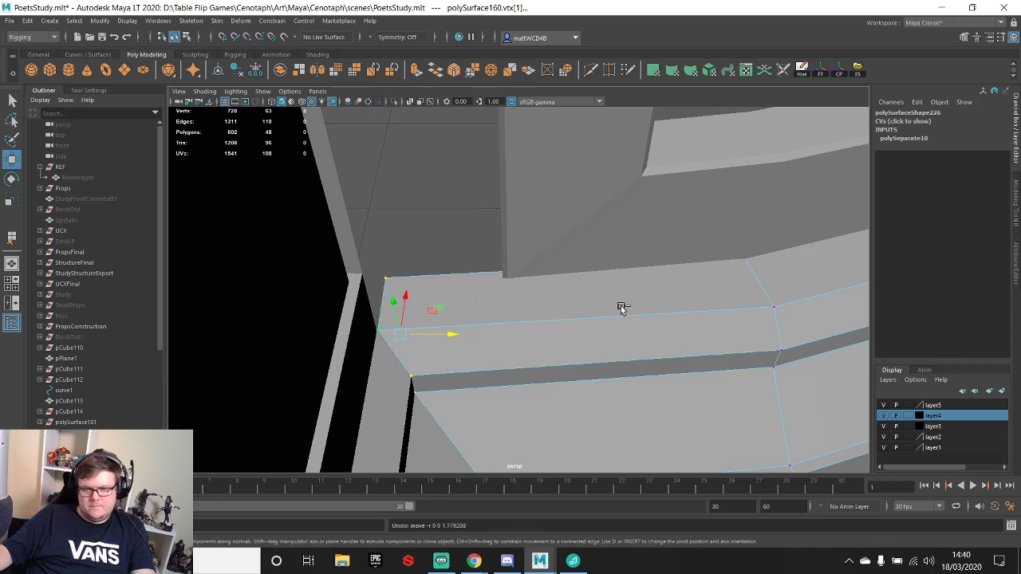
- Undo the remaining changes to the curved base moulding's end at the pillar
{"action": "key", "text": "ctrl+z"}
{"action": "key", "text": "ctrl+z"}
{"action": "key", "text": "ctrl+z"}
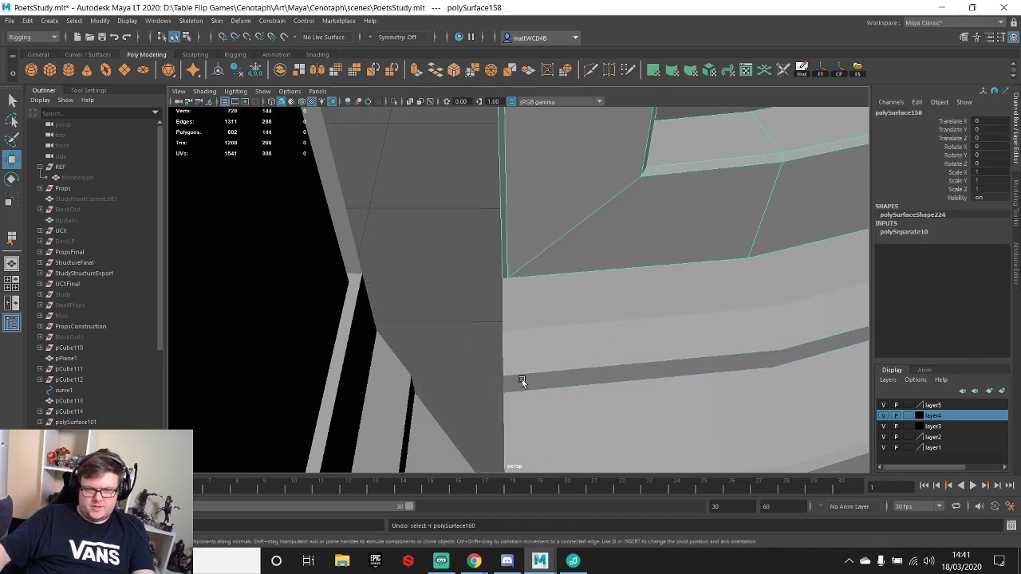
{"action": "scroll", "coordinate": [522, 383], "scroll_direction": "down", "scroll_amount": 8}
{"action": "left_click_drag", "start_coordinate": [570, 274], "coordinate": [438, 160], "text": "alt"}
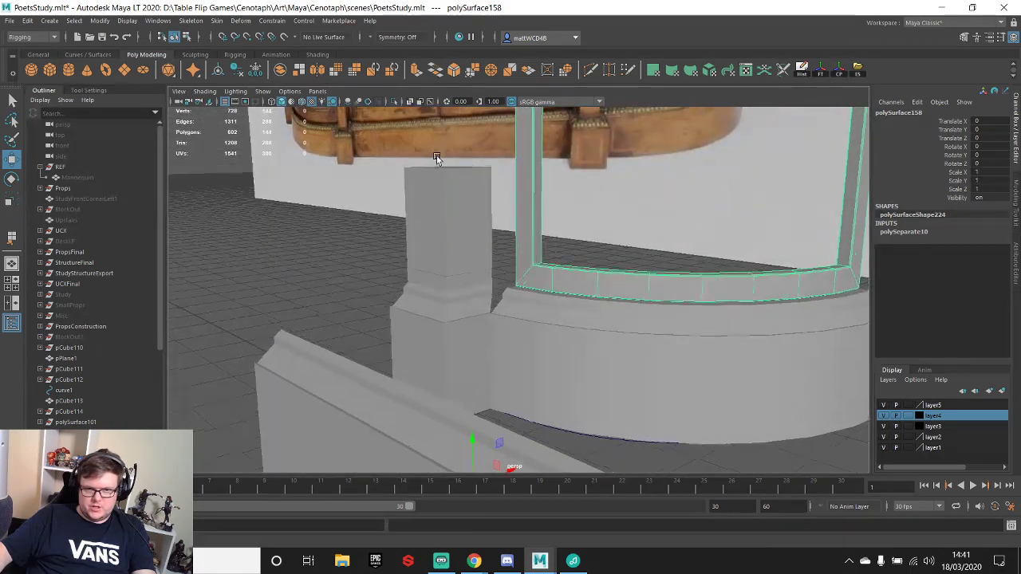
{"action": "middle_click_drag", "start_coordinate": [438, 160], "coordinate": [308, 354], "text": "alt"}
{"action": "middle_click_drag", "start_coordinate": [465, 230], "coordinate": [797, 279], "text": "alt"}
{"action": "left_click_drag", "start_coordinate": [456, 189], "coordinate": [471, 263], "text": "alt"}
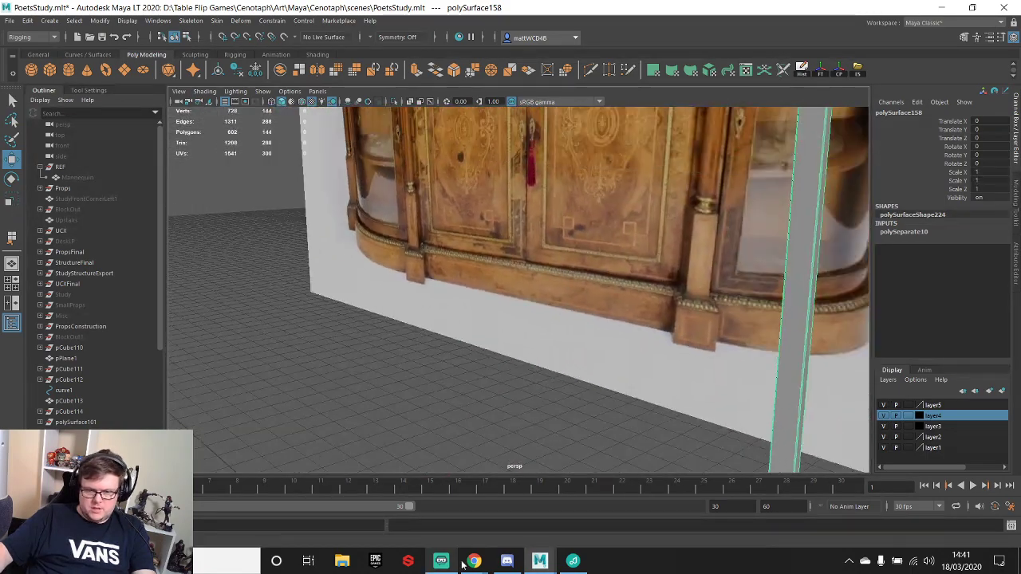
- Switch to Chrome and examine the antique cabinet's product photos showing how the curved base meets the corner pillars
{"action": "mouse_move", "coordinate": [474, 561]}
{"action": "left_click", "coordinate": [551, 498]}
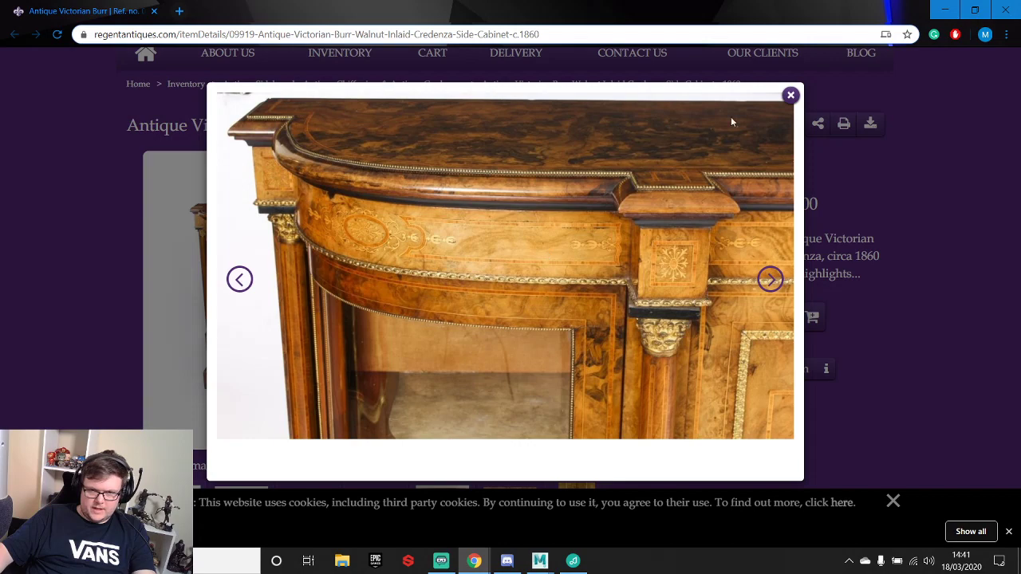
{"action": "left_click", "coordinate": [791, 96]}
{"action": "scroll", "coordinate": [357, 342], "scroll_direction": "down", "scroll_amount": 3}
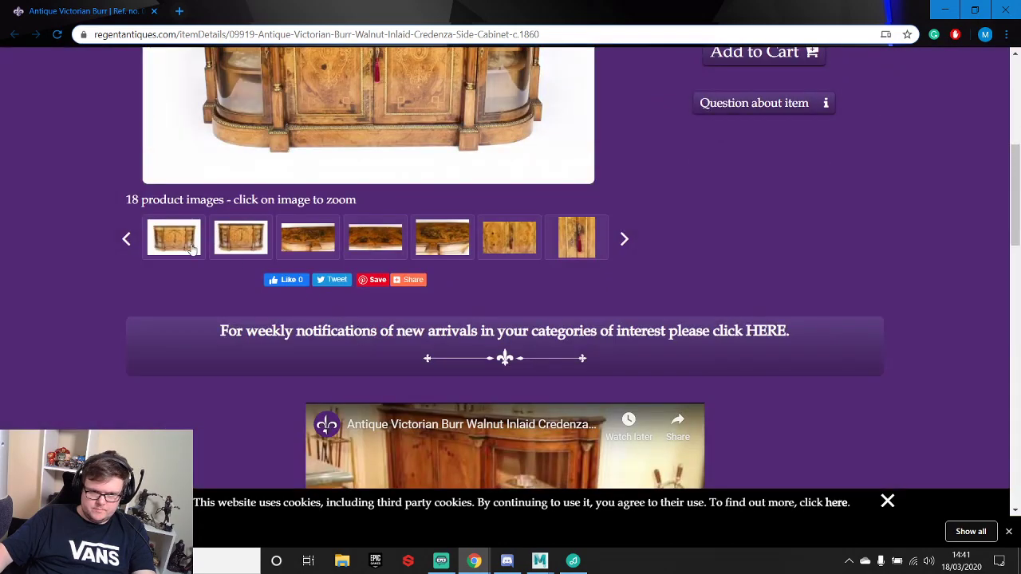
{"action": "left_click", "coordinate": [626, 241]}
{"action": "left_click", "coordinate": [369, 241]}
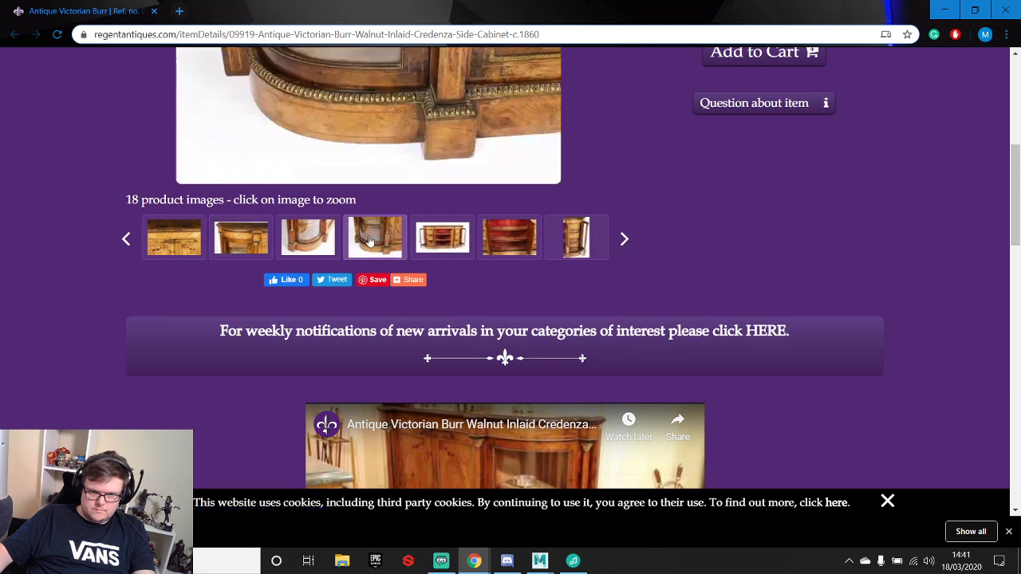
{"action": "scroll", "coordinate": [373, 145], "scroll_direction": "up", "scroll_amount": 3}
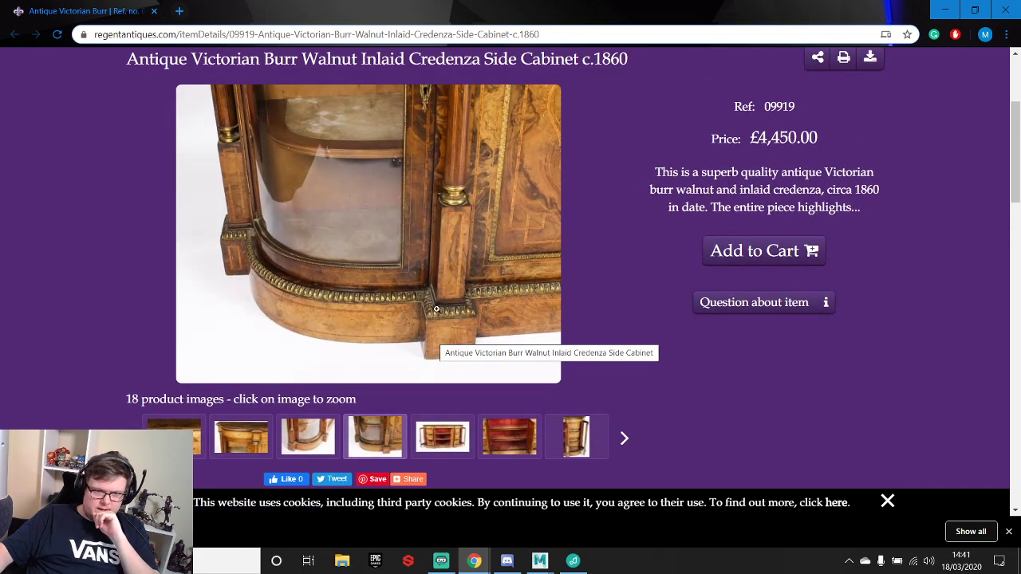
{"action": "left_click", "coordinate": [315, 439]}
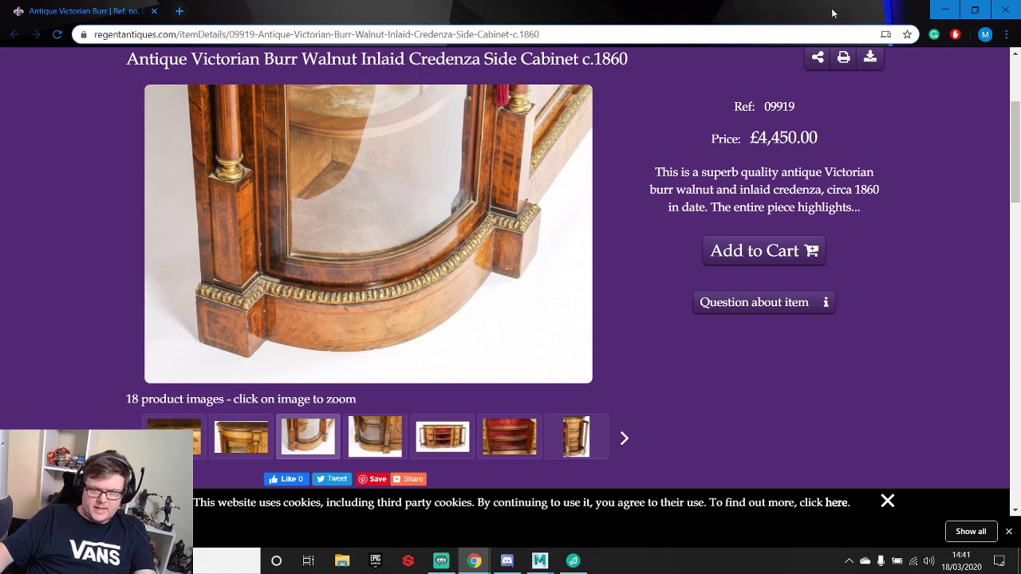
{"action": "left_click", "coordinate": [938, 13]}
- Move the pillar's base block forward along Z, snapping its moulding to the end of the curved base moulding
{"action": "scroll", "coordinate": [634, 343], "scroll_direction": "down", "scroll_amount": 3}
{"action": "middle_click_drag", "start_coordinate": [634, 343], "coordinate": [549, 292], "text": "alt"}
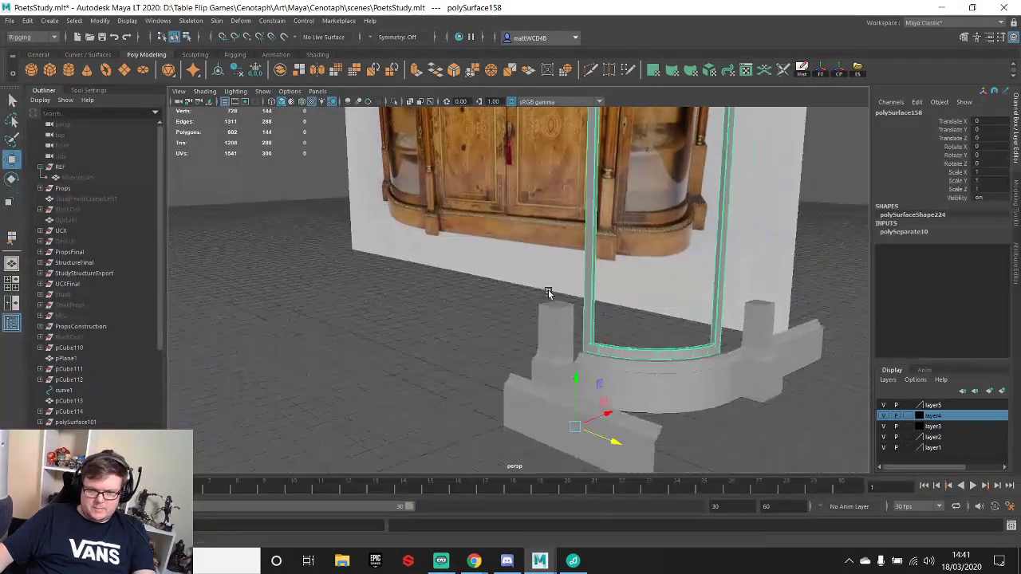
{"action": "scroll", "coordinate": [554, 334], "scroll_direction": "up", "scroll_amount": 3}
{"action": "left_click_drag", "start_coordinate": [554, 334], "coordinate": [584, 350], "text": "alt"}
{"action": "left_click", "coordinate": [533, 305]}
{"action": "middle_click_drag", "start_coordinate": [584, 350], "coordinate": [560, 295], "text": "alt"}
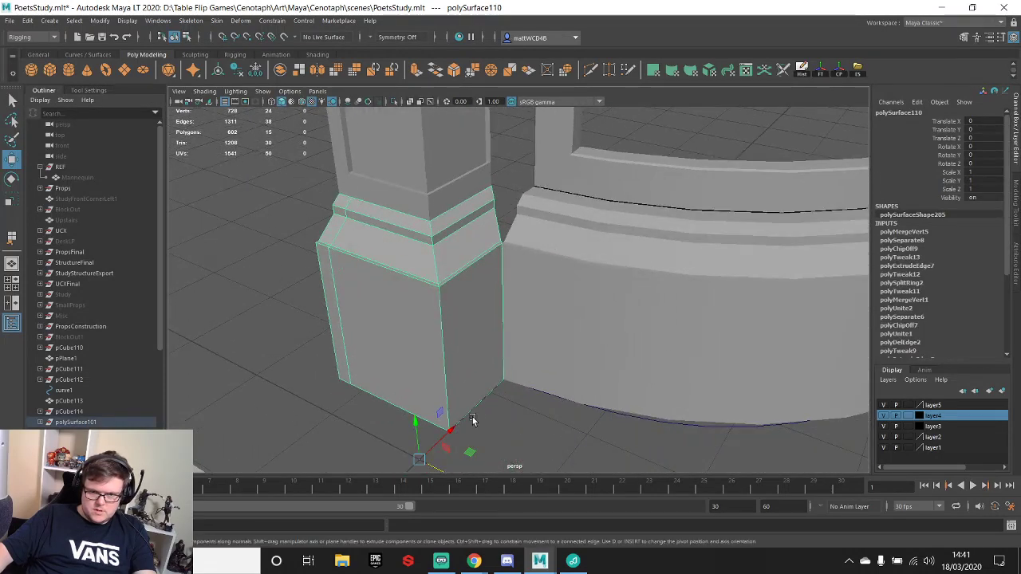
{"action": "scroll", "coordinate": [481, 406], "scroll_direction": "down", "scroll_amount": 3}
{"action": "left_click_drag", "start_coordinate": [497, 428], "coordinate": [528, 437]}
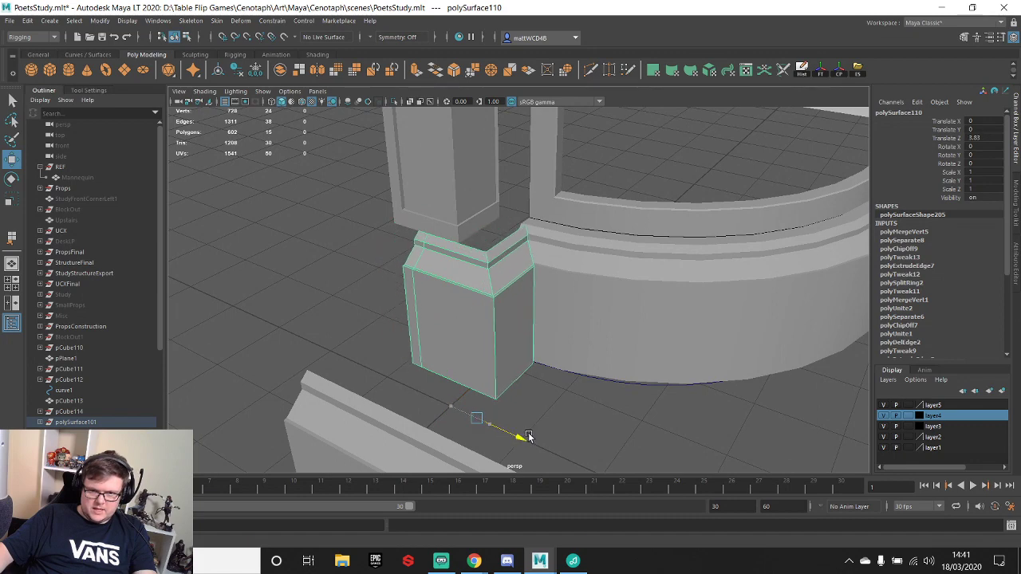
{"action": "left_click_drag", "start_coordinate": [588, 242], "coordinate": [583, 318], "text": "alt"}
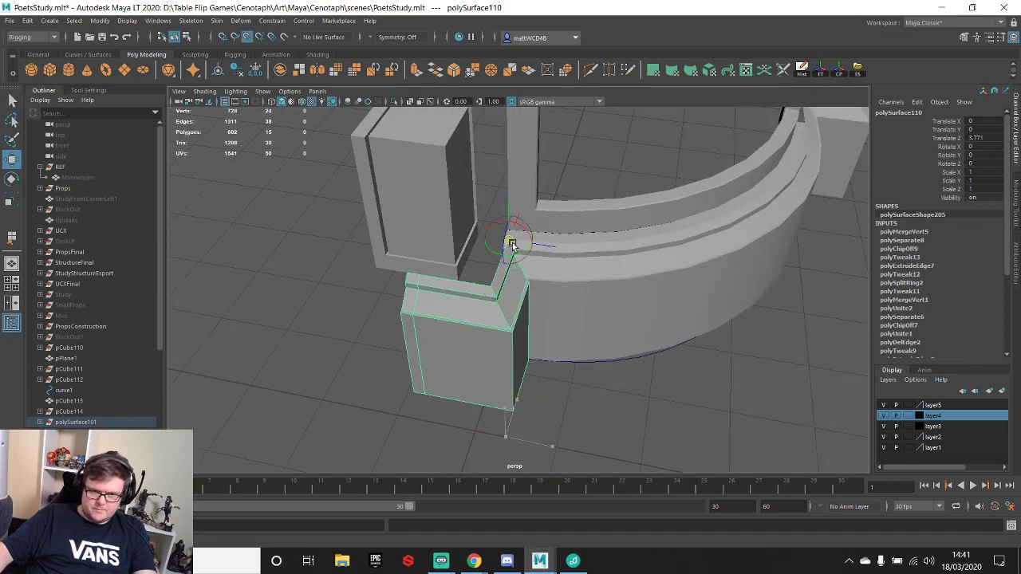
{"action": "left_click_drag", "start_coordinate": [529, 246], "coordinate": [510, 241]}
- Show wireframe on the shaded model and select the curved moulding's upper end vertex at the pillar base
{"action": "left_click", "coordinate": [615, 333]}
{"action": "left_click_drag", "start_coordinate": [615, 333], "coordinate": [580, 326], "text": "alt"}
{"action": "scroll", "coordinate": [579, 326], "scroll_direction": "up", "scroll_amount": 3}
{"action": "middle_click_drag", "start_coordinate": [585, 337], "coordinate": [507, 290], "text": "alt"}
{"action": "left_click_drag", "start_coordinate": [508, 292], "coordinate": [360, 257], "text": "alt"}
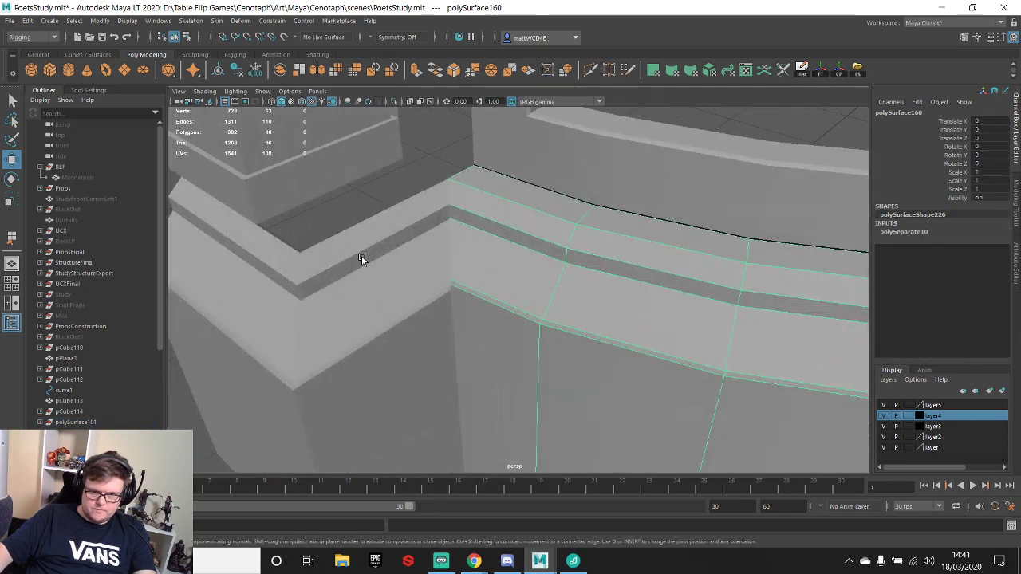
{"action": "left_click", "coordinate": [361, 258]}
{"action": "left_click_drag", "start_coordinate": [458, 292], "coordinate": [529, 302], "text": "alt"}
{"action": "left_click", "coordinate": [522, 301]}
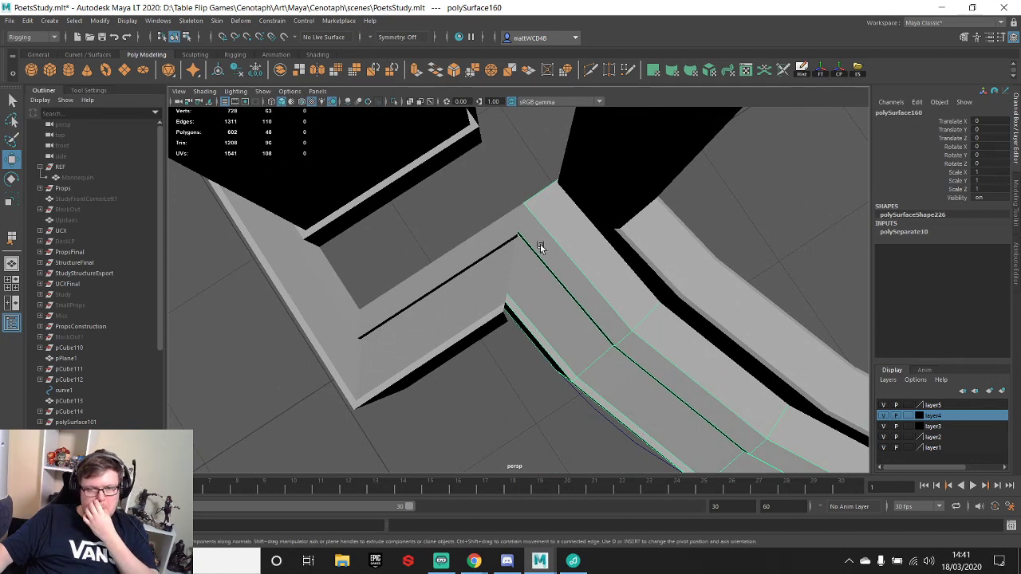
{"action": "left_click_drag", "start_coordinate": [537, 294], "coordinate": [491, 231], "text": "alt"}
{"action": "right_click_drag", "start_coordinate": [510, 233], "coordinate": [511, 209]}
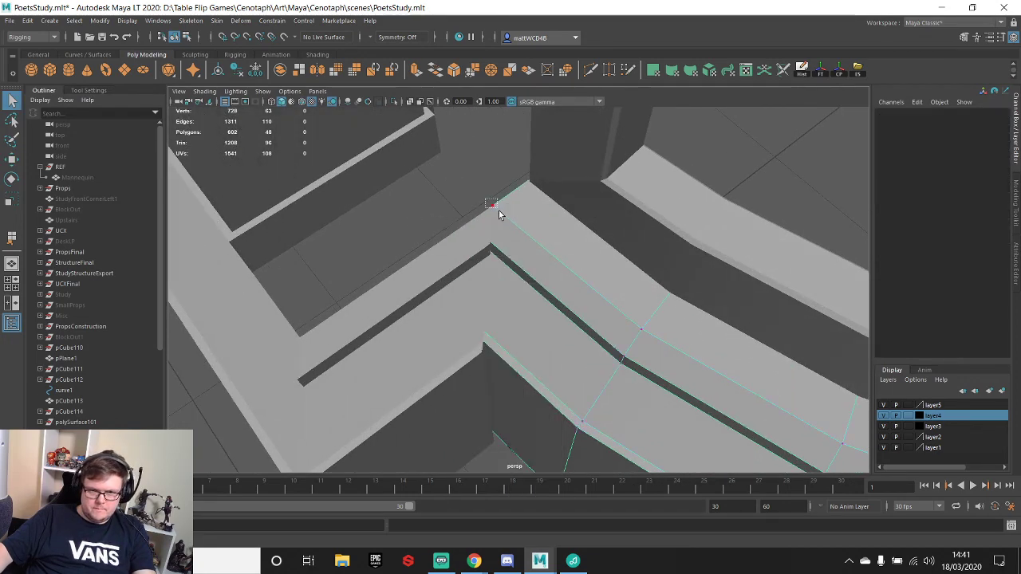
{"action": "left_click", "coordinate": [493, 206]}
{"action": "key", "text": "w"}
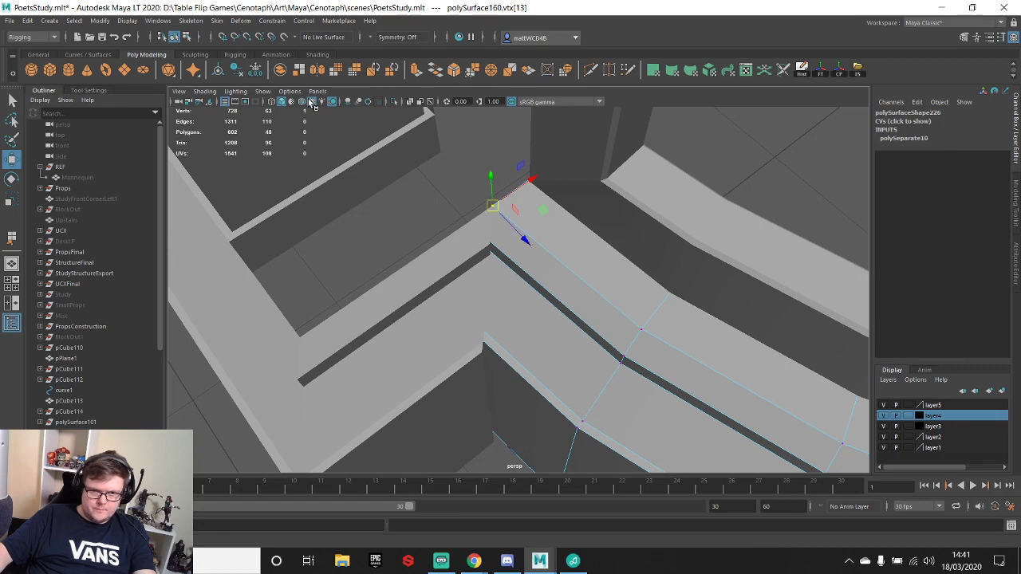
{"action": "left_click", "coordinate": [303, 103]}
{"action": "scroll", "coordinate": [518, 266], "scroll_direction": "up", "scroll_amount": 3}
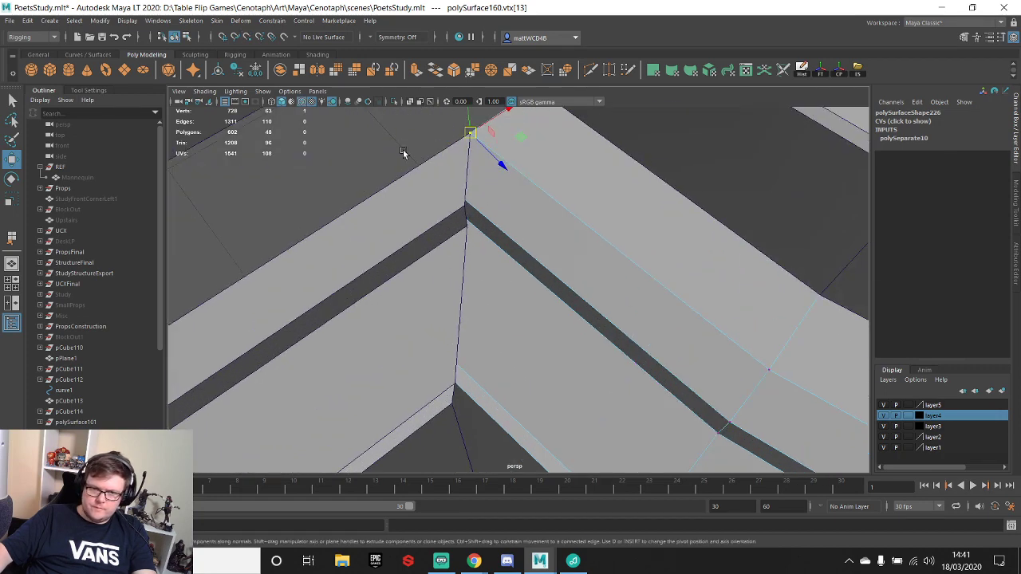
- Examine the curved moulding's end vertices along the joint with the pillar's base block
{"action": "left_click_drag", "start_coordinate": [443, 201], "coordinate": [468, 222]}
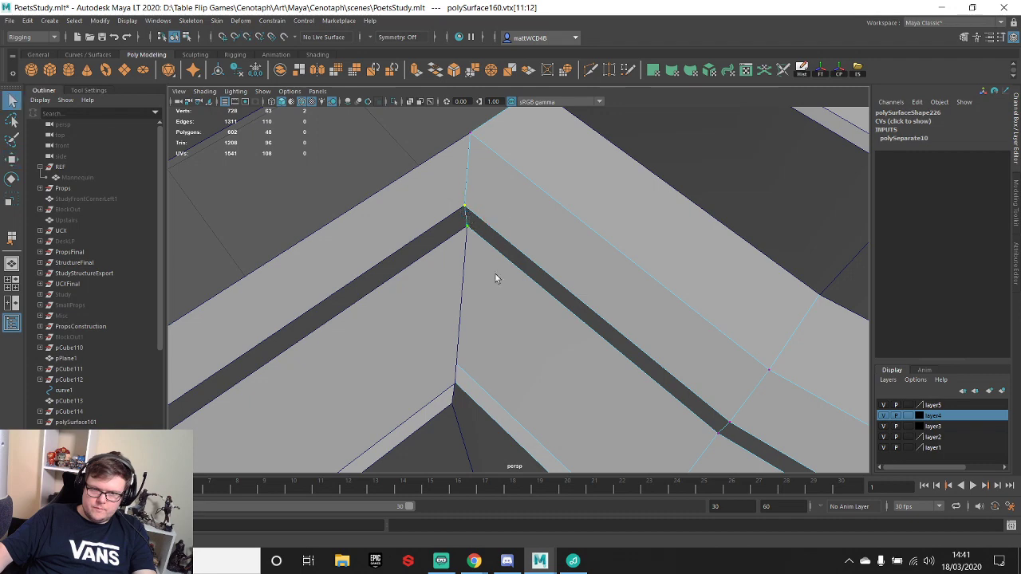
{"action": "left_click_drag", "start_coordinate": [482, 412], "coordinate": [478, 406]}
{"action": "key", "text": "F8"}
{"action": "key", "text": "w"}
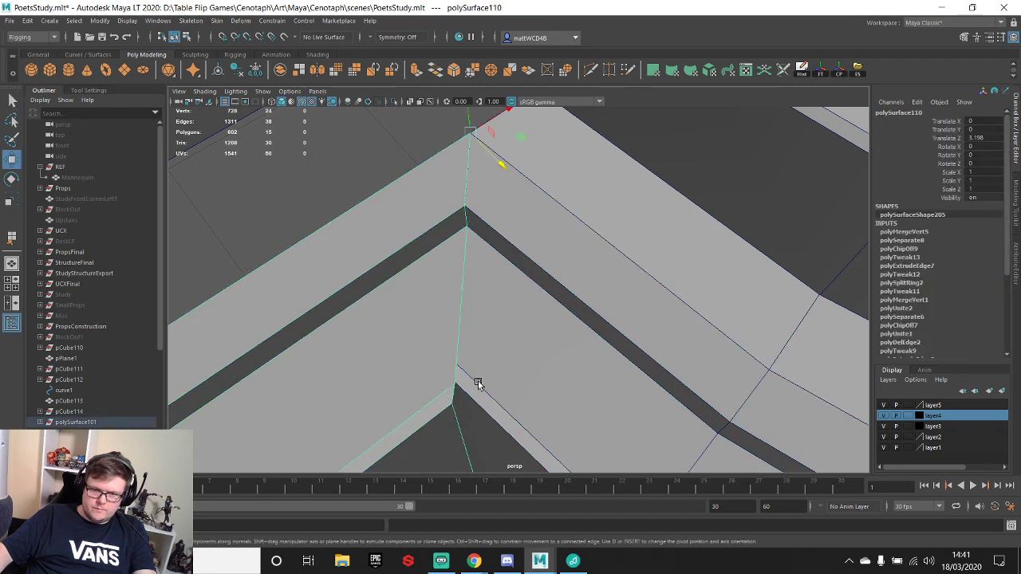
{"action": "left_click", "coordinate": [505, 270]}
{"action": "right_click_drag", "start_coordinate": [504, 270], "coordinate": [390, 296]}
{"action": "right_click_drag", "start_coordinate": [473, 455], "coordinate": [431, 312], "text": "alt"}
{"action": "middle_click_drag", "start_coordinate": [431, 311], "coordinate": [429, 256], "text": "alt"}
{"action": "key", "text": "q"}
{"action": "left_click", "coordinate": [430, 256]}
{"action": "key", "text": "ctrl+z"}
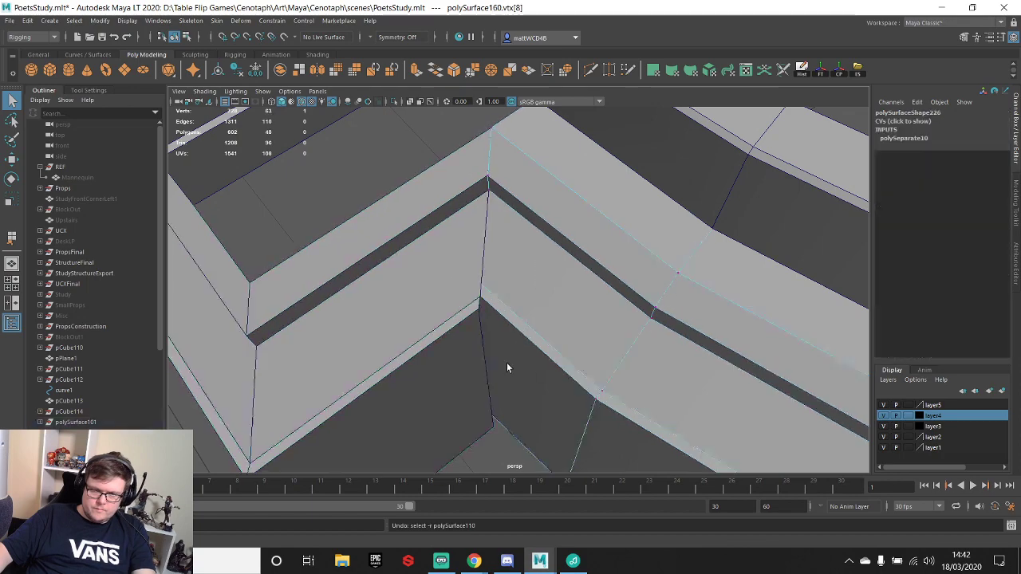
- Snap the curved base's bottom end vertex along Z to the lower corner of the pillar's base block
{"action": "left_click_drag", "start_coordinate": [507, 364], "coordinate": [558, 309], "text": "alt"}
{"action": "left_click_drag", "start_coordinate": [492, 374], "coordinate": [492, 374]}
{"action": "key", "text": "f"}
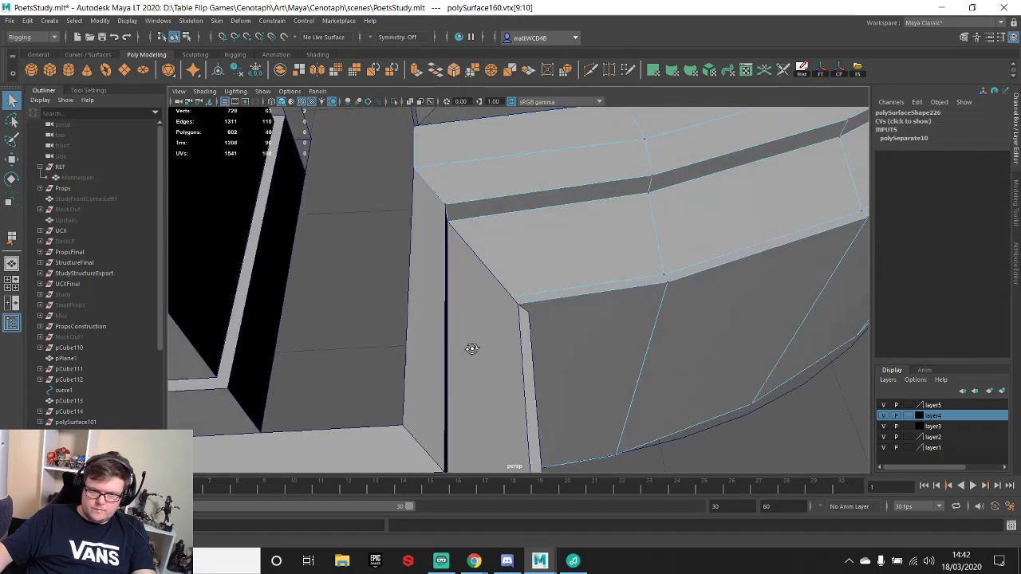
{"action": "key", "text": "w"}
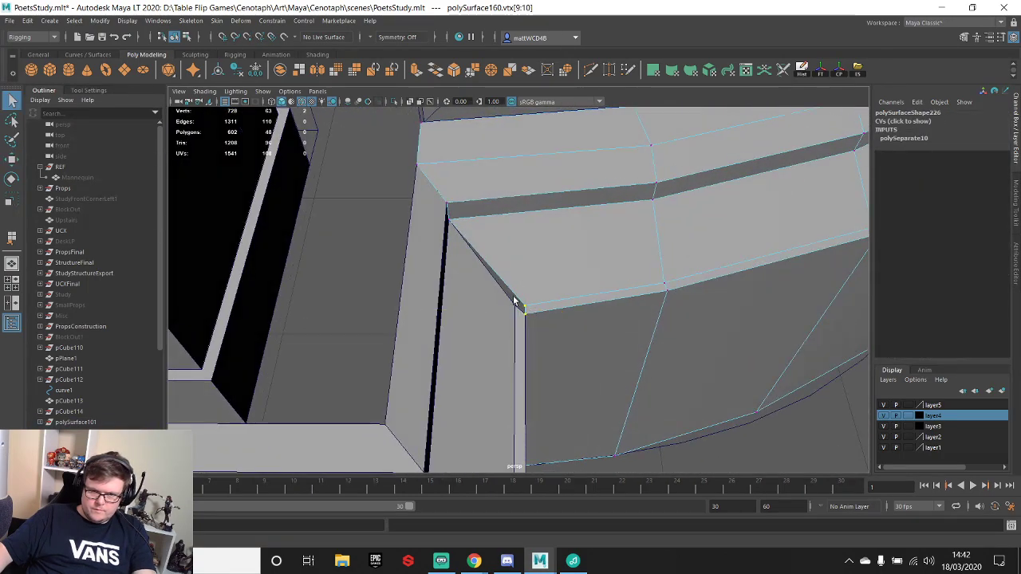
{"action": "left_click", "coordinate": [519, 305]}
{"action": "key", "text": "w"}
{"action": "left_click_drag", "start_coordinate": [517, 308], "coordinate": [434, 323], "text": "alt"}
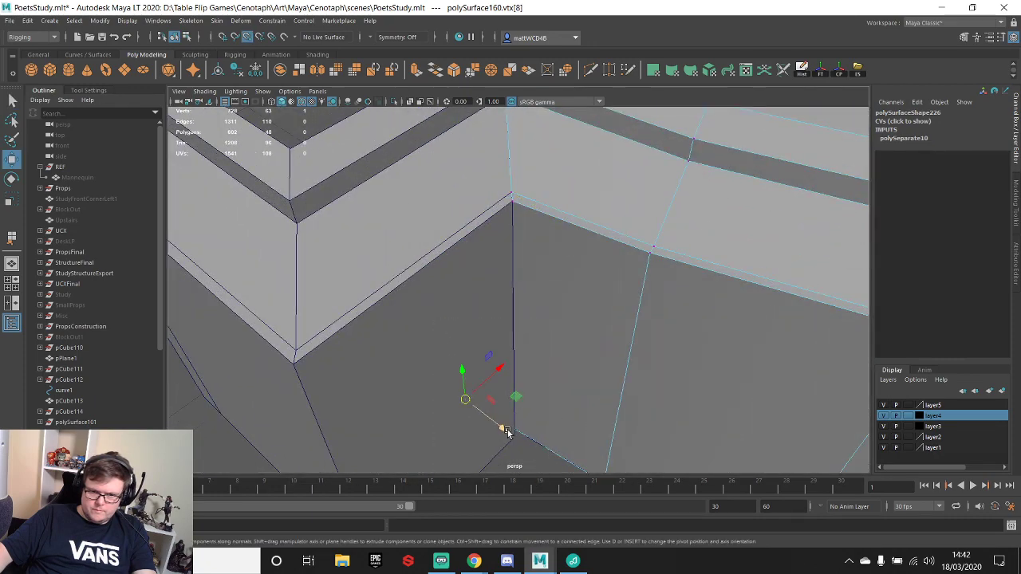
{"action": "key", "text": "q"}
- Combine the pillar shaft with the trim around its foot and delete the combined mesh's history
{"action": "scroll", "coordinate": [550, 303], "scroll_direction": "down", "scroll_amount": 5}
{"action": "left_click_drag", "start_coordinate": [551, 304], "coordinate": [543, 325], "text": "alt"}
{"action": "scroll", "coordinate": [413, 298], "scroll_direction": "up", "scroll_amount": 2}
{"action": "left_click", "coordinate": [412, 303]}
{"action": "middle_click_drag", "start_coordinate": [399, 343], "coordinate": [447, 292], "text": "alt"}
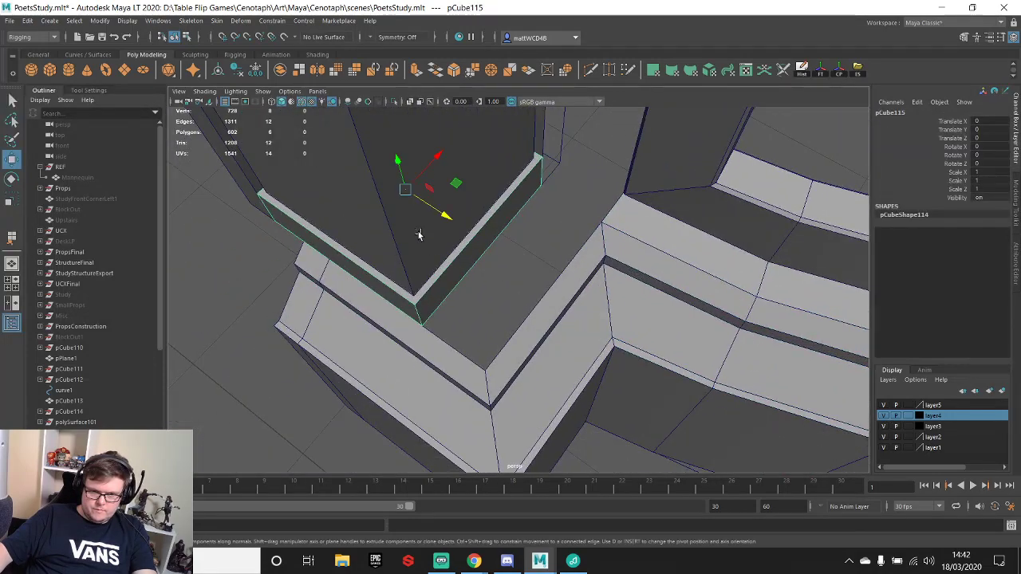
{"action": "left_click", "coordinate": [403, 258], "text": "shift"}
{"action": "right_click_drag", "start_coordinate": [404, 258], "coordinate": [401, 474], "text": "shift"}
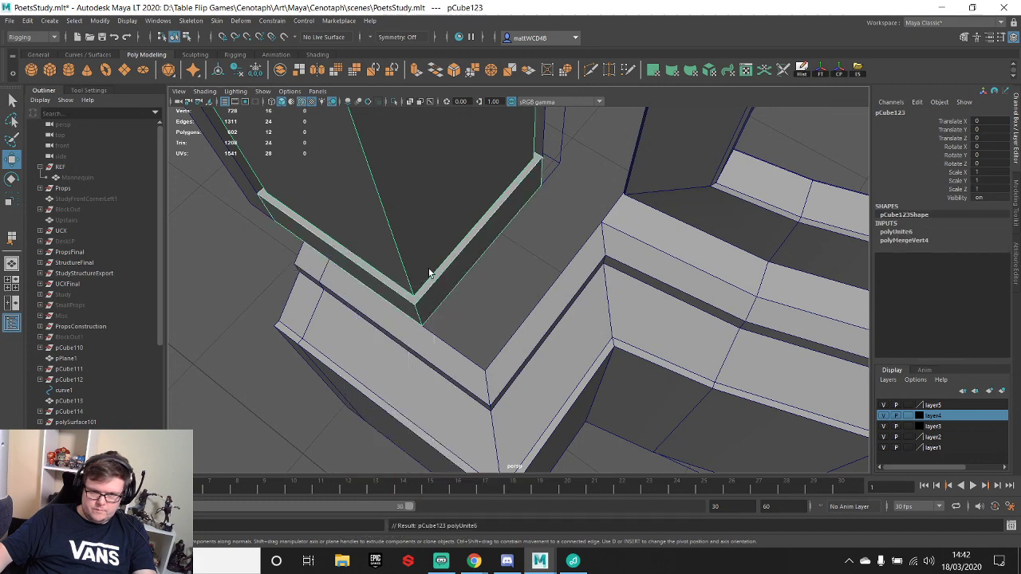
{"action": "left_click", "coordinate": [802, 70]}
- Move the combined pillar shaft forward along Z, snapping it to the inner corner of the base block
{"action": "left_click_drag", "start_coordinate": [446, 291], "coordinate": [479, 266], "text": "alt"}
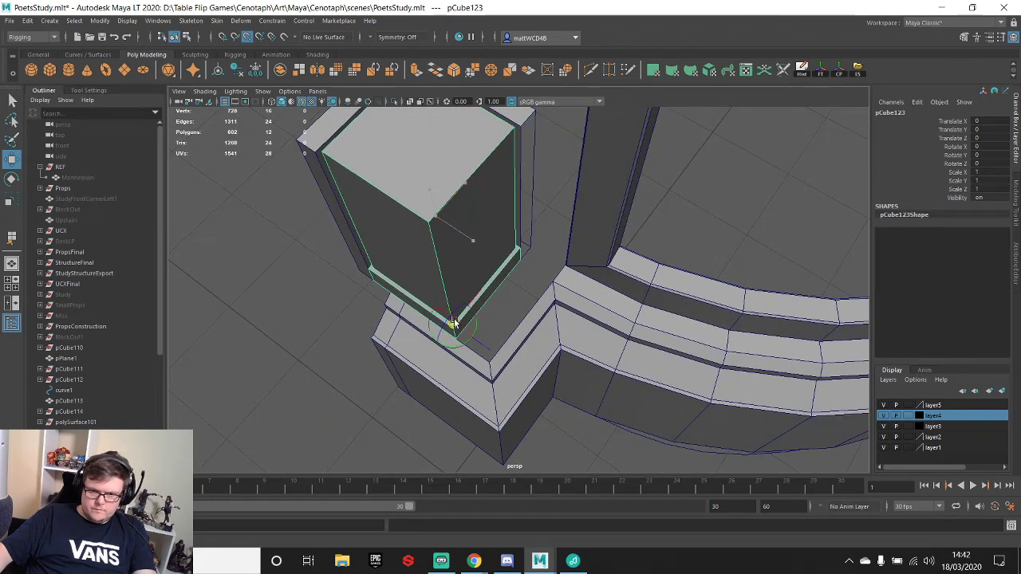
{"action": "left_click_drag", "start_coordinate": [458, 345], "coordinate": [467, 345]}
{"action": "left_click_drag", "start_coordinate": [504, 314], "coordinate": [492, 196], "text": "alt"}
- Move the backing piece behind the pillar shaft forward along Z, snapping it onto the base block's moulding
{"action": "left_click", "coordinate": [459, 227]}
{"action": "left_click_drag", "start_coordinate": [460, 227], "coordinate": [534, 442], "text": "alt"}
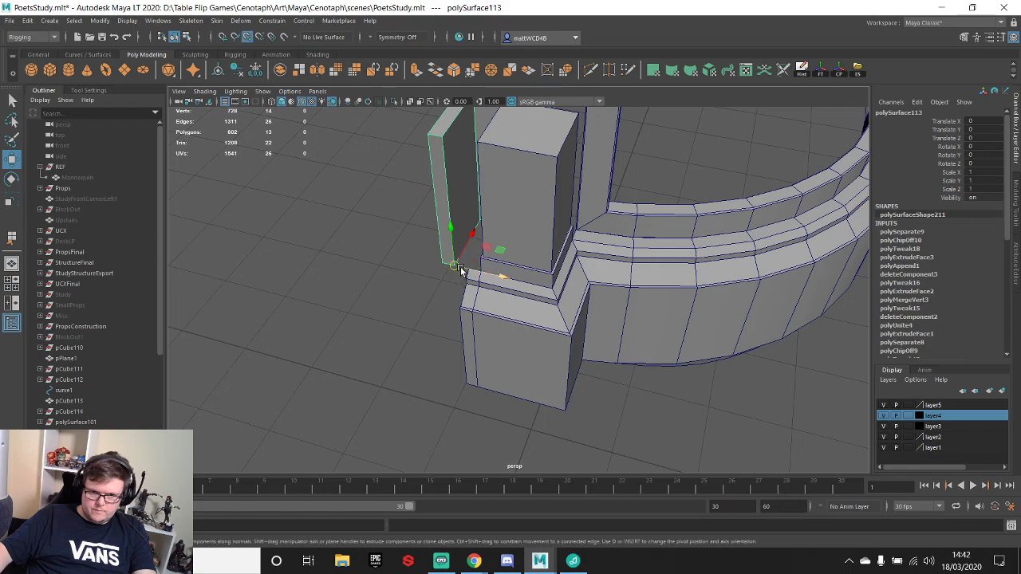
{"action": "left_click_drag", "start_coordinate": [461, 266], "coordinate": [556, 325]}
{"action": "scroll", "coordinate": [556, 326], "scroll_direction": "up", "scroll_amount": 8}
{"action": "middle_click_drag", "start_coordinate": [572, 289], "coordinate": [554, 317], "text": "alt"}
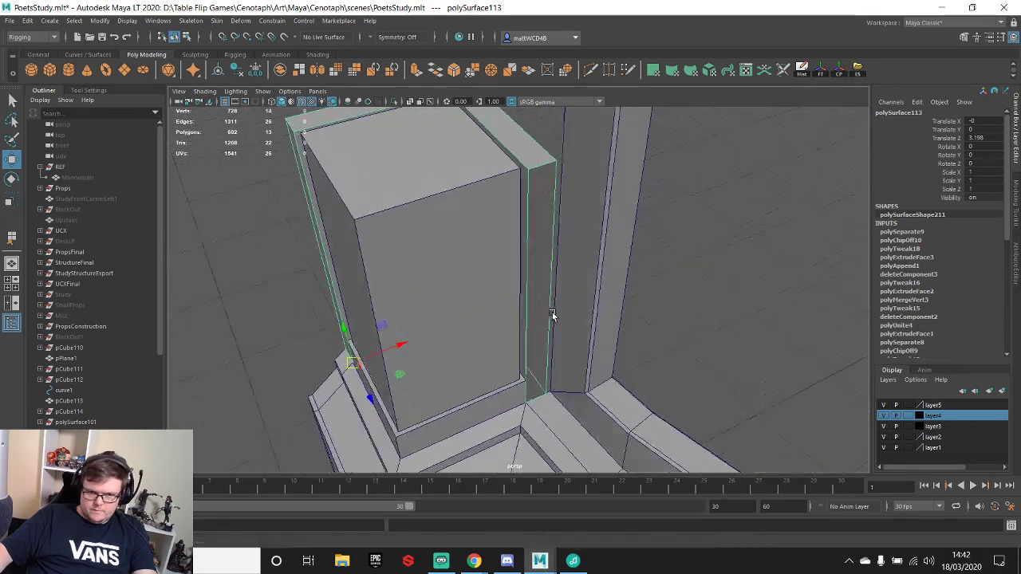
- Close the open side of the pillar's backing piece with Append to Polygon
{"action": "left_click_drag", "start_coordinate": [554, 316], "coordinate": [454, 252], "text": "alt"}
{"action": "right_click_drag", "start_coordinate": [457, 217], "coordinate": [458, 248]}
{"action": "left_click", "coordinate": [479, 243]}
{"action": "left_click_drag", "start_coordinate": [497, 240], "coordinate": [521, 254], "text": "alt"}
{"action": "left_click_drag", "start_coordinate": [569, 330], "coordinate": [606, 209], "text": "alt"}
{"action": "key", "text": "q"}
{"action": "right_click_drag", "start_coordinate": [499, 178], "coordinate": [544, 132]}
{"action": "left_click", "coordinate": [507, 190]}
{"action": "left_click_drag", "start_coordinate": [507, 190], "coordinate": [527, 225], "text": "alt"}
{"action": "left_click", "coordinate": [406, 218]}
{"action": "key", "text": "Return"}
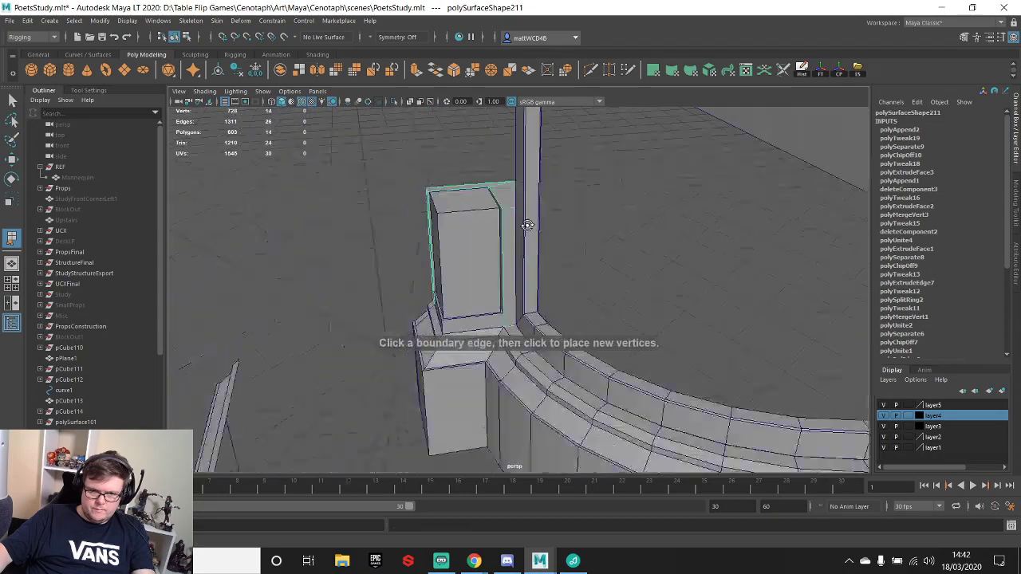
{"action": "scroll", "coordinate": [527, 223], "scroll_direction": "up", "scroll_amount": 4}
{"action": "key", "text": "q"}
{"action": "left_click", "coordinate": [667, 190]}
- Compare the assembled base and pillars with the cabinet's corner photo in Chrome, and return to Maya
{"action": "scroll", "coordinate": [572, 280], "scroll_direction": "down", "scroll_amount": 5}
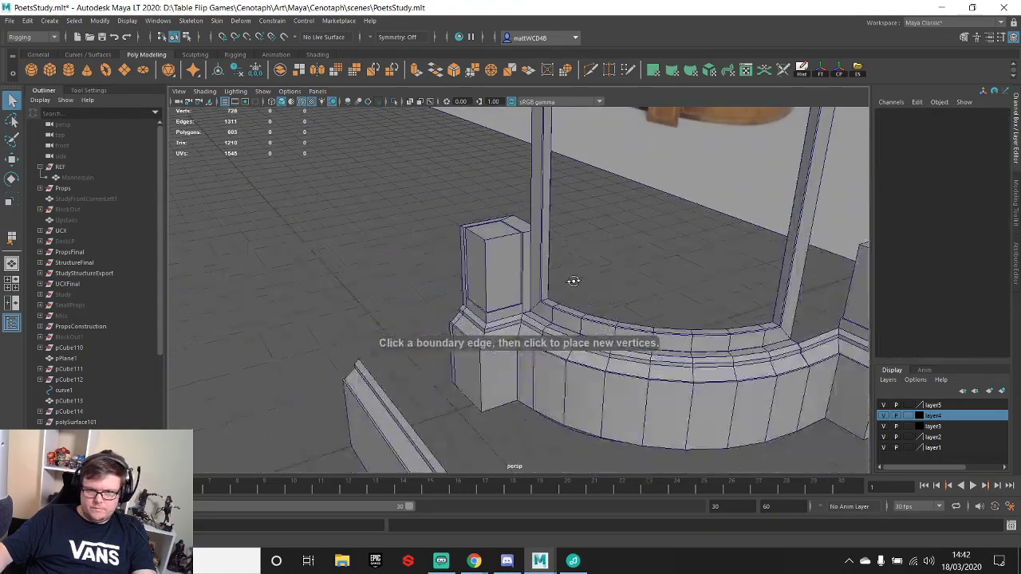
{"action": "middle_click_drag", "start_coordinate": [572, 281], "coordinate": [543, 298], "text": "alt"}
{"action": "scroll", "coordinate": [542, 298], "scroll_direction": "down", "scroll_amount": 3}
{"action": "left_click_drag", "start_coordinate": [542, 299], "coordinate": [304, 511], "text": "alt"}
{"action": "left_click", "coordinate": [474, 559]}
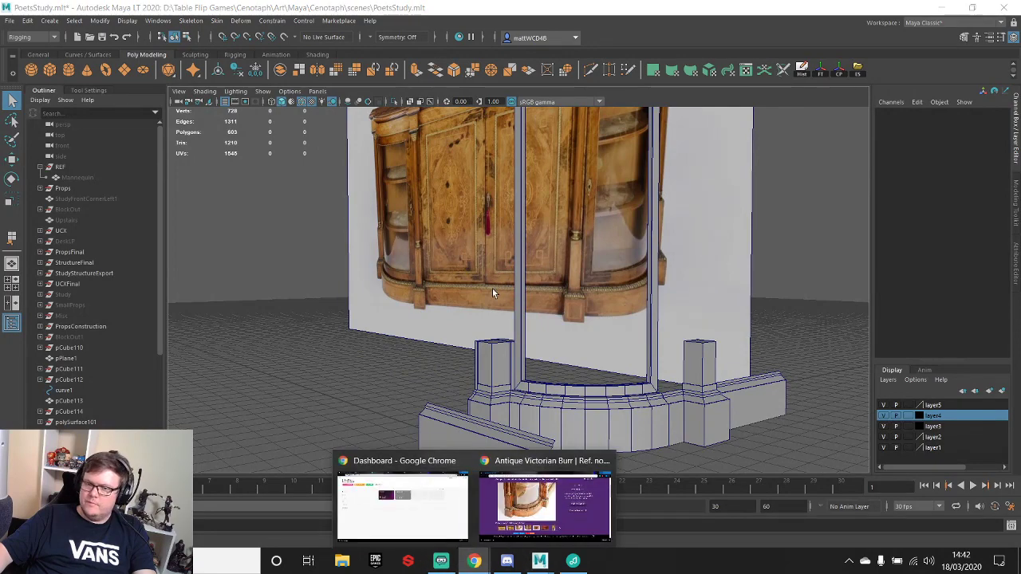
{"action": "left_click", "coordinate": [517, 493]}
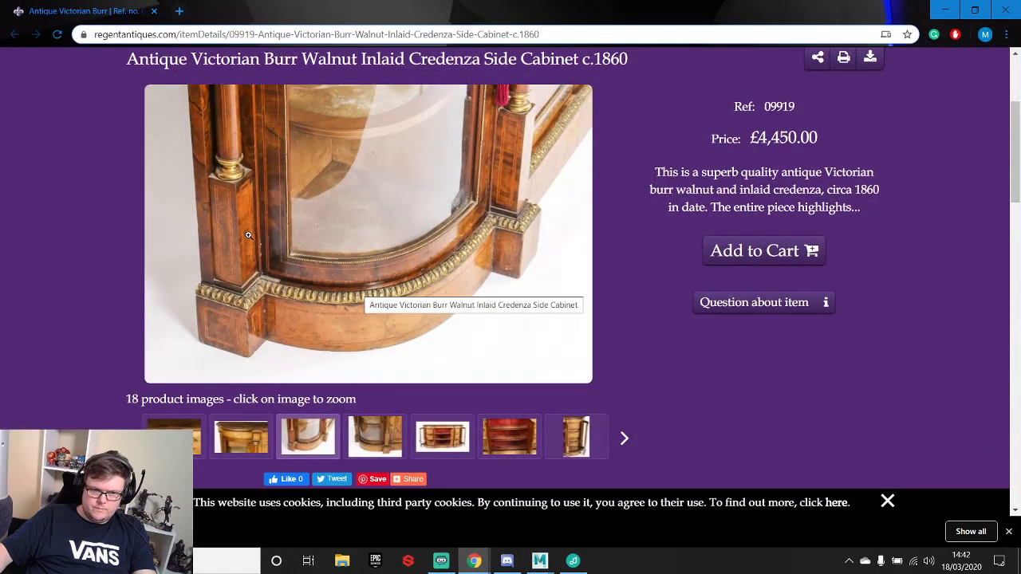
{"action": "left_click", "coordinate": [946, 10]}
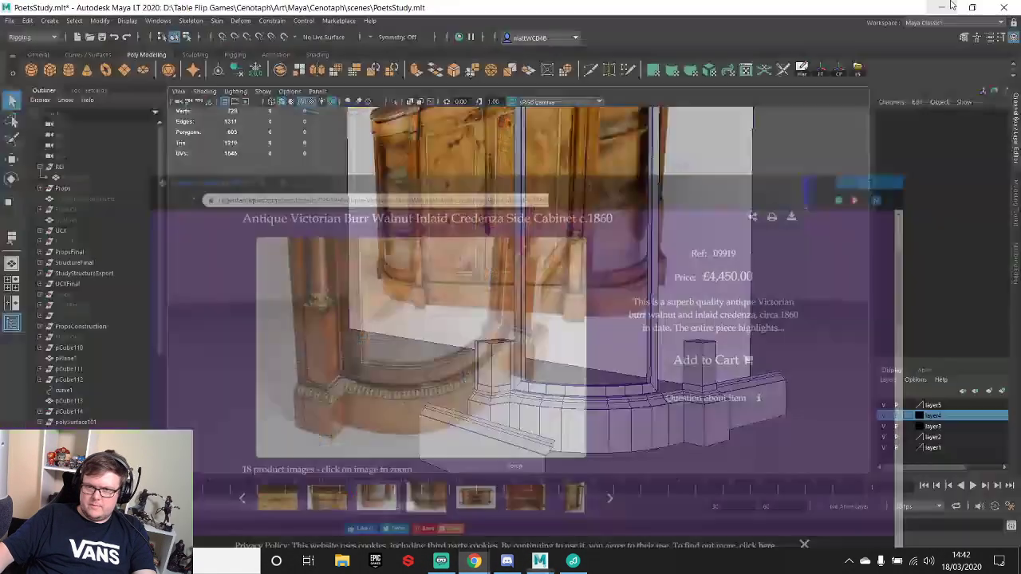
- Narrow the pillar shaft along X by moving the vertices of its outer side inward
{"action": "left_click_drag", "start_coordinate": [559, 295], "coordinate": [474, 301], "text": "alt"}
{"action": "right_click_drag", "start_coordinate": [474, 300], "coordinate": [462, 380], "text": "alt"}
{"action": "middle_click_drag", "start_coordinate": [463, 381], "coordinate": [522, 291], "text": "alt"}
{"action": "left_click_drag", "start_coordinate": [522, 290], "coordinate": [518, 244], "text": "alt"}
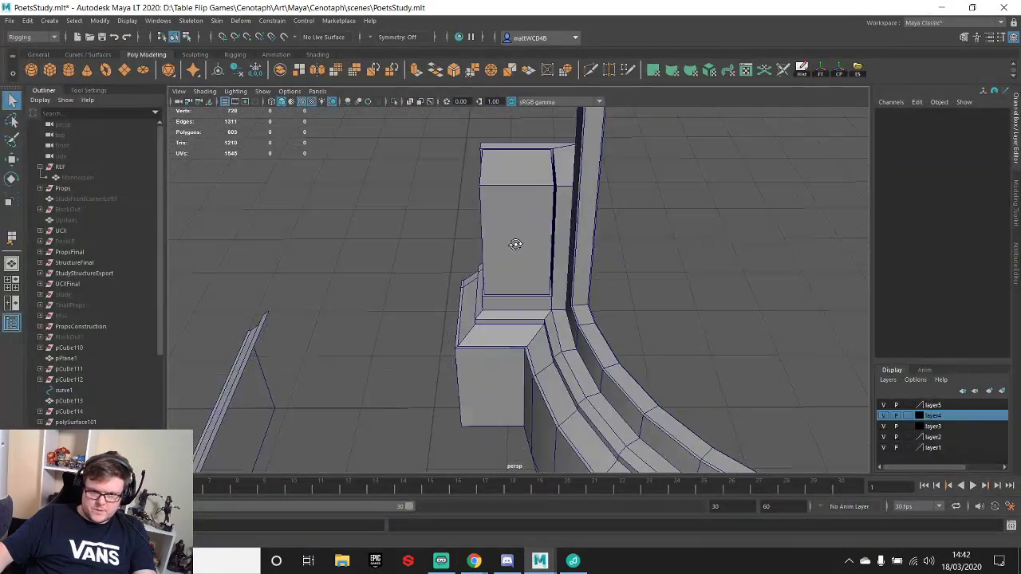
{"action": "right_click_drag", "start_coordinate": [505, 208], "coordinate": [451, 196]}
{"action": "left_click_drag", "start_coordinate": [533, 238], "coordinate": [542, 235]}
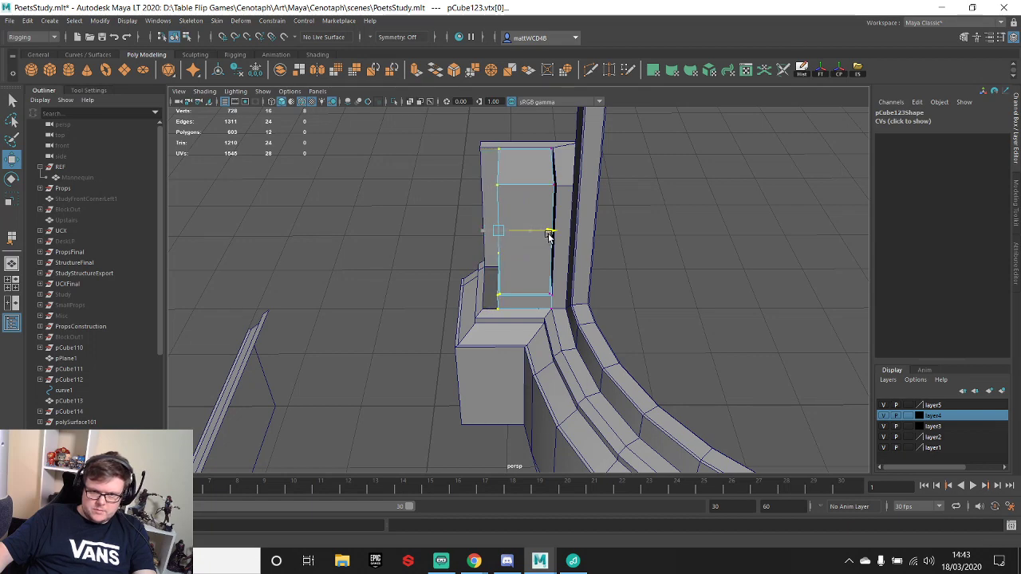
- Move the base block's outer side vertices inward along X to match the narrowed pillar shaft
{"action": "left_click", "coordinate": [469, 283]}
{"action": "right_click_drag", "start_coordinate": [469, 281], "coordinate": [374, 196]}
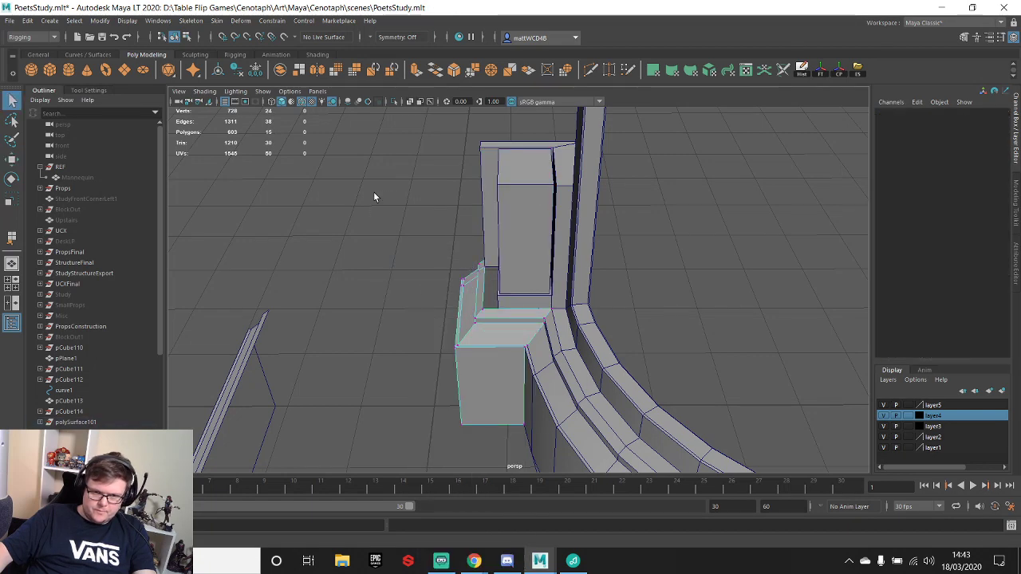
{"action": "left_click_drag", "start_coordinate": [498, 505], "coordinate": [498, 502]}
{"action": "scroll", "coordinate": [493, 317], "scroll_direction": "up", "scroll_amount": 2}
{"action": "left_click_drag", "start_coordinate": [509, 368], "coordinate": [526, 369]}
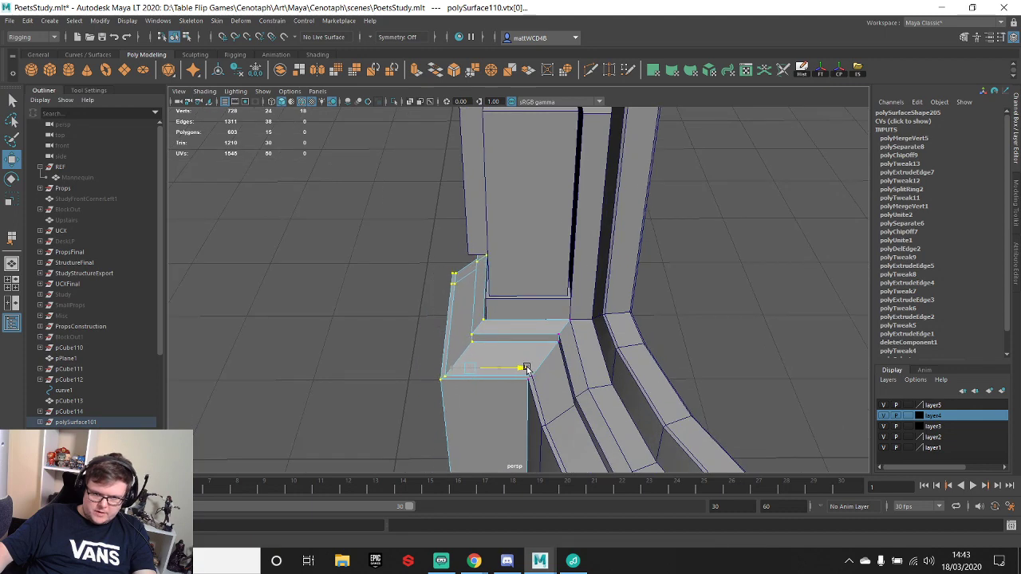
{"action": "left_click", "coordinate": [499, 330]}
{"action": "key", "text": "w"}
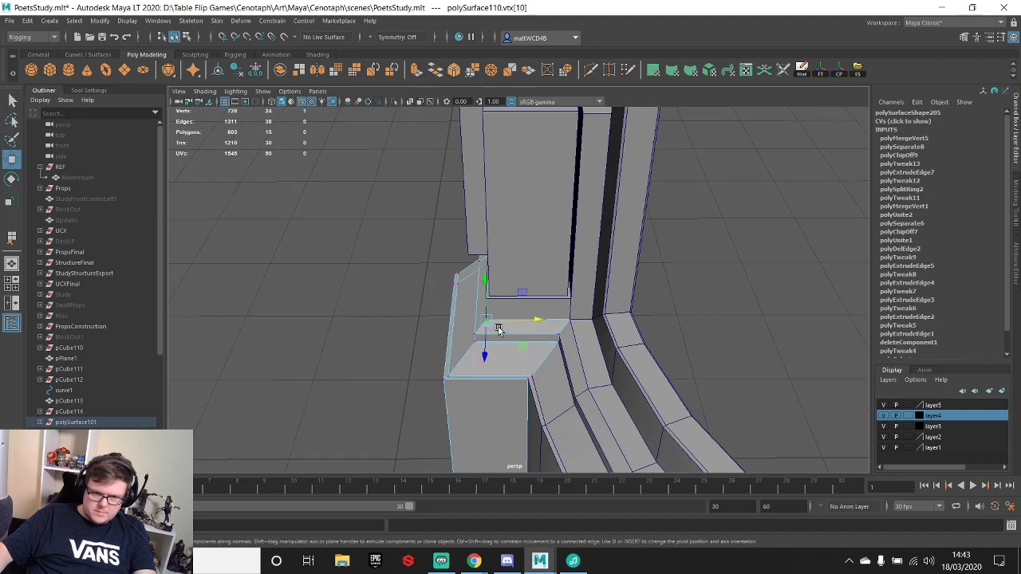
{"action": "left_click_drag", "start_coordinate": [466, 254], "coordinate": [449, 283], "text": "alt"}
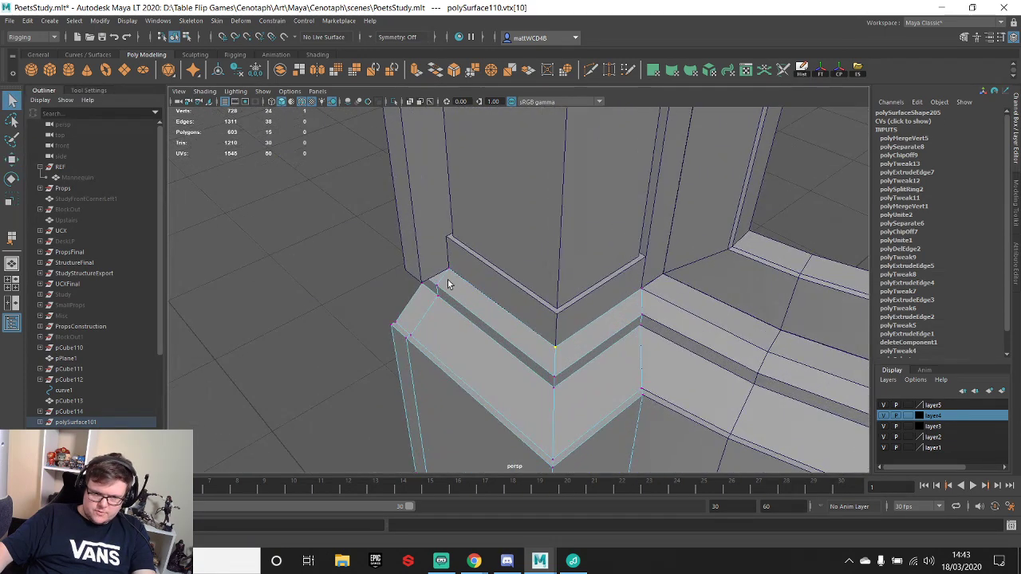
- Move the outer side vertices of the pillar's backing piece inward along X, snapping them to the base block
{"action": "left_click", "coordinate": [424, 201]}
{"action": "right_click_drag", "start_coordinate": [424, 200], "coordinate": [345, 183]}
{"action": "left_click_drag", "start_coordinate": [533, 192], "coordinate": [530, 342], "text": "alt"}
{"action": "scroll", "coordinate": [482, 204], "scroll_direction": "down", "scroll_amount": 4}
{"action": "scroll", "coordinate": [518, 283], "scroll_direction": "up", "scroll_amount": 3}
{"action": "key", "text": "w"}
{"action": "left_click_drag", "start_coordinate": [540, 241], "coordinate": [547, 295]}
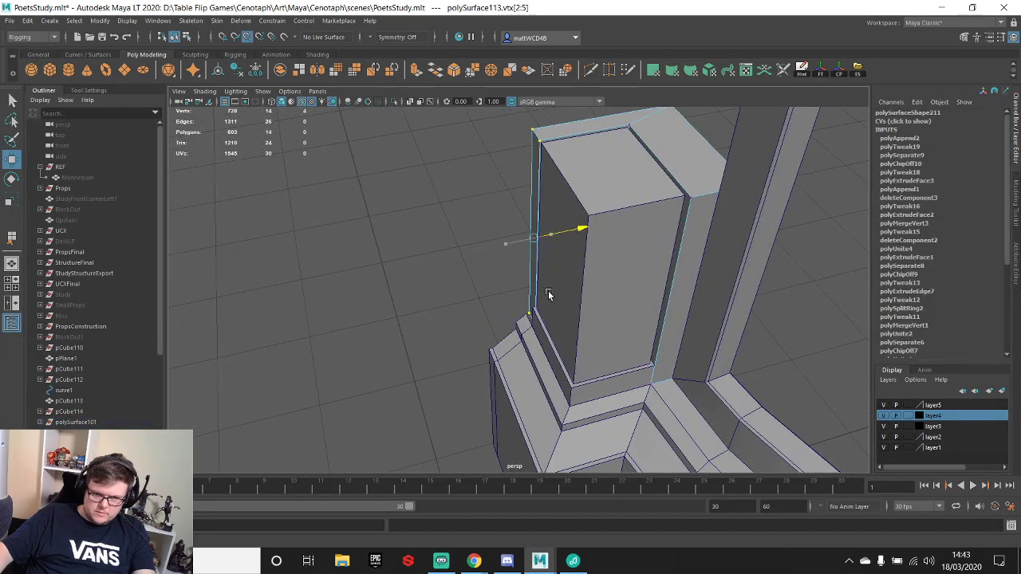
- Examine up close how the pillar's backing piece meets the base block's moulding
{"action": "middle_click_drag", "start_coordinate": [536, 299], "coordinate": [559, 346], "text": "alt"}
{"action": "scroll", "coordinate": [558, 346], "scroll_direction": "up", "scroll_amount": 3}
{"action": "left_click_drag", "start_coordinate": [558, 347], "coordinate": [588, 330], "text": "alt"}
{"action": "middle_click_drag", "start_coordinate": [588, 331], "coordinate": [510, 364], "text": "alt"}
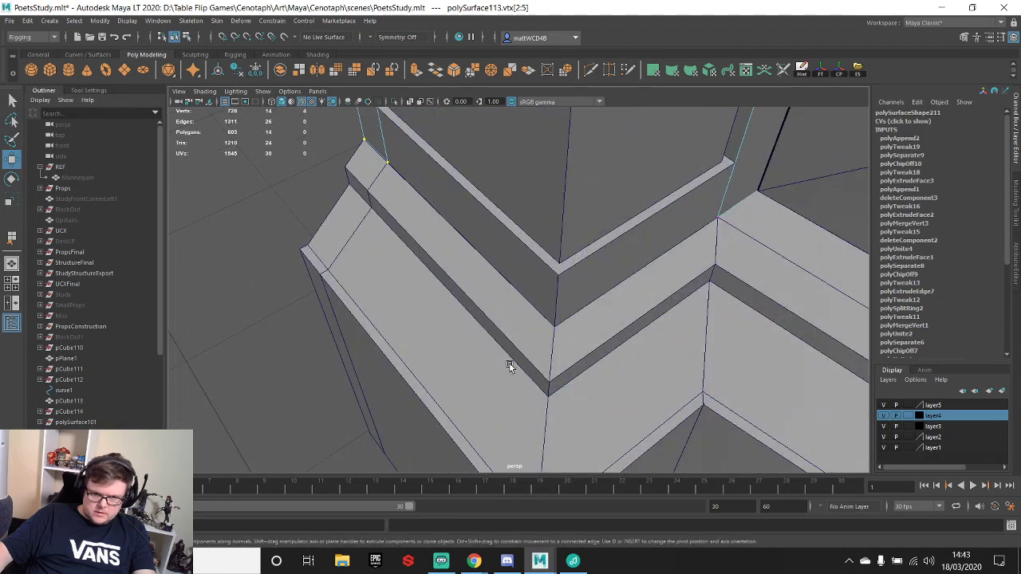
{"action": "left_click", "coordinate": [450, 253]}
{"action": "left_click_drag", "start_coordinate": [450, 253], "coordinate": [553, 236], "text": "alt"}
{"action": "right_click_drag", "start_coordinate": [435, 272], "coordinate": [358, 256]}
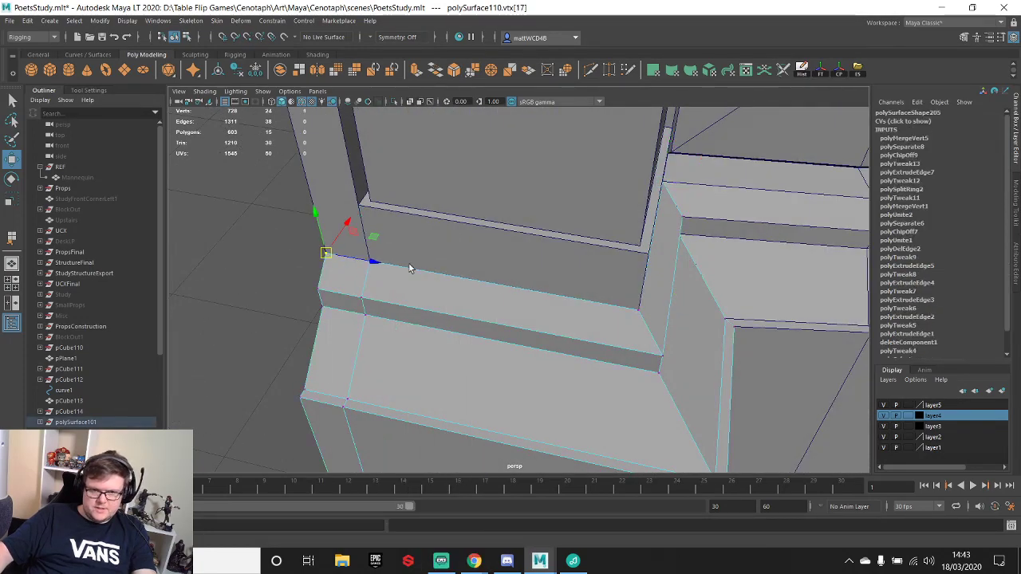
{"action": "key", "text": "q"}
{"action": "left_click_drag", "start_coordinate": [408, 267], "coordinate": [407, 195], "text": "alt"}
{"action": "scroll", "coordinate": [407, 195], "scroll_direction": "down", "scroll_amount": 2}
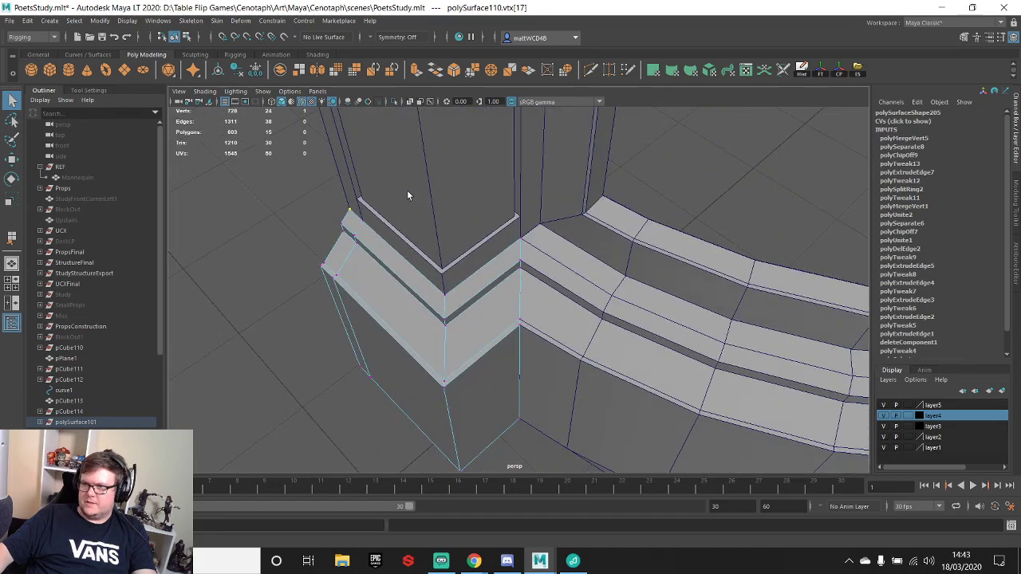
- Shorten the base block by moving its 12 end vertices inward along Z
{"action": "left_click_drag", "start_coordinate": [344, 272], "coordinate": [459, 295], "text": "alt"}
{"action": "left_click_drag", "start_coordinate": [489, 467], "coordinate": [489, 467]}
{"action": "scroll", "coordinate": [486, 359], "scroll_direction": "up", "scroll_amount": 3}
{"action": "key", "text": "w"}
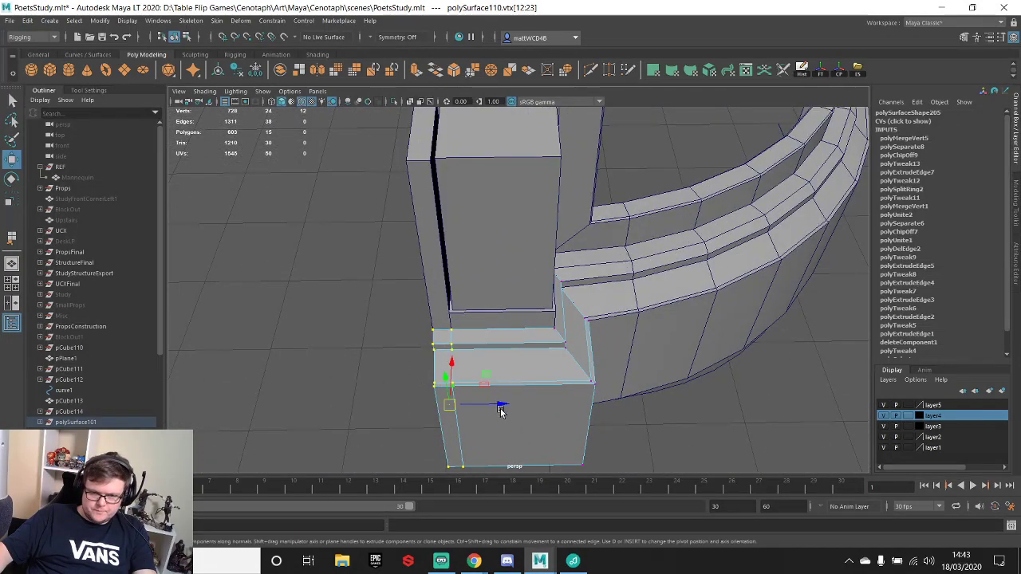
{"action": "left_click_drag", "start_coordinate": [503, 406], "coordinate": [521, 403]}
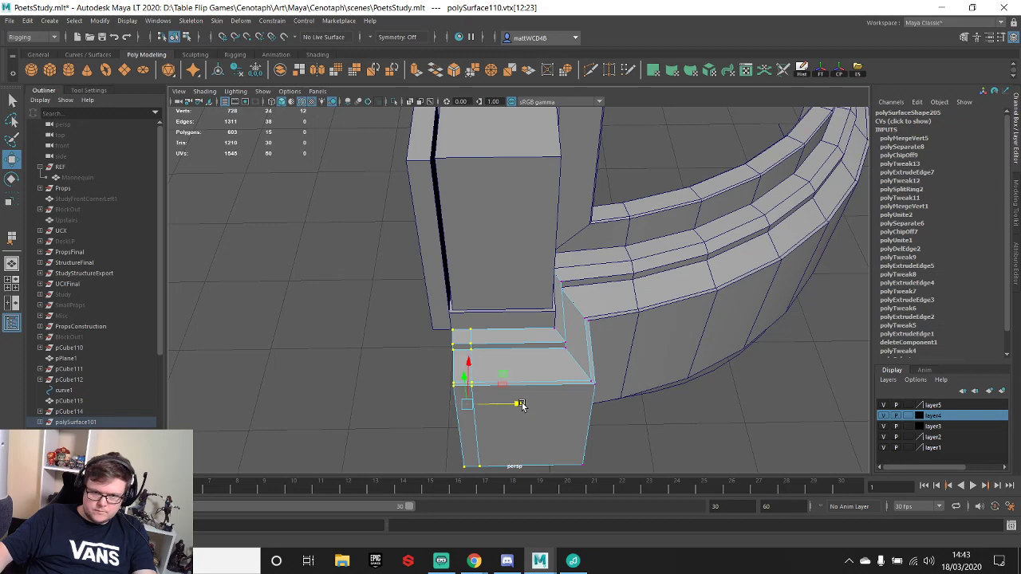
- Move the end-side vertices of the pillar shaft along Z to line up with the base block's end seam
{"action": "key", "text": "q"}
{"action": "left_click", "coordinate": [478, 210]}
{"action": "right_click_drag", "start_coordinate": [478, 209], "coordinate": [431, 210]}
{"action": "scroll", "coordinate": [427, 168], "scroll_direction": "down", "scroll_amount": 3}
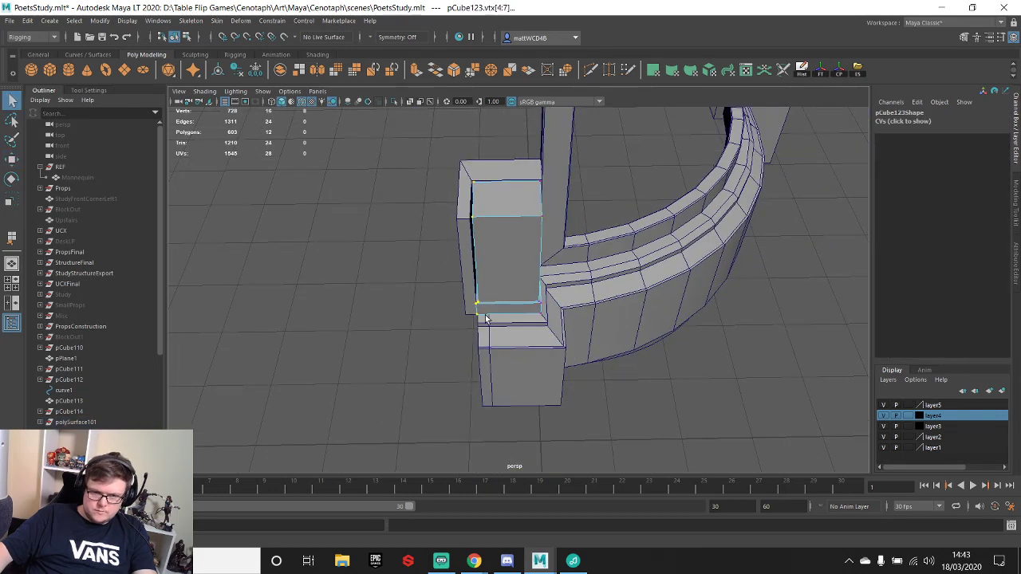
{"action": "scroll", "coordinate": [486, 319], "scroll_direction": "up", "scroll_amount": 3}
{"action": "key", "text": "w"}
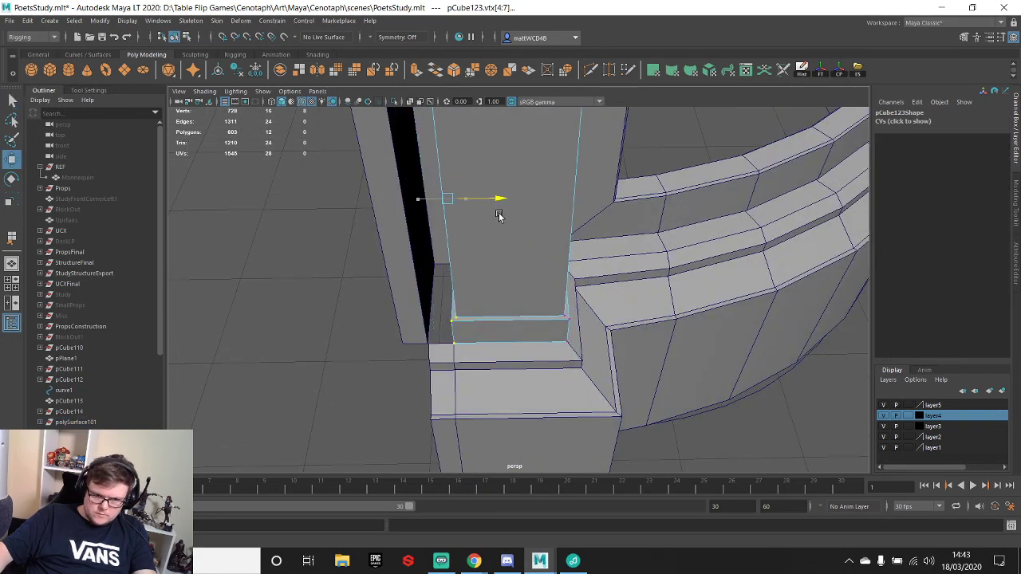
{"action": "scroll", "coordinate": [503, 337], "scroll_direction": "up", "scroll_amount": 3}
{"action": "middle_click_drag", "start_coordinate": [502, 338], "coordinate": [520, 279], "text": "alt"}
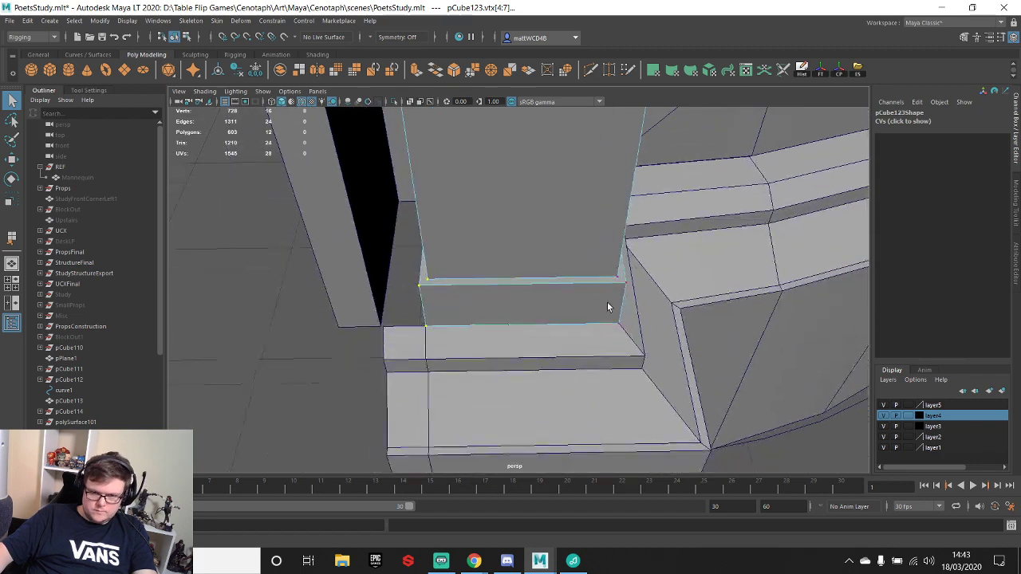
- Snap the end face of the plinth at the shaft's foot to the seam on the base block
{"action": "scroll", "coordinate": [607, 303], "scroll_direction": "up", "scroll_amount": 2}
{"action": "left_click_drag", "start_coordinate": [639, 303], "coordinate": [595, 312], "text": "alt"}
{"action": "middle_click_drag", "start_coordinate": [595, 312], "coordinate": [557, 268], "text": "alt"}
{"action": "left_click_drag", "start_coordinate": [427, 275], "coordinate": [519, 269], "text": "alt"}
{"action": "right_click_drag", "start_coordinate": [509, 253], "coordinate": [503, 269]}
{"action": "left_click", "coordinate": [503, 267]}
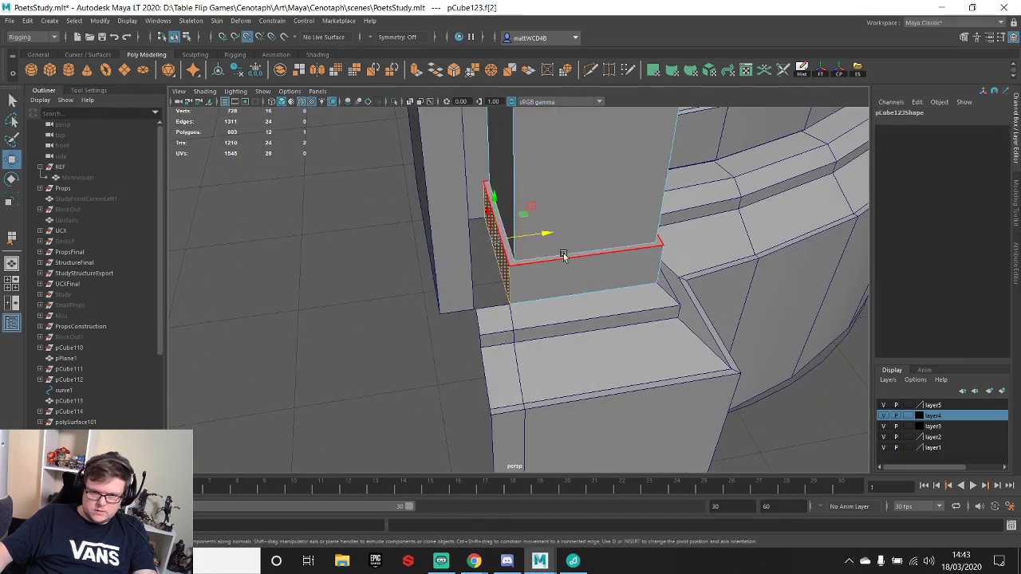
{"action": "left_click_drag", "start_coordinate": [489, 290], "coordinate": [472, 260], "text": "alt"}
{"action": "middle_click_drag", "start_coordinate": [534, 148], "coordinate": [564, 232], "text": "alt"}
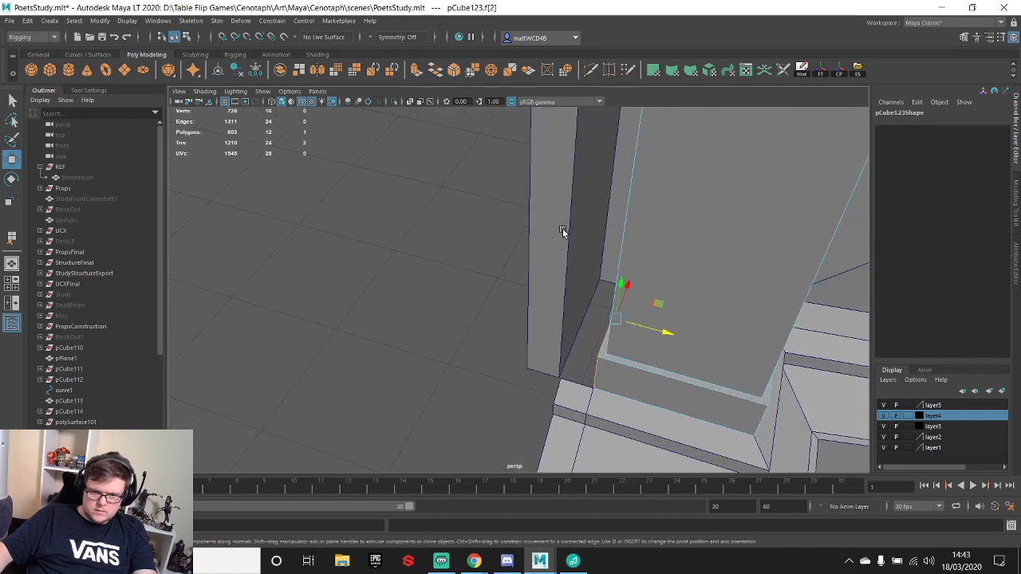
- Move the end-side vertices of the pillar's backing piece inward along Z towards the shaft
{"action": "right_click_drag", "start_coordinate": [563, 232], "coordinate": [486, 237]}
{"action": "scroll", "coordinate": [486, 237], "scroll_direction": "down", "scroll_amount": 3}
{"action": "left_click_drag", "start_coordinate": [485, 237], "coordinate": [525, 278], "text": "alt"}
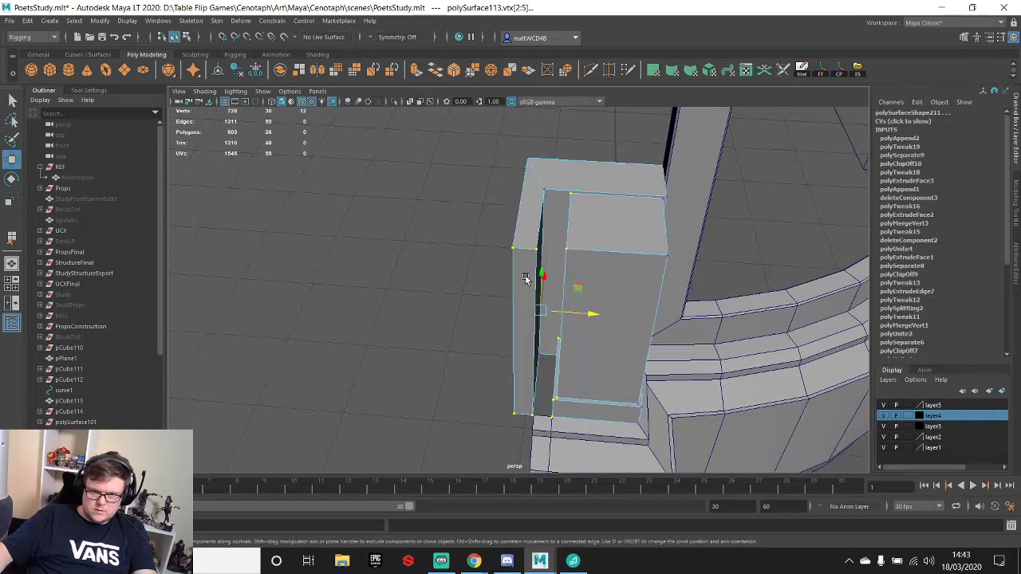
{"action": "key", "text": "F8"}
{"action": "left_click", "coordinate": [551, 195]}
{"action": "right_click_drag", "start_coordinate": [551, 195], "coordinate": [484, 194]}
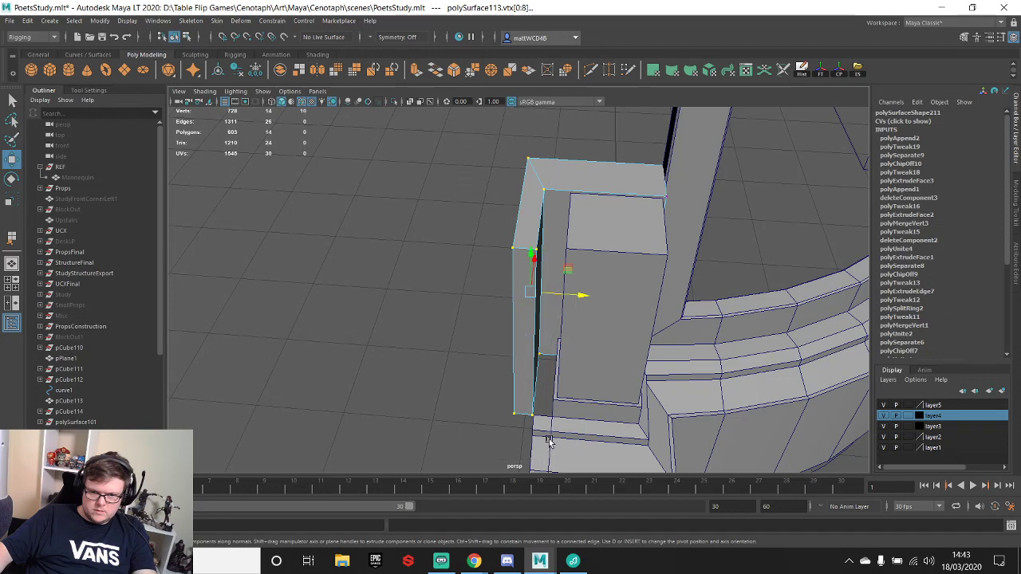
{"action": "left_click_drag", "start_coordinate": [579, 295], "coordinate": [602, 297]}
- Snap the large outer face of the backing piece into line with the base block's end
{"action": "left_click_drag", "start_coordinate": [471, 292], "coordinate": [513, 280], "text": "alt"}
{"action": "key", "text": "q"}
{"action": "right_click_drag", "start_coordinate": [501, 260], "coordinate": [504, 331]}
{"action": "left_click", "coordinate": [511, 331]}
{"action": "left_click_drag", "start_coordinate": [525, 336], "coordinate": [550, 285], "text": "alt"}
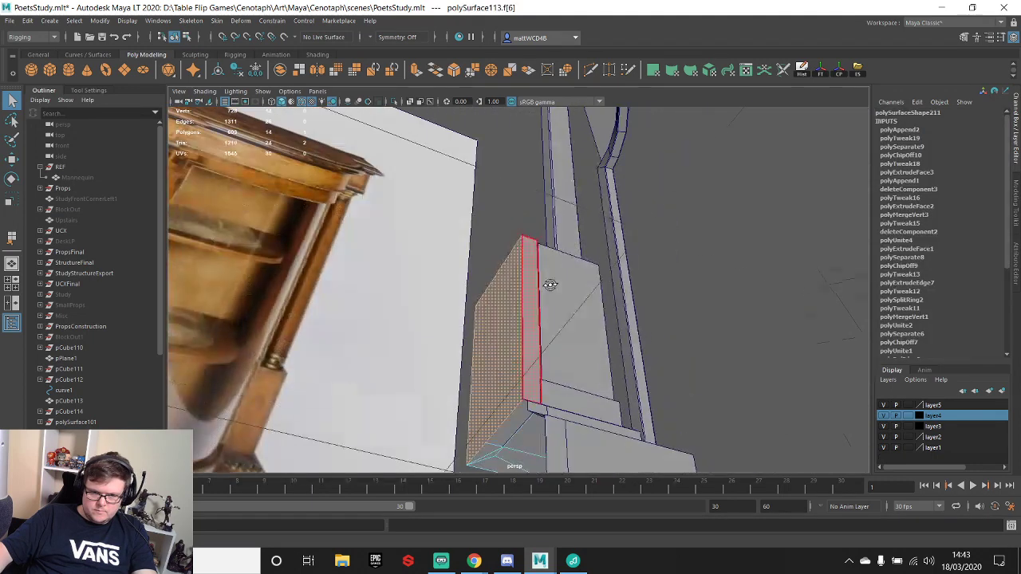
{"action": "right_click_drag", "start_coordinate": [549, 285], "coordinate": [545, 372], "text": "alt"}
{"action": "middle_click_drag", "start_coordinate": [545, 372], "coordinate": [549, 266], "text": "alt"}
{"action": "key", "text": "w"}
{"action": "key", "text": "v"}
{"action": "left_click_drag", "start_coordinate": [528, 196], "coordinate": [505, 230]}
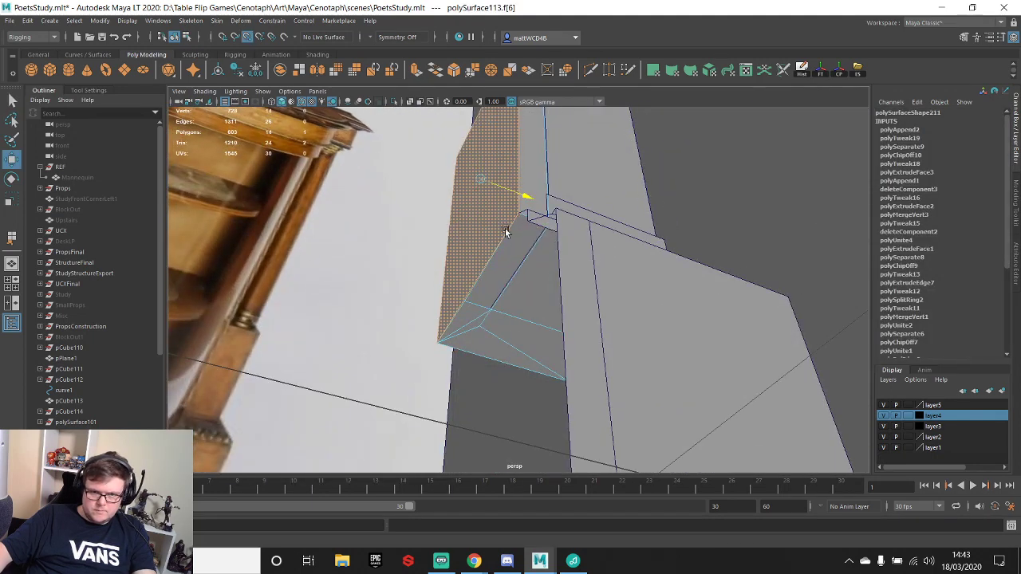
- Isolate the backing piece and snap its two stray bottom vertices onto the lower outer corner vertex
{"action": "right_click_drag", "start_coordinate": [476, 231], "coordinate": [388, 208]}
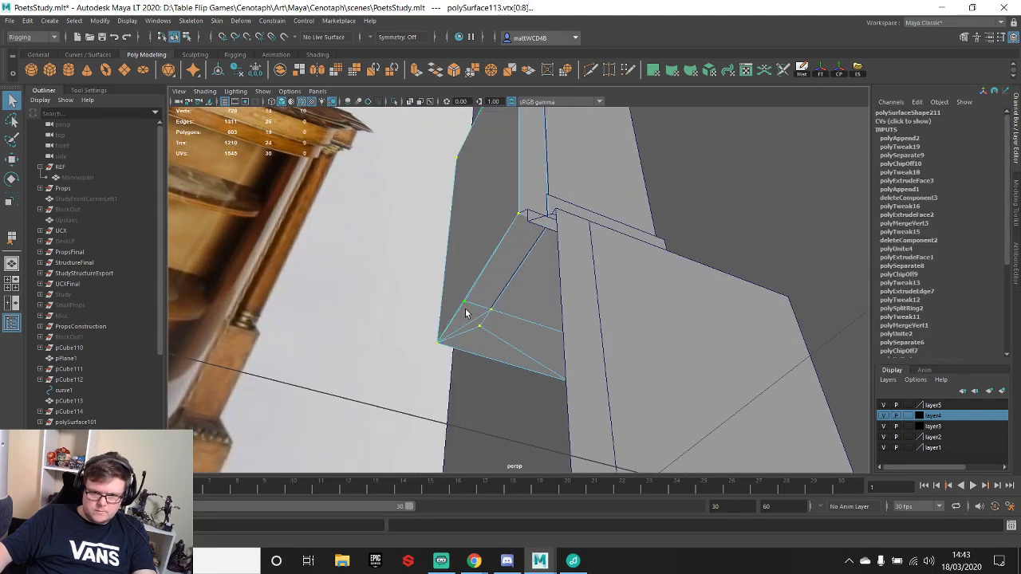
{"action": "left_click_drag", "start_coordinate": [466, 309], "coordinate": [579, 243], "text": "alt"}
{"action": "key", "text": "F8"}
{"action": "left_click", "coordinate": [395, 101]}
{"action": "scroll", "coordinate": [578, 330], "scroll_direction": "up", "scroll_amount": 4}
{"action": "right_click_drag", "start_coordinate": [572, 271], "coordinate": [520, 272]}
{"action": "scroll", "coordinate": [580, 319], "scroll_direction": "up", "scroll_amount": 3}
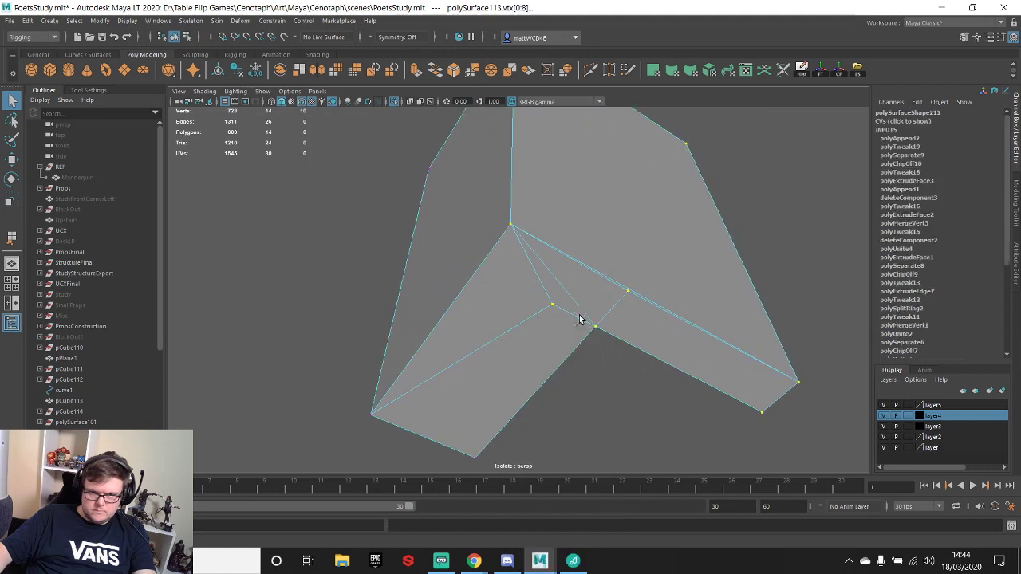
{"action": "key", "text": "w"}
{"action": "left_click", "coordinate": [554, 265]}
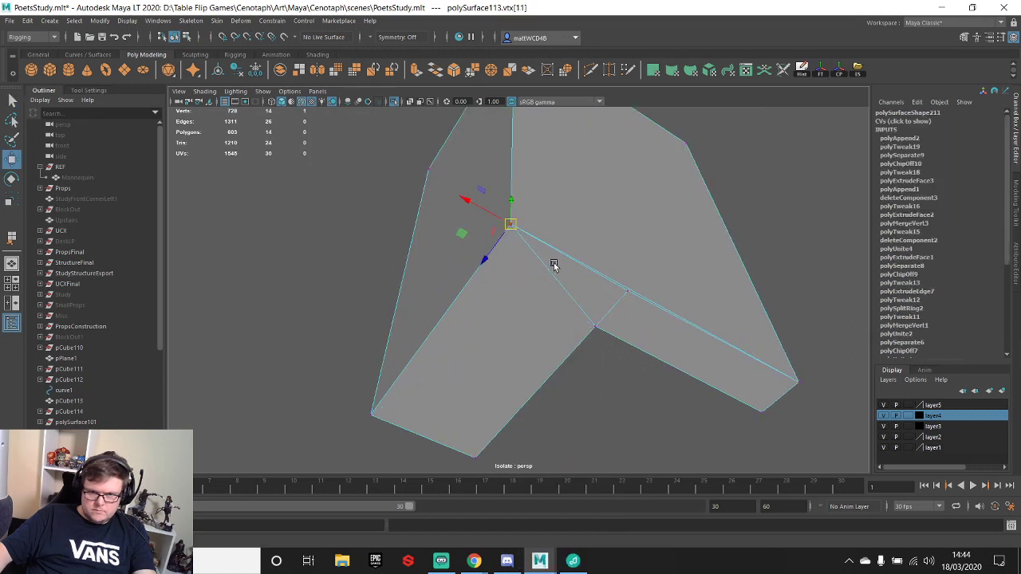
{"action": "left_click", "coordinate": [626, 292]}
{"action": "key", "text": "w"}
{"action": "key", "text": "v"}
{"action": "left_click_drag", "start_coordinate": [630, 294], "coordinate": [527, 237]}
{"action": "key", "text": "q"}
- Merge the backing piece's overlapping vertices with a 0.01 distance threshold and end its isolation
{"action": "scroll", "coordinate": [589, 322], "scroll_direction": "down", "scroll_amount": 8}
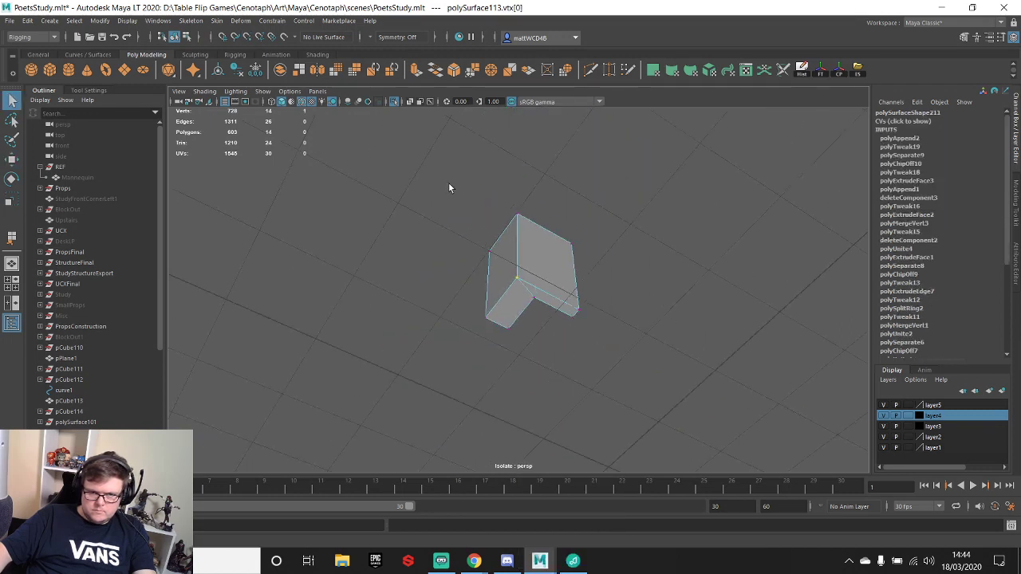
{"action": "right_click_drag", "start_coordinate": [678, 334], "coordinate": [729, 249], "text": "shift"}
{"action": "scroll", "coordinate": [519, 304], "scroll_direction": "up", "scroll_amount": 5}
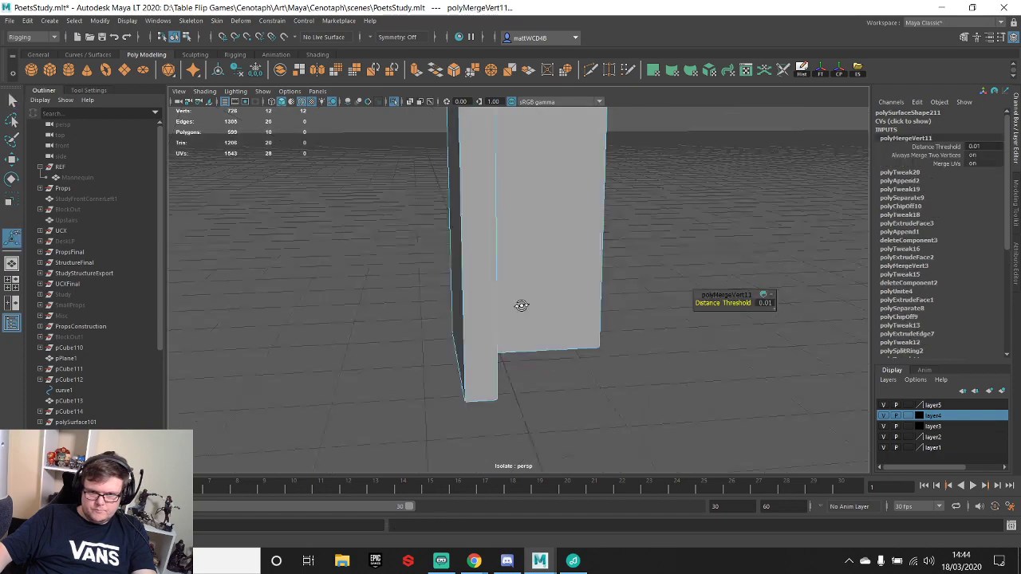
{"action": "key", "text": "q"}
{"action": "right_click_drag", "start_coordinate": [480, 234], "coordinate": [514, 209]}
{"action": "left_click_drag", "start_coordinate": [515, 137], "coordinate": [530, 236], "text": "alt"}
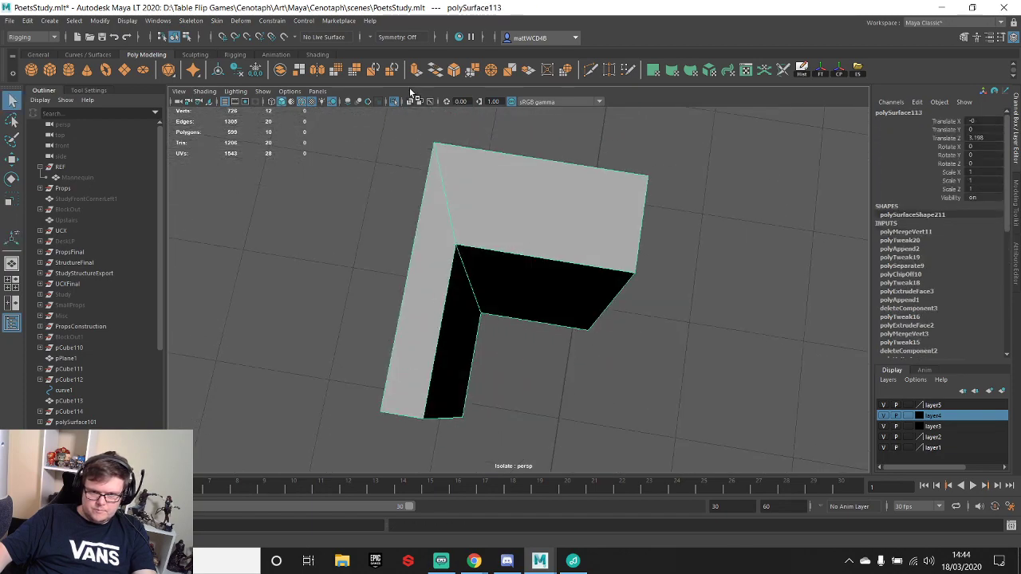
{"action": "left_click", "coordinate": [395, 101]}
- Compare the narrowed corner pillar and base with the cabinet's corner photo in Chrome, and return to Maya
{"action": "left_click_drag", "start_coordinate": [529, 303], "coordinate": [511, 395], "text": "alt"}
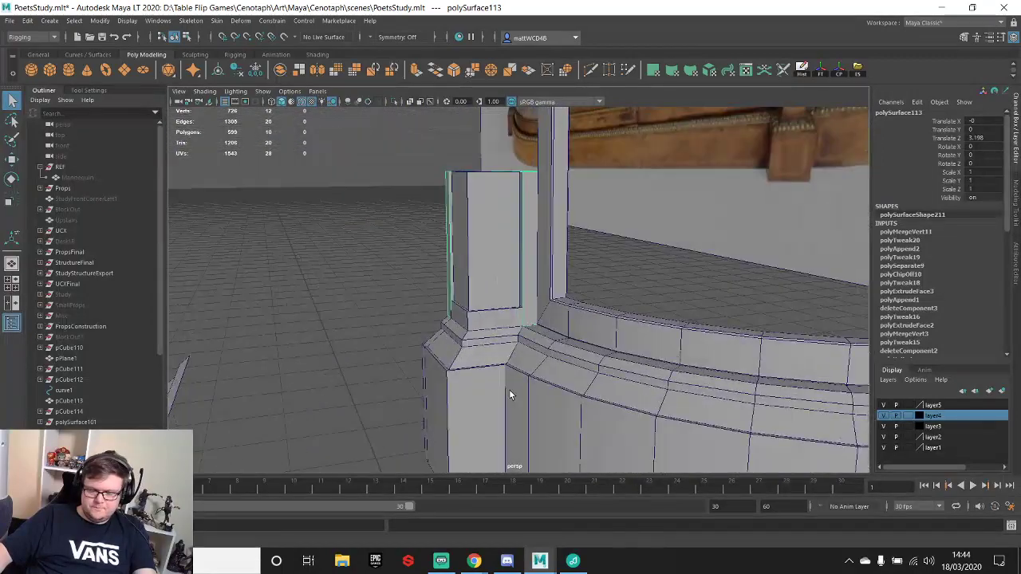
{"action": "left_click_drag", "start_coordinate": [464, 258], "coordinate": [651, 179], "text": "alt"}
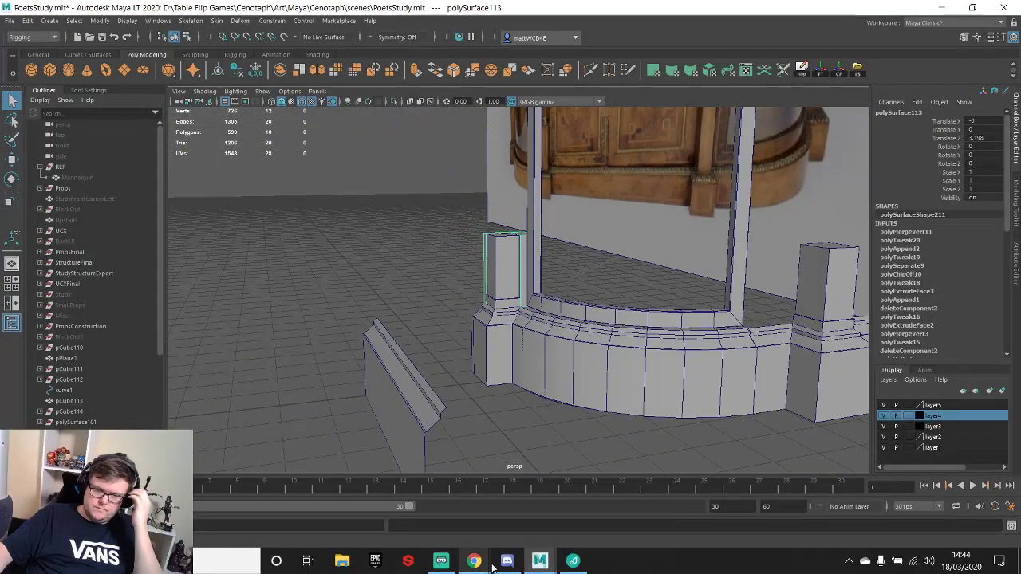
{"action": "left_click", "coordinate": [545, 501]}
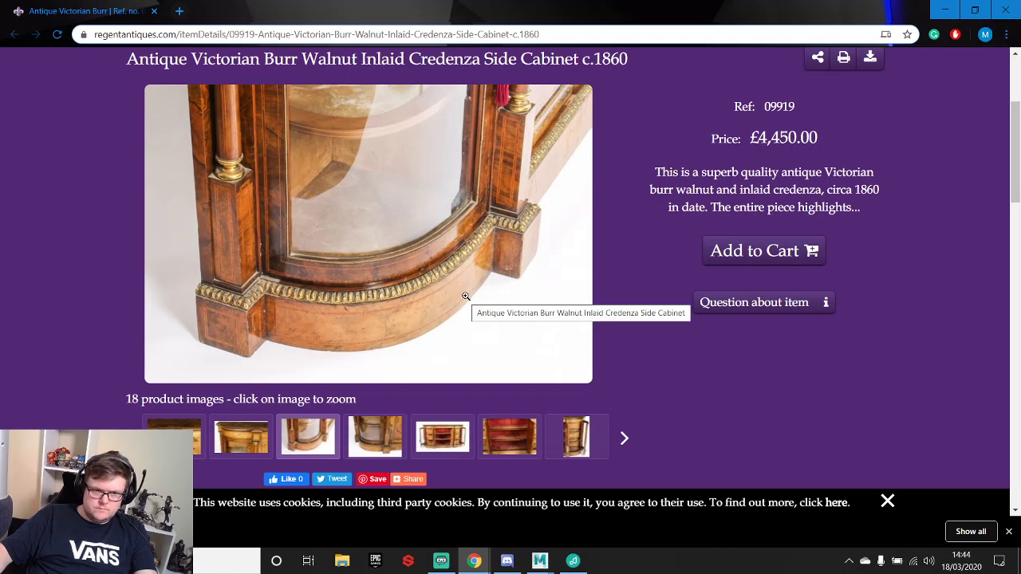
{"action": "left_click", "coordinate": [946, 11]}
{"action": "left_click_drag", "start_coordinate": [626, 271], "coordinate": [556, 260], "text": "alt"}
{"action": "scroll", "coordinate": [545, 294], "scroll_direction": "up", "scroll_amount": 5}
{"action": "scroll", "coordinate": [496, 319], "scroll_direction": "down", "scroll_amount": 3}
{"action": "scroll", "coordinate": [627, 294], "scroll_direction": "down", "scroll_amount": 3}
{"action": "scroll", "coordinate": [556, 260], "scroll_direction": "up", "scroll_amount": 4}
{"action": "middle_click_drag", "start_coordinate": [557, 261], "coordinate": [525, 302], "text": "alt"}
{"action": "left_click_drag", "start_coordinate": [525, 307], "coordinate": [501, 271], "text": "alt"}
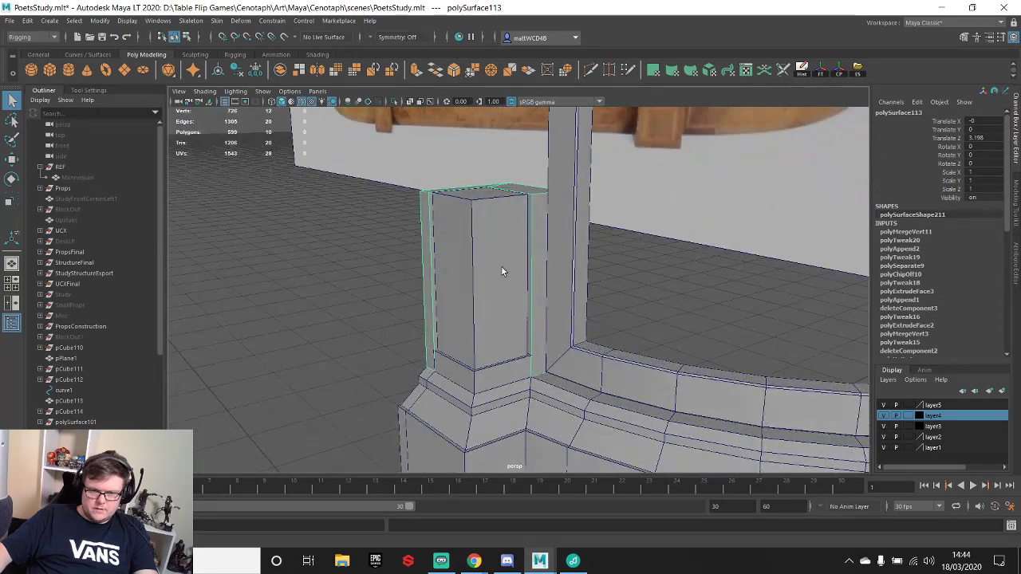
- Isolate the pillar shaft and delete the thin ledge face on top of its plinth
{"action": "left_click", "coordinate": [503, 343]}
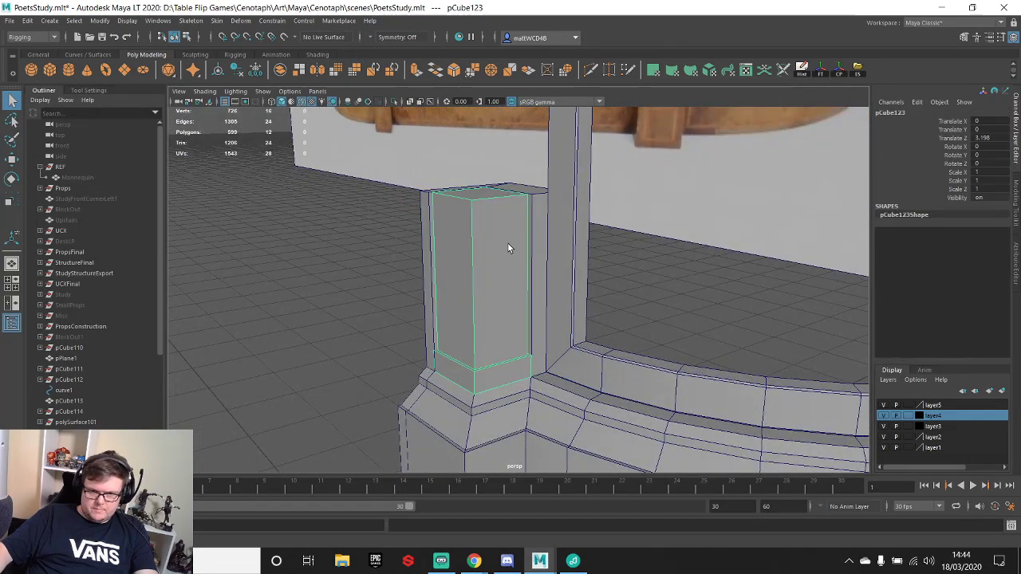
{"action": "left_click", "coordinate": [394, 102]}
{"action": "scroll", "coordinate": [498, 316], "scroll_direction": "down", "scroll_amount": 2}
{"action": "left_click_drag", "start_coordinate": [498, 316], "coordinate": [491, 258], "text": "alt"}
{"action": "scroll", "coordinate": [491, 258], "scroll_direction": "up", "scroll_amount": 4}
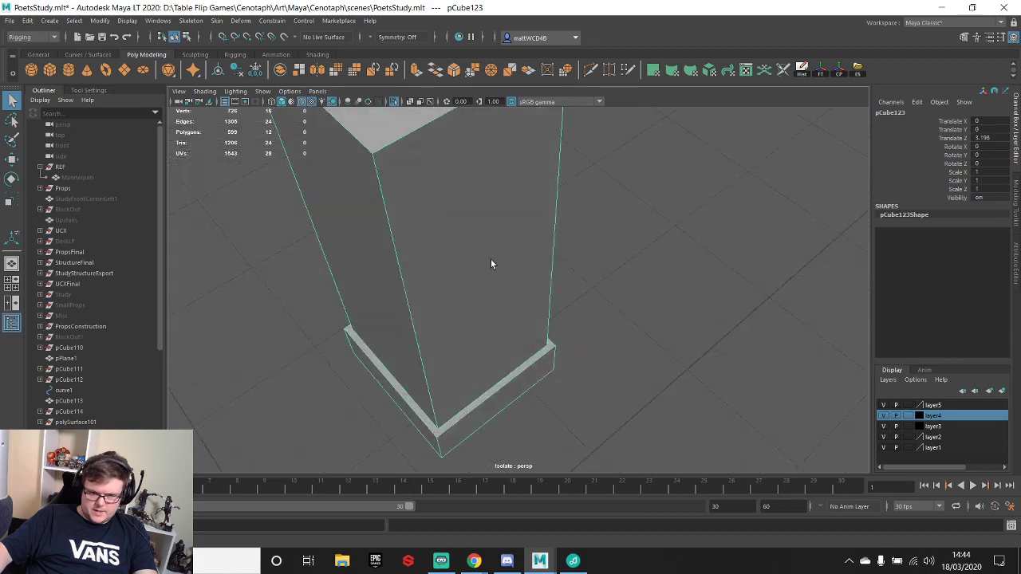
{"action": "middle_click_drag", "start_coordinate": [491, 258], "coordinate": [564, 217], "text": "alt"}
{"action": "scroll", "coordinate": [564, 217], "scroll_direction": "up", "scroll_amount": 2}
{"action": "right_click_drag", "start_coordinate": [564, 222], "coordinate": [543, 278]}
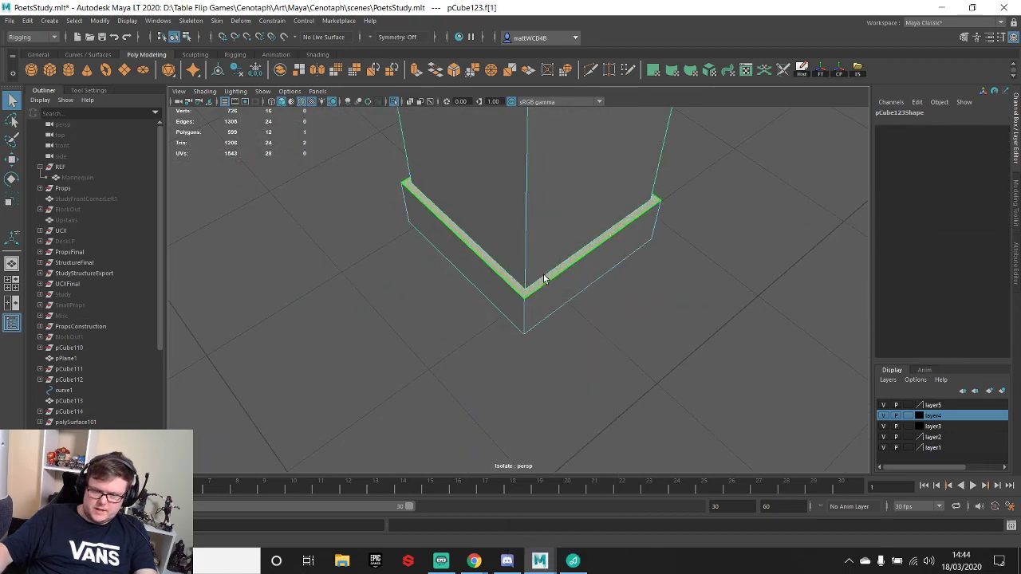
{"action": "key", "text": "Delete"}
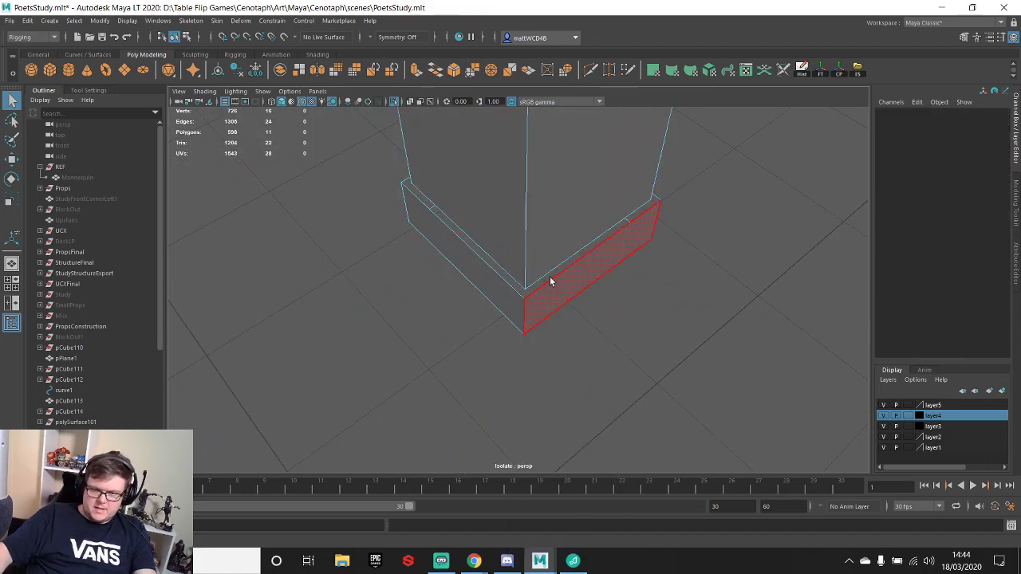
- Delete the pillar shaft's bottom face and the internal face behind it
{"action": "left_click_drag", "start_coordinate": [550, 281], "coordinate": [535, 244], "text": "alt"}
{"action": "left_click", "coordinate": [528, 249]}
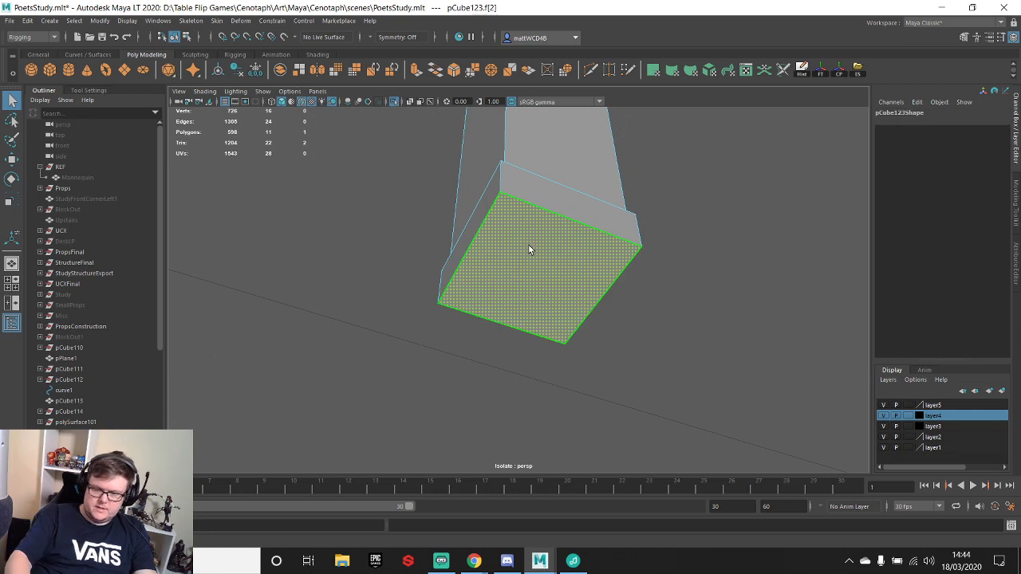
{"action": "key", "text": "Delete"}
{"action": "left_click", "coordinate": [564, 250]}
{"action": "key", "text": "Delete"}
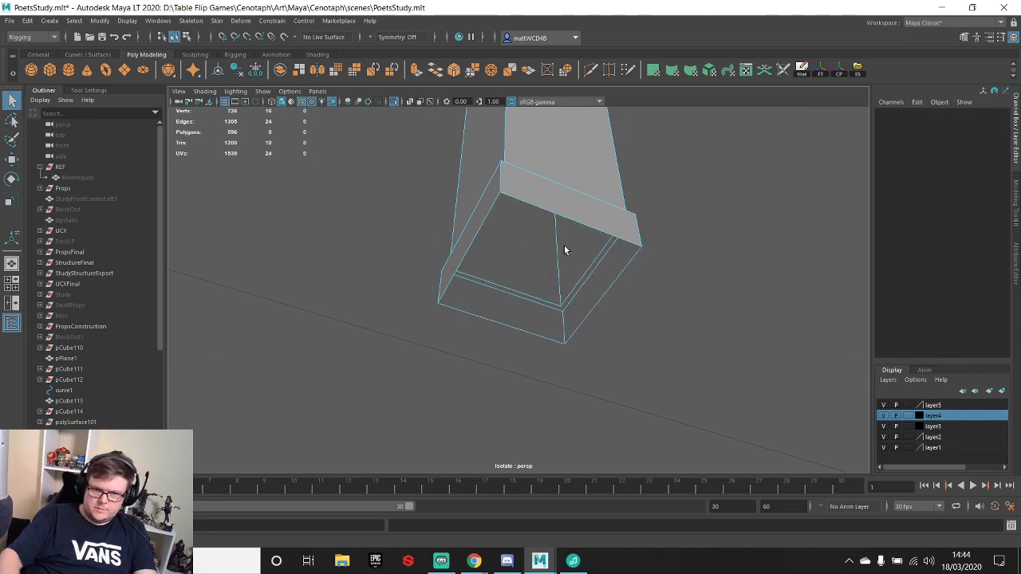
- Bridge the first two sides of the open ledge between the shaft and its plinth using Append to Polygon
{"action": "right_click_drag", "start_coordinate": [629, 200], "coordinate": [547, 205], "text": "alt"}
{"action": "left_click_drag", "start_coordinate": [548, 205], "coordinate": [535, 210], "text": "alt"}
{"action": "right_click_drag", "start_coordinate": [535, 210], "coordinate": [568, 276], "text": "alt"}
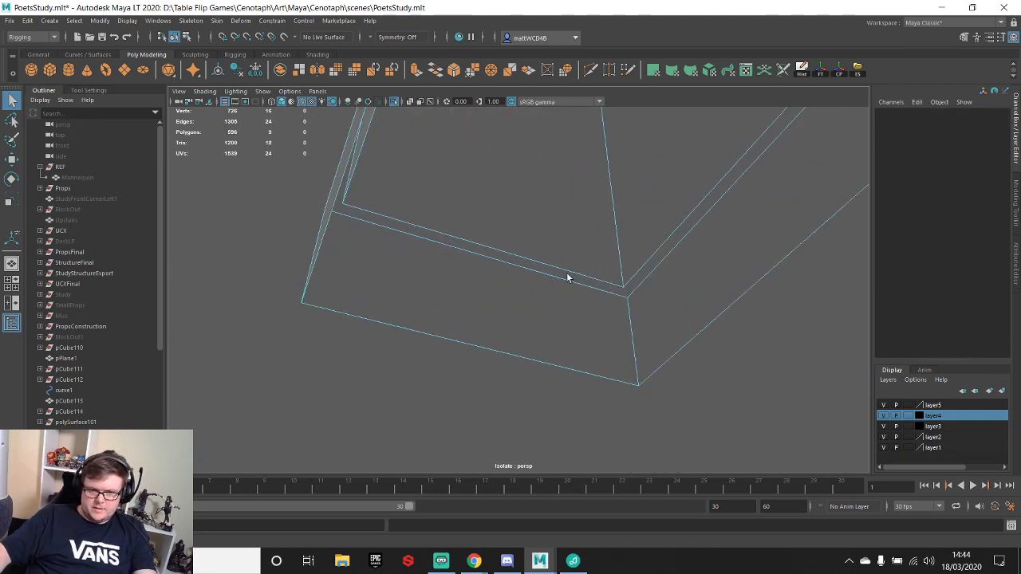
{"action": "left_click_drag", "start_coordinate": [568, 276], "coordinate": [558, 290], "text": "alt"}
{"action": "right_click_drag", "start_coordinate": [559, 290], "coordinate": [524, 264], "text": "alt"}
{"action": "left_click_drag", "start_coordinate": [524, 264], "coordinate": [522, 294], "text": "alt"}
{"action": "right_click_drag", "start_coordinate": [477, 247], "coordinate": [584, 206]}
{"action": "left_click", "coordinate": [471, 264]}
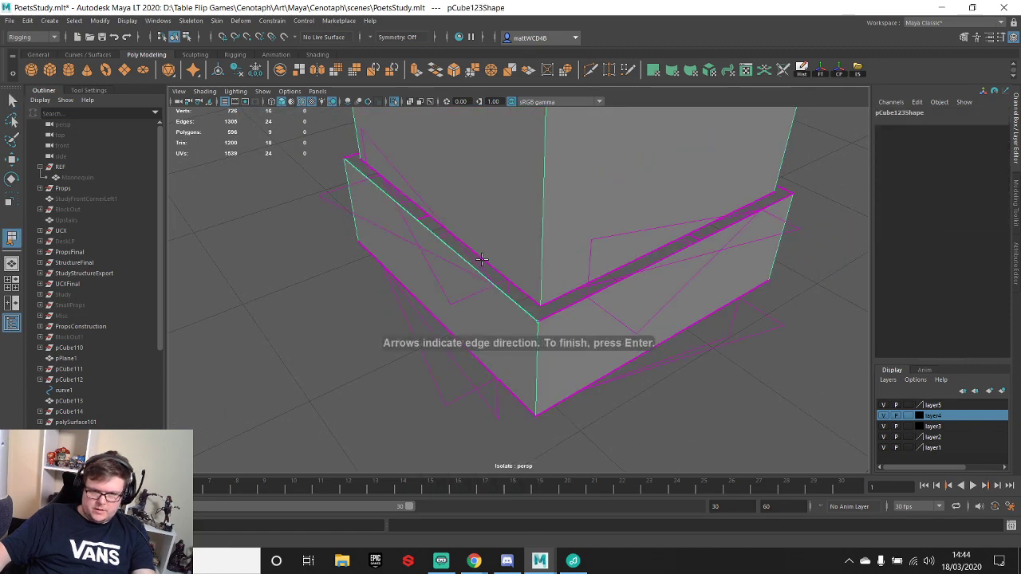
{"action": "left_click", "coordinate": [481, 260]}
{"action": "key", "text": "Return"}
{"action": "left_click", "coordinate": [589, 295]}
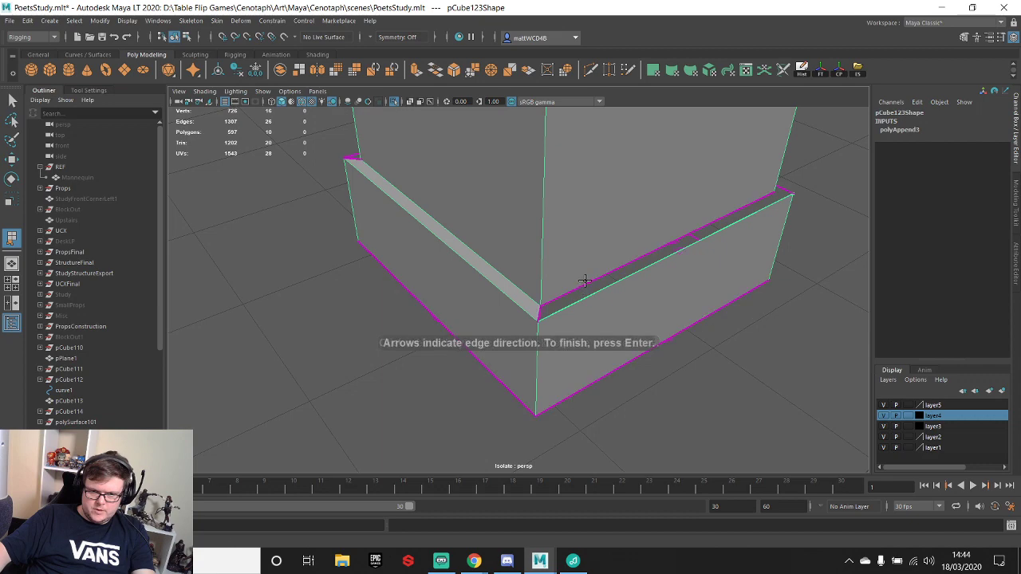
{"action": "left_click", "coordinate": [586, 283]}
{"action": "key", "text": "Return"}
- Append polygons across the remaining two sides of the plinth ledge and end the shaft's isolation
{"action": "right_click_drag", "start_coordinate": [593, 292], "coordinate": [536, 257], "text": "alt"}
{"action": "left_click_drag", "start_coordinate": [536, 256], "coordinate": [547, 279], "text": "alt"}
{"action": "right_click_drag", "start_coordinate": [547, 279], "coordinate": [577, 300], "text": "alt"}
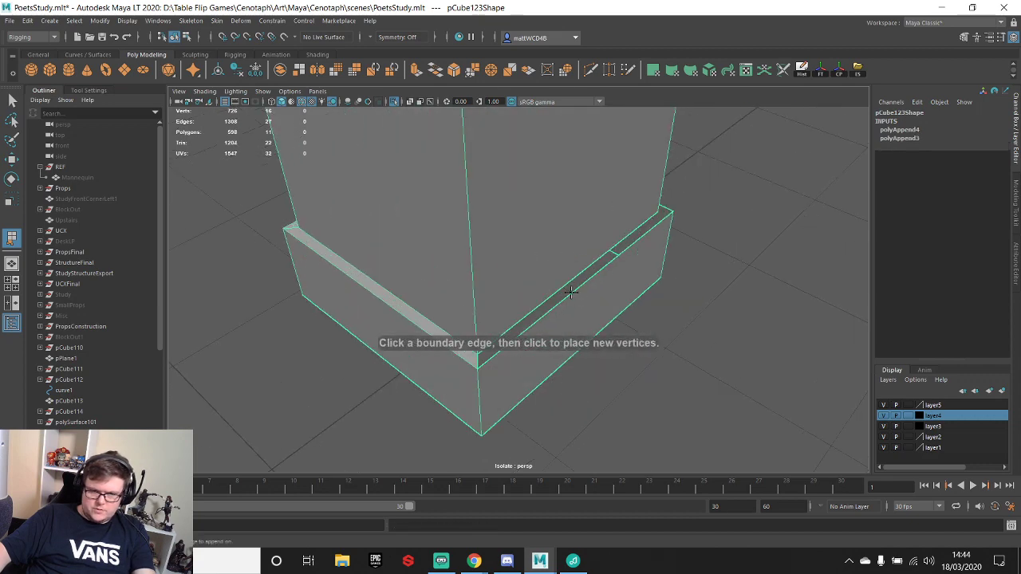
{"action": "left_click", "coordinate": [572, 292]}
{"action": "left_click", "coordinate": [561, 284]}
{"action": "key", "text": "Return"}
{"action": "left_click_drag", "start_coordinate": [693, 305], "coordinate": [675, 288], "text": "alt"}
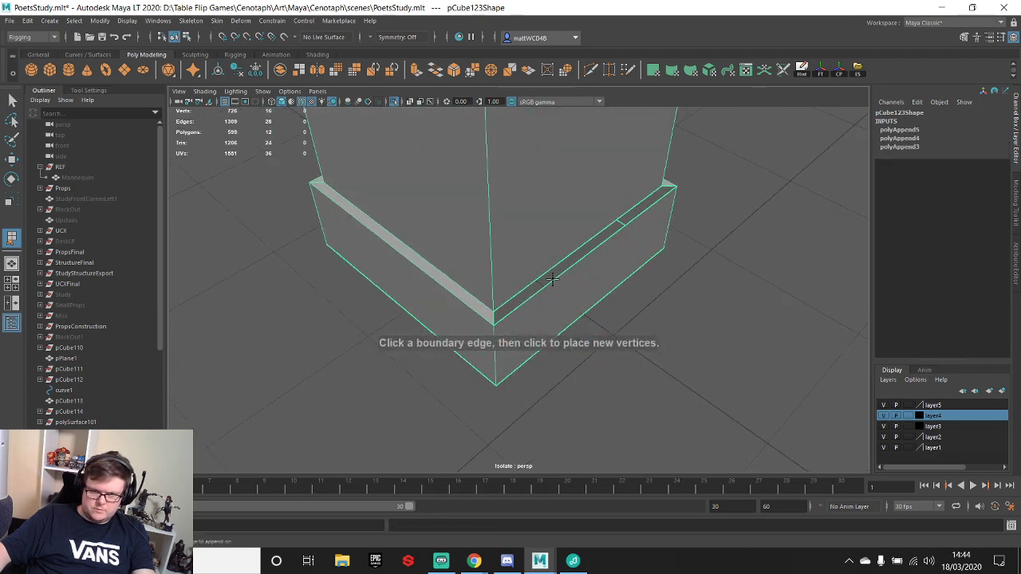
{"action": "left_click", "coordinate": [551, 276]}
{"action": "left_click", "coordinate": [546, 277]}
{"action": "key", "text": "Return"}
{"action": "left_click_drag", "start_coordinate": [547, 283], "coordinate": [570, 311], "text": "alt"}
{"action": "scroll", "coordinate": [567, 279], "scroll_direction": "down", "scroll_amount": 3}
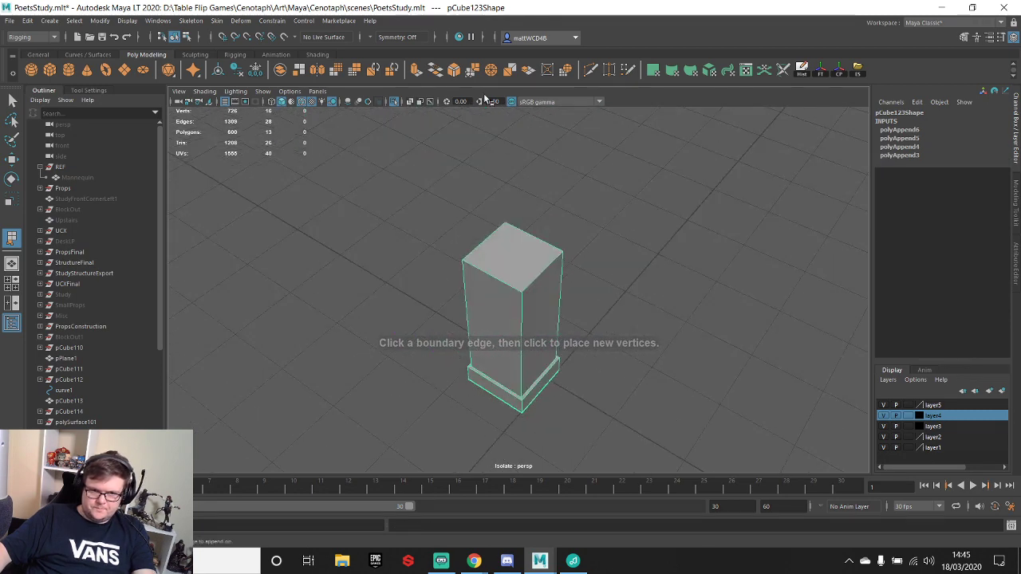
{"action": "left_click", "coordinate": [394, 101]}
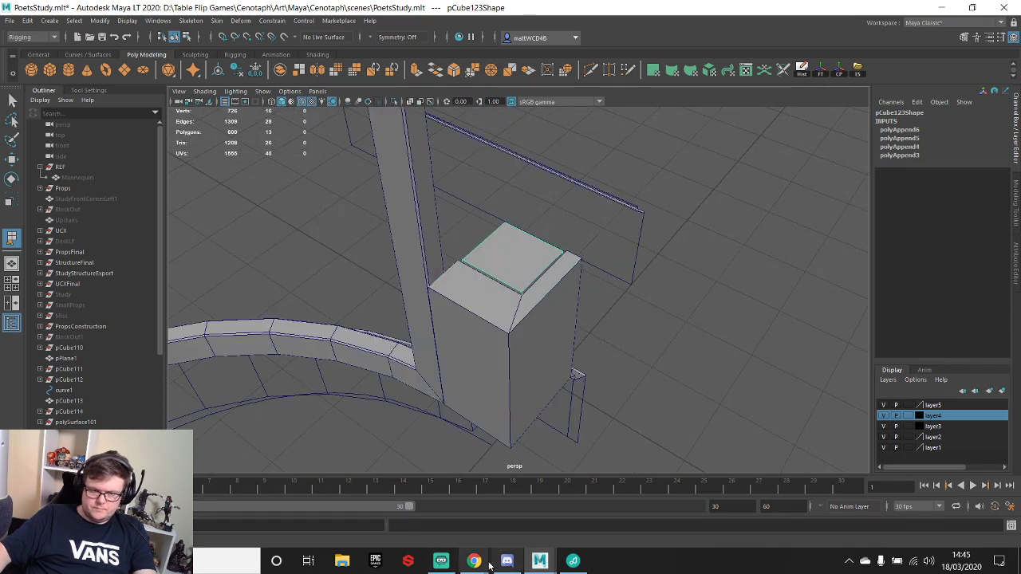
- Check the cabinet's corner photo in Chrome and return to Maya
{"action": "mouse_move", "coordinate": [483, 563]}
{"action": "left_click", "coordinate": [520, 505]}
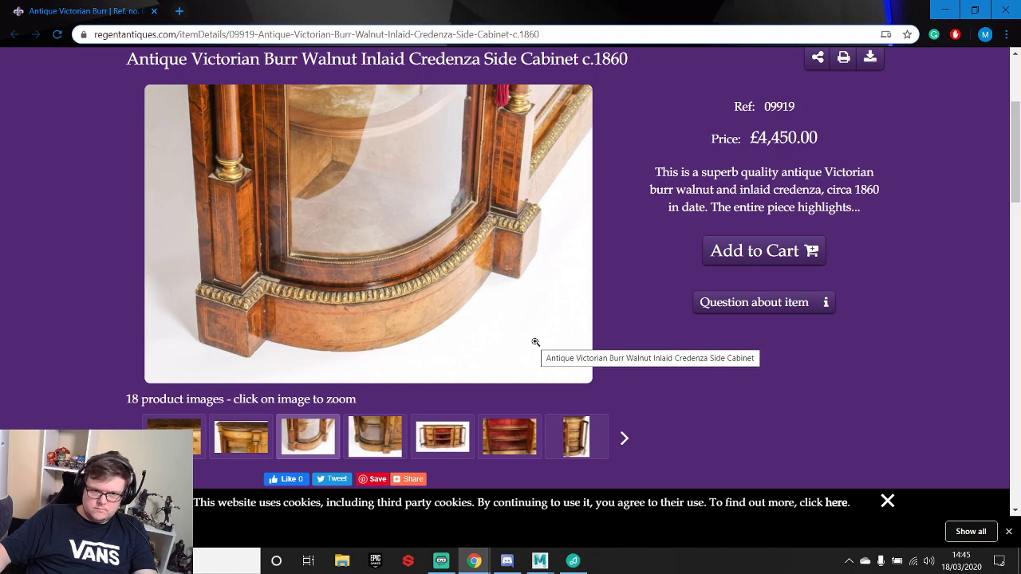
{"action": "left_click", "coordinate": [945, 14]}
- Delete the old pillar shaft standing on the second corner base, beside the straight base section
{"action": "scroll", "coordinate": [483, 347], "scroll_direction": "down", "scroll_amount": 5}
{"action": "left_click_drag", "start_coordinate": [303, 361], "coordinate": [503, 339], "text": "alt"}
{"action": "middle_click_drag", "start_coordinate": [502, 339], "coordinate": [354, 343], "text": "alt"}
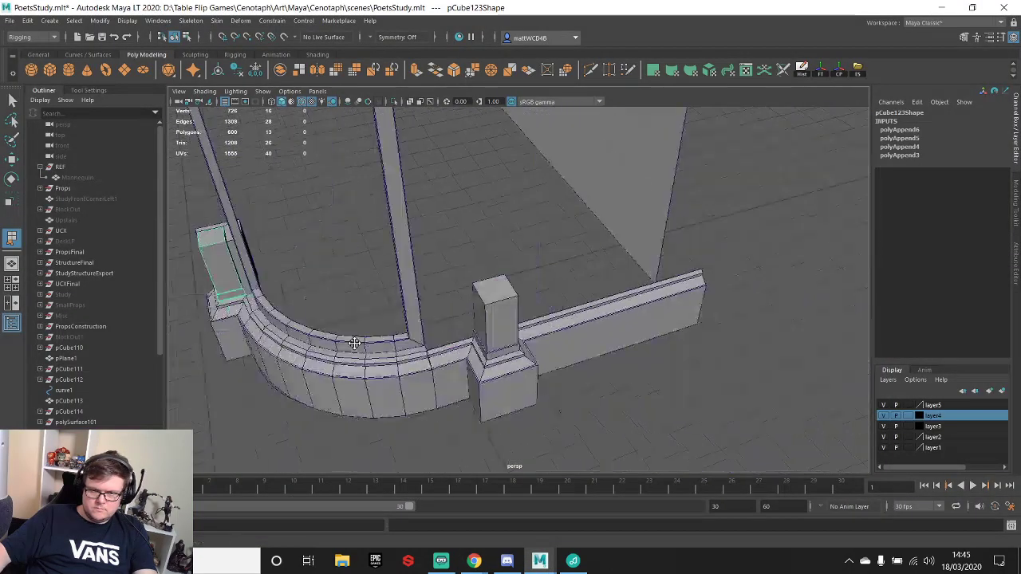
{"action": "left_click_drag", "start_coordinate": [355, 343], "coordinate": [541, 290], "text": "alt"}
{"action": "left_click", "coordinate": [541, 290]}
{"action": "key", "text": "Delete"}
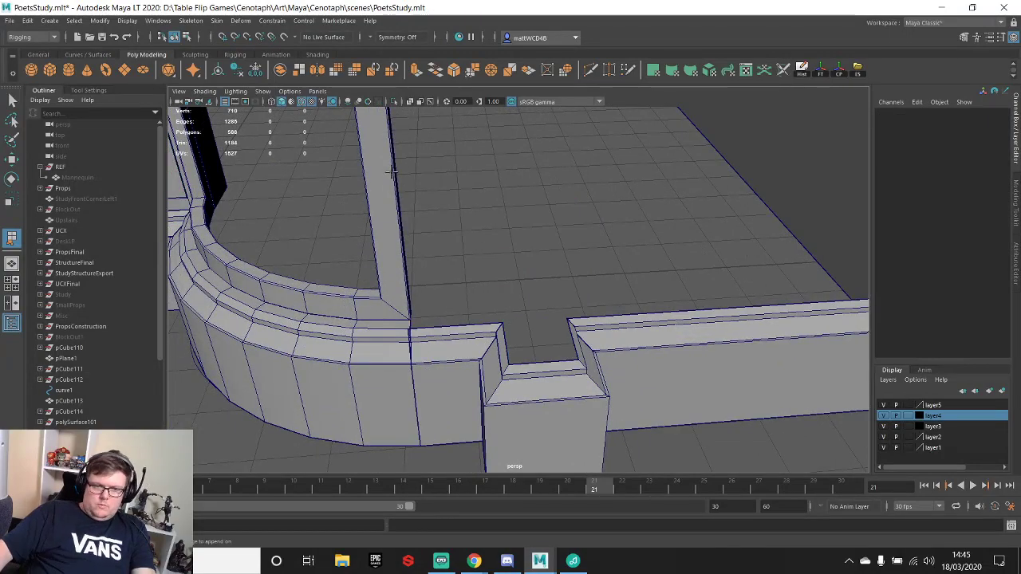
- Duplicate the reworked pillar shaft and snap the copy onto the second corner base
{"action": "middle_click_drag", "start_coordinate": [391, 171], "coordinate": [464, 178], "text": "alt"}
{"action": "key", "text": "q"}
{"action": "right_click_drag", "start_coordinate": [462, 173], "coordinate": [511, 157]}
{"action": "left_click", "coordinate": [458, 173]}
{"action": "key", "text": "w"}
{"action": "scroll", "coordinate": [462, 184], "scroll_direction": "down", "scroll_amount": 3}
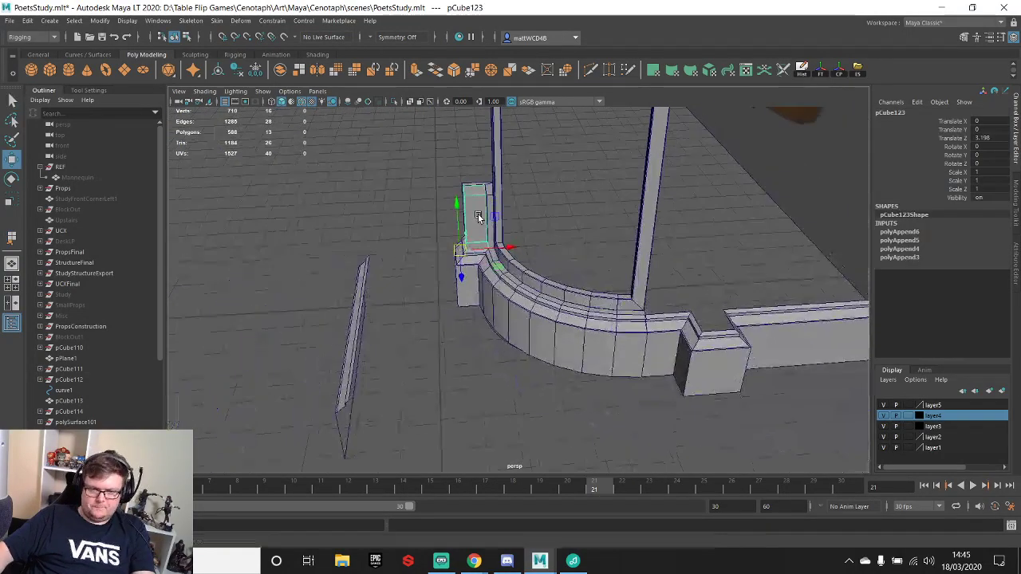
{"action": "scroll", "coordinate": [479, 217], "scroll_direction": "up", "scroll_amount": 3}
{"action": "middle_click_drag", "start_coordinate": [431, 223], "coordinate": [524, 278], "text": "alt"}
{"action": "scroll", "coordinate": [523, 279], "scroll_direction": "up", "scroll_amount": 3}
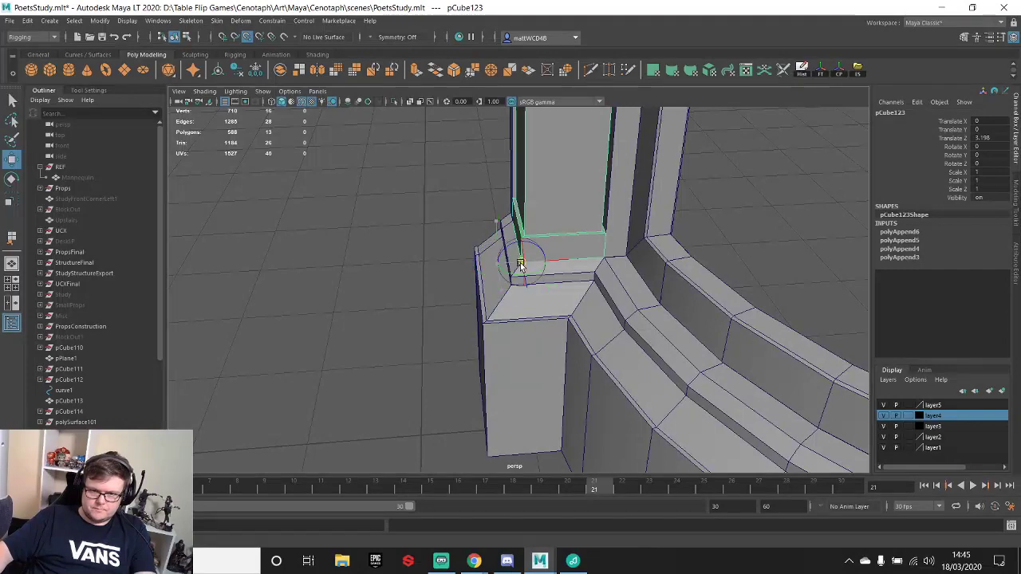
{"action": "scroll", "coordinate": [520, 264], "scroll_direction": "down", "scroll_amount": 6}
{"action": "key", "text": "ctrl+d"}
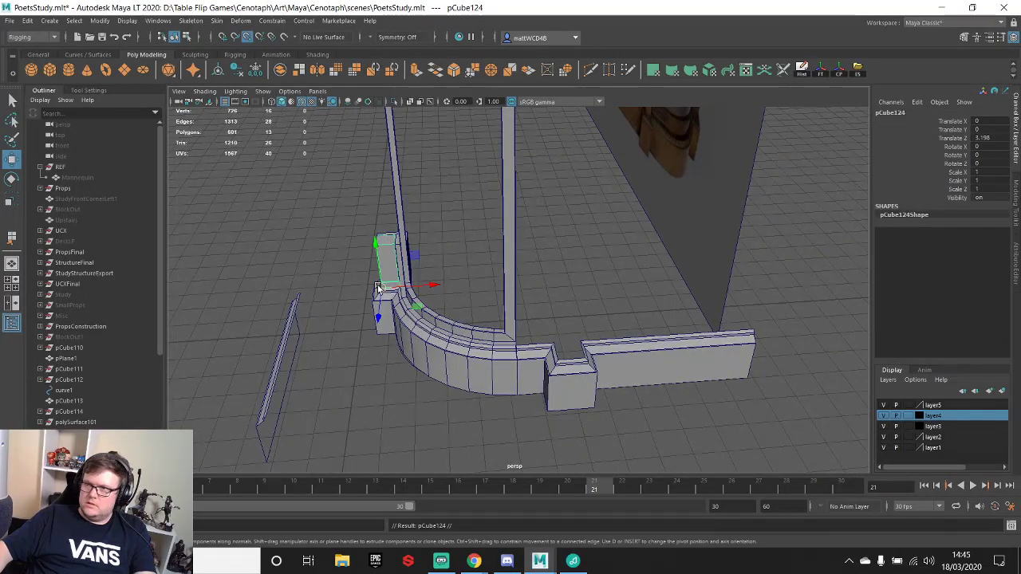
{"action": "left_click_drag", "start_coordinate": [378, 289], "coordinate": [551, 349]}
{"action": "key", "text": "f"}
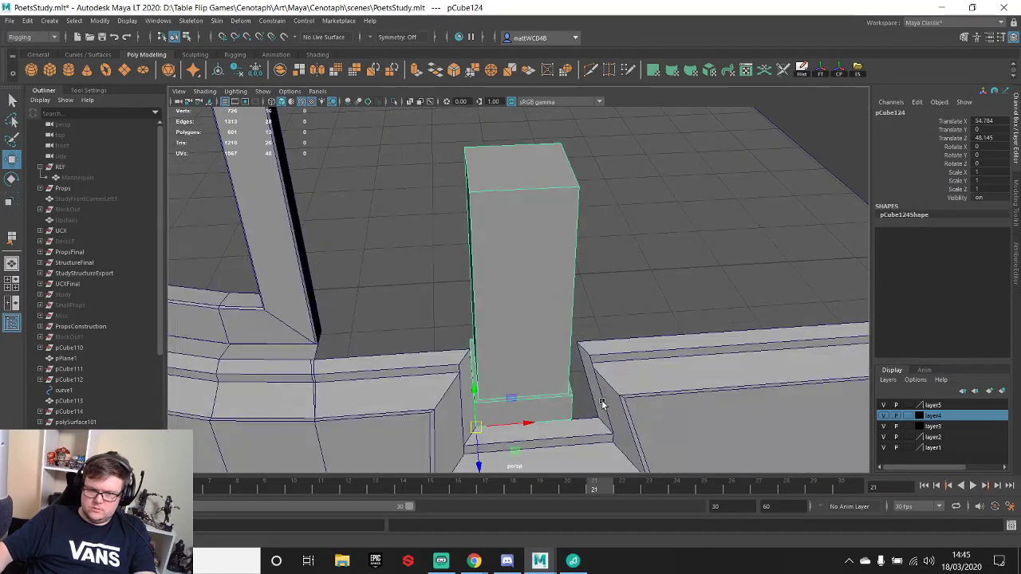
- Narrow the second corner base by moving its vertices beside the straight section inward to line up with the shaft
{"action": "middle_click_drag", "start_coordinate": [577, 344], "coordinate": [575, 324], "text": "alt"}
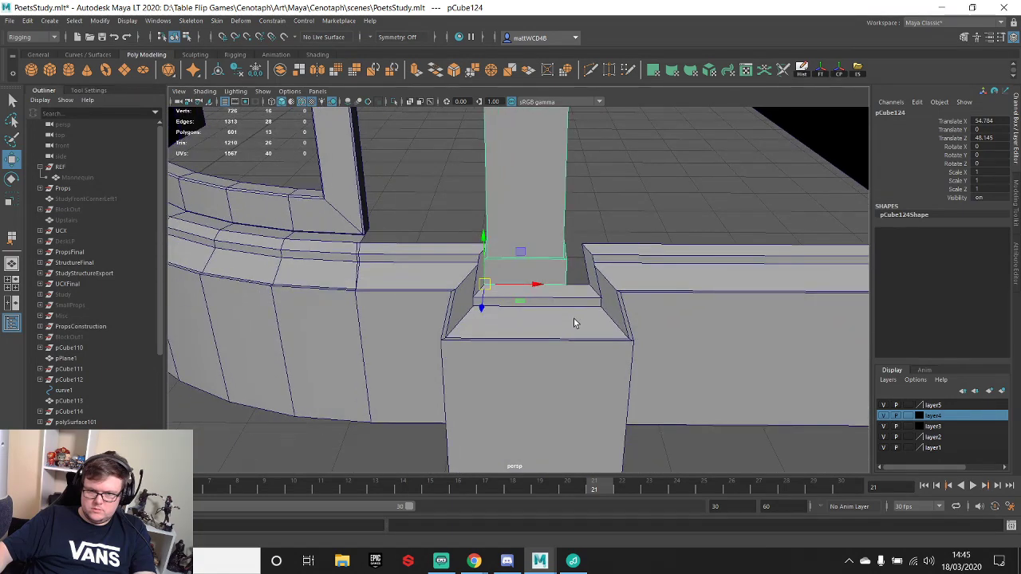
{"action": "key", "text": "q"}
{"action": "left_click", "coordinate": [584, 309]}
{"action": "right_click_drag", "start_coordinate": [584, 309], "coordinate": [539, 270]}
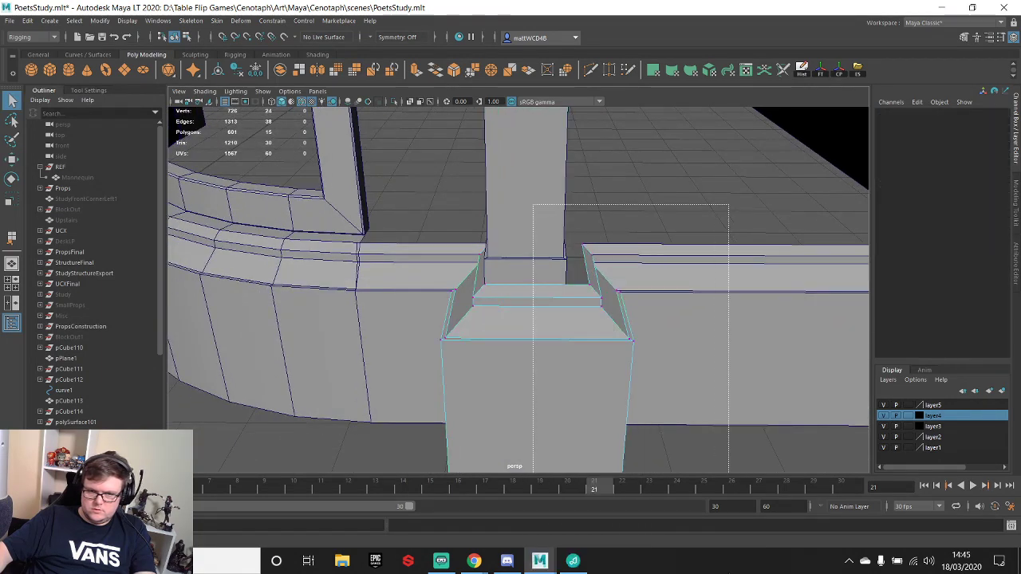
{"action": "left_click_drag", "start_coordinate": [533, 205], "coordinate": [728, 474]}
{"action": "key", "text": "w"}
{"action": "left_click_drag", "start_coordinate": [653, 360], "coordinate": [635, 362]}
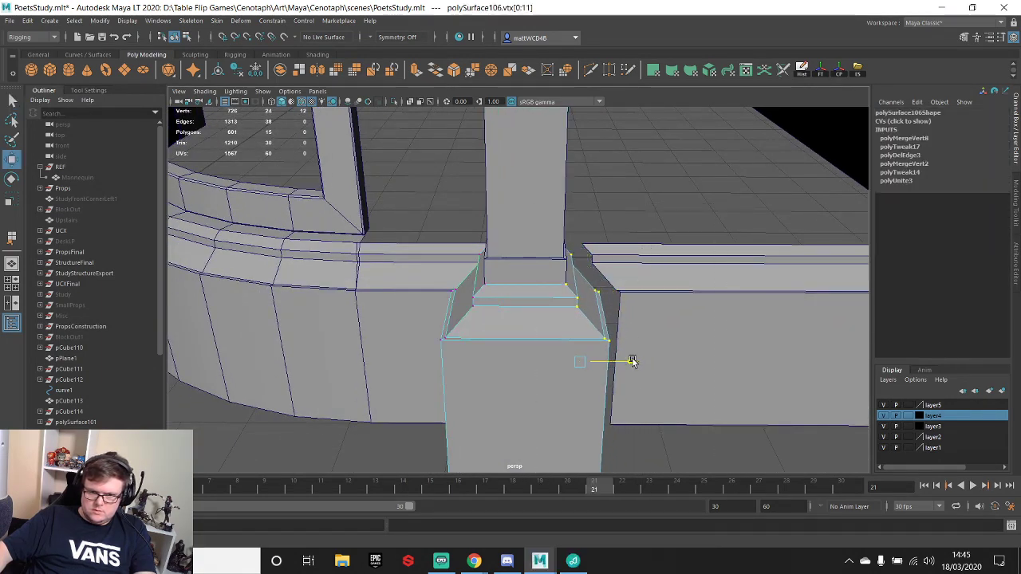
{"action": "left_click_drag", "start_coordinate": [566, 289], "coordinate": [568, 313], "text": "alt"}
{"action": "left_click", "coordinate": [568, 311]}
{"action": "key", "text": "w"}
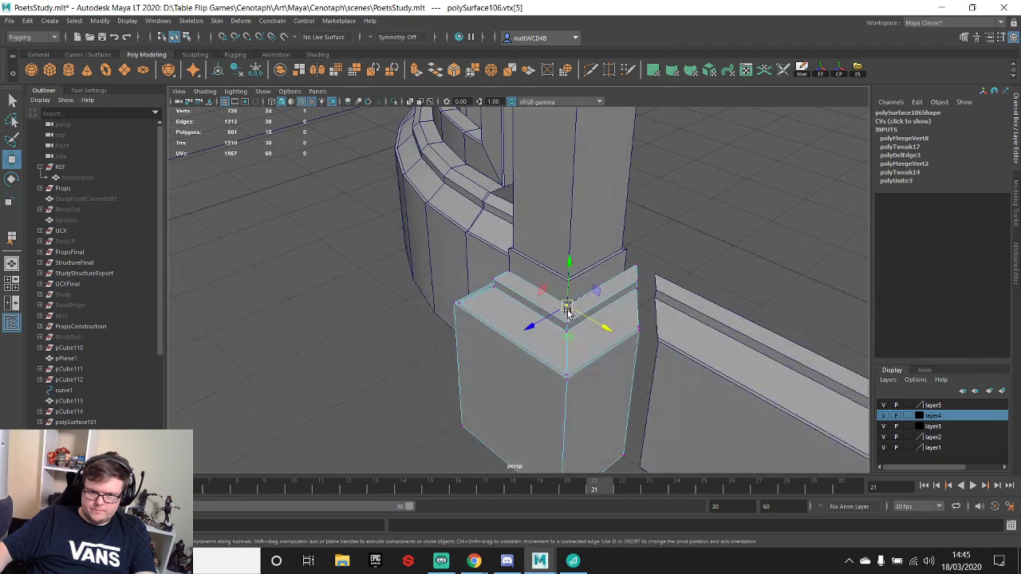
{"action": "left_click", "coordinate": [634, 264]}
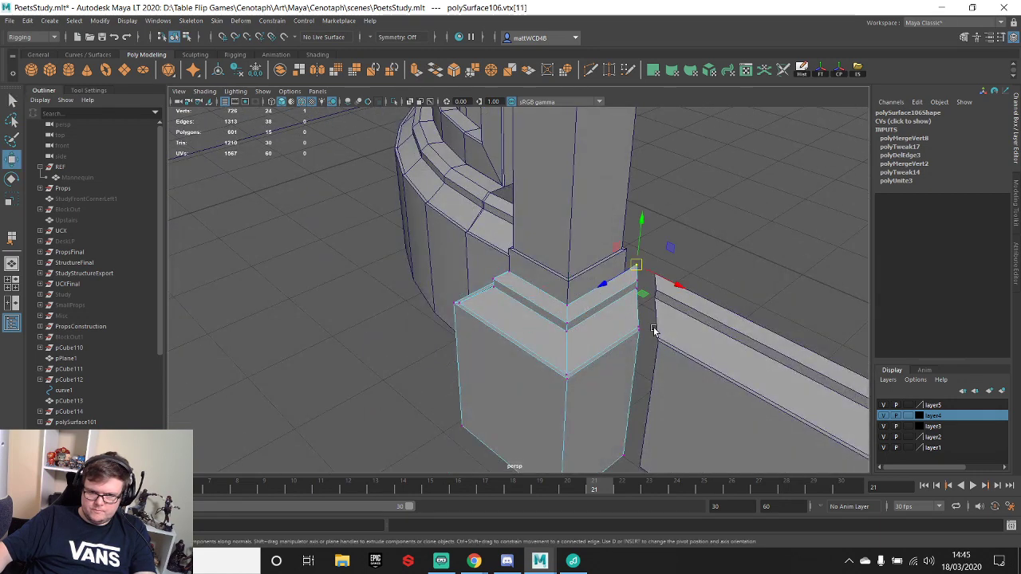
{"action": "left_click_drag", "start_coordinate": [675, 282], "coordinate": [573, 302]}
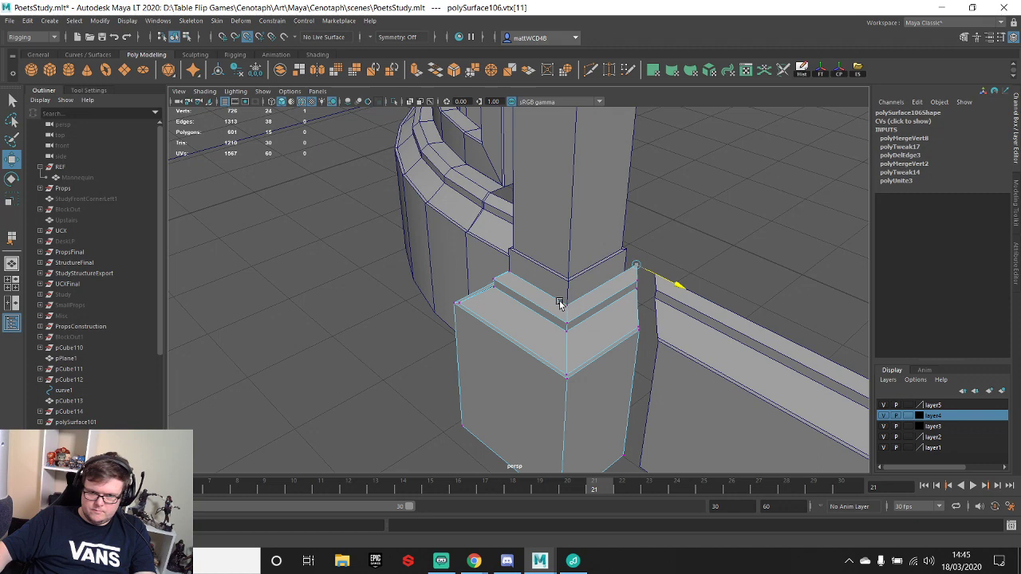
- Slide the straight base section along X until it meets the narrowed corner base
{"action": "left_click_drag", "start_coordinate": [659, 307], "coordinate": [688, 308], "text": "alt"}
{"action": "left_click", "coordinate": [689, 310]}
{"action": "mouse_move", "coordinate": [691, 310]}
{"action": "right_mouse_down"}
{"action": "mouse_move", "coordinate": [672, 326]}
{"action": "mouse_move", "coordinate": [677, 316]}
{"action": "right_mouse_up"}
{"action": "left_click", "coordinate": [730, 255]}
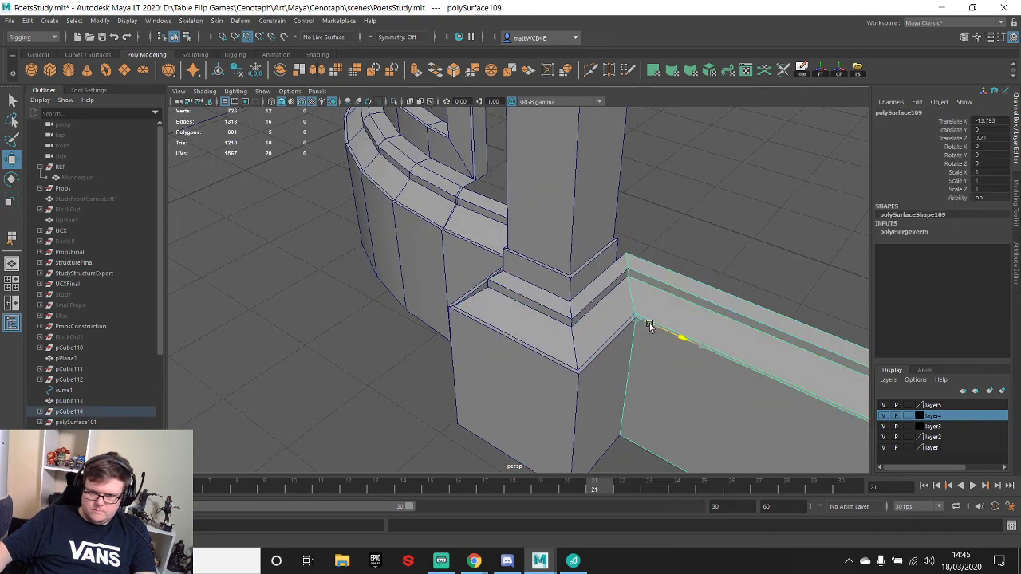
{"action": "left_click", "coordinate": [699, 219]}
- Move the duplicated shaft back along Z to a Translate Z of 46.992 so it fits the base moulding
{"action": "left_click_drag", "start_coordinate": [699, 220], "coordinate": [520, 279], "text": "alt"}
{"action": "left_click", "coordinate": [575, 264]}
{"action": "key", "text": "d"}
{"action": "mouse_move", "coordinate": [615, 304]}
{"action": "left_mouse_down", "text": "alt"}
{"action": "mouse_move", "coordinate": [558, 289]}
{"action": "mouse_move", "coordinate": [635, 292]}
{"action": "mouse_move", "coordinate": [654, 316]}
{"action": "mouse_move", "coordinate": [611, 296]}
{"action": "left_mouse_up", "text": "alt"}
{"action": "middle_click_drag", "start_coordinate": [565, 360], "coordinate": [609, 303], "text": "alt"}
{"action": "left_click_drag", "start_coordinate": [609, 304], "coordinate": [563, 271], "text": "alt"}
- Move the second corner base's front vertices inward along its depth to line up with the shaft's plinth
{"action": "key", "text": "q"}
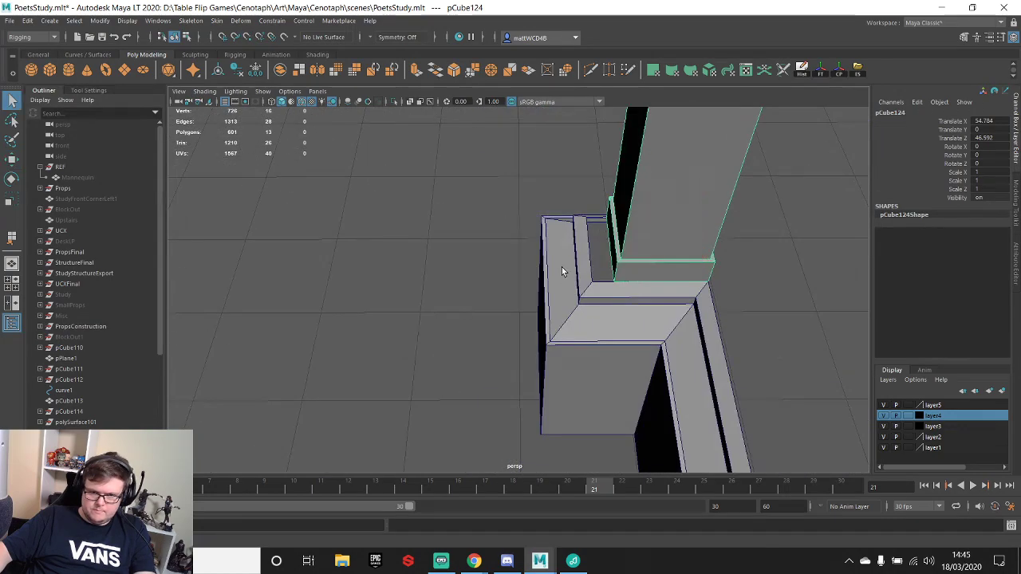
{"action": "left_click", "coordinate": [562, 270]}
{"action": "right_click_drag", "start_coordinate": [562, 268], "coordinate": [456, 262]}
{"action": "left_click_drag", "start_coordinate": [467, 170], "coordinate": [596, 548]}
{"action": "key", "text": "w"}
{"action": "left_click_drag", "start_coordinate": [550, 317], "coordinate": [771, 309], "text": "alt"}
{"action": "left_click_drag", "start_coordinate": [534, 335], "coordinate": [512, 358]}
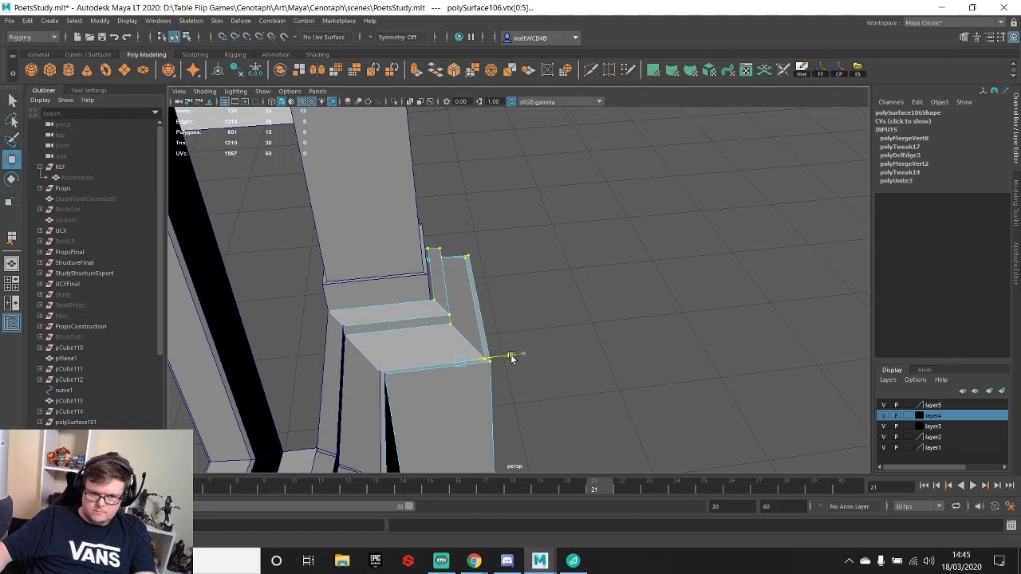
{"action": "left_click", "coordinate": [431, 302]}
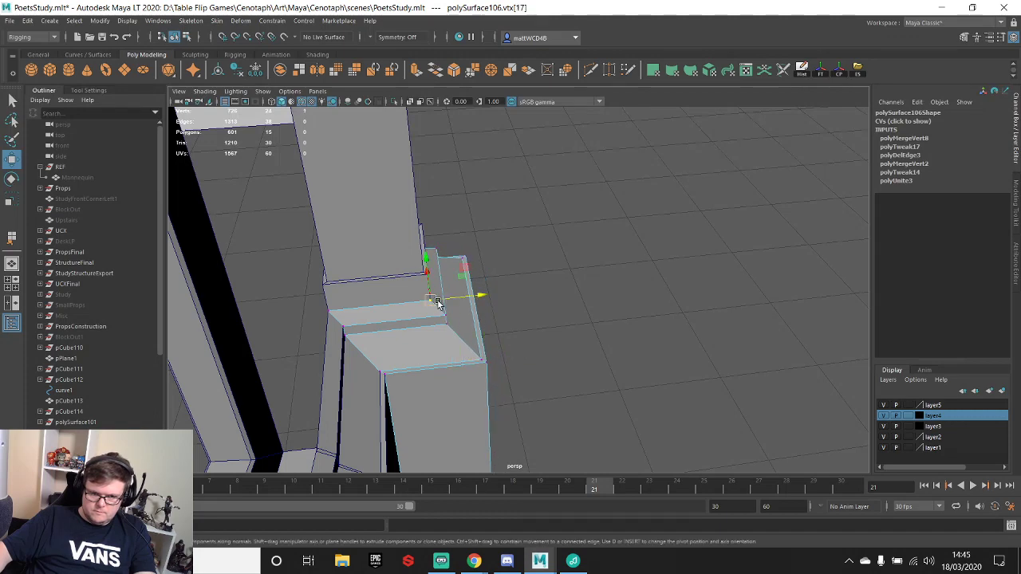
{"action": "left_click_drag", "start_coordinate": [433, 302], "coordinate": [546, 228], "text": "alt"}
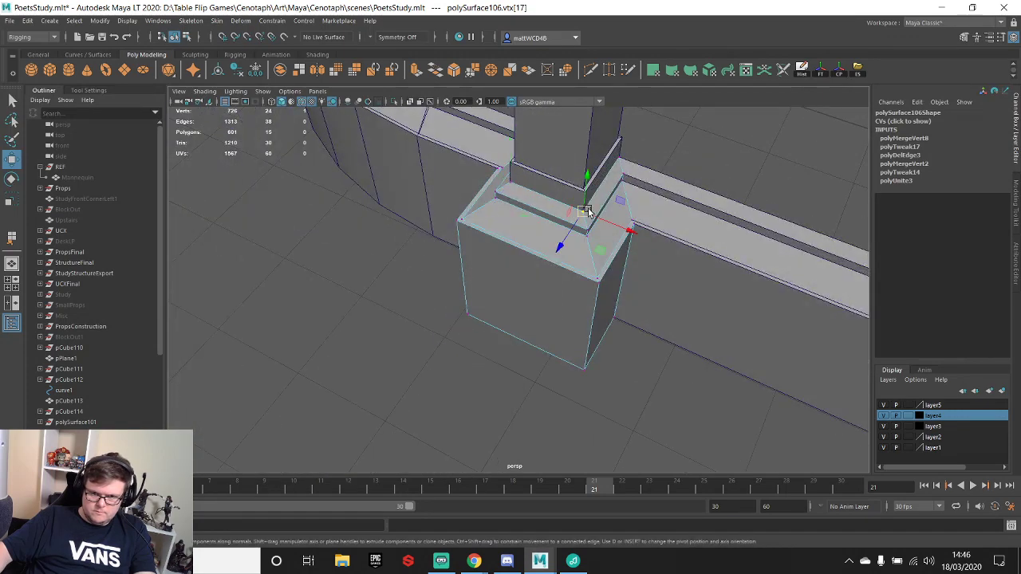
{"action": "left_click", "coordinate": [585, 212]}
- Review the refitted corner assembly, compare it with the corner photo in Chrome, and return to Maya
{"action": "key", "text": "q"}
{"action": "scroll", "coordinate": [582, 319], "scroll_direction": "down", "scroll_amount": 5}
{"action": "left_click_drag", "start_coordinate": [582, 325], "coordinate": [565, 240], "text": "alt"}
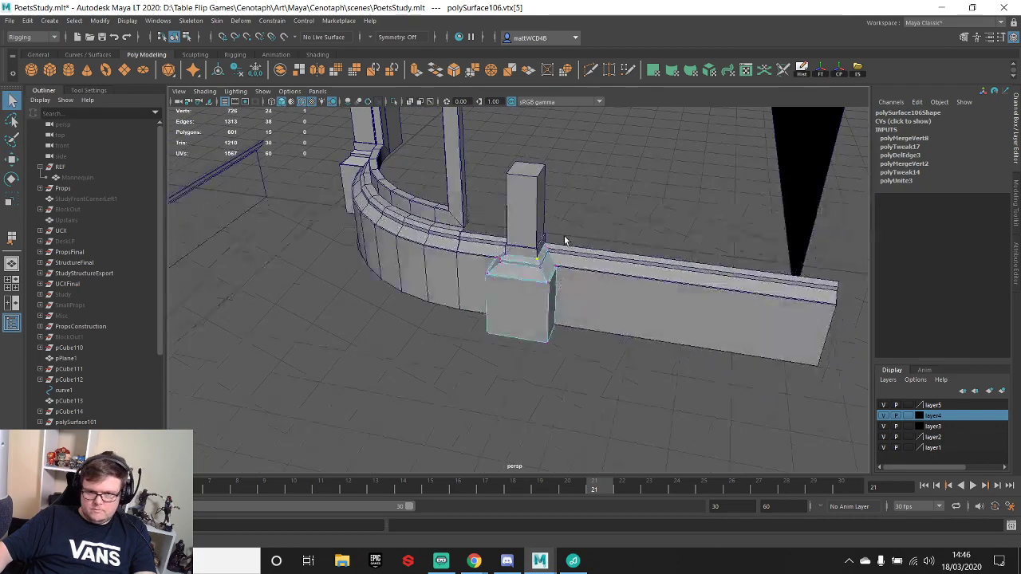
{"action": "scroll", "coordinate": [566, 271], "scroll_direction": "down", "scroll_amount": 4}
{"action": "left_click_drag", "start_coordinate": [570, 367], "coordinate": [583, 315], "text": "alt"}
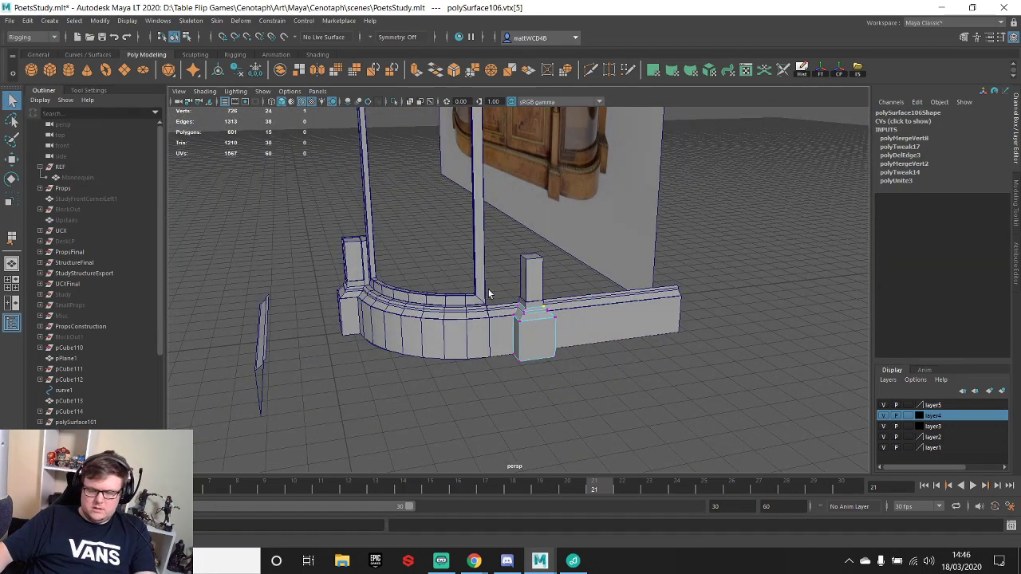
{"action": "mouse_move", "coordinate": [476, 560]}
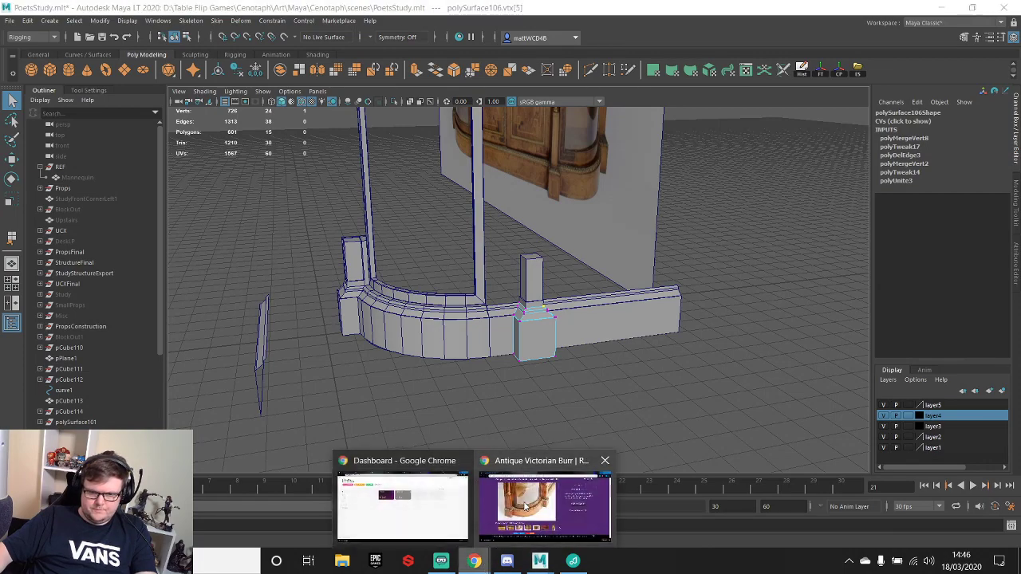
{"action": "left_click", "coordinate": [546, 499]}
{"action": "left_click", "coordinate": [944, 9]}
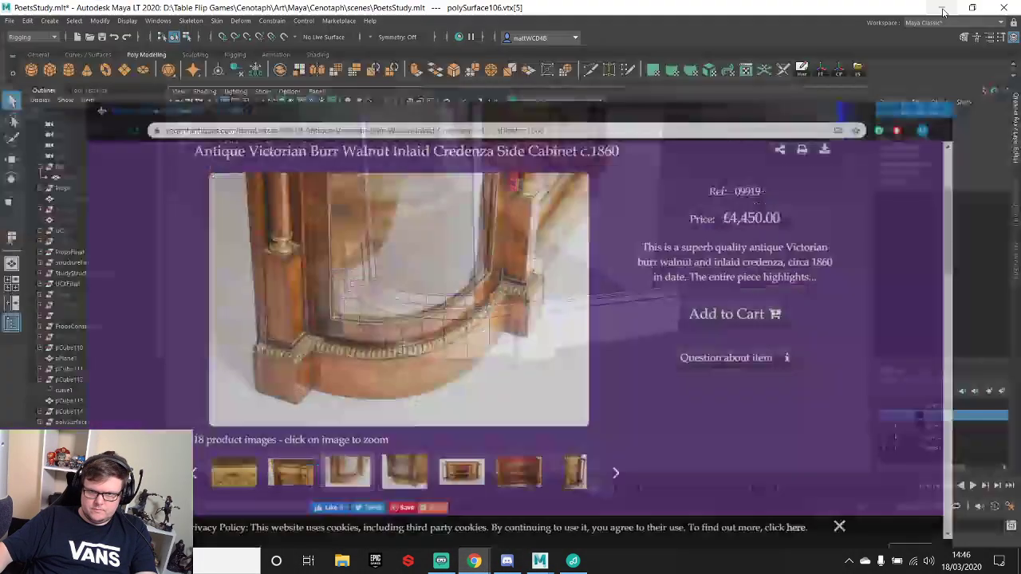
- Shorten the small straight section beside the curved base by moving its pillar-side vertices along X towards the curve
{"action": "left_click_drag", "start_coordinate": [426, 216], "coordinate": [550, 288], "text": "alt"}
{"action": "right_click_drag", "start_coordinate": [548, 287], "coordinate": [582, 314], "text": "alt"}
{"action": "middle_click_drag", "start_coordinate": [582, 314], "coordinate": [600, 284], "text": "alt"}
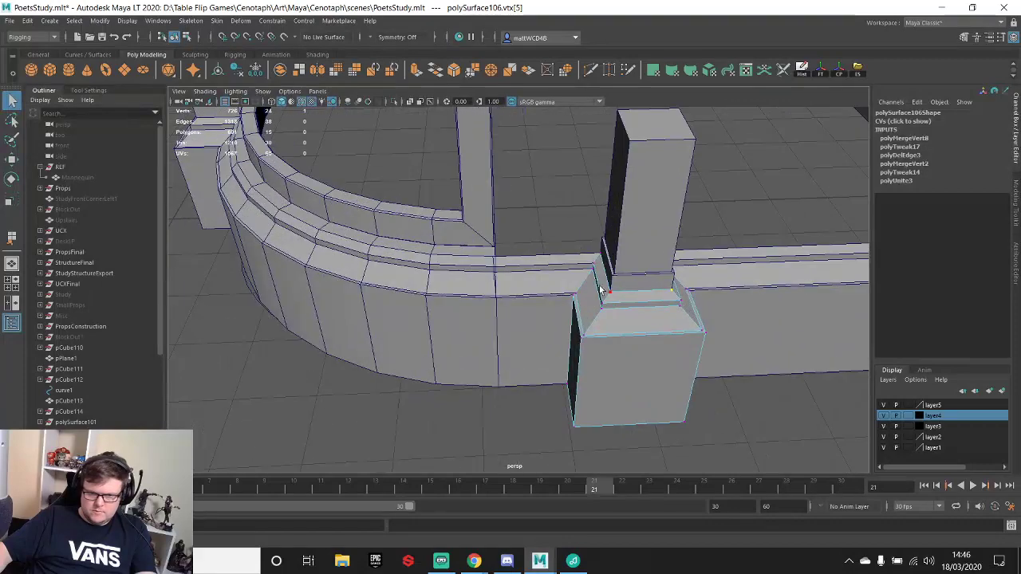
{"action": "right_click_drag", "start_coordinate": [600, 284], "coordinate": [665, 214]}
{"action": "left_click", "coordinate": [511, 273]}
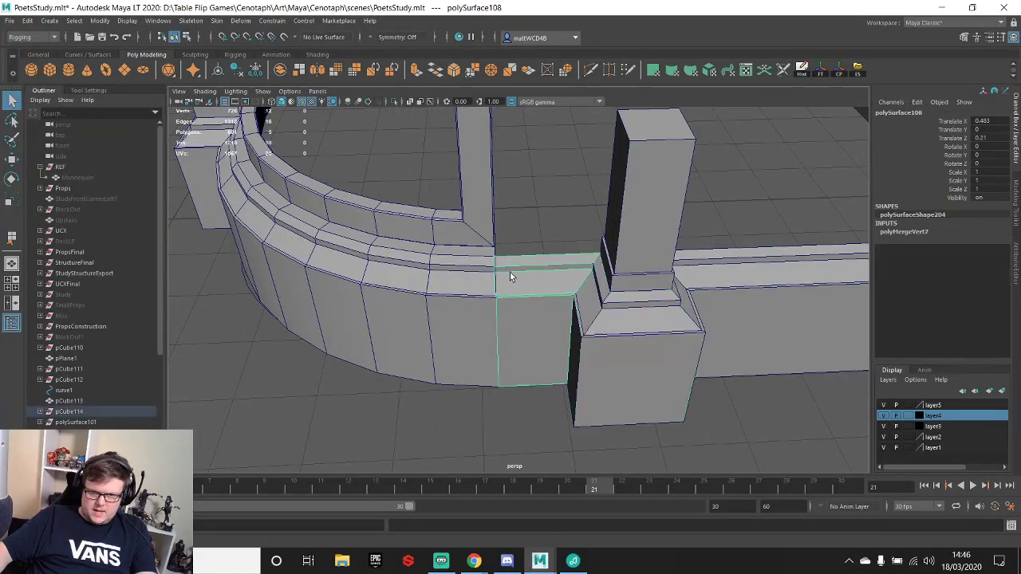
{"action": "scroll", "coordinate": [511, 266], "scroll_direction": "up", "scroll_amount": 3}
{"action": "right_click_drag", "start_coordinate": [512, 257], "coordinate": [468, 238]}
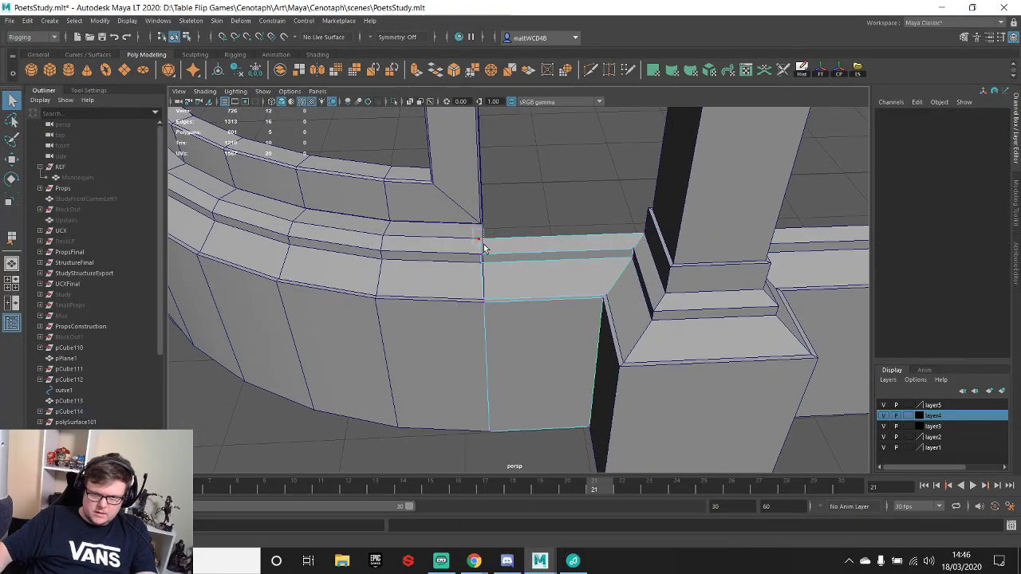
{"action": "left_click", "coordinate": [480, 240]}
{"action": "key", "text": "w"}
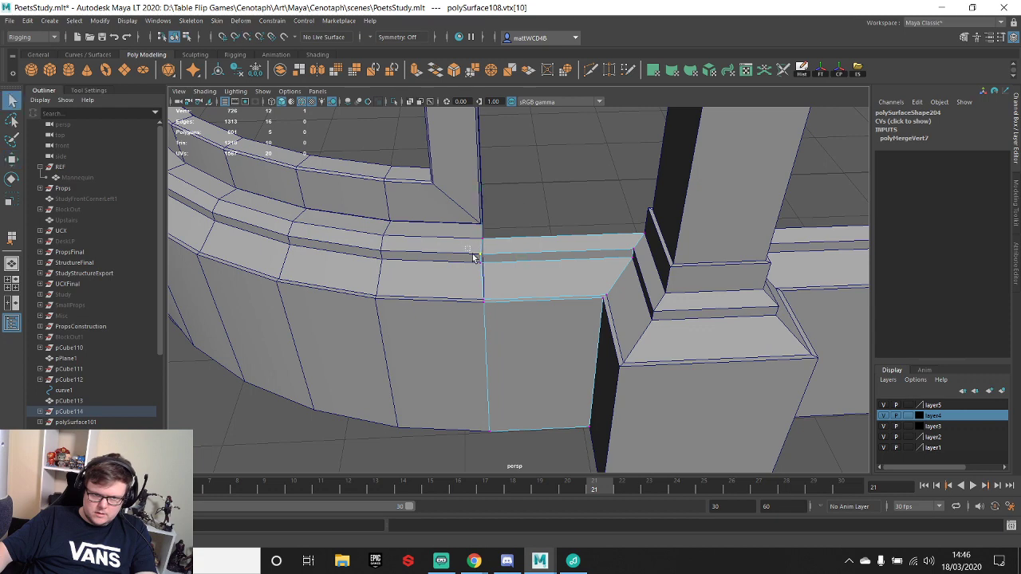
{"action": "left_click_drag", "start_coordinate": [473, 257], "coordinate": [494, 262]}
{"action": "key", "text": "w"}
{"action": "left_click_drag", "start_coordinate": [495, 326], "coordinate": [559, 305], "text": "alt"}
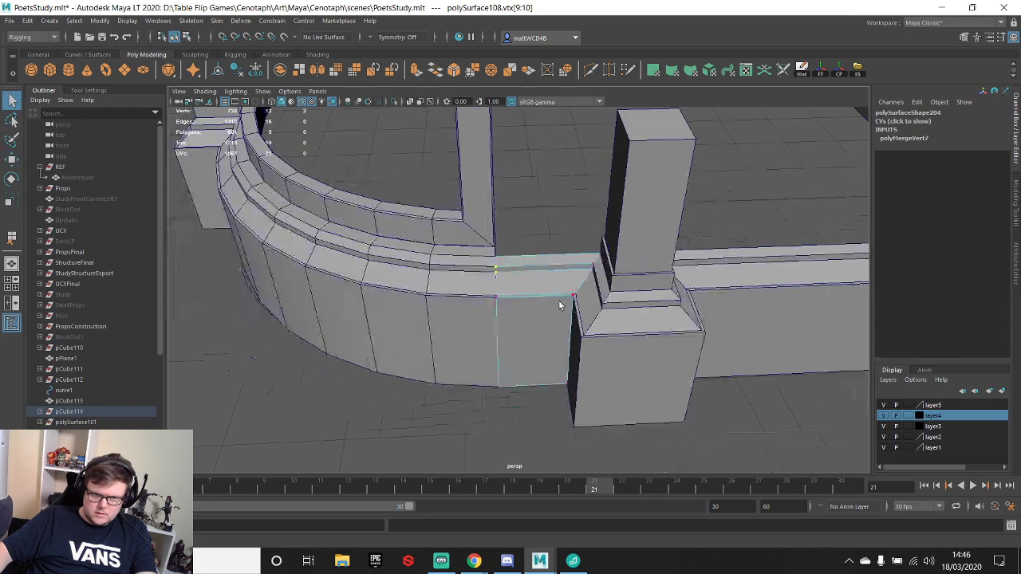
{"action": "key", "text": "w"}
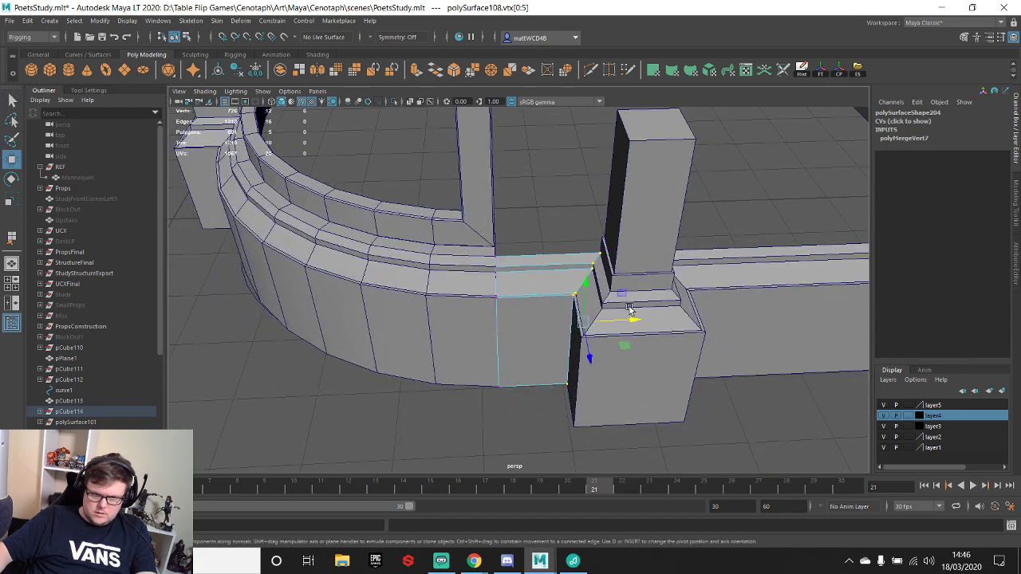
{"action": "left_click_drag", "start_coordinate": [629, 320], "coordinate": [581, 322]}
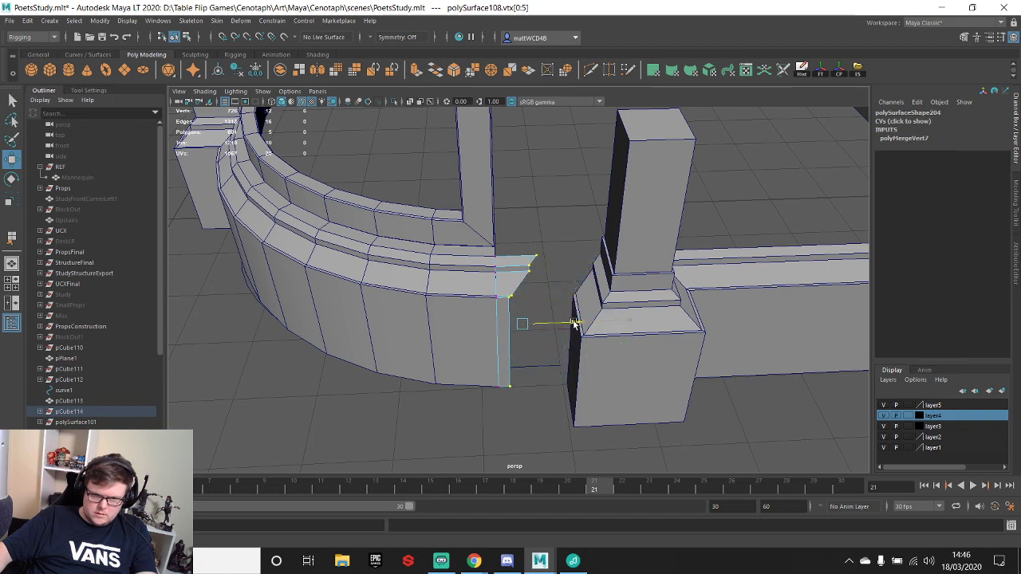
- Move the front corner base along X and vertex-snap it against the end of the curved base
{"action": "left_click", "coordinate": [603, 302]}
{"action": "left_click_drag", "start_coordinate": [602, 302], "coordinate": [553, 348], "text": "alt"}
{"action": "middle_click_drag", "start_coordinate": [552, 383], "coordinate": [516, 397]}
{"action": "scroll", "coordinate": [568, 321], "scroll_direction": "up", "scroll_amount": 3}
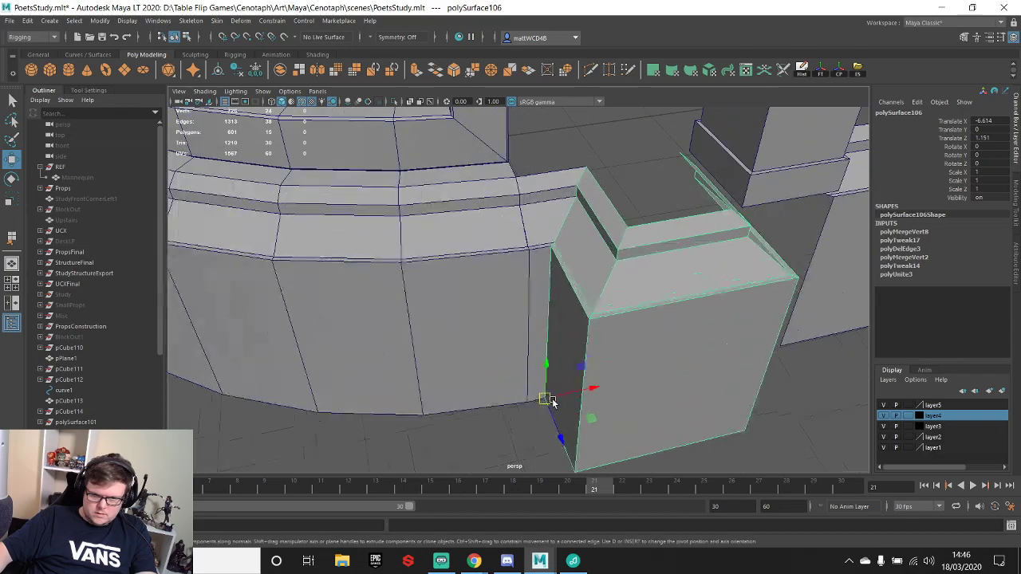
{"action": "key", "text": "v"}
{"action": "left_click_drag", "start_coordinate": [548, 399], "coordinate": [530, 400]}
- Delete the short straight section wedged between the curved base and the corner base
{"action": "middle_click_drag", "start_coordinate": [560, 267], "coordinate": [570, 331], "text": "alt"}
{"action": "key", "text": "q"}
{"action": "left_click", "coordinate": [543, 271]}
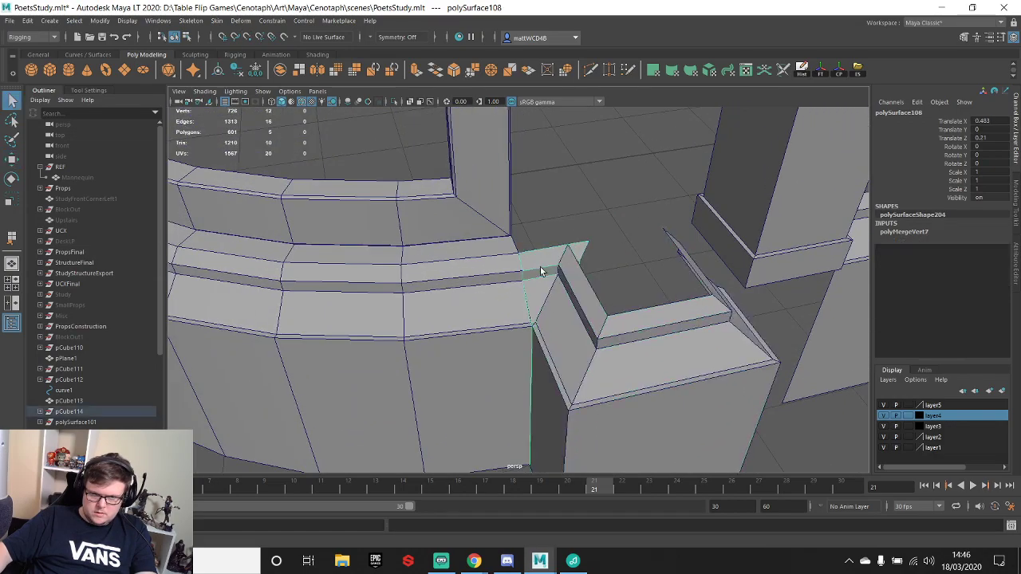
{"action": "left_click_drag", "start_coordinate": [571, 273], "coordinate": [538, 340], "text": "alt"}
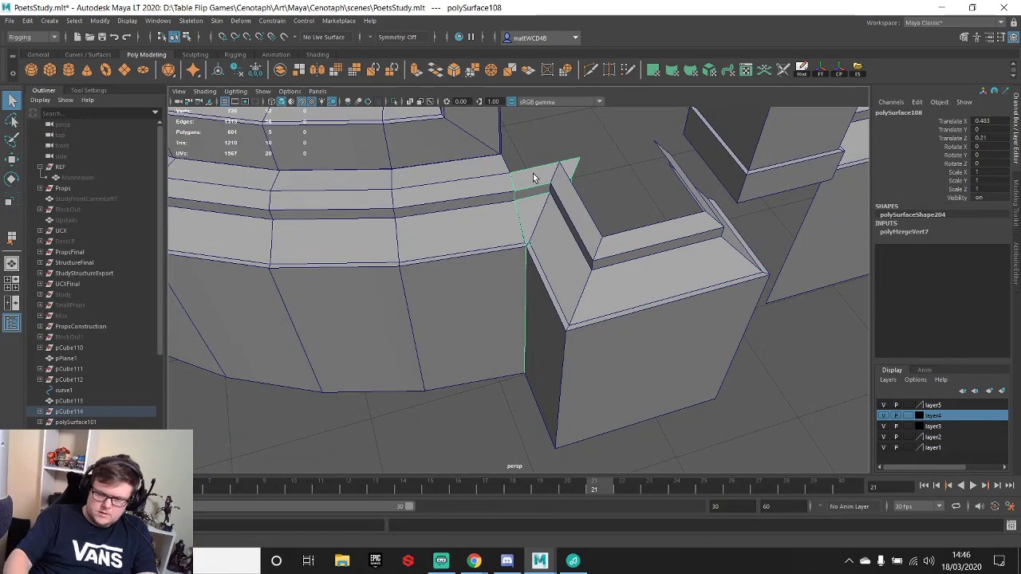
{"action": "key", "text": "Delete"}
- Delete the corner base's construction history and freeze its transformations
{"action": "left_click", "coordinate": [559, 249]}
{"action": "left_click_drag", "start_coordinate": [559, 250], "coordinate": [571, 356], "text": "alt"}
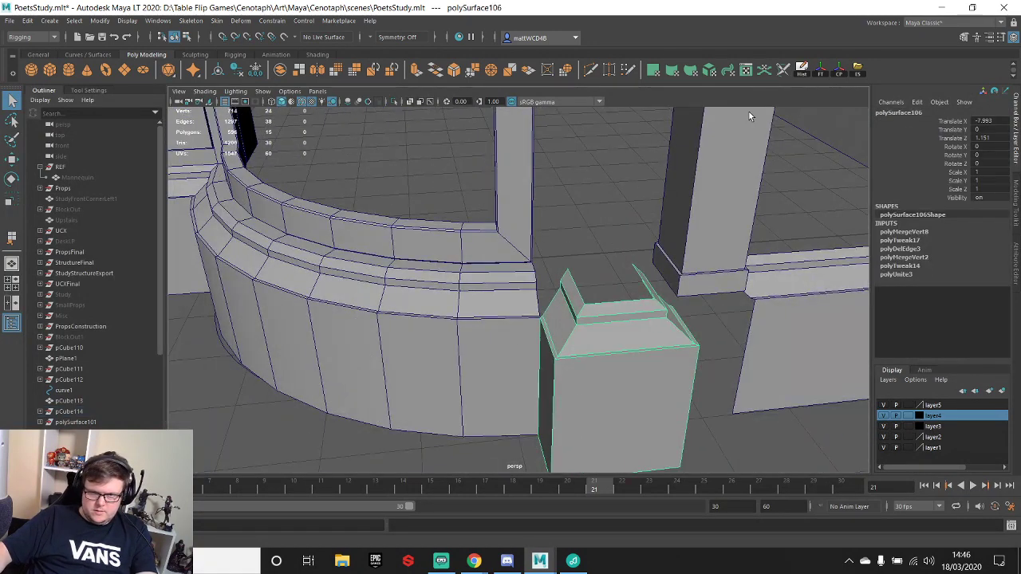
{"action": "left_click", "coordinate": [804, 70]}
{"action": "left_click", "coordinate": [821, 70]}
{"action": "scroll", "coordinate": [571, 377], "scroll_direction": "down", "scroll_amount": 5}
- Check the cabinet photo in Chrome, return to Maya, and snap the corner base's upper inner corner along X to the glazed frame's corner
{"action": "key", "text": "w"}
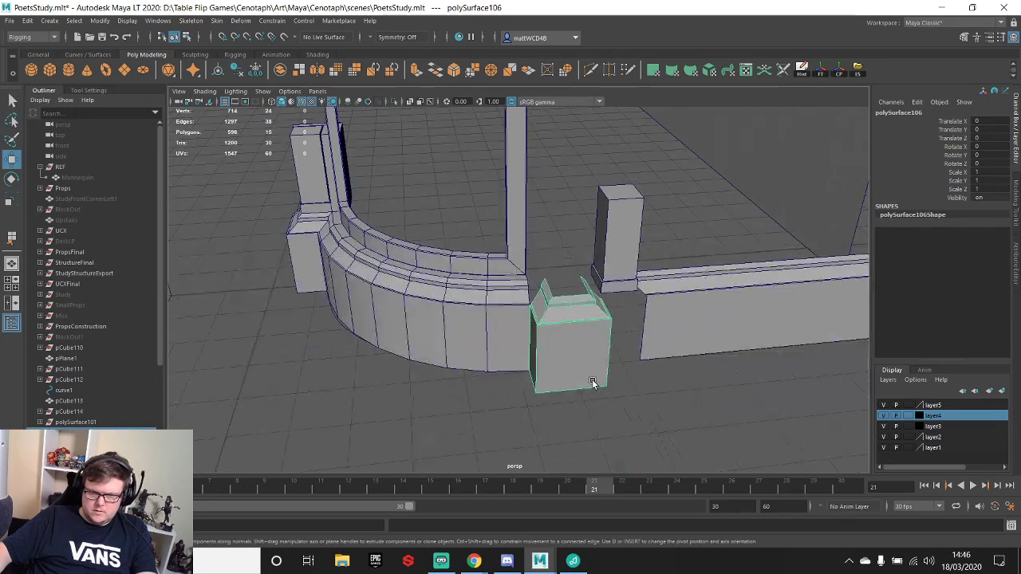
{"action": "scroll", "coordinate": [527, 307], "scroll_direction": "up", "scroll_amount": 4}
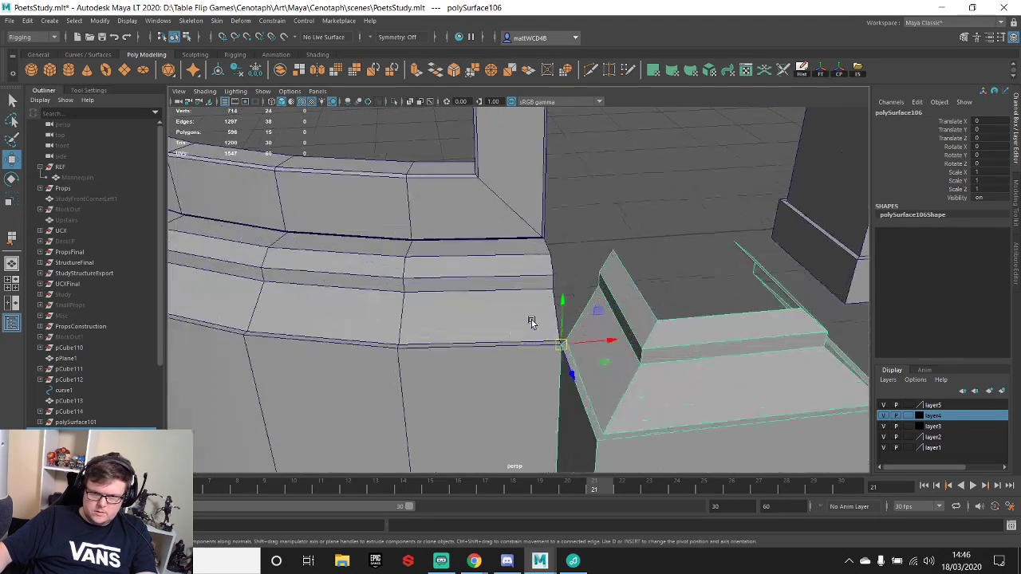
{"action": "left_click_drag", "start_coordinate": [590, 347], "coordinate": [534, 242]}
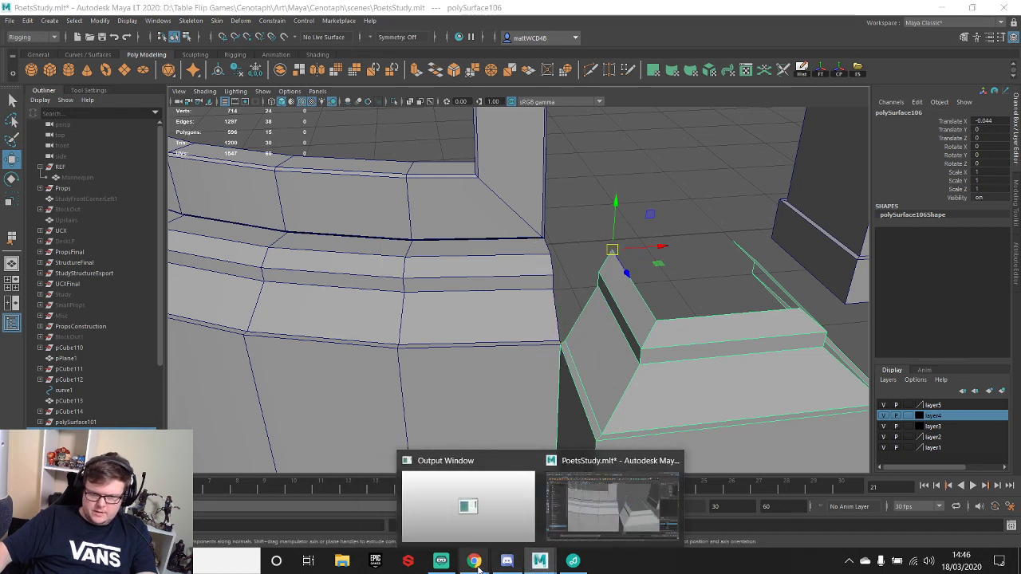
{"action": "mouse_move", "coordinate": [474, 563]}
{"action": "left_click", "coordinate": [559, 511]}
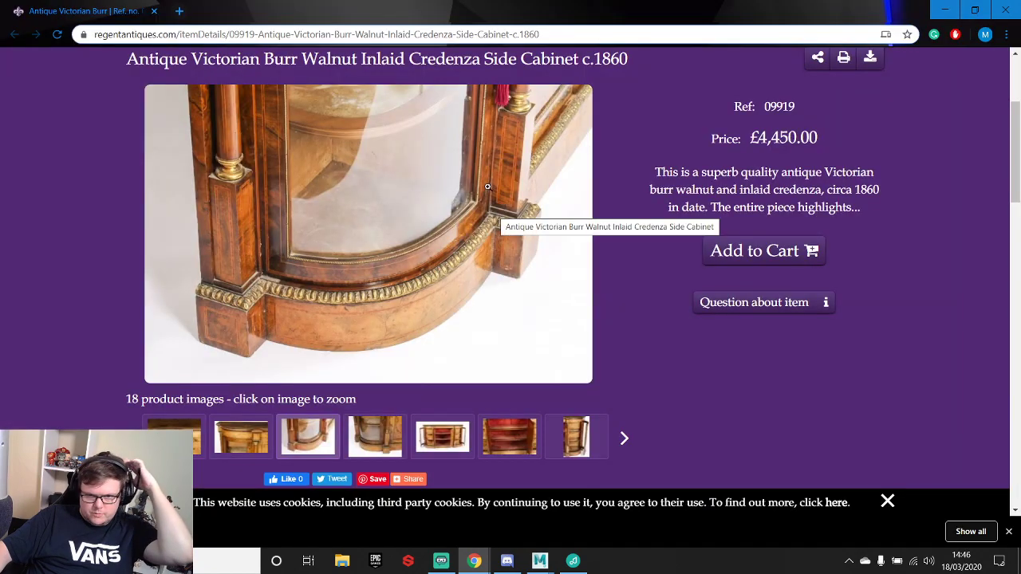
{"action": "key", "text": "alt+Tab"}
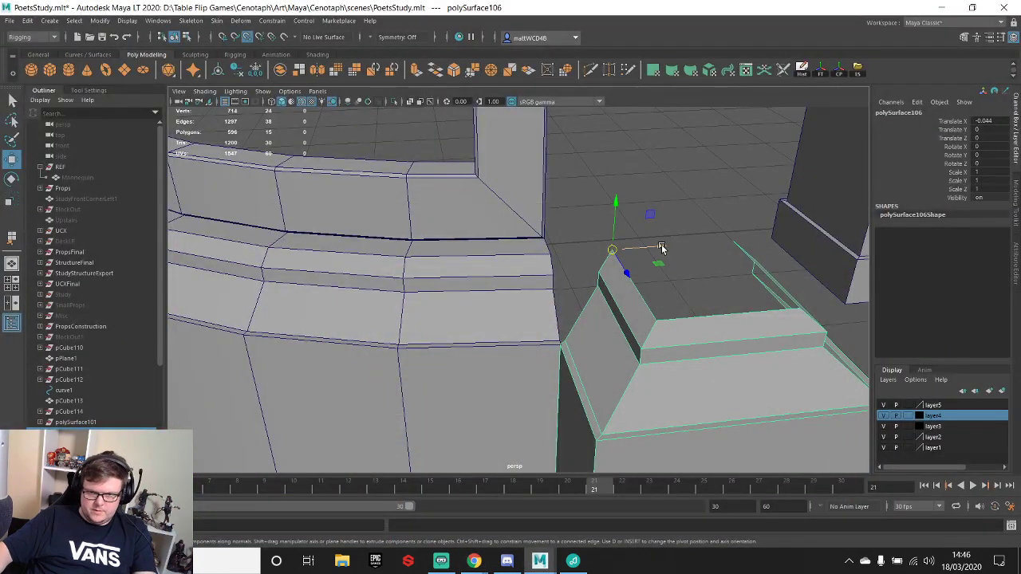
{"action": "left_click_drag", "start_coordinate": [662, 248], "coordinate": [508, 284]}
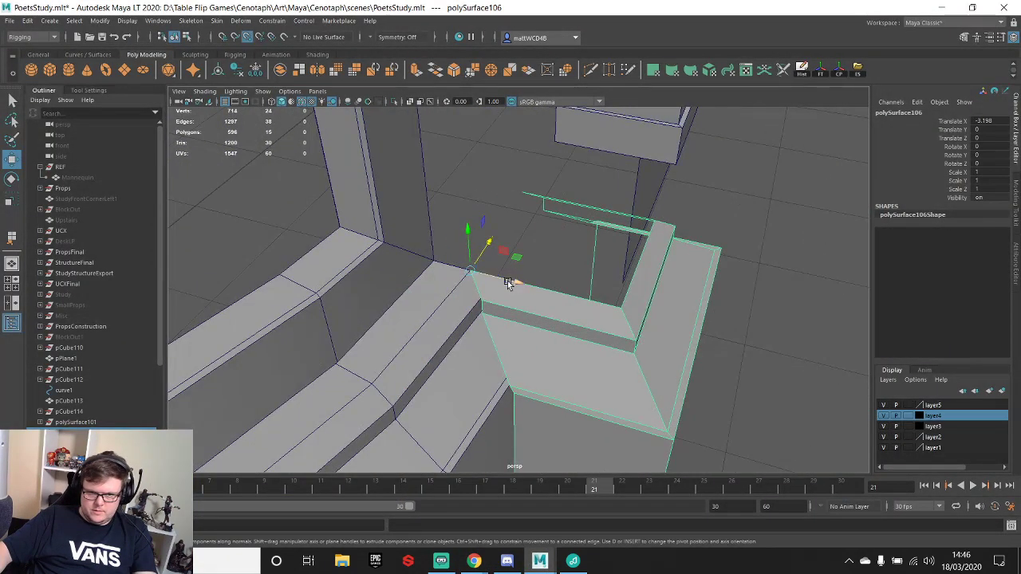
{"action": "left_click_drag", "start_coordinate": [450, 268], "coordinate": [515, 289]}
- Snap the curved base's end vertices along X so its stepped moulding meets the corner base's side
{"action": "left_click", "coordinate": [511, 291]}
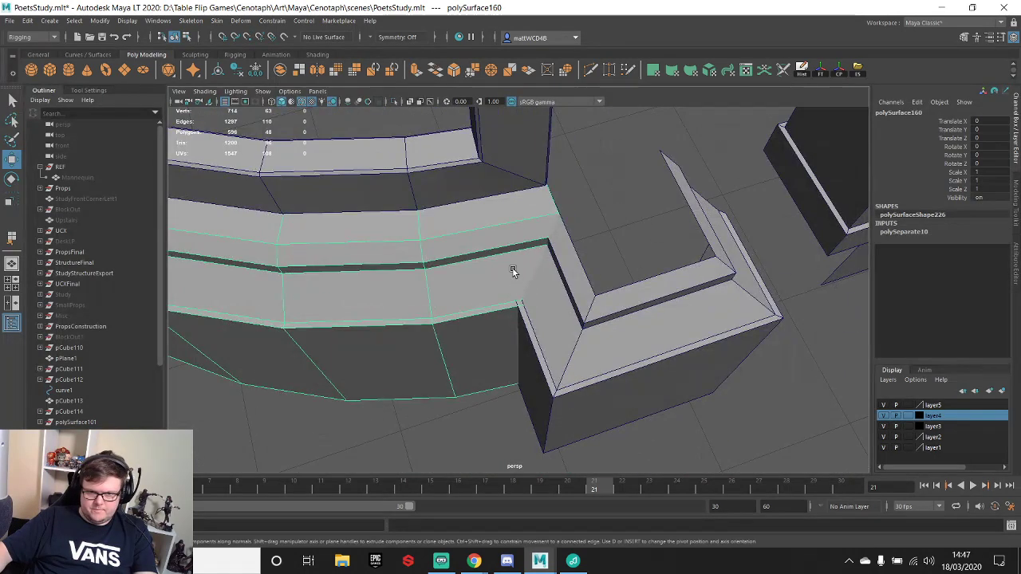
{"action": "right_click_drag", "start_coordinate": [513, 270], "coordinate": [438, 256]}
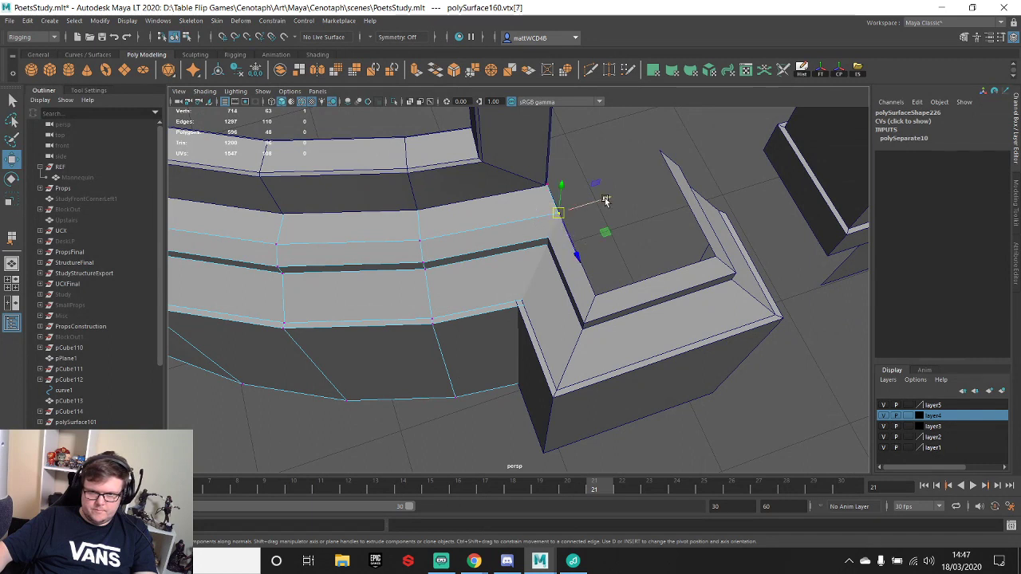
{"action": "key", "text": "v"}
{"action": "left_click_drag", "start_coordinate": [606, 201], "coordinate": [530, 208]}
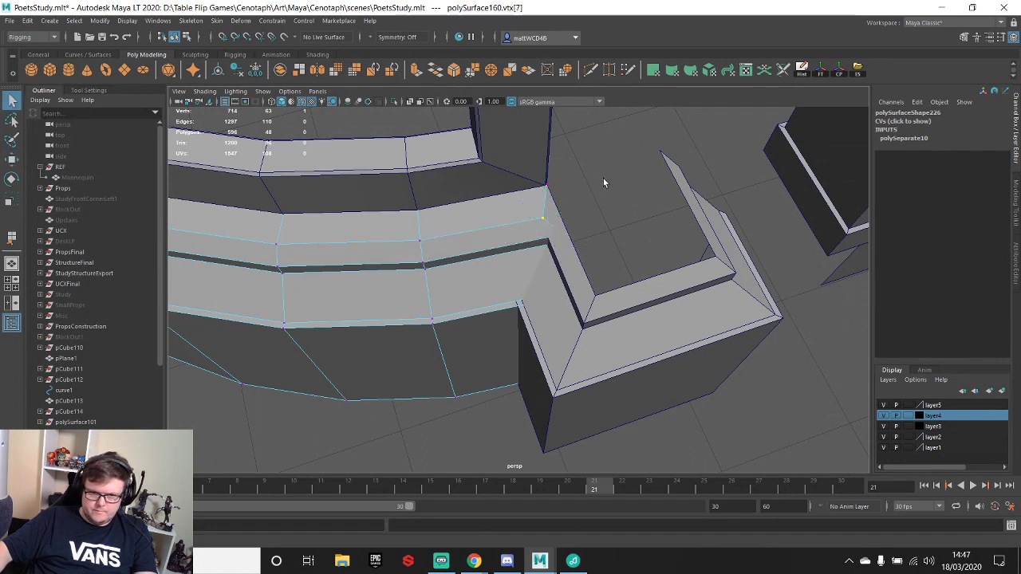
{"action": "key", "text": "w"}
{"action": "key", "text": "v"}
{"action": "left_click_drag", "start_coordinate": [606, 227], "coordinate": [559, 248]}
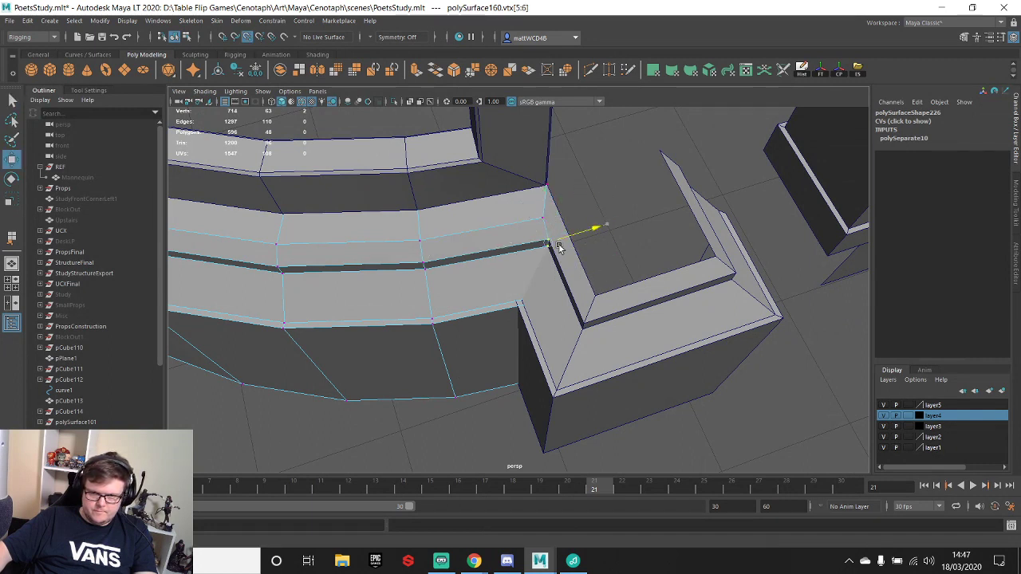
{"action": "left_click_drag", "start_coordinate": [529, 313], "coordinate": [598, 327], "text": "alt"}
{"action": "key", "text": "v"}
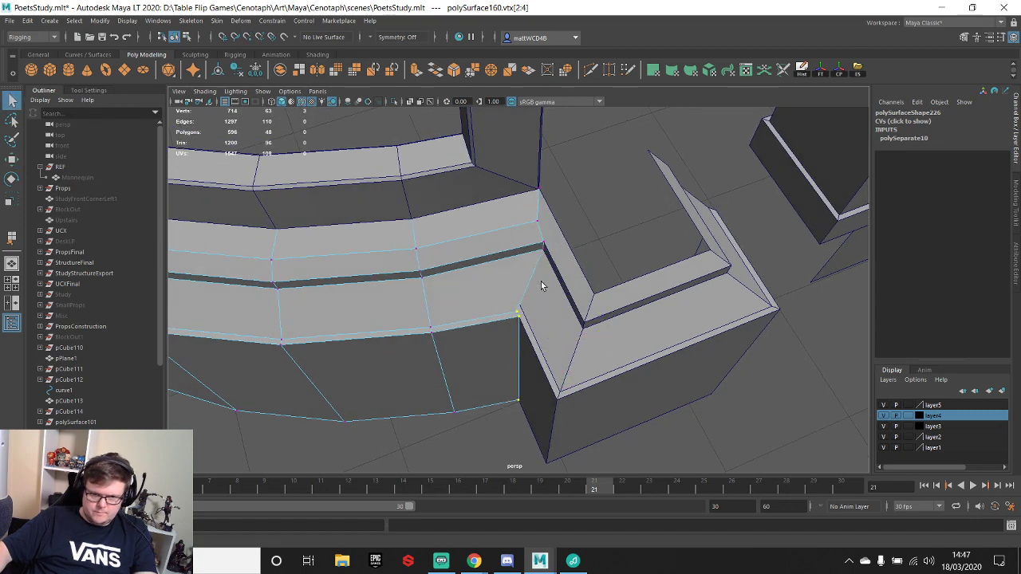
- Put the corner base into vertex editing and turn on X-ray display for the viewport
{"action": "left_click", "coordinate": [540, 306]}
{"action": "left_click_drag", "start_coordinate": [540, 305], "coordinate": [546, 272], "text": "alt"}
{"action": "right_click_drag", "start_coordinate": [546, 271], "coordinate": [494, 270]}
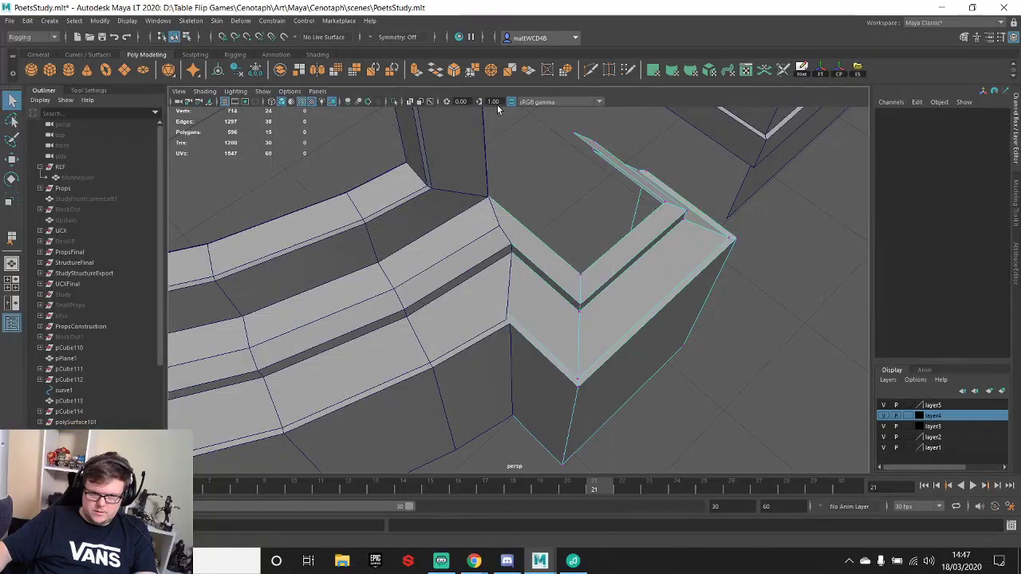
{"action": "left_click", "coordinate": [394, 102]}
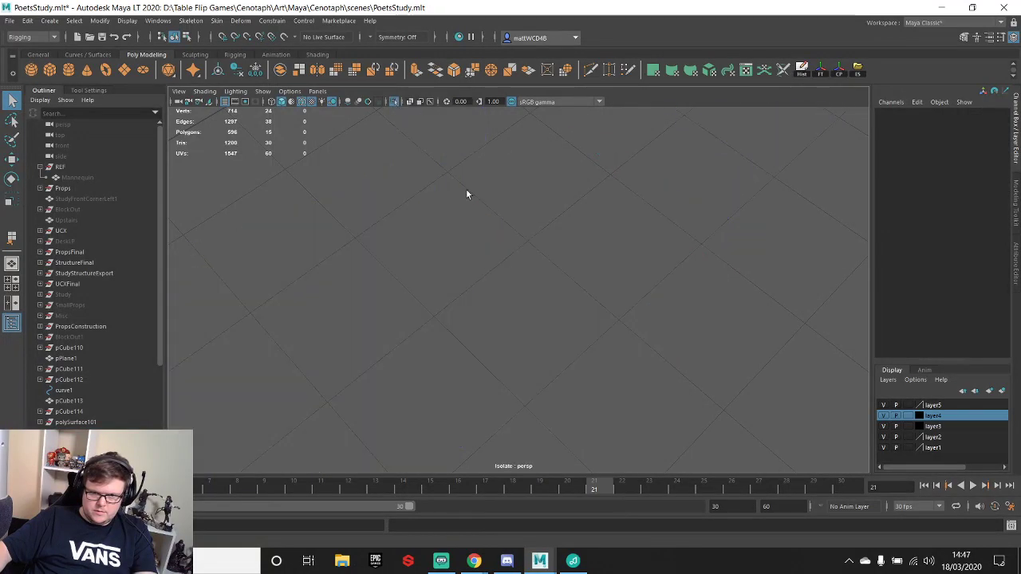
{"action": "left_click", "coordinate": [394, 102]}
{"action": "left_click", "coordinate": [411, 102]}
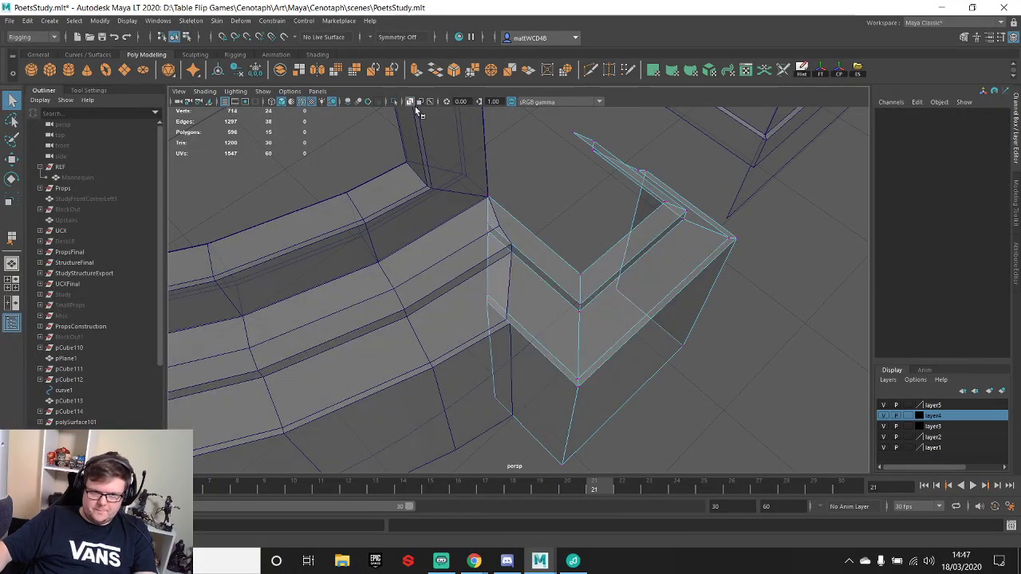
- Snap the corner base's two lower moulding vertices along Z to the end of the curved base
{"action": "scroll", "coordinate": [505, 318], "scroll_direction": "up", "scroll_amount": 2}
{"action": "left_click_drag", "start_coordinate": [477, 285], "coordinate": [514, 332]}
{"action": "key", "text": "w"}
{"action": "key", "text": "v"}
{"action": "scroll", "coordinate": [520, 358], "scroll_direction": "up", "scroll_amount": 5}
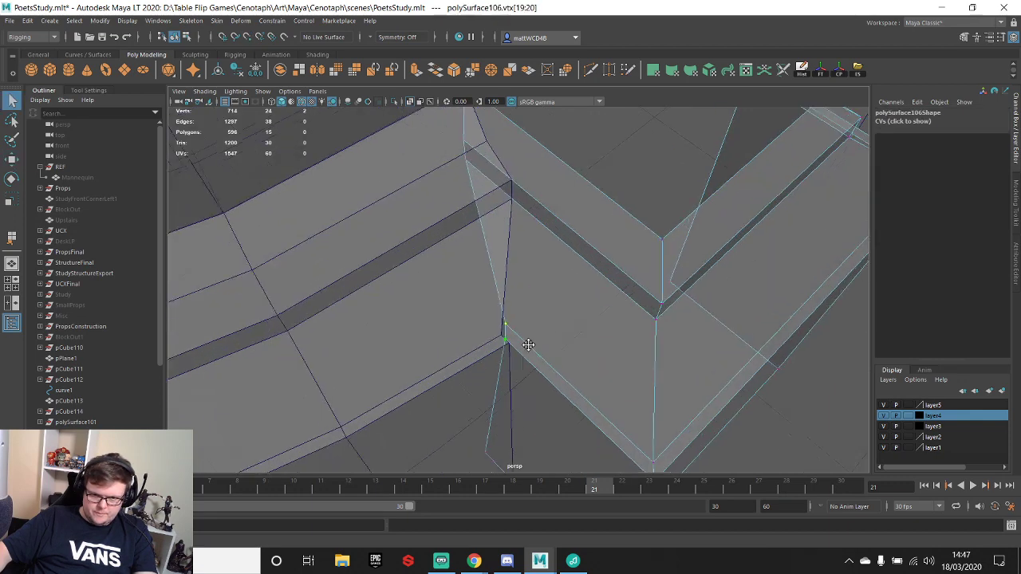
{"action": "left_click", "coordinate": [535, 302]}
{"action": "key", "text": "w"}
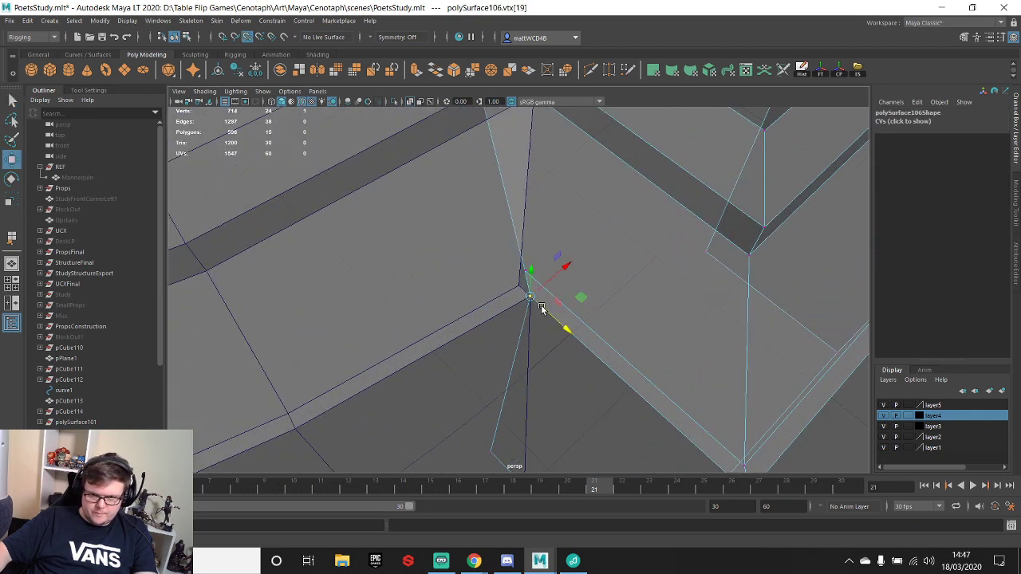
{"action": "key", "text": "w"}
{"action": "key", "text": "v"}
{"action": "left_click_drag", "start_coordinate": [554, 296], "coordinate": [520, 289]}
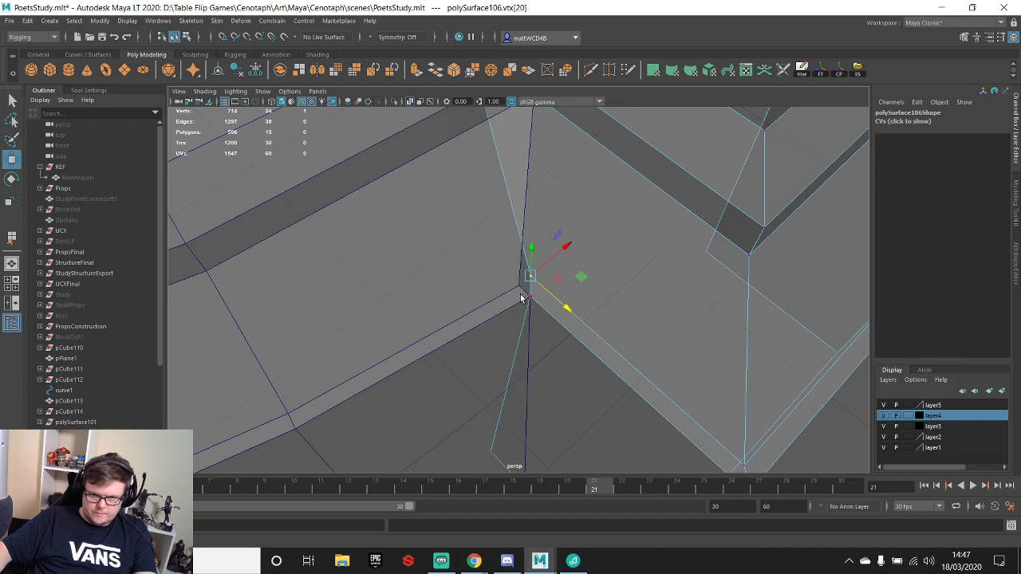
- Snap the curved base's end vertex at the lower moulding ledge onto the matching corner base vertex
{"action": "key", "text": "q"}
{"action": "left_click", "coordinate": [516, 295]}
{"action": "right_click_drag", "start_coordinate": [516, 294], "coordinate": [502, 287]}
{"action": "key", "text": "w"}
{"action": "left_click_drag", "start_coordinate": [519, 288], "coordinate": [542, 271]}
{"action": "key", "text": "v"}
{"action": "key", "text": "q"}
- Snap the corner base's two upper moulding step vertices along Z to the matching curved base vertices
{"action": "scroll", "coordinate": [558, 328], "scroll_direction": "down", "scroll_amount": 3}
{"action": "left_click_drag", "start_coordinate": [557, 327], "coordinate": [545, 301], "text": "alt"}
{"action": "left_click", "coordinate": [554, 271]}
{"action": "right_click_drag", "start_coordinate": [553, 270], "coordinate": [499, 271]}
{"action": "left_click_drag", "start_coordinate": [465, 259], "coordinate": [556, 342]}
{"action": "key", "text": "w"}
{"action": "key", "text": "v"}
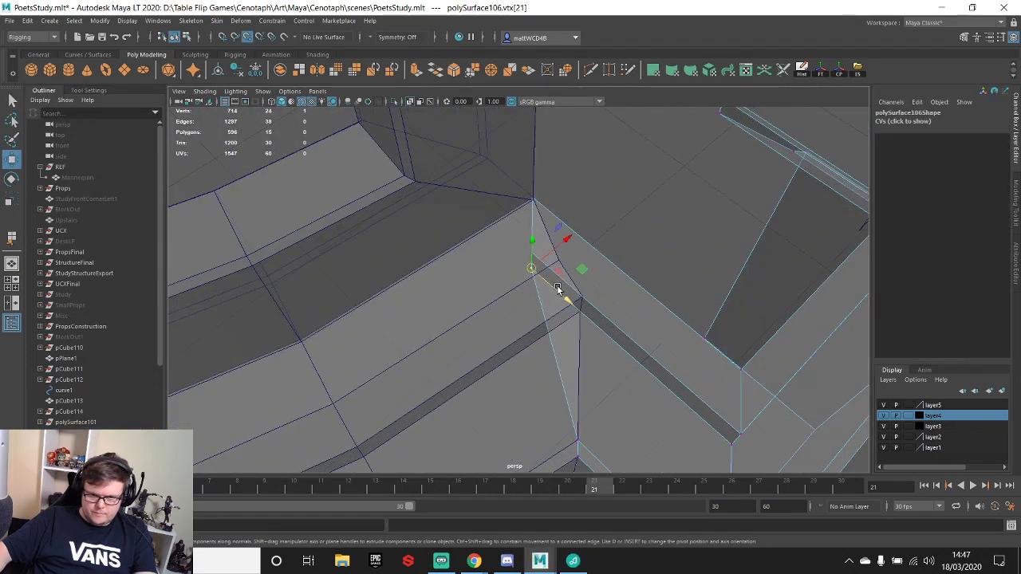
{"action": "left_click_drag", "start_coordinate": [557, 289], "coordinate": [585, 317]}
{"action": "left_click", "coordinate": [530, 254]}
{"action": "key", "text": "w"}
{"action": "left_click_drag", "start_coordinate": [554, 275], "coordinate": [576, 297]}
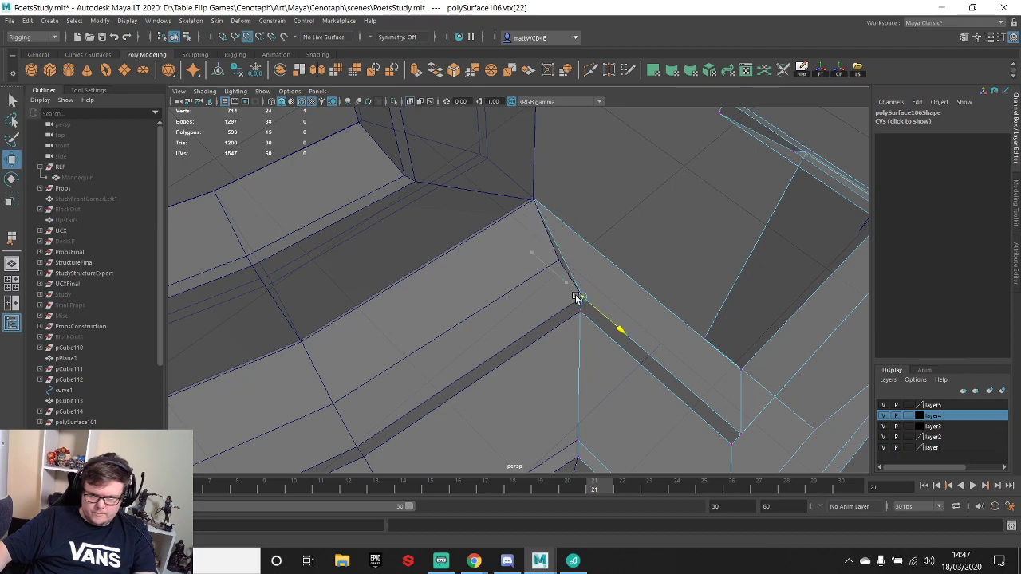
- Insert an edge loop along the corner base's sloping top moulding face
{"action": "left_click", "coordinate": [548, 269]}
{"action": "right_click_drag", "start_coordinate": [553, 263], "coordinate": [469, 258]}
{"action": "scroll", "coordinate": [545, 296], "scroll_direction": "down", "scroll_amount": 3}
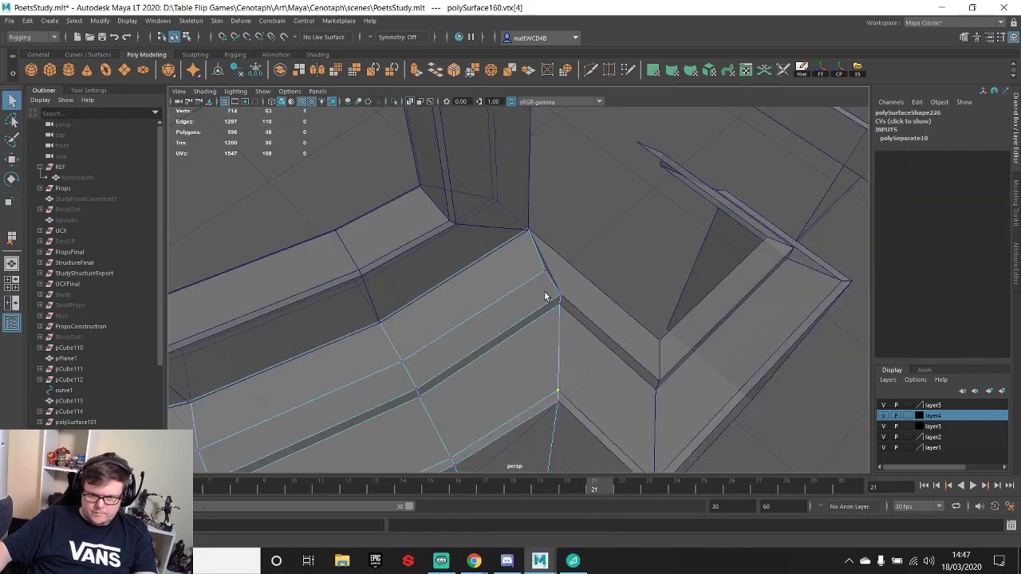
{"action": "left_click_drag", "start_coordinate": [545, 296], "coordinate": [561, 346], "text": "alt"}
{"action": "scroll", "coordinate": [561, 346], "scroll_direction": "up", "scroll_amount": 4}
{"action": "middle_click_drag", "start_coordinate": [561, 346], "coordinate": [519, 294], "text": "alt"}
{"action": "left_click_drag", "start_coordinate": [519, 295], "coordinate": [519, 271], "text": "alt"}
{"action": "right_click_drag", "start_coordinate": [519, 272], "coordinate": [554, 295]}
{"action": "right_click", "coordinate": [568, 281], "text": "shift"}
{"action": "left_click", "coordinate": [500, 294]}
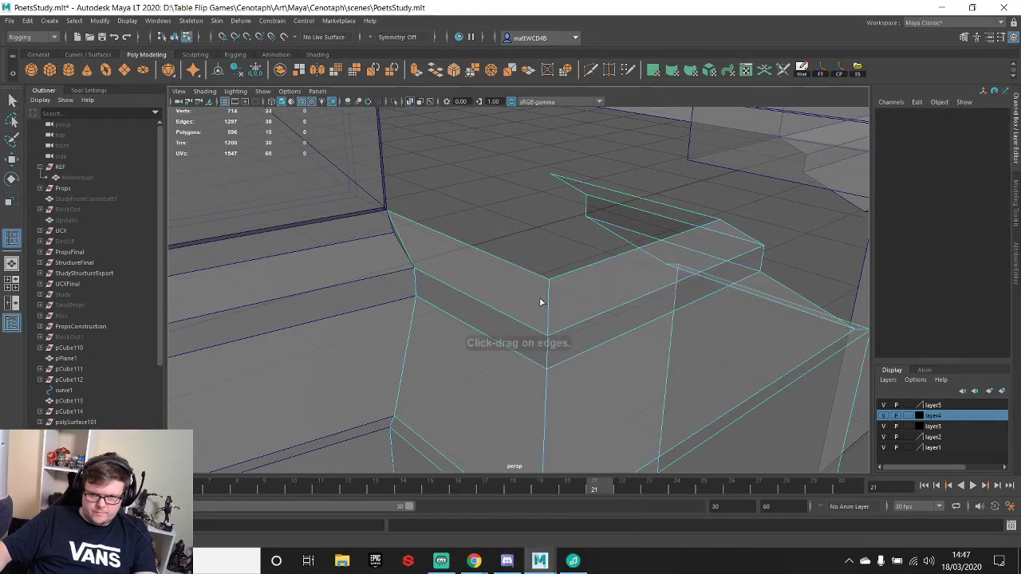
{"action": "left_click", "coordinate": [549, 308]}
- Try to raise the end vertex of the new edge loop on the corner base's sloping top moulding
{"action": "left_click_drag", "start_coordinate": [472, 296], "coordinate": [541, 328], "text": "alt"}
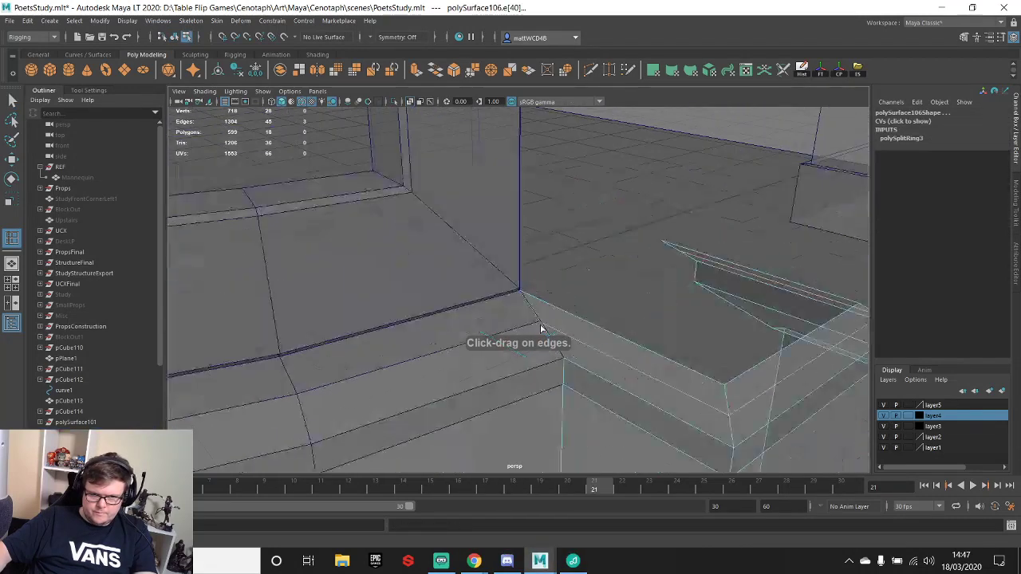
{"action": "right_click_drag", "start_coordinate": [549, 332], "coordinate": [497, 325]}
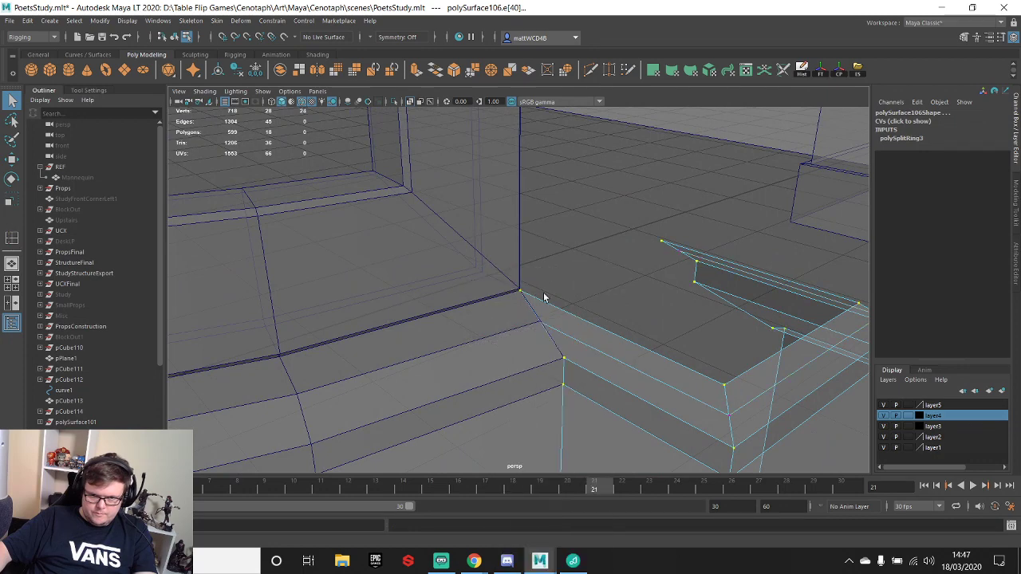
{"action": "left_click_drag", "start_coordinate": [545, 299], "coordinate": [588, 317], "text": "alt"}
{"action": "left_click", "coordinate": [590, 327]}
{"action": "key", "text": "w"}
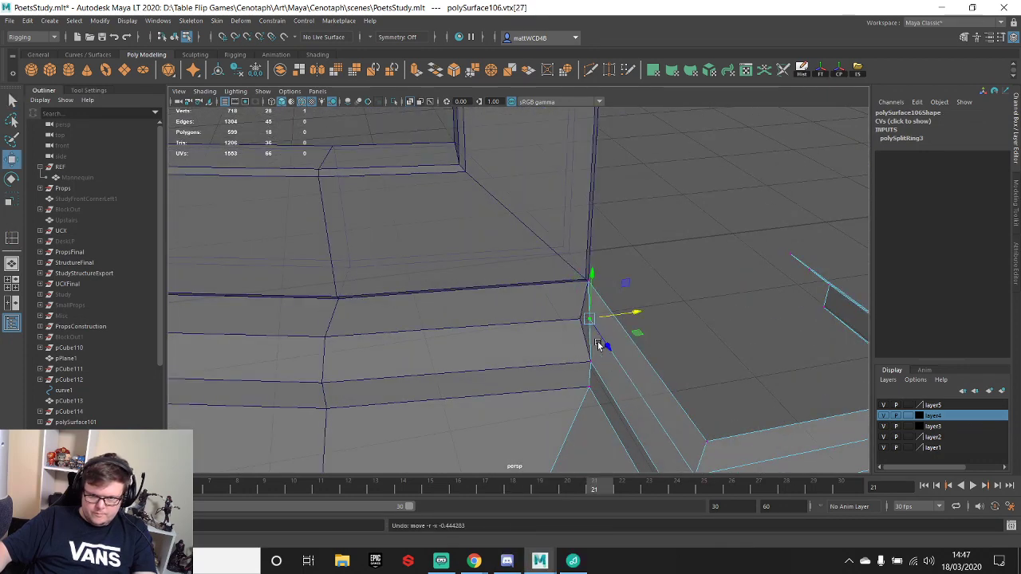
{"action": "key", "text": "f"}
{"action": "key", "text": "w"}
{"action": "left_click_drag", "start_coordinate": [597, 321], "coordinate": [570, 317]}
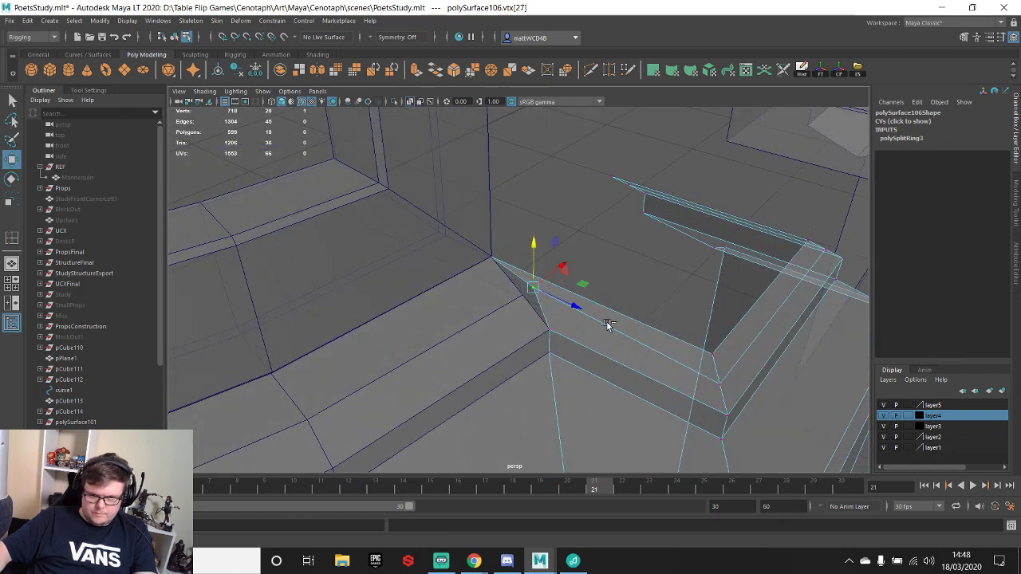
- Raise the whole new edge loop on the corner base's top moulding slightly along Y to round out the sloping face
{"action": "left_click", "coordinate": [656, 349]}
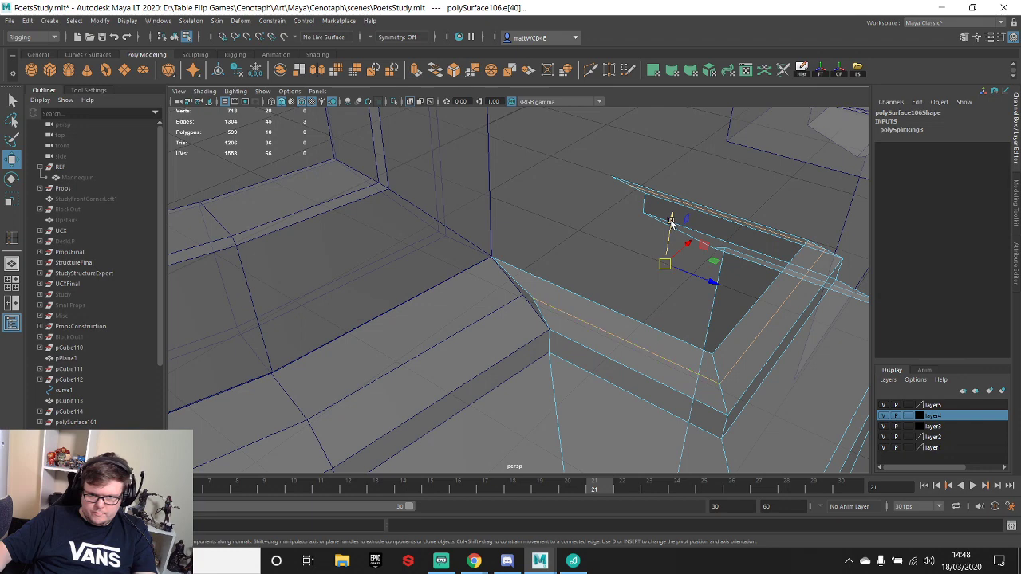
{"action": "left_click_drag", "start_coordinate": [671, 223], "coordinate": [523, 290]}
{"action": "key", "text": "q"}
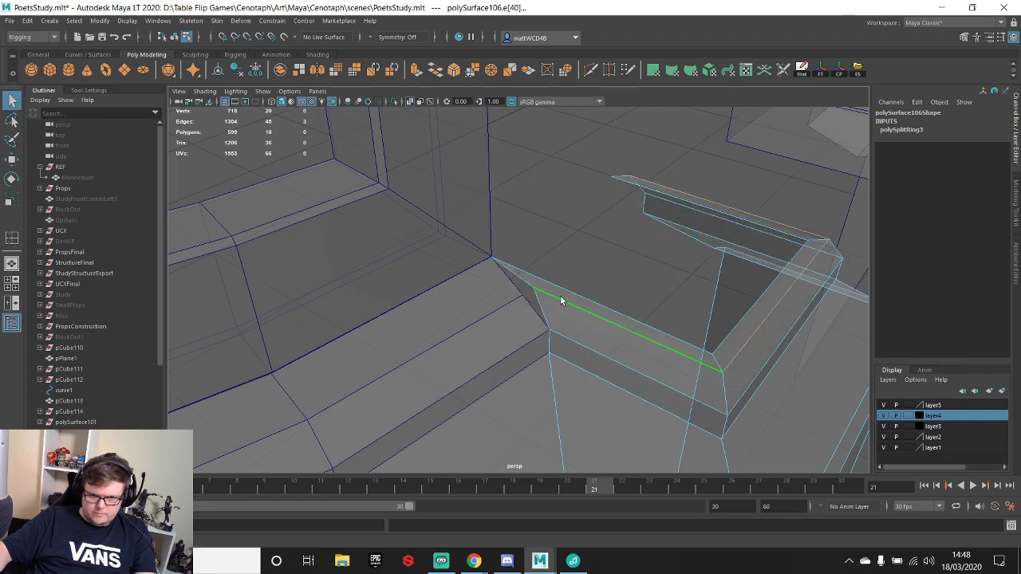
- Snap the curved base's end vertex midway up the top moulding onto the corner base's raised loop vertex
{"action": "right_click_drag", "start_coordinate": [560, 299], "coordinate": [519, 303]}
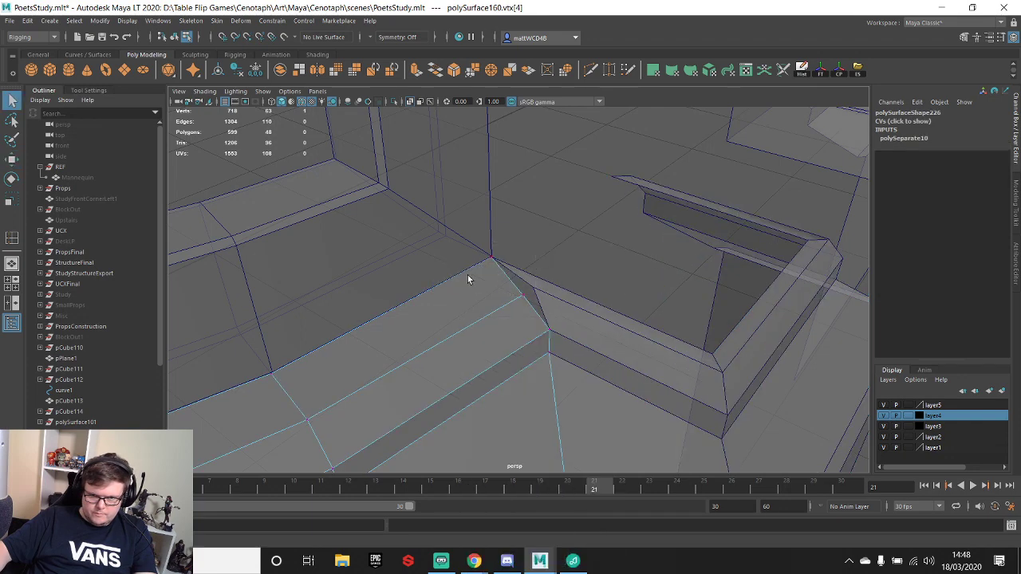
{"action": "left_click_drag", "start_coordinate": [538, 287], "coordinate": [652, 312], "text": "alt"}
{"action": "middle_click_drag", "start_coordinate": [653, 312], "coordinate": [505, 313], "text": "alt"}
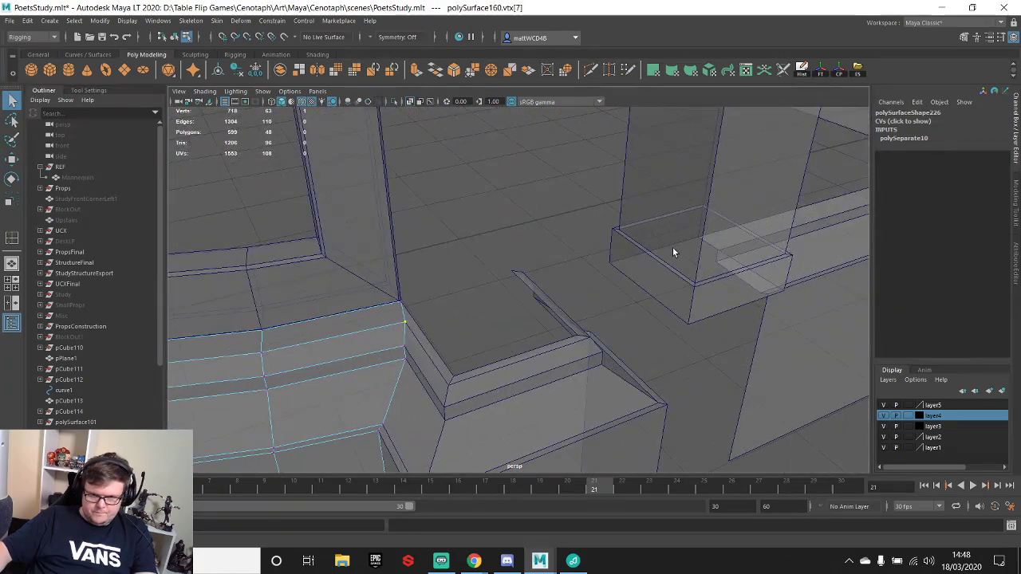
- Select the separate corner post with its base block, pCube124, as a whole object for moving
{"action": "left_click", "coordinate": [673, 247]}
{"action": "right_click_drag", "start_coordinate": [686, 216], "coordinate": [731, 176]}
{"action": "key", "text": "w"}
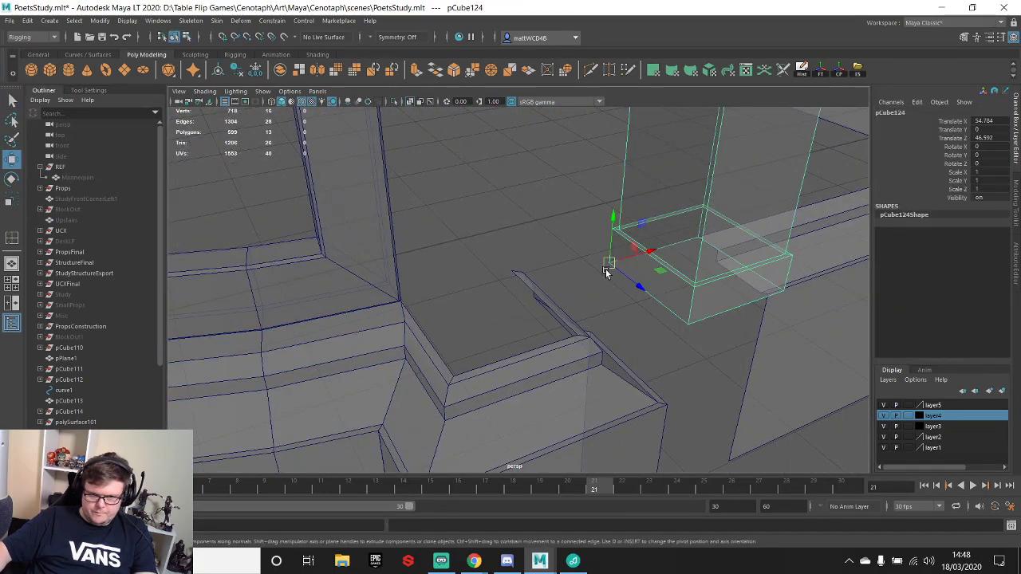
- Snap the square post by its bottom corner onto the corner pedestal of the curved base
{"action": "left_click_drag", "start_coordinate": [606, 271], "coordinate": [414, 308]}
{"action": "left_click", "coordinate": [648, 271]}
{"action": "left_click_drag", "start_coordinate": [648, 271], "coordinate": [340, 294], "text": "alt"}
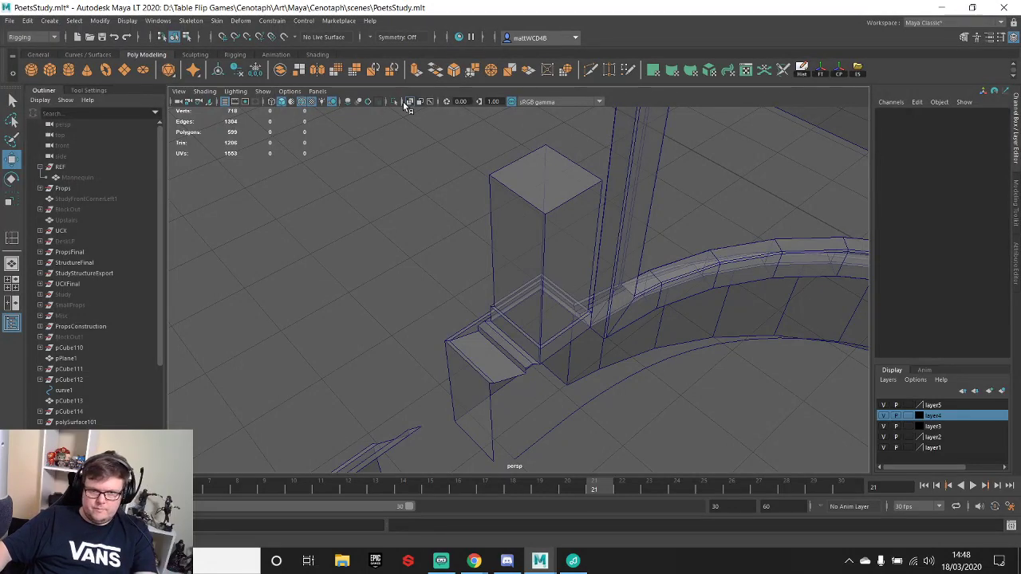
- Switch to Chrome, examine the reference photo of the cabinet's curved base and corner pedestals, and return to Maya
{"action": "mouse_move", "coordinate": [604, 390]}
{"action": "left_mouse_down", "text": "alt"}
{"action": "mouse_move", "coordinate": [670, 401]}
{"action": "mouse_move", "coordinate": [588, 336]}
{"action": "left_mouse_up", "text": "alt"}
{"action": "mouse_move", "coordinate": [474, 561]}
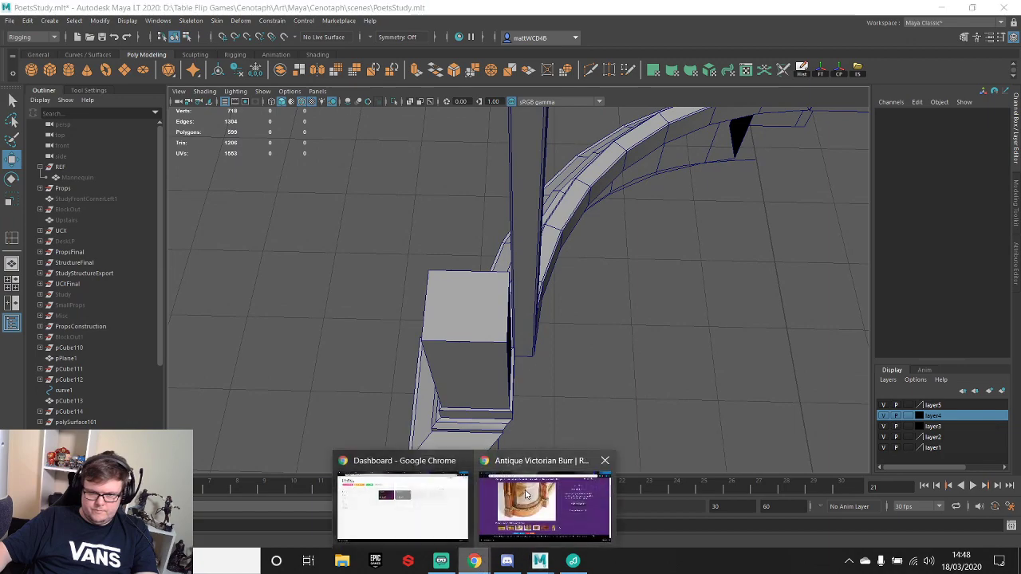
{"action": "left_click", "coordinate": [551, 498]}
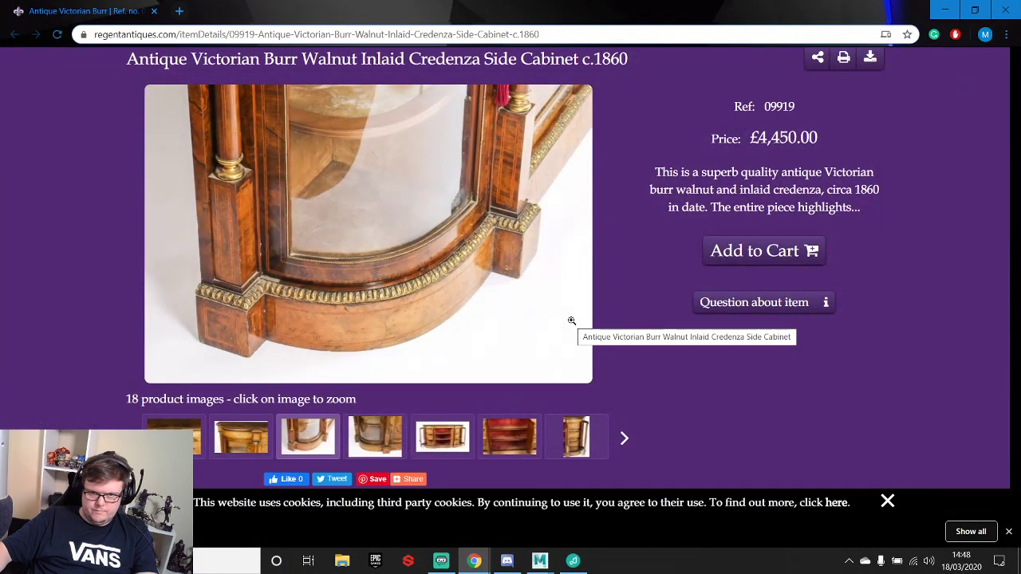
{"action": "key", "text": "alt+Tab"}
{"action": "left_click_drag", "start_coordinate": [771, 155], "coordinate": [583, 316], "text": "alt"}
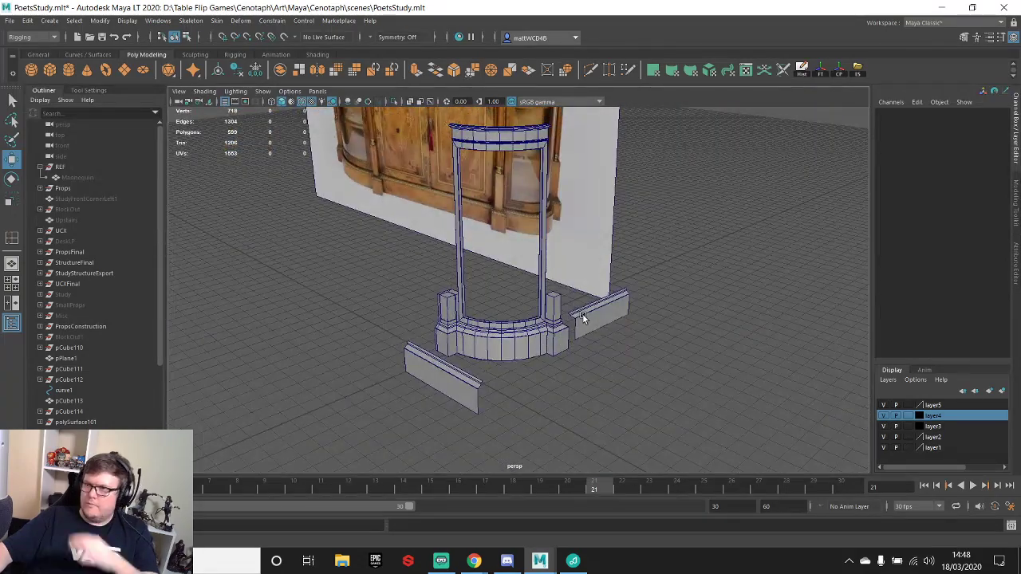
- Snap the straight plinth piece against the side of the corner pedestal so the moulding profiles meet
{"action": "right_click_drag", "start_coordinate": [458, 327], "coordinate": [558, 406], "text": "alt"}
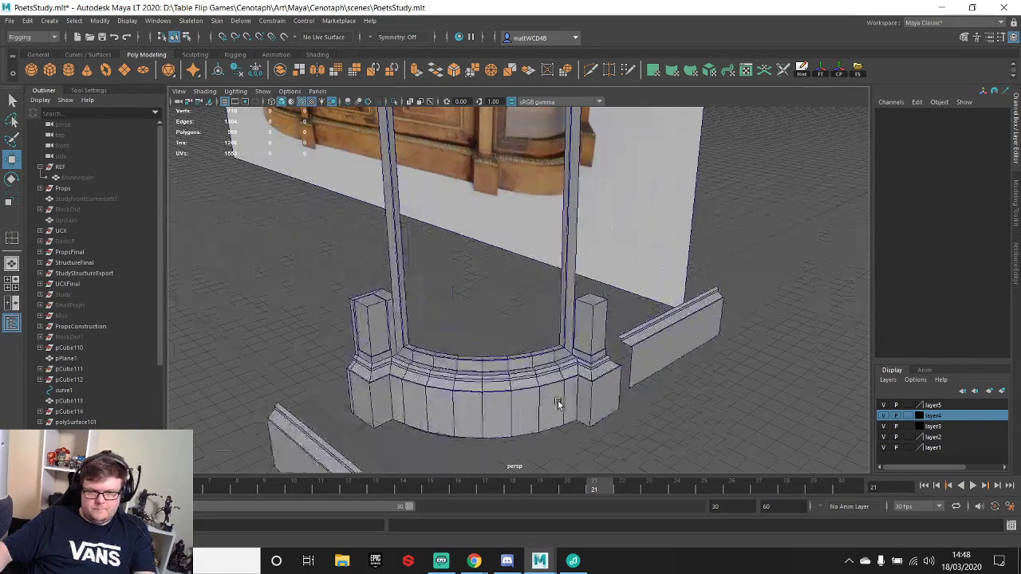
{"action": "left_click_drag", "start_coordinate": [559, 406], "coordinate": [625, 373], "text": "alt"}
{"action": "middle_click_drag", "start_coordinate": [625, 374], "coordinate": [571, 311], "text": "alt"}
{"action": "scroll", "coordinate": [571, 312], "scroll_direction": "up", "scroll_amount": 3}
{"action": "left_click_drag", "start_coordinate": [572, 314], "coordinate": [599, 275], "text": "alt"}
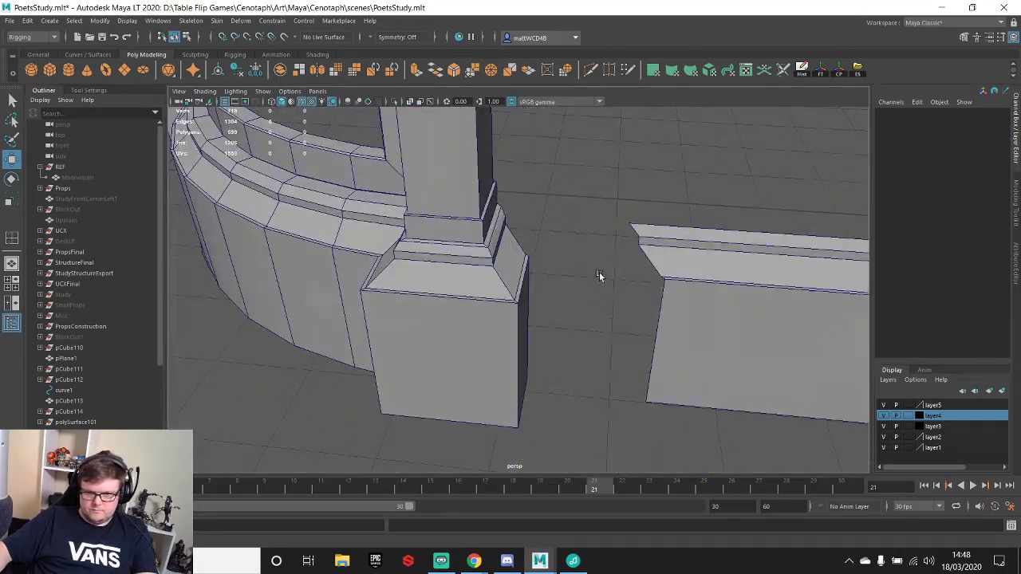
{"action": "left_click", "coordinate": [667, 240]}
{"action": "left_click_drag", "start_coordinate": [667, 240], "coordinate": [600, 333], "text": "alt"}
{"action": "key", "text": "v"}
{"action": "left_click_drag", "start_coordinate": [467, 296], "coordinate": [599, 334]}
- Try to close the gap by moving the straight plinth's end vertices towards the corner pedestal
{"action": "right_click_drag", "start_coordinate": [624, 271], "coordinate": [573, 271]}
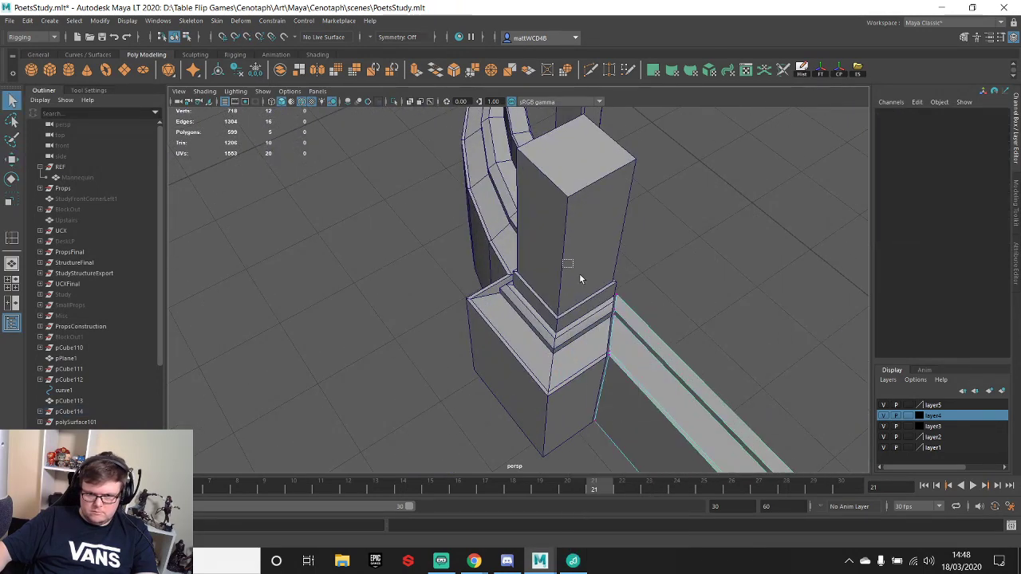
{"action": "left_click_drag", "start_coordinate": [581, 276], "coordinate": [663, 435]}
{"action": "key", "text": "f"}
{"action": "scroll", "coordinate": [514, 281], "scroll_direction": "up", "scroll_amount": 5}
{"action": "scroll", "coordinate": [539, 295], "scroll_direction": "down", "scroll_amount": 5}
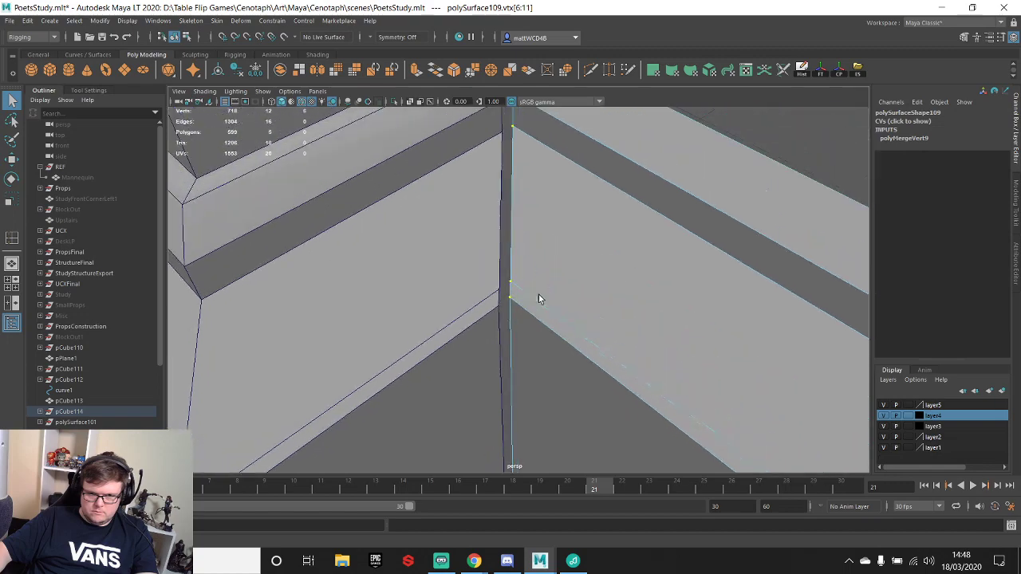
{"action": "left_click_drag", "start_coordinate": [537, 294], "coordinate": [548, 210], "text": "alt"}
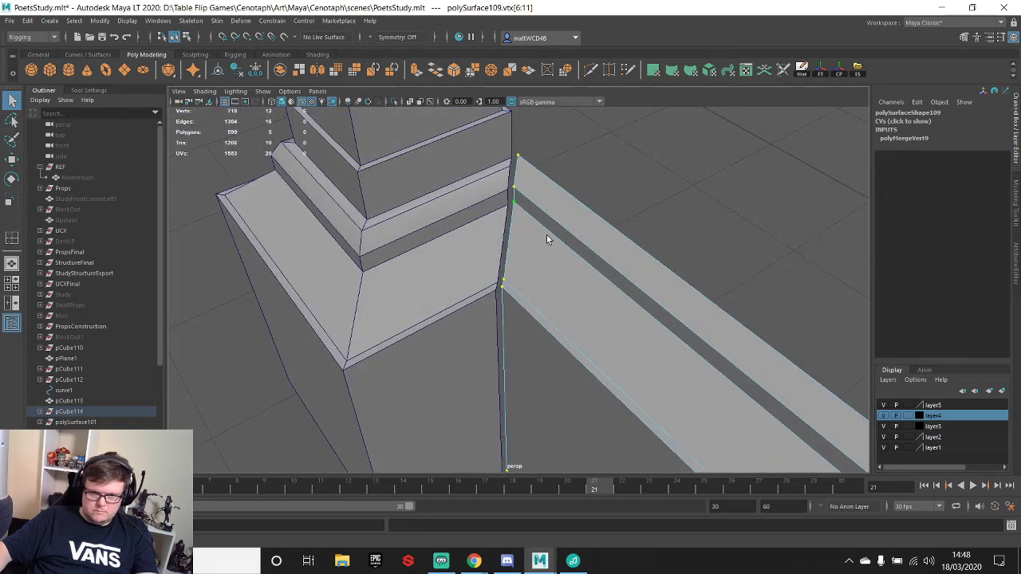
{"action": "key", "text": "F8"}
{"action": "right_click_drag", "start_coordinate": [528, 209], "coordinate": [479, 205]}
{"action": "key", "text": "q"}
{"action": "left_click_drag", "start_coordinate": [513, 203], "coordinate": [508, 190]}
{"action": "left_click", "coordinate": [513, 189]}
{"action": "key", "text": "w"}
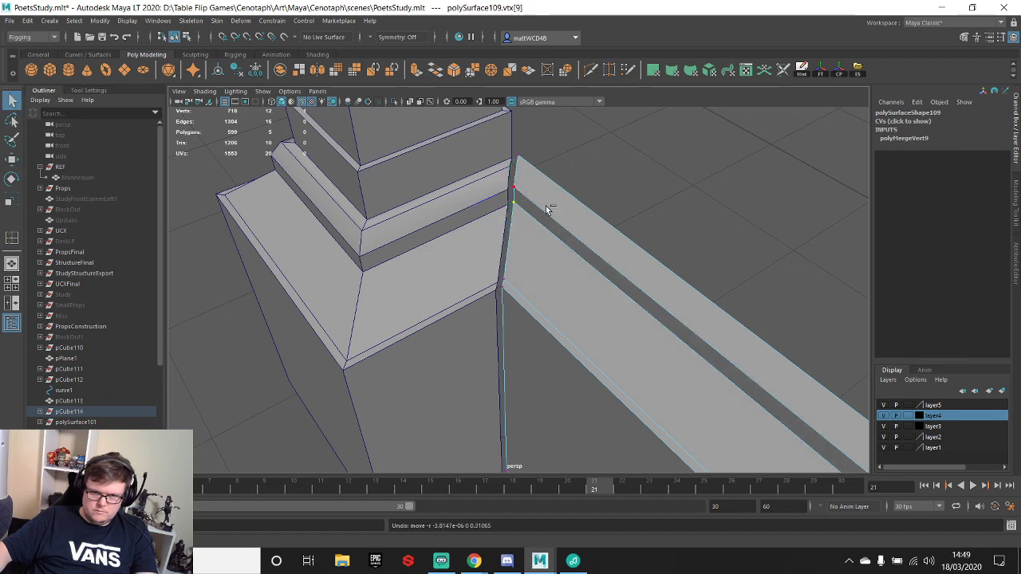
- Move the whole straight plinth along Z until its end sits flush against the corner pedestal
{"action": "key", "text": "F8"}
{"action": "key", "text": "w"}
{"action": "key", "text": "d"}
{"action": "scroll", "coordinate": [502, 302], "scroll_direction": "up", "scroll_amount": 8}
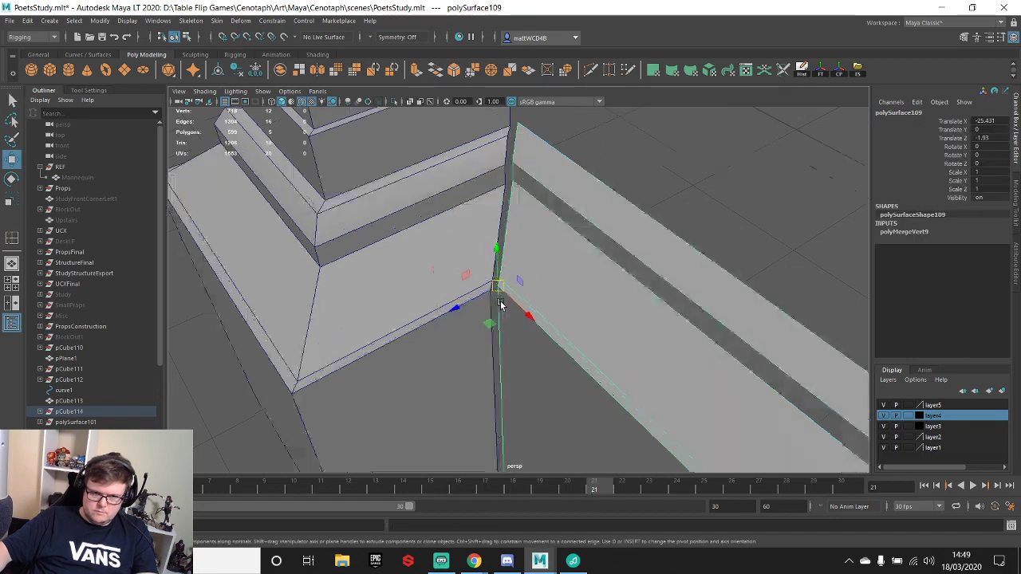
{"action": "left_click_drag", "start_coordinate": [431, 277], "coordinate": [411, 288]}
{"action": "scroll", "coordinate": [643, 171], "scroll_direction": "down", "scroll_amount": 8}
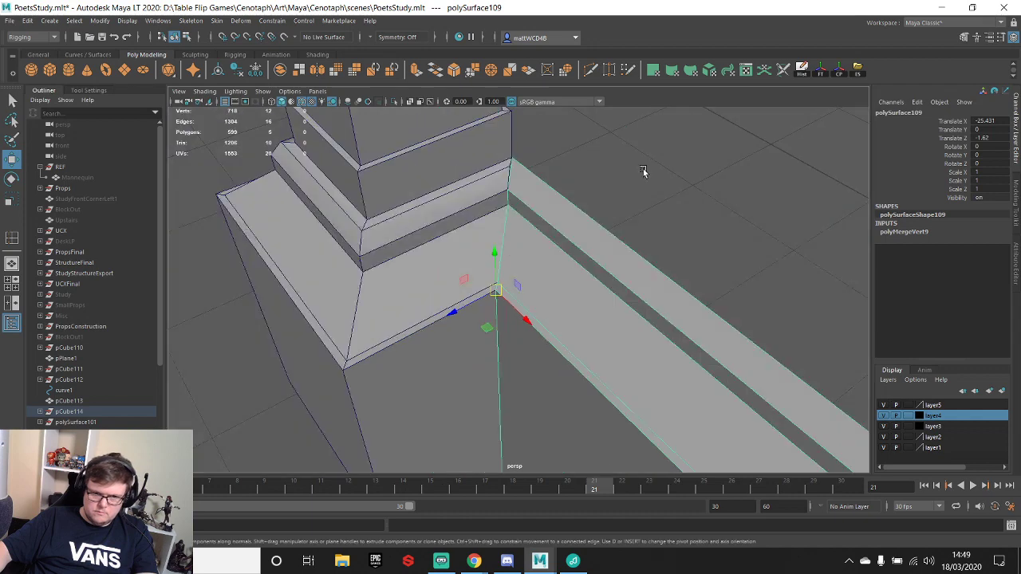
{"action": "left_click", "coordinate": [645, 173]}
- Insert an edge loop along the straight plinth's upper moulding face, near its top edge
{"action": "scroll", "coordinate": [559, 166], "scroll_direction": "up", "scroll_amount": 3}
{"action": "middle_click_drag", "start_coordinate": [559, 166], "coordinate": [574, 334], "text": "alt"}
{"action": "left_click", "coordinate": [574, 335]}
{"action": "right_click_drag", "start_coordinate": [580, 281], "coordinate": [505, 293], "text": "shift"}
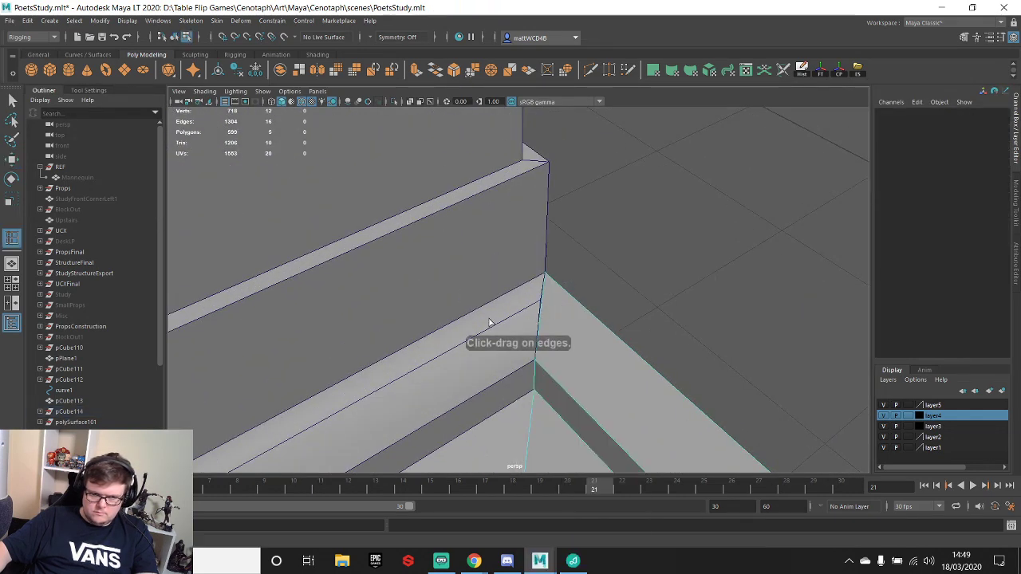
{"action": "right_click_drag", "start_coordinate": [552, 320], "coordinate": [582, 308]}
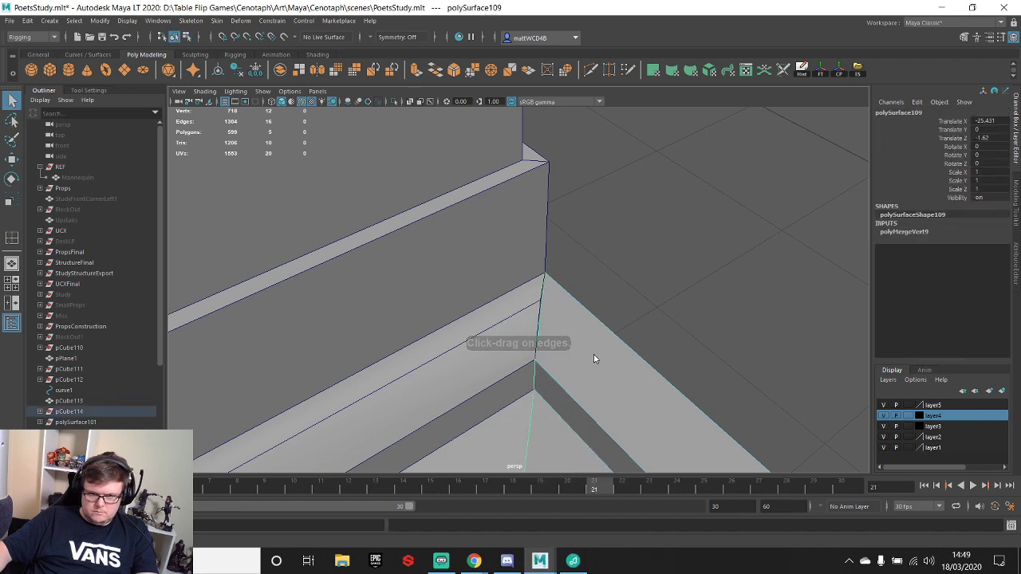
{"action": "right_click_drag", "start_coordinate": [593, 359], "coordinate": [576, 294], "text": "shift"}
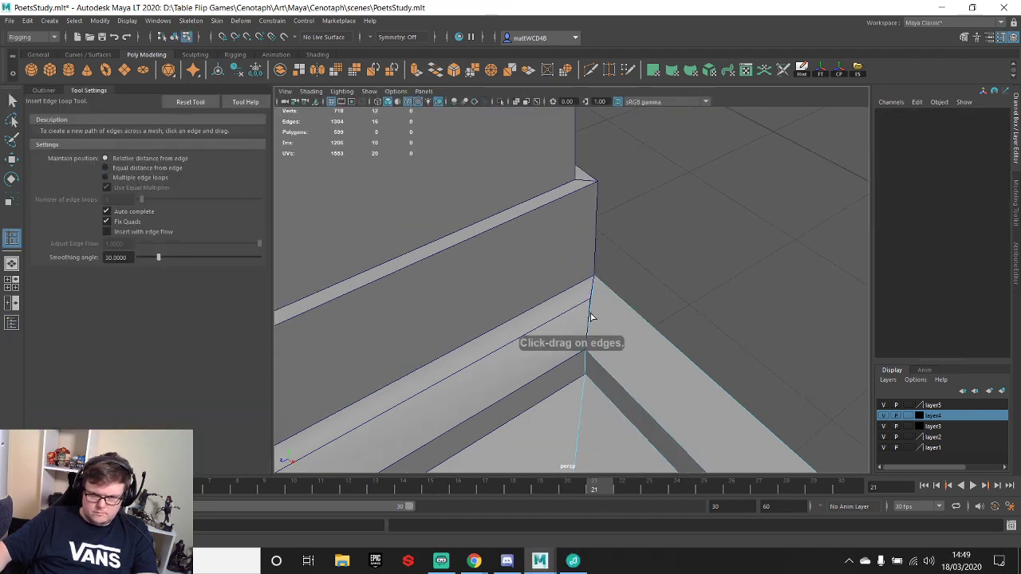
{"action": "left_click_drag", "start_coordinate": [591, 317], "coordinate": [602, 301]}
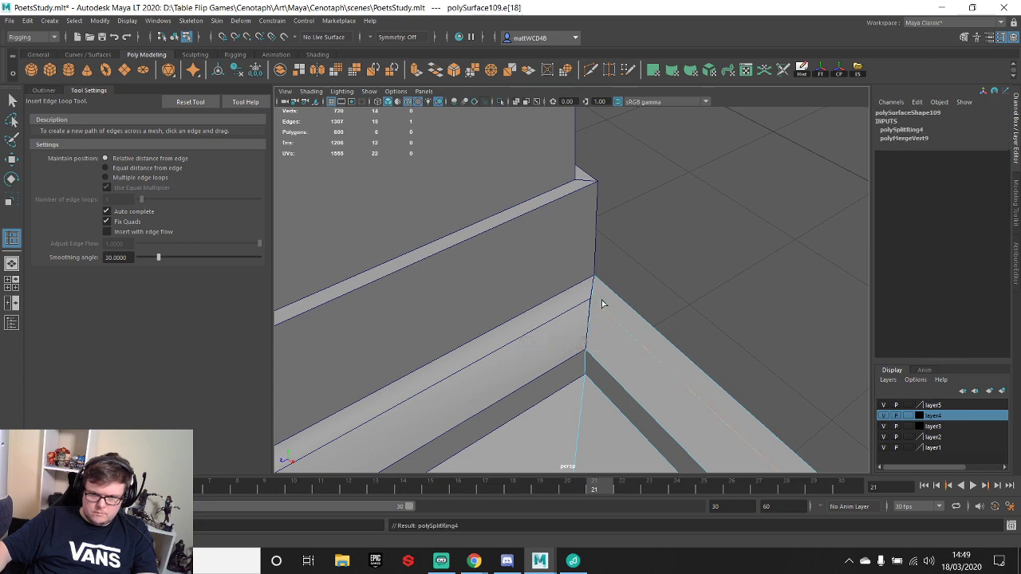
- Snap the new edge loop's end vertex to the matching moulding vertex on the corner pedestal and return to object selection
{"action": "key", "text": "q"}
{"action": "right_click_drag", "start_coordinate": [602, 301], "coordinate": [555, 271]}
{"action": "left_click", "coordinate": [592, 300]}
{"action": "key", "text": "w"}
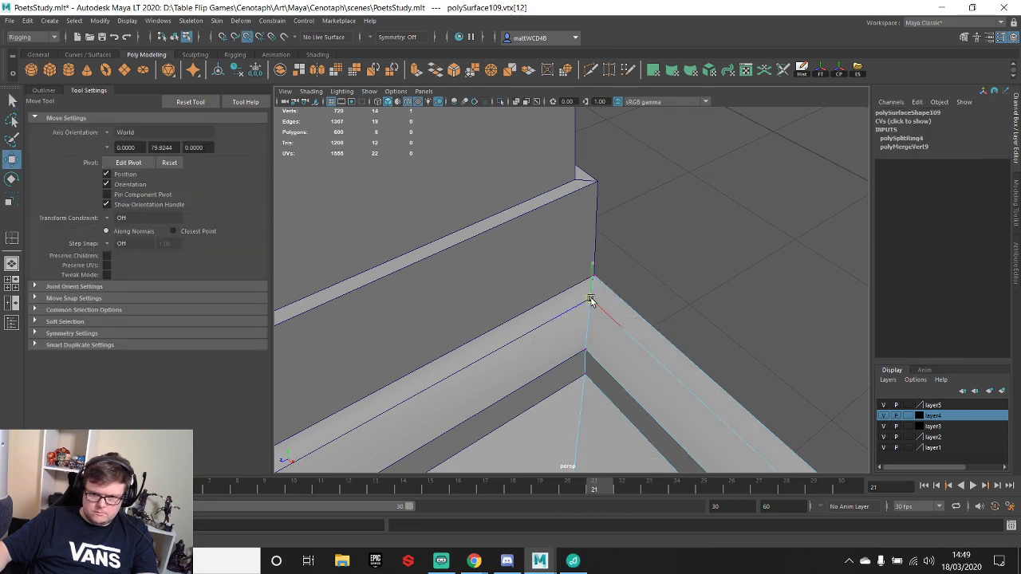
{"action": "key", "text": "q"}
{"action": "scroll", "coordinate": [634, 312], "scroll_direction": "down", "scroll_amount": 5}
{"action": "left_click", "coordinate": [634, 312]}
{"action": "scroll", "coordinate": [668, 320], "scroll_direction": "down", "scroll_amount": 4}
{"action": "left_click_drag", "start_coordinate": [668, 321], "coordinate": [645, 318], "text": "alt"}
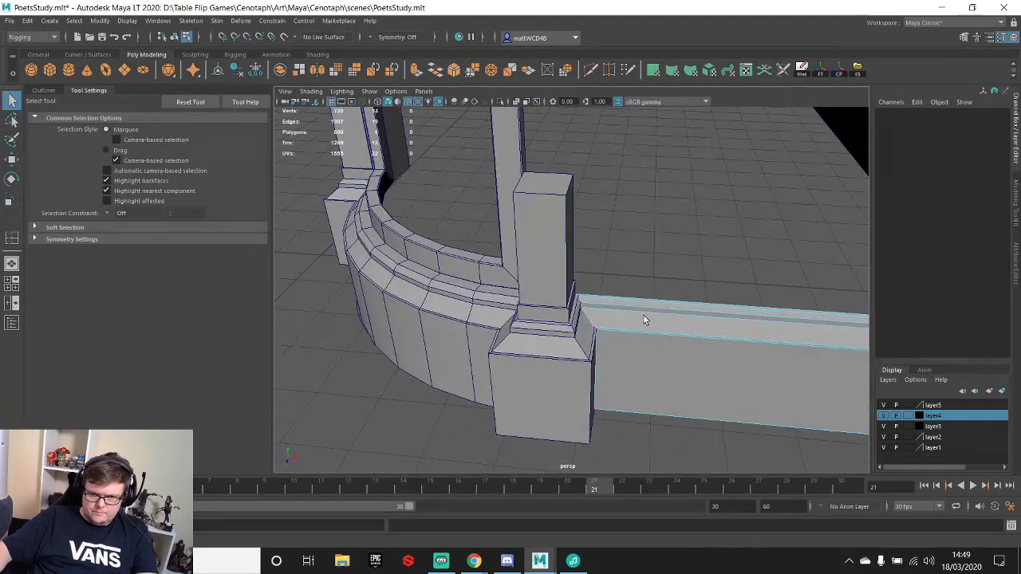
{"action": "right_click_drag", "start_coordinate": [645, 317], "coordinate": [657, 314]}
{"action": "left_click", "coordinate": [671, 222]}
- Examine the cabinet reference image in the scene, comparing its columns, pedestals and curved base with the model
{"action": "left_click_drag", "start_coordinate": [671, 222], "coordinate": [680, 329], "text": "alt"}
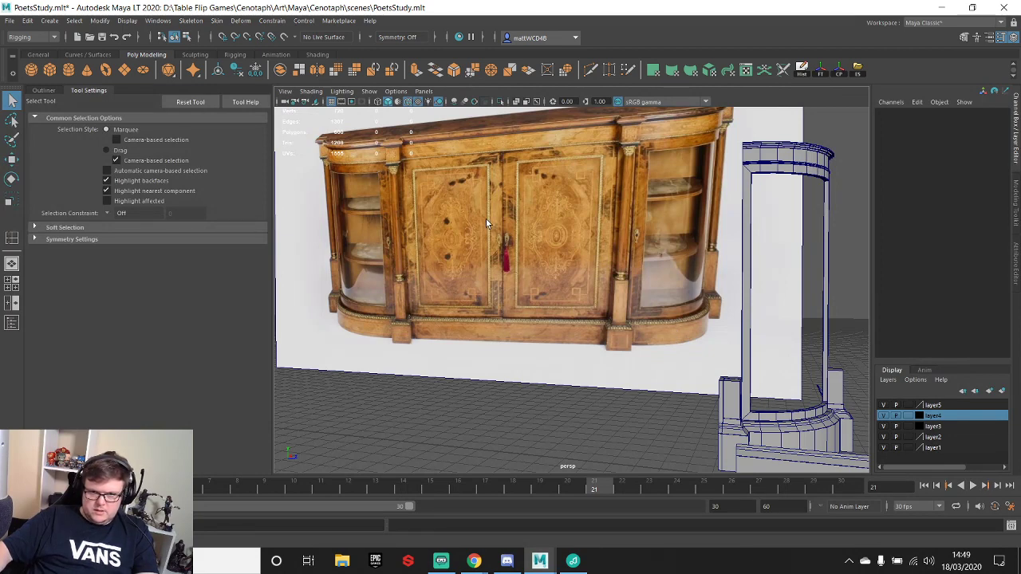
{"action": "left_click_drag", "start_coordinate": [751, 211], "coordinate": [559, 267], "text": "alt"}
{"action": "left_click_drag", "start_coordinate": [718, 303], "coordinate": [556, 331], "text": "alt"}
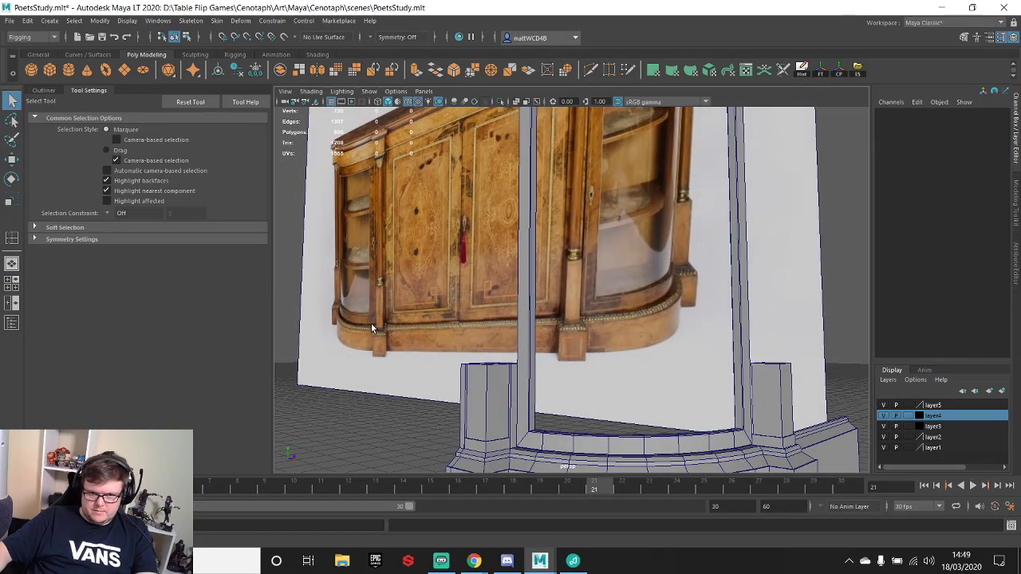
{"action": "middle_click_drag", "start_coordinate": [371, 323], "coordinate": [523, 302], "text": "alt"}
{"action": "left_click_drag", "start_coordinate": [523, 301], "coordinate": [606, 319], "text": "alt"}
{"action": "middle_click_drag", "start_coordinate": [537, 322], "coordinate": [841, 345], "text": "alt"}
{"action": "middle_click_drag", "start_coordinate": [564, 284], "coordinate": [684, 316], "text": "alt"}
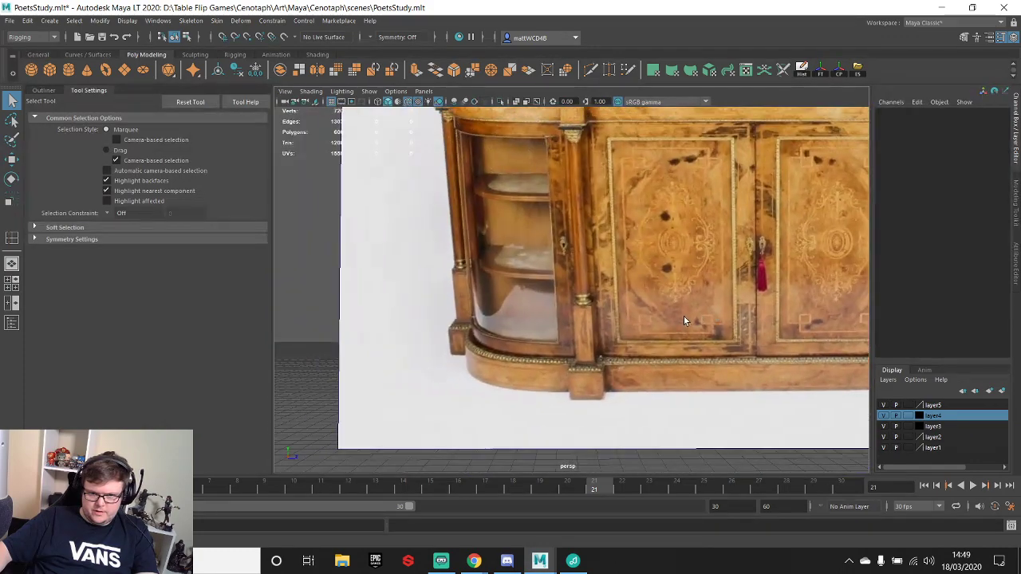
{"action": "scroll", "coordinate": [580, 237], "scroll_direction": "down", "scroll_amount": 3}
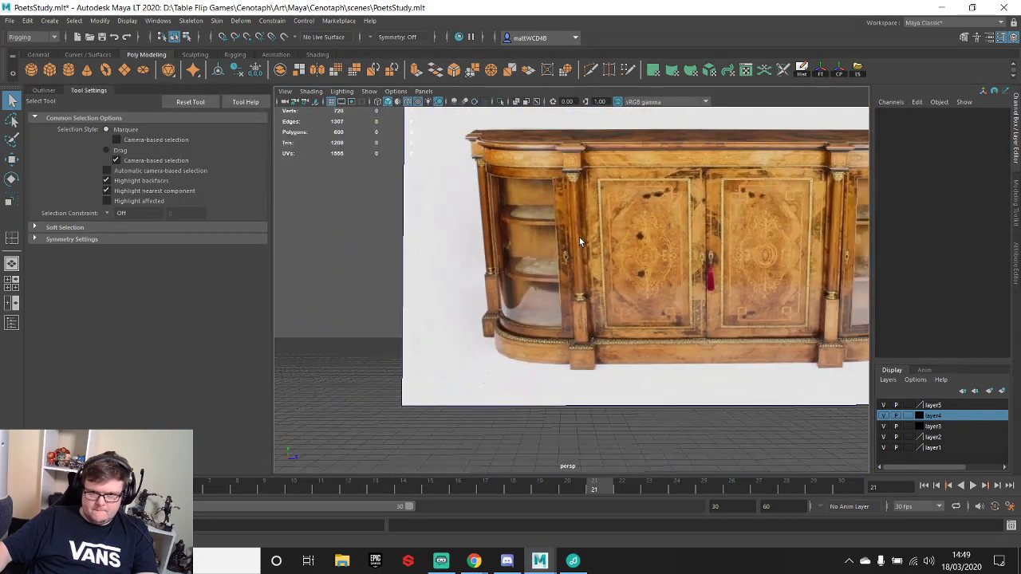
{"action": "scroll", "coordinate": [608, 272], "scroll_direction": "up", "scroll_amount": 2}
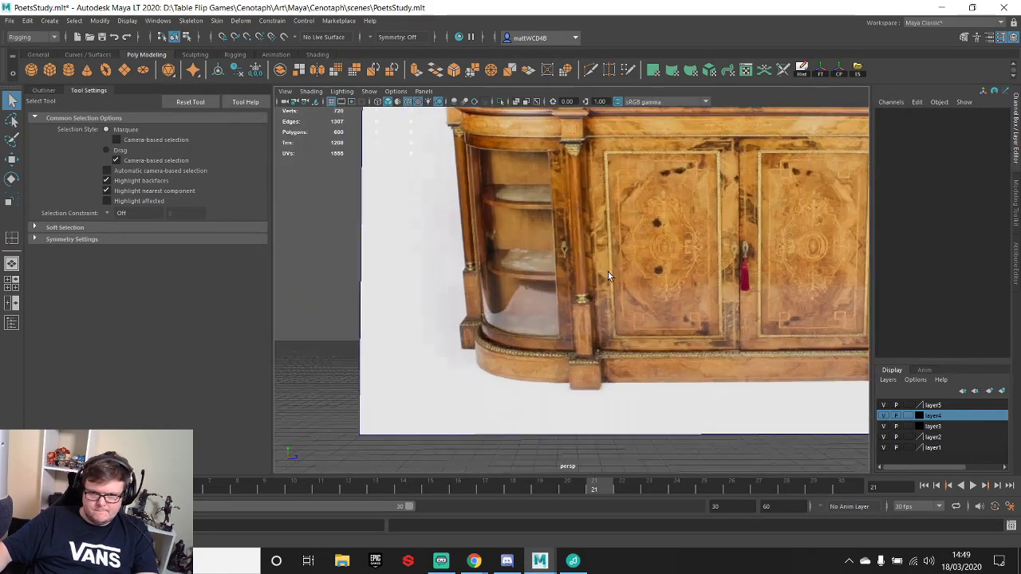
{"action": "scroll", "coordinate": [611, 280], "scroll_direction": "down", "scroll_amount": 2}
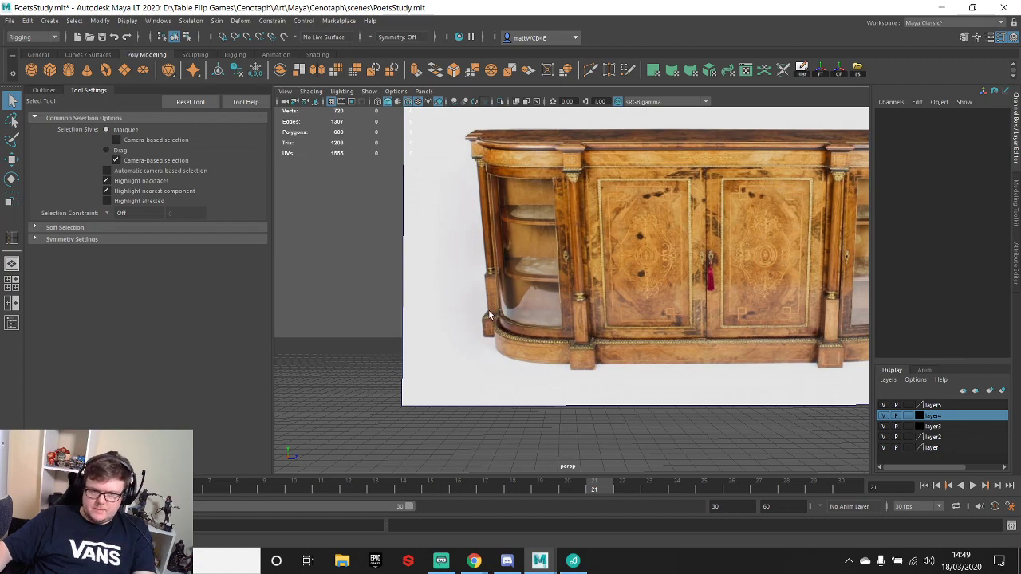
{"action": "middle_click_drag", "start_coordinate": [772, 351], "coordinate": [362, 278], "text": "alt"}
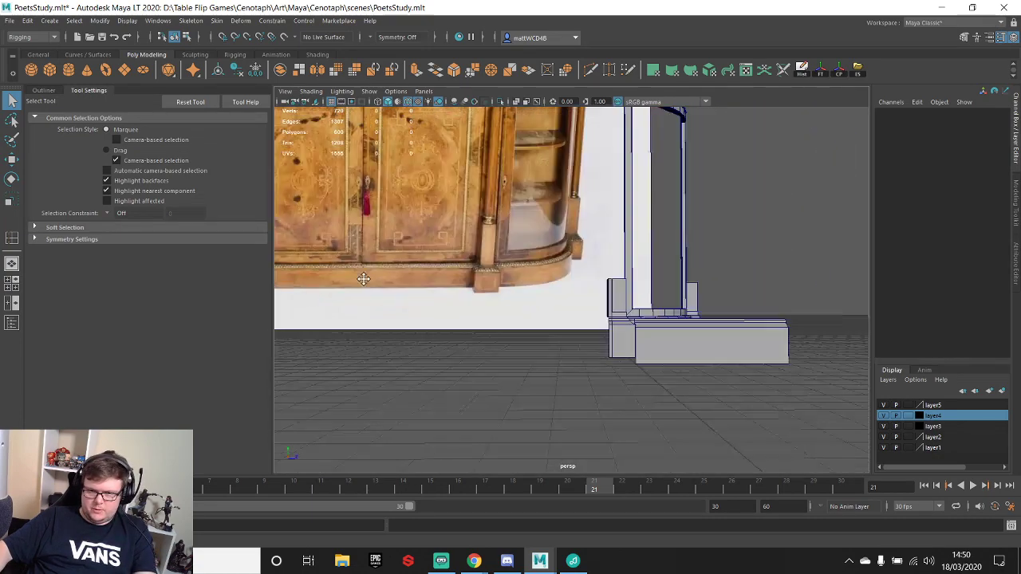
{"action": "left_click_drag", "start_coordinate": [362, 279], "coordinate": [592, 331], "text": "alt"}
{"action": "middle_click_drag", "start_coordinate": [592, 331], "coordinate": [479, 365], "text": "alt"}
- Switch to Chrome and examine the credenza's product photos of the base, top surface, curved side and side column
{"action": "left_click", "coordinate": [476, 566]}
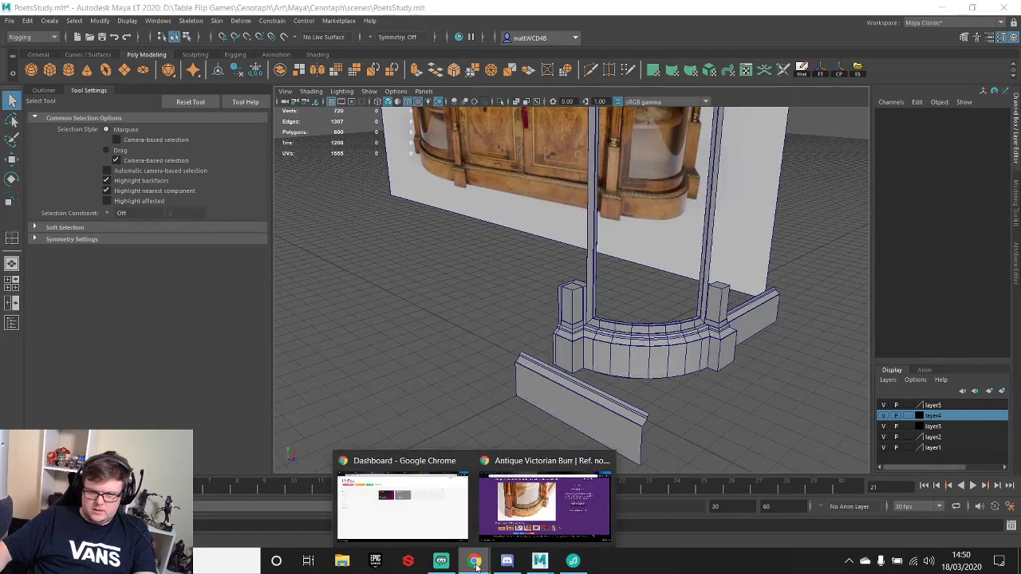
{"action": "left_click", "coordinate": [527, 509]}
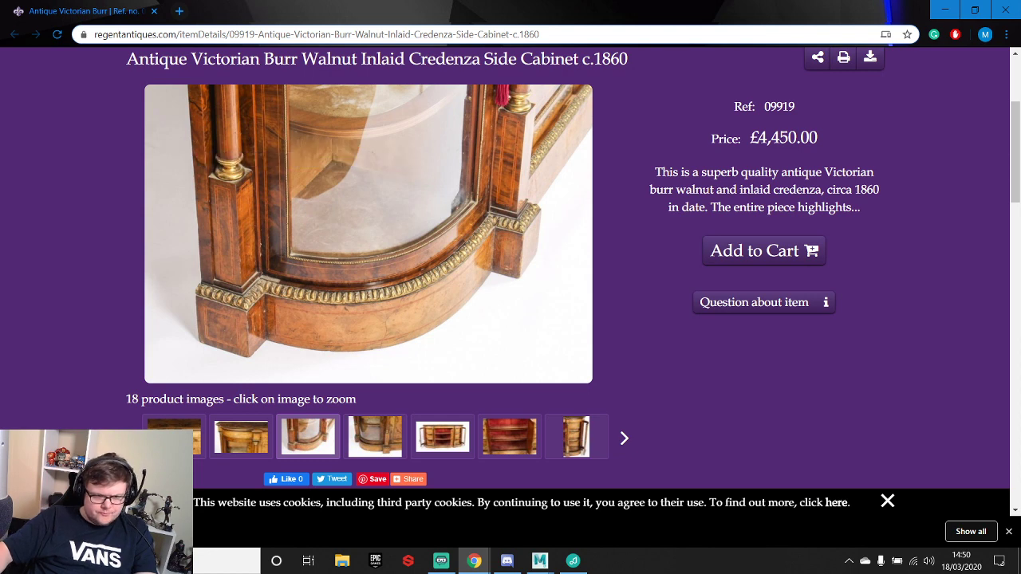
{"action": "left_click", "coordinate": [381, 440]}
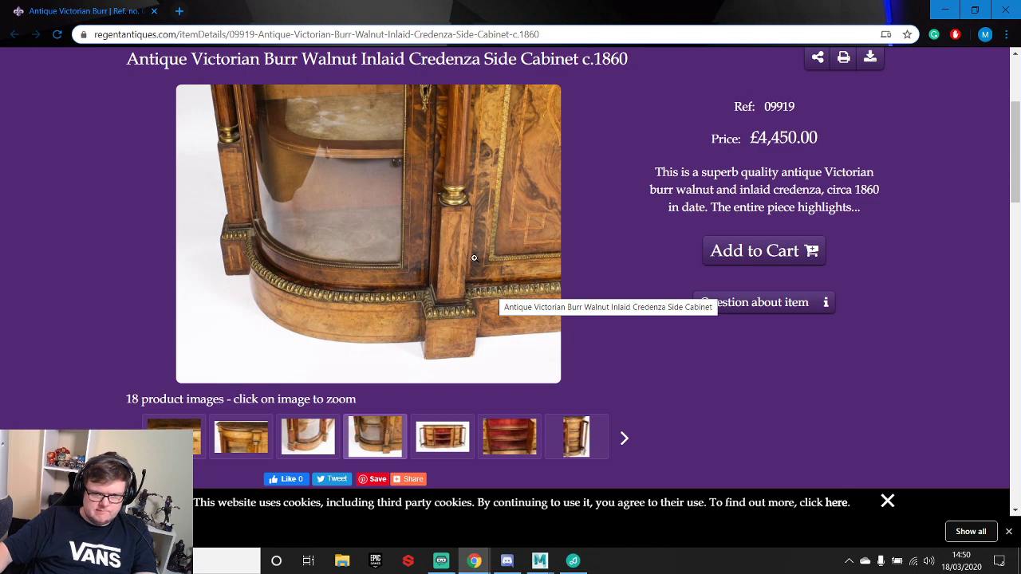
{"action": "left_click", "coordinate": [250, 451]}
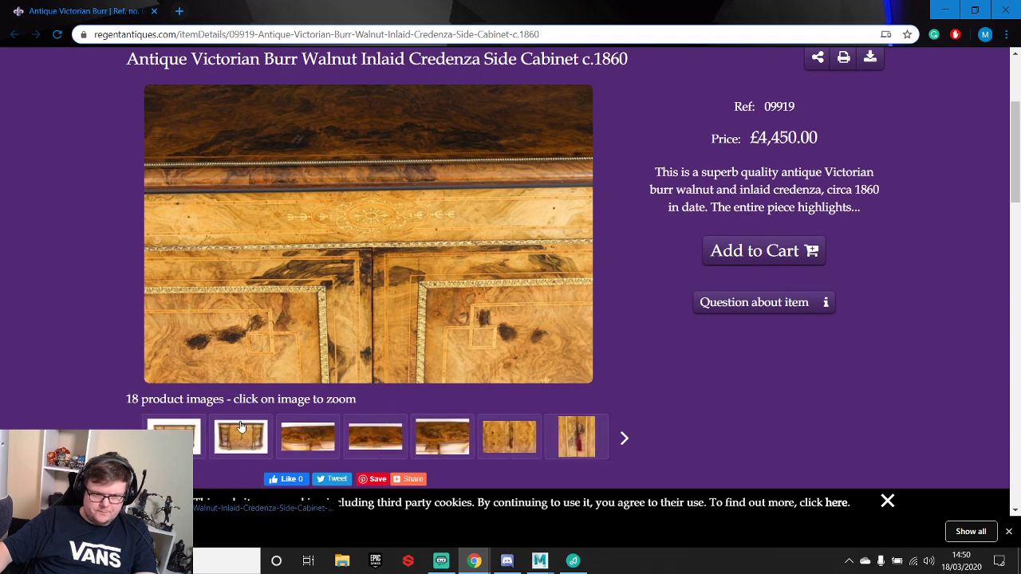
{"action": "left_click", "coordinate": [323, 436]}
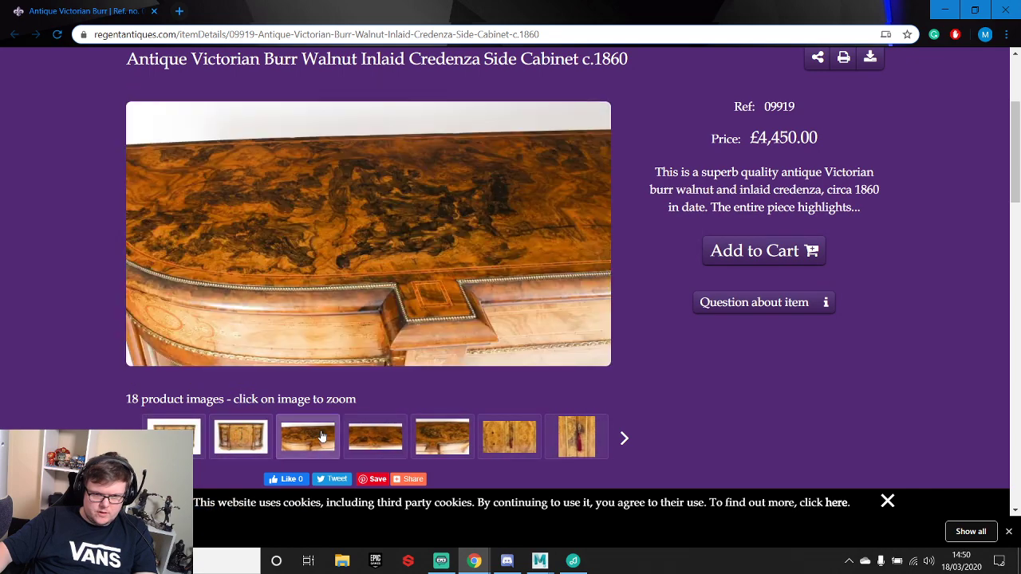
{"action": "left_click", "coordinate": [623, 438]}
{"action": "left_click", "coordinate": [572, 458]}
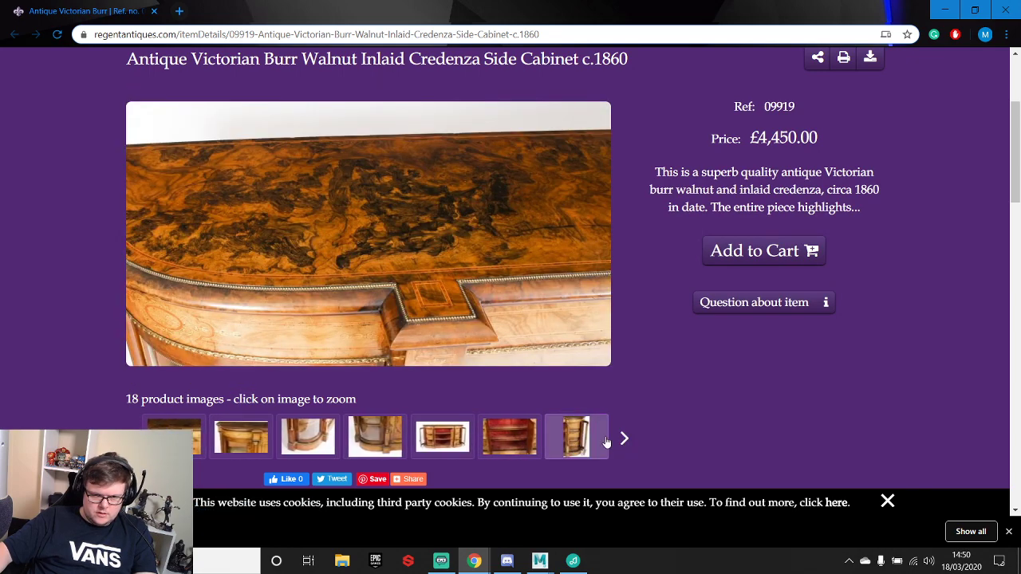
{"action": "left_click", "coordinate": [623, 438]}
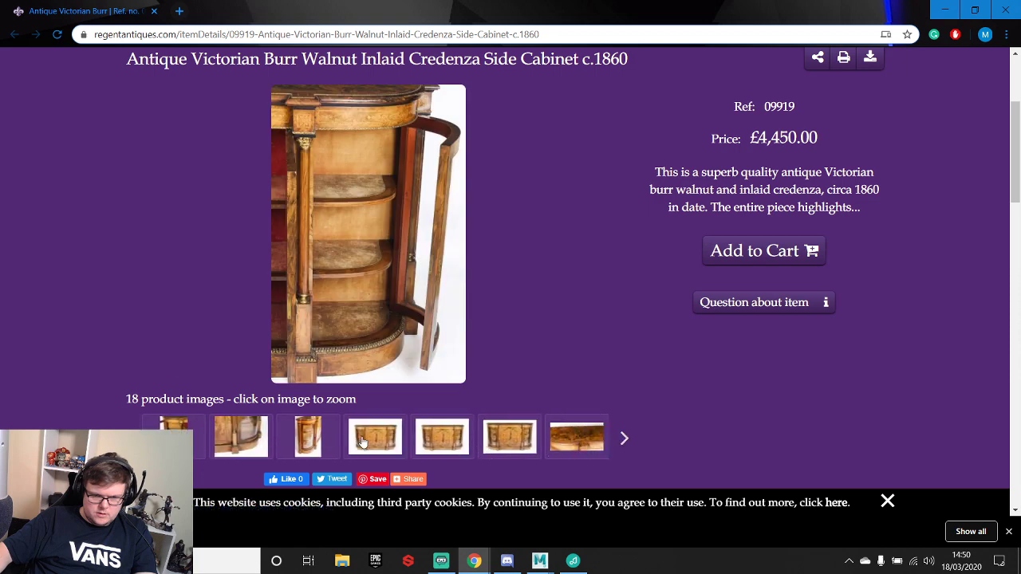
{"action": "left_click", "coordinate": [312, 444]}
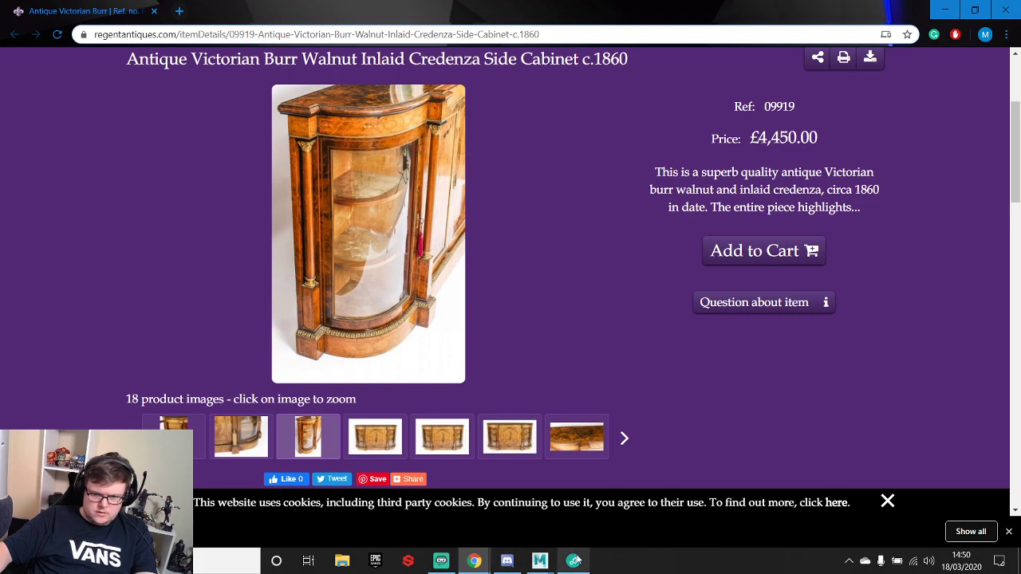
- Return to Maya and extend the square post upward by snapping its top vertices to the top of the curved frame
{"action": "left_click", "coordinate": [536, 564]}
{"action": "left_click", "coordinate": [569, 488]}
{"action": "scroll", "coordinate": [604, 294], "scroll_direction": "down", "scroll_amount": 4}
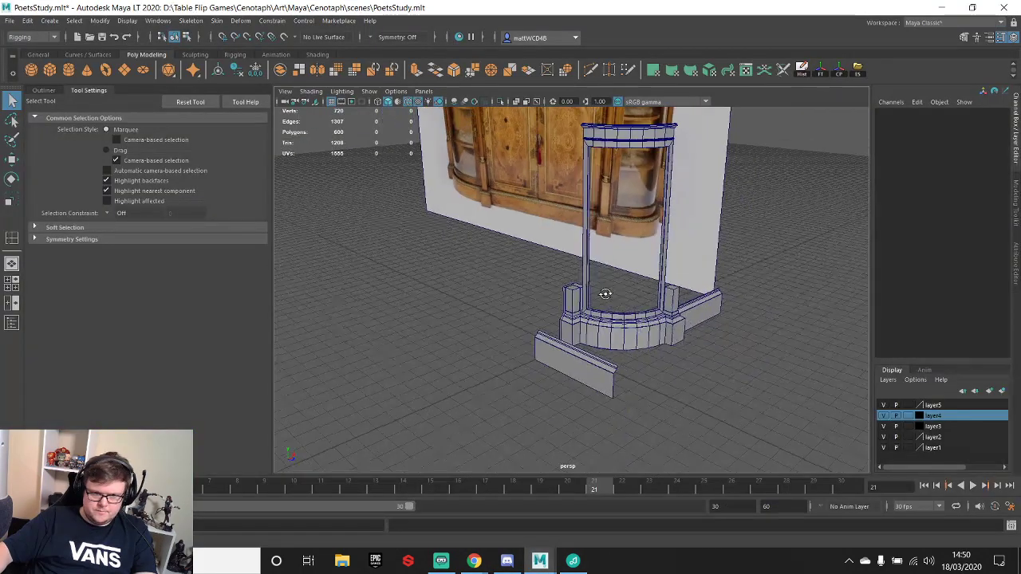
{"action": "scroll", "coordinate": [608, 287], "scroll_direction": "up", "scroll_amount": 4}
{"action": "scroll", "coordinate": [611, 288], "scroll_direction": "up", "scroll_amount": 3}
{"action": "middle_click_drag", "start_coordinate": [606, 270], "coordinate": [586, 296], "text": "alt"}
{"action": "left_click", "coordinate": [586, 294]}
{"action": "right_click_drag", "start_coordinate": [585, 272], "coordinate": [533, 258]}
{"action": "left_click_drag", "start_coordinate": [524, 259], "coordinate": [610, 305]}
{"action": "key", "text": "w"}
{"action": "scroll", "coordinate": [610, 305], "scroll_direction": "down", "scroll_amount": 4}
{"action": "middle_click_drag", "start_coordinate": [607, 305], "coordinate": [573, 407], "text": "alt"}
{"action": "key", "text": "v"}
{"action": "left_click_drag", "start_coordinate": [547, 392], "coordinate": [549, 202]}
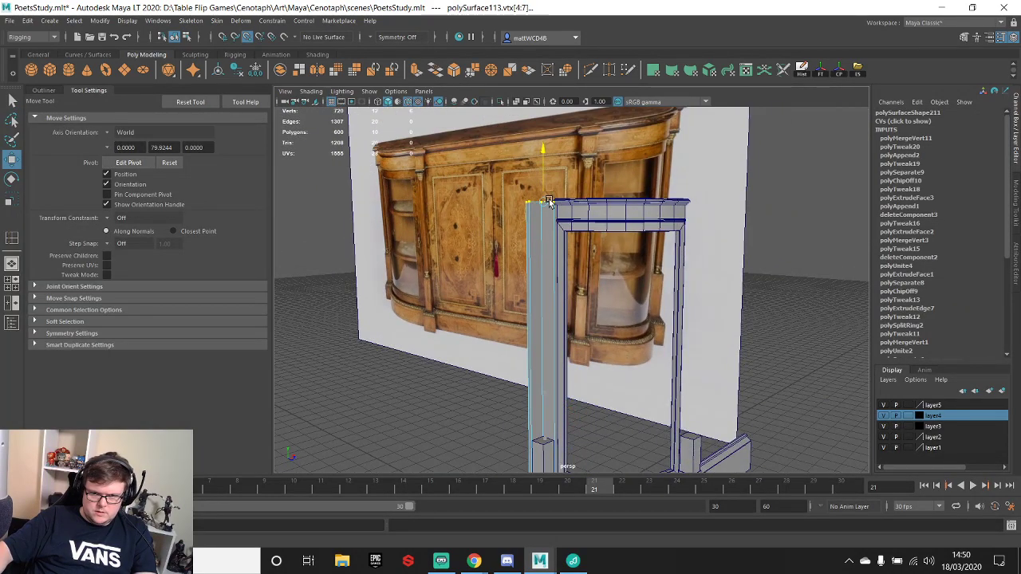
- Examine where the square post's top meets the curved frame, and switch to Chrome to check the credenza's side photo
{"action": "scroll", "coordinate": [593, 228], "scroll_direction": "up", "scroll_amount": 3}
{"action": "left_click_drag", "start_coordinate": [592, 229], "coordinate": [582, 335], "text": "alt"}
{"action": "scroll", "coordinate": [582, 335], "scroll_direction": "up", "scroll_amount": 5}
{"action": "middle_click_drag", "start_coordinate": [582, 335], "coordinate": [576, 305], "text": "alt"}
{"action": "scroll", "coordinate": [577, 305], "scroll_direction": "up", "scroll_amount": 3}
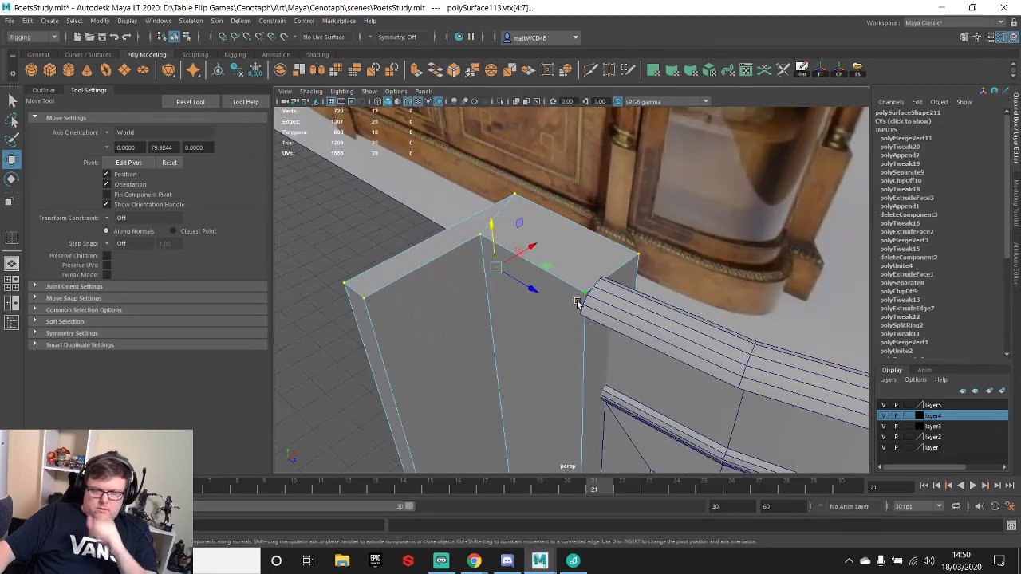
{"action": "scroll", "coordinate": [583, 300], "scroll_direction": "down", "scroll_amount": 8}
{"action": "mouse_move", "coordinate": [474, 561]}
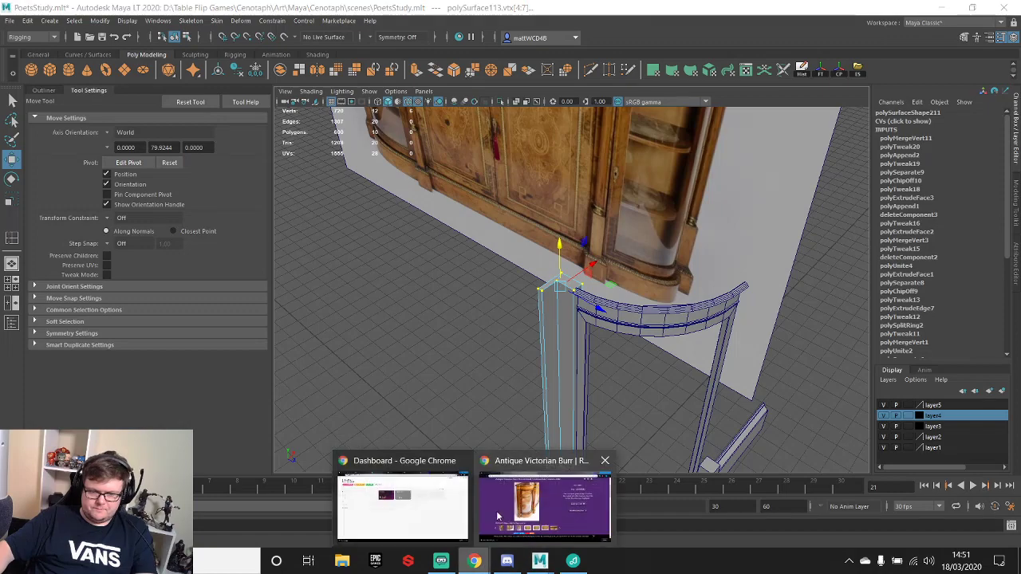
{"action": "left_click", "coordinate": [540, 505]}
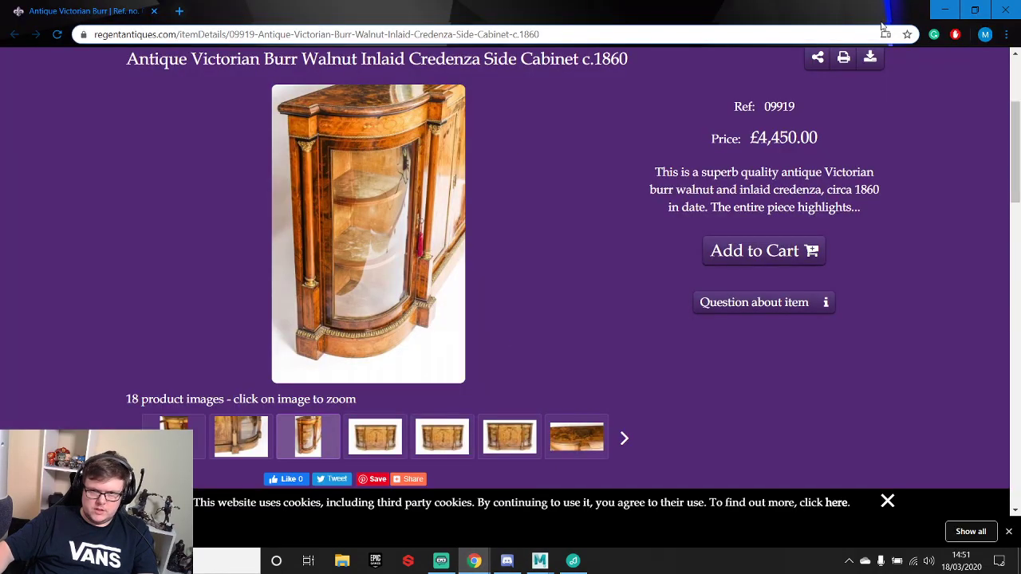
- Return to Maya and, on the curved top moulding, delete its history, freeze its transformations and centre its pivot
{"action": "left_click", "coordinate": [945, 11]}
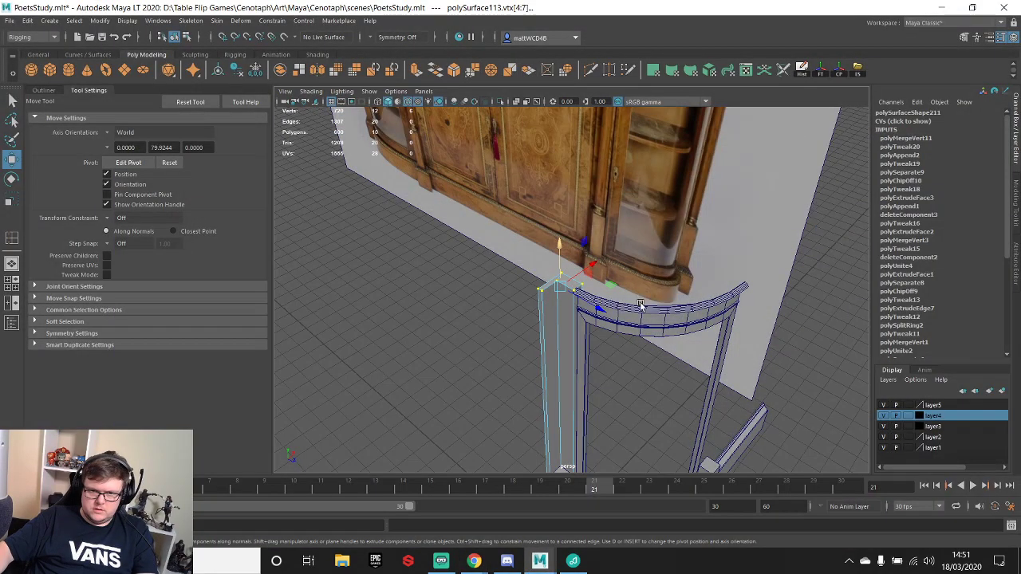
{"action": "left_click_drag", "start_coordinate": [639, 301], "coordinate": [569, 308], "text": "alt"}
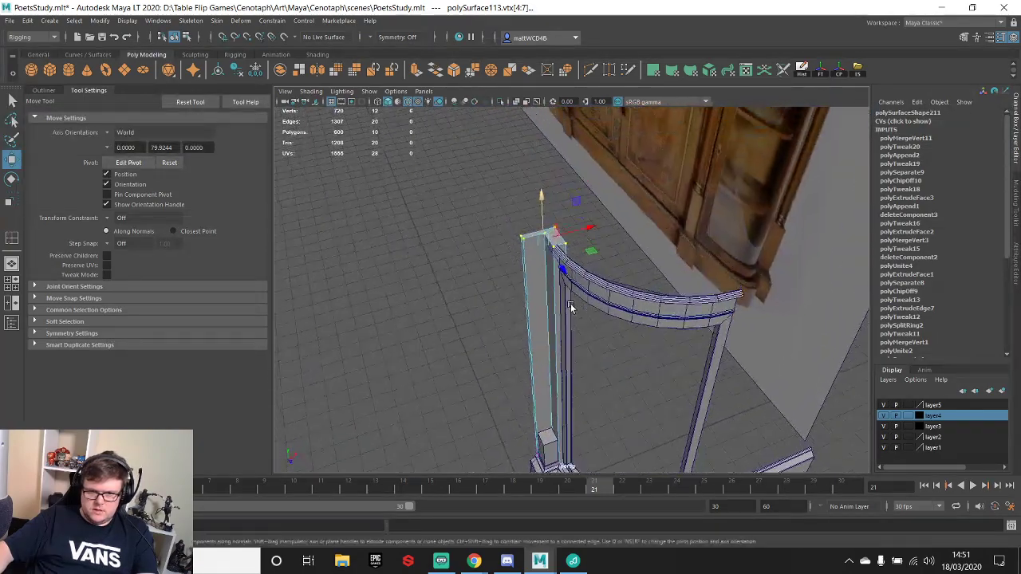
{"action": "scroll", "coordinate": [573, 288], "scroll_direction": "up", "scroll_amount": 4}
{"action": "left_click_drag", "start_coordinate": [577, 264], "coordinate": [636, 225], "text": "alt"}
{"action": "scroll", "coordinate": [598, 250], "scroll_direction": "down", "scroll_amount": 1}
{"action": "key", "text": "F8"}
{"action": "left_click", "coordinate": [582, 221]}
{"action": "scroll", "coordinate": [637, 226], "scroll_direction": "down", "scroll_amount": 5}
{"action": "left_click", "coordinate": [803, 72]}
{"action": "left_click", "coordinate": [840, 71]}
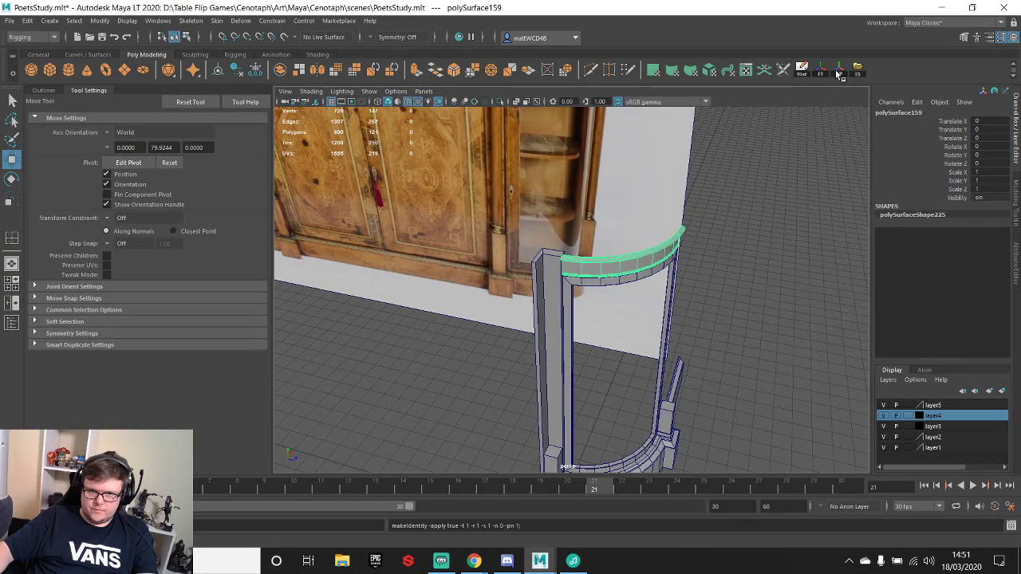
- Duplicate the curved top moulding away from the cabinet and delete all the copy's faces except one end section
{"action": "left_click_drag", "start_coordinate": [679, 265], "coordinate": [451, 260], "text": "shift"}
{"action": "key", "text": "q"}
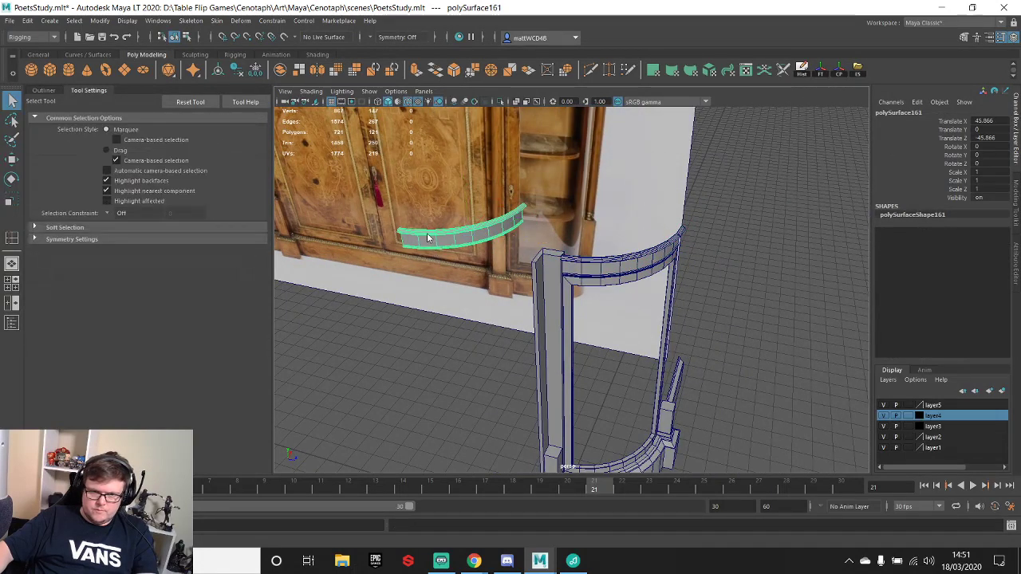
{"action": "right_click_drag", "start_coordinate": [431, 246], "coordinate": [434, 174]}
{"action": "left_click_drag", "start_coordinate": [434, 174], "coordinate": [551, 287]}
{"action": "key", "text": "Delete"}
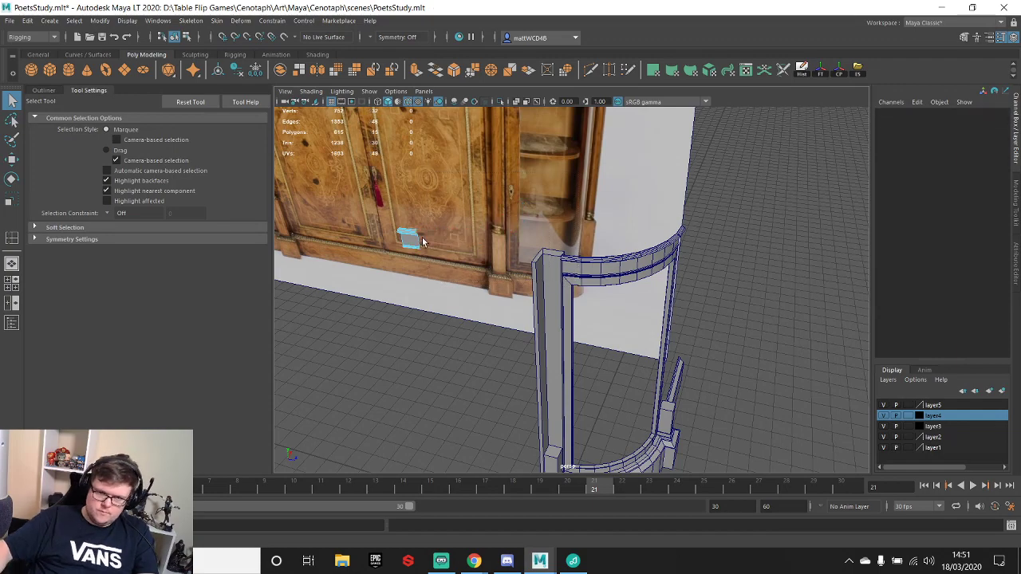
- In the top view, move the vertices at one end of the moulding section along X to reduce its slant
{"action": "right_click_drag", "start_coordinate": [419, 240], "coordinate": [375, 241]}
{"action": "left_click_drag", "start_coordinate": [390, 220], "coordinate": [471, 295]}
{"action": "key", "text": "f"}
{"action": "left_click_drag", "start_coordinate": [566, 227], "coordinate": [593, 255], "text": "alt"}
{"action": "scroll", "coordinate": [579, 252], "scroll_direction": "down", "scroll_amount": 4}
{"action": "key", "text": "w"}
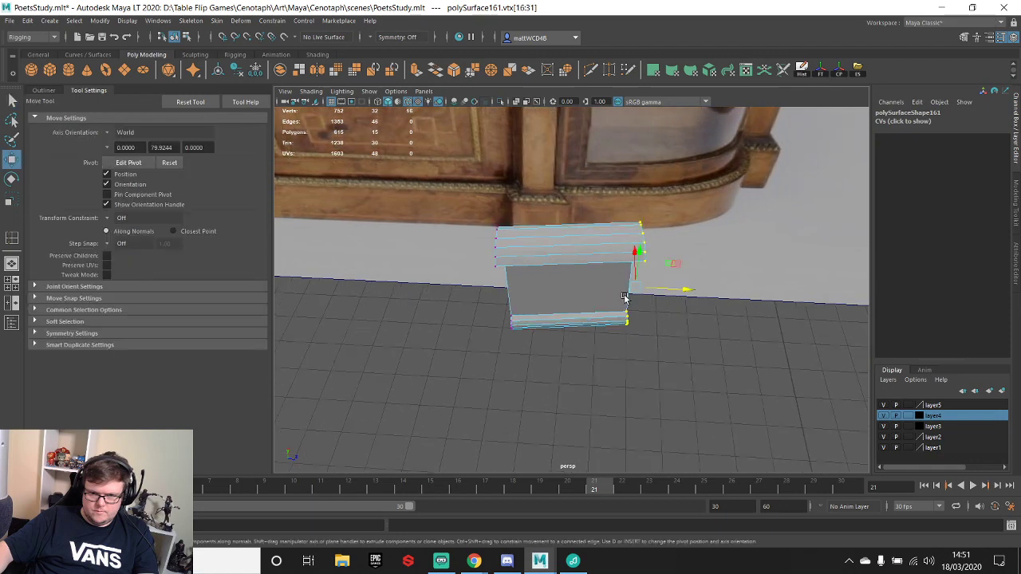
{"action": "key", "text": "space"}
{"action": "key", "text": "space"}
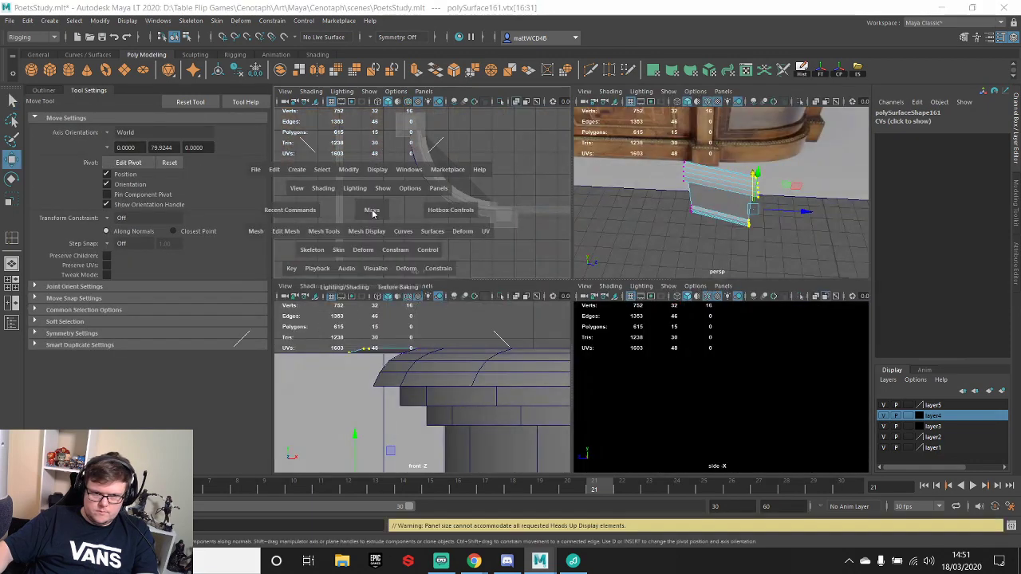
{"action": "scroll", "coordinate": [545, 267], "scroll_direction": "down", "scroll_amount": 10}
{"action": "middle_click_drag", "start_coordinate": [577, 284], "coordinate": [564, 321], "text": "alt"}
{"action": "scroll", "coordinate": [566, 335], "scroll_direction": "up", "scroll_amount": 4}
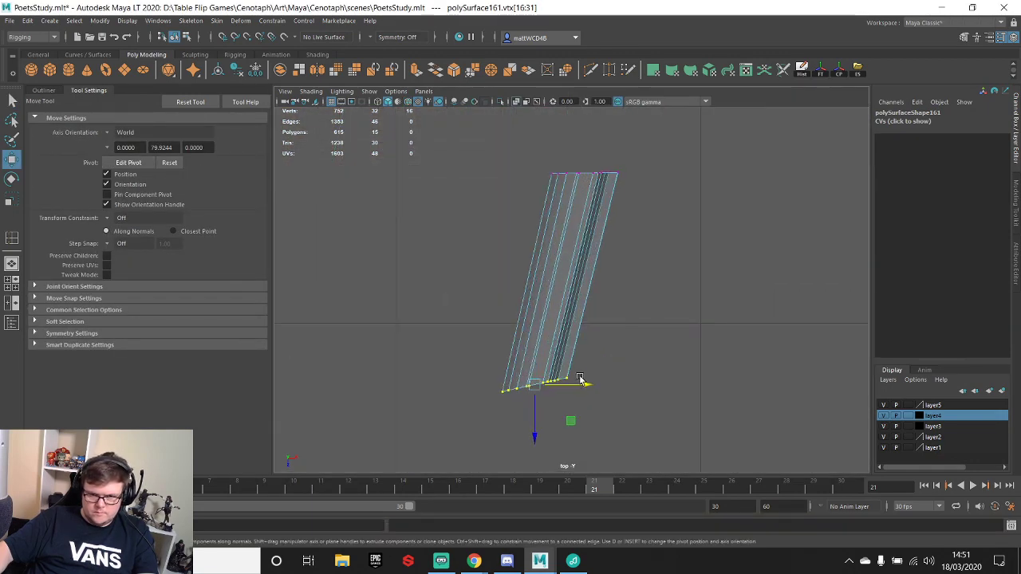
{"action": "left_click_drag", "start_coordinate": [585, 385], "coordinate": [628, 396]}
- Flatten the slanted end vertices along Z using World-oriented scaling, and shift them along X in line with the opposite end
{"action": "key", "text": "r"}
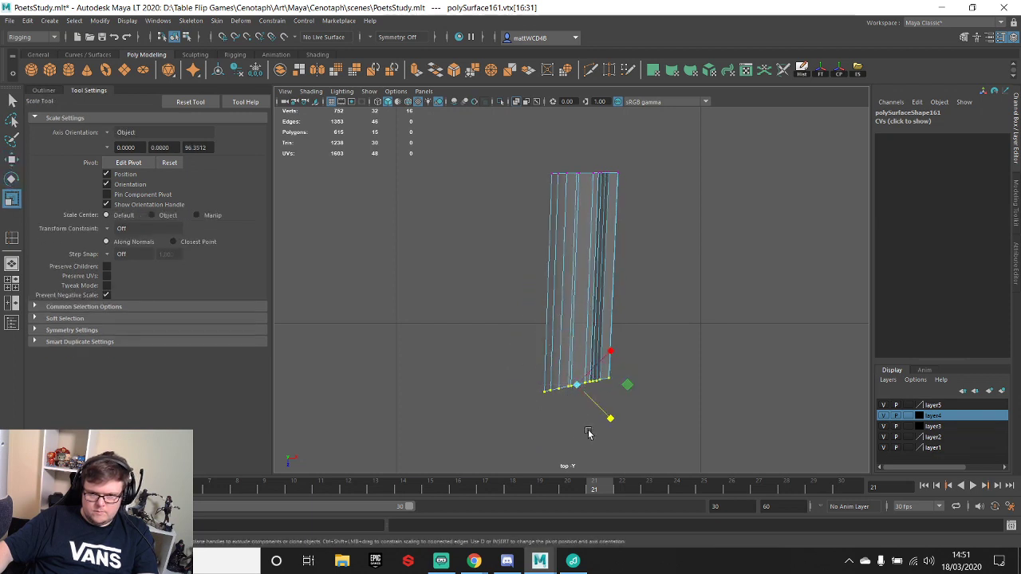
{"action": "left_click", "coordinate": [108, 136]}
{"action": "left_click", "coordinate": [129, 146]}
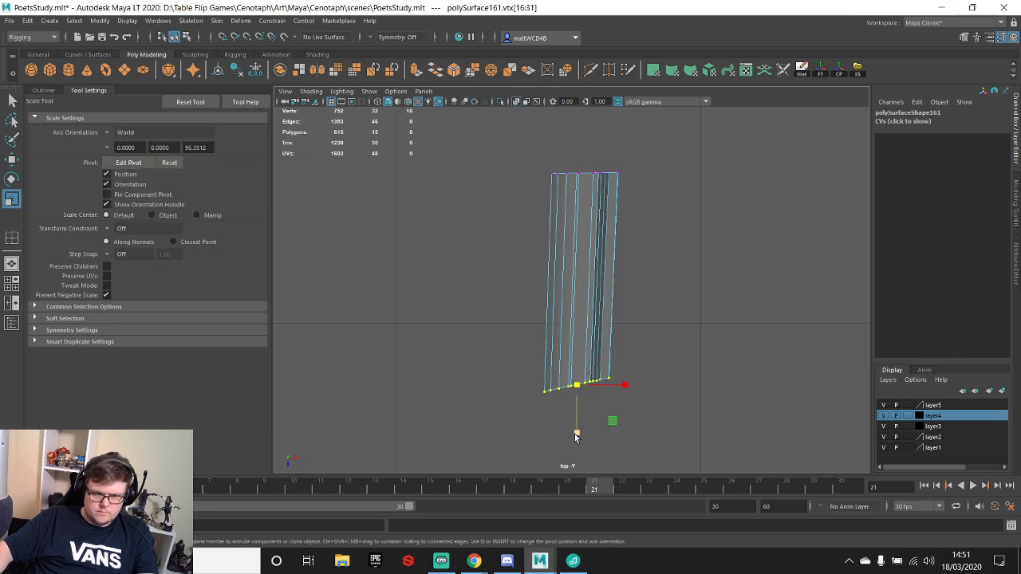
{"action": "key", "text": "j"}
{"action": "left_click_drag", "start_coordinate": [577, 431], "coordinate": [572, 342]}
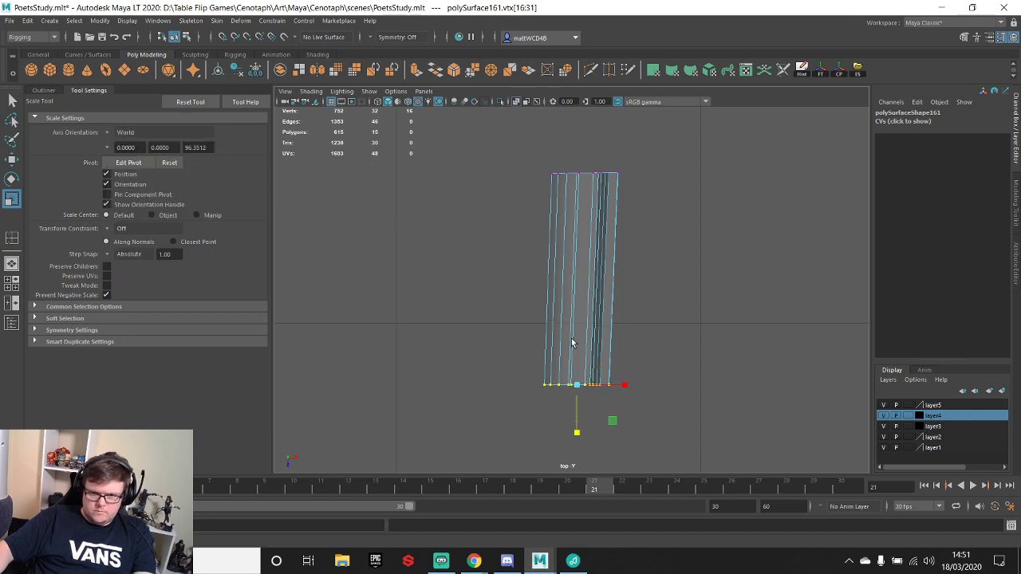
{"action": "scroll", "coordinate": [639, 228], "scroll_direction": "up", "scroll_amount": 3}
{"action": "middle_click_drag", "start_coordinate": [626, 224], "coordinate": [594, 218], "text": "alt"}
{"action": "key", "text": "w"}
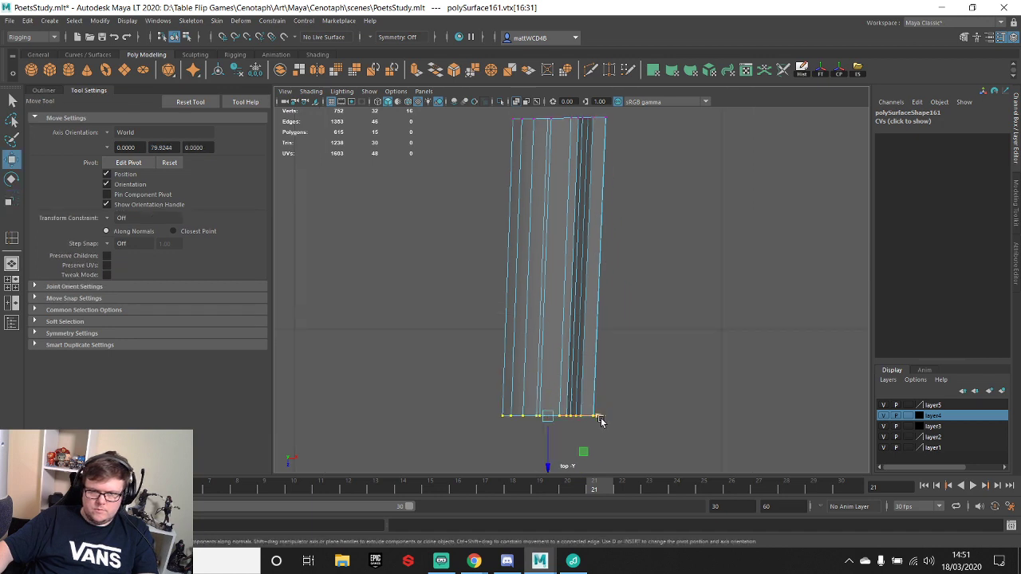
{"action": "left_click_drag", "start_coordinate": [602, 417], "coordinate": [613, 421]}
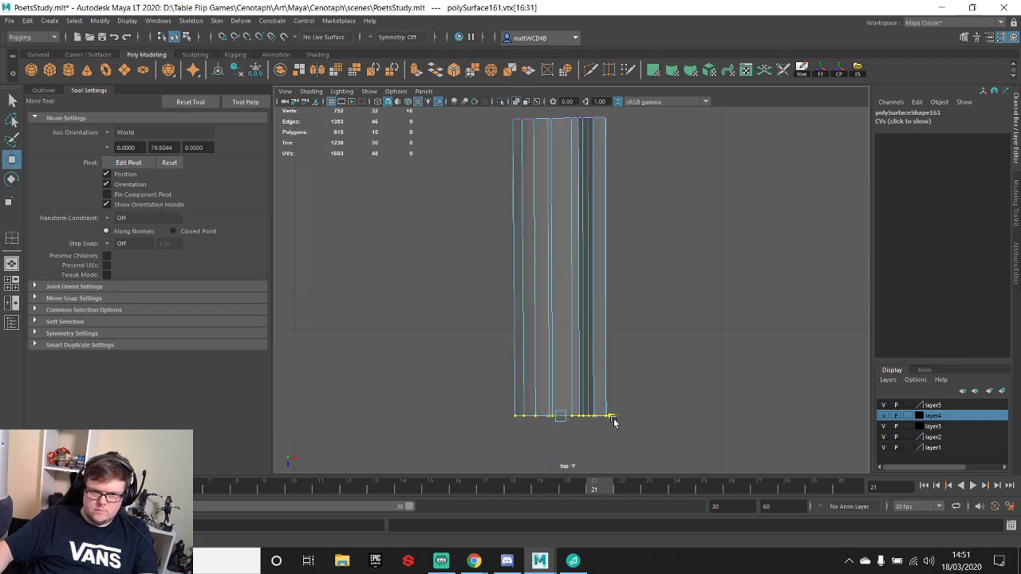
- Align the outermost vertices on both long sides of the moulding section by scaling them flat along X
{"action": "key", "text": "q"}
{"action": "left_click_drag", "start_coordinate": [602, 114], "coordinate": [664, 488]}
{"action": "key", "text": "e"}
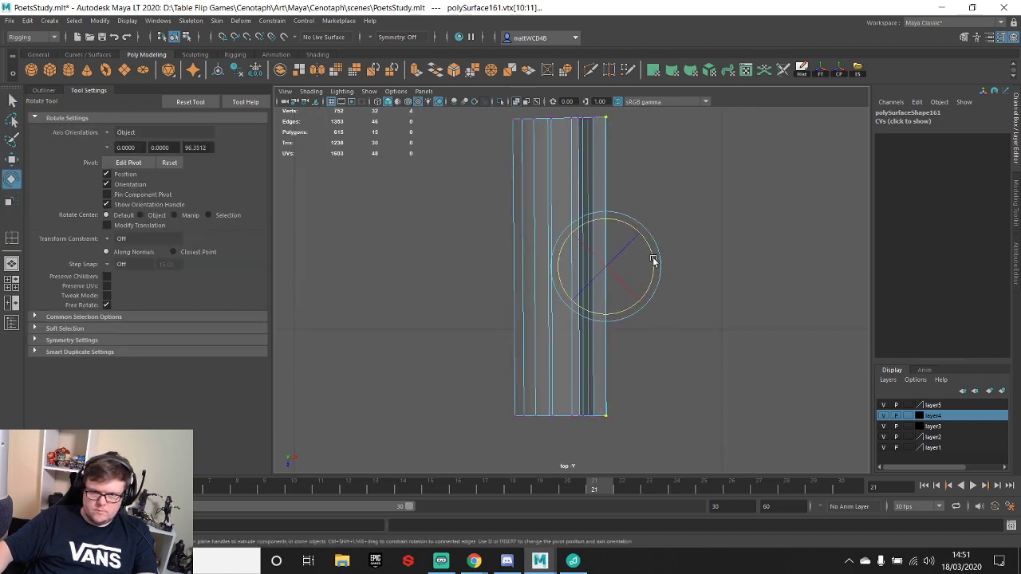
{"action": "key", "text": "r"}
{"action": "left_click", "coordinate": [653, 268]}
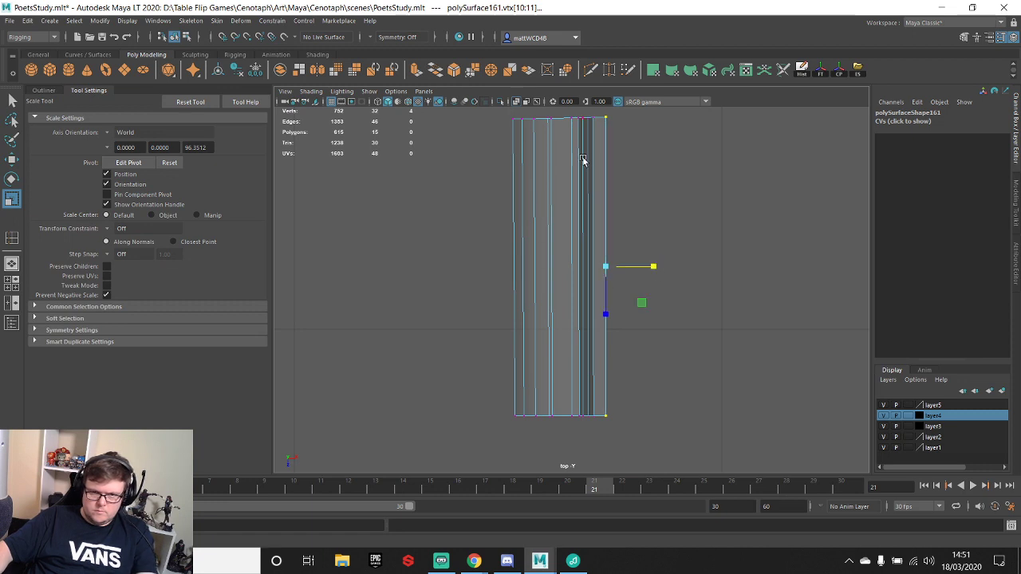
{"action": "scroll", "coordinate": [583, 159], "scroll_direction": "down", "scroll_amount": 4}
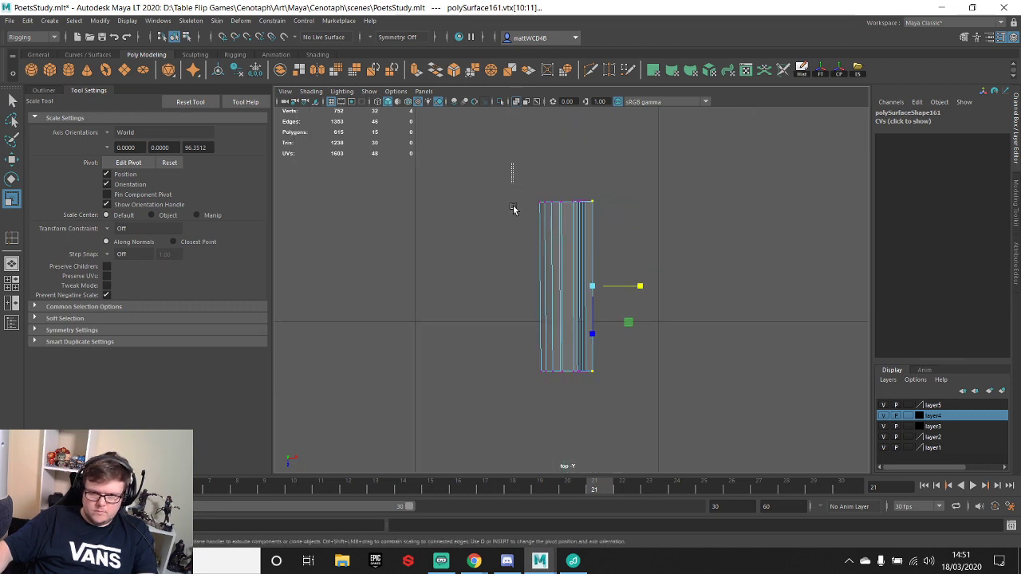
{"action": "left_click_drag", "start_coordinate": [513, 209], "coordinate": [544, 409]}
{"action": "key", "text": "j"}
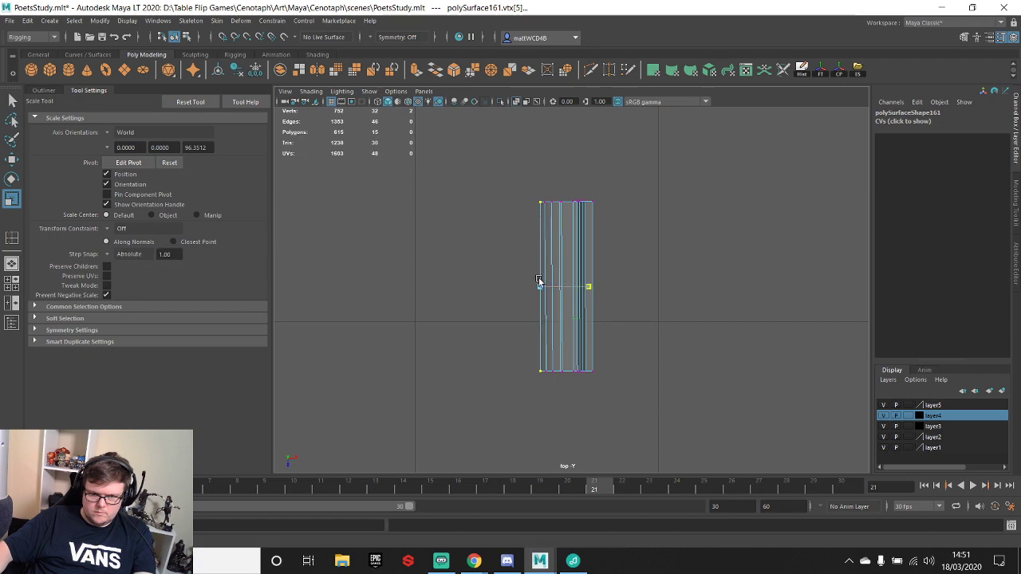
{"action": "left_click", "coordinate": [517, 103]}
{"action": "left_click", "coordinate": [517, 103]}
{"action": "scroll", "coordinate": [586, 305], "scroll_direction": "up", "scroll_amount": 5}
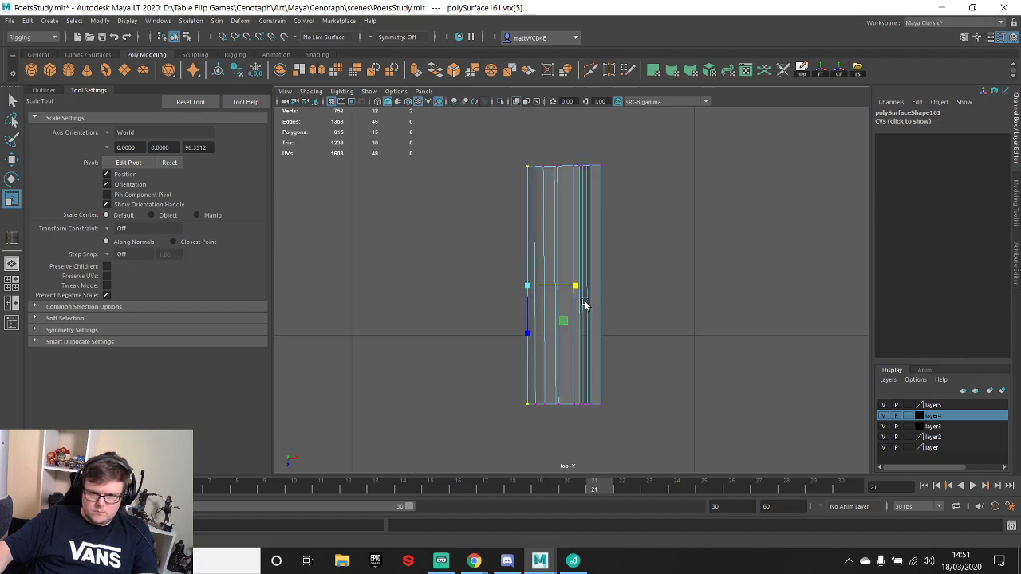
{"action": "middle_click_drag", "start_coordinate": [562, 180], "coordinate": [555, 259], "text": "alt"}
{"action": "scroll", "coordinate": [570, 276], "scroll_direction": "down", "scroll_amount": 5}
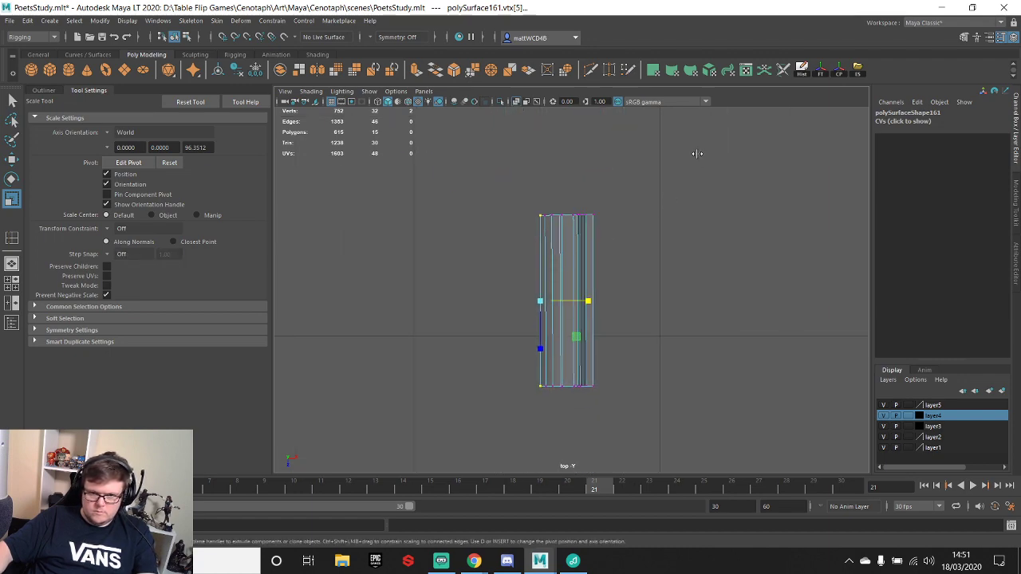
- In the perspective view, straighten the lengthwise edges on the front of the moulding's rounded lip by flattening them along X
{"action": "key", "text": "space"}
{"action": "key", "text": "space"}
{"action": "left_click_drag", "start_coordinate": [680, 294], "coordinate": [593, 330], "text": "alt"}
{"action": "key", "text": "q"}
{"action": "key", "text": "F10"}
{"action": "left_click", "coordinate": [576, 299]}
{"action": "key", "text": "e"}
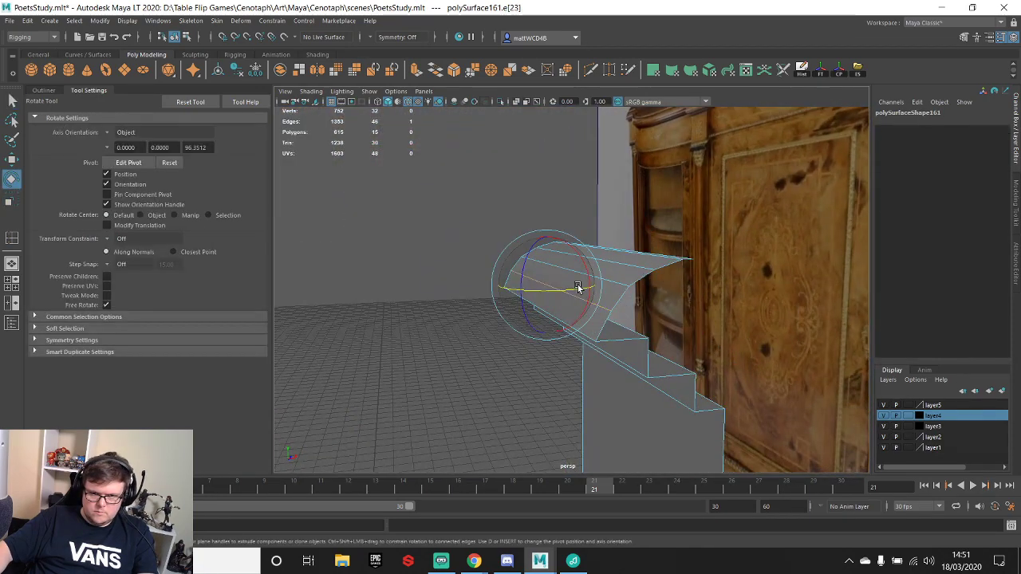
{"action": "key", "text": "r"}
{"action": "left_click", "coordinate": [594, 285]}
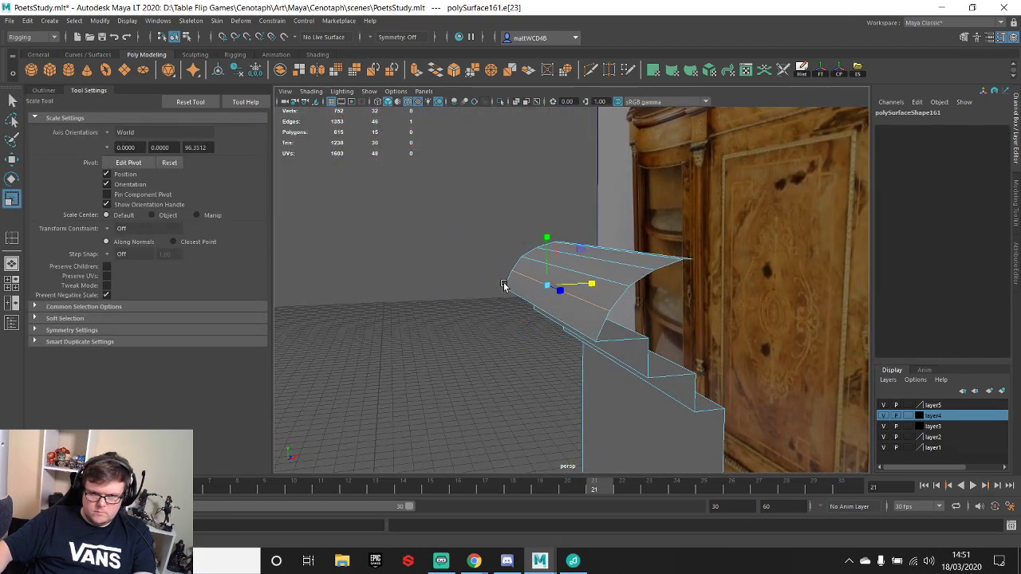
{"action": "left_click", "coordinate": [613, 279]}
{"action": "key", "text": "j"}
{"action": "left_click_drag", "start_coordinate": [606, 267], "coordinate": [541, 271]}
{"action": "left_click", "coordinate": [630, 264]}
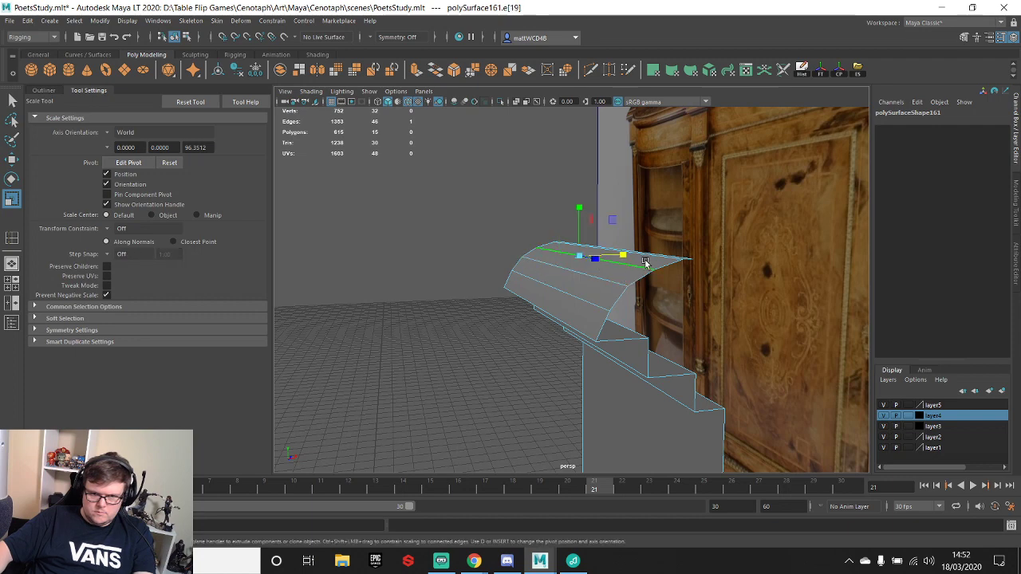
- Flatten the two rearmost lengthwise edges on top of the rounded lip along X
{"action": "left_click_drag", "start_coordinate": [677, 251], "coordinate": [619, 304], "text": "alt"}
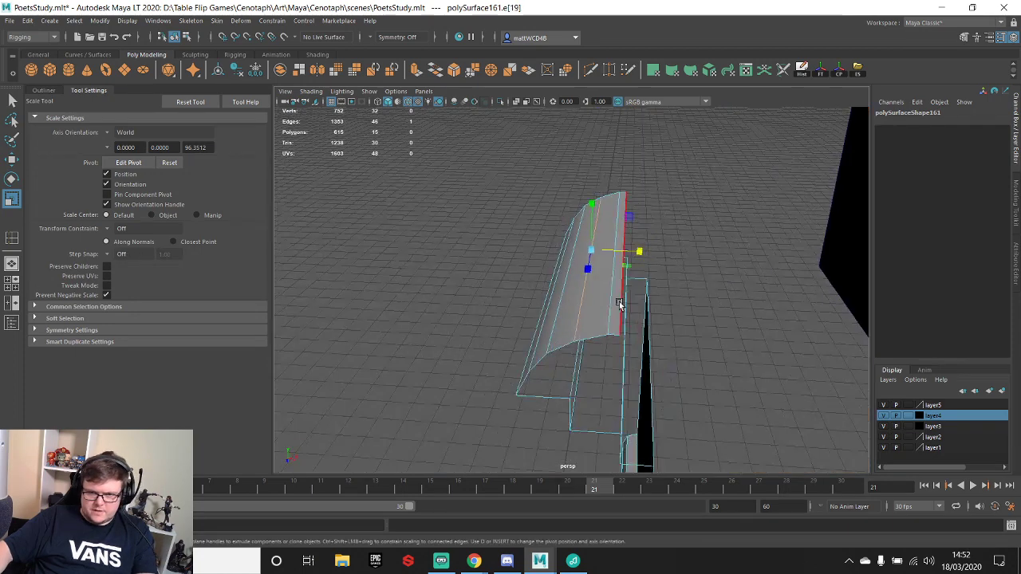
{"action": "left_click", "coordinate": [612, 292]}
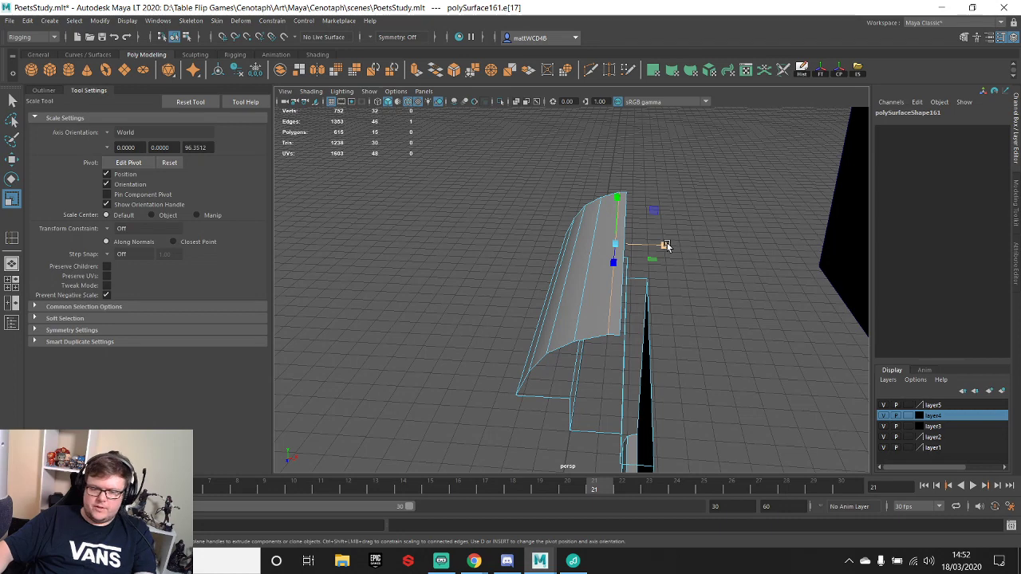
{"action": "key", "text": "j"}
{"action": "left_click_drag", "start_coordinate": [665, 245], "coordinate": [541, 234]}
{"action": "left_click", "coordinate": [621, 307]}
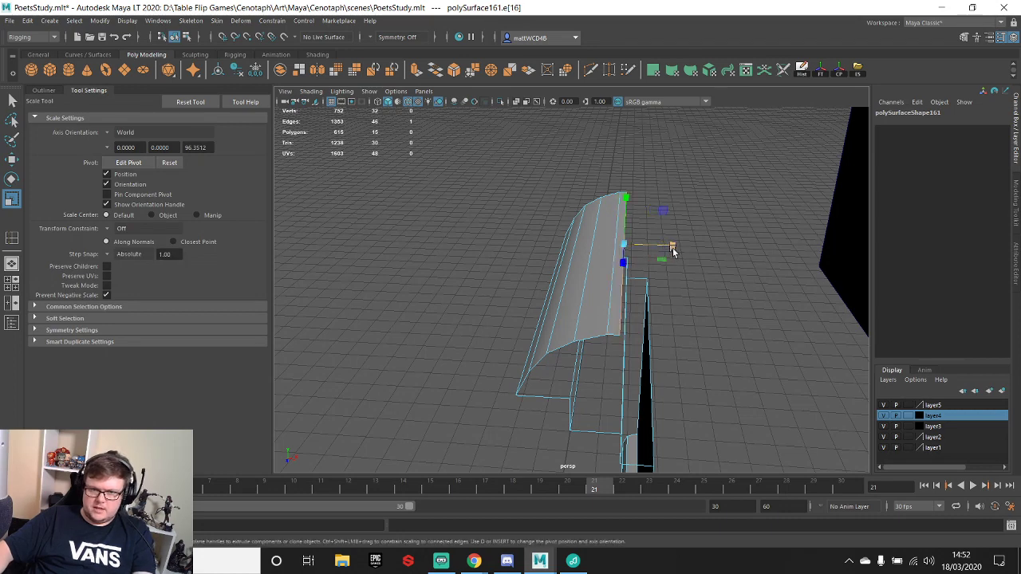
{"action": "left_click_drag", "start_coordinate": [673, 247], "coordinate": [609, 251]}
- Straighten the lengthwise edges of the first step beneath the rounded lip by snap-scaling them along X
{"action": "left_click_drag", "start_coordinate": [600, 393], "coordinate": [385, 338], "text": "alt"}
{"action": "left_click", "coordinate": [585, 313]}
{"action": "key", "text": "j"}
{"action": "left_click", "coordinate": [583, 343]}
{"action": "key", "text": "j"}
{"action": "left_click", "coordinate": [547, 304]}
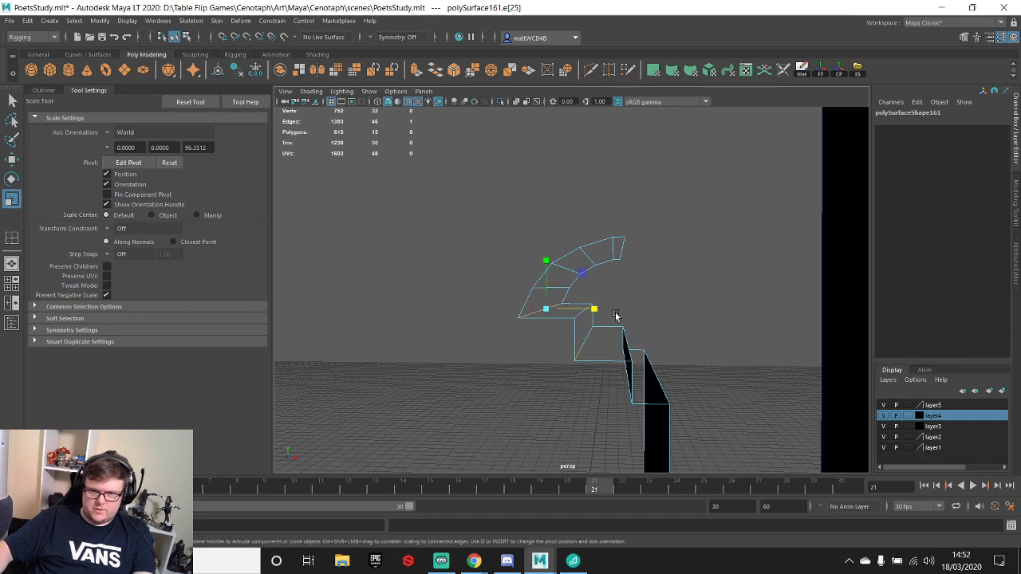
- Flatten the lengthwise edges of the lower steps along X, down to the top edge of the flat panel
{"action": "left_click", "coordinate": [623, 348]}
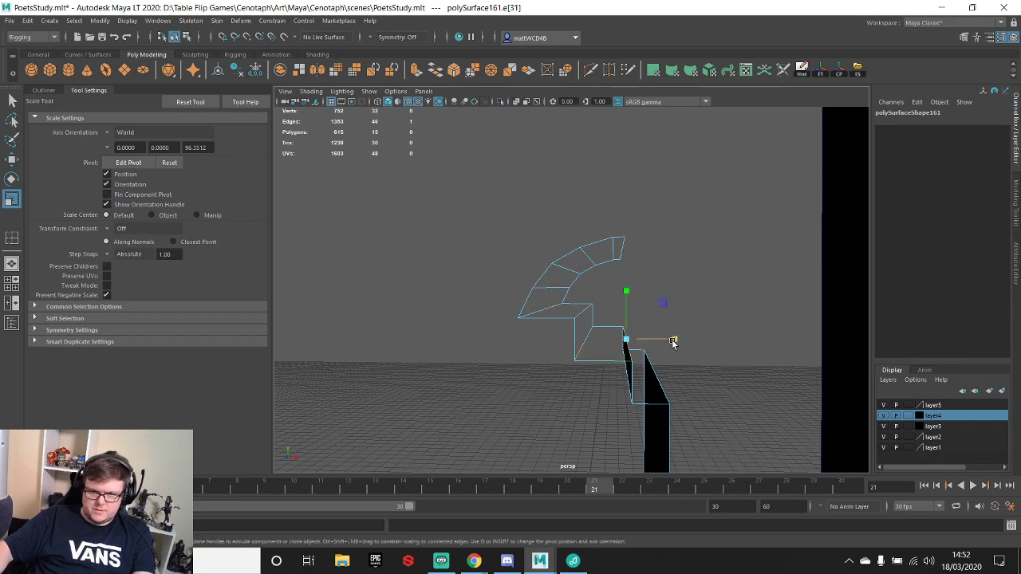
{"action": "left_click", "coordinate": [658, 388]}
{"action": "key", "text": "j"}
{"action": "left_click_drag", "start_coordinate": [700, 368], "coordinate": [590, 298]}
{"action": "left_click", "coordinate": [660, 357]}
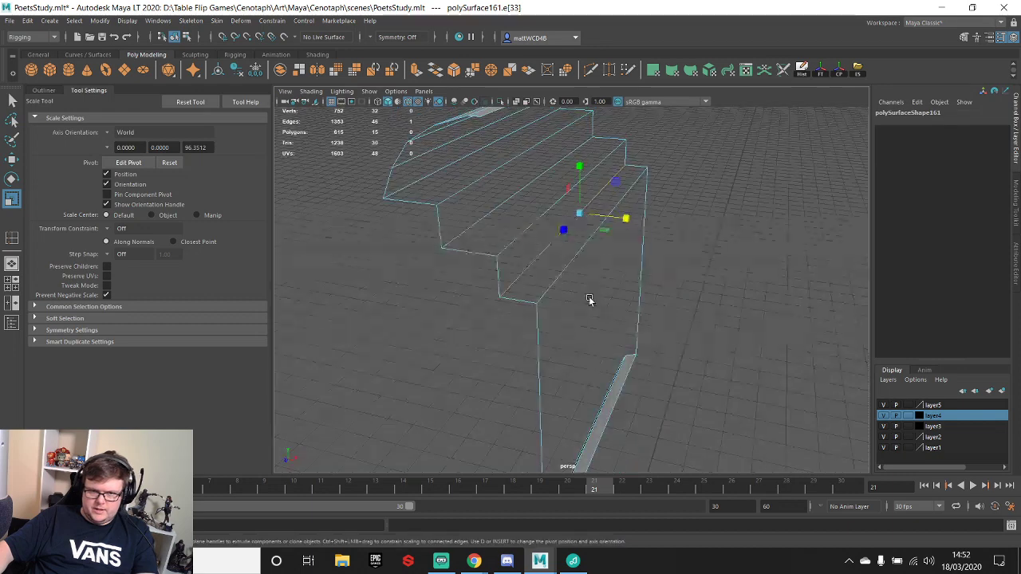
{"action": "left_click", "coordinate": [652, 248]}
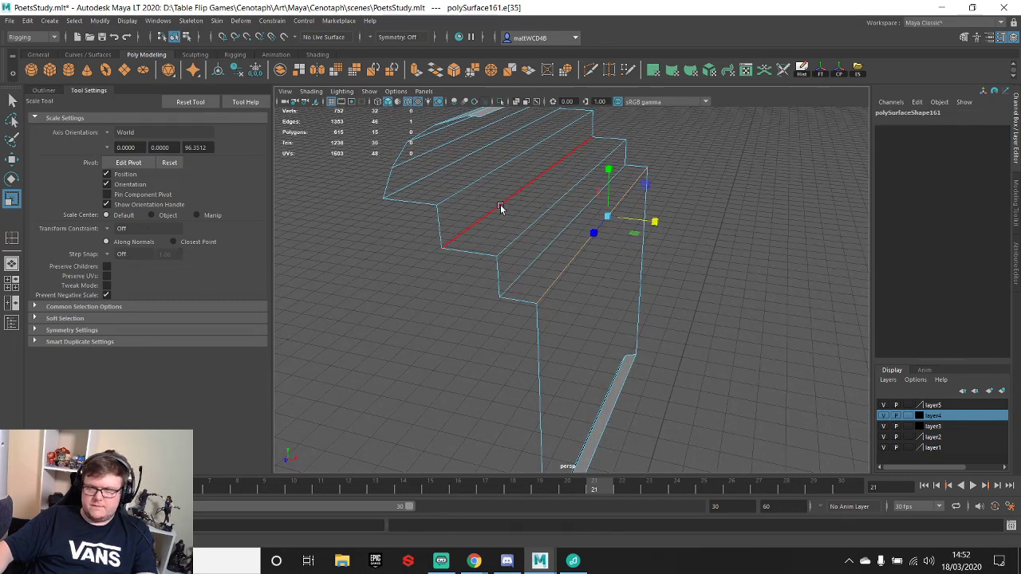
- Flatten the lengthwise edges of the small lower moulding beneath the flat panel along X and return to object selection
{"action": "left_click_drag", "start_coordinate": [621, 307], "coordinate": [561, 308], "text": "alt"}
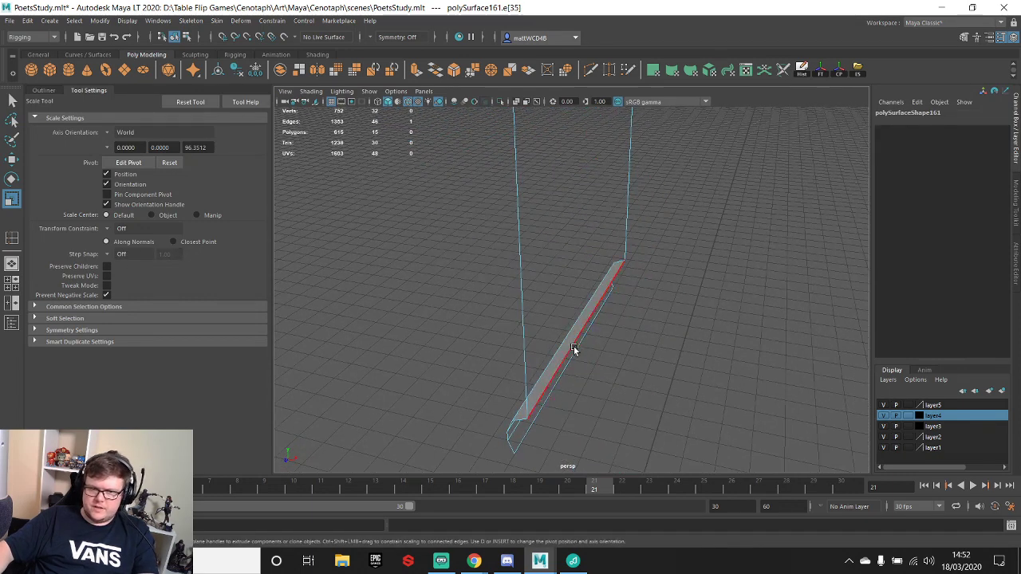
{"action": "left_click", "coordinate": [574, 346]}
{"action": "left_click_drag", "start_coordinate": [633, 331], "coordinate": [540, 371]}
{"action": "left_click", "coordinate": [539, 371]}
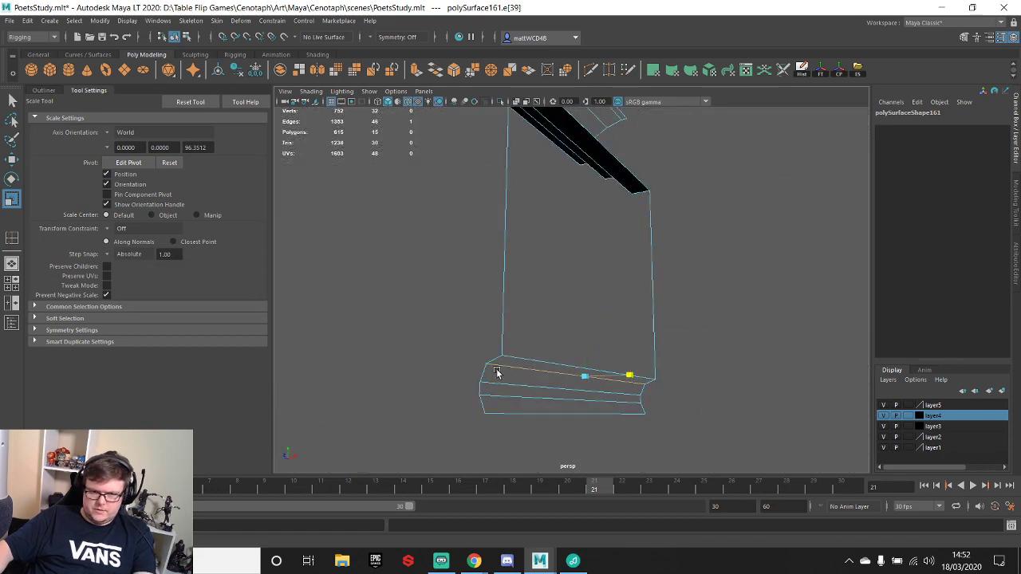
{"action": "left_click", "coordinate": [520, 388]}
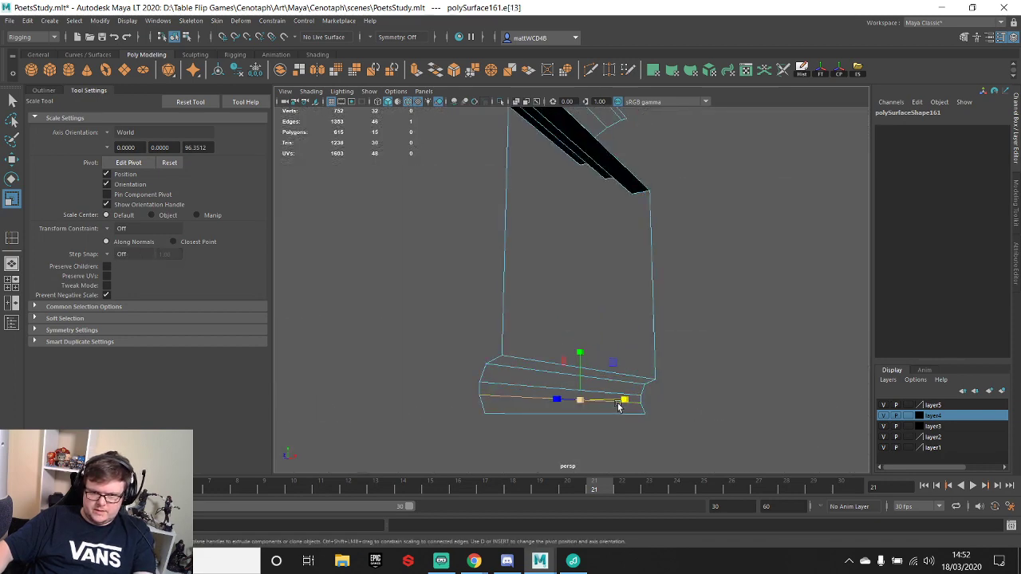
{"action": "left_click", "coordinate": [630, 416]}
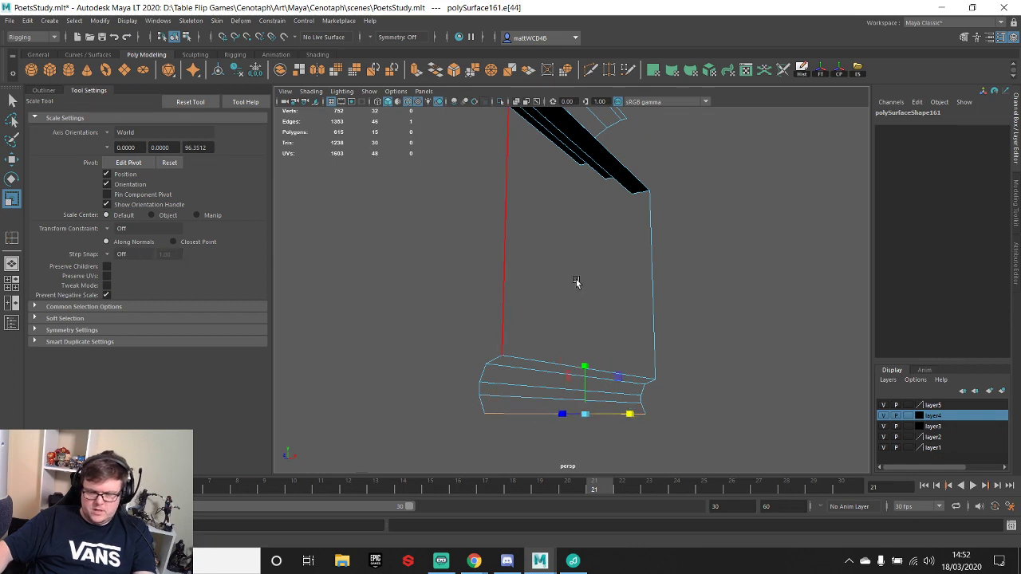
{"action": "left_click_drag", "start_coordinate": [672, 181], "coordinate": [657, 292], "text": "alt"}
{"action": "scroll", "coordinate": [646, 287], "scroll_direction": "down", "scroll_amount": 5}
{"action": "middle_click_drag", "start_coordinate": [656, 292], "coordinate": [595, 265], "text": "alt"}
{"action": "key", "text": "q"}
{"action": "key", "text": "F8"}
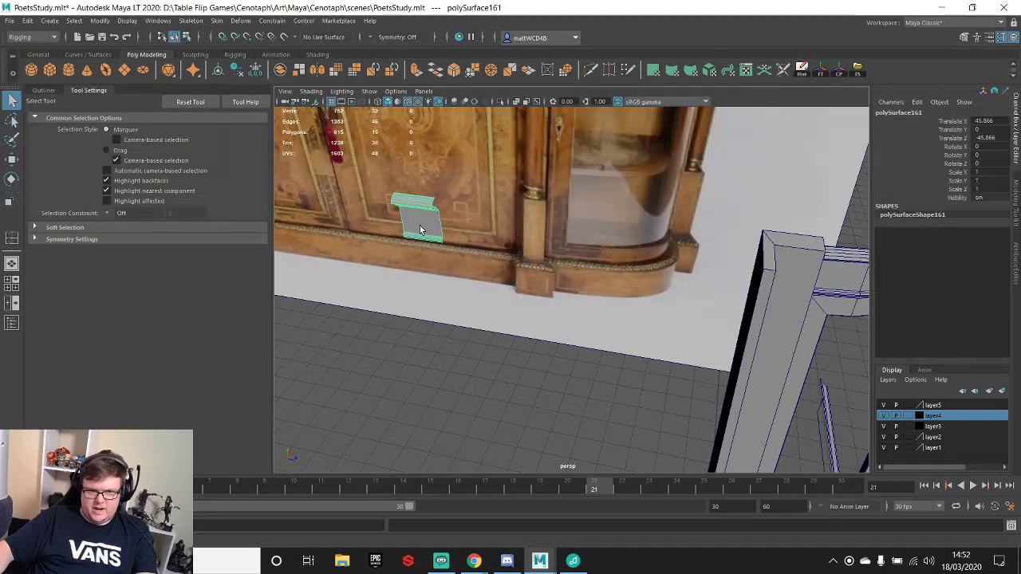
- Centre the straightened moulding's pivot, freeze its transformations and move the piece to the top of the corner post
{"action": "key", "text": "w"}
{"action": "left_click_drag", "start_coordinate": [452, 223], "coordinate": [499, 217], "text": "alt"}
{"action": "left_click", "coordinate": [835, 72]}
{"action": "left_click", "coordinate": [821, 73]}
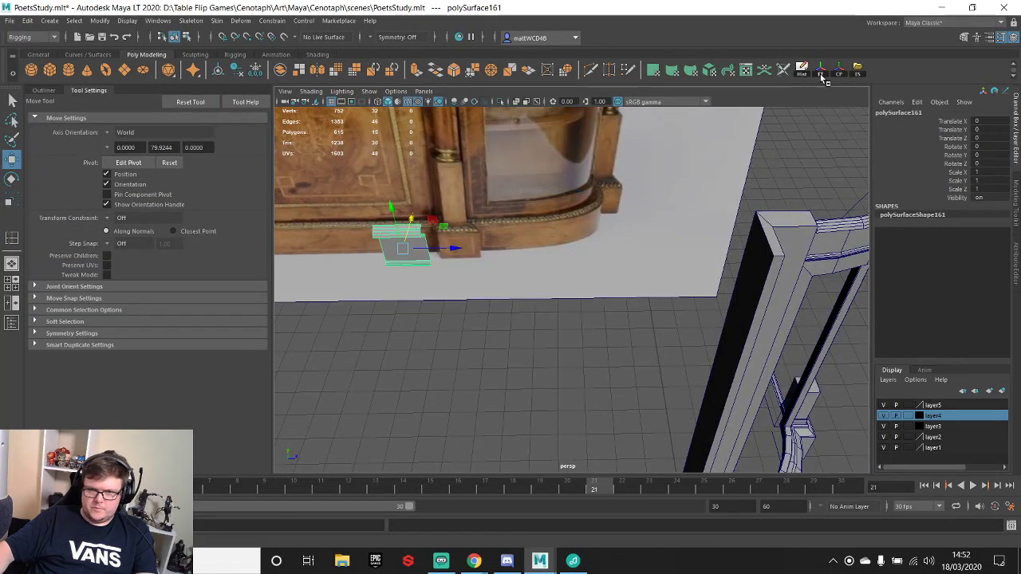
{"action": "left_click_drag", "start_coordinate": [696, 122], "coordinate": [753, 319], "text": "alt"}
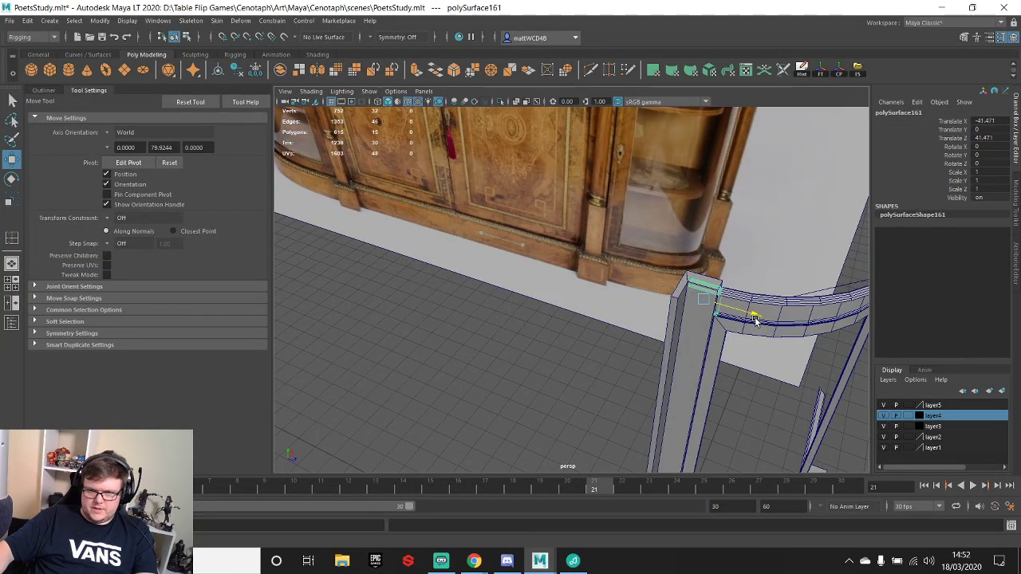
{"action": "key", "text": "f"}
{"action": "left_click_drag", "start_coordinate": [616, 279], "coordinate": [584, 339], "text": "alt"}
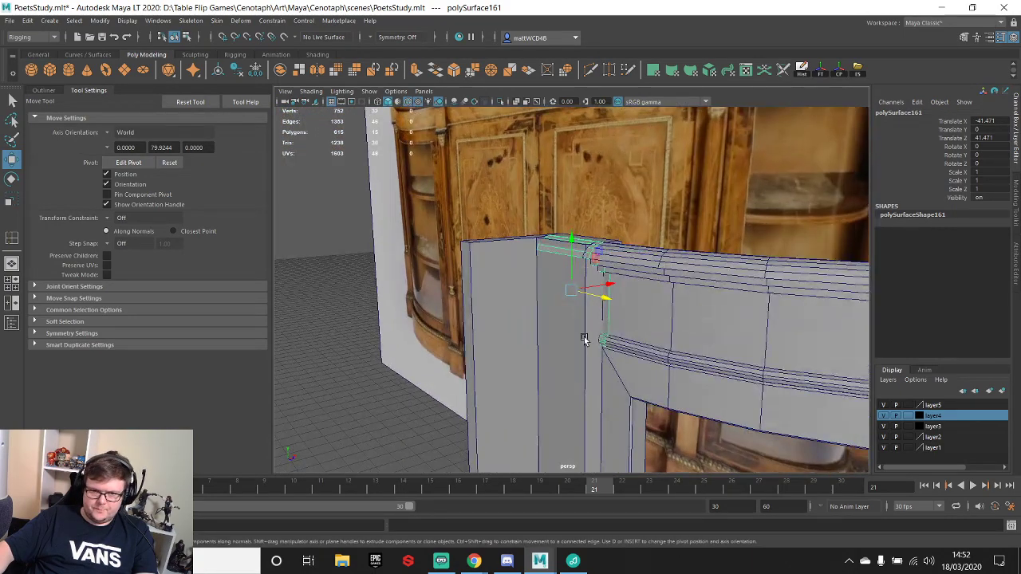
- Place the moulding's pivot at its bottom corner and snap the piece to the corner post's top corner
{"action": "middle_click_drag", "start_coordinate": [564, 267], "coordinate": [607, 283], "text": "alt"}
{"action": "left_click_drag", "start_coordinate": [597, 262], "coordinate": [597, 127]}
{"action": "key", "text": "d"}
{"action": "left_click_drag", "start_coordinate": [598, 175], "coordinate": [484, 266]}
{"action": "key", "text": "d"}
{"action": "key", "text": "d"}
{"action": "scroll", "coordinate": [581, 233], "scroll_direction": "up", "scroll_amount": 2}
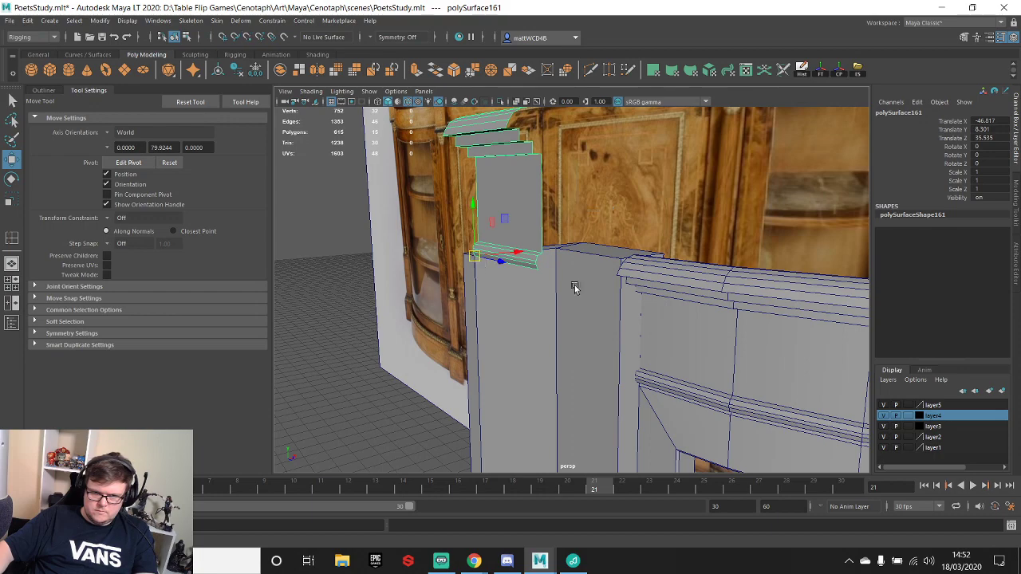
{"action": "left_click_drag", "start_coordinate": [574, 287], "coordinate": [618, 291], "text": "alt"}
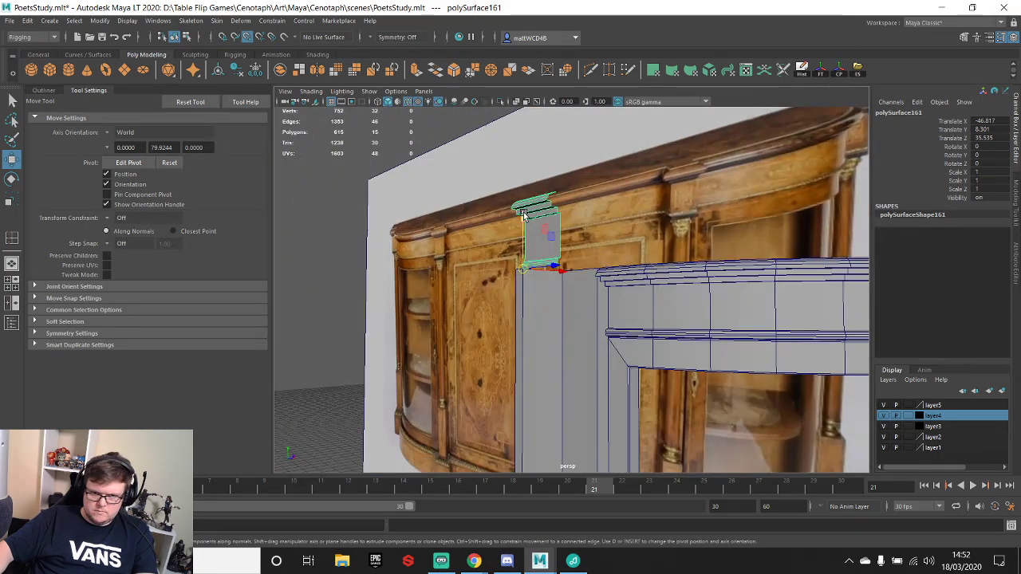
- Snap the corner post's top vertices down to the moulding's base and align the moulding's height with the post top
{"action": "left_click", "coordinate": [583, 292]}
{"action": "right_click", "coordinate": [592, 270]}
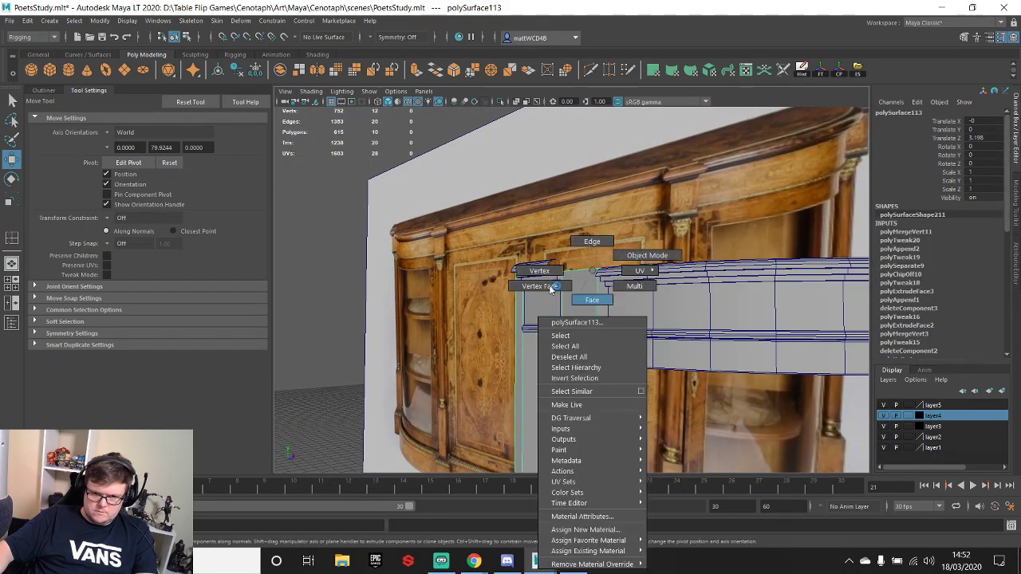
{"action": "right_click_drag", "start_coordinate": [550, 290], "coordinate": [540, 270]}
{"action": "left_click_drag", "start_coordinate": [452, 214], "coordinate": [630, 296]}
{"action": "key", "text": "v"}
{"action": "left_click_drag", "start_coordinate": [568, 222], "coordinate": [623, 273]}
{"action": "mouse_move", "coordinate": [622, 273]}
{"action": "right_mouse_down", "text": "alt"}
{"action": "mouse_move", "coordinate": [654, 276]}
{"action": "mouse_move", "coordinate": [616, 264]}
{"action": "right_mouse_up", "text": "alt"}
{"action": "left_click", "coordinate": [534, 220]}
{"action": "key", "text": "v"}
{"action": "left_click_drag", "start_coordinate": [503, 265], "coordinate": [506, 281]}
{"action": "right_click_drag", "start_coordinate": [506, 280], "coordinate": [502, 492], "text": "alt"}
- Switch to Chrome to examine the cabinet's corner post moulding in the credenza listing photo, and return to Maya
{"action": "left_click", "coordinate": [475, 562]}
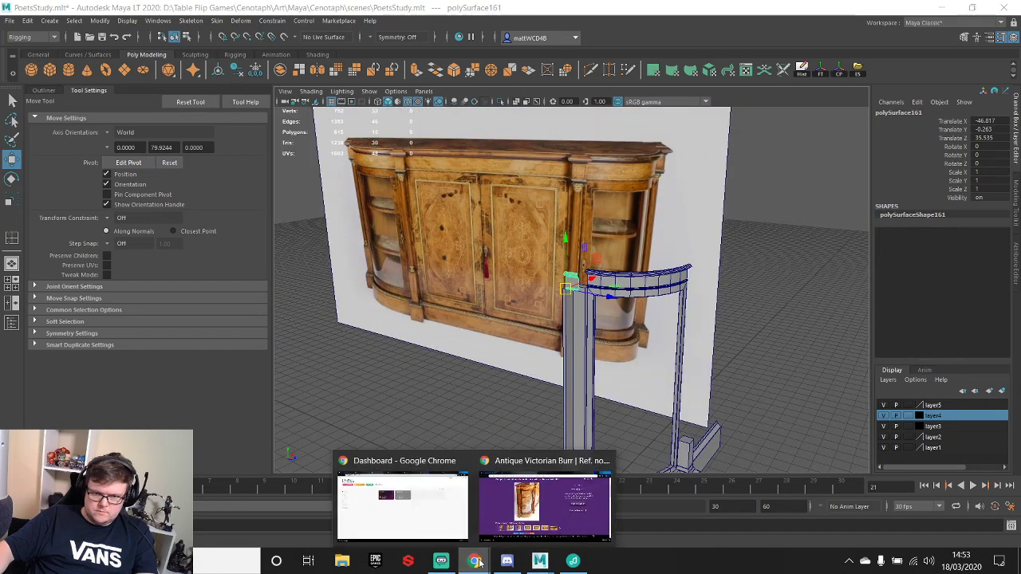
{"action": "left_click", "coordinate": [477, 562]}
{"action": "left_click", "coordinate": [477, 562]}
{"action": "left_click", "coordinate": [530, 498]}
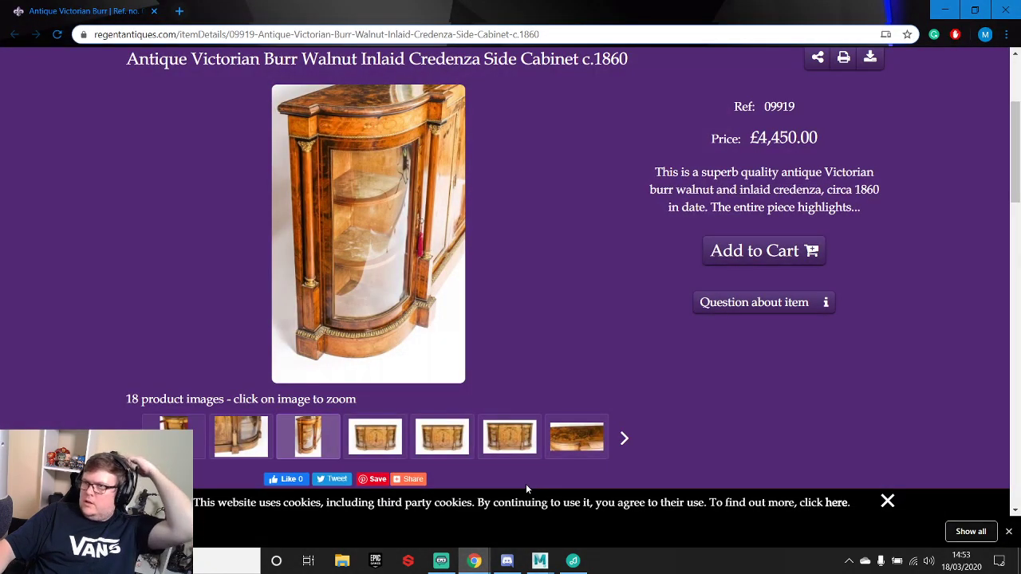
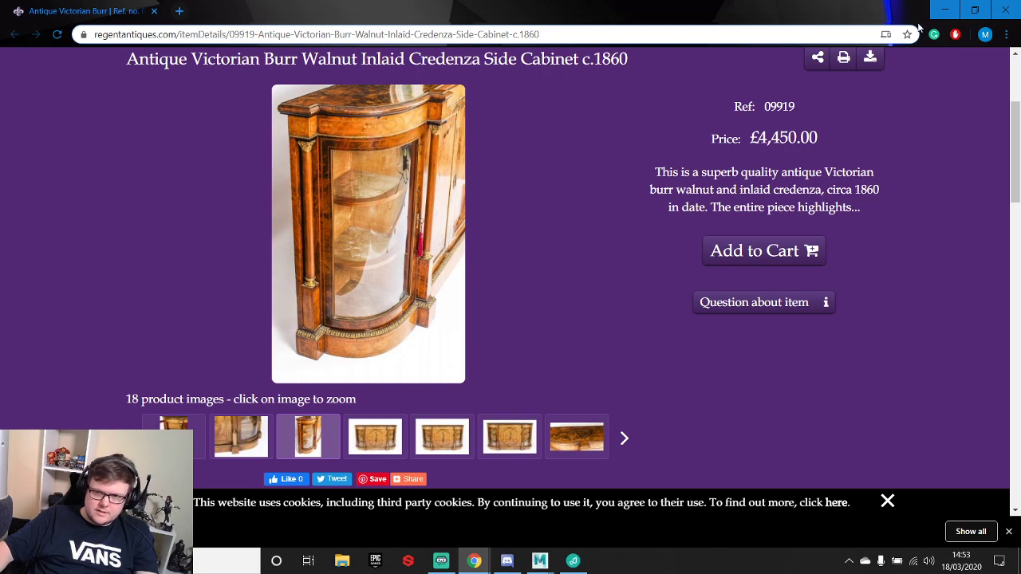
{"action": "left_click", "coordinate": [948, 10]}
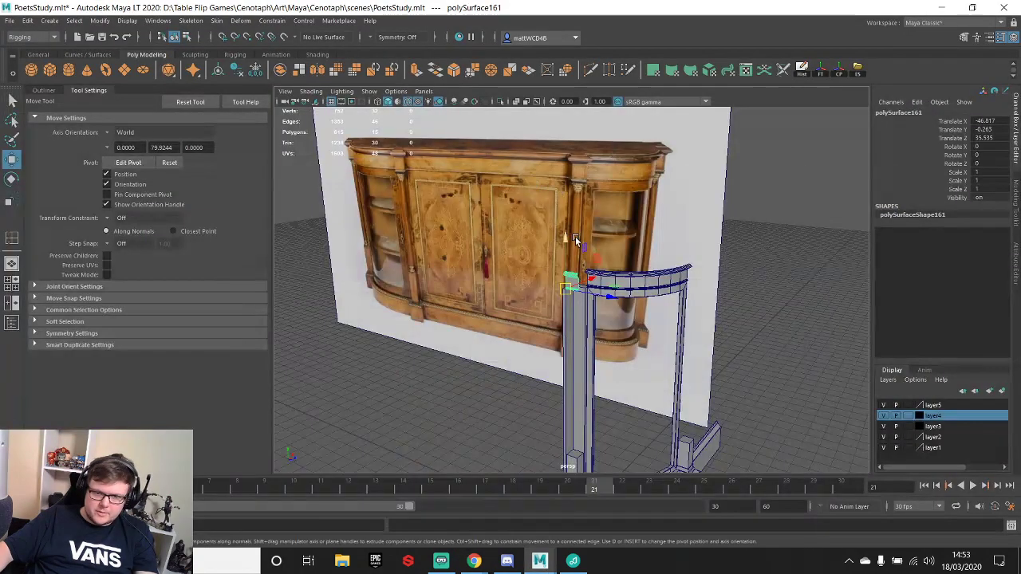
- Snap the moulding by its bottom corner pivot onto the front corner of the post
{"action": "scroll", "coordinate": [616, 279], "scroll_direction": "up", "scroll_amount": 5}
{"action": "left_click_drag", "start_coordinate": [616, 279], "coordinate": [641, 284], "text": "alt"}
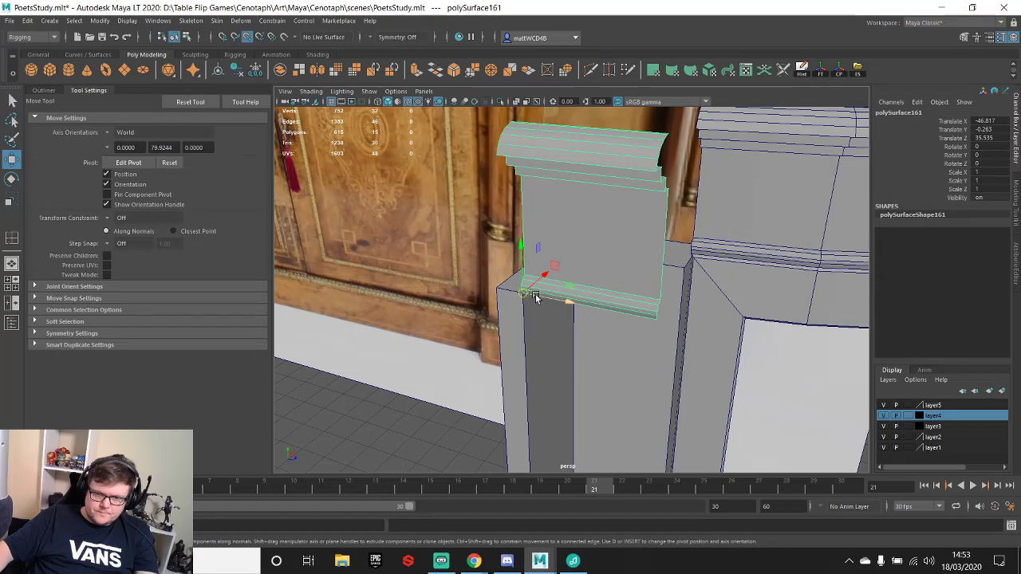
{"action": "left_click_drag", "start_coordinate": [535, 297], "coordinate": [493, 287]}
{"action": "left_click_drag", "start_coordinate": [592, 268], "coordinate": [666, 284], "text": "alt"}
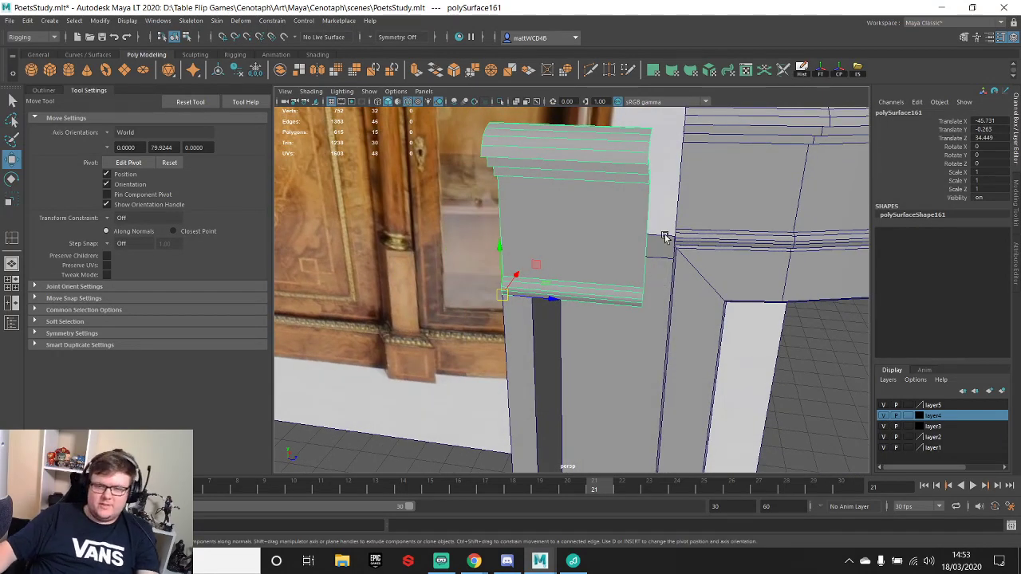
{"action": "right_click", "coordinate": [620, 168]}
{"action": "left_click_drag", "start_coordinate": [629, 192], "coordinate": [630, 279], "text": "alt"}
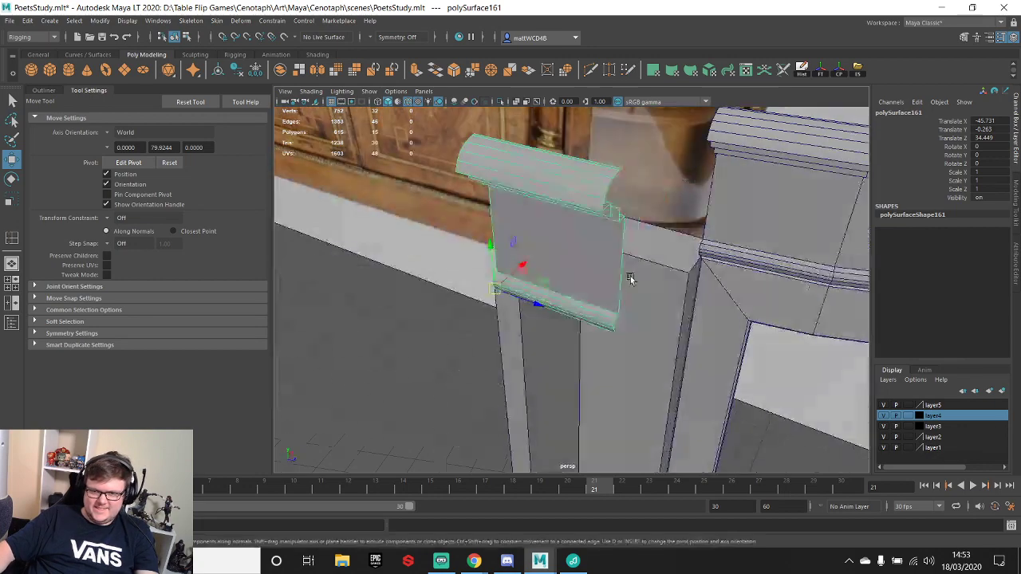
{"action": "left_click_drag", "start_coordinate": [496, 292], "coordinate": [608, 340]}
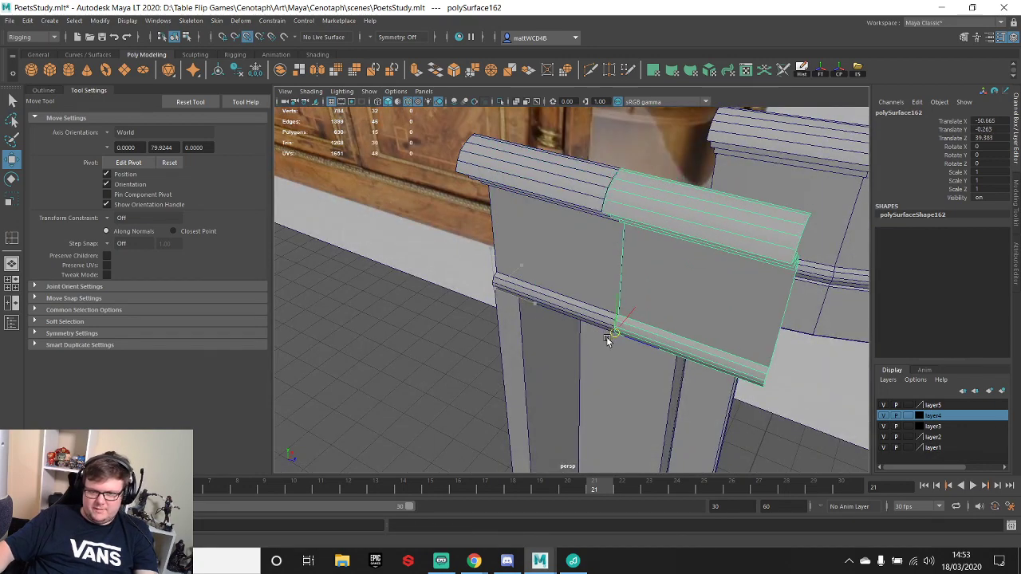
{"action": "left_click_drag", "start_coordinate": [577, 209], "coordinate": [556, 238], "text": "alt"}
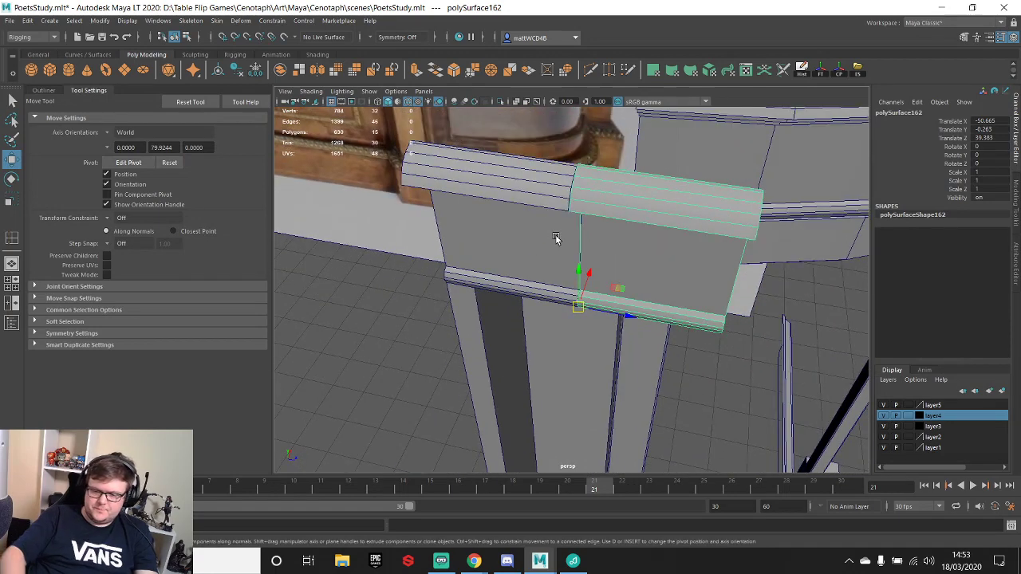
{"action": "key", "text": "Delete"}
- Flatten the vertices at the moulding's end away from the curved section along Z and snap them to the post's corner
{"action": "right_click_drag", "start_coordinate": [502, 218], "coordinate": [445, 218]}
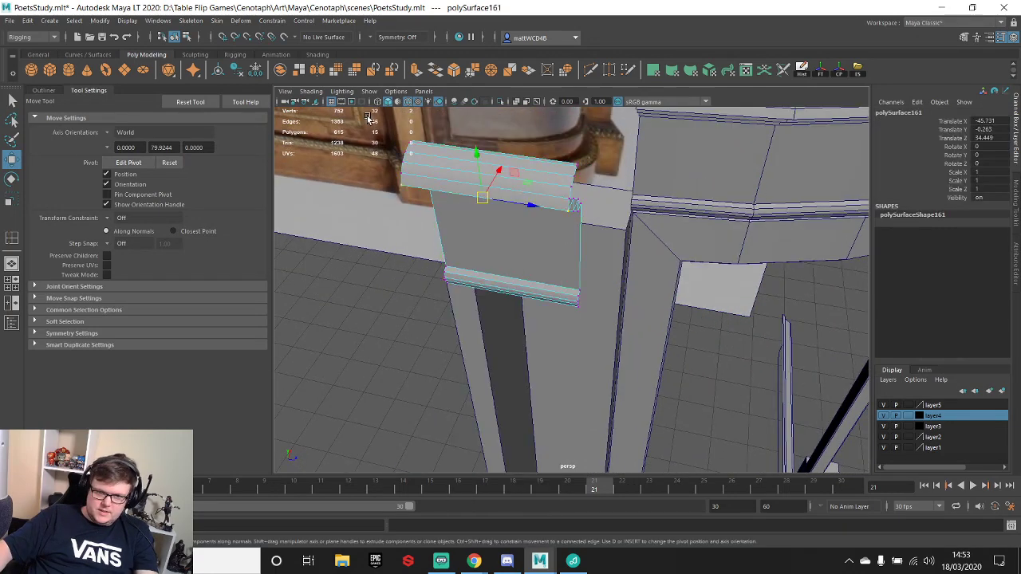
{"action": "left_click_drag", "start_coordinate": [367, 115], "coordinate": [495, 402]}
{"action": "key", "text": "r"}
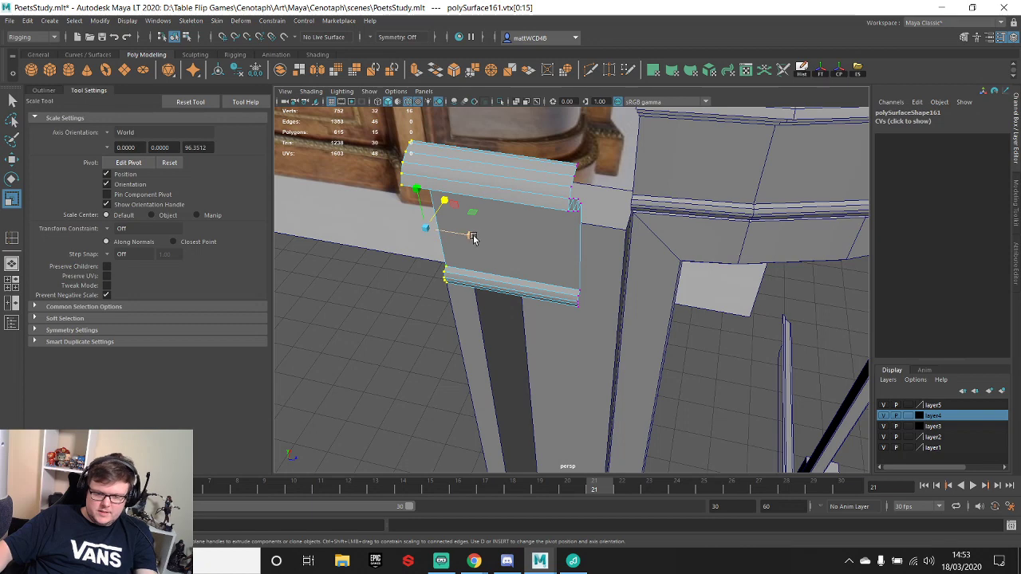
{"action": "key", "text": "j"}
{"action": "left_click_drag", "start_coordinate": [472, 236], "coordinate": [321, 210]}
{"action": "key", "text": "w"}
{"action": "key", "text": "v"}
{"action": "left_click_drag", "start_coordinate": [474, 237], "coordinate": [442, 283]}
- Flatten the vertices at the moulding's end nearest the curved section along Z and return to object selection
{"action": "key", "text": "q"}
{"action": "left_click_drag", "start_coordinate": [535, 132], "coordinate": [627, 407]}
{"action": "key", "text": "r"}
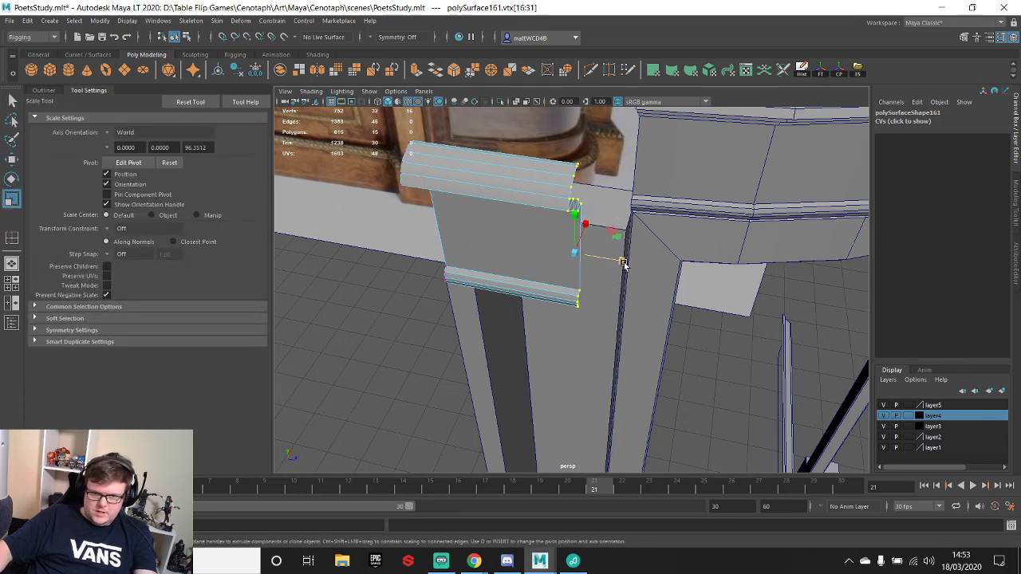
{"action": "key", "text": "F8"}
- Duplicate the straight moulding end to end along the post and rotate the copy 90 degrees about Y
{"action": "key", "text": "w"}
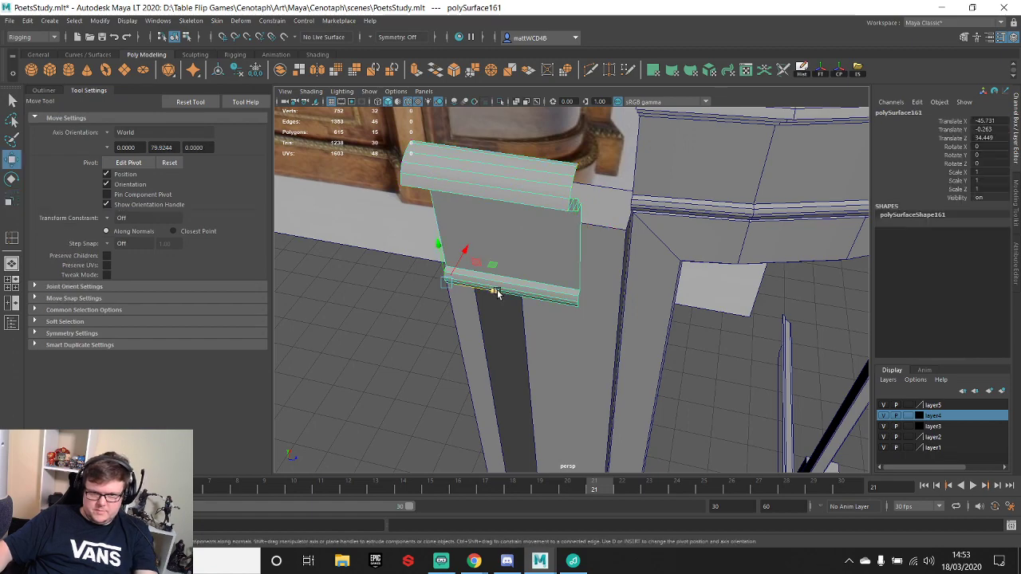
{"action": "left_click_drag", "start_coordinate": [490, 291], "coordinate": [585, 278]}
{"action": "left_click", "coordinate": [372, 297]}
{"action": "left_click_drag", "start_coordinate": [372, 297], "coordinate": [540, 250], "text": "alt"}
{"action": "left_click", "coordinate": [580, 312]}
{"action": "key", "text": "e"}
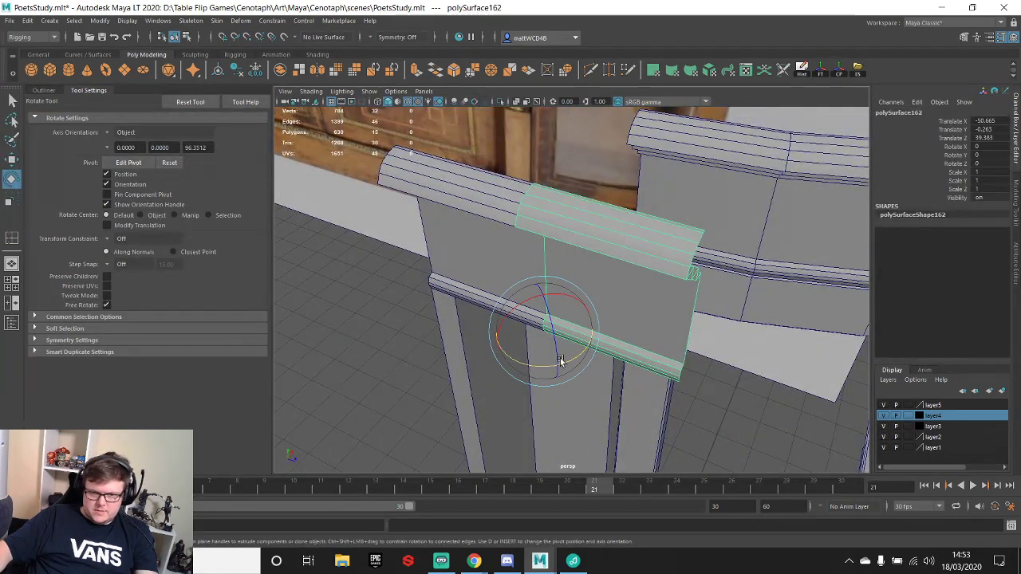
{"action": "left_click_drag", "start_coordinate": [539, 365], "coordinate": [603, 338]}
- Reposition the rotated copy's pivot at its lower end and snap the copy to the first moulding's end to form the corner
{"action": "key", "text": "w"}
{"action": "scroll", "coordinate": [591, 295], "scroll_direction": "up", "scroll_amount": 4}
{"action": "left_click_drag", "start_coordinate": [518, 377], "coordinate": [520, 343]}
{"action": "key", "text": "ctrl+z"}
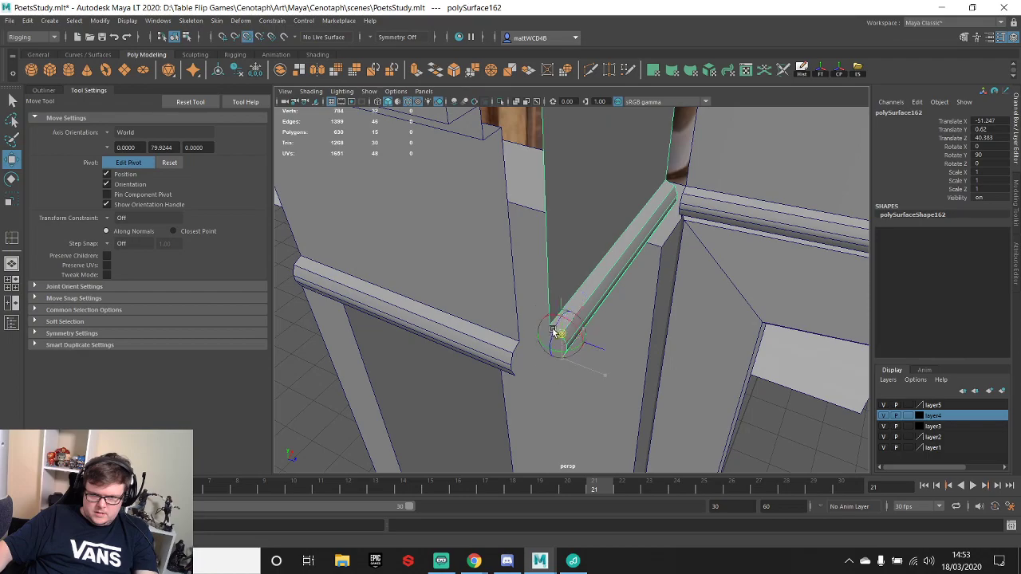
{"action": "left_click_drag", "start_coordinate": [553, 356], "coordinate": [573, 176]}
- Snap the corner vertices of the copy's lowest step outward in Z to match the first moulding's profile
{"action": "scroll", "coordinate": [607, 244], "scroll_direction": "up", "scroll_amount": 4}
{"action": "middle_click_drag", "start_coordinate": [574, 175], "coordinate": [568, 251], "text": "alt"}
{"action": "right_click_drag", "start_coordinate": [567, 252], "coordinate": [567, 226]}
{"action": "key", "text": "v"}
{"action": "left_click_drag", "start_coordinate": [609, 254], "coordinate": [543, 238]}
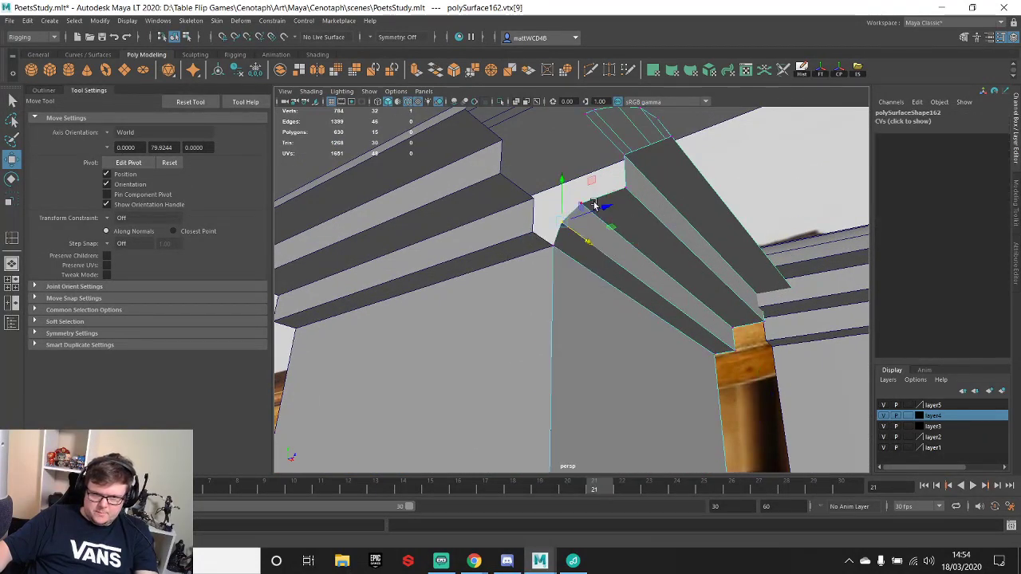
{"action": "key", "text": "q"}
{"action": "left_click", "coordinate": [578, 200]}
{"action": "key", "text": "w"}
{"action": "key", "text": "v"}
{"action": "left_click_drag", "start_coordinate": [609, 225], "coordinate": [525, 205]}
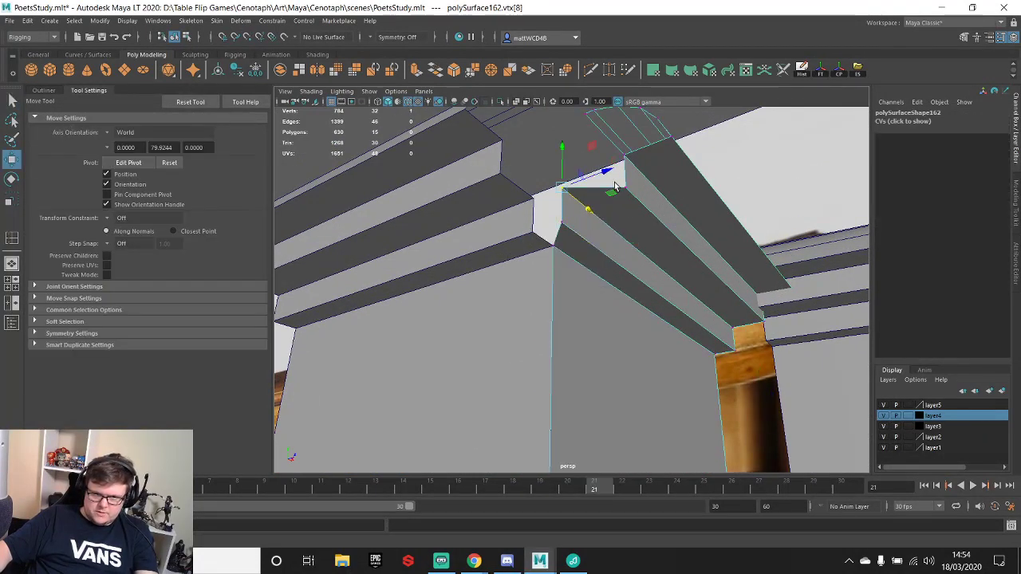
- Snap the inner corner vertex of the copy's next step outward in Z to match the first moulding's profile
{"action": "key", "text": "q"}
{"action": "left_click_drag", "start_coordinate": [617, 186], "coordinate": [501, 174]}
{"action": "key", "text": "w"}
{"action": "key", "text": "v"}
{"action": "middle_click_drag", "start_coordinate": [609, 156], "coordinate": [593, 218], "text": "alt"}
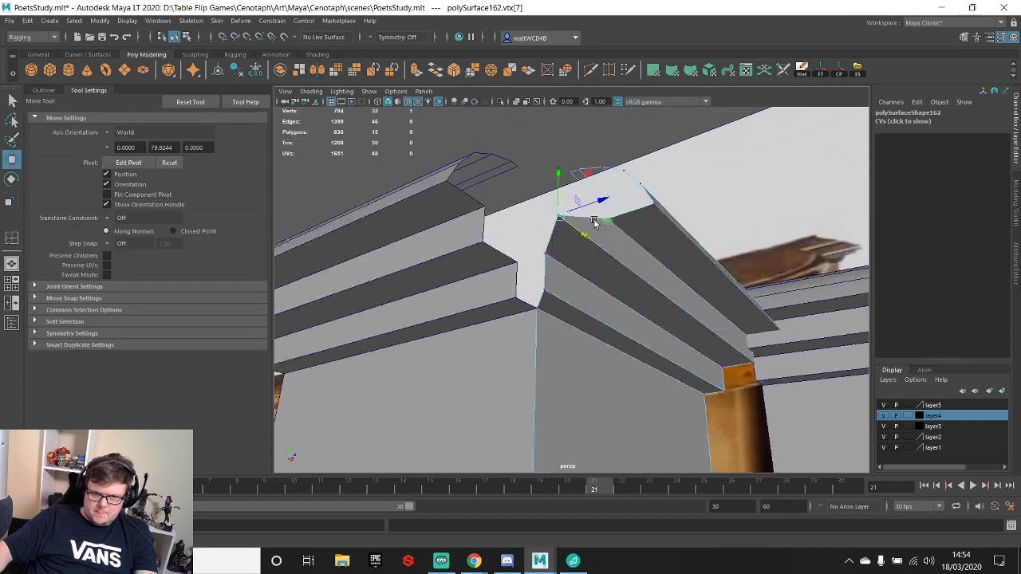
{"action": "left_click_drag", "start_coordinate": [593, 220], "coordinate": [600, 324], "text": "alt"}
{"action": "key", "text": "q"}
{"action": "left_click", "coordinate": [607, 243]}
{"action": "key", "text": "w"}
{"action": "key", "text": "v"}
{"action": "left_click", "coordinate": [595, 301]}
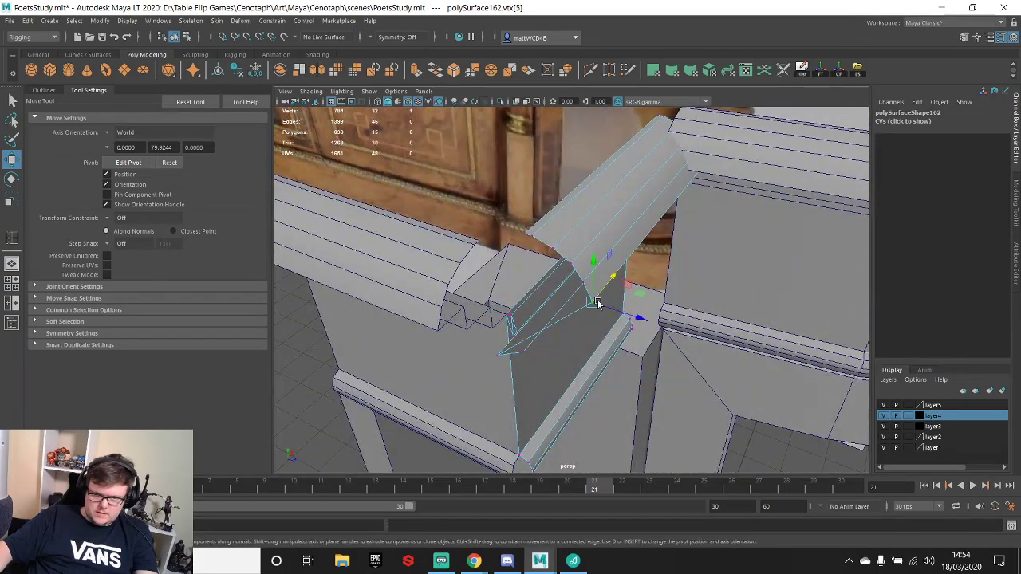
- Snap the copy's remaining step vertex and the lower vertex of its rounded lip outward to extend the mitred corner
{"action": "left_click_drag", "start_coordinate": [615, 285], "coordinate": [535, 246], "text": "alt"}
{"action": "middle_click_drag", "start_coordinate": [535, 246], "coordinate": [582, 300], "text": "alt"}
{"action": "left_click", "coordinate": [564, 209]}
{"action": "key", "text": "v"}
{"action": "left_click_drag", "start_coordinate": [588, 247], "coordinate": [582, 251]}
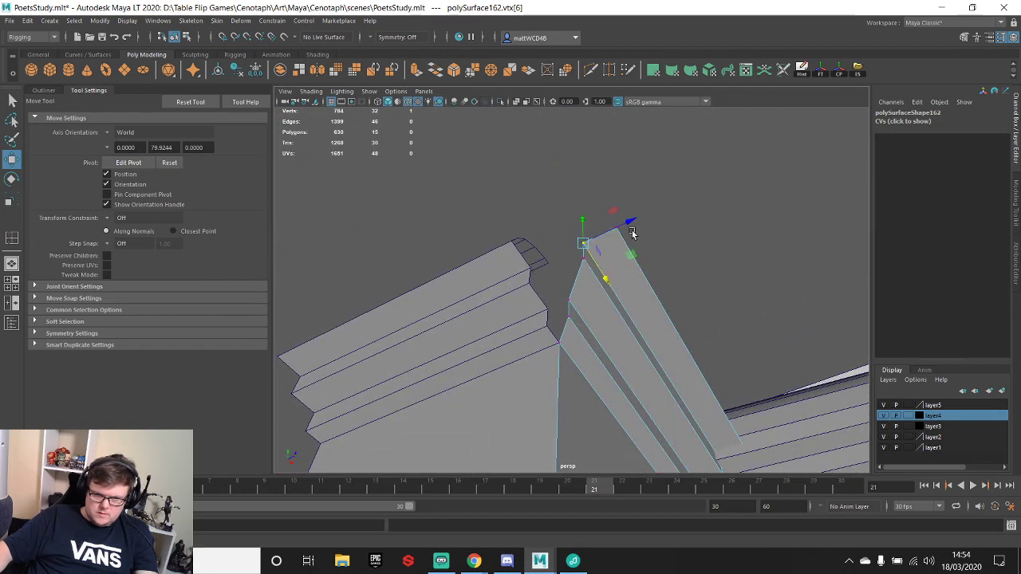
{"action": "key", "text": "q"}
{"action": "left_click_drag", "start_coordinate": [612, 214], "coordinate": [499, 246]}
{"action": "key", "text": "w"}
{"action": "key", "text": "v"}
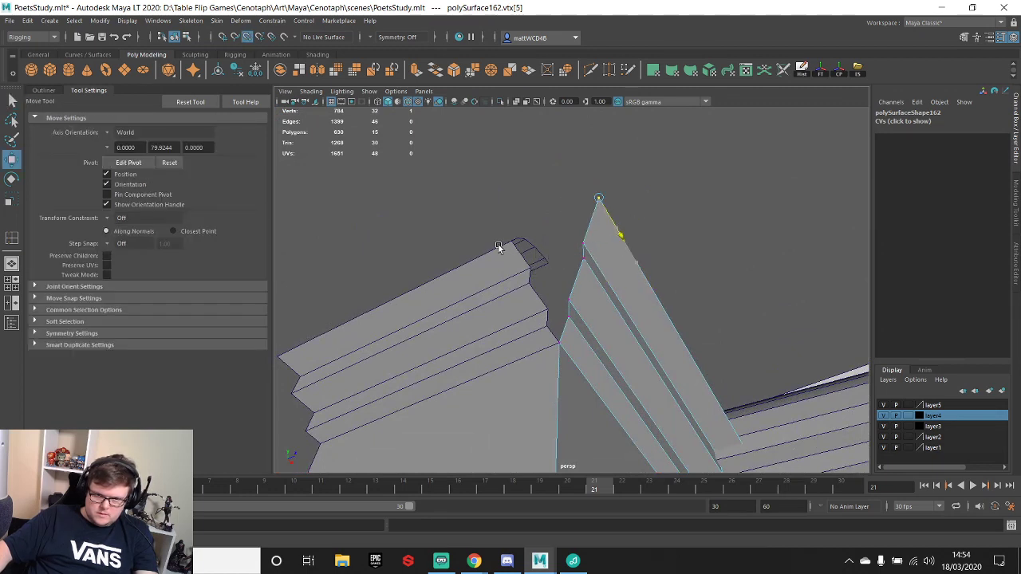
- Snap the first moulding's lowest-step corner vertices onto the matching mitre vertices of the rotated copy
{"action": "key", "text": "q"}
{"action": "right_click_drag", "start_coordinate": [530, 281], "coordinate": [483, 282]}
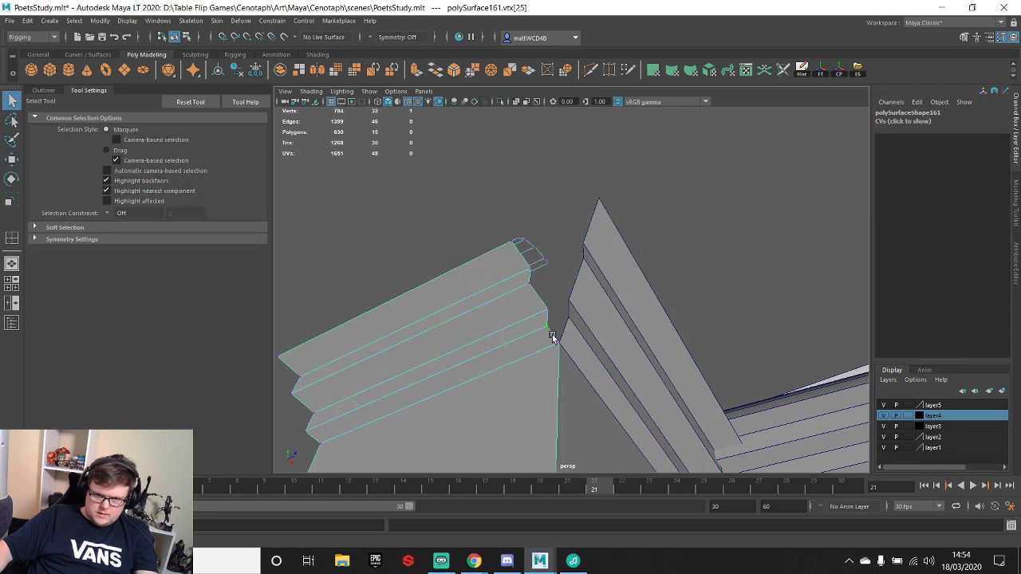
{"action": "key", "text": "w"}
{"action": "key", "text": "q"}
{"action": "left_click", "coordinate": [552, 313]}
{"action": "key", "text": "w"}
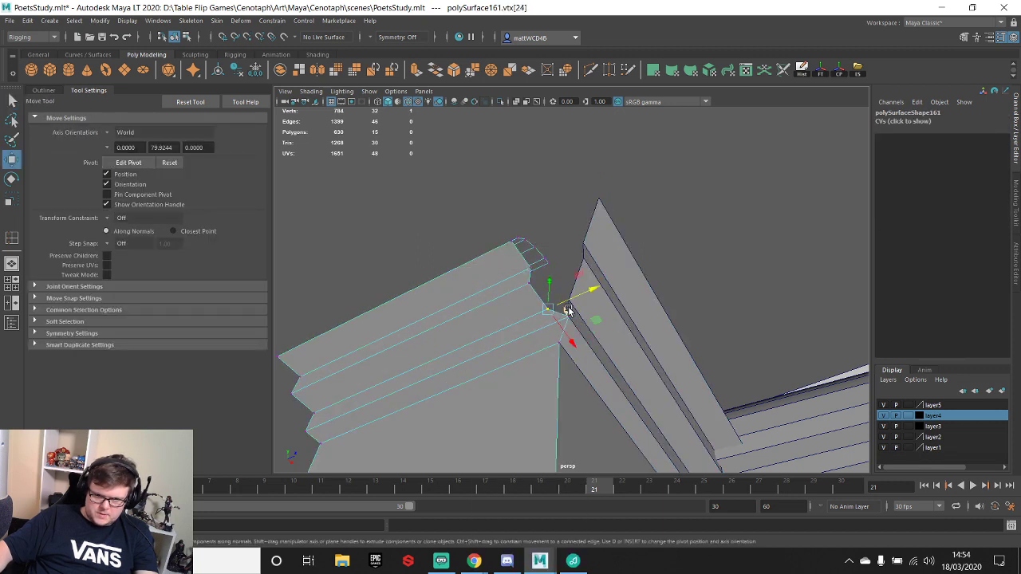
{"action": "left_click_drag", "start_coordinate": [568, 311], "coordinate": [586, 243]}
- Snap the first moulding's remaining upper-step corner vertices in Z onto the matching mitre vertices of the rotated copy
{"action": "left_click", "coordinate": [522, 281]}
{"action": "key", "text": "v"}
{"action": "left_click", "coordinate": [529, 269]}
{"action": "key", "text": "v"}
{"action": "left_click", "coordinate": [508, 242]}
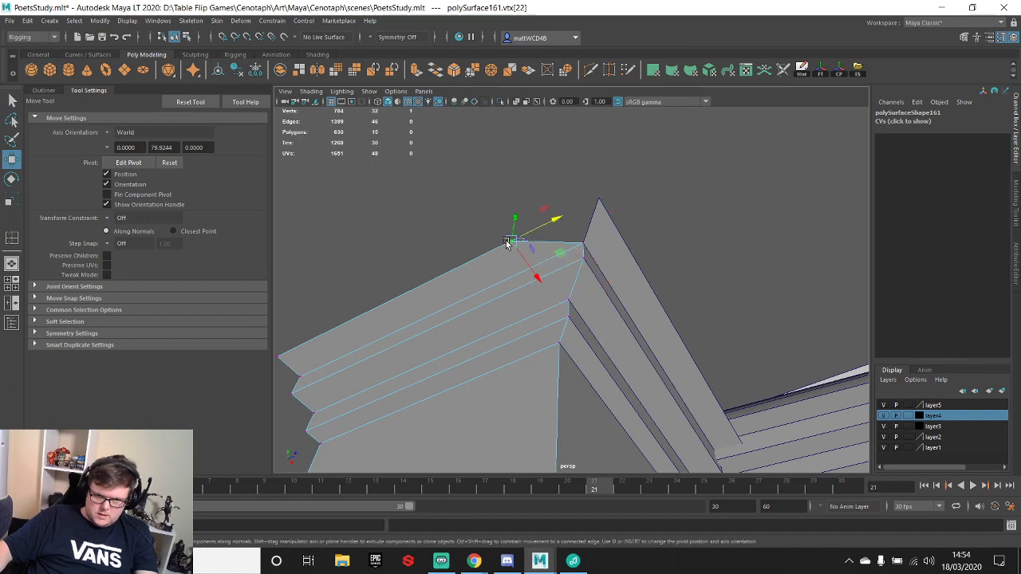
- Snap the end vertices of the first moulding's rounded lip outward in Z to form the mitred corner
{"action": "left_click_drag", "start_coordinate": [582, 206], "coordinate": [654, 289], "text": "alt"}
{"action": "left_click", "coordinate": [545, 317]}
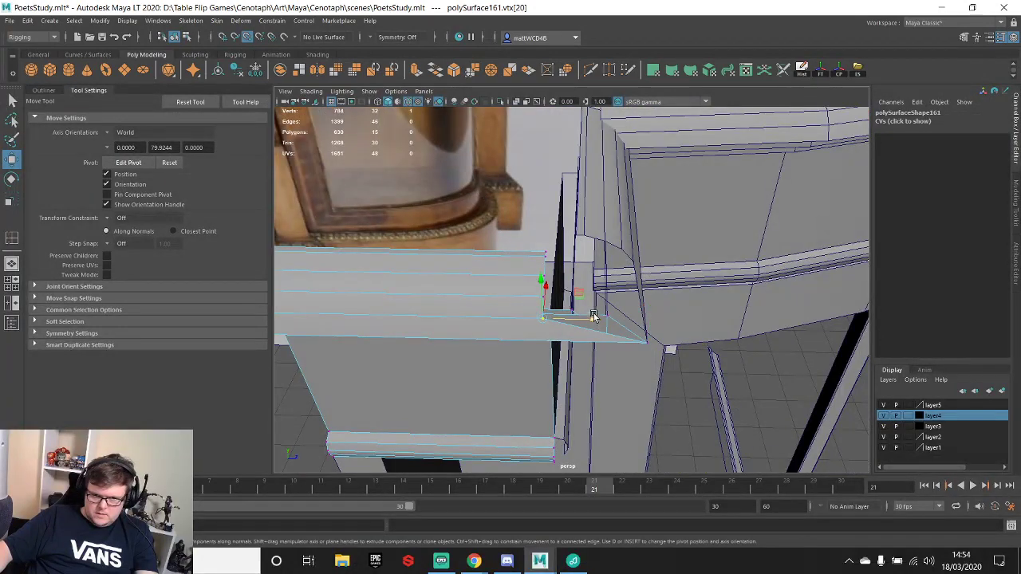
{"action": "key", "text": "v"}
{"action": "left_click_drag", "start_coordinate": [592, 314], "coordinate": [666, 300]}
{"action": "left_click", "coordinate": [526, 289]}
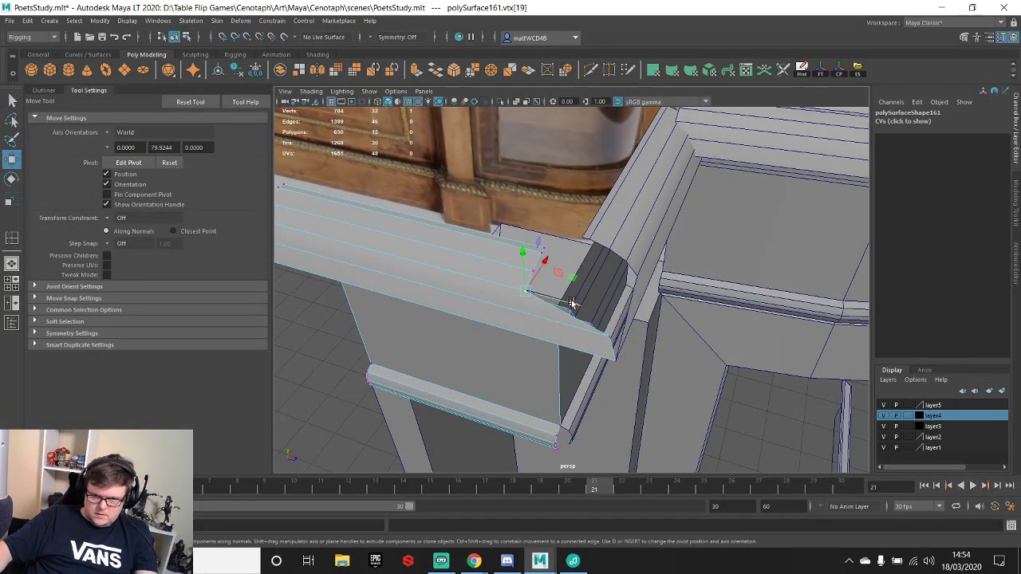
{"action": "key", "text": "v"}
{"action": "left_click_drag", "start_coordinate": [572, 304], "coordinate": [620, 260]}
{"action": "left_click", "coordinate": [527, 268]}
{"action": "key", "text": "v"}
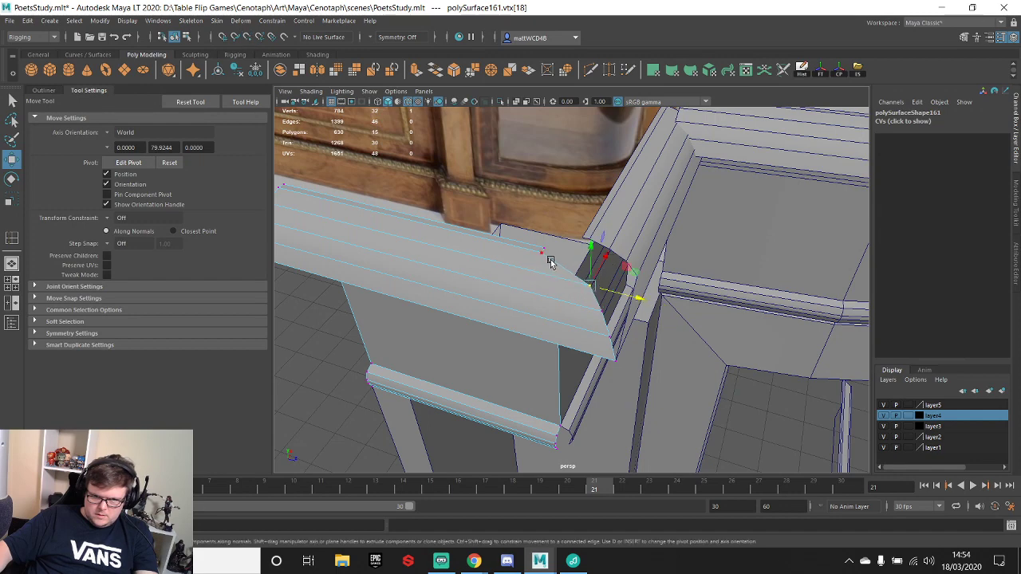
{"action": "left_click", "coordinate": [591, 262]}
{"action": "left_click", "coordinate": [580, 254]}
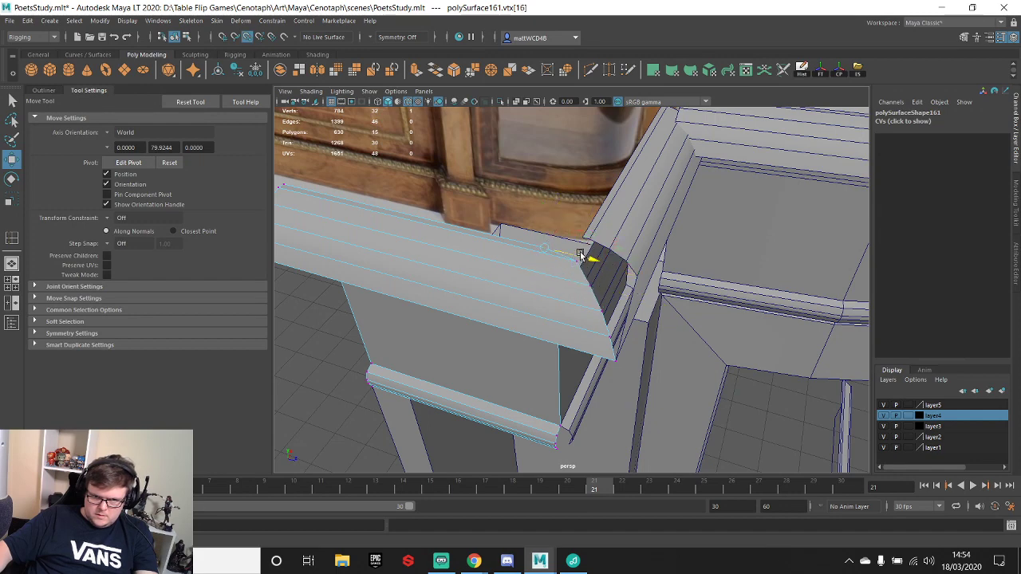
- Snap the lower end vertices of the rotated copy's rounded lip along X to meet the first moulding's mitre
{"action": "key", "text": "F8"}
{"action": "key", "text": "q"}
{"action": "left_click", "coordinate": [629, 254]}
{"action": "mouse_move", "coordinate": [629, 254]}
{"action": "left_mouse_down", "text": "alt"}
{"action": "mouse_move", "coordinate": [636, 274]}
{"action": "mouse_move", "coordinate": [638, 265]}
{"action": "left_mouse_up", "text": "alt"}
{"action": "right_click", "coordinate": [638, 265]}
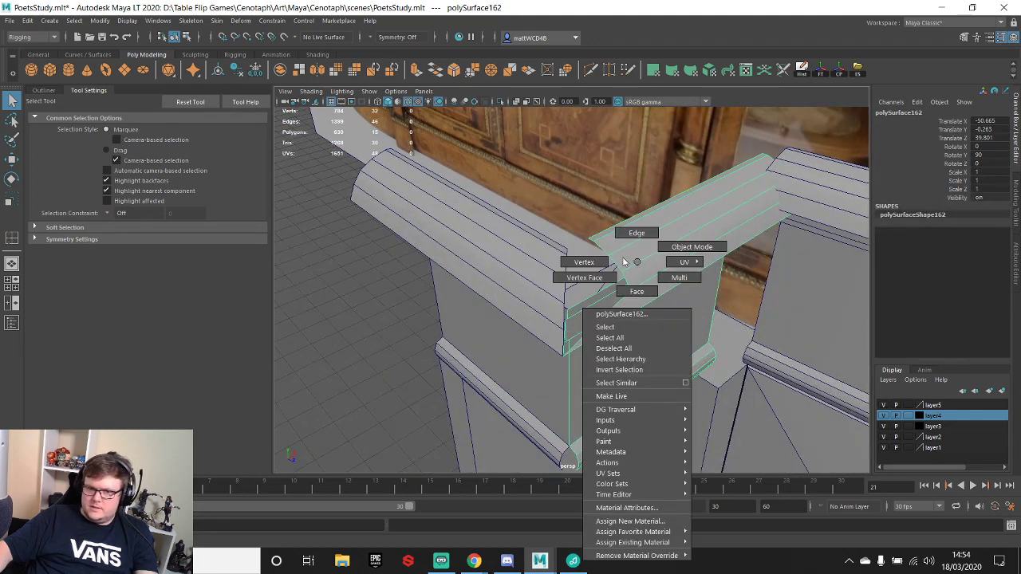
{"action": "left_click", "coordinate": [587, 261]}
{"action": "key", "text": "w"}
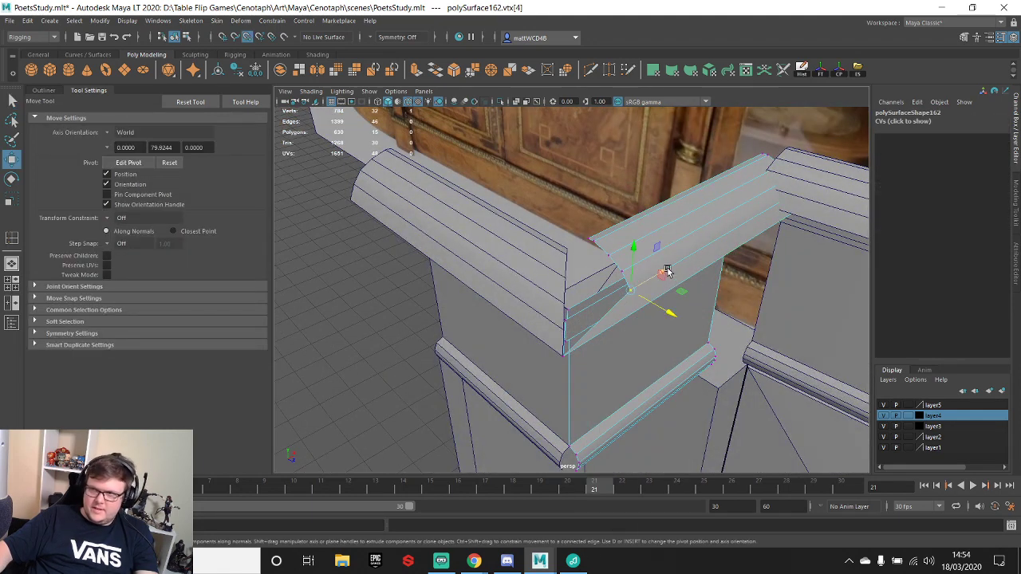
{"action": "left_click_drag", "start_coordinate": [661, 274], "coordinate": [564, 334]}
{"action": "left_click", "coordinate": [623, 274]}
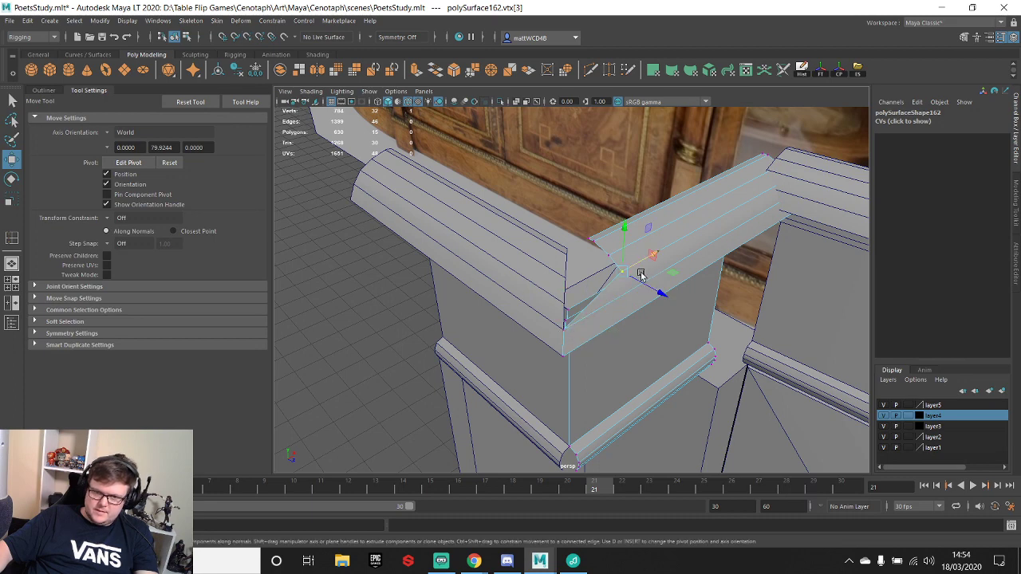
{"action": "left_click_drag", "start_coordinate": [639, 266], "coordinate": [566, 310]}
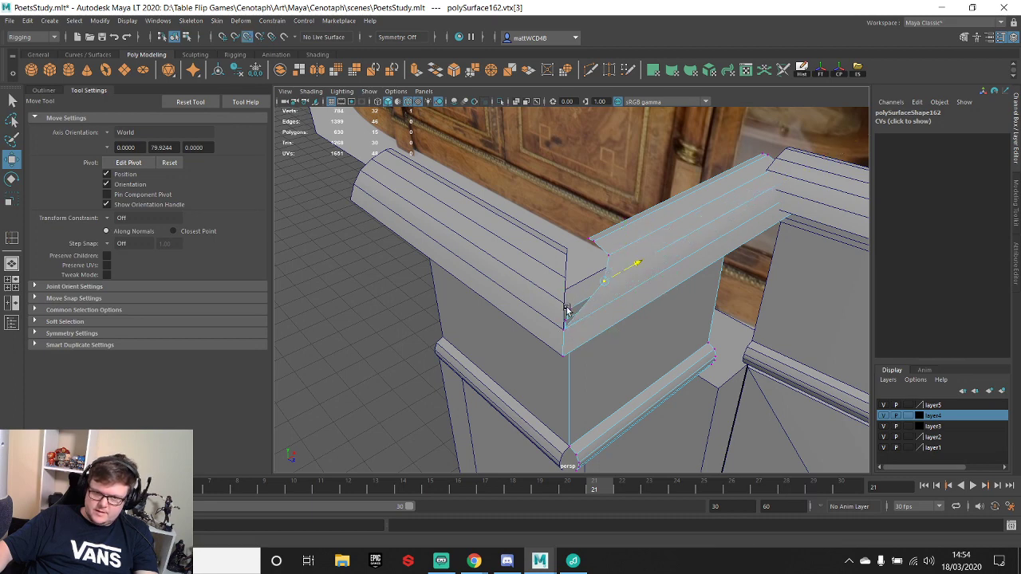
- Snap the rotated copy's remaining upper lip vertices along X to close the top of the mitred corner
{"action": "left_click", "coordinate": [612, 254]}
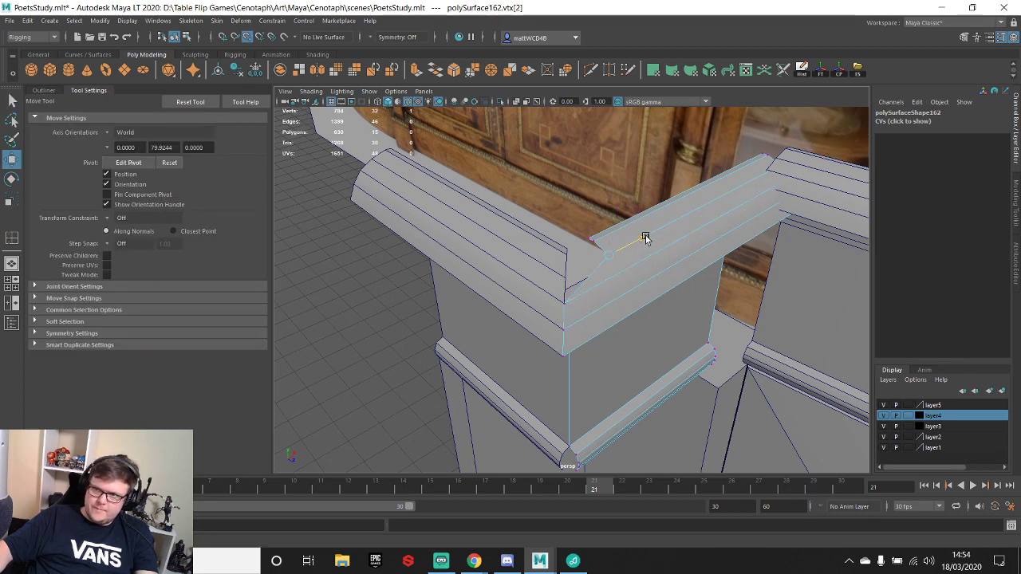
{"action": "left_click_drag", "start_coordinate": [647, 238], "coordinate": [571, 283]}
{"action": "left_click", "coordinate": [620, 229]}
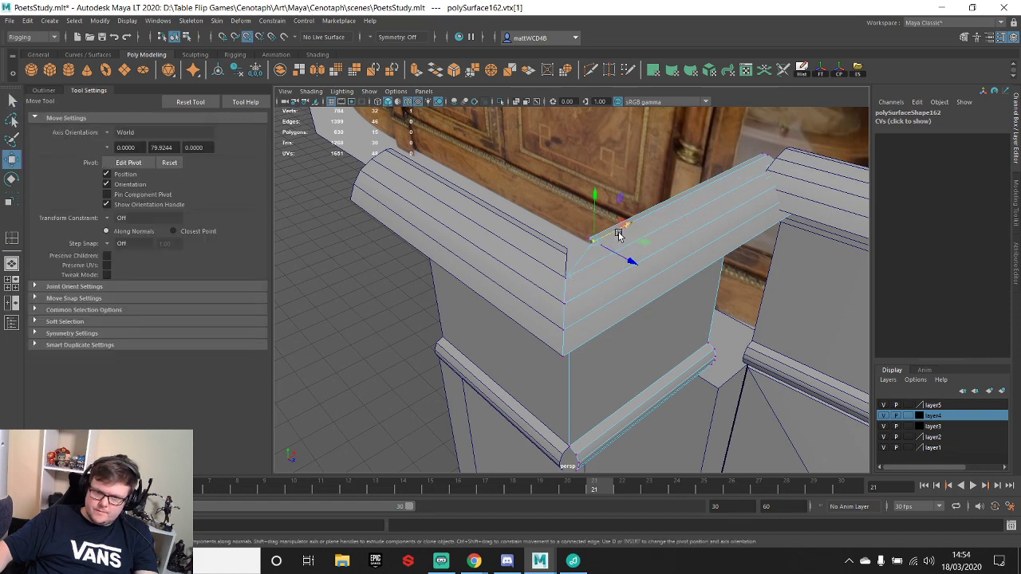
{"action": "key", "text": "q"}
{"action": "left_click", "coordinate": [595, 235]}
{"action": "key", "text": "w"}
{"action": "key", "text": "v"}
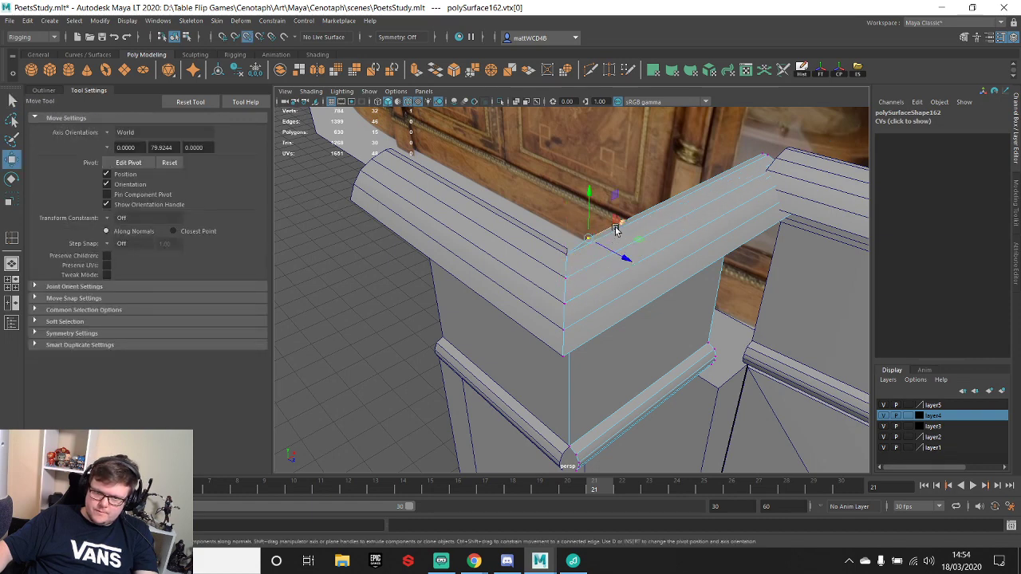
{"action": "left_click_drag", "start_coordinate": [613, 227], "coordinate": [496, 212]}
{"action": "key", "text": "q"}
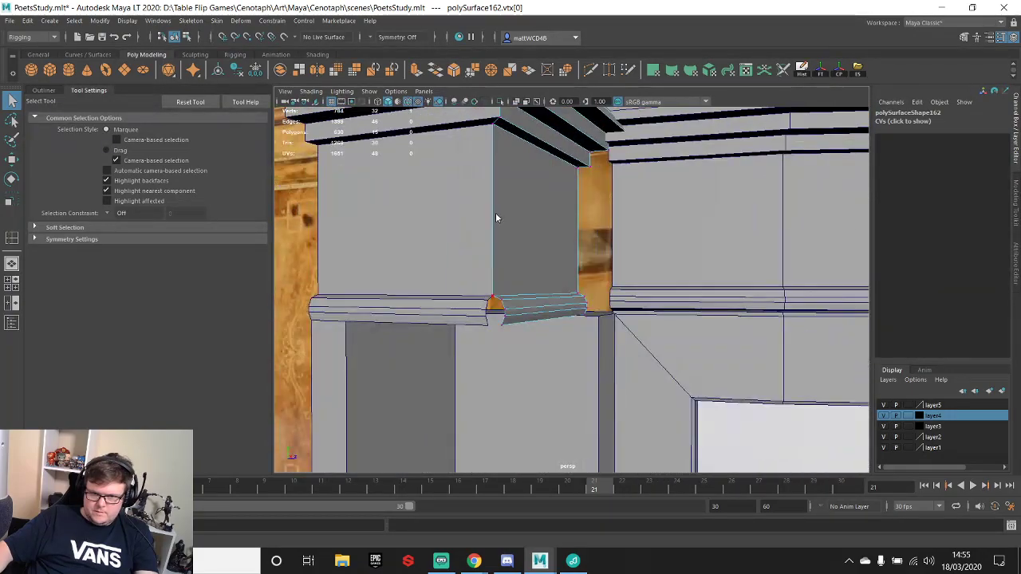
- Snap the corner vertices of the rotated copy's lower bead moulding outward along X to shape its mitre
{"action": "key", "text": "F8"}
{"action": "left_click", "coordinate": [478, 264], "text": "shift"}
{"action": "scroll", "coordinate": [493, 280], "scroll_direction": "up", "scroll_amount": 4}
{"action": "left_click_drag", "start_coordinate": [492, 280], "coordinate": [552, 235], "text": "alt"}
{"action": "scroll", "coordinate": [552, 236], "scroll_direction": "up", "scroll_amount": 3}
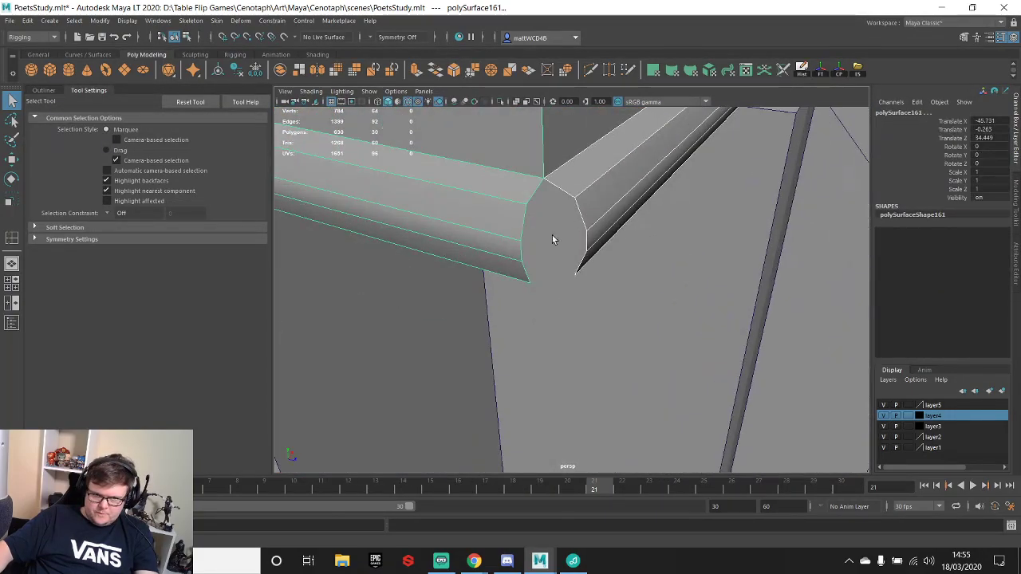
{"action": "right_click_drag", "start_coordinate": [552, 235], "coordinate": [524, 189]}
{"action": "left_click", "coordinate": [557, 211]}
{"action": "key", "text": "w"}
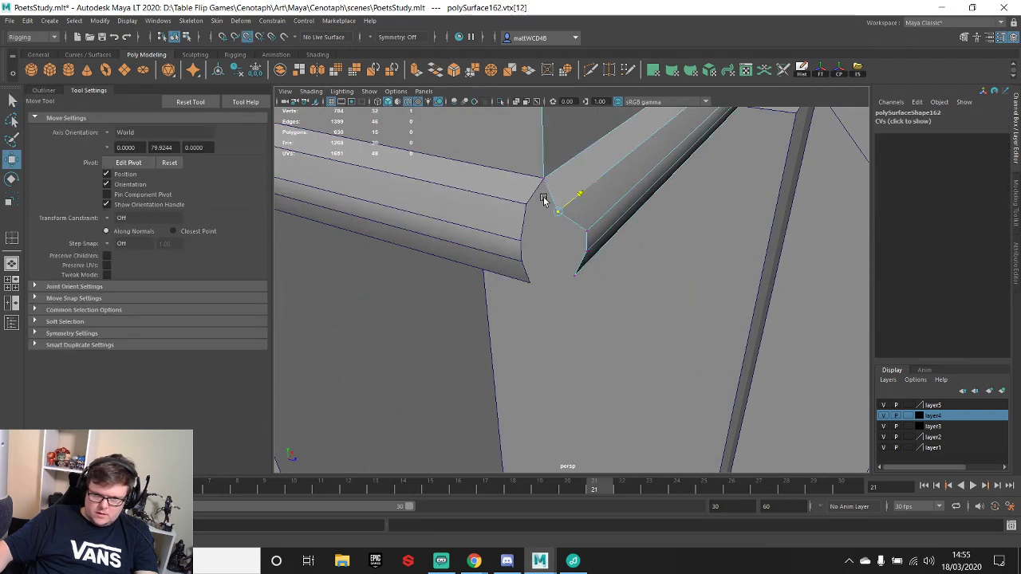
{"action": "left_click", "coordinate": [560, 241]}
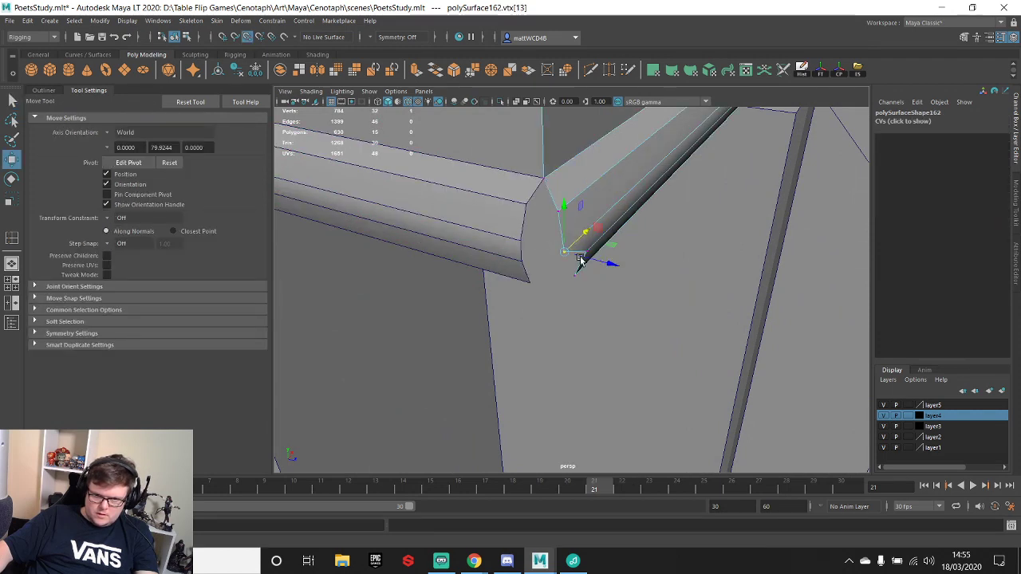
{"action": "left_click", "coordinate": [565, 272]}
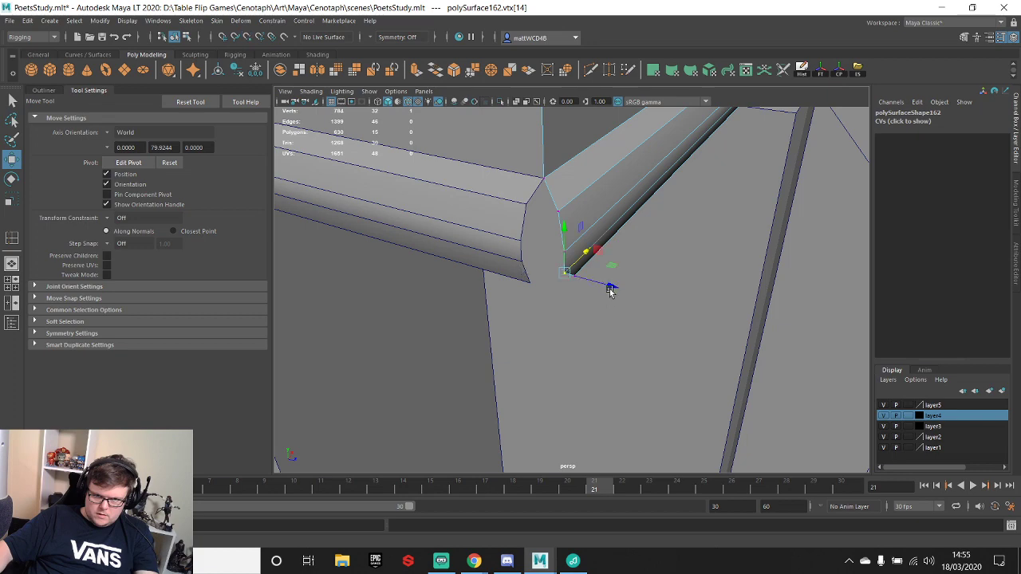
{"action": "left_click_drag", "start_coordinate": [609, 291], "coordinate": [553, 314], "text": "alt"}
{"action": "key", "text": "v"}
{"action": "key", "text": "q"}
- Snap the first piece's lower bead corner vertices in Z onto the copy's mitre vertices
{"action": "left_click", "coordinate": [554, 313]}
{"action": "right_click_drag", "start_coordinate": [551, 271], "coordinate": [509, 238]}
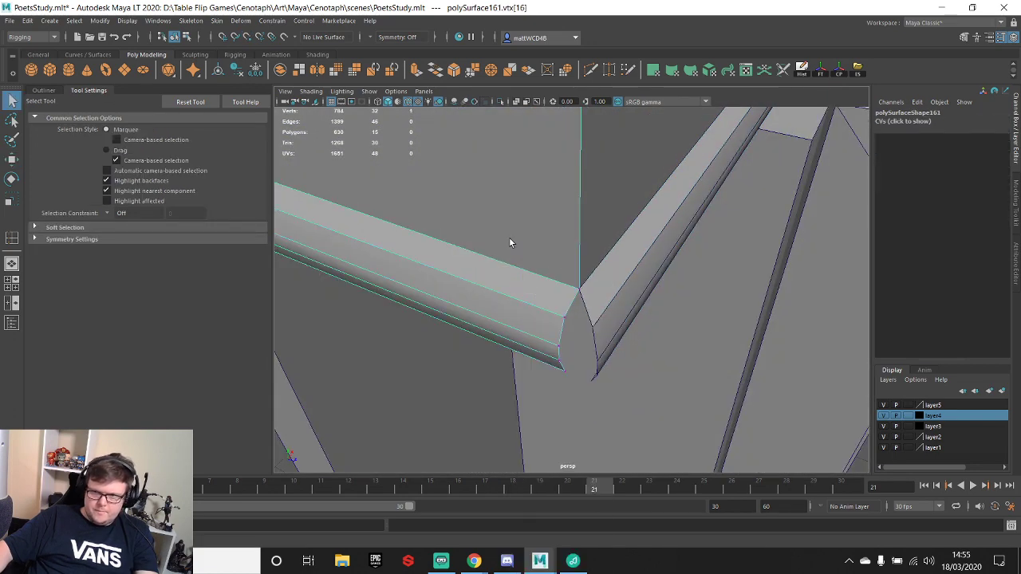
{"action": "left_click", "coordinate": [589, 327]}
{"action": "key", "text": "w"}
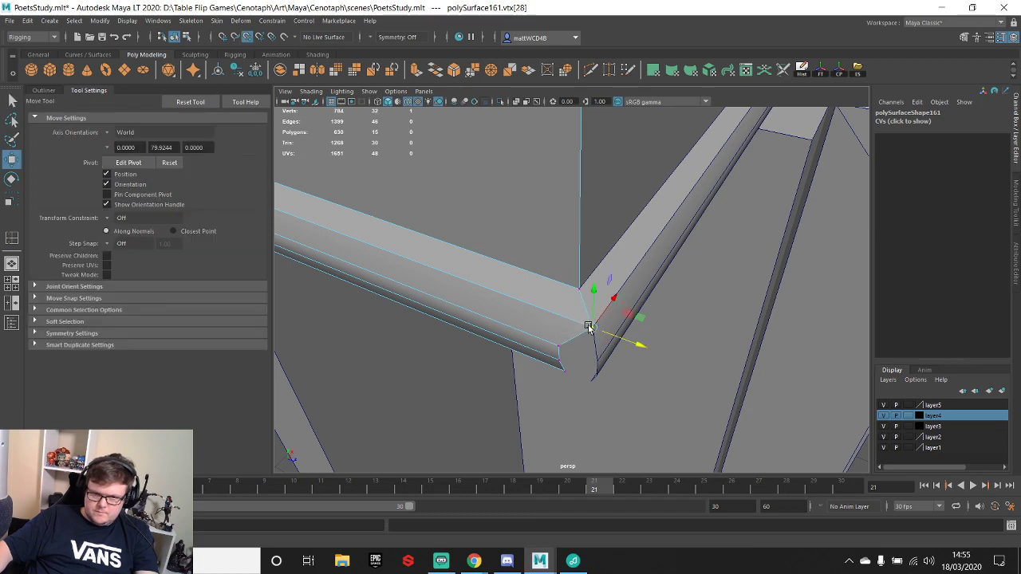
{"action": "left_click", "coordinate": [590, 359]}
{"action": "left_click", "coordinate": [561, 358]}
{"action": "key", "text": "v"}
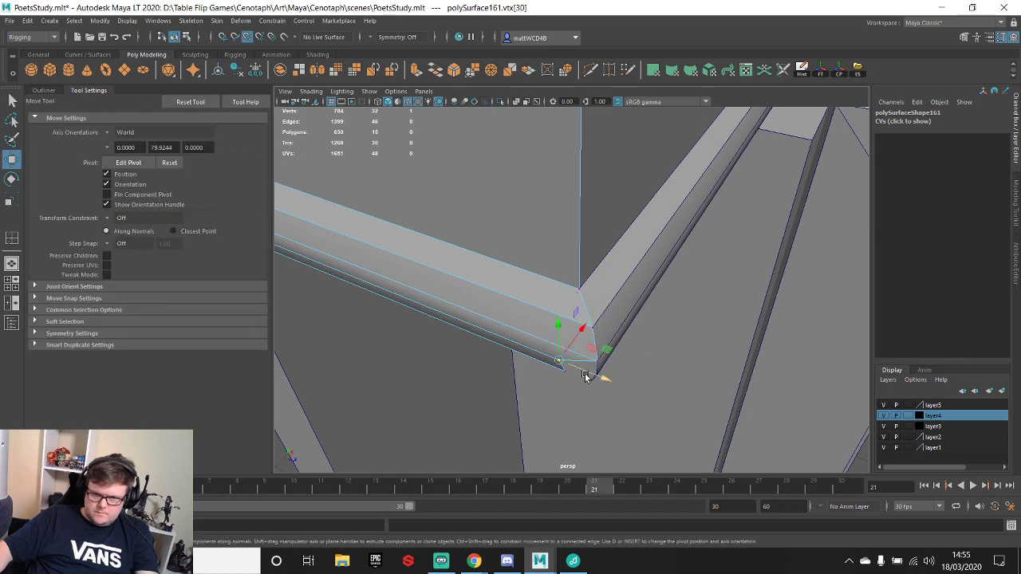
{"action": "left_click_drag", "start_coordinate": [584, 373], "coordinate": [545, 268]}
{"action": "left_click_drag", "start_coordinate": [566, 231], "coordinate": [584, 227]}
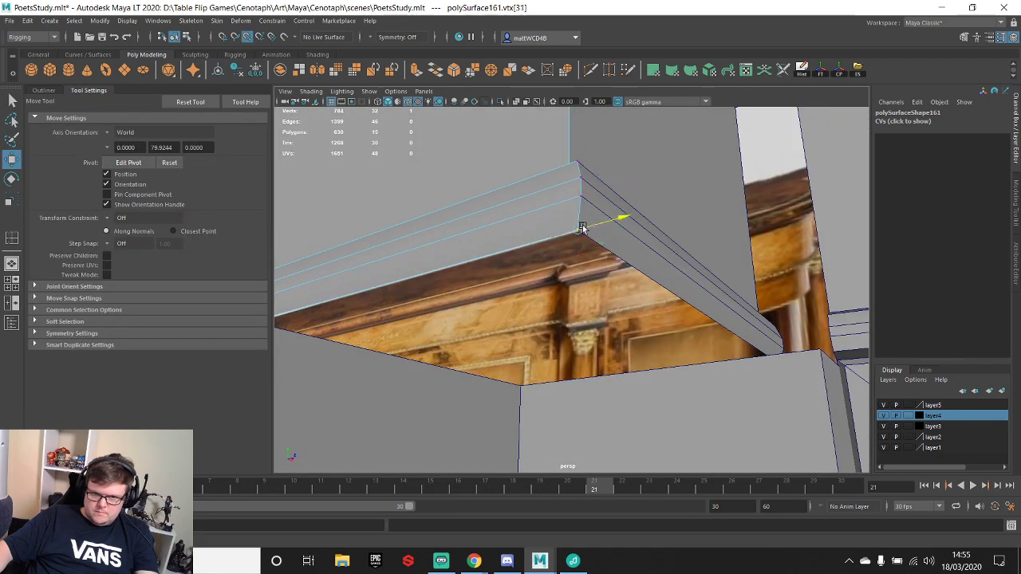
- Select both mitred corner pieces and combine them into one mesh
{"action": "key", "text": "q"}
{"action": "scroll", "coordinate": [645, 176], "scroll_direction": "down", "scroll_amount": 4}
{"action": "left_click_drag", "start_coordinate": [646, 175], "coordinate": [591, 200], "text": "alt"}
{"action": "left_click", "coordinate": [573, 192]}
{"action": "left_click", "coordinate": [551, 155], "text": "shift"}
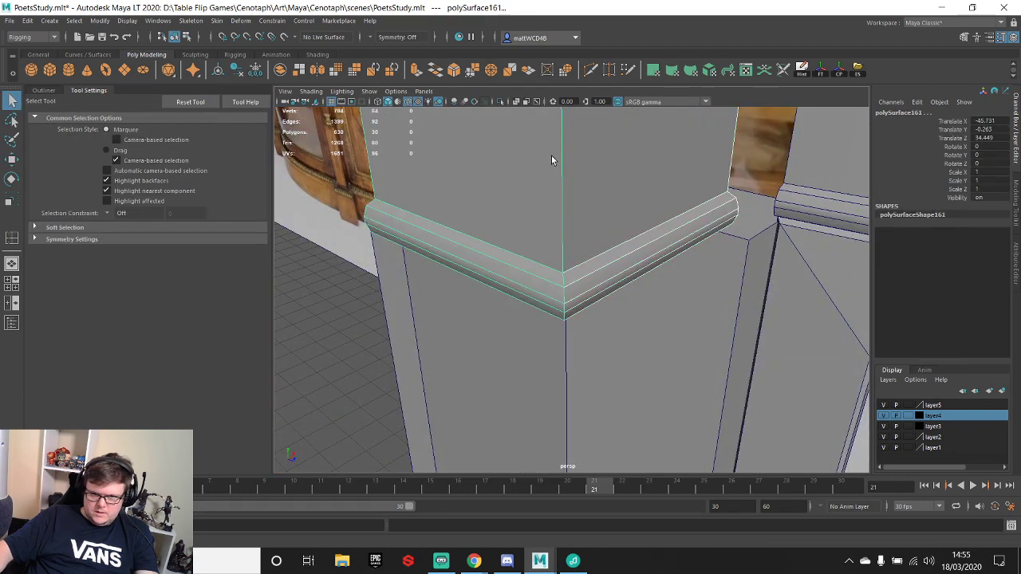
{"action": "right_click_drag", "start_coordinate": [551, 154], "coordinate": [535, 381], "text": "shift"}
- Merge all vertices of the combined corner piece with a distance threshold of 0.01
{"action": "scroll", "coordinate": [616, 230], "scroll_direction": "down", "scroll_amount": 5}
{"action": "right_click_drag", "start_coordinate": [600, 230], "coordinate": [547, 231]}
{"action": "scroll", "coordinate": [479, 175], "scroll_direction": "down", "scroll_amount": 5}
{"action": "left_click_drag", "start_coordinate": [472, 166], "coordinate": [679, 370]}
{"action": "right_click_drag", "start_coordinate": [708, 332], "coordinate": [694, 279], "text": "shift"}
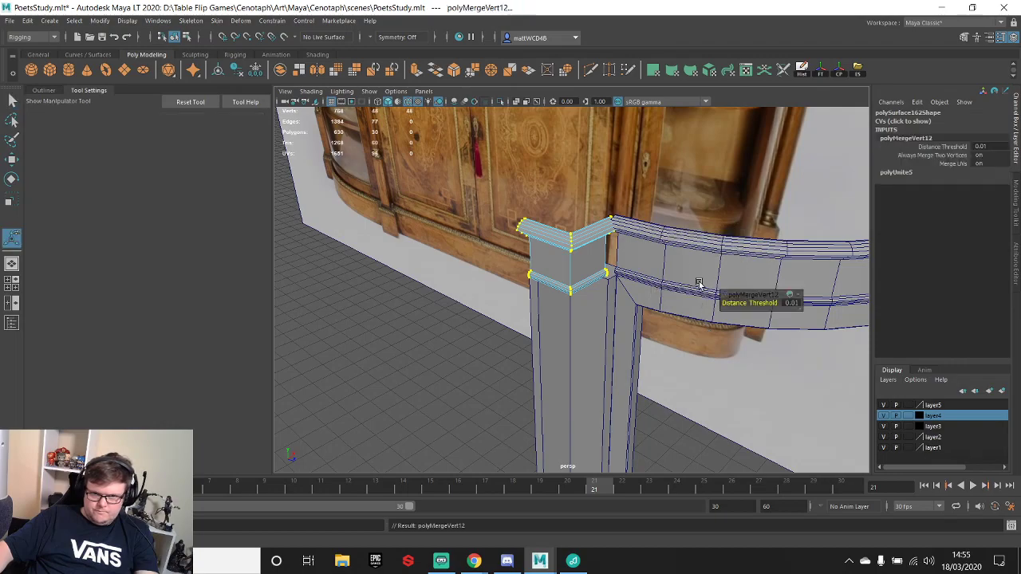
- Delete the corner piece's history, place its pivot at the lower bead's inner end, and snap it to the adjoining curved moulding
{"action": "left_click_drag", "start_coordinate": [695, 279], "coordinate": [558, 280], "text": "alt"}
{"action": "right_click_drag", "start_coordinate": [558, 280], "coordinate": [585, 230]}
{"action": "key", "text": "w"}
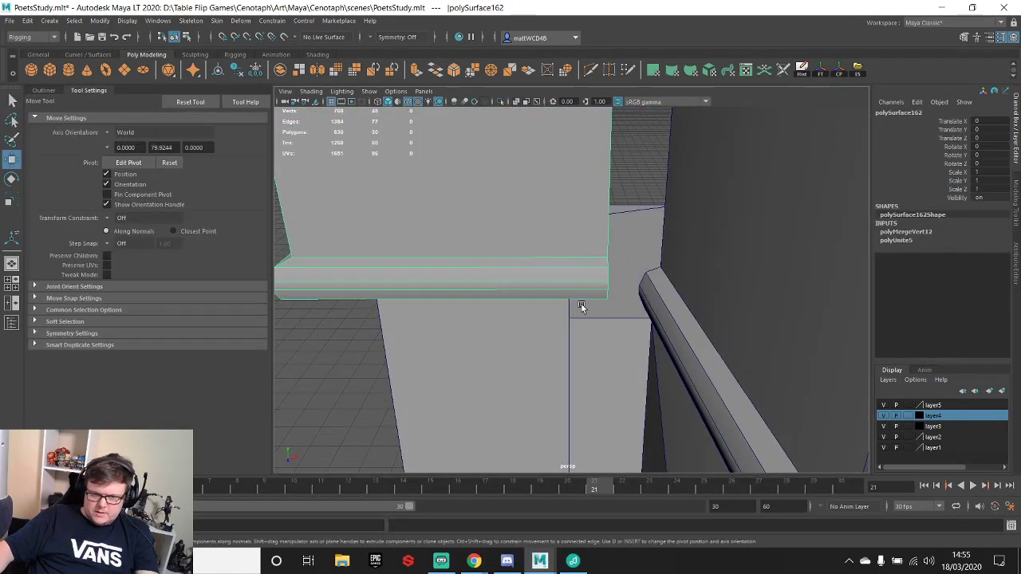
{"action": "left_click_drag", "start_coordinate": [581, 307], "coordinate": [671, 319], "text": "alt"}
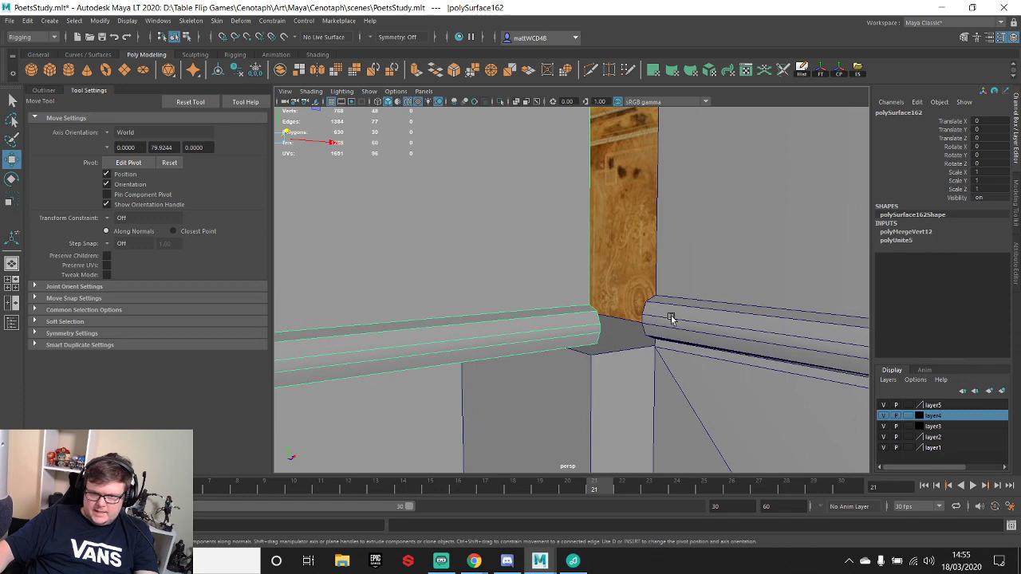
{"action": "left_click", "coordinate": [802, 70]}
{"action": "key", "text": "d"}
{"action": "left_click_drag", "start_coordinate": [355, 159], "coordinate": [670, 279]}
{"action": "key", "text": "v"}
{"action": "scroll", "coordinate": [643, 318], "scroll_direction": "down", "scroll_amount": 3}
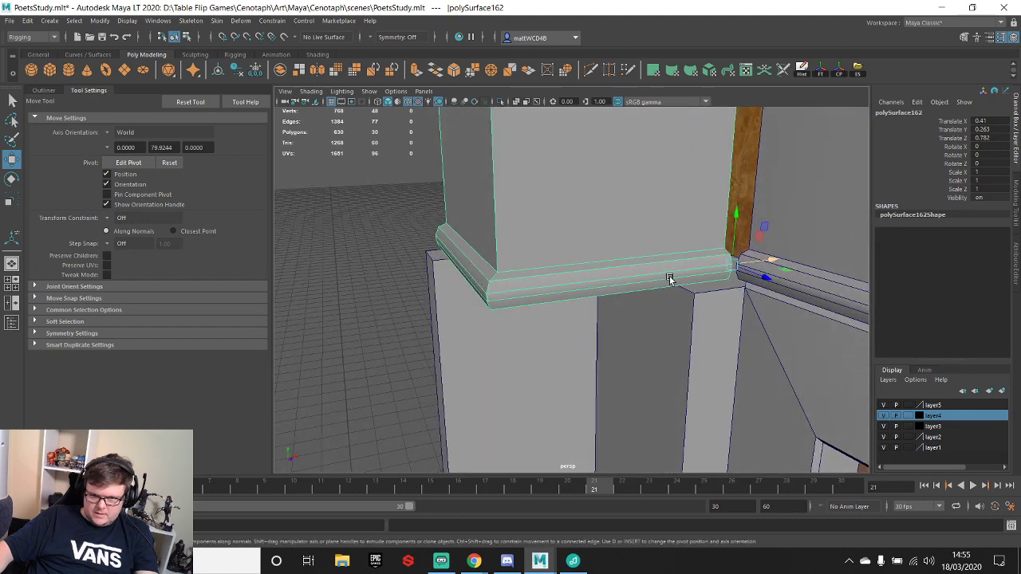
- Reposition the pivot at the lower bead's outer end and snap the corner piece along X to the post's edge
{"action": "key", "text": "d"}
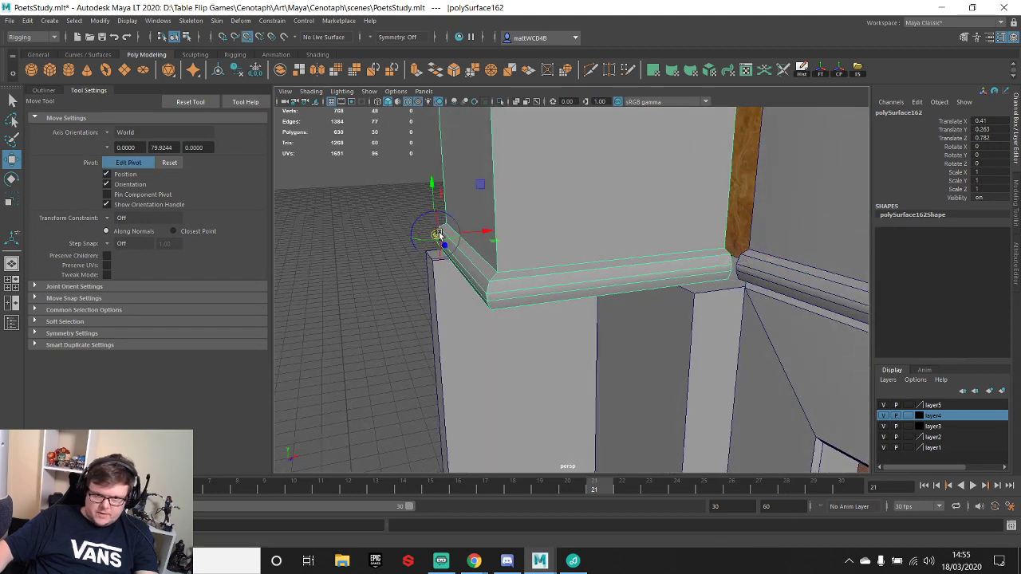
{"action": "key", "text": "d"}
{"action": "left_click_drag", "start_coordinate": [481, 232], "coordinate": [489, 257], "text": "alt"}
{"action": "key", "text": "d"}
{"action": "key", "text": "d"}
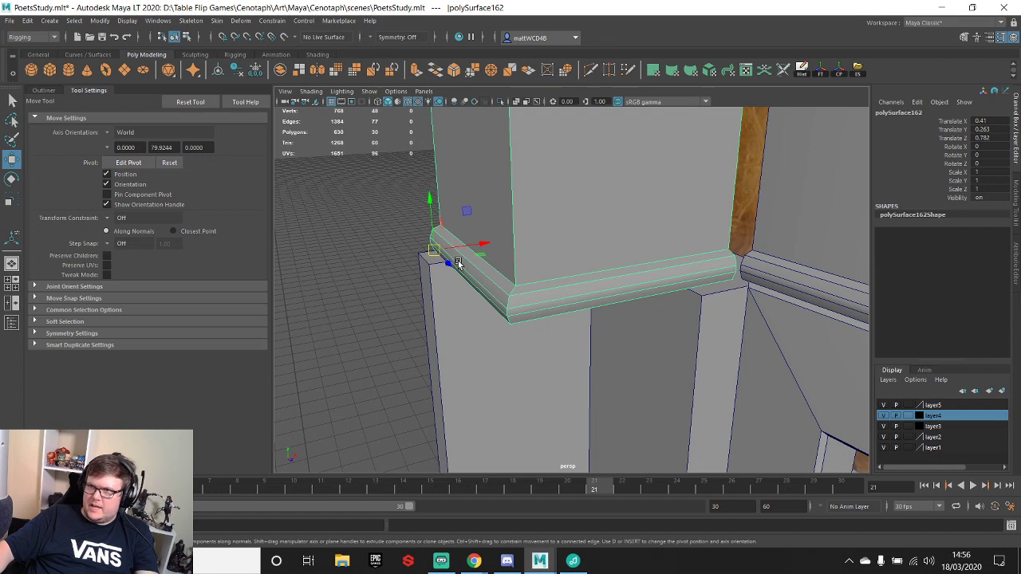
{"action": "left_click_drag", "start_coordinate": [504, 242], "coordinate": [684, 250]}
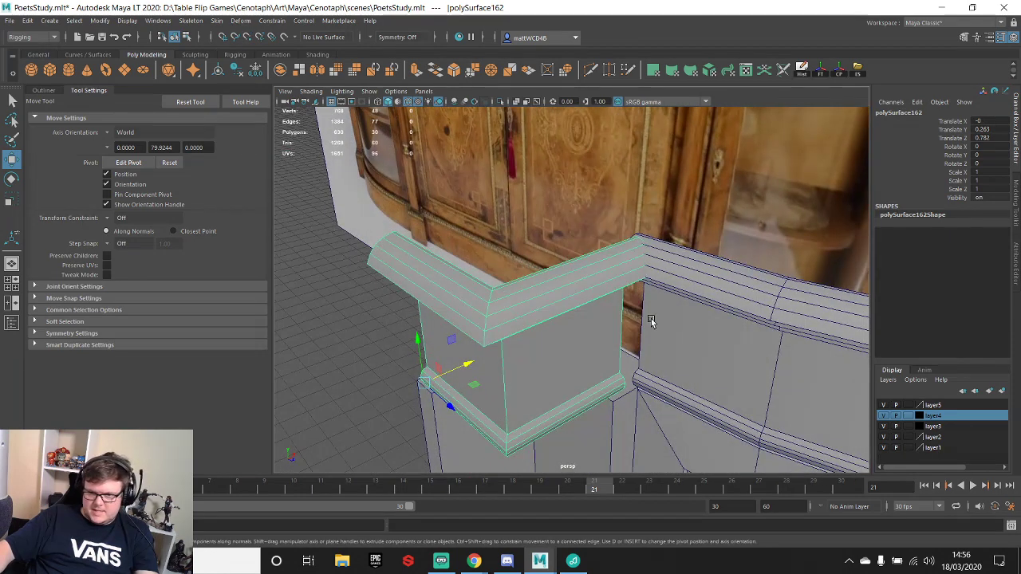
{"action": "left_click_drag", "start_coordinate": [667, 313], "coordinate": [572, 285], "text": "alt"}
{"action": "left_click_drag", "start_coordinate": [638, 230], "coordinate": [652, 251], "text": "alt"}
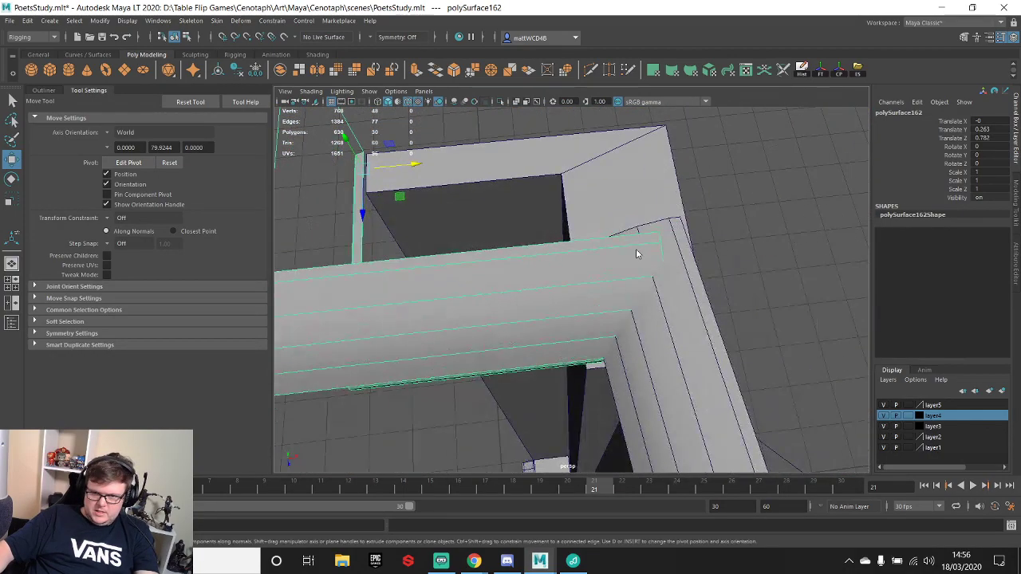
{"action": "right_click_drag", "start_coordinate": [637, 253], "coordinate": [638, 229]}
{"action": "key", "text": "v"}
{"action": "left_click_drag", "start_coordinate": [678, 229], "coordinate": [552, 244]}
{"action": "key", "text": "q"}
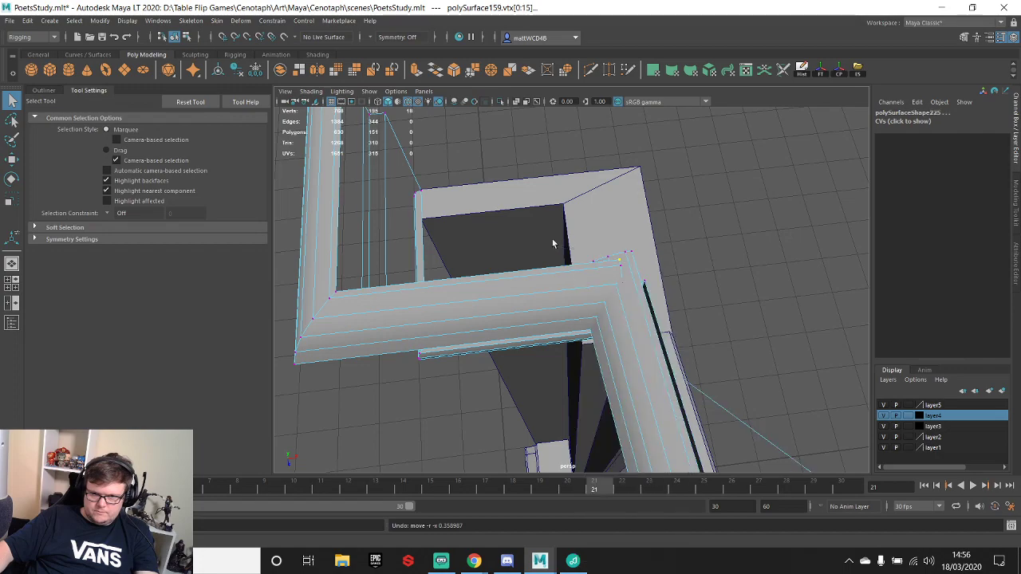
{"action": "right_click_drag", "start_coordinate": [625, 269], "coordinate": [713, 205]}
- Extend the corner piece's inner vertical panel edge along X towards the adjoining curved panel
{"action": "left_click", "coordinate": [622, 324]}
{"action": "left_click_drag", "start_coordinate": [622, 324], "coordinate": [615, 225], "text": "alt"}
{"action": "left_click_drag", "start_coordinate": [618, 279], "coordinate": [620, 231], "text": "alt"}
{"action": "scroll", "coordinate": [620, 230], "scroll_direction": "up", "scroll_amount": 3}
{"action": "middle_click_drag", "start_coordinate": [620, 231], "coordinate": [559, 228], "text": "alt"}
{"action": "left_click_drag", "start_coordinate": [558, 228], "coordinate": [543, 287], "text": "alt"}
{"action": "middle_click_drag", "start_coordinate": [543, 288], "coordinate": [556, 260], "text": "alt"}
{"action": "left_click", "coordinate": [566, 223]}
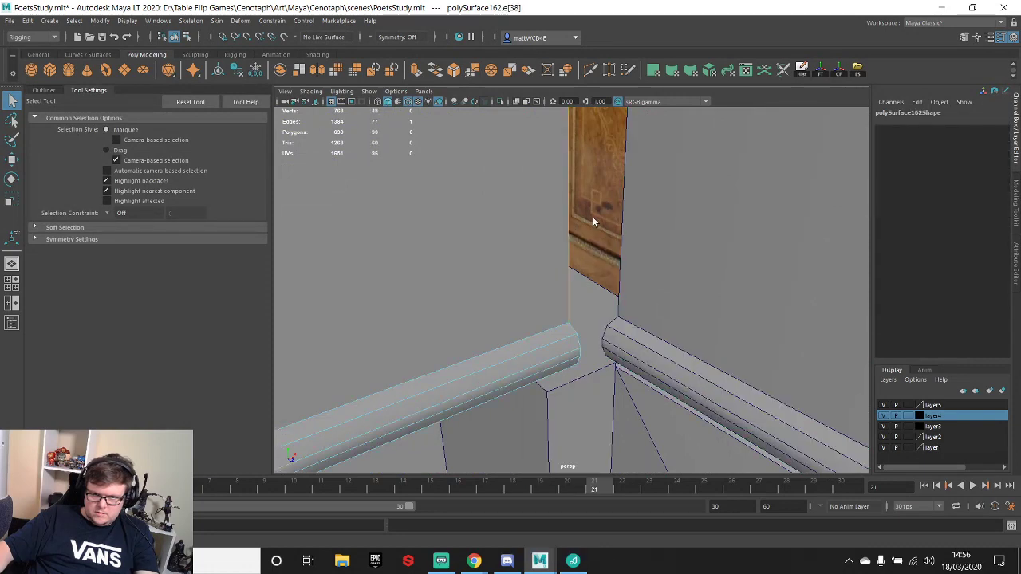
{"action": "key", "text": "w"}
{"action": "left_click_drag", "start_coordinate": [608, 204], "coordinate": [607, 254]}
{"action": "key", "text": "q"}
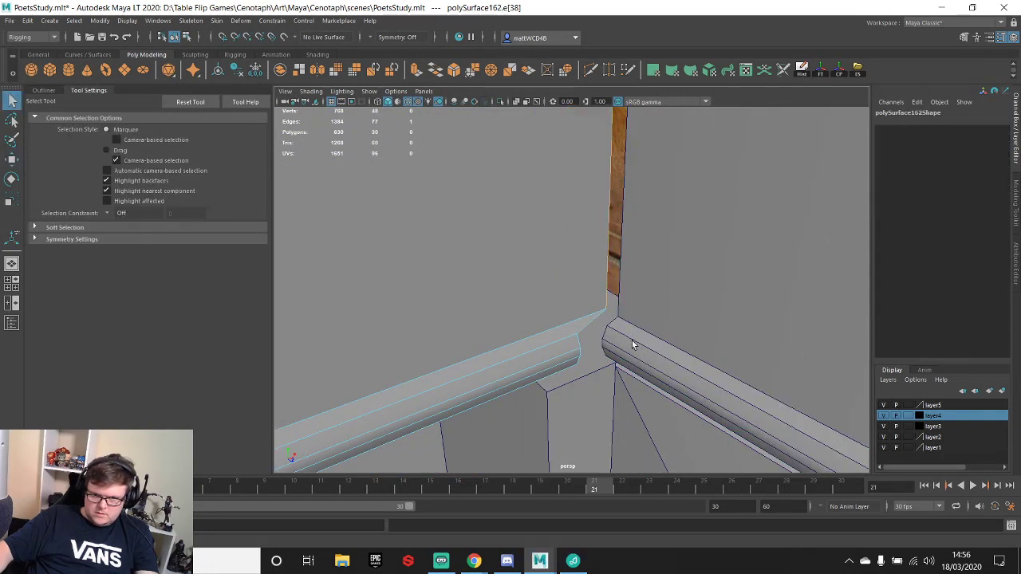
- Snap the end vertices of the corner piece's lower bead along X to the matching vertices of the adjoining curved moulding
{"action": "right_click_drag", "start_coordinate": [573, 341], "coordinate": [505, 271]}
{"action": "left_click", "coordinate": [577, 334]}
{"action": "key", "text": "w"}
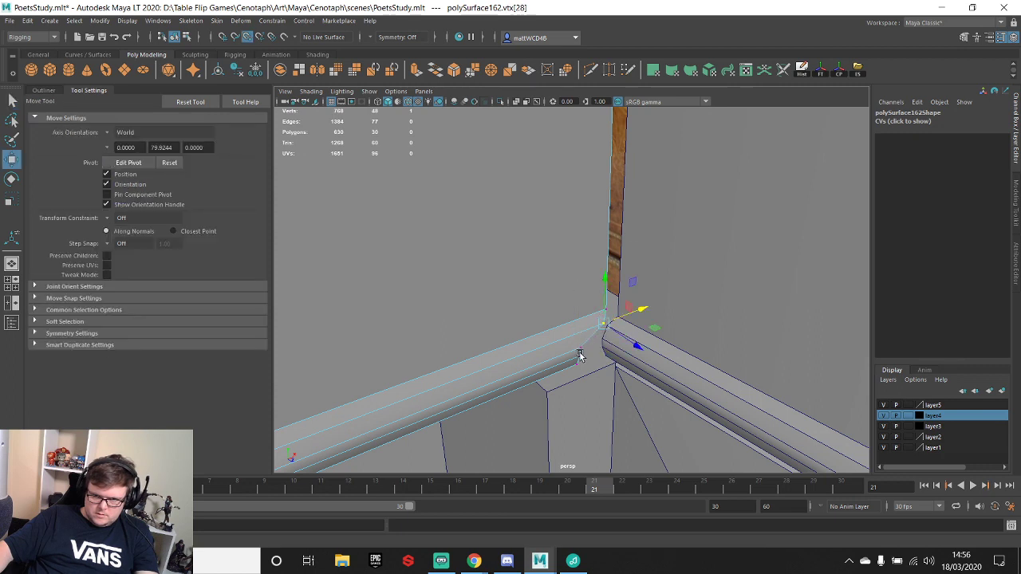
{"action": "left_click", "coordinate": [595, 347]}
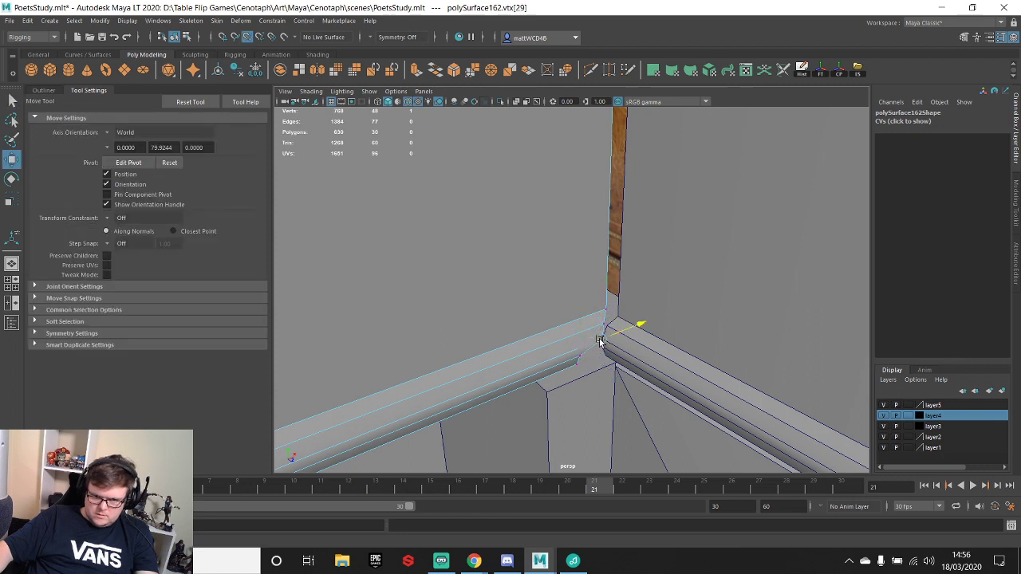
{"action": "left_click_drag", "start_coordinate": [593, 363], "coordinate": [599, 397], "text": "alt"}
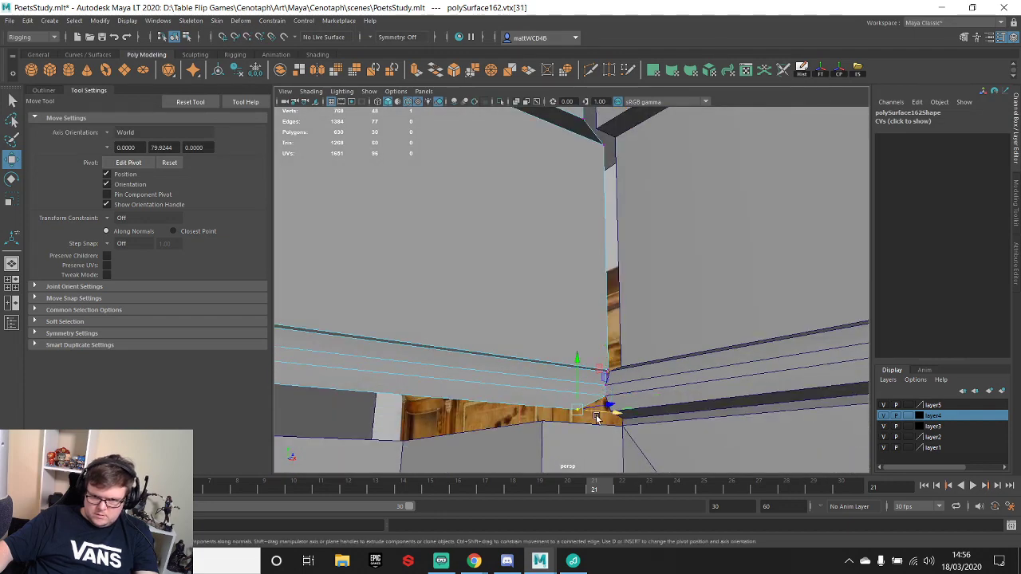
- Snap the curved piece's panel-edge vertex just above the lower bead to the corner piece's edge
{"action": "left_click_drag", "start_coordinate": [635, 317], "coordinate": [642, 387], "text": "alt"}
{"action": "middle_click_drag", "start_coordinate": [631, 296], "coordinate": [606, 342], "text": "alt"}
{"action": "key", "text": "q"}
{"action": "left_click", "coordinate": [641, 355]}
{"action": "right_click_drag", "start_coordinate": [608, 270], "coordinate": [577, 269]}
{"action": "left_click", "coordinate": [604, 394]}
{"action": "key", "text": "w"}
{"action": "left_click_drag", "start_coordinate": [605, 393], "coordinate": [583, 378]}
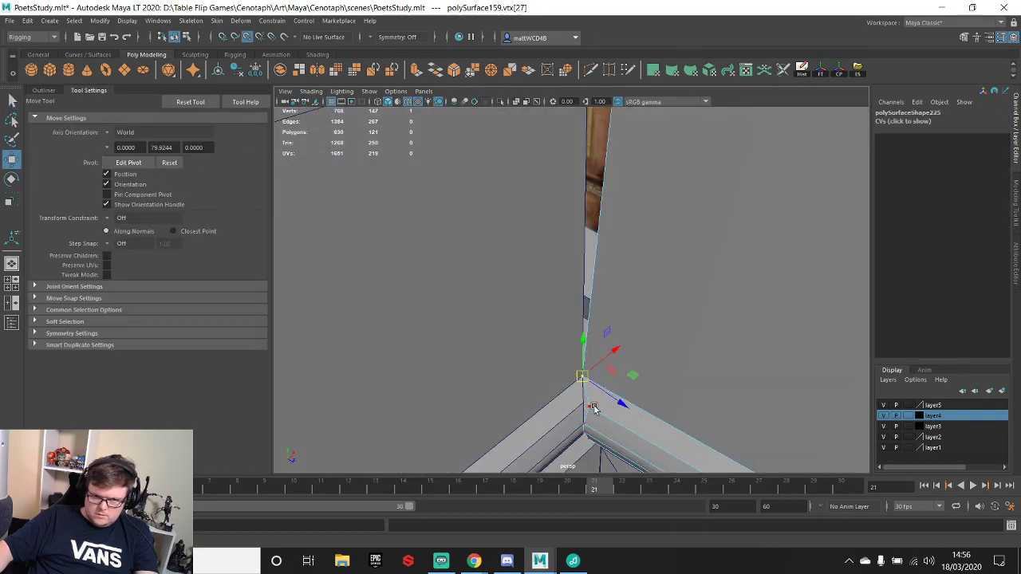
- Snap the remaining end vertices of the curved piece's lower bead to the corner piece's mitred bead end
{"action": "key", "text": "q"}
{"action": "left_click", "coordinate": [589, 411]}
{"action": "key", "text": "w"}
{"action": "left_click", "coordinate": [607, 410]}
{"action": "right_click_drag", "start_coordinate": [609, 271], "coordinate": [564, 290]}
{"action": "left_click", "coordinate": [595, 394]}
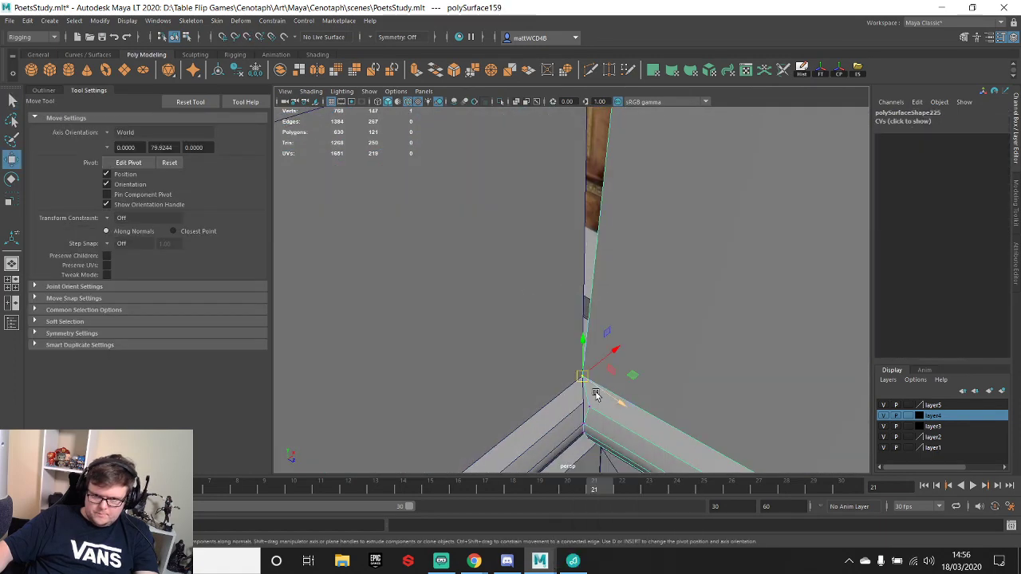
{"action": "left_click_drag", "start_coordinate": [586, 403], "coordinate": [602, 404], "text": "alt"}
{"action": "middle_click_drag", "start_coordinate": [601, 404], "coordinate": [565, 244], "text": "alt"}
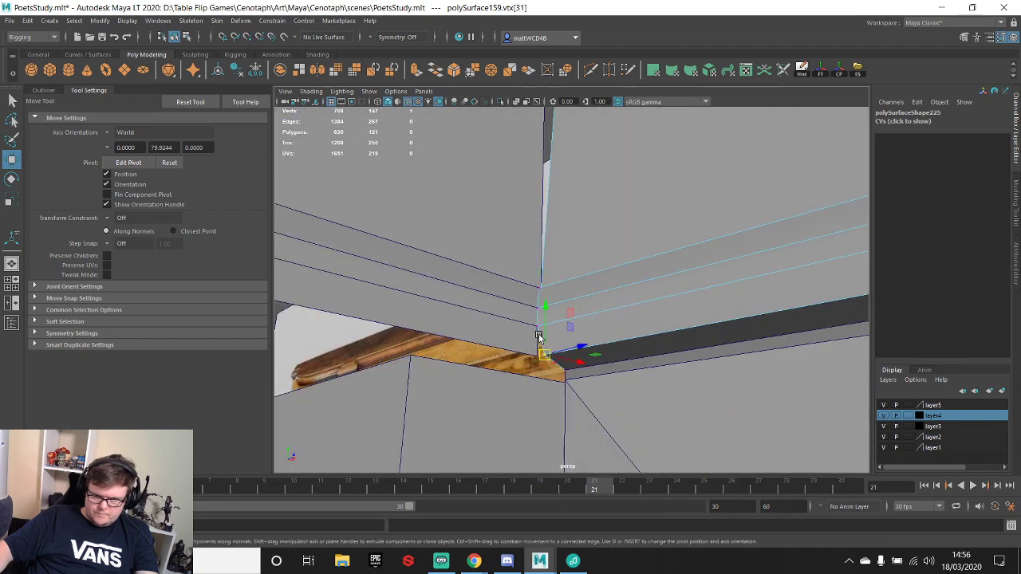
{"action": "left_click_drag", "start_coordinate": [539, 336], "coordinate": [584, 372], "text": "alt"}
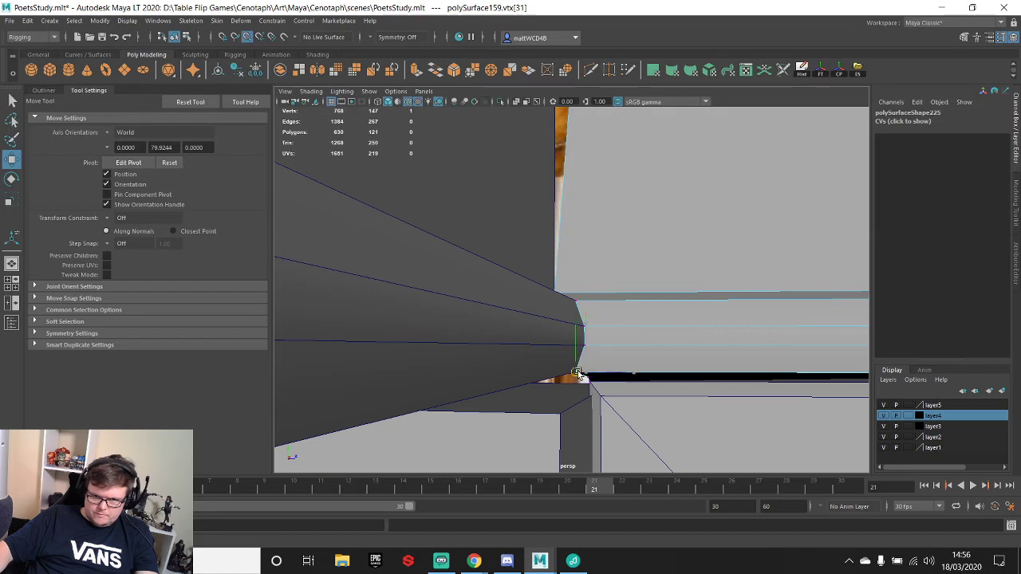
- Merge the neighbouring vertices at the underside of the curved piece's lower bead end
{"action": "left_click_drag", "start_coordinate": [654, 296], "coordinate": [549, 336], "text": "alt"}
{"action": "key", "text": "q"}
{"action": "left_click", "coordinate": [575, 354]}
{"action": "key", "text": "w"}
{"action": "key", "text": "q"}
{"action": "left_click_drag", "start_coordinate": [608, 356], "coordinate": [540, 288], "text": "alt"}
{"action": "right_click_drag", "start_coordinate": [628, 372], "coordinate": [678, 288], "text": "shift"}
- Snap the curved piece's vertex at the top of its vertical panel edge to the corner piece, below the upper moulding
{"action": "scroll", "coordinate": [649, 272], "scroll_direction": "up", "scroll_amount": 3}
{"action": "middle_click_drag", "start_coordinate": [649, 272], "coordinate": [657, 418], "text": "alt"}
{"action": "scroll", "coordinate": [628, 229], "scroll_direction": "down", "scroll_amount": 3}
{"action": "left_click_drag", "start_coordinate": [628, 229], "coordinate": [556, 275], "text": "alt"}
{"action": "left_click", "coordinate": [608, 330]}
{"action": "key", "text": "w"}
{"action": "key", "text": "v"}
{"action": "key", "text": "q"}
{"action": "left_click", "coordinate": [568, 293]}
{"action": "key", "text": "w"}
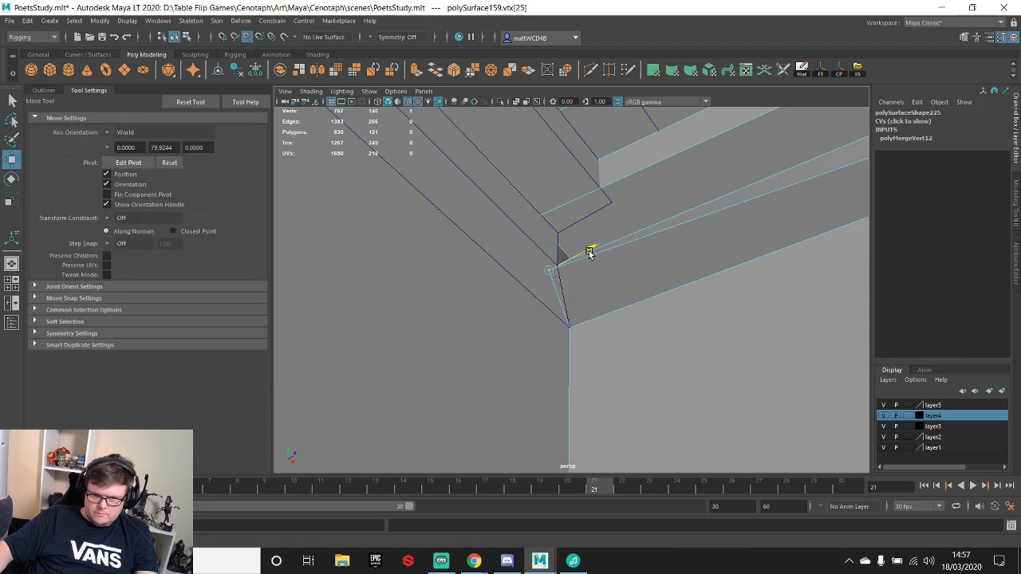
{"action": "key", "text": "q"}
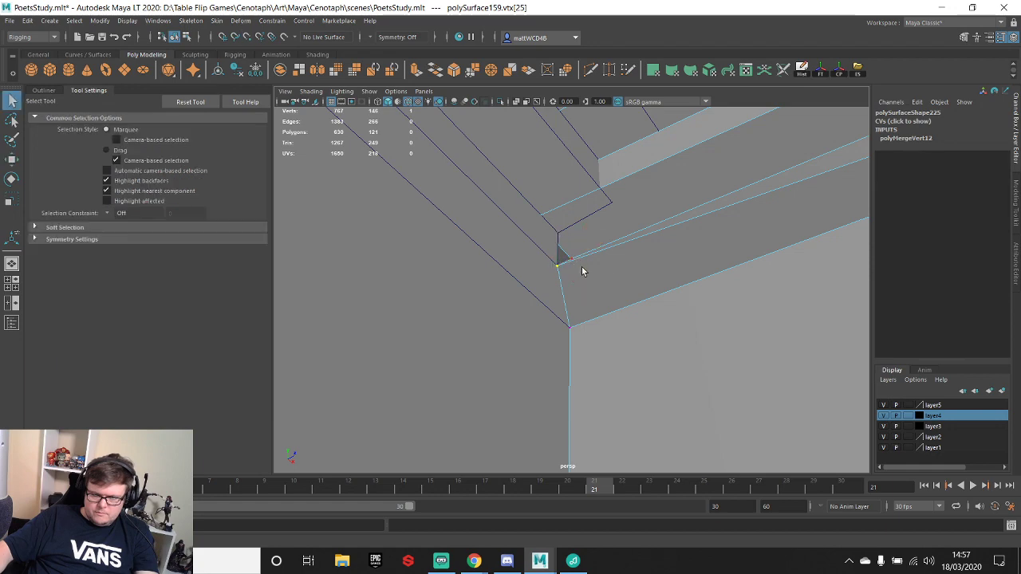
{"action": "mouse_move", "coordinate": [583, 272]}
{"action": "left_mouse_down", "text": "alt"}
{"action": "mouse_move", "coordinate": [592, 273]}
{"action": "mouse_move", "coordinate": [581, 295]}
{"action": "mouse_move", "coordinate": [592, 274]}
{"action": "left_mouse_up", "text": "alt"}
{"action": "left_click_drag", "start_coordinate": [561, 228], "coordinate": [538, 228], "text": "alt"}
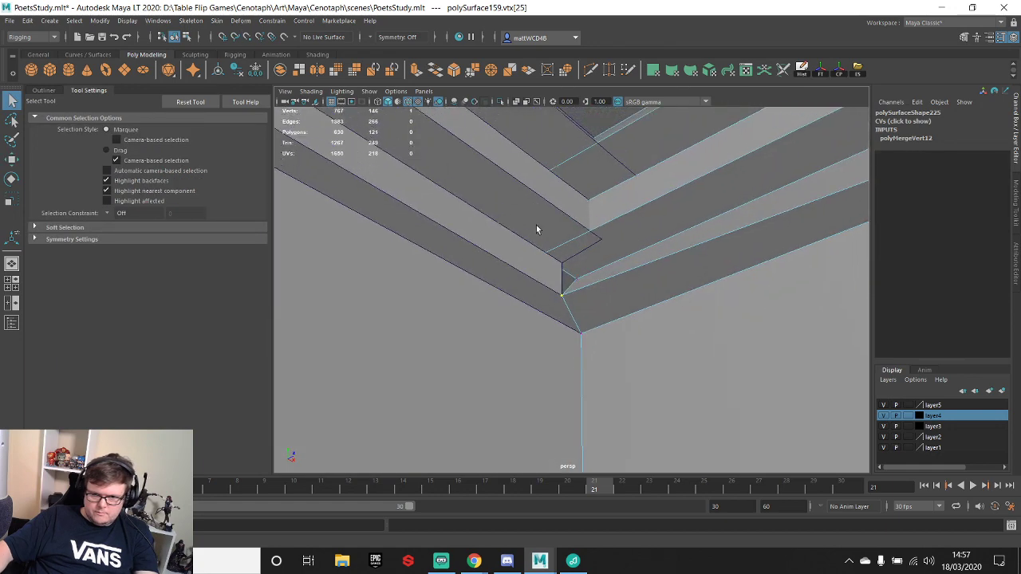
{"action": "left_click", "coordinate": [588, 277]}
{"action": "key", "text": "w"}
{"action": "key", "text": "v"}
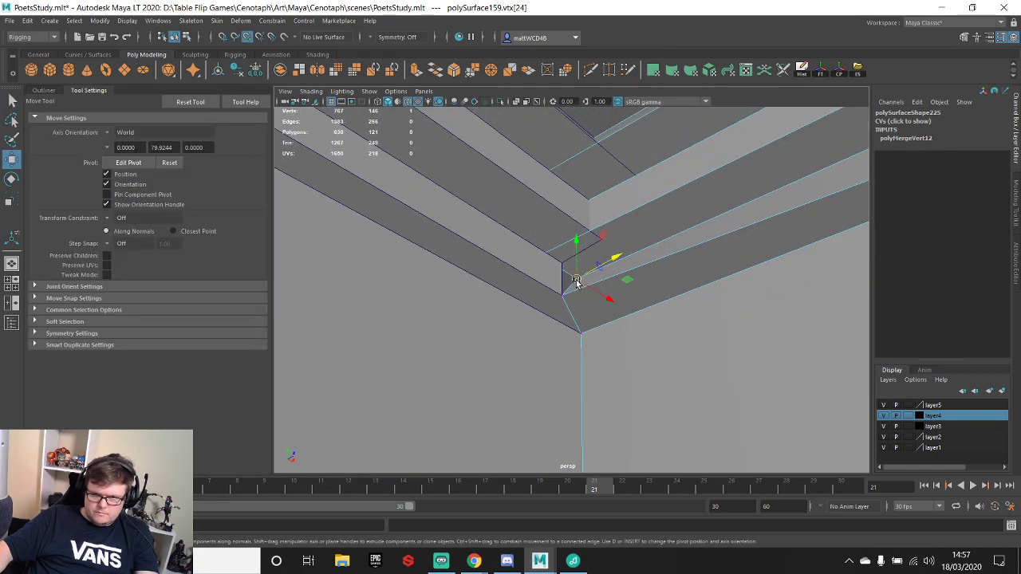
{"action": "left_click_drag", "start_coordinate": [577, 282], "coordinate": [627, 223]}
{"action": "key", "text": "q"}
{"action": "scroll", "coordinate": [604, 241], "scroll_direction": "down", "scroll_amount": 5}
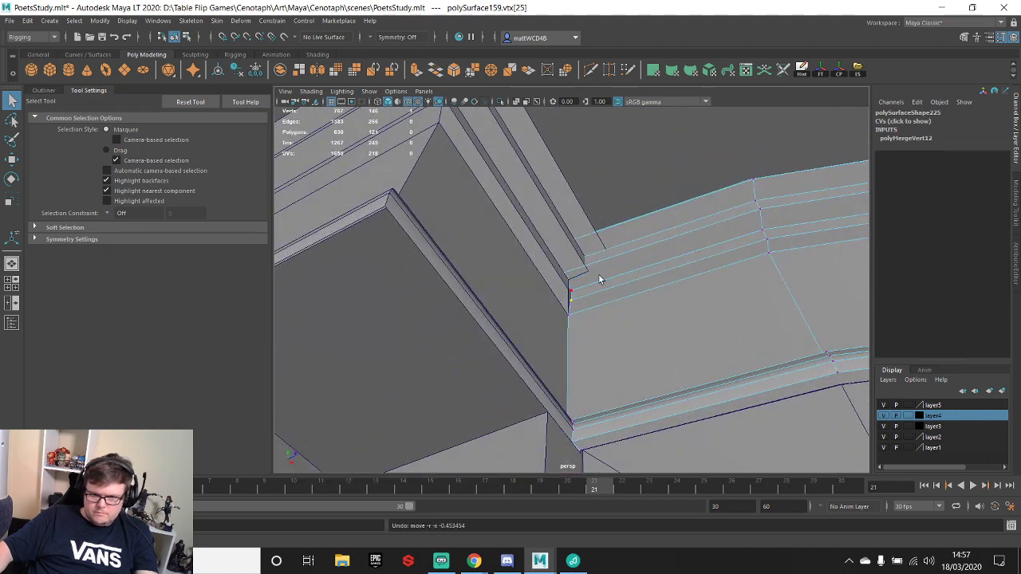
- Snap the corner piece's lower step vertices on the upper moulding along X to the matching vertices of the curved piece
{"action": "scroll", "coordinate": [611, 281], "scroll_direction": "up", "scroll_amount": 5}
{"action": "left_click_drag", "start_coordinate": [622, 280], "coordinate": [561, 286], "text": "alt"}
{"action": "left_click", "coordinate": [559, 284]}
{"action": "right_click_drag", "start_coordinate": [554, 272], "coordinate": [501, 268]}
{"action": "left_click", "coordinate": [558, 293]}
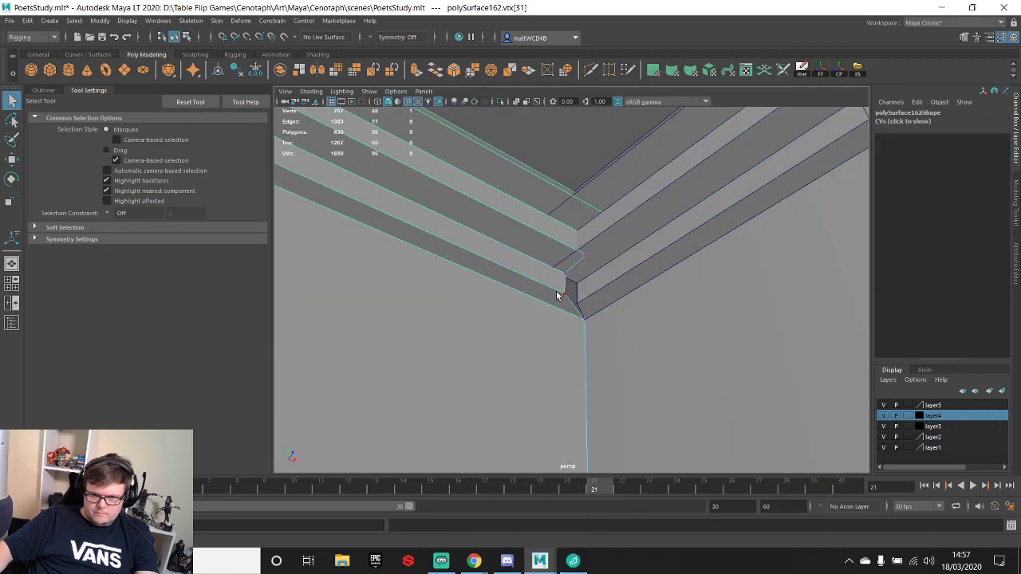
{"action": "left_click_drag", "start_coordinate": [558, 296], "coordinate": [576, 310], "text": "alt"}
{"action": "key", "text": "w"}
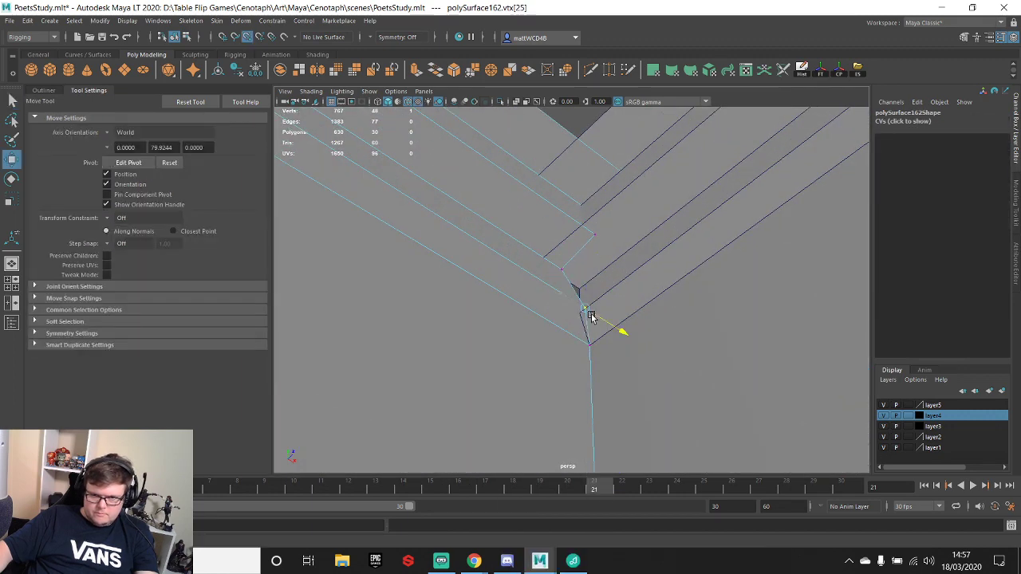
{"action": "key", "text": "q"}
{"action": "key", "text": "w"}
{"action": "left_click_drag", "start_coordinate": [545, 261], "coordinate": [612, 261]}
{"action": "key", "text": "q"}
{"action": "key", "text": "w"}
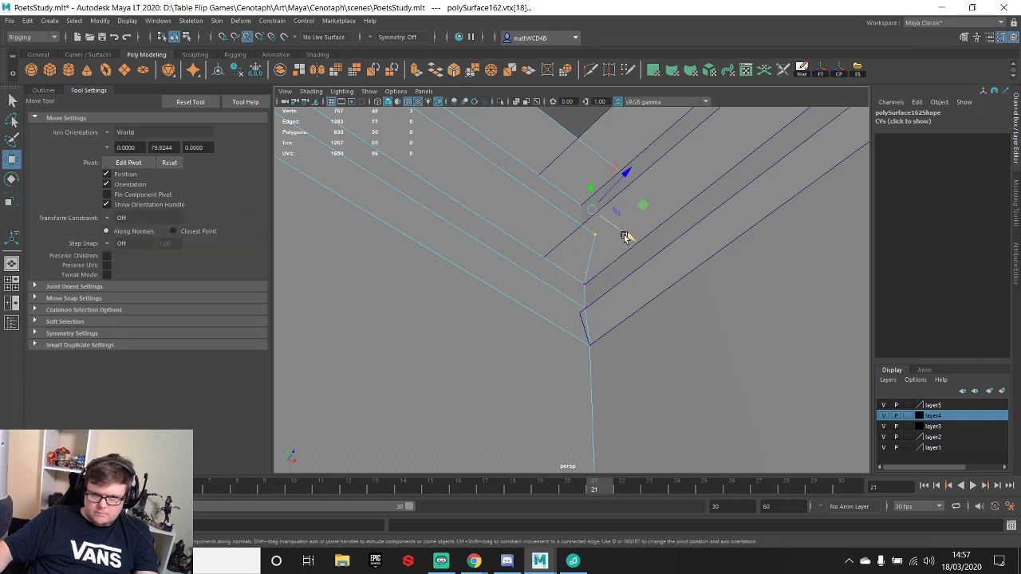
- Turn on X-ray shading and snap the curved piece's lower step vertices on the upper moulding to the corner piece's mitred vertices
{"action": "left_click", "coordinate": [698, 161]}
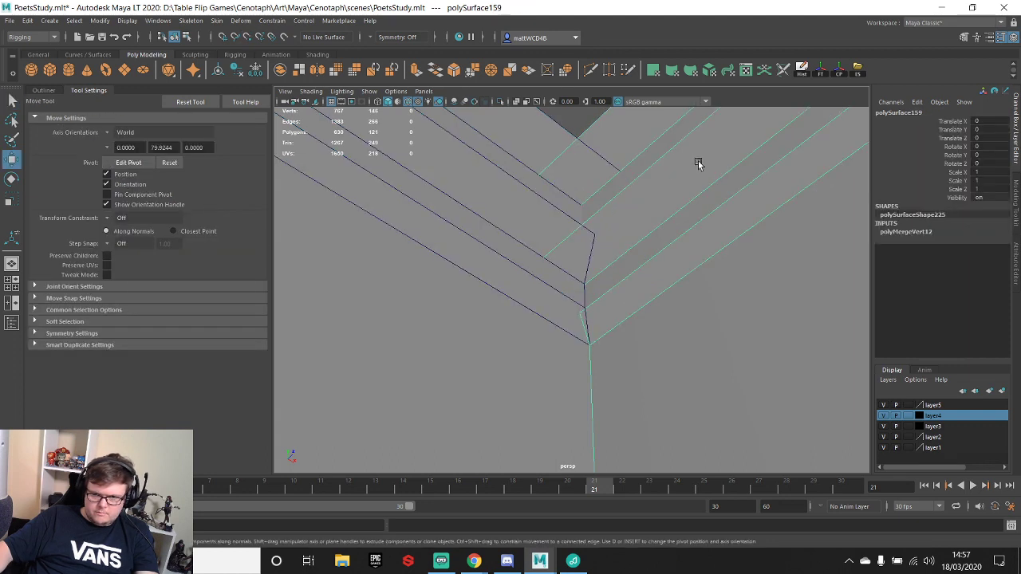
{"action": "right_click_drag", "start_coordinate": [699, 161], "coordinate": [626, 165]}
{"action": "key", "text": "q"}
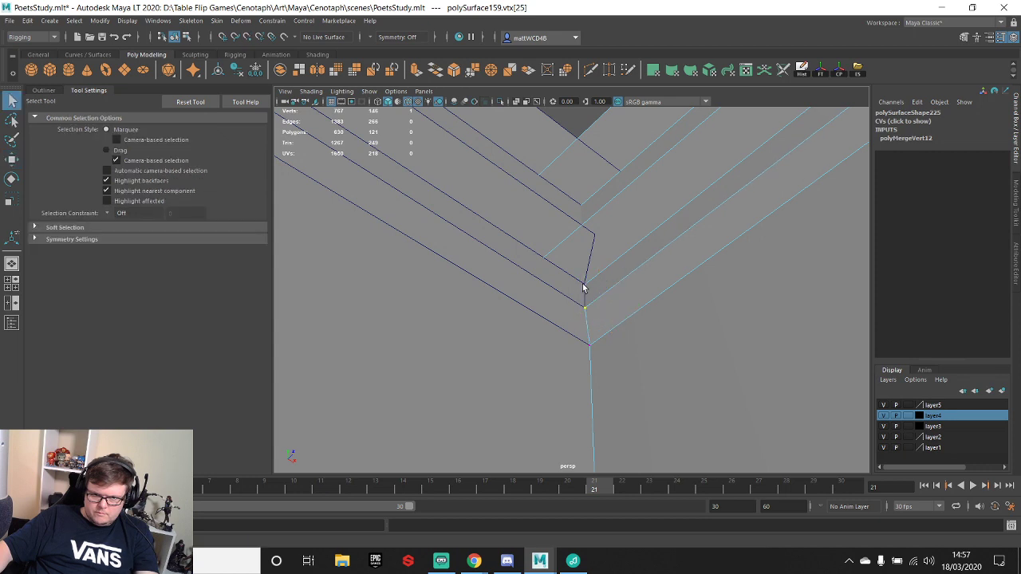
{"action": "left_click", "coordinate": [517, 102]}
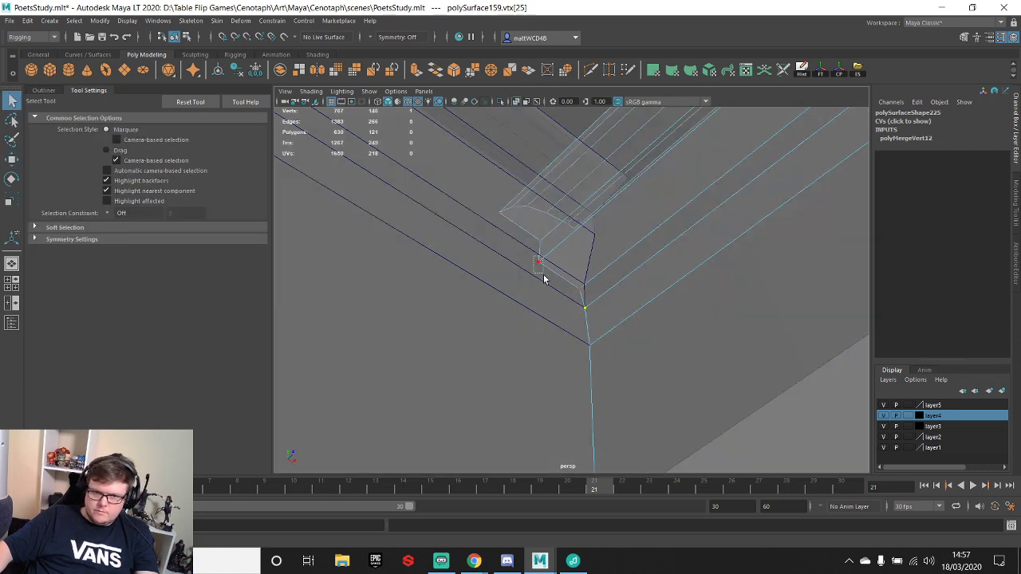
{"action": "left_click", "coordinate": [582, 289]}
{"action": "key", "text": "w"}
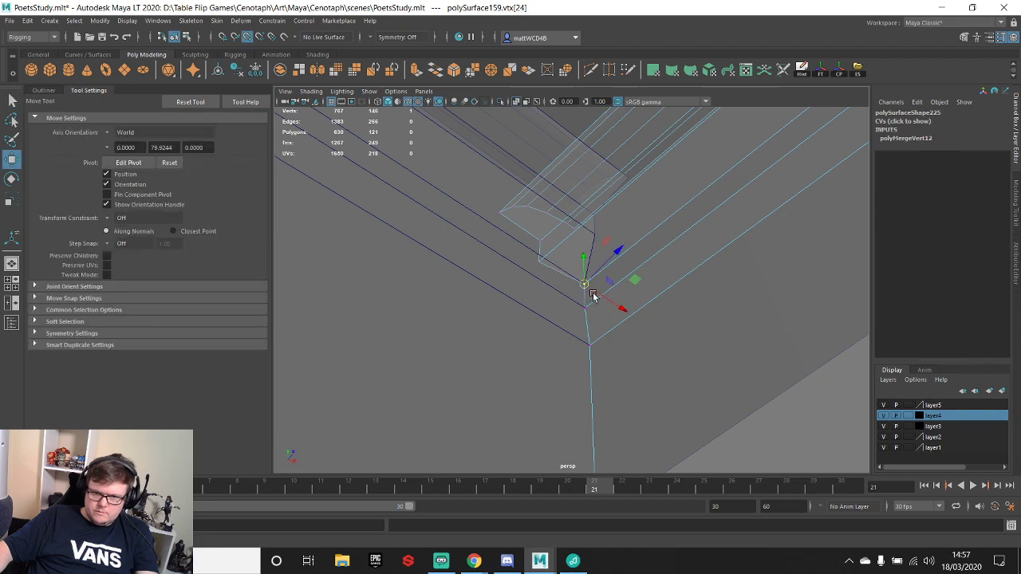
{"action": "key", "text": "q"}
- Move the curved piece's two vertices at the base of the upper rounded moulding along Z towards the mitre
{"action": "middle_click_drag", "start_coordinate": [615, 250], "coordinate": [586, 327], "text": "alt"}
{"action": "left_click", "coordinate": [518, 315]}
{"action": "key", "text": "w"}
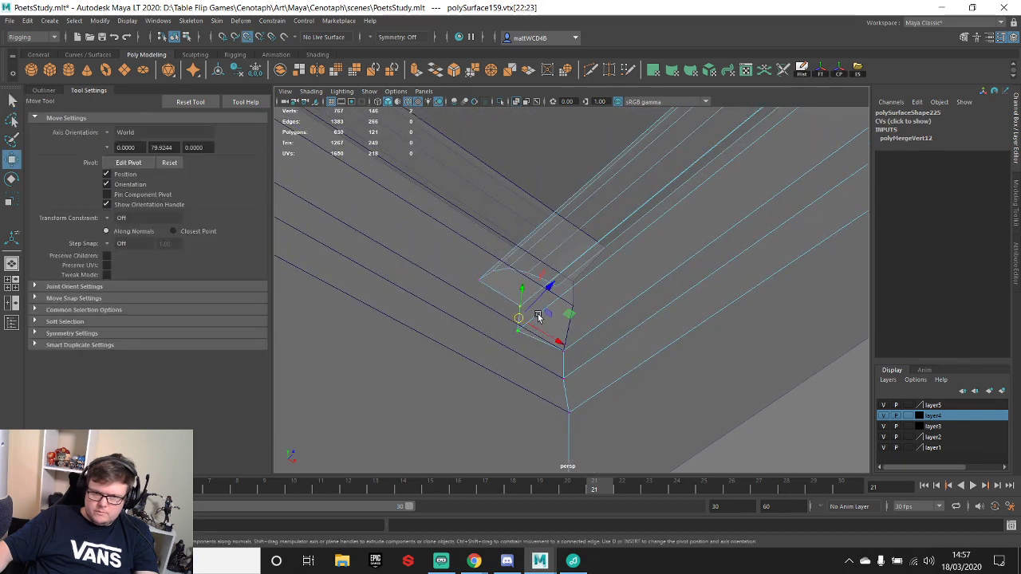
{"action": "left_click_drag", "start_coordinate": [559, 287], "coordinate": [582, 270]}
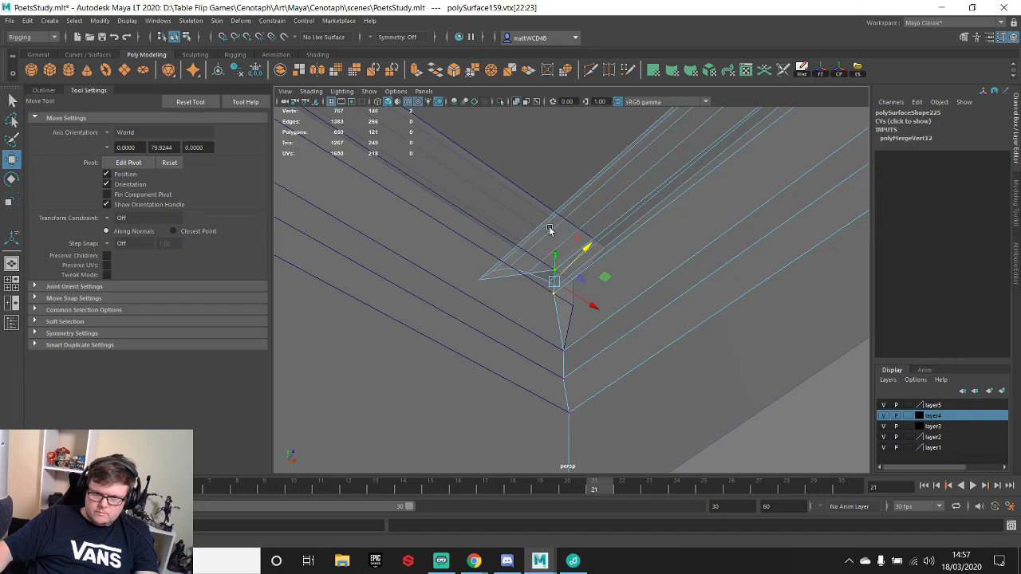
- Move the end vertices of the curved piece's rounded top moulding along Z towards the corner mitre
{"action": "left_click_drag", "start_coordinate": [550, 230], "coordinate": [492, 212], "text": "alt"}
{"action": "key", "text": "q"}
{"action": "left_click_drag", "start_coordinate": [446, 147], "coordinate": [535, 289]}
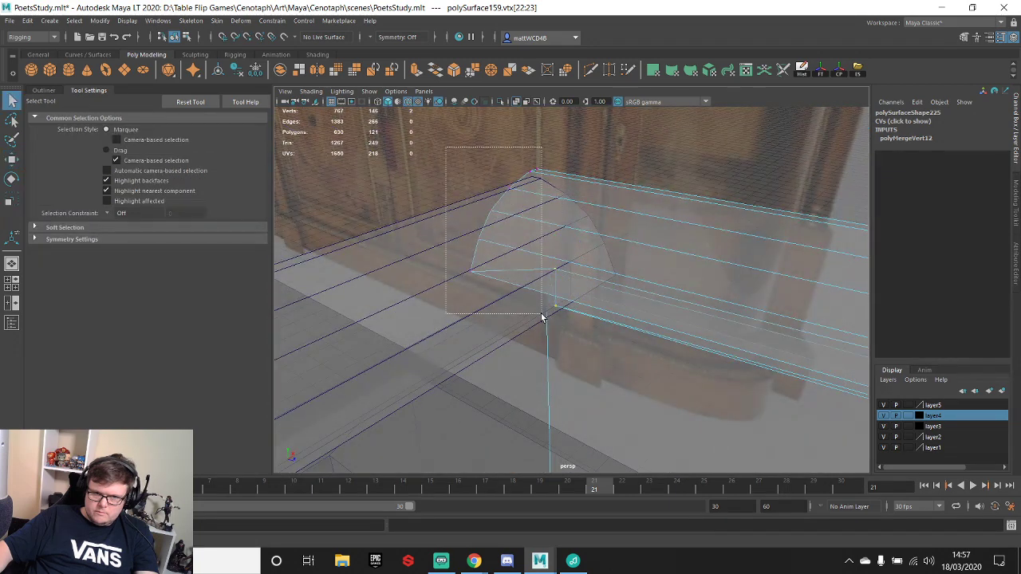
{"action": "key", "text": "w"}
{"action": "left_click_drag", "start_coordinate": [561, 232], "coordinate": [597, 260]}
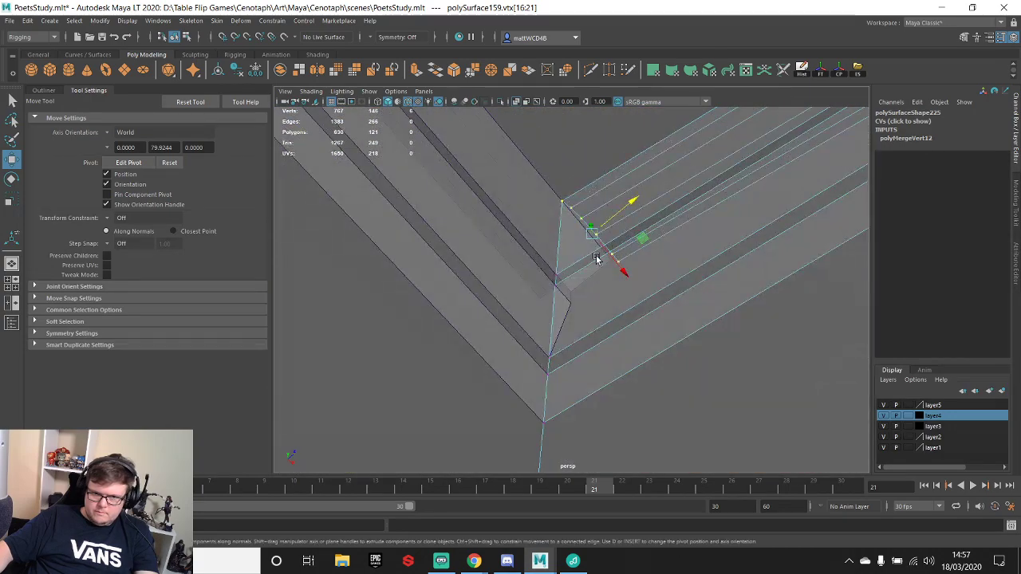
- Snap the corner piece's two vertices at the base of its rounded top moulding along X to the curved piece's vertices
{"action": "key", "text": "q"}
{"action": "left_click", "coordinate": [520, 250]}
{"action": "right_click_drag", "start_coordinate": [520, 252], "coordinate": [505, 261]}
{"action": "key", "text": "w"}
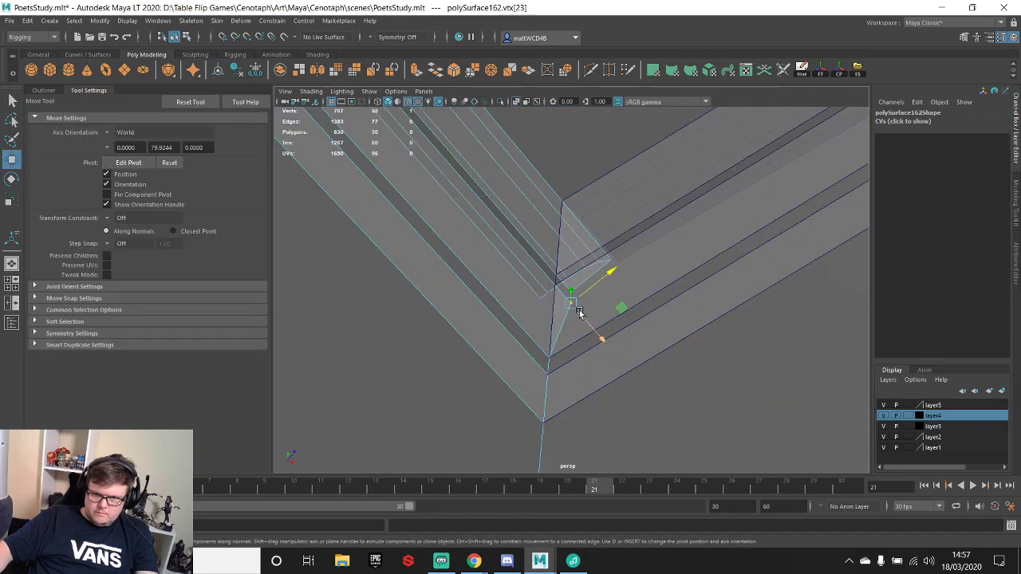
{"action": "left_click", "coordinate": [572, 306]}
{"action": "left_click_drag", "start_coordinate": [588, 347], "coordinate": [592, 310], "text": "alt"}
{"action": "key", "text": "q"}
{"action": "left_click", "coordinate": [569, 270]}
{"action": "key", "text": "w"}
{"action": "key", "text": "v"}
- Snap the lower end vertices of the corner piece's rounded profile along X to the curved piece's profile
{"action": "key", "text": "q"}
{"action": "left_click", "coordinate": [591, 289]}
{"action": "key", "text": "w"}
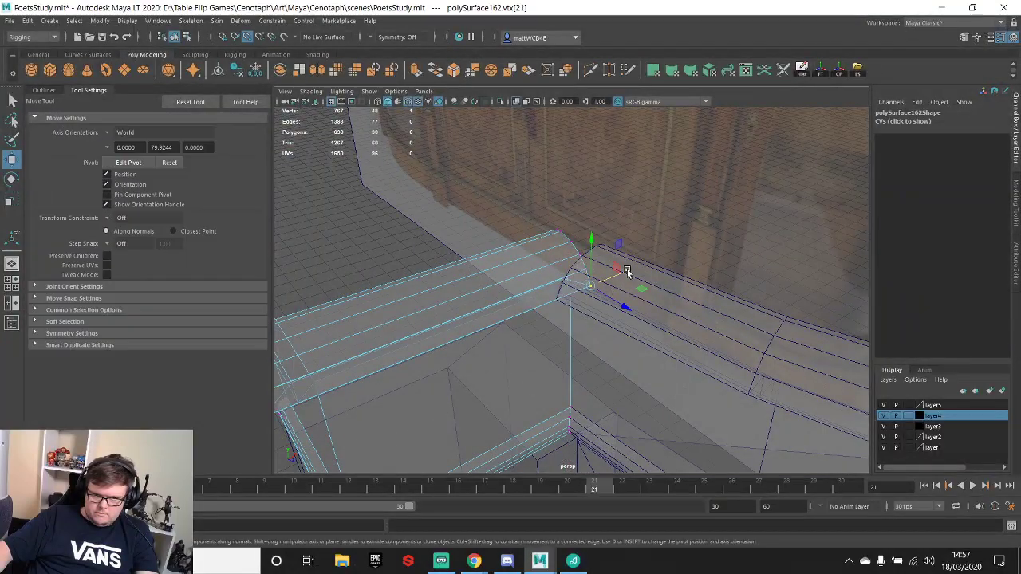
{"action": "key", "text": "q"}
{"action": "left_click", "coordinate": [587, 271]}
{"action": "key", "text": "w"}
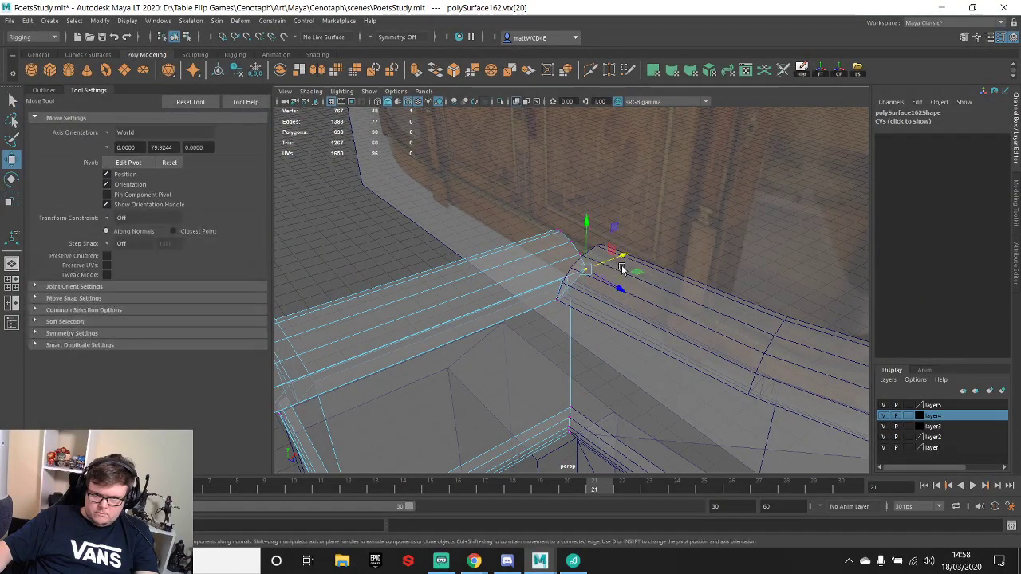
- Snap the next two end vertices up the corner piece's rounded profile along X to shape its mitre
{"action": "left_click_drag", "start_coordinate": [563, 282], "coordinate": [590, 276], "text": "alt"}
{"action": "key", "text": "q"}
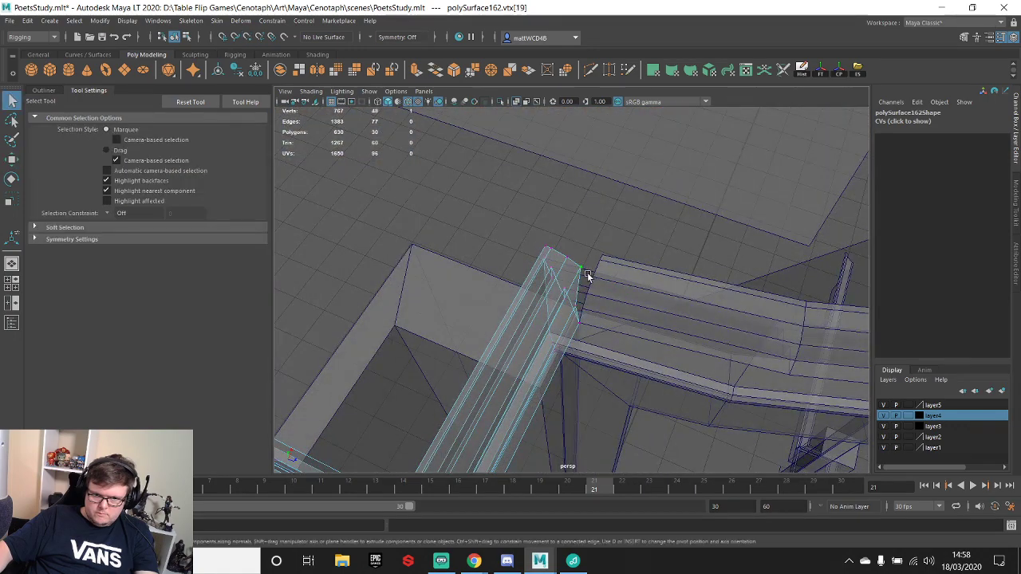
{"action": "key", "text": "w"}
{"action": "key", "text": "v"}
{"action": "left_click_drag", "start_coordinate": [600, 236], "coordinate": [589, 293]}
{"action": "key", "text": "q"}
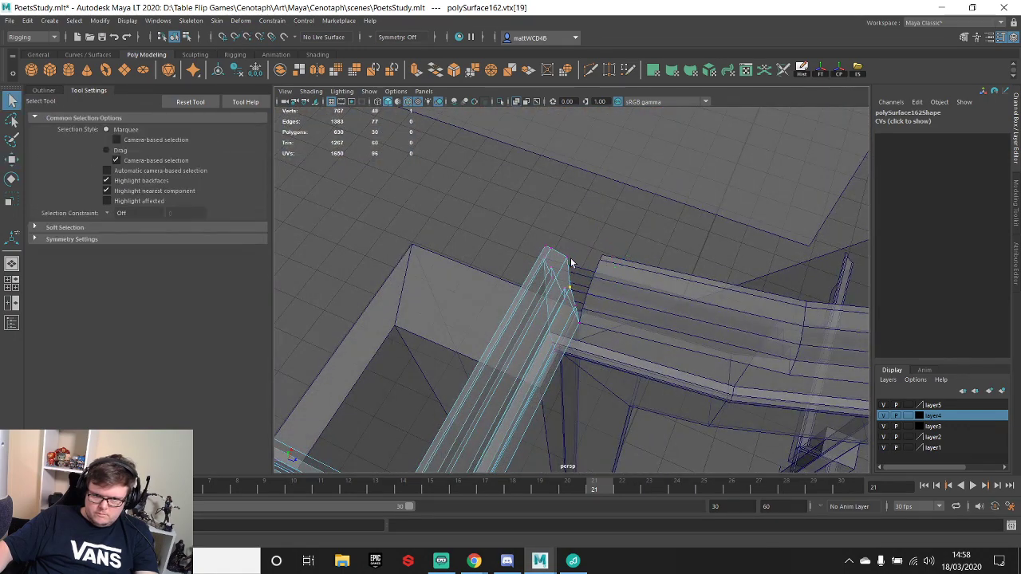
{"action": "left_click", "coordinate": [570, 261]}
{"action": "key", "text": "w"}
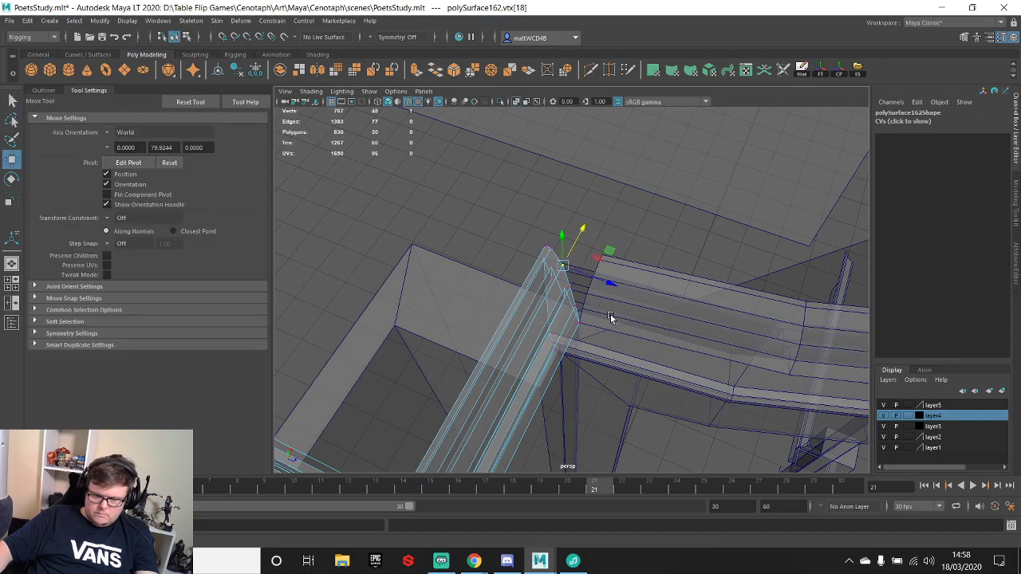
- Snap the lower end vertices of the curved piece's rounded profile along Z to the corner piece's mitred vertices
{"action": "left_click_drag", "start_coordinate": [611, 317], "coordinate": [619, 266], "text": "alt"}
{"action": "left_click_drag", "start_coordinate": [572, 294], "coordinate": [611, 276], "text": "alt"}
{"action": "key", "text": "q"}
{"action": "left_click", "coordinate": [611, 275]}
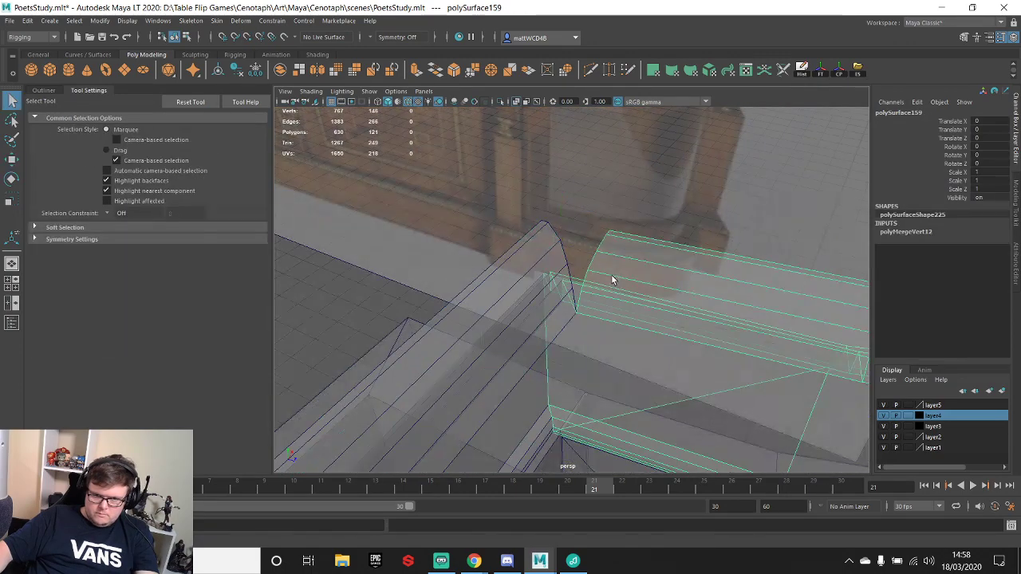
{"action": "right_click_drag", "start_coordinate": [617, 270], "coordinate": [563, 266]}
{"action": "left_click_drag", "start_coordinate": [603, 313], "coordinate": [581, 266], "text": "alt"}
{"action": "left_click", "coordinate": [579, 262]}
{"action": "key", "text": "w"}
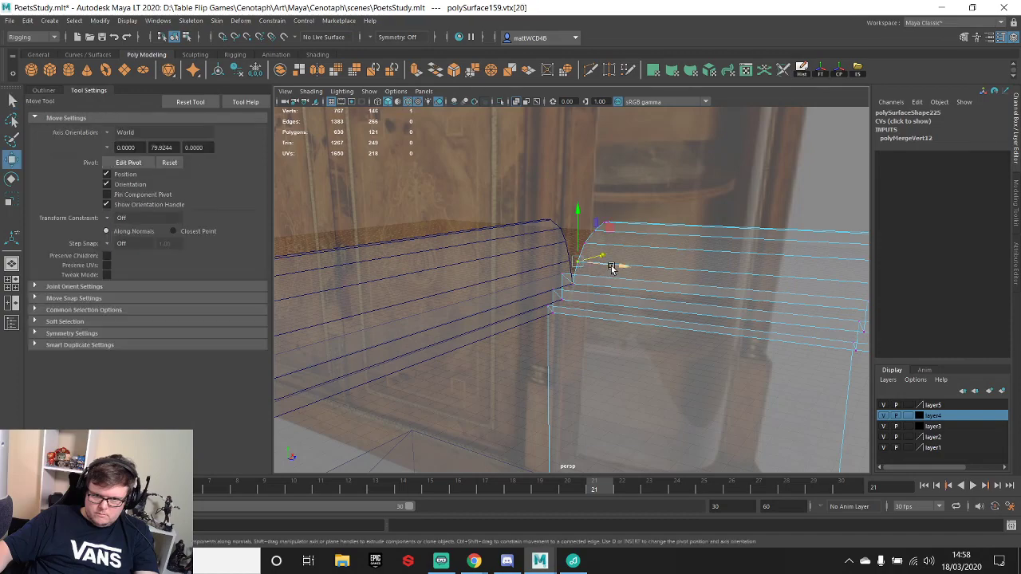
{"action": "key", "text": "q"}
{"action": "left_click", "coordinate": [587, 242]}
{"action": "key", "text": "w"}
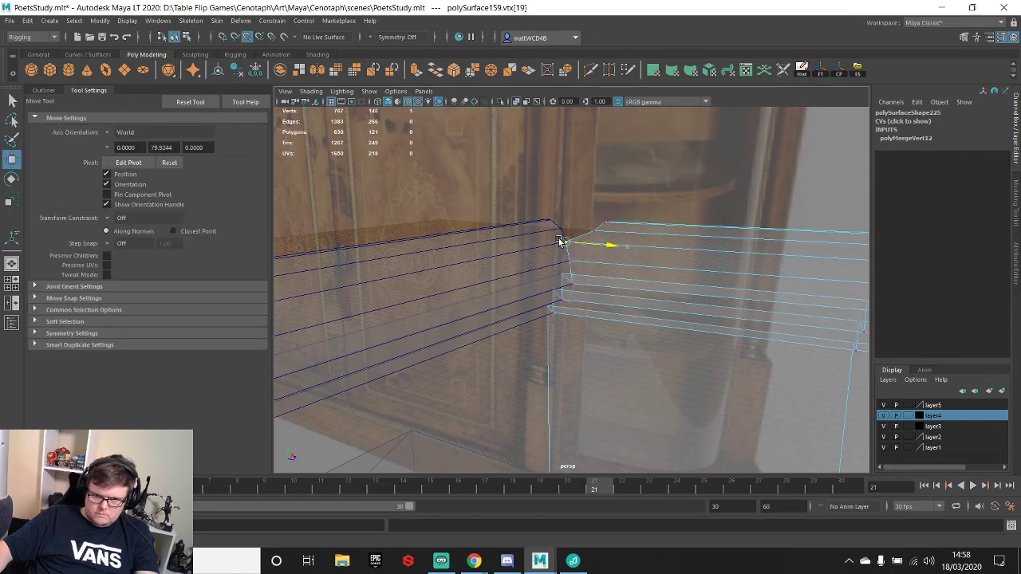
- Snap the upper end vertices of the curved piece's rounded profile along Z to the corner piece's mitred end
{"action": "left_click_drag", "start_coordinate": [584, 196], "coordinate": [615, 273], "text": "alt"}
{"action": "key", "text": "q"}
{"action": "left_click", "coordinate": [599, 242]}
{"action": "key", "text": "w"}
{"action": "key", "text": "q"}
{"action": "left_click", "coordinate": [610, 269]}
{"action": "key", "text": "w"}
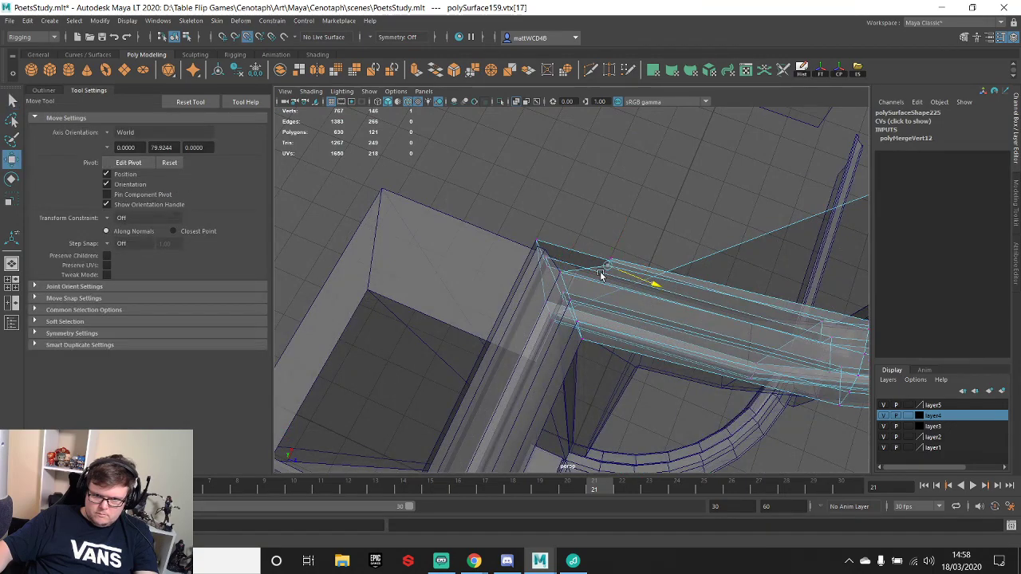
- Snap the outermost end vertices of the curved piece's profile along Z to the mitre corner
{"action": "left_click_drag", "start_coordinate": [546, 252], "coordinate": [503, 144], "text": "alt"}
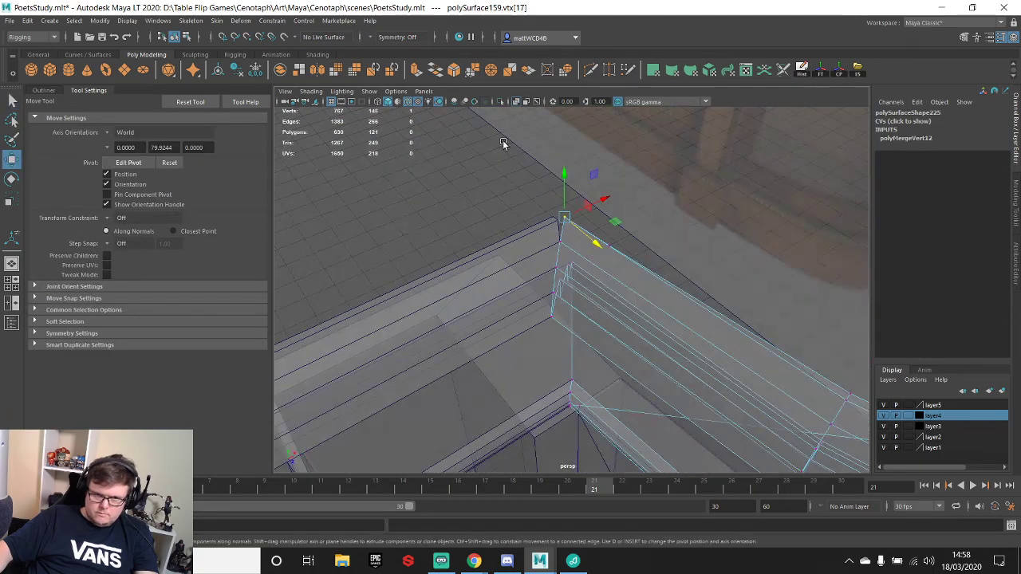
{"action": "left_click", "coordinate": [518, 103]}
{"action": "left_click_drag", "start_coordinate": [646, 237], "coordinate": [621, 305], "text": "alt"}
{"action": "key", "text": "q"}
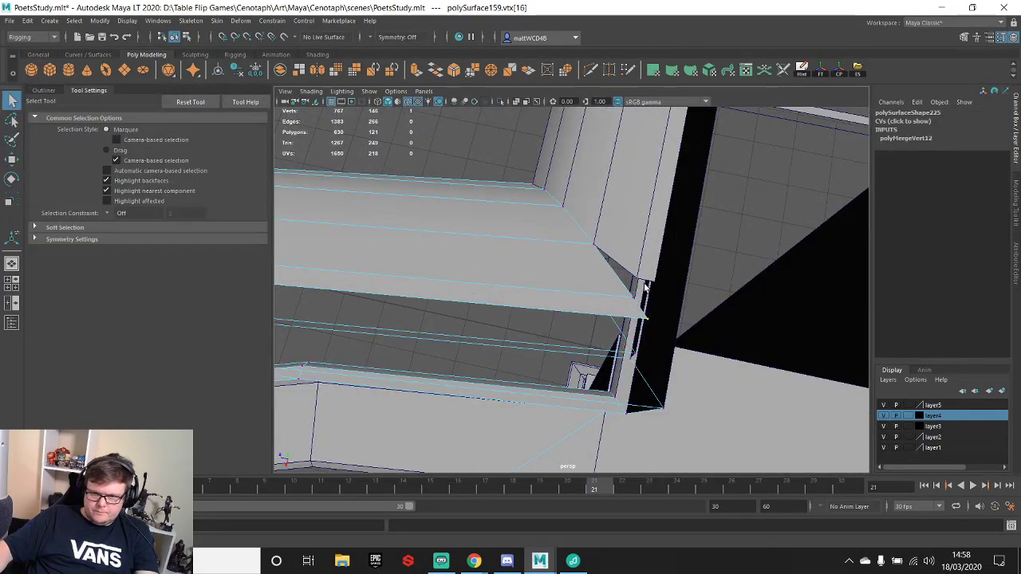
- Snap the corner piece's two outermost end vertices along X to the curved piece's mitred end
{"action": "left_click", "coordinate": [648, 277]}
{"action": "right_click_drag", "start_coordinate": [643, 281], "coordinate": [584, 281]}
{"action": "key", "text": "w"}
{"action": "key", "text": "v"}
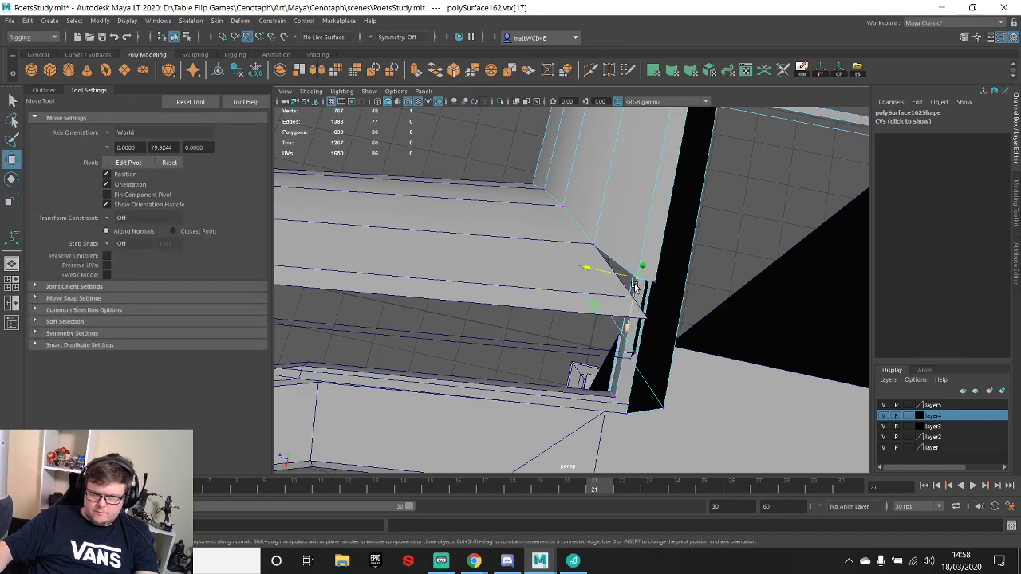
{"action": "left_click_drag", "start_coordinate": [635, 302], "coordinate": [694, 289]}
{"action": "key", "text": "q"}
{"action": "left_click", "coordinate": [653, 281]}
{"action": "key", "text": "w"}
{"action": "key", "text": "v"}
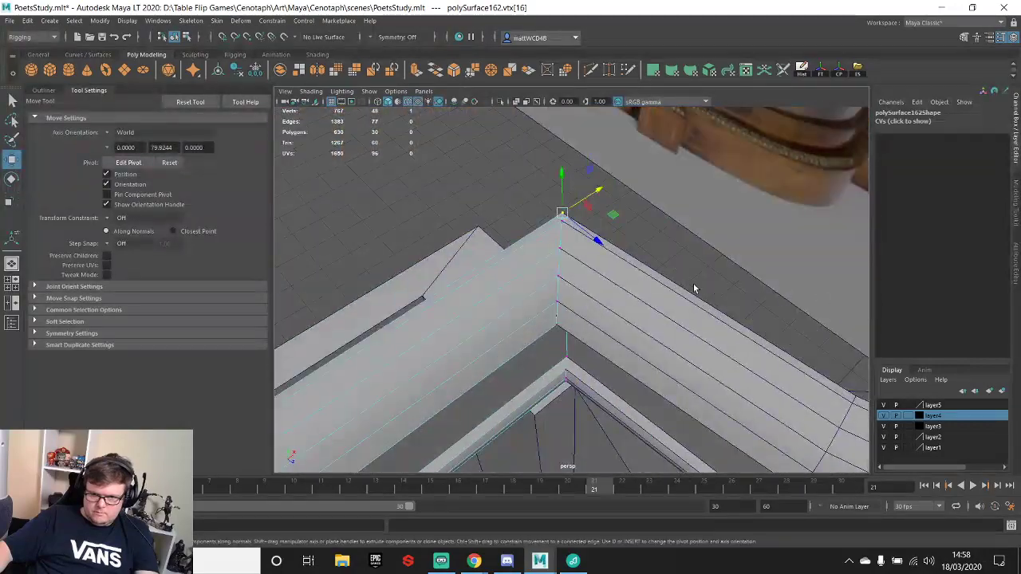
{"action": "key", "text": "q"}
{"action": "right_click_drag", "start_coordinate": [558, 268], "coordinate": [608, 253]}
- Extrude the lower edge of the corner piece across its open underside to the opposite side
{"action": "mouse_move", "coordinate": [551, 298]}
{"action": "left_mouse_down", "text": "alt"}
{"action": "mouse_move", "coordinate": [661, 248]}
{"action": "mouse_move", "coordinate": [630, 257]}
{"action": "mouse_move", "coordinate": [645, 234]}
{"action": "mouse_move", "coordinate": [702, 231]}
{"action": "mouse_move", "coordinate": [785, 252]}
{"action": "mouse_move", "coordinate": [816, 308]}
{"action": "mouse_move", "coordinate": [813, 399]}
{"action": "mouse_move", "coordinate": [565, 315]}
{"action": "mouse_move", "coordinate": [562, 231]}
{"action": "mouse_move", "coordinate": [576, 263]}
{"action": "mouse_move", "coordinate": [563, 297]}
{"action": "left_mouse_up", "text": "alt"}
{"action": "middle_click_drag", "start_coordinate": [563, 297], "coordinate": [569, 293], "text": "alt"}
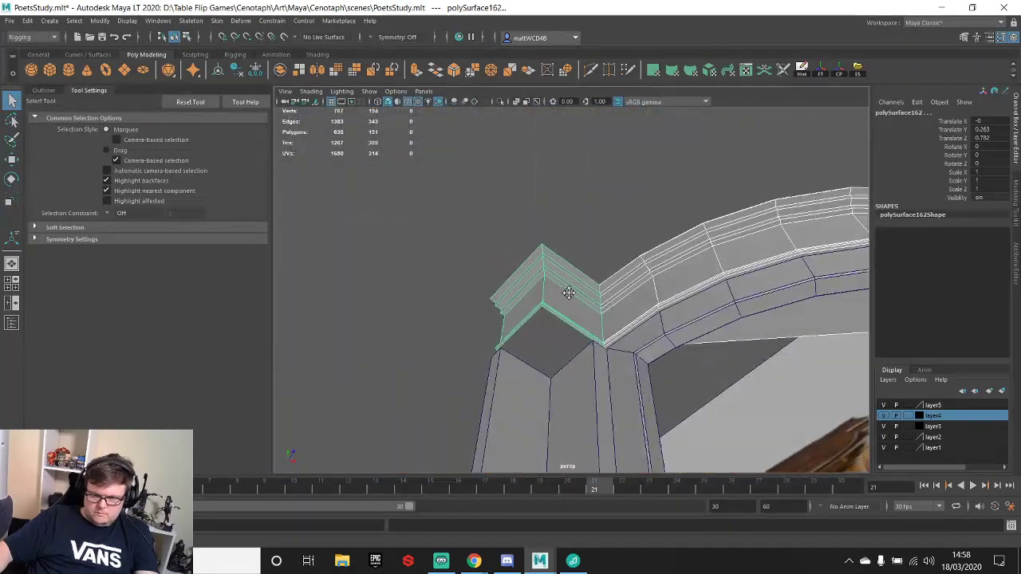
{"action": "left_click_drag", "start_coordinate": [568, 293], "coordinate": [592, 272], "text": "alt"}
{"action": "left_click", "coordinate": [588, 252]}
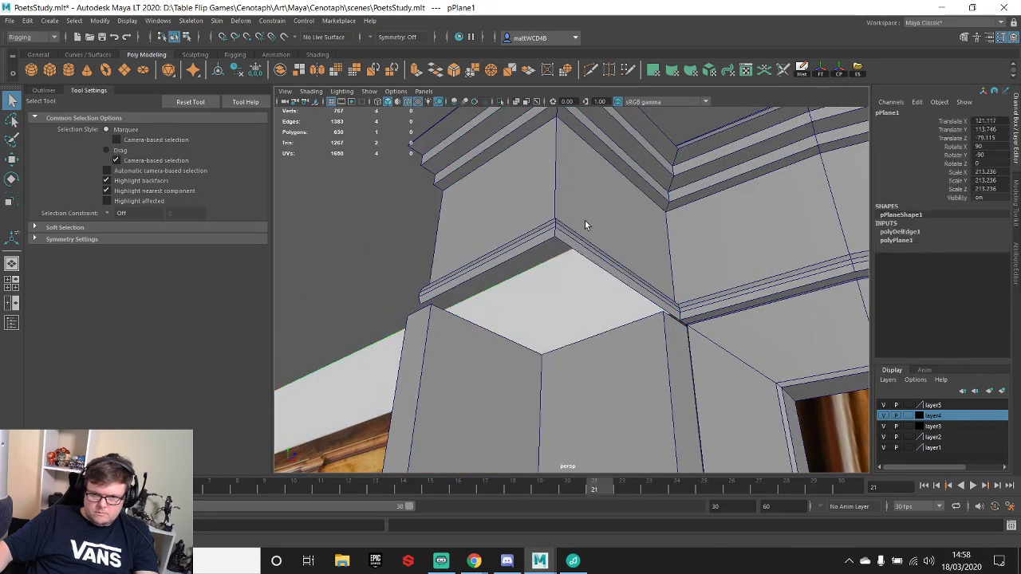
{"action": "left_click", "coordinate": [586, 222]}
{"action": "right_click_drag", "start_coordinate": [597, 229], "coordinate": [587, 251]}
{"action": "left_click", "coordinate": [586, 263]}
{"action": "left_click_drag", "start_coordinate": [666, 280], "coordinate": [448, 297]}
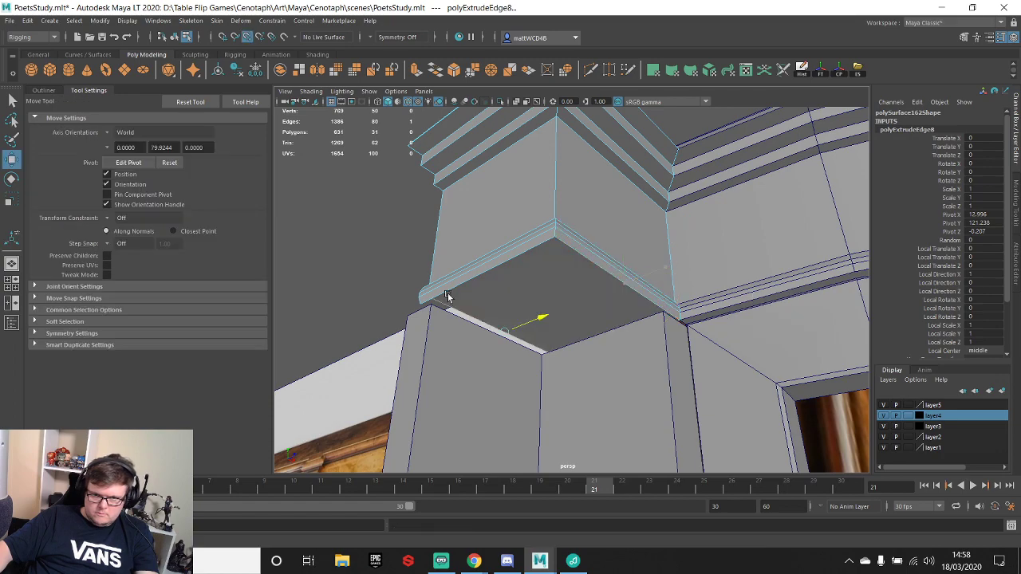
- Move all end vertices at the back of the corner piece along Z to the post's rear edge
{"action": "left_click_drag", "start_coordinate": [501, 274], "coordinate": [580, 321], "text": "alt"}
{"action": "key", "text": "q"}
{"action": "right_click_drag", "start_coordinate": [565, 245], "coordinate": [516, 244]}
{"action": "scroll", "coordinate": [549, 274], "scroll_direction": "down", "scroll_amount": 3}
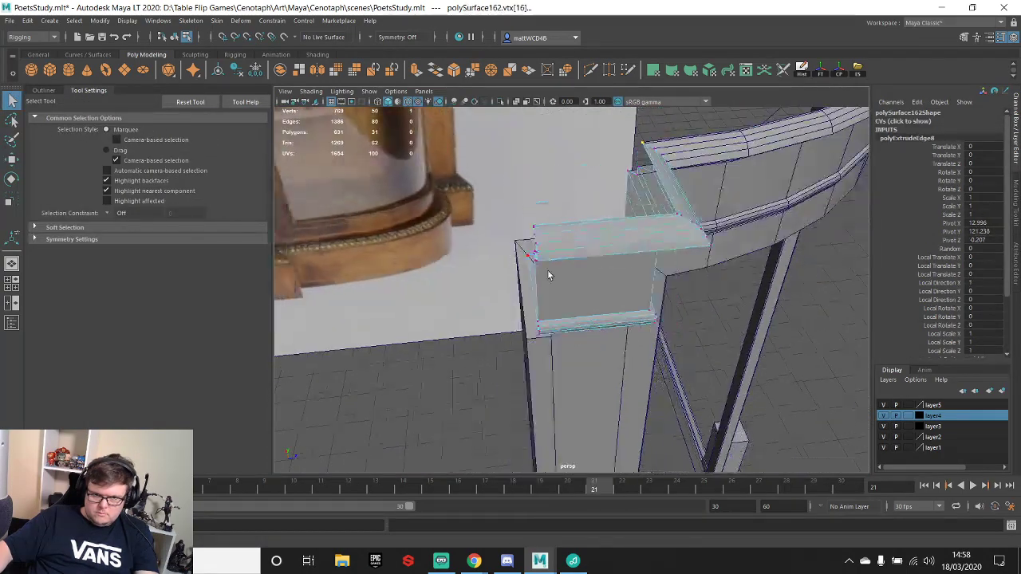
{"action": "left_click_drag", "start_coordinate": [549, 273], "coordinate": [533, 243], "text": "alt"}
{"action": "left_click_drag", "start_coordinate": [492, 183], "coordinate": [557, 383]}
{"action": "key", "text": "w"}
{"action": "left_click_drag", "start_coordinate": [581, 245], "coordinate": [511, 323]}
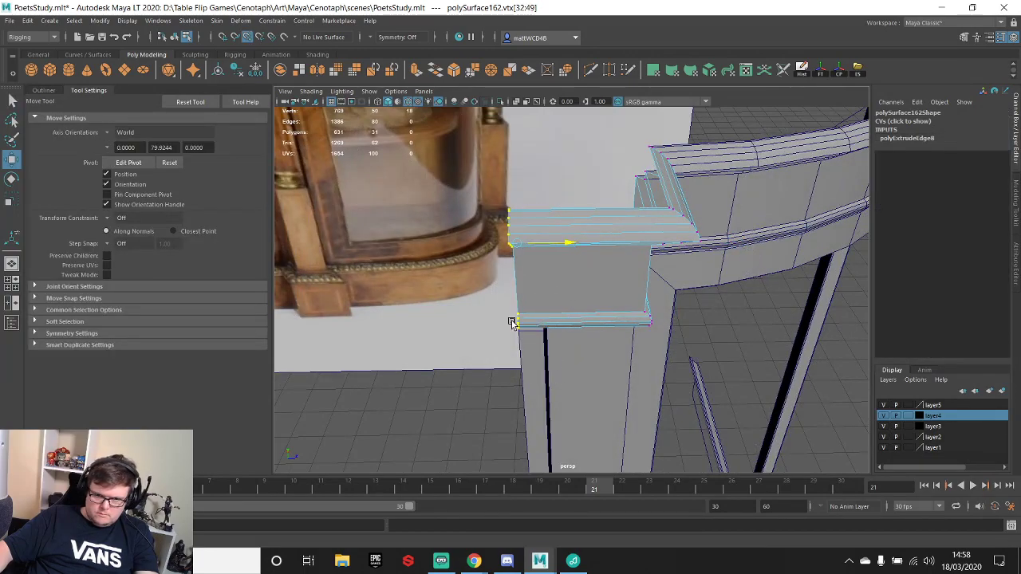
- Raise the top vertices of the corner post along Y to meet the underside of the corner moulding
{"action": "left_click_drag", "start_coordinate": [646, 346], "coordinate": [606, 314], "text": "alt"}
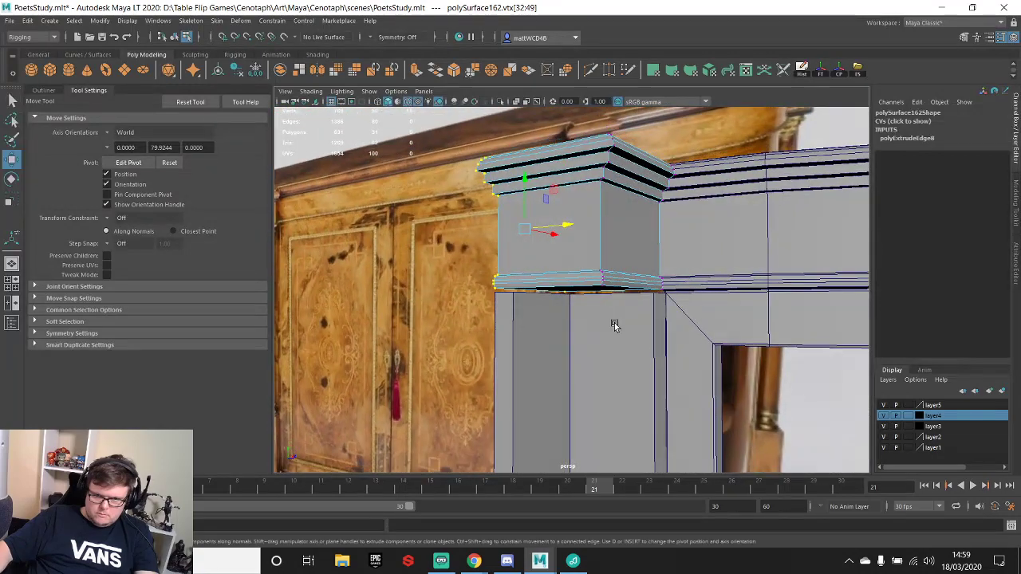
{"action": "left_click", "coordinate": [643, 318]}
{"action": "right_click_drag", "start_coordinate": [647, 316], "coordinate": [579, 272]}
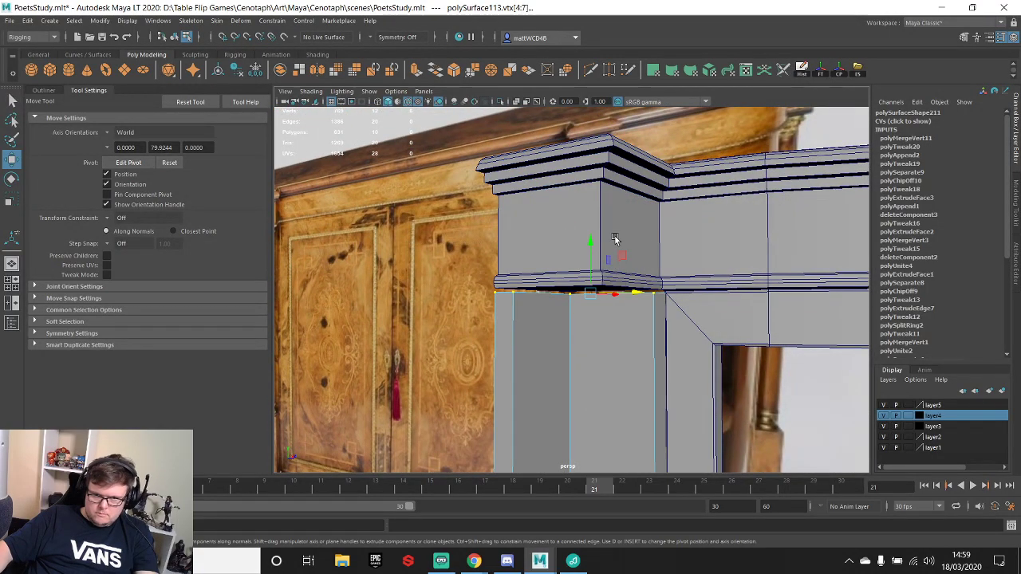
{"action": "key", "text": "q"}
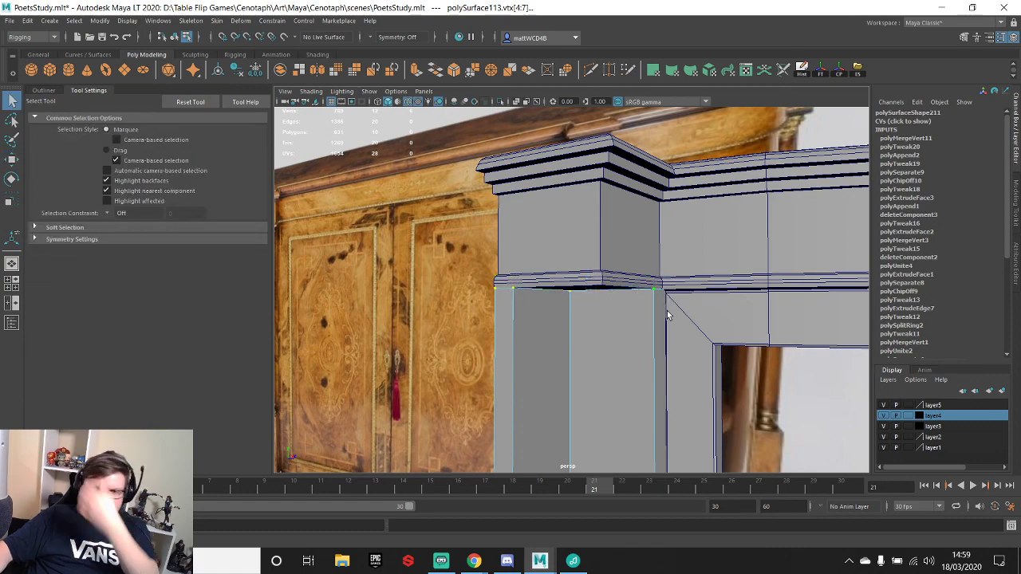
{"action": "right_click_drag", "start_coordinate": [540, 235], "coordinate": [588, 204]}
{"action": "left_click", "coordinate": [587, 235]}
- Duplicate the corner moulding piece and move the copy to the opposite end of the curved moulding
{"action": "scroll", "coordinate": [577, 317], "scroll_direction": "down", "scroll_amount": 10}
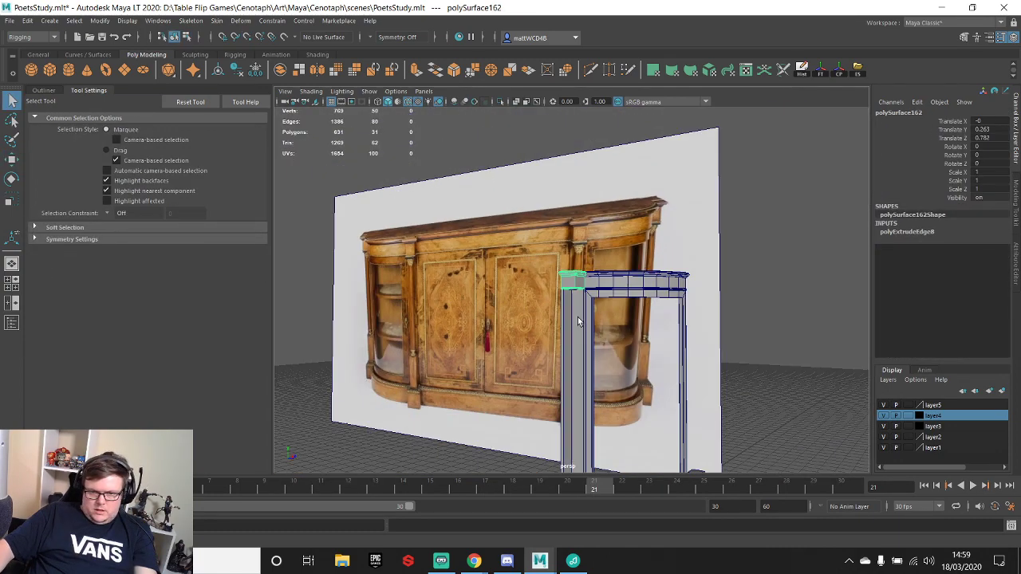
{"action": "left_click", "coordinate": [791, 301]}
{"action": "scroll", "coordinate": [758, 310], "scroll_direction": "up", "scroll_amount": 6}
{"action": "left_click_drag", "start_coordinate": [718, 317], "coordinate": [643, 330], "text": "alt"}
{"action": "scroll", "coordinate": [699, 335], "scroll_direction": "down", "scroll_amount": 7}
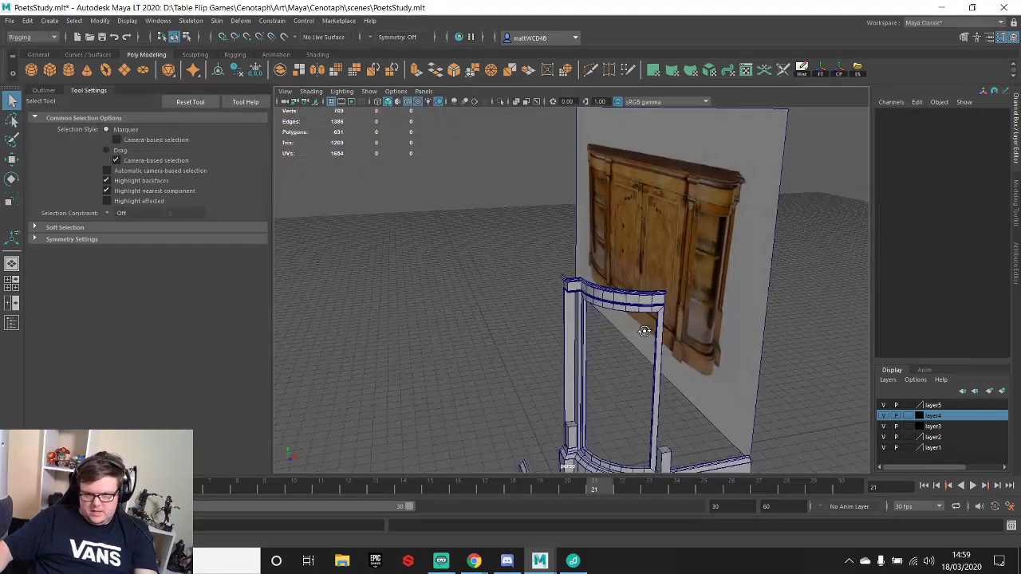
{"action": "left_click", "coordinate": [575, 292]}
{"action": "key", "text": "w"}
{"action": "scroll", "coordinate": [576, 292], "scroll_direction": "up", "scroll_amount": 8}
{"action": "left_click_drag", "start_coordinate": [575, 292], "coordinate": [600, 276], "text": "alt"}
{"action": "middle_click_drag", "start_coordinate": [600, 276], "coordinate": [528, 216], "text": "alt"}
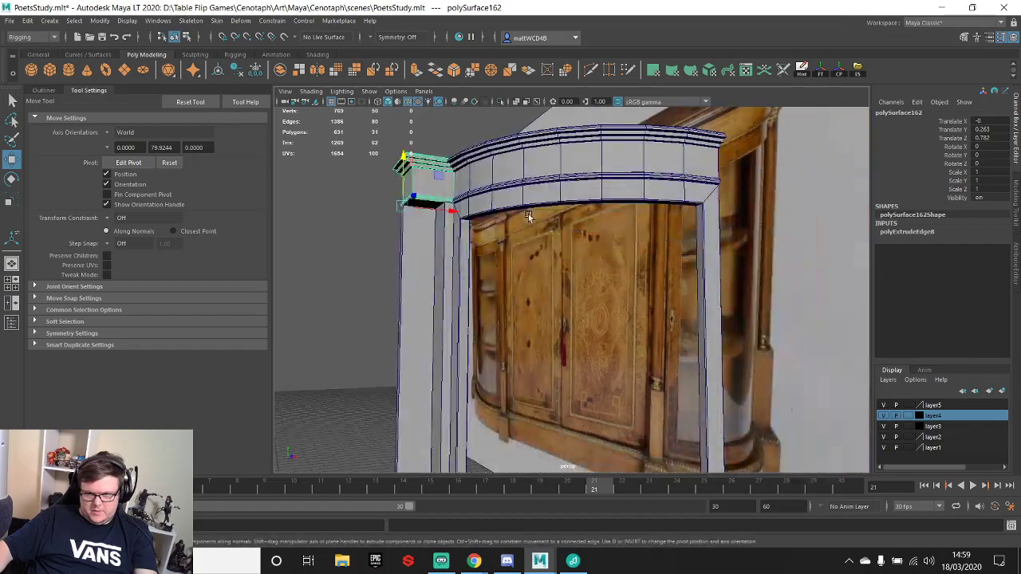
{"action": "left_click_drag", "start_coordinate": [528, 216], "coordinate": [545, 285], "text": "alt"}
{"action": "key", "text": "ctrl+d"}
{"action": "left_click_drag", "start_coordinate": [482, 246], "coordinate": [595, 301]}
{"action": "key", "text": "f"}
- Select the duplicate's free end vertices and scale them flat along X
{"action": "left_click_drag", "start_coordinate": [565, 347], "coordinate": [537, 272], "text": "alt"}
{"action": "key", "text": "q"}
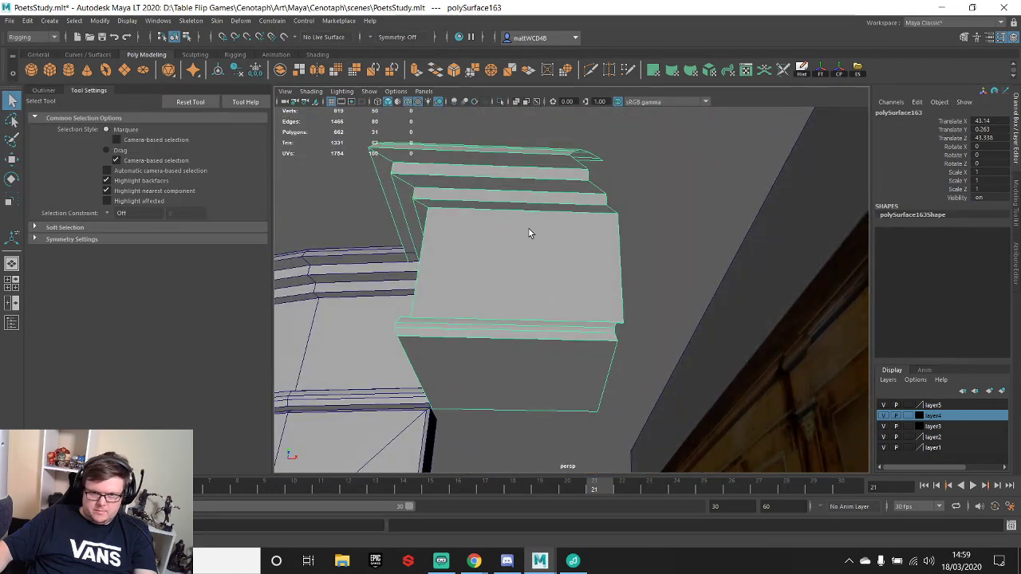
{"action": "right_click_drag", "start_coordinate": [528, 229], "coordinate": [473, 231]}
{"action": "scroll", "coordinate": [536, 248], "scroll_direction": "down", "scroll_amount": 4}
{"action": "left_click_drag", "start_coordinate": [552, 254], "coordinate": [551, 304], "text": "alt"}
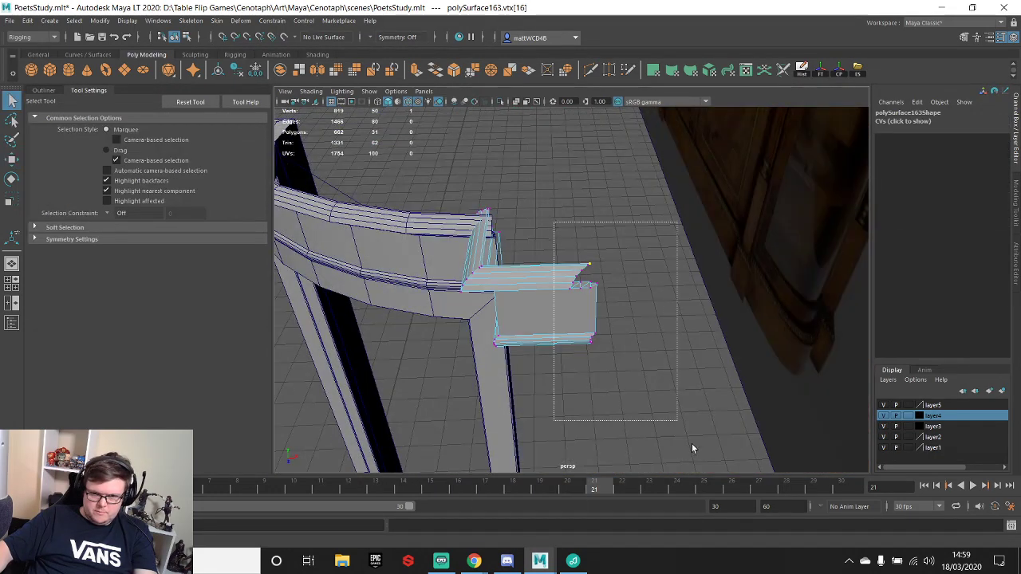
{"action": "left_click_drag", "start_coordinate": [692, 449], "coordinate": [692, 447]}
{"action": "key", "text": "r"}
{"action": "left_click_drag", "start_coordinate": [624, 279], "coordinate": [646, 313]}
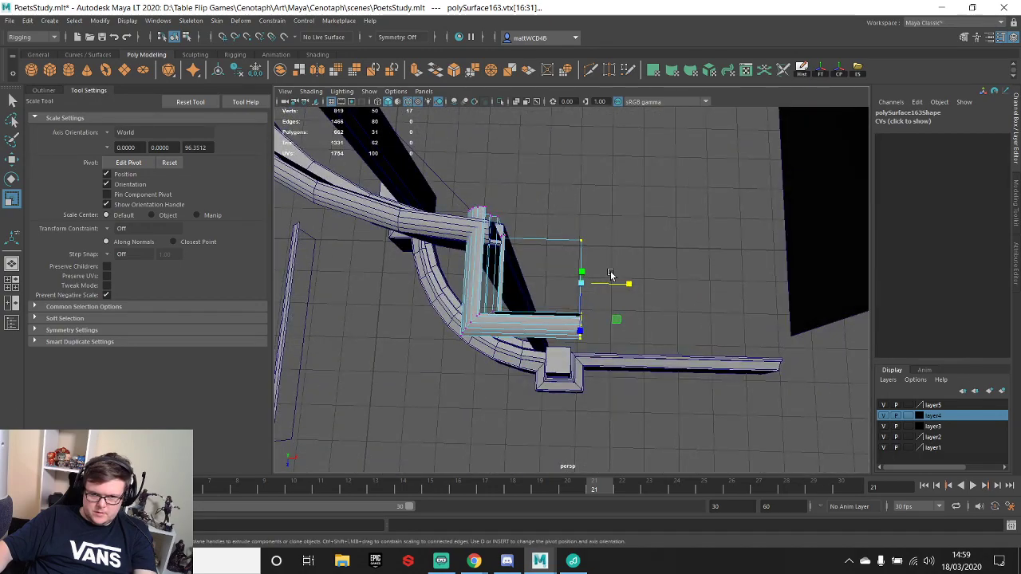
- Move the flattened end vertices along X to shorten that leg of the duplicate moulding
{"action": "right_click_drag", "start_coordinate": [610, 272], "coordinate": [627, 298], "text": "alt"}
{"action": "key", "text": "w"}
{"action": "left_click_drag", "start_coordinate": [638, 283], "coordinate": [549, 304]}
{"action": "left_click_drag", "start_coordinate": [670, 307], "coordinate": [504, 214], "text": "alt"}
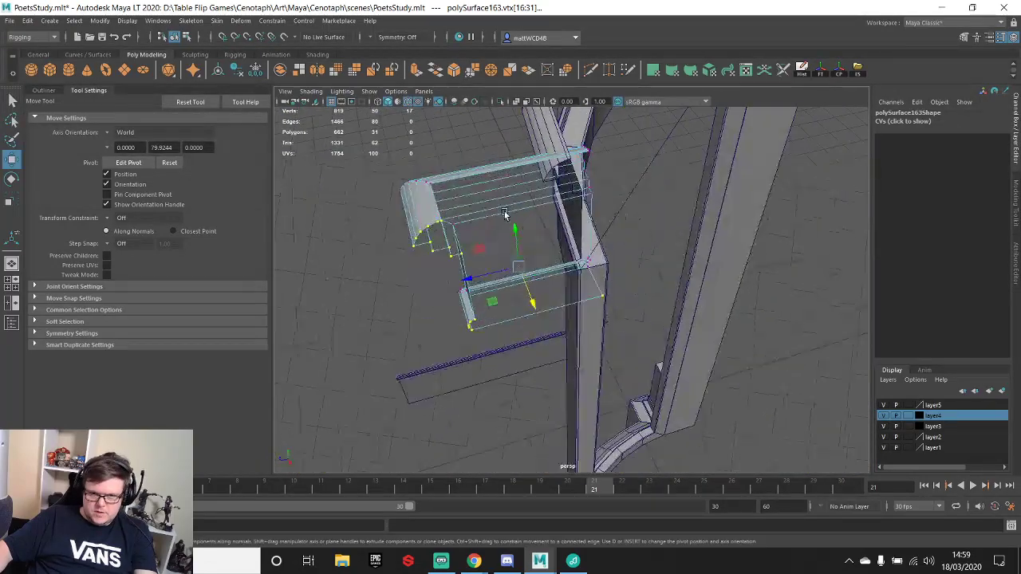
- Examine the gap at the base between the square block and the adjoining frame post
{"action": "key", "text": "F8"}
{"action": "left_click_drag", "start_coordinate": [552, 306], "coordinate": [580, 422], "text": "alt"}
{"action": "key", "text": "d"}
{"action": "left_click", "coordinate": [552, 368]}
{"action": "key", "text": "f"}
{"action": "left_click_drag", "start_coordinate": [552, 369], "coordinate": [548, 294], "text": "alt"}
{"action": "right_click_drag", "start_coordinate": [548, 294], "coordinate": [568, 315], "text": "alt"}
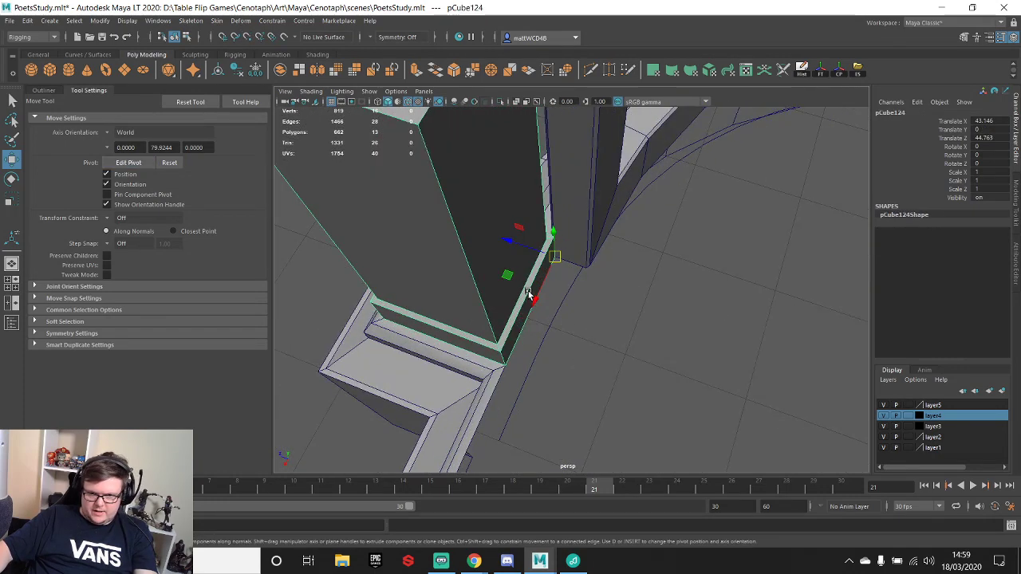
{"action": "key", "text": "q"}
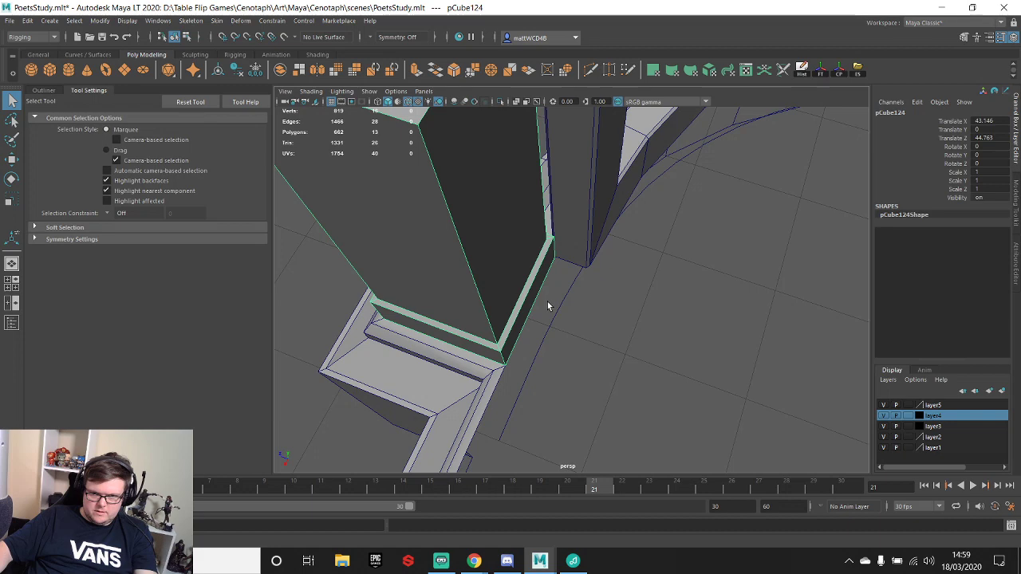
{"action": "right_click_drag", "start_coordinate": [546, 273], "coordinate": [543, 298]}
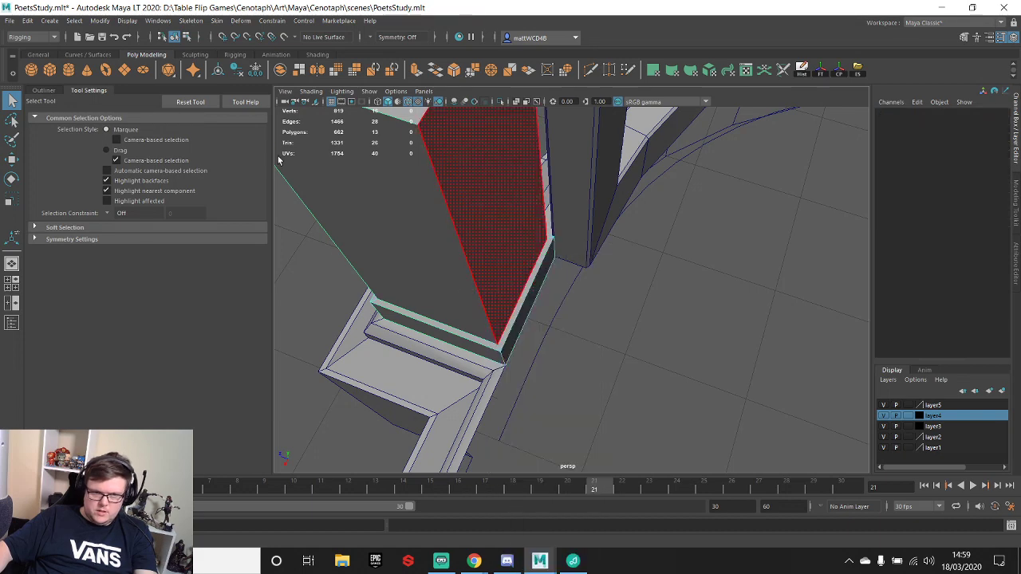
- Create a polygon cube and place it at the upper corner of the square block
{"action": "left_click", "coordinate": [55, 71]}
{"action": "scroll", "coordinate": [545, 247], "scroll_direction": "down", "scroll_amount": 8}
{"action": "key", "text": "w"}
{"action": "left_click_drag", "start_coordinate": [786, 271], "coordinate": [453, 185], "text": "alt"}
{"action": "key", "text": "f"}
{"action": "left_click_drag", "start_coordinate": [654, 223], "coordinate": [460, 232], "text": "alt"}
{"action": "scroll", "coordinate": [540, 238], "scroll_direction": "down", "scroll_amount": 6}
{"action": "scroll", "coordinate": [540, 238], "scroll_direction": "down", "scroll_amount": 5}
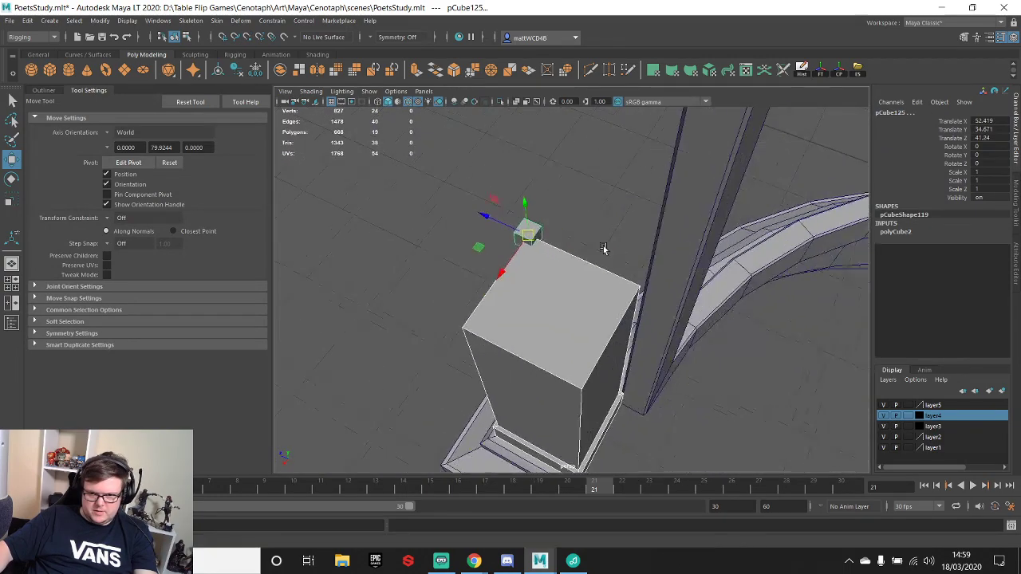
- Select only the new cube and move it down to the gap between the block's base and the frame post
{"action": "key", "text": "q"}
{"action": "left_click", "coordinate": [535, 230]}
{"action": "scroll", "coordinate": [522, 201], "scroll_direction": "down", "scroll_amount": 2}
{"action": "middle_click_drag", "start_coordinate": [522, 200], "coordinate": [446, 167], "text": "alt"}
{"action": "key", "text": "w"}
{"action": "left_click_drag", "start_coordinate": [447, 170], "coordinate": [527, 326]}
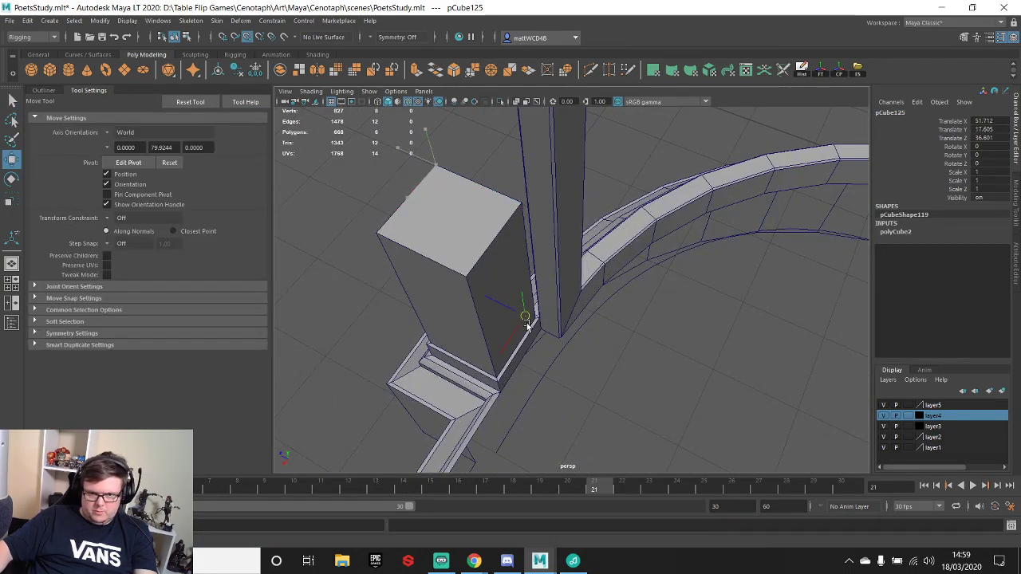
{"action": "middle_click_drag", "start_coordinate": [544, 318], "coordinate": [536, 244], "text": "alt"}
{"action": "left_click_drag", "start_coordinate": [503, 237], "coordinate": [549, 201]}
{"action": "scroll", "coordinate": [549, 271], "scroll_direction": "up", "scroll_amount": 5}
- Move the cube's pivot to its corner and snap the cube to the frame post's lower corner
{"action": "key", "text": "d"}
{"action": "key", "text": "q"}
{"action": "key", "text": "w"}
{"action": "key", "text": "d"}
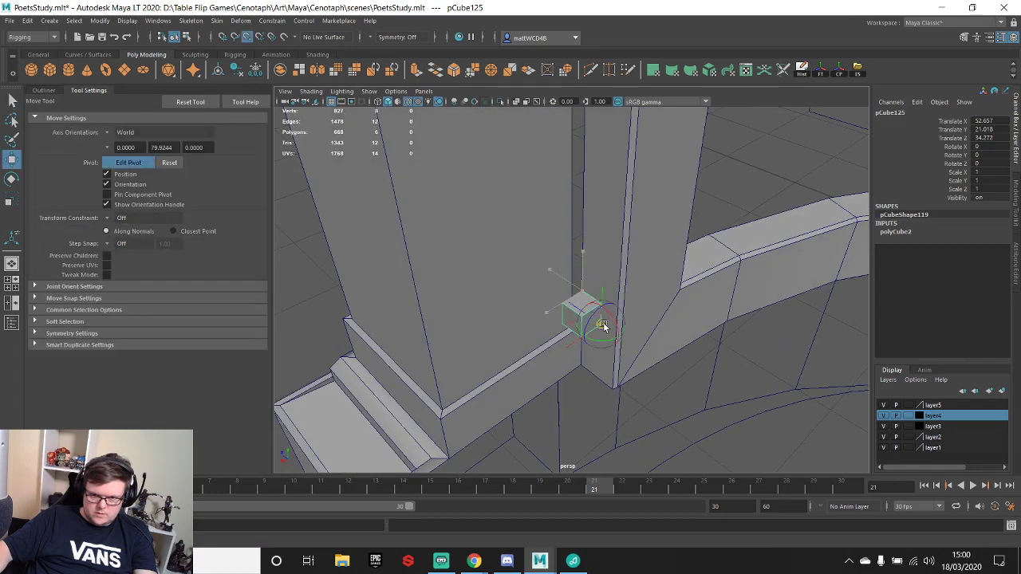
{"action": "left_click_drag", "start_coordinate": [603, 325], "coordinate": [547, 253], "text": "alt"}
{"action": "scroll", "coordinate": [590, 303], "scroll_direction": "up", "scroll_amount": 3}
{"action": "key", "text": "v"}
{"action": "key", "text": "q"}
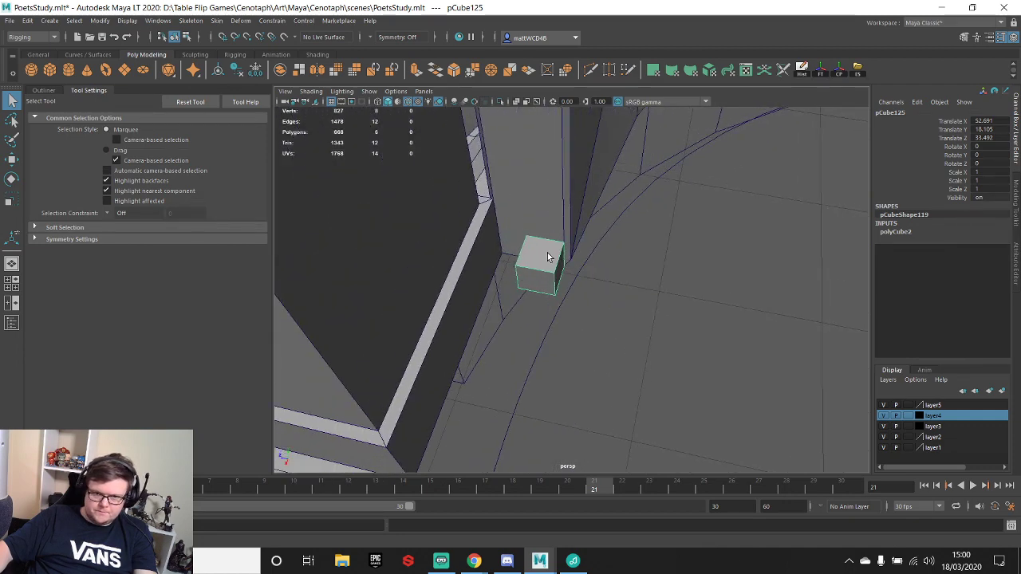
- Snap the cube's four side vertices along Z to the square block so it spans the gap
{"action": "right_click_drag", "start_coordinate": [547, 253], "coordinate": [487, 234]}
{"action": "left_click_drag", "start_coordinate": [487, 234], "coordinate": [534, 318]}
{"action": "key", "text": "w"}
{"action": "key", "text": "v"}
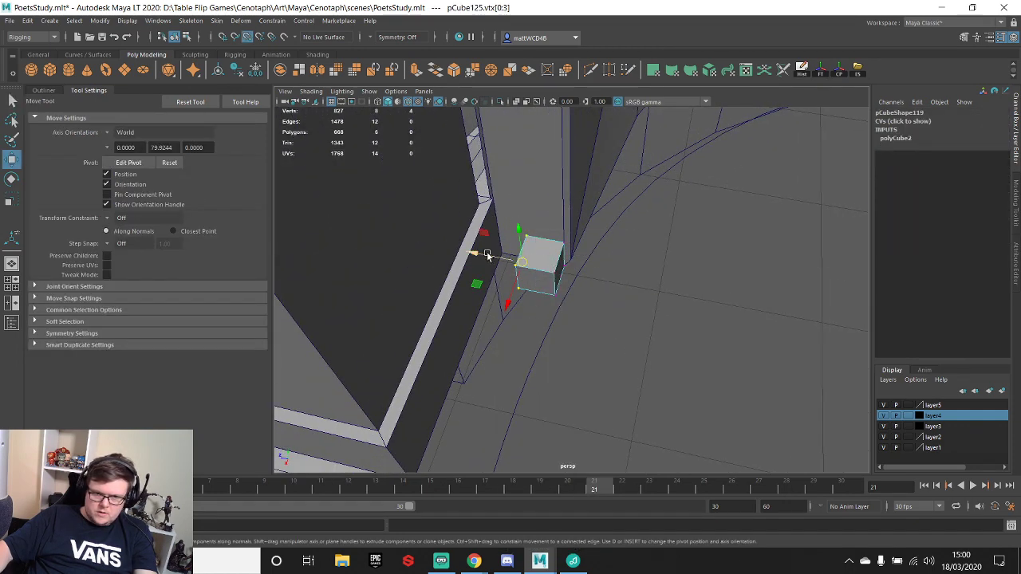
{"action": "left_click_drag", "start_coordinate": [487, 254], "coordinate": [482, 212]}
{"action": "key", "text": "q"}
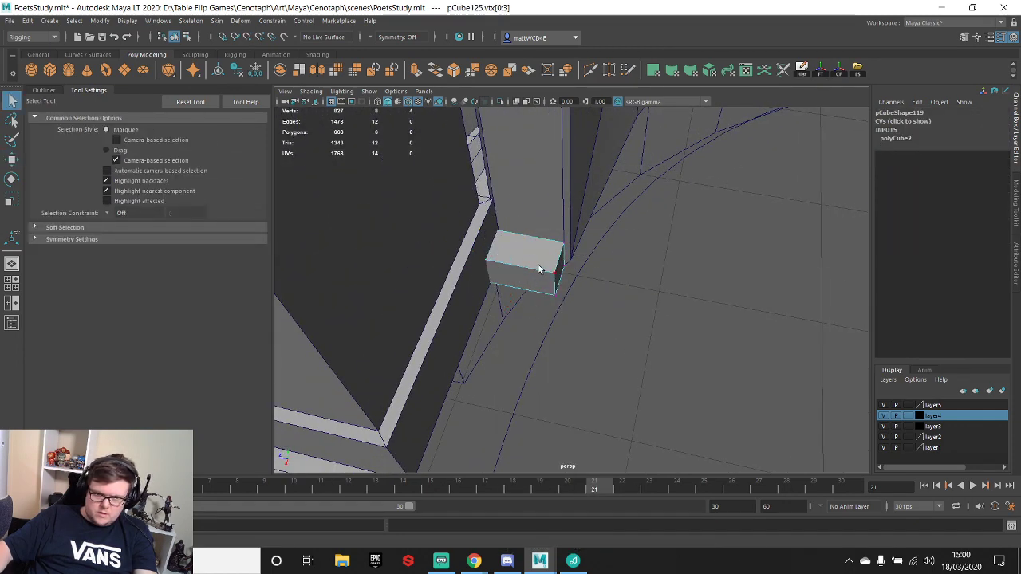
- Raise the cube's top face along Y to stretch it into a tall strip beside the frame post
{"action": "right_click_drag", "start_coordinate": [534, 257], "coordinate": [534, 284]}
{"action": "left_click", "coordinate": [531, 253]}
{"action": "key", "text": "w"}
{"action": "scroll", "coordinate": [527, 235], "scroll_direction": "down", "scroll_amount": 2}
{"action": "left_click_drag", "start_coordinate": [525, 226], "coordinate": [517, 104]}
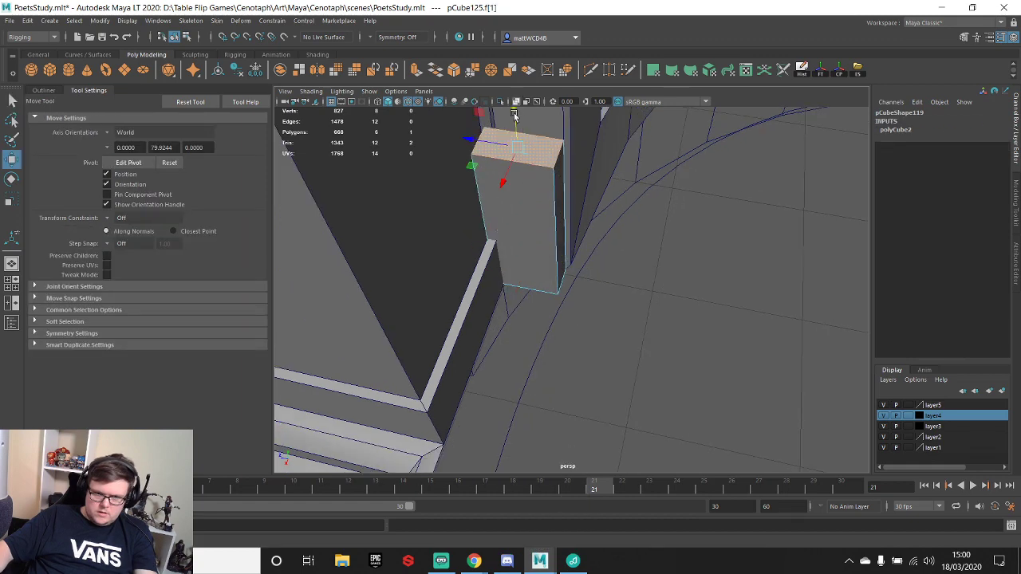
{"action": "scroll", "coordinate": [574, 255], "scroll_direction": "down", "scroll_amount": 3}
{"action": "middle_click_drag", "start_coordinate": [586, 269], "coordinate": [589, 328], "text": "alt"}
{"action": "left_click_drag", "start_coordinate": [569, 303], "coordinate": [567, 116]}
{"action": "scroll", "coordinate": [602, 208], "scroll_direction": "down", "scroll_amount": 5}
{"action": "middle_click_drag", "start_coordinate": [602, 208], "coordinate": [628, 296], "text": "alt"}
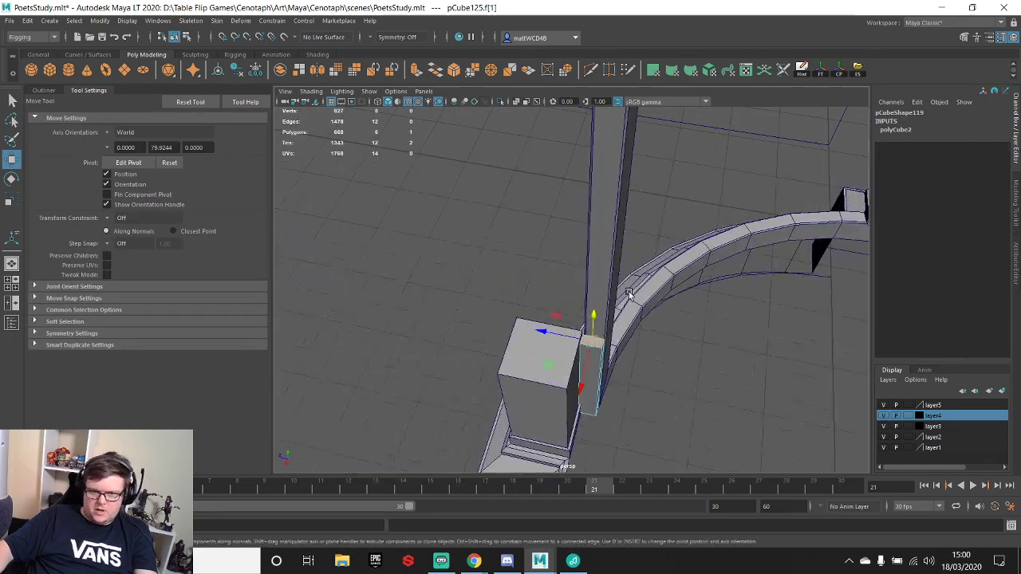
{"action": "left_click_drag", "start_coordinate": [628, 296], "coordinate": [602, 282], "text": "alt"}
{"action": "scroll", "coordinate": [602, 266], "scroll_direction": "down", "scroll_amount": 3}
{"action": "middle_click_drag", "start_coordinate": [602, 264], "coordinate": [605, 307], "text": "alt"}
{"action": "left_click_drag", "start_coordinate": [580, 318], "coordinate": [580, 139]}
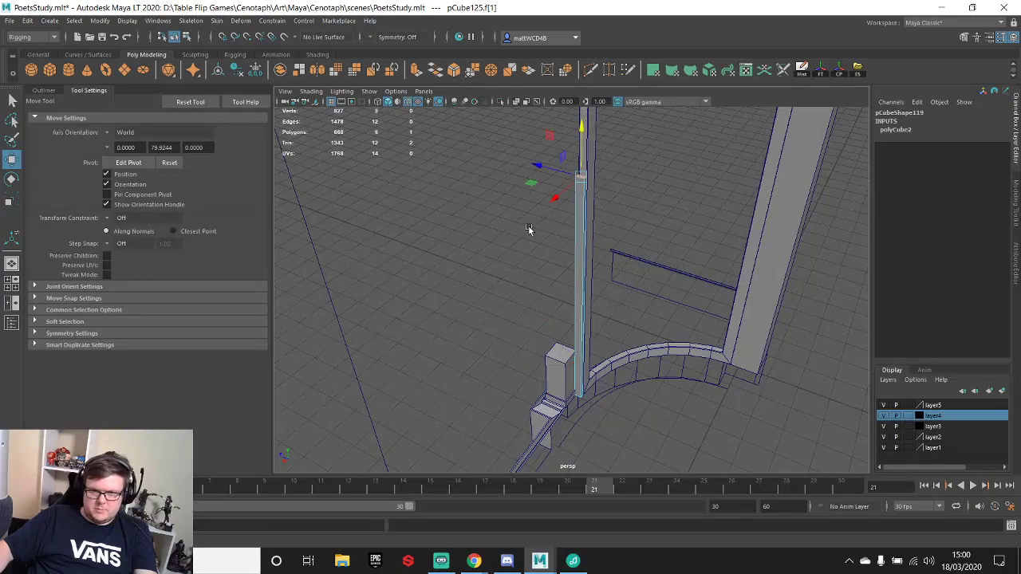
- Extend the strip's top face up along Y to the frame's top corner beneath the curved moulding
{"action": "key", "text": "f"}
{"action": "left_click_drag", "start_coordinate": [529, 230], "coordinate": [648, 194], "text": "alt"}
{"action": "scroll", "coordinate": [615, 250], "scroll_direction": "down", "scroll_amount": 8}
{"action": "middle_click_drag", "start_coordinate": [637, 255], "coordinate": [638, 271], "text": "alt"}
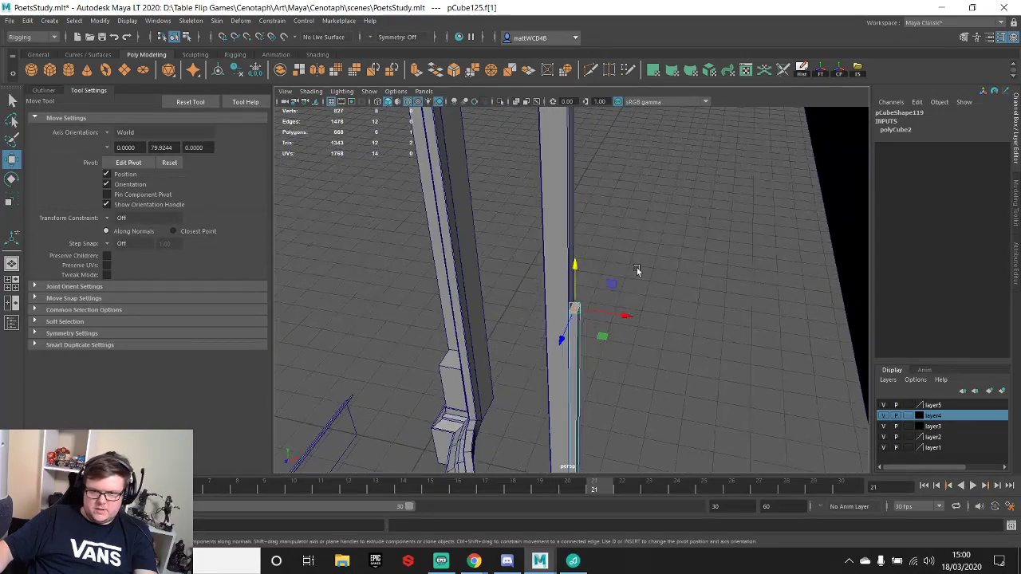
{"action": "left_click_drag", "start_coordinate": [639, 271], "coordinate": [604, 324], "text": "alt"}
{"action": "middle_click_drag", "start_coordinate": [604, 324], "coordinate": [604, 346], "text": "alt"}
{"action": "scroll", "coordinate": [604, 347], "scroll_direction": "down", "scroll_amount": 3}
{"action": "left_click_drag", "start_coordinate": [581, 320], "coordinate": [582, 248]}
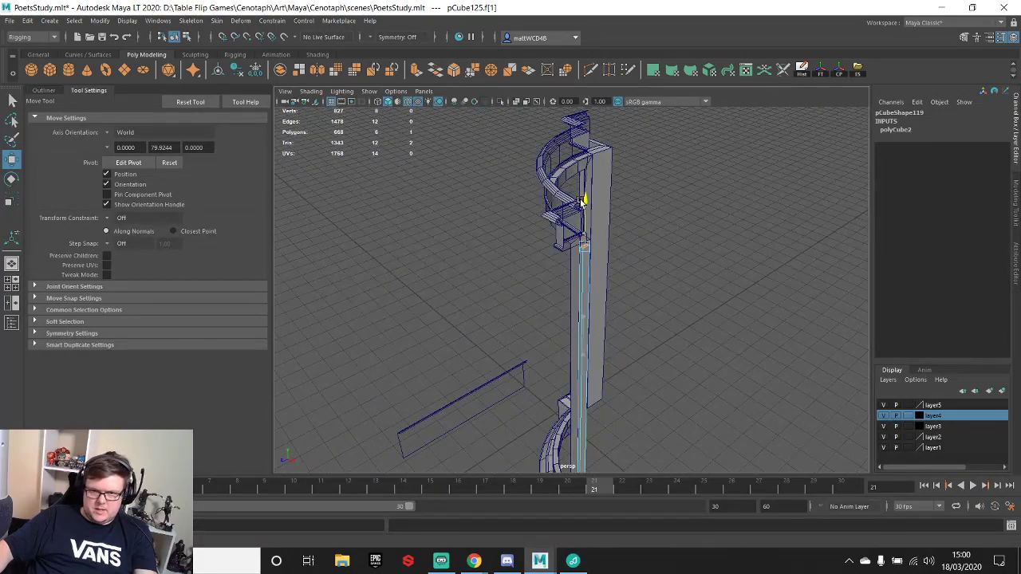
{"action": "key", "text": "f"}
{"action": "left_click_drag", "start_coordinate": [657, 228], "coordinate": [522, 199], "text": "alt"}
{"action": "left_click_drag", "start_coordinate": [570, 240], "coordinate": [476, 241]}
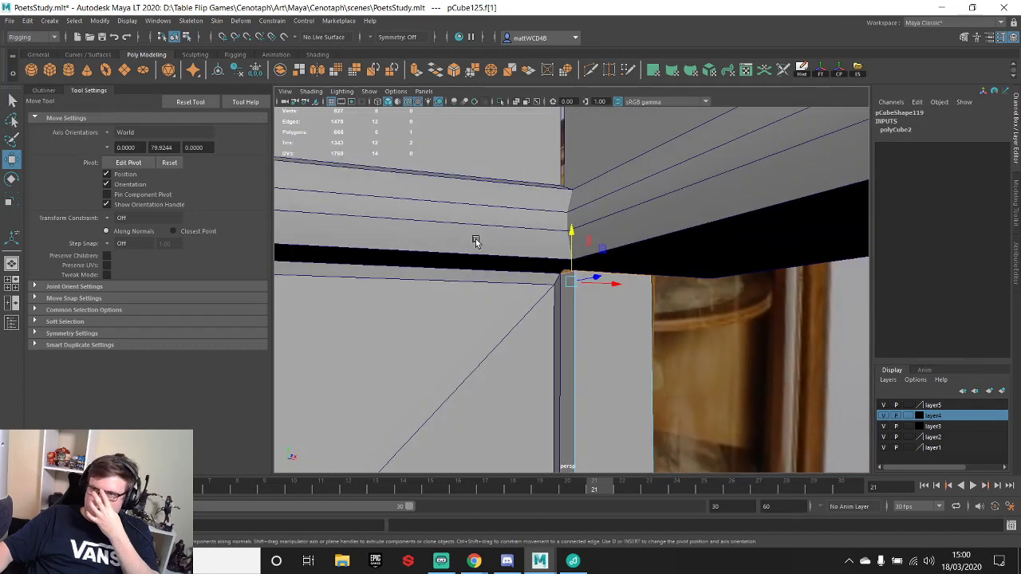
{"action": "left_click_drag", "start_coordinate": [557, 246], "coordinate": [595, 213], "text": "alt"}
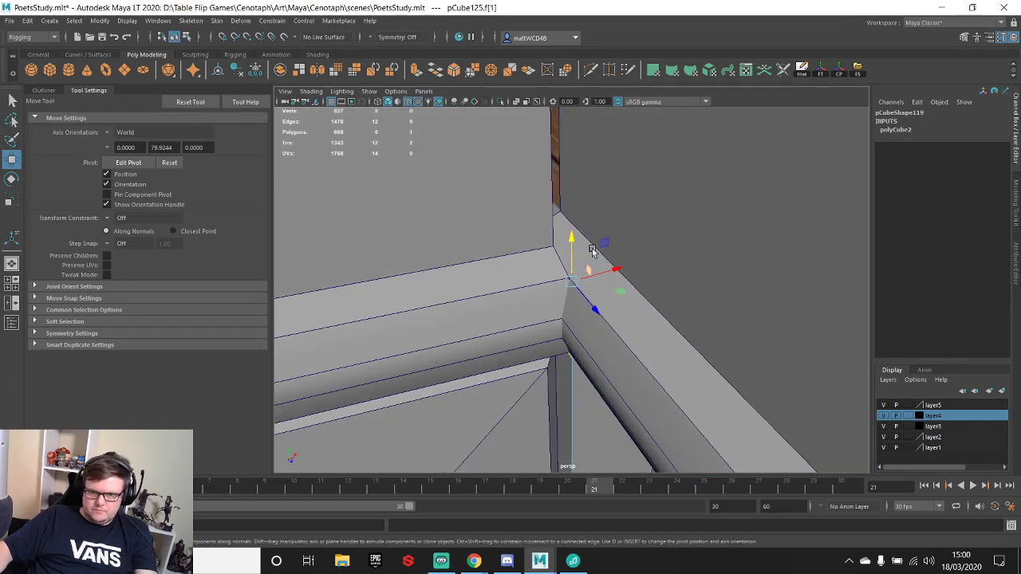
- With X-ray shading on, snap the uppermost end vertex of the side frame's lower moulding along Z to the frame's corner
{"action": "left_click", "coordinate": [643, 190]}
{"action": "left_click", "coordinate": [518, 102]}
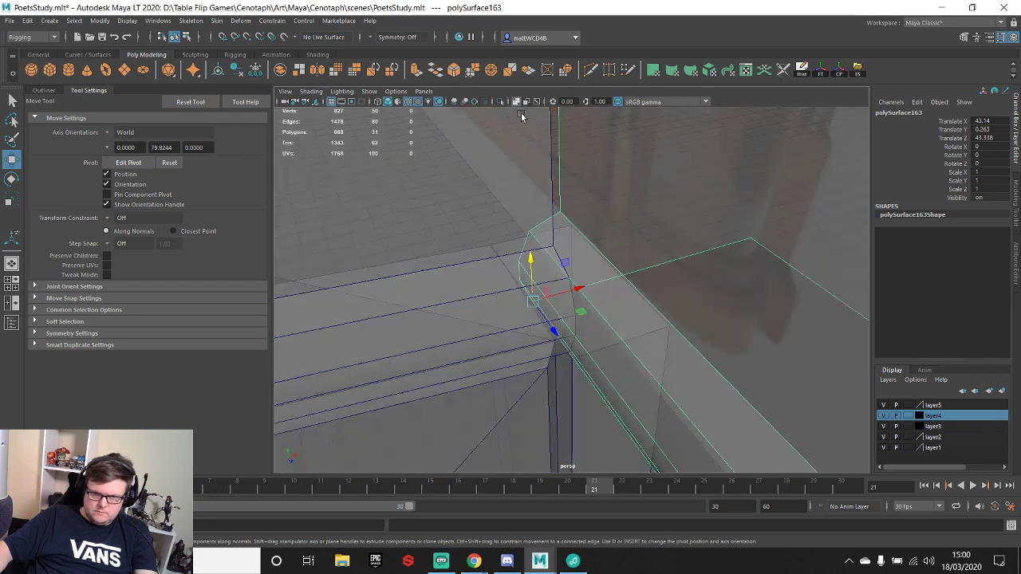
{"action": "left_click_drag", "start_coordinate": [522, 239], "coordinate": [557, 248], "text": "alt"}
{"action": "key", "text": "q"}
{"action": "right_click_drag", "start_coordinate": [618, 261], "coordinate": [572, 251]}
{"action": "middle_click_drag", "start_coordinate": [605, 285], "coordinate": [569, 290], "text": "alt"}
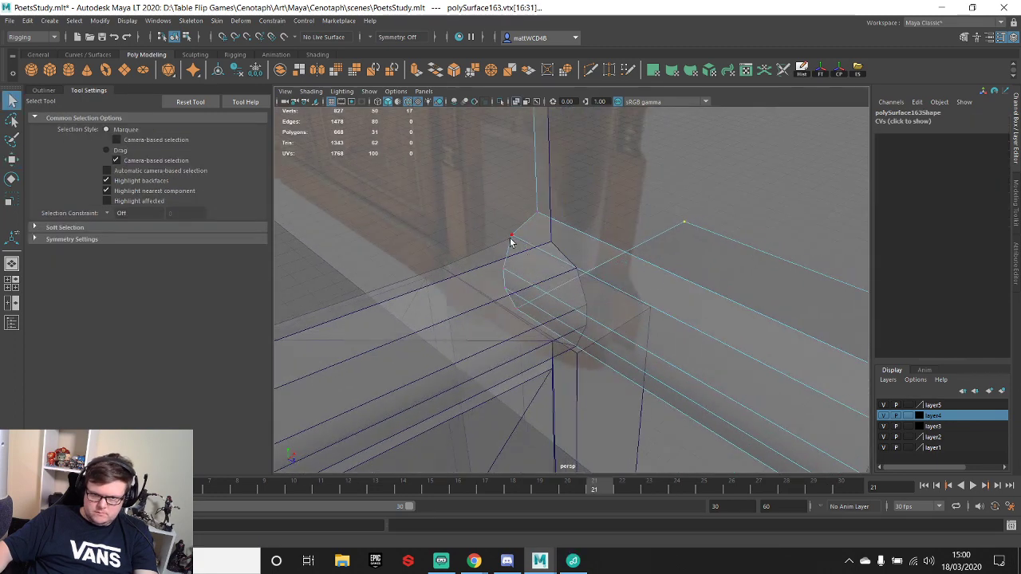
{"action": "left_click", "coordinate": [512, 236]}
{"action": "key", "text": "w"}
{"action": "key", "text": "q"}
{"action": "left_click", "coordinate": [538, 213]}
{"action": "key", "text": "w"}
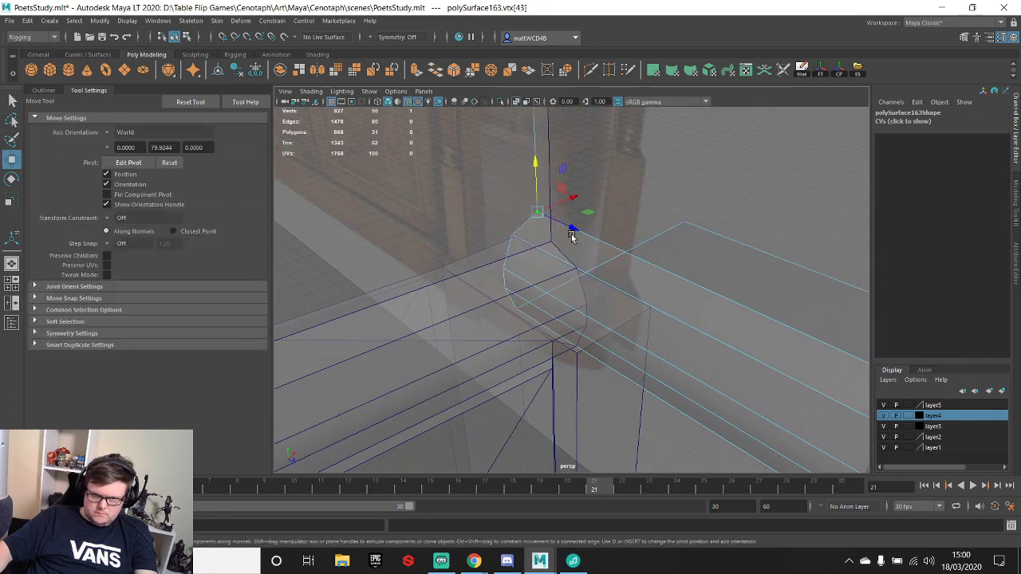
{"action": "left_click_drag", "start_coordinate": [572, 235], "coordinate": [567, 263], "text": "alt"}
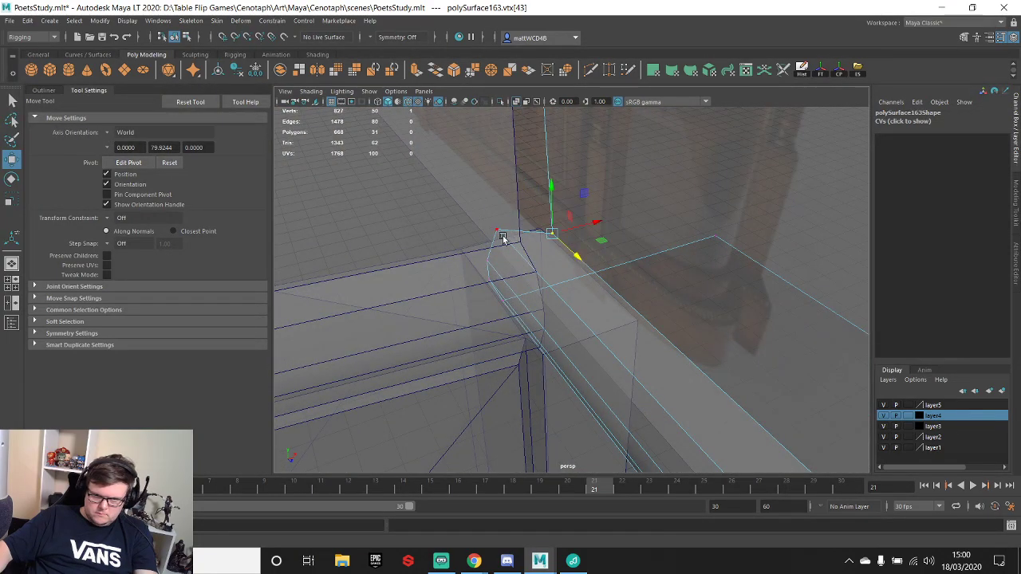
- Snap the end vertices below it on the side frame's lower moulding along Z to form the mitred corner
{"action": "key", "text": "q"}
{"action": "key", "text": "w"}
{"action": "left_click", "coordinate": [539, 273]}
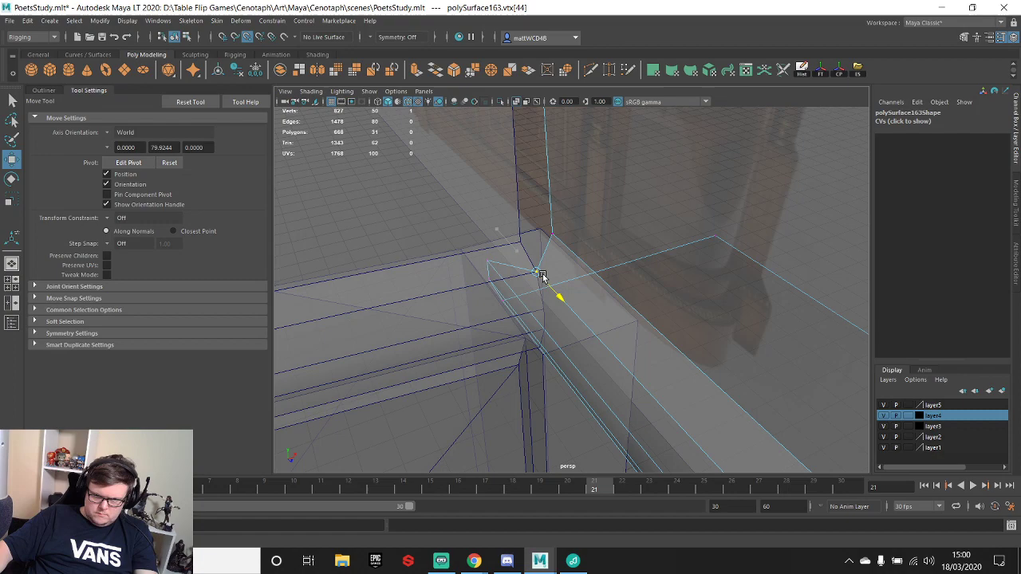
{"action": "left_click", "coordinate": [487, 261]}
{"action": "key", "text": "v"}
{"action": "left_click_drag", "start_coordinate": [505, 281], "coordinate": [497, 322]}
{"action": "left_click_drag", "start_coordinate": [496, 323], "coordinate": [592, 301], "text": "alt"}
{"action": "key", "text": "v"}
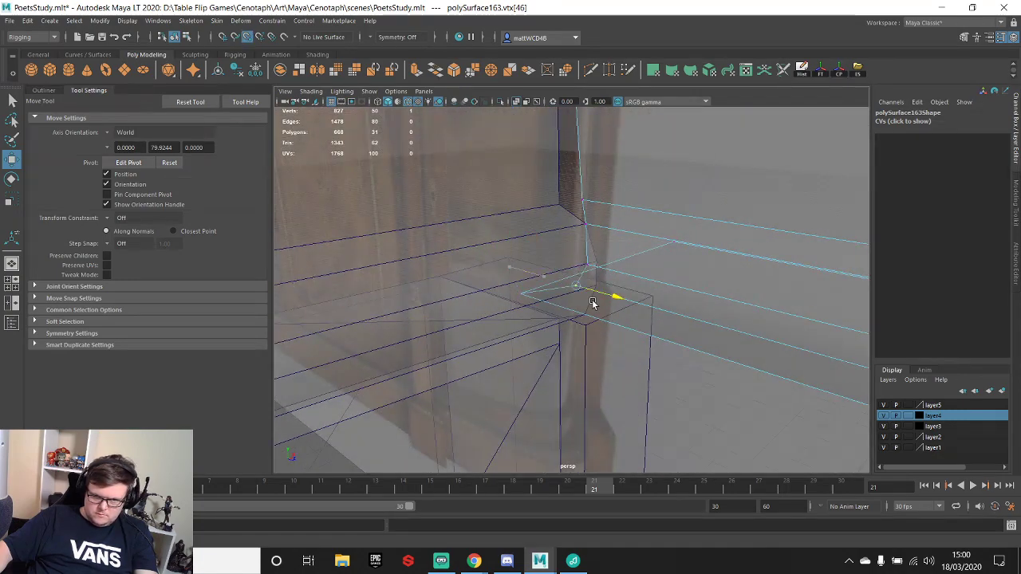
{"action": "left_click", "coordinate": [597, 319]}
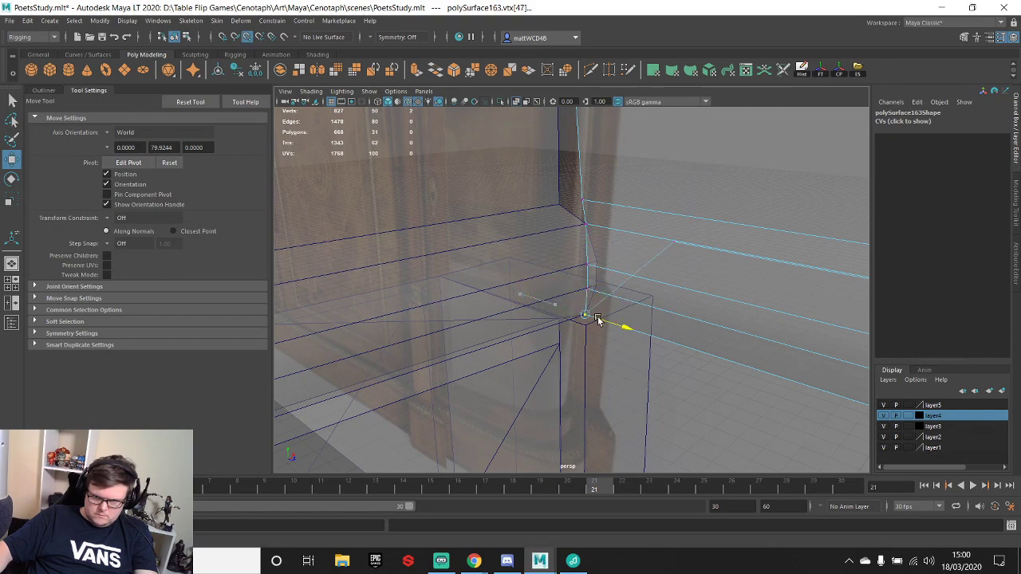
- Align the side moulding's remaining middle end vertex along Z with the mitre line and inspect the corner without X-ray
{"action": "left_click_drag", "start_coordinate": [587, 352], "coordinate": [563, 318], "text": "alt"}
{"action": "key", "text": "q"}
{"action": "key", "text": "w"}
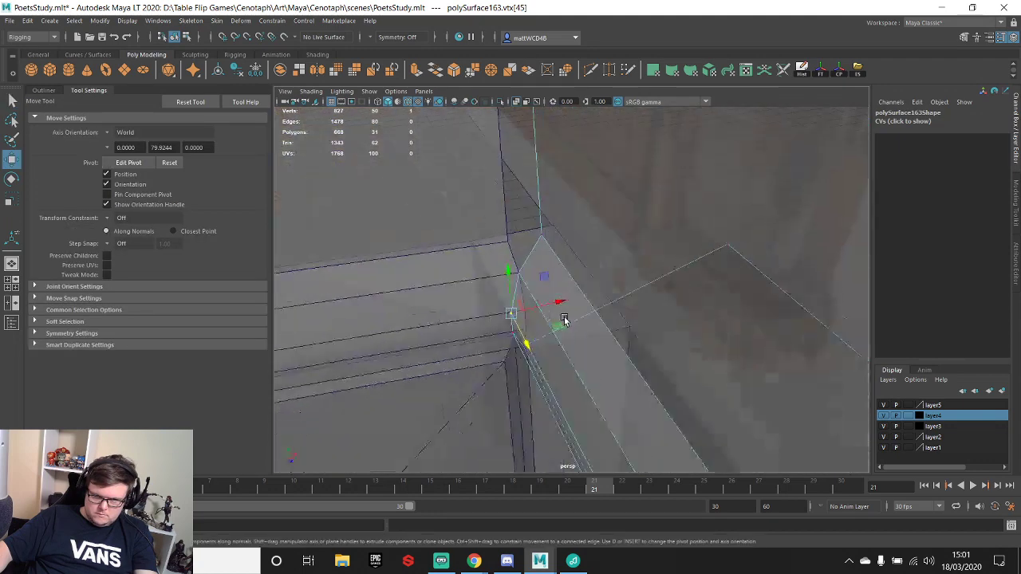
{"action": "key", "text": "q"}
{"action": "left_click", "coordinate": [520, 101]}
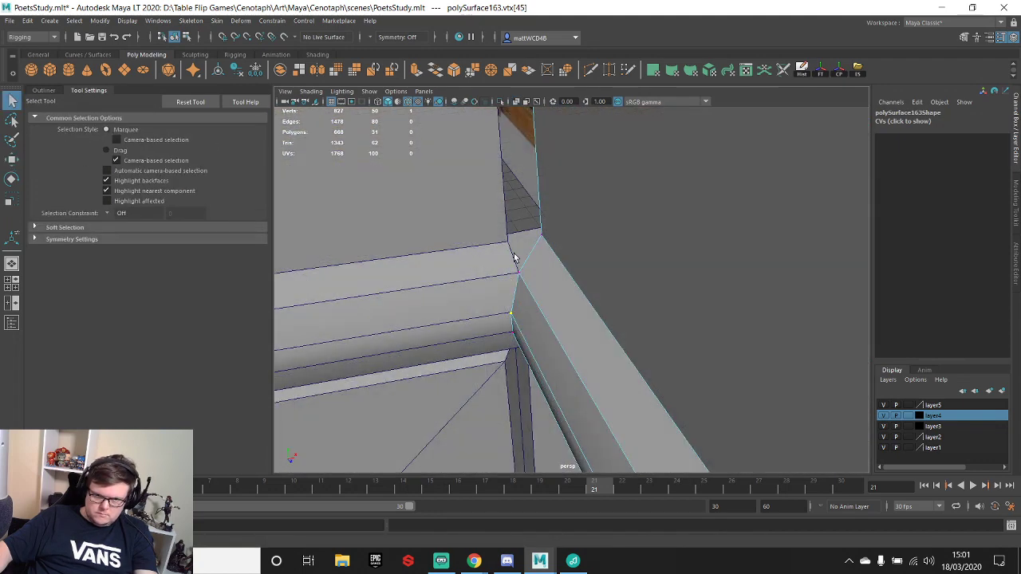
{"action": "mouse_move", "coordinate": [514, 257]}
{"action": "left_mouse_down", "text": "alt"}
{"action": "mouse_move", "coordinate": [581, 287]}
{"action": "mouse_move", "coordinate": [640, 269]}
{"action": "mouse_move", "coordinate": [599, 274]}
{"action": "mouse_move", "coordinate": [566, 309]}
{"action": "left_mouse_up", "text": "alt"}
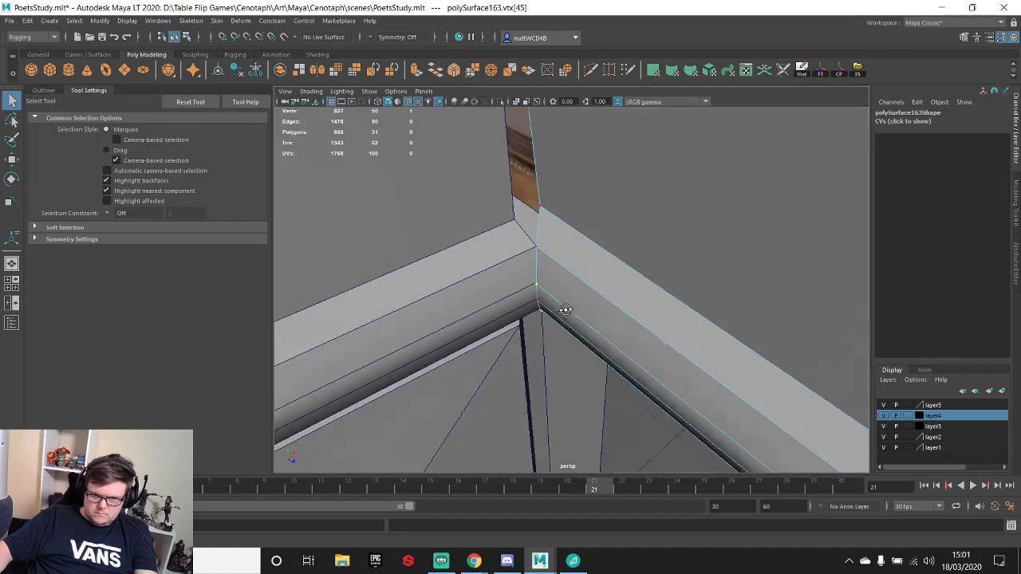
- Snap the upper end vertices of the front frame's lower moulding to the side moulding's corner vertices
{"action": "left_click", "coordinate": [512, 268]}
{"action": "right_click_drag", "start_coordinate": [512, 268], "coordinate": [433, 266]}
{"action": "key", "text": "w"}
{"action": "key", "text": "v"}
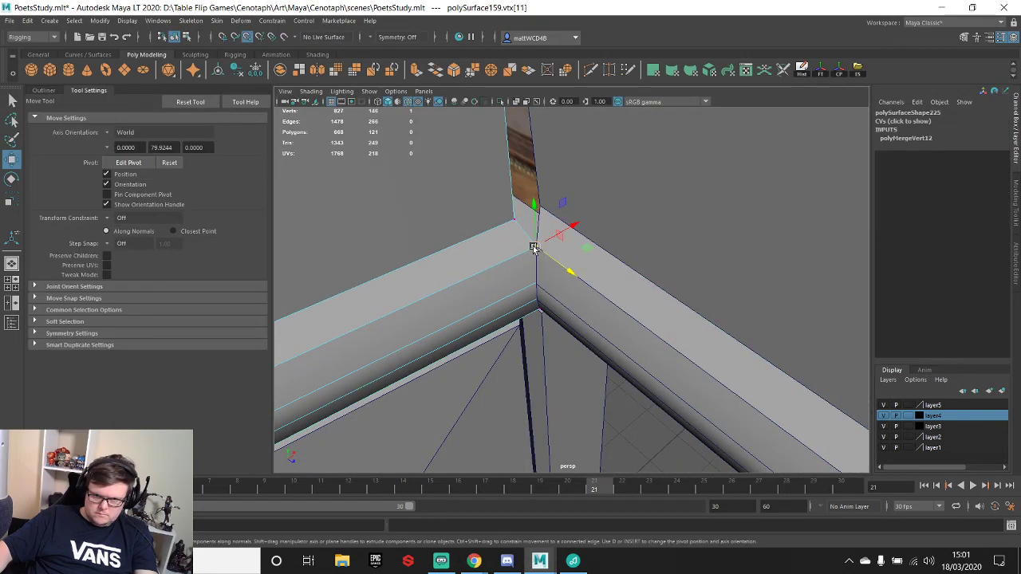
{"action": "key", "text": "q"}
{"action": "left_click_drag", "start_coordinate": [501, 210], "coordinate": [541, 176]}
{"action": "key", "text": "w"}
{"action": "key", "text": "v"}
{"action": "key", "text": "q"}
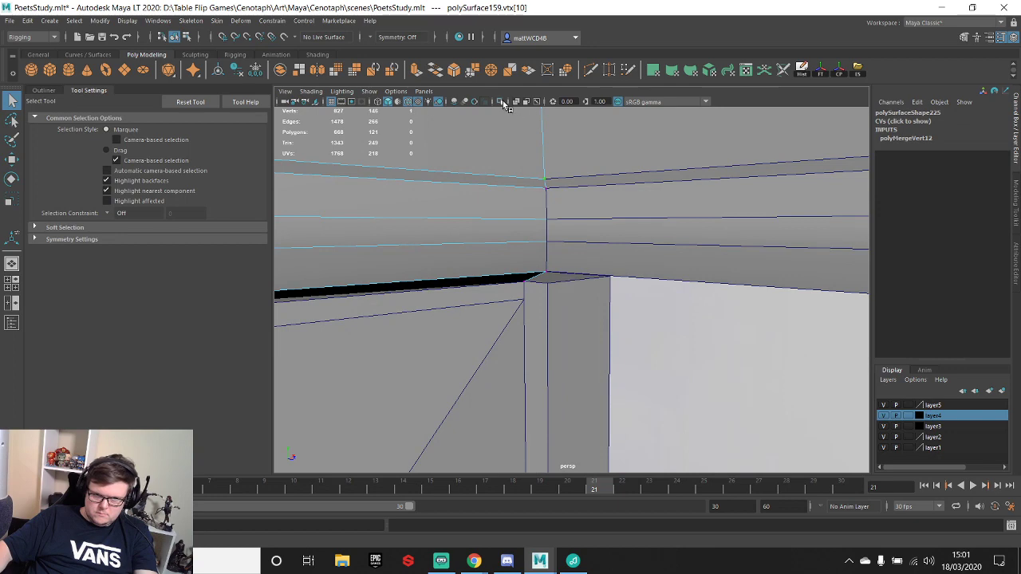
- With X-ray shading on, snap the front moulding's protruding curved end vertices along X to the side moulding's mitre
{"action": "left_click", "coordinate": [501, 102]}
{"action": "left_click", "coordinate": [516, 103]}
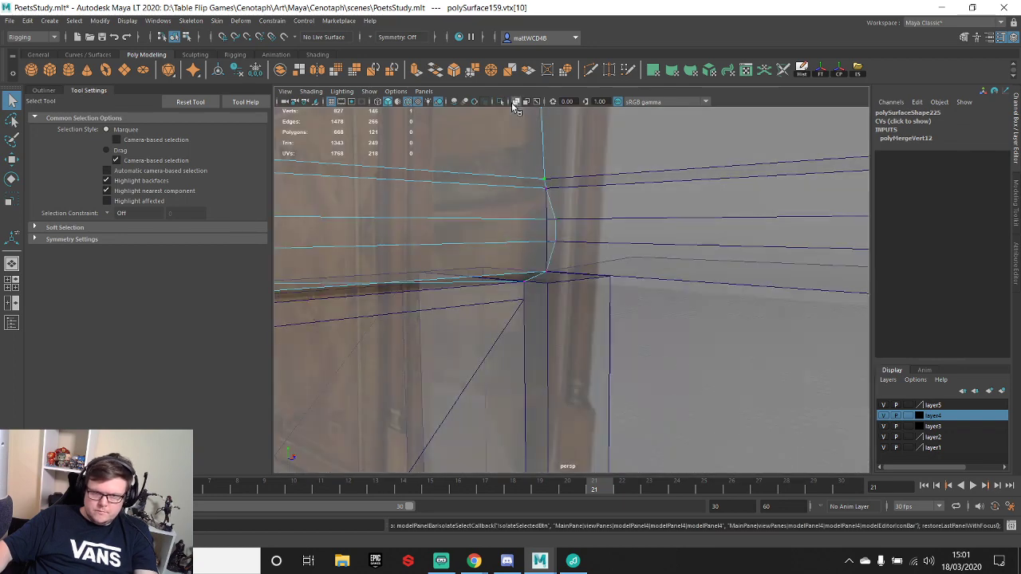
{"action": "left_click", "coordinate": [549, 215]}
{"action": "key", "text": "w"}
{"action": "left_click_drag", "start_coordinate": [599, 226], "coordinate": [586, 228], "text": "alt"}
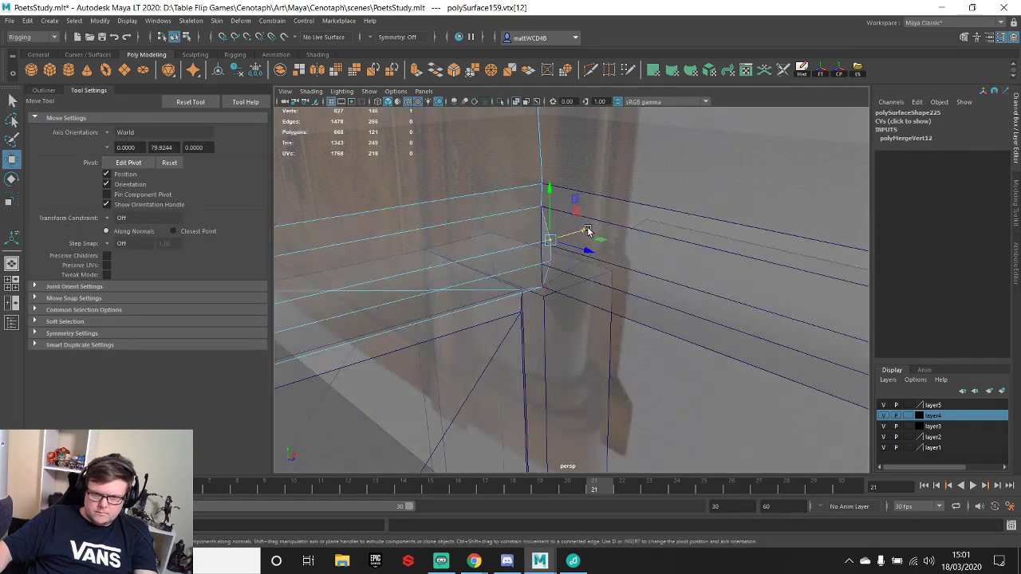
{"action": "left_click_drag", "start_coordinate": [543, 255], "coordinate": [619, 257]}
- Snap the lowest protruding end vertex of the side frame's top cornice along Z to the corner above the post
{"action": "left_click", "coordinate": [663, 221]}
{"action": "right_click_drag", "start_coordinate": [663, 221], "coordinate": [565, 215]}
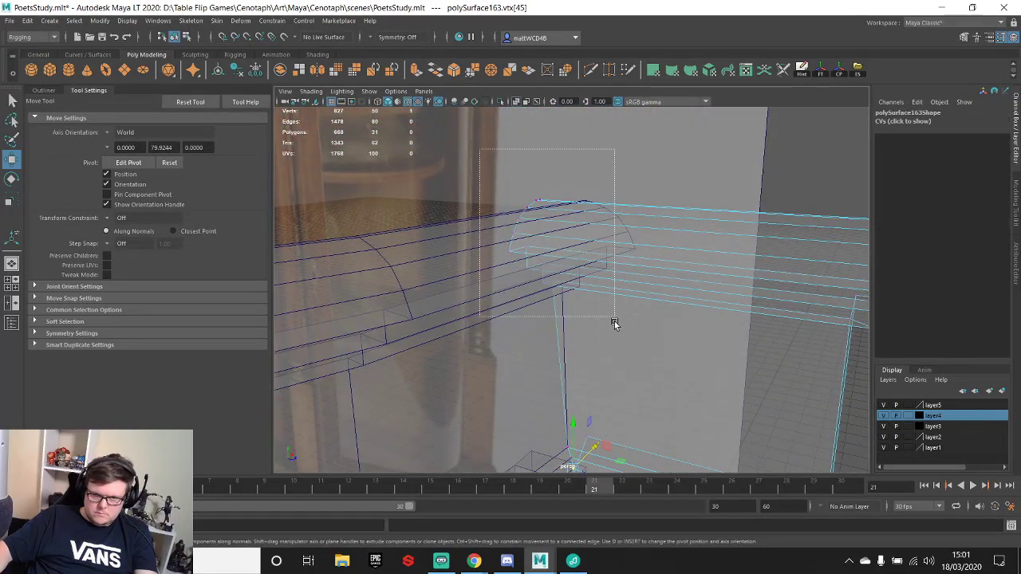
{"action": "left_click_drag", "start_coordinate": [590, 251], "coordinate": [608, 289]}
{"action": "left_click_drag", "start_coordinate": [605, 214], "coordinate": [587, 289]}
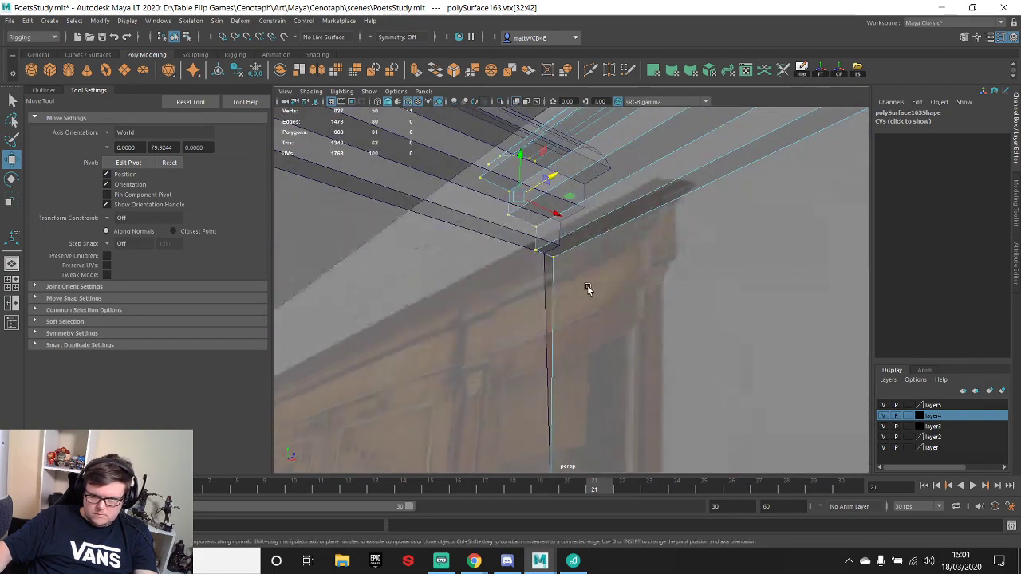
{"action": "left_click_drag", "start_coordinate": [561, 237], "coordinate": [563, 239]}
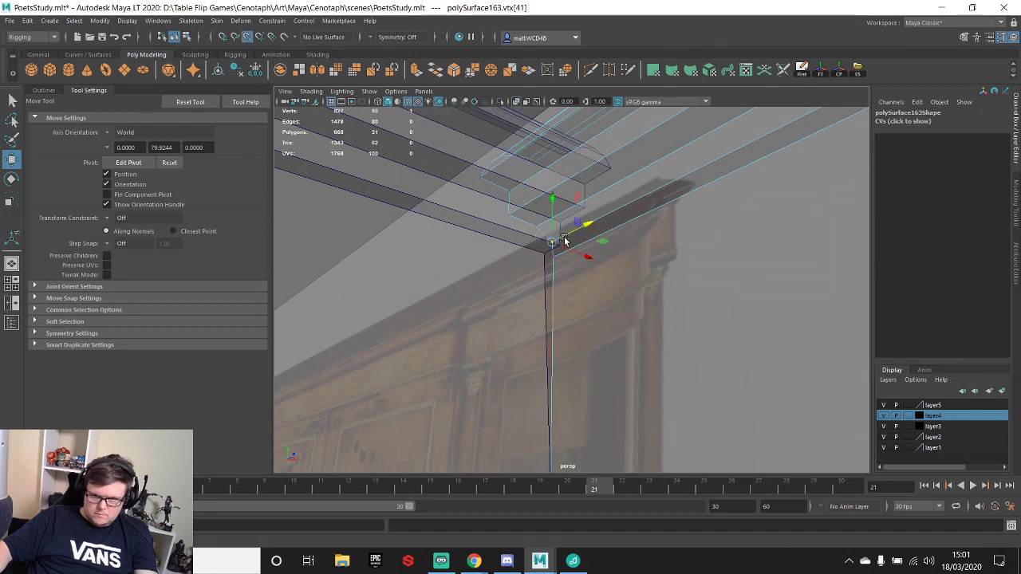
- Snap the next three stepped end vertices of the side cornice along Z to the mitre line
{"action": "key", "text": "q"}
{"action": "key", "text": "w"}
{"action": "key", "text": "v"}
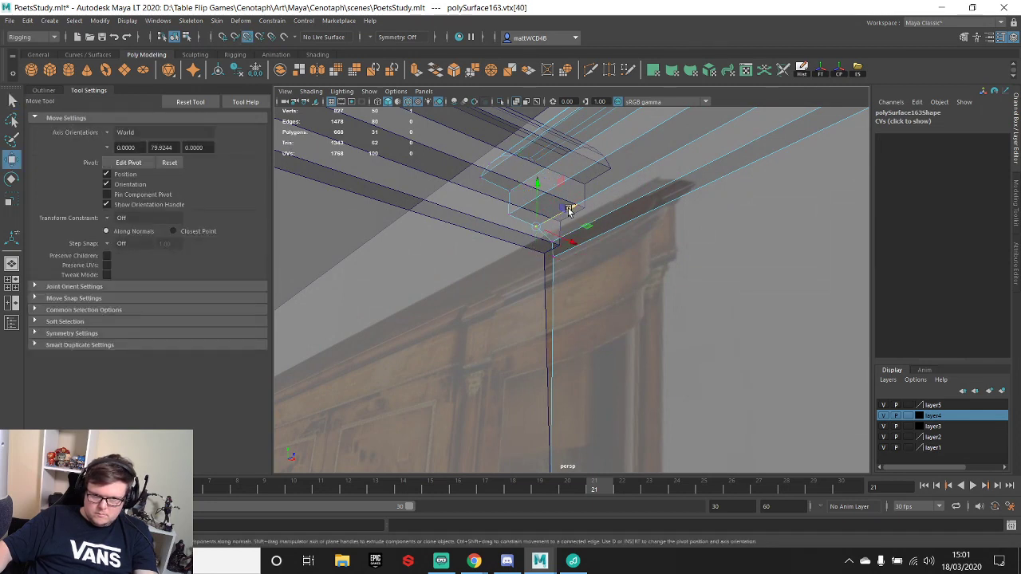
{"action": "left_click", "coordinate": [509, 213]}
{"action": "middle_click_drag", "start_coordinate": [523, 208], "coordinate": [577, 186]}
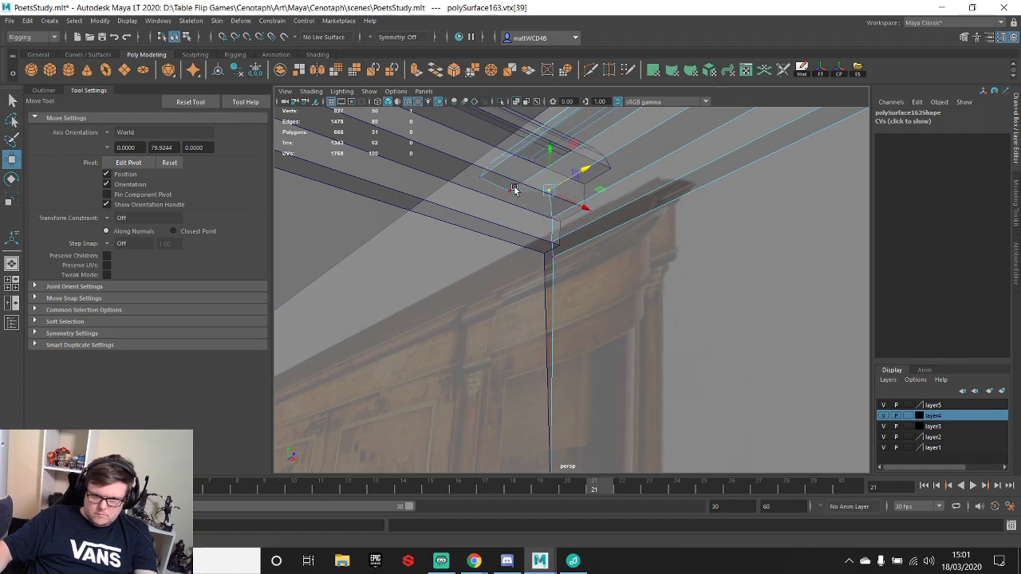
{"action": "key", "text": "F8"}
{"action": "key", "text": "ctrl+z"}
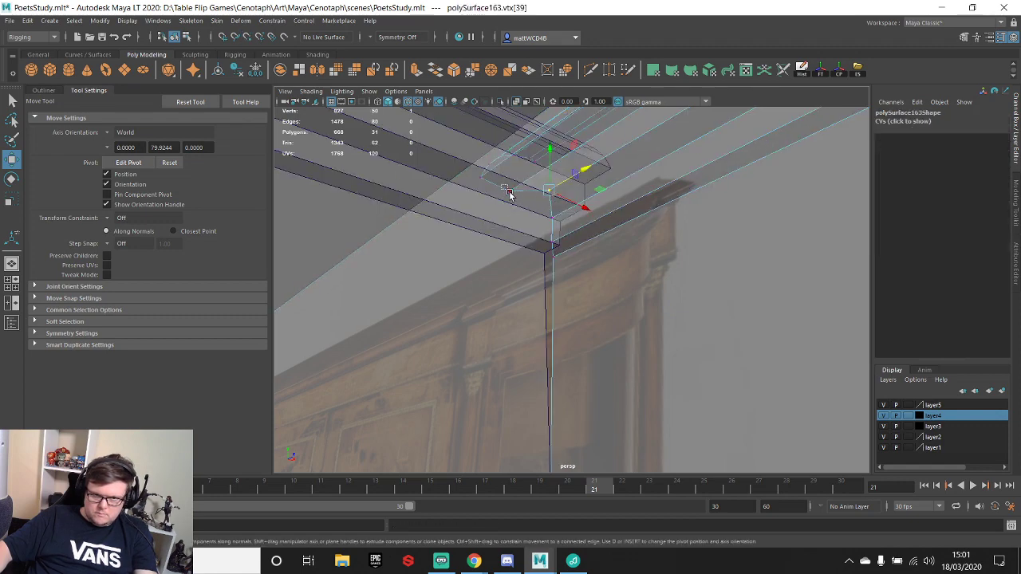
{"action": "middle_click_drag", "start_coordinate": [532, 182], "coordinate": [559, 170]}
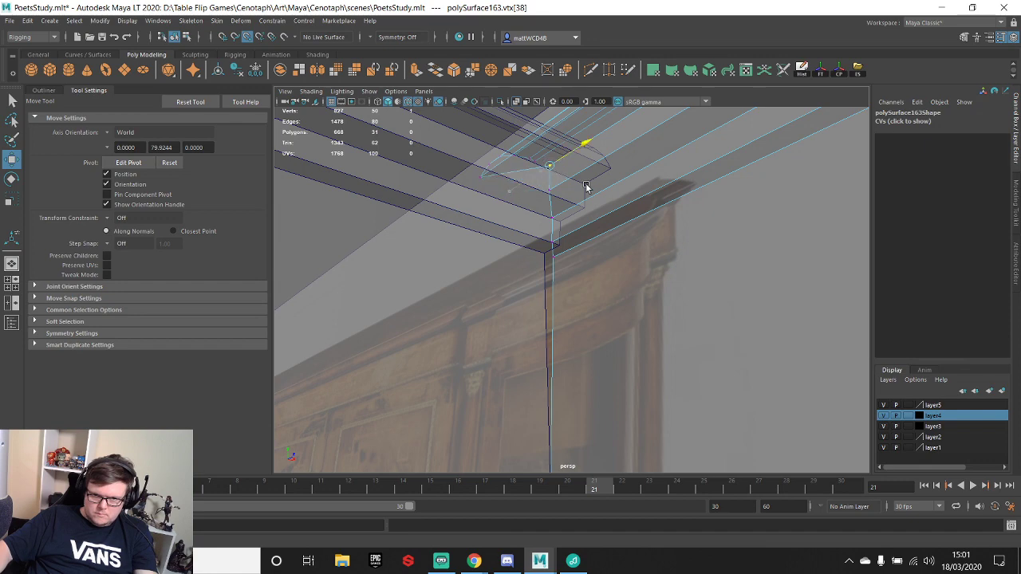
- Snap the lowest end vertices of the front frame's top cornice along X to the side cornice's corner vertices
{"action": "key", "text": "q"}
{"action": "left_click_drag", "start_coordinate": [554, 244], "coordinate": [524, 238]}
{"action": "right_click_drag", "start_coordinate": [525, 238], "coordinate": [474, 221]}
{"action": "left_click", "coordinate": [540, 252]}
{"action": "key", "text": "w"}
{"action": "left_click_drag", "start_coordinate": [561, 261], "coordinate": [547, 177]}
{"action": "key", "text": "q"}
{"action": "left_click", "coordinate": [562, 247], "text": "shift"}
{"action": "key", "text": "w"}
{"action": "key", "text": "q"}
{"action": "key", "text": "w"}
{"action": "key", "text": "q"}
- Snap the front cornice's remaining stepped end vertices along X to the matching side cornice vertices
{"action": "left_click", "coordinate": [562, 224]}
{"action": "key", "text": "w"}
{"action": "key", "text": "v"}
{"action": "key", "text": "q"}
{"action": "left_click", "coordinate": [578, 202]}
{"action": "key", "text": "w"}
{"action": "key", "text": "v"}
{"action": "key", "text": "q"}
{"action": "left_click", "coordinate": [609, 200]}
{"action": "key", "text": "w"}
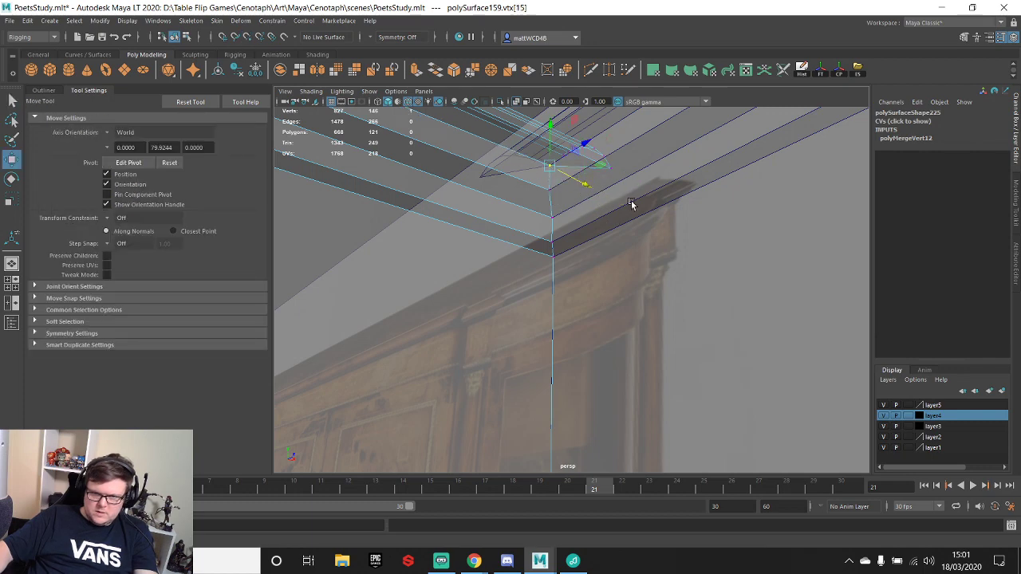
- Snap the lower vertices of the front cornice's curved end along X onto the mitre line
{"action": "left_click_drag", "start_coordinate": [588, 106], "coordinate": [600, 240], "text": "alt"}
{"action": "key", "text": "q"}
{"action": "left_click", "coordinate": [639, 261]}
{"action": "key", "text": "w"}
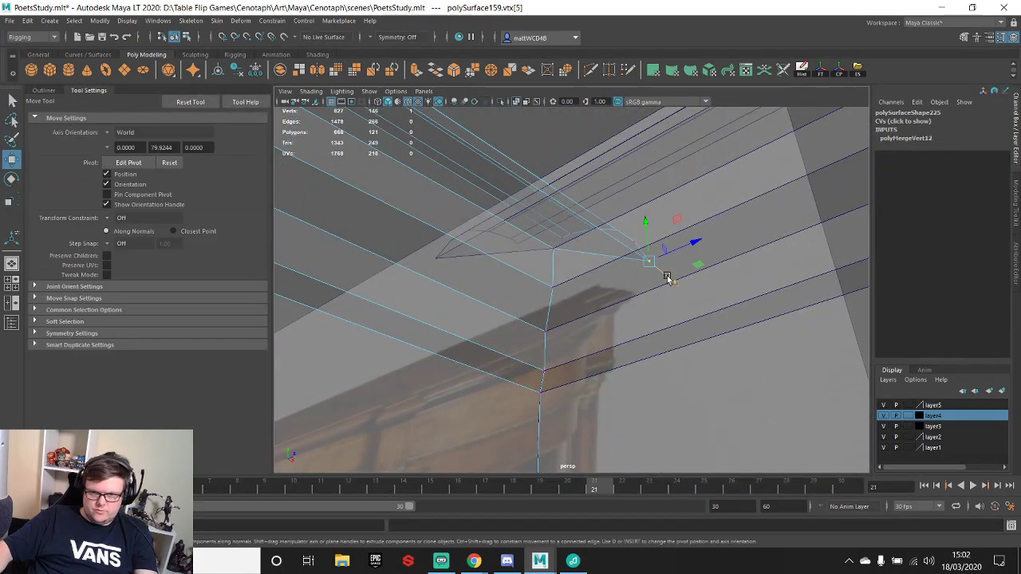
{"action": "middle_click_drag", "start_coordinate": [555, 230], "coordinate": [429, 250]}
{"action": "key", "text": "q"}
{"action": "left_click_drag", "start_coordinate": [636, 219], "coordinate": [620, 288], "text": "alt"}
{"action": "left_click", "coordinate": [622, 270]}
{"action": "key", "text": "w"}
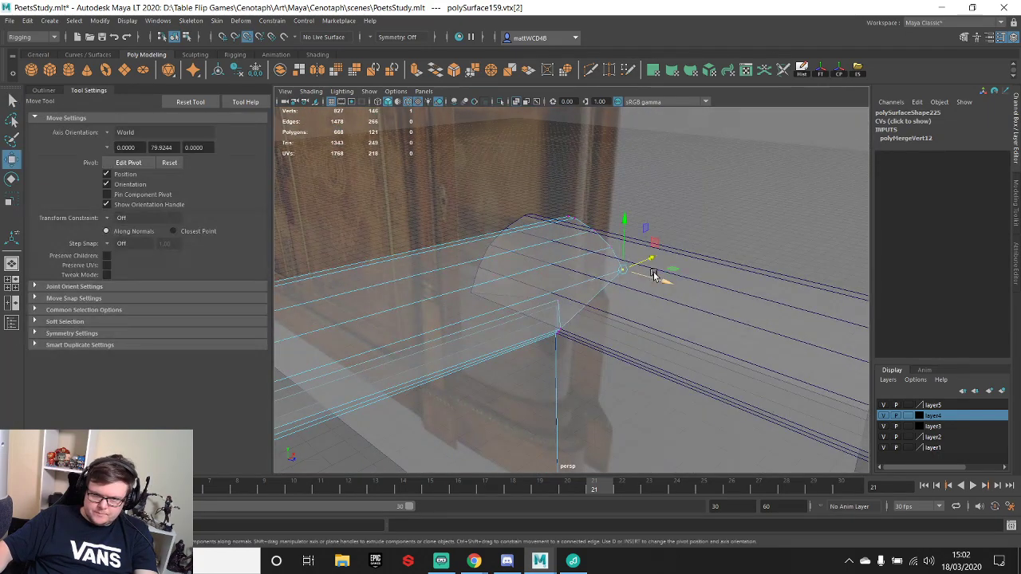
{"action": "middle_click_drag", "start_coordinate": [634, 264], "coordinate": [495, 281]}
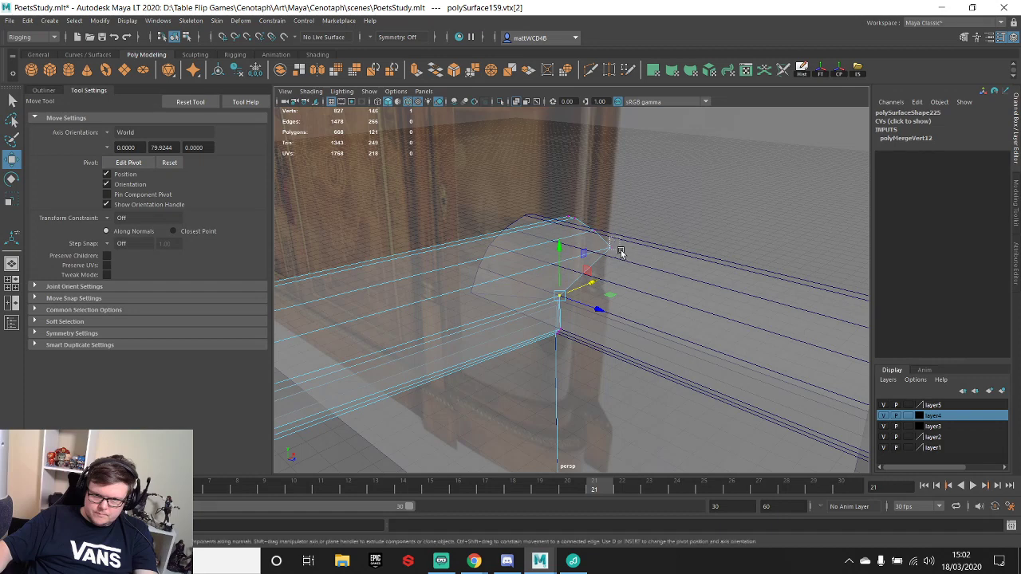
{"action": "middle_click_drag", "start_coordinate": [638, 241], "coordinate": [538, 258]}
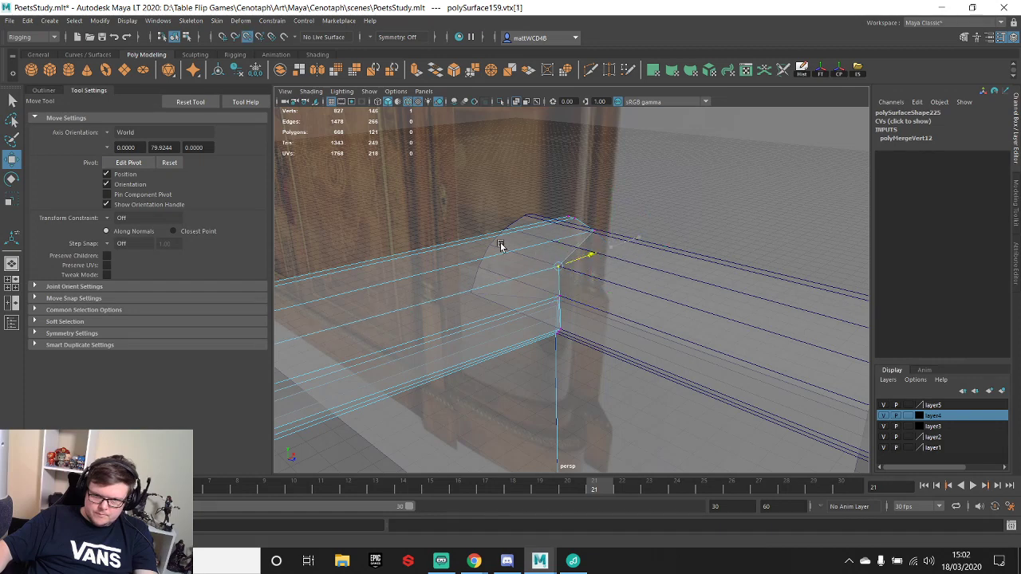
- Snap the upper curve and top-edge end vertices of the front cornice along X to complete its mitred end
{"action": "key", "text": "q"}
{"action": "left_click_drag", "start_coordinate": [592, 221], "coordinate": [602, 242]}
{"action": "key", "text": "w"}
{"action": "key", "text": "v"}
{"action": "middle_click_drag", "start_coordinate": [623, 238], "coordinate": [523, 235]}
{"action": "left_click_drag", "start_coordinate": [540, 235], "coordinate": [569, 221], "text": "alt"}
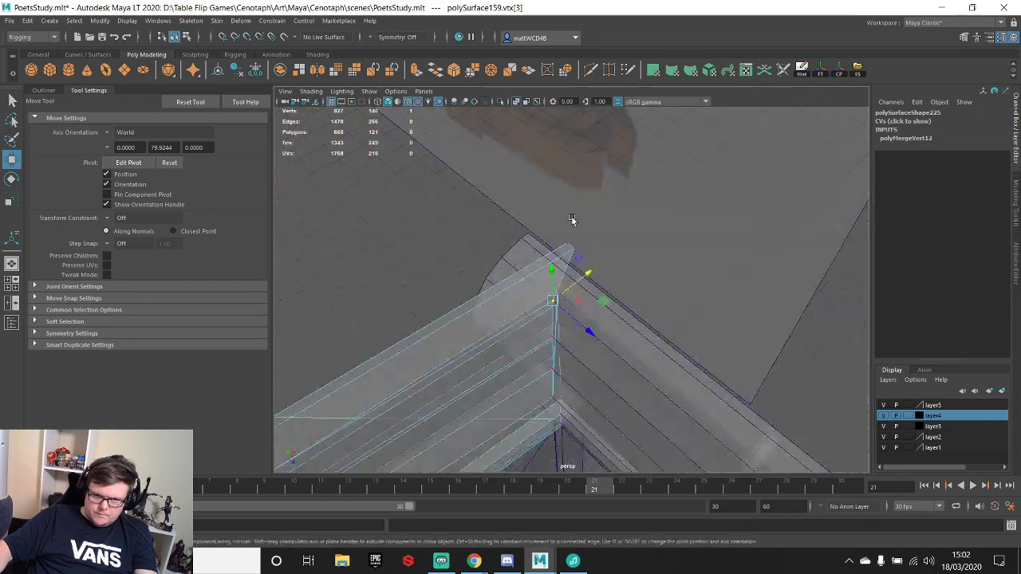
{"action": "left_click", "coordinate": [573, 248]}
{"action": "middle_click_drag", "start_coordinate": [587, 249], "coordinate": [540, 261]}
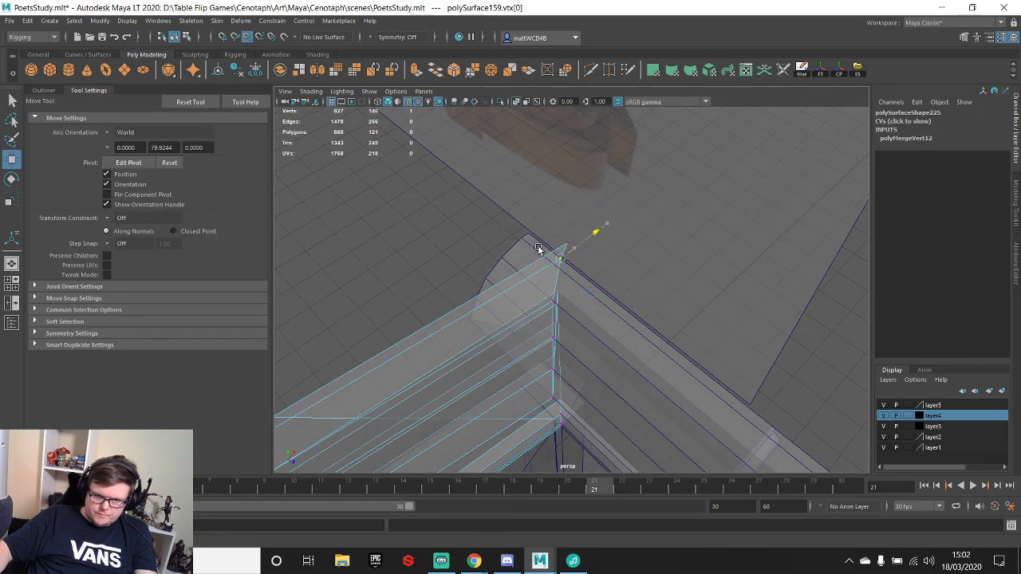
{"action": "key", "text": "q"}
{"action": "key", "text": "w"}
{"action": "left_click", "coordinate": [547, 243]}
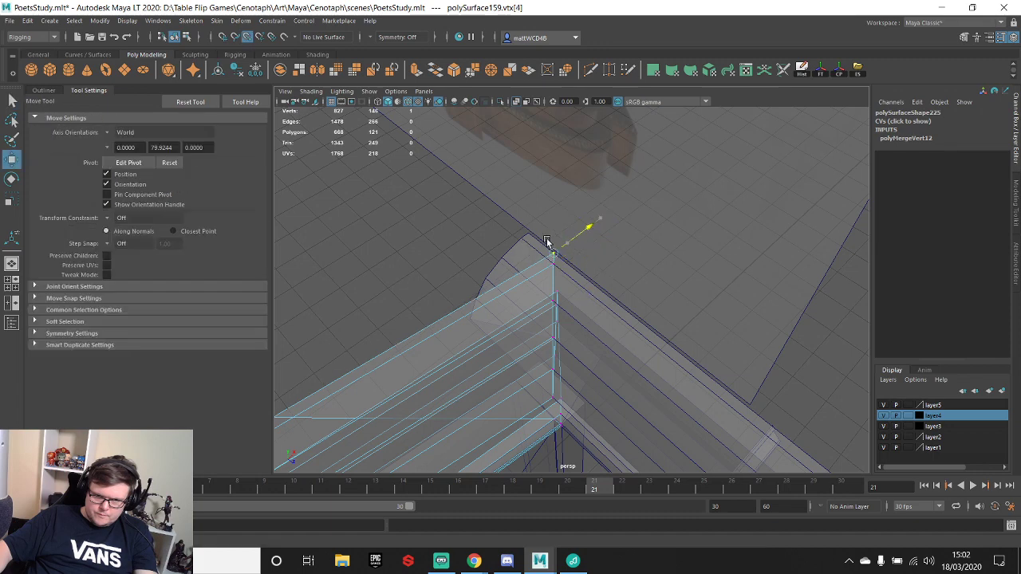
- Snap the side cornice's top-edge end vertex and the vertex just below it along Z to the front cornice's corner
{"action": "key", "text": "q"}
{"action": "left_click", "coordinate": [595, 300]}
{"action": "left_click", "coordinate": [592, 314]}
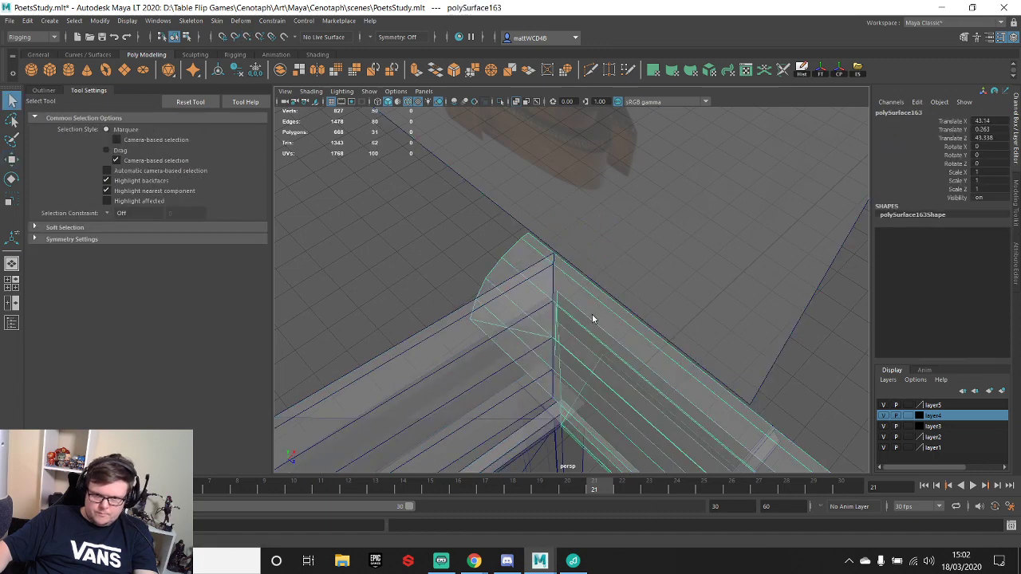
{"action": "right_click_drag", "start_coordinate": [592, 314], "coordinate": [537, 311]}
{"action": "left_click_drag", "start_coordinate": [540, 238], "coordinate": [543, 241]}
{"action": "key", "text": "w"}
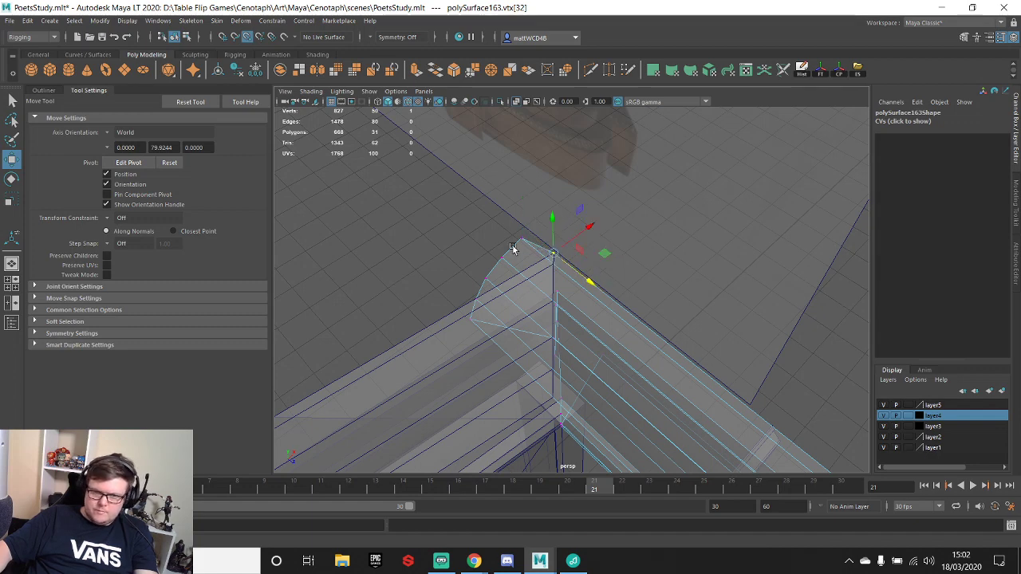
{"action": "left_click_drag", "start_coordinate": [512, 229], "coordinate": [563, 277]}
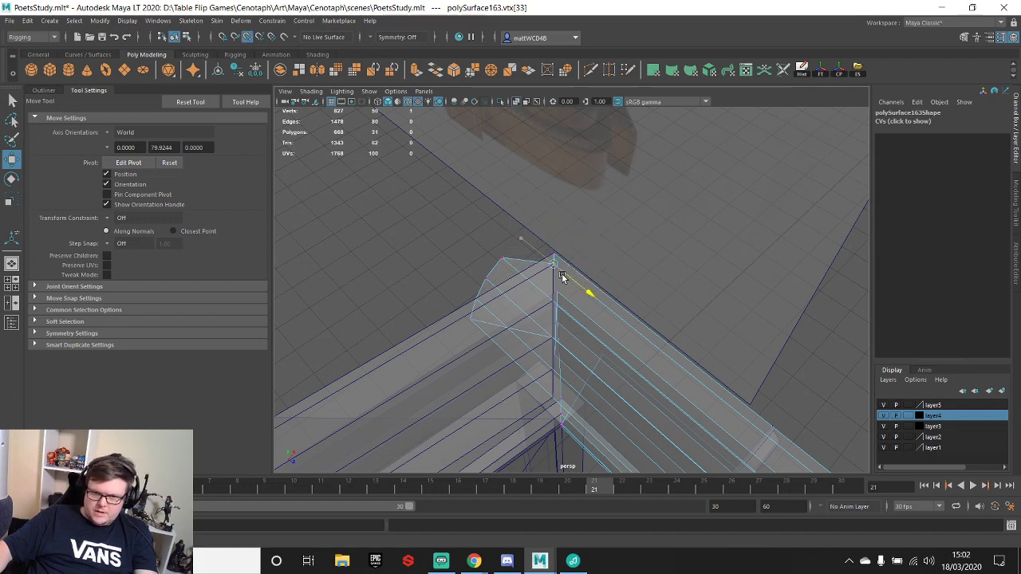
- Snap the side cornice's curved-profile end vertices along Z to the matching front cornice vertices at the mitre
{"action": "key", "text": "v"}
{"action": "left_click_drag", "start_coordinate": [497, 254], "coordinate": [556, 299]}
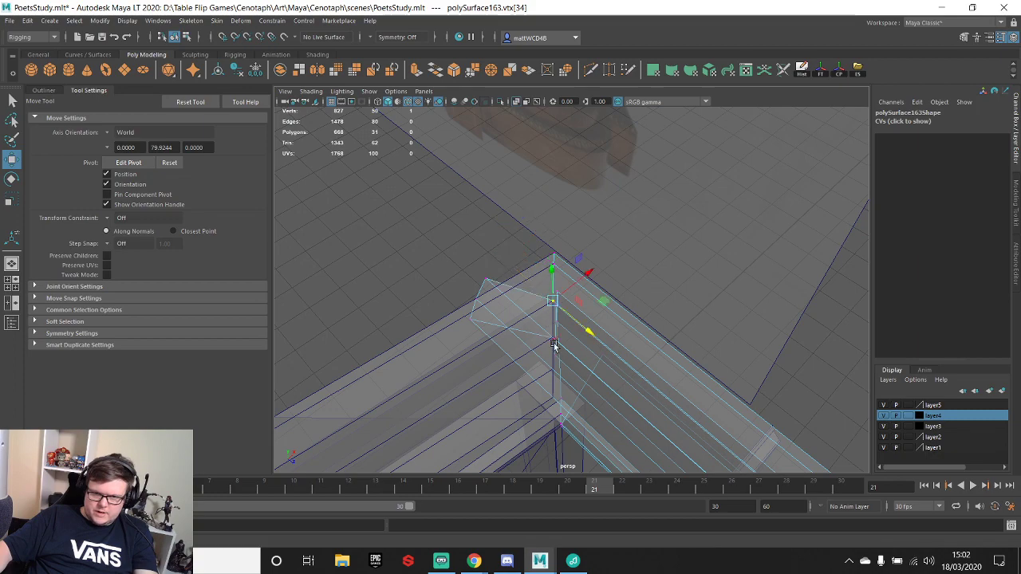
{"action": "left_click_drag", "start_coordinate": [555, 345], "coordinate": [503, 280], "text": "alt"}
{"action": "key", "text": "v"}
{"action": "left_click_drag", "start_coordinate": [518, 286], "coordinate": [524, 291]}
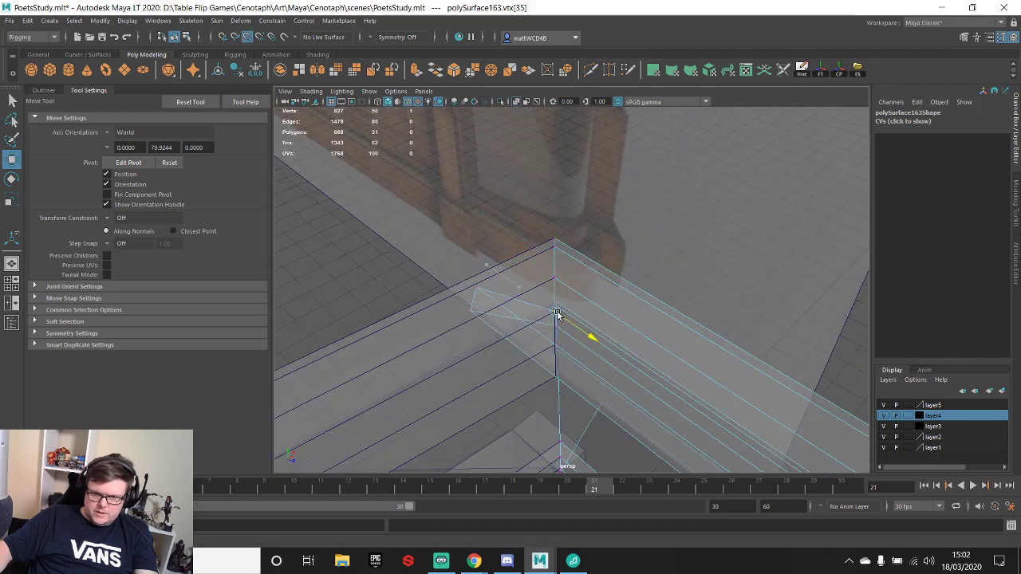
{"action": "left_click_drag", "start_coordinate": [527, 337], "coordinate": [525, 260], "text": "alt"}
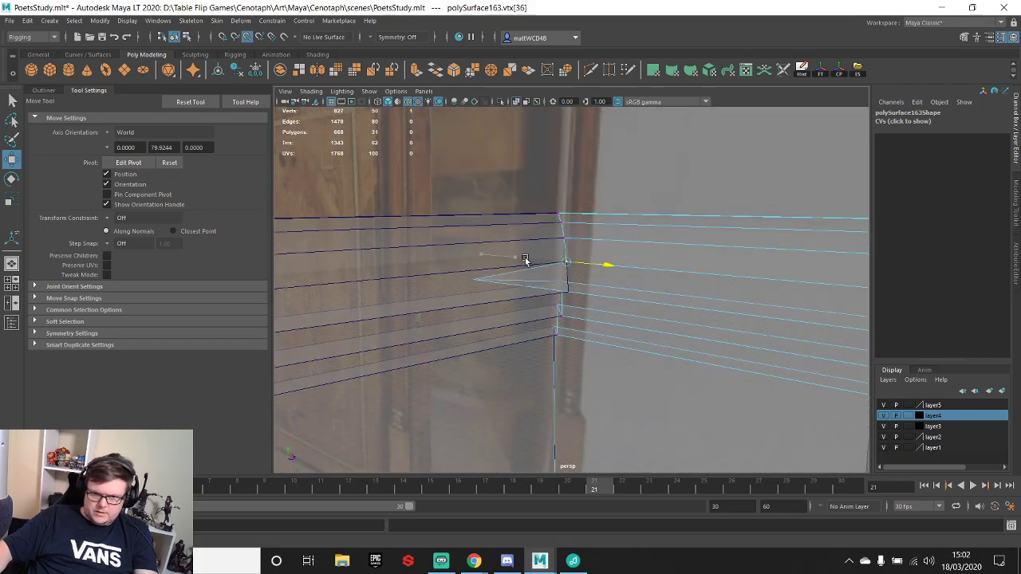
{"action": "left_click_drag", "start_coordinate": [464, 270], "coordinate": [585, 289]}
{"action": "key", "text": "v"}
- Snap the side cornice's rear inner vertex along Z to the mitred corner and return to object mode
{"action": "key", "text": "q"}
{"action": "scroll", "coordinate": [601, 310], "scroll_direction": "down", "scroll_amount": 4}
{"action": "key", "text": "w"}
{"action": "left_click", "coordinate": [561, 260]}
{"action": "key", "text": "q"}
{"action": "key", "text": "w"}
{"action": "key", "text": "v"}
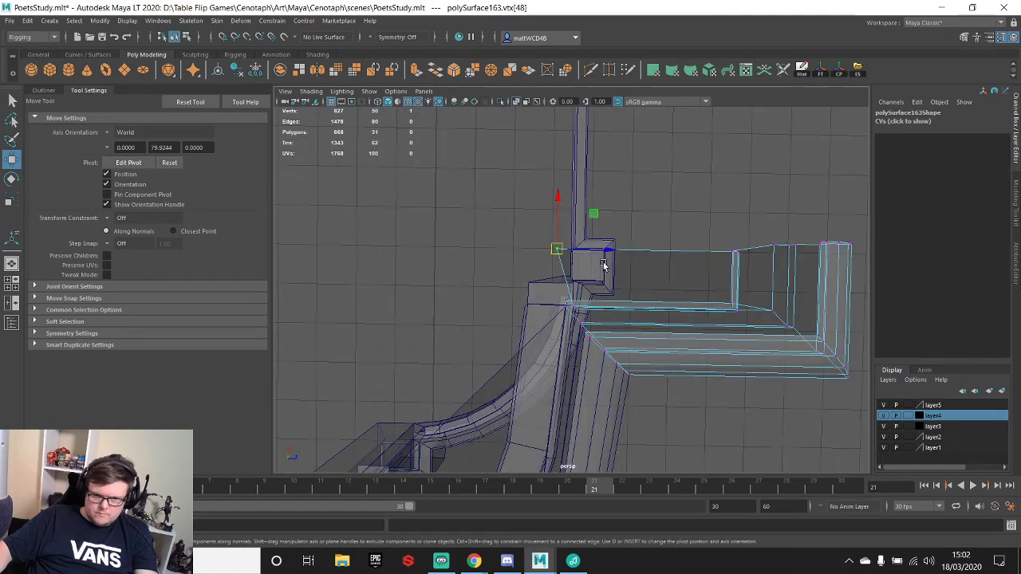
{"action": "middle_click_drag", "start_coordinate": [585, 293], "coordinate": [577, 302]}
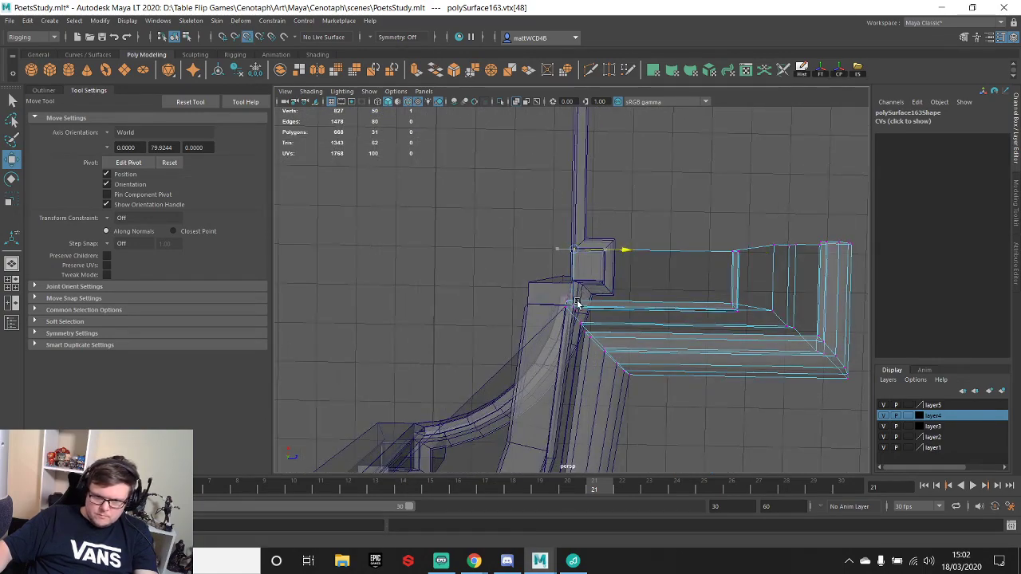
{"action": "key", "text": "q"}
{"action": "left_click_drag", "start_coordinate": [698, 208], "coordinate": [433, 187], "text": "alt"}
{"action": "left_click", "coordinate": [517, 99]}
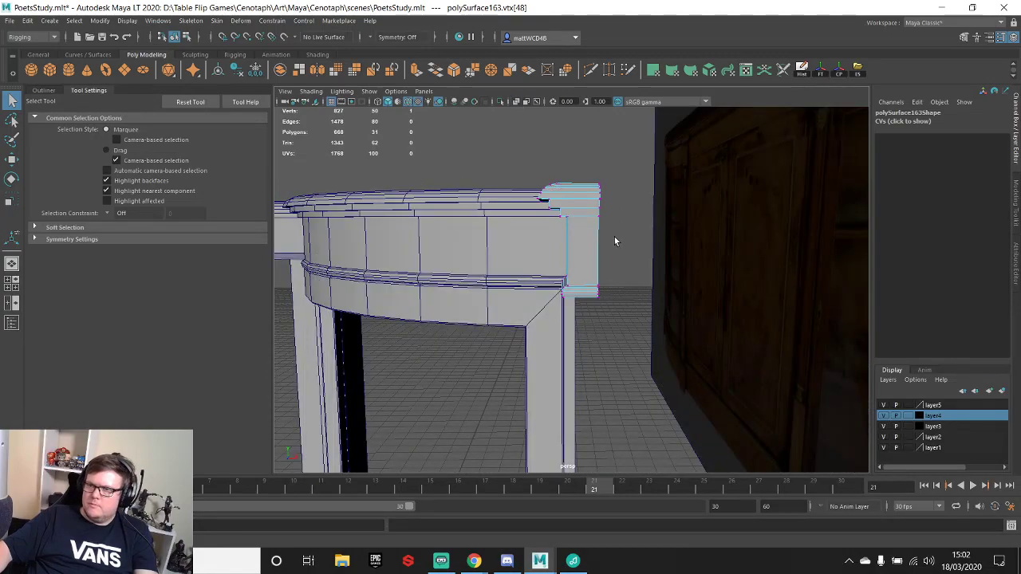
{"action": "left_click_drag", "start_coordinate": [587, 298], "coordinate": [621, 267], "text": "alt"}
{"action": "key", "text": "F8"}
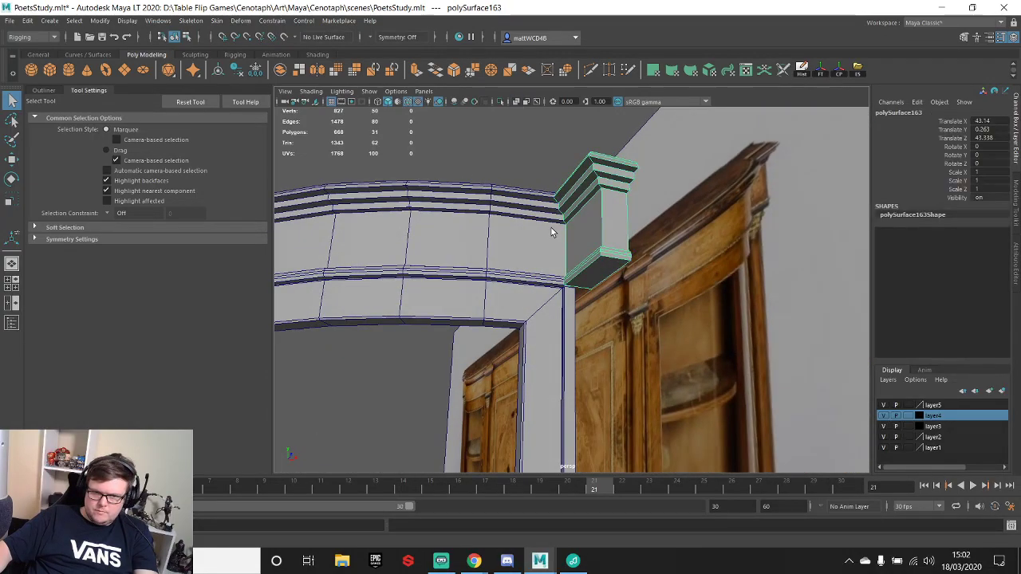
- Freeze the cornice corner piece's transformations and centre its pivot
{"action": "left_click_drag", "start_coordinate": [604, 206], "coordinate": [753, 92], "text": "alt"}
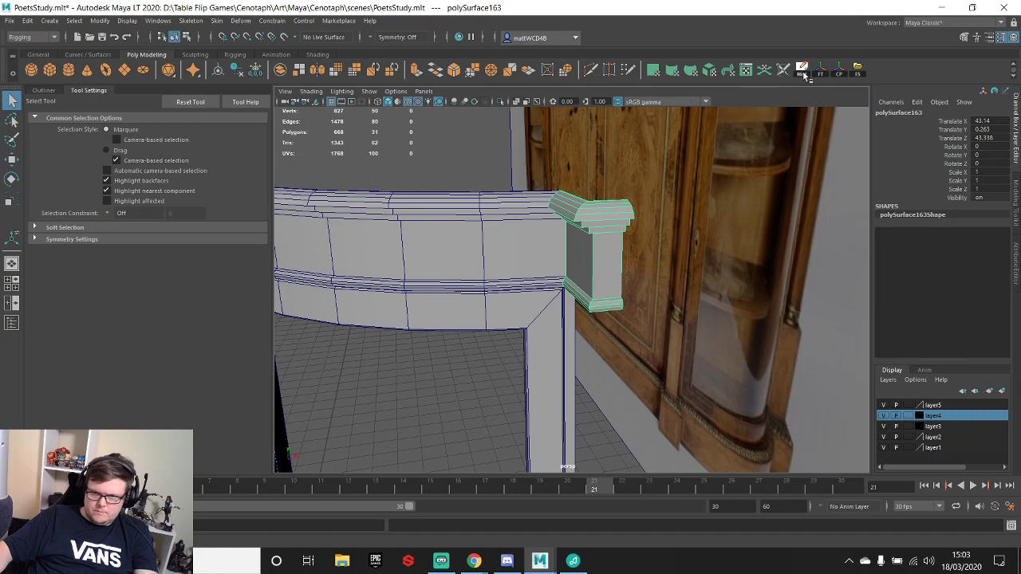
{"action": "left_click", "coordinate": [838, 72]}
{"action": "left_click_drag", "start_coordinate": [495, 291], "coordinate": [588, 234], "text": "alt"}
{"action": "scroll", "coordinate": [607, 264], "scroll_direction": "up", "scroll_amount": 5}
{"action": "left_click", "coordinate": [779, 262]}
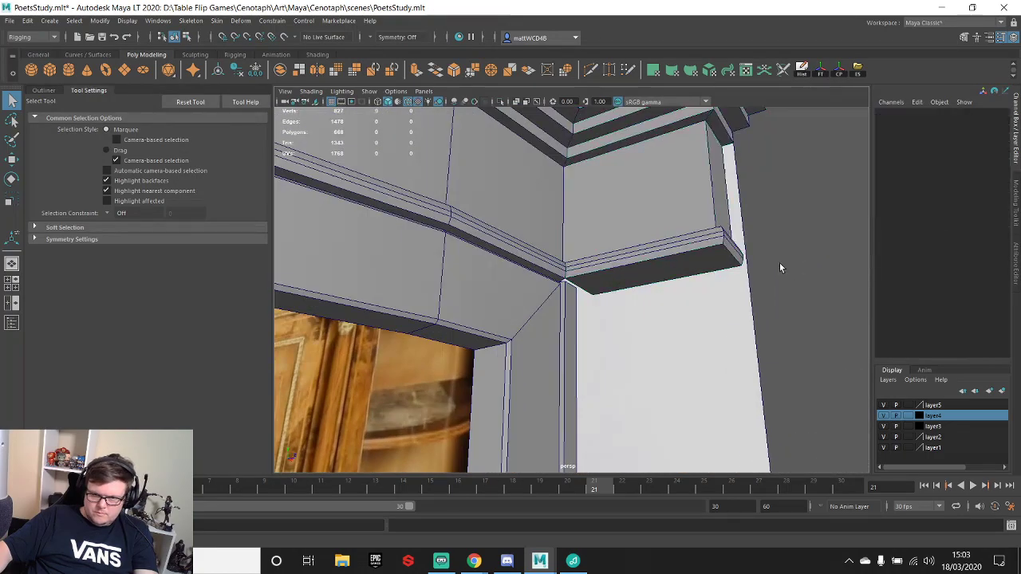
- Duplicate the cornice corner piece, offset the copy along X and mirror it with a Scale X of -1
{"action": "left_click_drag", "start_coordinate": [778, 199], "coordinate": [656, 267], "text": "alt"}
{"action": "left_click", "coordinate": [557, 326]}
{"action": "left_click_drag", "start_coordinate": [557, 326], "coordinate": [630, 244], "text": "alt"}
{"action": "key", "text": "w"}
{"action": "left_click_drag", "start_coordinate": [619, 283], "coordinate": [693, 280]}
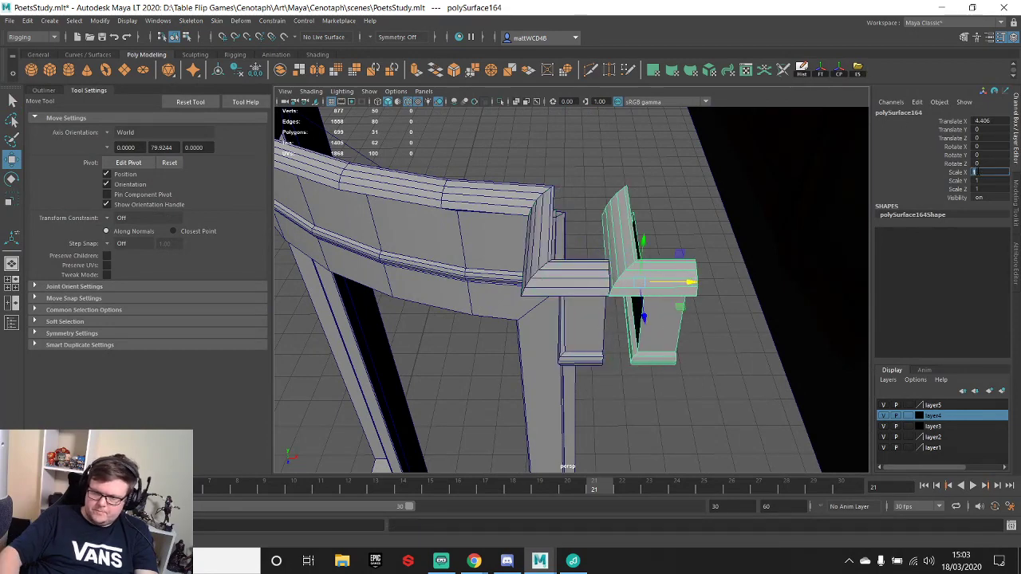
{"action": "key", "text": "Return"}
{"action": "left_click", "coordinate": [716, 316]}
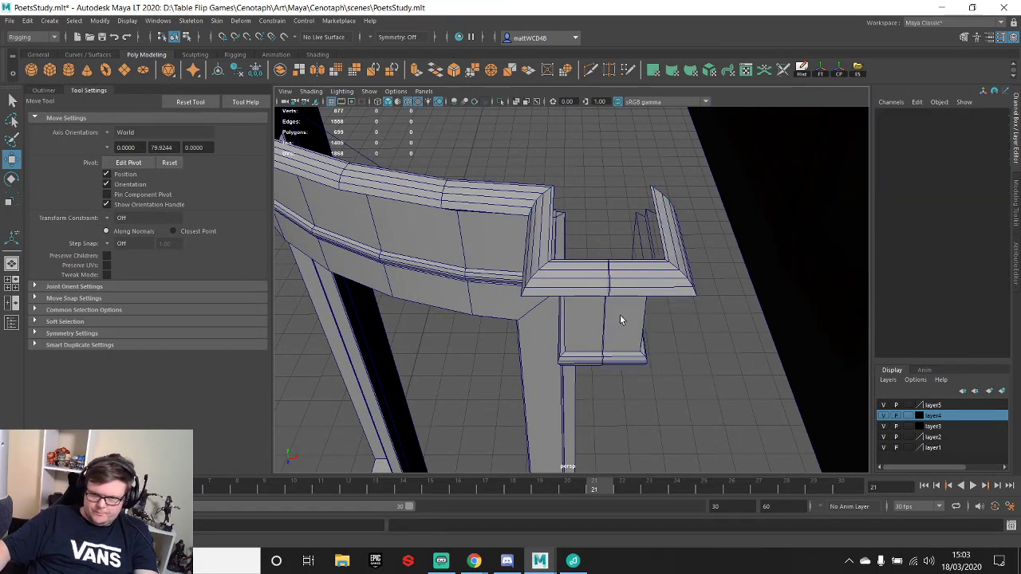
- Snap the mirrored half's pivot to its seam edge and snap the half against the original cornice piece
{"action": "left_click", "coordinate": [622, 321]}
{"action": "right_click_drag", "start_coordinate": [623, 322], "coordinate": [656, 333], "text": "alt"}
{"action": "middle_click_drag", "start_coordinate": [657, 332], "coordinate": [598, 302], "text": "alt"}
{"action": "key", "text": "d"}
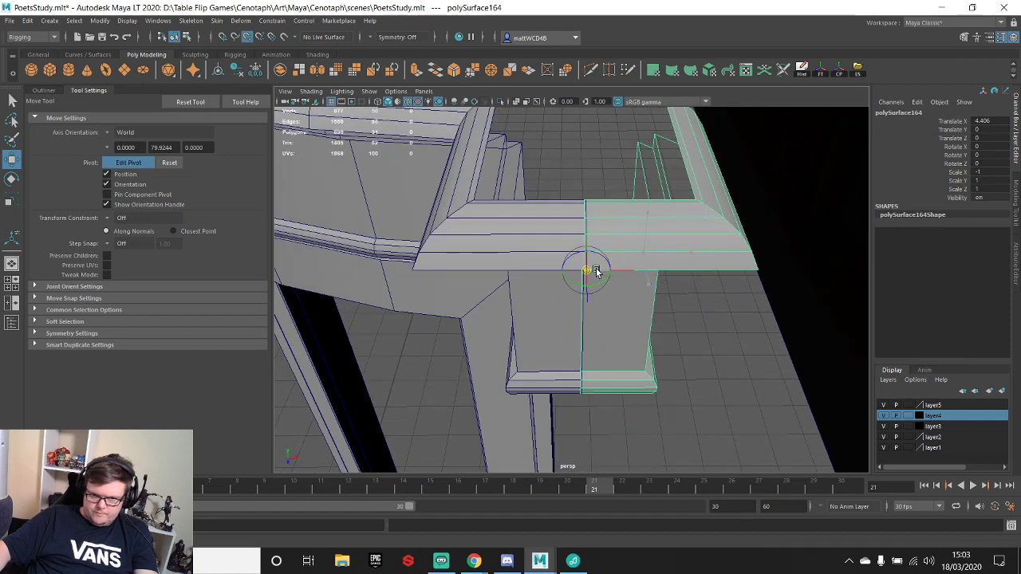
{"action": "key", "text": "d"}
{"action": "mouse_move", "coordinate": [613, 277]}
{"action": "left_mouse_down"}
{"action": "mouse_move", "coordinate": [653, 273]}
{"action": "mouse_move", "coordinate": [609, 274]}
{"action": "left_mouse_up"}
{"action": "key", "text": "d"}
{"action": "key", "text": "d"}
{"action": "left_click", "coordinate": [681, 328]}
{"action": "right_click_drag", "start_coordinate": [682, 328], "coordinate": [639, 396], "text": "alt"}
{"action": "left_click_drag", "start_coordinate": [638, 396], "coordinate": [607, 239], "text": "alt"}
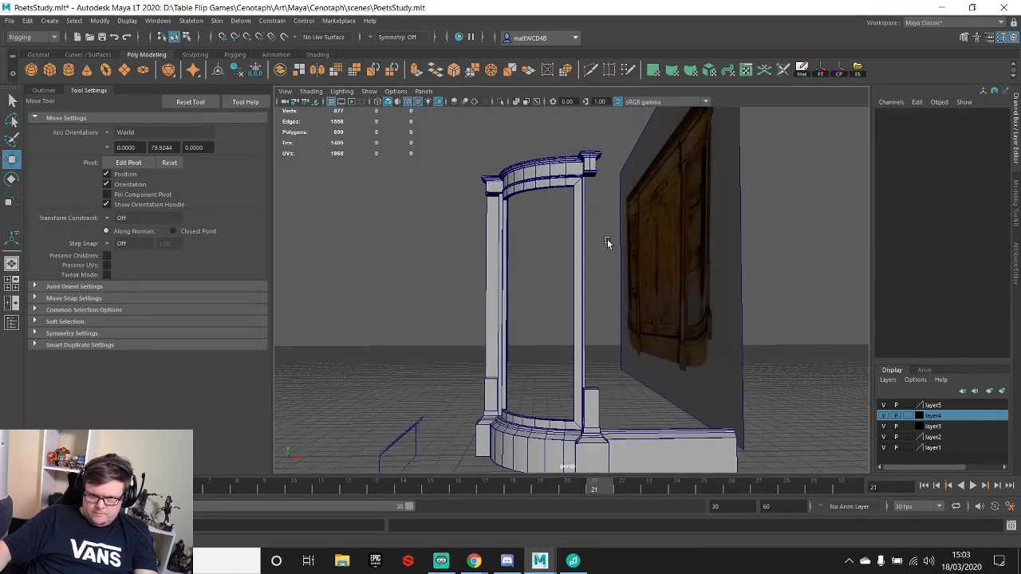
- Raise the top vertices of the short block above the pedestal to just beneath the cornice as a width guide
{"action": "left_click", "coordinate": [590, 405]}
{"action": "right_click_drag", "start_coordinate": [590, 404], "coordinate": [542, 310]}
{"action": "left_click_drag", "start_coordinate": [542, 312], "coordinate": [628, 394]}
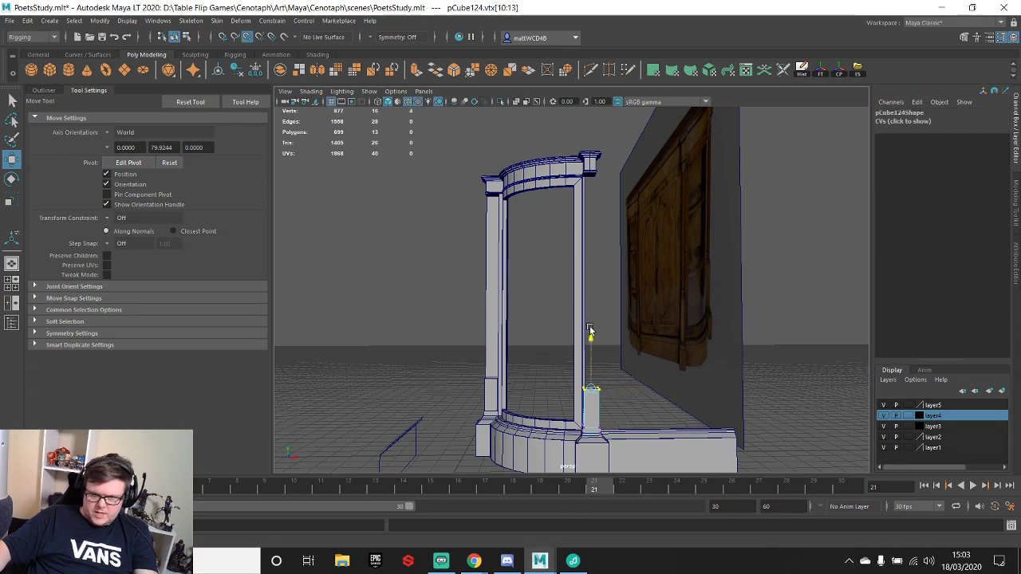
{"action": "left_click_drag", "start_coordinate": [590, 330], "coordinate": [576, 215]}
{"action": "key", "text": "f"}
{"action": "key", "text": "q"}
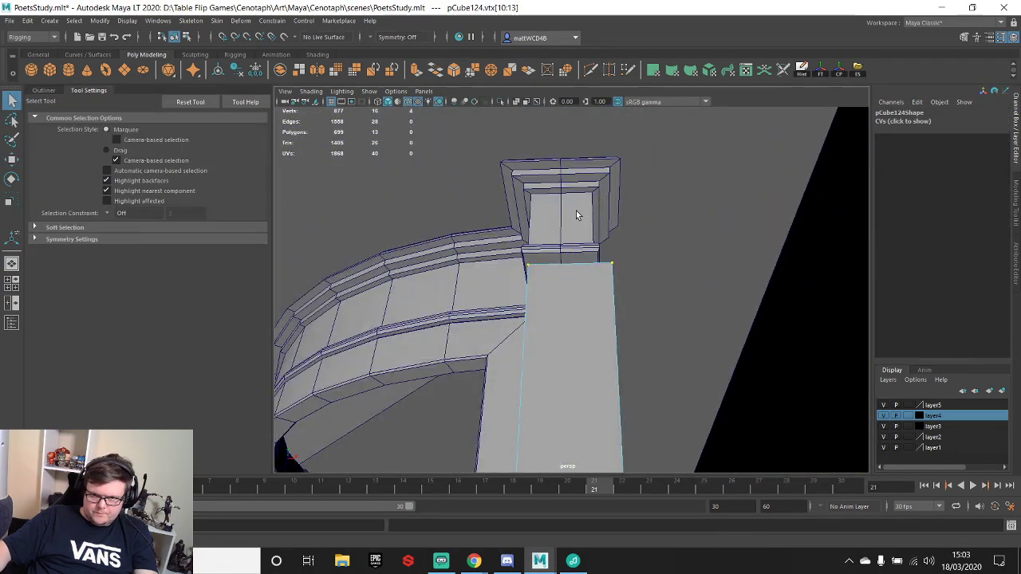
- Move the mirrored cornice half outward along X to fit the width of the raised block
{"action": "left_click", "coordinate": [580, 213]}
{"action": "key", "text": "w"}
{"action": "scroll", "coordinate": [582, 228], "scroll_direction": "up", "scroll_amount": 4}
{"action": "scroll", "coordinate": [601, 144], "scroll_direction": "down", "scroll_amount": 3}
{"action": "middle_click_drag", "start_coordinate": [601, 144], "coordinate": [604, 179], "text": "alt"}
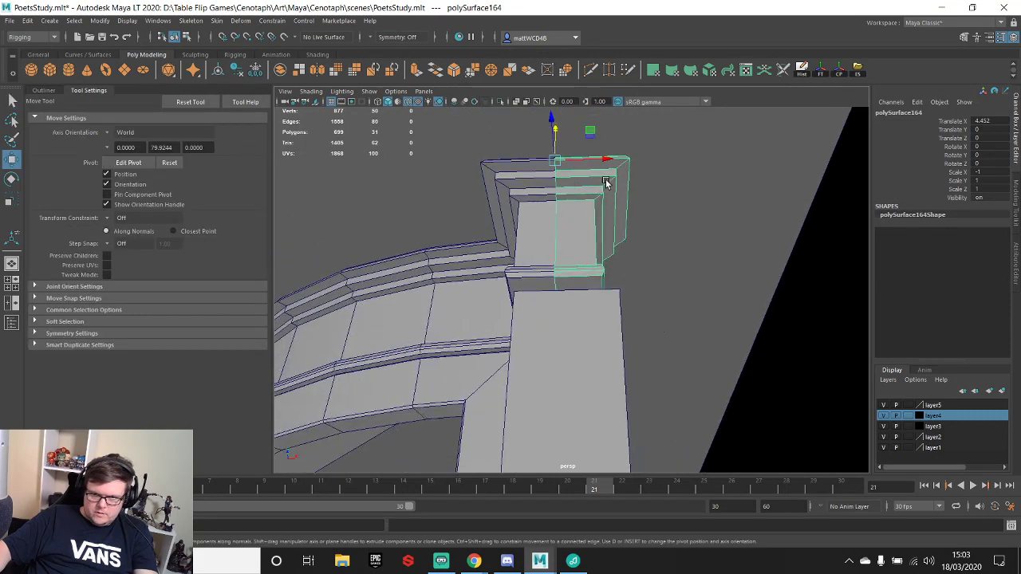
{"action": "left_click_drag", "start_coordinate": [608, 160], "coordinate": [630, 163]}
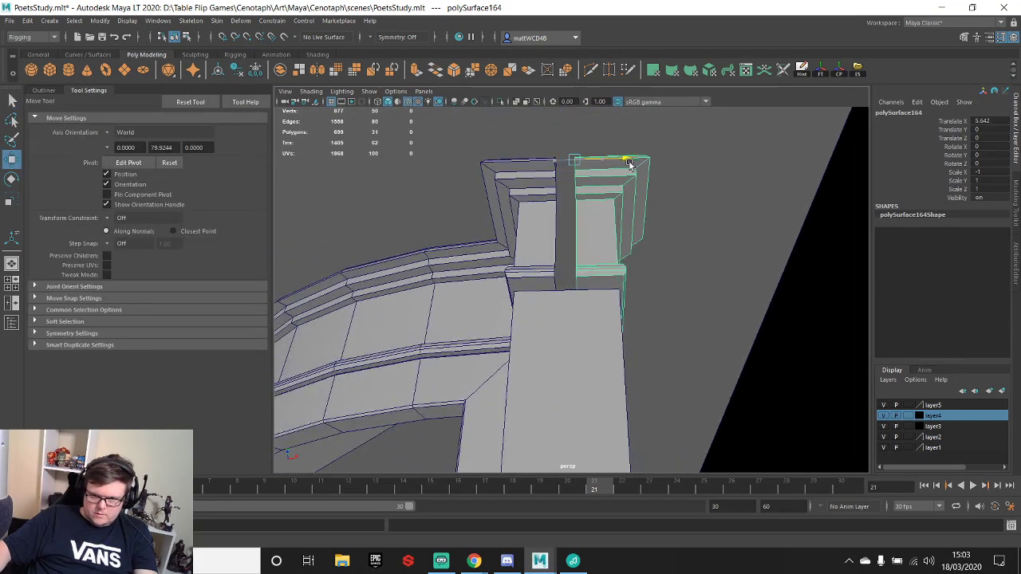
- Extend the original cornice half's inner edge vertices along X to meet the mirrored half
{"action": "key", "text": "q"}
{"action": "left_click", "coordinate": [546, 217]}
{"action": "right_click_drag", "start_coordinate": [548, 213], "coordinate": [502, 213]}
{"action": "left_click_drag", "start_coordinate": [554, 226], "coordinate": [583, 264], "text": "alt"}
{"action": "key", "text": "w"}
{"action": "key", "text": "q"}
{"action": "right_click_drag", "start_coordinate": [628, 183], "coordinate": [628, 183]}
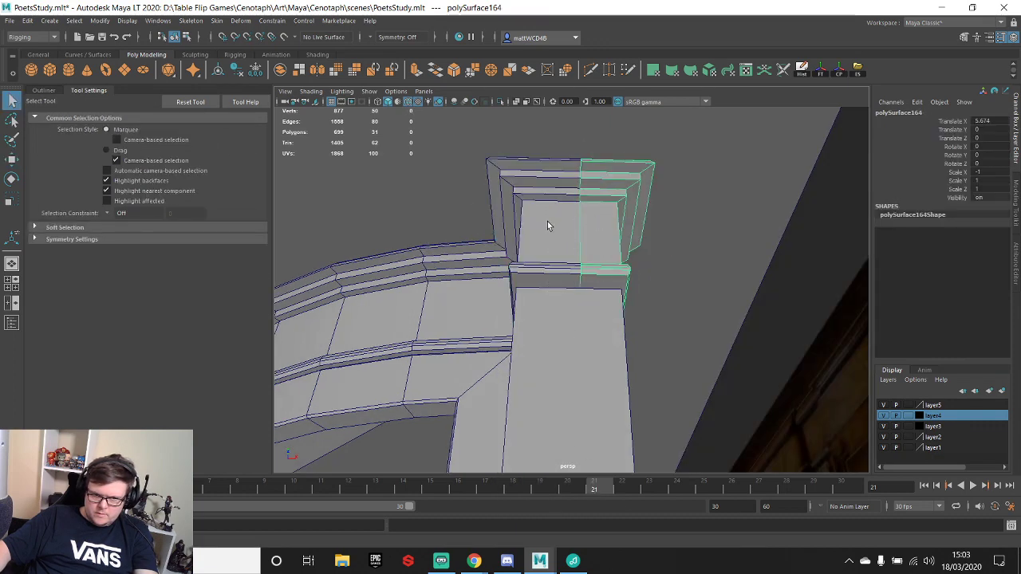
- Combine the two cornice halves into one mesh and merge their overlapping vertices
{"action": "left_click", "coordinate": [561, 210], "text": "shift"}
{"action": "right_click_drag", "start_coordinate": [561, 210], "coordinate": [543, 443], "text": "shift"}
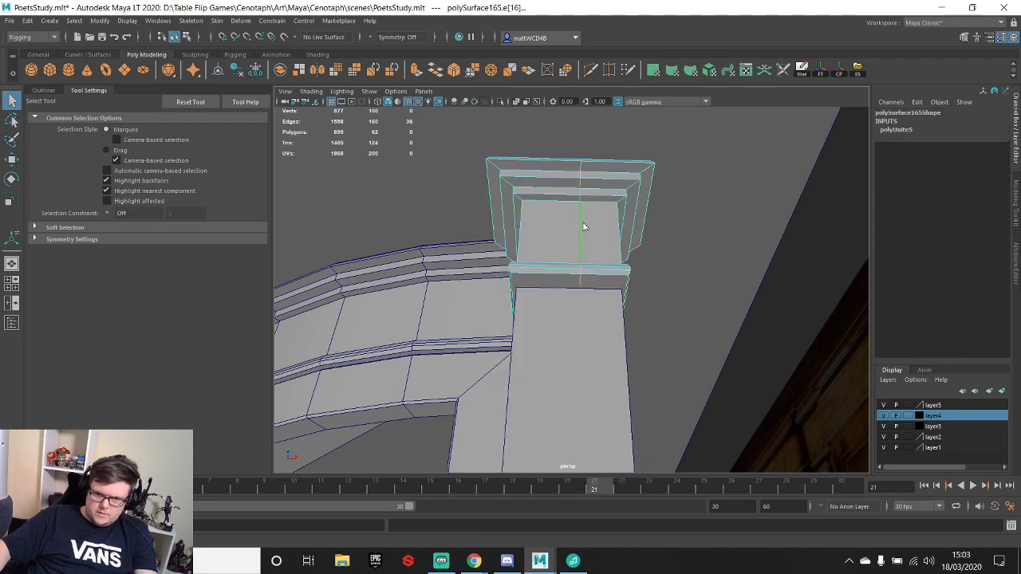
{"action": "right_click_drag", "start_coordinate": [582, 227], "coordinate": [519, 216]}
{"action": "scroll", "coordinate": [519, 216], "scroll_direction": "down", "scroll_amount": 5}
{"action": "left_click_drag", "start_coordinate": [483, 154], "coordinate": [672, 393]}
{"action": "right_click_drag", "start_coordinate": [668, 355], "coordinate": [695, 255], "text": "shift"}
- Delete the centre edge loop running through the joined cornice block
{"action": "scroll", "coordinate": [593, 271], "scroll_direction": "up", "scroll_amount": 5}
{"action": "right_click_drag", "start_coordinate": [593, 271], "coordinate": [599, 241]}
{"action": "double_click", "coordinate": [581, 237]}
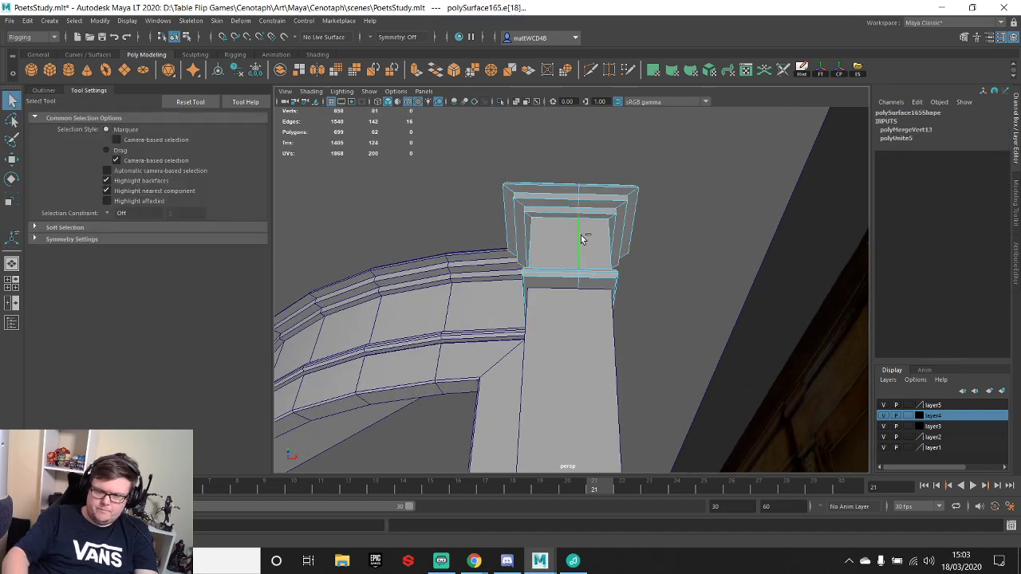
{"action": "key", "text": "Delete"}
{"action": "right_click_drag", "start_coordinate": [550, 289], "coordinate": [613, 207]}
- Lower the raised block's top vertices back down along Y to a short block above the pedestal
{"action": "left_click", "coordinate": [579, 324]}
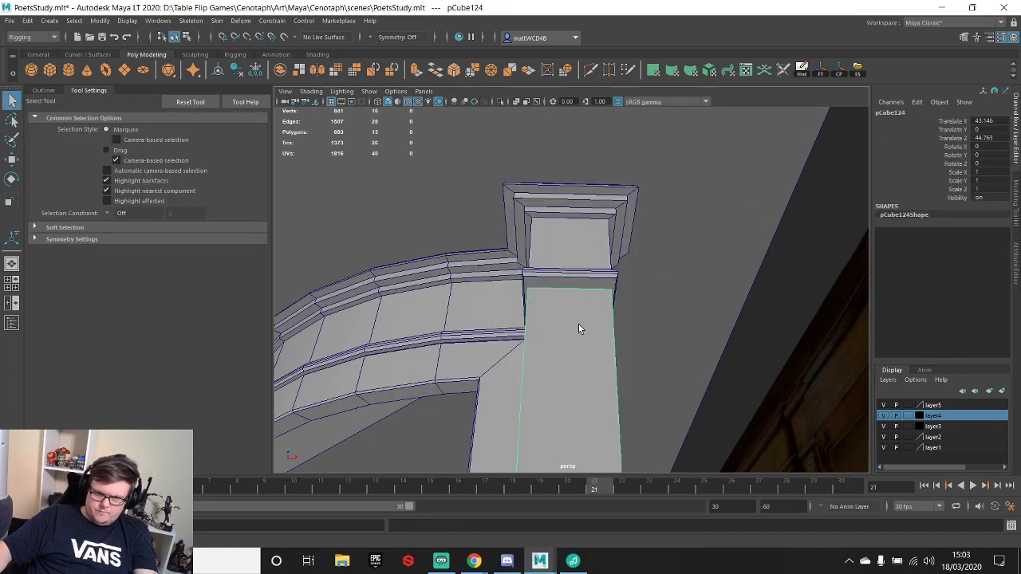
{"action": "left_click_drag", "start_coordinate": [596, 273], "coordinate": [608, 335], "text": "alt"}
{"action": "scroll", "coordinate": [608, 335], "scroll_direction": "down", "scroll_amount": 4}
{"action": "middle_click_drag", "start_coordinate": [608, 335], "coordinate": [602, 266], "text": "alt"}
{"action": "left_click_drag", "start_coordinate": [602, 265], "coordinate": [585, 296], "text": "alt"}
{"action": "right_click_drag", "start_coordinate": [574, 262], "coordinate": [508, 239]}
{"action": "left_click_drag", "start_coordinate": [506, 196], "coordinate": [647, 291]}
{"action": "scroll", "coordinate": [622, 263], "scroll_direction": "down", "scroll_amount": 4}
{"action": "middle_click_drag", "start_coordinate": [609, 253], "coordinate": [589, 188], "text": "alt"}
{"action": "key", "text": "w"}
{"action": "scroll", "coordinate": [552, 180], "scroll_direction": "down", "scroll_amount": 3}
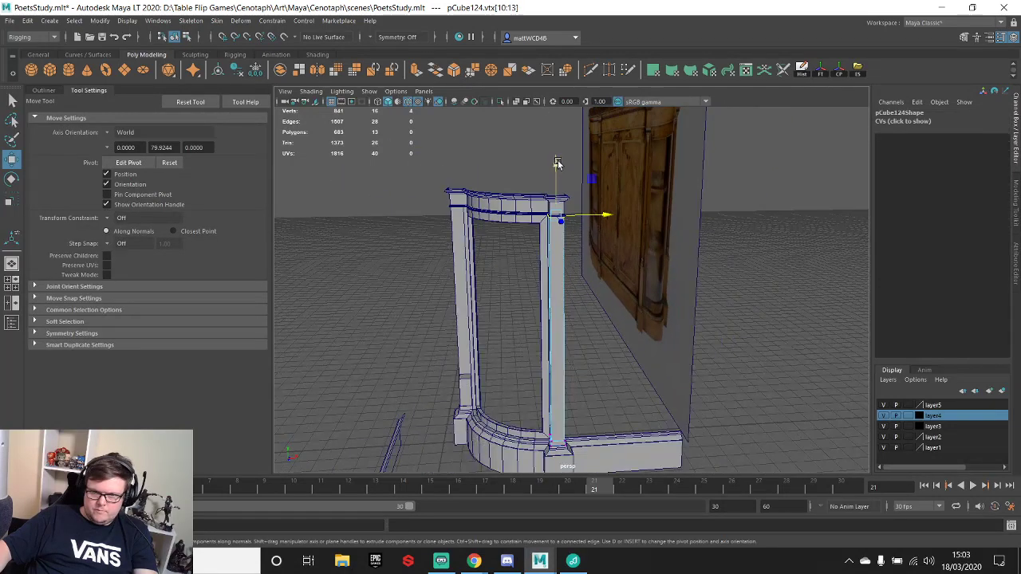
{"action": "left_click_drag", "start_coordinate": [556, 170], "coordinate": [558, 387]}
{"action": "key", "text": "f"}
{"action": "left_click_drag", "start_coordinate": [583, 263], "coordinate": [582, 248], "text": "alt"}
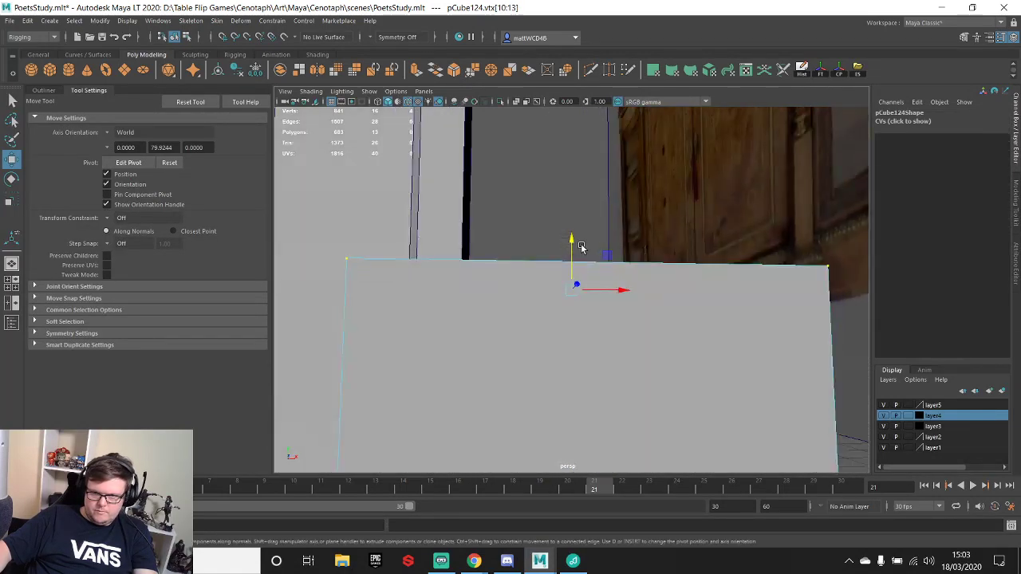
- Duplicate the two-sided cornice corner piece and place the copy clear of the cabinet
{"action": "scroll", "coordinate": [581, 249], "scroll_direction": "down", "scroll_amount": 6}
{"action": "middle_click_drag", "start_coordinate": [567, 208], "coordinate": [598, 431], "text": "alt"}
{"action": "middle_click_drag", "start_coordinate": [604, 136], "coordinate": [604, 265], "text": "alt"}
{"action": "left_click", "coordinate": [595, 221]}
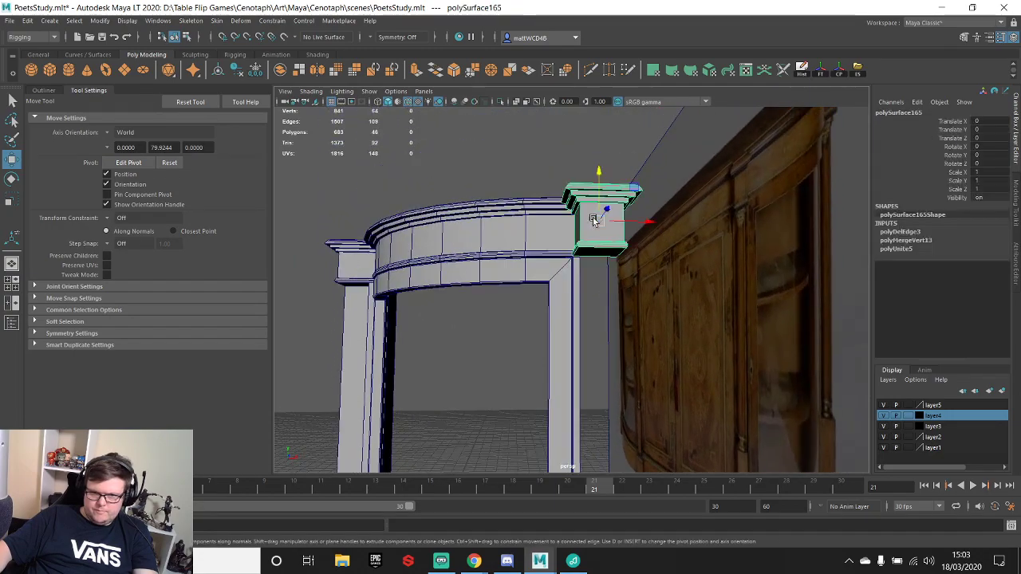
{"action": "left_click_drag", "start_coordinate": [595, 221], "coordinate": [800, 343], "text": "alt"}
{"action": "key", "text": "shift+d"}
{"action": "key", "text": "f"}
{"action": "left_click_drag", "start_coordinate": [805, 283], "coordinate": [670, 255], "text": "alt"}
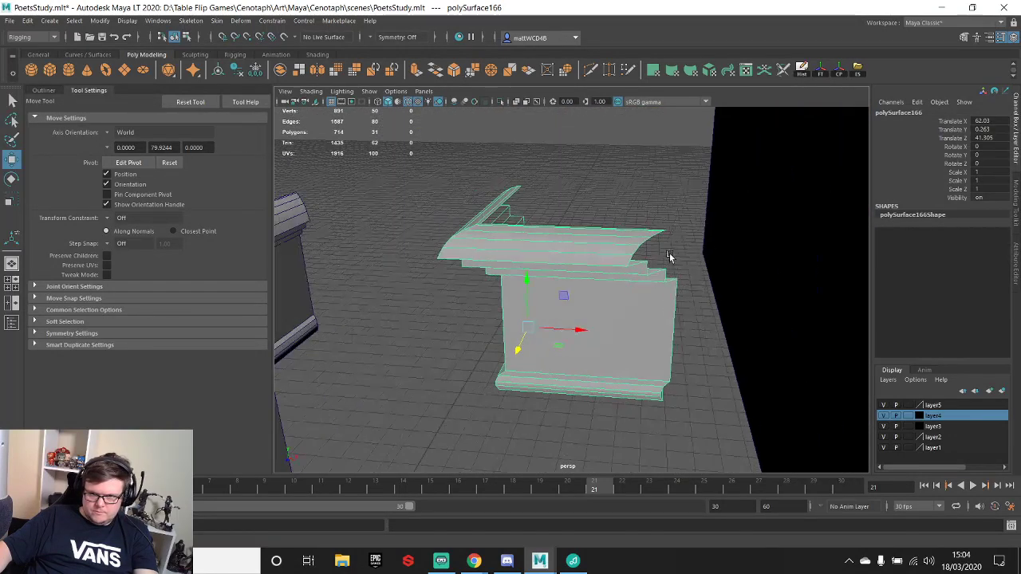
- Try mirroring the copied cornice piece with a Scale Z of -1, and restore Scale Z to 1
{"action": "left_click", "coordinate": [991, 189]}
{"action": "type", "text": "-"}
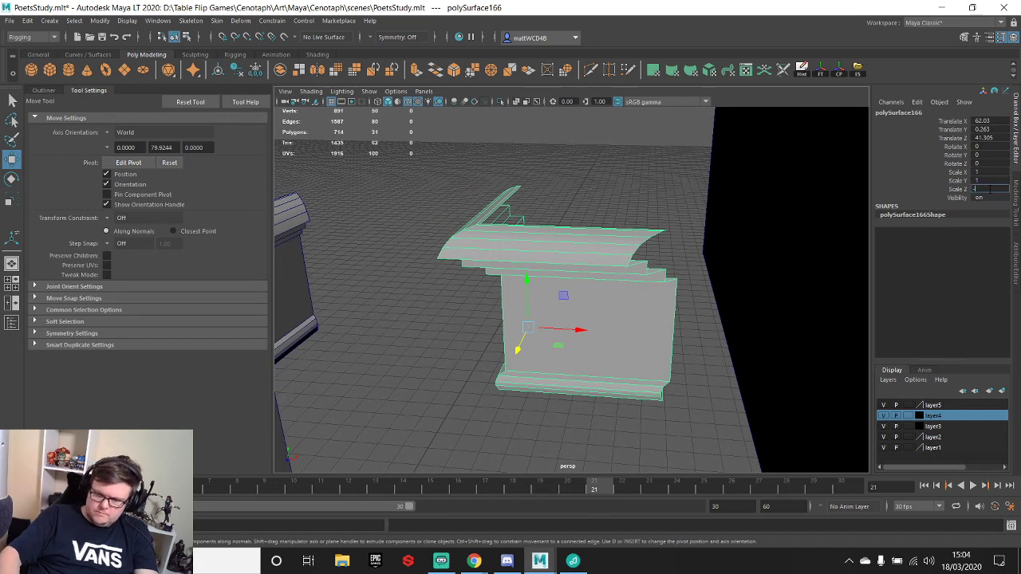
{"action": "type", "text": "1"}
{"action": "key", "text": "Return"}
{"action": "type", "text": "1"}
{"action": "key", "text": "Return"}
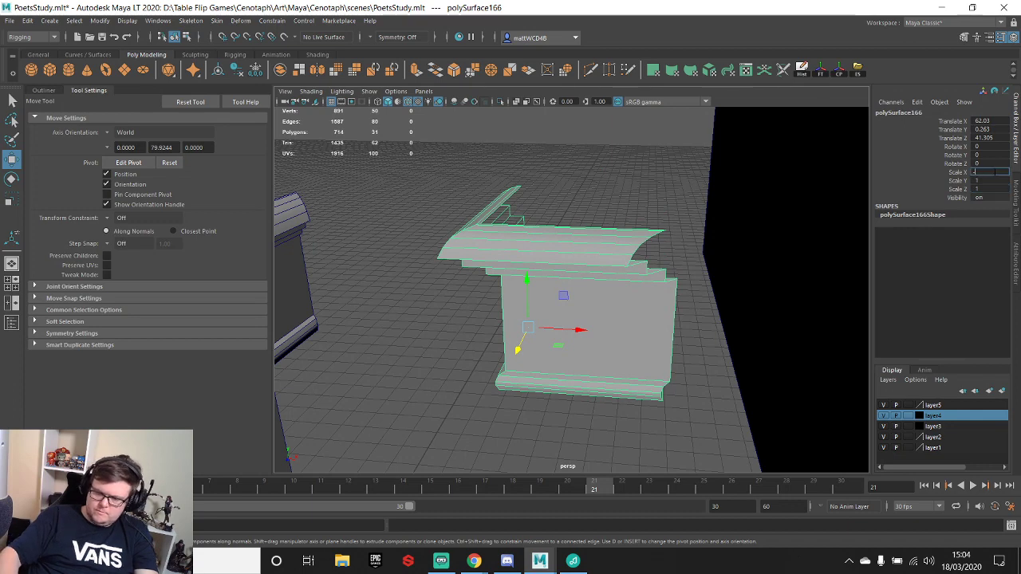
- Mirror the copied cornice piece by setting its Scale X to -1
{"action": "key", "text": "Return"}
{"action": "left_click", "coordinate": [589, 272]}
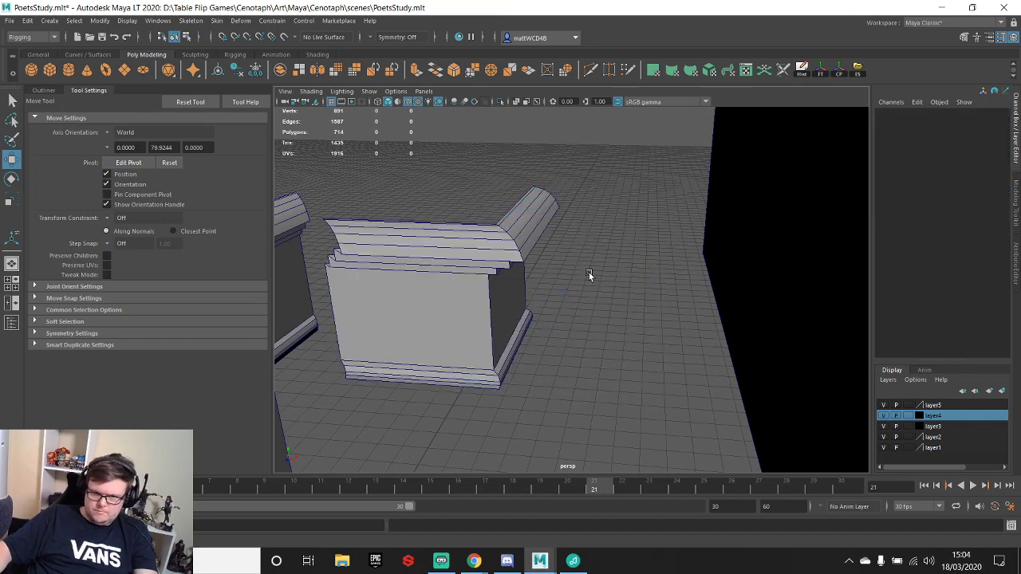
{"action": "middle_click_drag", "start_coordinate": [449, 298], "coordinate": [627, 269], "text": "alt"}
- Snap the mirrored cornice piece's pivot to its end corner and snap the piece onto the neighbouring cornice's end
{"action": "left_click", "coordinate": [627, 269]}
{"action": "left_click_drag", "start_coordinate": [636, 238], "coordinate": [747, 297], "text": "alt"}
{"action": "key", "text": "d"}
{"action": "key", "text": "v"}
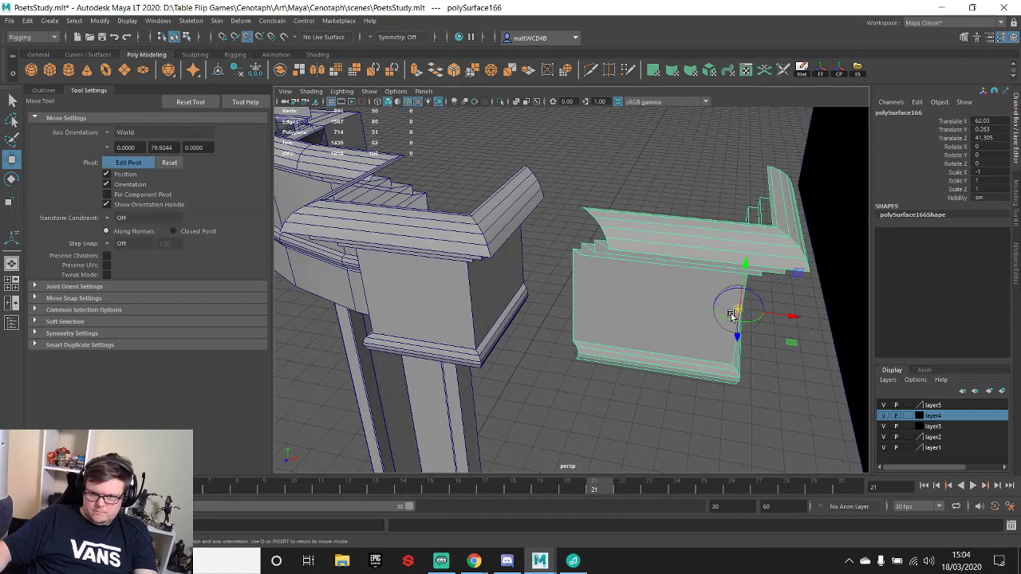
{"action": "scroll", "coordinate": [597, 194], "scroll_direction": "up", "scroll_amount": 3}
{"action": "middle_click_drag", "start_coordinate": [597, 194], "coordinate": [643, 341], "text": "alt"}
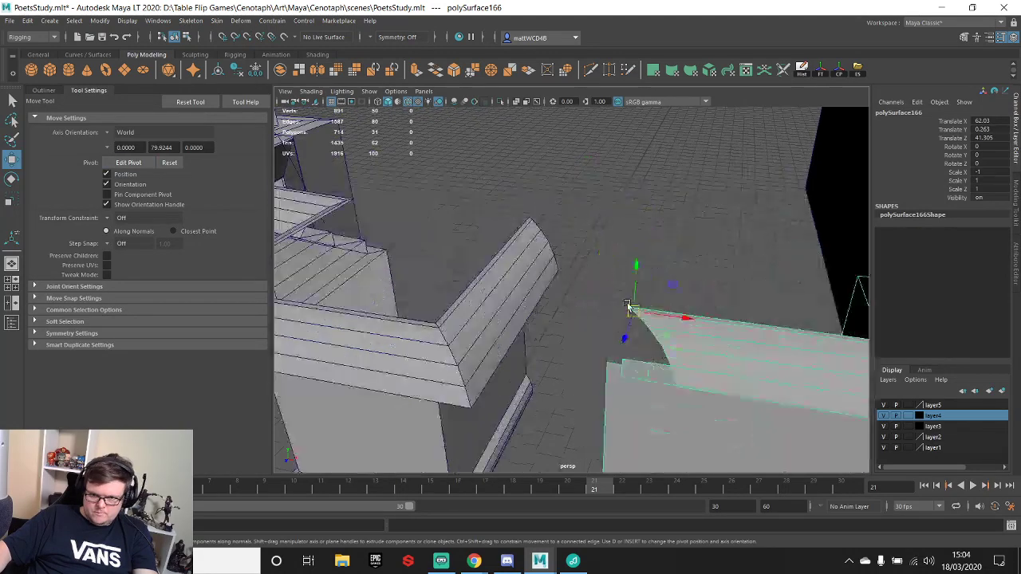
{"action": "left_click_drag", "start_coordinate": [643, 341], "coordinate": [556, 208], "text": "alt"}
{"action": "left_click_drag", "start_coordinate": [571, 277], "coordinate": [572, 244], "text": "alt"}
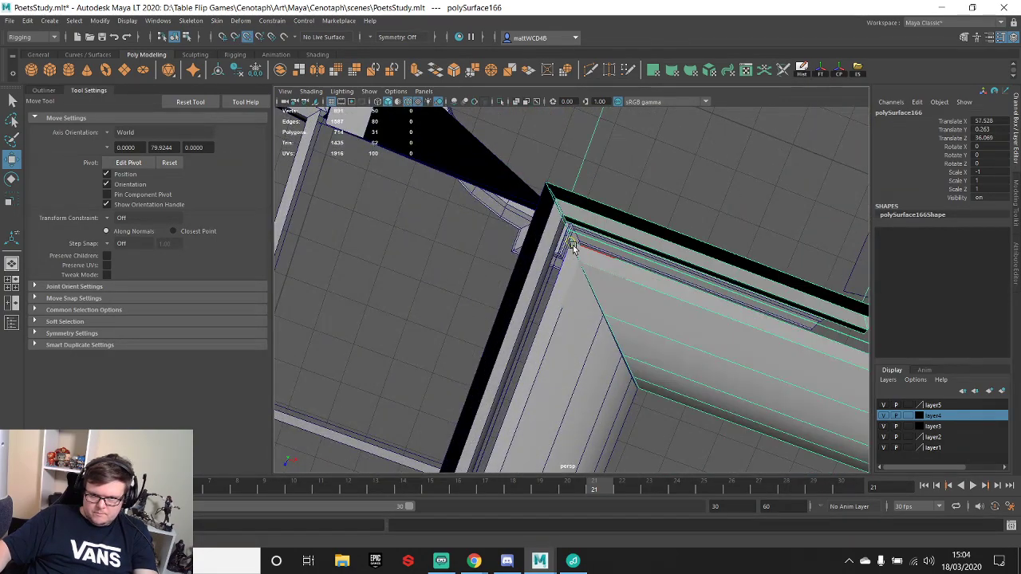
{"action": "left_click_drag", "start_coordinate": [702, 345], "coordinate": [611, 258], "text": "alt"}
- Snap the mirrored cornice piece's upper end vertices onto the matching profile points of the neighbouring cornice
{"action": "key", "text": "q"}
{"action": "left_click", "coordinate": [594, 220]}
{"action": "left_click", "coordinate": [590, 217]}
{"action": "key", "text": "w"}
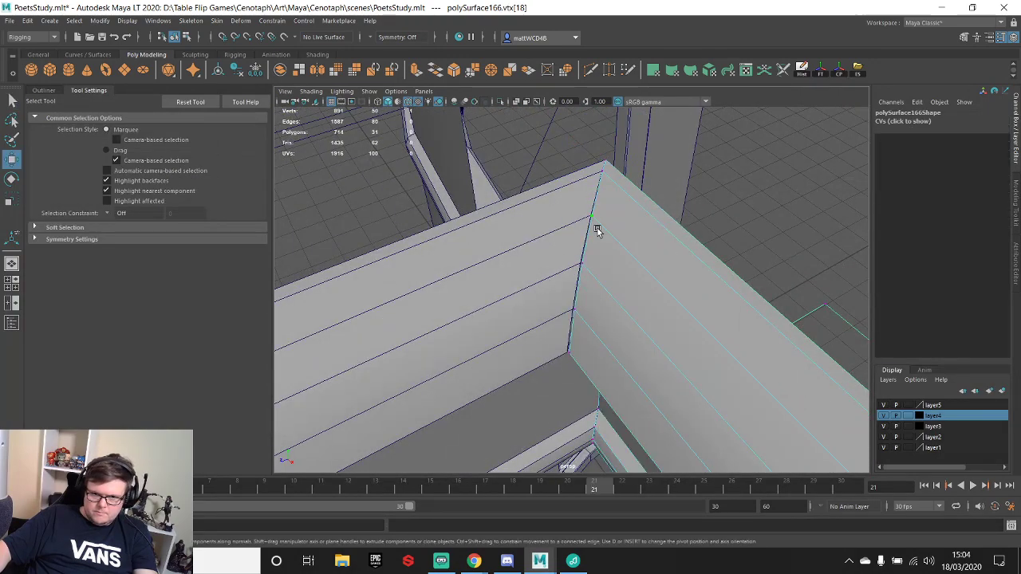
{"action": "left_click", "coordinate": [602, 172]}
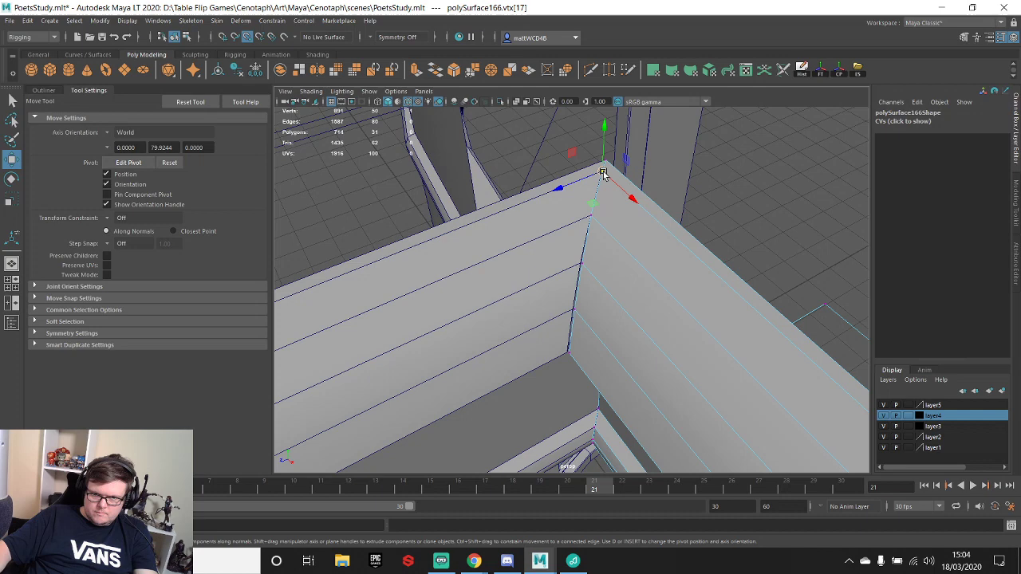
{"action": "left_click", "coordinate": [585, 264]}
{"action": "left_click", "coordinate": [580, 327]}
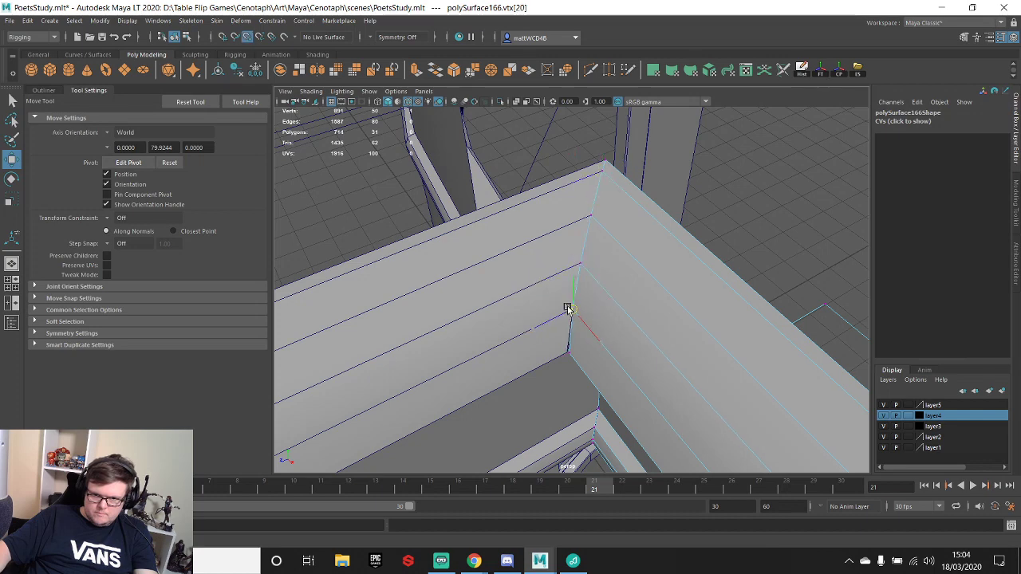
{"action": "left_click_drag", "start_coordinate": [568, 308], "coordinate": [601, 208], "text": "alt"}
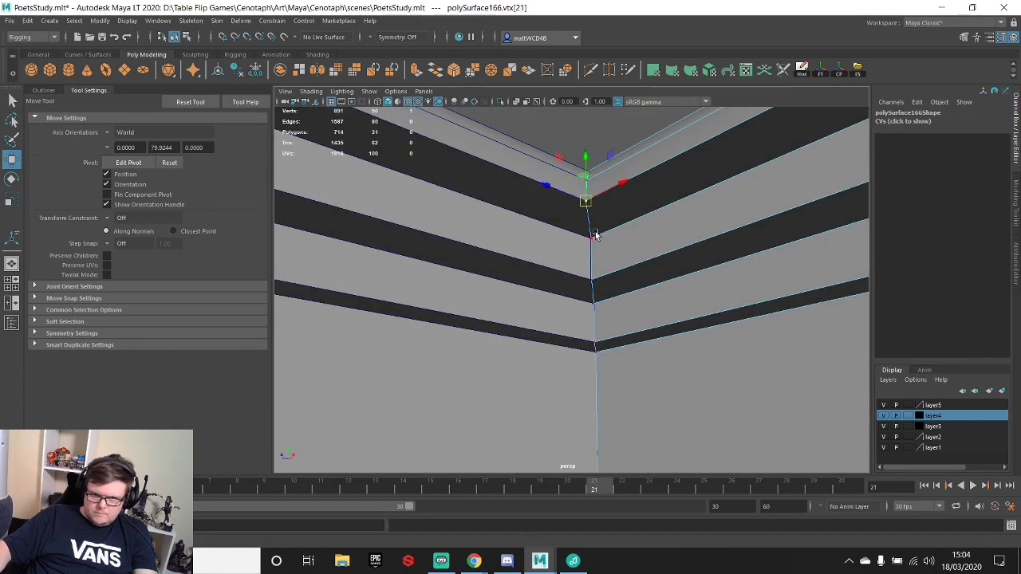
{"action": "left_click", "coordinate": [589, 239]}
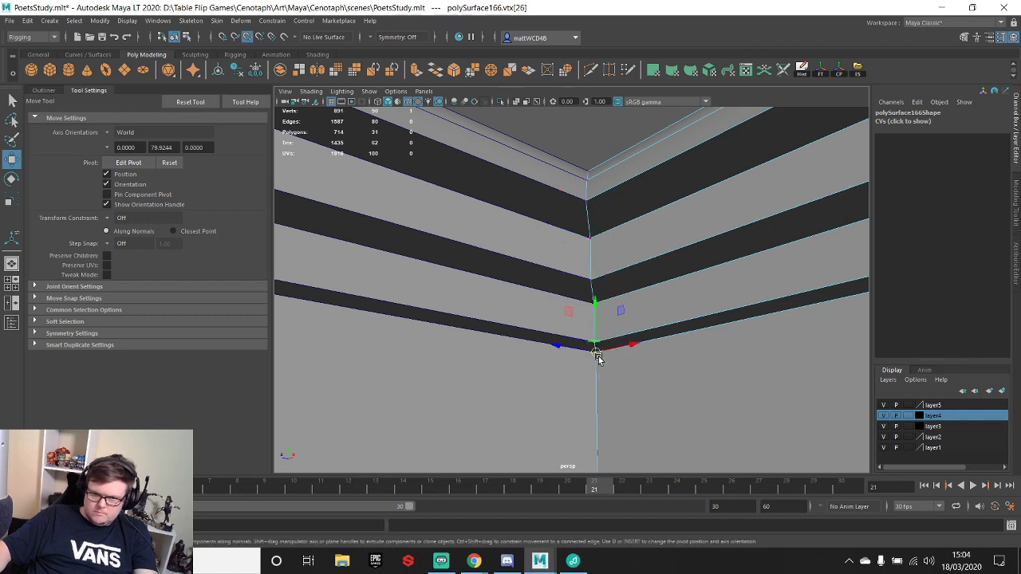
- Snap the vertices of the mirrored cornice piece's lower moulding to the neighbouring piece along the shared corner
{"action": "left_click_drag", "start_coordinate": [671, 458], "coordinate": [614, 317], "text": "alt"}
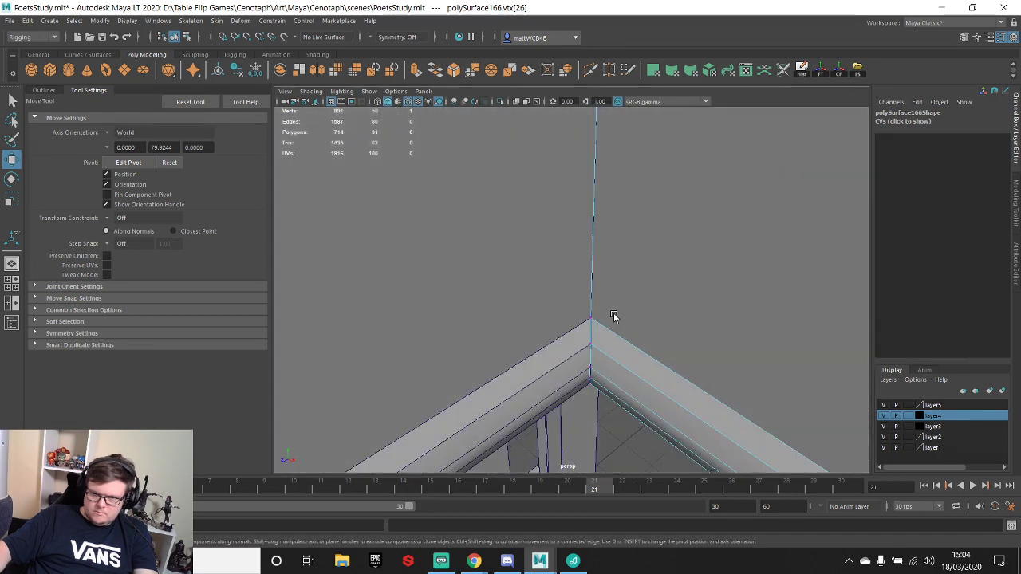
{"action": "left_click", "coordinate": [589, 343]}
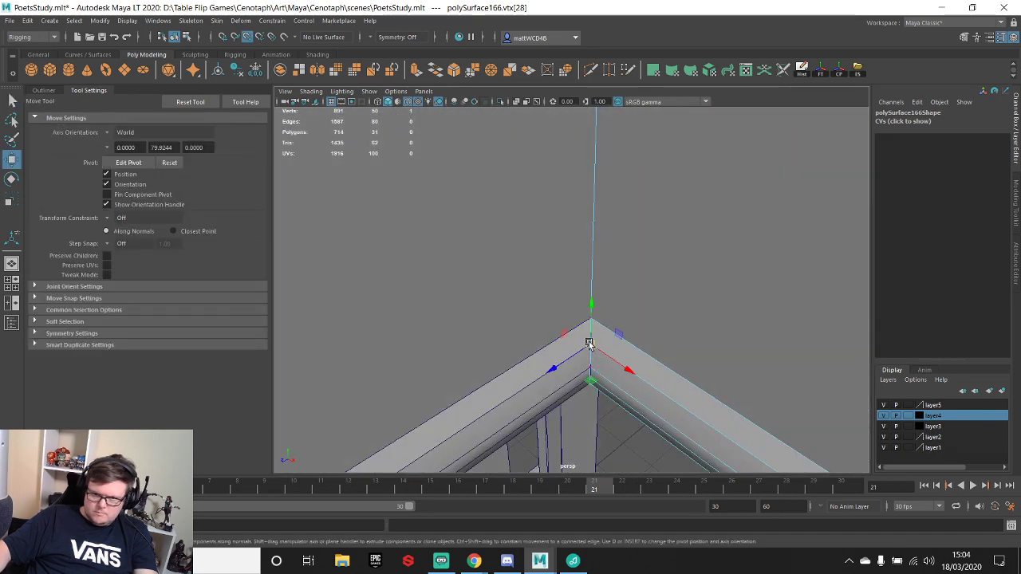
{"action": "key", "text": "q"}
{"action": "left_click", "coordinate": [591, 320]}
{"action": "left_click", "coordinate": [586, 366]}
{"action": "key", "text": "w"}
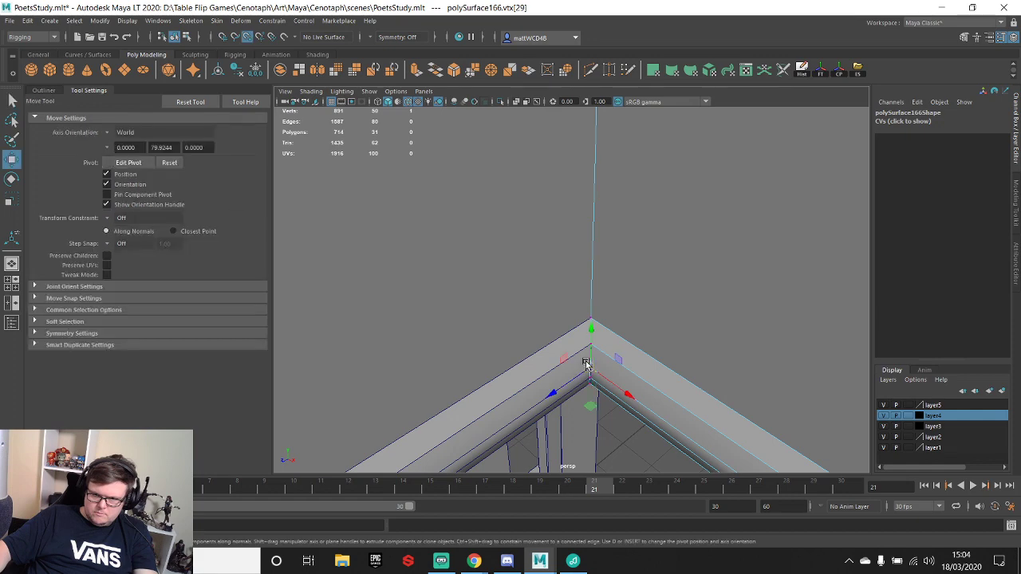
{"action": "left_click_drag", "start_coordinate": [599, 407], "coordinate": [602, 341], "text": "alt"}
{"action": "key", "text": "q"}
{"action": "left_click", "coordinate": [596, 348]}
{"action": "key", "text": "w"}
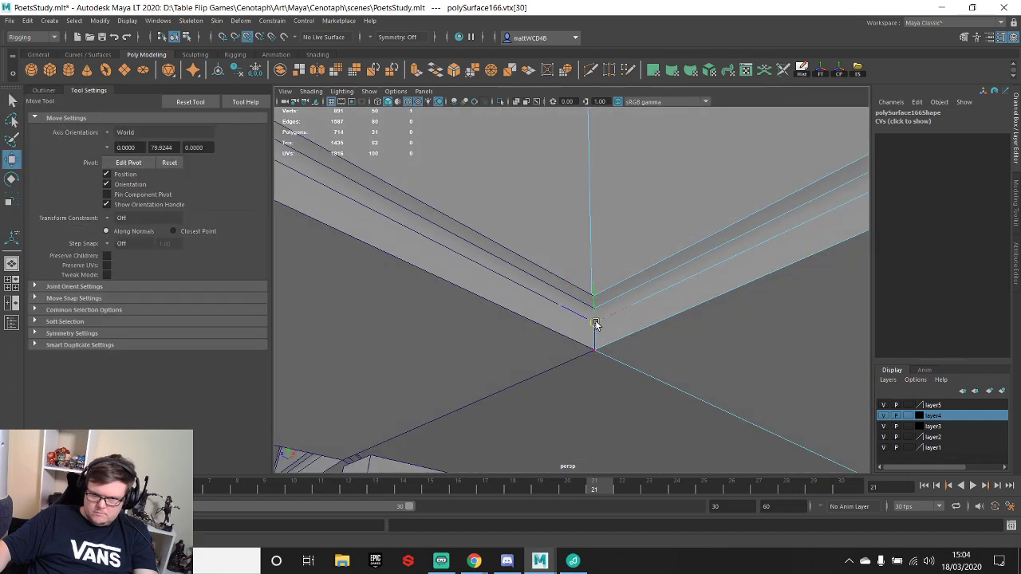
{"action": "left_click", "coordinate": [595, 351]}
- Delete the faces of the mirrored cornice piece's outer return, keeping only the side that joins the corner block
{"action": "scroll", "coordinate": [611, 351], "scroll_direction": "down", "scroll_amount": 8}
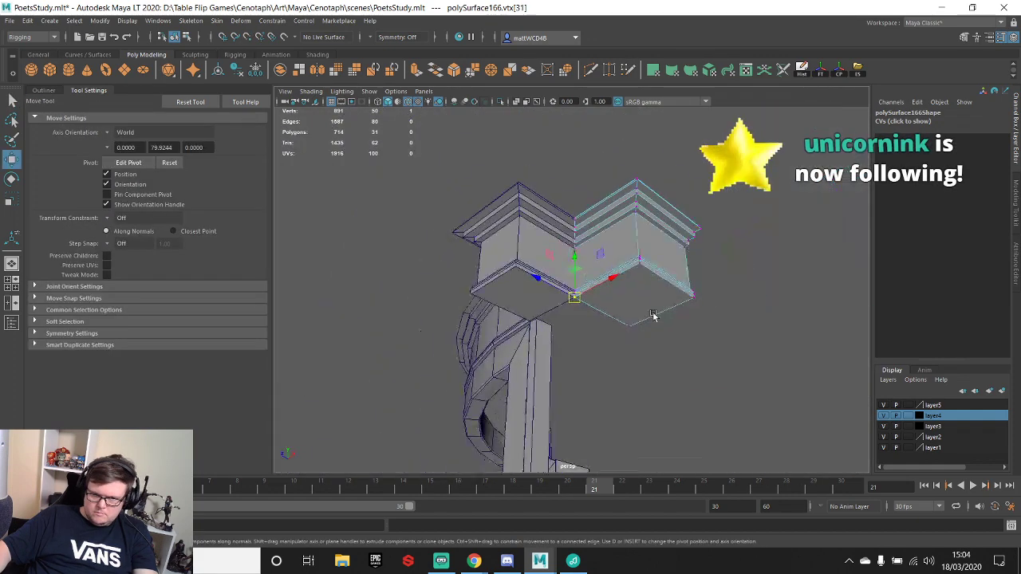
{"action": "left_click_drag", "start_coordinate": [654, 316], "coordinate": [650, 399], "text": "alt"}
{"action": "left_click_drag", "start_coordinate": [650, 283], "coordinate": [661, 280], "text": "alt"}
{"action": "right_click_drag", "start_coordinate": [661, 280], "coordinate": [645, 294]}
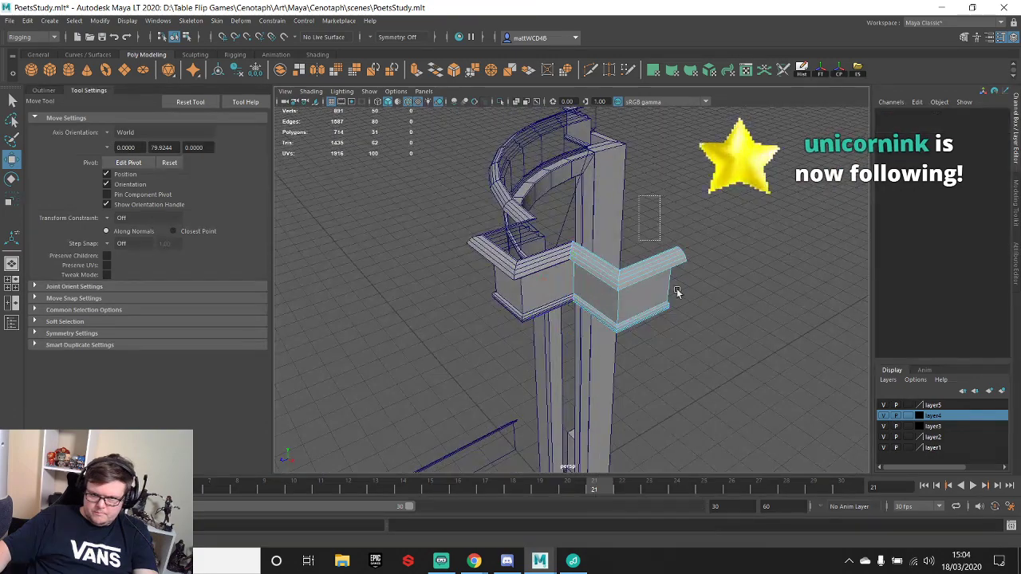
{"action": "key", "text": "Delete"}
- Flatten the remaining cornice strip's free end and extend it back to the end of the base side panel
{"action": "left_click_drag", "start_coordinate": [570, 196], "coordinate": [631, 209], "text": "alt"}
{"action": "scroll", "coordinate": [634, 261], "scroll_direction": "down", "scroll_amount": 5}
{"action": "key", "text": "q"}
{"action": "right_click_drag", "start_coordinate": [598, 269], "coordinate": [551, 268]}
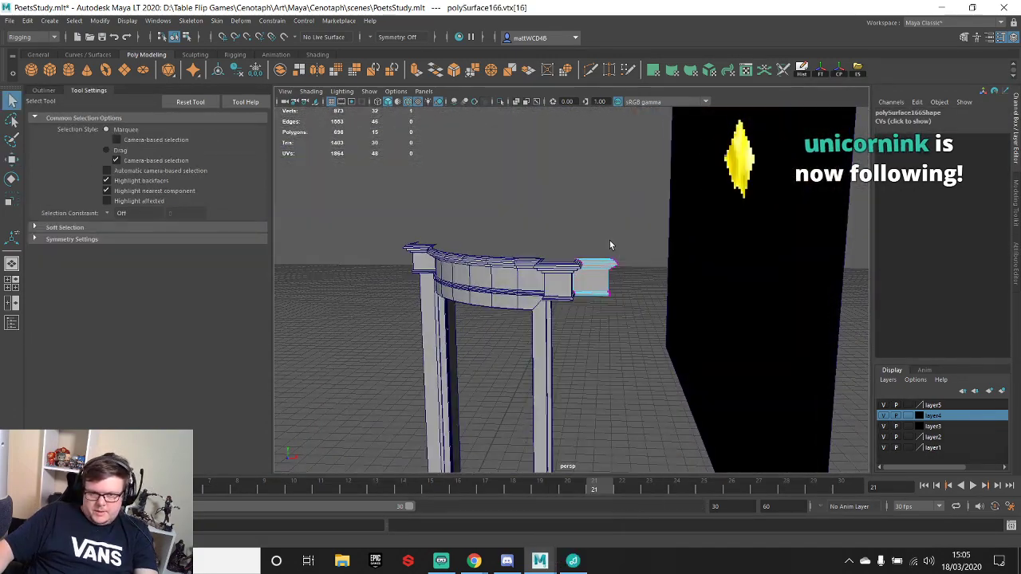
{"action": "left_click_drag", "start_coordinate": [595, 232], "coordinate": [694, 391]}
{"action": "key", "text": "r"}
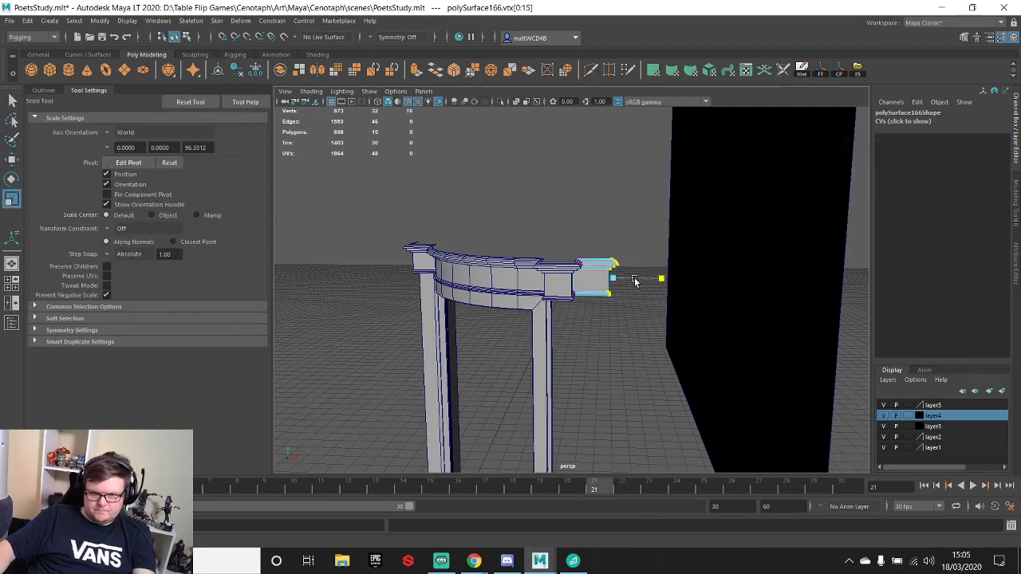
{"action": "left_click_drag", "start_coordinate": [573, 244], "coordinate": [631, 291], "text": "alt"}
{"action": "key", "text": "w"}
{"action": "left_click_drag", "start_coordinate": [625, 348], "coordinate": [614, 308], "text": "alt"}
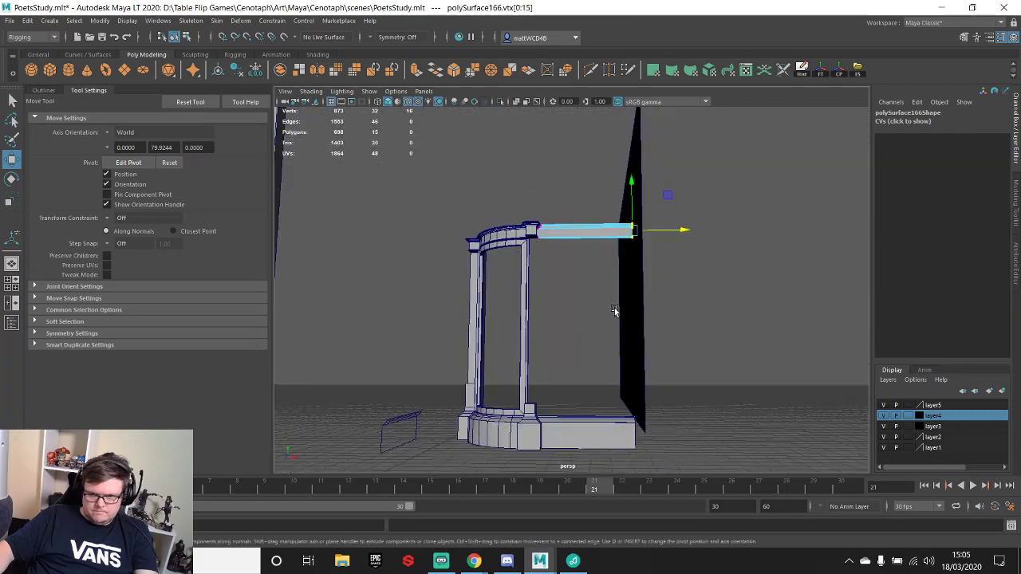
{"action": "left_click_drag", "start_coordinate": [624, 396], "coordinate": [615, 267], "text": "alt"}
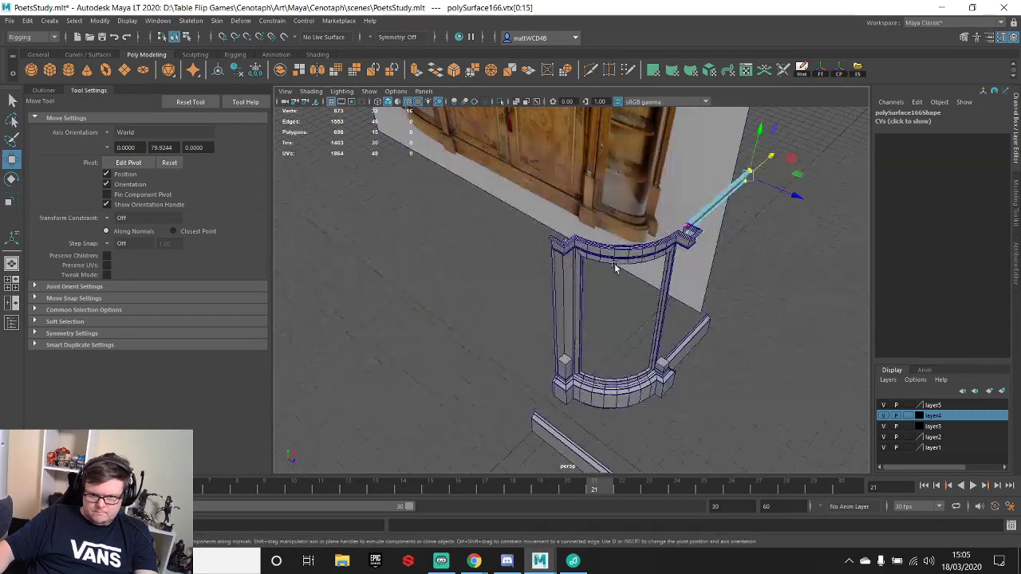
- Examine the cabinet's frame, base and extended cornice against the reference photo
{"action": "right_click_drag", "start_coordinate": [615, 267], "coordinate": [718, 297], "text": "alt"}
{"action": "middle_click_drag", "start_coordinate": [718, 297], "coordinate": [631, 228], "text": "alt"}
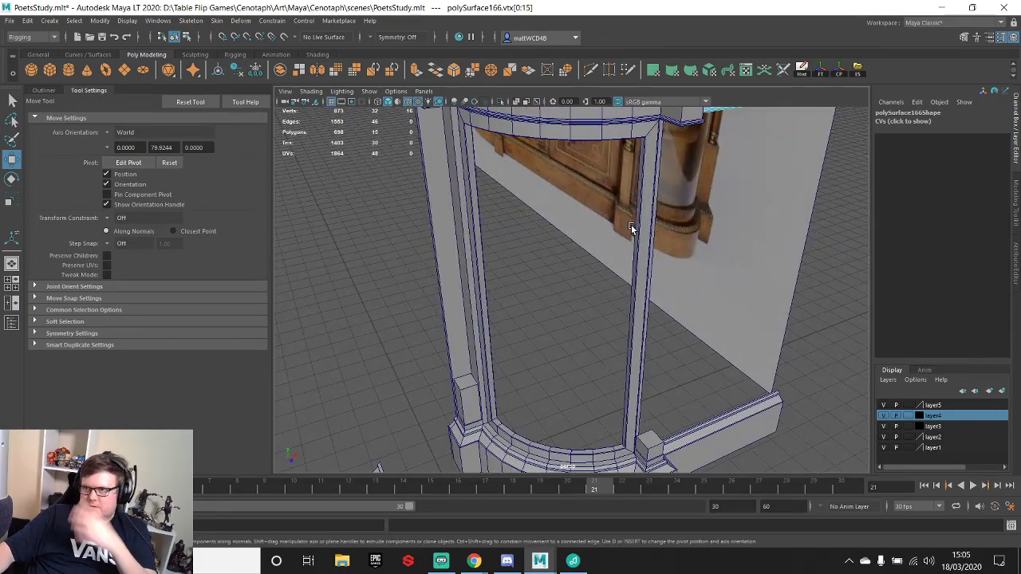
{"action": "left_click_drag", "start_coordinate": [694, 236], "coordinate": [614, 160], "text": "alt"}
{"action": "middle_click_drag", "start_coordinate": [614, 160], "coordinate": [583, 204], "text": "alt"}
{"action": "right_click_drag", "start_coordinate": [584, 204], "coordinate": [636, 188]}
{"action": "left_click", "coordinate": [606, 212]}
{"action": "left_click_drag", "start_coordinate": [606, 308], "coordinate": [622, 295], "text": "alt"}
{"action": "scroll", "coordinate": [610, 261], "scroll_direction": "down", "scroll_amount": 5}
{"action": "left_click_drag", "start_coordinate": [437, 169], "coordinate": [818, 490]}
{"action": "left_click", "coordinate": [731, 359]}
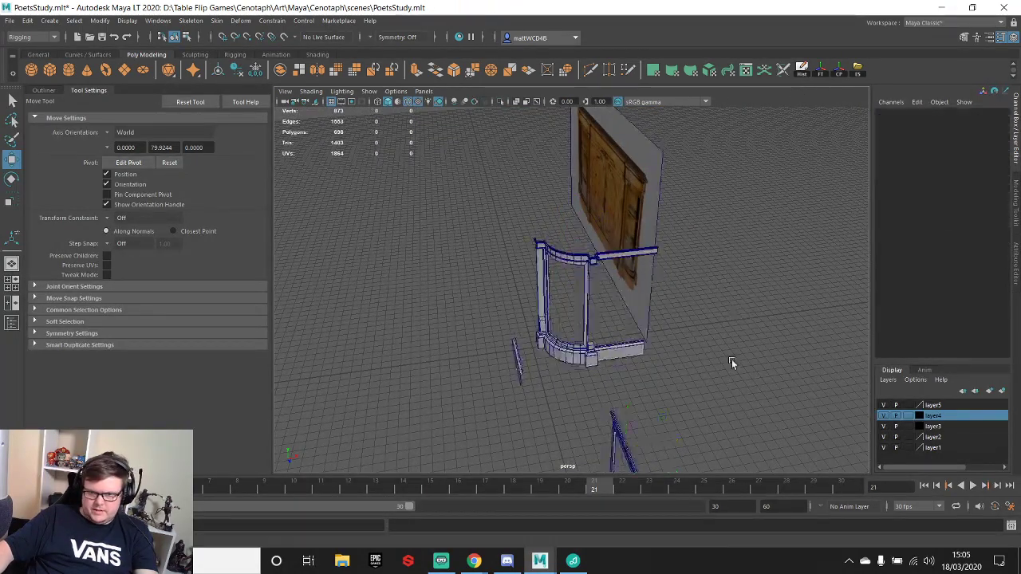
{"action": "scroll", "coordinate": [582, 237], "scroll_direction": "up", "scroll_amount": 4}
{"action": "left_click", "coordinate": [582, 236]}
{"action": "scroll", "coordinate": [546, 293], "scroll_direction": "up", "scroll_amount": 4}
{"action": "middle_click_drag", "start_coordinate": [546, 293], "coordinate": [607, 258], "text": "alt"}
{"action": "scroll", "coordinate": [607, 259], "scroll_direction": "down", "scroll_amount": 4}
{"action": "left_click_drag", "start_coordinate": [607, 259], "coordinate": [581, 255], "text": "alt"}
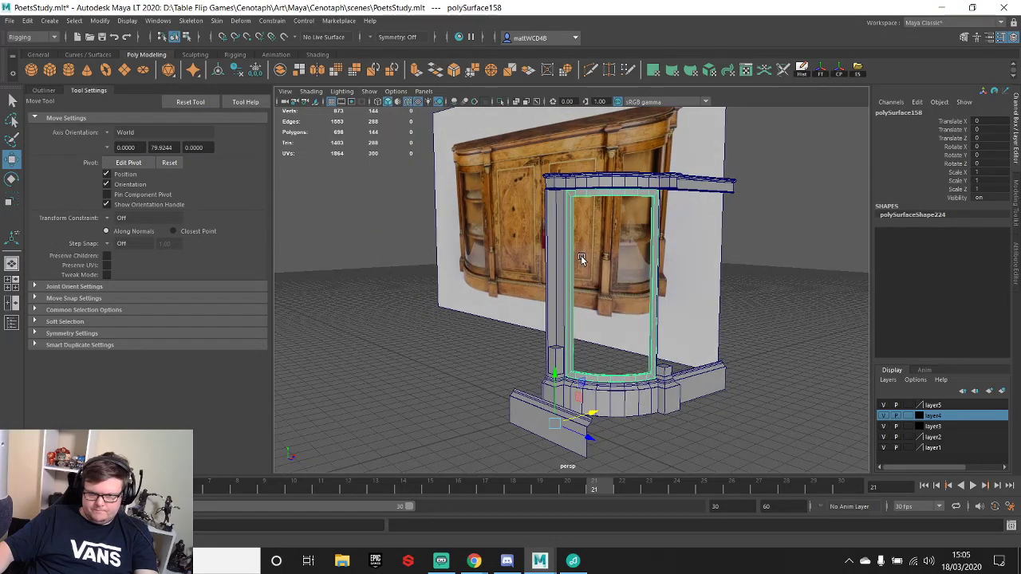
{"action": "right_click_drag", "start_coordinate": [581, 255], "coordinate": [603, 368], "text": "alt"}
{"action": "middle_click_drag", "start_coordinate": [603, 368], "coordinate": [545, 183], "text": "alt"}
- Snap the top vertices of the block on the rear base corner to the height of the opposite block
{"action": "right_click_drag", "start_coordinate": [694, 275], "coordinate": [734, 275]}
{"action": "key", "text": "v"}
{"action": "left_click_drag", "start_coordinate": [686, 226], "coordinate": [415, 218]}
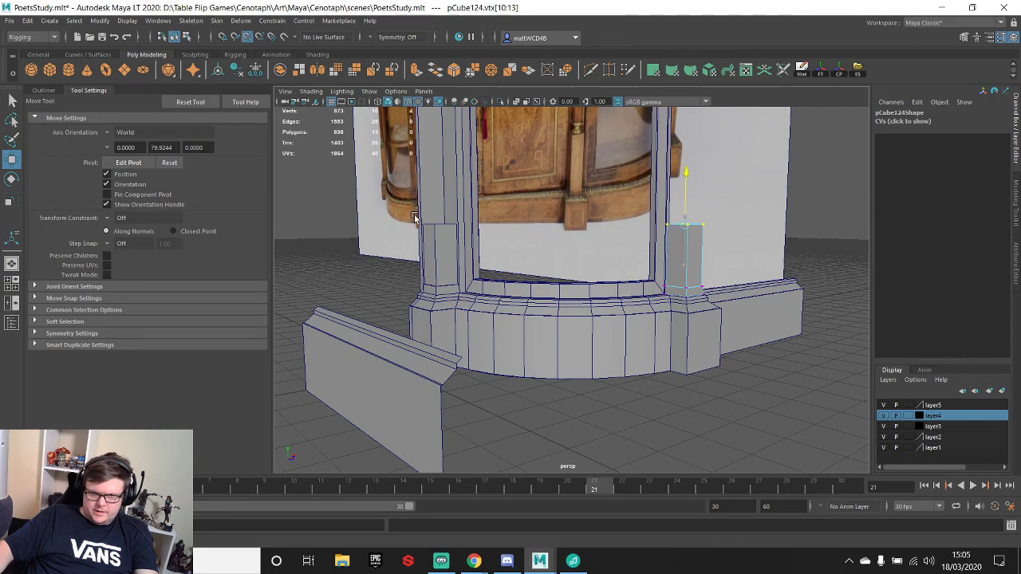
- Try to flatten the block's door-frame-side faces, including the ledge face, into one plane by scaling
{"action": "key", "text": "f"}
{"action": "left_click_drag", "start_coordinate": [638, 220], "coordinate": [635, 316], "text": "alt"}
{"action": "scroll", "coordinate": [718, 255], "scroll_direction": "down", "scroll_amount": 4}
{"action": "left_click_drag", "start_coordinate": [719, 255], "coordinate": [607, 285], "text": "alt"}
{"action": "middle_click_drag", "start_coordinate": [606, 285], "coordinate": [501, 110], "text": "alt"}
{"action": "left_click_drag", "start_coordinate": [583, 309], "coordinate": [636, 308], "text": "alt"}
{"action": "middle_click_drag", "start_coordinate": [542, 318], "coordinate": [568, 290], "text": "alt"}
{"action": "key", "text": "q"}
{"action": "right_click_drag", "start_coordinate": [543, 207], "coordinate": [540, 245]}
{"action": "left_click", "coordinate": [558, 271]}
{"action": "left_click", "coordinate": [589, 347], "text": "shift"}
{"action": "key", "text": "r"}
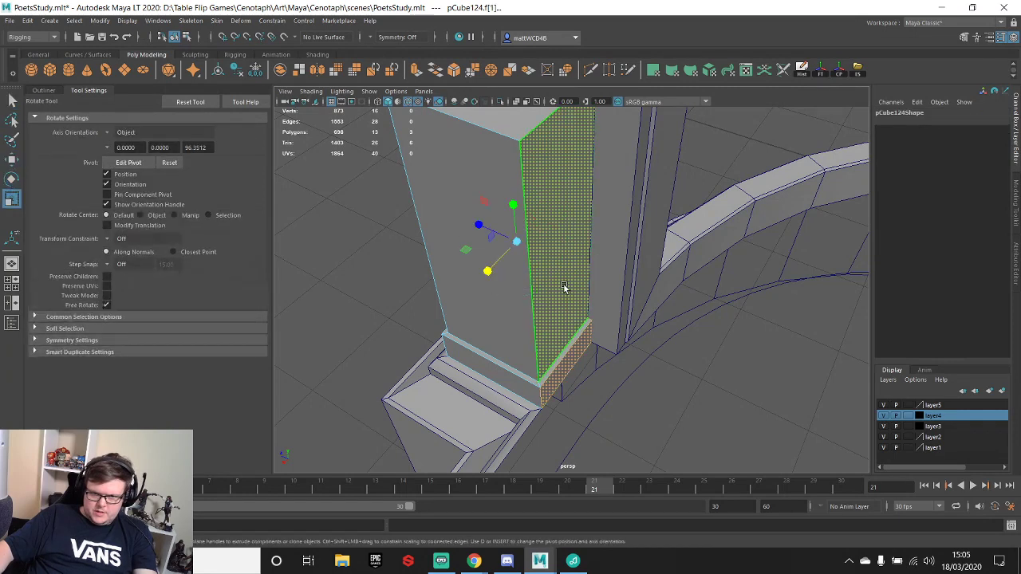
{"action": "left_click_drag", "start_coordinate": [478, 226], "coordinate": [542, 257]}
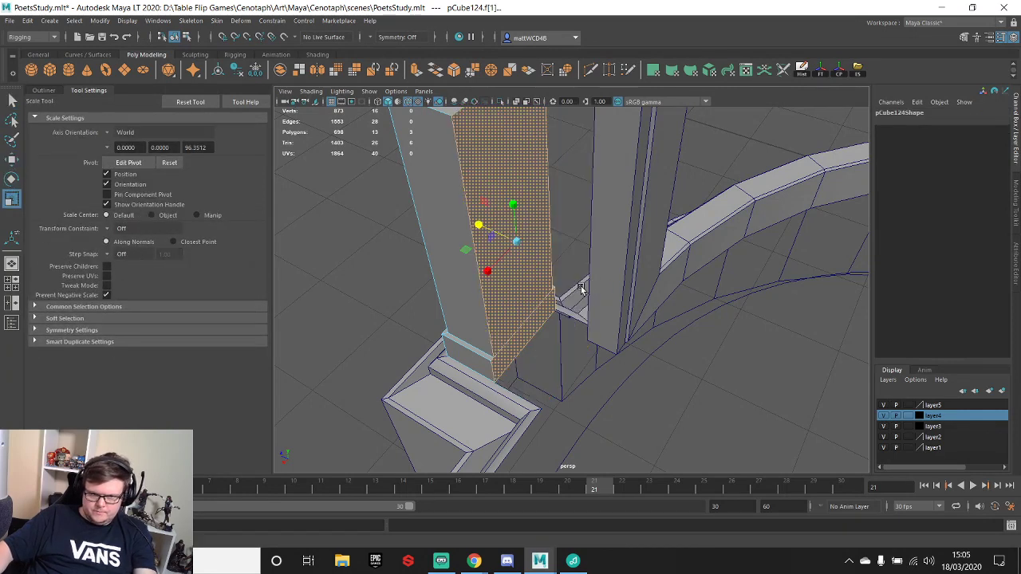
{"action": "key", "text": "w"}
- Flatten the block's upper and base side faces into one plane and snap them to the door frame's corner
{"action": "left_click_drag", "start_coordinate": [474, 225], "coordinate": [594, 271], "text": "alt"}
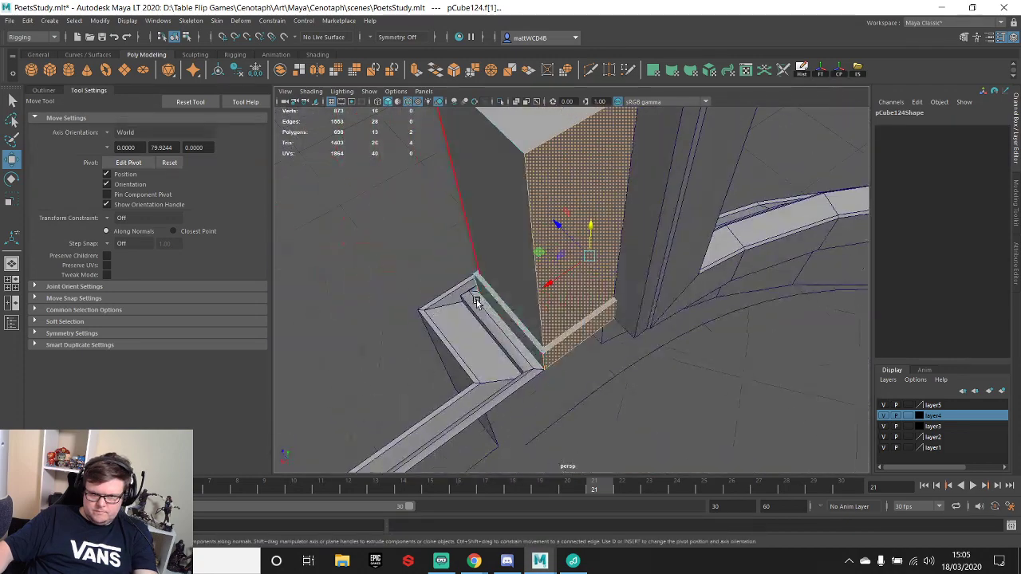
{"action": "key", "text": "r"}
{"action": "left_click_drag", "start_coordinate": [559, 228], "coordinate": [638, 276]}
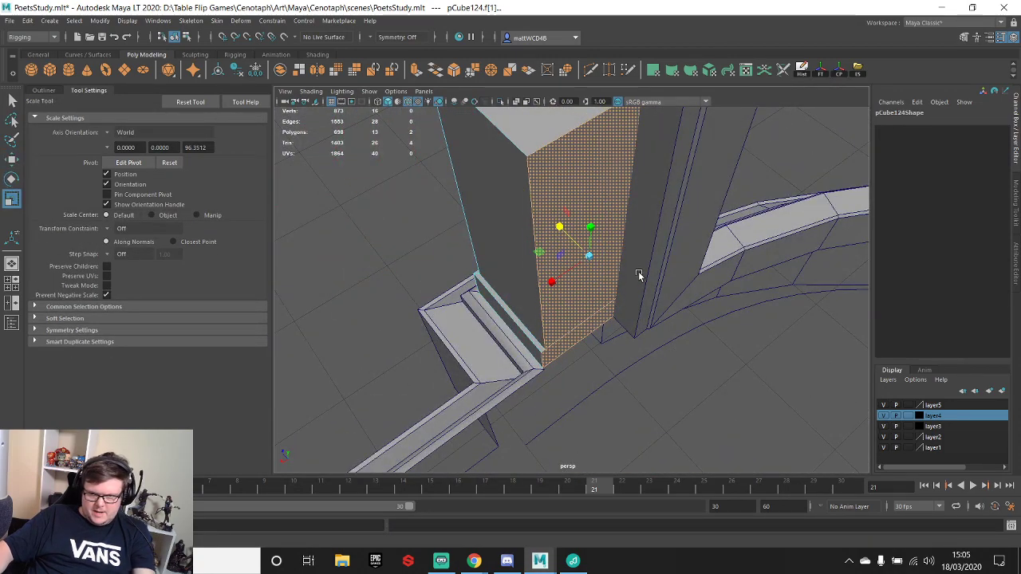
{"action": "scroll", "coordinate": [641, 280], "scroll_direction": "down", "scroll_amount": 3}
{"action": "key", "text": "w"}
{"action": "key", "text": "v"}
{"action": "left_click_drag", "start_coordinate": [553, 239], "coordinate": [616, 322]}
- Delete the vertical post standing behind the block beside the door frame
{"action": "left_click_drag", "start_coordinate": [618, 226], "coordinate": [667, 170], "text": "alt"}
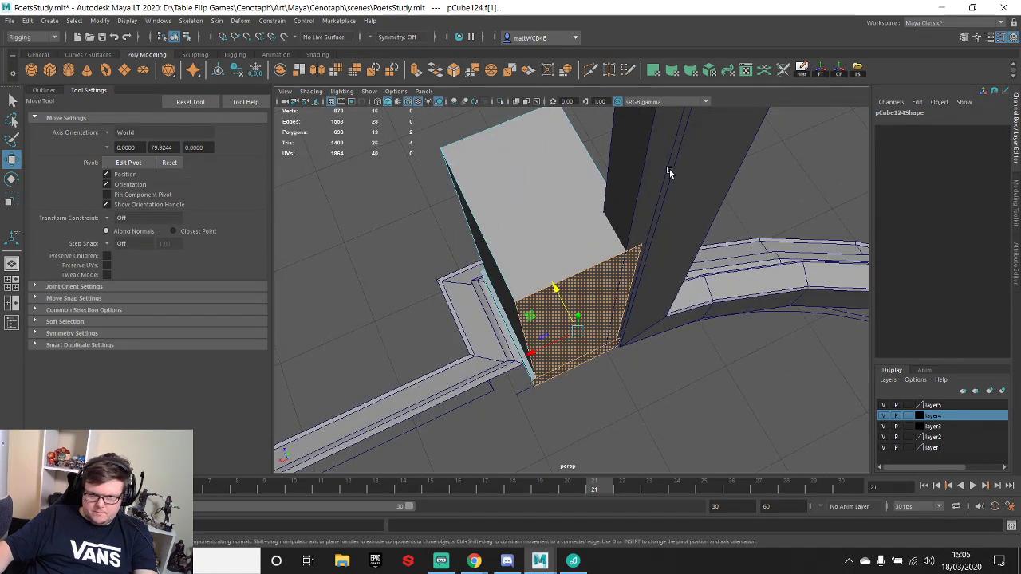
{"action": "left_click", "coordinate": [634, 183]}
{"action": "key", "text": "Delete"}
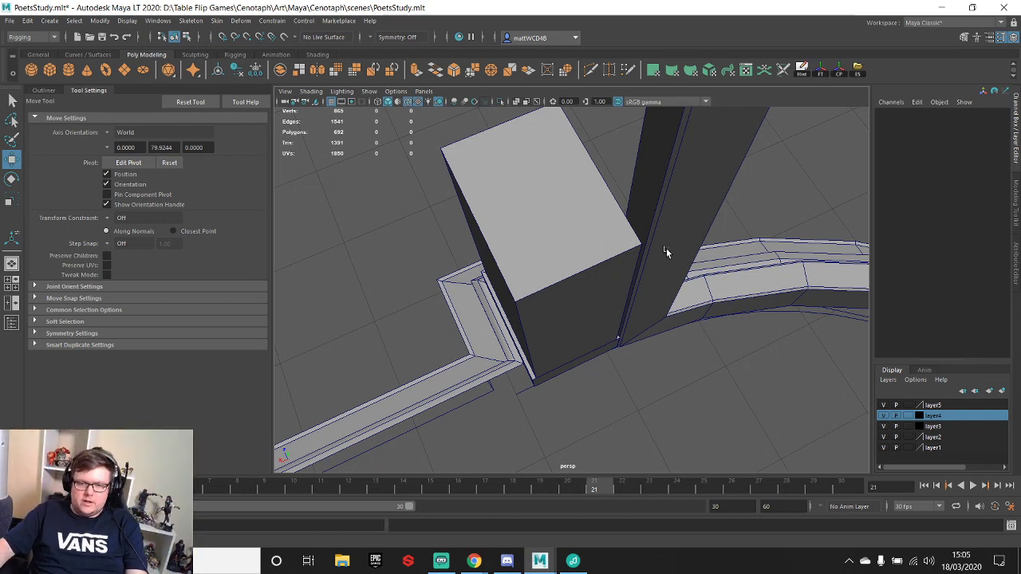
- Delete the block's flattened upper and base side faces
{"action": "left_click", "coordinate": [619, 277]}
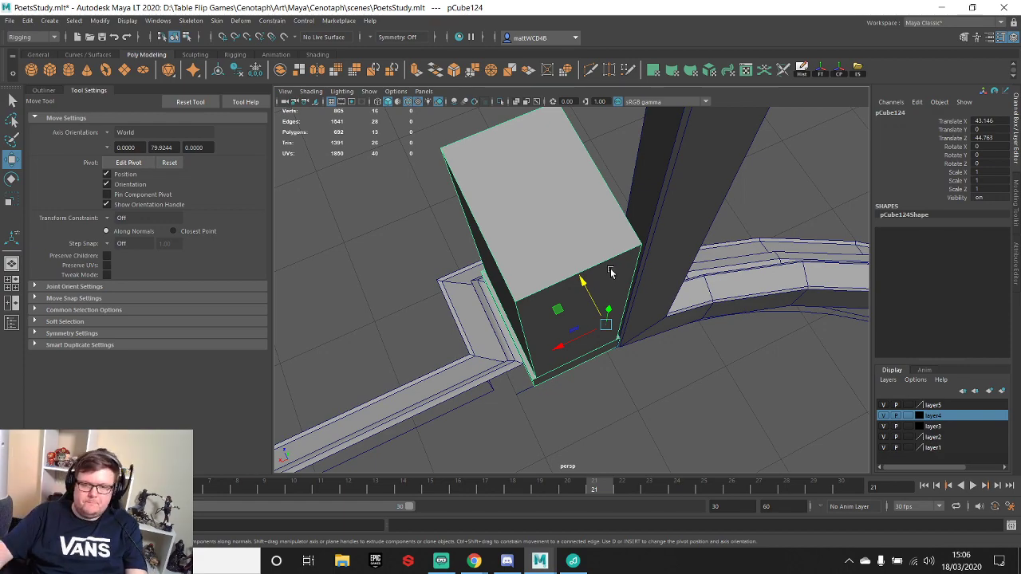
{"action": "left_click_drag", "start_coordinate": [624, 269], "coordinate": [657, 237], "text": "alt"}
{"action": "scroll", "coordinate": [638, 319], "scroll_direction": "up", "scroll_amount": 3}
{"action": "middle_click_drag", "start_coordinate": [618, 399], "coordinate": [593, 207], "text": "alt"}
{"action": "scroll", "coordinate": [606, 308], "scroll_direction": "up", "scroll_amount": 3}
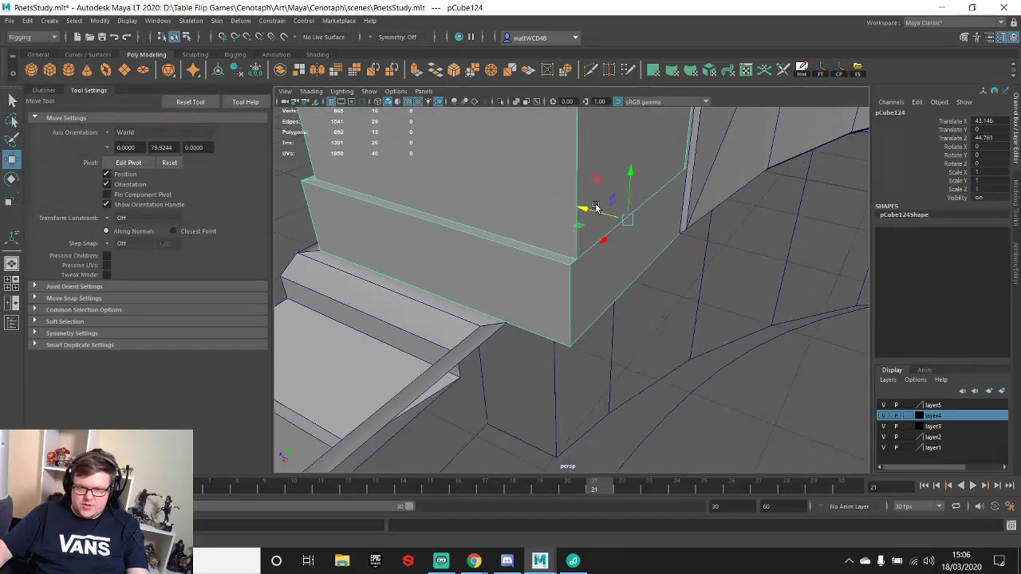
{"action": "scroll", "coordinate": [593, 207], "scroll_direction": "up", "scroll_amount": 3}
{"action": "left_click_drag", "start_coordinate": [593, 208], "coordinate": [604, 252], "text": "alt"}
{"action": "middle_click_drag", "start_coordinate": [605, 252], "coordinate": [542, 261], "text": "alt"}
{"action": "right_click_drag", "start_coordinate": [613, 166], "coordinate": [608, 209]}
{"action": "left_click", "coordinate": [602, 210], "text": "shift"}
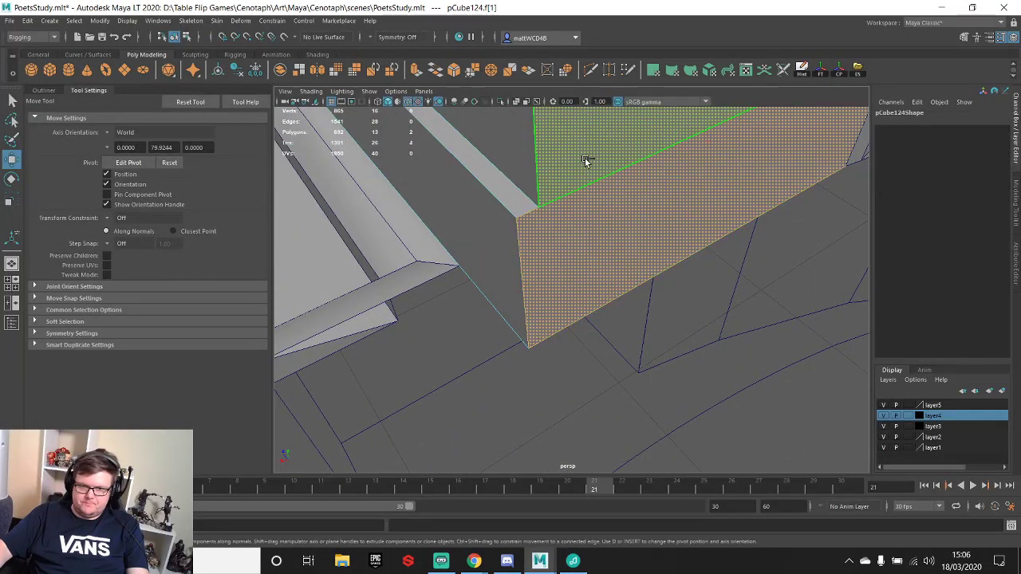
{"action": "key", "text": "Delete"}
- Delete the leftover narrow ledge face on the open side of the block
{"action": "left_click", "coordinate": [577, 145]}
{"action": "left_click_drag", "start_coordinate": [577, 145], "coordinate": [639, 215], "text": "alt"}
{"action": "left_click", "coordinate": [544, 170]}
{"action": "right_click_drag", "start_coordinate": [570, 145], "coordinate": [569, 177]}
{"action": "left_click_drag", "start_coordinate": [631, 171], "coordinate": [665, 225]}
{"action": "key", "text": "Delete"}
- Merge all of the block's vertices with a distance threshold of 0.01
{"action": "right_click_drag", "start_coordinate": [679, 200], "coordinate": [699, 142]}
{"action": "right_click_drag", "start_coordinate": [674, 191], "coordinate": [587, 195]}
{"action": "scroll", "coordinate": [558, 208], "scroll_direction": "down", "scroll_amount": 8}
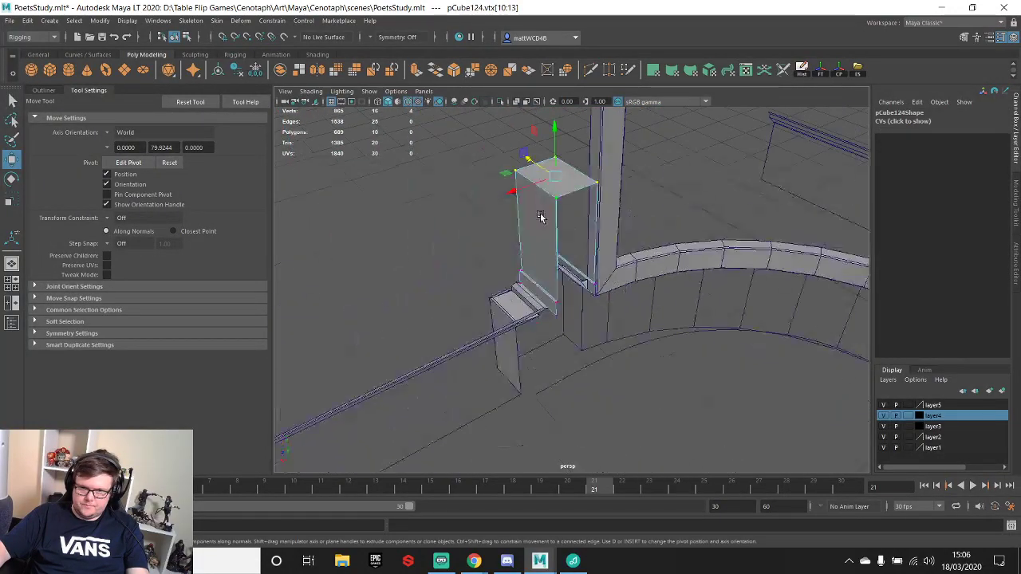
{"action": "left_click_drag", "start_coordinate": [476, 143], "coordinate": [659, 348]}
{"action": "right_click_drag", "start_coordinate": [661, 351], "coordinate": [706, 266], "text": "shift"}
{"action": "scroll", "coordinate": [579, 283], "scroll_direction": "up", "scroll_amount": 10}
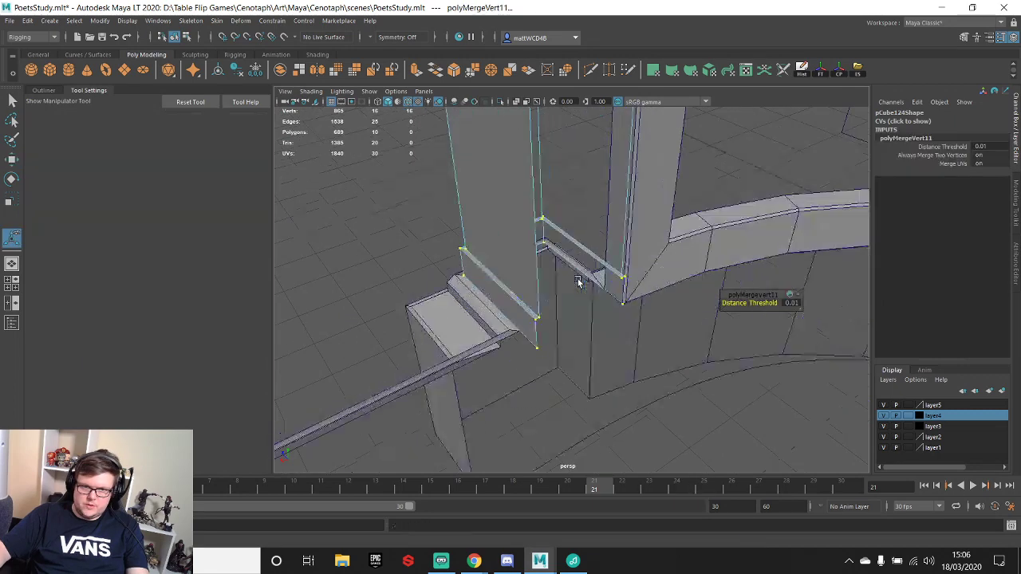
- Extrude the open block's vertical edge beside the door frame into a narrow strip
{"action": "left_click_drag", "start_coordinate": [545, 312], "coordinate": [545, 261], "text": "alt"}
{"action": "right_click_drag", "start_coordinate": [493, 280], "coordinate": [514, 258]}
{"action": "key", "text": "q"}
{"action": "left_click_drag", "start_coordinate": [696, 257], "coordinate": [620, 271], "text": "alt"}
{"action": "left_click", "coordinate": [620, 271]}
{"action": "right_click", "coordinate": [610, 189], "text": "shift"}
{"action": "left_click", "coordinate": [609, 214]}
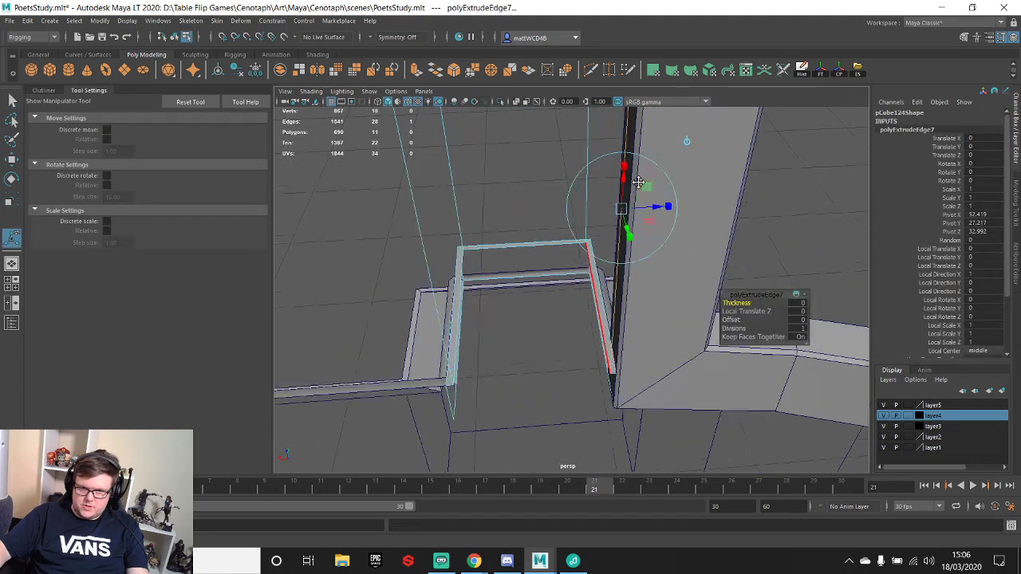
{"action": "left_click_drag", "start_coordinate": [533, 298], "coordinate": [542, 297]}
{"action": "scroll", "coordinate": [573, 254], "scroll_direction": "down", "scroll_amount": 4}
{"action": "key", "text": "q"}
- Extrude the open block's opposite vertical edge and snap the new edge to the base ledge's corner
{"action": "scroll", "coordinate": [573, 249], "scroll_direction": "up", "scroll_amount": 5}
{"action": "scroll", "coordinate": [573, 249], "scroll_direction": "down", "scroll_amount": 2}
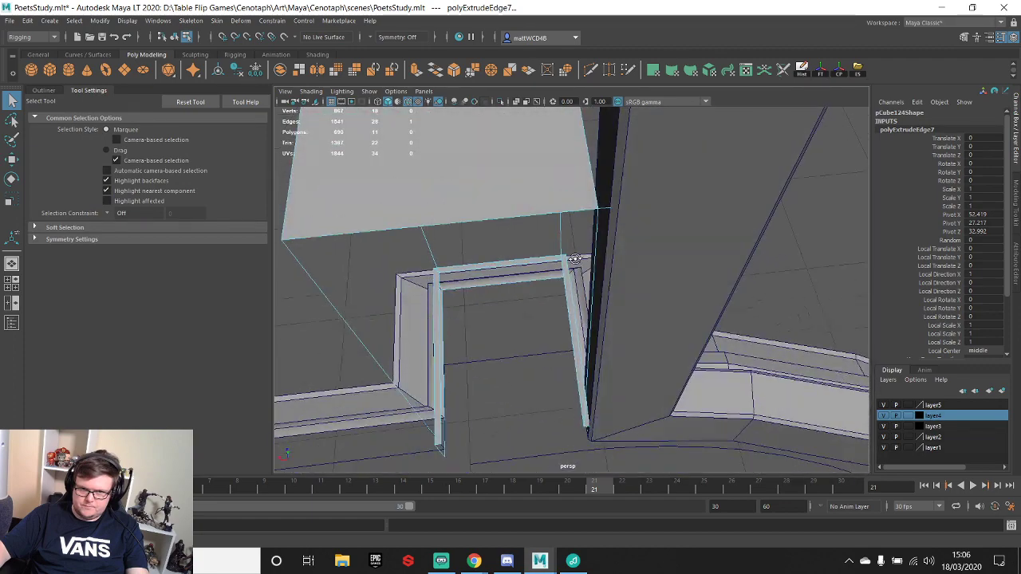
{"action": "scroll", "coordinate": [571, 247], "scroll_direction": "down", "scroll_amount": 2}
{"action": "left_click_drag", "start_coordinate": [571, 247], "coordinate": [548, 230], "text": "alt"}
{"action": "middle_click_drag", "start_coordinate": [548, 230], "coordinate": [556, 210], "text": "alt"}
{"action": "left_click", "coordinate": [527, 280]}
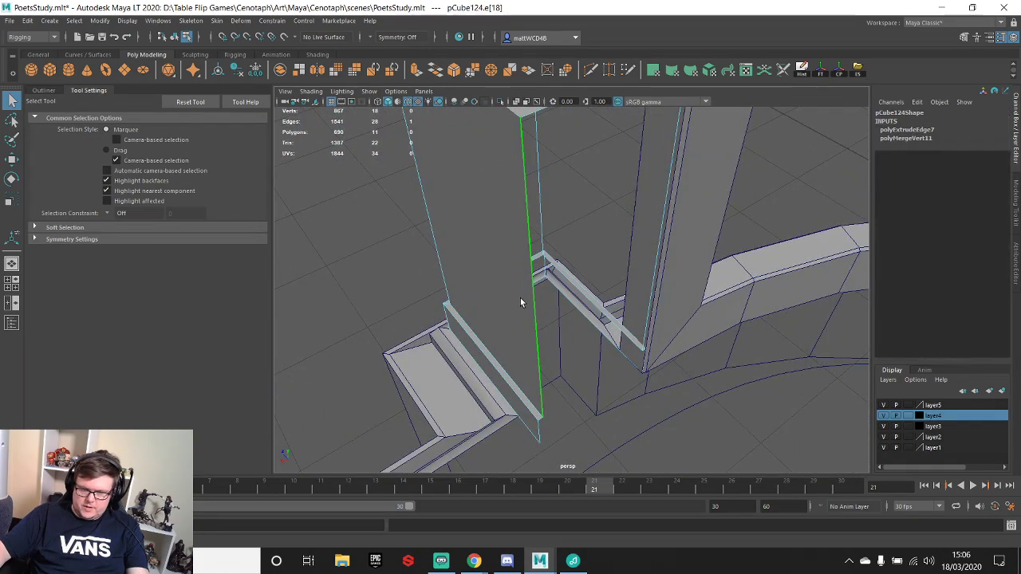
{"action": "key", "text": "ctrl+e"}
{"action": "key", "text": "w"}
{"action": "left_click_drag", "start_coordinate": [496, 338], "coordinate": [536, 429]}
{"action": "key", "text": "q"}
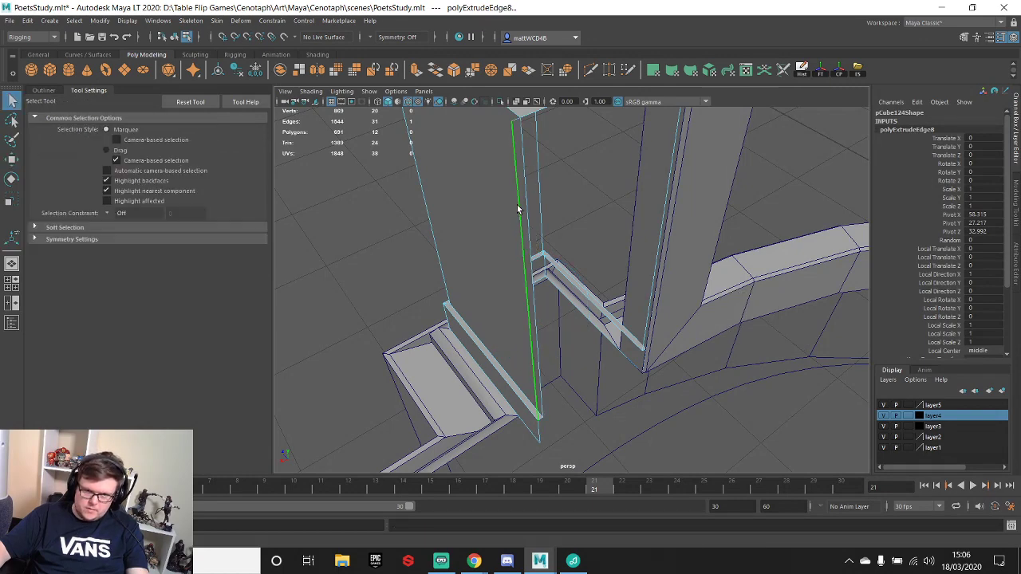
- Merge the block's vertices, including the extruded strips, with a distance threshold of 0.01
{"action": "right_click_drag", "start_coordinate": [519, 208], "coordinate": [460, 197]}
{"action": "scroll", "coordinate": [455, 176], "scroll_direction": "down", "scroll_amount": 5}
{"action": "right_click_drag", "start_coordinate": [665, 370], "coordinate": [710, 311], "text": "shift"}
{"action": "scroll", "coordinate": [559, 271], "scroll_direction": "up", "scroll_amount": 5}
{"action": "left_click_drag", "start_coordinate": [556, 271], "coordinate": [593, 243], "text": "alt"}
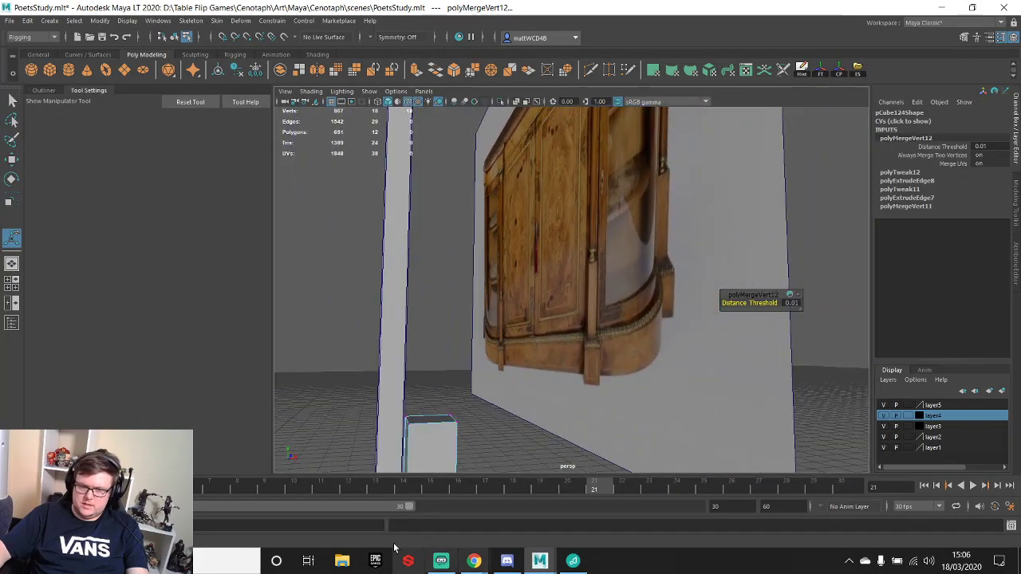
- Switch to Chrome and enlarge the listing photo of the cabinet's curved glass corner to study its column and base block
{"action": "left_click", "coordinate": [474, 561]}
{"action": "left_click", "coordinate": [562, 515]}
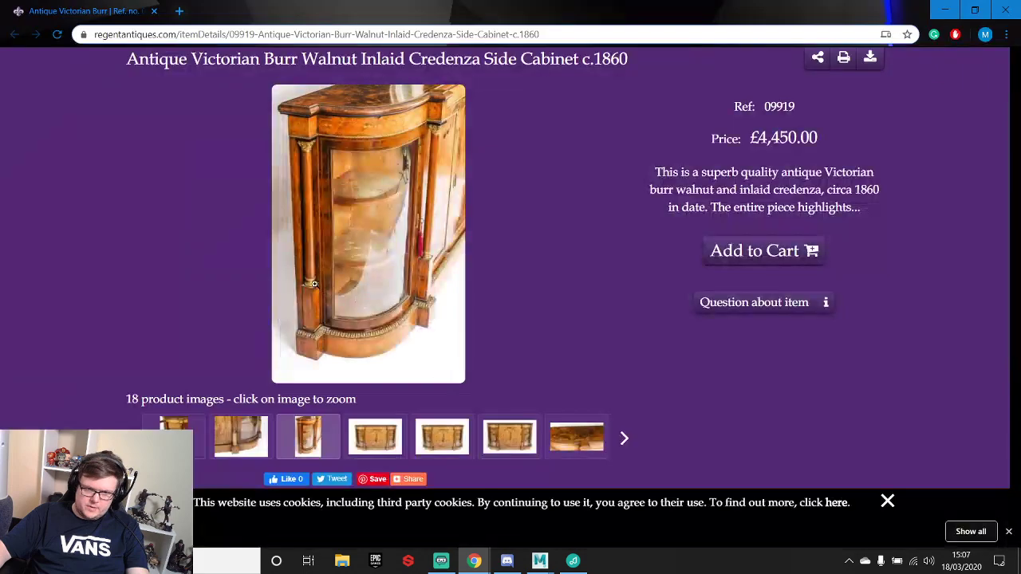
{"action": "left_click", "coordinate": [314, 276]}
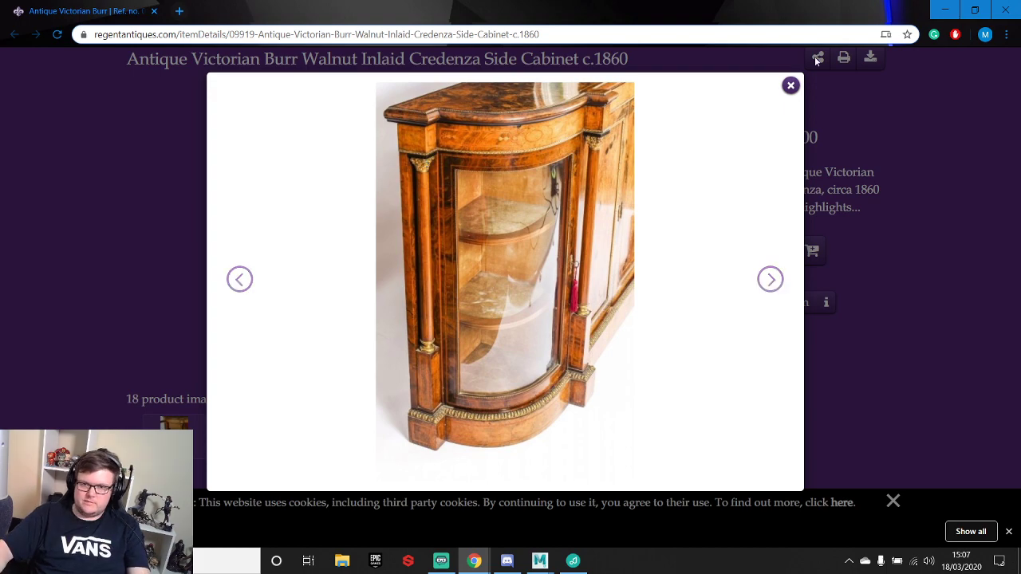
{"action": "left_click", "coordinate": [950, 15]}
- Create a polygon cylinder in Maya and snap it to the top of the corner block beside the door frame
{"action": "right_click_drag", "start_coordinate": [443, 315], "coordinate": [419, 341], "text": "alt"}
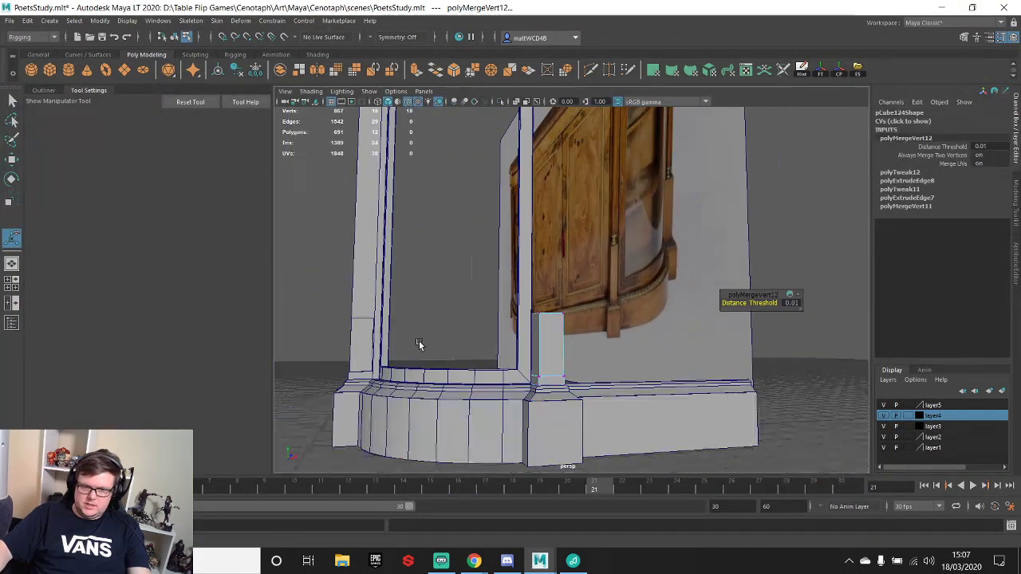
{"action": "left_click_drag", "start_coordinate": [419, 341], "coordinate": [606, 307], "text": "alt"}
{"action": "middle_click_drag", "start_coordinate": [699, 288], "coordinate": [508, 282], "text": "alt"}
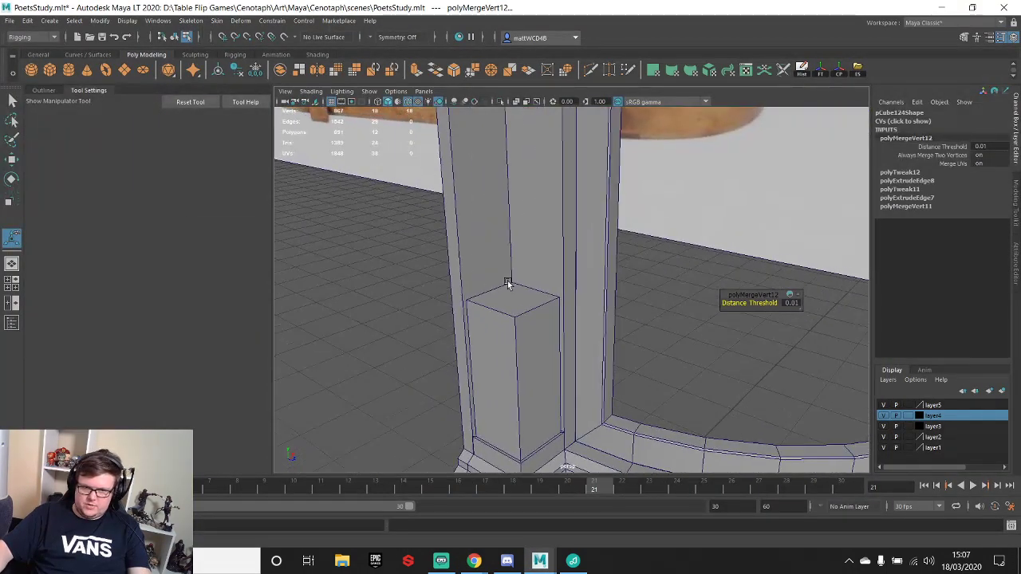
{"action": "scroll", "coordinate": [509, 283], "scroll_direction": "down", "scroll_amount": 1}
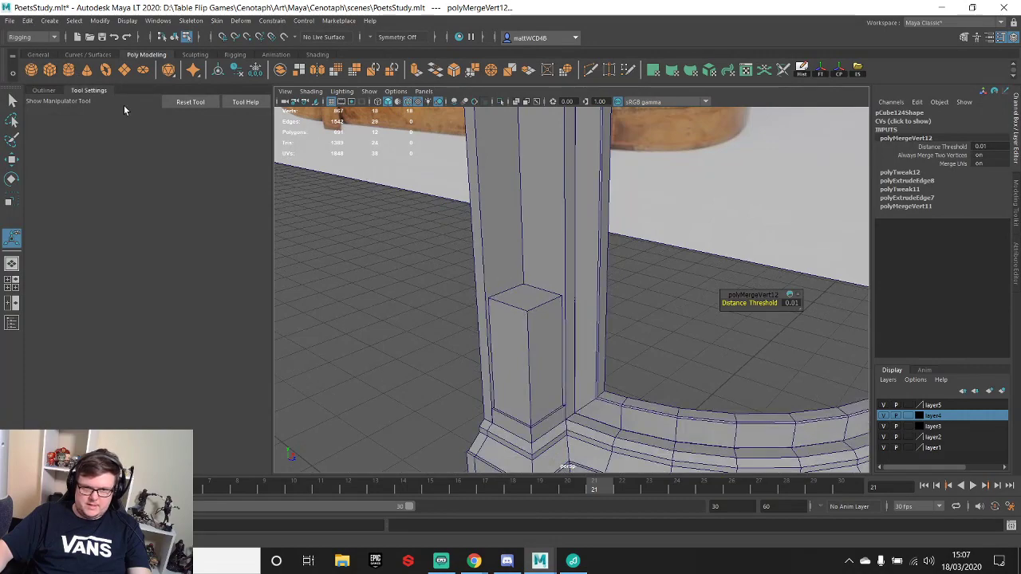
{"action": "left_click", "coordinate": [68, 69]}
{"action": "scroll", "coordinate": [570, 357], "scroll_direction": "down", "scroll_amount": 10}
{"action": "key", "text": "w"}
{"action": "scroll", "coordinate": [600, 326], "scroll_direction": "up", "scroll_amount": 5}
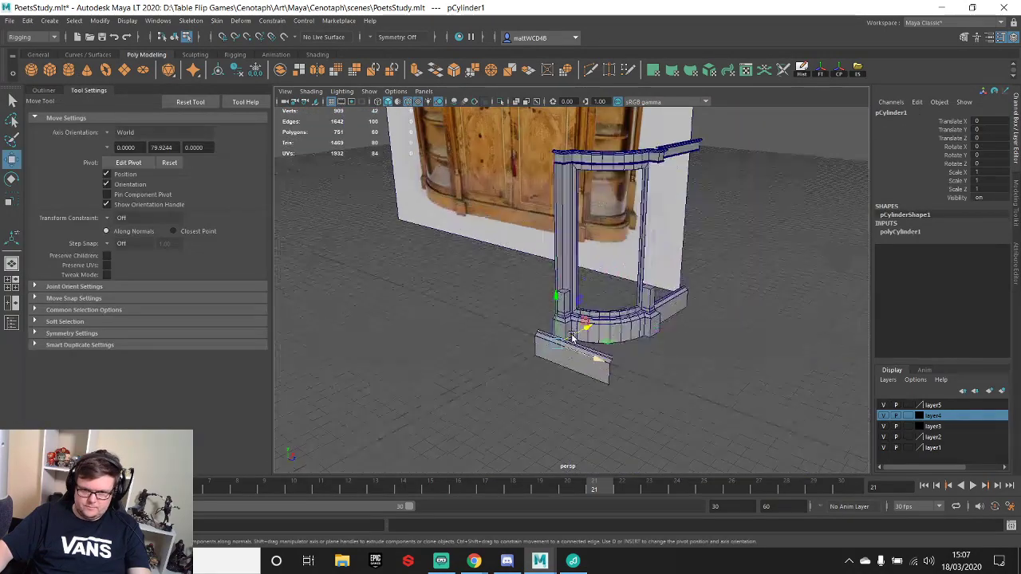
{"action": "scroll", "coordinate": [572, 337], "scroll_direction": "up", "scroll_amount": 5}
{"action": "key", "text": "v"}
{"action": "left_click_drag", "start_coordinate": [526, 451], "coordinate": [544, 309]}
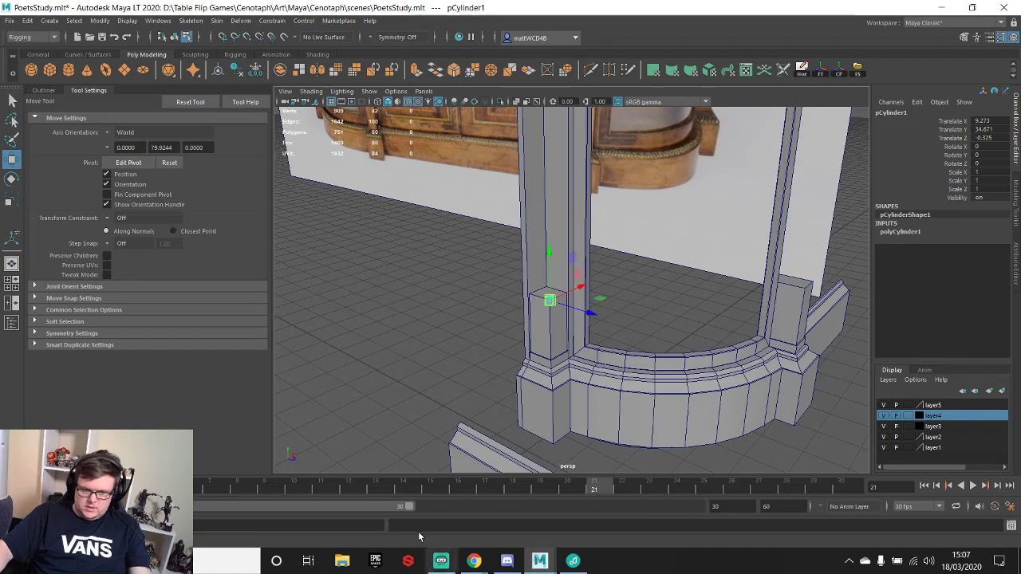
- Switch to Chrome and save the enlarged photo of the curved glass corner to the Desktop
{"action": "mouse_move", "coordinate": [474, 561]}
{"action": "left_click", "coordinate": [559, 513]}
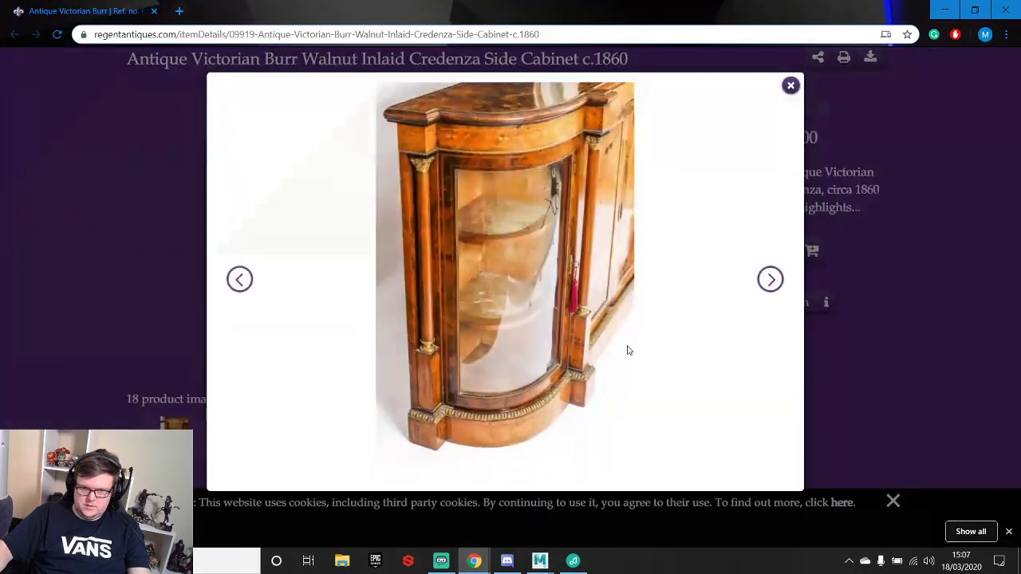
{"action": "right_click", "coordinate": [493, 227]}
{"action": "left_click", "coordinate": [549, 255]}
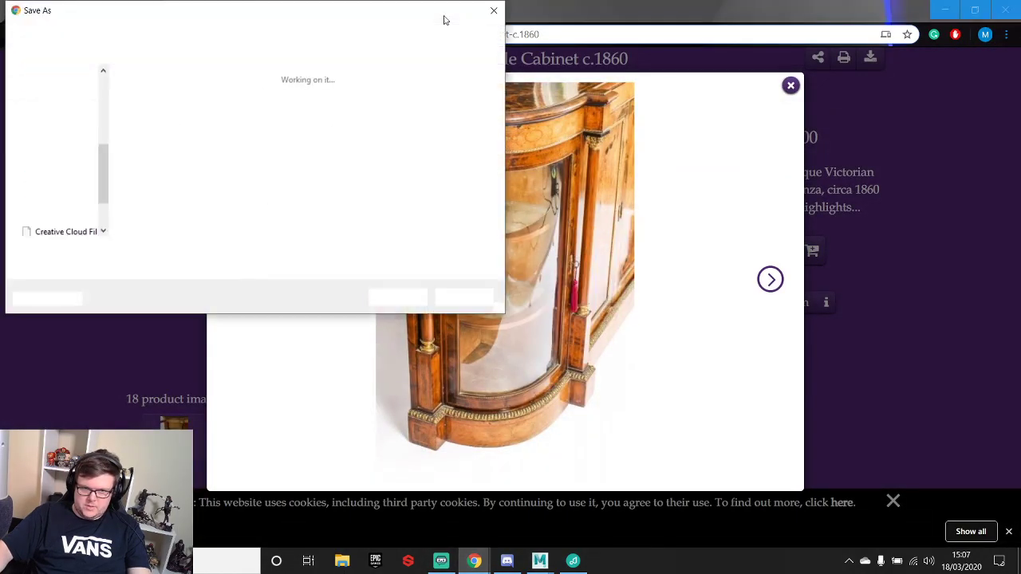
{"action": "key", "text": "Return"}
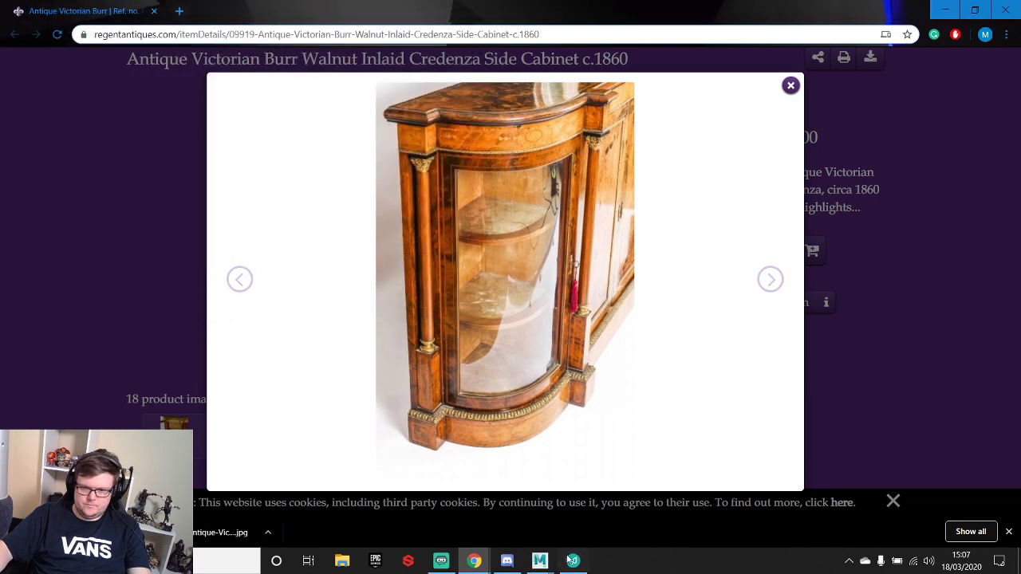
- In Maya, replace the reference plane's texture image with 09919-Antique-Victorian-Burr-Walnut-Inlaid-Credenza-Side-Cabinet-c.1860-17.jpg
{"action": "mouse_move", "coordinate": [540, 561]}
{"action": "left_click", "coordinate": [589, 463]}
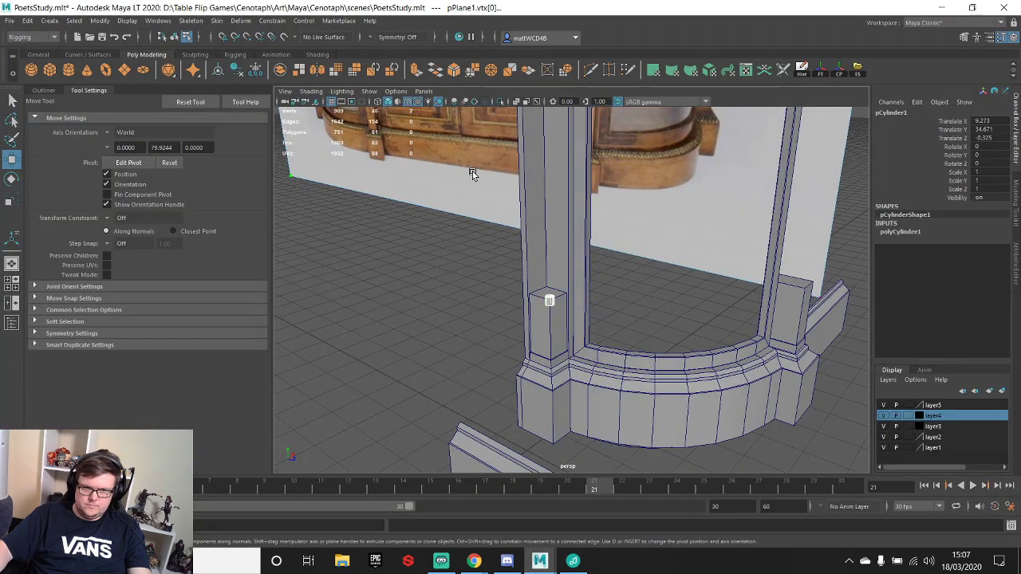
{"action": "right_click_drag", "start_coordinate": [686, 170], "coordinate": [696, 178]}
{"action": "key", "text": "ctrl+a"}
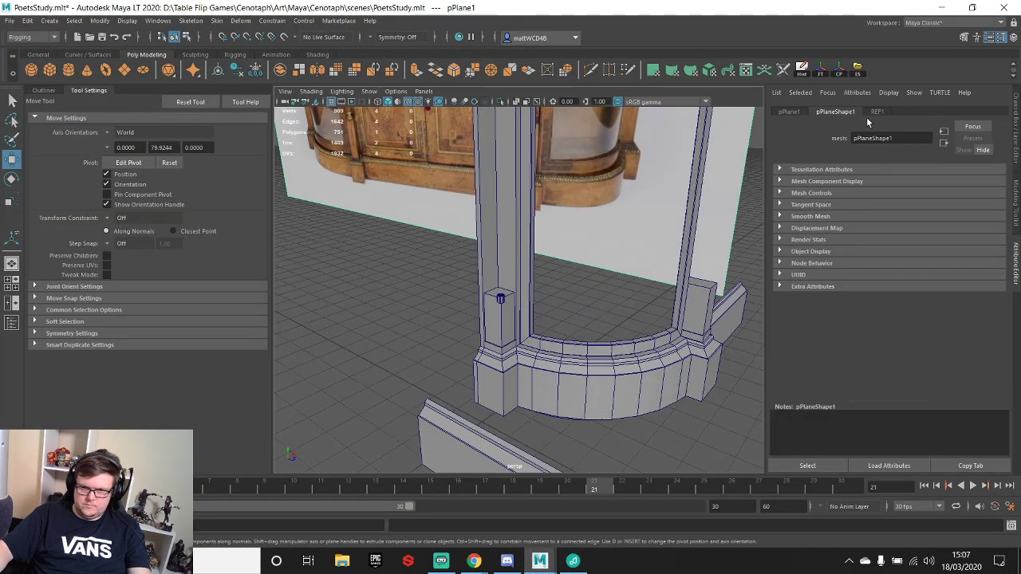
{"action": "left_click", "coordinate": [877, 112]}
{"action": "left_click", "coordinate": [990, 234]}
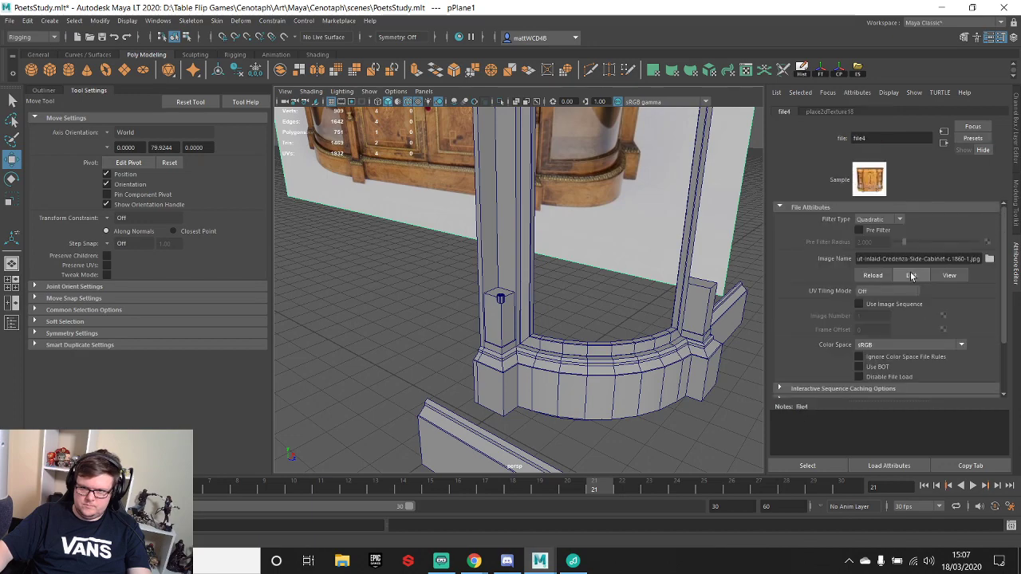
{"action": "left_click", "coordinate": [989, 260]}
{"action": "double_click", "coordinate": [434, 201]}
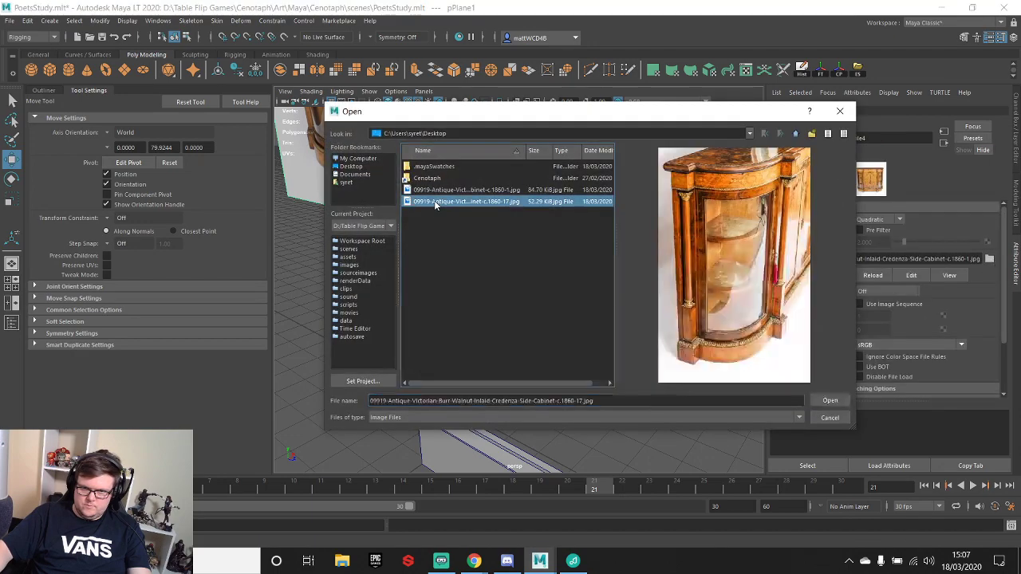
- Examine the round column and its brass collar above the corner block in the new reference image
{"action": "key", "text": "f"}
{"action": "middle_click_drag", "start_coordinate": [471, 222], "coordinate": [449, 294], "text": "alt"}
{"action": "left_click_drag", "start_coordinate": [449, 294], "coordinate": [582, 215], "text": "alt"}
{"action": "scroll", "coordinate": [542, 290], "scroll_direction": "down", "scroll_amount": 4}
{"action": "scroll", "coordinate": [543, 291], "scroll_direction": "up", "scroll_amount": 4}
{"action": "key", "text": "e"}
{"action": "key", "text": "r"}
{"action": "scroll", "coordinate": [594, 255], "scroll_direction": "down", "scroll_amount": 3}
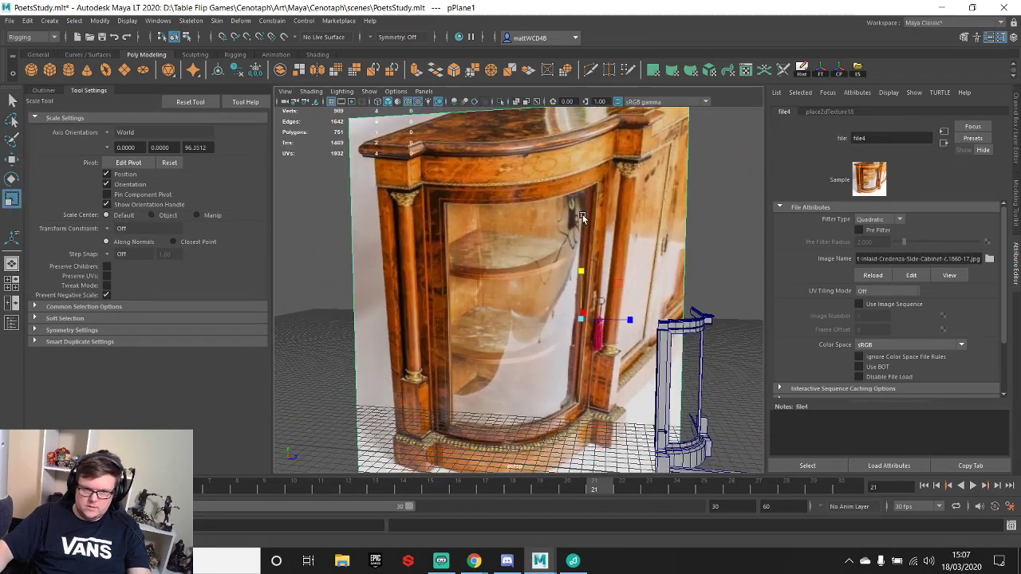
{"action": "scroll", "coordinate": [582, 215], "scroll_direction": "down", "scroll_amount": 7}
{"action": "scroll", "coordinate": [531, 285], "scroll_direction": "up", "scroll_amount": 8}
{"action": "middle_click_drag", "start_coordinate": [479, 359], "coordinate": [521, 299], "text": "alt"}
{"action": "scroll", "coordinate": [531, 286], "scroll_direction": "down", "scroll_amount": 2}
{"action": "mouse_move", "coordinate": [496, 343]}
{"action": "middle_mouse_down", "text": "alt"}
{"action": "mouse_move", "coordinate": [493, 285]}
{"action": "mouse_move", "coordinate": [440, 347]}
{"action": "mouse_move", "coordinate": [495, 329]}
{"action": "middle_mouse_up", "text": "alt"}
{"action": "scroll", "coordinate": [441, 347], "scroll_direction": "down", "scroll_amount": 3}
{"action": "scroll", "coordinate": [438, 348], "scroll_direction": "up", "scroll_amount": 3}
{"action": "scroll", "coordinate": [495, 330], "scroll_direction": "up", "scroll_amount": 5}
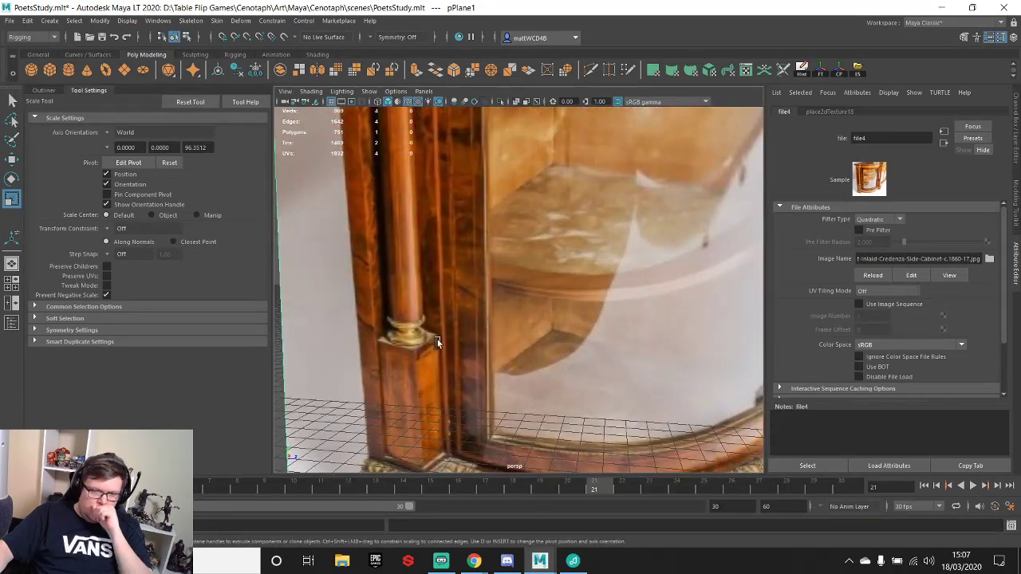
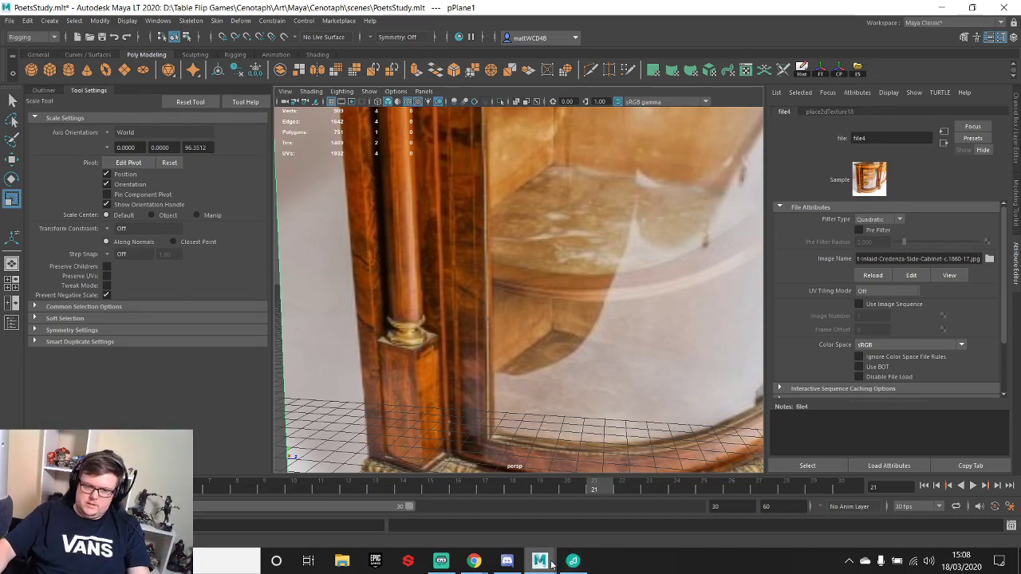
- Scale the cylinder on the corner block up uniformly to roughly the block's width
{"action": "left_click_drag", "start_coordinate": [615, 363], "coordinate": [588, 358], "text": "alt"}
{"action": "scroll", "coordinate": [633, 360], "scroll_direction": "down", "scroll_amount": 8}
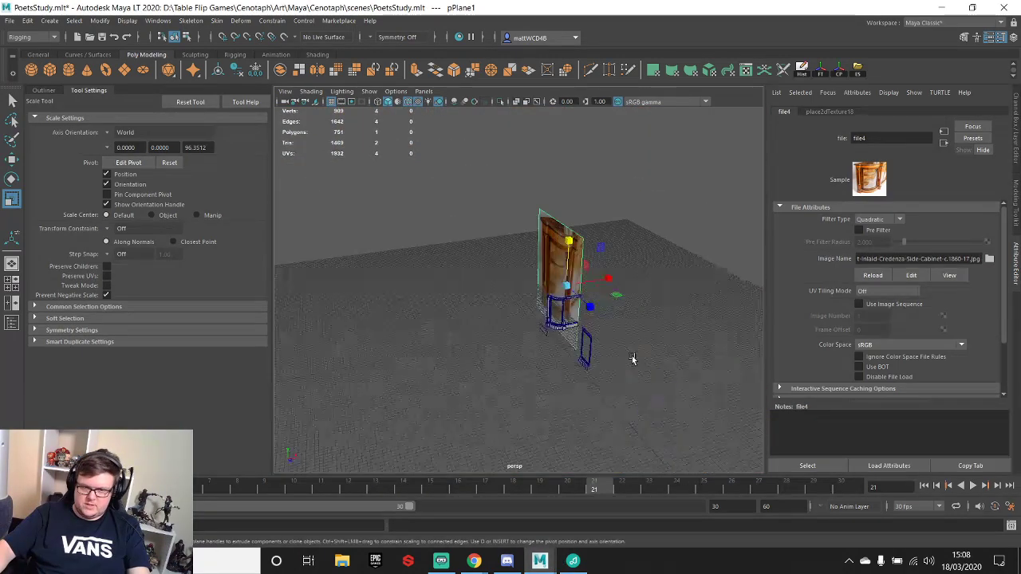
{"action": "middle_click_drag", "start_coordinate": [634, 360], "coordinate": [582, 287], "text": "alt"}
{"action": "scroll", "coordinate": [582, 288], "scroll_direction": "up", "scroll_amount": 9}
{"action": "left_click_drag", "start_coordinate": [549, 240], "coordinate": [534, 220], "text": "alt"}
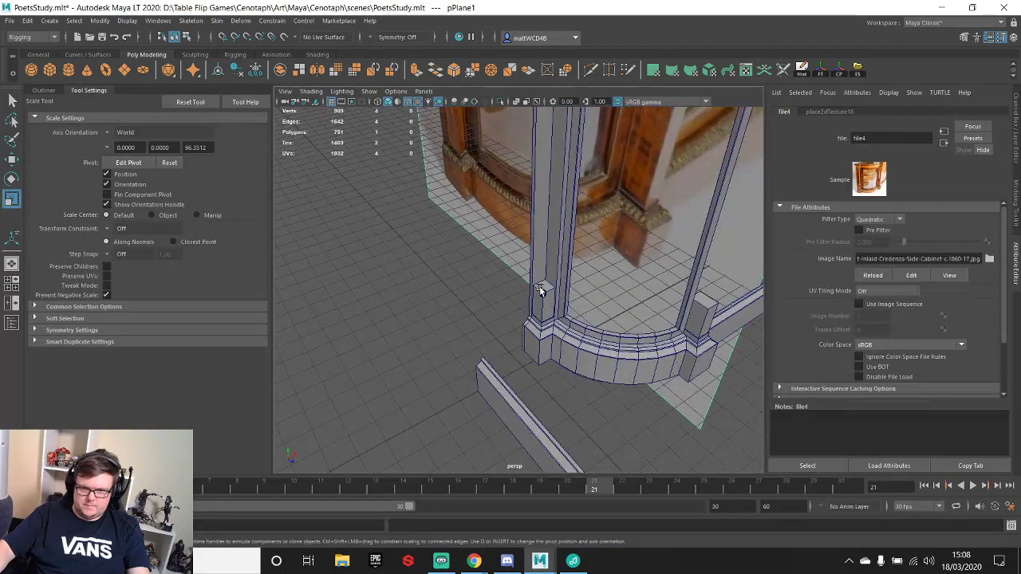
{"action": "left_click", "coordinate": [540, 289]}
{"action": "scroll", "coordinate": [598, 283], "scroll_direction": "up", "scroll_amount": 8}
{"action": "scroll", "coordinate": [598, 283], "scroll_direction": "down", "scroll_amount": 8}
{"action": "scroll", "coordinate": [542, 330], "scroll_direction": "up", "scroll_amount": 8}
{"action": "key", "text": "e"}
{"action": "scroll", "coordinate": [582, 341], "scroll_direction": "down", "scroll_amount": 6}
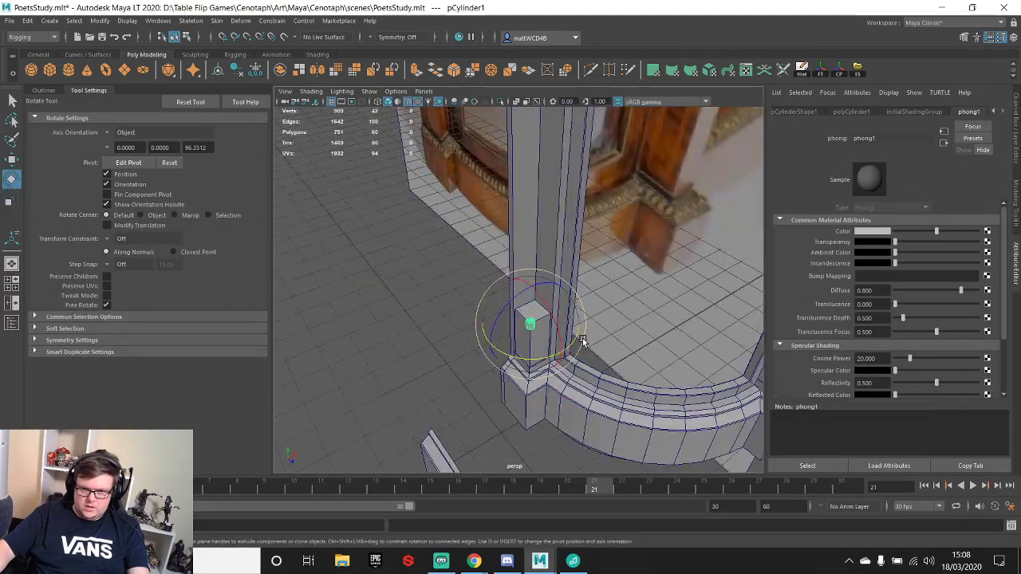
{"action": "key", "text": "r"}
{"action": "left_click_drag", "start_coordinate": [531, 326], "coordinate": [561, 331]}
{"action": "key", "text": "w"}
{"action": "key", "text": "e"}
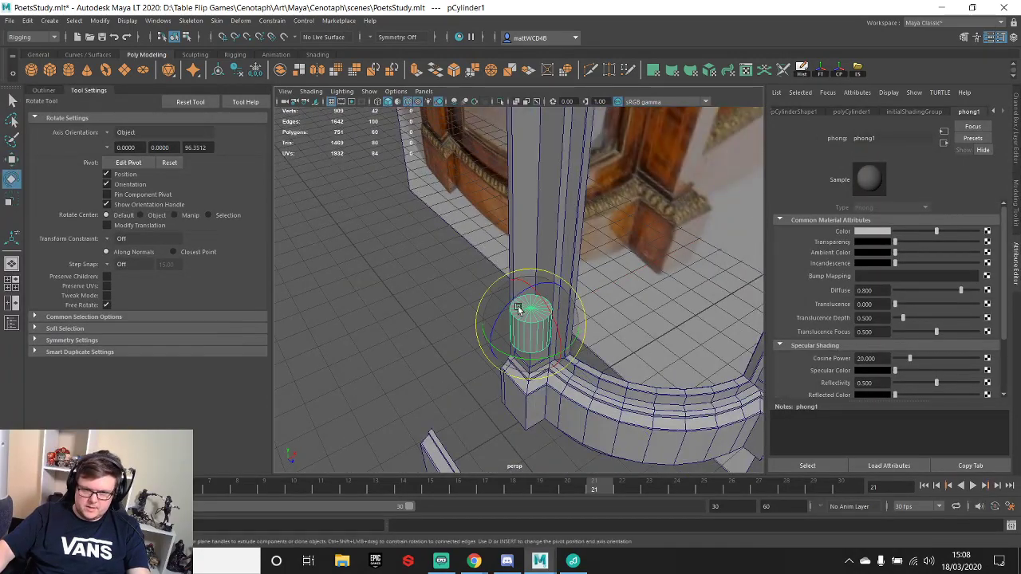
- Flatten the cylinder into a thin disc and align its height with the top of the corner block
{"action": "key", "text": "r"}
{"action": "left_click_drag", "start_coordinate": [532, 288], "coordinate": [532, 332]}
{"action": "key", "text": "f"}
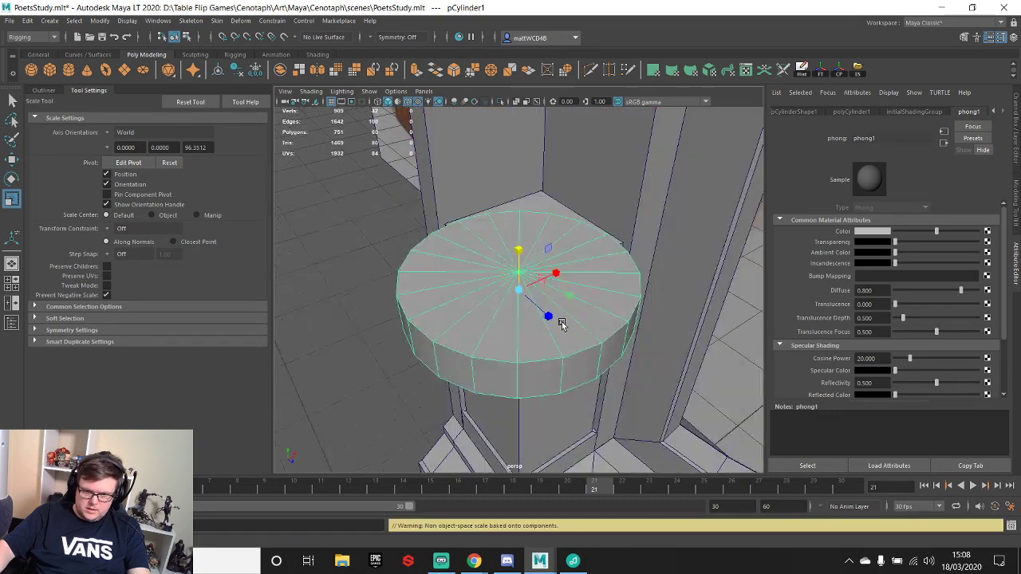
{"action": "scroll", "coordinate": [561, 323], "scroll_direction": "down", "scroll_amount": 5}
{"action": "key", "text": "w"}
{"action": "key", "text": "v"}
{"action": "left_click_drag", "start_coordinate": [524, 250], "coordinate": [520, 263]}
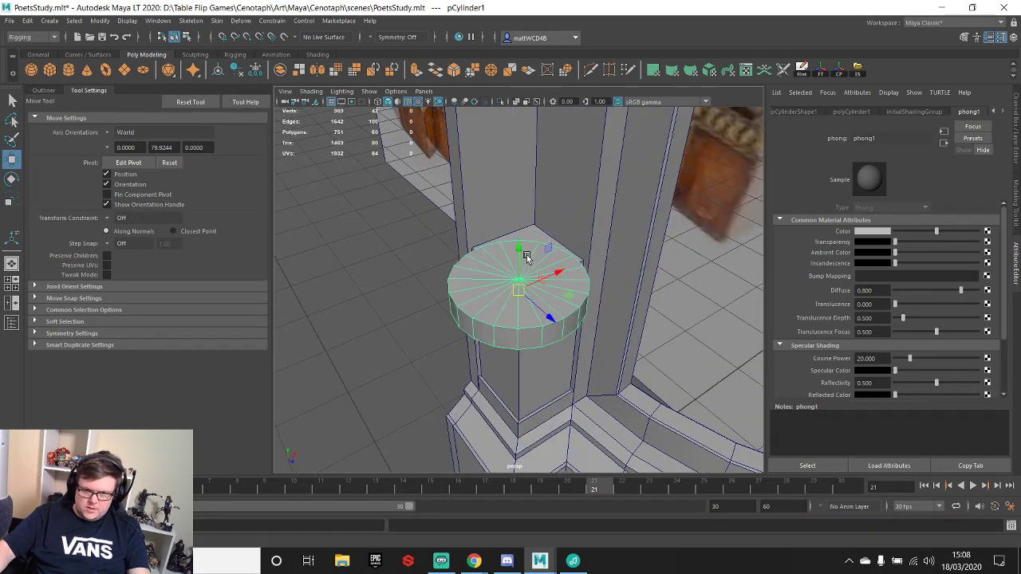
- Shift the disc horizontally back towards the frame's inner corner, as seen from above
{"action": "key", "text": "space"}
{"action": "left_click_drag", "start_coordinate": [456, 192], "coordinate": [517, 210]}
{"action": "key", "text": "f"}
{"action": "scroll", "coordinate": [539, 288], "scroll_direction": "down", "scroll_amount": 5}
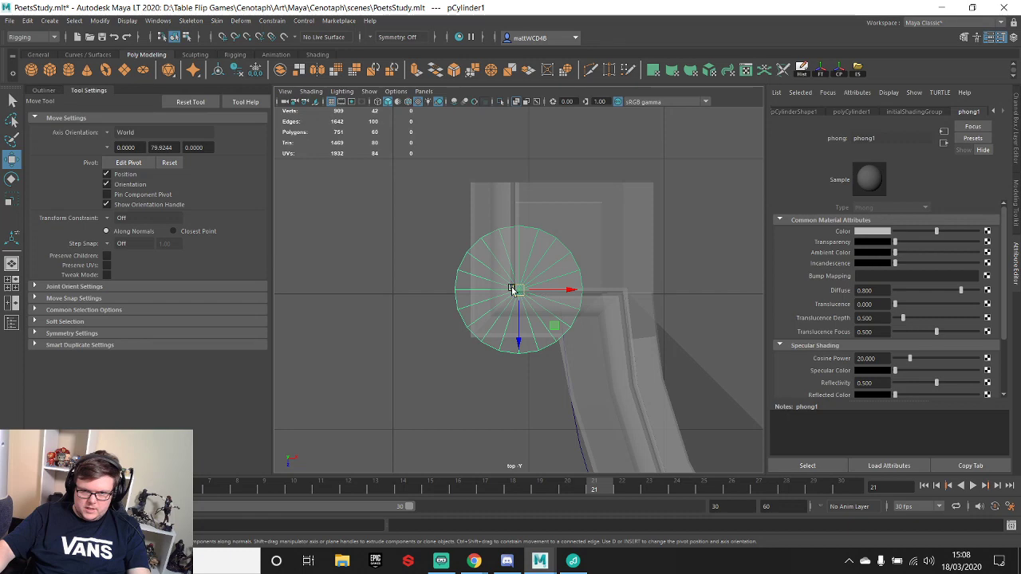
{"action": "left_click_drag", "start_coordinate": [513, 289], "coordinate": [558, 243]}
{"action": "key", "text": "r"}
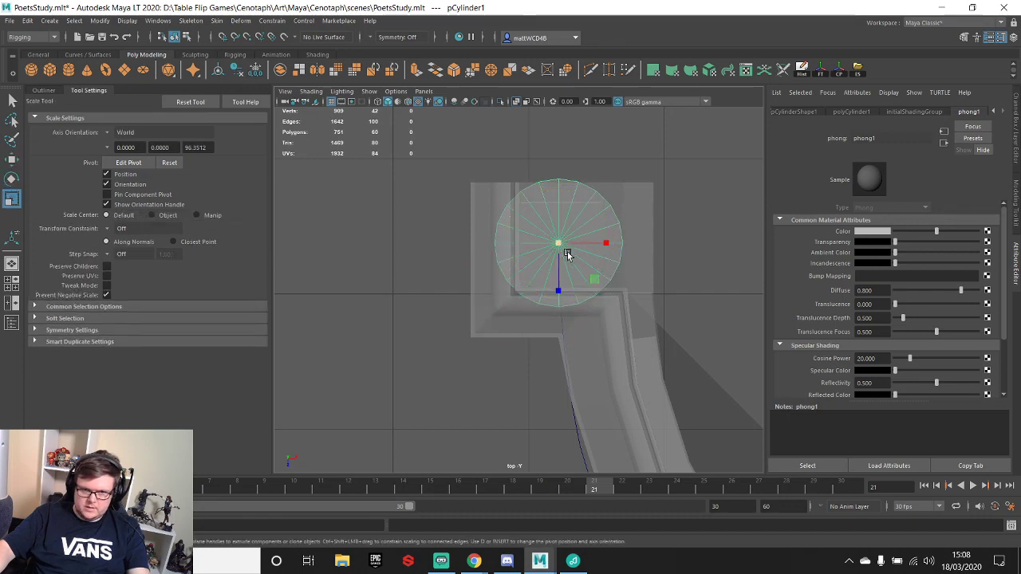
{"action": "key", "text": "space"}
{"action": "key", "text": "space"}
- Inspect the corner block's side edges where they meet the frame and the base ledge
{"action": "key", "text": "q"}
{"action": "left_click", "coordinate": [537, 348]}
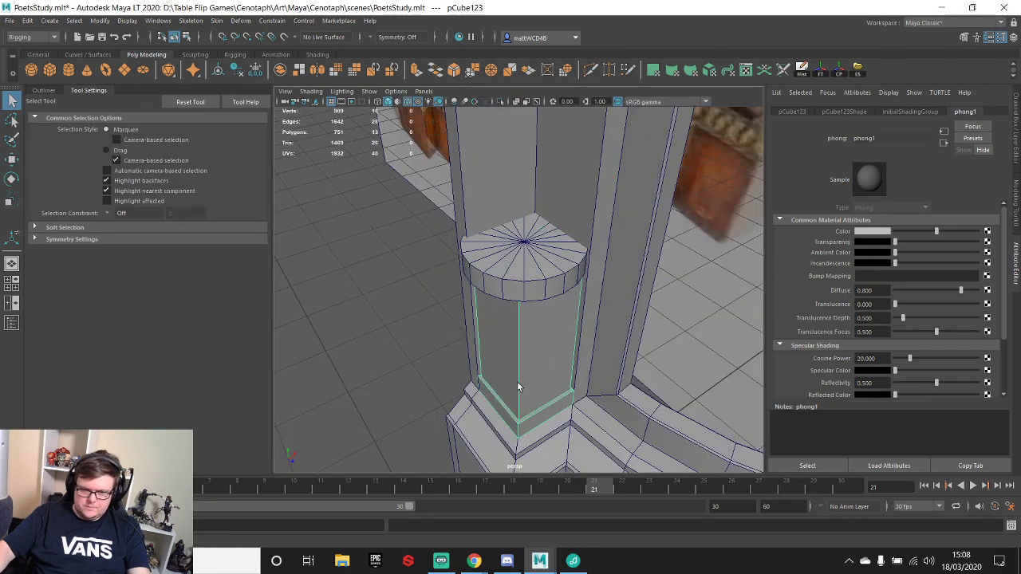
{"action": "scroll", "coordinate": [531, 377], "scroll_direction": "up", "scroll_amount": 3}
{"action": "middle_click_drag", "start_coordinate": [530, 377], "coordinate": [533, 296], "text": "alt"}
{"action": "scroll", "coordinate": [533, 294], "scroll_direction": "down", "scroll_amount": 5}
{"action": "left_click_drag", "start_coordinate": [537, 290], "coordinate": [570, 311], "text": "alt"}
{"action": "scroll", "coordinate": [436, 390], "scroll_direction": "up", "scroll_amount": 3}
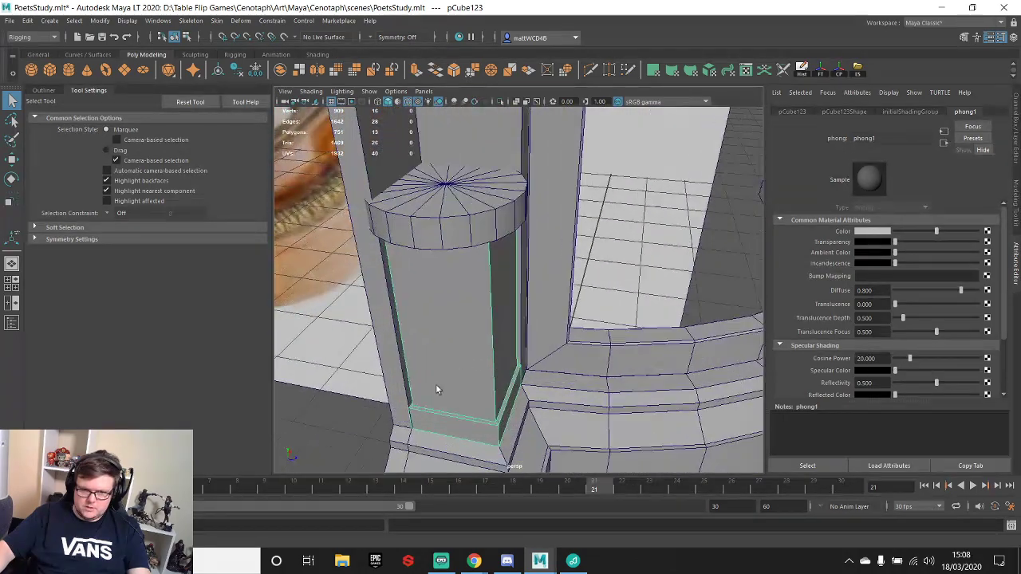
{"action": "scroll", "coordinate": [554, 312], "scroll_direction": "up", "scroll_amount": 3}
{"action": "middle_click_drag", "start_coordinate": [437, 387], "coordinate": [518, 370], "text": "alt"}
{"action": "scroll", "coordinate": [518, 370], "scroll_direction": "down", "scroll_amount": 2}
{"action": "left_click_drag", "start_coordinate": [591, 301], "coordinate": [549, 268], "text": "alt"}
{"action": "key", "text": "ctrl+z"}
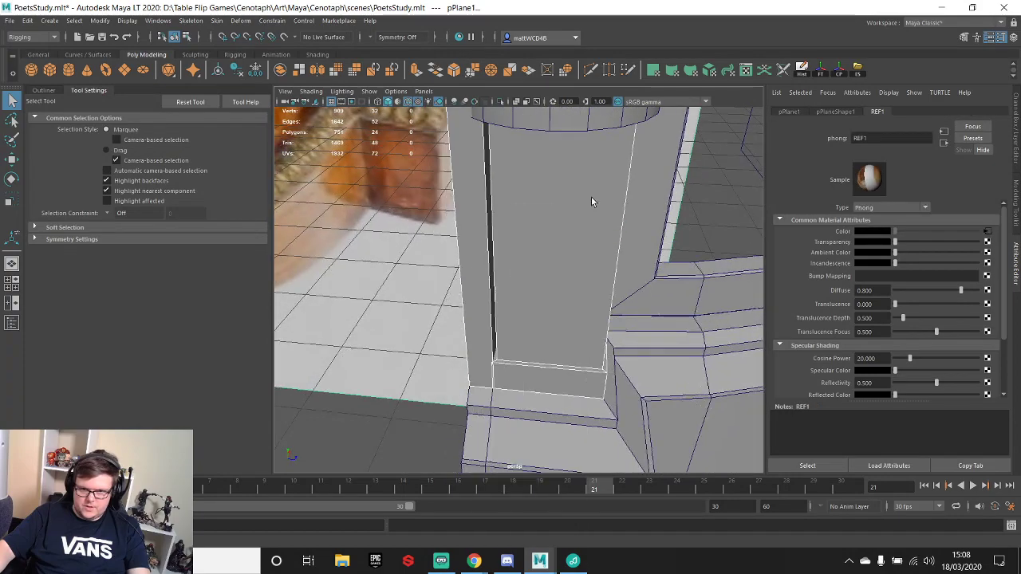
- Shift the corner block's side vertices sideways to line up with the corner of the base ledge beneath
{"action": "left_click", "coordinate": [591, 197]}
{"action": "left_click_drag", "start_coordinate": [592, 197], "coordinate": [529, 242], "text": "alt"}
{"action": "right_click_drag", "start_coordinate": [529, 242], "coordinate": [476, 237]}
{"action": "scroll", "coordinate": [456, 144], "scroll_direction": "down", "scroll_amount": 4}
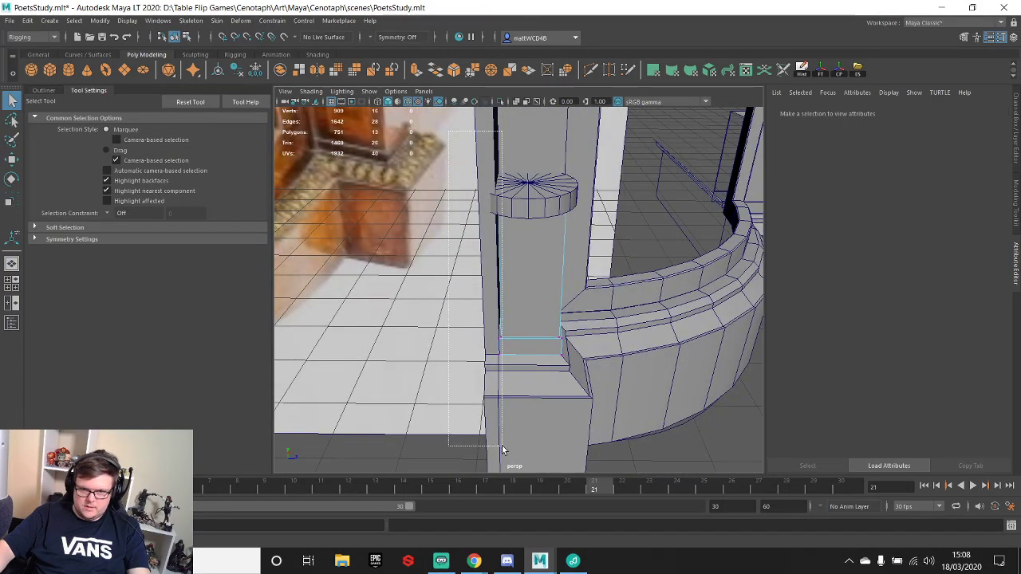
{"action": "left_click_drag", "start_coordinate": [503, 451], "coordinate": [503, 451]}
{"action": "key", "text": "f"}
{"action": "key", "text": "w"}
{"action": "left_click_drag", "start_coordinate": [520, 242], "coordinate": [522, 245]}
{"action": "key", "text": "q"}
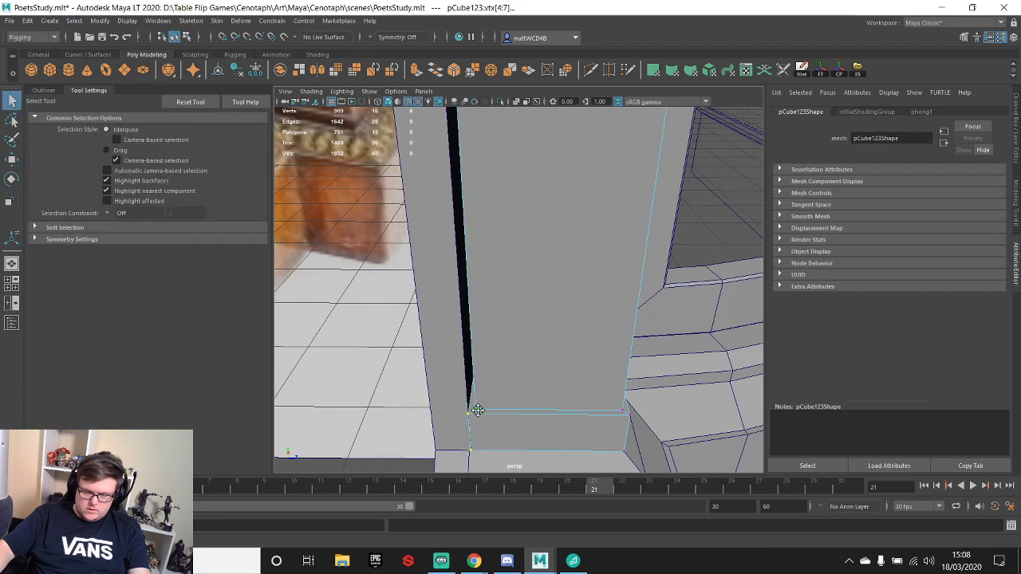
{"action": "left_click_drag", "start_coordinate": [515, 297], "coordinate": [521, 446], "text": "alt"}
{"action": "key", "text": "w"}
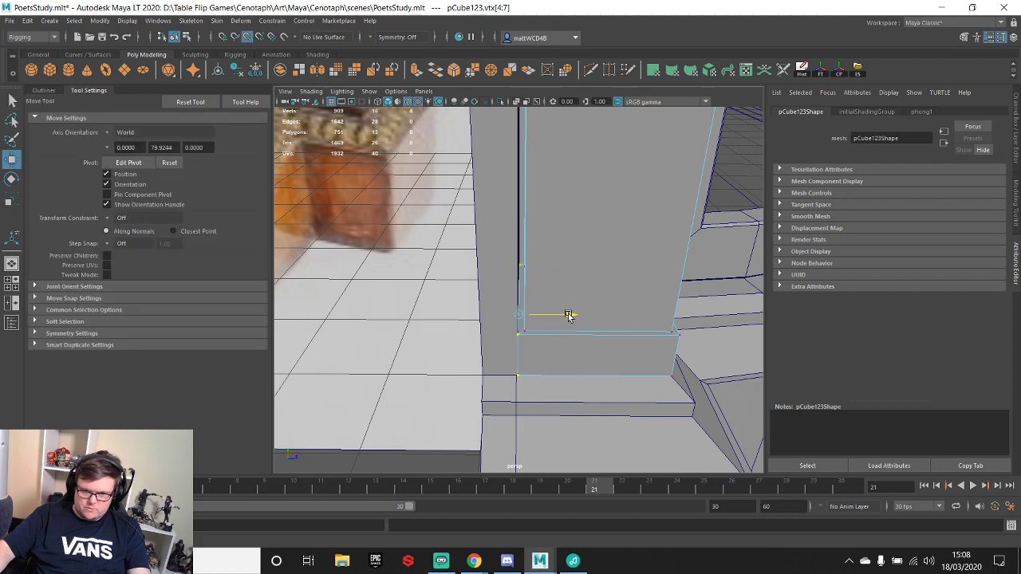
{"action": "left_click_drag", "start_coordinate": [525, 382], "coordinate": [525, 381]}
{"action": "key", "text": "q"}
{"action": "scroll", "coordinate": [636, 223], "scroll_direction": "down", "scroll_amount": 5}
{"action": "left_click_drag", "start_coordinate": [636, 223], "coordinate": [476, 280], "text": "alt"}
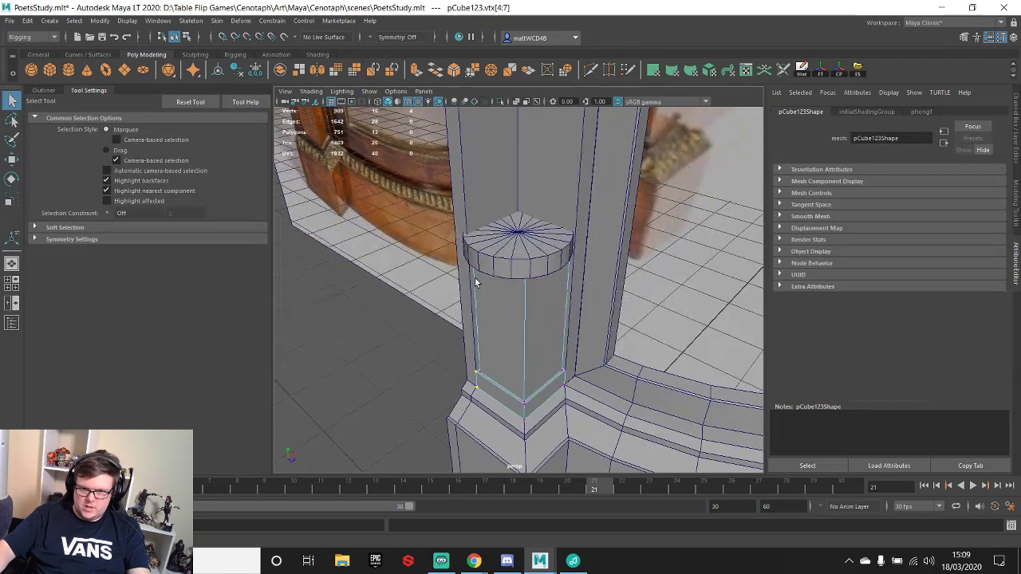
- Extrude the corner block's faces and insert a vertical edge loop near its front corner
{"action": "left_click", "coordinate": [513, 250]}
{"action": "right_click_drag", "start_coordinate": [514, 250], "coordinate": [559, 202]}
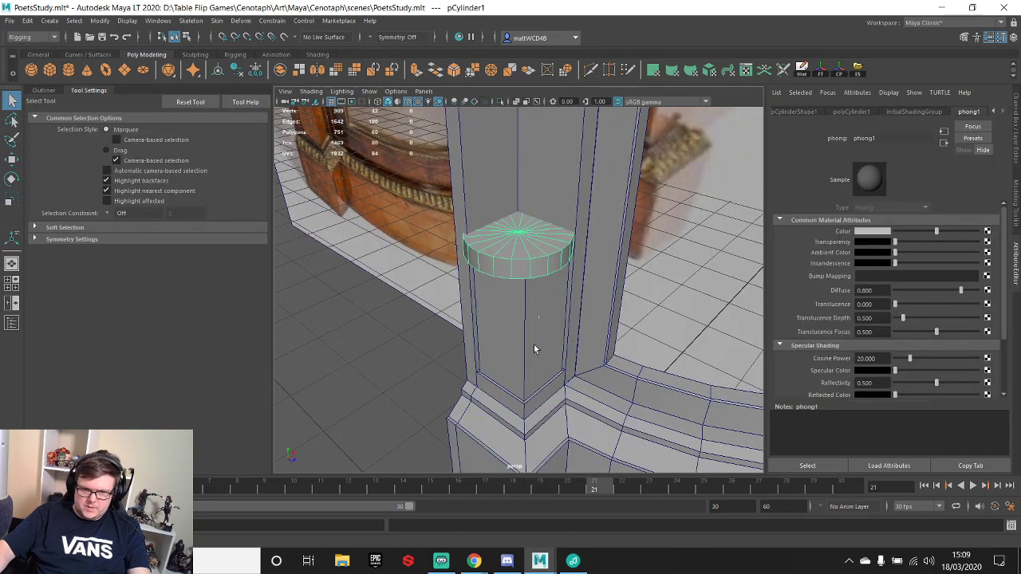
{"action": "left_click", "coordinate": [539, 318]}
{"action": "right_click_drag", "start_coordinate": [541, 281], "coordinate": [582, 238], "text": "shift"}
{"action": "key", "text": "q"}
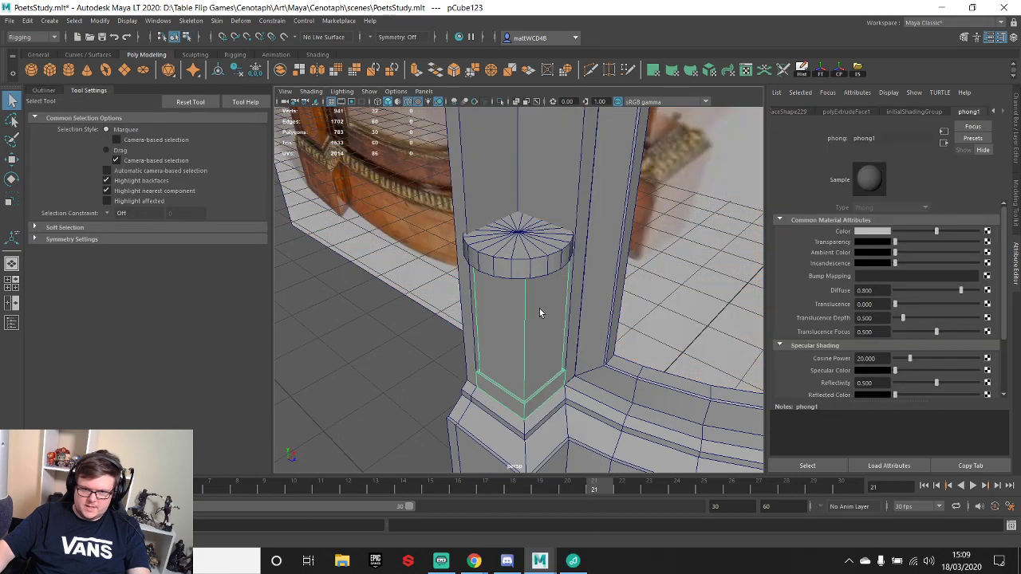
{"action": "right_click_drag", "start_coordinate": [539, 313], "coordinate": [471, 296], "text": "shift"}
{"action": "left_click", "coordinate": [546, 387]}
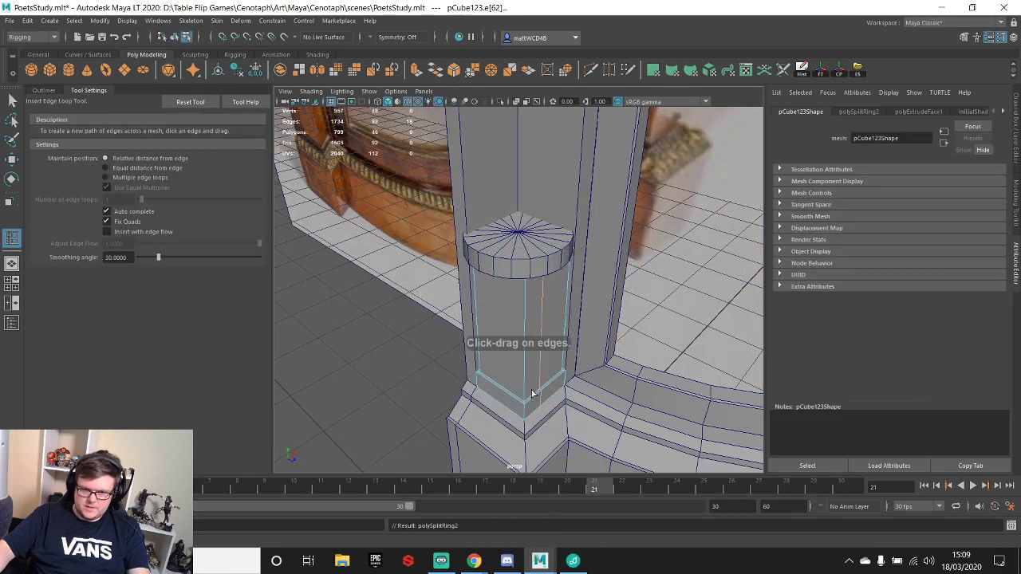
- Undo the off-centre edge loop and insert one centred vertical edge loop on each of the corner block's two outer sides
{"action": "key", "text": "ctrl+z"}
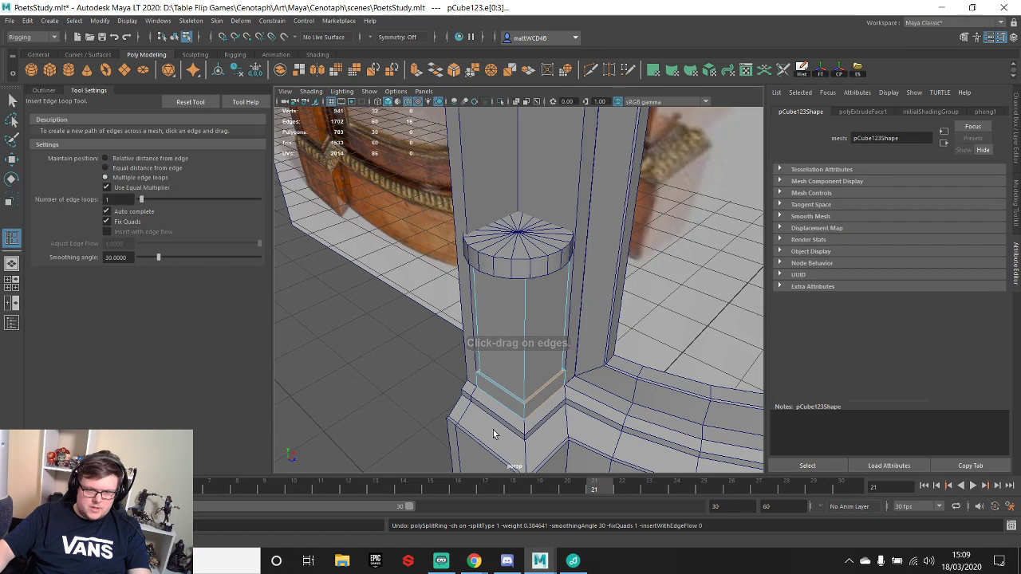
{"action": "left_click", "coordinate": [544, 387]}
{"action": "left_click", "coordinate": [503, 390]}
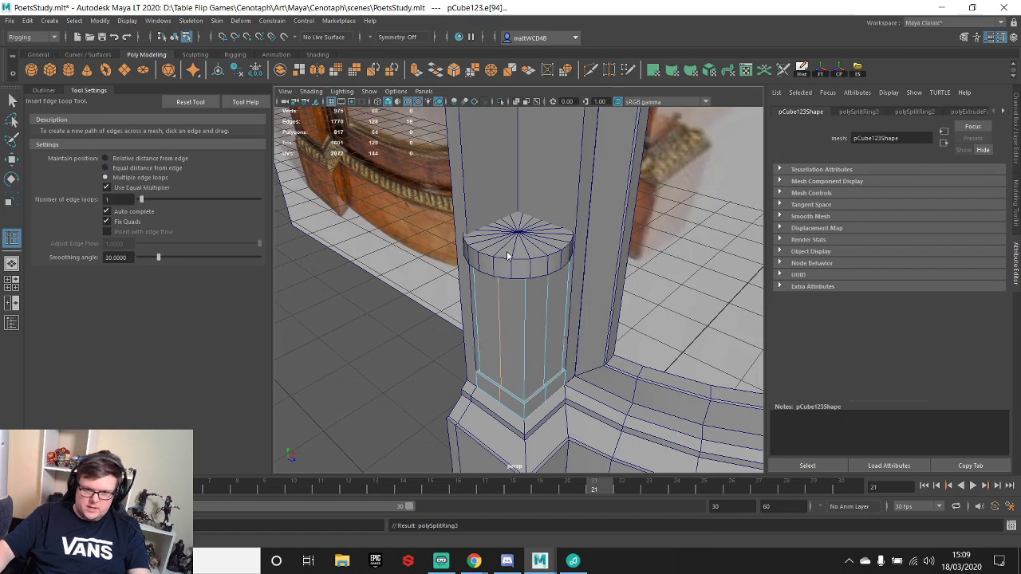
- Select the disc above the corner block and show it from above with X-ray and wireframe-on-shaded display
{"action": "right_click_drag", "start_coordinate": [507, 253], "coordinate": [551, 213]}
{"action": "left_click", "coordinate": [525, 242]}
{"action": "key", "text": "w"}
{"action": "key", "text": "space"}
{"action": "key", "text": "space"}
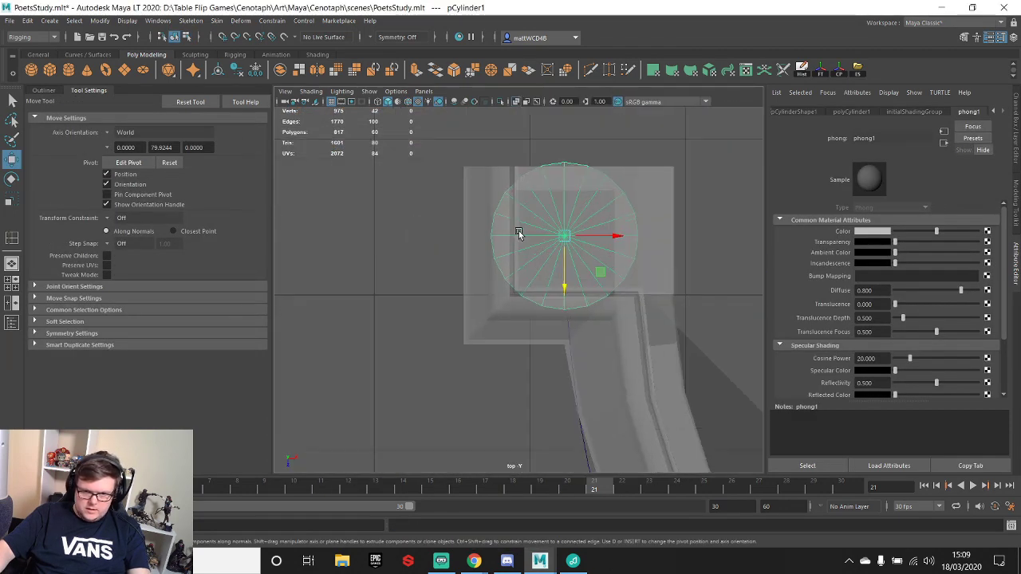
{"action": "scroll", "coordinate": [519, 233], "scroll_direction": "up", "scroll_amount": 1}
{"action": "left_click", "coordinate": [502, 102]}
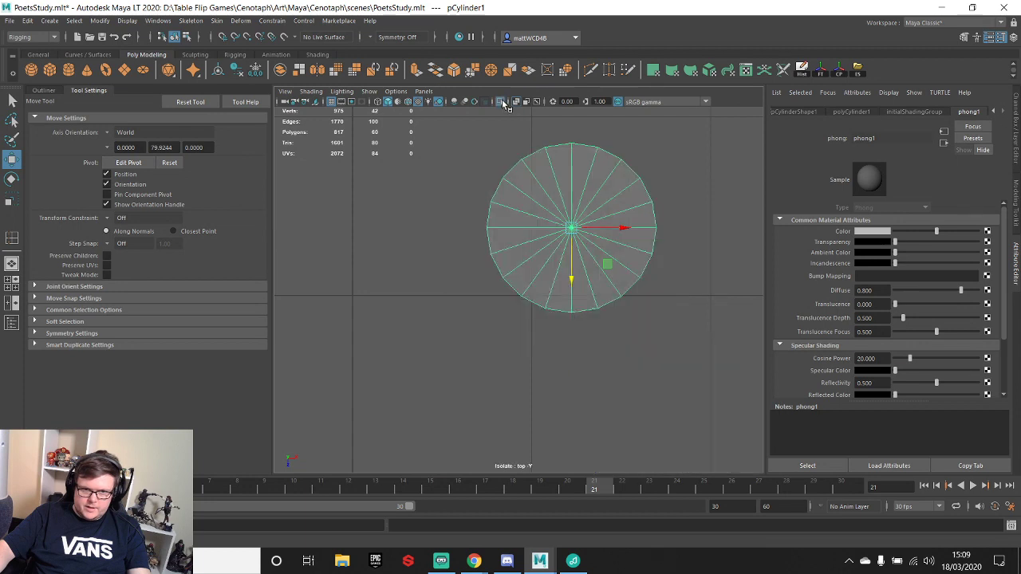
{"action": "left_click", "coordinate": [501, 102]}
{"action": "left_click", "coordinate": [516, 102]}
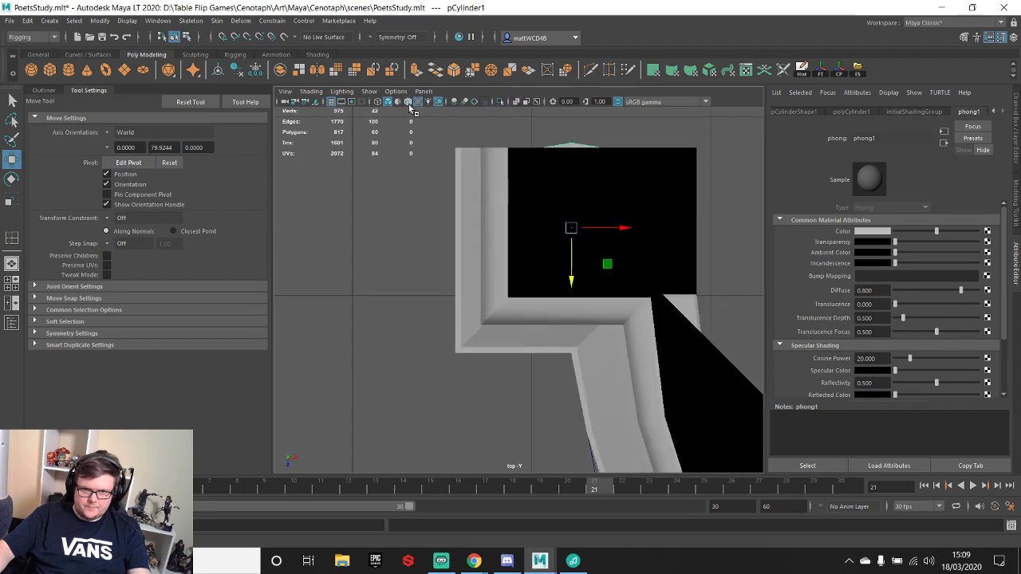
{"action": "left_click", "coordinate": [502, 103]}
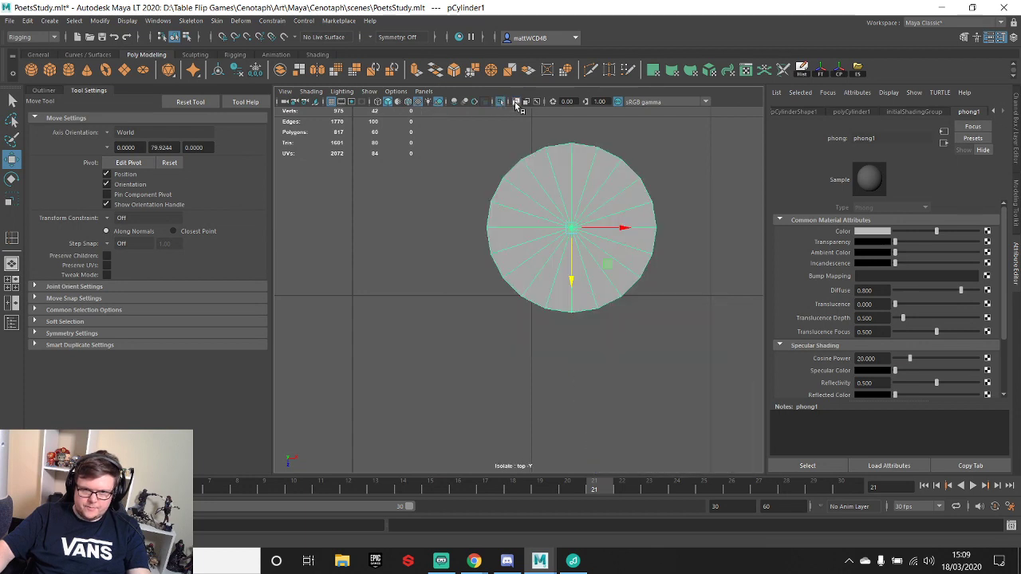
{"action": "left_click", "coordinate": [502, 102]}
{"action": "left_click", "coordinate": [516, 102]}
{"action": "left_click", "coordinate": [408, 102]}
{"action": "scroll", "coordinate": [600, 219], "scroll_direction": "up", "scroll_amount": 2}
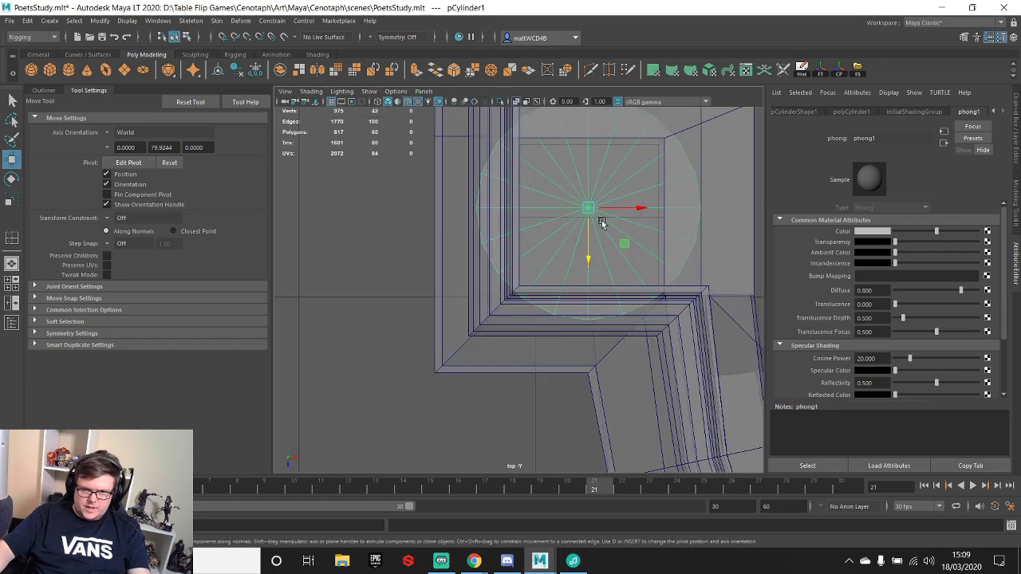
- Scale the disc down uniformly so it fits inside the corner block's square outline, as seen from above
{"action": "key", "text": "f"}
{"action": "key", "text": "r"}
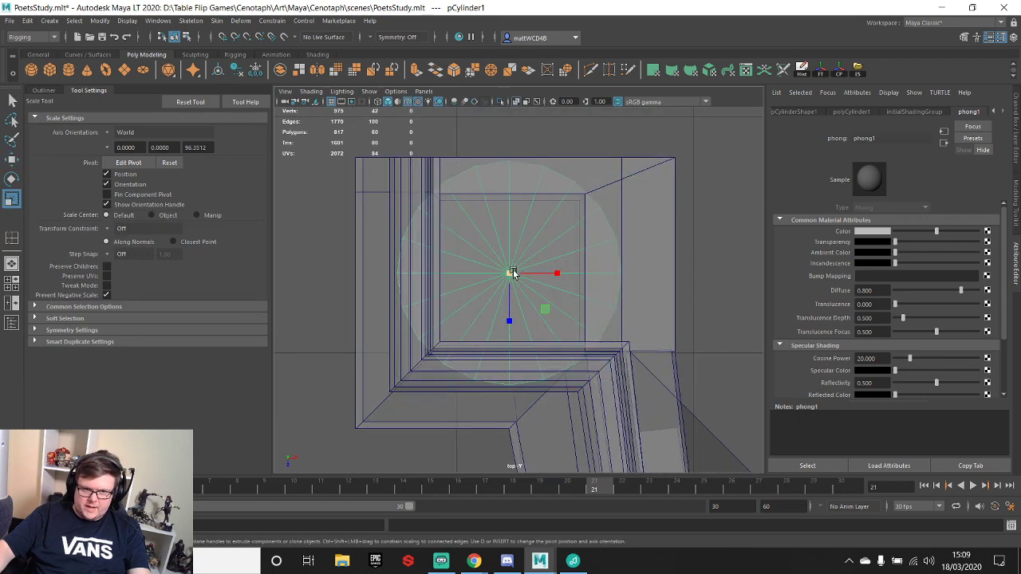
{"action": "left_click_drag", "start_coordinate": [513, 273], "coordinate": [433, 283]}
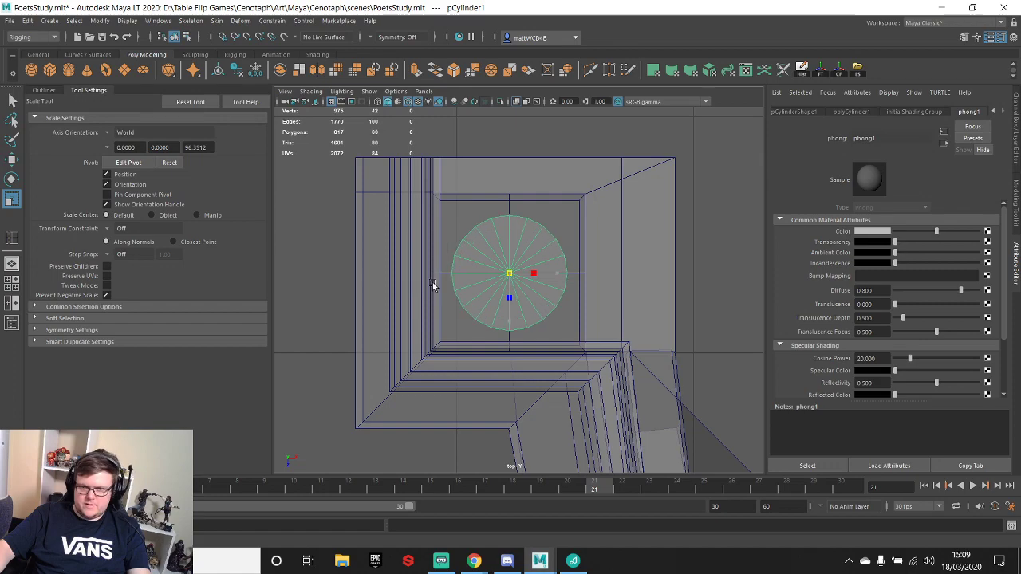
- Examine side-on in perspective how the scaled disc sits on the corner block's upper face
{"action": "key", "text": "space"}
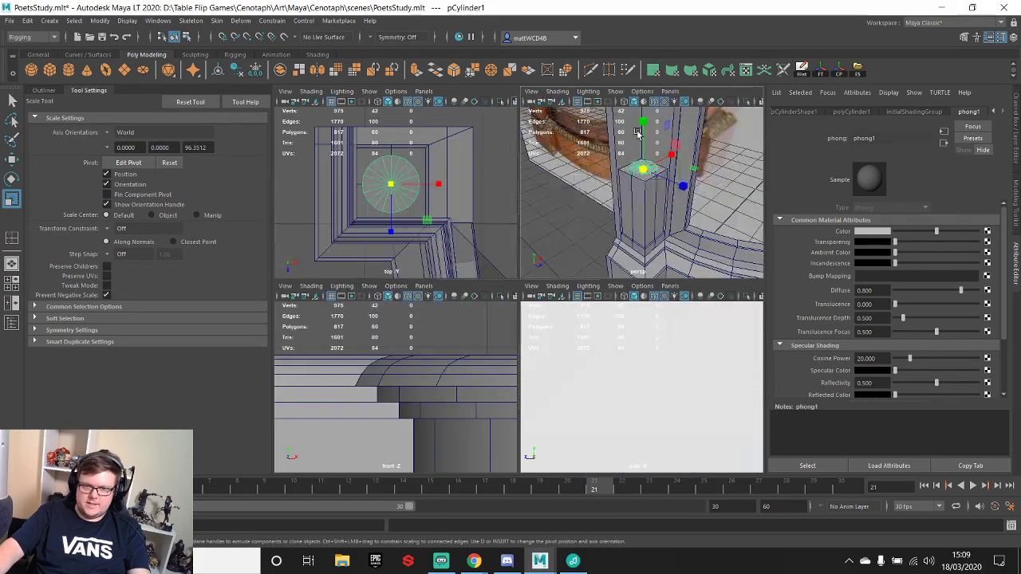
{"action": "key", "text": "space"}
{"action": "scroll", "coordinate": [508, 302], "scroll_direction": "up", "scroll_amount": 3}
{"action": "left_click_drag", "start_coordinate": [595, 292], "coordinate": [527, 285], "text": "alt"}
{"action": "middle_click_drag", "start_coordinate": [527, 285], "coordinate": [552, 298], "text": "alt"}
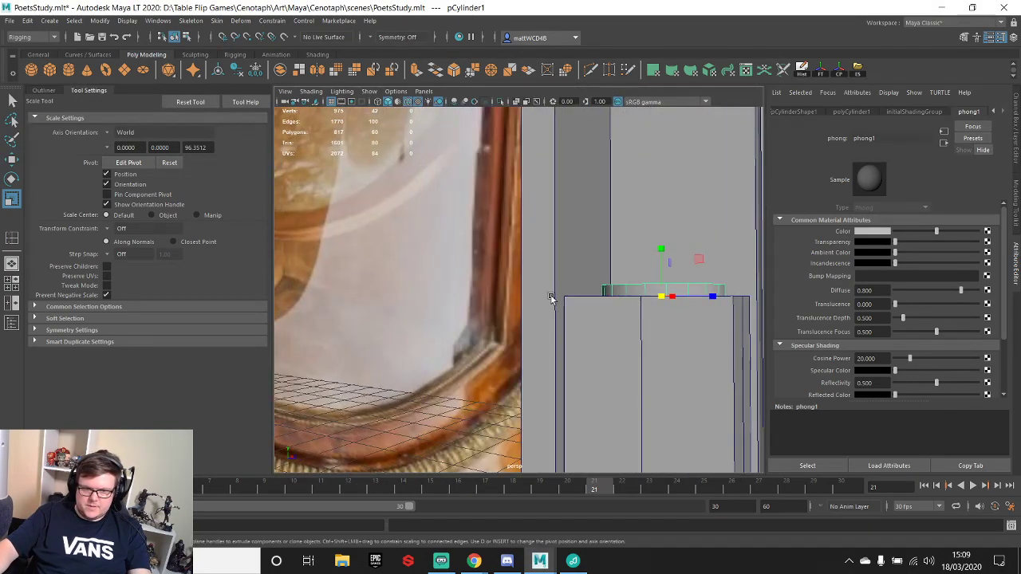
- Compare the flat cylinder with the cabinet reference photo and raise it so it rests on top of the corner pedestal
{"action": "right_click_drag", "start_coordinate": [551, 298], "coordinate": [497, 362], "text": "alt"}
{"action": "left_click_drag", "start_coordinate": [397, 341], "coordinate": [533, 333], "text": "alt"}
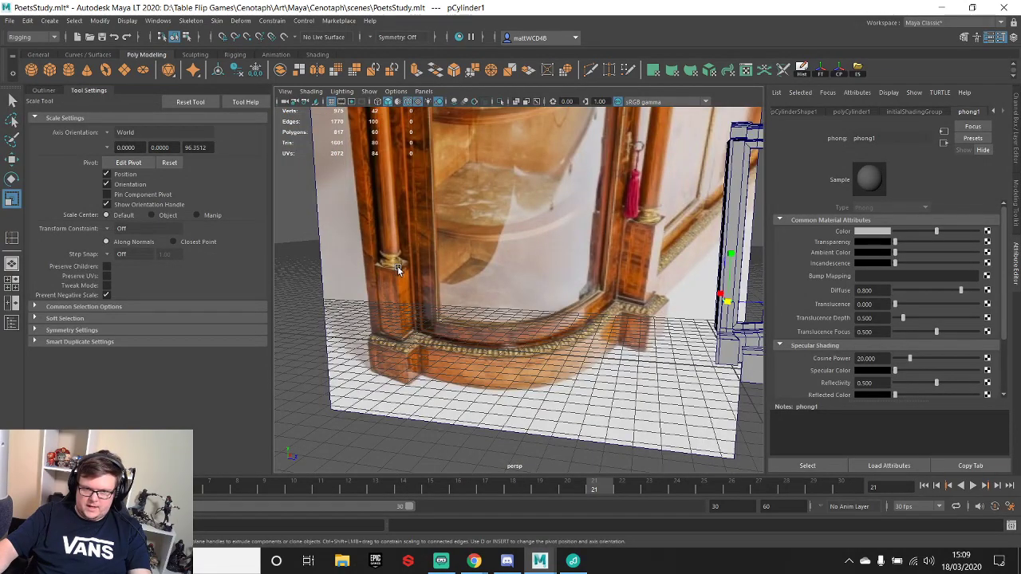
{"action": "middle_click_drag", "start_coordinate": [681, 300], "coordinate": [383, 317], "text": "alt"}
{"action": "left_click_drag", "start_coordinate": [383, 318], "coordinate": [572, 300], "text": "alt"}
{"action": "key", "text": "f"}
{"action": "key", "text": "w"}
{"action": "mouse_move", "coordinate": [520, 235]}
{"action": "left_mouse_down"}
{"action": "mouse_move", "coordinate": [522, 210]}
{"action": "mouse_move", "coordinate": [521, 219]}
{"action": "left_mouse_up"}
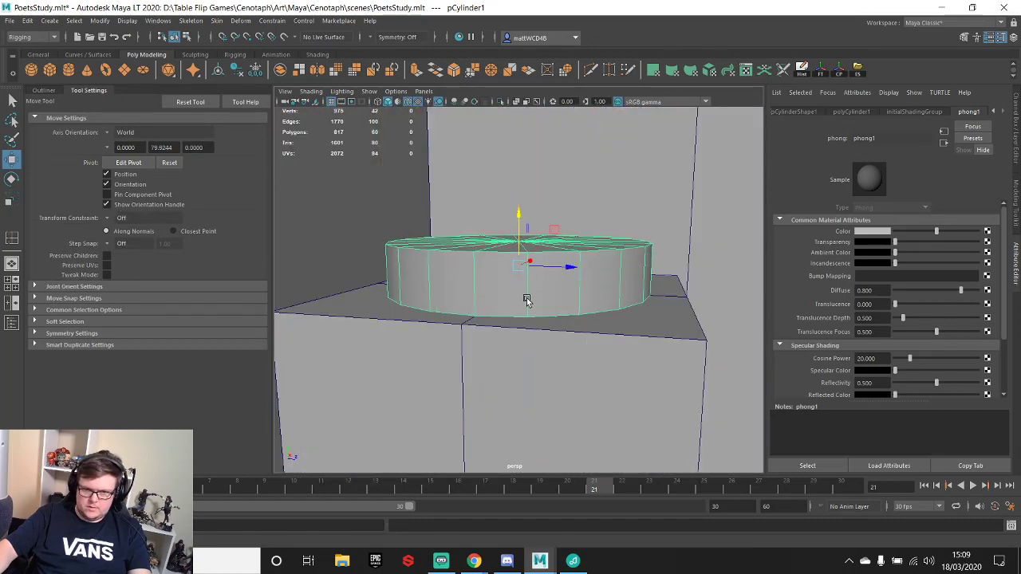
- Delete all the faces of the cylinder's top cap, leaving an open ring
{"action": "left_click_drag", "start_coordinate": [494, 271], "coordinate": [513, 292], "text": "alt"}
{"action": "key", "text": "q"}
{"action": "right_click_drag", "start_coordinate": [508, 257], "coordinate": [466, 260]}
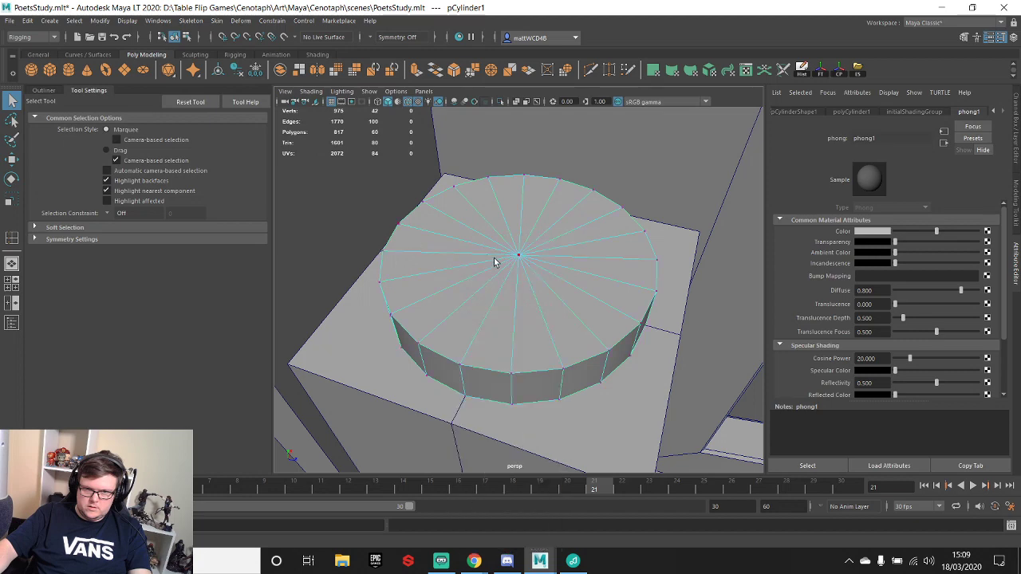
{"action": "left_click", "coordinate": [519, 256]}
{"action": "right_click_drag", "start_coordinate": [532, 254], "coordinate": [535, 298], "text": "ctrl"}
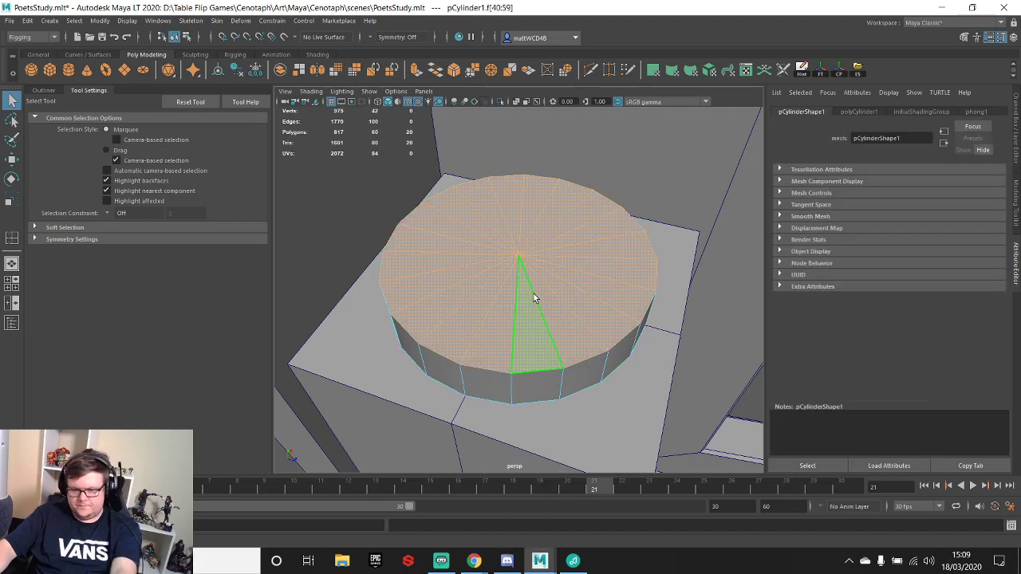
{"action": "key", "text": "Delete"}
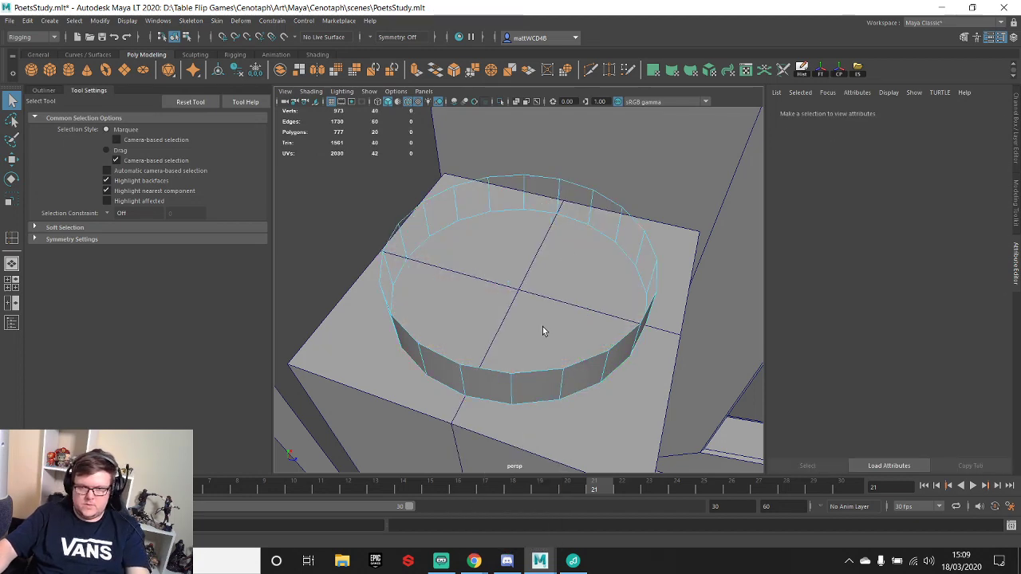
- Insert three evenly spaced edge loops around the ring's wall and scale them outward into a rounded bulge
{"action": "left_click_drag", "start_coordinate": [542, 327], "coordinate": [555, 313], "text": "alt"}
{"action": "right_click_drag", "start_coordinate": [556, 314], "coordinate": [644, 202]}
{"action": "right_click_drag", "start_coordinate": [576, 306], "coordinate": [522, 298], "text": "shift"}
{"action": "left_click", "coordinate": [511, 299]}
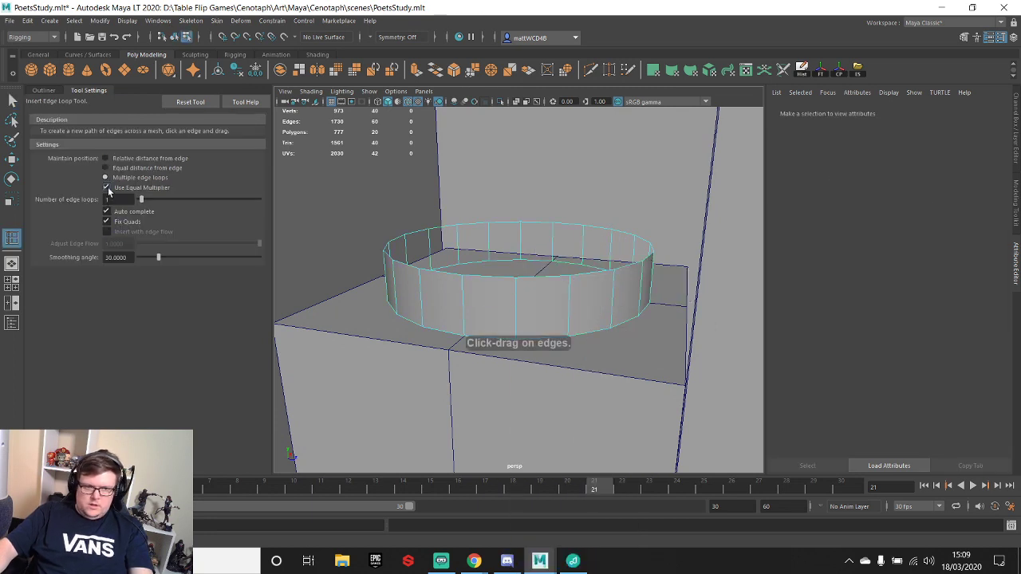
{"action": "left_click", "coordinate": [570, 312]}
{"action": "key", "text": "r"}
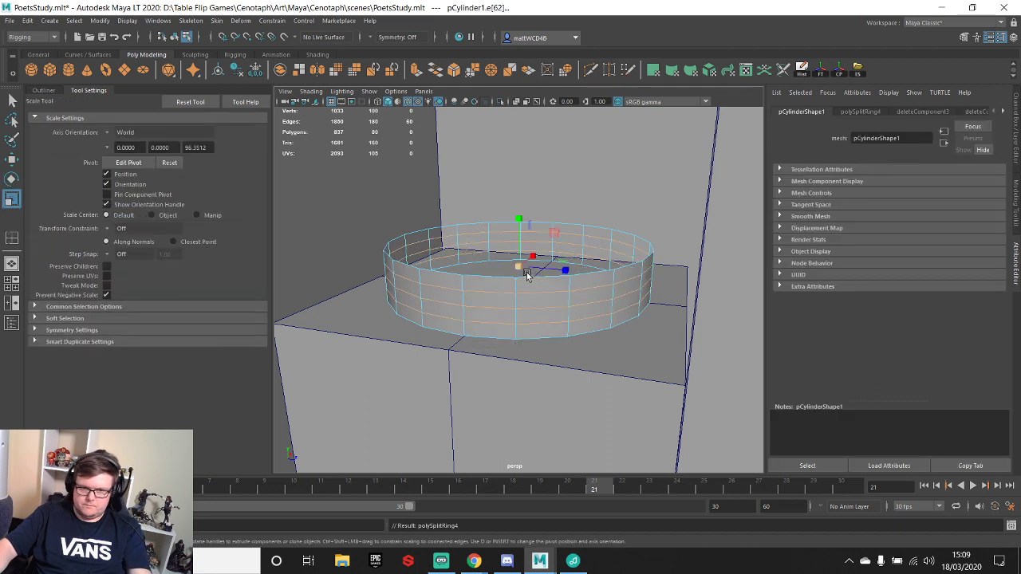
{"action": "left_click_drag", "start_coordinate": [518, 268], "coordinate": [533, 271]}
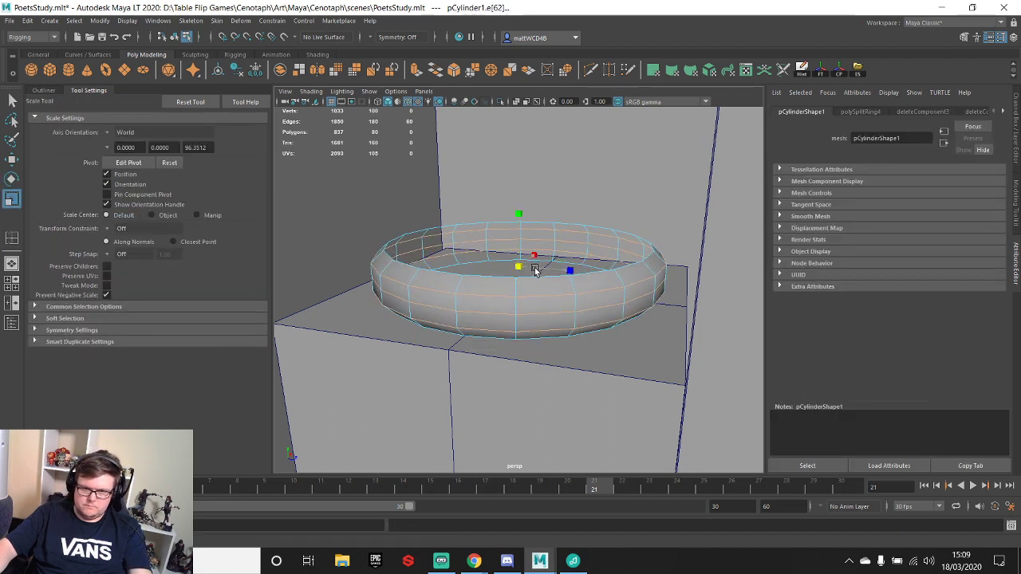
- Extrude the ring's top border edges and scale them inward to form a flat ledge
{"action": "key", "text": "q"}
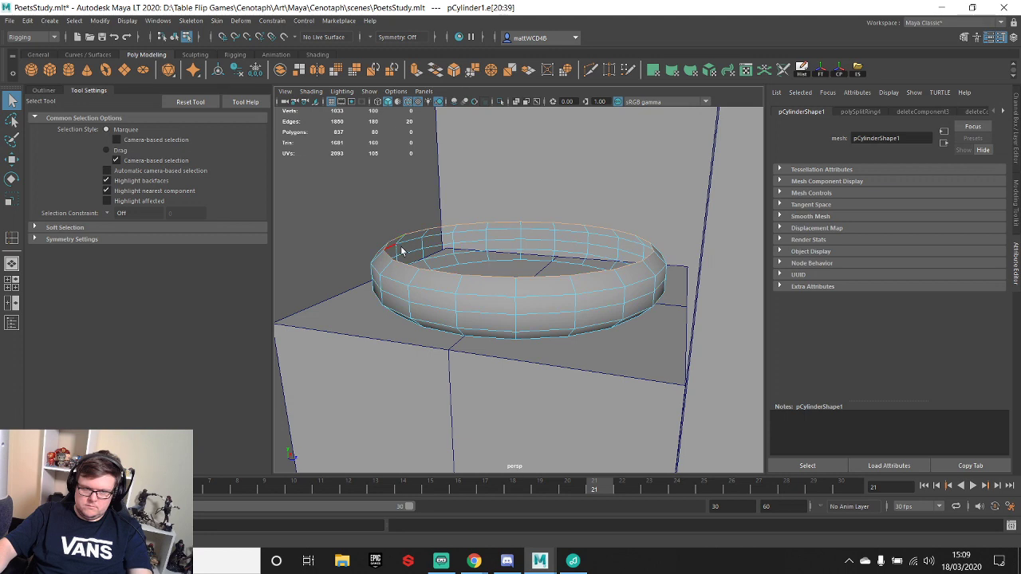
{"action": "right_click_drag", "start_coordinate": [402, 252], "coordinate": [424, 268], "text": "shift"}
{"action": "key", "text": "r"}
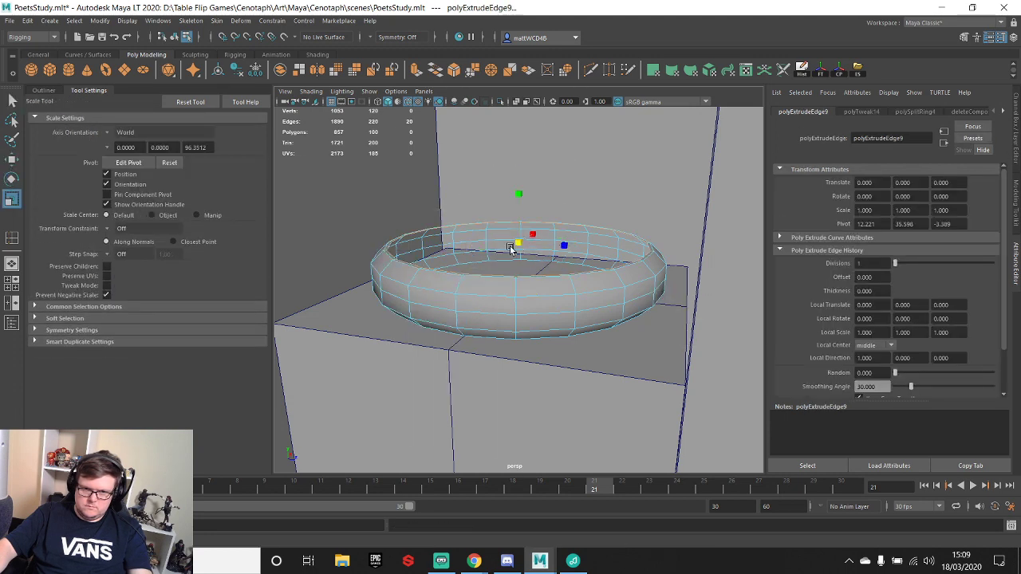
{"action": "left_click_drag", "start_coordinate": [510, 249], "coordinate": [463, 258]}
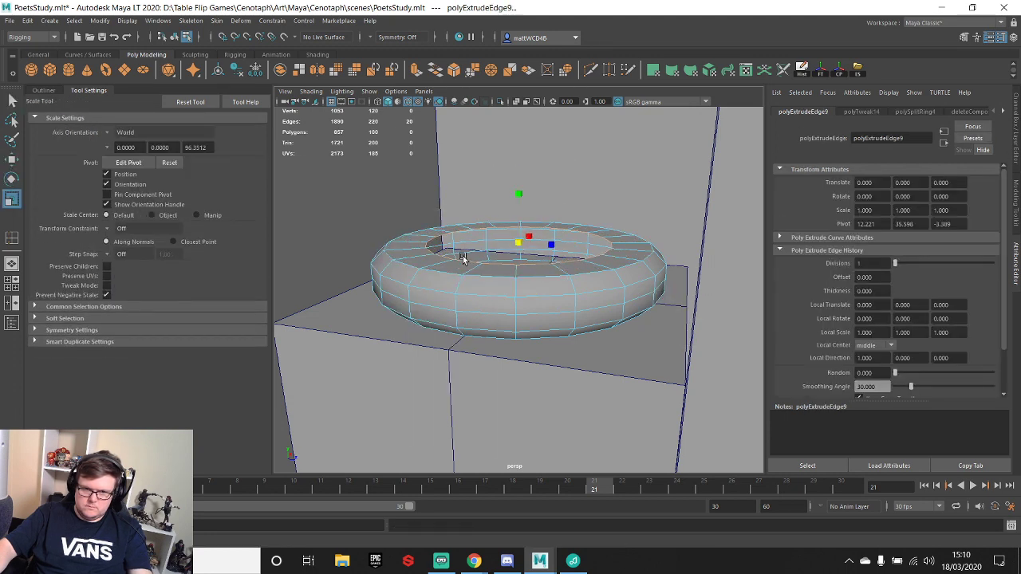
- Extrude the inner edge loop of the ledge straight up into a second, narrower collar
{"action": "key", "text": "ctrl+e"}
{"action": "key", "text": "w"}
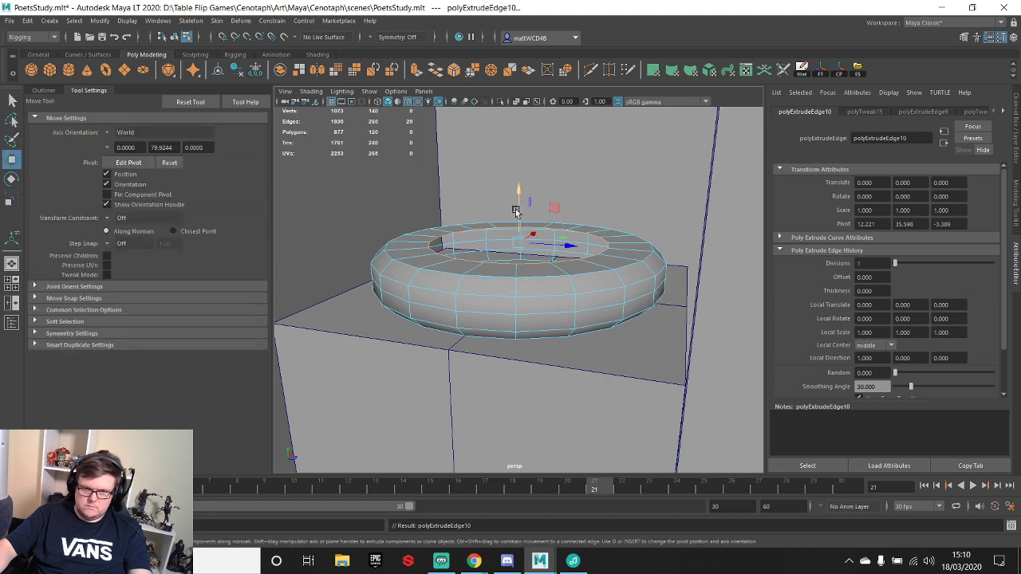
{"action": "left_click_drag", "start_coordinate": [520, 191], "coordinate": [533, 138]}
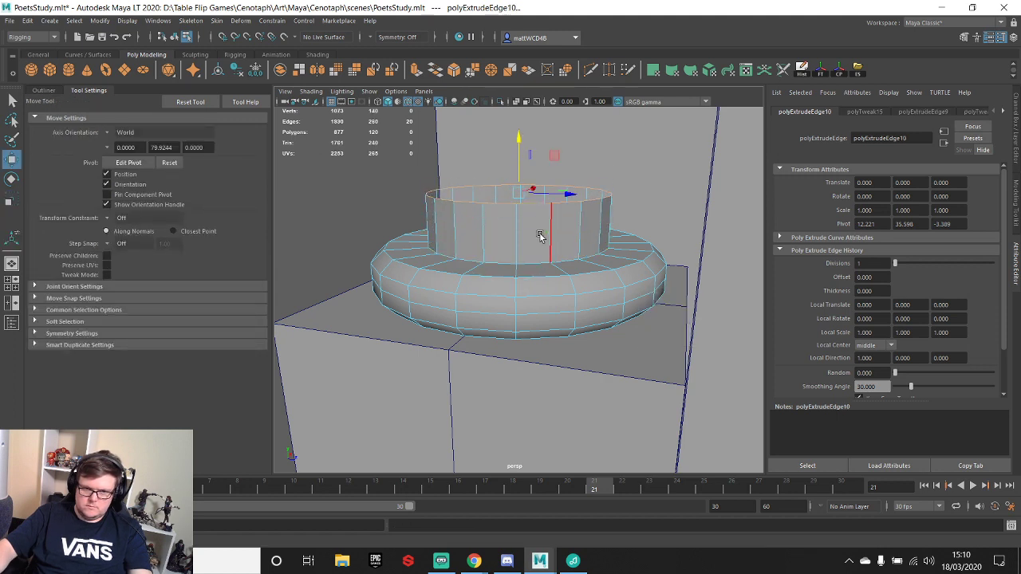
- Insert three edge loops around the upper collar and scale its loops into a second rounded bulge that narrows at the top
{"action": "right_click_drag", "start_coordinate": [509, 226], "coordinate": [474, 242]}
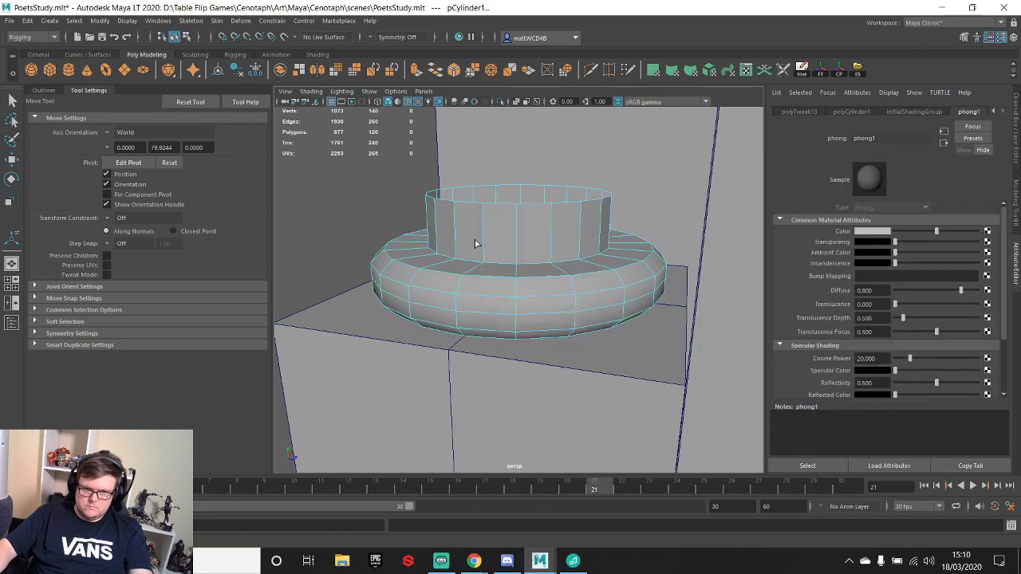
{"action": "left_click", "coordinate": [516, 238]}
{"action": "key", "text": "e"}
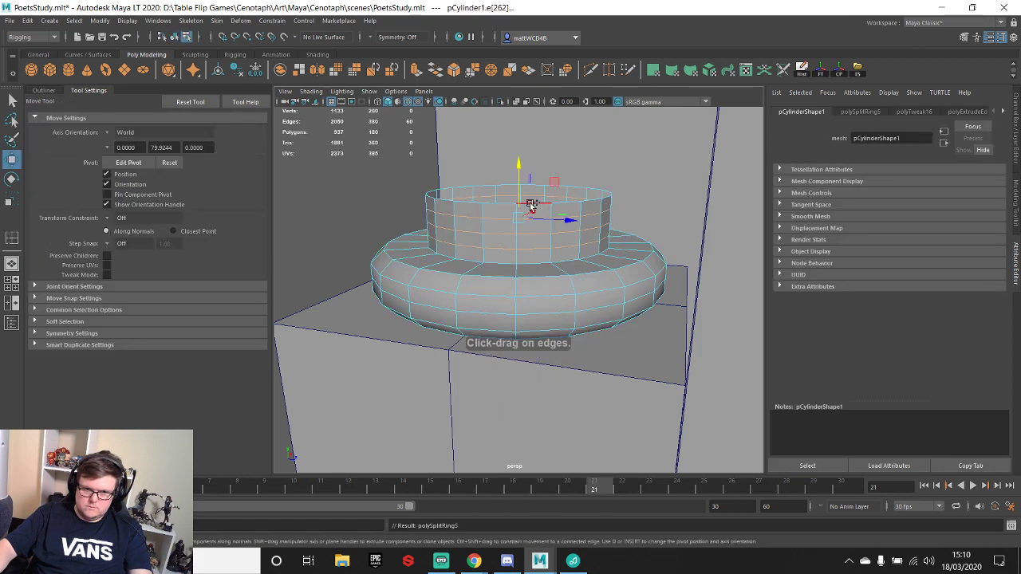
{"action": "key", "text": "r"}
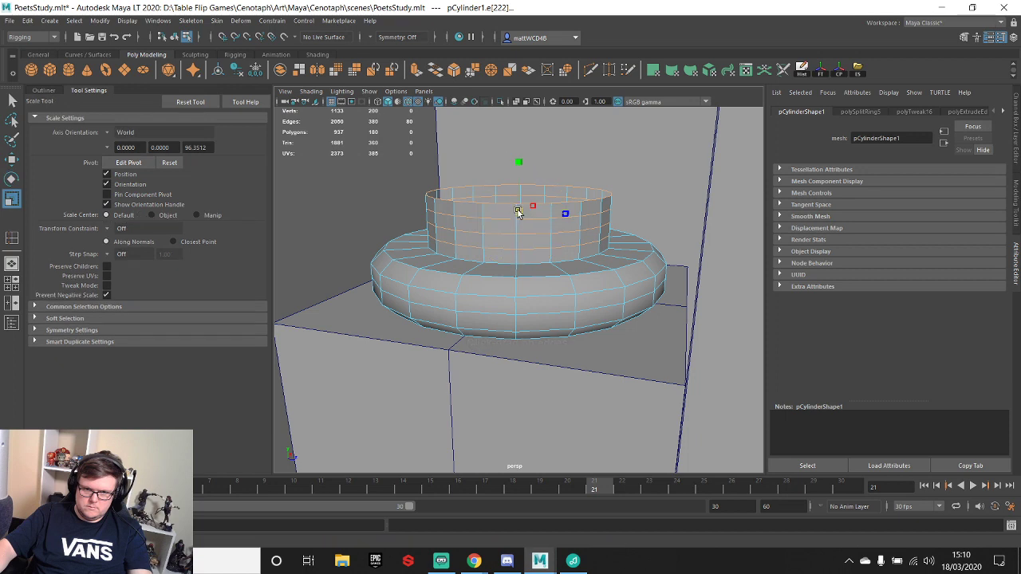
{"action": "mouse_move", "coordinate": [513, 213]}
{"action": "left_mouse_down"}
{"action": "mouse_move", "coordinate": [531, 220]}
{"action": "mouse_move", "coordinate": [532, 209]}
{"action": "left_mouse_up"}
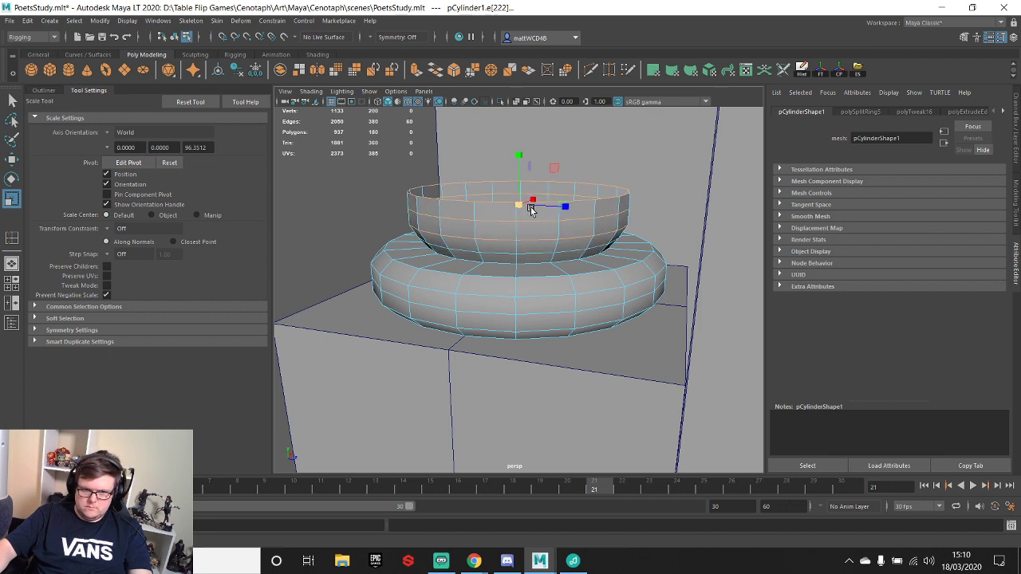
{"action": "double_click", "coordinate": [501, 241], "text": "ctrl"}
{"action": "left_click_drag", "start_coordinate": [518, 196], "coordinate": [505, 197]}
{"action": "double_click", "coordinate": [495, 221], "text": "ctrl"}
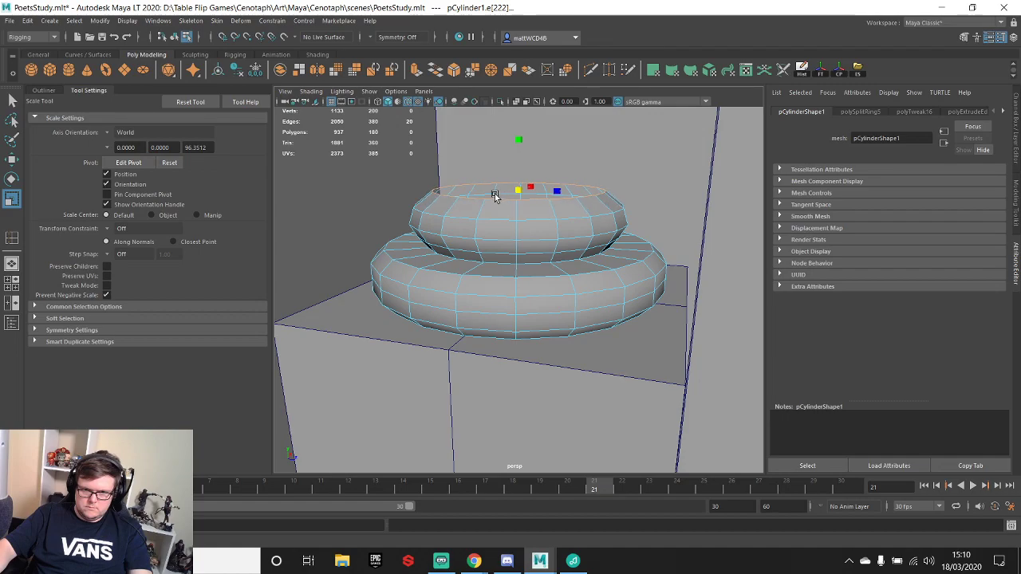
- Check the column base in the reference photo and extrude the upper bulge's top edge slightly upward as a thin neck
{"action": "scroll", "coordinate": [496, 217], "scroll_direction": "down", "scroll_amount": 10}
{"action": "middle_click_drag", "start_coordinate": [367, 254], "coordinate": [502, 238], "text": "alt"}
{"action": "middle_click_drag", "start_coordinate": [693, 263], "coordinate": [415, 246], "text": "alt"}
{"action": "scroll", "coordinate": [518, 258], "scroll_direction": "up", "scroll_amount": 7}
{"action": "left_click_drag", "start_coordinate": [382, 160], "coordinate": [534, 257], "text": "alt"}
{"action": "right_click_drag", "start_coordinate": [534, 257], "coordinate": [506, 217], "text": "shift"}
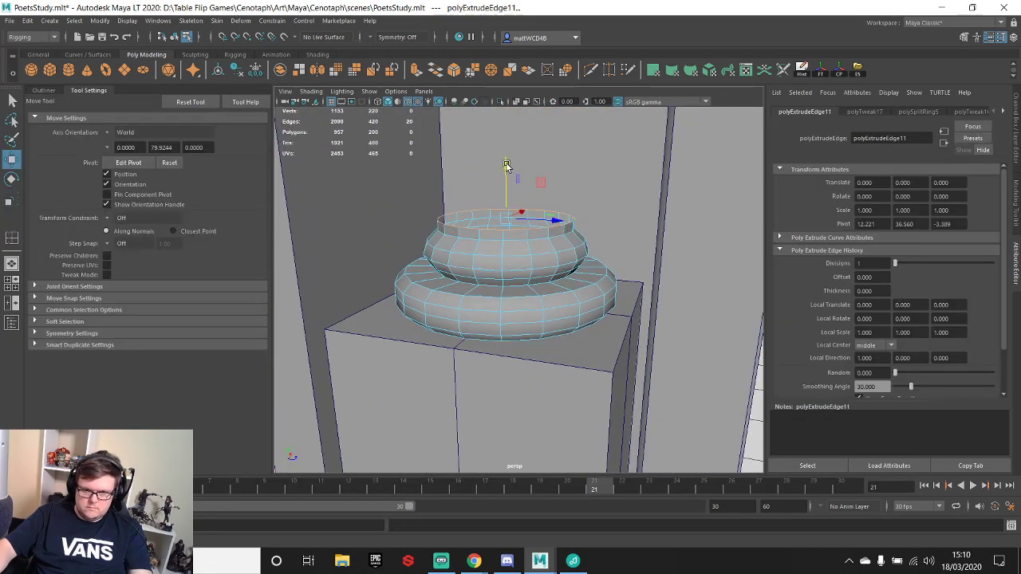
- Extrude the neck's top edge loop upward again and scale it outward into a wide flare
{"action": "right_click_drag", "start_coordinate": [572, 241], "coordinate": [543, 201], "text": "shift"}
{"action": "left_click_drag", "start_coordinate": [506, 170], "coordinate": [515, 134]}
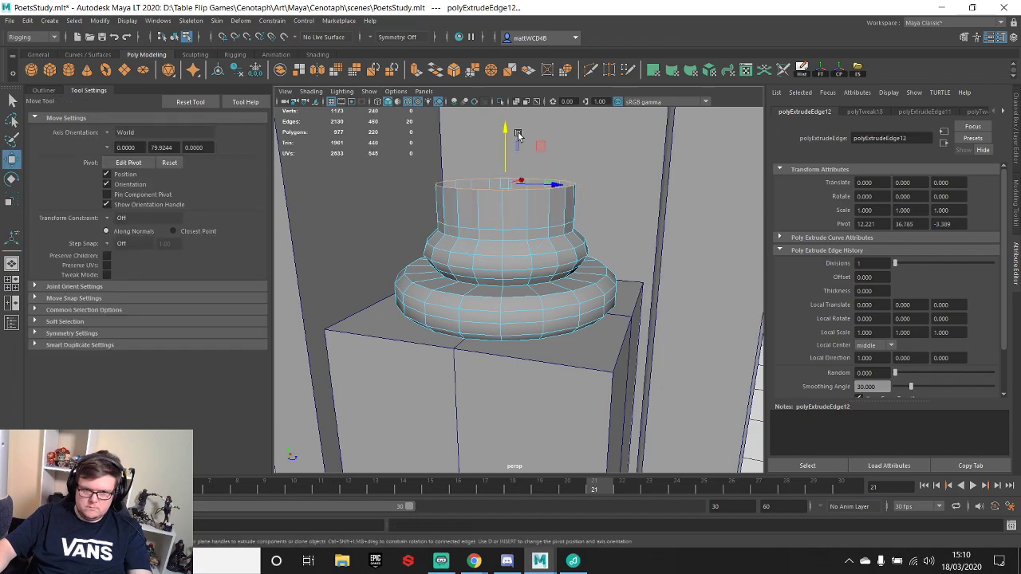
{"action": "key", "text": "r"}
{"action": "left_click_drag", "start_coordinate": [507, 184], "coordinate": [585, 187]}
{"action": "scroll", "coordinate": [566, 206], "scroll_direction": "down", "scroll_amount": 4}
{"action": "key", "text": "w"}
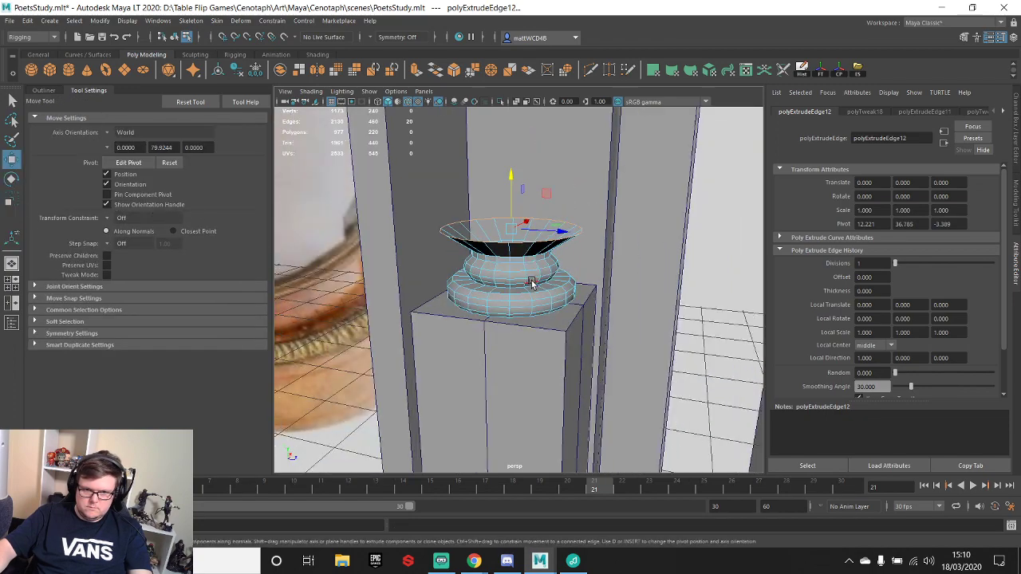
- Insert three edge loops in the flared section and adjust their scale to curve it into a bowl shape
{"action": "left_click_drag", "start_coordinate": [471, 283], "coordinate": [511, 200], "text": "alt"}
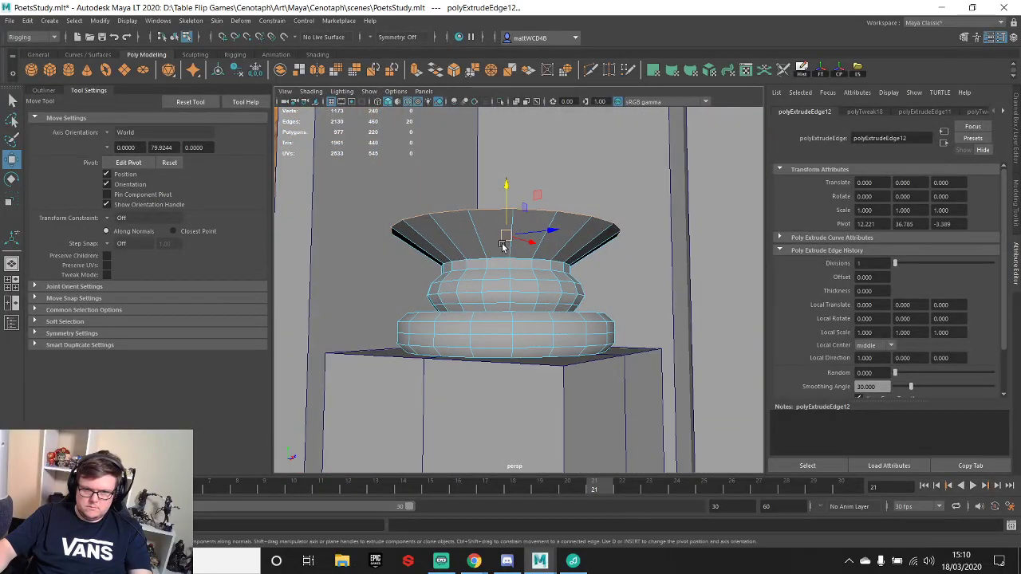
{"action": "key", "text": "ctrl+e"}
{"action": "key", "text": "q"}
{"action": "right_click_drag", "start_coordinate": [477, 236], "coordinate": [455, 242]}
{"action": "left_click", "coordinate": [479, 238]}
{"action": "left_click", "coordinate": [478, 237]}
{"action": "key", "text": "r"}
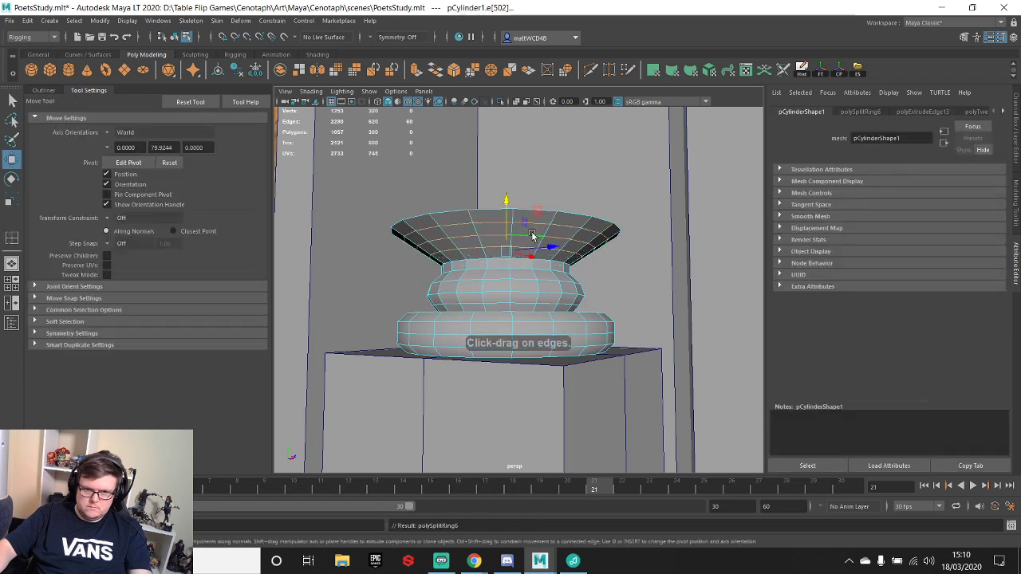
{"action": "left_click_drag", "start_coordinate": [521, 250], "coordinate": [515, 259]}
{"action": "double_click", "coordinate": [485, 220], "text": "ctrl"}
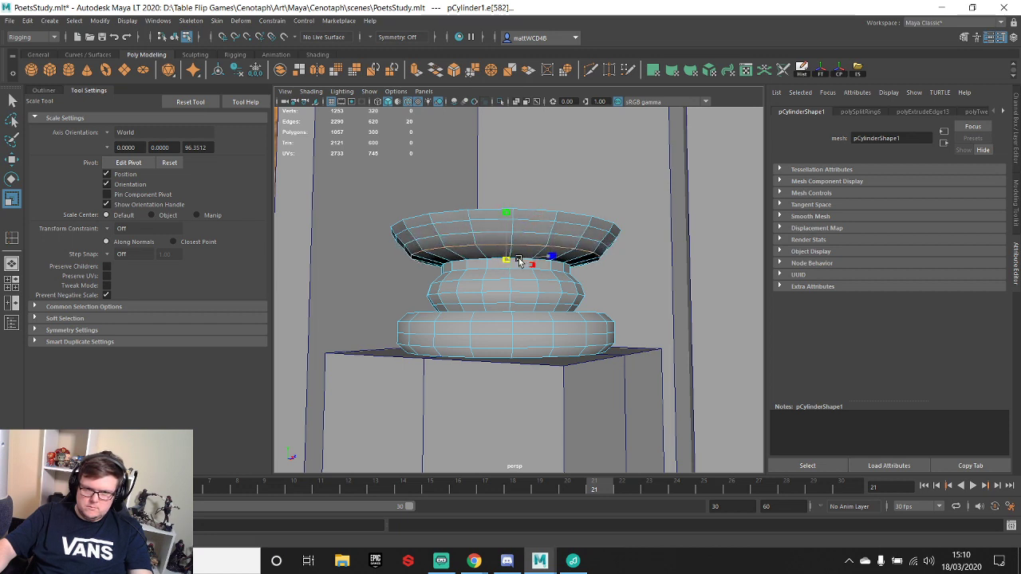
{"action": "double_click", "coordinate": [504, 260]}
{"action": "key", "text": "F8"}
{"action": "key", "text": "q"}
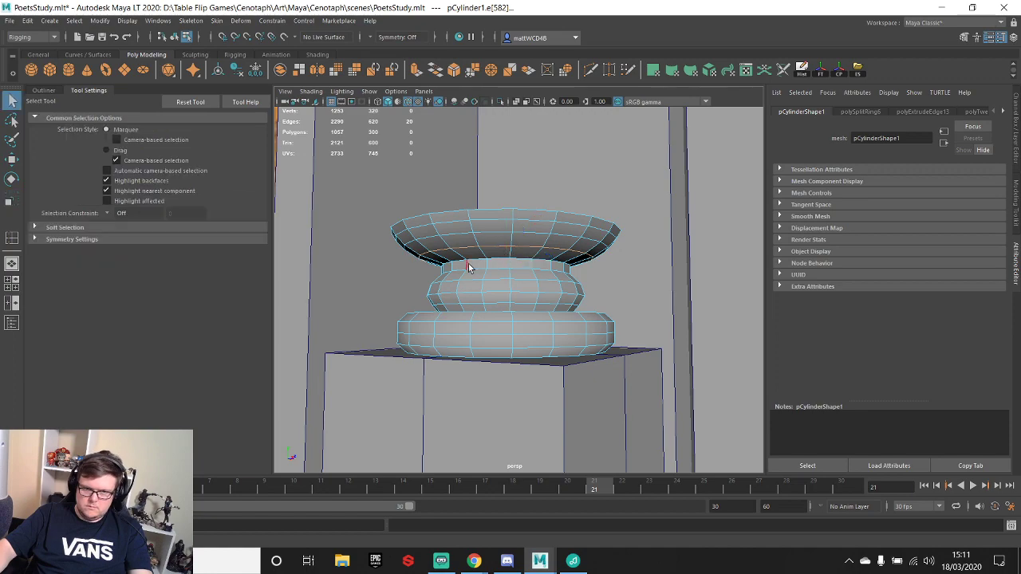
- Extrude the bowl's top edge up into a short rim, and extrude it again inward to the column shaft's width
{"action": "scroll", "coordinate": [488, 222], "scroll_direction": "down", "scroll_amount": 10}
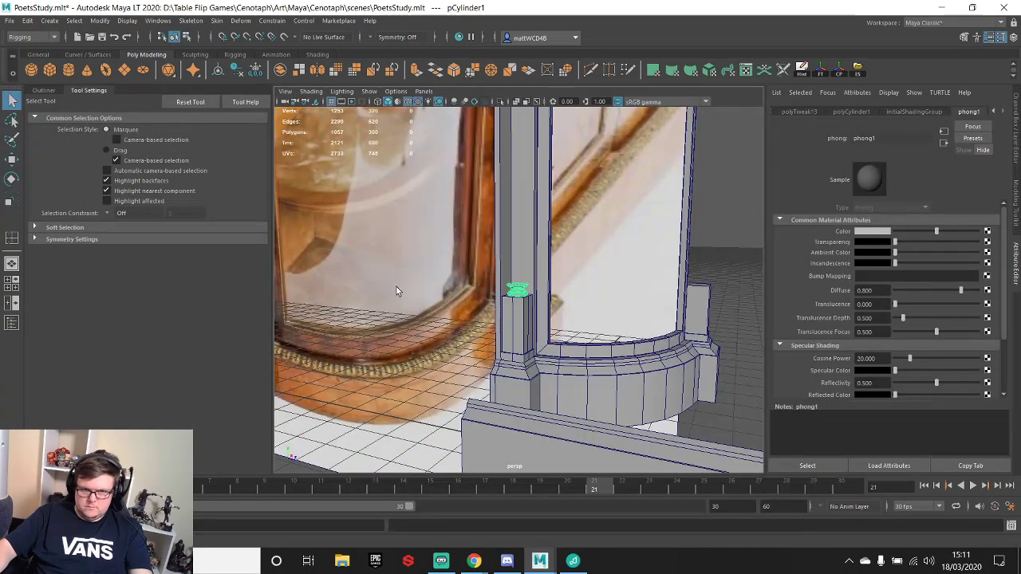
{"action": "middle_click_drag", "start_coordinate": [369, 283], "coordinate": [291, 212], "text": "alt"}
{"action": "right_click_drag", "start_coordinate": [291, 212], "coordinate": [541, 292], "text": "alt"}
{"action": "key", "text": "f"}
{"action": "left_click", "coordinate": [543, 264]}
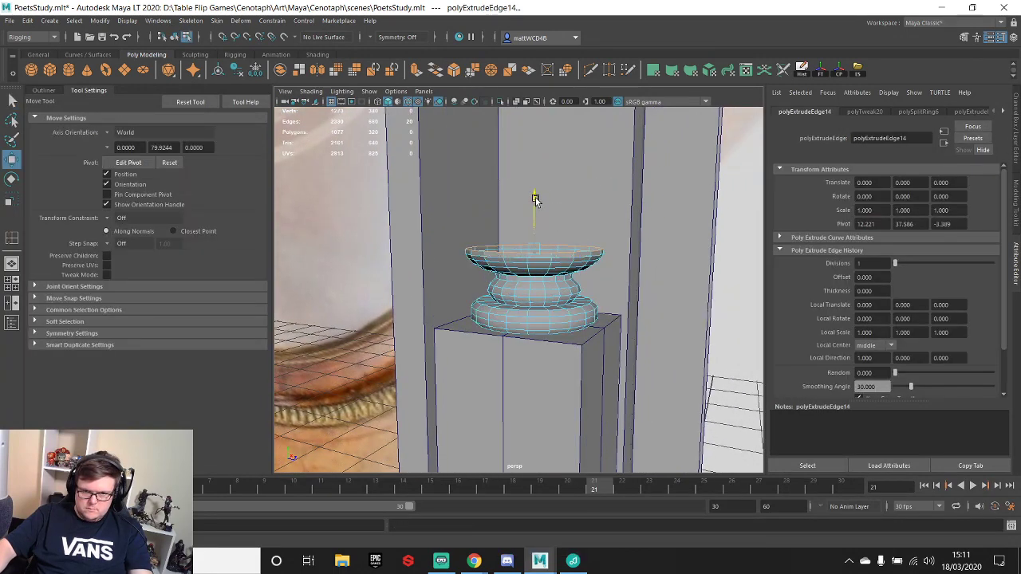
{"action": "key", "text": "r"}
{"action": "mouse_move", "coordinate": [535, 246]}
{"action": "left_mouse_down", "text": "shift"}
{"action": "mouse_move", "coordinate": [557, 246]}
{"action": "mouse_move", "coordinate": [548, 295]}
{"action": "mouse_move", "coordinate": [479, 292]}
{"action": "mouse_move", "coordinate": [548, 297]}
{"action": "mouse_move", "coordinate": [593, 278]}
{"action": "mouse_move", "coordinate": [535, 258]}
{"action": "left_mouse_up", "text": "shift"}
- Extrude the inner rim edge upward as a tall column shaft reaching near the top of the cabinet's corner recess
{"action": "key", "text": "f"}
{"action": "scroll", "coordinate": [547, 294], "scroll_direction": "down", "scroll_amount": 3}
{"action": "scroll", "coordinate": [590, 313], "scroll_direction": "down", "scroll_amount": 5}
{"action": "scroll", "coordinate": [584, 280], "scroll_direction": "up", "scroll_amount": 3}
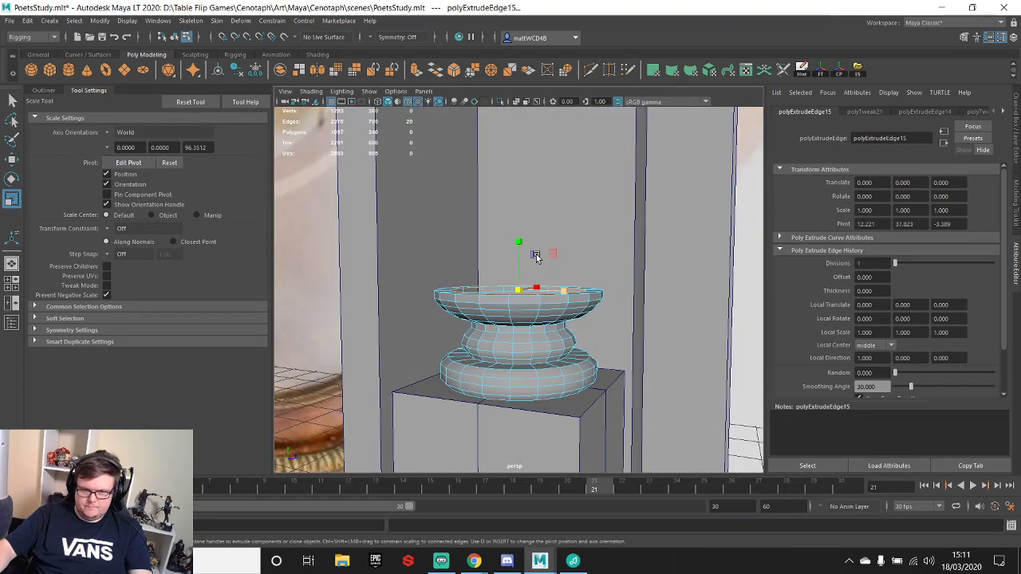
{"action": "key", "text": "ctrl+e"}
{"action": "scroll", "coordinate": [543, 268], "scroll_direction": "down", "scroll_amount": 10}
{"action": "key", "text": "w"}
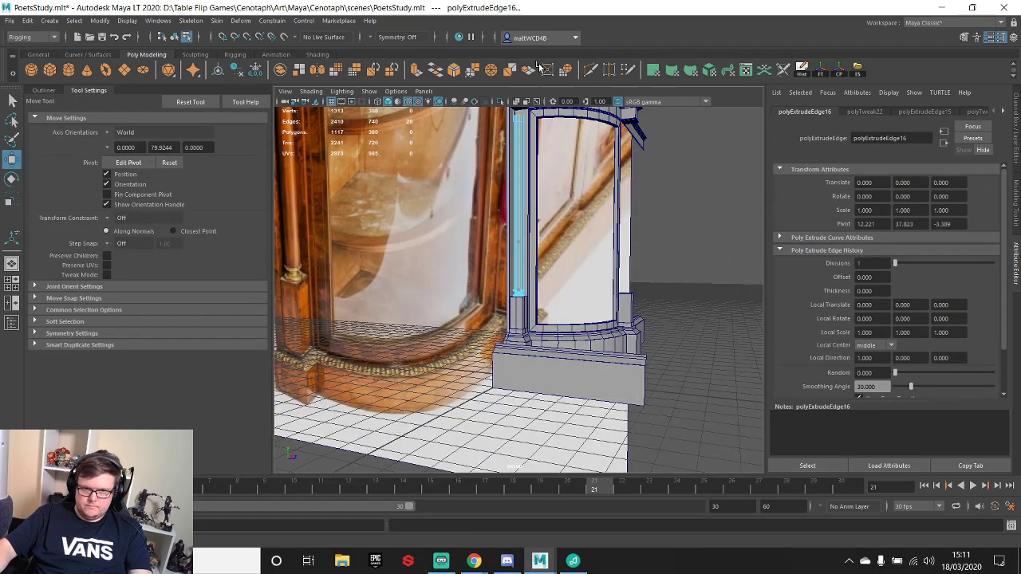
{"action": "scroll", "coordinate": [557, 240], "scroll_direction": "up", "scroll_amount": 5}
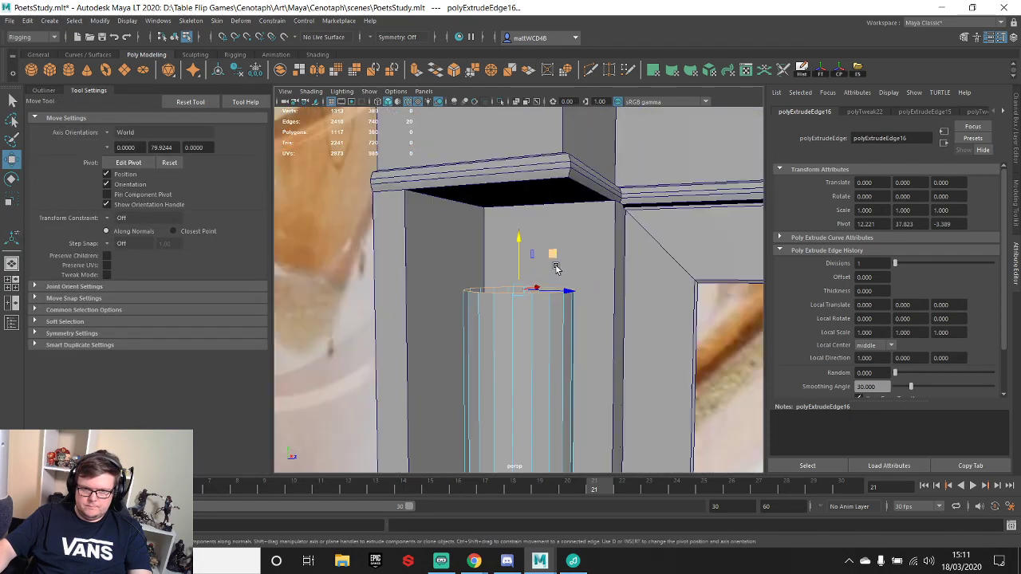
- Check the column top in the reference photo and adjust the shaft's top edge height, leaving room for a capital
{"action": "scroll", "coordinate": [556, 267], "scroll_direction": "down", "scroll_amount": 4}
{"action": "middle_click_drag", "start_coordinate": [363, 311], "coordinate": [616, 292], "text": "alt"}
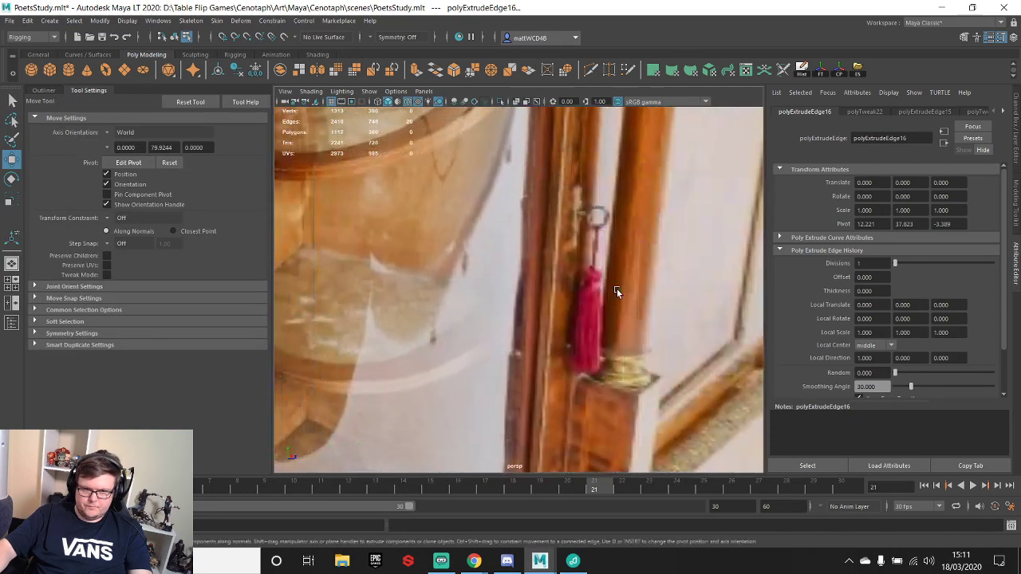
{"action": "scroll", "coordinate": [419, 270], "scroll_direction": "down", "scroll_amount": 7}
{"action": "middle_click_drag", "start_coordinate": [419, 270], "coordinate": [454, 284], "text": "alt"}
{"action": "scroll", "coordinate": [437, 228], "scroll_direction": "up", "scroll_amount": 5}
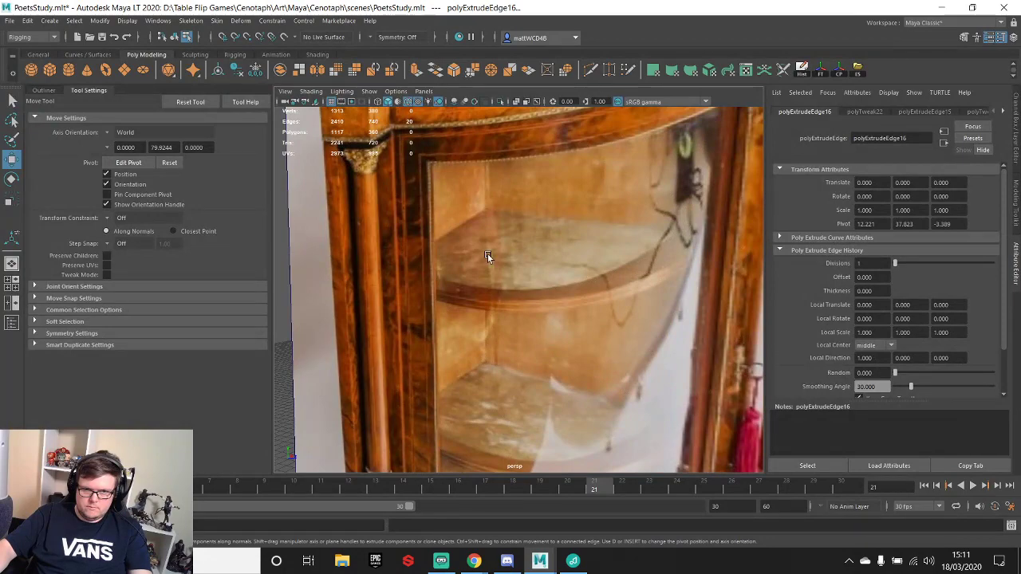
{"action": "scroll", "coordinate": [586, 296], "scroll_direction": "down", "scroll_amount": 5}
{"action": "middle_click_drag", "start_coordinate": [683, 319], "coordinate": [580, 287], "text": "alt"}
{"action": "scroll", "coordinate": [580, 287], "scroll_direction": "up", "scroll_amount": 5}
{"action": "middle_click_drag", "start_coordinate": [583, 356], "coordinate": [547, 280], "text": "alt"}
{"action": "scroll", "coordinate": [547, 280], "scroll_direction": "up", "scroll_amount": 3}
{"action": "scroll", "coordinate": [536, 219], "scroll_direction": "down", "scroll_amount": 2}
{"action": "left_click_drag", "start_coordinate": [533, 208], "coordinate": [538, 242]}
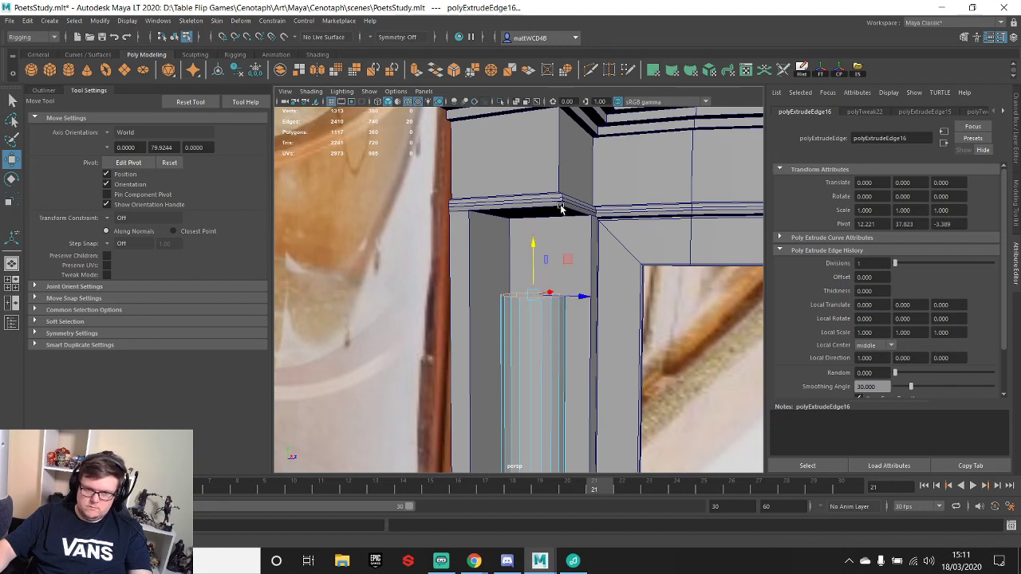
- Extrude the shaft's top edge up to the underside of the cornice and scale it outward into a flared capital
{"action": "left_click_drag", "start_coordinate": [540, 256], "coordinate": [556, 225], "text": "shift"}
{"action": "key", "text": "e"}
{"action": "key", "text": "r"}
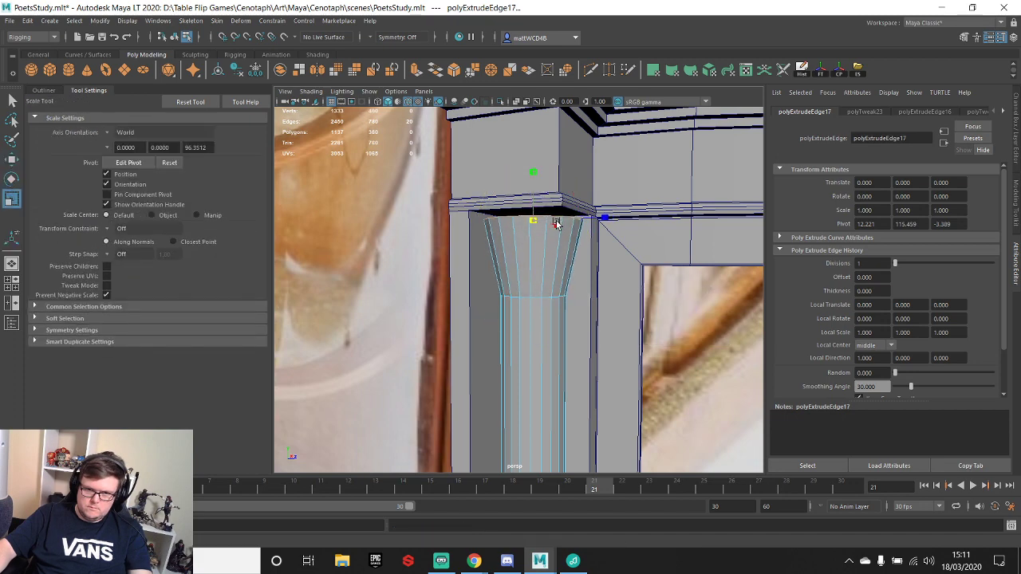
{"action": "key", "text": "w"}
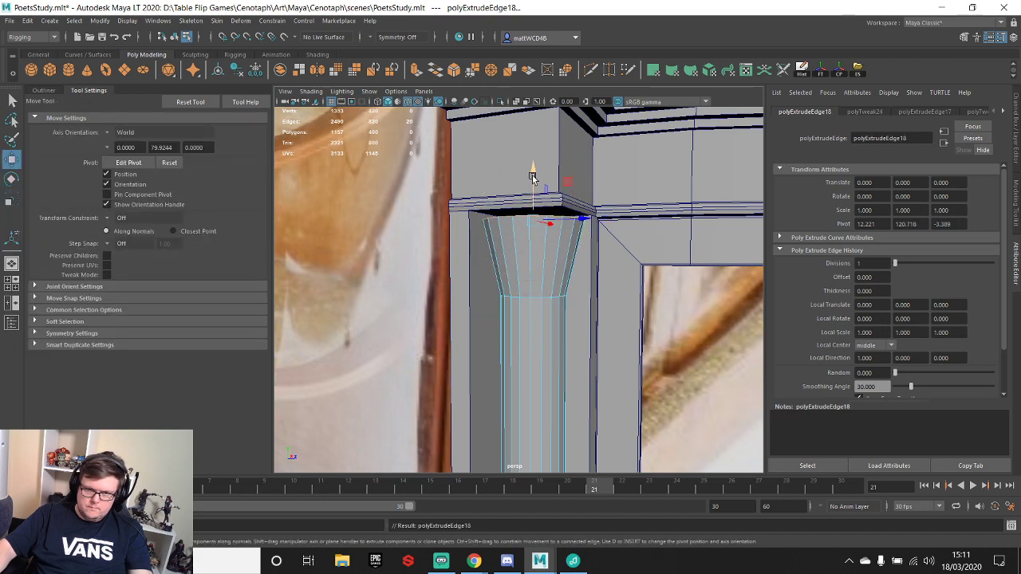
- Nudge the capital's top edge up toward the underside of the cornice
{"action": "left_click_drag", "start_coordinate": [534, 175], "coordinate": [534, 169], "text": "shift"}
{"action": "middle_click_drag", "start_coordinate": [571, 295], "coordinate": [567, 255], "text": "alt"}
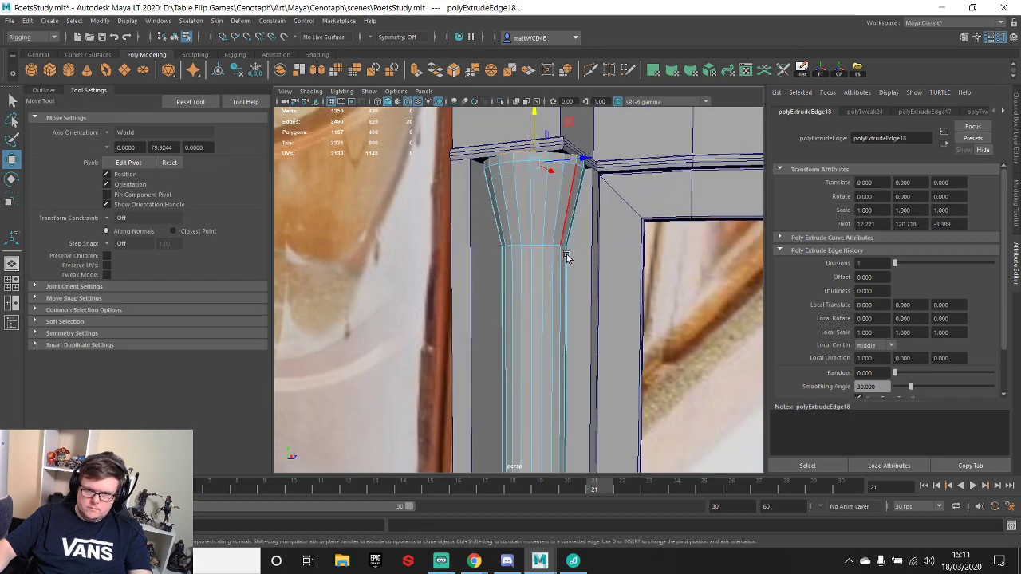
{"action": "scroll", "coordinate": [558, 247], "scroll_direction": "down", "scroll_amount": 2}
- Select the capital's vertices and compare its height and flare with the column in the reference photo
{"action": "right_click_drag", "start_coordinate": [537, 222], "coordinate": [468, 220]}
{"action": "scroll", "coordinate": [496, 230], "scroll_direction": "down", "scroll_amount": 4}
{"action": "scroll", "coordinate": [499, 230], "scroll_direction": "down", "scroll_amount": 4}
{"action": "left_click_drag", "start_coordinate": [499, 229], "coordinate": [505, 314], "text": "alt"}
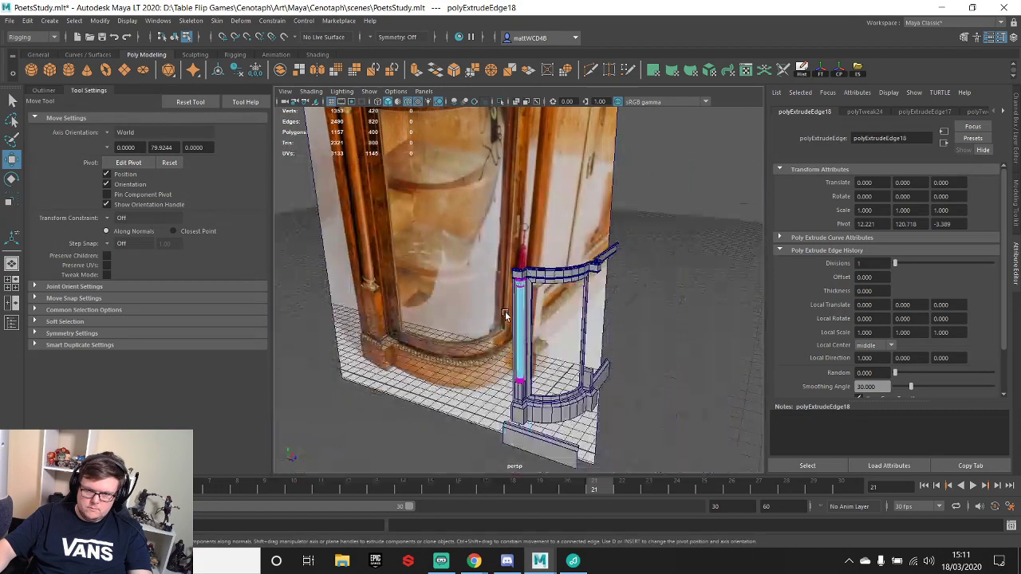
{"action": "middle_click_drag", "start_coordinate": [506, 314], "coordinate": [524, 245], "text": "alt"}
{"action": "scroll", "coordinate": [525, 246], "scroll_direction": "up", "scroll_amount": 4}
{"action": "left_click_drag", "start_coordinate": [531, 228], "coordinate": [511, 151], "text": "alt"}
{"action": "middle_click_drag", "start_coordinate": [511, 150], "coordinate": [517, 228], "text": "alt"}
{"action": "left_click_drag", "start_coordinate": [485, 153], "coordinate": [515, 242]}
{"action": "middle_click_drag", "start_coordinate": [528, 190], "coordinate": [582, 276], "text": "alt"}
{"action": "scroll", "coordinate": [582, 276], "scroll_direction": "up", "scroll_amount": 5}
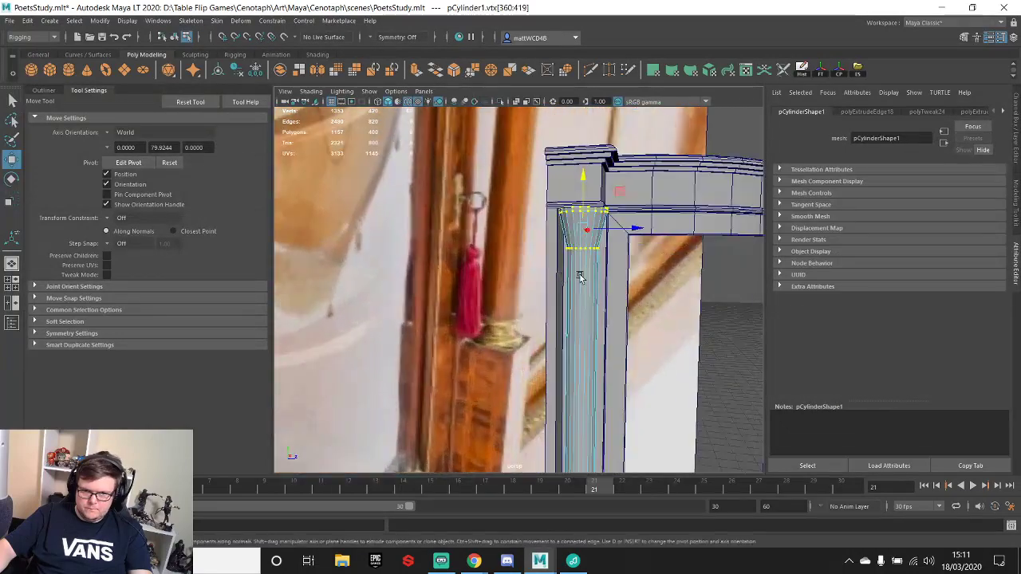
{"action": "key", "text": "r"}
{"action": "left_click_drag", "start_coordinate": [604, 210], "coordinate": [663, 178], "text": "alt"}
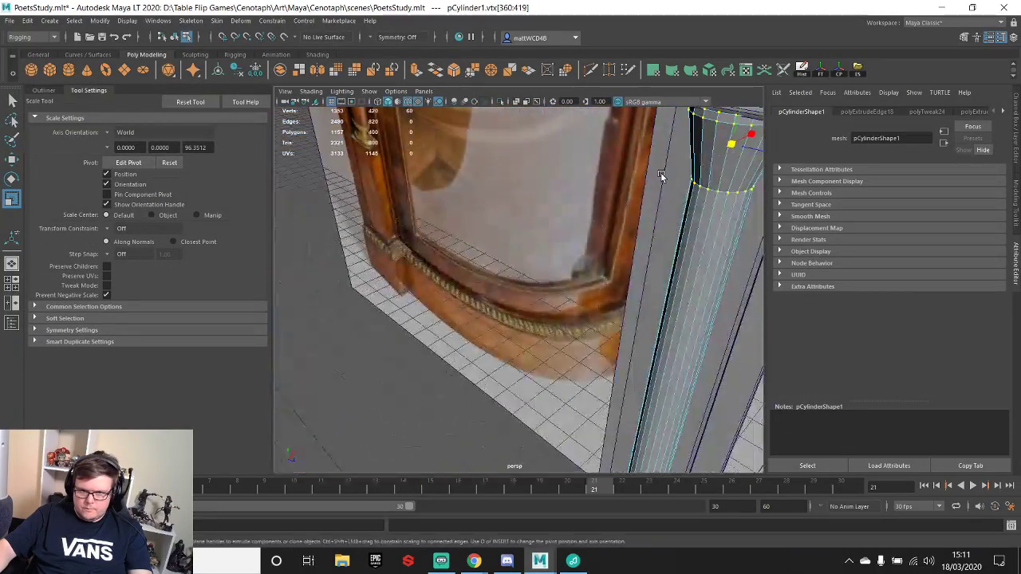
{"action": "middle_click_drag", "start_coordinate": [663, 178], "coordinate": [546, 207], "text": "alt"}
{"action": "left_click_drag", "start_coordinate": [594, 180], "coordinate": [631, 212]}
{"action": "key", "text": "w"}
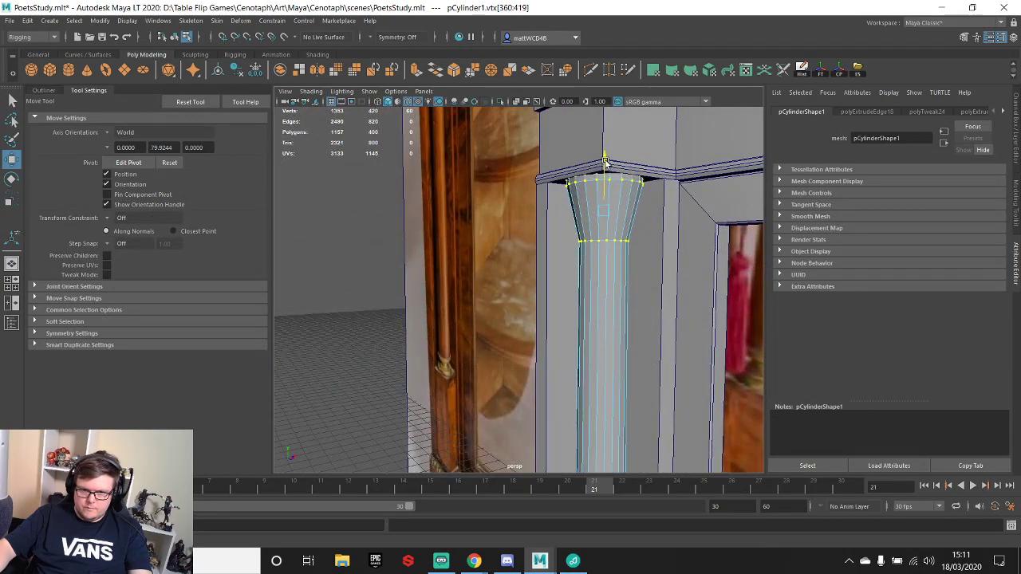
{"action": "scroll", "coordinate": [615, 292], "scroll_direction": "down", "scroll_amount": 6}
{"action": "scroll", "coordinate": [615, 292], "scroll_direction": "up", "scroll_amount": 4}
{"action": "middle_click_drag", "start_coordinate": [568, 343], "coordinate": [566, 242], "text": "alt"}
- Scale the capital's lower vertex ring slightly outward and lower it to make the capital taller
{"action": "key", "text": "q"}
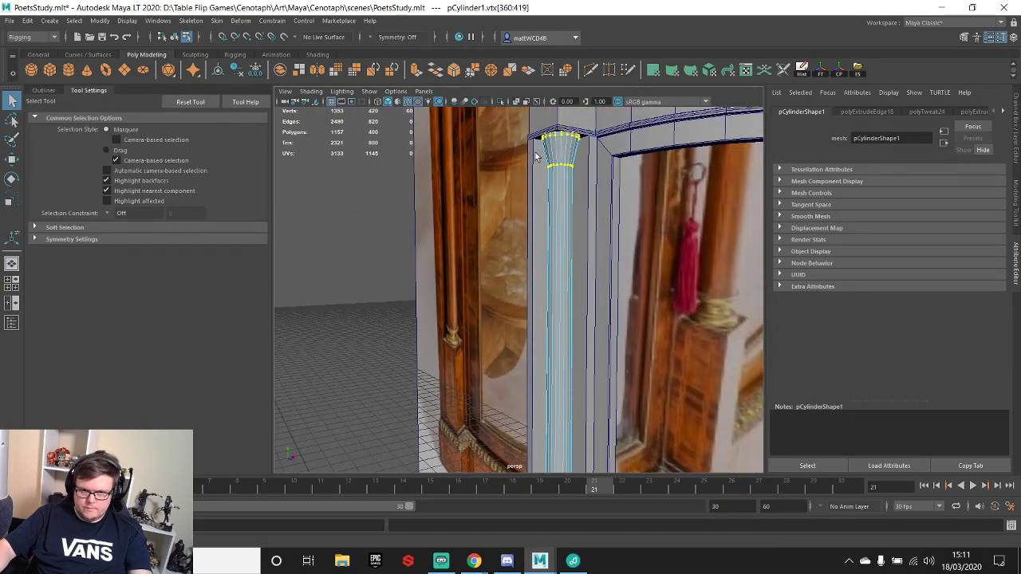
{"action": "left_click_drag", "start_coordinate": [534, 152], "coordinate": [608, 204]}
{"action": "key", "text": "w"}
{"action": "key", "text": "r"}
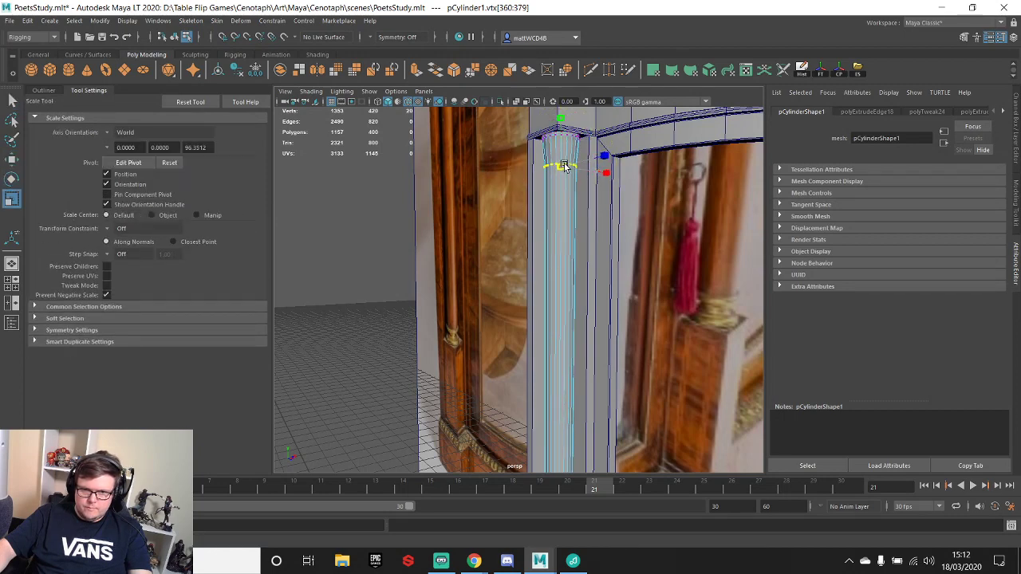
{"action": "key", "text": "w"}
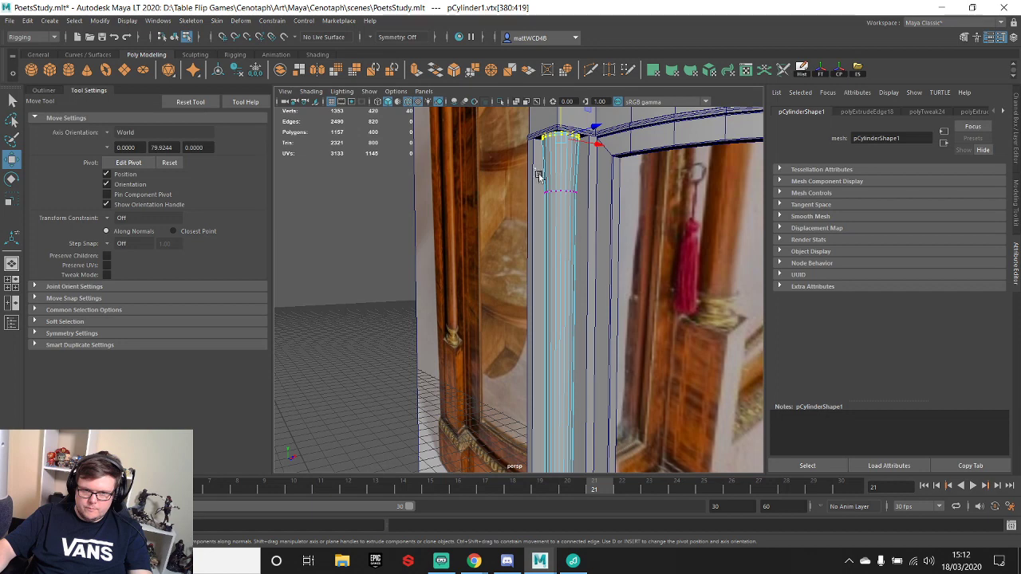
- Rescale the capital's lower vertex ring and its top ring to refine the flare beneath the cornice
{"action": "left_click_drag", "start_coordinate": [538, 176], "coordinate": [616, 233]}
{"action": "key", "text": "e"}
{"action": "key", "text": "r"}
{"action": "left_click_drag", "start_coordinate": [561, 193], "coordinate": [585, 186]}
{"action": "middle_click_drag", "start_coordinate": [585, 186], "coordinate": [581, 273], "text": "alt"}
{"action": "left_click_drag", "start_coordinate": [499, 164], "coordinate": [611, 242]}
{"action": "scroll", "coordinate": [606, 237], "scroll_direction": "up", "scroll_amount": 2}
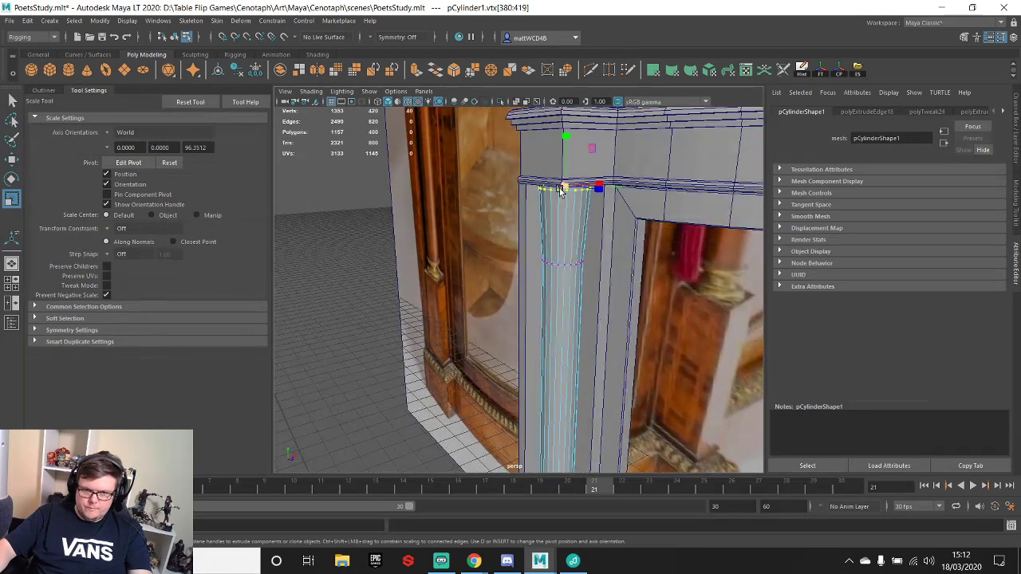
{"action": "left_click_drag", "start_coordinate": [563, 188], "coordinate": [563, 186]}
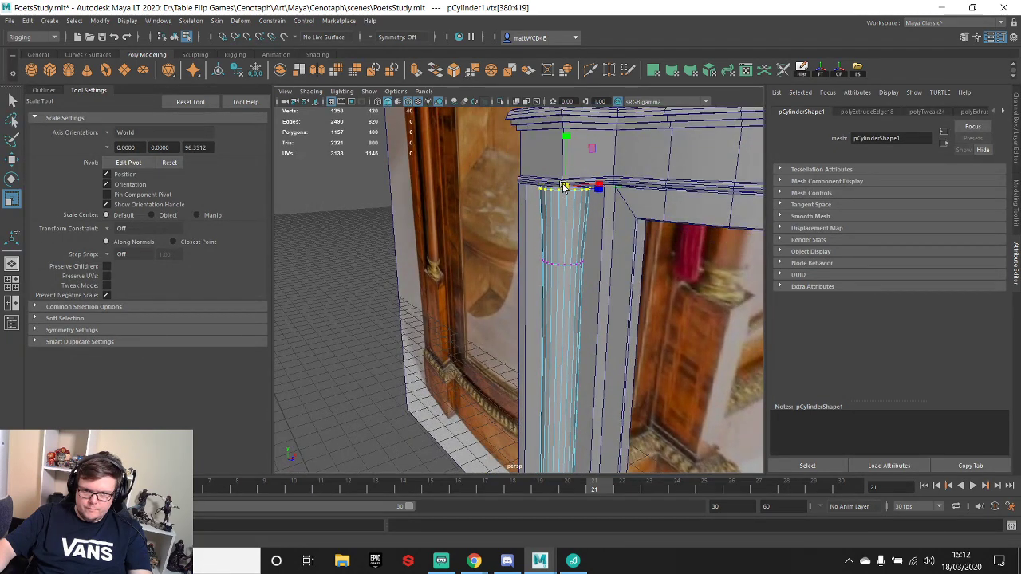
- Return to whole-object selection and centre the column's pivot
{"action": "key", "text": "q"}
{"action": "right_click_drag", "start_coordinate": [559, 216], "coordinate": [619, 198]}
{"action": "scroll", "coordinate": [627, 221], "scroll_direction": "down", "scroll_amount": 5}
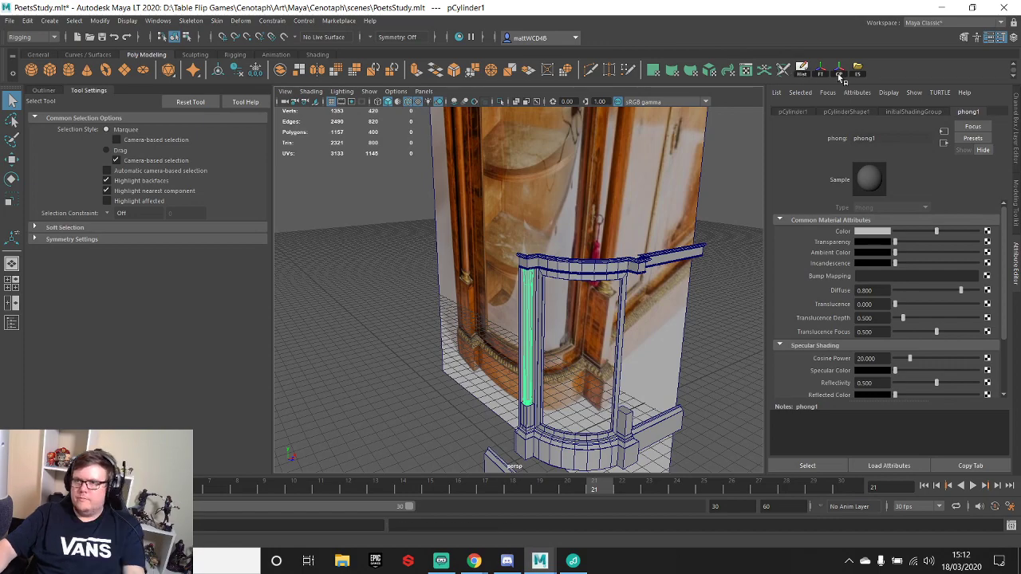
- Stretch the column's moulded base vertices taller and raise them so the base sits on top of the plinth block
{"action": "left_click_drag", "start_coordinate": [544, 283], "coordinate": [515, 240], "text": "alt"}
{"action": "scroll", "coordinate": [497, 335], "scroll_direction": "up", "scroll_amount": 8}
{"action": "left_click", "coordinate": [497, 335]}
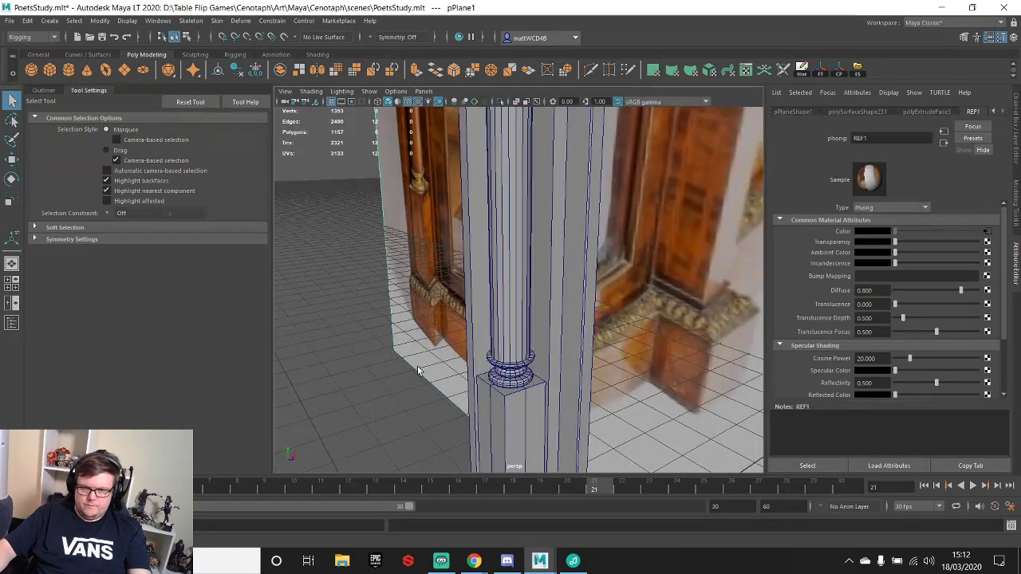
{"action": "left_click_drag", "start_coordinate": [497, 335], "coordinate": [542, 297], "text": "alt"}
{"action": "middle_click_drag", "start_coordinate": [542, 297], "coordinate": [520, 307], "text": "alt"}
{"action": "left_click", "coordinate": [522, 340]}
{"action": "right_click_drag", "start_coordinate": [522, 340], "coordinate": [479, 273]}
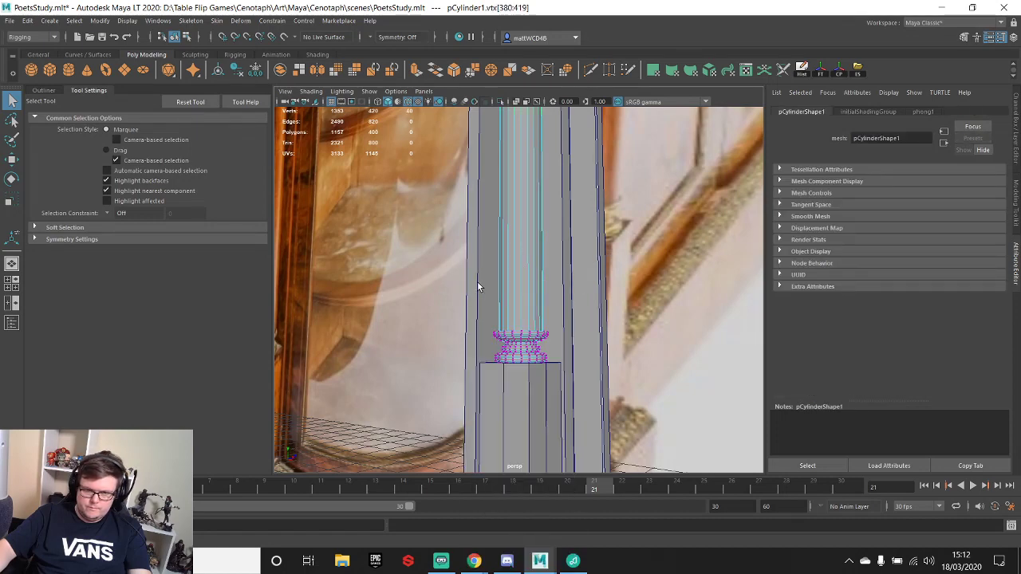
{"action": "left_click_drag", "start_coordinate": [578, 416], "coordinate": [576, 414]}
{"action": "key", "text": "r"}
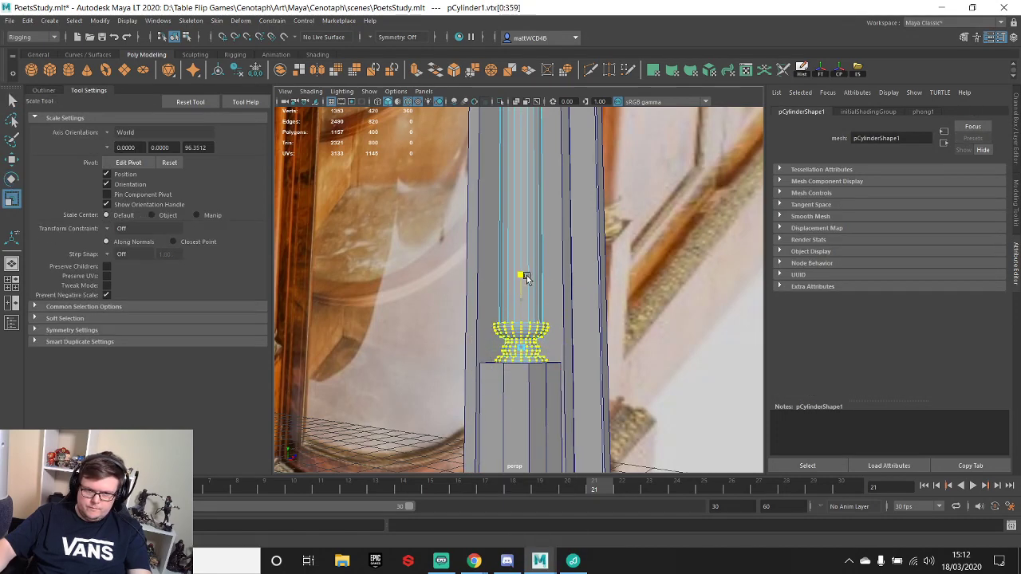
{"action": "key", "text": "w"}
{"action": "left_click_drag", "start_coordinate": [521, 296], "coordinate": [521, 277]}
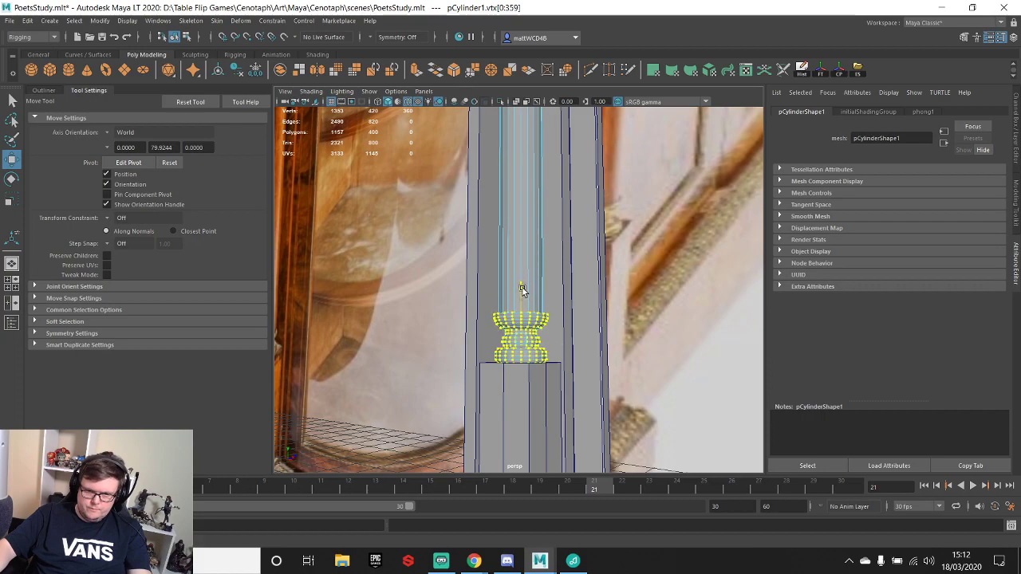
{"action": "left_click_drag", "start_coordinate": [527, 206], "coordinate": [509, 211], "text": "alt"}
{"action": "key", "text": "q"}
{"action": "right_click_drag", "start_coordinate": [509, 211], "coordinate": [515, 206]}
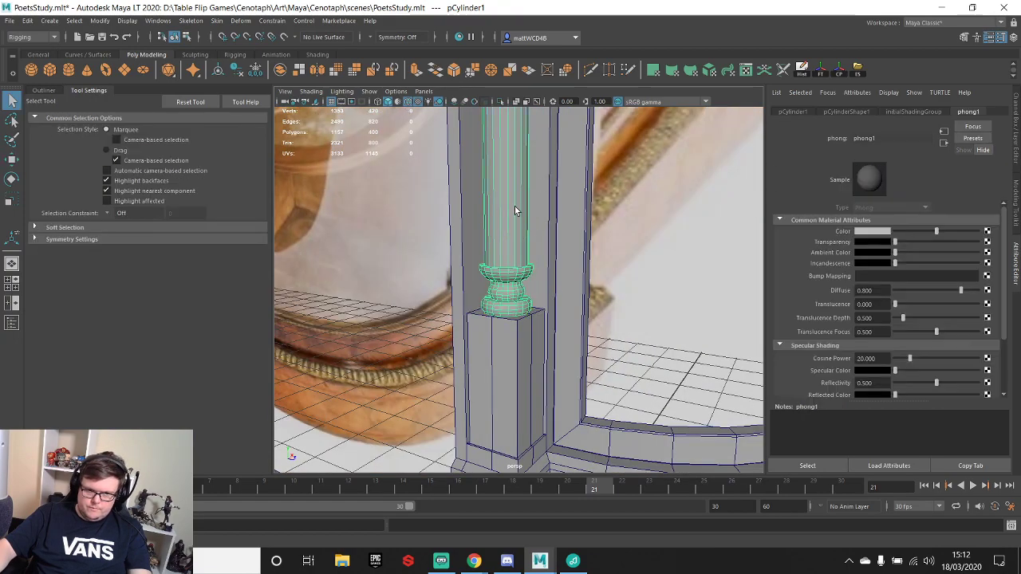
- Select the plinth block at the other end of the curved door, where no column stands yet
{"action": "scroll", "coordinate": [635, 359], "scroll_direction": "down", "scroll_amount": 5}
{"action": "left_click", "coordinate": [634, 362]}
{"action": "scroll", "coordinate": [633, 362], "scroll_direction": "down", "scroll_amount": 4}
{"action": "left_click_drag", "start_coordinate": [632, 362], "coordinate": [455, 244], "text": "alt"}
{"action": "left_click", "coordinate": [511, 247]}
{"action": "right_click_drag", "start_coordinate": [455, 244], "coordinate": [600, 288], "text": "alt"}
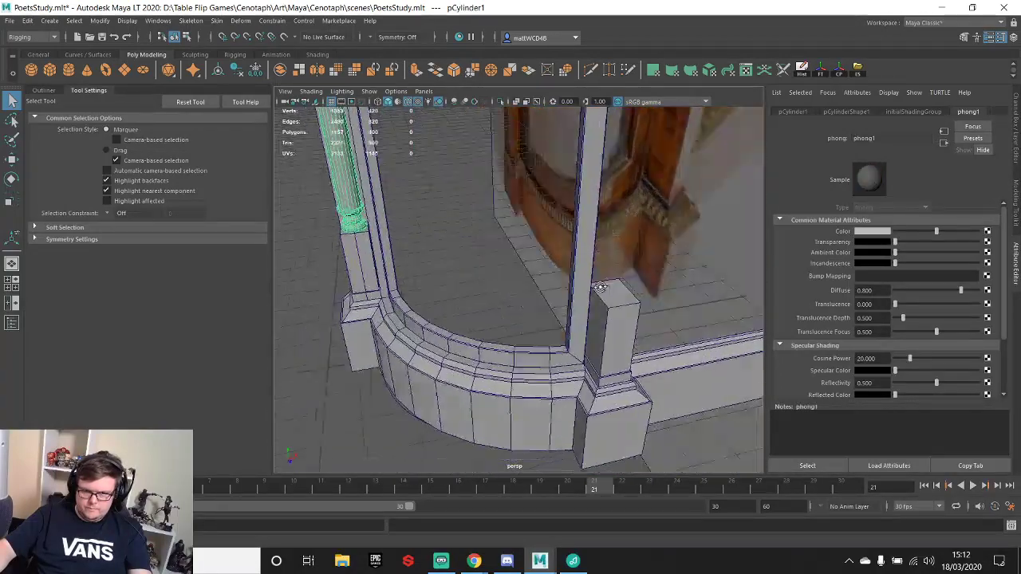
{"action": "left_click_drag", "start_coordinate": [599, 287], "coordinate": [521, 302], "text": "alt"}
{"action": "left_click", "coordinate": [545, 323]}
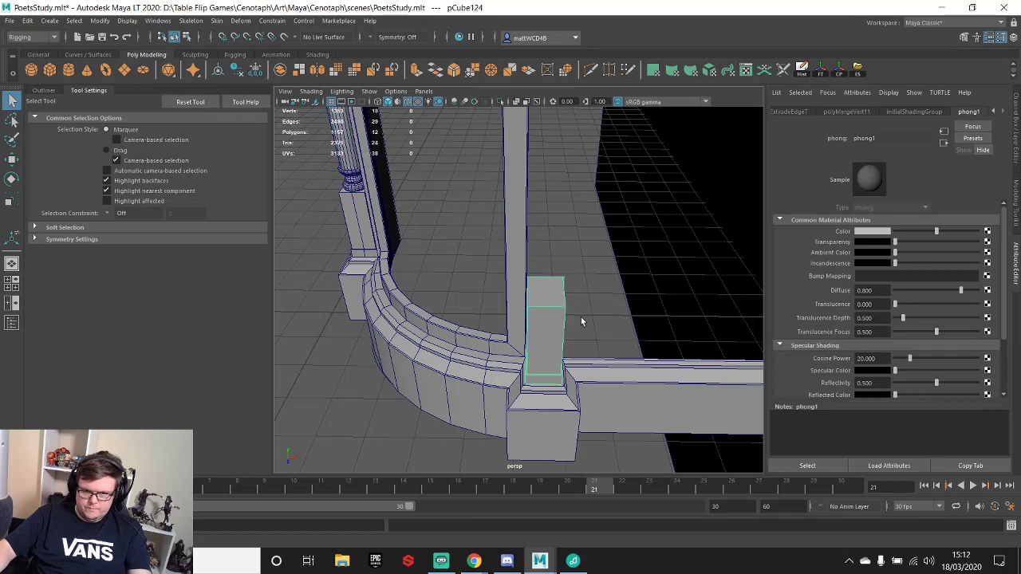
{"action": "left_click_drag", "start_coordinate": [583, 320], "coordinate": [519, 344], "text": "alt"}
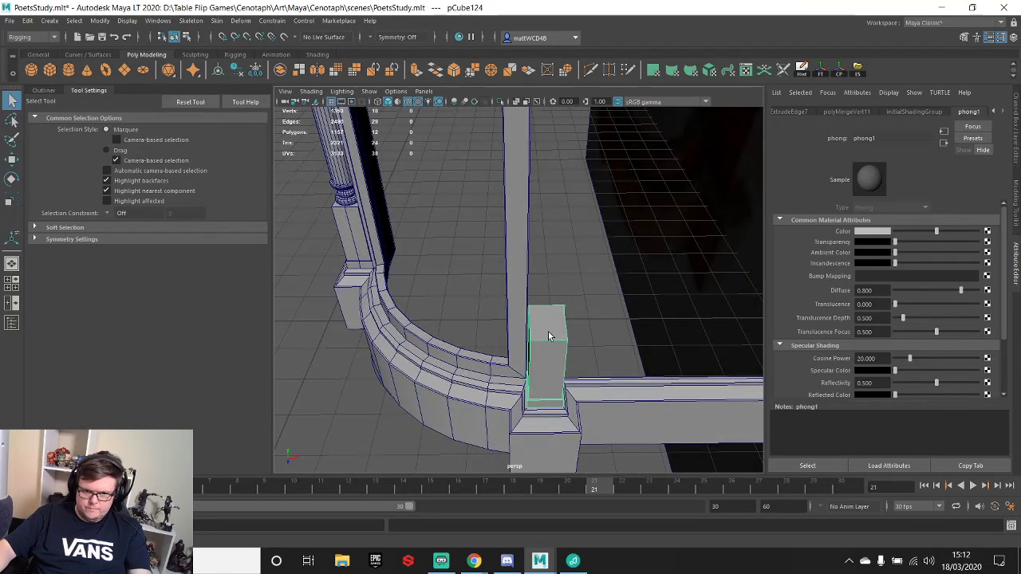
- Try inserting three evenly spaced edge loops through the selected plinth block and undo them
{"action": "right_click_drag", "start_coordinate": [549, 335], "coordinate": [538, 335], "text": "shift"}
{"action": "key", "text": "q"}
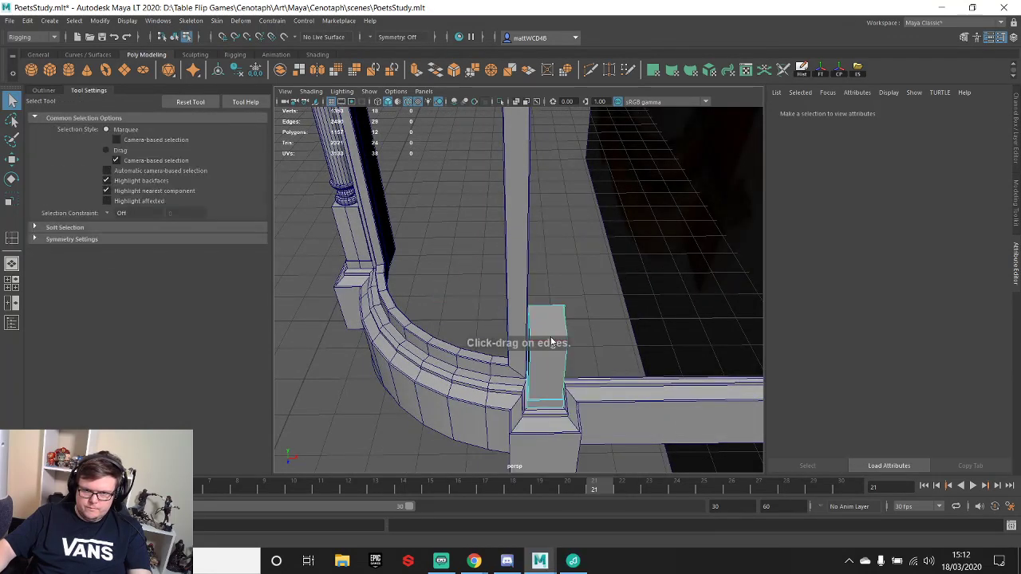
{"action": "middle_click_drag", "start_coordinate": [579, 289], "coordinate": [572, 247], "text": "alt"}
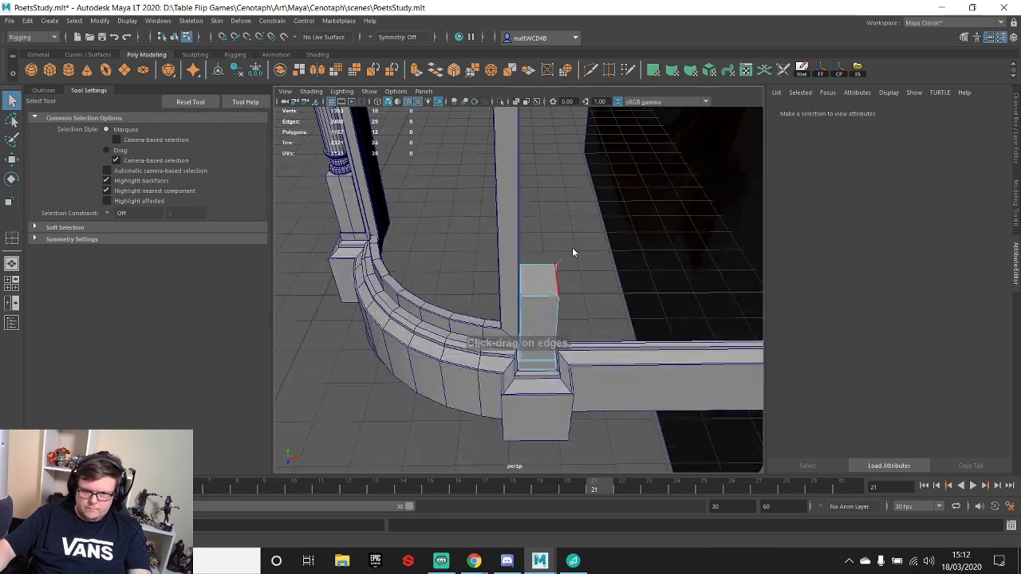
{"action": "key", "text": "F8"}
{"action": "left_click_drag", "start_coordinate": [602, 257], "coordinate": [553, 284], "text": "alt"}
{"action": "right_click_drag", "start_coordinate": [566, 310], "coordinate": [561, 323], "text": "shift"}
{"action": "left_click", "coordinate": [544, 326]}
{"action": "key", "text": "ctrl+z"}
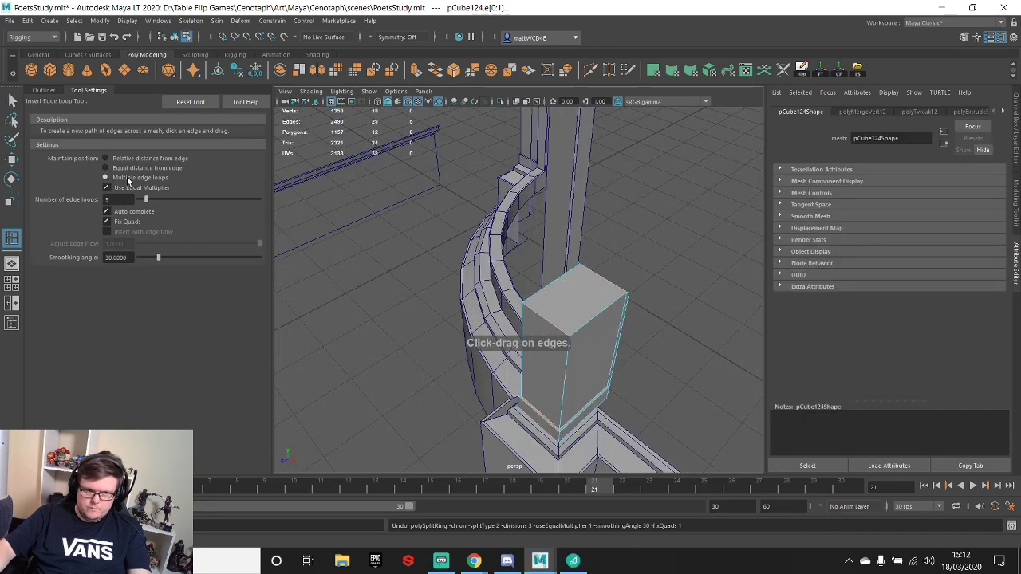
- Set Insert Edge Loop to one loop with Multiple edge loops and split the plinth block through its centre in both directions
{"action": "left_click", "coordinate": [106, 159]}
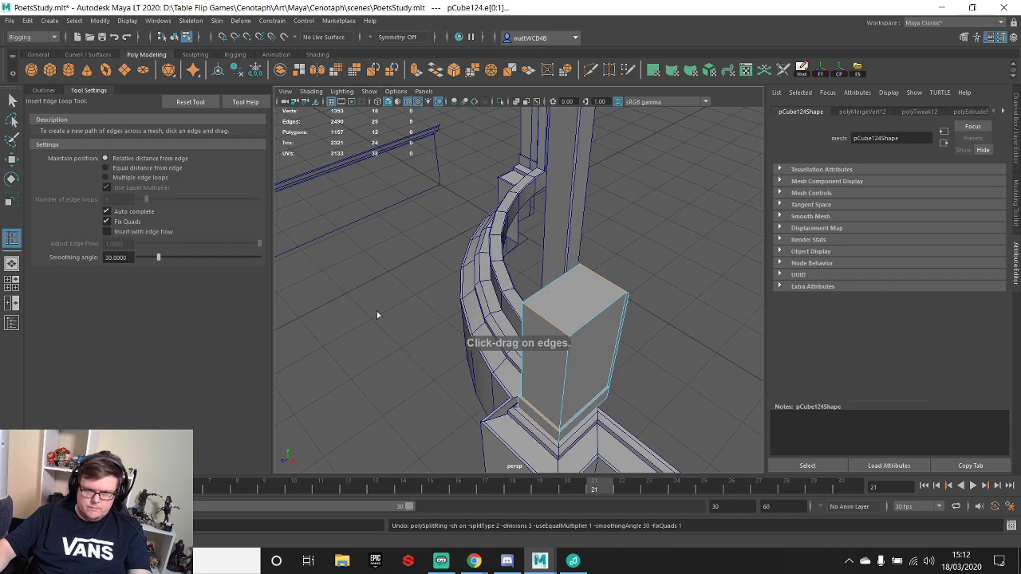
{"action": "left_click", "coordinate": [114, 178]}
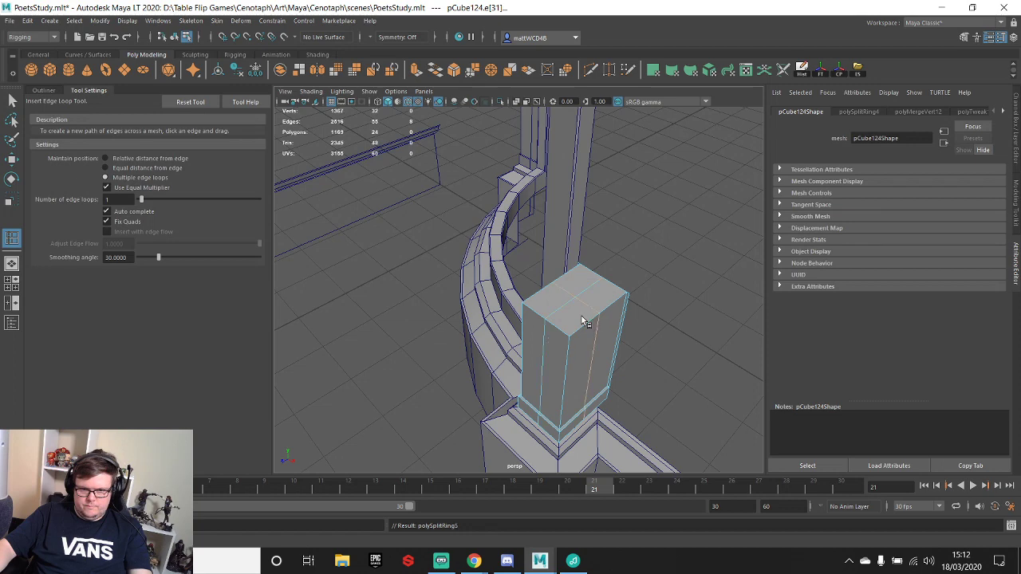
{"action": "scroll", "coordinate": [581, 321], "scroll_direction": "down", "scroll_amount": 5}
{"action": "key", "text": "q"}
- Duplicate the finished column and snap the copy in the top view to the second plinth block's centre
{"action": "left_click", "coordinate": [538, 271]}
{"action": "left_click_drag", "start_coordinate": [537, 271], "coordinate": [536, 199], "text": "alt"}
{"action": "left_click", "coordinate": [468, 213]}
{"action": "key", "text": "w"}
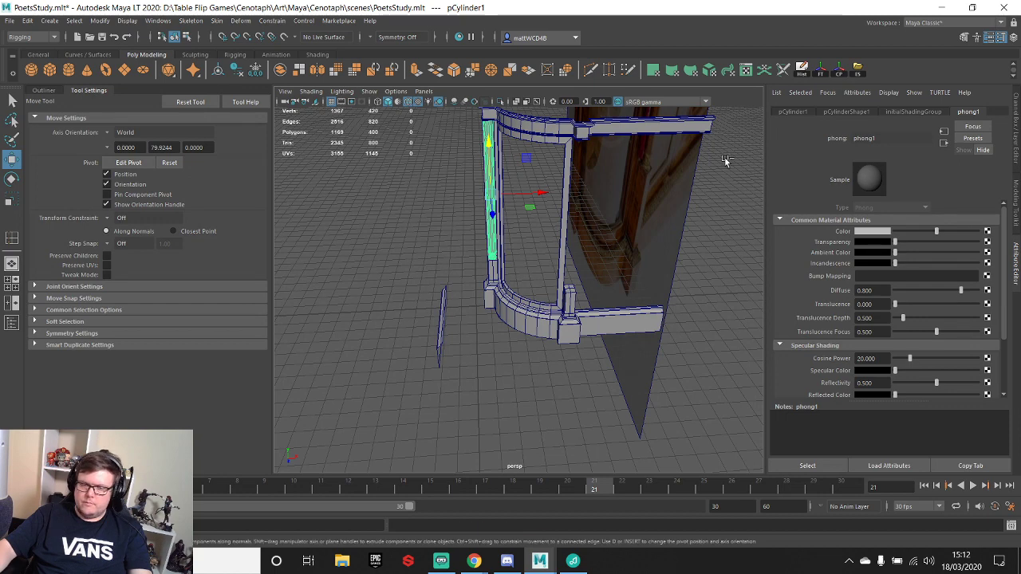
{"action": "key", "text": "space"}
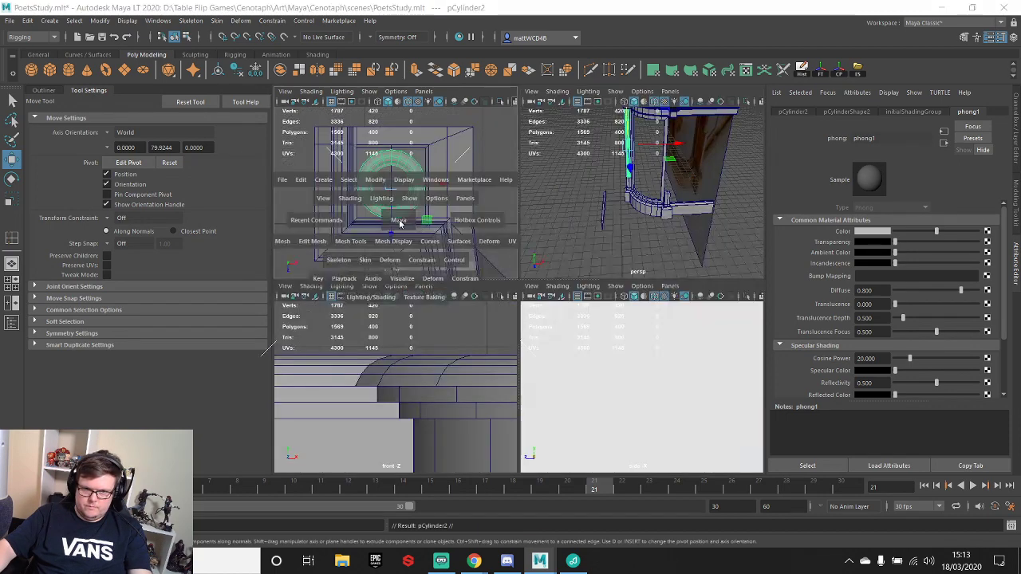
{"action": "key", "text": "space"}
{"action": "scroll", "coordinate": [521, 296], "scroll_direction": "down", "scroll_amount": 5}
{"action": "scroll", "coordinate": [481, 251], "scroll_direction": "down", "scroll_amount": 4}
{"action": "middle_click_drag", "start_coordinate": [522, 296], "coordinate": [499, 255], "text": "alt"}
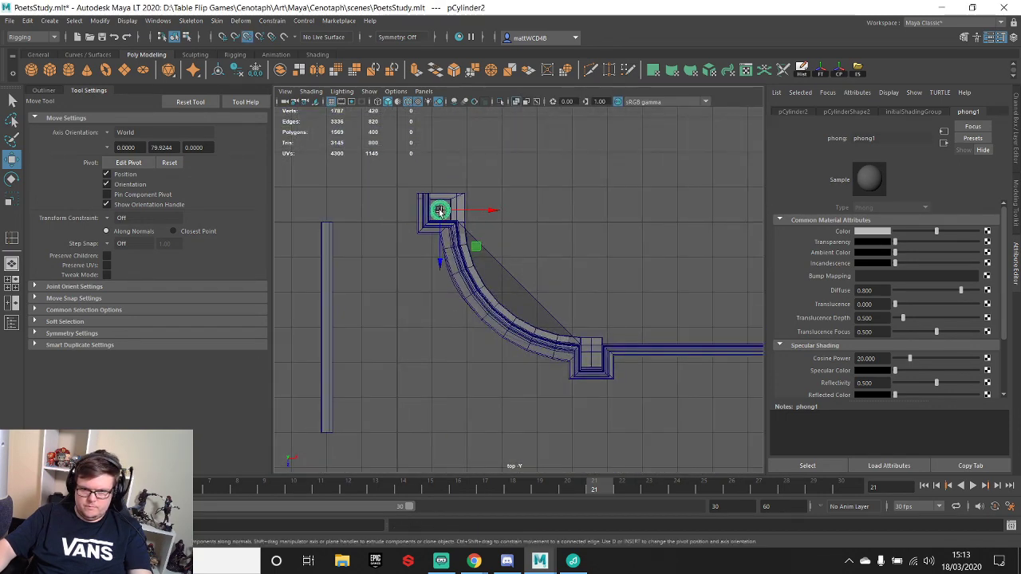
{"action": "left_click_drag", "start_coordinate": [440, 210], "coordinate": [575, 322]}
- Raise the duplicated column until its moulded base is above the second plinth block
{"action": "key", "text": "space"}
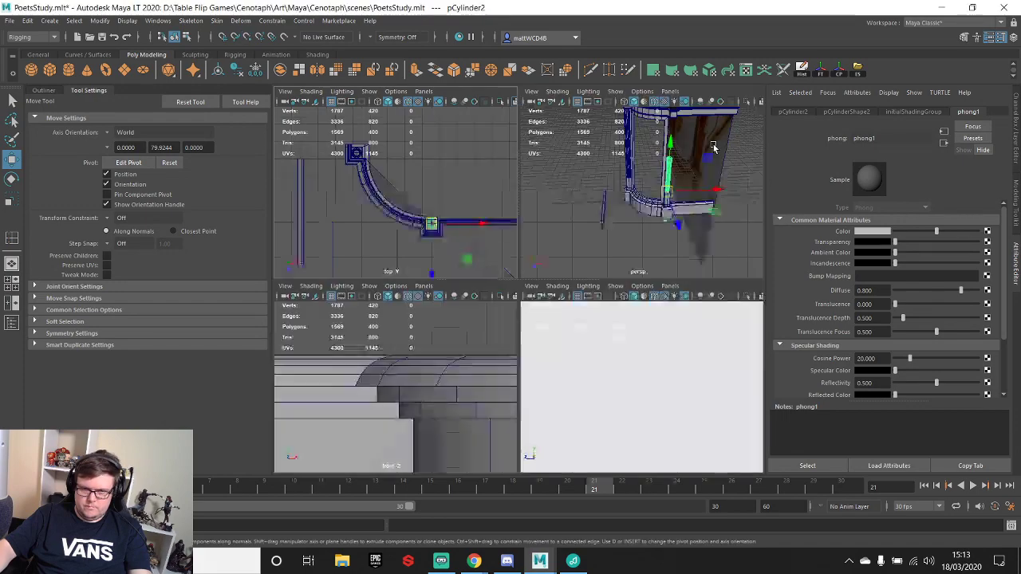
{"action": "key", "text": "space"}
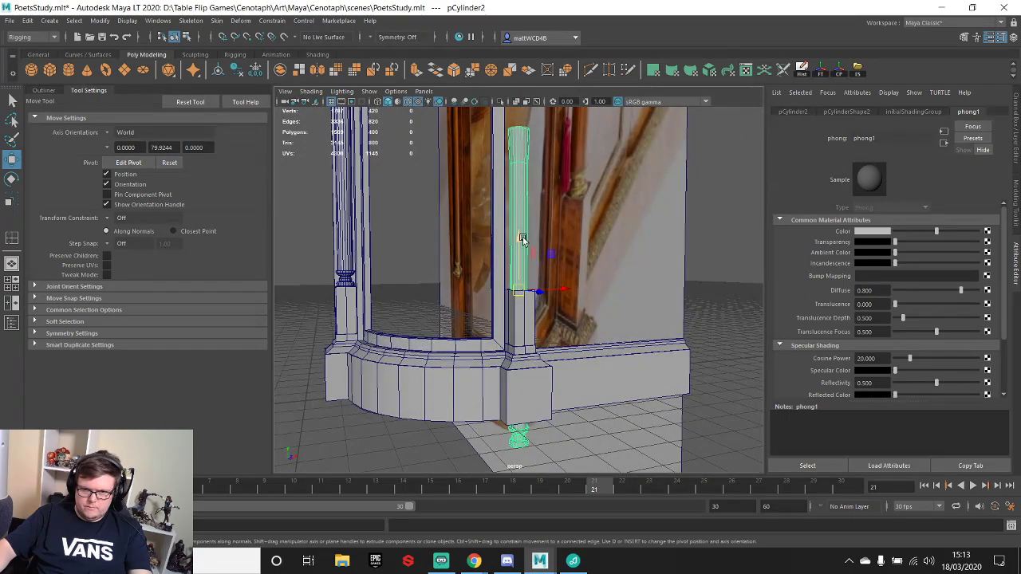
{"action": "left_click_drag", "start_coordinate": [521, 239], "coordinate": [521, 162]}
{"action": "mouse_move", "coordinate": [558, 211]}
{"action": "left_mouse_down", "text": "alt"}
{"action": "mouse_move", "coordinate": [560, 198]}
{"action": "mouse_move", "coordinate": [550, 201]}
{"action": "left_mouse_up", "text": "alt"}
- Snap the duplicated column's pivot to the bottom edge of its moulded base
{"action": "key", "text": "d"}
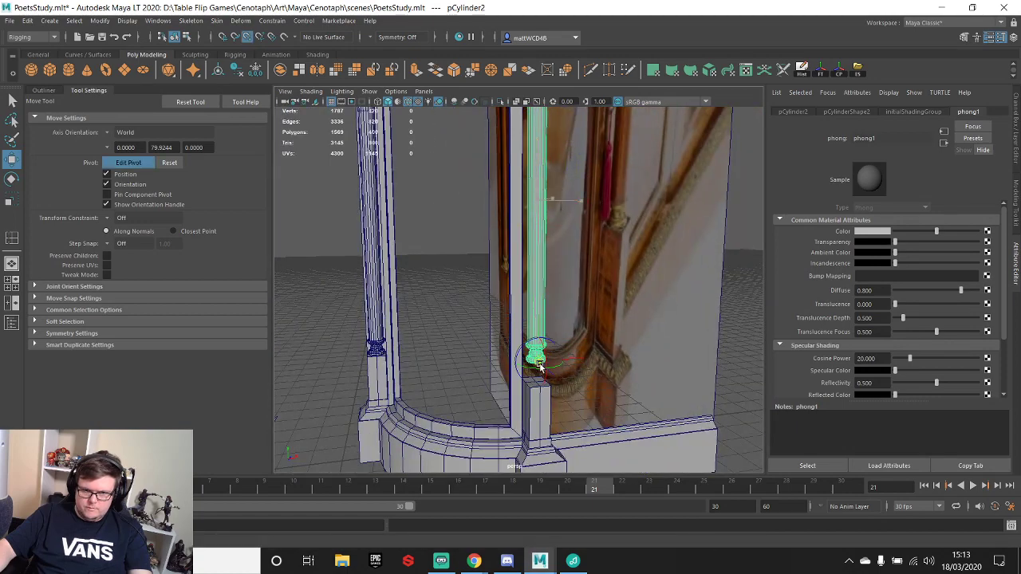
{"action": "scroll", "coordinate": [562, 383], "scroll_direction": "up", "scroll_amount": 5}
{"action": "middle_click_drag", "start_coordinate": [567, 388], "coordinate": [566, 255], "text": "alt"}
{"action": "scroll", "coordinate": [566, 255], "scroll_direction": "up", "scroll_amount": 3}
{"action": "left_click_drag", "start_coordinate": [566, 255], "coordinate": [580, 232], "text": "alt"}
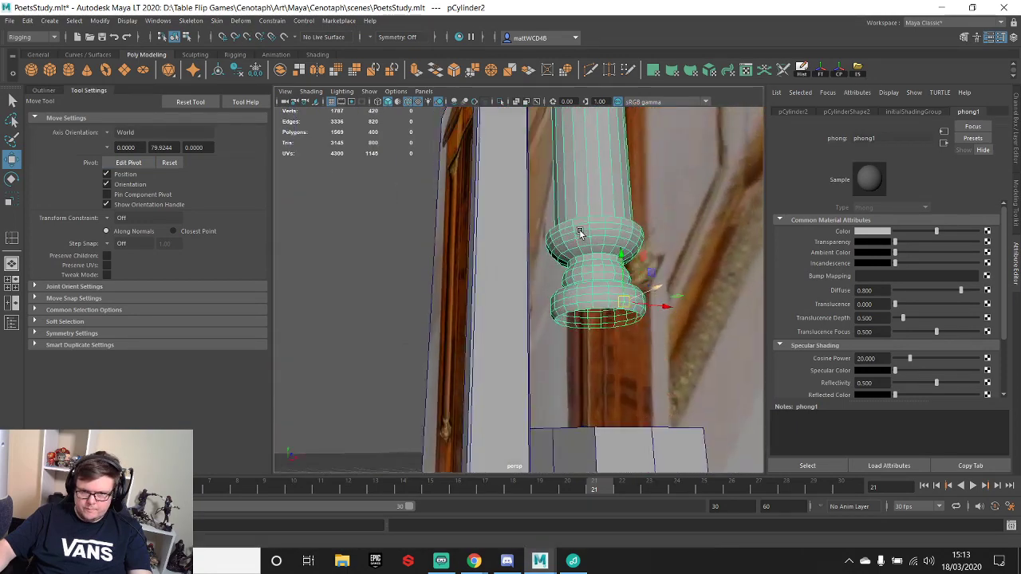
- Check from above that the column copy is centred on the plinth block, and centre its pivot
{"action": "key", "text": "space"}
{"action": "key", "text": "space"}
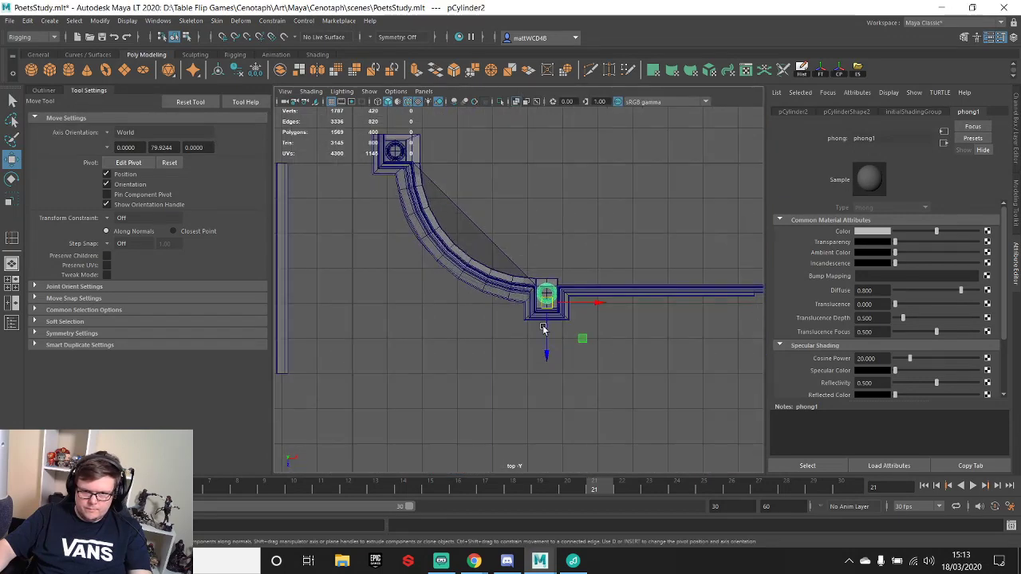
{"action": "scroll", "coordinate": [543, 327], "scroll_direction": "up", "scroll_amount": 8}
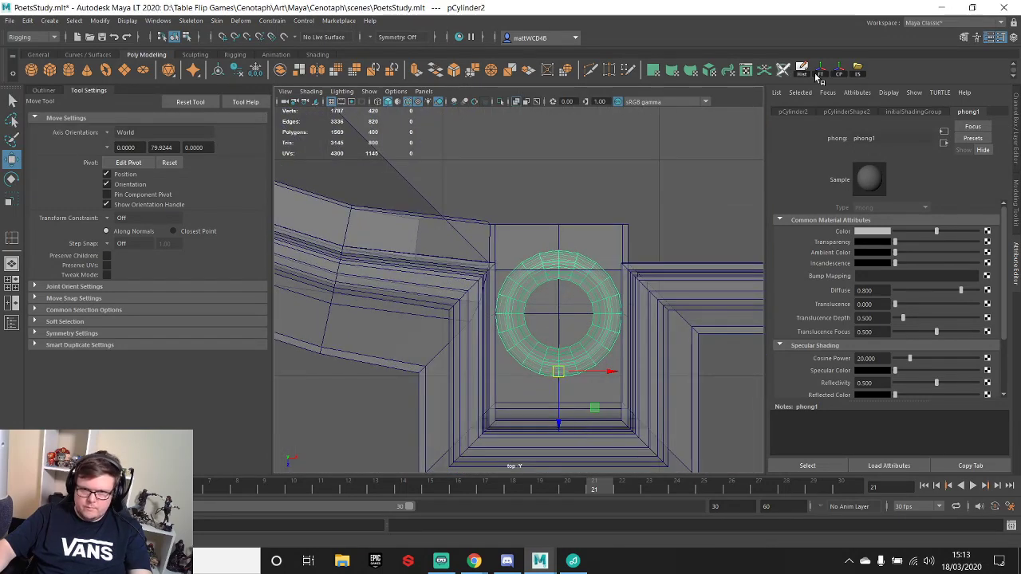
{"action": "scroll", "coordinate": [663, 262], "scroll_direction": "down", "scroll_amount": 2}
{"action": "key", "text": "space"}
{"action": "key", "text": "space"}
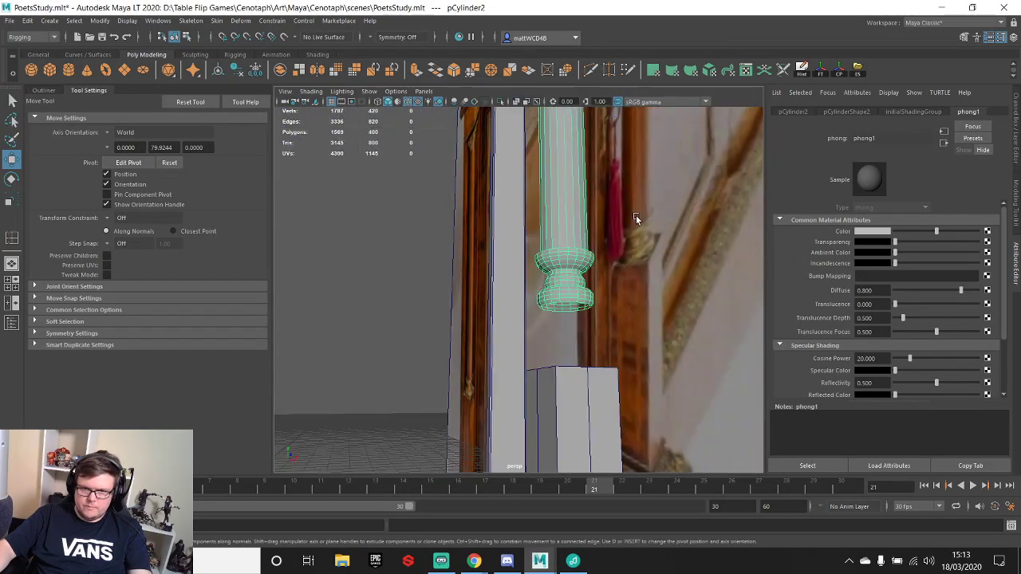
{"action": "middle_click_drag", "start_coordinate": [615, 190], "coordinate": [607, 245], "text": "alt"}
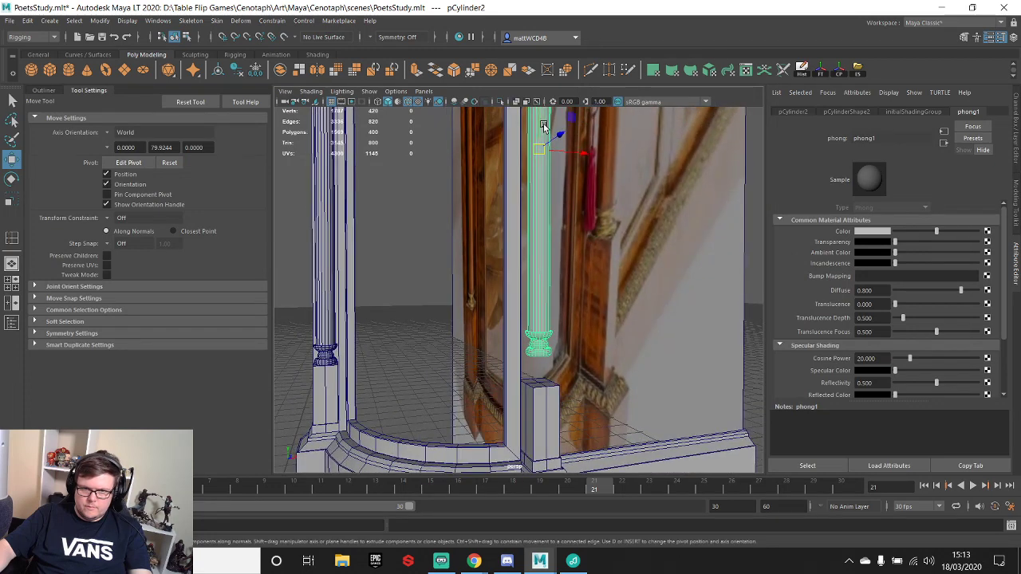
- Snap the column copy's pivot down to the bottom of its moulded base
{"action": "key", "text": "d"}
{"action": "key", "text": "v"}
{"action": "middle_click_drag", "start_coordinate": [538, 112], "coordinate": [541, 368]}
{"action": "key", "text": "d"}
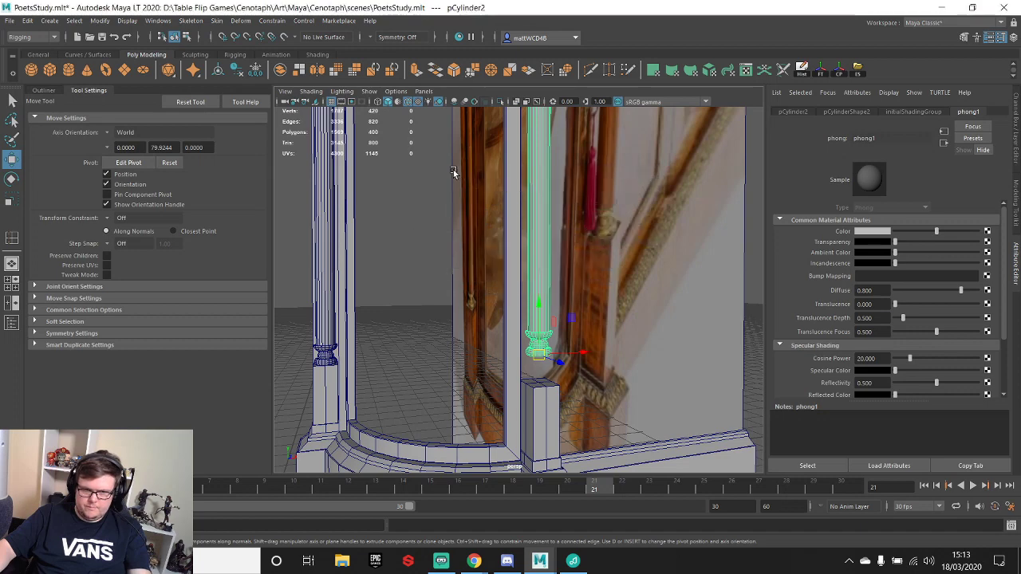
- Move the column copy in the top view onto the centre of the second plinth block
{"action": "key", "text": "space"}
{"action": "key", "text": "space"}
{"action": "left_click_drag", "start_coordinate": [560, 318], "coordinate": [557, 321]}
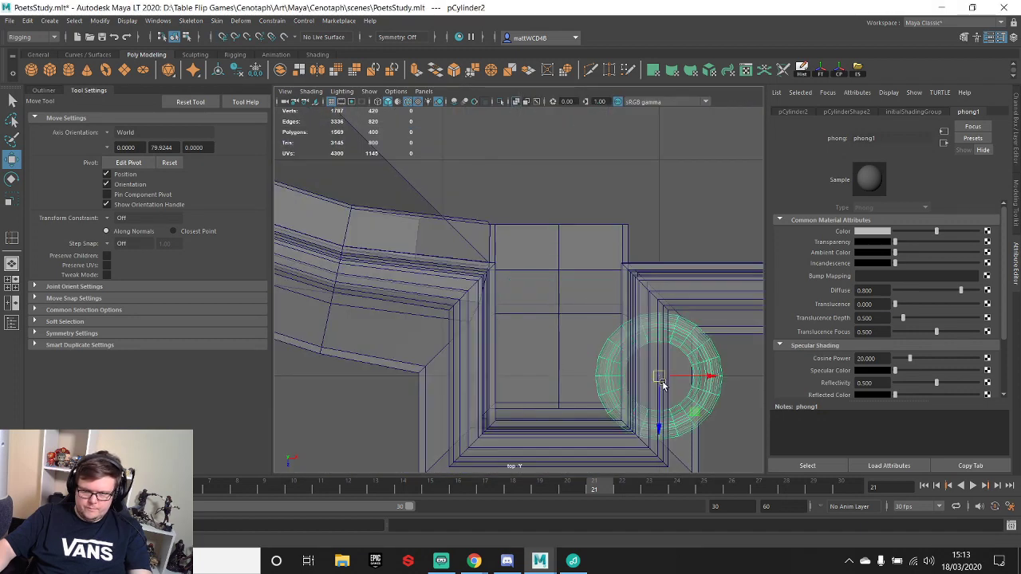
{"action": "left_click_drag", "start_coordinate": [667, 383], "coordinate": [540, 319]}
{"action": "key", "text": "space"}
{"action": "key", "text": "space"}
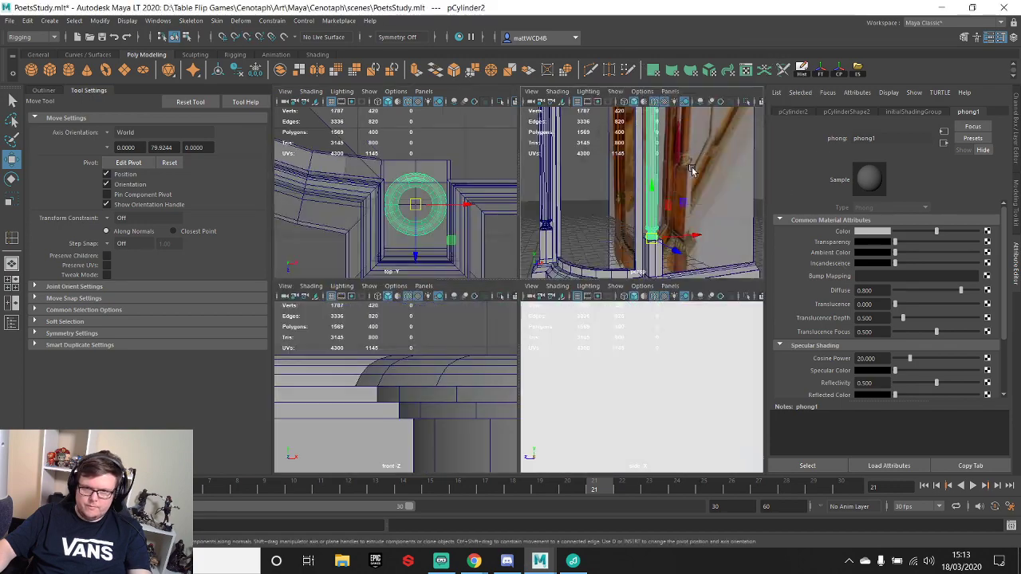
- Deselect the column copy and turn off the wireframe overlay on the shaded cabinet model
{"action": "left_click_drag", "start_coordinate": [623, 241], "coordinate": [619, 248], "text": "alt"}
{"action": "scroll", "coordinate": [618, 248], "scroll_direction": "down", "scroll_amount": 5}
{"action": "left_click", "coordinate": [604, 215]}
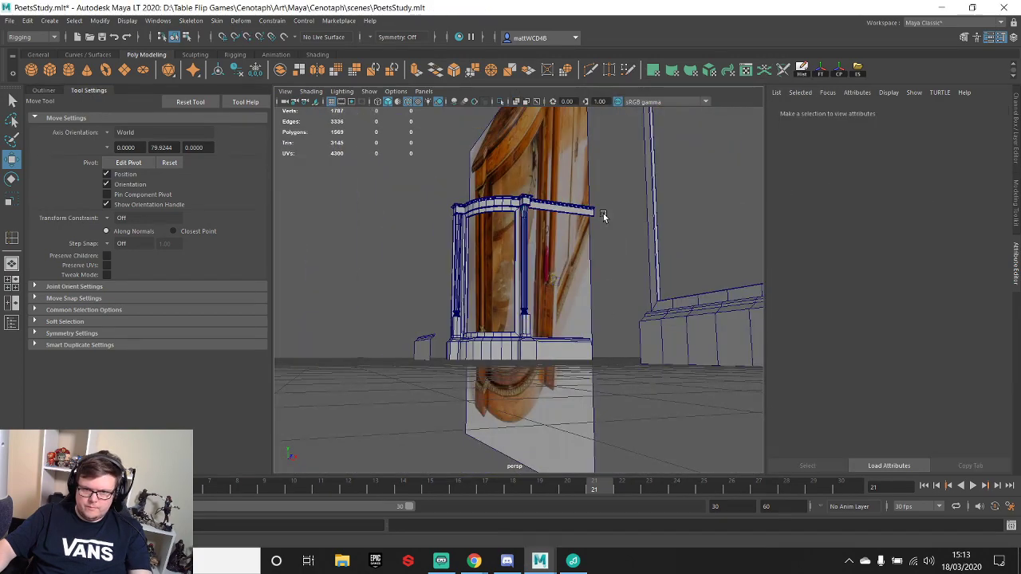
{"action": "left_click_drag", "start_coordinate": [604, 214], "coordinate": [607, 259], "text": "alt"}
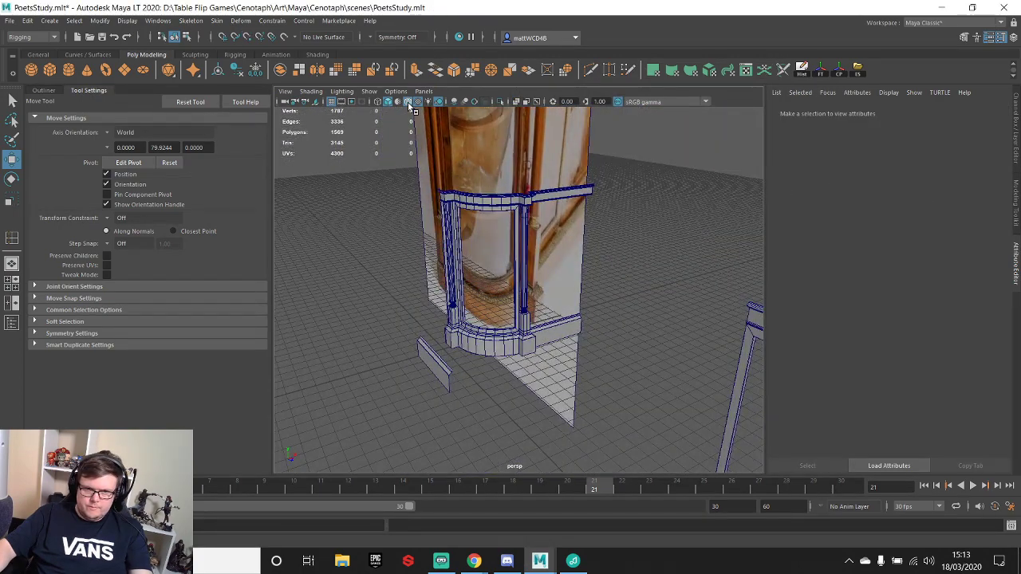
{"action": "left_click", "coordinate": [407, 102]}
- Inspect the two columns and the curved door frame from several angles against the reference photo
{"action": "mouse_move", "coordinate": [590, 307]}
{"action": "left_mouse_down", "text": "alt"}
{"action": "mouse_move", "coordinate": [601, 290]}
{"action": "mouse_move", "coordinate": [645, 276]}
{"action": "mouse_move", "coordinate": [693, 287]}
{"action": "mouse_move", "coordinate": [620, 302]}
{"action": "mouse_move", "coordinate": [545, 285]}
{"action": "mouse_move", "coordinate": [588, 276]}
{"action": "mouse_move", "coordinate": [491, 247]}
{"action": "mouse_move", "coordinate": [599, 273]}
{"action": "mouse_move", "coordinate": [511, 221]}
{"action": "mouse_move", "coordinate": [547, 237]}
{"action": "mouse_move", "coordinate": [566, 285]}
{"action": "mouse_move", "coordinate": [636, 285]}
{"action": "mouse_move", "coordinate": [574, 230]}
{"action": "mouse_move", "coordinate": [651, 233]}
{"action": "mouse_move", "coordinate": [596, 206]}
{"action": "mouse_move", "coordinate": [490, 232]}
{"action": "mouse_move", "coordinate": [485, 223]}
{"action": "mouse_move", "coordinate": [511, 256]}
{"action": "mouse_move", "coordinate": [596, 276]}
{"action": "left_mouse_up", "text": "alt"}
{"action": "left_click", "coordinate": [575, 231]}
{"action": "scroll", "coordinate": [549, 241], "scroll_direction": "down", "scroll_amount": 10}
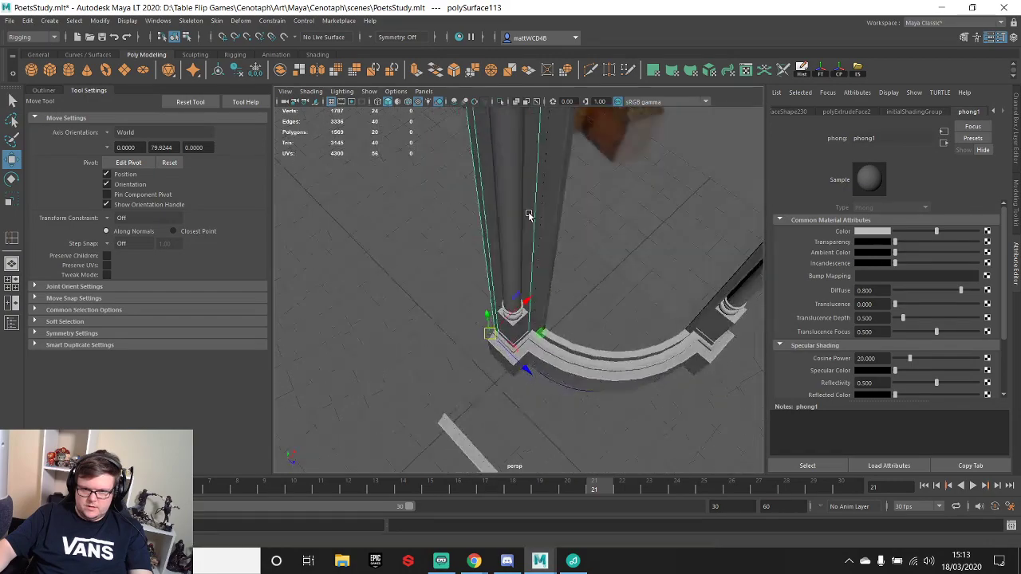
{"action": "left_click_drag", "start_coordinate": [551, 247], "coordinate": [478, 265], "text": "alt"}
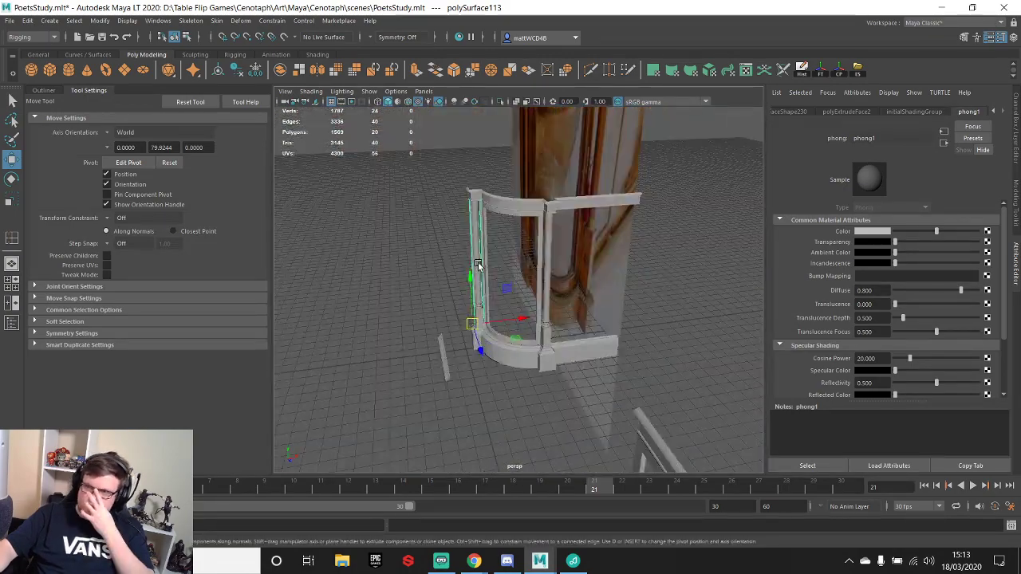
{"action": "left_click_drag", "start_coordinate": [490, 199], "coordinate": [551, 320], "text": "alt"}
{"action": "left_click", "coordinate": [559, 247]}
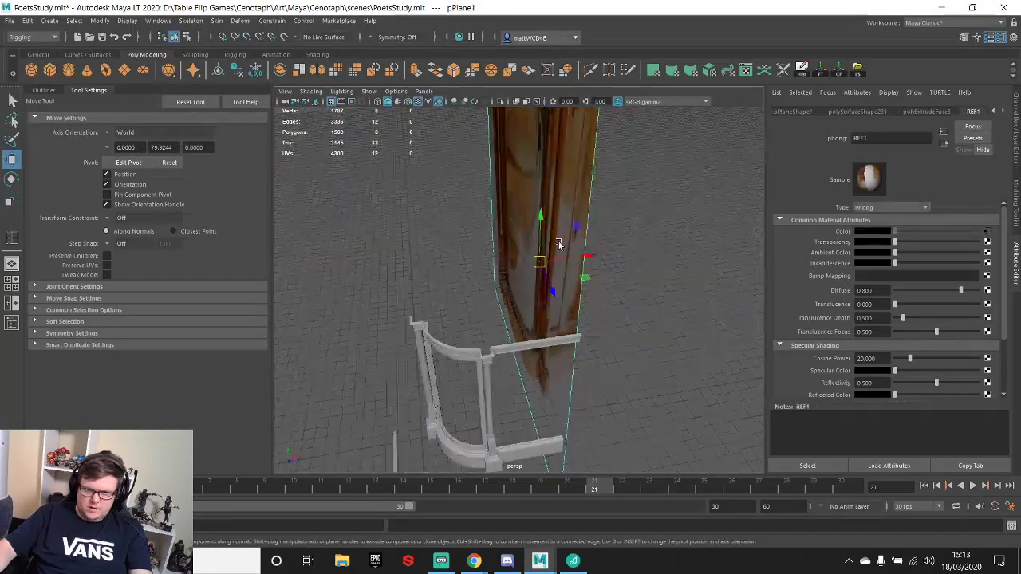
{"action": "scroll", "coordinate": [559, 246], "scroll_direction": "down", "scroll_amount": 3}
{"action": "left_click_drag", "start_coordinate": [574, 274], "coordinate": [551, 260]}
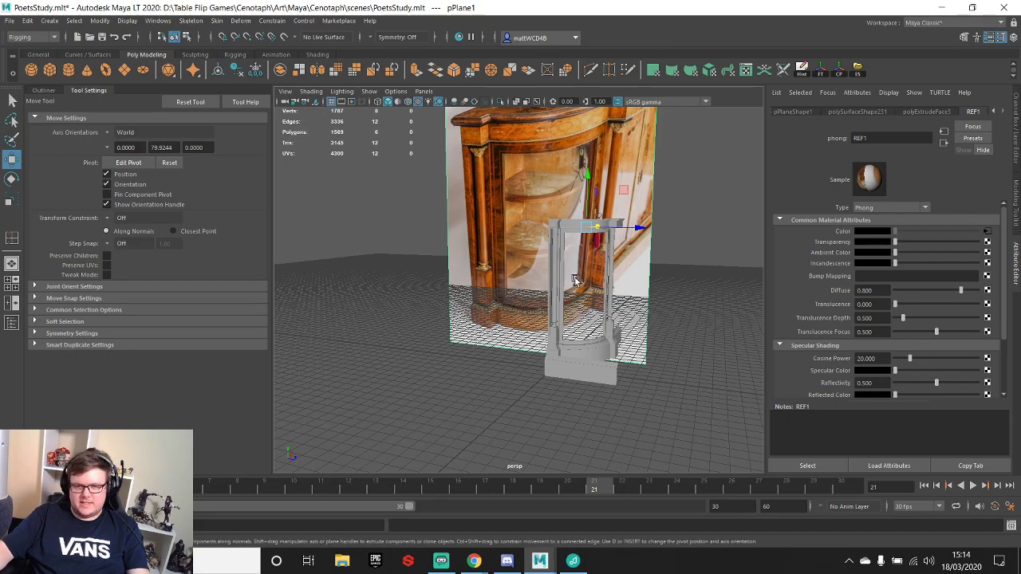
{"action": "left_click_drag", "start_coordinate": [649, 242], "coordinate": [625, 248], "text": "alt"}
{"action": "scroll", "coordinate": [563, 289], "scroll_direction": "up", "scroll_amount": 5}
{"action": "middle_click_drag", "start_coordinate": [564, 290], "coordinate": [597, 252], "text": "alt"}
{"action": "scroll", "coordinate": [592, 262], "scroll_direction": "down", "scroll_amount": 5}
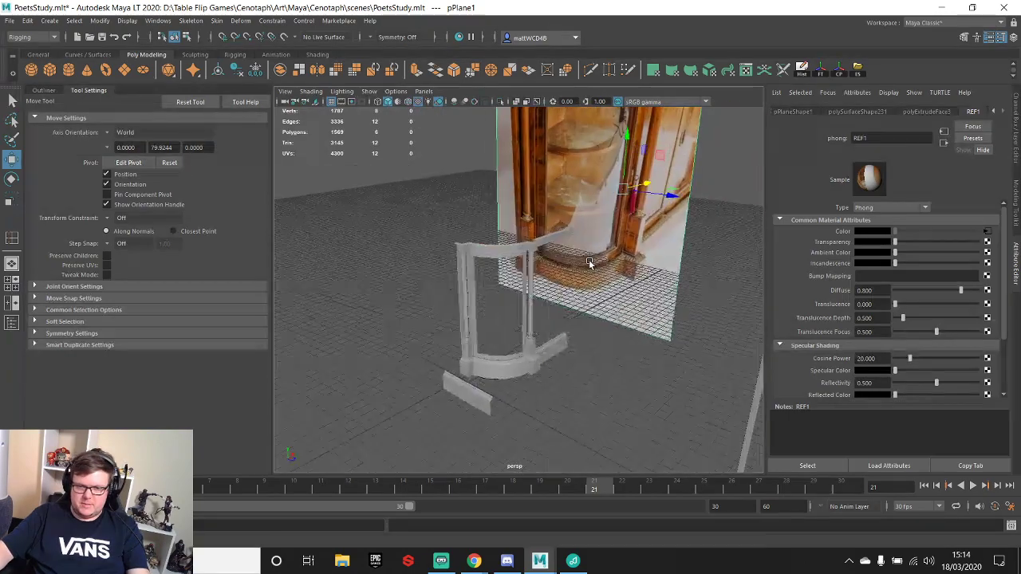
{"action": "scroll", "coordinate": [508, 292], "scroll_direction": "up", "scroll_amount": 4}
{"action": "middle_click_drag", "start_coordinate": [508, 292], "coordinate": [534, 281], "text": "alt"}
- Soften the lengthwise edges of the original column's shaft, then return to object mode and deselect it
{"action": "left_click", "coordinate": [510, 264]}
{"action": "right_click_drag", "start_coordinate": [500, 233], "coordinate": [509, 176]}
{"action": "left_click_drag", "start_coordinate": [465, 168], "coordinate": [530, 192]}
{"action": "right_click_drag", "start_coordinate": [531, 165], "coordinate": [662, 184], "text": "shift"}
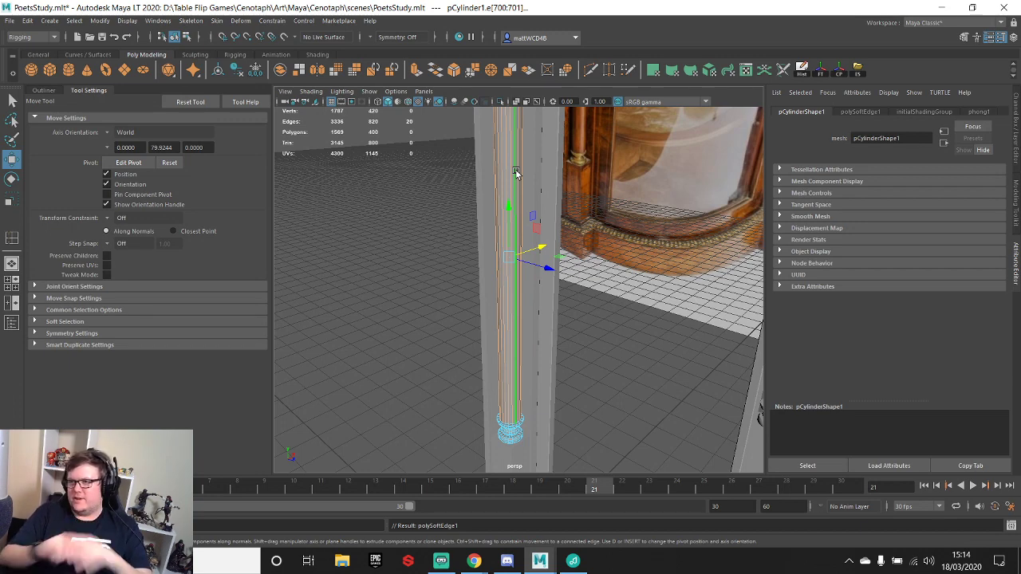
{"action": "left_click_drag", "start_coordinate": [517, 174], "coordinate": [526, 262], "text": "alt"}
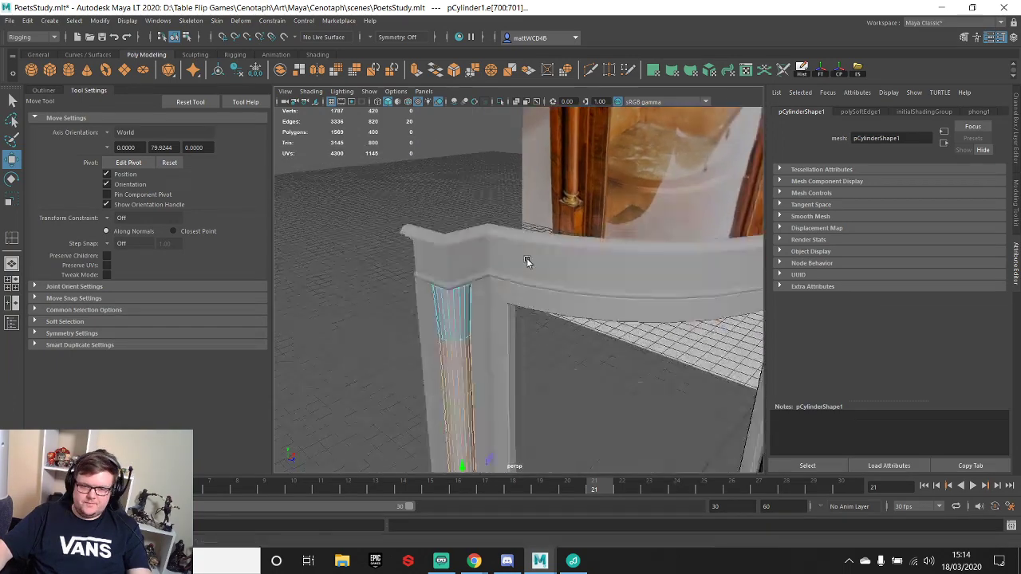
{"action": "middle_click_drag", "start_coordinate": [527, 262], "coordinate": [519, 200], "text": "alt"}
{"action": "right_click_drag", "start_coordinate": [440, 186], "coordinate": [493, 151]}
{"action": "scroll", "coordinate": [576, 377], "scroll_direction": "down", "scroll_amount": 8}
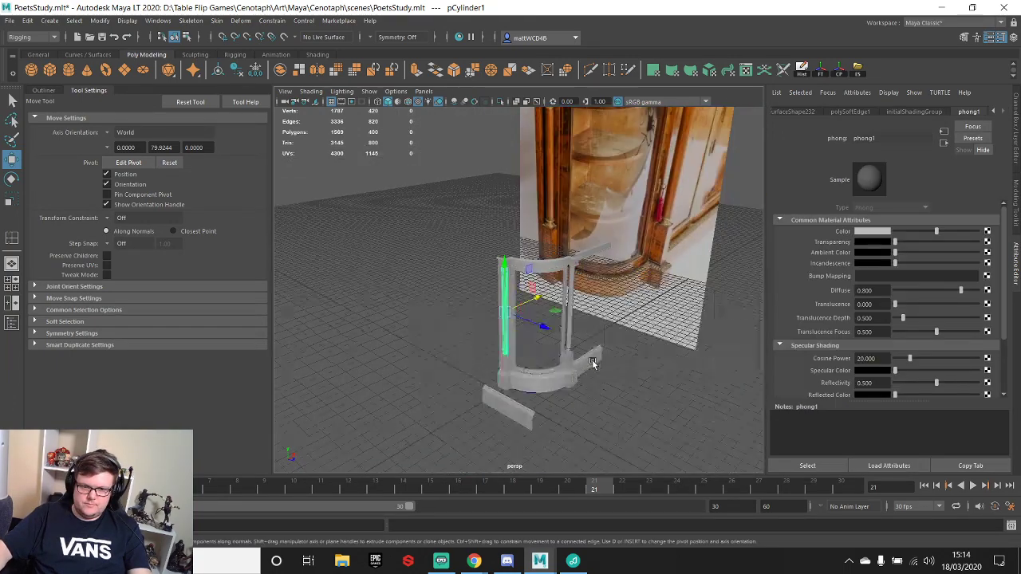
{"action": "left_click_drag", "start_coordinate": [592, 363], "coordinate": [588, 351], "text": "alt"}
{"action": "left_click", "coordinate": [639, 367]}
- Switch to Chrome and enlarge the front-view product photo of the credenza to study its layout
{"action": "scroll", "coordinate": [536, 341], "scroll_direction": "up", "scroll_amount": 5}
{"action": "middle_click_drag", "start_coordinate": [545, 391], "coordinate": [556, 343], "text": "alt"}
{"action": "left_click_drag", "start_coordinate": [557, 343], "coordinate": [480, 326], "text": "alt"}
{"action": "left_click_drag", "start_coordinate": [488, 256], "coordinate": [447, 303], "text": "alt"}
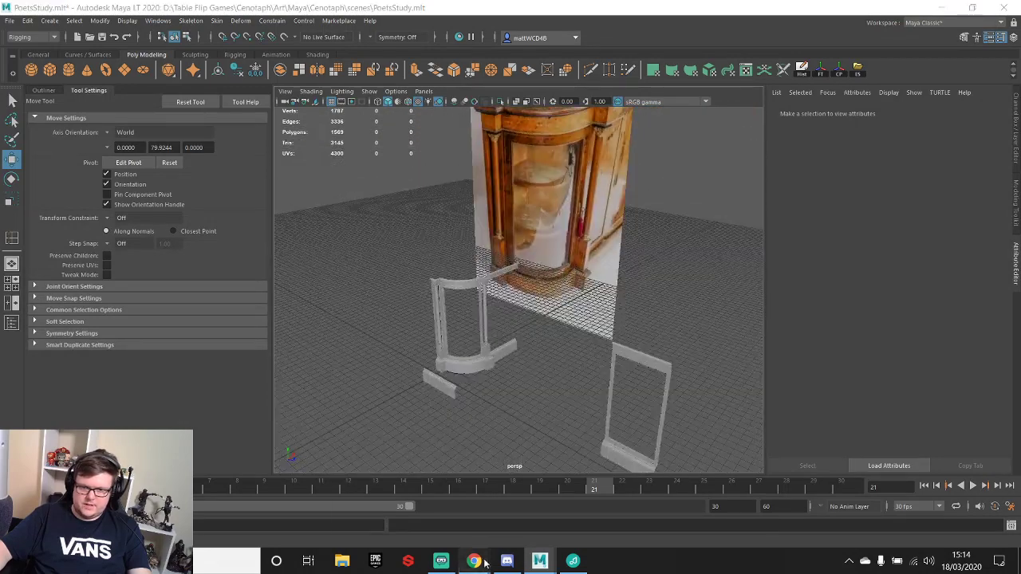
{"action": "mouse_move", "coordinate": [474, 561]}
{"action": "left_click", "coordinate": [543, 506]}
{"action": "left_click", "coordinate": [239, 278]}
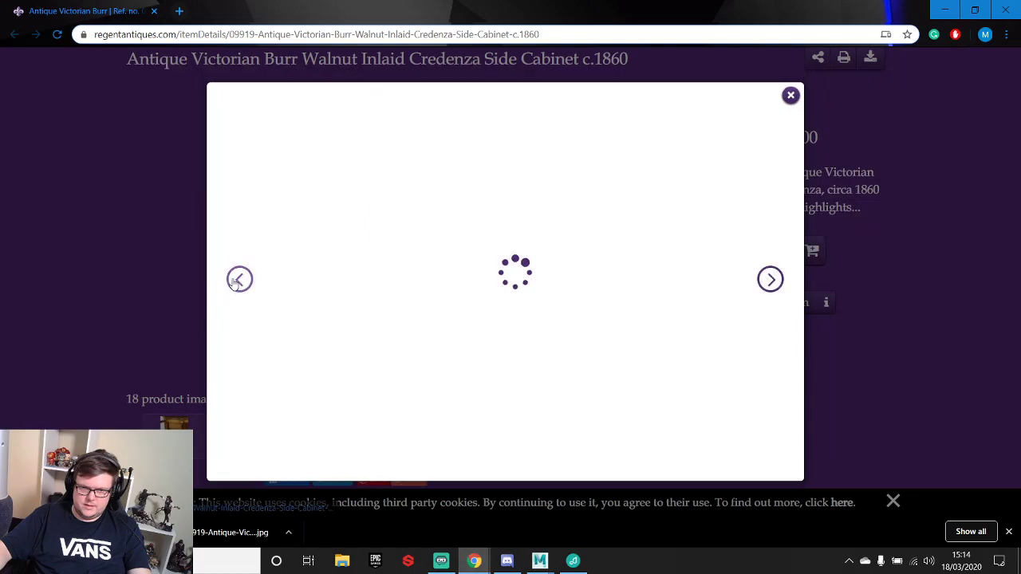
{"action": "left_click", "coordinate": [790, 85]}
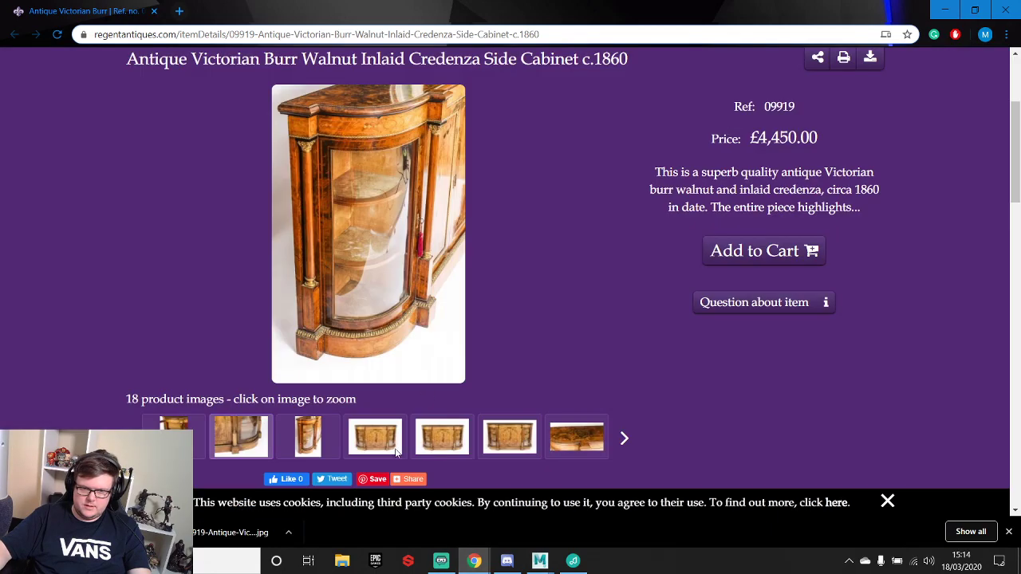
{"action": "left_click", "coordinate": [374, 435]}
{"action": "left_click", "coordinate": [359, 208]}
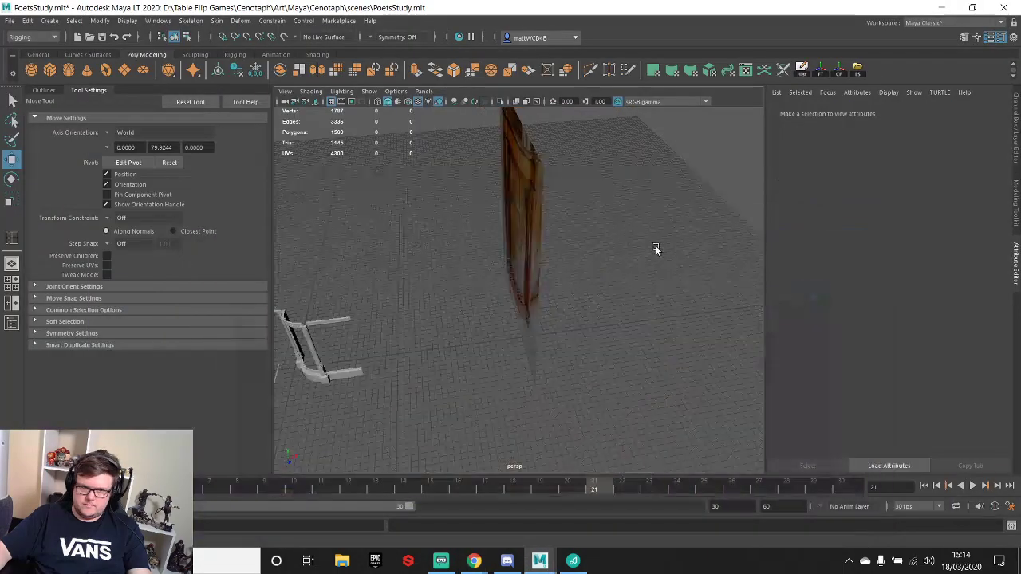
- Compare the model's straight plinth and top rail with the enlarged front-view credenza photo in Chrome, then return to Maya
{"action": "left_click_drag", "start_coordinate": [586, 210], "coordinate": [555, 192], "text": "alt"}
{"action": "middle_click_drag", "start_coordinate": [555, 191], "coordinate": [559, 239], "text": "alt"}
{"action": "scroll", "coordinate": [559, 238], "scroll_direction": "up", "scroll_amount": 5}
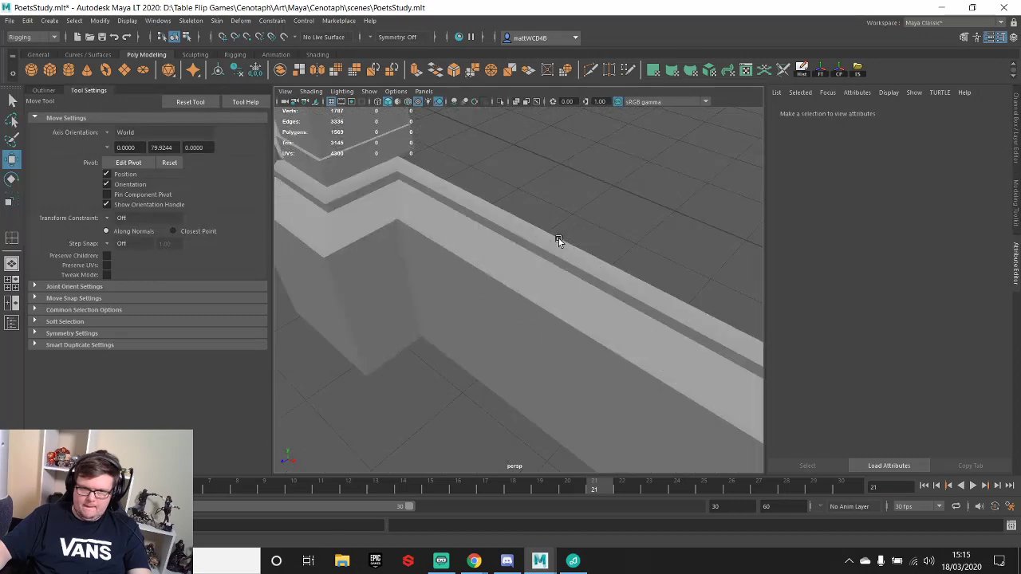
{"action": "scroll", "coordinate": [558, 239], "scroll_direction": "down", "scroll_amount": 5}
{"action": "left_click_drag", "start_coordinate": [527, 152], "coordinate": [435, 198], "text": "alt"}
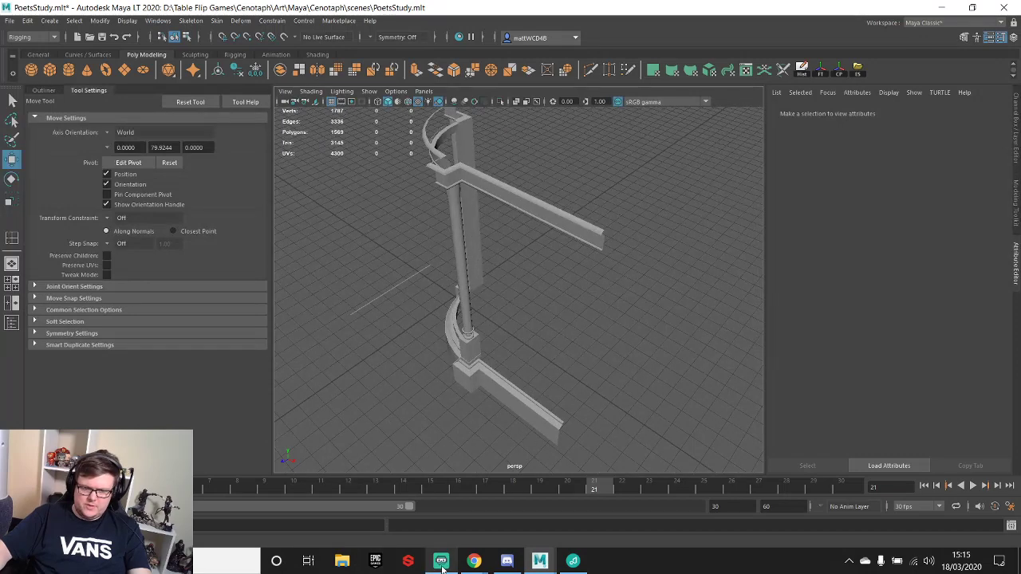
{"action": "mouse_move", "coordinate": [474, 561]}
{"action": "left_click", "coordinate": [549, 474]}
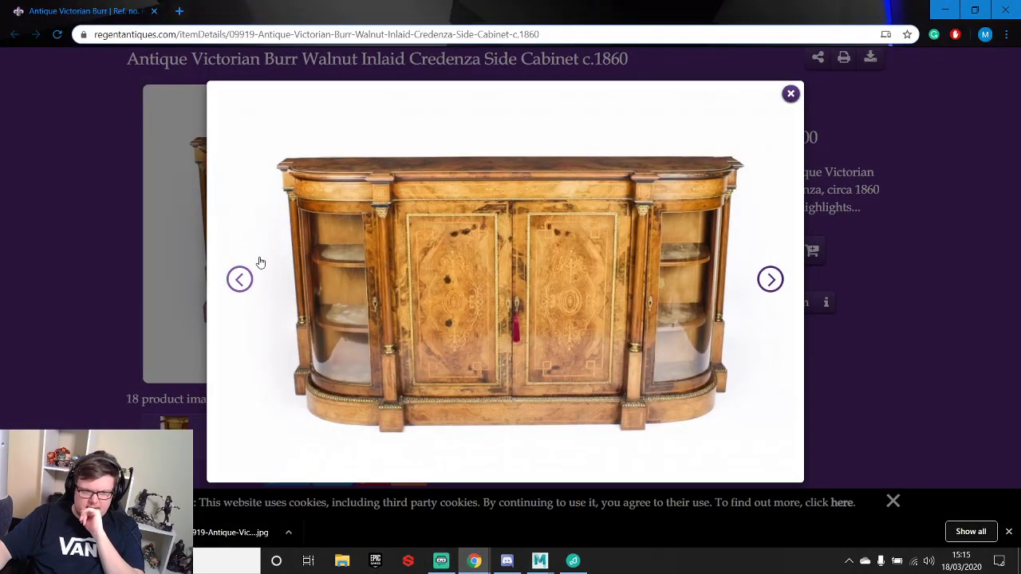
{"action": "left_click", "coordinate": [790, 94]}
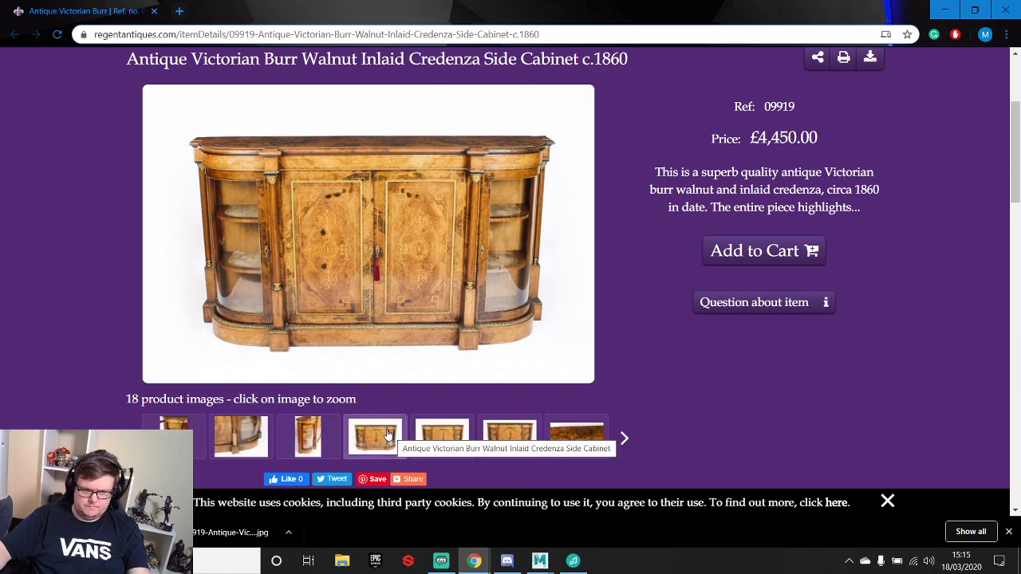
{"action": "left_click", "coordinate": [374, 215]}
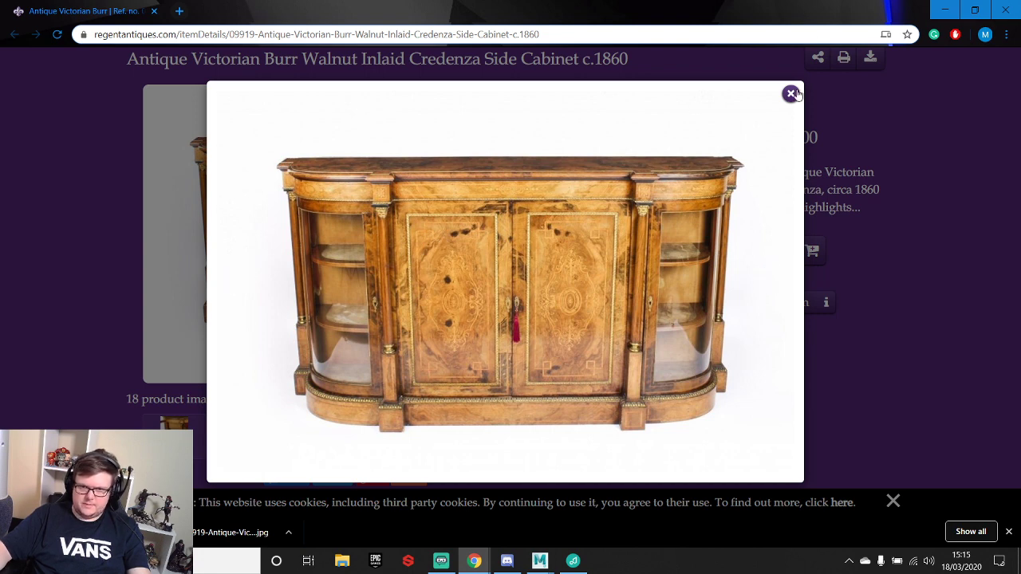
{"action": "left_click", "coordinate": [940, 9]}
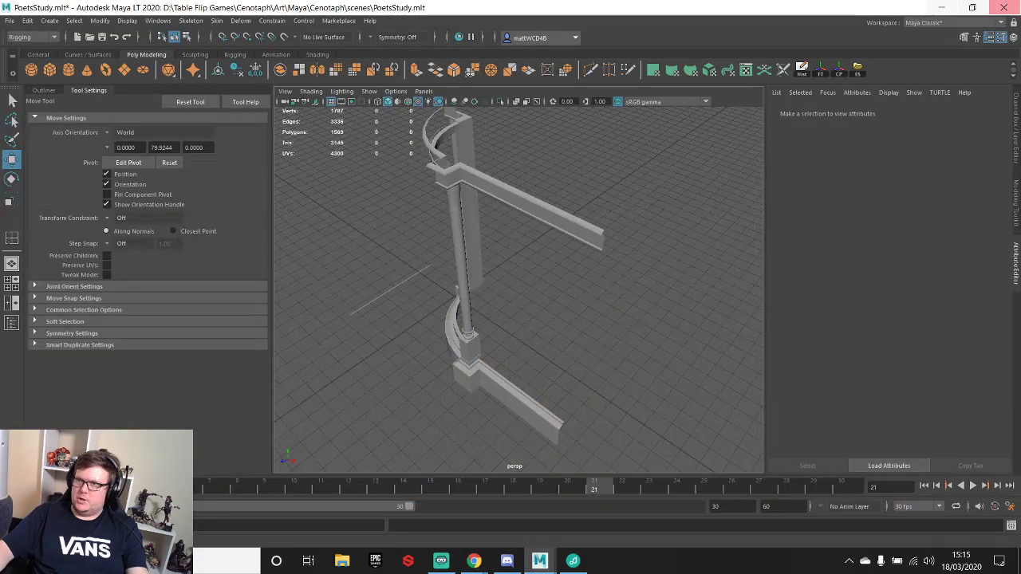
- Create a small polygon cube at the inside corner where the post's plinth block meets the straight plinth rail
{"action": "left_click_drag", "start_coordinate": [548, 355], "coordinate": [504, 351], "text": "alt"}
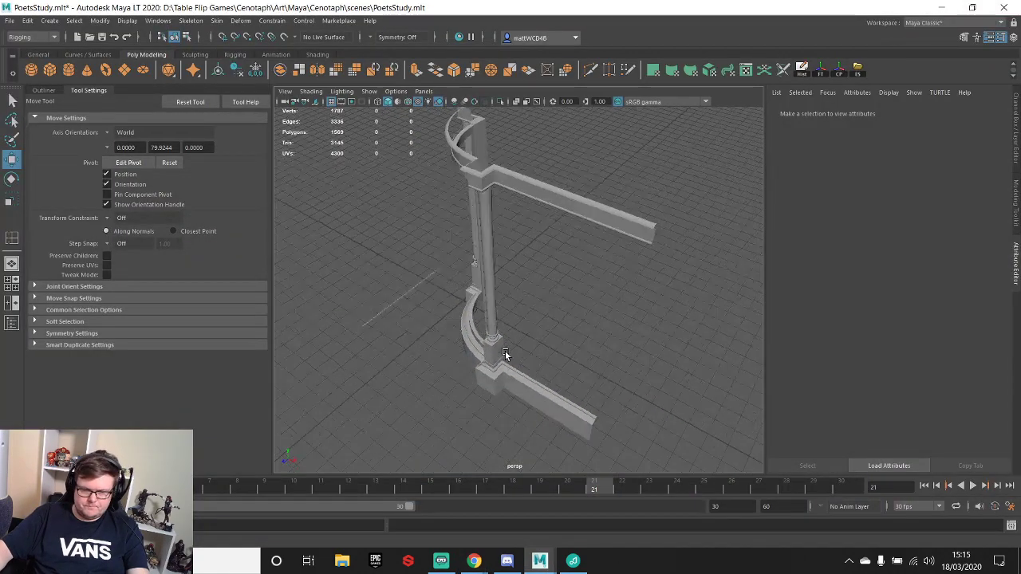
{"action": "left_click", "coordinate": [50, 72]}
{"action": "left_click_drag", "start_coordinate": [467, 306], "coordinate": [509, 365]}
{"action": "key", "text": "f"}
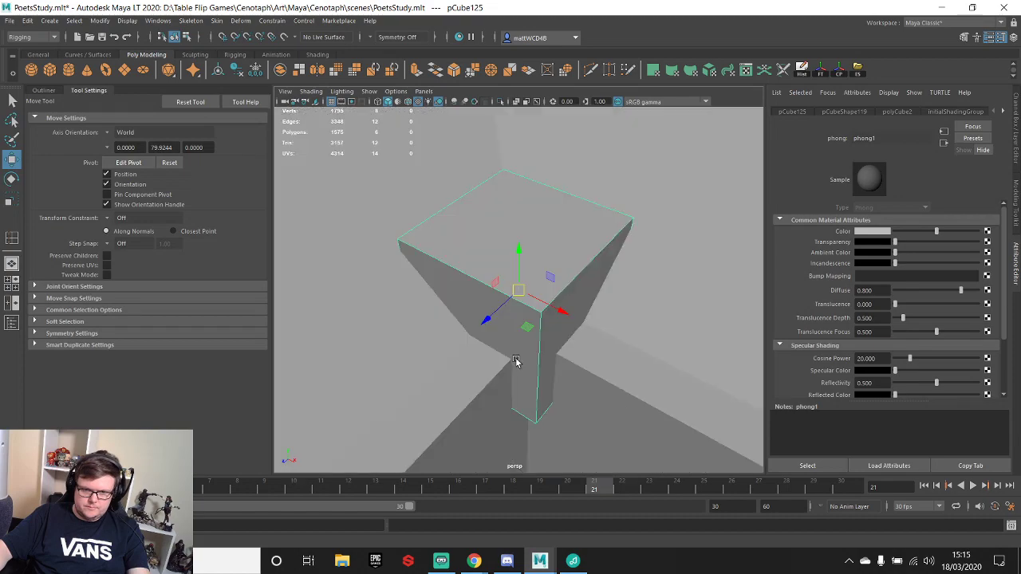
{"action": "scroll", "coordinate": [520, 343], "scroll_direction": "down", "scroll_amount": 5}
{"action": "middle_click_drag", "start_coordinate": [523, 322], "coordinate": [513, 334], "text": "alt"}
{"action": "left_click_drag", "start_coordinate": [550, 329], "coordinate": [509, 324], "text": "alt"}
- Slide the straight plinth rail back along Z and snap its upper end corner to the corner of the post's trim
{"action": "key", "text": "q"}
{"action": "left_click", "coordinate": [551, 305]}
{"action": "scroll", "coordinate": [508, 311], "scroll_direction": "up", "scroll_amount": 4}
{"action": "key", "text": "w"}
{"action": "left_click_drag", "start_coordinate": [439, 307], "coordinate": [458, 303]}
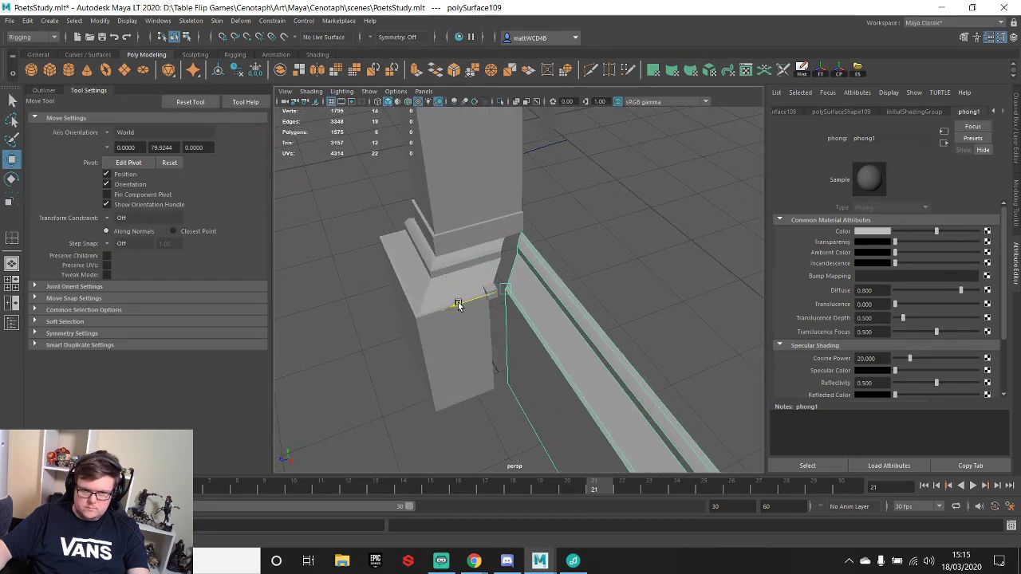
{"action": "scroll", "coordinate": [533, 222], "scroll_direction": "up", "scroll_amount": 5}
{"action": "mouse_move", "coordinate": [533, 222]}
{"action": "middle_mouse_down", "text": "alt"}
{"action": "mouse_move", "coordinate": [528, 266]}
{"action": "mouse_move", "coordinate": [520, 214]}
{"action": "middle_mouse_up", "text": "alt"}
{"action": "key", "text": "d"}
{"action": "key", "text": "v"}
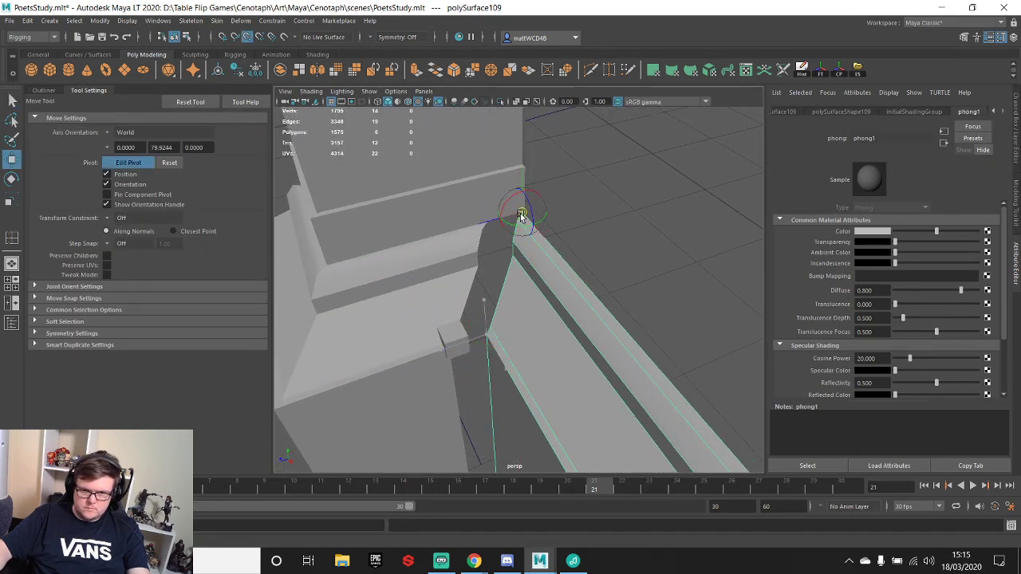
{"action": "left_click_drag", "start_coordinate": [511, 216], "coordinate": [517, 215]}
- Snap the top end vertices of the plinth block's moulding to the straight rail's upper corner
{"action": "key", "text": "q"}
{"action": "left_click", "coordinate": [474, 257]}
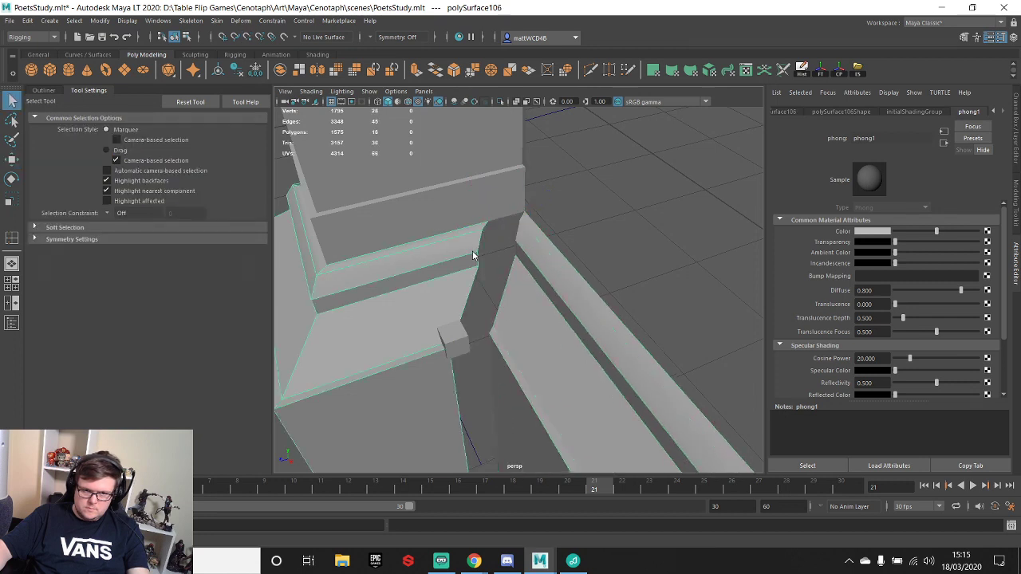
{"action": "right_click_drag", "start_coordinate": [472, 256], "coordinate": [431, 253]}
{"action": "key", "text": "w"}
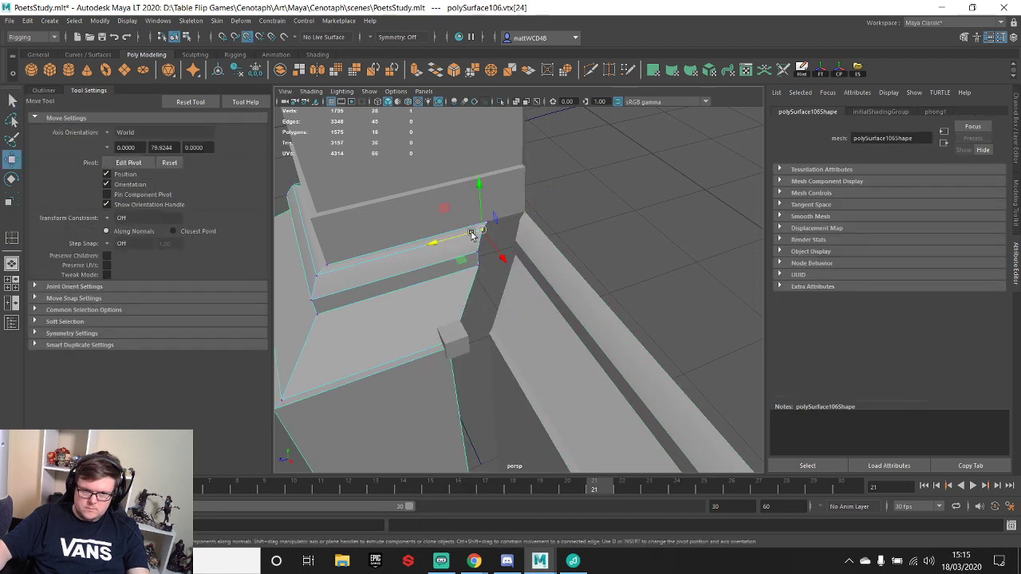
{"action": "key", "text": "q"}
{"action": "key", "text": "w"}
{"action": "left_click", "coordinate": [508, 221]}
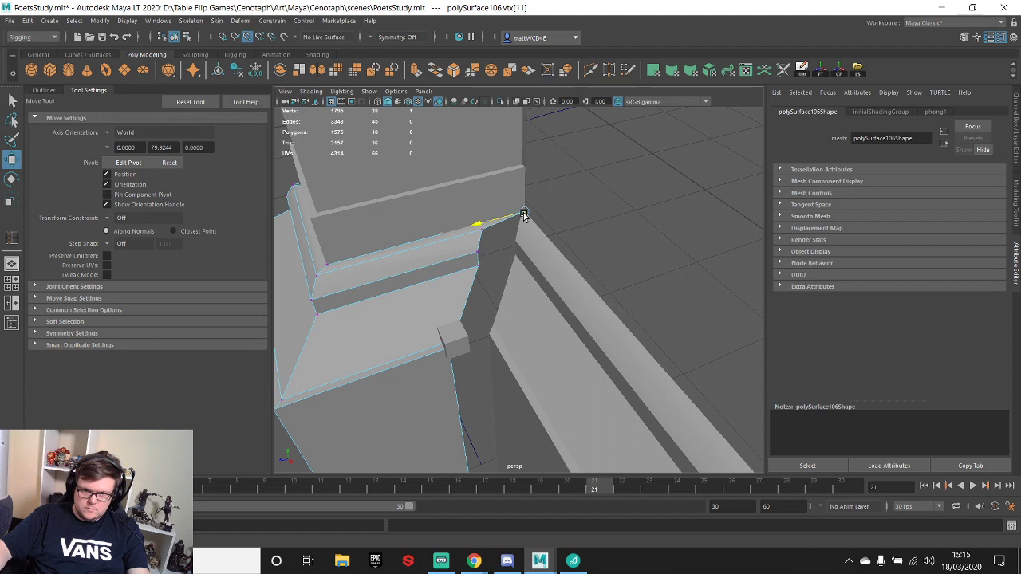
{"action": "left_click", "coordinate": [521, 223]}
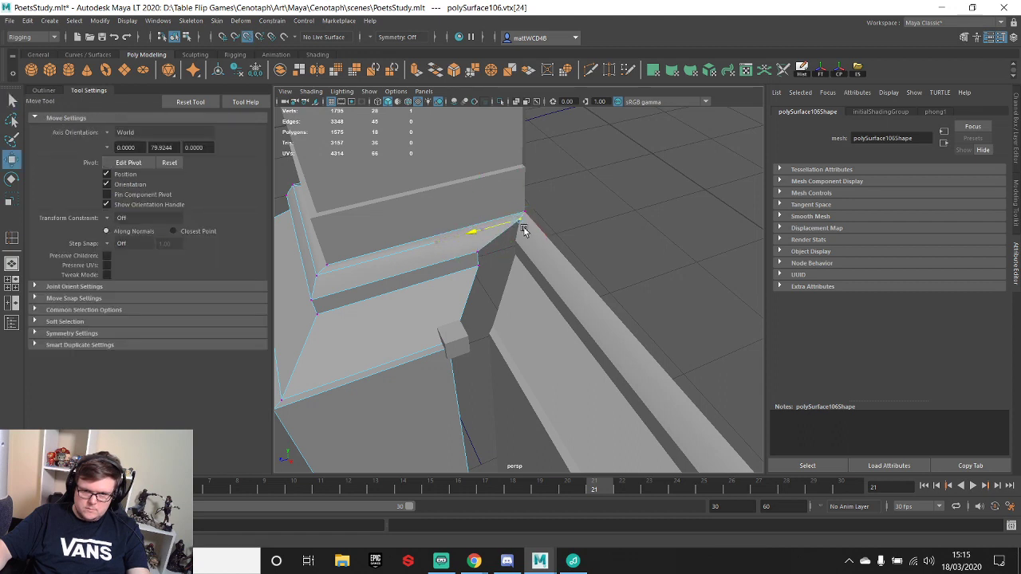
- Snap the two end vertices of the plinth block's middle moulding step to the matching rail corners
{"action": "left_click", "coordinate": [475, 256]}
{"action": "key", "text": "q"}
{"action": "left_click_drag", "start_coordinate": [463, 244], "coordinate": [497, 262]}
{"action": "key", "text": "w"}
{"action": "key", "text": "v"}
{"action": "key", "text": "q"}
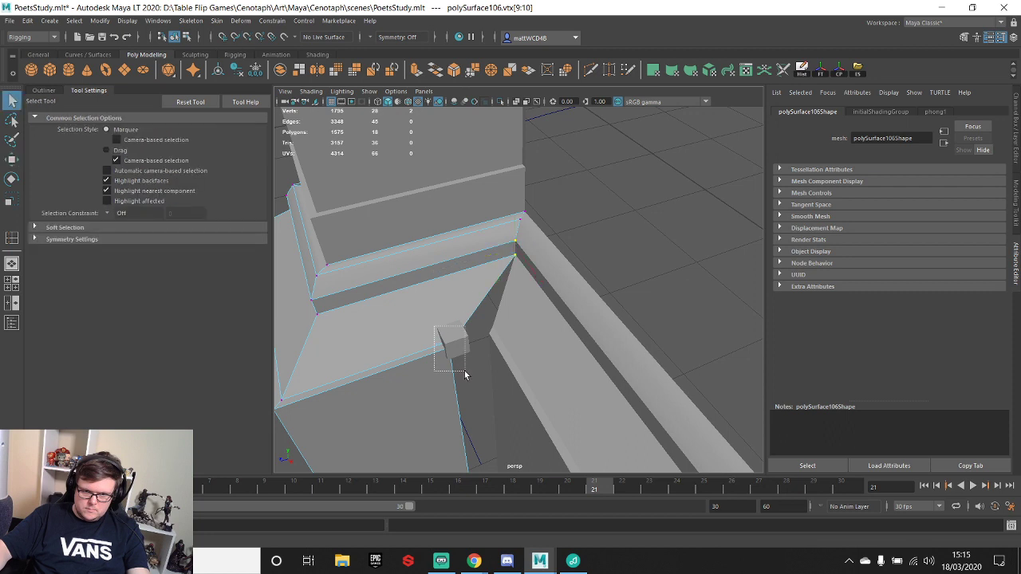
- Snap the end vertex at the lower edge of the plinth block's sloped moulding to the straight rail's matching corner
{"action": "left_click_drag", "start_coordinate": [465, 371], "coordinate": [465, 372]}
{"action": "key", "text": "w"}
{"action": "key", "text": "v"}
{"action": "left_click_drag", "start_coordinate": [410, 351], "coordinate": [493, 333]}
{"action": "key", "text": "q"}
{"action": "key", "text": "w"}
{"action": "key", "text": "v"}
{"action": "key", "text": "q"}
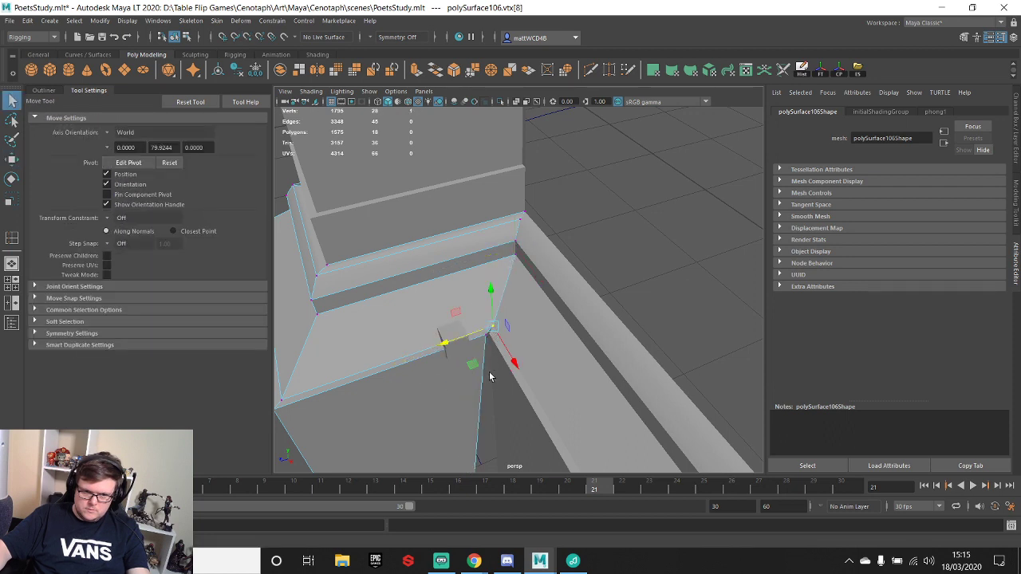
- Snap the plinth block's remaining lower and bottom end vertices to the straight rail, and return to object mode
{"action": "scroll", "coordinate": [489, 366], "scroll_direction": "up", "scroll_amount": 5}
{"action": "middle_click_drag", "start_coordinate": [489, 361], "coordinate": [521, 312], "text": "alt"}
{"action": "key", "text": "w"}
{"action": "key", "text": "v"}
{"action": "left_click_drag", "start_coordinate": [500, 337], "coordinate": [506, 330]}
{"action": "scroll", "coordinate": [506, 331], "scroll_direction": "down", "scroll_amount": 5}
{"action": "middle_click_drag", "start_coordinate": [478, 415], "coordinate": [481, 342], "text": "alt"}
{"action": "left_click_drag", "start_coordinate": [475, 336], "coordinate": [533, 452]}
{"action": "key", "text": "v"}
{"action": "left_click_drag", "start_coordinate": [479, 394], "coordinate": [503, 387]}
{"action": "scroll", "coordinate": [522, 306], "scroll_direction": "down", "scroll_amount": 4}
{"action": "left_click_drag", "start_coordinate": [522, 306], "coordinate": [526, 284], "text": "alt"}
{"action": "scroll", "coordinate": [526, 284], "scroll_direction": "up", "scroll_amount": 5}
{"action": "scroll", "coordinate": [525, 284], "scroll_direction": "up", "scroll_amount": 2}
{"action": "middle_click_drag", "start_coordinate": [448, 244], "coordinate": [465, 287], "text": "alt"}
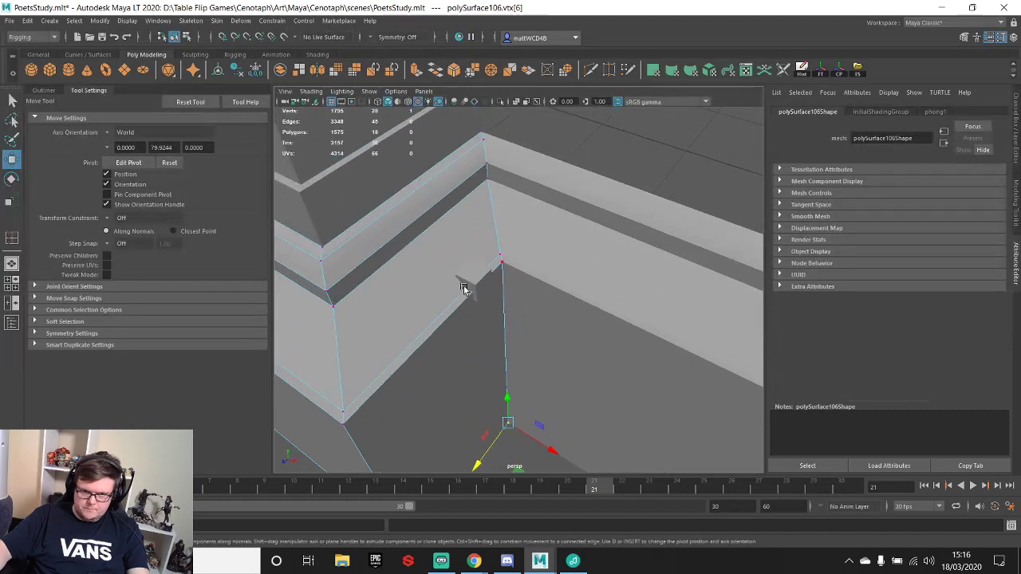
{"action": "key", "text": "F8"}
- Select the small cube and snap its bottom corner to the straight rail's inner corner beside the second post
{"action": "left_click", "coordinate": [465, 276]}
{"action": "scroll", "coordinate": [462, 279], "scroll_direction": "down", "scroll_amount": 5}
{"action": "left_click_drag", "start_coordinate": [500, 298], "coordinate": [520, 230]}
{"action": "key", "text": "v"}
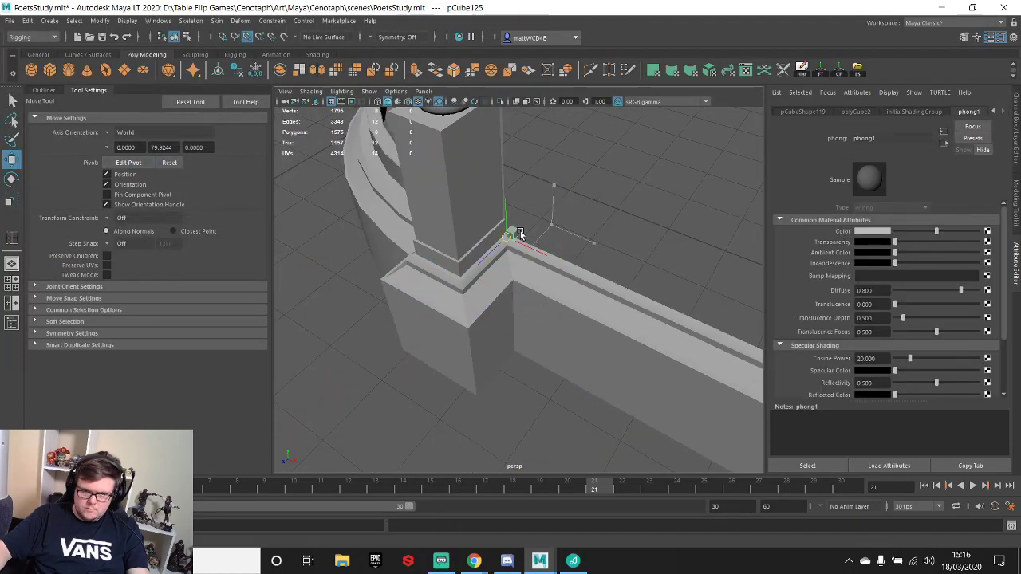
{"action": "key", "text": "f"}
{"action": "left_click_drag", "start_coordinate": [500, 292], "coordinate": [493, 254], "text": "alt"}
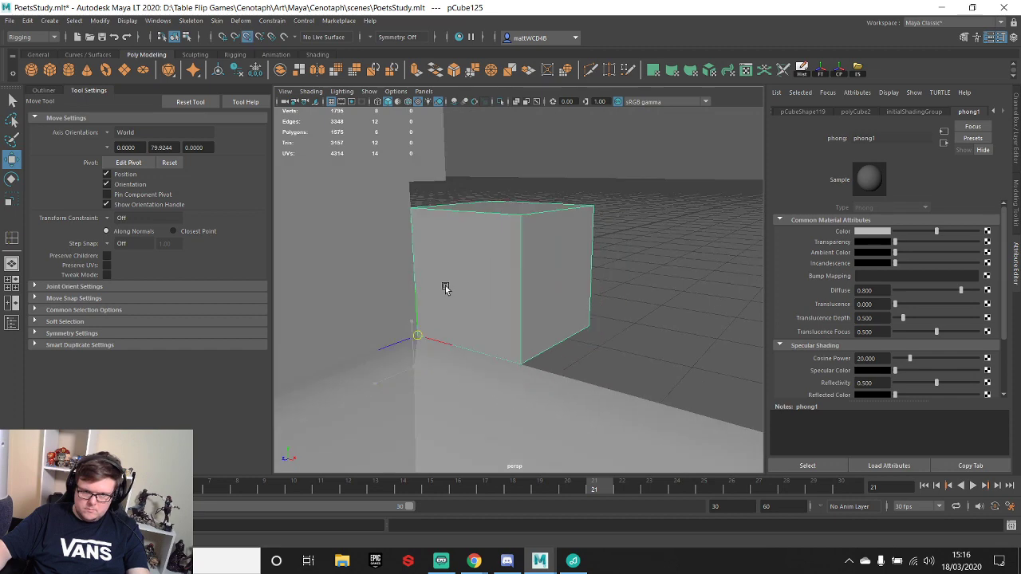
- Stretch the cube into a tall strip by raising its top vertices and snapping them level with the post block's top
{"action": "scroll", "coordinate": [445, 285], "scroll_direction": "down", "scroll_amount": 5}
{"action": "key", "text": "q"}
{"action": "left_click_drag", "start_coordinate": [484, 241], "coordinate": [555, 283]}
{"action": "scroll", "coordinate": [529, 246], "scroll_direction": "down", "scroll_amount": 4}
{"action": "key", "text": "w"}
{"action": "left_click_drag", "start_coordinate": [517, 228], "coordinate": [517, 109]}
{"action": "scroll", "coordinate": [559, 200], "scroll_direction": "down", "scroll_amount": 5}
{"action": "middle_click_drag", "start_coordinate": [558, 200], "coordinate": [540, 272], "text": "alt"}
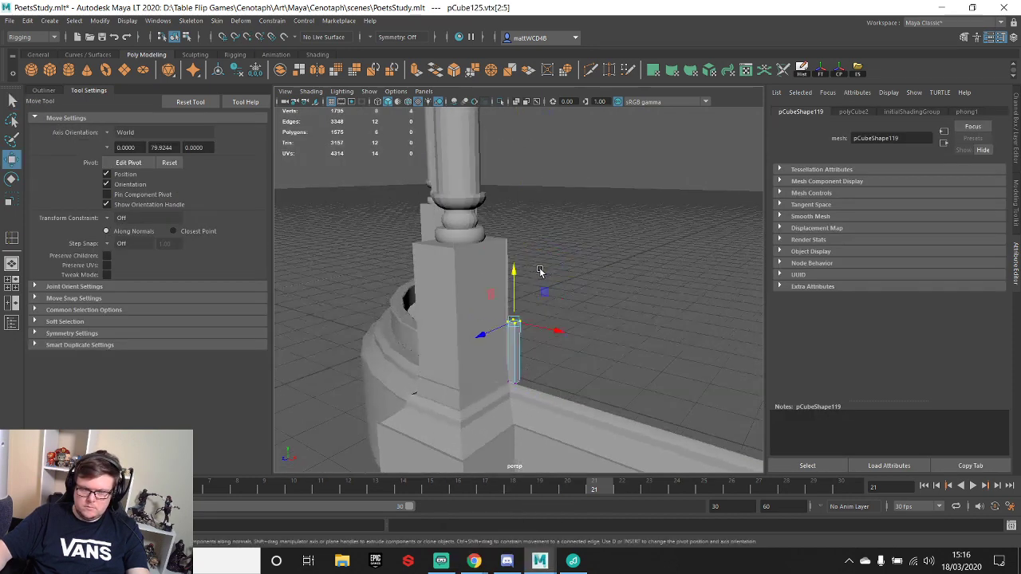
{"action": "scroll", "coordinate": [540, 271], "scroll_direction": "up", "scroll_amount": 3}
{"action": "key", "text": "v"}
{"action": "left_click_drag", "start_coordinate": [515, 296], "coordinate": [490, 221]}
- Soften the vertical edges of the column shaft above the second post block and return to object mode
{"action": "scroll", "coordinate": [515, 227], "scroll_direction": "down", "scroll_amount": 4}
{"action": "left_click", "coordinate": [466, 221]}
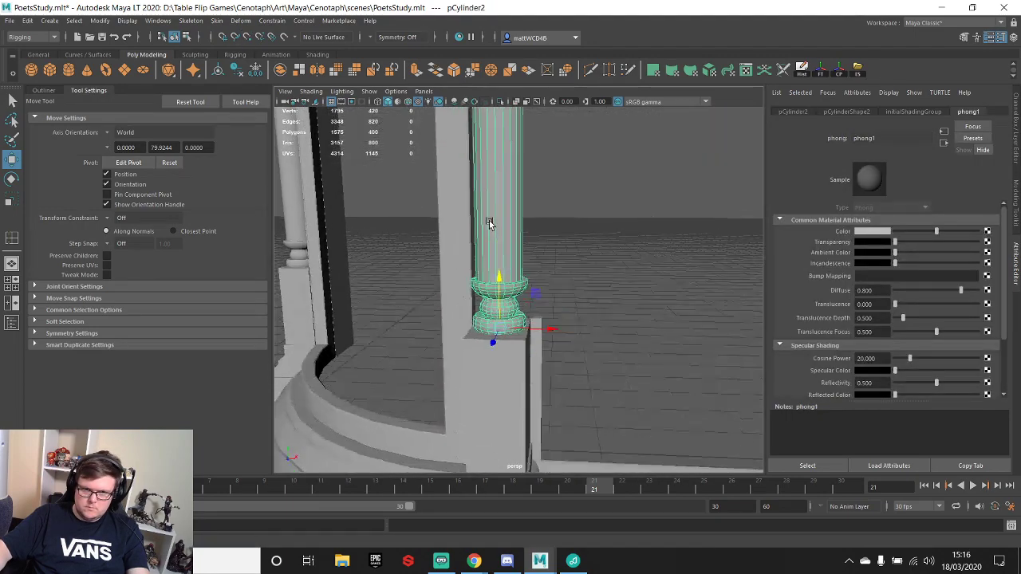
{"action": "right_click_drag", "start_coordinate": [489, 221], "coordinate": [481, 173]}
{"action": "left_click", "coordinate": [481, 173]}
{"action": "double_click", "coordinate": [489, 174], "text": "shift"}
{"action": "right_click_drag", "start_coordinate": [580, 183], "coordinate": [770, 202], "text": "shift"}
{"action": "scroll", "coordinate": [479, 211], "scroll_direction": "up", "scroll_amount": 4}
{"action": "right_click_drag", "start_coordinate": [477, 200], "coordinate": [513, 164]}
{"action": "left_click", "coordinate": [619, 209]}
- Select the thin strip and snap its front-side vertices in depth against the post block
{"action": "left_click_drag", "start_coordinate": [618, 211], "coordinate": [564, 327], "text": "alt"}
{"action": "left_click_drag", "start_coordinate": [656, 313], "coordinate": [588, 314], "text": "alt"}
{"action": "left_click", "coordinate": [632, 289]}
{"action": "left_click_drag", "start_coordinate": [633, 289], "coordinate": [516, 239], "text": "alt"}
{"action": "key", "text": "d"}
{"action": "key", "text": "v"}
{"action": "key", "text": "v"}
{"action": "key", "text": "q"}
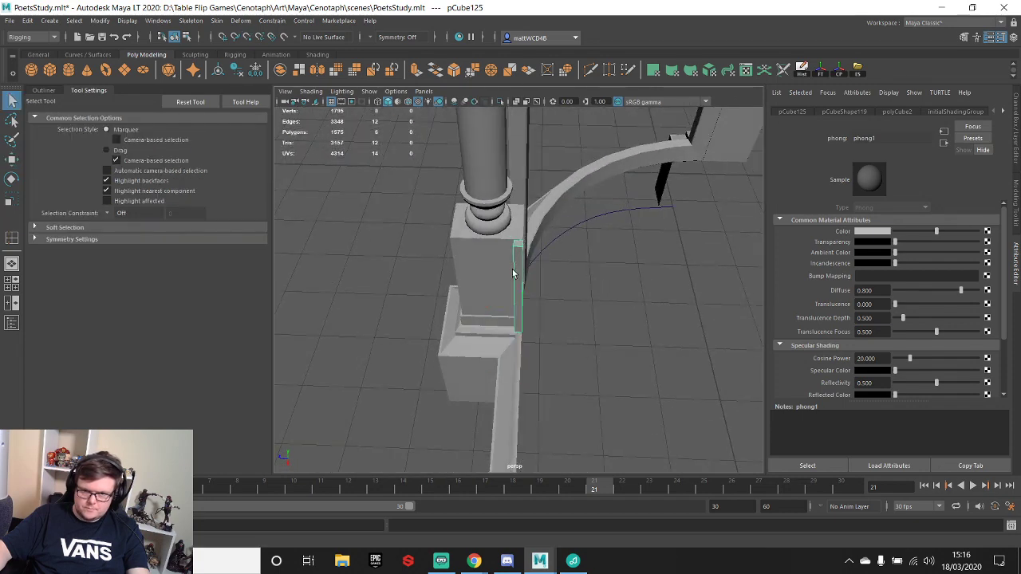
{"action": "right_click_drag", "start_coordinate": [517, 268], "coordinate": [450, 264]}
{"action": "left_click_drag", "start_coordinate": [486, 226], "coordinate": [519, 363]}
{"action": "key", "text": "w"}
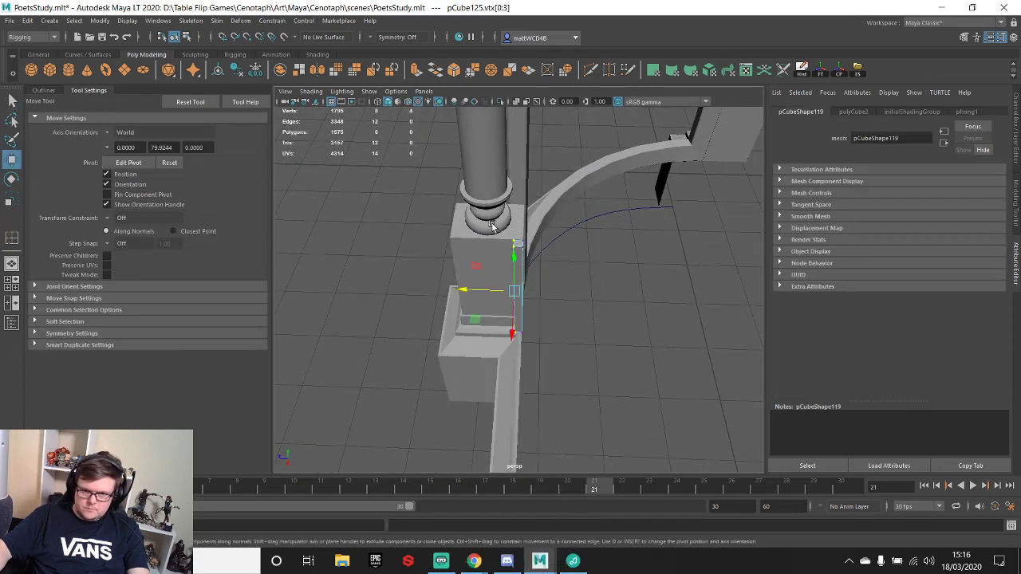
{"action": "left_click_drag", "start_coordinate": [484, 291], "coordinate": [490, 291]}
{"action": "key", "text": "v"}
{"action": "middle_click_drag", "start_coordinate": [508, 290], "coordinate": [501, 206]}
- Extend the strip's outer side face along the straight rail to the rail's far end
{"action": "left_click_drag", "start_coordinate": [416, 265], "coordinate": [556, 284], "text": "alt"}
{"action": "key", "text": "q"}
{"action": "right_click_drag", "start_coordinate": [503, 264], "coordinate": [503, 294]}
{"action": "left_click", "coordinate": [500, 278]}
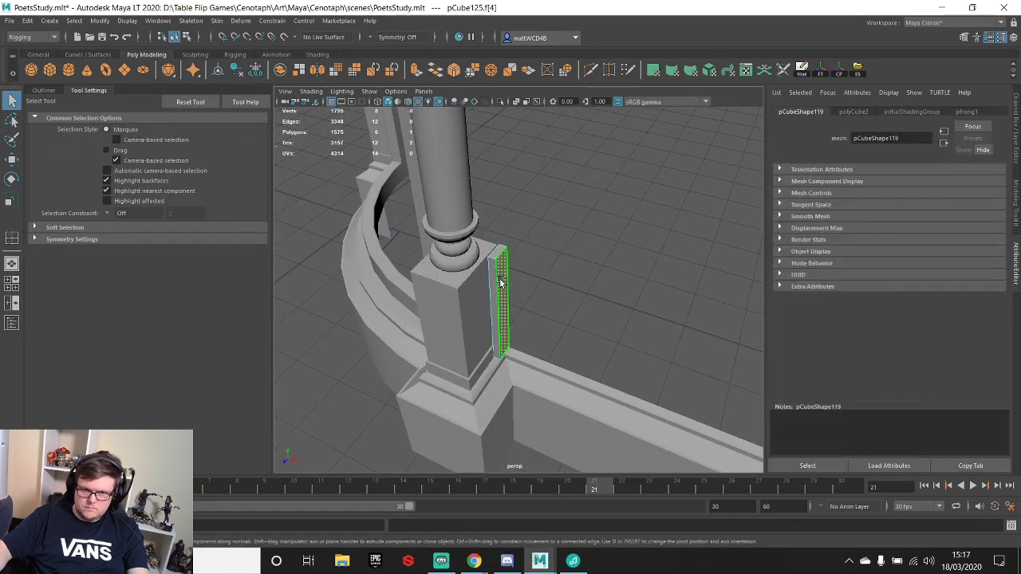
{"action": "key", "text": "w"}
{"action": "scroll", "coordinate": [499, 279], "scroll_direction": "down", "scroll_amount": 3}
{"action": "key", "text": "v"}
{"action": "left_click_drag", "start_coordinate": [501, 310], "coordinate": [582, 303]}
{"action": "left_click", "coordinate": [503, 311]}
{"action": "key", "text": "q"}
{"action": "key", "text": "F8"}
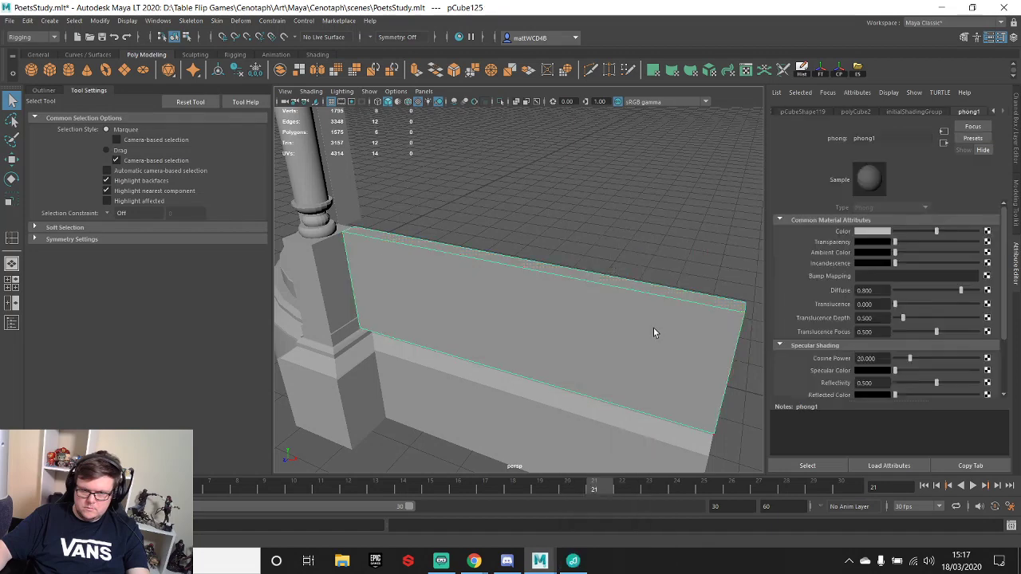
- Move the panel's far-end vertices back towards the post to leave a narrow upright strip
{"action": "right_click_drag", "start_coordinate": [695, 332], "coordinate": [642, 275]}
{"action": "left_click_drag", "start_coordinate": [659, 226], "coordinate": [762, 442]}
{"action": "key", "text": "w"}
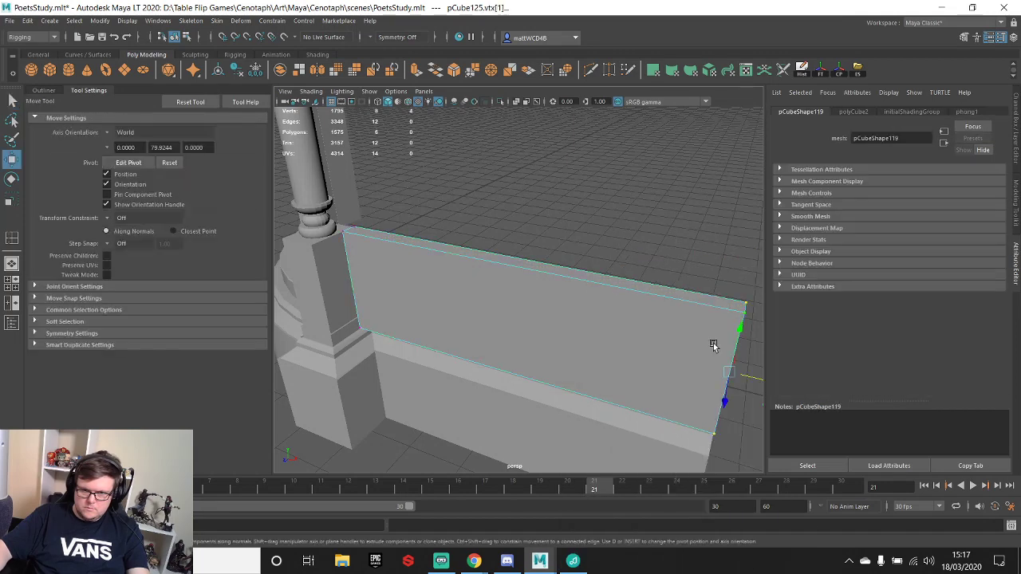
{"action": "left_click_drag", "start_coordinate": [743, 378], "coordinate": [380, 309]}
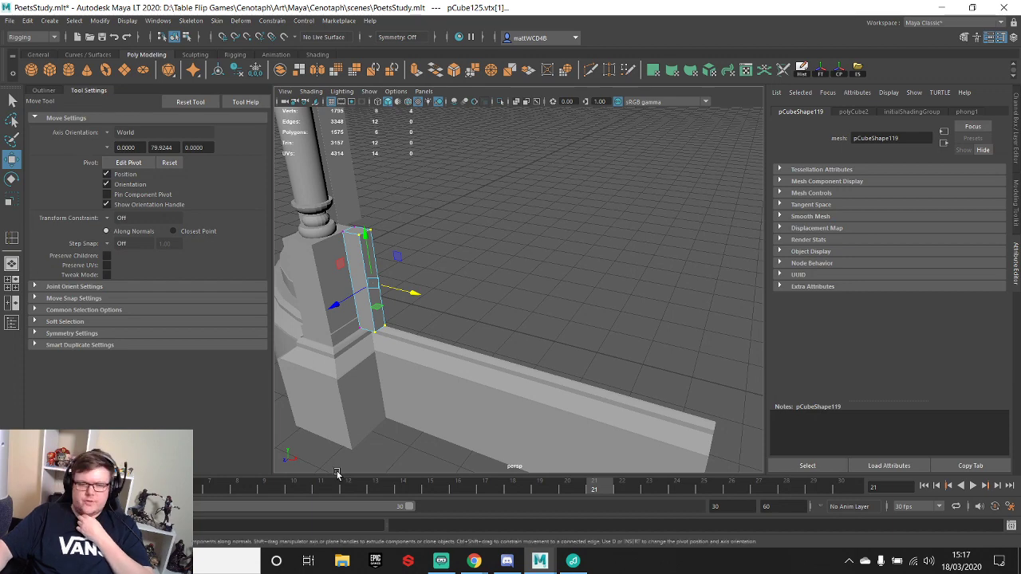
- Switch to Chrome to check the door framing in the credenza reference photo, and return to Maya
{"action": "left_click", "coordinate": [494, 511]}
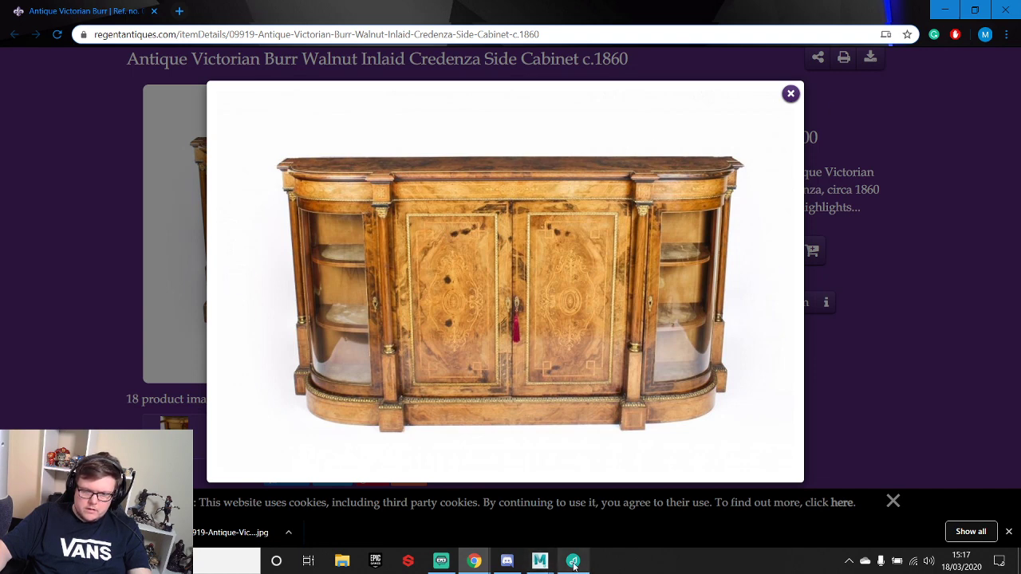
{"action": "mouse_move", "coordinate": [544, 565]}
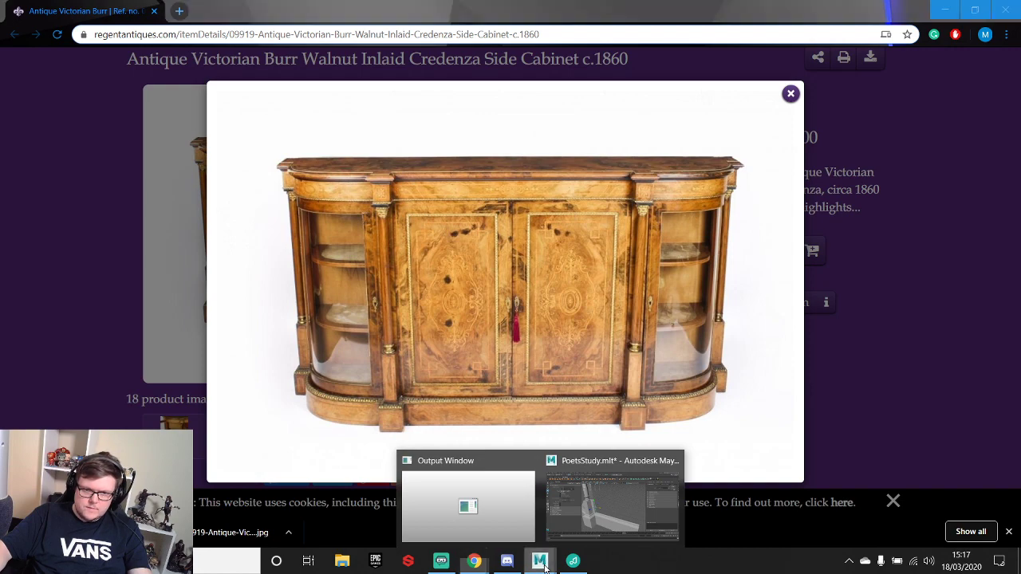
{"action": "left_click", "coordinate": [604, 495]}
- Duplicate the upright strip, shift the copy sideways, and rotate it to lie horizontally along the straight rail
{"action": "middle_click_drag", "start_coordinate": [406, 254], "coordinate": [542, 264], "text": "alt"}
{"action": "scroll", "coordinate": [542, 264], "scroll_direction": "up", "scroll_amount": 3}
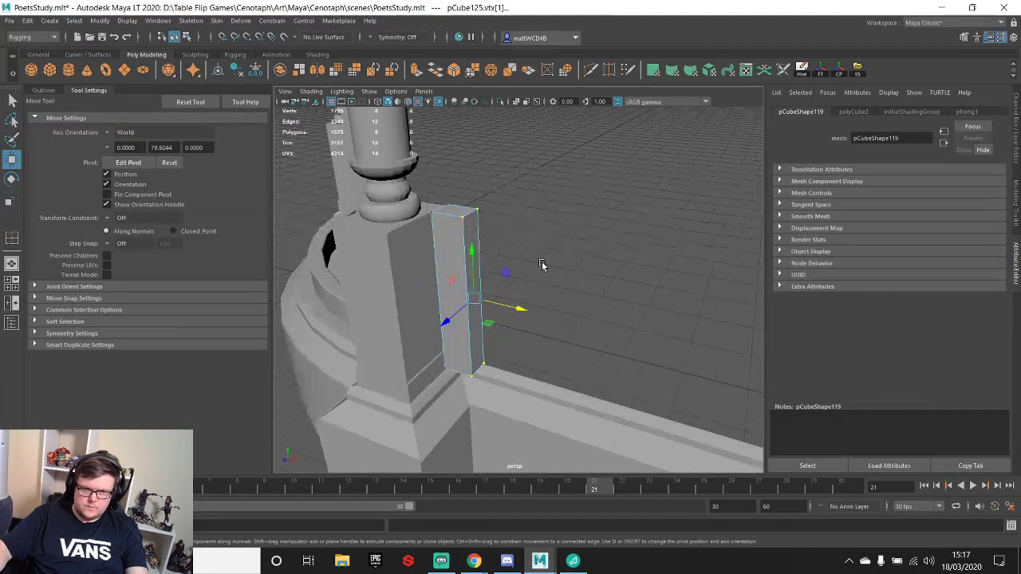
{"action": "left_click_drag", "start_coordinate": [543, 264], "coordinate": [559, 307], "text": "alt"}
{"action": "scroll", "coordinate": [522, 269], "scroll_direction": "up", "scroll_amount": 3}
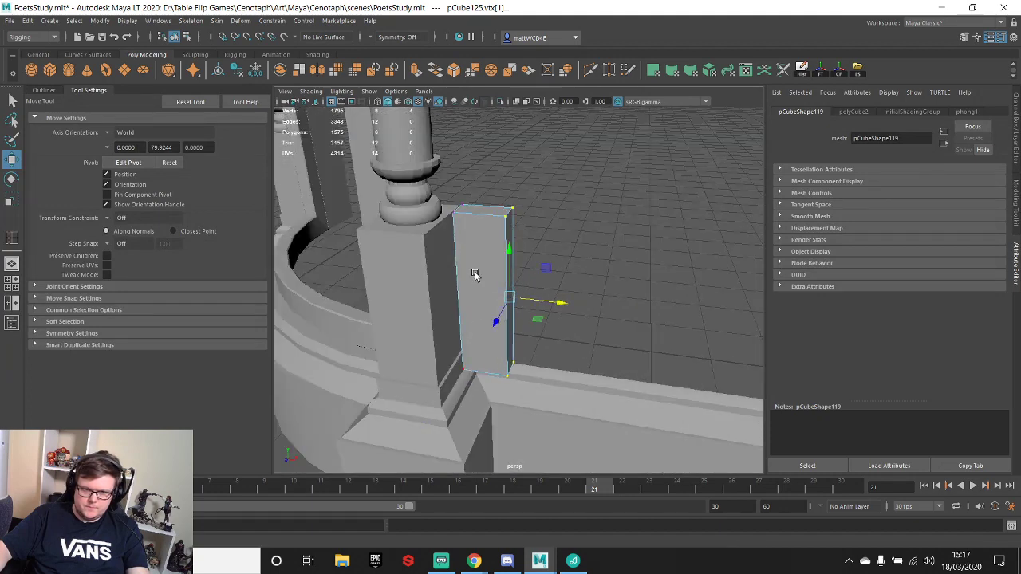
{"action": "key", "text": "q"}
{"action": "right_click_drag", "start_coordinate": [473, 231], "coordinate": [508, 203]}
{"action": "key", "text": "w"}
{"action": "key", "text": "ctrl+d"}
{"action": "left_click_drag", "start_coordinate": [520, 366], "coordinate": [572, 374]}
{"action": "key", "text": "e"}
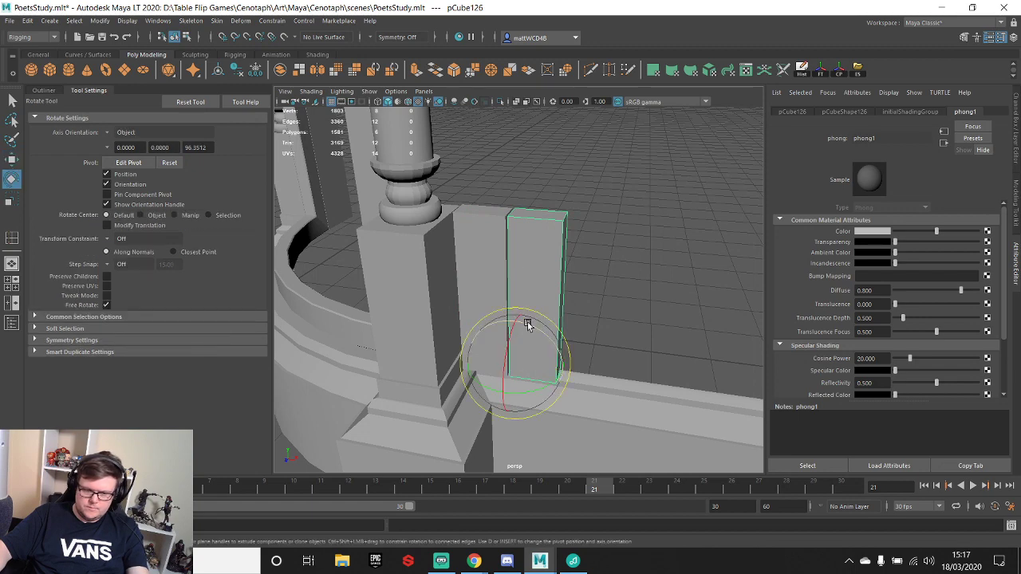
{"action": "left_click_drag", "start_coordinate": [527, 325], "coordinate": [593, 367]}
- Raise the laid-down copy and align its lower corner with the foot of the upright strip on the rail
{"action": "key", "text": "w"}
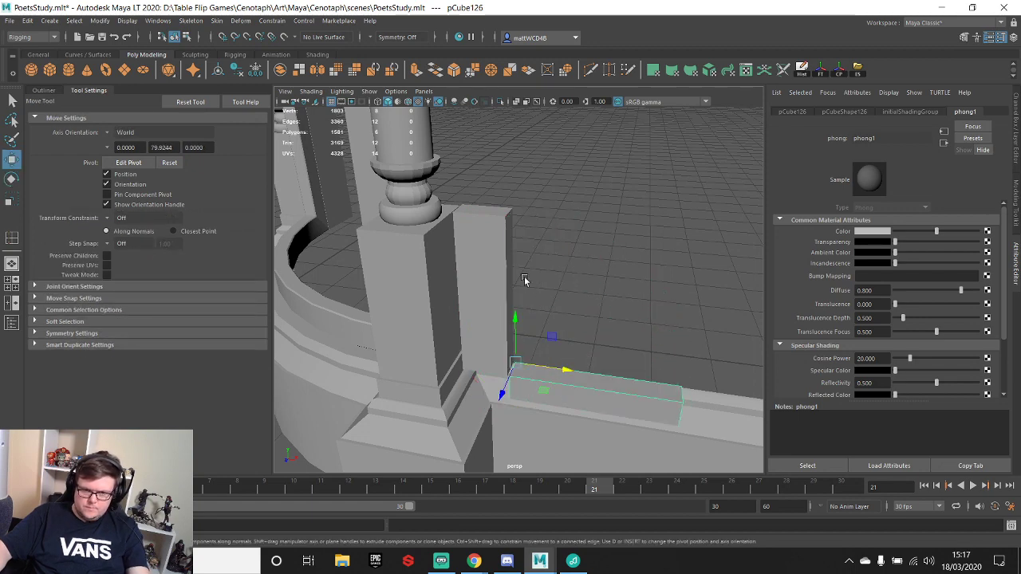
{"action": "left_click_drag", "start_coordinate": [518, 321], "coordinate": [524, 246]}
{"action": "key", "text": "d"}
{"action": "left_click_drag", "start_coordinate": [518, 292], "coordinate": [507, 381]}
{"action": "key", "text": "q"}
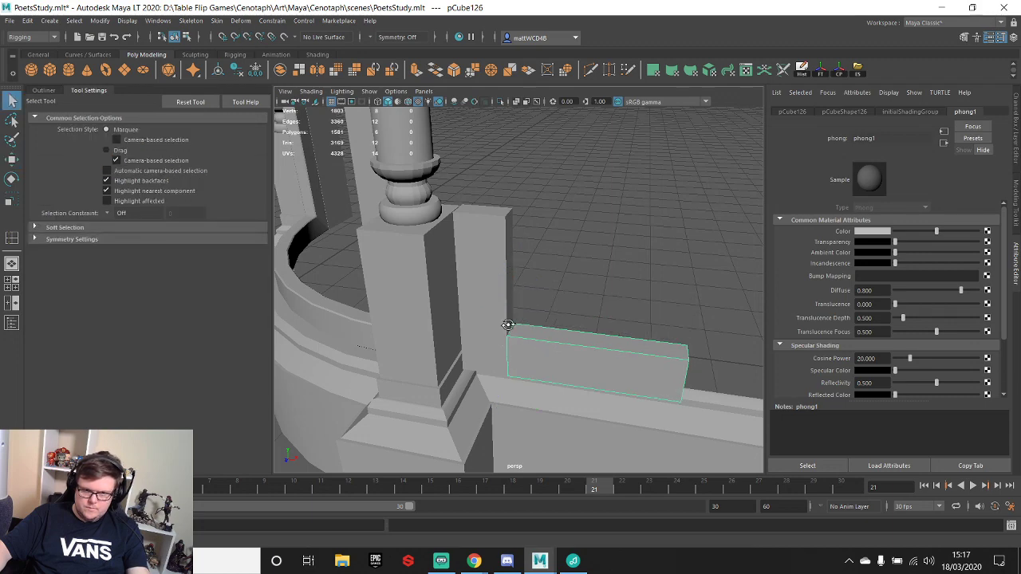
- Combine the horizontal strip and the upright strip into one mesh
{"action": "left_click_drag", "start_coordinate": [506, 324], "coordinate": [507, 293], "text": "alt"}
{"action": "left_click", "coordinate": [487, 263], "text": "shift"}
{"action": "right_click_drag", "start_coordinate": [483, 245], "coordinate": [459, 471], "text": "shift"}
{"action": "right_click_drag", "start_coordinate": [485, 281], "coordinate": [431, 281]}
{"action": "left_click", "coordinate": [480, 337]}
{"action": "key", "text": "w"}
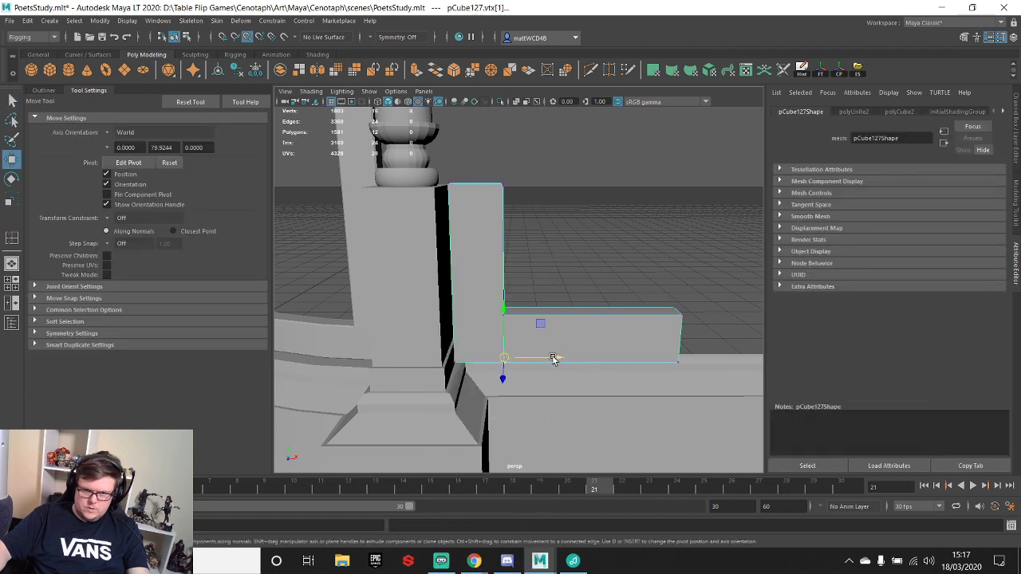
{"action": "left_click_drag", "start_coordinate": [554, 358], "coordinate": [463, 372]}
{"action": "key", "text": "q"}
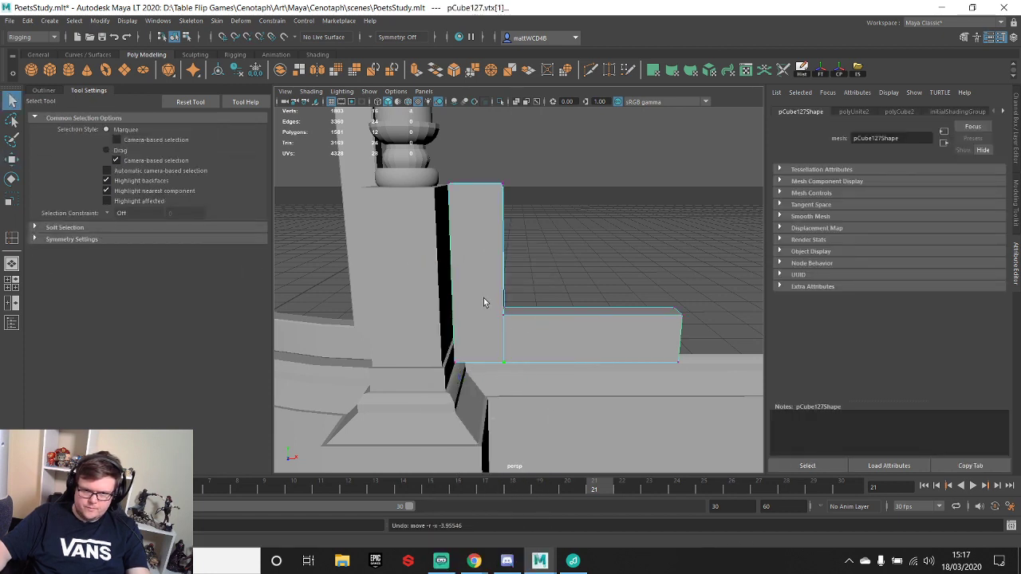
{"action": "key", "text": "F8"}
- Insert an edge loop across the upright strip and snap it level with the horizontal strip's top edge
{"action": "right_click_drag", "start_coordinate": [480, 272], "coordinate": [452, 287], "text": "shift"}
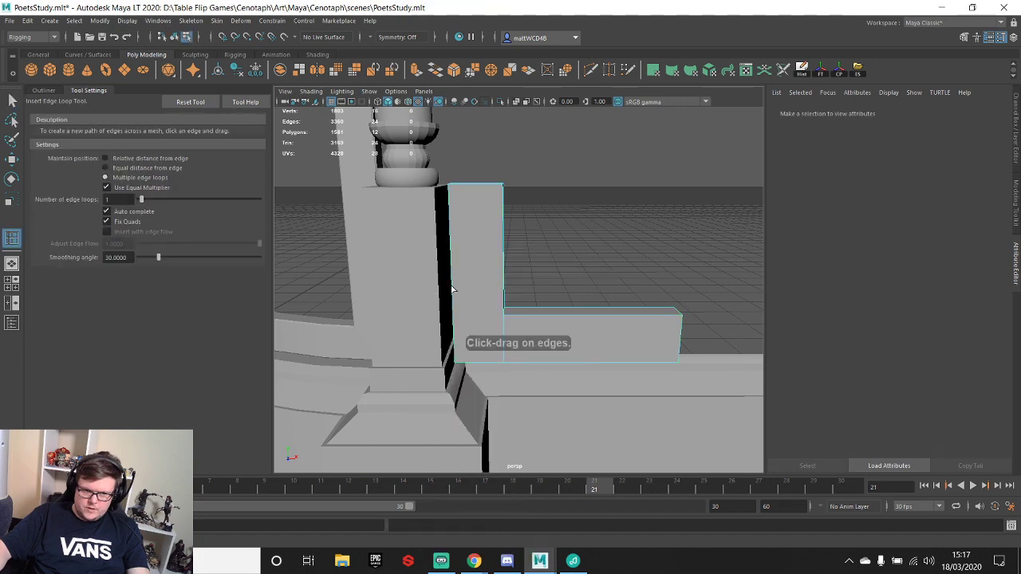
{"action": "left_click", "coordinate": [452, 289]}
{"action": "key", "text": "w"}
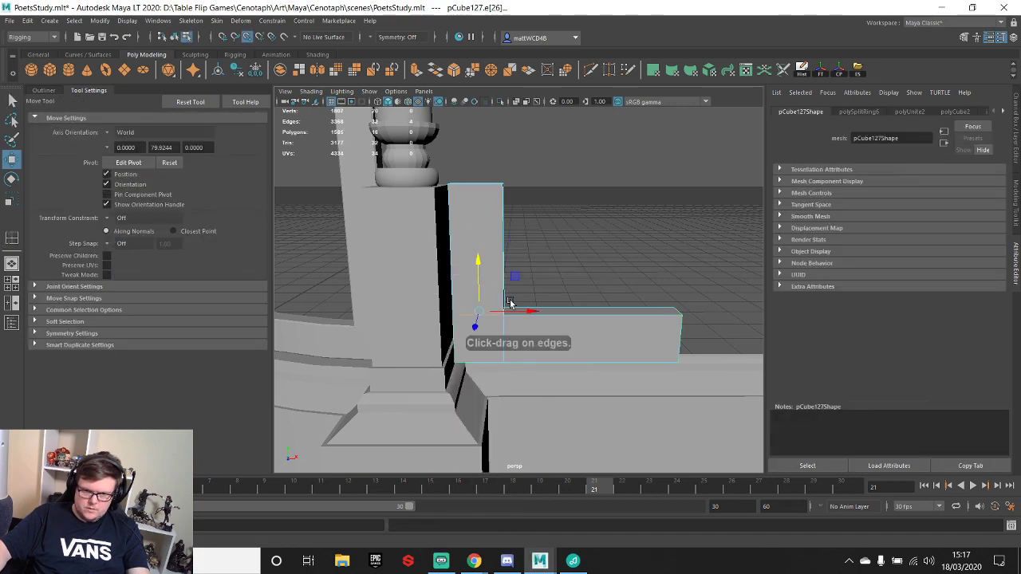
{"action": "key", "text": "q"}
- Delete the internal faces where the upright and horizontal strips meet
{"action": "left_click_drag", "start_coordinate": [628, 343], "coordinate": [539, 313], "text": "alt"}
{"action": "right_click_drag", "start_coordinate": [539, 270], "coordinate": [540, 302]}
{"action": "left_click", "coordinate": [555, 389]}
{"action": "key", "text": "Delete"}
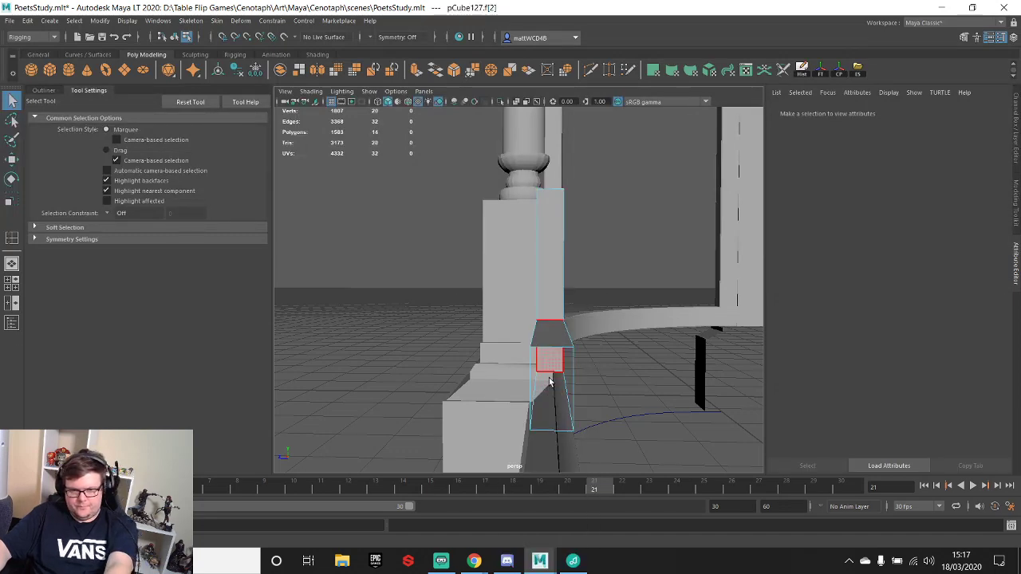
- Form a mitred corner by snapping the horizontal strip's lower inner vertices to the upright strip's outer bottom corner
{"action": "left_click_drag", "start_coordinate": [573, 306], "coordinate": [559, 328], "text": "alt"}
{"action": "right_click_drag", "start_coordinate": [560, 329], "coordinate": [511, 272]}
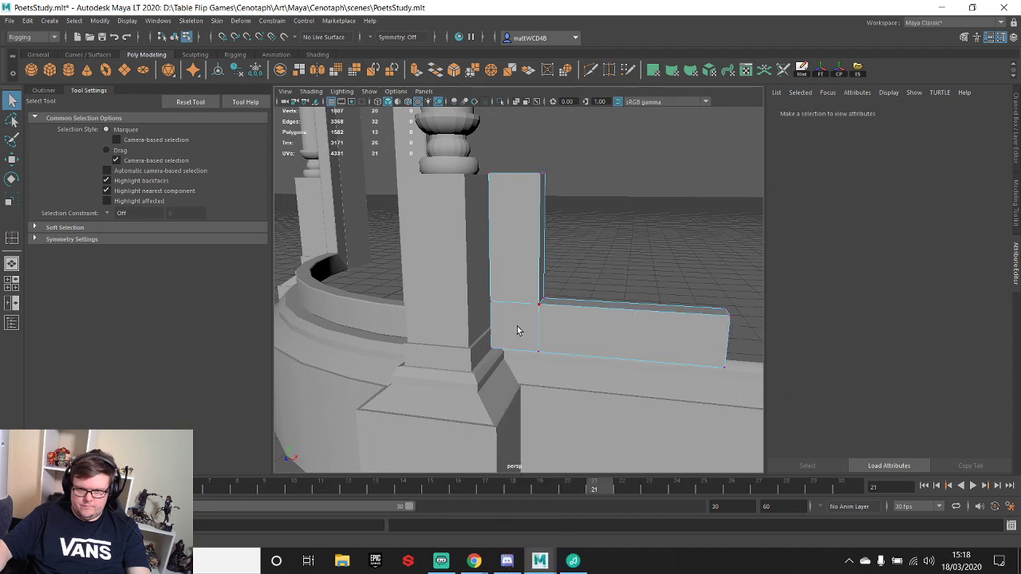
{"action": "left_click_drag", "start_coordinate": [523, 334], "coordinate": [592, 400]}
{"action": "key", "text": "w"}
{"action": "key", "text": "v"}
{"action": "left_click_drag", "start_coordinate": [592, 352], "coordinate": [522, 321]}
{"action": "key", "text": "q"}
{"action": "key", "text": "w"}
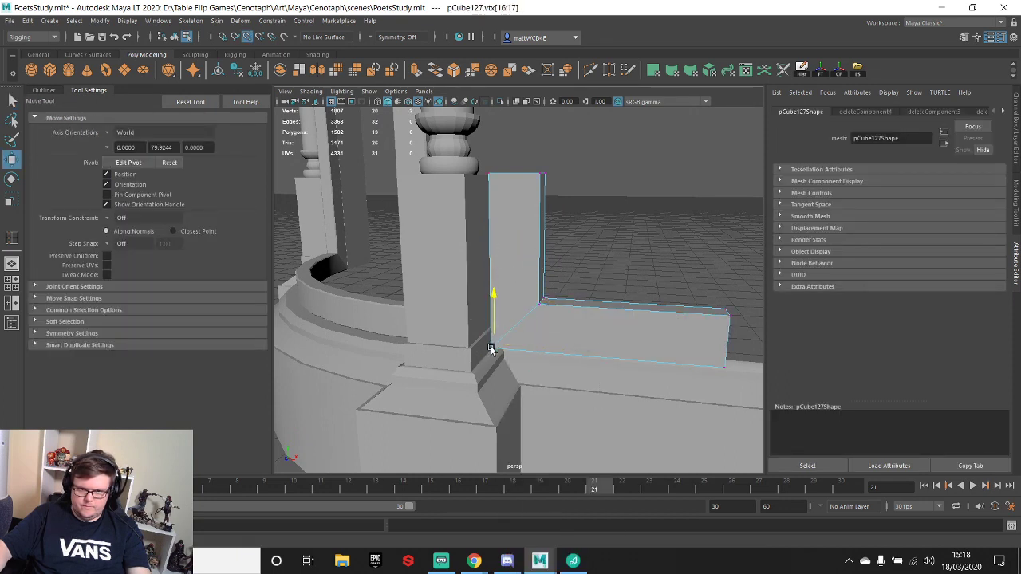
{"action": "key", "text": "q"}
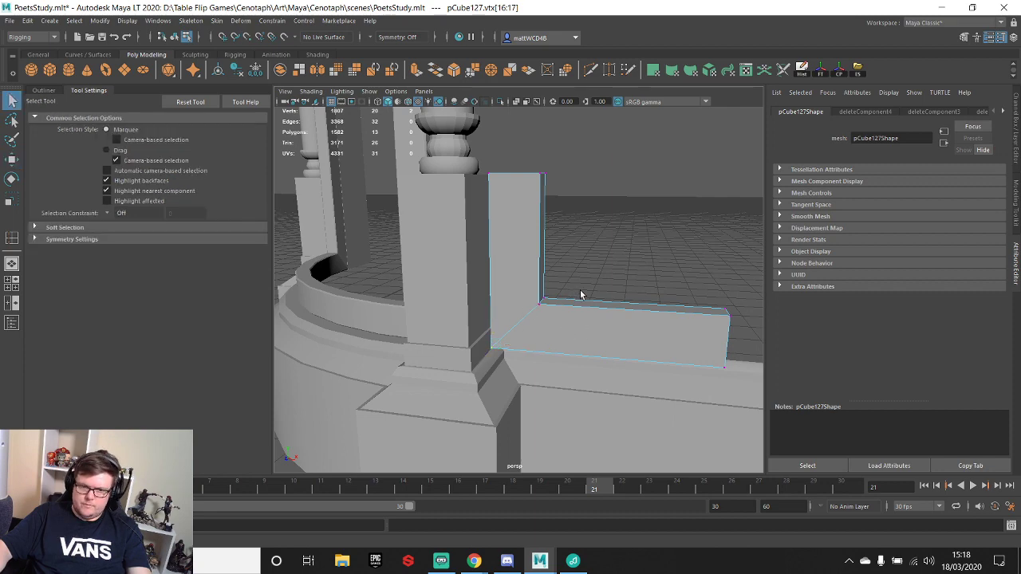
- Merge the overlapping vertices of the combined frame with a distance threshold of 0.01
{"action": "right_click_drag", "start_coordinate": [582, 295], "coordinate": [453, 203], "text": "alt"}
{"action": "left_click_drag", "start_coordinate": [453, 203], "coordinate": [688, 407]}
{"action": "right_click_drag", "start_coordinate": [674, 329], "coordinate": [703, 249], "text": "shift"}
{"action": "scroll", "coordinate": [677, 267], "scroll_direction": "up", "scroll_amount": 4}
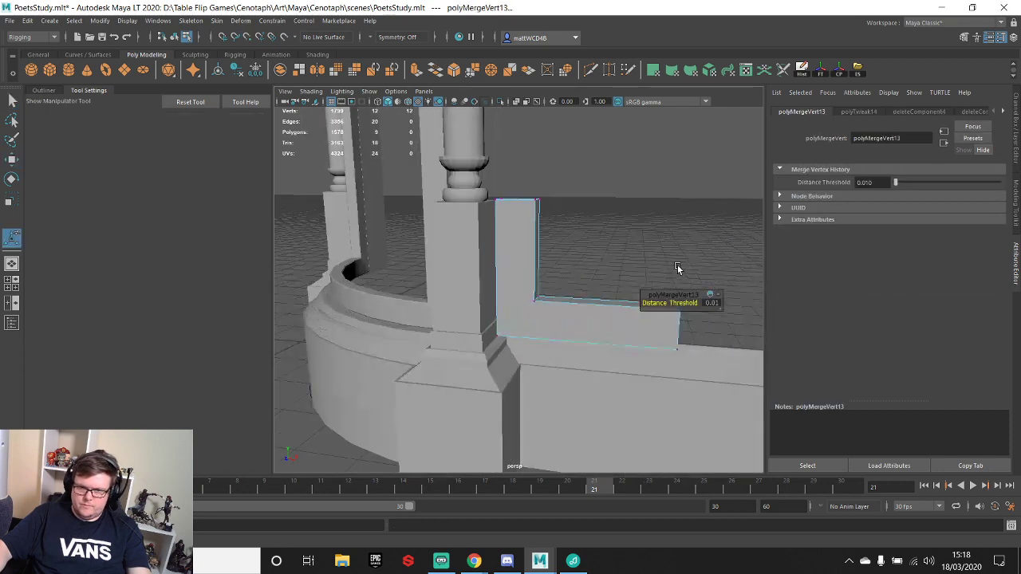
- Delete the top end face of the frame's upright strip
{"action": "left_click_drag", "start_coordinate": [590, 280], "coordinate": [545, 279], "text": "alt"}
{"action": "scroll", "coordinate": [539, 277], "scroll_direction": "down", "scroll_amount": 3}
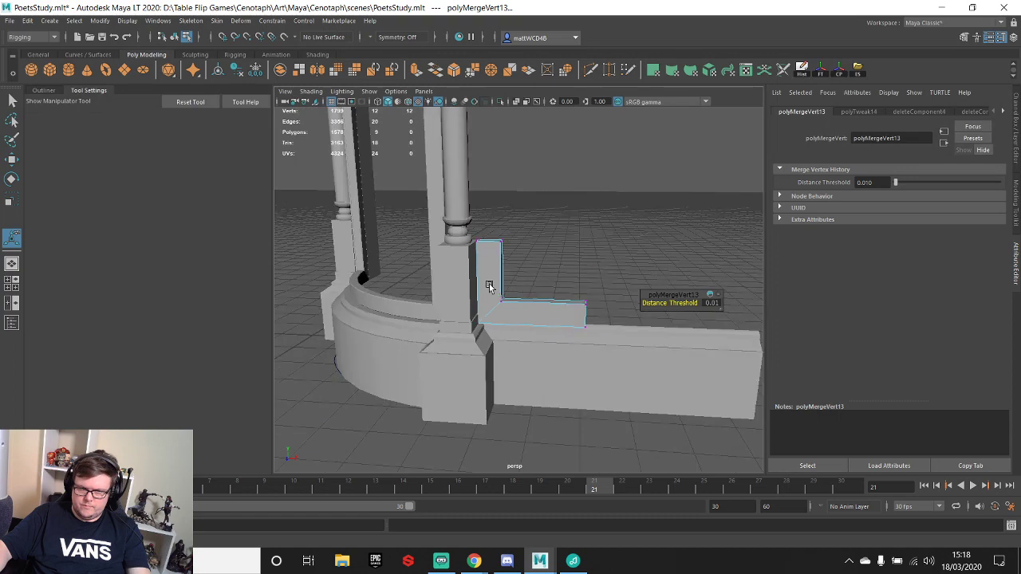
{"action": "left_click_drag", "start_coordinate": [487, 264], "coordinate": [503, 307], "text": "alt"}
{"action": "key", "text": "q"}
{"action": "key", "text": "F11"}
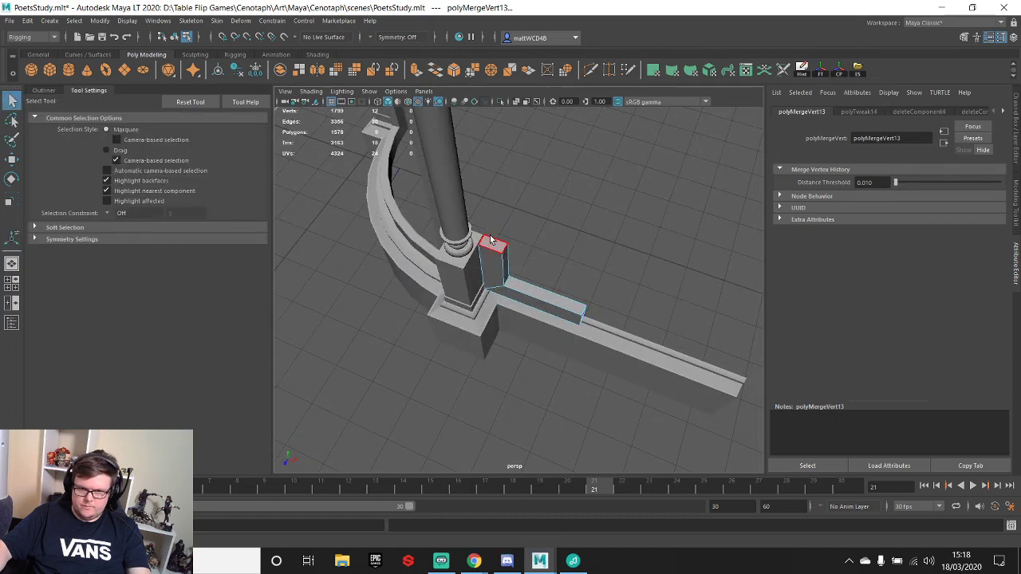
{"action": "left_click", "coordinate": [490, 235]}
{"action": "key", "text": "Delete"}
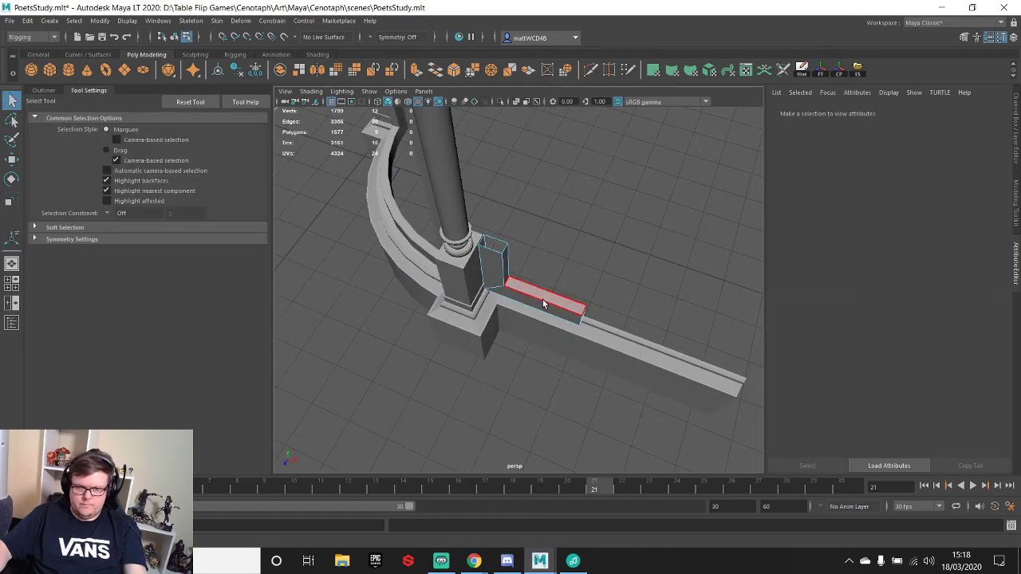
- Examine the frame's mitred corner and its fit against the post block and rail
{"action": "left_click_drag", "start_coordinate": [508, 375], "coordinate": [484, 252], "text": "alt"}
{"action": "scroll", "coordinate": [558, 324], "scroll_direction": "up", "scroll_amount": 5}
{"action": "scroll", "coordinate": [587, 318], "scroll_direction": "up", "scroll_amount": 3}
{"action": "scroll", "coordinate": [460, 264], "scroll_direction": "down", "scroll_amount": 5}
{"action": "right_click", "coordinate": [484, 251]}
{"action": "right_click_drag", "start_coordinate": [484, 251], "coordinate": [435, 250]}
{"action": "scroll", "coordinate": [473, 282], "scroll_direction": "down", "scroll_amount": 3}
{"action": "left_click_drag", "start_coordinate": [473, 282], "coordinate": [488, 322], "text": "alt"}
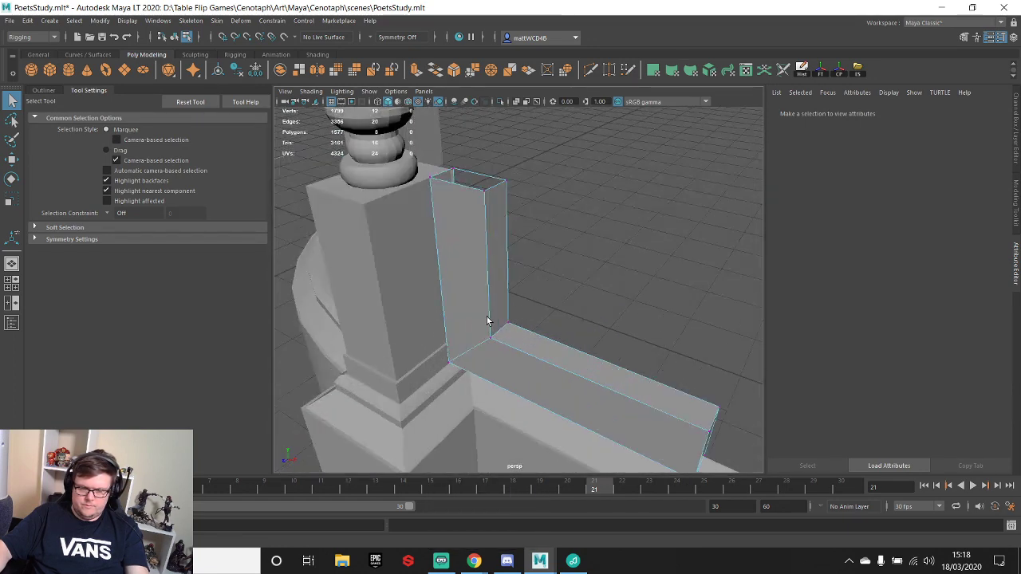
- Create a polygon cube, snap it to the frame's inner mitre corner, and offset it sideways along the rail
{"action": "left_click", "coordinate": [49, 71]}
{"action": "scroll", "coordinate": [484, 257], "scroll_direction": "down", "scroll_amount": 5}
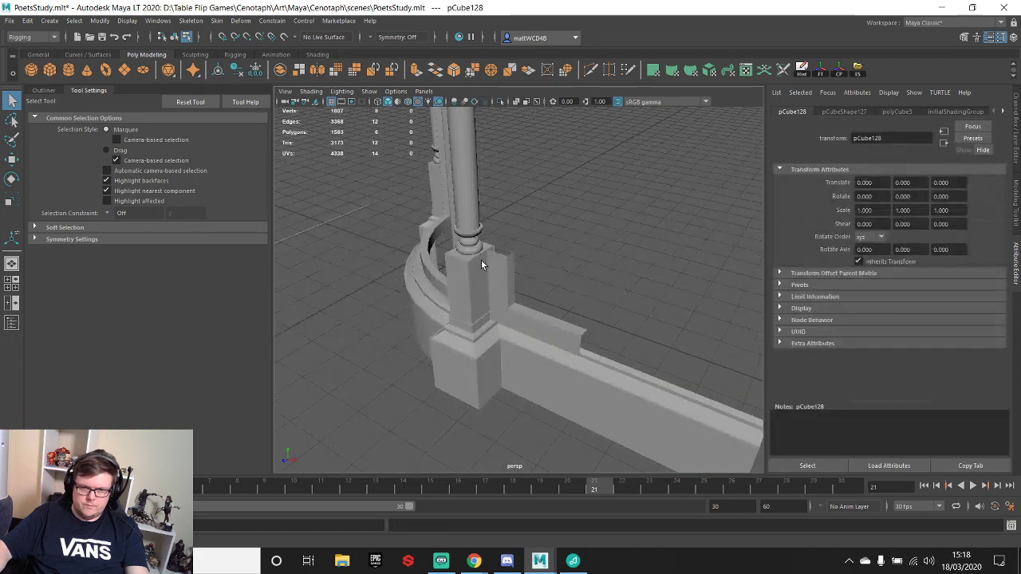
{"action": "key", "text": "w"}
{"action": "key", "text": "v"}
{"action": "middle_click_drag", "start_coordinate": [447, 266], "coordinate": [459, 277]}
{"action": "key", "text": "f"}
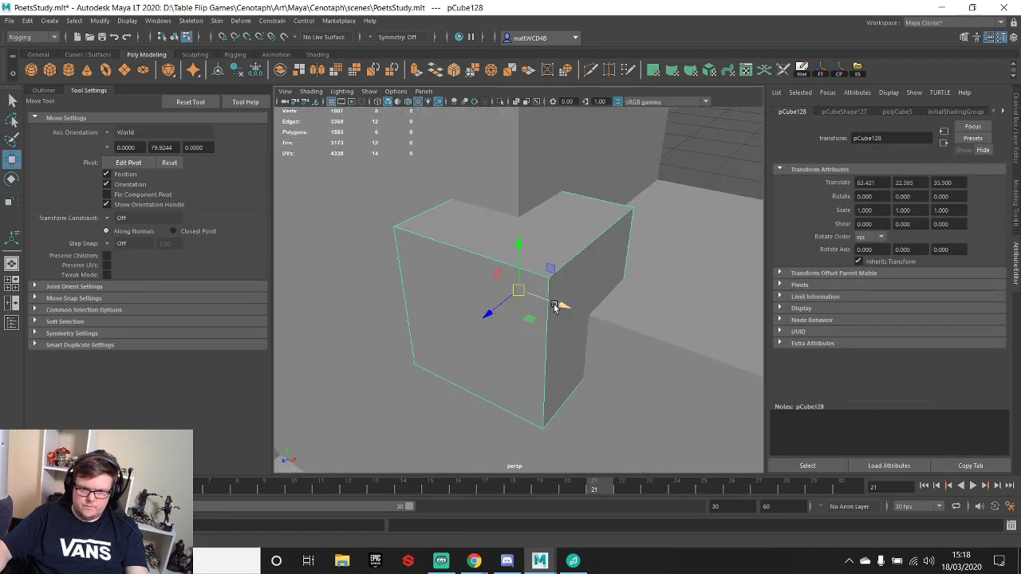
{"action": "left_click_drag", "start_coordinate": [560, 306], "coordinate": [716, 363]}
{"action": "left_click_drag", "start_coordinate": [506, 280], "coordinate": [609, 288], "text": "alt"}
{"action": "middle_click_drag", "start_coordinate": [609, 287], "coordinate": [502, 333], "text": "alt"}
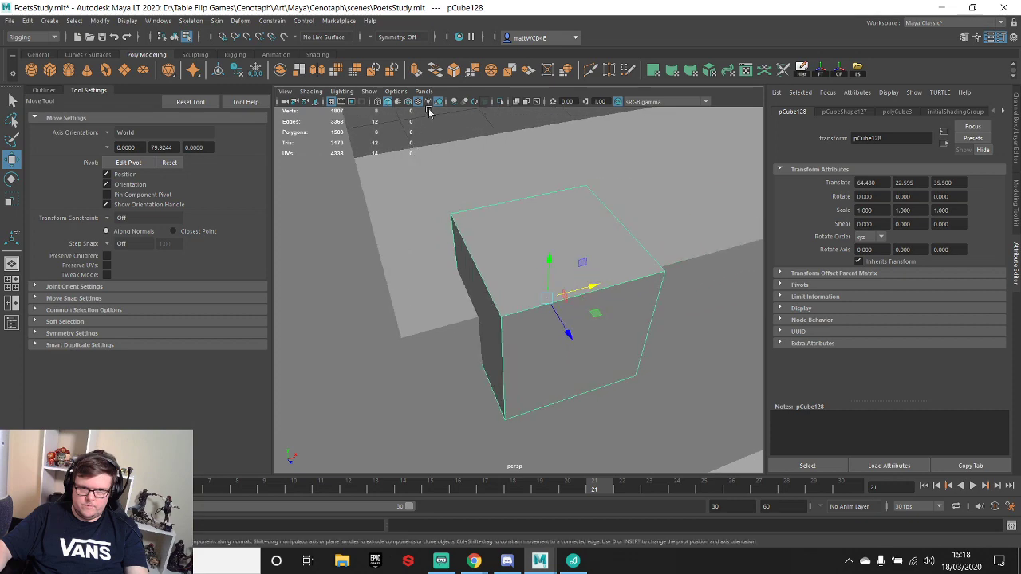
- With wireframe shown on shaded surfaces, move the cube's pivot to its upper corner and snap it to the frame's inner corner
{"action": "left_click", "coordinate": [417, 102]}
{"action": "key", "text": "d"}
{"action": "key", "text": "v"}
{"action": "left_click_drag", "start_coordinate": [549, 303], "coordinate": [431, 228]}
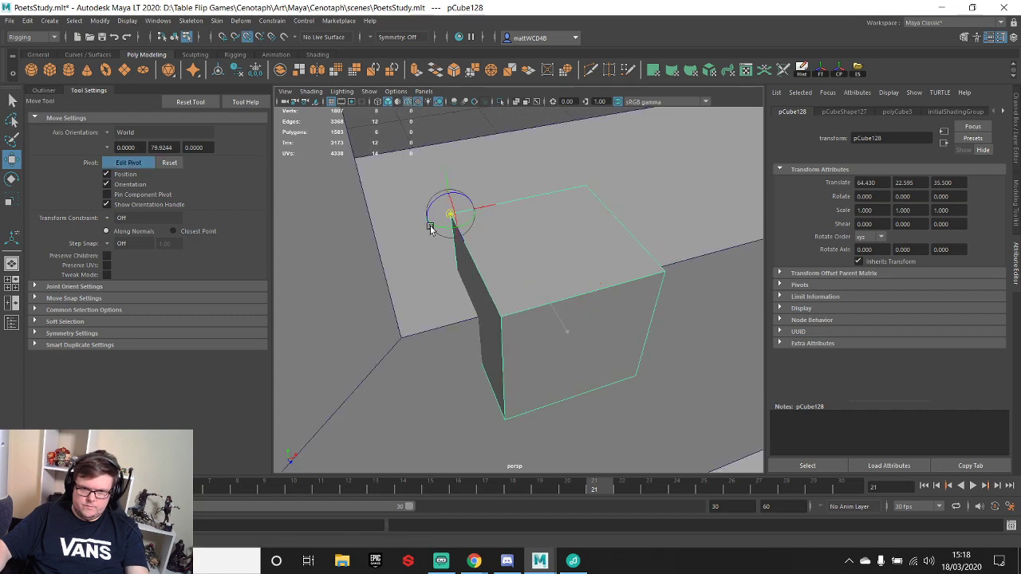
{"action": "middle_click_drag", "start_coordinate": [431, 228], "coordinate": [433, 246]}
{"action": "scroll", "coordinate": [431, 305], "scroll_direction": "down", "scroll_amount": 4}
{"action": "left_click_drag", "start_coordinate": [463, 431], "coordinate": [492, 300], "text": "alt"}
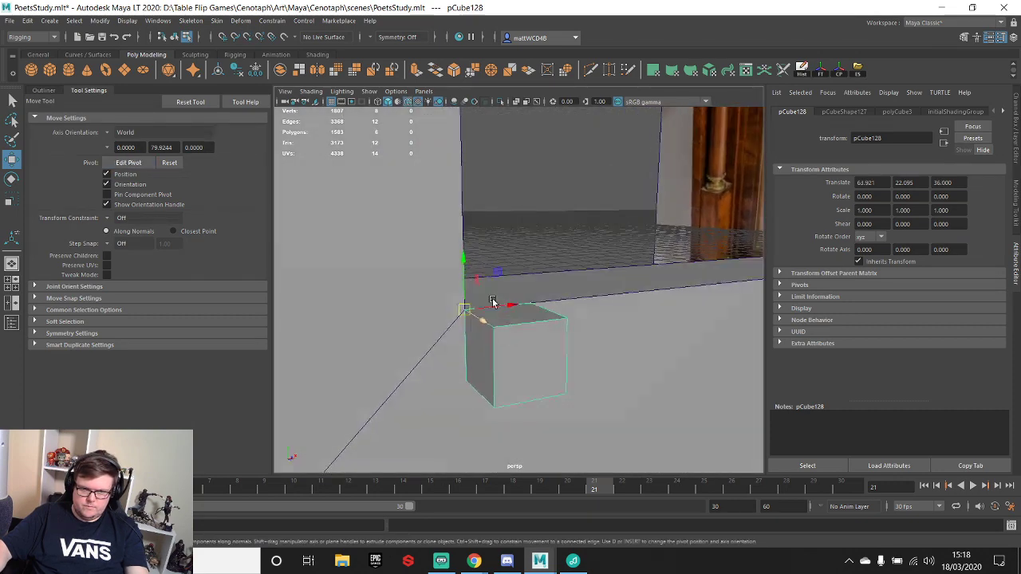
- Raise the cube until its base sits on the frame's inner mitre corner
{"action": "left_click_drag", "start_coordinate": [469, 264], "coordinate": [470, 186]}
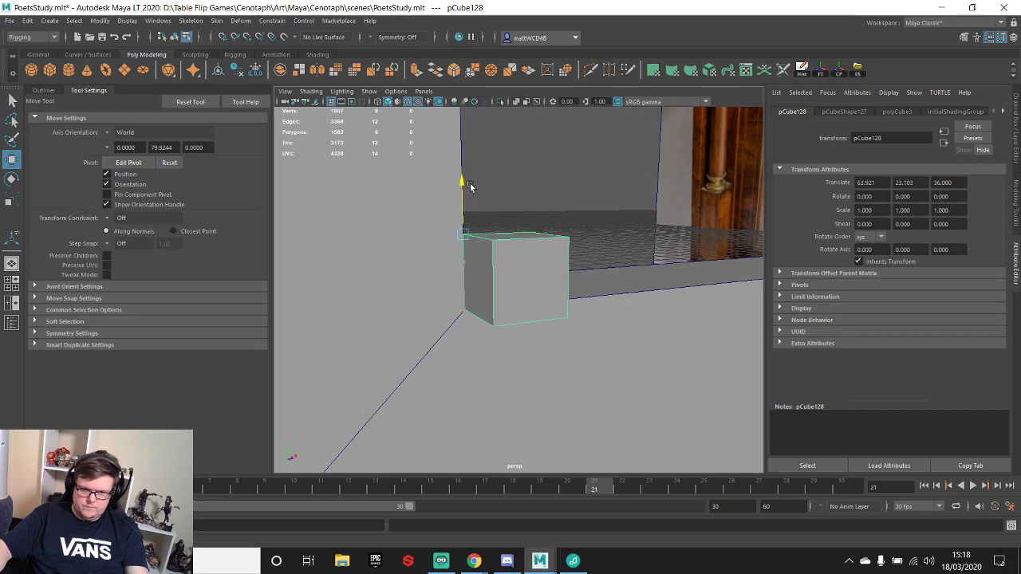
{"action": "scroll", "coordinate": [550, 248], "scroll_direction": "down", "scroll_amount": 4}
{"action": "scroll", "coordinate": [550, 248], "scroll_direction": "up", "scroll_amount": 2}
{"action": "left_click_drag", "start_coordinate": [548, 251], "coordinate": [488, 298], "text": "alt"}
- Try stretching the cube's top face up to the height of the frame's upright strip, and undo it
{"action": "key", "text": "q"}
{"action": "right_click_drag", "start_coordinate": [476, 243], "coordinate": [476, 271]}
{"action": "left_click", "coordinate": [486, 254]}
{"action": "scroll", "coordinate": [492, 264], "scroll_direction": "down", "scroll_amount": 5}
{"action": "left_click_drag", "start_coordinate": [497, 278], "coordinate": [520, 284], "text": "alt"}
{"action": "scroll", "coordinate": [520, 284], "scroll_direction": "up", "scroll_amount": 1}
{"action": "key", "text": "w"}
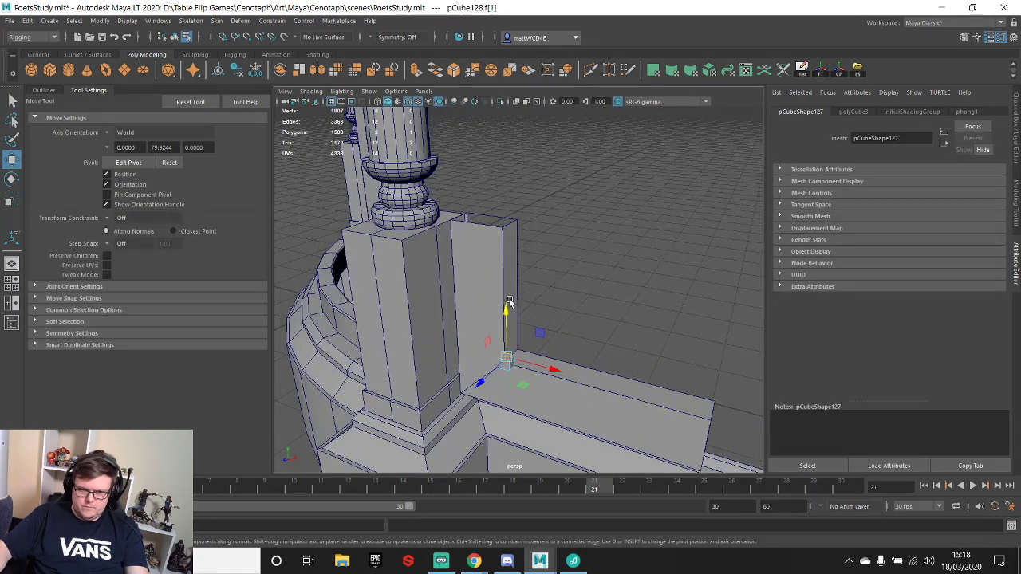
{"action": "key", "text": "q"}
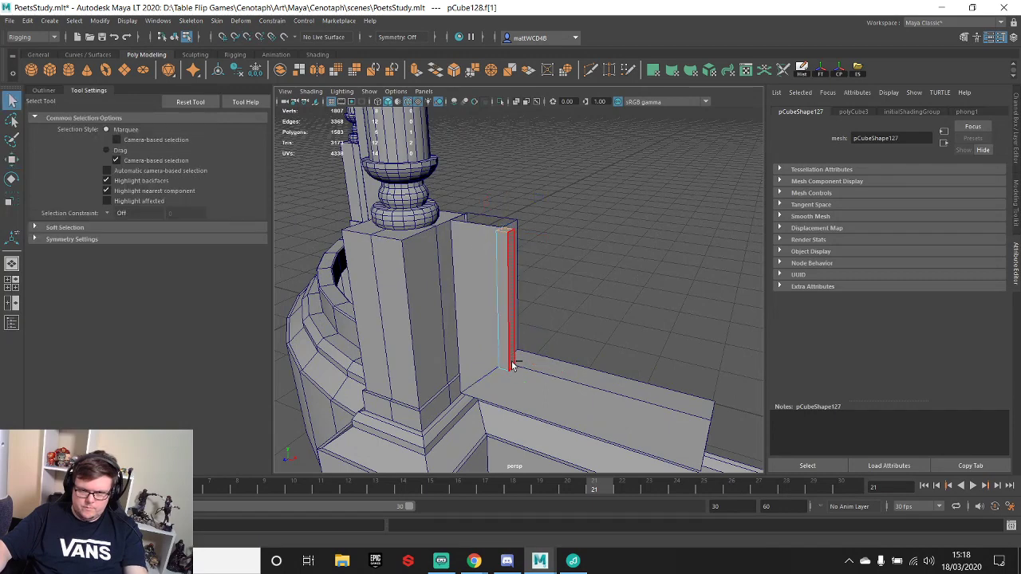
{"action": "key", "text": "ctrl+z"}
{"action": "right_click_drag", "start_coordinate": [515, 360], "coordinate": [581, 231]}
- Extrude the cube's top face upward and snap it to the top of the frame's upright strip
{"action": "middle_click_drag", "start_coordinate": [515, 372], "coordinate": [509, 314], "text": "alt"}
{"action": "scroll", "coordinate": [509, 315], "scroll_direction": "up", "scroll_amount": 3}
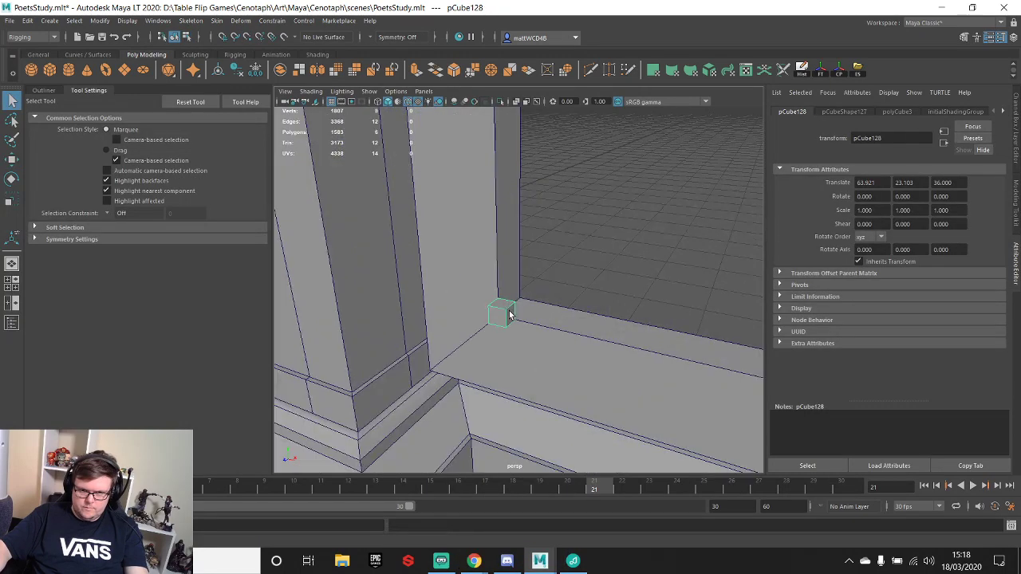
{"action": "right_click_drag", "start_coordinate": [504, 310], "coordinate": [498, 337]}
{"action": "left_click", "coordinate": [503, 305]}
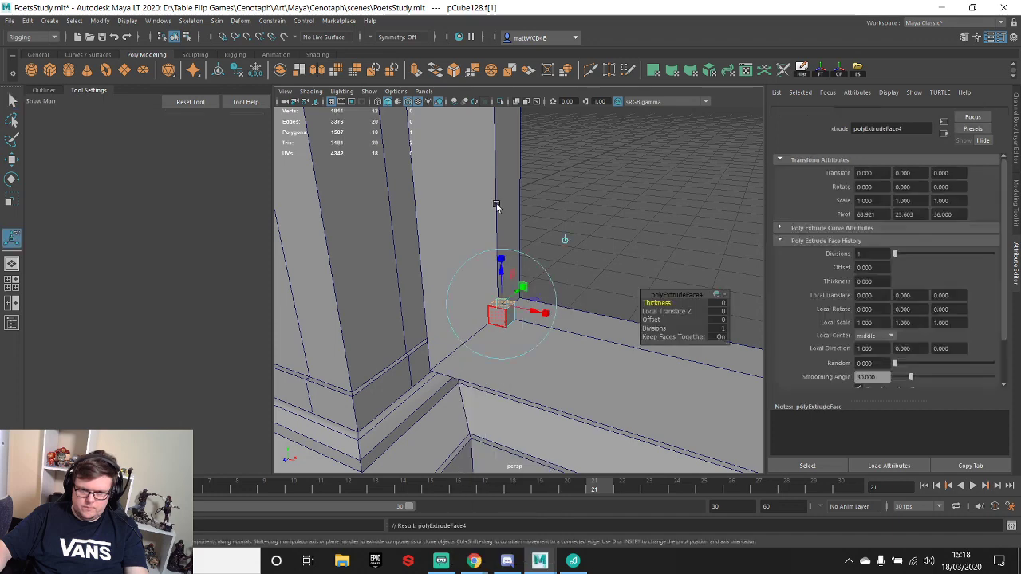
{"action": "key", "text": "w"}
{"action": "scroll", "coordinate": [497, 206], "scroll_direction": "down", "scroll_amount": 4}
{"action": "key", "text": "v"}
{"action": "left_click_drag", "start_coordinate": [506, 255], "coordinate": [509, 184]}
- Extrude the side face of the trim's corner block along the rail and snap it to the far end of the frame's lower strip
{"action": "key", "text": "q"}
{"action": "left_click", "coordinate": [515, 305]}
{"action": "key", "text": "w"}
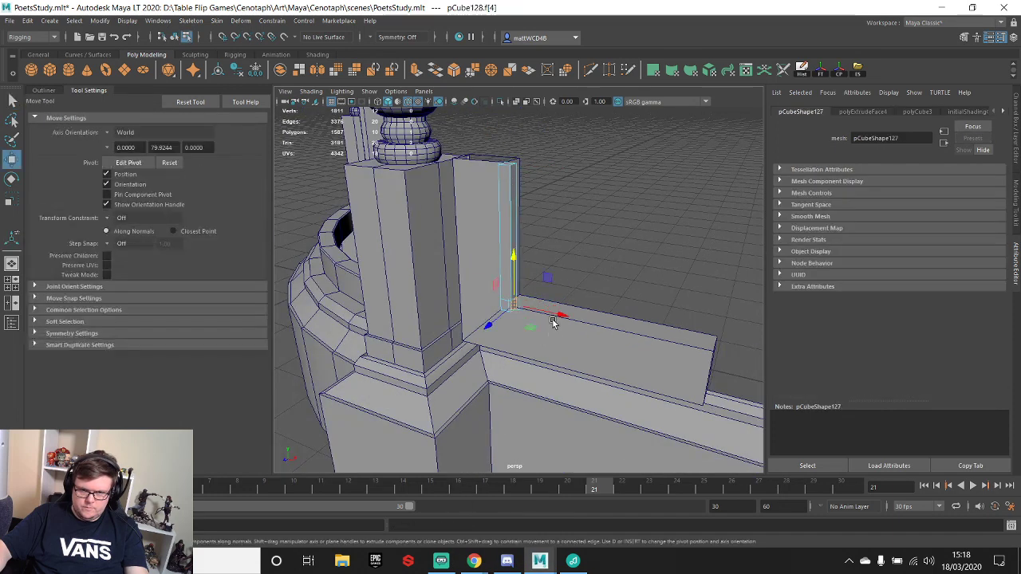
{"action": "left_click_drag", "start_coordinate": [555, 322], "coordinate": [659, 351]}
{"action": "key", "text": "ctrl+z"}
{"action": "key", "text": "ctrl+e"}
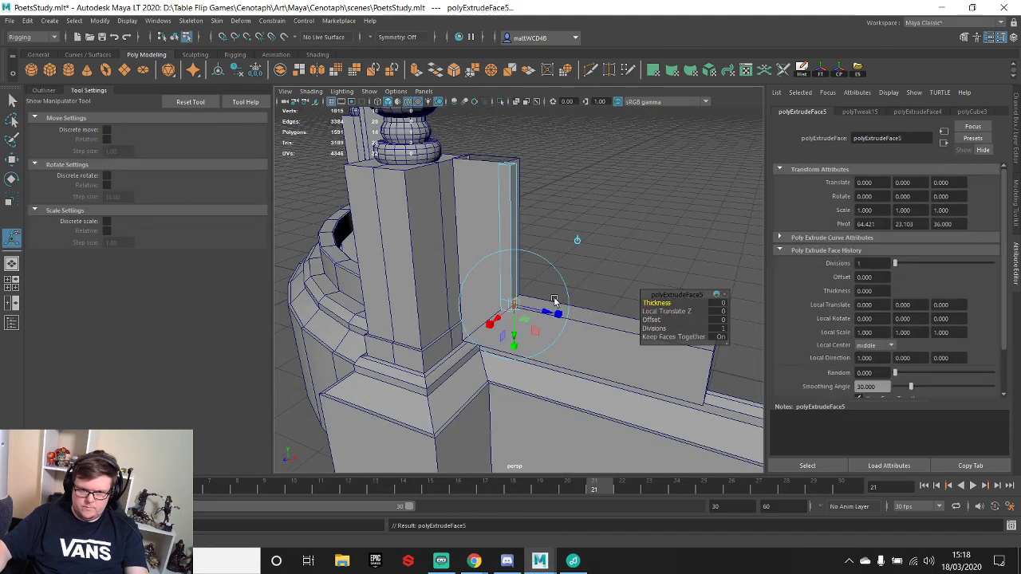
{"action": "key", "text": "w"}
{"action": "key", "text": "v"}
{"action": "left_click_drag", "start_coordinate": [554, 313], "coordinate": [698, 360]}
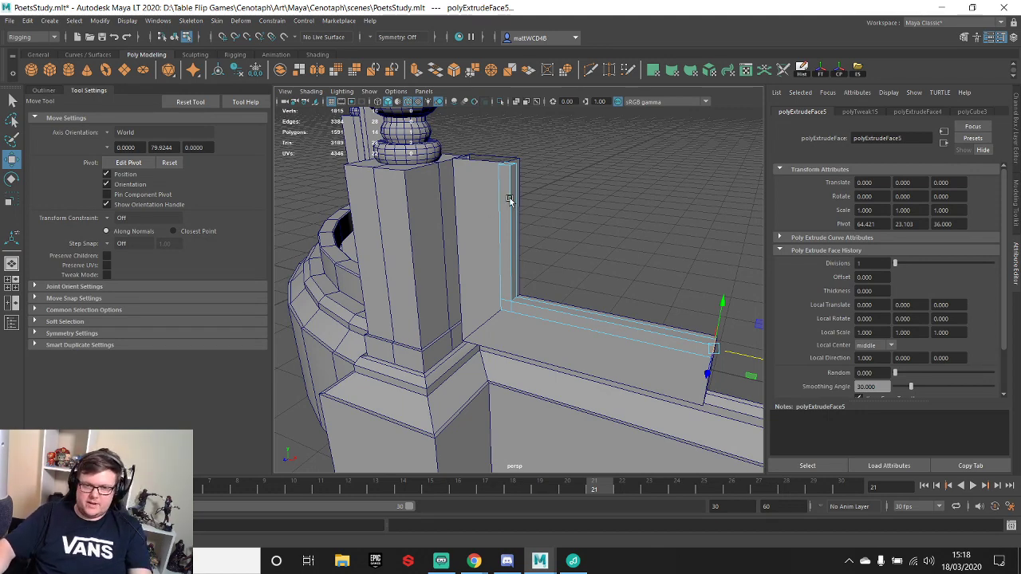
- Delete the end faces of the L-shaped trim at the top of its upright and the far end of its lower strip
{"action": "left_click_drag", "start_coordinate": [511, 201], "coordinate": [501, 221], "text": "alt"}
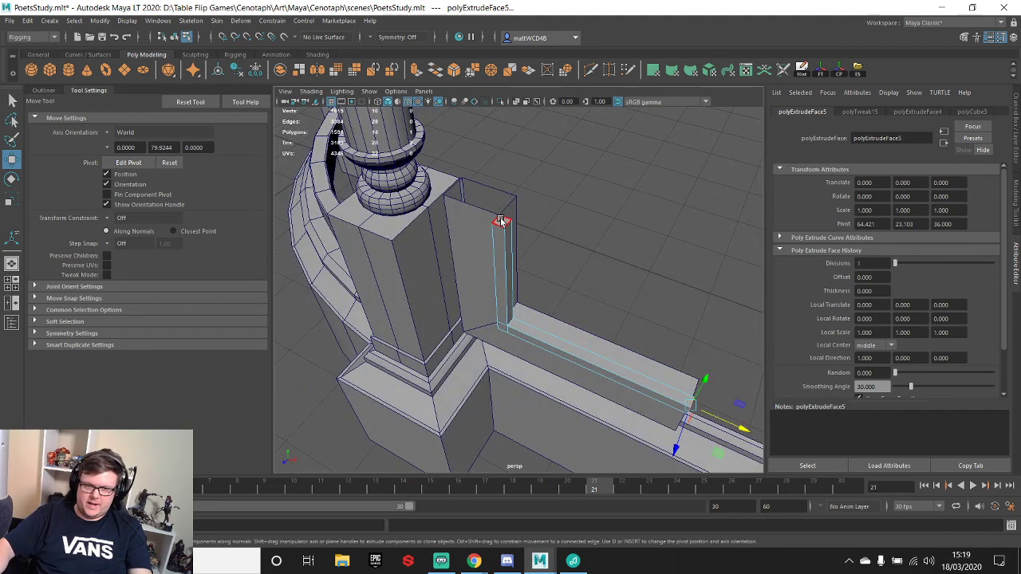
{"action": "left_click", "coordinate": [601, 230]}
{"action": "left_click_drag", "start_coordinate": [601, 229], "coordinate": [586, 264], "text": "alt"}
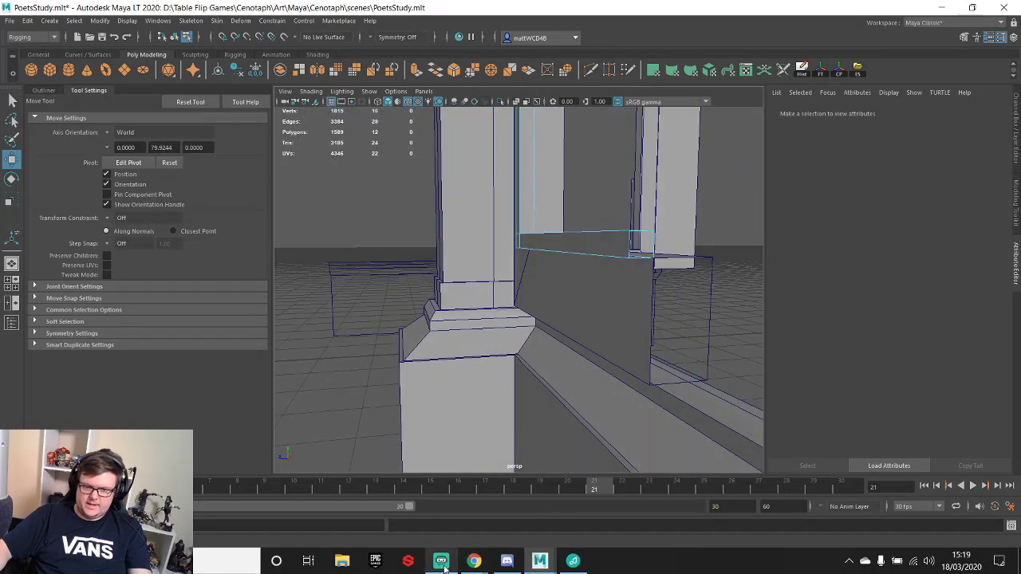
- Examine the credenza's door and edge trim in the Chrome reference photos, and return to Maya LT
{"action": "mouse_move", "coordinate": [474, 561]}
{"action": "left_click", "coordinate": [523, 516]}
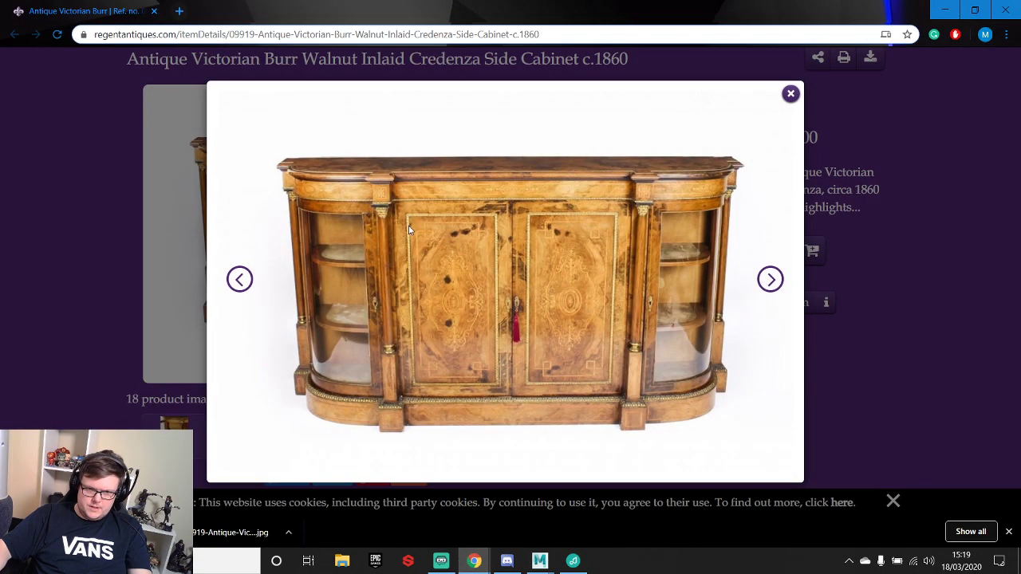
{"action": "left_click", "coordinate": [770, 279]}
{"action": "left_click", "coordinate": [770, 279]}
{"action": "left_click", "coordinate": [770, 279]}
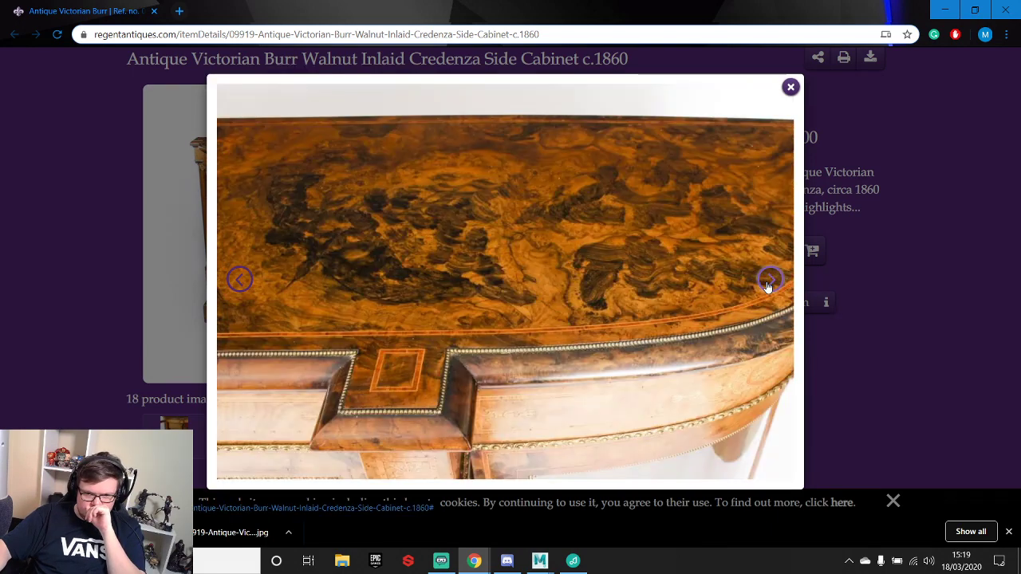
{"action": "left_click", "coordinate": [770, 280]}
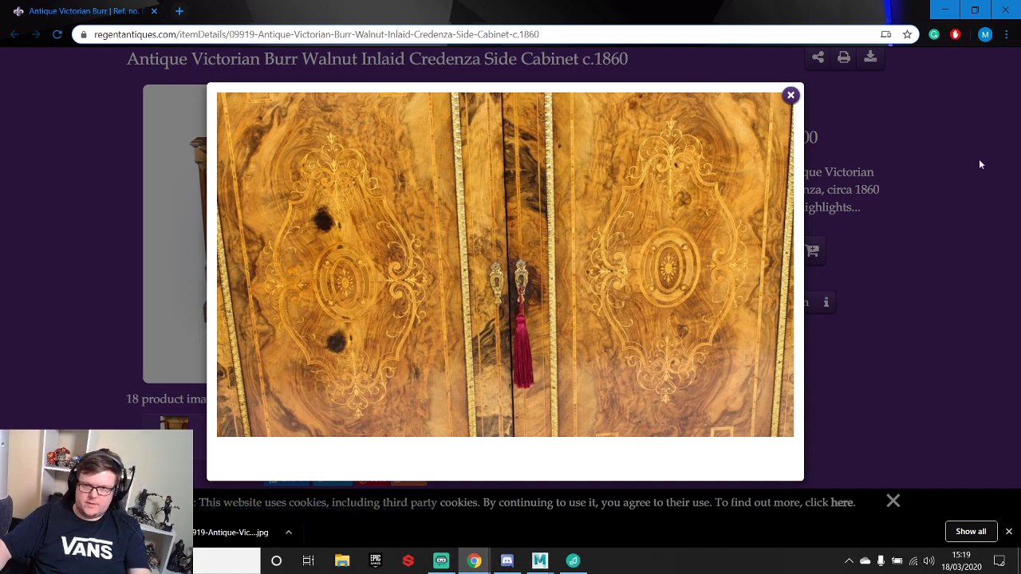
{"action": "left_click", "coordinate": [791, 95]}
{"action": "mouse_move", "coordinate": [539, 561]}
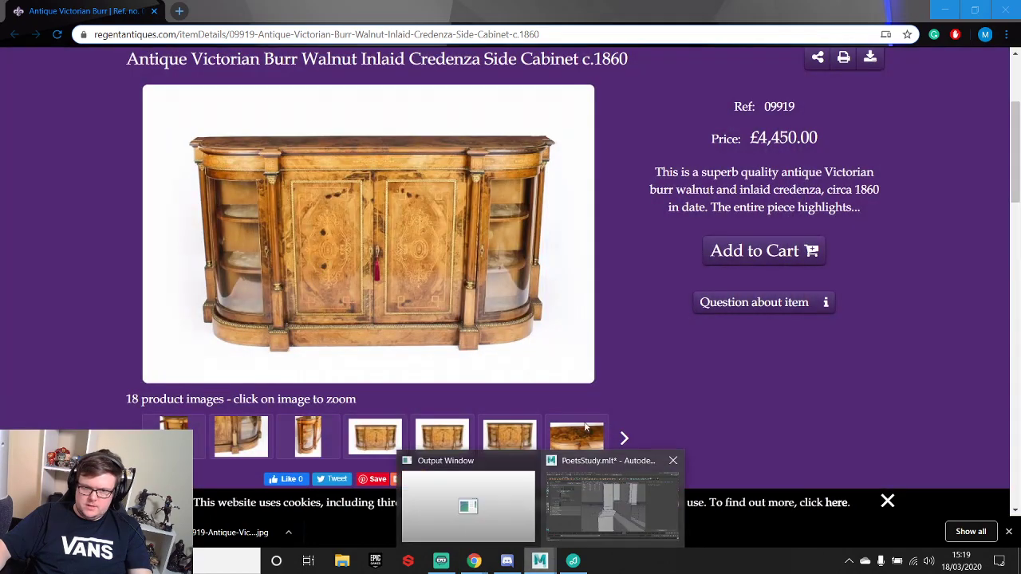
{"action": "left_click", "coordinate": [588, 472]}
- Snap the trim's inner corner vertices onto its outer corner vertices to form a mitred joint in line with the frame's mitre
{"action": "left_click_drag", "start_coordinate": [496, 257], "coordinate": [568, 206], "text": "alt"}
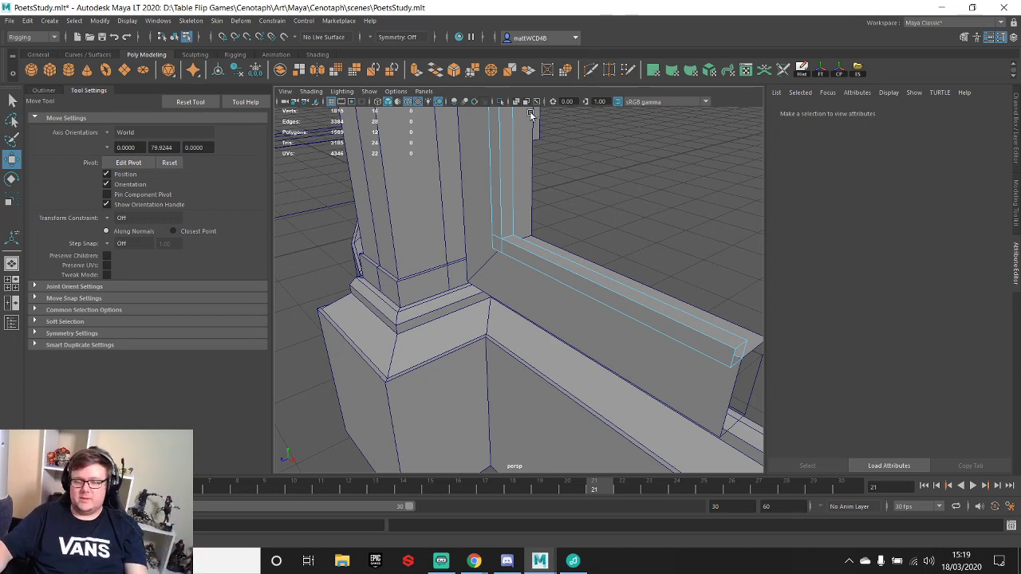
{"action": "left_click_drag", "start_coordinate": [556, 182], "coordinate": [576, 235], "text": "alt"}
{"action": "middle_click_drag", "start_coordinate": [513, 246], "coordinate": [540, 273], "text": "alt"}
{"action": "left_click_drag", "start_coordinate": [540, 274], "coordinate": [550, 232], "text": "alt"}
{"action": "scroll", "coordinate": [463, 242], "scroll_direction": "up", "scroll_amount": 3}
{"action": "middle_click_drag", "start_coordinate": [448, 209], "coordinate": [465, 269], "text": "alt"}
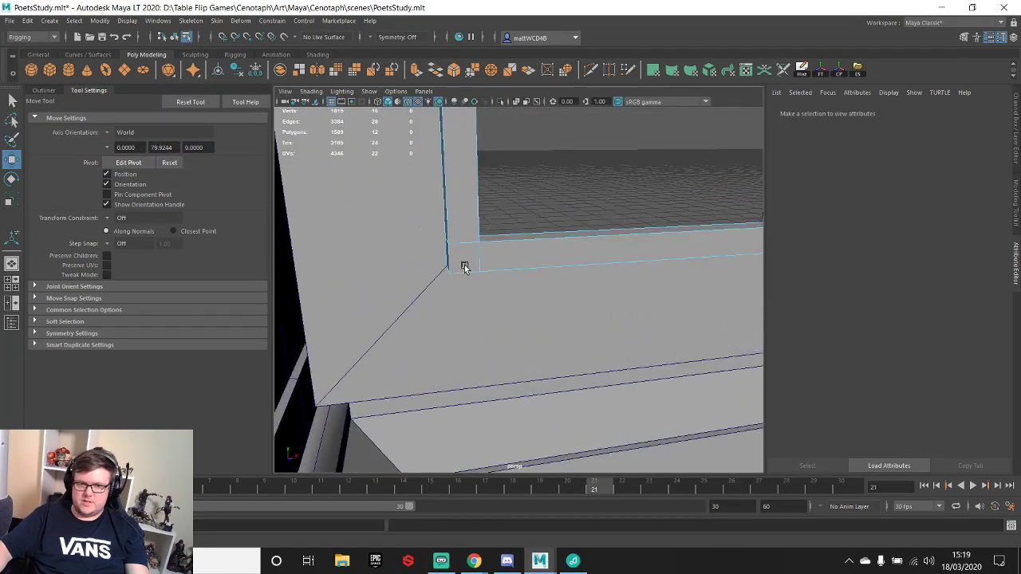
{"action": "left_click_drag", "start_coordinate": [465, 268], "coordinate": [459, 244], "text": "alt"}
{"action": "right_click_drag", "start_coordinate": [459, 245], "coordinate": [405, 243]}
{"action": "left_click", "coordinate": [458, 236]}
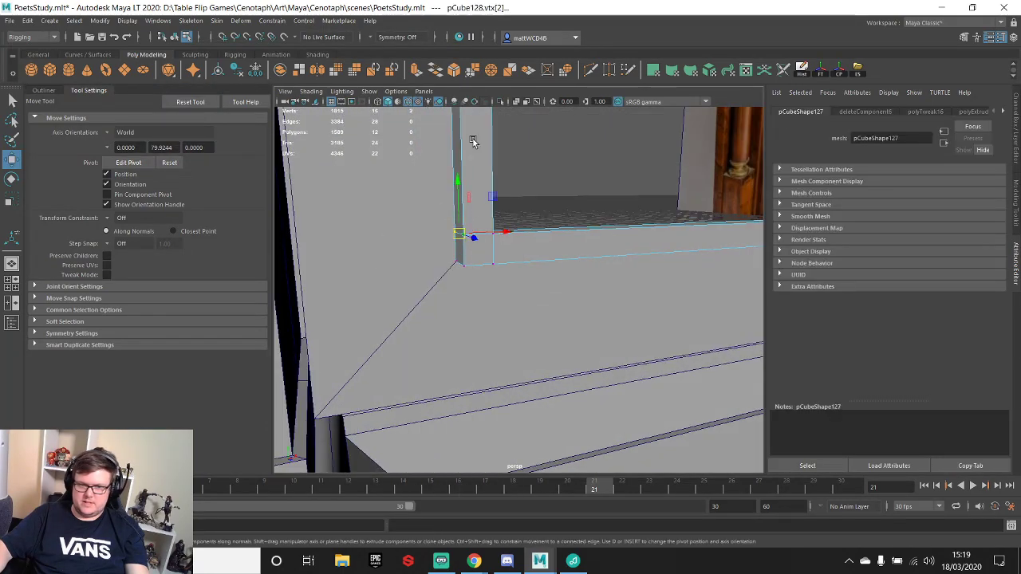
{"action": "key", "text": "q"}
{"action": "left_click_drag", "start_coordinate": [501, 245], "coordinate": [520, 273], "text": "alt"}
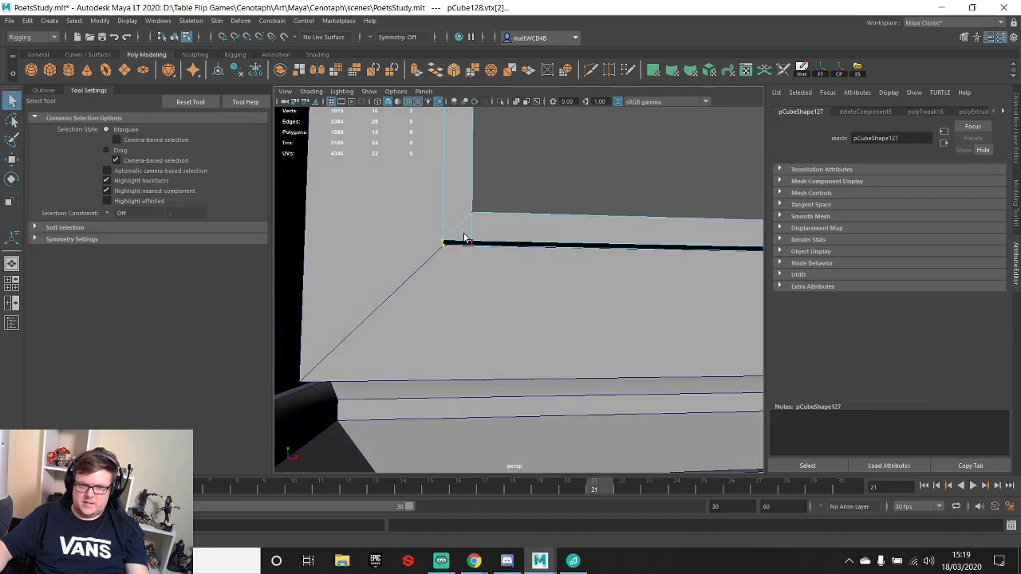
{"action": "key", "text": "w"}
{"action": "mouse_move", "coordinate": [464, 236]}
{"action": "left_mouse_down"}
{"action": "mouse_move", "coordinate": [479, 251]}
{"action": "mouse_move", "coordinate": [447, 246]}
{"action": "left_mouse_up"}
{"action": "key", "text": "v"}
{"action": "scroll", "coordinate": [644, 232], "scroll_direction": "down", "scroll_amount": 5}
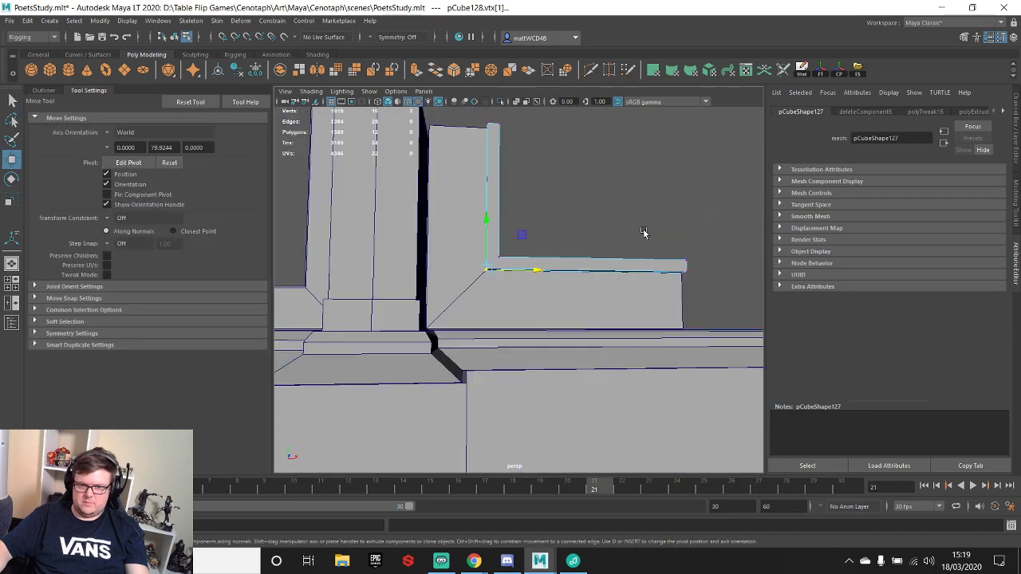
- Merge the overlapping vertices at the trim's mitred corner with a distance threshold of 0.01
{"action": "left_click_drag", "start_coordinate": [645, 233], "coordinate": [545, 242], "text": "alt"}
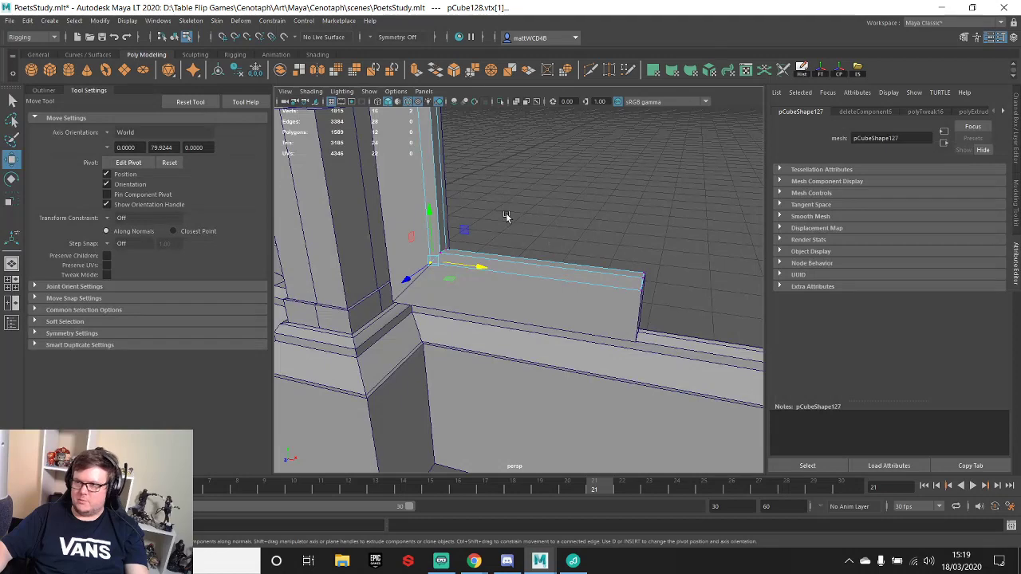
{"action": "middle_click_drag", "start_coordinate": [506, 216], "coordinate": [529, 245], "text": "alt"}
{"action": "scroll", "coordinate": [529, 245], "scroll_direction": "up", "scroll_amount": 3}
{"action": "left_click_drag", "start_coordinate": [529, 244], "coordinate": [568, 226], "text": "alt"}
{"action": "key", "text": "q"}
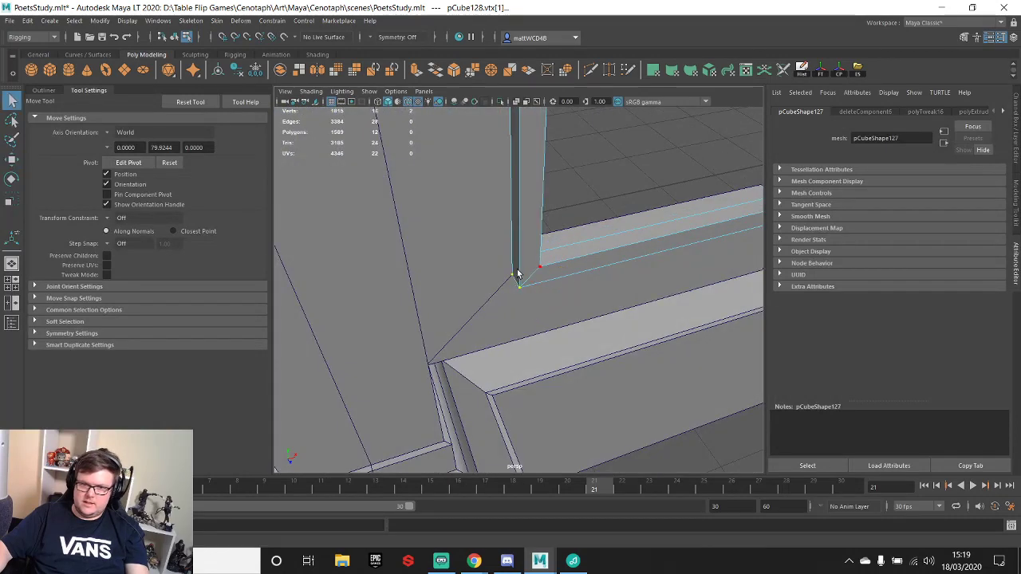
{"action": "right_click_drag", "start_coordinate": [589, 328], "coordinate": [625, 229], "text": "shift"}
{"action": "left_click_drag", "start_coordinate": [625, 229], "coordinate": [538, 267], "text": "alt"}
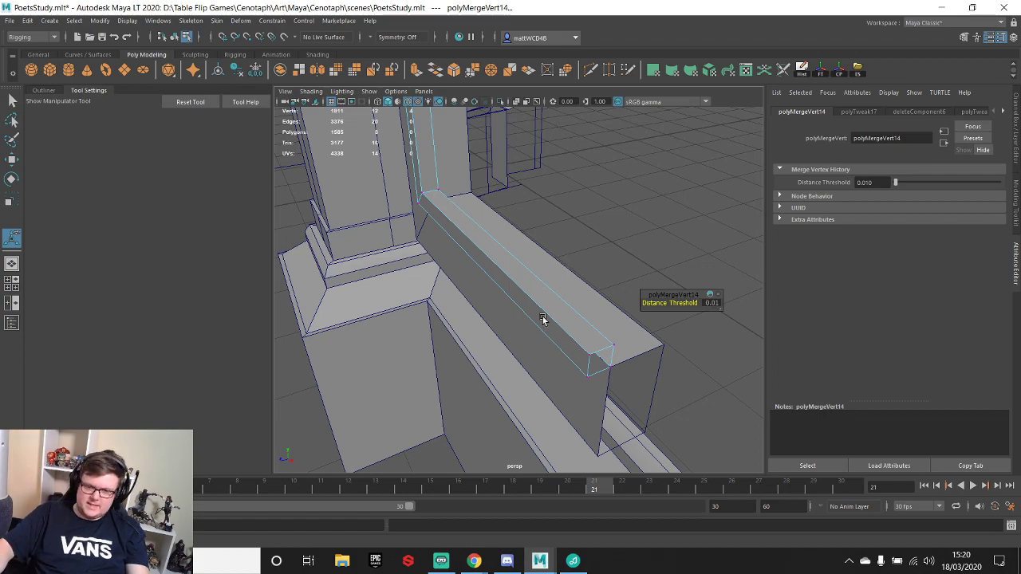
- Select the front faces of the trim's upright and lower strips and push them slightly back into the frame
{"action": "left_click_drag", "start_coordinate": [542, 320], "coordinate": [521, 313], "text": "alt"}
{"action": "mouse_move", "coordinate": [522, 280]}
{"action": "right_mouse_down"}
{"action": "mouse_move", "coordinate": [518, 291]}
{"action": "mouse_move", "coordinate": [506, 275]}
{"action": "right_mouse_up"}
{"action": "left_click", "coordinate": [506, 275]}
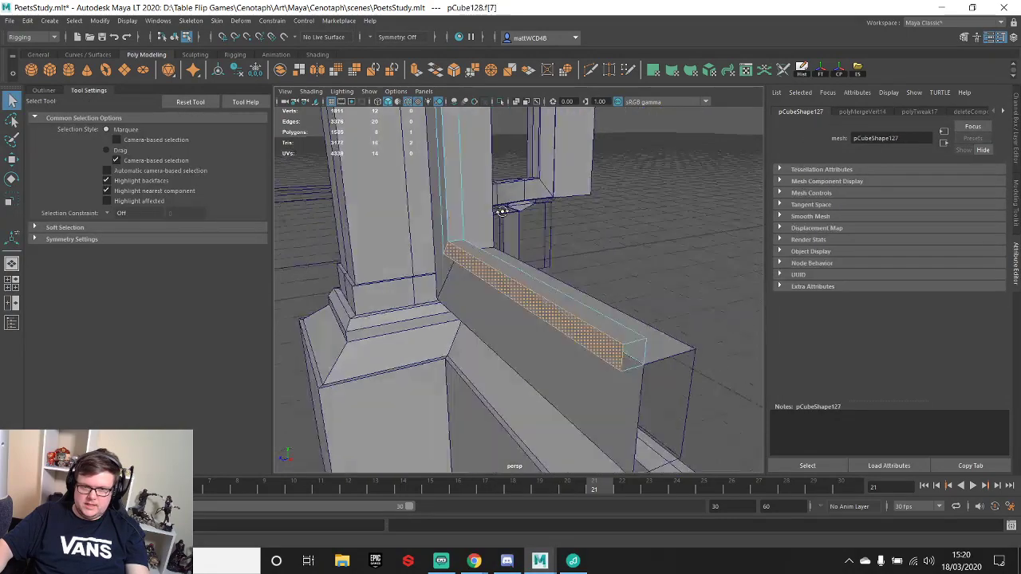
{"action": "left_click_drag", "start_coordinate": [502, 211], "coordinate": [523, 216], "text": "alt"}
{"action": "left_click", "coordinate": [468, 228], "text": "shift"}
{"action": "left_click_drag", "start_coordinate": [549, 263], "coordinate": [507, 278], "text": "alt"}
{"action": "key", "text": "w"}
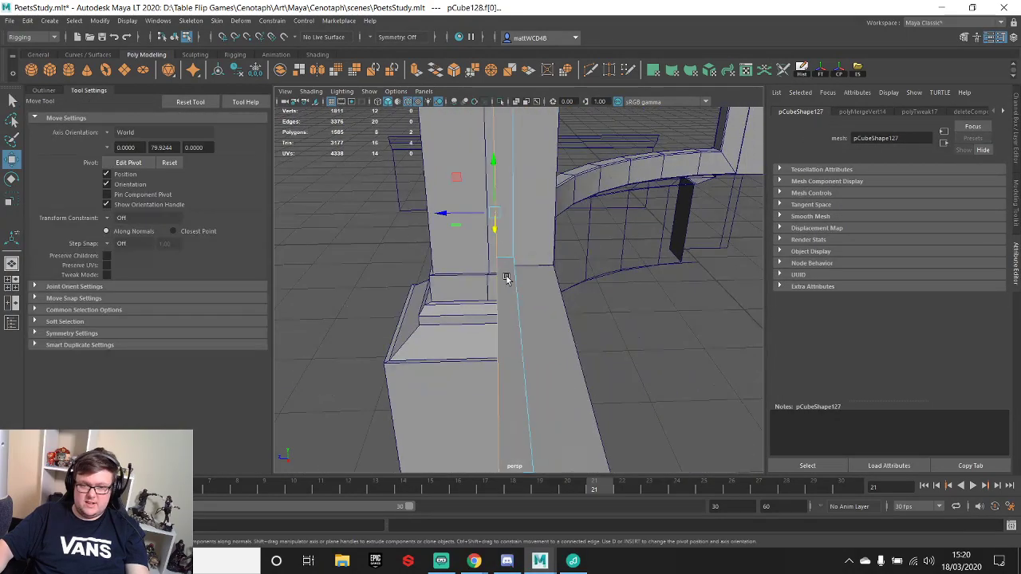
{"action": "left_click_drag", "start_coordinate": [444, 215], "coordinate": [458, 213]}
{"action": "left_click_drag", "start_coordinate": [434, 274], "coordinate": [522, 289], "text": "alt"}
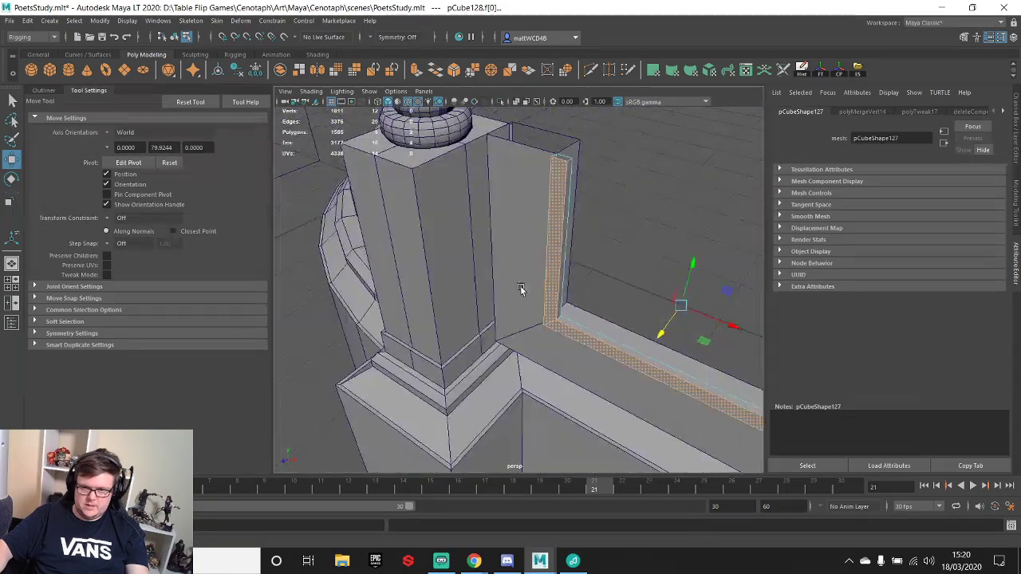
- Slim the trim by adjusting the upright's inner side face and lowering the top face of its lower strip slightly
{"action": "left_click", "coordinate": [563, 262]}
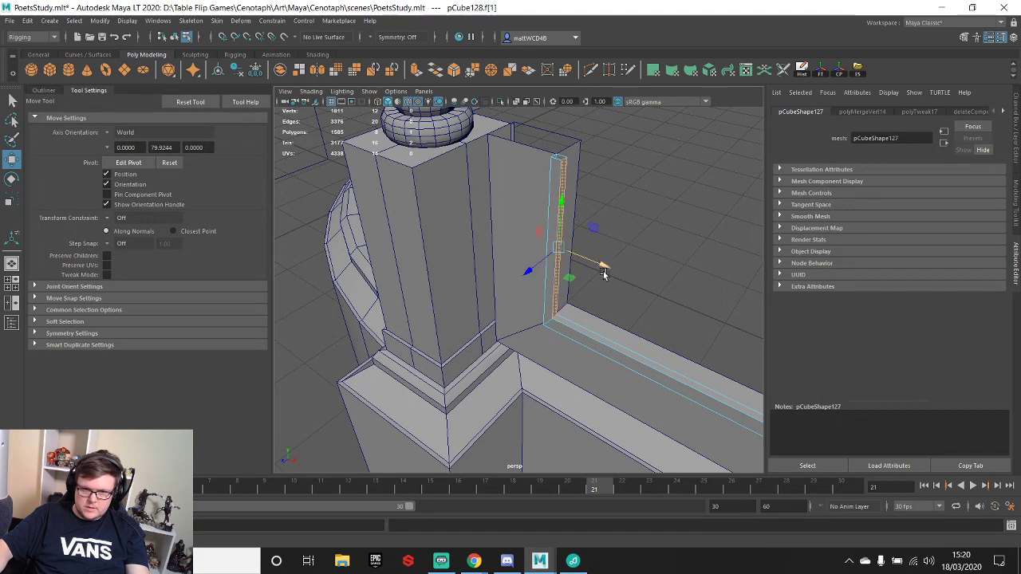
{"action": "left_click_drag", "start_coordinate": [604, 269], "coordinate": [615, 235], "text": "alt"}
{"action": "left_click", "coordinate": [527, 267]}
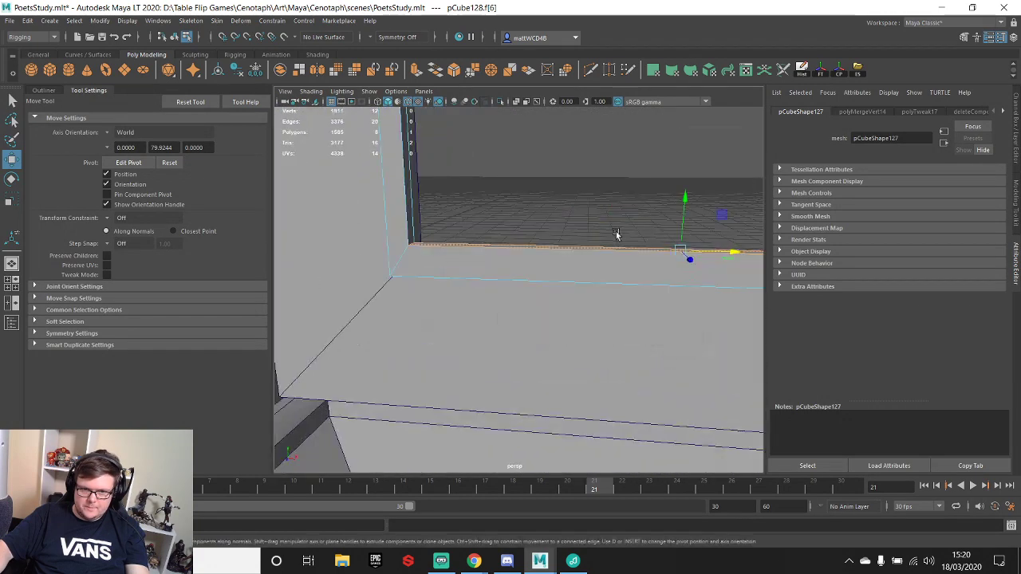
{"action": "left_click_drag", "start_coordinate": [686, 198], "coordinate": [686, 210]}
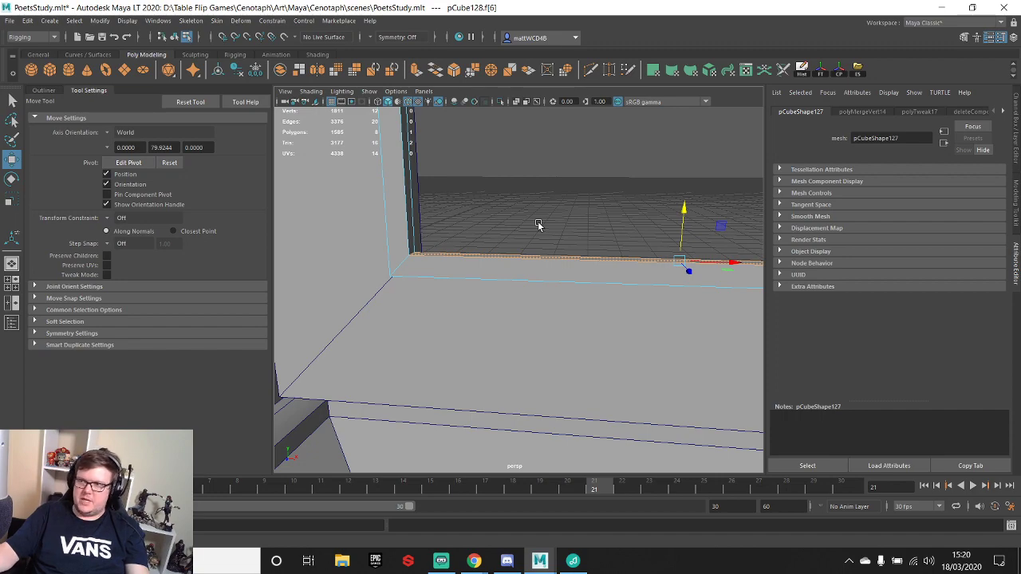
- Delete the hidden back faces of the trim's upright and lower strips
{"action": "left_click_drag", "start_coordinate": [517, 160], "coordinate": [500, 215], "text": "alt"}
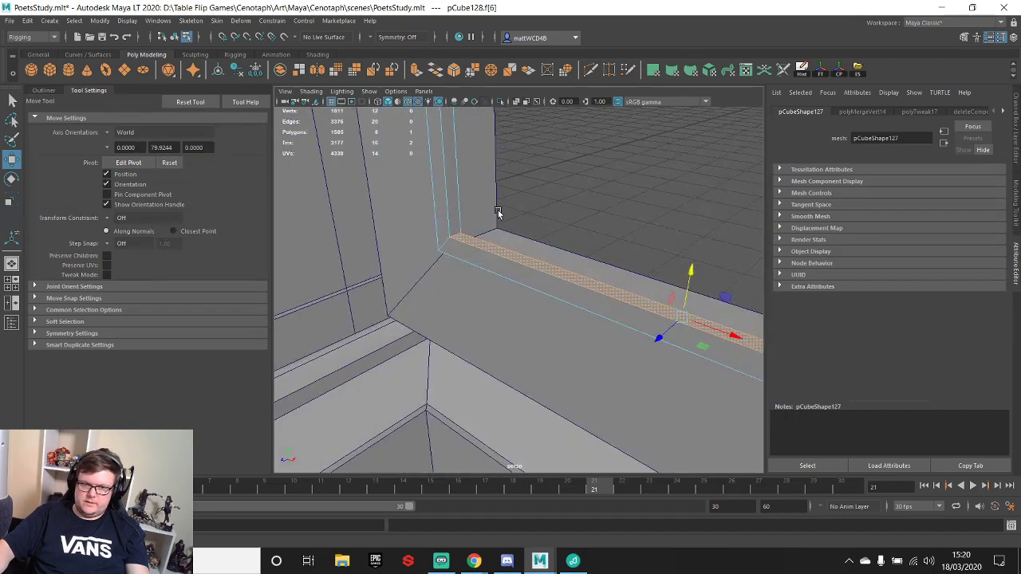
{"action": "scroll", "coordinate": [499, 214], "scroll_direction": "down", "scroll_amount": 5}
{"action": "middle_click_drag", "start_coordinate": [499, 215], "coordinate": [549, 274], "text": "alt"}
{"action": "left_click_drag", "start_coordinate": [549, 274], "coordinate": [511, 209], "text": "alt"}
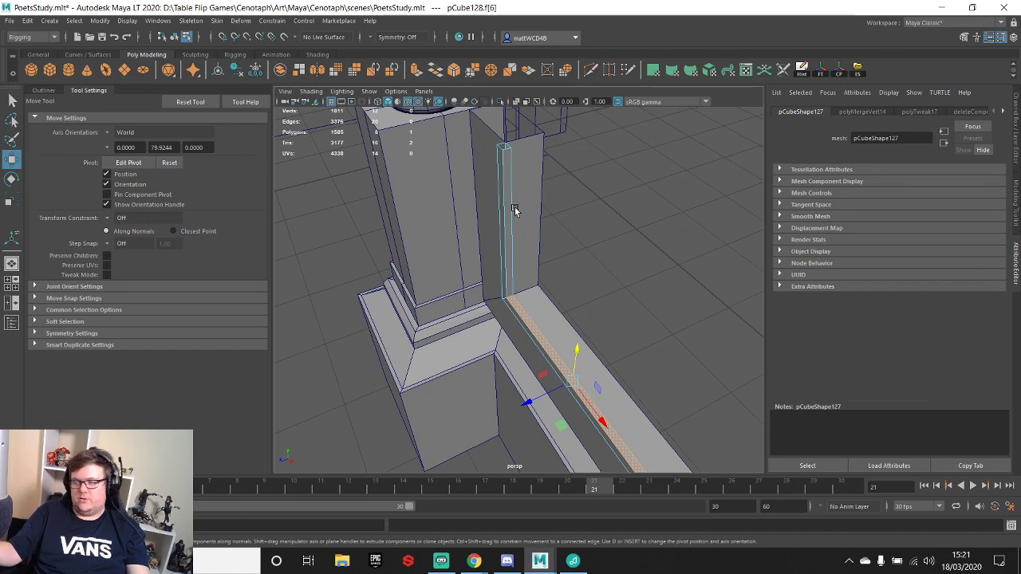
{"action": "left_click_drag", "start_coordinate": [515, 209], "coordinate": [417, 210], "text": "alt"}
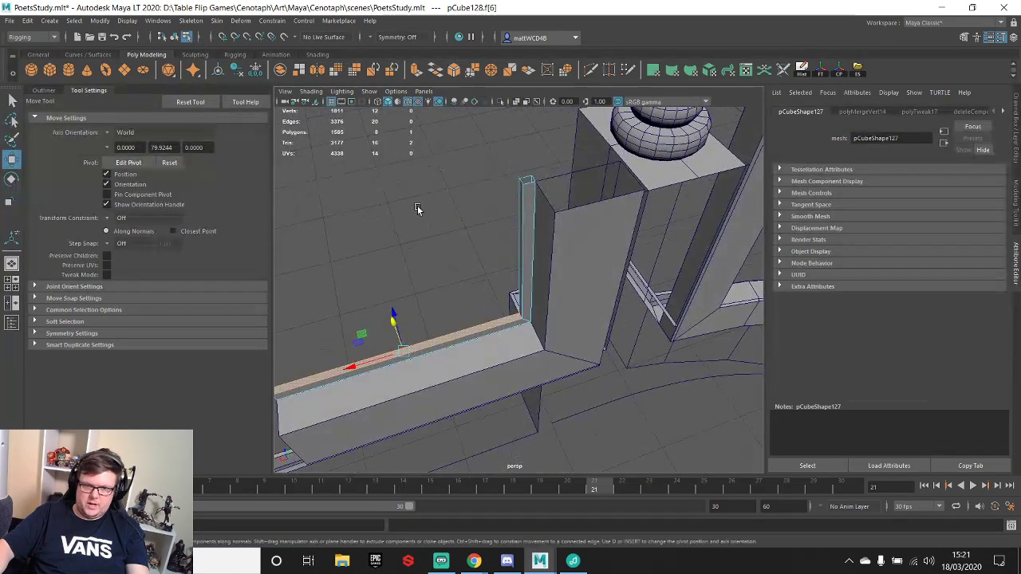
{"action": "left_click", "coordinate": [529, 191]}
{"action": "left_click_drag", "start_coordinate": [512, 225], "coordinate": [526, 319], "text": "alt"}
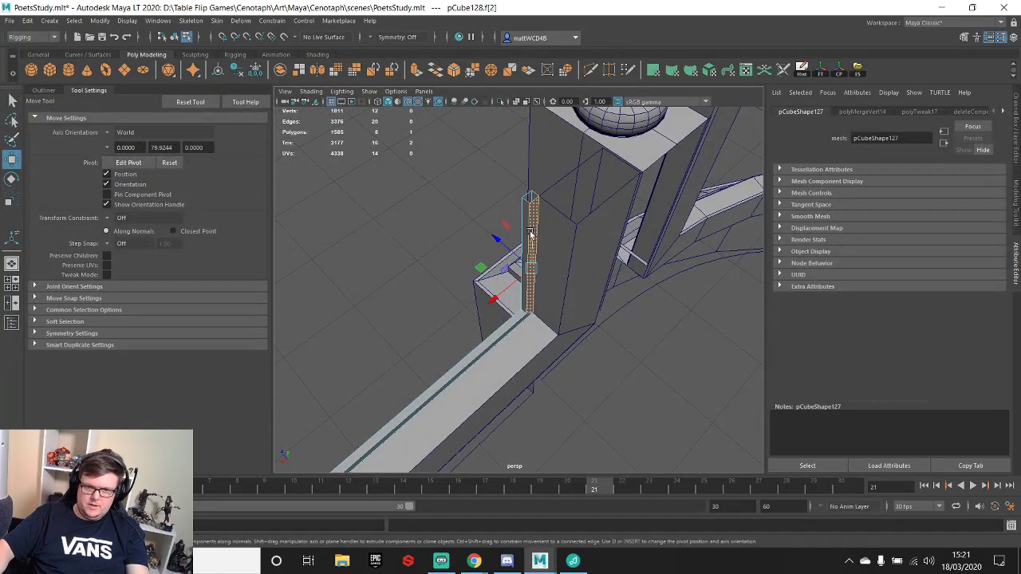
{"action": "left_click", "coordinate": [530, 323], "text": "shift"}
{"action": "key", "text": "Delete"}
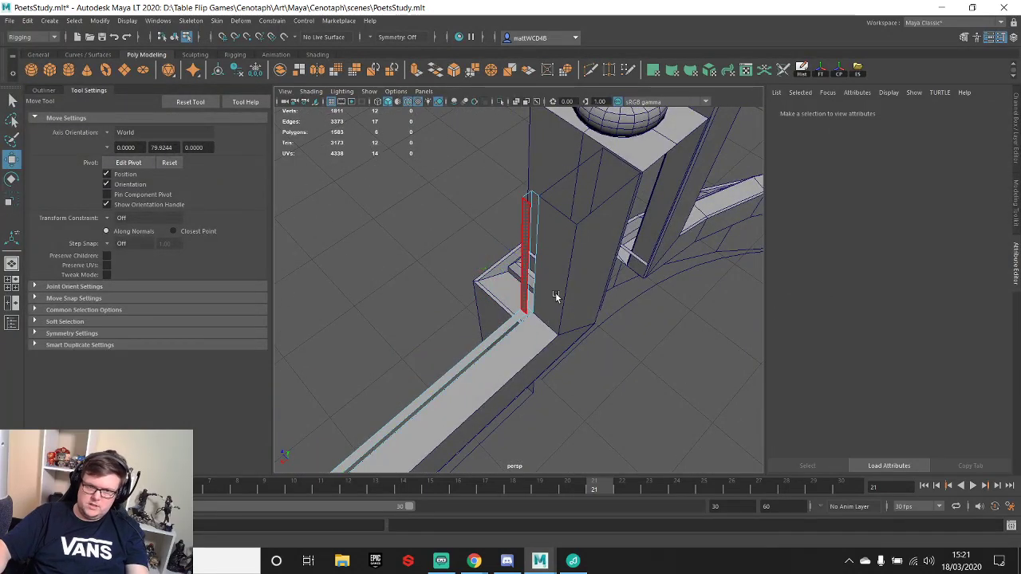
{"action": "left_click_drag", "start_coordinate": [557, 296], "coordinate": [526, 280], "text": "alt"}
{"action": "middle_click_drag", "start_coordinate": [527, 280], "coordinate": [563, 244], "text": "alt"}
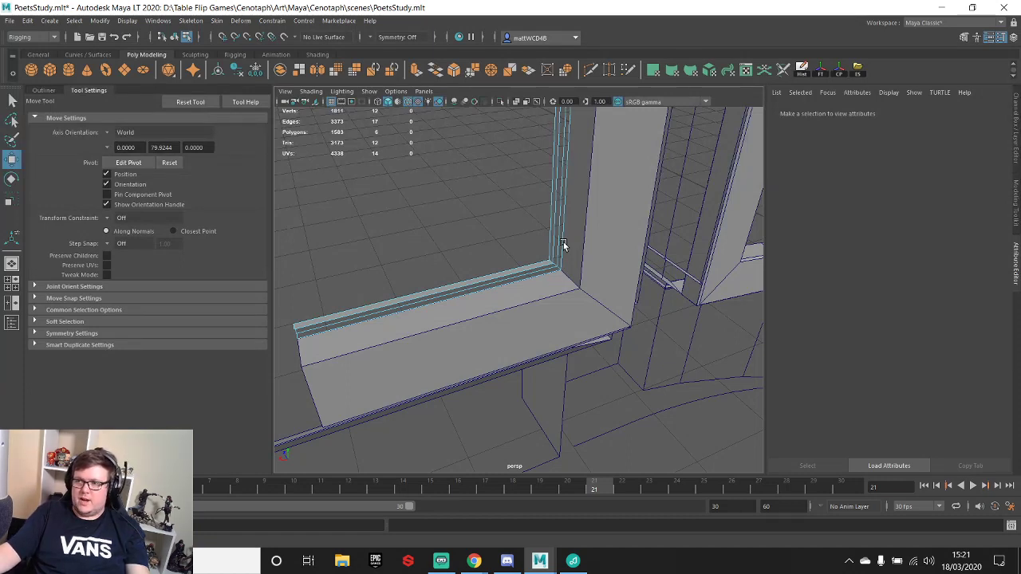
{"action": "left_click_drag", "start_coordinate": [560, 251], "coordinate": [567, 229], "text": "alt"}
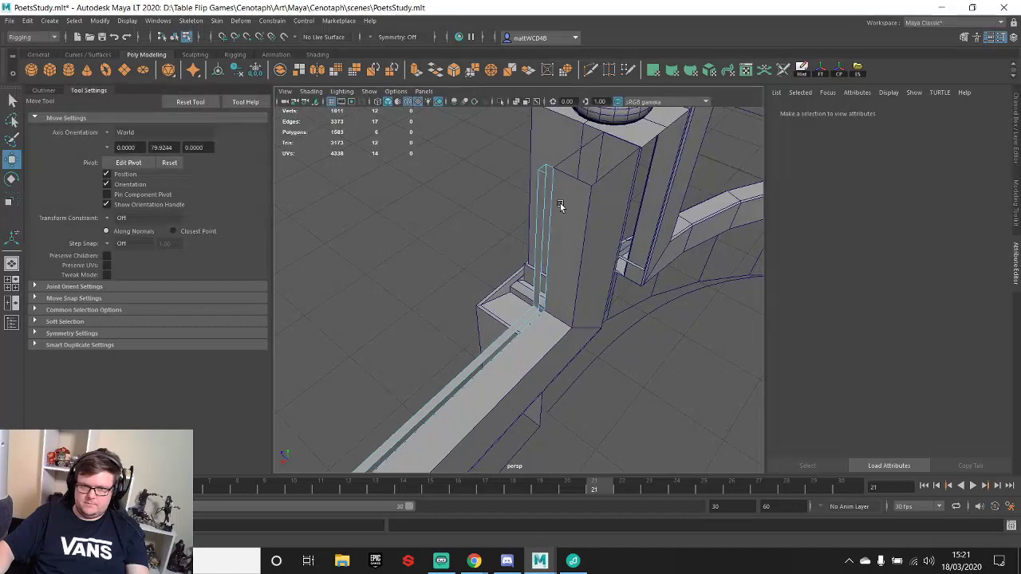
- Delete the frame's upright side face and lower strip's top face that lie against the trim
{"action": "left_click", "coordinate": [562, 207]}
{"action": "right_click_drag", "start_coordinate": [563, 204], "coordinate": [566, 228]}
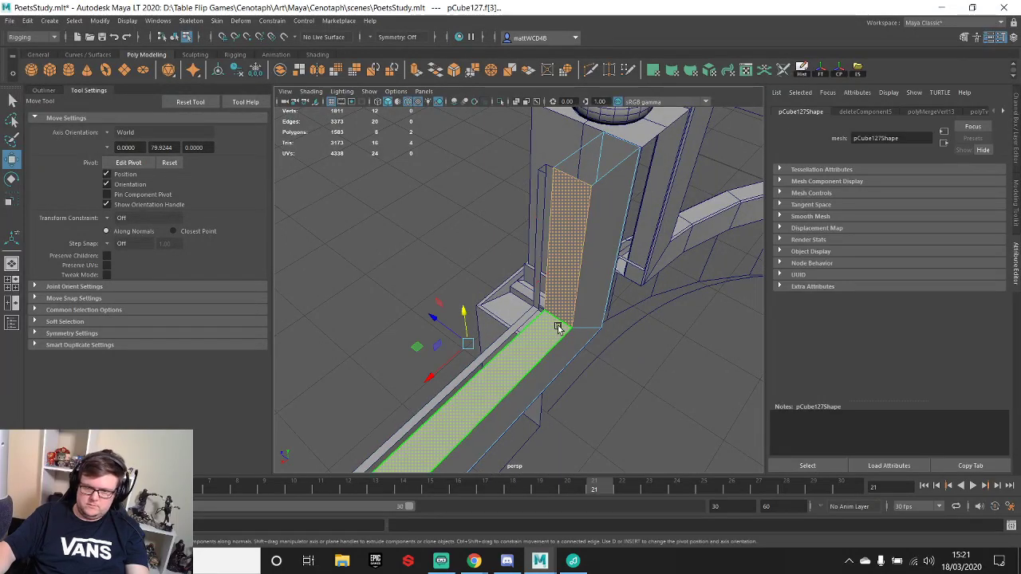
{"action": "key", "text": "Delete"}
- Combine the slim trim and the mitred frame into a single mesh
{"action": "middle_click_drag", "start_coordinate": [580, 279], "coordinate": [607, 263], "text": "alt"}
{"action": "right_click_drag", "start_coordinate": [559, 205], "coordinate": [550, 408]}
{"action": "left_click", "coordinate": [567, 184], "text": "shift"}
{"action": "scroll", "coordinate": [582, 291], "scroll_direction": "down", "scroll_amount": 4}
{"action": "left_click_drag", "start_coordinate": [584, 291], "coordinate": [579, 266], "text": "alt"}
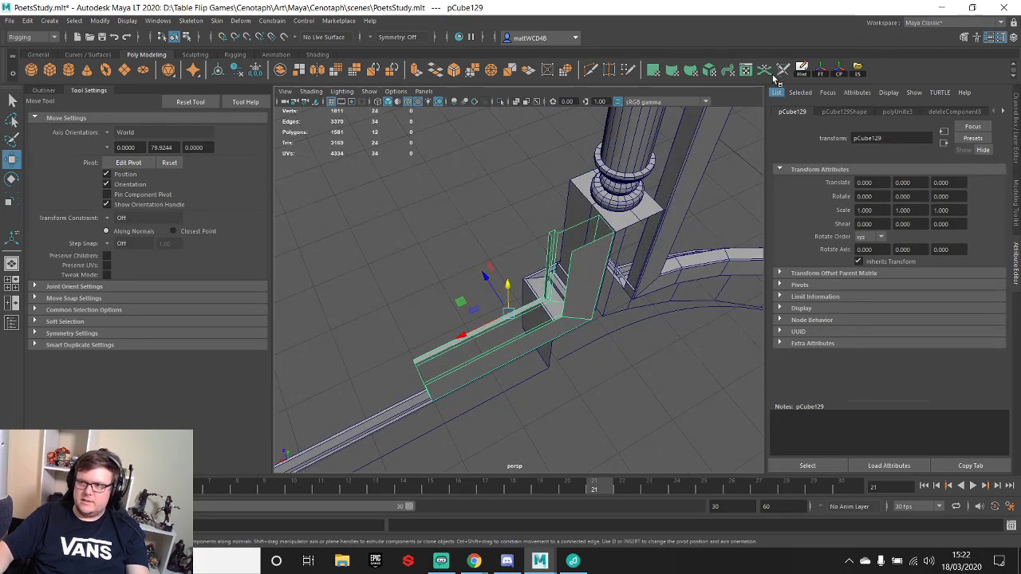
- Extrude the inner edge of the trim's upright and snap it to the lower strip's far end to form the recessed panel
{"action": "left_click_drag", "start_coordinate": [559, 243], "coordinate": [565, 219], "text": "alt"}
{"action": "right_click_drag", "start_coordinate": [551, 222], "coordinate": [545, 250]}
{"action": "left_click", "coordinate": [549, 221]}
{"action": "key", "text": "w"}
{"action": "scroll", "coordinate": [559, 250], "scroll_direction": "down", "scroll_amount": 4}
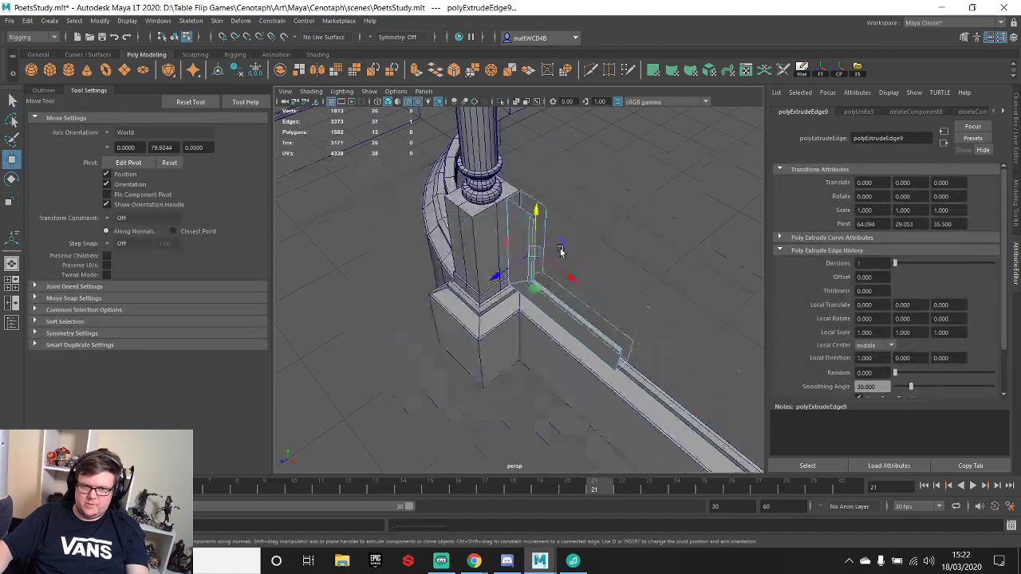
{"action": "left_click_drag", "start_coordinate": [561, 250], "coordinate": [630, 311], "text": "alt"}
{"action": "key", "text": "v"}
{"action": "key", "text": "f"}
{"action": "left_click_drag", "start_coordinate": [534, 299], "coordinate": [440, 221], "text": "alt"}
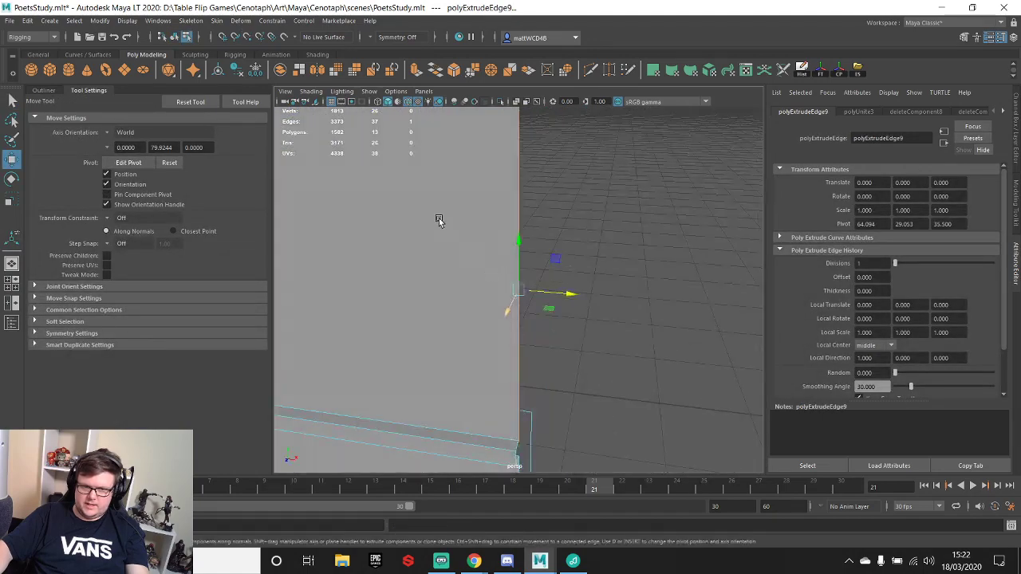
- Merge all overlapping vertices of the combined frame and panel with a distance threshold of 0.01
{"action": "scroll", "coordinate": [440, 221], "scroll_direction": "down", "scroll_amount": 3}
{"action": "middle_click_drag", "start_coordinate": [391, 246], "coordinate": [524, 290], "text": "alt"}
{"action": "right_click_drag", "start_coordinate": [470, 271], "coordinate": [532, 212]}
{"action": "scroll", "coordinate": [516, 296], "scroll_direction": "down", "scroll_amount": 4}
{"action": "right_click_drag", "start_coordinate": [522, 270], "coordinate": [458, 272]}
{"action": "scroll", "coordinate": [458, 271], "scroll_direction": "down", "scroll_amount": 3}
{"action": "left_click_drag", "start_coordinate": [641, 419], "coordinate": [452, 247]}
{"action": "right_click_drag", "start_coordinate": [607, 310], "coordinate": [643, 213], "text": "shift"}
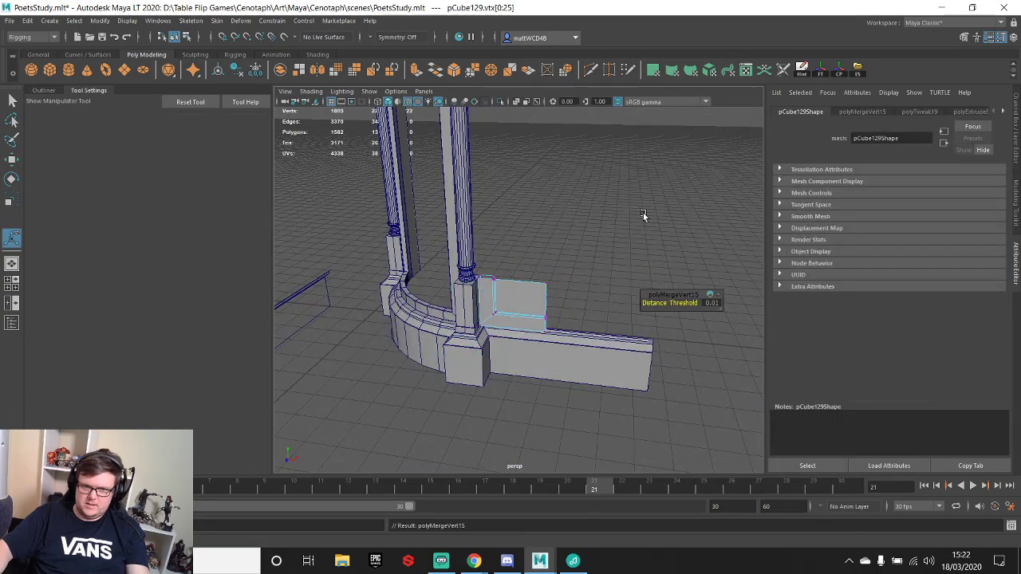
- Compare the panelled frame and the base with the cabinet in the reference photo
{"action": "scroll", "coordinate": [572, 279], "scroll_direction": "up", "scroll_amount": 4}
{"action": "scroll", "coordinate": [572, 279], "scroll_direction": "down", "scroll_amount": 5}
{"action": "left_click_drag", "start_coordinate": [572, 279], "coordinate": [578, 311], "text": "alt"}
{"action": "middle_click_drag", "start_coordinate": [508, 345], "coordinate": [561, 336], "text": "alt"}
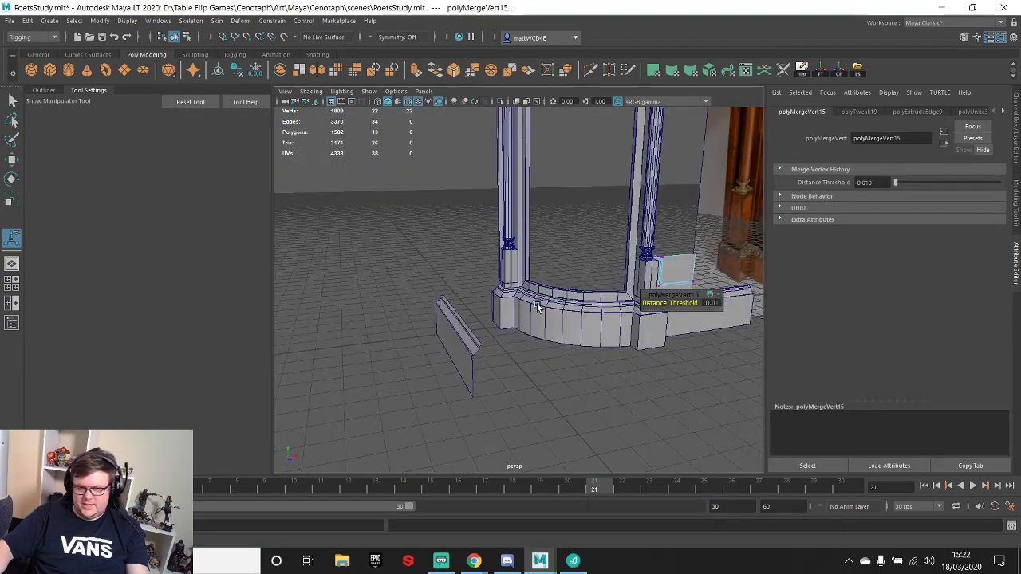
{"action": "middle_click_drag", "start_coordinate": [599, 280], "coordinate": [520, 295], "text": "alt"}
{"action": "left_click_drag", "start_coordinate": [519, 295], "coordinate": [616, 294], "text": "alt"}
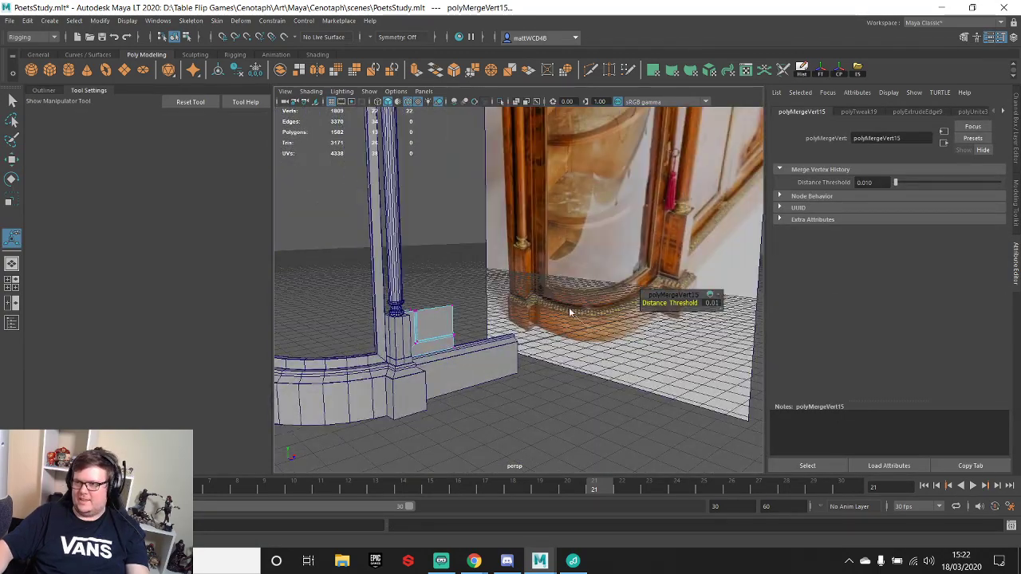
{"action": "key", "text": "q"}
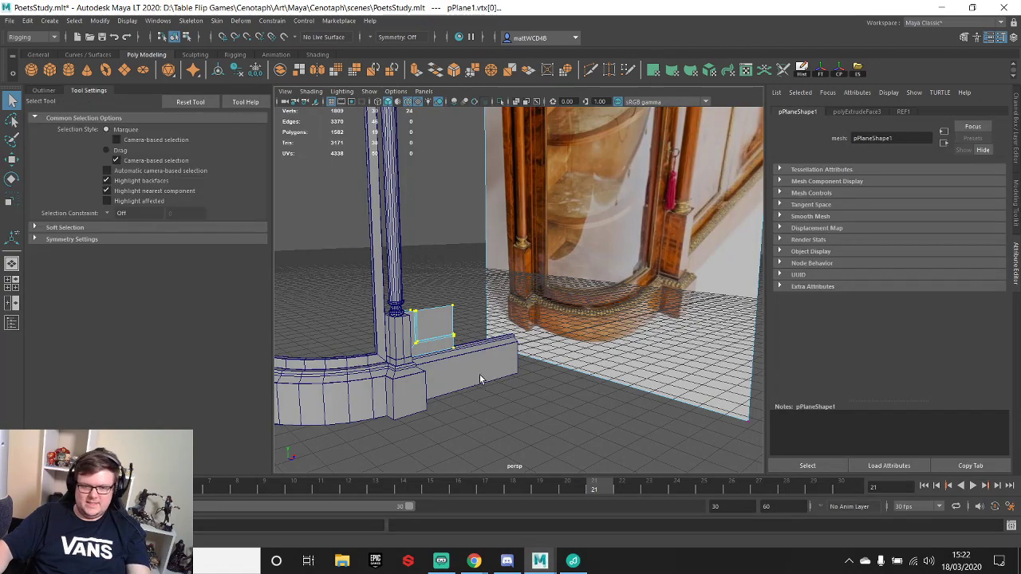
{"action": "left_click_drag", "start_coordinate": [523, 327], "coordinate": [447, 342], "text": "alt"}
{"action": "scroll", "coordinate": [445, 341], "scroll_direction": "up", "scroll_amount": 4}
{"action": "left_click_drag", "start_coordinate": [426, 249], "coordinate": [423, 314], "text": "alt"}
{"action": "middle_click_drag", "start_coordinate": [420, 309], "coordinate": [545, 322], "text": "alt"}
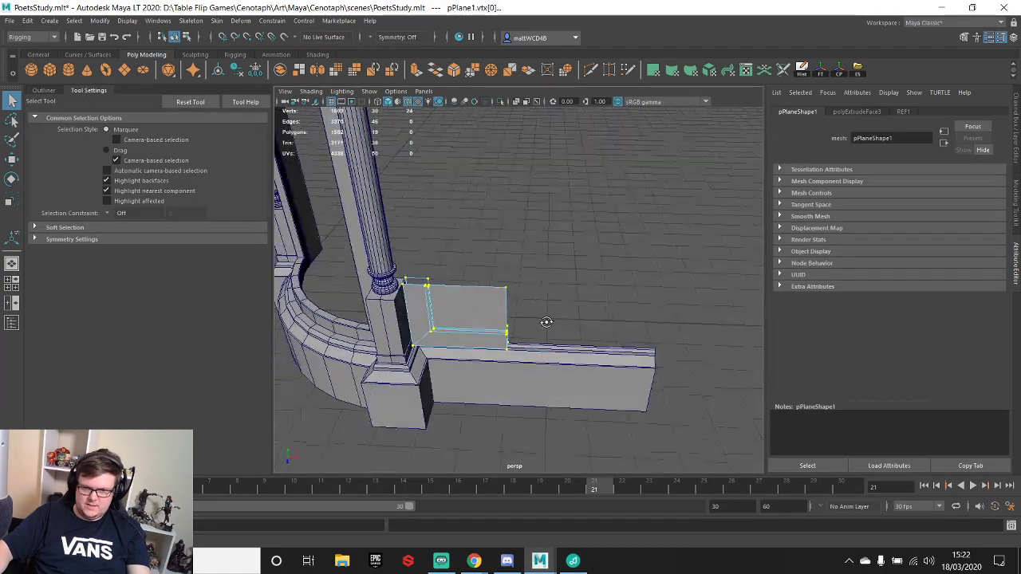
{"action": "left_click_drag", "start_coordinate": [545, 322], "coordinate": [450, 317], "text": "alt"}
- Insert one vertical edge loop at the middle of the straight base section beneath the frame
{"action": "right_click_drag", "start_coordinate": [451, 317], "coordinate": [433, 273]}
{"action": "left_click", "coordinate": [549, 374]}
{"action": "right_click_drag", "start_coordinate": [555, 281], "coordinate": [513, 300], "text": "shift"}
{"action": "left_click", "coordinate": [542, 369]}
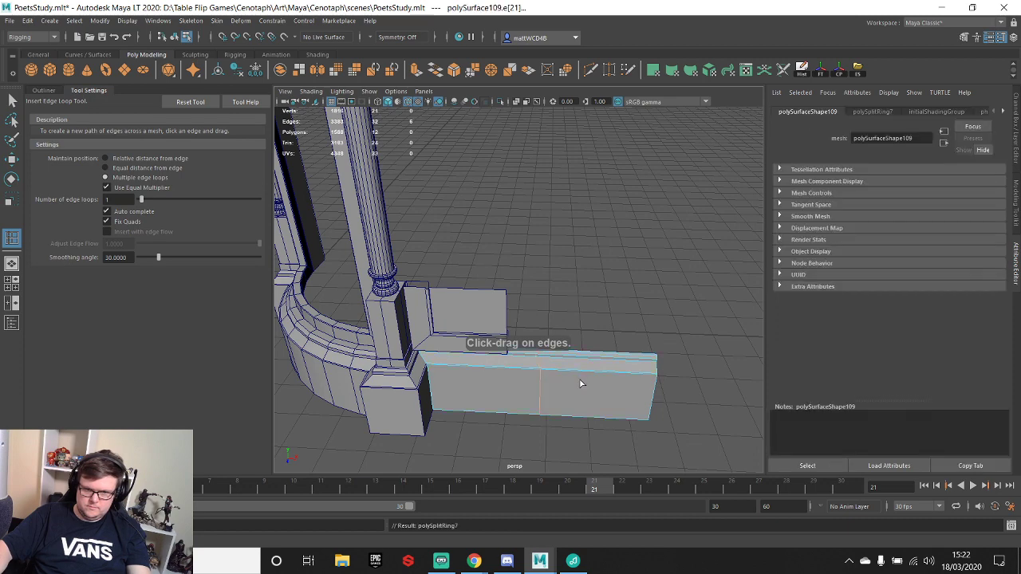
{"action": "key", "text": "r"}
{"action": "left_click_drag", "start_coordinate": [585, 385], "coordinate": [474, 330]}
{"action": "key", "text": "q"}
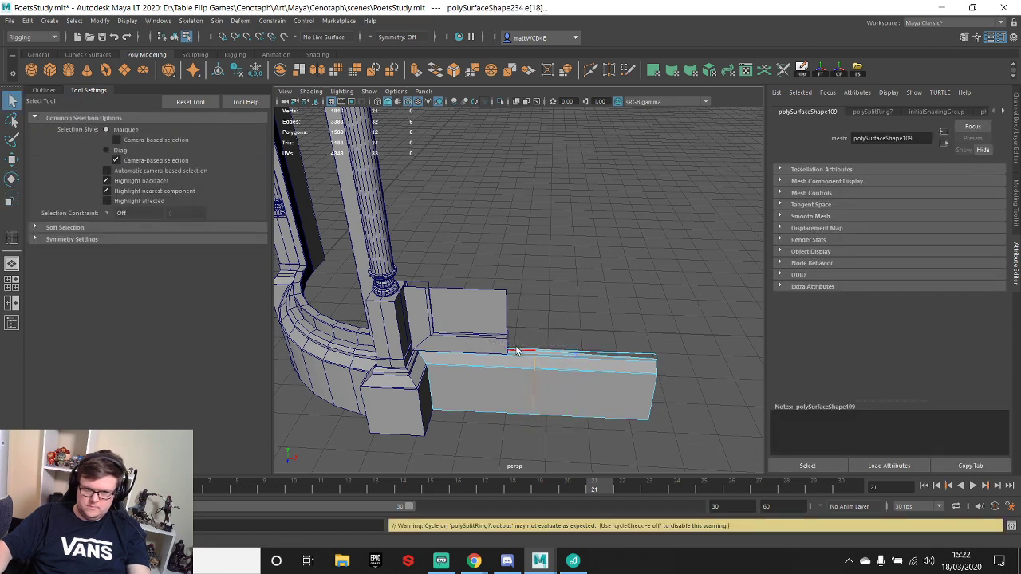
- Extend the frame and panel by snapping their open-end vertices to the base's middle edge loop
{"action": "right_click_drag", "start_coordinate": [492, 271], "coordinate": [418, 279]}
{"action": "left_click_drag", "start_coordinate": [479, 237], "coordinate": [528, 398]}
{"action": "key", "text": "w"}
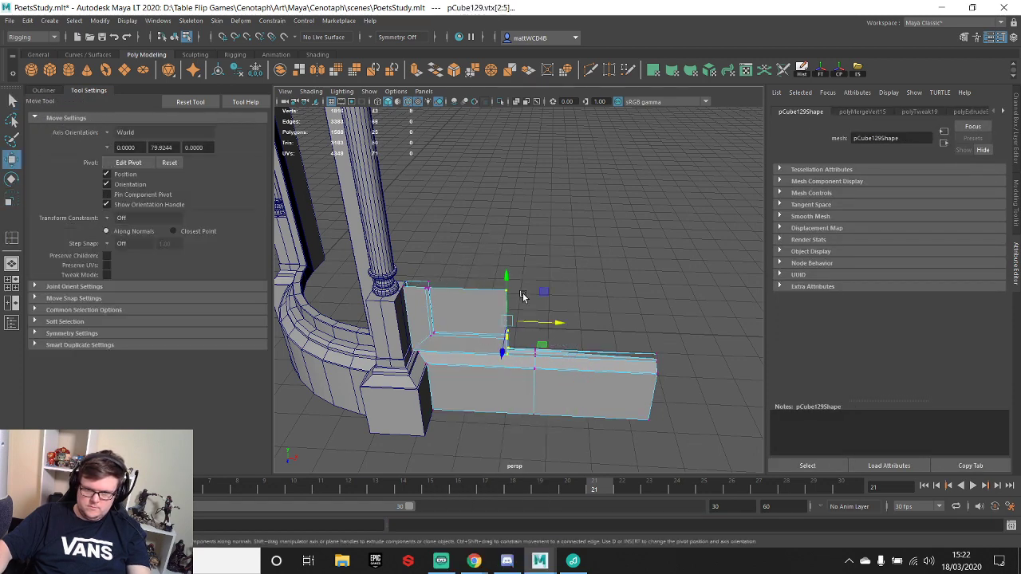
{"action": "key", "text": "v"}
{"action": "left_click_drag", "start_coordinate": [557, 324], "coordinate": [540, 335]}
{"action": "key", "text": "q"}
{"action": "left_click", "coordinate": [432, 334]}
{"action": "key", "text": "w"}
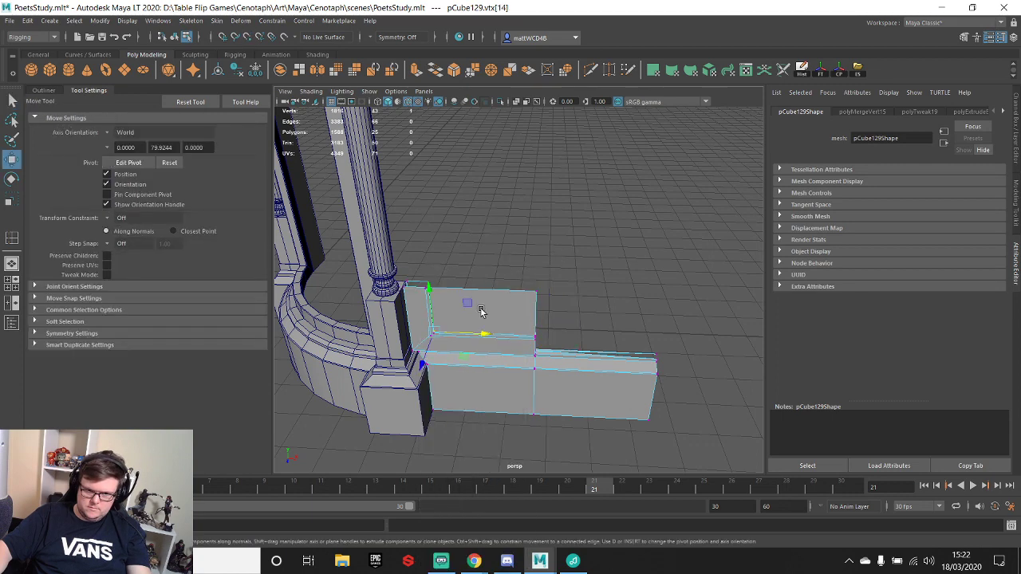
- Duplicate the half frame, move the copy about 31 units along X and snap its pivot to its open lower corner
{"action": "right_click_drag", "start_coordinate": [481, 311], "coordinate": [545, 230]}
{"action": "key", "text": "ctrl+d"}
{"action": "left_click_drag", "start_coordinate": [511, 323], "coordinate": [652, 328]}
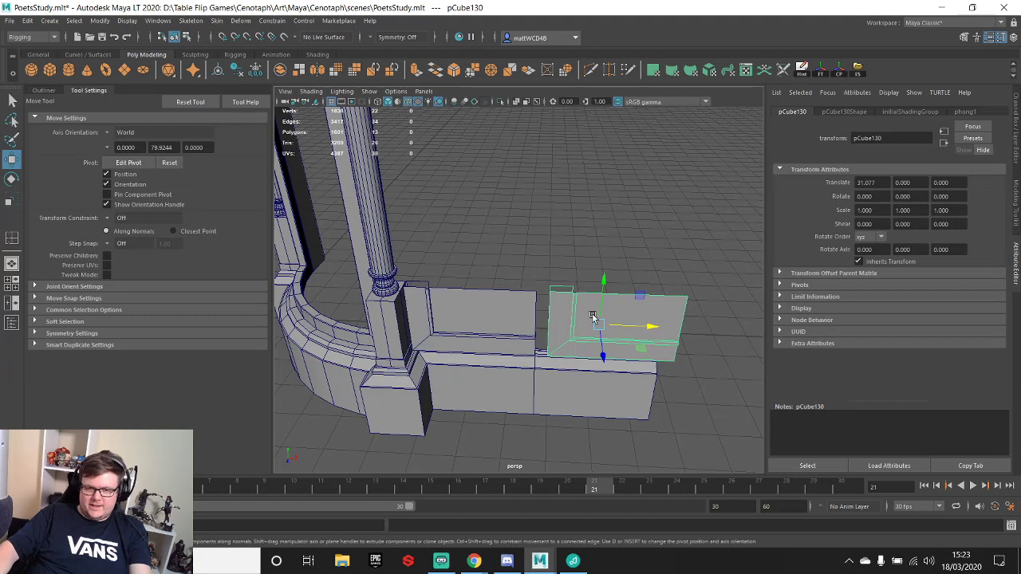
{"action": "scroll", "coordinate": [553, 237], "scroll_direction": "up", "scroll_amount": 5}
{"action": "left_click_drag", "start_coordinate": [621, 310], "coordinate": [700, 356], "text": "alt"}
{"action": "key", "text": "d"}
{"action": "key", "text": "v"}
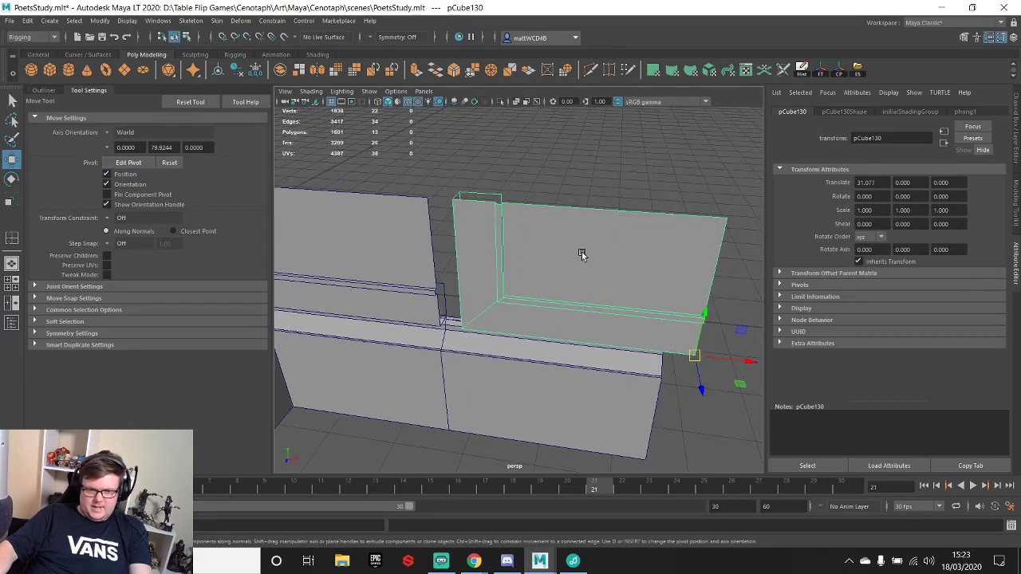
- Mirror the copy with a Scale X of -1 and snap it against the original half at the base's midpoint
{"action": "left_click_drag", "start_coordinate": [582, 255], "coordinate": [590, 289], "text": "alt"}
{"action": "key", "text": "ctrl+a"}
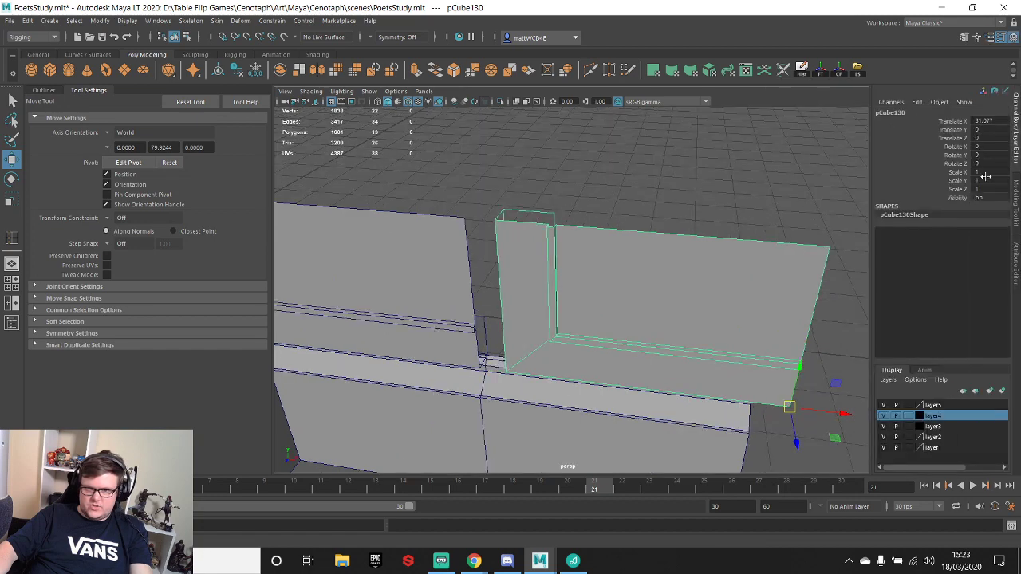
{"action": "left_click", "coordinate": [981, 172]}
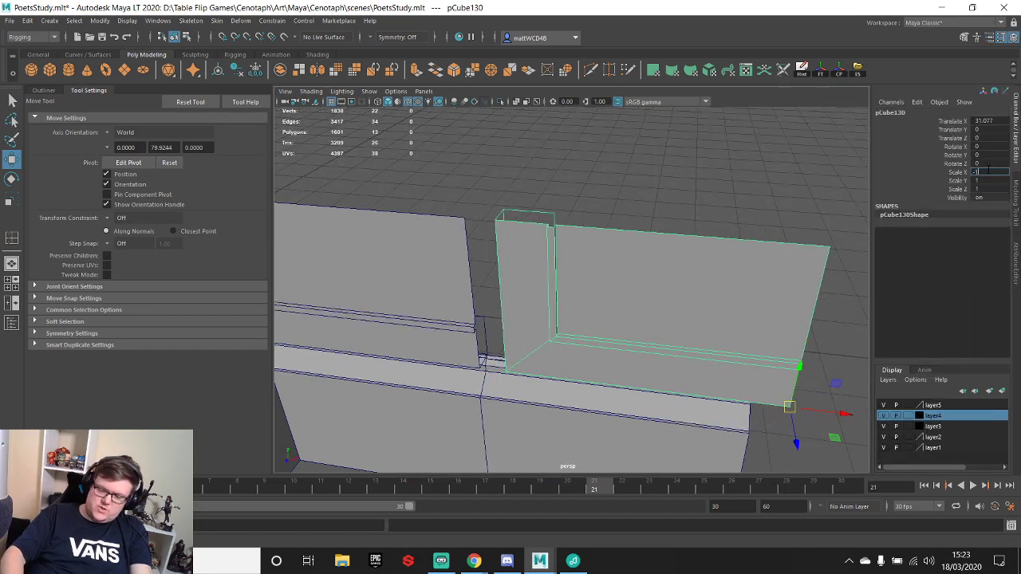
{"action": "key", "text": "Return"}
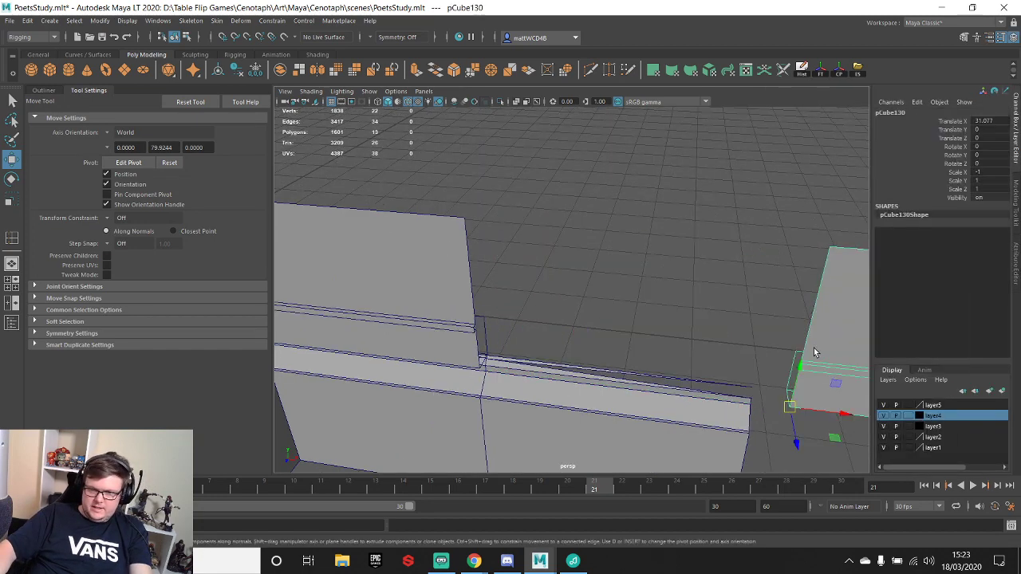
{"action": "right_click_drag", "start_coordinate": [814, 348], "coordinate": [764, 351], "text": "alt"}
{"action": "key", "text": "v"}
{"action": "left_click_drag", "start_coordinate": [753, 381], "coordinate": [560, 345]}
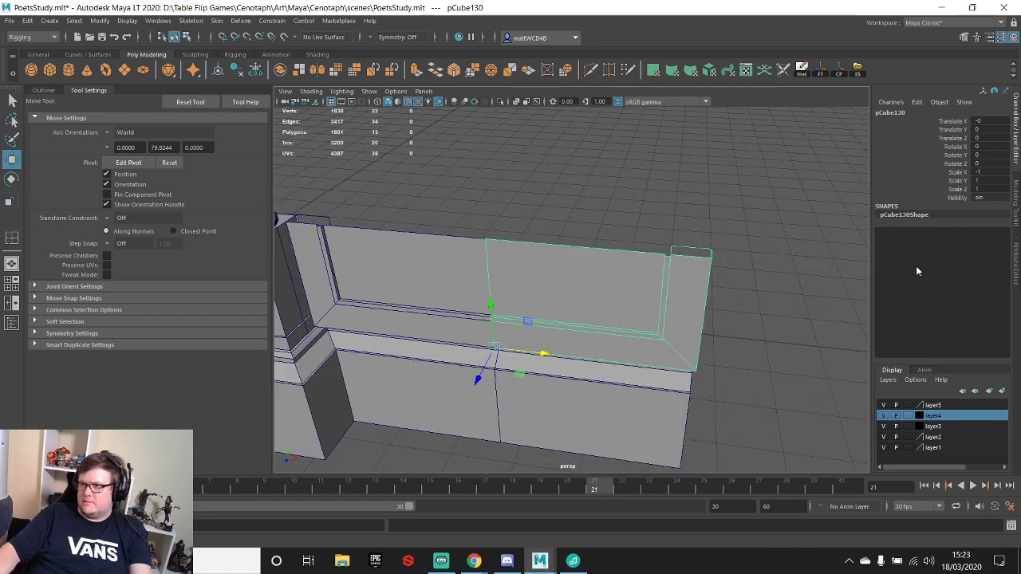
- Select both frame halves and combine them into one mesh
{"action": "middle_click_drag", "start_coordinate": [591, 273], "coordinate": [647, 256], "text": "alt"}
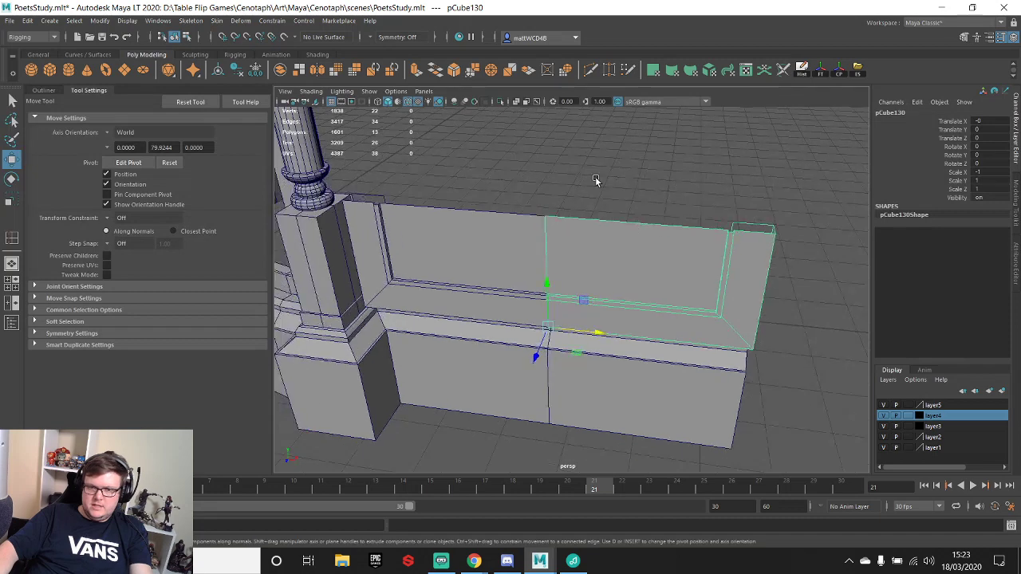
{"action": "left_click", "coordinate": [595, 178]}
{"action": "left_click_drag", "start_coordinate": [486, 335], "coordinate": [514, 275], "text": "alt"}
{"action": "left_click", "coordinate": [513, 275]}
{"action": "left_click", "coordinate": [582, 285]}
{"action": "left_click_drag", "start_coordinate": [612, 237], "coordinate": [679, 250], "text": "alt"}
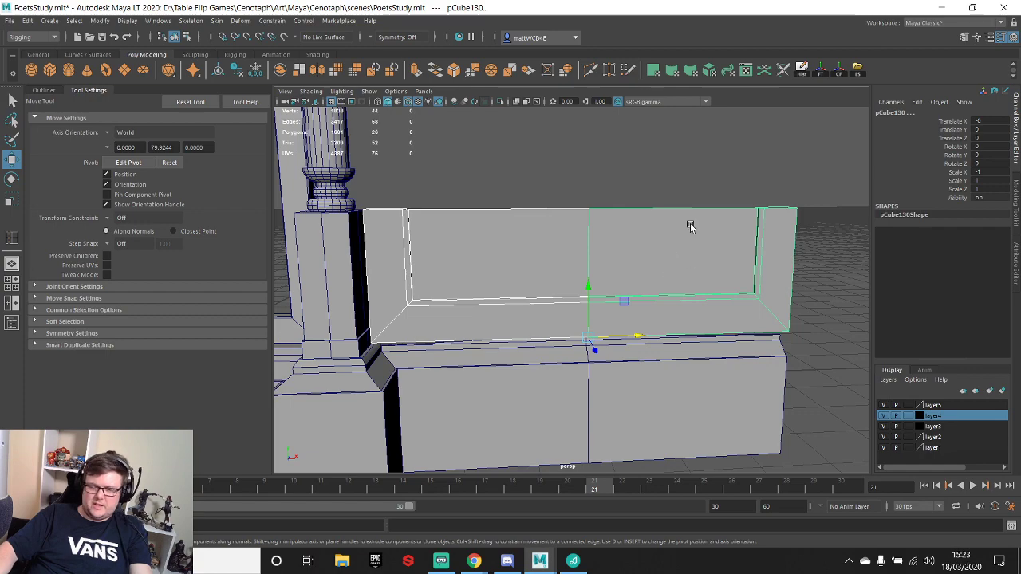
{"action": "left_click_drag", "start_coordinate": [691, 224], "coordinate": [604, 305], "text": "alt"}
{"action": "left_click", "coordinate": [540, 303]}
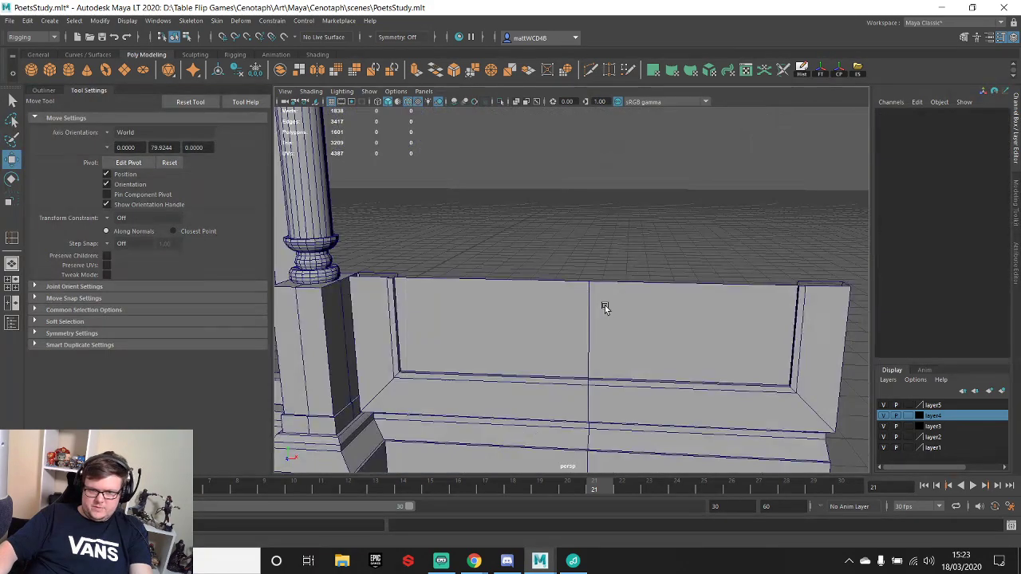
{"action": "left_click", "coordinate": [485, 311]}
{"action": "right_click_drag", "start_coordinate": [506, 307], "coordinate": [486, 504], "text": "shift"}
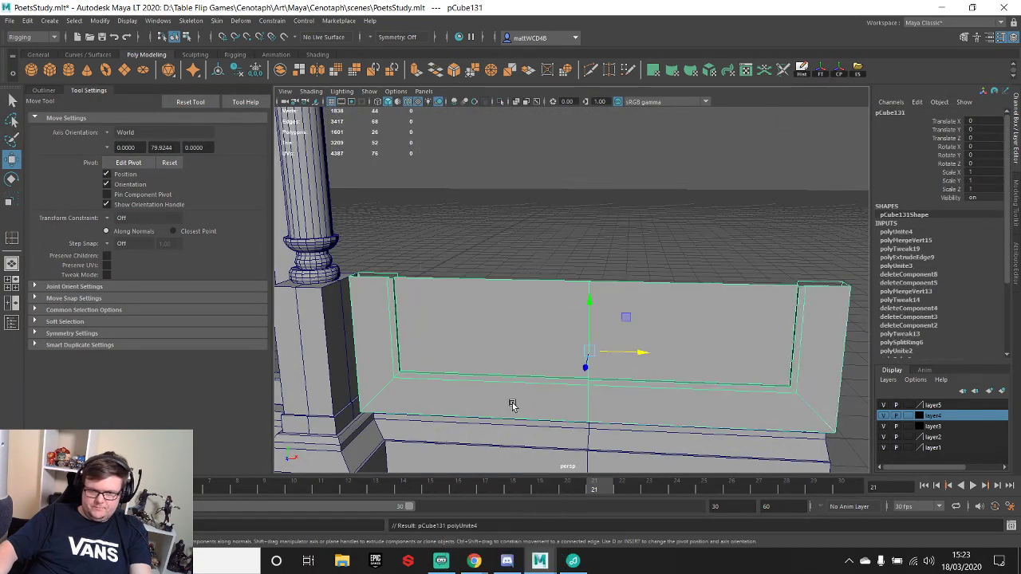
- Merge the vertices along the frame's centre seam with a distance threshold of 0.01
{"action": "scroll", "coordinate": [558, 321], "scroll_direction": "down", "scroll_amount": 2}
{"action": "key", "text": "q"}
{"action": "right_click_drag", "start_coordinate": [659, 271], "coordinate": [595, 271]}
{"action": "left_click_drag", "start_coordinate": [556, 225], "coordinate": [627, 400]}
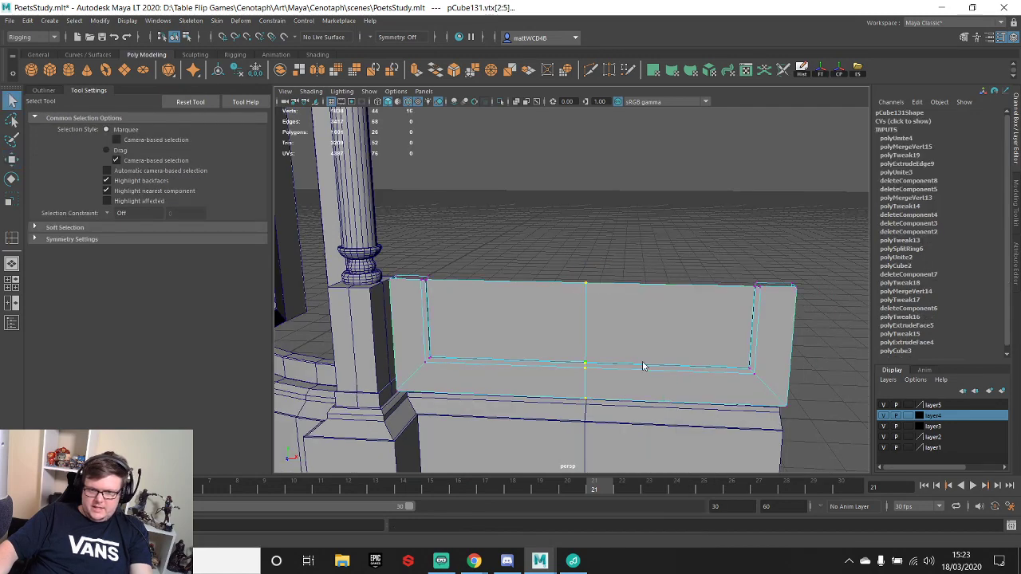
{"action": "right_click_drag", "start_coordinate": [642, 361], "coordinate": [674, 263], "text": "shift"}
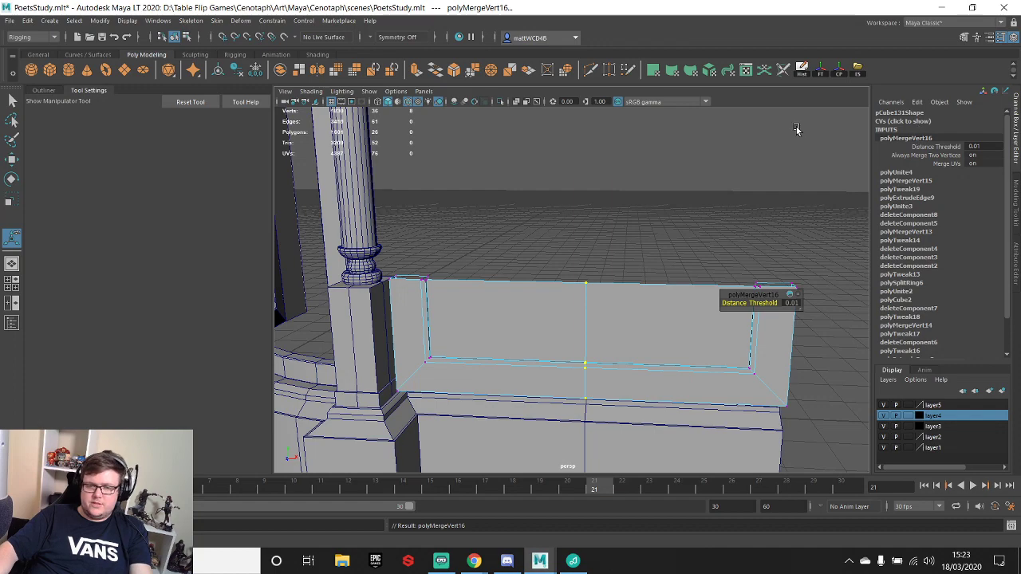
- Try a bevel with a fraction of 0.3 on the trim's outer edge loop
{"action": "middle_click_drag", "start_coordinate": [675, 335], "coordinate": [697, 267], "text": "alt"}
{"action": "left_click_drag", "start_coordinate": [621, 218], "coordinate": [550, 248], "text": "alt"}
{"action": "right_click_drag", "start_coordinate": [549, 248], "coordinate": [585, 269], "text": "alt"}
{"action": "left_click_drag", "start_coordinate": [486, 328], "coordinate": [519, 225], "text": "alt"}
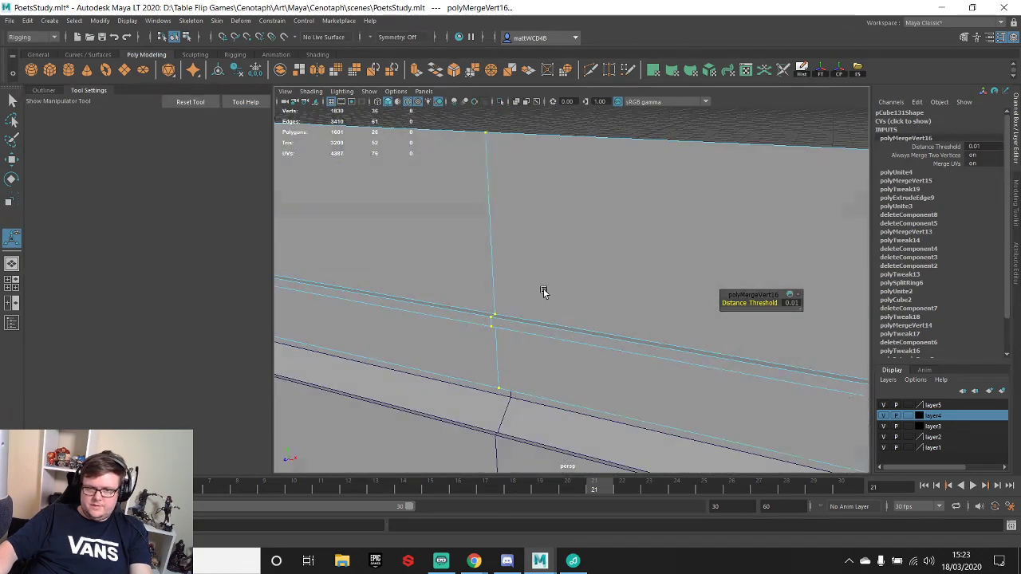
{"action": "scroll", "coordinate": [543, 292], "scroll_direction": "down", "scroll_amount": 5}
{"action": "scroll", "coordinate": [545, 224], "scroll_direction": "up", "scroll_amount": 3}
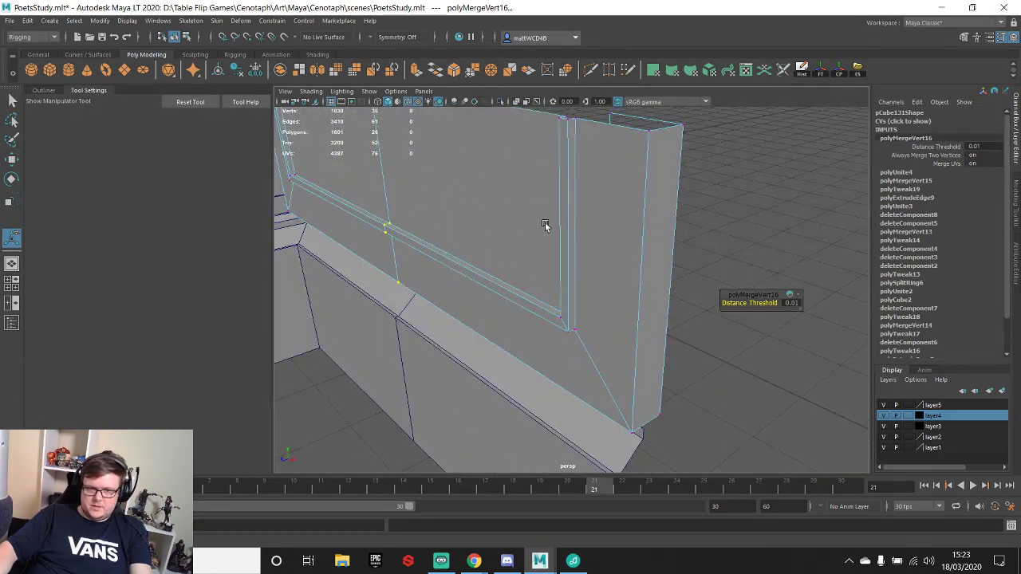
{"action": "key", "text": "q"}
{"action": "left_click", "coordinate": [567, 188]}
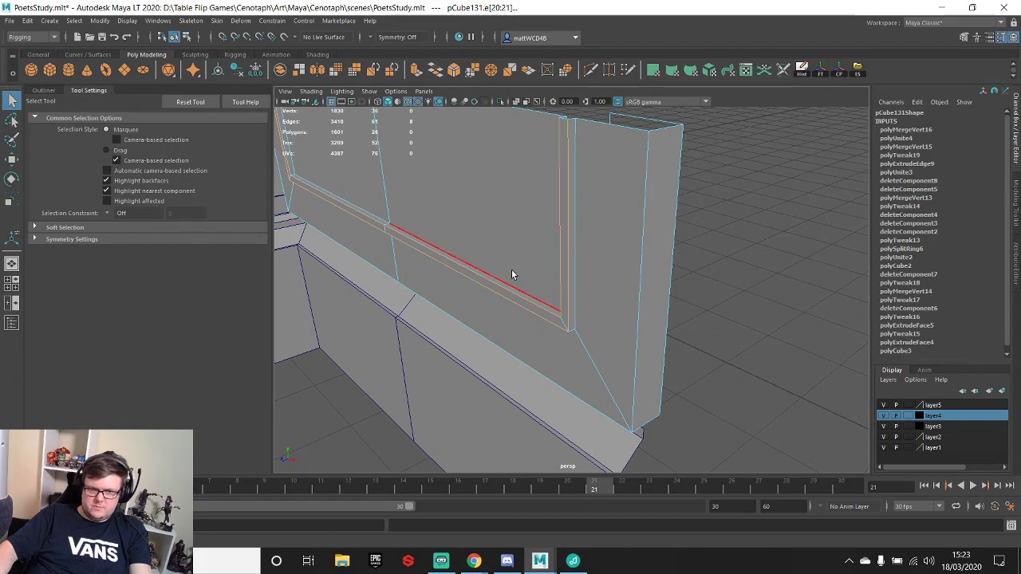
{"action": "left_click_drag", "start_coordinate": [511, 274], "coordinate": [559, 247], "text": "alt"}
{"action": "right_click_drag", "start_coordinate": [523, 258], "coordinate": [581, 260], "text": "shift"}
{"action": "left_click_drag", "start_coordinate": [569, 262], "coordinate": [561, 303], "text": "alt"}
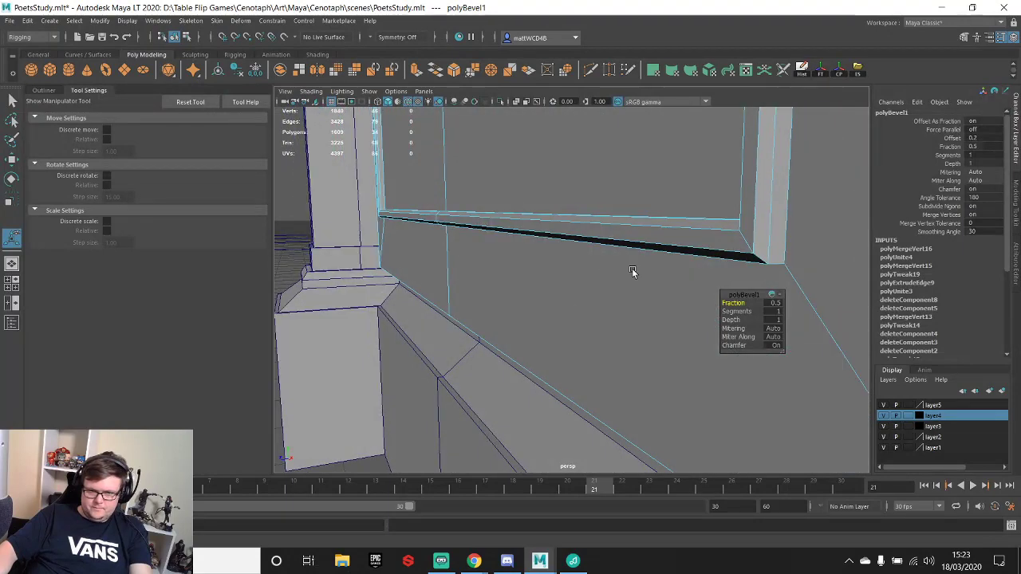
{"action": "left_click_drag", "start_coordinate": [580, 230], "coordinate": [696, 246], "text": "alt"}
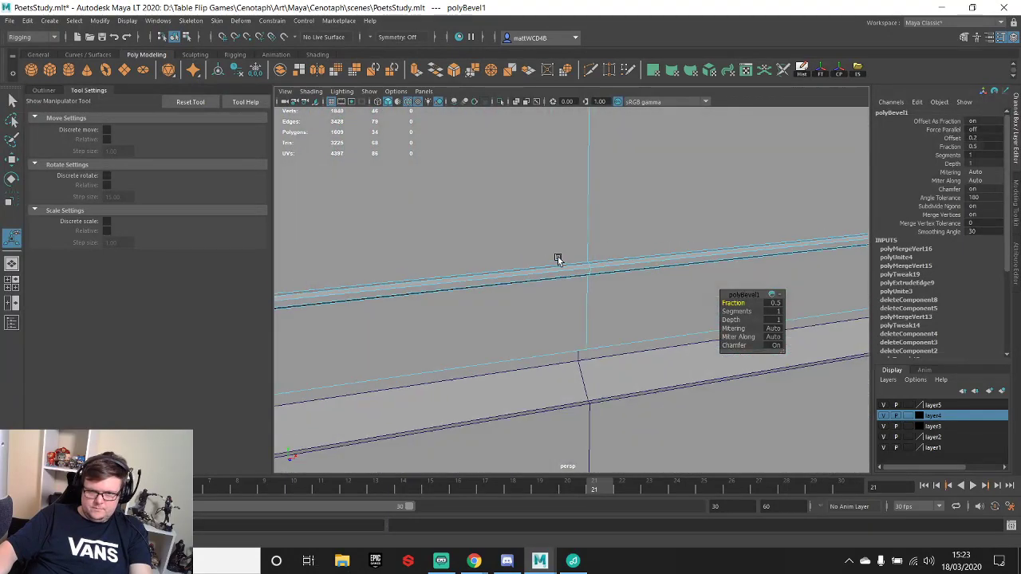
{"action": "left_click_drag", "start_coordinate": [557, 257], "coordinate": [731, 303], "text": "alt"}
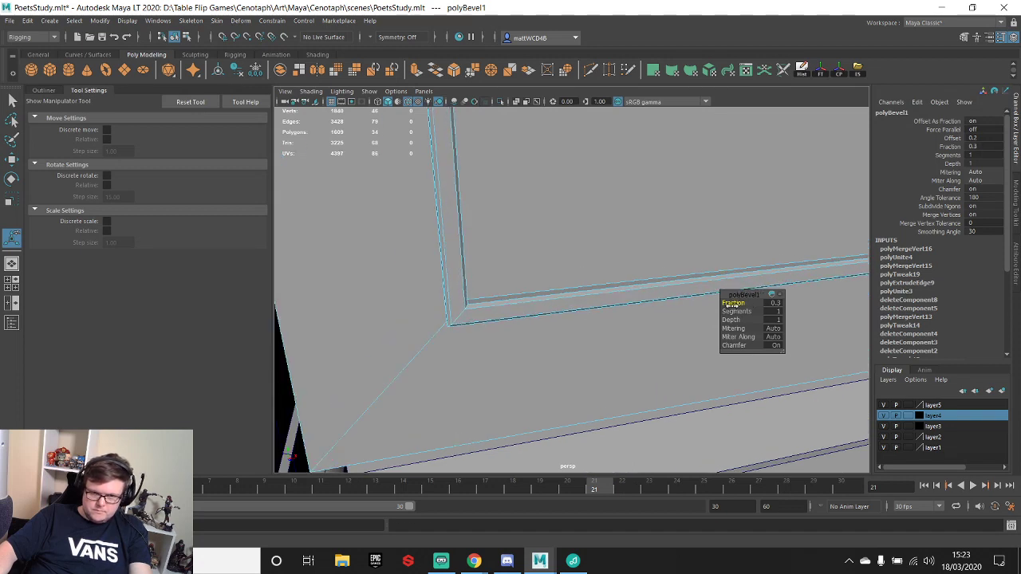
{"action": "key", "text": "ctrl+z"}
{"action": "key", "text": "ctrl+z"}
- Heighten the panelled frame by raising its top row of vertices well above the post's block
{"action": "scroll", "coordinate": [571, 203], "scroll_direction": "down", "scroll_amount": 5}
{"action": "left_click_drag", "start_coordinate": [579, 184], "coordinate": [618, 187], "text": "alt"}
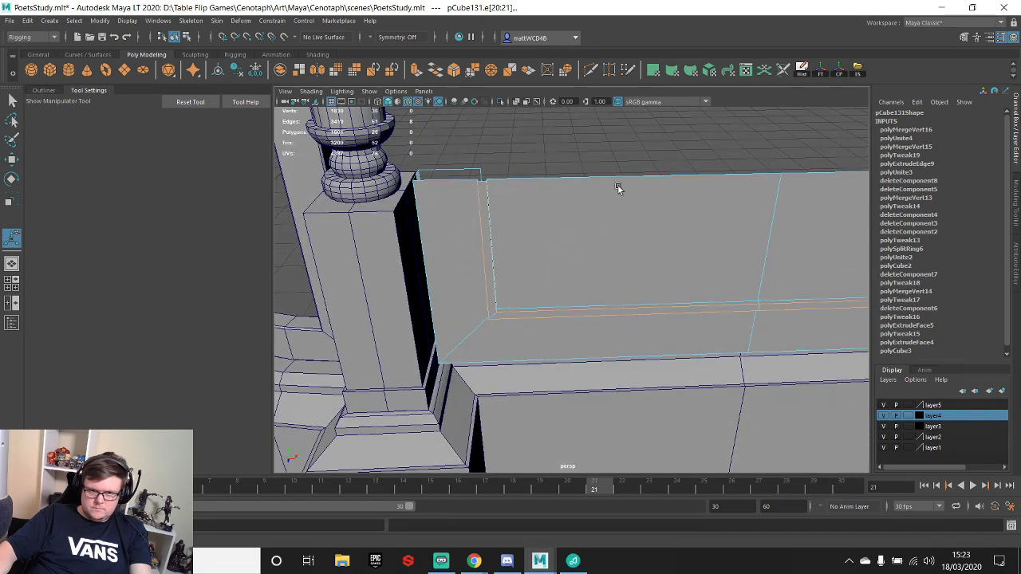
{"action": "scroll", "coordinate": [627, 262], "scroll_direction": "down", "scroll_amount": 5}
{"action": "right_click_drag", "start_coordinate": [639, 248], "coordinate": [600, 231]}
{"action": "left_click_drag", "start_coordinate": [499, 200], "coordinate": [870, 259]}
{"action": "key", "text": "w"}
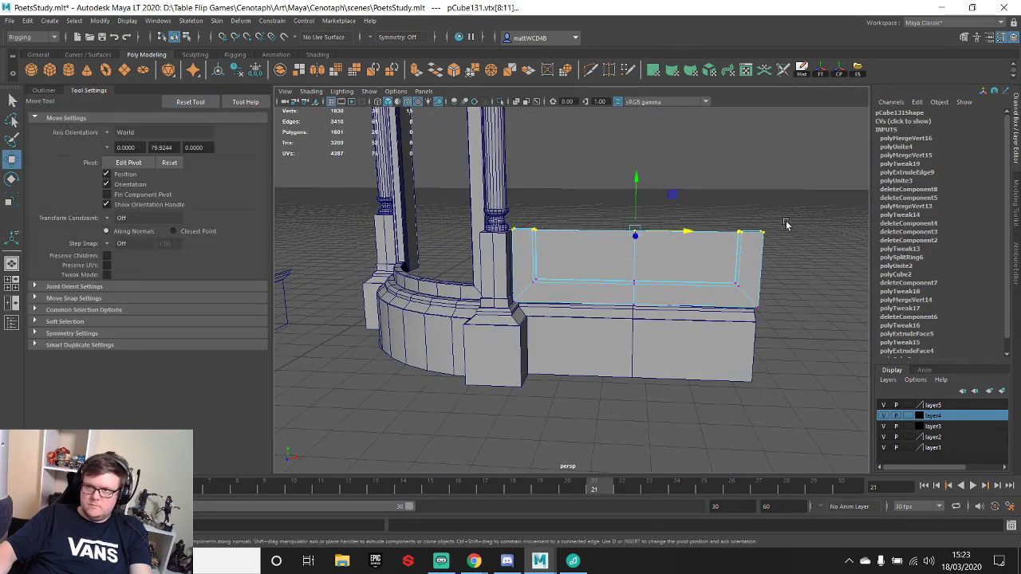
{"action": "left_click_drag", "start_coordinate": [638, 180], "coordinate": [645, 114]}
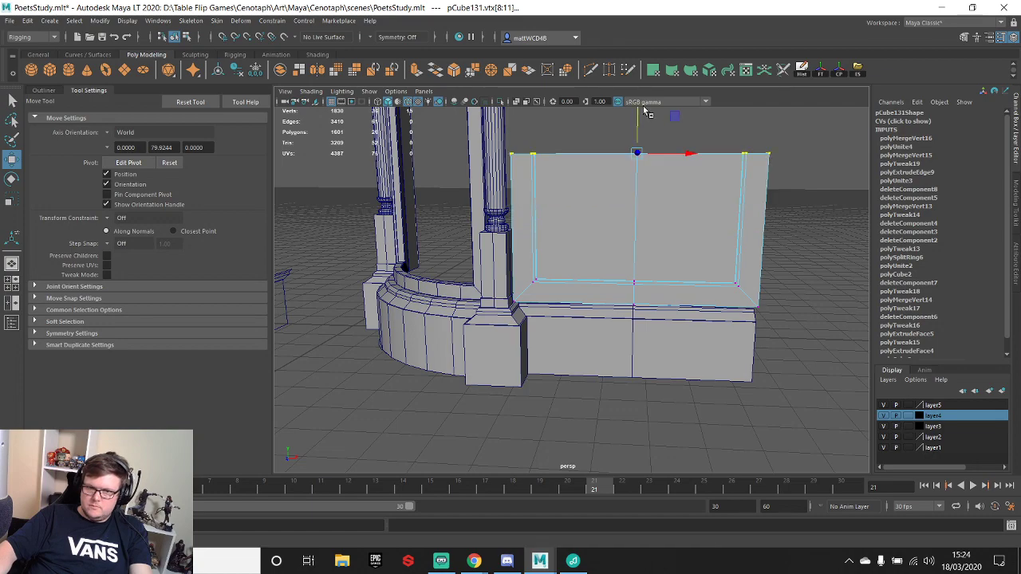
- Extrude the top edges on one side of the second post's block upward behind the column to the panelled frame's height
{"action": "scroll", "coordinate": [638, 160], "scroll_direction": "down", "scroll_amount": 6}
{"action": "middle_click_drag", "start_coordinate": [630, 180], "coordinate": [570, 311], "text": "alt"}
{"action": "left_click_drag", "start_coordinate": [569, 311], "coordinate": [638, 239], "text": "alt"}
{"action": "scroll", "coordinate": [525, 230], "scroll_direction": "up", "scroll_amount": 5}
{"action": "left_click_drag", "start_coordinate": [524, 231], "coordinate": [635, 224], "text": "alt"}
{"action": "left_click", "coordinate": [635, 225]}
{"action": "right_click_drag", "start_coordinate": [638, 228], "coordinate": [639, 206]}
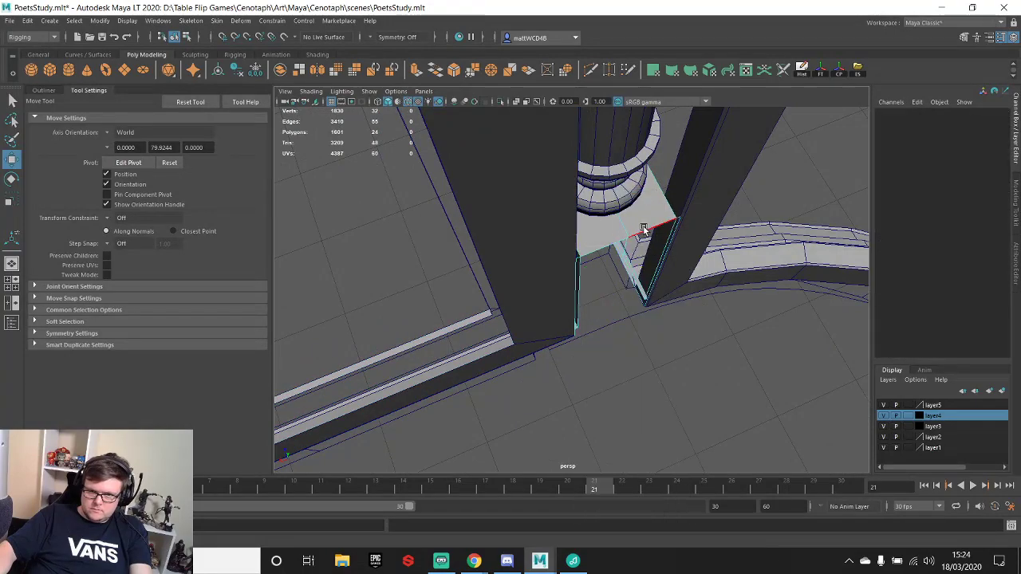
{"action": "left_click", "coordinate": [632, 232]}
{"action": "key", "text": "q"}
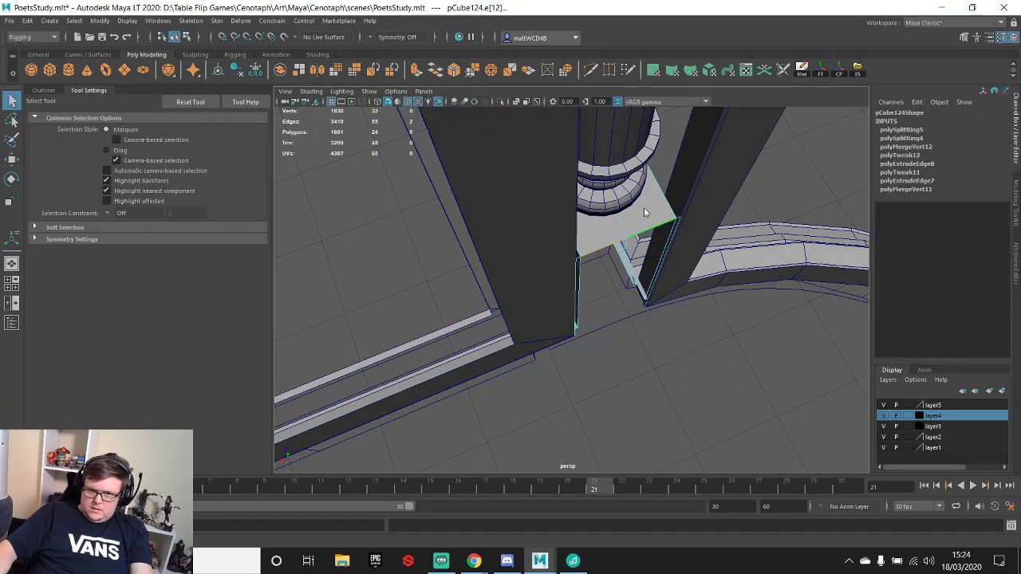
{"action": "key", "text": "ctrl+e"}
{"action": "left_click_drag", "start_coordinate": [644, 207], "coordinate": [576, 335], "text": "alt"}
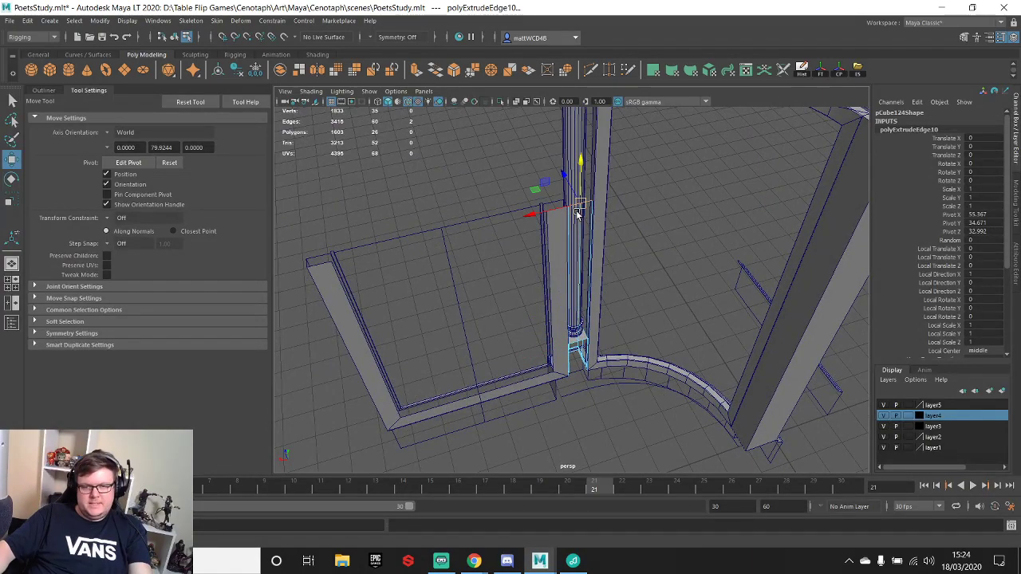
- Extrude the block's adjoining top edges behind the column and raise them level with the first extrusion
{"action": "left_click_drag", "start_coordinate": [611, 228], "coordinate": [586, 270], "text": "alt"}
{"action": "left_click", "coordinate": [736, 194]}
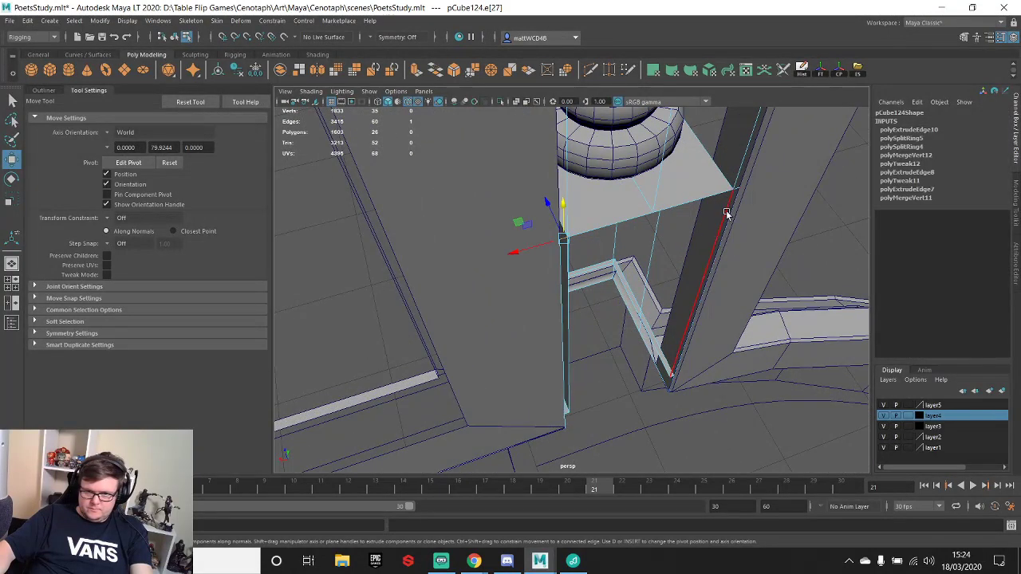
{"action": "left_click", "coordinate": [739, 188], "text": "shift"}
{"action": "right_click_drag", "start_coordinate": [705, 179], "coordinate": [700, 209], "text": "shift"}
{"action": "key", "text": "w"}
{"action": "scroll", "coordinate": [703, 213], "scroll_direction": "down", "scroll_amount": 3}
{"action": "left_click_drag", "start_coordinate": [704, 212], "coordinate": [630, 410], "text": "alt"}
{"action": "left_click_drag", "start_coordinate": [573, 452], "coordinate": [561, 216]}
{"action": "key", "text": "f"}
{"action": "left_click_drag", "start_coordinate": [546, 309], "coordinate": [369, 331], "text": "alt"}
{"action": "middle_click_drag", "start_coordinate": [368, 331], "coordinate": [402, 271], "text": "alt"}
{"action": "key", "text": "q"}
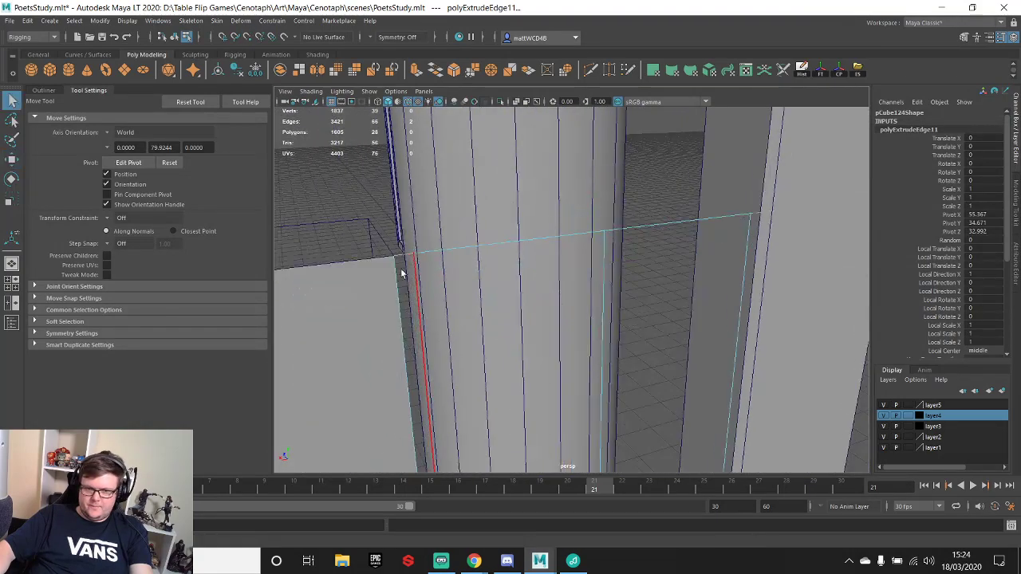
- Merge the top vertices of the extruded post backing, then delete its construction history and freeze its transforms
{"action": "right_click_drag", "start_coordinate": [394, 271], "coordinate": [456, 222]}
{"action": "right_click_drag", "start_coordinate": [497, 266], "coordinate": [423, 248]}
{"action": "scroll", "coordinate": [450, 219], "scroll_direction": "down", "scroll_amount": 4}
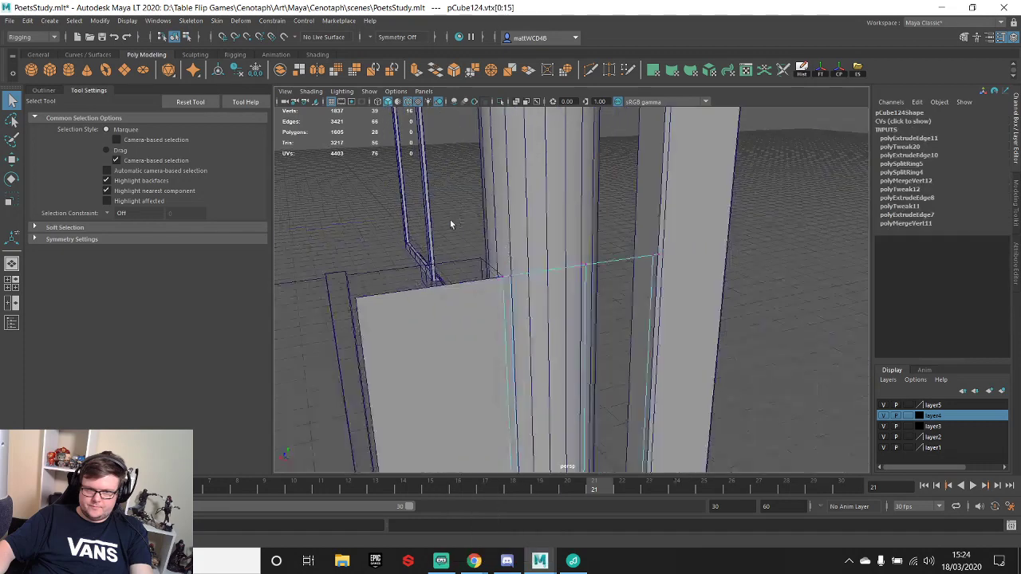
{"action": "left_click_drag", "start_coordinate": [456, 209], "coordinate": [667, 317]}
{"action": "right_click_drag", "start_coordinate": [709, 312], "coordinate": [748, 233], "text": "shift"}
{"action": "scroll", "coordinate": [606, 290], "scroll_direction": "up", "scroll_amount": 4}
{"action": "key", "text": "q"}
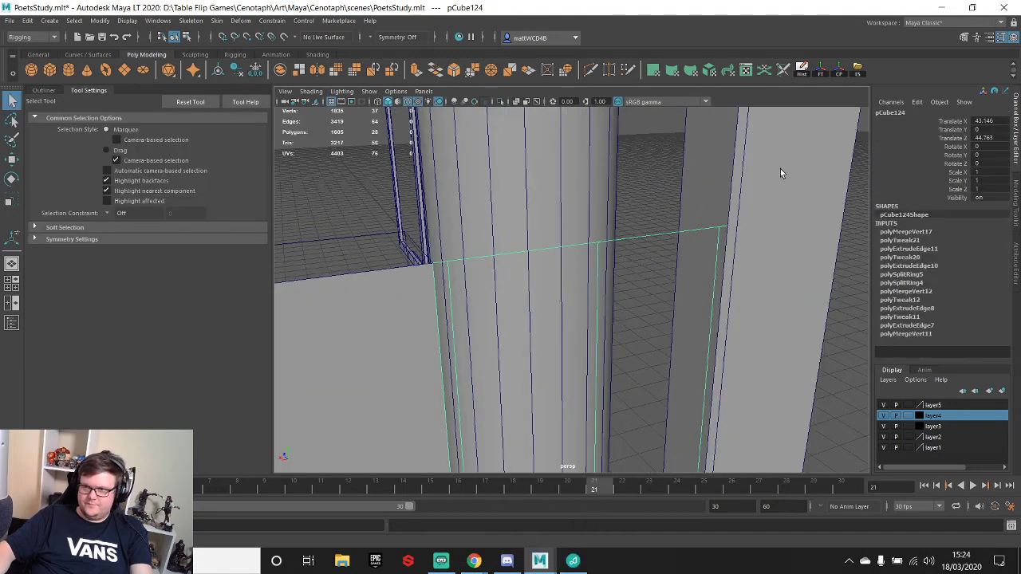
{"action": "left_click", "coordinate": [801, 70]}
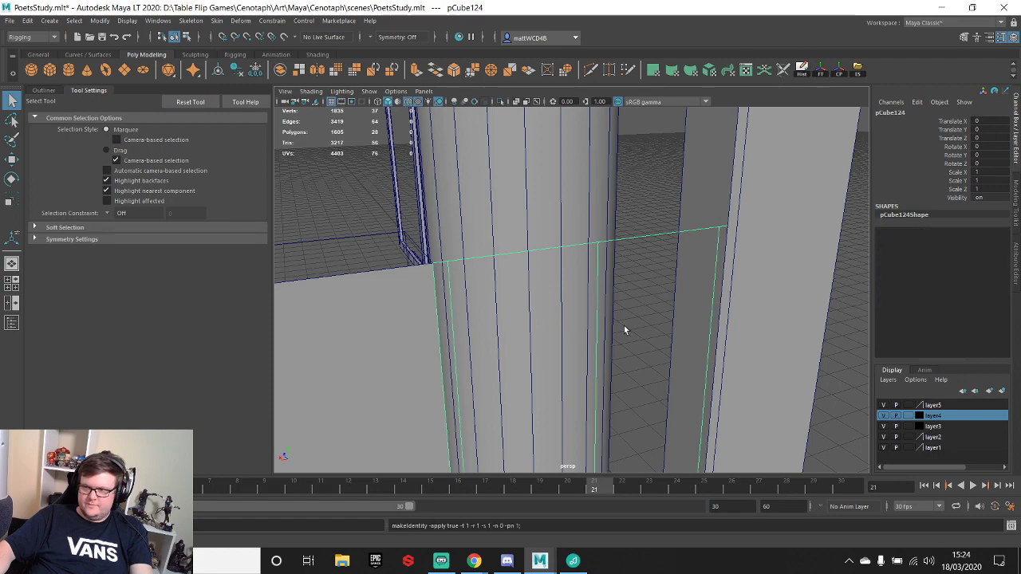
- Delete the panelled frame's construction history and centre its pivot
{"action": "left_click_drag", "start_coordinate": [588, 309], "coordinate": [612, 245], "text": "alt"}
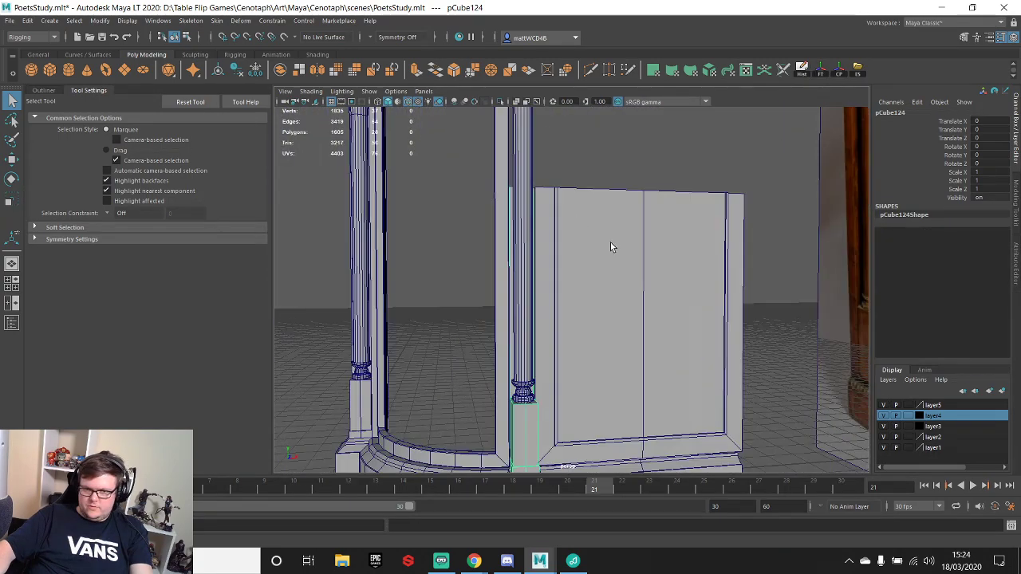
{"action": "left_click", "coordinate": [618, 253]}
{"action": "key", "text": "w"}
{"action": "middle_click_drag", "start_coordinate": [624, 251], "coordinate": [615, 268], "text": "alt"}
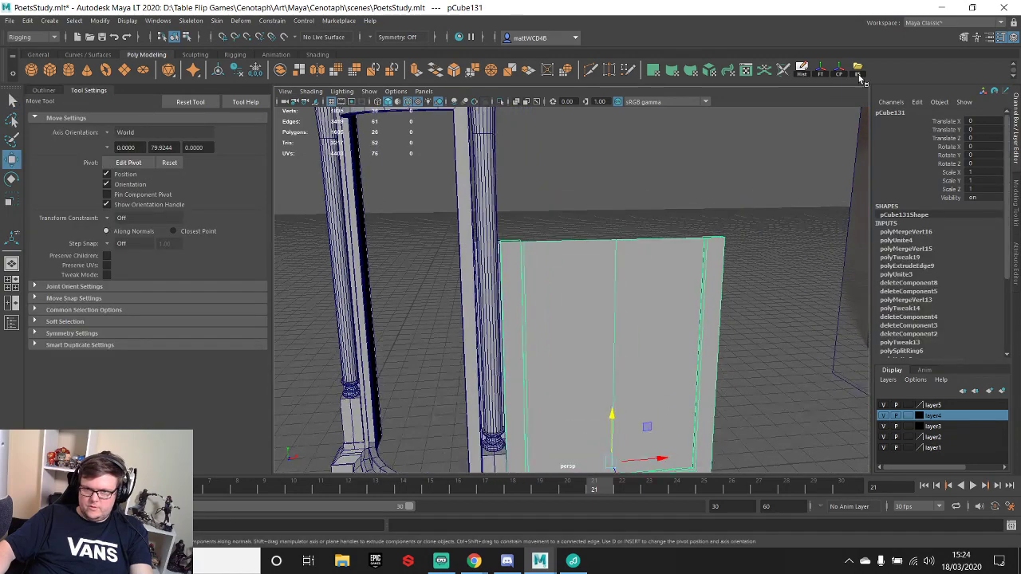
{"action": "left_click", "coordinate": [802, 69]}
{"action": "left_click", "coordinate": [835, 70]}
{"action": "key", "text": "ctrl+d"}
{"action": "left_click_drag", "start_coordinate": [608, 319], "coordinate": [615, 182]}
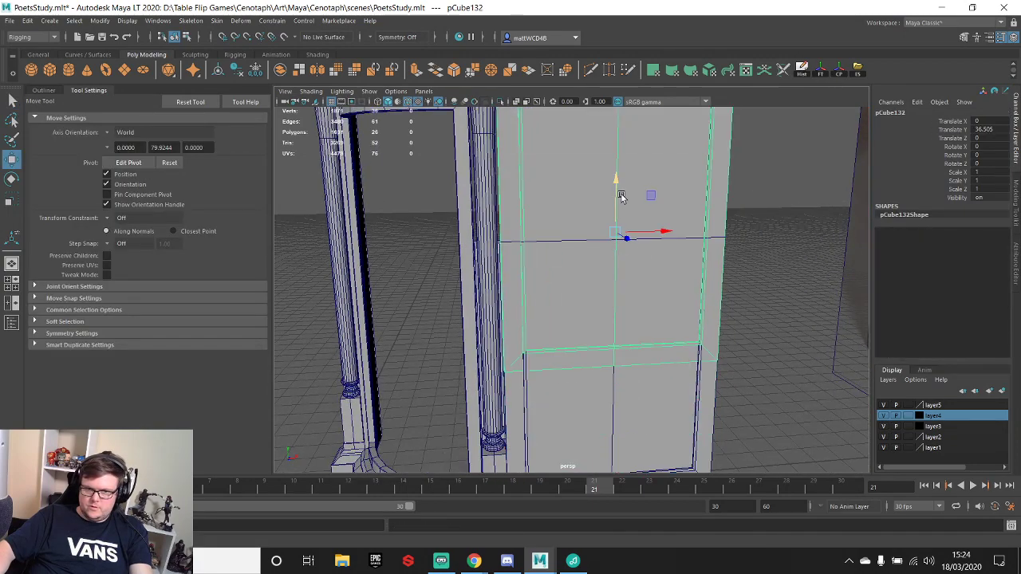
{"action": "scroll", "coordinate": [645, 296], "scroll_direction": "down", "scroll_amount": 5}
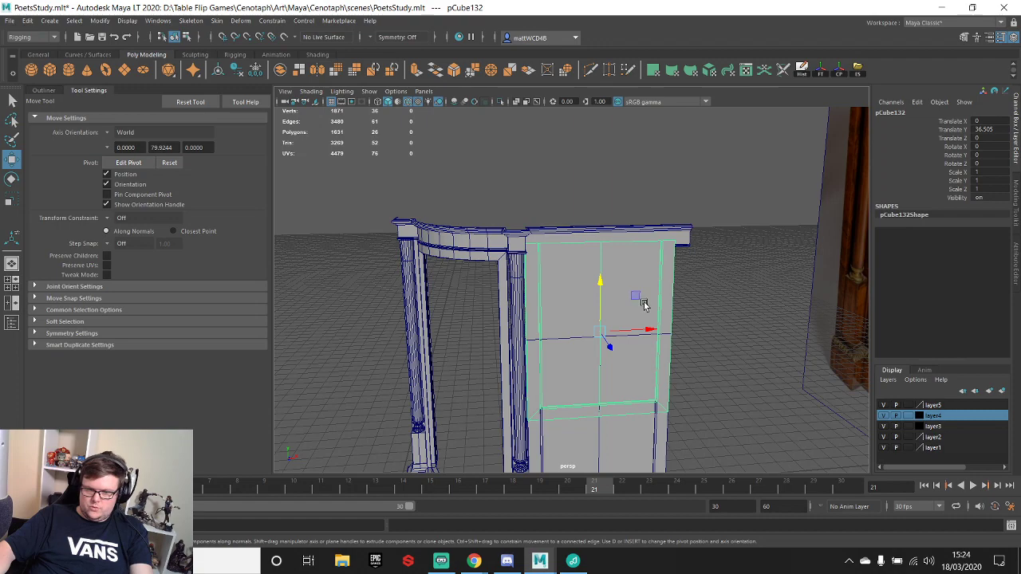
{"action": "key", "text": "Delete"}
- Shorten the panelled frame by lowering its top row of vertices
{"action": "left_click", "coordinate": [640, 383]}
{"action": "left_click_drag", "start_coordinate": [649, 440], "coordinate": [636, 298], "text": "alt"}
{"action": "right_click_drag", "start_coordinate": [638, 269], "coordinate": [559, 240]}
{"action": "left_click_drag", "start_coordinate": [490, 200], "coordinate": [860, 311]}
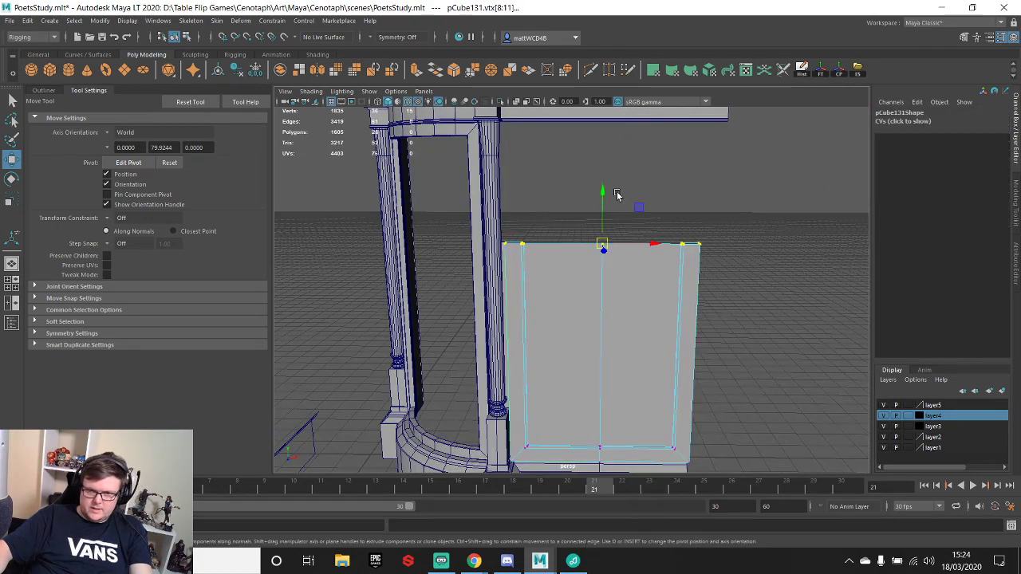
{"action": "left_click_drag", "start_coordinate": [603, 194], "coordinate": [601, 240]}
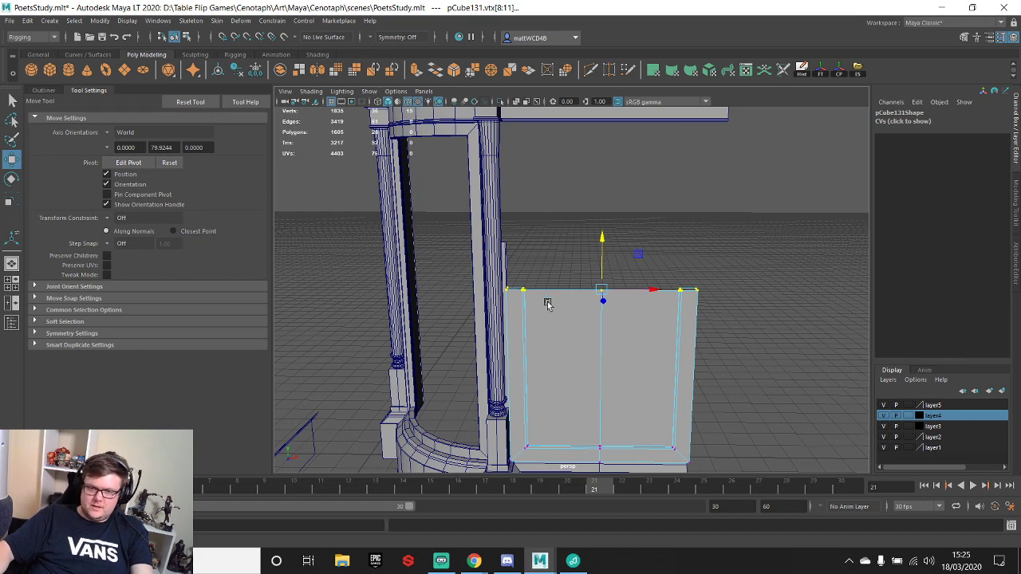
- Duplicate the panelled frame, raise the copy to a Translate Y of 25.64 and flip it vertically with a Scale Y of -1
{"action": "key", "text": "F8"}
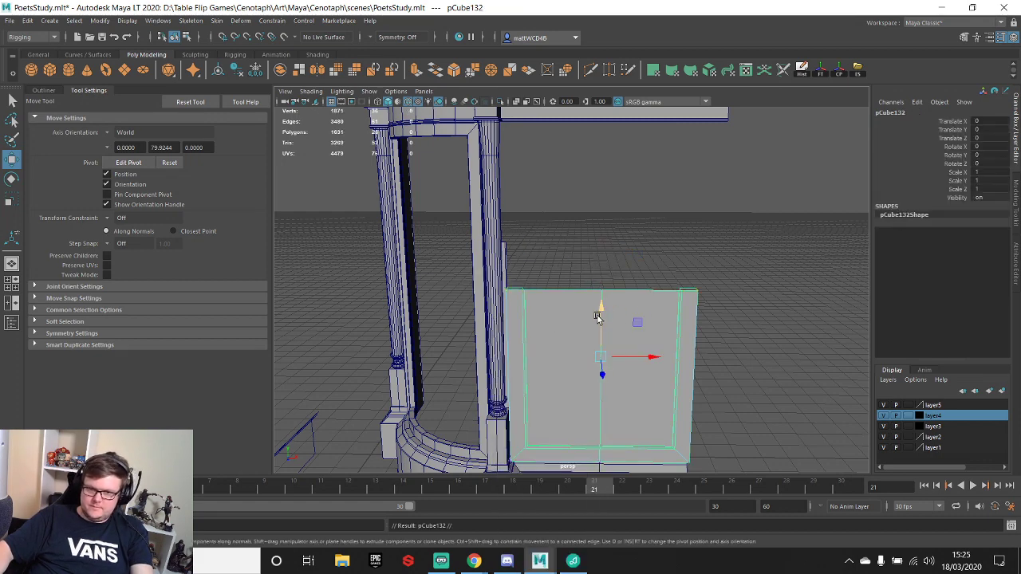
{"action": "left_click_drag", "start_coordinate": [597, 317], "coordinate": [602, 230]}
{"action": "double_click", "coordinate": [990, 181]}
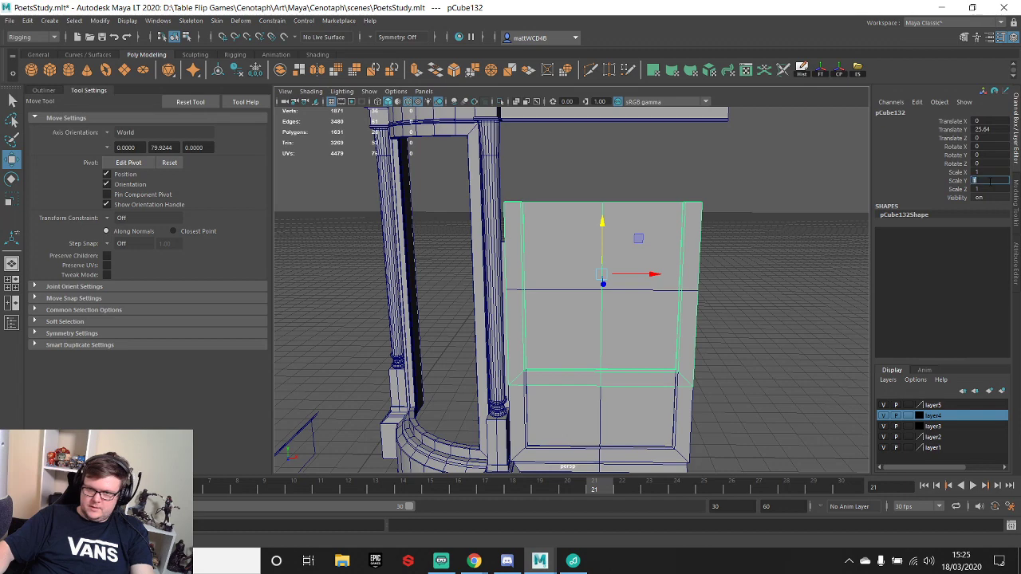
{"action": "type", "text": "-1"}
{"action": "key", "text": "Return"}
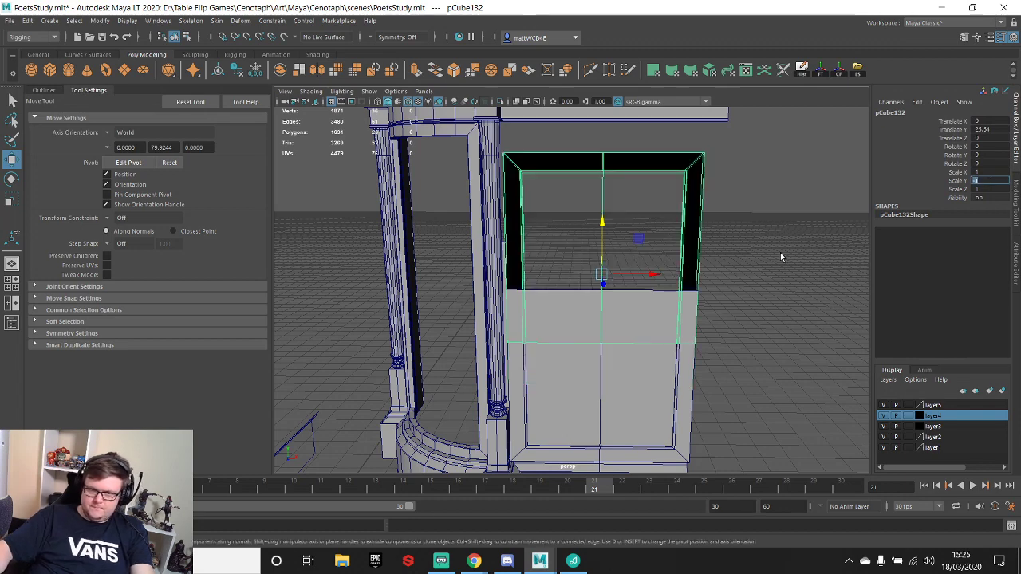
- Snap the flipped copy's pivot to its bottom edge, then snap the copy onto the lower frame's top edge
{"action": "key", "text": "d"}
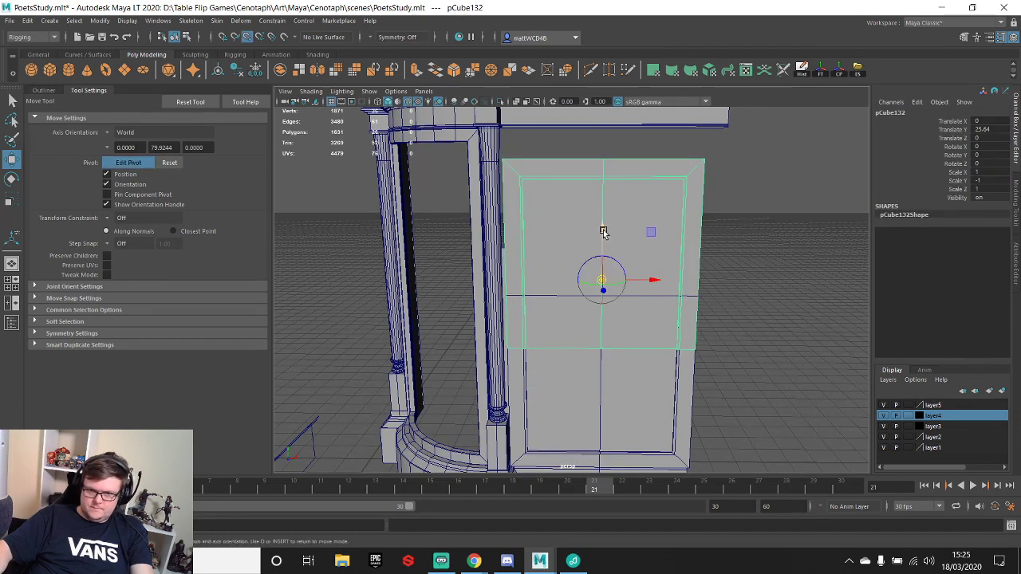
{"action": "key", "text": "v"}
{"action": "left_click_drag", "start_coordinate": [602, 228], "coordinate": [599, 346]}
{"action": "left_click_drag", "start_coordinate": [604, 307], "coordinate": [607, 288]}
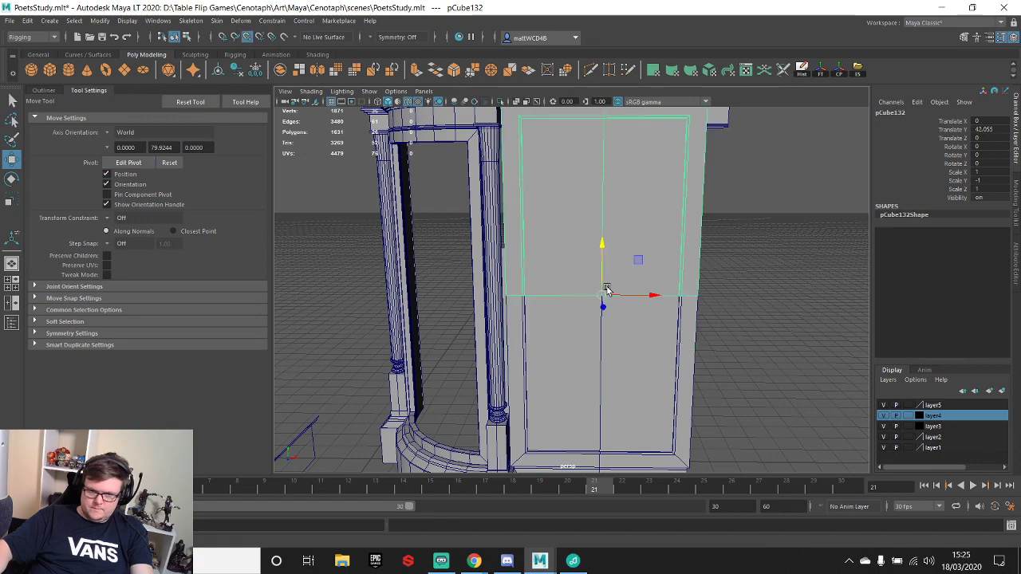
- Lower the upper frame's top rows of vertices until its top edge meets the underside of the cornice
{"action": "left_click_drag", "start_coordinate": [715, 286], "coordinate": [622, 278], "text": "alt"}
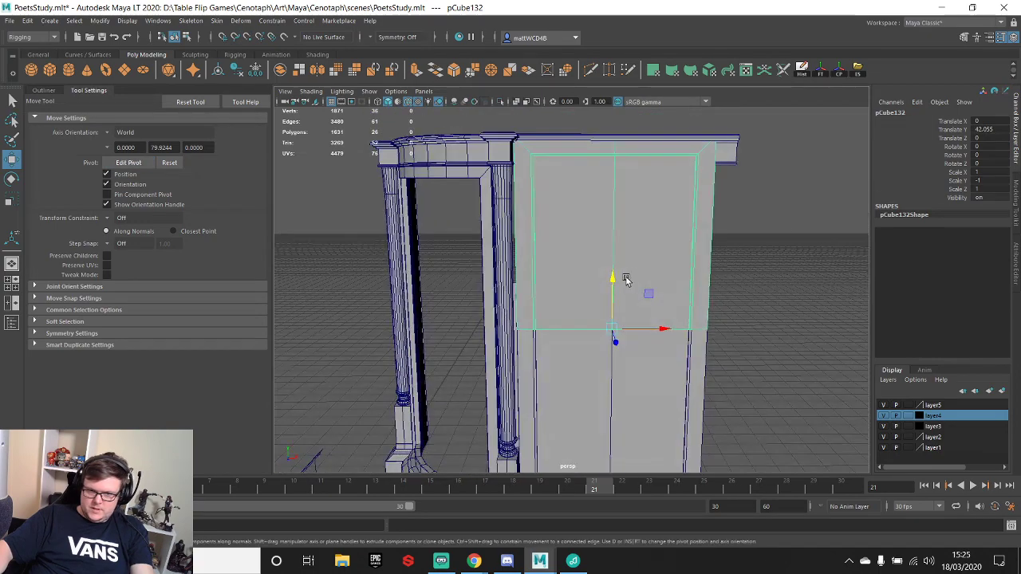
{"action": "key", "text": "q"}
{"action": "right_click_drag", "start_coordinate": [603, 170], "coordinate": [526, 166]}
{"action": "left_click_drag", "start_coordinate": [463, 116], "coordinate": [774, 222]}
{"action": "key", "text": "w"}
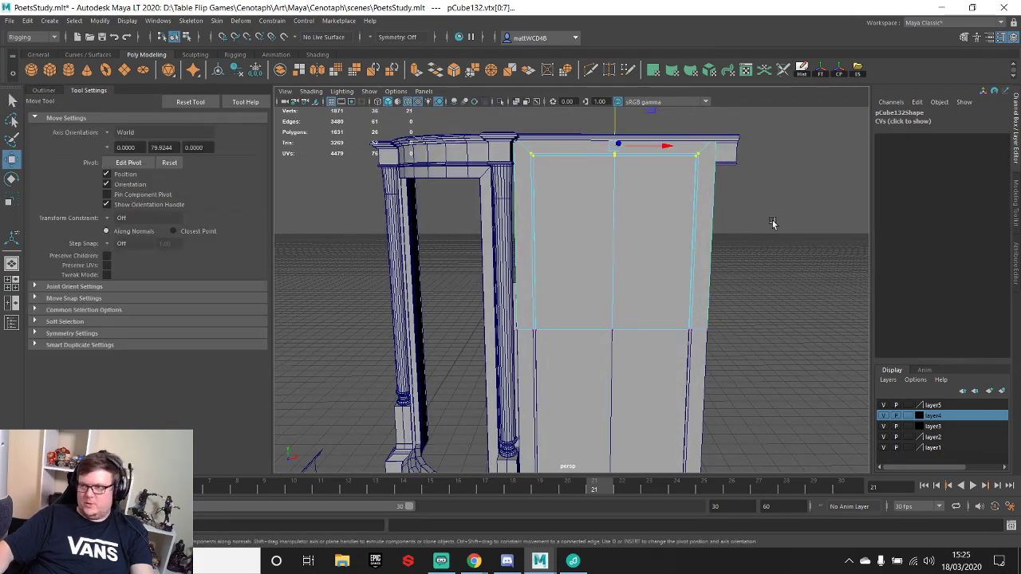
{"action": "left_click_drag", "start_coordinate": [615, 117], "coordinate": [619, 150]}
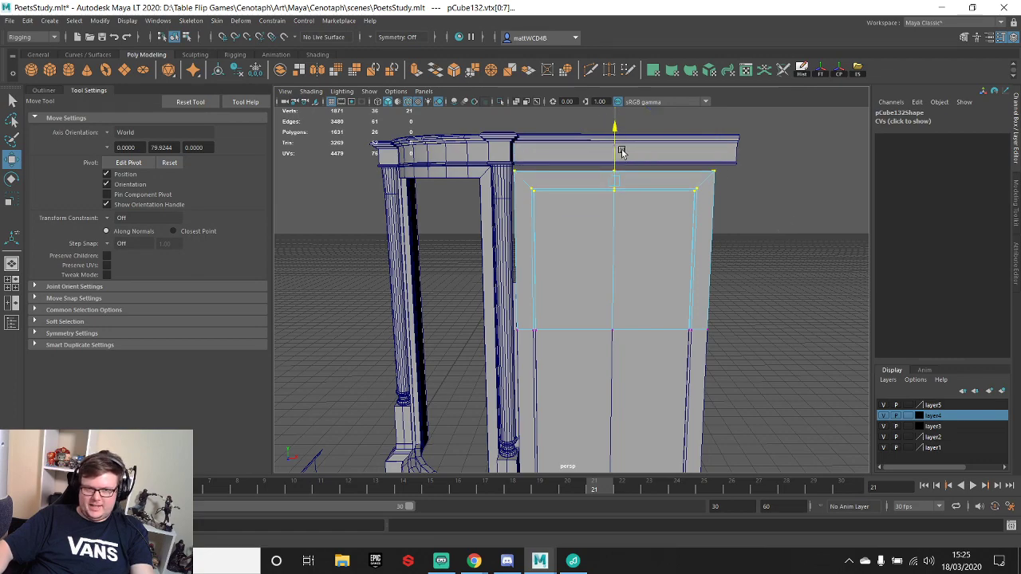
{"action": "scroll", "coordinate": [612, 171], "scroll_direction": "up", "scroll_amount": 5}
{"action": "middle_click_drag", "start_coordinate": [611, 169], "coordinate": [603, 281], "text": "alt"}
{"action": "left_click_drag", "start_coordinate": [603, 281], "coordinate": [602, 282], "text": "alt"}
{"action": "scroll", "coordinate": [606, 278], "scroll_direction": "up", "scroll_amount": 2}
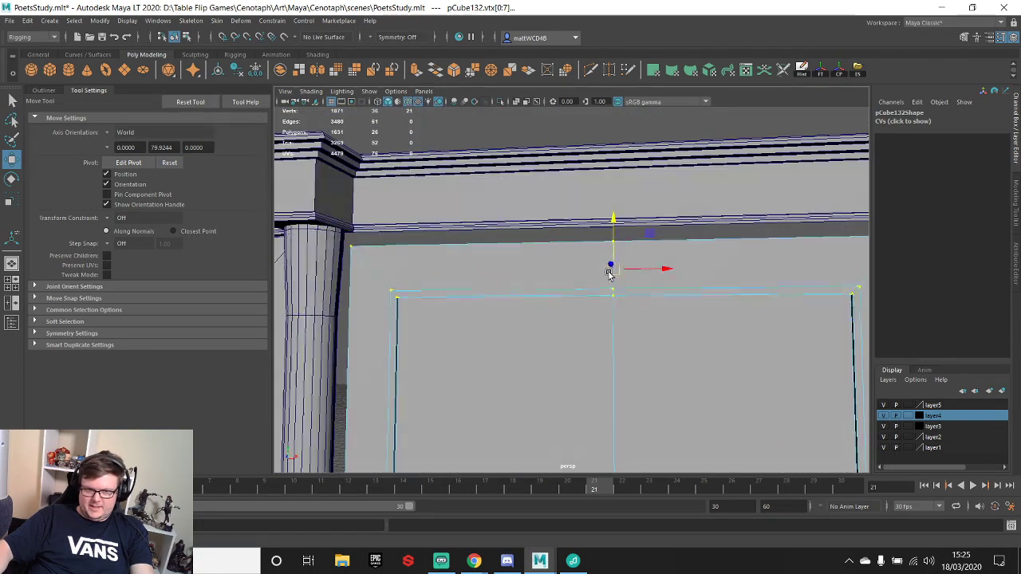
{"action": "mouse_move", "coordinate": [615, 220]}
{"action": "left_mouse_down"}
{"action": "mouse_move", "coordinate": [613, 206]}
{"action": "mouse_move", "coordinate": [557, 258]}
{"action": "mouse_move", "coordinate": [540, 257]}
{"action": "mouse_move", "coordinate": [590, 262]}
{"action": "mouse_move", "coordinate": [631, 231]}
{"action": "mouse_move", "coordinate": [597, 258]}
{"action": "mouse_move", "coordinate": [608, 241]}
{"action": "mouse_move", "coordinate": [614, 263]}
{"action": "mouse_move", "coordinate": [625, 235]}
{"action": "left_mouse_up"}
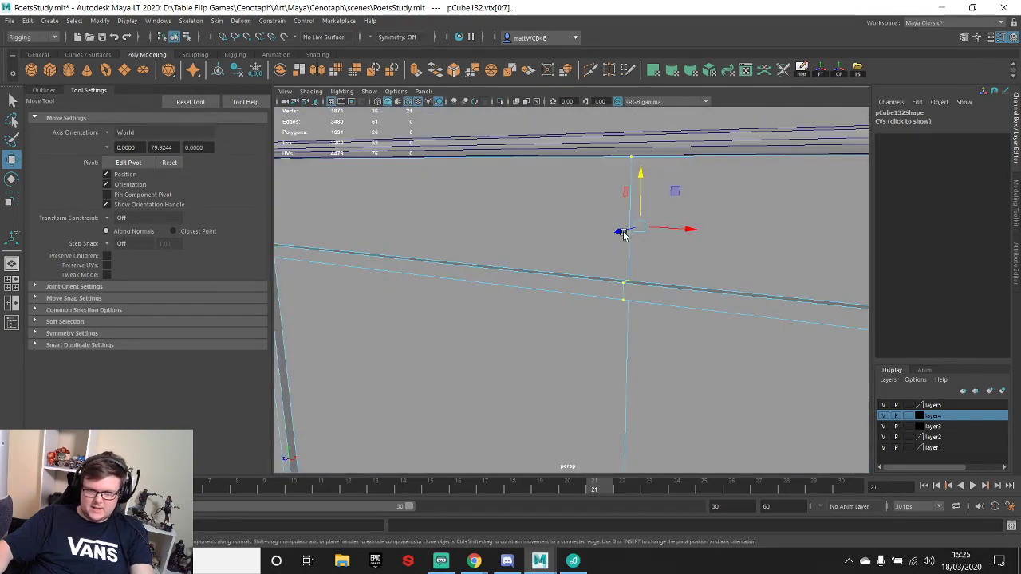
{"action": "left_click_drag", "start_coordinate": [639, 189], "coordinate": [637, 178], "text": "alt"}
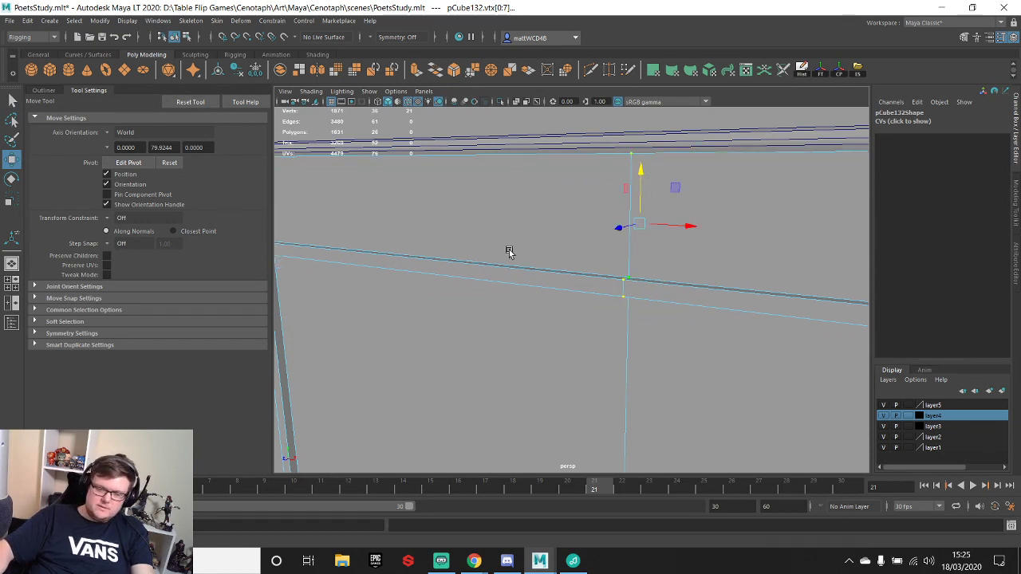
{"action": "left_click_drag", "start_coordinate": [509, 252], "coordinate": [568, 171], "text": "alt"}
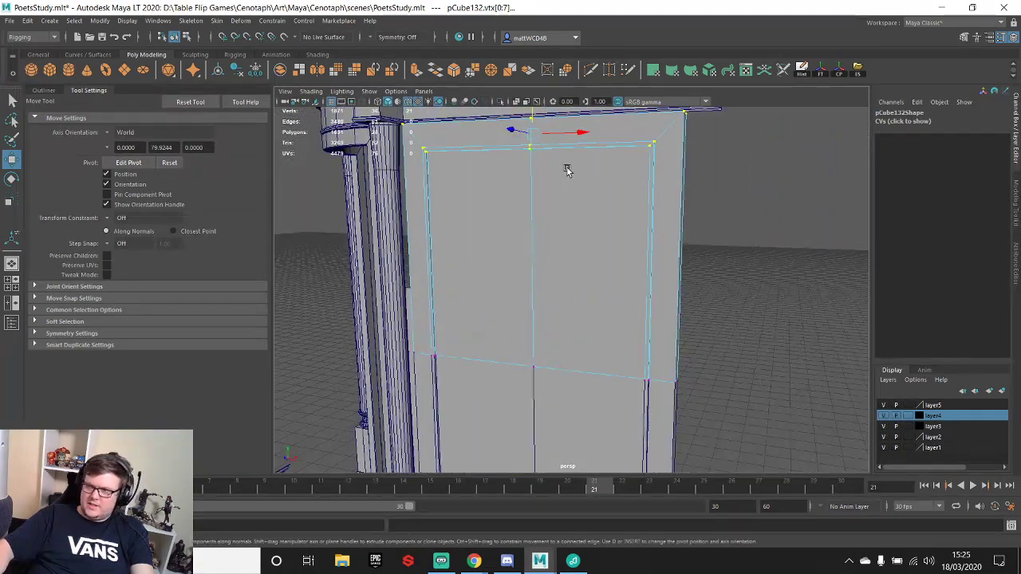
- Combine the upper and lower frames and merge the vertices along their horizontal seam with a distance threshold of 0.01
{"action": "right_click_drag", "start_coordinate": [567, 171], "coordinate": [627, 252]}
{"action": "right_click_drag", "start_coordinate": [603, 488], "coordinate": [600, 473], "text": "shift"}
{"action": "right_click_drag", "start_coordinate": [549, 250], "coordinate": [458, 244]}
{"action": "scroll", "coordinate": [421, 292], "scroll_direction": "down", "scroll_amount": 5}
{"action": "left_click_drag", "start_coordinate": [421, 292], "coordinate": [718, 374]}
{"action": "scroll", "coordinate": [606, 308], "scroll_direction": "up", "scroll_amount": 3}
{"action": "right_click_drag", "start_coordinate": [598, 300], "coordinate": [624, 215], "text": "shift"}
{"action": "scroll", "coordinate": [551, 293], "scroll_direction": "up", "scroll_amount": 4}
- Merge the column of vertices along the combined frame's vertical centre line
{"action": "scroll", "coordinate": [551, 294], "scroll_direction": "down", "scroll_amount": 8}
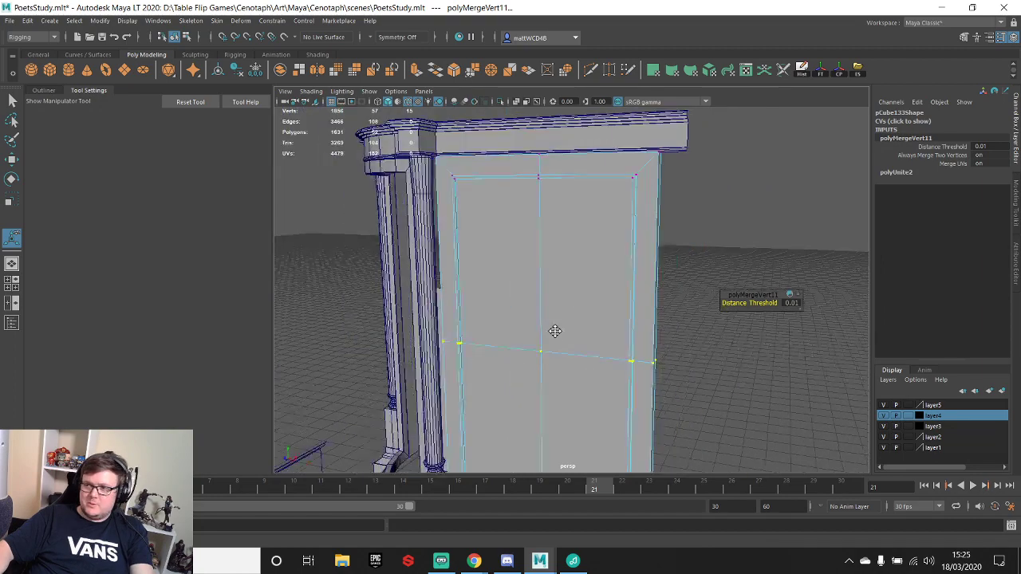
{"action": "left_click_drag", "start_coordinate": [566, 160], "coordinate": [588, 428]}
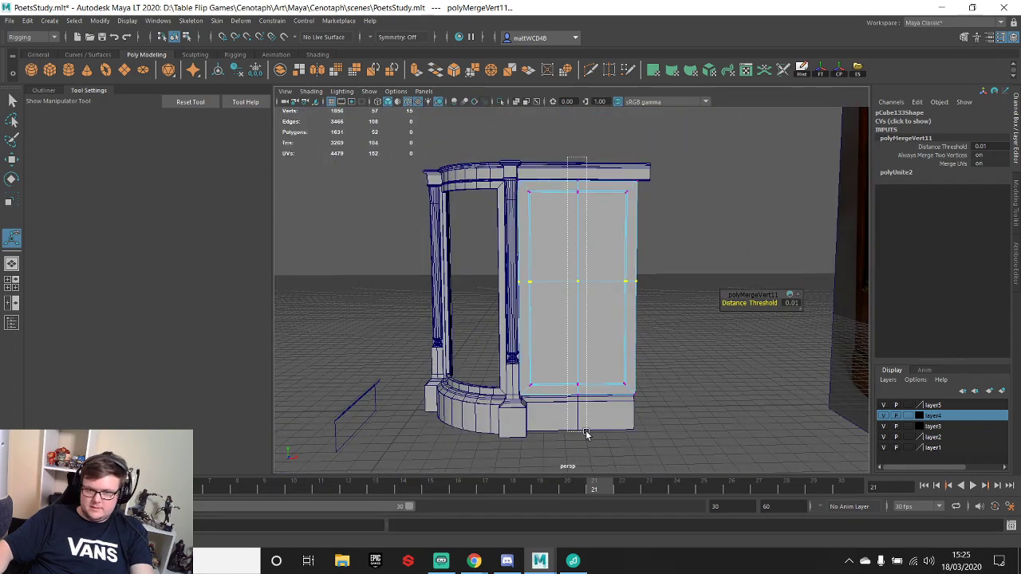
{"action": "right_click_drag", "start_coordinate": [599, 306], "coordinate": [641, 237], "text": "shift"}
{"action": "scroll", "coordinate": [606, 270], "scroll_direction": "up", "scroll_amount": 4}
- Delete the vertical centre edge loop and the horizontal middle edge loop from the combined frame
{"action": "key", "text": "q"}
{"action": "right_click_drag", "start_coordinate": [607, 270], "coordinate": [600, 223]}
{"action": "double_click", "coordinate": [579, 221]}
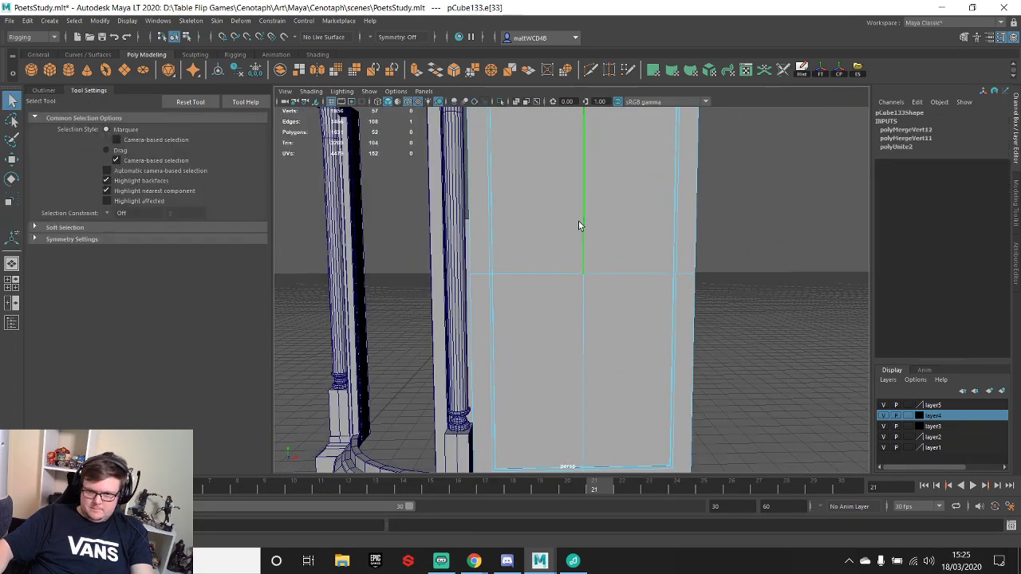
{"action": "key", "text": "Delete"}
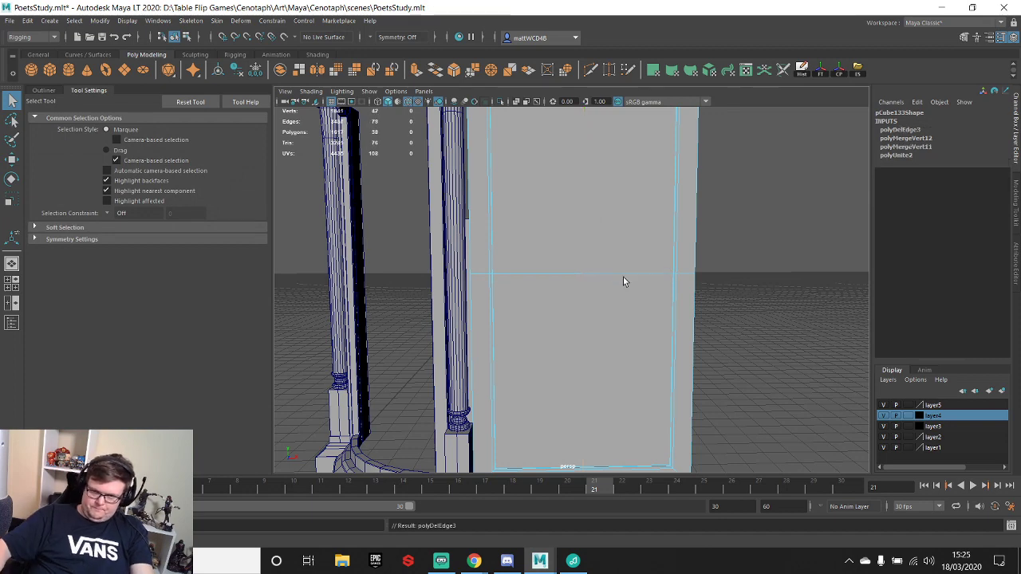
{"action": "left_click", "coordinate": [637, 273]}
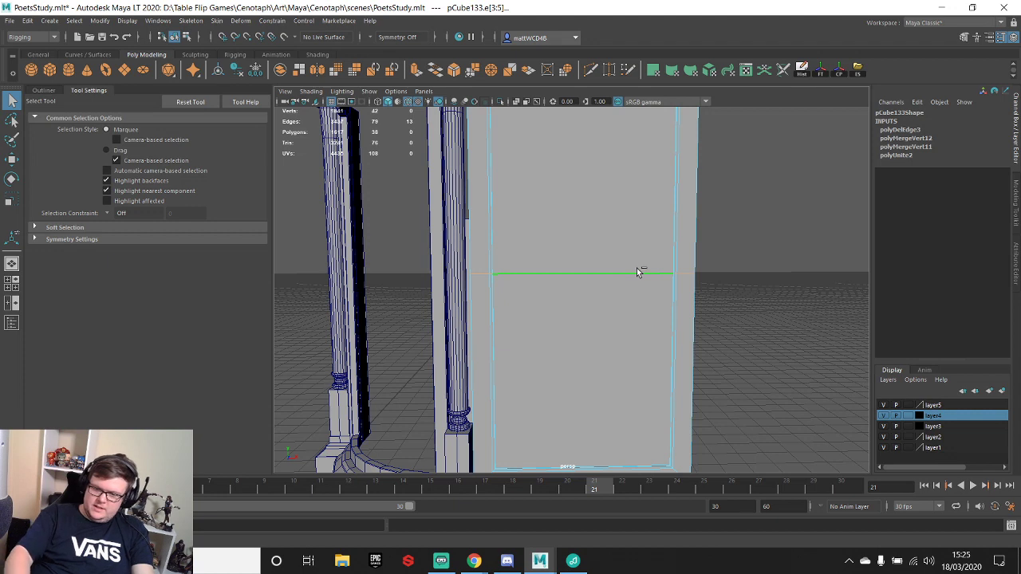
{"action": "key", "text": "Delete"}
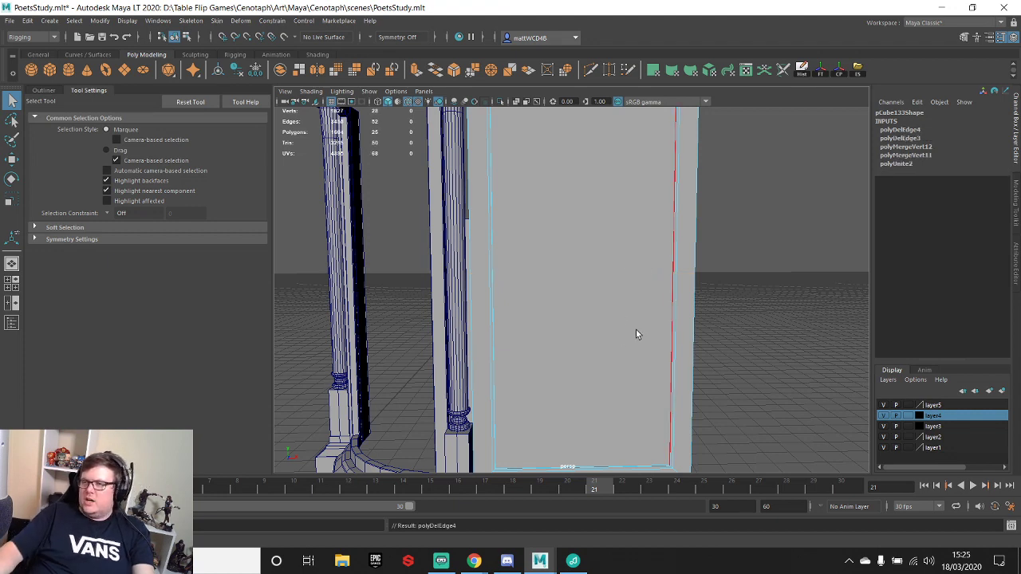
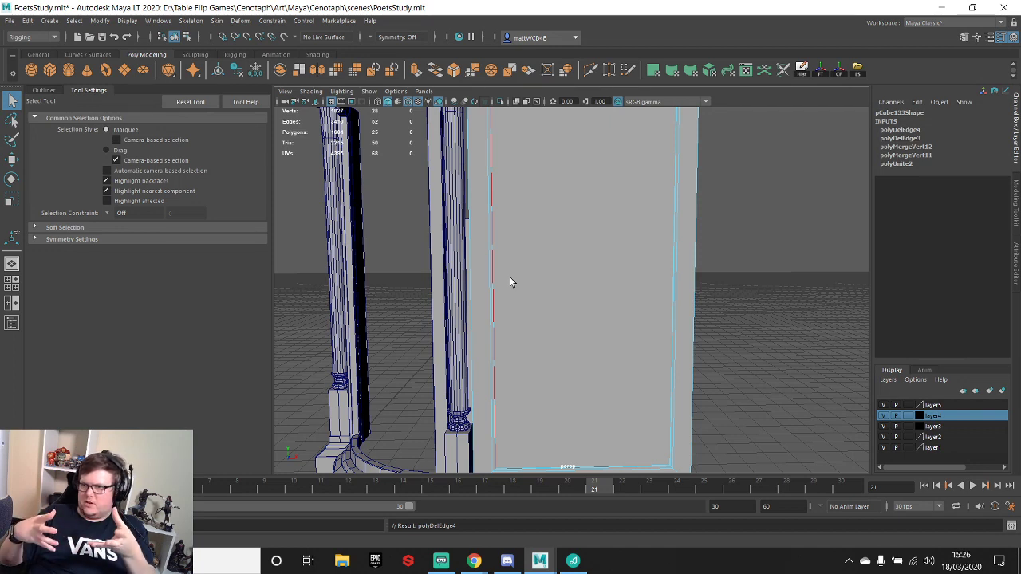
- Return to object mode, deselect the frame and inspect the panelled side against the posts, base and cornice
{"action": "left_click_drag", "start_coordinate": [548, 210], "coordinate": [559, 246], "text": "alt"}
{"action": "scroll", "coordinate": [559, 245], "scroll_direction": "up", "scroll_amount": 2}
{"action": "right_click_drag", "start_coordinate": [559, 246], "coordinate": [588, 197]}
{"action": "scroll", "coordinate": [595, 203], "scroll_direction": "down", "scroll_amount": 4}
{"action": "left_click", "coordinate": [662, 274]}
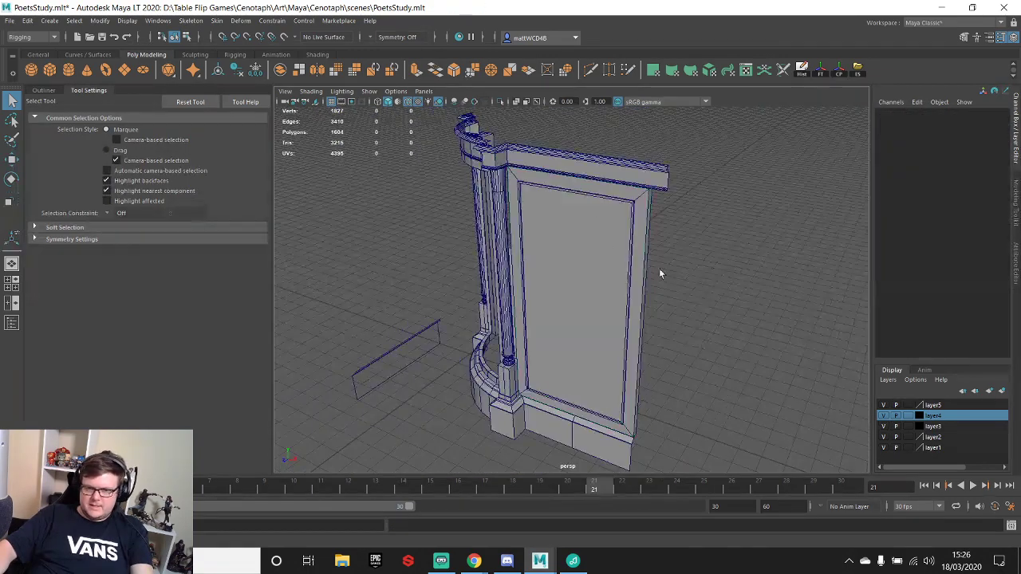
{"action": "left_click_drag", "start_coordinate": [662, 273], "coordinate": [657, 246], "text": "alt"}
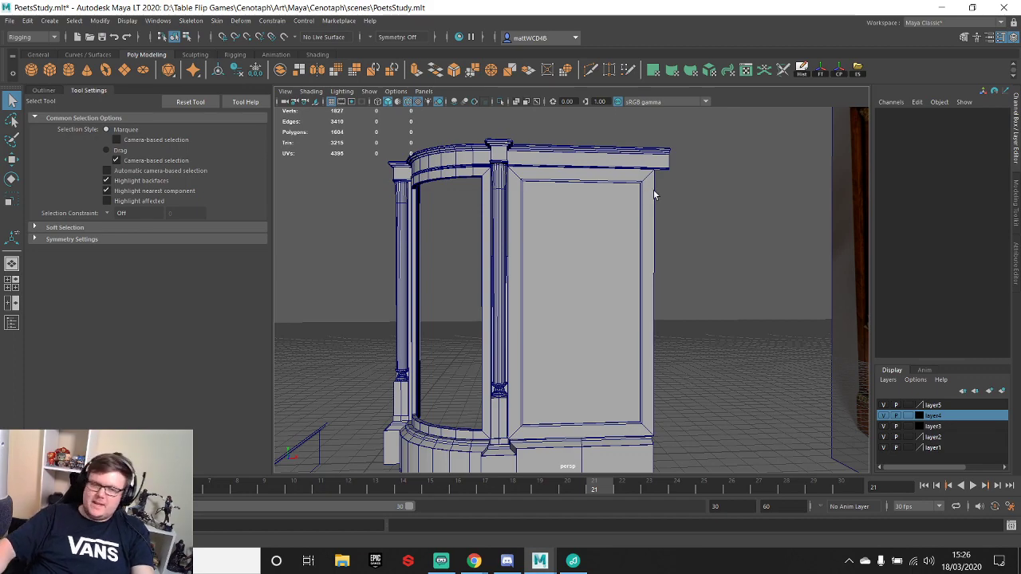
- Raise the top vertices of the backing behind the second post and snap them level with the top of the adjoining frame
{"action": "left_click_drag", "start_coordinate": [596, 280], "coordinate": [627, 198], "text": "alt"}
{"action": "scroll", "coordinate": [529, 282], "scroll_direction": "up", "scroll_amount": 4}
{"action": "scroll", "coordinate": [627, 197], "scroll_direction": "up", "scroll_amount": 3}
{"action": "middle_click_drag", "start_coordinate": [627, 197], "coordinate": [617, 234], "text": "alt"}
{"action": "left_click_drag", "start_coordinate": [618, 234], "coordinate": [628, 206], "text": "alt"}
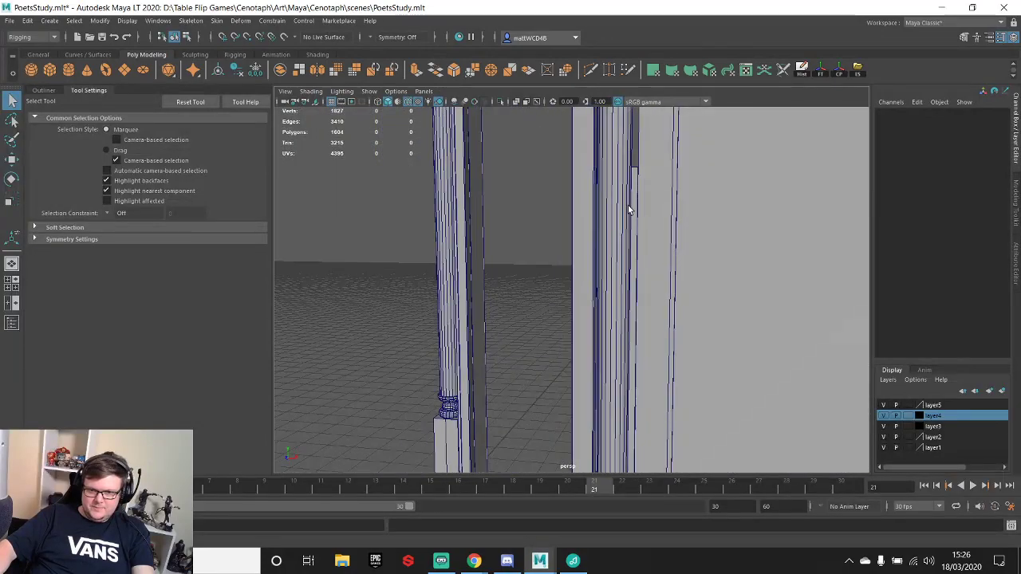
{"action": "left_click", "coordinate": [635, 180]}
{"action": "scroll", "coordinate": [653, 252], "scroll_direction": "down", "scroll_amount": 5}
{"action": "middle_click_drag", "start_coordinate": [654, 252], "coordinate": [598, 255], "text": "alt"}
{"action": "left_click_drag", "start_coordinate": [598, 255], "coordinate": [625, 260], "text": "alt"}
{"action": "scroll", "coordinate": [624, 261], "scroll_direction": "up", "scroll_amount": 3}
{"action": "mouse_move", "coordinate": [524, 244]}
{"action": "left_mouse_down", "text": "alt"}
{"action": "mouse_move", "coordinate": [623, 307]}
{"action": "mouse_move", "coordinate": [598, 296]}
{"action": "mouse_move", "coordinate": [734, 296]}
{"action": "mouse_move", "coordinate": [611, 319]}
{"action": "mouse_move", "coordinate": [537, 244]}
{"action": "left_mouse_up", "text": "alt"}
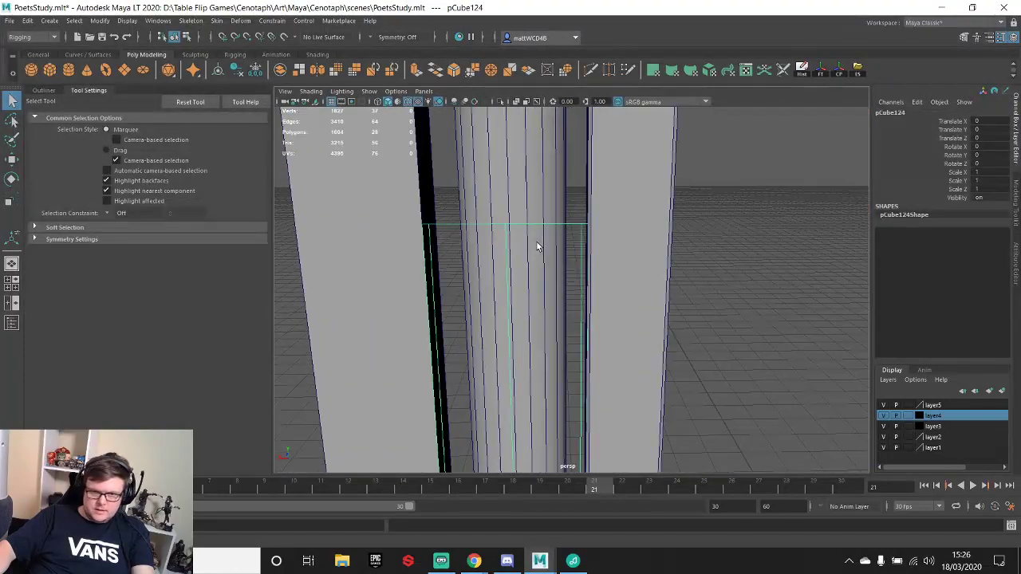
{"action": "right_click_drag", "start_coordinate": [533, 235], "coordinate": [443, 227]}
{"action": "left_click_drag", "start_coordinate": [374, 184], "coordinate": [670, 290]}
{"action": "scroll", "coordinate": [575, 272], "scroll_direction": "down", "scroll_amount": 5}
{"action": "middle_click_drag", "start_coordinate": [574, 271], "coordinate": [587, 290], "text": "alt"}
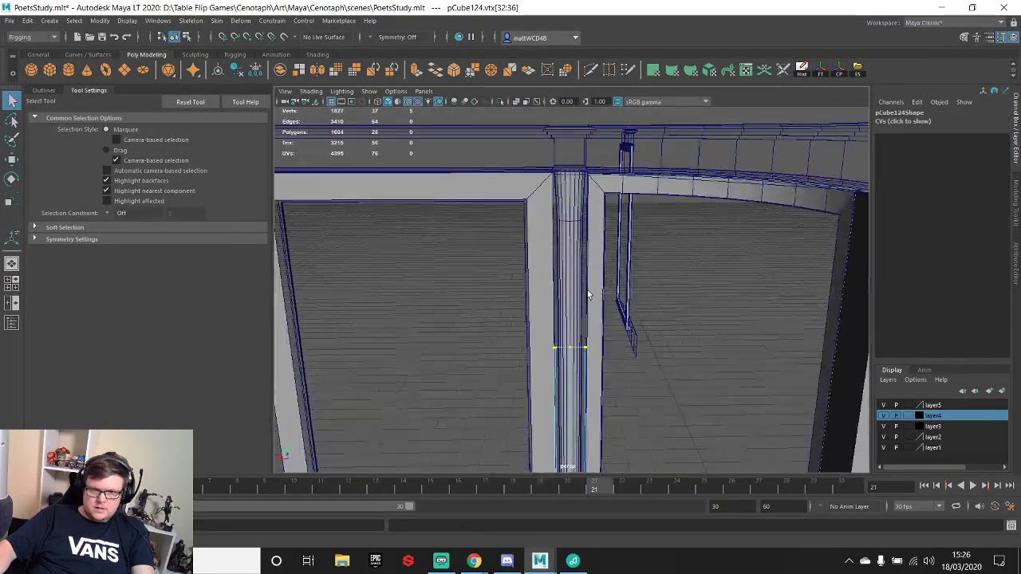
{"action": "scroll", "coordinate": [586, 287], "scroll_direction": "down", "scroll_amount": 3}
{"action": "key", "text": "w"}
{"action": "left_click_drag", "start_coordinate": [571, 287], "coordinate": [565, 198]}
{"action": "key", "text": "f"}
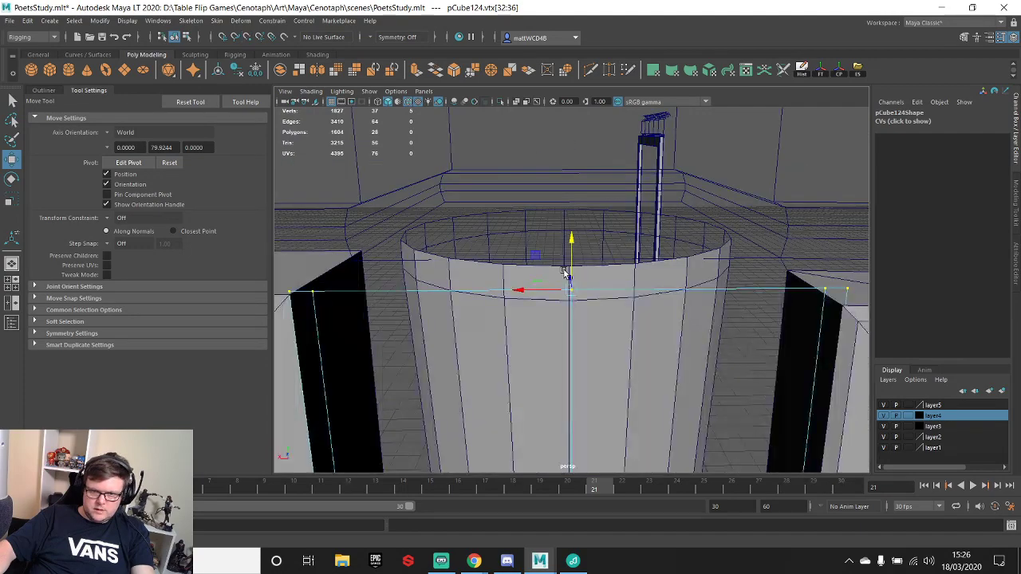
{"action": "left_click_drag", "start_coordinate": [565, 271], "coordinate": [648, 207], "text": "alt"}
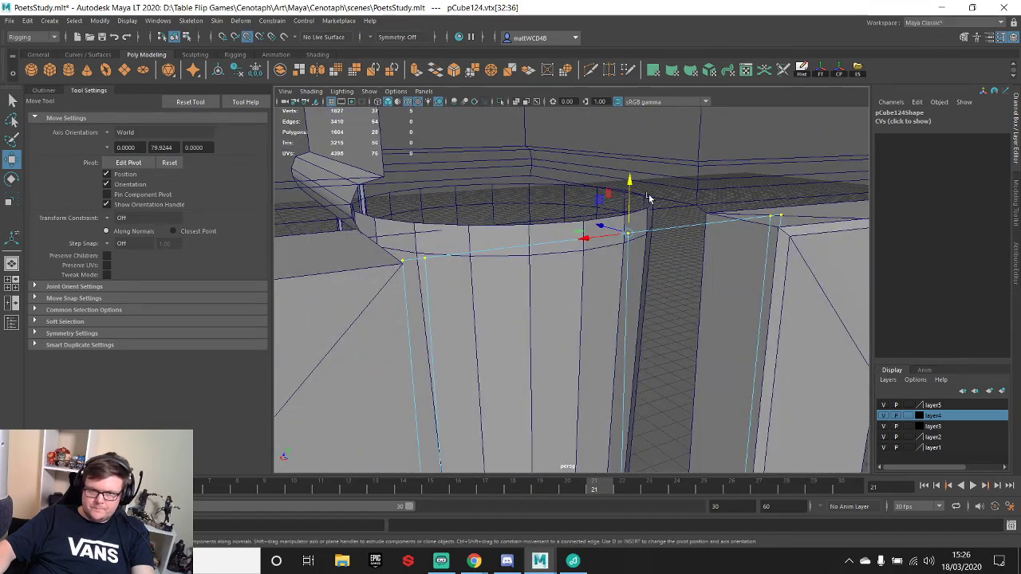
{"action": "left_click_drag", "start_coordinate": [519, 242], "coordinate": [405, 263]}
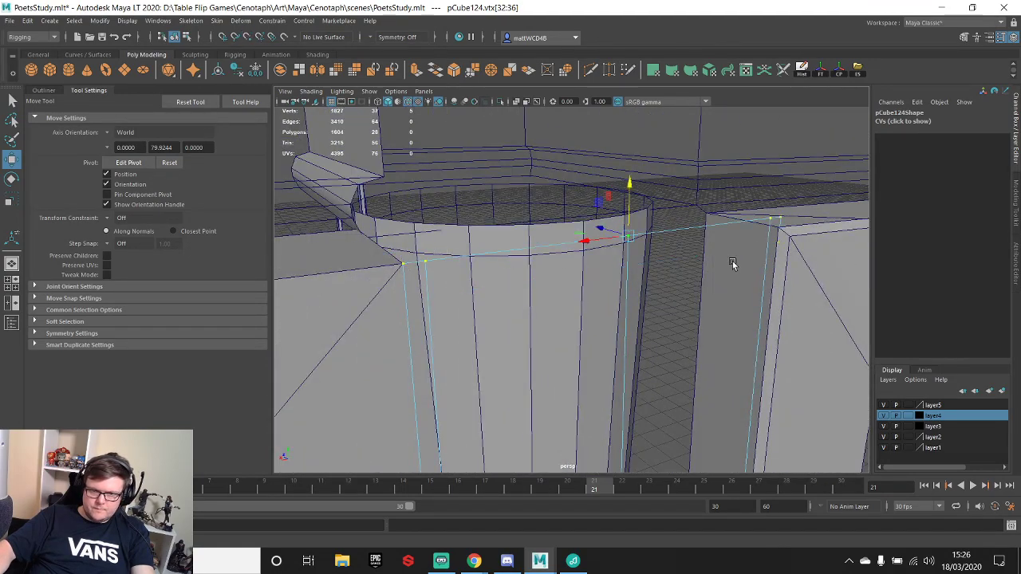
- Examine how the top of the second post's backing meets the column, the neighbouring frames and the cornice
{"action": "left_click_drag", "start_coordinate": [732, 264], "coordinate": [624, 298], "text": "alt"}
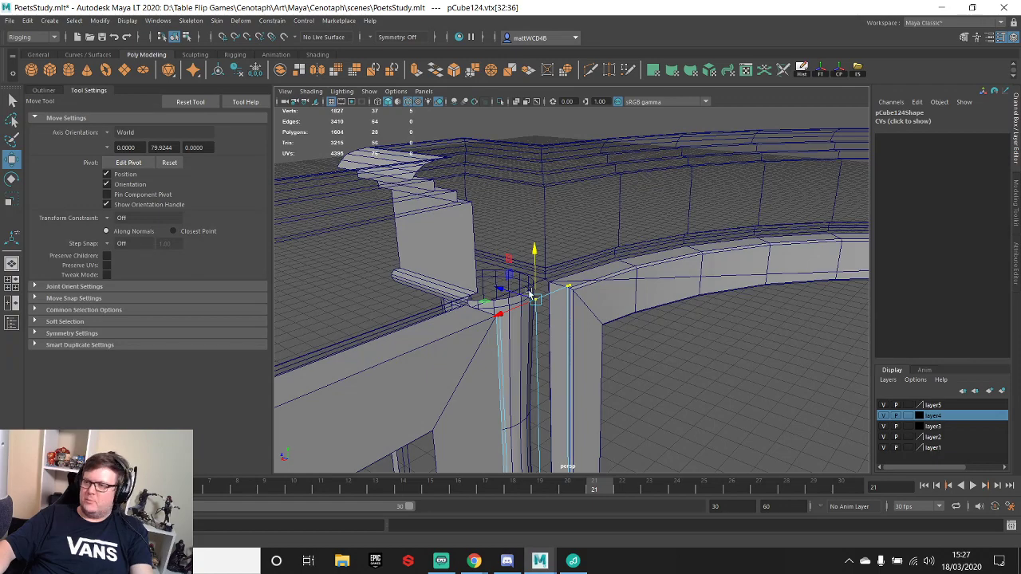
{"action": "left_click_drag", "start_coordinate": [531, 293], "coordinate": [508, 257], "text": "alt"}
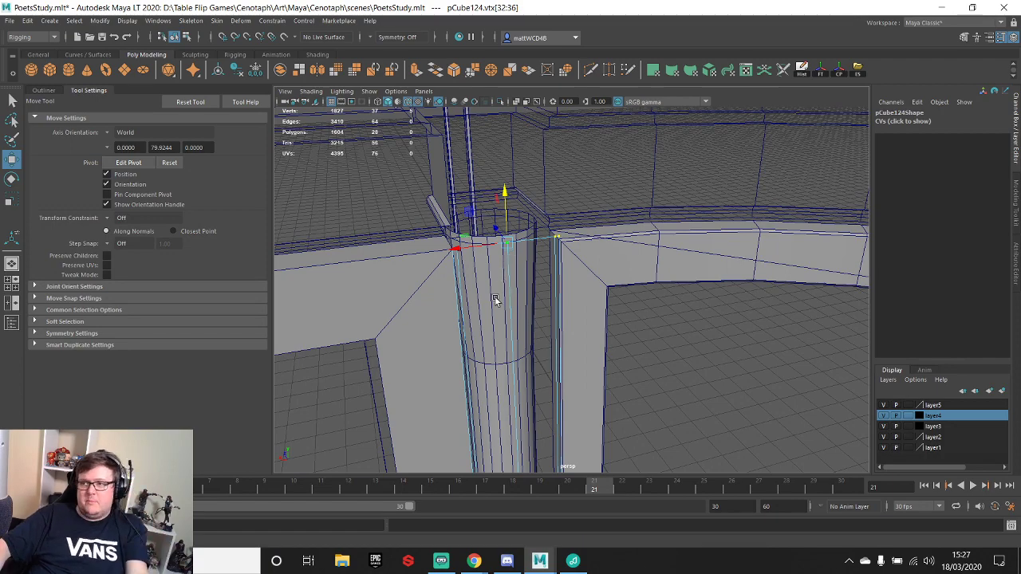
{"action": "left_click_drag", "start_coordinate": [392, 279], "coordinate": [896, 296], "text": "alt"}
{"action": "left_click_drag", "start_coordinate": [700, 228], "coordinate": [667, 239], "text": "alt"}
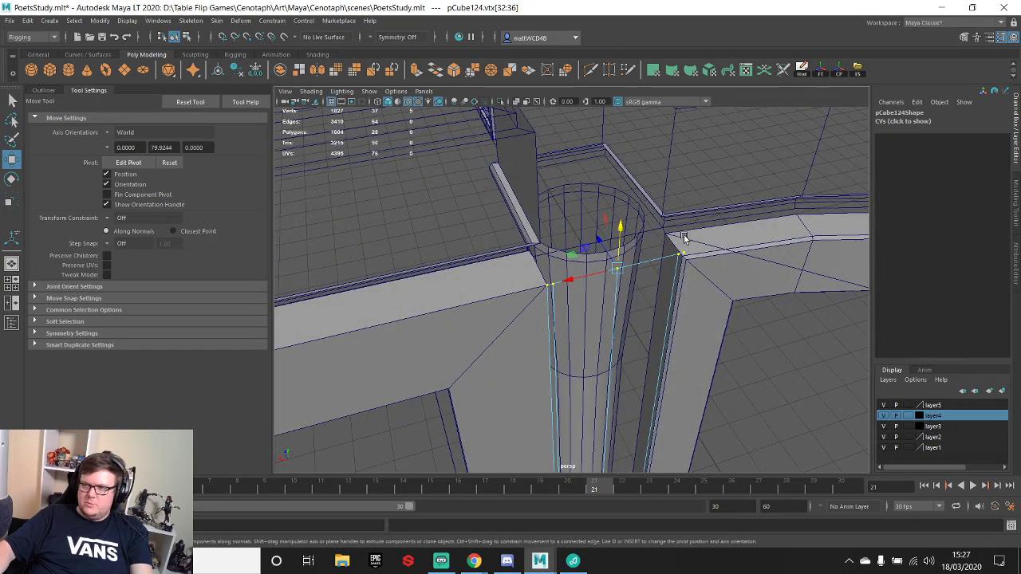
{"action": "scroll", "coordinate": [649, 262], "scroll_direction": "up", "scroll_amount": 6}
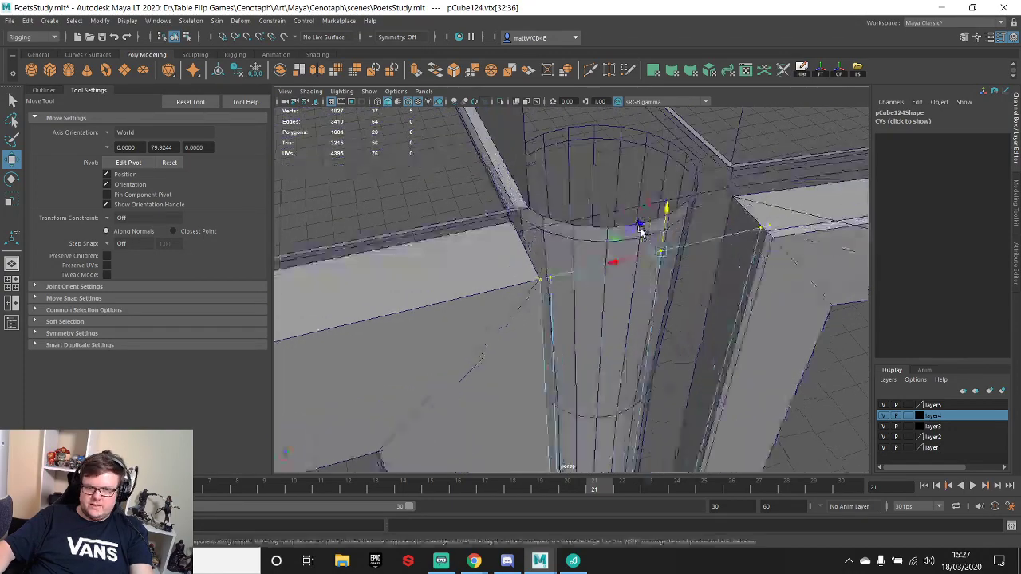
{"action": "scroll", "coordinate": [618, 249], "scroll_direction": "down", "scroll_amount": 4}
{"action": "left_click_drag", "start_coordinate": [625, 231], "coordinate": [659, 218], "text": "alt"}
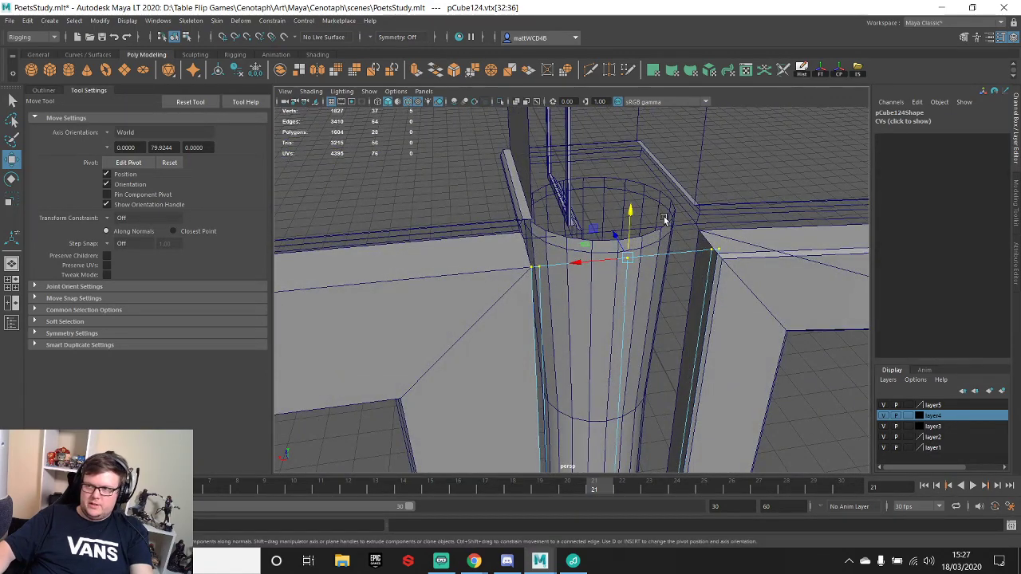
{"action": "scroll", "coordinate": [705, 274], "scroll_direction": "up", "scroll_amount": 4}
{"action": "middle_click_drag", "start_coordinate": [708, 223], "coordinate": [679, 278], "text": "alt"}
{"action": "left_click_drag", "start_coordinate": [738, 252], "coordinate": [714, 255], "text": "alt"}
{"action": "middle_click_drag", "start_coordinate": [702, 281], "coordinate": [652, 278], "text": "alt"}
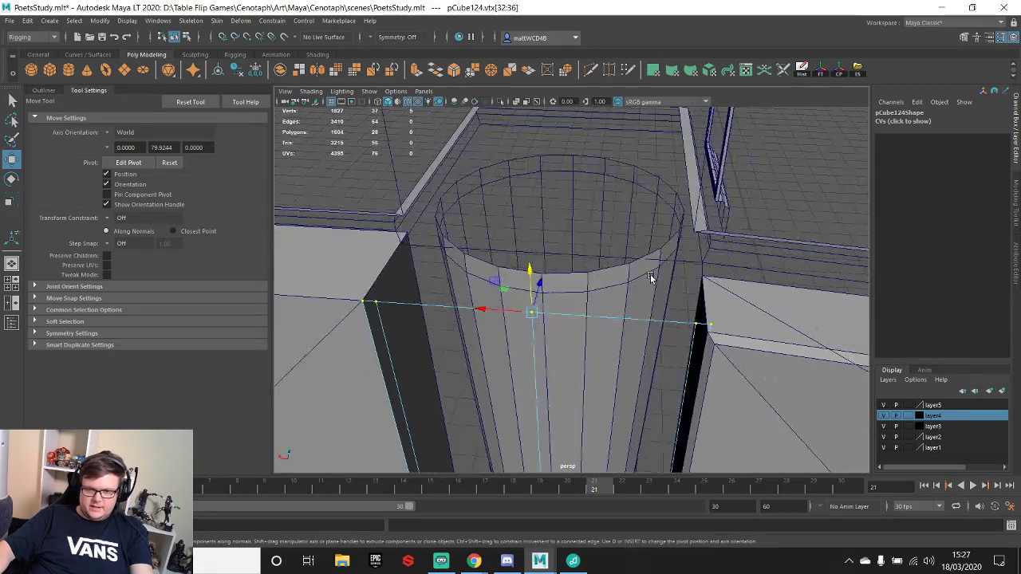
{"action": "left_click_drag", "start_coordinate": [610, 247], "coordinate": [561, 232], "text": "alt"}
- Leave vertex editing, clear the selection and review the whole panelled side
{"action": "scroll", "coordinate": [654, 270], "scroll_direction": "down", "scroll_amount": 7}
{"action": "left_click", "coordinate": [695, 237]}
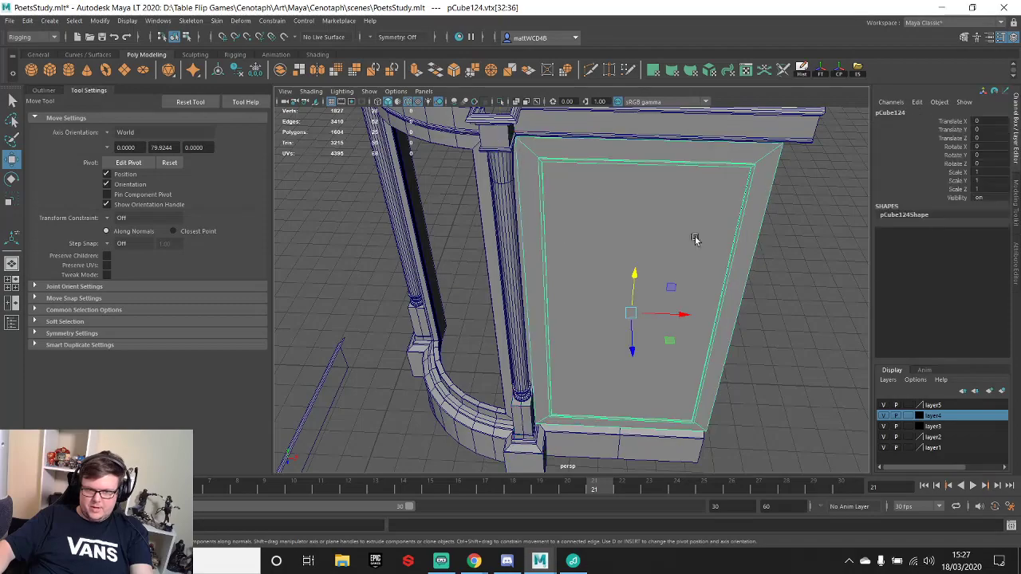
{"action": "scroll", "coordinate": [767, 301], "scroll_direction": "down", "scroll_amount": 3}
{"action": "left_click", "coordinate": [600, 375]}
{"action": "left_click_drag", "start_coordinate": [600, 375], "coordinate": [611, 353], "text": "alt"}
{"action": "scroll", "coordinate": [619, 323], "scroll_direction": "up", "scroll_amount": 4}
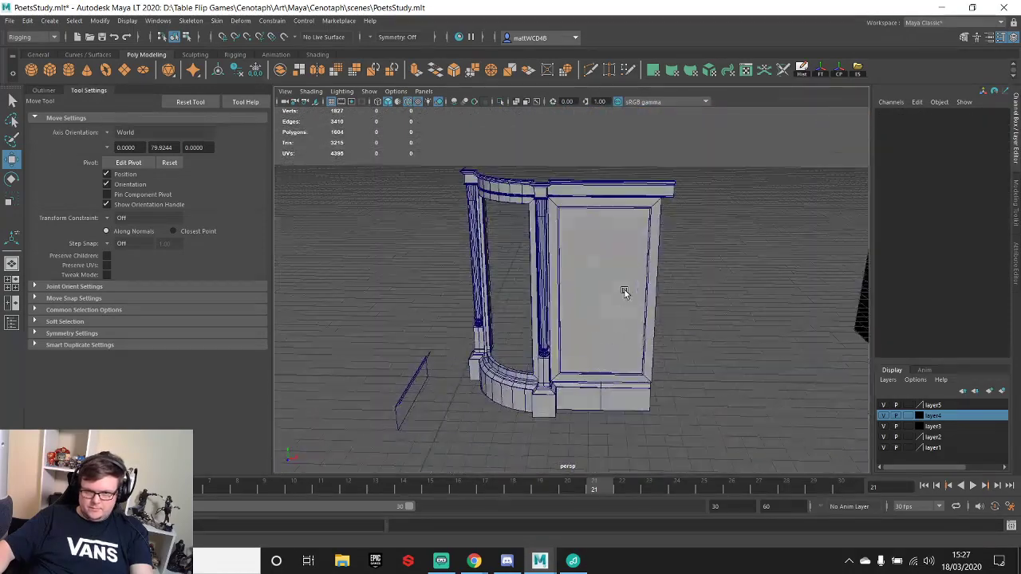
- Widen the panelled side by moving its outer column of vertices away from the second post
{"action": "left_click", "coordinate": [626, 264]}
{"action": "left_click_drag", "start_coordinate": [629, 260], "coordinate": [625, 261], "text": "alt"}
{"action": "key", "text": "f"}
{"action": "key", "text": "q"}
{"action": "right_click_drag", "start_coordinate": [614, 216], "coordinate": [558, 216]}
{"action": "left_click_drag", "start_coordinate": [581, 122], "coordinate": [738, 467]}
{"action": "scroll", "coordinate": [713, 363], "scroll_direction": "up", "scroll_amount": 5}
{"action": "scroll", "coordinate": [714, 360], "scroll_direction": "down", "scroll_amount": 5}
{"action": "key", "text": "w"}
{"action": "left_click_drag", "start_coordinate": [632, 319], "coordinate": [669, 320]}
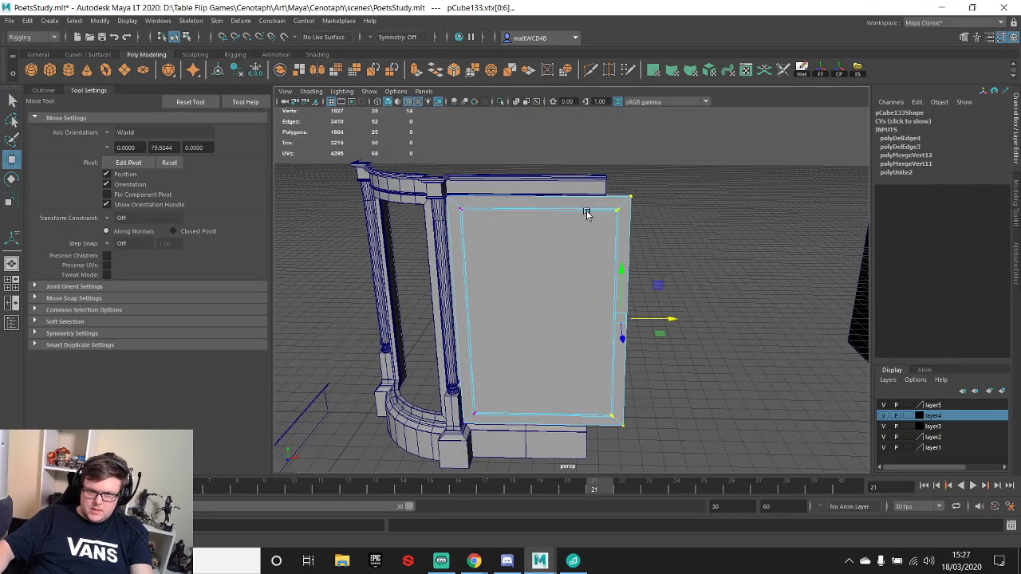
- Extend the straight cornice by snapping its outer end vertices to the outer edge of the panelled side
{"action": "left_click", "coordinate": [581, 183]}
{"action": "right_click_drag", "start_coordinate": [581, 182], "coordinate": [548, 182]}
{"action": "left_click_drag", "start_coordinate": [566, 127], "coordinate": [648, 269]}
{"action": "key", "text": "v"}
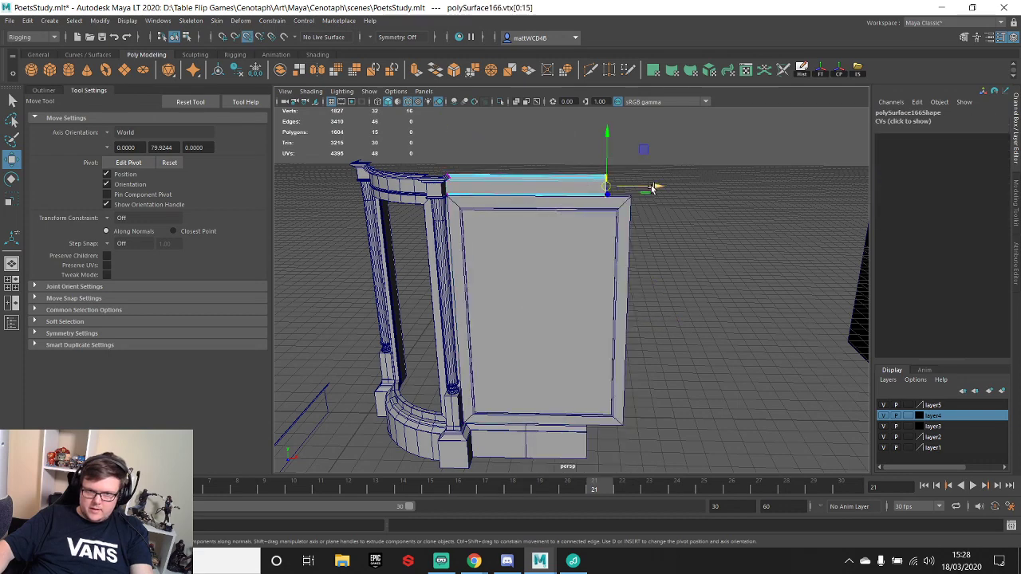
{"action": "left_click_drag", "start_coordinate": [652, 186], "coordinate": [644, 198]}
- Delete the vertical centre edge loop from the straight base below the panelled side
{"action": "middle_click_drag", "start_coordinate": [556, 406], "coordinate": [549, 294], "text": "alt"}
{"action": "left_click", "coordinate": [552, 330]}
{"action": "right_click_drag", "start_coordinate": [551, 330], "coordinate": [529, 306]}
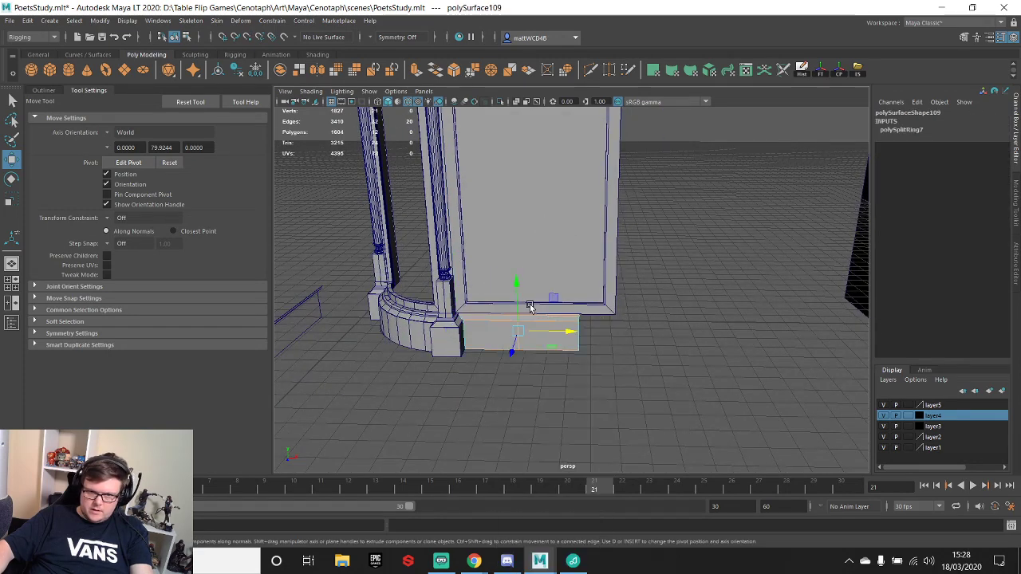
{"action": "key", "text": "q"}
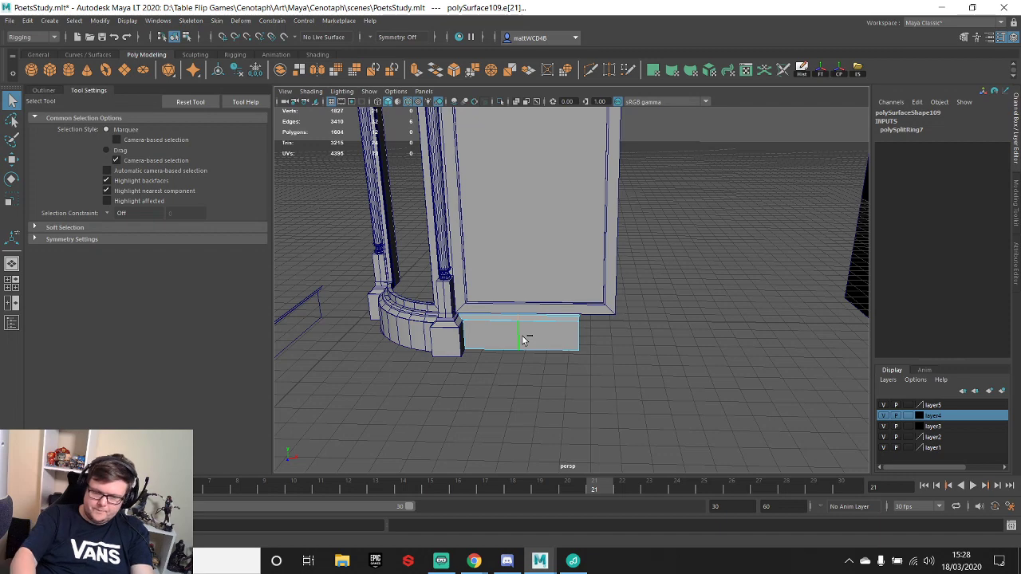
{"action": "key", "text": "ctrl+Delete"}
- Extend the straight base by snapping its outer end vertices to the outer edge of the panelled side
{"action": "right_click_drag", "start_coordinate": [529, 340], "coordinate": [463, 270]}
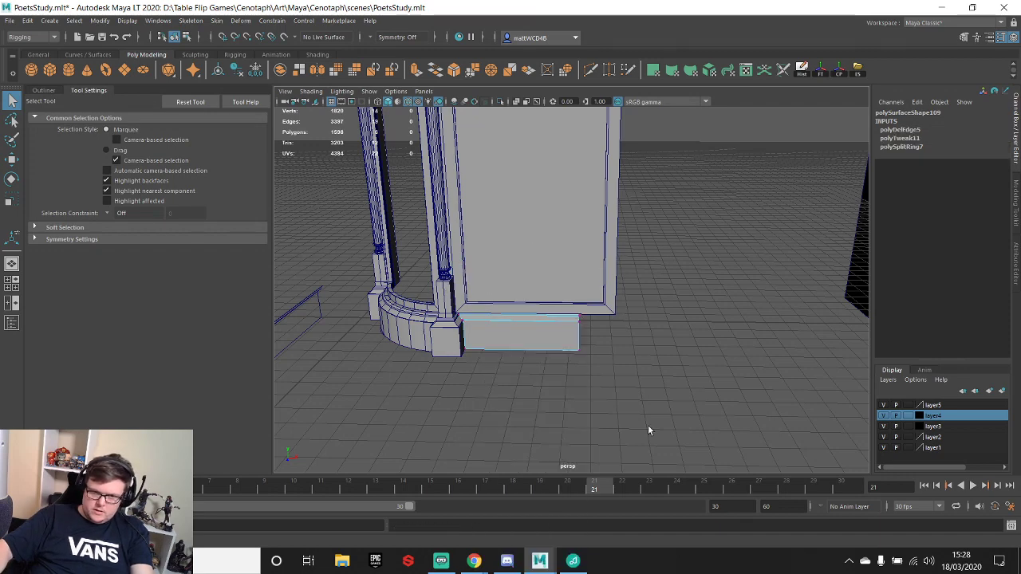
{"action": "left_click_drag", "start_coordinate": [649, 428], "coordinate": [559, 300]}
{"action": "key", "text": "w"}
{"action": "key", "text": "v"}
{"action": "left_click_drag", "start_coordinate": [613, 336], "coordinate": [627, 333]}
- Delete the surplus vertical centre edges from the pedestal block below the second post's column
{"action": "middle_click_drag", "start_coordinate": [552, 301], "coordinate": [625, 290], "text": "alt"}
{"action": "scroll", "coordinate": [624, 290], "scroll_direction": "up", "scroll_amount": 5}
{"action": "middle_click_drag", "start_coordinate": [455, 271], "coordinate": [615, 269], "text": "alt"}
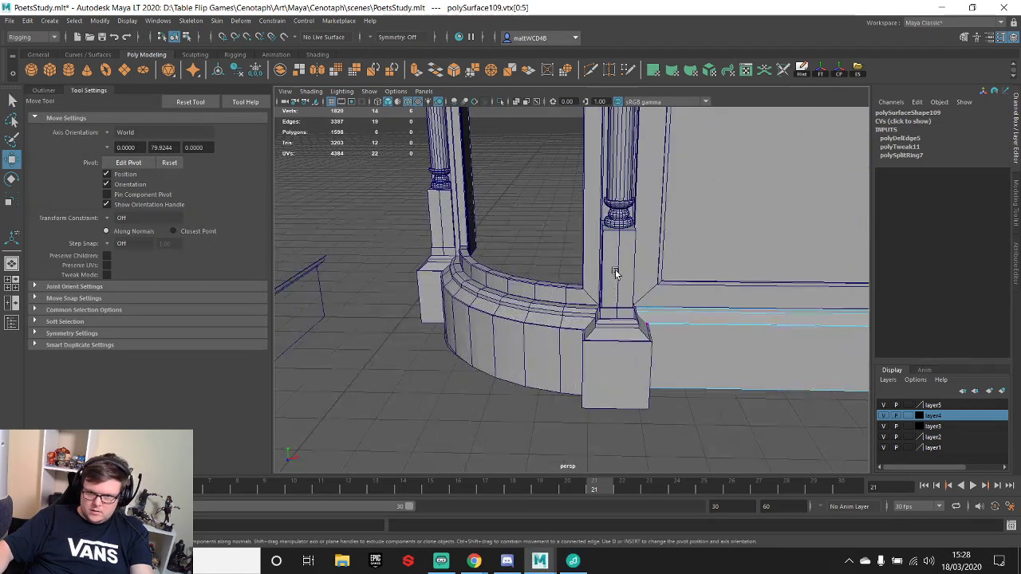
{"action": "left_click", "coordinate": [615, 266]}
{"action": "right_click_drag", "start_coordinate": [617, 257], "coordinate": [616, 231]}
{"action": "left_click", "coordinate": [615, 263]}
{"action": "left_click_drag", "start_coordinate": [615, 264], "coordinate": [581, 252], "text": "alt"}
{"action": "left_click", "coordinate": [556, 250]}
{"action": "key", "text": "Delete"}
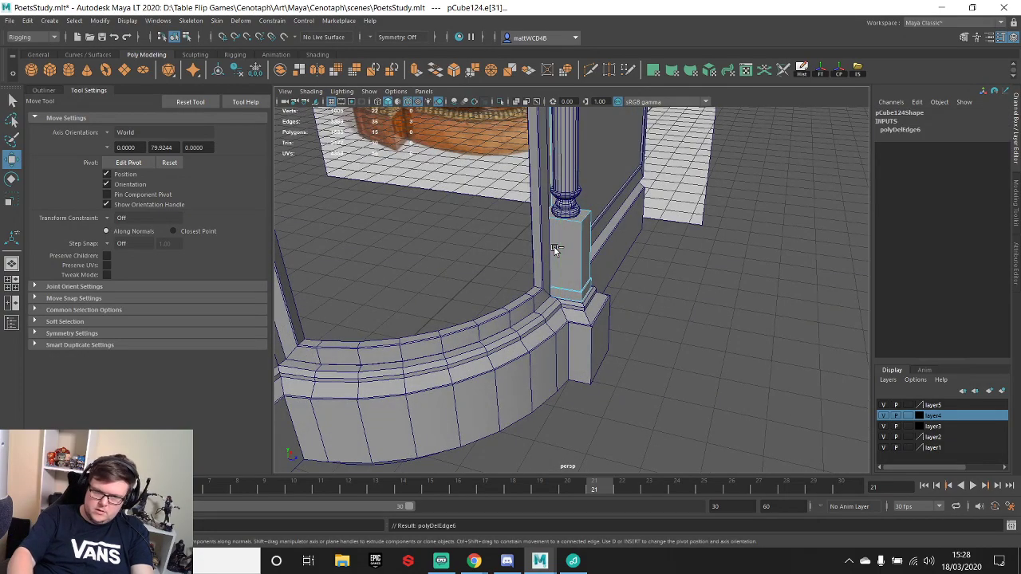
- Delete the surplus vertical centre edge loops from the pedestal block below the first post's column
{"action": "middle_click_drag", "start_coordinate": [553, 249], "coordinate": [678, 292], "text": "alt"}
{"action": "left_click_drag", "start_coordinate": [677, 292], "coordinate": [670, 308], "text": "alt"}
{"action": "left_click", "coordinate": [604, 305]}
{"action": "right_click_drag", "start_coordinate": [601, 304], "coordinate": [598, 241]}
{"action": "double_click", "coordinate": [605, 293]}
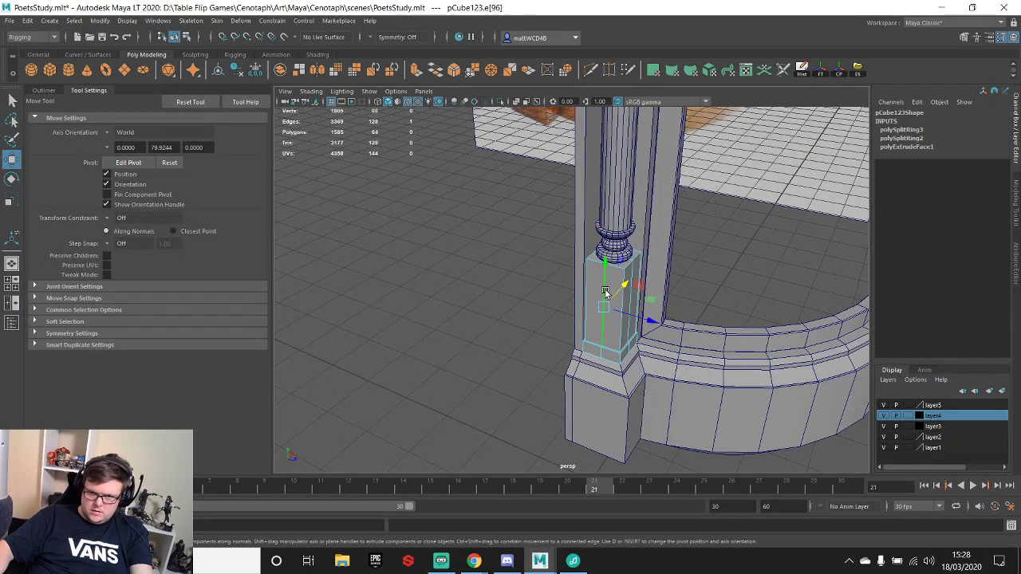
{"action": "key", "text": "q"}
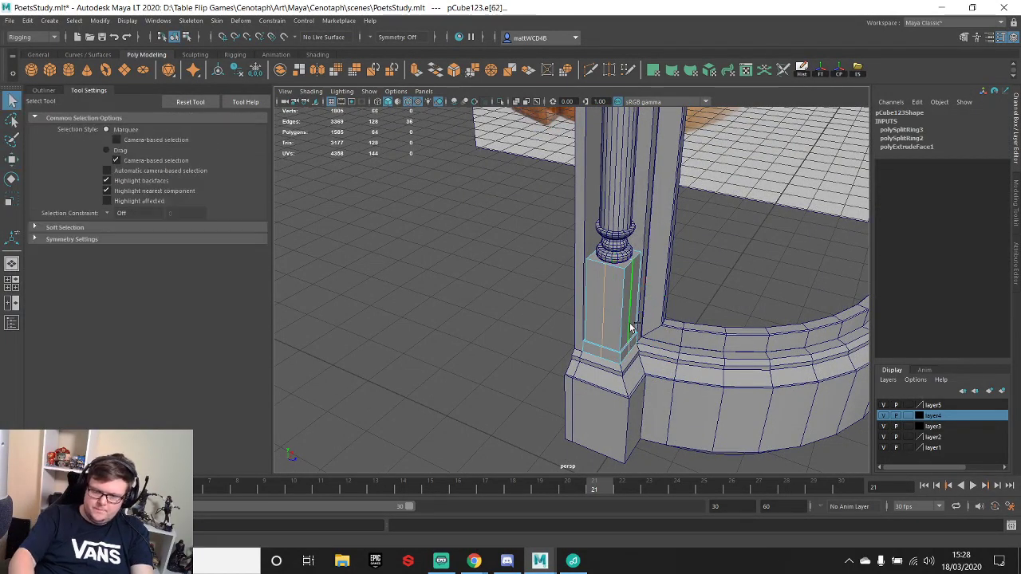
{"action": "key", "text": "Delete"}
- Inspect the curved front opening, both columns and their pedestals from above and from the front
{"action": "left_click_drag", "start_coordinate": [751, 392], "coordinate": [616, 277], "text": "alt"}
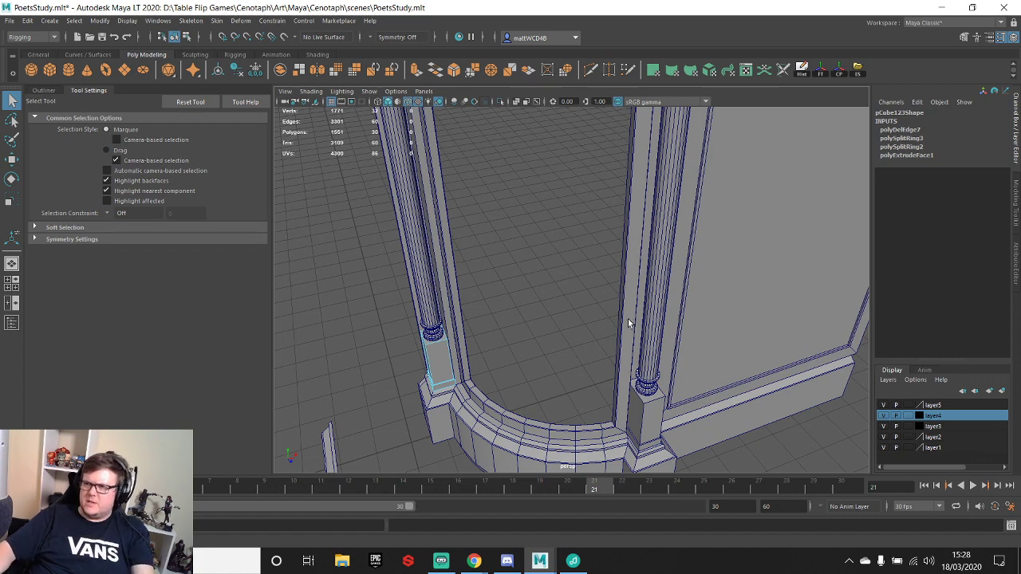
{"action": "left_click_drag", "start_coordinate": [506, 228], "coordinate": [540, 331], "text": "alt"}
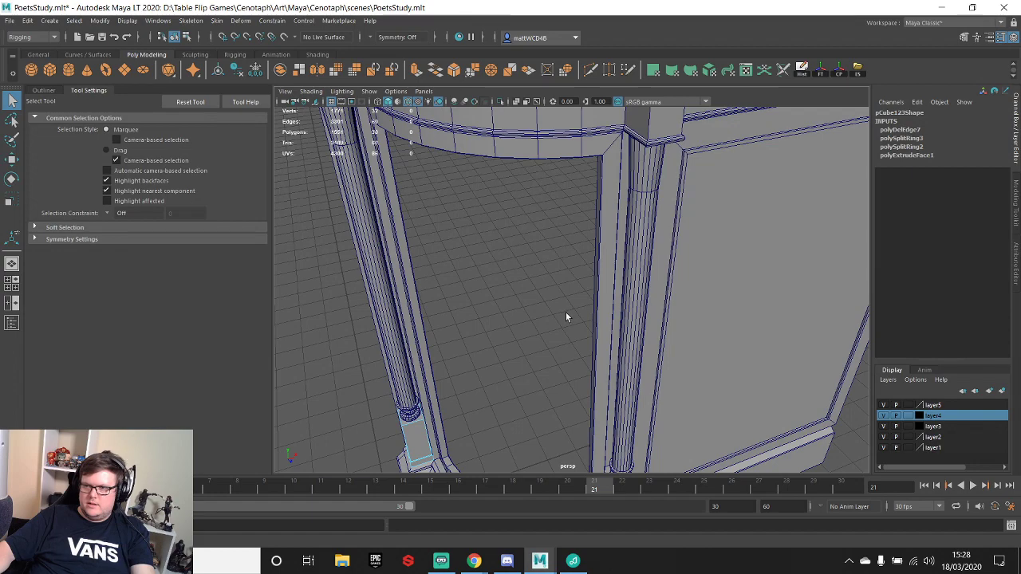
{"action": "middle_click_drag", "start_coordinate": [505, 241], "coordinate": [548, 250], "text": "alt"}
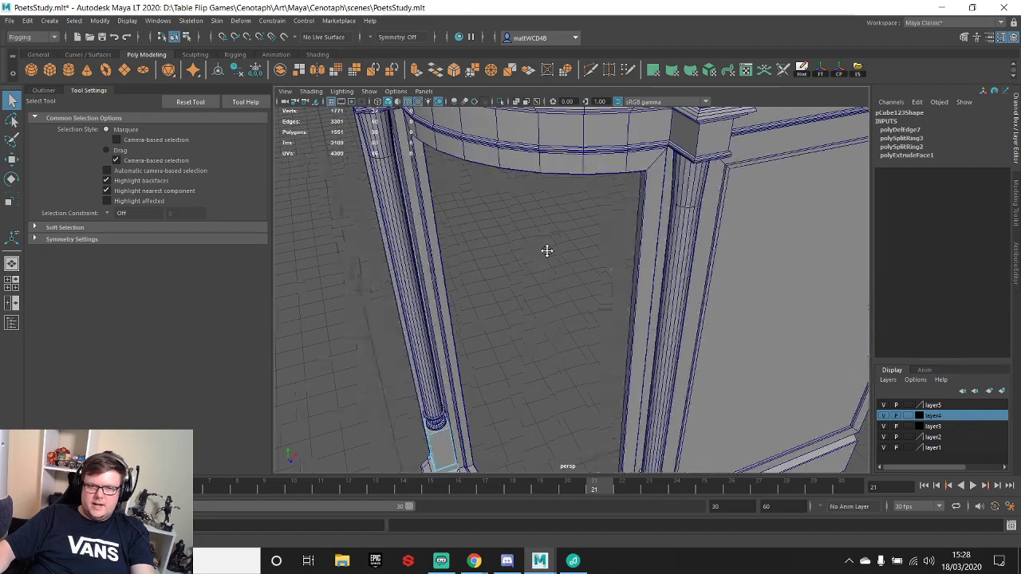
{"action": "scroll", "coordinate": [548, 250], "scroll_direction": "down", "scroll_amount": 4}
{"action": "left_click_drag", "start_coordinate": [591, 297], "coordinate": [600, 238], "text": "alt"}
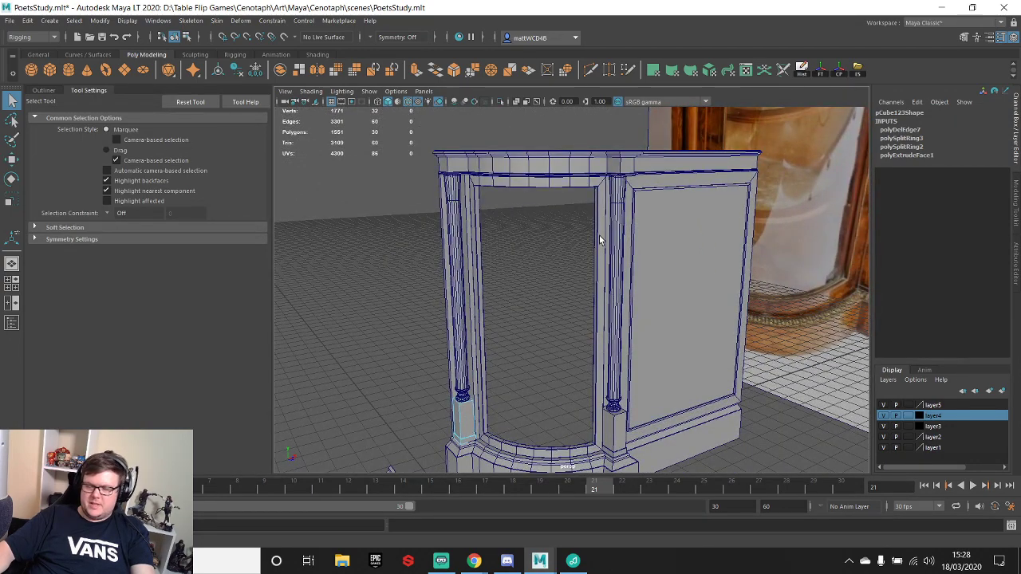
{"action": "middle_click_drag", "start_coordinate": [642, 307], "coordinate": [609, 245], "text": "alt"}
{"action": "left_click_drag", "start_coordinate": [609, 245], "coordinate": [534, 266], "text": "alt"}
{"action": "scroll", "coordinate": [535, 265], "scroll_direction": "up", "scroll_amount": 2}
{"action": "middle_click_drag", "start_coordinate": [351, 327], "coordinate": [516, 239], "text": "alt"}
{"action": "scroll", "coordinate": [452, 260], "scroll_direction": "up", "scroll_amount": 3}
- Return to object mode, deselect the first post's pedestal and look over the curved front and panelled side together
{"action": "right_click_drag", "start_coordinate": [517, 238], "coordinate": [507, 237]}
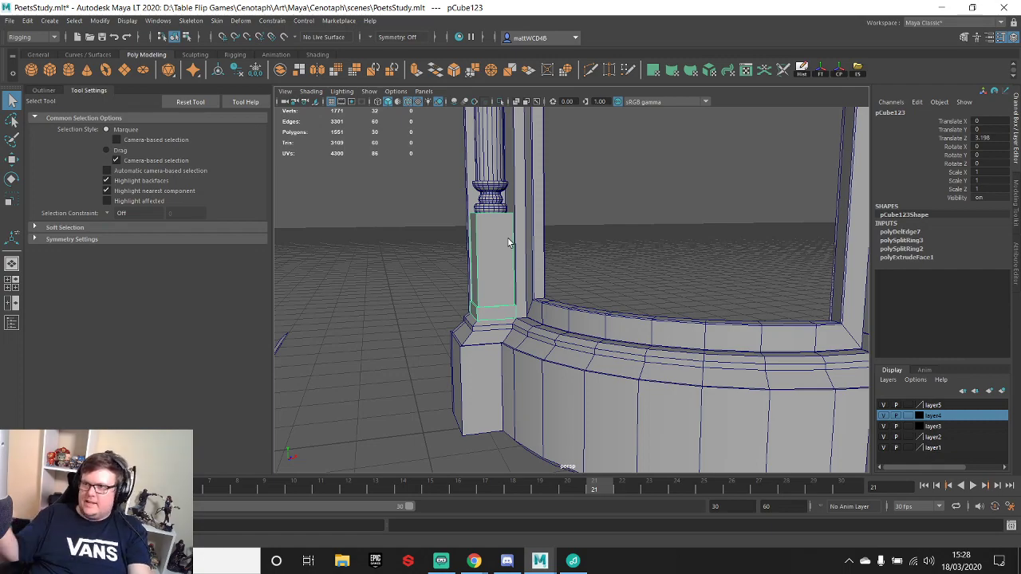
{"action": "left_click", "coordinate": [617, 200]}
{"action": "right_click_drag", "start_coordinate": [616, 199], "coordinate": [585, 207], "text": "alt"}
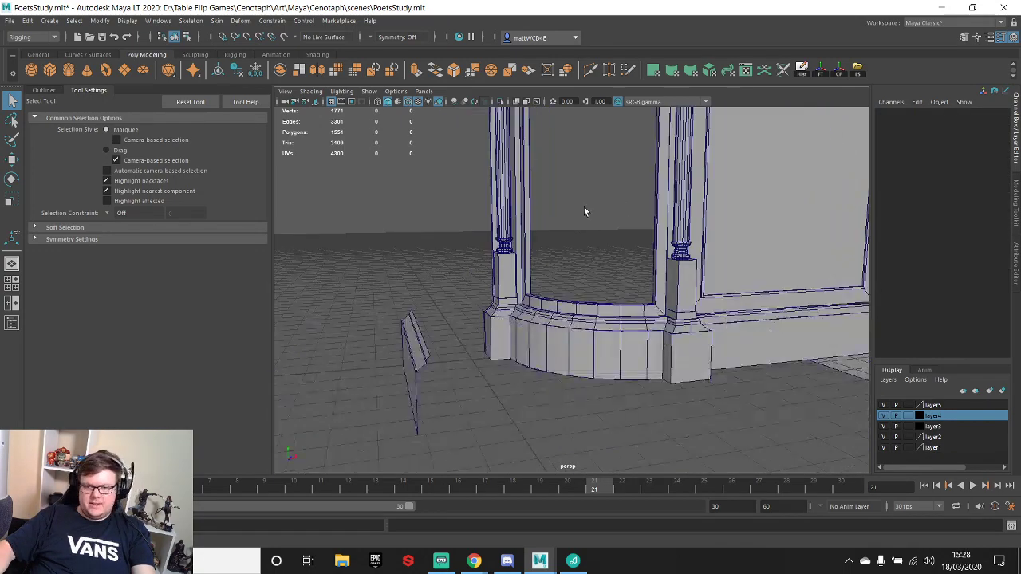
{"action": "left_click_drag", "start_coordinate": [584, 212], "coordinate": [592, 187], "text": "alt"}
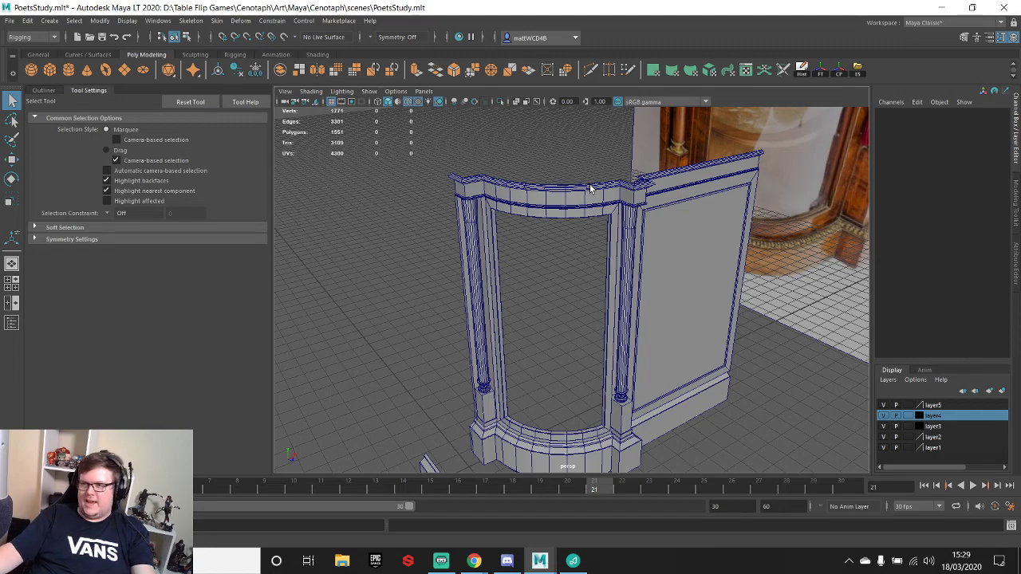
{"action": "left_click_drag", "start_coordinate": [581, 189], "coordinate": [609, 278], "text": "alt"}
{"action": "scroll", "coordinate": [574, 249], "scroll_direction": "down", "scroll_amount": 5}
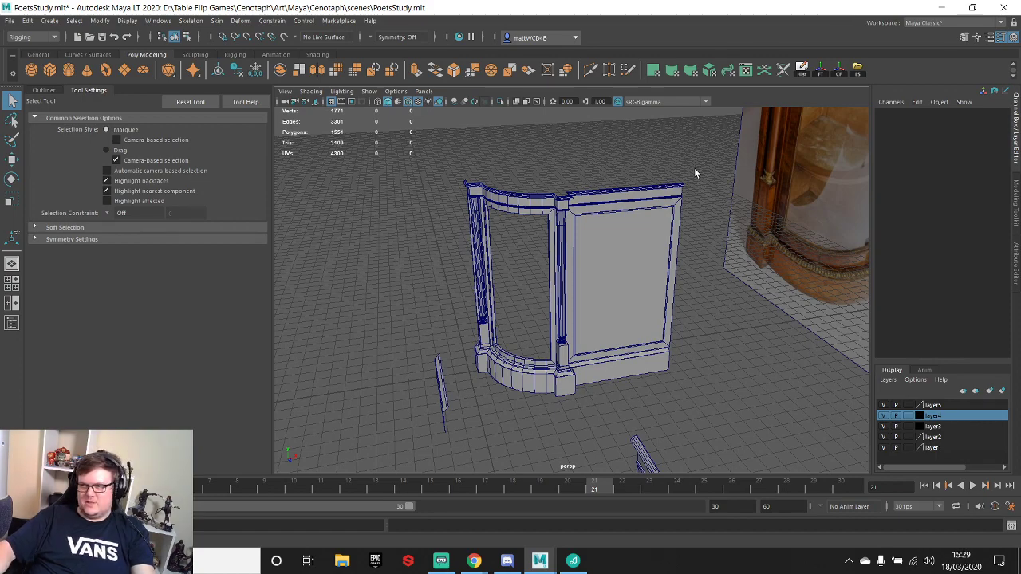
{"action": "left_click_drag", "start_coordinate": [689, 177], "coordinate": [558, 251], "text": "alt"}
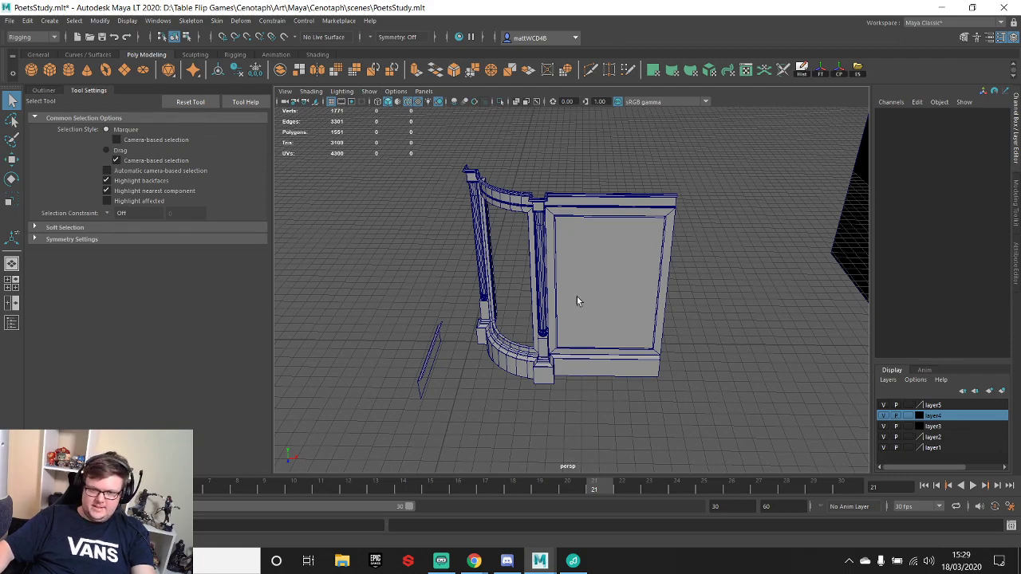
- Select the L-shaped backing behind the first post's column and inspect where it meets the cornice
{"action": "left_click_drag", "start_coordinate": [578, 298], "coordinate": [531, 289], "text": "alt"}
{"action": "scroll", "coordinate": [532, 290], "scroll_direction": "up", "scroll_amount": 4}
{"action": "middle_click_drag", "start_coordinate": [532, 289], "coordinate": [522, 263], "text": "alt"}
{"action": "left_click_drag", "start_coordinate": [389, 260], "coordinate": [479, 219], "text": "alt"}
{"action": "left_click", "coordinate": [483, 180]}
{"action": "left_click_drag", "start_coordinate": [483, 180], "coordinate": [582, 239], "text": "alt"}
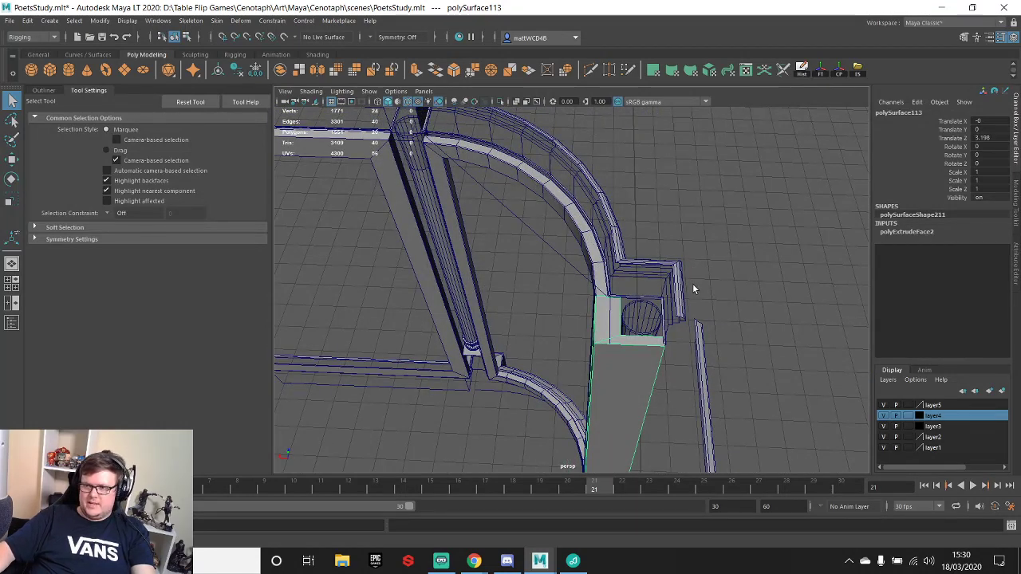
{"action": "left_click_drag", "start_coordinate": [693, 289], "coordinate": [561, 237], "text": "alt"}
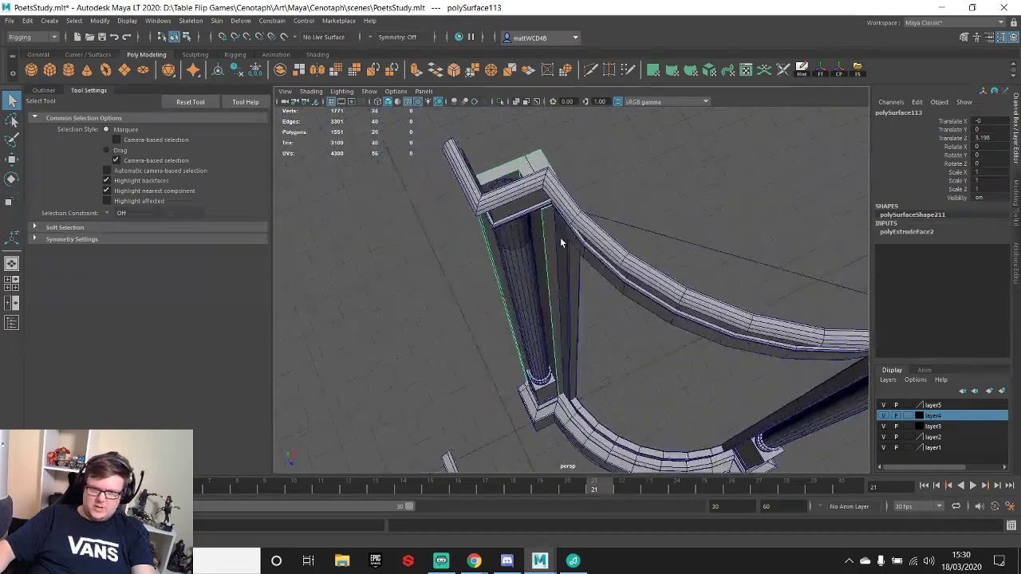
{"action": "scroll", "coordinate": [555, 227], "scroll_direction": "up", "scroll_amount": 4}
{"action": "middle_click_drag", "start_coordinate": [554, 223], "coordinate": [574, 269], "text": "alt"}
{"action": "scroll", "coordinate": [564, 247], "scroll_direction": "down", "scroll_amount": 2}
- Try to move the narrow inner face of the first post's backing, and undo the move
{"action": "right_click_drag", "start_coordinate": [554, 215], "coordinate": [557, 235]}
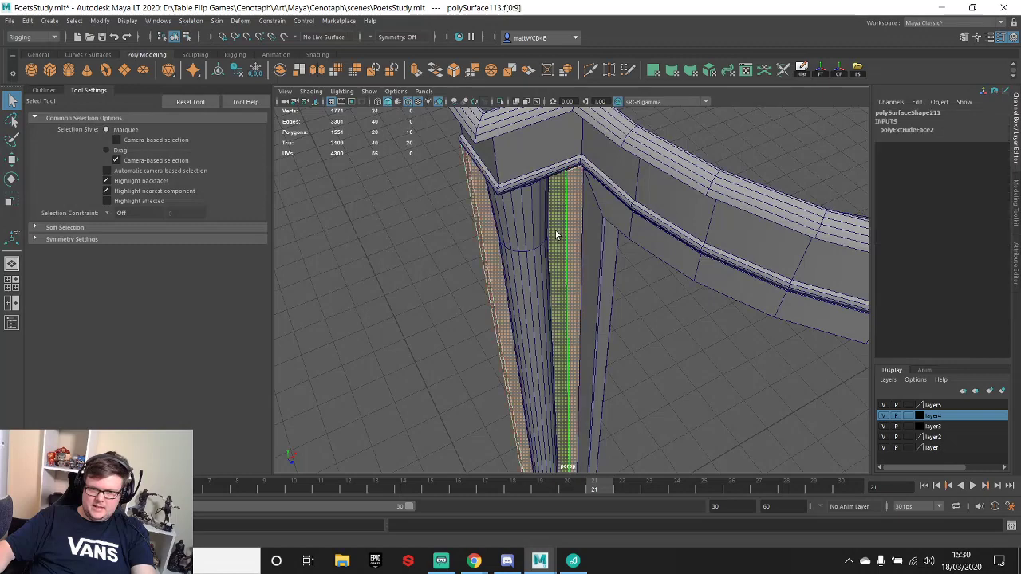
{"action": "left_click_drag", "start_coordinate": [555, 231], "coordinate": [593, 280], "text": "alt"}
{"action": "left_click", "coordinate": [568, 279]}
{"action": "key", "text": "w"}
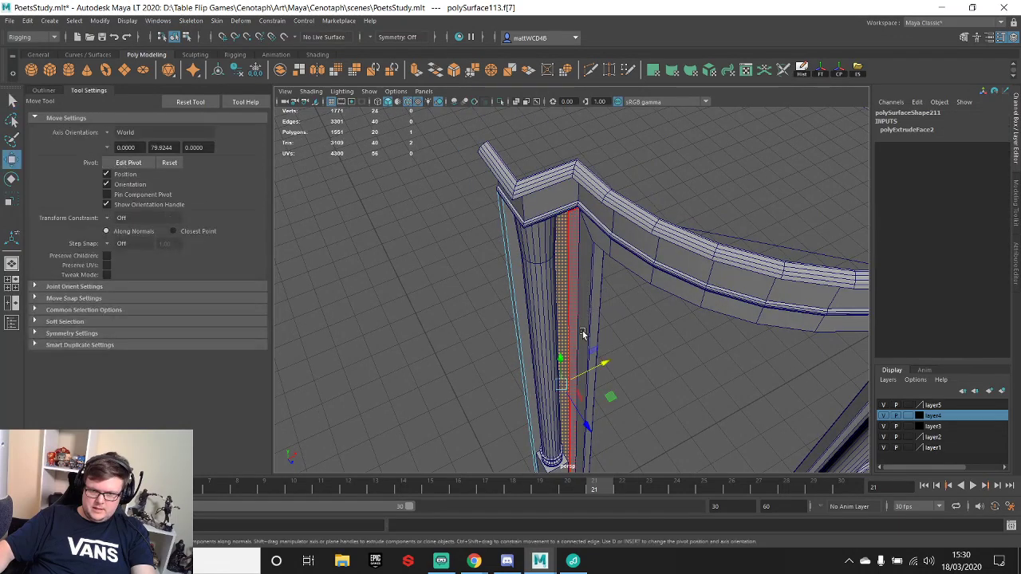
{"action": "key", "text": "v"}
{"action": "middle_click_drag", "start_coordinate": [583, 334], "coordinate": [586, 366]}
{"action": "key", "text": "ctrl+z"}
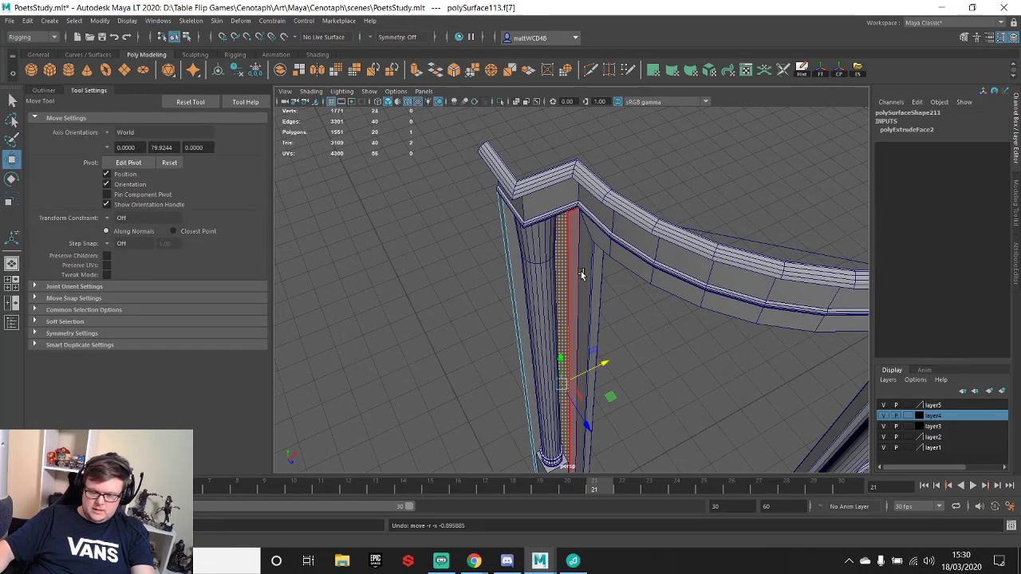
- Isolate the first post's backing and merge all of its vertices
{"action": "key", "text": "F8"}
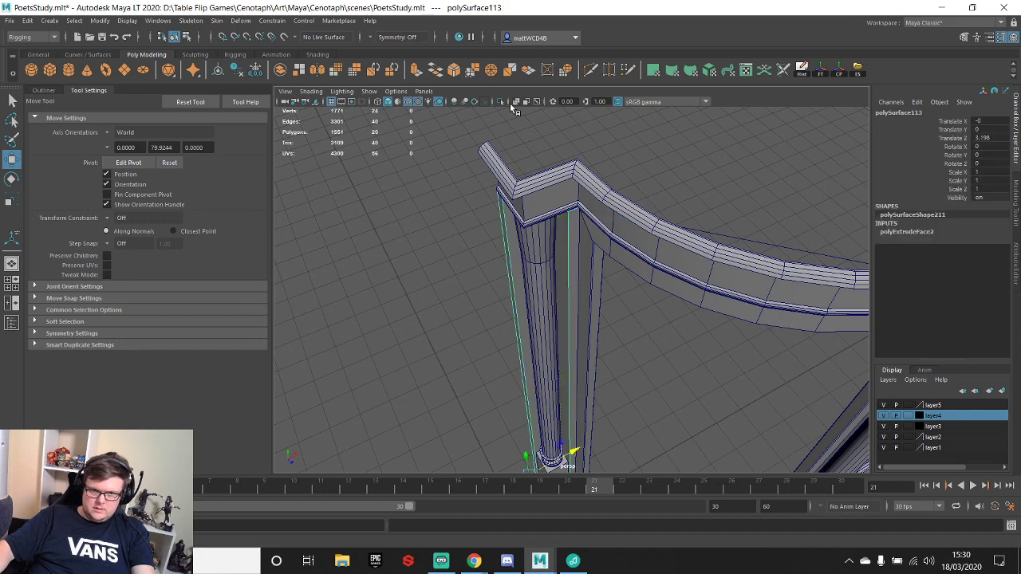
{"action": "left_click", "coordinate": [501, 102]}
{"action": "right_click_drag", "start_coordinate": [560, 235], "coordinate": [490, 232]}
{"action": "scroll", "coordinate": [519, 223], "scroll_direction": "down", "scroll_amount": 5}
{"action": "left_click_drag", "start_coordinate": [518, 223], "coordinate": [654, 407]}
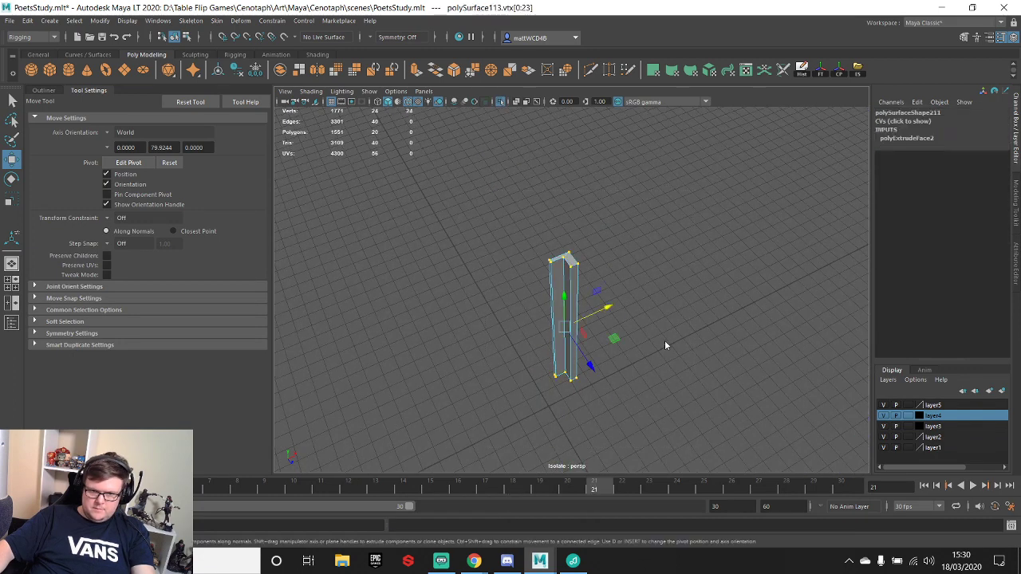
{"action": "right_click_drag", "start_coordinate": [666, 345], "coordinate": [702, 237], "text": "shift"}
- Try to shift the merged backing's inner face against the surrounding frame, and undo the face moves
{"action": "scroll", "coordinate": [614, 255], "scroll_direction": "up", "scroll_amount": 5}
{"action": "right_click_drag", "start_coordinate": [561, 249], "coordinate": [563, 287]}
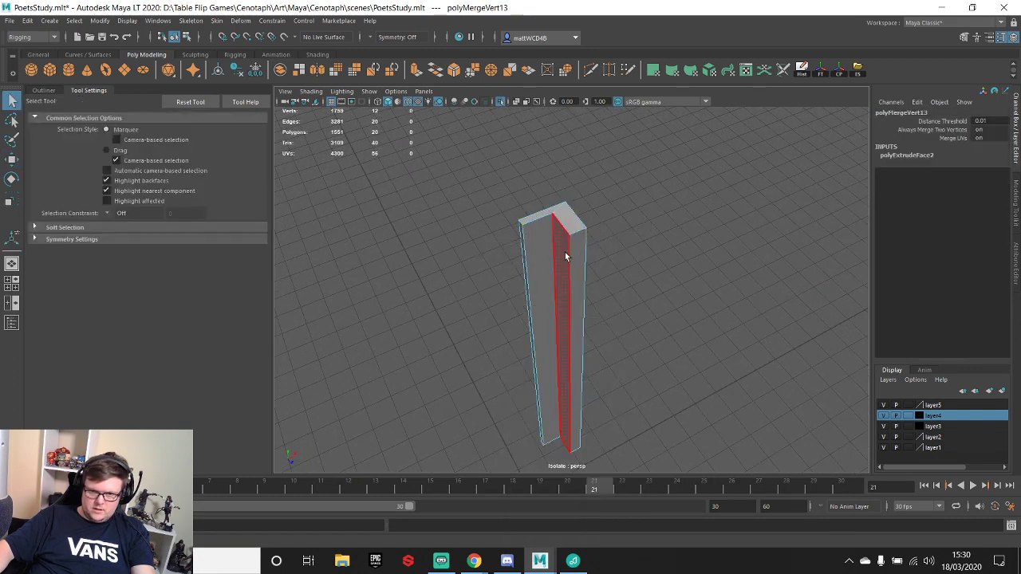
{"action": "left_click", "coordinate": [565, 257]}
{"action": "key", "text": "w"}
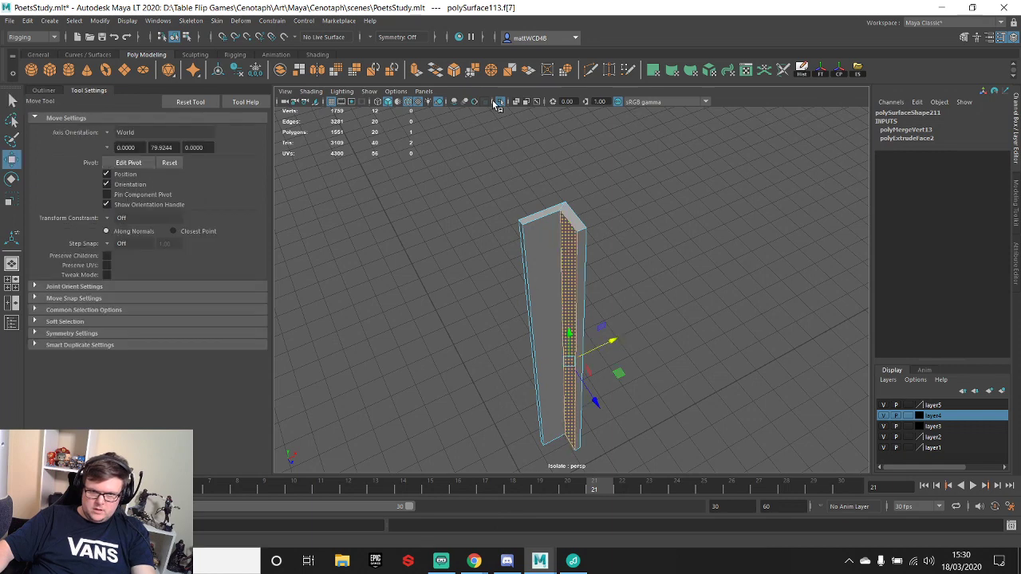
{"action": "left_click", "coordinate": [496, 103]}
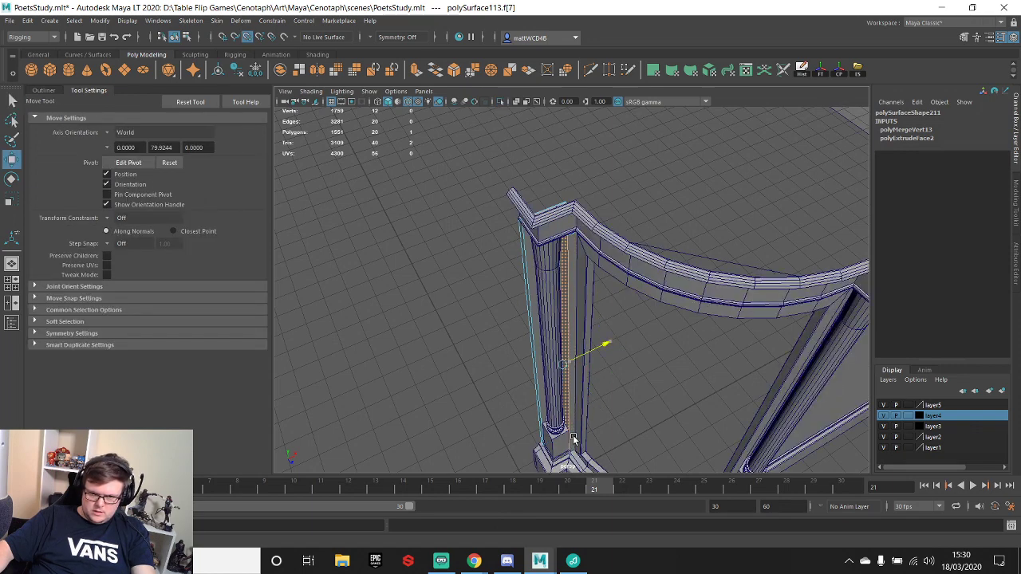
{"action": "mouse_move", "coordinate": [574, 437]}
{"action": "left_mouse_down"}
{"action": "mouse_move", "coordinate": [579, 447]}
{"action": "mouse_move", "coordinate": [568, 442]}
{"action": "left_mouse_up"}
{"action": "key", "text": "ctrl+z"}
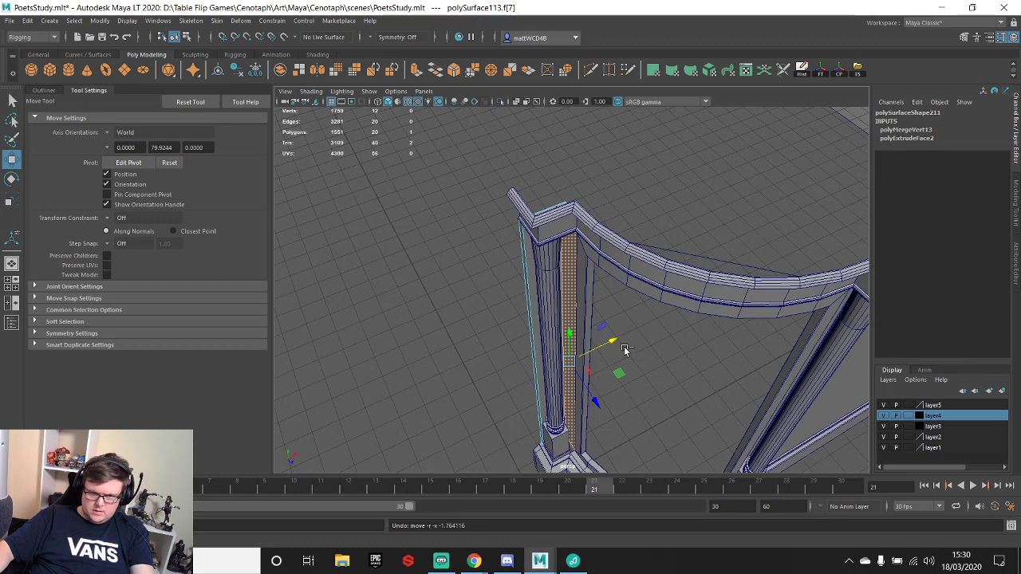
{"action": "key", "text": "ctrl+z"}
{"action": "key", "text": "ctrl+1"}
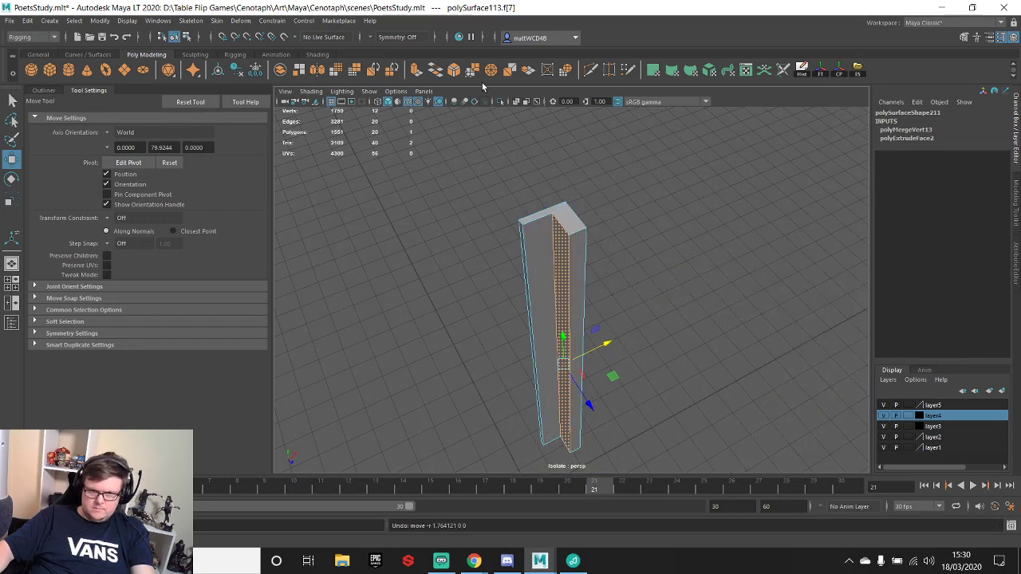
- Show the whole cabinet again and delete the flat face spanning the ends of the curved cornice
{"action": "left_click", "coordinate": [499, 103]}
{"action": "left_click", "coordinate": [500, 103]}
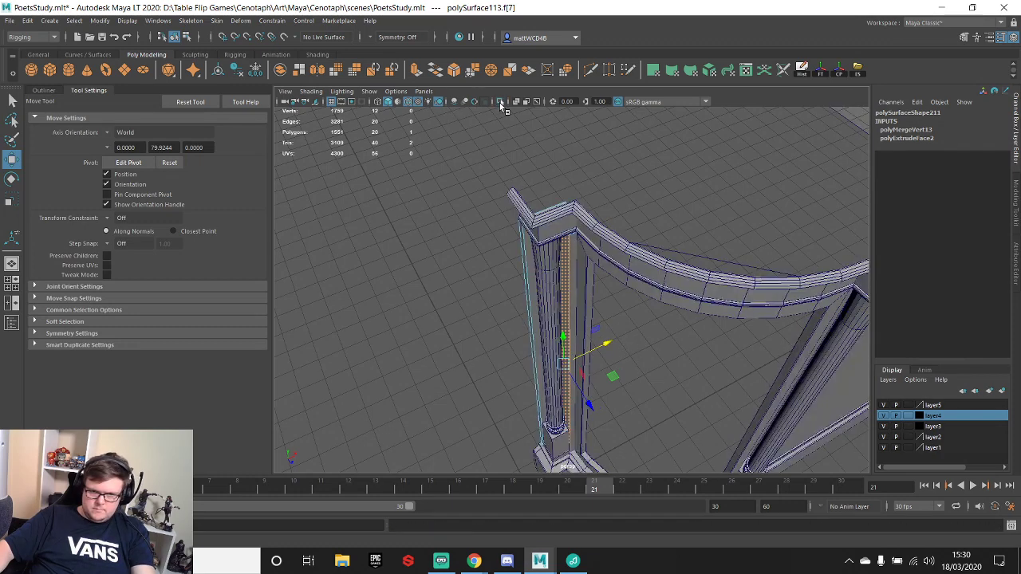
{"action": "scroll", "coordinate": [607, 272], "scroll_direction": "down", "scroll_amount": 4}
{"action": "key", "text": "q"}
{"action": "left_click_drag", "start_coordinate": [620, 272], "coordinate": [655, 335], "text": "alt"}
{"action": "left_click", "coordinate": [640, 303]}
{"action": "scroll", "coordinate": [655, 335], "scroll_direction": "up", "scroll_amount": 2}
{"action": "middle_click_drag", "start_coordinate": [655, 335], "coordinate": [576, 271], "text": "alt"}
{"action": "scroll", "coordinate": [576, 271], "scroll_direction": "up", "scroll_amount": 5}
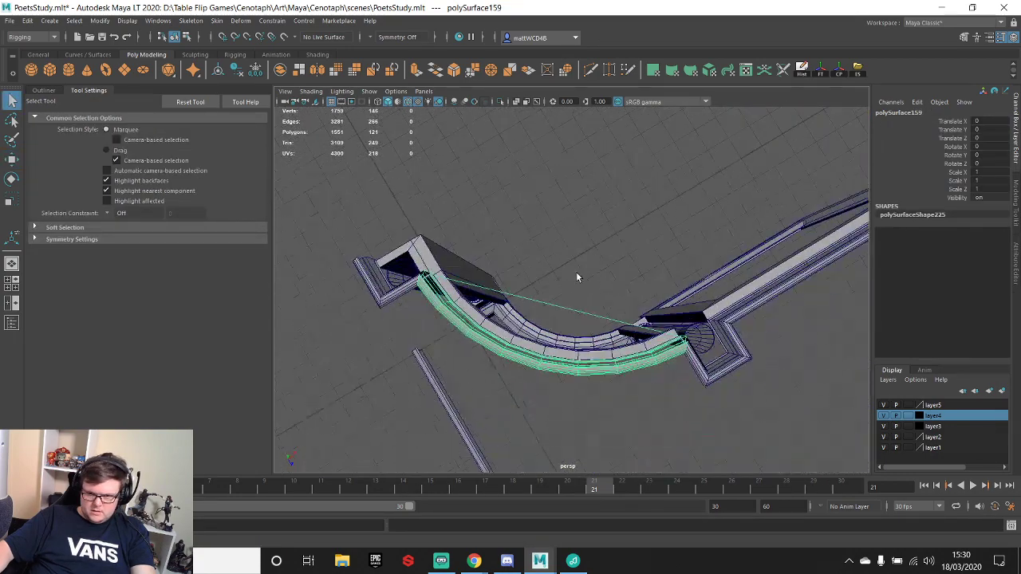
{"action": "right_click_drag", "start_coordinate": [528, 319], "coordinate": [531, 334]}
{"action": "left_click", "coordinate": [530, 334]}
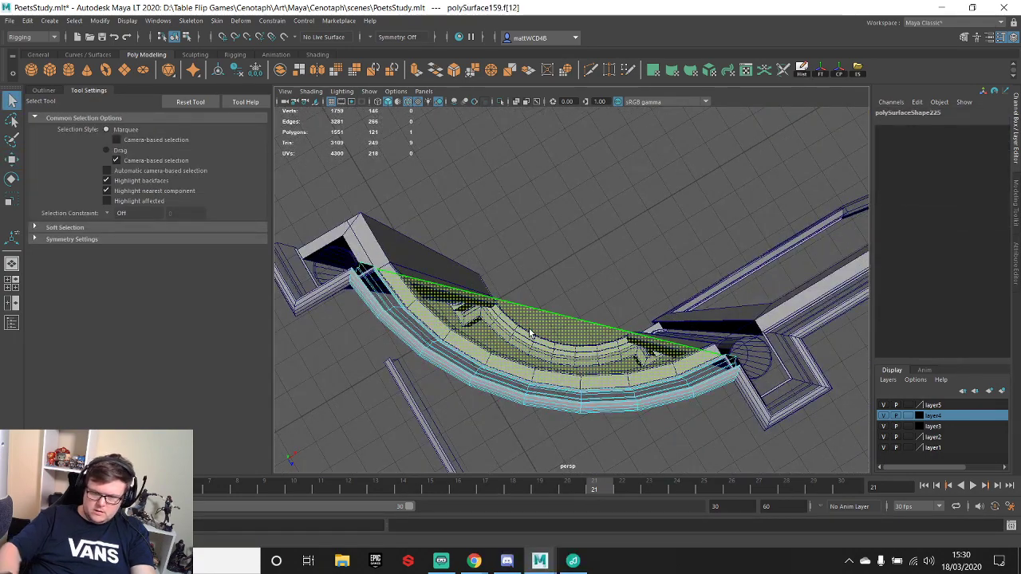
{"action": "key", "text": "Delete"}
- Compare the curved front with the reference image and the credenza's product photo in Chrome, and return to Maya
{"action": "left_click_drag", "start_coordinate": [530, 334], "coordinate": [598, 188], "text": "alt"}
{"action": "middle_click_drag", "start_coordinate": [598, 188], "coordinate": [603, 201], "text": "alt"}
{"action": "left_click_drag", "start_coordinate": [602, 201], "coordinate": [588, 316], "text": "alt"}
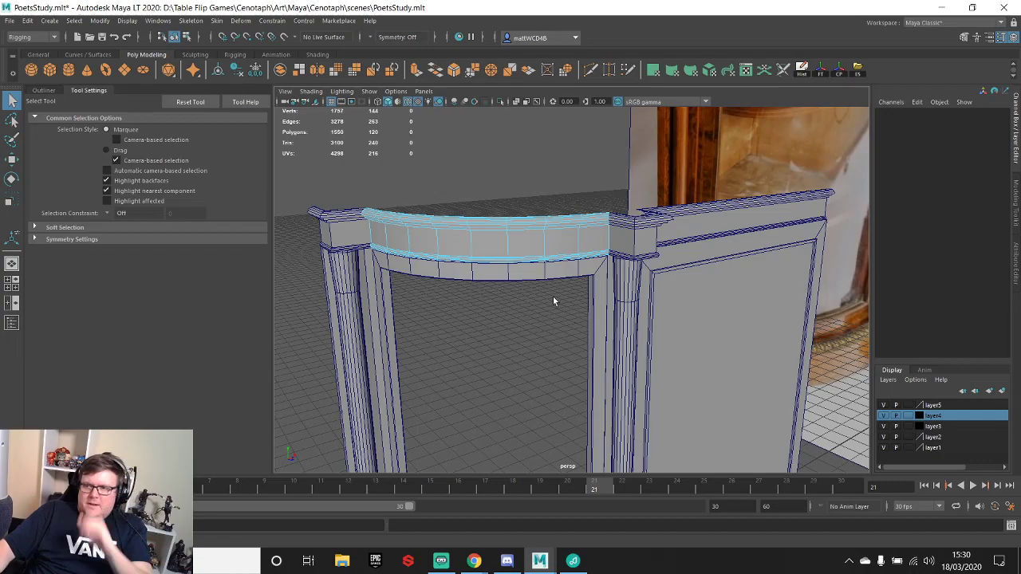
{"action": "left_click_drag", "start_coordinate": [553, 186], "coordinate": [647, 260], "text": "alt"}
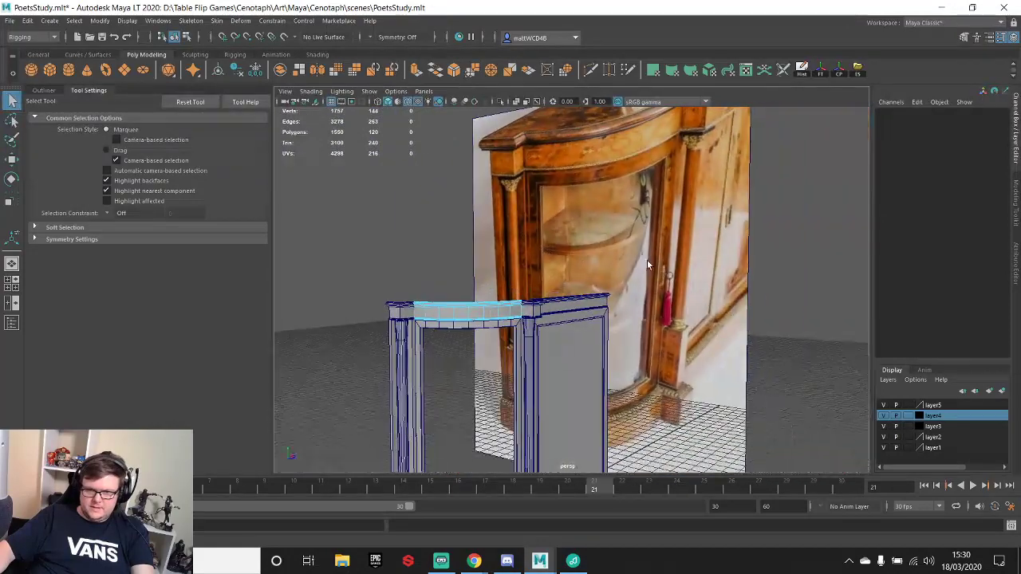
{"action": "scroll", "coordinate": [562, 272], "scroll_direction": "down", "scroll_amount": 5}
{"action": "left_click", "coordinate": [474, 561]}
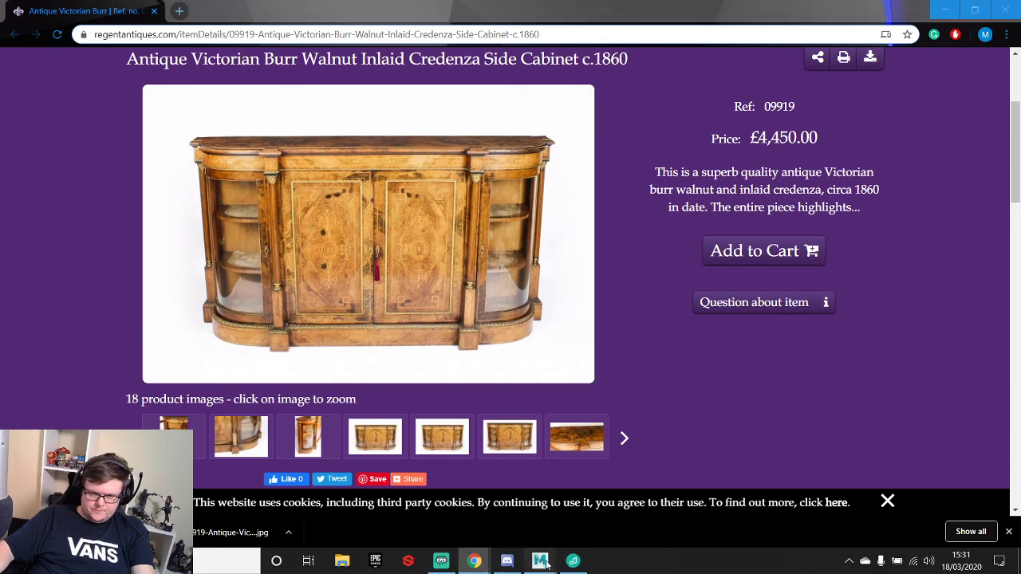
{"action": "left_click", "coordinate": [615, 498]}
- Delete the stray thin panel standing in front of the cabinet
{"action": "scroll", "coordinate": [513, 316], "scroll_direction": "up", "scroll_amount": 4}
{"action": "middle_click_drag", "start_coordinate": [514, 317], "coordinate": [516, 264], "text": "alt"}
{"action": "left_click_drag", "start_coordinate": [516, 264], "coordinate": [639, 279], "text": "alt"}
{"action": "scroll", "coordinate": [570, 331], "scroll_direction": "up", "scroll_amount": 5}
{"action": "scroll", "coordinate": [450, 273], "scroll_direction": "down", "scroll_amount": 5}
{"action": "left_click", "coordinate": [576, 351]}
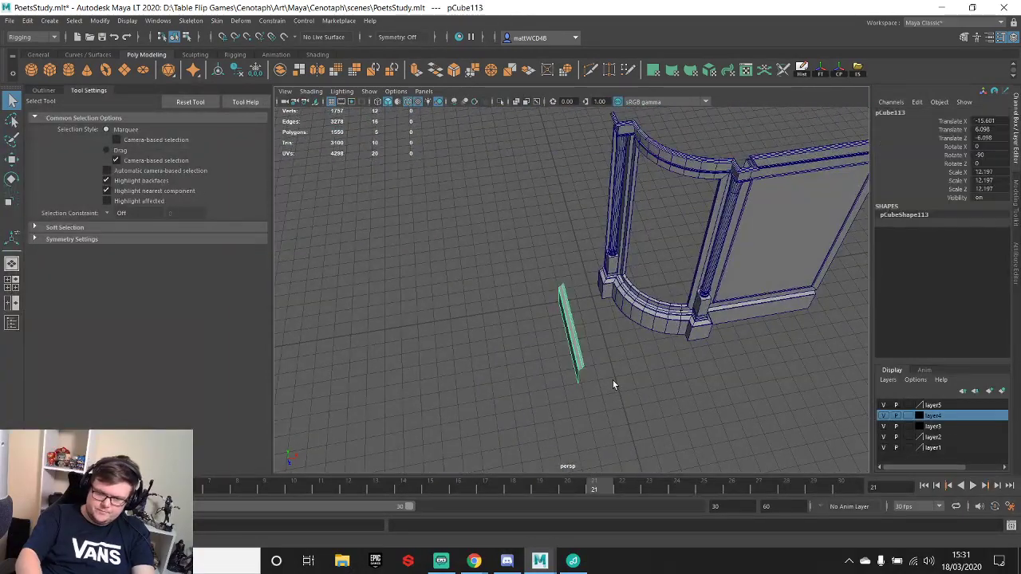
{"action": "key", "text": "Delete"}
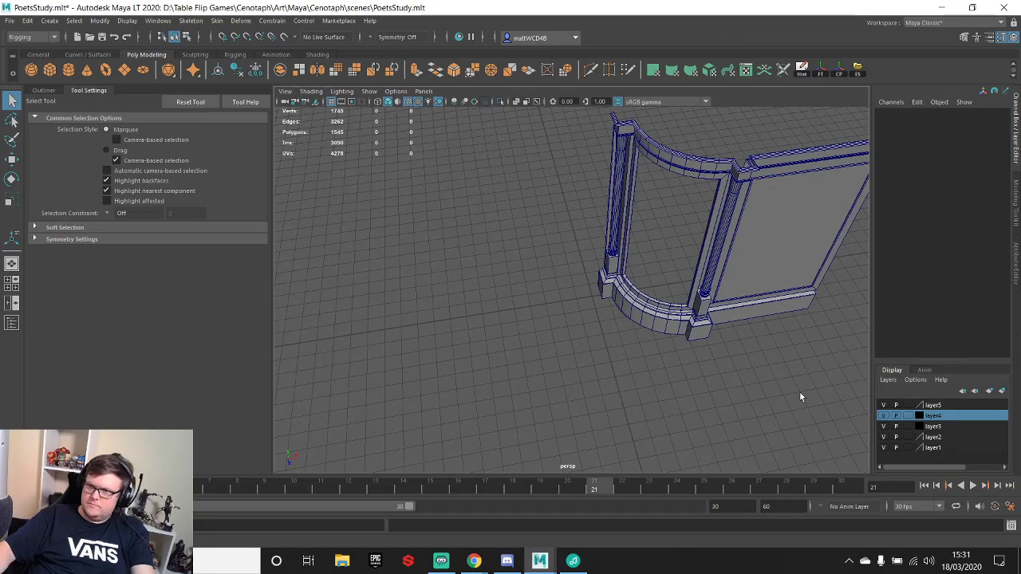
- Delete the leftover curve along the lower edge of the curved base
{"action": "left_click_drag", "start_coordinate": [595, 211], "coordinate": [565, 239], "text": "alt"}
{"action": "scroll", "coordinate": [597, 237], "scroll_direction": "up", "scroll_amount": 6}
{"action": "middle_click_drag", "start_coordinate": [565, 240], "coordinate": [593, 273], "text": "alt"}
{"action": "left_click_drag", "start_coordinate": [593, 276], "coordinate": [560, 300], "text": "alt"}
{"action": "scroll", "coordinate": [552, 259], "scroll_direction": "up", "scroll_amount": 3}
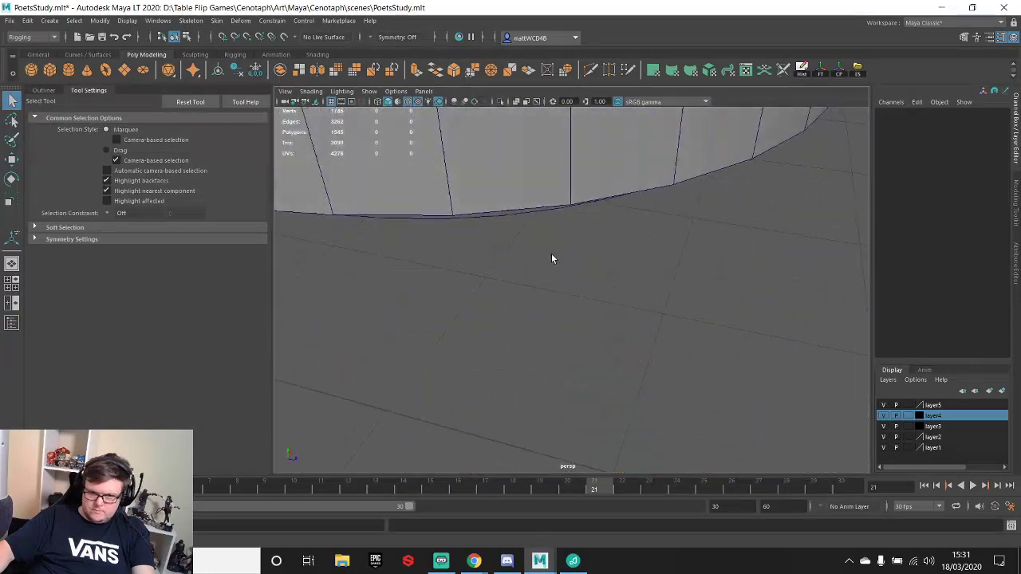
{"action": "left_click", "coordinate": [527, 215]}
{"action": "key", "text": "Delete"}
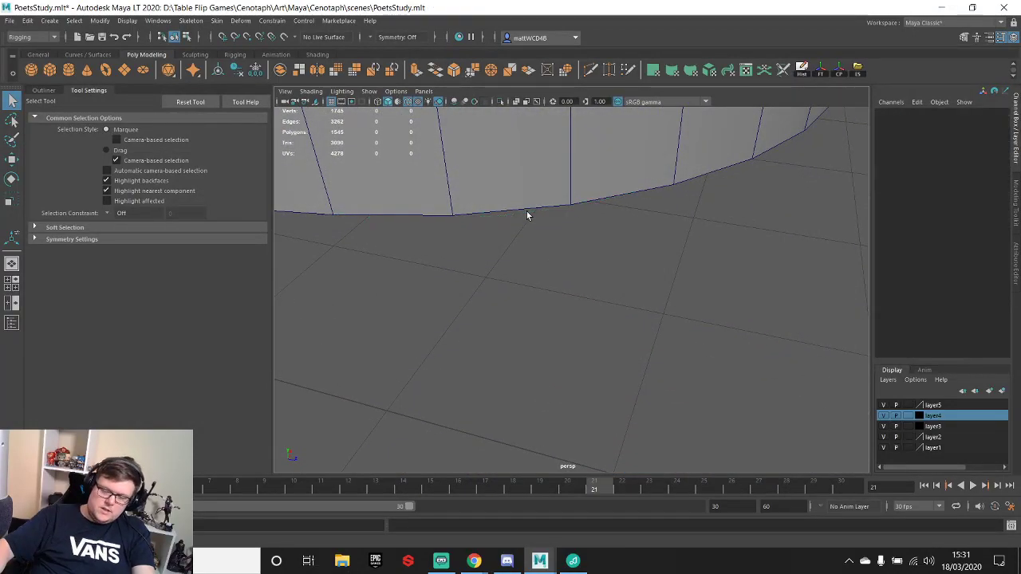
- Create a polygon cube, scale it uniformly to 14.266, and snap its pivot to a lower corner
{"action": "scroll", "coordinate": [547, 280], "scroll_direction": "down", "scroll_amount": 5}
{"action": "left_click_drag", "start_coordinate": [548, 280], "coordinate": [572, 280], "text": "alt"}
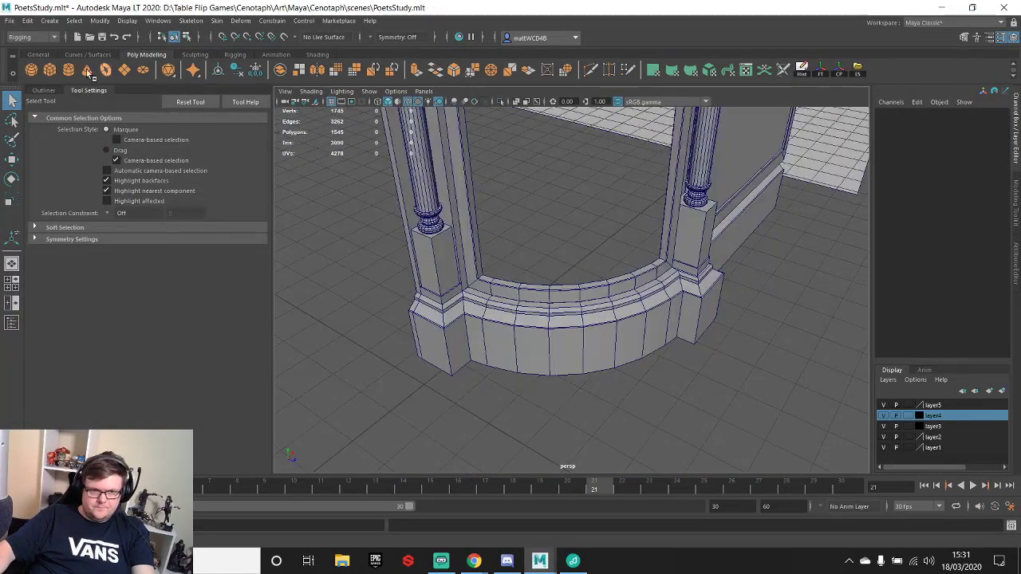
{"action": "left_click", "coordinate": [50, 71]}
{"action": "key", "text": "e"}
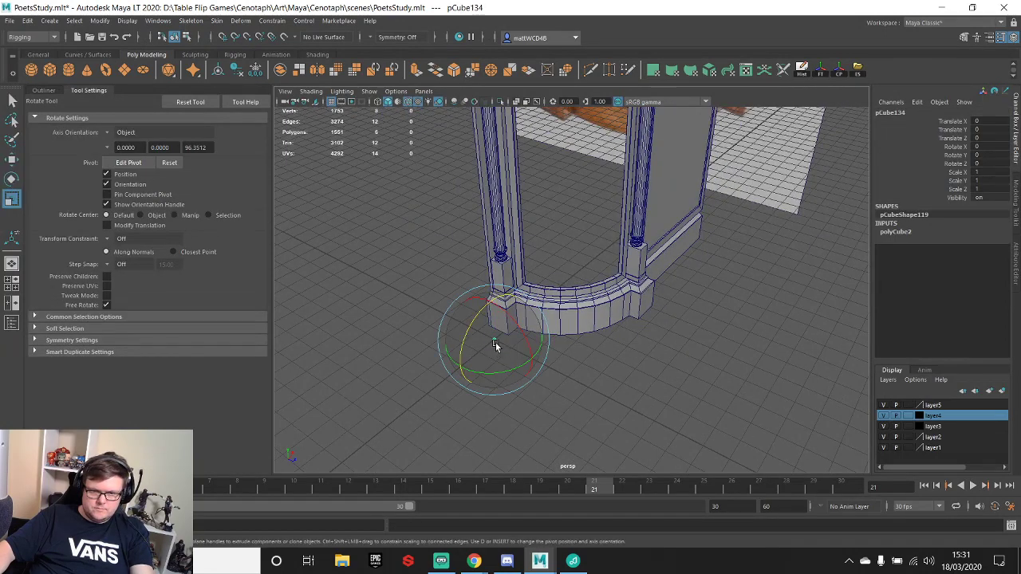
{"action": "left_click_drag", "start_coordinate": [495, 343], "coordinate": [514, 353]}
{"action": "key", "text": "w"}
{"action": "key", "text": "d"}
{"action": "key", "text": "v"}
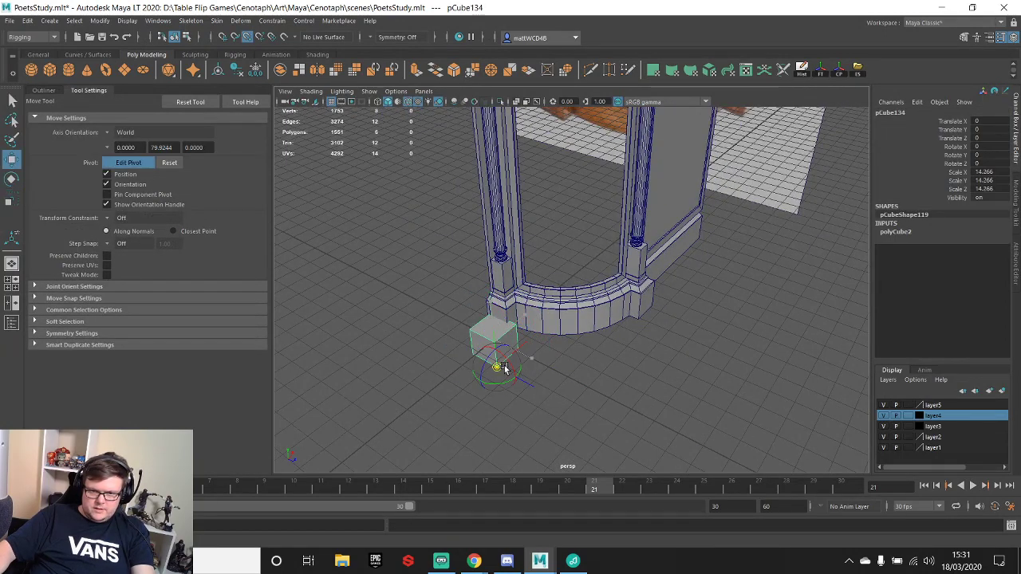
{"action": "key", "text": "d"}
- Snap the cube against the first post's pedestal, in line with the pedestal's back edge
{"action": "middle_click_drag", "start_coordinate": [528, 211], "coordinate": [551, 234], "text": "alt"}
{"action": "key", "text": "v"}
{"action": "left_click_drag", "start_coordinate": [521, 390], "coordinate": [519, 344]}
{"action": "key", "text": "f"}
{"action": "left_click_drag", "start_coordinate": [431, 271], "coordinate": [669, 279], "text": "alt"}
{"action": "key", "text": "v"}
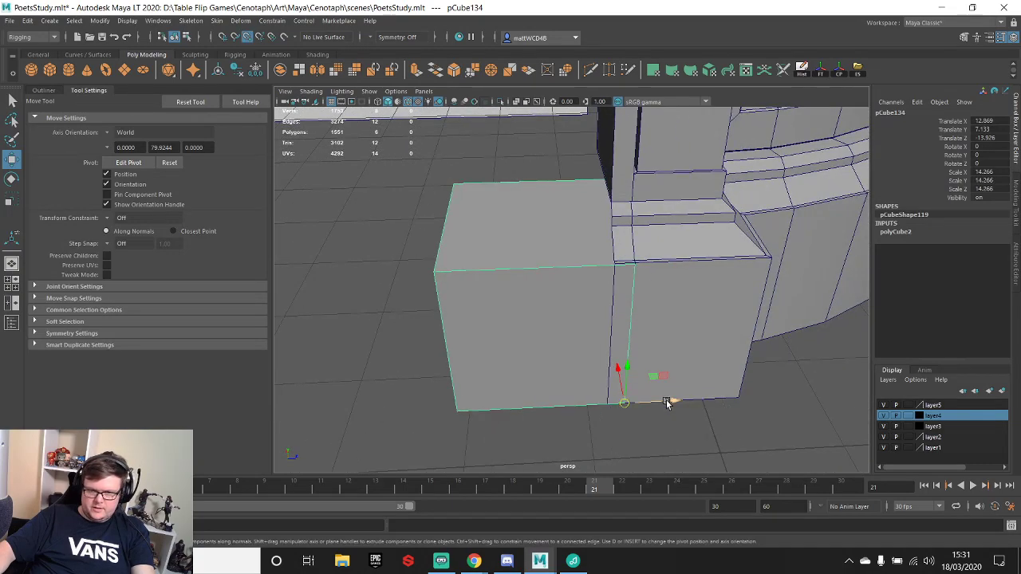
{"action": "left_click_drag", "start_coordinate": [671, 401], "coordinate": [604, 405]}
- Move the cube's vertices to reshape it into a long thin board behind the first post, and return to object mode
{"action": "scroll", "coordinate": [494, 195], "scroll_direction": "down", "scroll_amount": 4}
{"action": "left_click_drag", "start_coordinate": [493, 195], "coordinate": [604, 244], "text": "alt"}
{"action": "key", "text": "q"}
{"action": "right_click_drag", "start_coordinate": [620, 200], "coordinate": [620, 230]}
{"action": "left_click_drag", "start_coordinate": [620, 148], "coordinate": [758, 422]}
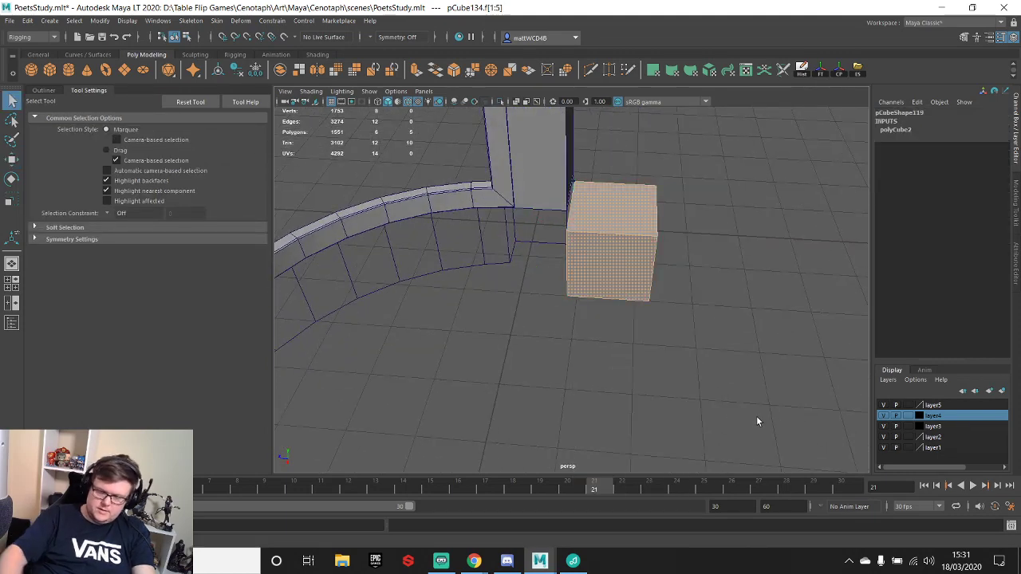
{"action": "right_click_drag", "start_coordinate": [610, 219], "coordinate": [610, 193]}
{"action": "left_click_drag", "start_coordinate": [625, 156], "coordinate": [684, 291]}
{"action": "key", "text": "w"}
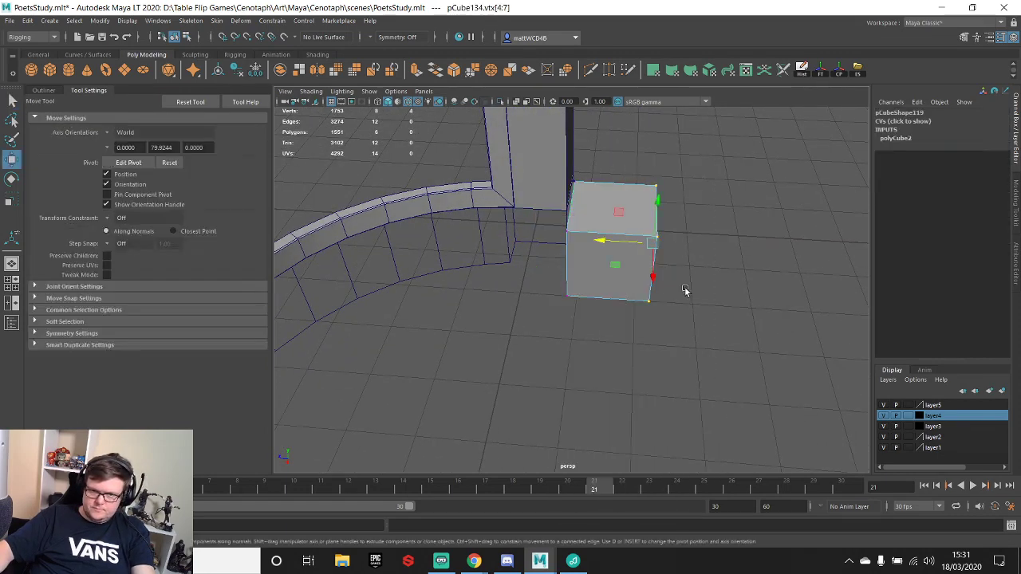
{"action": "left_click_drag", "start_coordinate": [588, 238], "coordinate": [533, 238]}
{"action": "left_click_drag", "start_coordinate": [634, 191], "coordinate": [496, 329], "text": "alt"}
{"action": "key", "text": "q"}
{"action": "key", "text": "w"}
{"action": "left_click_drag", "start_coordinate": [572, 317], "coordinate": [614, 315], "text": "alt"}
{"action": "right_click_drag", "start_coordinate": [597, 295], "coordinate": [613, 286]}
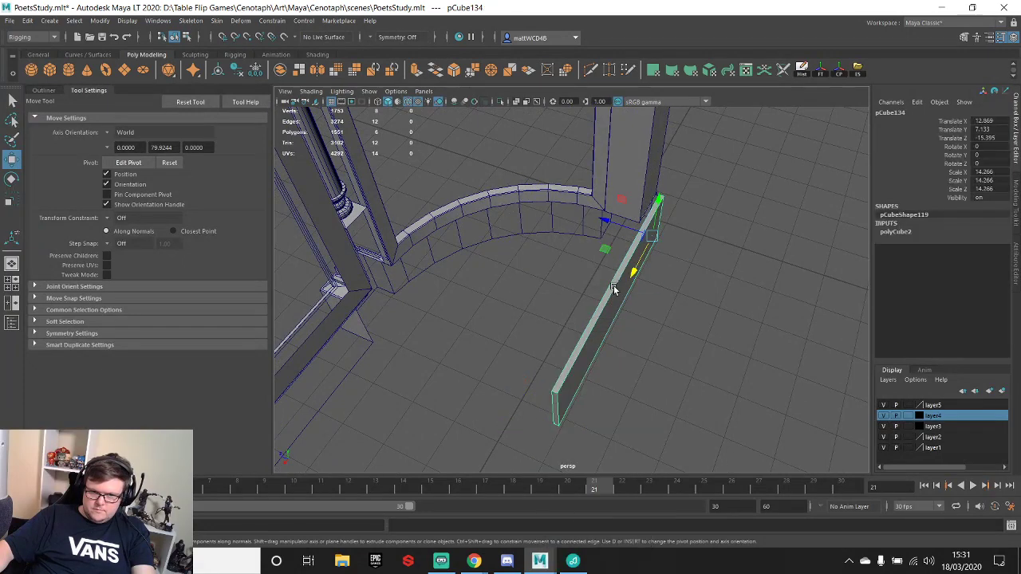
- Raise the board to the top of the base and snap its free end vertices in line with the second post
{"action": "left_click_drag", "start_coordinate": [614, 285], "coordinate": [616, 331], "text": "alt"}
{"action": "key", "text": "e"}
{"action": "key", "text": "r"}
{"action": "mouse_move", "coordinate": [653, 229]}
{"action": "left_mouse_down"}
{"action": "mouse_move", "coordinate": [646, 299]}
{"action": "mouse_move", "coordinate": [602, 228]}
{"action": "mouse_move", "coordinate": [633, 226]}
{"action": "mouse_move", "coordinate": [567, 229]}
{"action": "mouse_move", "coordinate": [624, 227]}
{"action": "mouse_move", "coordinate": [652, 248]}
{"action": "left_mouse_up"}
{"action": "key", "text": "w"}
{"action": "key", "text": "f"}
{"action": "scroll", "coordinate": [652, 248], "scroll_direction": "up", "scroll_amount": 3}
{"action": "right_click_drag", "start_coordinate": [511, 273], "coordinate": [483, 185]}
{"action": "left_click_drag", "start_coordinate": [504, 226], "coordinate": [603, 246], "text": "alt"}
{"action": "left_click_drag", "start_coordinate": [642, 172], "coordinate": [758, 283]}
{"action": "scroll", "coordinate": [725, 317], "scroll_direction": "down", "scroll_amount": 3}
{"action": "key", "text": "w"}
{"action": "left_click_drag", "start_coordinate": [709, 243], "coordinate": [725, 276]}
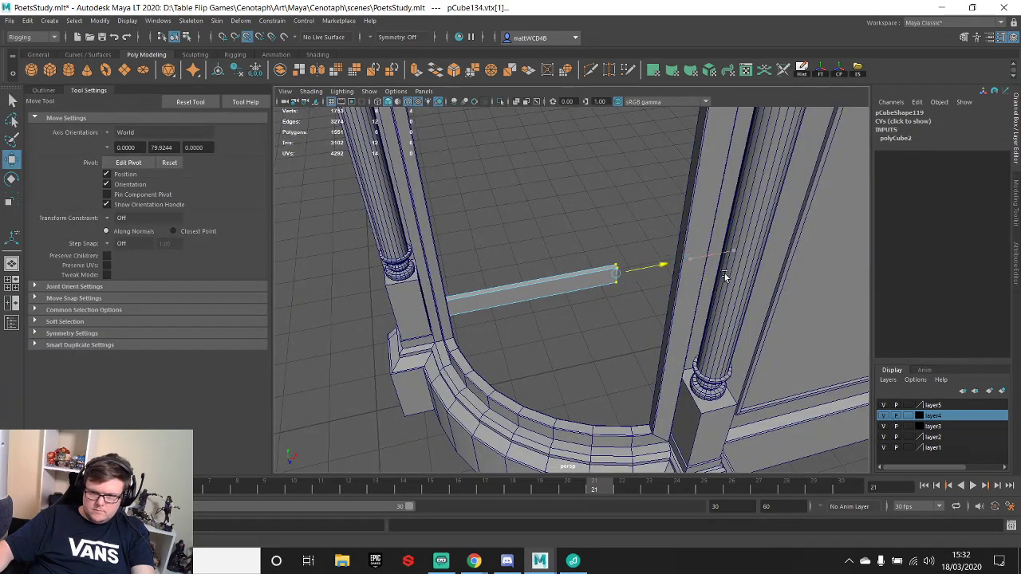
- Return the board to object mode and scale its height down to a slim bar
{"action": "left_click_drag", "start_coordinate": [692, 411], "coordinate": [524, 218], "text": "alt"}
{"action": "right_click_drag", "start_coordinate": [673, 272], "coordinate": [726, 255]}
{"action": "left_click_drag", "start_coordinate": [644, 335], "coordinate": [672, 295], "text": "alt"}
{"action": "key", "text": "r"}
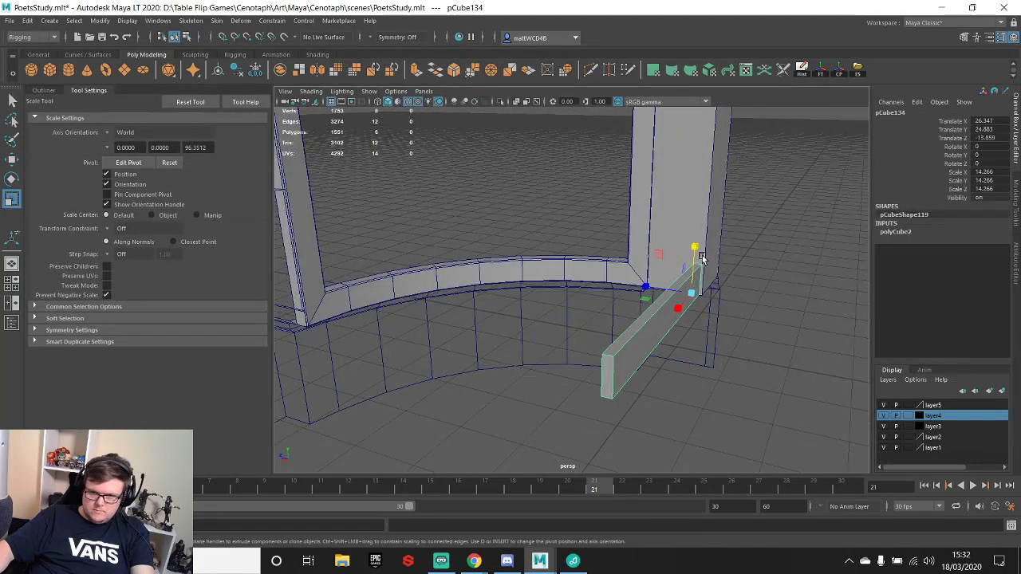
{"action": "left_click_drag", "start_coordinate": [694, 249], "coordinate": [663, 322]}
- Insert five evenly spaced edge loops across the length of the slim bar
{"action": "right_click_drag", "start_coordinate": [663, 323], "coordinate": [493, 300], "text": "shift"}
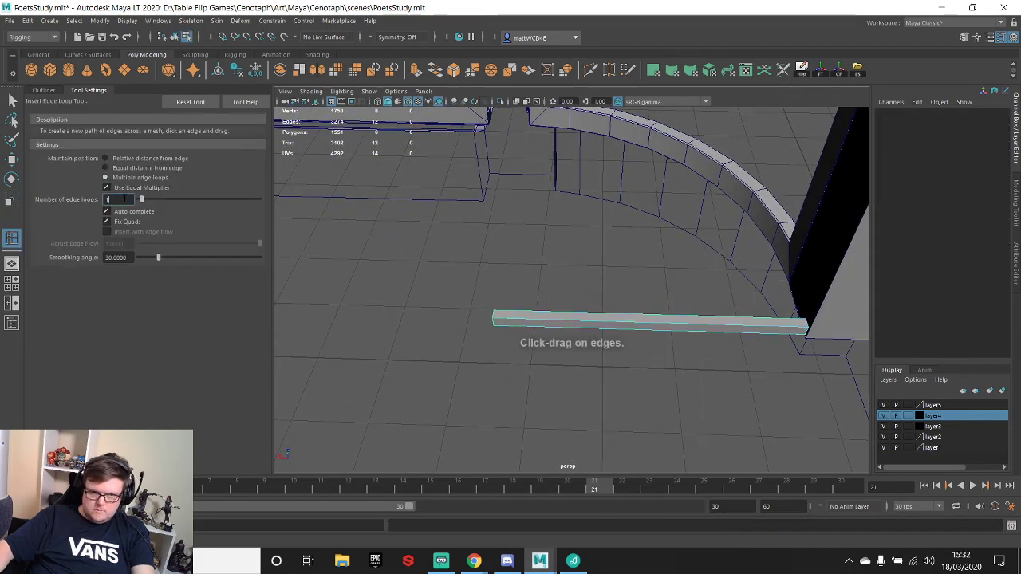
{"action": "type", "text": "5"}
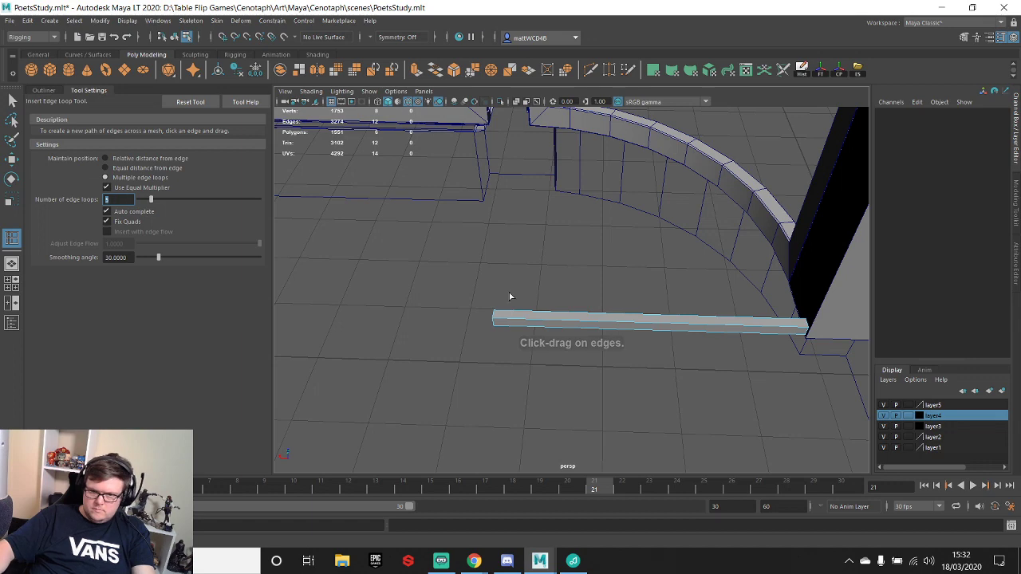
{"action": "left_click", "coordinate": [588, 323]}
{"action": "left_click_drag", "start_coordinate": [590, 322], "coordinate": [593, 294], "text": "alt"}
{"action": "key", "text": "q"}
- Hide the curved trim piece that runs between the posts beside the segmented bar
{"action": "left_click_drag", "start_coordinate": [652, 304], "coordinate": [611, 288], "text": "alt"}
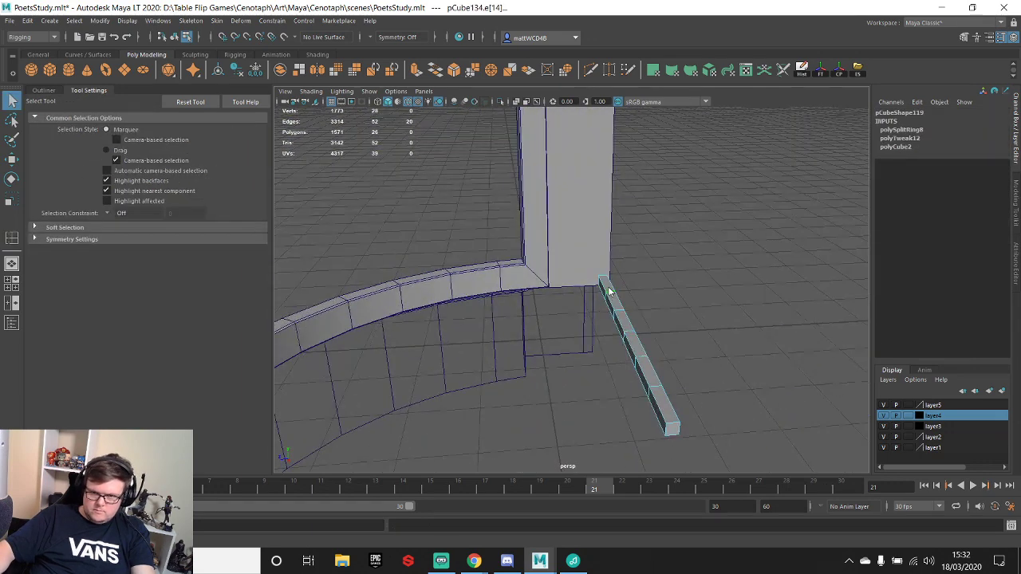
{"action": "left_click", "coordinate": [604, 288]}
{"action": "left_click", "coordinate": [602, 288]}
{"action": "key", "text": "w"}
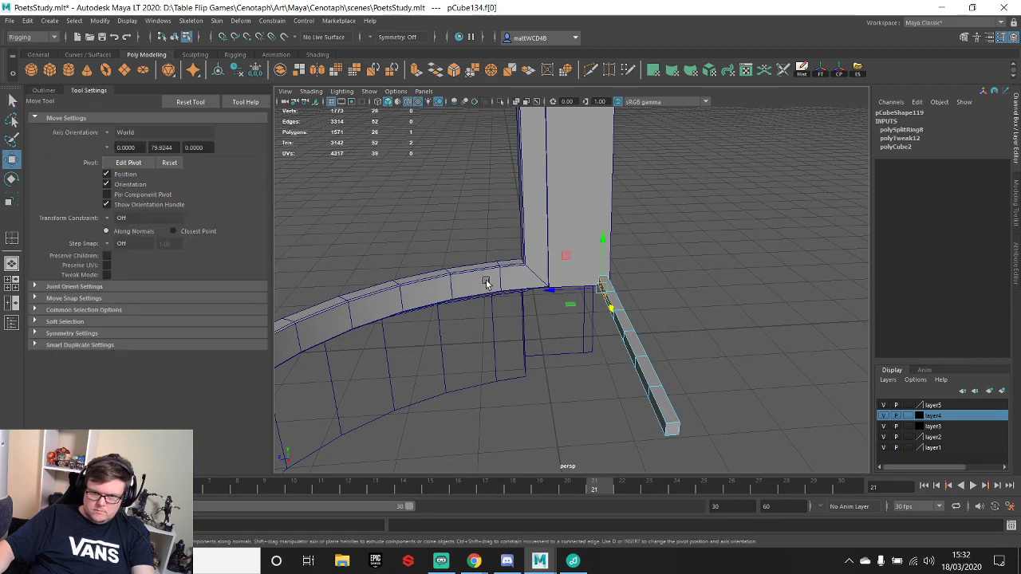
{"action": "right_click_drag", "start_coordinate": [484, 281], "coordinate": [506, 266]}
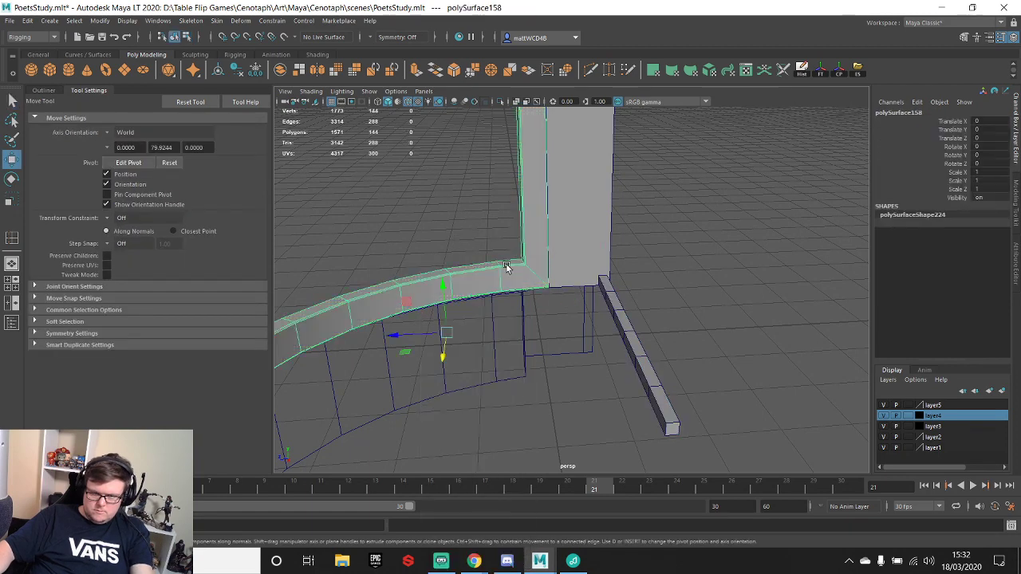
{"action": "key", "text": "h"}
- Pull the row of faces along the bar's front side toward the curved base, widening the bar into a flat board
{"action": "left_click", "coordinate": [624, 307]}
{"action": "left_click_drag", "start_coordinate": [506, 312], "coordinate": [645, 344], "text": "alt"}
{"action": "middle_click_drag", "start_coordinate": [645, 345], "coordinate": [600, 271], "text": "alt"}
{"action": "right_click_drag", "start_coordinate": [559, 272], "coordinate": [582, 273], "text": "alt"}
{"action": "left_click_drag", "start_coordinate": [581, 272], "coordinate": [587, 209], "text": "alt"}
{"action": "key", "text": "q"}
{"action": "right_click_drag", "start_coordinate": [598, 166], "coordinate": [600, 133]}
{"action": "left_click", "coordinate": [591, 158]}
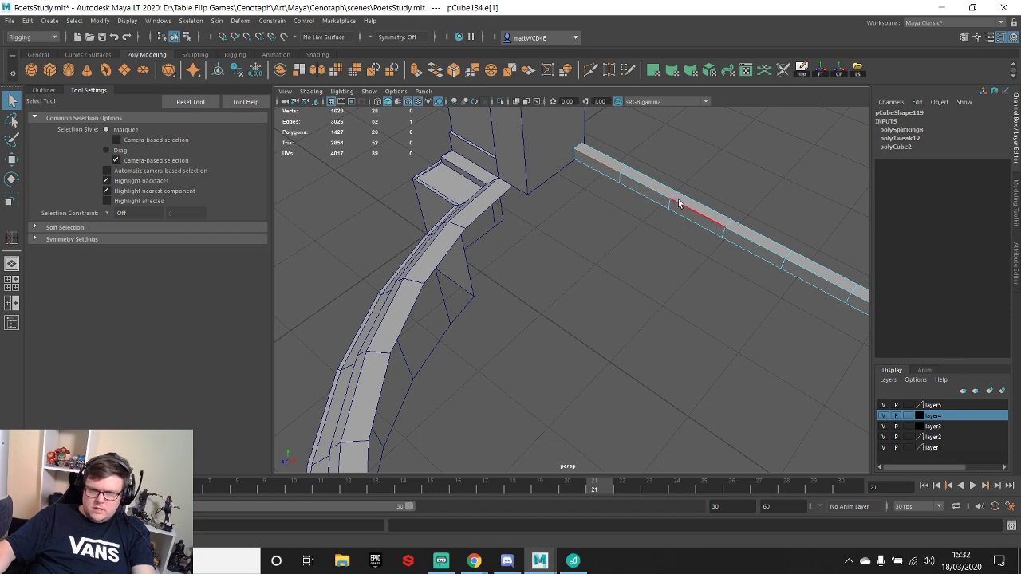
{"action": "right_click_drag", "start_coordinate": [616, 178], "coordinate": [613, 199]}
{"action": "left_click", "coordinate": [611, 177]}
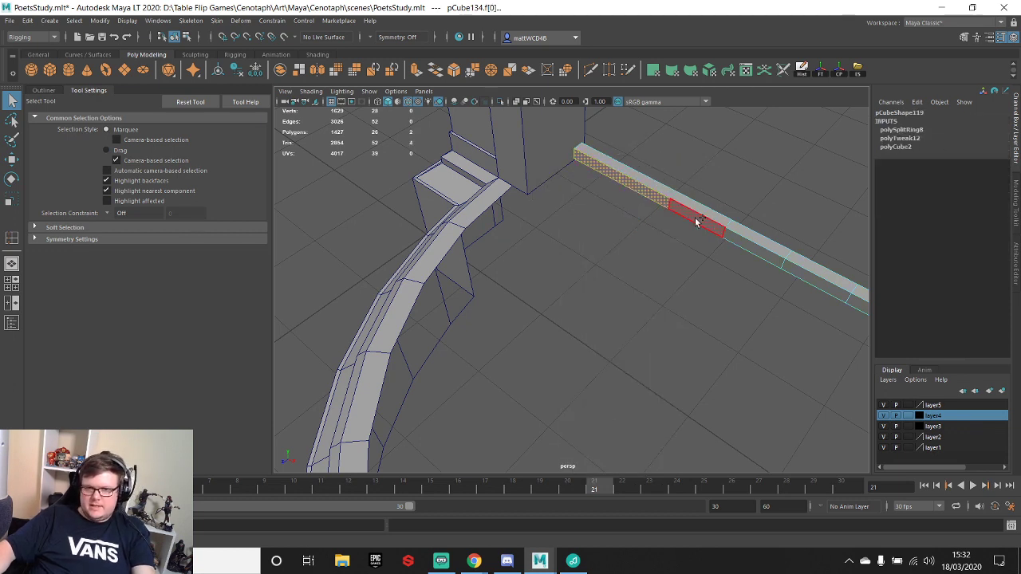
{"action": "left_click_drag", "start_coordinate": [786, 262], "coordinate": [664, 210], "text": "alt"}
{"action": "left_click", "coordinate": [736, 134], "text": "shift"}
{"action": "left_click", "coordinate": [782, 131], "text": "shift"}
{"action": "scroll", "coordinate": [782, 131], "scroll_direction": "down", "scroll_amount": 3}
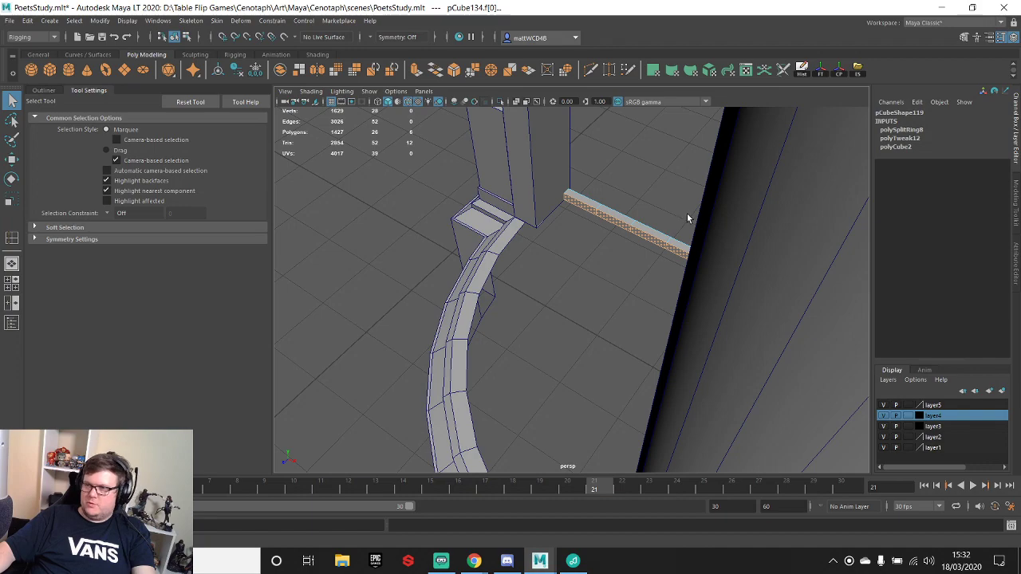
{"action": "key", "text": "w"}
{"action": "left_click_drag", "start_coordinate": [668, 175], "coordinate": [624, 215], "text": "alt"}
{"action": "scroll", "coordinate": [623, 216], "scroll_direction": "up", "scroll_amount": 3}
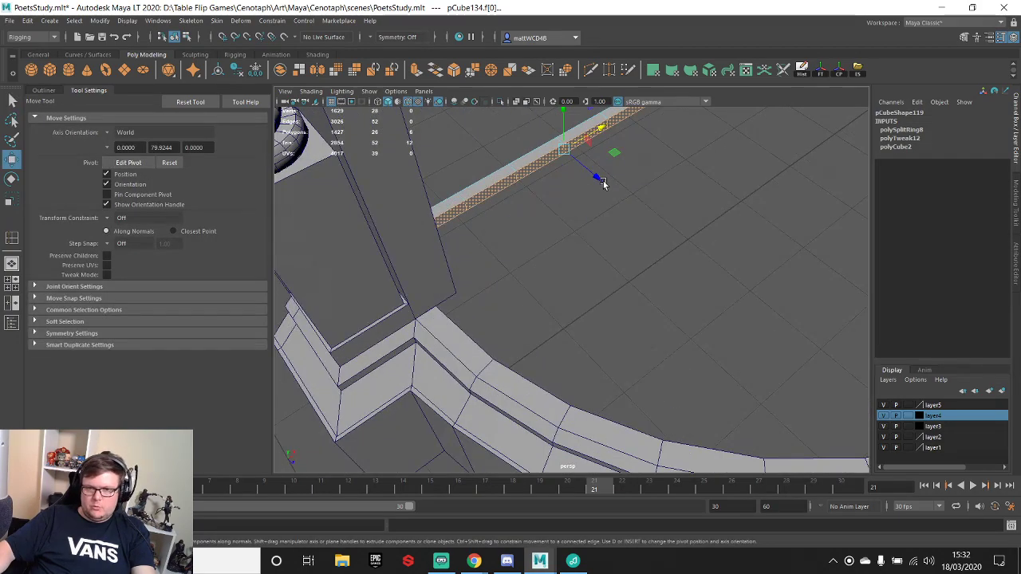
{"action": "left_click_drag", "start_coordinate": [604, 183], "coordinate": [640, 195]}
{"action": "right_click_drag", "start_coordinate": [640, 194], "coordinate": [654, 176]}
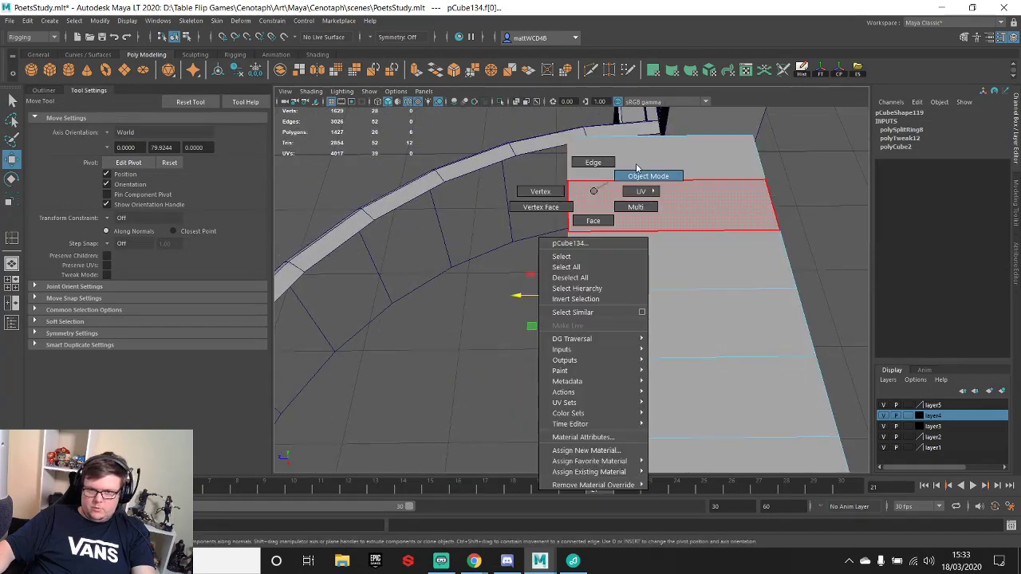
- Move the board's front vertices outward so that the board extends over the curved base
{"action": "left_click_drag", "start_coordinate": [659, 251], "coordinate": [638, 239], "text": "alt"}
{"action": "scroll", "coordinate": [645, 232], "scroll_direction": "down", "scroll_amount": 4}
{"action": "right_click_drag", "start_coordinate": [645, 232], "coordinate": [593, 225]}
{"action": "left_click_drag", "start_coordinate": [652, 343], "coordinate": [587, 153]}
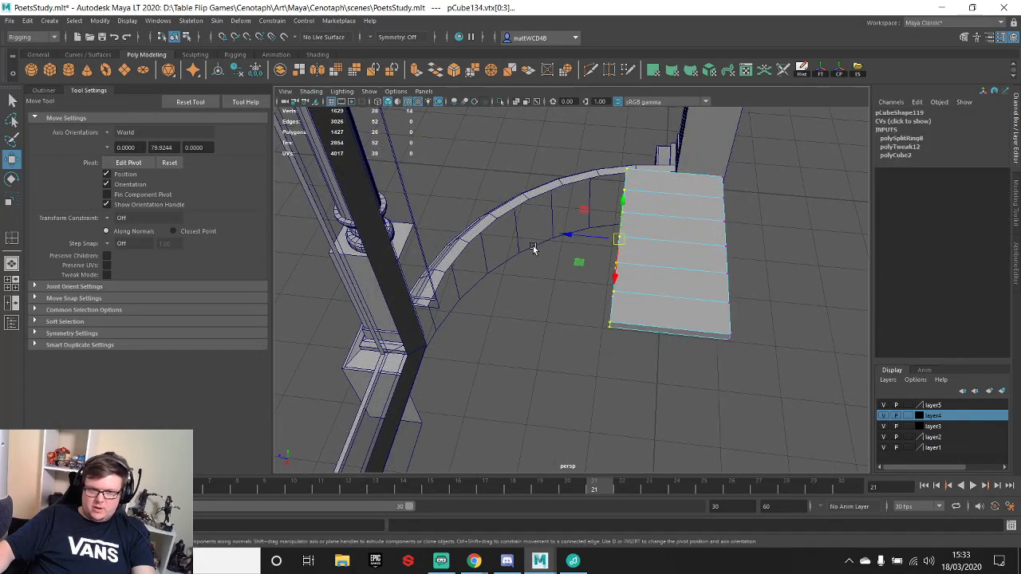
{"action": "left_click_drag", "start_coordinate": [568, 238], "coordinate": [429, 244]}
{"action": "key", "text": "f"}
{"action": "left_click_drag", "start_coordinate": [563, 172], "coordinate": [692, 278], "text": "alt"}
{"action": "key", "text": "q"}
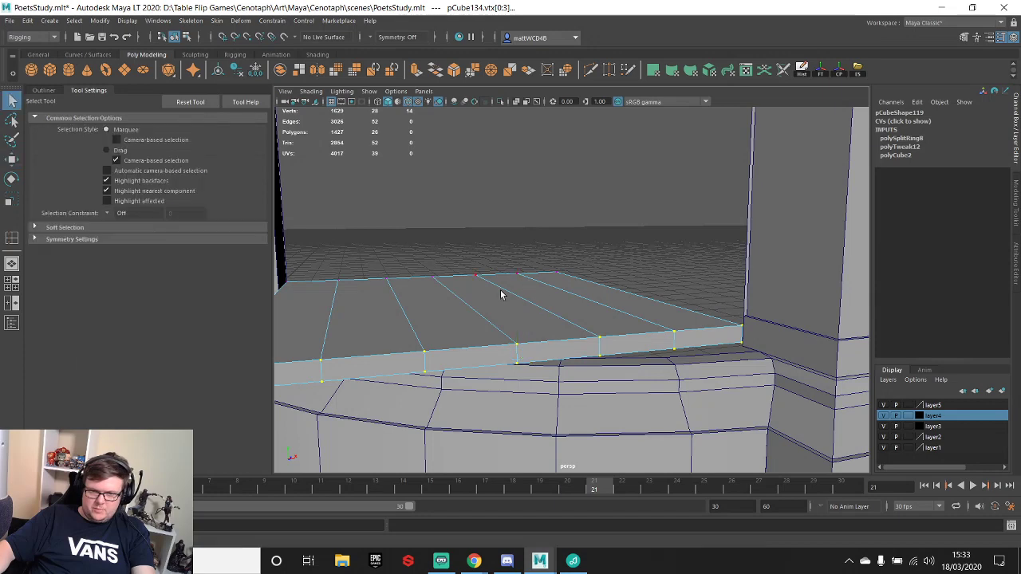
- Move the board's pivot to its front corner by the second post and snap that corner onto the base moulding
{"action": "right_click_drag", "start_coordinate": [502, 294], "coordinate": [536, 267]}
{"action": "key", "text": "w"}
{"action": "scroll", "coordinate": [351, 300], "scroll_direction": "down", "scroll_amount": 2}
{"action": "key", "text": "d"}
{"action": "key", "text": "v"}
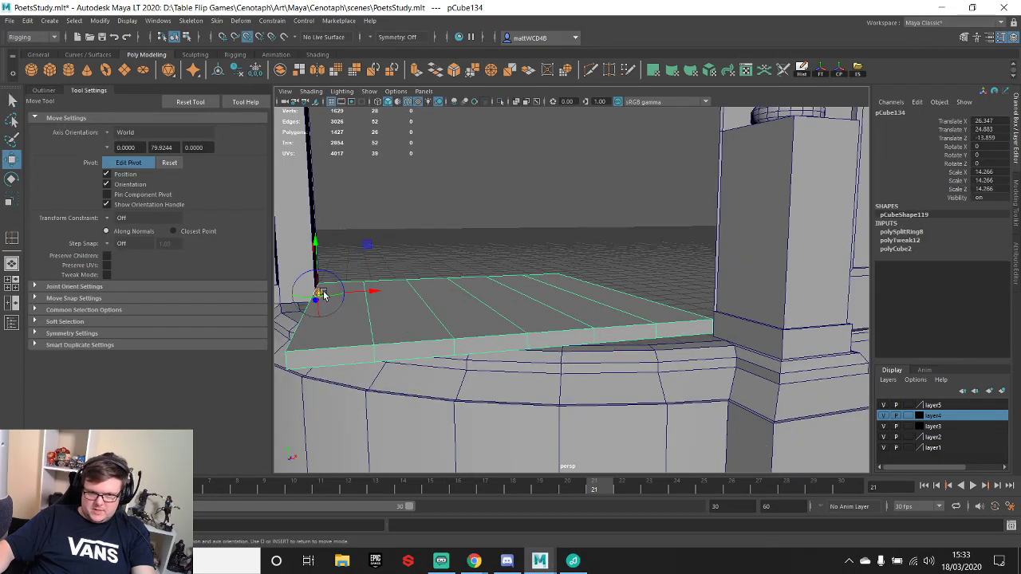
{"action": "left_click_drag", "start_coordinate": [321, 293], "coordinate": [727, 309]}
{"action": "scroll", "coordinate": [727, 310], "scroll_direction": "up", "scroll_amount": 2}
{"action": "middle_click_drag", "start_coordinate": [727, 310], "coordinate": [611, 340], "text": "alt"}
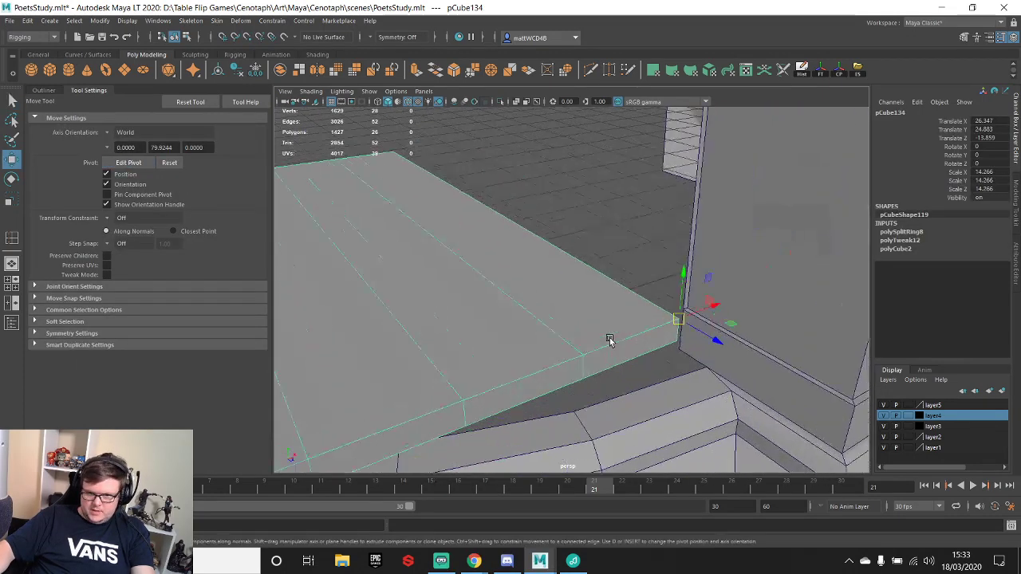
{"action": "right_click_drag", "start_coordinate": [611, 340], "coordinate": [697, 323], "text": "alt"}
{"action": "key", "text": "v"}
{"action": "left_click_drag", "start_coordinate": [700, 323], "coordinate": [731, 386]}
{"action": "right_click_drag", "start_coordinate": [731, 385], "coordinate": [671, 388], "text": "alt"}
{"action": "left_click_drag", "start_coordinate": [672, 389], "coordinate": [601, 317], "text": "alt"}
- Snap the two front vertex pairs nearest the snapped corner onto the inner edge of the curved moulding
{"action": "key", "text": "q"}
{"action": "right_click_drag", "start_coordinate": [669, 271], "coordinate": [602, 272]}
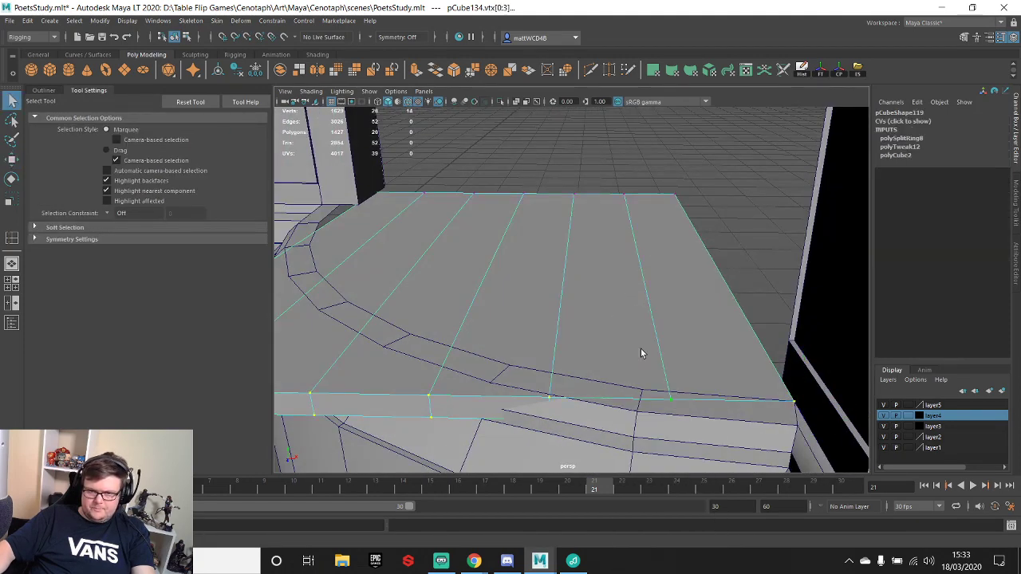
{"action": "key", "text": "w"}
{"action": "left_click_drag", "start_coordinate": [642, 350], "coordinate": [694, 408]}
{"action": "key", "text": "v"}
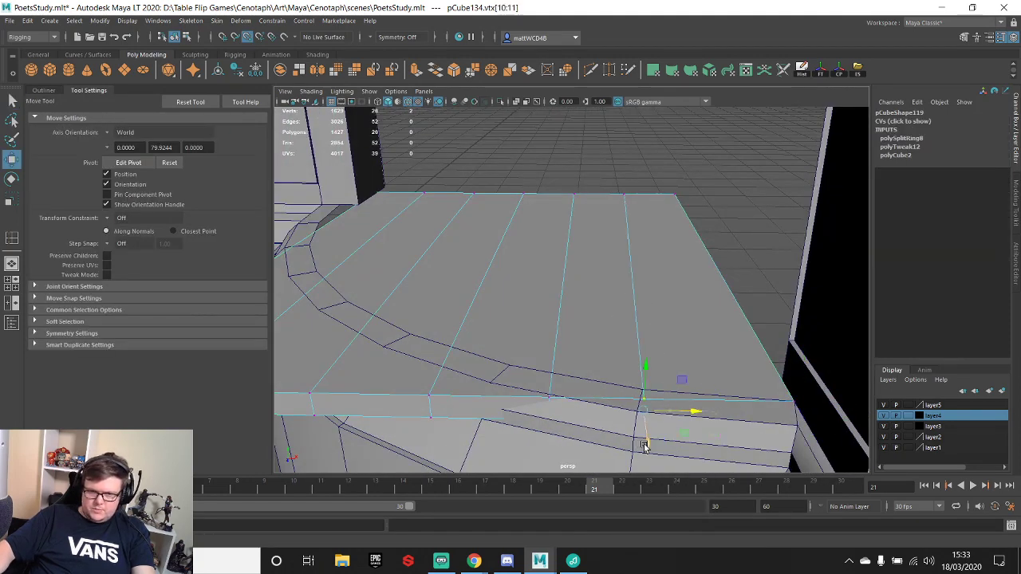
{"action": "left_click_drag", "start_coordinate": [646, 440], "coordinate": [645, 387]}
{"action": "middle_click_drag", "start_coordinate": [483, 369], "coordinate": [558, 336], "text": "alt"}
{"action": "left_click_drag", "start_coordinate": [584, 314], "coordinate": [647, 479]}
{"action": "left_click_drag", "start_coordinate": [645, 335], "coordinate": [565, 297], "text": "alt"}
{"action": "key", "text": "v"}
{"action": "left_click_drag", "start_coordinate": [625, 284], "coordinate": [558, 279]}
- Snap the next two front vertex pairs of the board back onto the curved moulding's inner edge
{"action": "middle_click_drag", "start_coordinate": [588, 301], "coordinate": [608, 296], "text": "alt"}
{"action": "left_click_drag", "start_coordinate": [608, 296], "coordinate": [659, 381]}
{"action": "left_click_drag", "start_coordinate": [645, 345], "coordinate": [565, 277], "text": "alt"}
{"action": "left_click_drag", "start_coordinate": [640, 265], "coordinate": [564, 273]}
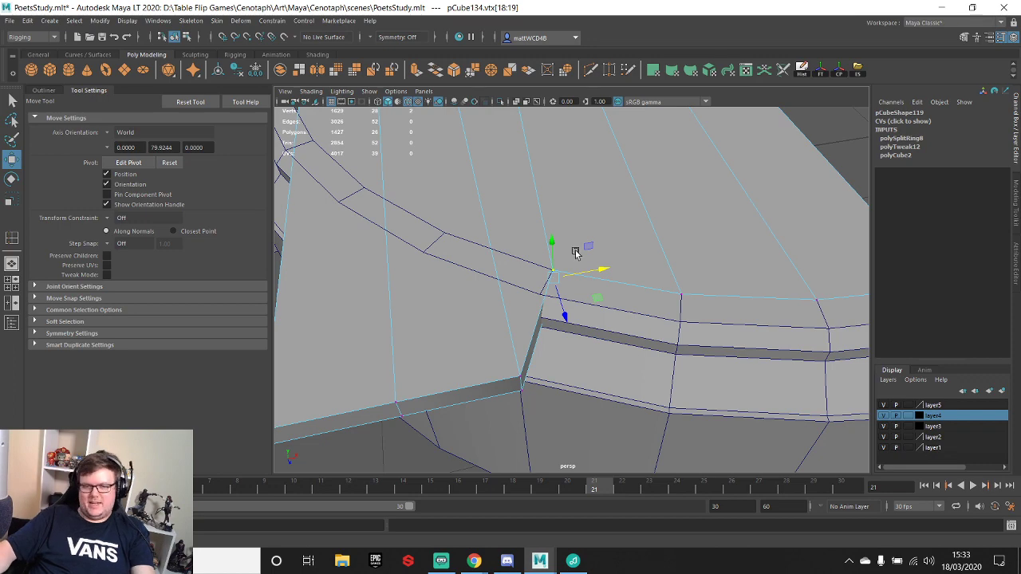
{"action": "left_click_drag", "start_coordinate": [577, 246], "coordinate": [572, 266], "text": "alt"}
{"action": "middle_click_drag", "start_coordinate": [572, 267], "coordinate": [615, 270], "text": "alt"}
{"action": "left_click_drag", "start_coordinate": [534, 326], "coordinate": [598, 390]}
{"action": "left_click_drag", "start_coordinate": [614, 347], "coordinate": [663, 197], "text": "alt"}
{"action": "key", "text": "v"}
{"action": "middle_click_drag", "start_coordinate": [666, 199], "coordinate": [700, 262], "text": "alt"}
{"action": "key", "text": "v"}
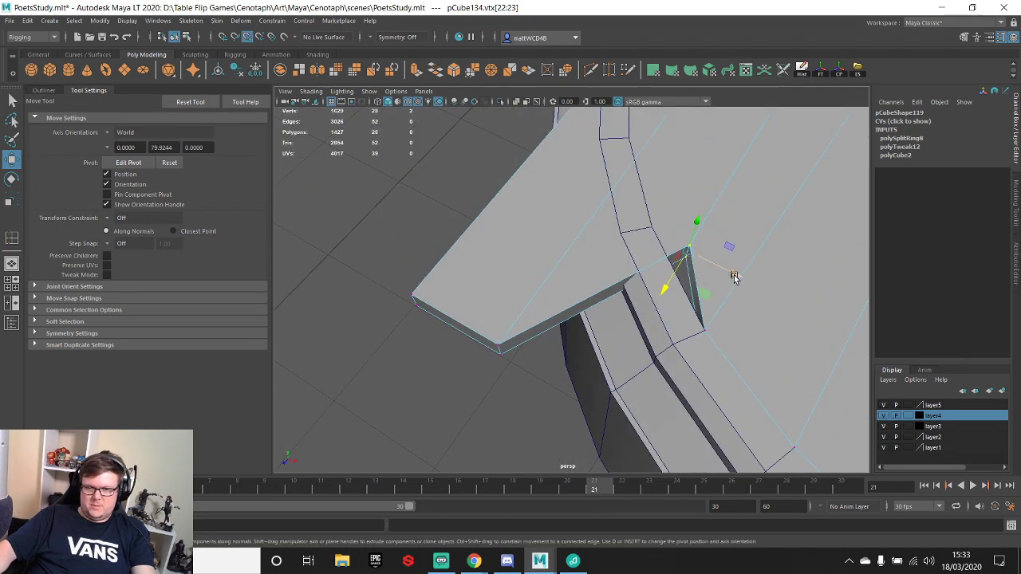
{"action": "left_click_drag", "start_coordinate": [734, 276], "coordinate": [671, 242]}
- Snap the last two front vertex pairs, including the board's free corner, onto the curved moulding
{"action": "middle_click_drag", "start_coordinate": [481, 308], "coordinate": [511, 310], "text": "alt"}
{"action": "key", "text": "v"}
{"action": "left_click_drag", "start_coordinate": [510, 317], "coordinate": [669, 155]}
{"action": "middle_click_drag", "start_coordinate": [600, 183], "coordinate": [601, 235], "text": "alt"}
{"action": "key", "text": "v"}
{"action": "left_click_drag", "start_coordinate": [702, 216], "coordinate": [677, 203]}
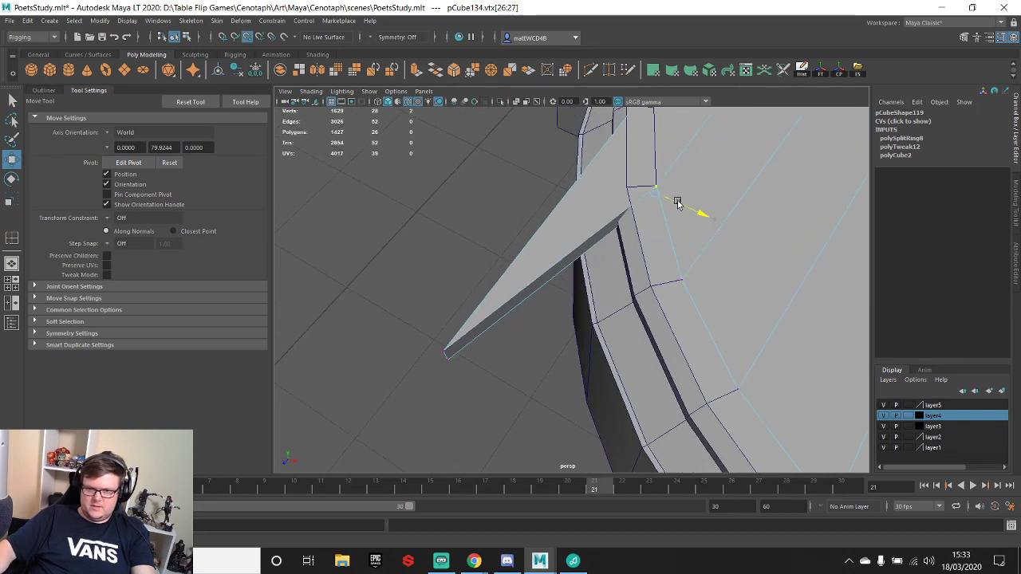
{"action": "left_click_drag", "start_coordinate": [398, 319], "coordinate": [479, 381]}
{"action": "middle_click_drag", "start_coordinate": [513, 276], "coordinate": [513, 309], "text": "alt"}
{"action": "key", "text": "v"}
{"action": "left_click_drag", "start_coordinate": [417, 432], "coordinate": [668, 258]}
- Delete all the faces on the board's underside
{"action": "key", "text": "q"}
{"action": "right_click_drag", "start_coordinate": [524, 248], "coordinate": [520, 296]}
{"action": "left_click", "coordinate": [556, 282]}
{"action": "left_click", "coordinate": [594, 270], "text": "shift"}
{"action": "left_click", "coordinate": [645, 264], "text": "shift"}
{"action": "left_click", "coordinate": [708, 264], "text": "shift"}
{"action": "left_click", "coordinate": [455, 282], "text": "shift"}
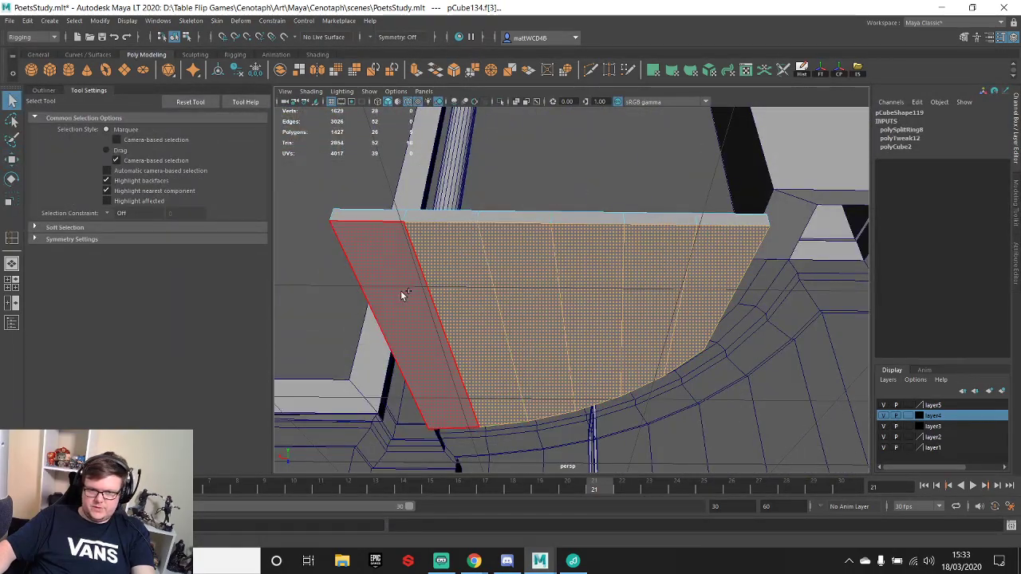
{"action": "left_click", "coordinate": [400, 291], "text": "shift"}
{"action": "key", "text": "Delete"}
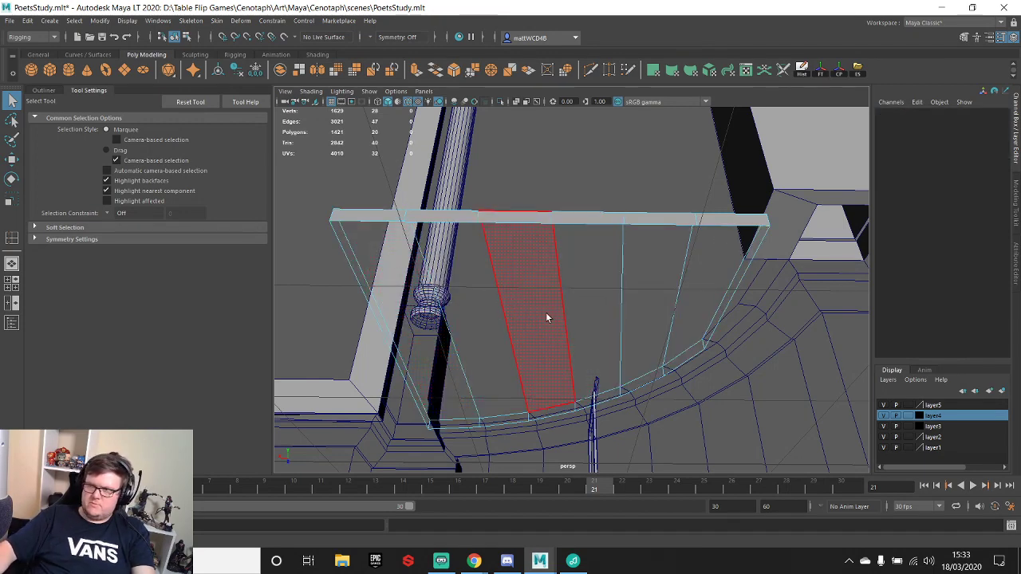
- Delete the ring of narrow side faces around the board, keeping only its top surface
{"action": "left_click", "coordinate": [519, 220]}
{"action": "right_click_drag", "start_coordinate": [525, 251], "coordinate": [522, 334], "text": "ctrl"}
{"action": "key", "text": "Delete"}
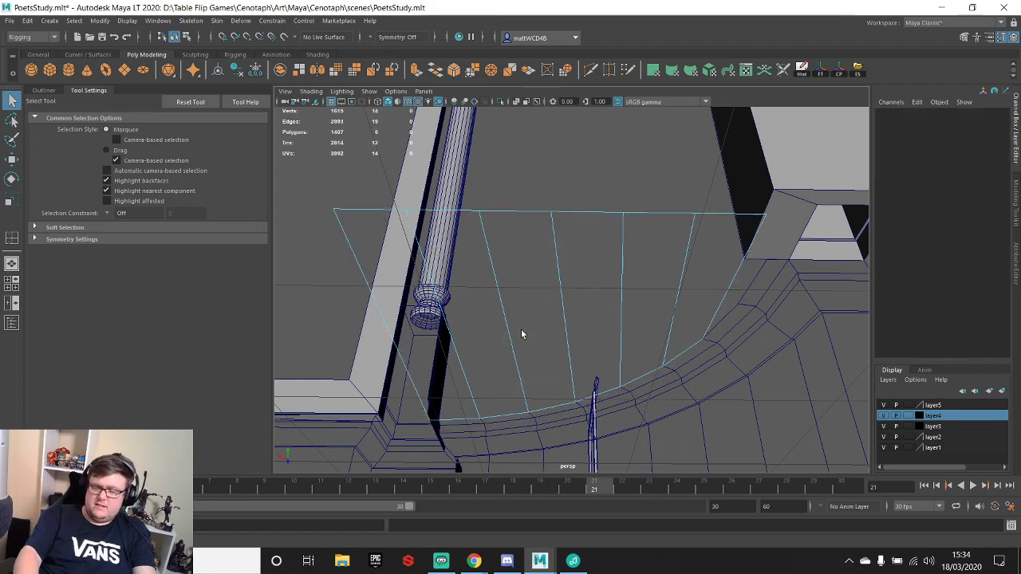
- Cut a new edge across the corner of the panel's end strip near the first post with Multi-Cut
{"action": "left_click_drag", "start_coordinate": [611, 399], "coordinate": [502, 287], "text": "alt"}
{"action": "middle_click_drag", "start_coordinate": [502, 288], "coordinate": [587, 315], "text": "alt"}
{"action": "left_click_drag", "start_coordinate": [587, 315], "coordinate": [566, 250], "text": "alt"}
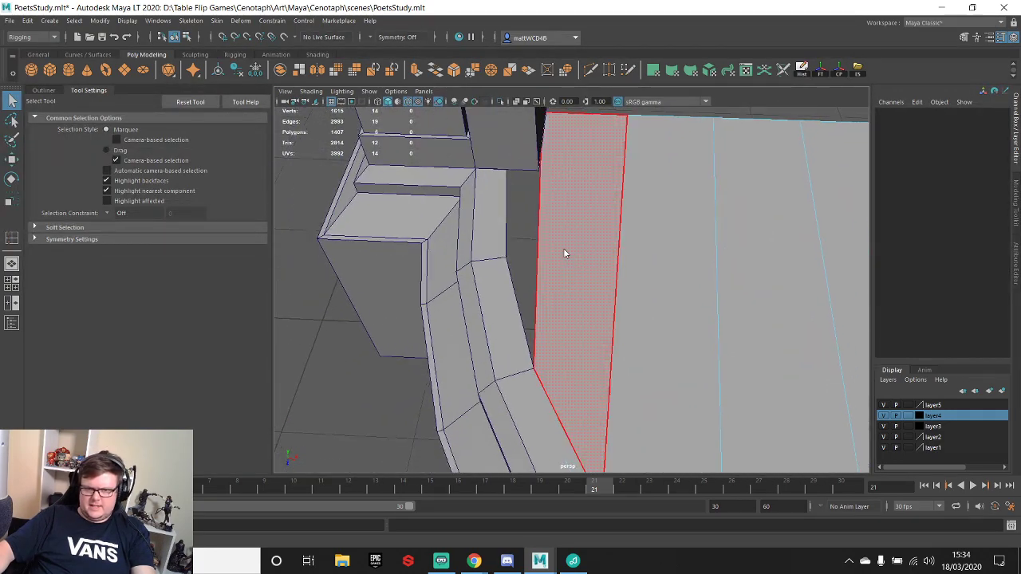
{"action": "left_click", "coordinate": [571, 252]}
{"action": "right_click_drag", "start_coordinate": [577, 196], "coordinate": [517, 197], "text": "shift"}
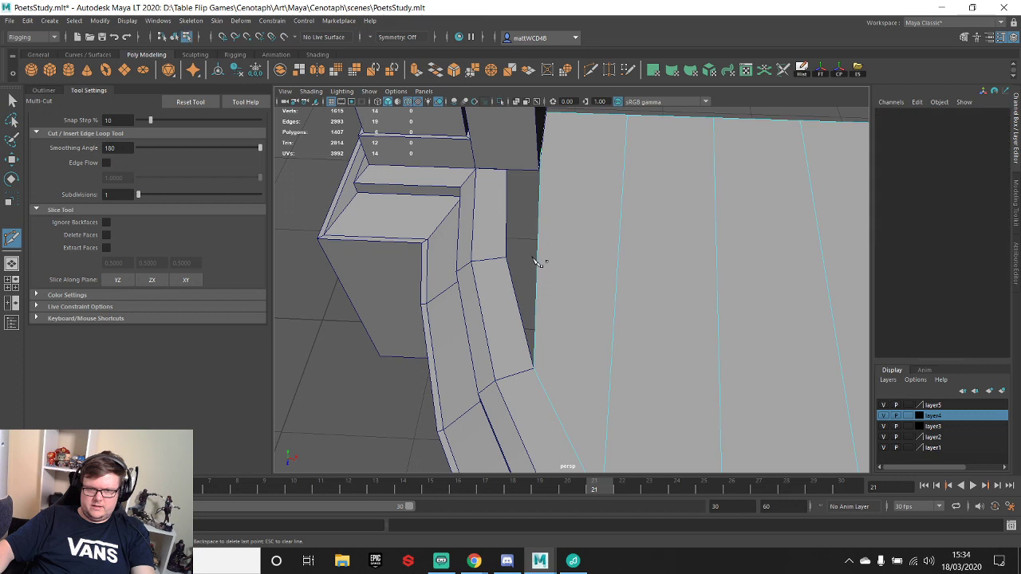
{"action": "left_click_drag", "start_coordinate": [590, 171], "coordinate": [604, 187], "text": "alt"}
{"action": "left_click", "coordinate": [582, 165]}
{"action": "key", "text": "q"}
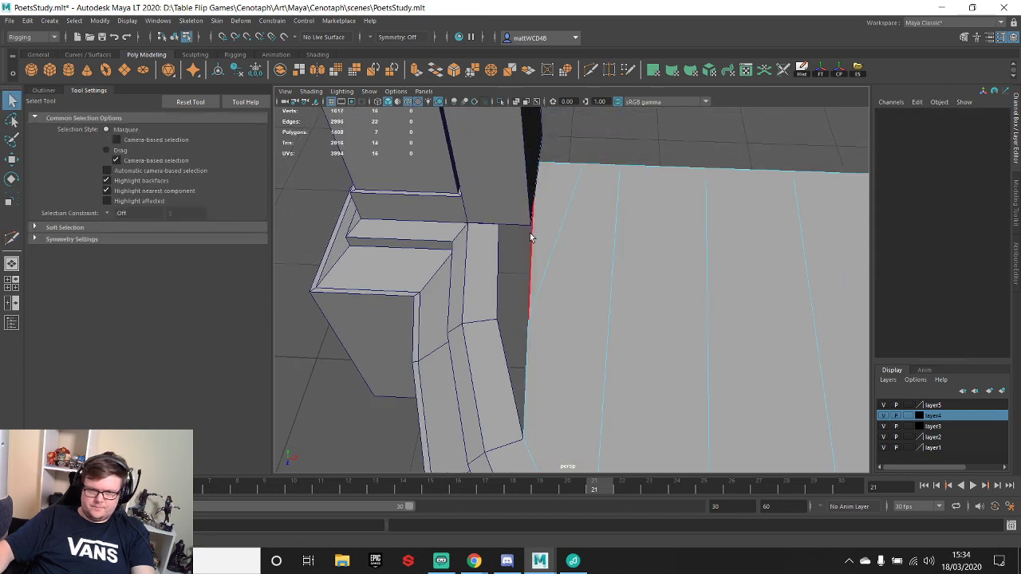
- Snap the new cut vertex onto the moulding's corner and move the panel's back corner vertex in behind the post
{"action": "right_click_drag", "start_coordinate": [543, 235], "coordinate": [466, 236]}
{"action": "left_click", "coordinate": [528, 319]}
{"action": "key", "text": "w"}
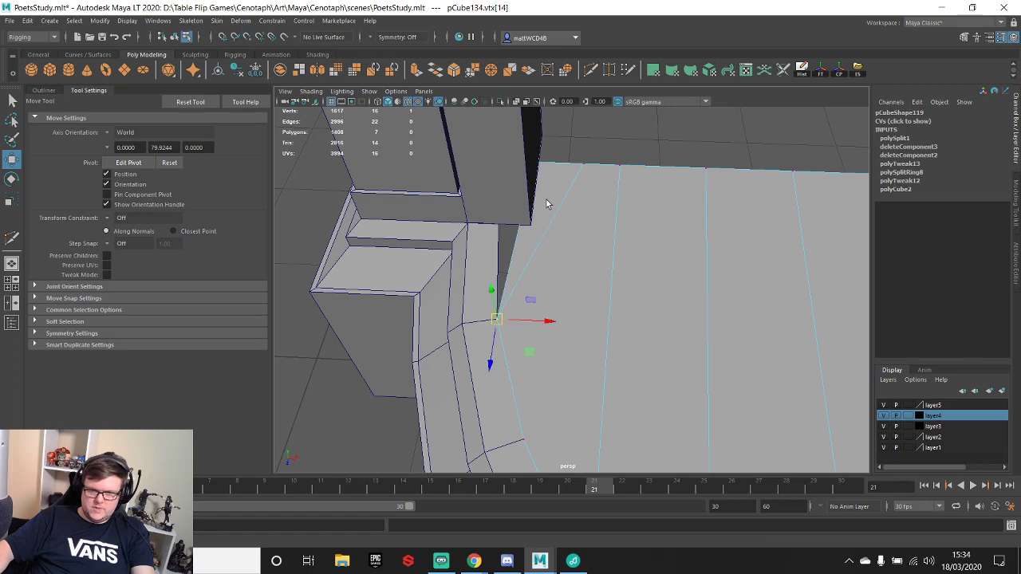
{"action": "key", "text": "q"}
{"action": "left_click", "coordinate": [533, 162]}
{"action": "key", "text": "w"}
{"action": "left_click_drag", "start_coordinate": [506, 185], "coordinate": [499, 225]}
- Move the remaining back-edge vertices of the panel forward, in line with the repositioned corner by the post
{"action": "scroll", "coordinate": [582, 231], "scroll_direction": "down", "scroll_amount": 6}
{"action": "mouse_move", "coordinate": [611, 238]}
{"action": "left_mouse_down", "text": "alt"}
{"action": "mouse_move", "coordinate": [557, 223]}
{"action": "mouse_move", "coordinate": [608, 223]}
{"action": "mouse_move", "coordinate": [614, 234]}
{"action": "left_mouse_up", "text": "alt"}
{"action": "key", "text": "q"}
{"action": "left_click_drag", "start_coordinate": [560, 198], "coordinate": [760, 274]}
{"action": "key", "text": "w"}
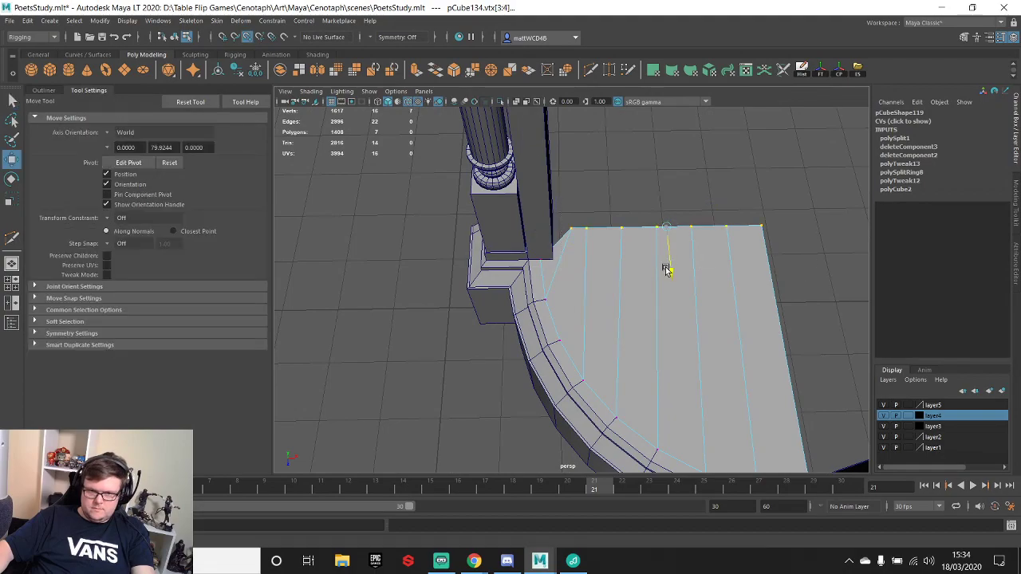
{"action": "middle_click_drag", "start_coordinate": [667, 269], "coordinate": [675, 298]}
- Target-weld the back-edge vertex next to the panel's rear corner onto that corner
{"action": "key", "text": "q"}
{"action": "mouse_move", "coordinate": [520, 241]}
{"action": "left_mouse_down", "text": "alt"}
{"action": "mouse_move", "coordinate": [529, 294]}
{"action": "mouse_move", "coordinate": [445, 250]}
{"action": "mouse_move", "coordinate": [600, 262]}
{"action": "mouse_move", "coordinate": [507, 321]}
{"action": "mouse_move", "coordinate": [615, 299]}
{"action": "mouse_move", "coordinate": [597, 264]}
{"action": "mouse_move", "coordinate": [656, 278]}
{"action": "mouse_move", "coordinate": [589, 300]}
{"action": "left_mouse_up", "text": "alt"}
{"action": "right_click_drag", "start_coordinate": [561, 300], "coordinate": [563, 249]}
{"action": "left_click", "coordinate": [556, 268]}
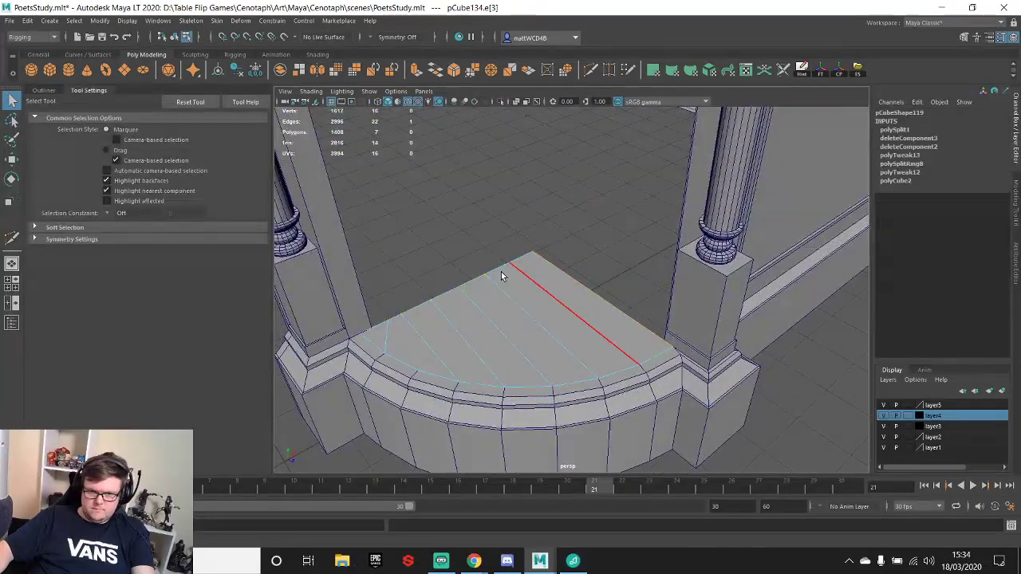
{"action": "right_click_drag", "start_coordinate": [485, 291], "coordinate": [437, 290]}
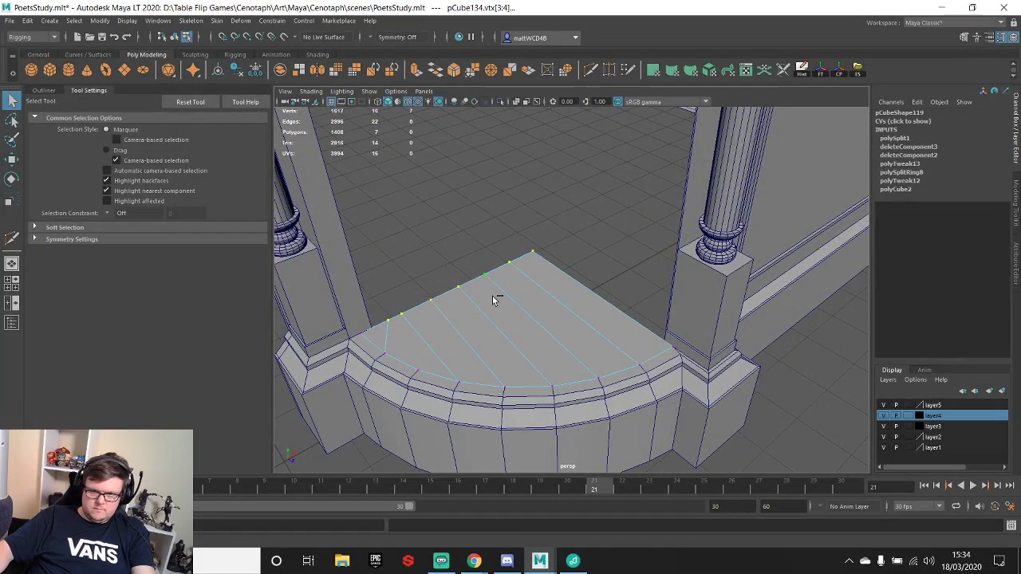
{"action": "right_click_drag", "start_coordinate": [519, 292], "coordinate": [506, 264]}
{"action": "right_click", "coordinate": [525, 289], "text": "shift"}
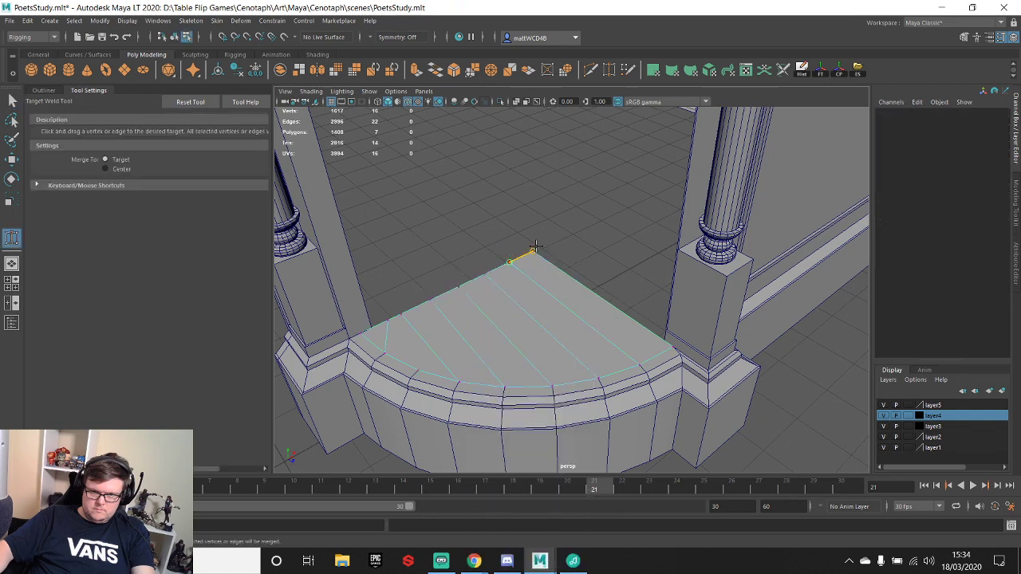
{"action": "left_click_drag", "start_coordinate": [535, 248], "coordinate": [534, 253]}
{"action": "key", "text": "q"}
{"action": "right_click_drag", "start_coordinate": [539, 279], "coordinate": [412, 266]}
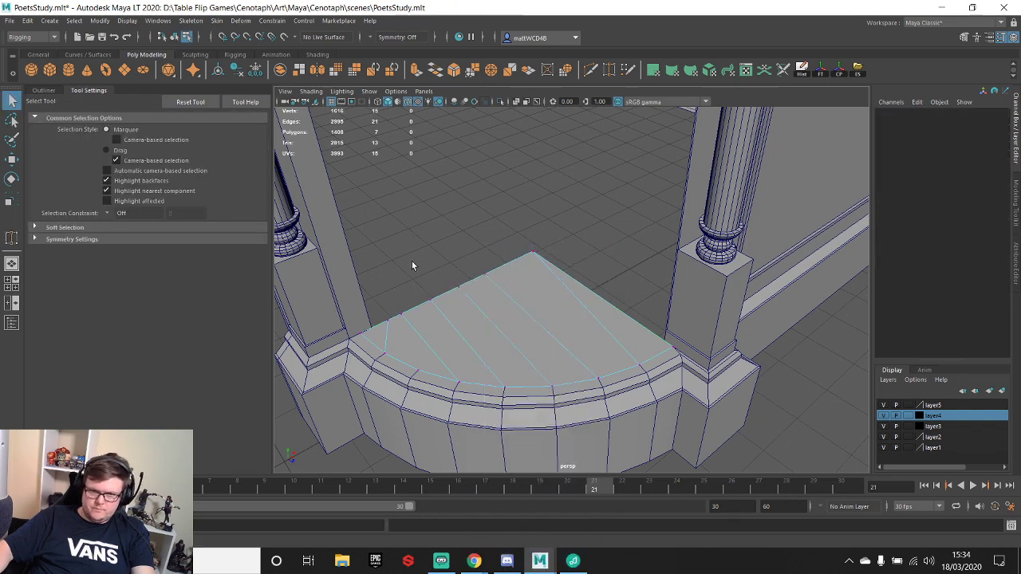
- Merge the other intermediate back-edge vertices into a single point near the middle of the edge
{"action": "left_click_drag", "start_coordinate": [511, 325], "coordinate": [511, 324]}
{"action": "right_click_drag", "start_coordinate": [511, 324], "coordinate": [496, 201], "text": "shift"}
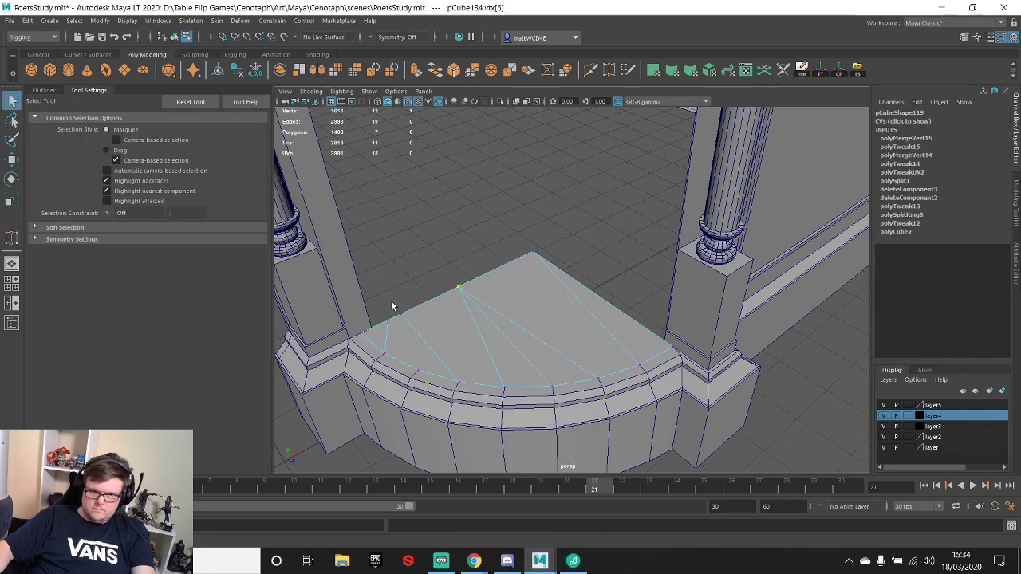
{"action": "left_click_drag", "start_coordinate": [384, 306], "coordinate": [421, 337]}
{"action": "key", "text": "w"}
{"action": "key", "text": "g"}
{"action": "key", "text": "q"}
{"action": "left_click_drag", "start_coordinate": [387, 301], "coordinate": [410, 326]}
{"action": "key", "text": "w"}
{"action": "key", "text": "v"}
{"action": "key", "text": "q"}
- Snap the merged vertex onto the rear corner so the edges fan out from it, and return to object mode
{"action": "left_click", "coordinate": [459, 284]}
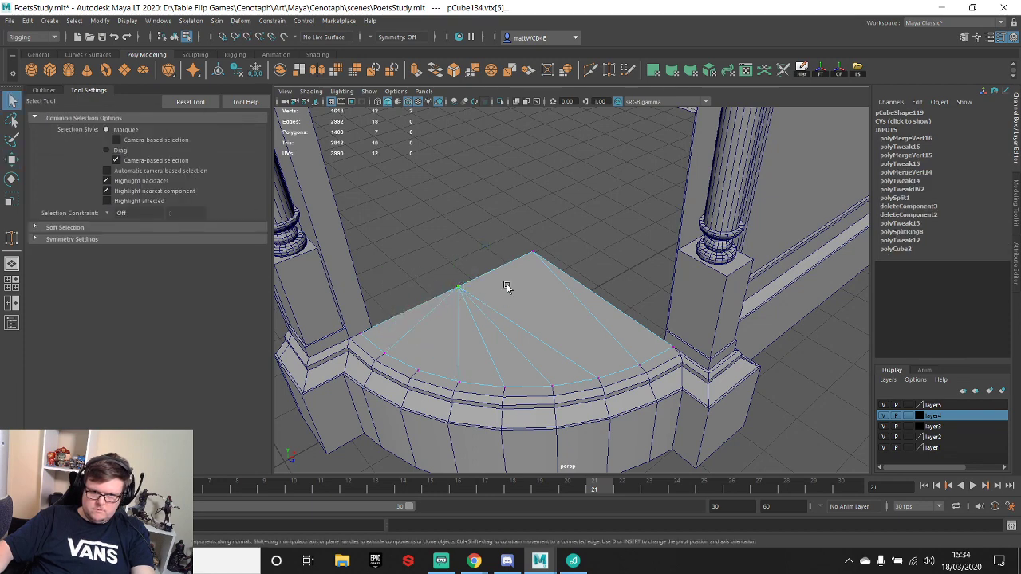
{"action": "key", "text": "w"}
{"action": "key", "text": "q"}
{"action": "key", "text": "F8"}
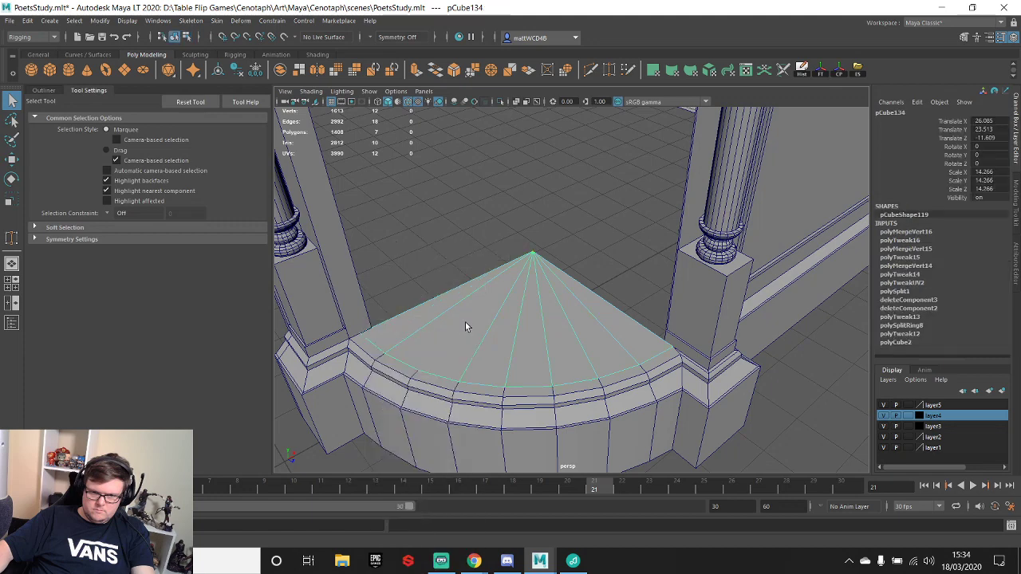
- Cut the missing fan edge from the curved edge's unconnected vertex to the rear corner with Multi-Cut
{"action": "right_click_drag", "start_coordinate": [467, 322], "coordinate": [407, 281], "text": "shift"}
{"action": "left_click", "coordinate": [417, 370]}
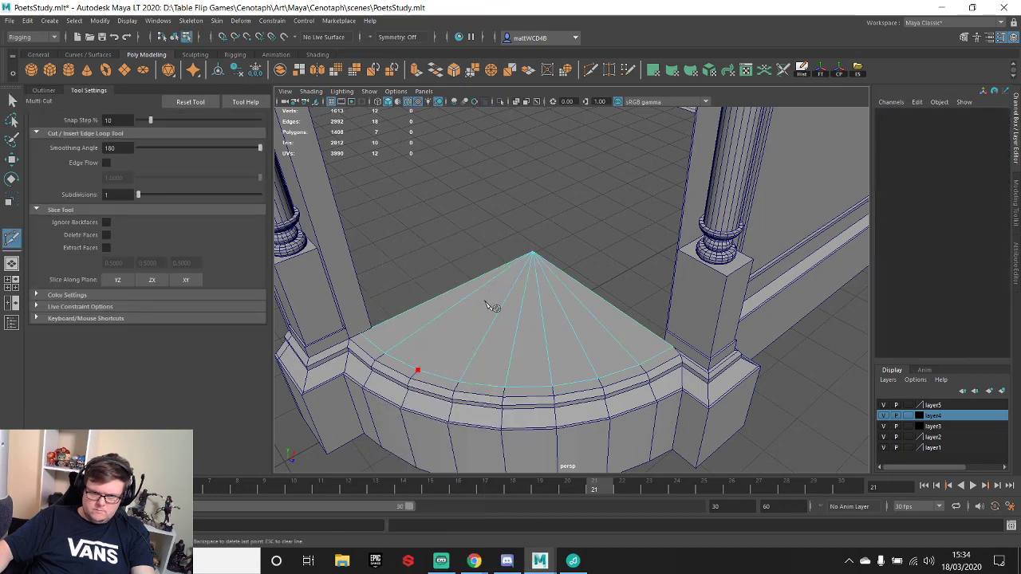
{"action": "left_click", "coordinate": [533, 254]}
{"action": "key", "text": "q"}
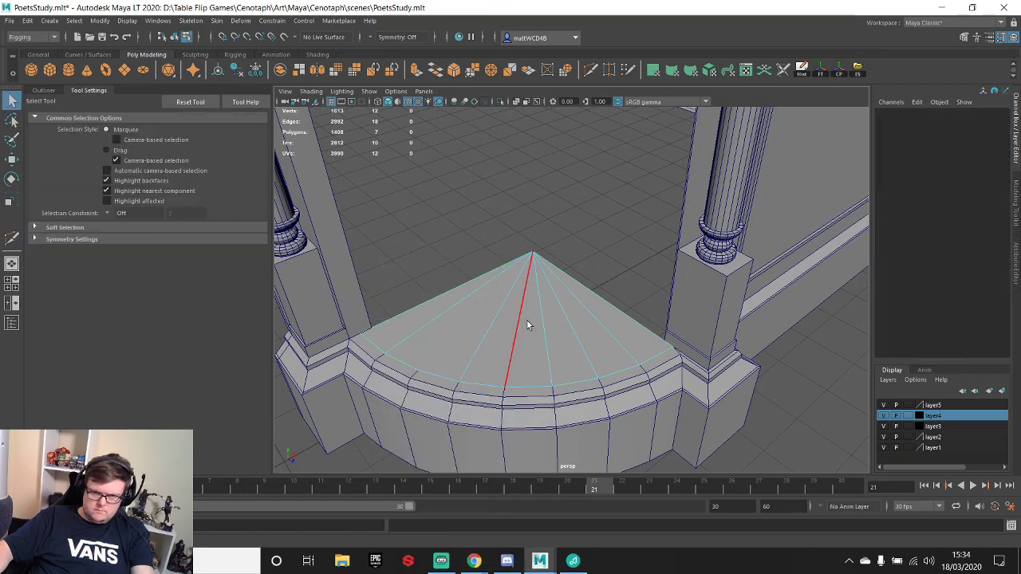
{"action": "key", "text": "g"}
{"action": "left_click", "coordinate": [417, 370]}
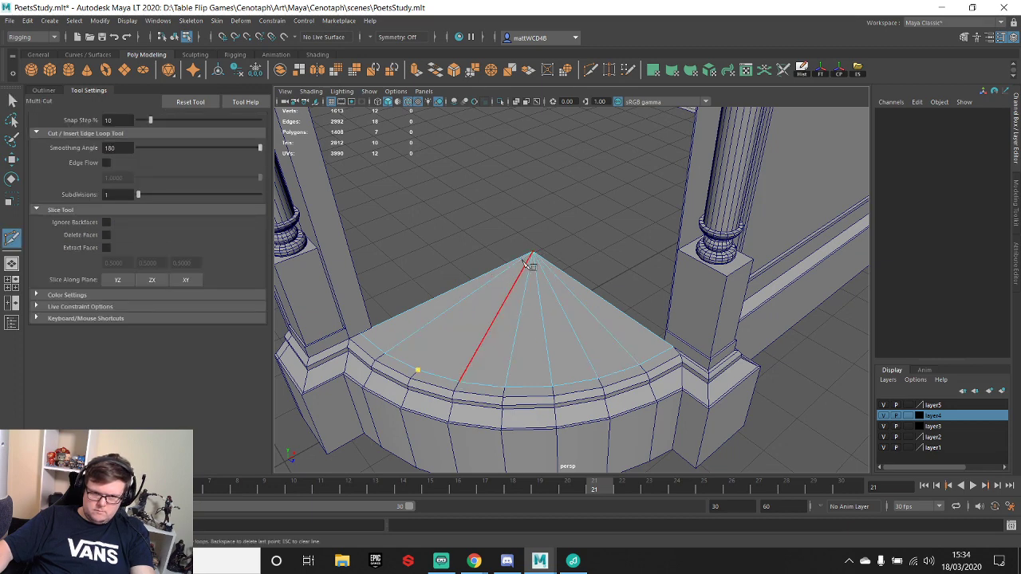
{"action": "left_click", "coordinate": [536, 255]}
{"action": "key", "text": "q"}
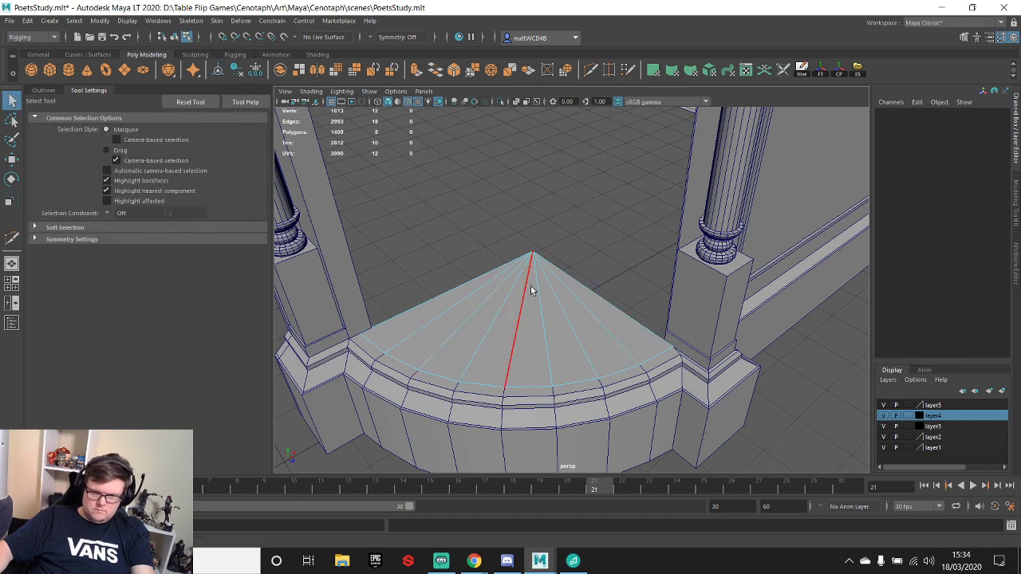
- Merge all the overlapping vertices of the fan-shaped panel with a 0.01 distance threshold
{"action": "scroll", "coordinate": [447, 263], "scroll_direction": "down", "scroll_amount": 5}
{"action": "left_click_drag", "start_coordinate": [442, 238], "coordinate": [685, 393]}
{"action": "right_click_drag", "start_coordinate": [685, 392], "coordinate": [732, 285], "text": "shift"}
{"action": "scroll", "coordinate": [546, 322], "scroll_direction": "up", "scroll_amount": 5}
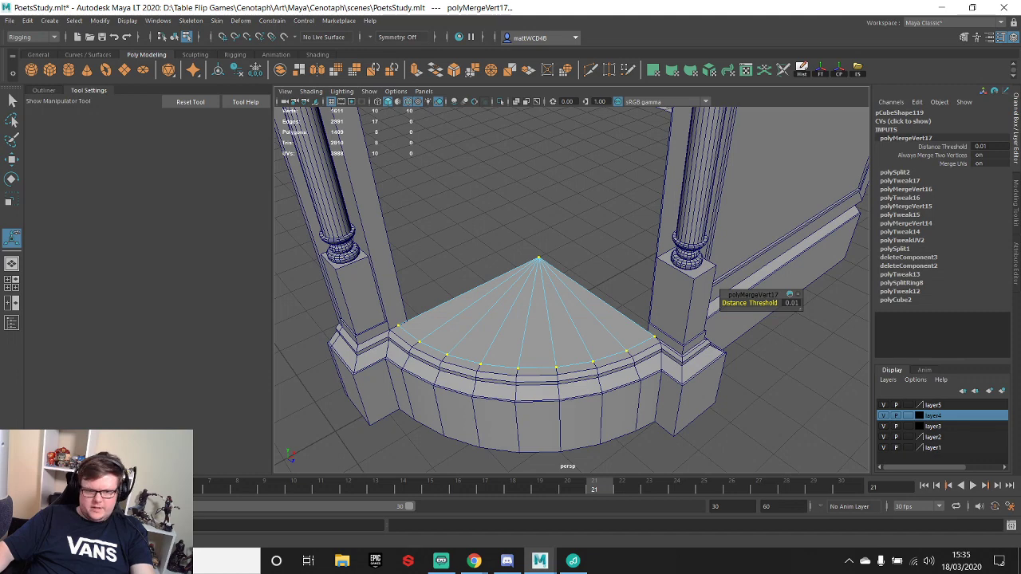
- Search the computer for Steam and launch it
{"action": "left_click", "coordinate": [227, 561]}
{"action": "type", "text": "stea"}
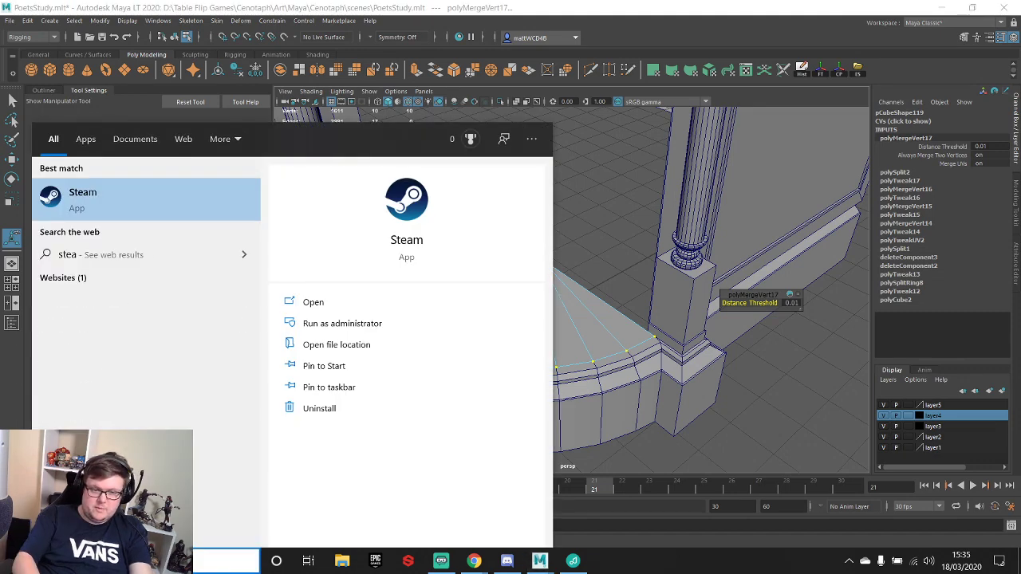
{"action": "type", "text": "m"}
{"action": "key", "text": "Return"}
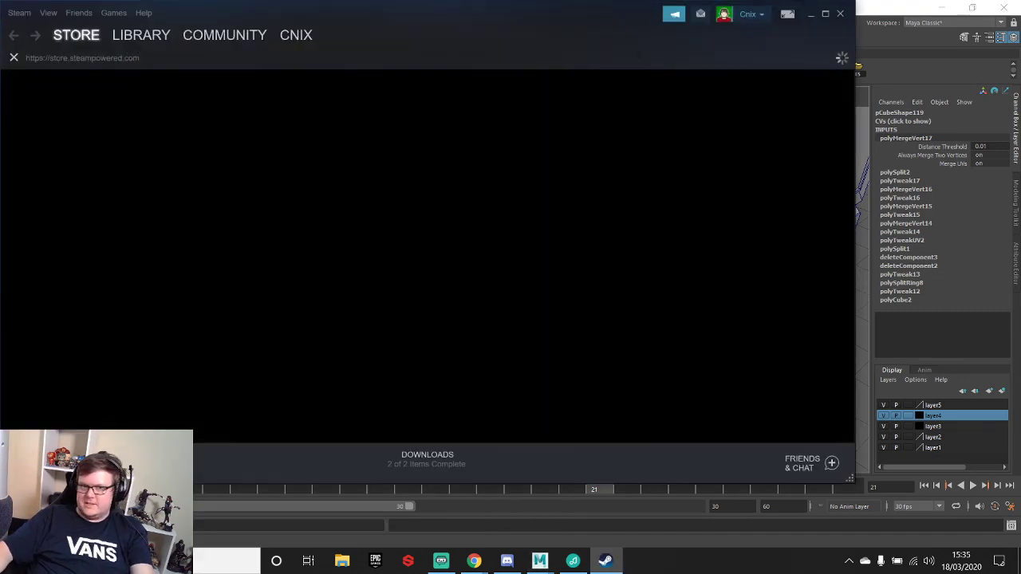
- Move the Steam window off the Maya workspace so the cabinet model is unobstructed
{"action": "left_click_drag", "start_coordinate": [472, 20], "coordinate": [1020, 151]}
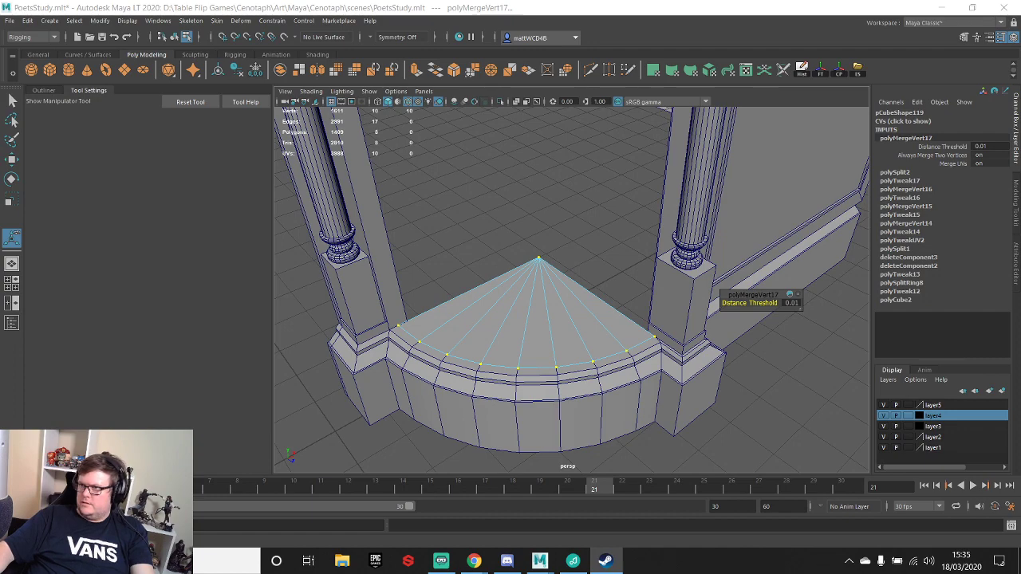
{"action": "left_click_drag", "start_coordinate": [1020, 255], "coordinate": [616, 25]}
{"action": "left_click", "coordinate": [216, 339]}
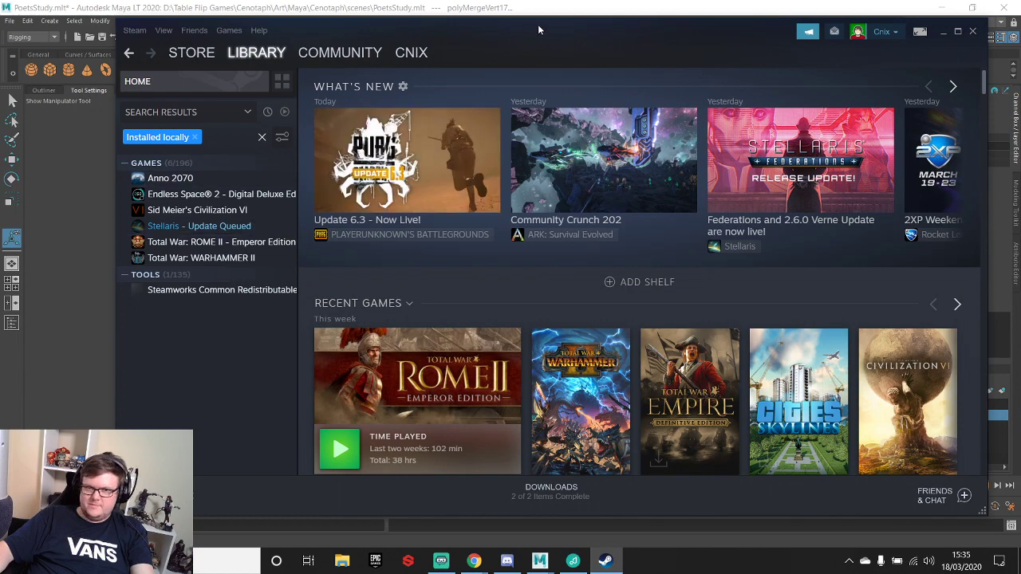
{"action": "left_click_drag", "start_coordinate": [539, 29], "coordinate": [1020, 102]}
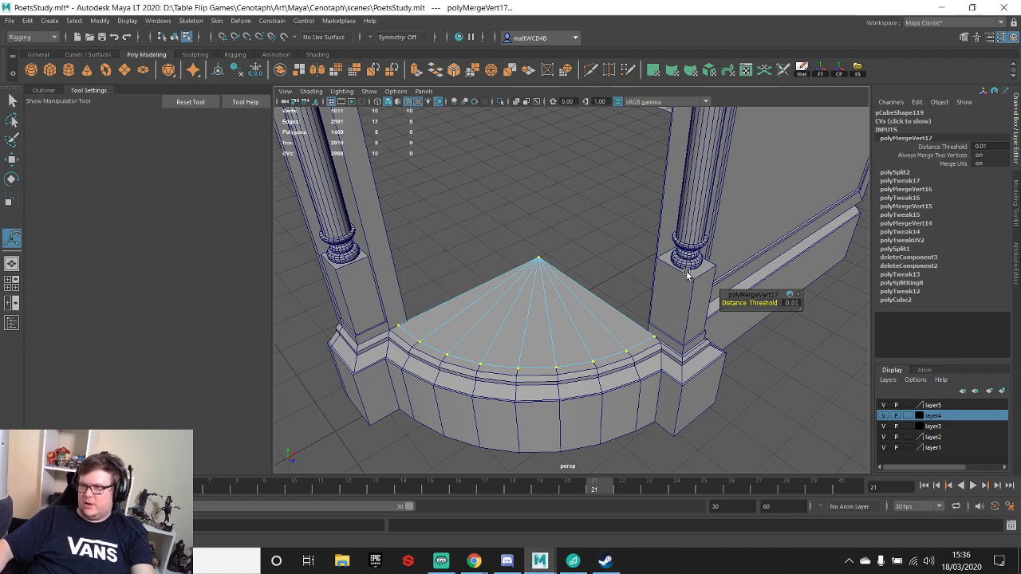
- Extrude the two straight rear edges of the fan-shaped alcove floor and raise them to cornice height as the alcove's back walls
{"action": "left_click_drag", "start_coordinate": [612, 295], "coordinate": [579, 318], "text": "alt"}
{"action": "right_click_drag", "start_coordinate": [578, 317], "coordinate": [584, 283]}
{"action": "left_click", "coordinate": [596, 291]}
{"action": "left_click", "coordinate": [467, 279], "text": "shift"}
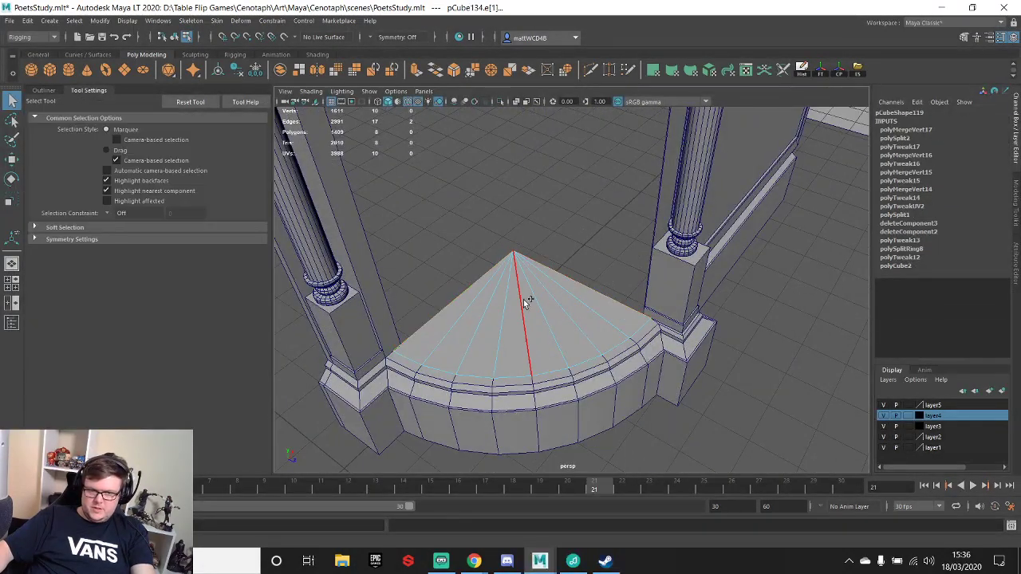
{"action": "right_click_drag", "start_coordinate": [525, 300], "coordinate": [520, 327], "text": "shift"}
{"action": "scroll", "coordinate": [519, 324], "scroll_direction": "down", "scroll_amount": 3}
{"action": "key", "text": "w"}
{"action": "left_click_drag", "start_coordinate": [615, 353], "coordinate": [582, 296], "text": "alt"}
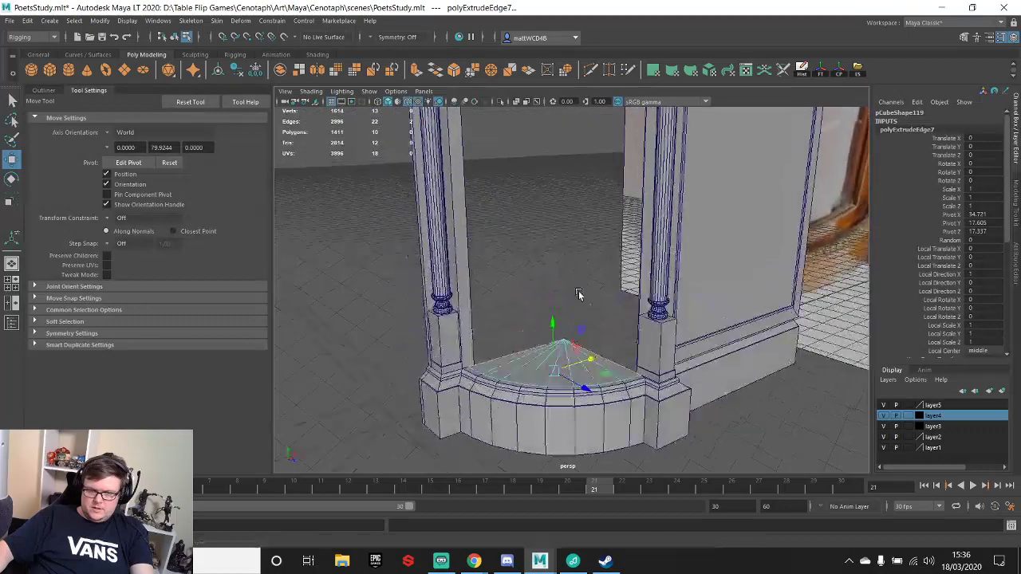
{"action": "middle_click_drag", "start_coordinate": [582, 296], "coordinate": [578, 343], "text": "alt"}
{"action": "left_click_drag", "start_coordinate": [557, 376], "coordinate": [559, 157]}
{"action": "middle_click_drag", "start_coordinate": [583, 166], "coordinate": [580, 303], "text": "alt"}
{"action": "left_click_drag", "start_coordinate": [581, 303], "coordinate": [569, 267], "text": "alt"}
{"action": "left_click_drag", "start_coordinate": [570, 267], "coordinate": [614, 254]}
{"action": "middle_click_drag", "start_coordinate": [598, 403], "coordinate": [593, 268], "text": "alt"}
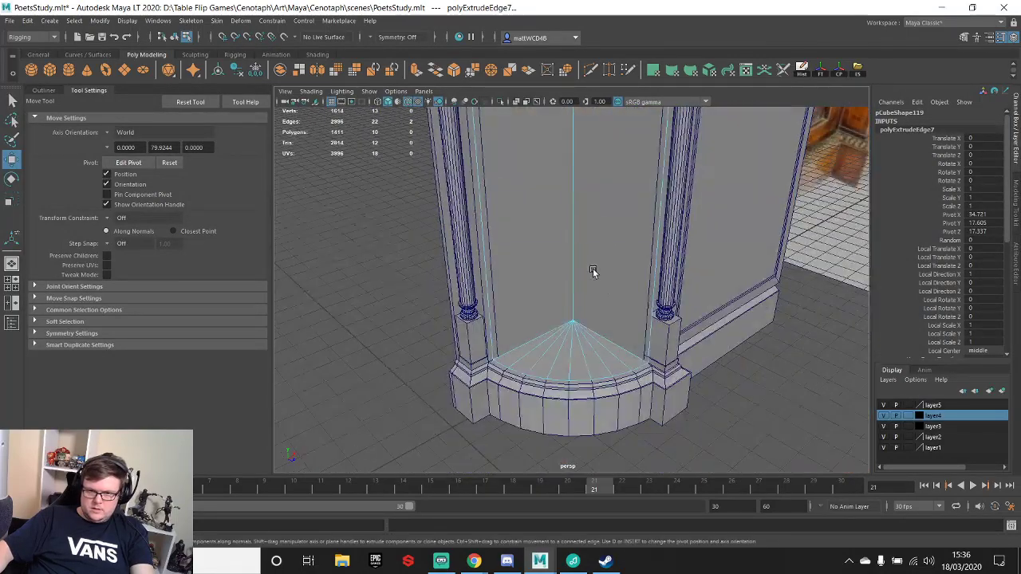
- Duplicate the alcove mesh in object mode and move the copy straight up above the original floor
{"action": "right_click_drag", "start_coordinate": [571, 234], "coordinate": [634, 177]}
{"action": "scroll", "coordinate": [619, 240], "scroll_direction": "down", "scroll_amount": 5}
{"action": "left_click_drag", "start_coordinate": [617, 324], "coordinate": [584, 283], "text": "alt"}
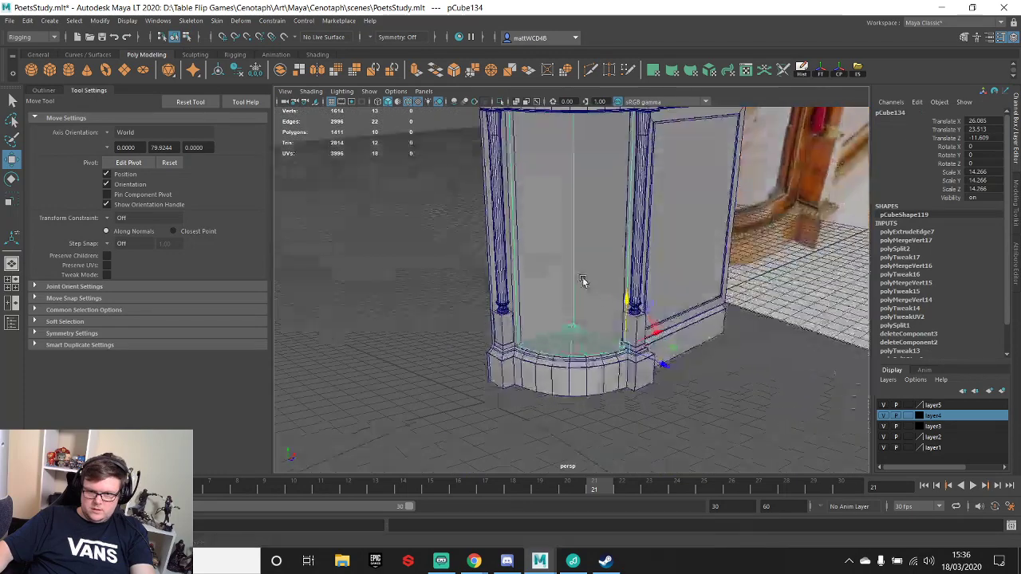
{"action": "right_click_drag", "start_coordinate": [583, 282], "coordinate": [636, 370], "text": "alt"}
{"action": "left_click_drag", "start_coordinate": [652, 349], "coordinate": [647, 269]}
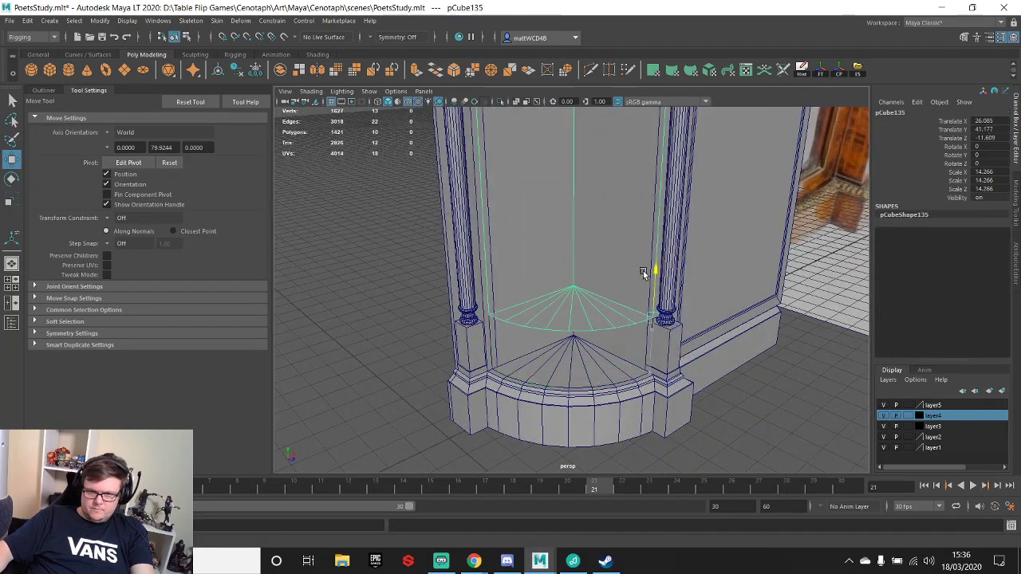
- Delete the wall faces of the raised copy, keeping only its fan-shaped surface
{"action": "key", "text": "q"}
{"action": "left_click_drag", "start_coordinate": [469, 166], "coordinate": [588, 190]}
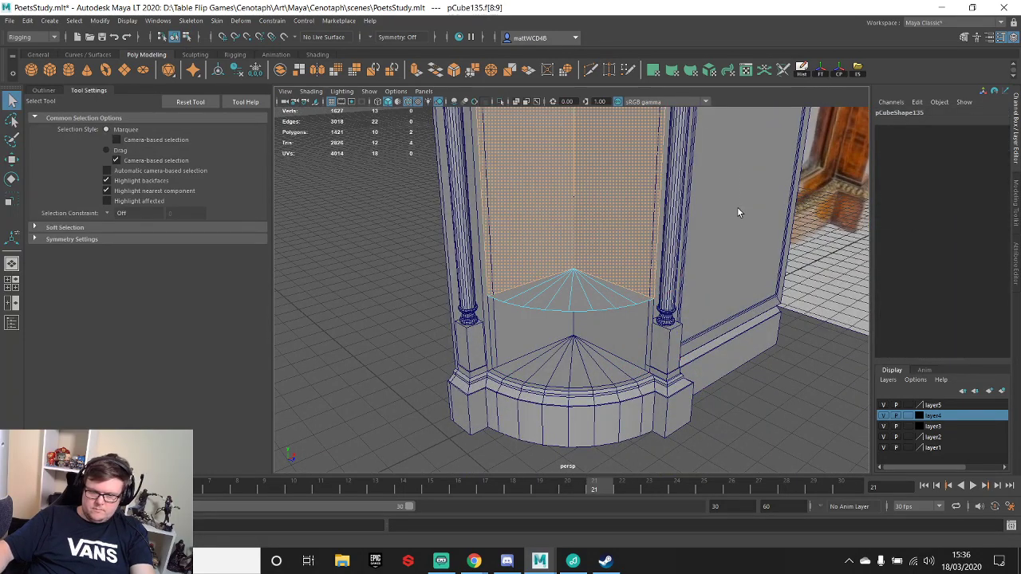
{"action": "key", "text": "Delete"}
- Freeze the fan copy's transformations and center its pivot
{"action": "left_click", "coordinate": [553, 293]}
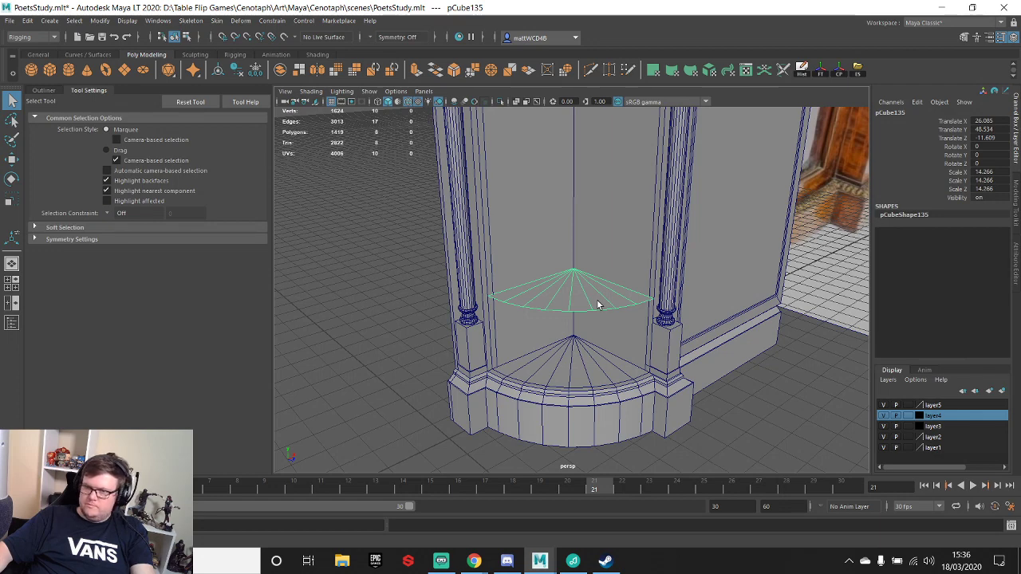
{"action": "left_click", "coordinate": [817, 70]}
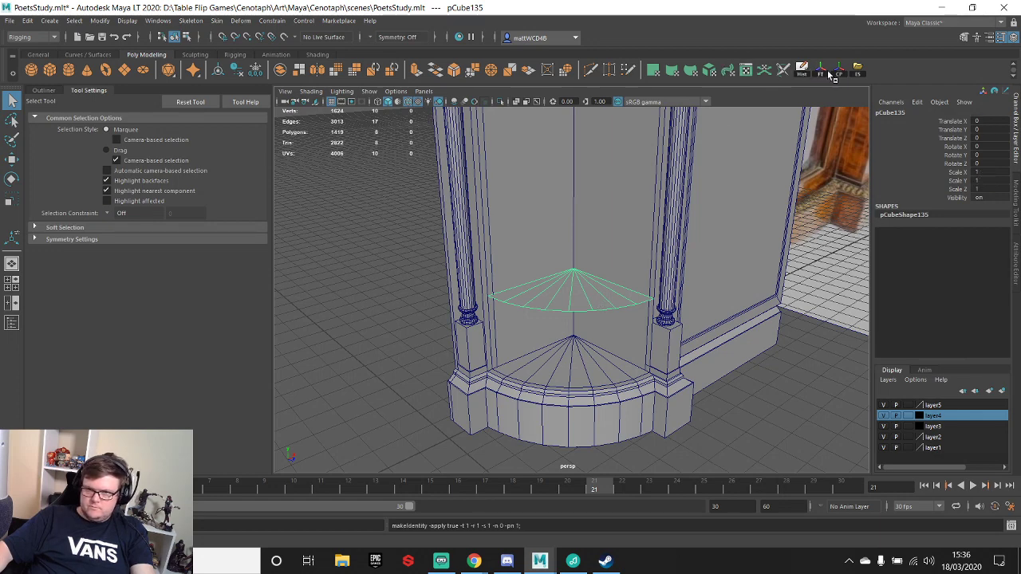
{"action": "key", "text": "w"}
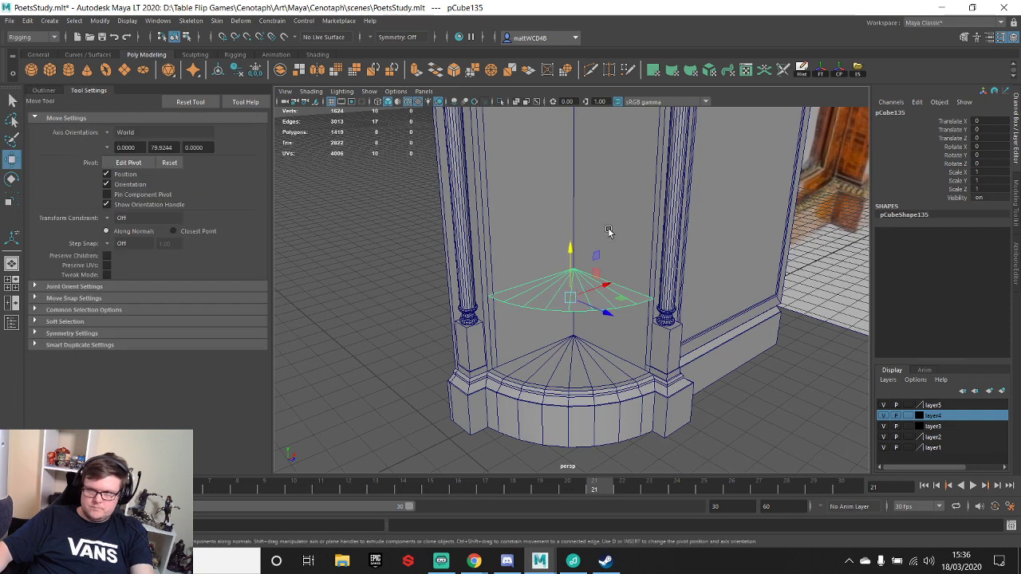
- Reverse the normals of all the fan copy's faces and return to object mode
{"action": "key", "text": "q"}
{"action": "left_click", "coordinate": [580, 296]}
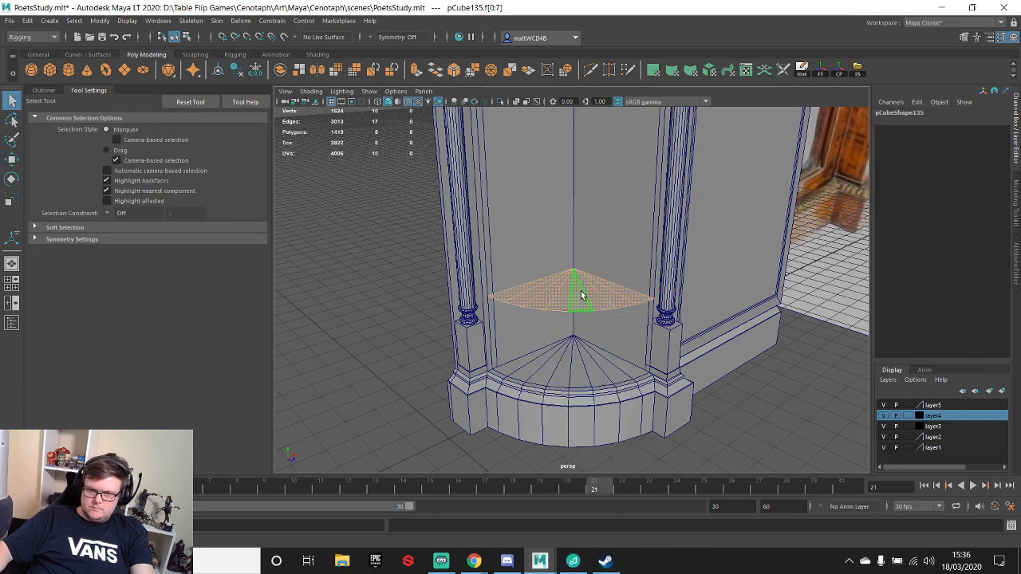
{"action": "right_click_drag", "start_coordinate": [594, 287], "coordinate": [719, 308], "text": "shift"}
{"action": "right_click_drag", "start_coordinate": [573, 271], "coordinate": [620, 254]}
- Raise the fan copy partway up the alcove and snap its pivot to the fan's rear point
{"action": "key", "text": "w"}
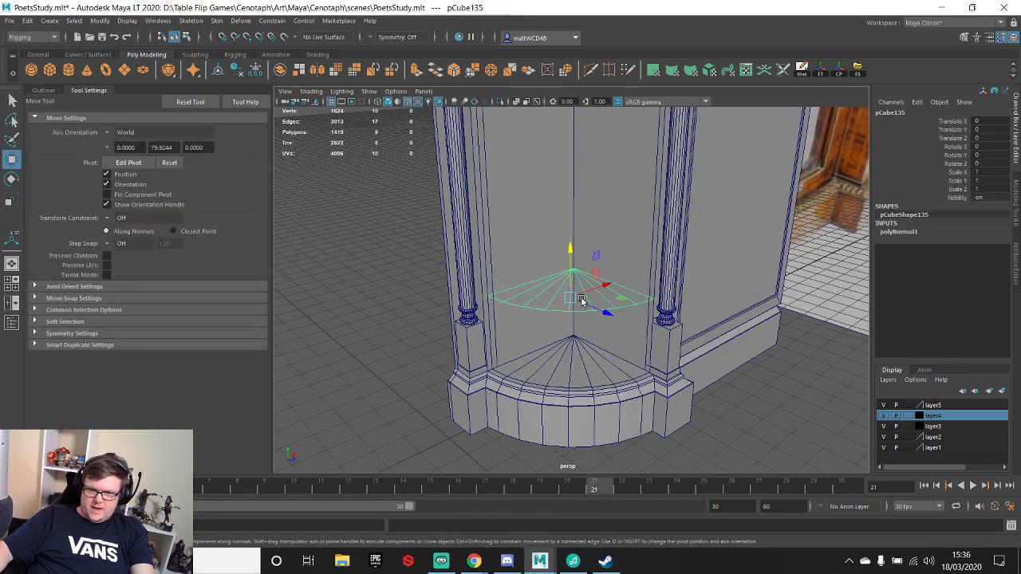
{"action": "middle_click_drag", "start_coordinate": [597, 322], "coordinate": [592, 352], "text": "alt"}
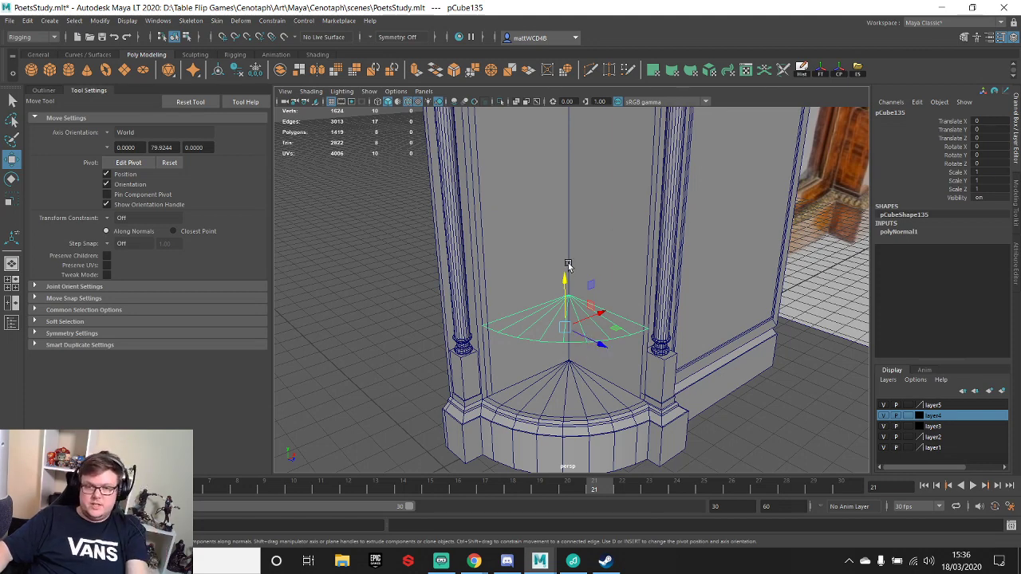
{"action": "left_click_drag", "start_coordinate": [566, 276], "coordinate": [547, 452]}
{"action": "key", "text": "d"}
{"action": "key", "text": "v"}
{"action": "key", "text": "d"}
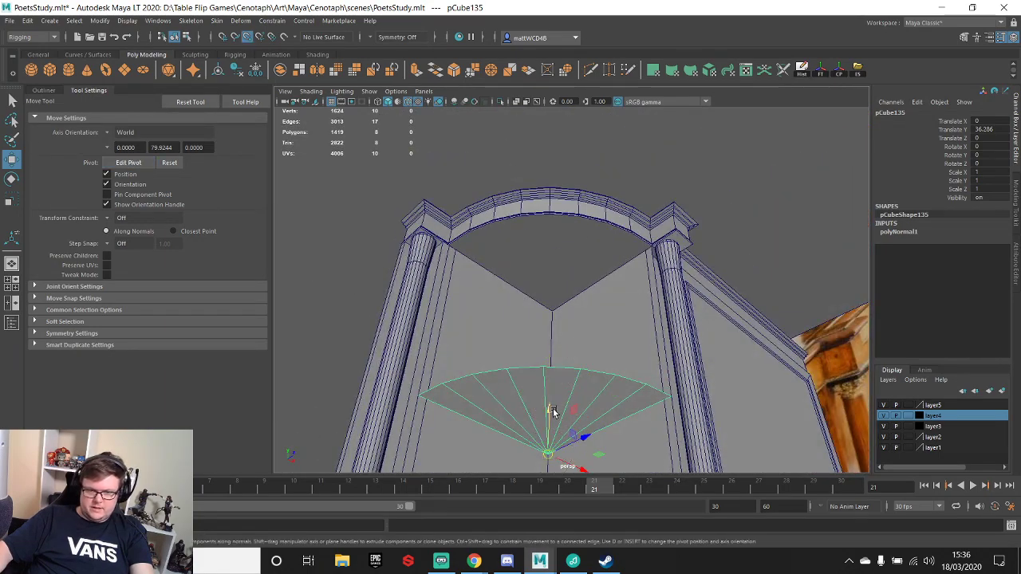
- Move the fan up to the top of the alcove walls under the curved cornice, at about 78.6 in Y
{"action": "left_click_drag", "start_coordinate": [551, 411], "coordinate": [649, 402]}
{"action": "left_click", "coordinate": [649, 401]}
{"action": "left_click_drag", "start_coordinate": [627, 351], "coordinate": [570, 308], "text": "alt"}
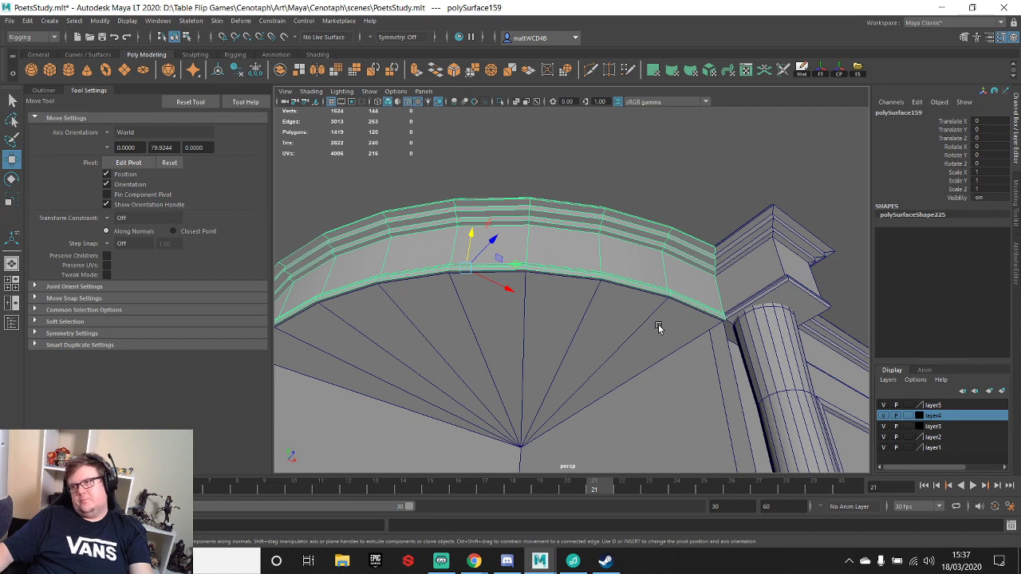
{"action": "left_click", "coordinate": [694, 312]}
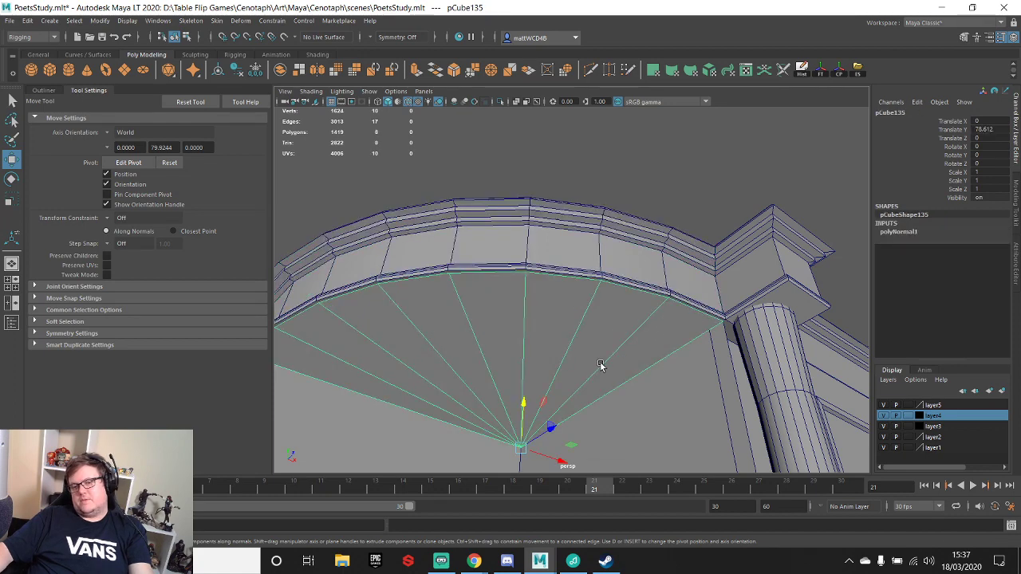
{"action": "left_click_drag", "start_coordinate": [601, 367], "coordinate": [616, 287], "text": "alt"}
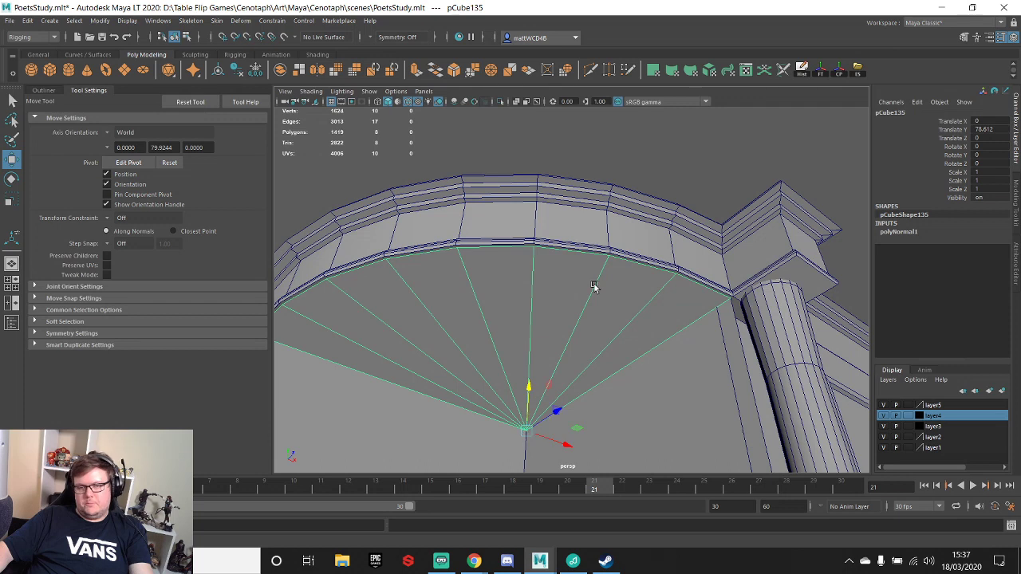
- Snap the fan's right-hand corner vertex and the arc vertex beside it to the cornice's inner lower edge
{"action": "key", "text": "q"}
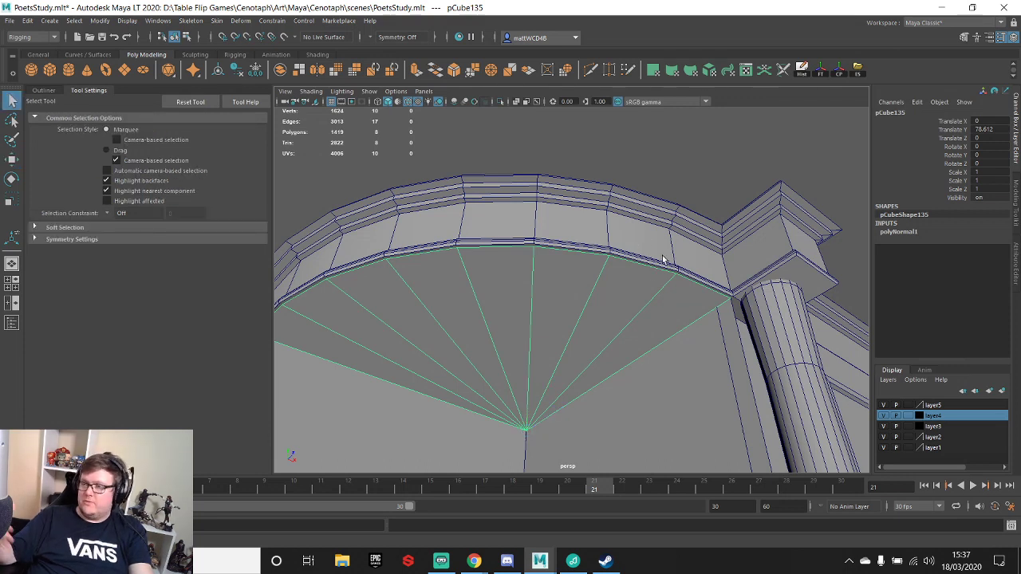
{"action": "right_click_drag", "start_coordinate": [677, 295], "coordinate": [662, 274]}
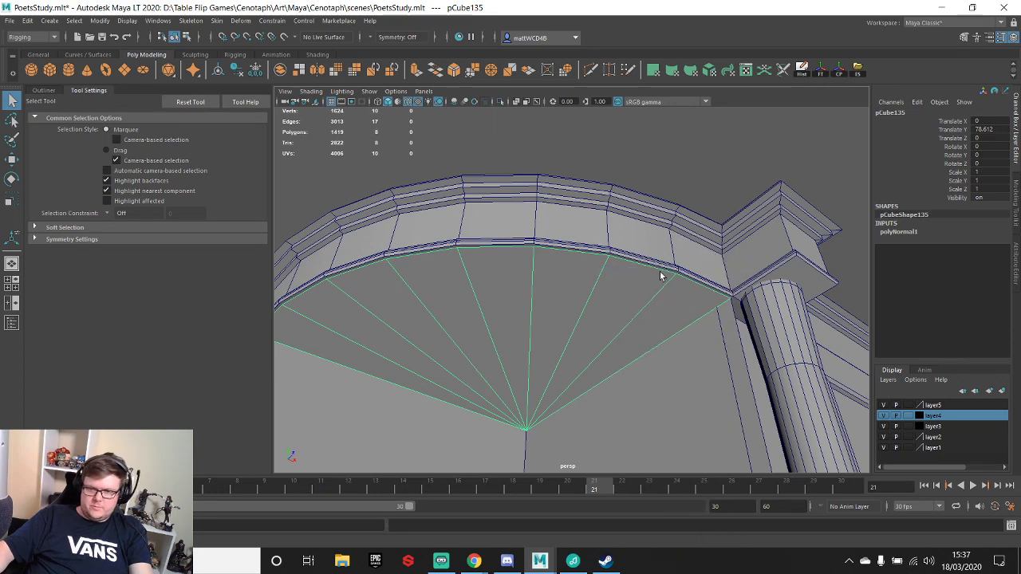
{"action": "left_click", "coordinate": [674, 273]}
{"action": "key", "text": "w"}
{"action": "key", "text": "q"}
{"action": "left_click", "coordinate": [735, 301]}
{"action": "key", "text": "w"}
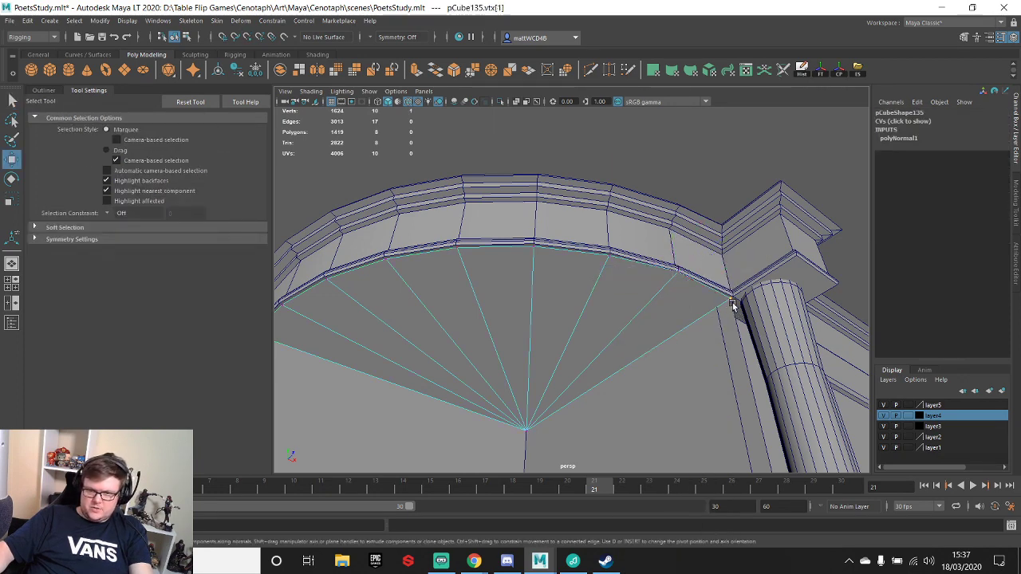
{"action": "key", "text": "v"}
{"action": "left_click_drag", "start_coordinate": [734, 298], "coordinate": [733, 296]}
- Snap the vertices along the middle of the fan's arc to the matching vertices of the curved cornice
{"action": "key", "text": "q"}
{"action": "key", "text": "w"}
{"action": "mouse_move", "coordinate": [599, 247]}
{"action": "left_mouse_down"}
{"action": "mouse_move", "coordinate": [618, 265]}
{"action": "mouse_move", "coordinate": [610, 253]}
{"action": "left_mouse_up"}
{"action": "key", "text": "v"}
{"action": "left_click", "coordinate": [530, 242]}
{"action": "left_click", "coordinate": [453, 244]}
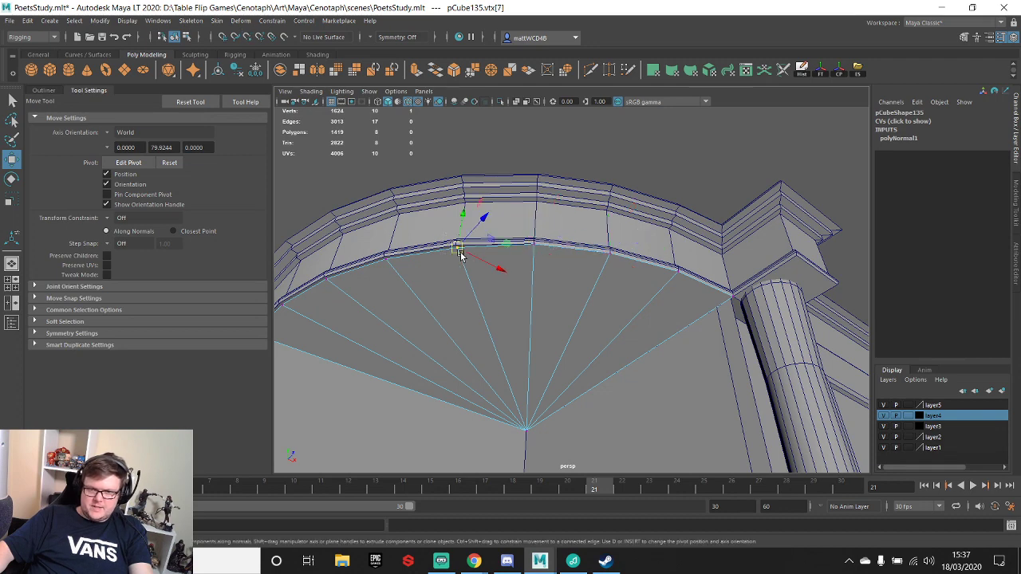
{"action": "left_click_drag", "start_coordinate": [454, 248], "coordinate": [458, 244]}
{"action": "left_click", "coordinate": [387, 260]}
{"action": "left_click_drag", "start_coordinate": [388, 260], "coordinate": [387, 257]}
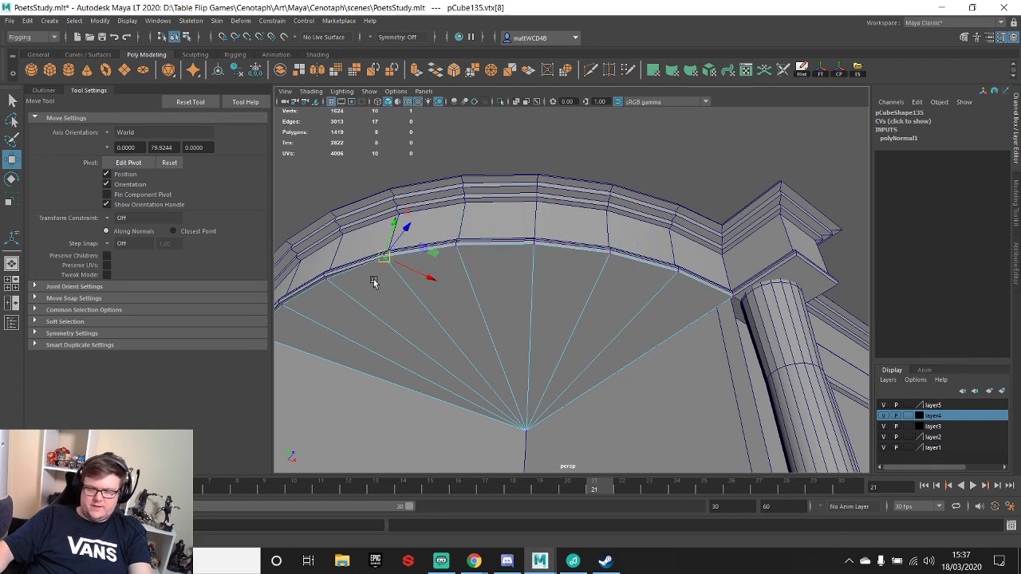
- Snap the remaining left-hand arc vertices and the left corner of the fan to the cornice vertices
{"action": "middle_click_drag", "start_coordinate": [493, 238], "coordinate": [549, 230], "text": "alt"}
{"action": "left_click_drag", "start_coordinate": [548, 229], "coordinate": [616, 231], "text": "alt"}
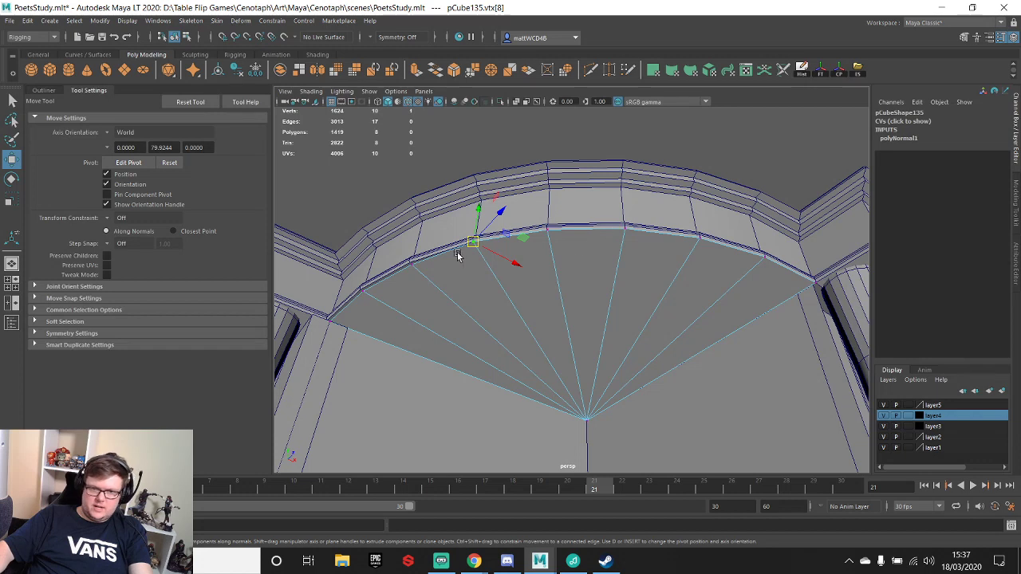
{"action": "left_click_drag", "start_coordinate": [403, 252], "coordinate": [427, 279]}
{"action": "left_click_drag", "start_coordinate": [412, 264], "coordinate": [410, 263]}
{"action": "mouse_move", "coordinate": [345, 279]}
{"action": "left_mouse_down"}
{"action": "mouse_move", "coordinate": [373, 303]}
{"action": "mouse_move", "coordinate": [360, 289]}
{"action": "left_mouse_up"}
{"action": "key", "text": "q"}
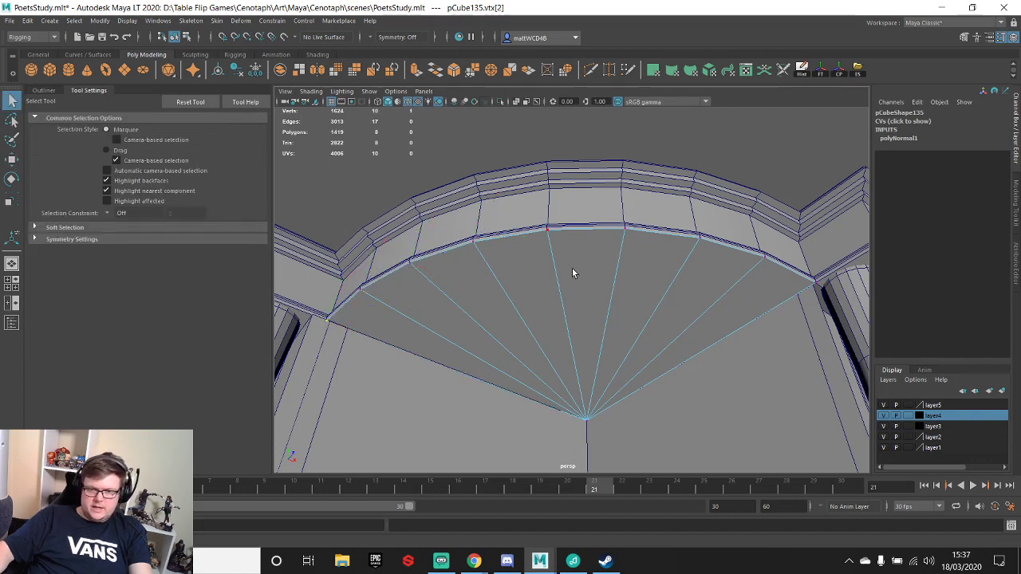
- Examine the alcove's floor, back walls and top from around the cabinet corner
{"action": "left_click", "coordinate": [625, 228]}
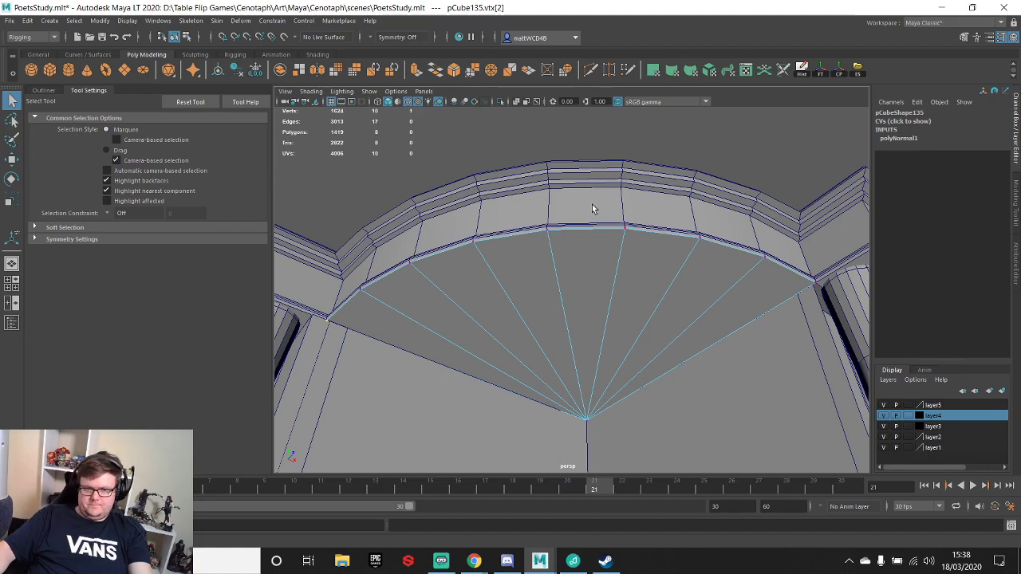
{"action": "left_click_drag", "start_coordinate": [447, 246], "coordinate": [466, 302], "text": "alt"}
{"action": "scroll", "coordinate": [539, 259], "scroll_direction": "down", "scroll_amount": 5}
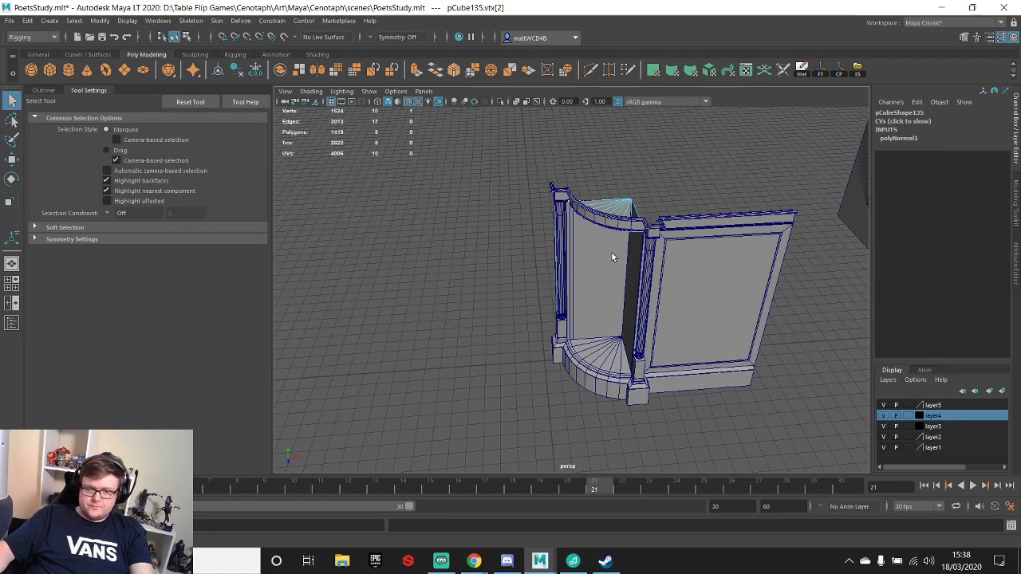
{"action": "left_click_drag", "start_coordinate": [611, 257], "coordinate": [527, 317], "text": "alt"}
{"action": "scroll", "coordinate": [574, 292], "scroll_direction": "up", "scroll_amount": 5}
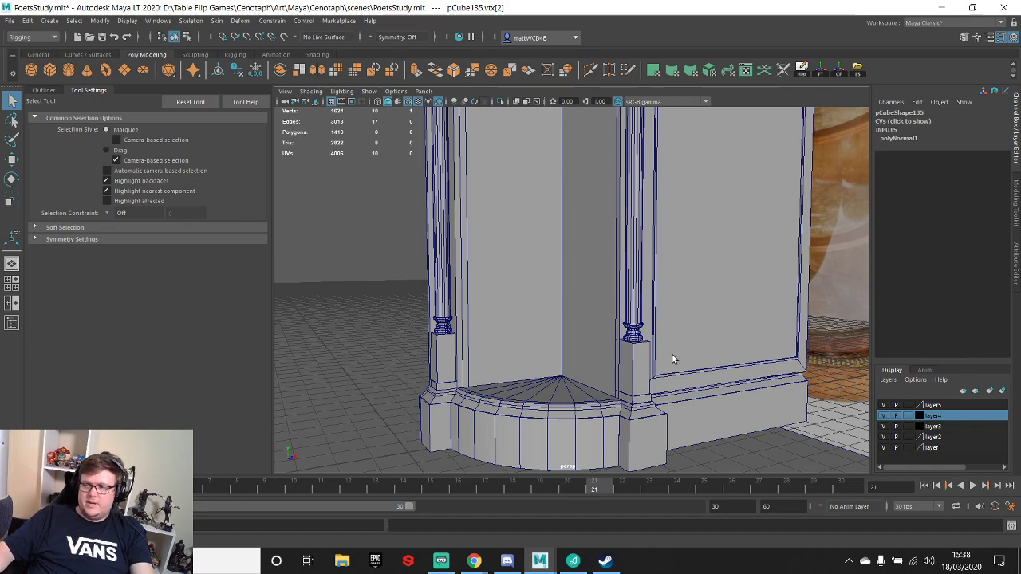
{"action": "left_click_drag", "start_coordinate": [570, 301], "coordinate": [564, 275], "text": "alt"}
{"action": "scroll", "coordinate": [539, 298], "scroll_direction": "down", "scroll_amount": 4}
- Combine the fan-shaped top with the alcove wall and floor mesh into one object
{"action": "right_click_drag", "start_coordinate": [543, 207], "coordinate": [568, 190]}
{"action": "scroll", "coordinate": [549, 316], "scroll_direction": "up", "scroll_amount": 4}
{"action": "left_click_drag", "start_coordinate": [542, 226], "coordinate": [540, 242], "text": "alt"}
{"action": "middle_click_drag", "start_coordinate": [540, 242], "coordinate": [537, 308], "text": "alt"}
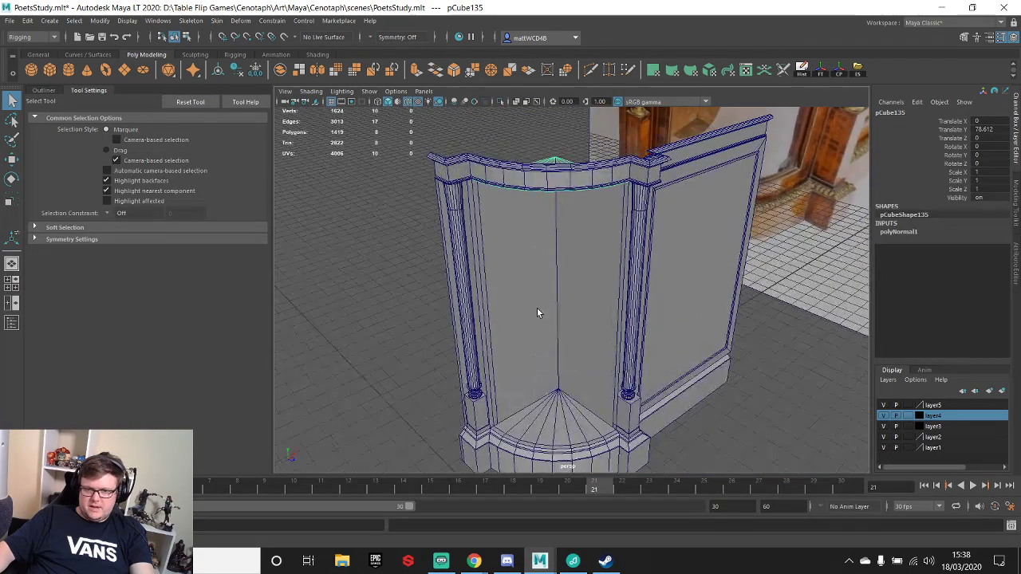
{"action": "left_click", "coordinate": [539, 312]}
{"action": "left_click_drag", "start_coordinate": [551, 327], "coordinate": [558, 150], "text": "alt"}
{"action": "left_click", "coordinate": [558, 149]}
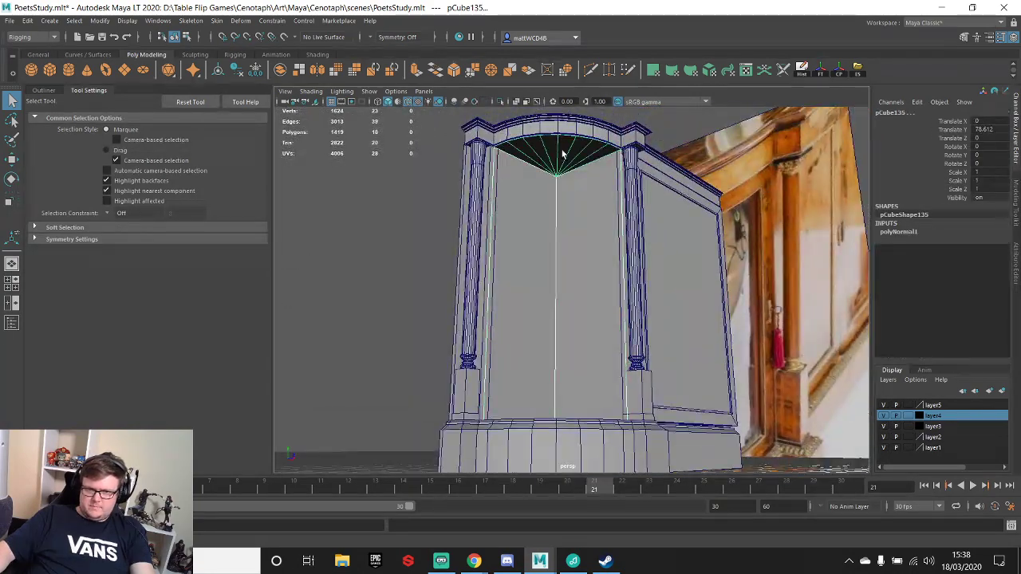
{"action": "right_click_drag", "start_coordinate": [562, 150], "coordinate": [543, 371], "text": "shift"}
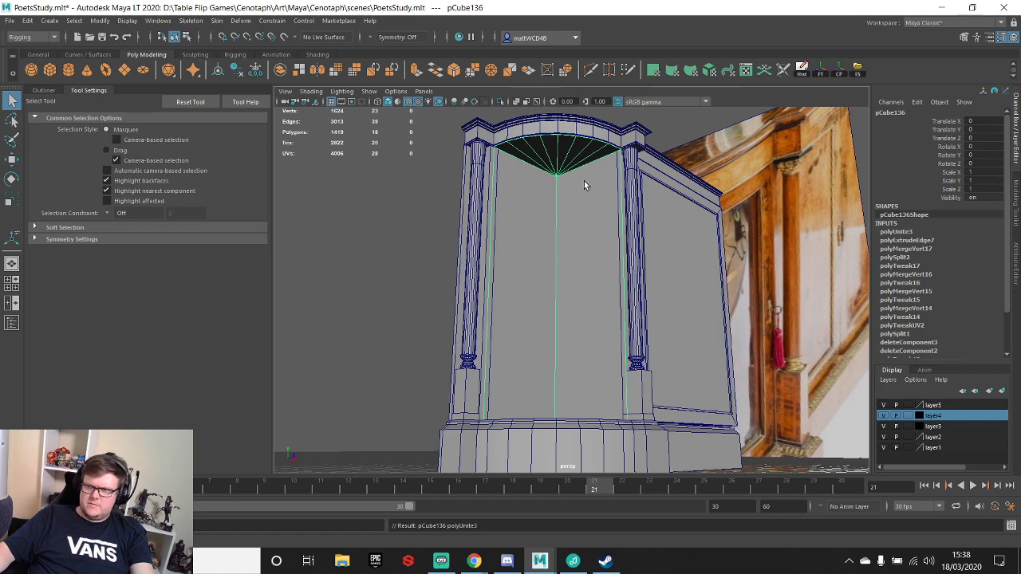
- Merge all vertices of the combined alcove mesh with a distance threshold of 0.01
{"action": "right_click_drag", "start_coordinate": [534, 159], "coordinate": [492, 153]}
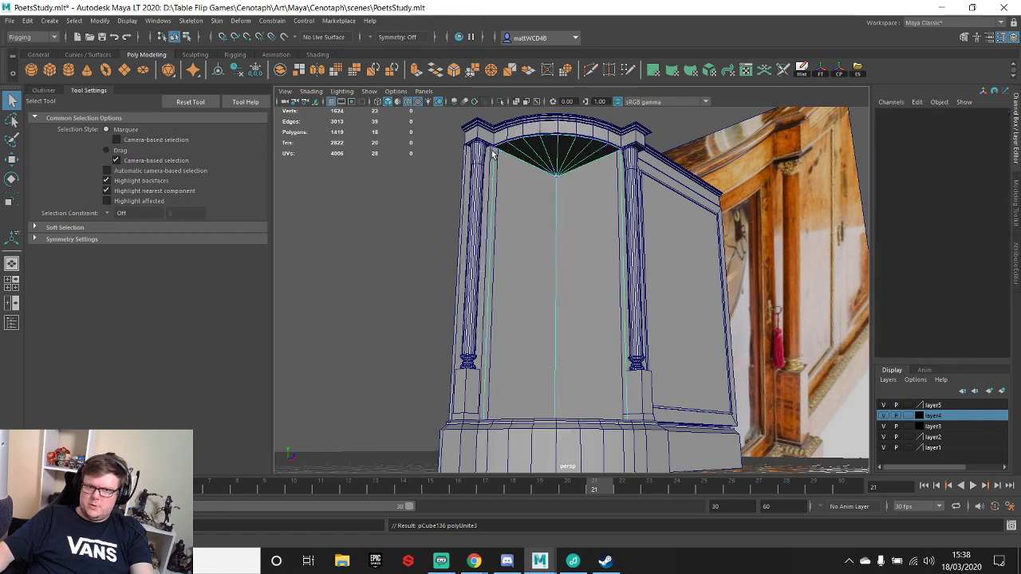
{"action": "scroll", "coordinate": [492, 155], "scroll_direction": "down", "scroll_amount": 3}
{"action": "left_click_drag", "start_coordinate": [466, 147], "coordinate": [666, 493]}
{"action": "right_click_drag", "start_coordinate": [627, 342], "coordinate": [703, 258], "text": "shift"}
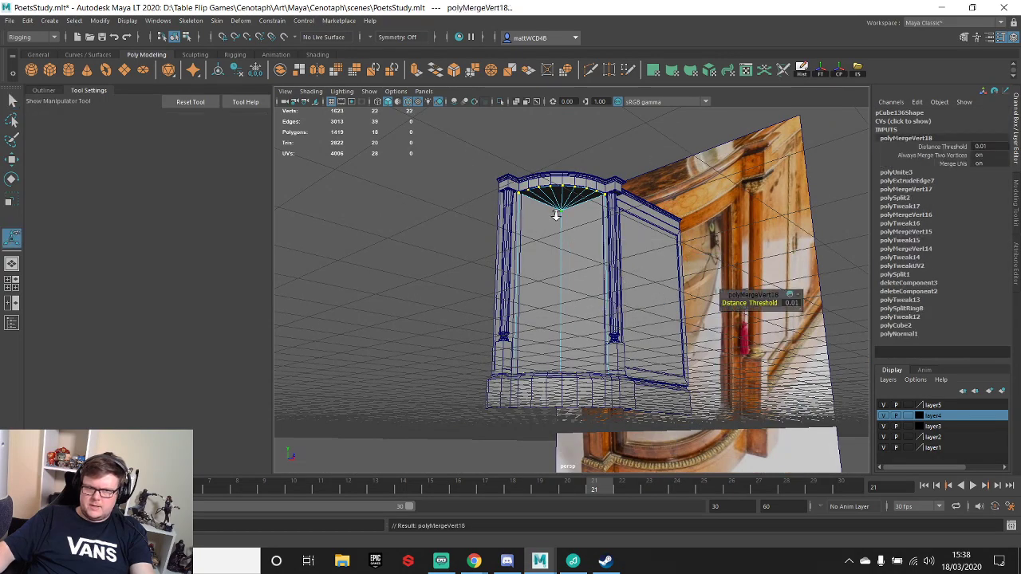
{"action": "scroll", "coordinate": [556, 214], "scroll_direction": "up", "scroll_amount": 5}
{"action": "middle_click_drag", "start_coordinate": [543, 194], "coordinate": [548, 317], "text": "alt"}
{"action": "mouse_move", "coordinate": [548, 317]}
{"action": "left_mouse_down", "text": "alt"}
{"action": "mouse_move", "coordinate": [523, 284]}
{"action": "mouse_move", "coordinate": [520, 319]}
{"action": "mouse_move", "coordinate": [571, 305]}
{"action": "mouse_move", "coordinate": [540, 316]}
{"action": "left_mouse_up", "text": "alt"}
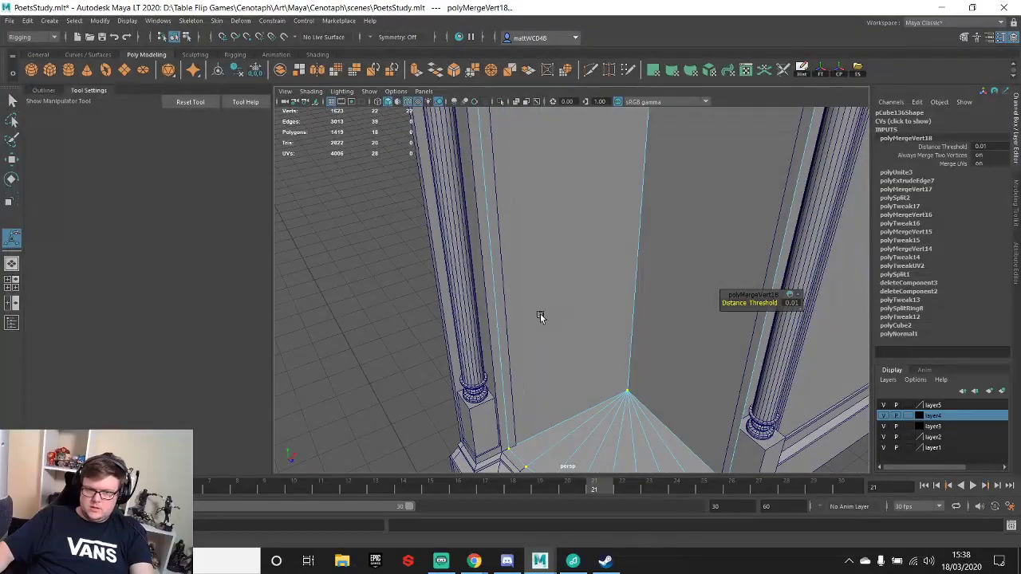
- Try to snap the inner side face of the L-shaped post behind the left column to the alcove along X
{"action": "key", "text": "q"}
{"action": "right_click_drag", "start_coordinate": [482, 269], "coordinate": [440, 253]}
{"action": "left_click", "coordinate": [482, 266]}
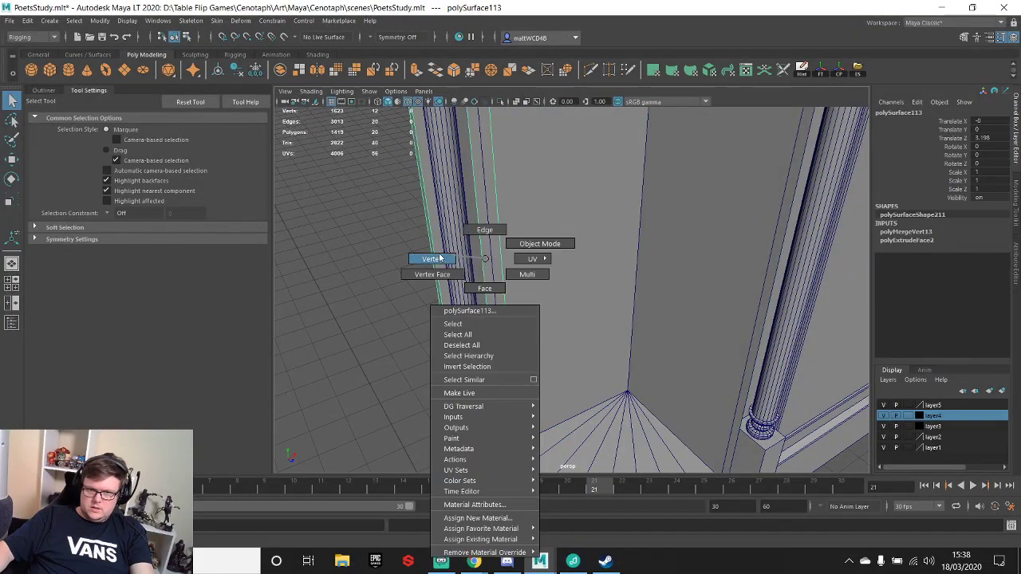
{"action": "left_click_drag", "start_coordinate": [490, 274], "coordinate": [609, 246], "text": "alt"}
{"action": "left_click", "coordinate": [630, 257]}
{"action": "key", "text": "w"}
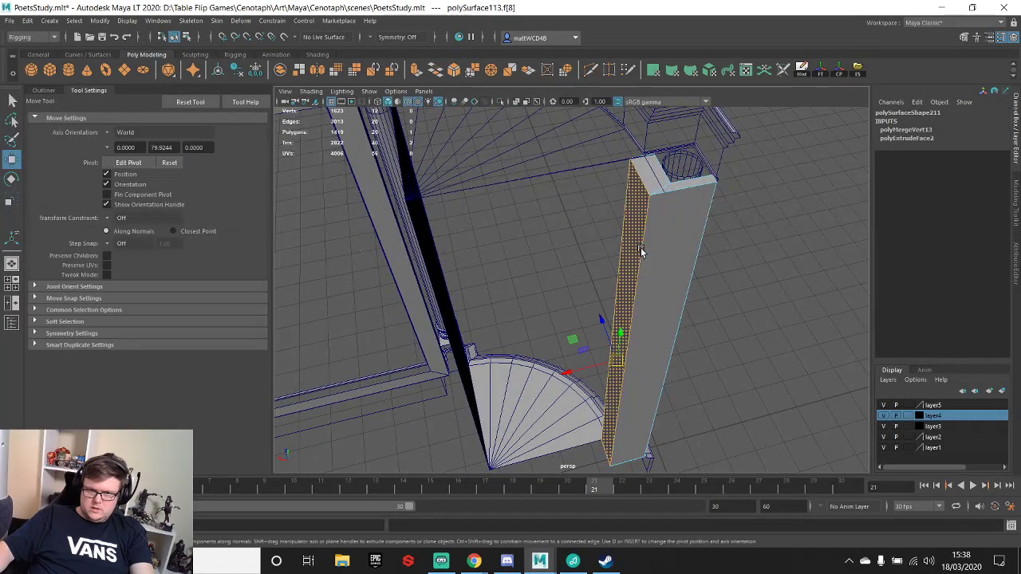
{"action": "key", "text": "v"}
{"action": "left_click_drag", "start_coordinate": [567, 372], "coordinate": [581, 450]}
{"action": "key", "text": "v"}
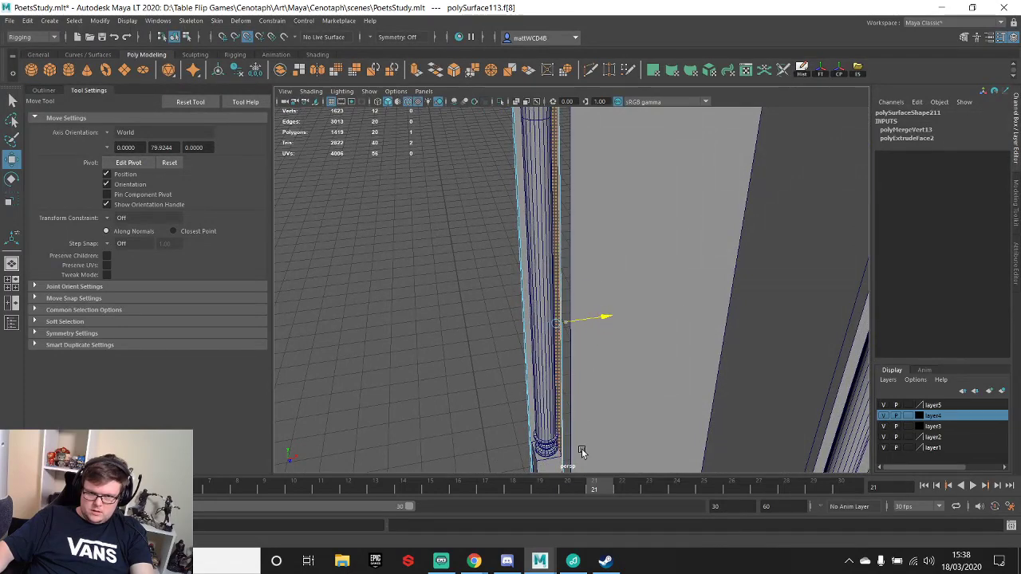
{"action": "middle_click_drag", "start_coordinate": [582, 450], "coordinate": [617, 326], "text": "alt"}
{"action": "key", "text": "ctrl+z"}
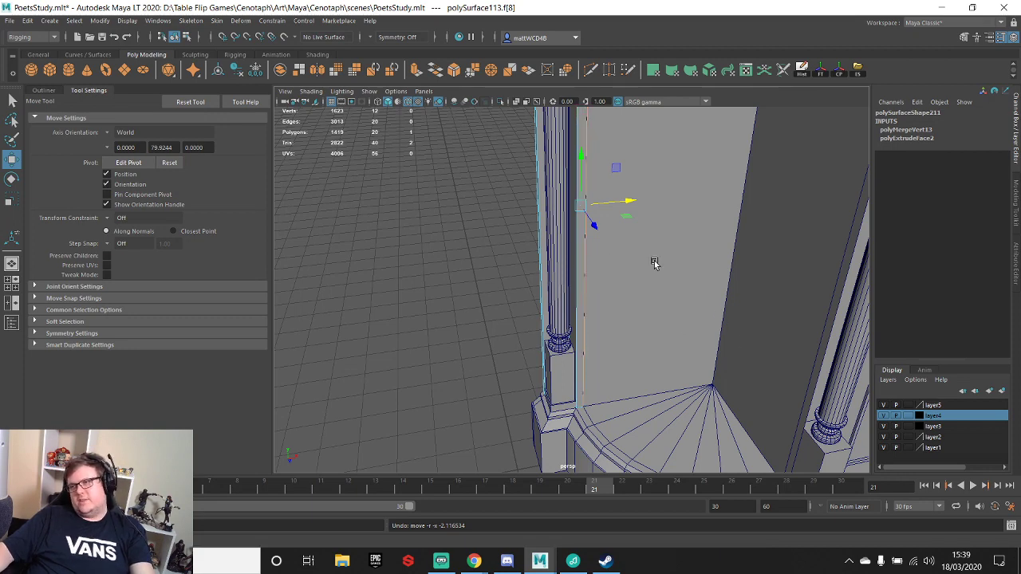
- Examine how the left post and the alcove mesh meet beneath the cornice
{"action": "left_click_drag", "start_coordinate": [682, 276], "coordinate": [586, 232], "text": "alt"}
{"action": "right_click_drag", "start_coordinate": [586, 232], "coordinate": [630, 205]}
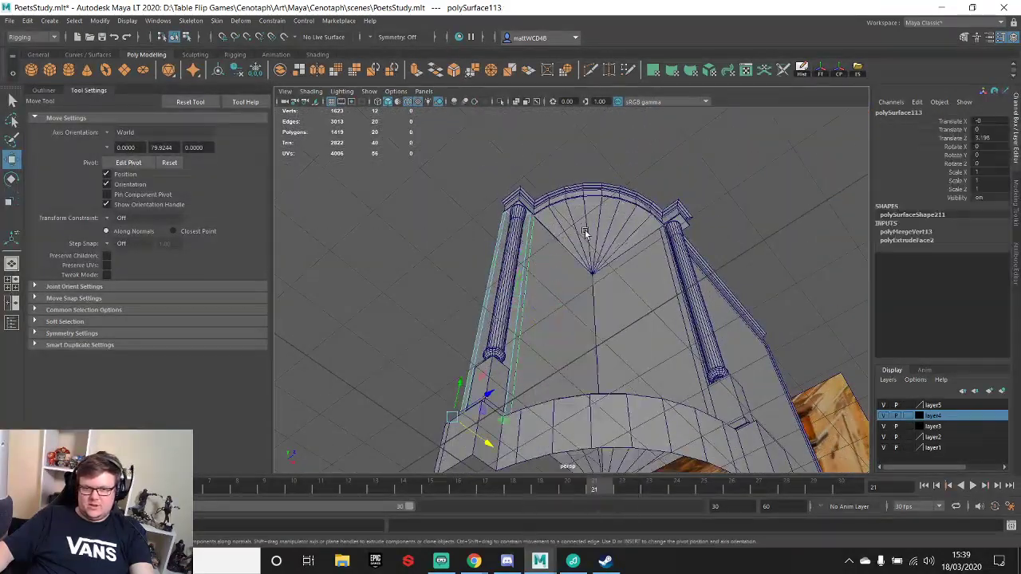
{"action": "left_click", "coordinate": [585, 230]}
{"action": "scroll", "coordinate": [579, 230], "scroll_direction": "up", "scroll_amount": 4}
{"action": "left_click_drag", "start_coordinate": [598, 171], "coordinate": [547, 162], "text": "alt"}
{"action": "middle_click_drag", "start_coordinate": [547, 162], "coordinate": [579, 256], "text": "alt"}
{"action": "scroll", "coordinate": [560, 217], "scroll_direction": "up", "scroll_amount": 3}
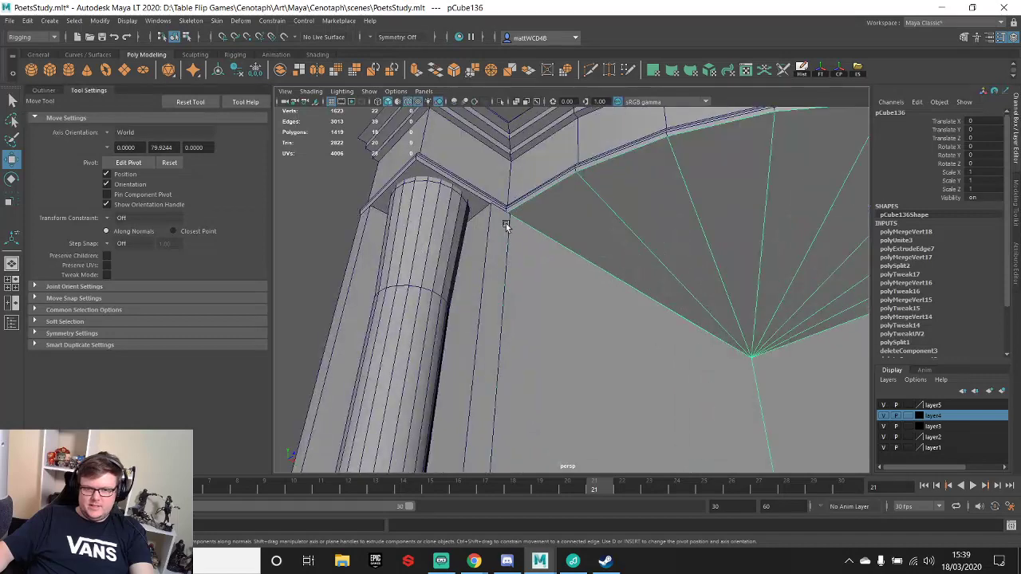
{"action": "left_click", "coordinate": [482, 257]}
{"action": "left_click_drag", "start_coordinate": [482, 257], "coordinate": [585, 325], "text": "alt"}
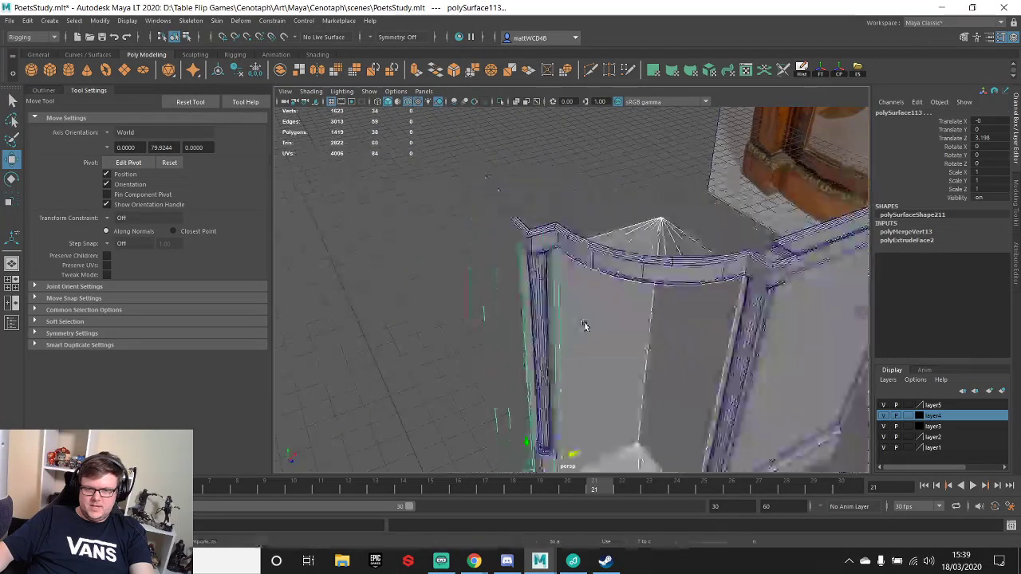
{"action": "key", "text": "f"}
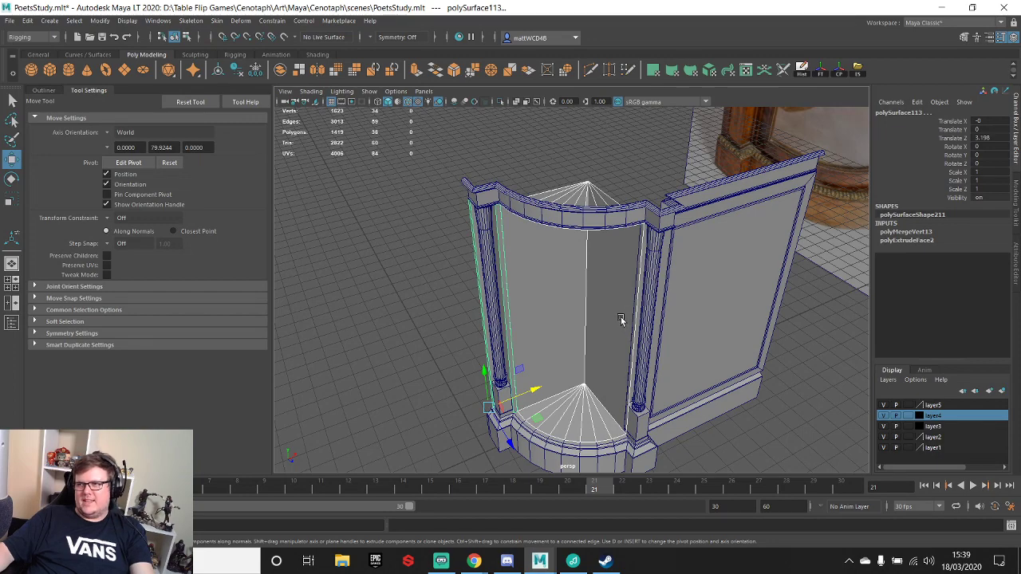
- Examine the alcove floor and back walls where they meet the base of the left post
{"action": "middle_click_drag", "start_coordinate": [554, 388], "coordinate": [538, 339], "text": "alt"}
{"action": "scroll", "coordinate": [538, 337], "scroll_direction": "up", "scroll_amount": 3}
{"action": "right_click_drag", "start_coordinate": [547, 244], "coordinate": [591, 223]}
{"action": "left_click", "coordinate": [609, 347]}
{"action": "scroll", "coordinate": [609, 347], "scroll_direction": "down", "scroll_amount": 3}
{"action": "left_click", "coordinate": [620, 392]}
{"action": "left_click_drag", "start_coordinate": [620, 392], "coordinate": [646, 392], "text": "alt"}
{"action": "scroll", "coordinate": [622, 375], "scroll_direction": "up", "scroll_amount": 5}
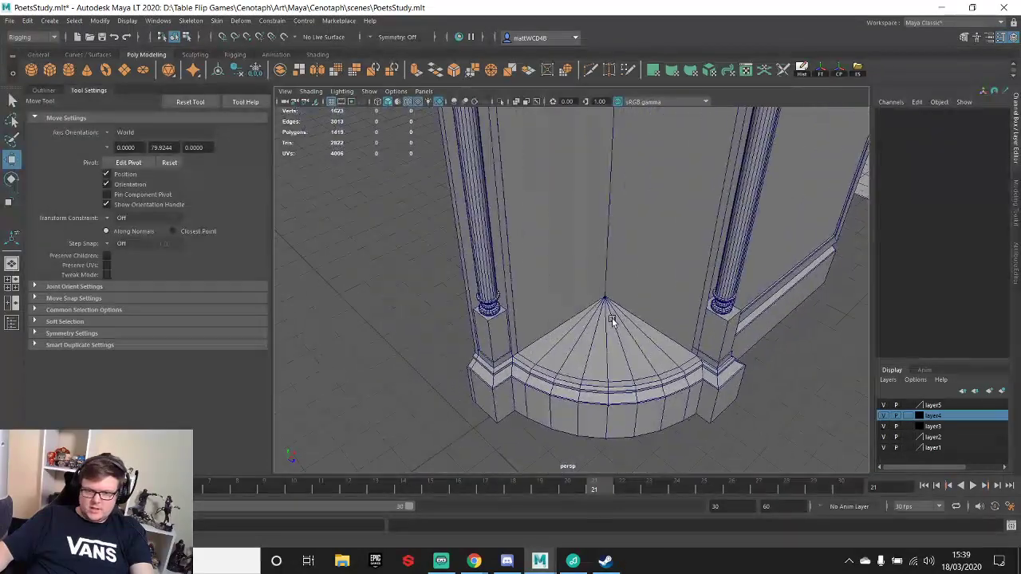
{"action": "left_click", "coordinate": [611, 320]}
{"action": "scroll", "coordinate": [610, 323], "scroll_direction": "down", "scroll_amount": 3}
{"action": "left_click_drag", "start_coordinate": [531, 318], "coordinate": [596, 320], "text": "alt"}
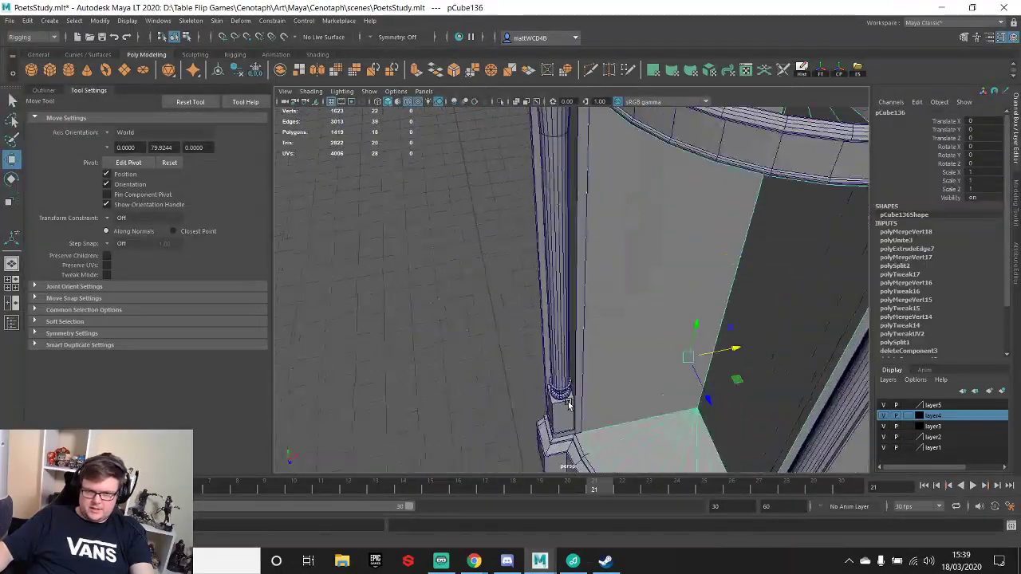
{"action": "scroll", "coordinate": [595, 320], "scroll_direction": "up", "scroll_amount": 3}
{"action": "left_click", "coordinate": [592, 313]}
{"action": "scroll", "coordinate": [590, 305], "scroll_direction": "down", "scroll_amount": 2}
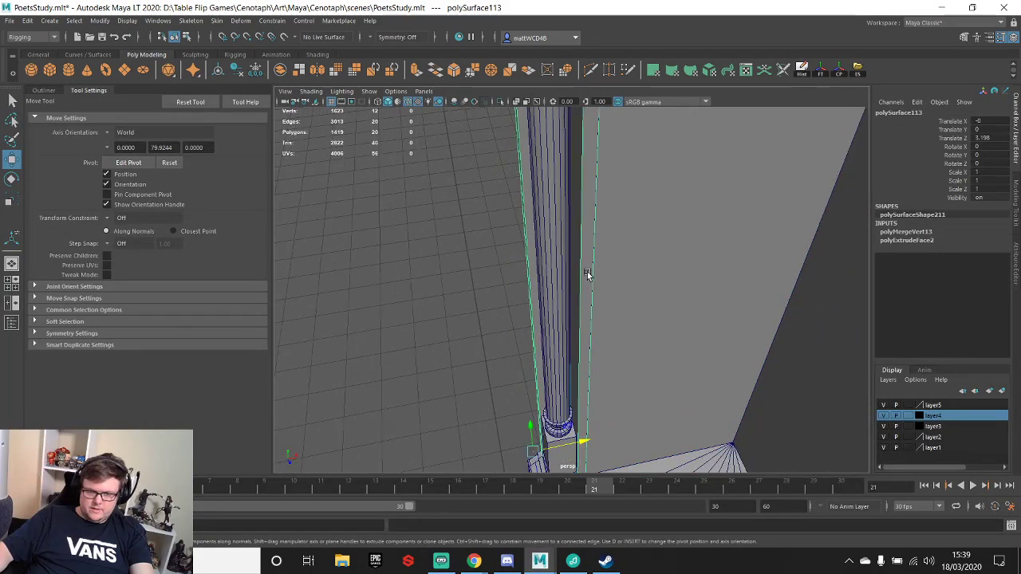
{"action": "scroll", "coordinate": [590, 255], "scroll_direction": "down", "scroll_amount": 4}
{"action": "left_click_drag", "start_coordinate": [596, 234], "coordinate": [605, 329], "text": "alt"}
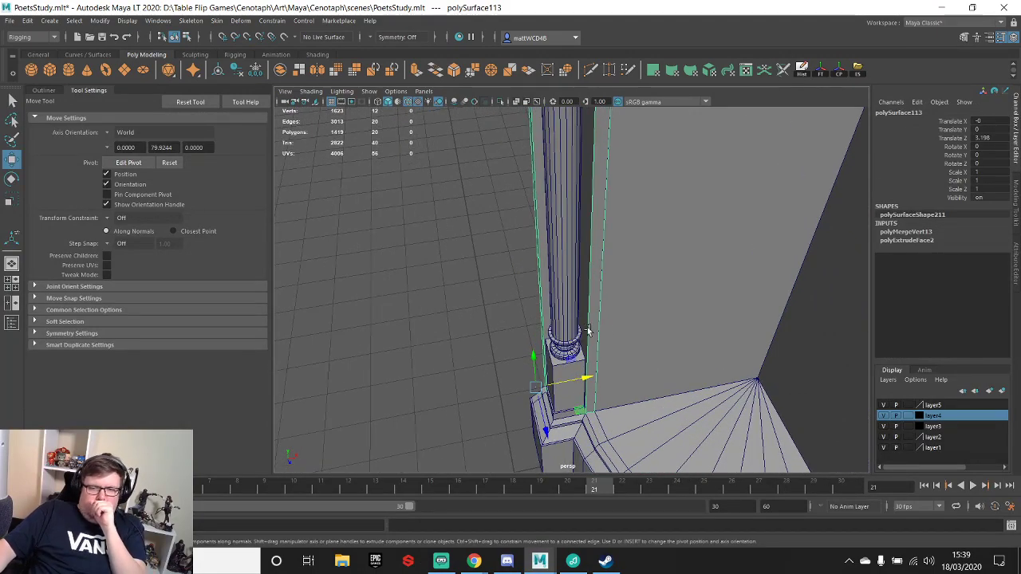
- Delete the tall back faces of the L-shaped post behind the left column, including the second layer beneath them
{"action": "left_click_drag", "start_coordinate": [617, 221], "coordinate": [571, 219], "text": "alt"}
{"action": "key", "text": "F11"}
{"action": "left_click", "coordinate": [573, 221]}
{"action": "left_click", "coordinate": [614, 230], "text": "shift"}
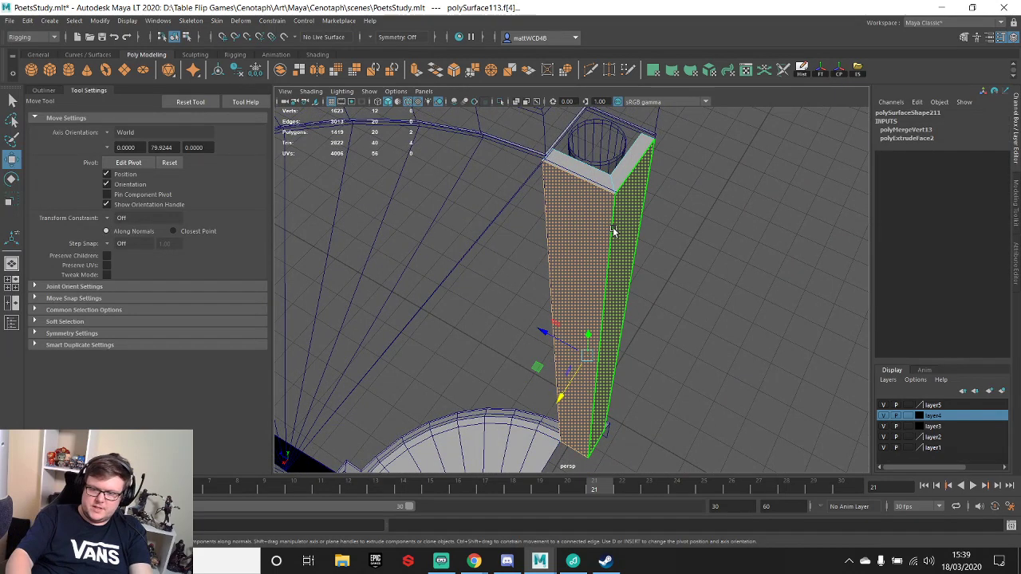
{"action": "key", "text": "Delete"}
{"action": "left_click_drag", "start_coordinate": [628, 245], "coordinate": [584, 176], "text": "alt"}
{"action": "left_click", "coordinate": [565, 282]}
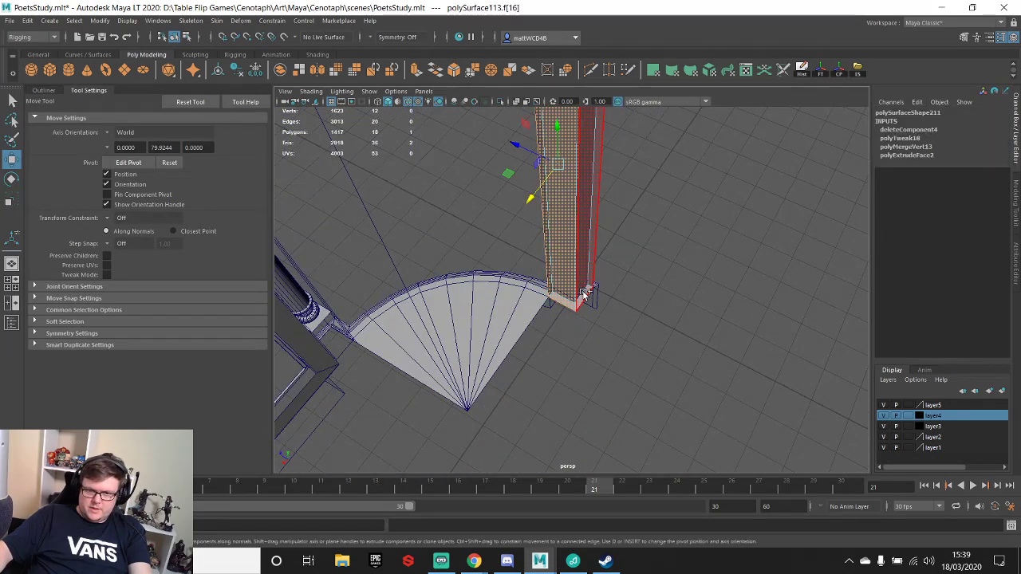
{"action": "key", "text": "Delete"}
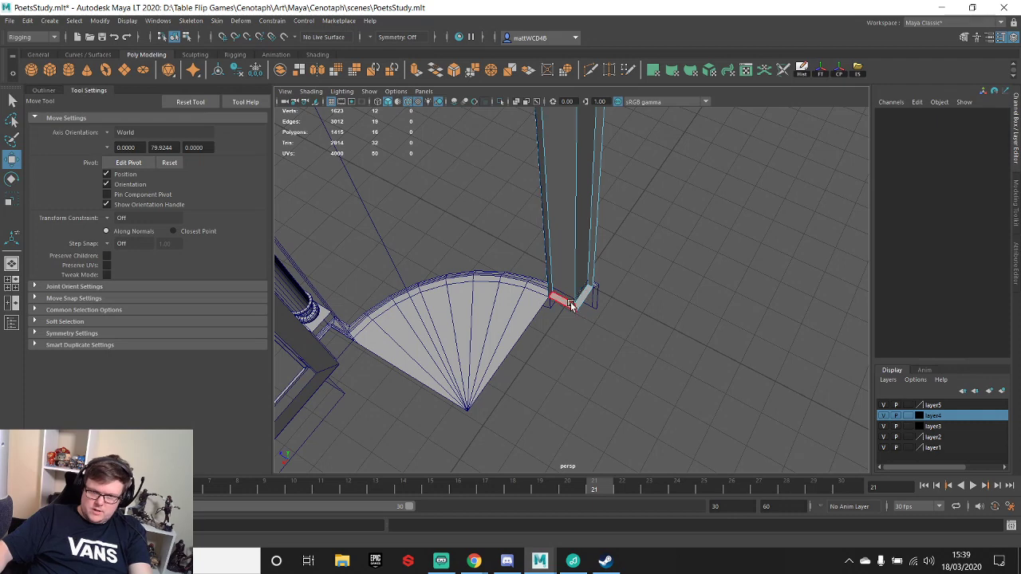
- Delete both layers of the bottom cap faces on the L-shaped left post
{"action": "left_click", "coordinate": [584, 294]}
{"action": "middle_click_drag", "start_coordinate": [587, 292], "coordinate": [577, 346], "text": "alt"}
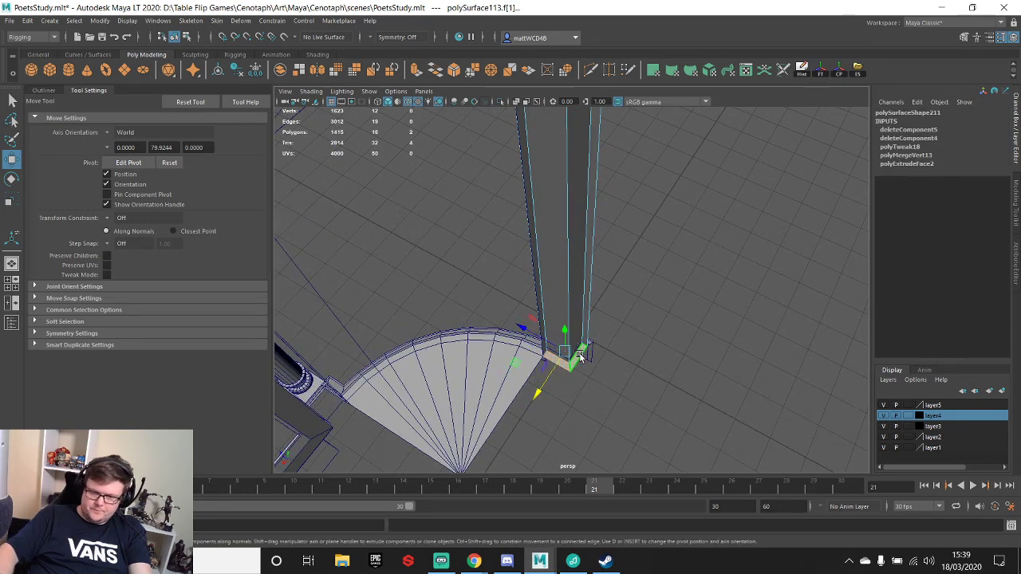
{"action": "key", "text": "Delete"}
{"action": "left_click", "coordinate": [568, 366]}
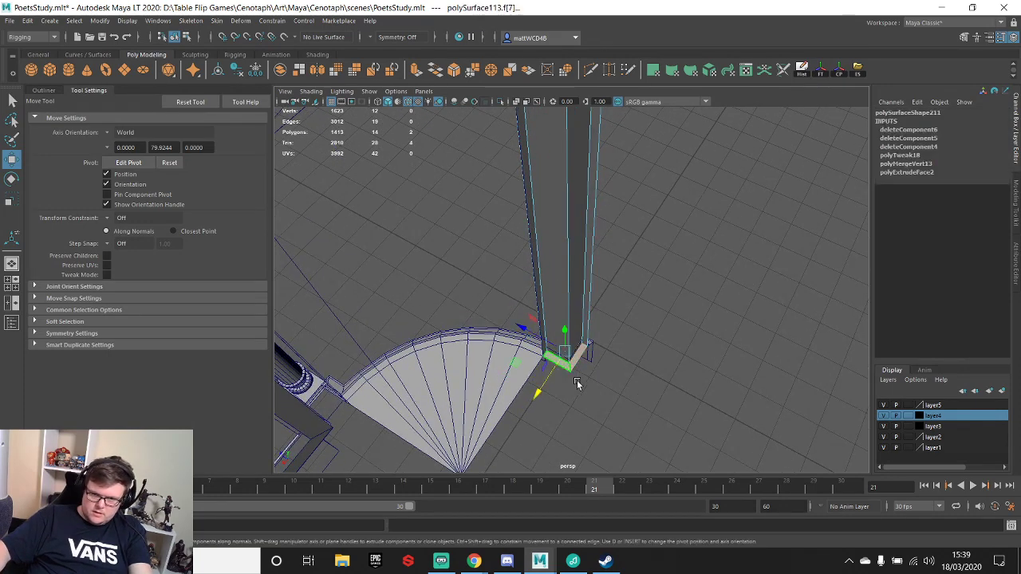
{"action": "key", "text": "Delete"}
- Delete the hidden top cap faces of the L-shaped left post beneath the cornice
{"action": "left_click_drag", "start_coordinate": [601, 367], "coordinate": [611, 248], "text": "alt"}
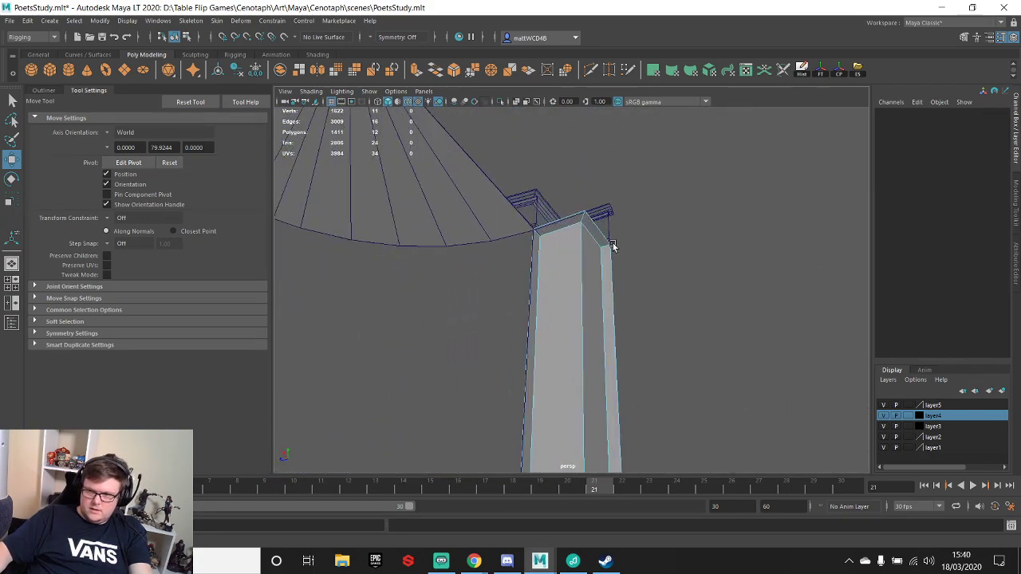
{"action": "left_click", "coordinate": [590, 224]}
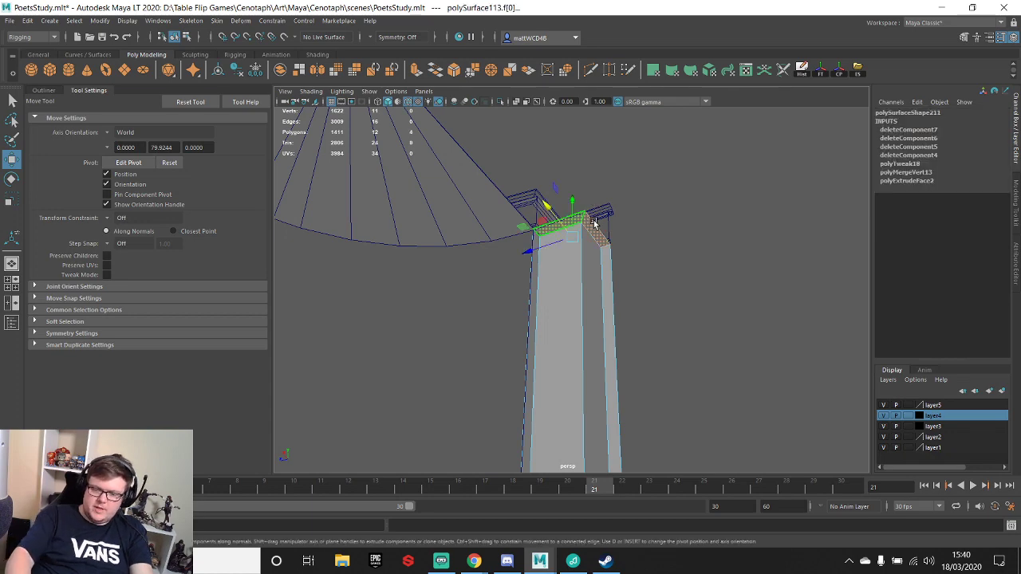
{"action": "key", "text": "Delete"}
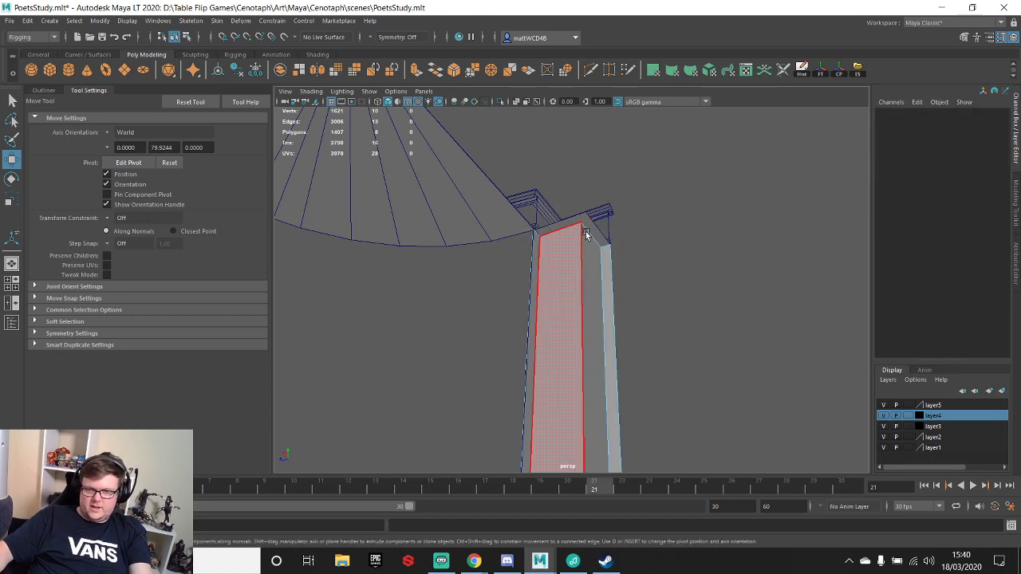
{"action": "left_click", "coordinate": [586, 233]}
{"action": "left_click_drag", "start_coordinate": [566, 228], "coordinate": [622, 238], "text": "alt"}
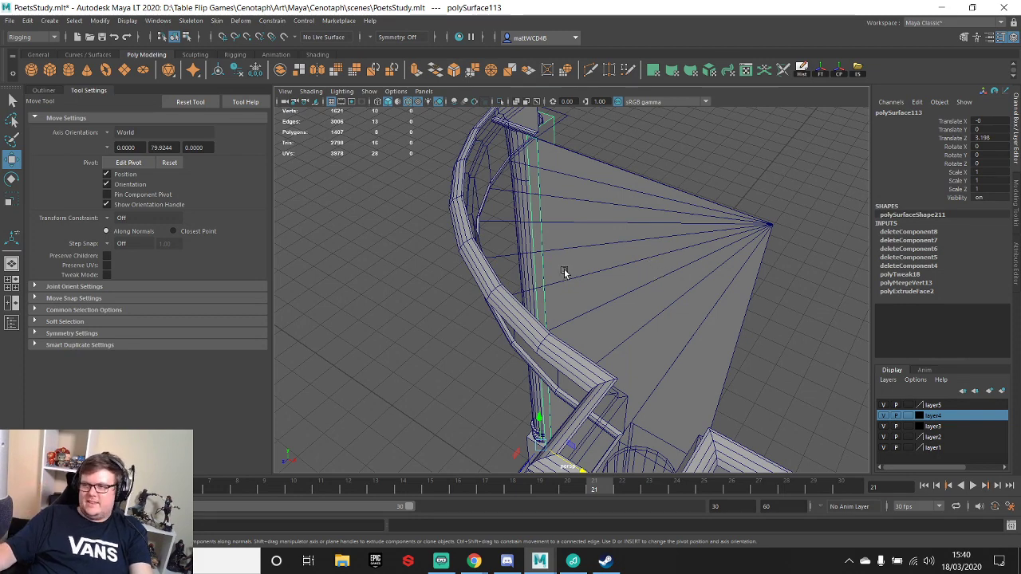
- Inspect the cornice corner piece and the trimmed left post's top edge beneath it
{"action": "left_click_drag", "start_coordinate": [487, 243], "coordinate": [612, 231], "text": "alt"}
{"action": "scroll", "coordinate": [611, 231], "scroll_direction": "up", "scroll_amount": 4}
{"action": "left_click_drag", "start_coordinate": [558, 160], "coordinate": [565, 228], "text": "alt"}
{"action": "left_click", "coordinate": [565, 228]}
{"action": "left_click", "coordinate": [513, 221]}
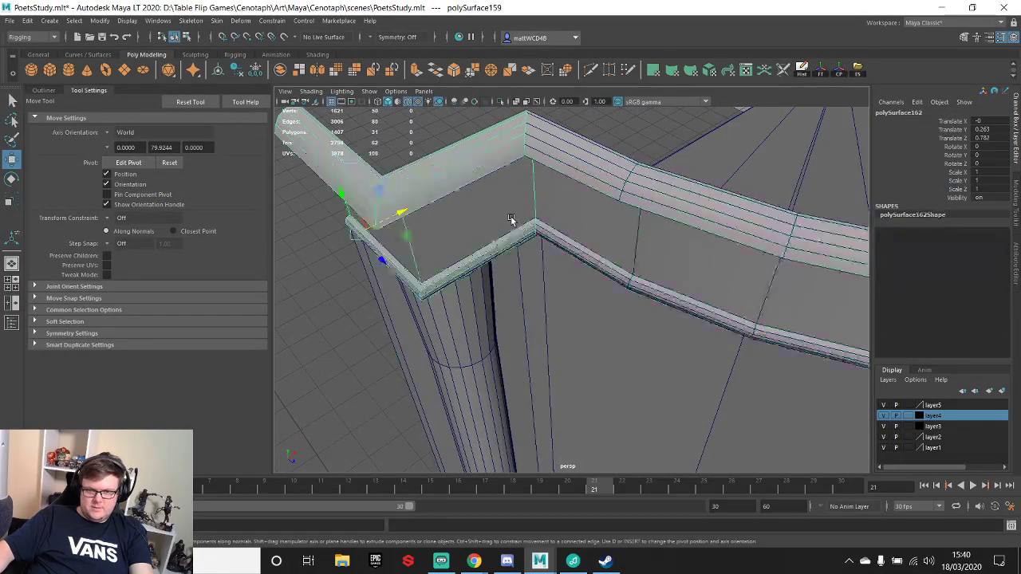
{"action": "left_click_drag", "start_coordinate": [498, 245], "coordinate": [516, 268], "text": "alt"}
{"action": "scroll", "coordinate": [516, 269], "scroll_direction": "up", "scroll_amount": 2}
{"action": "left_click", "coordinate": [508, 265]}
{"action": "key", "text": "f"}
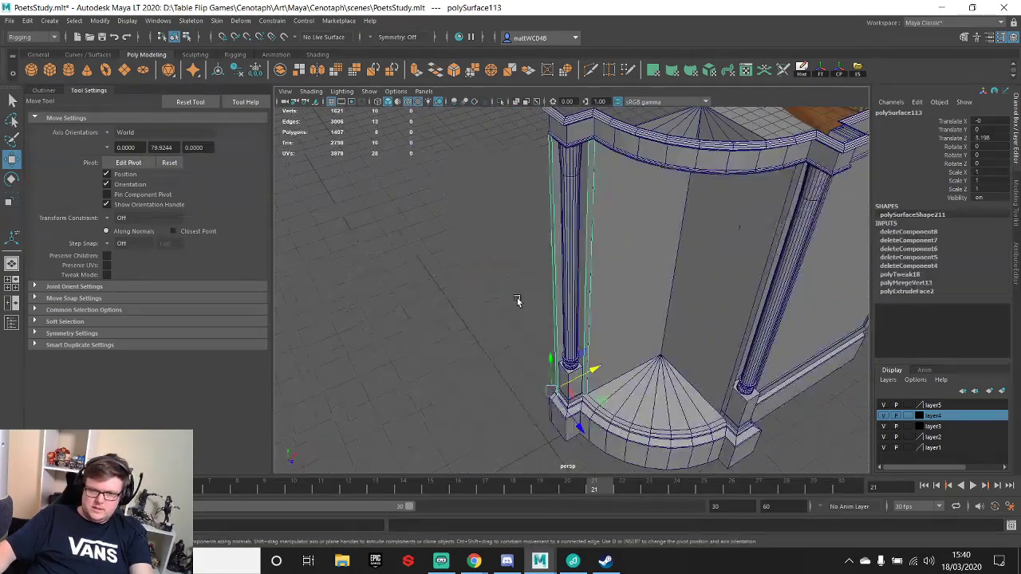
- Inspect the left post's inner bottom vertex where it meets the plinth and alcove floor
{"action": "middle_click_drag", "start_coordinate": [570, 317], "coordinate": [561, 210], "text": "alt"}
{"action": "right_click_drag", "start_coordinate": [561, 210], "coordinate": [678, 214], "text": "alt"}
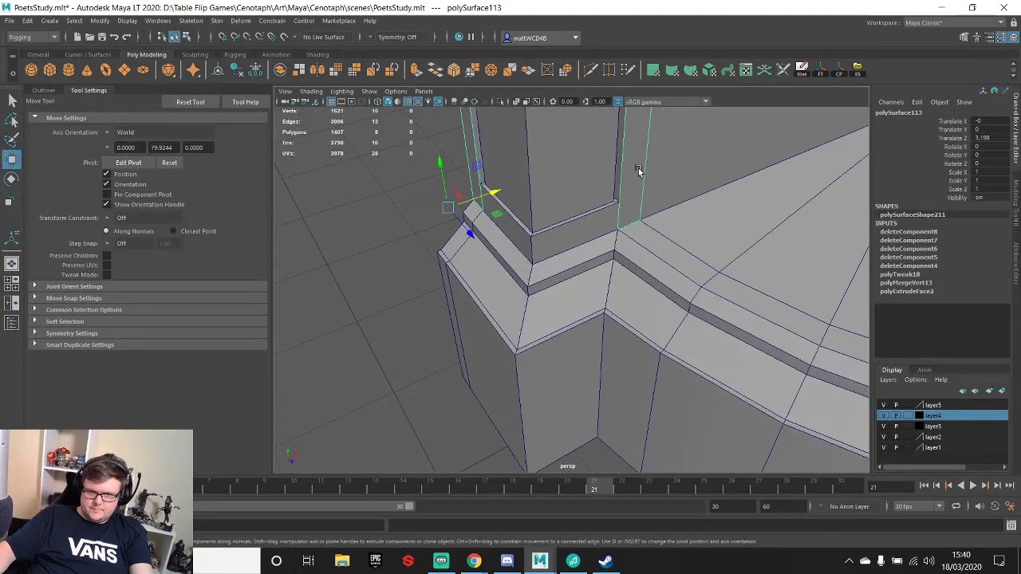
{"action": "right_click_drag", "start_coordinate": [639, 170], "coordinate": [609, 165]}
{"action": "left_click_drag", "start_coordinate": [634, 207], "coordinate": [649, 234]}
{"action": "left_click", "coordinate": [640, 219]}
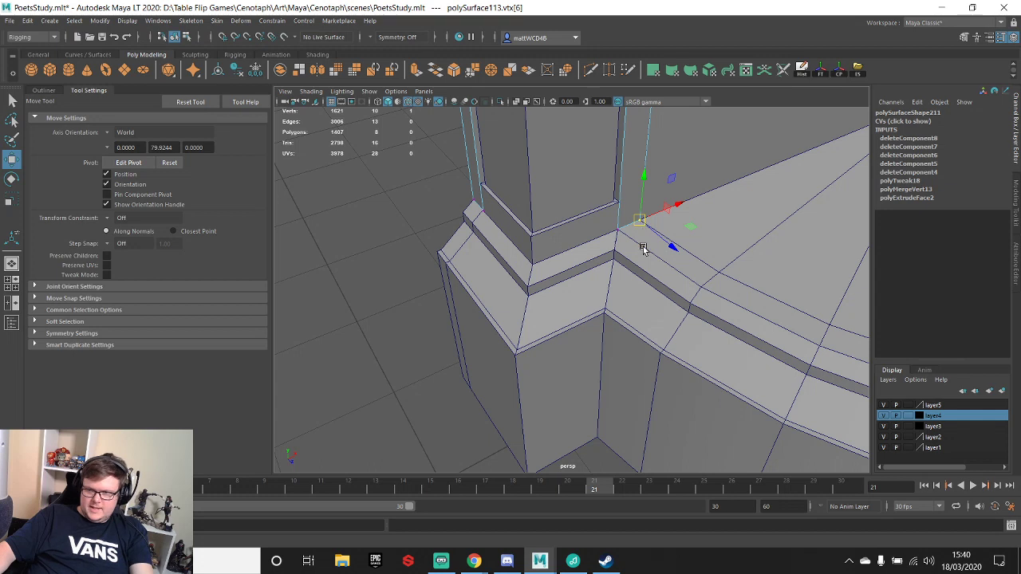
{"action": "key", "text": "f"}
{"action": "scroll", "coordinate": [670, 236], "scroll_direction": "down", "scroll_amount": 3}
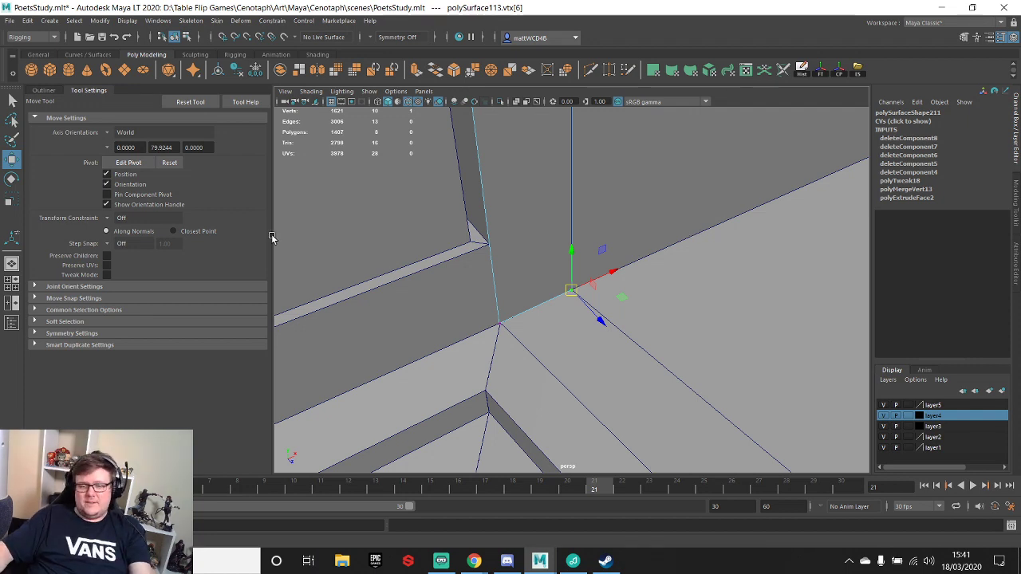
{"action": "scroll", "coordinate": [518, 269], "scroll_direction": "down", "scroll_amount": 6}
{"action": "middle_click_drag", "start_coordinate": [577, 227], "coordinate": [583, 369], "text": "alt"}
{"action": "left_click_drag", "start_coordinate": [584, 371], "coordinate": [597, 267], "text": "alt"}
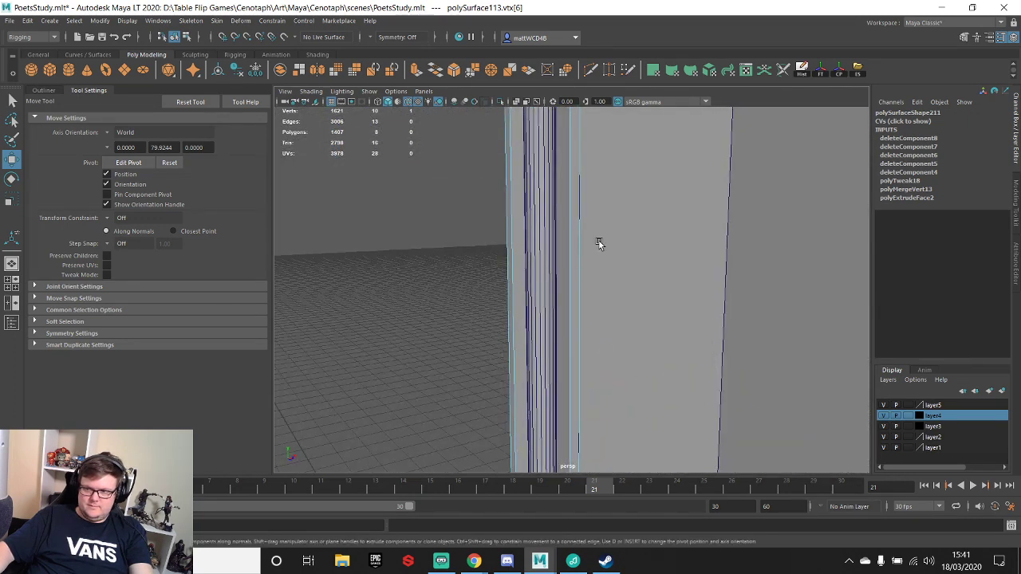
- Check the left post's upper end against the cornice corner and review the whole cabinet
{"action": "middle_click_drag", "start_coordinate": [651, 202], "coordinate": [634, 285], "text": "alt"}
{"action": "mouse_move", "coordinate": [588, 286]}
{"action": "left_mouse_down", "text": "alt"}
{"action": "mouse_move", "coordinate": [578, 229]}
{"action": "mouse_move", "coordinate": [589, 293]}
{"action": "left_mouse_up", "text": "alt"}
{"action": "scroll", "coordinate": [589, 290], "scroll_direction": "up", "scroll_amount": 4}
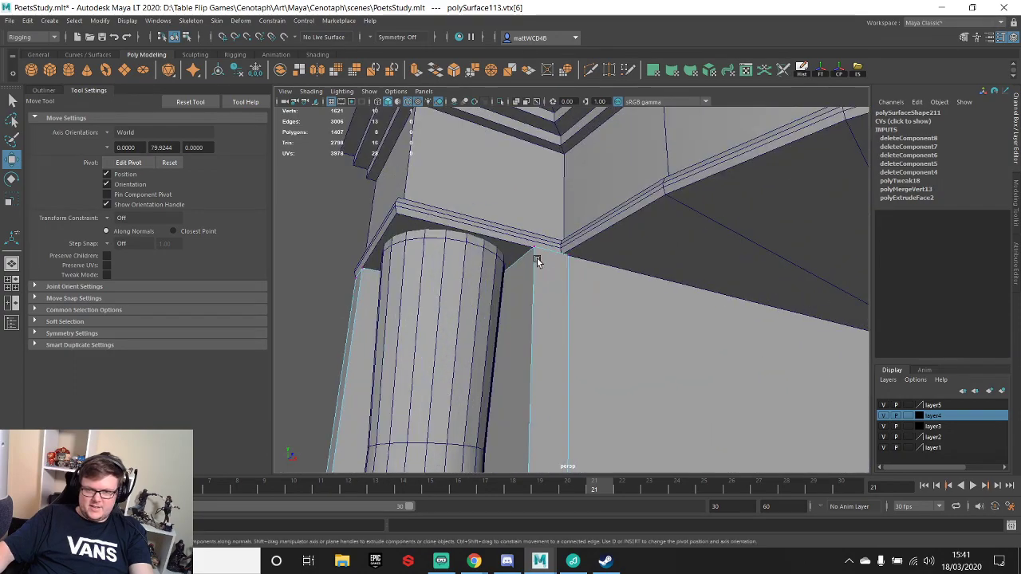
{"action": "left_click_drag", "start_coordinate": [582, 226], "coordinate": [715, 392], "text": "alt"}
{"action": "middle_click_drag", "start_coordinate": [715, 392], "coordinate": [660, 319], "text": "alt"}
{"action": "left_click", "coordinate": [529, 217]}
{"action": "scroll", "coordinate": [593, 344], "scroll_direction": "down", "scroll_amount": 5}
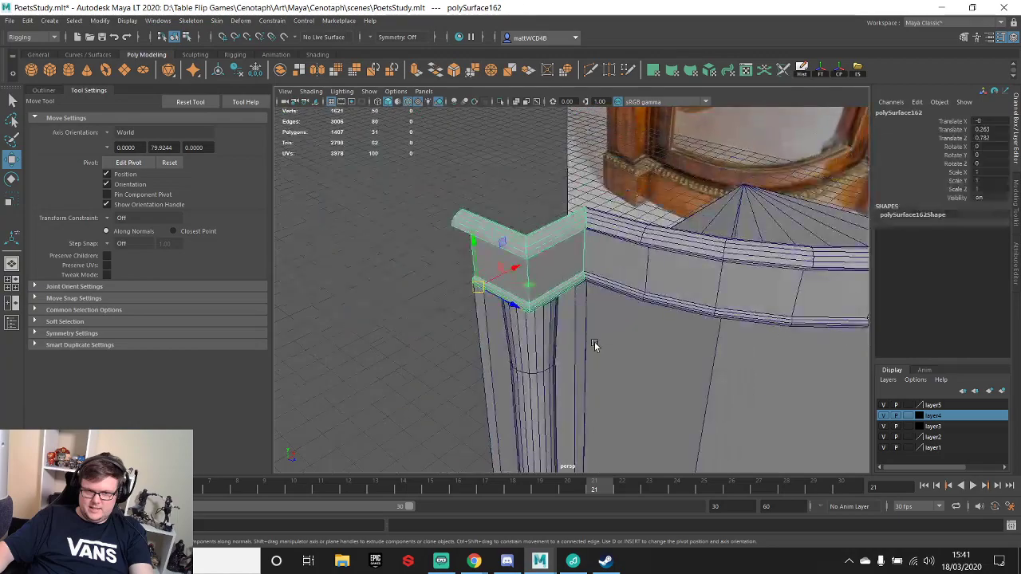
{"action": "middle_click_drag", "start_coordinate": [593, 344], "coordinate": [565, 143], "text": "alt"}
{"action": "scroll", "coordinate": [577, 372], "scroll_direction": "down", "scroll_amount": 4}
{"action": "left_click_drag", "start_coordinate": [578, 375], "coordinate": [662, 342], "text": "alt"}
{"action": "left_click", "coordinate": [597, 297]}
{"action": "scroll", "coordinate": [650, 340], "scroll_direction": "down", "scroll_amount": 3}
{"action": "scroll", "coordinate": [620, 289], "scroll_direction": "down", "scroll_amount": 4}
{"action": "middle_click_drag", "start_coordinate": [670, 271], "coordinate": [634, 321], "text": "alt"}
{"action": "left_click_drag", "start_coordinate": [633, 320], "coordinate": [554, 228], "text": "alt"}
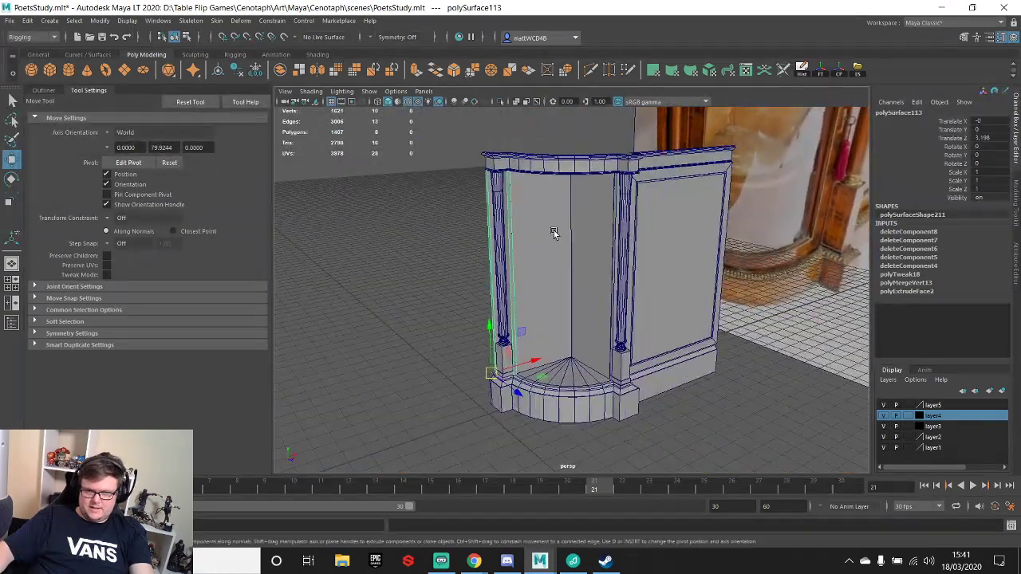
- Show the scene object list, select all the cabinet pieces together, and delete their construction history
{"action": "left_click", "coordinate": [12, 324]}
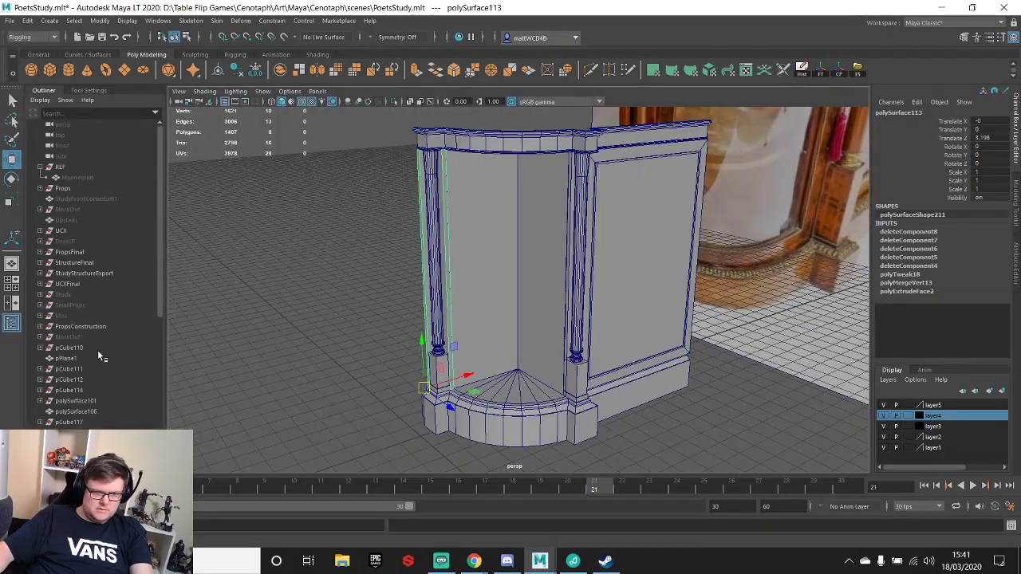
{"action": "right_click_drag", "start_coordinate": [458, 211], "coordinate": [403, 150], "text": "alt"}
{"action": "left_click_drag", "start_coordinate": [403, 150], "coordinate": [643, 443]}
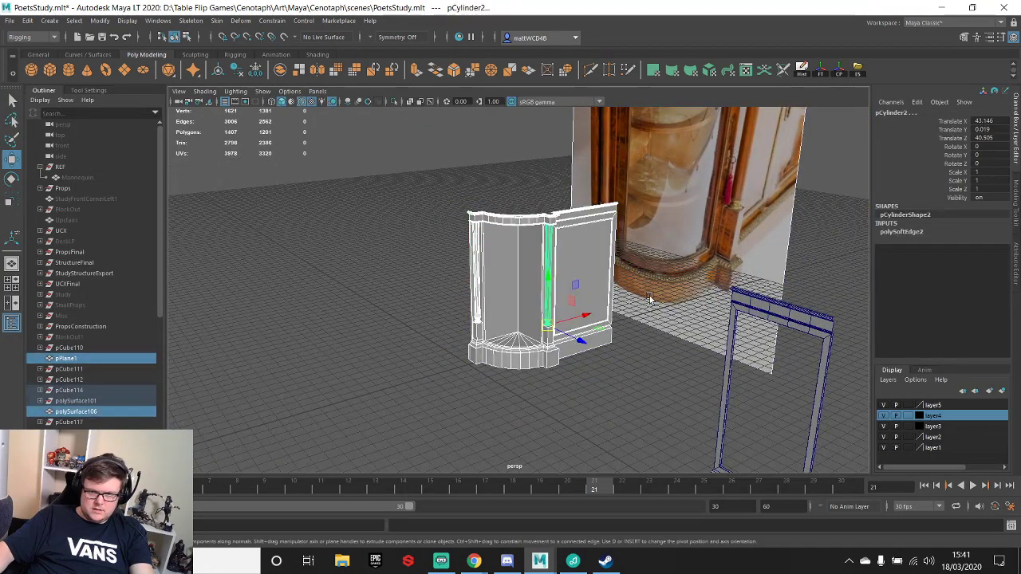
{"action": "left_click", "coordinate": [802, 69]}
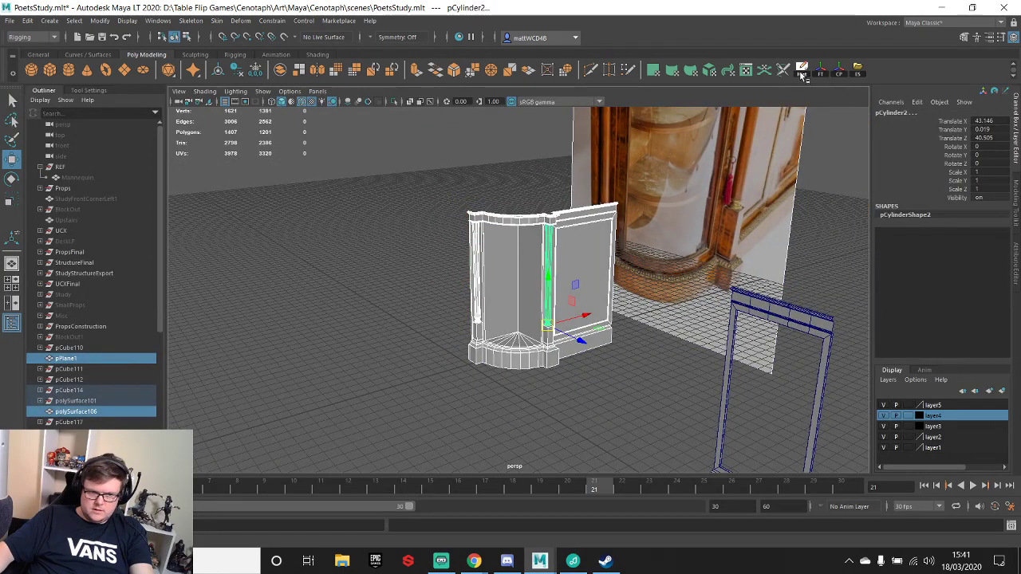
- Expand the polySurface157 group in the scene object list, check its child polySurface158, and clear the selection
{"action": "scroll", "coordinate": [85, 369], "scroll_direction": "down", "scroll_amount": 6}
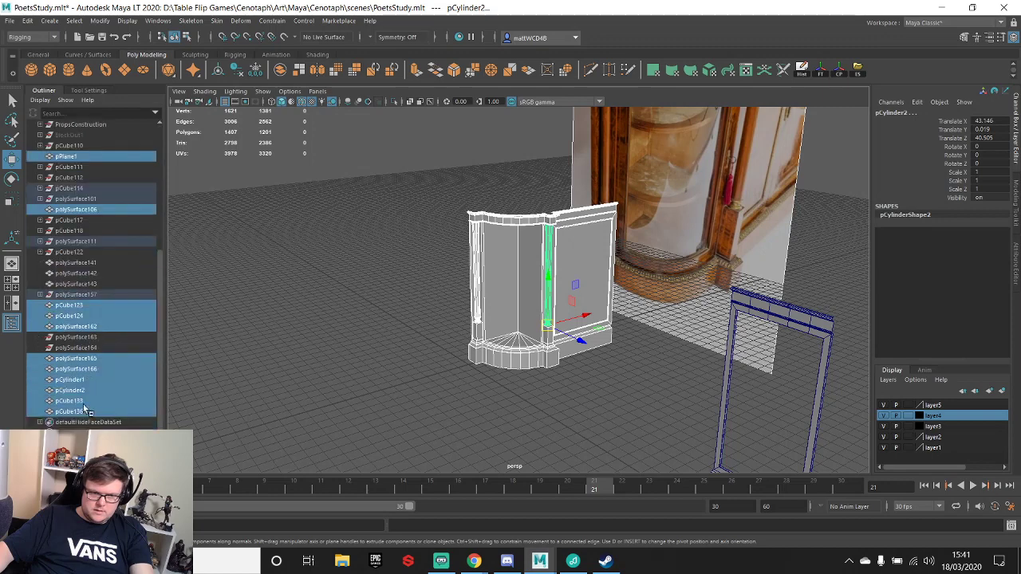
{"action": "left_click", "coordinate": [40, 294]}
{"action": "left_click", "coordinate": [76, 305]}
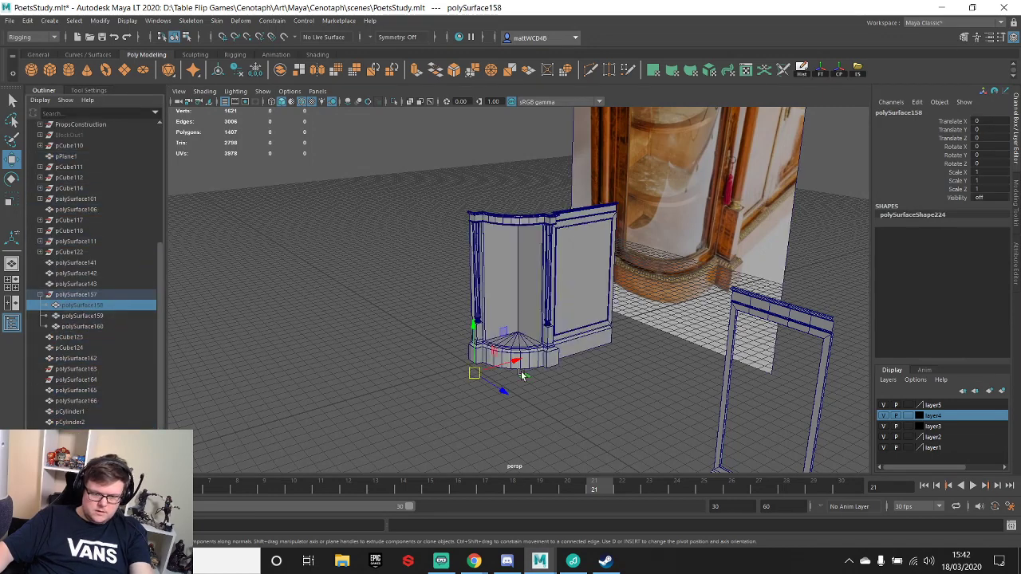
{"action": "left_click", "coordinate": [611, 399]}
- Inspect the cabinet's side panel, alcove and right post, then examine the open cornice corner from above
{"action": "scroll", "coordinate": [500, 344], "scroll_direction": "up", "scroll_amount": 3}
{"action": "left_click_drag", "start_coordinate": [499, 343], "coordinate": [555, 302], "text": "alt"}
{"action": "middle_click_drag", "start_coordinate": [554, 303], "coordinate": [524, 376], "text": "alt"}
{"action": "scroll", "coordinate": [524, 375], "scroll_direction": "up", "scroll_amount": 2}
{"action": "left_click_drag", "start_coordinate": [524, 376], "coordinate": [479, 310], "text": "alt"}
{"action": "scroll", "coordinate": [479, 310], "scroll_direction": "up", "scroll_amount": 4}
{"action": "left_click_drag", "start_coordinate": [477, 265], "coordinate": [517, 280], "text": "alt"}
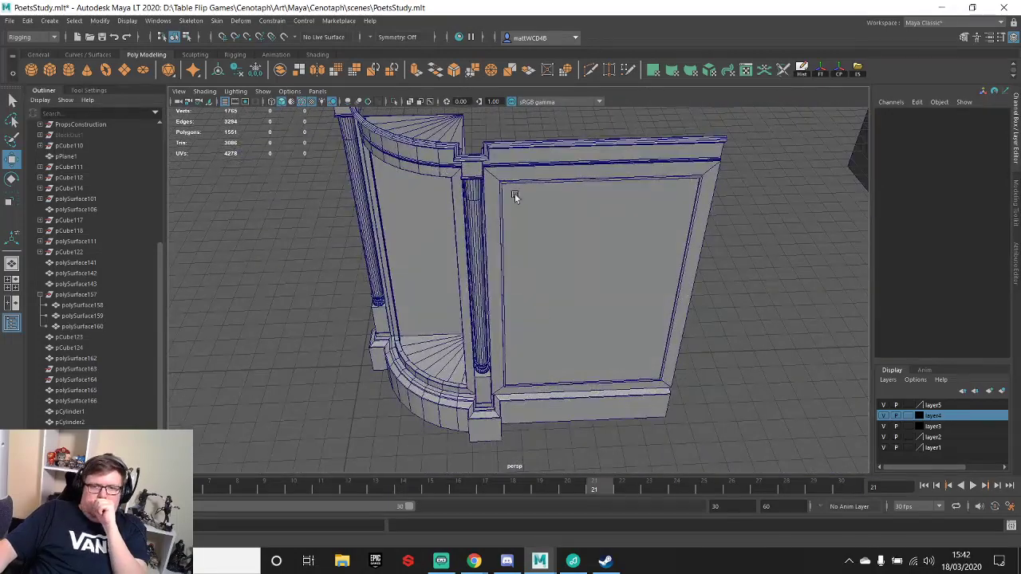
{"action": "left_click_drag", "start_coordinate": [516, 173], "coordinate": [527, 206], "text": "alt"}
{"action": "right_click_drag", "start_coordinate": [526, 207], "coordinate": [532, 264], "text": "alt"}
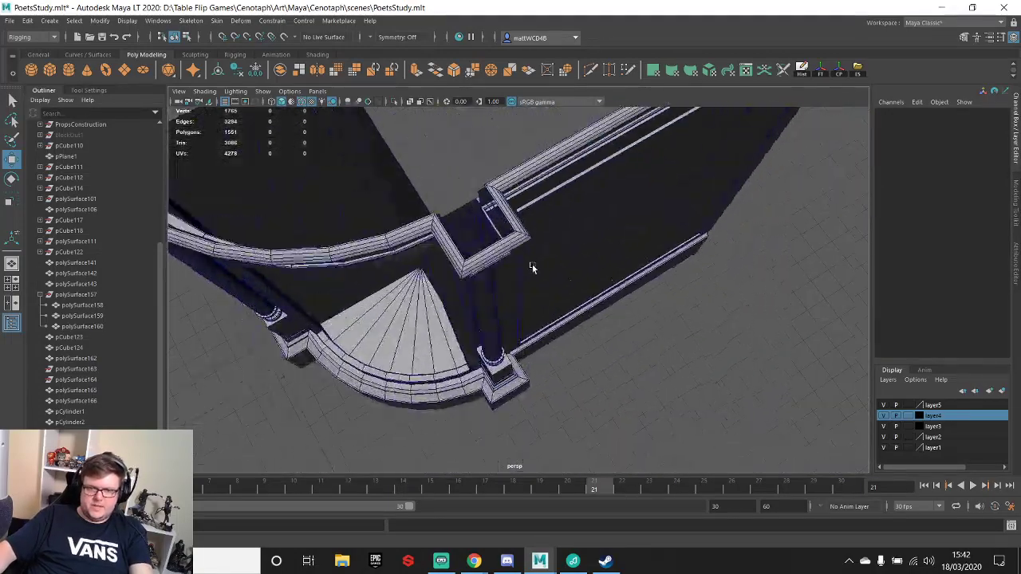
- Extrude an inner top edge of the right cornice corner and snap it across to the opposite side to cap the open top
{"action": "left_click_drag", "start_coordinate": [532, 264], "coordinate": [558, 247], "text": "alt"}
{"action": "middle_click_drag", "start_coordinate": [531, 175], "coordinate": [553, 270], "text": "alt"}
{"action": "scroll", "coordinate": [556, 273], "scroll_direction": "up", "scroll_amount": 2}
{"action": "left_click", "coordinate": [556, 272]}
{"action": "scroll", "coordinate": [551, 287], "scroll_direction": "up", "scroll_amount": 6}
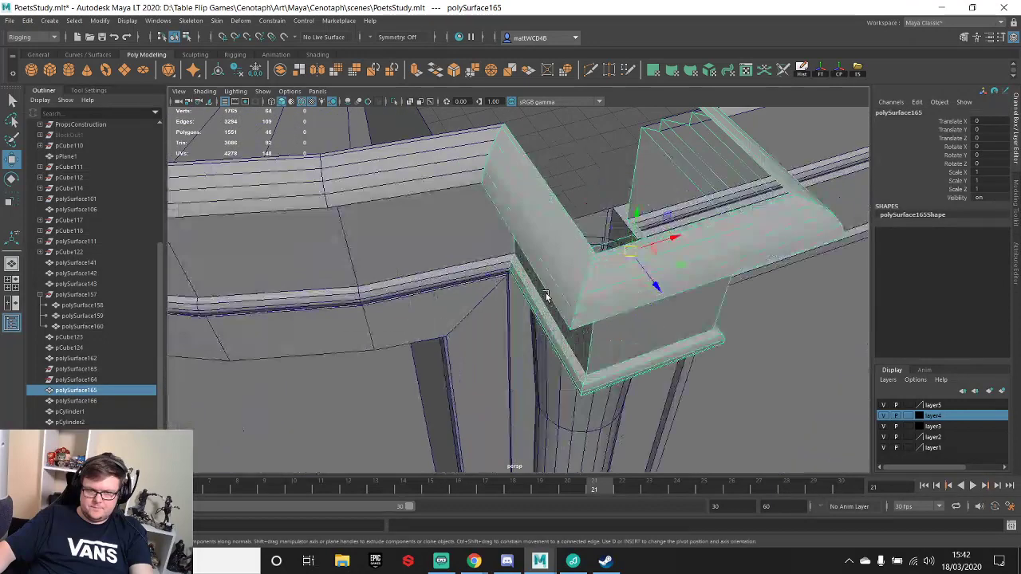
{"action": "left_click_drag", "start_coordinate": [548, 296], "coordinate": [535, 269], "text": "alt"}
{"action": "right_click_drag", "start_coordinate": [495, 245], "coordinate": [498, 212]}
{"action": "left_click", "coordinate": [508, 274]}
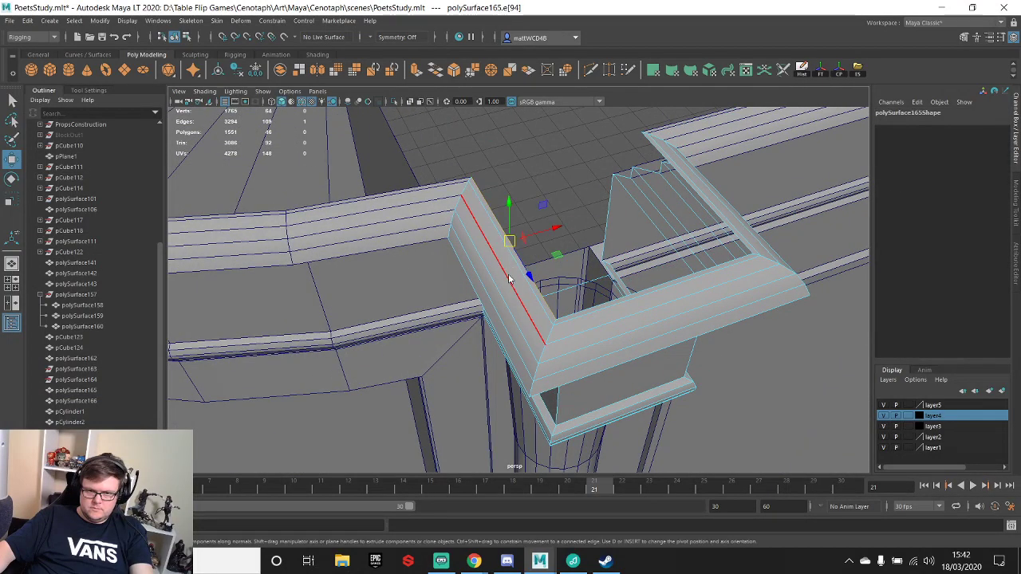
{"action": "key", "text": "ctrl+e"}
{"action": "key", "text": "v"}
{"action": "left_click_drag", "start_coordinate": [556, 228], "coordinate": [634, 139]}
- Merge the vertices of the capped right cornice corner with a 0.01 distance threshold and return to object selection
{"action": "scroll", "coordinate": [644, 206], "scroll_direction": "down", "scroll_amount": 7}
{"action": "left_click_drag", "start_coordinate": [646, 209], "coordinate": [584, 311], "text": "alt"}
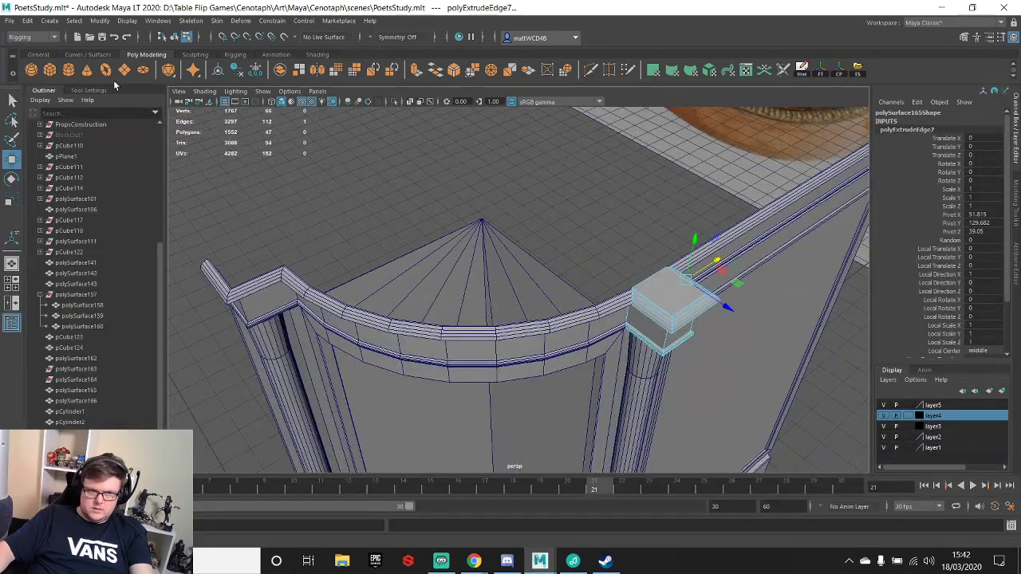
{"action": "right_click_drag", "start_coordinate": [679, 290], "coordinate": [604, 265]}
{"action": "right_click_drag", "start_coordinate": [732, 376], "coordinate": [790, 300], "text": "shift"}
{"action": "scroll", "coordinate": [590, 337], "scroll_direction": "up", "scroll_amount": 2}
{"action": "right_click", "coordinate": [703, 298]}
{"action": "left_click", "coordinate": [700, 275]}
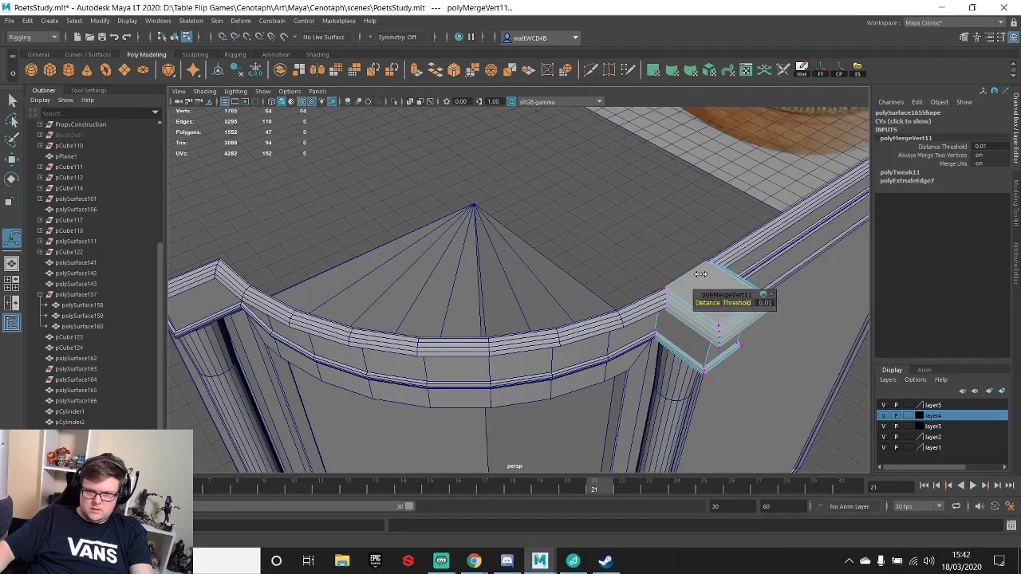
{"action": "scroll", "coordinate": [702, 274], "scroll_direction": "down", "scroll_amount": 3}
{"action": "key", "text": "w"}
{"action": "right_click_drag", "start_coordinate": [591, 289], "coordinate": [645, 256]}
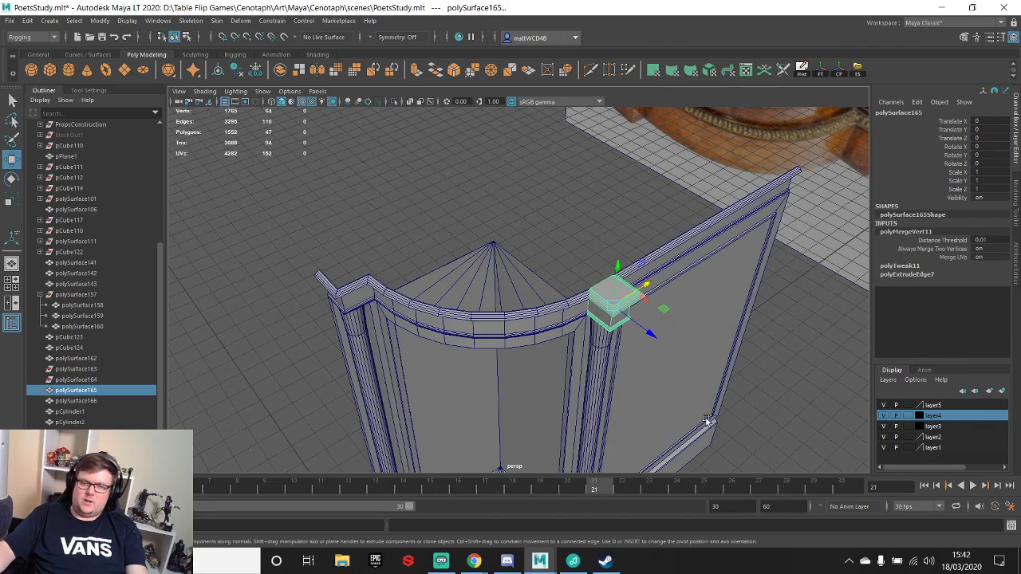
- Examine the capped right cornice corner and how it meets the curved cornice and side panel
{"action": "left_click_drag", "start_coordinate": [631, 220], "coordinate": [629, 194], "text": "alt"}
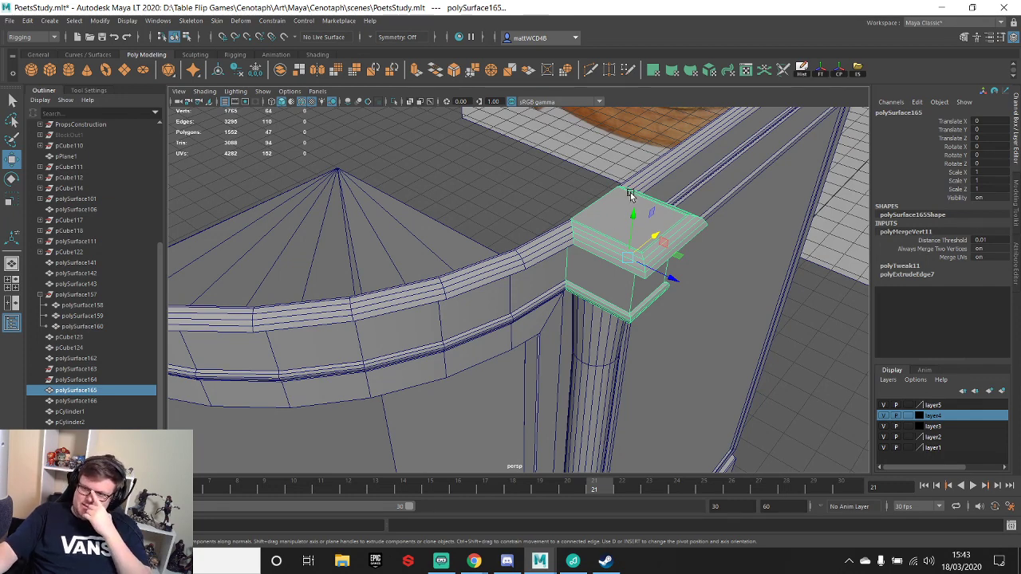
{"action": "left_click_drag", "start_coordinate": [671, 203], "coordinate": [643, 207], "text": "alt"}
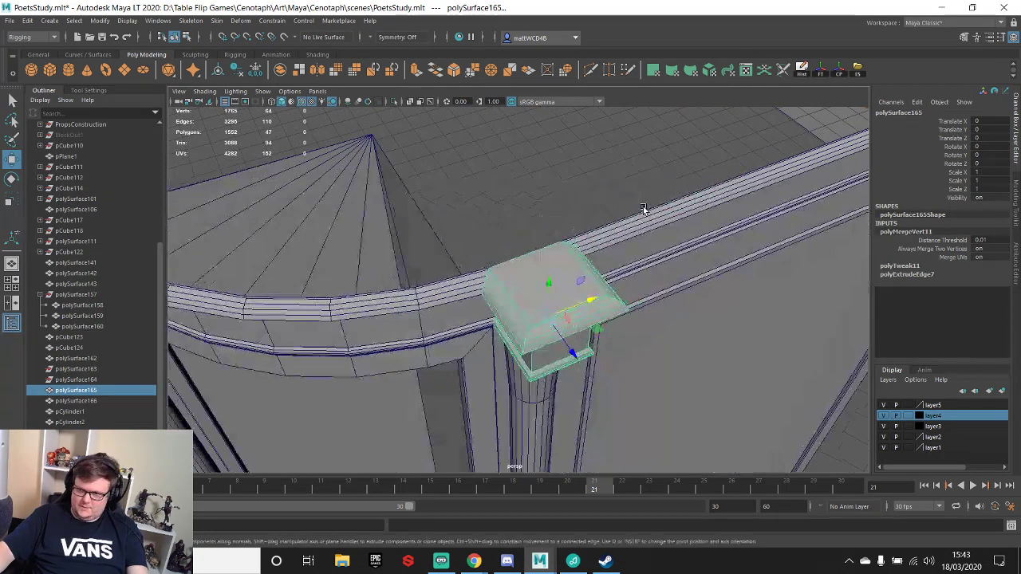
{"action": "scroll", "coordinate": [643, 207], "scroll_direction": "up", "scroll_amount": 3}
{"action": "key", "text": "q"}
{"action": "scroll", "coordinate": [540, 252], "scroll_direction": "down", "scroll_amount": 3}
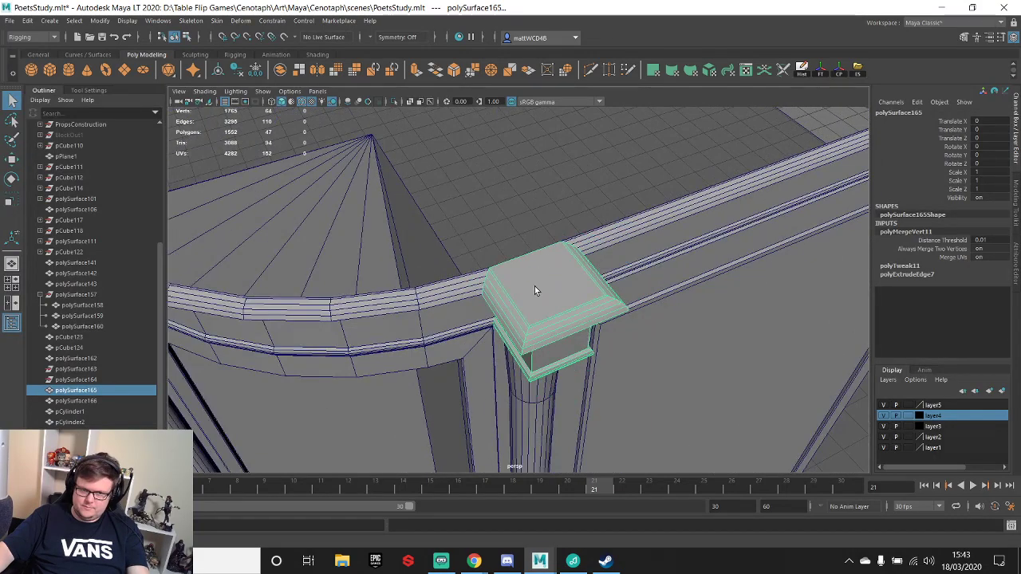
{"action": "scroll", "coordinate": [535, 287], "scroll_direction": "down", "scroll_amount": 5}
{"action": "left_click_drag", "start_coordinate": [513, 276], "coordinate": [541, 283], "text": "alt"}
- Create a polygon cube, snap it to the left cornice corner's inner end, and move it clear of the cornice
{"action": "left_click", "coordinate": [51, 71]}
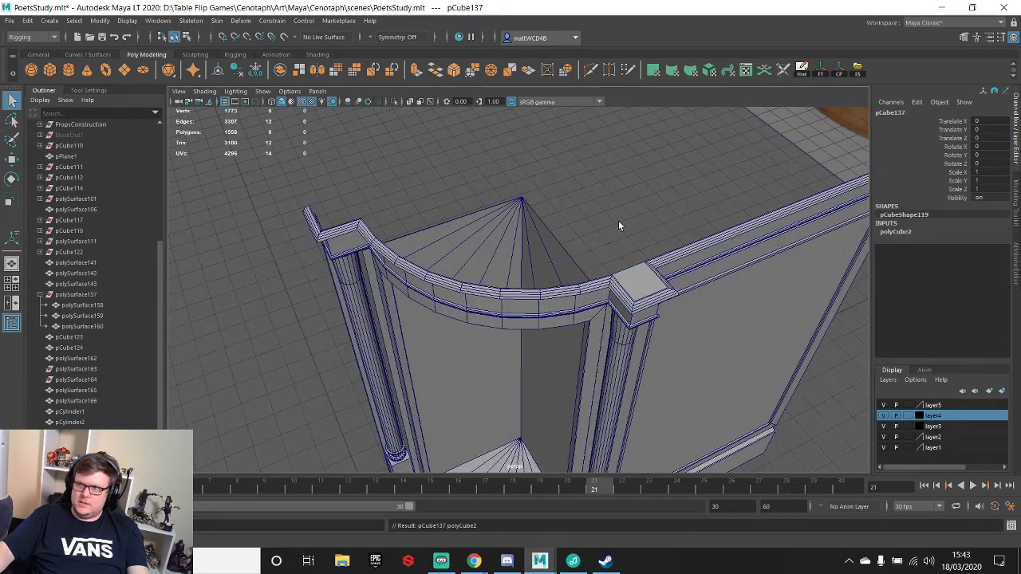
{"action": "scroll", "coordinate": [618, 222], "scroll_direction": "down", "scroll_amount": 6}
{"action": "key", "text": "w"}
{"action": "key", "text": "v"}
{"action": "left_click_drag", "start_coordinate": [464, 395], "coordinate": [469, 266]}
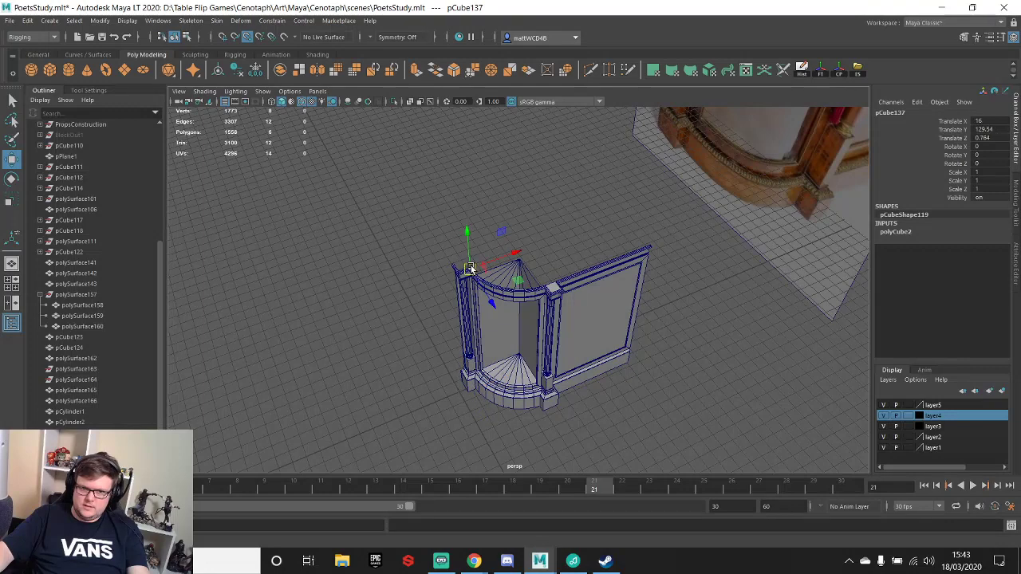
{"action": "key", "text": "f"}
{"action": "scroll", "coordinate": [552, 279], "scroll_direction": "down", "scroll_amount": 7}
{"action": "middle_click_drag", "start_coordinate": [520, 293], "coordinate": [592, 273], "text": "alt"}
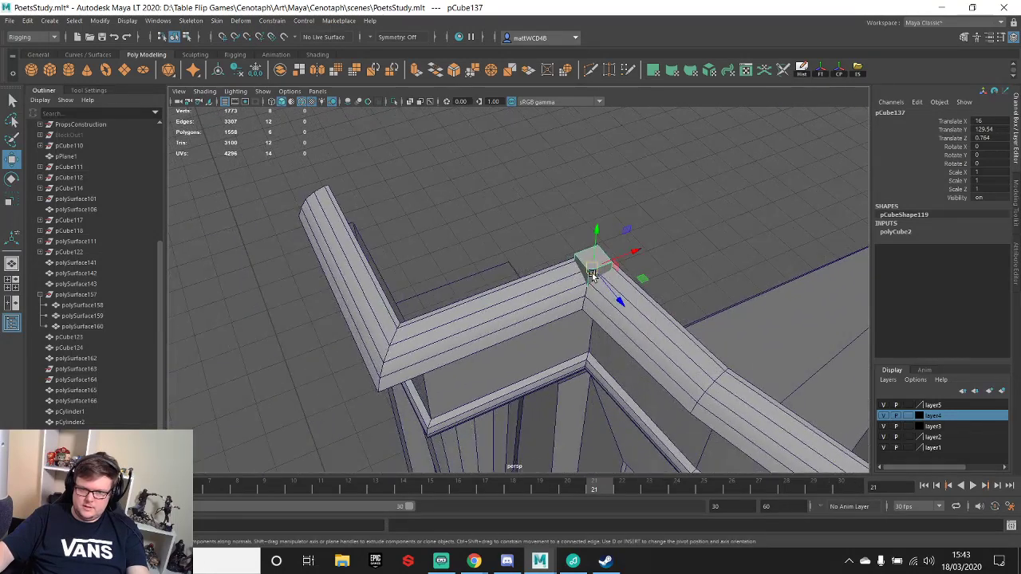
{"action": "left_click_drag", "start_coordinate": [591, 275], "coordinate": [680, 172]}
- Extrude the top inner edge of the left cornice corner and snap it to the back to cap the open top
{"action": "left_click", "coordinate": [474, 308]}
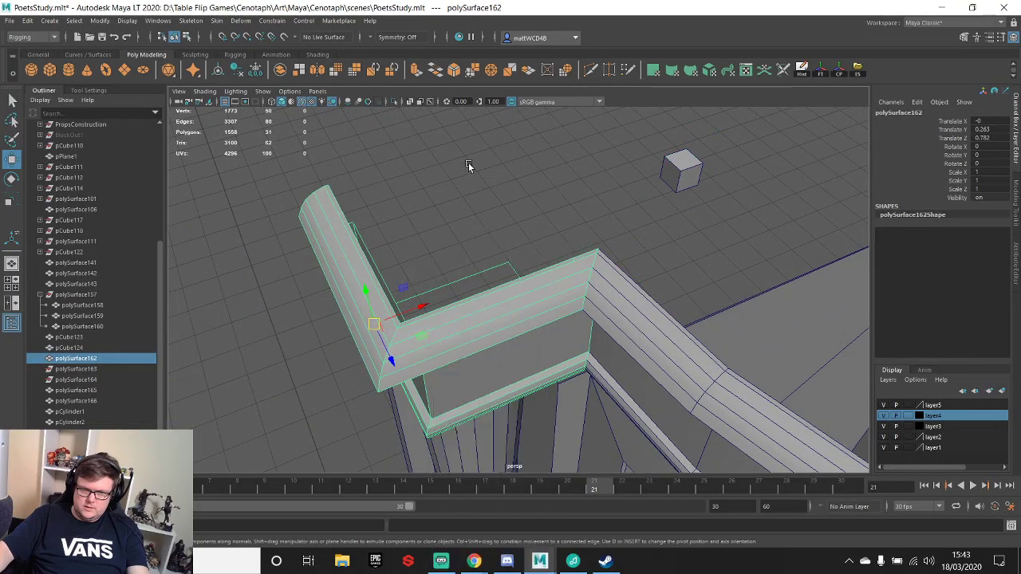
{"action": "key", "text": "F10"}
{"action": "left_click", "coordinate": [502, 286]}
{"action": "right_click_drag", "start_coordinate": [496, 313], "coordinate": [496, 344], "text": "shift"}
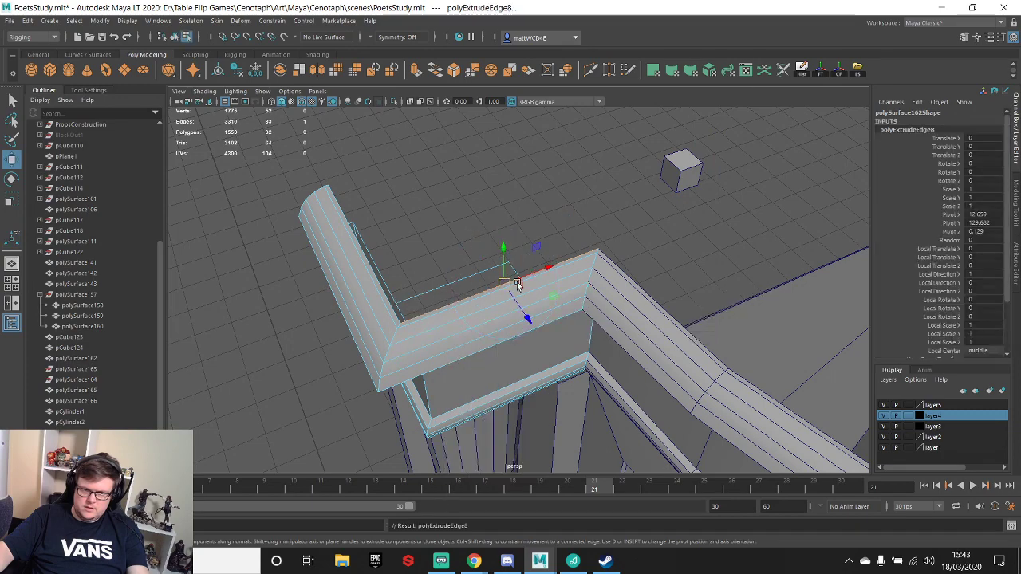
{"action": "key", "text": "v"}
{"action": "left_click_drag", "start_coordinate": [526, 319], "coordinate": [342, 210]}
{"action": "key", "text": "q"}
{"action": "scroll", "coordinate": [627, 203], "scroll_direction": "down", "scroll_amount": 3}
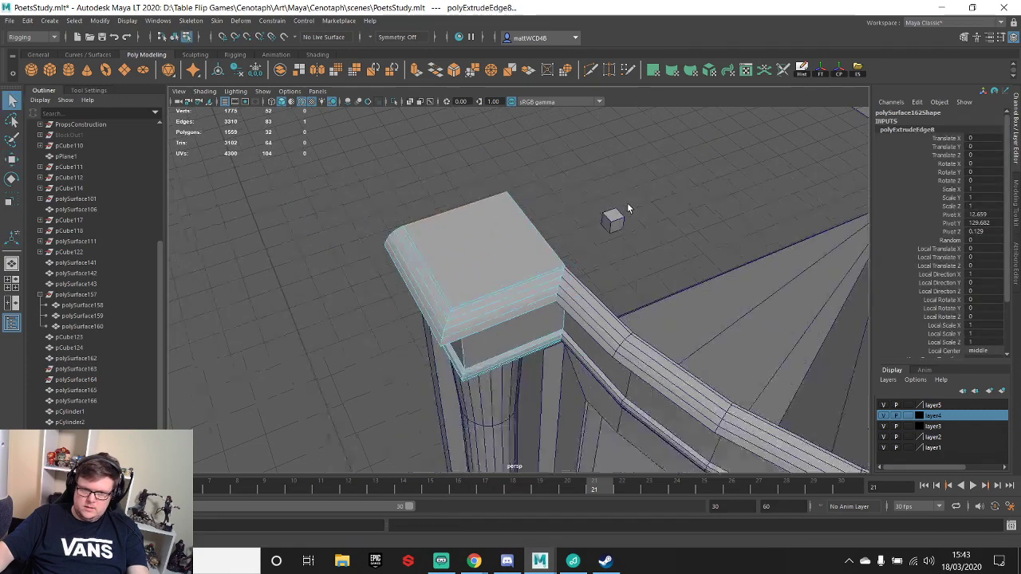
- Select the small cube and snap it by its corner to the back inner corner of the left cornice cap
{"action": "right_click_drag", "start_coordinate": [612, 216], "coordinate": [656, 180]}
{"action": "left_click", "coordinate": [616, 226]}
{"action": "scroll", "coordinate": [615, 228], "scroll_direction": "up", "scroll_amount": 3}
{"action": "key", "text": "w"}
{"action": "middle_click_drag", "start_coordinate": [674, 164], "coordinate": [628, 231], "text": "alt"}
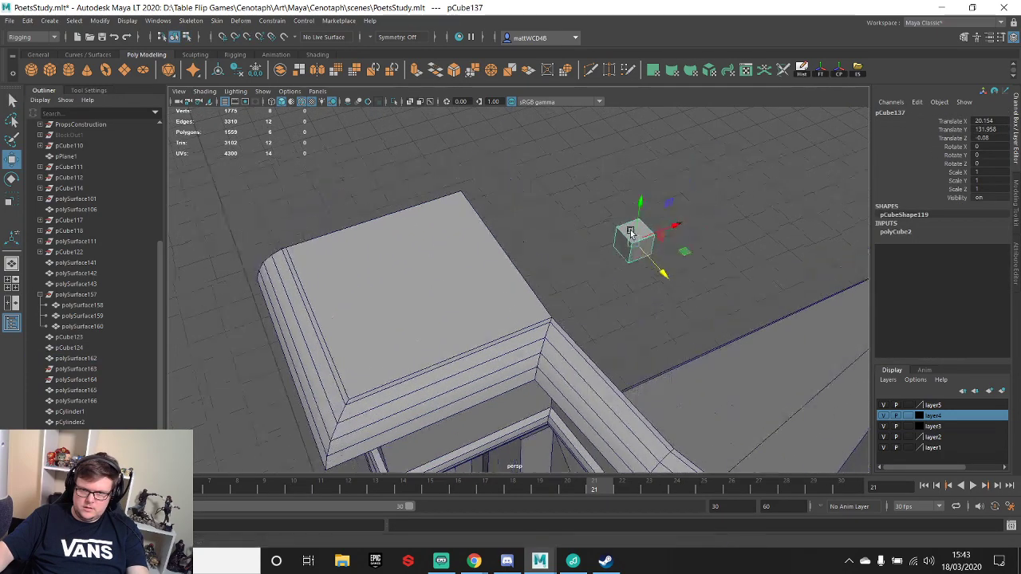
{"action": "key", "text": "v"}
{"action": "key", "text": "d"}
{"action": "left_click_drag", "start_coordinate": [636, 245], "coordinate": [480, 205]}
- Delete all of the small cube's faces except the top one lying level with the cornice cap
{"action": "left_click_drag", "start_coordinate": [479, 205], "coordinate": [666, 239], "text": "alt"}
{"action": "key", "text": "q"}
{"action": "right_click_drag", "start_coordinate": [670, 235], "coordinate": [670, 264]}
{"action": "left_click_drag", "start_coordinate": [635, 240], "coordinate": [715, 281]}
{"action": "key", "text": "Delete"}
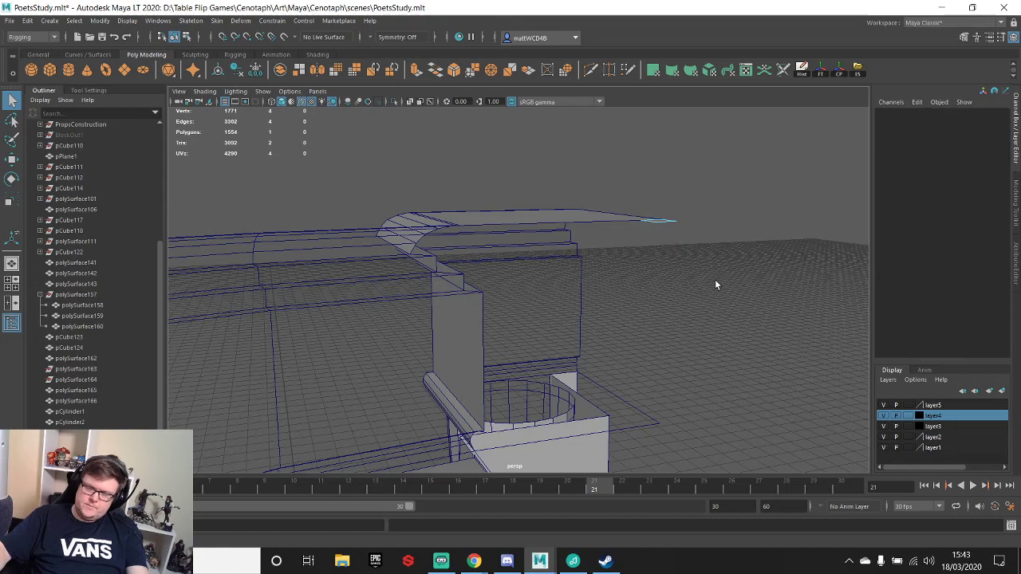
- Stretch the remaining face along the left cap's inner edge by snapping two end vertices to the cap's front inner corner
{"action": "left_click_drag", "start_coordinate": [661, 223], "coordinate": [636, 263], "text": "alt"}
{"action": "middle_click_drag", "start_coordinate": [684, 237], "coordinate": [637, 189], "text": "alt"}
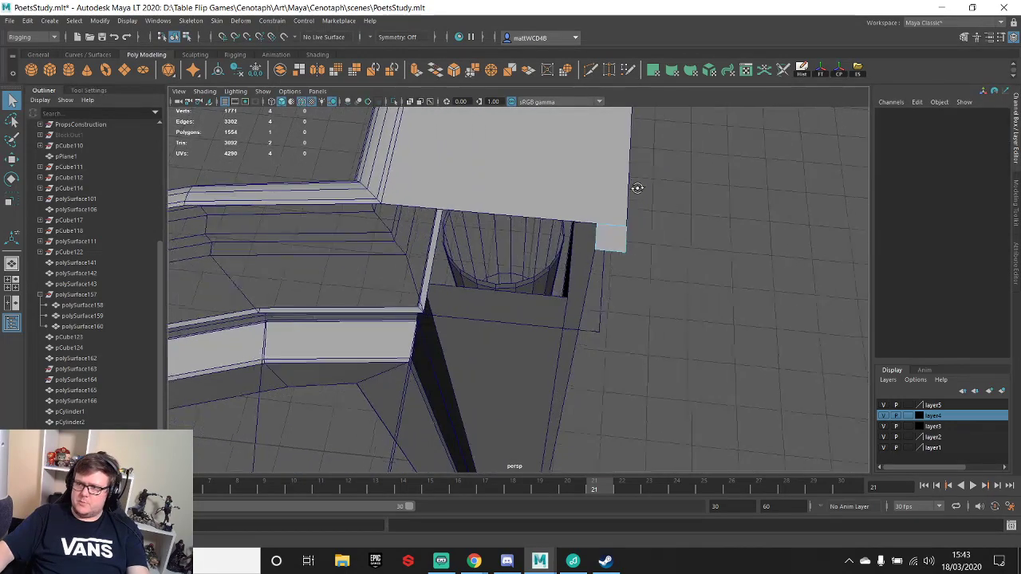
{"action": "left_click_drag", "start_coordinate": [637, 188], "coordinate": [628, 209], "text": "alt"}
{"action": "right_click_drag", "start_coordinate": [610, 239], "coordinate": [540, 225]}
{"action": "left_click", "coordinate": [599, 243]}
{"action": "left_click", "coordinate": [606, 244]}
{"action": "left_click_drag", "start_coordinate": [568, 209], "coordinate": [607, 272]}
{"action": "scroll", "coordinate": [608, 268], "scroll_direction": "down", "scroll_amount": 3}
{"action": "key", "text": "w"}
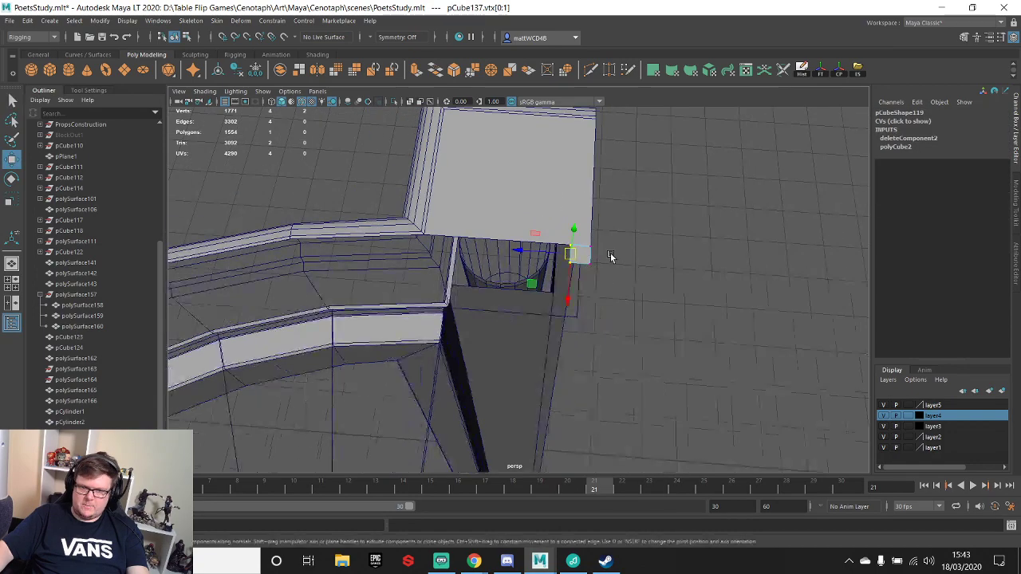
{"action": "key", "text": "v"}
{"action": "left_click_drag", "start_coordinate": [519, 252], "coordinate": [424, 244]}
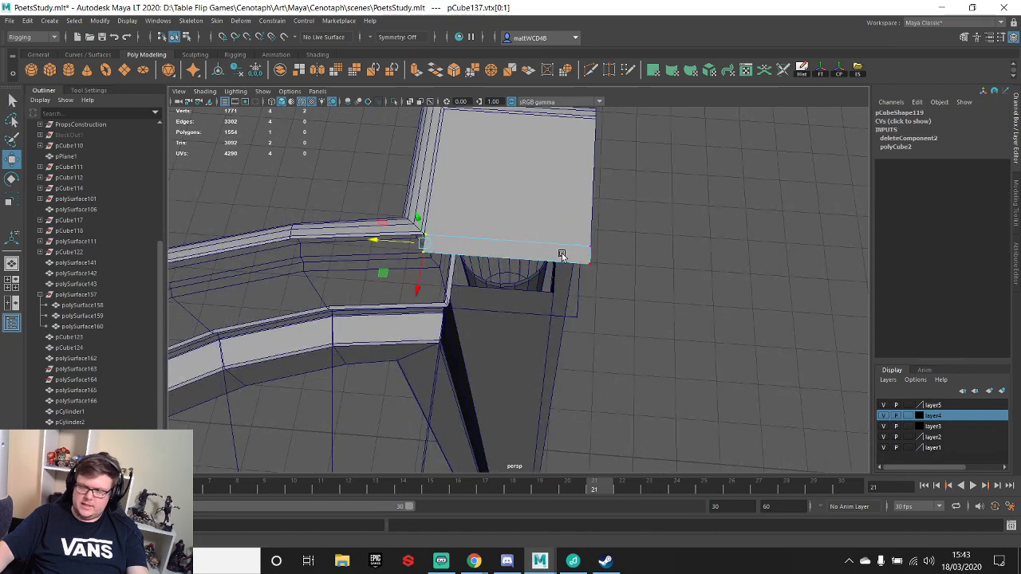
- Lengthen the roof face from the left cap across the alcove's width and divide it into six sections with edge loops
{"action": "key", "text": "f"}
{"action": "scroll", "coordinate": [595, 291], "scroll_direction": "down", "scroll_amount": 8}
{"action": "scroll", "coordinate": [552, 303], "scroll_direction": "down", "scroll_amount": 6}
{"action": "left_click_drag", "start_coordinate": [552, 303], "coordinate": [710, 289], "text": "alt"}
{"action": "key", "text": "q"}
{"action": "left_click_drag", "start_coordinate": [510, 165], "coordinate": [594, 321]}
{"action": "scroll", "coordinate": [580, 300], "scroll_direction": "down", "scroll_amount": 5}
{"action": "key", "text": "w"}
{"action": "right_click_drag", "start_coordinate": [500, 255], "coordinate": [468, 258]}
{"action": "left_click_drag", "start_coordinate": [459, 274], "coordinate": [459, 271]}
{"action": "key", "text": "q"}
- Pull a front vertex near the roof strip's far end forward and snap it to the curved cornice's inner top edge
{"action": "right_click_drag", "start_coordinate": [538, 225], "coordinate": [479, 209]}
{"action": "left_click", "coordinate": [582, 250]}
{"action": "key", "text": "w"}
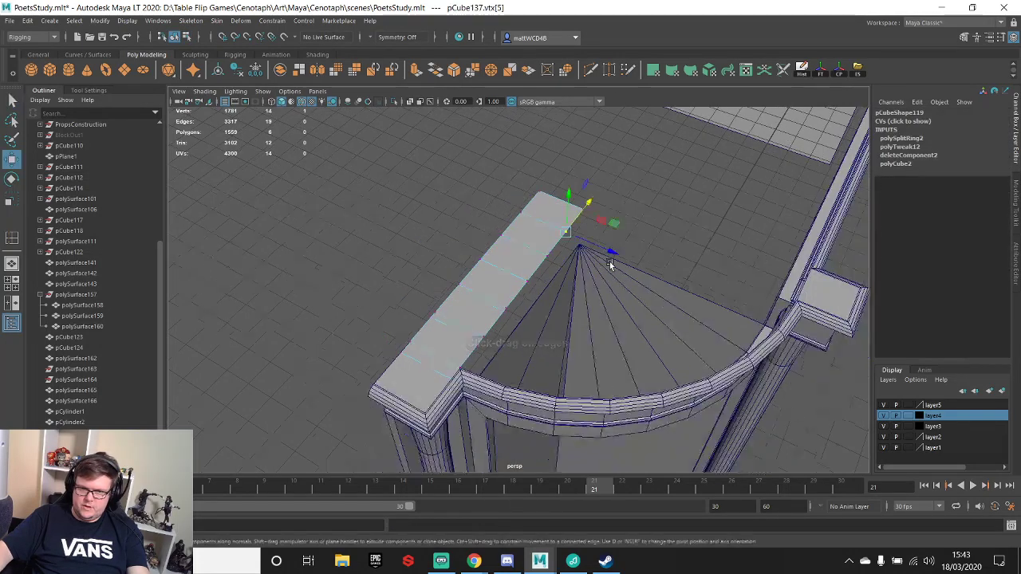
{"action": "left_click_drag", "start_coordinate": [632, 263], "coordinate": [783, 331]}
{"action": "key", "text": "f"}
{"action": "left_click_drag", "start_coordinate": [787, 372], "coordinate": [556, 312], "text": "alt"}
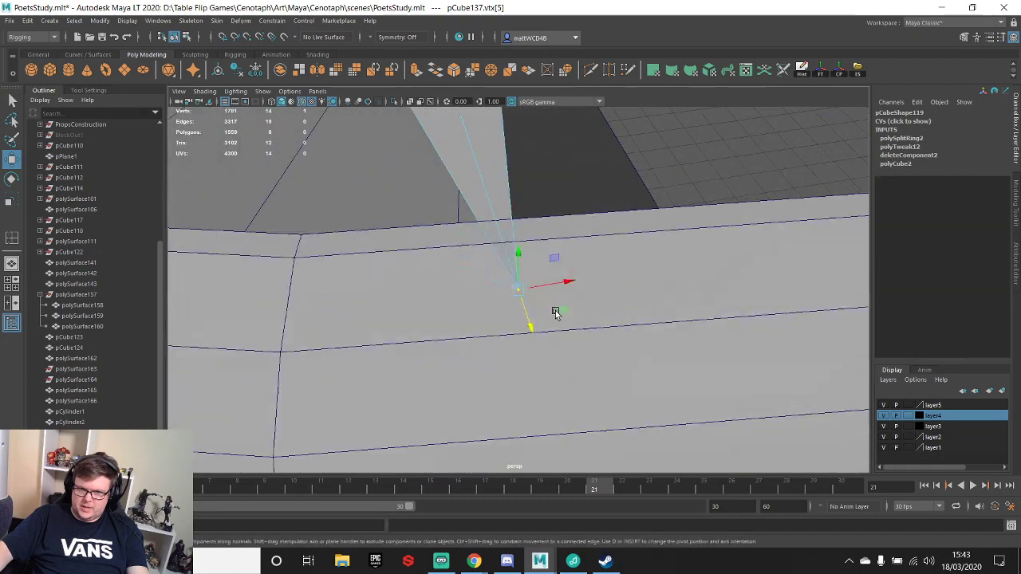
{"action": "middle_click_drag", "start_coordinate": [556, 312], "coordinate": [684, 332], "text": "alt"}
{"action": "scroll", "coordinate": [684, 333], "scroll_direction": "down", "scroll_amount": 2}
{"action": "key", "text": "v"}
{"action": "left_click_drag", "start_coordinate": [614, 335], "coordinate": [599, 357]}
{"action": "scroll", "coordinate": [582, 311], "scroll_direction": "down", "scroll_amount": 4}
{"action": "middle_click_drag", "start_coordinate": [567, 264], "coordinate": [540, 227], "text": "alt"}
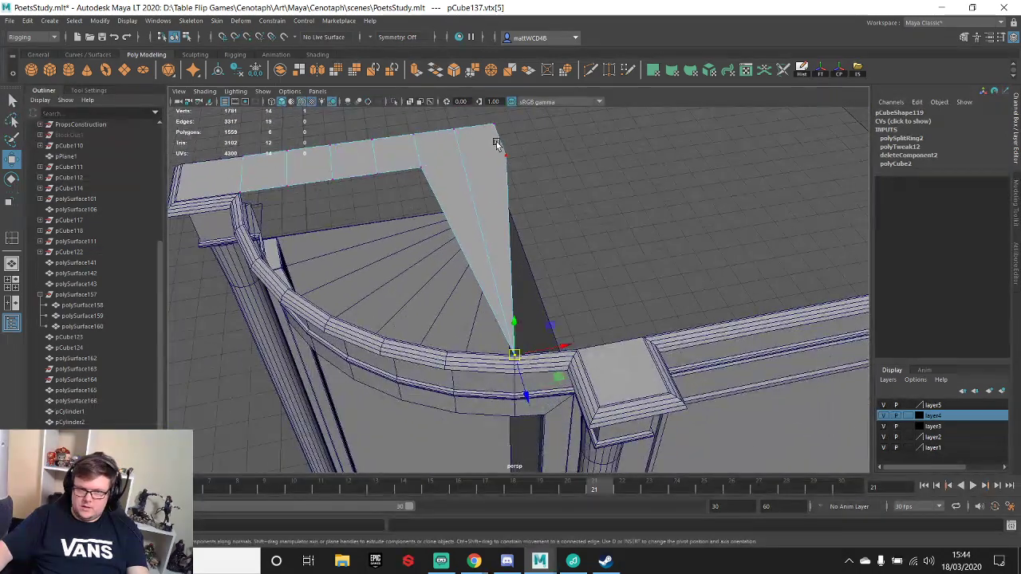
- Snap the roof strip's far front corner vertex to the inner corner of the right cornice cap
{"action": "left_click", "coordinate": [506, 156]}
{"action": "key", "text": "v"}
{"action": "left_click_drag", "start_coordinate": [508, 157], "coordinate": [580, 349]}
{"action": "scroll", "coordinate": [521, 378], "scroll_direction": "up", "scroll_amount": 5}
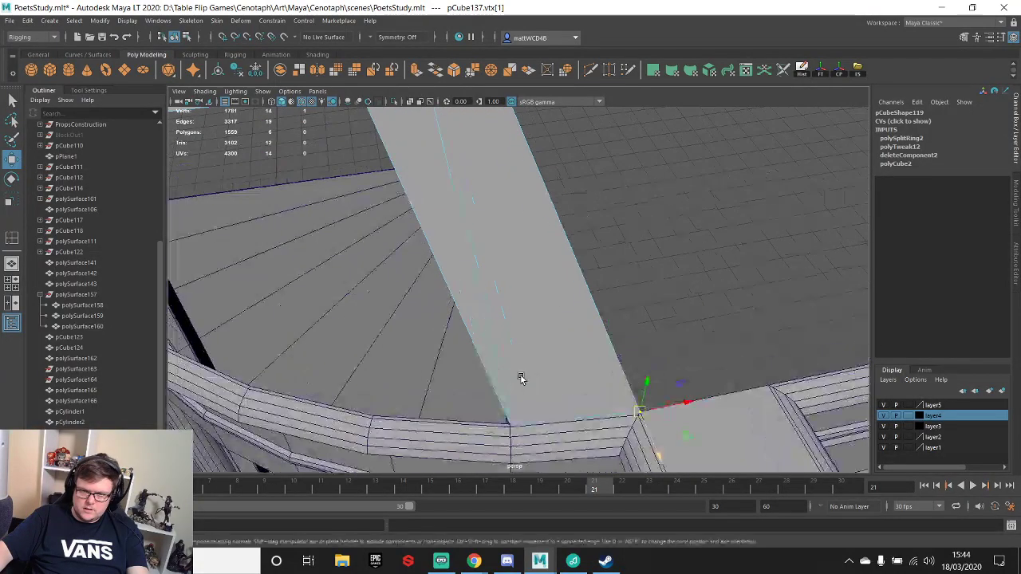
- Snap the next two front vertices in the middle of the roof strip to matching points on the curved cornice
{"action": "left_click_drag", "start_coordinate": [521, 378], "coordinate": [599, 337], "text": "alt"}
{"action": "scroll", "coordinate": [511, 239], "scroll_direction": "down", "scroll_amount": 5}
{"action": "middle_click_drag", "start_coordinate": [412, 177], "coordinate": [503, 192], "text": "alt"}
{"action": "left_click_drag", "start_coordinate": [503, 191], "coordinate": [527, 394], "text": "alt"}
{"action": "left_click", "coordinate": [583, 408]}
{"action": "left_click", "coordinate": [482, 218]}
{"action": "key", "text": "v"}
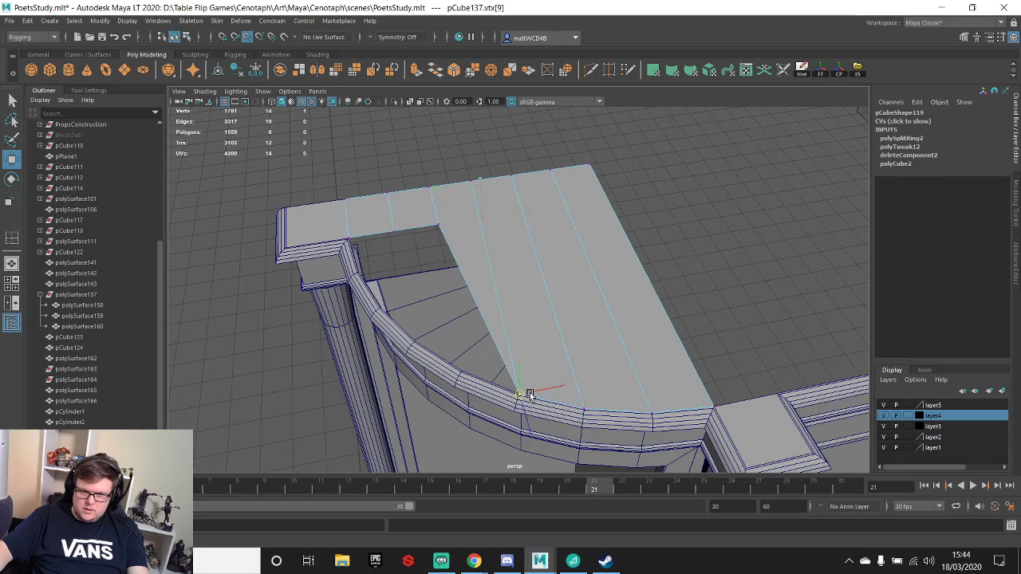
- Snap the two loose front roof vertices nearest the left cap to the curved cornice's inner edge points
{"action": "left_click", "coordinate": [437, 224]}
{"action": "key", "text": "v"}
{"action": "left_click_drag", "start_coordinate": [437, 224], "coordinate": [465, 348]}
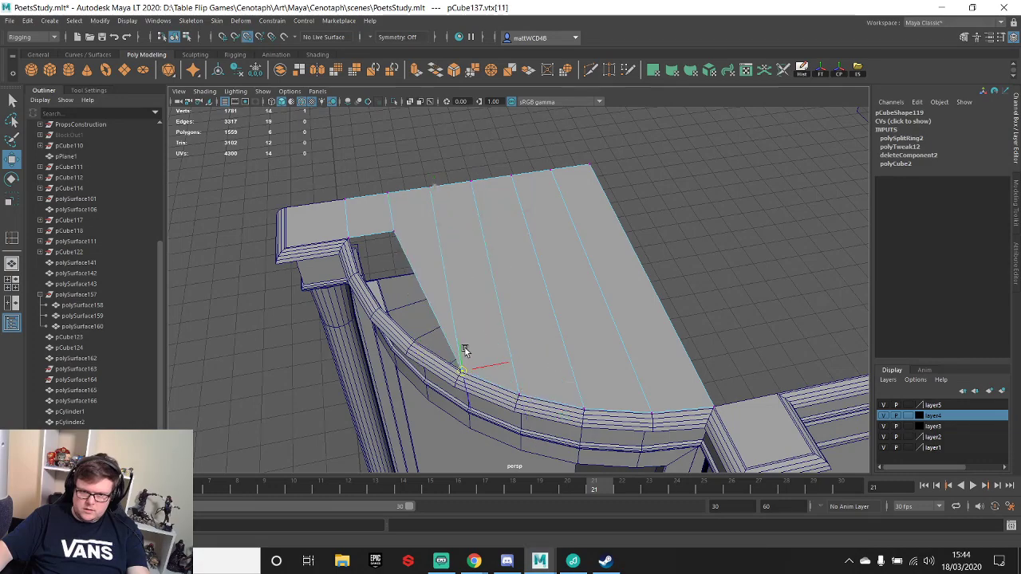
{"action": "left_click", "coordinate": [393, 229]}
{"action": "key", "text": "v"}
{"action": "left_click_drag", "start_coordinate": [394, 231], "coordinate": [554, 276]}
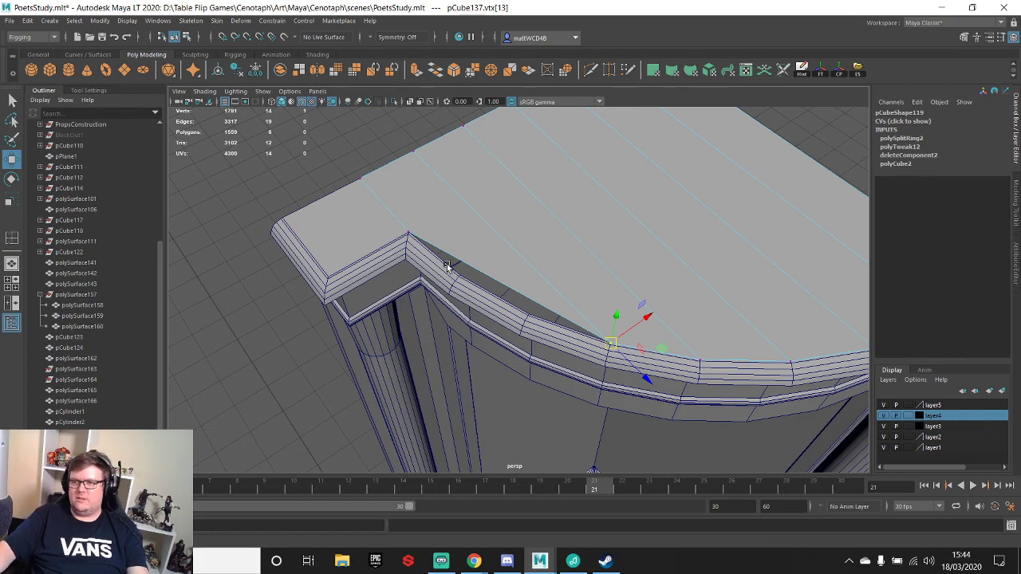
- Add two Multi-Cut edges across the roof section beside the left cap, from the gap along the curve to the back edge
{"action": "right_click_drag", "start_coordinate": [494, 241], "coordinate": [450, 210]}
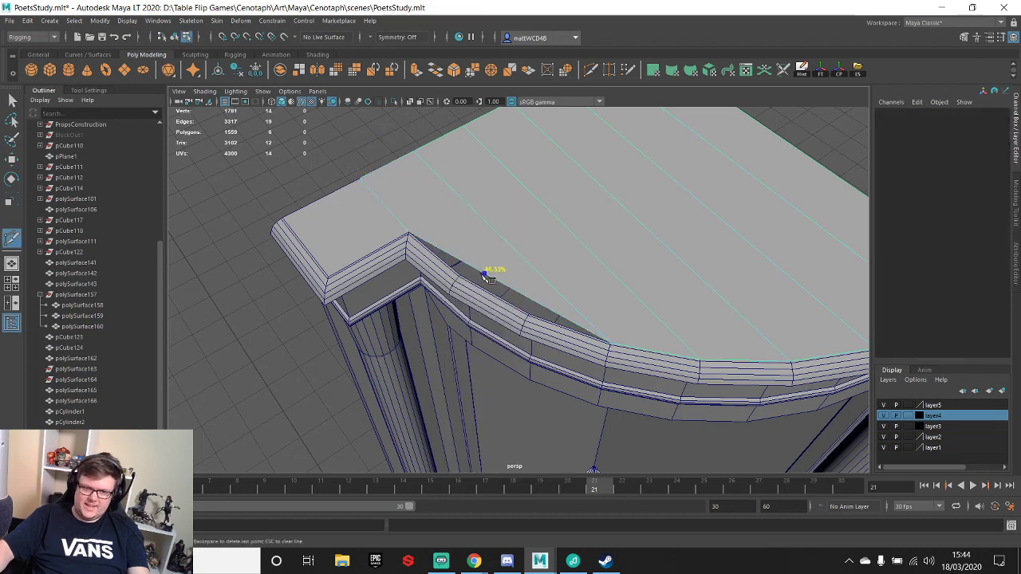
{"action": "left_click", "coordinate": [463, 261]}
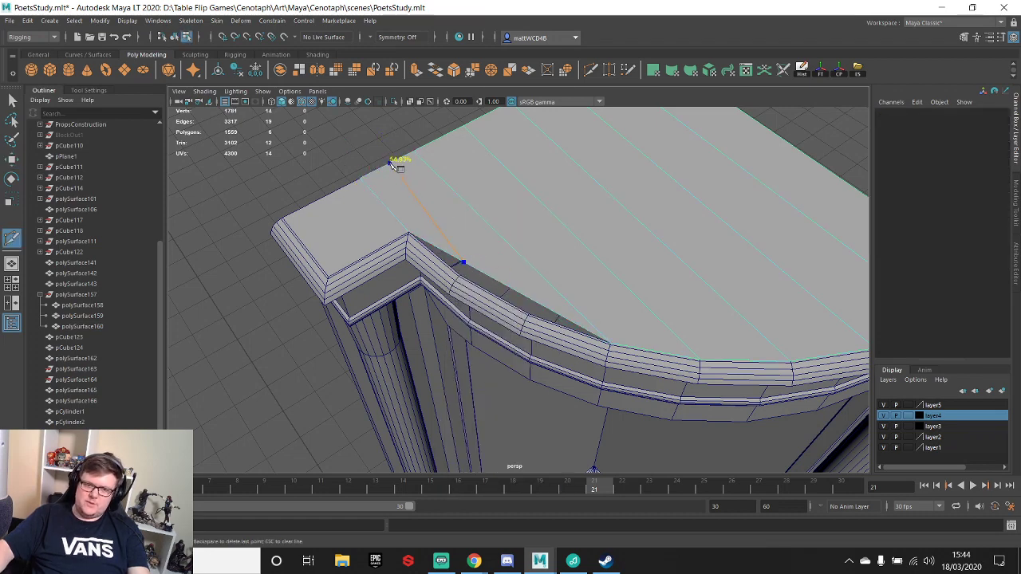
{"action": "left_click", "coordinate": [390, 163]}
{"action": "key", "text": "Return"}
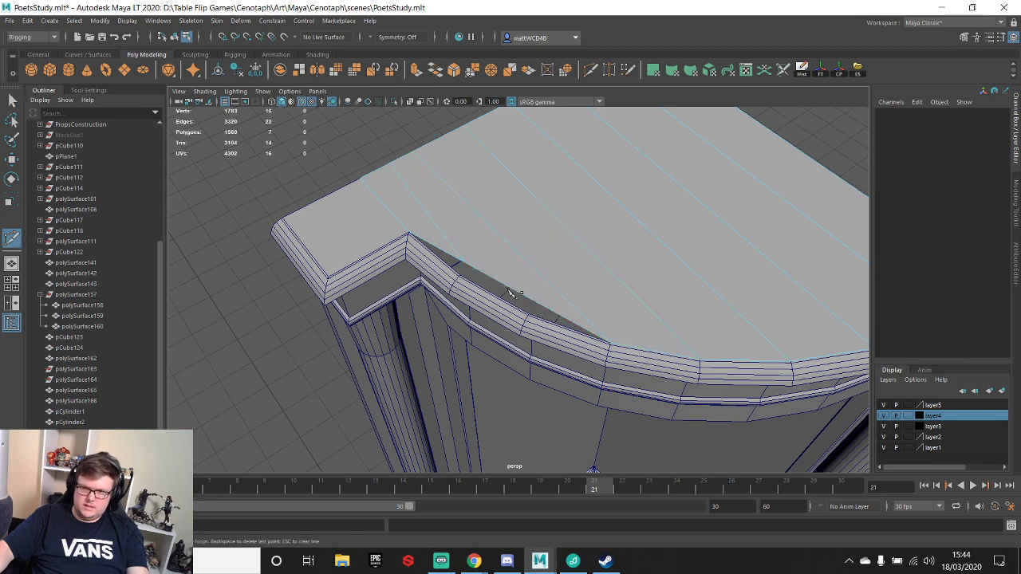
{"action": "left_click", "coordinate": [528, 298]}
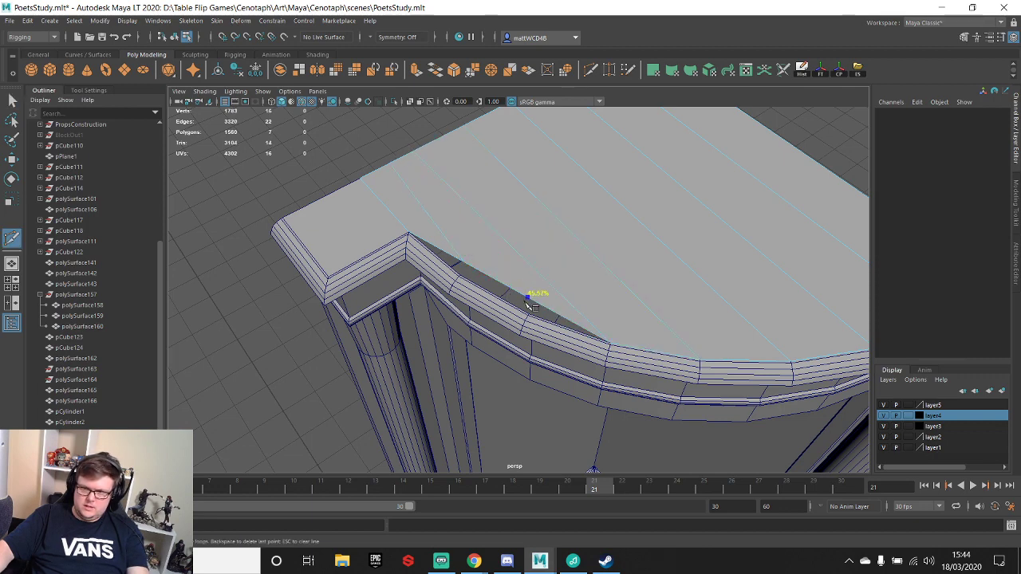
{"action": "left_click", "coordinate": [409, 155]}
{"action": "key", "text": "q"}
{"action": "key", "text": "y"}
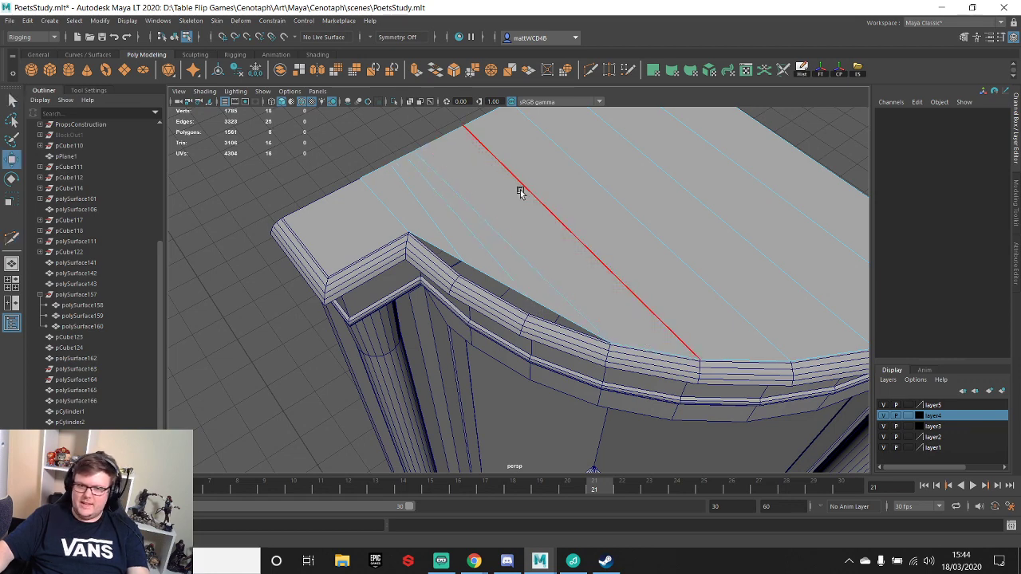
- Snap the two newly cut front roof vertices beside the left cap onto the curved cornice's inner edge points
{"action": "left_click", "coordinate": [527, 298]}
{"action": "scroll", "coordinate": [530, 305], "scroll_direction": "up", "scroll_amount": 2}
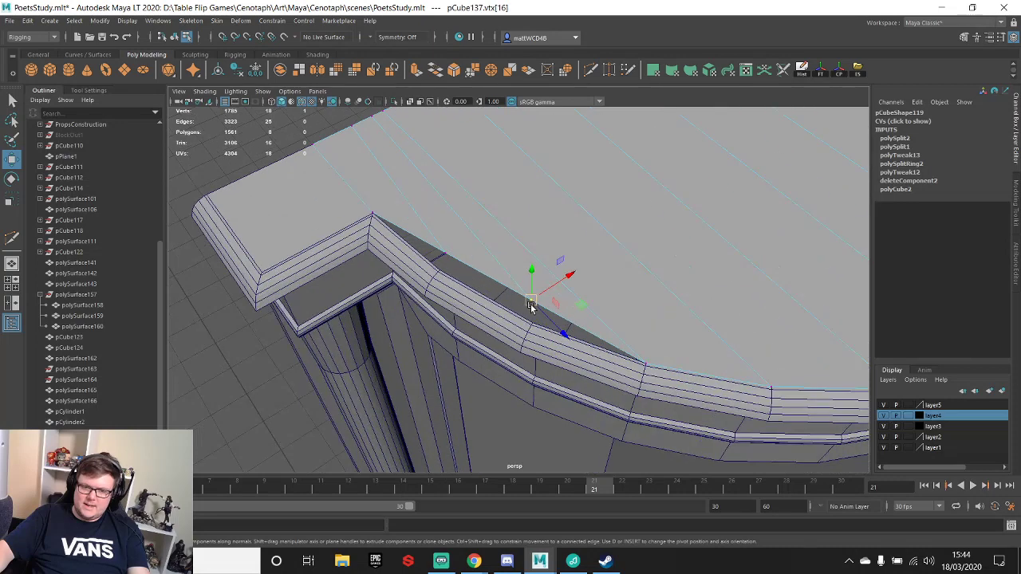
{"action": "key", "text": "v"}
{"action": "left_click_drag", "start_coordinate": [531, 303], "coordinate": [533, 322]}
{"action": "left_click", "coordinate": [443, 258]}
{"action": "key", "text": "ctrl+z"}
{"action": "right_click_drag", "start_coordinate": [468, 239], "coordinate": [424, 232]}
{"action": "left_click", "coordinate": [445, 254]}
{"action": "key", "text": "v"}
{"action": "left_click_drag", "start_coordinate": [445, 253], "coordinate": [447, 268]}
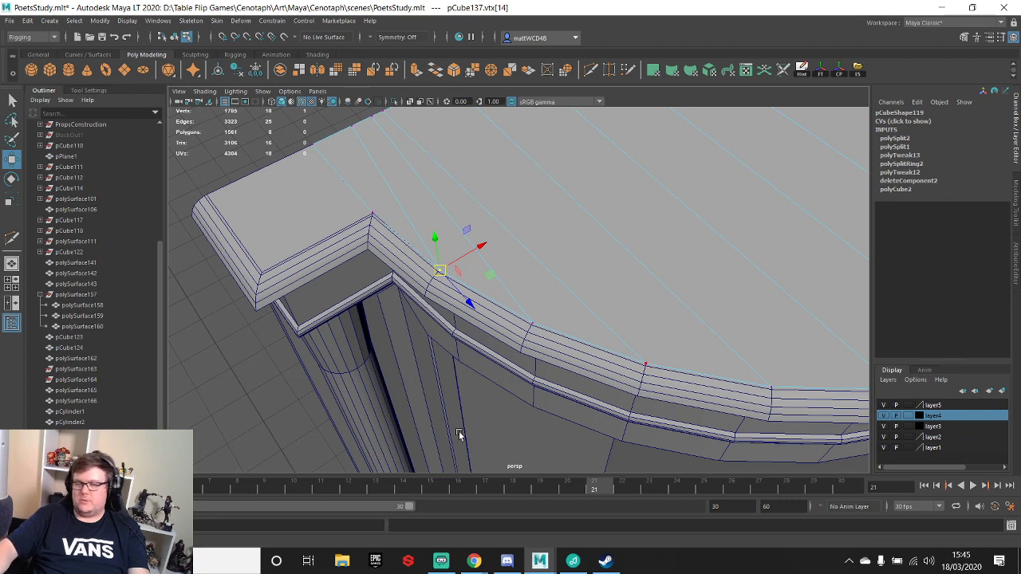
- Merge the row of intermediate vertices along the roof's back edge into a single vertex
{"action": "middle_click_drag", "start_coordinate": [508, 198], "coordinate": [509, 228], "text": "alt"}
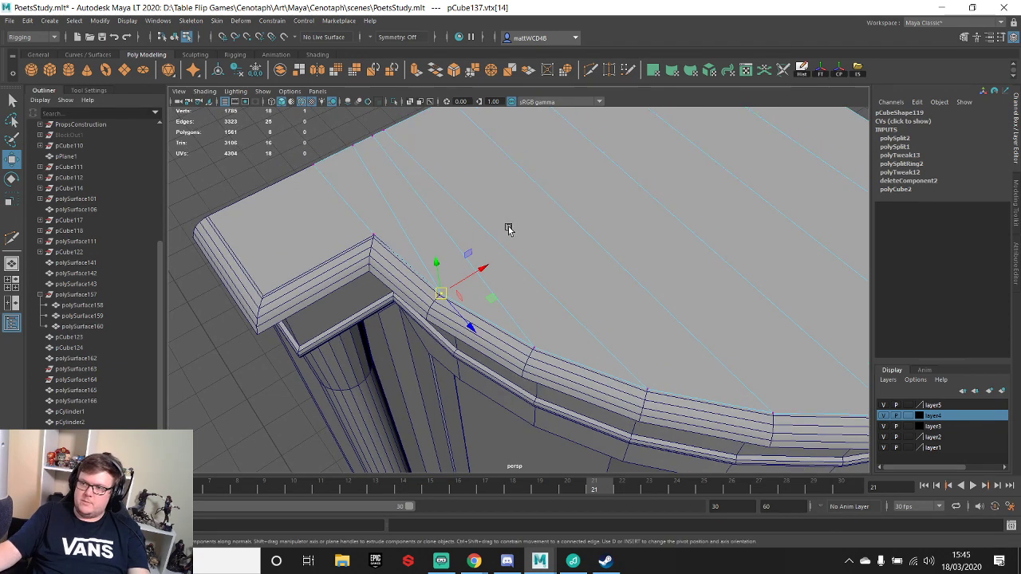
{"action": "middle_click_drag", "start_coordinate": [539, 188], "coordinate": [529, 276], "text": "alt"}
{"action": "key", "text": "q"}
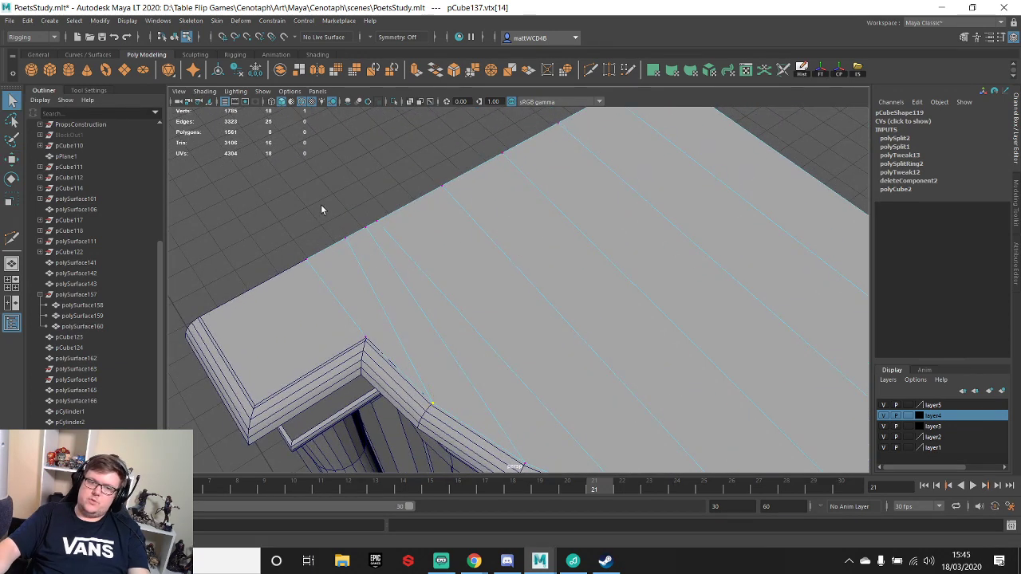
{"action": "left_click_drag", "start_coordinate": [321, 204], "coordinate": [417, 275]}
{"action": "middle_click_drag", "start_coordinate": [422, 238], "coordinate": [397, 294], "text": "alt"}
{"action": "left_click_drag", "start_coordinate": [399, 223], "coordinate": [438, 259], "text": "shift"}
{"action": "left_click_drag", "start_coordinate": [460, 180], "coordinate": [509, 236], "text": "shift"}
{"action": "left_click_drag", "start_coordinate": [515, 151], "coordinate": [553, 194], "text": "shift"}
{"action": "left_click_drag", "start_coordinate": [594, 158], "coordinate": [594, 158], "text": "shift"}
{"action": "right_click_drag", "start_coordinate": [594, 253], "coordinate": [592, 152], "text": "shift"}
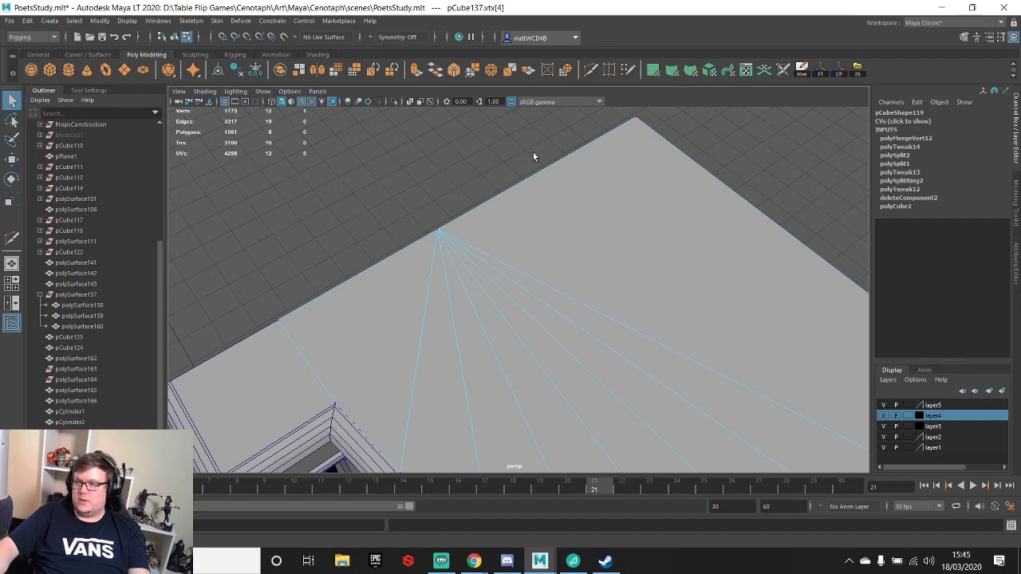
- Snap the merged back vertex to the roof's rear corner so the edges fan out from it
{"action": "key", "text": "w"}
{"action": "key", "text": "v"}
{"action": "left_click_drag", "start_coordinate": [484, 211], "coordinate": [588, 130]}
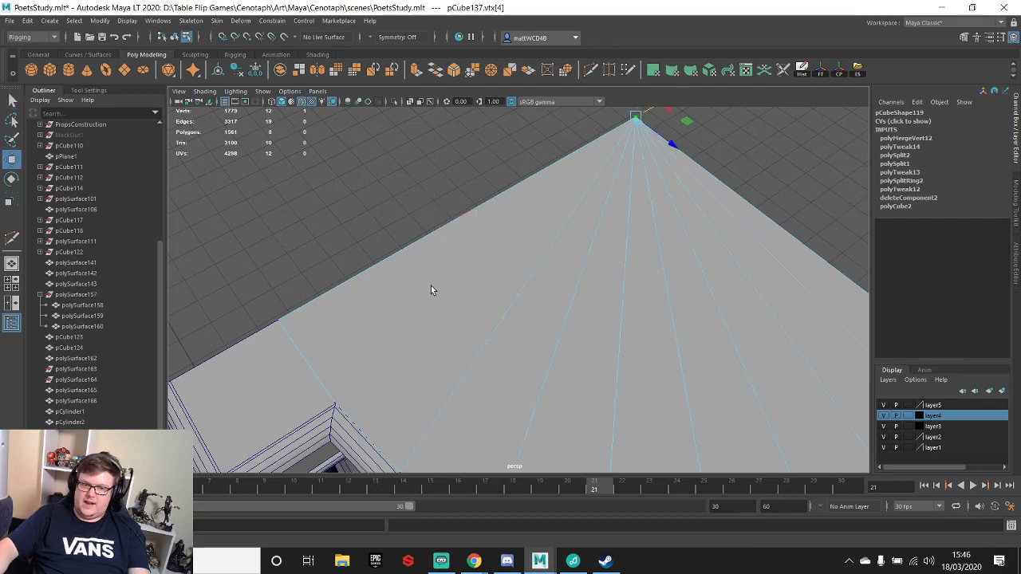
{"action": "key", "text": "q"}
- Cut an edge with Multi-Cut from the left cap's inner corner to the fan's rear corner vertex
{"action": "scroll", "coordinate": [440, 342], "scroll_direction": "down", "scroll_amount": 3}
{"action": "middle_click_drag", "start_coordinate": [441, 341], "coordinate": [471, 291], "text": "alt"}
{"action": "scroll", "coordinate": [414, 286], "scroll_direction": "up", "scroll_amount": 2}
{"action": "left_click_drag", "start_coordinate": [415, 286], "coordinate": [426, 253], "text": "alt"}
{"action": "middle_click_drag", "start_coordinate": [426, 253], "coordinate": [487, 223], "text": "alt"}
{"action": "right_click_drag", "start_coordinate": [465, 269], "coordinate": [468, 241]}
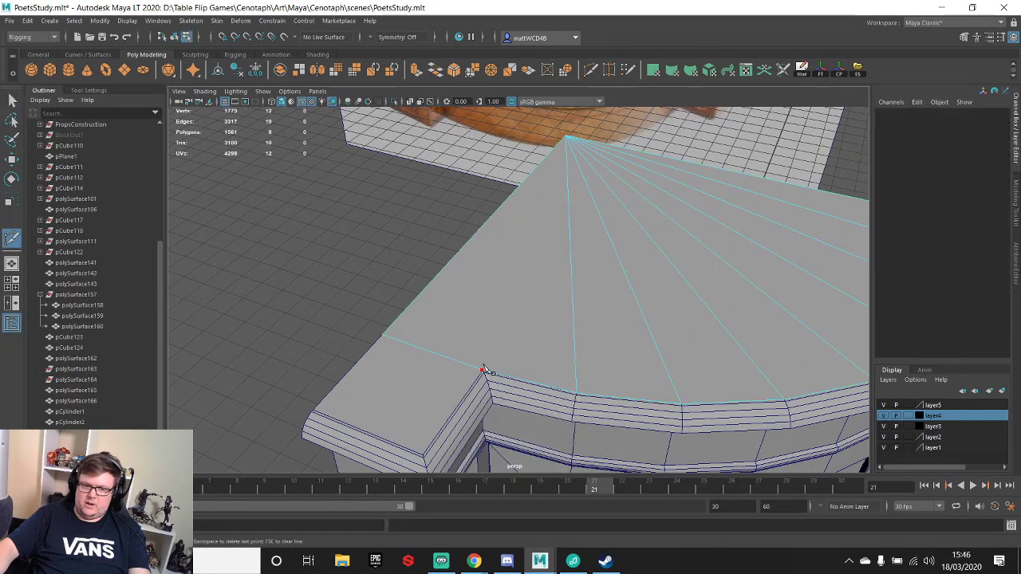
{"action": "left_click_drag", "start_coordinate": [551, 275], "coordinate": [579, 165], "text": "alt"}
{"action": "left_click", "coordinate": [566, 169]}
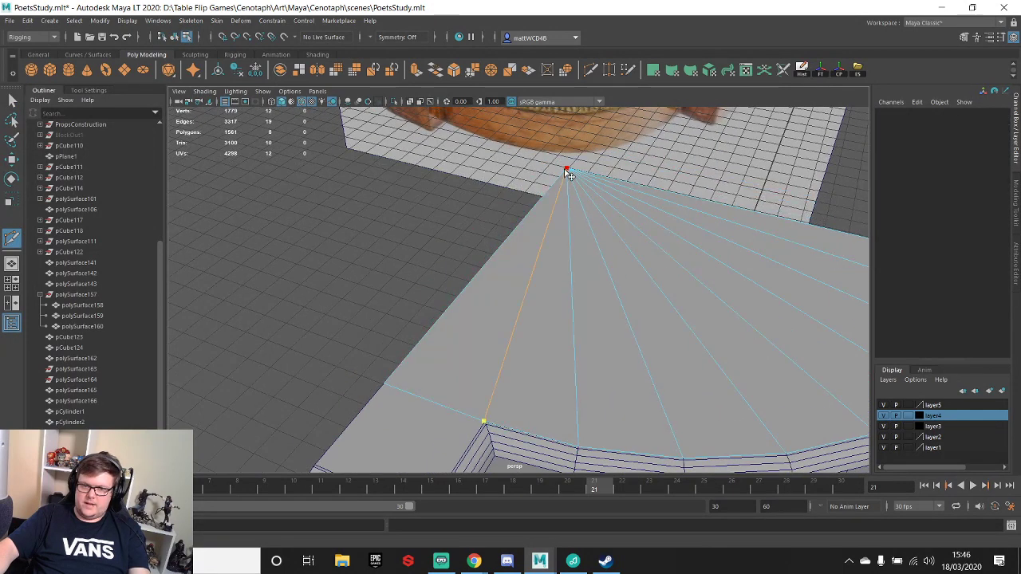
{"action": "key", "text": "q"}
- Extrude the roof's open side edge by the right cap outward to the cap's outer back corner
{"action": "left_click_drag", "start_coordinate": [634, 290], "coordinate": [650, 280], "text": "alt"}
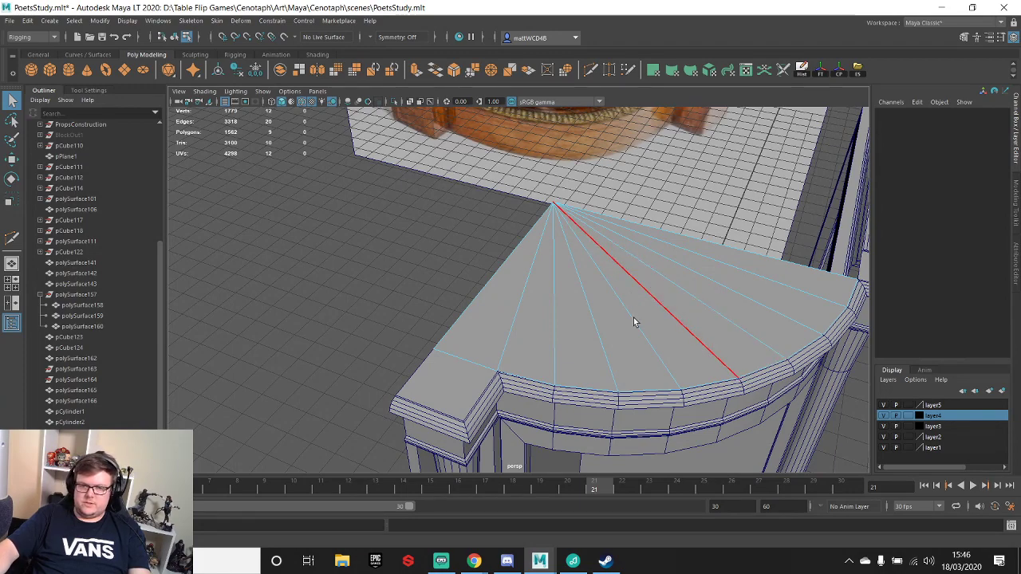
{"action": "left_click_drag", "start_coordinate": [636, 322], "coordinate": [529, 238], "text": "alt"}
{"action": "middle_click_drag", "start_coordinate": [530, 237], "coordinate": [453, 192], "text": "alt"}
{"action": "right_click_drag", "start_coordinate": [548, 263], "coordinate": [595, 238]}
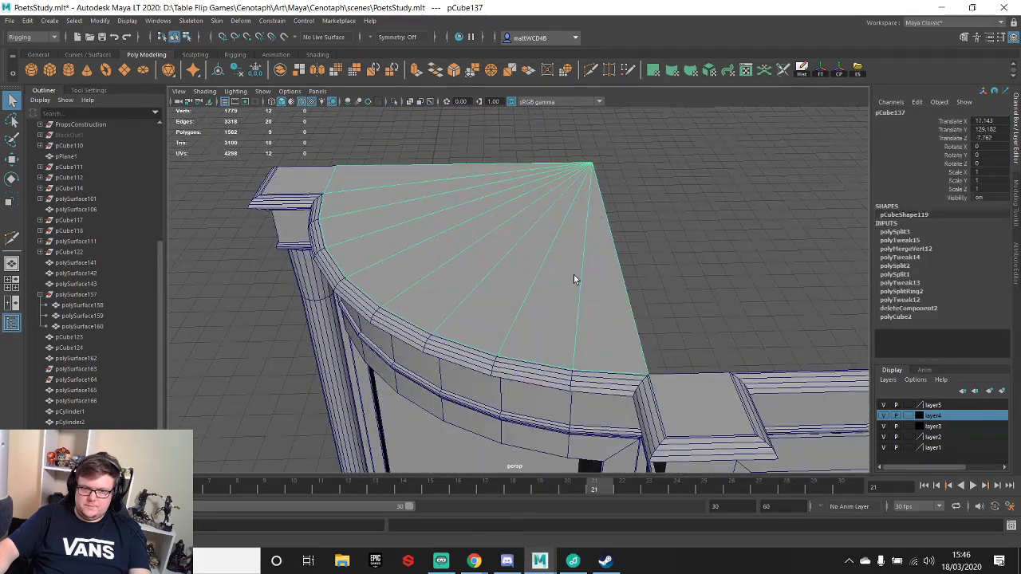
{"action": "left_click_drag", "start_coordinate": [574, 277], "coordinate": [593, 312], "text": "alt"}
{"action": "middle_click_drag", "start_coordinate": [593, 312], "coordinate": [555, 242], "text": "alt"}
{"action": "key", "text": "F10"}
{"action": "left_click", "coordinate": [549, 227]}
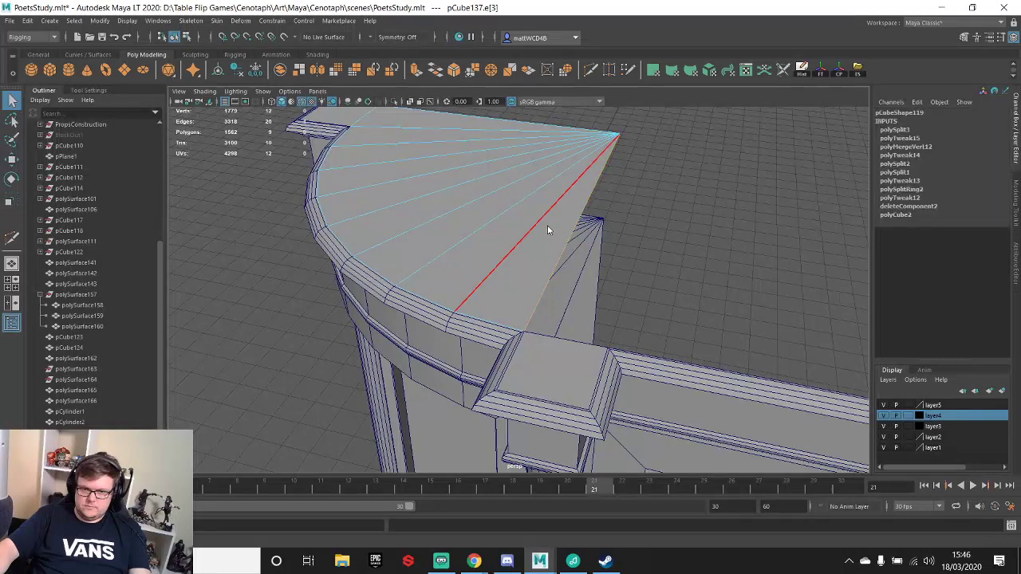
{"action": "key", "text": "ctrl+e"}
{"action": "left_click_drag", "start_coordinate": [618, 227], "coordinate": [623, 319]}
- Extrude the same roof edge again along the side panel's cornice to the cabinet's far end and return to object selection
{"action": "key", "text": "ctrl+e"}
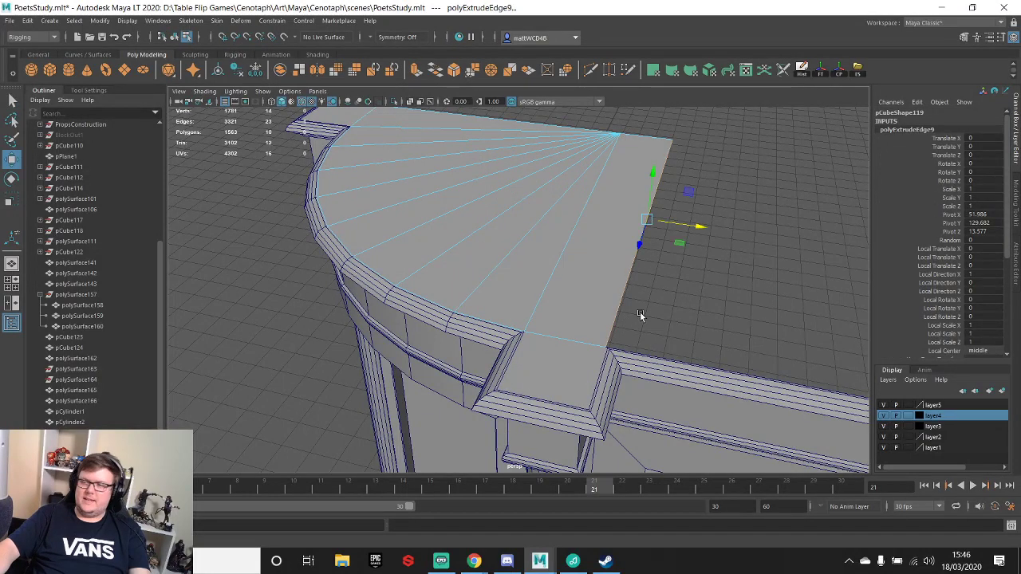
{"action": "left_click_drag", "start_coordinate": [693, 260], "coordinate": [757, 379], "text": "alt"}
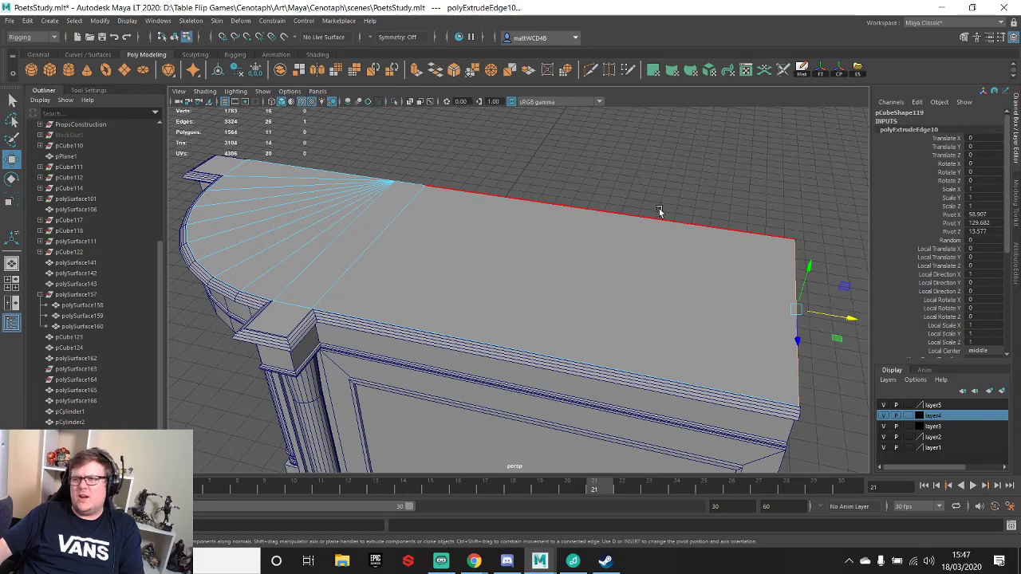
{"action": "middle_click_drag", "start_coordinate": [696, 234], "coordinate": [687, 238], "text": "alt"}
{"action": "left_click_drag", "start_coordinate": [687, 238], "coordinate": [511, 212], "text": "alt"}
{"action": "key", "text": "F8"}
- Examine the finished roof and the whole cabinet from several angles against the reference photo
{"action": "scroll", "coordinate": [517, 257], "scroll_direction": "down", "scroll_amount": 6}
{"action": "middle_click_drag", "start_coordinate": [448, 199], "coordinate": [490, 231], "text": "alt"}
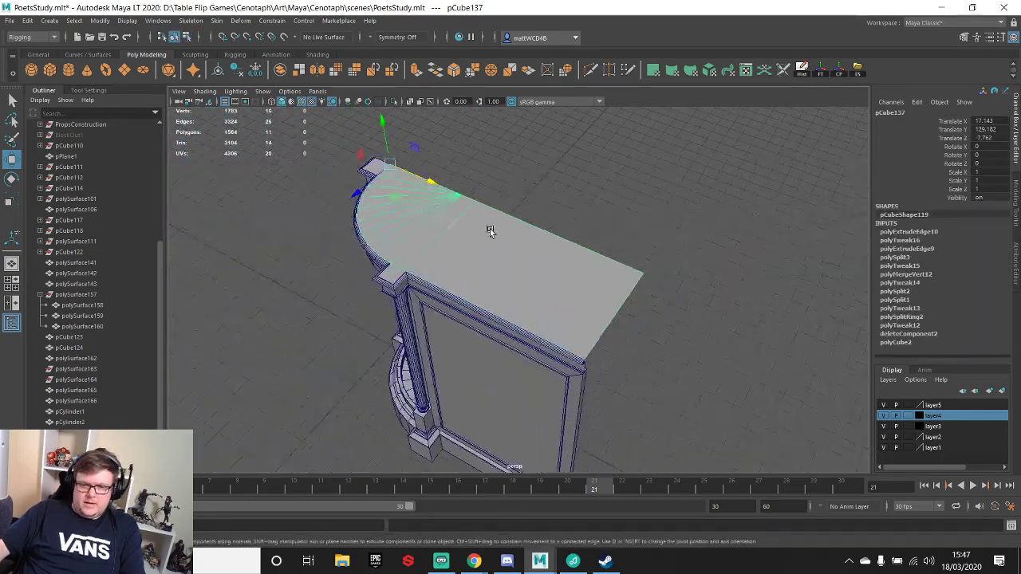
{"action": "left_click_drag", "start_coordinate": [490, 231], "coordinate": [551, 238], "text": "alt"}
{"action": "scroll", "coordinate": [550, 239], "scroll_direction": "up", "scroll_amount": 3}
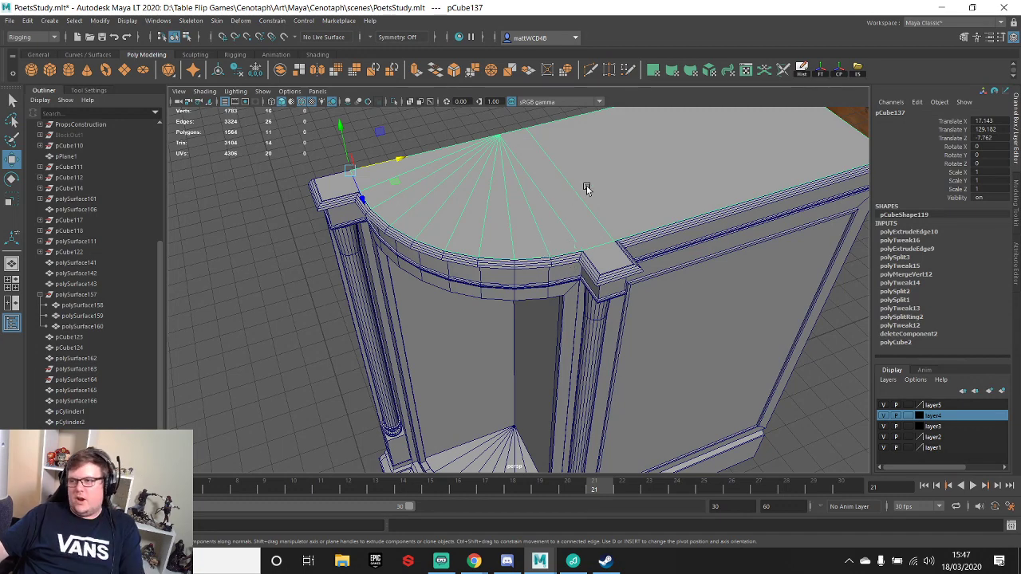
{"action": "scroll", "coordinate": [668, 217], "scroll_direction": "down", "scroll_amount": 5}
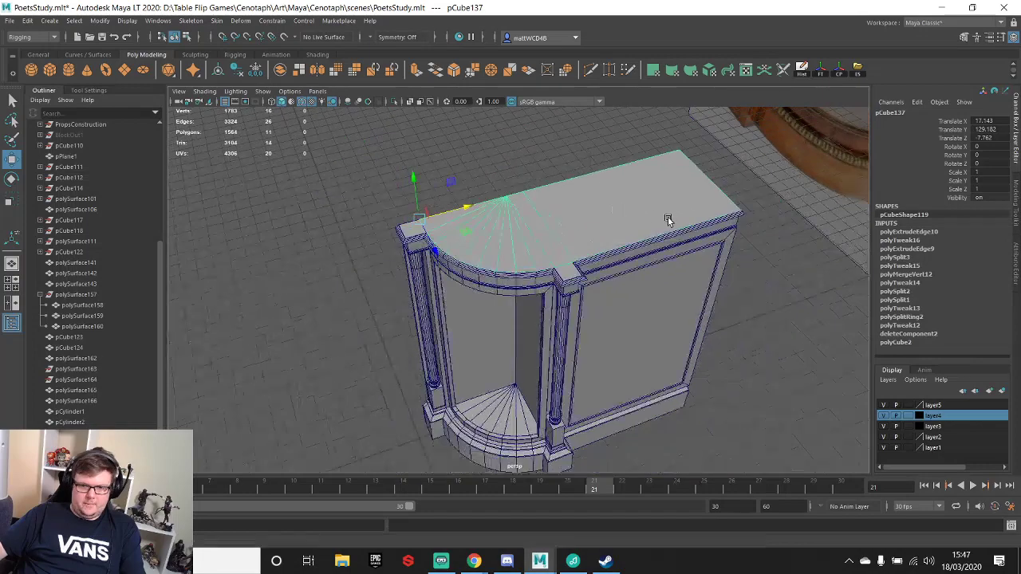
{"action": "left_click", "coordinate": [625, 171]}
{"action": "left_click_drag", "start_coordinate": [668, 217], "coordinate": [628, 221], "text": "alt"}
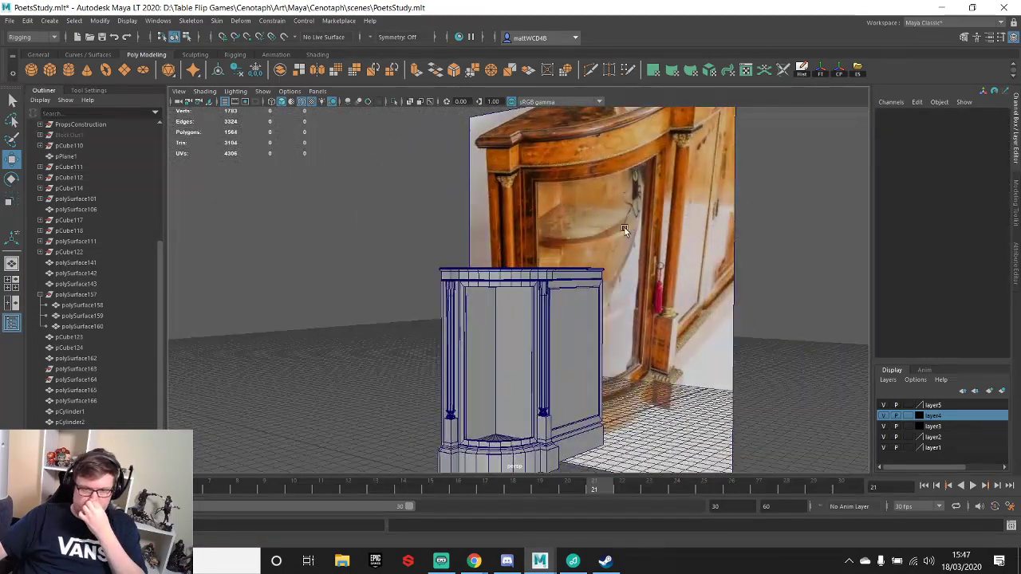
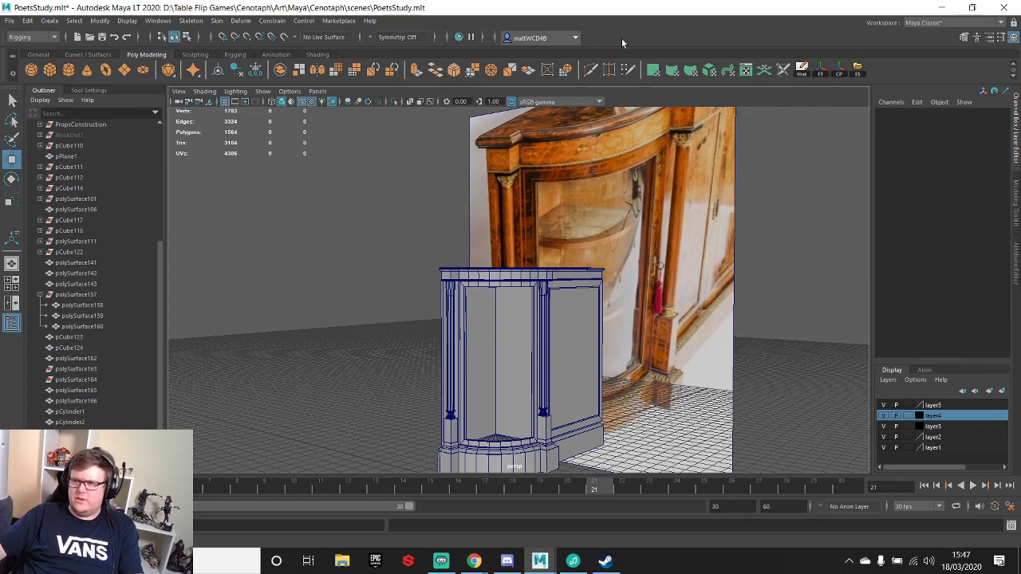
{"action": "left_click_drag", "start_coordinate": [654, 158], "coordinate": [510, 321], "text": "alt"}
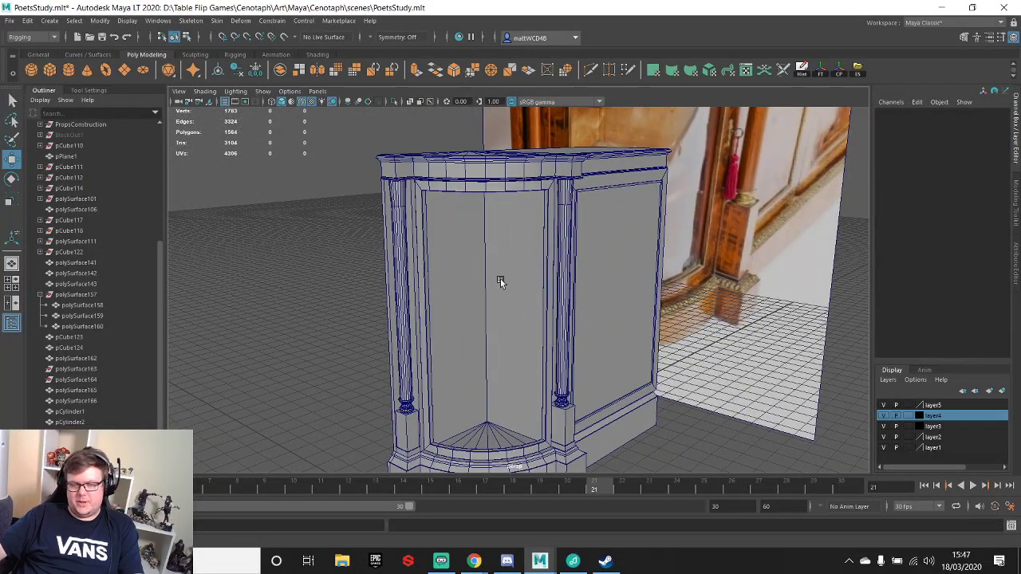
{"action": "middle_click_drag", "start_coordinate": [500, 278], "coordinate": [502, 142], "text": "alt"}
{"action": "right_click_drag", "start_coordinate": [502, 142], "coordinate": [458, 188], "text": "alt"}
{"action": "middle_click_drag", "start_coordinate": [496, 247], "coordinate": [501, 328], "text": "alt"}
{"action": "left_click_drag", "start_coordinate": [501, 328], "coordinate": [473, 334], "text": "alt"}
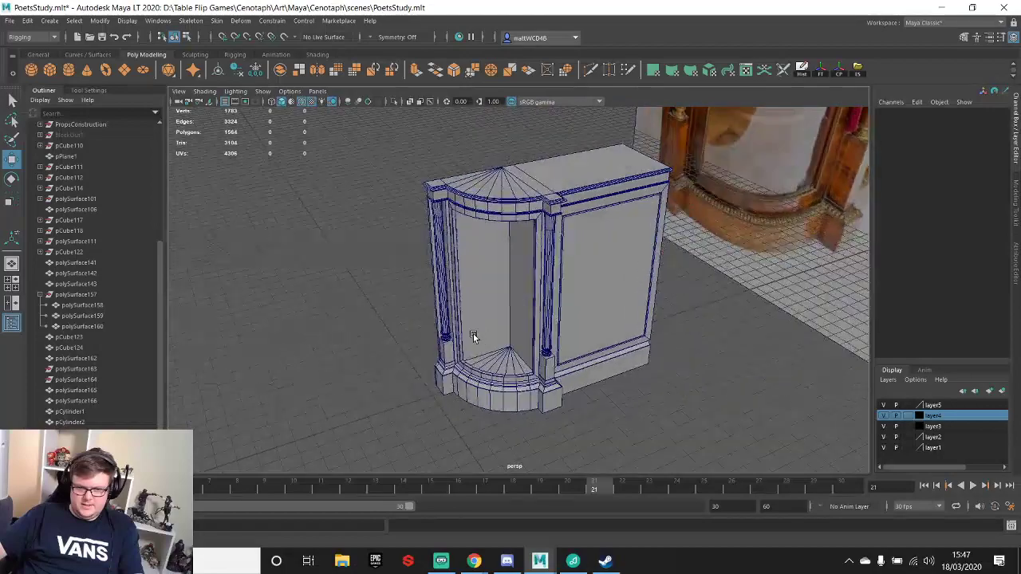
{"action": "middle_click_drag", "start_coordinate": [495, 317], "coordinate": [537, 240], "text": "alt"}
{"action": "right_click_drag", "start_coordinate": [536, 239], "coordinate": [597, 295], "text": "alt"}
- Duplicate the alcove interior mesh and raise the copy about 34.5 units in Y
{"action": "left_click", "coordinate": [597, 294]}
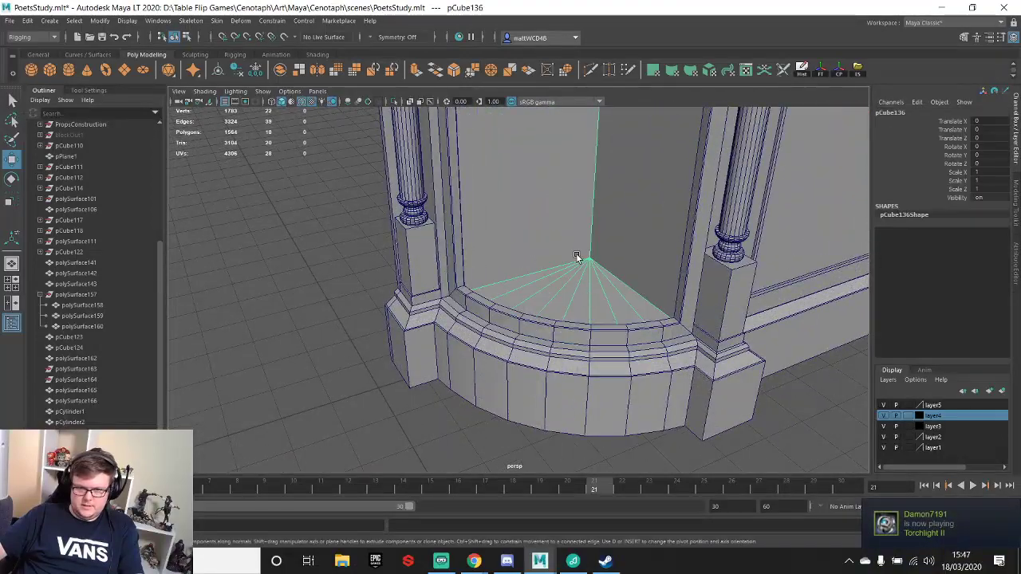
{"action": "middle_click_drag", "start_coordinate": [577, 255], "coordinate": [569, 327], "text": "alt"}
{"action": "right_click_drag", "start_coordinate": [569, 327], "coordinate": [557, 279], "text": "alt"}
{"action": "mouse_move", "coordinate": [557, 280]}
{"action": "left_mouse_down", "text": "alt"}
{"action": "mouse_move", "coordinate": [555, 203]}
{"action": "mouse_move", "coordinate": [553, 263]}
{"action": "left_mouse_up", "text": "alt"}
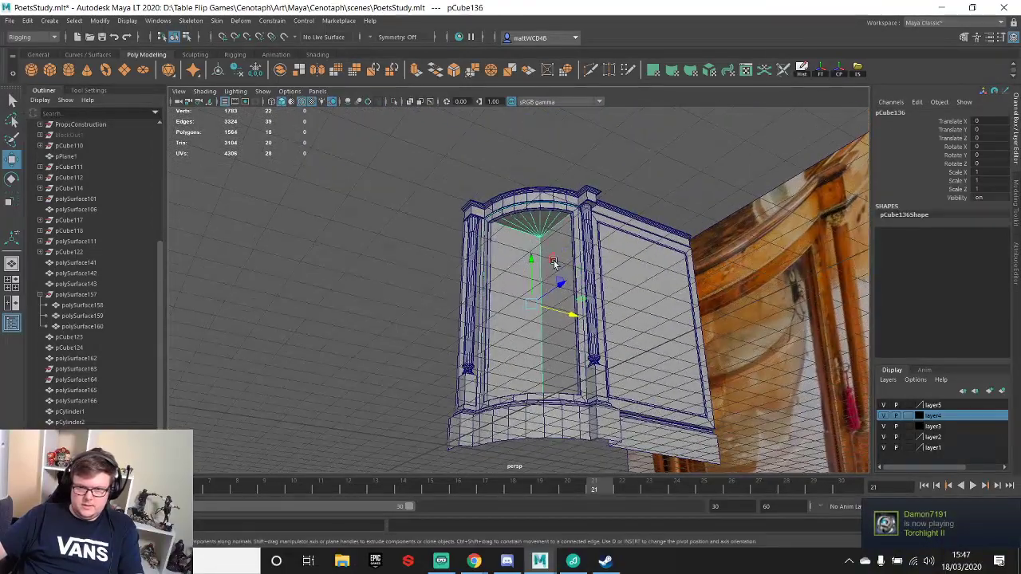
{"action": "key", "text": "ctrl+d"}
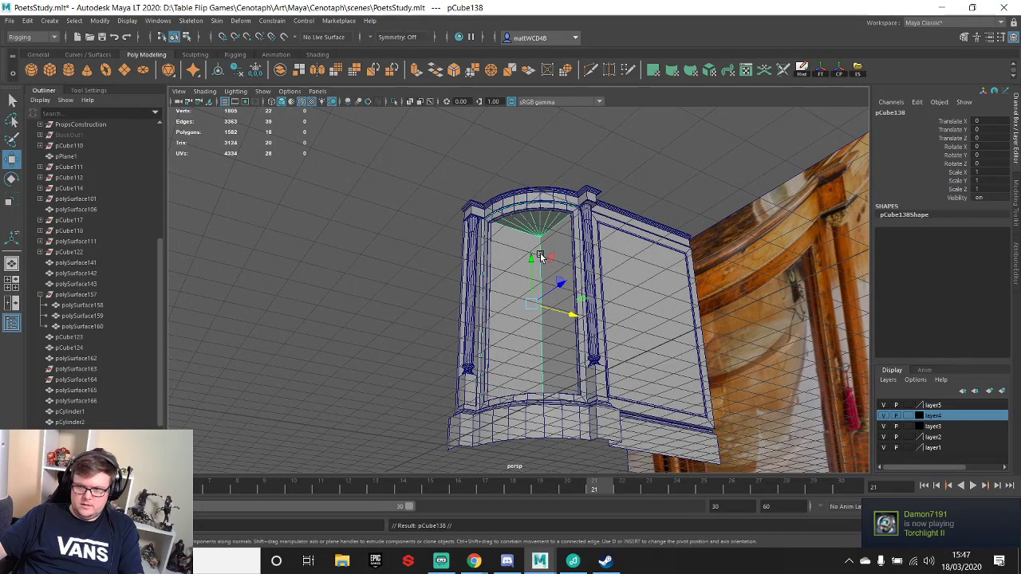
{"action": "left_click_drag", "start_coordinate": [539, 256], "coordinate": [518, 212]}
- Delete the top and wall faces of the raised copy, keeping only its fan-shaped floor as a shelf
{"action": "key", "text": "q"}
{"action": "right_click_drag", "start_coordinate": [518, 213], "coordinate": [515, 239]}
{"action": "left_click_drag", "start_coordinate": [442, 162], "coordinate": [582, 225]}
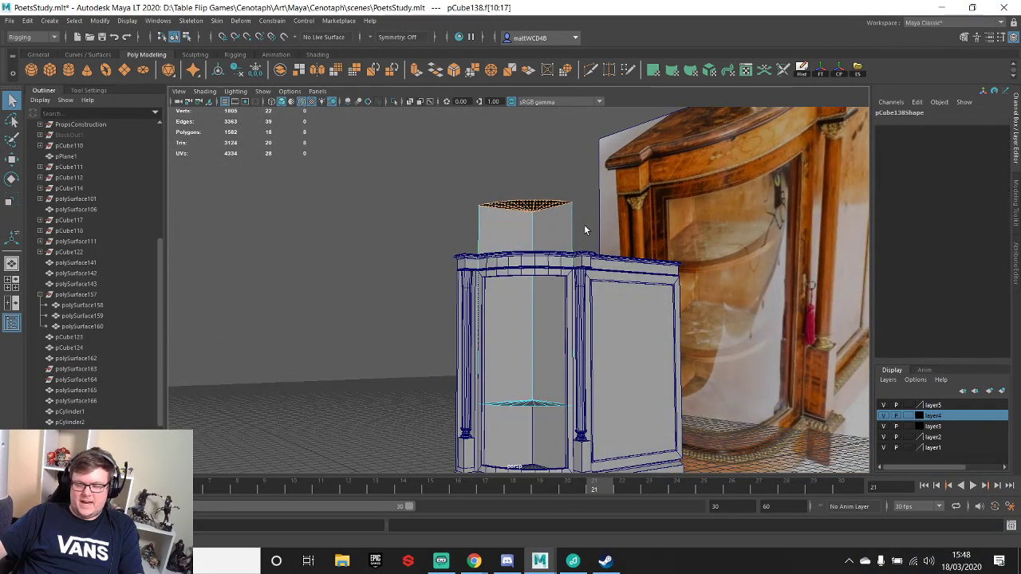
{"action": "key", "text": "shift+period"}
{"action": "right_click_drag", "start_coordinate": [516, 206], "coordinate": [533, 242]}
{"action": "left_click_drag", "start_coordinate": [418, 131], "coordinate": [600, 233]}
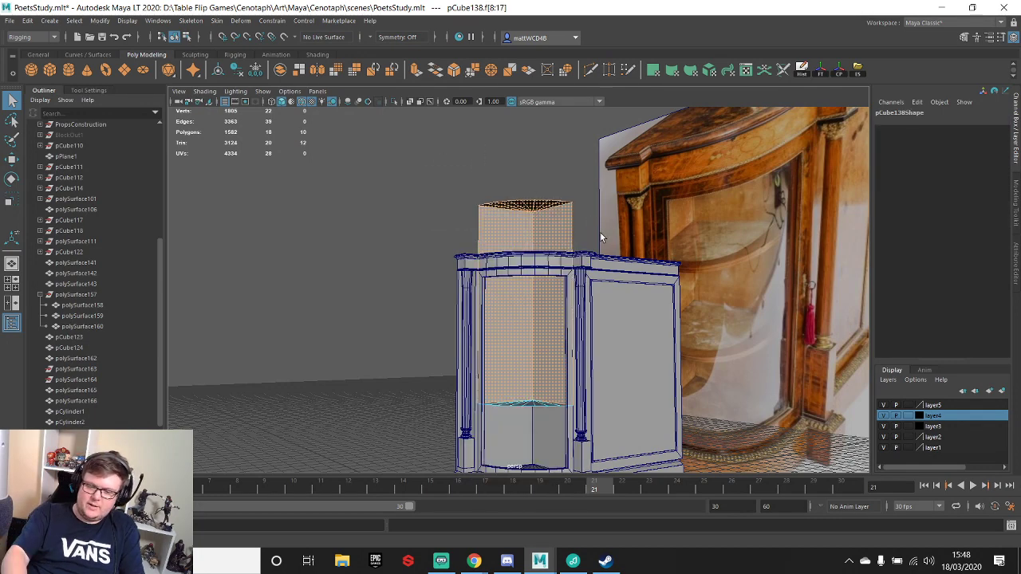
{"action": "key", "text": "Delete"}
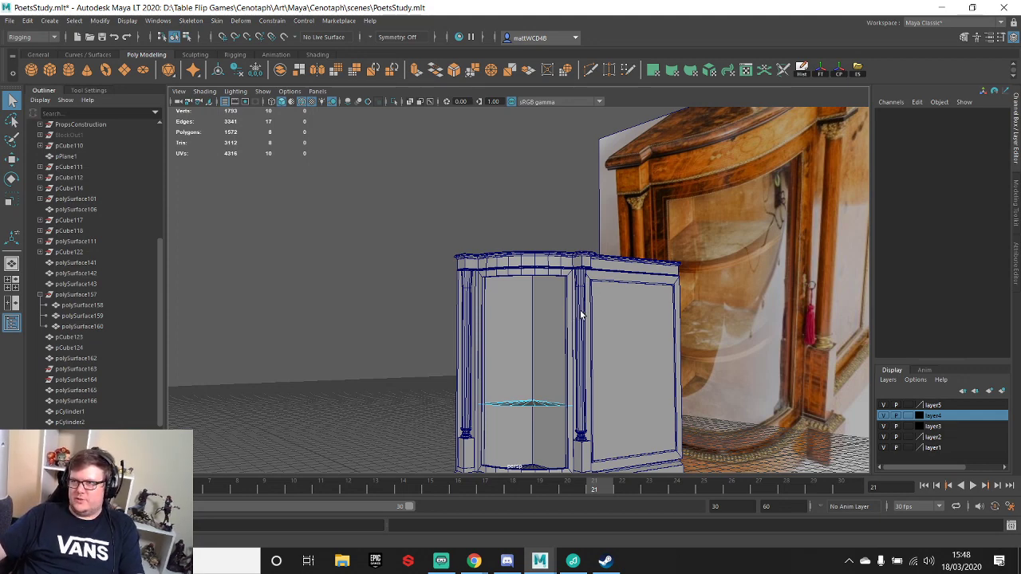
- Extrude all faces of the fan-shaped shelf vertically to give it a thin thickness
{"action": "middle_click_drag", "start_coordinate": [591, 383], "coordinate": [574, 232], "text": "alt"}
{"action": "scroll", "coordinate": [574, 232], "scroll_direction": "up", "scroll_amount": 4}
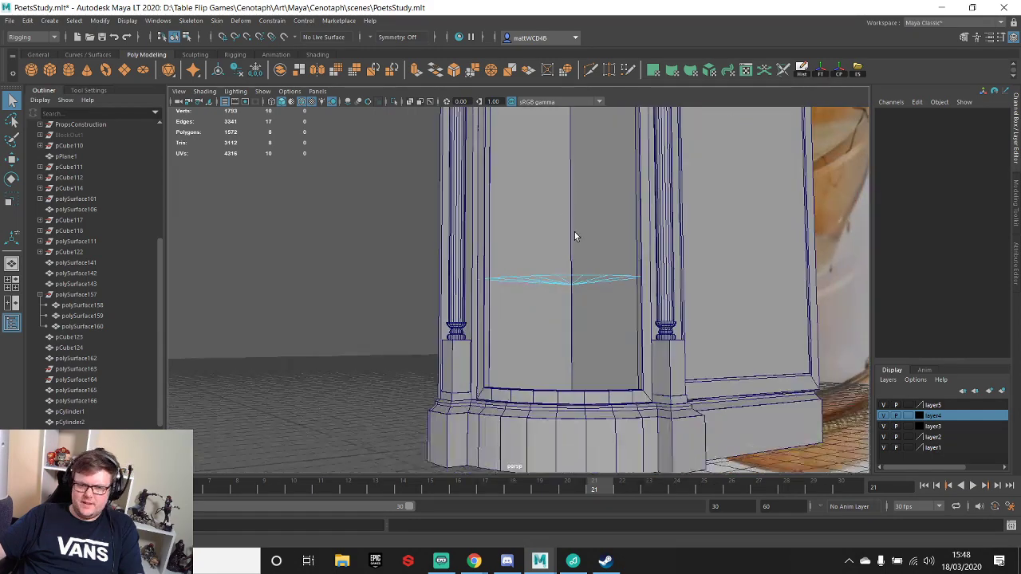
{"action": "left_click_drag", "start_coordinate": [574, 233], "coordinate": [583, 223], "text": "alt"}
{"action": "middle_click_drag", "start_coordinate": [595, 164], "coordinate": [520, 283], "text": "alt"}
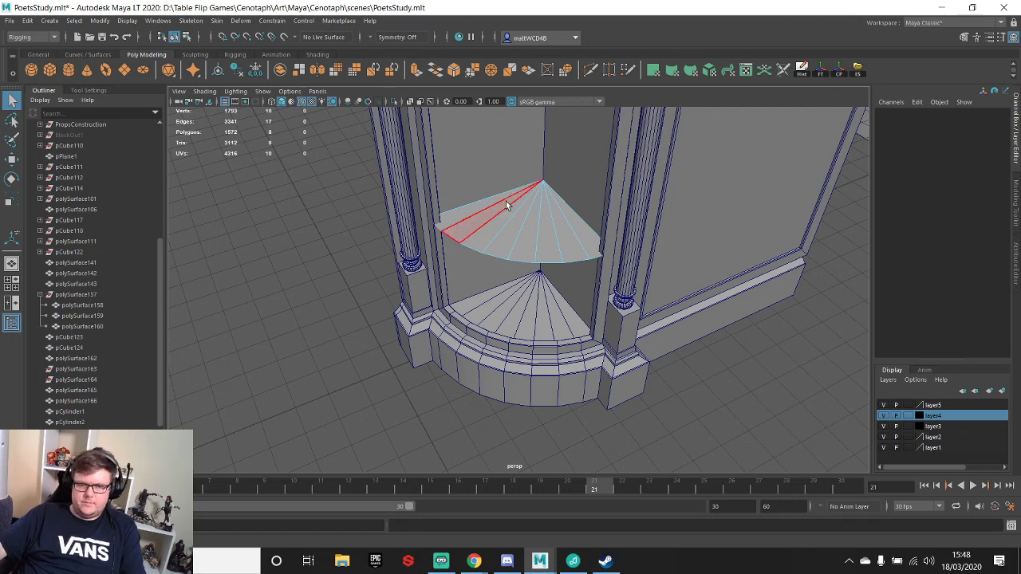
{"action": "left_click", "coordinate": [540, 209]}
{"action": "scroll", "coordinate": [540, 229], "scroll_direction": "up", "scroll_amount": 2}
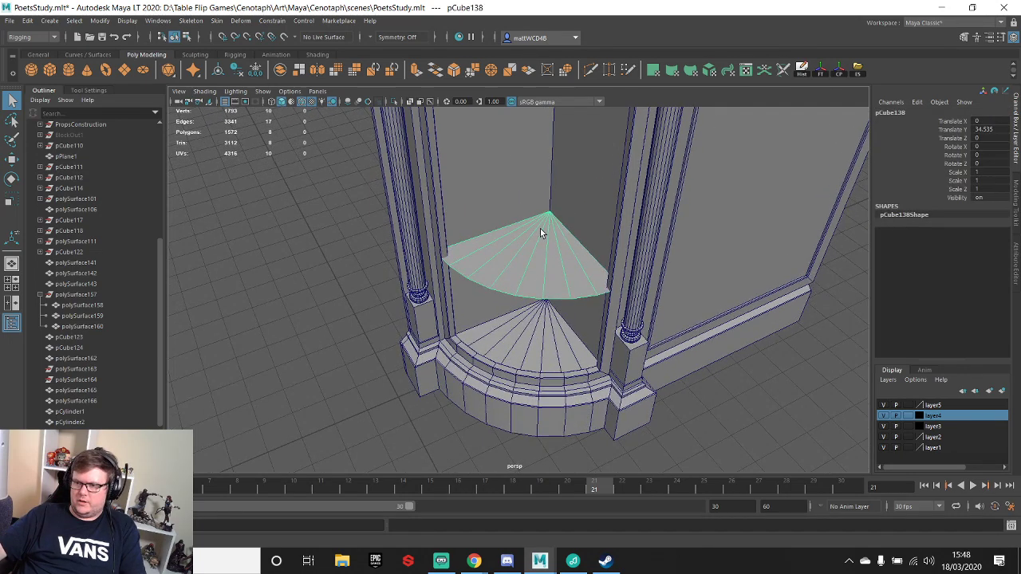
{"action": "scroll", "coordinate": [540, 228], "scroll_direction": "up", "scroll_amount": 3}
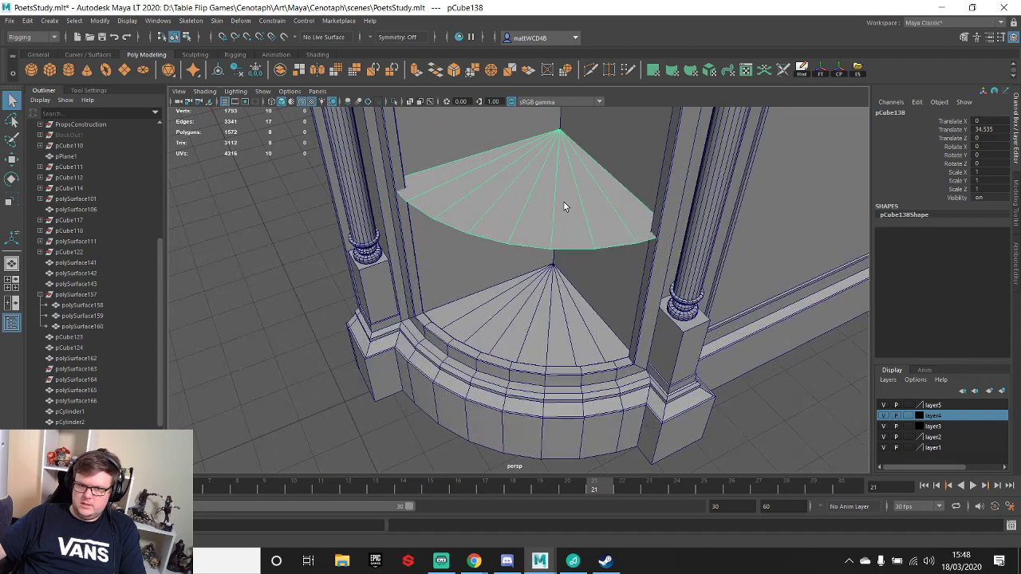
{"action": "right_click_drag", "start_coordinate": [563, 206], "coordinate": [538, 164]}
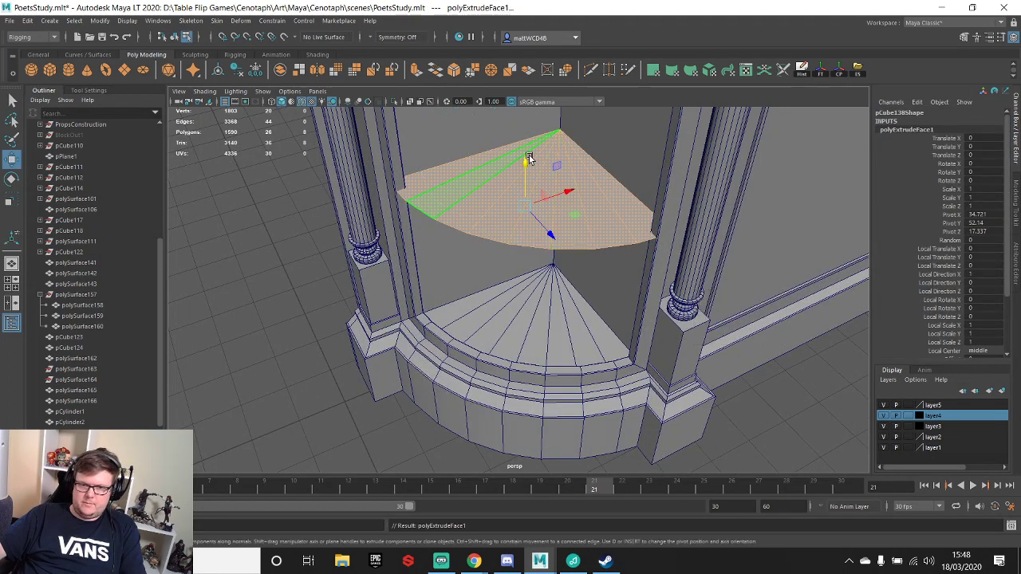
{"action": "scroll", "coordinate": [529, 173], "scroll_direction": "up", "scroll_amount": 5}
{"action": "key", "text": "q"}
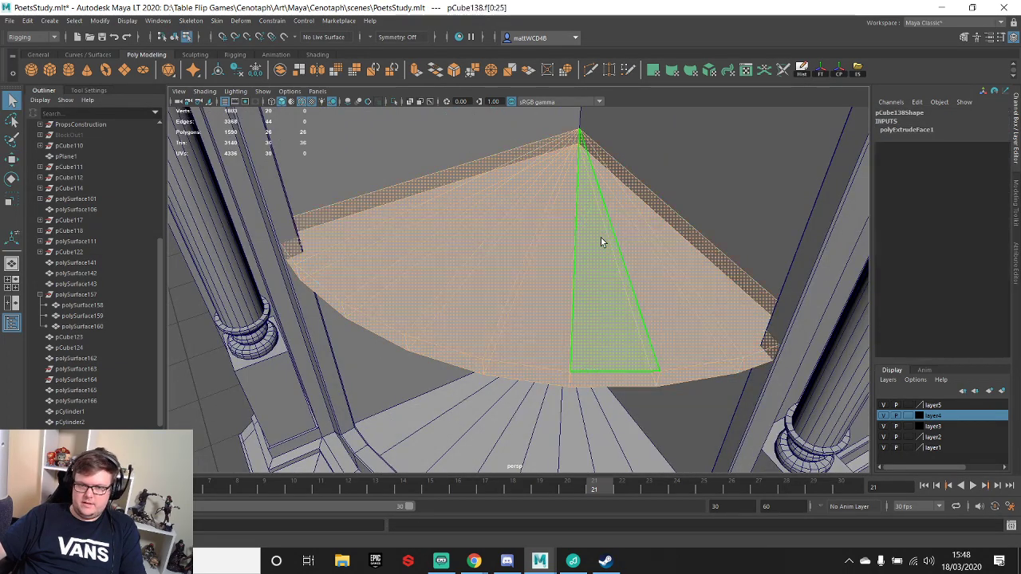
- Reverse the normals of the shelf's faces and return to object selection with the Move tool active
{"action": "right_click", "coordinate": [566, 239], "text": "shift"}
{"action": "right_click_drag", "start_coordinate": [568, 239], "coordinate": [641, 264], "text": "shift"}
{"action": "left_click", "coordinate": [662, 272]}
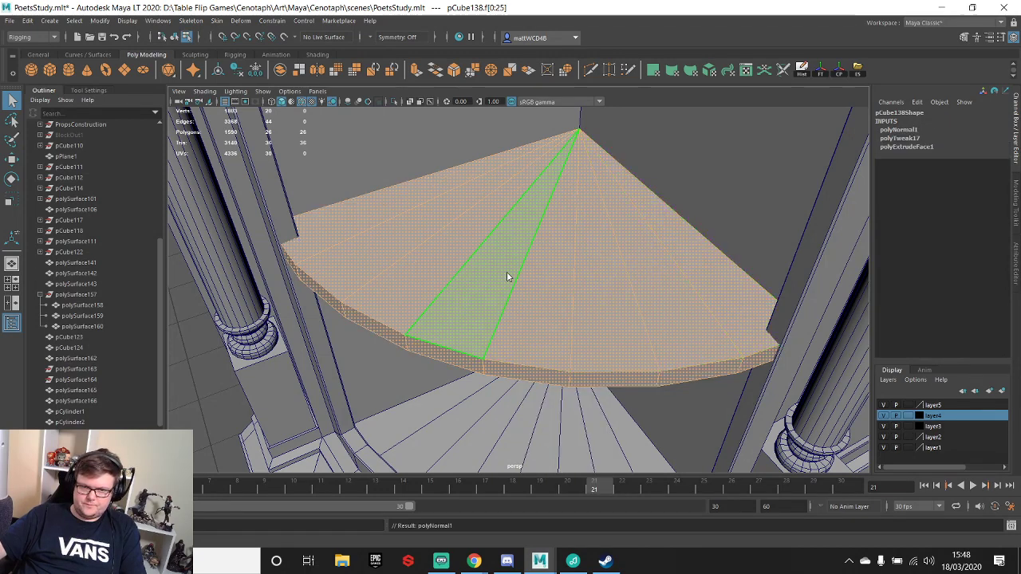
{"action": "right_click_drag", "start_coordinate": [506, 271], "coordinate": [561, 254]}
{"action": "scroll", "coordinate": [562, 257], "scroll_direction": "down", "scroll_amount": 3}
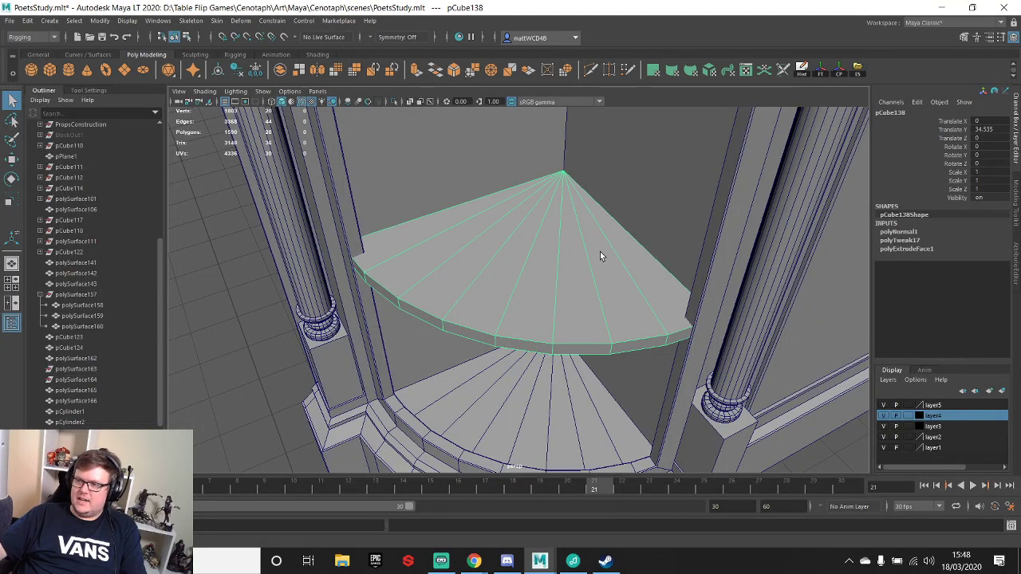
{"action": "key", "text": "w"}
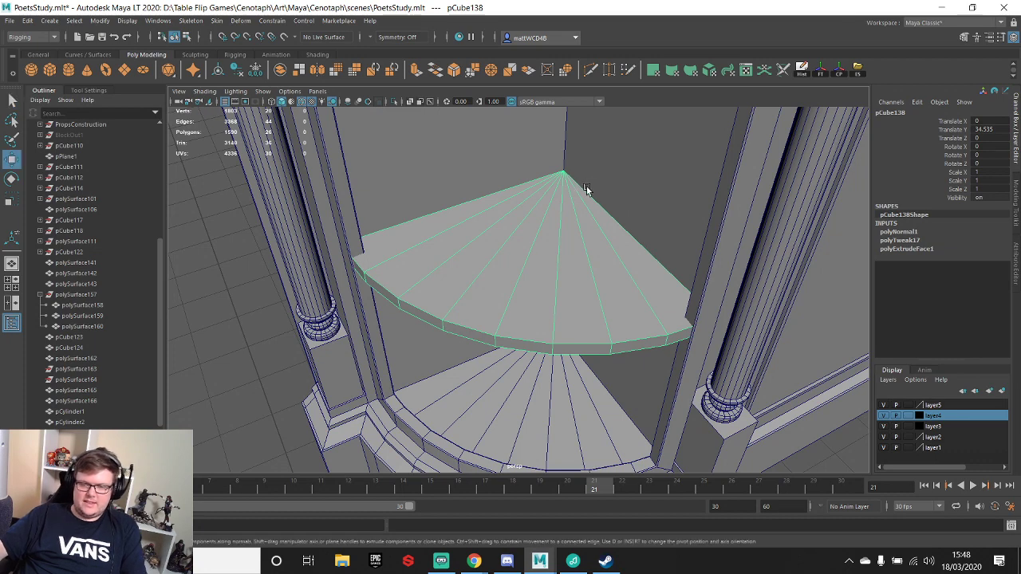
- Delete the shelf's history, freeze its transformations, and place its pivot at the fan's rear corner point
{"action": "left_click", "coordinate": [801, 69]}
{"action": "left_click", "coordinate": [821, 70]}
{"action": "left_click", "coordinate": [838, 70]}
{"action": "key", "text": "d"}
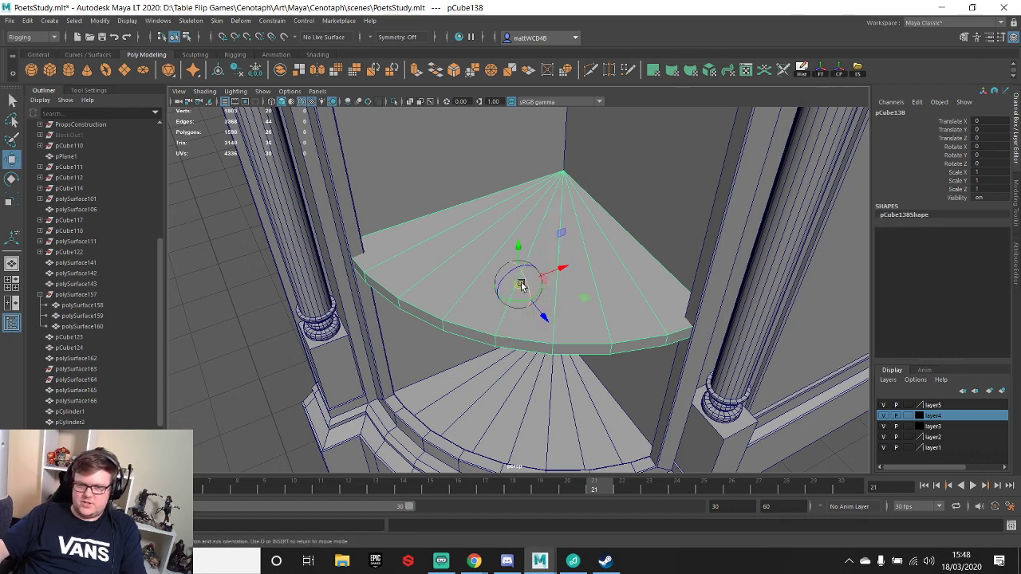
{"action": "left_click_drag", "start_coordinate": [522, 284], "coordinate": [545, 174]}
- Scale the shelf uniformly to about 0.922 from its rear corner so it fits inside the alcove
{"action": "key", "text": "e"}
{"action": "key", "text": "r"}
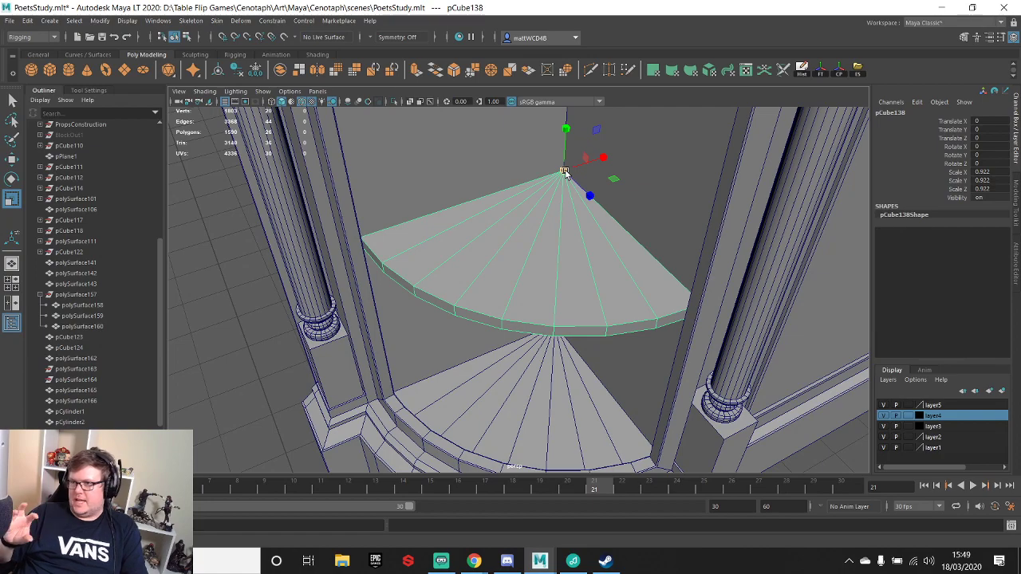
{"action": "left_click_drag", "start_coordinate": [486, 276], "coordinate": [508, 246], "text": "alt"}
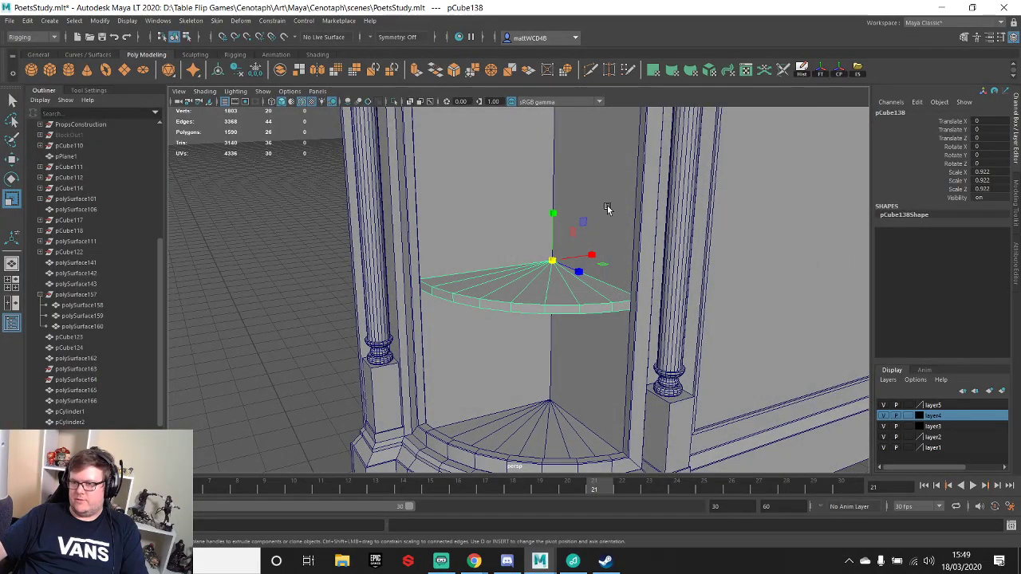
{"action": "left_click_drag", "start_coordinate": [569, 121], "coordinate": [528, 194], "text": "alt"}
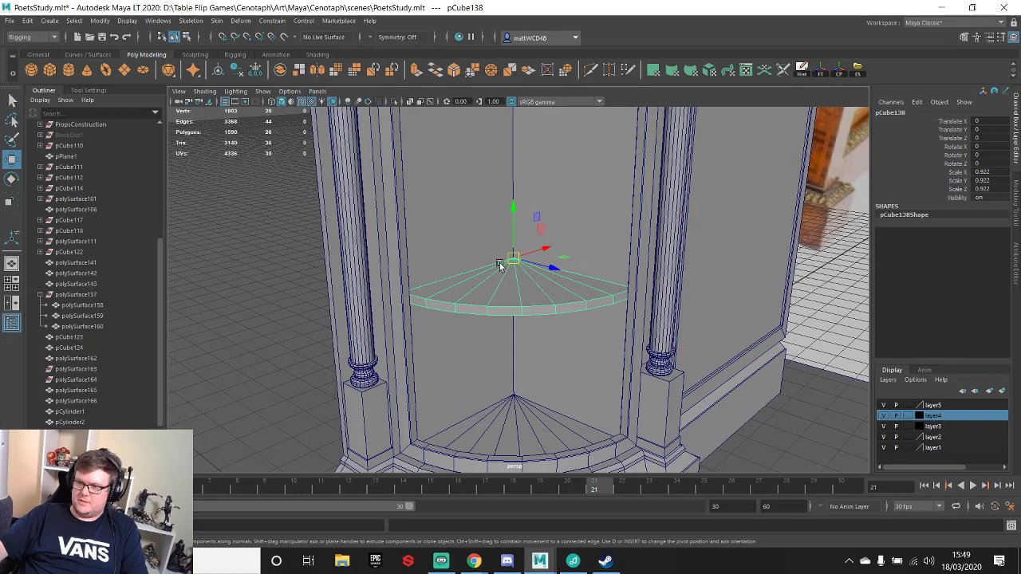
- Adjust the shelf's height to about 1.4 in Y, and duplicate it with the copy raised to about 41.9
{"action": "left_click_drag", "start_coordinate": [514, 208], "coordinate": [540, 245]}
{"action": "scroll", "coordinate": [541, 243], "scroll_direction": "down", "scroll_amount": 5}
{"action": "middle_click_drag", "start_coordinate": [598, 223], "coordinate": [595, 282], "text": "alt"}
{"action": "scroll", "coordinate": [526, 324], "scroll_direction": "up", "scroll_amount": 4}
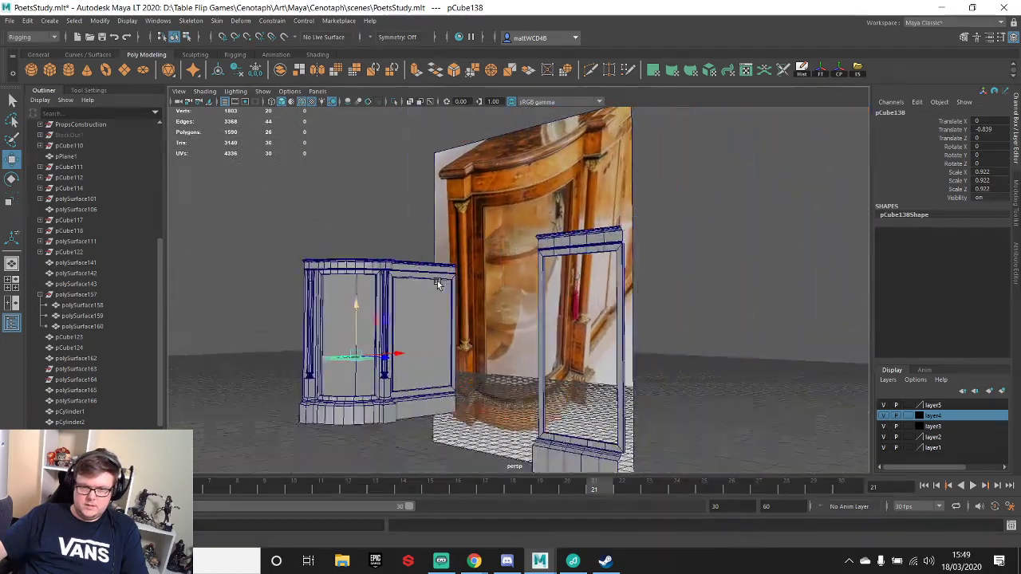
{"action": "scroll", "coordinate": [527, 326], "scroll_direction": "up", "scroll_amount": 2}
{"action": "key", "text": "ctrl+d"}
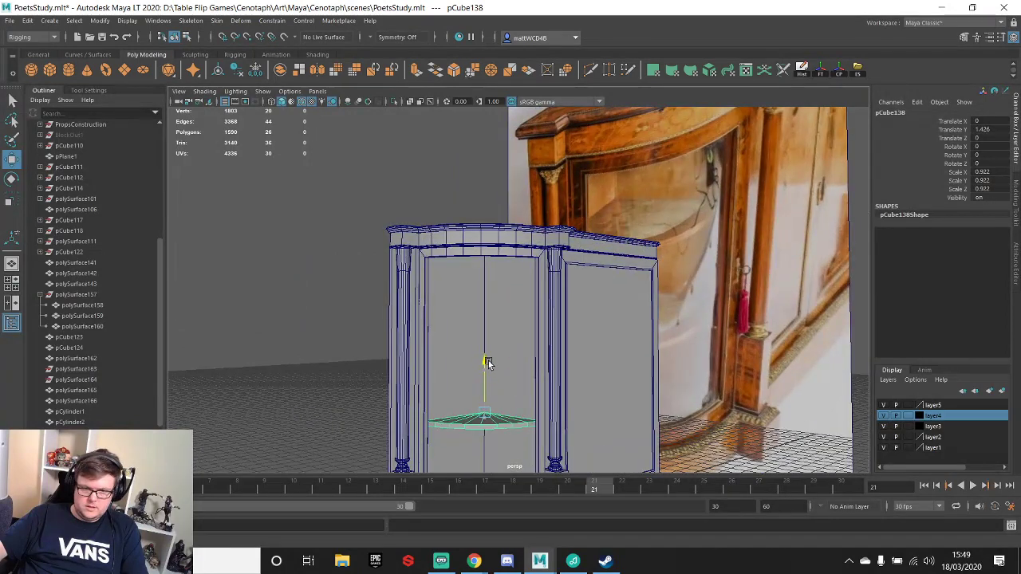
{"action": "left_click_drag", "start_coordinate": [485, 359], "coordinate": [486, 270]}
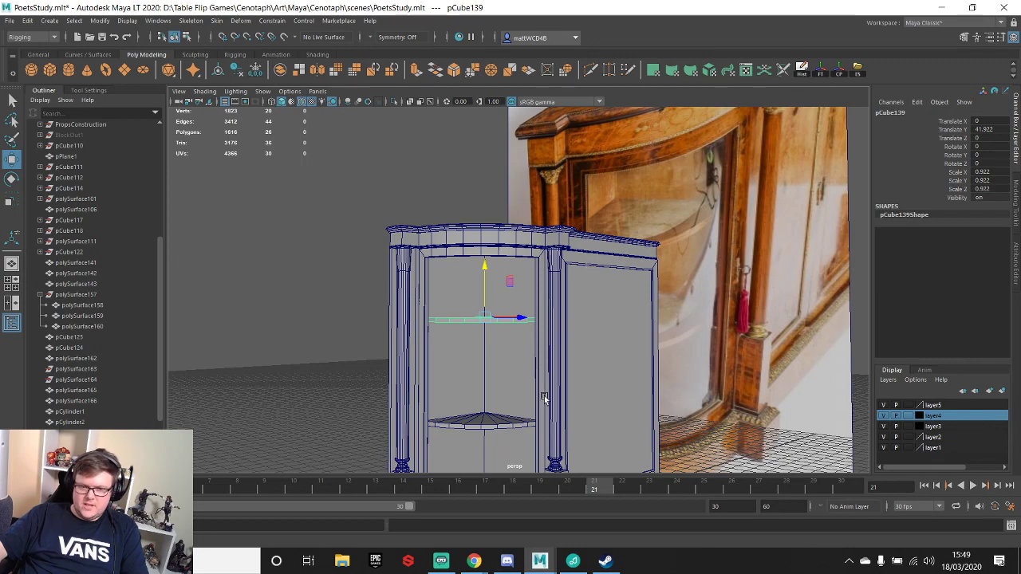
- Select both alcove shelves and lower them together by about 2 units in Y
{"action": "middle_click_drag", "start_coordinate": [532, 330], "coordinate": [554, 249], "text": "alt"}
{"action": "left_click", "coordinate": [506, 325], "text": "shift"}
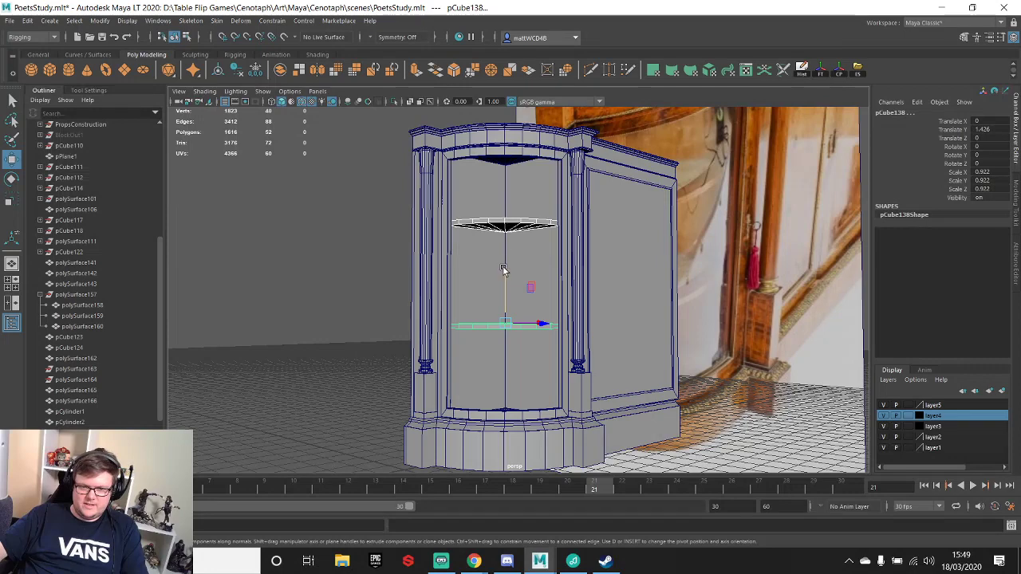
{"action": "mouse_move", "coordinate": [502, 269]}
{"action": "left_mouse_down"}
{"action": "mouse_move", "coordinate": [504, 285]}
{"action": "mouse_move", "coordinate": [507, 275]}
{"action": "left_mouse_up"}
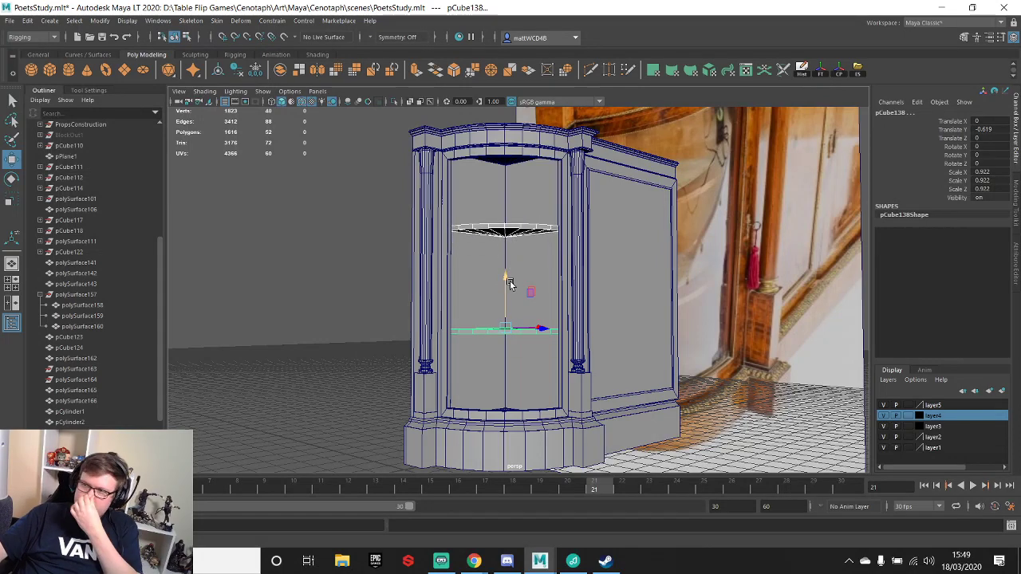
{"action": "left_click_drag", "start_coordinate": [527, 198], "coordinate": [511, 219], "text": "alt"}
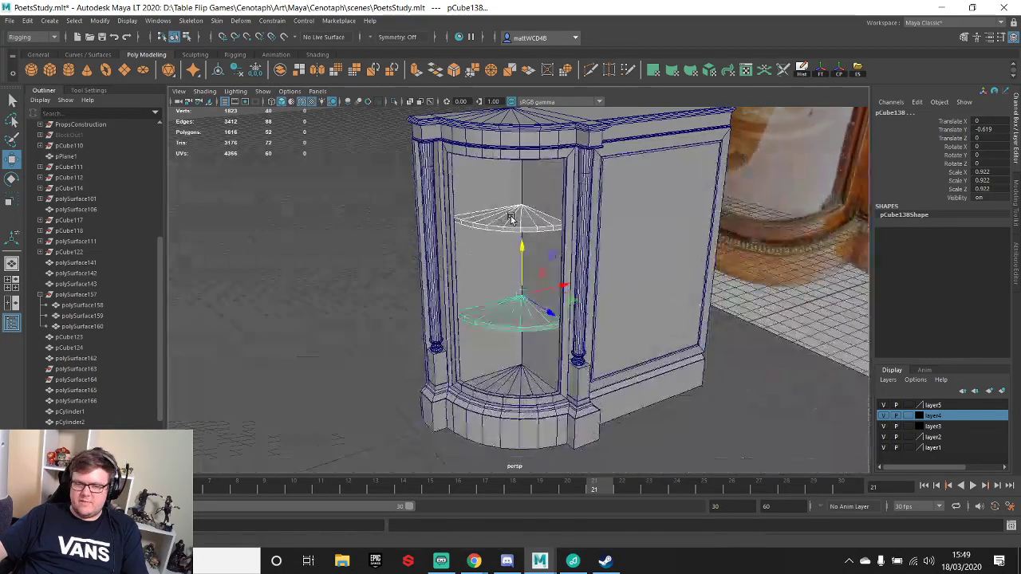
{"action": "key", "text": "q"}
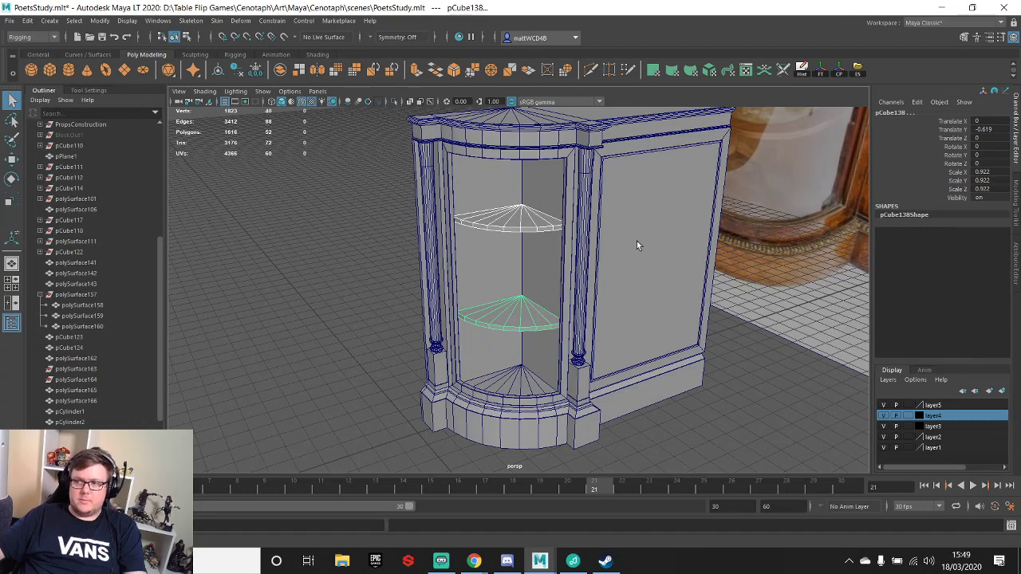
- Examine the two shelves' spacing from several angles against the reference image, and clear the selection
{"action": "left_click_drag", "start_coordinate": [646, 255], "coordinate": [533, 201], "text": "alt"}
{"action": "middle_click_drag", "start_coordinate": [534, 196], "coordinate": [534, 234], "text": "alt"}
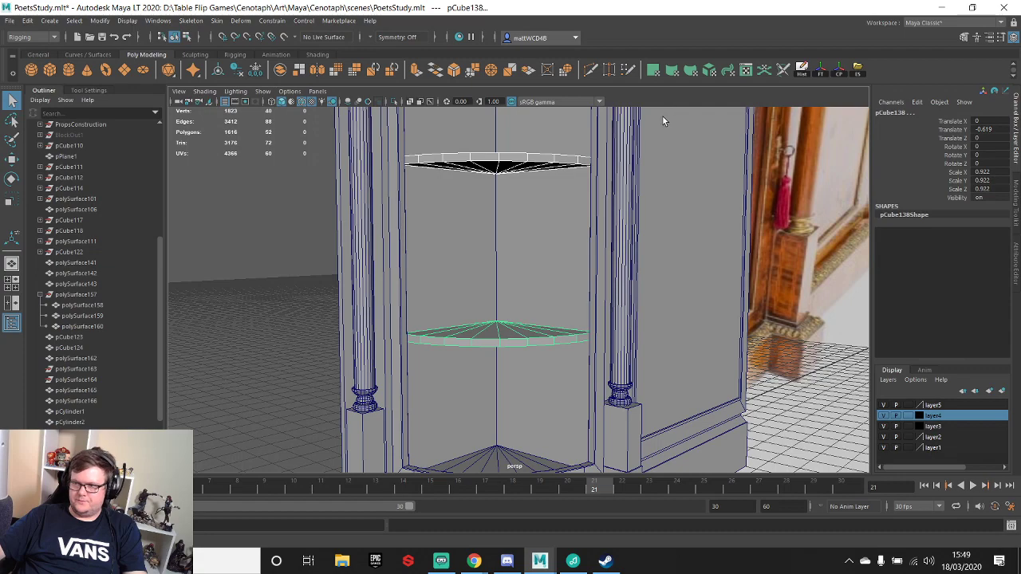
{"action": "scroll", "coordinate": [511, 183], "scroll_direction": "down", "scroll_amount": 5}
{"action": "left_click_drag", "start_coordinate": [496, 205], "coordinate": [495, 193], "text": "alt"}
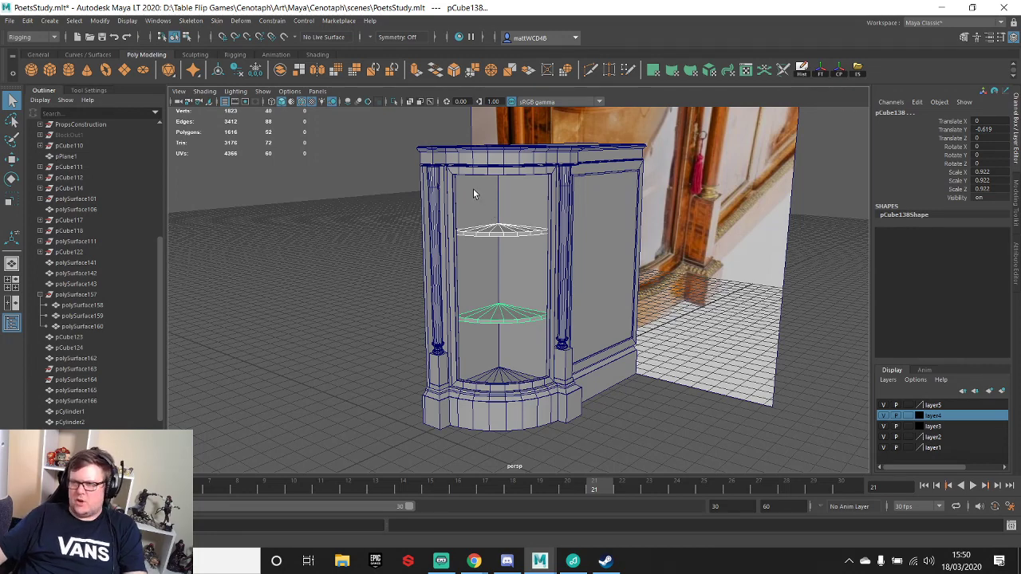
{"action": "key", "text": "w"}
{"action": "scroll", "coordinate": [489, 273], "scroll_direction": "up", "scroll_amount": 5}
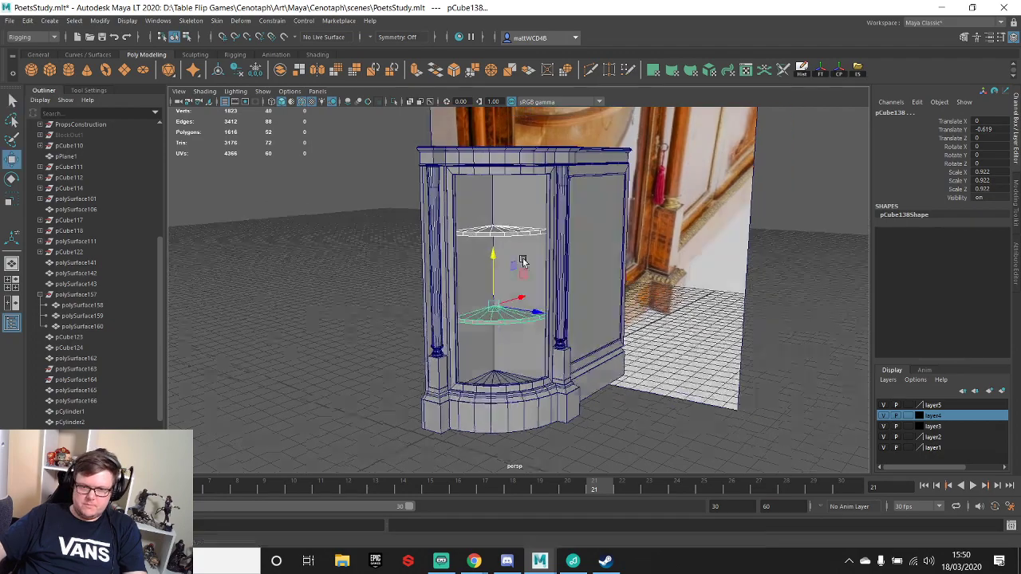
{"action": "left_click_drag", "start_coordinate": [479, 264], "coordinate": [807, 358]}
{"action": "scroll", "coordinate": [529, 258], "scroll_direction": "down", "scroll_amount": 5}
{"action": "left_click", "coordinate": [677, 294]}
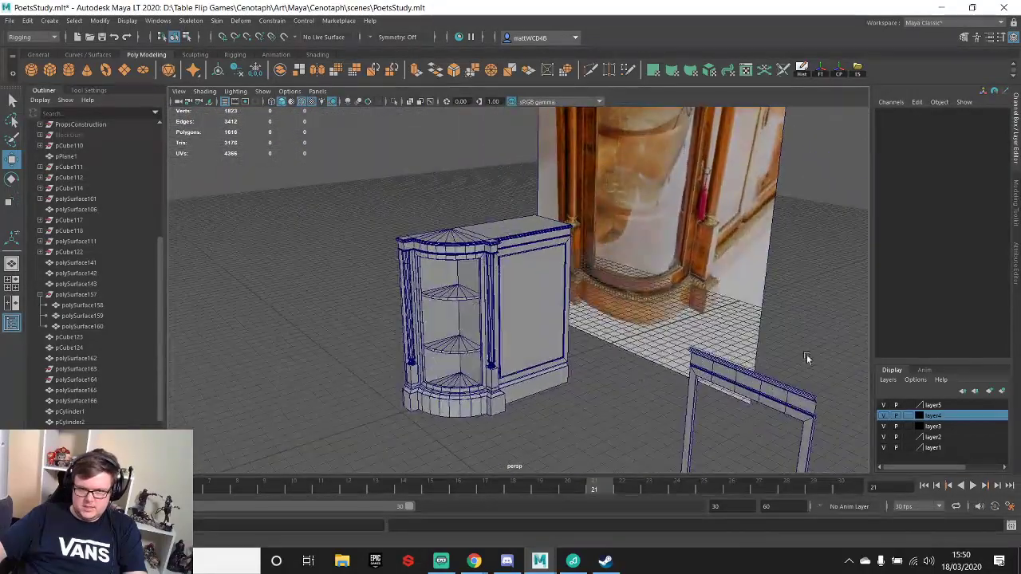
- Show the Mannequin reference beside the cabinet to compare its scale, and hide it again
{"action": "scroll", "coordinate": [60, 135], "scroll_direction": "up", "scroll_amount": 5}
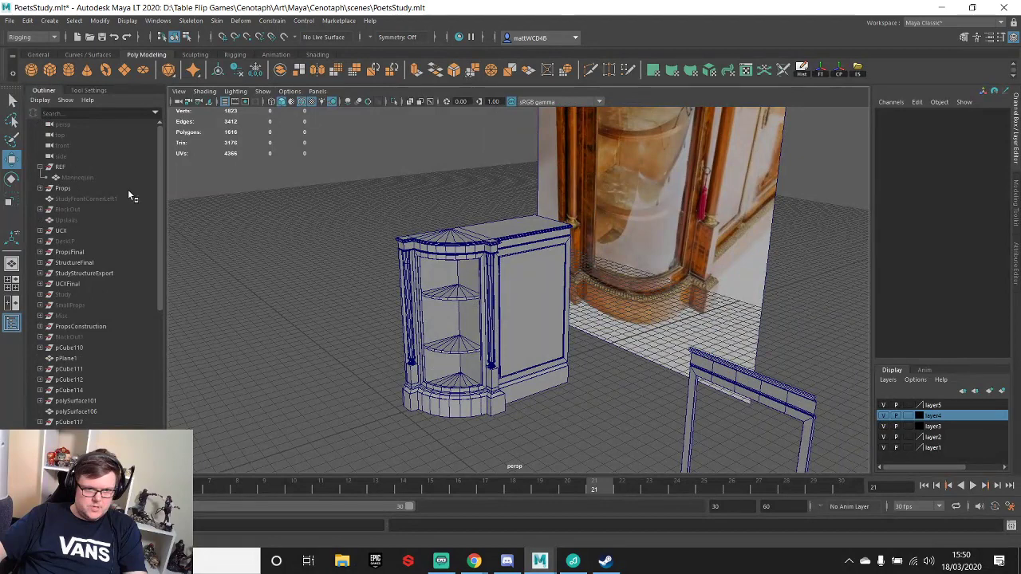
{"action": "left_click", "coordinate": [77, 177]}
{"action": "key", "text": "h"}
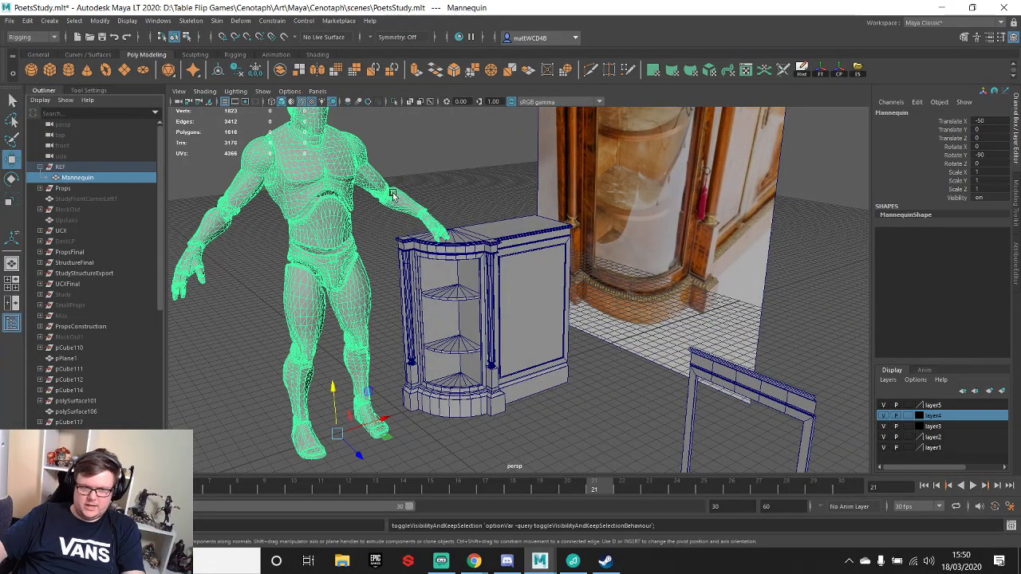
{"action": "key", "text": "h"}
- Select all parts of the corner cabinet and group them
{"action": "scroll", "coordinate": [118, 371], "scroll_direction": "down", "scroll_amount": 6}
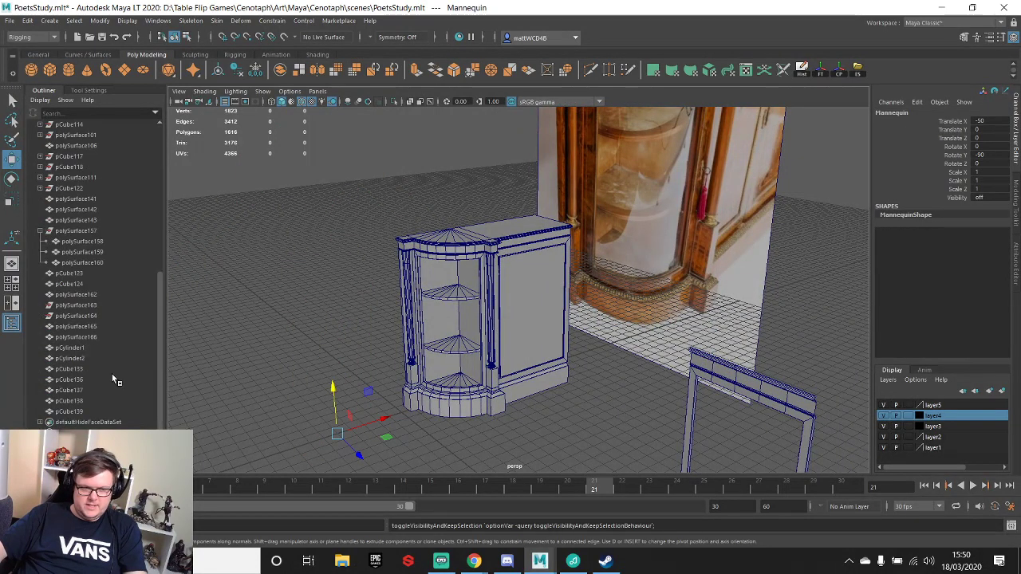
{"action": "left_click_drag", "start_coordinate": [613, 333], "coordinate": [531, 312], "text": "alt"}
{"action": "left_click_drag", "start_coordinate": [356, 182], "coordinate": [597, 417]}
{"action": "key", "text": "ctrl+g"}
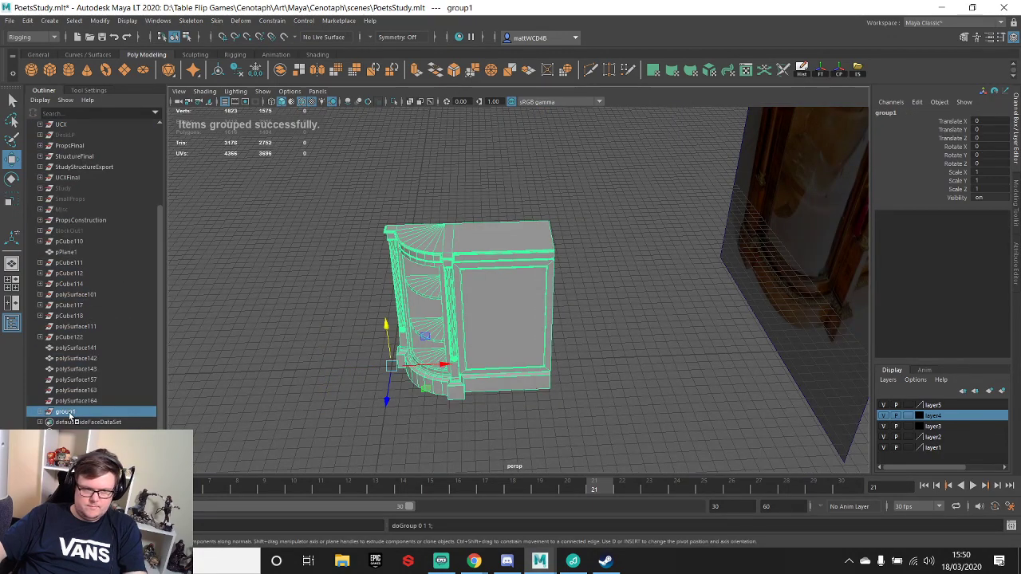
- Rename the cabinet group SideTable, and freeze its transformations and centre its pivot
{"action": "type", "text": "Side"}
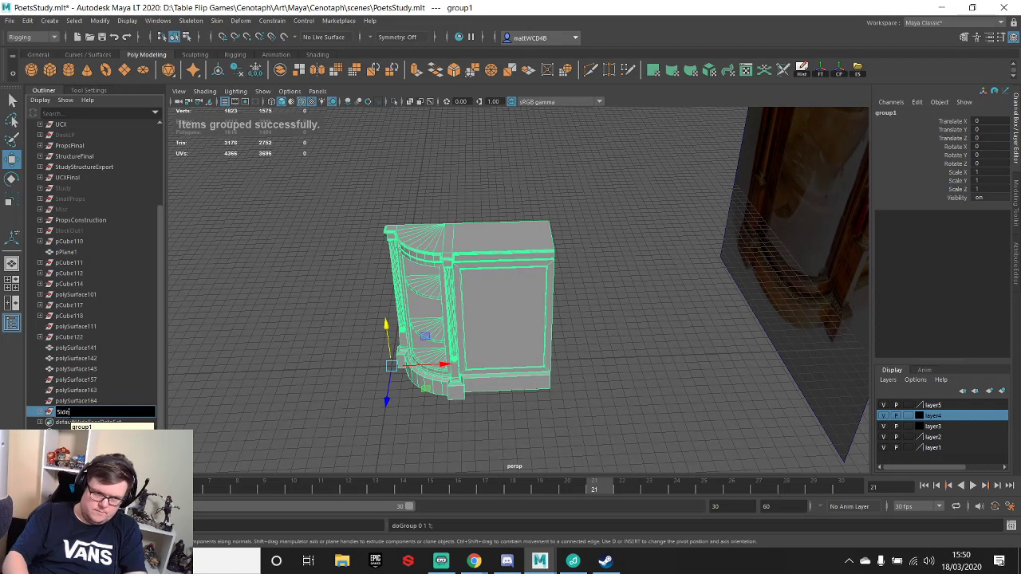
{"action": "type", "text": "table"}
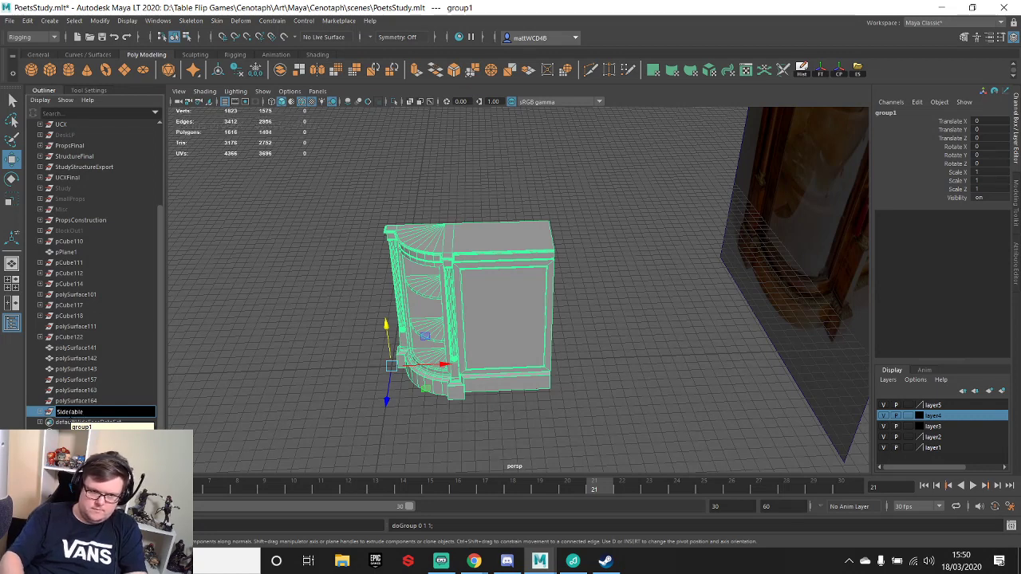
{"action": "key", "text": "Return"}
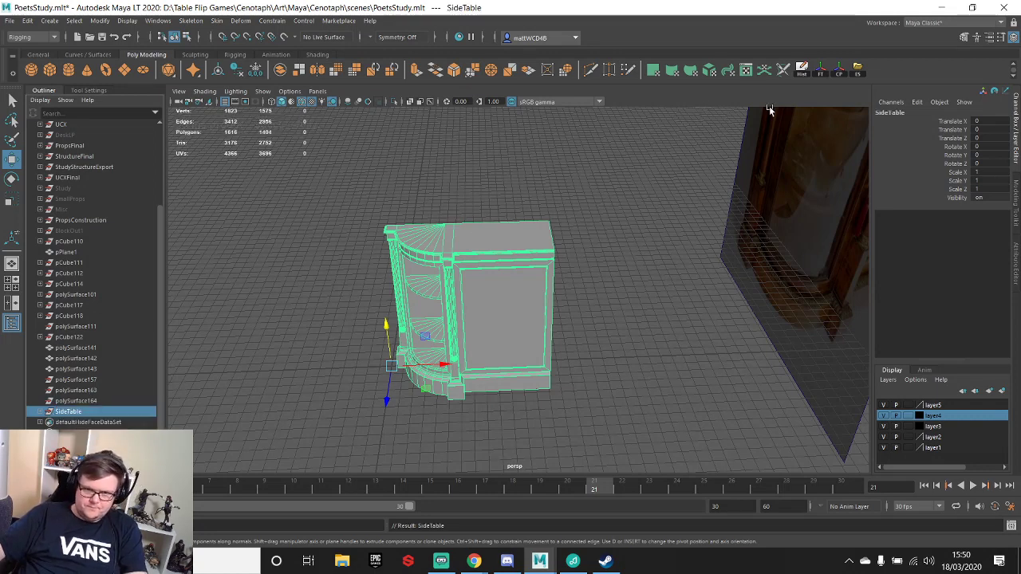
{"action": "left_click", "coordinate": [823, 70]}
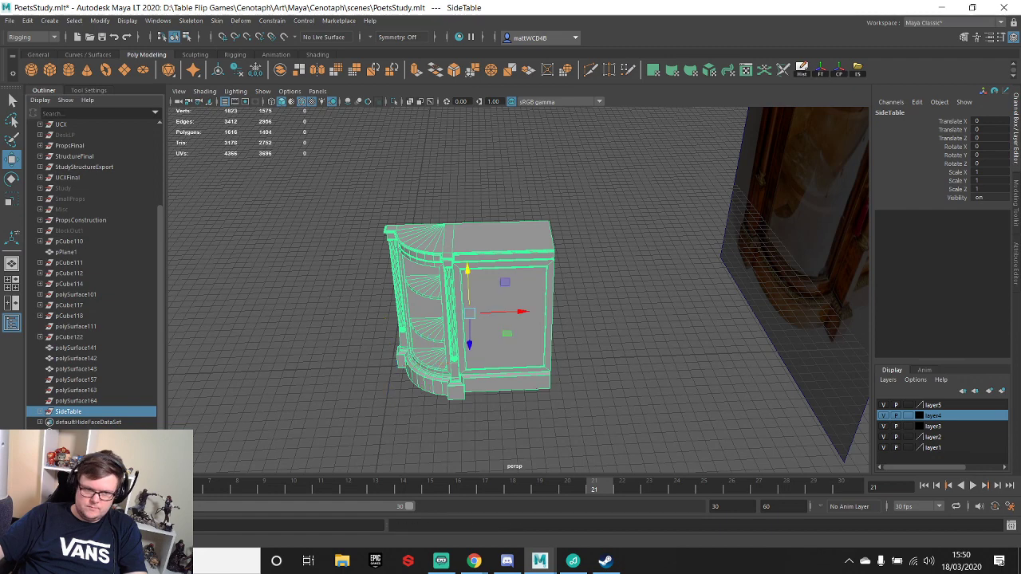
- Delete the spare panel beside the cabinet, made up of polySurface141, polySurface142 and polySurface143
{"action": "left_click", "coordinate": [74, 404]}
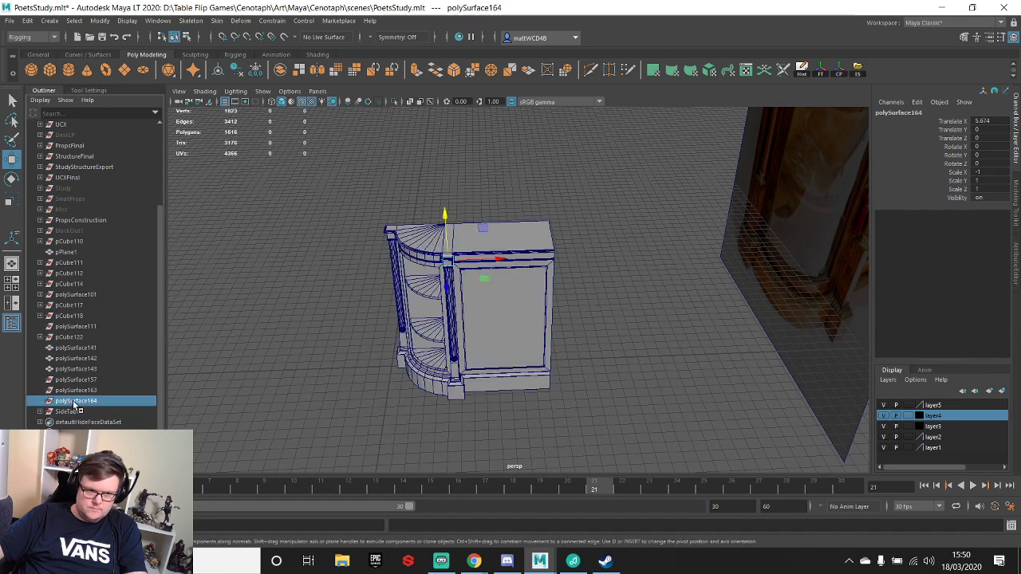
{"action": "left_click", "coordinate": [78, 242], "text": "shift"}
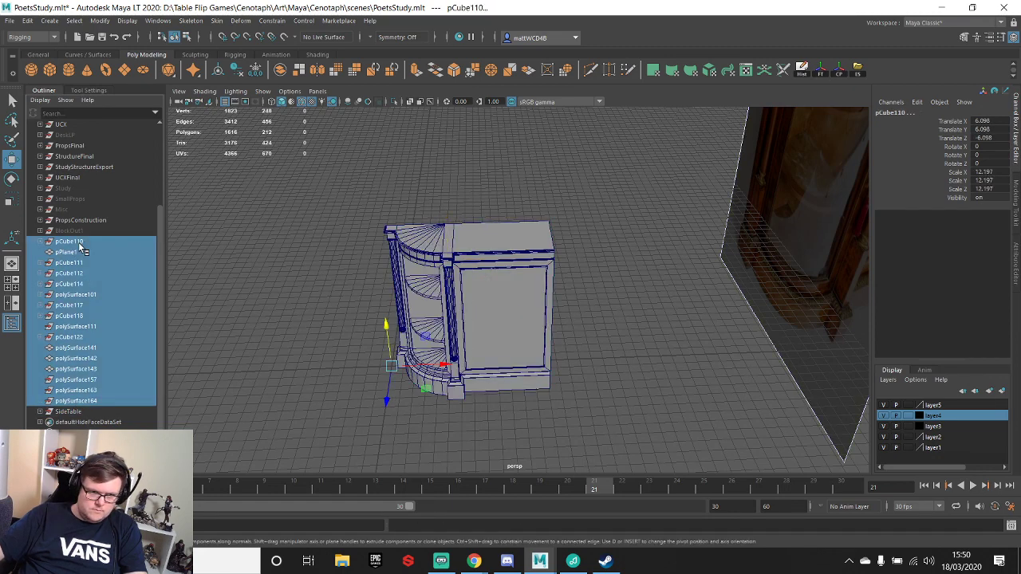
{"action": "left_click", "coordinate": [78, 349]}
{"action": "scroll", "coordinate": [555, 385], "scroll_direction": "down", "scroll_amount": 5}
{"action": "left_click_drag", "start_coordinate": [479, 318], "coordinate": [559, 319], "text": "alt"}
{"action": "key", "text": "q"}
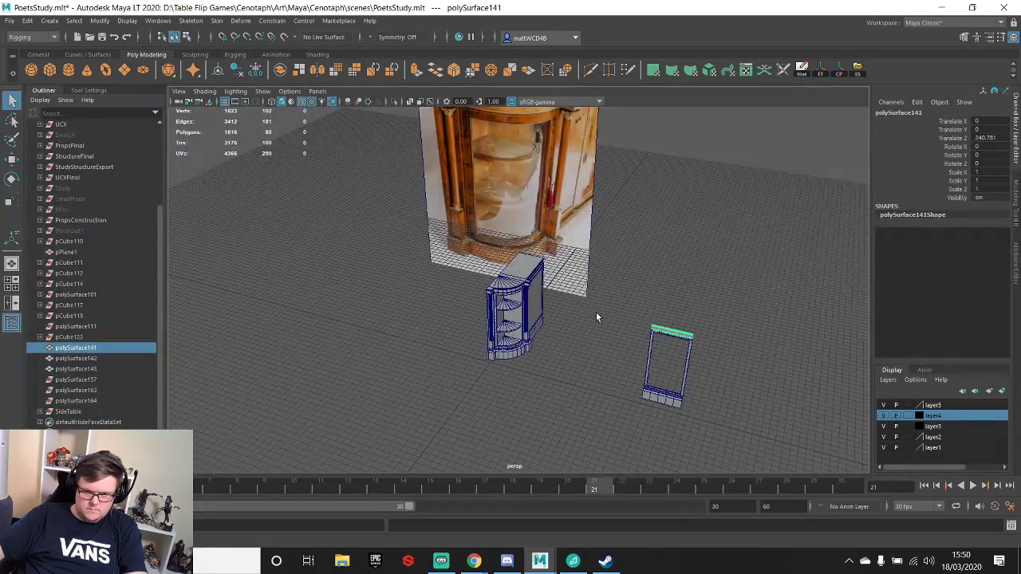
{"action": "key", "text": "Delete"}
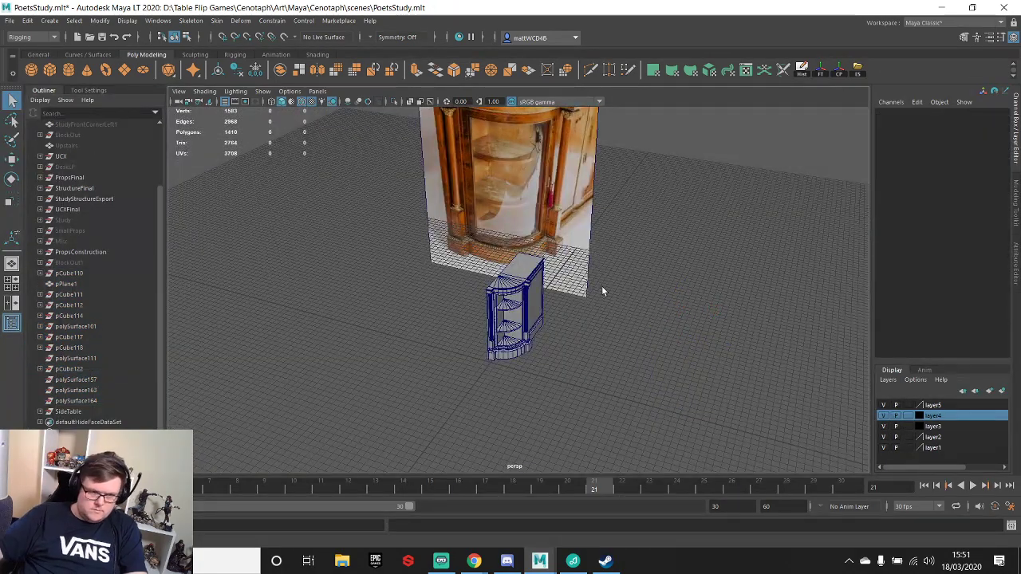
- Delete the leftover groups from pCube111 through polySurface164, keeping pCube110, pPlane1 and SideTable
{"action": "left_click", "coordinate": [88, 400]}
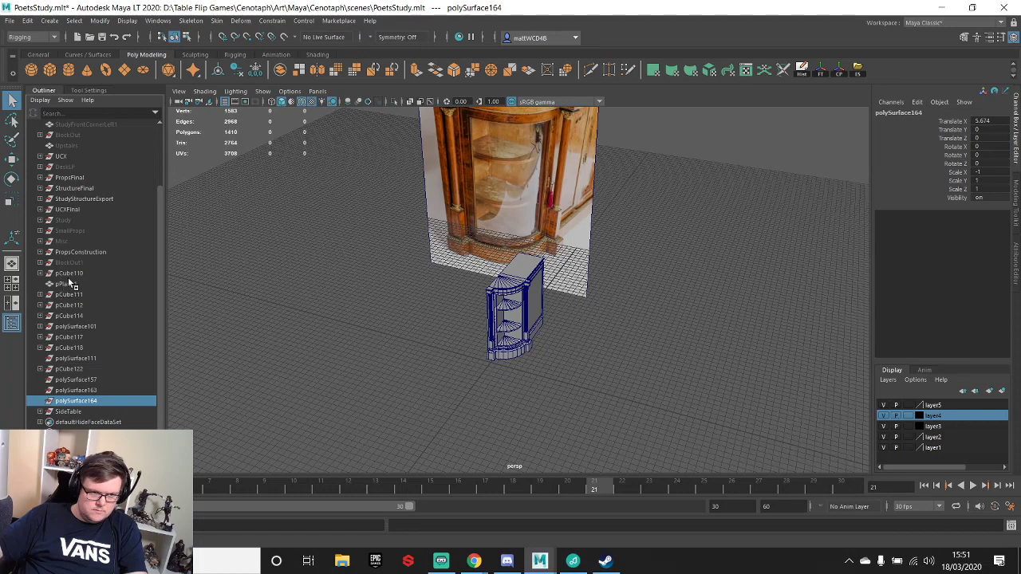
{"action": "left_click", "coordinate": [69, 295], "text": "shift"}
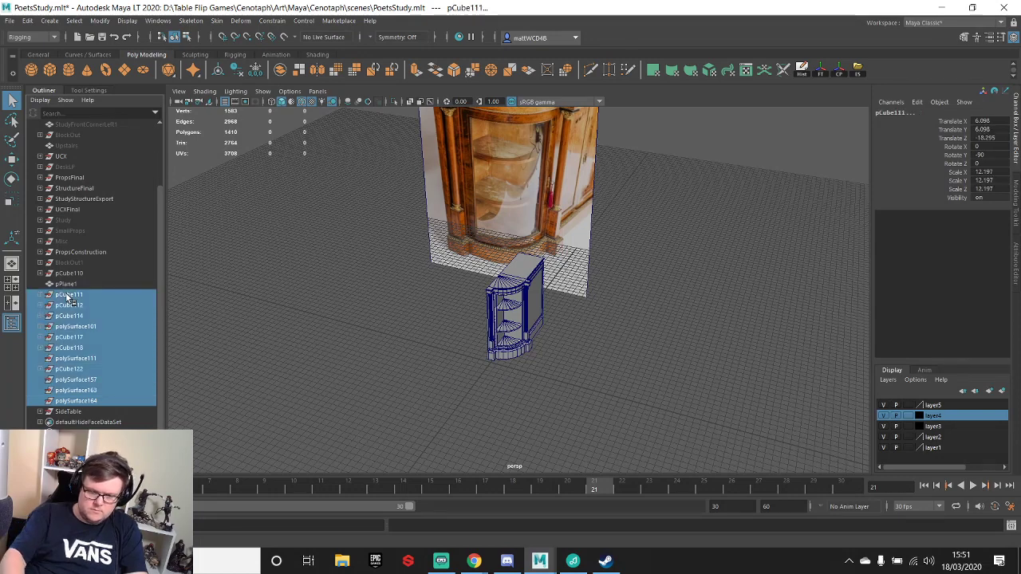
{"action": "key", "text": "Delete"}
{"action": "scroll", "coordinate": [555, 320], "scroll_direction": "up", "scroll_amount": 2}
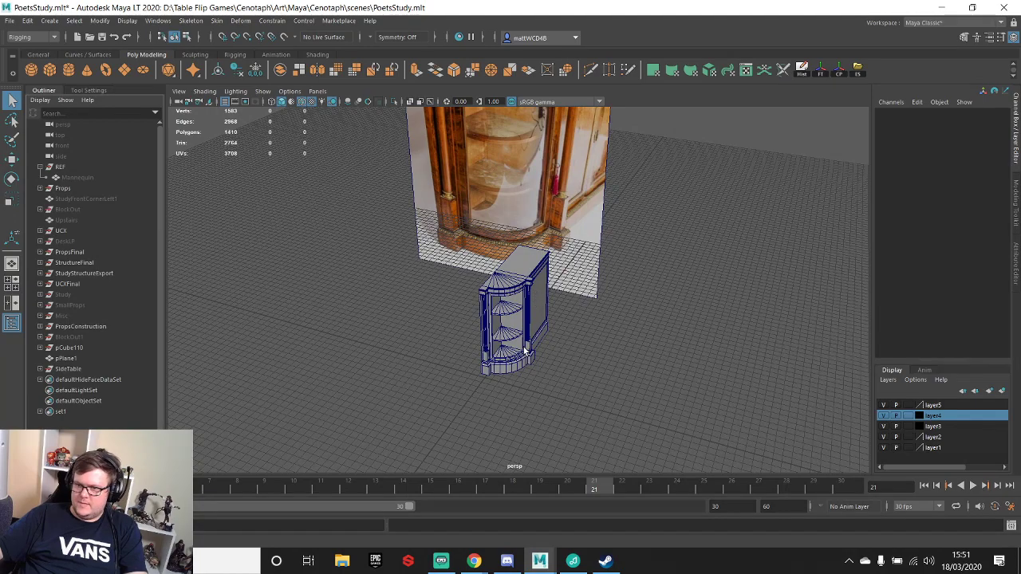
{"action": "left_click_drag", "start_coordinate": [608, 310], "coordinate": [554, 299], "text": "alt"}
{"action": "scroll", "coordinate": [553, 325], "scroll_direction": "up", "scroll_amount": 5}
{"action": "middle_click_drag", "start_coordinate": [554, 332], "coordinate": [592, 278], "text": "alt"}
{"action": "left_click", "coordinate": [483, 305]}
{"action": "left_click_drag", "start_coordinate": [629, 296], "coordinate": [506, 308], "text": "alt"}
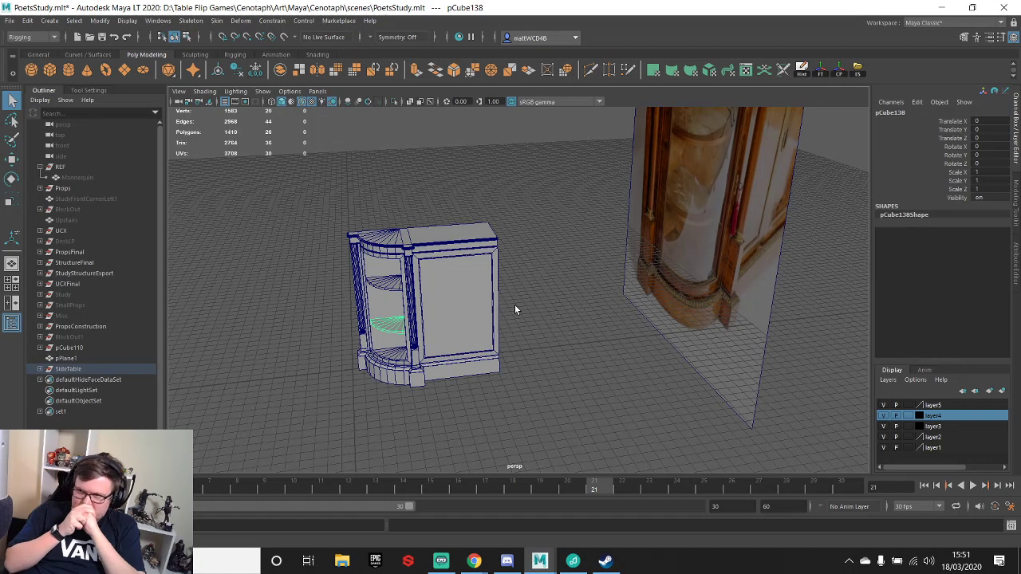
- Switch to Chrome to check the antique credenza's photo with open doors for its interior shelves, and return to Maya
{"action": "left_click", "coordinate": [474, 563]}
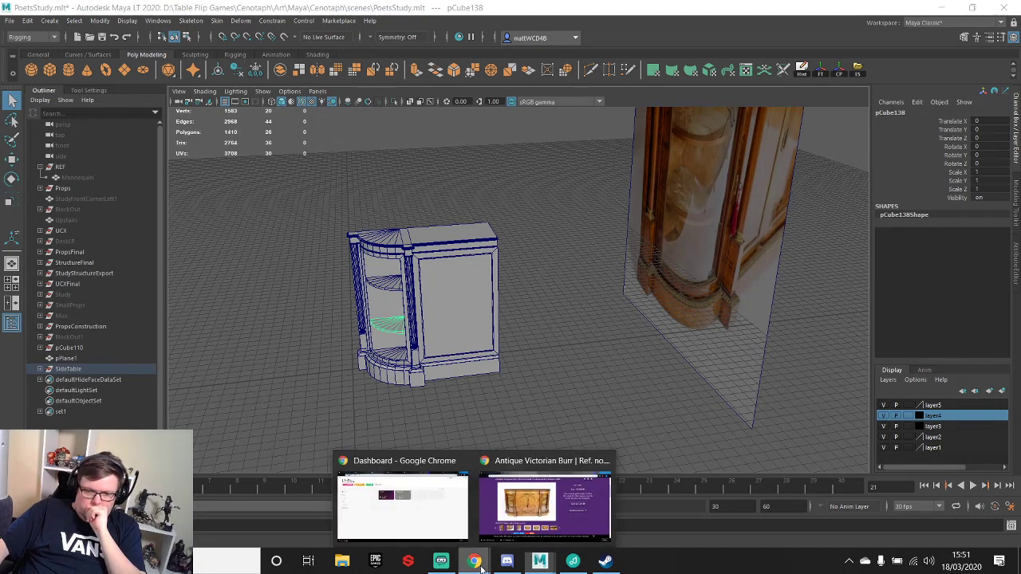
{"action": "left_click", "coordinate": [591, 499]}
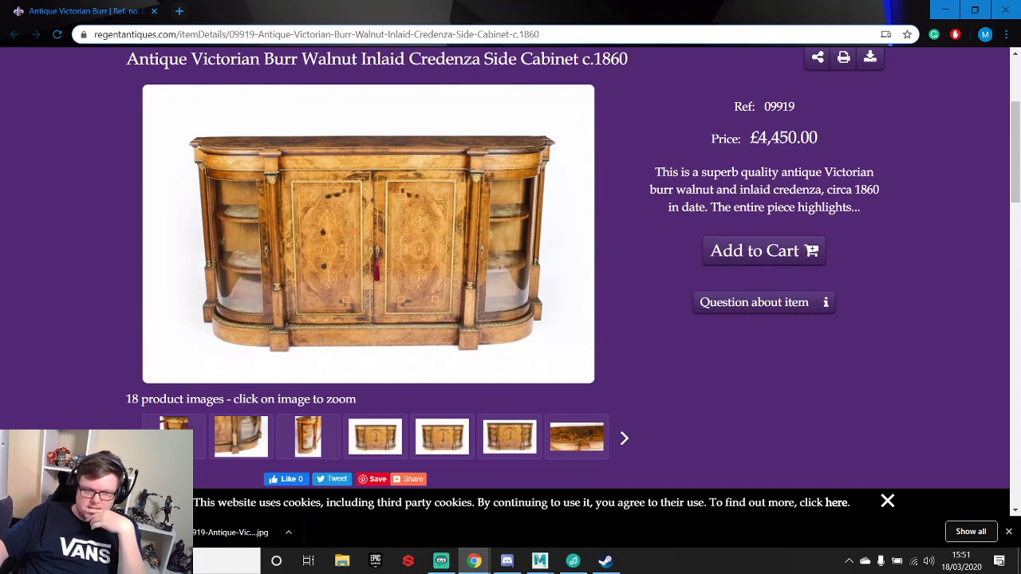
{"action": "left_click", "coordinate": [503, 447]}
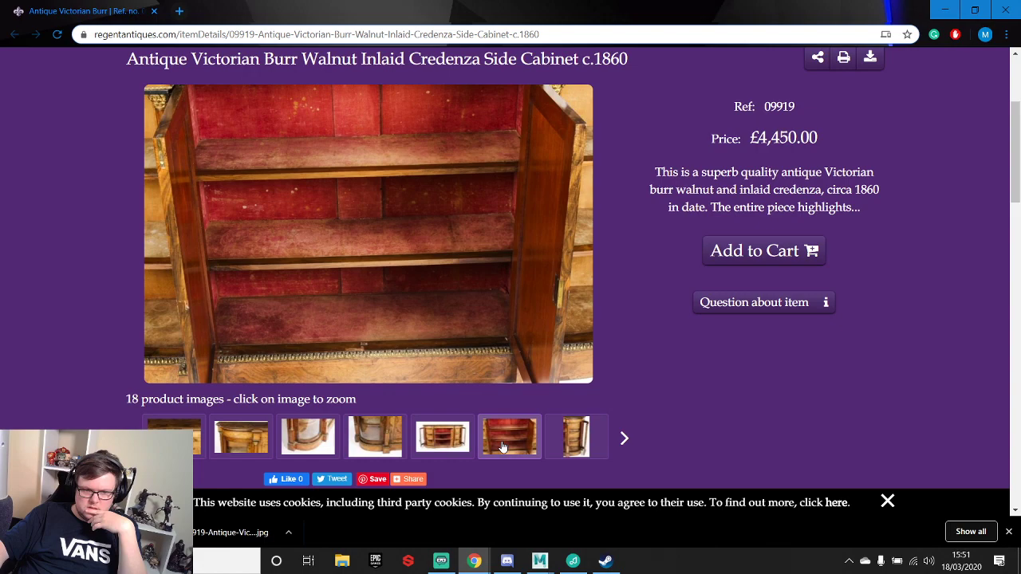
{"action": "left_click", "coordinate": [945, 10]}
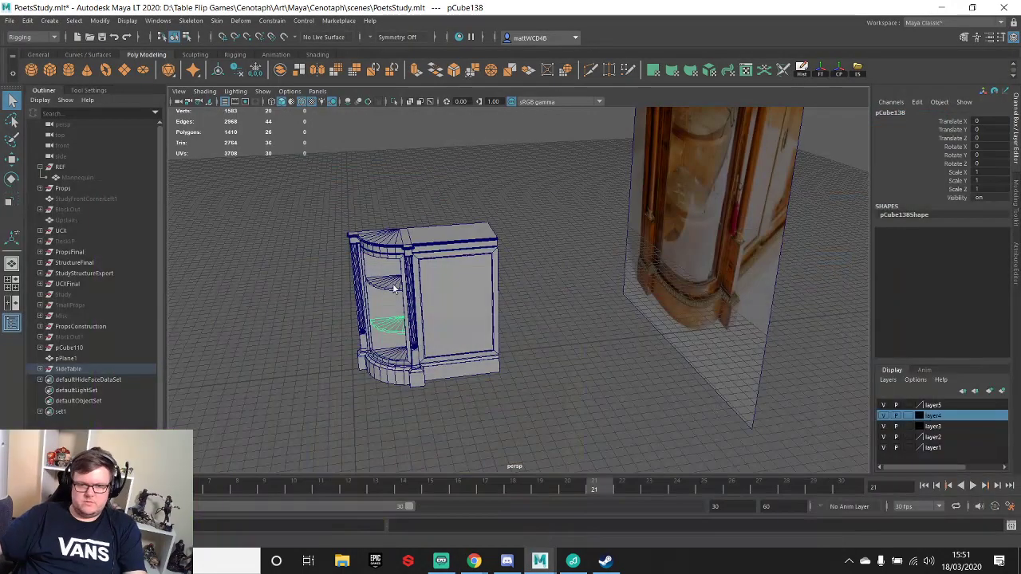
- Hide the framed door panel pCube133 on the cabinet's front
{"action": "left_click_drag", "start_coordinate": [649, 290], "coordinate": [467, 244], "text": "alt"}
{"action": "left_click", "coordinate": [477, 256]}
{"action": "key", "text": "w"}
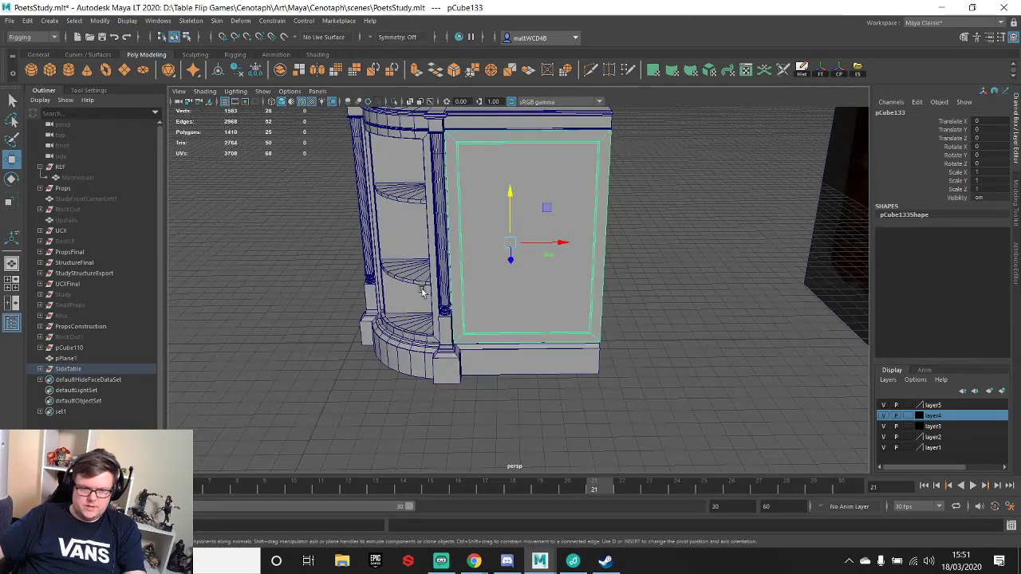
{"action": "key", "text": "ctrl+h"}
- Create a polygon cube and snap it to the top of the plinth moulding beside the column base
{"action": "left_click_drag", "start_coordinate": [568, 221], "coordinate": [494, 271], "text": "alt"}
{"action": "left_click", "coordinate": [48, 72]}
{"action": "scroll", "coordinate": [532, 268], "scroll_direction": "down", "scroll_amount": 6}
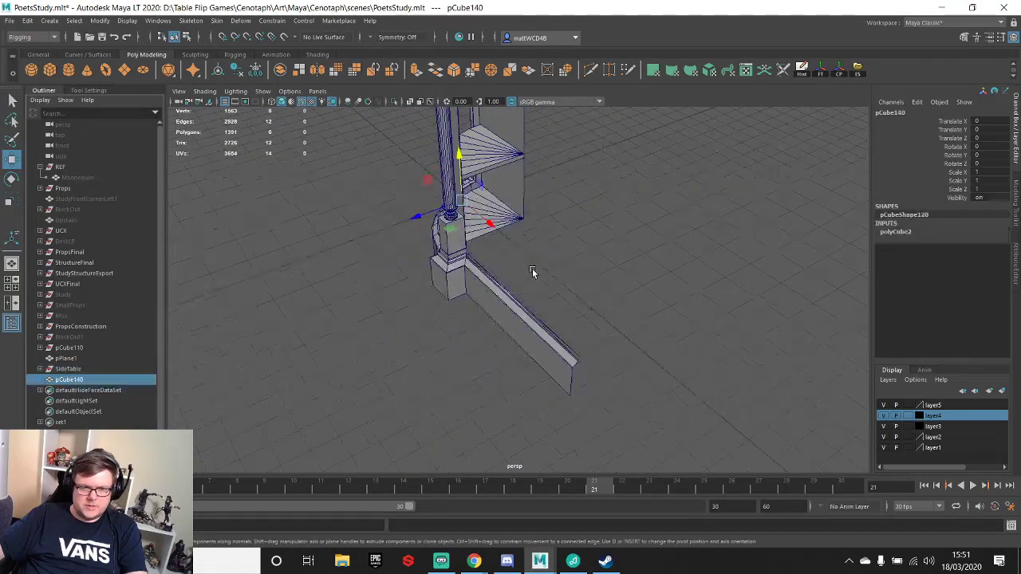
{"action": "scroll", "coordinate": [495, 255], "scroll_direction": "up", "scroll_amount": 3}
{"action": "left_click_drag", "start_coordinate": [461, 200], "coordinate": [470, 258]}
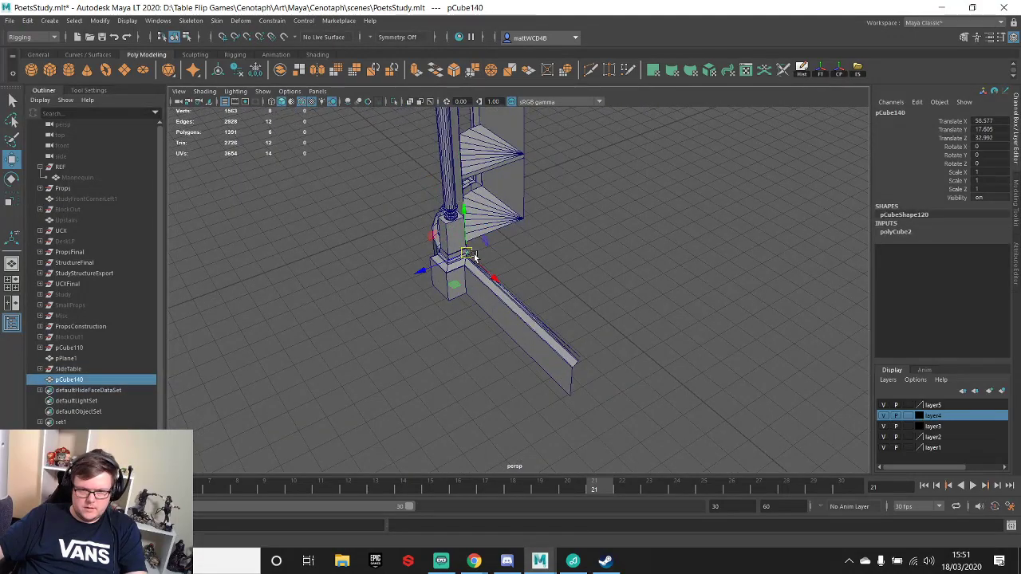
- Snap the stray vertex on the plinth moulding's top back edge to the moulding's end beside the column
{"action": "scroll", "coordinate": [511, 289], "scroll_direction": "down", "scroll_amount": 3}
{"action": "scroll", "coordinate": [478, 251], "scroll_direction": "up", "scroll_amount": 5}
{"action": "scroll", "coordinate": [458, 243], "scroll_direction": "up", "scroll_amount": 4}
{"action": "middle_click_drag", "start_coordinate": [454, 253], "coordinate": [649, 388], "text": "alt"}
{"action": "scroll", "coordinate": [649, 388], "scroll_direction": "up", "scroll_amount": 3}
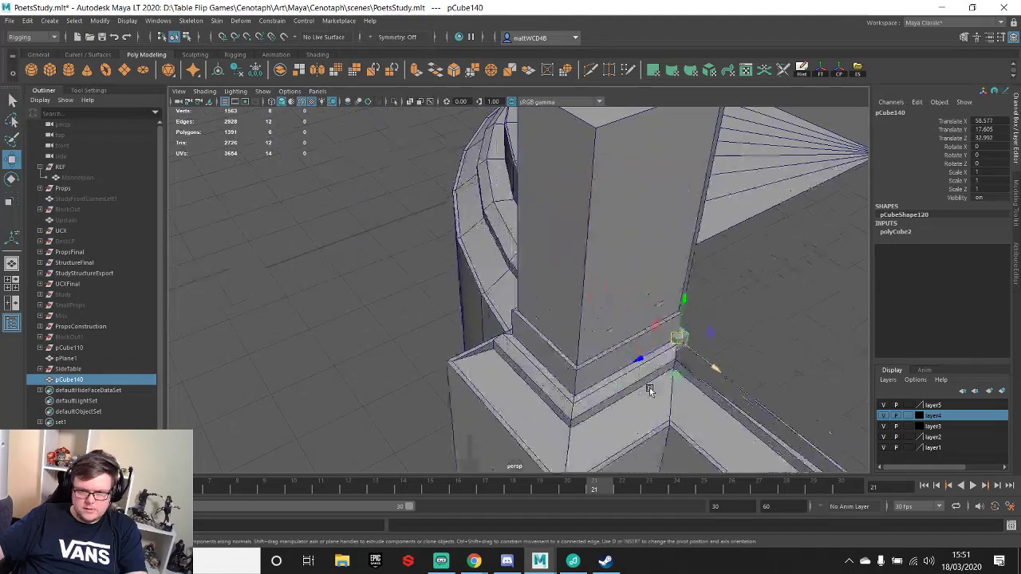
{"action": "left_click_drag", "start_coordinate": [650, 388], "coordinate": [748, 365], "text": "alt"}
{"action": "middle_click_drag", "start_coordinate": [747, 365], "coordinate": [572, 339], "text": "alt"}
{"action": "left_click", "coordinate": [572, 339]}
{"action": "left_click_drag", "start_coordinate": [656, 332], "coordinate": [537, 318], "text": "alt"}
{"action": "key", "text": "q"}
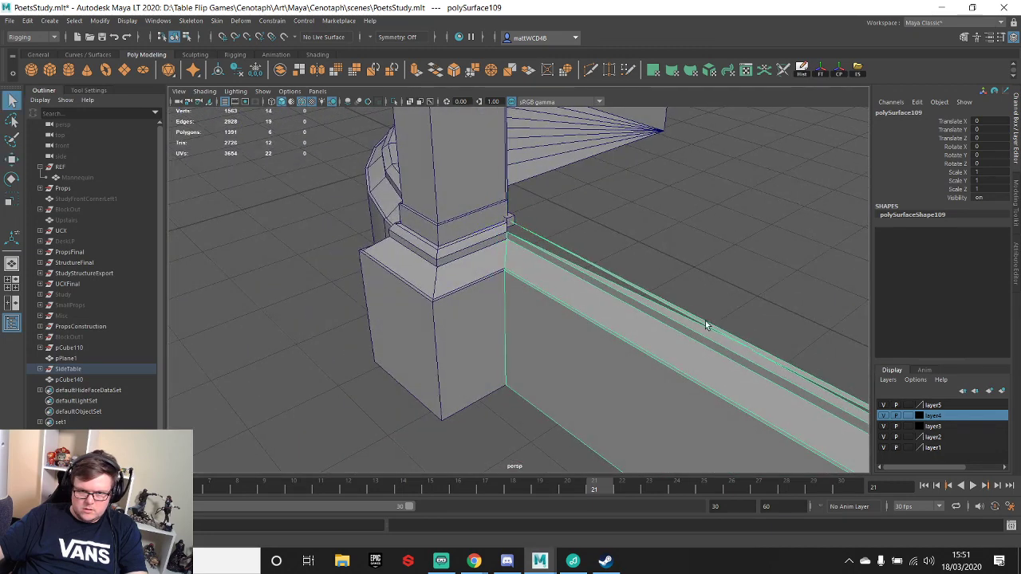
{"action": "right_click_drag", "start_coordinate": [707, 323], "coordinate": [656, 271]}
{"action": "left_click_drag", "start_coordinate": [663, 309], "coordinate": [370, 239], "text": "alt"}
{"action": "left_click", "coordinate": [632, 260]}
{"action": "key", "text": "w"}
{"action": "key", "text": "q"}
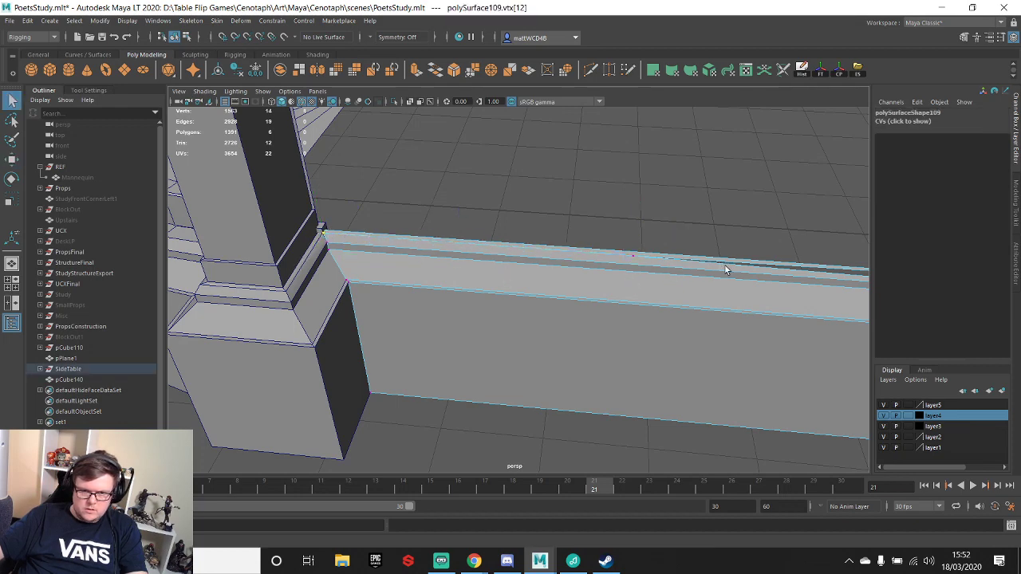
- Snap the other stray vertex on the moulding's top back edge to the plinth's far end
{"action": "middle_click_drag", "start_coordinate": [724, 270], "coordinate": [422, 221], "text": "alt"}
{"action": "left_click", "coordinate": [487, 261]}
{"action": "scroll", "coordinate": [625, 276], "scroll_direction": "down", "scroll_amount": 2}
{"action": "middle_click_drag", "start_coordinate": [625, 276], "coordinate": [429, 284], "text": "alt"}
{"action": "key", "text": "w"}
{"action": "key", "text": "v"}
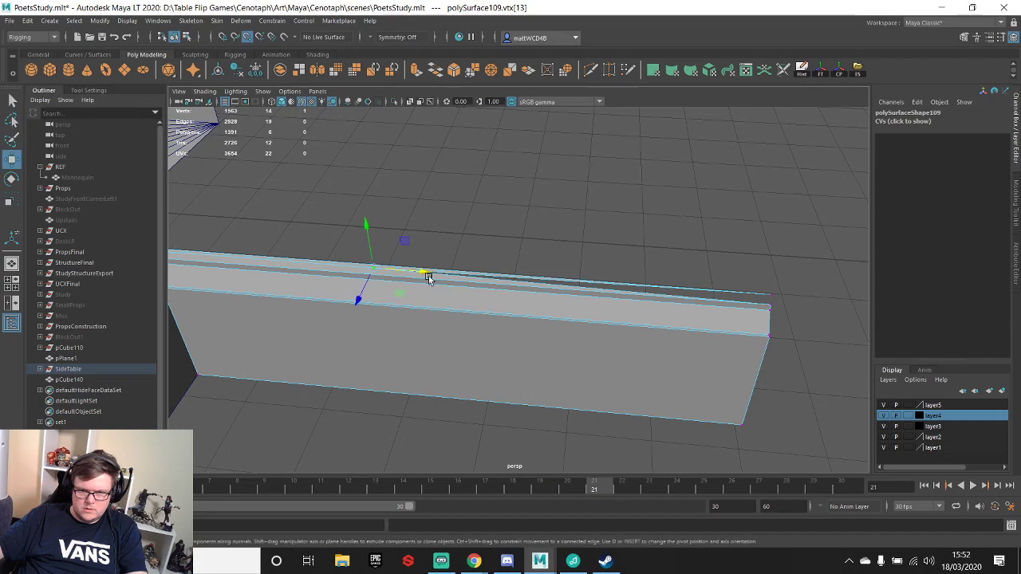
{"action": "left_click_drag", "start_coordinate": [426, 275], "coordinate": [523, 210]}
{"action": "key", "text": "q"}
{"action": "key", "text": "w"}
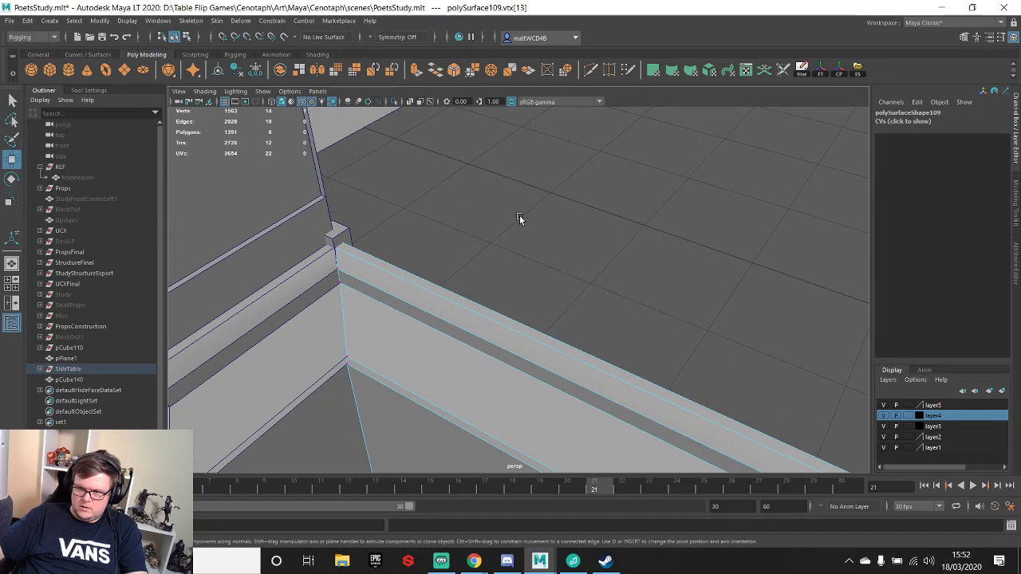
- Move the small cube clear of the plinth moulding and shift its pivot to its lower corner
{"action": "right_click_drag", "start_coordinate": [330, 232], "coordinate": [345, 233]}
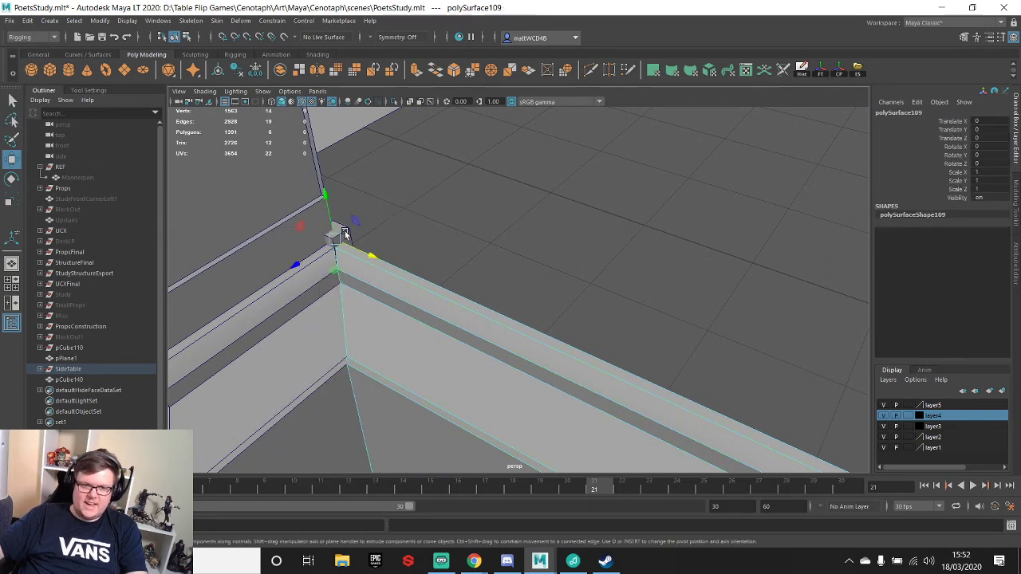
{"action": "left_click", "coordinate": [348, 239]}
{"action": "left_click_drag", "start_coordinate": [335, 246], "coordinate": [459, 246]}
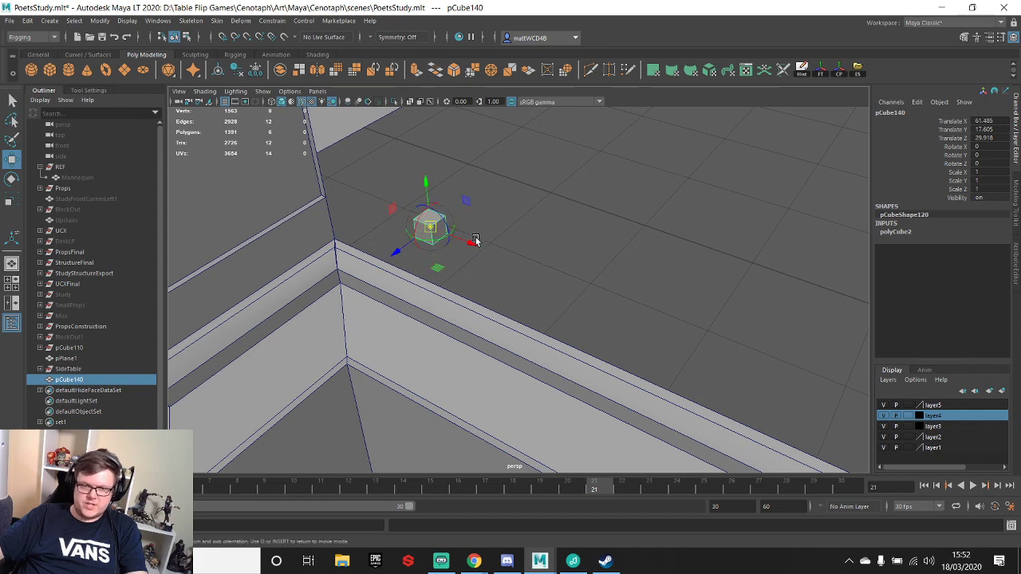
{"action": "key", "text": "d"}
{"action": "left_click", "coordinate": [414, 237]}
- Snap the small cube by its corner pivot to the inner corner of the moulding's top beside the column
{"action": "left_click_drag", "start_coordinate": [297, 254], "coordinate": [342, 255], "text": "alt"}
{"action": "left_click", "coordinate": [346, 251]}
{"action": "key", "text": "F9"}
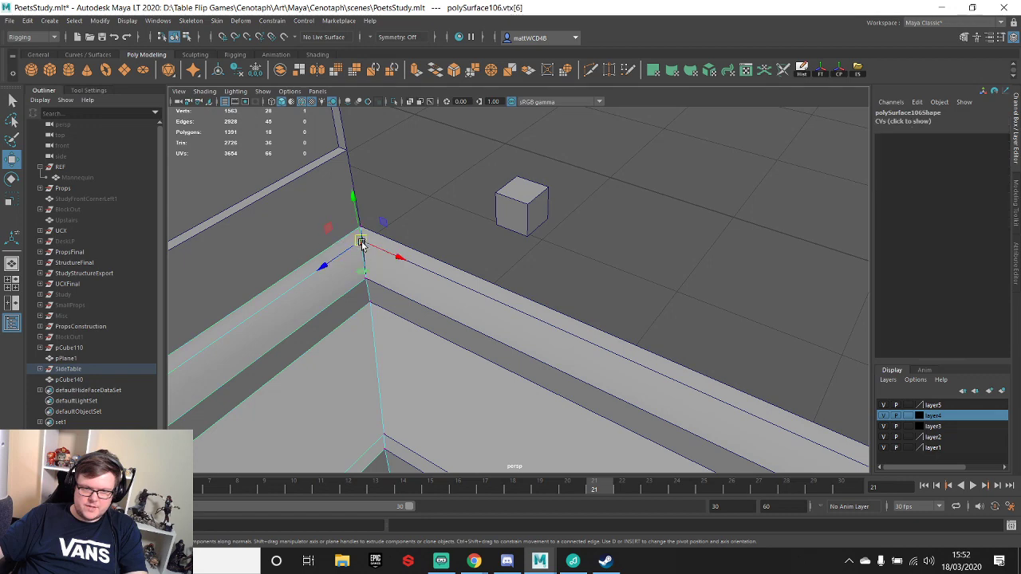
{"action": "left_click", "coordinate": [363, 240]}
{"action": "key", "text": "q"}
{"action": "left_click", "coordinate": [522, 206]}
{"action": "key", "text": "w"}
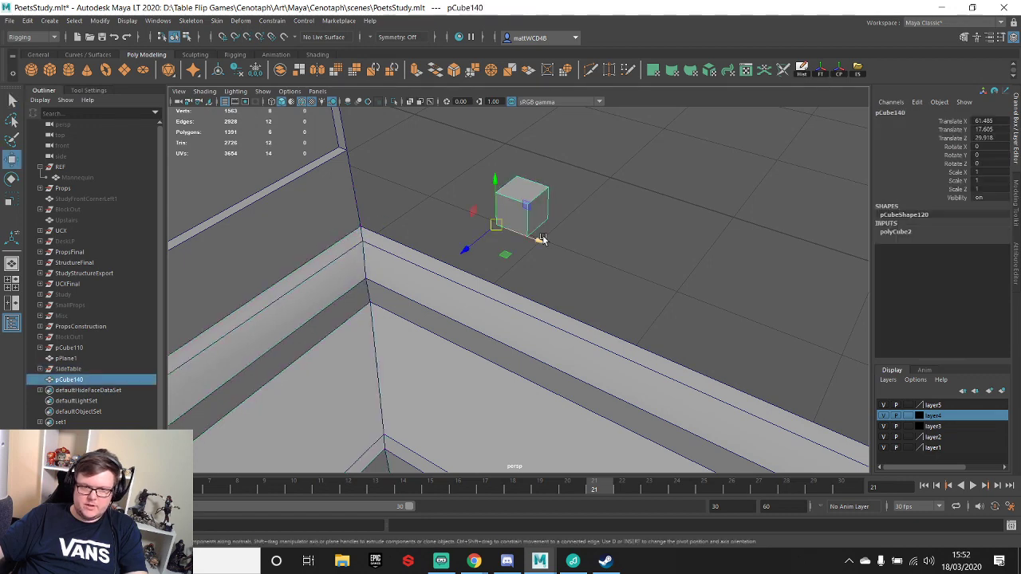
{"action": "left_click_drag", "start_coordinate": [496, 225], "coordinate": [431, 246]}
{"action": "key", "text": "q"}
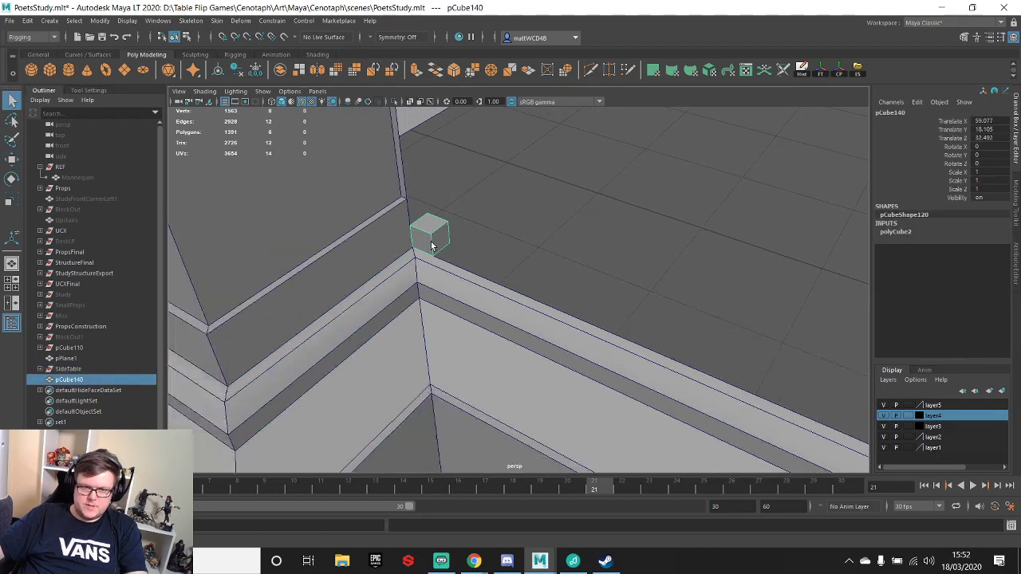
- Shift the cube's pivot to its upper corner and snap the cube down flush with the moulding's top
{"action": "mouse_move", "coordinate": [437, 238]}
{"action": "right_mouse_down"}
{"action": "mouse_move", "coordinate": [383, 245]}
{"action": "mouse_move", "coordinate": [448, 233]}
{"action": "right_mouse_up"}
{"action": "key", "text": "w"}
{"action": "key", "text": "d"}
{"action": "key", "text": "v"}
{"action": "mouse_move", "coordinate": [414, 247]}
{"action": "left_mouse_down"}
{"action": "mouse_move", "coordinate": [412, 228]}
{"action": "mouse_move", "coordinate": [416, 254]}
{"action": "left_mouse_up"}
- Stretch the cube into a strip along the plinth by snapping its end vertices to the plinth's far end
{"action": "key", "text": "q"}
{"action": "right_click_drag", "start_coordinate": [442, 246], "coordinate": [379, 227]}
{"action": "left_click_drag", "start_coordinate": [414, 271], "coordinate": [370, 284], "text": "alt"}
{"action": "left_click_drag", "start_coordinate": [397, 381], "coordinate": [400, 387]}
{"action": "scroll", "coordinate": [559, 323], "scroll_direction": "down", "scroll_amount": 4}
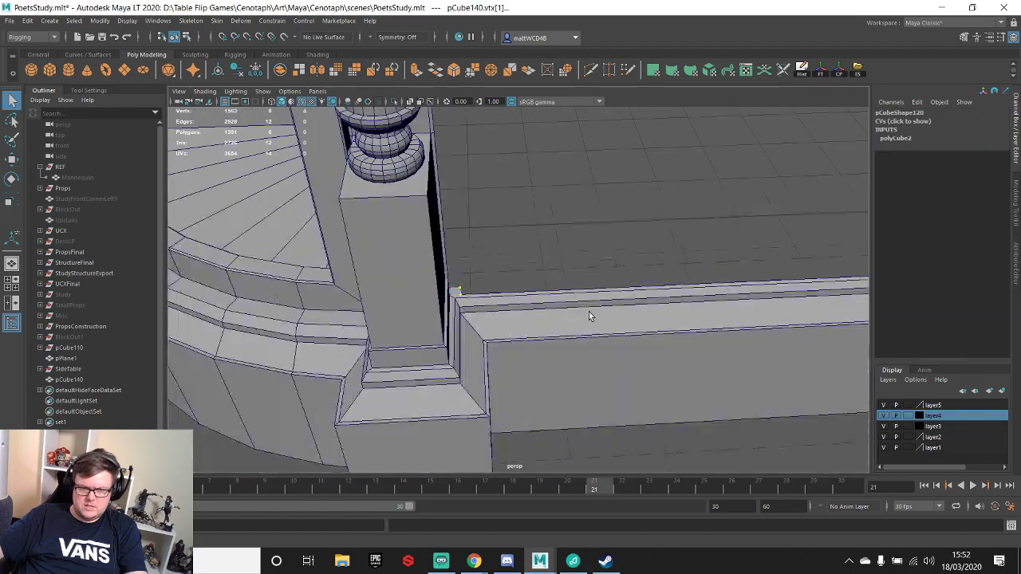
{"action": "middle_click_drag", "start_coordinate": [589, 312], "coordinate": [393, 371], "text": "alt"}
{"action": "scroll", "coordinate": [431, 343], "scroll_direction": "down", "scroll_amount": 2}
{"action": "key", "text": "w"}
{"action": "key", "text": "v"}
{"action": "left_click_drag", "start_coordinate": [382, 333], "coordinate": [702, 338]}
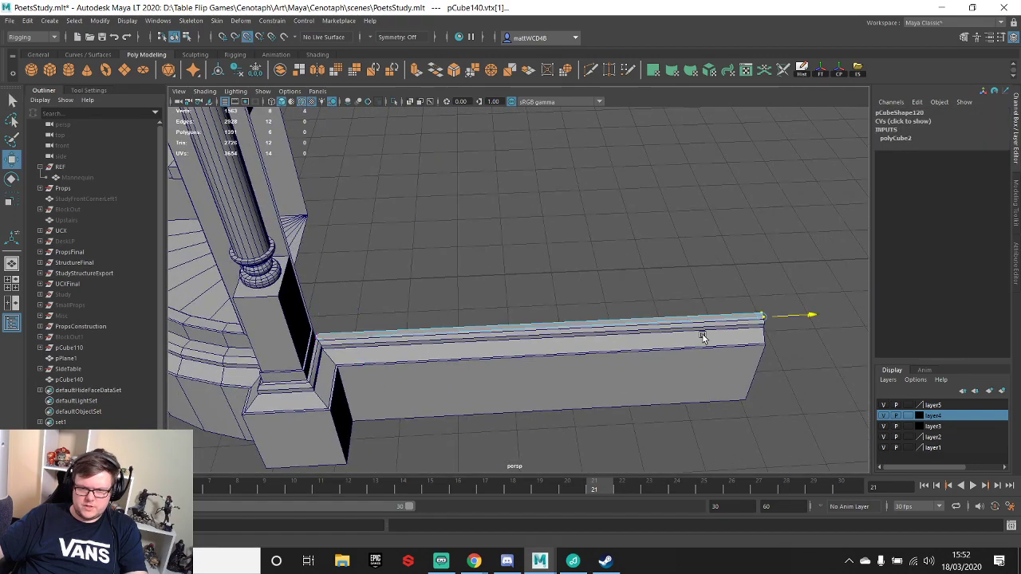
- Delete the strip's side, bottom and end faces, leaving only its top face
{"action": "key", "text": "f"}
{"action": "scroll", "coordinate": [622, 306], "scroll_direction": "down", "scroll_amount": 3}
{"action": "left_click_drag", "start_coordinate": [622, 306], "coordinate": [485, 276], "text": "alt"}
{"action": "key", "text": "q"}
{"action": "right_click_drag", "start_coordinate": [601, 263], "coordinate": [602, 292]}
{"action": "left_click_drag", "start_coordinate": [456, 311], "coordinate": [598, 386]}
{"action": "key", "text": "Delete"}
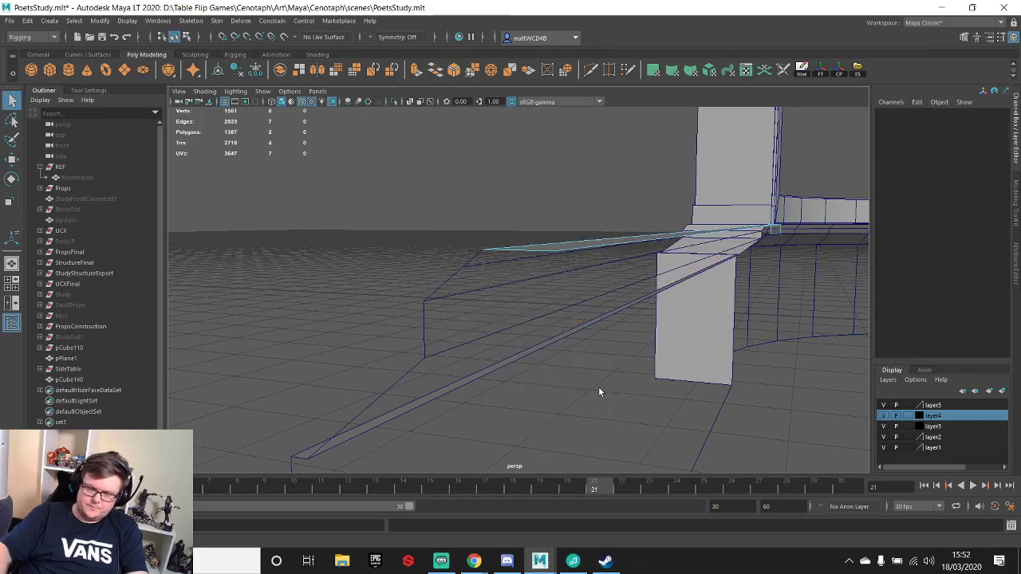
{"action": "left_click", "coordinate": [775, 229]}
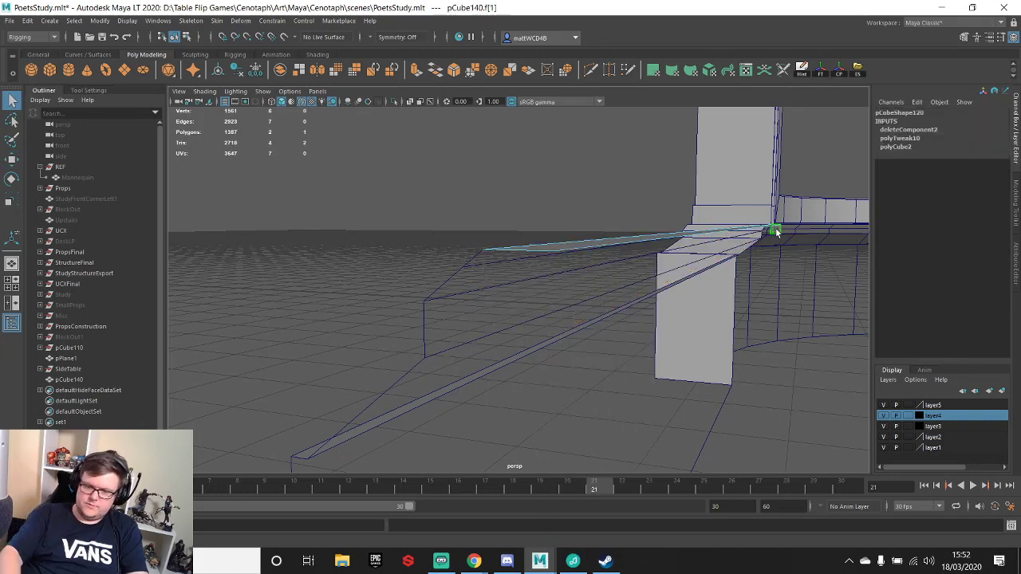
{"action": "key", "text": "Delete"}
- Snap the top strip's back edge to the cabinet's rear to form the cupboard floor
{"action": "left_click_drag", "start_coordinate": [742, 276], "coordinate": [659, 236], "text": "alt"}
{"action": "middle_click_drag", "start_coordinate": [659, 237], "coordinate": [769, 259], "text": "alt"}
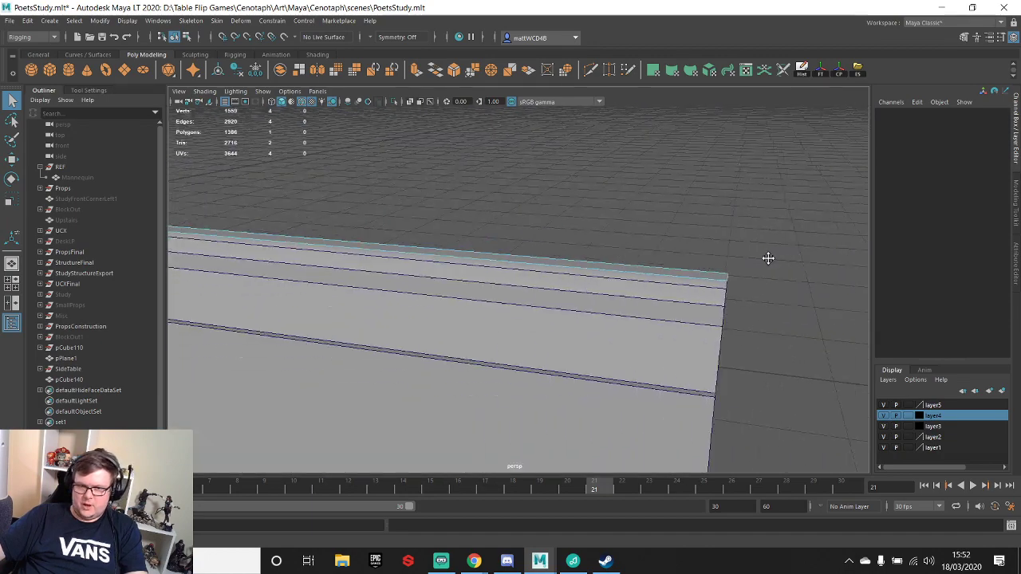
{"action": "right_click_drag", "start_coordinate": [768, 259], "coordinate": [547, 279], "text": "alt"}
{"action": "left_click_drag", "start_coordinate": [548, 279], "coordinate": [604, 312], "text": "alt"}
{"action": "scroll", "coordinate": [577, 297], "scroll_direction": "up", "scroll_amount": 3}
{"action": "right_click_drag", "start_coordinate": [551, 281], "coordinate": [557, 200]}
{"action": "left_click", "coordinate": [560, 270]}
{"action": "left_click", "coordinate": [567, 271]}
{"action": "left_click", "coordinate": [567, 280]}
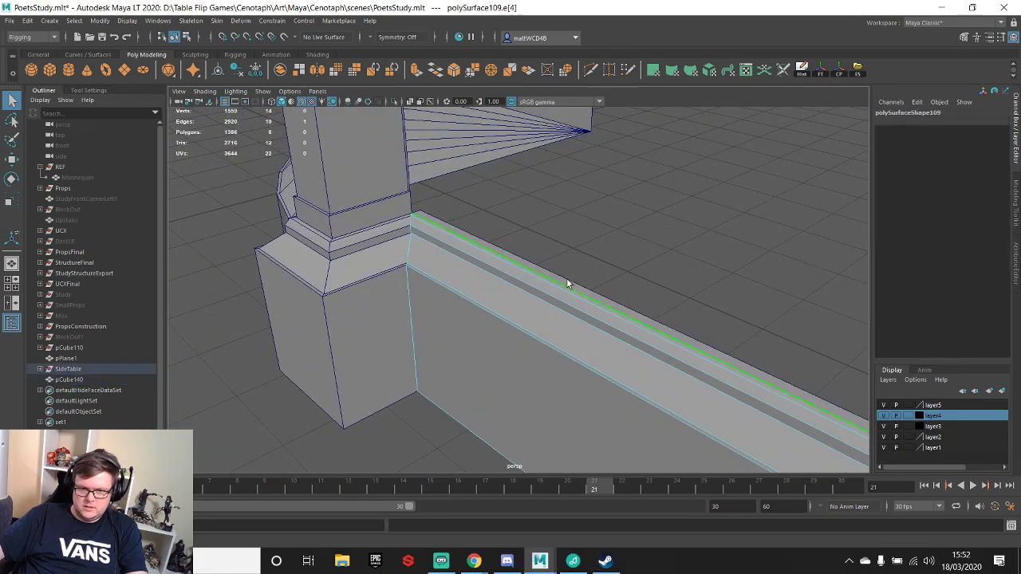
{"action": "right_click_drag", "start_coordinate": [560, 284], "coordinate": [578, 298]}
{"action": "left_click", "coordinate": [601, 297]}
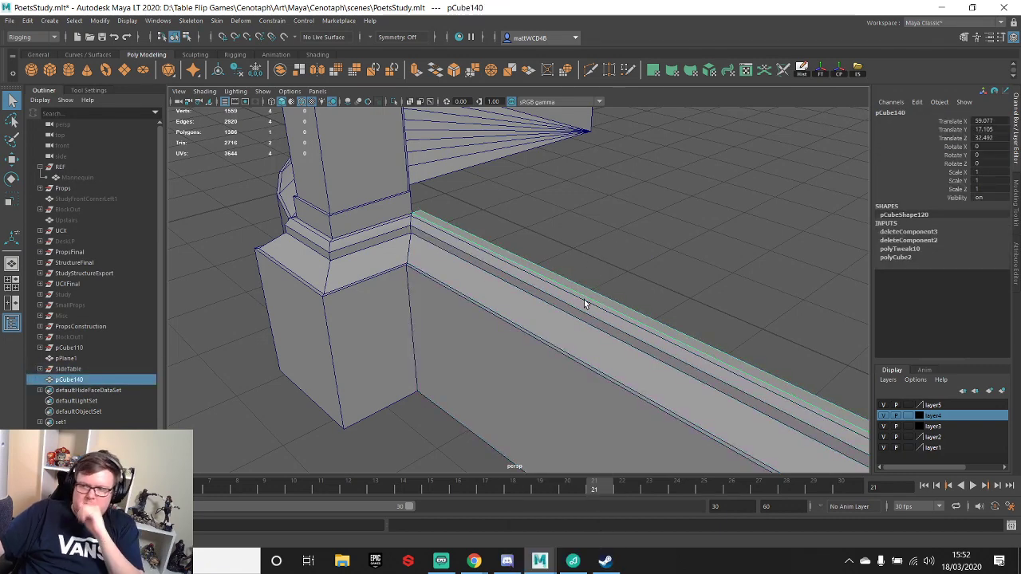
{"action": "right_click_drag", "start_coordinate": [490, 242], "coordinate": [496, 174]}
{"action": "key", "text": "w"}
{"action": "scroll", "coordinate": [537, 252], "scroll_direction": "down", "scroll_amount": 3}
{"action": "middle_click_drag", "start_coordinate": [618, 305], "coordinate": [516, 300], "text": "alt"}
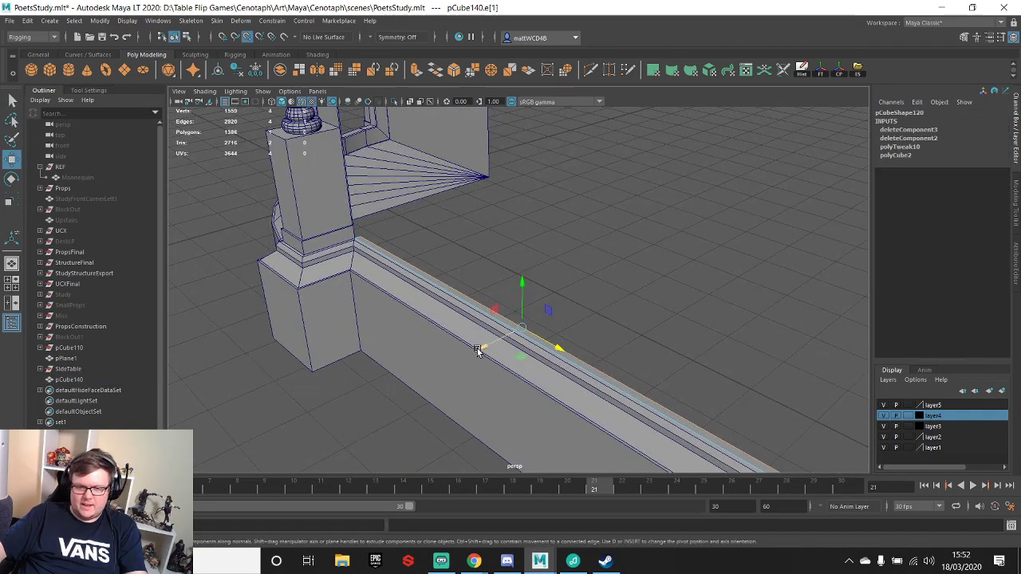
{"action": "left_click_drag", "start_coordinate": [477, 349], "coordinate": [508, 205]}
- Select the cupboard floor's side edge next to the column and shelves
{"action": "middle_click_drag", "start_coordinate": [312, 186], "coordinate": [495, 232], "text": "alt"}
{"action": "left_click_drag", "start_coordinate": [495, 232], "coordinate": [401, 249], "text": "alt"}
{"action": "left_click_drag", "start_coordinate": [466, 262], "coordinate": [490, 253], "text": "alt"}
{"action": "left_click", "coordinate": [422, 312]}
{"action": "middle_click_drag", "start_coordinate": [422, 312], "coordinate": [666, 274], "text": "alt"}
{"action": "left_click_drag", "start_coordinate": [719, 281], "coordinate": [709, 265], "text": "alt"}
{"action": "middle_click_drag", "start_coordinate": [709, 264], "coordinate": [479, 296], "text": "alt"}
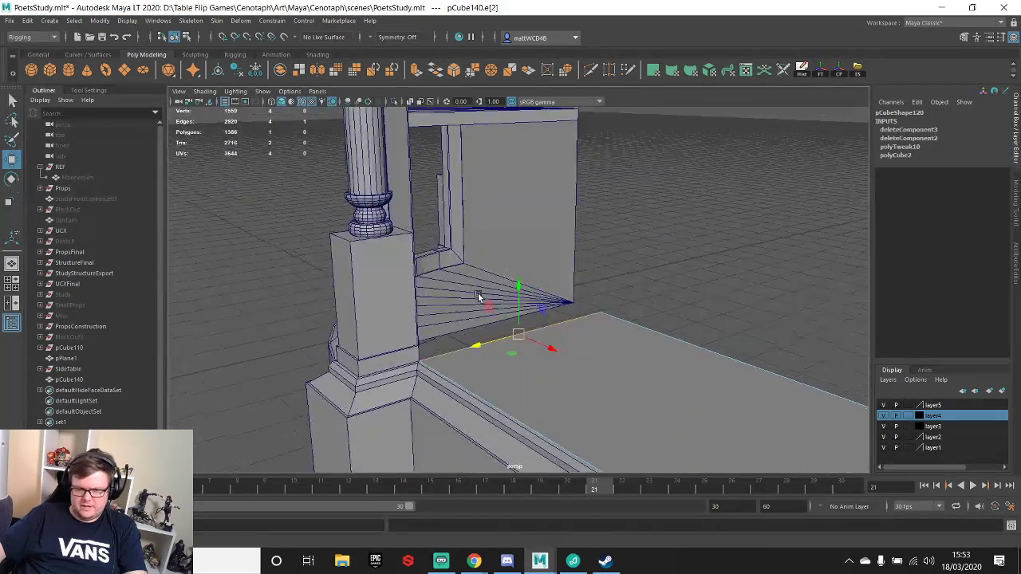
{"action": "left_click_drag", "start_coordinate": [479, 296], "coordinate": [579, 255], "text": "alt"}
{"action": "right_click_drag", "start_coordinate": [579, 255], "coordinate": [638, 272], "text": "alt"}
{"action": "left_click_drag", "start_coordinate": [639, 271], "coordinate": [576, 300], "text": "alt"}
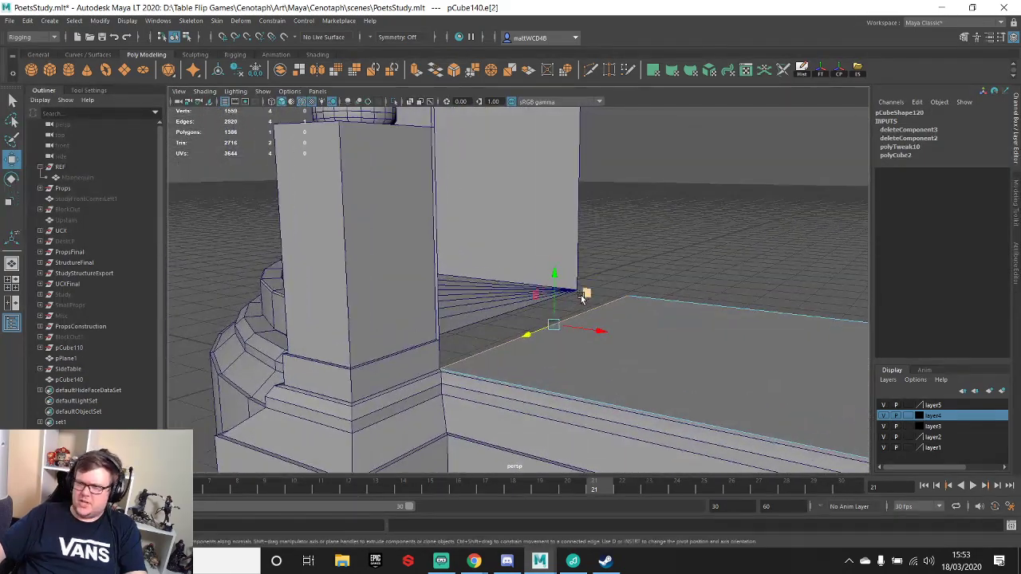
{"action": "key", "text": "g"}
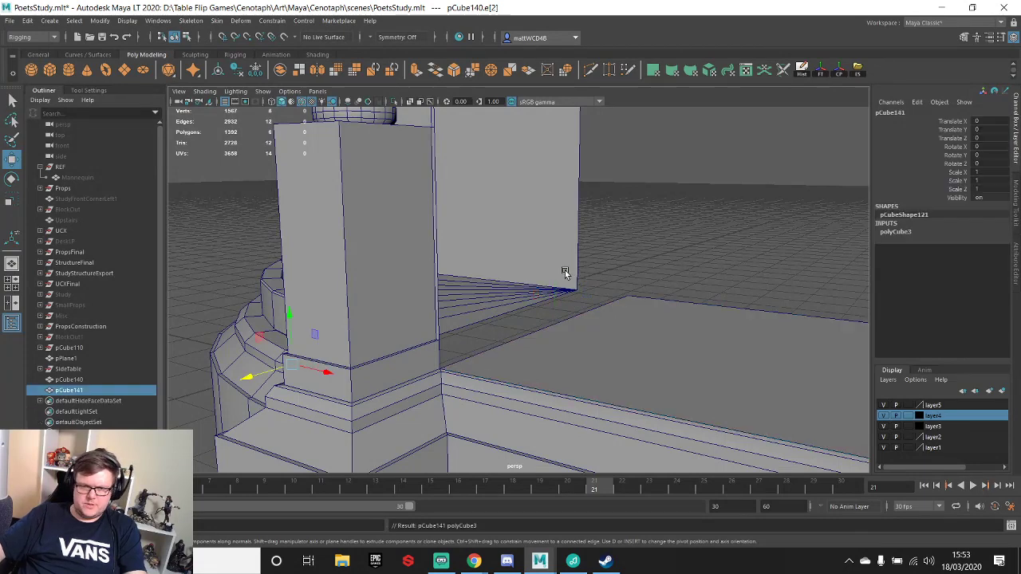
{"action": "key", "text": "ctrl+z"}
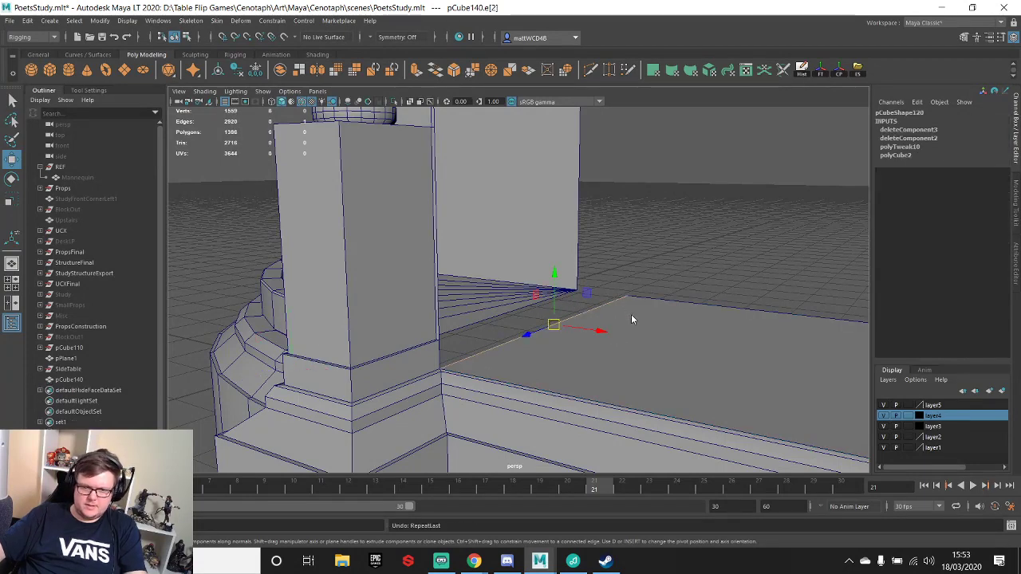
{"action": "right_click_drag", "start_coordinate": [633, 317], "coordinate": [671, 267]}
{"action": "key", "text": "F10"}
{"action": "left_click", "coordinate": [576, 317]}
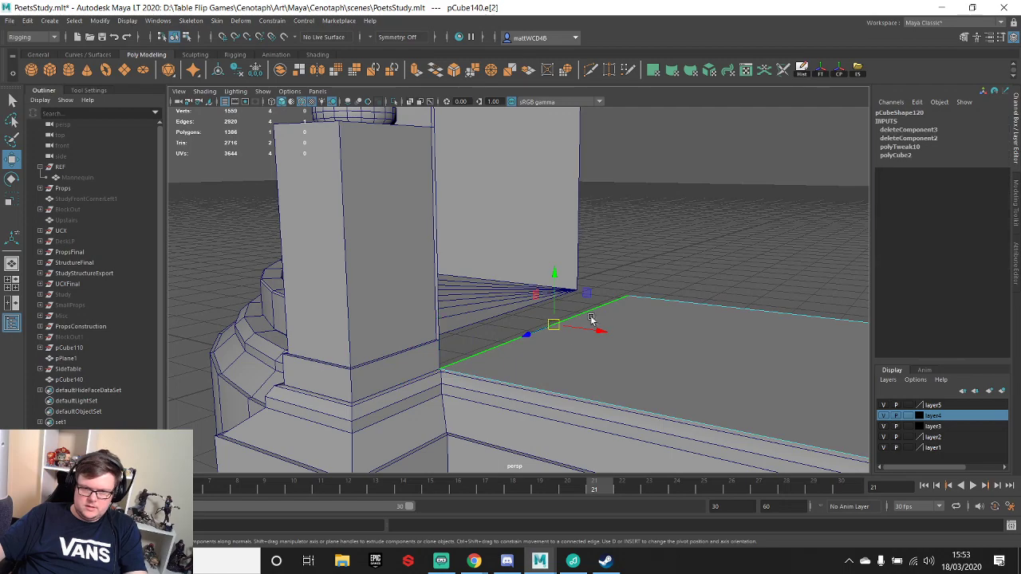
- Extrude the selected floor edge upward to the underside of the cabinet top as an inner side panel
{"action": "right_click_drag", "start_coordinate": [634, 312], "coordinate": [634, 342], "text": "shift"}
{"action": "scroll", "coordinate": [611, 319], "scroll_direction": "down", "scroll_amount": 2}
{"action": "key", "text": "v"}
{"action": "left_click_drag", "start_coordinate": [542, 262], "coordinate": [461, 200]}
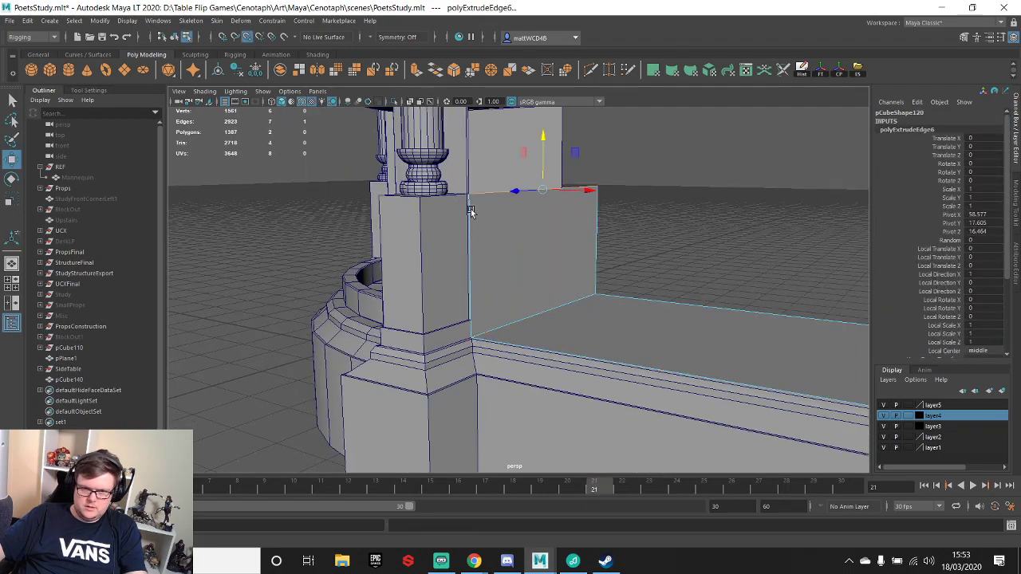
{"action": "key", "text": "f"}
{"action": "left_click_drag", "start_coordinate": [550, 338], "coordinate": [538, 292], "text": "alt"}
{"action": "middle_click_drag", "start_coordinate": [296, 379], "coordinate": [547, 297], "text": "alt"}
{"action": "left_click_drag", "start_coordinate": [547, 297], "coordinate": [517, 153], "text": "alt"}
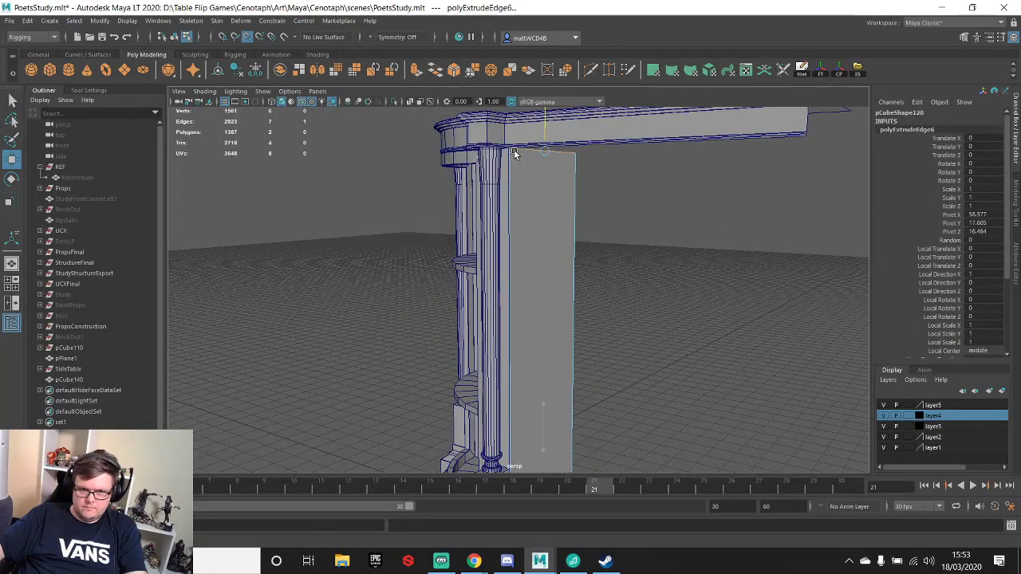
{"action": "key", "text": "f"}
- Extrude the side panel's top edge across to the cabinet's far end to form the cupboard ceiling
{"action": "left_click_drag", "start_coordinate": [543, 252], "coordinate": [581, 286], "text": "alt"}
{"action": "scroll", "coordinate": [513, 220], "scroll_direction": "down", "scroll_amount": 4}
{"action": "key", "text": "ctrl+e"}
{"action": "key", "text": "w"}
{"action": "scroll", "coordinate": [520, 248], "scroll_direction": "down", "scroll_amount": 3}
{"action": "middle_click_drag", "start_coordinate": [581, 286], "coordinate": [392, 288], "text": "alt"}
{"action": "scroll", "coordinate": [392, 289], "scroll_direction": "down", "scroll_amount": 2}
{"action": "key", "text": "v"}
{"action": "left_click_drag", "start_coordinate": [392, 289], "coordinate": [545, 270]}
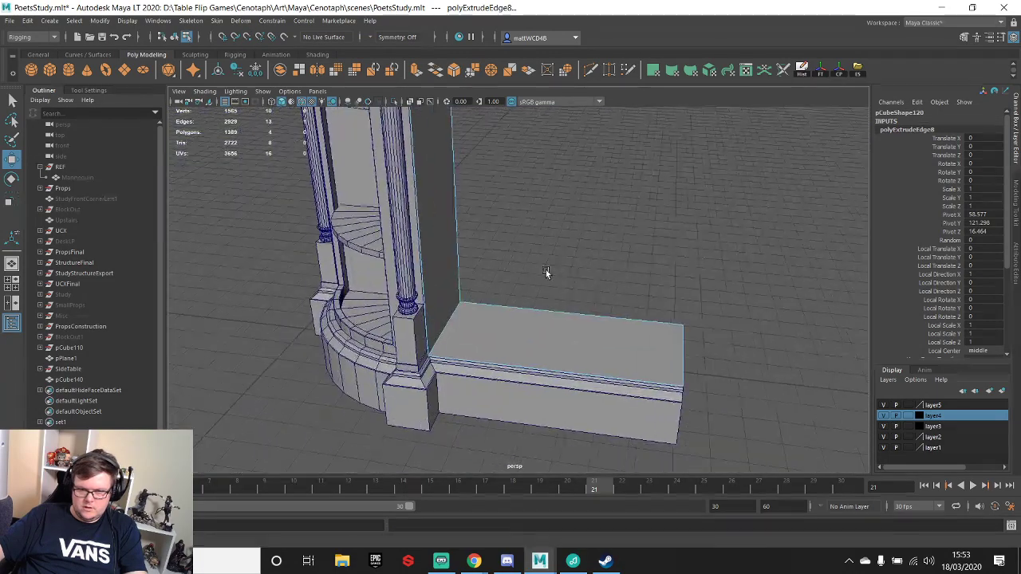
- Extrude the side panel's rear edge across to the floor's far end to form the cupboard back
{"action": "left_click", "coordinate": [455, 234]}
{"action": "key", "text": "ctrl+e"}
{"action": "middle_click_drag", "start_coordinate": [598, 266], "coordinate": [656, 314]}
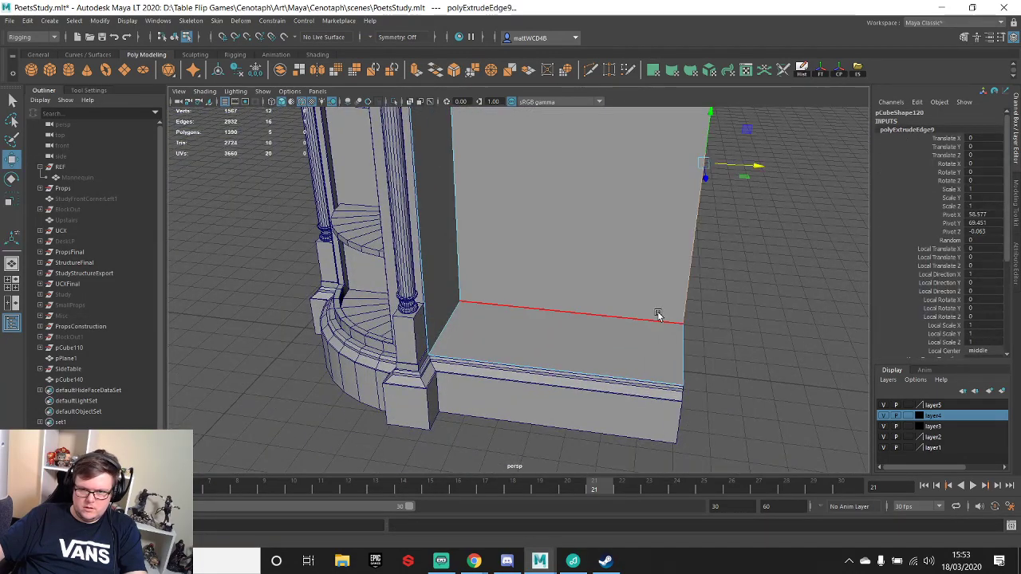
- Create another polygon cube and snap it to the cupboard floor's far back corner
{"action": "left_click_drag", "start_coordinate": [604, 308], "coordinate": [548, 326], "text": "alt"}
{"action": "middle_click_drag", "start_coordinate": [548, 326], "coordinate": [500, 317], "text": "alt"}
{"action": "scroll", "coordinate": [499, 318], "scroll_direction": "up", "scroll_amount": 2}
{"action": "scroll", "coordinate": [341, 293], "scroll_direction": "down", "scroll_amount": 3}
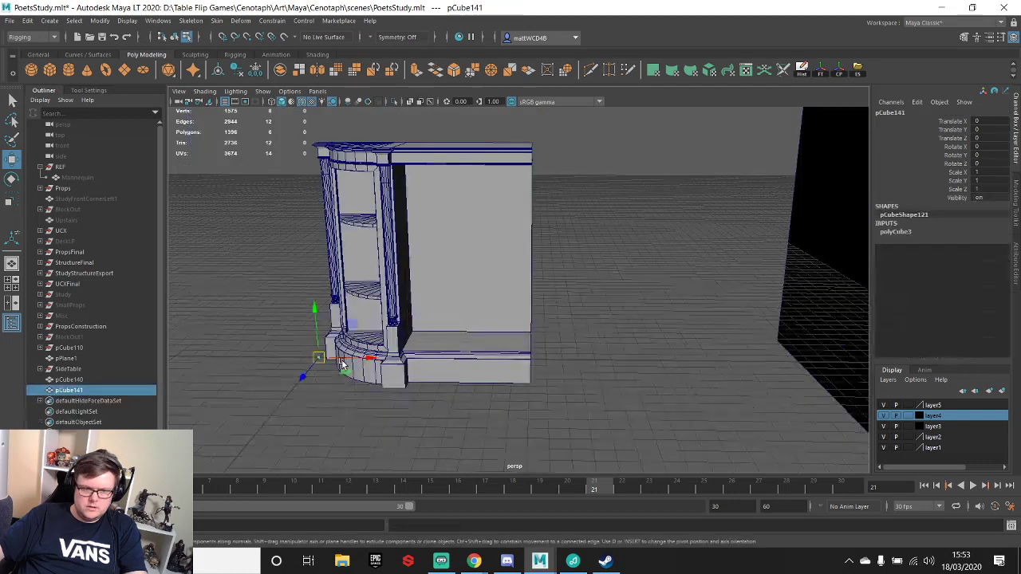
{"action": "middle_click_drag", "start_coordinate": [508, 323], "coordinate": [510, 322]}
{"action": "key", "text": "f"}
{"action": "scroll", "coordinate": [510, 322], "scroll_direction": "down", "scroll_amount": 3}
{"action": "left_click_drag", "start_coordinate": [556, 313], "coordinate": [563, 330], "text": "alt"}
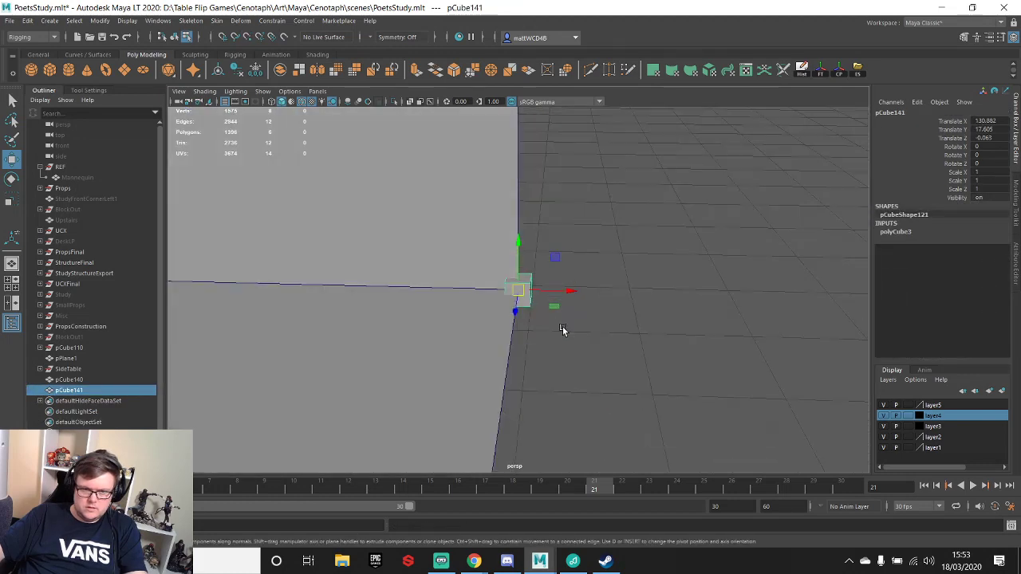
- Move the small cube's pivot to its lower outer corner and snap the cube inside the cupboard floor's far back corner
{"action": "scroll", "coordinate": [554, 328], "scroll_direction": "down", "scroll_amount": 3}
{"action": "key", "text": "r"}
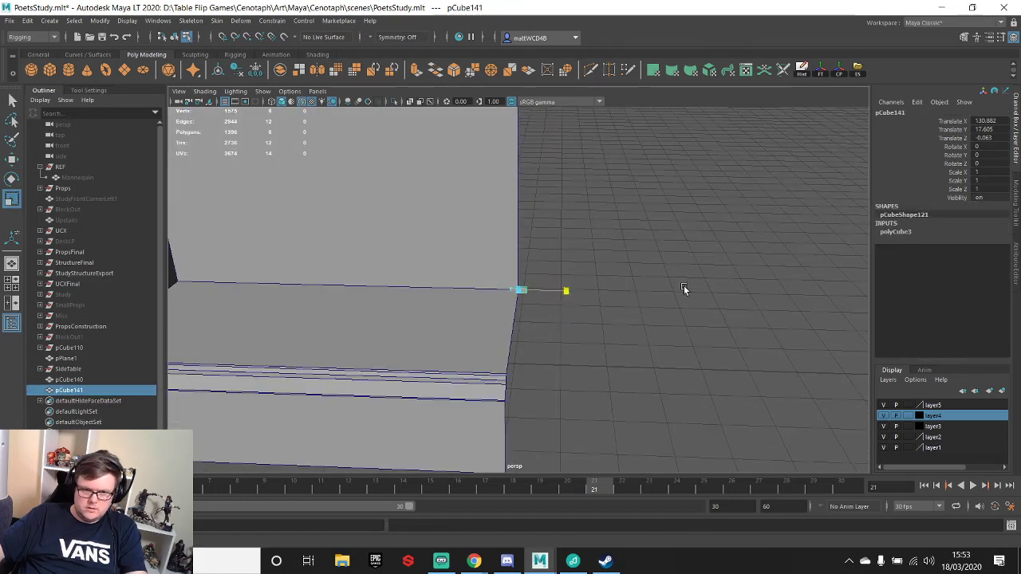
{"action": "key", "text": "w"}
{"action": "left_click_drag", "start_coordinate": [519, 290], "coordinate": [487, 283]}
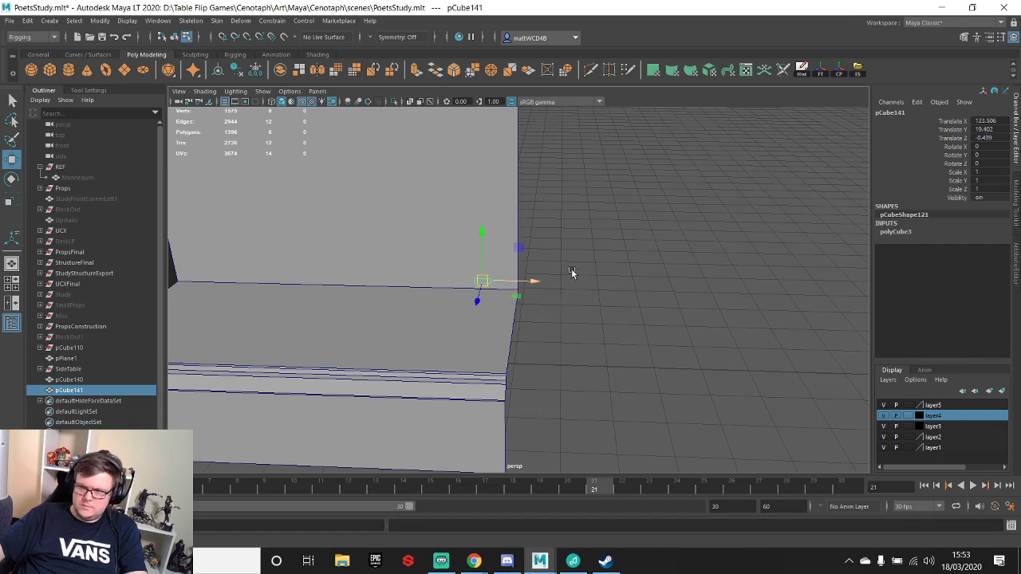
{"action": "left_click_drag", "start_coordinate": [572, 272], "coordinate": [496, 262], "text": "alt"}
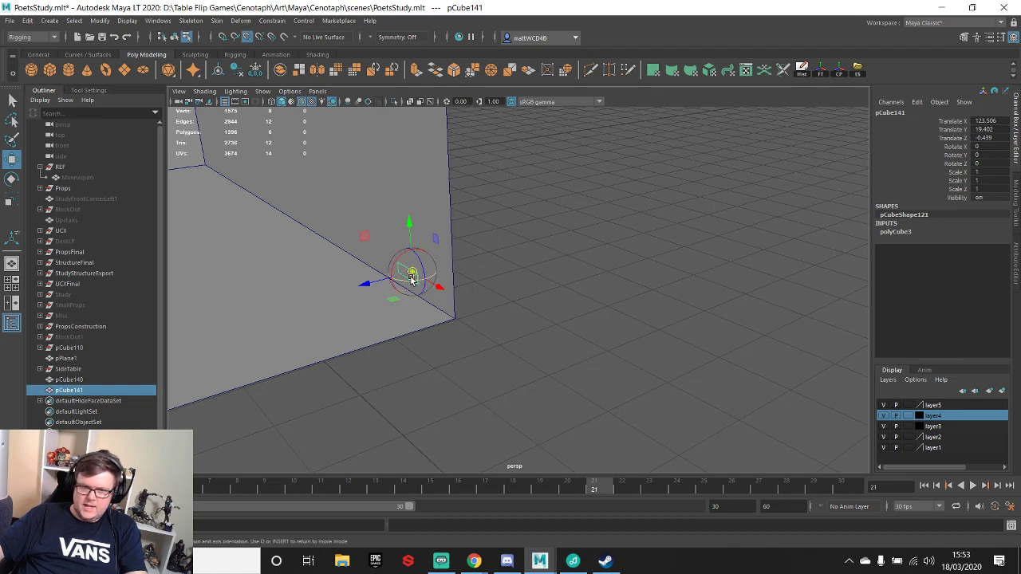
{"action": "left_click_drag", "start_coordinate": [410, 277], "coordinate": [439, 324]}
{"action": "key", "text": "d"}
{"action": "key", "text": "v"}
{"action": "key", "text": "v"}
{"action": "key", "text": "q"}
{"action": "left_click_drag", "start_coordinate": [457, 283], "coordinate": [471, 296], "text": "alt"}
{"action": "scroll", "coordinate": [470, 296], "scroll_direction": "down", "scroll_amount": 4}
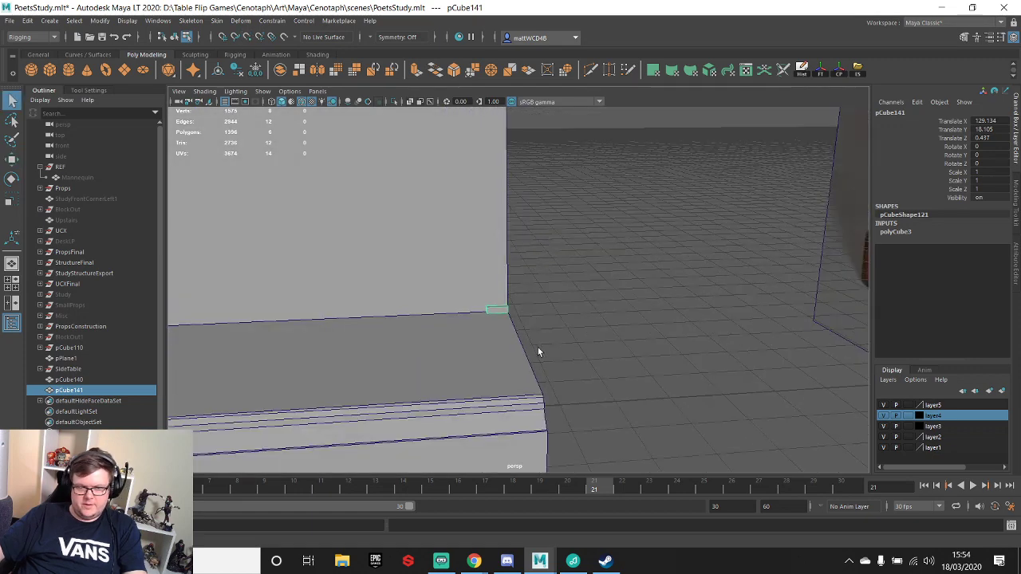
- Delete the small cube's unneeded faces, leaving only two adjoining upright faces
{"action": "left_click_drag", "start_coordinate": [537, 347], "coordinate": [517, 304], "text": "alt"}
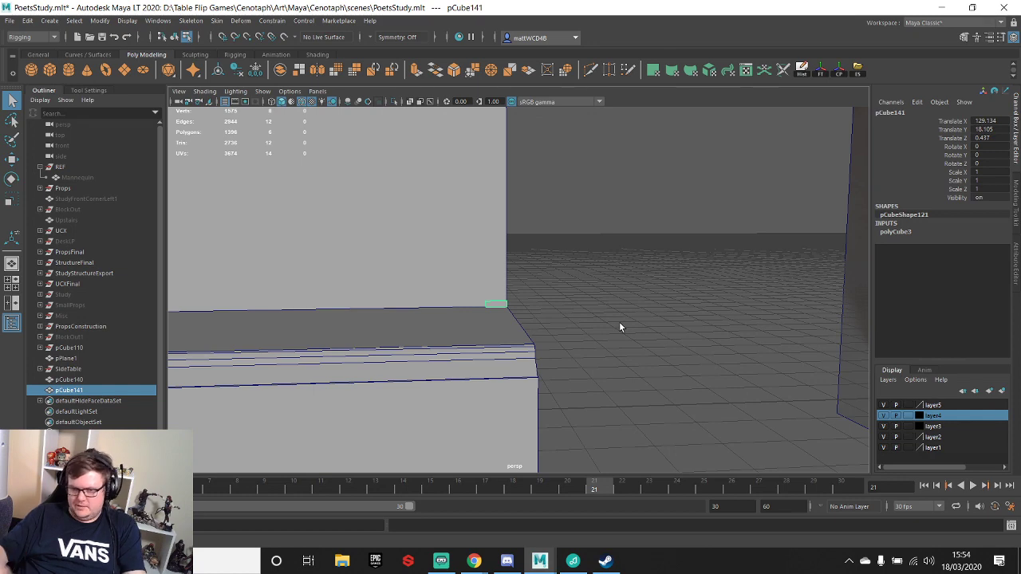
{"action": "left_click_drag", "start_coordinate": [529, 337], "coordinate": [449, 326], "text": "alt"}
{"action": "scroll", "coordinate": [493, 319], "scroll_direction": "up", "scroll_amount": 3}
{"action": "right_click_drag", "start_coordinate": [372, 265], "coordinate": [372, 289]}
{"action": "left_click", "coordinate": [383, 363]}
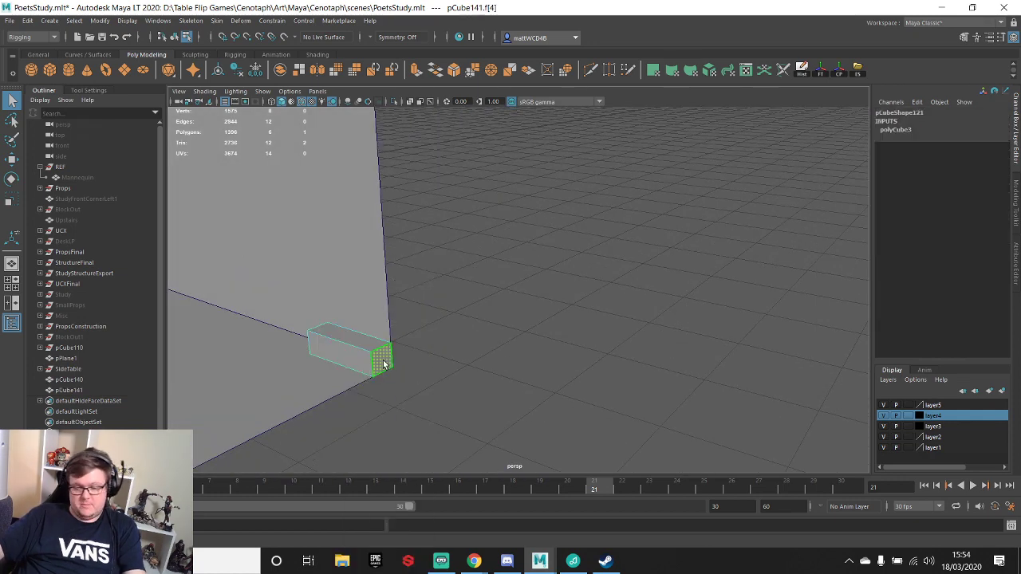
{"action": "key", "text": "Delete"}
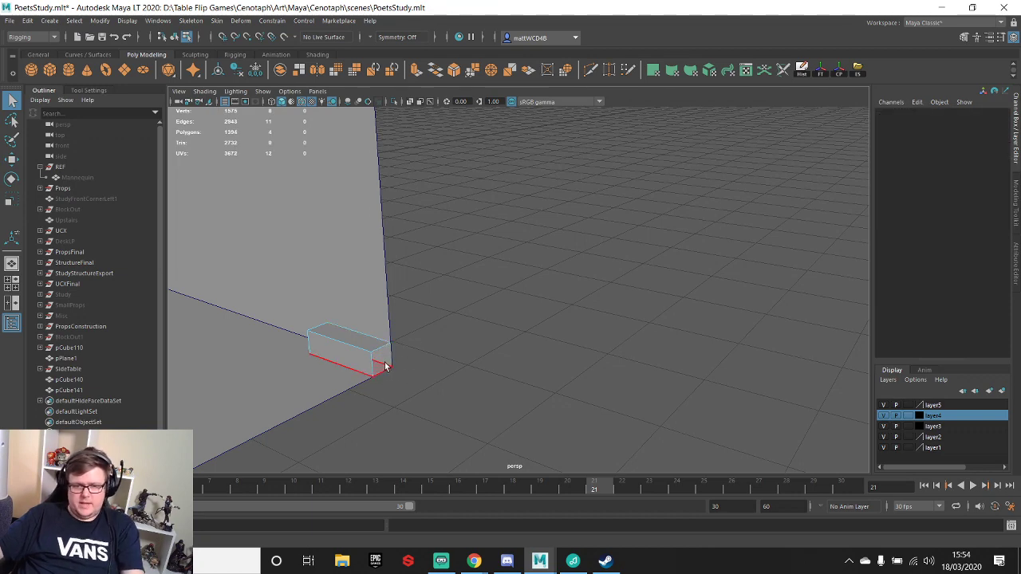
{"action": "left_click", "coordinate": [385, 367]}
{"action": "key", "text": "Delete"}
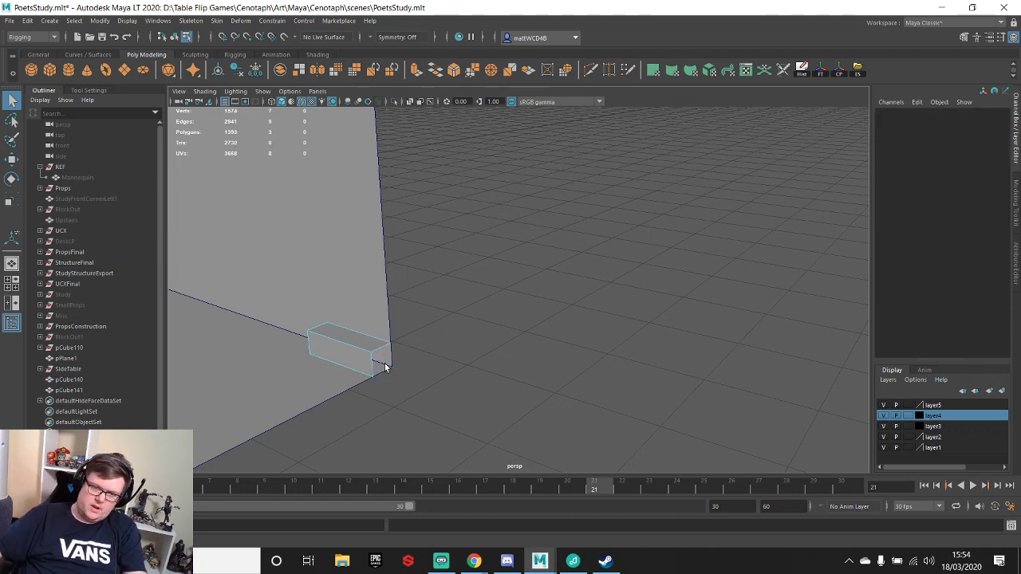
{"action": "left_click", "coordinate": [368, 343]}
{"action": "key", "text": "Delete"}
{"action": "left_click_drag", "start_coordinate": [368, 343], "coordinate": [472, 306], "text": "alt"}
- Raise the small piece's top vertices to the cupboard ceiling to form a full-height vertical strip
{"action": "right_click_drag", "start_coordinate": [472, 306], "coordinate": [419, 274]}
{"action": "left_click_drag", "start_coordinate": [420, 276], "coordinate": [559, 307]}
{"action": "key", "text": "w"}
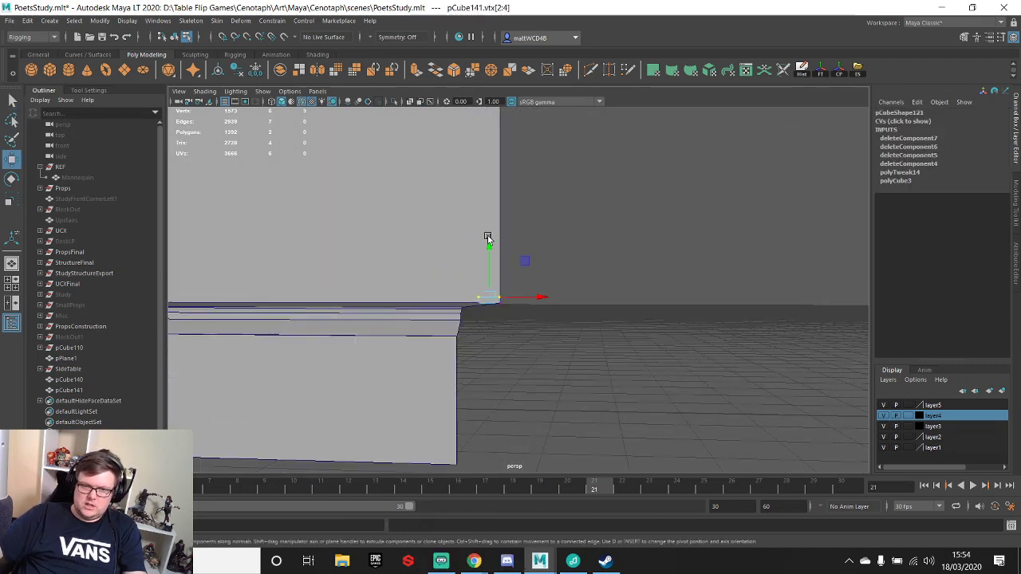
{"action": "left_click_drag", "start_coordinate": [487, 236], "coordinate": [502, 368]}
{"action": "scroll", "coordinate": [495, 143], "scroll_direction": "down", "scroll_amount": 2}
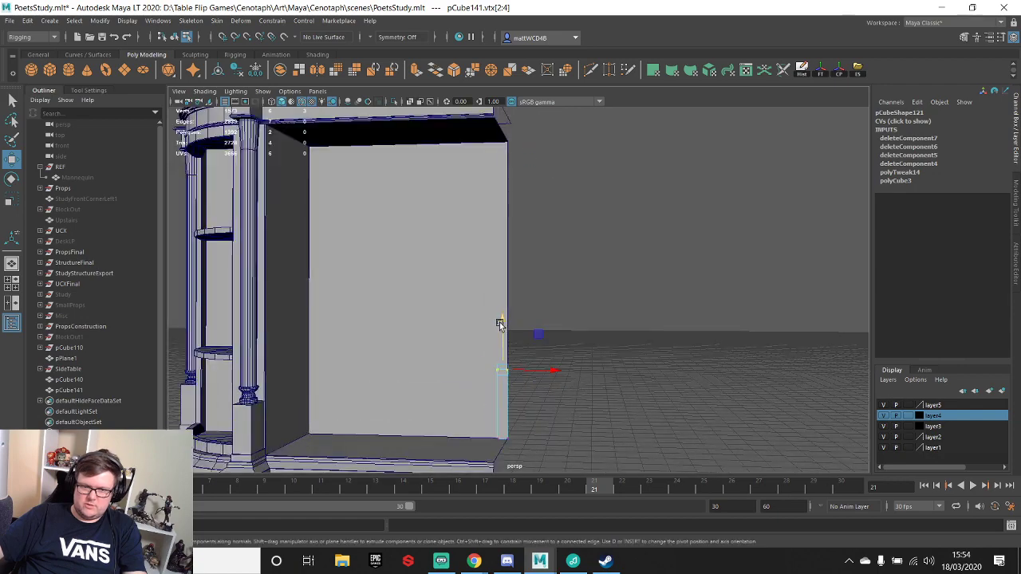
{"action": "key", "text": "f"}
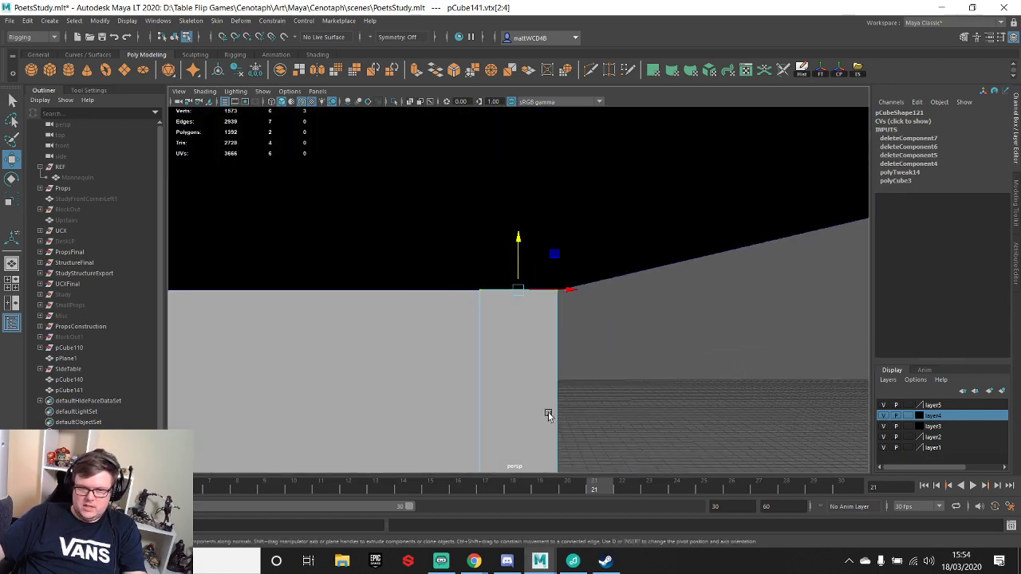
{"action": "scroll", "coordinate": [545, 345], "scroll_direction": "down", "scroll_amount": 7}
{"action": "middle_click_drag", "start_coordinate": [549, 412], "coordinate": [534, 231], "text": "alt"}
{"action": "left_click_drag", "start_coordinate": [535, 231], "coordinate": [517, 279], "text": "alt"}
{"action": "scroll", "coordinate": [586, 265], "scroll_direction": "up", "scroll_amount": 4}
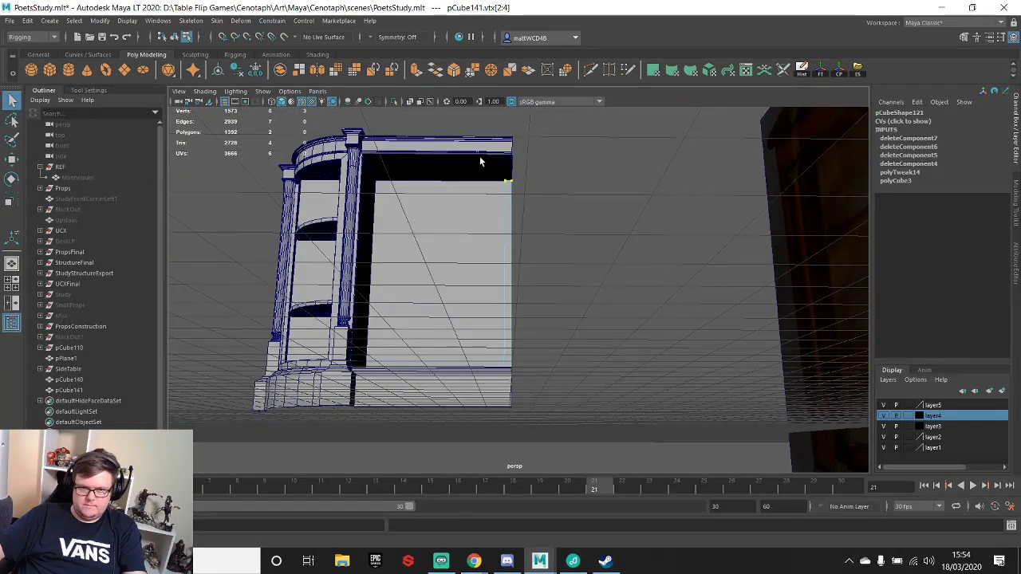
- Widen the vertical strip by moving its inner edge's vertices toward the shelf side of the cabinet
{"action": "left_click_drag", "start_coordinate": [480, 162], "coordinate": [507, 406]}
{"action": "key", "text": "w"}
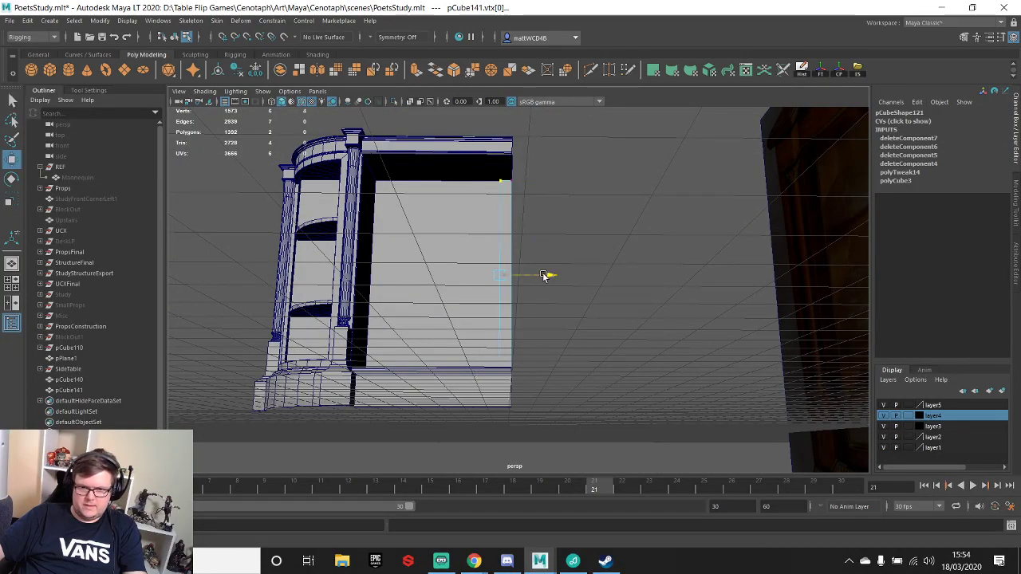
{"action": "left_click_drag", "start_coordinate": [526, 200], "coordinate": [513, 235], "text": "alt"}
{"action": "scroll", "coordinate": [513, 234], "scroll_direction": "up", "scroll_amount": 4}
{"action": "middle_click_drag", "start_coordinate": [513, 234], "coordinate": [545, 187], "text": "alt"}
{"action": "left_click_drag", "start_coordinate": [545, 187], "coordinate": [535, 208], "text": "alt"}
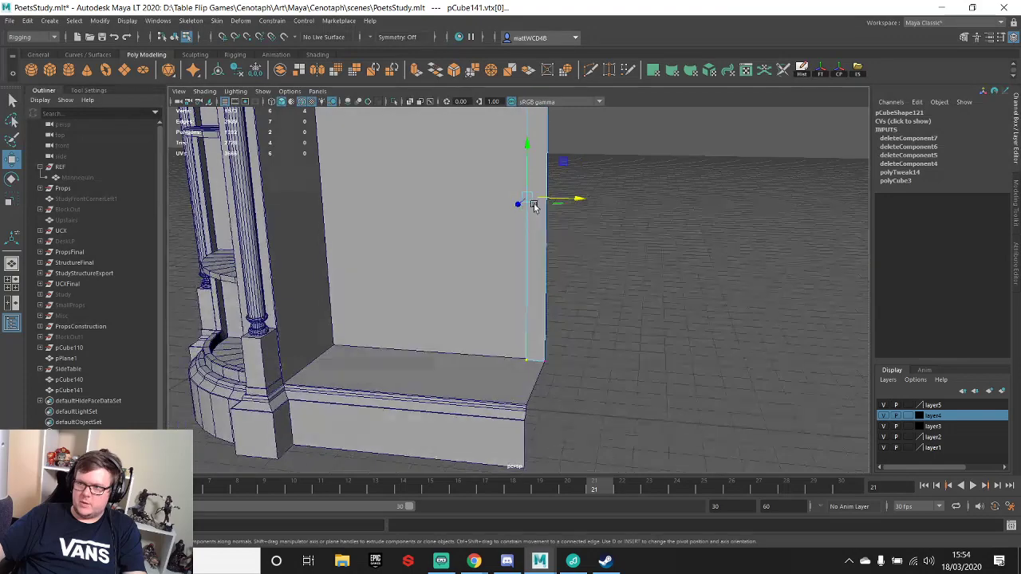
{"action": "middle_click_drag", "start_coordinate": [473, 282], "coordinate": [506, 231], "text": "alt"}
{"action": "left_click_drag", "start_coordinate": [507, 231], "coordinate": [538, 262], "text": "alt"}
{"action": "key", "text": "q"}
{"action": "right_click_drag", "start_coordinate": [495, 316], "coordinate": [545, 254]}
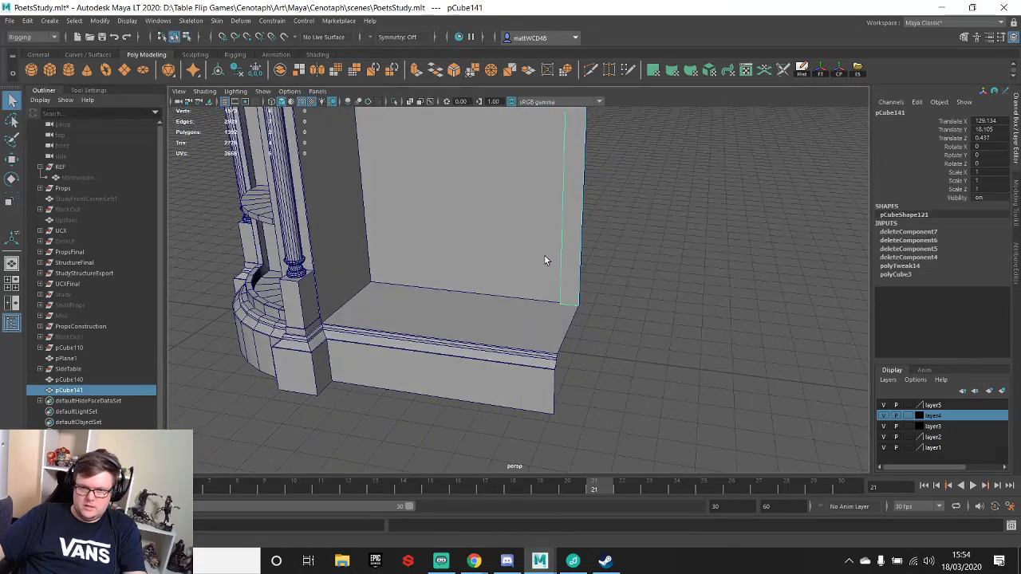
- Switch to Chrome and examine the open-cupboard photo of the Victorian side cabinet for its back panel and shelves
{"action": "left_click", "coordinate": [544, 255]}
{"action": "scroll", "coordinate": [535, 279], "scroll_direction": "down", "scroll_amount": 3}
{"action": "mouse_move", "coordinate": [474, 560]}
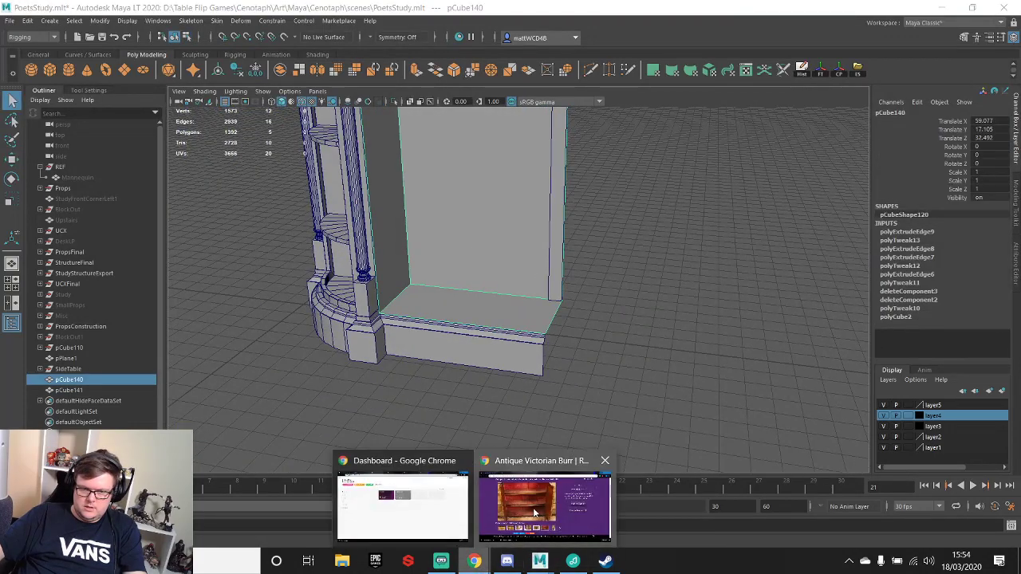
{"action": "left_click", "coordinate": [537, 511]}
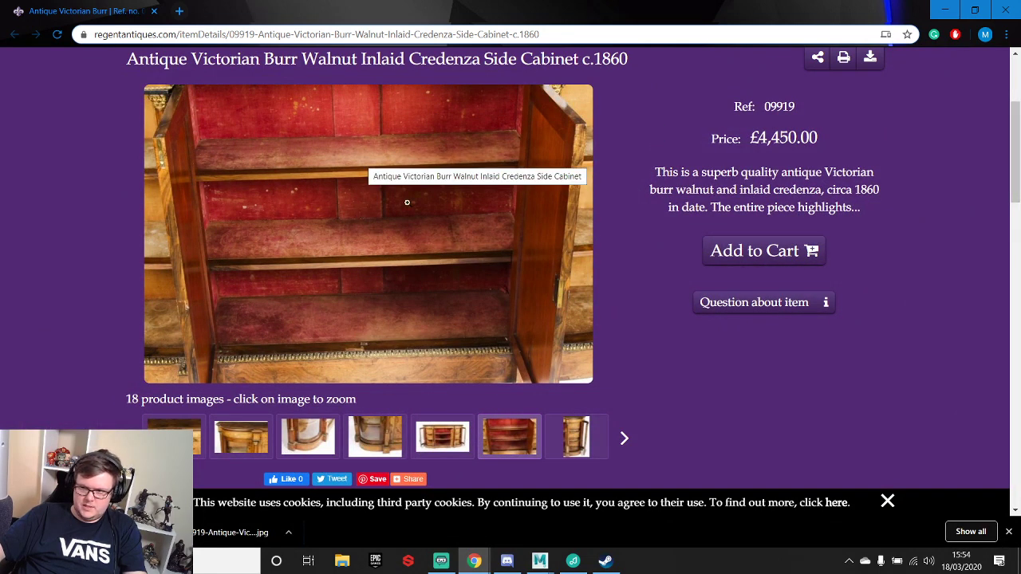
{"action": "left_click", "coordinate": [945, 9]}
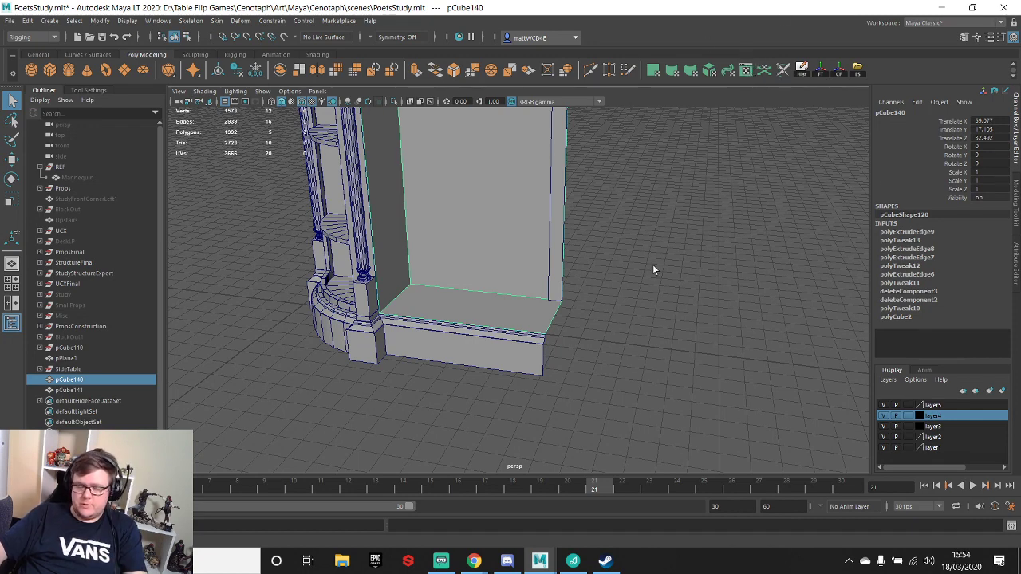
- Examine how the vertical strip meets the cupboard's floor and back panel
{"action": "left_click_drag", "start_coordinate": [652, 270], "coordinate": [509, 261], "text": "alt"}
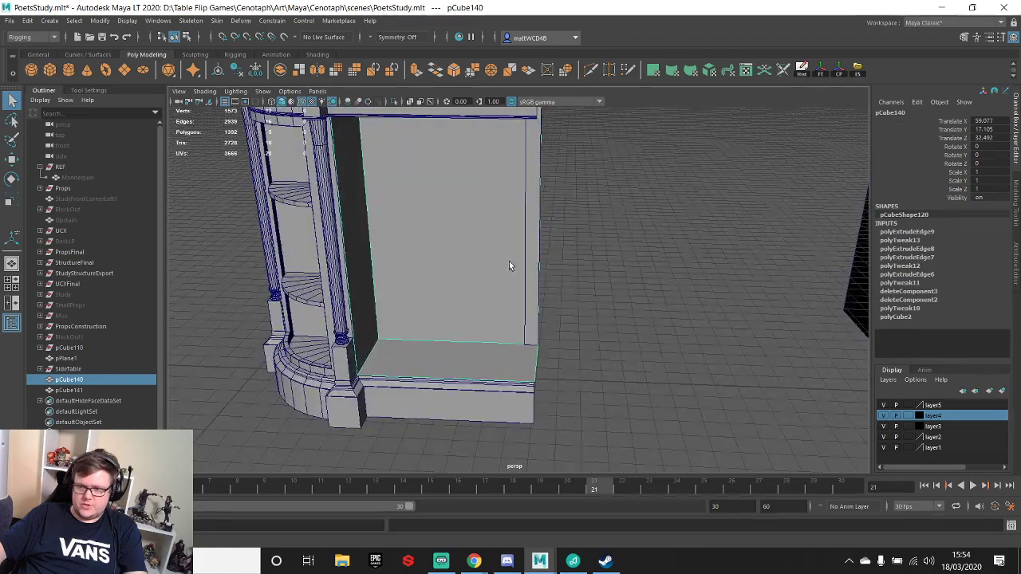
{"action": "left_click", "coordinate": [536, 204]}
{"action": "left_click_drag", "start_coordinate": [535, 205], "coordinate": [573, 164], "text": "alt"}
{"action": "scroll", "coordinate": [568, 193], "scroll_direction": "up", "scroll_amount": 3}
{"action": "middle_click_drag", "start_coordinate": [572, 164], "coordinate": [564, 252], "text": "alt"}
{"action": "left_click_drag", "start_coordinate": [564, 252], "coordinate": [546, 270], "text": "alt"}
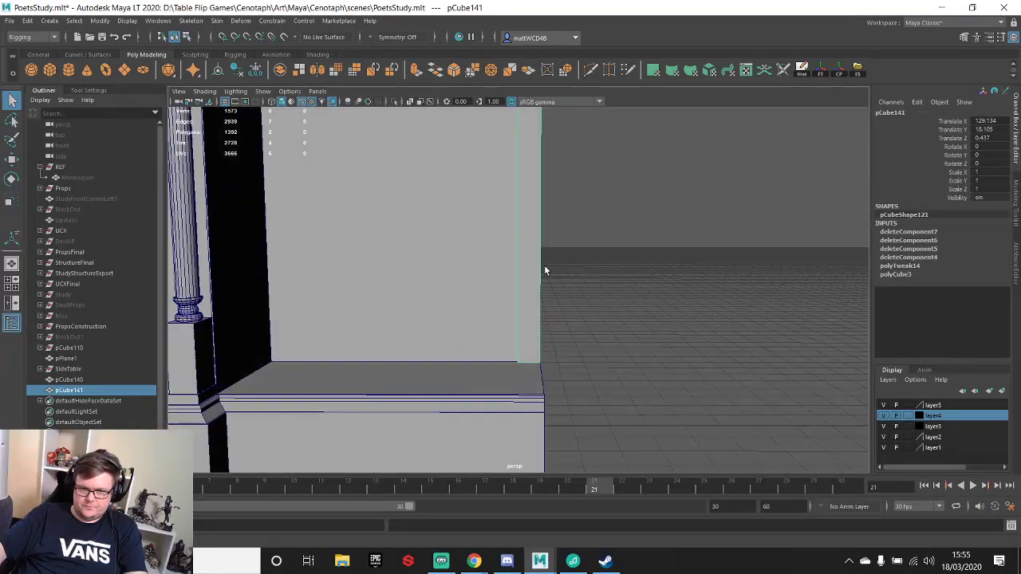
{"action": "key", "text": "w"}
{"action": "left_click_drag", "start_coordinate": [593, 246], "coordinate": [572, 269], "text": "alt"}
{"action": "right_click_drag", "start_coordinate": [572, 269], "coordinate": [522, 260], "text": "alt"}
{"action": "middle_click_drag", "start_coordinate": [522, 260], "coordinate": [545, 250], "text": "alt"}
{"action": "scroll", "coordinate": [545, 250], "scroll_direction": "up", "scroll_amount": 3}
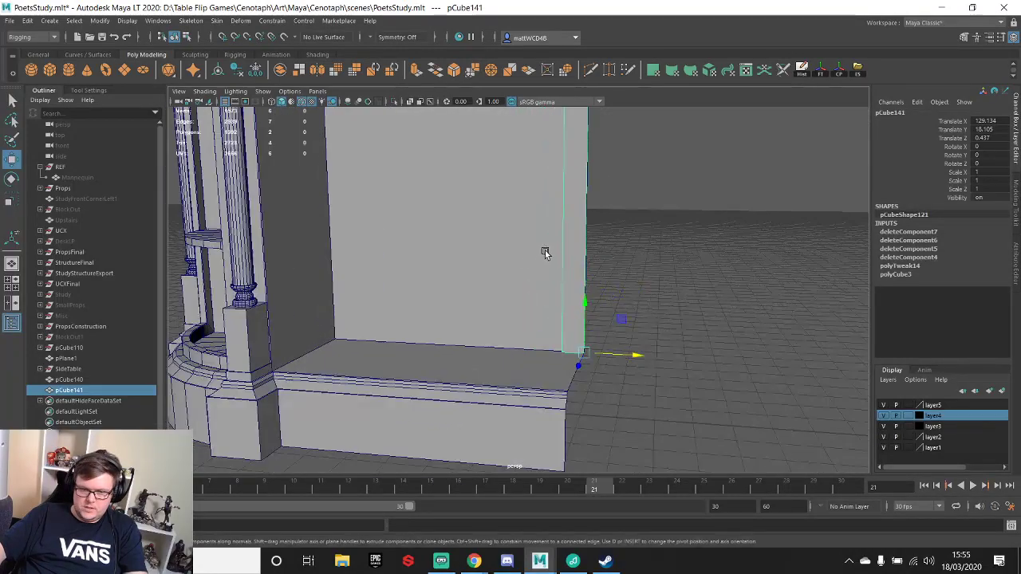
{"action": "left_click_drag", "start_coordinate": [545, 250], "coordinate": [568, 324], "text": "alt"}
{"action": "scroll", "coordinate": [567, 324], "scroll_direction": "up", "scroll_amount": 3}
- Combine the cupboard interior shell and the vertical back strip into one mesh
{"action": "left_click", "coordinate": [567, 326]}
{"action": "scroll", "coordinate": [576, 304], "scroll_direction": "up", "scroll_amount": 3}
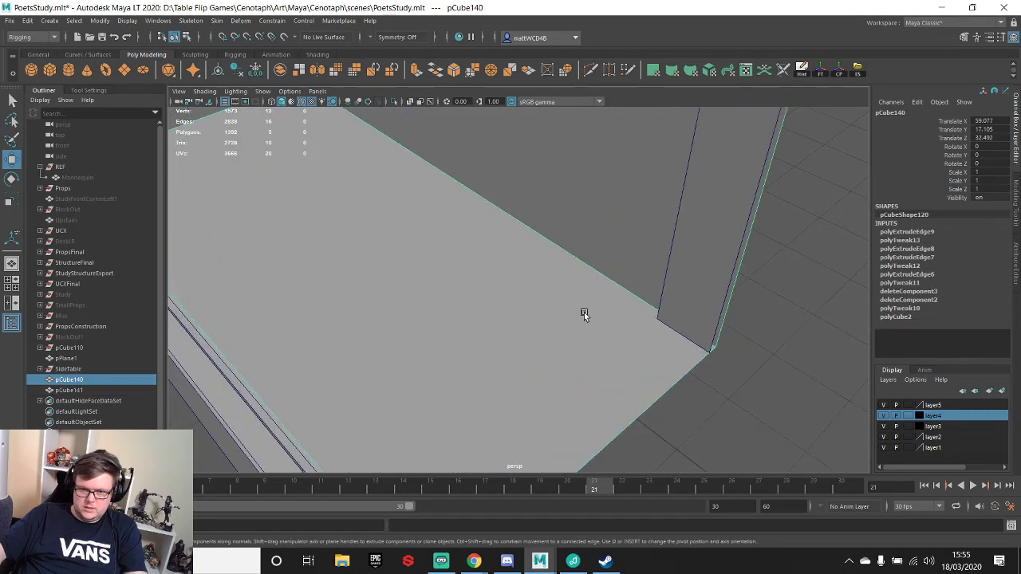
{"action": "scroll", "coordinate": [559, 310], "scroll_direction": "down", "scroll_amount": 4}
{"action": "right_click", "coordinate": [419, 238], "text": "shift"}
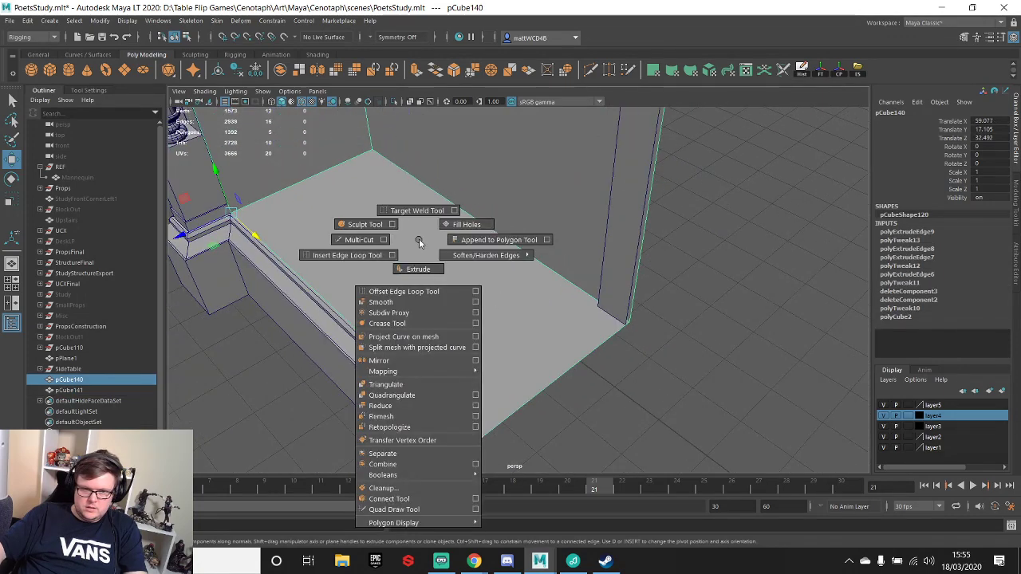
{"action": "right_click_drag", "start_coordinate": [419, 239], "coordinate": [478, 214]}
{"action": "left_click_drag", "start_coordinate": [484, 272], "coordinate": [505, 238], "text": "alt"}
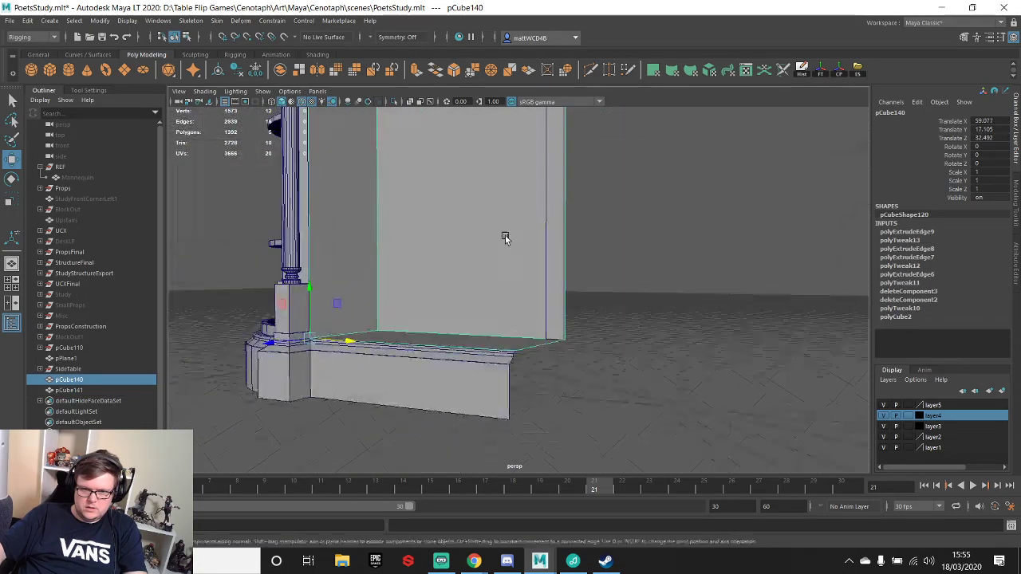
{"action": "middle_click_drag", "start_coordinate": [505, 238], "coordinate": [478, 406], "text": "alt"}
{"action": "left_click_drag", "start_coordinate": [479, 406], "coordinate": [540, 243], "text": "alt"}
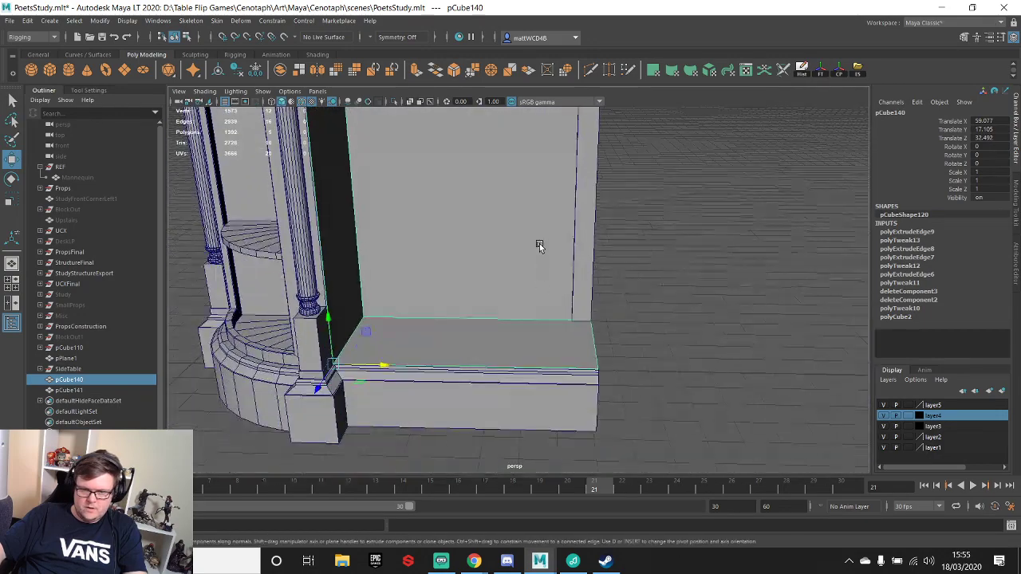
{"action": "left_click", "coordinate": [585, 171], "text": "shift"}
{"action": "right_click", "coordinate": [585, 176], "text": "shift"}
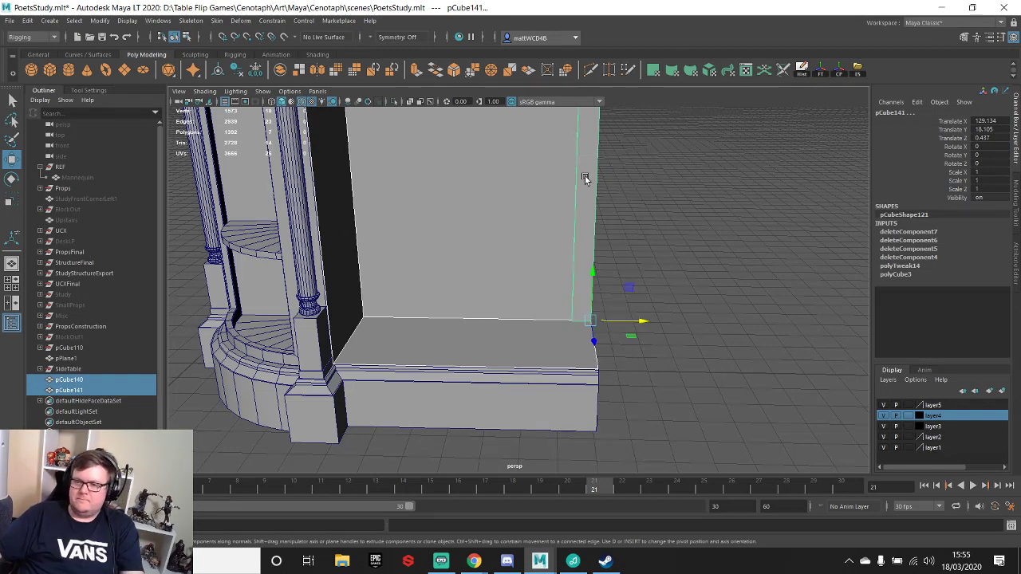
{"action": "right_click_drag", "start_coordinate": [591, 160], "coordinate": [586, 382], "text": "shift"}
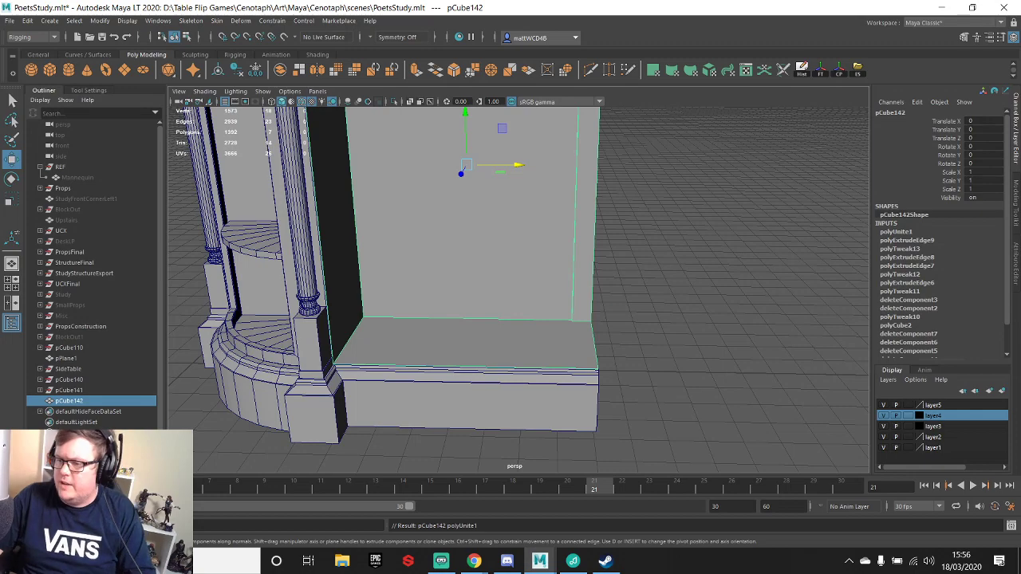
{"action": "key", "text": "alt+Tab"}
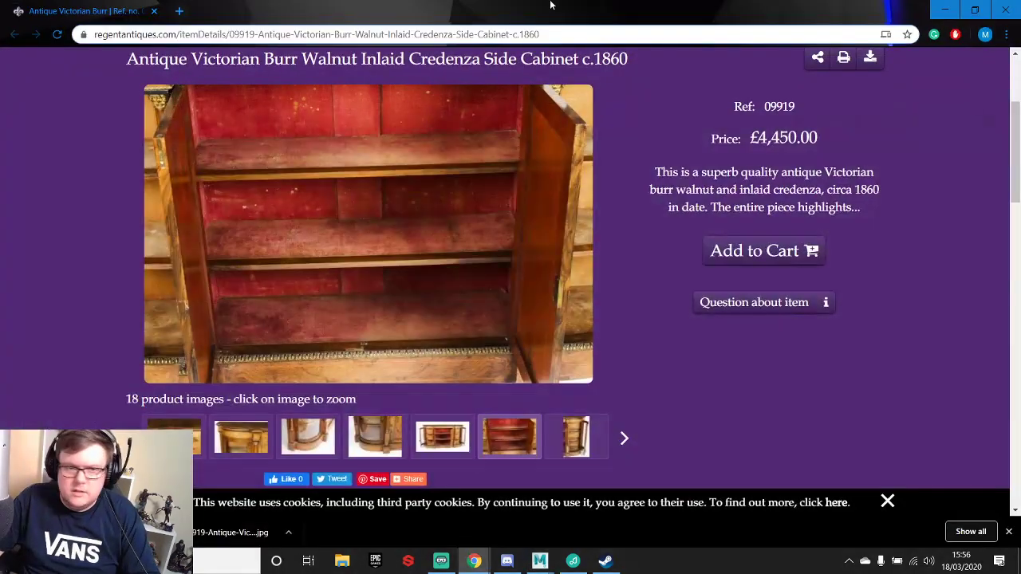
{"action": "left_click_drag", "start_coordinate": [189, 14], "coordinate": [319, 20]}
{"action": "key", "text": "alt+Tab"}
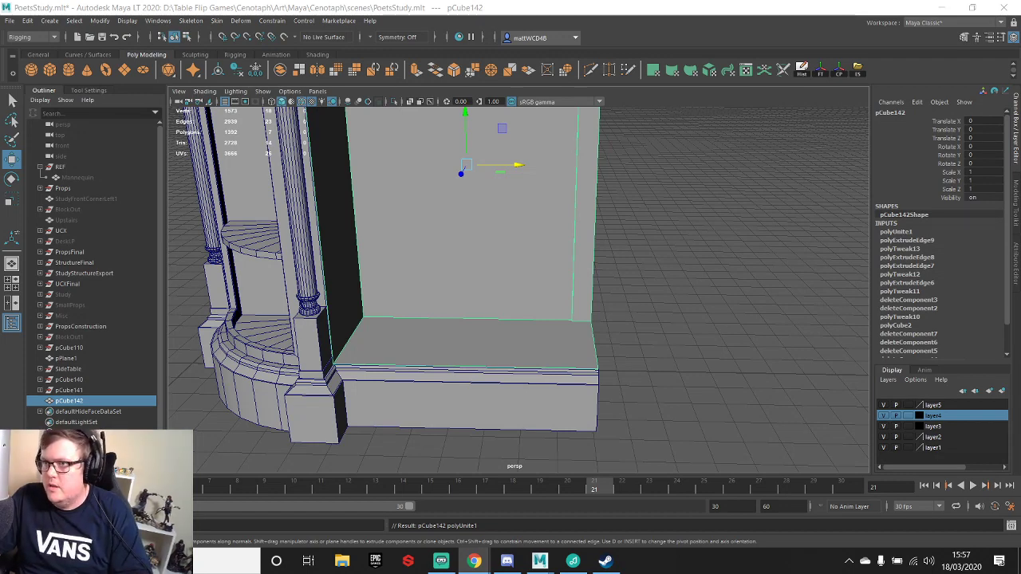
{"action": "left_click_drag", "start_coordinate": [0, 119], "coordinate": [431, 4]}
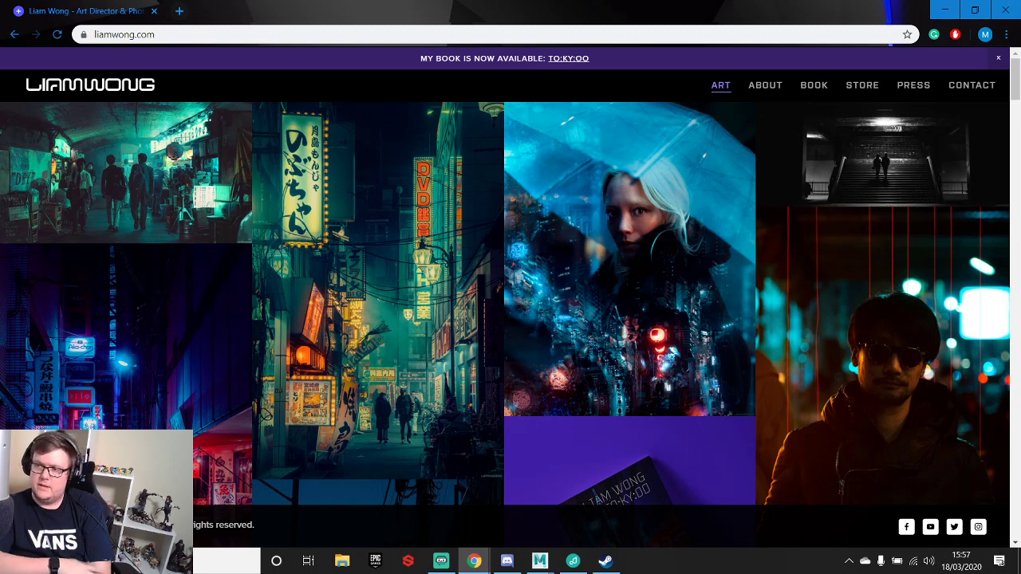
{"action": "left_click_drag", "start_coordinate": [127, 5], "coordinate": [1020, 159]}
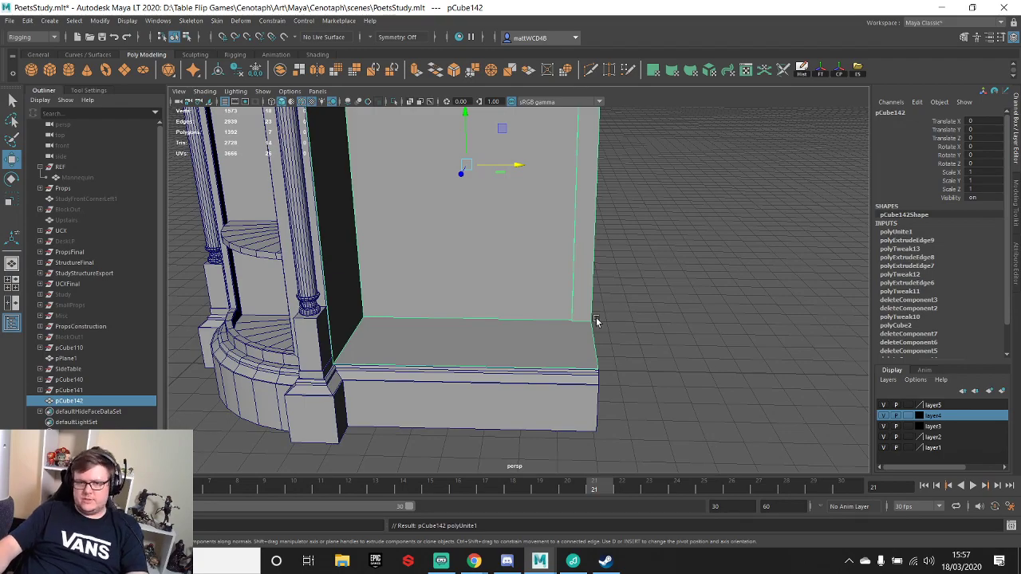
- Inspect the cabinet and its cupboard interior from the side, below and front against the reference image
{"action": "right_click_drag", "start_coordinate": [596, 317], "coordinate": [639, 300], "text": "alt"}
{"action": "left_click", "coordinate": [675, 315]}
{"action": "left_click_drag", "start_coordinate": [577, 396], "coordinate": [548, 292], "text": "alt"}
{"action": "left_click", "coordinate": [431, 285]}
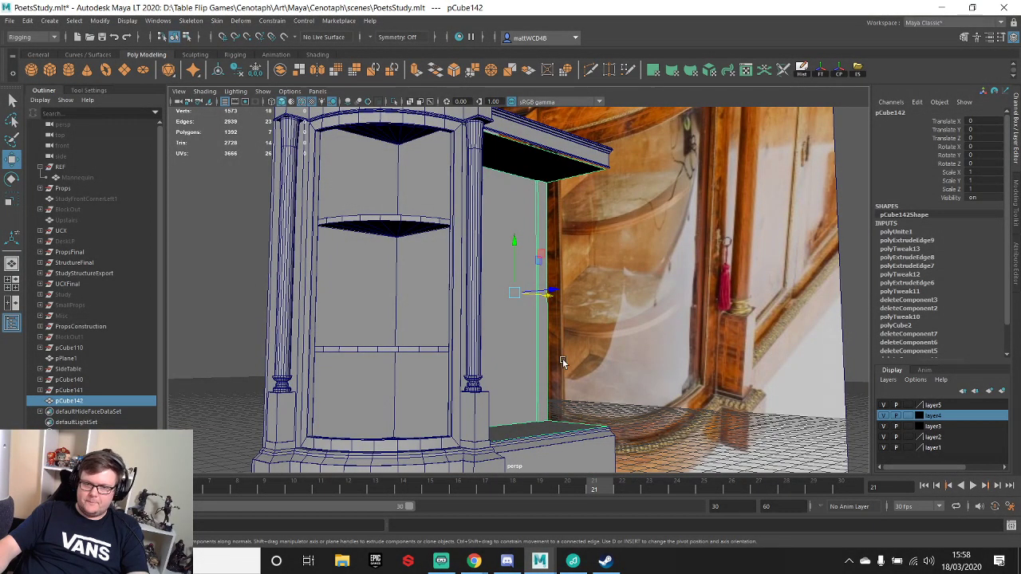
{"action": "left_click_drag", "start_coordinate": [563, 359], "coordinate": [521, 282], "text": "alt"}
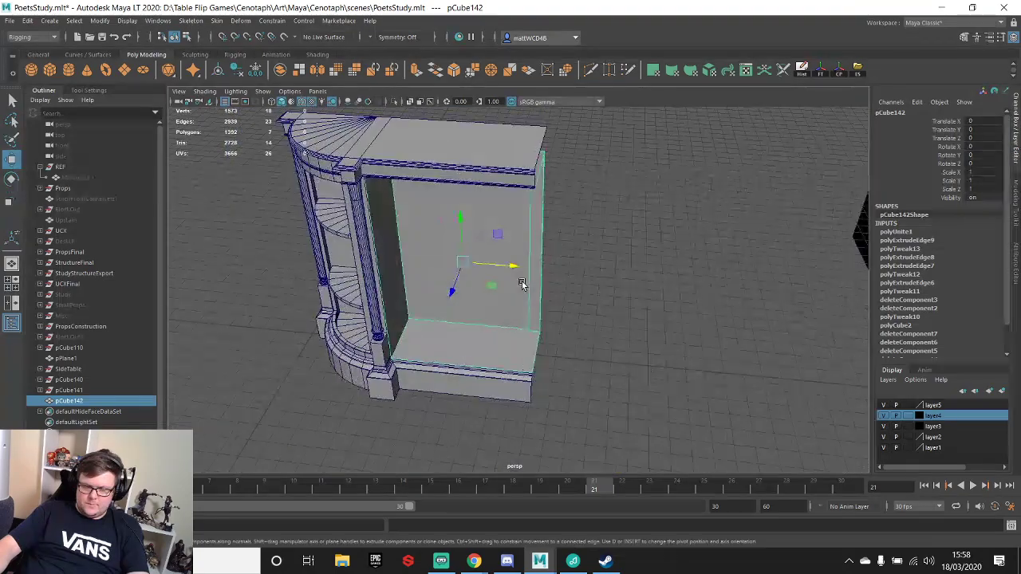
{"action": "left_click", "coordinate": [617, 298]}
{"action": "left_click_drag", "start_coordinate": [483, 342], "coordinate": [518, 306], "text": "alt"}
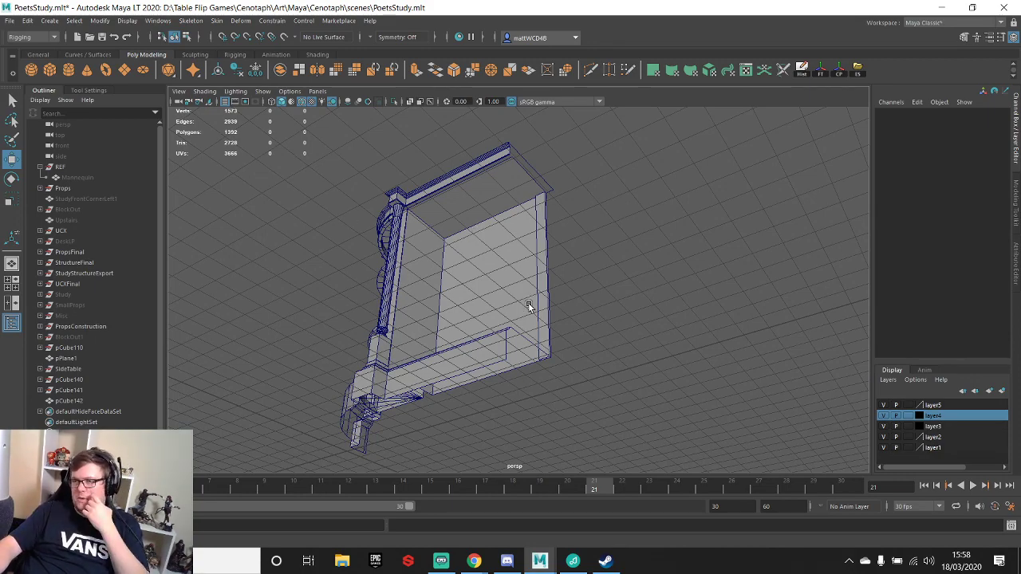
{"action": "left_click_drag", "start_coordinate": [554, 335], "coordinate": [471, 258], "text": "alt"}
{"action": "middle_click_drag", "start_coordinate": [471, 258], "coordinate": [506, 303], "text": "alt"}
{"action": "scroll", "coordinate": [506, 303], "scroll_direction": "down", "scroll_amount": 4}
{"action": "left_click_drag", "start_coordinate": [560, 295], "coordinate": [527, 346], "text": "alt"}
{"action": "scroll", "coordinate": [512, 289], "scroll_direction": "up", "scroll_amount": 4}
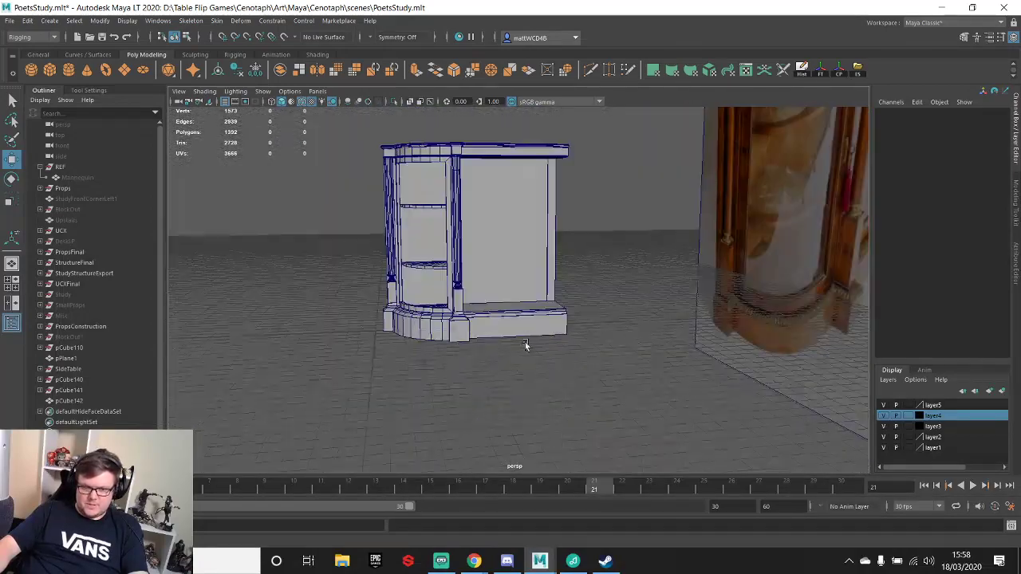
- Thicken the middle and upper quarter-round cupboard shelves by scaling each one vertically
{"action": "mouse_move", "coordinate": [474, 561]}
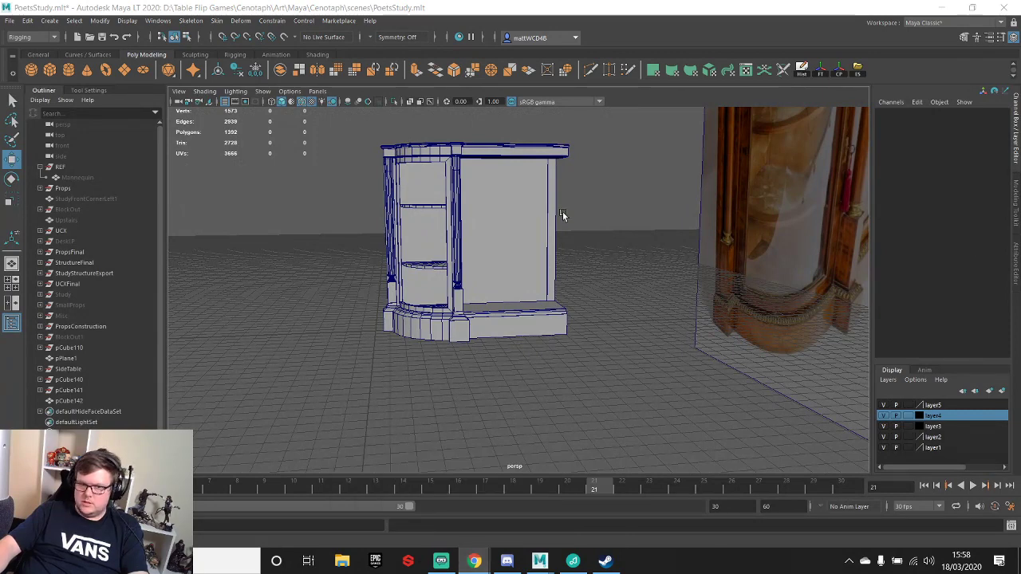
{"action": "key", "text": "alt+Tab"}
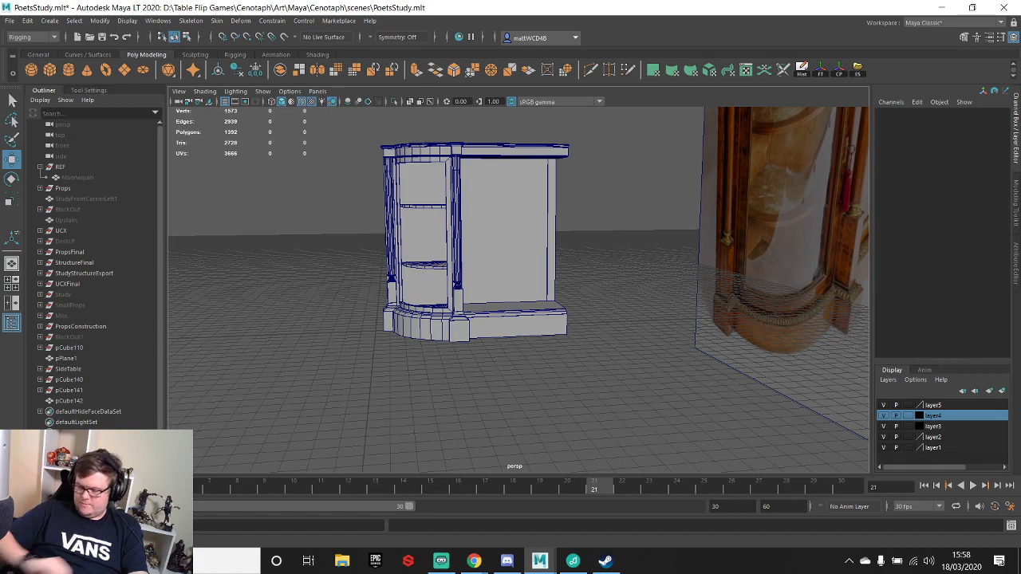
{"action": "scroll", "coordinate": [551, 280], "scroll_direction": "up", "scroll_amount": 3}
{"action": "left_click_drag", "start_coordinate": [551, 280], "coordinate": [449, 292], "text": "alt"}
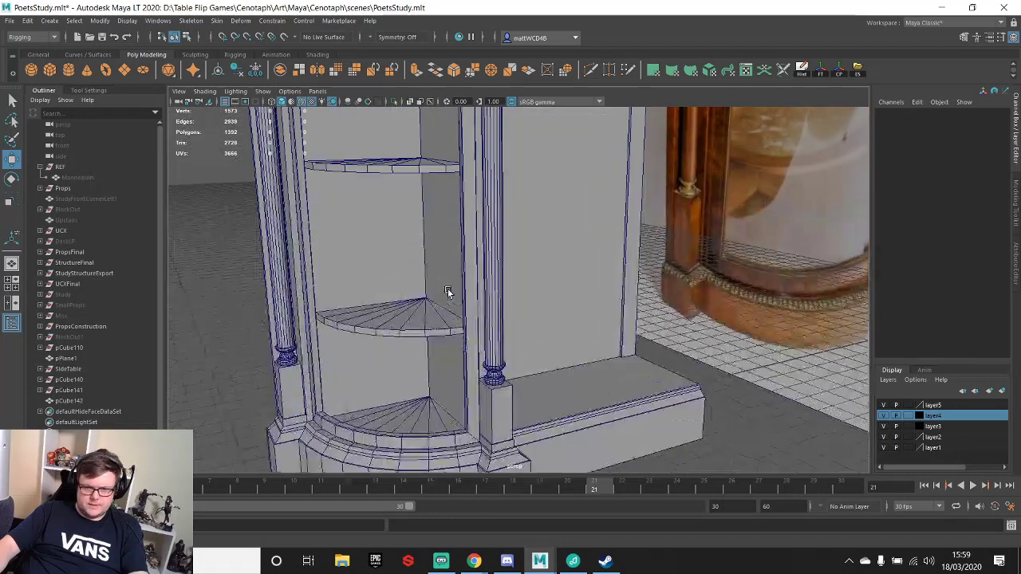
{"action": "scroll", "coordinate": [449, 292], "scroll_direction": "up", "scroll_amount": 1}
{"action": "left_click", "coordinate": [416, 317]}
{"action": "key", "text": "r"}
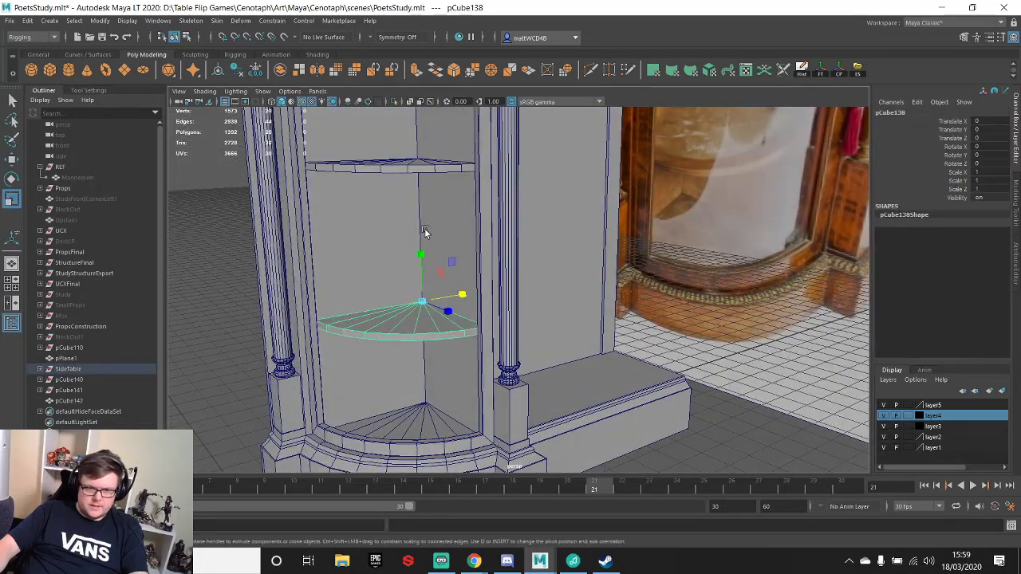
{"action": "left_click_drag", "start_coordinate": [421, 253], "coordinate": [430, 226]}
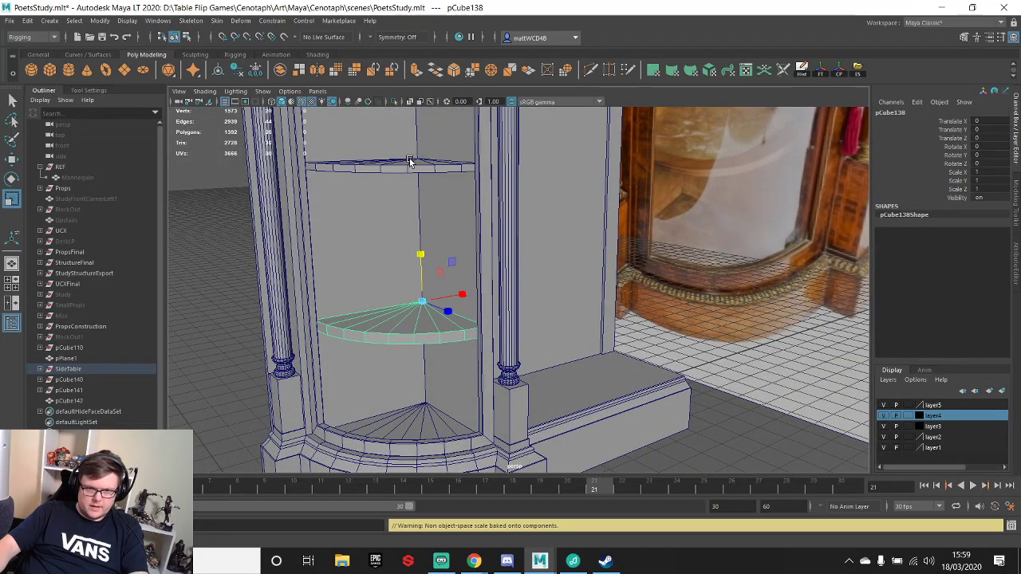
{"action": "left_click", "coordinate": [410, 166]}
{"action": "left_click_drag", "start_coordinate": [416, 117], "coordinate": [416, 106]}
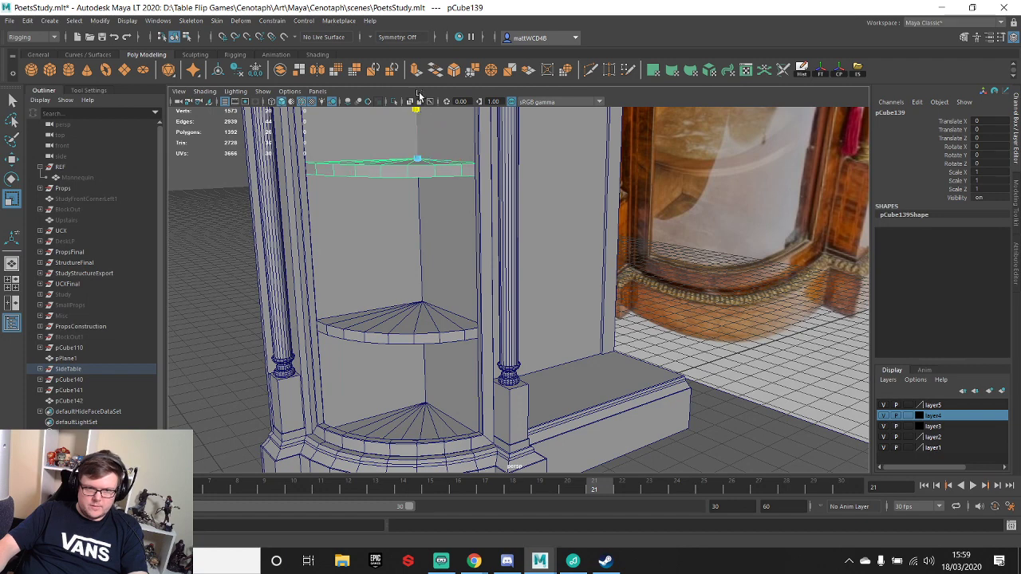
- Isolate the two quarter-round shelves, create a polygon cube and vertex-snap it to the lower shelf's back corner
{"action": "left_click", "coordinate": [12, 99]}
{"action": "left_click", "coordinate": [401, 328]}
{"action": "left_click", "coordinate": [408, 169], "text": "shift"}
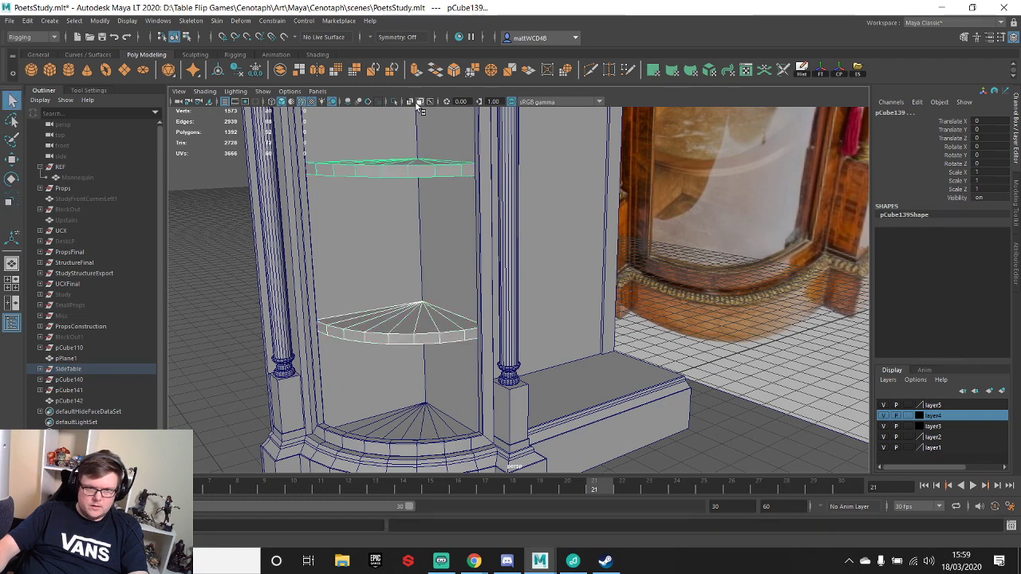
{"action": "left_click", "coordinate": [393, 101]}
{"action": "left_click", "coordinate": [51, 71]}
{"action": "scroll", "coordinate": [586, 326], "scroll_direction": "down", "scroll_amount": 5}
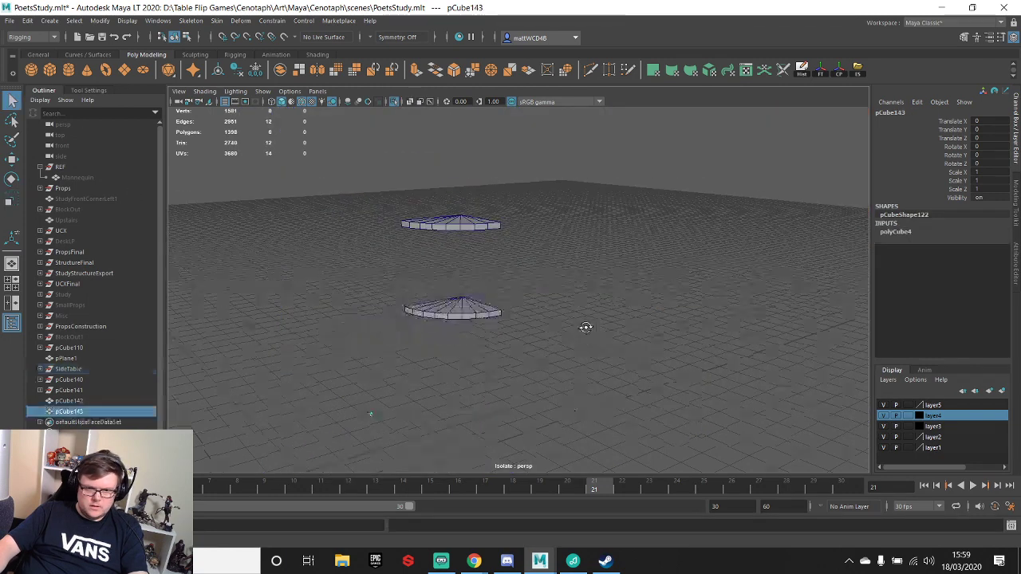
{"action": "left_click_drag", "start_coordinate": [586, 325], "coordinate": [458, 330], "text": "alt"}
{"action": "key", "text": "w"}
{"action": "key", "text": "v"}
{"action": "left_click_drag", "start_coordinate": [447, 291], "coordinate": [507, 272]}
{"action": "key", "text": "f"}
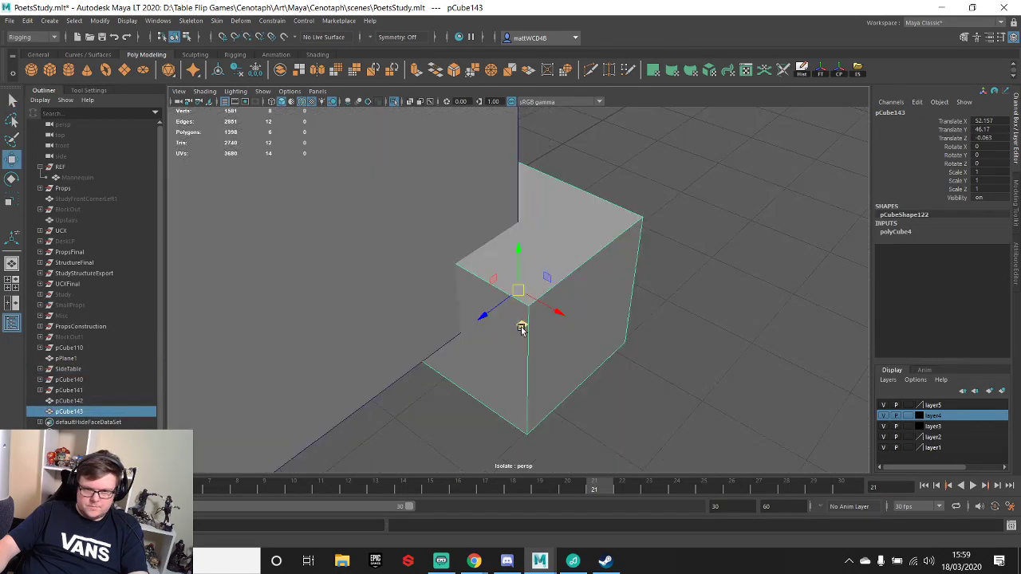
- Align the cube's upper corner exactly with the top back corner of the lower quarter-round shelf using vertex snapping
{"action": "scroll", "coordinate": [524, 323], "scroll_direction": "down", "scroll_amount": 5}
{"action": "left_click_drag", "start_coordinate": [527, 319], "coordinate": [543, 223]}
{"action": "key", "text": "d"}
{"action": "key", "text": "v"}
{"action": "key", "text": "q"}
- Snap the cube's bottom vertices down to the quarter-round shelf's underside to match its thickness
{"action": "right_click_drag", "start_coordinate": [520, 260], "coordinate": [474, 243]}
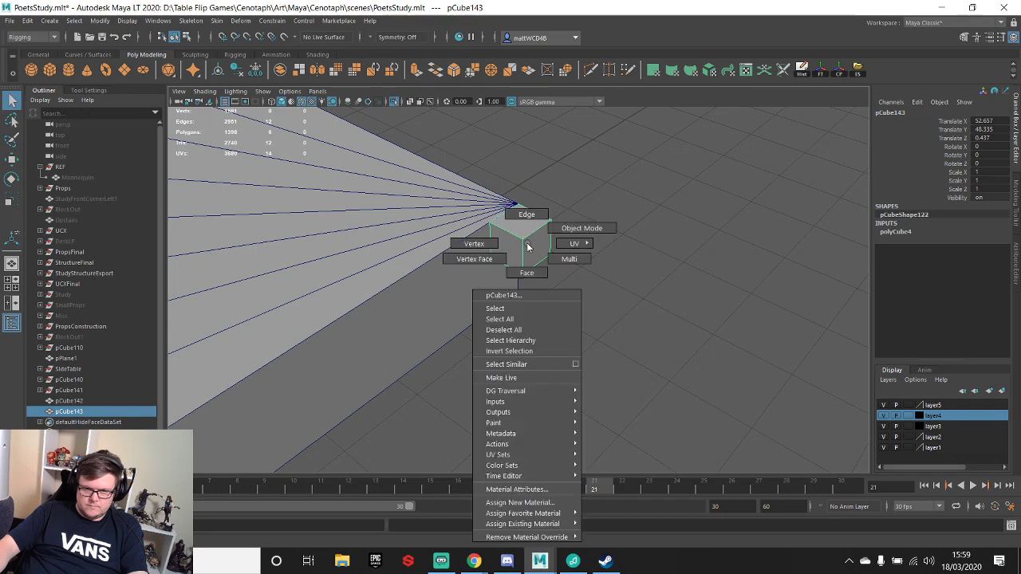
{"action": "left_click_drag", "start_coordinate": [474, 244], "coordinate": [591, 258], "text": "alt"}
{"action": "scroll", "coordinate": [590, 254], "scroll_direction": "down", "scroll_amount": 5}
{"action": "key", "text": "w"}
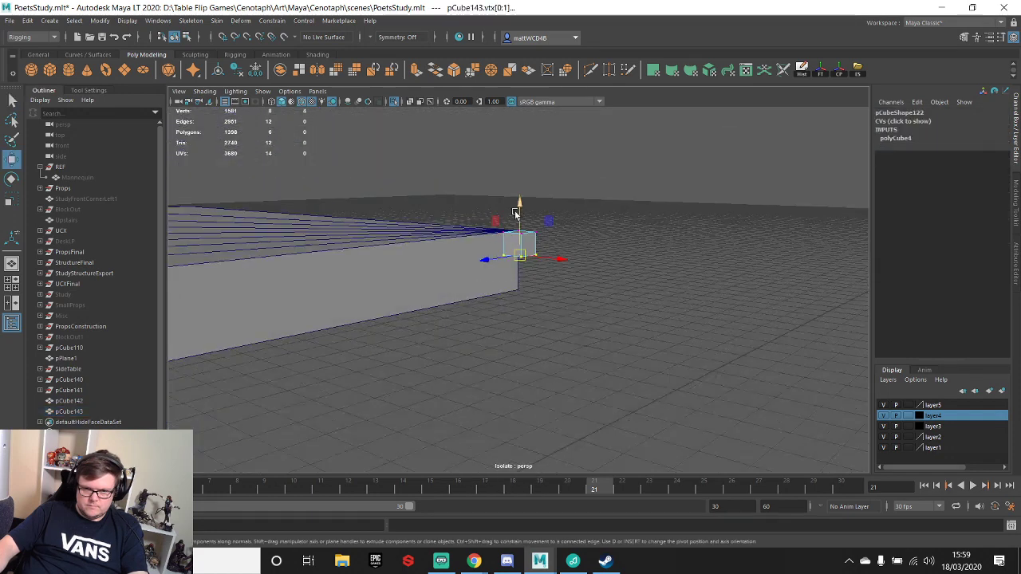
{"action": "key", "text": "v"}
{"action": "left_click_drag", "start_coordinate": [519, 214], "coordinate": [519, 290]}
- Snap the cube's front vertices to the shelf's front corner to match its depth
{"action": "key", "text": "q"}
{"action": "left_click_drag", "start_coordinate": [520, 239], "coordinate": [524, 266], "text": "alt"}
{"action": "left_click_drag", "start_coordinate": [460, 204], "coordinate": [505, 341]}
{"action": "scroll", "coordinate": [502, 332], "scroll_direction": "down", "scroll_amount": 5}
{"action": "key", "text": "w"}
{"action": "middle_click_drag", "start_coordinate": [448, 303], "coordinate": [505, 306], "text": "alt"}
{"action": "key", "text": "v"}
{"action": "left_click_drag", "start_coordinate": [513, 289], "coordinate": [506, 246]}
- Show the whole cabinet again and move the new block along X into the open compartment beside the cupboard, at about 59.185
{"action": "key", "text": "q"}
{"action": "right_click_drag", "start_coordinate": [497, 225], "coordinate": [497, 235]}
{"action": "left_click", "coordinate": [496, 255]}
{"action": "left_click", "coordinate": [485, 223]}
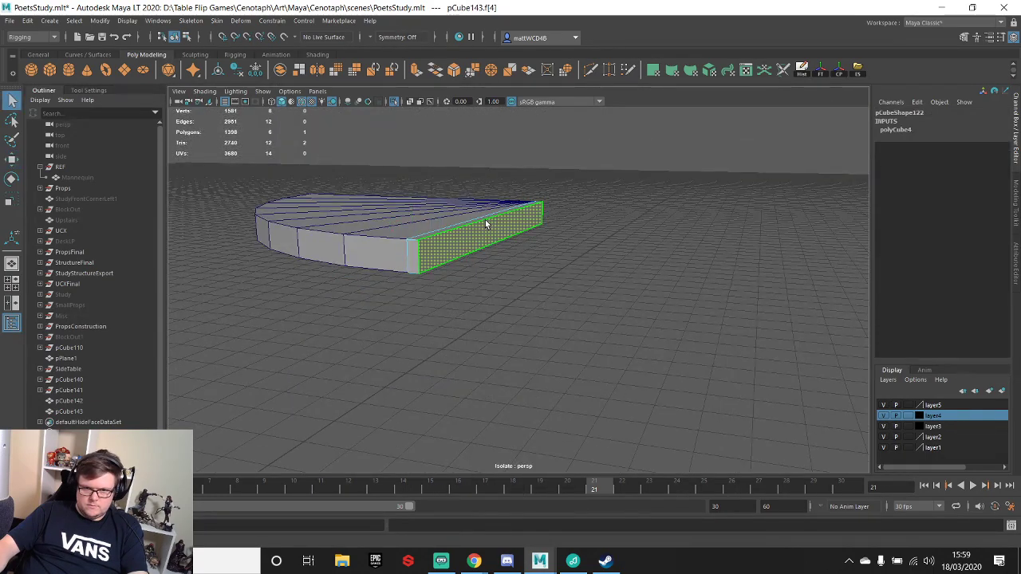
{"action": "left_click", "coordinate": [394, 102]}
{"action": "scroll", "coordinate": [461, 256], "scroll_direction": "down", "scroll_amount": 3}
{"action": "left_click_drag", "start_coordinate": [461, 256], "coordinate": [523, 257], "text": "alt"}
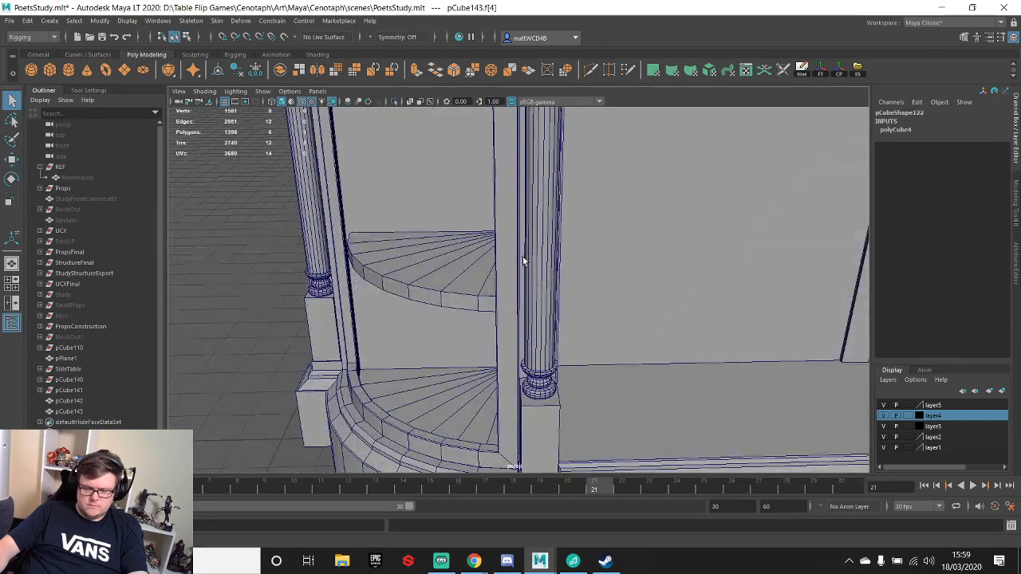
{"action": "left_click_drag", "start_coordinate": [556, 289], "coordinate": [534, 290], "text": "alt"}
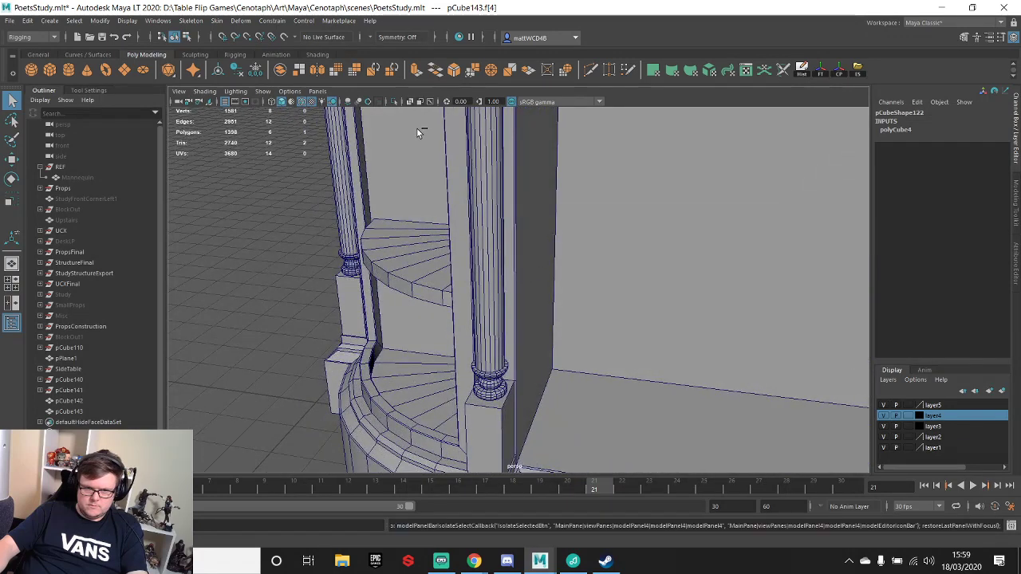
{"action": "left_click", "coordinate": [395, 102]}
{"action": "key", "text": "w"}
{"action": "left_click_drag", "start_coordinate": [561, 236], "coordinate": [691, 243]}
{"action": "double_click", "coordinate": [395, 101]}
{"action": "scroll", "coordinate": [516, 236], "scroll_direction": "down", "scroll_amount": 3}
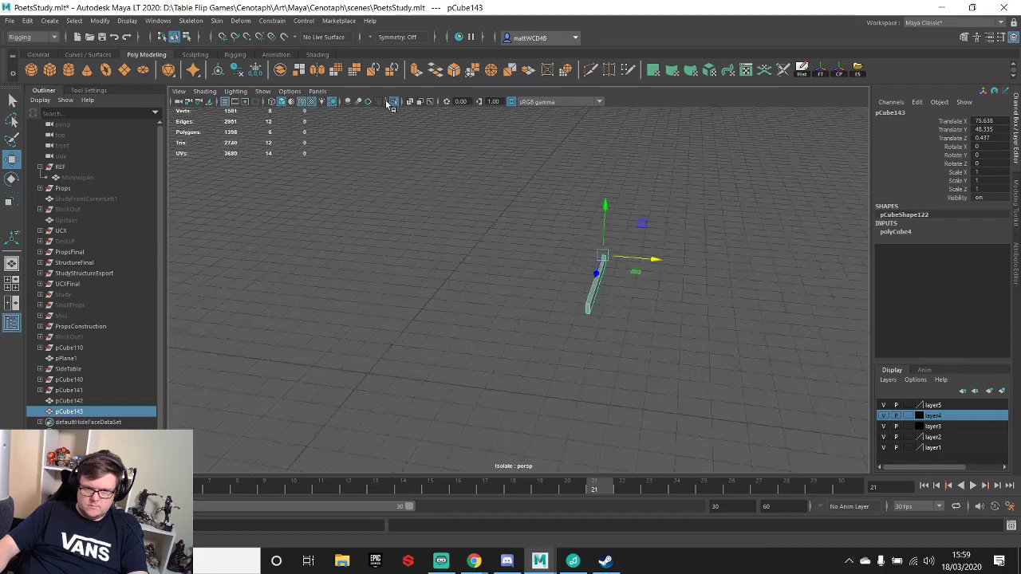
{"action": "left_click", "coordinate": [392, 102]}
{"action": "left_click_drag", "start_coordinate": [676, 332], "coordinate": [606, 254], "text": "alt"}
{"action": "key", "text": "q"}
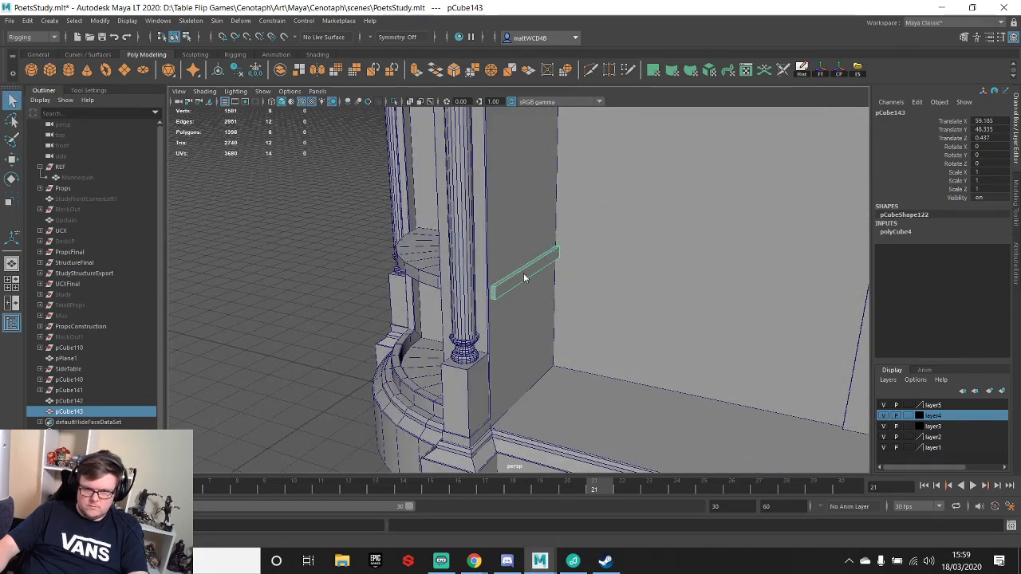
- Stretch the block's end face across the open compartment to the outer edge of the back panel and delete that end face
{"action": "right_click_drag", "start_coordinate": [523, 274], "coordinate": [523, 318]}
{"action": "left_click", "coordinate": [523, 279]}
{"action": "key", "text": "w"}
{"action": "left_click_drag", "start_coordinate": [580, 277], "coordinate": [874, 345]}
{"action": "right_click_drag", "start_coordinate": [874, 346], "coordinate": [771, 347], "text": "alt"}
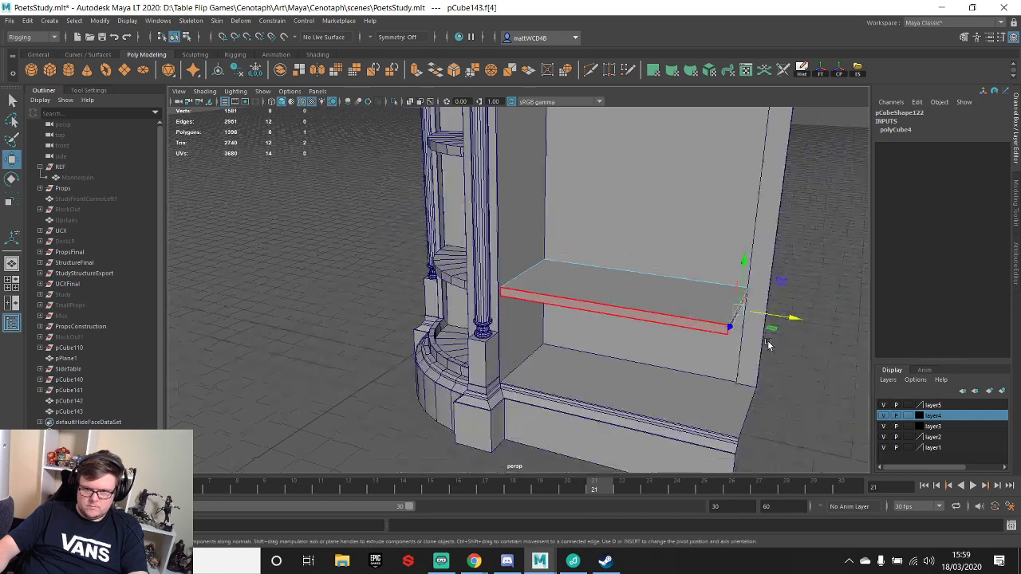
{"action": "middle_click_drag", "start_coordinate": [771, 346], "coordinate": [630, 343], "text": "alt"}
{"action": "key", "text": "v"}
{"action": "left_click_drag", "start_coordinate": [630, 324], "coordinate": [607, 329]}
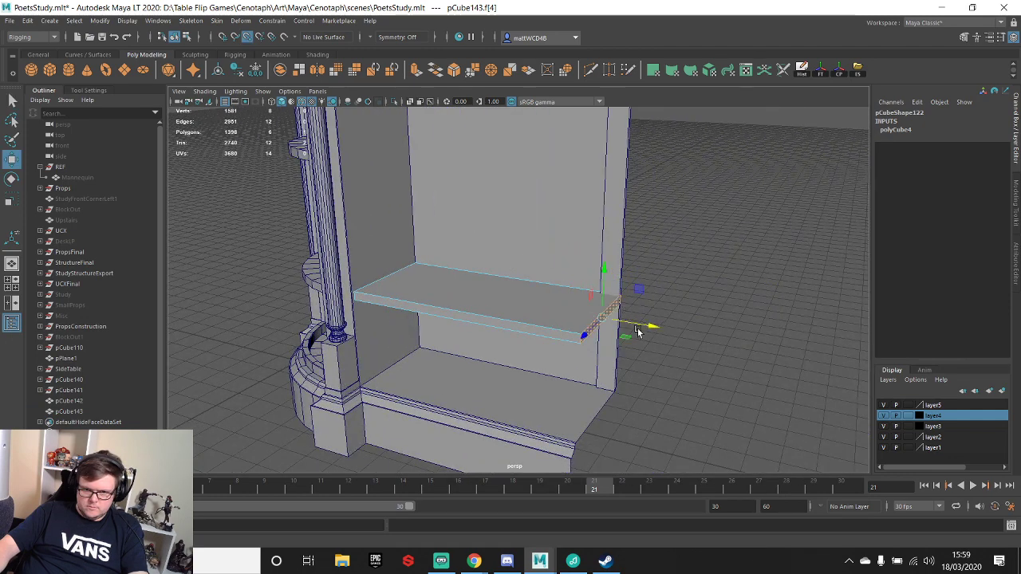
{"action": "key", "text": "q"}
{"action": "left_click", "coordinate": [606, 332]}
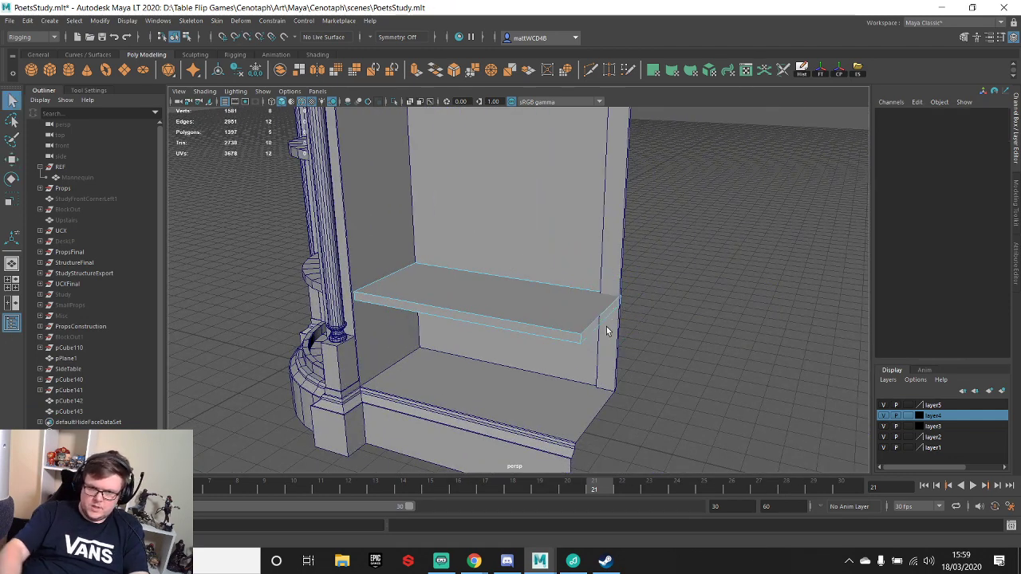
- Duplicate the straight shelf and snap the copy level with the upper quarter-round shelf, at Translate Y 88.831
{"action": "left_click_drag", "start_coordinate": [645, 287], "coordinate": [584, 315], "text": "alt"}
{"action": "scroll", "coordinate": [547, 248], "scroll_direction": "up", "scroll_amount": 4}
{"action": "middle_click_drag", "start_coordinate": [583, 314], "coordinate": [519, 244], "text": "alt"}
{"action": "left_click", "coordinate": [520, 244]}
{"action": "left_click_drag", "start_coordinate": [520, 244], "coordinate": [601, 275], "text": "alt"}
{"action": "left_click_drag", "start_coordinate": [491, 271], "coordinate": [551, 274], "text": "alt"}
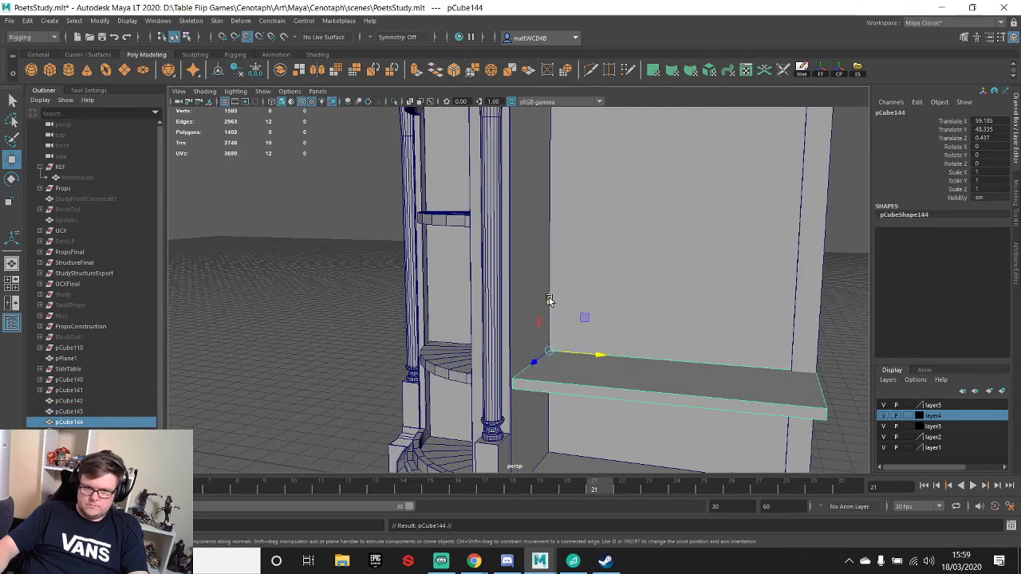
{"action": "left_click_drag", "start_coordinate": [485, 220], "coordinate": [529, 195], "text": "alt"}
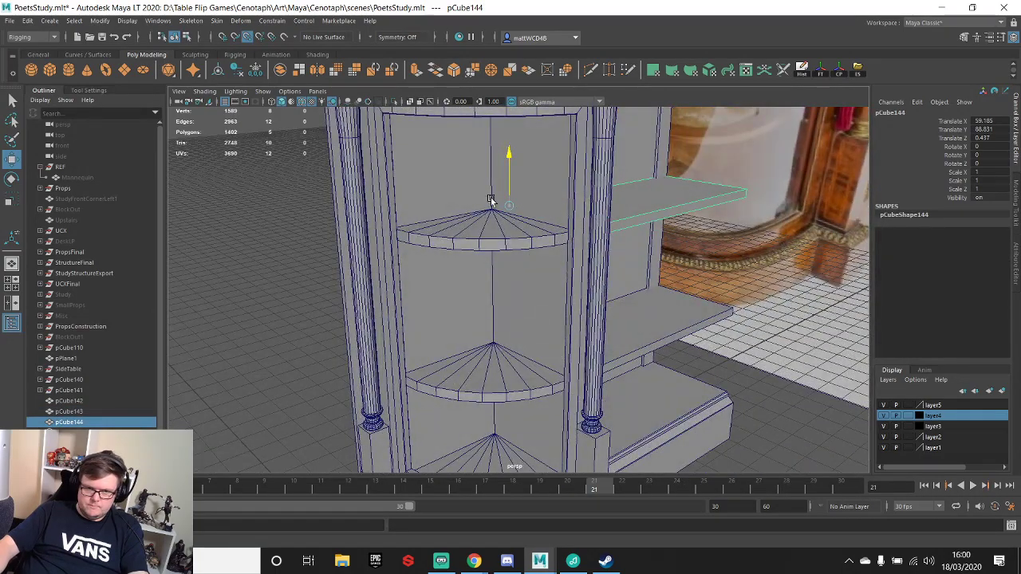
- Clear the column in front of the cupboard's upright from view and snap the upright's top vertices to the cornice's underside
{"action": "left_click_drag", "start_coordinate": [688, 314], "coordinate": [627, 228], "text": "alt"}
{"action": "scroll", "coordinate": [679, 308], "scroll_direction": "down", "scroll_amount": 5}
{"action": "scroll", "coordinate": [652, 251], "scroll_direction": "up", "scroll_amount": 6}
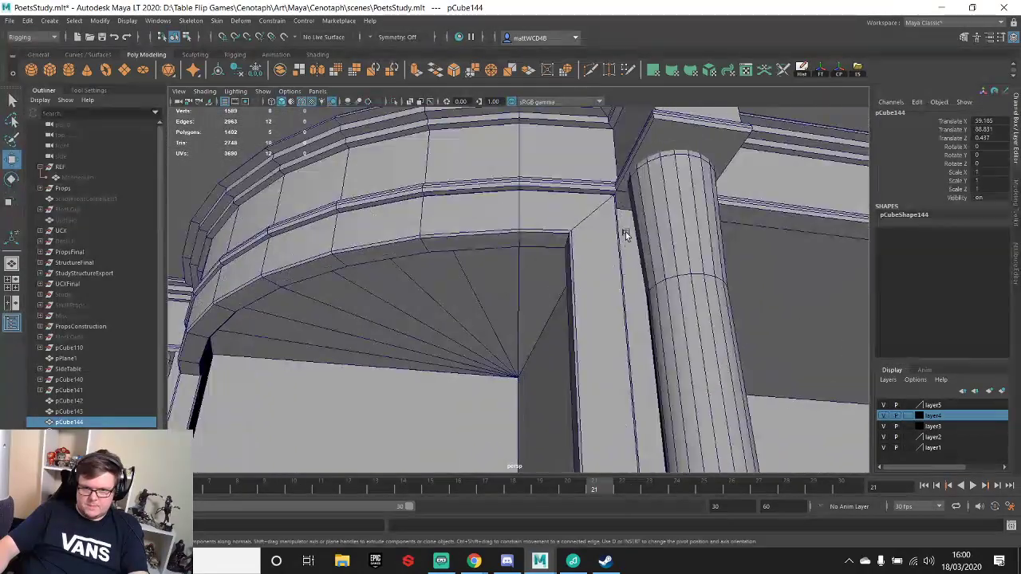
{"action": "left_click", "coordinate": [625, 227]}
{"action": "key", "text": "f"}
{"action": "left_click_drag", "start_coordinate": [571, 285], "coordinate": [543, 239], "text": "alt"}
{"action": "left_click", "coordinate": [531, 257]}
{"action": "scroll", "coordinate": [540, 225], "scroll_direction": "up", "scroll_amount": 3}
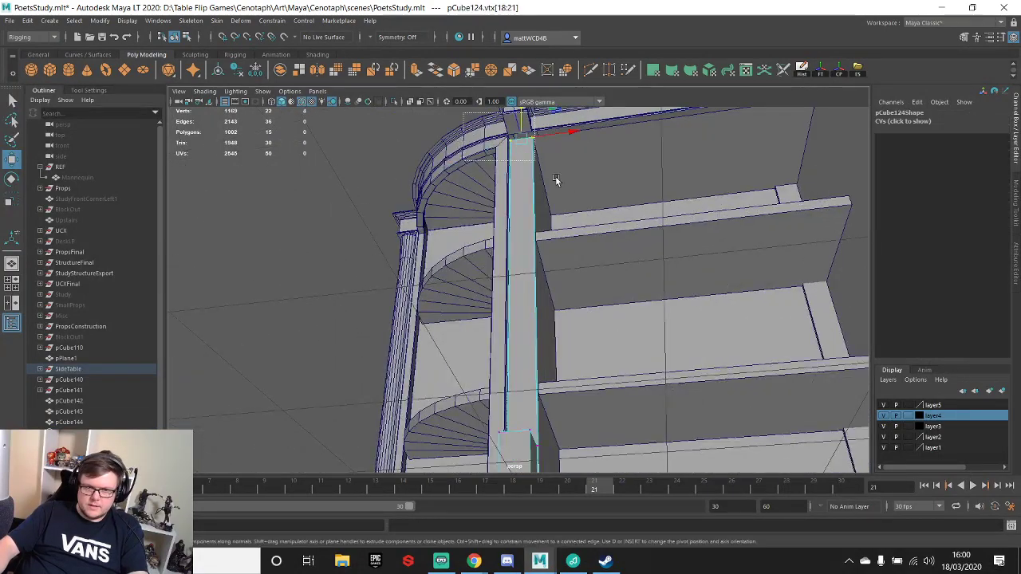
{"action": "key", "text": "f"}
{"action": "scroll", "coordinate": [522, 271], "scroll_direction": "down", "scroll_amount": 4}
{"action": "left_click_drag", "start_coordinate": [529, 295], "coordinate": [520, 276], "text": "alt"}
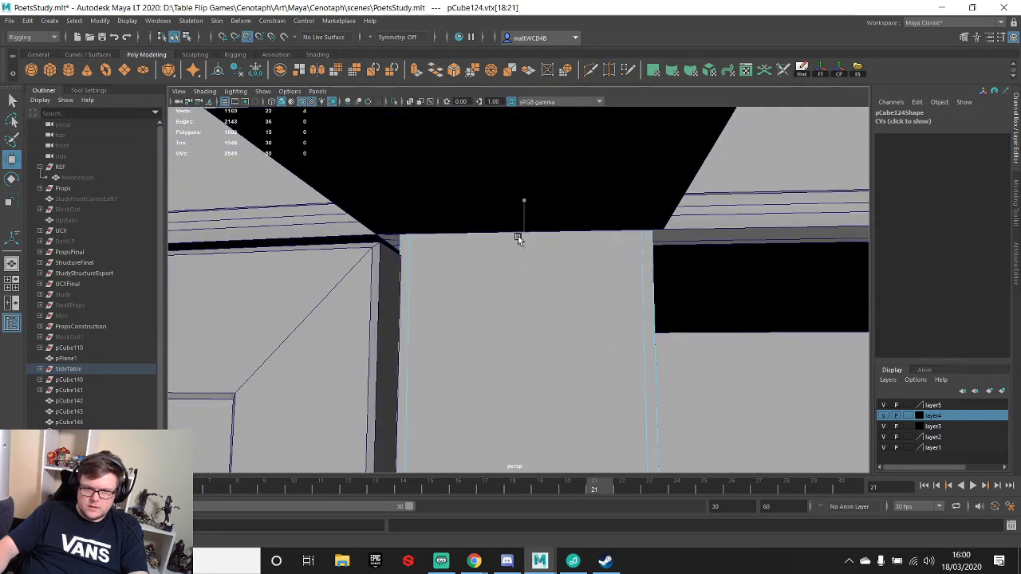
- Raise the top vertices of the open compartment's shell to meet the underside of the cornice
{"action": "key", "text": "q"}
{"action": "left_click", "coordinate": [704, 267]}
{"action": "right_click_drag", "start_coordinate": [706, 269], "coordinate": [644, 260]}
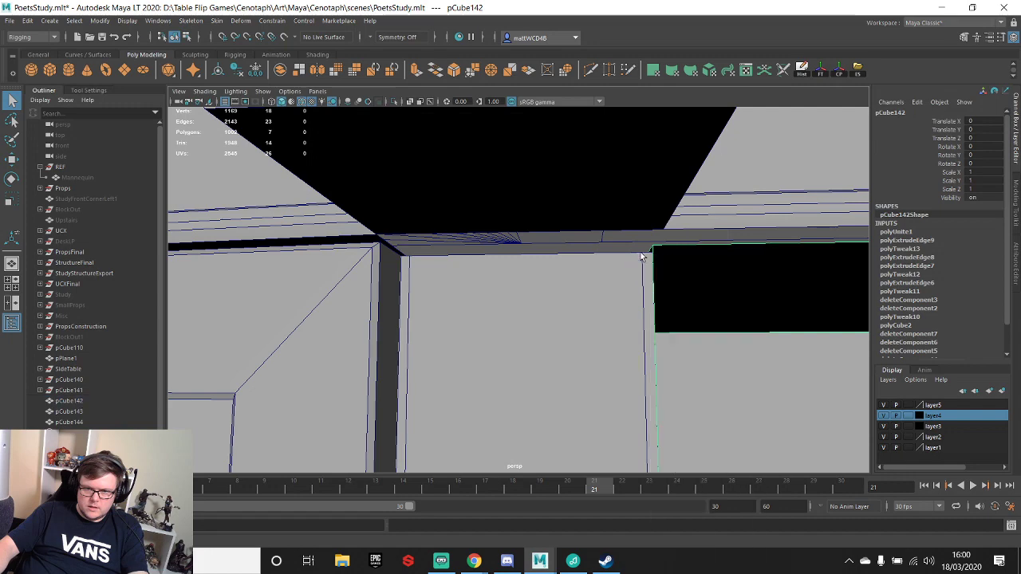
{"action": "scroll", "coordinate": [657, 282], "scroll_direction": "down", "scroll_amount": 4}
{"action": "middle_click_drag", "start_coordinate": [755, 295], "coordinate": [724, 298], "text": "alt"}
{"action": "left_click_drag", "start_coordinate": [724, 297], "coordinate": [327, 210], "text": "alt"}
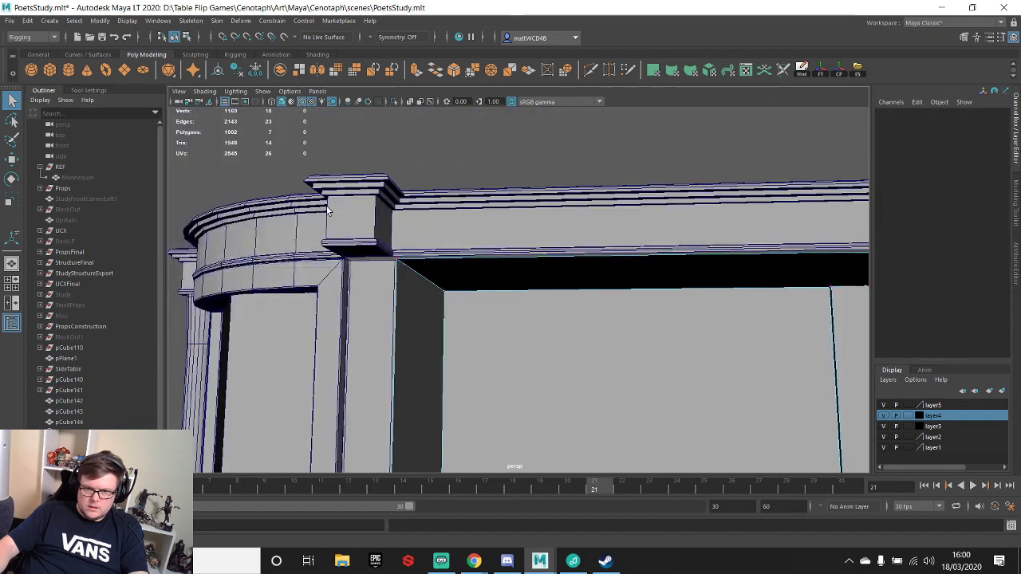
{"action": "left_click_drag", "start_coordinate": [943, 351], "coordinate": [846, 339]}
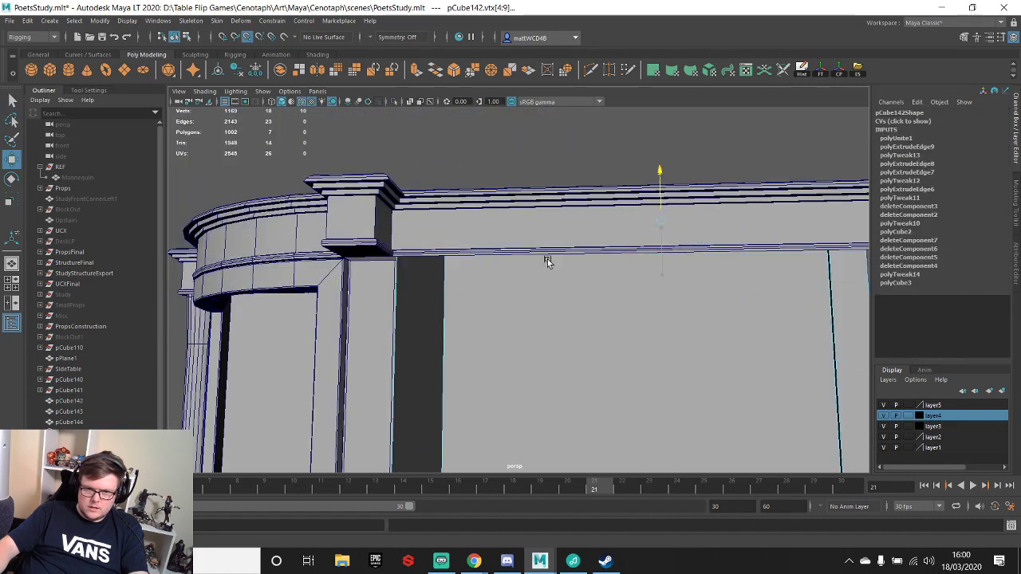
- Combine the open compartment's shell and the adjoining upright into one mesh
{"action": "left_click_drag", "start_coordinate": [439, 282], "coordinate": [602, 192], "text": "alt"}
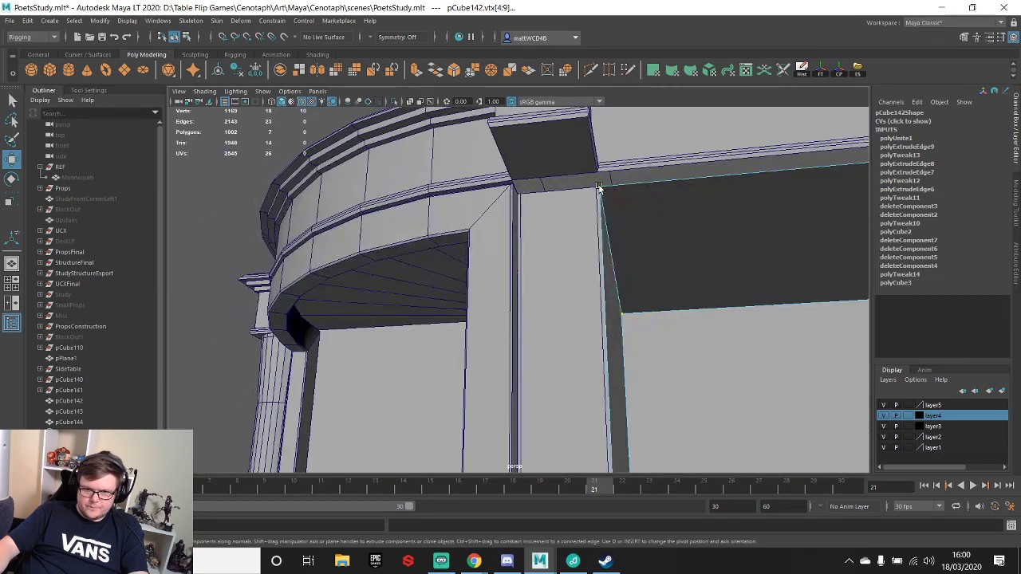
{"action": "middle_click_drag", "start_coordinate": [602, 191], "coordinate": [547, 281], "text": "alt"}
{"action": "scroll", "coordinate": [548, 282], "scroll_direction": "up", "scroll_amount": 6}
{"action": "right_click_drag", "start_coordinate": [632, 223], "coordinate": [643, 177]}
{"action": "left_click_drag", "start_coordinate": [704, 268], "coordinate": [579, 294], "text": "alt"}
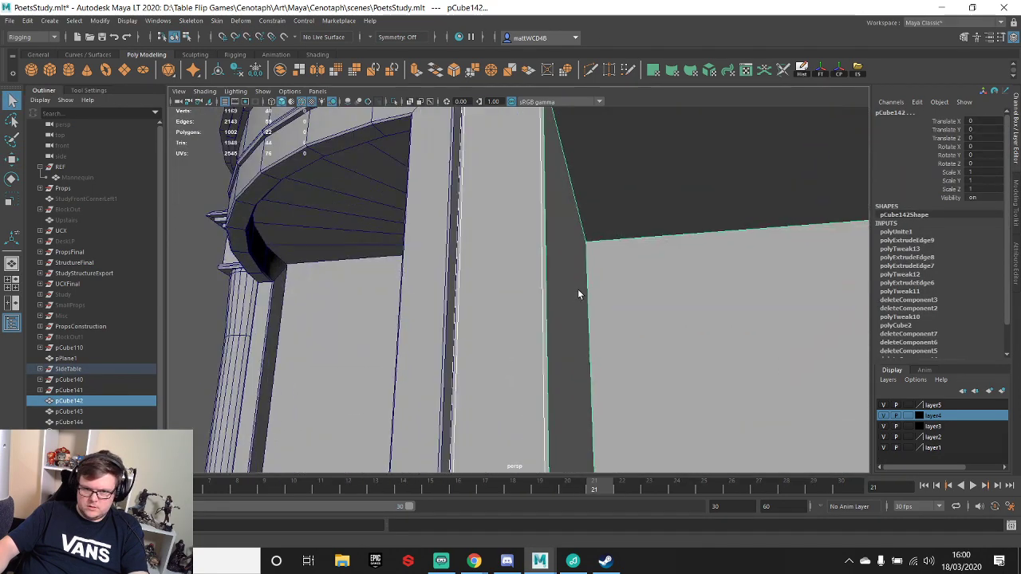
{"action": "right_click_drag", "start_coordinate": [577, 252], "coordinate": [549, 484], "text": "shift"}
- Select all vertices of the combined shell and upright and merge the overlapping ones
{"action": "right_click_drag", "start_coordinate": [548, 244], "coordinate": [495, 247]}
{"action": "scroll", "coordinate": [491, 272], "scroll_direction": "down", "scroll_amount": 5}
{"action": "scroll", "coordinate": [492, 271], "scroll_direction": "down", "scroll_amount": 3}
{"action": "left_click_drag", "start_coordinate": [415, 168], "coordinate": [594, 373]}
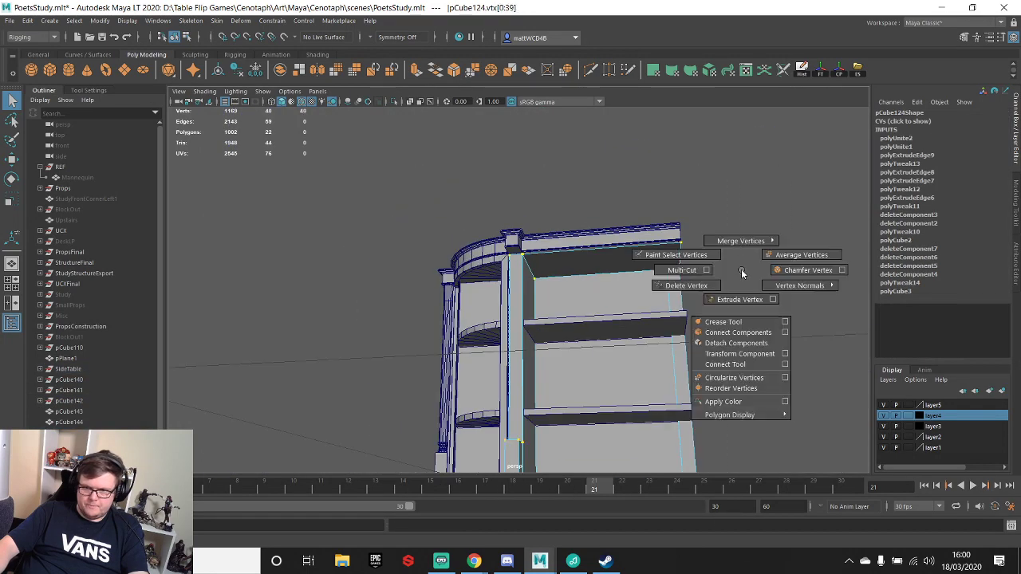
{"action": "right_click_drag", "start_coordinate": [788, 166], "coordinate": [787, 166]}
- Snap the upright's top corner vertex onto the adjoining corner and merge the mesh's vertices with a 0.01 distance threshold
{"action": "scroll", "coordinate": [574, 292], "scroll_direction": "up", "scroll_amount": 5}
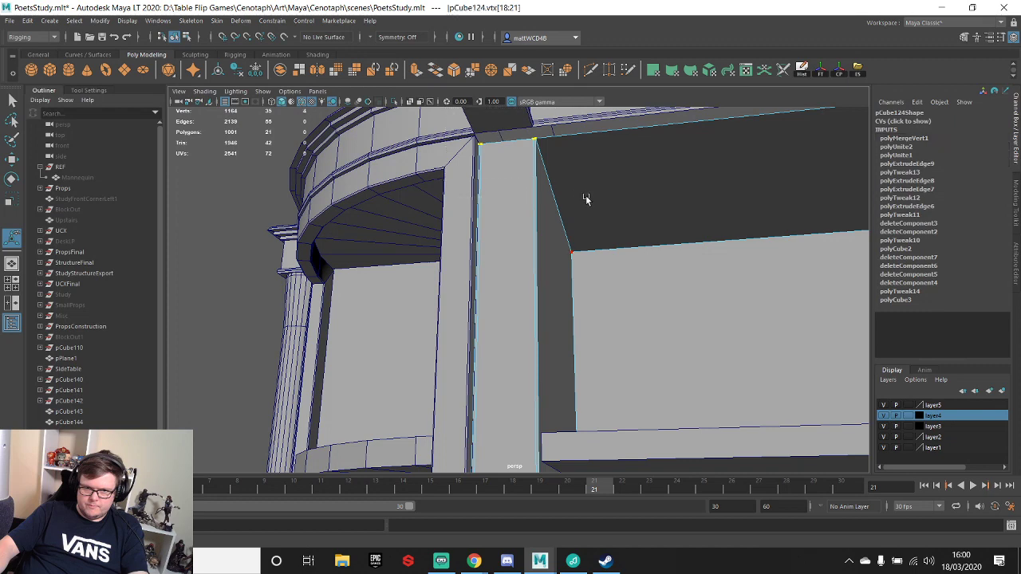
{"action": "left_click_drag", "start_coordinate": [586, 199], "coordinate": [520, 297], "text": "alt"}
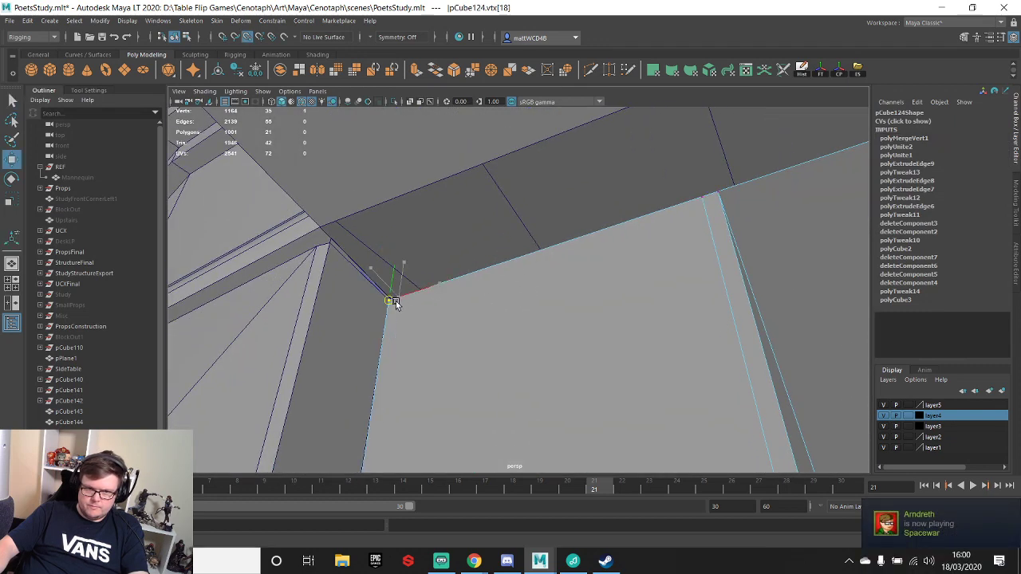
{"action": "scroll", "coordinate": [694, 273], "scroll_direction": "down", "scroll_amount": 10}
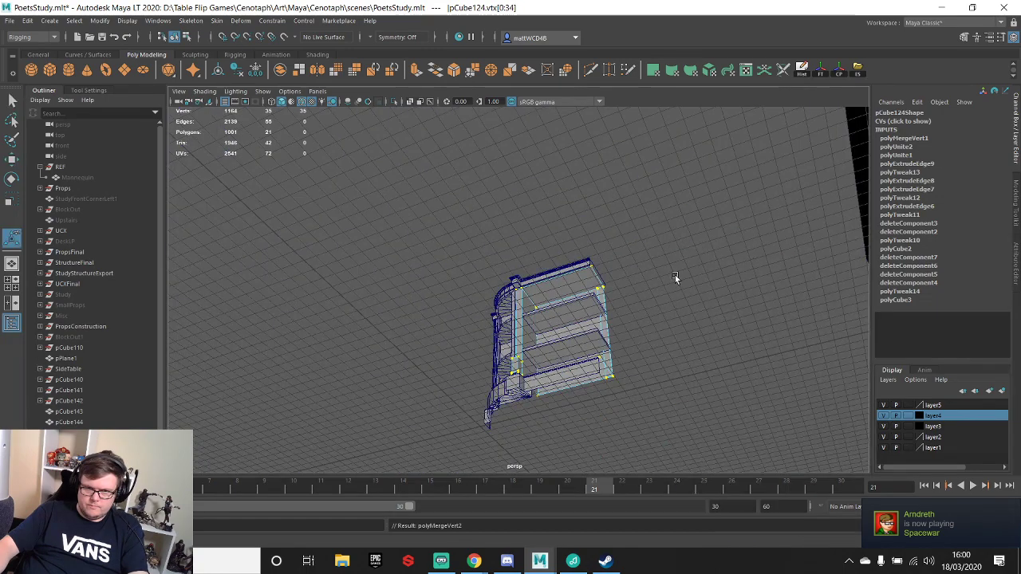
- Extrude the upright's open top edge forward under the cornice to start closing the gap
{"action": "scroll", "coordinate": [539, 312], "scroll_direction": "up", "scroll_amount": 12}
{"action": "left_click_drag", "start_coordinate": [463, 251], "coordinate": [486, 283], "text": "alt"}
{"action": "right_click_drag", "start_coordinate": [487, 283], "coordinate": [489, 240]}
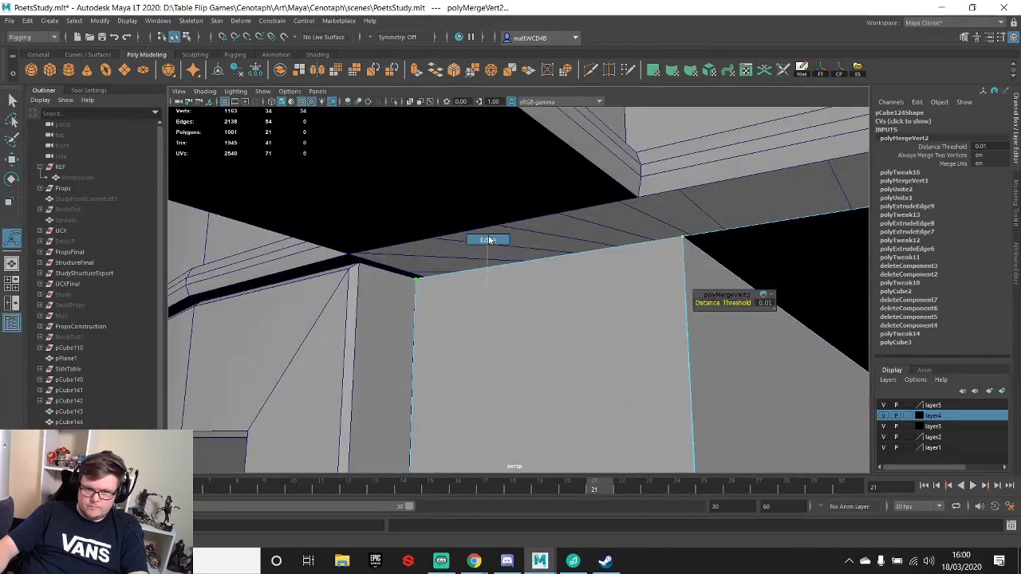
{"action": "left_click", "coordinate": [486, 279]}
{"action": "right_click_drag", "start_coordinate": [533, 295], "coordinate": [534, 311], "text": "shift"}
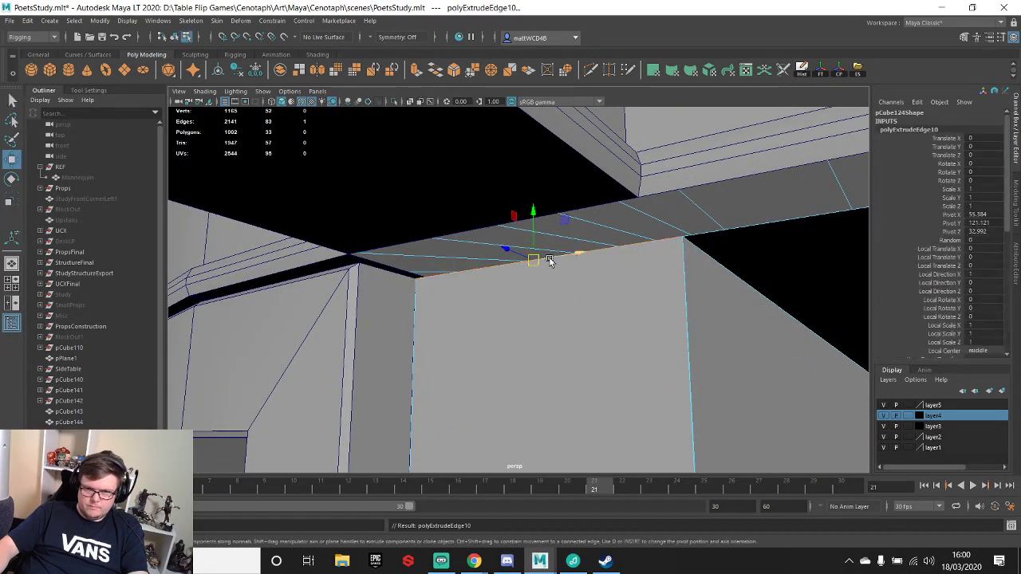
{"action": "left_click_drag", "start_coordinate": [437, 279], "coordinate": [523, 239], "text": "alt"}
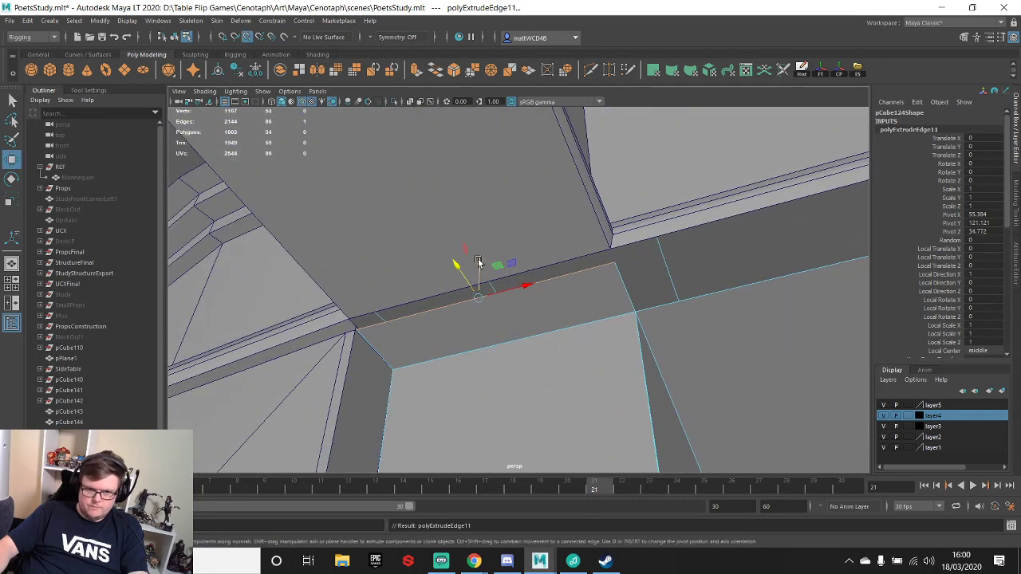
- Extend the upright's top strip to the cornice lip and snap its end vertex onto the cornice corner
{"action": "key", "text": "q"}
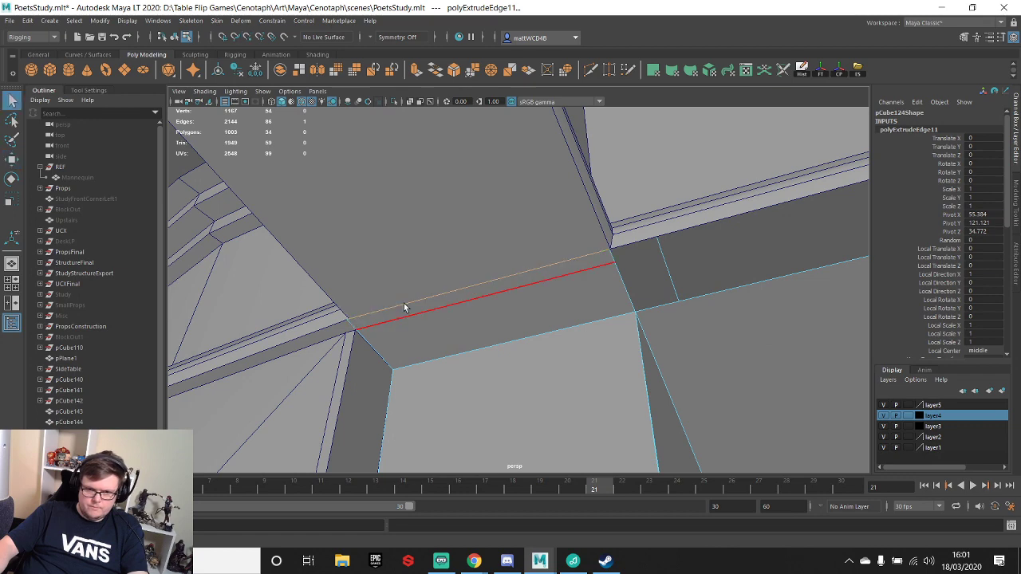
{"action": "left_click_drag", "start_coordinate": [405, 305], "coordinate": [414, 248], "text": "alt"}
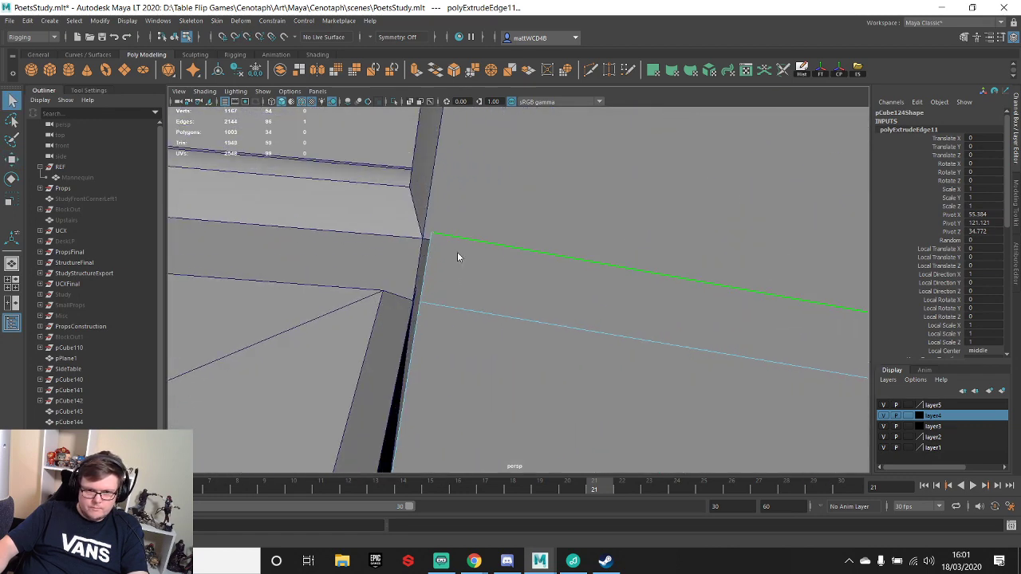
{"action": "right_click_drag", "start_coordinate": [458, 253], "coordinate": [415, 249]}
{"action": "key", "text": "v"}
{"action": "left_click_drag", "start_coordinate": [432, 234], "coordinate": [427, 239]}
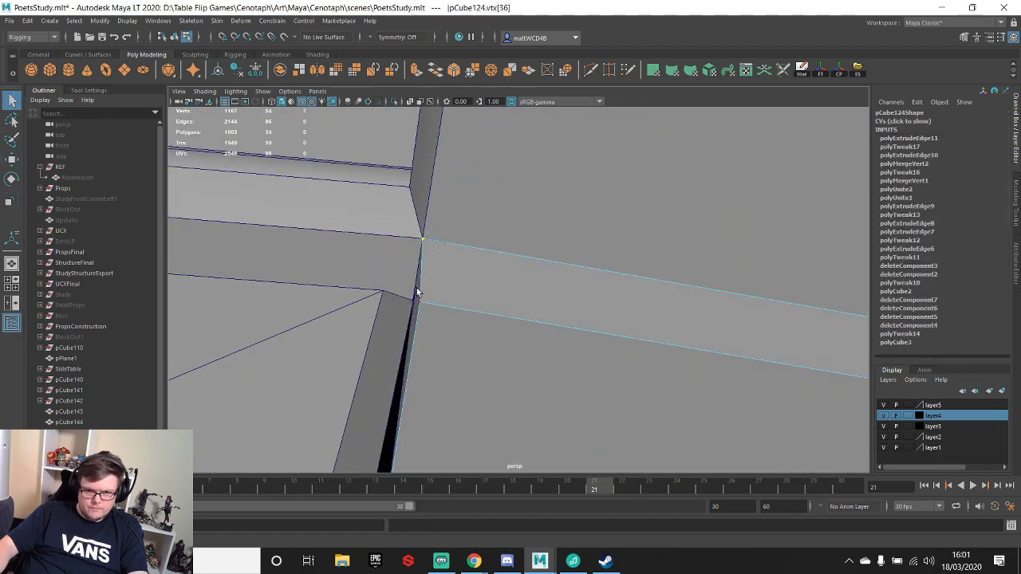
- Inspect the gaps where the curved door frame, the curved compartment's shell and the cornice meet
{"action": "left_click_drag", "start_coordinate": [425, 307], "coordinate": [444, 343], "text": "alt"}
{"action": "left_click", "coordinate": [447, 327]}
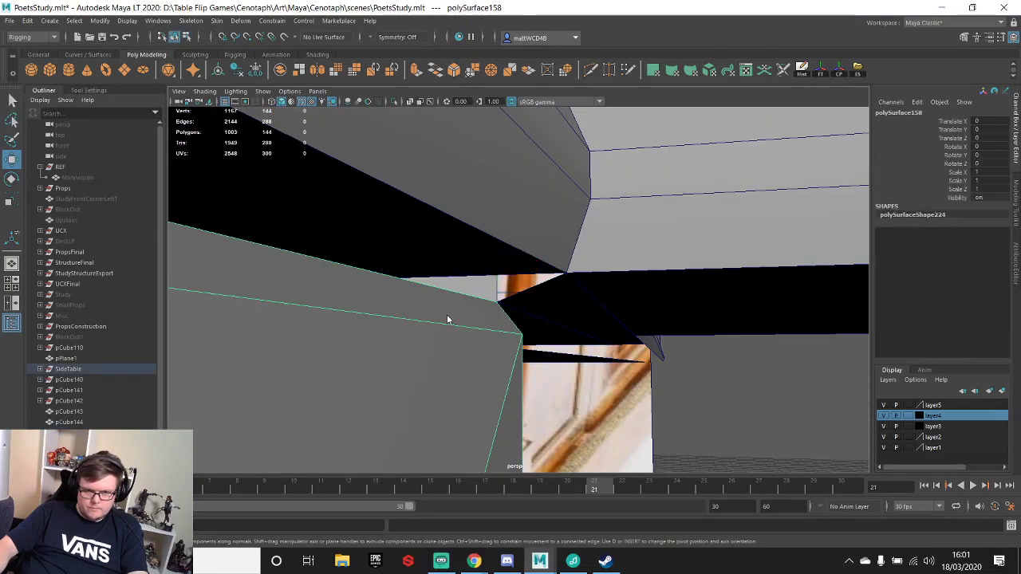
{"action": "right_click_drag", "start_coordinate": [452, 291], "coordinate": [476, 279]}
{"action": "left_click", "coordinate": [477, 280]}
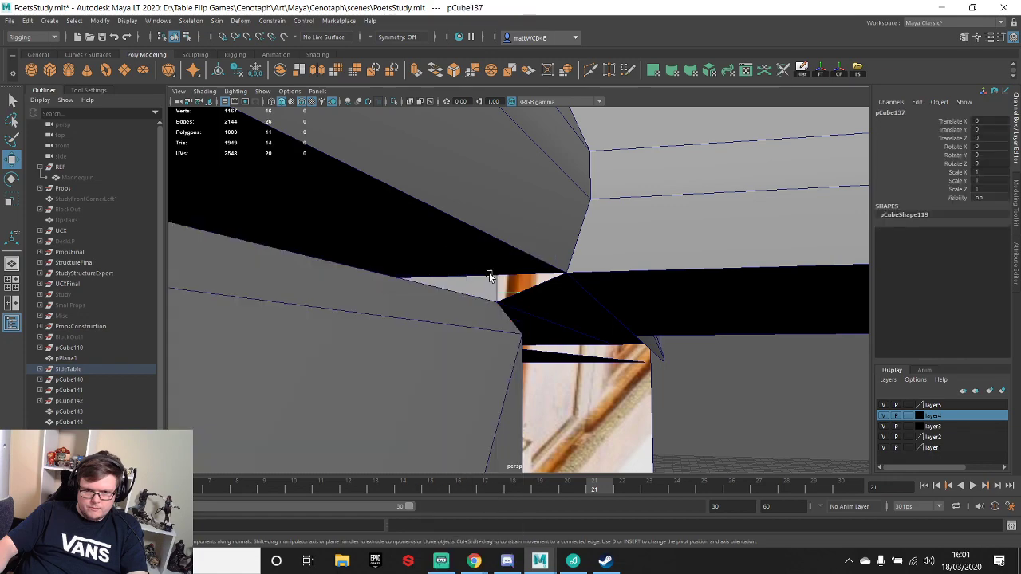
{"action": "key", "text": "f"}
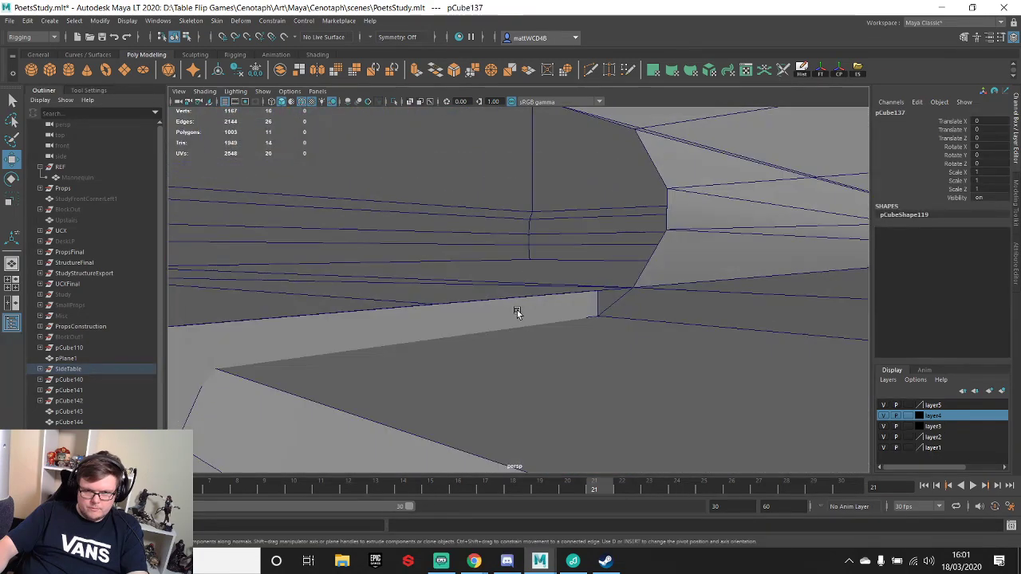
{"action": "left_click", "coordinate": [515, 310]}
{"action": "key", "text": "f"}
{"action": "mouse_move", "coordinate": [490, 303]}
{"action": "left_mouse_down", "text": "alt"}
{"action": "mouse_move", "coordinate": [486, 290]}
{"action": "mouse_move", "coordinate": [312, 290]}
{"action": "mouse_move", "coordinate": [513, 267]}
{"action": "mouse_move", "coordinate": [479, 289]}
{"action": "left_mouse_up", "text": "alt"}
{"action": "scroll", "coordinate": [472, 303], "scroll_direction": "down", "scroll_amount": 6}
{"action": "middle_click_drag", "start_coordinate": [455, 312], "coordinate": [458, 255], "text": "alt"}
{"action": "scroll", "coordinate": [467, 301], "scroll_direction": "up", "scroll_amount": 6}
{"action": "scroll", "coordinate": [457, 256], "scroll_direction": "down", "scroll_amount": 8}
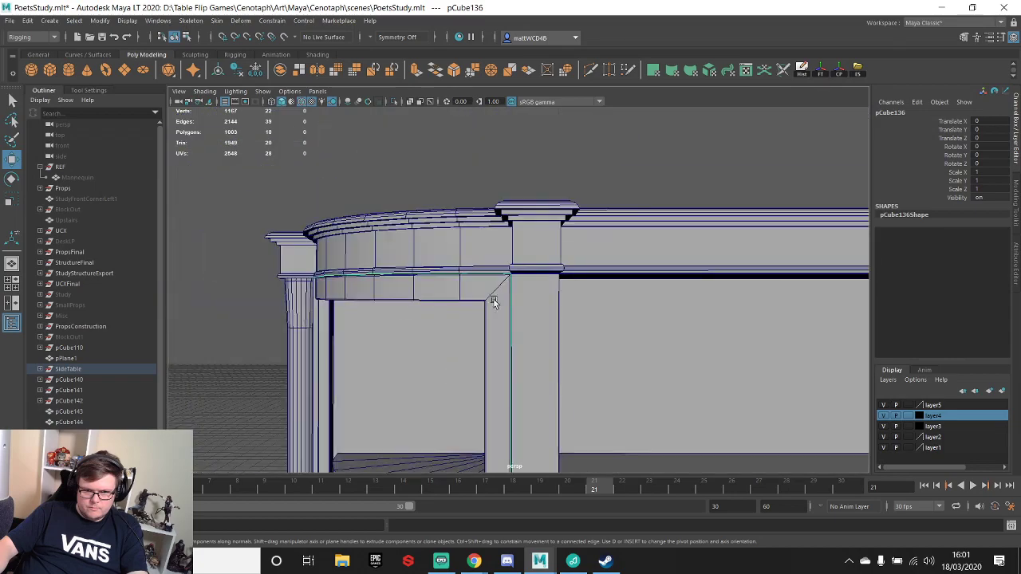
- Move the curved door frame's pivot to its bottom hinge corner and swing the frame open to -75 in Rotate Y
{"action": "scroll", "coordinate": [493, 298], "scroll_direction": "up", "scroll_amount": 5}
{"action": "left_click", "coordinate": [494, 297]}
{"action": "scroll", "coordinate": [467, 328], "scroll_direction": "down", "scroll_amount": 6}
{"action": "left_click_drag", "start_coordinate": [466, 331], "coordinate": [606, 123], "text": "alt"}
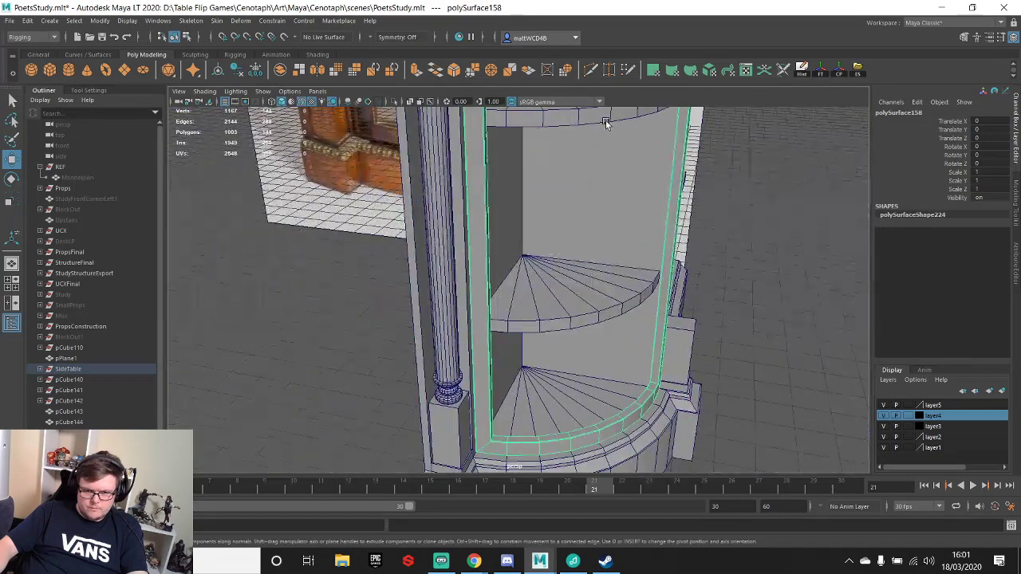
{"action": "middle_click_drag", "start_coordinate": [532, 354], "coordinate": [531, 271], "text": "alt"}
{"action": "scroll", "coordinate": [532, 272], "scroll_direction": "down", "scroll_amount": 2}
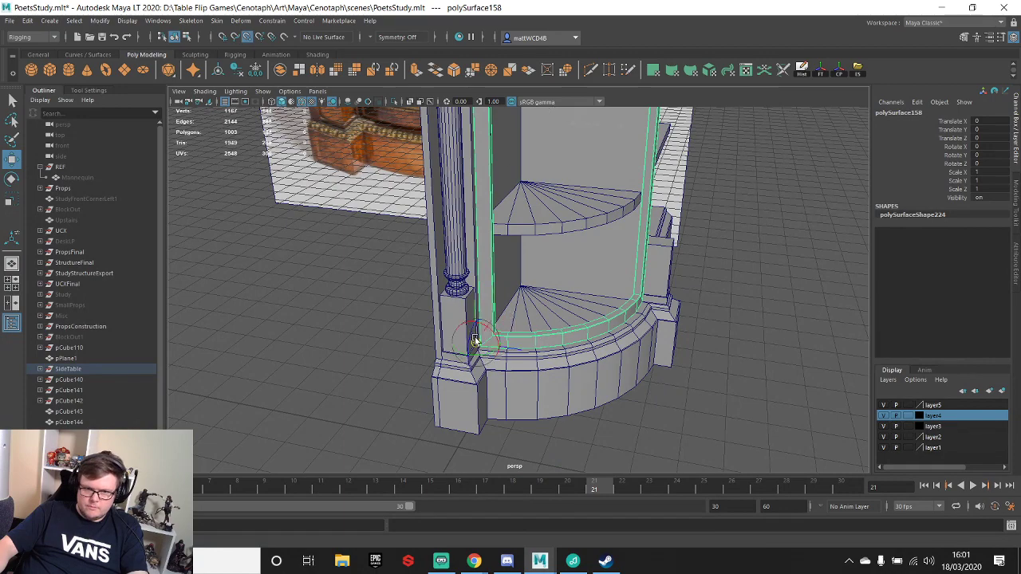
{"action": "scroll", "coordinate": [485, 344], "scroll_direction": "up", "scroll_amount": 5}
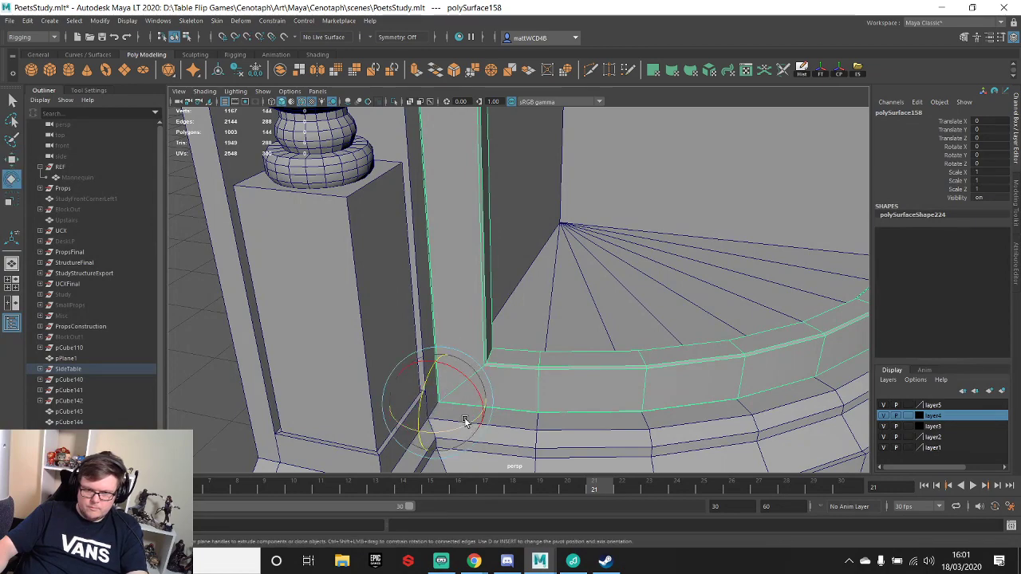
{"action": "left_click_drag", "start_coordinate": [468, 422], "coordinate": [437, 431]}
{"action": "scroll", "coordinate": [584, 271], "scroll_direction": "down", "scroll_amount": 7}
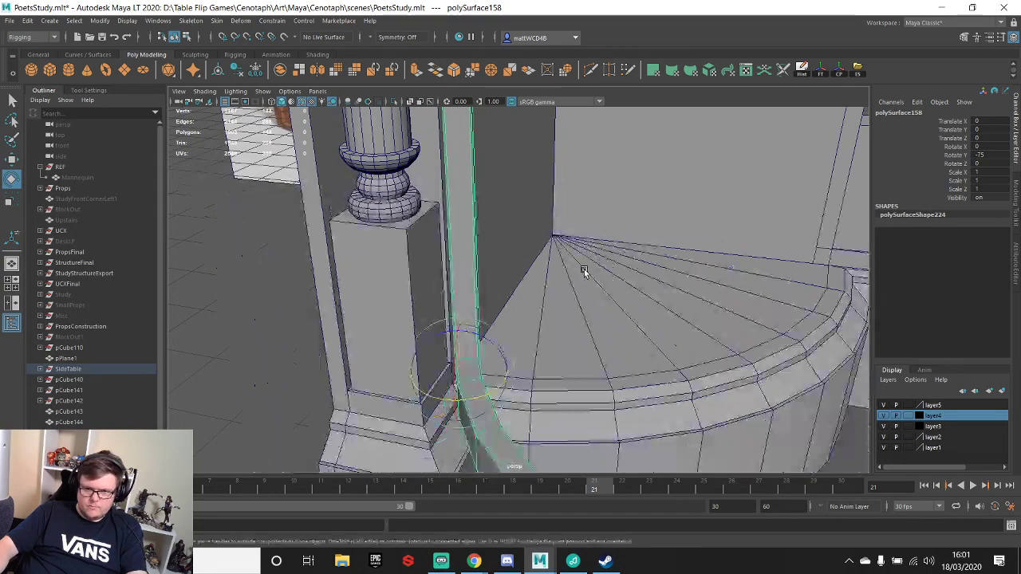
- Inspect the top corner where the curved compartment's shell meets the upright and the cornice
{"action": "left_click_drag", "start_coordinate": [595, 268], "coordinate": [615, 200], "text": "alt"}
{"action": "middle_click_drag", "start_coordinate": [615, 201], "coordinate": [449, 406], "text": "alt"}
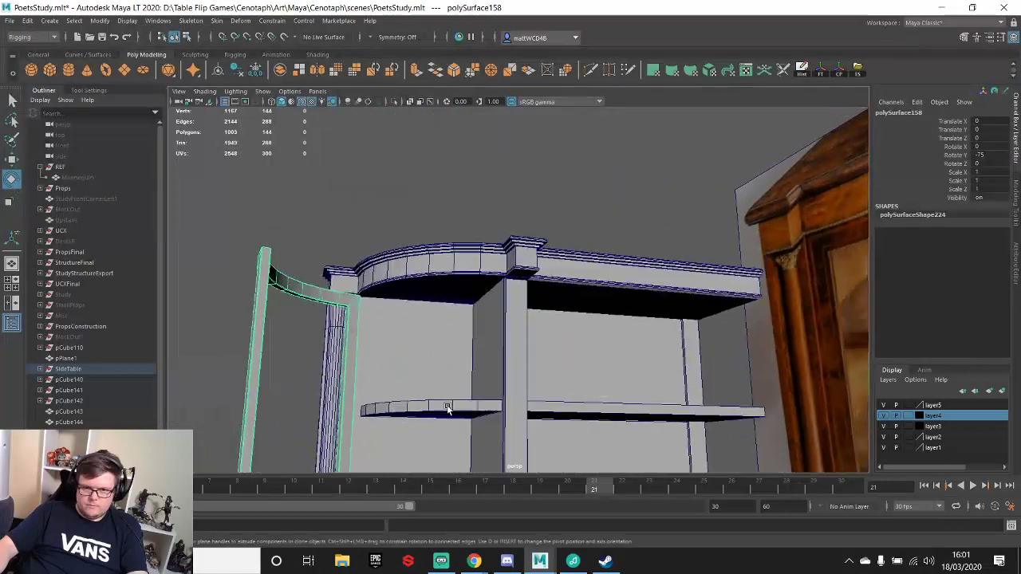
{"action": "left_click_drag", "start_coordinate": [449, 406], "coordinate": [499, 230], "text": "alt"}
{"action": "scroll", "coordinate": [495, 200], "scroll_direction": "up", "scroll_amount": 4}
{"action": "middle_click_drag", "start_coordinate": [489, 164], "coordinate": [548, 268], "text": "alt"}
{"action": "left_click_drag", "start_coordinate": [549, 270], "coordinate": [553, 232], "text": "alt"}
{"action": "mouse_move", "coordinate": [554, 232]}
{"action": "right_mouse_down"}
{"action": "mouse_move", "coordinate": [551, 219]}
{"action": "mouse_move", "coordinate": [563, 218]}
{"action": "right_mouse_up"}
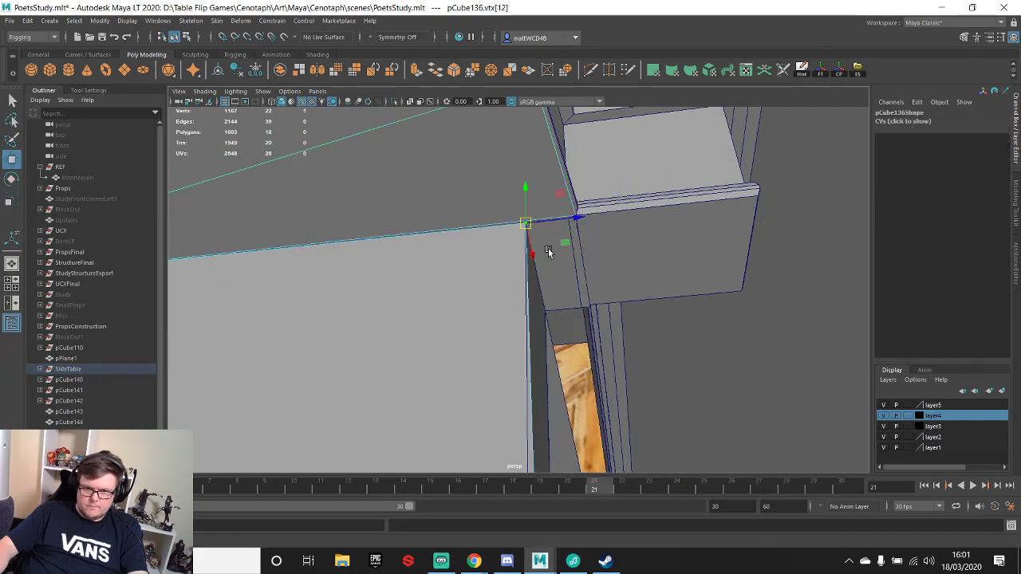
{"action": "left_click_drag", "start_coordinate": [547, 252], "coordinate": [527, 295], "text": "alt"}
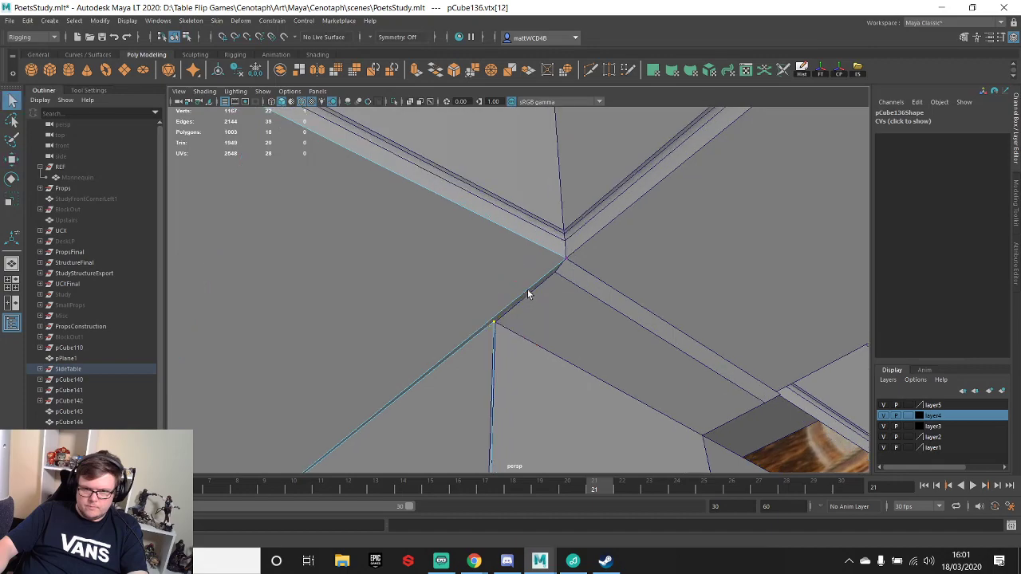
- Extrude the end edge of the curved compartment's floor into the gap at the base and snap the new vertices to adjoining corners
{"action": "left_click_drag", "start_coordinate": [462, 289], "coordinate": [579, 341], "text": "alt"}
{"action": "key", "text": "f"}
{"action": "key", "text": "w"}
{"action": "left_click_drag", "start_coordinate": [482, 300], "coordinate": [475, 325], "text": "alt"}
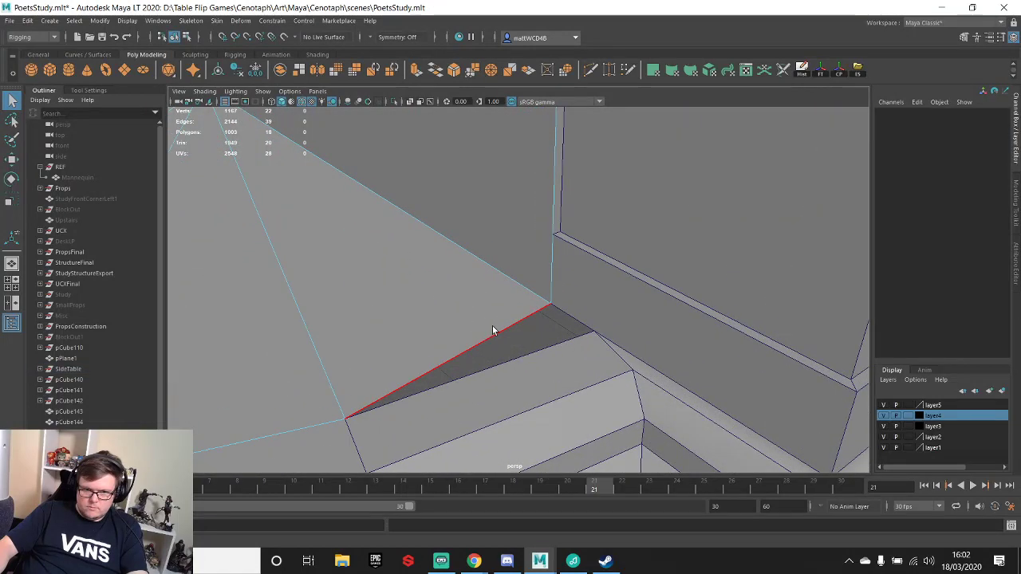
{"action": "right_click_drag", "start_coordinate": [467, 295], "coordinate": [483, 325], "text": "shift"}
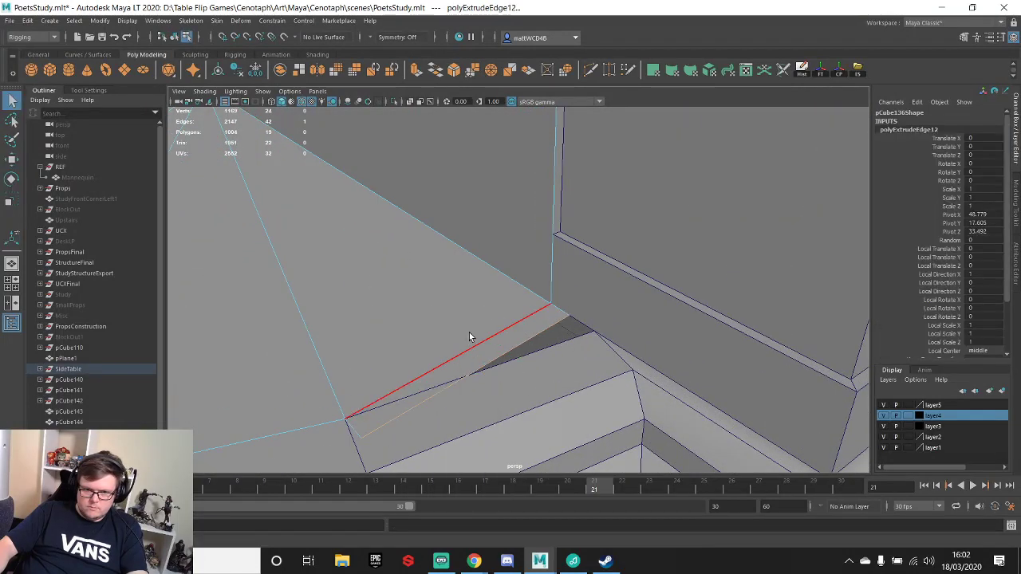
{"action": "right_click_drag", "start_coordinate": [468, 269], "coordinate": [417, 269]}
{"action": "left_click", "coordinate": [361, 438]}
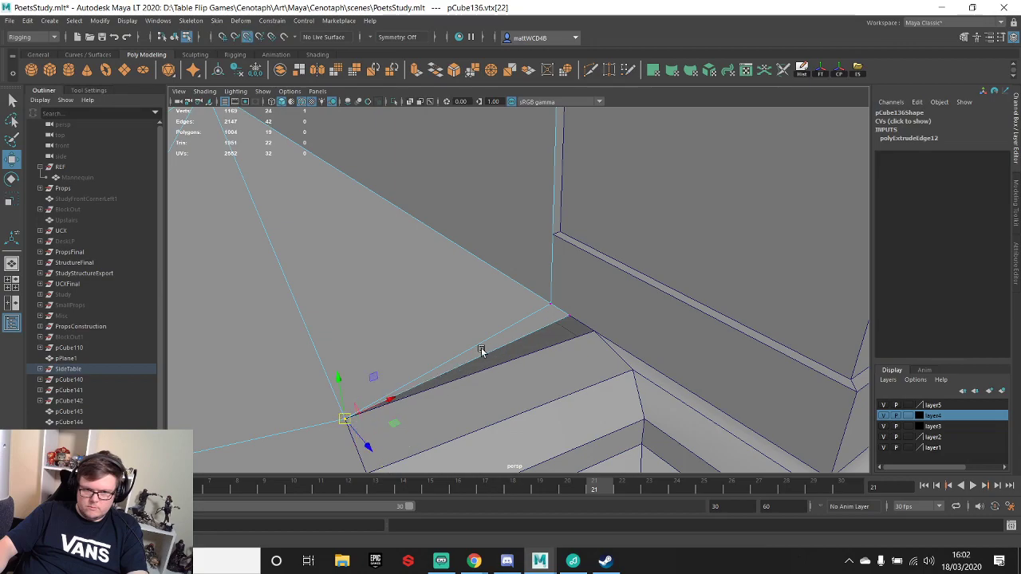
{"action": "key", "text": "q"}
{"action": "right_click_drag", "start_coordinate": [585, 326], "coordinate": [519, 292], "text": "alt"}
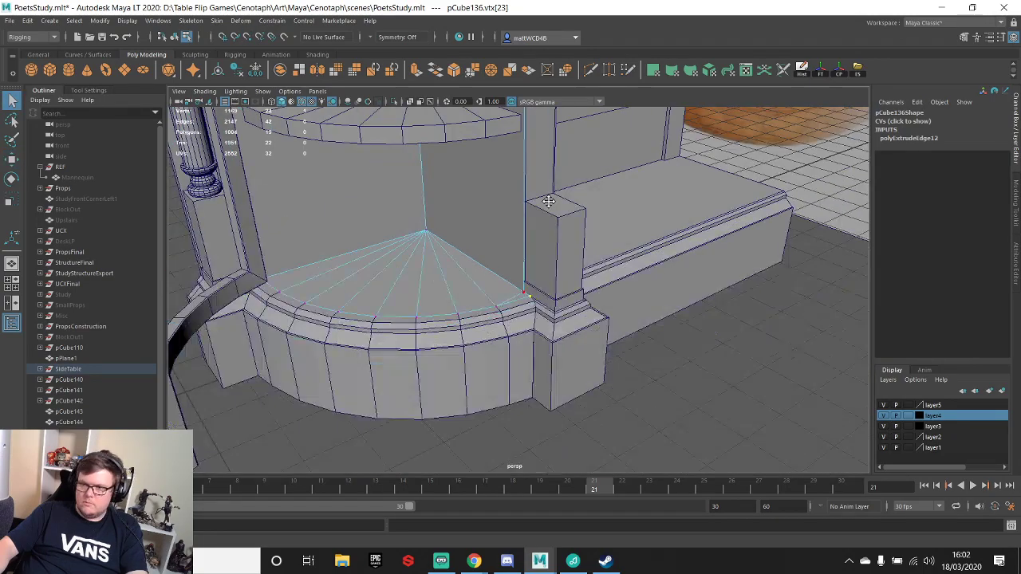
- Snap the curved compartment shell's top corner vertex onto the adjoining upright's top corner
{"action": "left_click_drag", "start_coordinate": [549, 201], "coordinate": [592, 186], "text": "alt"}
{"action": "middle_click_drag", "start_coordinate": [592, 186], "coordinate": [581, 306], "text": "alt"}
{"action": "left_click_drag", "start_coordinate": [583, 306], "coordinate": [513, 227], "text": "alt"}
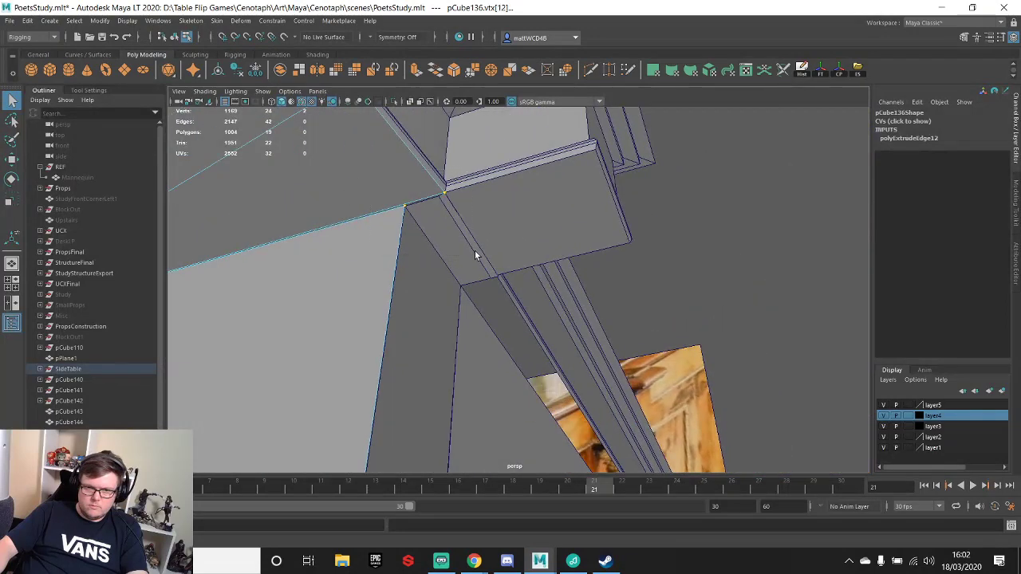
{"action": "left_click_drag", "start_coordinate": [474, 255], "coordinate": [434, 276], "text": "alt"}
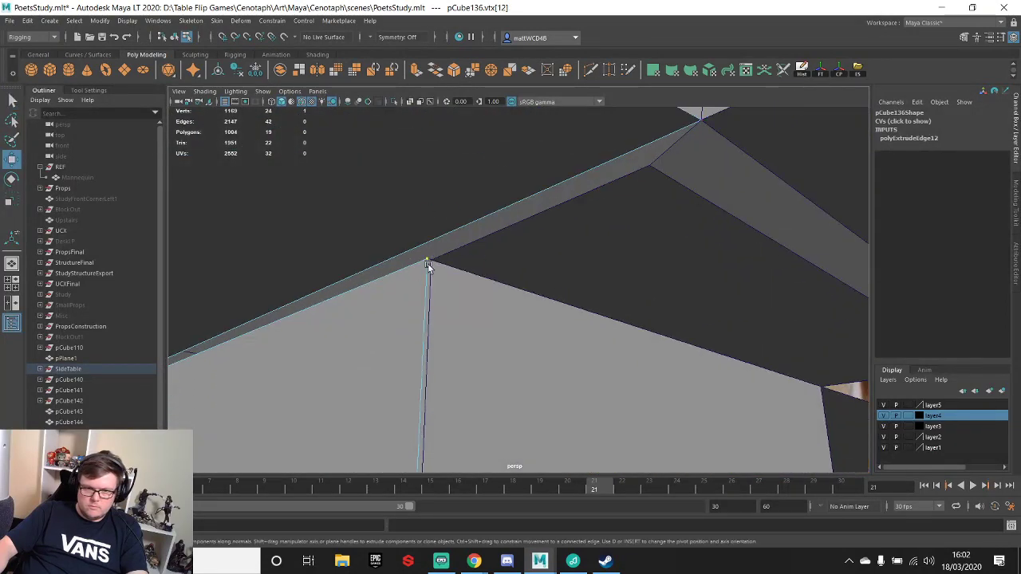
{"action": "left_click", "coordinate": [485, 278]}
{"action": "right_click_drag", "start_coordinate": [485, 270], "coordinate": [425, 260]}
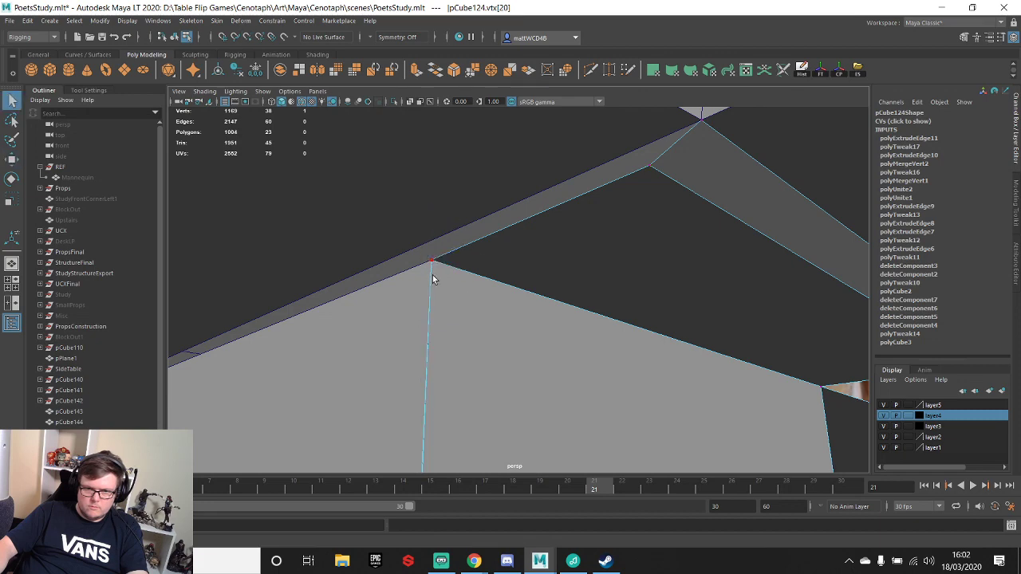
- Select all vertices of the open compartment's mesh and merge them with a 0.01 distance threshold
{"action": "left_click_drag", "start_coordinate": [433, 279], "coordinate": [633, 270], "text": "alt"}
{"action": "right_click_drag", "start_coordinate": [600, 269], "coordinate": [539, 270]}
{"action": "scroll", "coordinate": [526, 295], "scroll_direction": "down", "scroll_amount": 15}
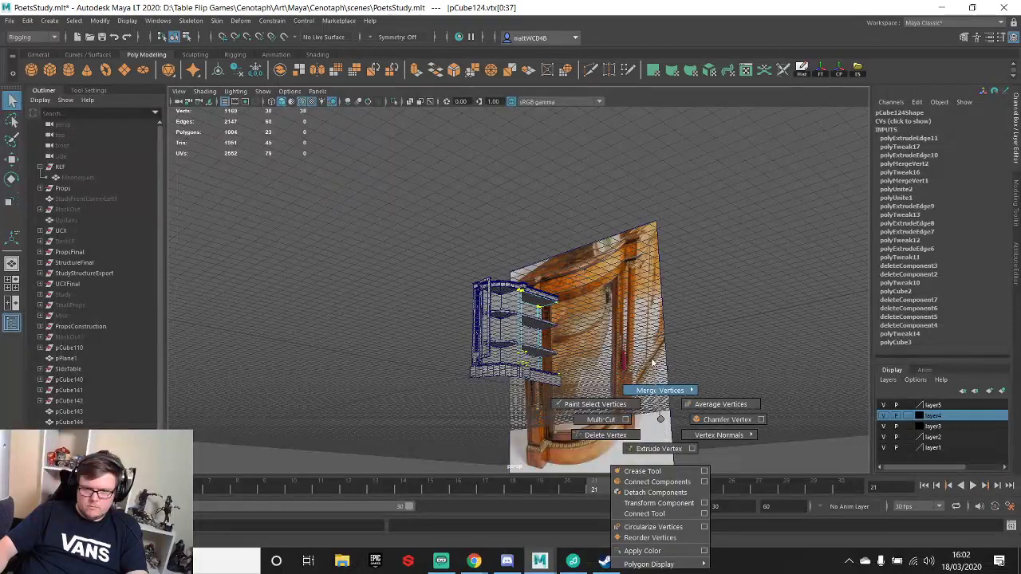
{"action": "right_click_drag", "start_coordinate": [716, 342], "coordinate": [716, 341], "text": "shift"}
{"action": "scroll", "coordinate": [574, 249], "scroll_direction": "up", "scroll_amount": 10}
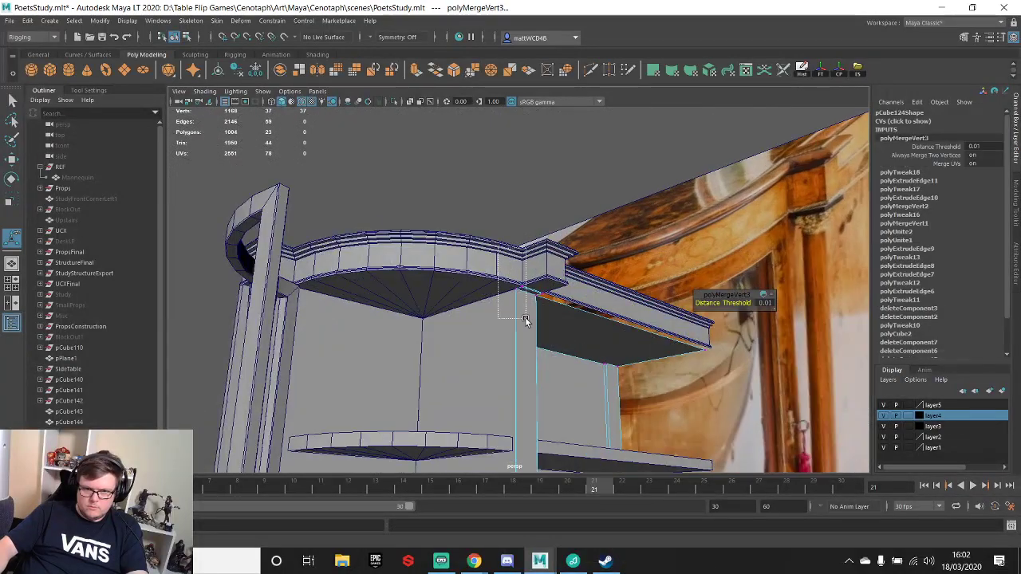
- Select the open compartment's top vertices and flatten them to one height by scaling vertically
{"action": "key", "text": "f"}
{"action": "left_click_drag", "start_coordinate": [526, 318], "coordinate": [376, 333]}
{"action": "scroll", "coordinate": [494, 279], "scroll_direction": "down", "scroll_amount": 5}
{"action": "left_click_drag", "start_coordinate": [495, 279], "coordinate": [566, 299], "text": "alt"}
{"action": "middle_click_drag", "start_coordinate": [571, 324], "coordinate": [479, 255], "text": "alt"}
{"action": "left_click_drag", "start_coordinate": [479, 255], "coordinate": [550, 261], "text": "alt"}
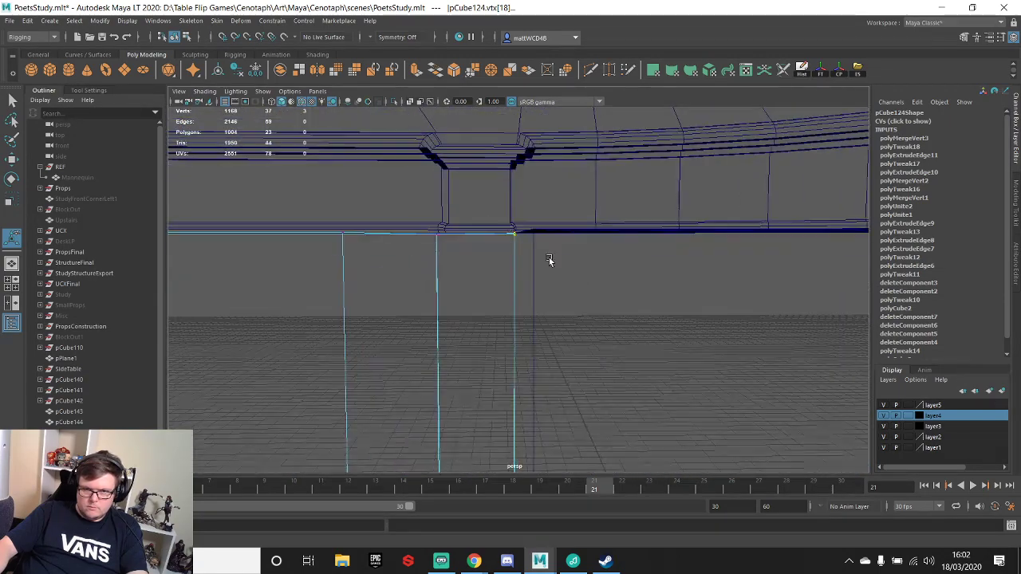
{"action": "scroll", "coordinate": [551, 216], "scroll_direction": "down", "scroll_amount": 8}
{"action": "middle_click_drag", "start_coordinate": [511, 235], "coordinate": [507, 236], "text": "alt"}
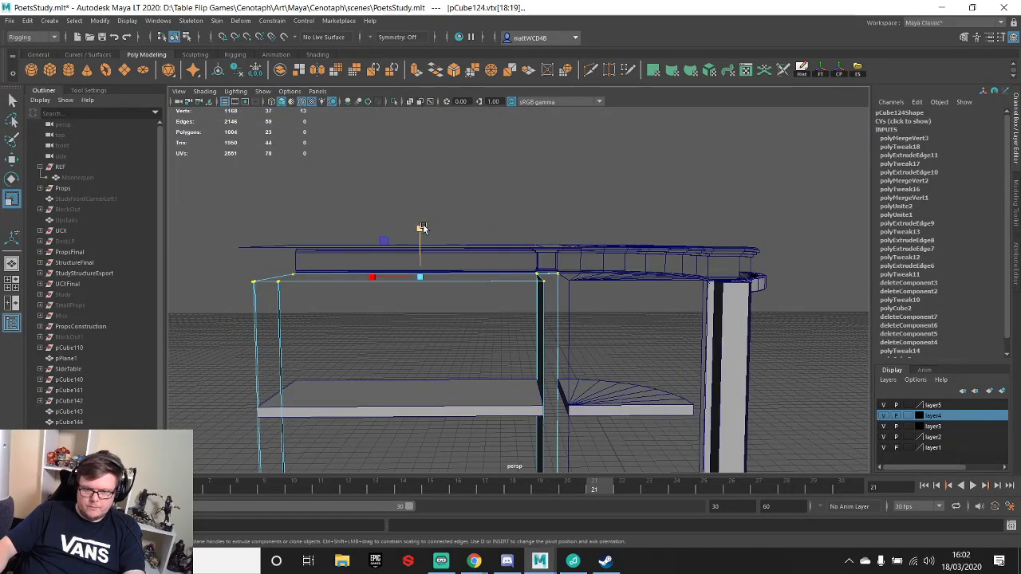
{"action": "key", "text": "w"}
- Snap the end vertices of the upright's top strip onto the corners of the cornice block above it
{"action": "scroll", "coordinate": [582, 266], "scroll_direction": "up", "scroll_amount": 8}
{"action": "middle_click_drag", "start_coordinate": [581, 267], "coordinate": [493, 291], "text": "alt"}
{"action": "mouse_move", "coordinate": [583, 282]}
{"action": "left_mouse_down", "text": "alt"}
{"action": "mouse_move", "coordinate": [424, 267]}
{"action": "mouse_move", "coordinate": [447, 182]}
{"action": "left_mouse_up", "text": "alt"}
{"action": "scroll", "coordinate": [430, 272], "scroll_direction": "up", "scroll_amount": 4}
{"action": "middle_click_drag", "start_coordinate": [446, 182], "coordinate": [519, 251], "text": "alt"}
{"action": "scroll", "coordinate": [518, 251], "scroll_direction": "up", "scroll_amount": 3}
{"action": "left_click_drag", "start_coordinate": [519, 252], "coordinate": [608, 285], "text": "alt"}
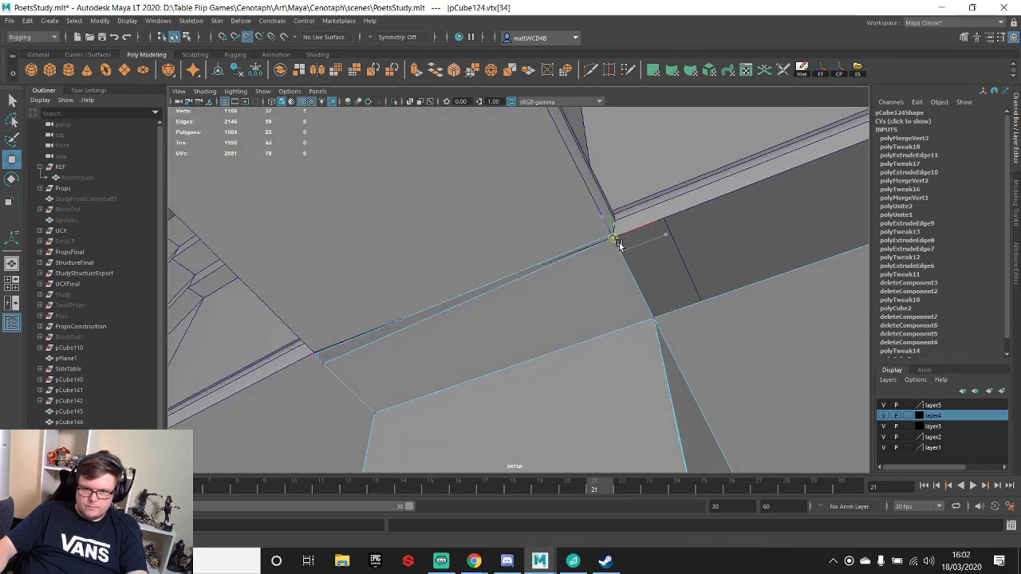
{"action": "key", "text": "q"}
{"action": "scroll", "coordinate": [623, 249], "scroll_direction": "up", "scroll_amount": 3}
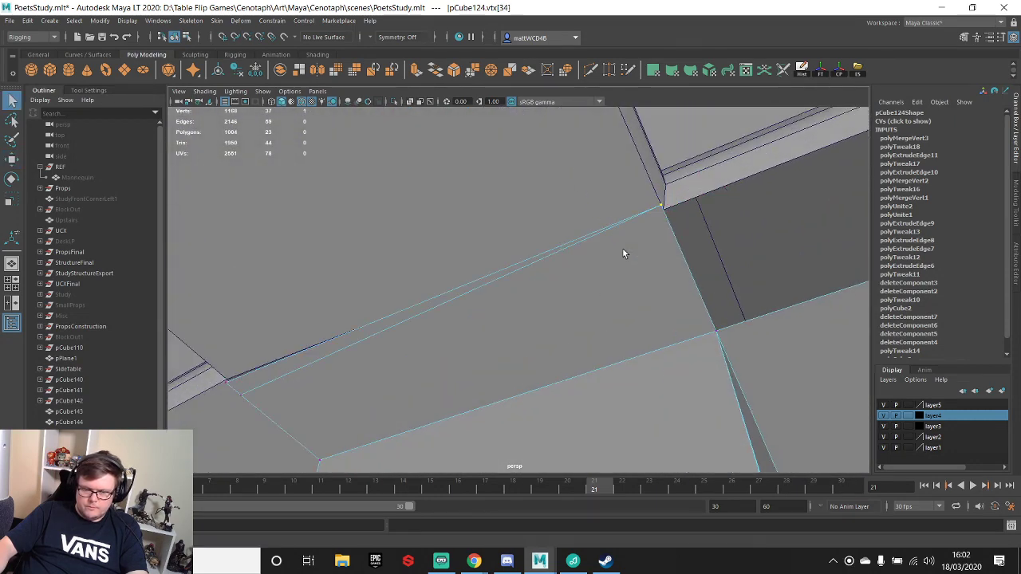
{"action": "left_click_drag", "start_coordinate": [624, 249], "coordinate": [619, 217], "text": "alt"}
{"action": "left_click_drag", "start_coordinate": [620, 217], "coordinate": [648, 244]}
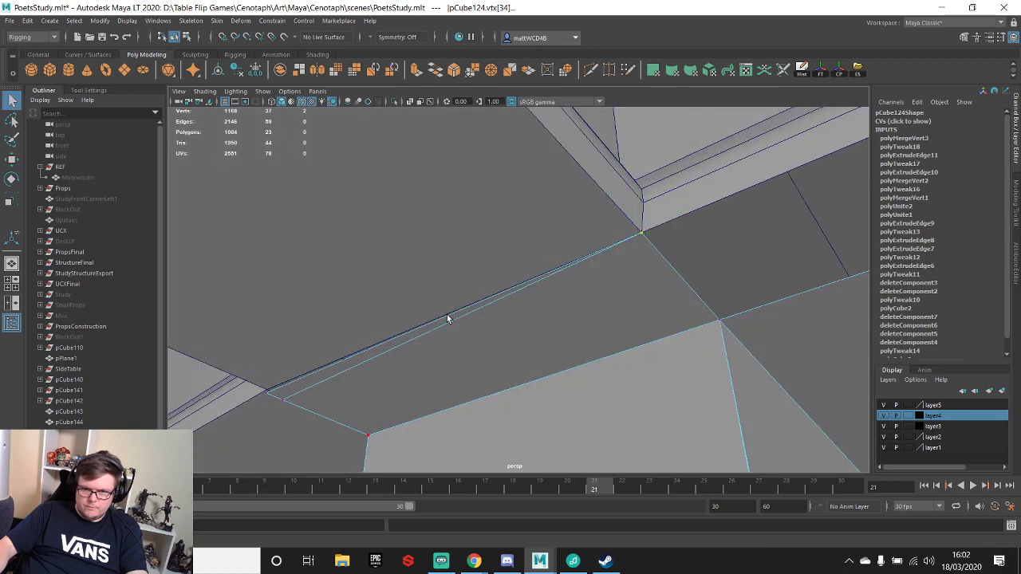
{"action": "left_click_drag", "start_coordinate": [448, 318], "coordinate": [524, 260], "text": "alt"}
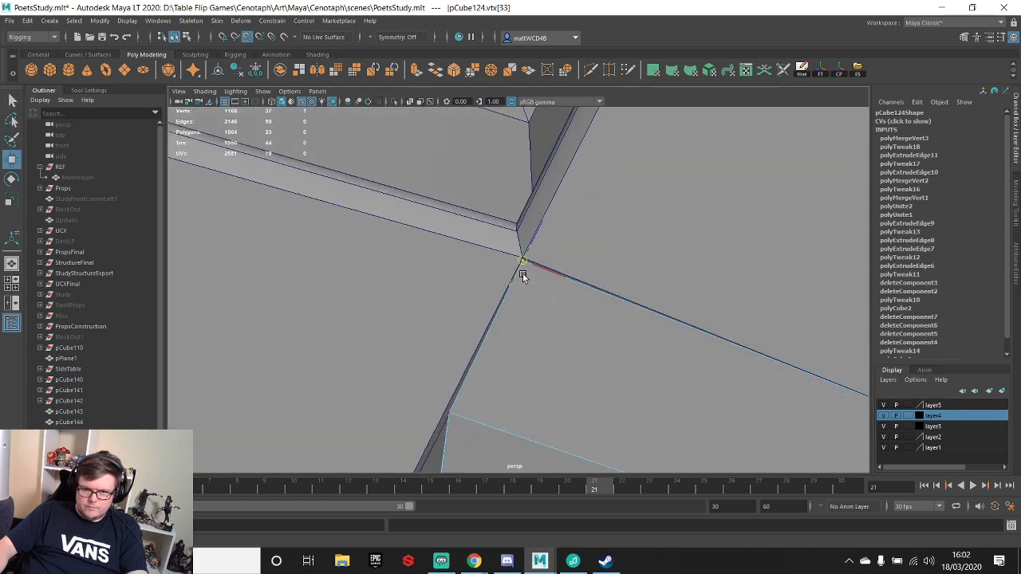
- Merge the open compartment's overlapping vertices again with a 0.01 distance threshold and check the closed corner
{"action": "scroll", "coordinate": [573, 315], "scroll_direction": "down", "scroll_amount": 15}
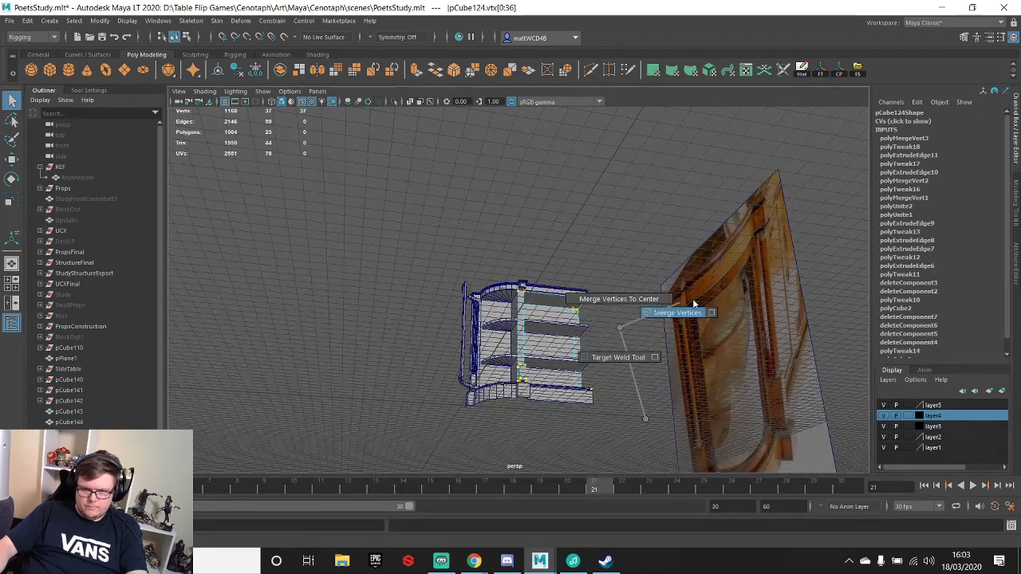
{"action": "scroll", "coordinate": [542, 341], "scroll_direction": "up", "scroll_amount": 20}
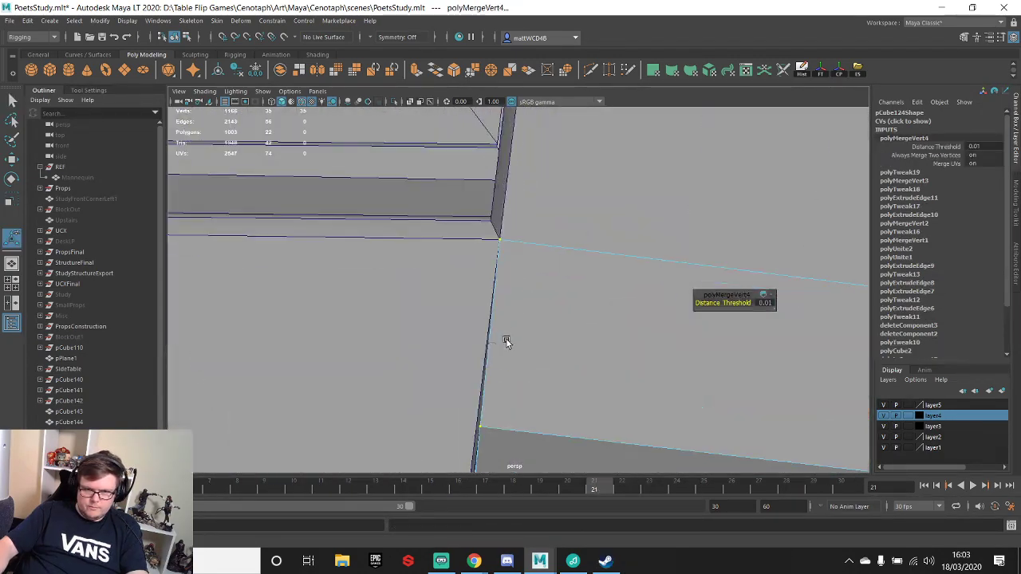
{"action": "left_click_drag", "start_coordinate": [411, 277], "coordinate": [515, 281], "text": "alt"}
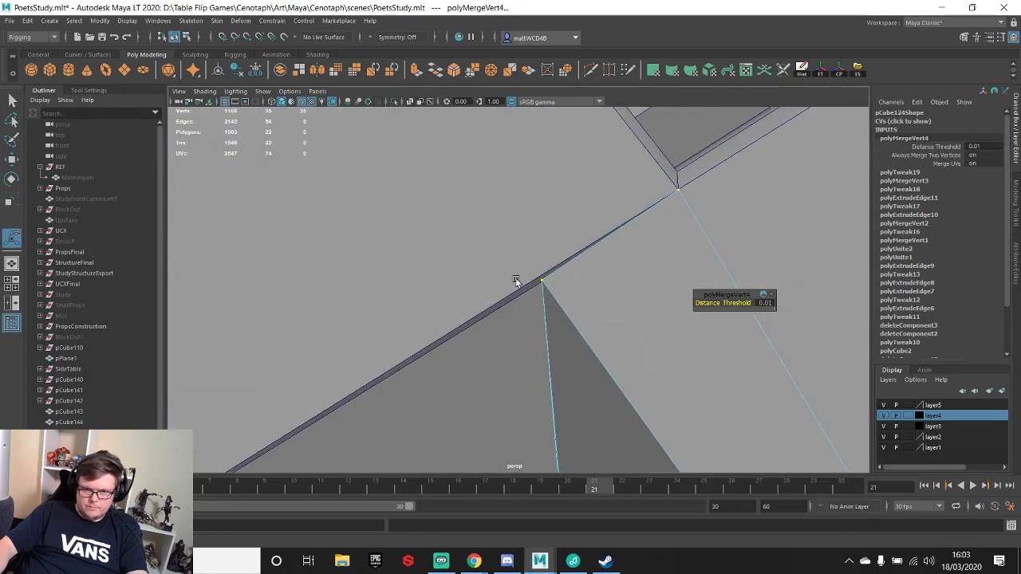
- Cut a new edge across the curved compartment's fan-shaped panel, from its rim vertex to the inner corner of the upright
{"action": "left_click_drag", "start_coordinate": [601, 301], "coordinate": [558, 299], "text": "alt"}
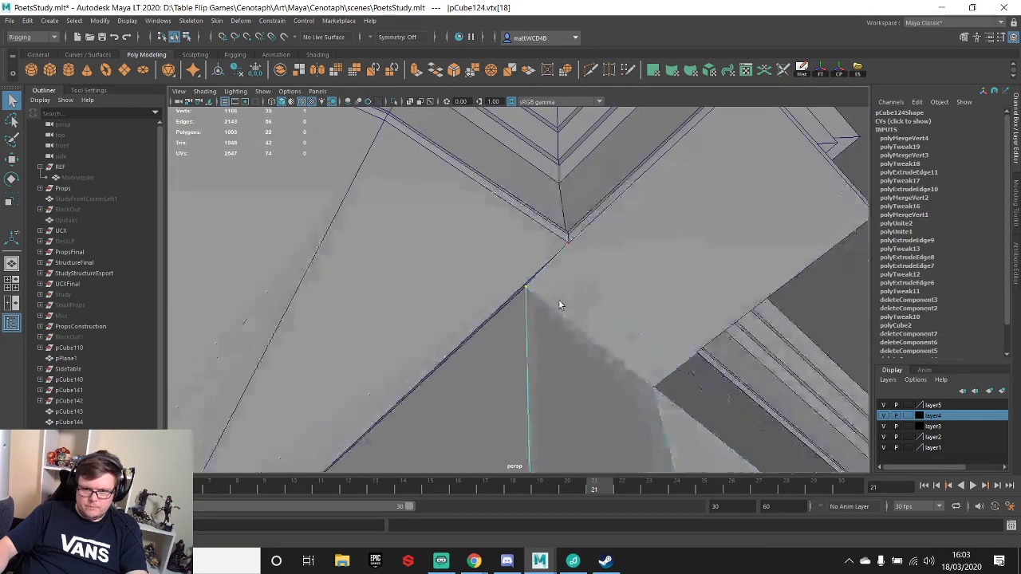
{"action": "left_click", "coordinate": [482, 290]}
{"action": "right_click_drag", "start_coordinate": [459, 269], "coordinate": [394, 266], "text": "shift"}
{"action": "left_click", "coordinate": [385, 122]}
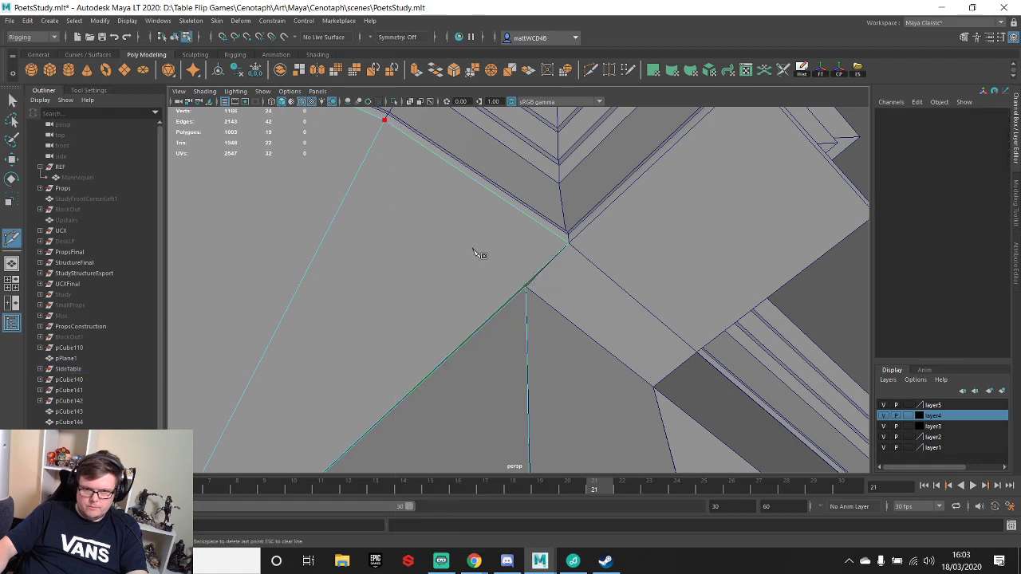
{"action": "left_click", "coordinate": [526, 284]}
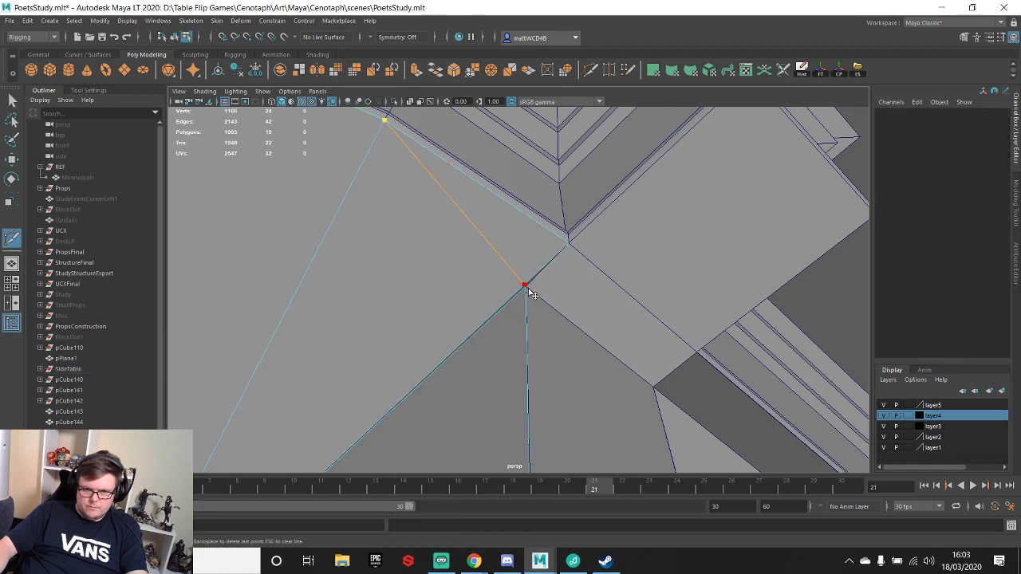
{"action": "key", "text": "q"}
- Snap the fan-shaped panel's inner vertex onto the upright's corner and check that the neighbouring mesh's vertex meets it there
{"action": "scroll", "coordinate": [551, 284], "scroll_direction": "up", "scroll_amount": 3}
{"action": "right_click_drag", "start_coordinate": [526, 271], "coordinate": [479, 270]}
{"action": "left_click", "coordinate": [533, 284]}
{"action": "key", "text": "w"}
{"action": "middle_click_drag", "start_coordinate": [547, 271], "coordinate": [533, 284]}
{"action": "key", "text": "q"}
{"action": "key", "text": "w"}
{"action": "key", "text": "v"}
{"action": "key", "text": "q"}
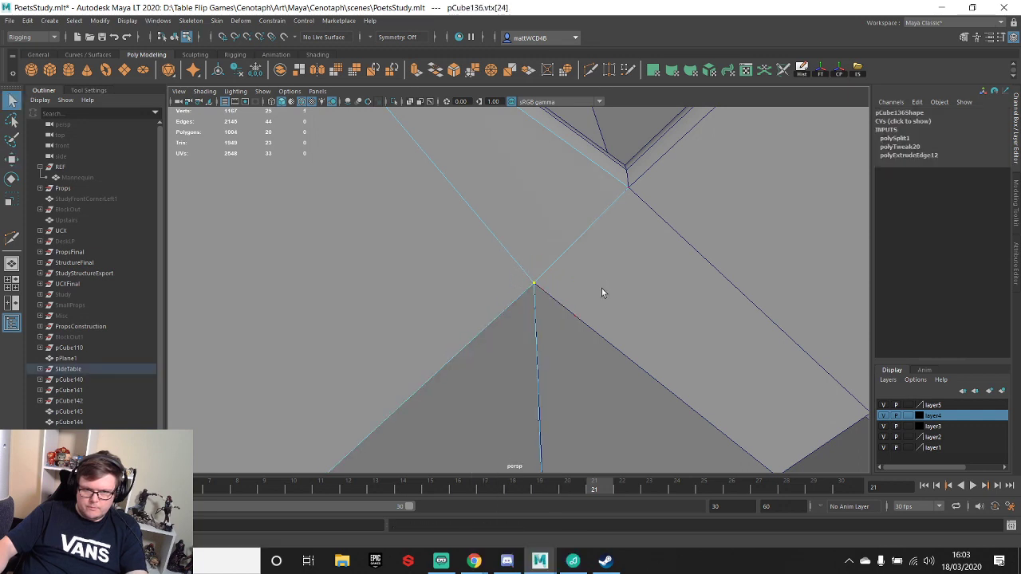
{"action": "right_click_drag", "start_coordinate": [590, 279], "coordinate": [538, 271]}
{"action": "left_click", "coordinate": [534, 283]}
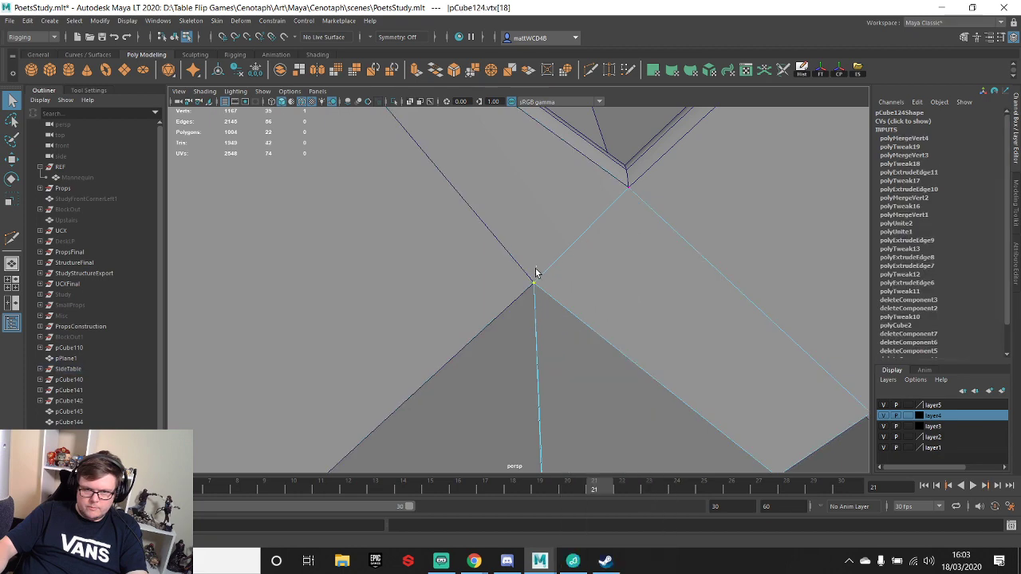
{"action": "key", "text": "w"}
{"action": "key", "text": "q"}
- Merge the overlapping vertices of the curved compartment's fan-shaped panel
{"action": "scroll", "coordinate": [534, 287], "scroll_direction": "down", "scroll_amount": 4}
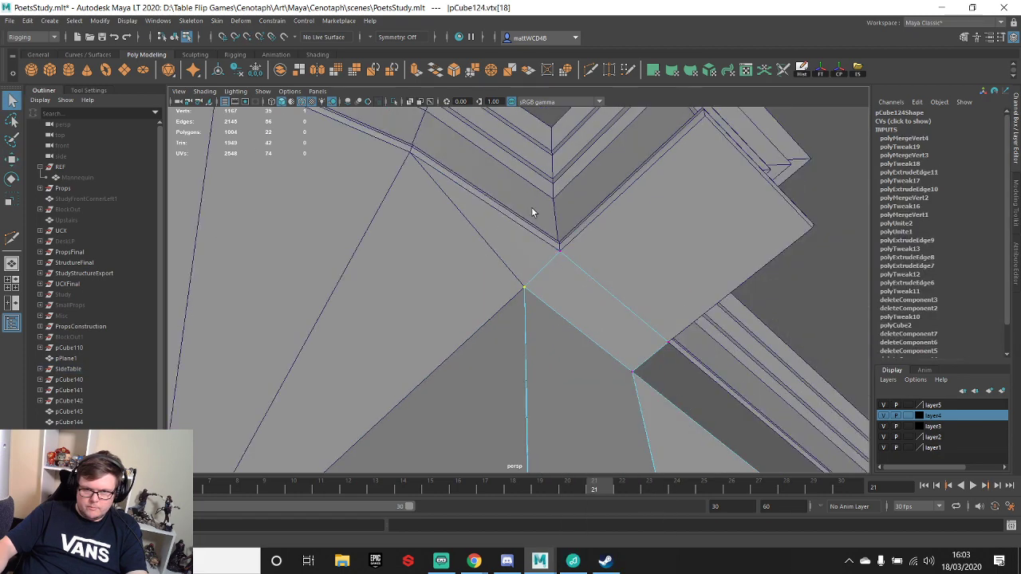
{"action": "key", "text": "F8"}
{"action": "left_click", "coordinate": [518, 242]}
{"action": "right_click_drag", "start_coordinate": [518, 243], "coordinate": [520, 245], "text": "shift"}
{"action": "right_click_drag", "start_coordinate": [522, 246], "coordinate": [474, 247]}
{"action": "scroll", "coordinate": [467, 263], "scroll_direction": "down", "scroll_amount": 12}
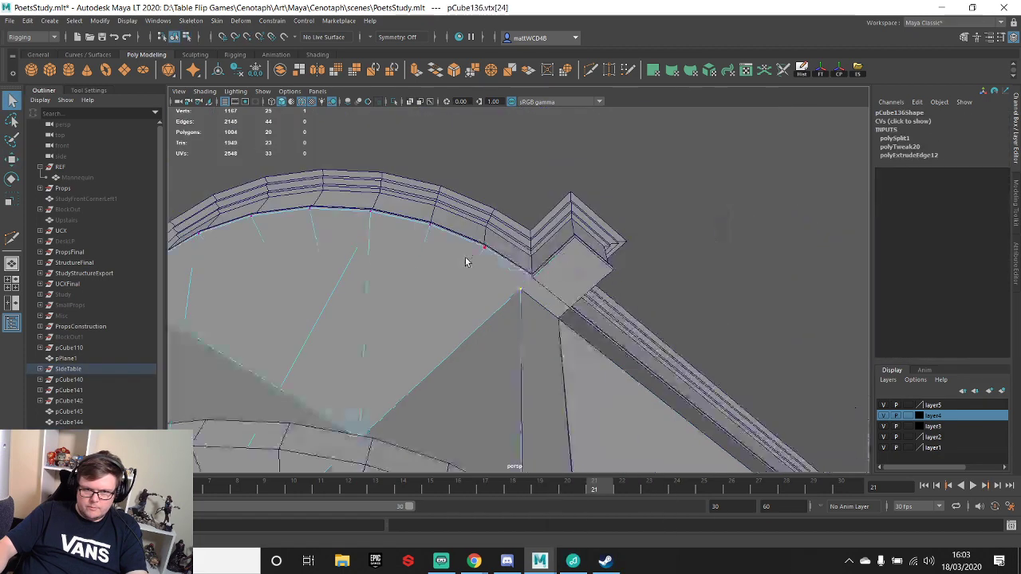
{"action": "right_click_drag", "start_coordinate": [607, 239], "coordinate": [636, 237], "text": "shift"}
- Rotate the curved door frame closed to 0 on Y and check how it sits in the cabinet
{"action": "scroll", "coordinate": [491, 293], "scroll_direction": "up", "scroll_amount": 4}
{"action": "right_click_drag", "start_coordinate": [491, 293], "coordinate": [545, 255], "text": "alt"}
{"action": "left_click_drag", "start_coordinate": [545, 255], "coordinate": [449, 215], "text": "alt"}
{"action": "key", "text": "F8"}
{"action": "left_click", "coordinate": [444, 225]}
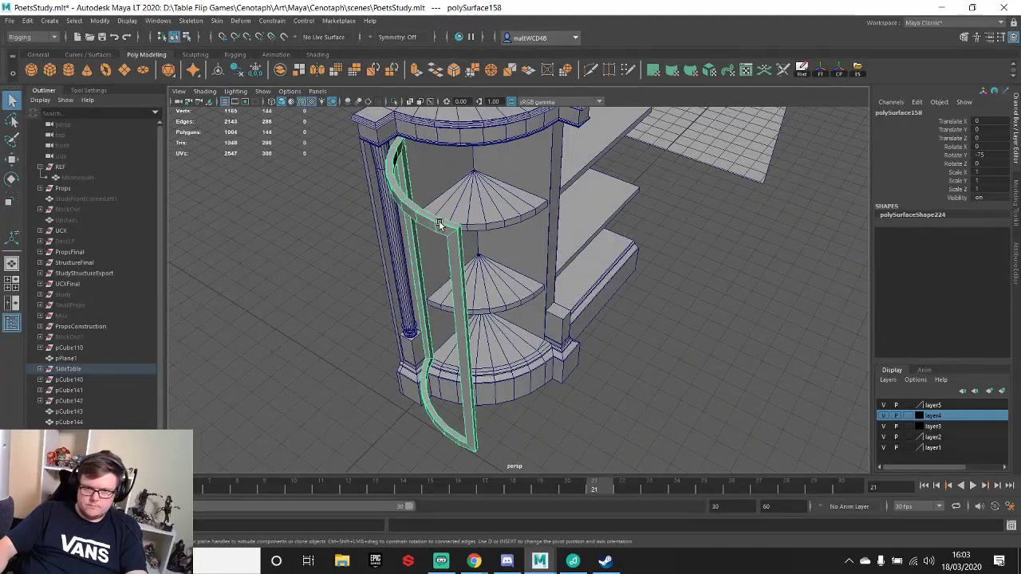
{"action": "key", "text": "w"}
{"action": "left_click_drag", "start_coordinate": [443, 391], "coordinate": [488, 387]}
{"action": "scroll", "coordinate": [677, 352], "scroll_direction": "up", "scroll_amount": 3}
{"action": "left_click", "coordinate": [677, 352]}
{"action": "left_click_drag", "start_coordinate": [677, 375], "coordinate": [538, 199], "text": "alt"}
{"action": "middle_click_drag", "start_coordinate": [556, 352], "coordinate": [545, 282], "text": "alt"}
{"action": "left_click_drag", "start_coordinate": [545, 282], "coordinate": [509, 279], "text": "alt"}
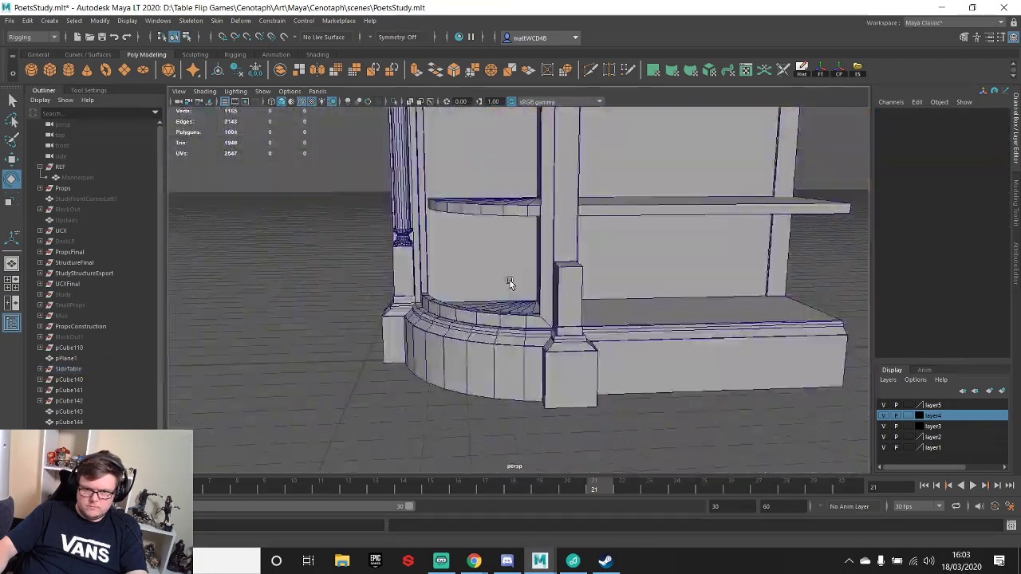
{"action": "scroll", "coordinate": [526, 272], "scroll_direction": "down", "scroll_amount": 5}
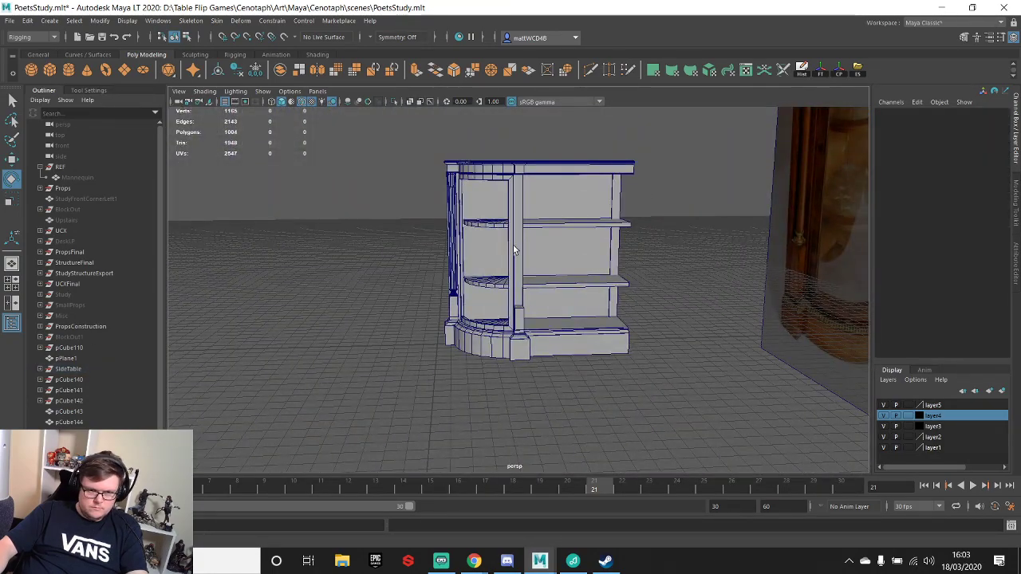
- Unhide the front door panel pCube133 and the second column pCylinder2 in the SideTable group
{"action": "left_click", "coordinate": [459, 273]}
{"action": "left_click", "coordinate": [40, 369]}
{"action": "scroll", "coordinate": [99, 410], "scroll_direction": "down", "scroll_amount": 5}
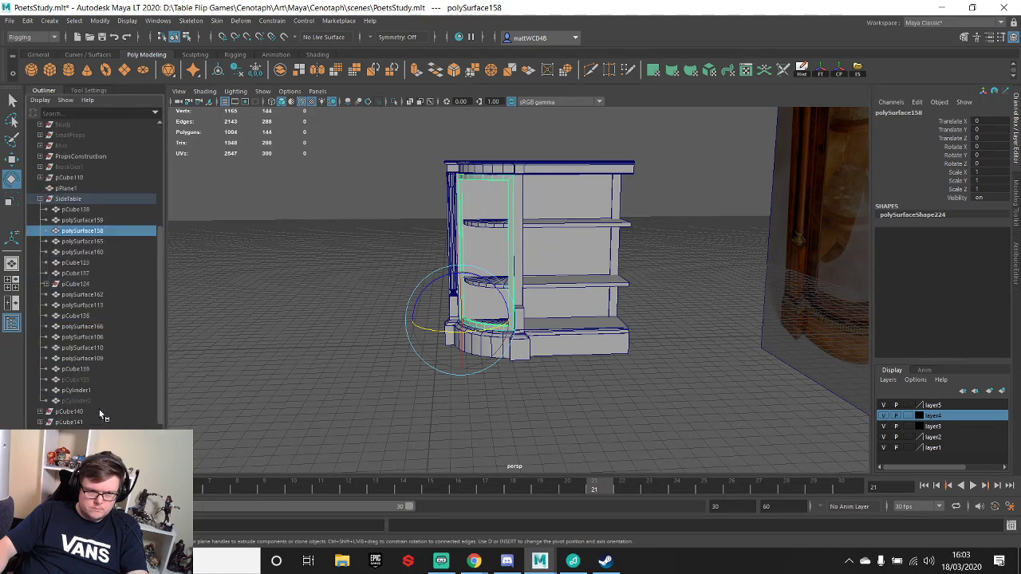
{"action": "left_click", "coordinate": [83, 380]}
{"action": "key", "text": "h"}
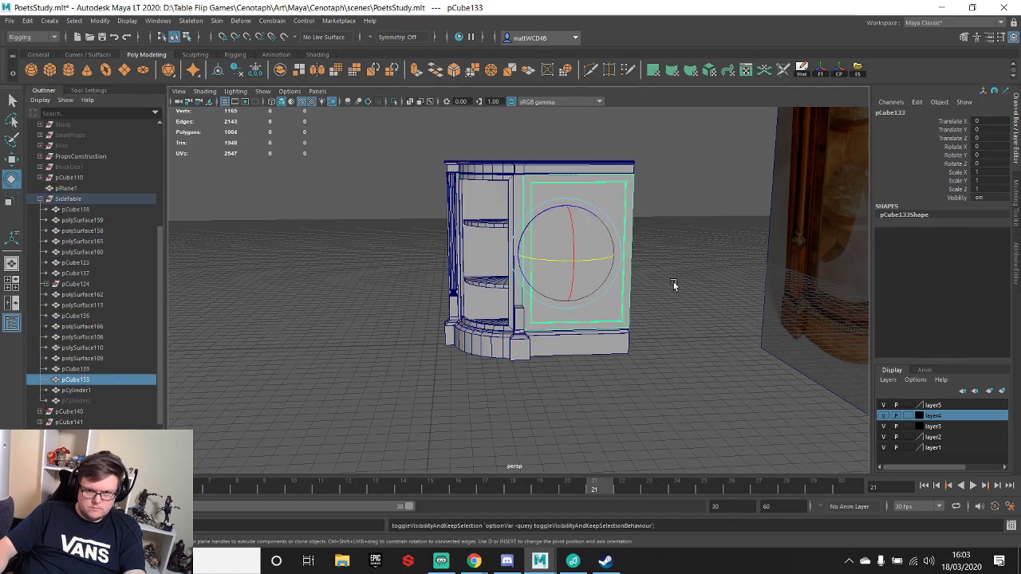
{"action": "left_click", "coordinate": [80, 401]}
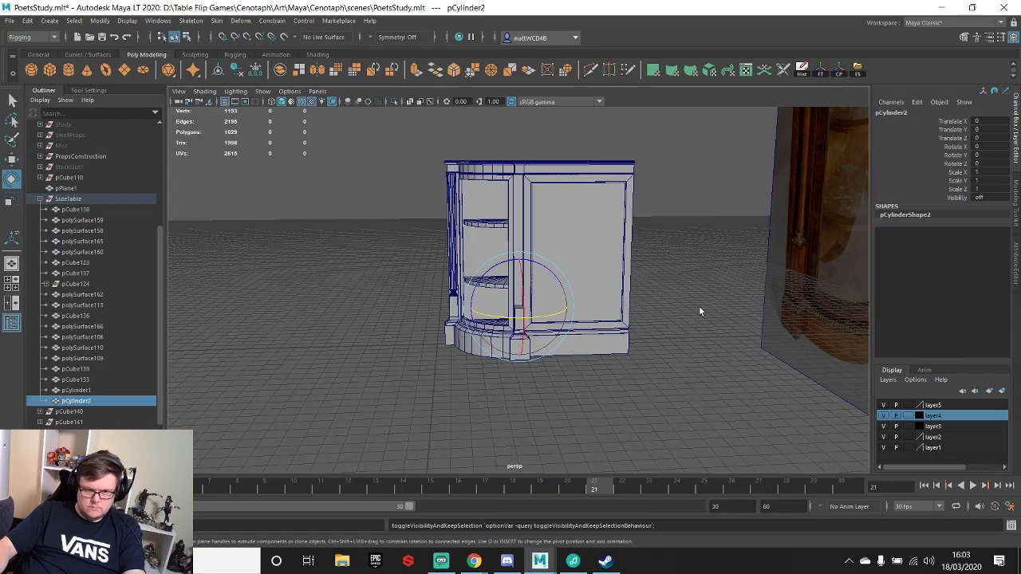
{"action": "key", "text": "h"}
{"action": "left_click_drag", "start_coordinate": [689, 300], "coordinate": [524, 303], "text": "alt"}
{"action": "left_click", "coordinate": [630, 356]}
{"action": "middle_click_drag", "start_coordinate": [518, 239], "coordinate": [505, 287], "text": "alt"}
{"action": "scroll", "coordinate": [506, 287], "scroll_direction": "up", "scroll_amount": 4}
{"action": "left_click_drag", "start_coordinate": [506, 288], "coordinate": [550, 279], "text": "alt"}
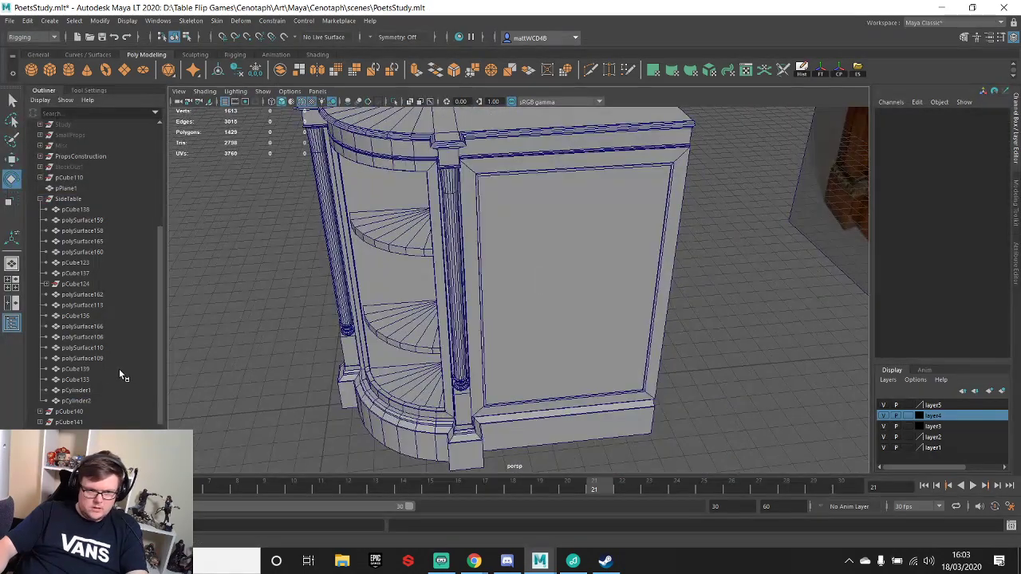
- Freeze the transformations of all parts in SideTable, group them and name the group LeftSide
{"action": "left_click", "coordinate": [75, 209]}
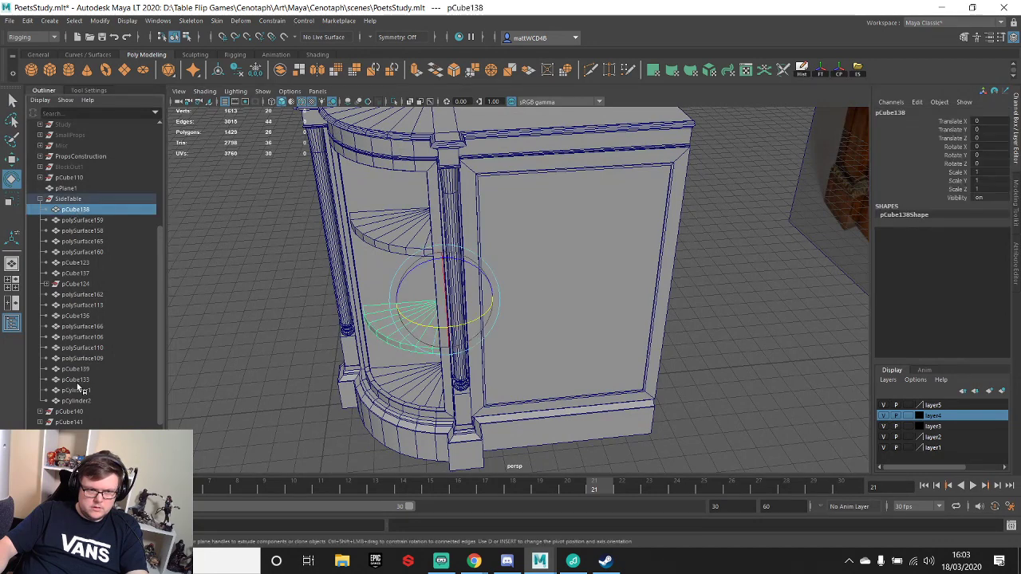
{"action": "left_click", "coordinate": [80, 400], "text": "shift"}
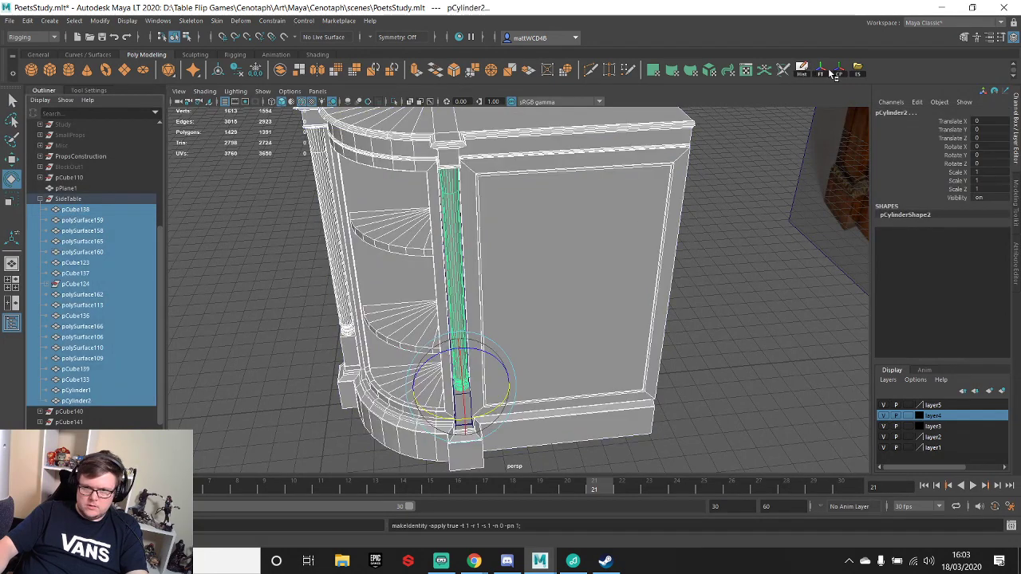
{"action": "key", "text": "ctrl+g"}
{"action": "double_click", "coordinate": [72, 349]}
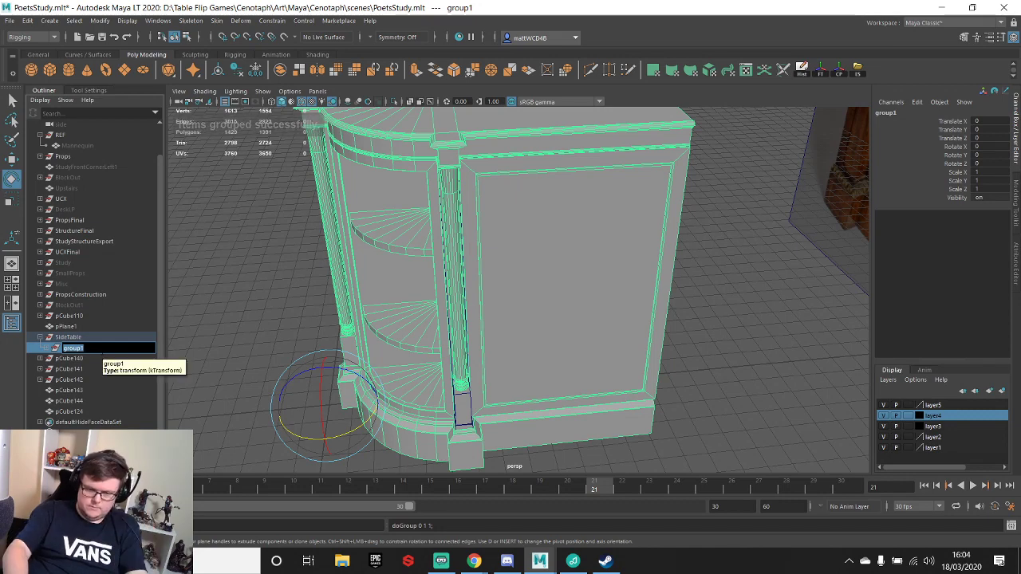
{"action": "type", "text": "LeftSide"}
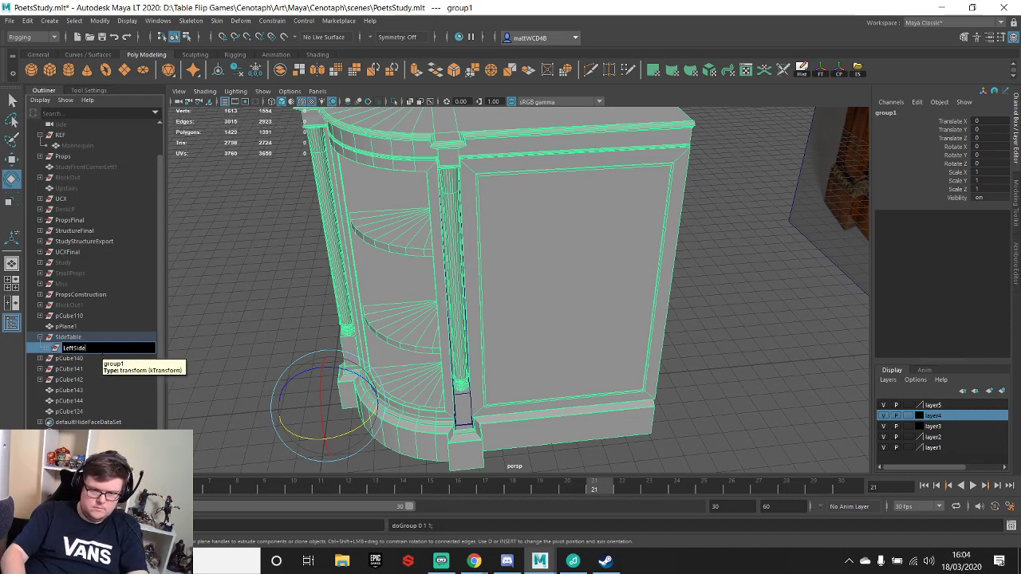
{"action": "key", "text": "Return"}
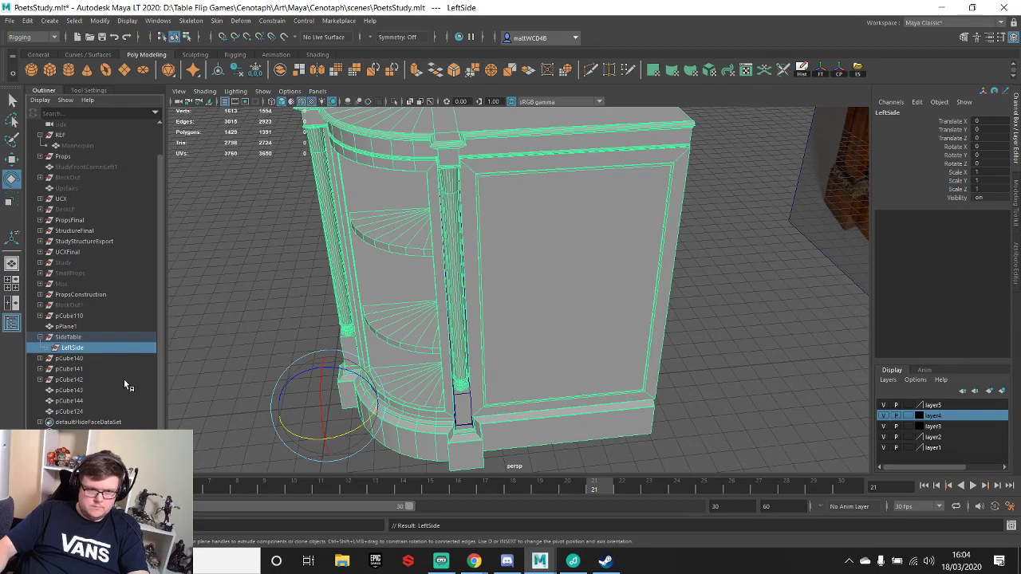
- Move the loose objects pCube143, pCube144 and pCube124 into the LeftSide group
{"action": "left_click", "coordinate": [76, 410]}
{"action": "scroll", "coordinate": [470, 296], "scroll_direction": "down", "scroll_amount": 2}
{"action": "mouse_move", "coordinate": [470, 296]}
{"action": "left_mouse_down", "text": "alt"}
{"action": "mouse_move", "coordinate": [470, 313]}
{"action": "mouse_move", "coordinate": [476, 283]}
{"action": "left_mouse_up", "text": "alt"}
{"action": "scroll", "coordinate": [476, 282], "scroll_direction": "up", "scroll_amount": 4}
{"action": "middle_click_drag", "start_coordinate": [487, 399], "coordinate": [494, 325], "text": "alt"}
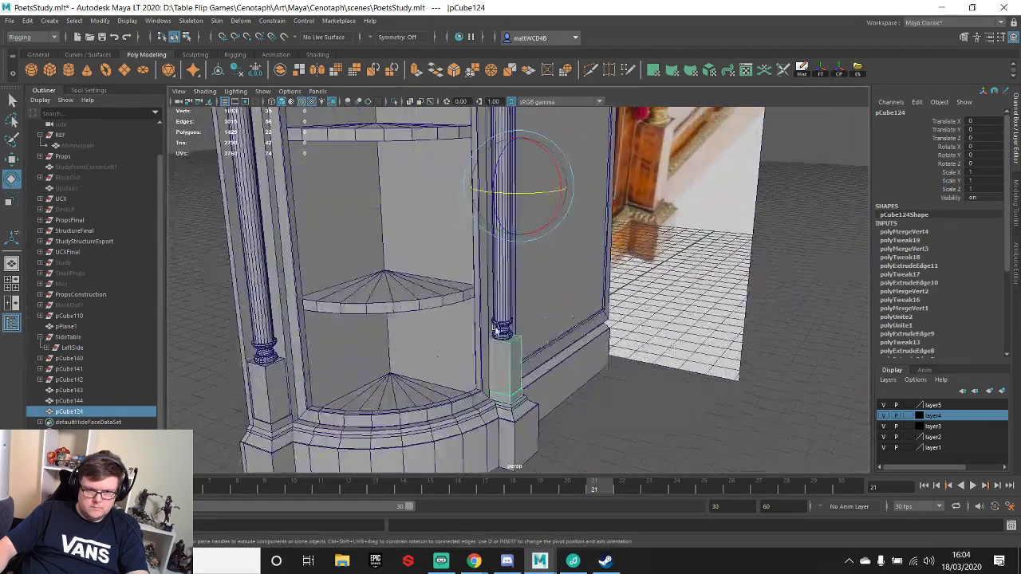
{"action": "left_click", "coordinate": [65, 401], "text": "shift"}
{"action": "left_click", "coordinate": [76, 391], "text": "shift"}
{"action": "key", "text": "f"}
{"action": "left_click_drag", "start_coordinate": [481, 243], "coordinate": [412, 228], "text": "alt"}
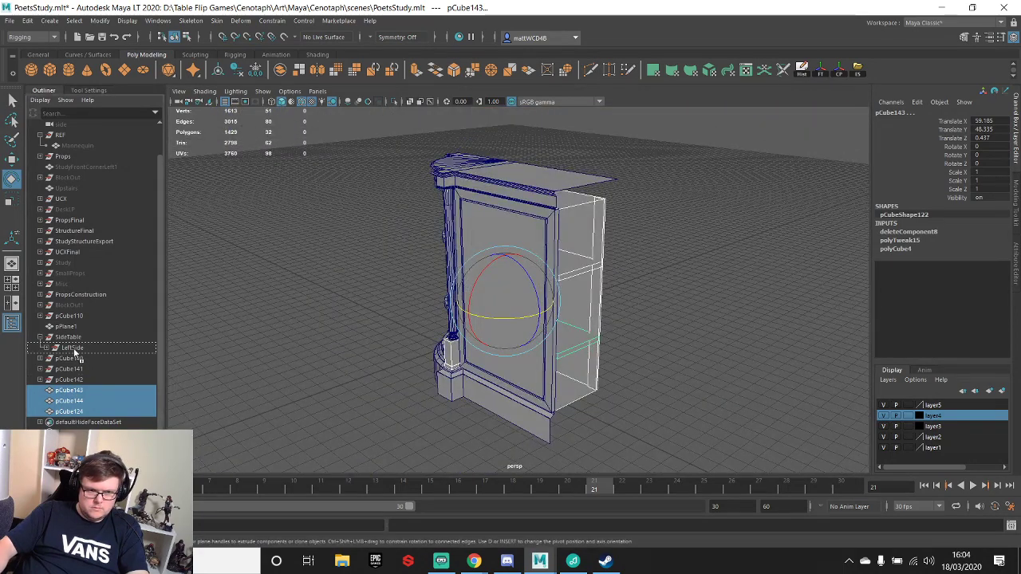
{"action": "scroll", "coordinate": [73, 377], "scroll_direction": "up", "scroll_amount": 1}
- Delete the leftover pCube110 from the scene
{"action": "left_click", "coordinate": [70, 370]}
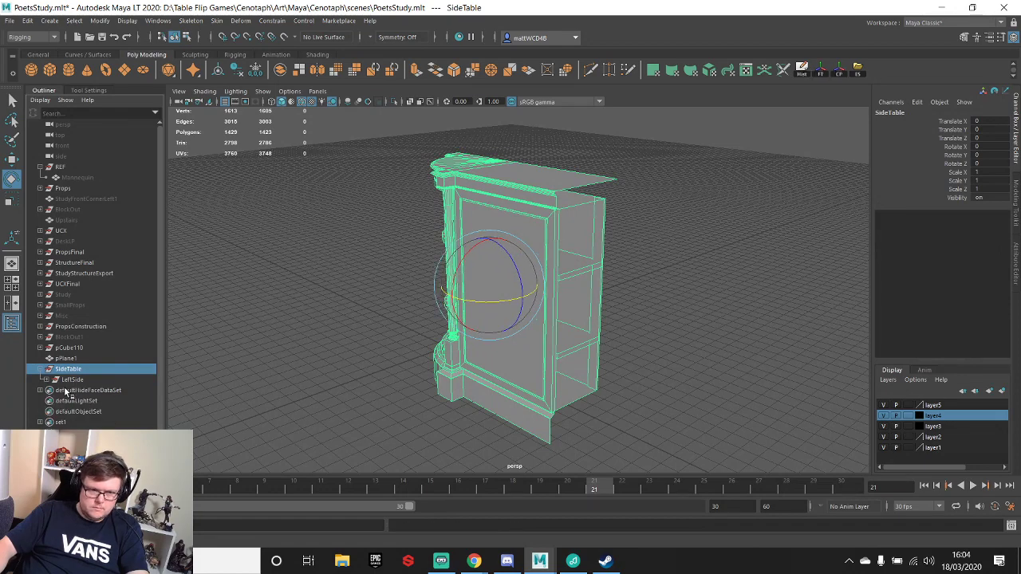
{"action": "left_click", "coordinate": [67, 359]}
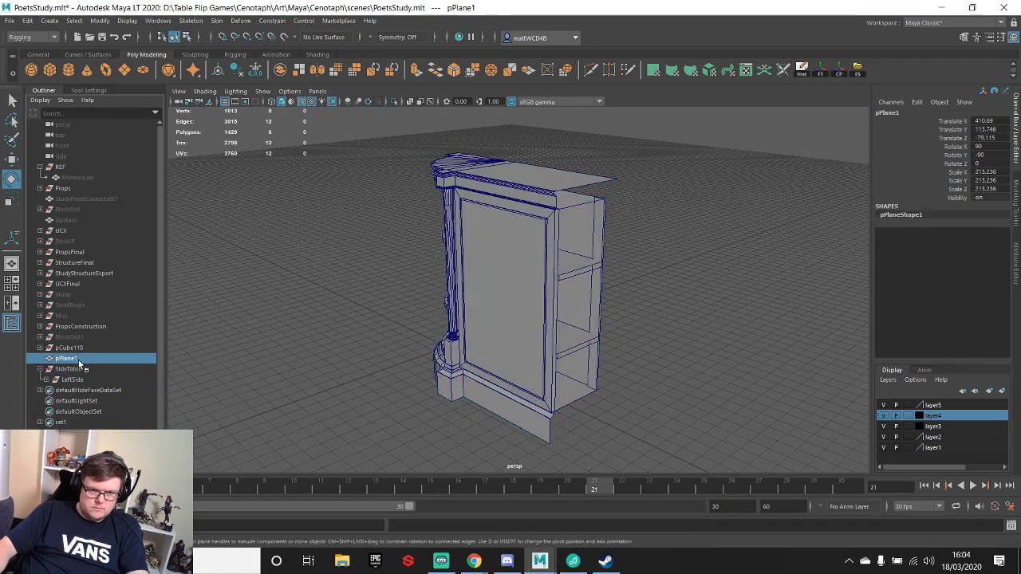
{"action": "left_click", "coordinate": [72, 348]}
{"action": "left_click_drag", "start_coordinate": [360, 290], "coordinate": [523, 266], "text": "alt"}
{"action": "key", "text": "Delete"}
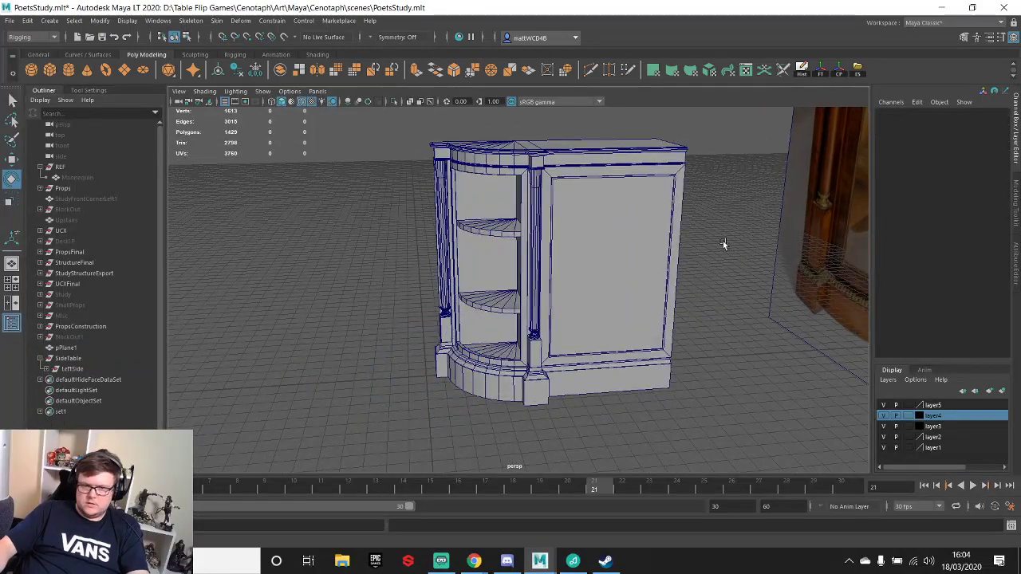
{"action": "left_click_drag", "start_coordinate": [723, 241], "coordinate": [790, 255], "text": "alt"}
- Snap the LeftSide group's pivot to the top's back corner on the cabinet's centre line
{"action": "left_click", "coordinate": [69, 370]}
{"action": "left_click_drag", "start_coordinate": [558, 230], "coordinate": [479, 294], "text": "alt"}
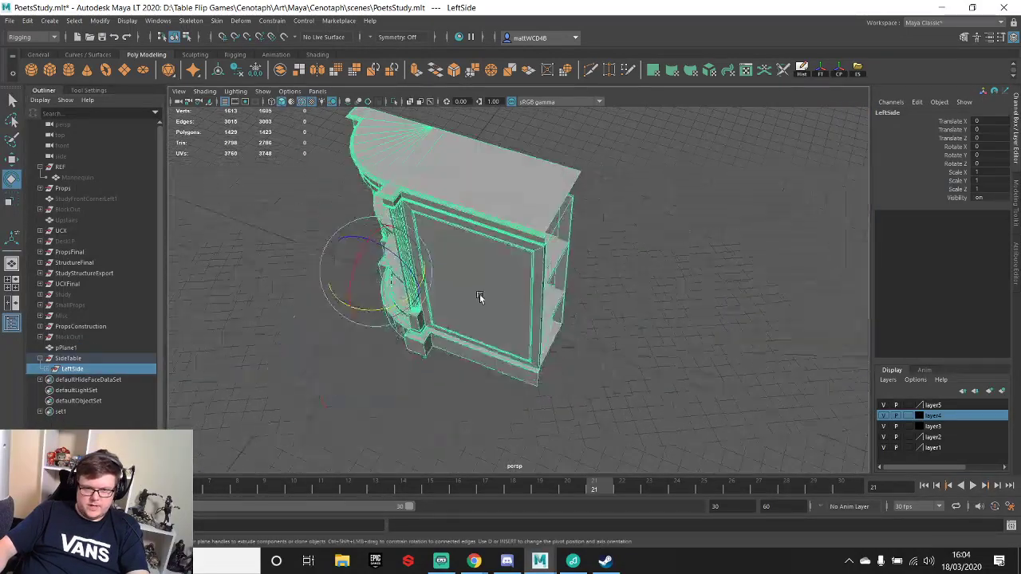
{"action": "key", "text": "d"}
{"action": "key", "text": "v"}
{"action": "left_click_drag", "start_coordinate": [377, 271], "coordinate": [585, 175]}
{"action": "scroll", "coordinate": [607, 220], "scroll_direction": "down", "scroll_amount": 4}
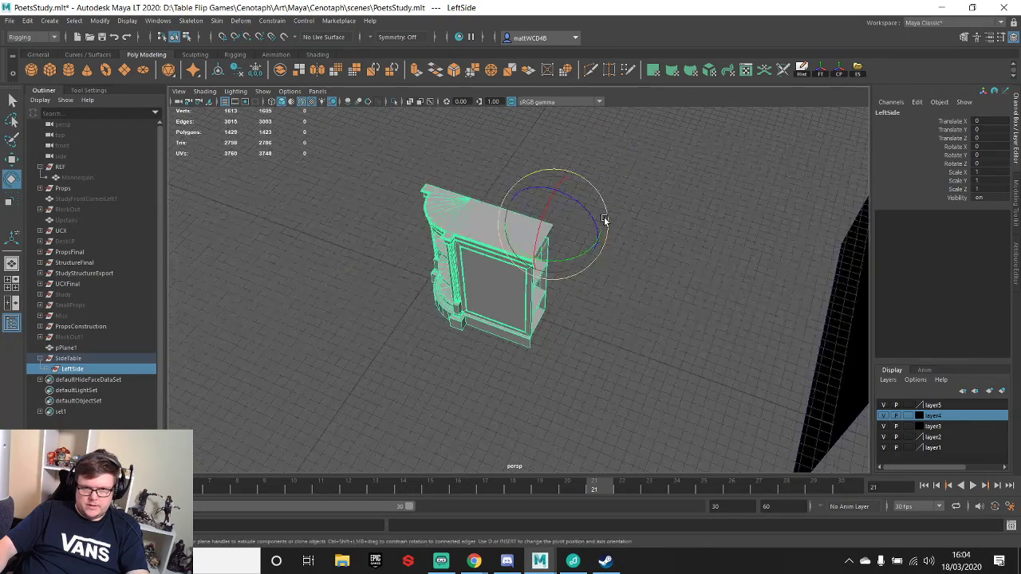
- Duplicate the LeftSide group and mirror the copy with a Scale X of -1
{"action": "left_click_drag", "start_coordinate": [449, 269], "coordinate": [482, 256], "text": "alt"}
{"action": "key", "text": "ctrl+d"}
{"action": "left_click", "coordinate": [990, 172]}
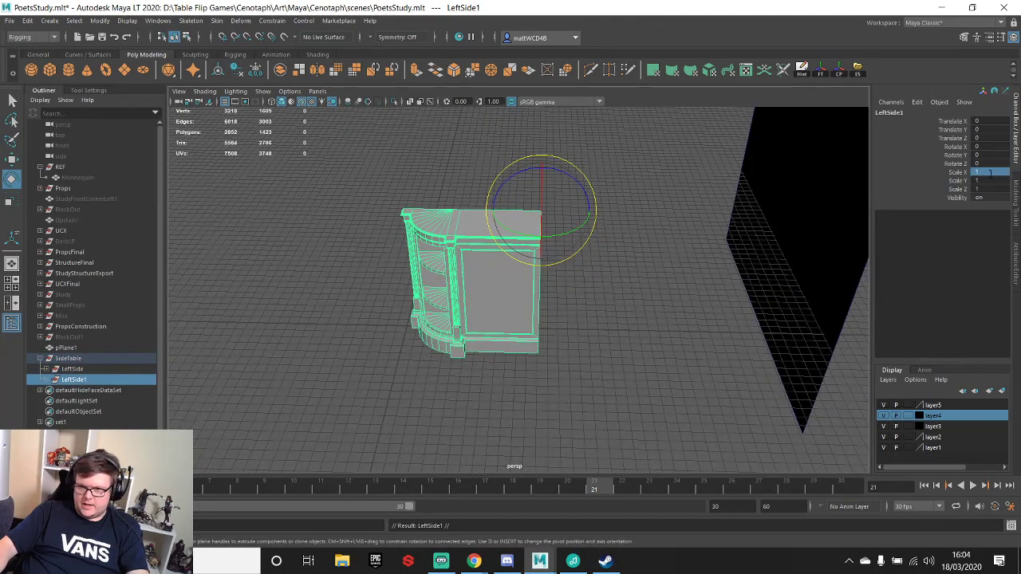
{"action": "key", "text": "Return"}
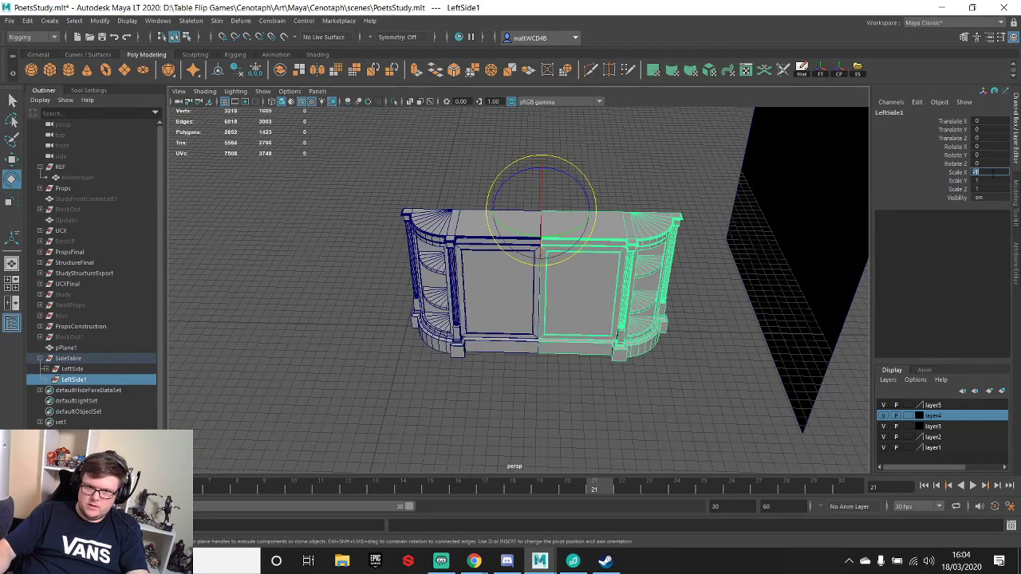
- Turn off the wireframe overlay and view the full cabinet shaded beside the reference
{"action": "left_click", "coordinate": [643, 188]}
{"action": "scroll", "coordinate": [645, 192], "scroll_direction": "up", "scroll_amount": 4}
{"action": "left_click_drag", "start_coordinate": [565, 280], "coordinate": [564, 255], "text": "alt"}
{"action": "left_click", "coordinate": [302, 103]}
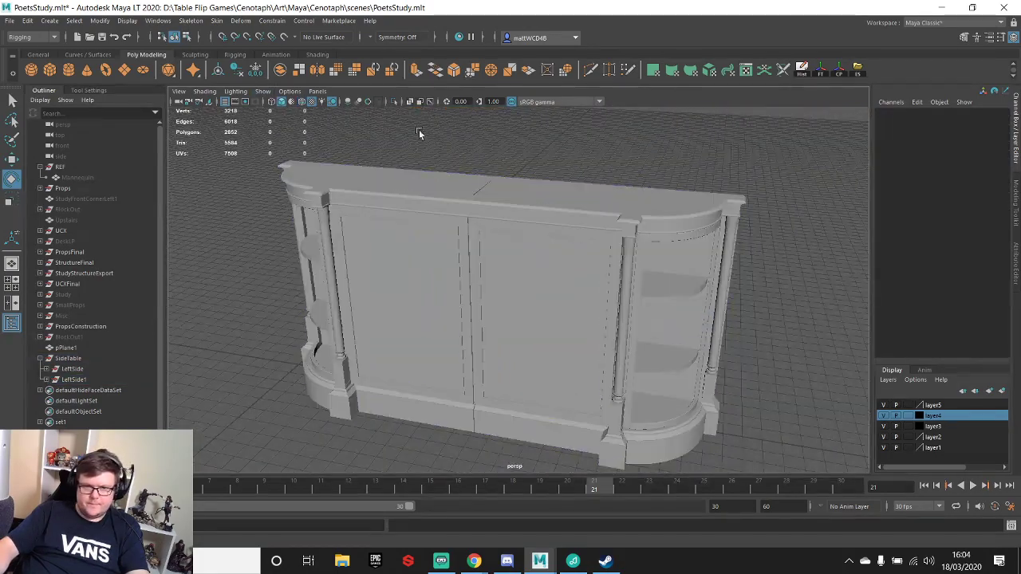
{"action": "mouse_move", "coordinate": [422, 130]}
{"action": "left_mouse_down", "text": "alt"}
{"action": "mouse_move", "coordinate": [522, 282]}
{"action": "mouse_move", "coordinate": [563, 242]}
{"action": "mouse_move", "coordinate": [613, 254]}
{"action": "mouse_move", "coordinate": [625, 274]}
{"action": "mouse_move", "coordinate": [563, 241]}
{"action": "mouse_move", "coordinate": [711, 256]}
{"action": "mouse_move", "coordinate": [765, 308]}
{"action": "mouse_move", "coordinate": [737, 397]}
{"action": "mouse_move", "coordinate": [522, 282]}
{"action": "mouse_move", "coordinate": [557, 248]}
{"action": "left_mouse_up", "text": "alt"}
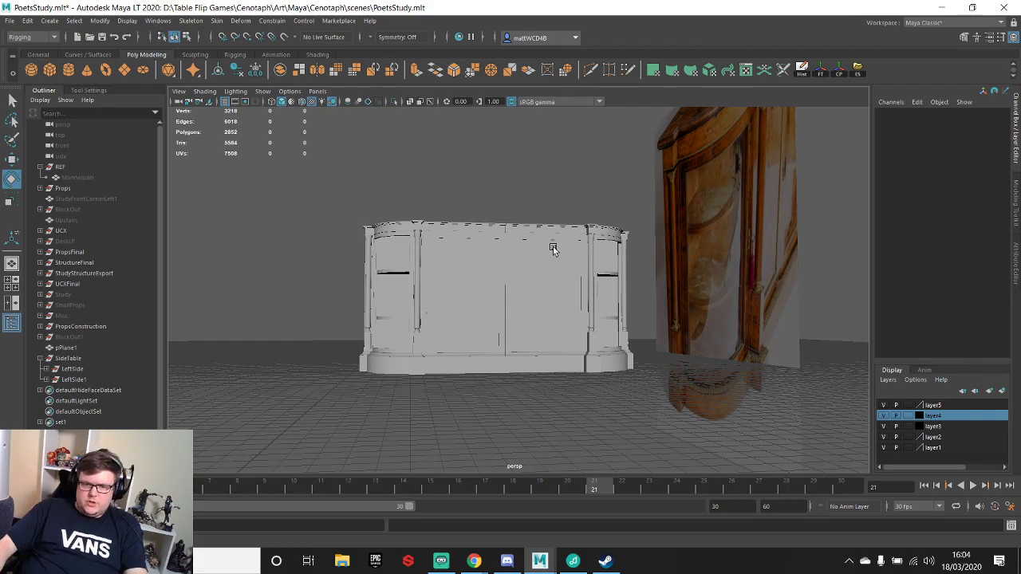
- Examine the mirrored cabinet's curved ends, front doors and centre join
{"action": "left_click_drag", "start_coordinate": [529, 241], "coordinate": [567, 279], "text": "alt"}
{"action": "scroll", "coordinate": [568, 278], "scroll_direction": "up", "scroll_amount": 5}
{"action": "middle_click_drag", "start_coordinate": [503, 364], "coordinate": [587, 222], "text": "alt"}
{"action": "scroll", "coordinate": [586, 222], "scroll_direction": "down", "scroll_amount": 2}
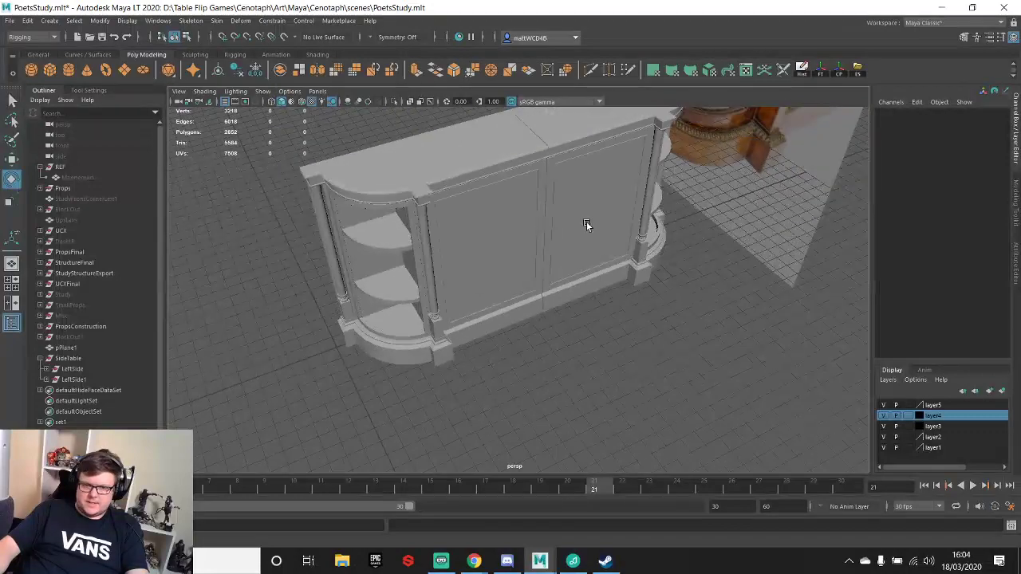
{"action": "left_click_drag", "start_coordinate": [586, 222], "coordinate": [525, 152], "text": "alt"}
{"action": "scroll", "coordinate": [535, 246], "scroll_direction": "up", "scroll_amount": 3}
{"action": "left_click", "coordinate": [524, 268]}
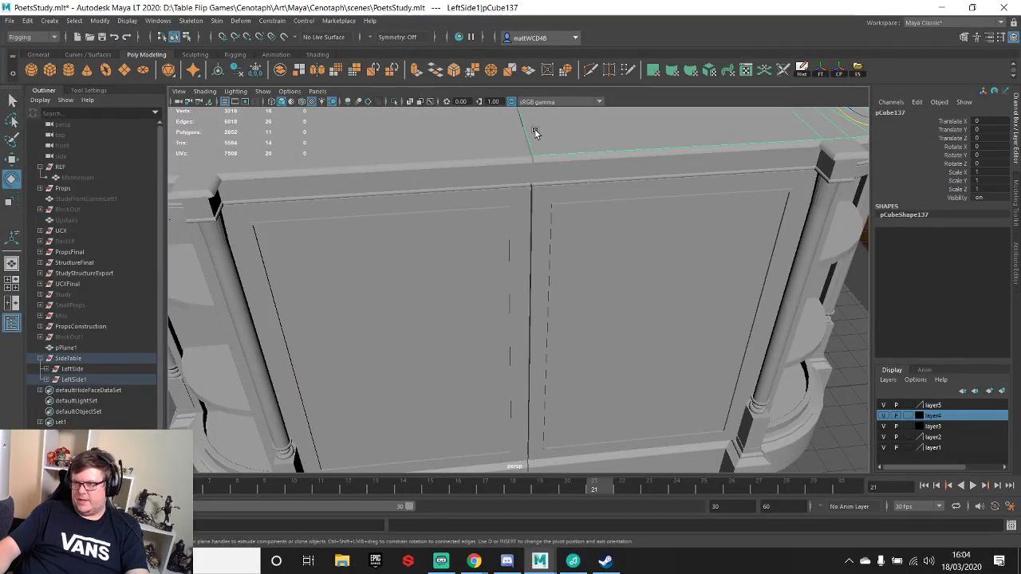
{"action": "scroll", "coordinate": [520, 180], "scroll_direction": "down", "scroll_amount": 4}
{"action": "left_click_drag", "start_coordinate": [634, 295], "coordinate": [554, 217], "text": "alt"}
- Snap the pivot of the right-hand front door to its lower outer corner beside the column
{"action": "left_click", "coordinate": [572, 301]}
{"action": "scroll", "coordinate": [623, 329], "scroll_direction": "up", "scroll_amount": 5}
{"action": "scroll", "coordinate": [553, 224], "scroll_direction": "up", "scroll_amount": 3}
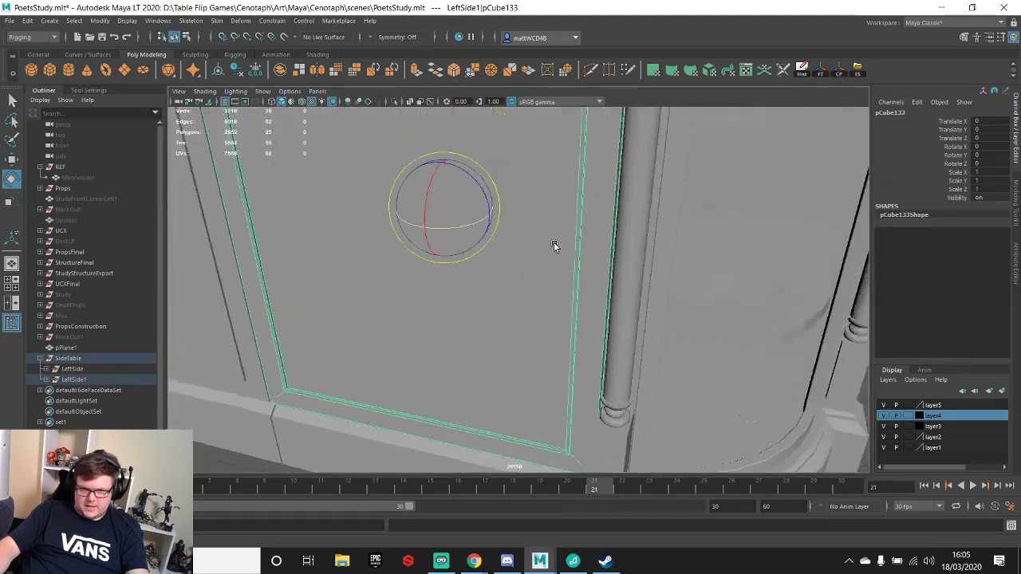
{"action": "key", "text": "w"}
{"action": "middle_click_drag", "start_coordinate": [529, 330], "coordinate": [496, 297], "text": "alt"}
{"action": "scroll", "coordinate": [496, 297], "scroll_direction": "down", "scroll_amount": 2}
{"action": "key", "text": "d"}
{"action": "key", "text": "v"}
{"action": "left_click_drag", "start_coordinate": [443, 207], "coordinate": [553, 411]}
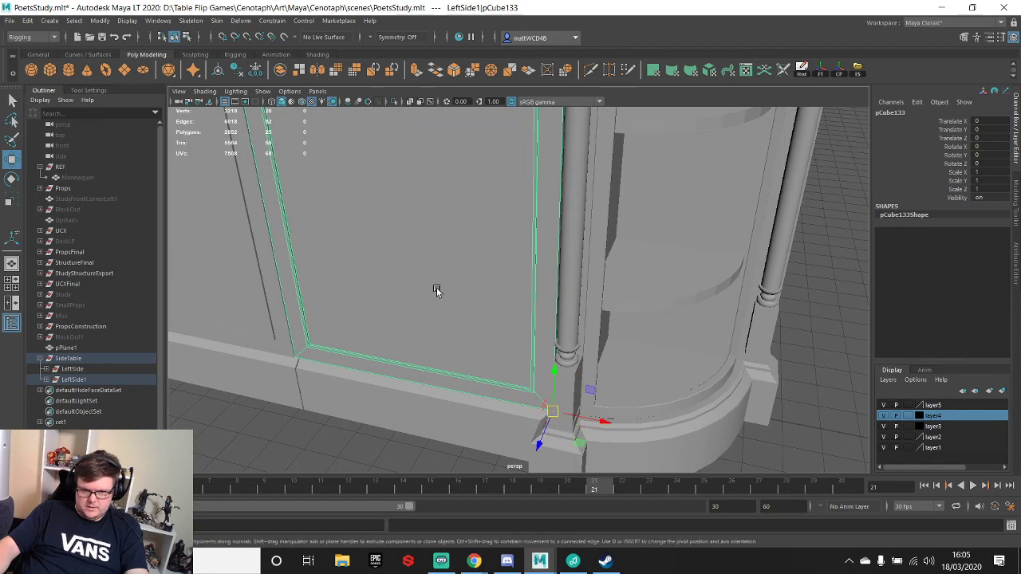
- Swing the right-hand front door open by rotating it to -90 on Y
{"action": "left_click_drag", "start_coordinate": [437, 290], "coordinate": [688, 324], "text": "alt"}
{"action": "middle_click_drag", "start_coordinate": [688, 324], "coordinate": [456, 305], "text": "alt"}
{"action": "scroll", "coordinate": [456, 305], "scroll_direction": "up", "scroll_amount": 5}
{"action": "key", "text": "e"}
{"action": "scroll", "coordinate": [403, 296], "scroll_direction": "down", "scroll_amount": 1}
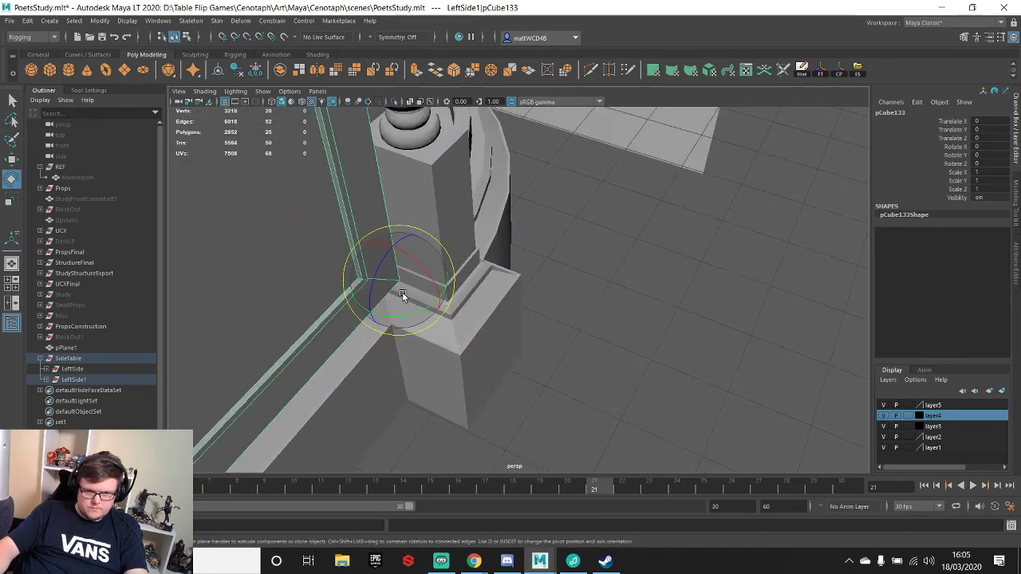
{"action": "left_click_drag", "start_coordinate": [409, 312], "coordinate": [559, 260]}
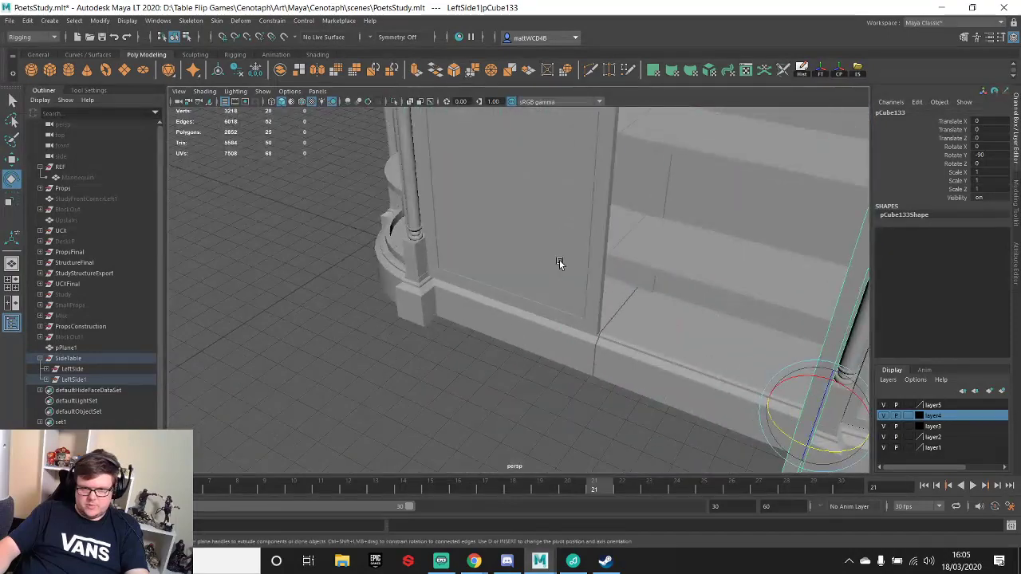
- Select the left-hand front door and view the whole cabinet with the opposite door open
{"action": "left_click", "coordinate": [560, 260]}
{"action": "left_click_drag", "start_coordinate": [463, 244], "coordinate": [598, 249], "text": "alt"}
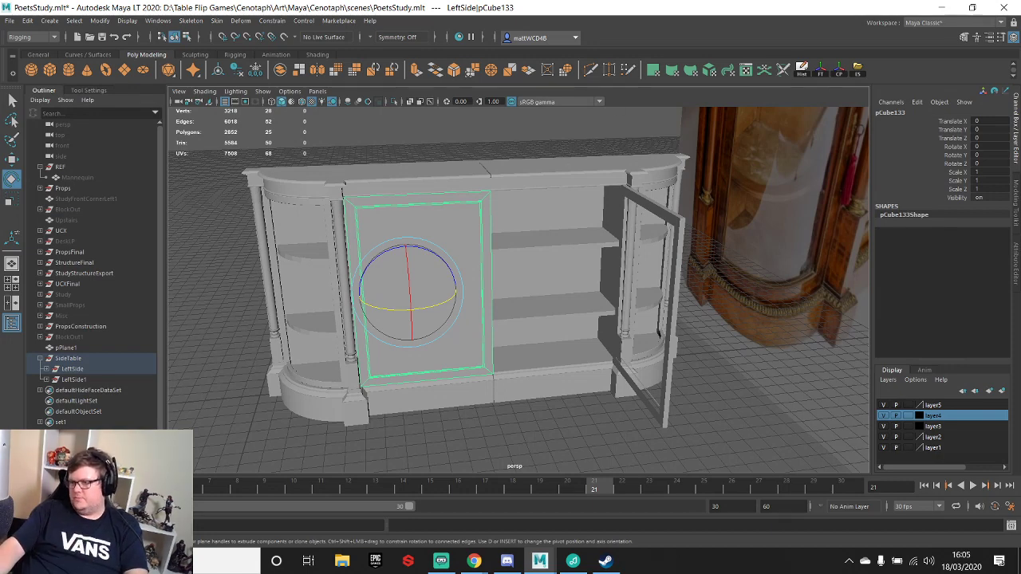
{"action": "key", "text": "alt+Tab"}
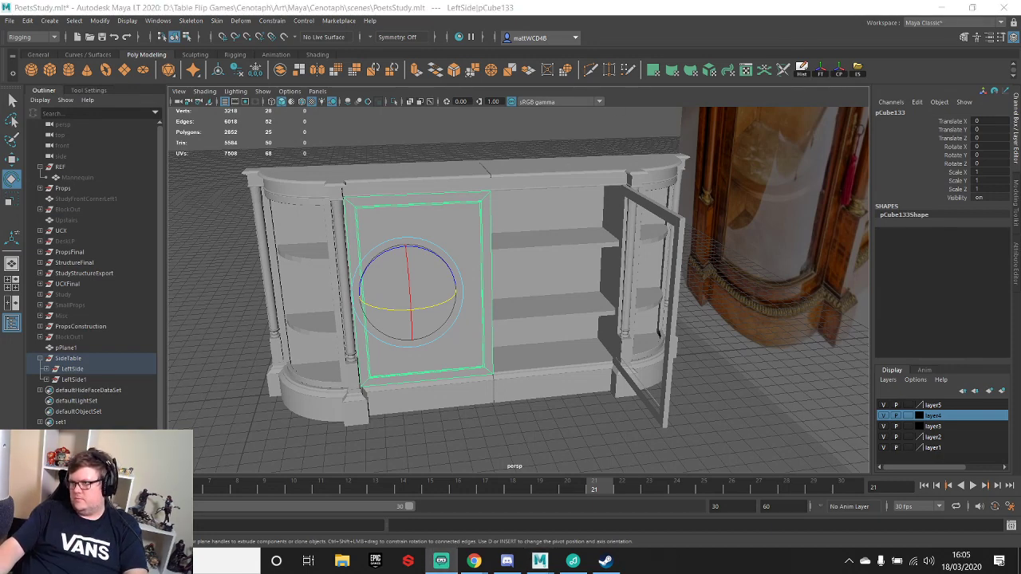